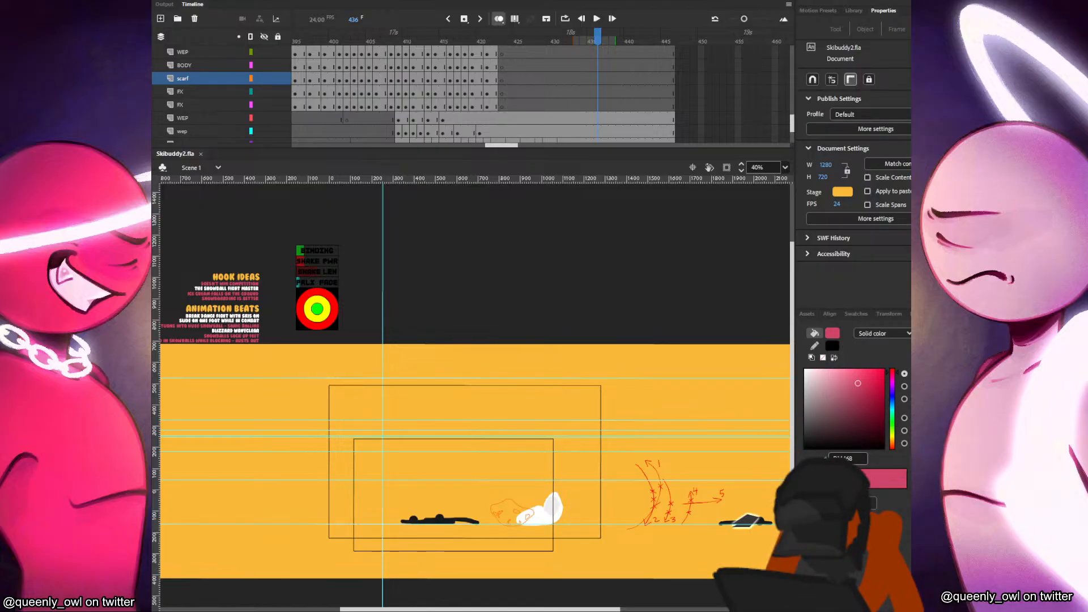
Switch to the browser with the Dojo Pit Fights video and step back frame by frame from 24:39 to 24:25.
left_click_drag(152, 181, 838, 71)
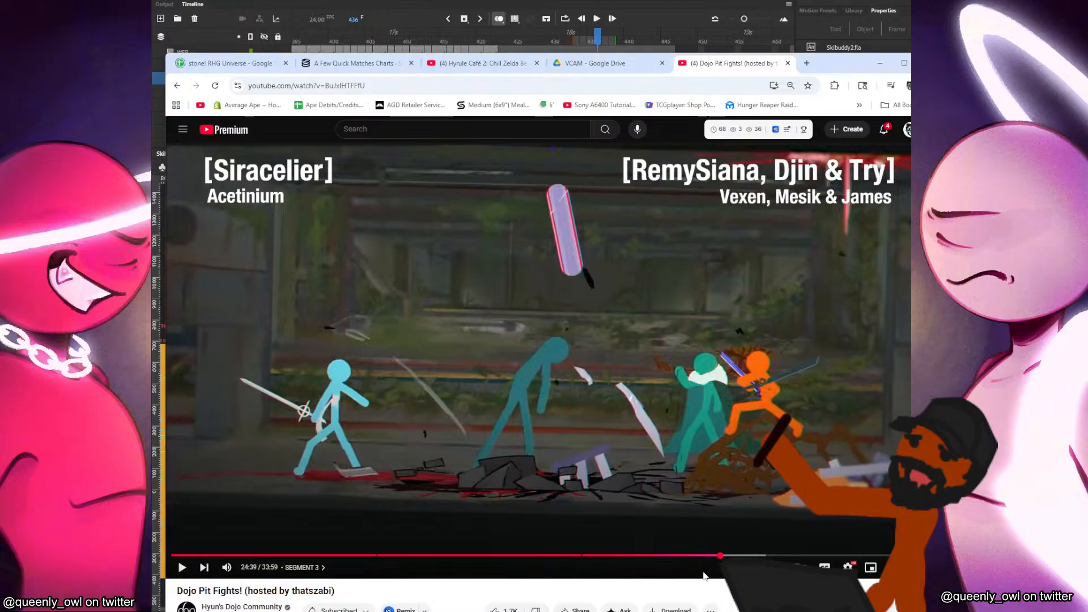
key("comma")
key("comma")
key("comma")
key("comma")
key("comma")
key("comma")
key("comma")
key("comma")
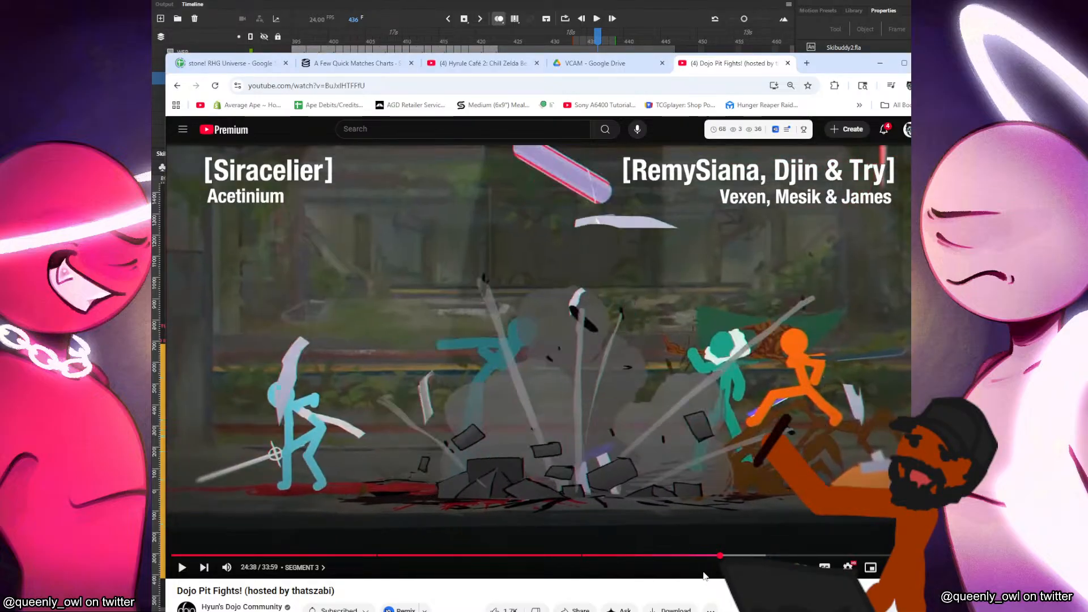
key("comma")
key("comma")
key("comma")
key("comma")
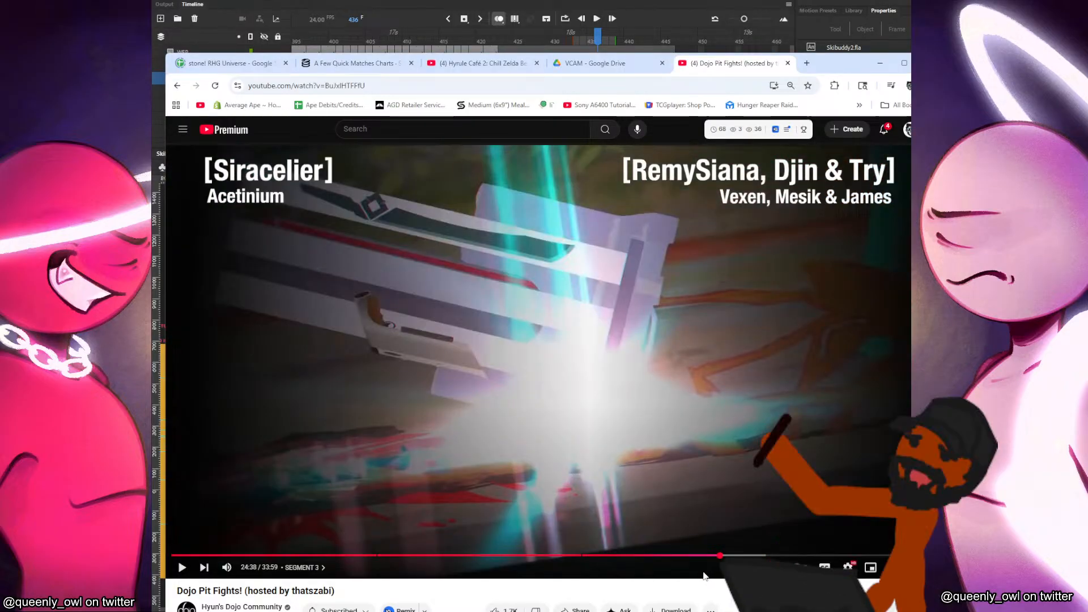
key("comma")
key("comma")
key("comma")
key("comma")
key("comma")
key("comma")
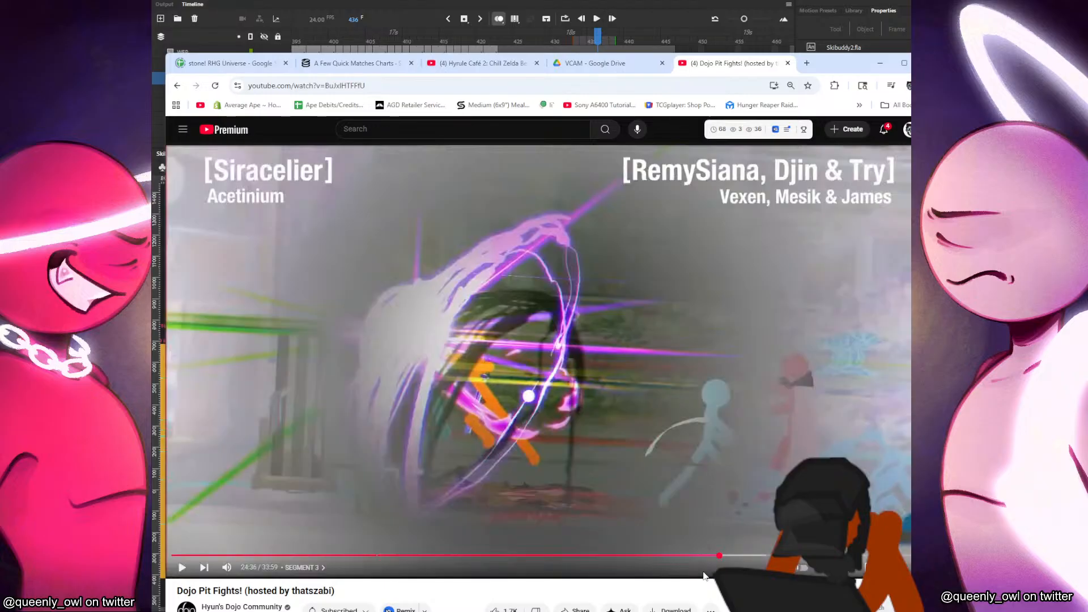
key("comma")
key("comma")
key("comma")
key("comma")
key("comma")
key("comma")
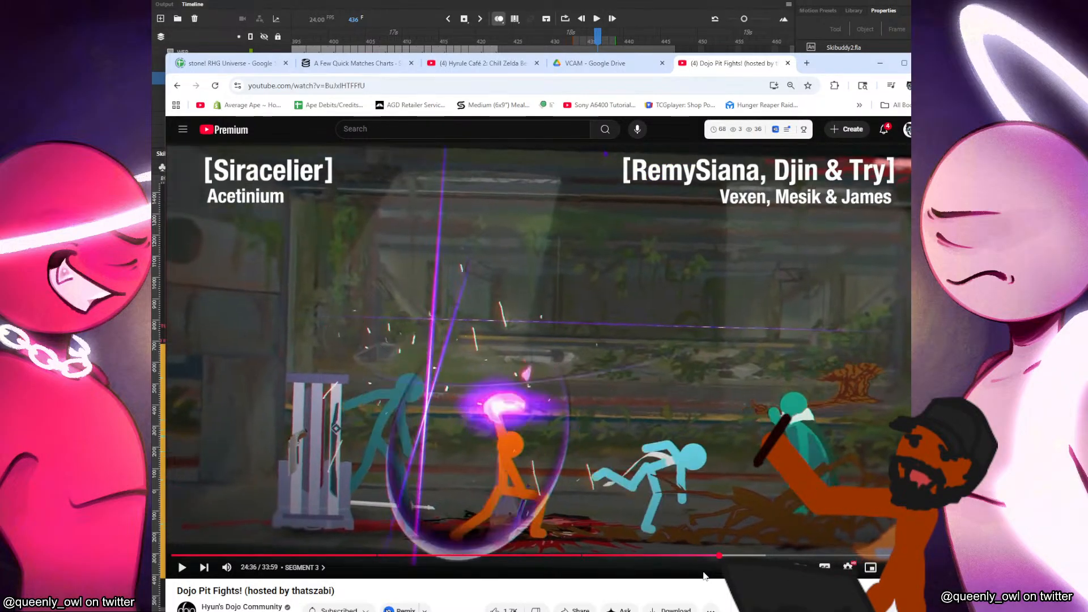
key("comma")
key("comma")
key("comma")
key("comma")
key("comma")
key("comma")
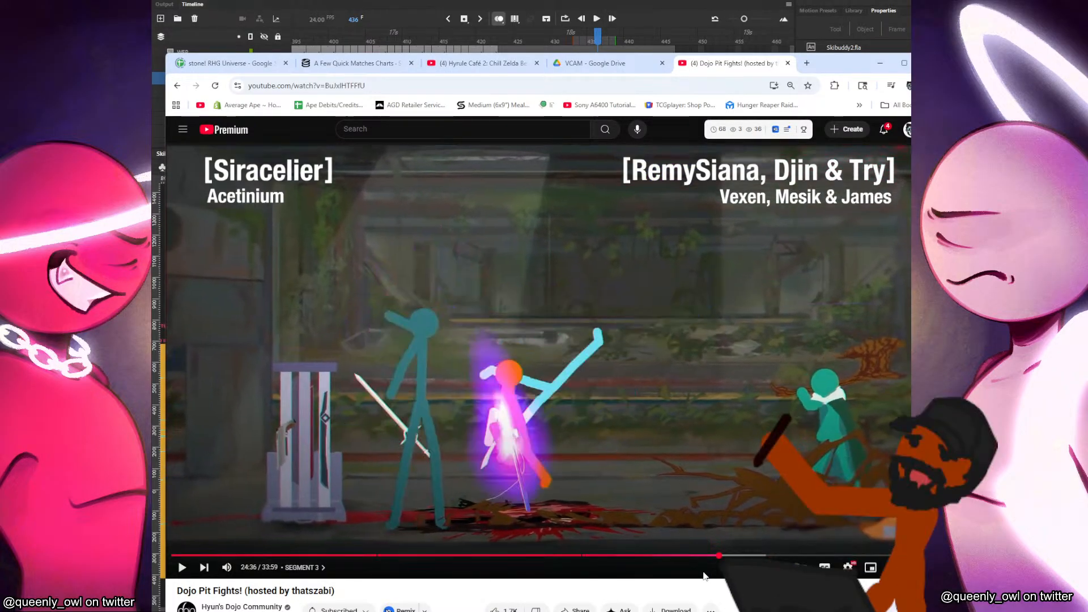
key("comma")
key("comma")
key("comma")
key("comma")
key("comma")
key("comma")
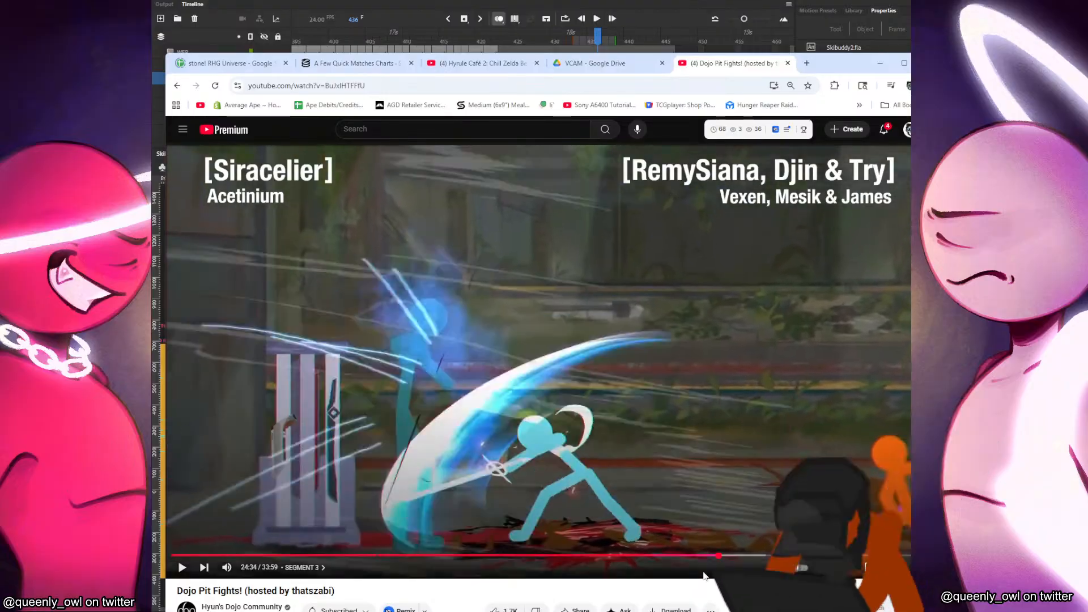
key("comma")
key("comma")
key("comma")
key("comma")
key("comma")
key("comma")
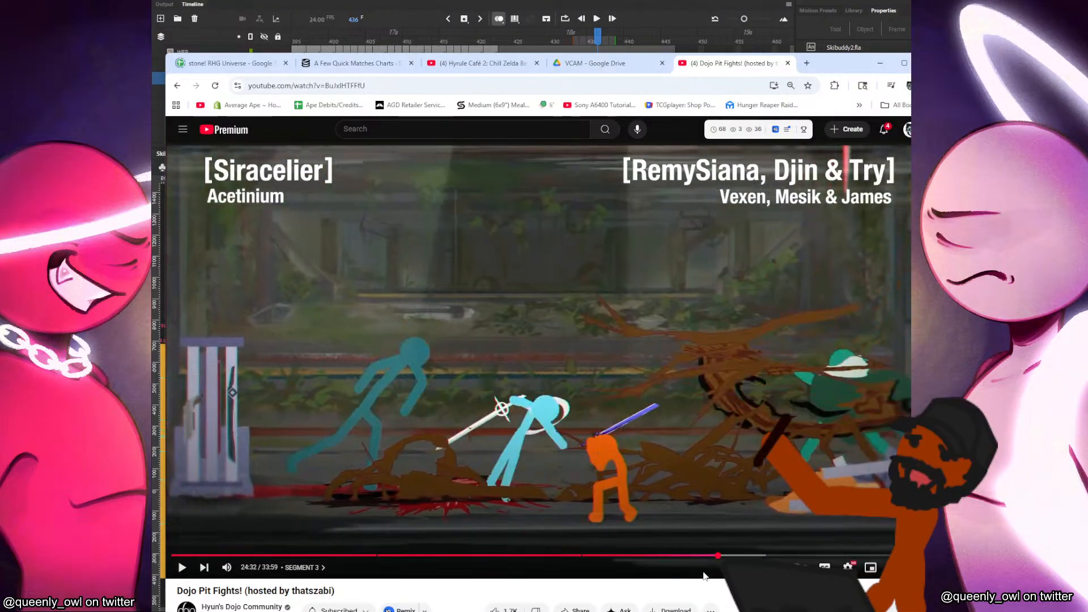
key("comma")
key("comma")
key("comma")
key("comma")
key("comma")
key("comma")
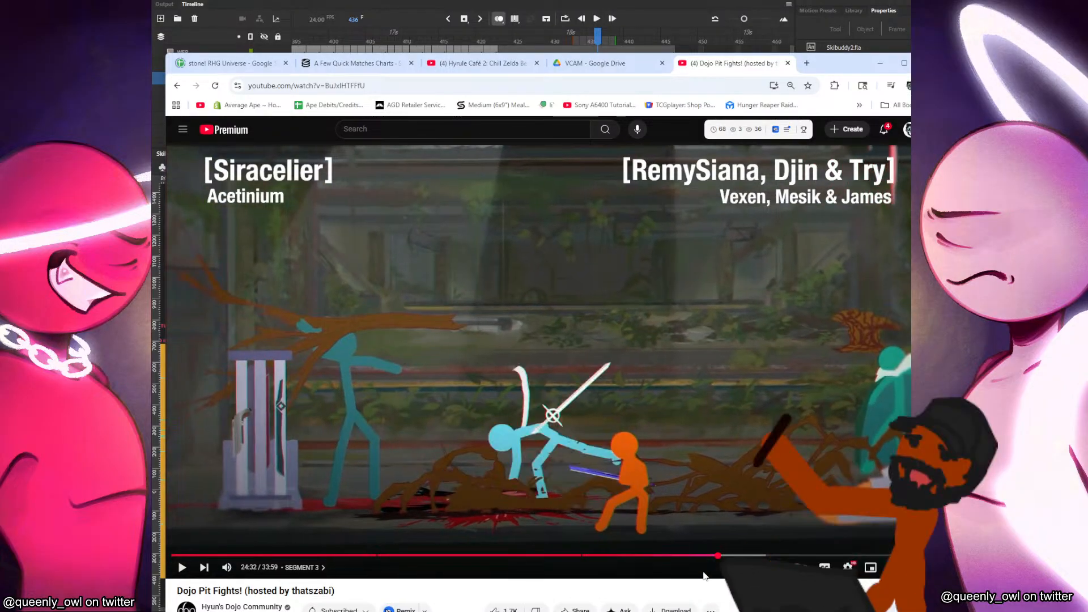
key("comma")
key("comma")
key("comma")
key("comma")
key("comma")
key("comma")
key("comma")
key("comma")
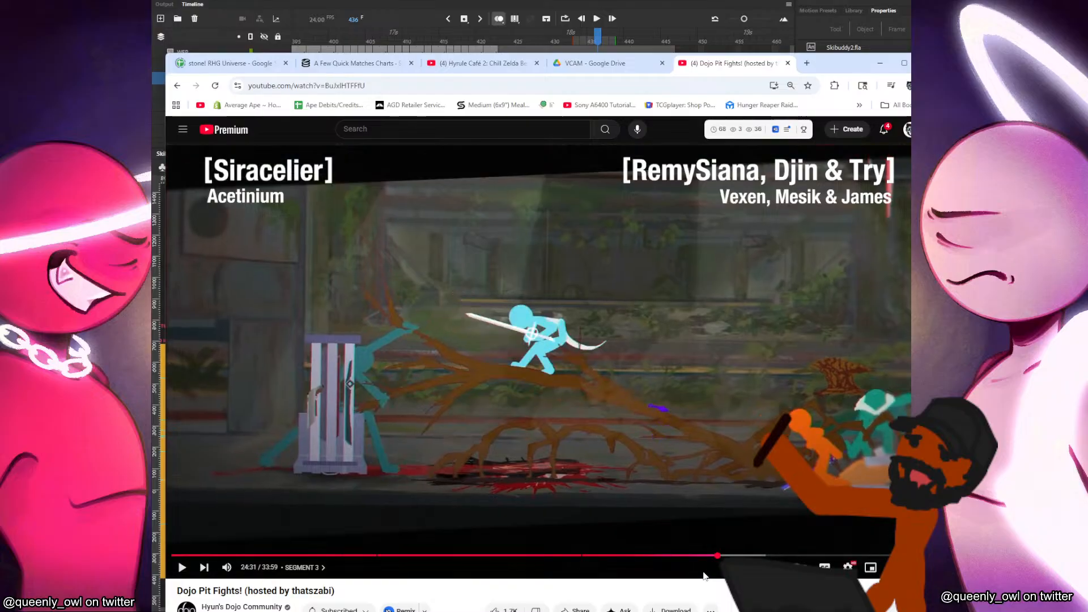
key("comma")
key("comma")
key("comma")
key("comma")
key("comma")
key("comma")
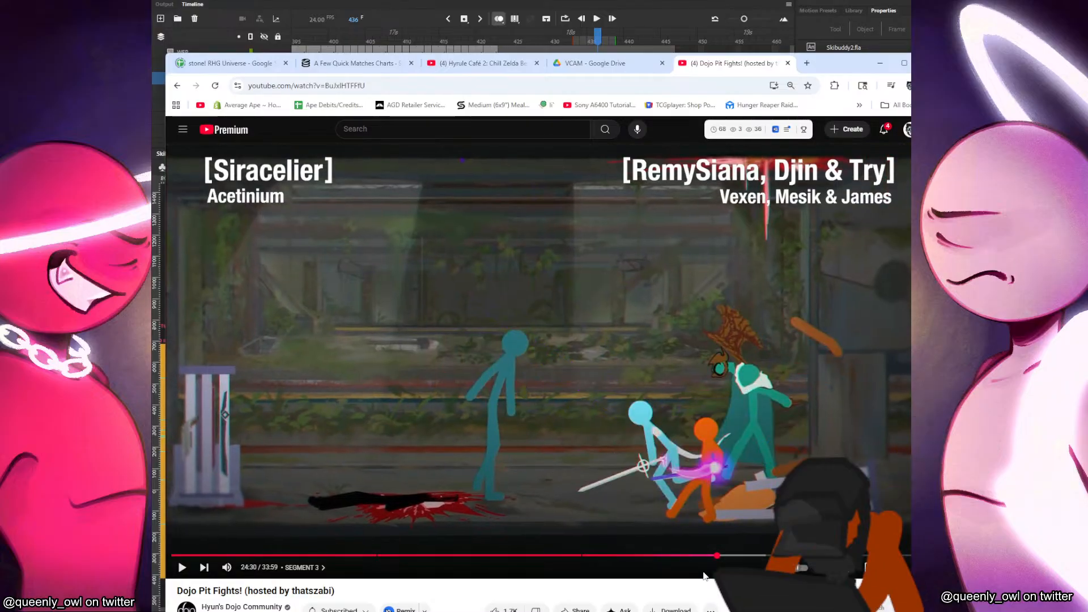
key("comma")
key("comma")
key("comma")
key("comma")
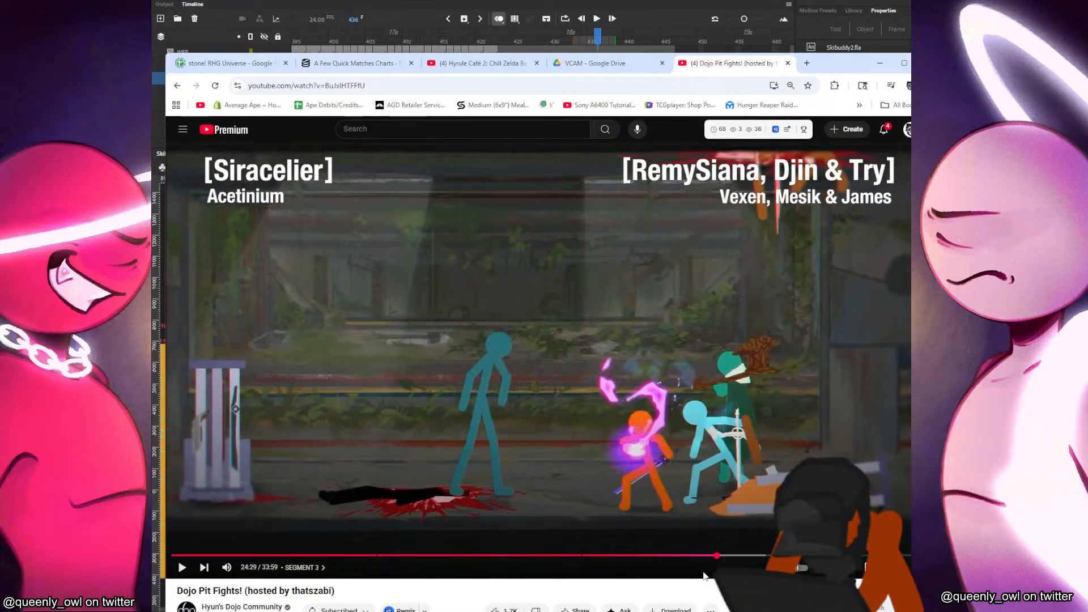
key("comma")
key("comma")
key("comma")
key("comma")
key("comma")
key("comma")
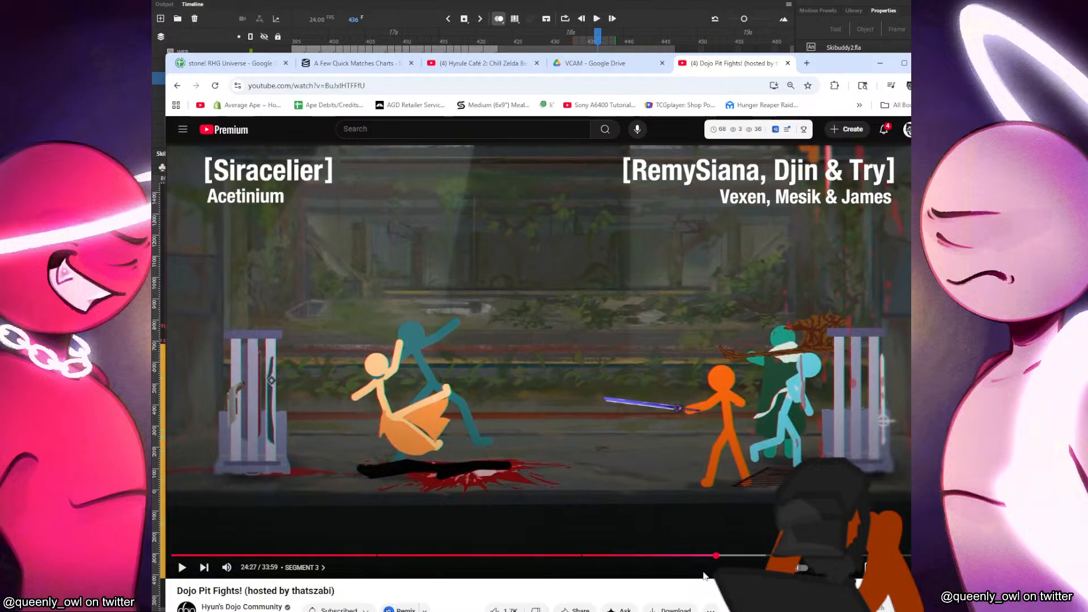
key("comma")
key("comma")
key("comma")
key("comma")
key("comma")
key("comma")
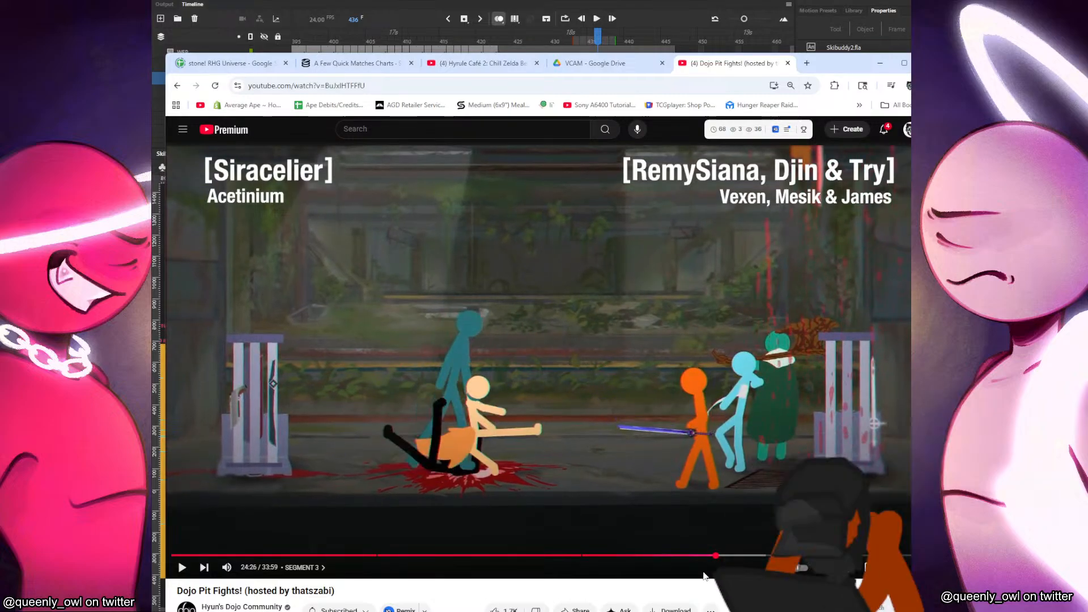
key("comma")
key("comma")
key("comma")
key("comma")
key("comma")
key("comma")
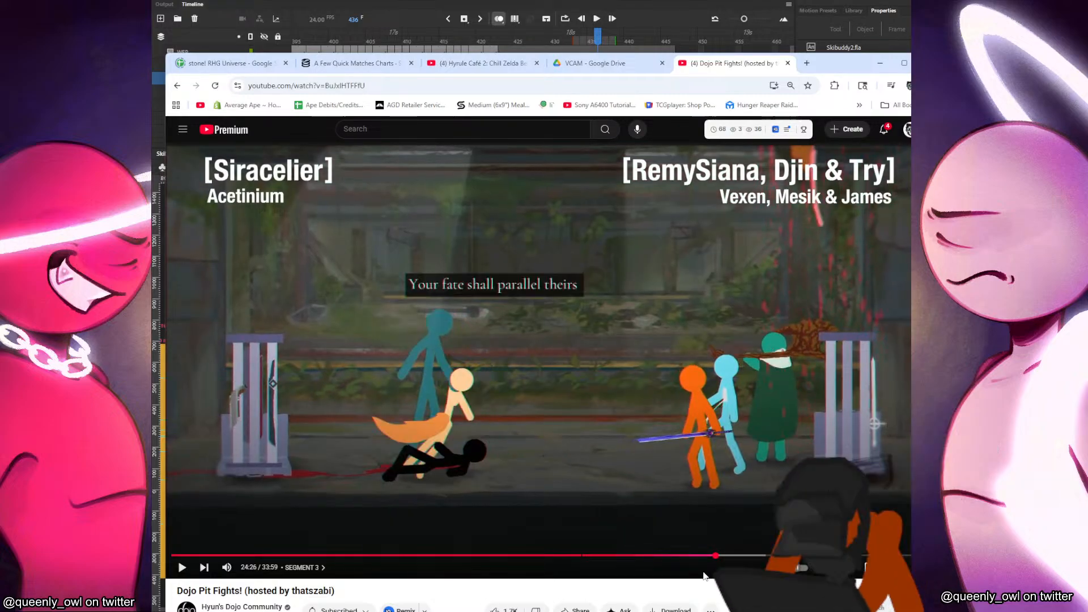
key("comma")
key("comma")
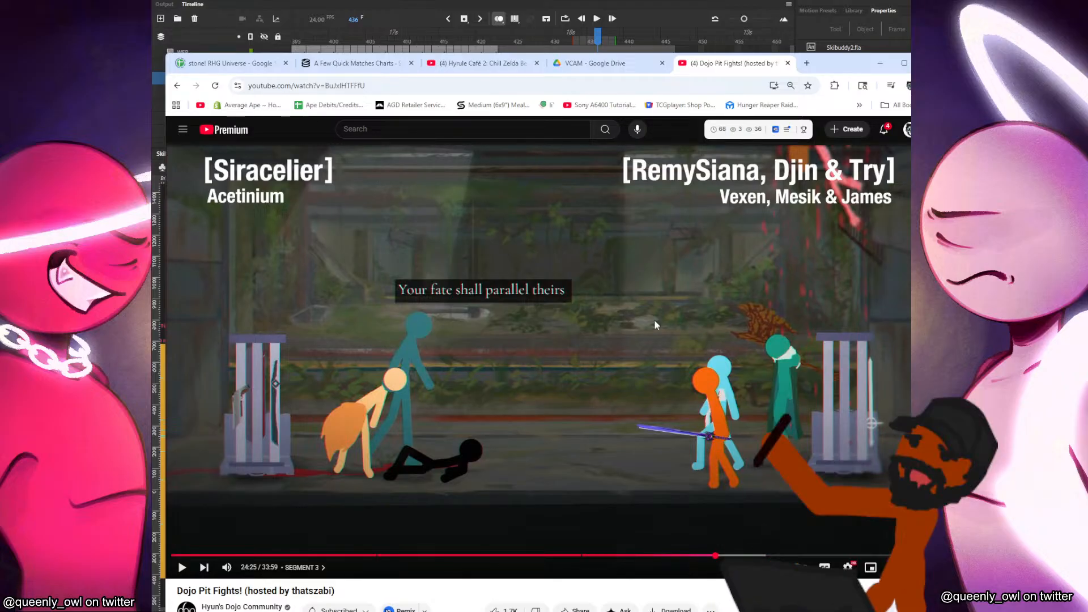
Enlarge the video to full screen and play the fight from 24:25, pausing at 24:33 and at the blue sword slash at 24:34.
left_click(870, 567)
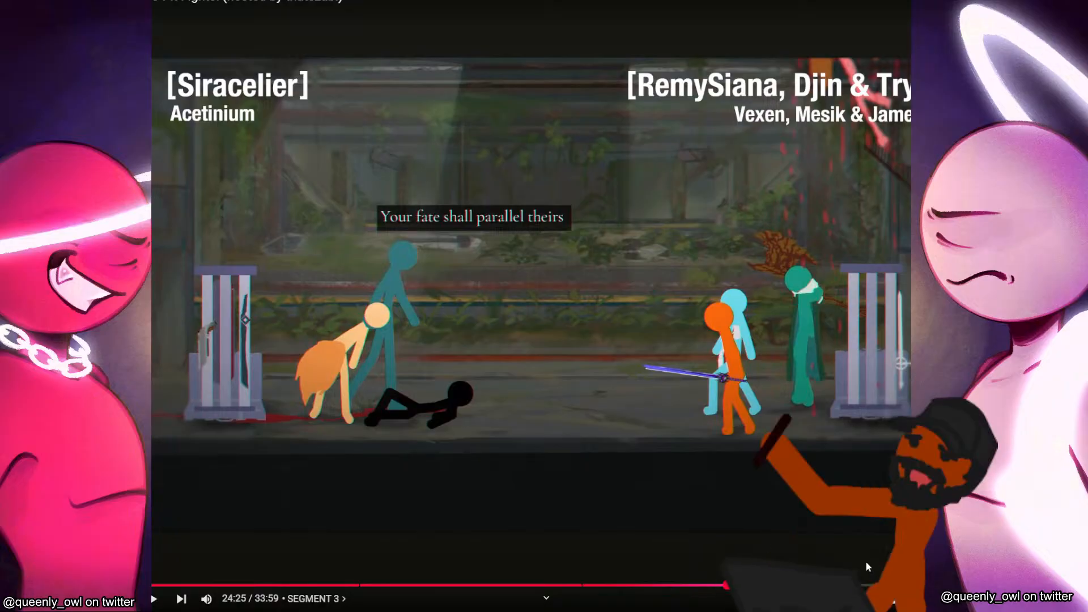
key("space")
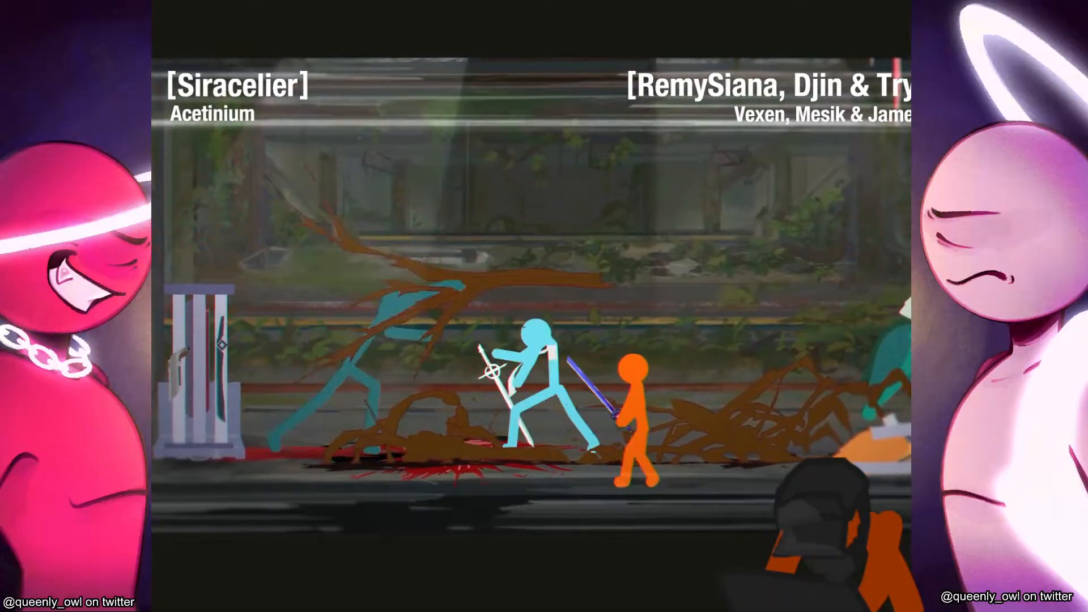
key("space")
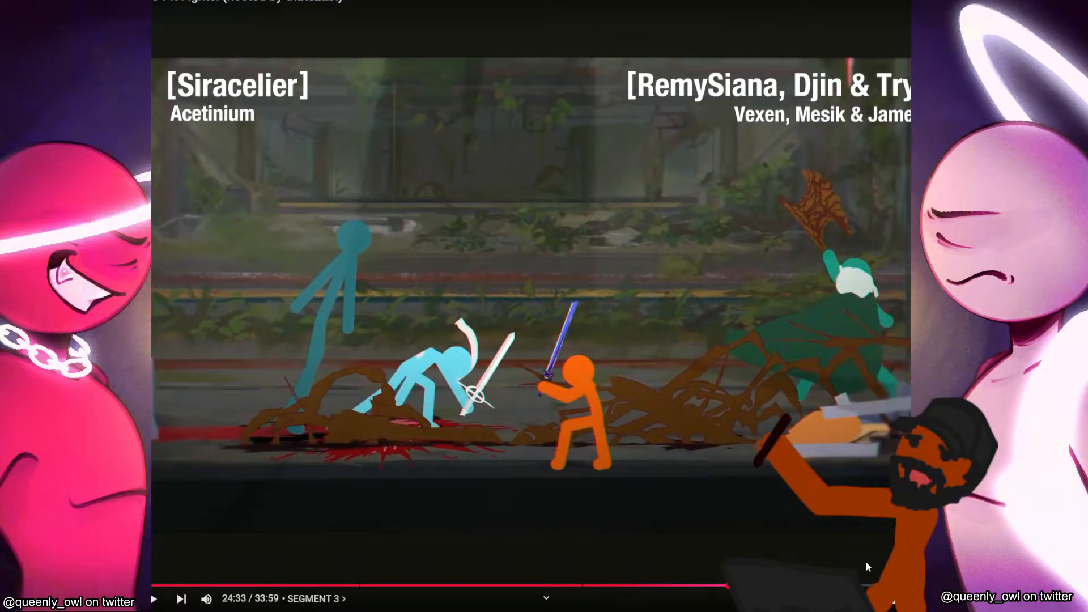
key("space")
key("space")
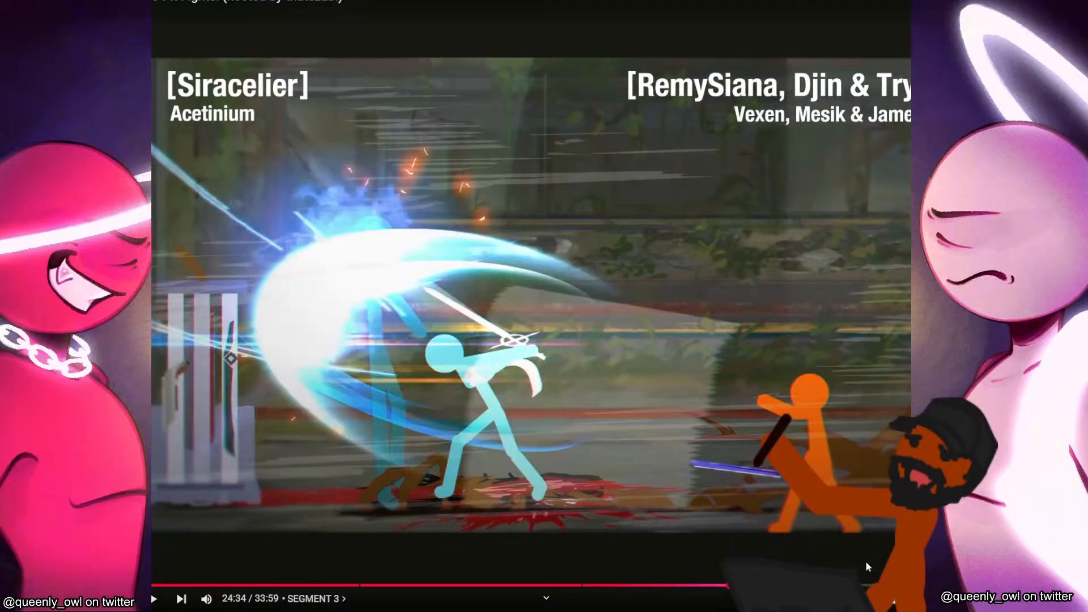
Examine the light-blue fighter's sword combo at 24:34 frame by frame, going forward and back to the first slash.
key(".")
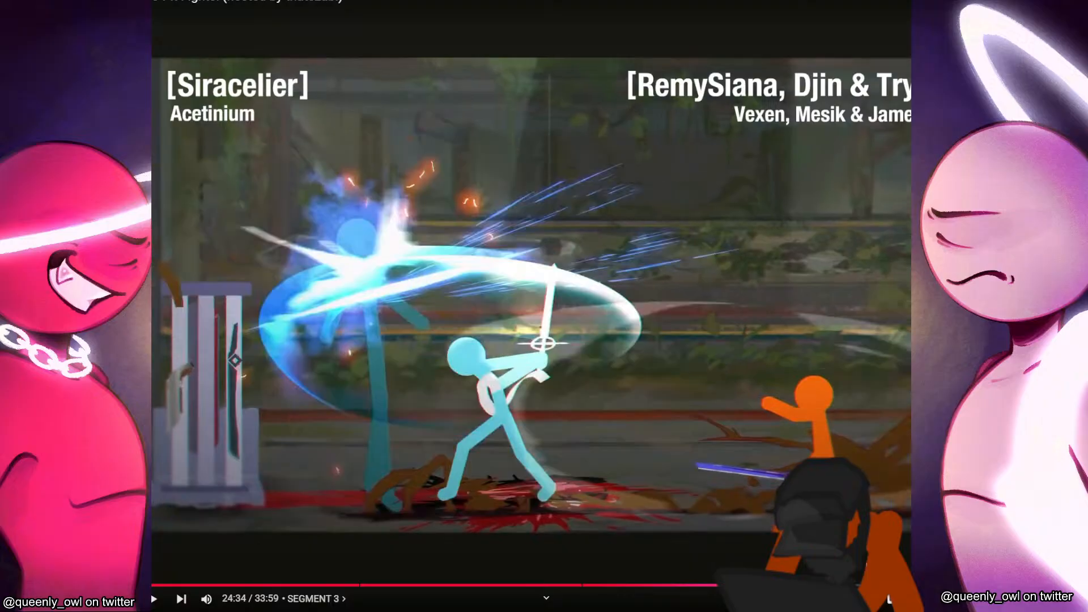
key(".")
key(".")
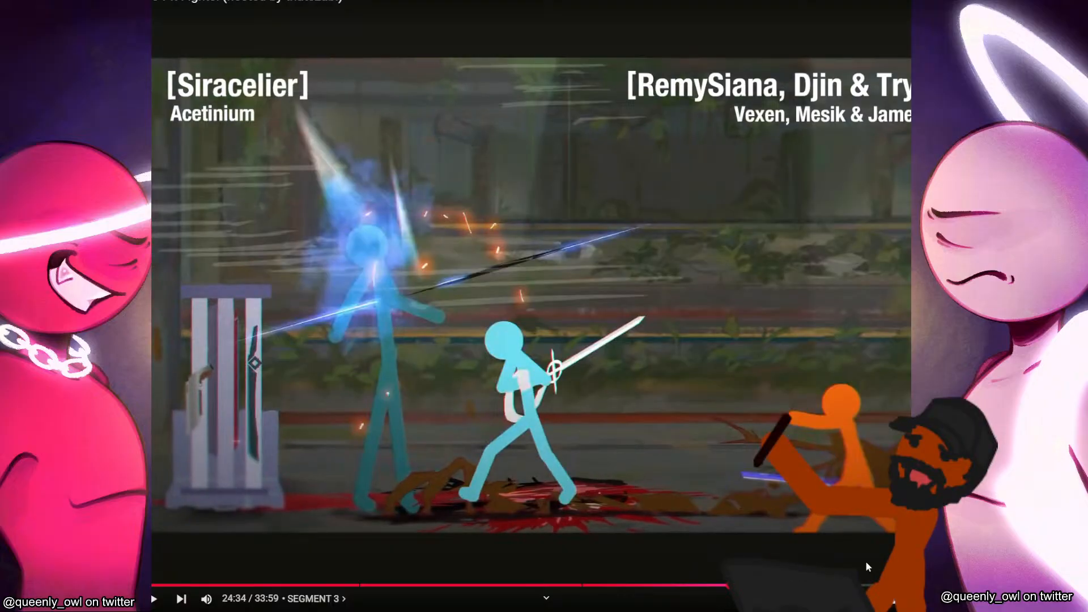
key(".")
key(".")
key(".")
key(".")
key(".")
key(".")
key(".")
key(".")
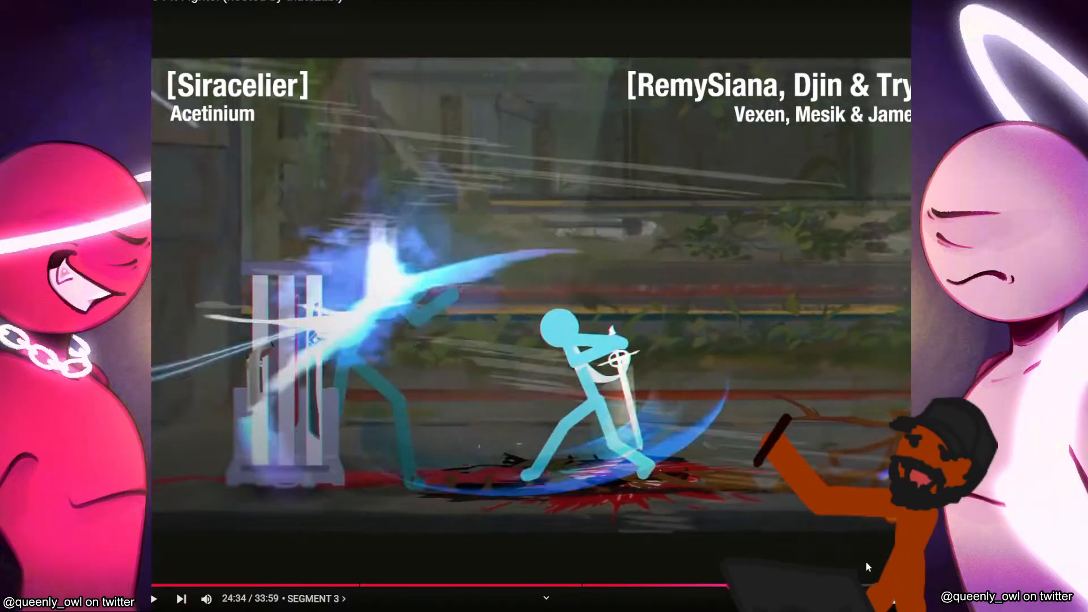
key(".")
key(".")
key(".")
key(".")
key(".")
key(".")
key(".")
key(".")
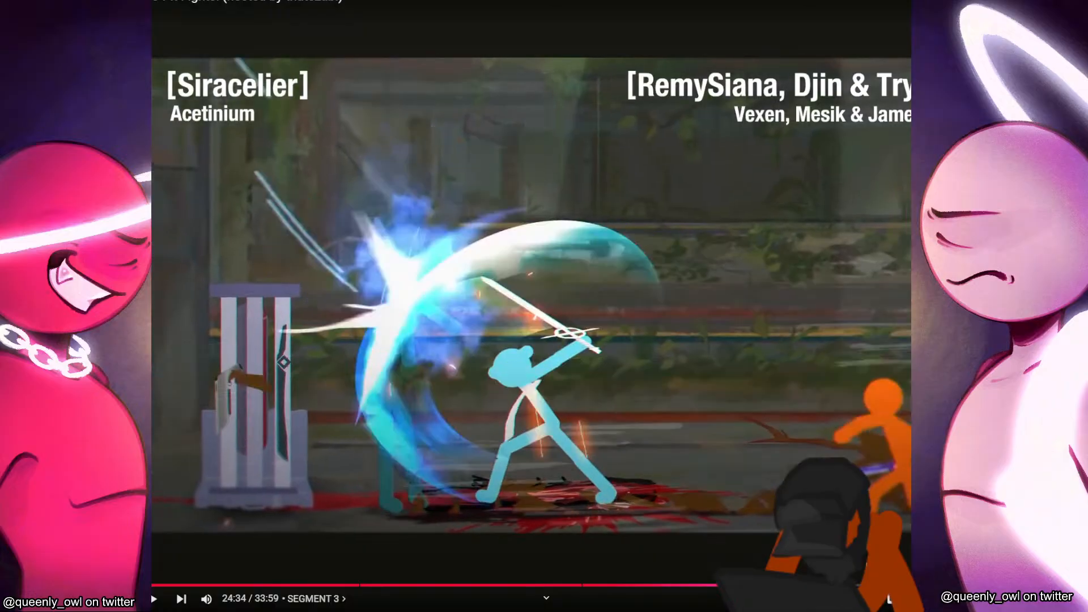
key(".")
key(".")
key(".")
key(".")
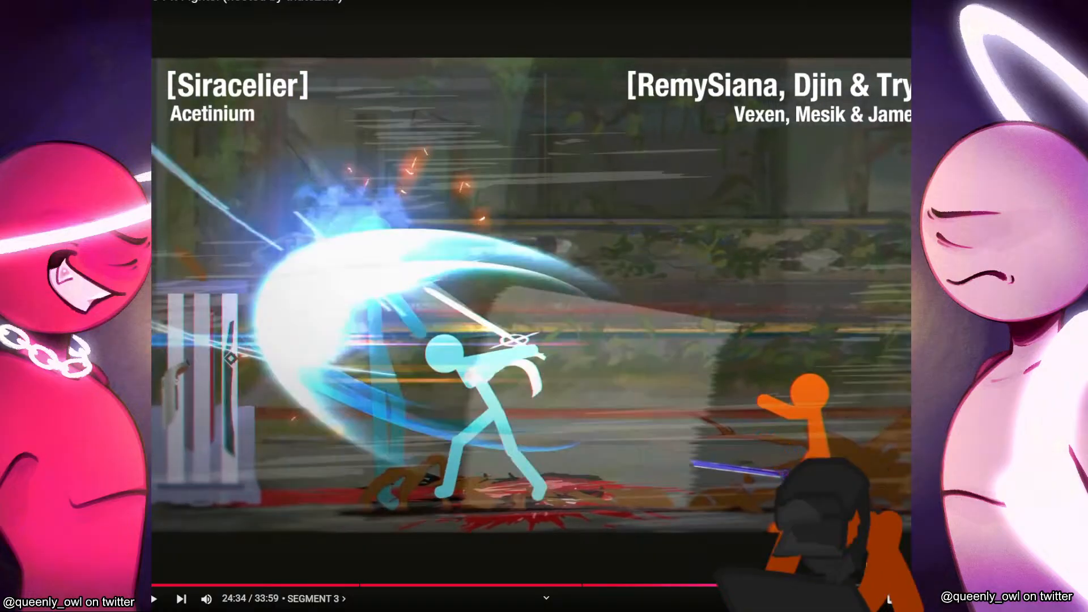
Step from the first slash to the light-blue fighter's raised-knee pose, rechecking the last hits back and forth.
key(".")
key(".")
key(".")
key(".")
key(".")
key(".")
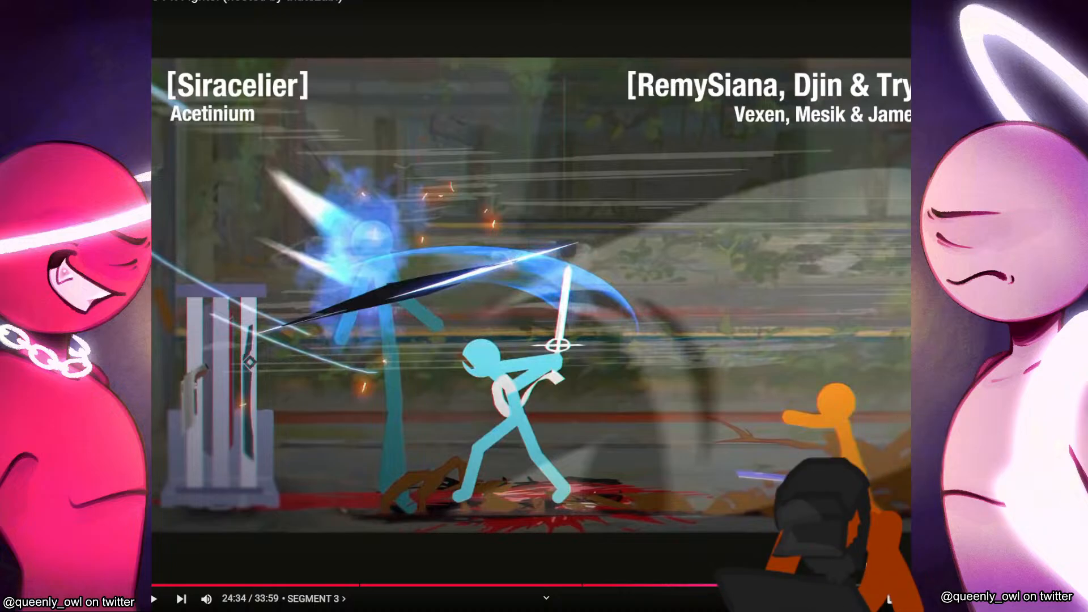
key("period")
key("period")
key("period")
key("period")
key("period")
key("period")
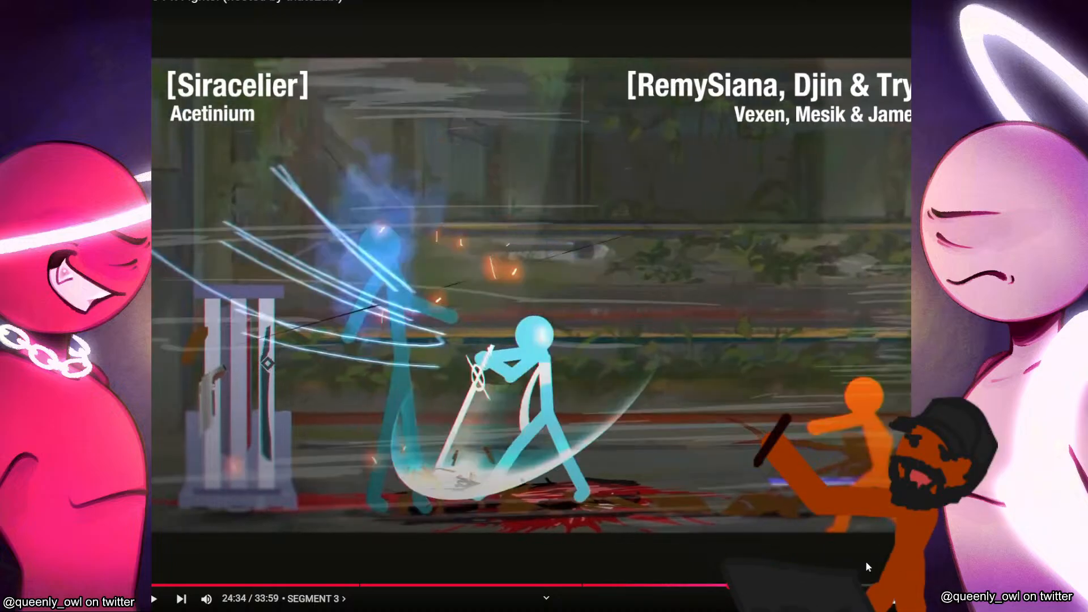
key("comma")
key("comma")
key("comma")
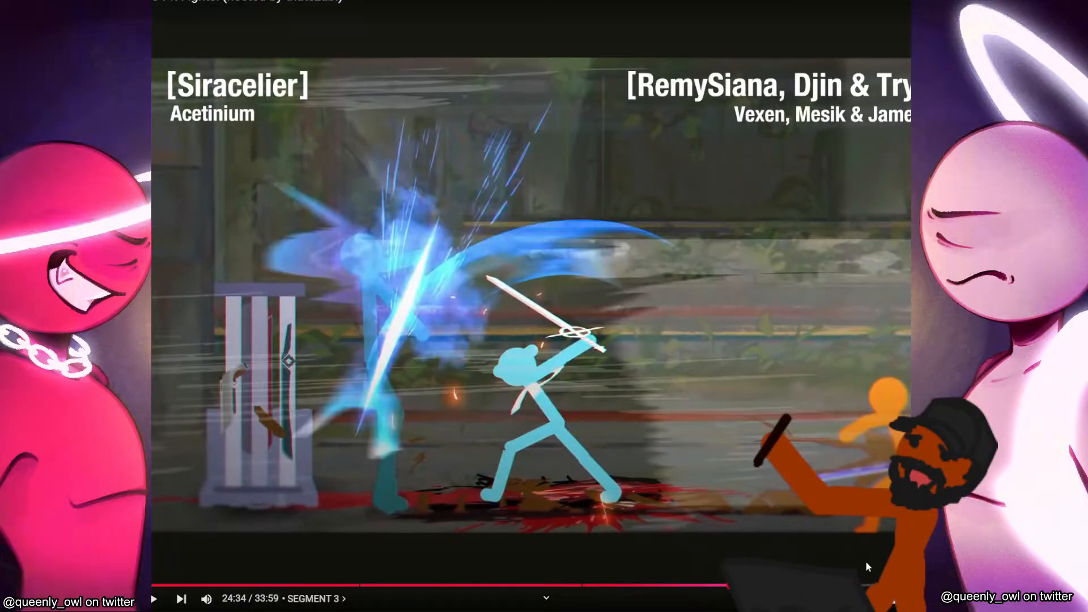
key("period")
key("period")
key("period")
key("period")
key("period")
key("period")
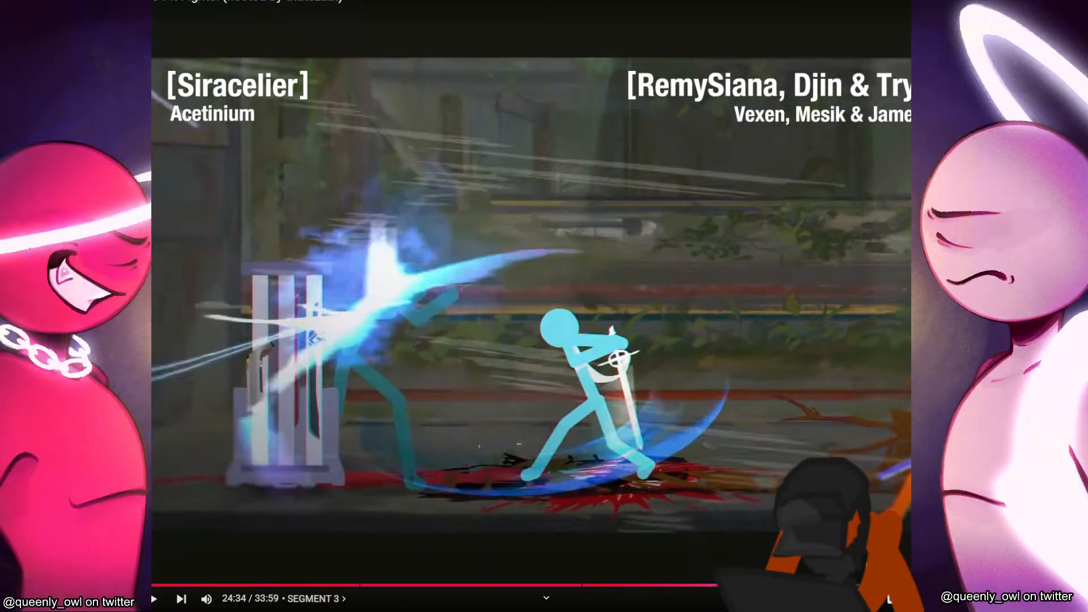
key("period")
key("period")
key("comma")
key("comma")
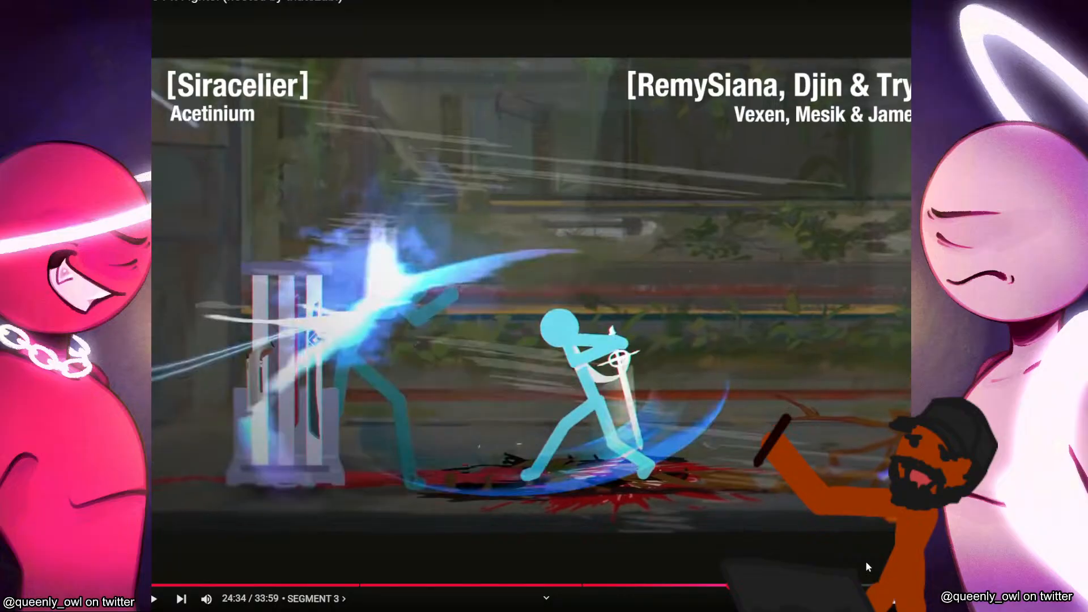
key("period")
key("period")
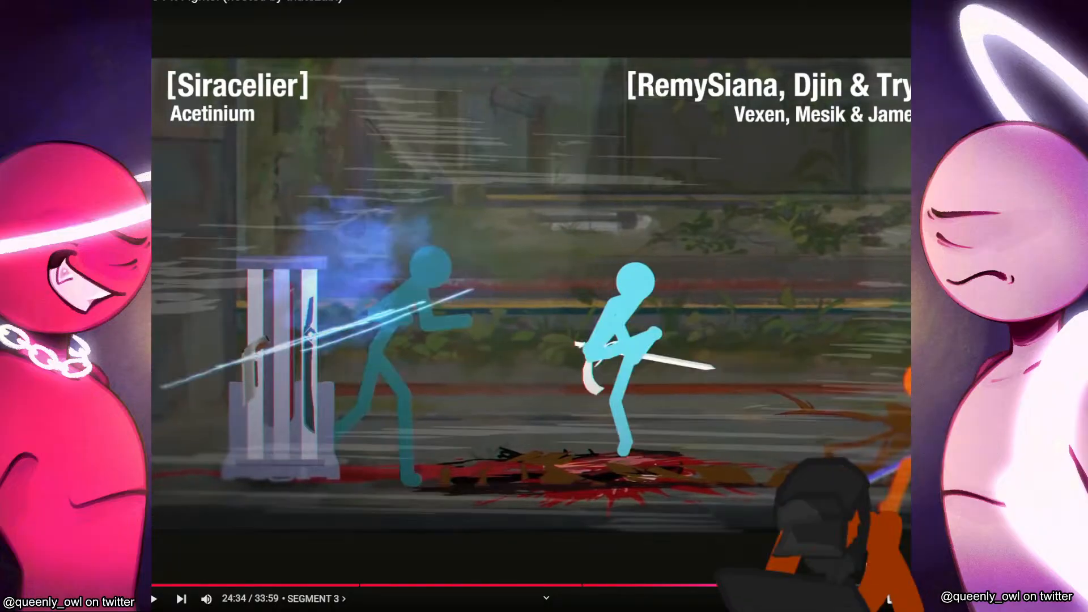
key("period")
key("comma")
key("comma")
key("comma")
key("period")
key("period")
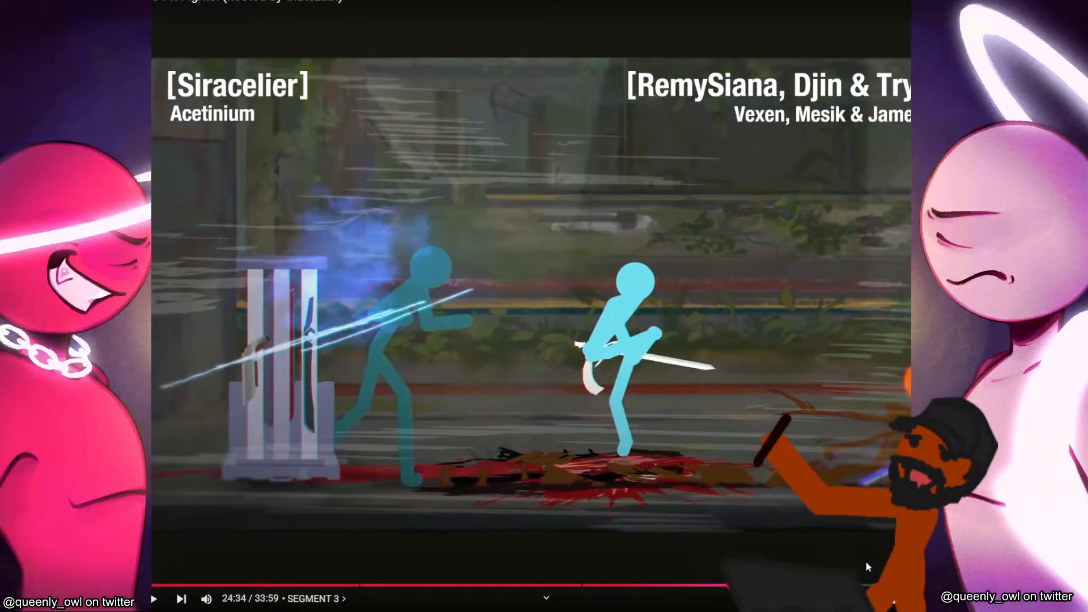
Play on to the stretched string pull at 24:35, pause there, and resume playback of the fight.
key("space")
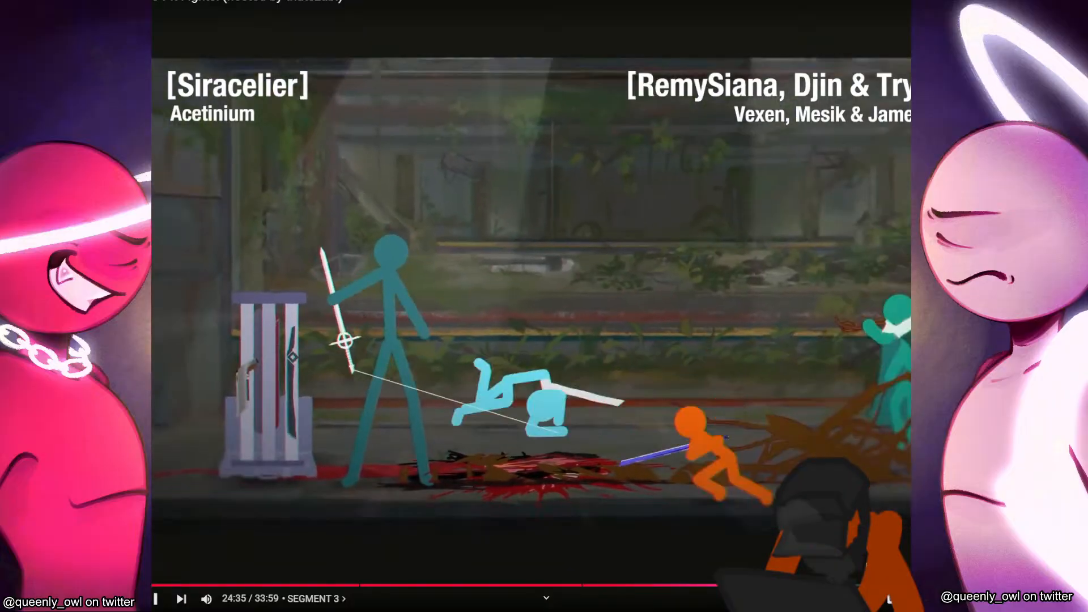
key("space")
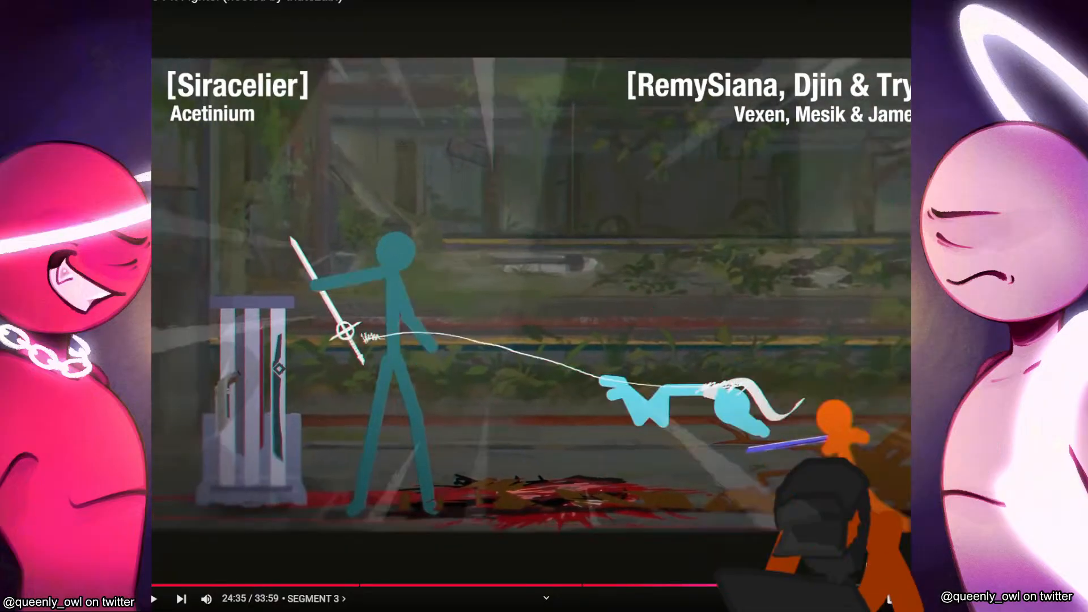
left_click(539, 280)
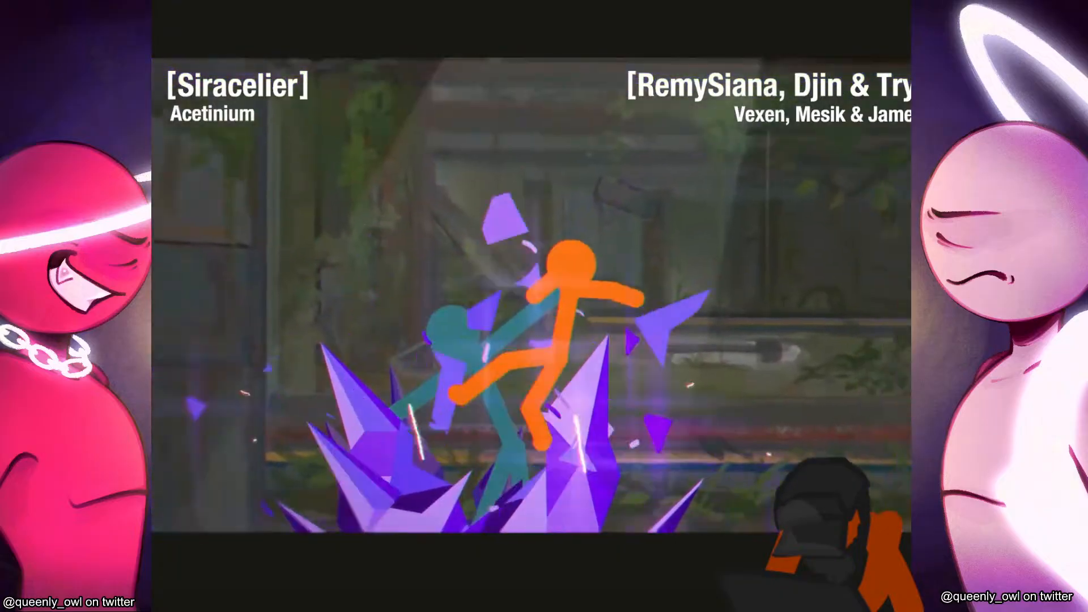
Pause the fight at 24:57 and step back frame by frame to the orange fighter's purple impact flare at 24:56.
key("space")
key("comma")
key("comma")
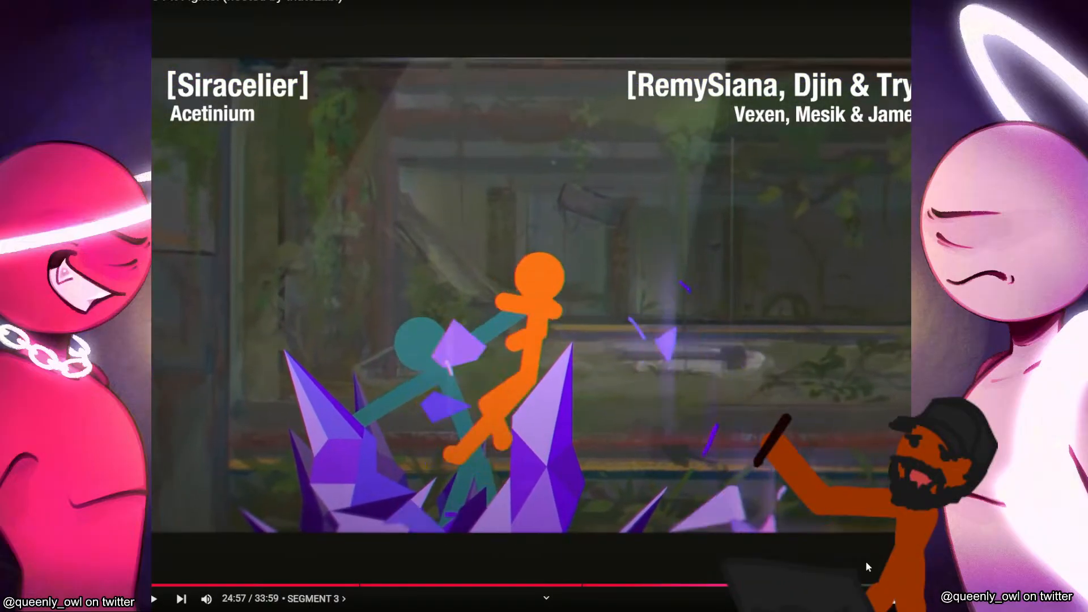
key("comma")
key("comma")
key("comma")
key("comma")
key("comma")
key("comma")
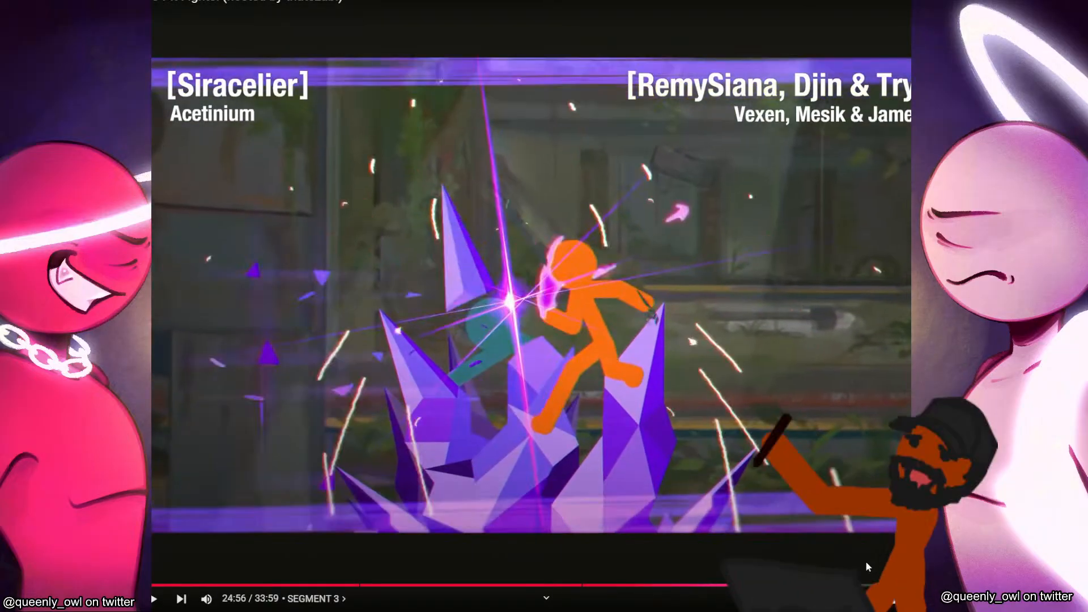
Examine the purple slash and impact sparks at 24:56 around the orange fighter frame by frame.
key("comma")
key("comma")
key("comma")
key("comma")
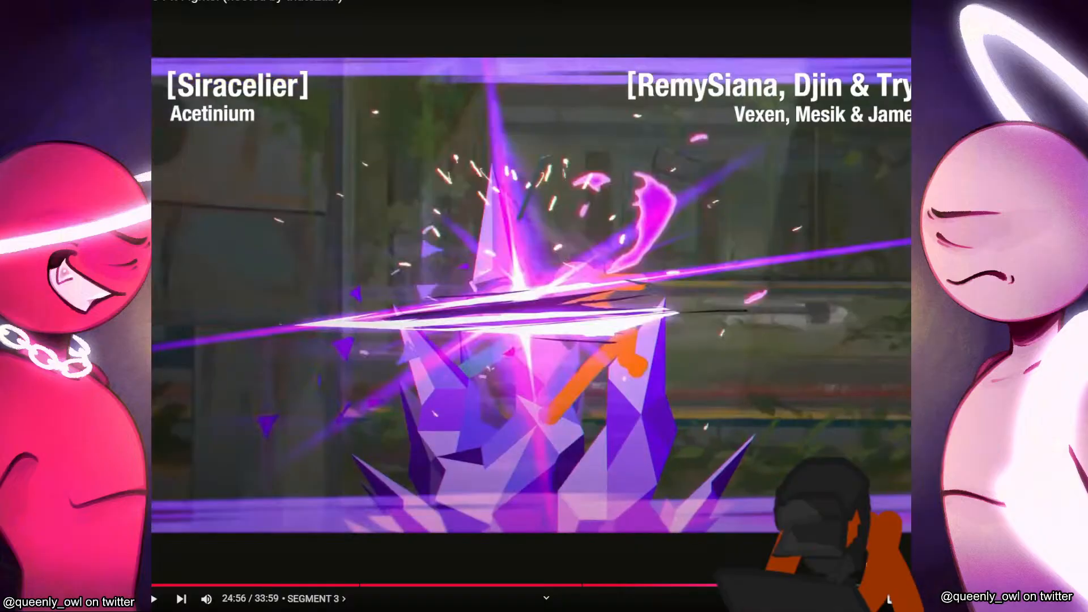
key("comma")
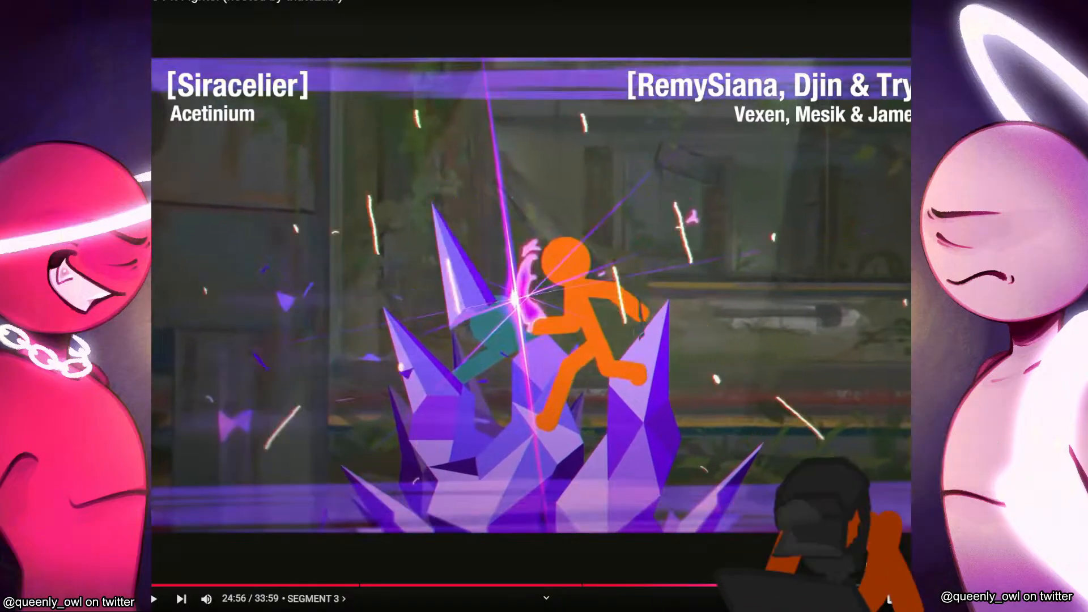
key("comma")
key("comma")
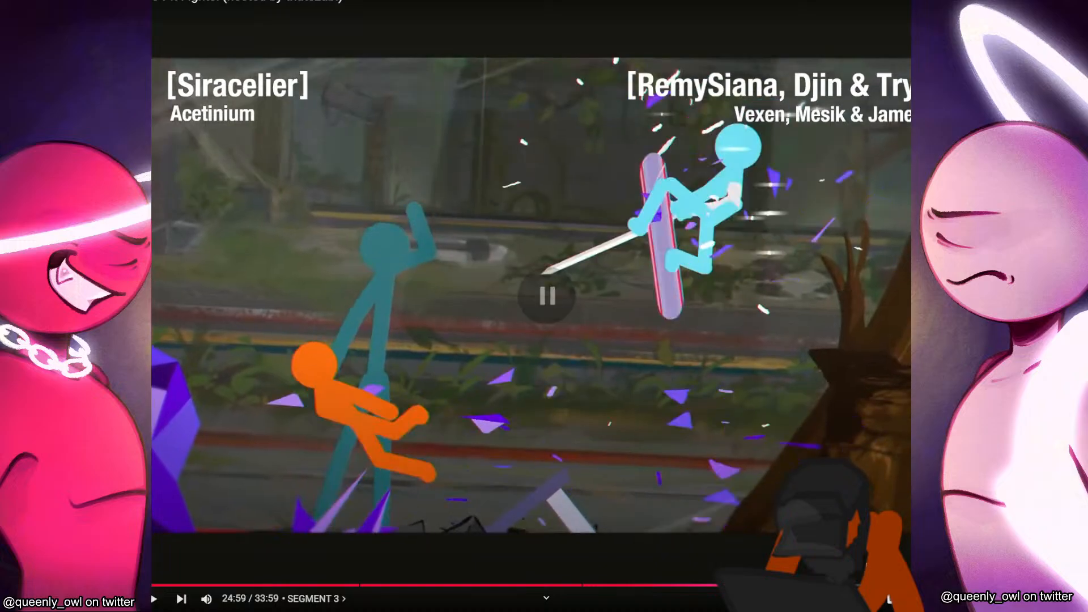
Step back from the light-blue fighter's board jump at 24:59 to the orange fighter lying among the crystals at 24:58.
key("comma")
key("comma")
key("comma")
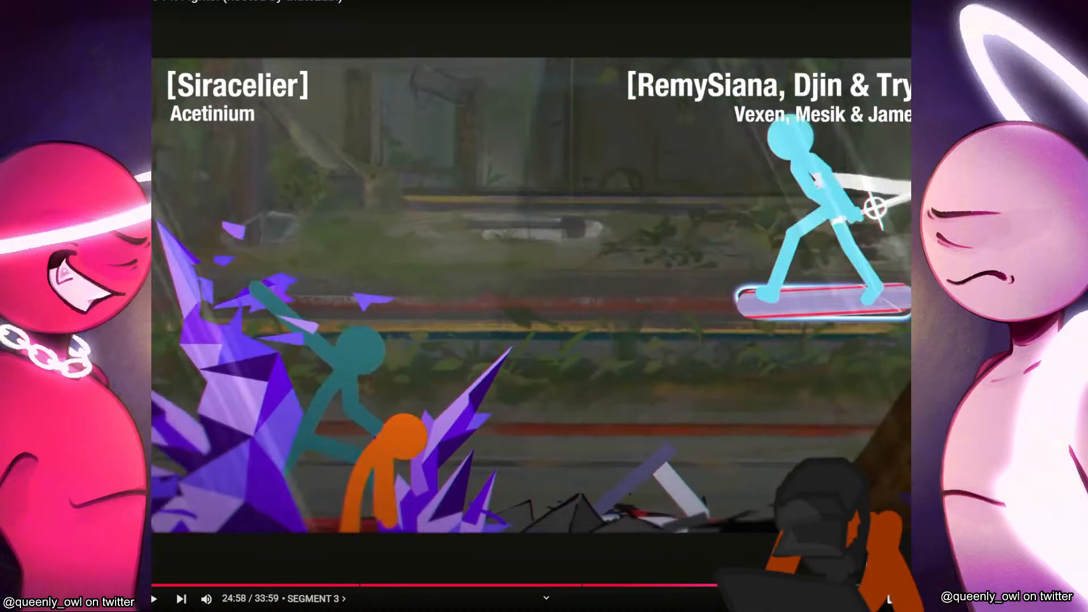
key("comma")
key("comma")
key("comma")
key("comma")
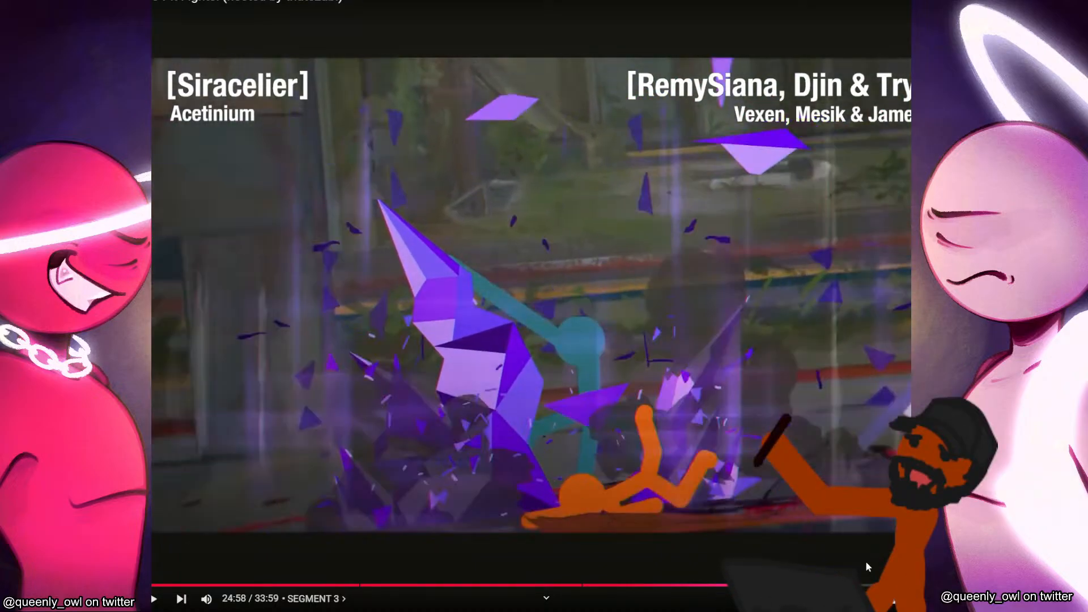
Examine the teal fighter's crystal slam at 24:57 frame by frame, from the grab to the white ground flash.
key("comma")
key("comma")
key("comma")
key("comma")
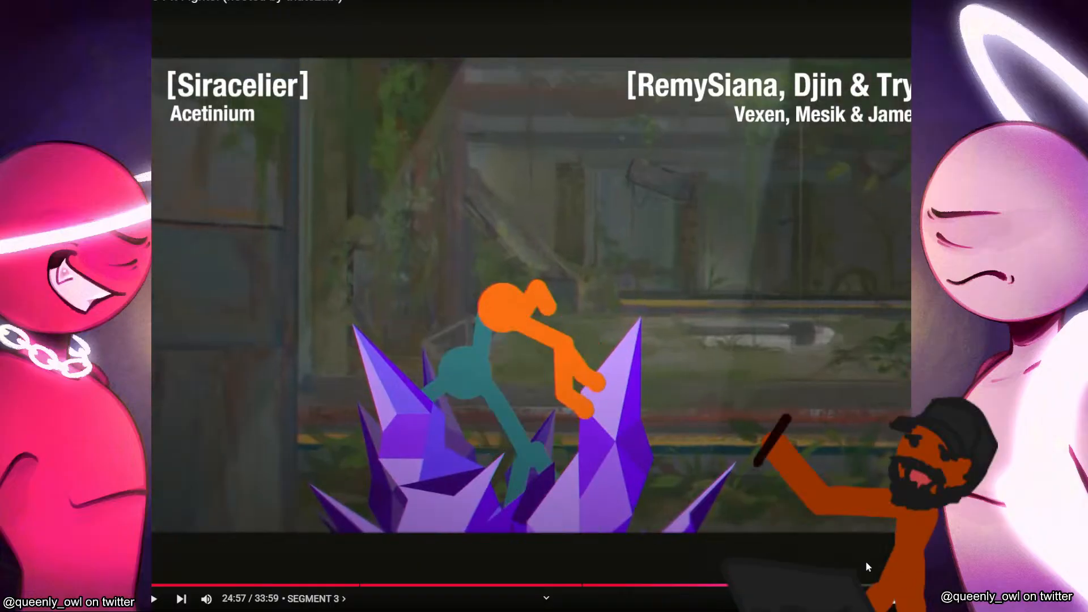
key("comma")
key("comma")
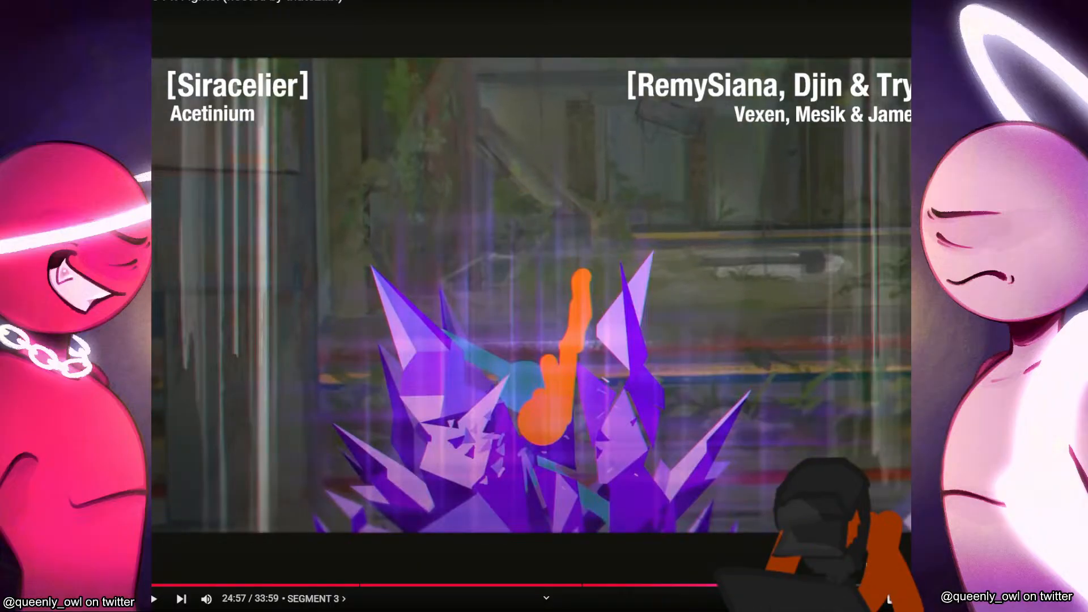
key("comma")
key("comma")
key("comma")
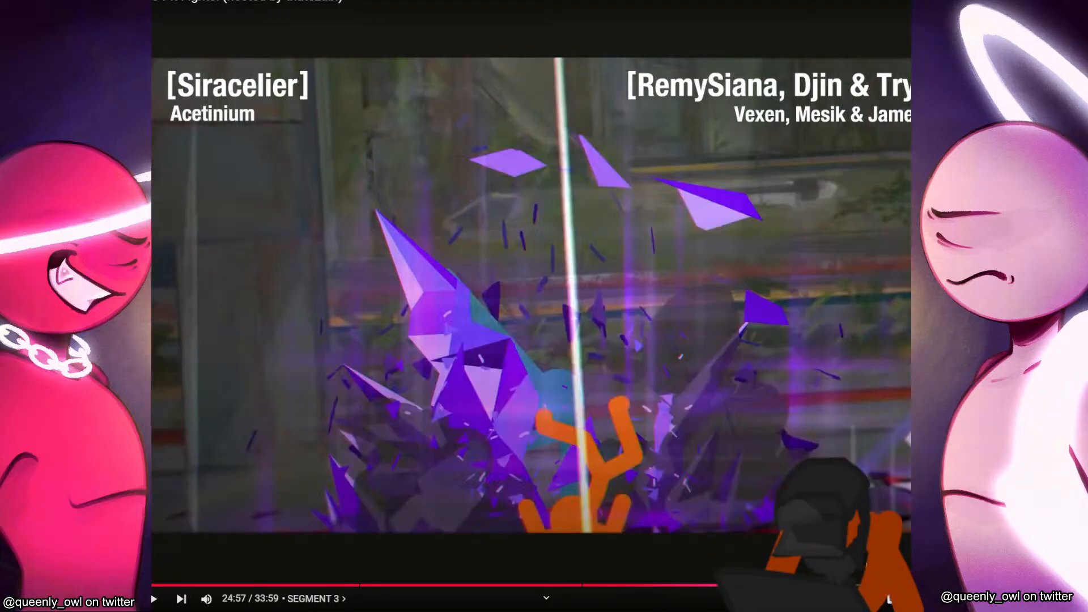
key("comma")
key("comma")
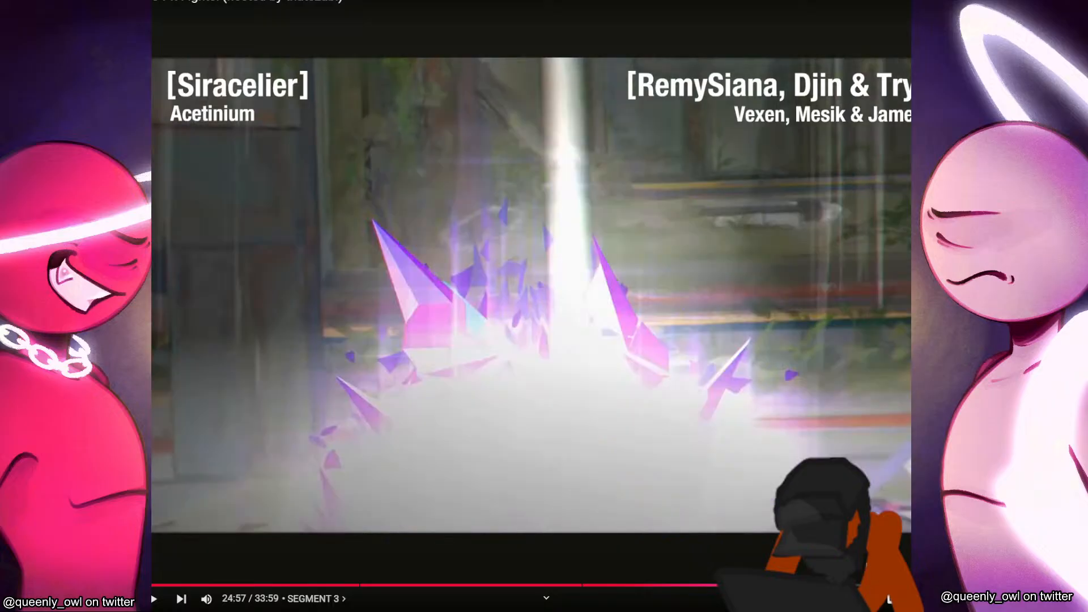
Recheck the slam's wind-up and white flash, stepping through to the shattering crystals at 24:57.
key("period")
key("period")
key("period")
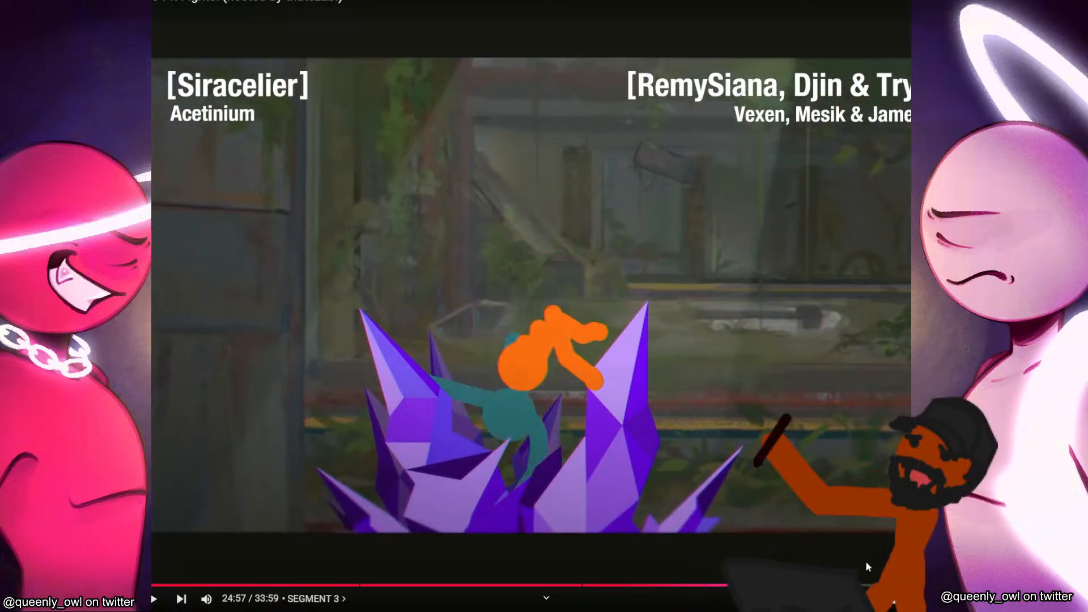
key("period")
key("period")
key("period")
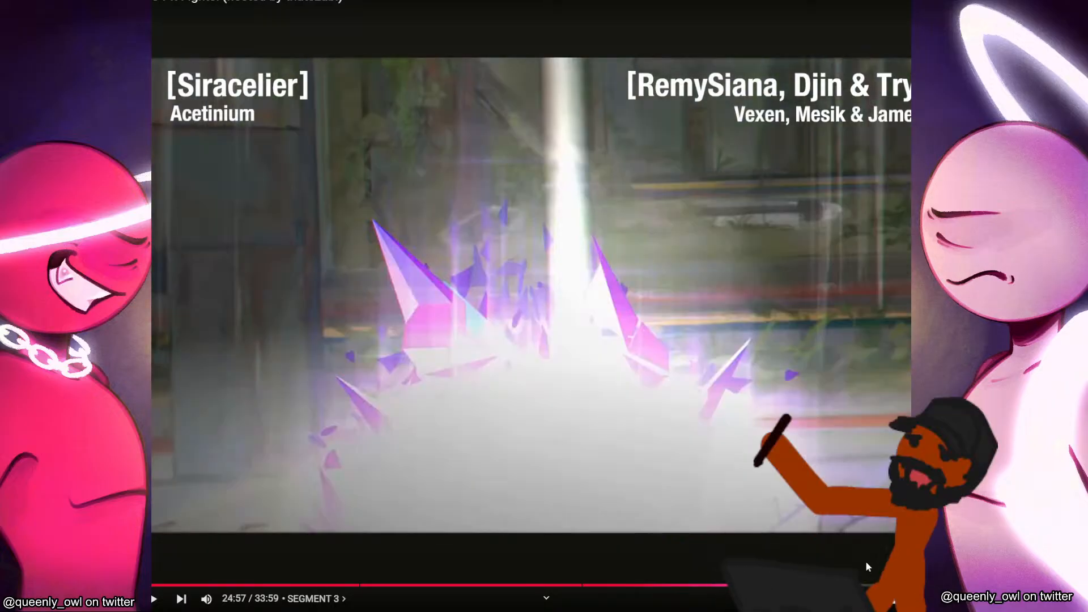
key("period")
key("period")
key("period")
key("period")
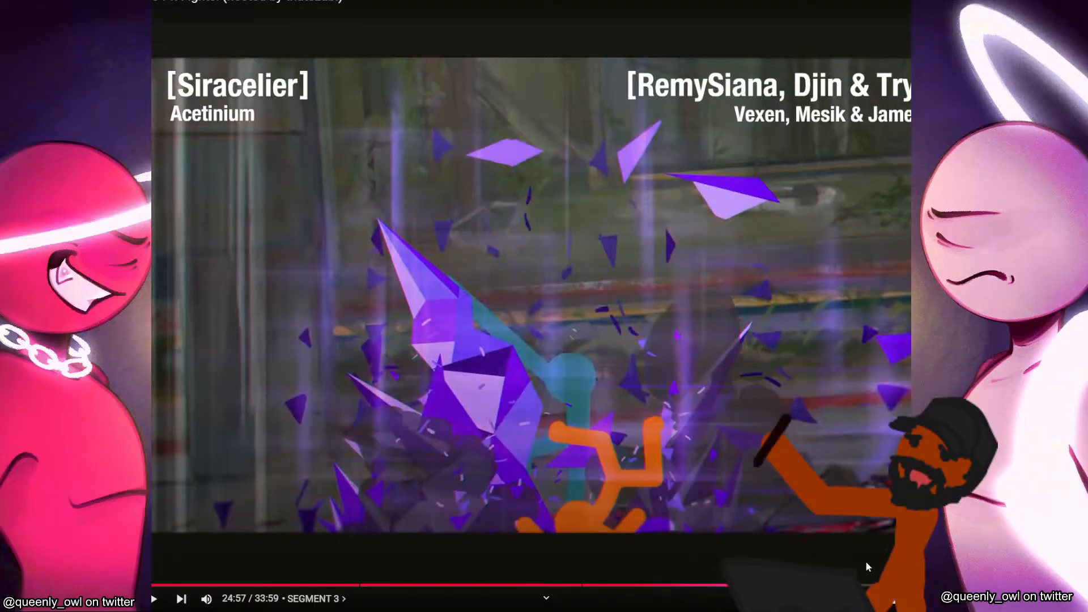
Examine the slam's aftermath at 24:58, comparing the orange fighter's fallen pose with his kneeling pose beside the crystals.
key("period")
key("period")
key("period")
key("period")
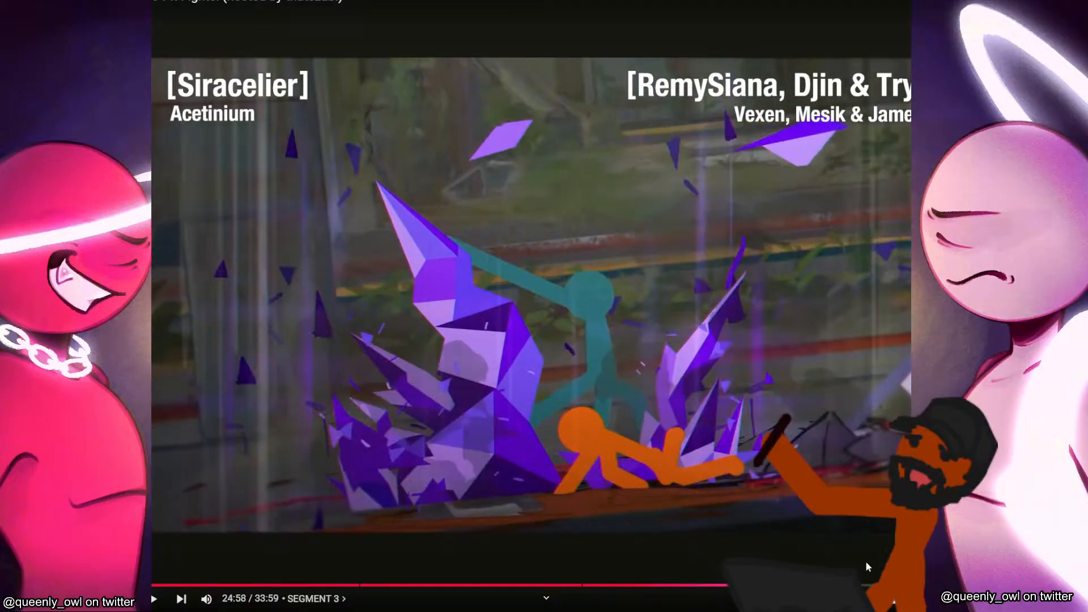
key("period")
key("period")
key("period")
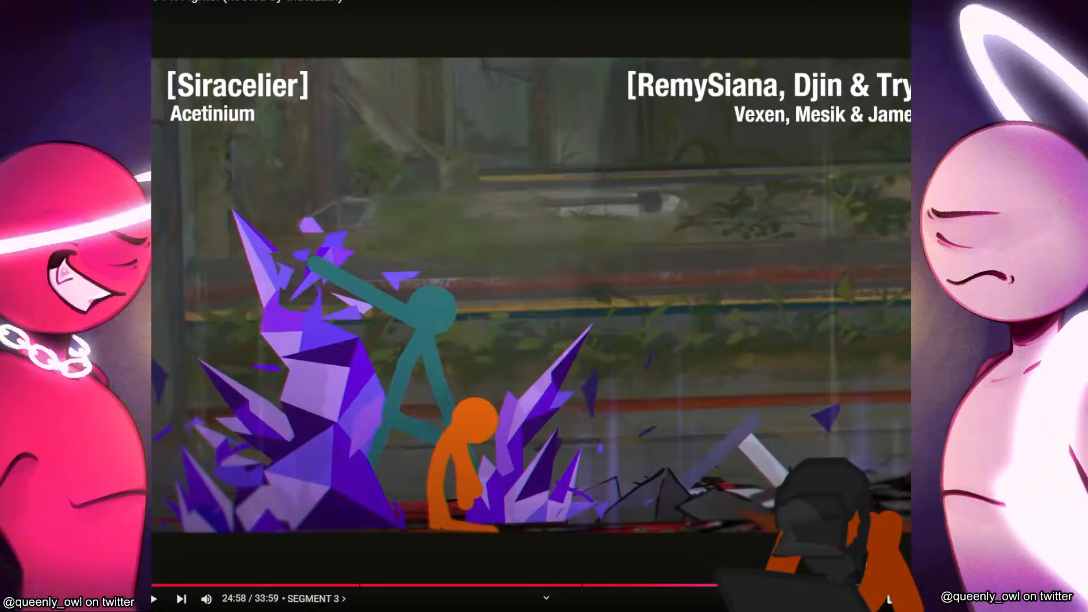
key("period")
key("period")
key("period")
key("period")
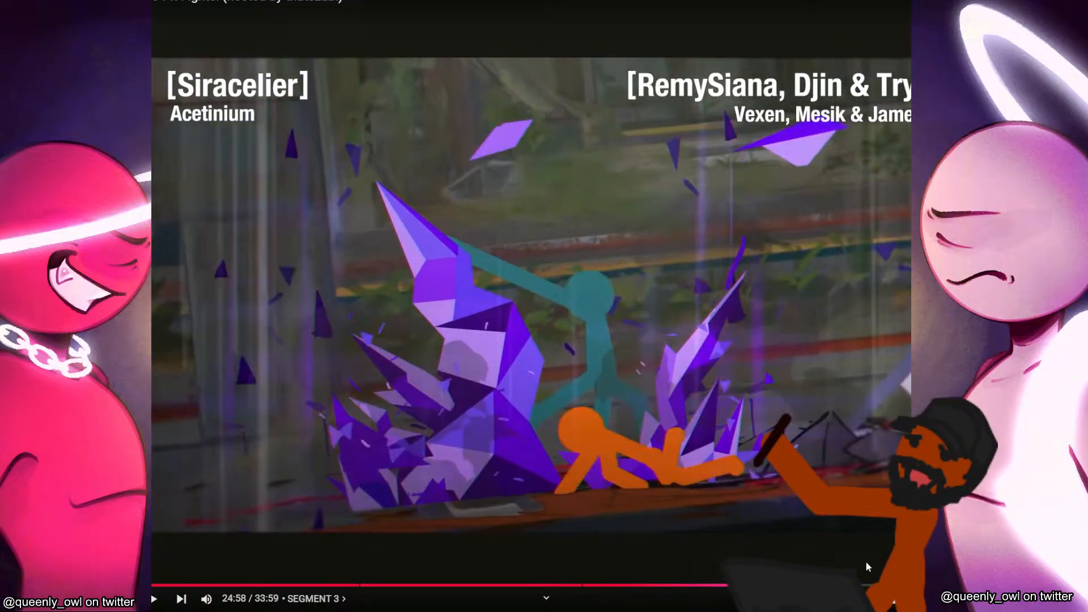
Step back to the head-first slam at 24:57, play on to the white blast at 25:00, pause there, and resume playback.
key("comma")
key("comma")
key("comma")
key("comma")
key("comma")
key("comma")
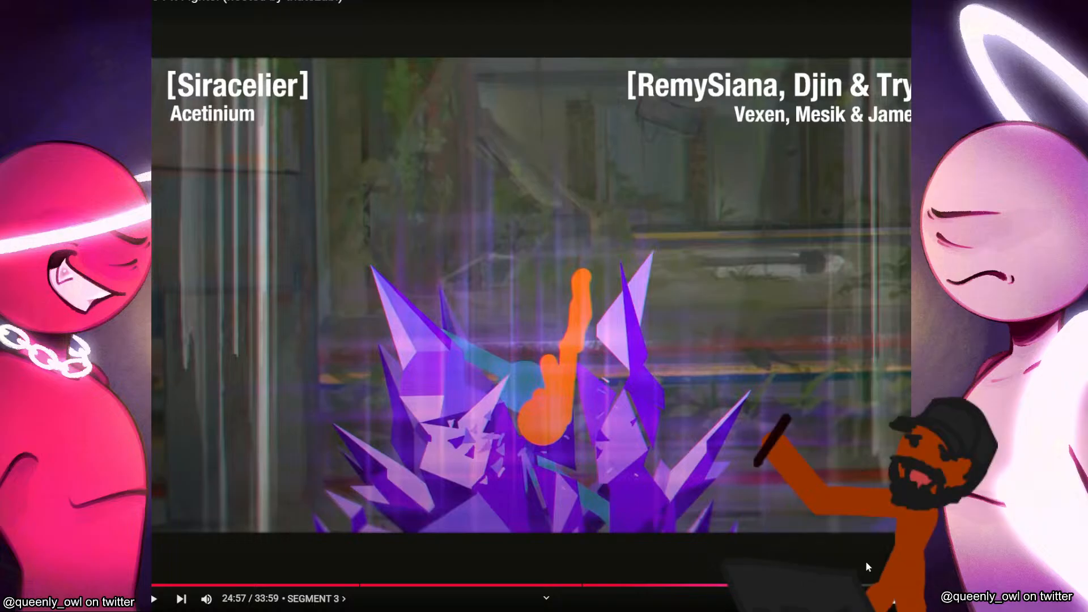
key("space")
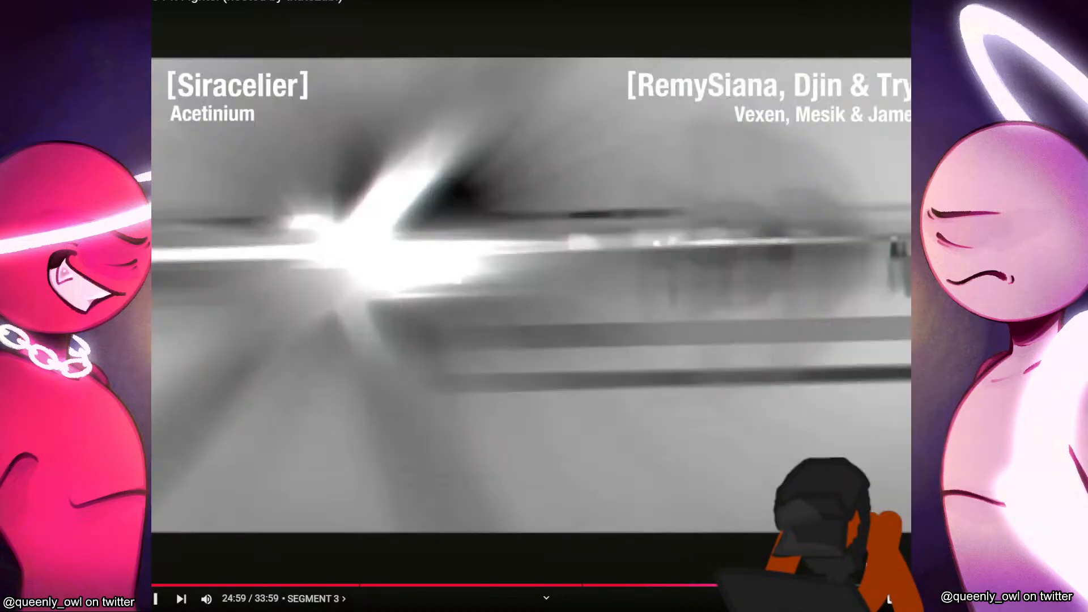
key("space")
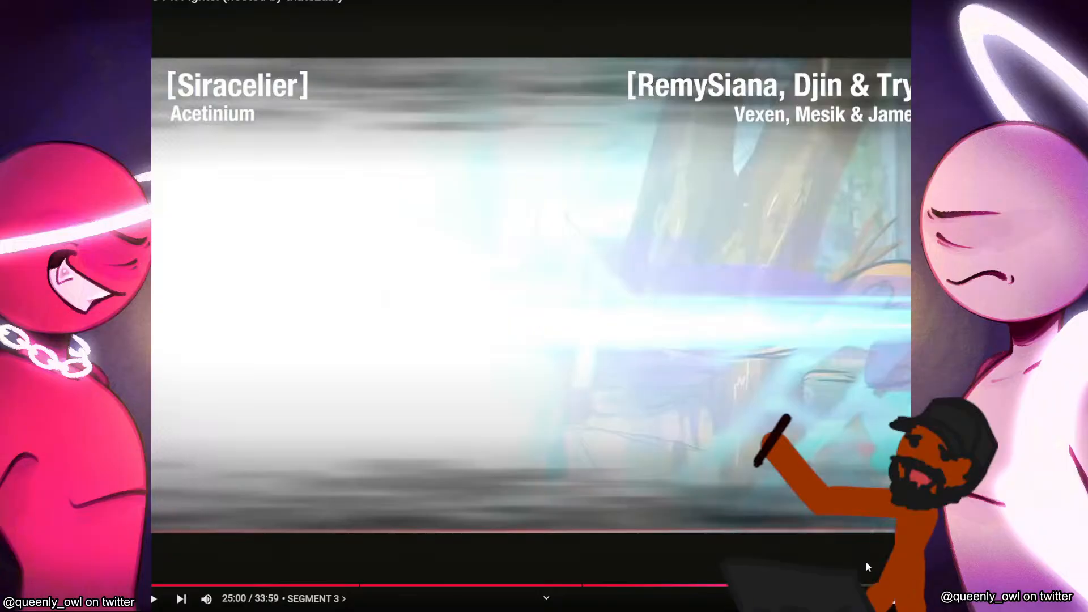
key("space")
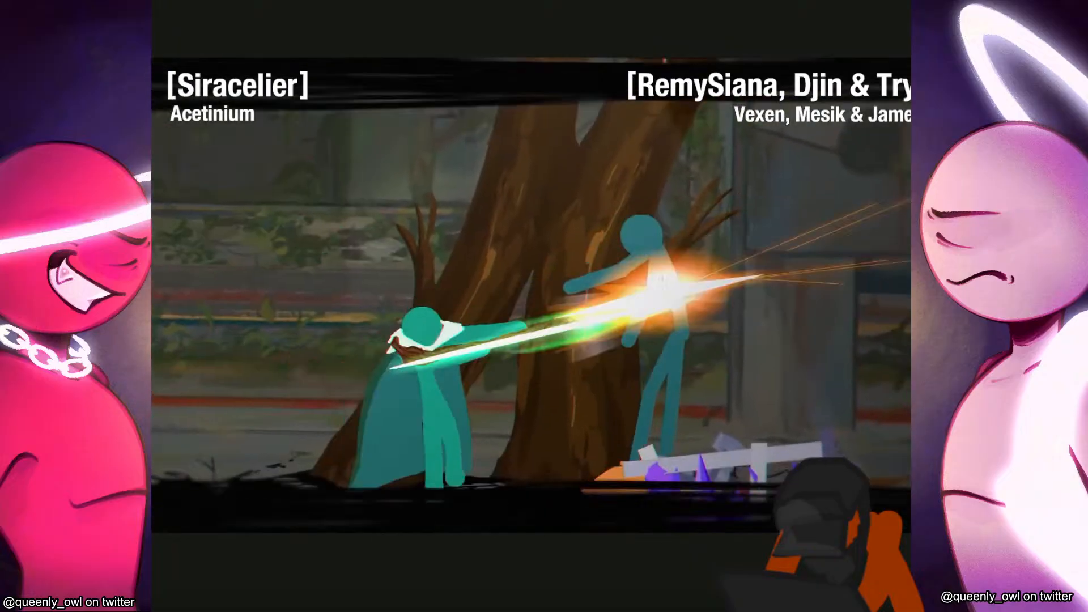
Examine the caped fighter's green and orange slashes frame by frame, going back from 25:06 to 25:05.
mouse_move(888, 599)
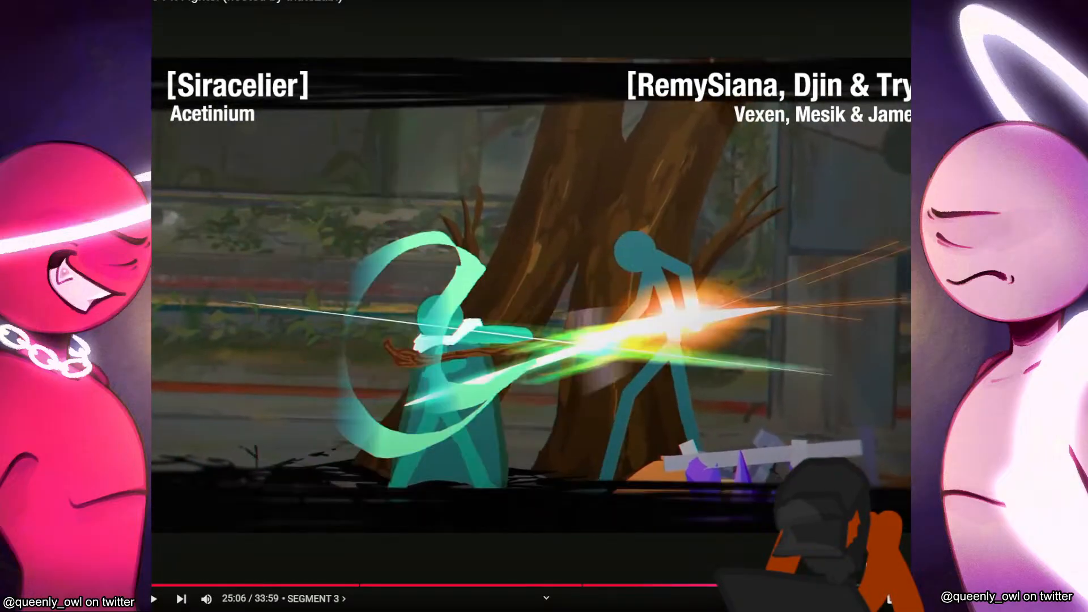
key("comma")
key("comma")
key("comma")
key("comma")
key("comma")
key("comma")
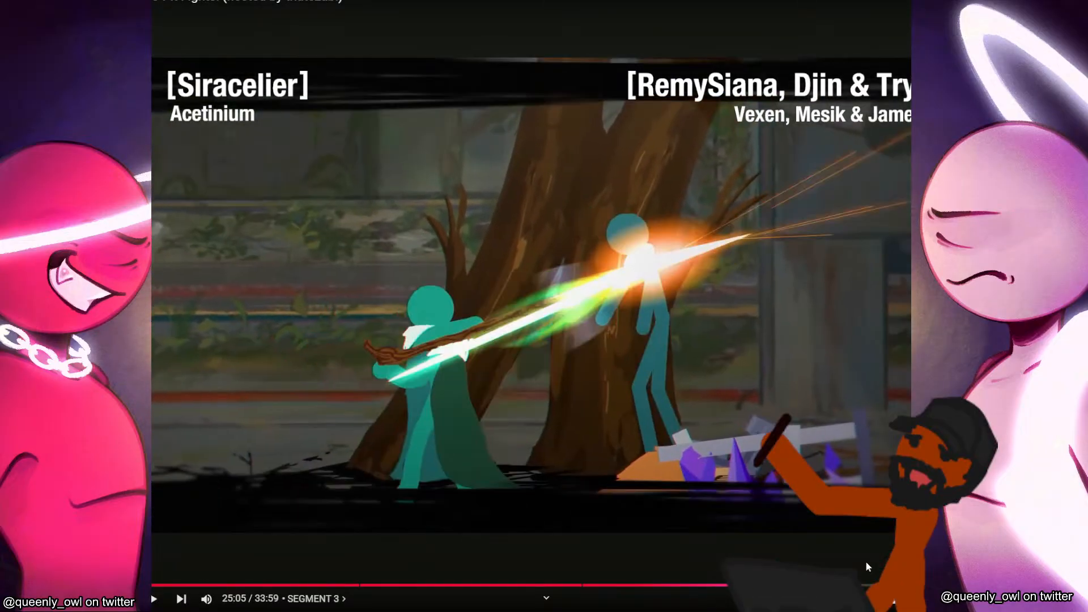
key("comma")
key("comma")
key("comma")
key("comma")
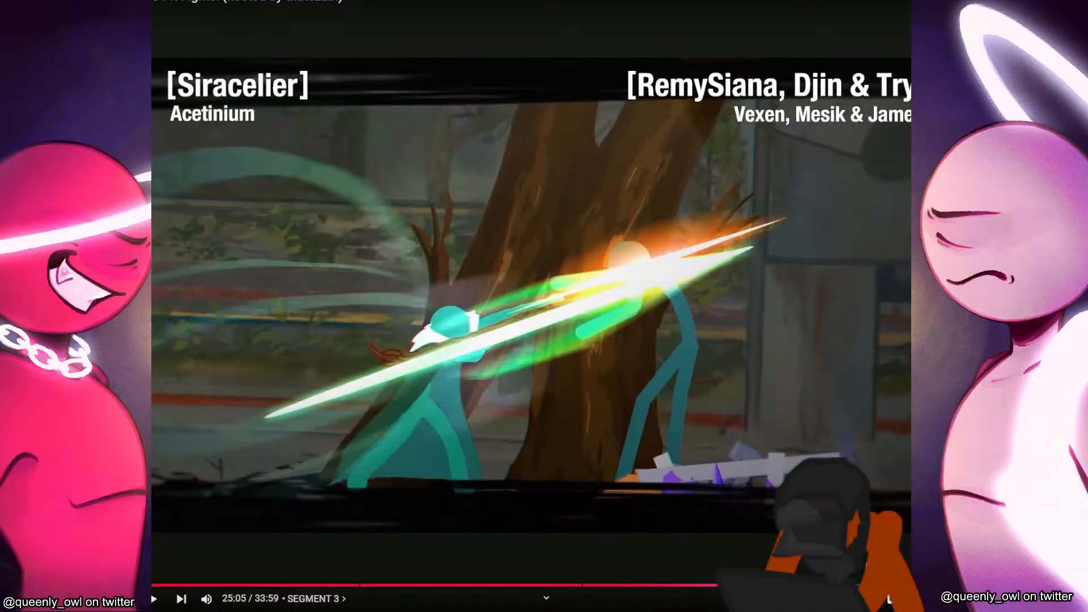
key("comma")
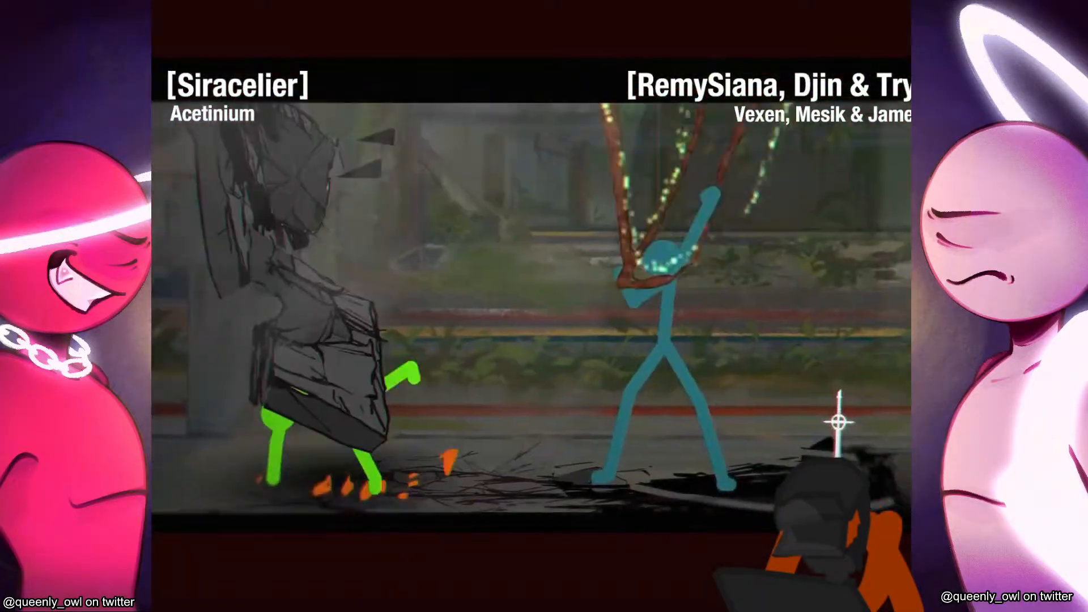
Pause at the block kick at 25:37 and step back to the orange fighter's upside-down pose at 25:36.
key("space")
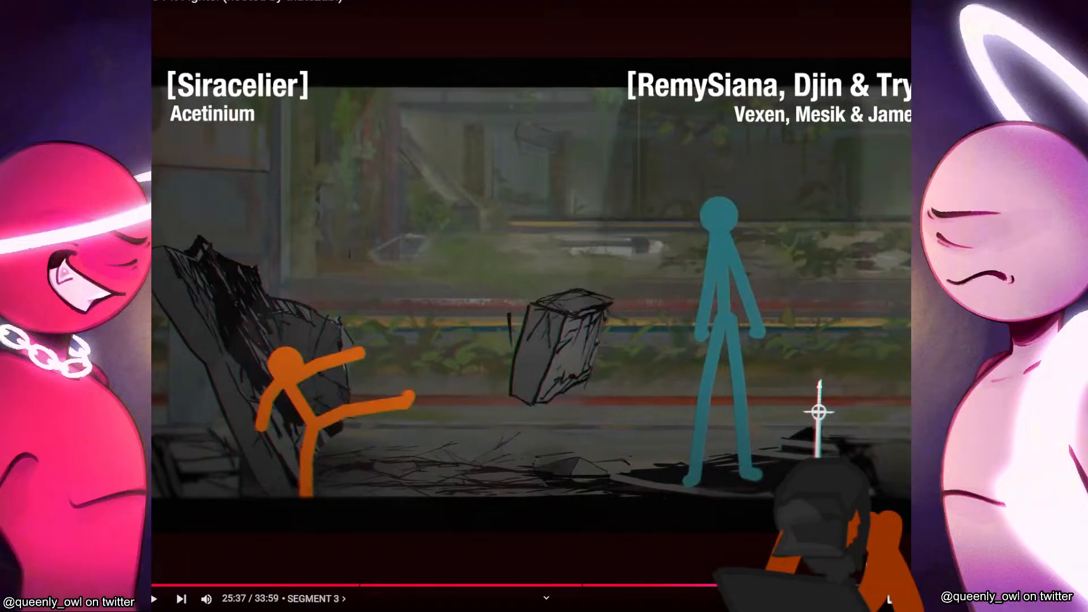
key("comma")
key("comma")
key("comma")
key("comma")
key("comma")
key("comma")
key("comma")
key("comma")
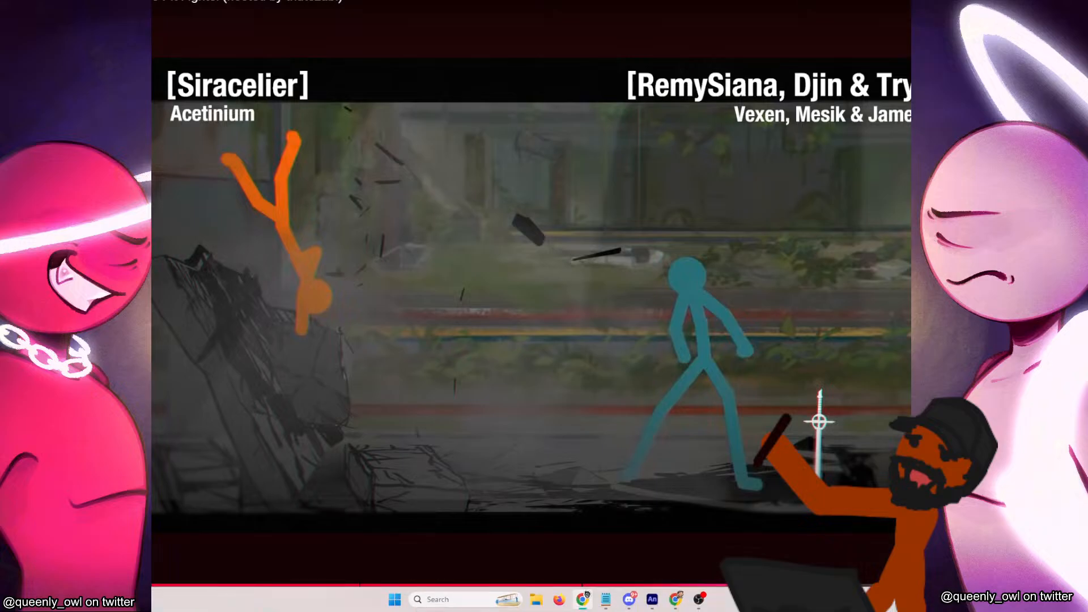
Leave full screen, put the browser away to return to Adobe Animate, and go to frame 423 of Skibuddy2.fla.
key("Escape")
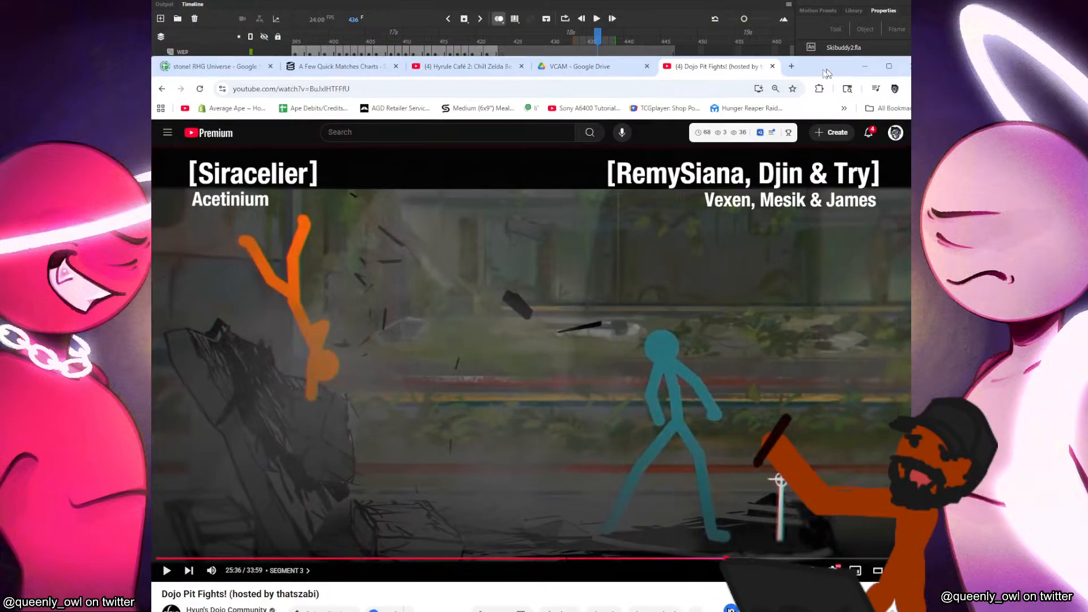
left_click(879, 62)
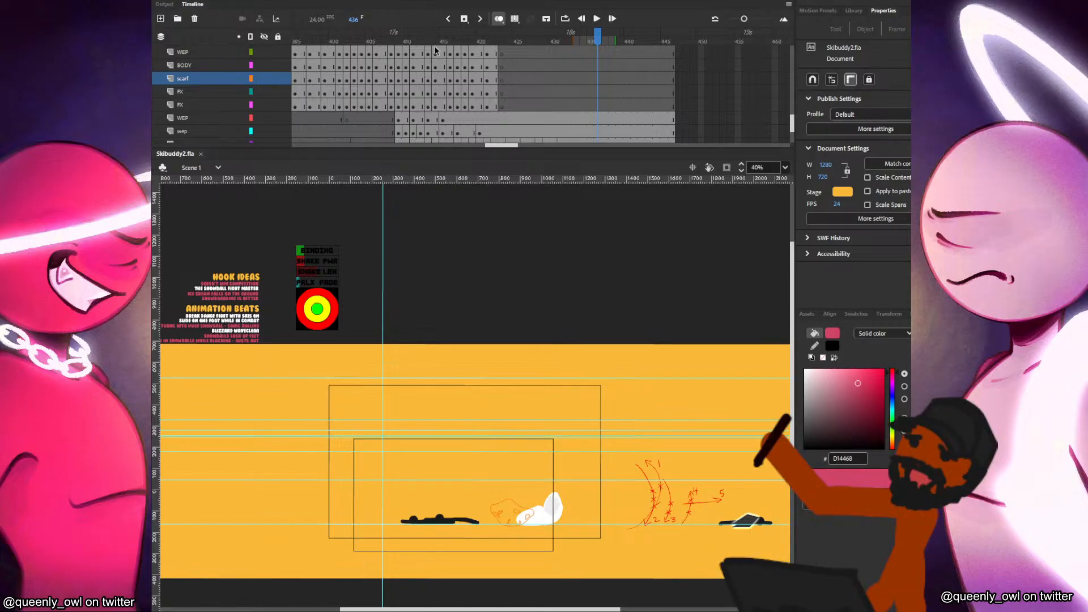
left_click(502, 91)
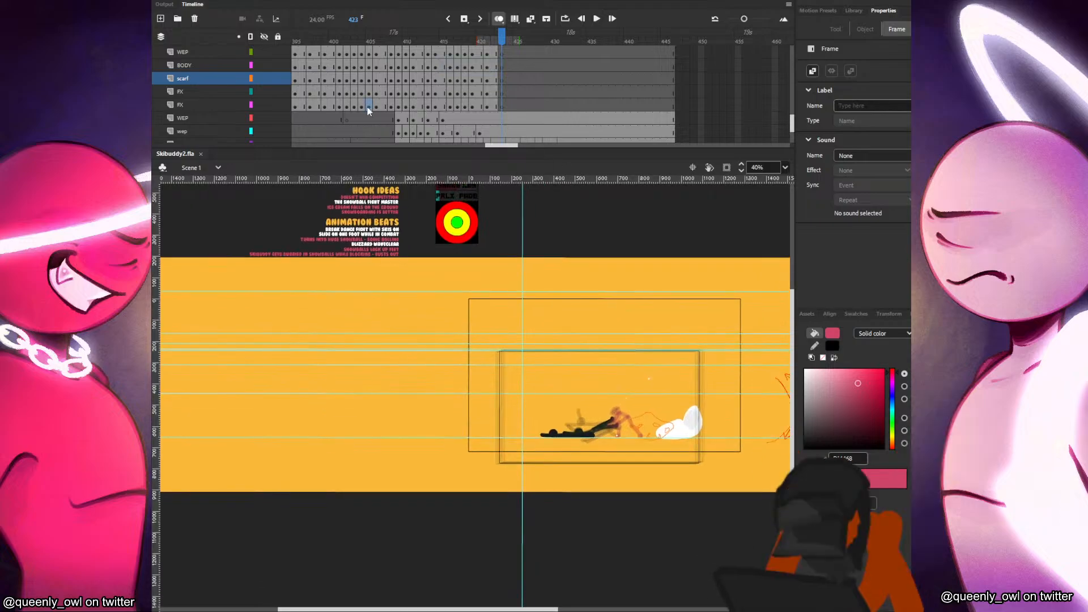
Select frame 405 on the lower FX layer, preview the Skibuddy2 movie, and close the preview.
left_click(368, 108)
key("ctrl+Return")
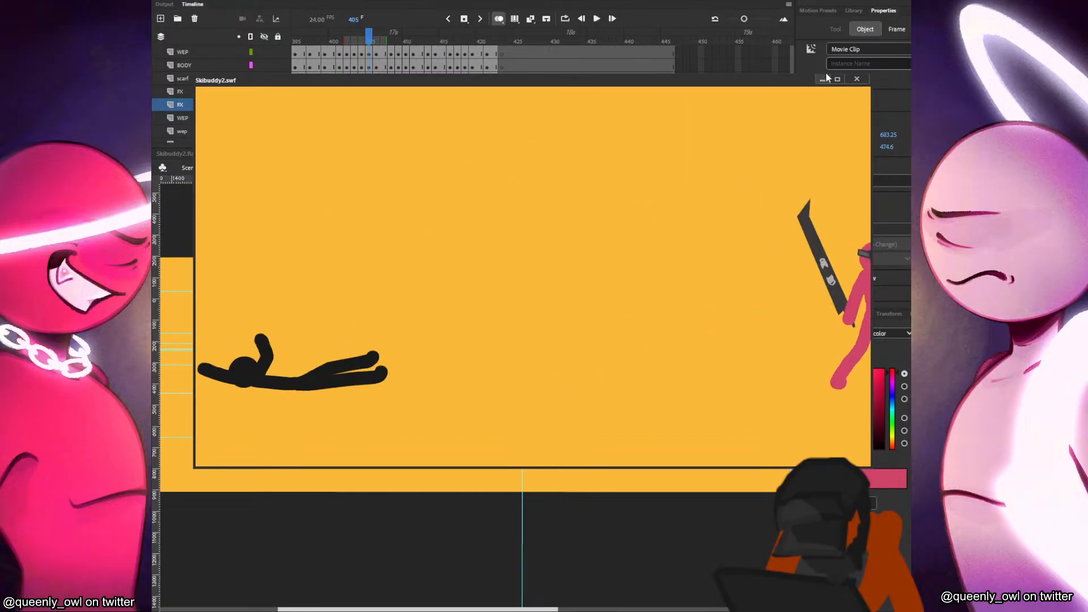
left_click(856, 79)
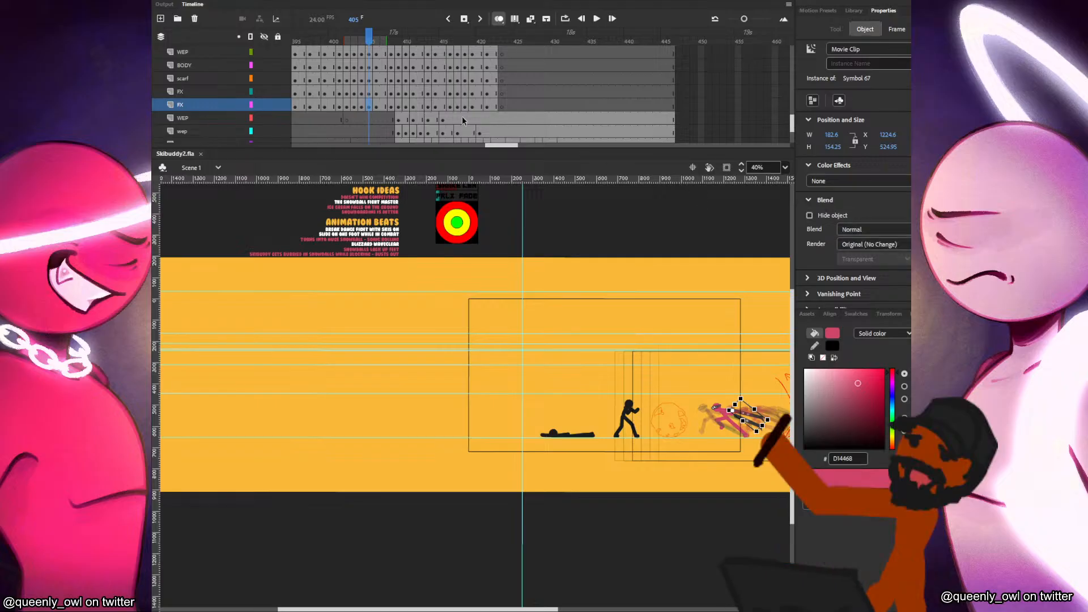
Go to the earlier part of the timeline and select frame 220 on the fx layer just below hittemplate.
left_click_drag(380, 112, 514, 90)
scroll(514, 90, "down", 6)
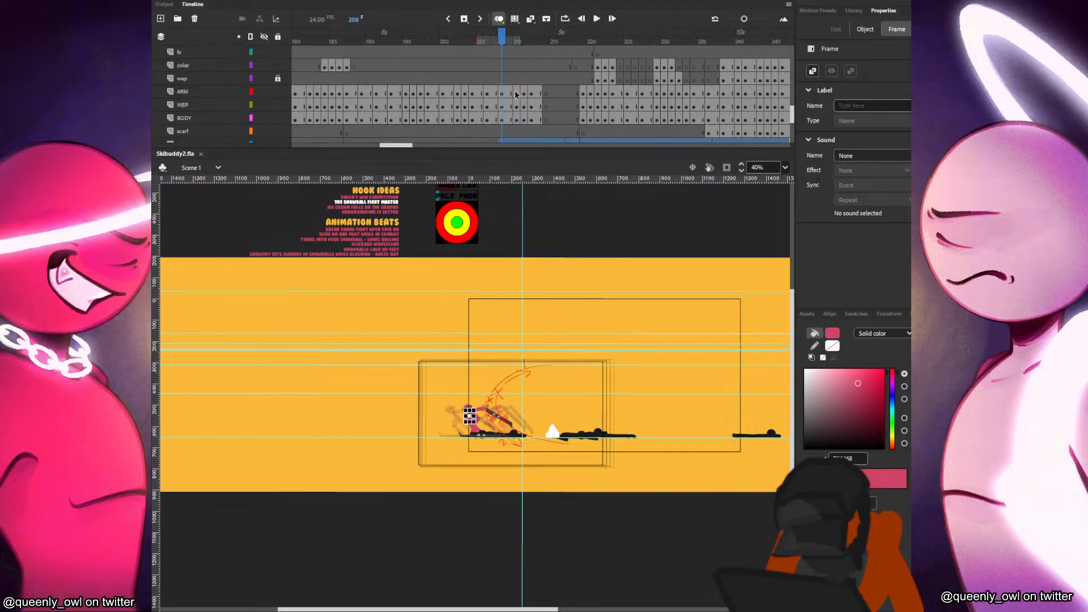
scroll(563, 124, "down", 4)
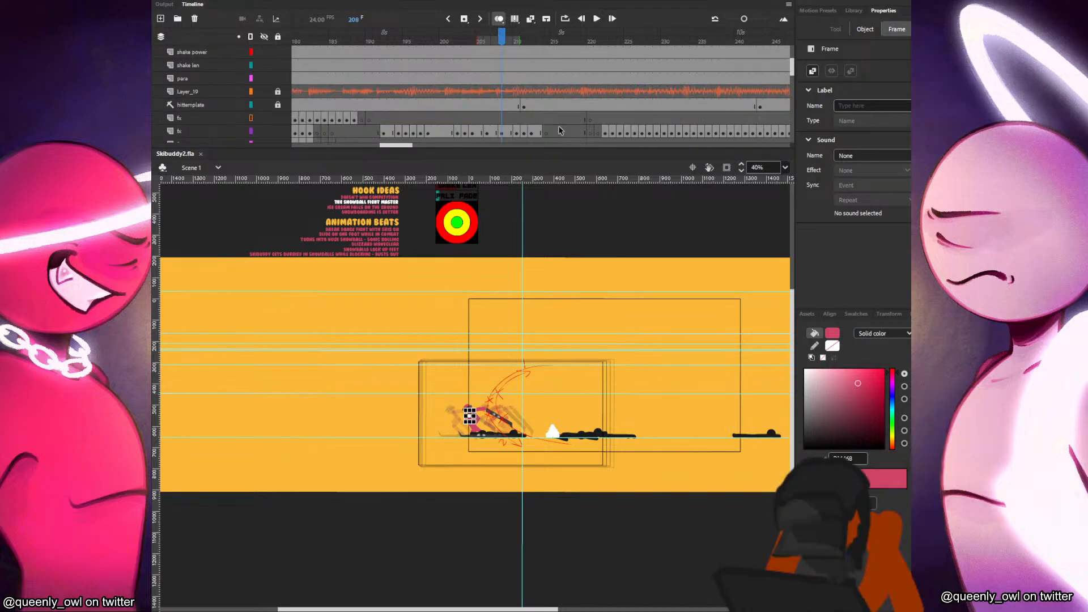
left_click(590, 94)
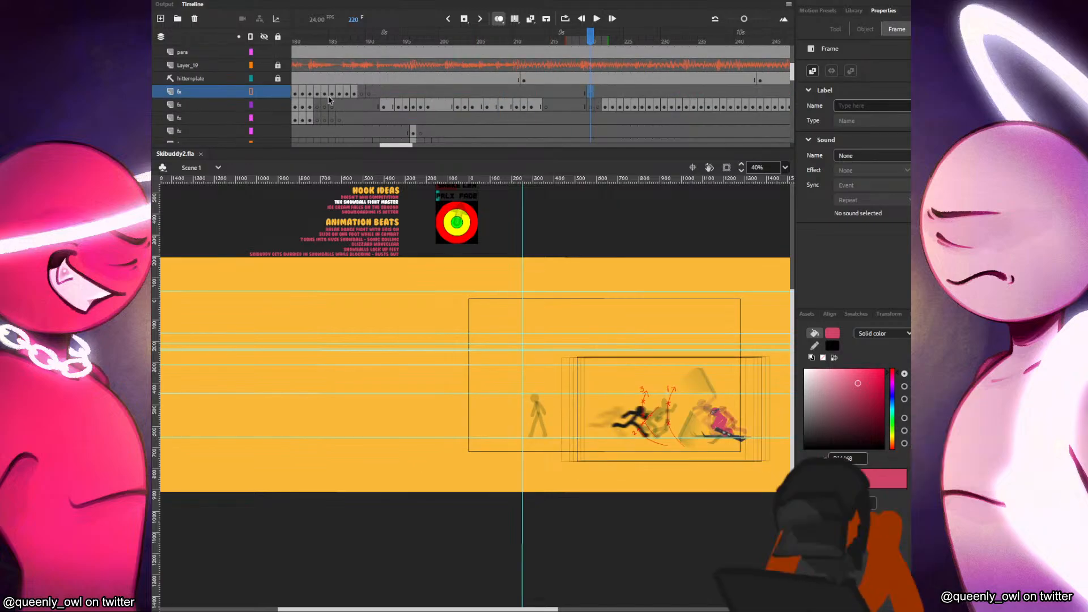
Add two layers between hittemplate and the fx layers, and start a blank keyframe at frame 220 on the lower one, Layer_10.
left_click(161, 18)
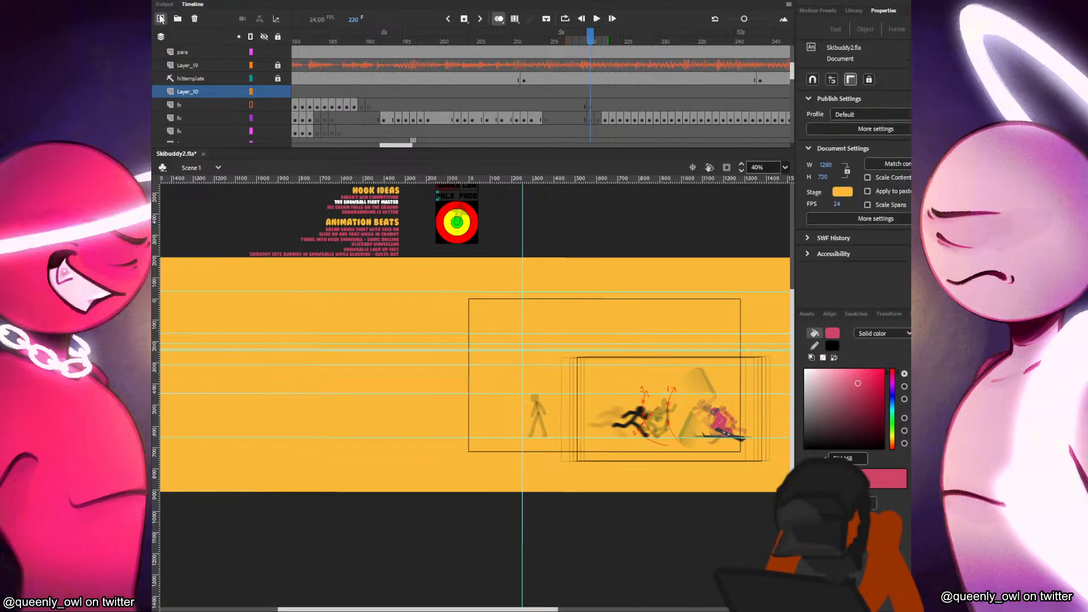
left_click(161, 18)
left_click(590, 105)
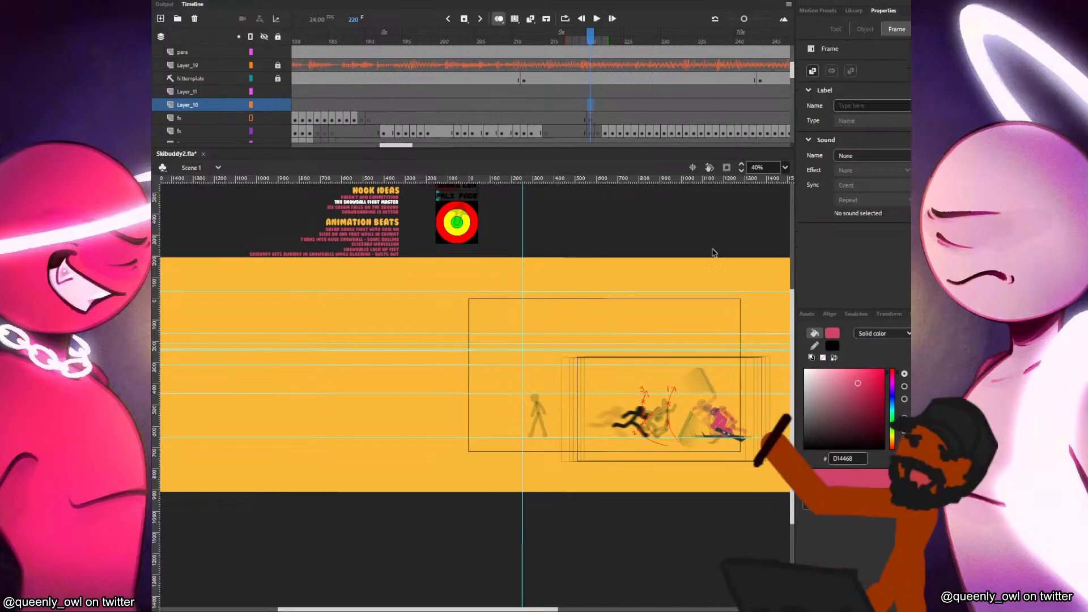
scroll(624, 397, "up", 5)
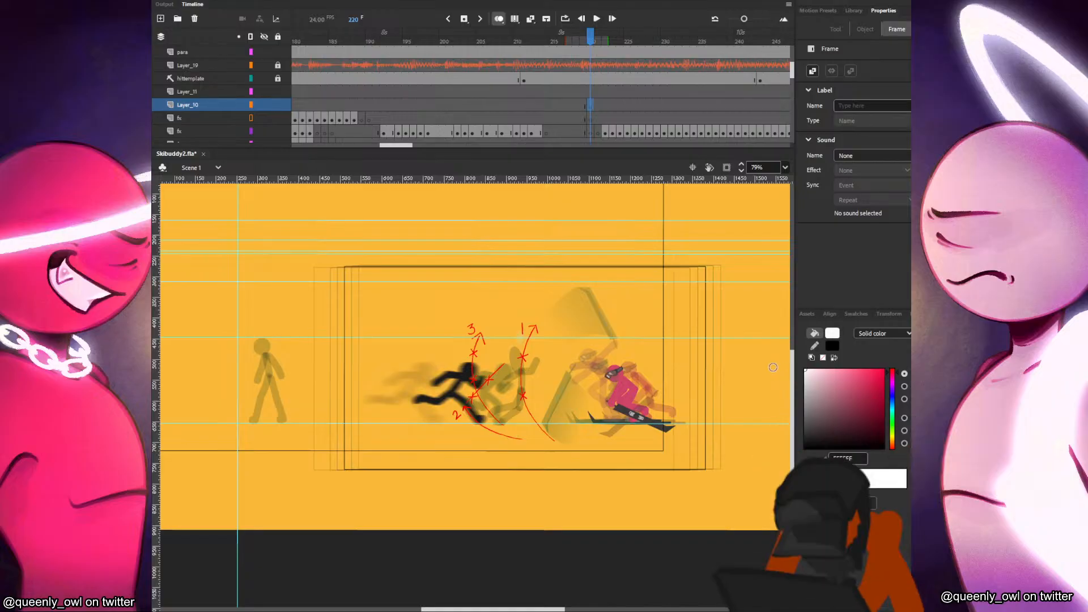
Set a semi-transparent white FFFFFF fill and no stroke for the Rectangle tool.
key("b")
left_click_drag(924, 459, 865, 484)
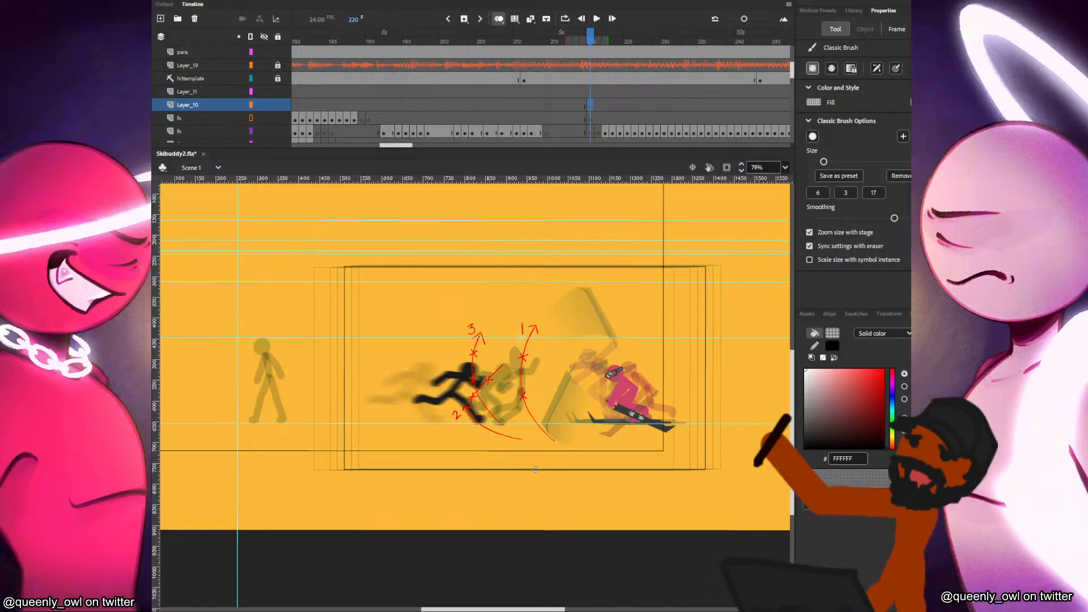
key("r")
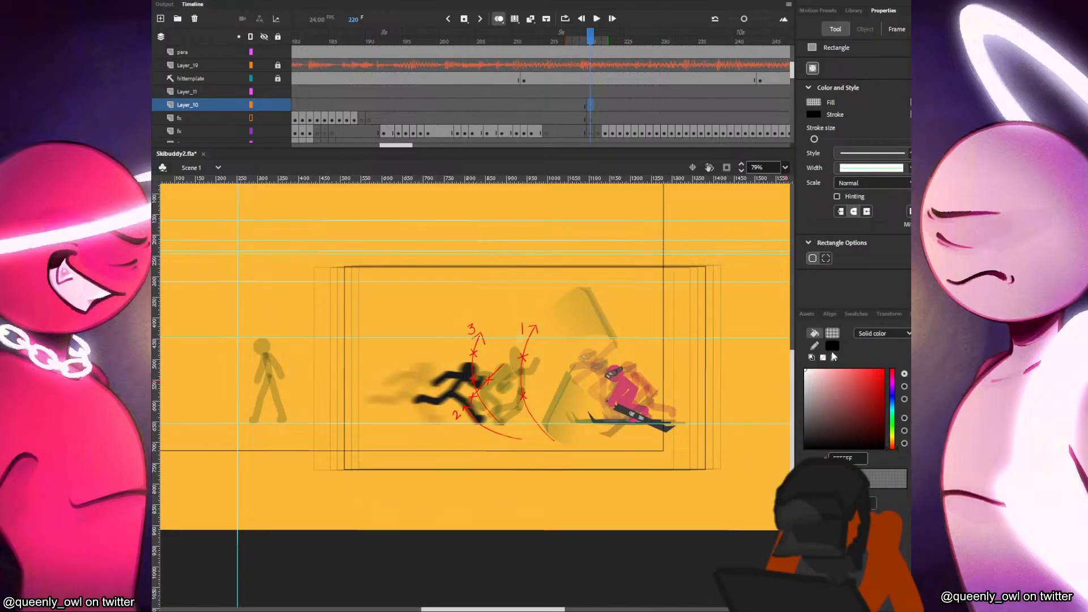
left_click(833, 356)
Lock every layer except Layer_10 and draw a rectangle about 1038 by 155 px across the ground beneath the figures.
left_click(278, 37)
left_click(278, 105)
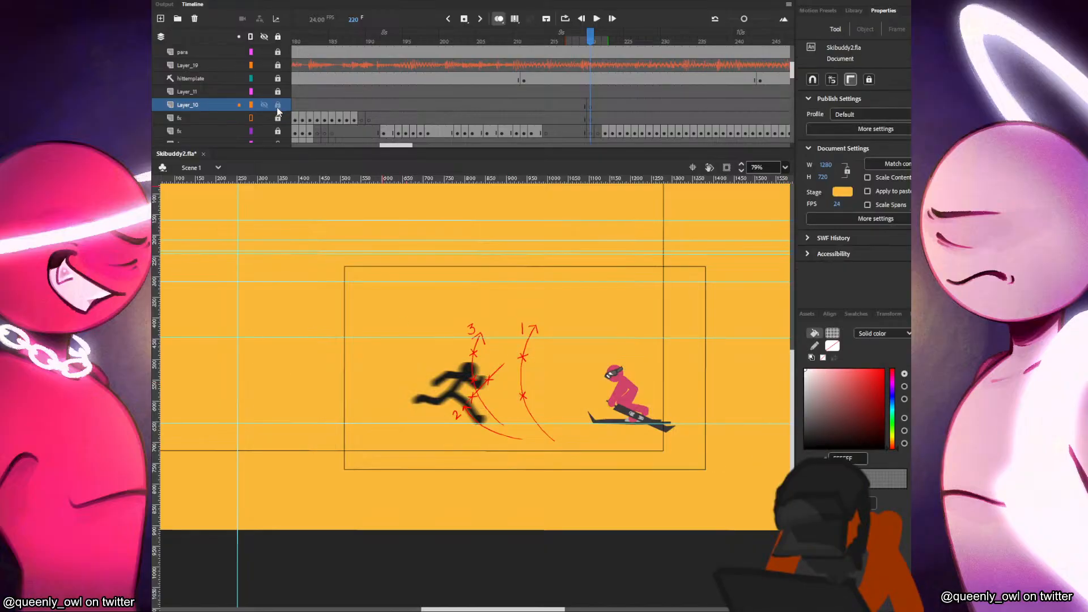
mouse_move(313, 478)
left_mouse_down()
mouse_move(563, 416)
mouse_move(741, 414)
left_mouse_up()
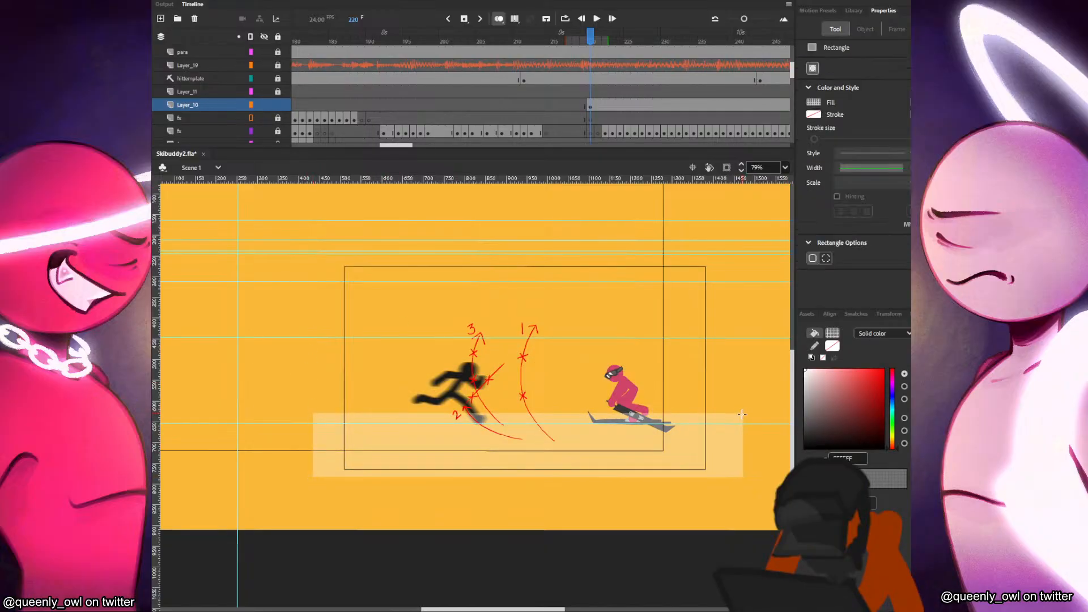
Try to cut a lasso-shaped streak out of the white rectangle's lower edge.
key("l")
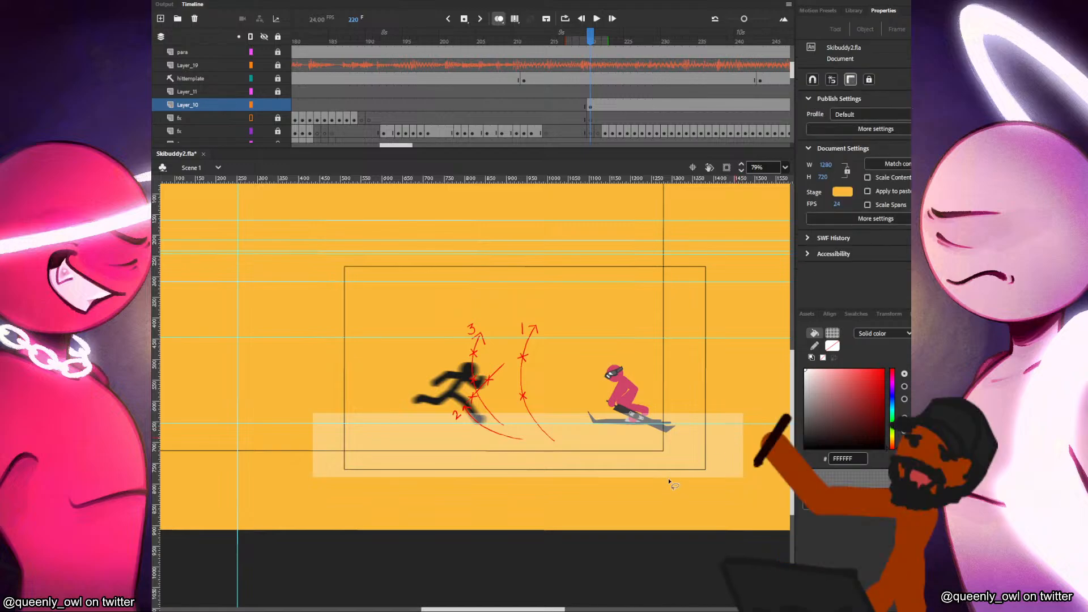
left_click_drag(612, 488, 422, 486)
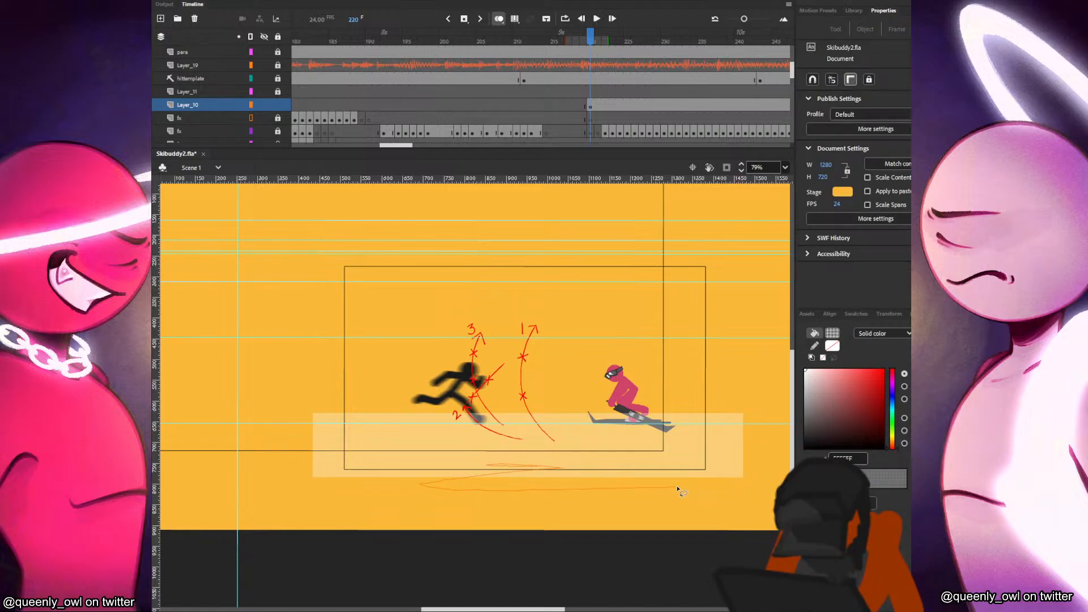
mouse_move(563, 466)
left_mouse_down()
mouse_move(680, 460)
mouse_move(705, 476)
mouse_move(685, 477)
left_mouse_up()
key("Delete")
key("ctrl+z")
key("ctrl+z")
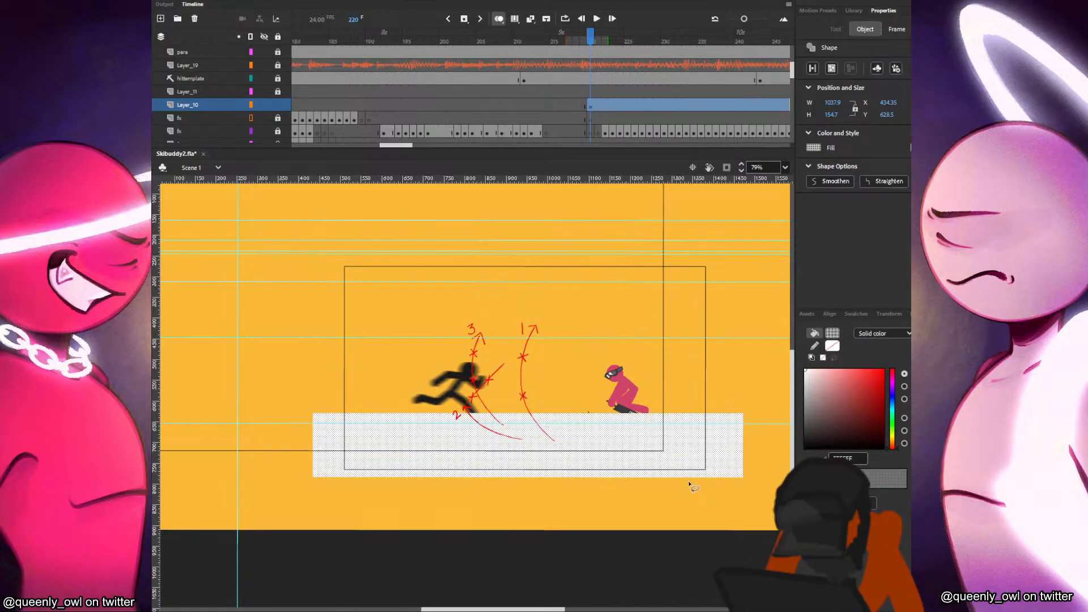
Cut thin, jagged horizontal streaks out of the white rectangle along its edges, ends and middle with the Lasso tool.
left_click(594, 520)
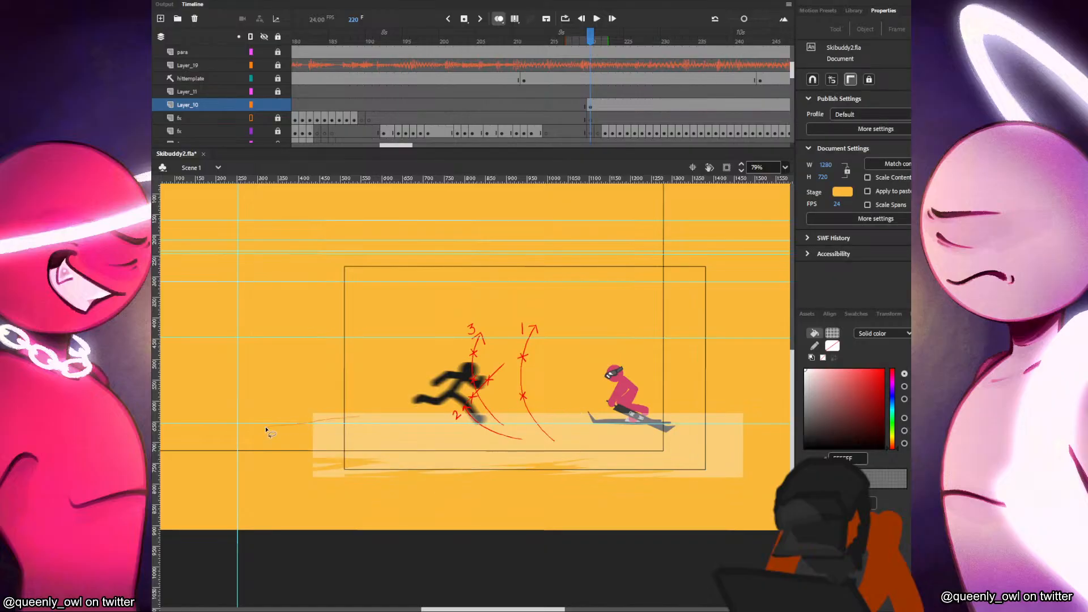
mouse_move(266, 427)
left_mouse_down()
mouse_move(353, 419)
mouse_move(265, 426)
left_mouse_up()
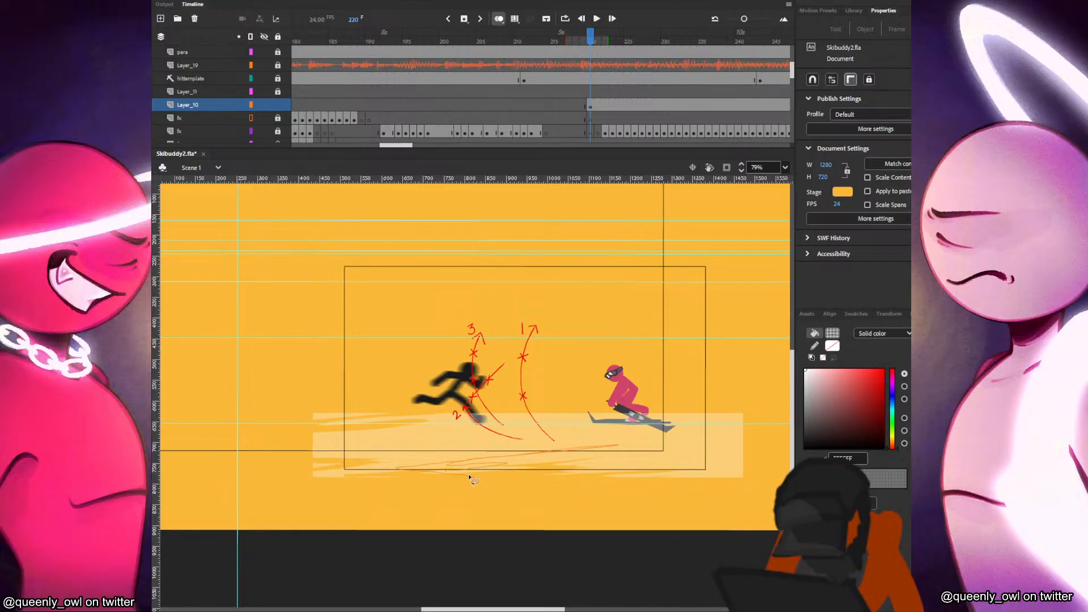
left_click_drag(468, 474, 446, 470)
key("Delete")
mouse_move(782, 421)
left_mouse_down()
mouse_move(615, 412)
mouse_move(721, 420)
mouse_move(703, 429)
mouse_move(743, 439)
mouse_move(736, 416)
mouse_move(782, 421)
left_mouse_up()
key("Delete")
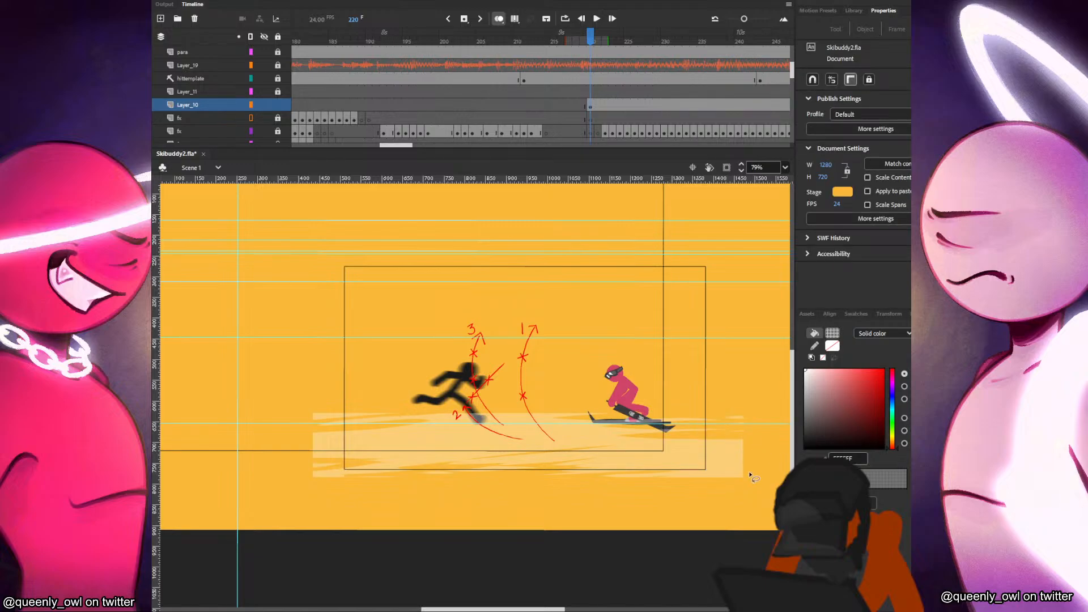
mouse_move(735, 481)
left_mouse_down()
mouse_move(614, 459)
mouse_move(759, 453)
mouse_move(697, 481)
left_mouse_up()
key("Delete")
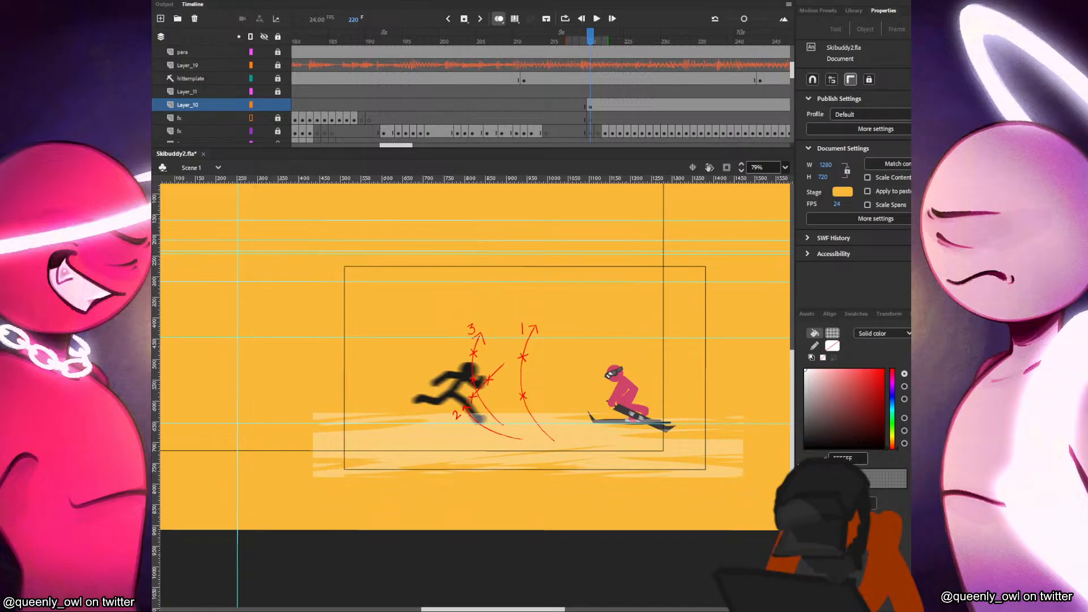
mouse_move(435, 428)
left_mouse_down()
mouse_move(394, 440)
mouse_move(470, 442)
mouse_move(458, 426)
mouse_move(477, 404)
left_mouse_up()
key("Delete")
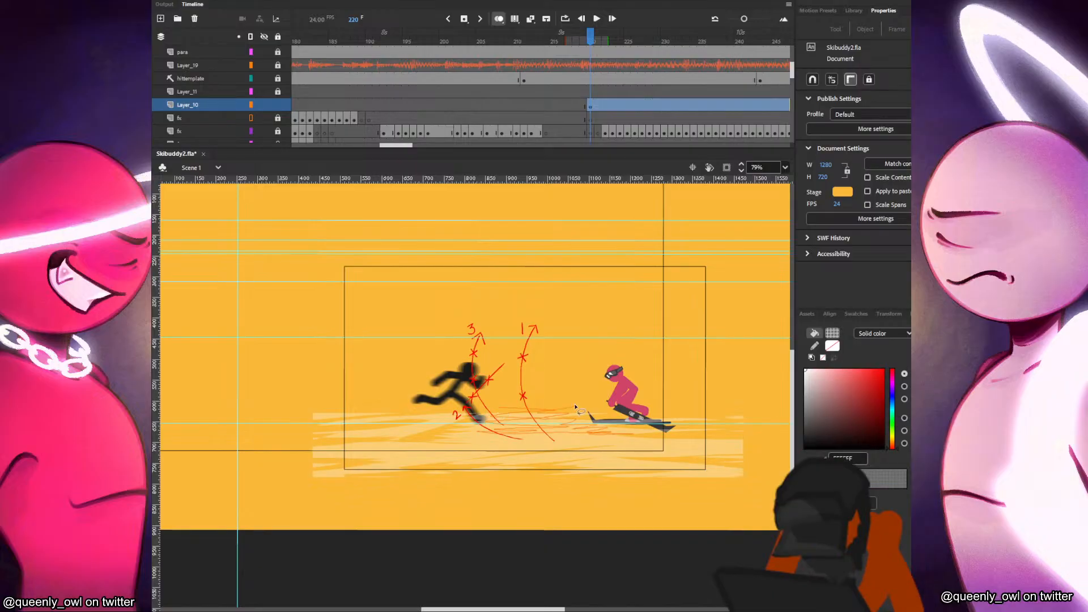
left_click_drag(575, 407, 632, 434)
mouse_move(558, 471)
left_mouse_down()
mouse_move(499, 469)
mouse_move(518, 451)
mouse_move(561, 470)
mouse_move(570, 491)
left_mouse_up()
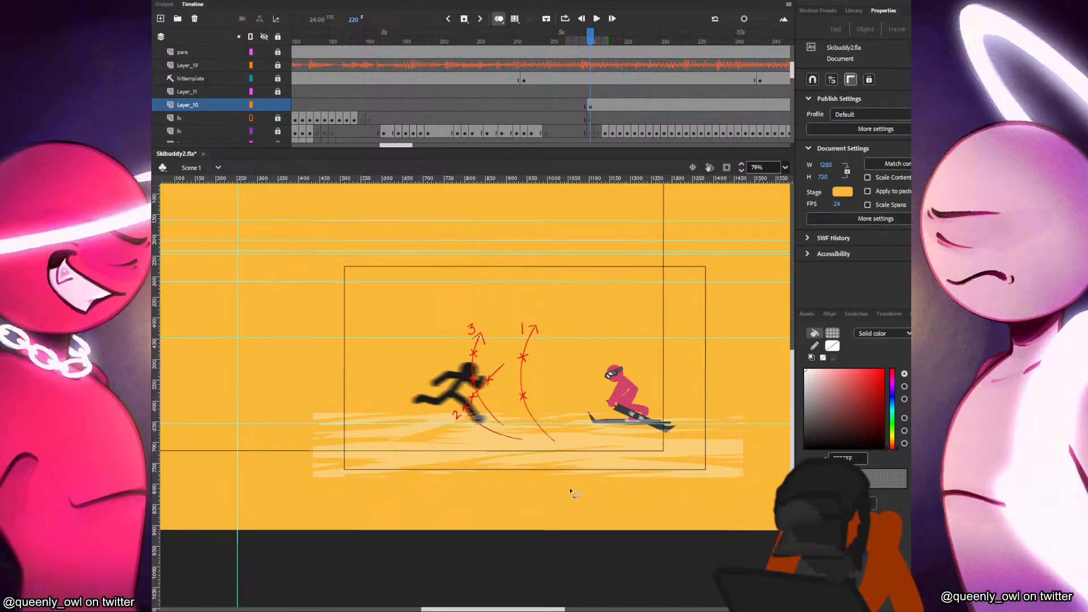
Enlarge the ground streaks to about 1234 by 162.5 px and convert them to a Movie Clip symbol named Symbol 22.
left_click(591, 106)
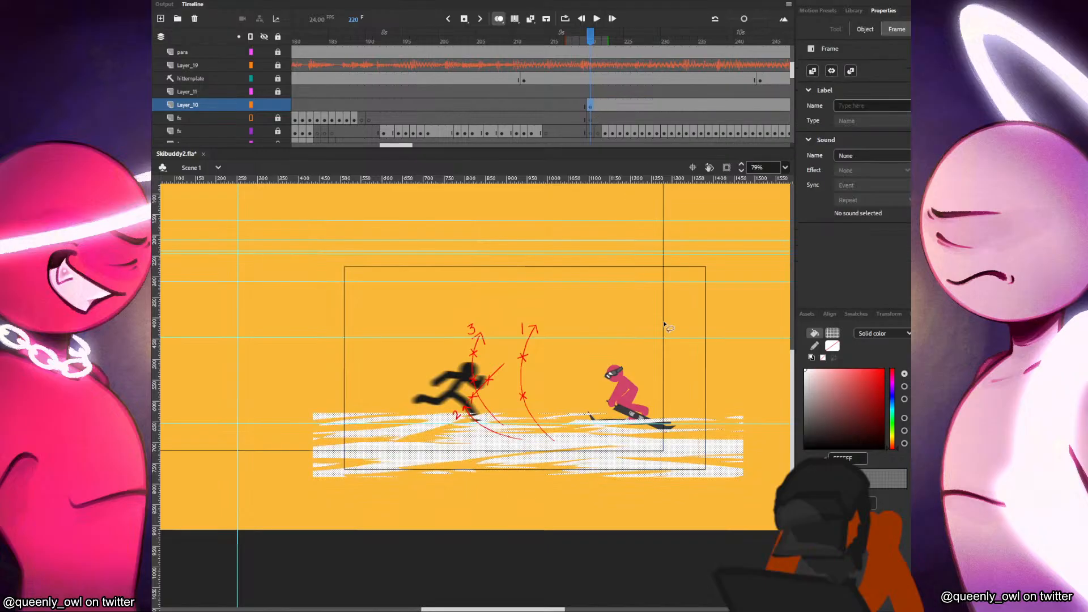
key("q")
left_click_drag(744, 414, 784, 413)
left_click_drag(741, 470, 731, 474)
key("F8")
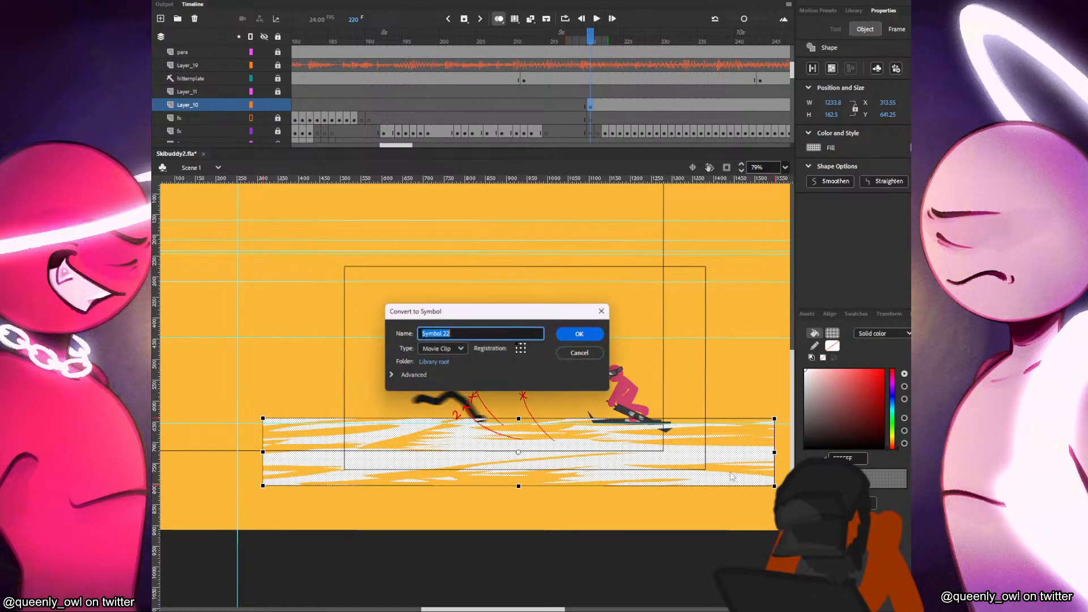
key("Return")
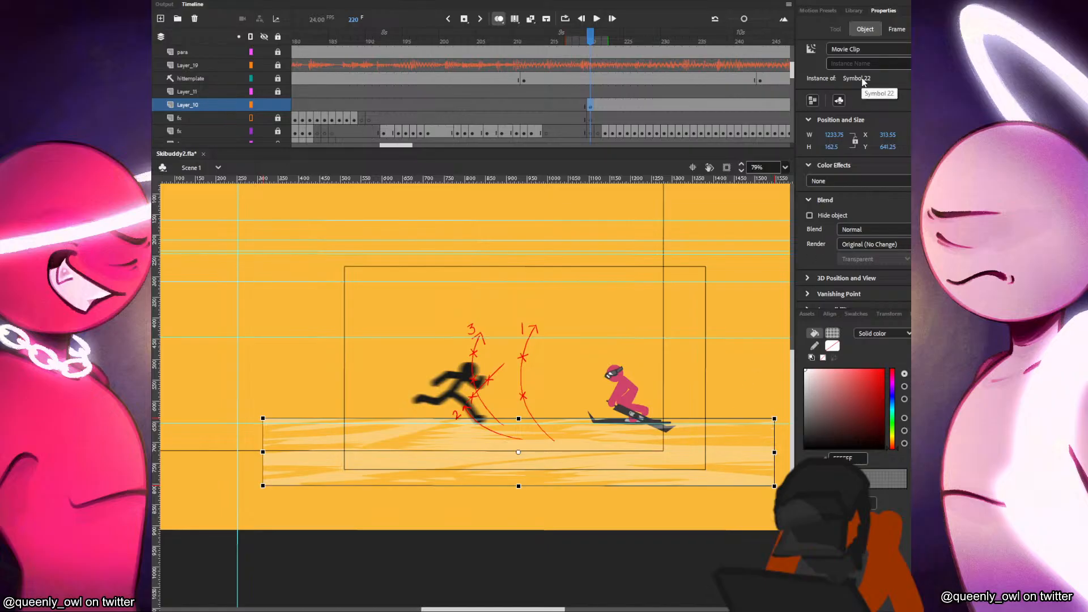
Set the ground streak clip's blend mode to Overlay, and undo a trial move upward.
left_click(885, 48)
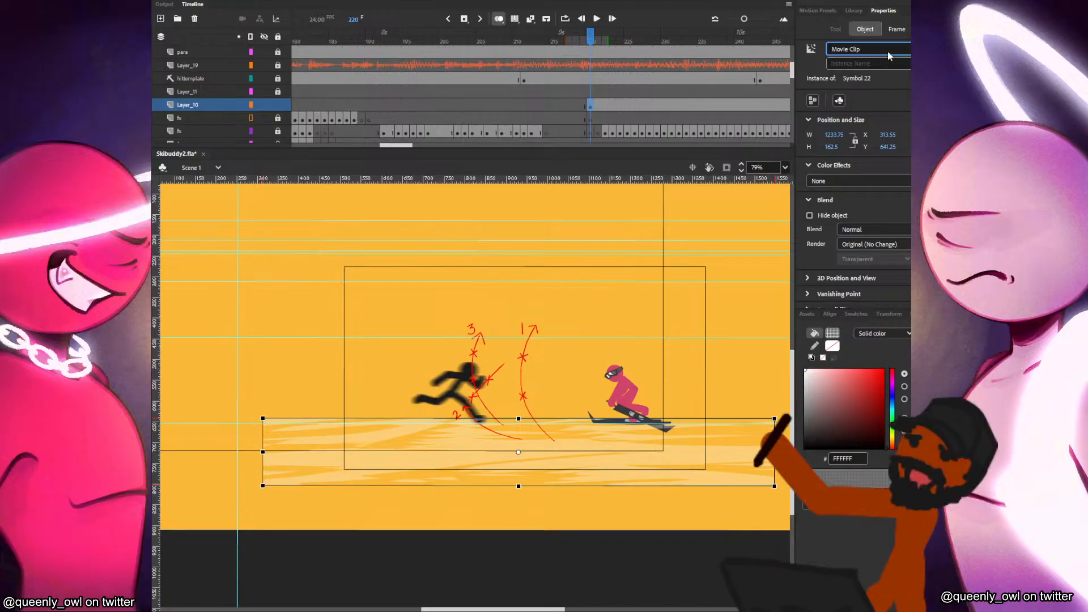
left_click(883, 64)
left_click(875, 230)
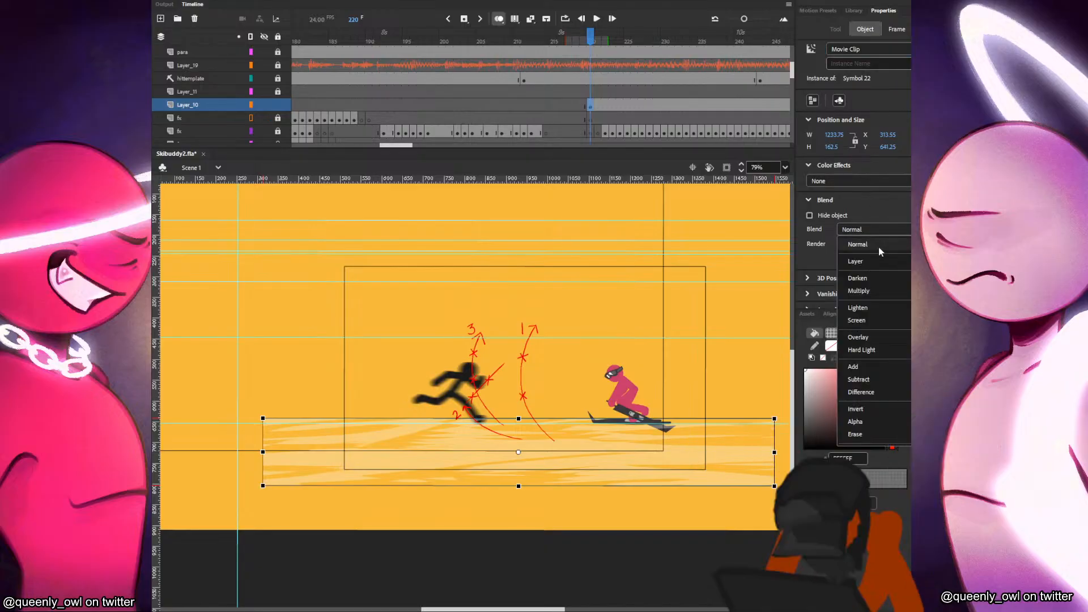
left_click(884, 338)
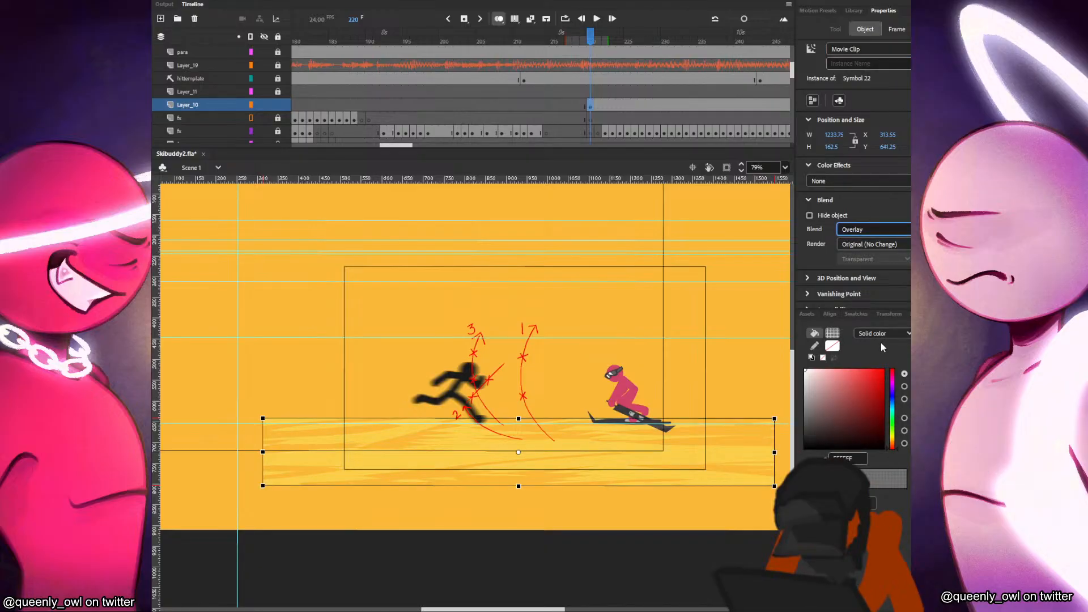
left_click_drag(747, 455, 753, 422)
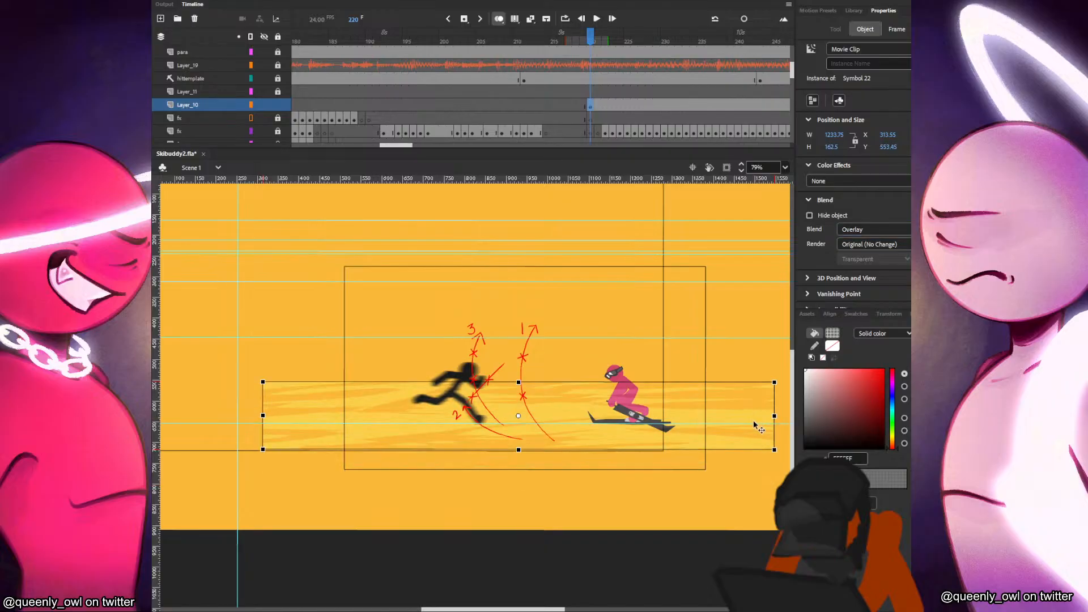
key("ctrl+z")
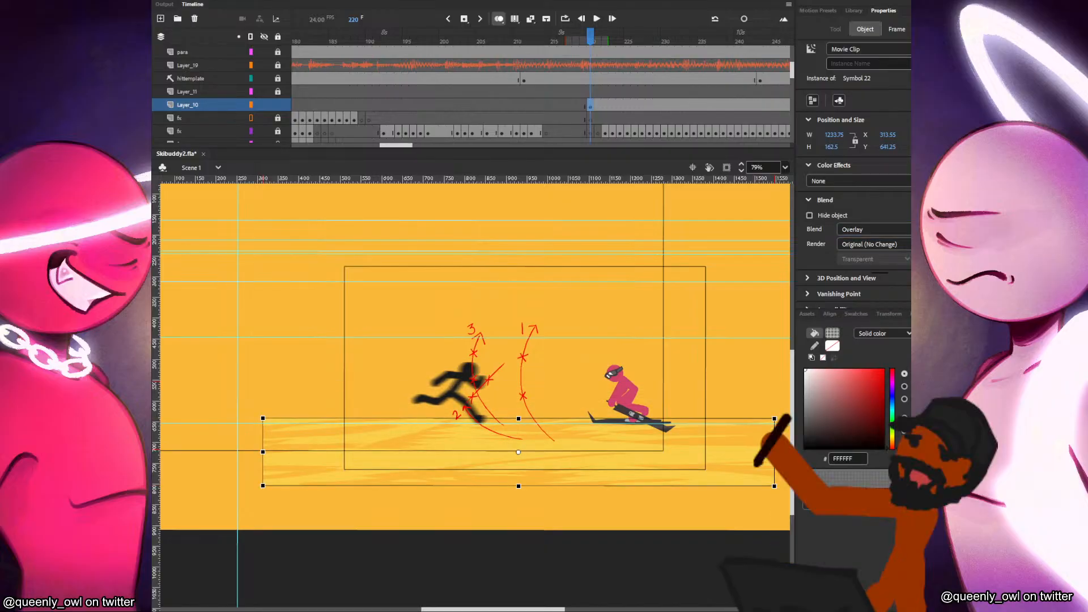
Add a High-quality, horizontal-only Blur filter with Blur Y 0 to the ground streak clip, and nudge the clip slightly down.
scroll(855, 210, "down", 2)
left_click(903, 283)
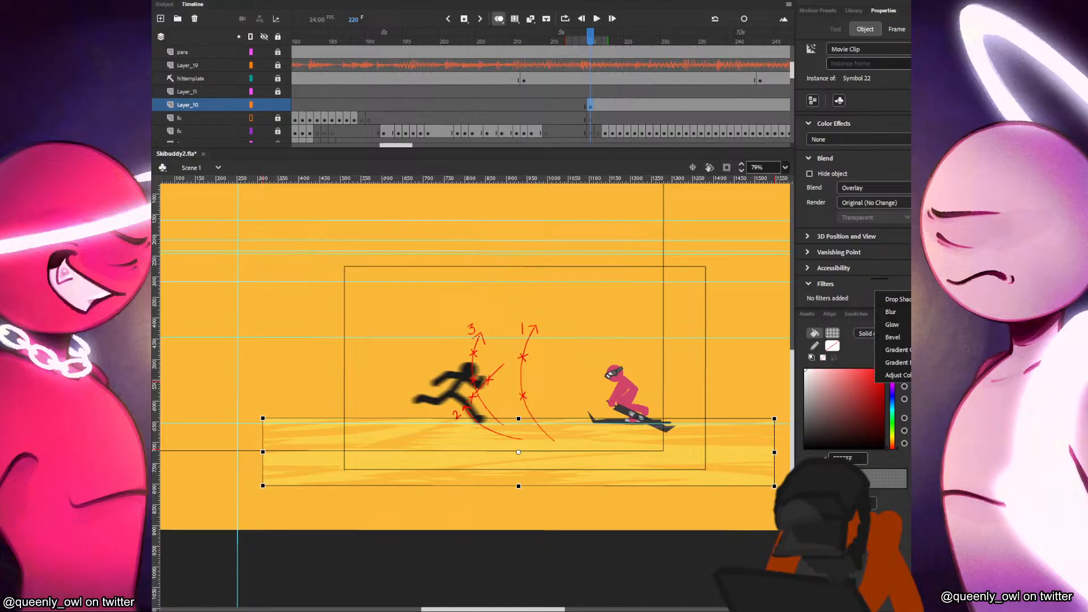
left_click(903, 313)
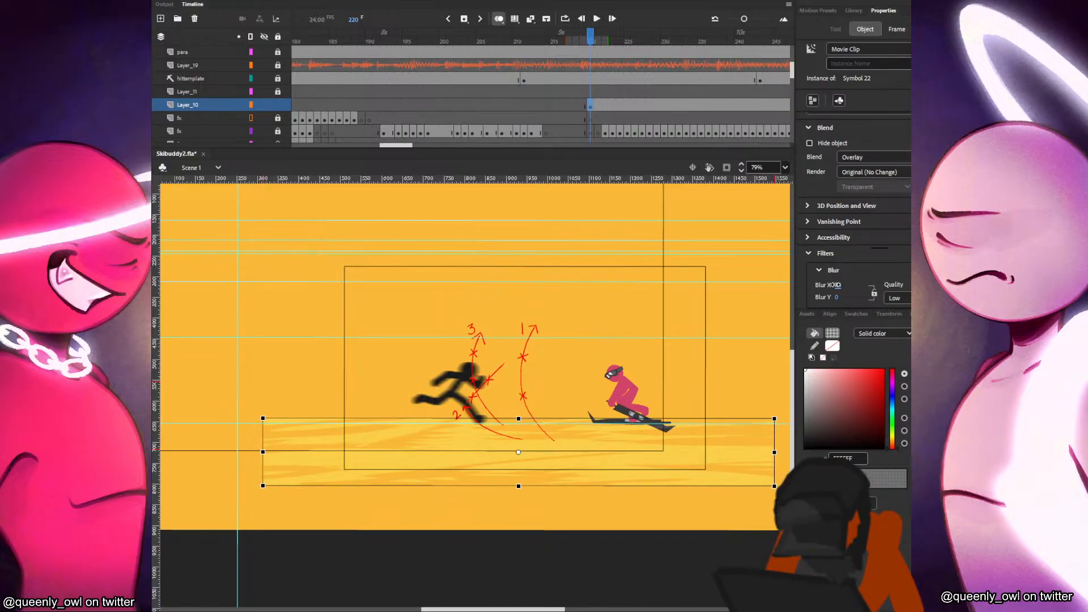
mouse_move(839, 286)
left_mouse_down()
mouse_move(857, 290)
mouse_move(826, 287)
left_mouse_up()
left_click(897, 298)
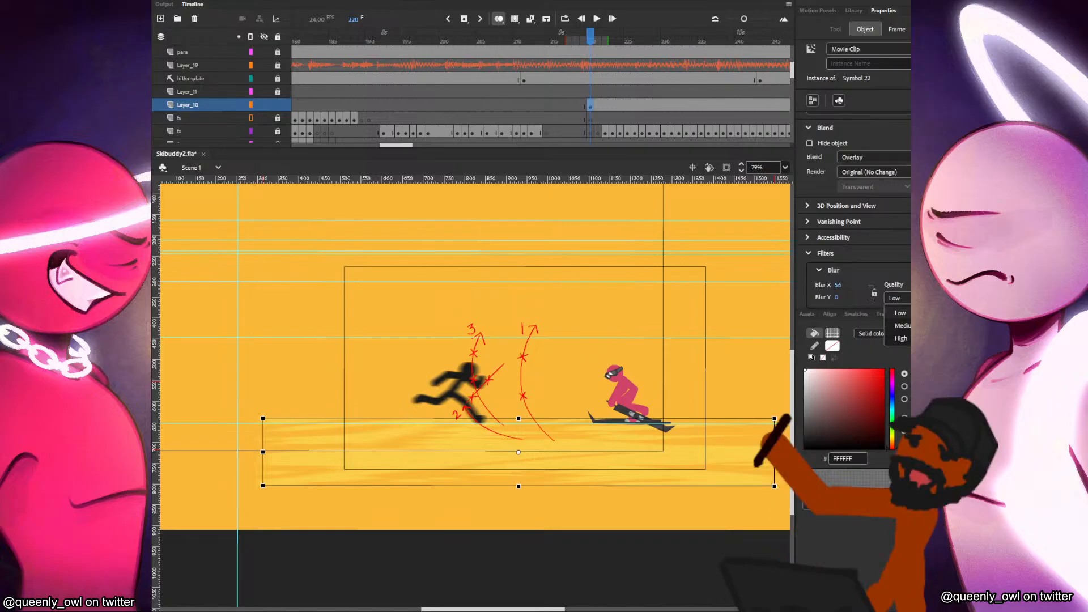
left_click(895, 338)
mouse_move(839, 288)
left_mouse_down()
mouse_move(829, 290)
mouse_move(850, 295)
left_mouse_up()
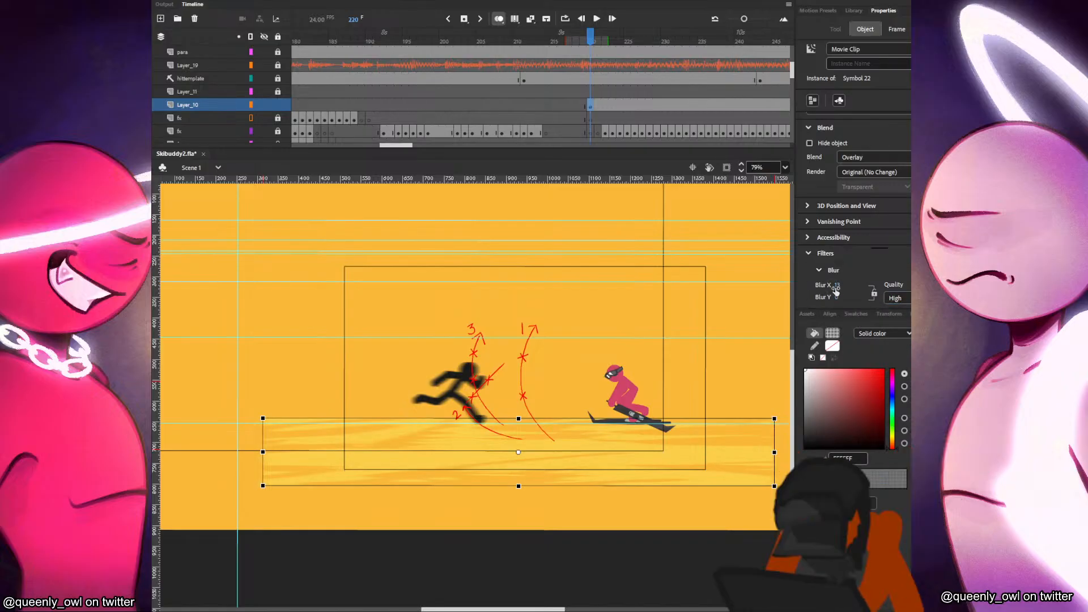
left_click(768, 345)
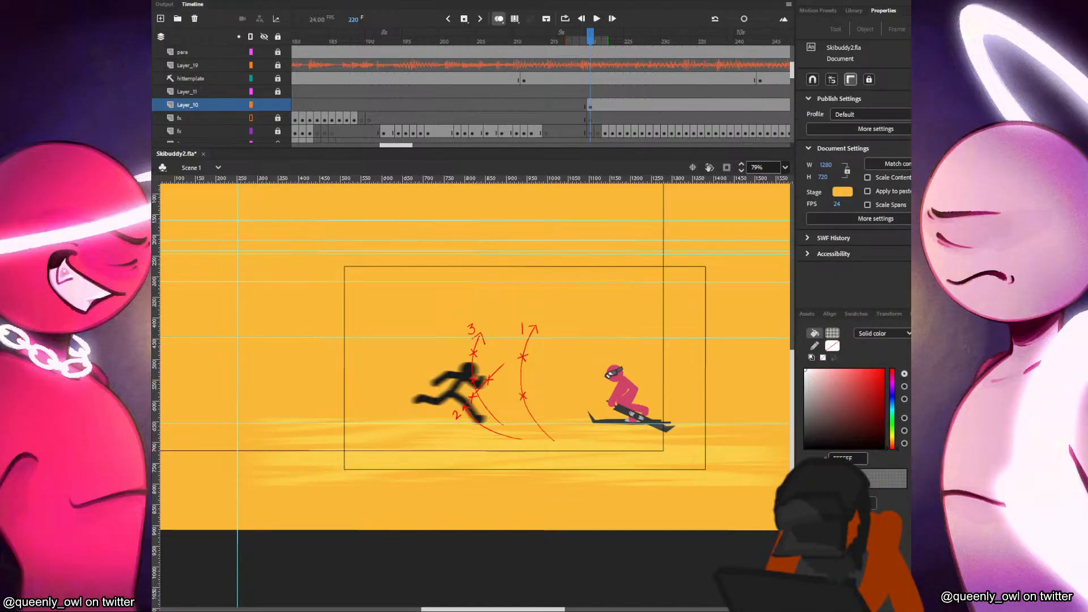
left_click(527, 472)
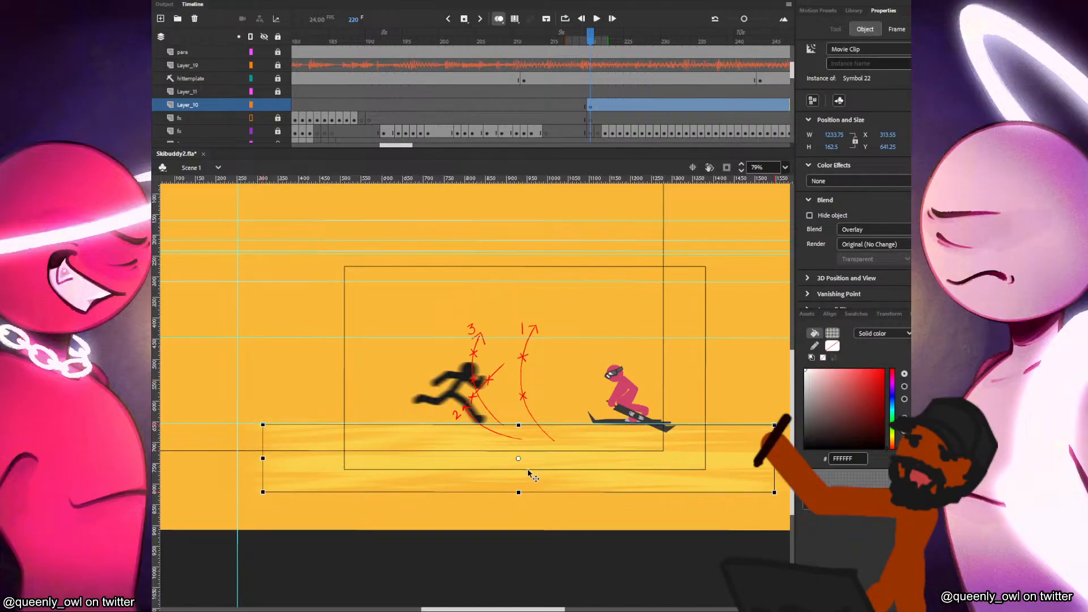
left_click(531, 513)
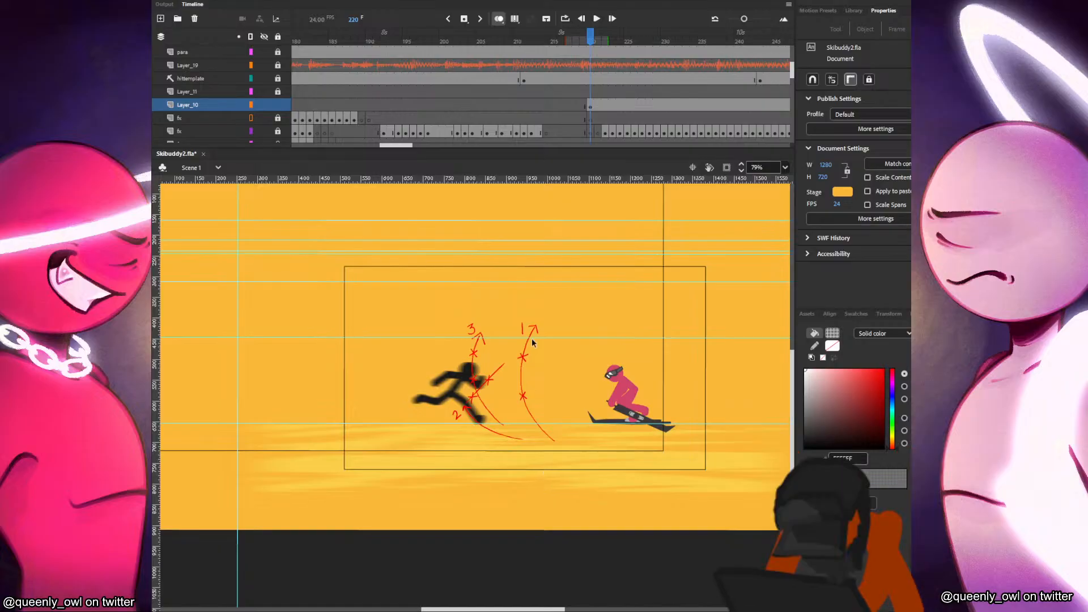
Start a blank keyframe at frame 221 on Layer_10, activate the Rectangle tool, and return to frame 220.
left_click(592, 106)
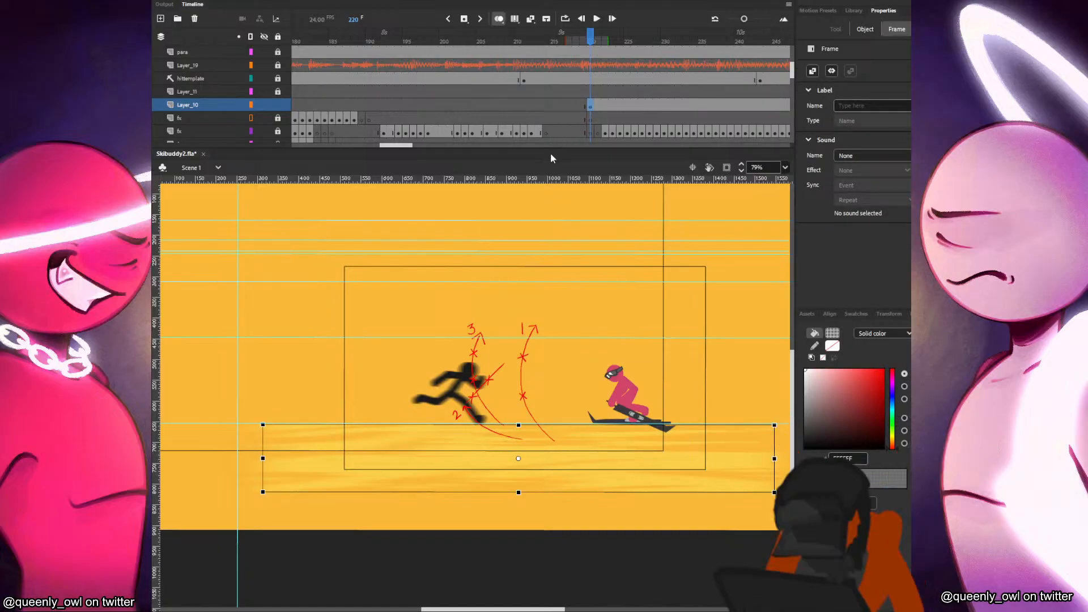
key("period")
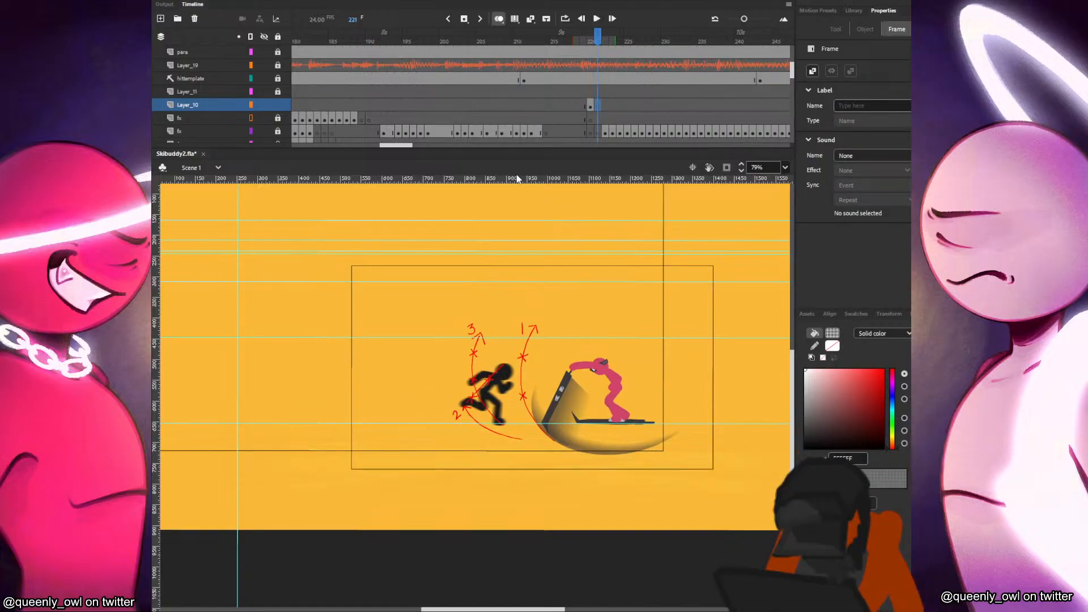
key("r")
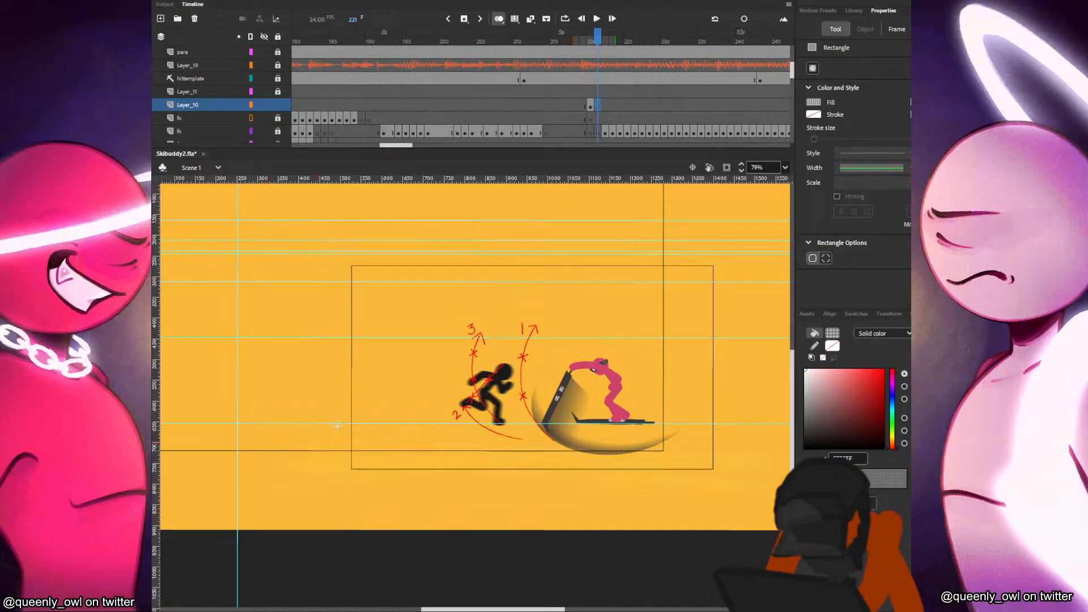
key("comma")
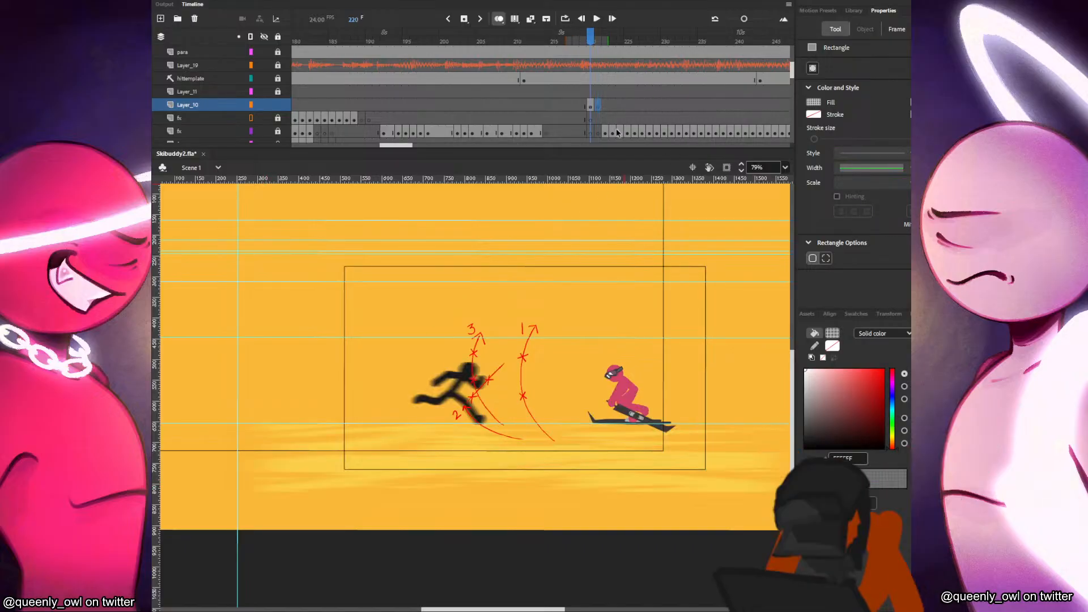
Draw a semi-transparent white ground rectangle about 1303 by 185 px below the characters on frame 221.
key("period")
left_click_drag(237, 421, 774, 498)
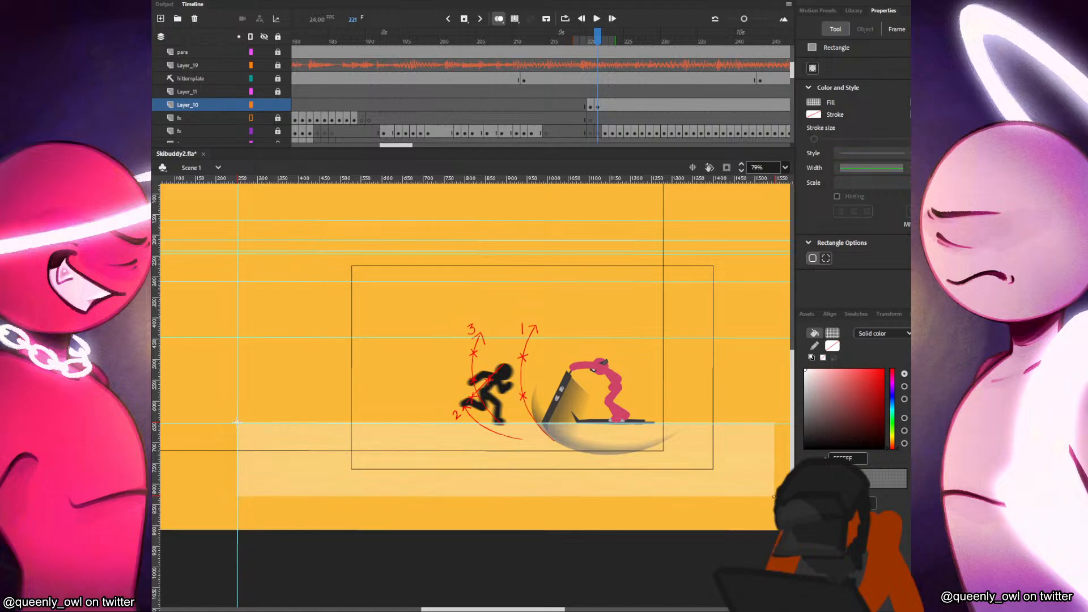
key("v")
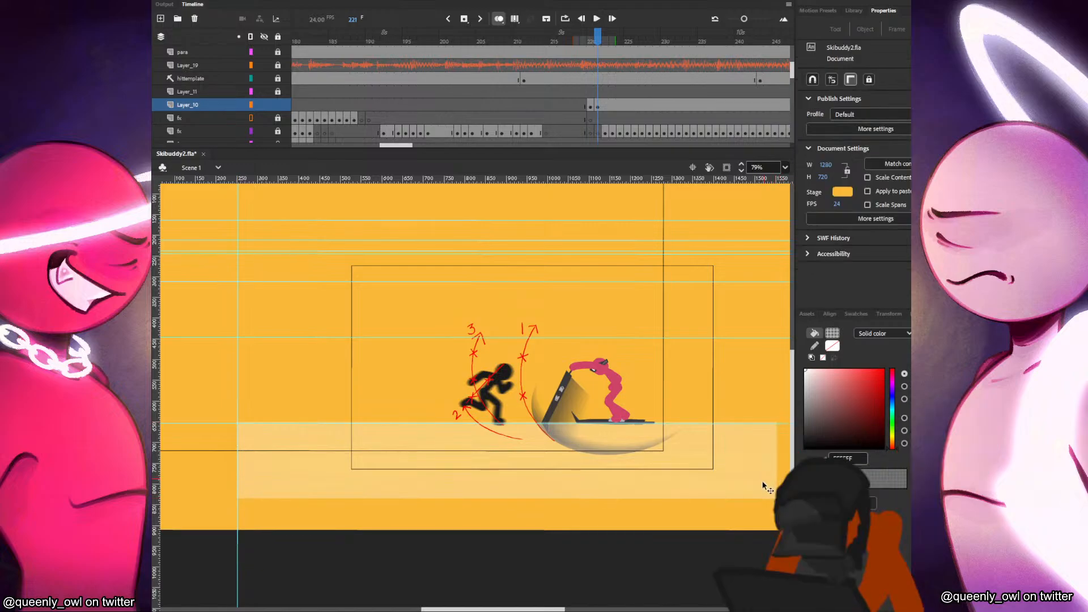
left_click(767, 483)
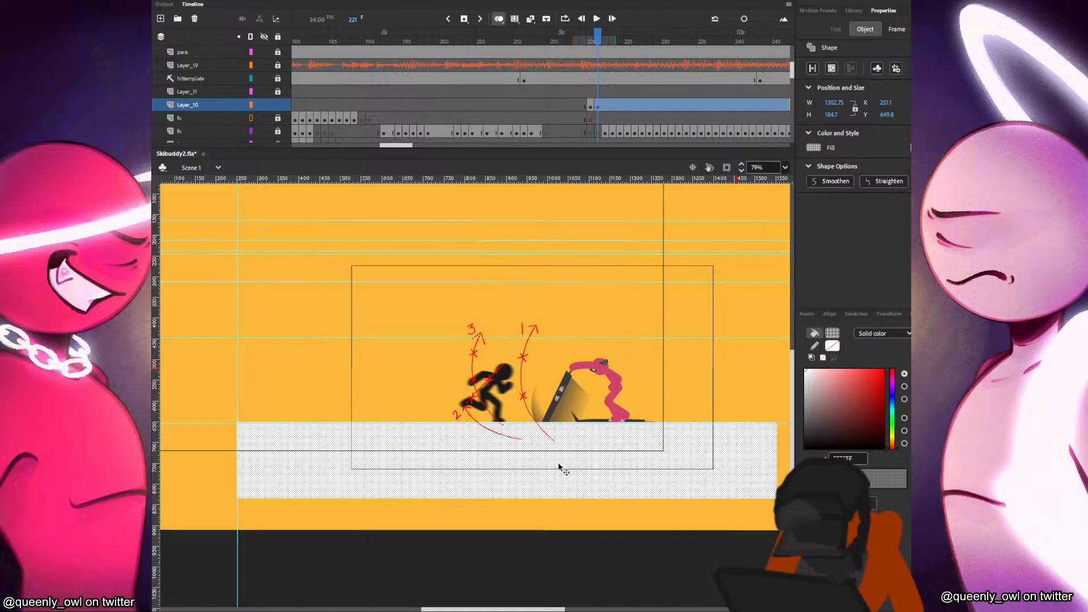
left_click(393, 519)
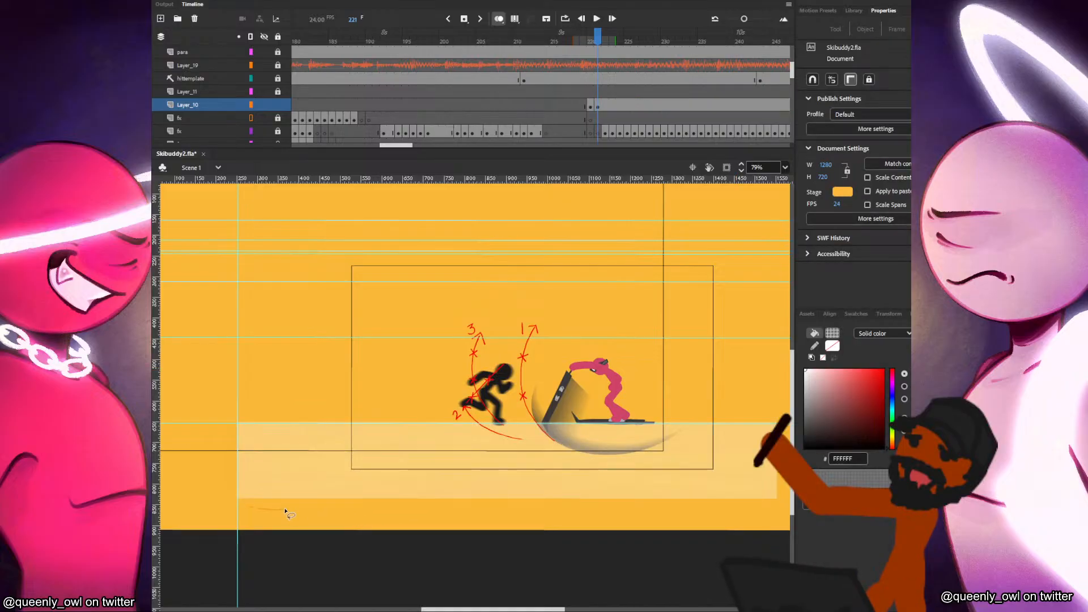
Cut jagged horizontal gaps out of the lower edge and the left-centre area of the frame 221 ground rectangle.
mouse_move(398, 497)
left_mouse_down()
mouse_move(548, 477)
mouse_move(438, 471)
mouse_move(627, 467)
mouse_move(517, 469)
mouse_move(596, 480)
mouse_move(530, 499)
left_mouse_up()
key("Delete")
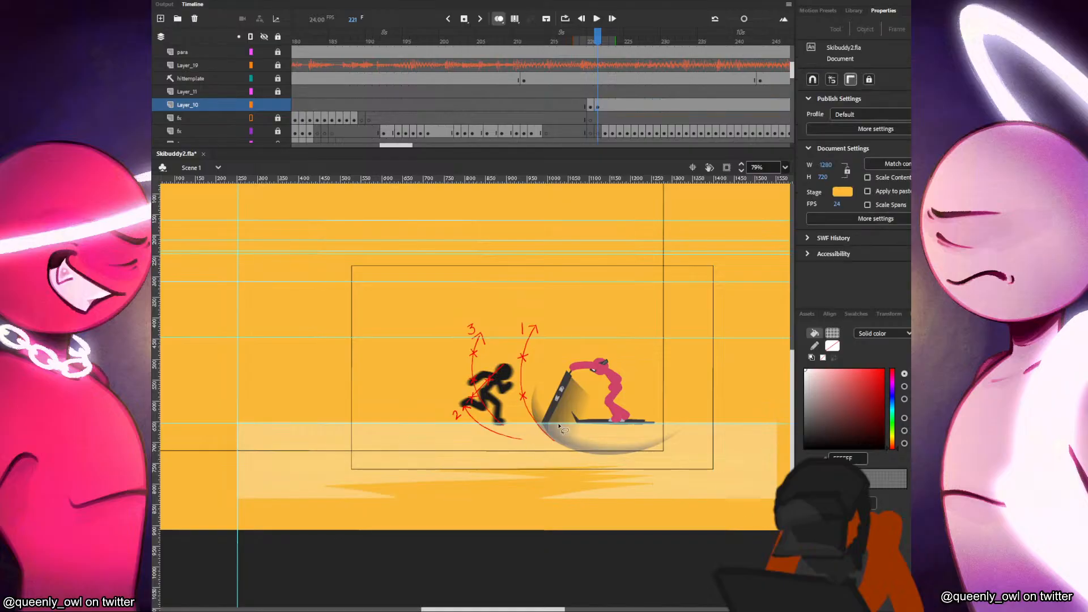
mouse_move(391, 419)
left_mouse_down()
mouse_move(535, 425)
mouse_move(392, 437)
mouse_move(390, 450)
mouse_move(431, 457)
mouse_move(338, 471)
mouse_move(395, 461)
mouse_move(329, 439)
mouse_move(392, 426)
left_mouse_up()
left_click_drag(536, 413, 538, 416)
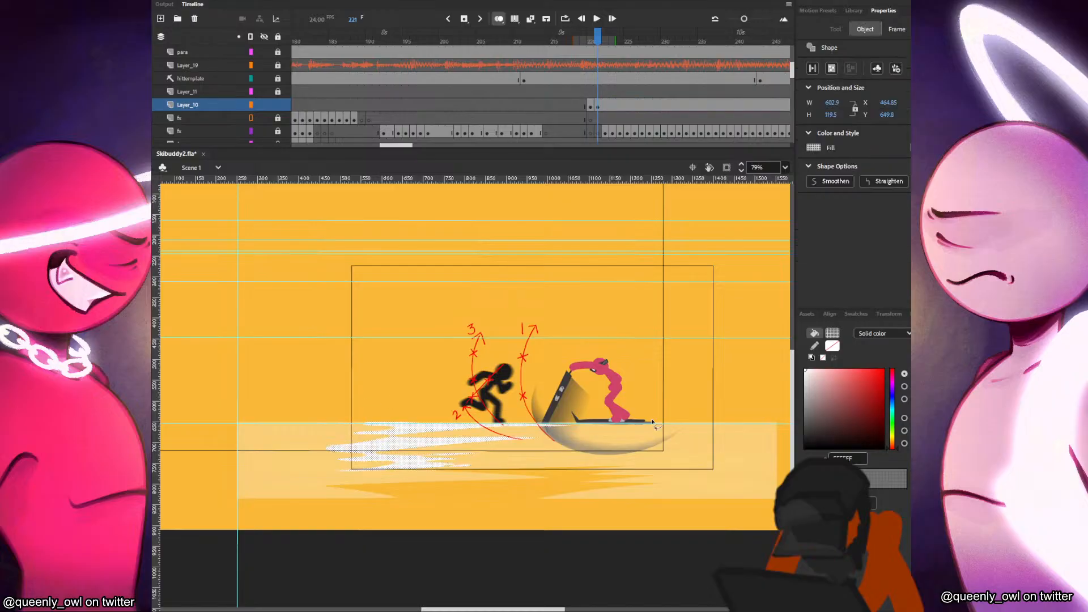
key("Delete")
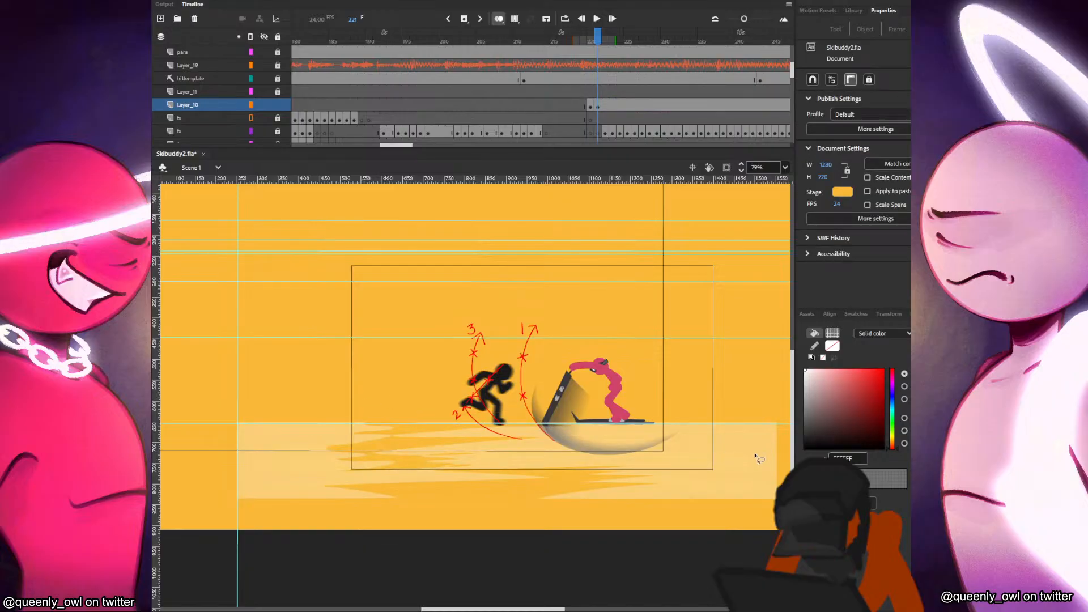
Cut further thin streak-shaped gaps through the middle of the ground rectangle, beneath the runner and the skier.
scroll(731, 448, "right", 2)
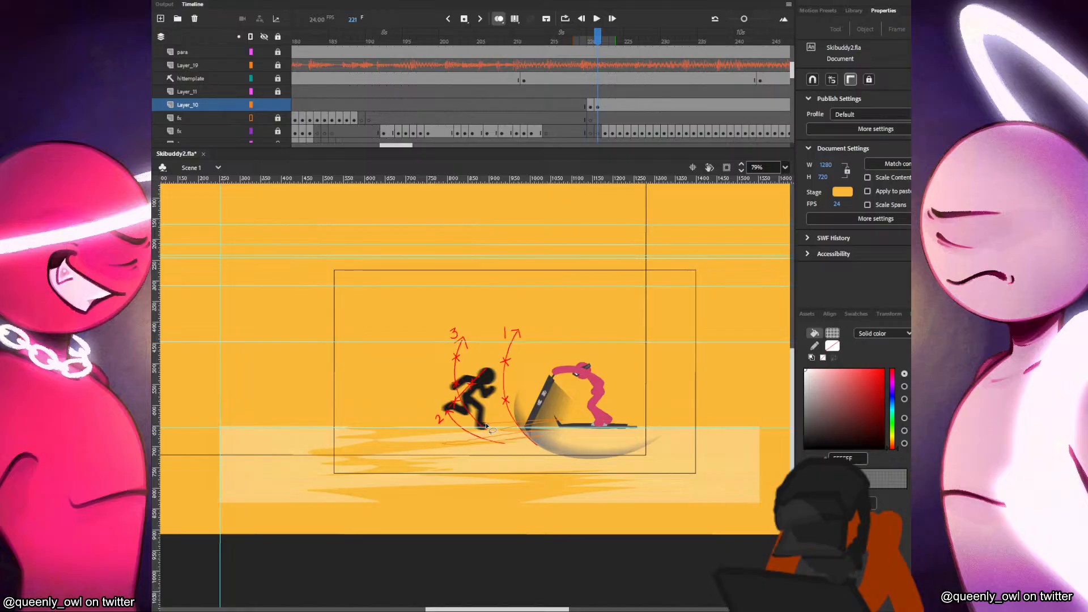
left_click_drag(486, 426, 558, 420)
key("Delete")
mouse_move(546, 485)
left_mouse_down()
mouse_move(536, 464)
mouse_move(571, 458)
left_mouse_up()
mouse_move(639, 456)
left_mouse_down()
mouse_move(591, 462)
mouse_move(647, 467)
mouse_move(595, 474)
left_mouse_up()
key("Delete")
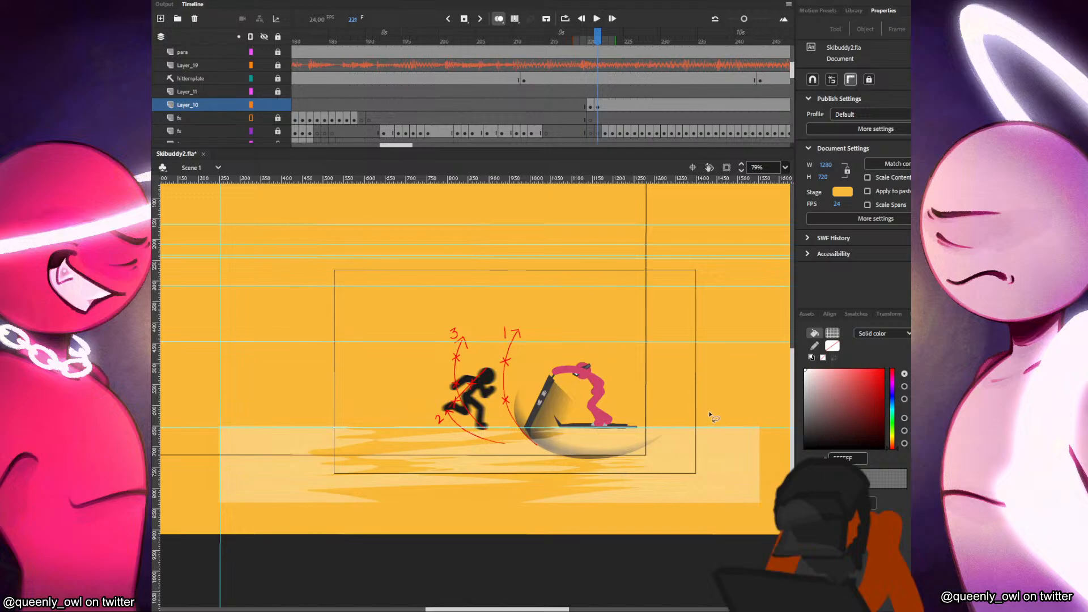
Carve ragged streaks into the right end of the ground shape and trim its left end to a slanted edge.
mouse_move(685, 512)
left_mouse_down()
mouse_move(707, 519)
mouse_move(734, 475)
mouse_move(643, 462)
mouse_move(693, 458)
mouse_move(648, 447)
mouse_move(702, 443)
mouse_move(603, 437)
mouse_move(734, 436)
mouse_move(717, 445)
mouse_move(705, 514)
left_mouse_up()
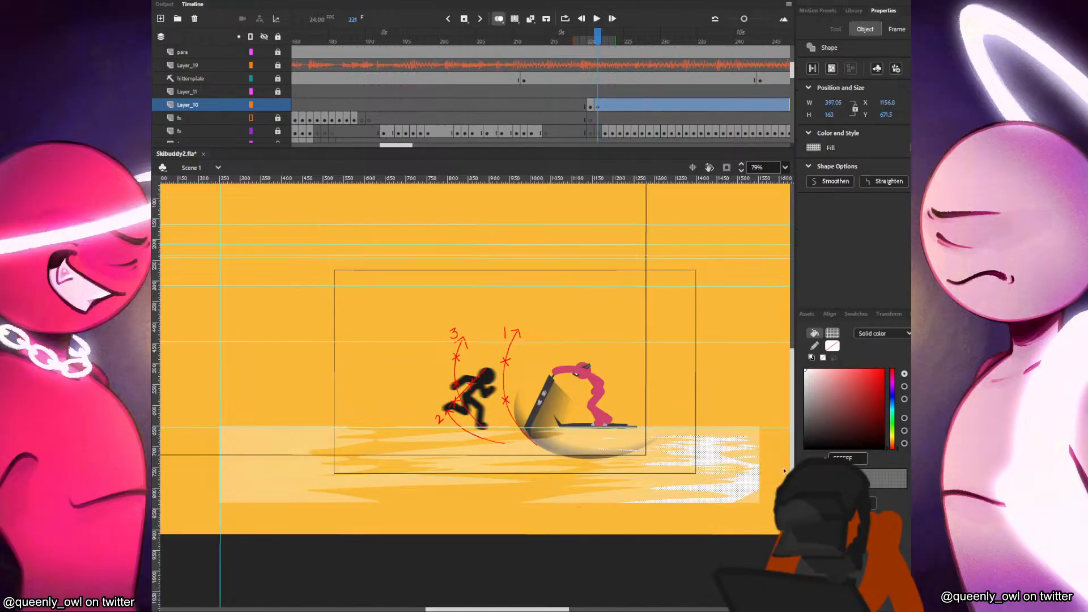
key("Escape")
mouse_move(657, 416)
left_mouse_down()
mouse_move(522, 444)
mouse_move(623, 445)
mouse_move(561, 446)
mouse_move(645, 426)
left_mouse_up()
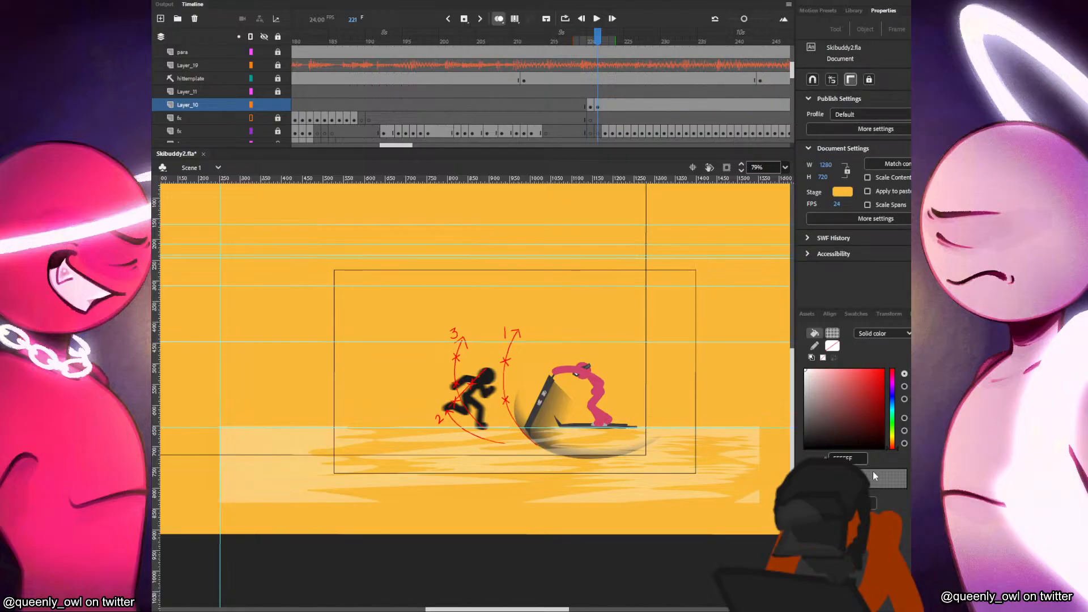
mouse_move(309, 437)
left_mouse_down()
mouse_move(249, 427)
mouse_move(224, 440)
mouse_move(224, 516)
left_mouse_up()
key("Delete")
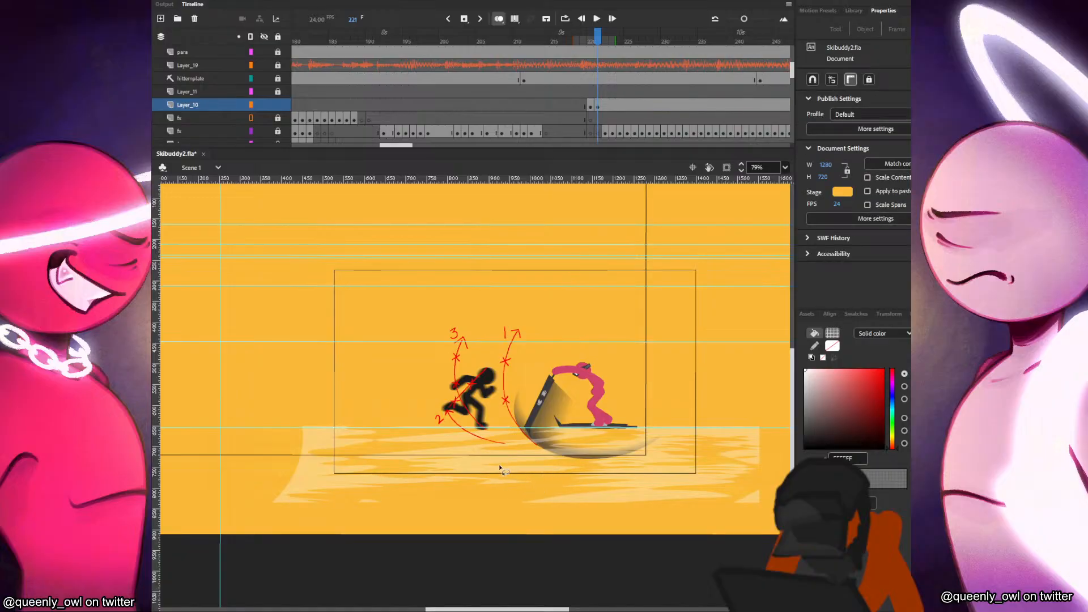
mouse_move(533, 451)
left_mouse_down()
mouse_move(442, 449)
mouse_move(534, 452)
left_mouse_up()
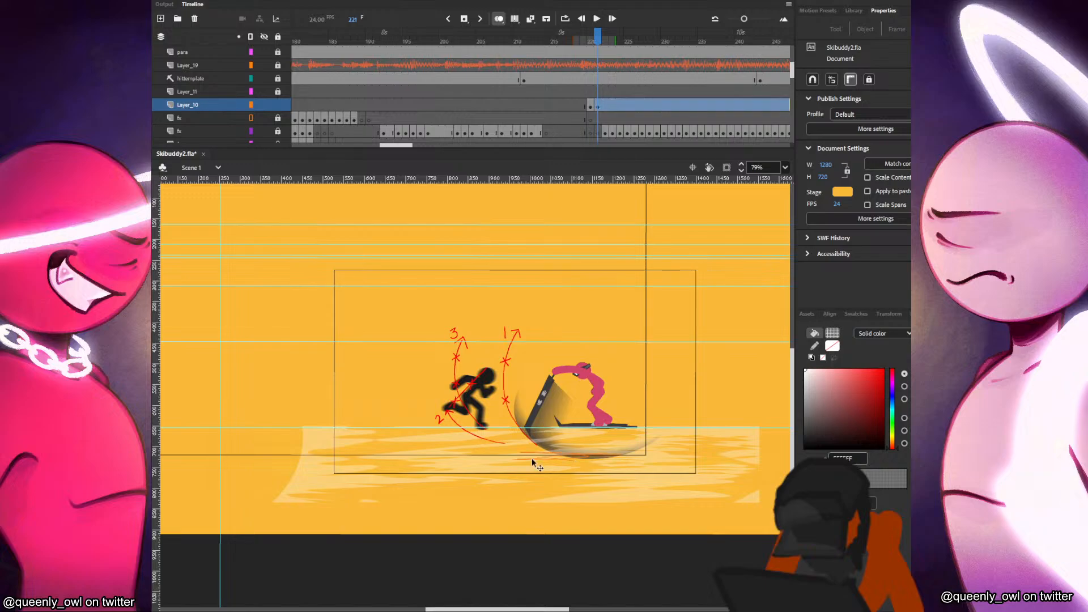
mouse_move(594, 444)
left_mouse_down()
mouse_move(560, 437)
mouse_move(693, 444)
mouse_move(638, 440)
mouse_move(739, 473)
left_mouse_up()
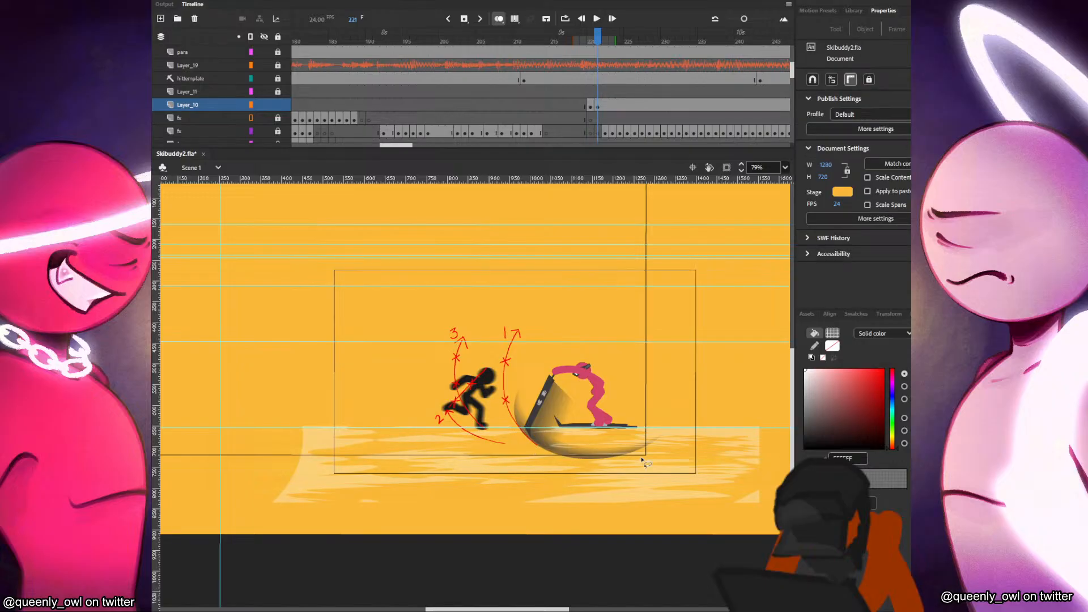
Convert the frame 221 ground streaks to a Movie Clip symbol and set its blend mode to Overlay.
left_click(606, 103)
left_click(608, 102)
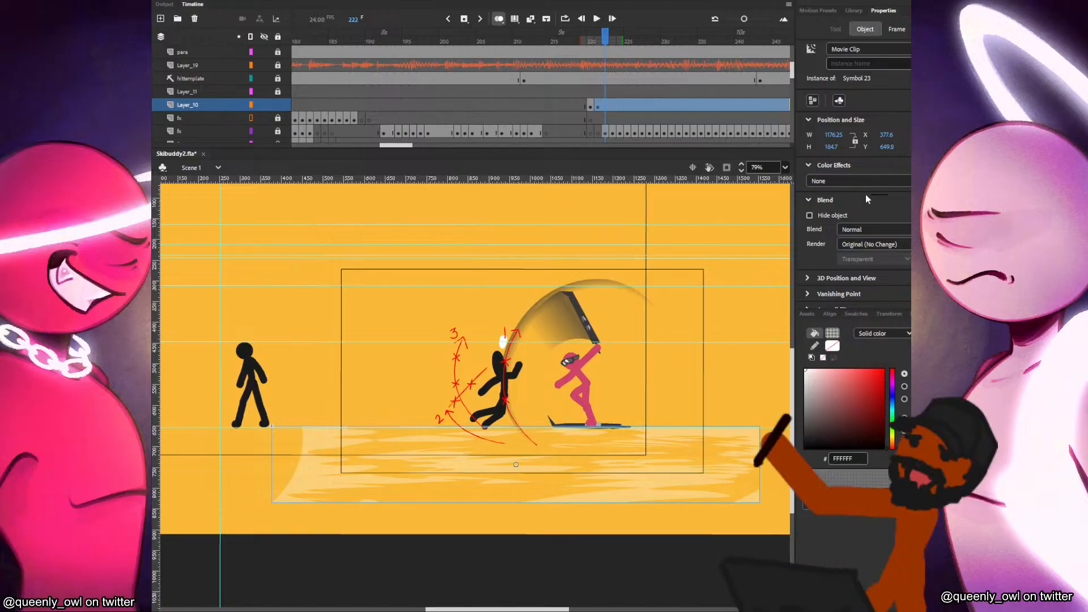
left_click(878, 228)
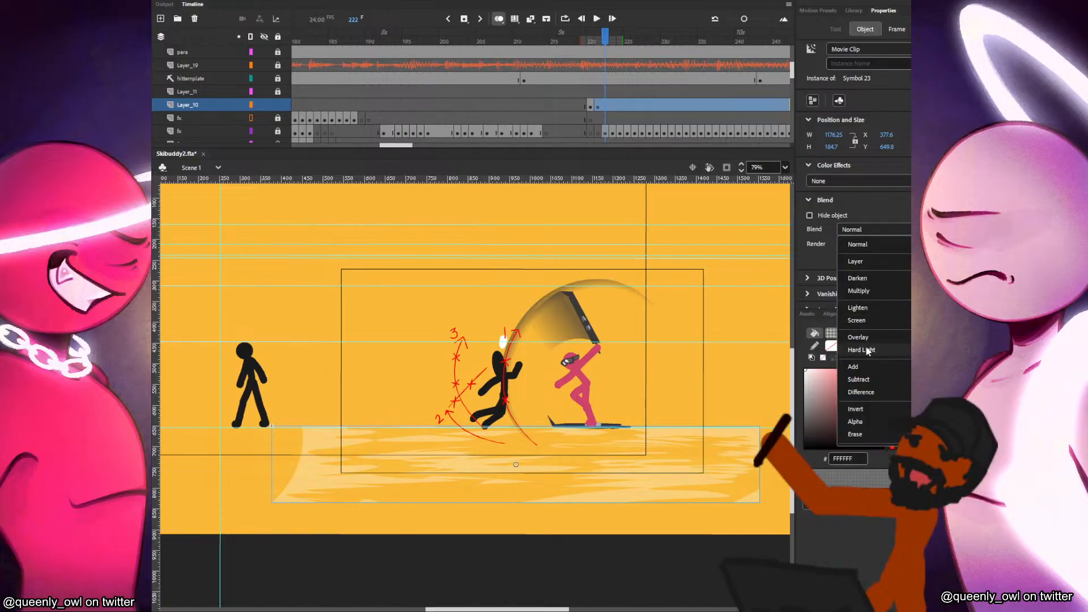
left_click(860, 337)
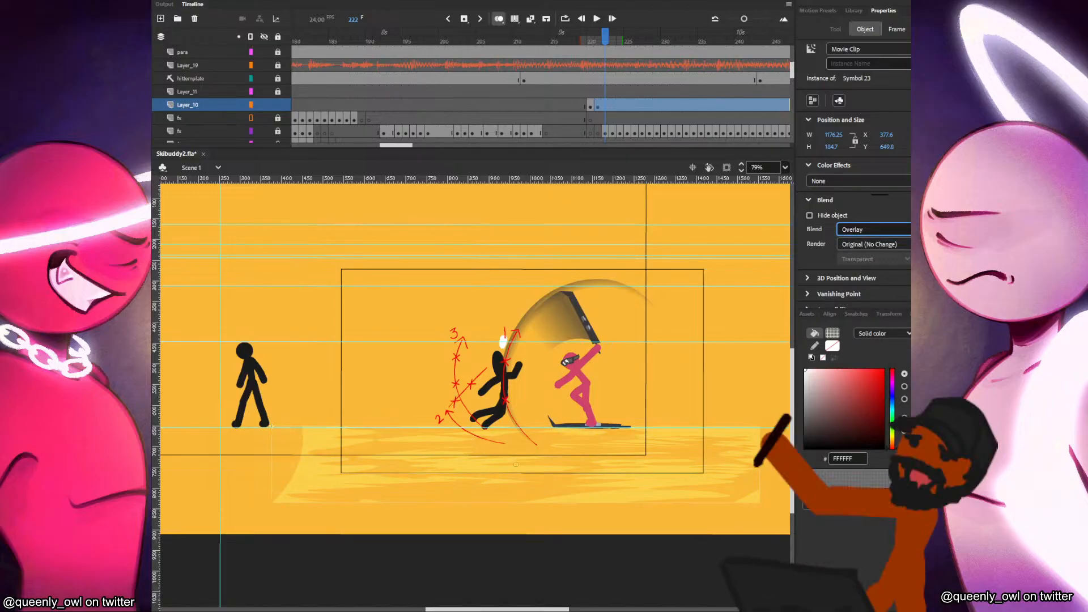
Add a horizontal-only Blur filter with Blur Y 0 to the frame 221 streak clip.
scroll(873, 249, "down", 2)
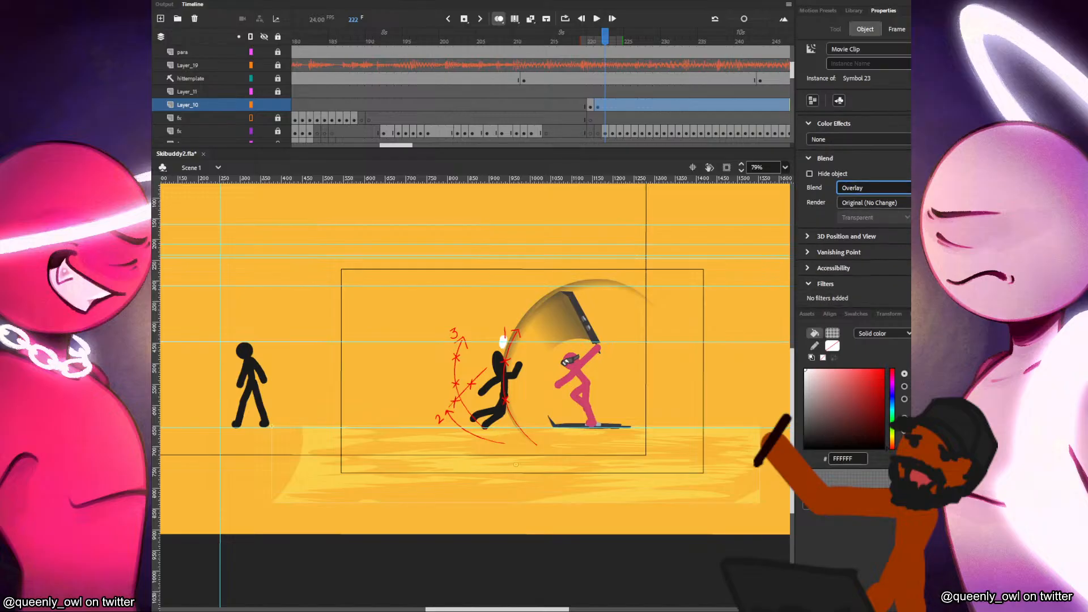
left_click(919, 283)
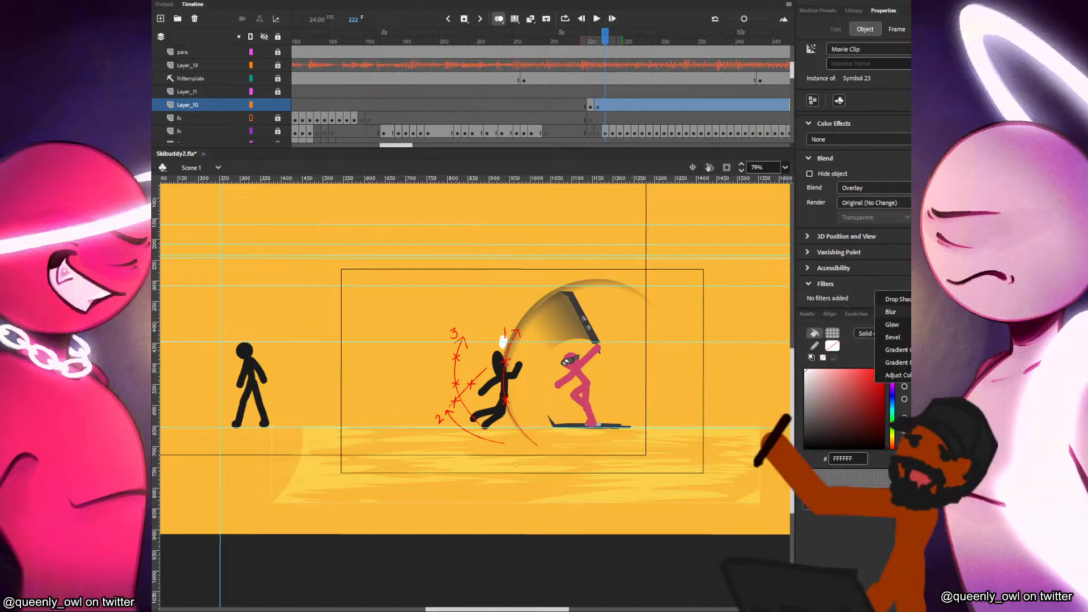
left_click(890, 312)
left_click_drag(836, 288, 831, 288)
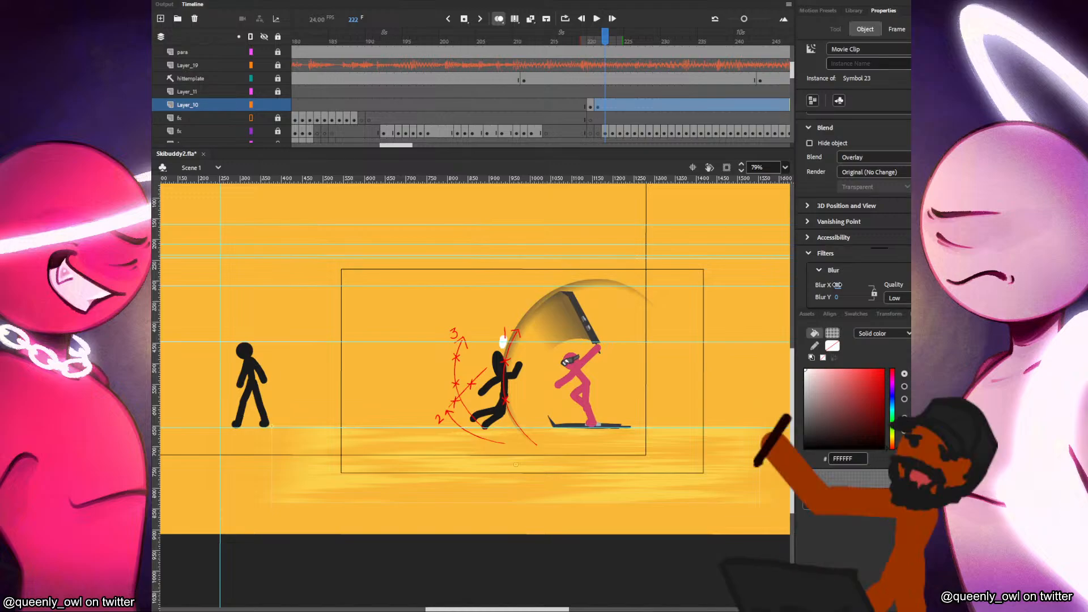
left_click(755, 310)
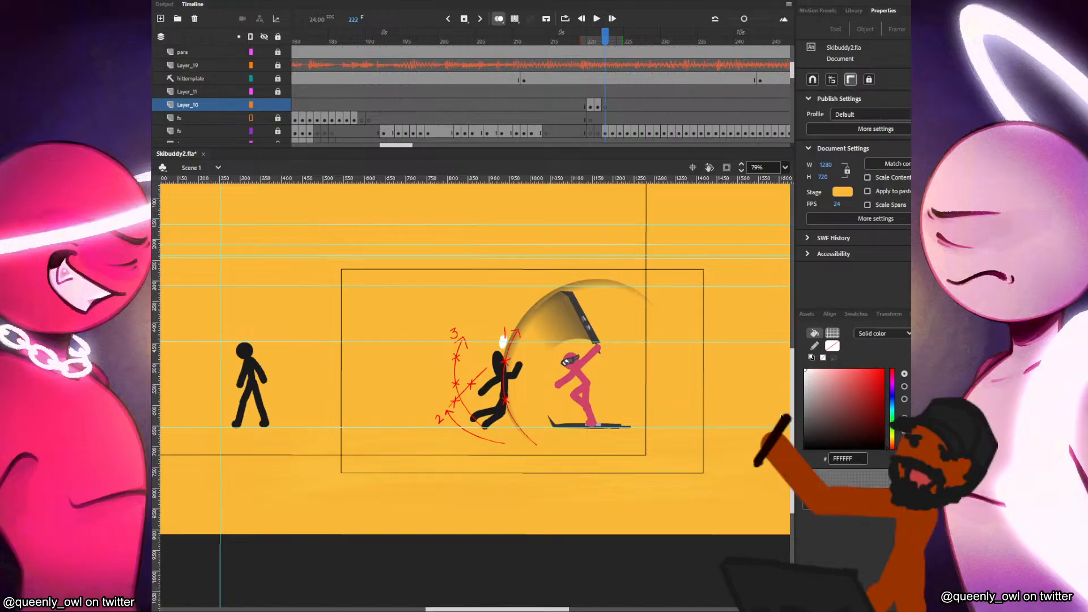
Compare frames 220 to 222, then draw a ground rectangle about 1337 by 197 px on frame 222 of Layer_10.
key("comma")
key("comma")
key("period")
key("period")
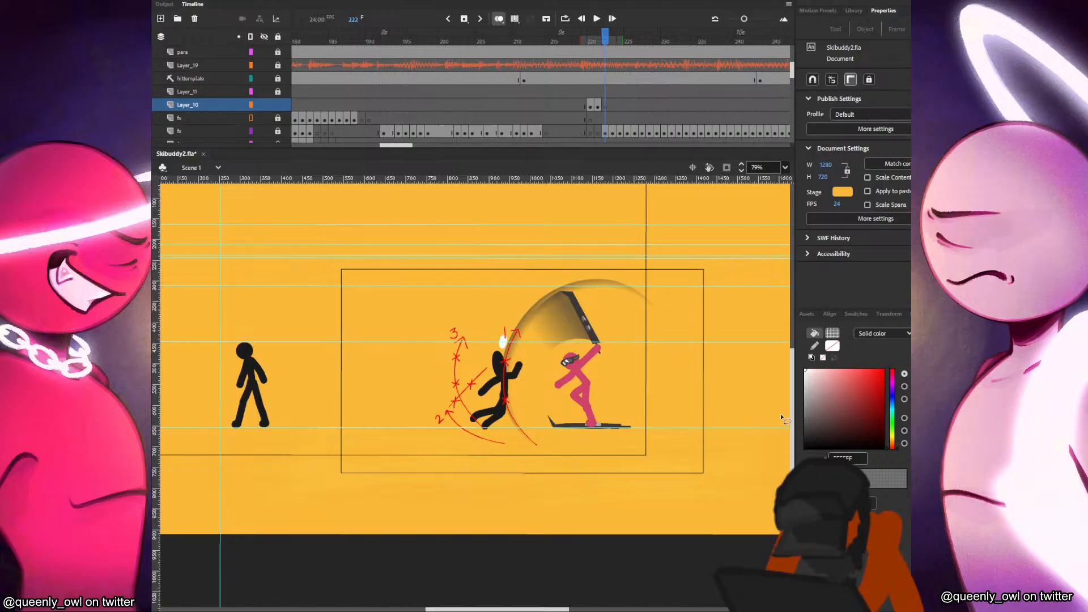
key("r")
left_click_drag(219, 428, 770, 506)
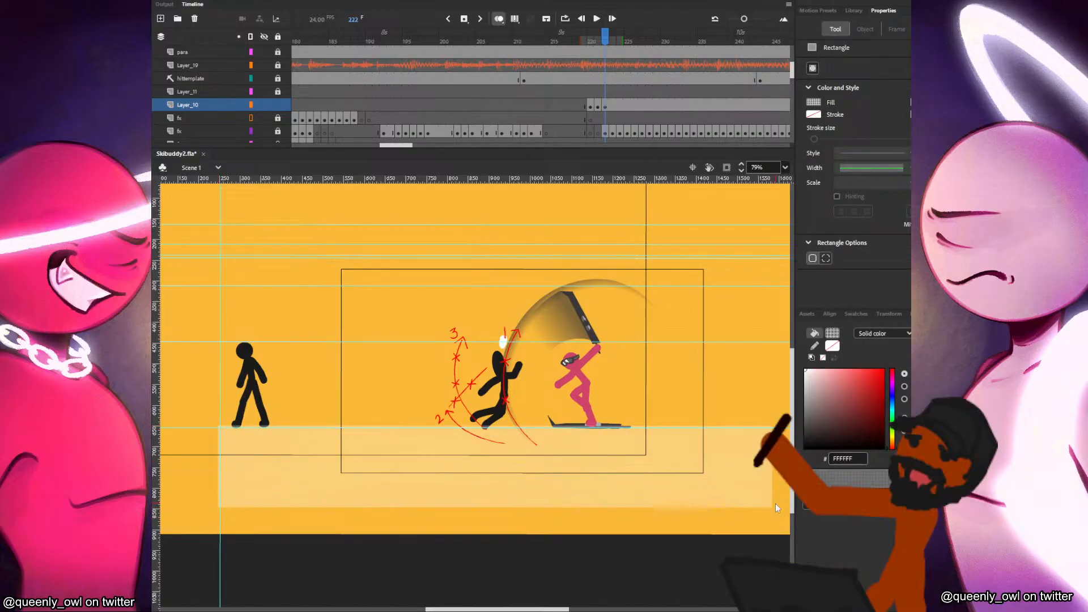
Cut curved streak gaps across the frame 222 ground rectangle, and undo the last cuts along its upper edge.
key("v")
mouse_move(187, 465)
left_mouse_down()
mouse_move(703, 455)
mouse_move(193, 463)
left_mouse_up()
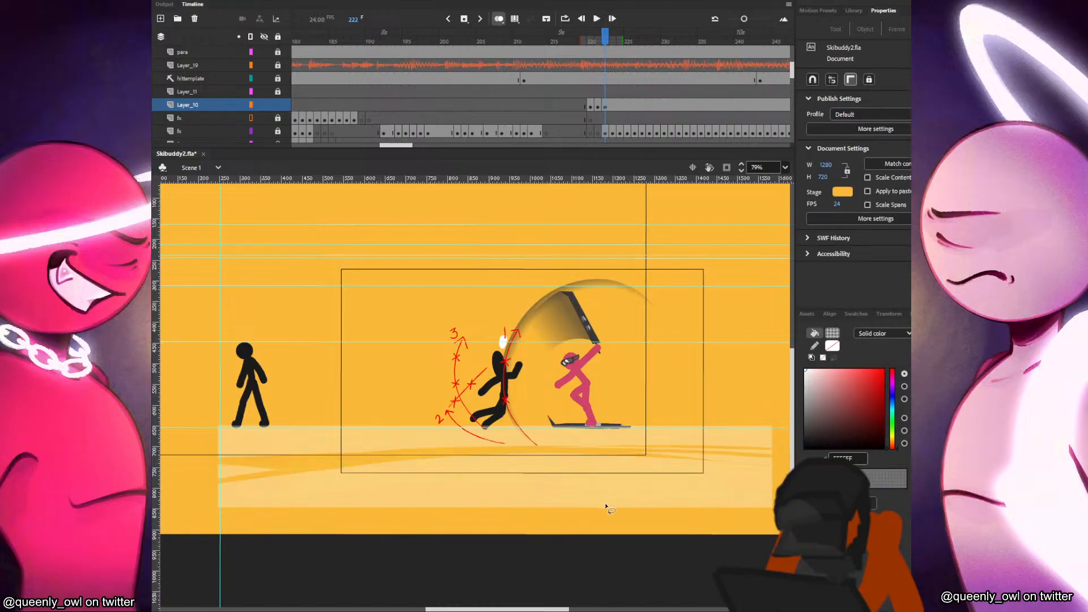
mouse_move(631, 517)
left_mouse_down()
mouse_move(356, 504)
mouse_move(494, 469)
mouse_move(471, 460)
mouse_move(586, 455)
mouse_move(714, 470)
mouse_move(509, 484)
mouse_move(484, 498)
mouse_move(734, 527)
left_mouse_up()
mouse_move(453, 431)
left_mouse_down()
mouse_move(272, 409)
mouse_move(448, 407)
mouse_move(272, 429)
mouse_move(428, 438)
mouse_move(530, 442)
mouse_move(476, 434)
mouse_move(628, 424)
left_mouse_up()
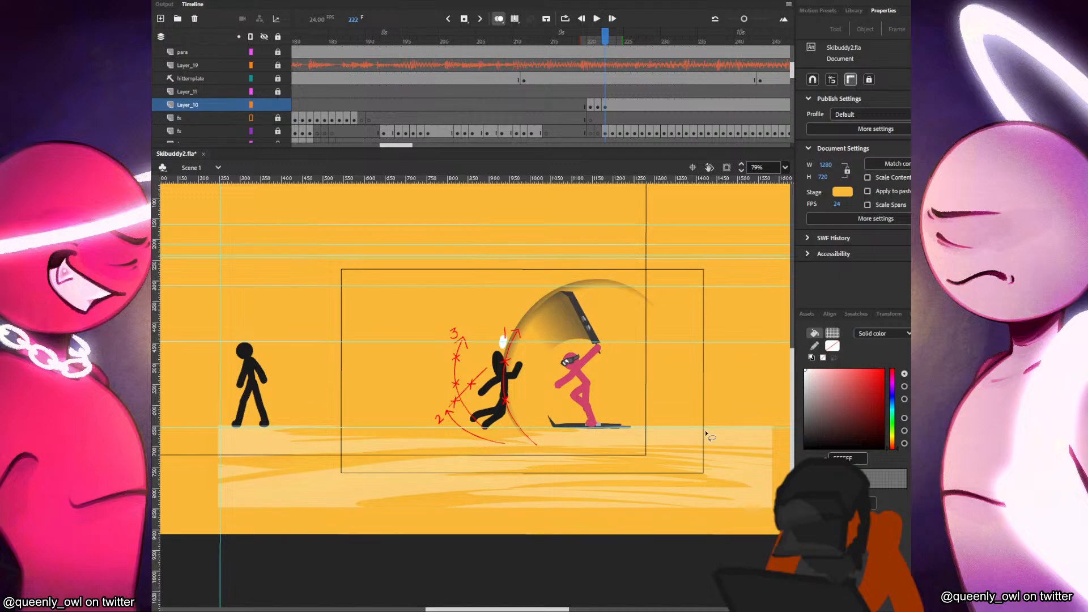
key("ctrl+z")
key("ctrl+z")
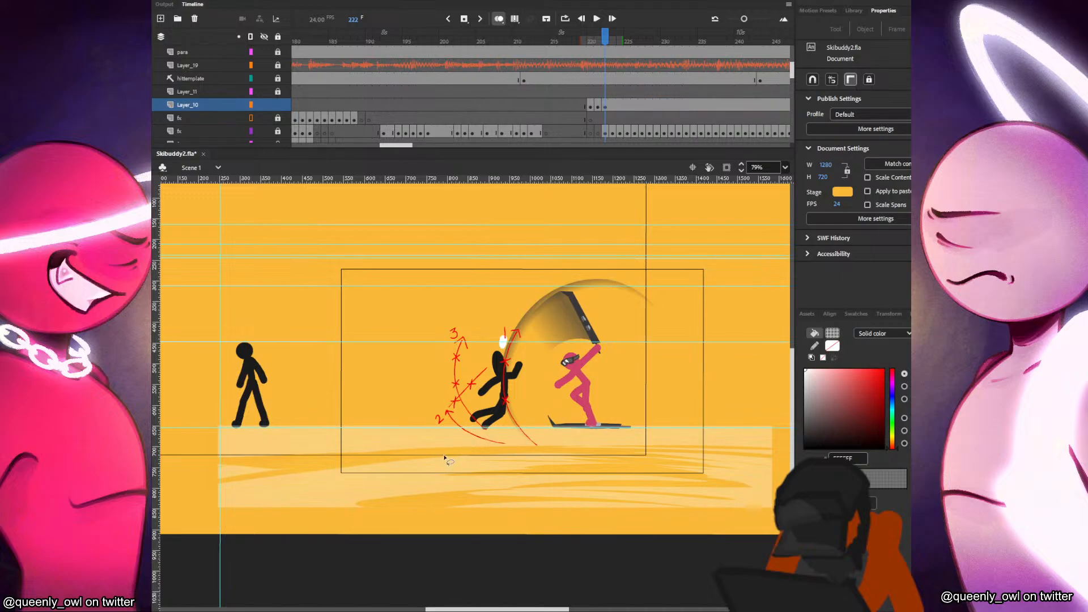
Cut more streak-shaped gaps along the upper edge, middle and lower edge of the frame 222 ground rectangle.
mouse_move(461, 453)
left_mouse_down()
mouse_move(280, 454)
mouse_move(360, 444)
mouse_move(363, 433)
mouse_move(494, 428)
mouse_move(311, 415)
left_mouse_up()
mouse_move(421, 426)
left_mouse_down()
mouse_move(464, 433)
mouse_move(320, 441)
mouse_move(461, 452)
left_mouse_up()
key("Delete")
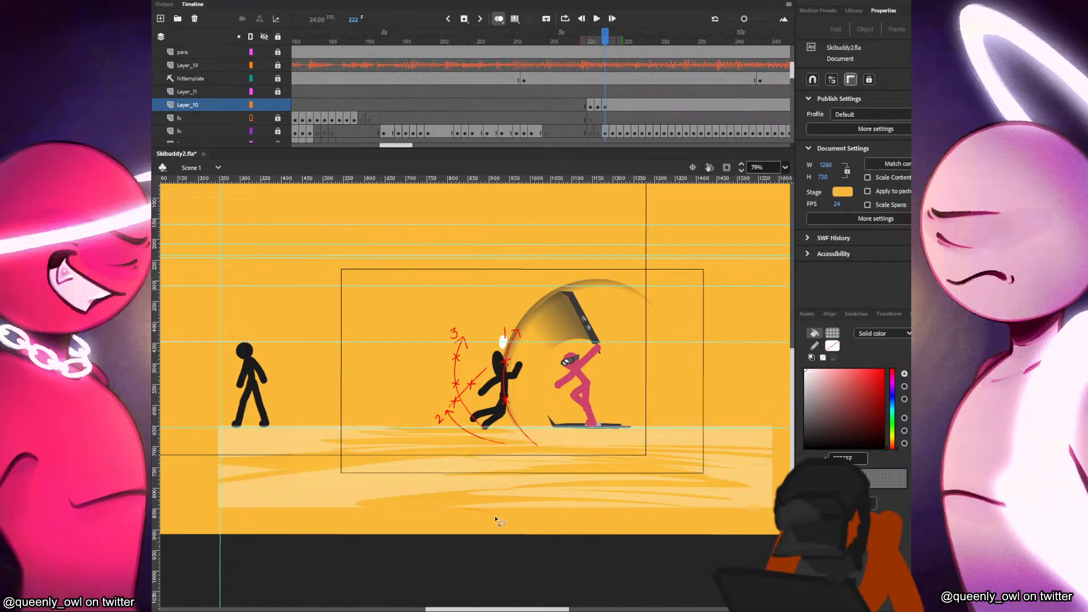
mouse_move(495, 518)
left_mouse_down()
mouse_move(431, 473)
mouse_move(576, 459)
mouse_move(494, 459)
mouse_move(517, 465)
mouse_move(470, 488)
left_mouse_up()
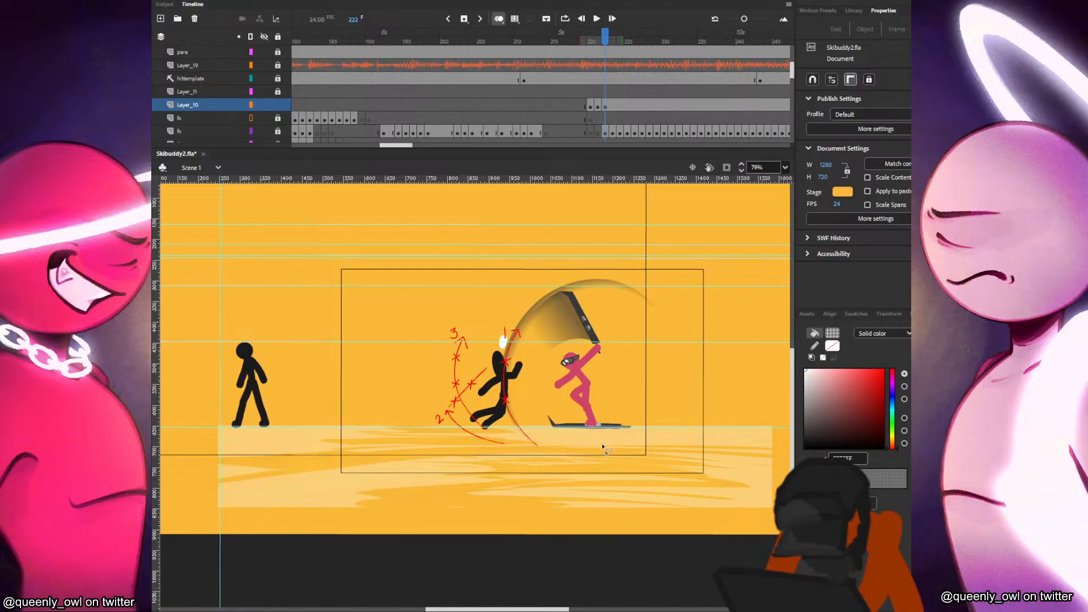
mouse_move(628, 418)
left_mouse_down()
mouse_move(549, 410)
mouse_move(567, 423)
mouse_move(533, 431)
mouse_move(592, 437)
mouse_move(555, 450)
mouse_move(731, 439)
mouse_move(708, 434)
left_mouse_up()
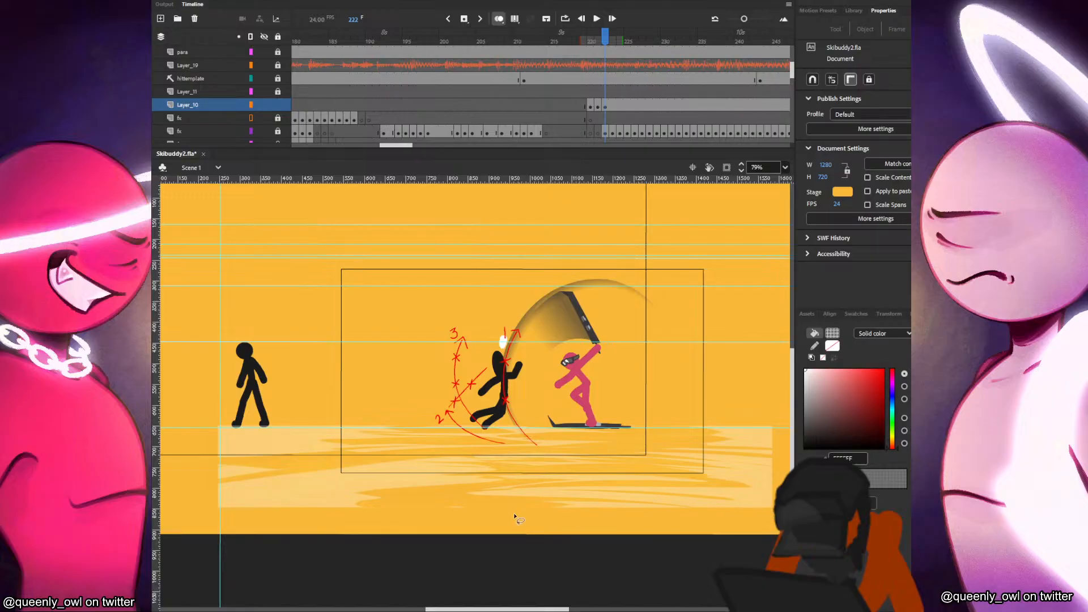
mouse_move(379, 444)
left_mouse_down()
mouse_move(244, 431)
mouse_move(506, 447)
left_mouse_up()
mouse_move(449, 498)
left_mouse_down()
mouse_move(435, 497)
mouse_move(507, 498)
left_mouse_up()
left_click(506, 498)
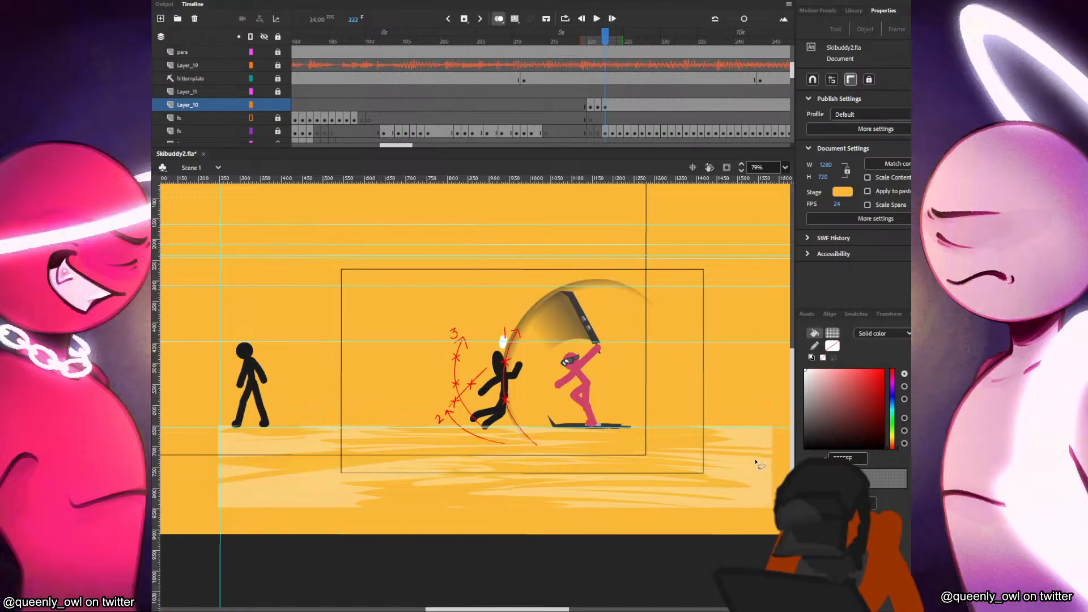
Straighten the whole frame 222 ground streak shape and convert it to a movie clip.
key("ctrl+a")
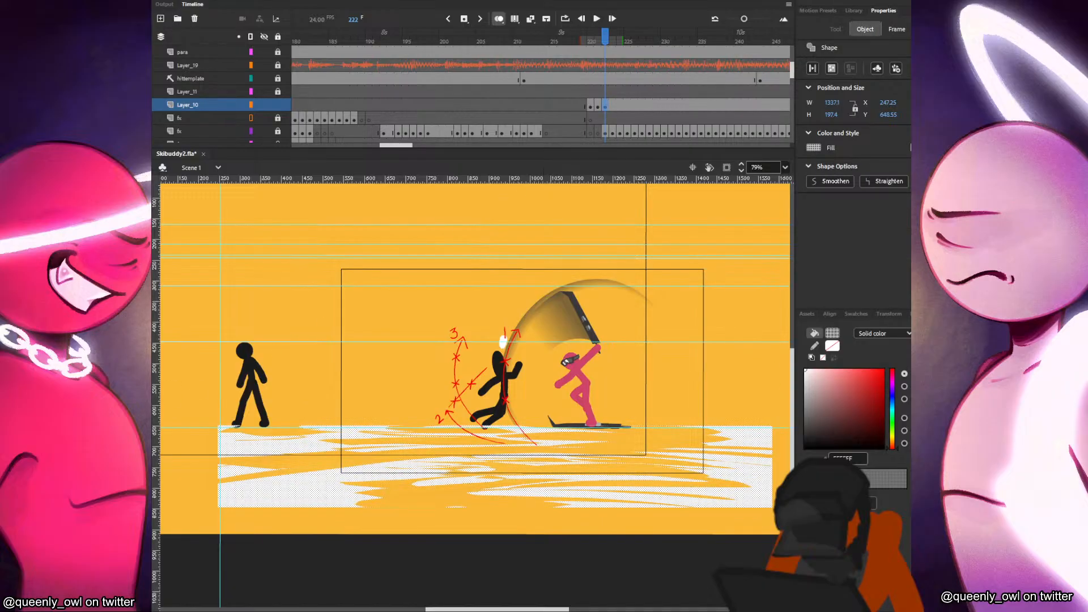
left_click(252, 364)
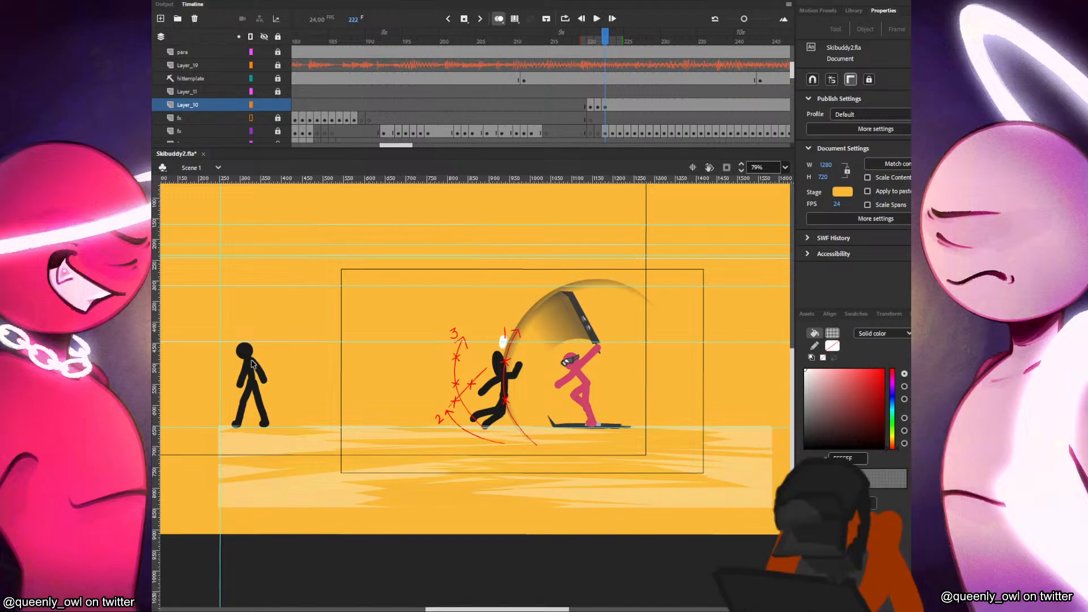
left_click(605, 107)
key("F8")
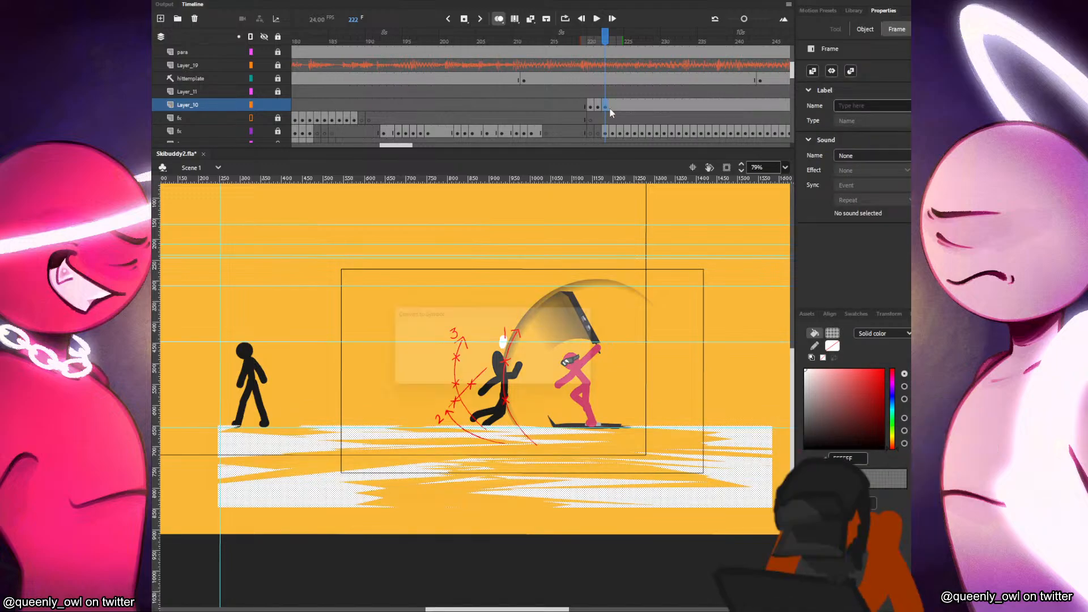
key("Return")
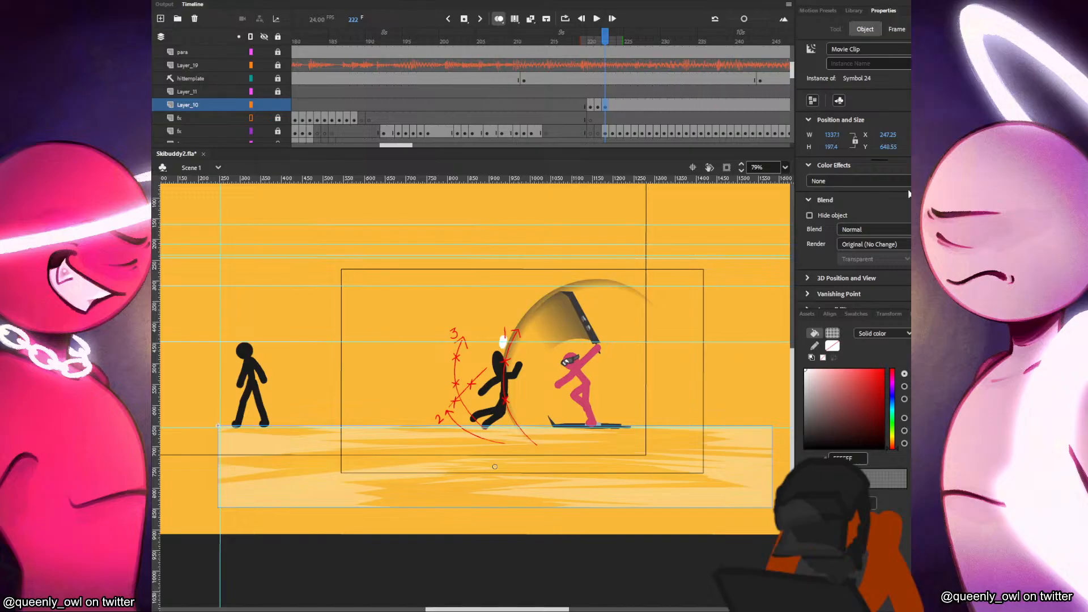
Set the frame 222 streak clip's blend mode to Overlay and add a high-quality, horizontal-only Blur filter with Blur Y 0.
left_click(896, 229)
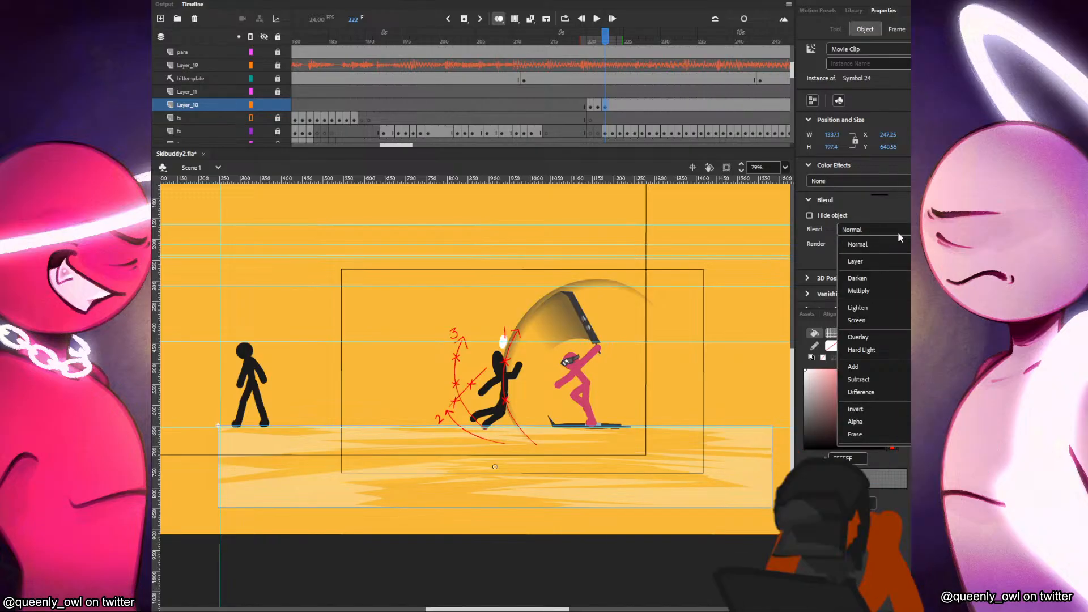
left_click(861, 337)
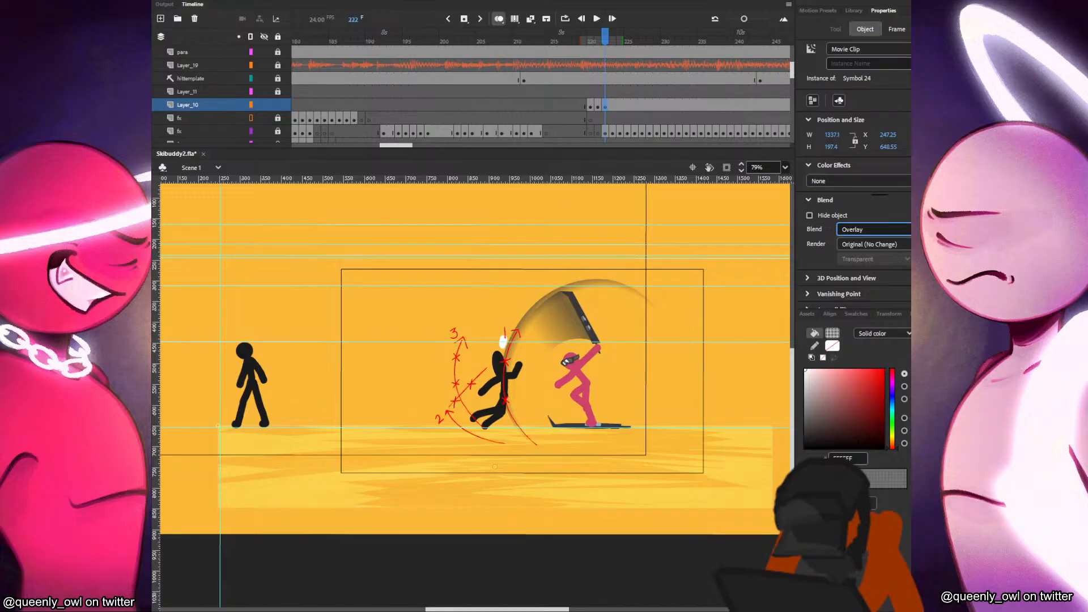
left_click(740, 397)
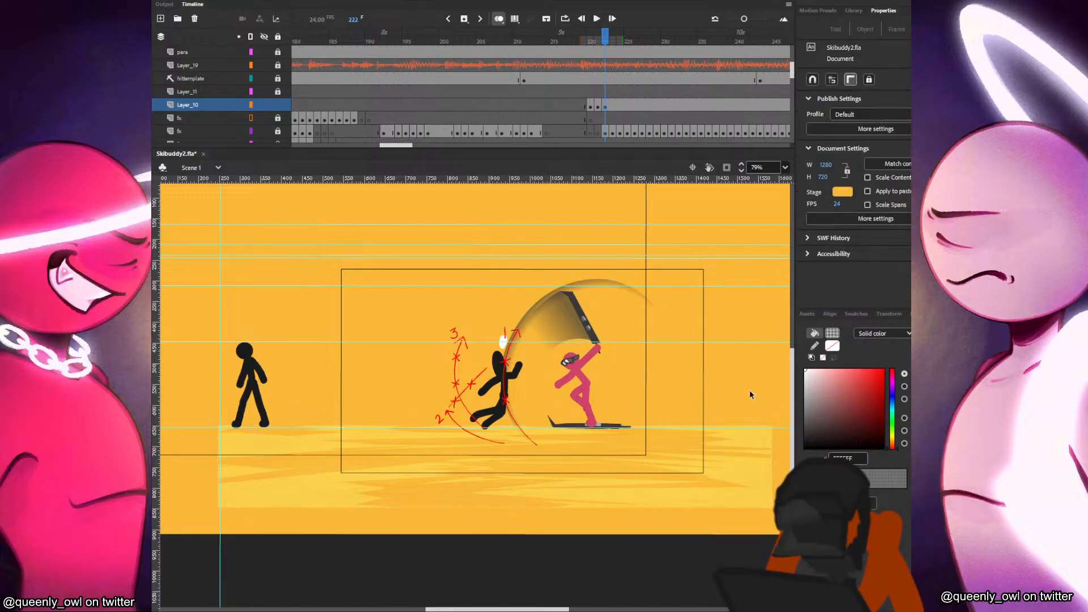
left_click(745, 435)
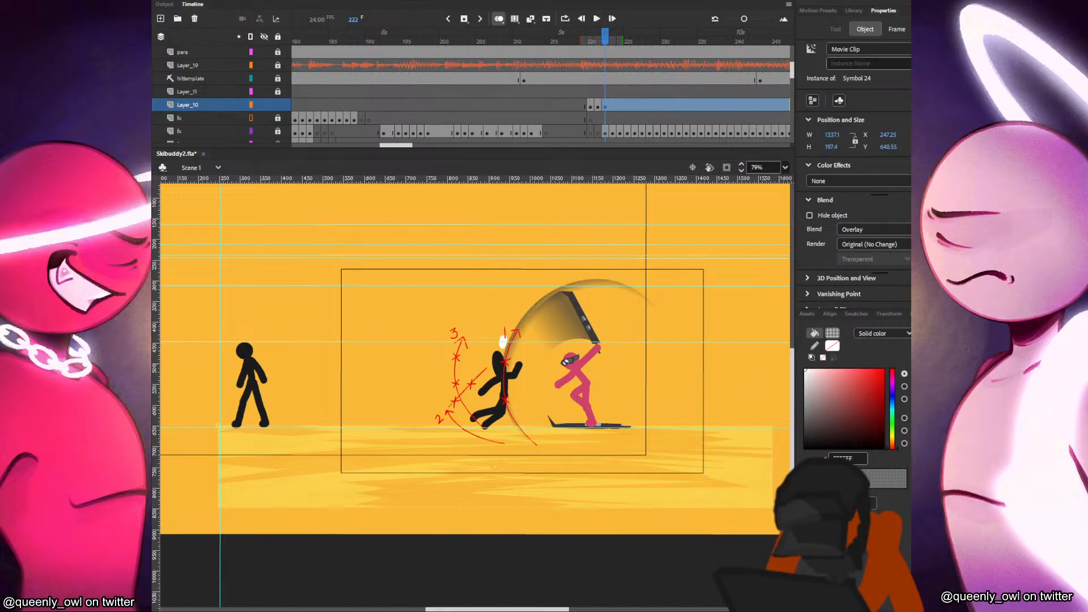
scroll(855, 226, "down", 2)
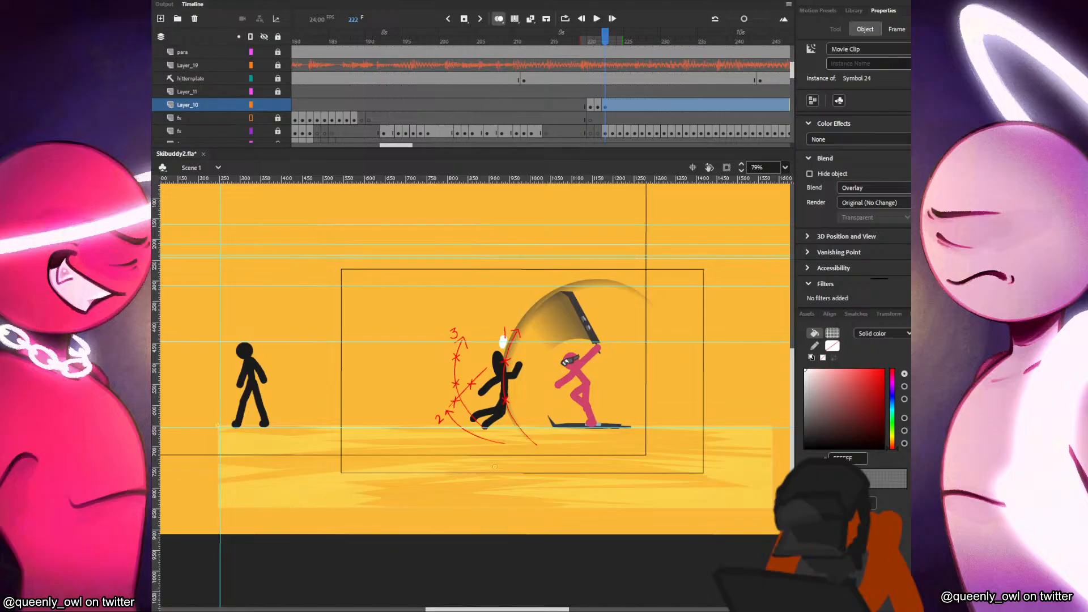
left_click(901, 283)
left_click(893, 324)
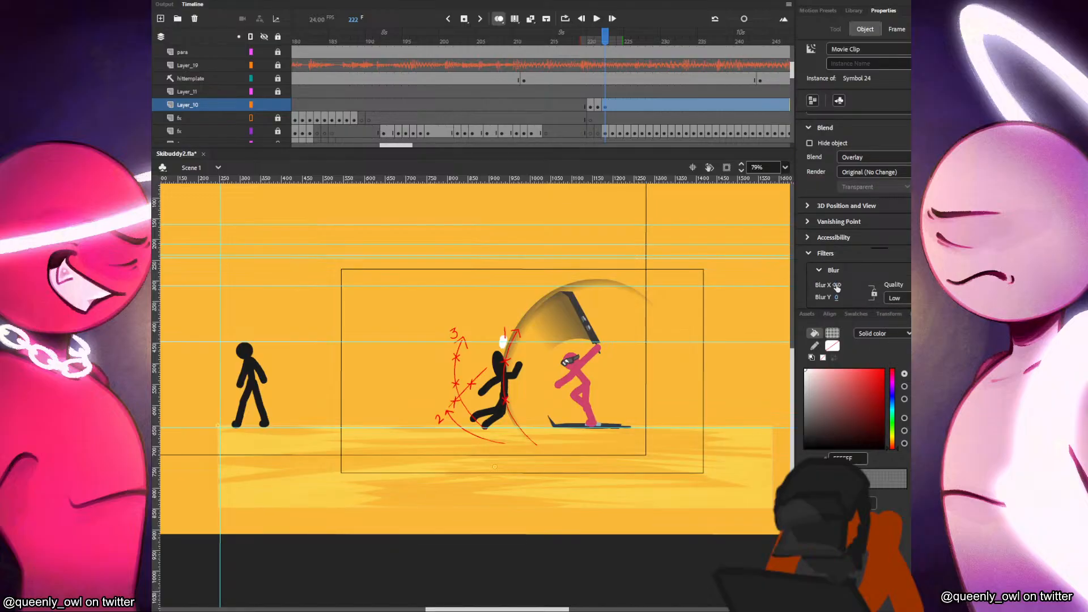
left_click_drag(837, 288, 901, 277)
left_click(900, 298)
left_click(897, 339)
left_click(761, 313)
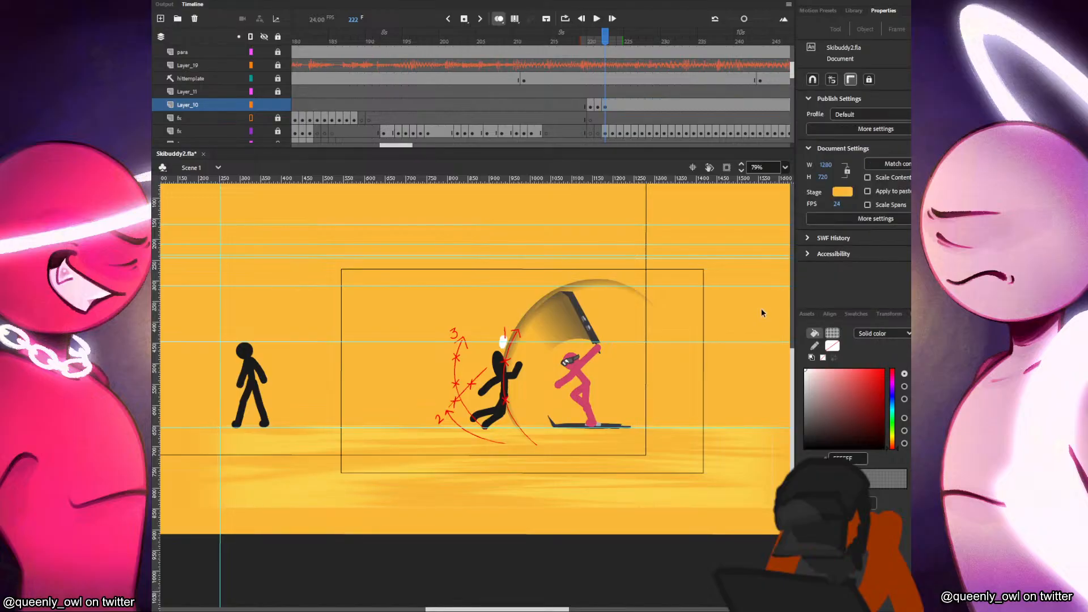
Compare frames 219 to 222, then draw a ground rectangle about 1346 by 217 px on frame 223 of Layer_10.
key("comma")
key("comma")
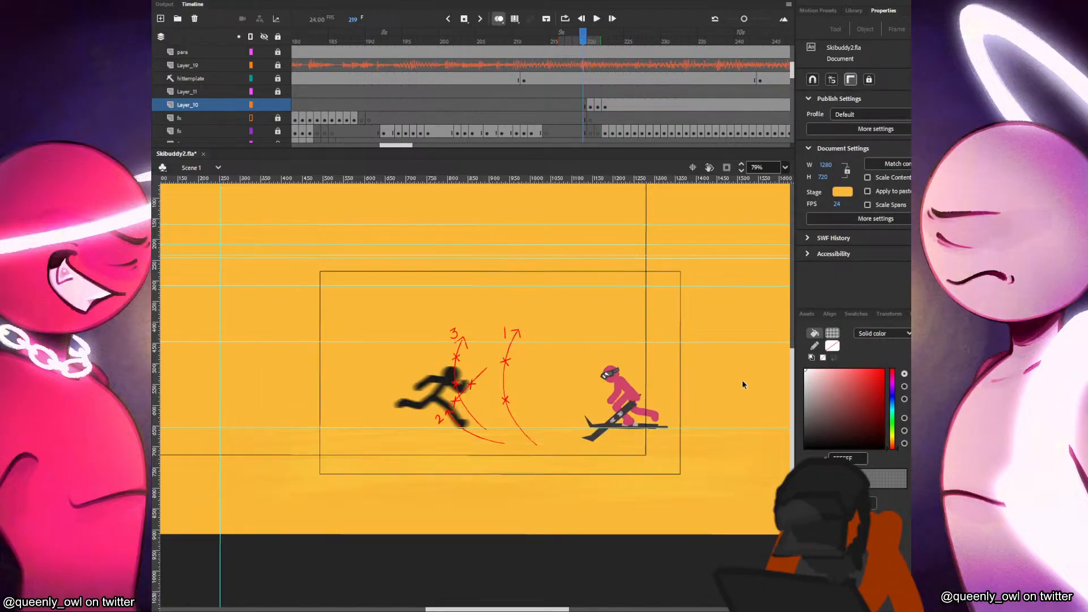
key("period")
key("period")
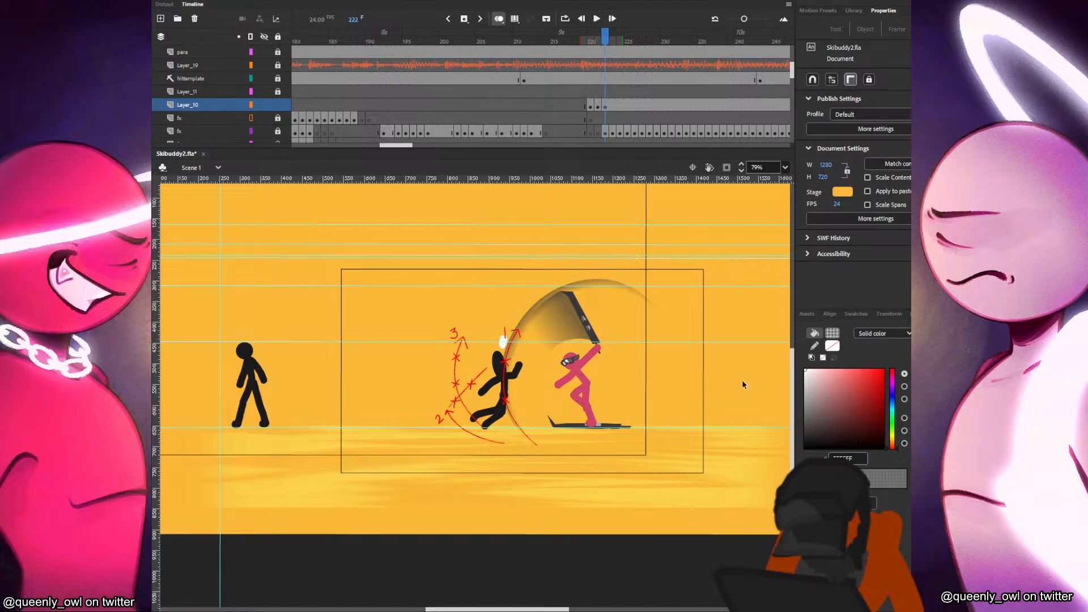
key("period")
key("r")
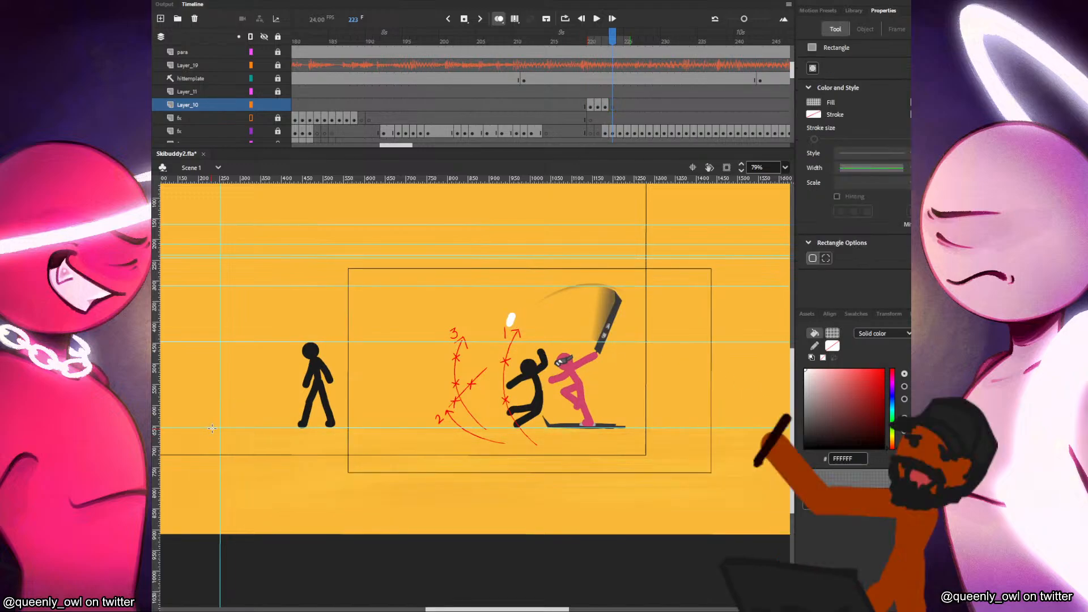
left_click_drag(218, 421, 775, 512)
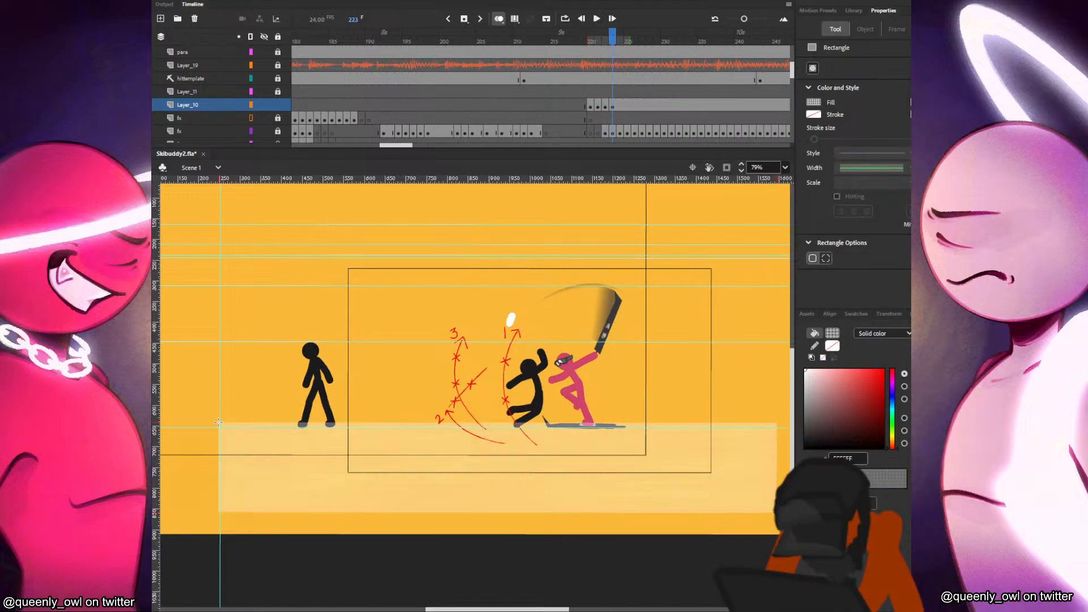
Cut streak-shaped gaps through the middle and upper edge of the frame 223 ground rectangle.
key("v")
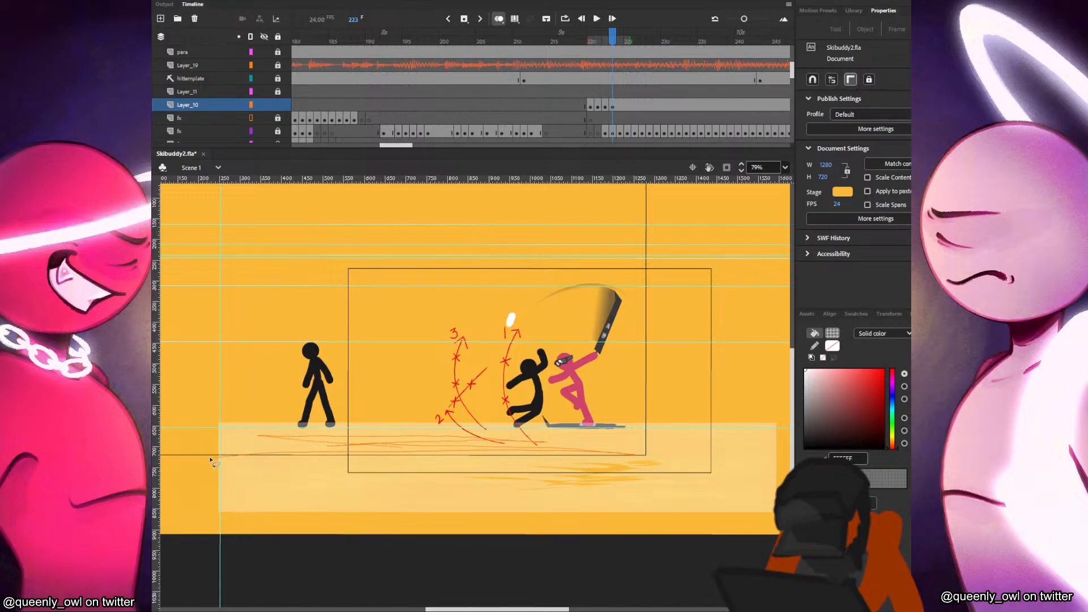
mouse_move(209, 456)
left_mouse_down()
mouse_move(313, 454)
mouse_move(244, 455)
left_mouse_up()
key("Delete")
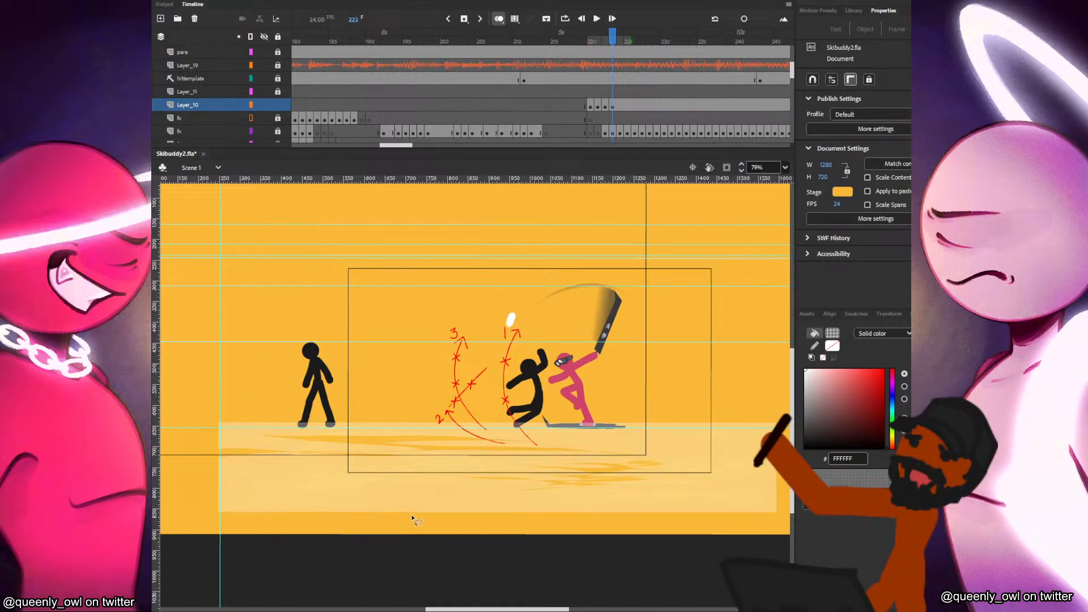
left_click_drag(719, 481, 727, 483)
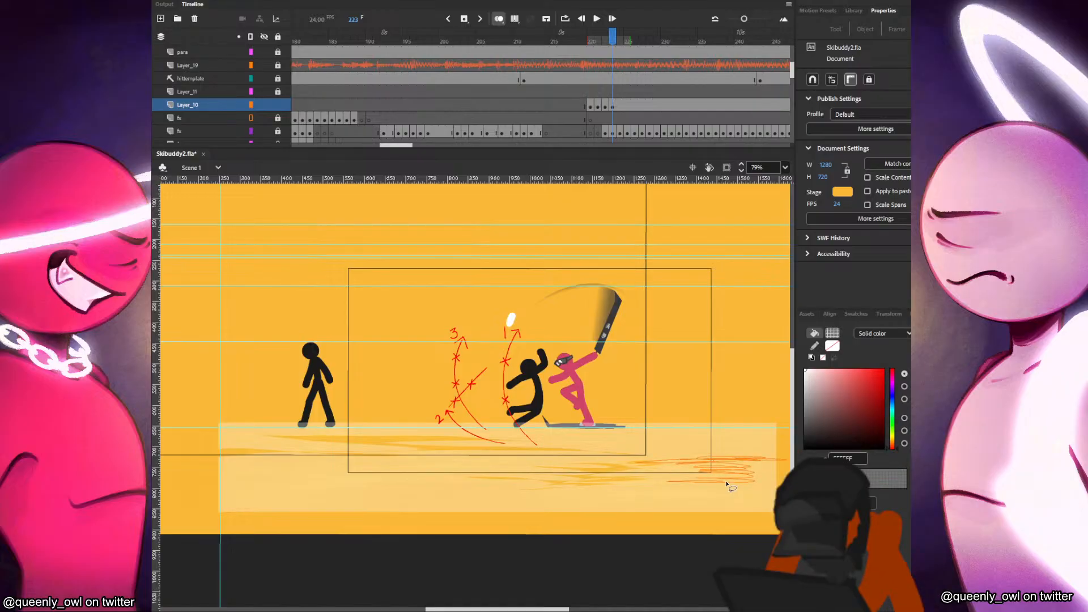
key("Delete")
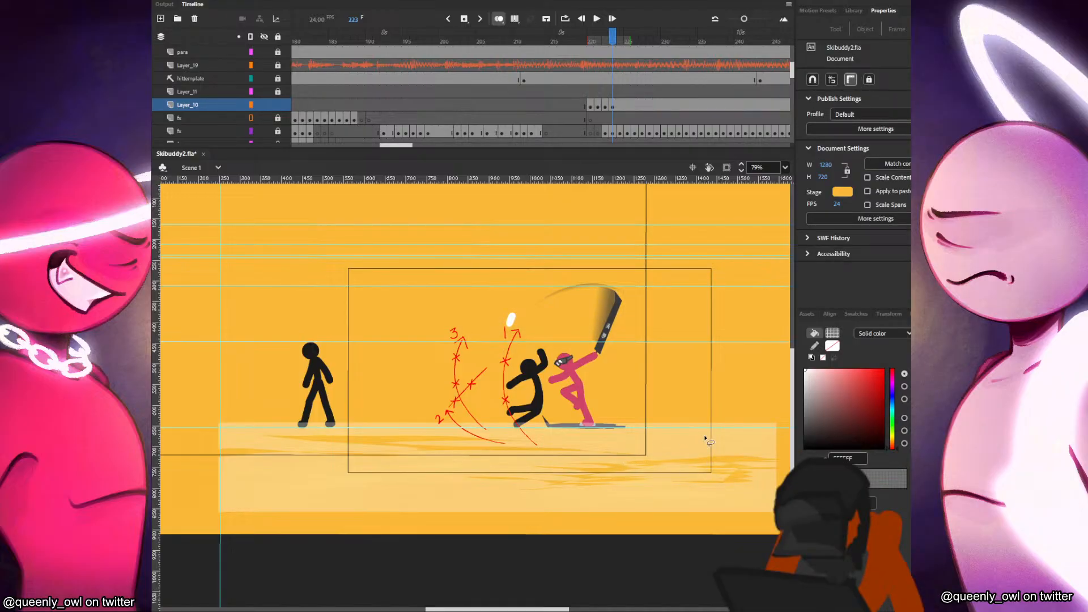
mouse_move(696, 412)
left_mouse_down()
mouse_move(558, 431)
mouse_move(715, 436)
mouse_move(702, 420)
left_mouse_up()
key("Delete")
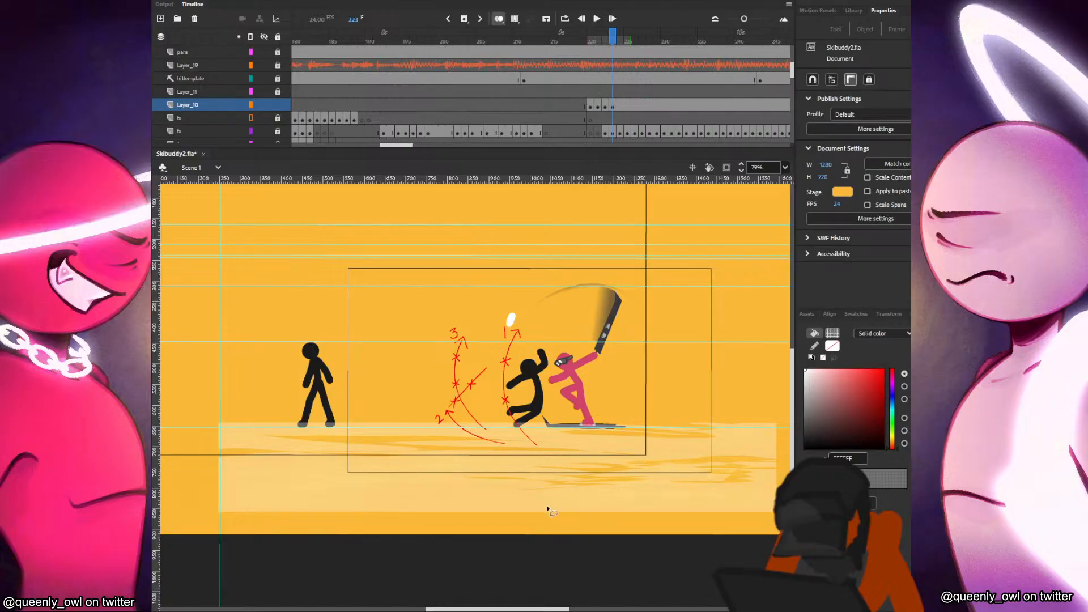
Cut more streak gaps along the lower and upper edges of the frame 223 ground rectangle, and straighten the whole shape.
mouse_move(500, 517)
left_mouse_down()
mouse_move(363, 511)
mouse_move(347, 479)
mouse_move(442, 463)
mouse_move(530, 466)
mouse_move(589, 489)
mouse_move(439, 502)
mouse_move(547, 517)
left_mouse_up()
key("Delete")
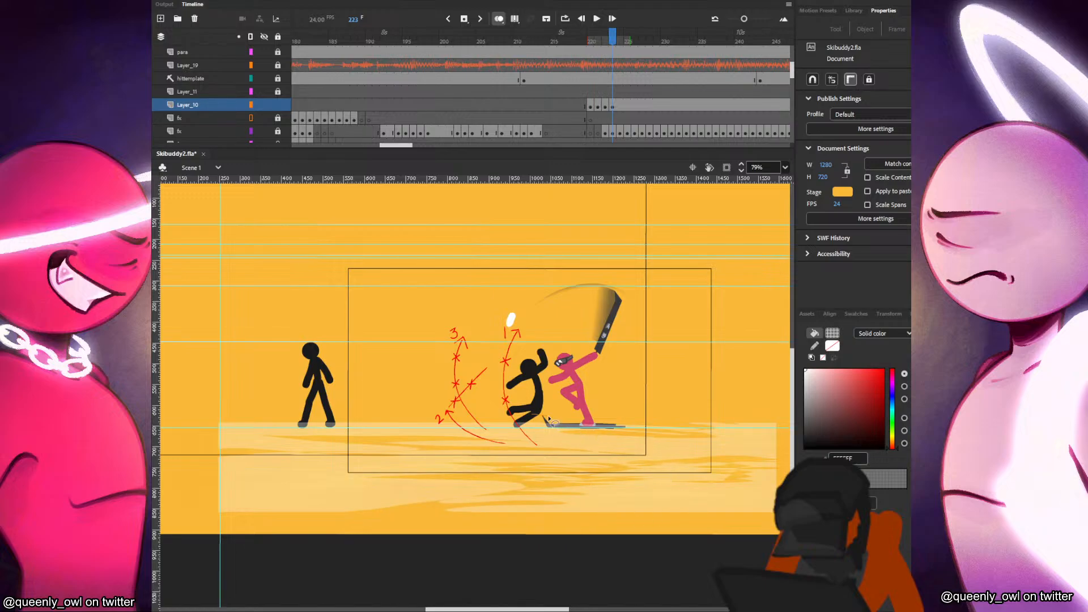
mouse_move(547, 418)
left_mouse_down()
mouse_move(569, 447)
mouse_move(499, 430)
left_mouse_up()
left_click(499, 430)
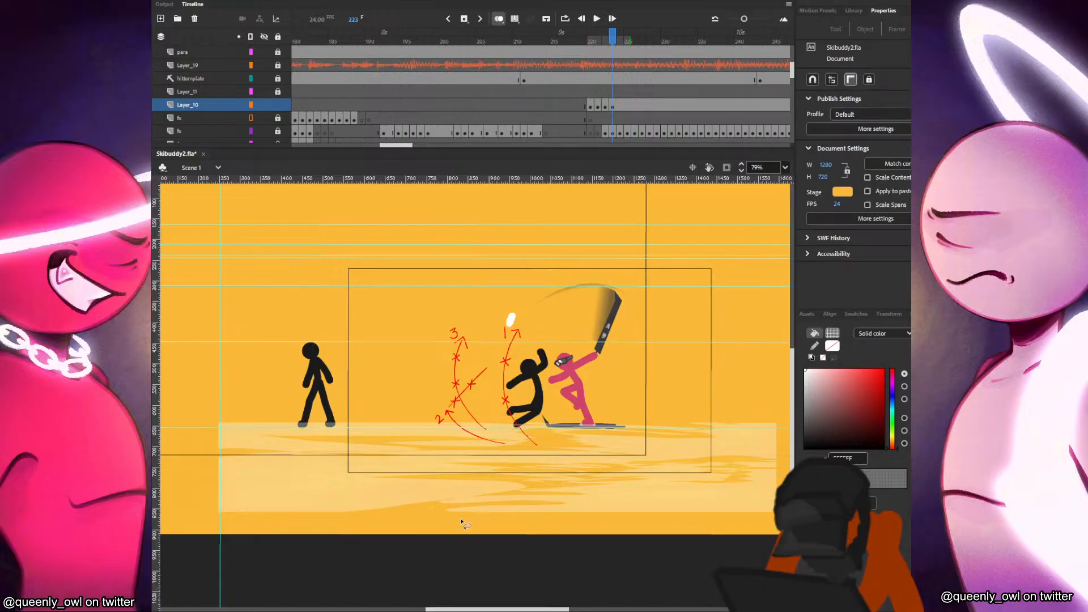
mouse_move(293, 484)
left_mouse_down()
mouse_move(362, 483)
mouse_move(345, 481)
mouse_move(374, 467)
mouse_move(301, 465)
mouse_move(320, 469)
mouse_move(292, 485)
left_mouse_up()
left_click(338, 454)
mouse_move(383, 422)
left_mouse_down()
mouse_move(440, 433)
mouse_move(371, 424)
left_mouse_up()
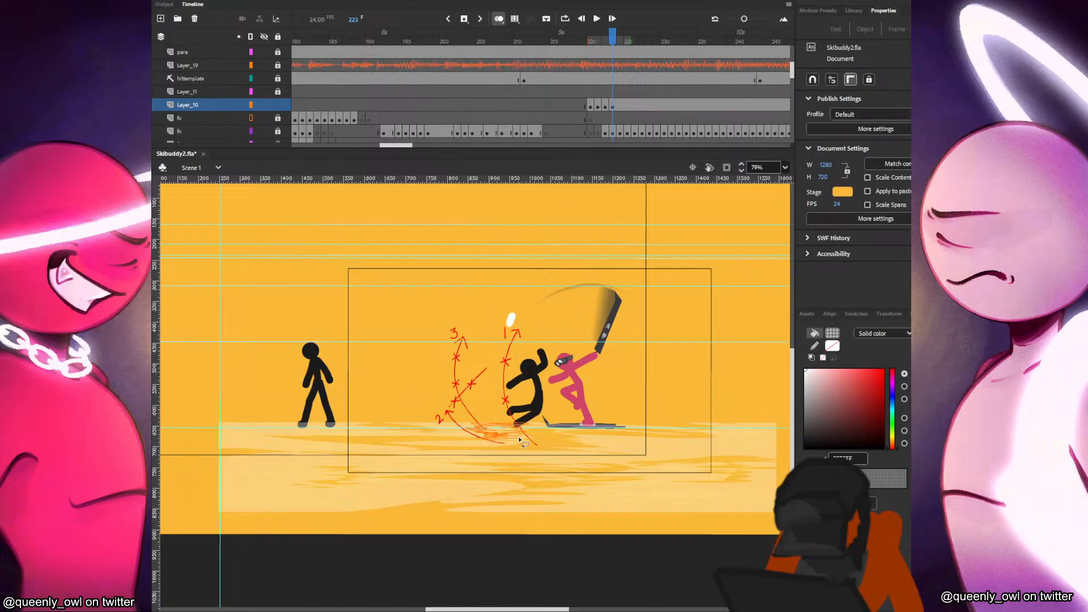
left_click(519, 439)
left_click(614, 106)
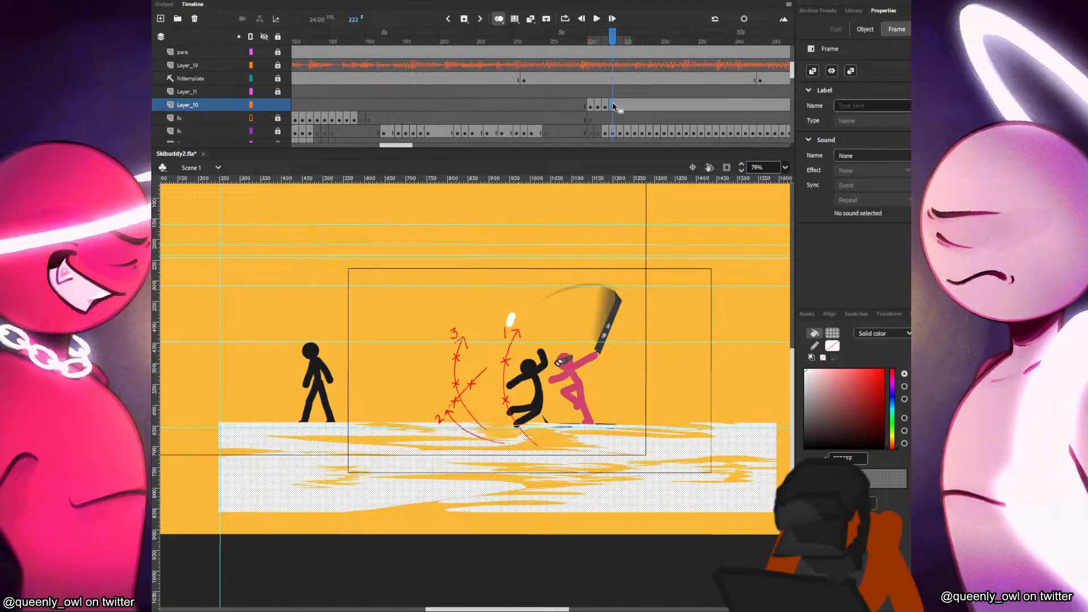
left_click(717, 396)
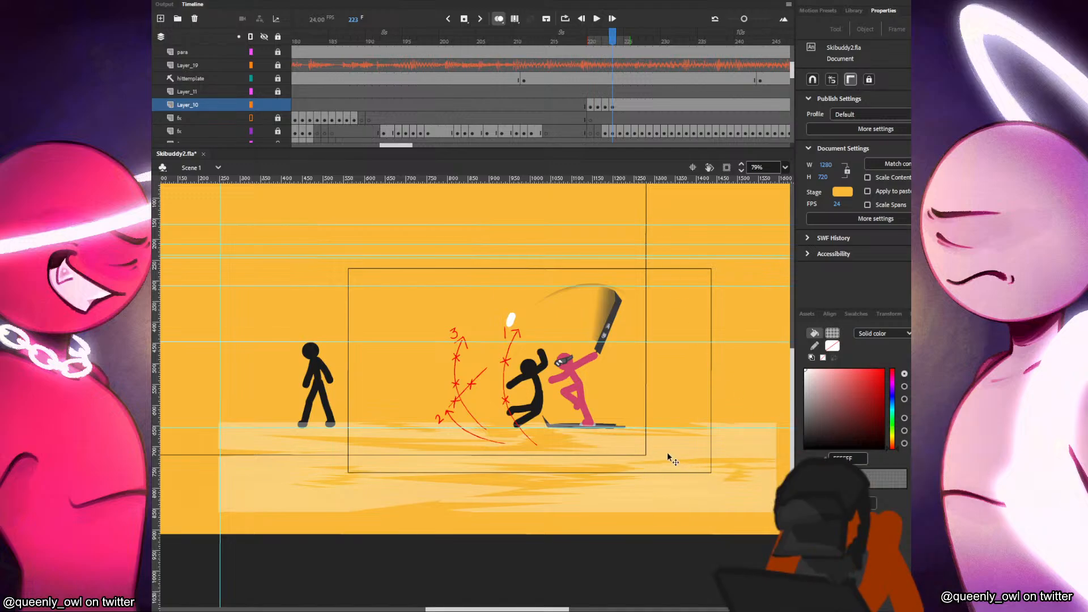
left_click_drag(739, 456, 702, 453)
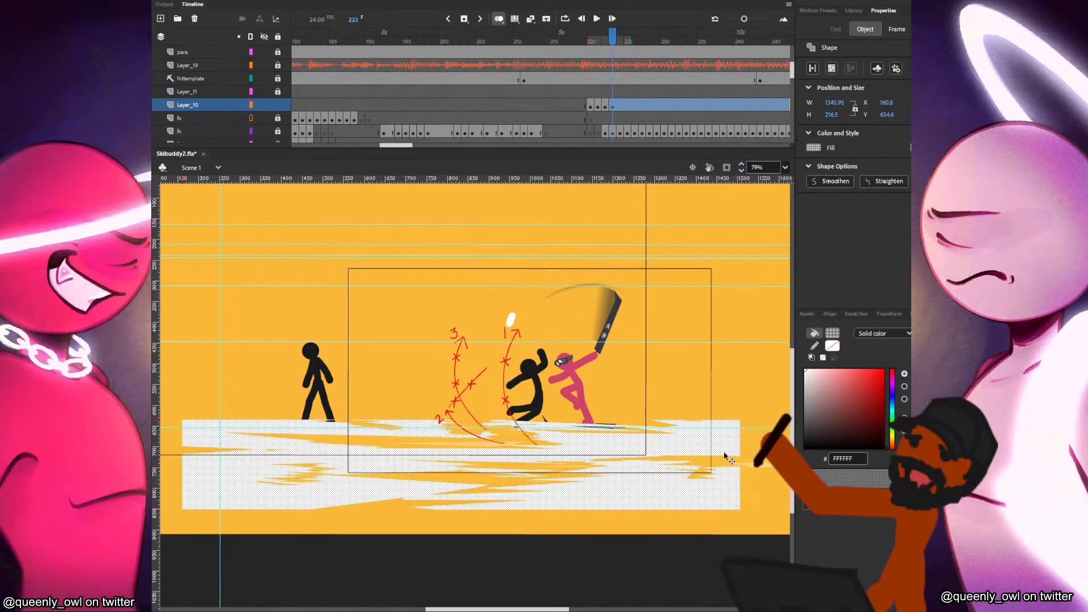
left_click(747, 401)
key("ctrl+z")
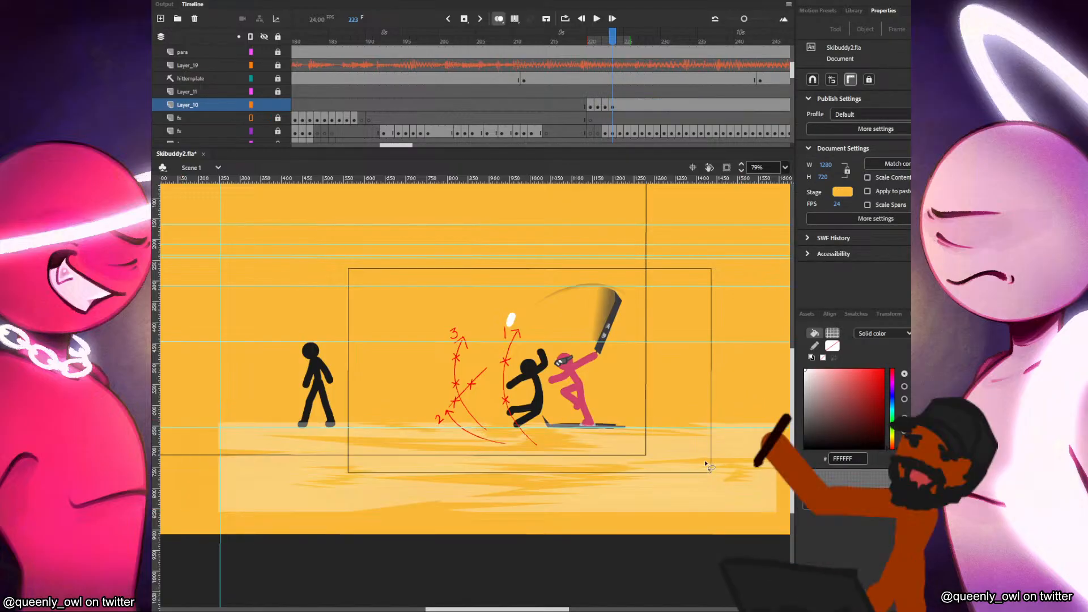
Cut further thin streak gaps into the upper right part of the frame 223 ground shape.
left_click_drag(682, 450, 647, 446)
mouse_move(734, 451)
left_mouse_down()
mouse_move(716, 444)
mouse_move(762, 440)
left_mouse_up()
mouse_move(740, 440)
left_mouse_down()
mouse_move(715, 440)
mouse_move(787, 442)
left_mouse_up()
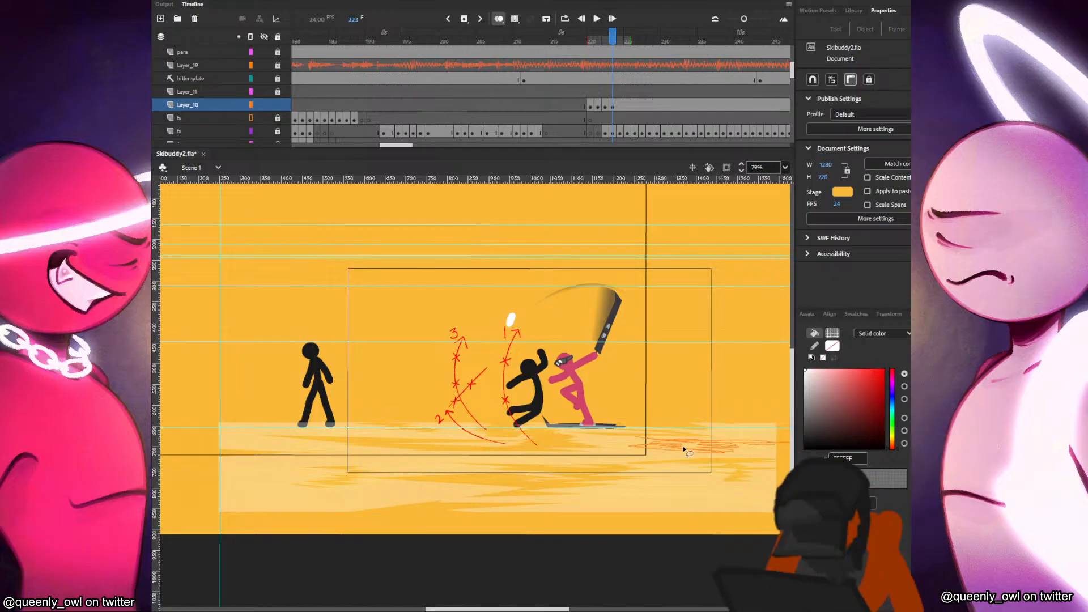
left_click_drag(683, 449, 758, 458)
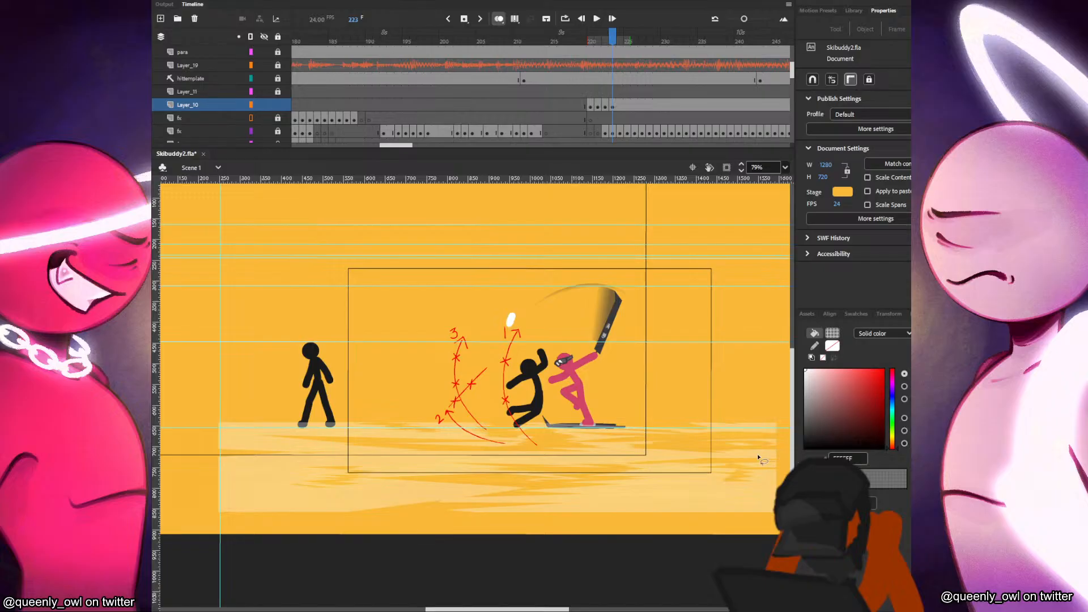
mouse_move(729, 454)
left_mouse_down()
mouse_move(566, 452)
mouse_move(786, 453)
left_mouse_up()
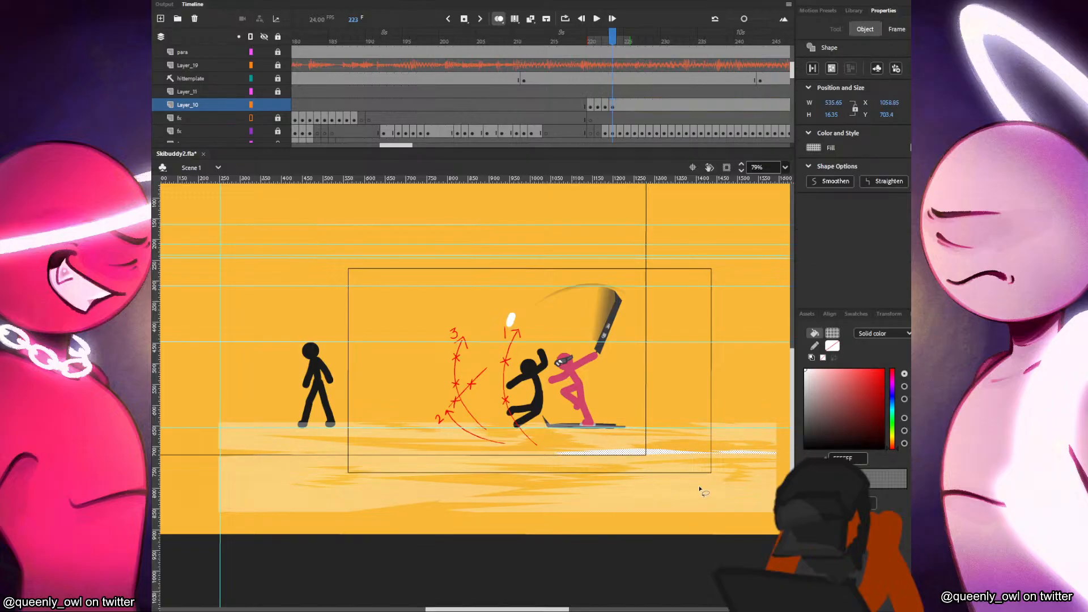
key("Delete")
Convert the frame 223 streak shape to a movie clip and set its blend mode to Overlay.
left_click(612, 105)
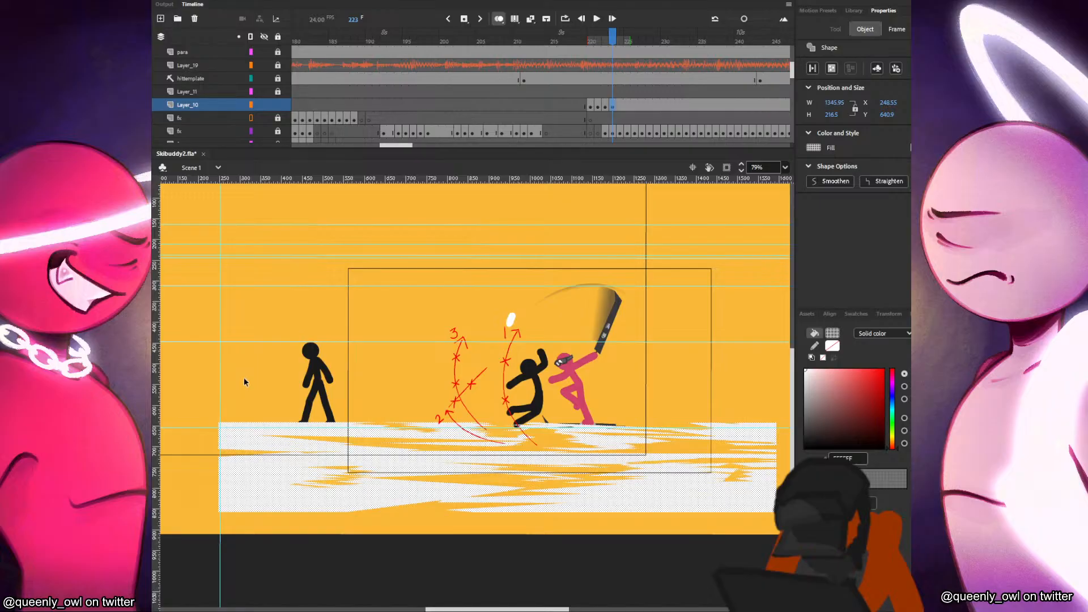
key("F8")
key("Return")
left_click(900, 233)
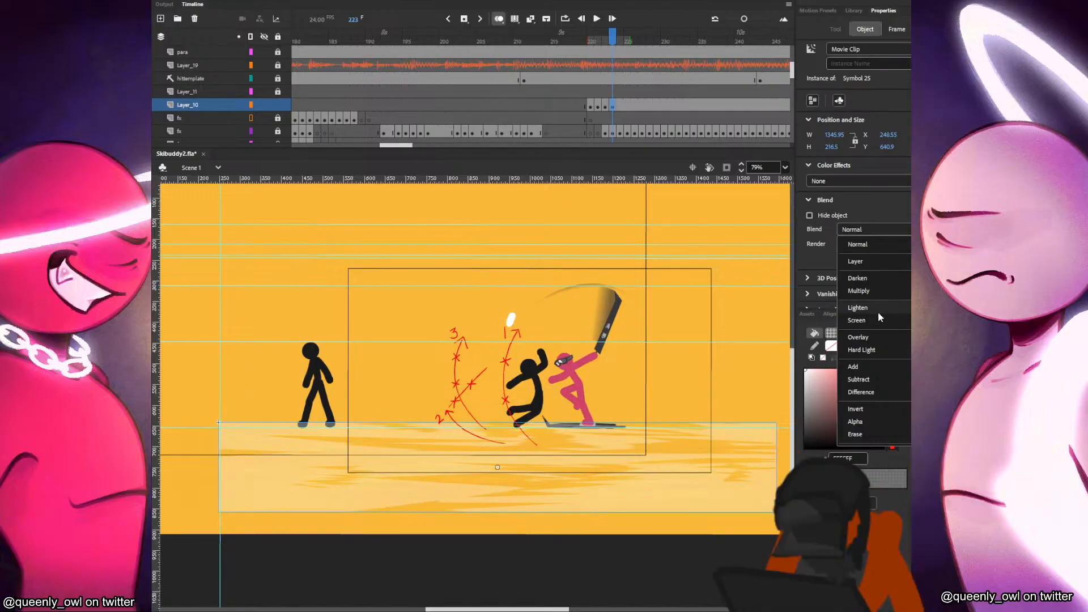
left_click(884, 337)
Add a high-quality Blur filter to the frame 223 streak clip with Blur X 139 and Blur Y 0.
scroll(850, 255, "down", 2)
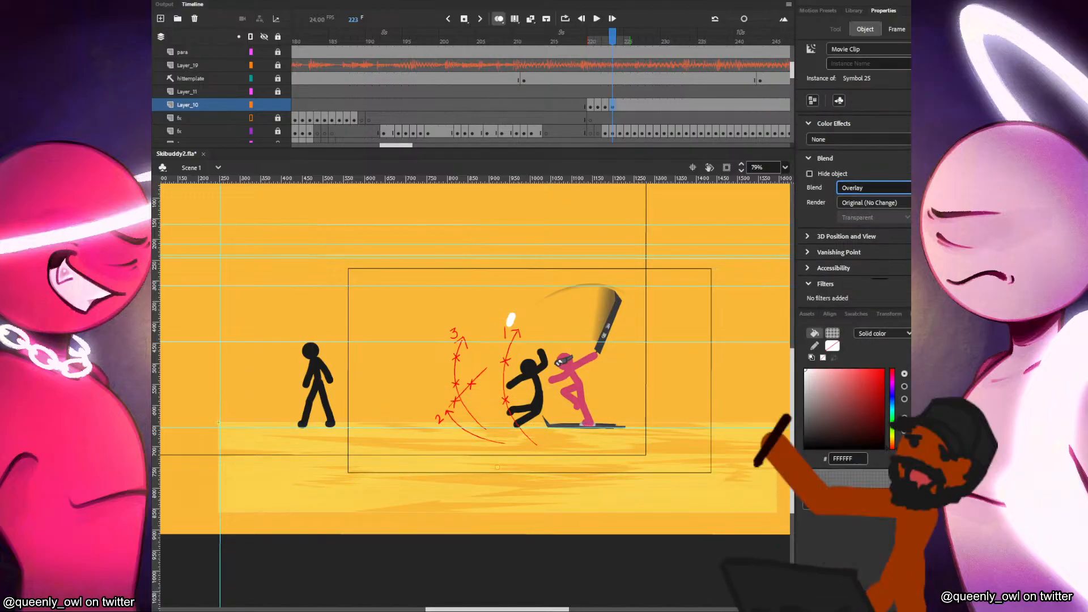
left_click(880, 283)
left_click(891, 311)
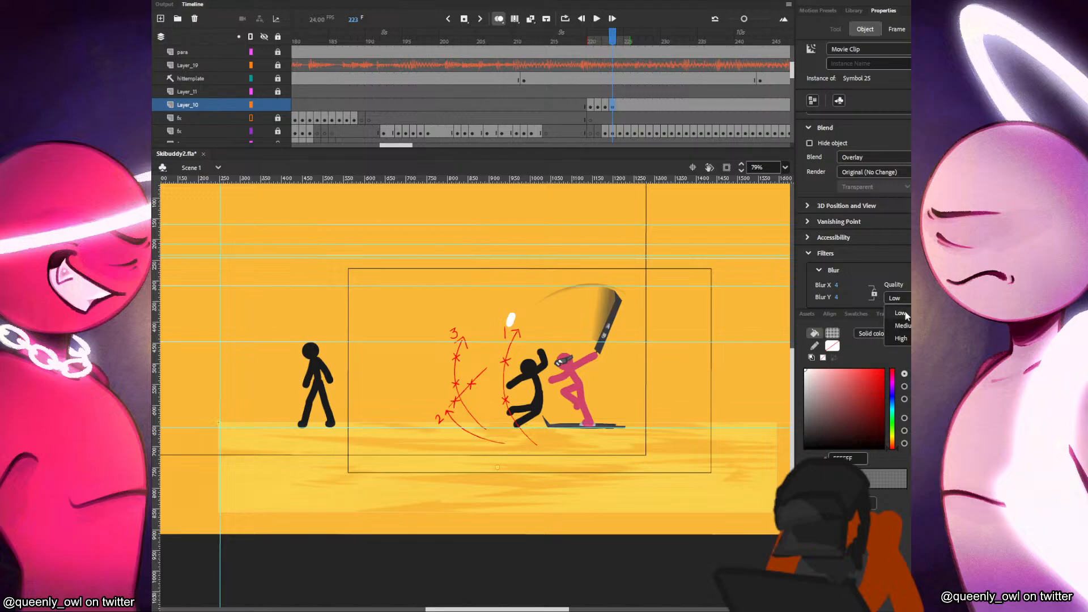
left_click_drag(836, 297, 831, 296)
left_click_drag(836, 285, 850, 283)
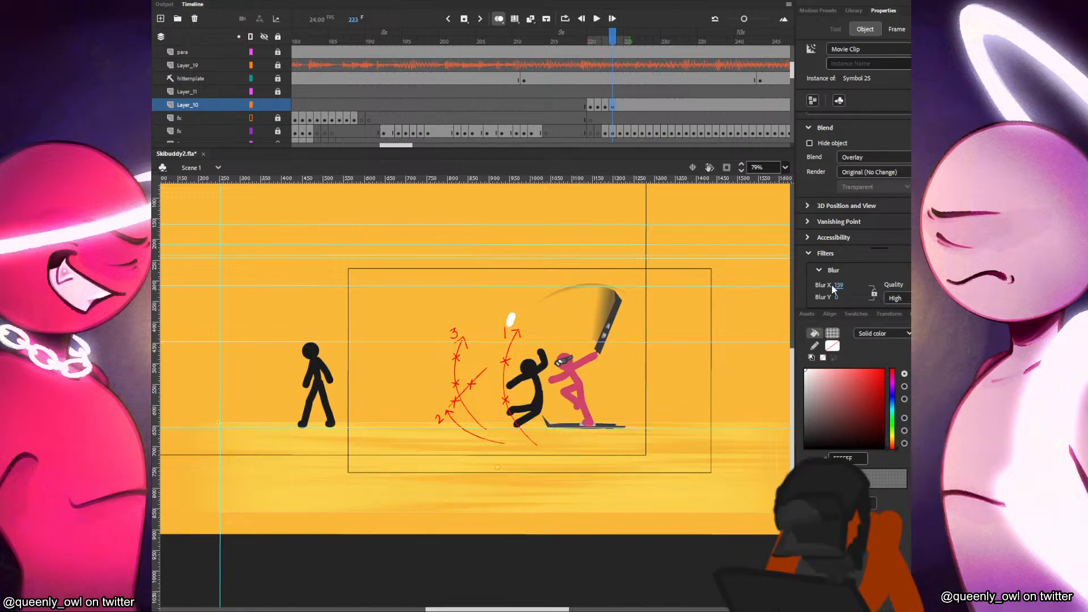
Step back and forth through frames 220 to 224 to examine how the ground streaks play against the fight.
left_click(730, 341)
key("comma")
key("comma")
key("comma")
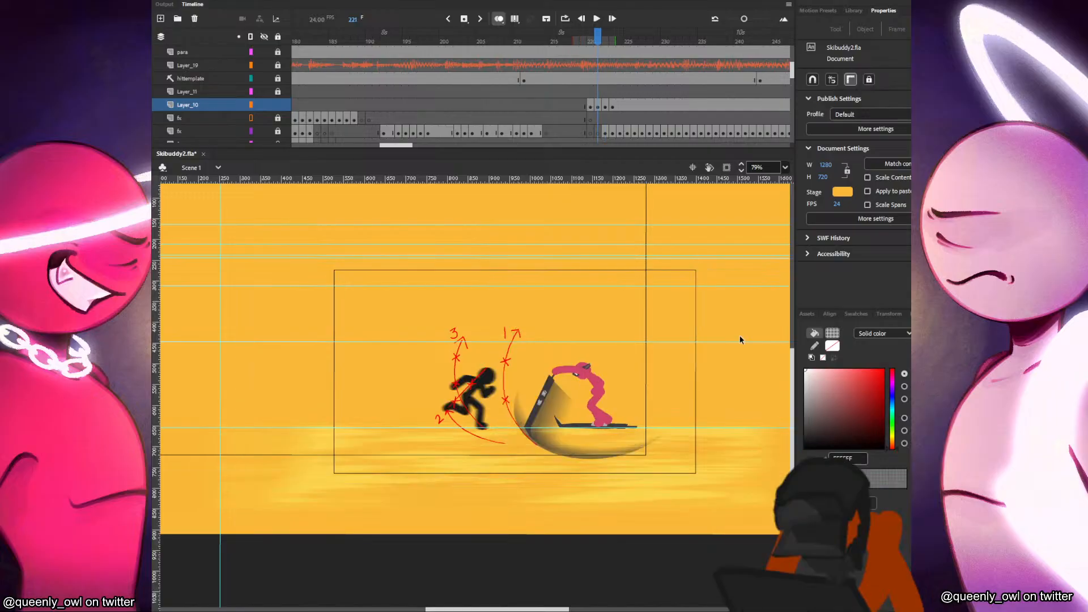
key("period")
key("period")
key("comma")
key("period")
key("comma")
key("comma")
key("comma")
key("period")
key("period")
key("period")
key("period")
key("period")
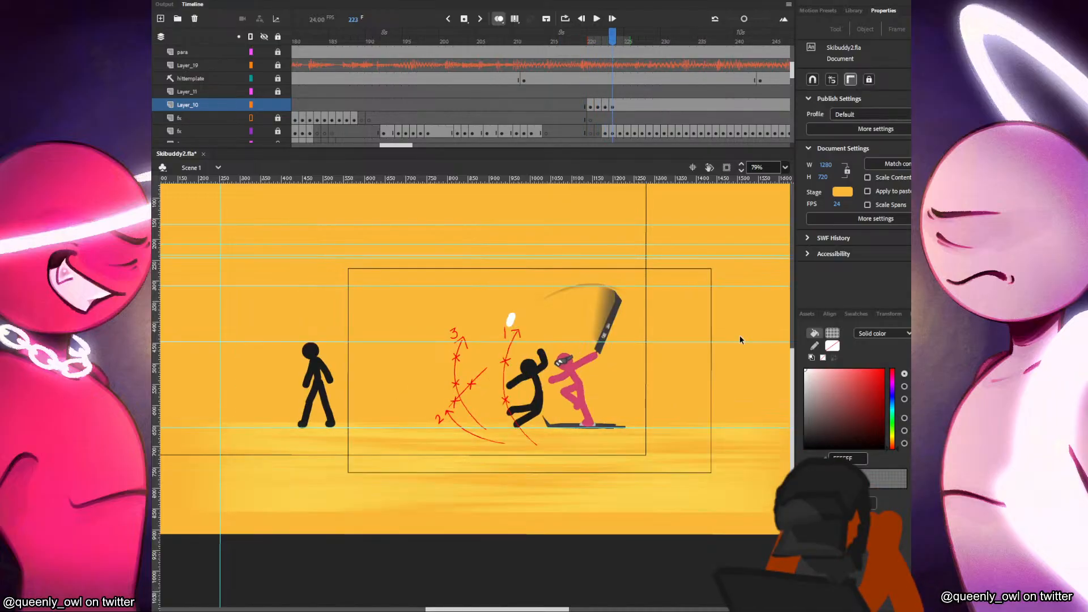
key("comma")
key("comma")
key("comma")
key("comma")
key("period")
key("period")
key("period")
key("period")
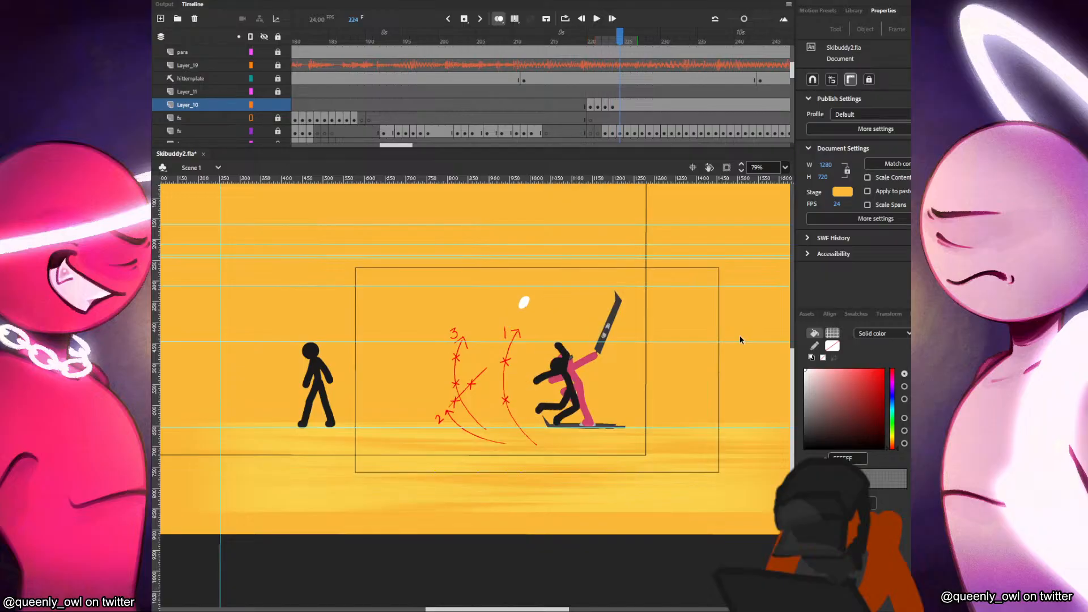
key("comma")
key("comma")
key("comma")
key("comma")
key("period")
key("period")
key("period")
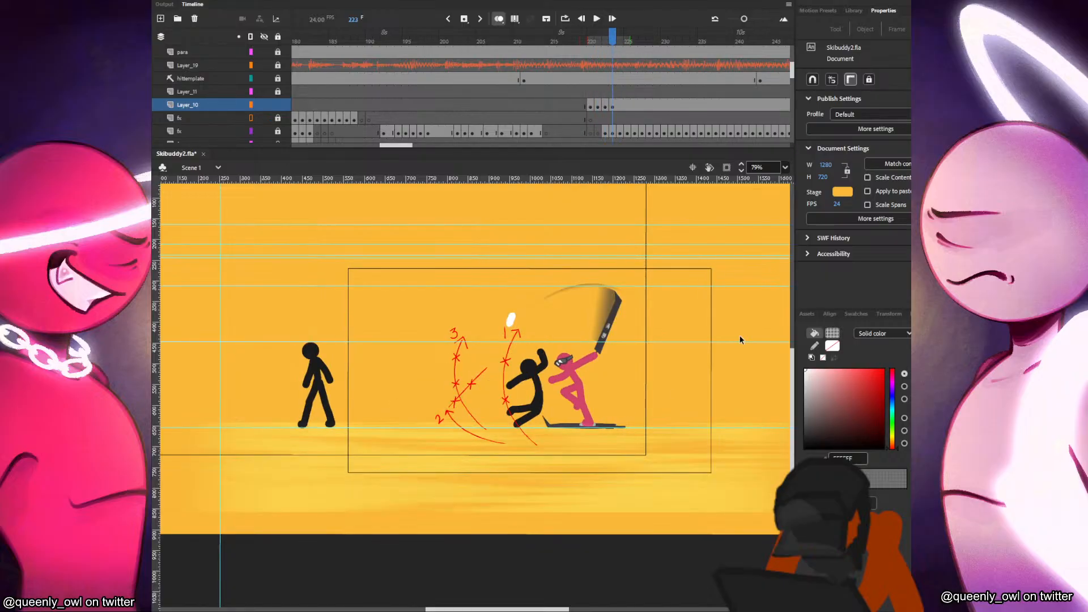
Insert a blank keyframe at frame 224 and draw a wide semi-transparent white rectangle across the ground.
key("period")
key("r")
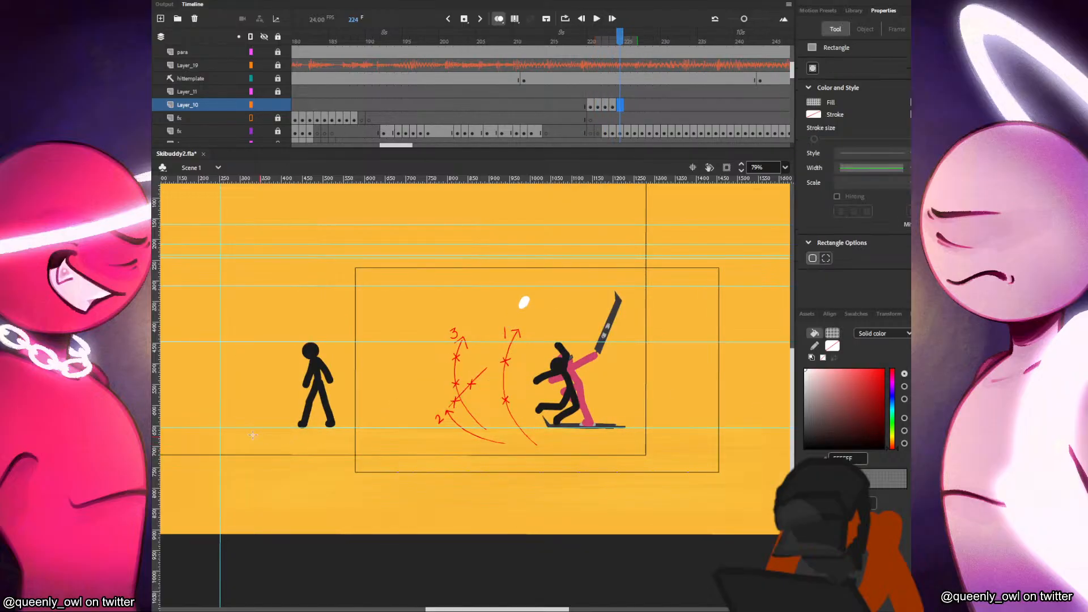
left_click_drag(216, 420, 779, 504)
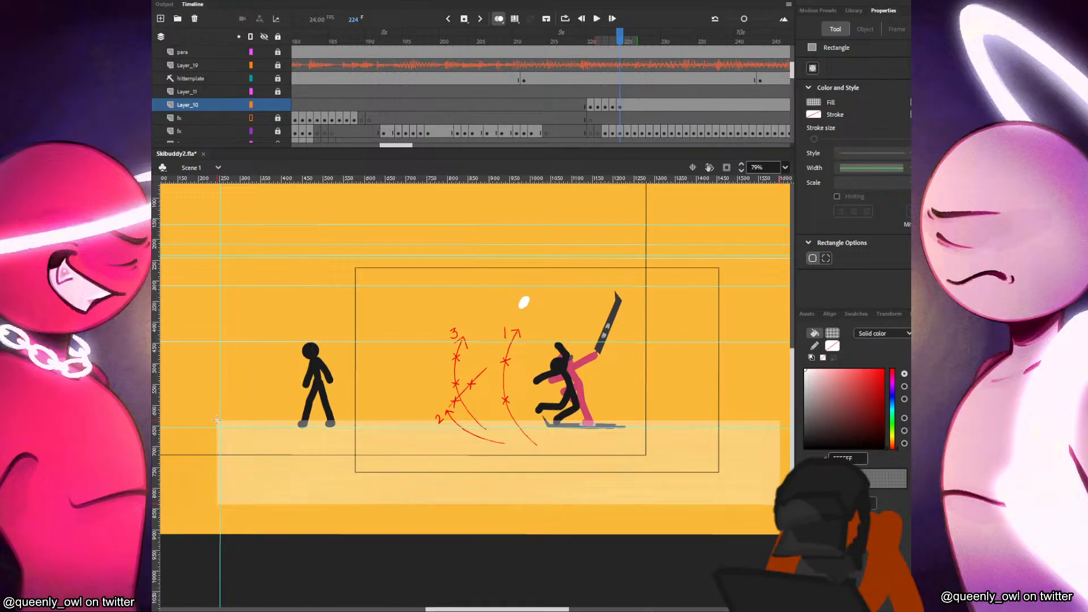
Cut thin streak gaps along the upper edge and into the lower right part of the frame 224 ground rectangle.
key("v")
mouse_move(398, 408)
left_mouse_down()
mouse_move(365, 424)
mouse_move(443, 425)
mouse_move(355, 438)
mouse_move(508, 441)
mouse_move(419, 437)
left_mouse_up()
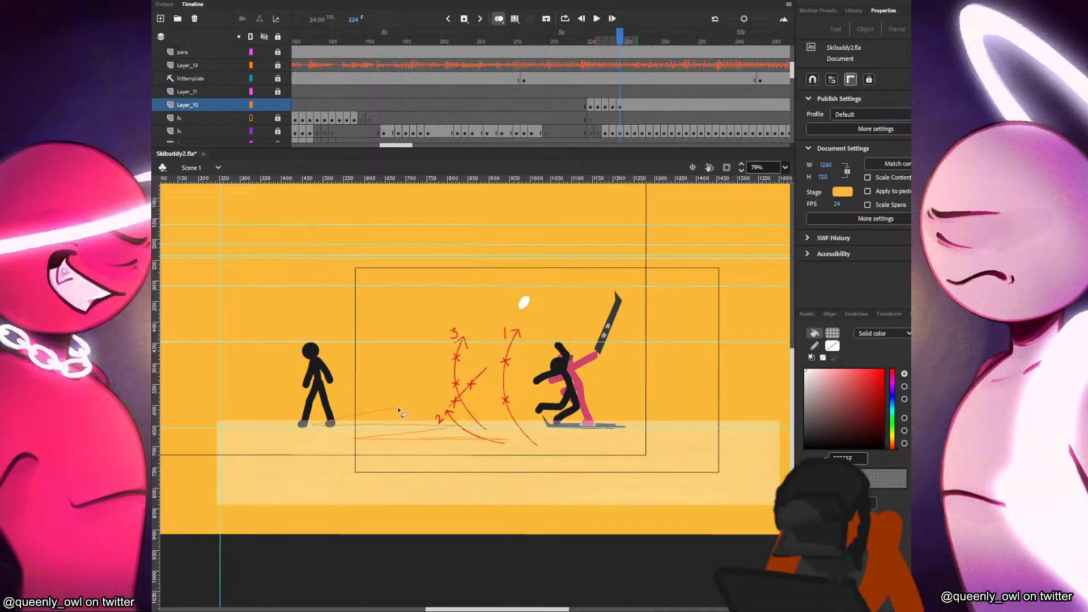
mouse_move(503, 422)
left_mouse_down()
mouse_move(405, 420)
mouse_move(692, 419)
mouse_move(787, 431)
mouse_move(770, 426)
left_mouse_up()
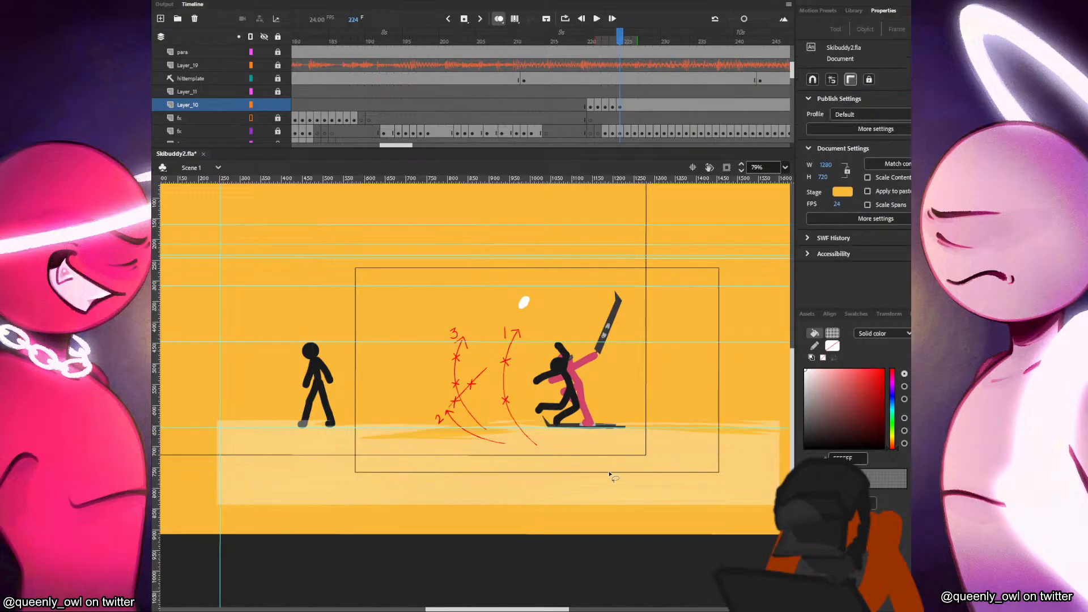
mouse_move(687, 511)
left_mouse_down()
mouse_move(622, 496)
mouse_move(668, 483)
mouse_move(612, 484)
mouse_move(626, 475)
mouse_move(730, 477)
mouse_move(577, 468)
mouse_move(787, 467)
mouse_move(716, 477)
left_mouse_up()
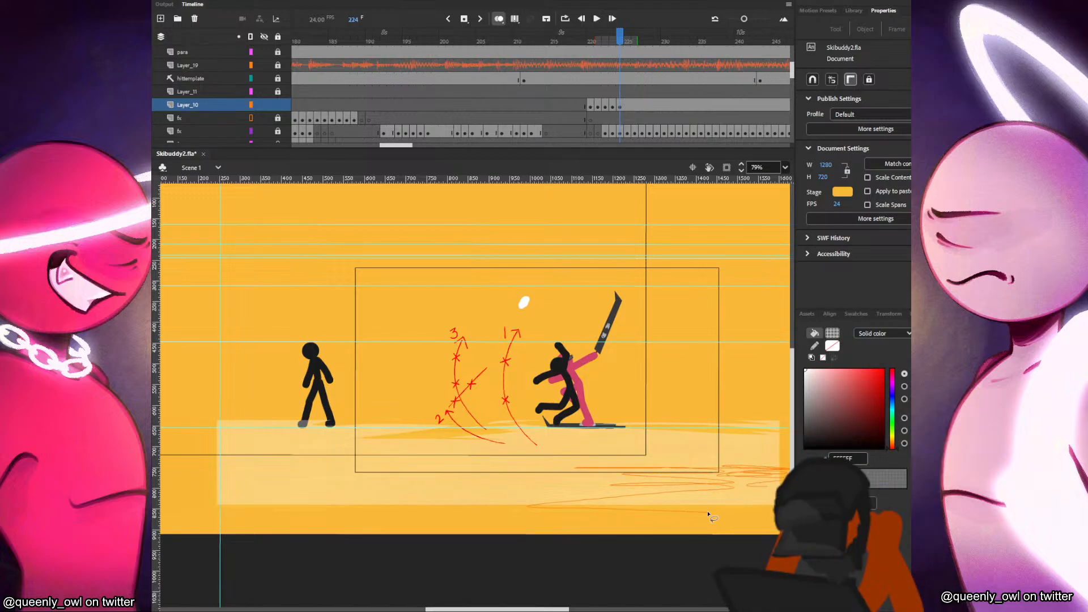
left_click_drag(708, 514, 635, 503)
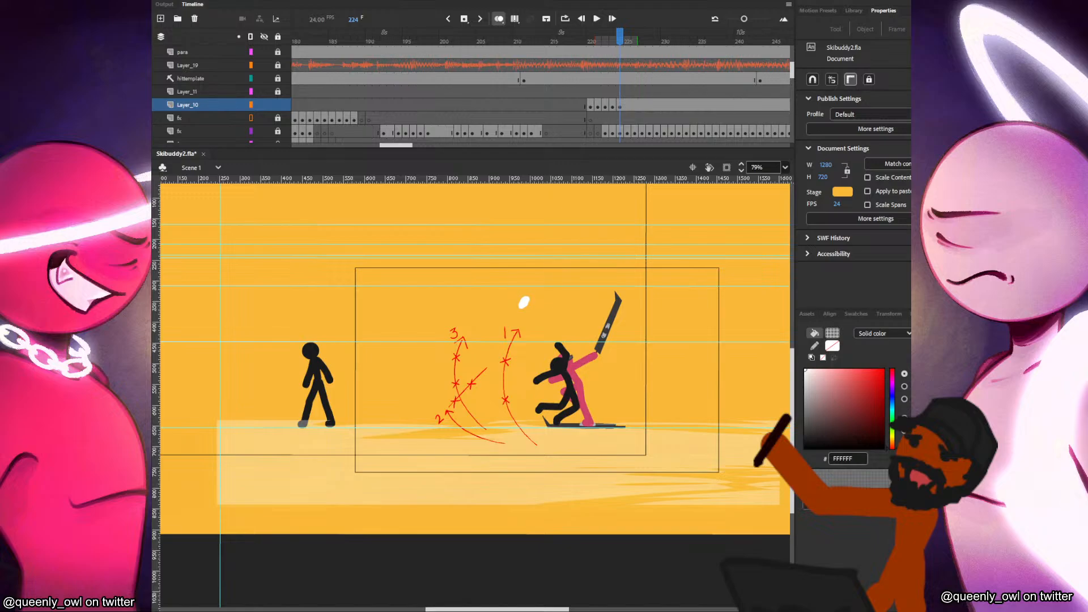
Cut further thin streak gaps through the middle and left-centre of the ground shape.
left_click(630, 107)
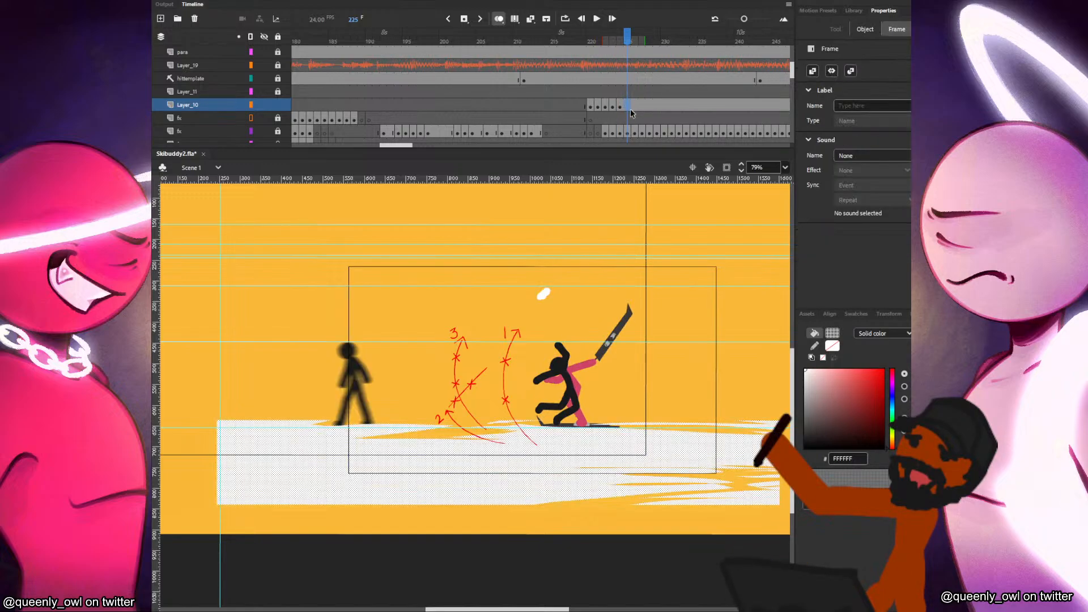
left_click(714, 264)
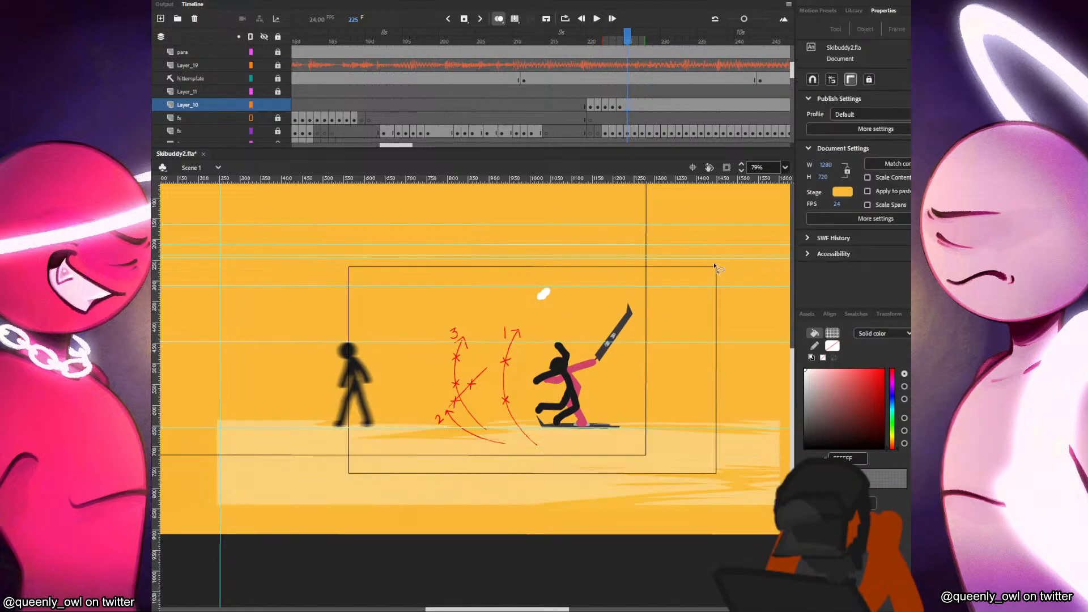
mouse_move(505, 442)
left_mouse_down()
mouse_move(688, 446)
mouse_move(504, 442)
left_mouse_up()
key("Delete")
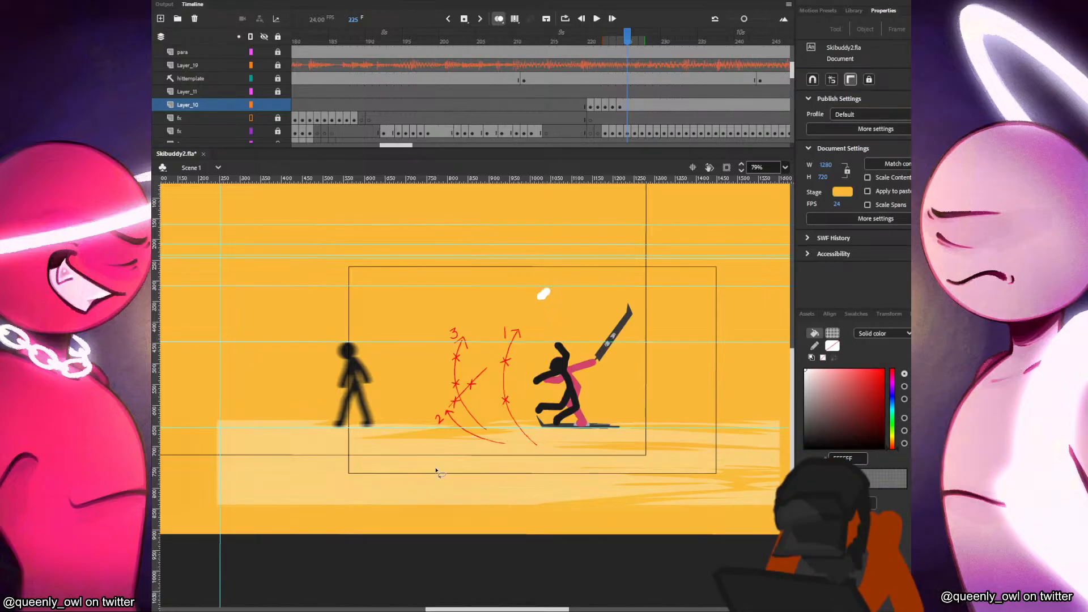
mouse_move(311, 467)
left_mouse_down()
mouse_move(549, 461)
mouse_move(474, 458)
mouse_move(406, 465)
mouse_move(602, 476)
mouse_move(436, 452)
mouse_move(592, 443)
mouse_move(487, 453)
left_mouse_up()
key("Delete")
key("Delete")
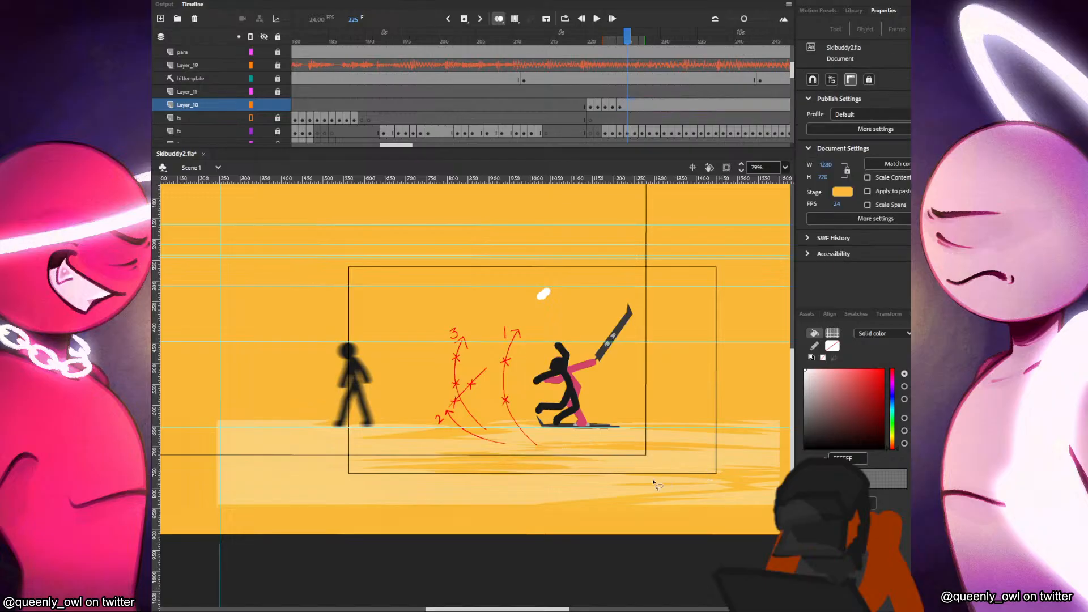
Cut more streak gaps into the ground shape's lower right part and along its upper right edge.
mouse_move(657, 493)
left_mouse_down()
mouse_move(679, 466)
mouse_move(784, 467)
mouse_move(658, 493)
left_mouse_up()
key("Delete")
mouse_move(685, 424)
left_mouse_down()
mouse_move(495, 425)
mouse_move(789, 429)
mouse_move(498, 433)
left_mouse_up()
key("Delete")
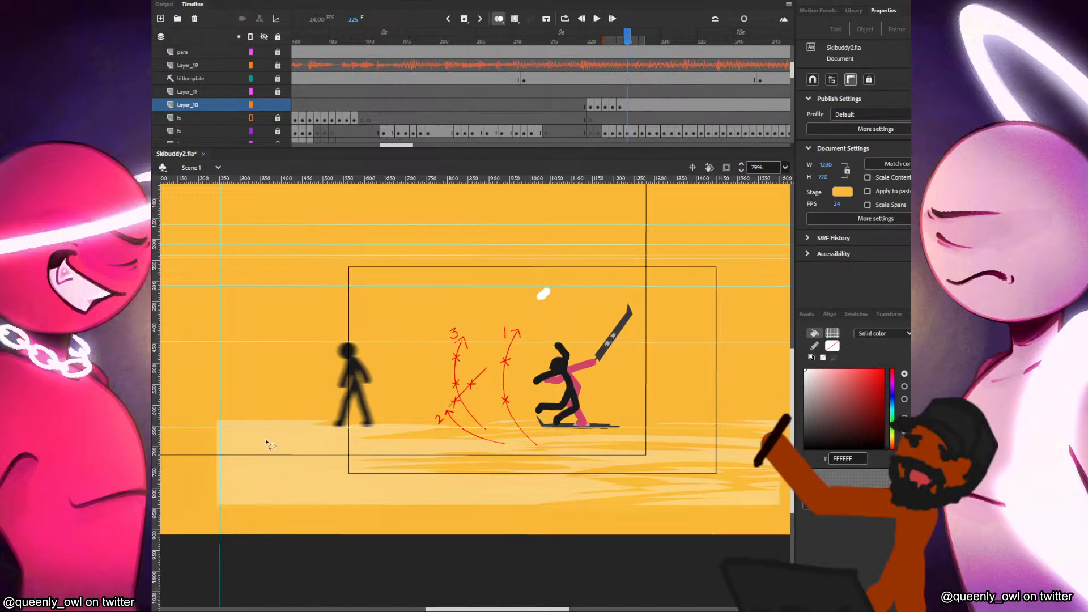
Cut streak gaps into the left side, the centre and the lower edge of the ground shape.
mouse_move(243, 455)
left_mouse_down()
mouse_move(403, 467)
mouse_move(446, 482)
left_mouse_up()
mouse_move(383, 468)
left_mouse_down()
mouse_move(478, 454)
mouse_move(627, 463)
mouse_move(456, 472)
mouse_move(508, 468)
left_mouse_up()
key("Delete")
mouse_move(649, 486)
left_mouse_down()
mouse_move(611, 478)
mouse_move(716, 469)
mouse_move(651, 478)
left_mouse_up()
key("Delete")
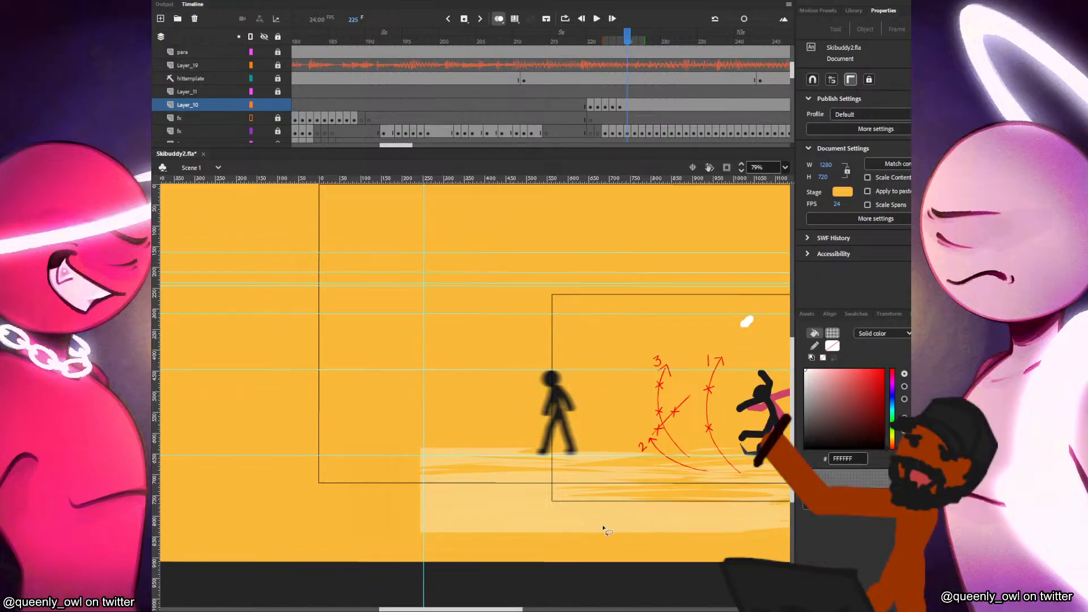
mouse_move(672, 542)
left_mouse_down()
mouse_move(600, 517)
mouse_move(629, 507)
mouse_move(515, 501)
mouse_move(753, 503)
mouse_move(702, 506)
mouse_move(749, 519)
mouse_move(609, 531)
mouse_move(735, 533)
mouse_move(675, 536)
left_mouse_up()
key("Delete")
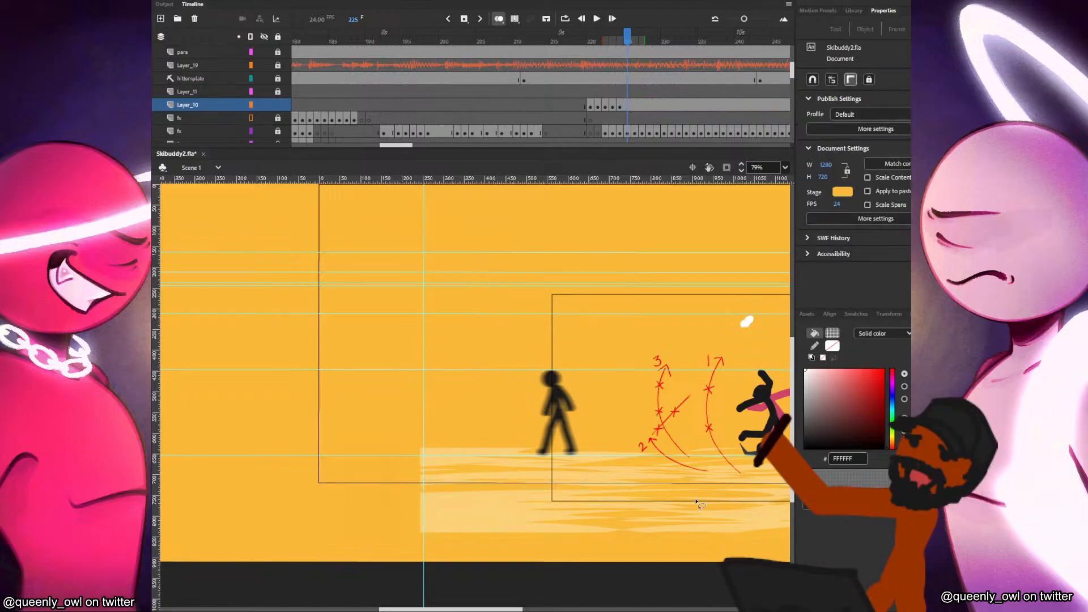
left_click_drag(739, 510, 542, 494)
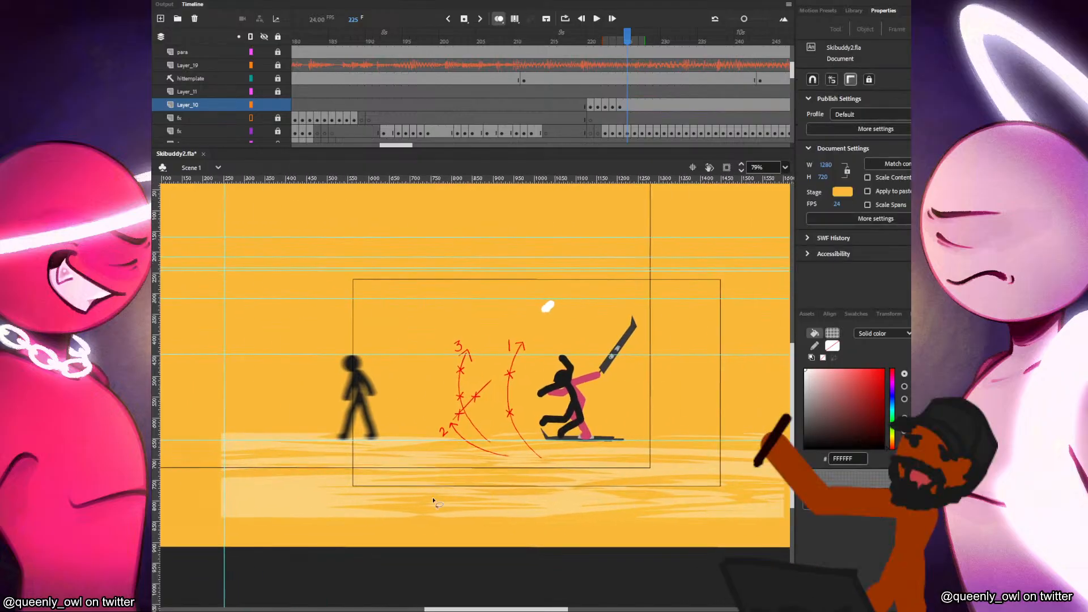
Convert the streak shape on frame 224 to a movie clip symbol, keeping the default name.
left_click(620, 106)
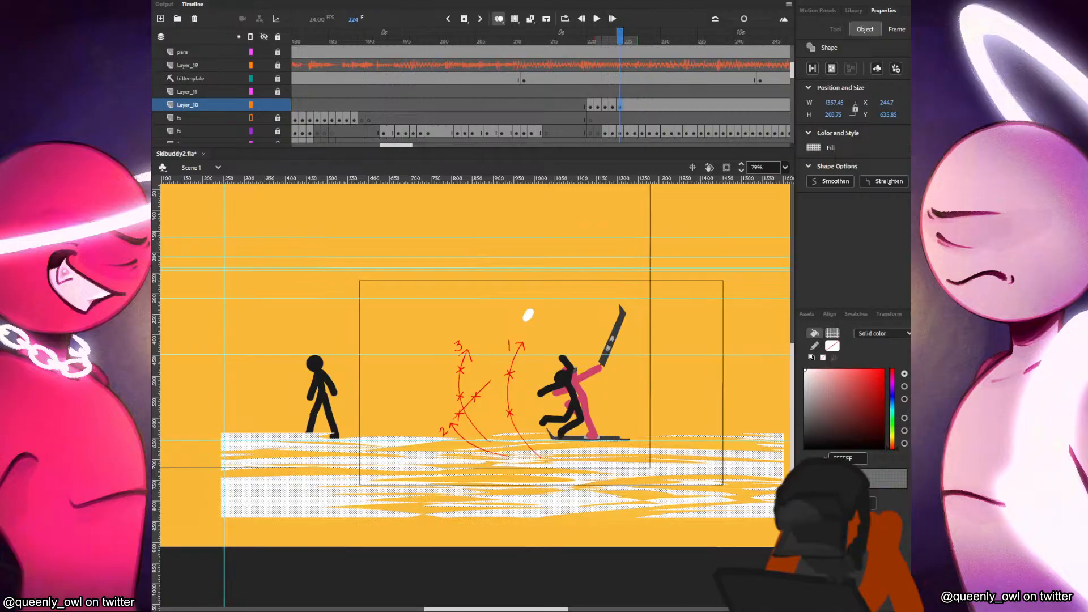
left_click(744, 360)
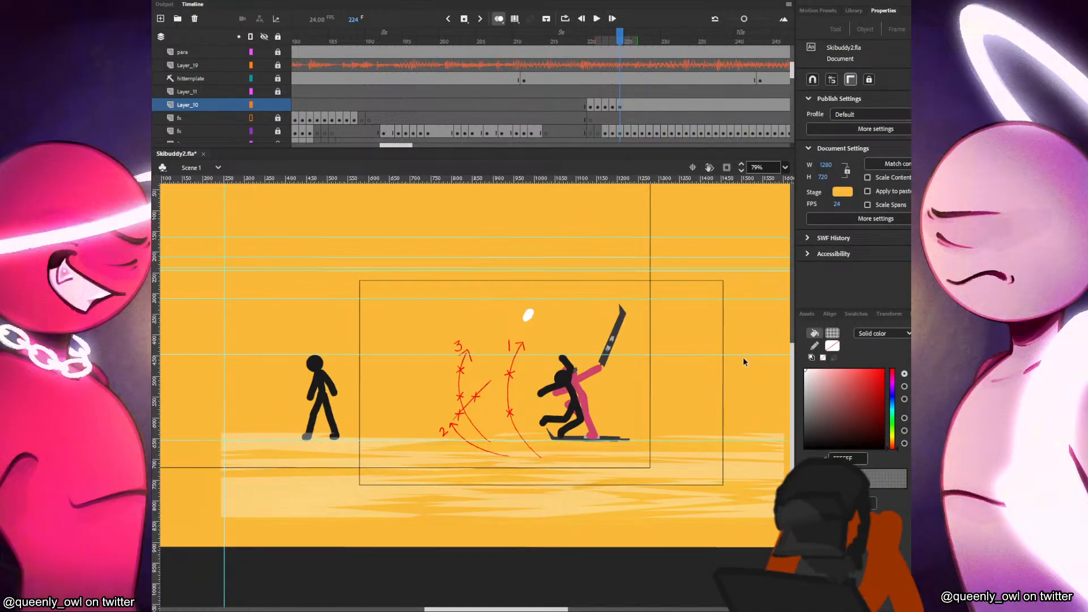
left_click(621, 106)
key("F8")
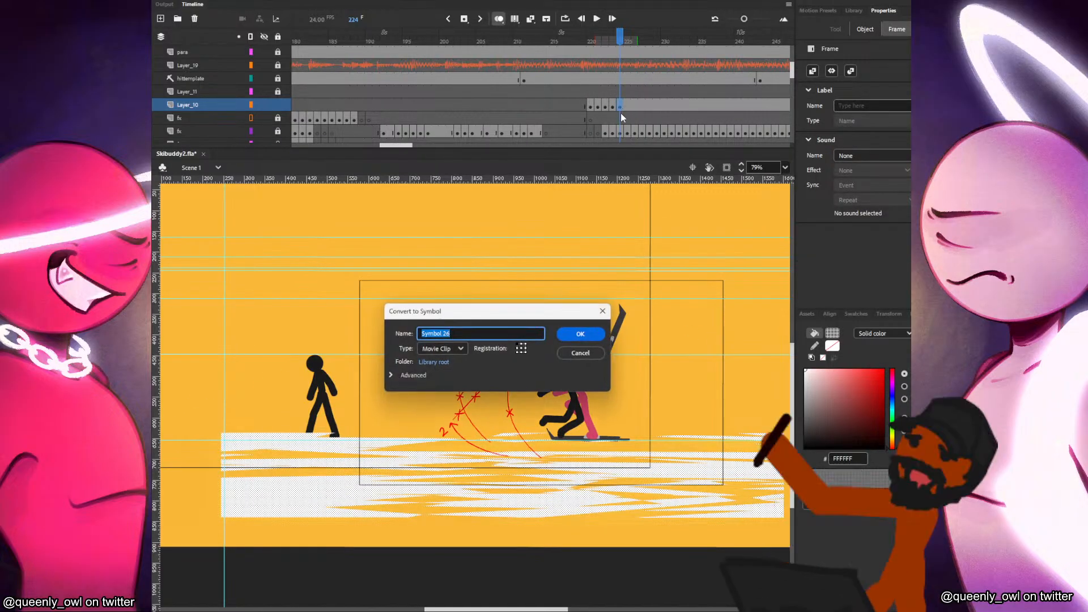
key("Return")
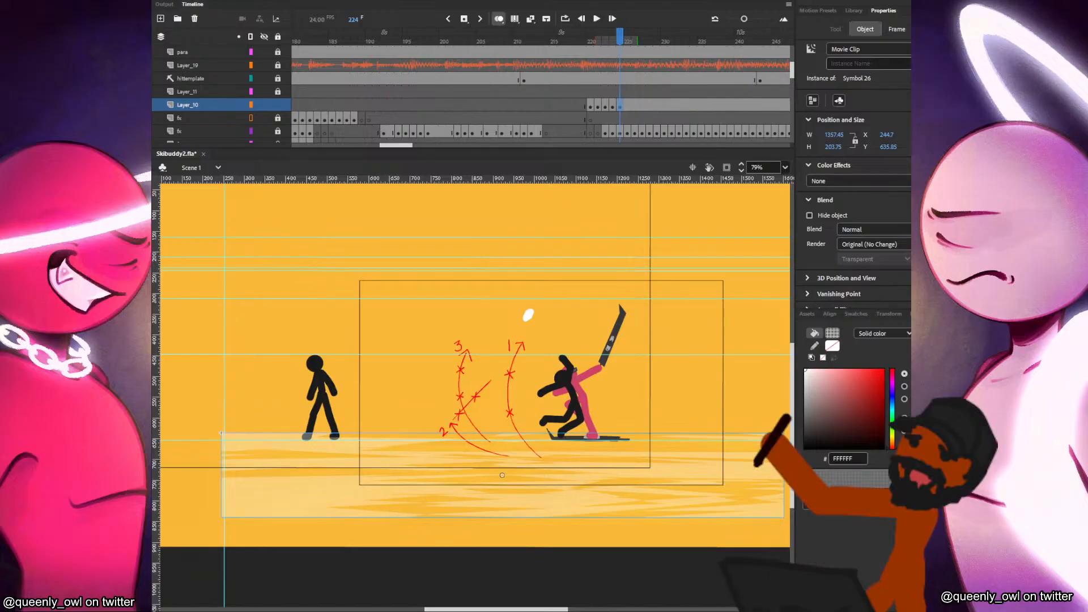
Add a Blur filter with Blur X 74 and Blur Y 0 to the frame 224 streak clip and set its blend mode to Overlay.
scroll(856, 227, "down", 1)
left_click(907, 283)
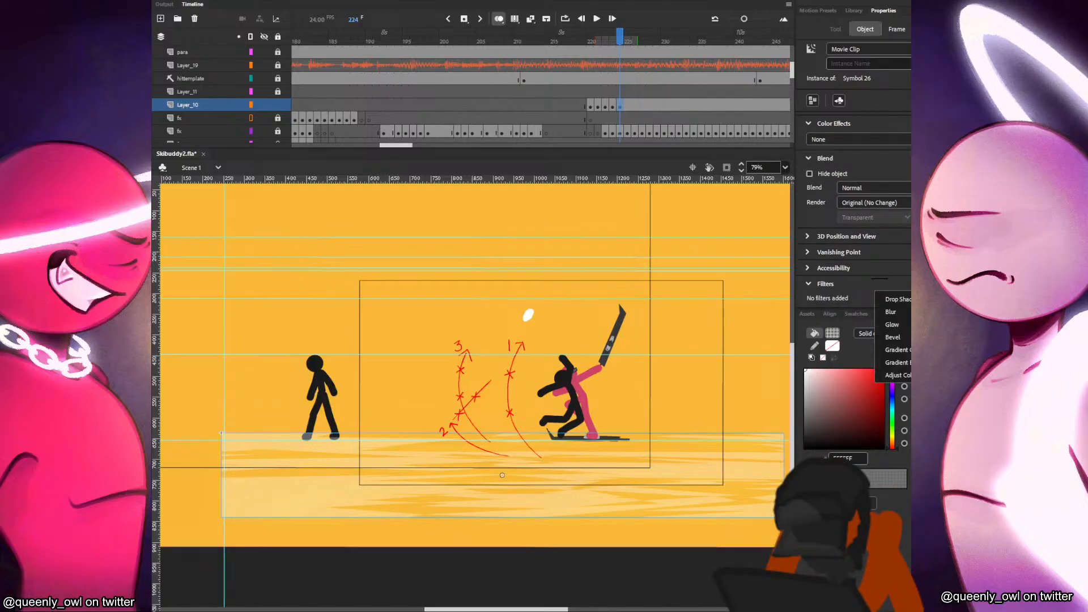
left_click(905, 313)
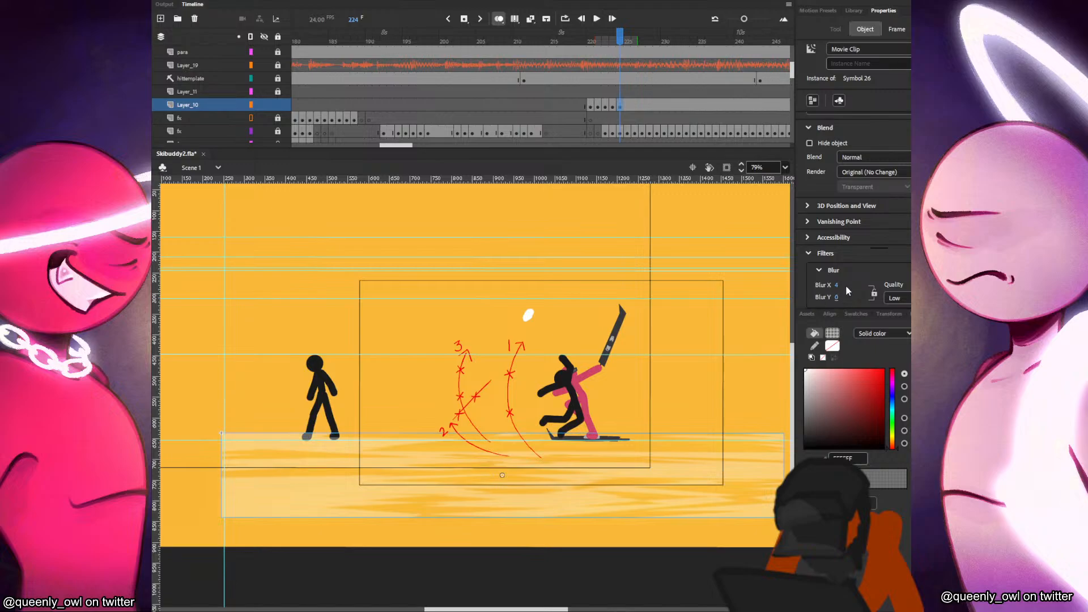
left_click(875, 157)
left_click(873, 266)
left_click_drag(835, 286, 872, 286)
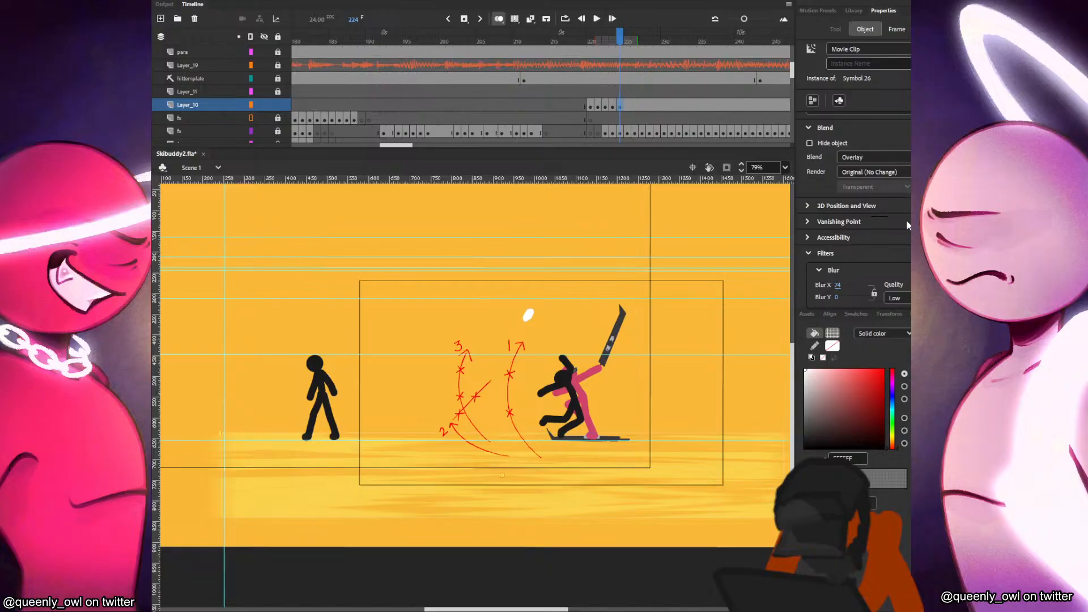
Set the blend mode of the streak clips on frames 224 and 223 to Normal.
left_click(892, 158)
left_click(874, 176)
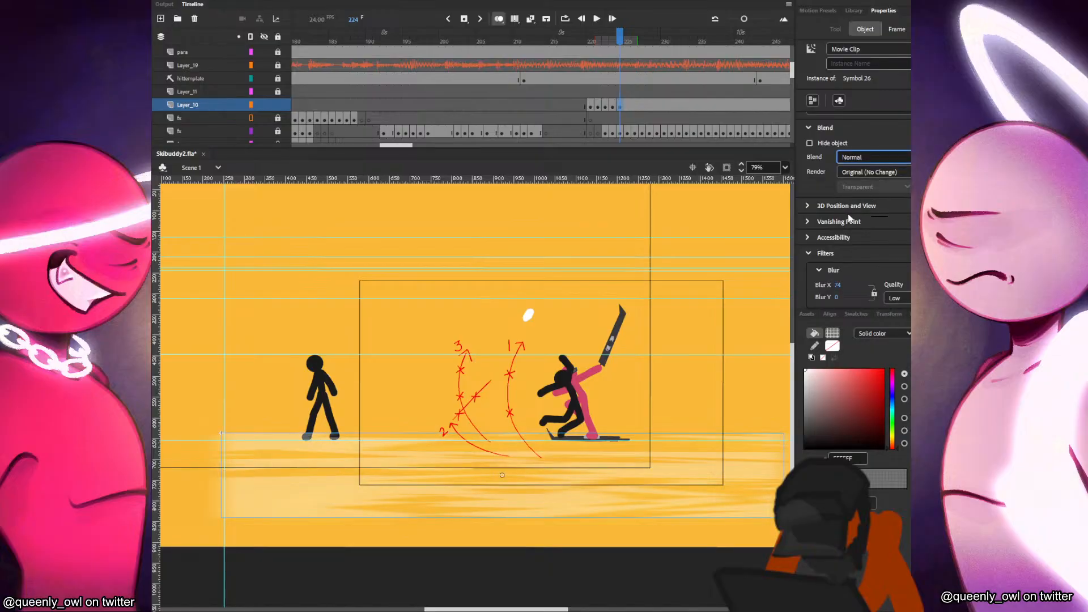
left_click(726, 315)
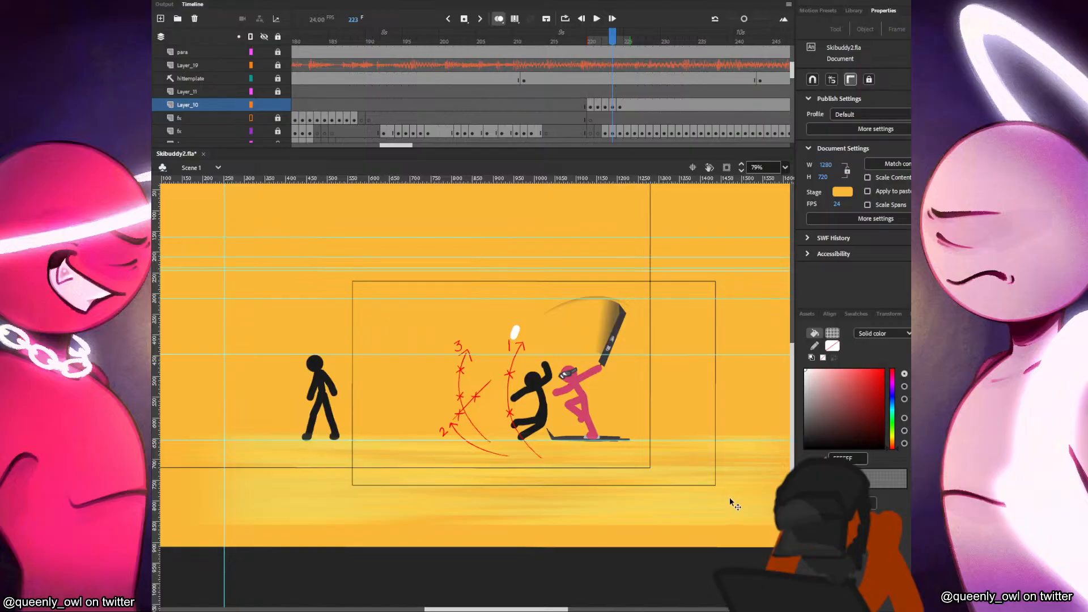
left_click(728, 499)
left_click(874, 230)
left_click(871, 246)
left_click(748, 317)
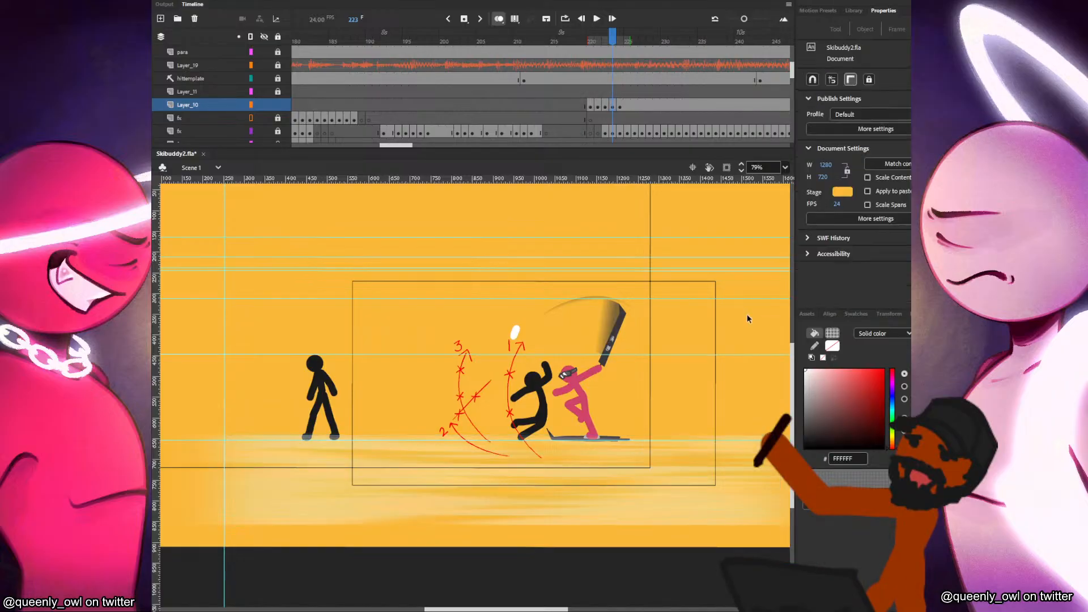
left_click(711, 488)
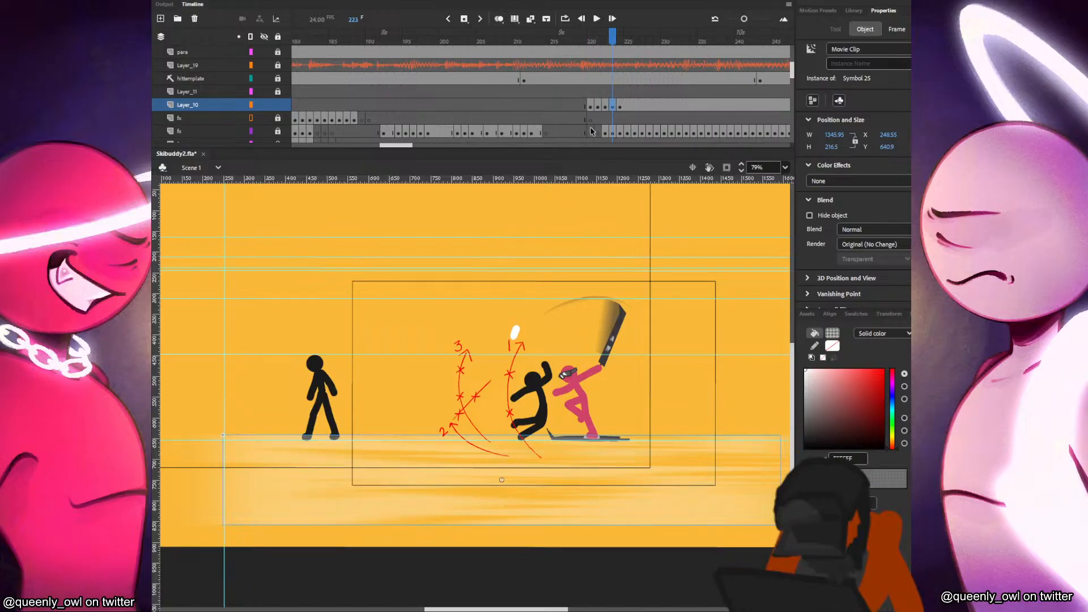
Set the blend mode of the streak clips on frames 222 and 221 to Normal.
key("comma")
left_click(873, 230)
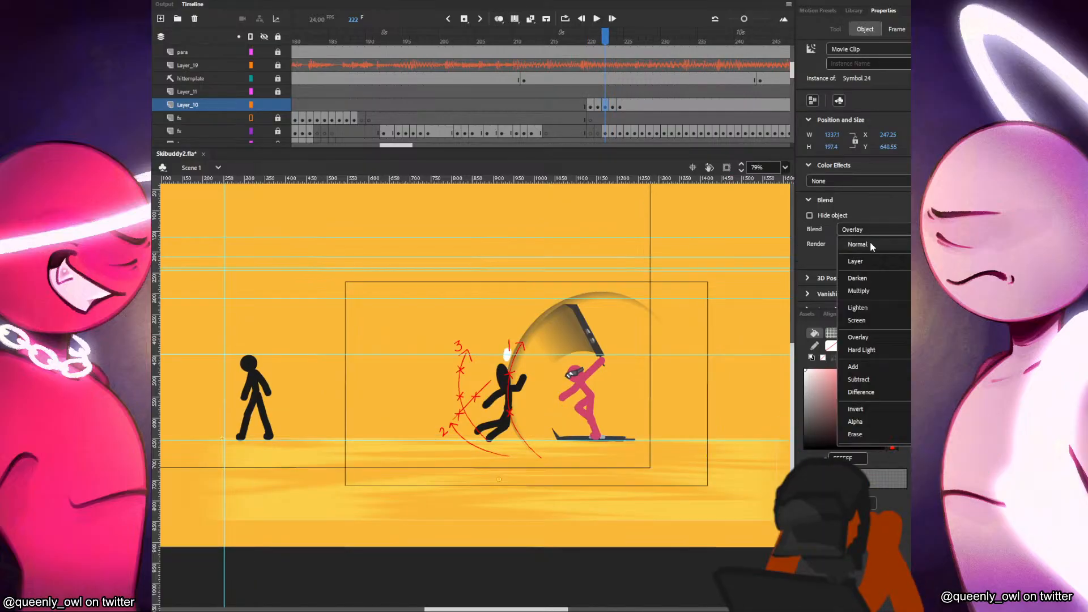
left_click(869, 243)
key("comma")
left_click(734, 453)
left_click(869, 230)
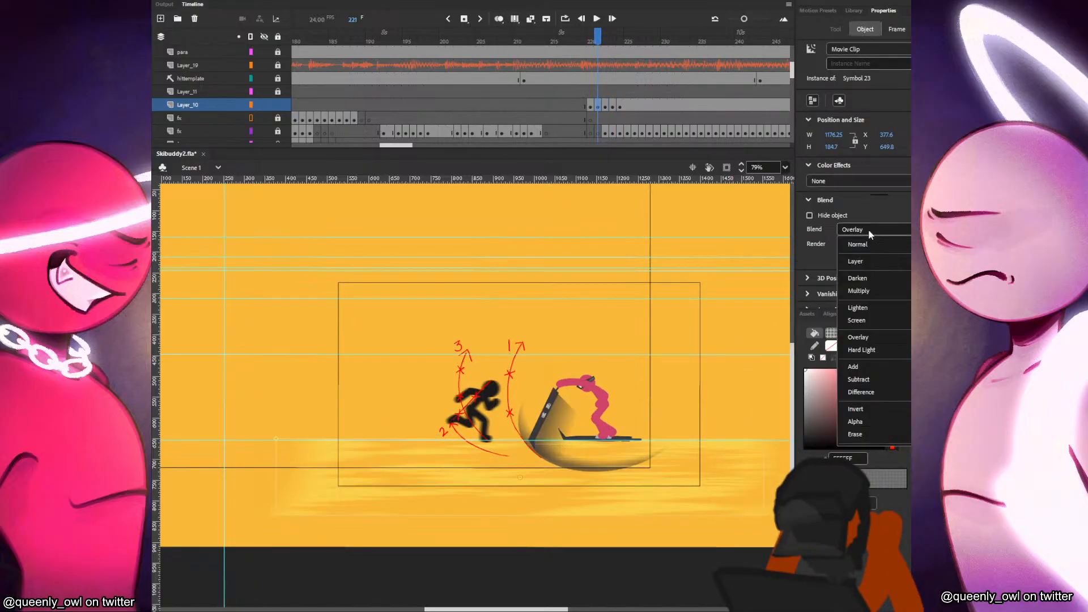
left_click(869, 242)
Set the blend mode of the streak clip on frame 220 to Normal and deselect it.
key("comma")
left_click(702, 462)
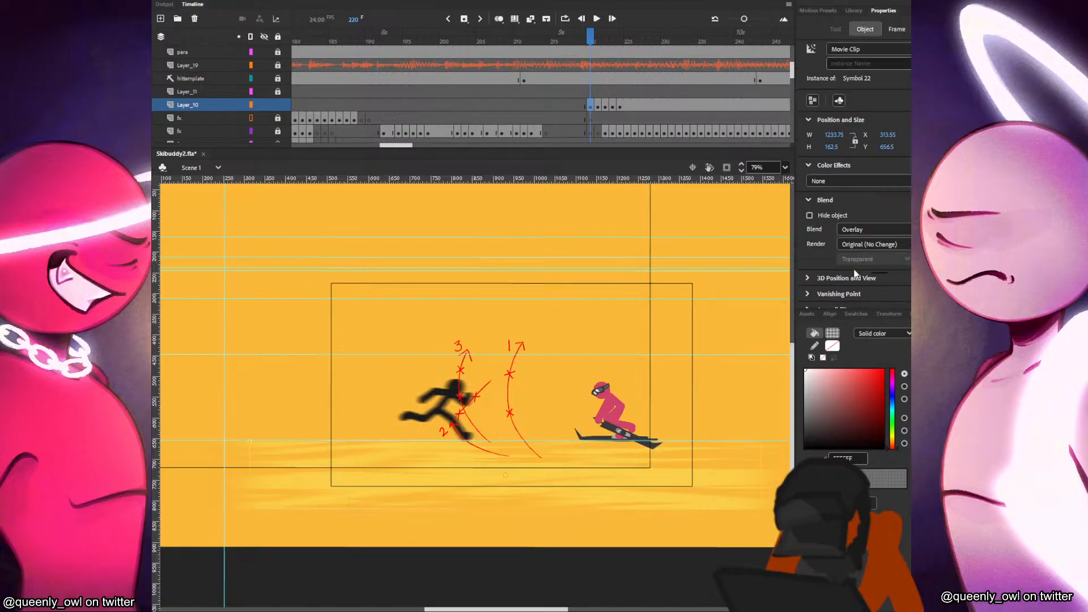
left_click(861, 230)
left_click(858, 244)
left_click(720, 400)
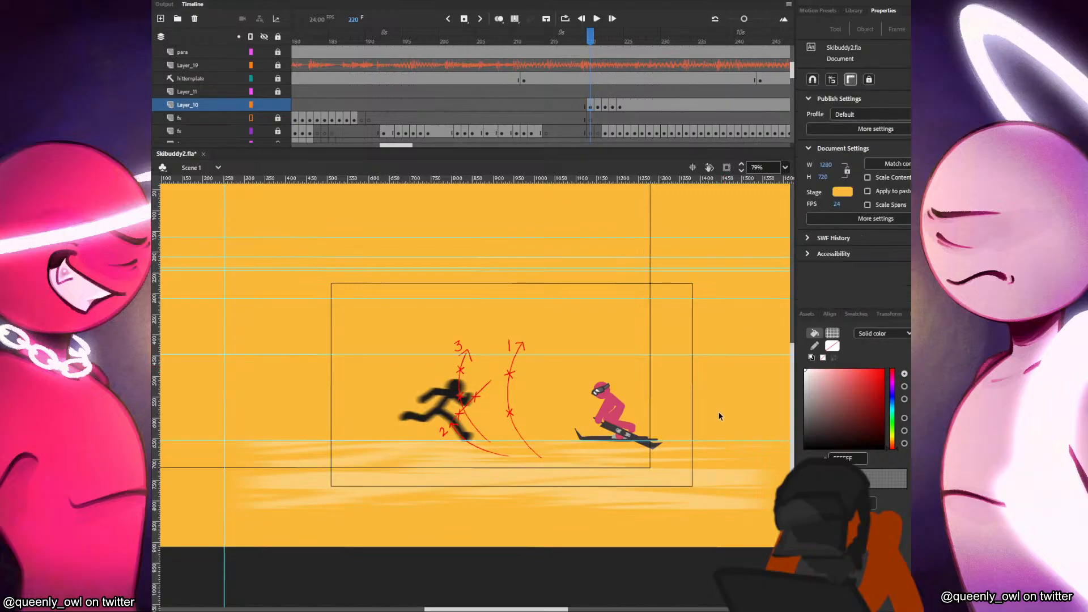
Step through frames 220 to 225 to examine the ground streaks with the Normal blend mode.
key("comma")
key("period")
key("period")
key("period")
key("period")
key("period")
key("period")
key("period")
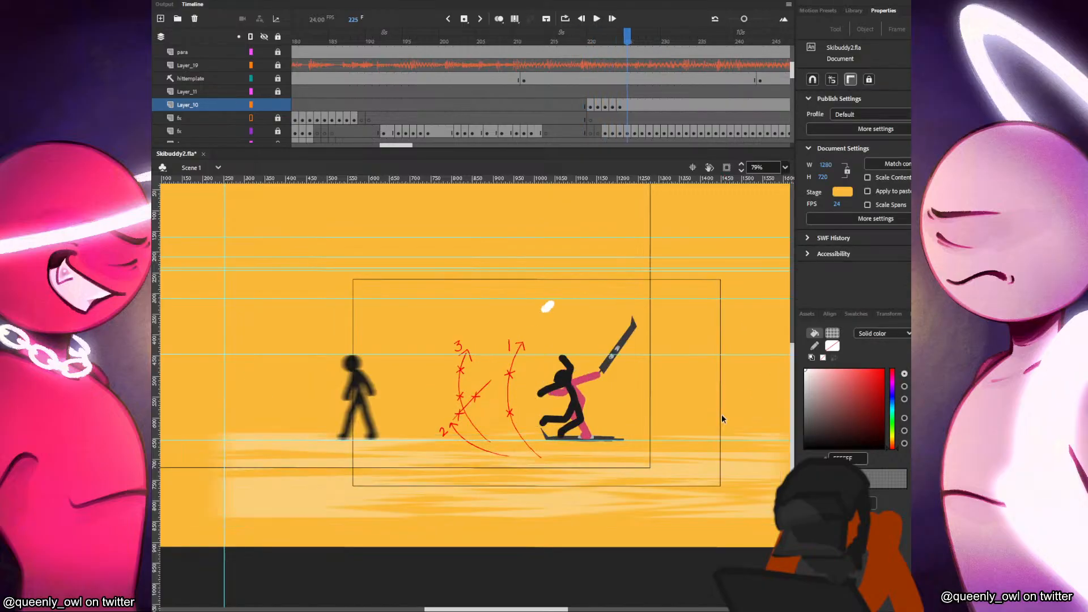
key("comma")
key("comma")
key("comma")
key("comma")
key("comma")
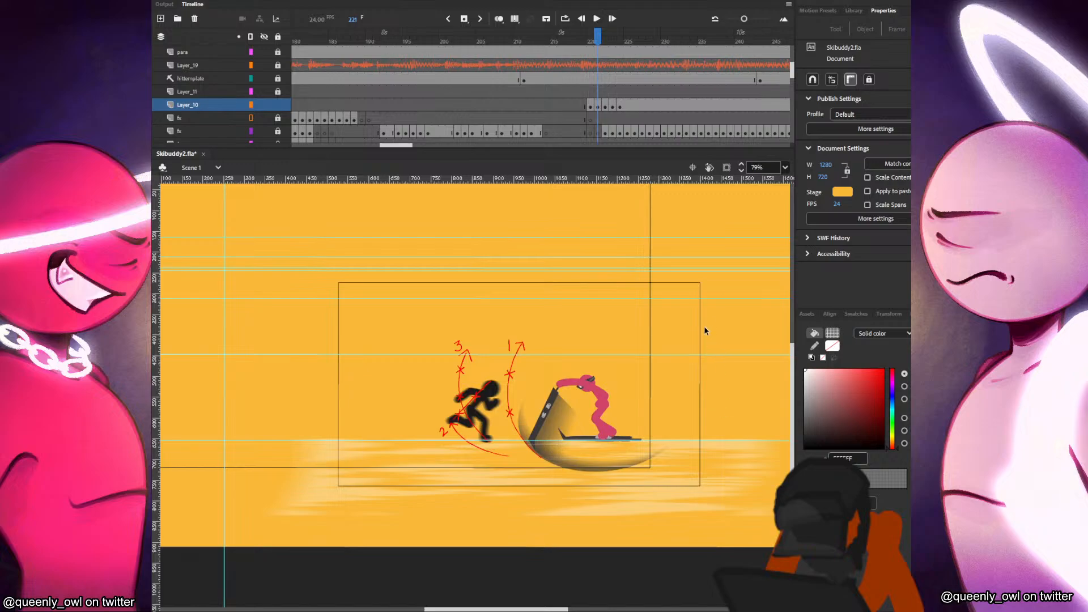
Insert a blank keyframe at frame 225 on Layer_10 to end the ground streaks after frame 224.
key("period")
key("period")
key("period")
key("period")
left_click(625, 106)
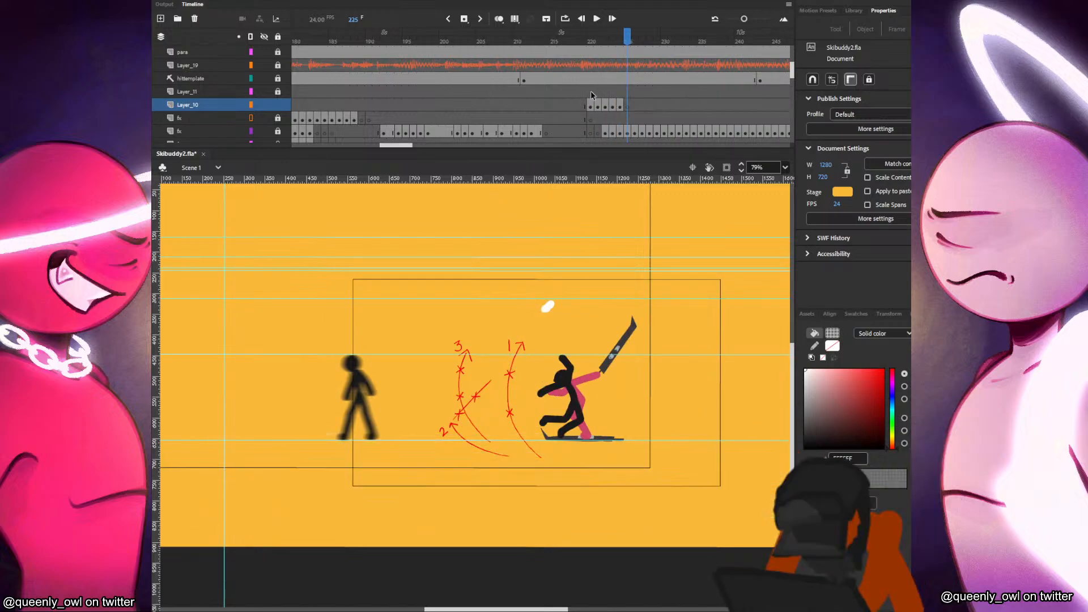
key("F7")
Copy the streak keyframes on frames 220 to 224 of Layer_10.
key("comma")
key("comma")
key("comma")
key("comma")
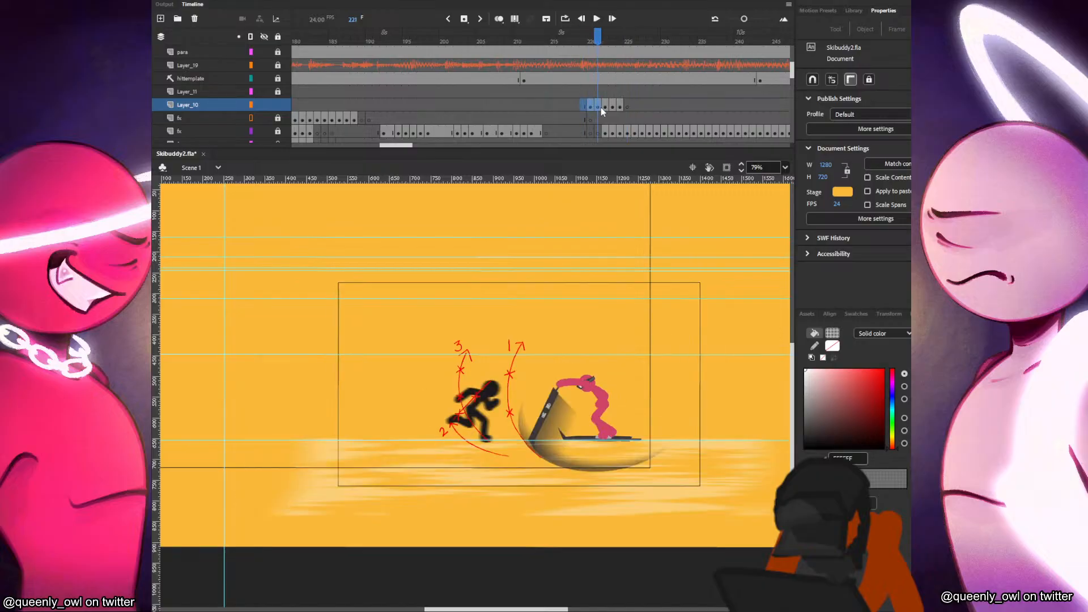
left_click(581, 117)
left_click_drag(587, 106, 619, 111)
right_click(619, 111)
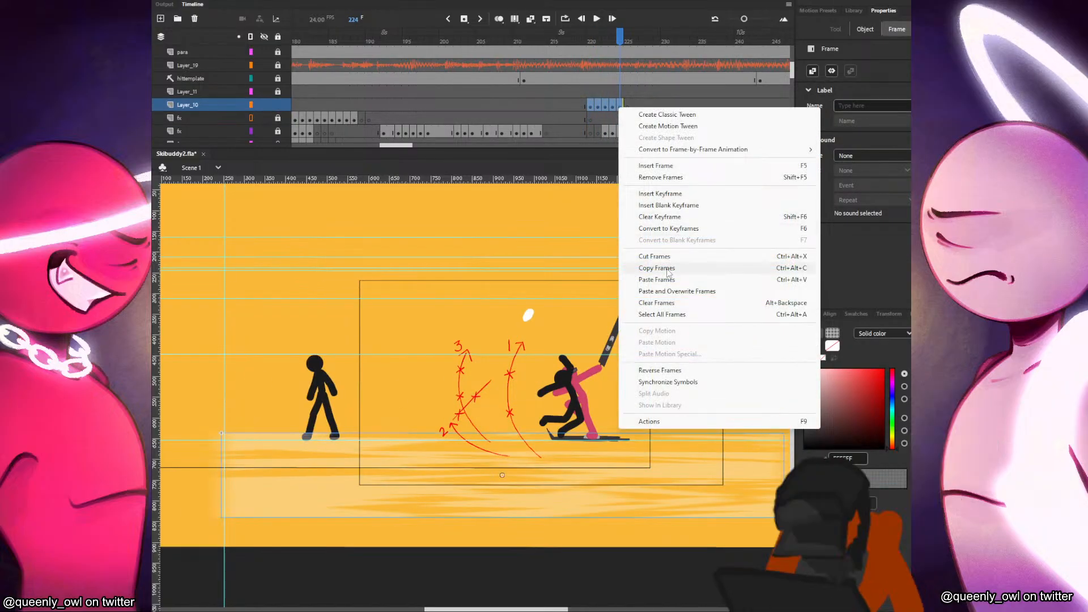
left_click(669, 269)
Paint a short horizontal white brush stroke about 171 px wide above the fighters on frame 220 of Layer_11.
left_click(591, 91)
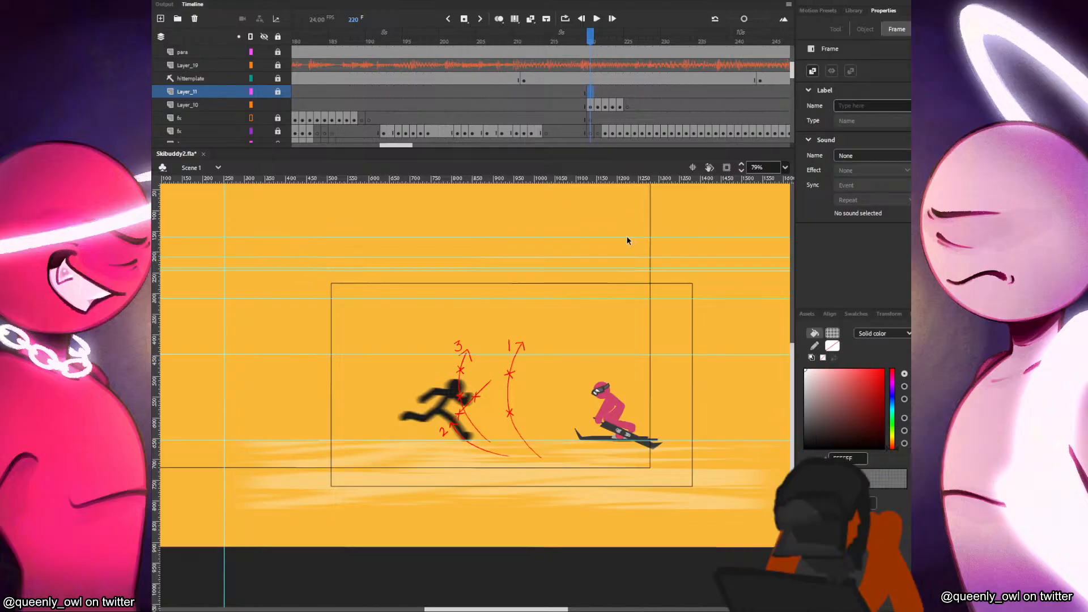
key("n")
left_click(570, 264)
left_click(601, 333)
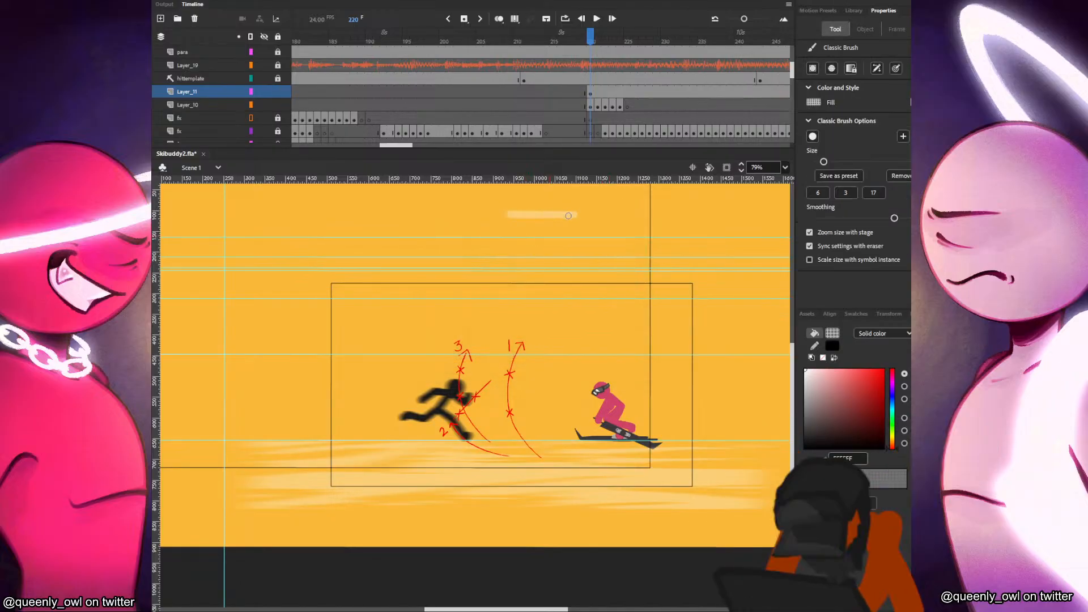
Convert the white brush stroke on Layer_11 to a Graphic symbol.
key("F8")
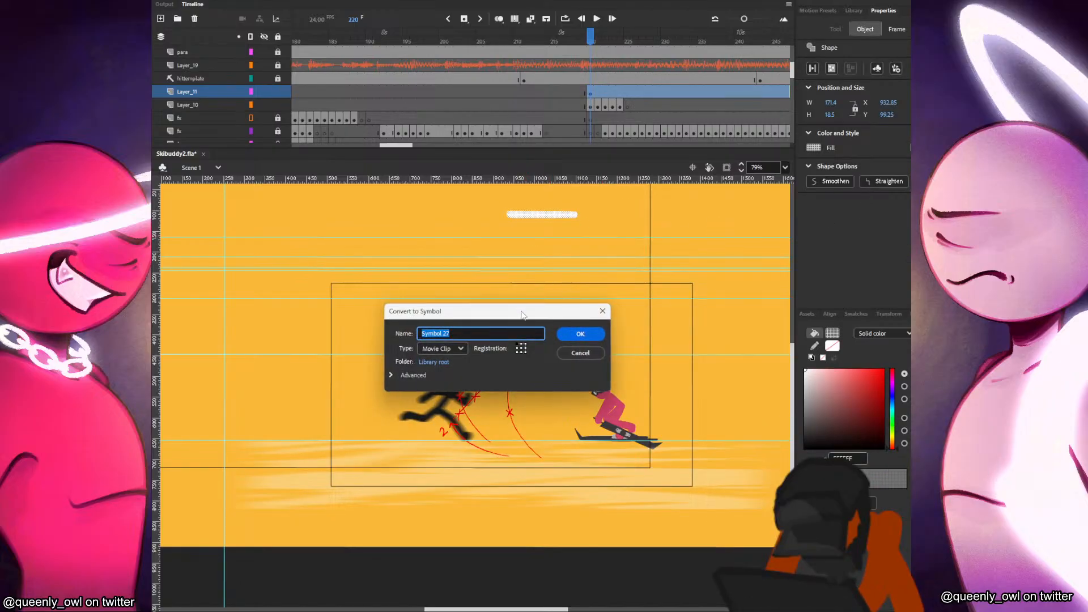
left_click(455, 350)
left_click(453, 379)
left_click(561, 334)
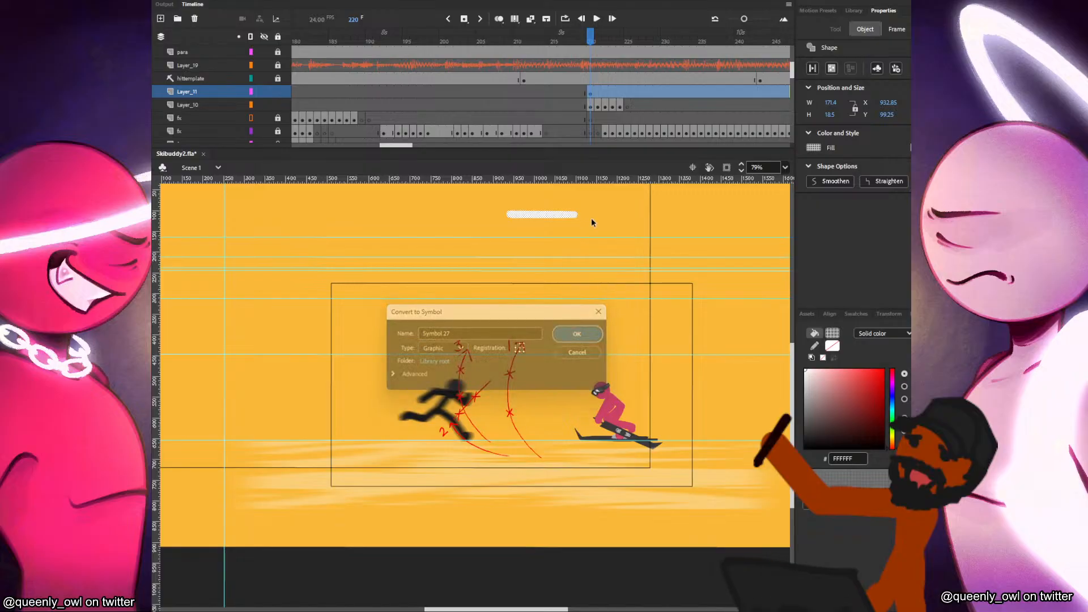
Paste the copied streak frames into the new graphic symbol's timeline and return to Scene 1.
left_click(590, 92)
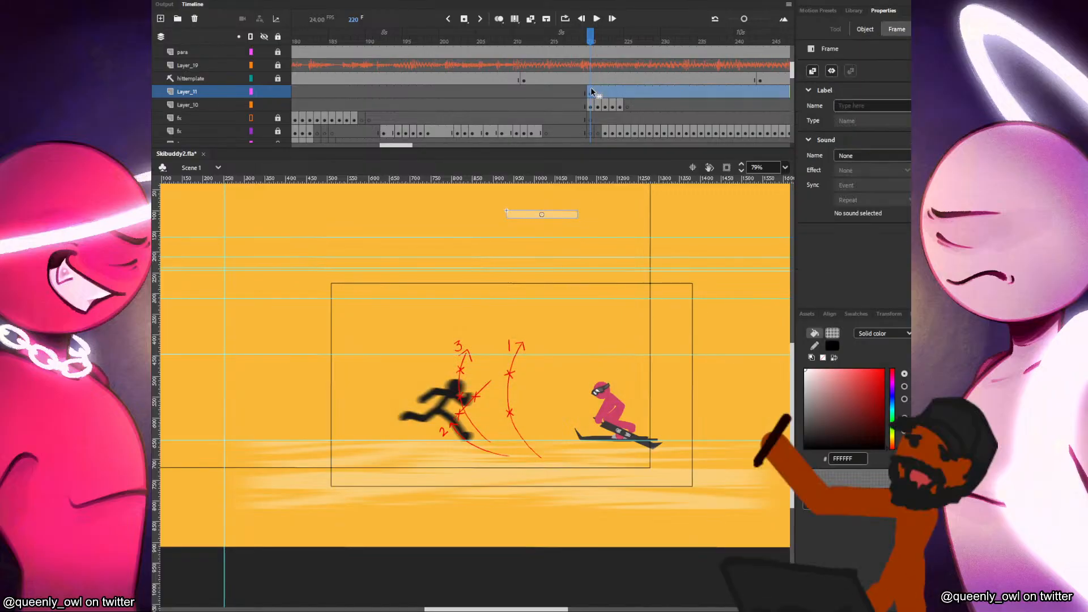
double_click(550, 223)
right_click(295, 53)
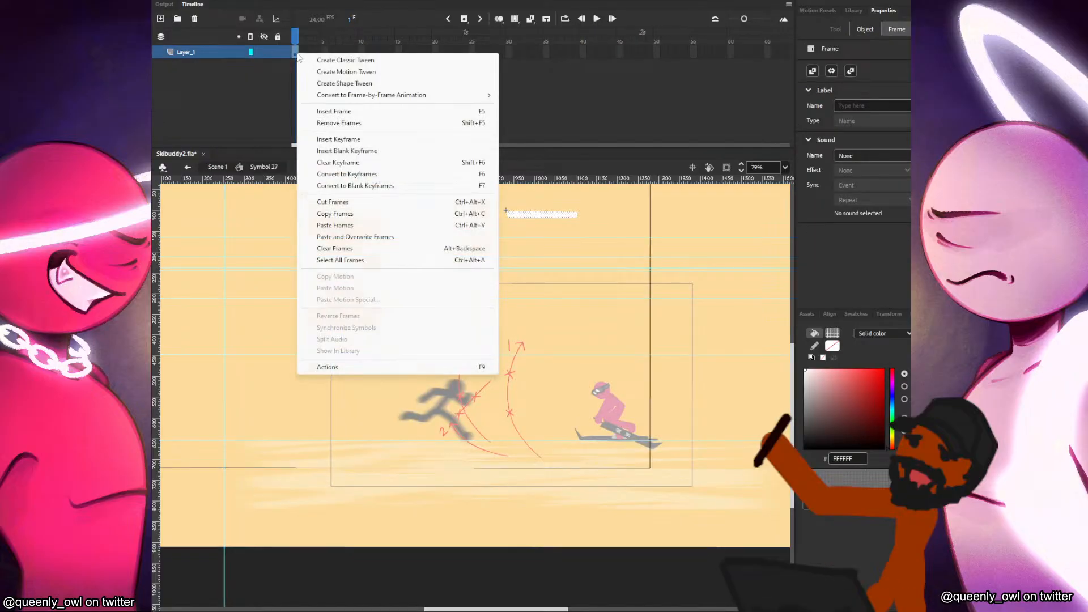
left_click(380, 227)
left_click(226, 168)
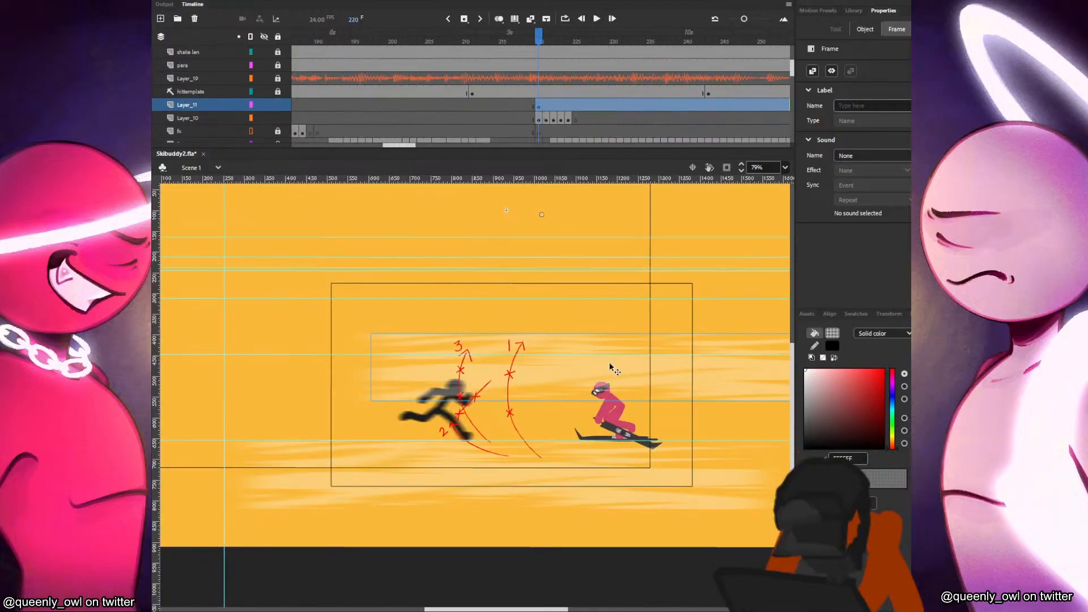
Clear the original streak frames from frame 220 to 225 on Layer_10.
left_click(537, 108)
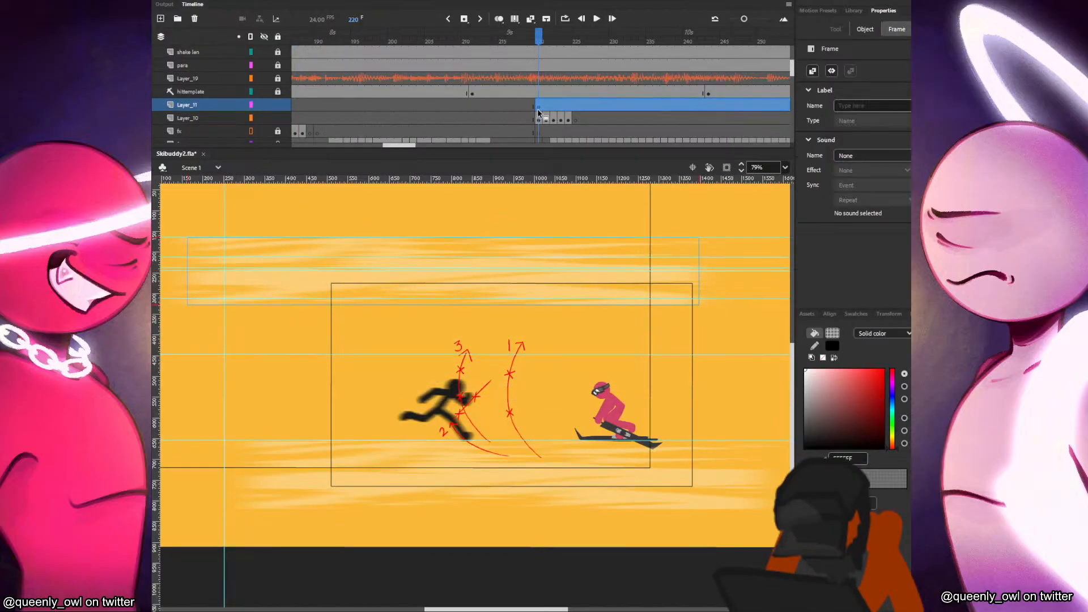
left_click_drag(537, 118, 577, 118)
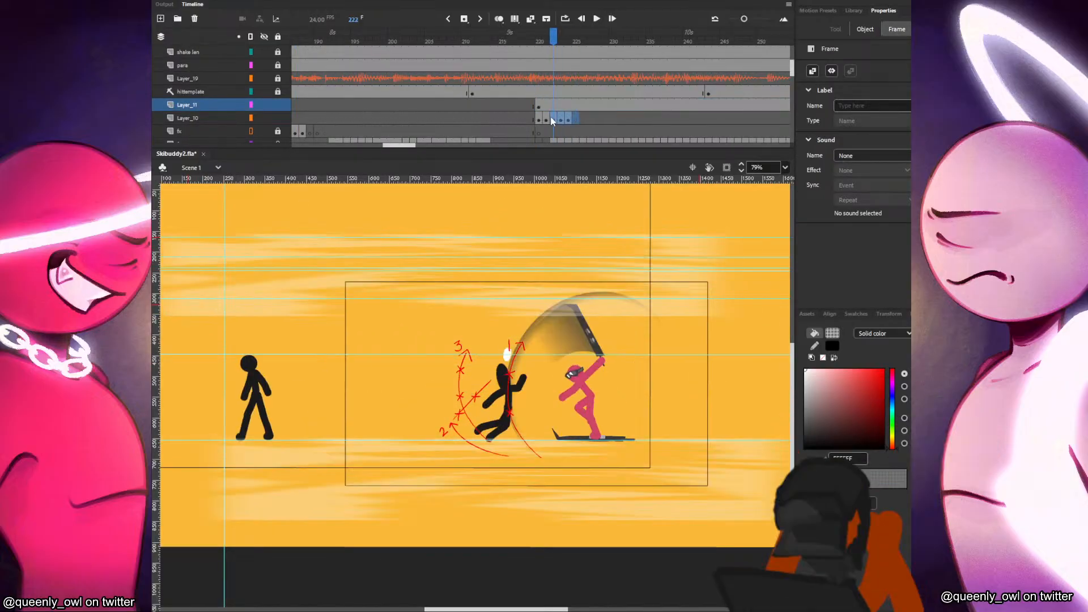
right_click(536, 118)
key("Escape")
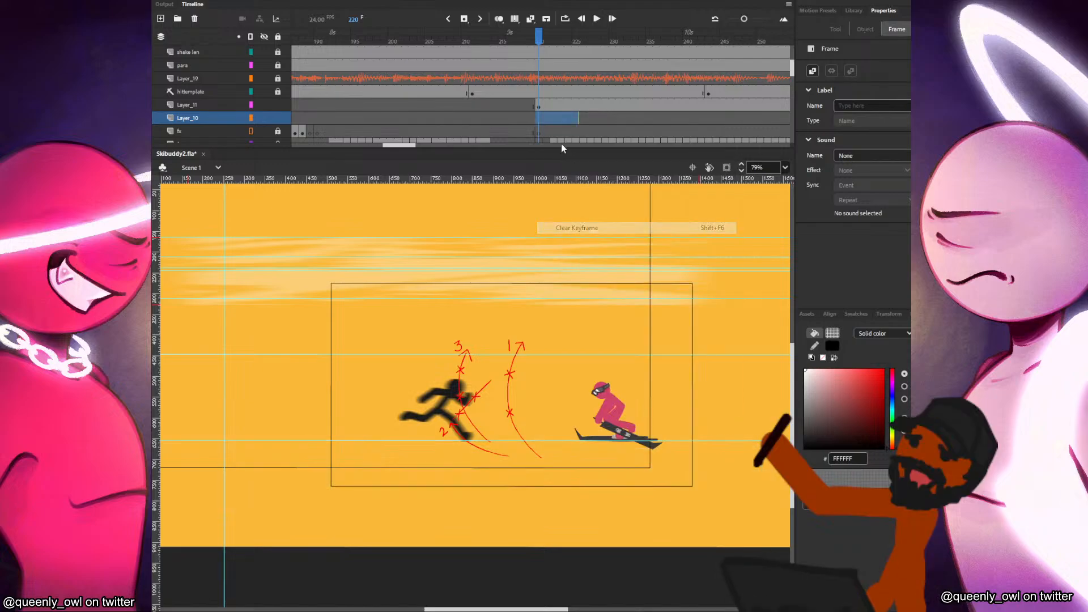
Move the streak symbol on frame 220 of Layer_11 to about X 590, Y -185, just above the camera frame.
left_click(538, 105)
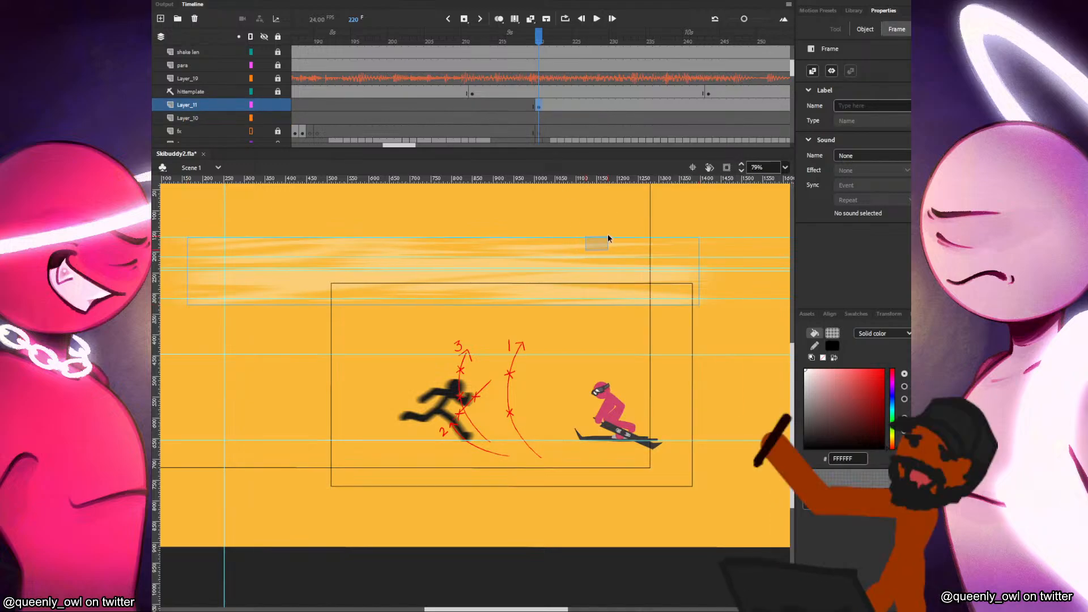
left_click_drag(592, 262, 629, 240)
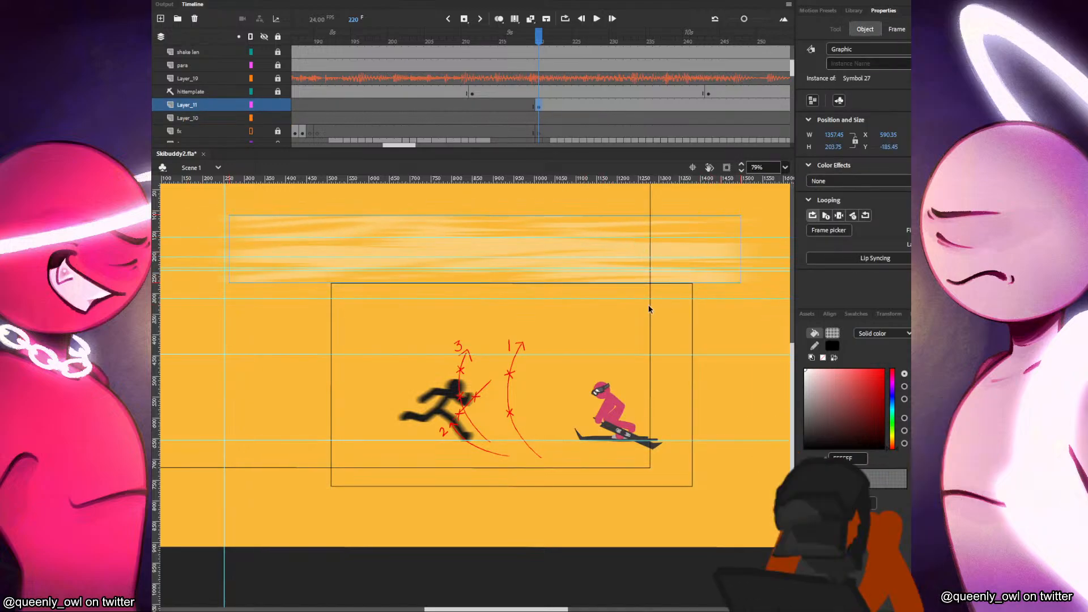
scroll(650, 309, "up", 1)
scroll(632, 287, "down", 2)
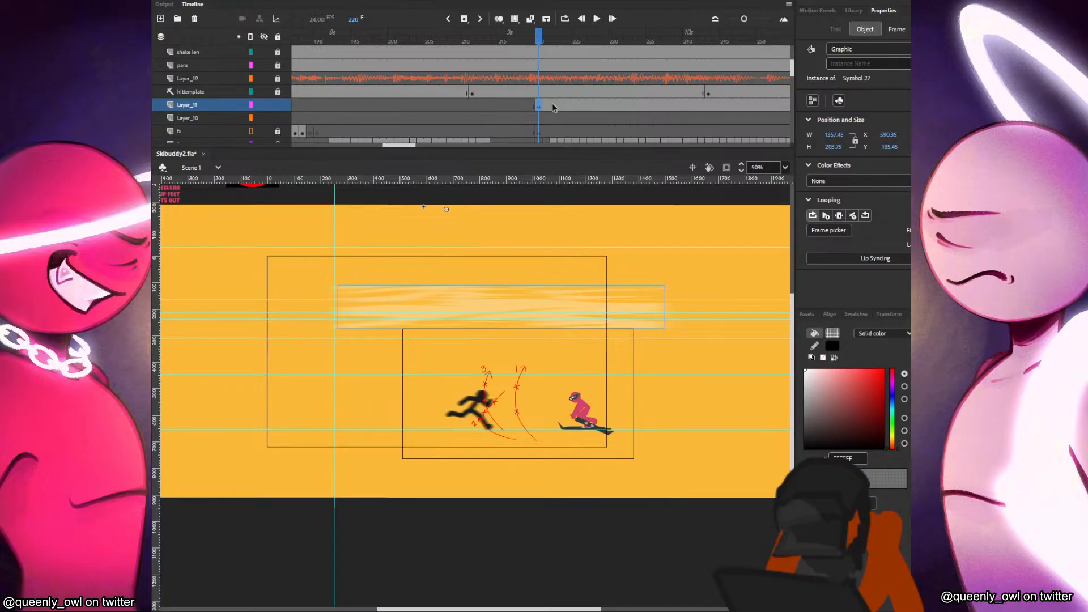
Insert a blank keyframe at frame 306 on Layer_11 to end the streak symbol there.
left_click_drag(552, 103, 621, 105)
left_click_drag(399, 145, 413, 145)
left_click_drag(419, 105, 775, 109)
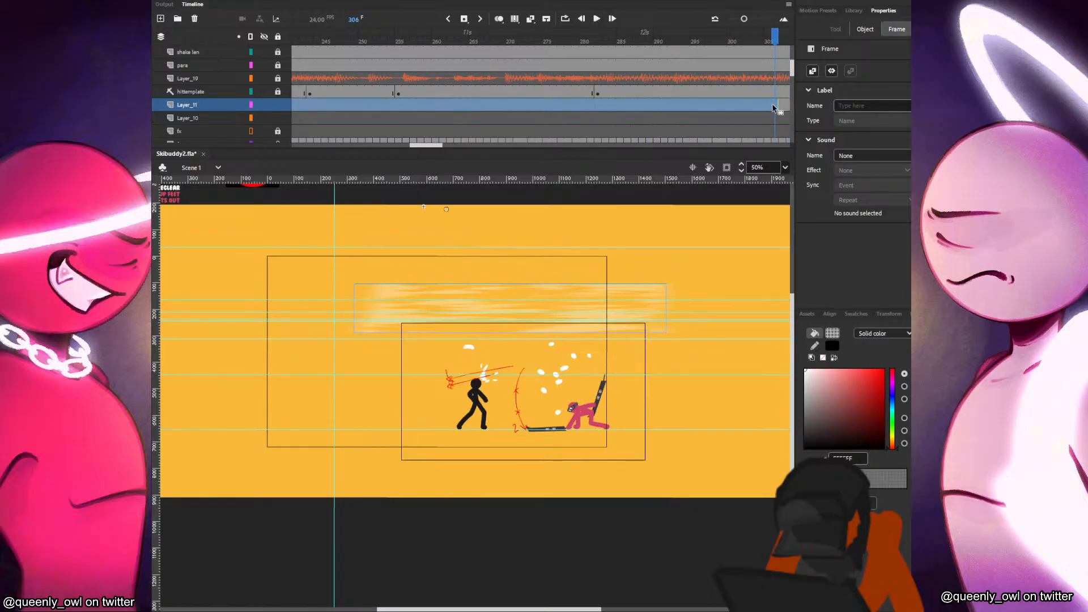
left_click(775, 106)
key("F7")
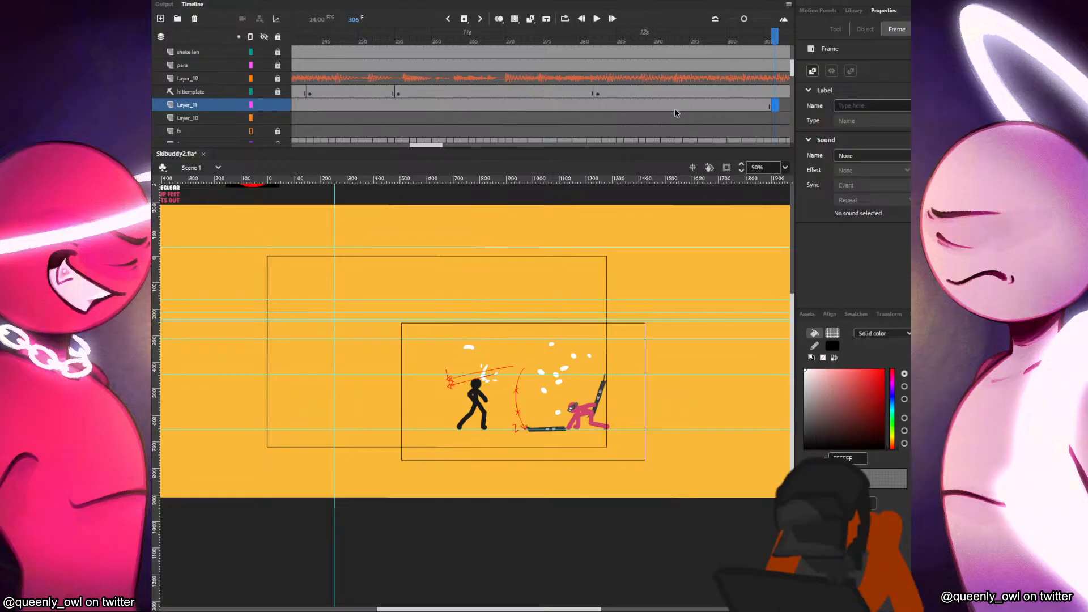
Create a classic tween on Layer_11 starting at frame 220.
scroll(417, 288, "down", 1)
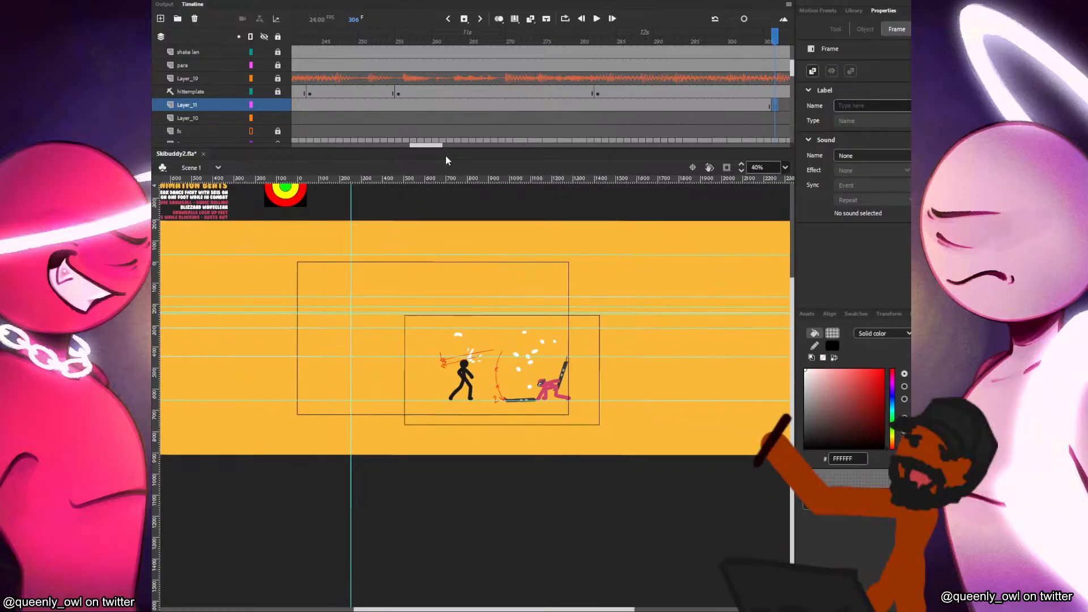
left_click_drag(436, 149, 423, 146)
left_click(354, 106)
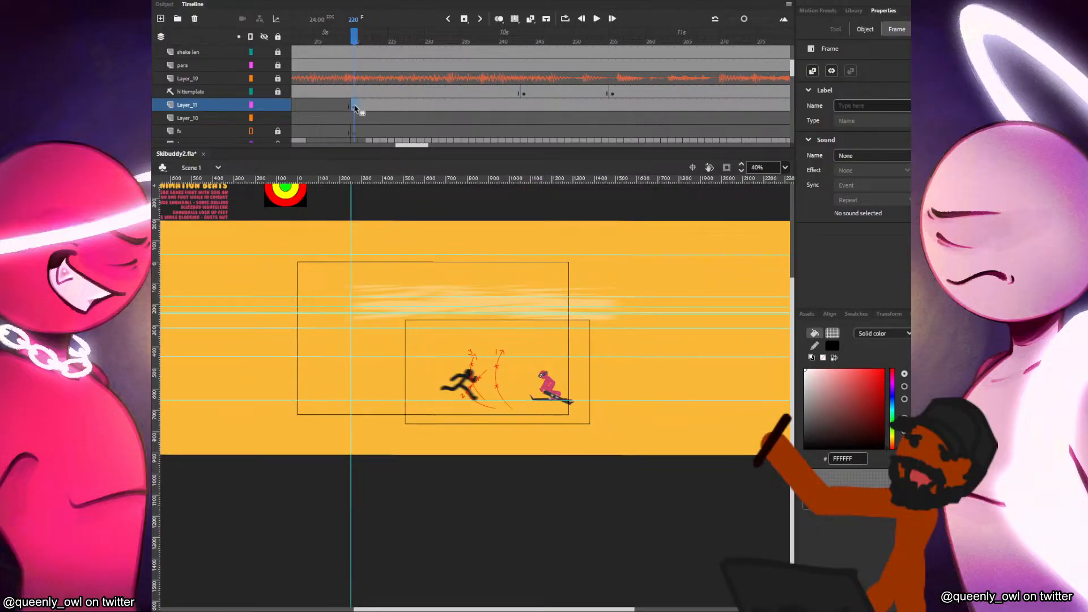
right_click(359, 106)
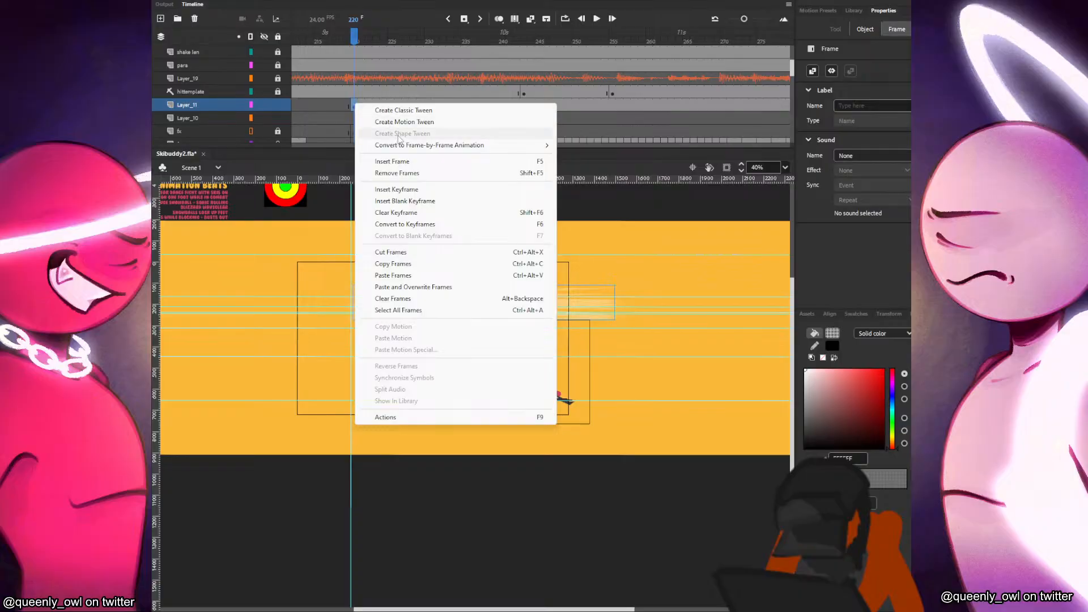
left_click(399, 110)
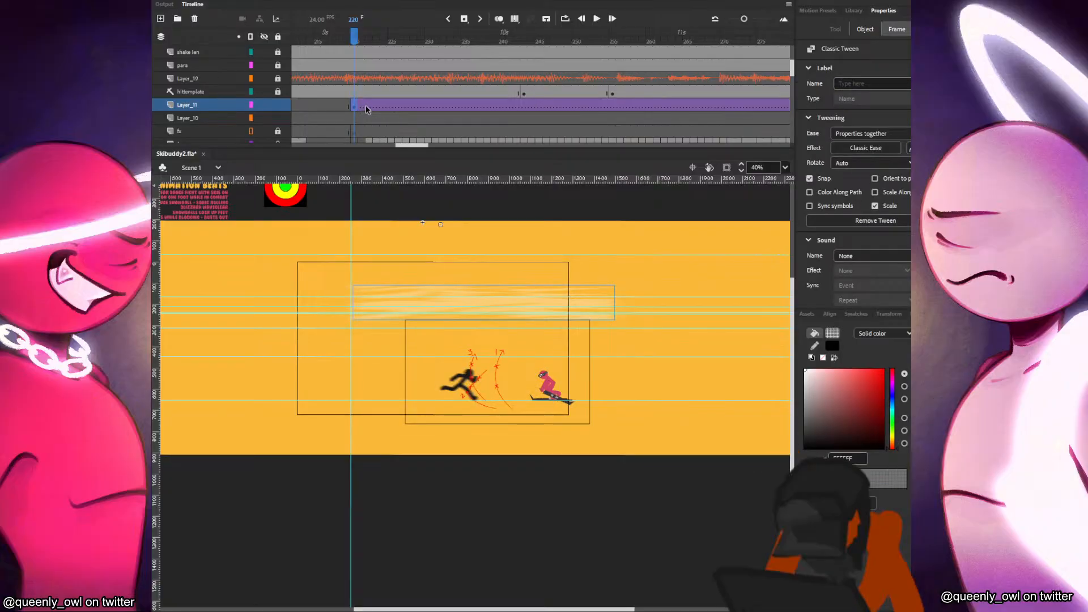
On frame 241 of Layer_11, widen the streak symbol to about 1703 px and lower it to about Y -66.
left_click(507, 105)
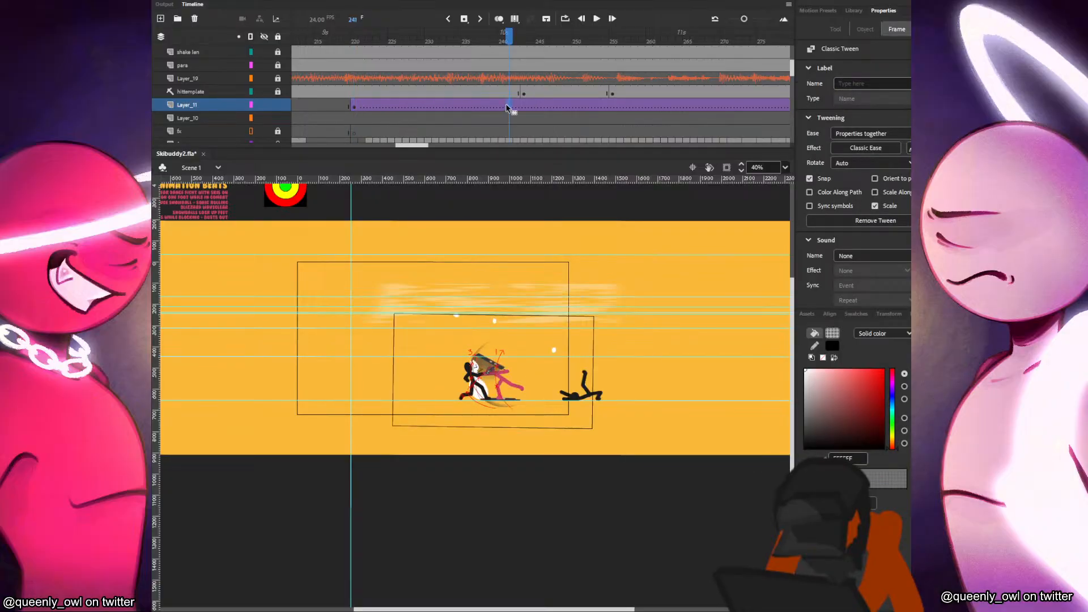
left_click(602, 308)
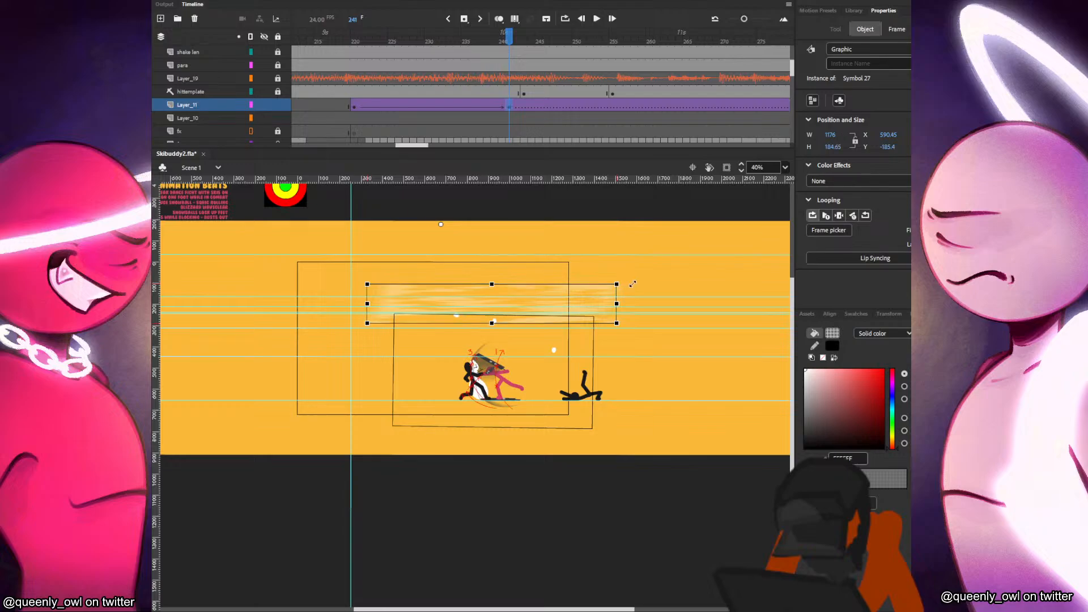
mouse_move(640, 304)
left_mouse_down()
mouse_move(695, 306)
mouse_move(643, 324)
mouse_move(641, 337)
left_mouse_up()
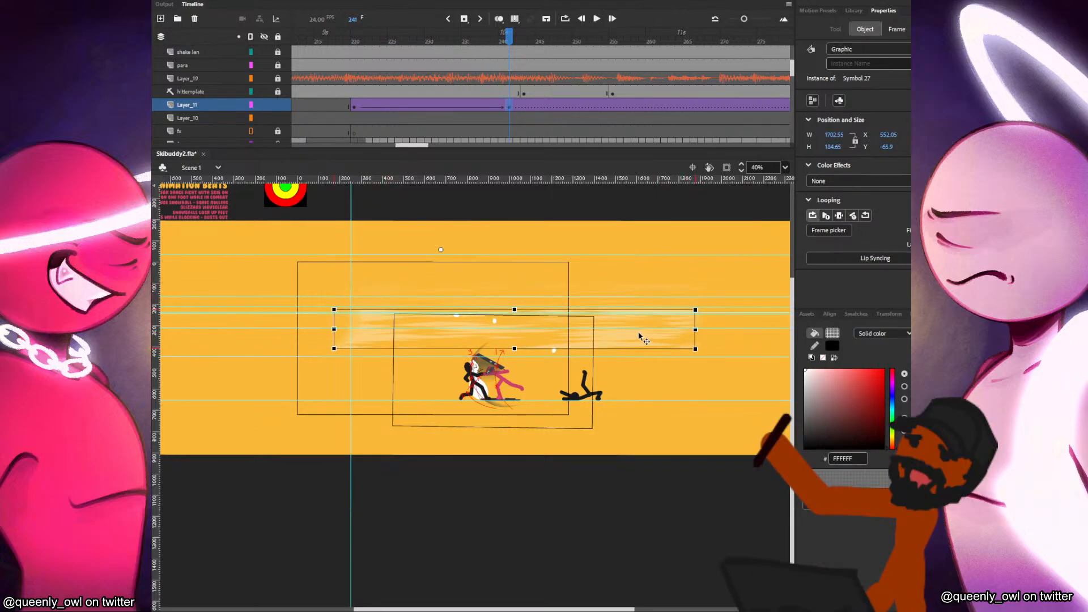
Apply an Alpha color effect to the streak symbol on frame 220 and reduce its opacity.
left_click(358, 110)
left_click(542, 302)
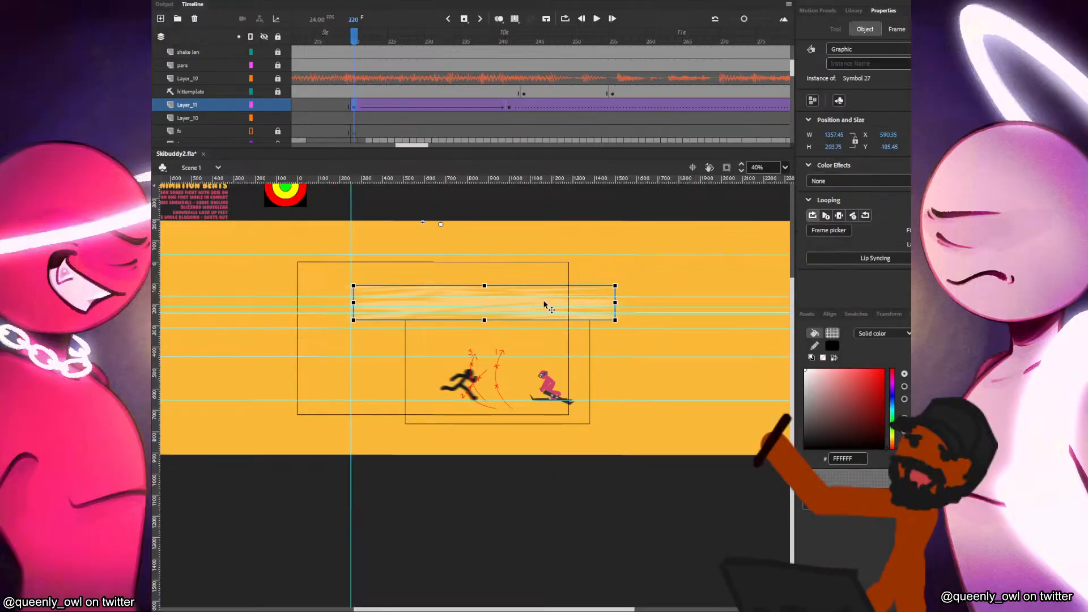
left_click(843, 180)
left_click(848, 253)
left_click(850, 180)
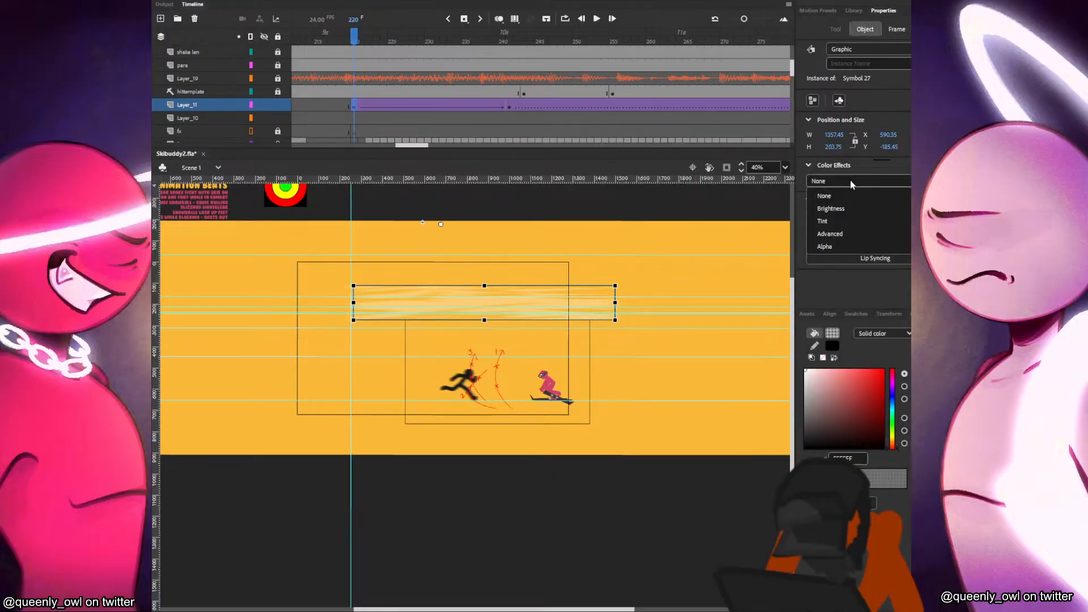
left_click(848, 246)
left_click_drag(865, 208, 889, 208)
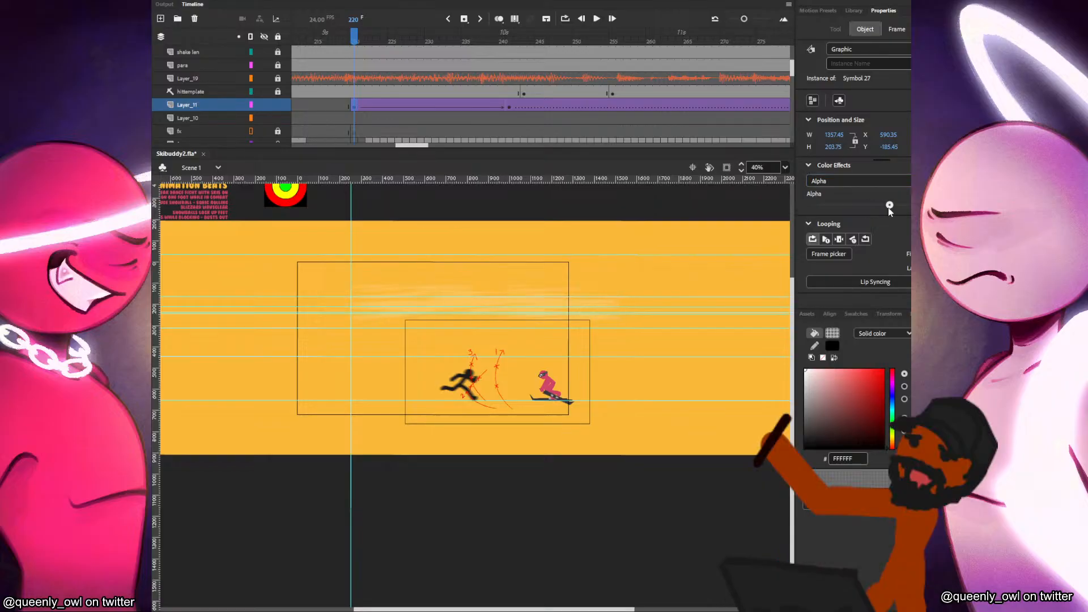
Apply an Alpha color effect to the streak symbol on frame 241 and select it for transforming.
left_click(508, 106)
left_click(639, 323)
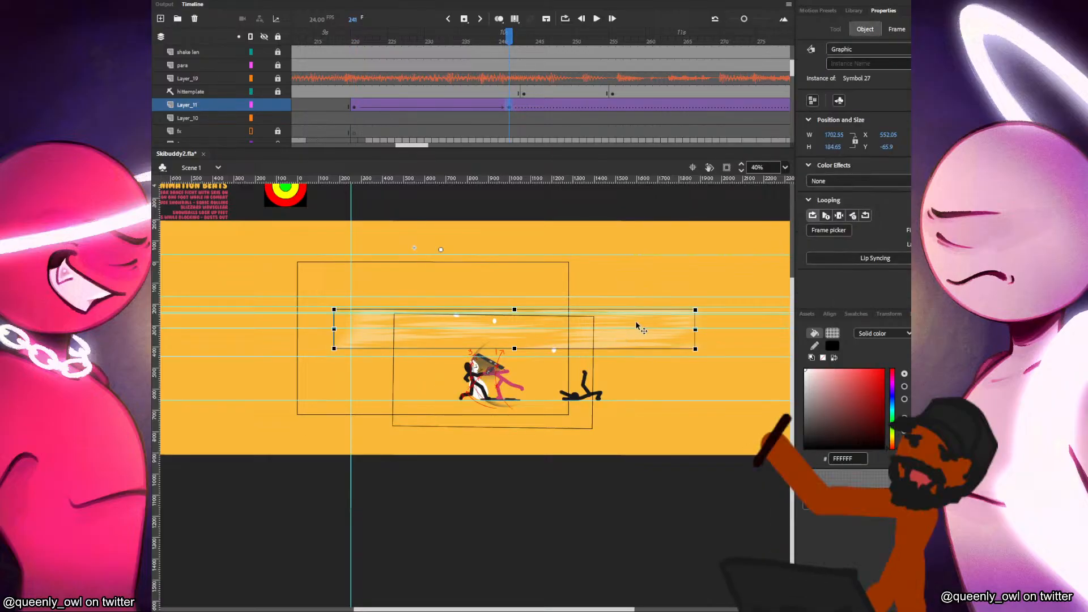
left_click(862, 182)
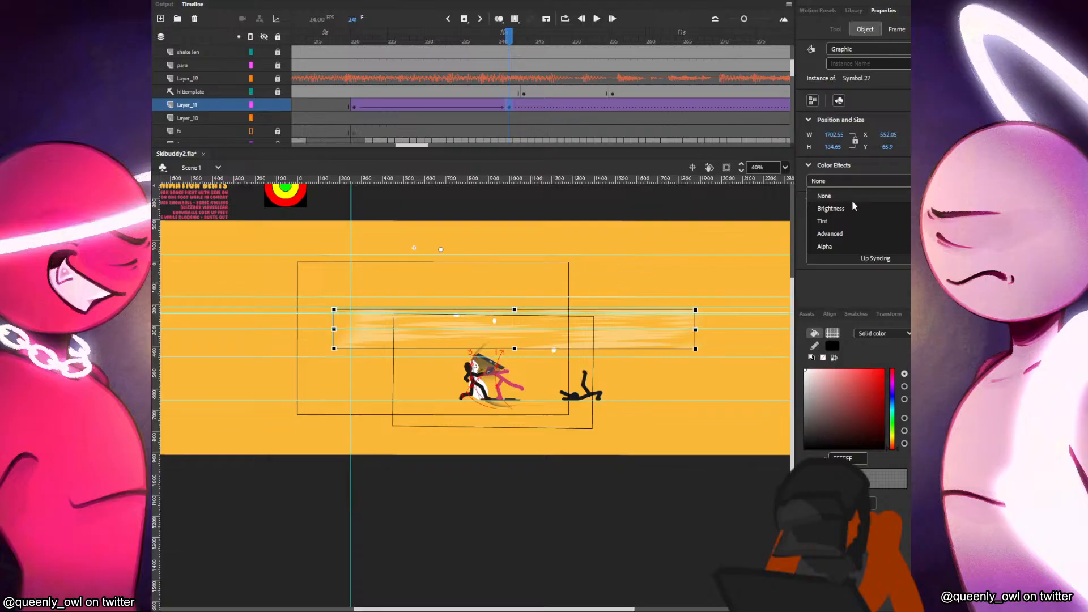
left_click(835, 243)
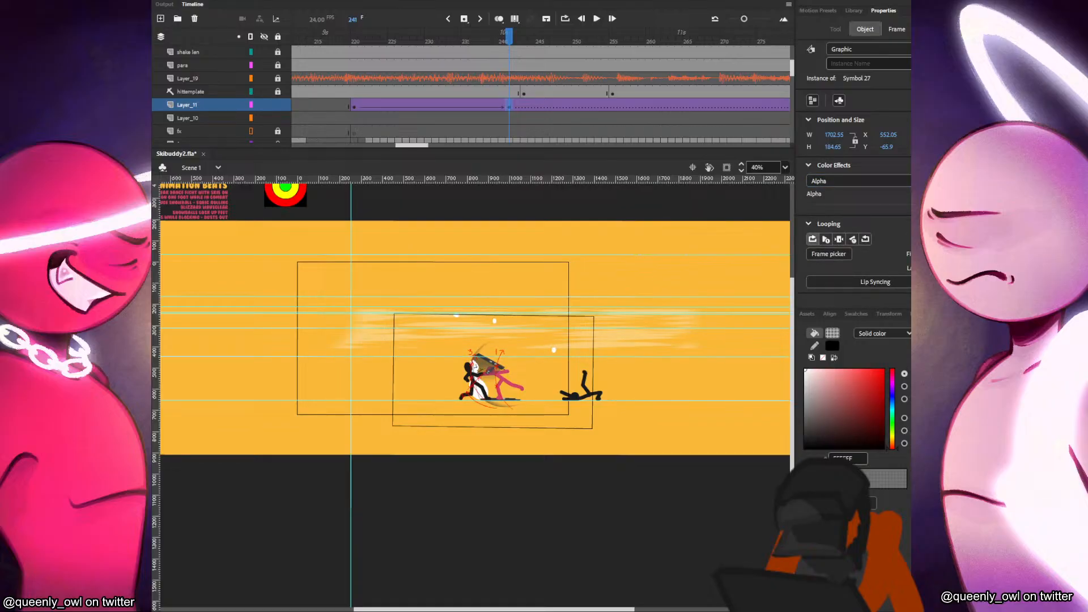
key("q")
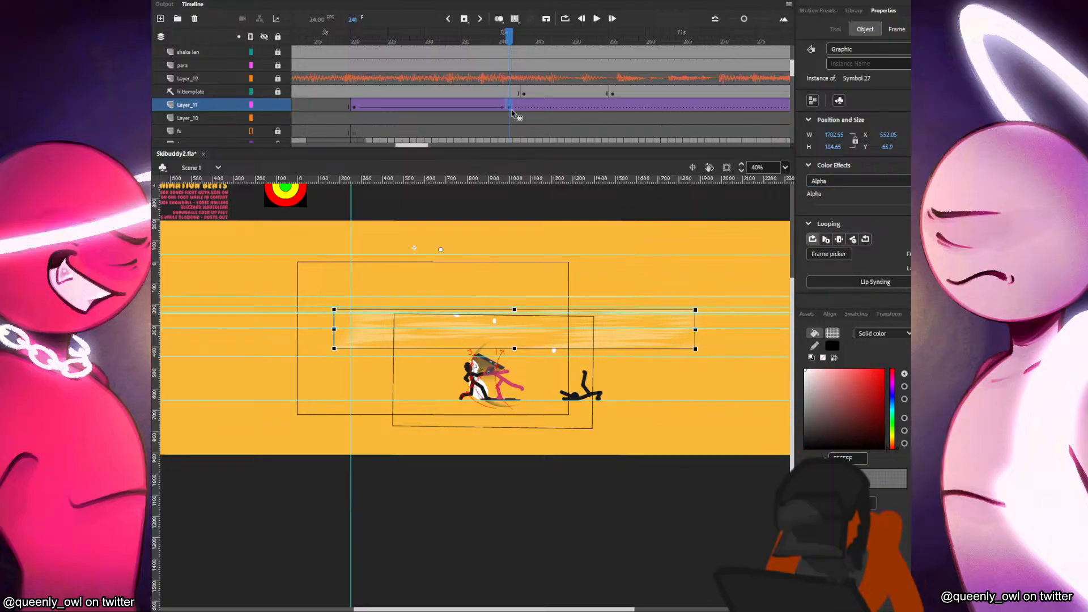
Add a keyframe on frame 249 of Layer_11, raise and widen the streak symbol to about 1940 px, and tilt it slightly clockwise.
left_click(637, 107)
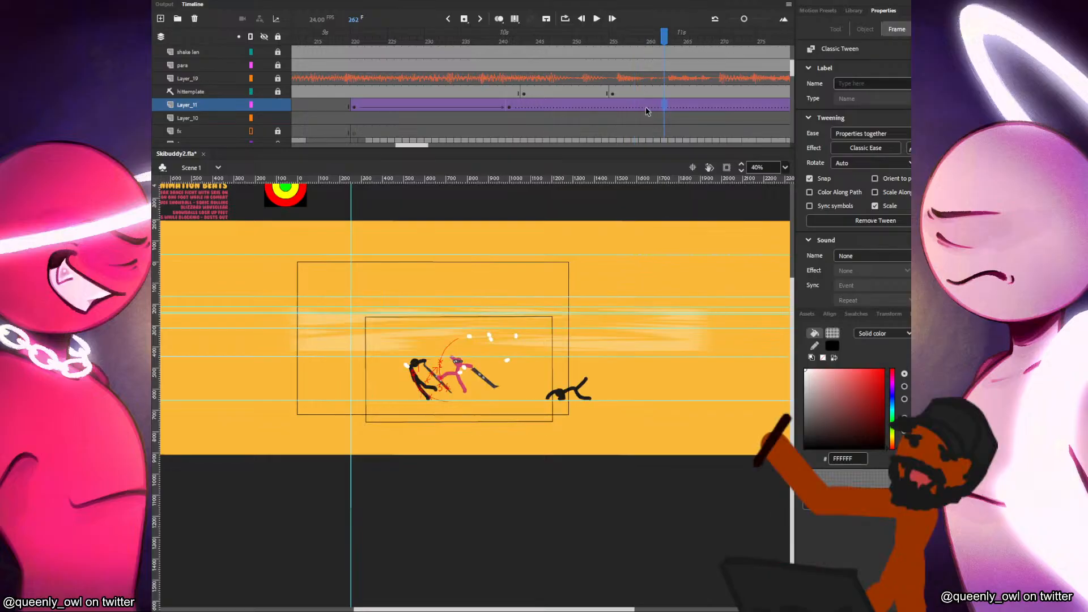
left_click(552, 109)
mouse_move(552, 110)
left_mouse_down()
mouse_move(570, 111)
mouse_move(525, 111)
mouse_move(571, 112)
left_mouse_up()
left_click(571, 112)
left_click(569, 105)
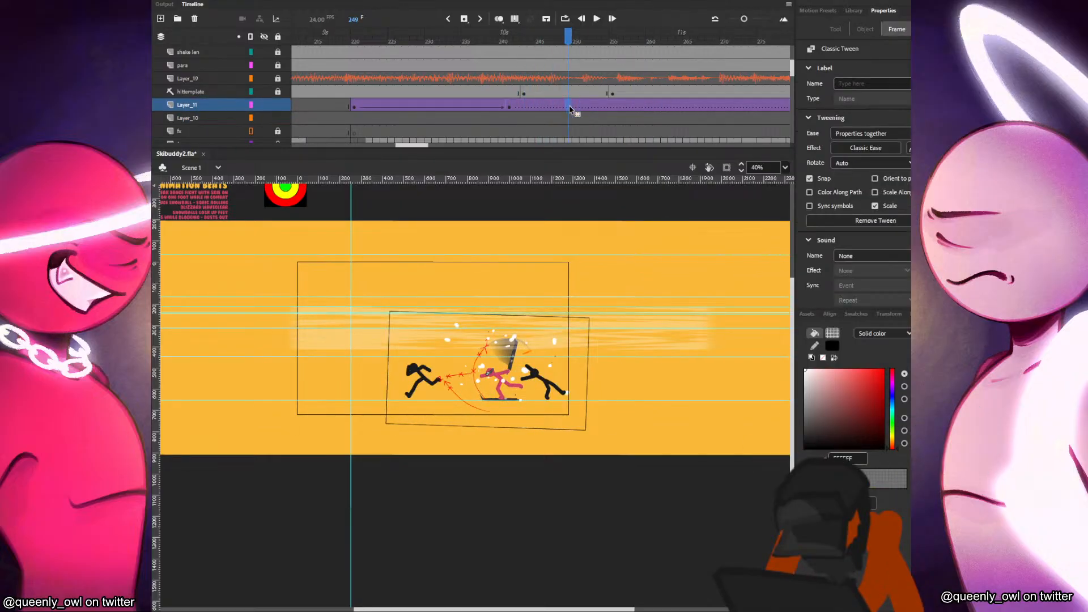
key("F6")
left_click(615, 337)
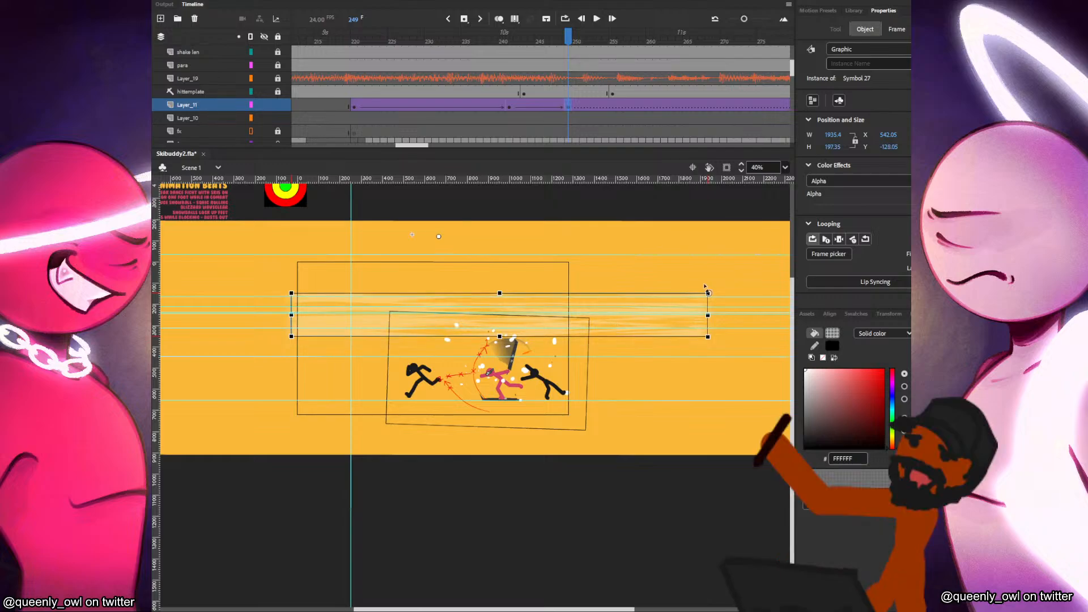
left_click_drag(711, 299, 700, 287)
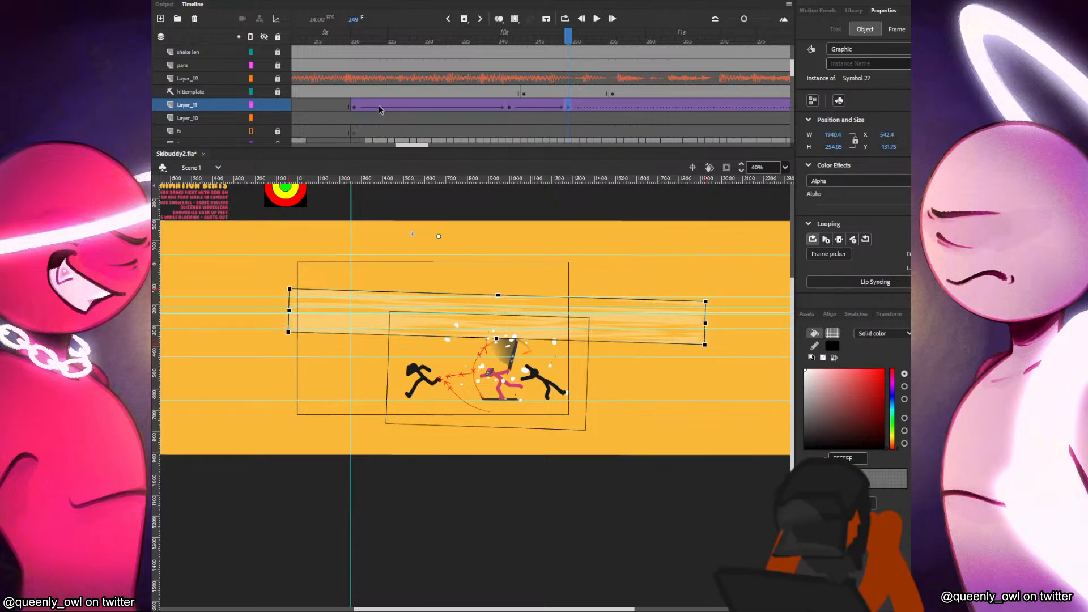
Set the easing of the Layer_11 tween starting at frame 220 to Quad Ease-In-Out.
left_click(358, 109)
left_click(865, 147)
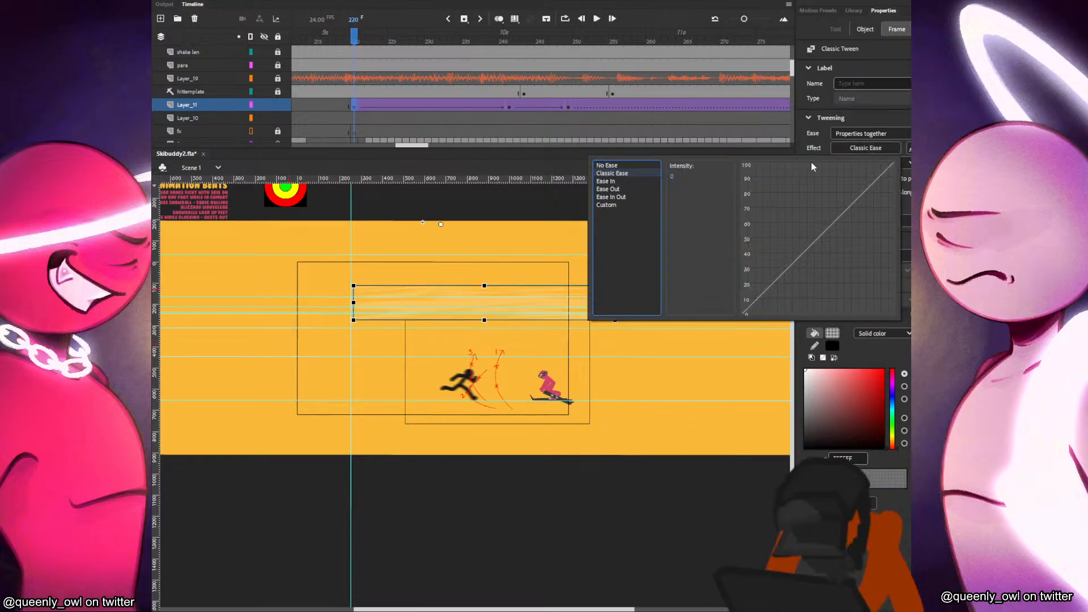
left_click(619, 197)
left_click(683, 166)
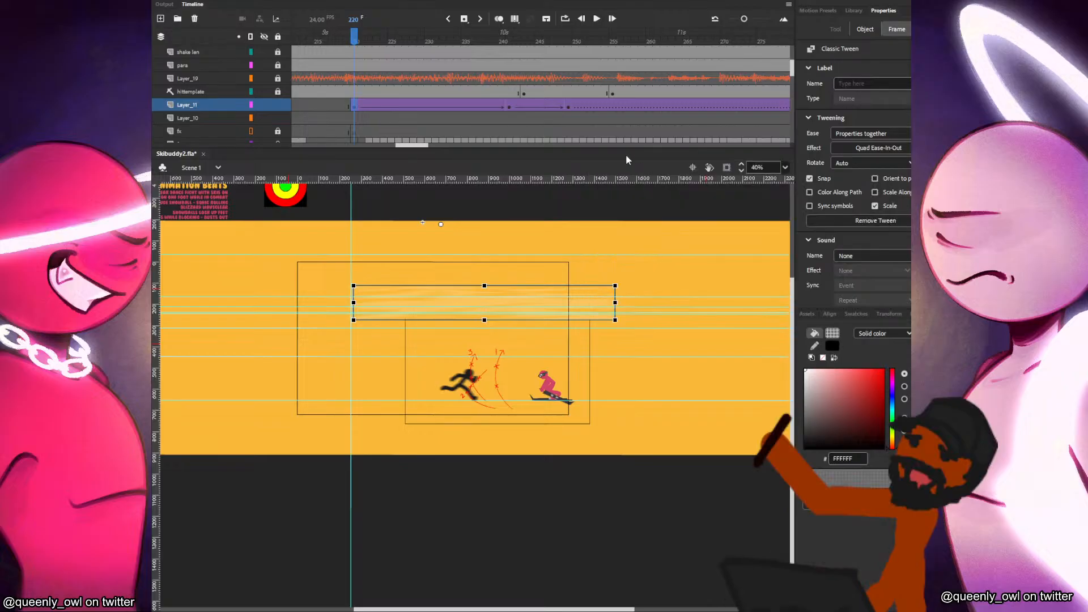
Set the easing of the Layer_11 tween starting at frame 241 to Quad Ease In.
left_click(510, 107)
left_click(866, 149)
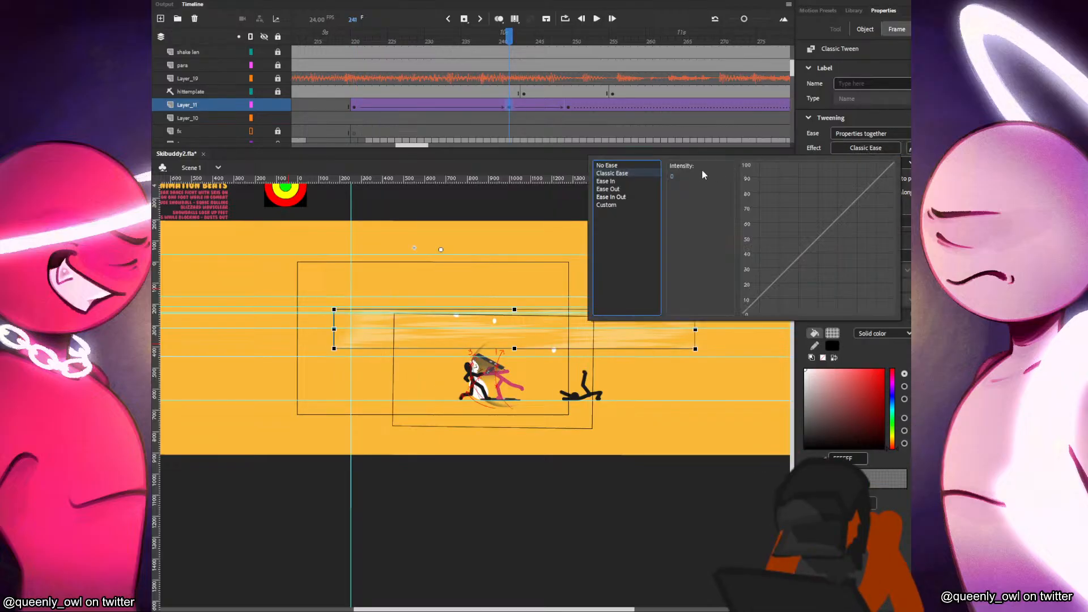
left_click(625, 181)
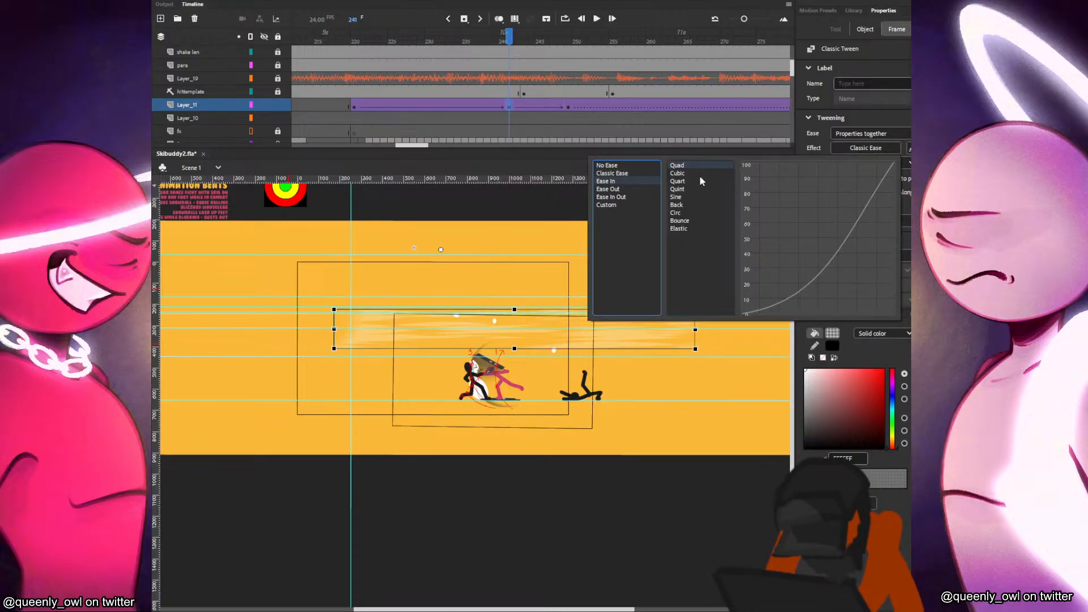
left_click(691, 163)
Add a keyframe on frame 259 of Layer_11, then level the streak symbol and scale it wider across the background.
left_click(568, 108)
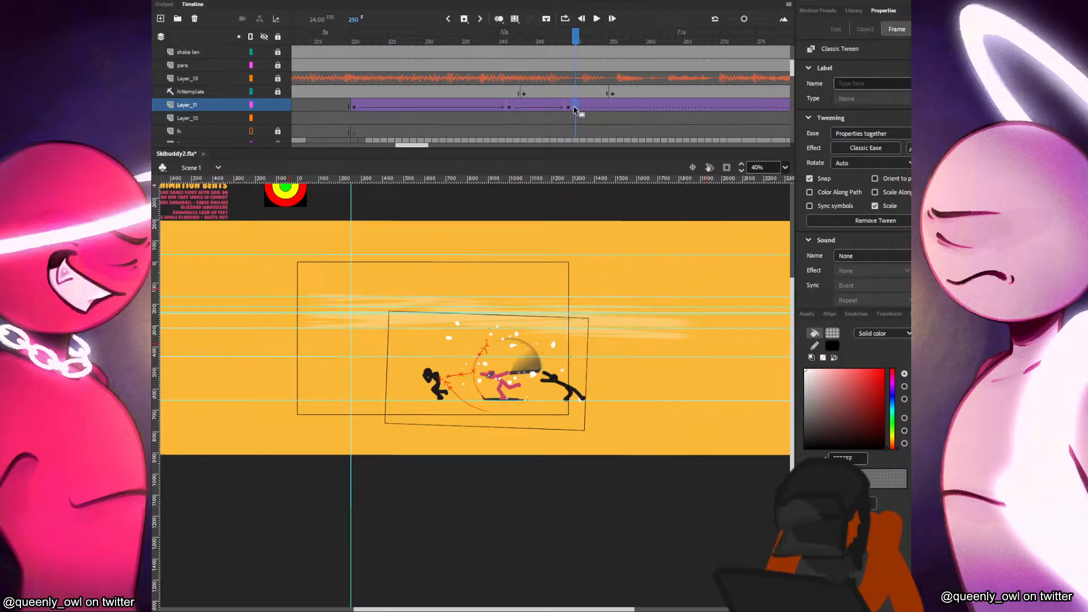
key("period")
key("period")
key("period")
key("period")
key("period")
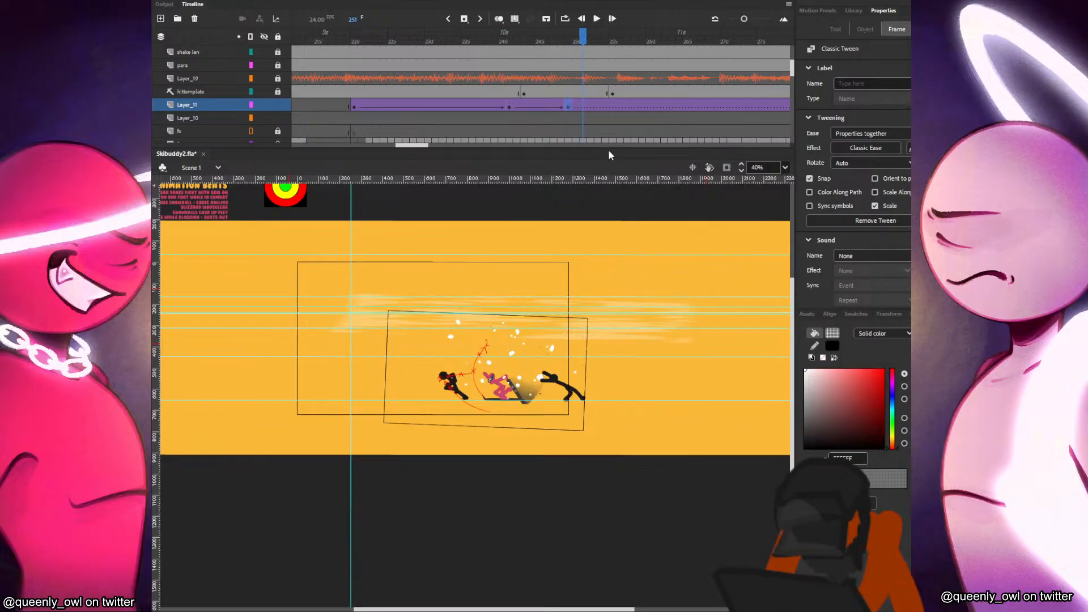
key("period")
key("period")
key("period")
key("period")
key("period")
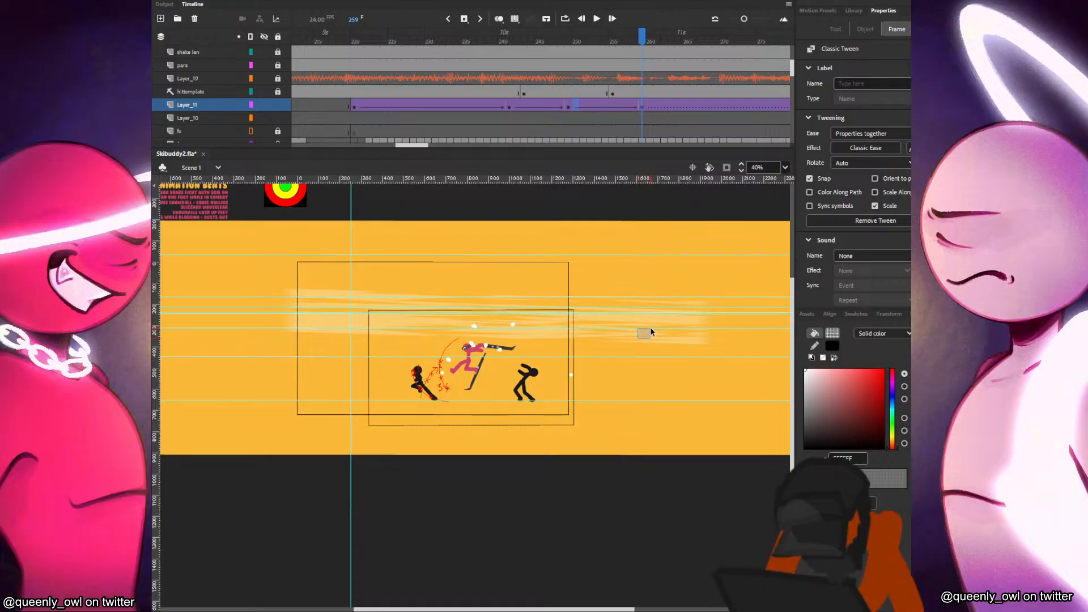
left_click(651, 332)
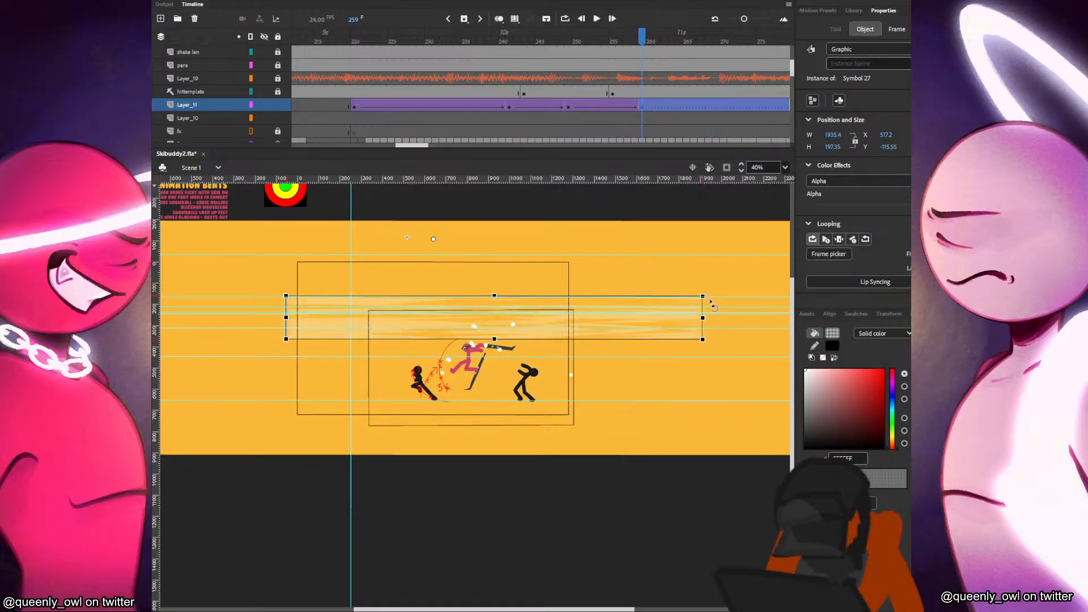
mouse_move(713, 306)
left_mouse_down()
mouse_move(695, 297)
mouse_move(741, 292)
left_mouse_up()
left_click(708, 361)
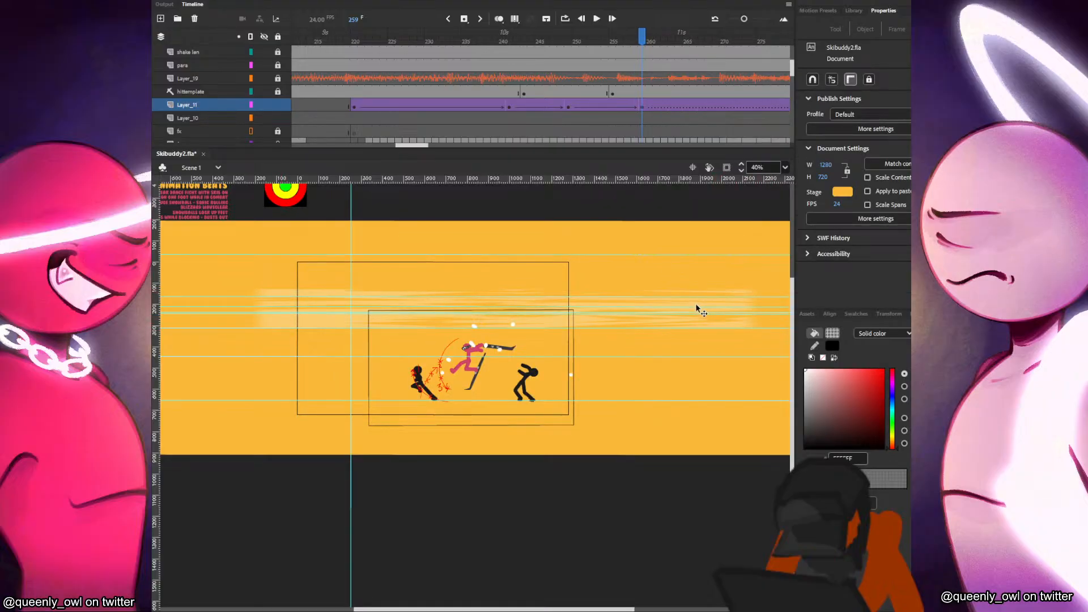
Add a keyframe on frame 264 of Layer_11, tilt the streak symbol slightly counterclockwise, make it taller and narrow it to about 1311 px.
key("period")
key("period")
key("period")
key("period")
key("period")
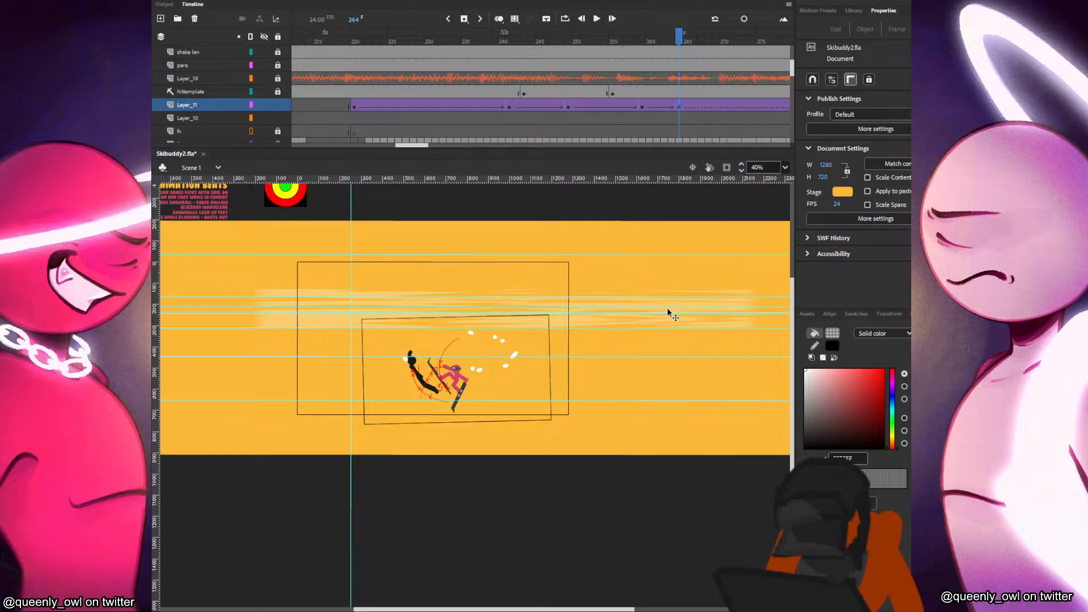
left_click(668, 307)
mouse_move(745, 306)
left_mouse_down()
mouse_move(725, 294)
mouse_move(716, 374)
left_mouse_up()
left_click_drag(679, 413, 677, 294)
mouse_move(714, 255)
left_mouse_down()
mouse_move(724, 275)
mouse_move(702, 229)
mouse_move(714, 212)
mouse_move(730, 223)
mouse_move(702, 258)
mouse_move(723, 286)
mouse_move(724, 267)
mouse_move(691, 283)
left_mouse_up()
left_click_drag(469, 294, 465, 298)
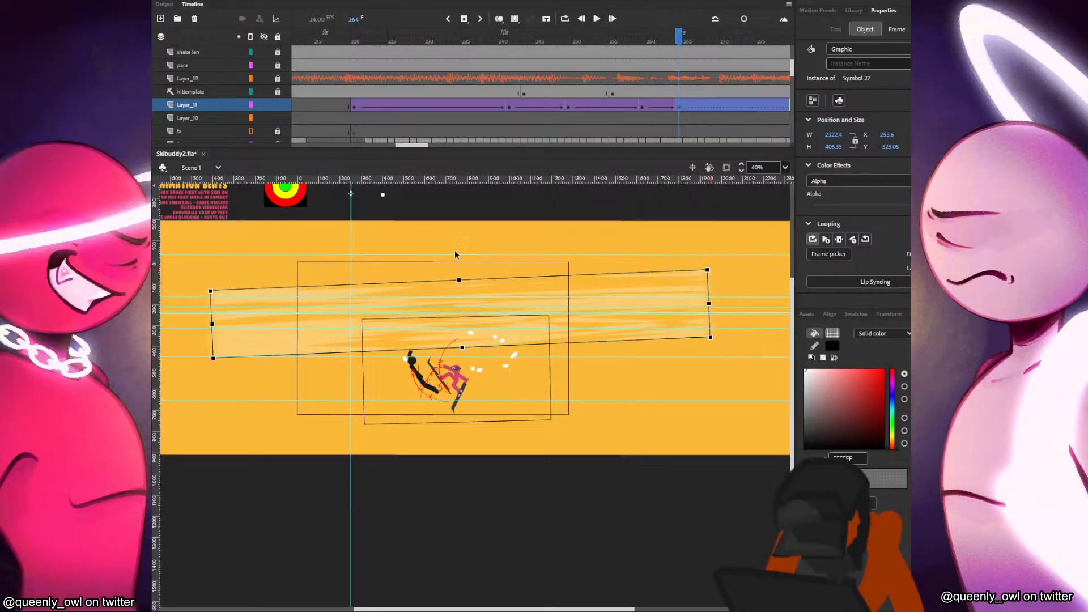
mouse_move(709, 274)
left_mouse_down()
mouse_move(656, 309)
mouse_move(571, 321)
left_mouse_up()
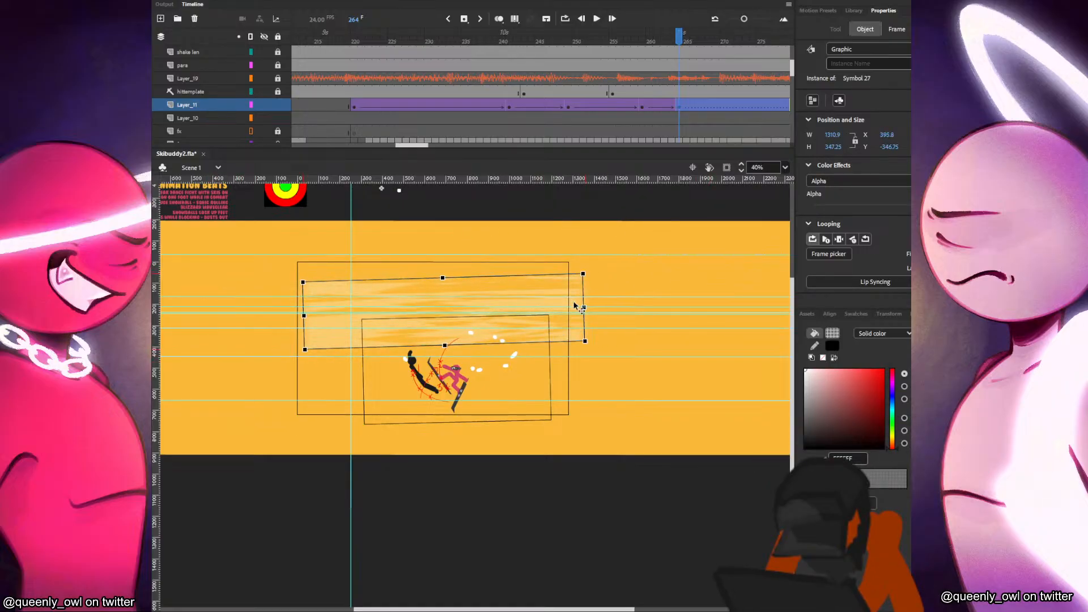
Reduce the Alpha of the streak symbol on frame 264 of Layer_11.
left_click(408, 142)
left_click(421, 140)
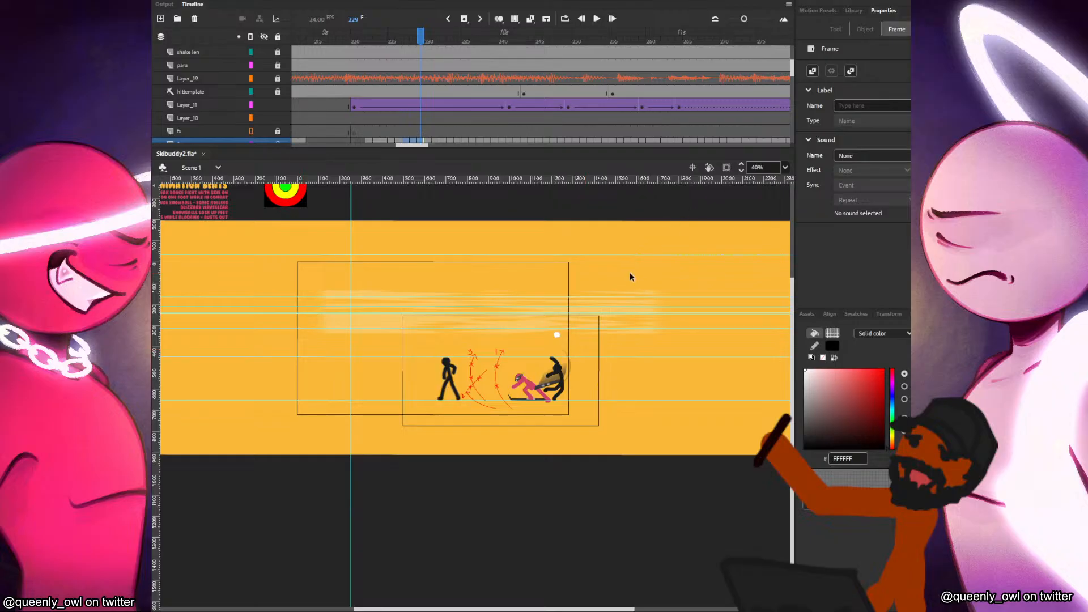
left_click(679, 106)
left_click(567, 334)
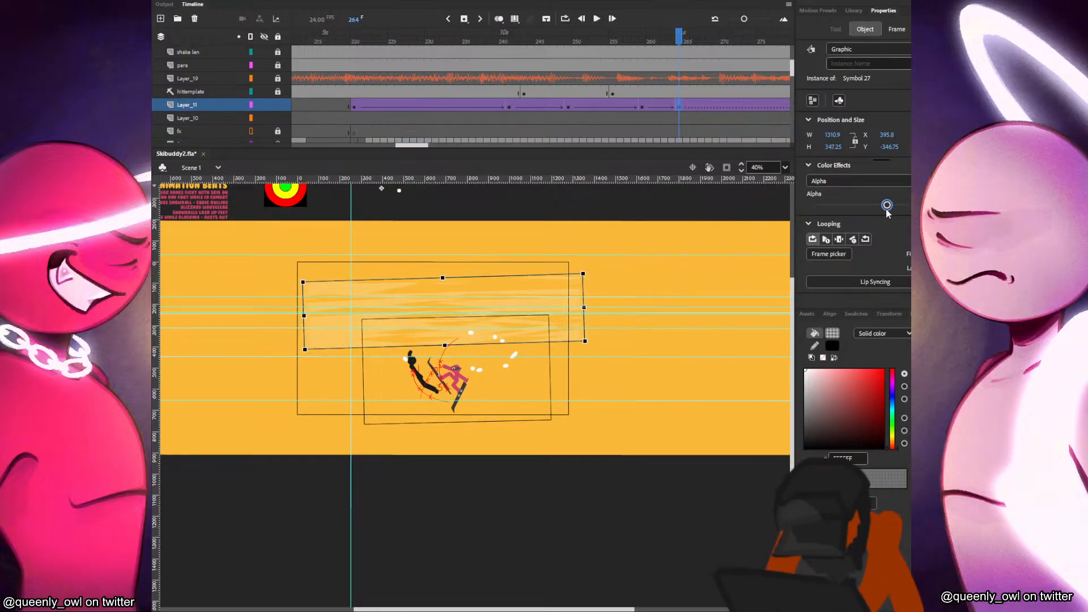
Add a keyframe on frame 274 of Layer_11, tilt the streak symbol further counterclockwise and shift it to about X 318, Y -321.
left_click(709, 105)
key("period")
key("period")
key("period")
key("period")
key("period")
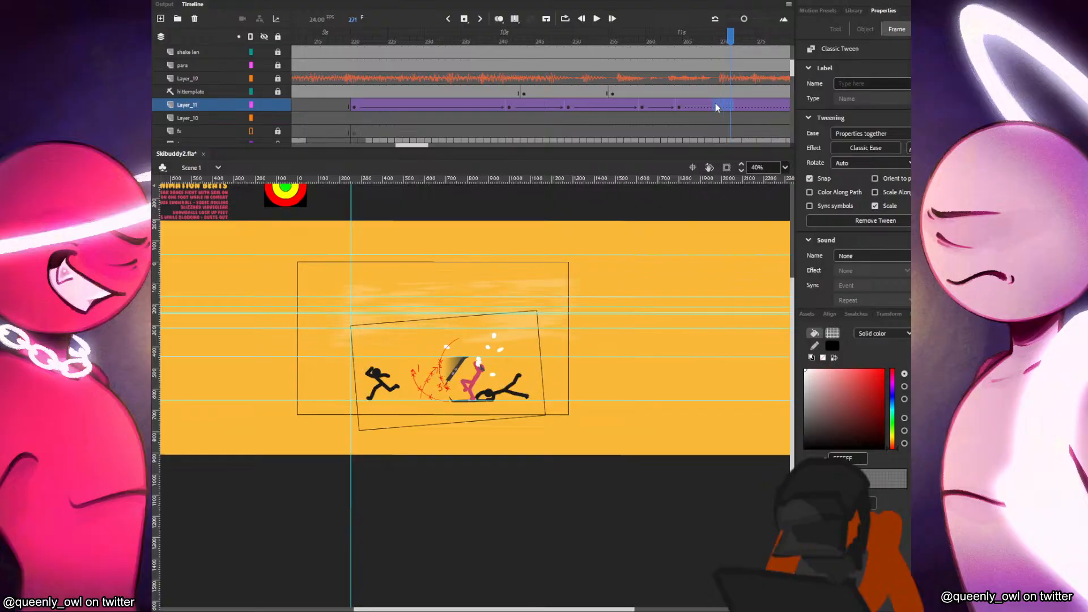
left_click(752, 105)
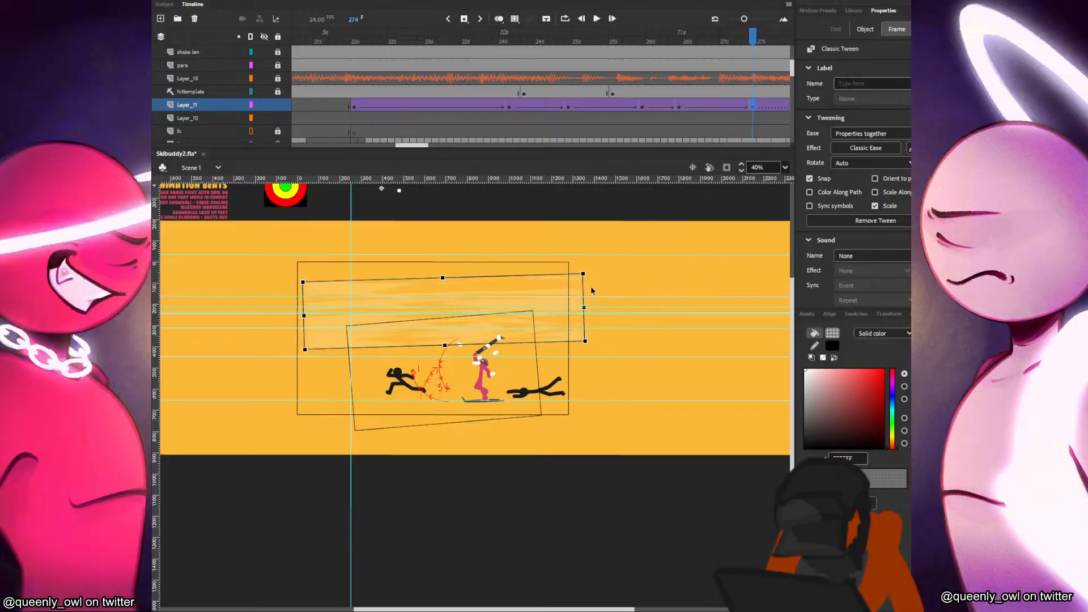
left_click_drag(589, 283, 587, 256)
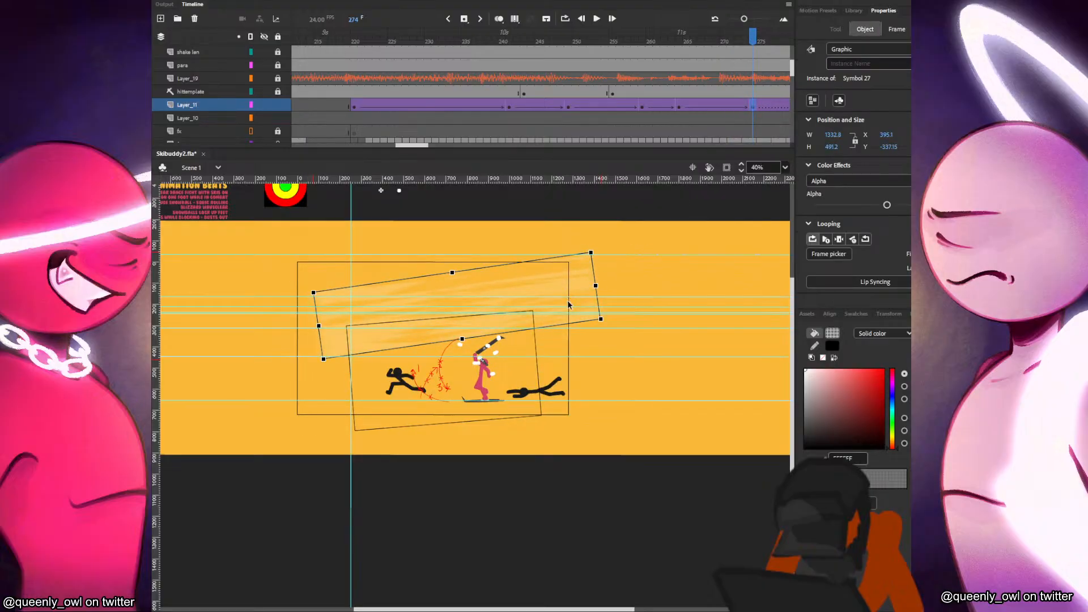
left_click_drag(567, 303, 568, 302)
left_click_drag(567, 301, 542, 308)
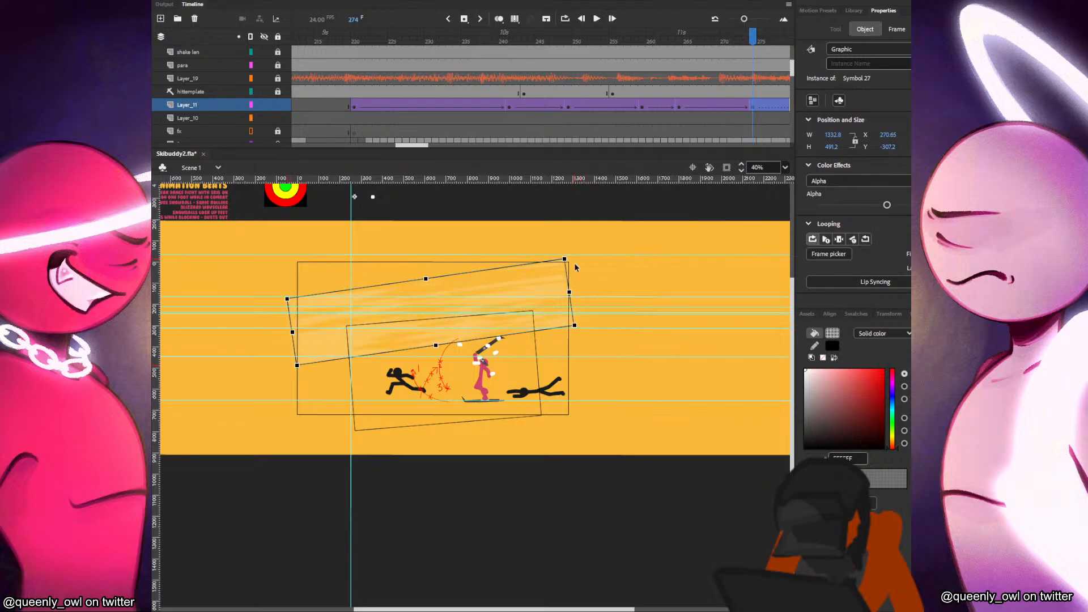
left_click_drag(570, 264, 551, 285)
Add a keyframe on frame 282 of Layer_11, widen and nearly level the streak symbol at about 2013 px, and raise its Alpha.
scroll(397, 134, "right", 5)
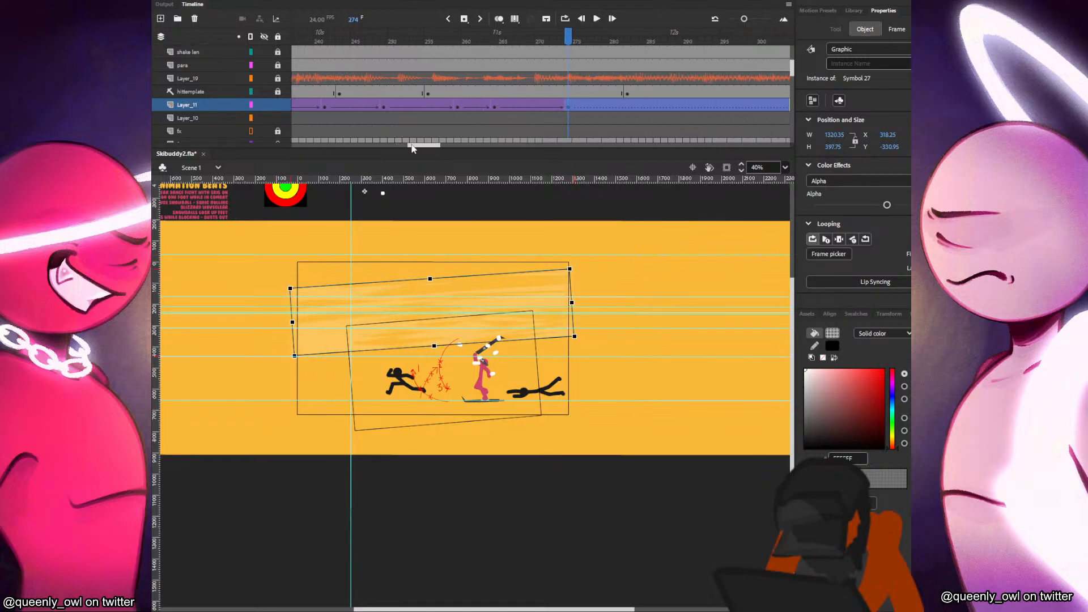
left_click_drag(412, 111, 445, 115)
left_click(450, 105)
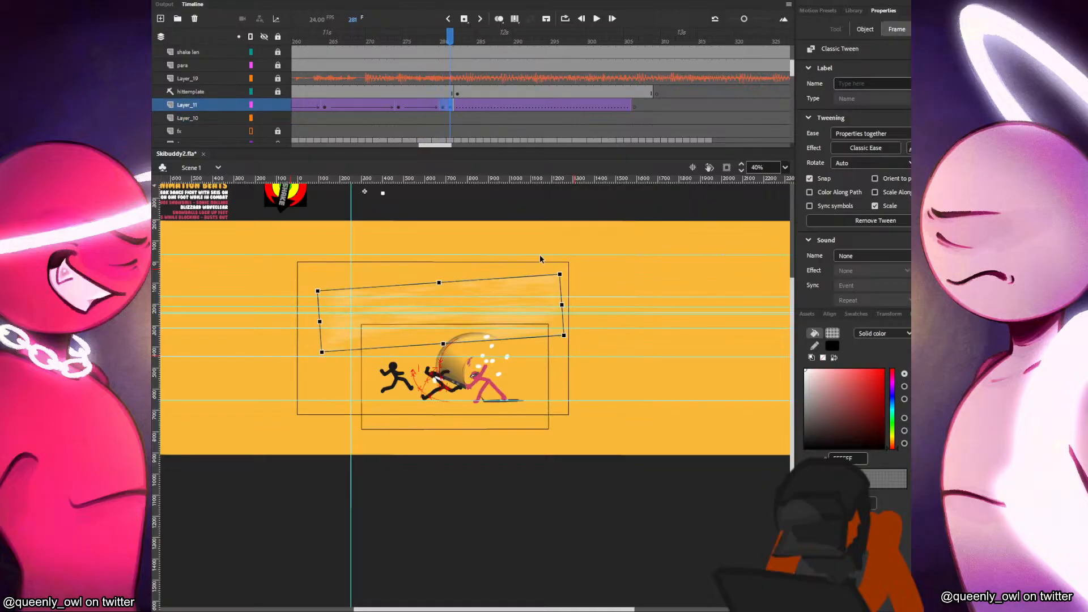
key("comma")
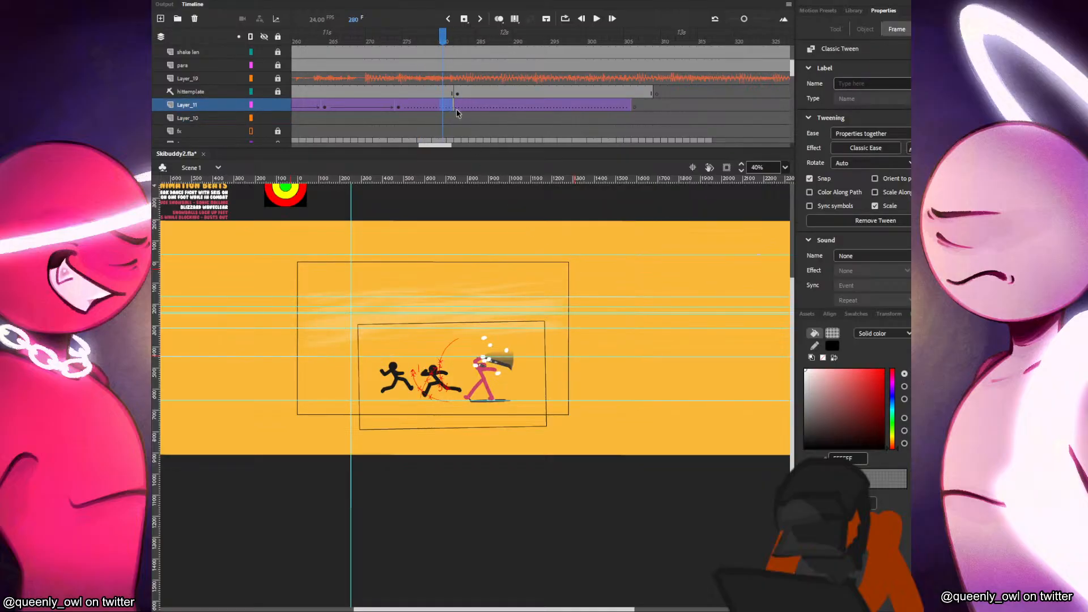
left_click(457, 108)
left_click(575, 280)
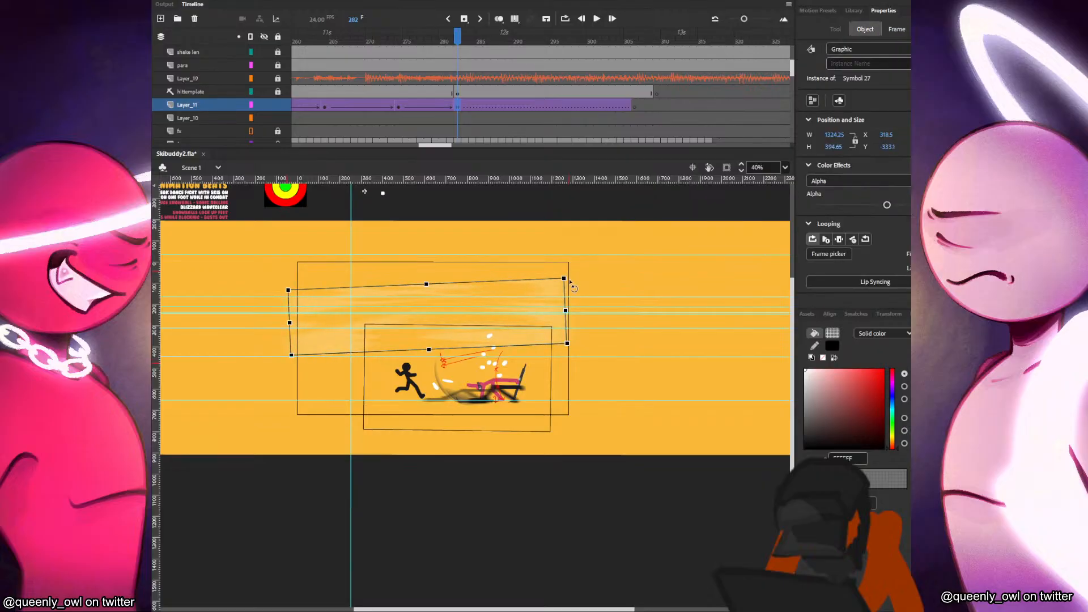
mouse_move(564, 277)
left_mouse_down()
mouse_move(558, 289)
mouse_move(563, 278)
mouse_move(658, 265)
mouse_move(651, 320)
mouse_move(629, 311)
mouse_move(700, 295)
mouse_move(667, 318)
mouse_move(690, 306)
left_mouse_up()
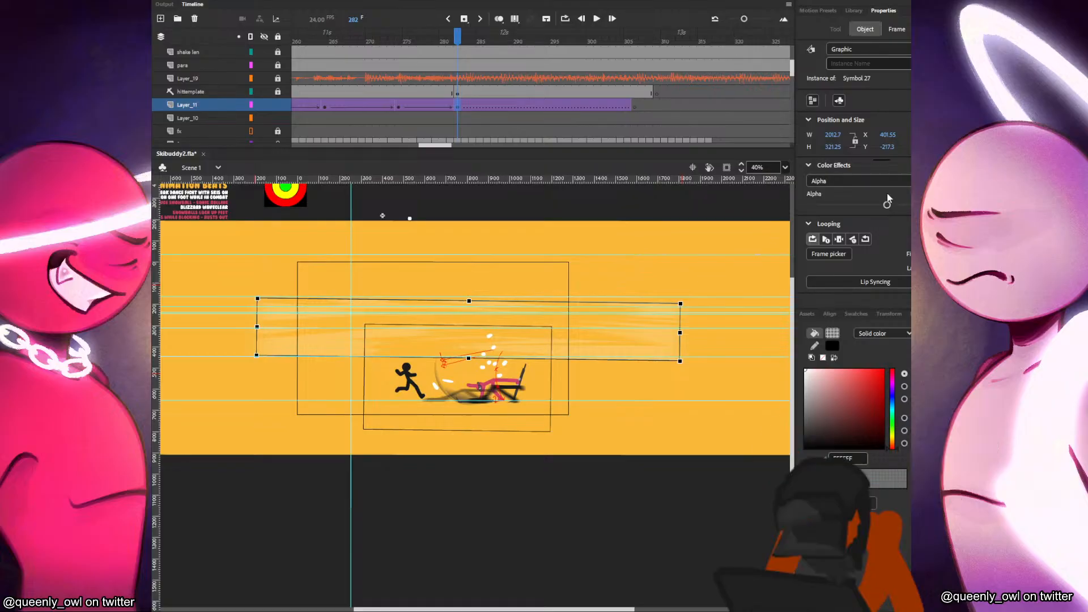
left_click_drag(887, 205, 892, 198)
Add a keyframe on frame 298 of Layer_11, move the streak symbol up and lower its Alpha.
left_click_drag(506, 110, 559, 108)
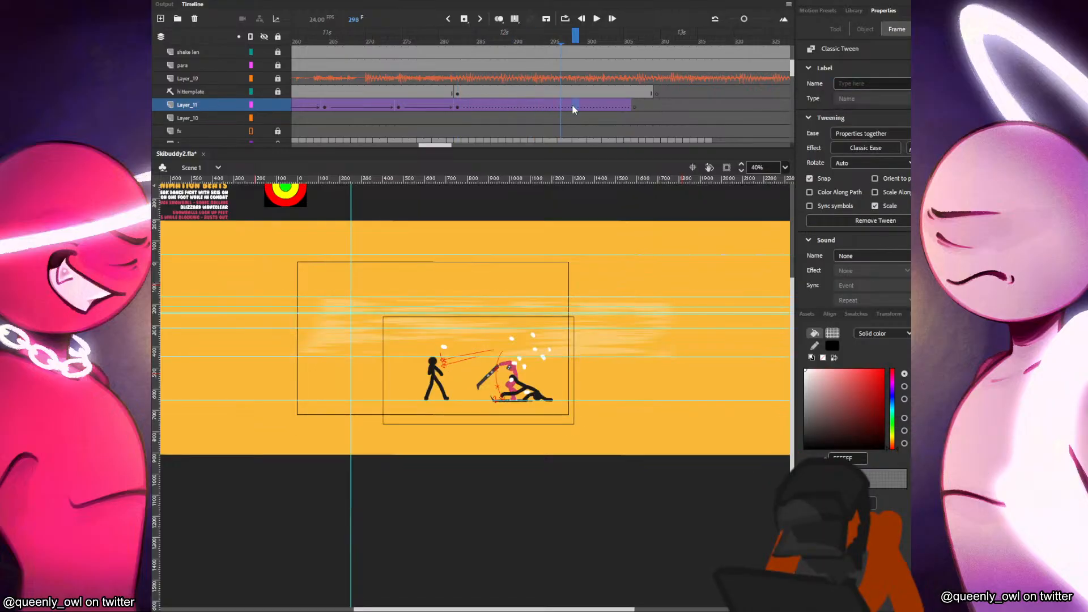
left_click_drag(629, 342, 642, 329)
mouse_move(695, 296)
left_mouse_down()
mouse_move(697, 282)
mouse_move(697, 300)
mouse_move(674, 294)
mouse_move(700, 340)
mouse_move(717, 311)
left_mouse_up()
mouse_move(907, 204)
left_mouse_down()
mouse_move(859, 205)
mouse_move(875, 205)
left_mouse_up()
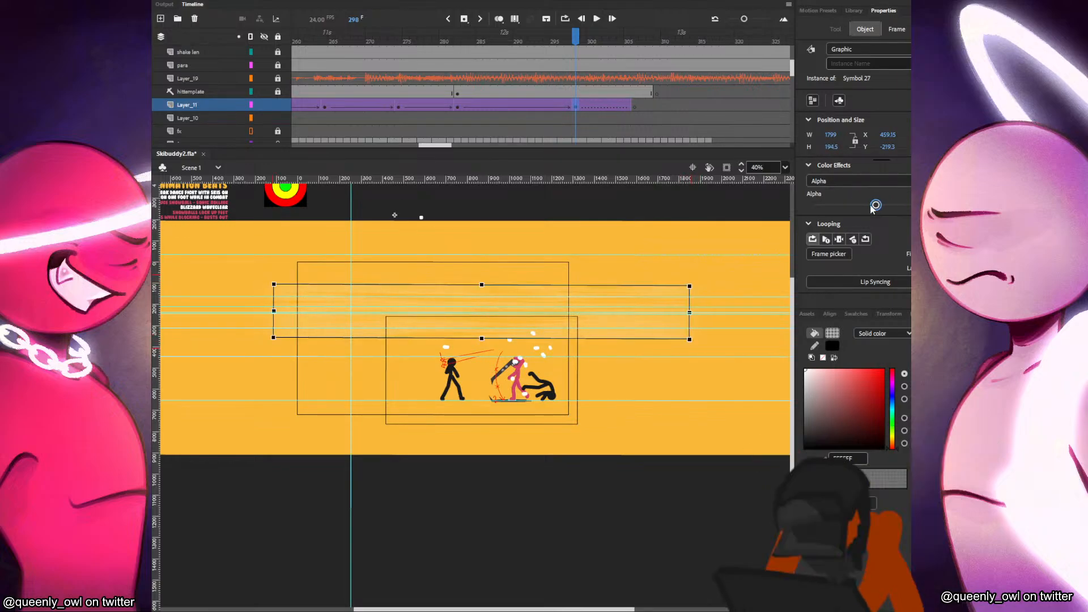
Move the Layer_11 keyframe from frame 298 to 305, tilt its streak symbol slightly counterclockwise and lower its Alpha further.
left_click(574, 107)
left_click_drag(574, 112, 626, 110)
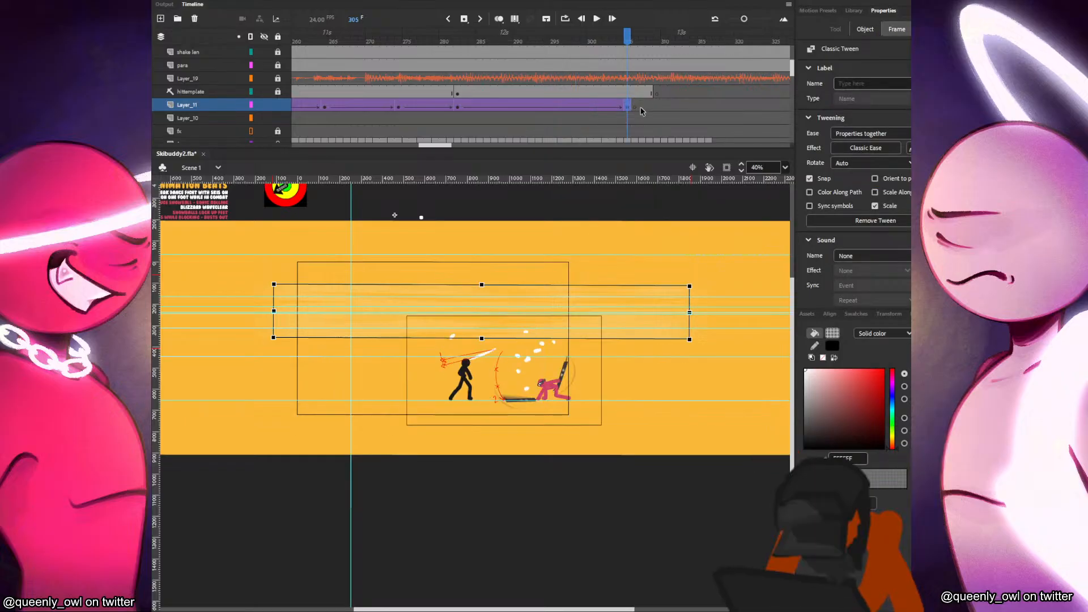
left_click_drag(698, 290, 671, 310)
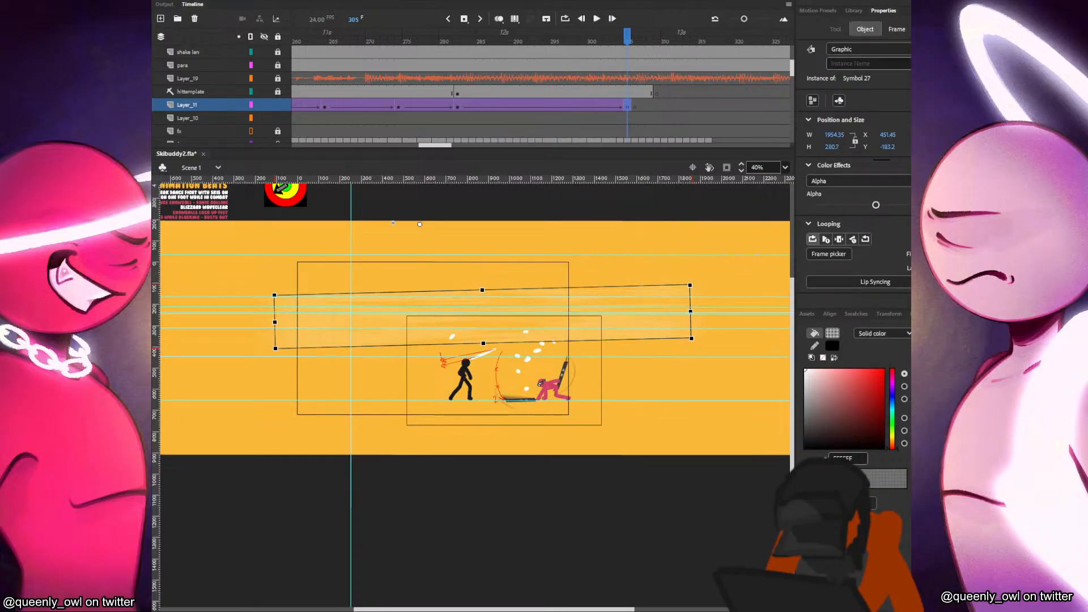
left_click_drag(875, 206, 833, 205)
Copy the frame 220 streak symbol into a keyframe on Layer_10, place it behind the characters' feet, and undo a trial resize.
left_click_drag(435, 146, 405, 145)
left_click(451, 106)
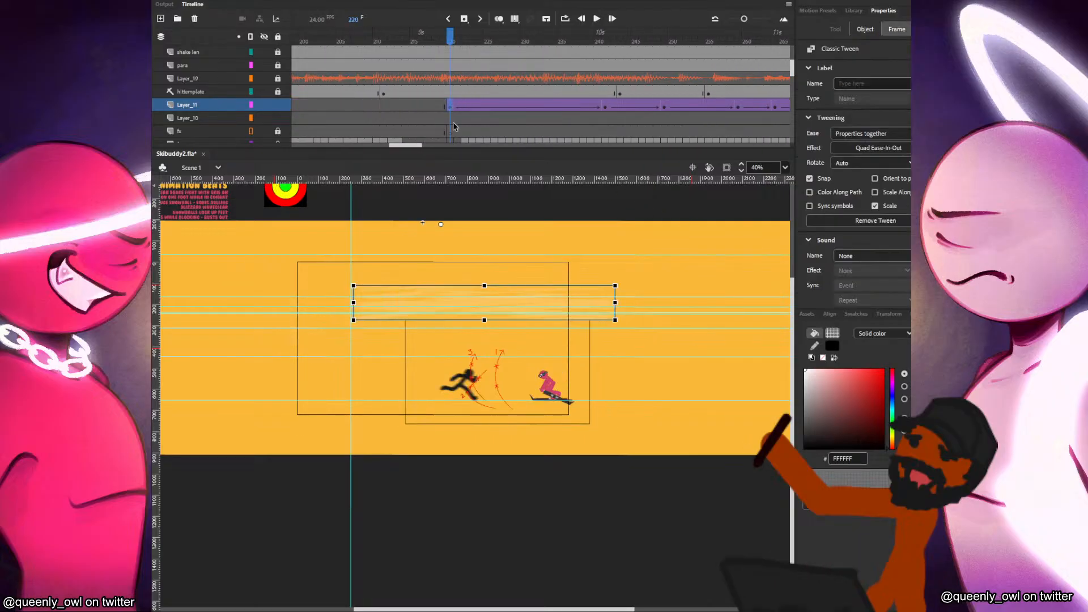
left_click(452, 119)
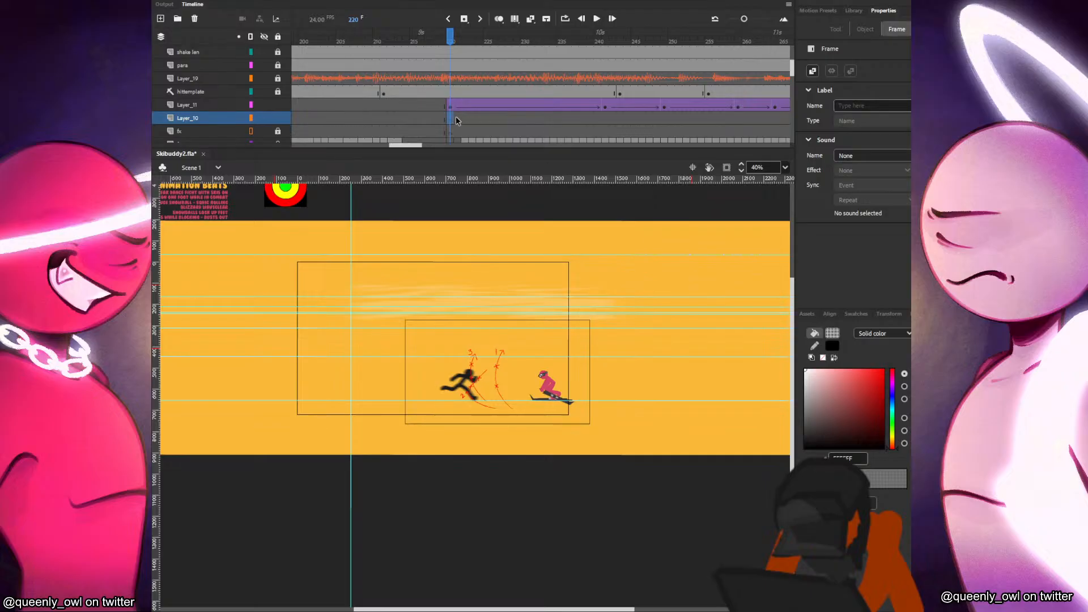
left_click(457, 119)
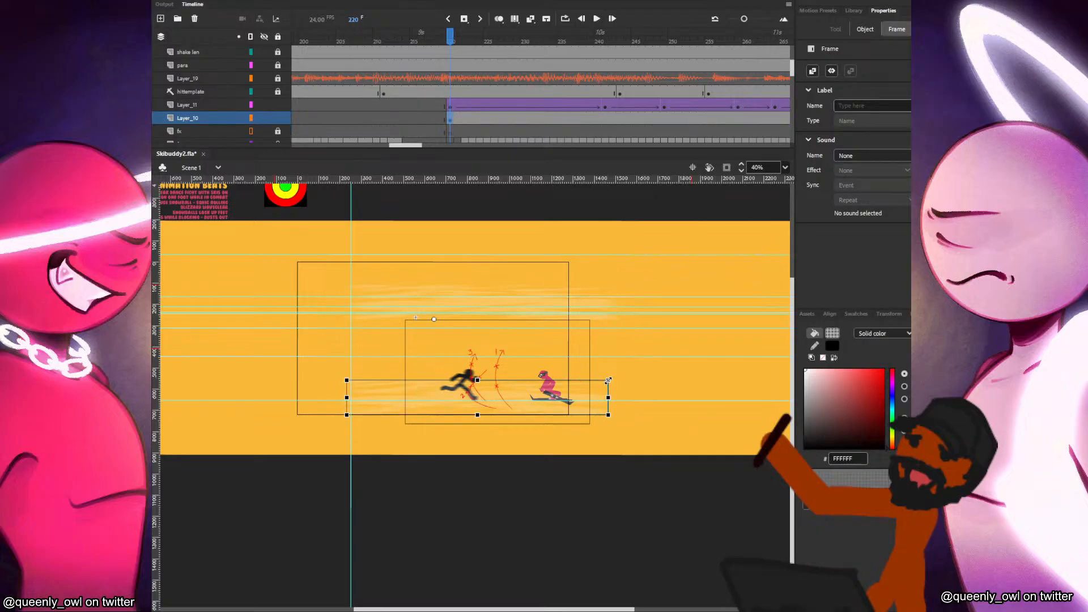
left_click_drag(608, 380, 579, 369)
key("ctrl+z")
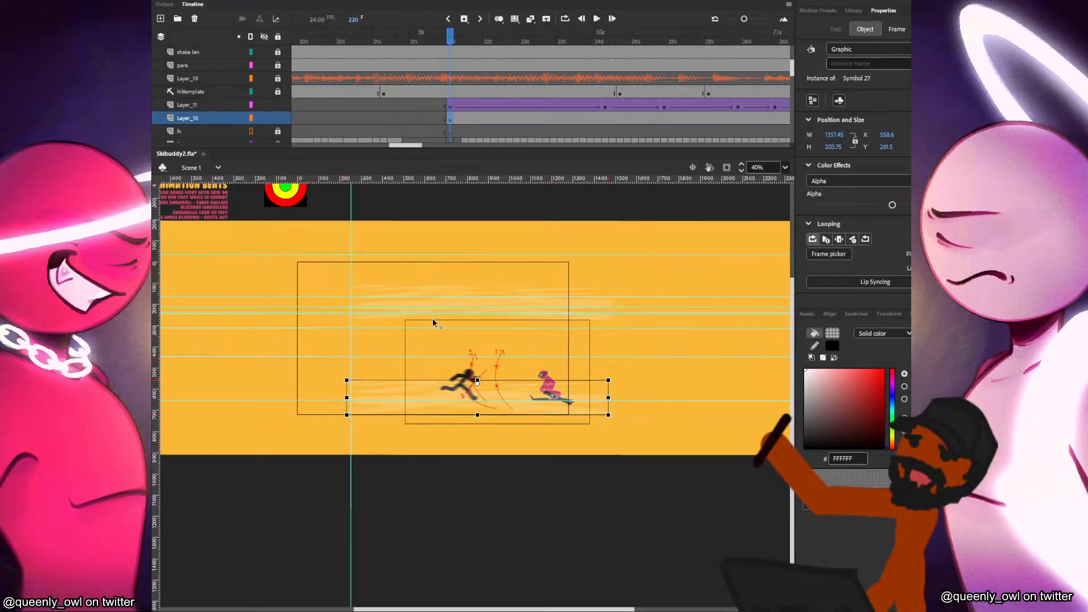
Enlarge the frame 220 streak symbol on Layer_10 to about 1478 px wide, move it below the characters' feet, and create a classic tween.
double_click(434, 319)
left_click(597, 503)
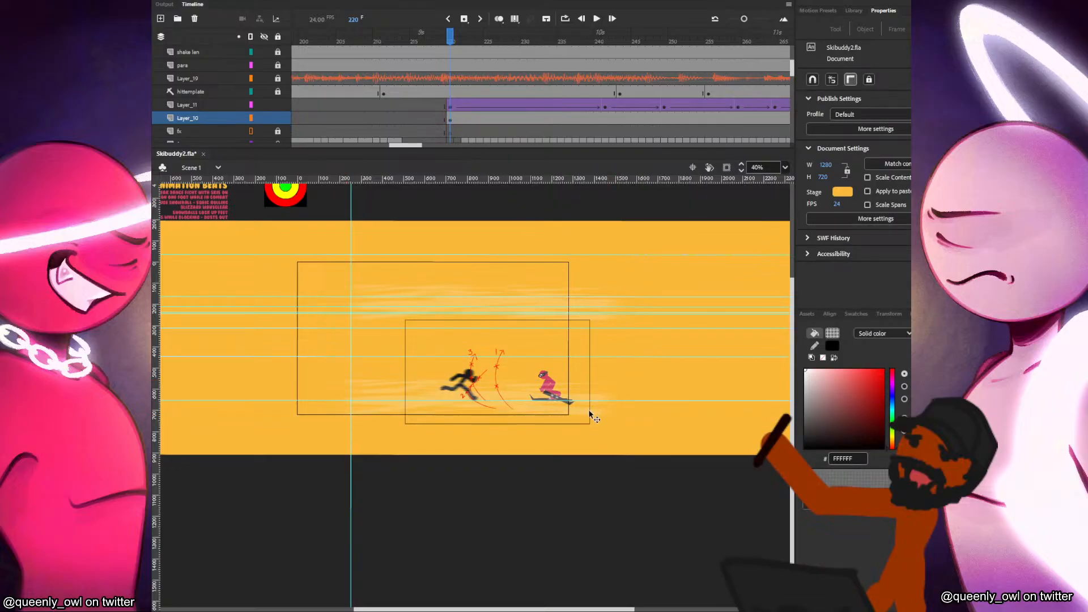
left_click(589, 409)
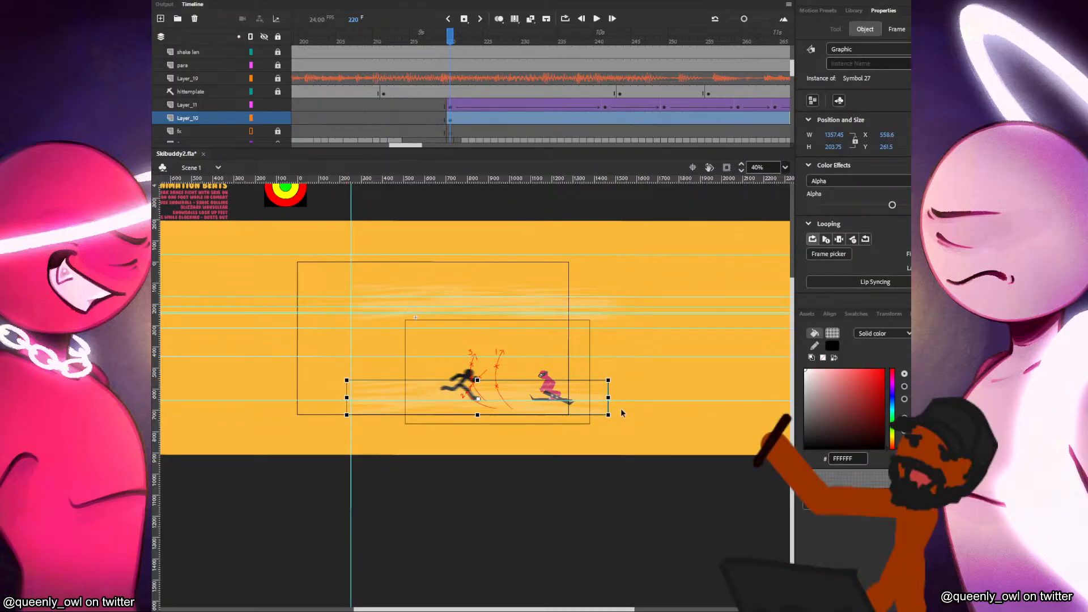
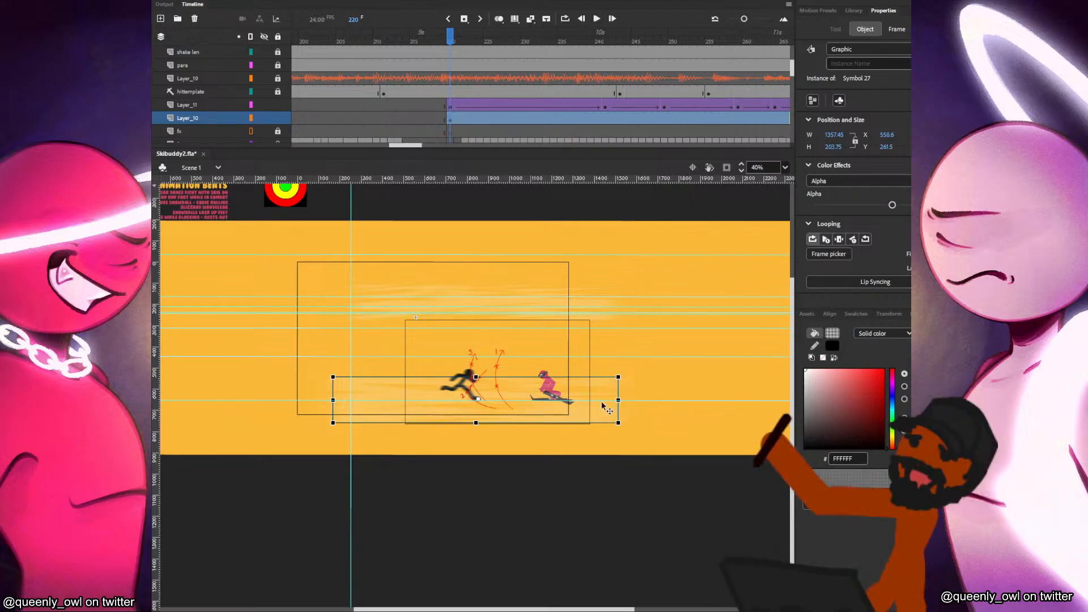
left_click_drag(606, 408, 607, 440)
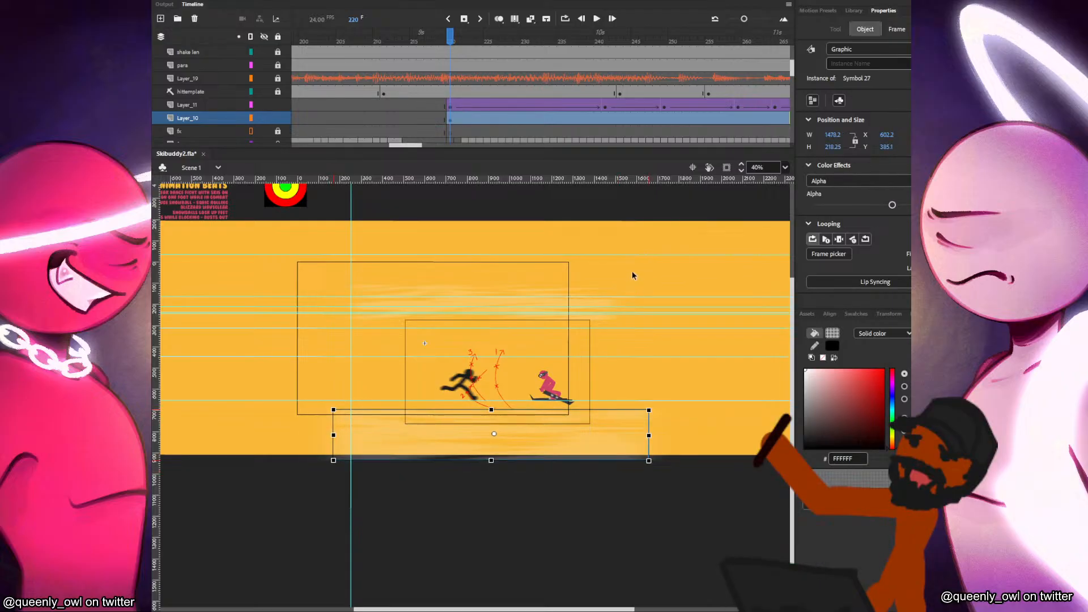
right_click(448, 118)
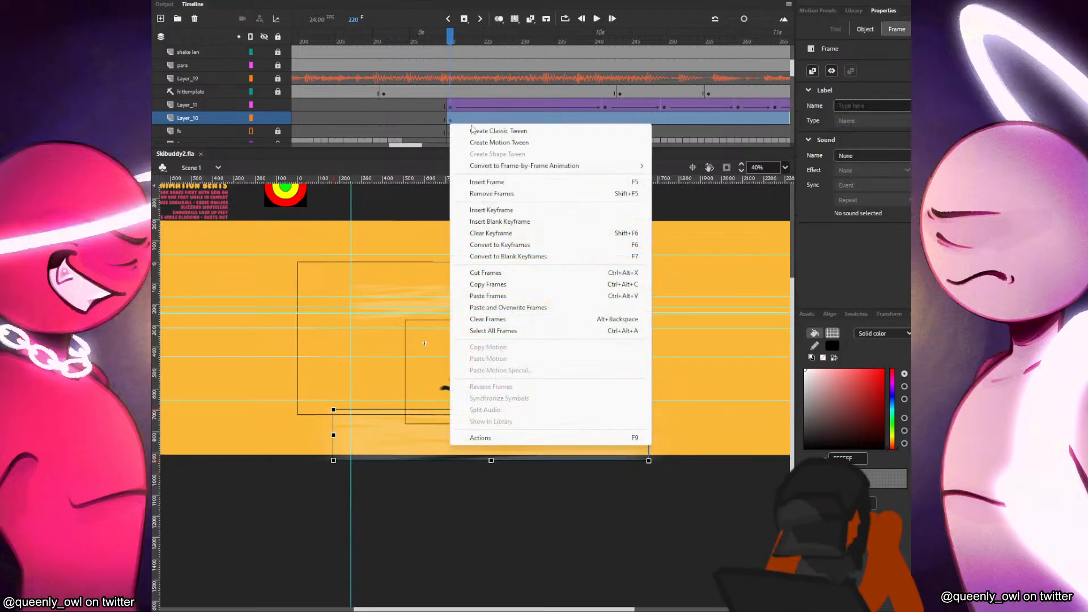
left_click(486, 131)
key("Return")
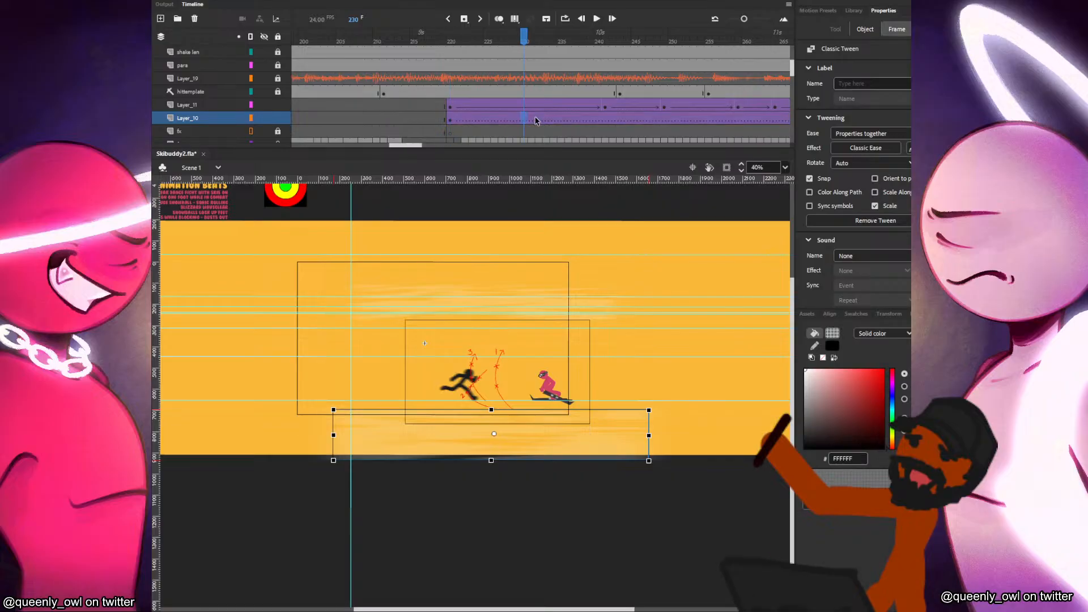
Add a keyframe on frame 241 of Layer_10, widen and flatten the streak symbol to about 1734 by 184 px, and move it up.
left_click(613, 404)
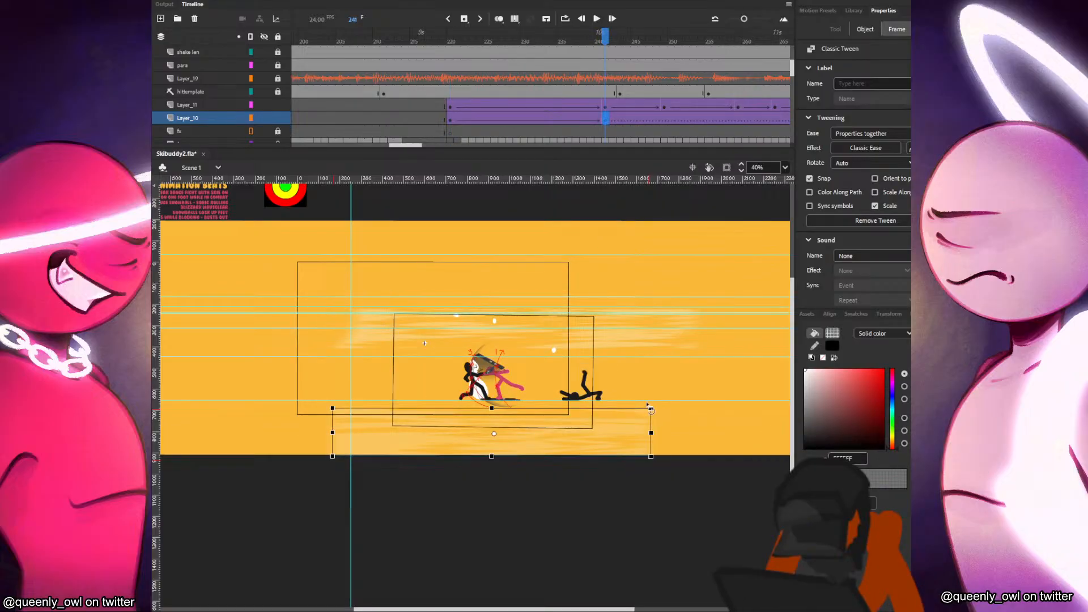
left_click_drag(652, 410, 674, 415)
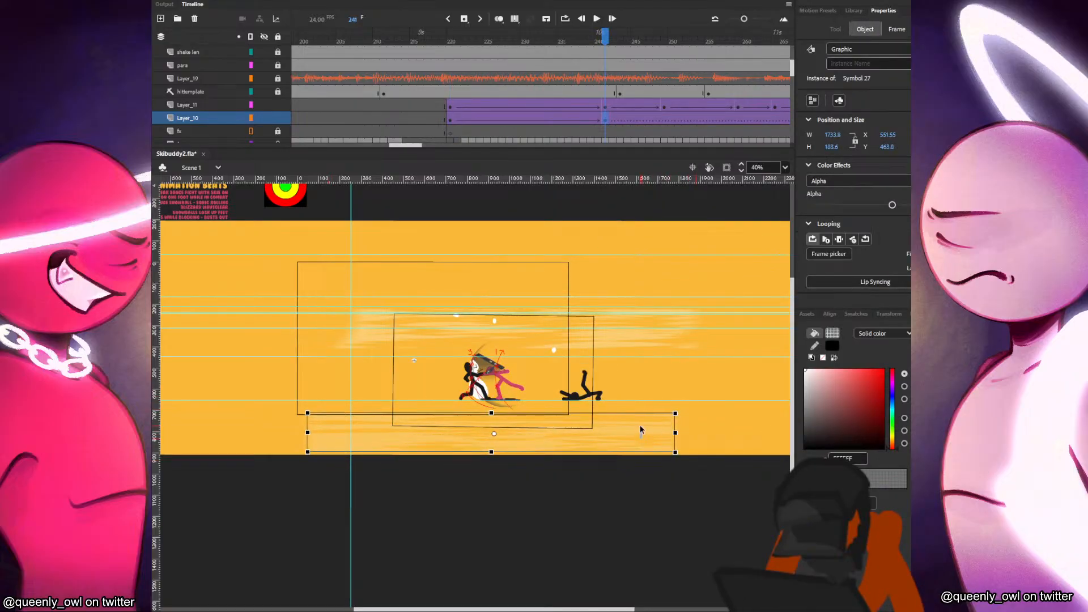
left_click_drag(625, 440, 622, 423)
Add a keyframe on frame 249 of Layer_10, make the streak symbol taller and tilt it slightly clockwise.
left_click_drag(418, 146, 434, 146)
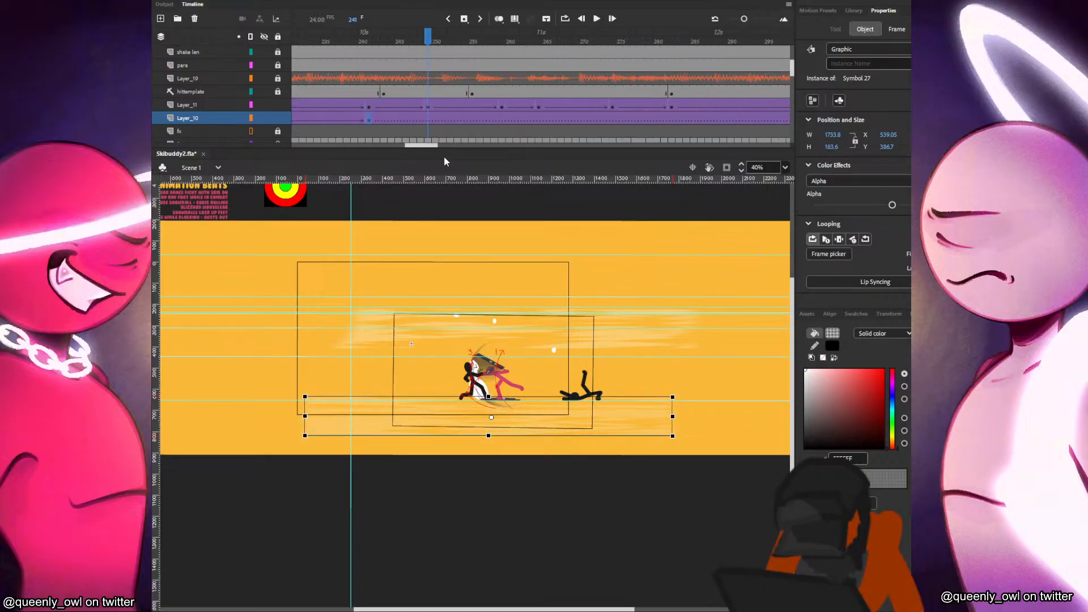
left_click(651, 307)
key("period")
key("period")
key("period")
key("period")
key("period")
key("period")
key("period")
key("period")
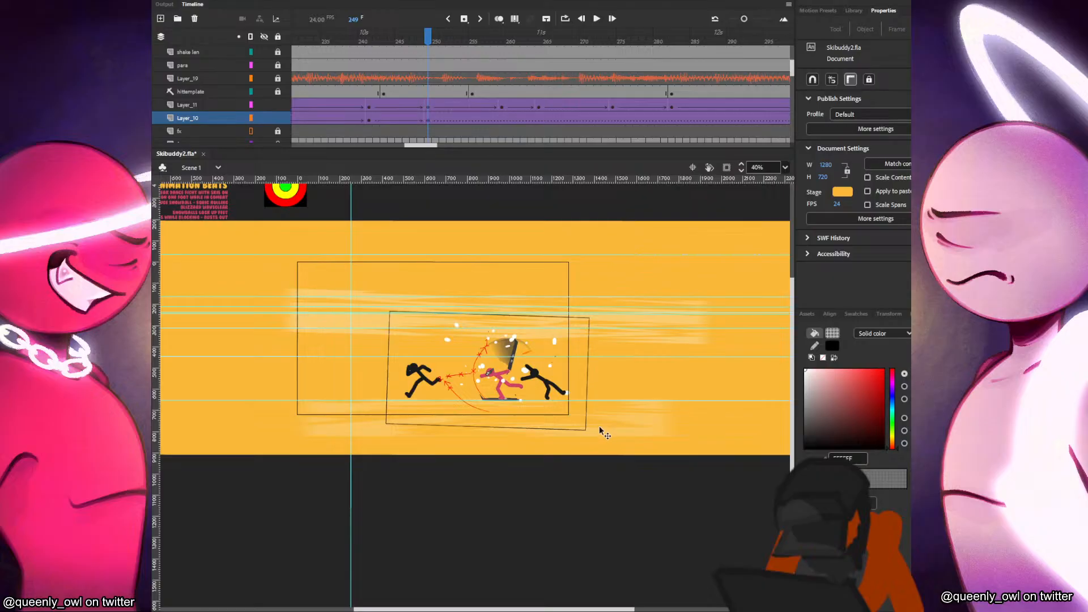
left_click(599, 431)
left_click_drag(669, 403, 664, 402)
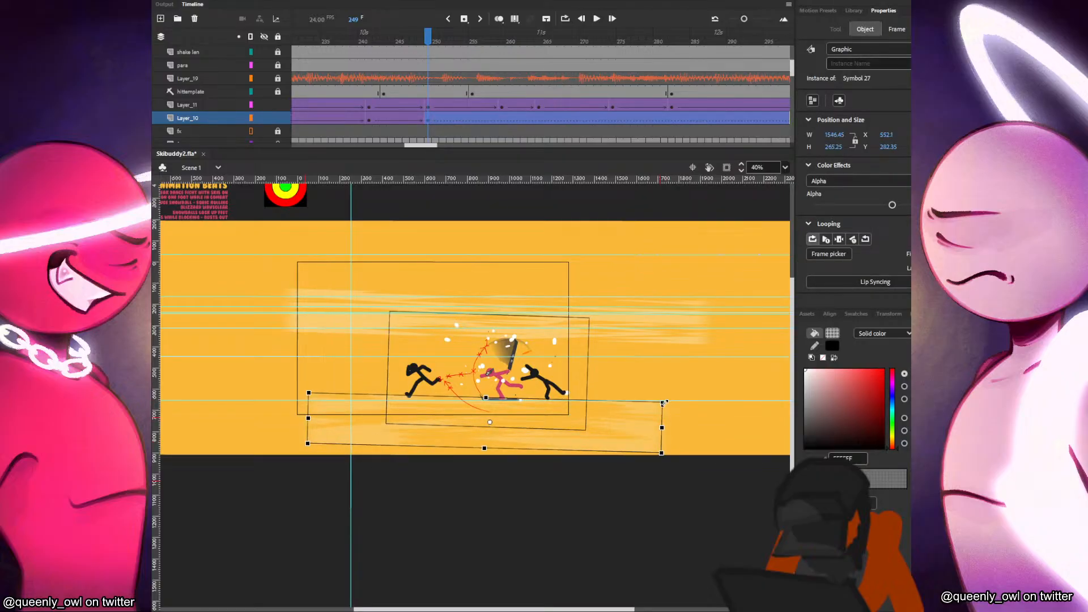
Add a keyframe on frame 259 of Layer_10, level and flatten the streak symbol to about 1603 by 168 px, and lower its Alpha.
left_click(675, 349)
key("period")
key("period")
key("period")
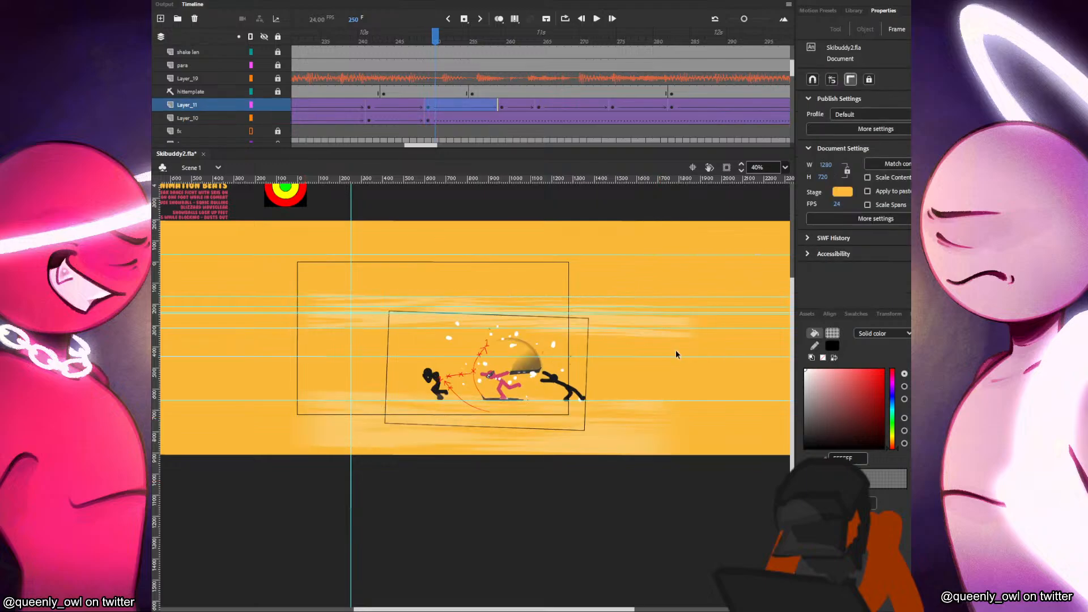
left_click(502, 119)
left_click(610, 427)
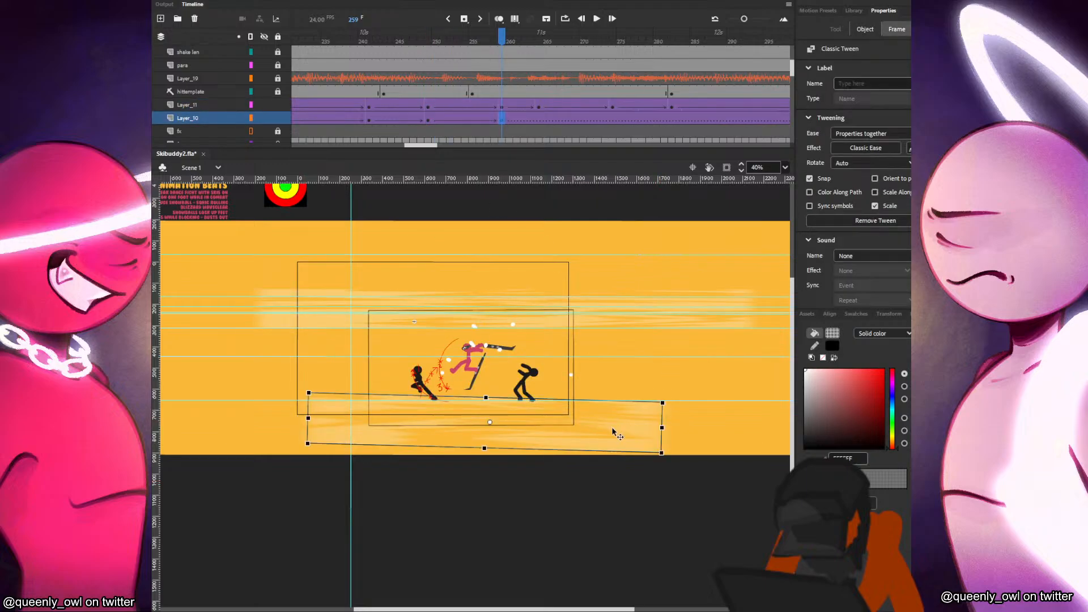
left_click_drag(667, 404, 662, 397)
left_click_drag(907, 206, 894, 207)
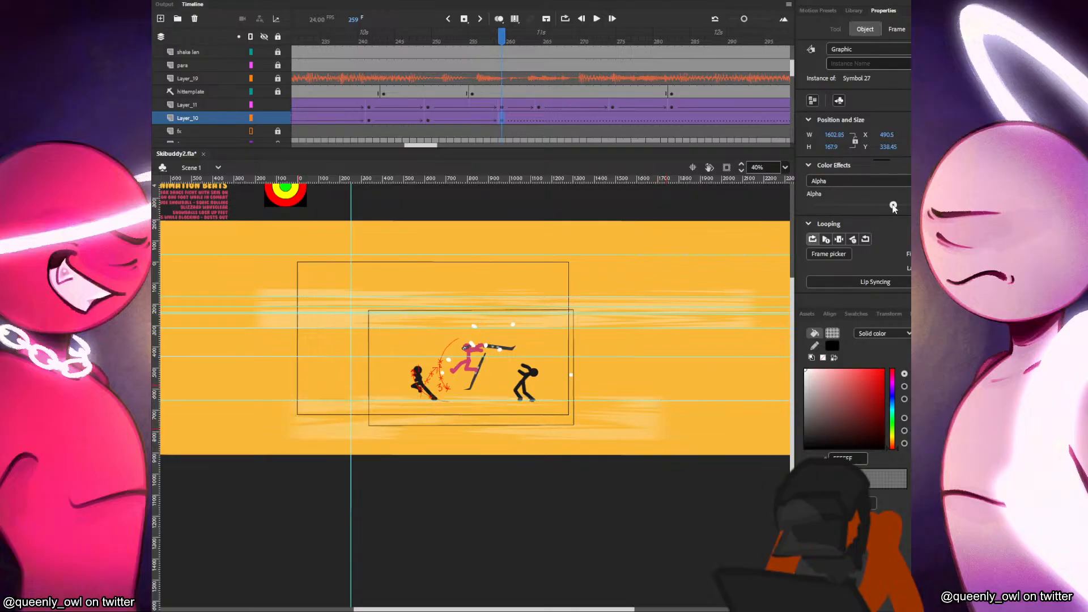
Add a keyframe on frame 264 of Layer_10, tilt the streak symbol slightly counterclockwise and raise its Alpha.
left_click(646, 240)
key("period")
key("period")
key("period")
key("period")
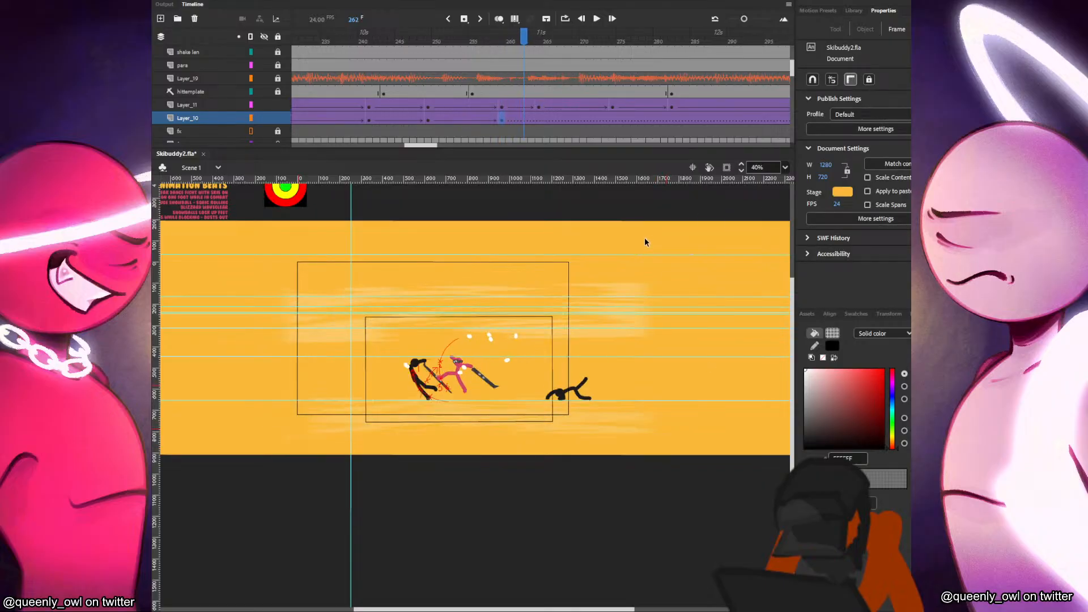
key("period")
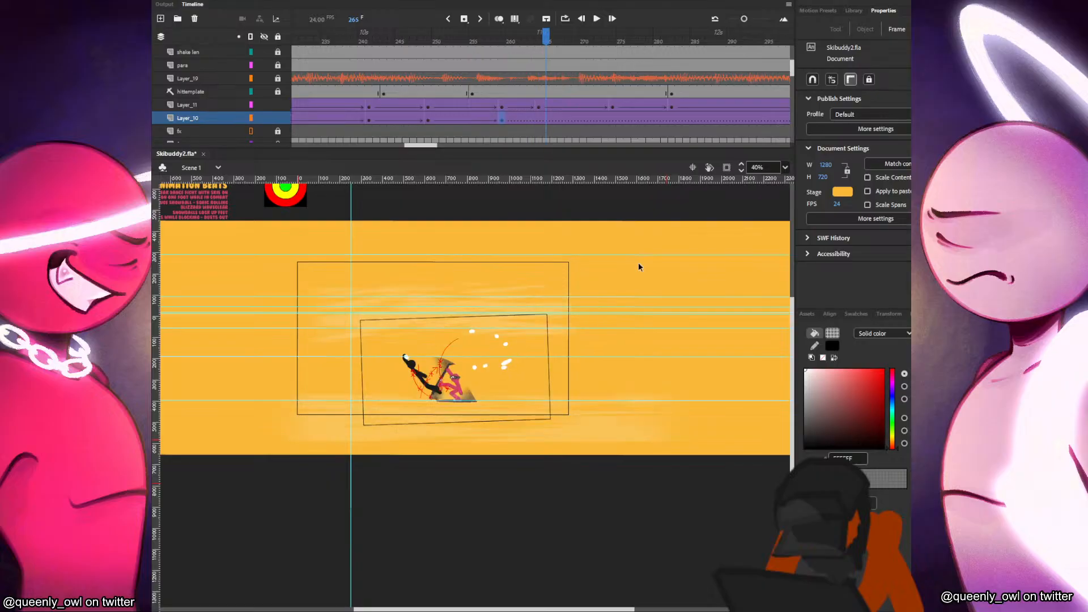
left_click(584, 431)
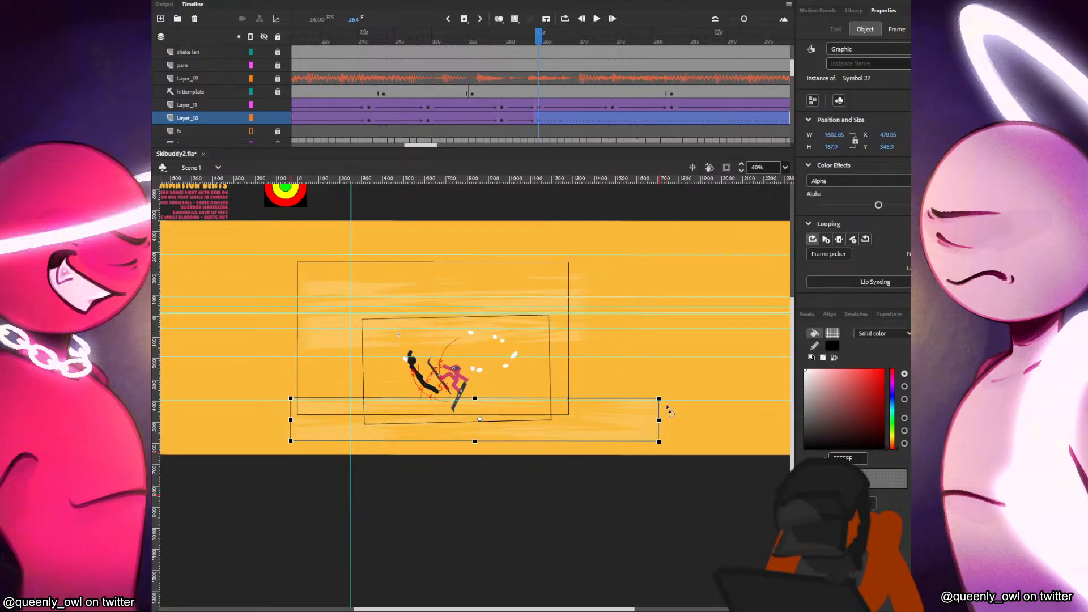
left_click_drag(669, 410, 704, 392)
left_click_drag(880, 208, 902, 208)
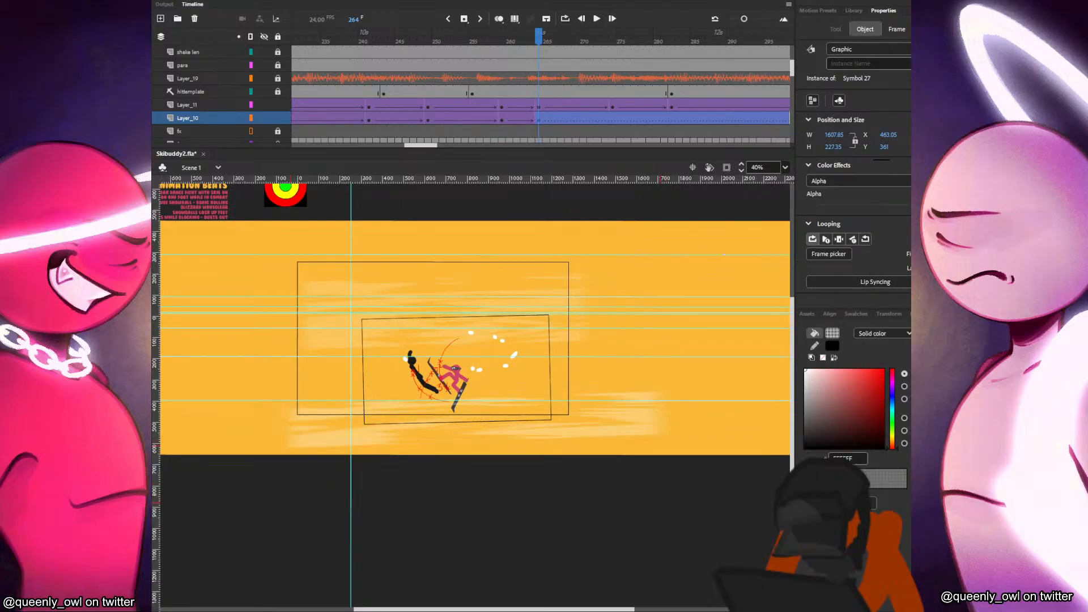
Add a keyframe on frame 274 of Layer_10 and shift the streak symbol slightly left and down.
left_click(607, 342)
key("period")
key("period")
key("period")
key("period")
key("period")
key("period")
key("period")
key("period")
key("period")
key("period")
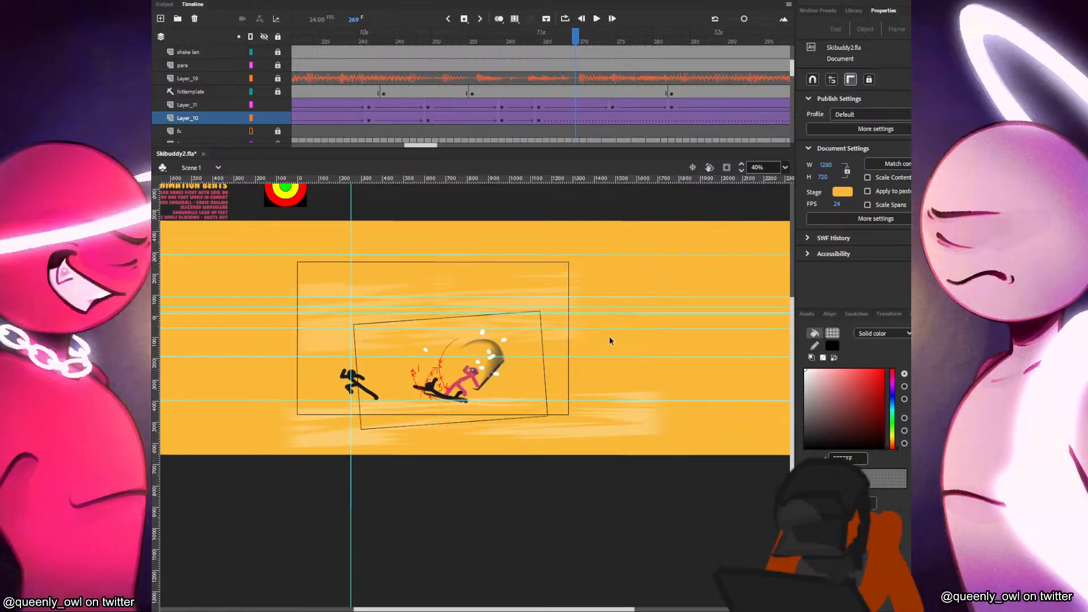
left_click(592, 420)
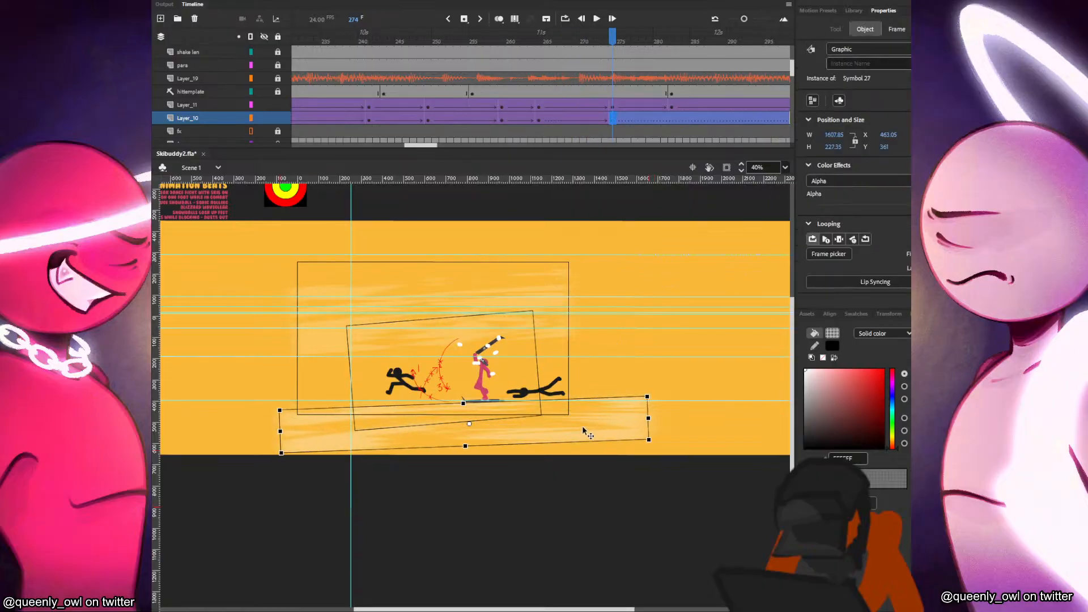
Add a keyframe on frame 282 of Layer_10, tilt the streak symbol slightly clockwise at about 1585 px wide, and lower its Alpha.
left_click(668, 384)
key("period")
key("period")
key("period")
key("period")
key("period")
key("period")
key("period")
key("period")
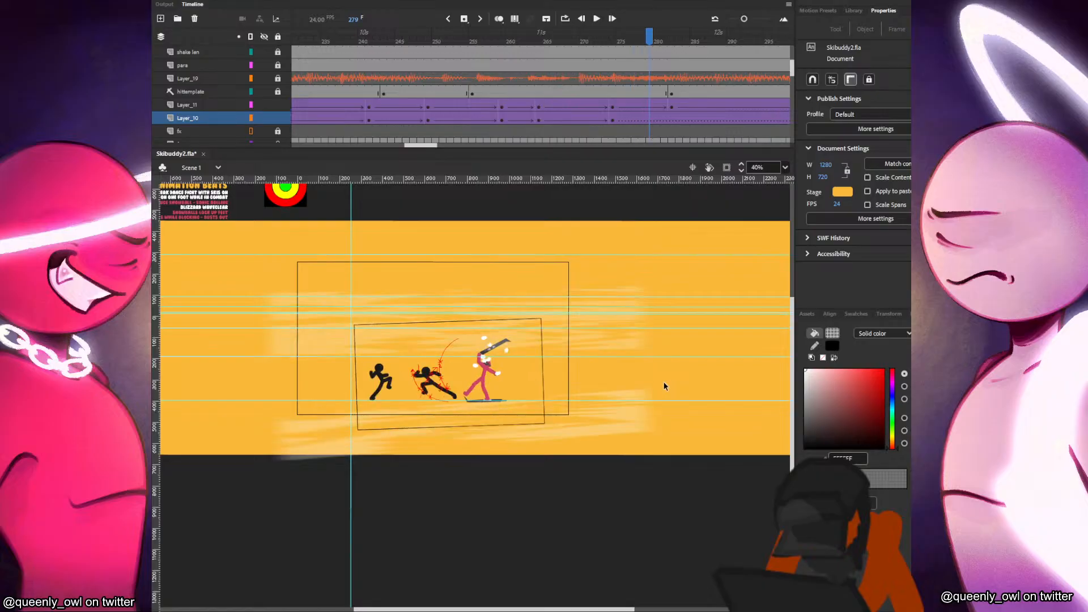
left_click(605, 422)
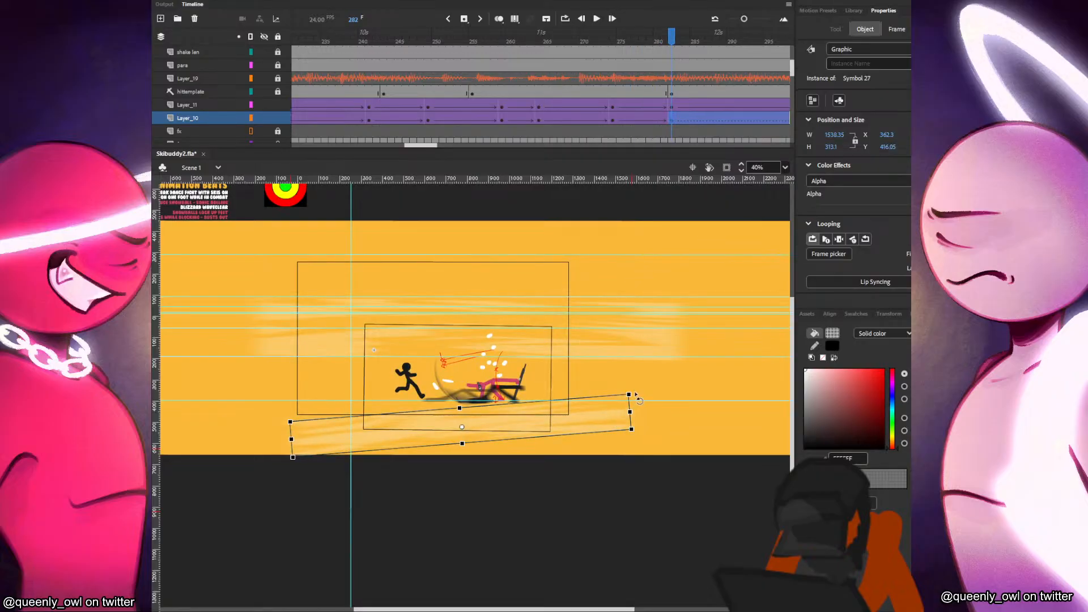
left_click_drag(636, 395, 637, 415)
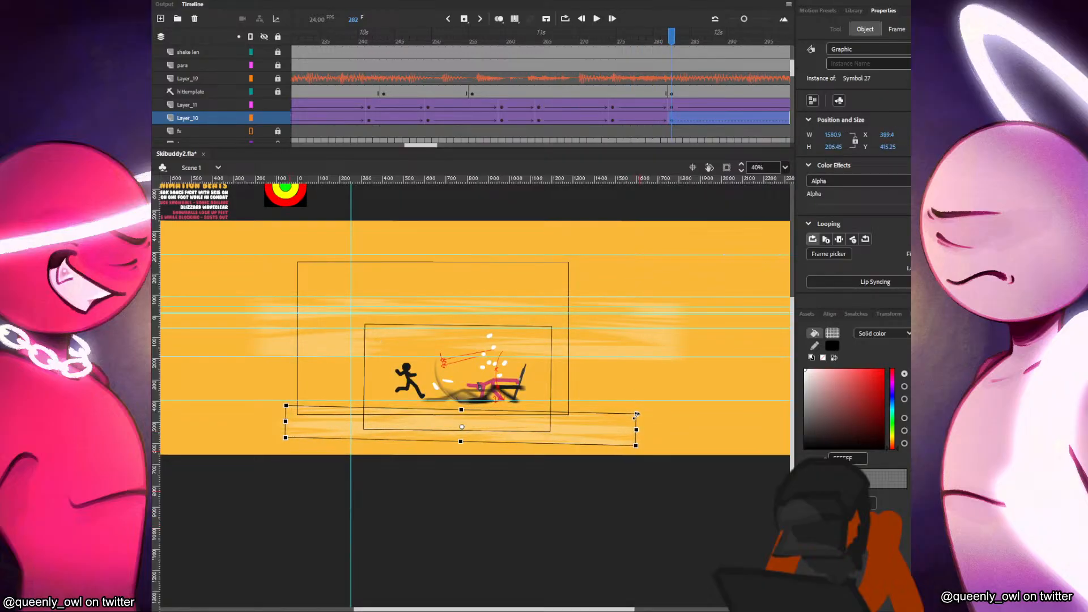
left_click_drag(917, 205, 904, 207)
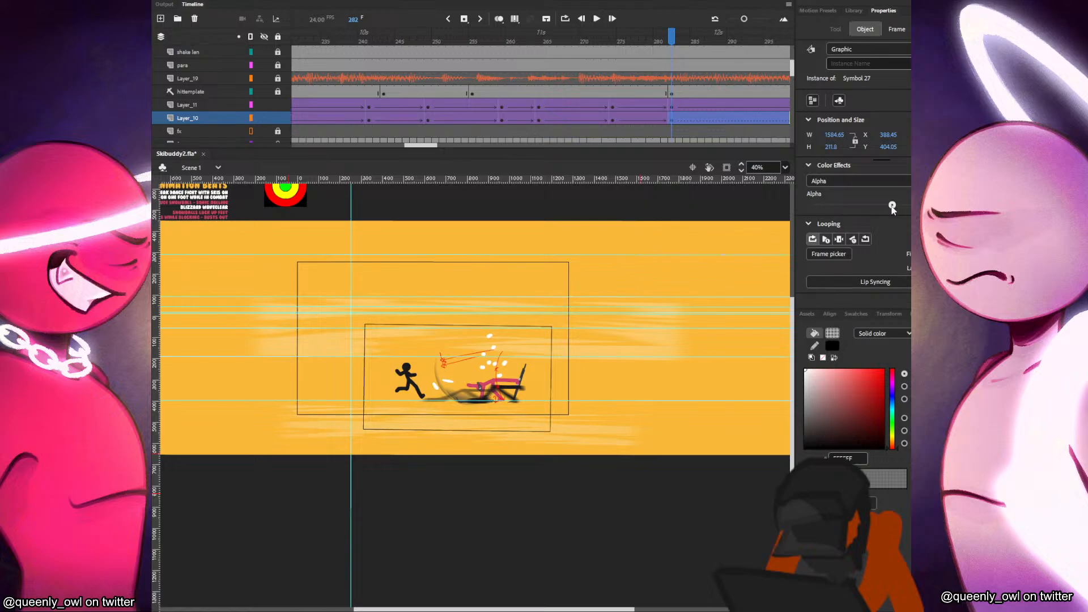
Add a keyframe on frame 305 of Layer_10, widen the streak to about 1895 px, fade it out completely, and clear the frames from 306 onward.
scroll(440, 134, "right", 5)
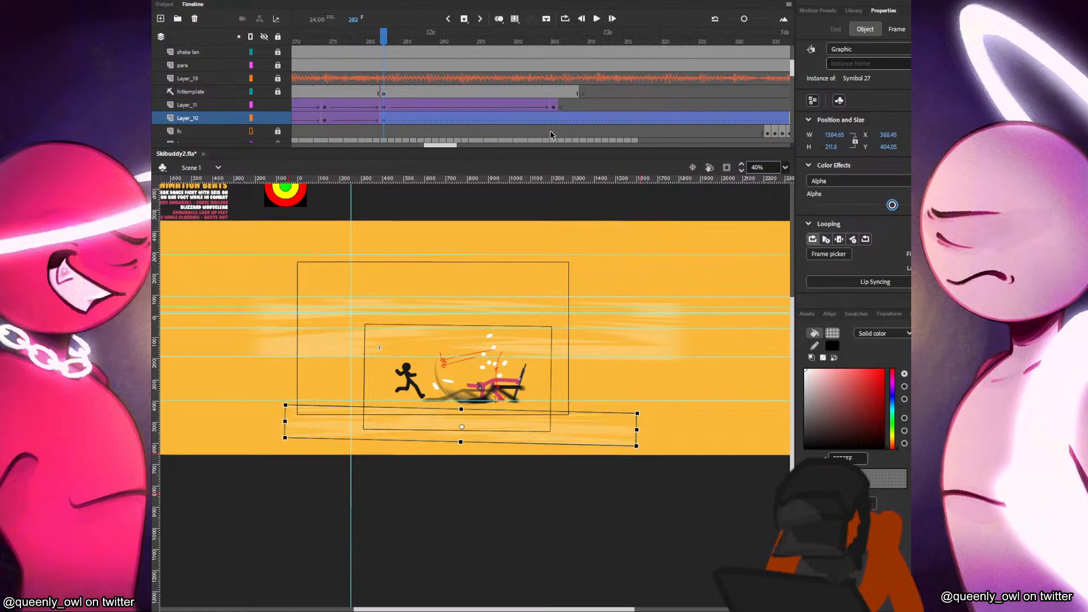
left_click(553, 118)
key("F6")
left_click_drag(523, 438, 559, 433)
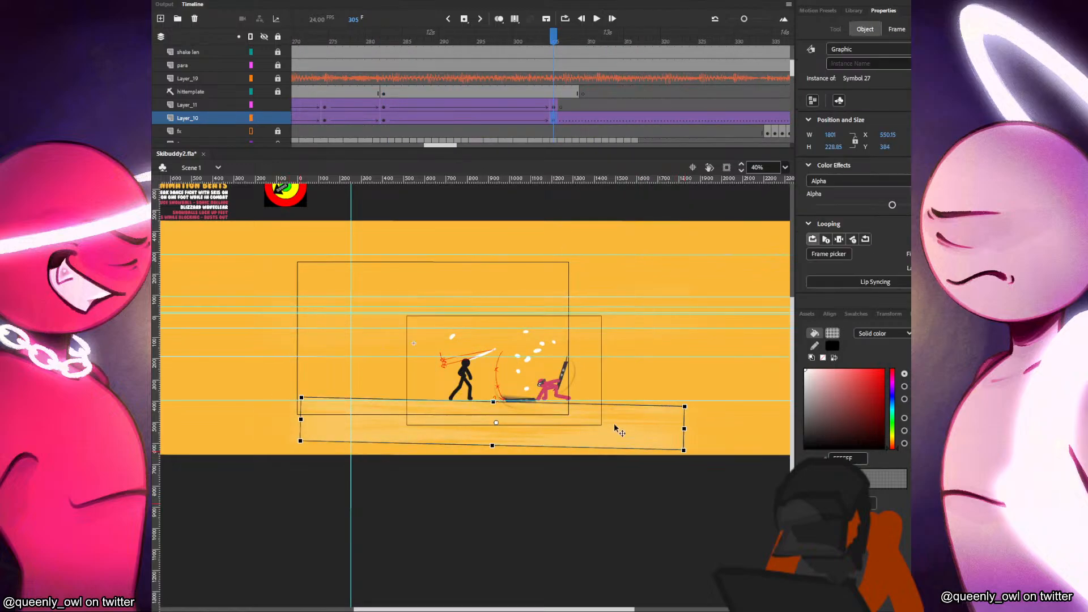
left_click_drag(691, 406, 695, 400)
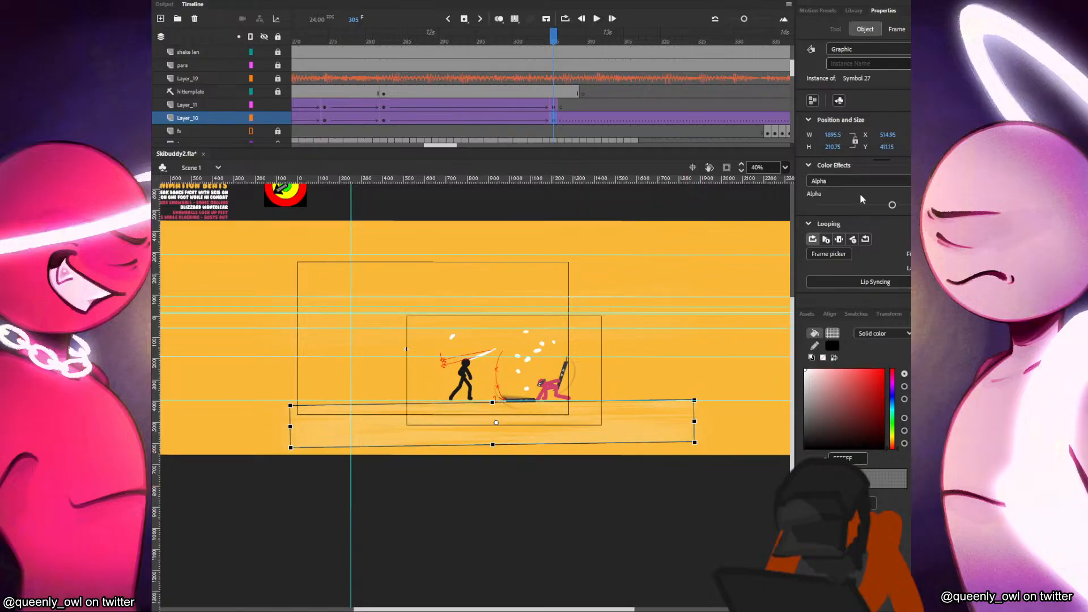
left_click_drag(891, 205, 811, 208)
left_click(708, 290)
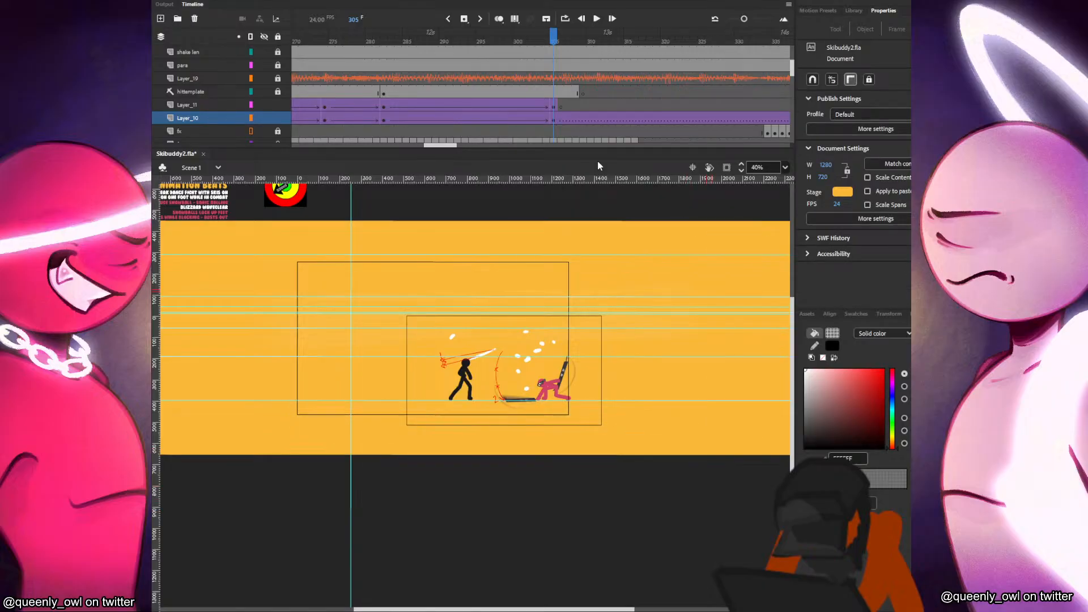
left_click(561, 119)
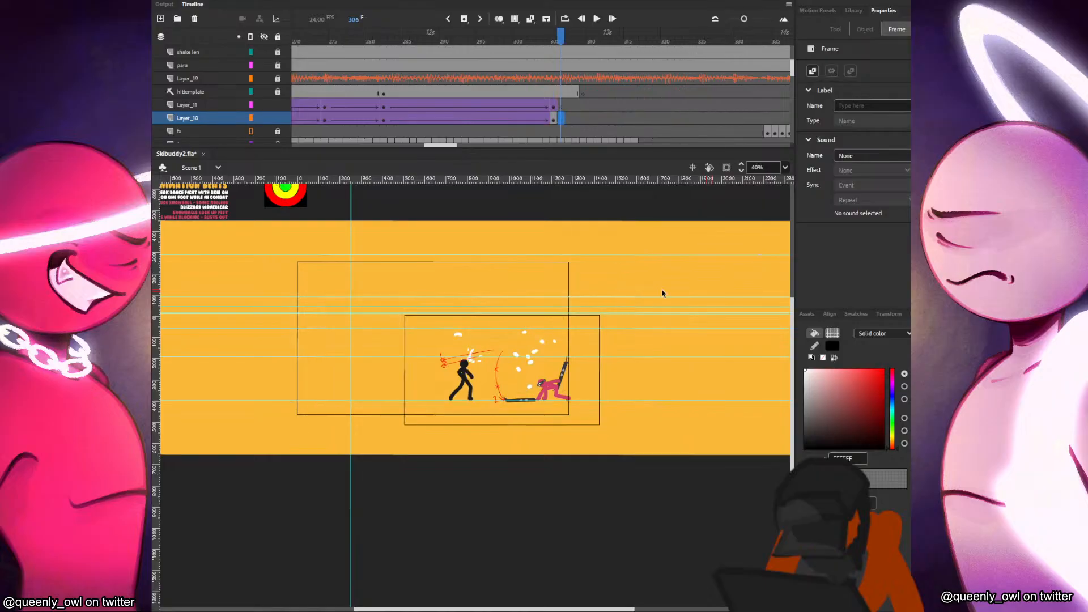
Test the movie to review the animated ground streaks, then close the preview.
key("ctrl+Return")
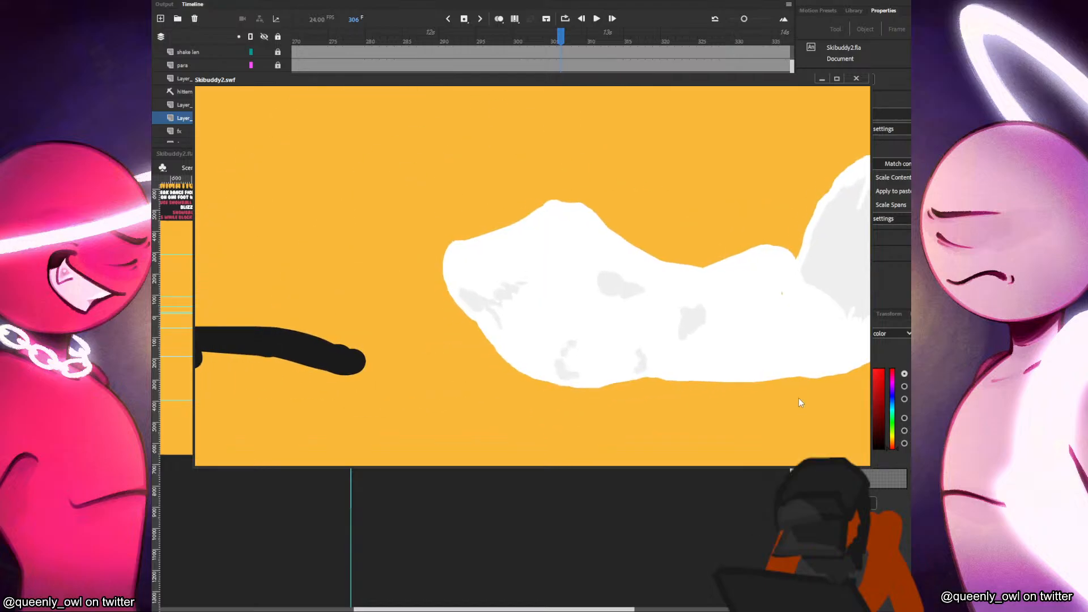
right_click(774, 356)
left_click(807, 399)
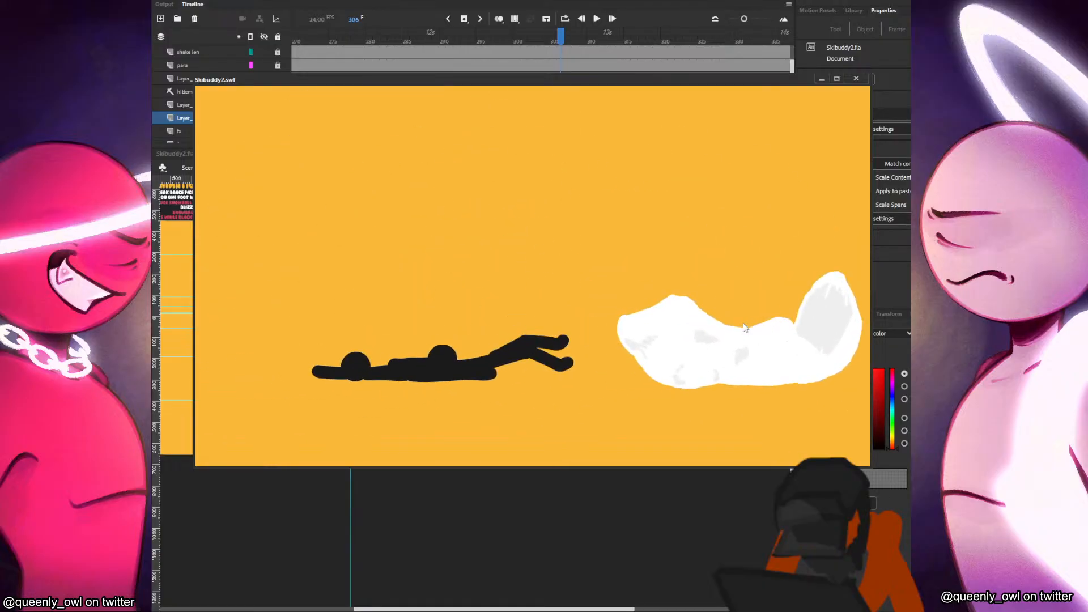
left_click(857, 79)
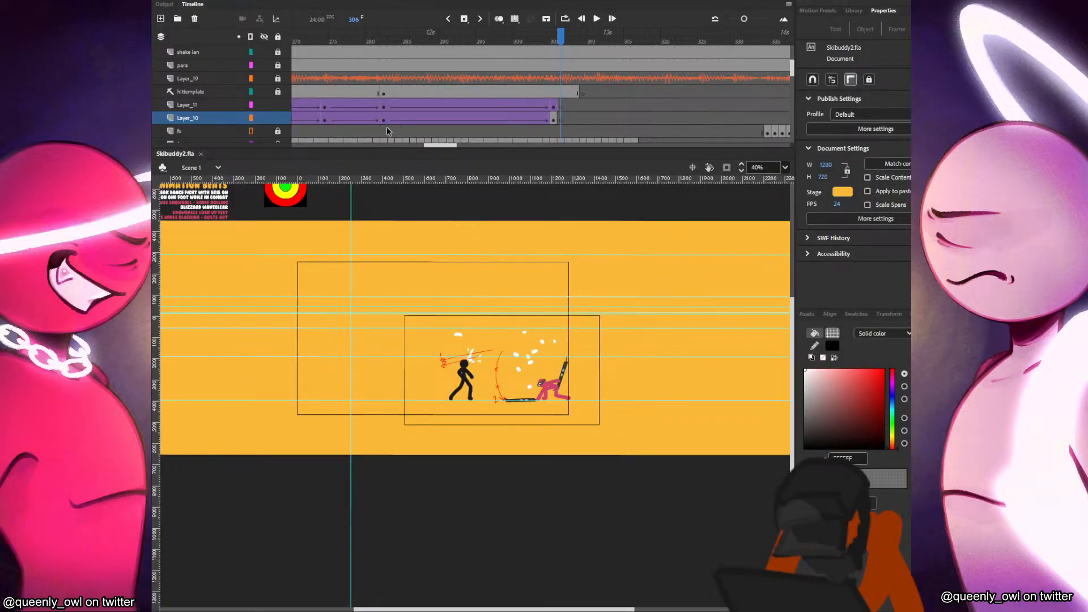
Enlarge the timeline area and add two new layers above Layer_11.
scroll(436, 144, "left", 5)
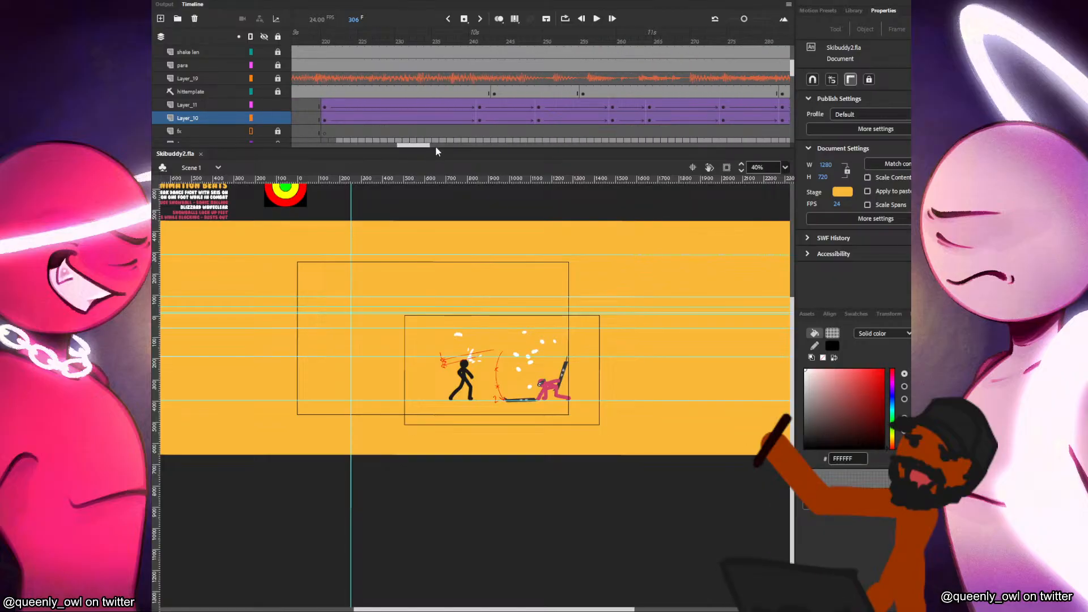
left_click_drag(431, 150, 431, 172)
left_click(193, 92)
left_click(196, 104)
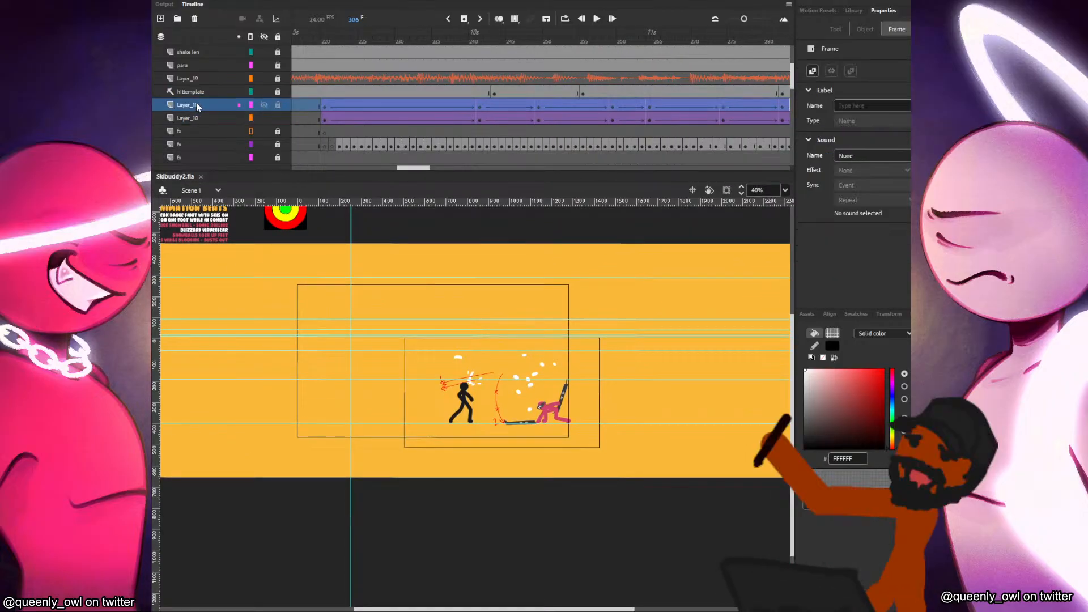
left_click(161, 19)
left_click(160, 19)
Rename both new layers above Layer_11 as fx.
left_click(196, 118)
double_click(196, 118)
type("fx")
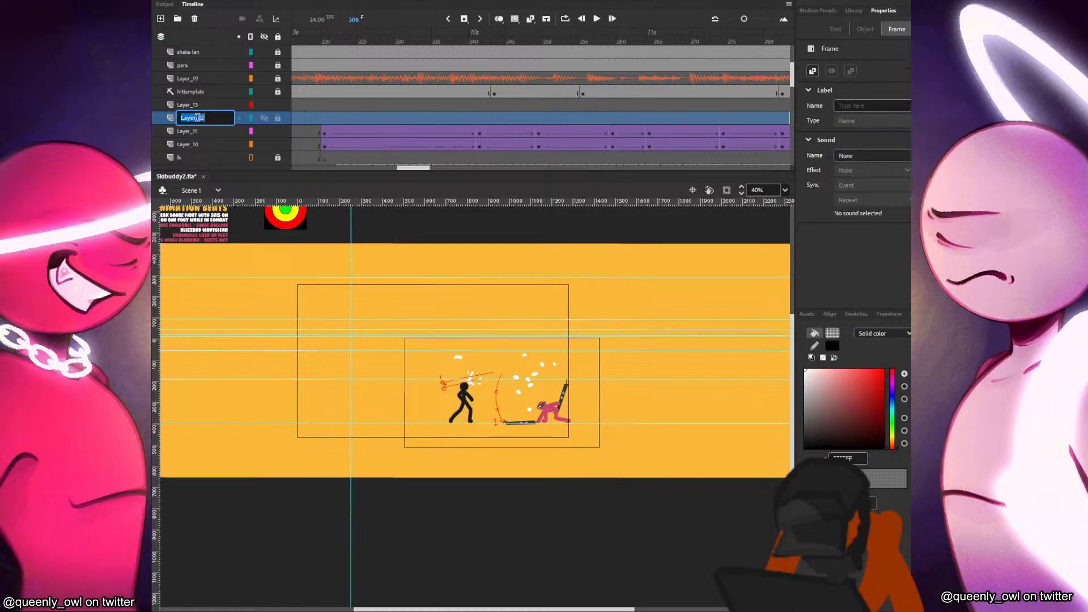
double_click(200, 104)
type("fx")
left_click(238, 266)
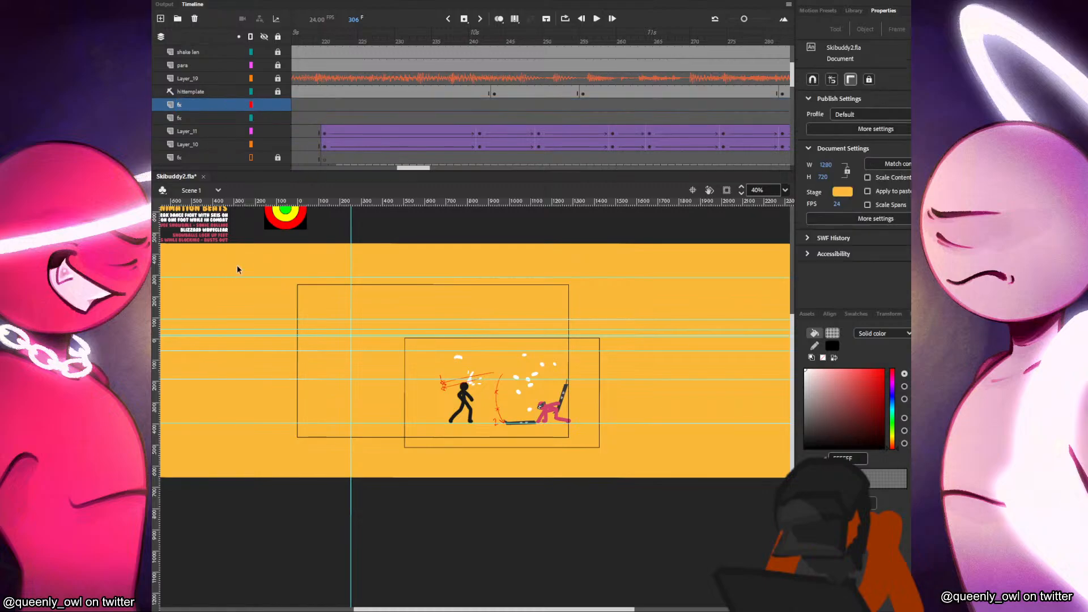
Insert a blank keyframe on frame 220 of the lower new fx layer and lock Layer_11 and Layer_10.
left_click(325, 118)
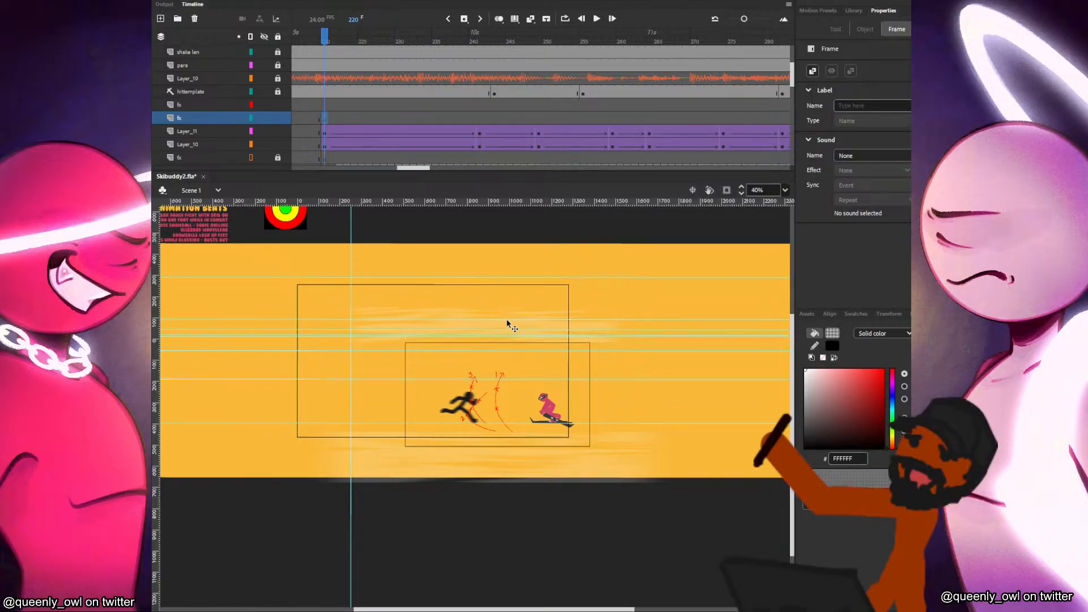
left_click(279, 131)
Try a black rectangle about 1240 by 532 px over the upper part of the yellow background and remove its outline.
left_click(805, 448)
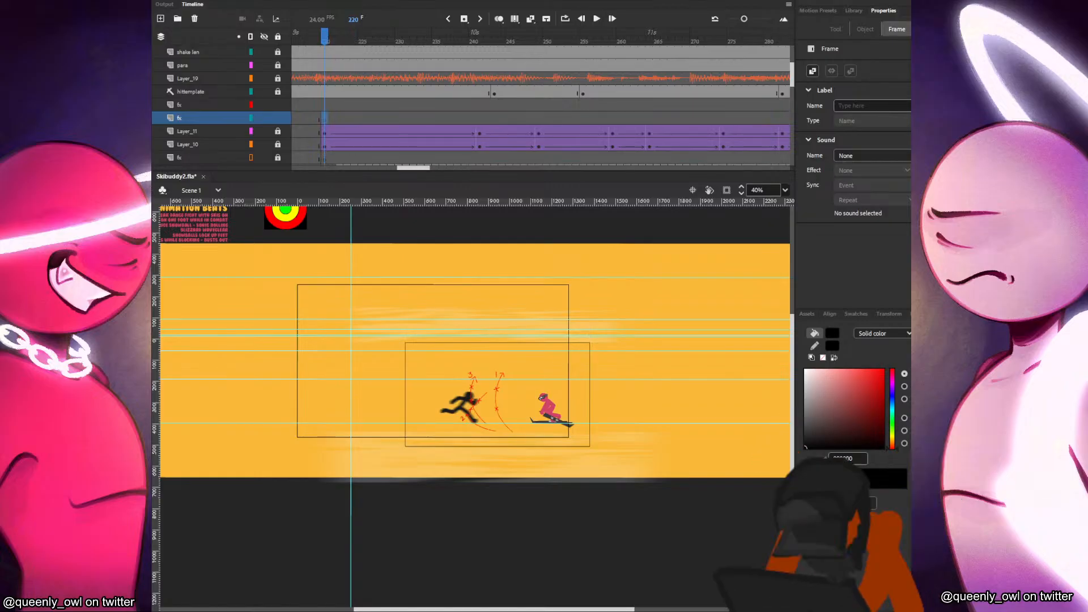
key("r")
scroll(451, 339, "down", 2)
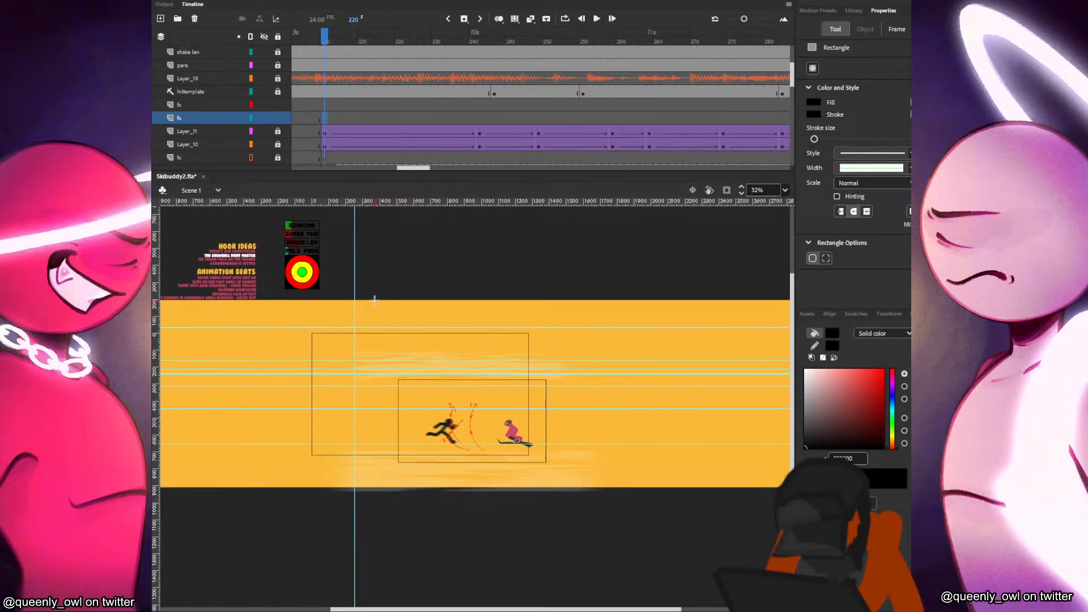
mouse_move(372, 301)
left_mouse_down()
mouse_move(536, 397)
mouse_move(590, 385)
left_mouse_up()
left_click(584, 392)
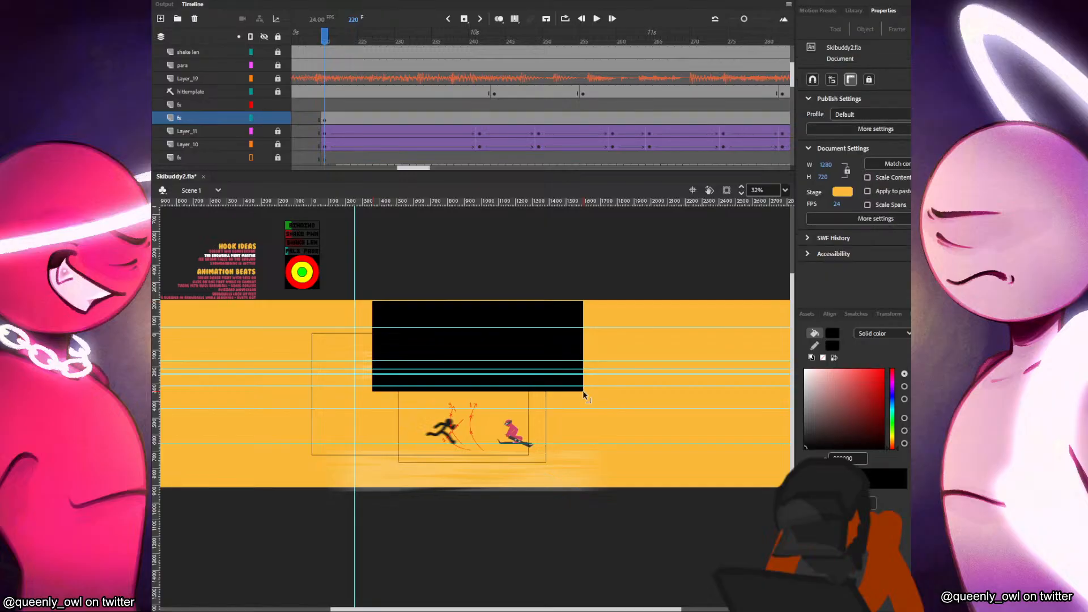
key("Delete")
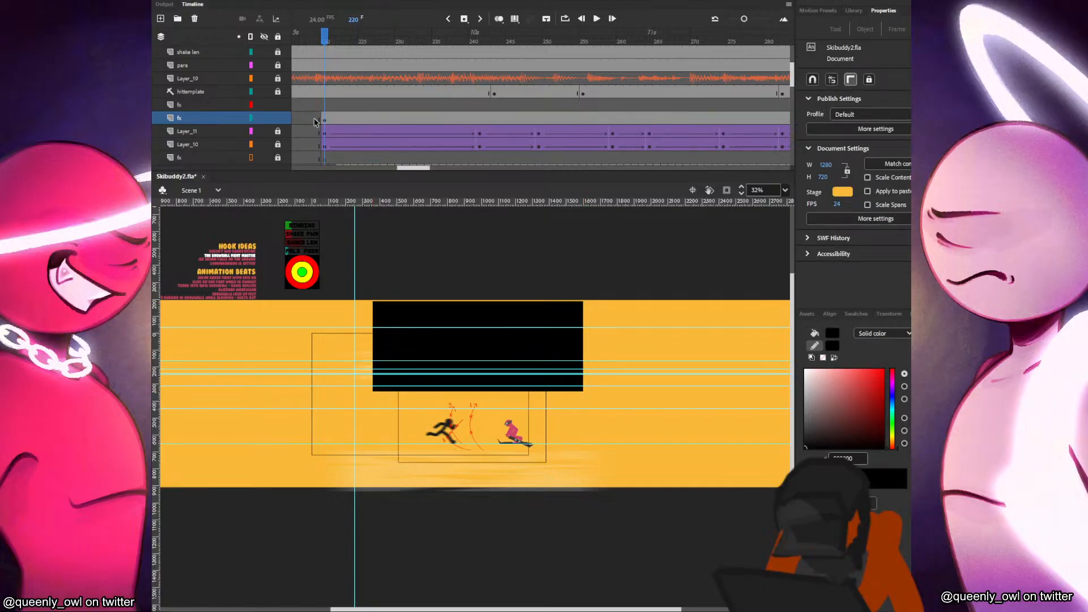
Try the black rectangle in outline view, restore its fill display, and move it up to about X 345, Y -354.
left_click(320, 118)
left_click(324, 119)
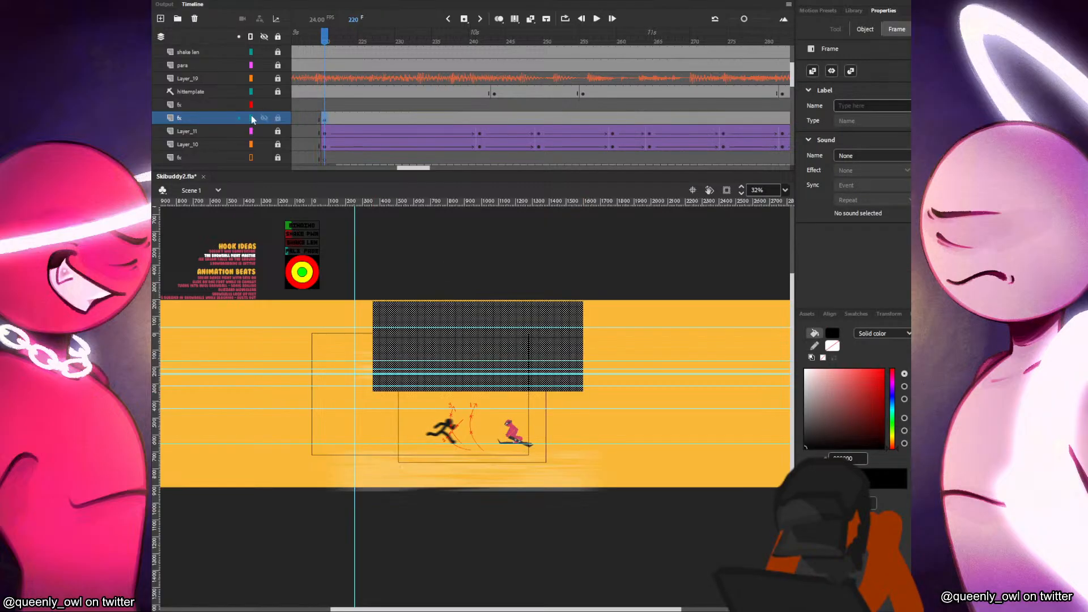
left_click(251, 117)
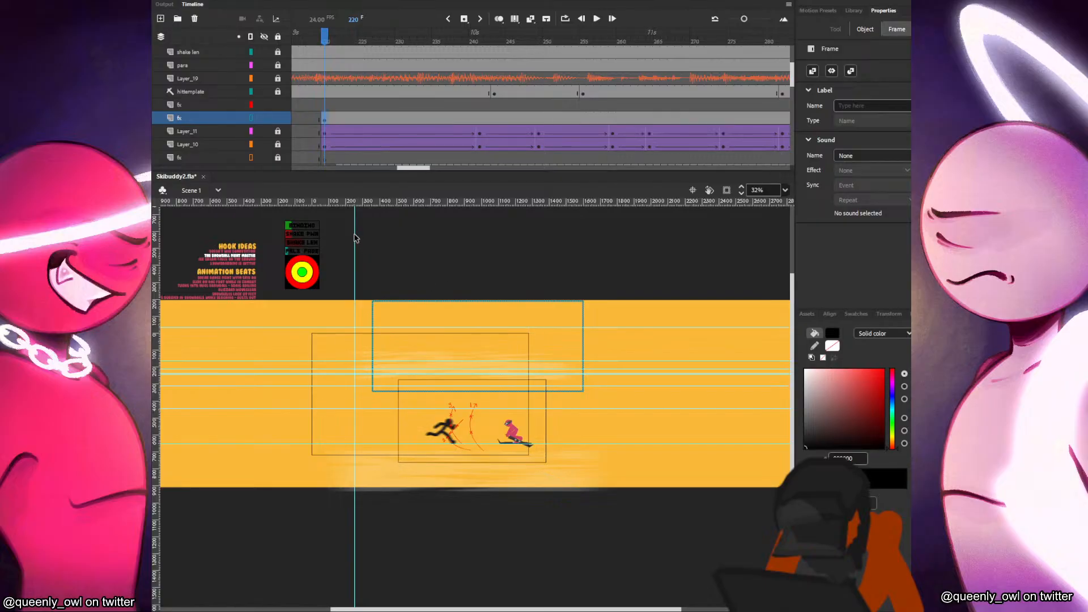
left_click(251, 117)
left_click(319, 119)
left_click(322, 116)
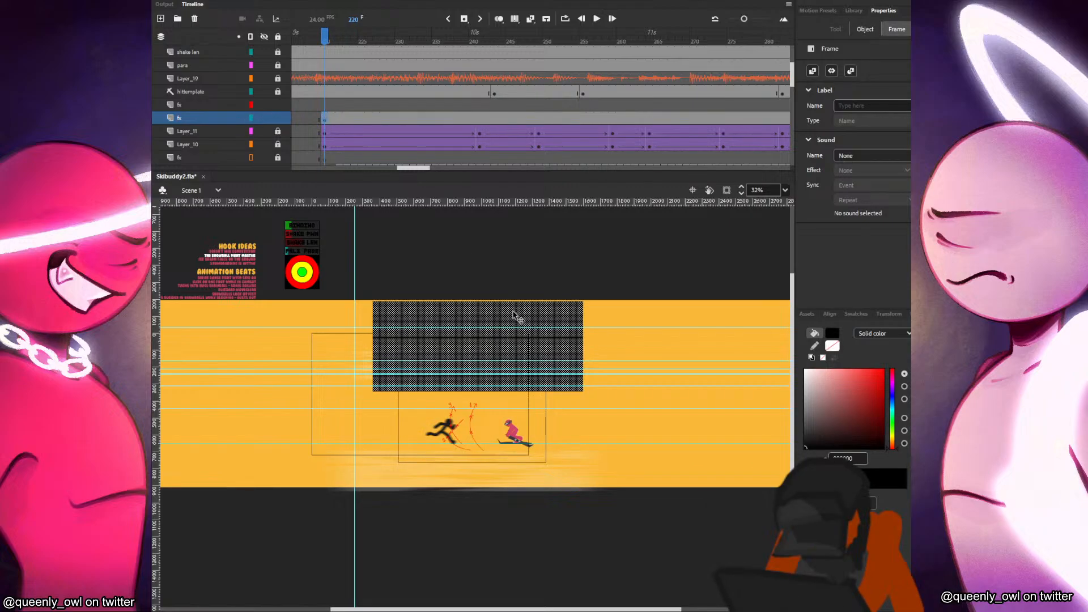
left_click_drag(514, 313, 515, 296)
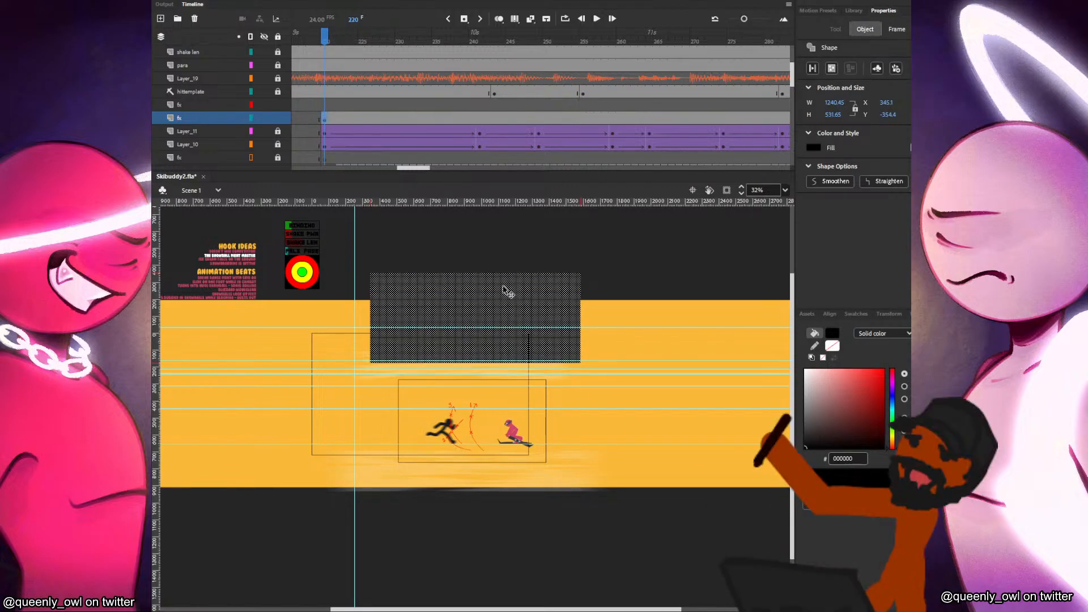
Insert a blank keyframe on frame 305 of the lower new fx layer, where the ground streaks end.
left_click_drag(343, 117, 687, 145)
left_click_drag(415, 174, 435, 174)
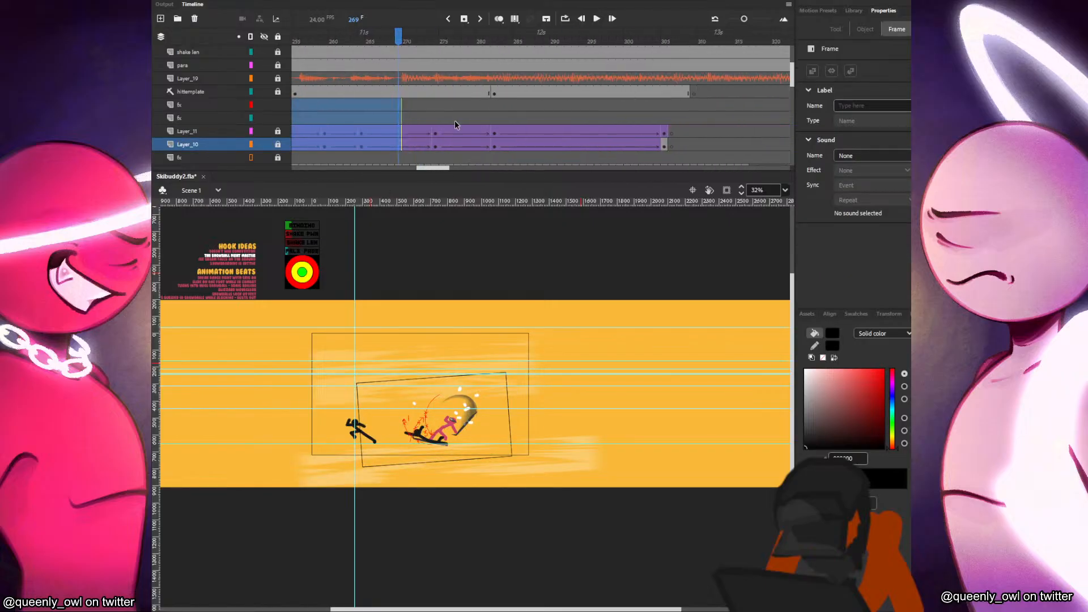
left_click_drag(458, 124, 667, 128)
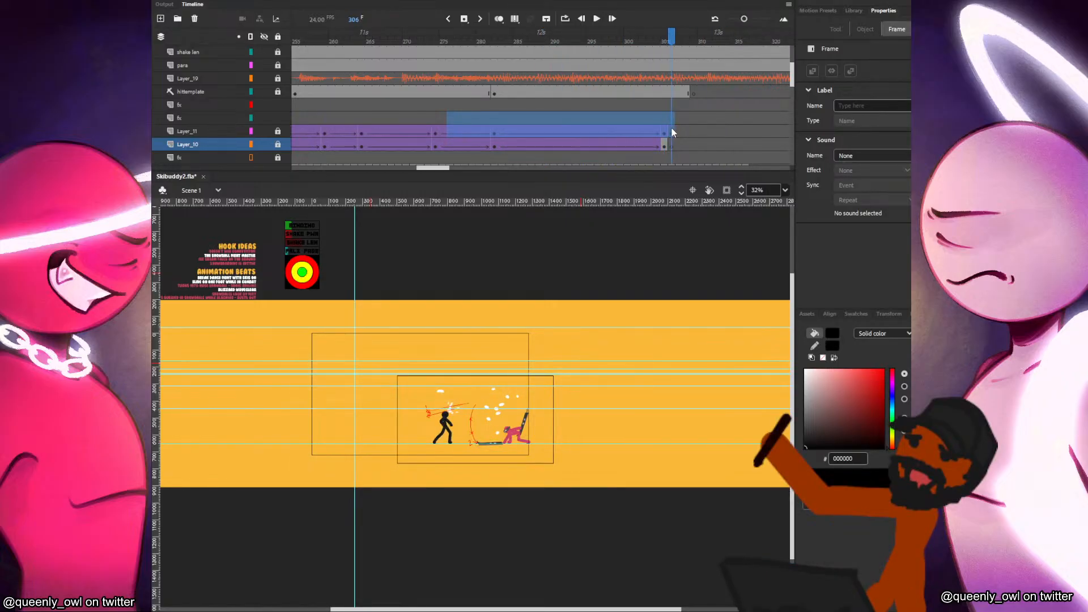
left_click(662, 120)
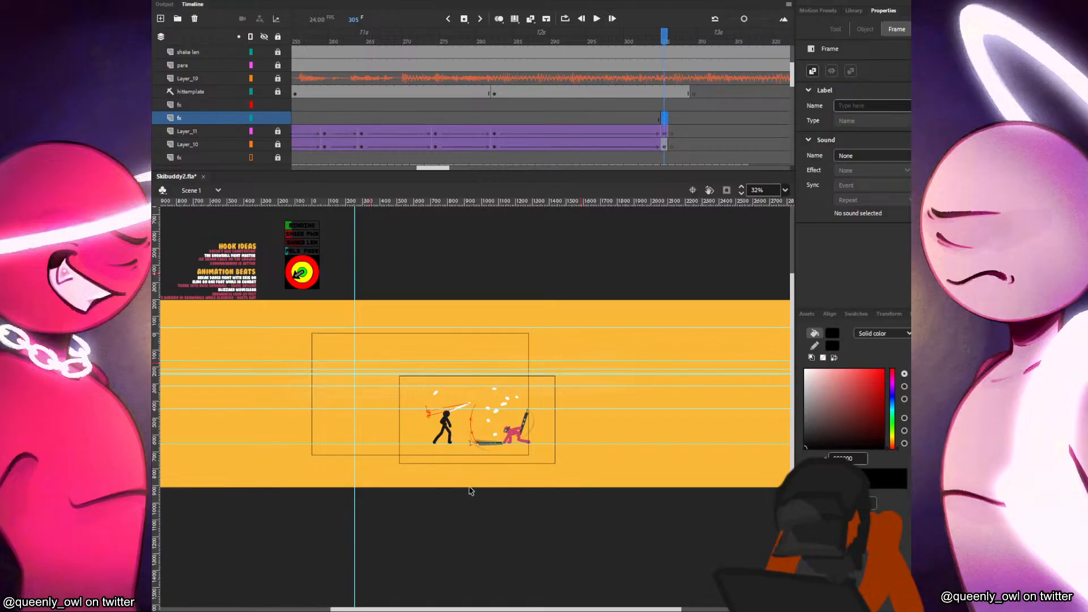
scroll(468, 490, "up", 2)
left_click_drag(457, 386, 453, 440)
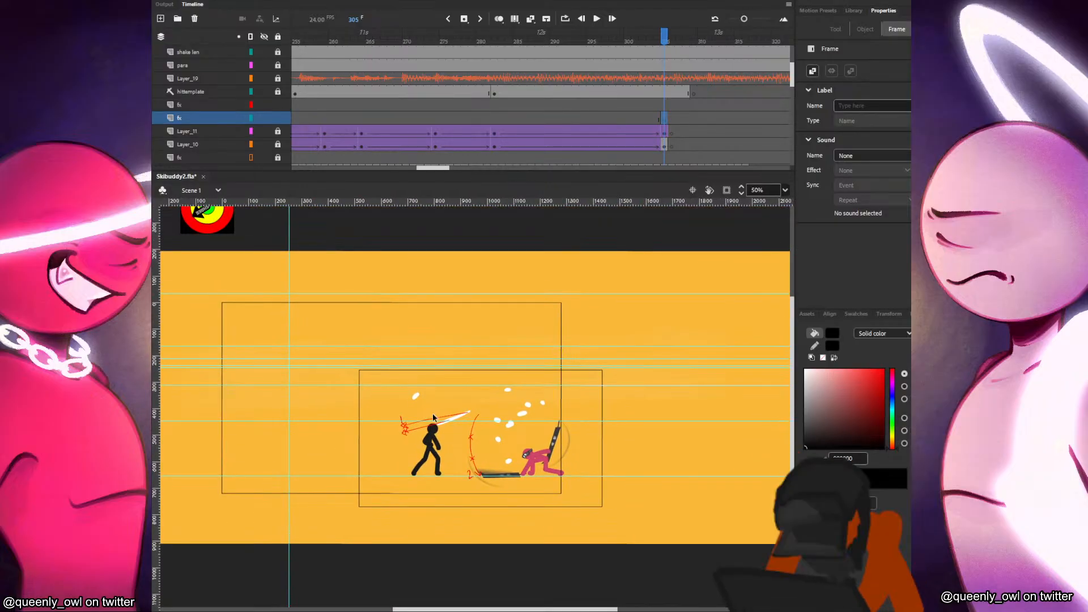
key("n")
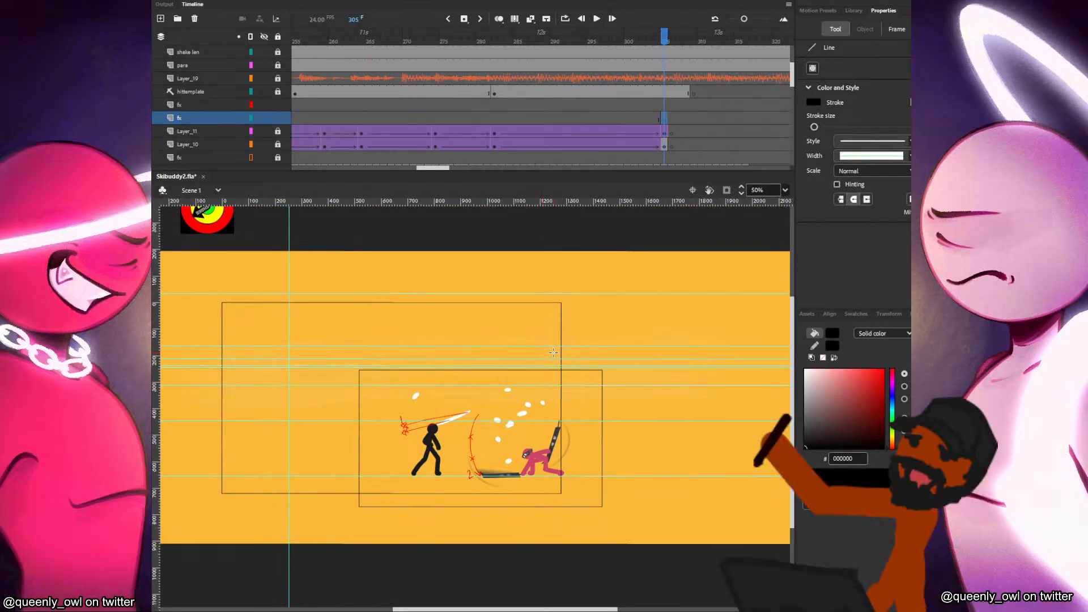
key("r")
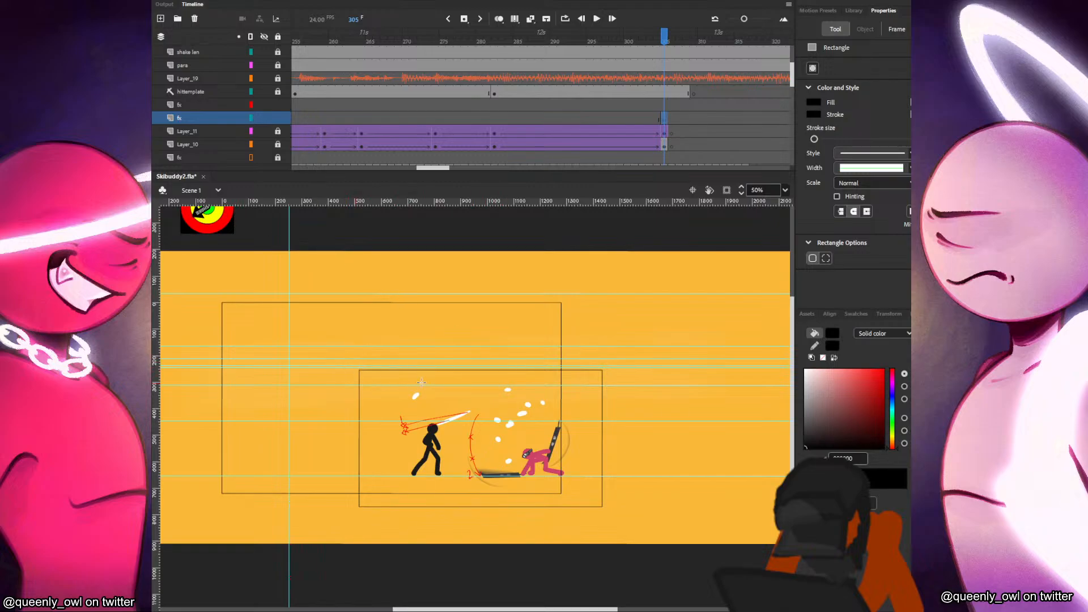
key("v")
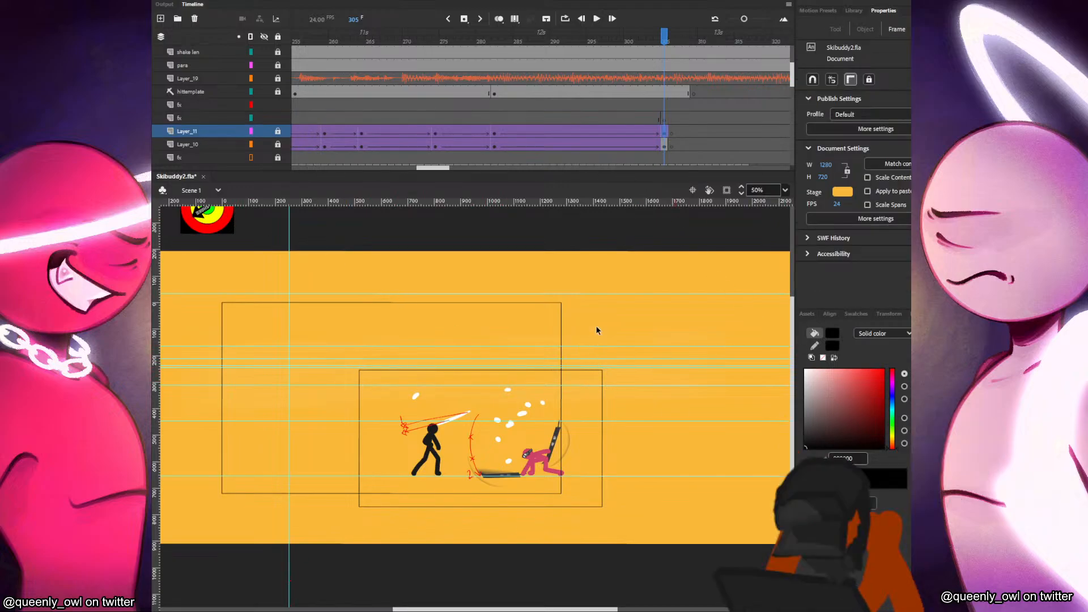
Sample the translucent white fill from inside Layer_11's nested streak symbol, and return to frame 305 of the lower new fx layer.
left_click(494, 139)
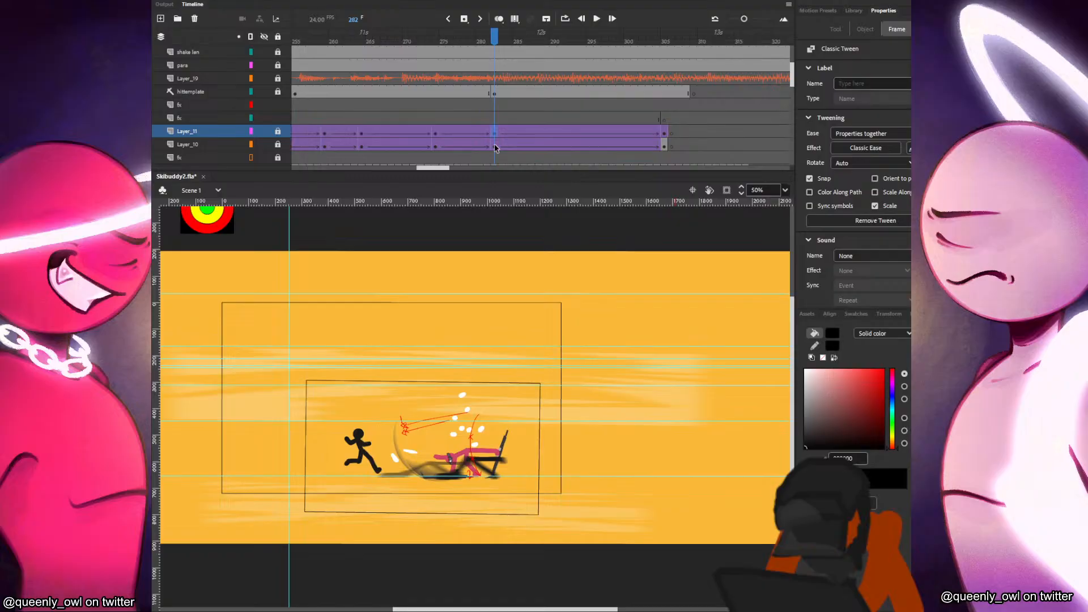
left_click(478, 355)
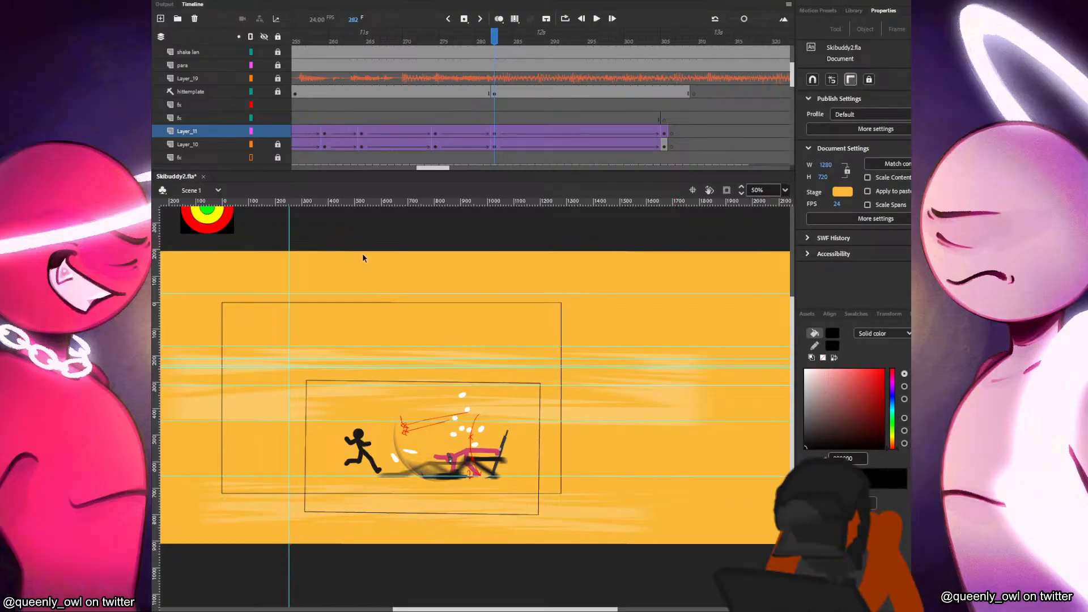
double_click(437, 363)
left_click(440, 361)
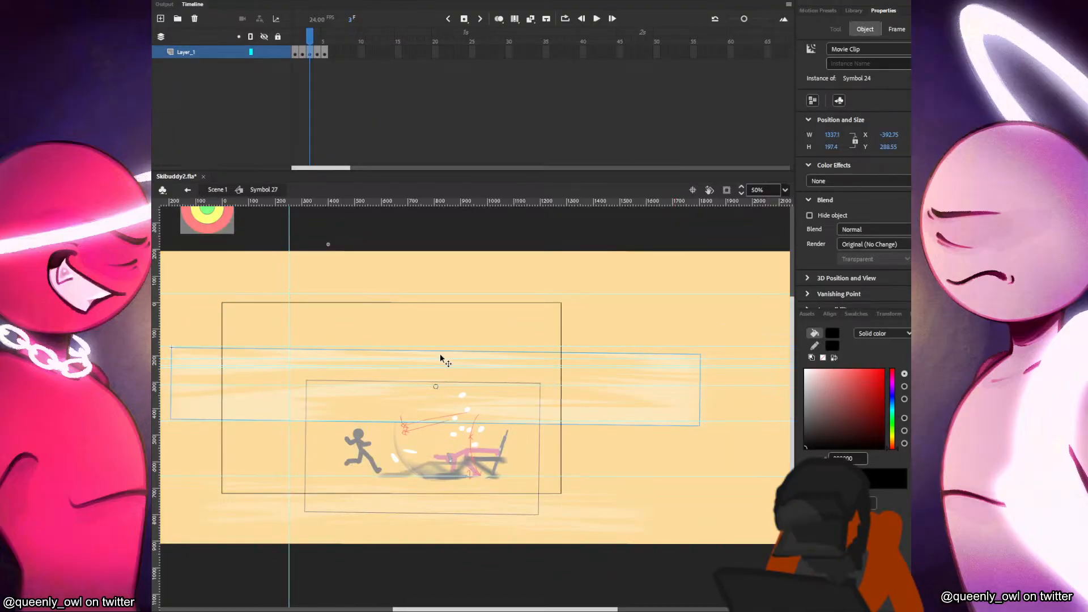
double_click(440, 352)
key("k")
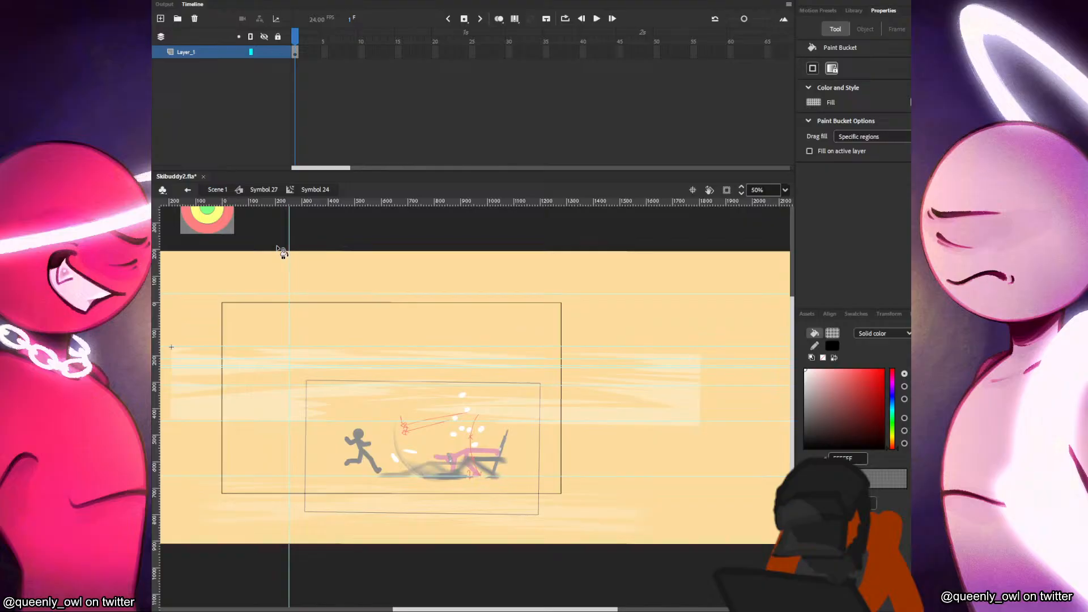
left_click(217, 191)
left_click(538, 104)
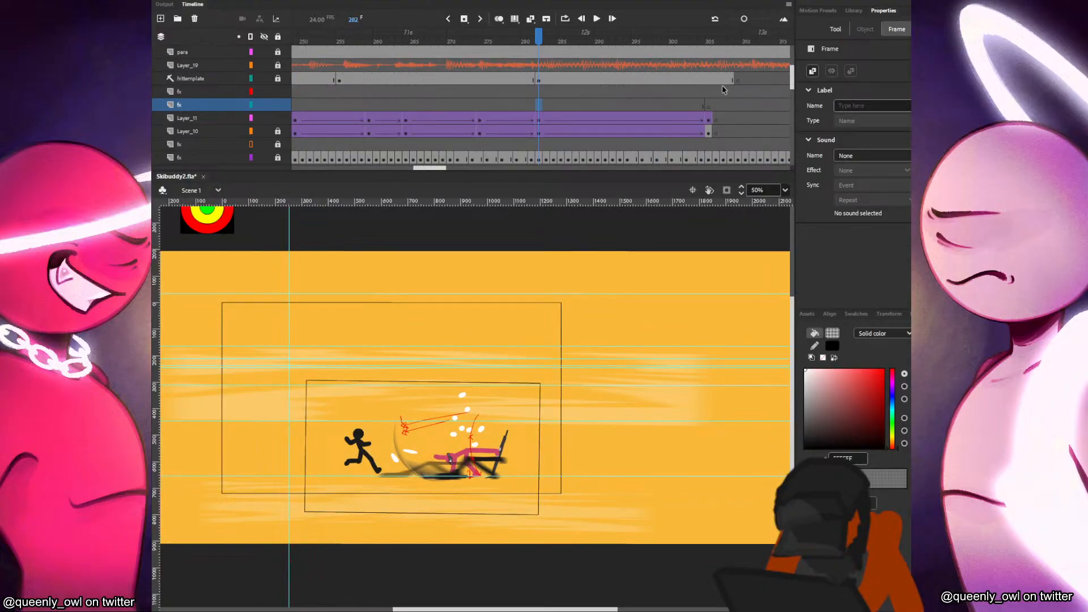
left_click(709, 106)
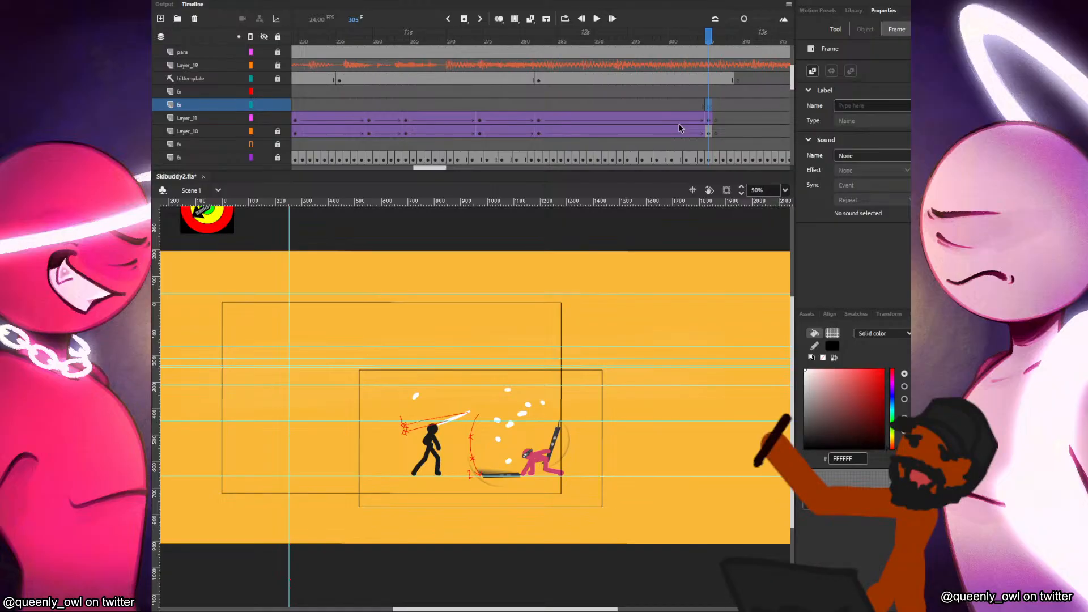
Try several straight black lines across the figures on frame 305, undoing each one.
key("n")
left_click_drag(506, 291, 459, 408)
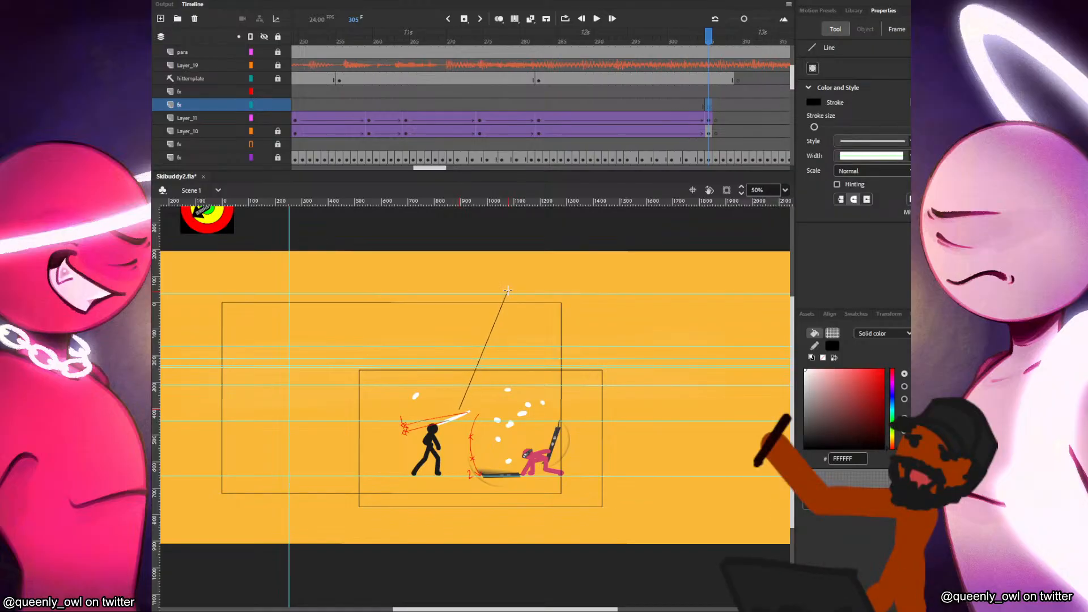
key("ctrl+z")
left_click_drag(483, 291, 476, 410)
key("ctrl+z")
mouse_move(328, 534)
left_mouse_down()
mouse_move(592, 347)
mouse_move(702, 310)
left_mouse_up()
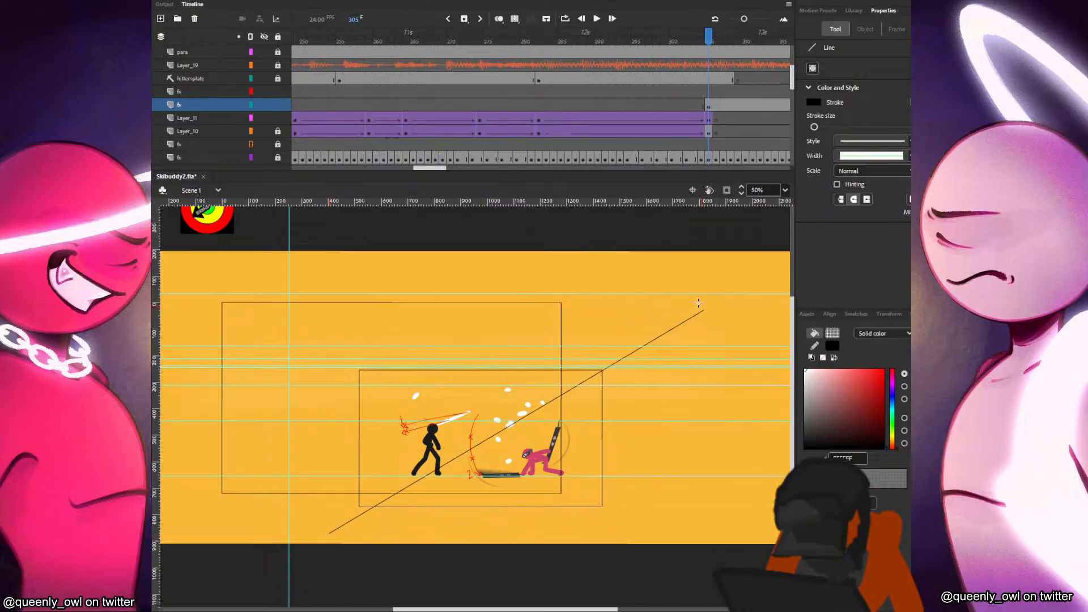
key("ctrl+z")
Draw a translucent white rectangle without an outline on frame 305, covering both figures and the whole camera frame around them.
key("r")
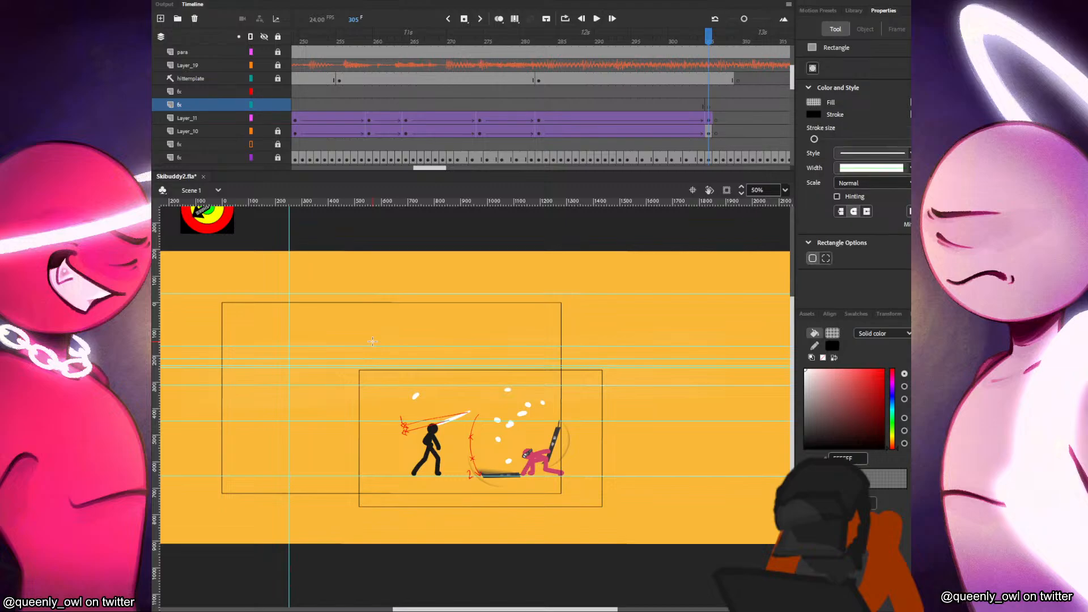
left_click_drag(291, 314, 670, 542)
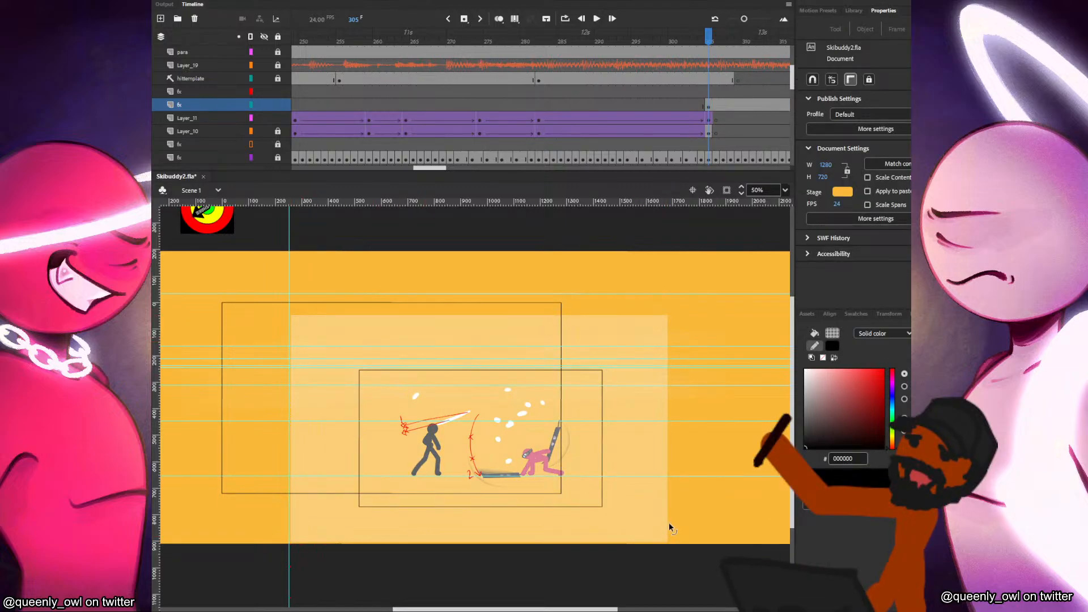
Draw six straight black lines across the translucent rectangle on frame 305, all crossing at one point between the two figures.
key("n")
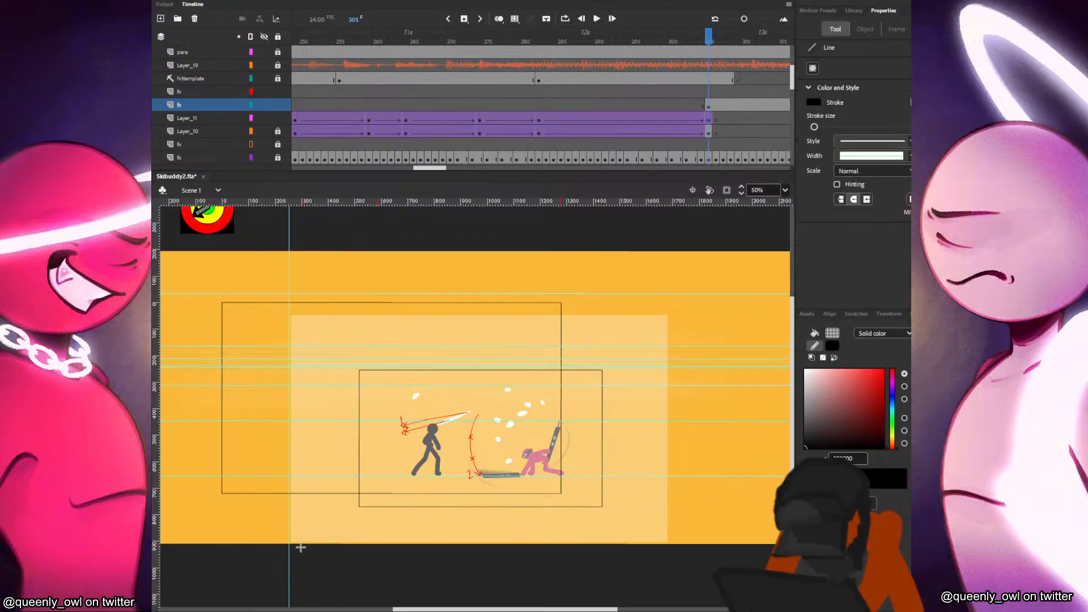
left_click_drag(268, 554, 709, 294)
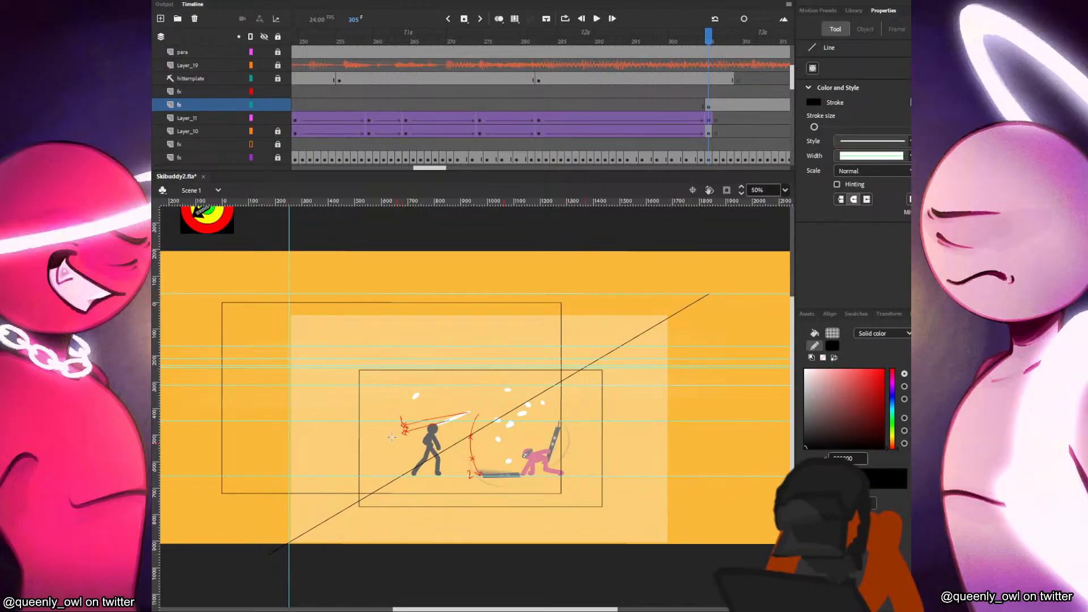
left_click_drag(263, 305, 690, 560)
left_click_drag(443, 282, 510, 575)
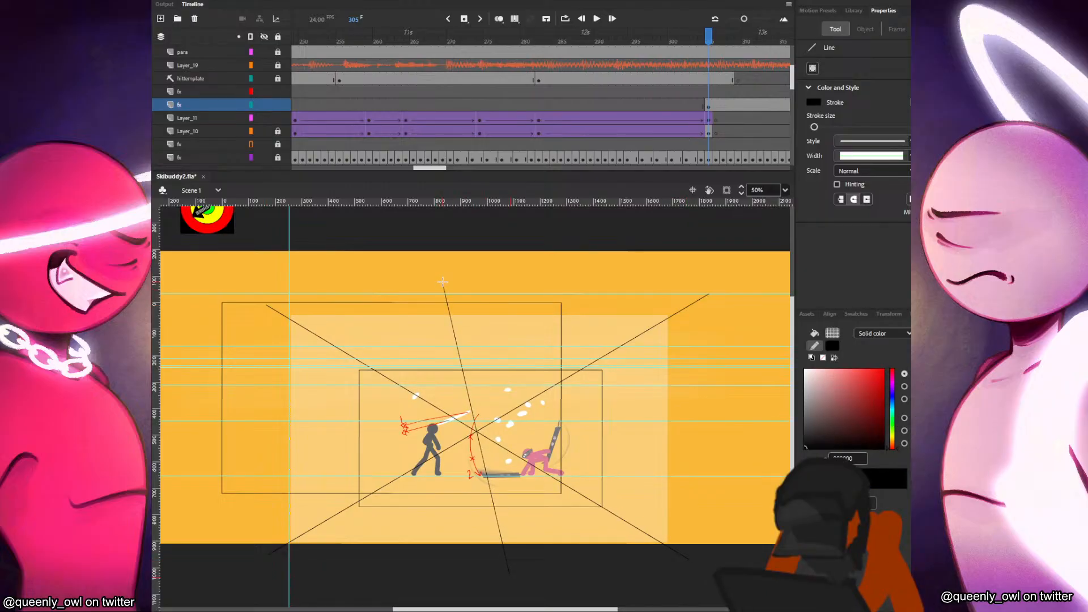
left_click_drag(357, 271, 586, 577)
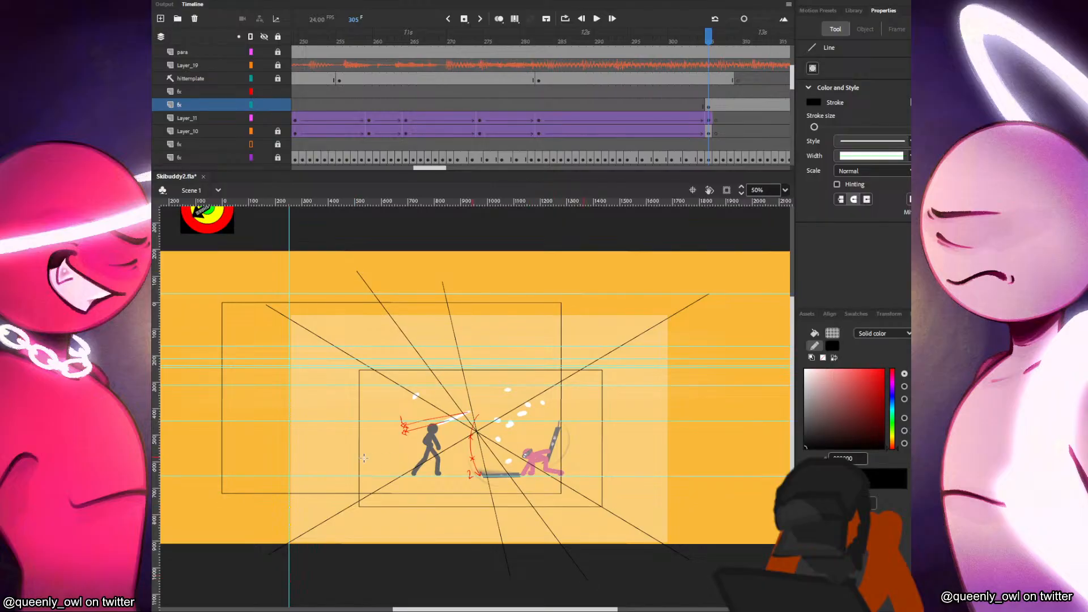
left_click_drag(252, 471, 719, 385)
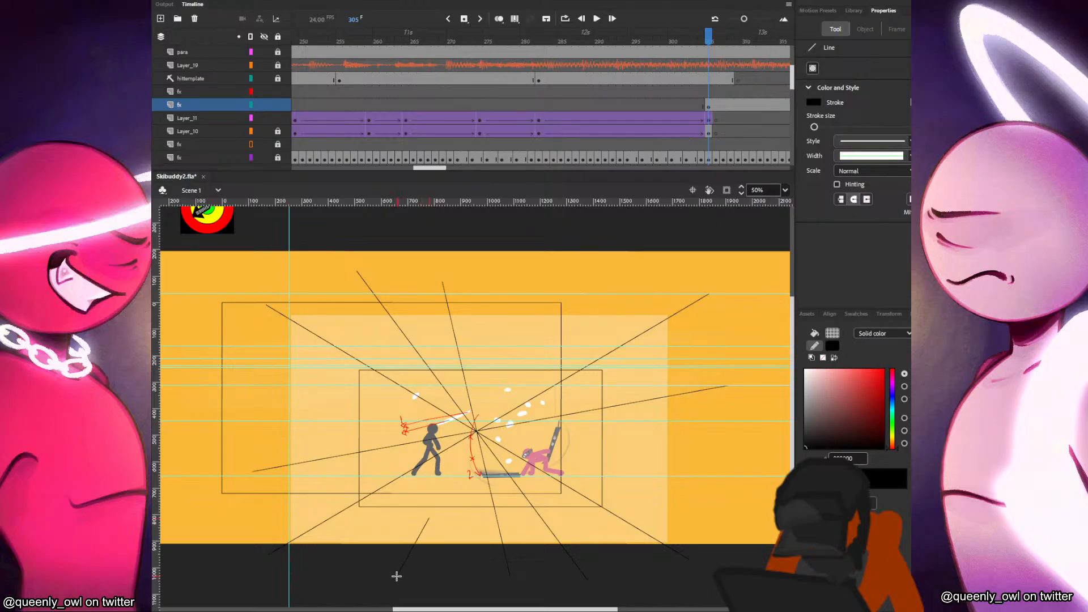
left_click_drag(397, 576, 565, 268)
key("v")
left_click(708, 104)
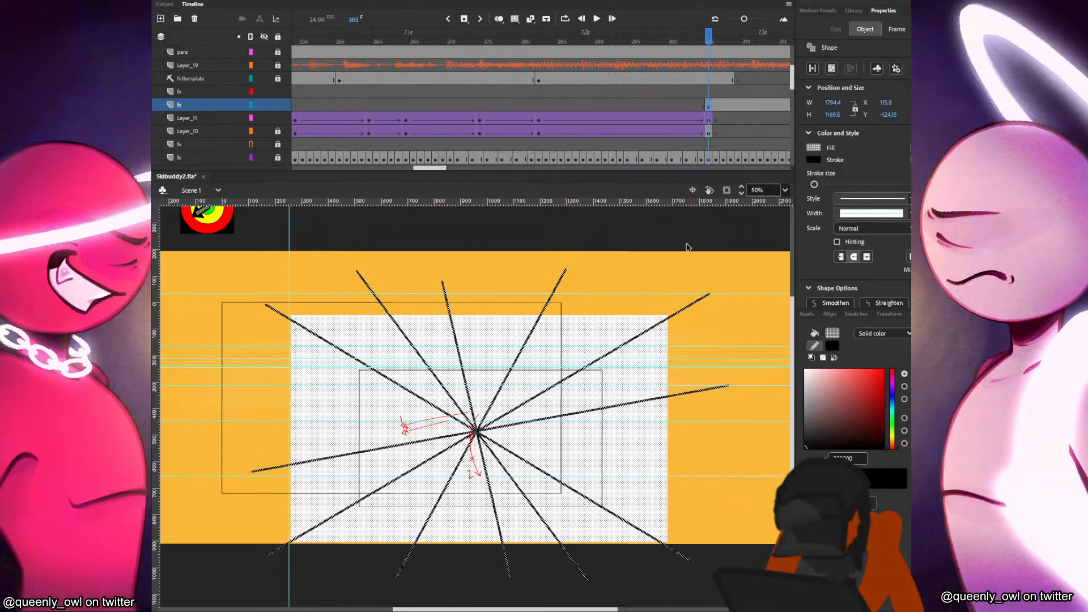
left_click(685, 293)
Add six more straight lines through the same crossing point, filling the gaps and extending past the rectangle's edges.
key("n")
mouse_move(678, 345)
left_mouse_down()
mouse_move(243, 519)
mouse_move(768, 319)
left_mouse_up()
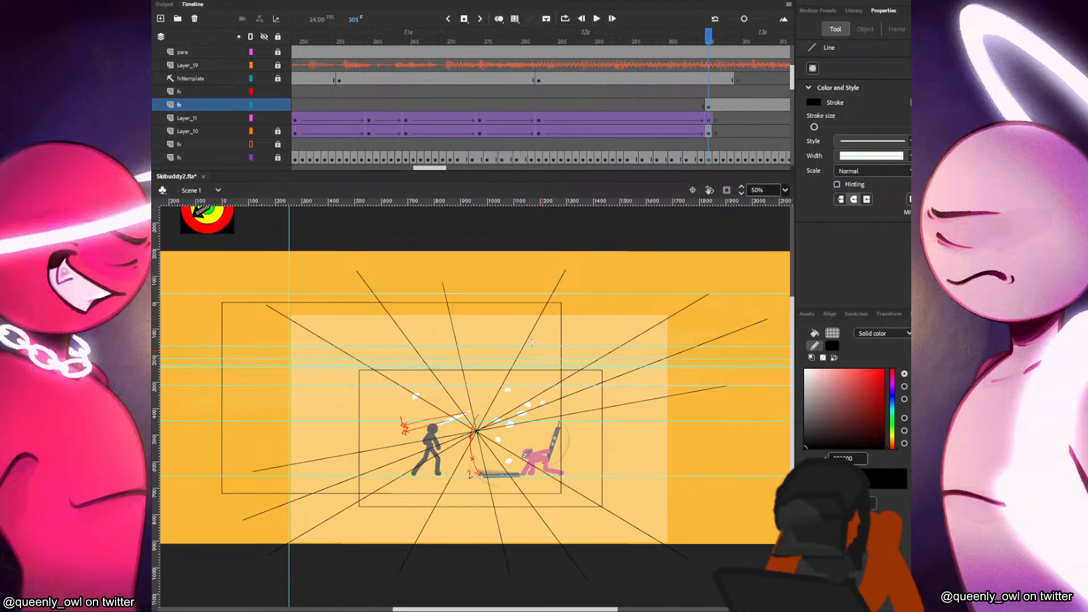
left_click_drag(460, 583, 496, 254)
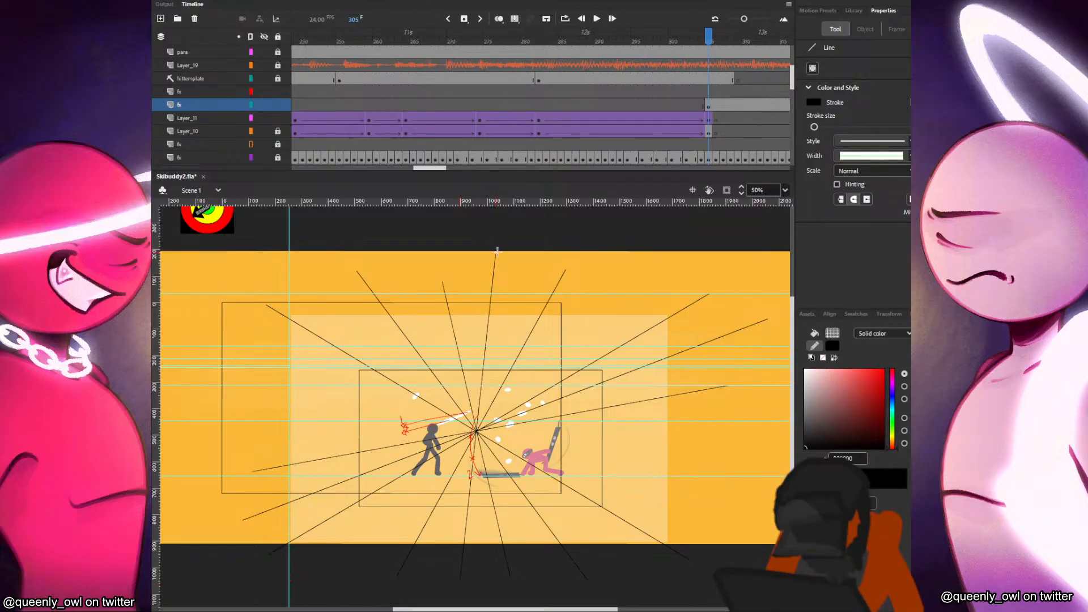
left_click_drag(195, 396, 749, 464)
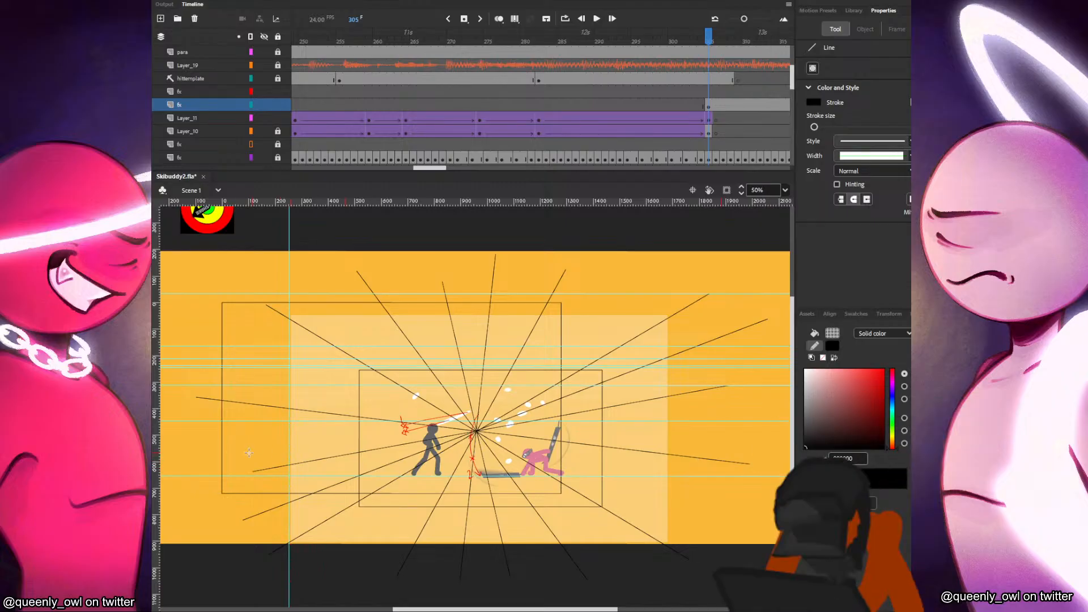
mouse_move(209, 453)
left_mouse_down()
mouse_move(778, 422)
mouse_move(761, 393)
mouse_move(782, 405)
left_mouse_up()
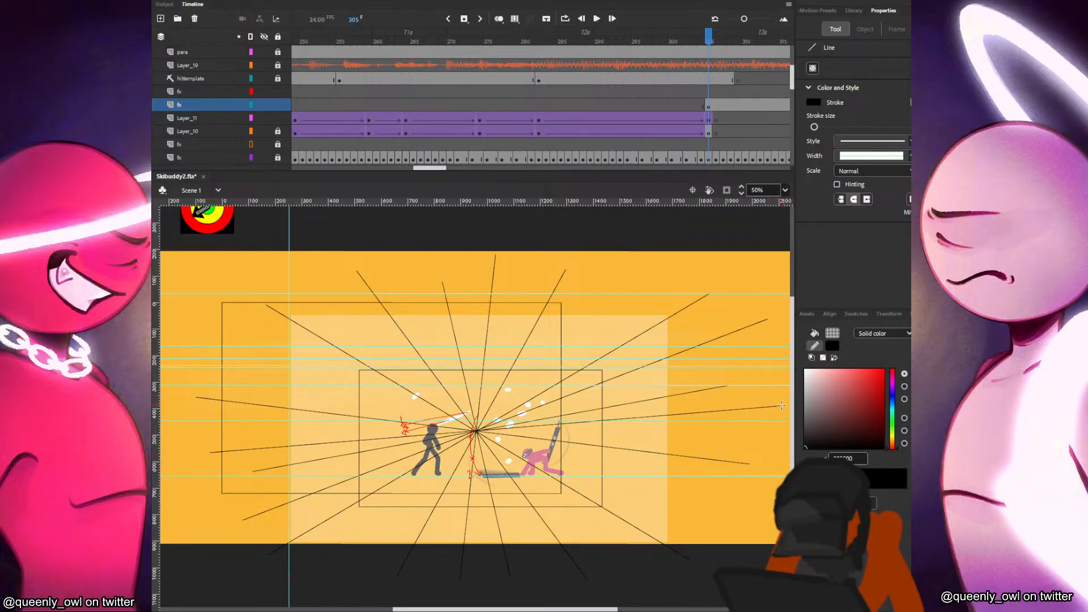
left_click_drag(170, 336, 751, 516)
left_click_drag(170, 336, 749, 514)
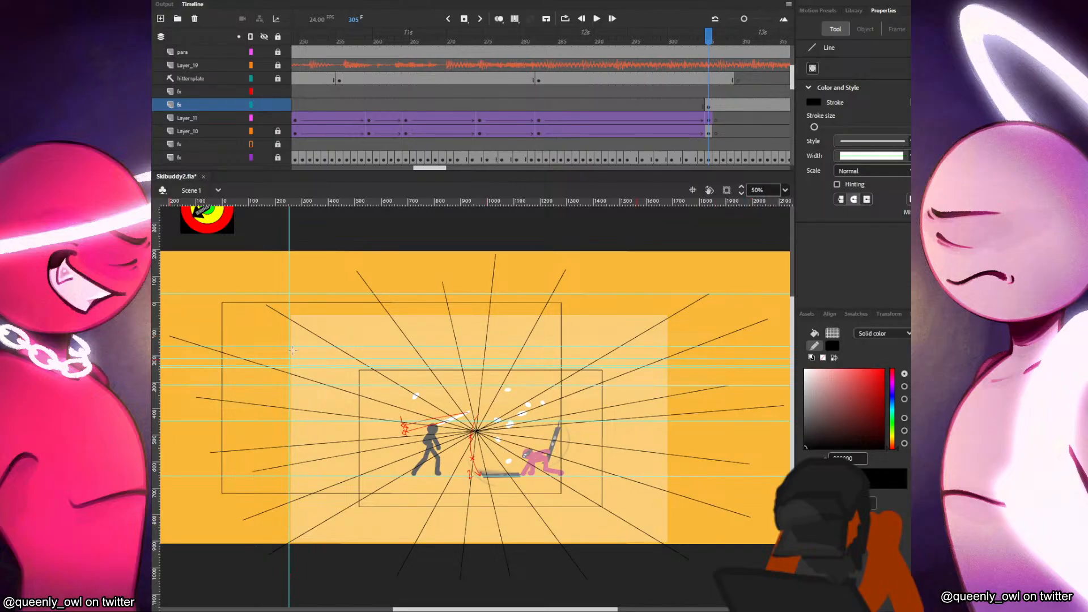
left_click_drag(190, 299, 717, 541)
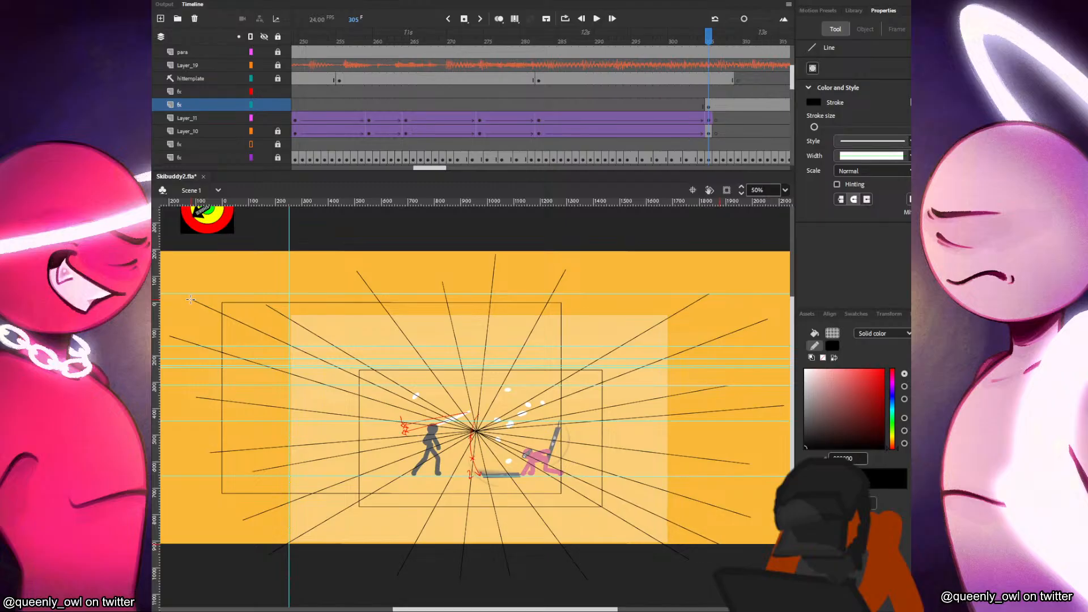
left_click_drag(191, 299, 720, 547)
Delete alternate translucent wedges between the radial lines around the lower and left parts of the burst.
key("k")
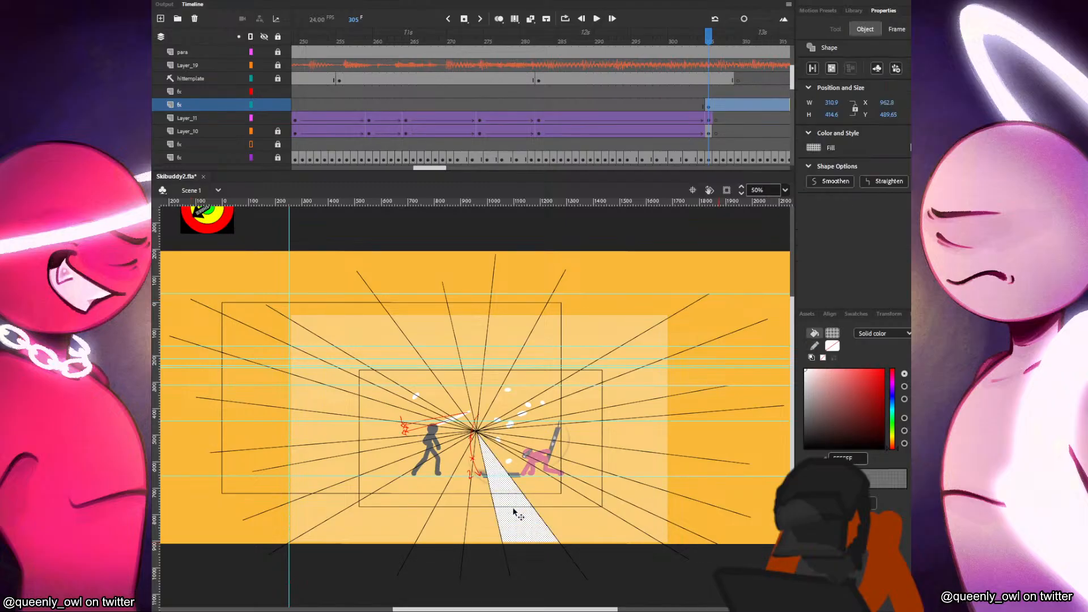
left_click(512, 517)
left_click(459, 497)
left_click(415, 459)
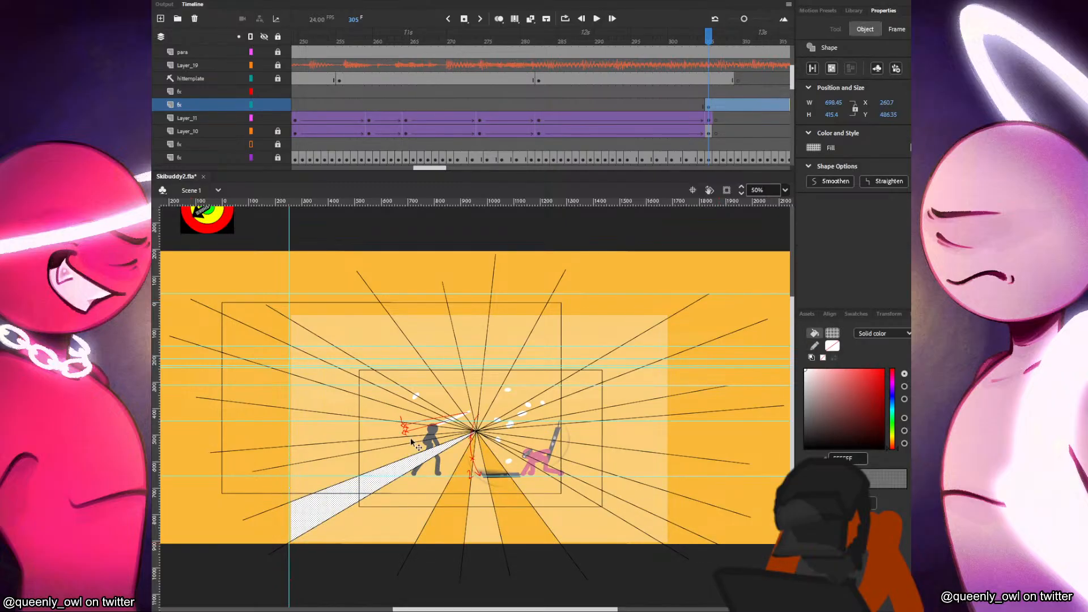
key("Delete")
left_click(416, 428)
key("Delete")
left_click(420, 408)
key("Delete")
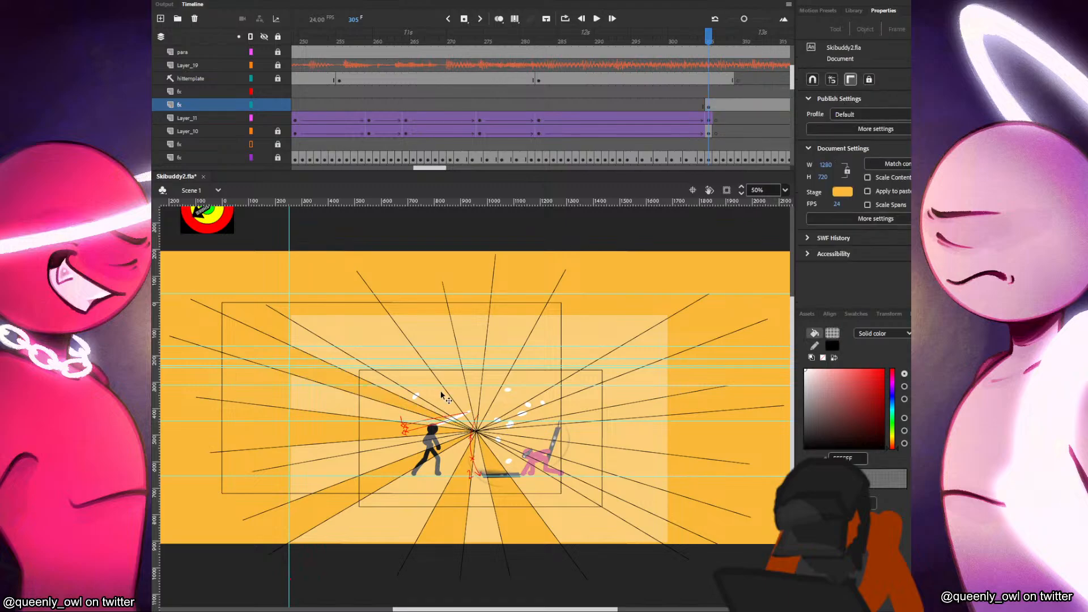
Delete alternate translucent wedges between the radial lines around the upper and right parts of the burst.
left_click(508, 383)
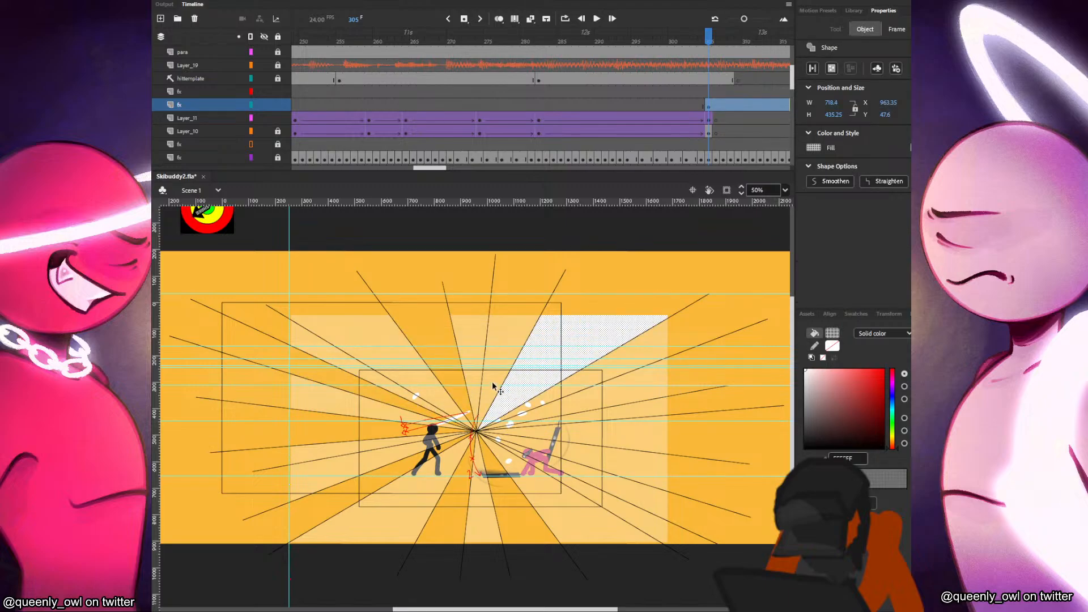
key("Delete")
left_click(558, 416)
left_click(570, 386)
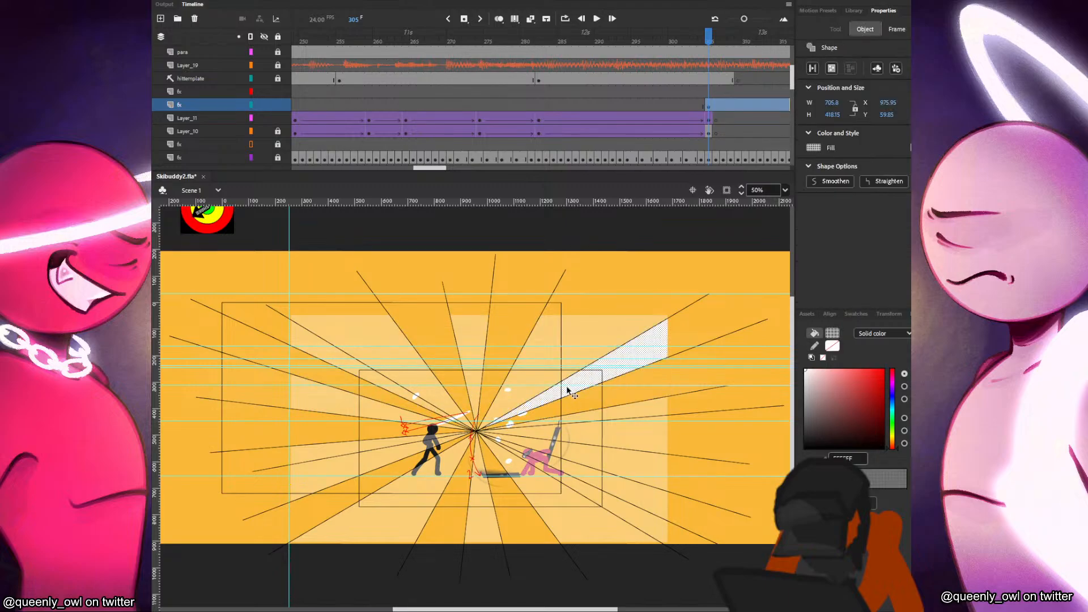
key("Delete")
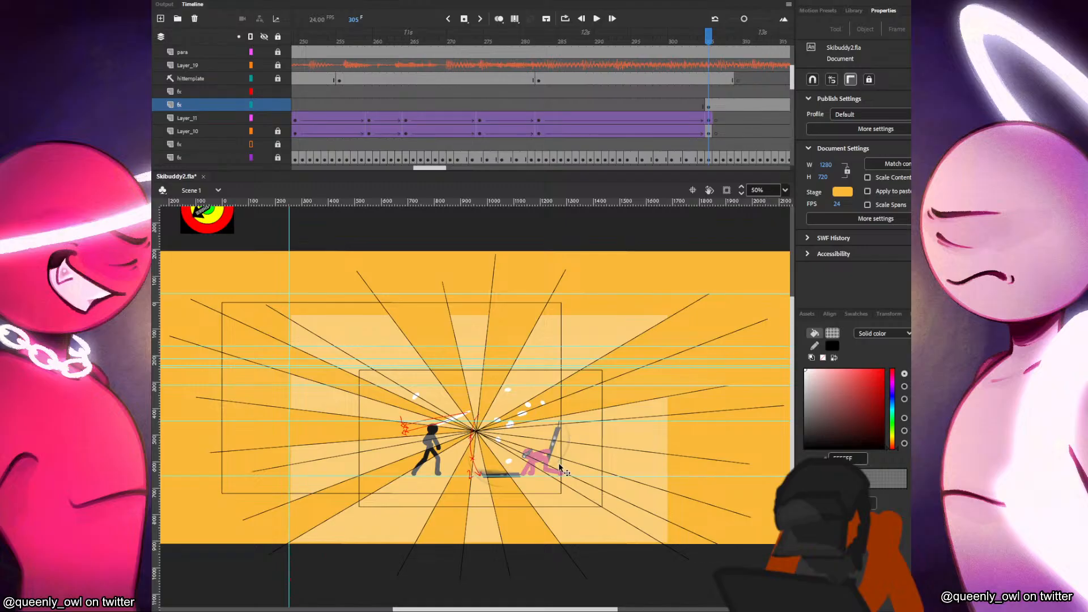
left_click(562, 473)
left_click(562, 473)
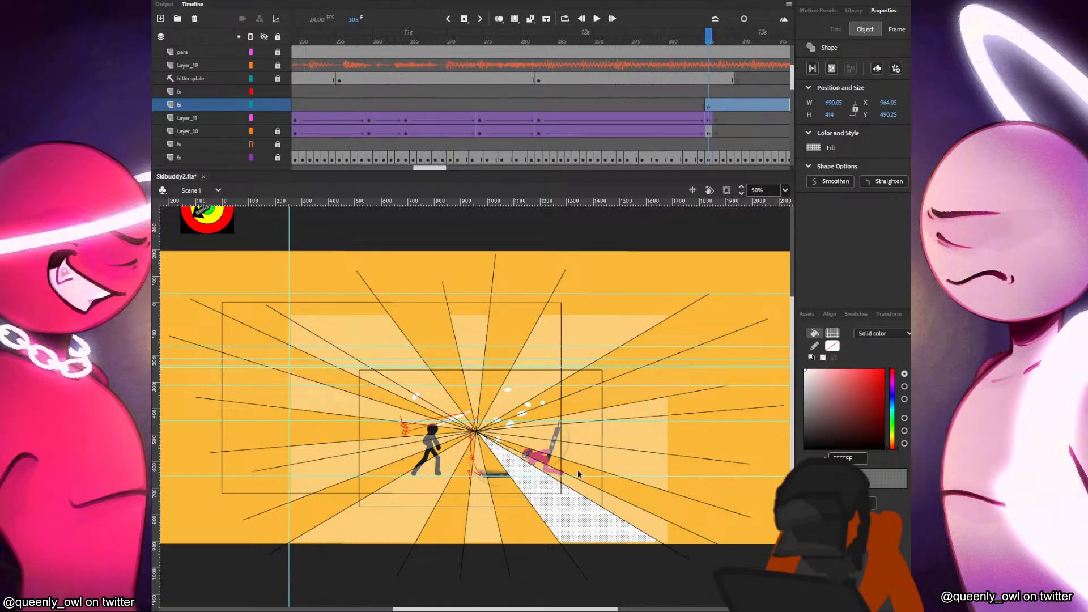
key("Delete")
left_click(589, 441)
key("Delete")
double_click(608, 380)
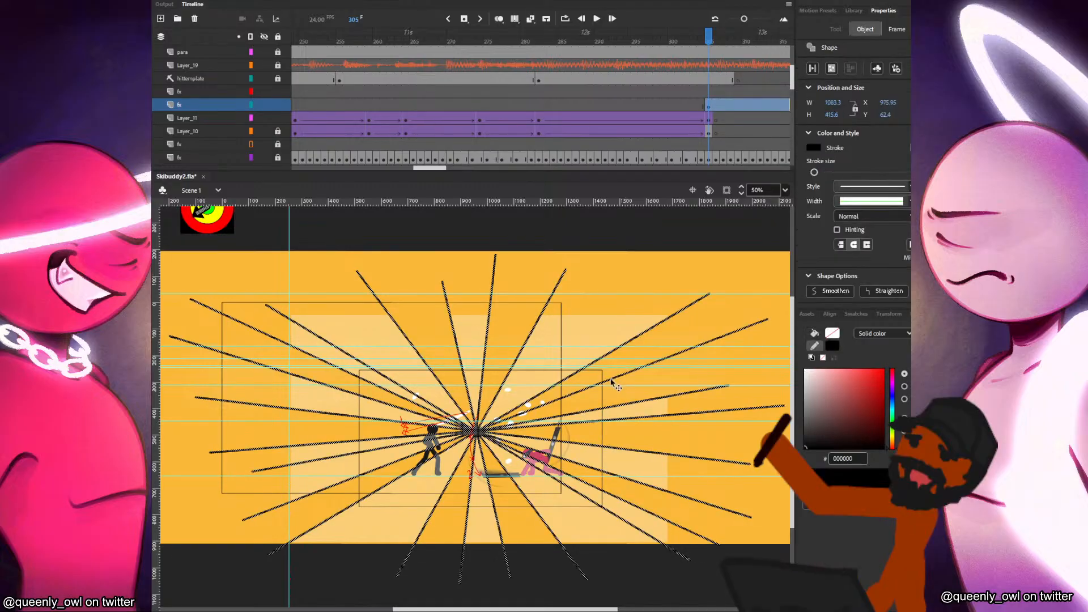
left_click(290, 293)
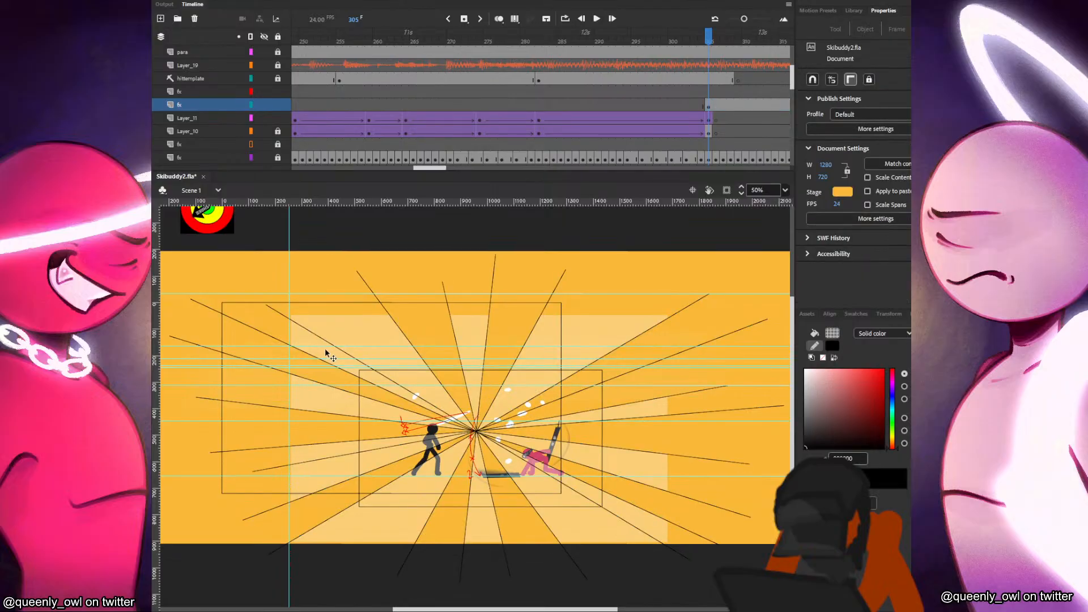
Move the remaining translucent wedges outward from the crossing point one by one, clockwise from the upper-left wedge to the bottom wedge.
left_click(347, 365)
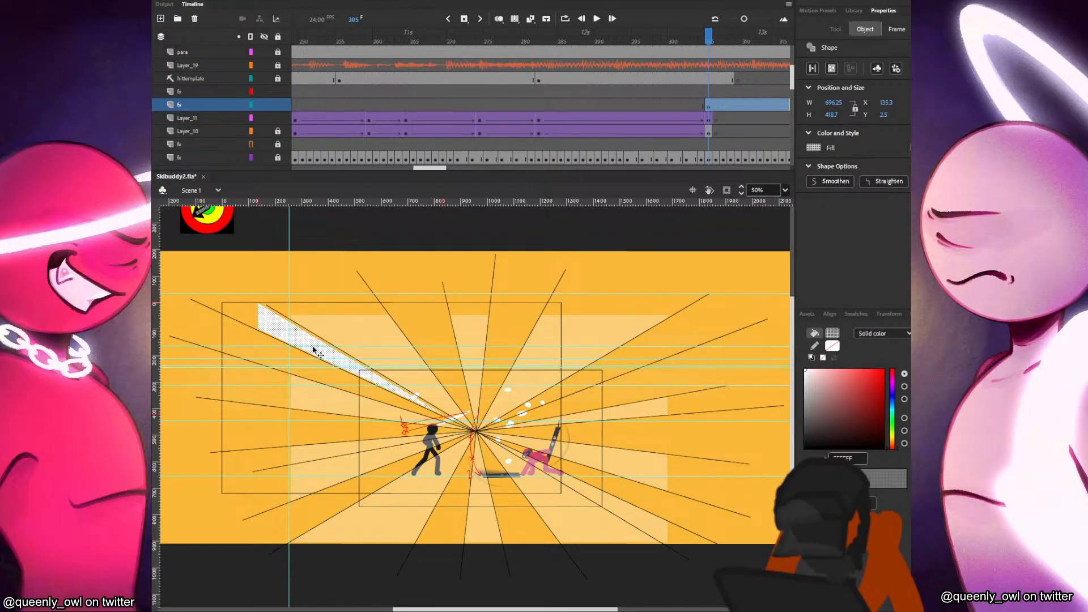
left_click(441, 401)
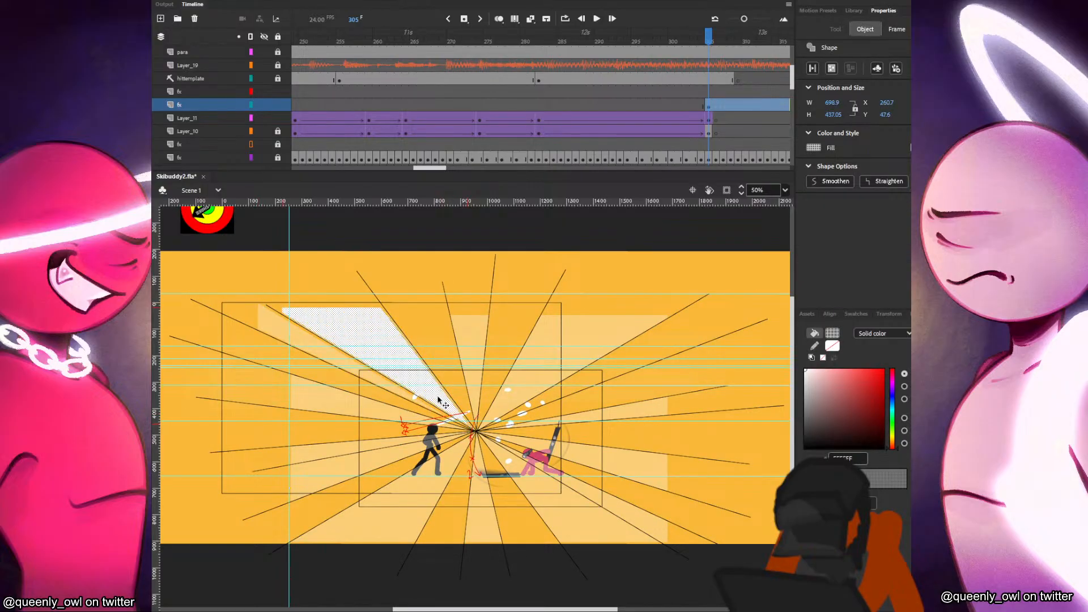
left_click(475, 371)
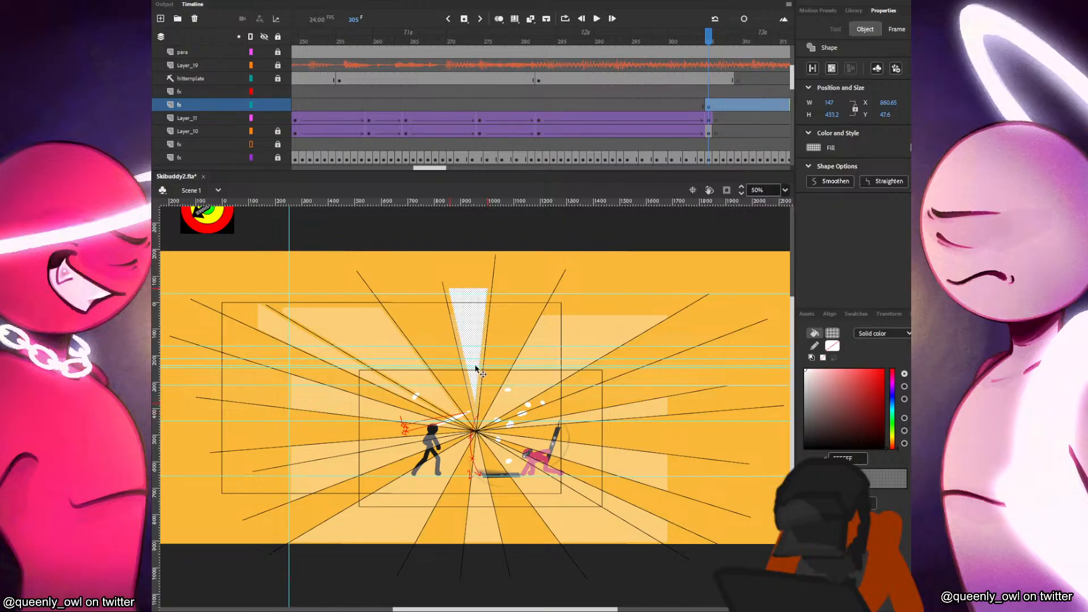
left_click(541, 373)
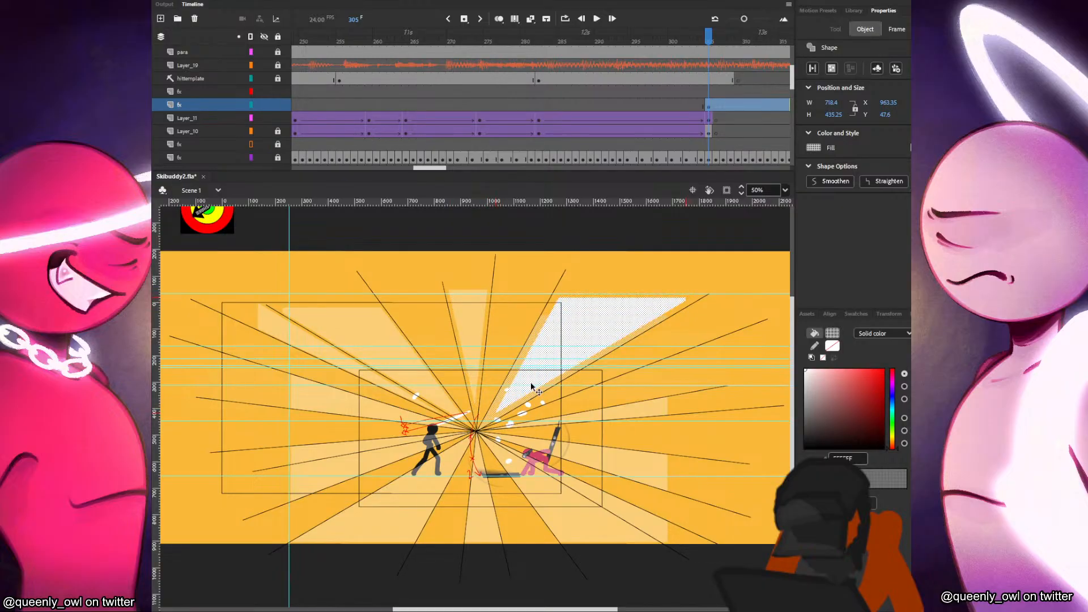
left_click(637, 418)
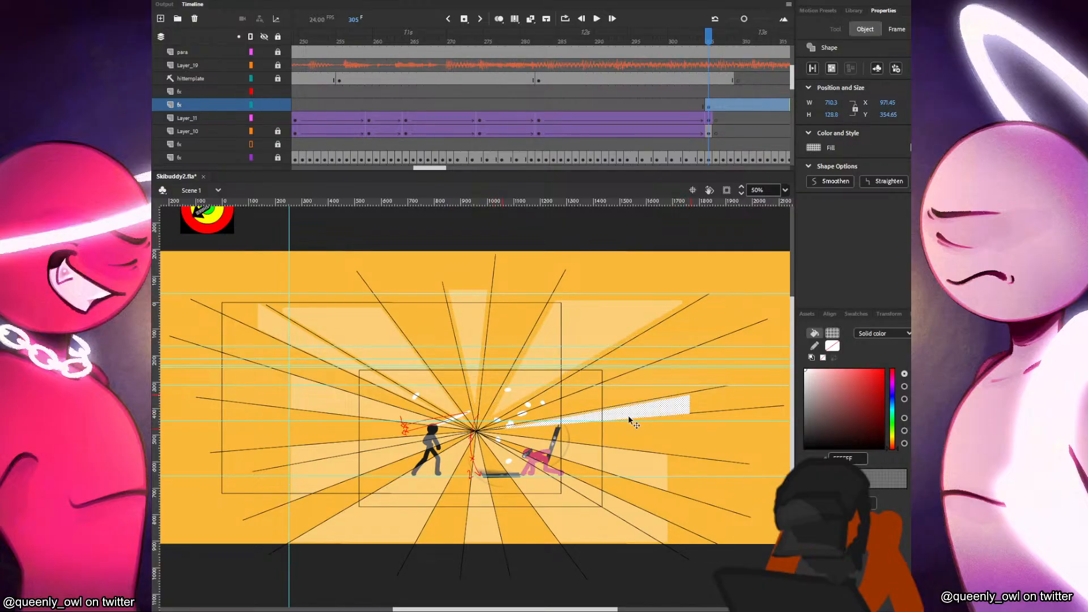
left_click(544, 496)
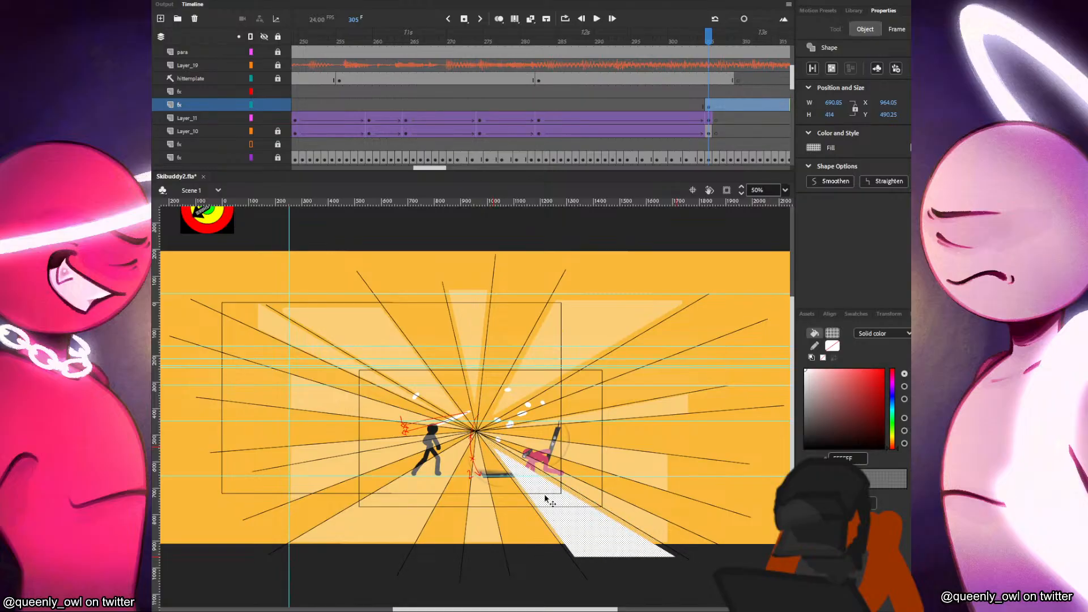
left_click(485, 513)
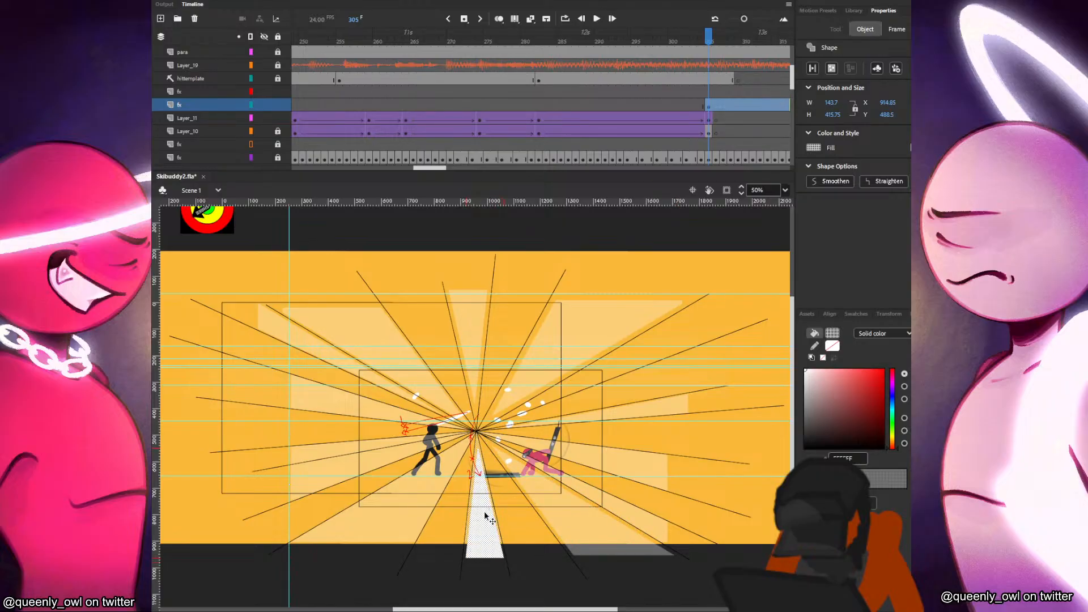
Offset the lower-left ray wedges outward from the burst's centre and delete the black radiating guide lines.
left_click(434, 489)
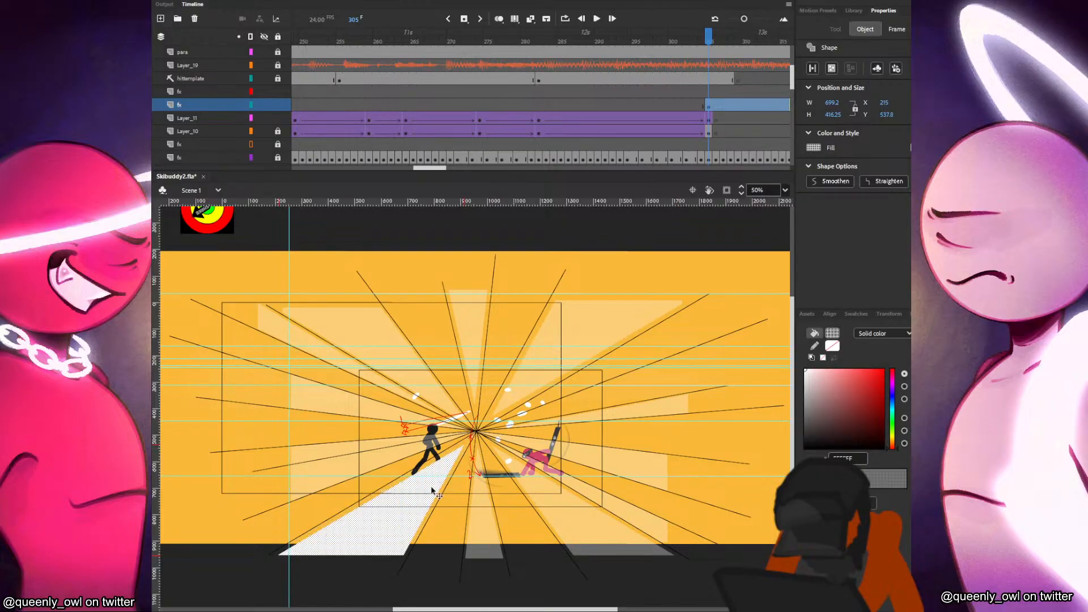
left_click(402, 446)
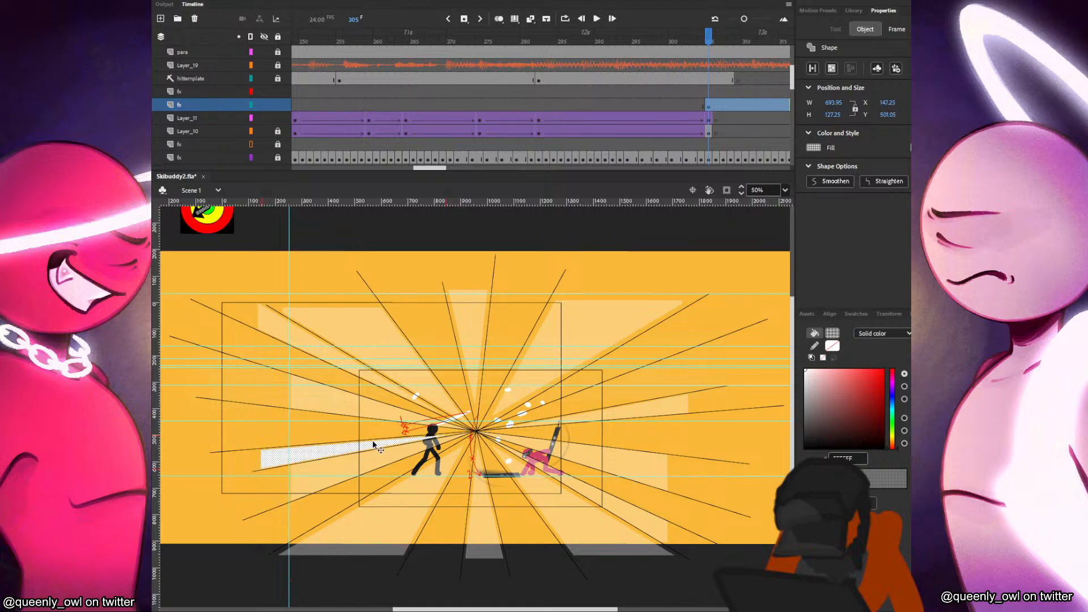
double_click(478, 434)
key("Delete")
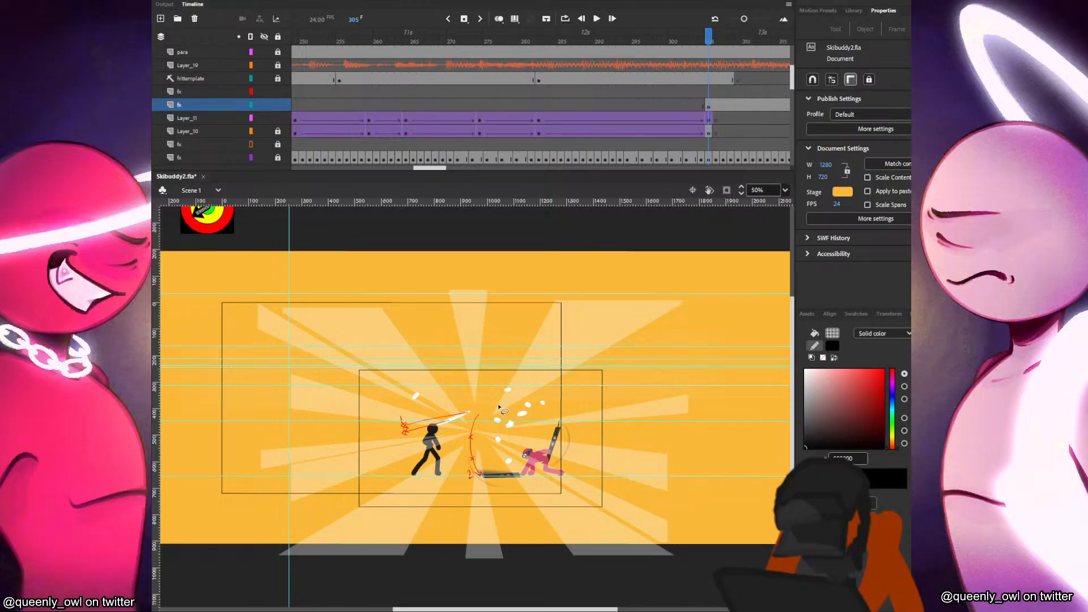
Lasso and delete slivers from the inner tip of the upper-left ray, and lock Layer_11.
key("b")
left_click(476, 431)
key("Delete")
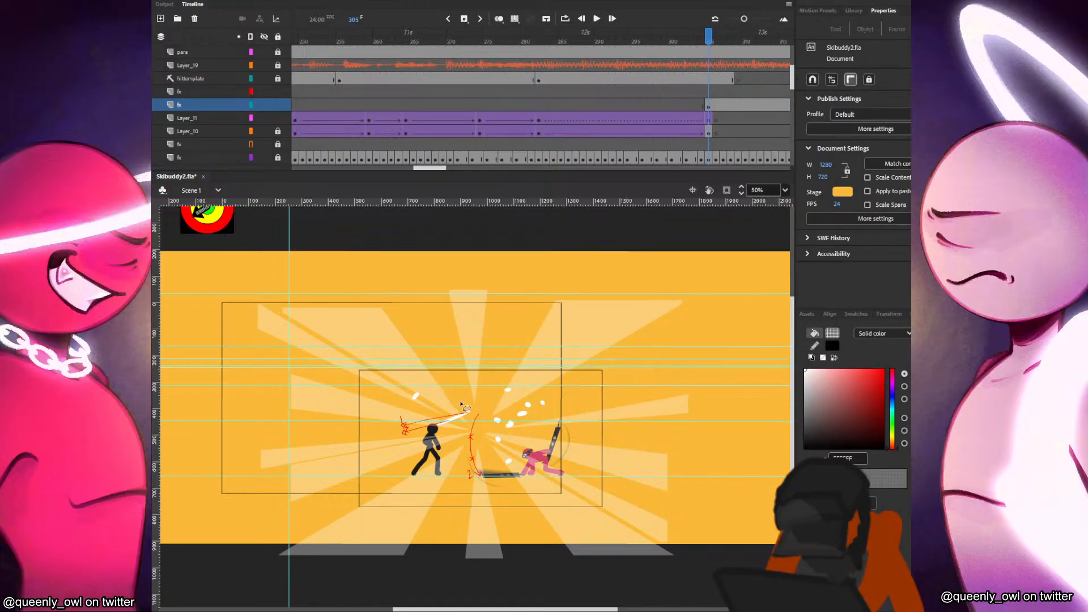
left_click(461, 403)
left_click(277, 118)
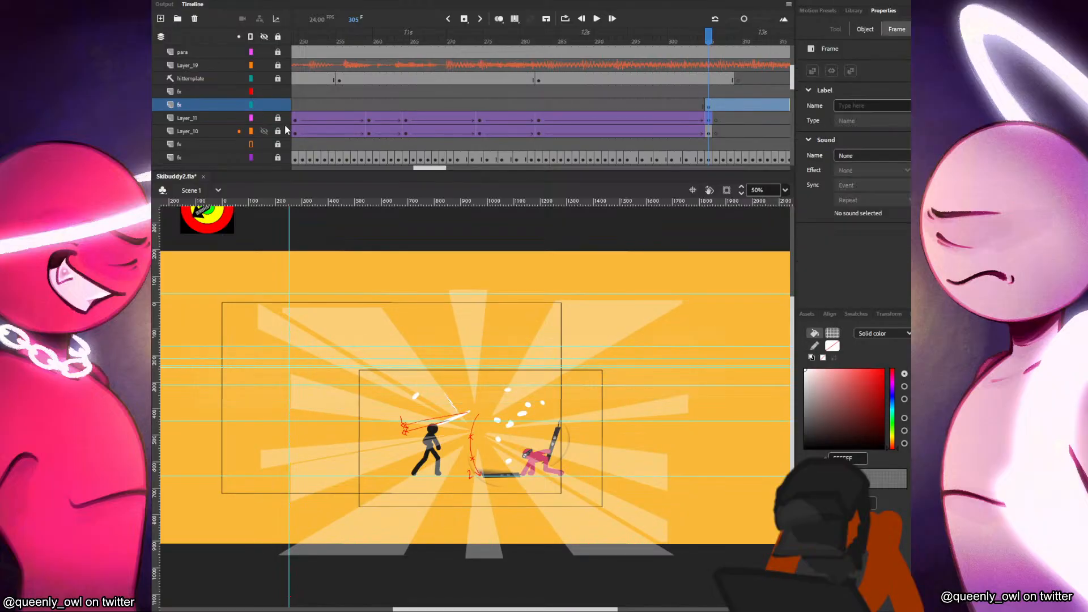
key("Delete")
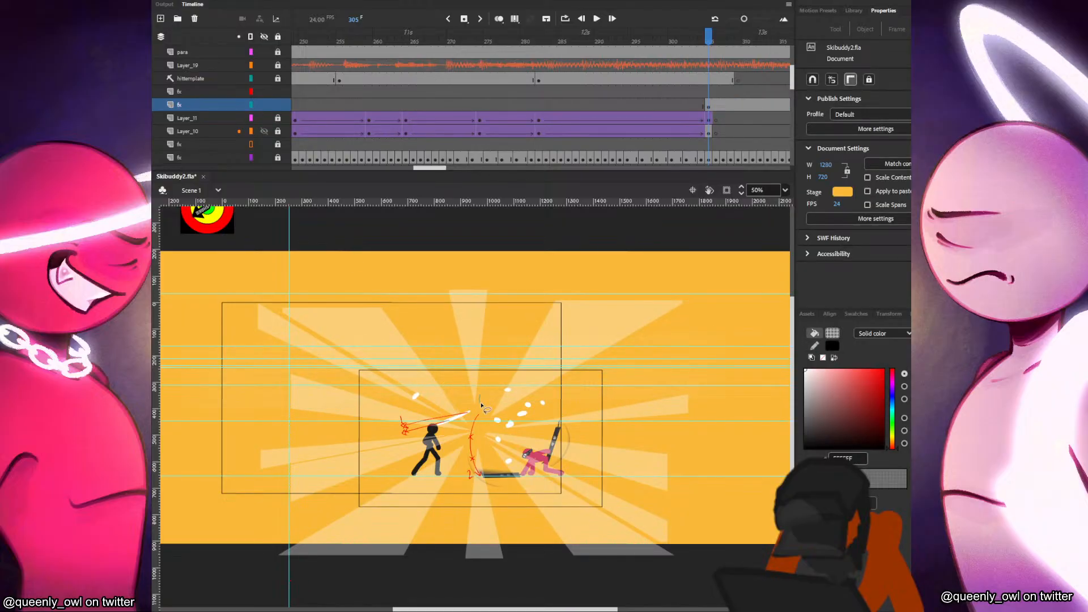
Cut thin slivers out of the inner ends of the top and upper-right rays with the Lasso.
mouse_move(488, 356)
left_mouse_down()
mouse_move(489, 341)
mouse_move(462, 375)
left_mouse_up()
mouse_move(516, 412)
left_mouse_down()
mouse_move(549, 372)
mouse_move(586, 362)
left_mouse_up()
left_click(585, 360)
left_click_drag(507, 375, 532, 331)
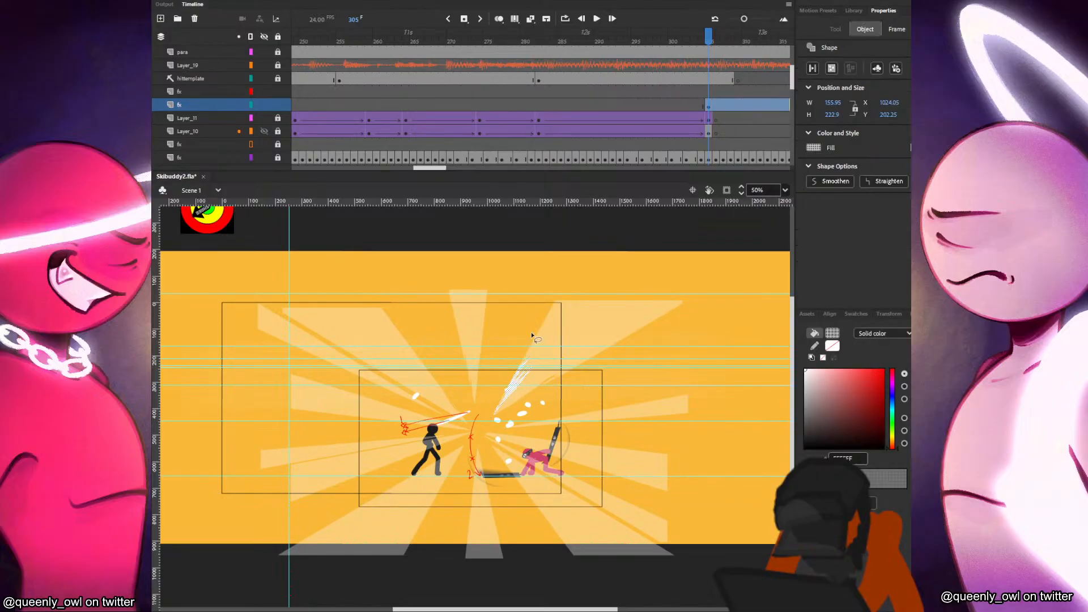
left_click(576, 337)
key("Delete")
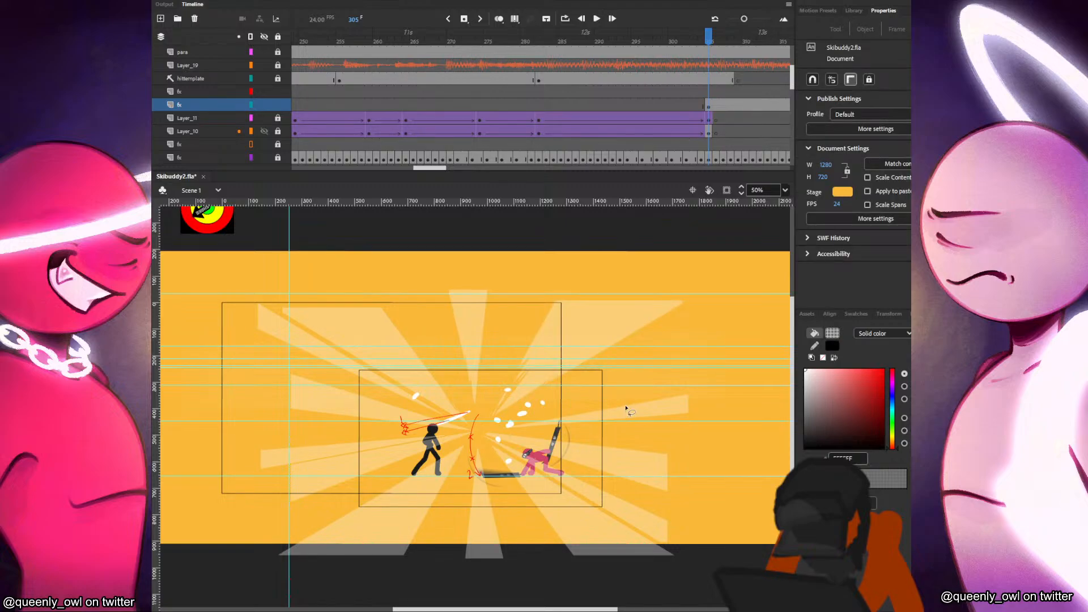
Roughen the inner tips of the bottom and right-hand rays by lassoing and deleting thin slivers.
mouse_move(482, 455)
left_mouse_down()
mouse_move(490, 490)
mouse_move(469, 498)
mouse_move(472, 480)
left_mouse_up()
key("Delete")
key("Delete")
key("Delete")
mouse_move(490, 432)
left_mouse_down()
mouse_move(505, 426)
mouse_move(508, 476)
mouse_move(488, 447)
mouse_move(513, 430)
left_mouse_up()
key("Delete")
key("Delete")
left_click_drag(516, 426, 575, 422)
key("ctrl+z")
key("ctrl+z")
Lasso and delete thin slivers from the inner ends of the left-hand rays behind the black stick figure.
mouse_move(455, 444)
left_mouse_down()
mouse_move(402, 457)
mouse_move(477, 423)
mouse_move(445, 424)
mouse_move(470, 426)
left_mouse_up()
key("Delete")
mouse_move(456, 425)
left_mouse_down()
mouse_move(470, 429)
mouse_move(436, 406)
left_mouse_up()
key("Delete")
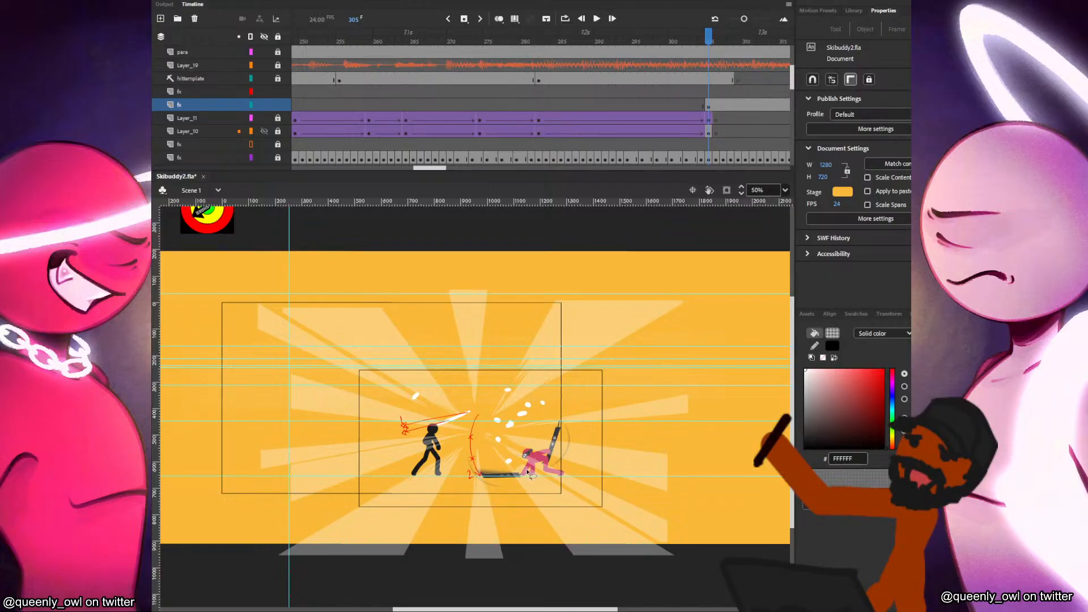
Cut more slivers from the lower-right ray tips and a long thin slit through the upper-right ray.
mouse_move(505, 454)
left_mouse_down()
mouse_move(510, 462)
mouse_move(510, 453)
left_mouse_up()
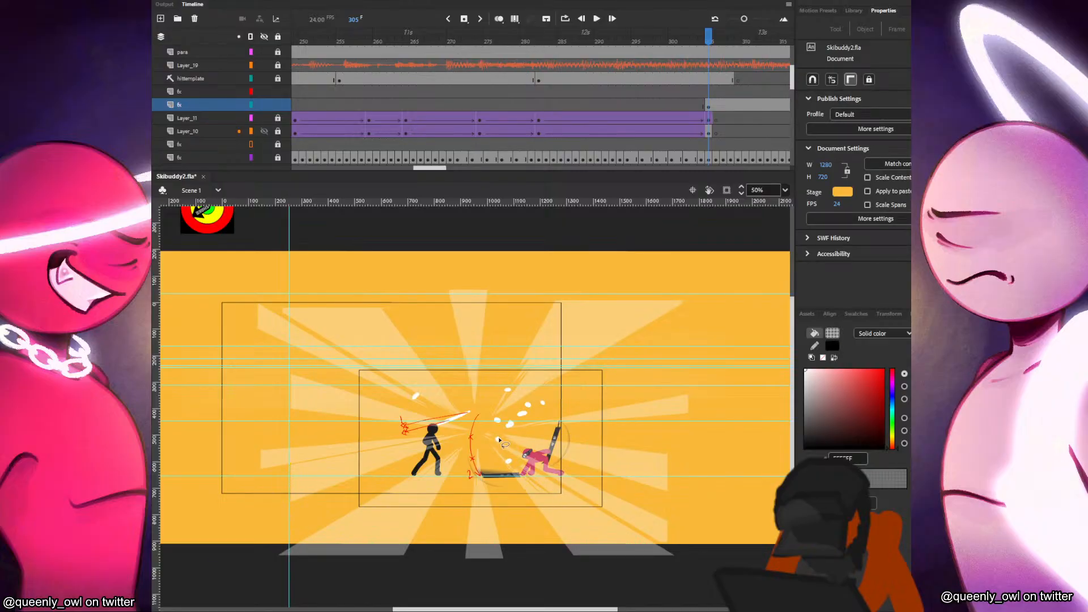
mouse_move(486, 431)
left_mouse_down()
mouse_move(548, 449)
mouse_move(493, 433)
left_mouse_up()
key("Delete")
key("Delete")
mouse_move(545, 383)
left_mouse_down()
mouse_move(519, 405)
mouse_move(634, 349)
left_mouse_up()
key("Delete")
Trim further slivers from the left and lower-left rays near the burst's centre.
mouse_move(462, 442)
left_mouse_down()
mouse_move(407, 492)
mouse_move(461, 443)
left_mouse_up()
key("Delete")
left_click_drag(523, 417, 389, 515)
key("Delete")
mouse_move(449, 443)
left_mouse_down()
mouse_move(425, 422)
mouse_move(483, 434)
left_mouse_up()
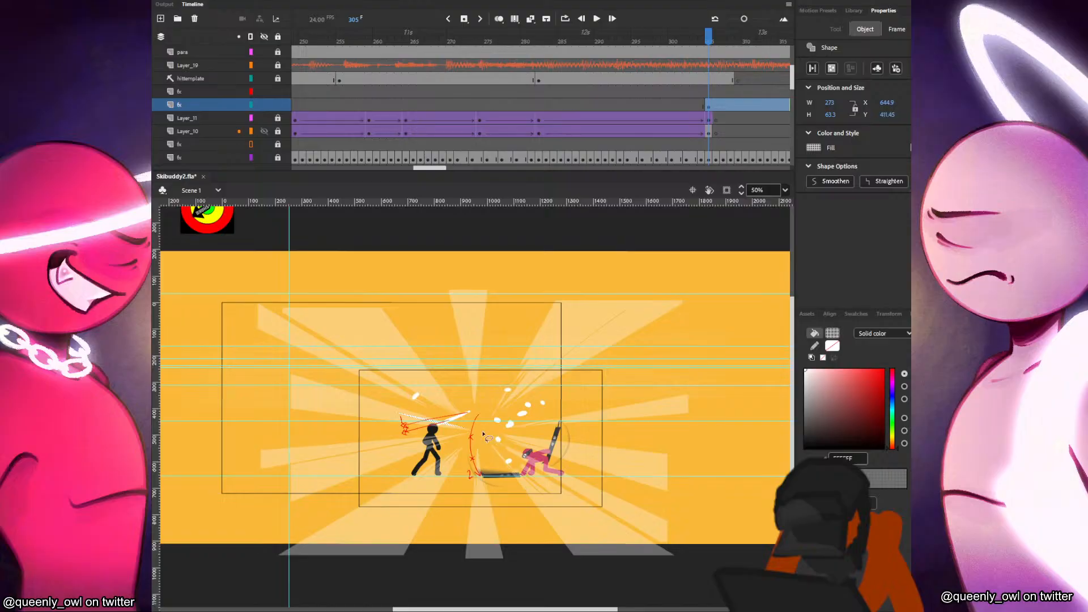
left_click(441, 420)
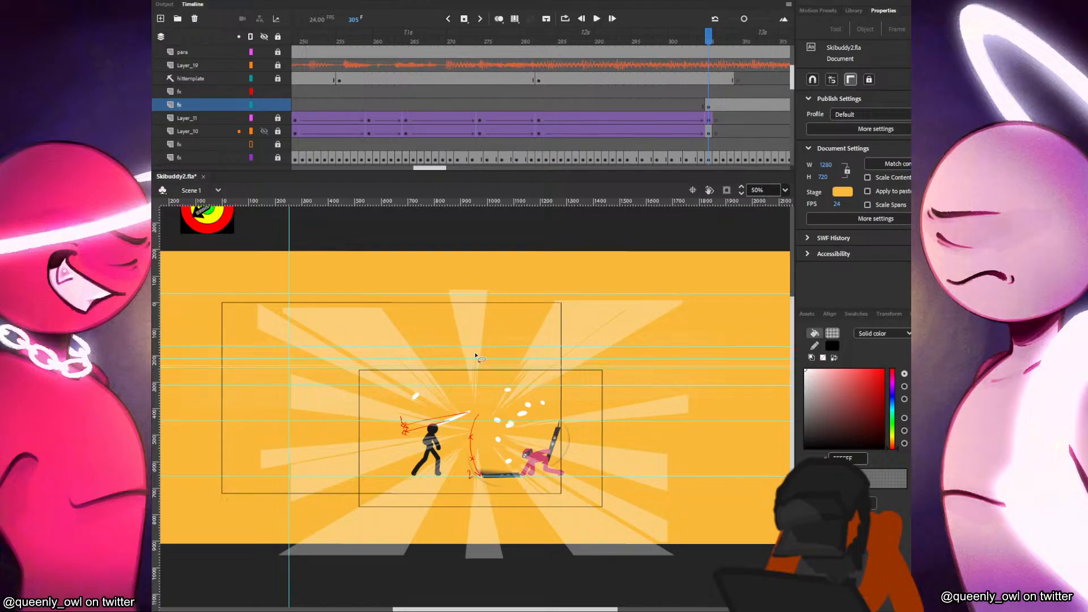
Move the middle-left, upper-left and lower-left rays slightly outward from the burst's centre.
left_click(707, 107)
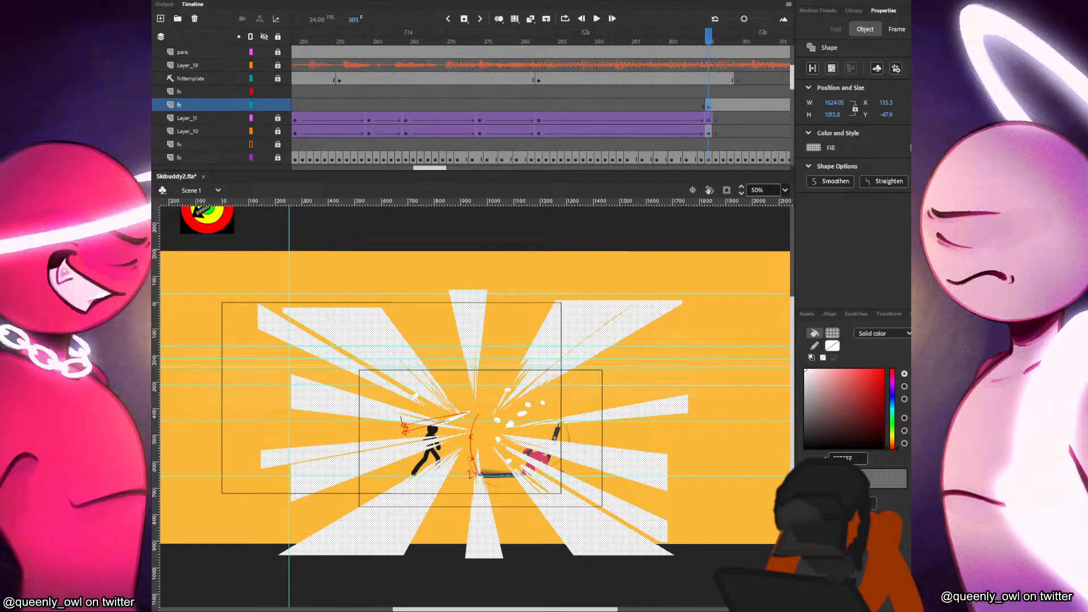
left_click(219, 480)
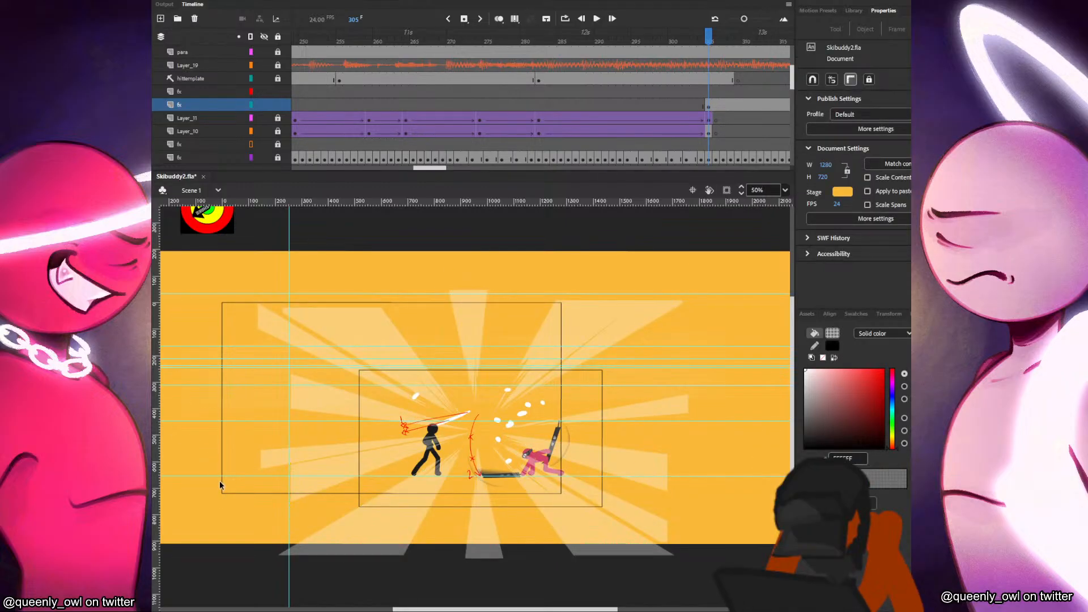
left_click_drag(416, 415, 380, 405)
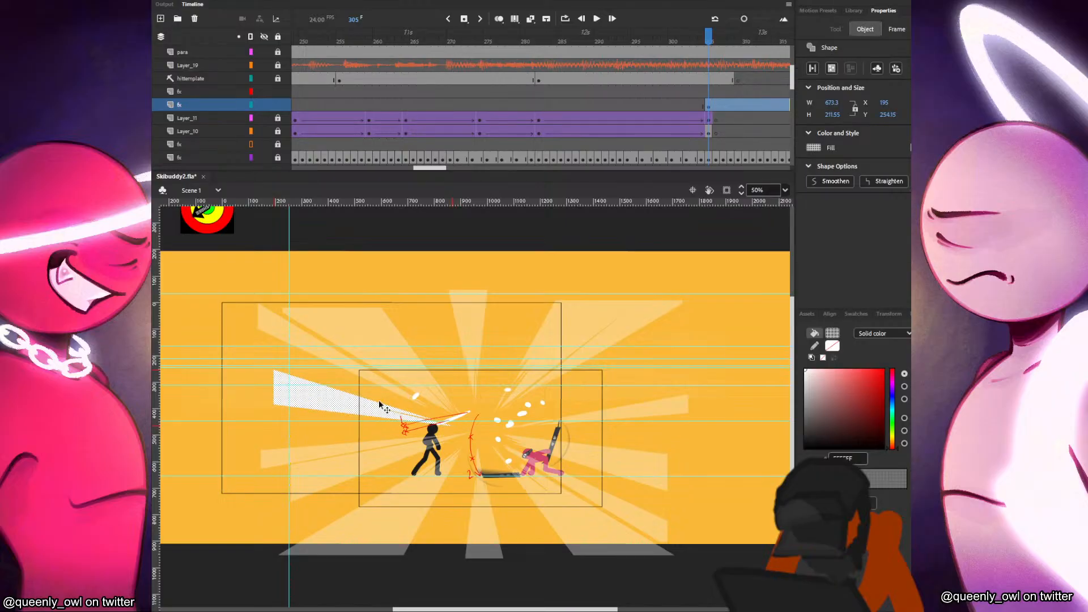
left_click_drag(419, 363, 392, 341)
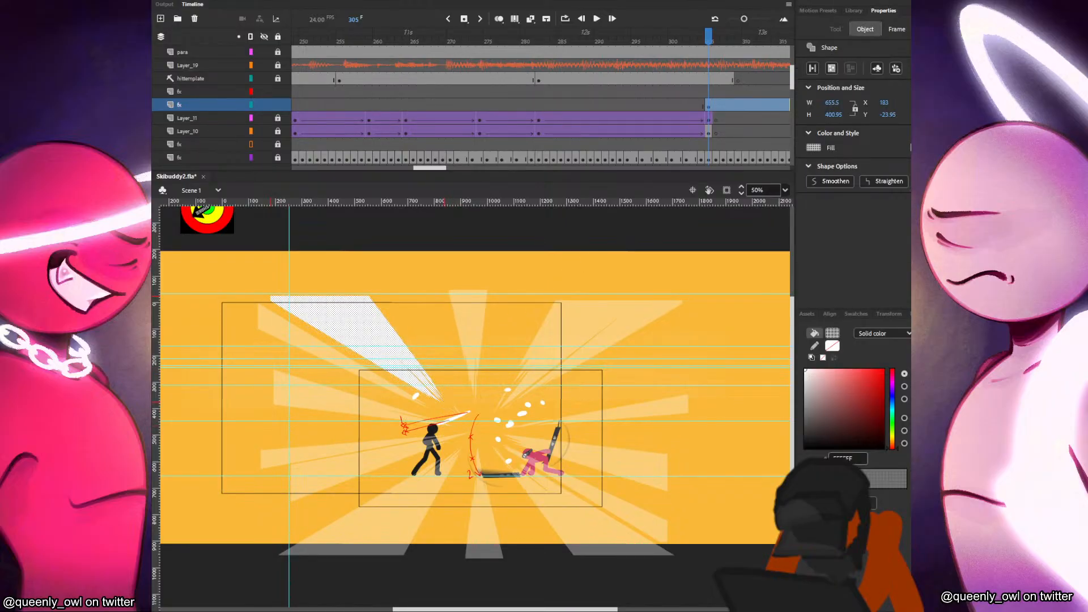
key("Escape")
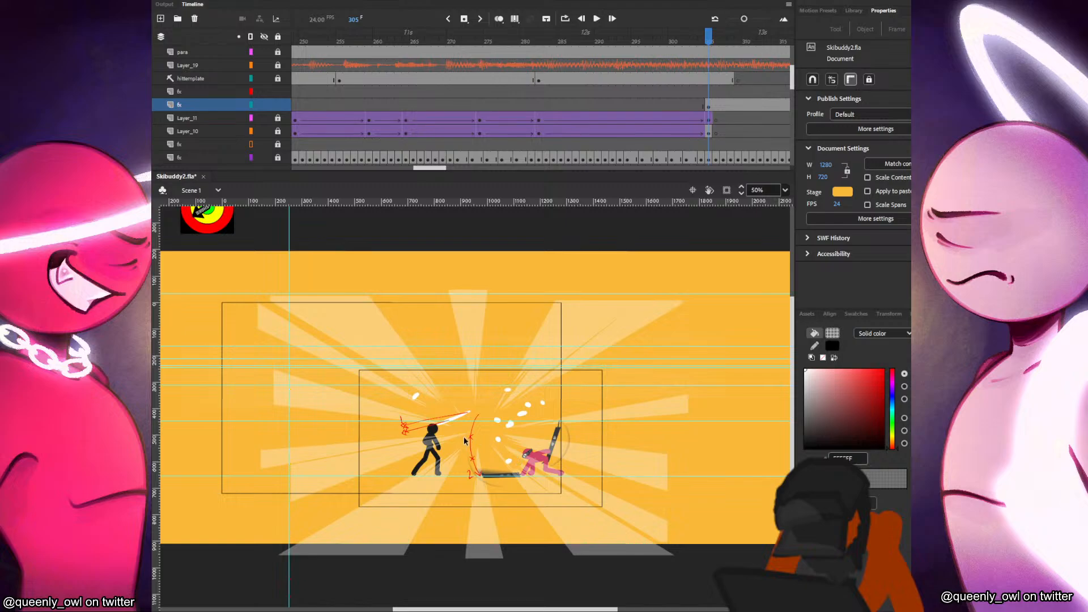
left_click_drag(464, 440, 426, 454)
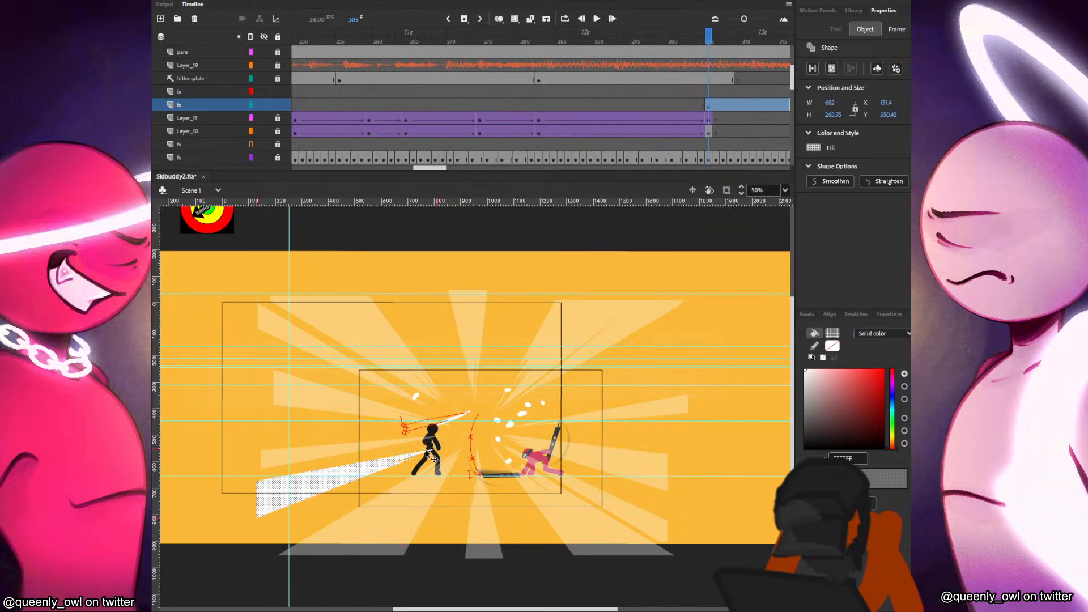
left_click(671, 434)
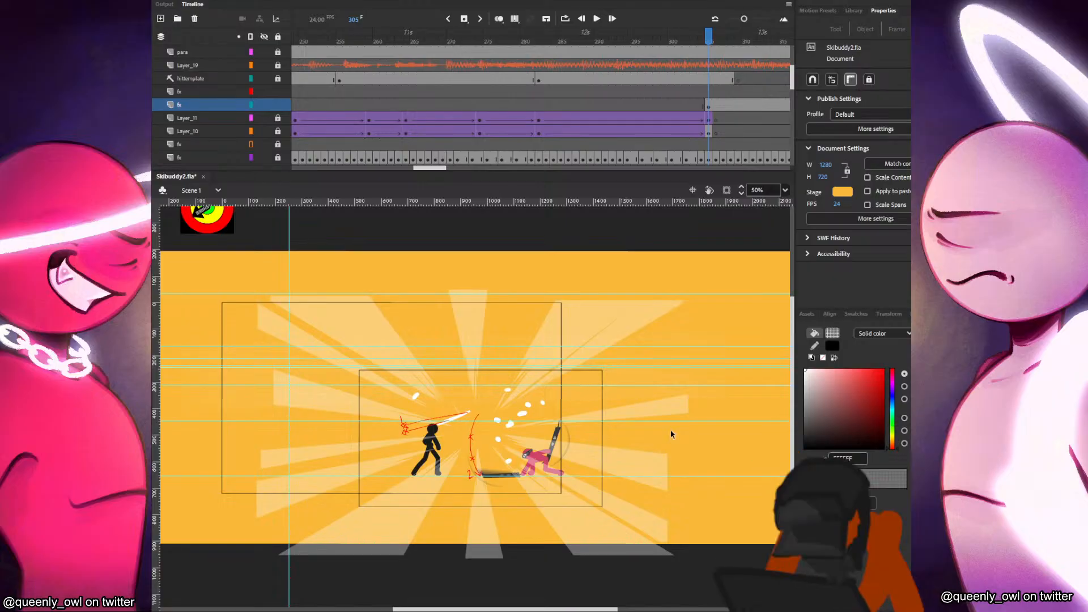
Convert all the ray shapes on frame 305 into a graphic symbol and change its instance type to Movie Clip.
left_click(710, 106)
key("F8")
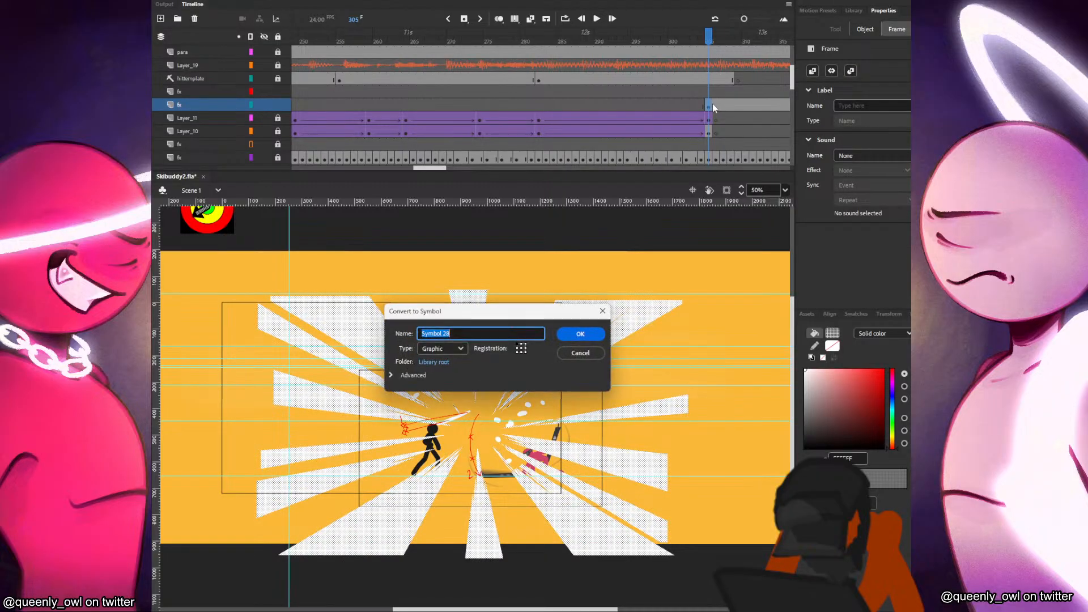
key("Return")
left_click(867, 49)
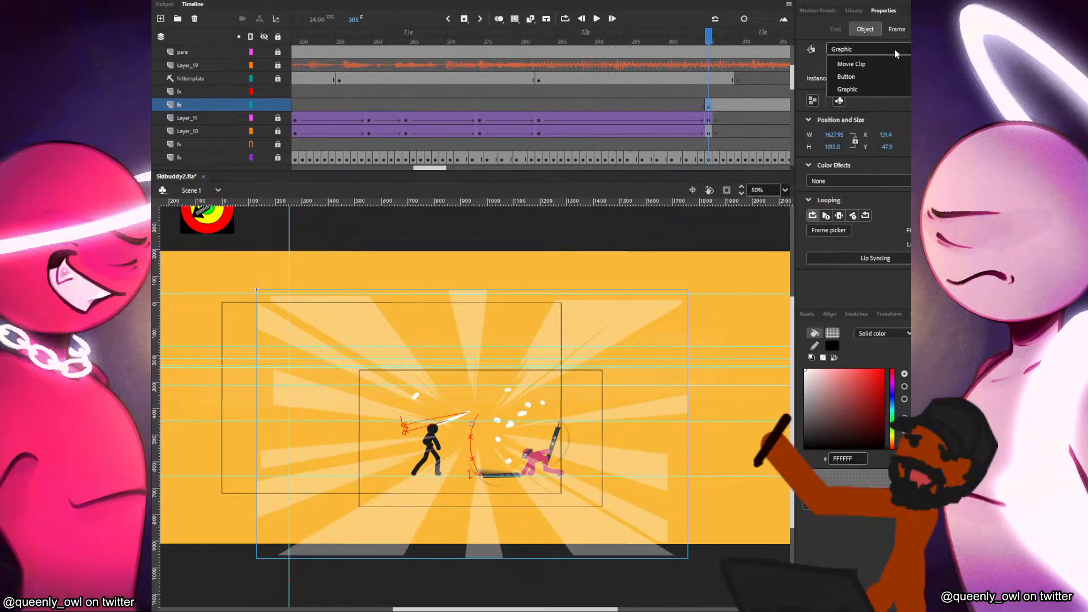
left_click(847, 61)
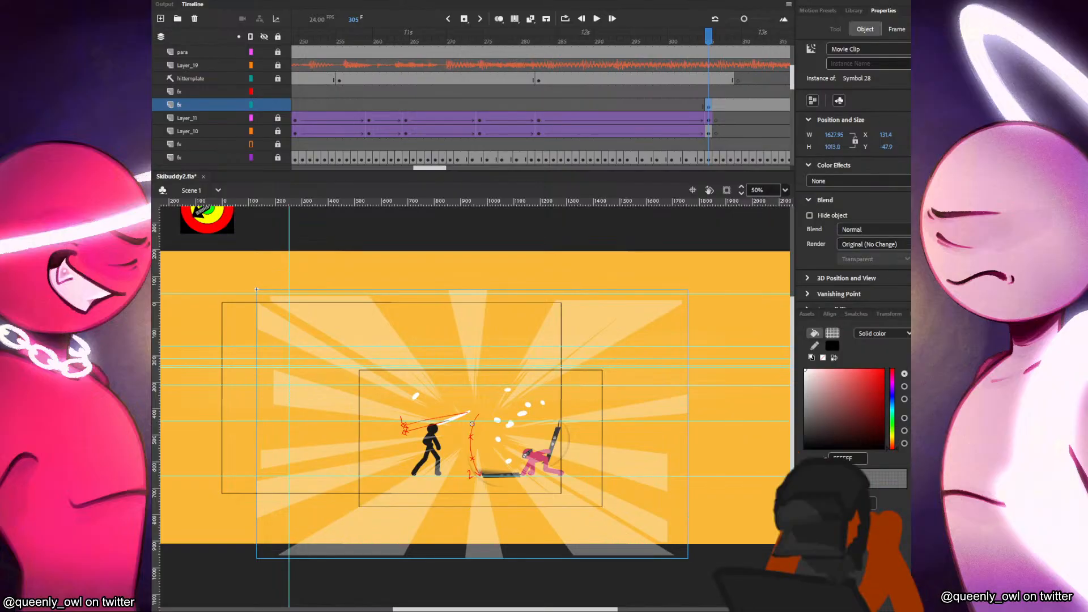
Add a Blur filter to the rays movie clip with Blur X 0, Blur Y 3 and High quality.
scroll(853, 237, "down", 2)
left_click(882, 287)
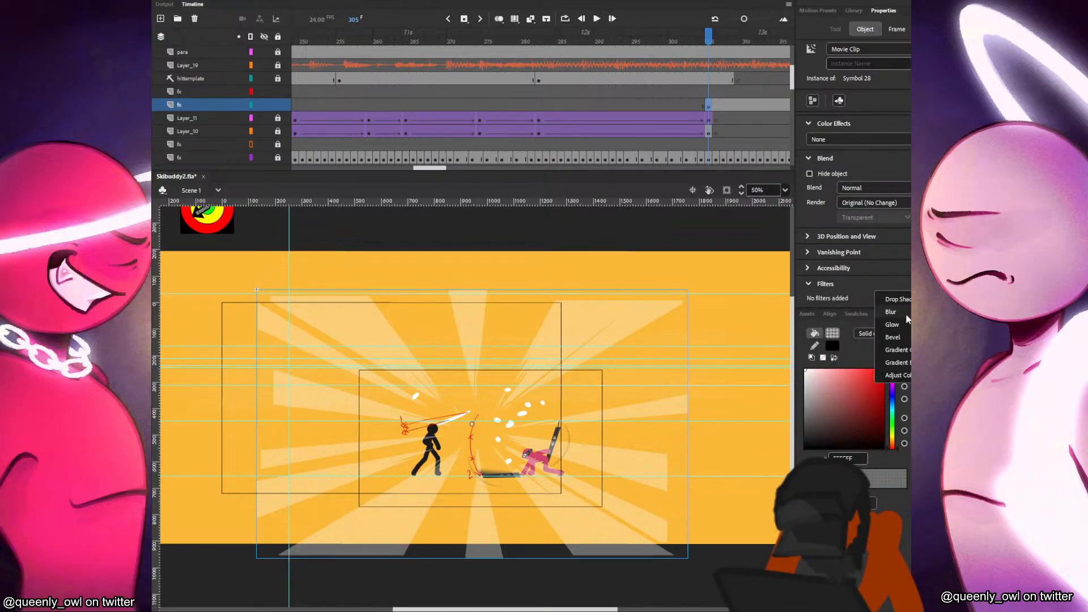
left_click(907, 312)
mouse_move(837, 287)
left_mouse_down()
mouse_move(826, 288)
mouse_move(836, 297)
left_mouse_up()
left_click(895, 297)
left_click(895, 322)
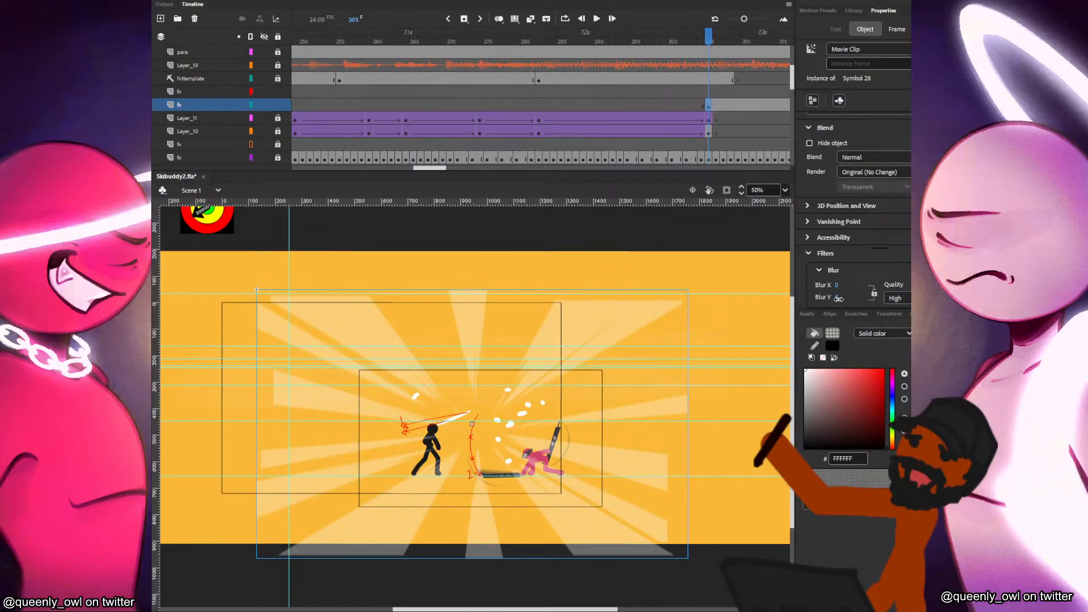
left_click_drag(837, 298, 834, 298)
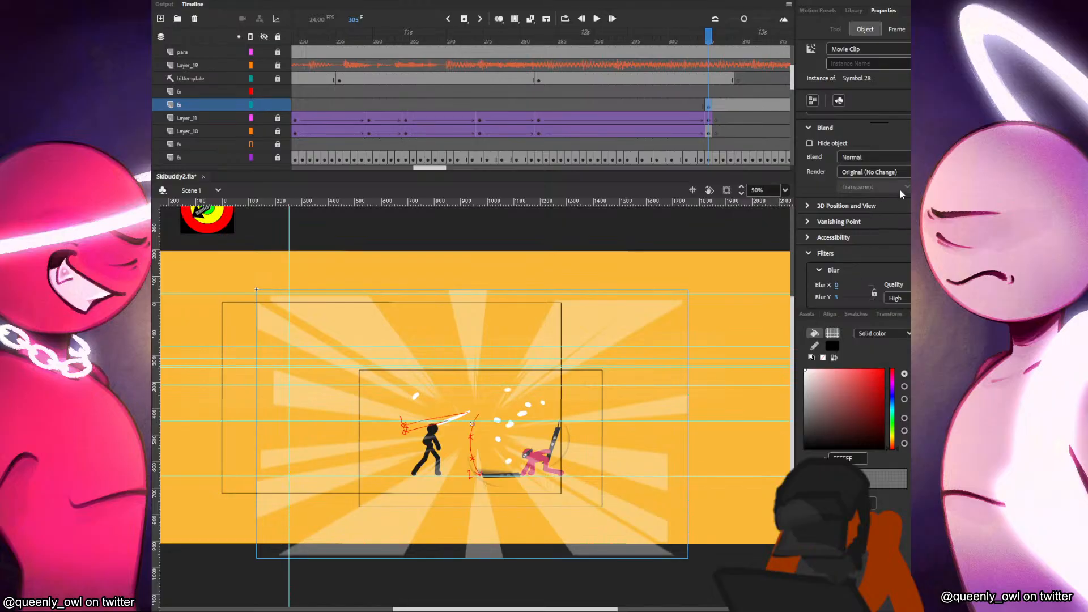
Compare the available blend modes on the rays movie clip and settle on Lighten.
left_click(883, 157)
left_click(884, 265)
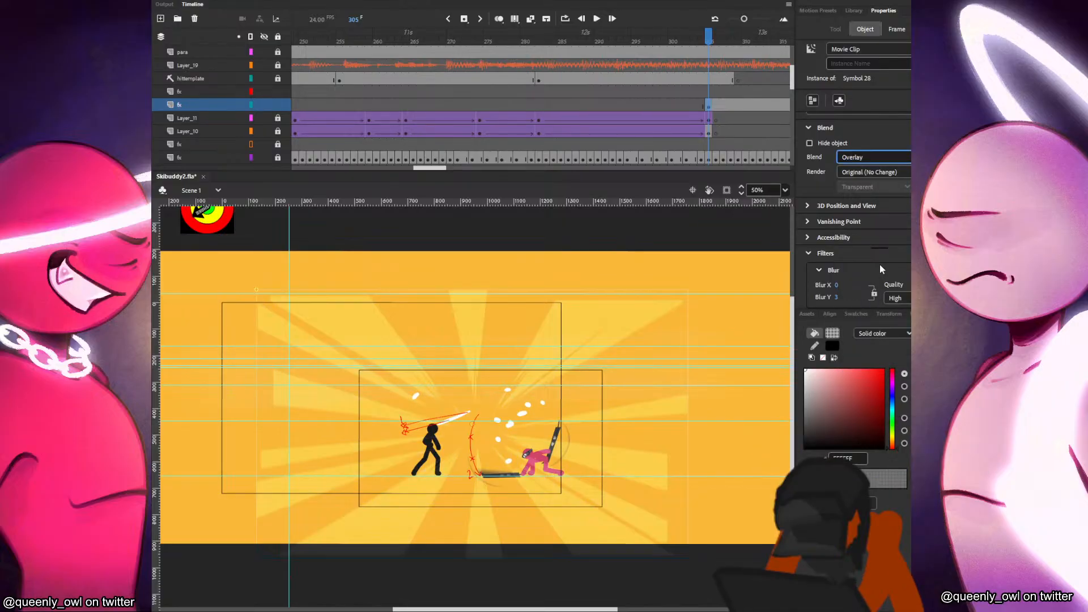
key("Down")
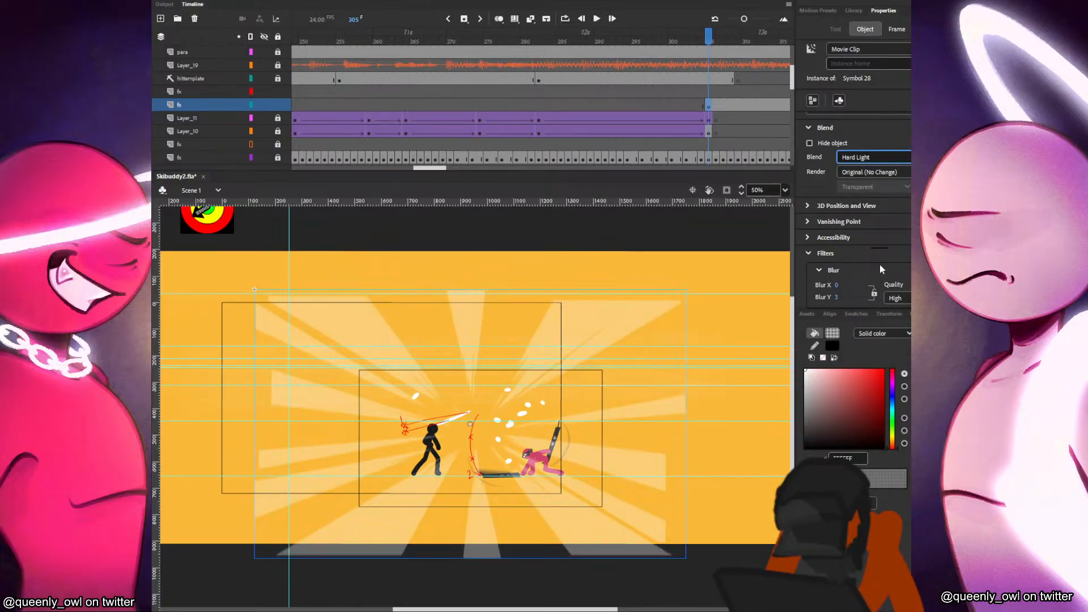
key("Down")
key("Down")
key("Down")
key("Down")
key("Down")
key("Down")
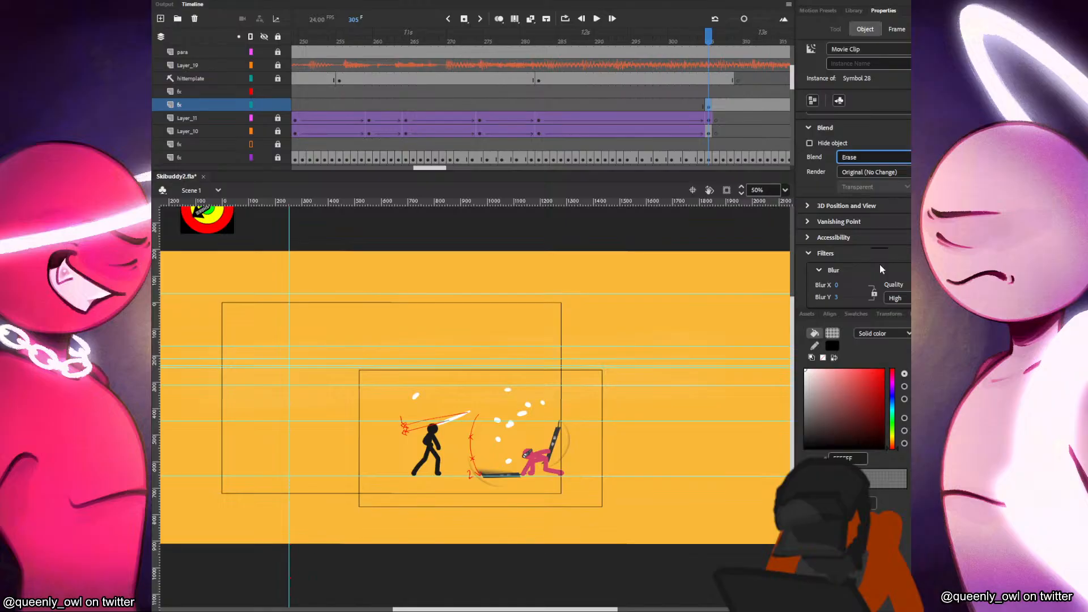
key("Up")
key("Up")
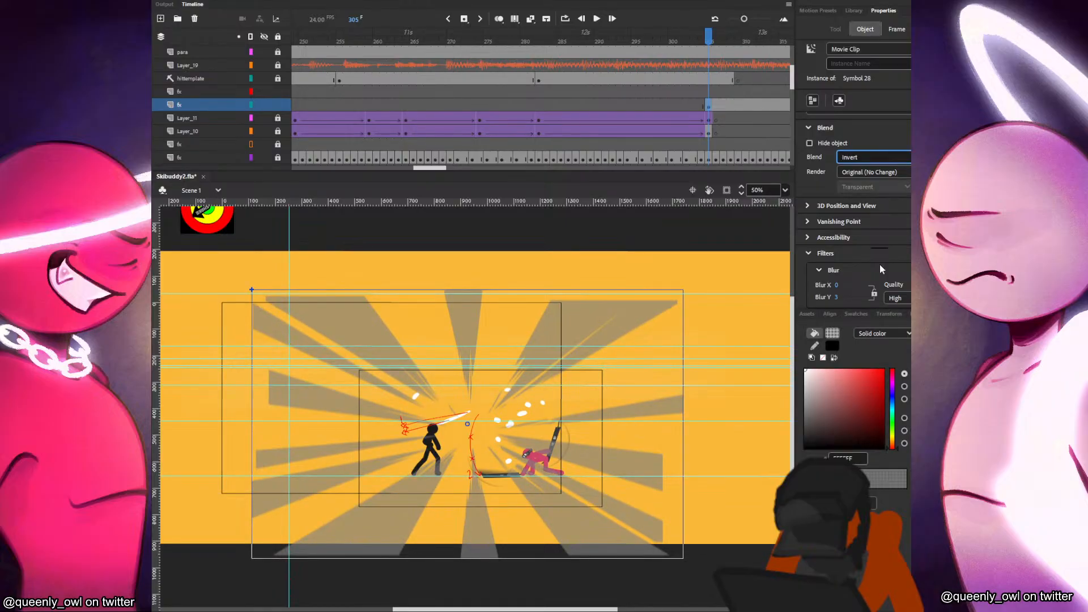
key("Up")
key("Up")
key("Up")
key("Up")
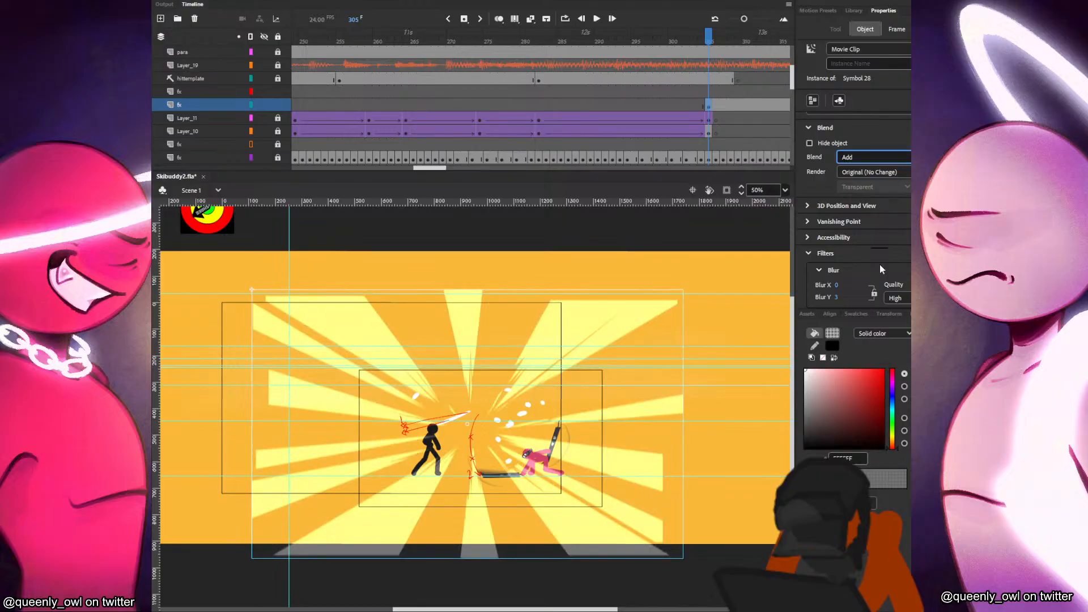
key("Up")
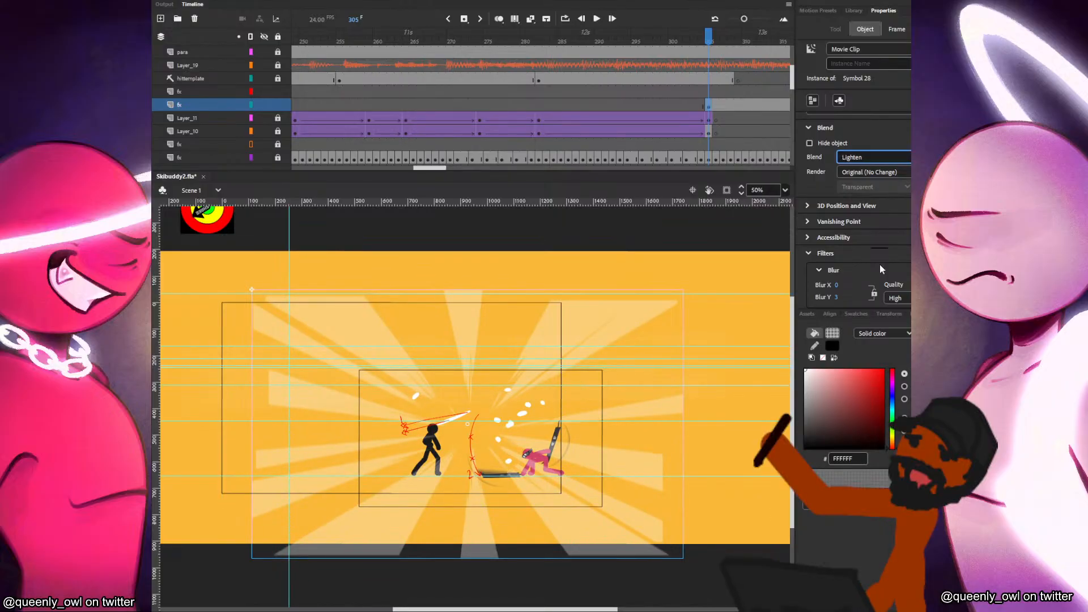
key("Down")
key("Down")
key("Down")
key("Down")
key("Down")
key("Down")
key("Down")
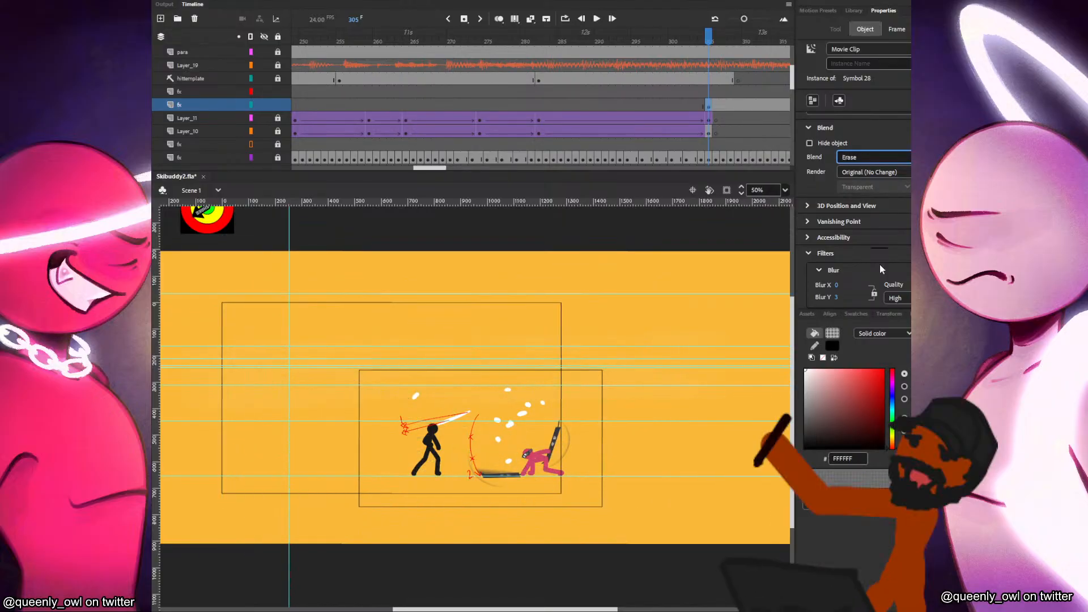
key("Up")
key("Up")
key("Up")
key("Up")
key("Up")
key("Up")
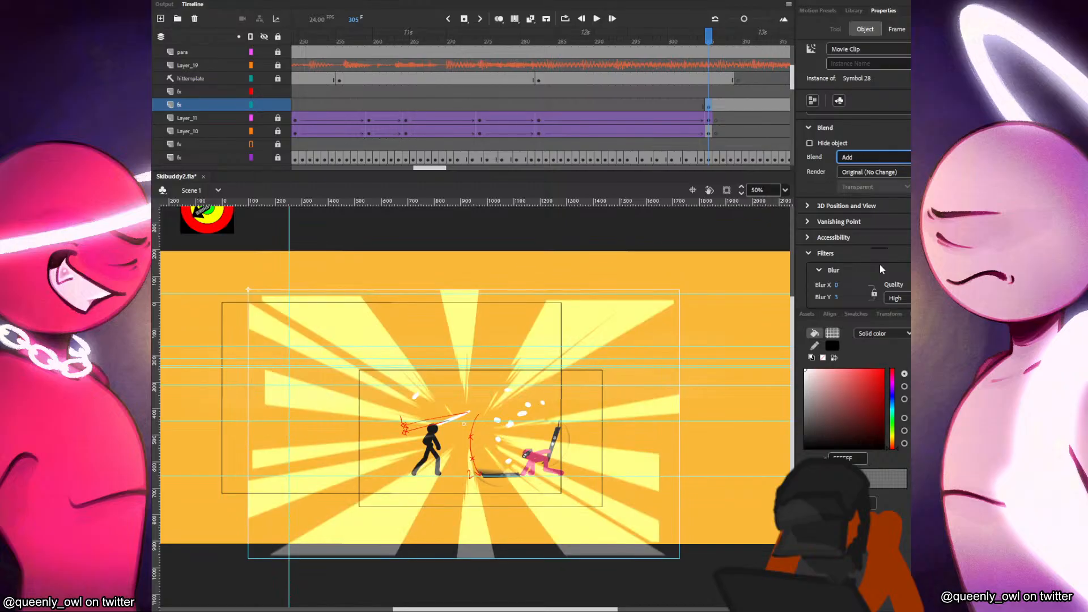
key("Up")
key("Up")
key("Up")
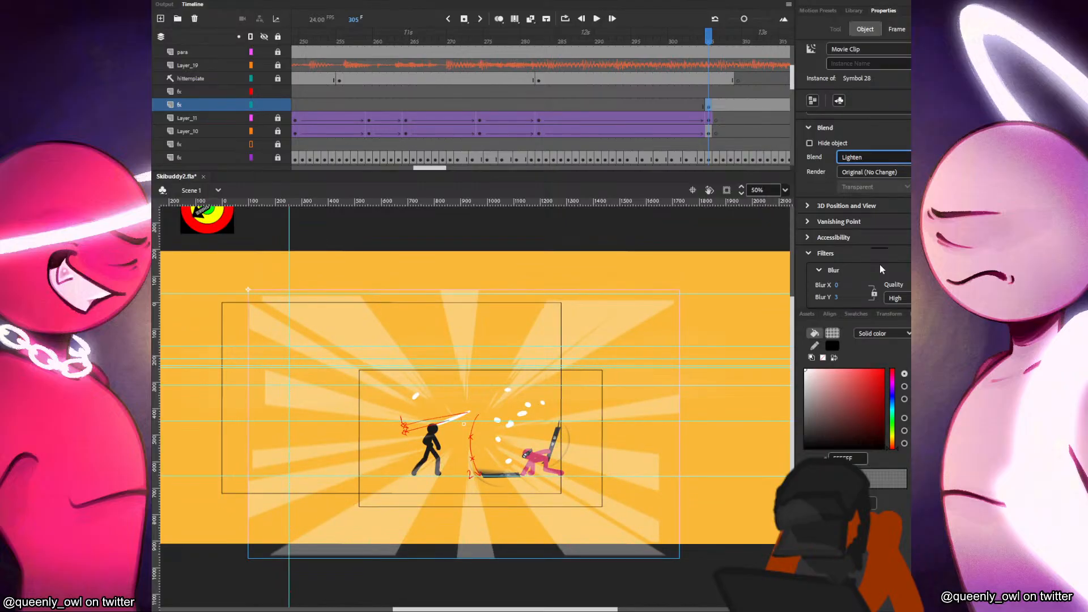
key("Up")
key("Up")
key("Up")
key("Down")
key("Down")
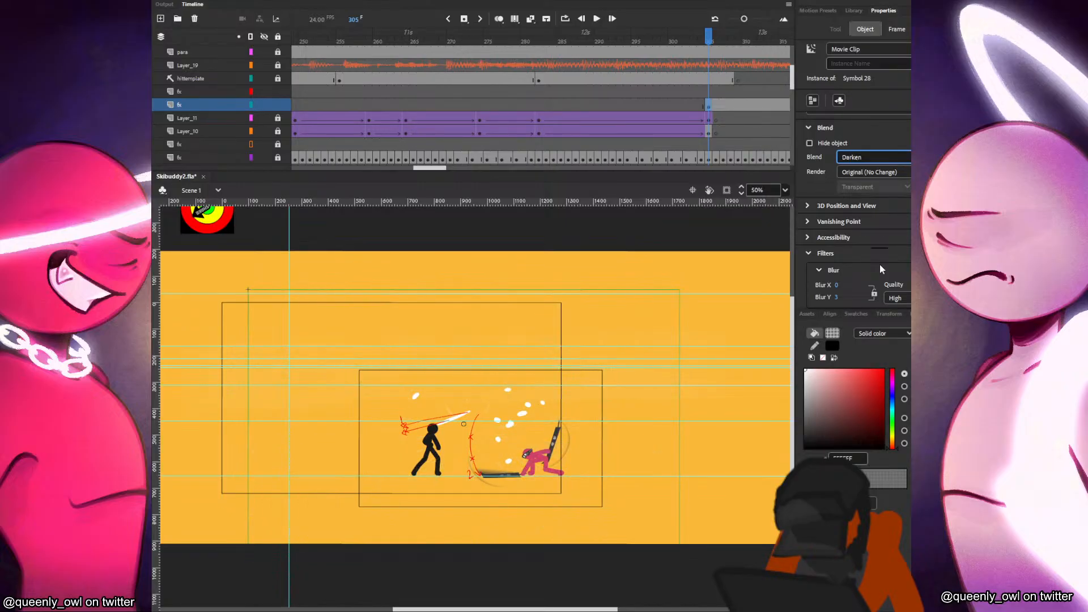
key("Down")
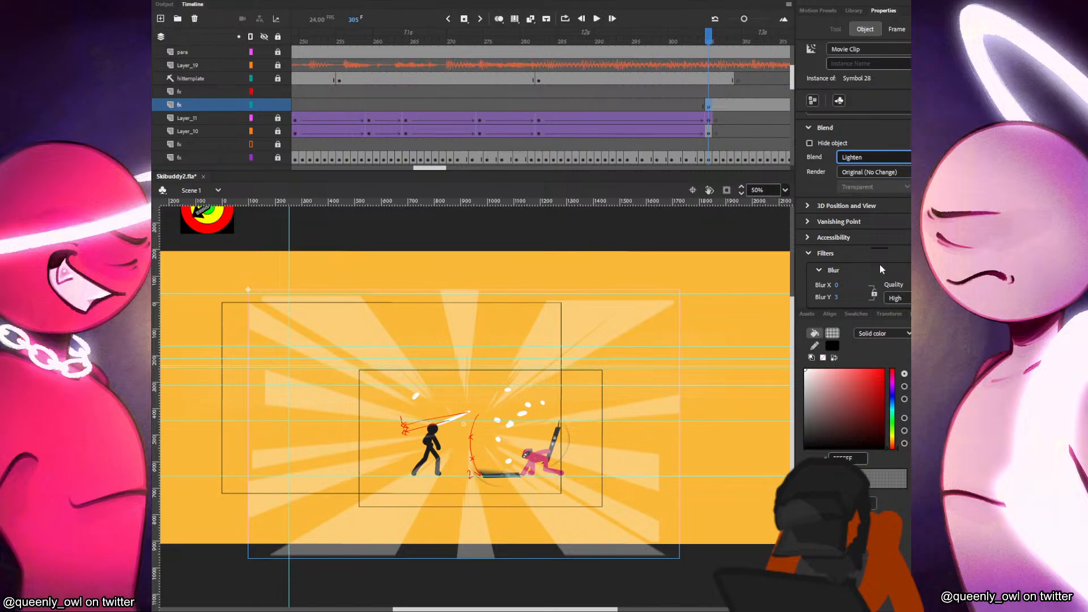
Try a duplicate of the rays movie clip offset slightly to the left and skewed so its rays diverge from the original.
left_click_drag(600, 332, 593, 331)
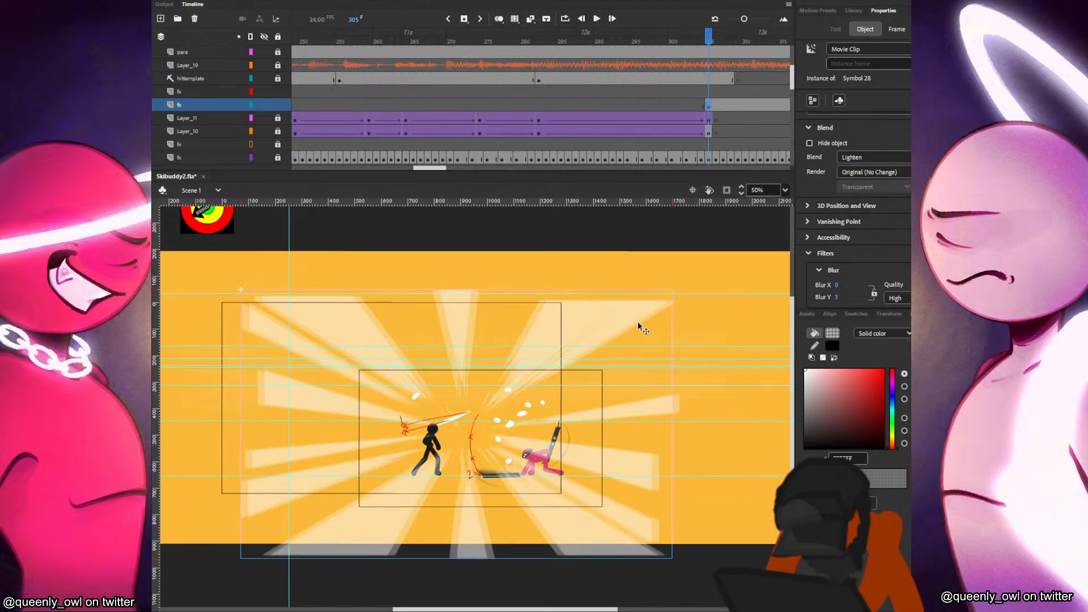
key("q")
left_click_drag(671, 303, 637, 314)
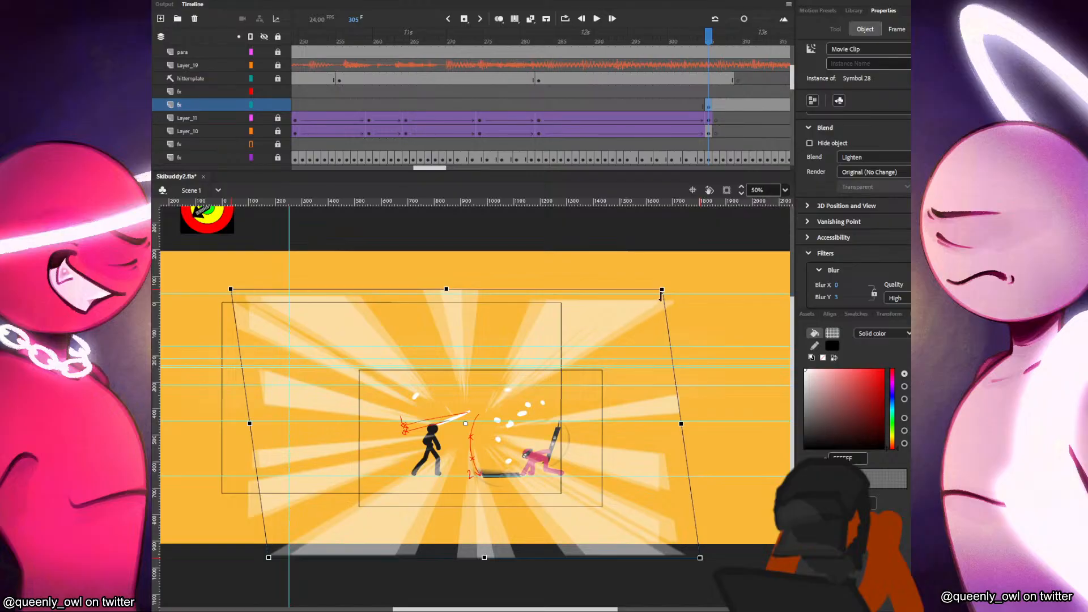
left_click(707, 300)
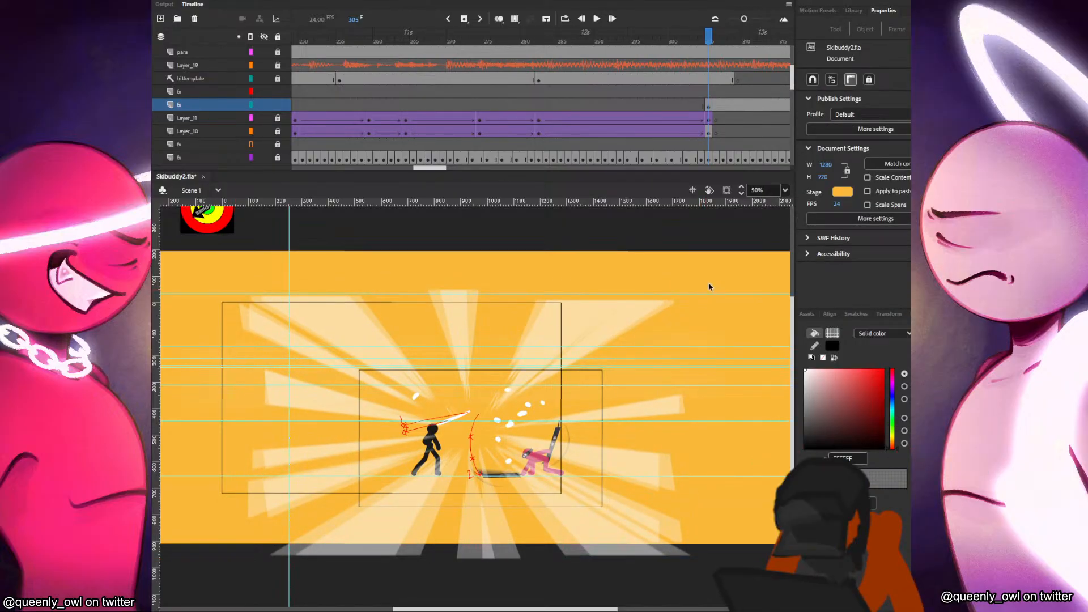
Try converting the rays into a new graphic symbol and lowering its opacity with an Alpha color effect.
left_click(618, 322)
key("F8")
key("Return")
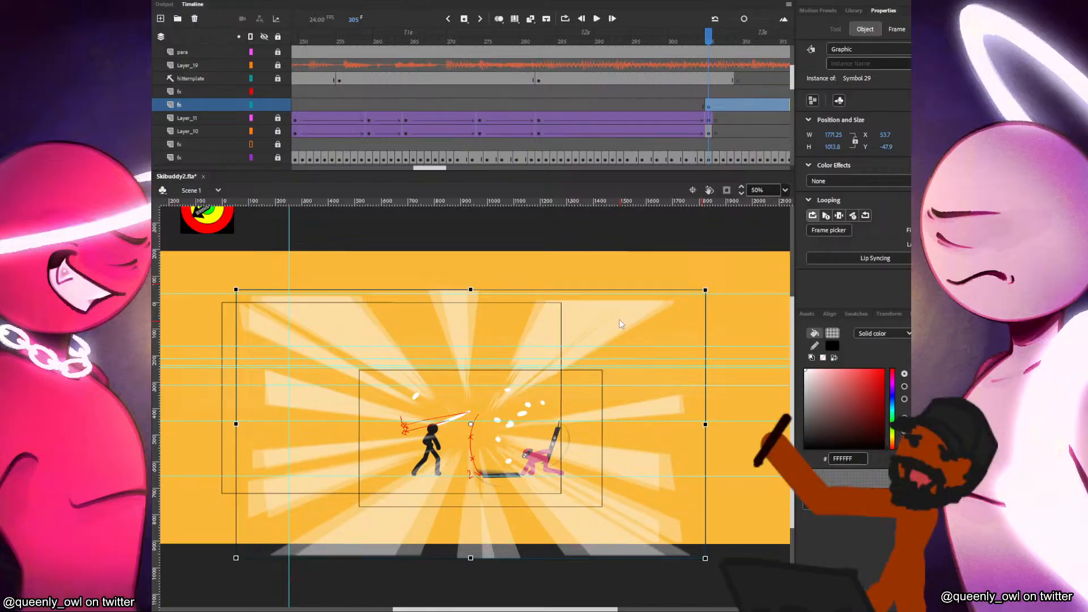
left_click(858, 180)
left_click(820, 245)
left_click_drag(905, 205, 879, 205)
left_click(450, 298)
Undo the symbol conversion, the skew and the duplication of the rays movie clip.
key("ctrl+z")
key("ctrl+z")
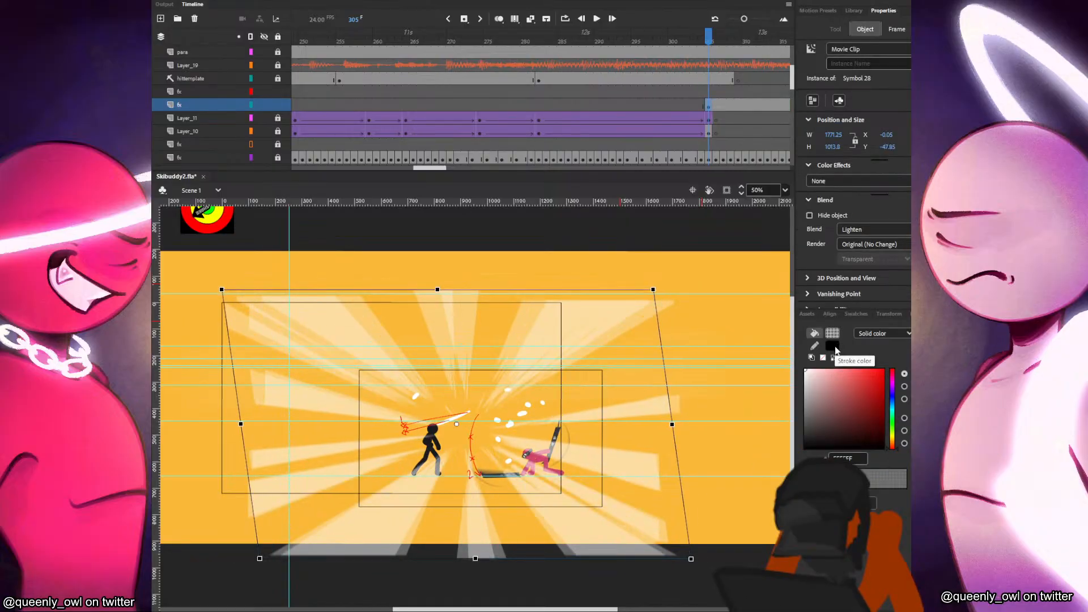
key("ctrl+z")
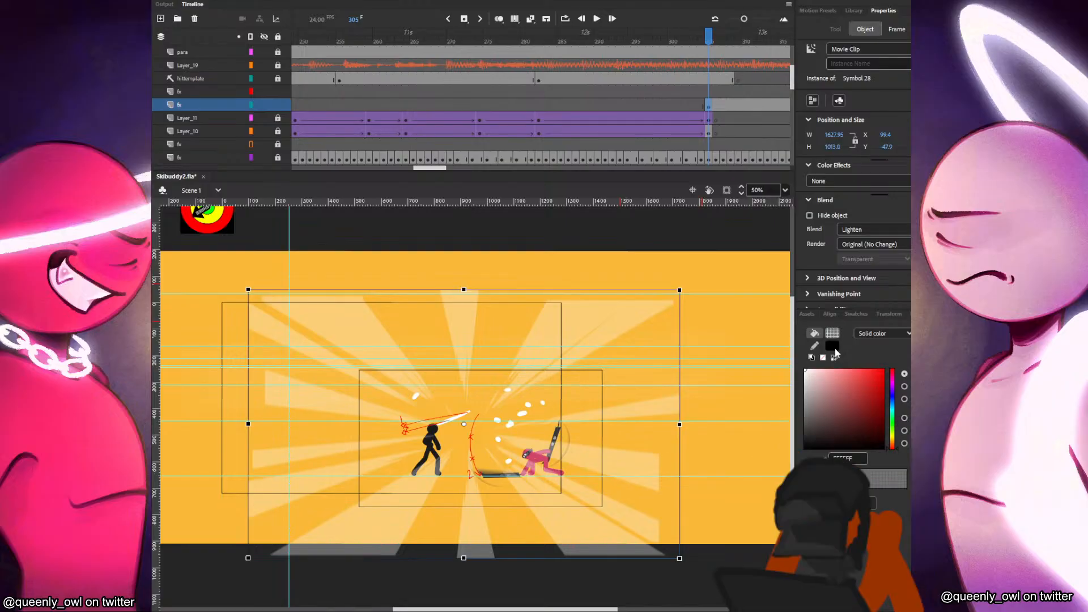
Preview the animation as a test movie and paste the rays movie clip in place on frame 305.
key("ctrl+Return")
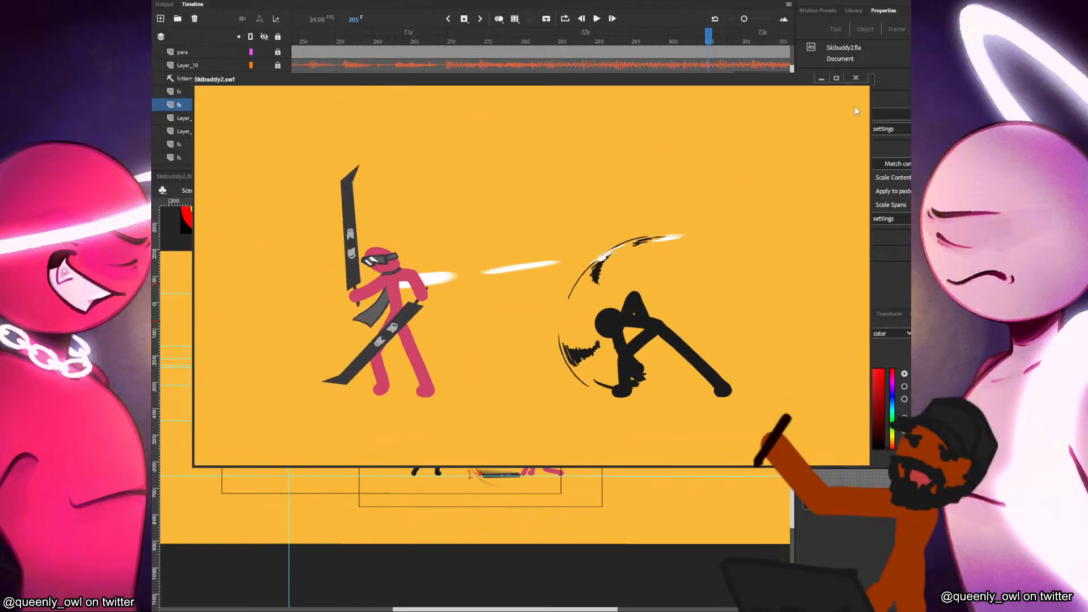
left_click(856, 78)
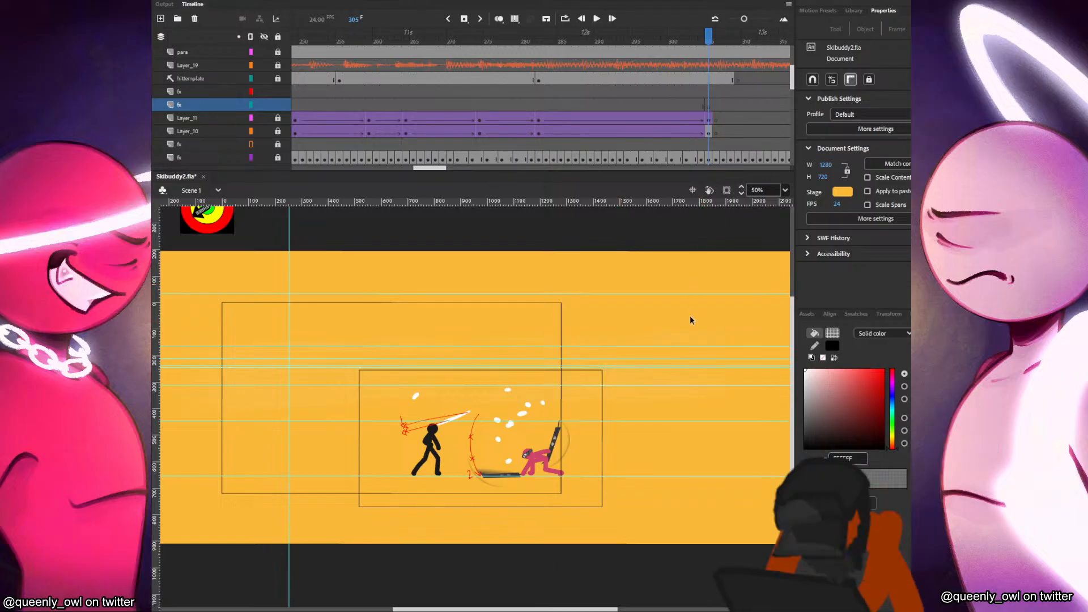
key("ctrl+shift+v")
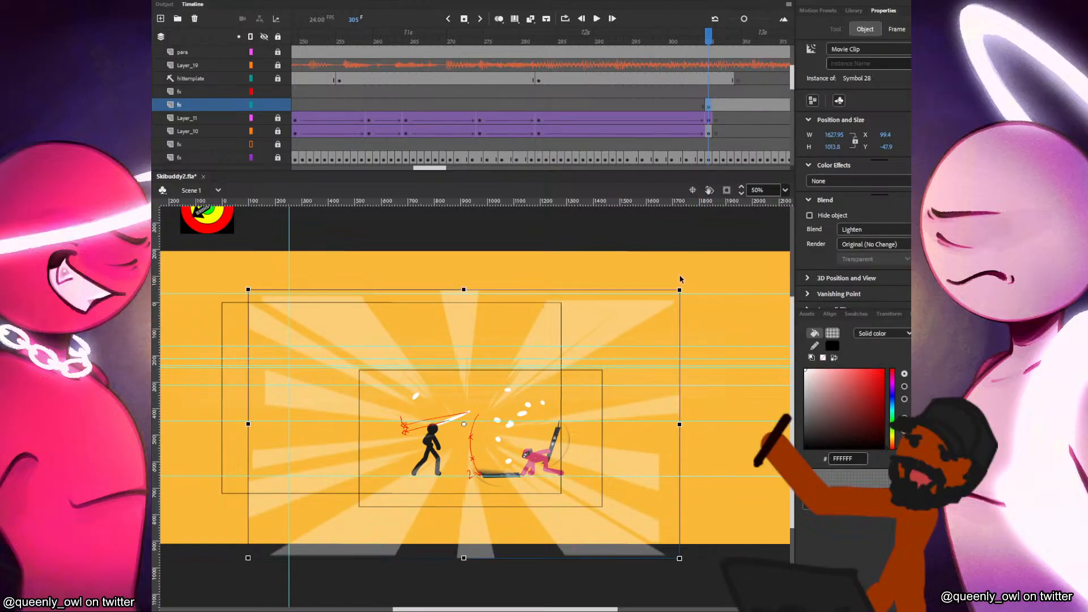
Open the rays movie clip for editing and lower the fill opacity of its upper-right ray.
double_click(627, 324)
left_click(623, 306)
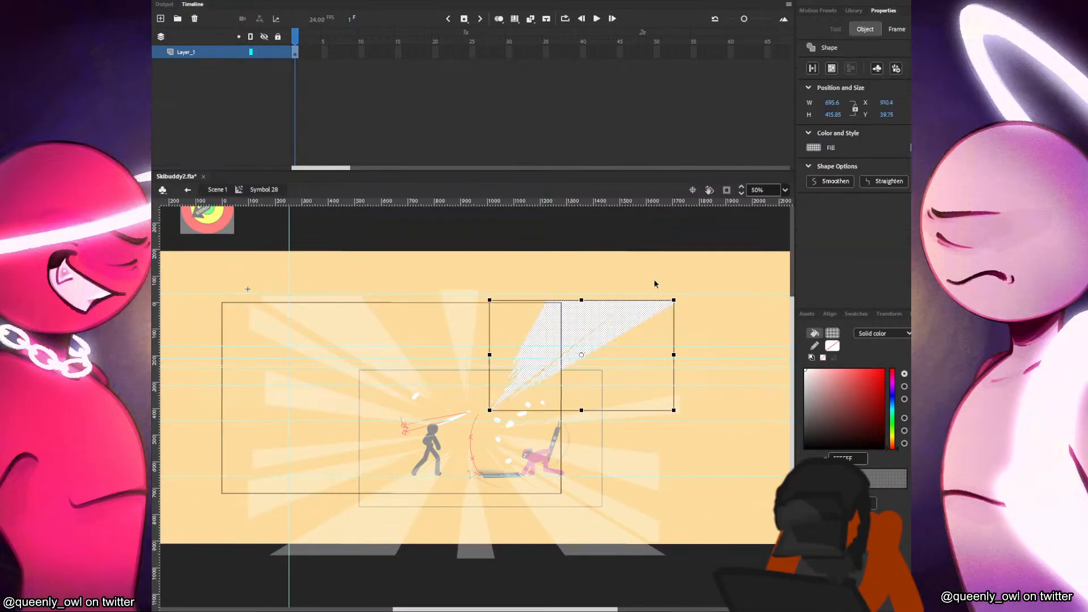
key("v")
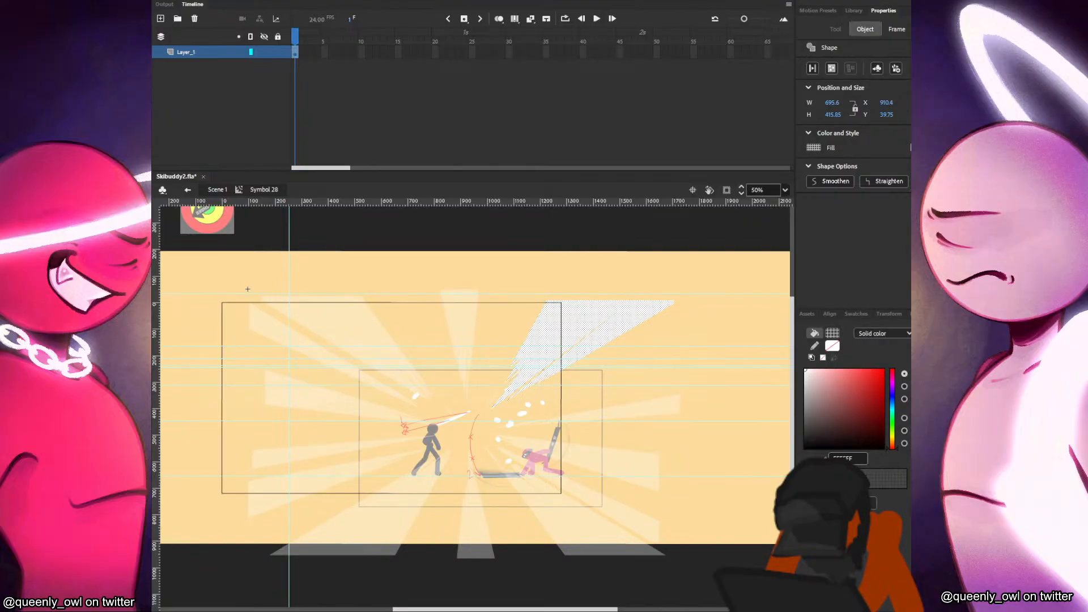
left_click(742, 481)
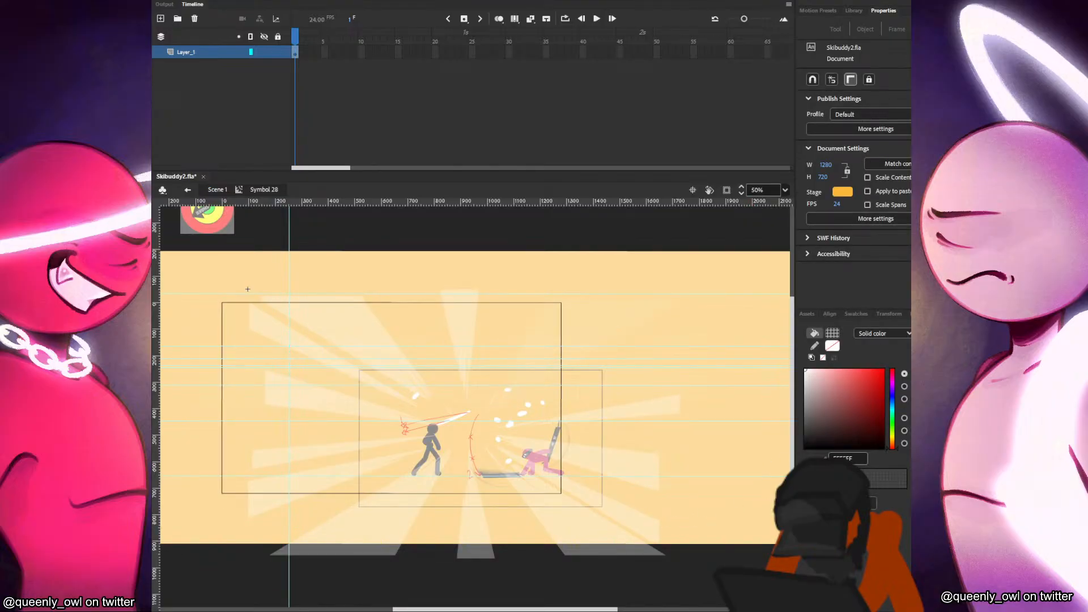
left_click(711, 516)
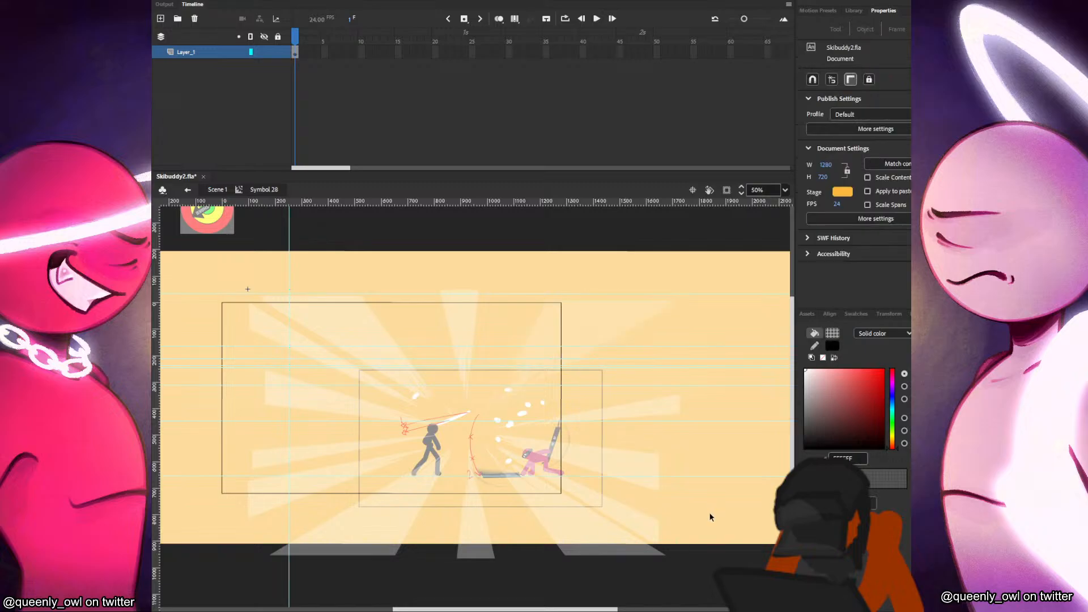
Lower the fill opacity of the bottom-right, bottom-centre, lower-left and middle-right rays inside the symbol.
left_click(626, 552)
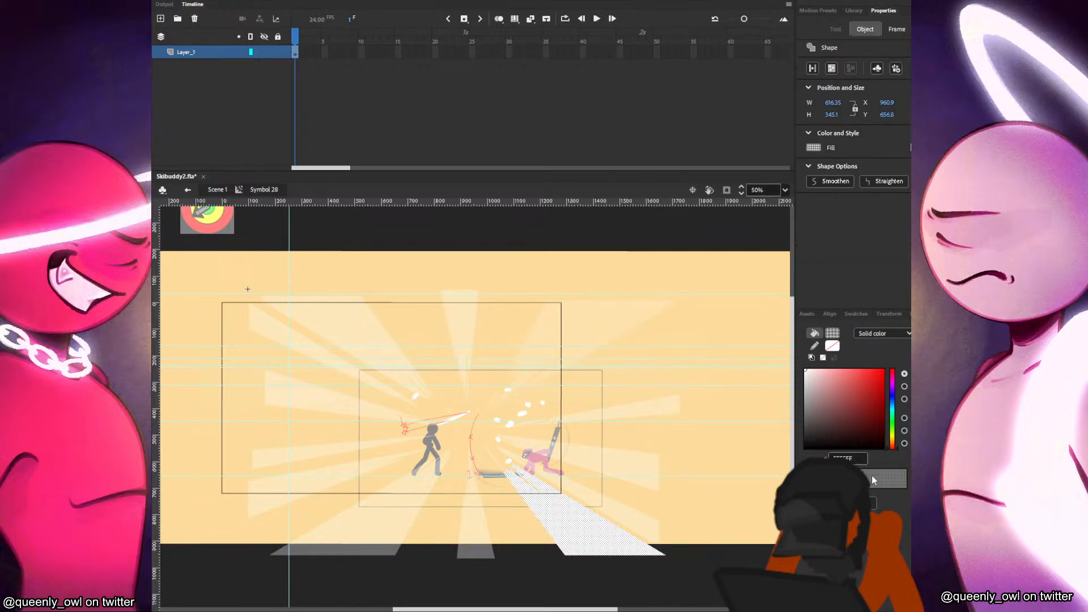
left_click(481, 530)
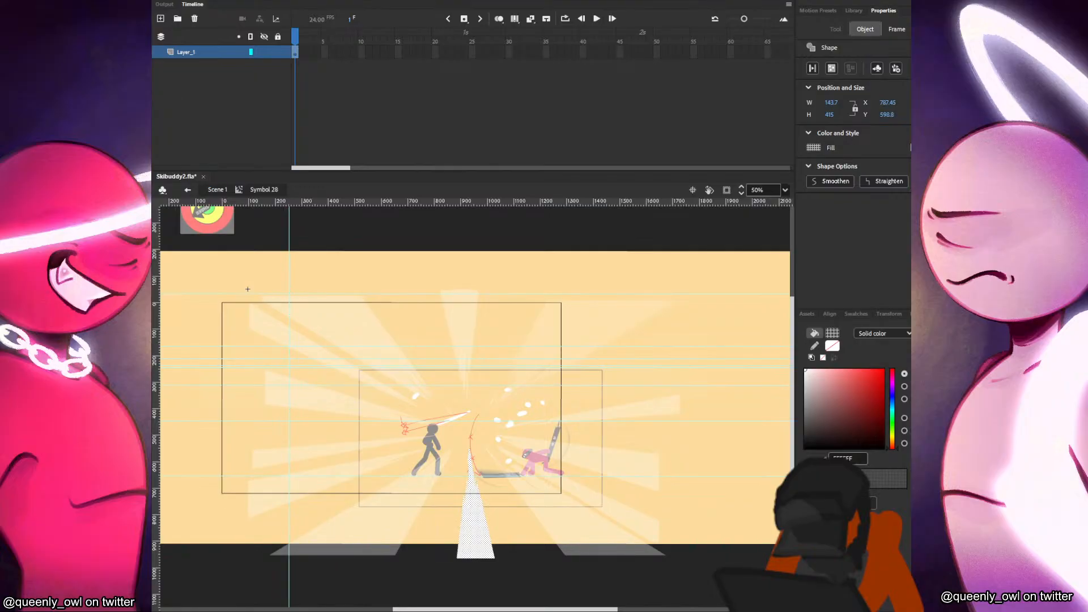
left_click(718, 510)
left_click(361, 465)
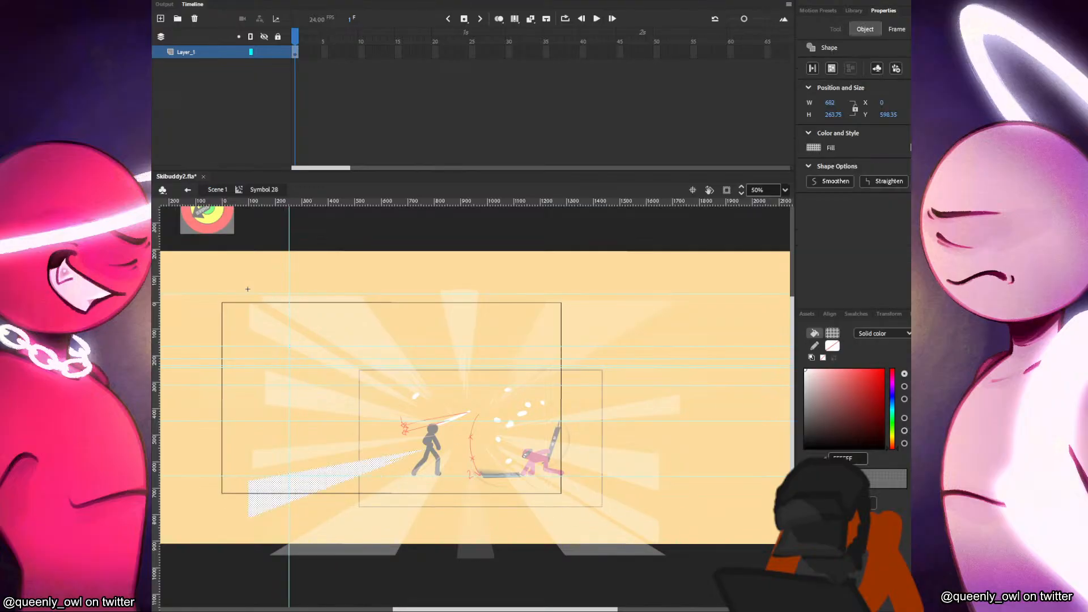
left_click(632, 469)
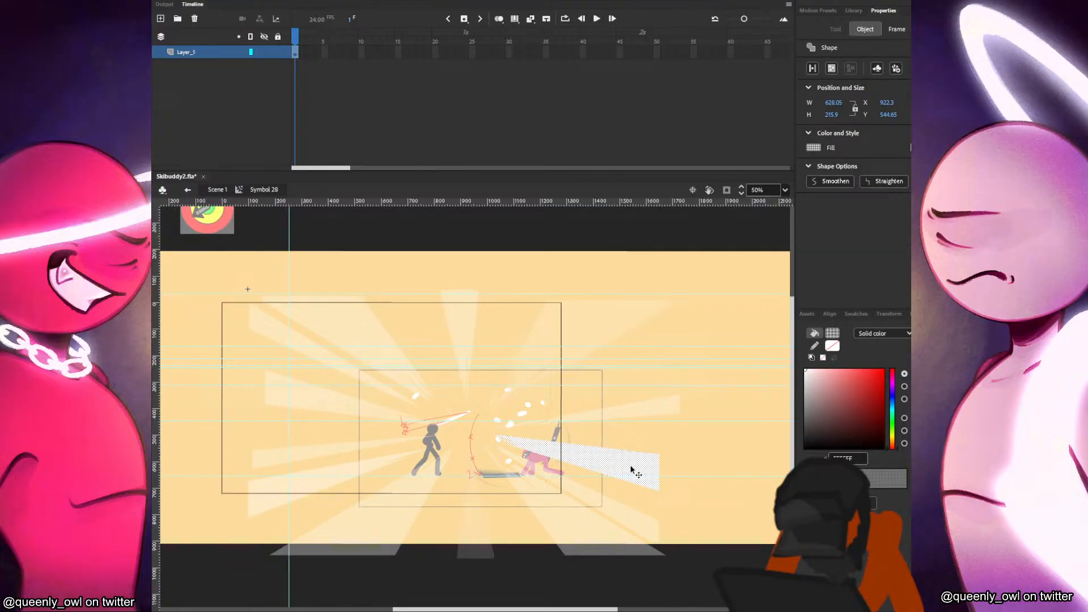
left_click(600, 434)
Lower the fill opacity of the middle-left and upper-left rays and return to Scene 1.
left_click(390, 417)
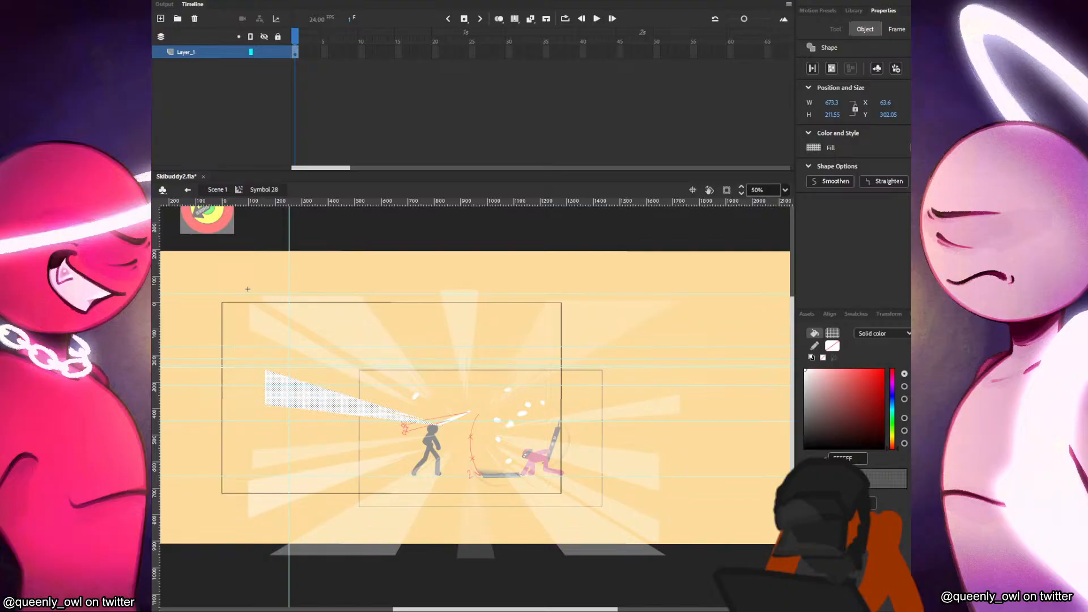
left_click(691, 495)
left_click(397, 369)
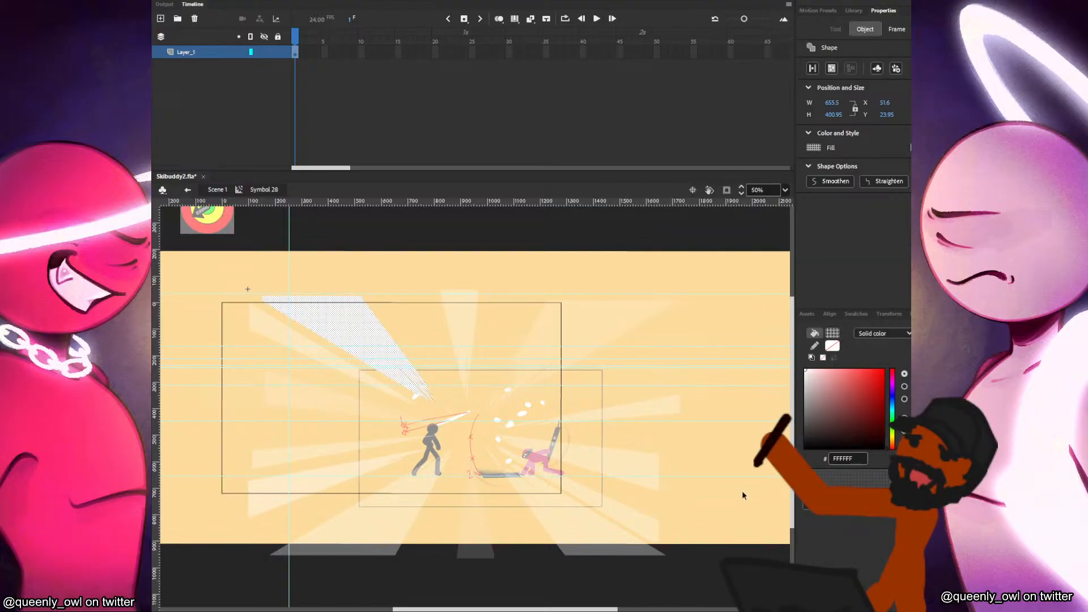
left_click(705, 515)
left_click(224, 190)
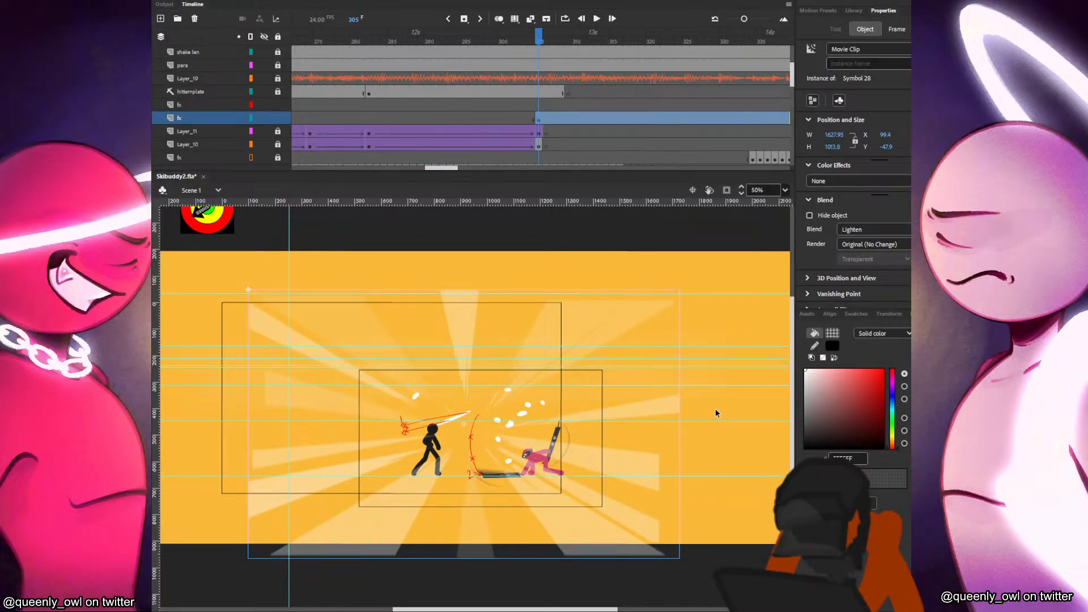
Apply an Alpha color effect to the rays movie clip and set it slightly below full opacity.
left_click(864, 192)
left_click(837, 240)
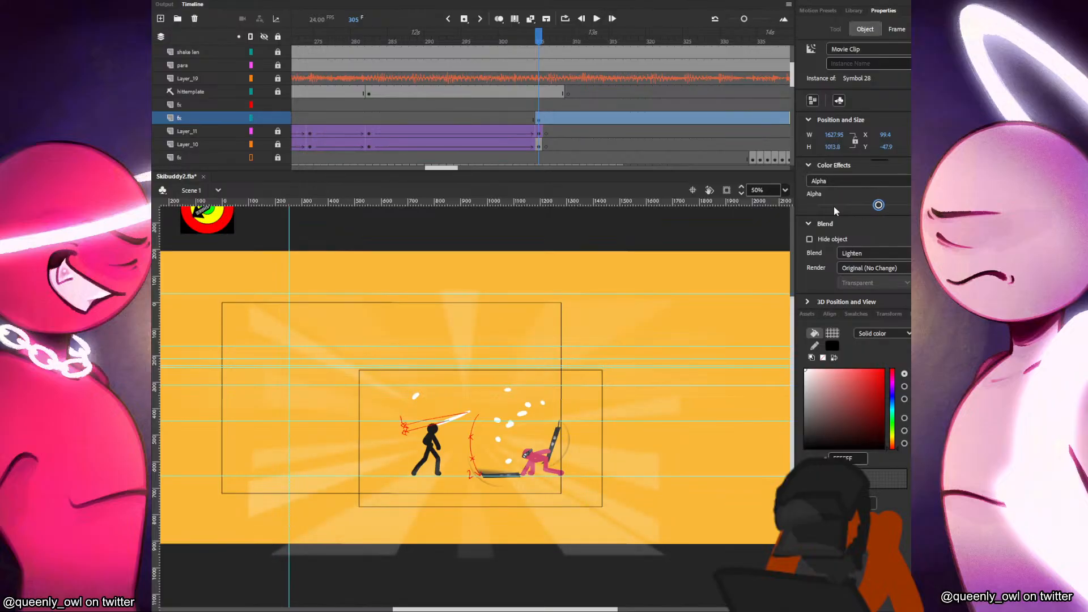
mouse_move(878, 205)
left_mouse_down()
mouse_move(919, 205)
mouse_move(869, 205)
left_mouse_up()
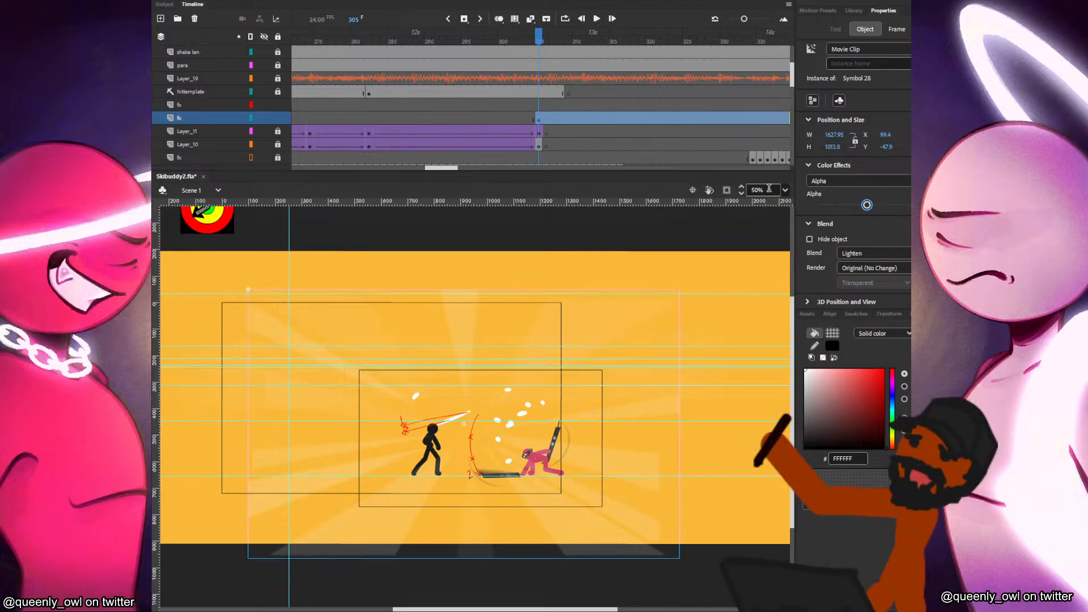
left_click(541, 121)
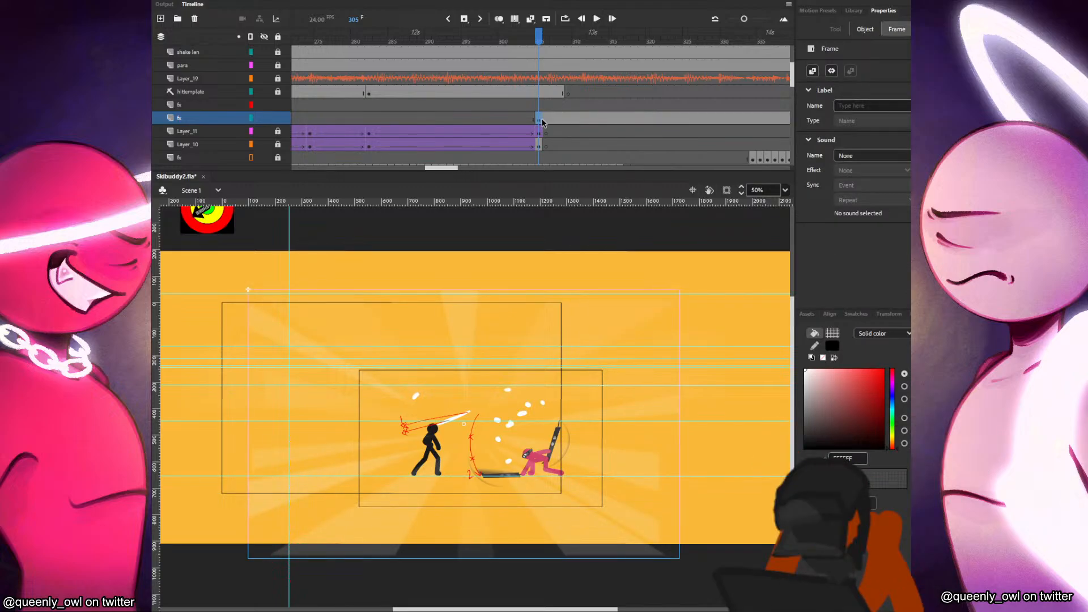
left_click(589, 513)
left_click_drag(867, 205, 899, 206)
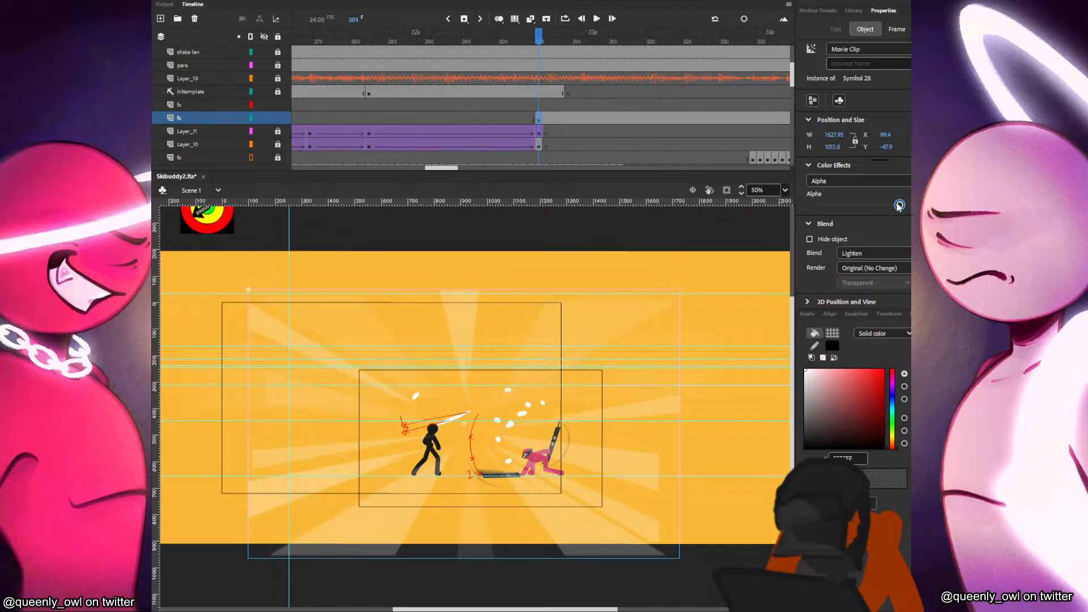
Draw a translucent white rectangle without a stroke, about 1314 by 785 px, around the fighting figures on frame 306.
key("period")
key("r")
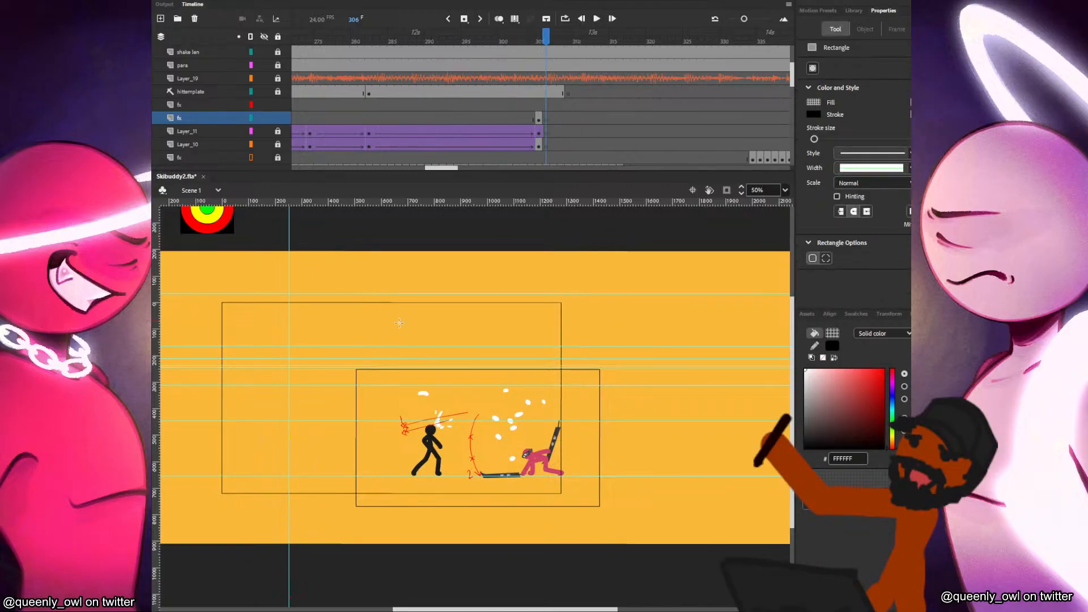
left_click_drag(314, 327, 661, 535)
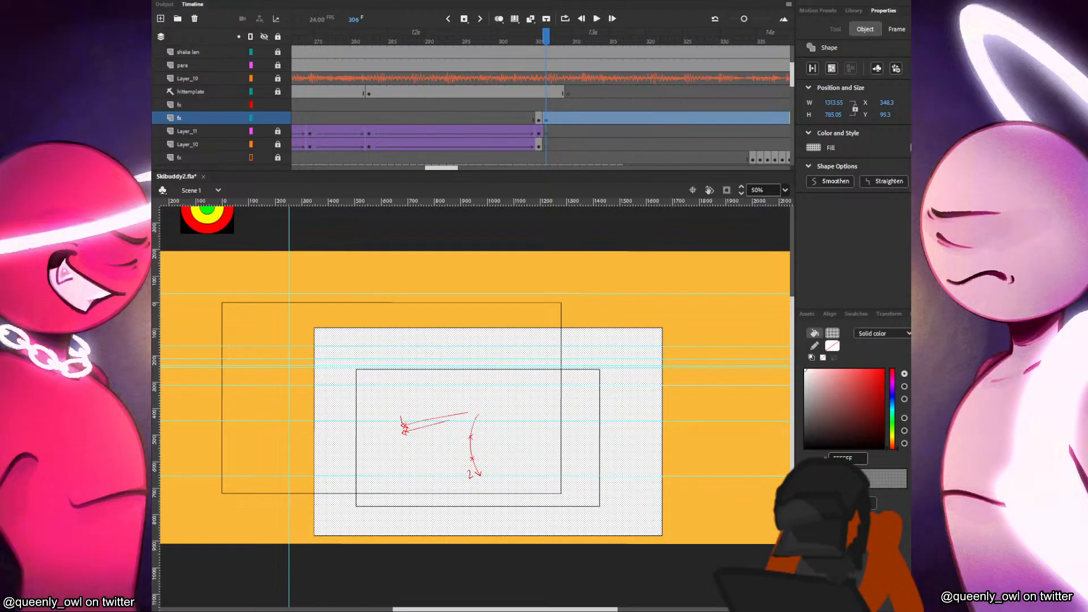
left_click(719, 454)
Draw two diagonal lines across the translucent rectangle from corner to corner, crossing between the two figures.
key("n")
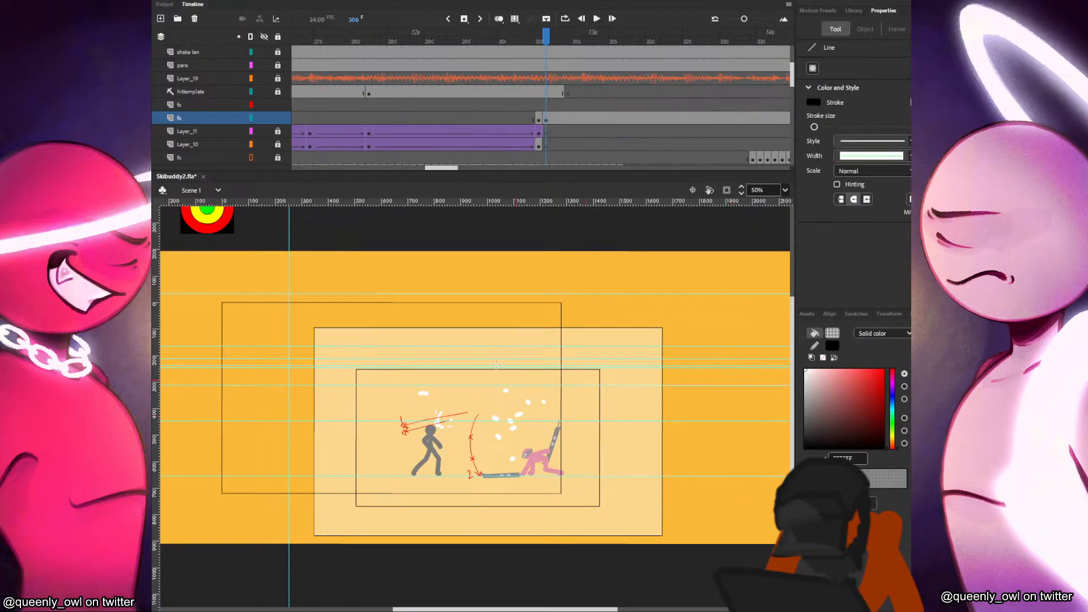
left_click_drag(295, 315, 662, 548)
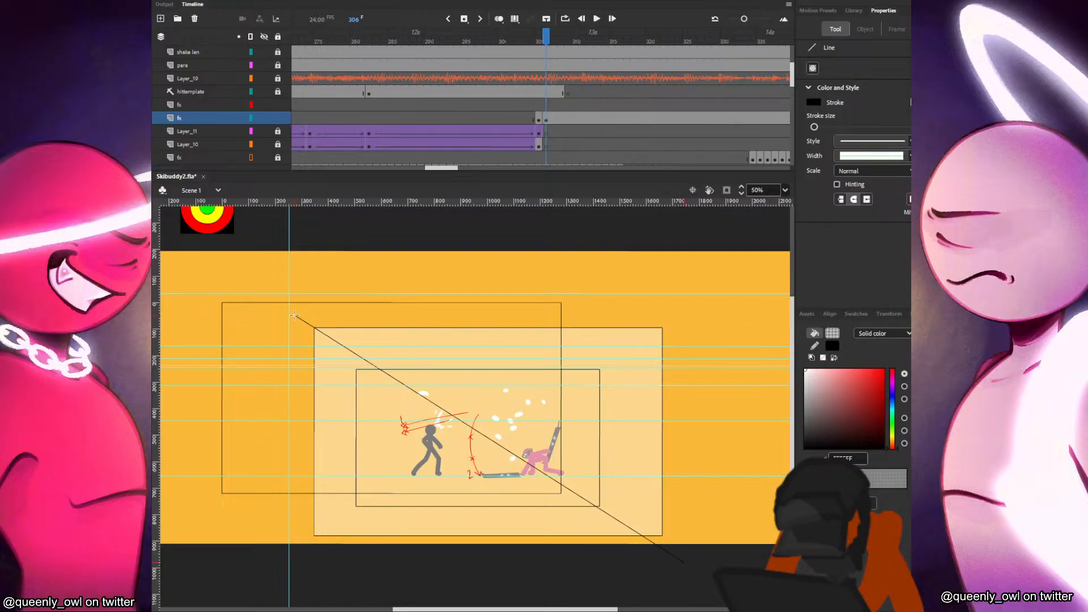
key("ctrl+z")
left_click_drag(298, 321, 694, 557)
left_click_drag(689, 311, 300, 546)
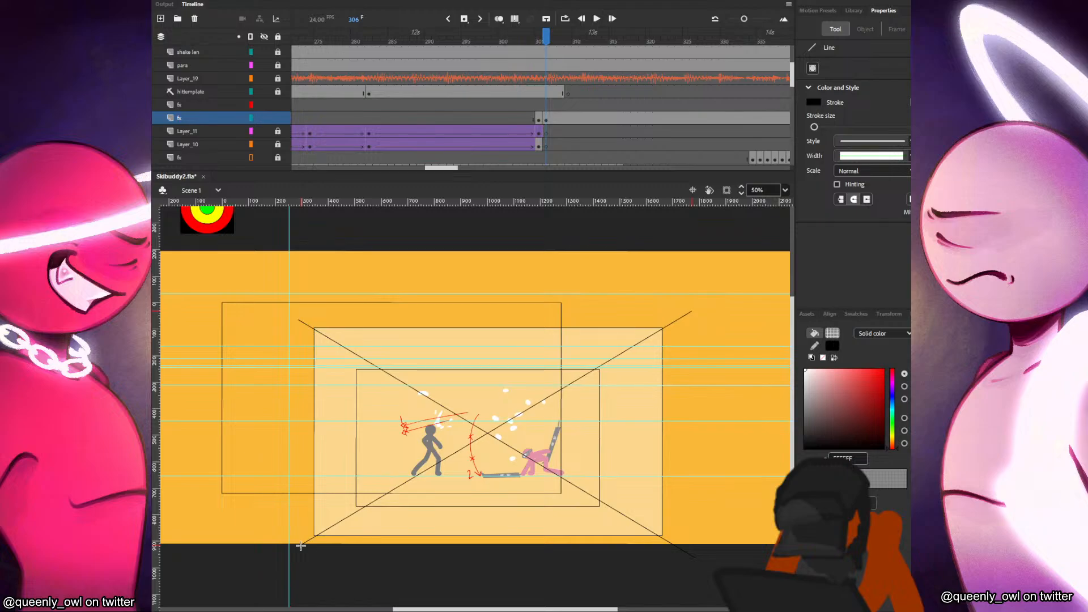
Draw five more straight lines through the diagonals' crossing point: three steep, one near-horizontal and one gently sloping.
left_click_drag(496, 546, 475, 291)
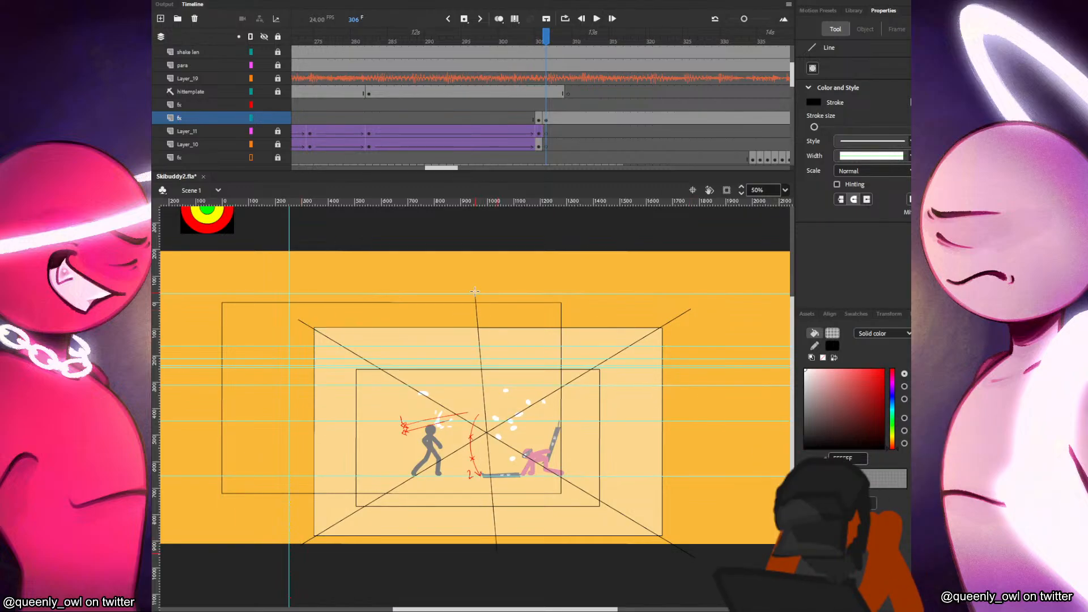
left_click_drag(433, 553, 545, 301)
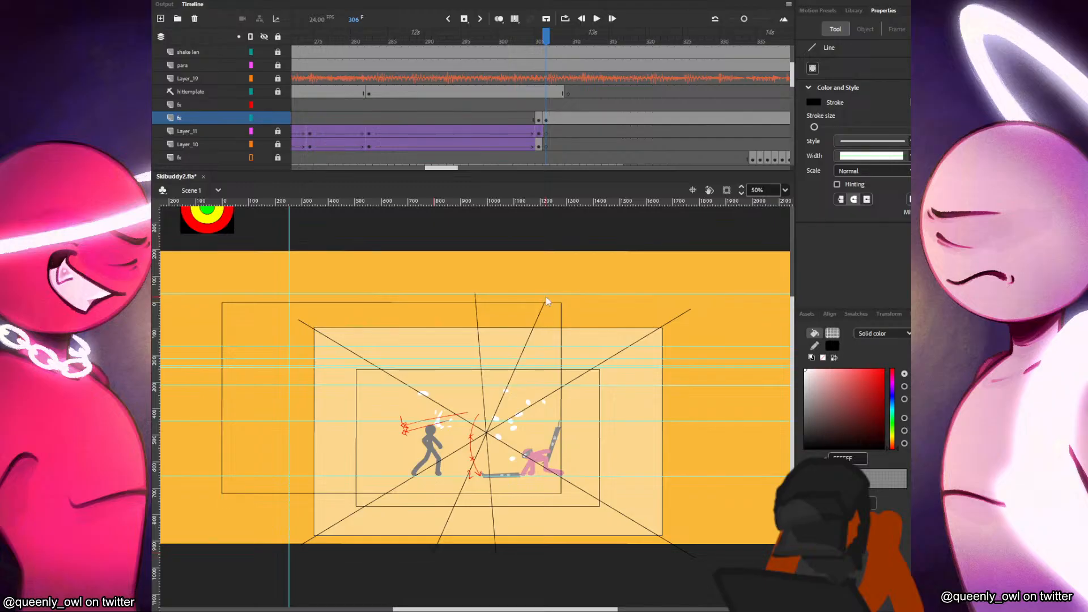
left_click_drag(268, 439, 700, 425)
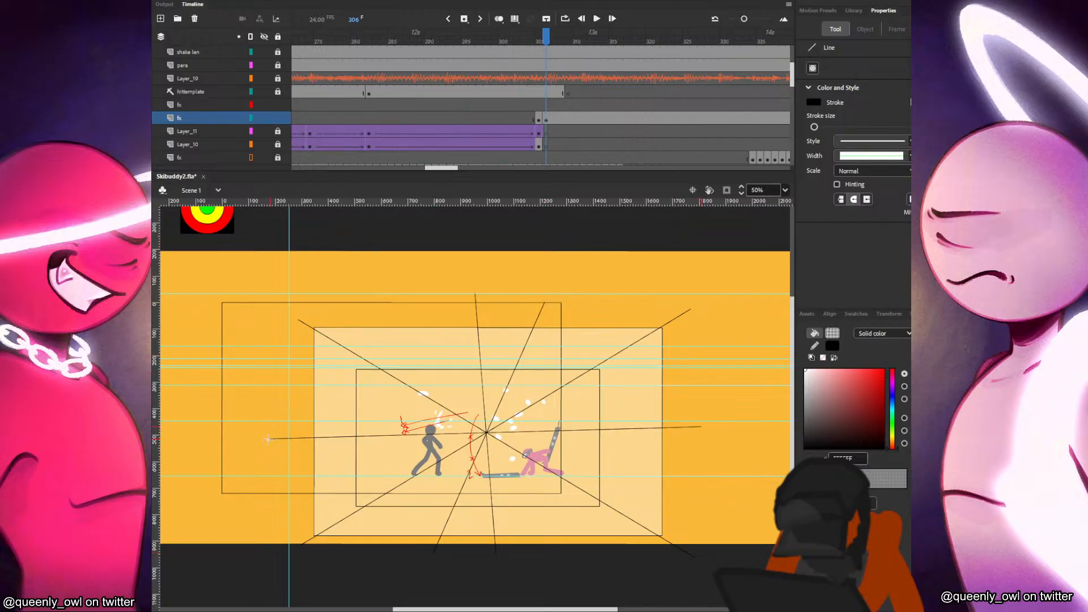
left_click_drag(271, 374, 712, 499)
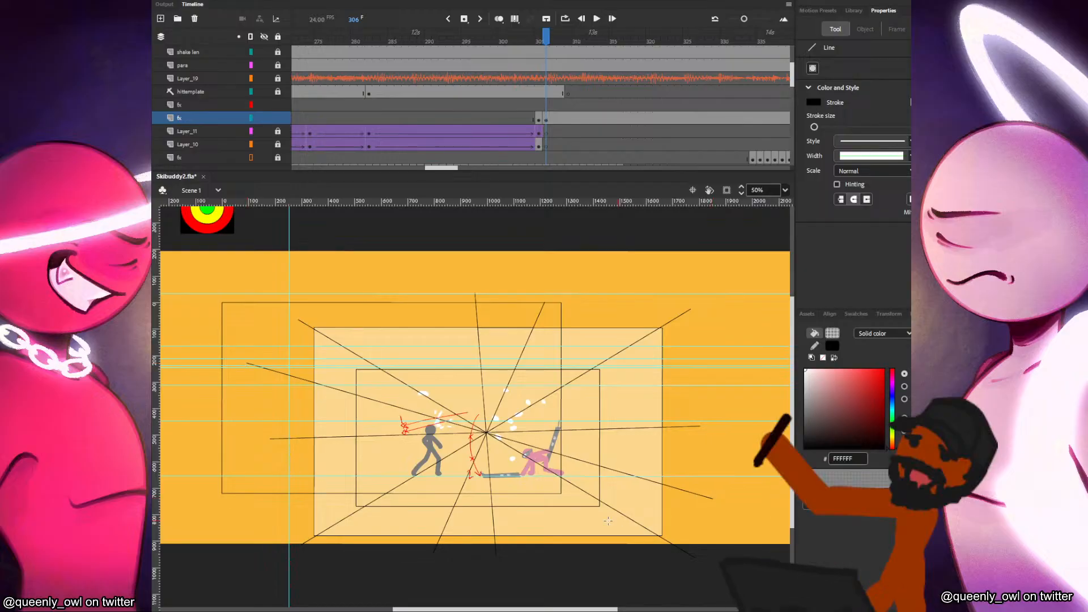
left_click_drag(401, 279, 545, 544)
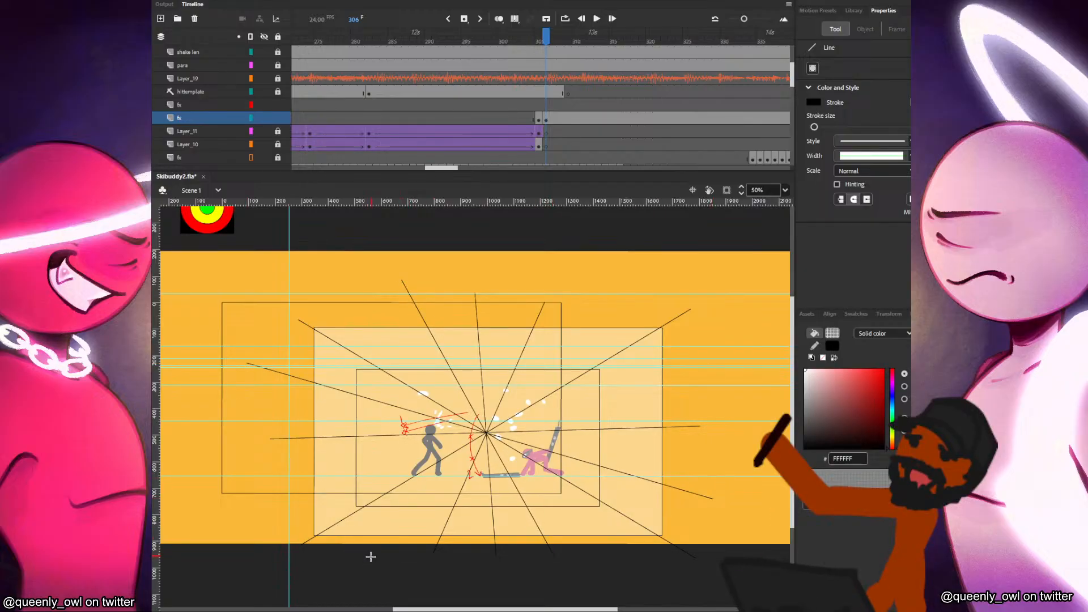
Add more radiating lines through the centre point to divide the rectangle into narrow wedges of varied width.
left_click_drag(371, 556, 617, 299)
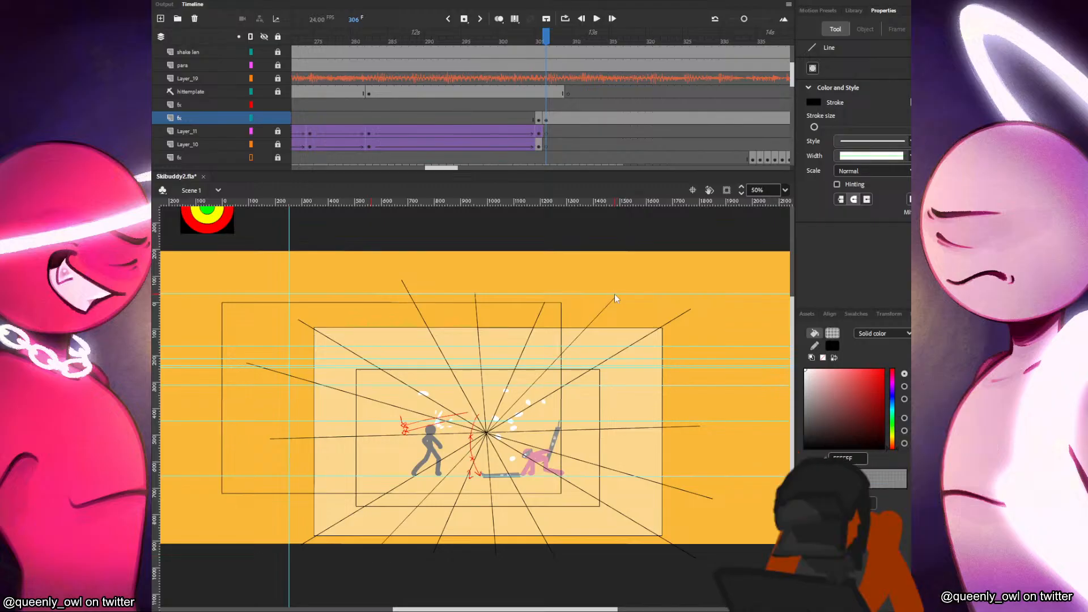
mouse_move(412, 553)
left_mouse_down()
mouse_move(597, 292)
mouse_move(581, 280)
left_mouse_up()
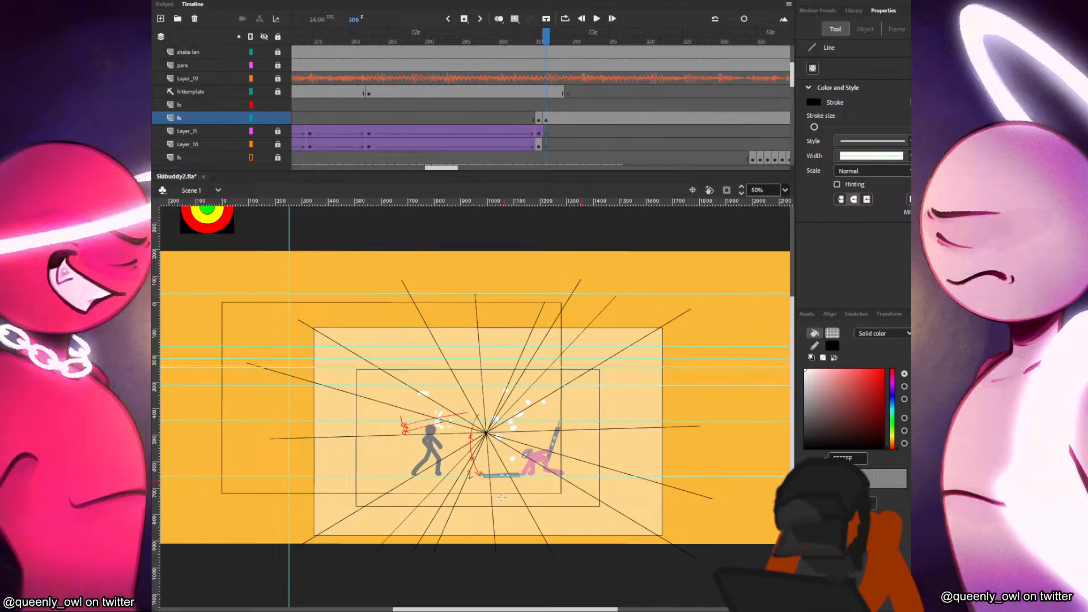
left_click_drag(392, 557, 607, 275)
mouse_move(353, 293)
left_mouse_down()
mouse_move(365, 277)
mouse_move(600, 557)
mouse_move(600, 578)
left_mouse_up()
left_click_drag(486, 432, 250, 496)
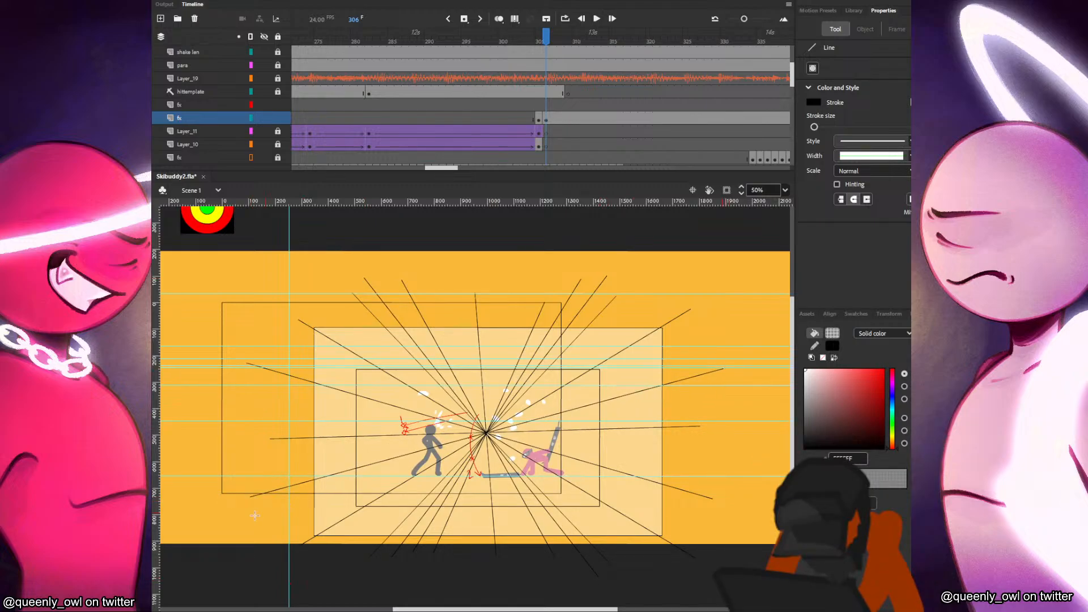
left_click_drag(486, 432, 255, 526)
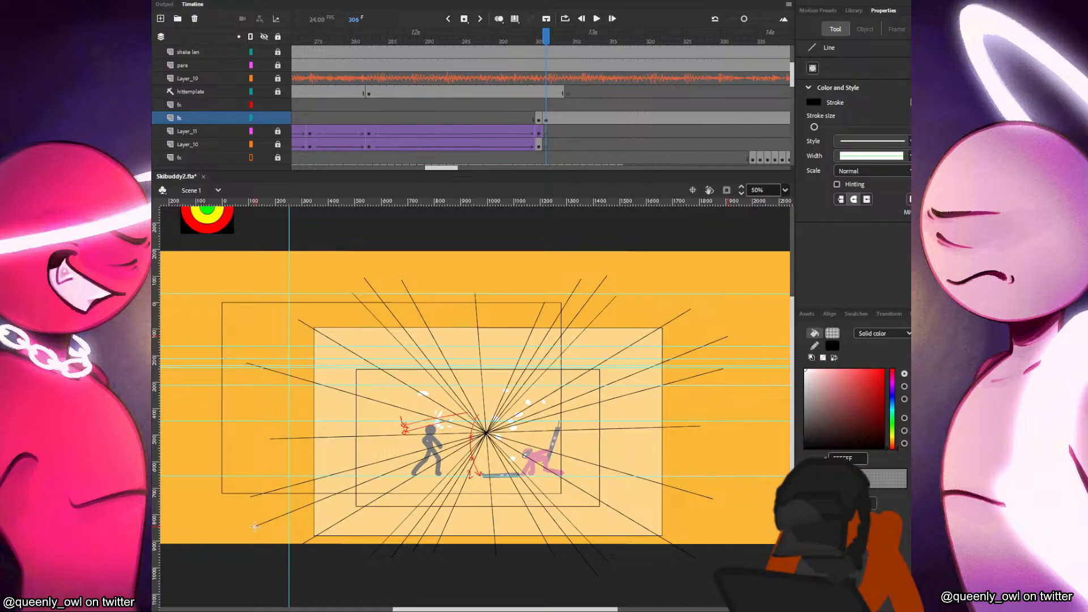
Move wedges along the lower side, the lower right and the right outward from the burst's centre.
key("v")
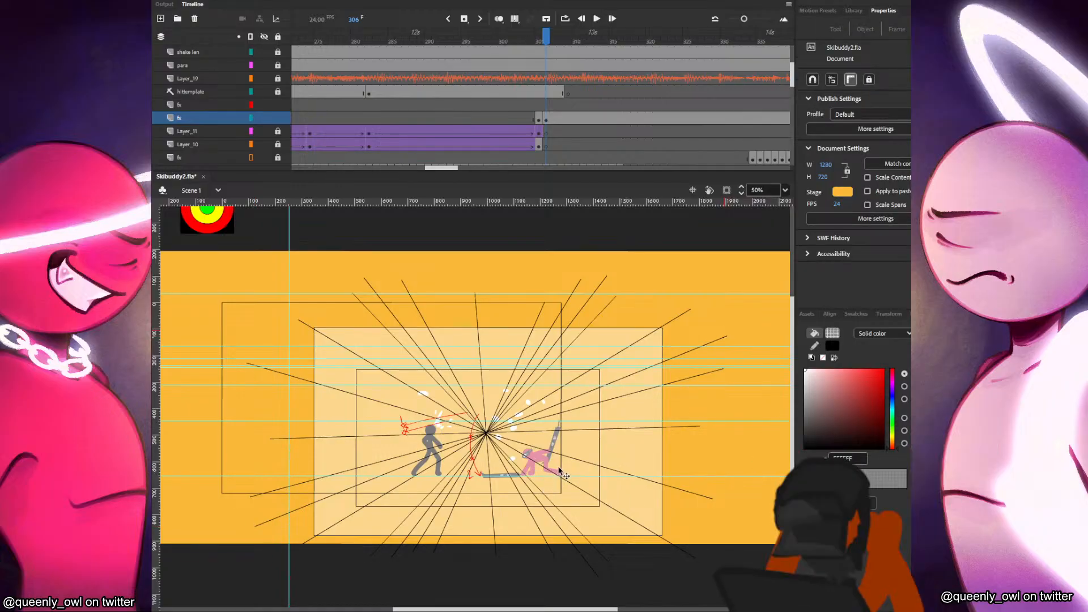
left_click(446, 506)
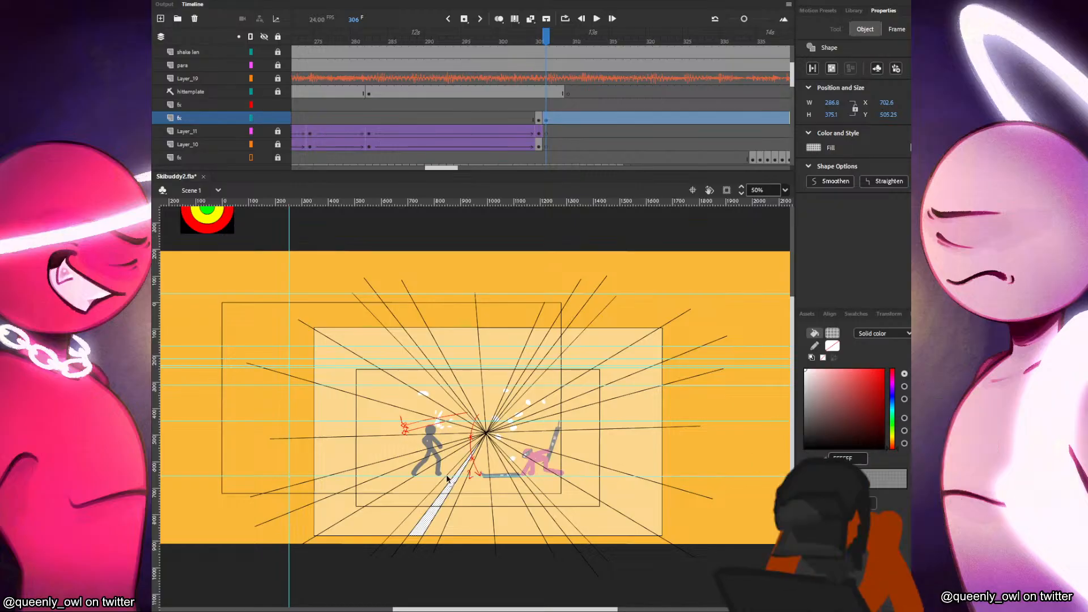
left_click_drag(470, 442, 453, 467)
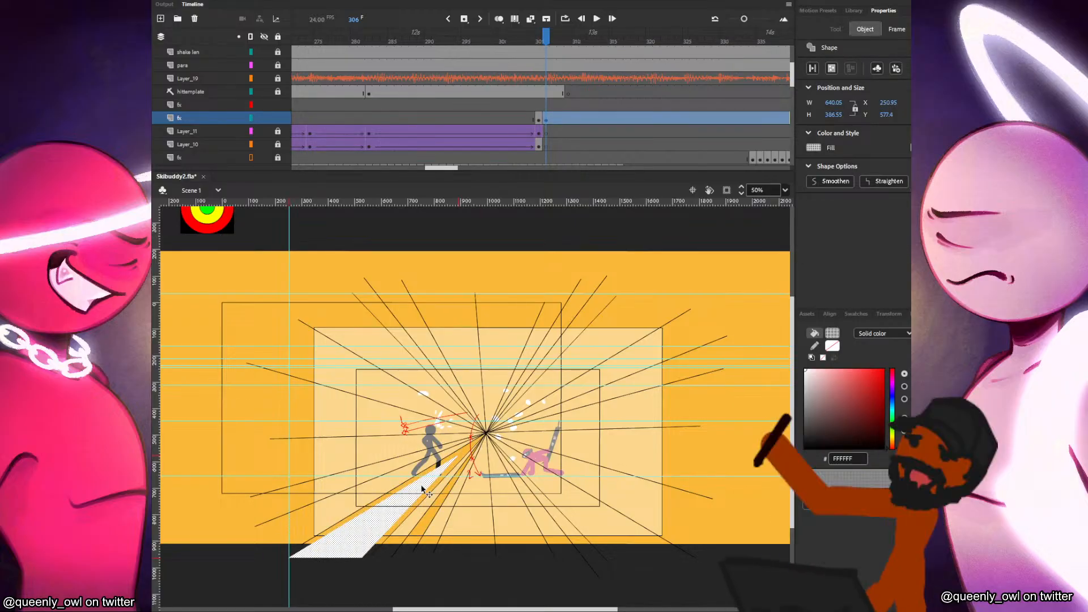
left_click(483, 495)
left_click_drag(484, 496, 480, 525)
left_click(512, 508)
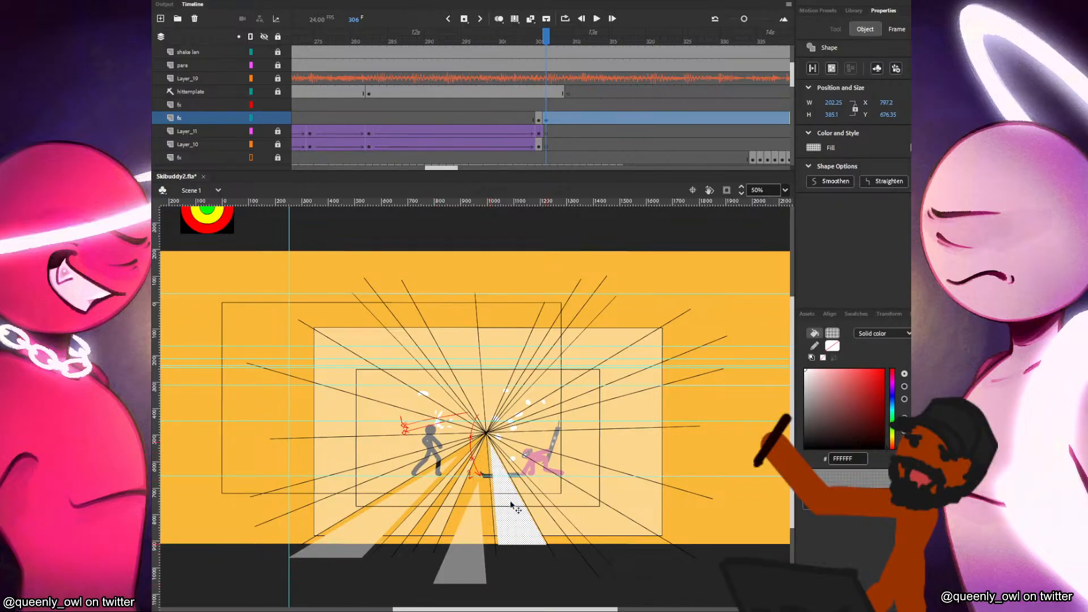
left_click_drag(538, 498, 575, 476)
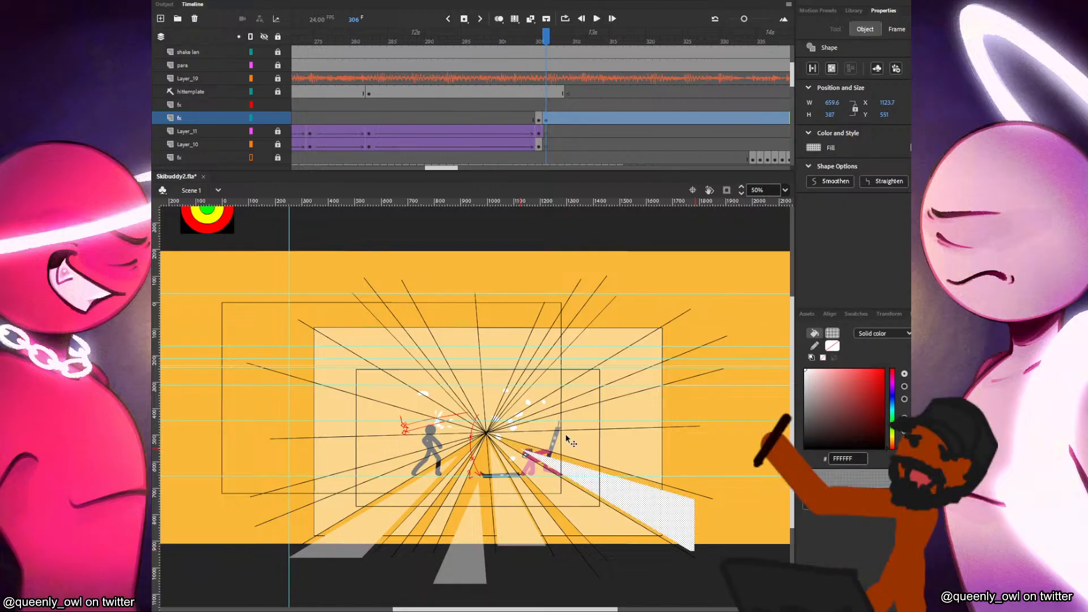
left_click_drag(507, 431, 553, 425)
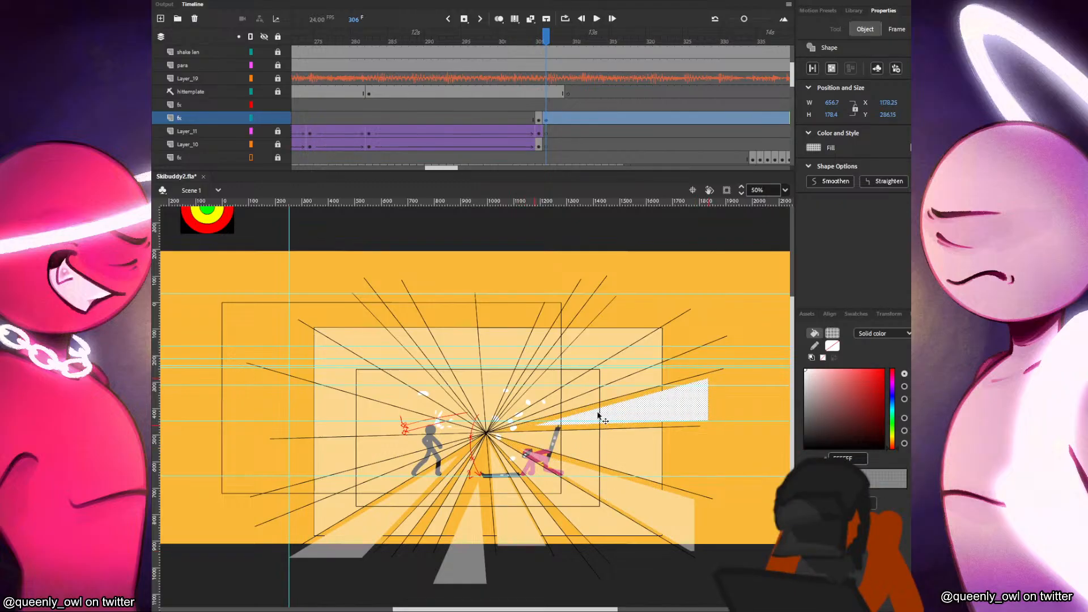
Nudge the upper-right wedge outward, away from the burst's centre.
left_click(571, 396)
key("shift+Right")
key("shift+Right")
key("shift+Right")
key("shift+Right")
key("shift+Right")
key("shift+Right")
key("shift+Right")
key("shift+Right")
key("shift+Right")
key("shift+Right")
key("shift+Right")
key("shift+Right")
key("shift+Right")
key("shift+Up")
key("shift+Up")
key("shift+Up")
key("shift+Up")
key("shift+Up")
key("shift+Up")
key("shift+Up")
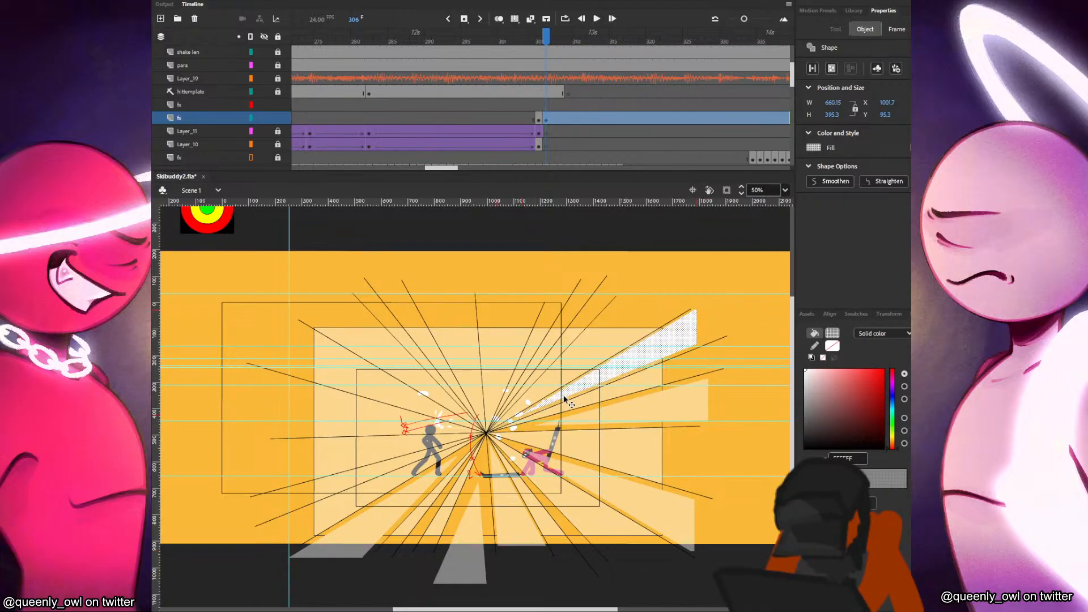
key("shift+Right")
key("shift+Right")
key("shift+Right")
key("shift+Right")
key("shift+Right")
key("shift+Right")
key("shift+Up")
key("shift+Up")
key("shift+Up")
Move the top-centre wedge upward and slightly to the right, away from the burst's centre.
left_click(536, 350)
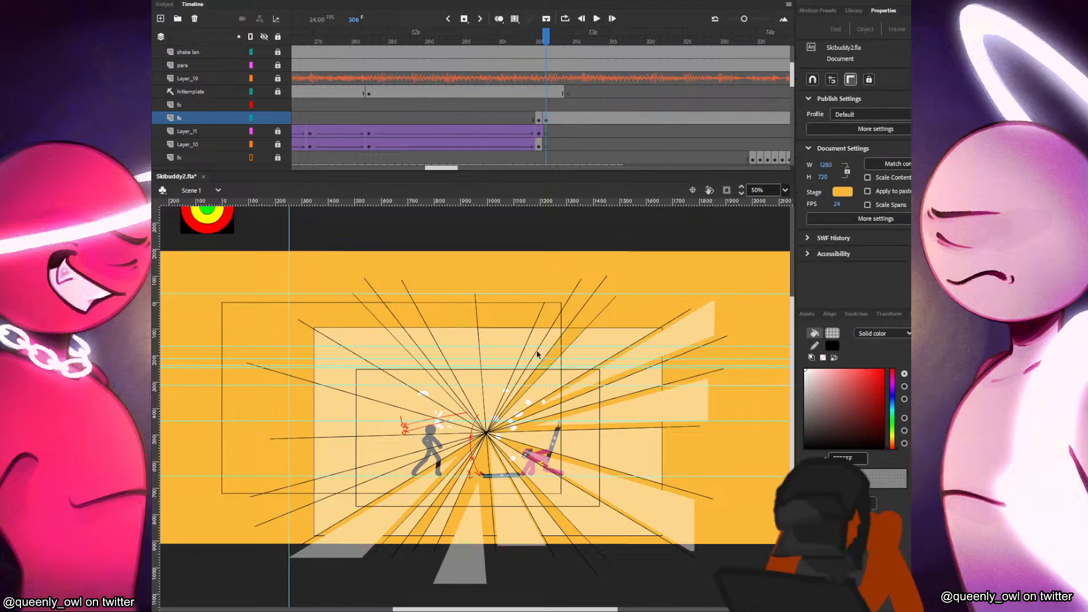
left_click(526, 361)
key("Escape")
left_click_drag(487, 419, 495, 374)
key("Escape")
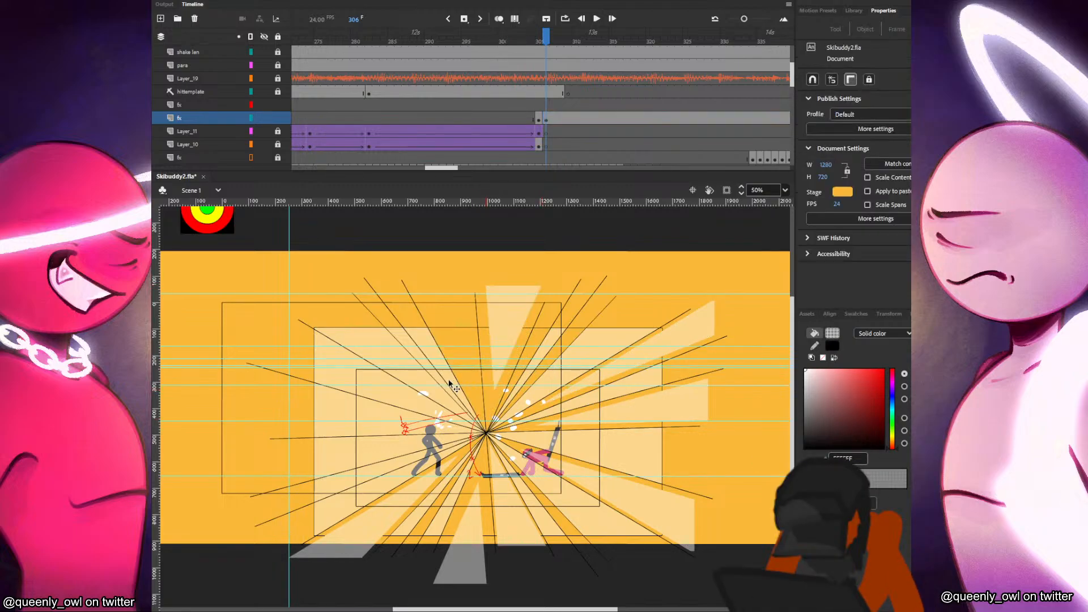
Move the upper-left, left and lower-left wedges outward from the burst's centre.
left_click(453, 385)
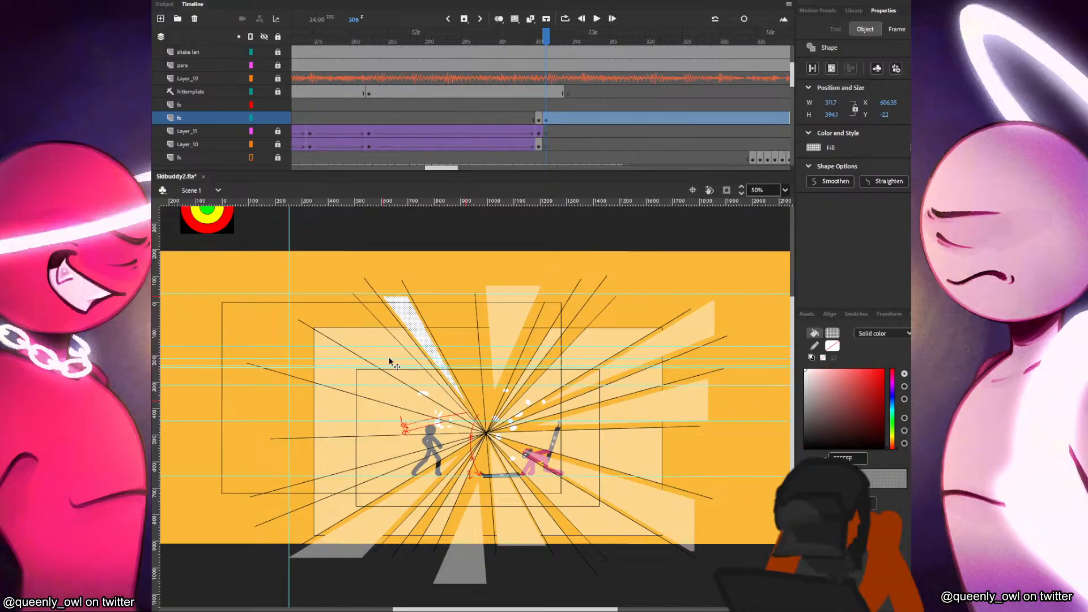
left_click(404, 371)
mouse_move(405, 373)
left_mouse_down()
mouse_move(406, 401)
mouse_move(382, 419)
mouse_move(350, 421)
left_mouse_up()
left_click(409, 457)
mouse_move(435, 448)
left_mouse_down()
mouse_move(413, 449)
mouse_move(423, 467)
mouse_move(379, 487)
left_mouse_up()
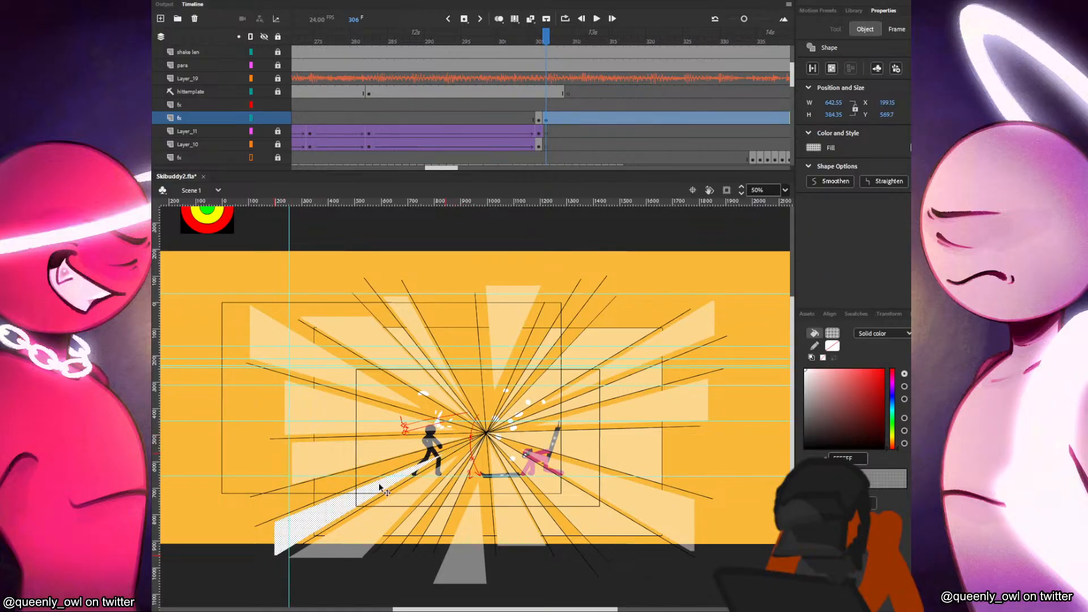
Shift the wide upper-right wedge outward and delete all the black dividing lines.
left_click(544, 408)
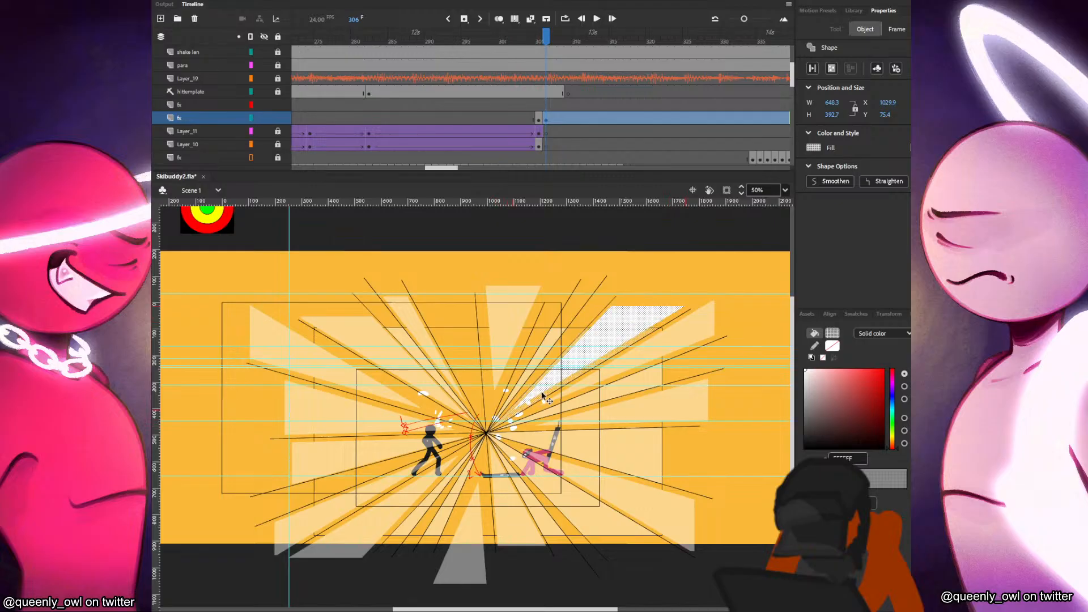
double_click(531, 406)
key("Delete")
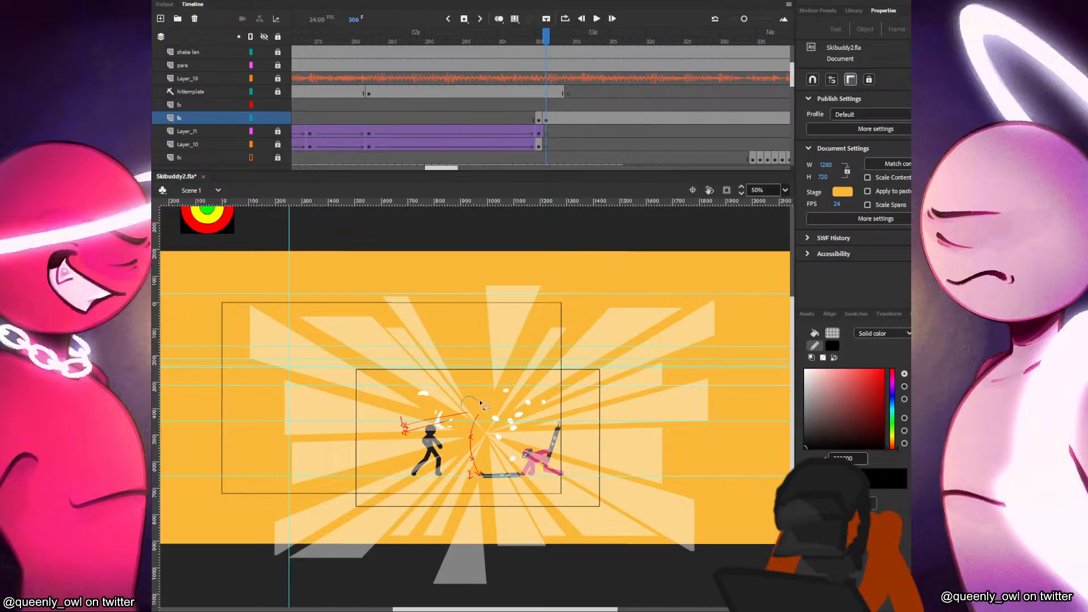
Cut freehand slivers out of the inner ray tips around the burst's centre with the Lasso tool.
left_click_drag(480, 403, 482, 400)
key("Delete")
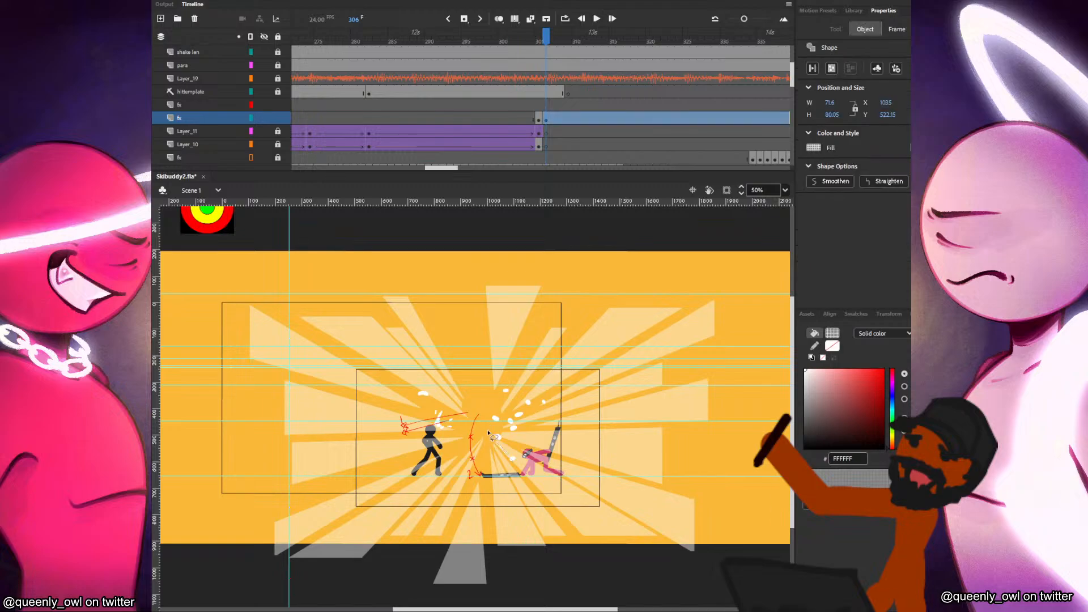
left_click_drag(485, 431, 485, 431)
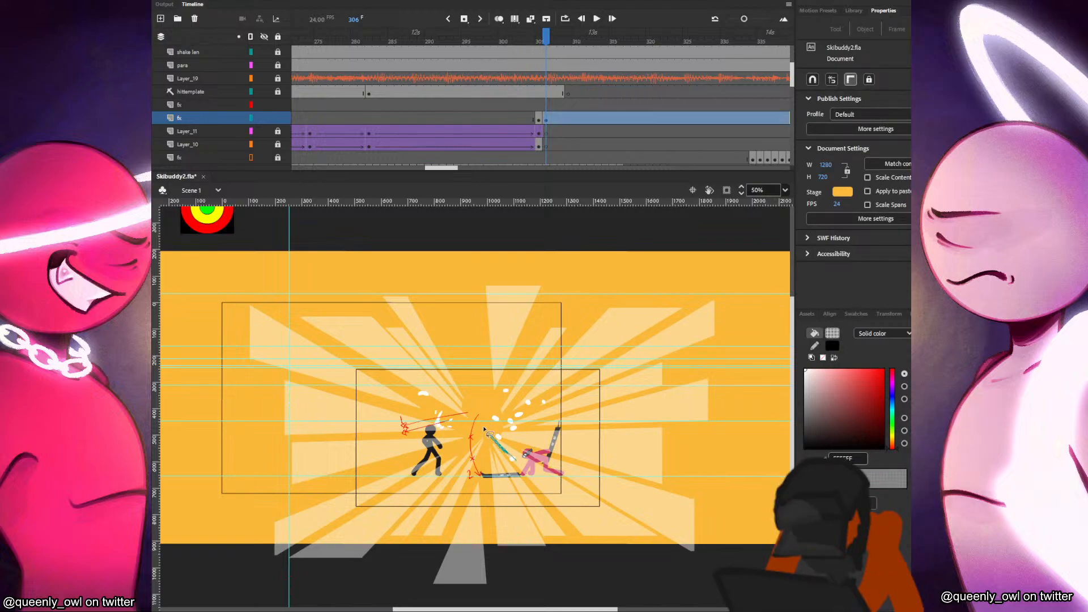
key("Delete")
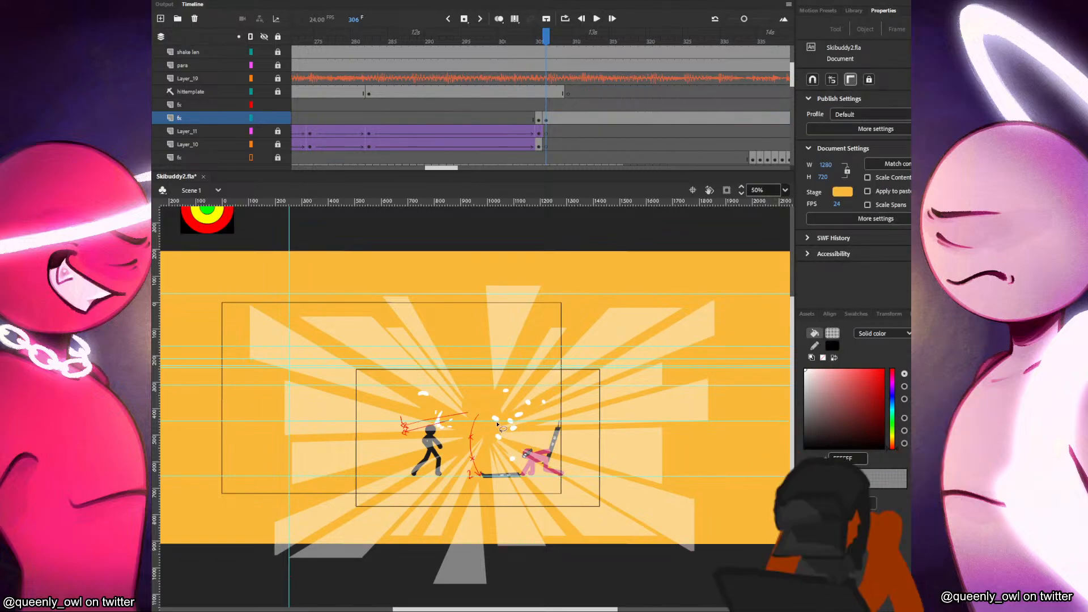
key("Delete")
left_click_drag(496, 424, 502, 418)
key("Delete")
left_click_drag(491, 432, 501, 434)
key("Delete")
key("Delete")
left_click_drag(492, 437, 494, 435)
key("Delete")
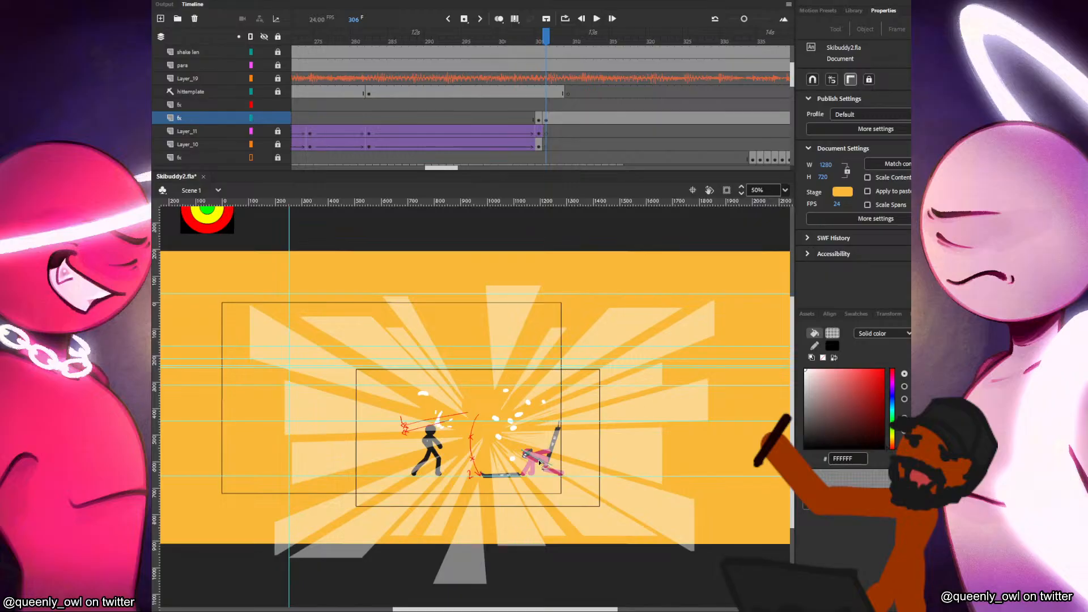
Cut thin slivers out of the right-hand rays around the pink figure.
mouse_move(539, 462)
left_mouse_down()
mouse_move(567, 475)
mouse_move(544, 453)
left_mouse_up()
key("Delete")
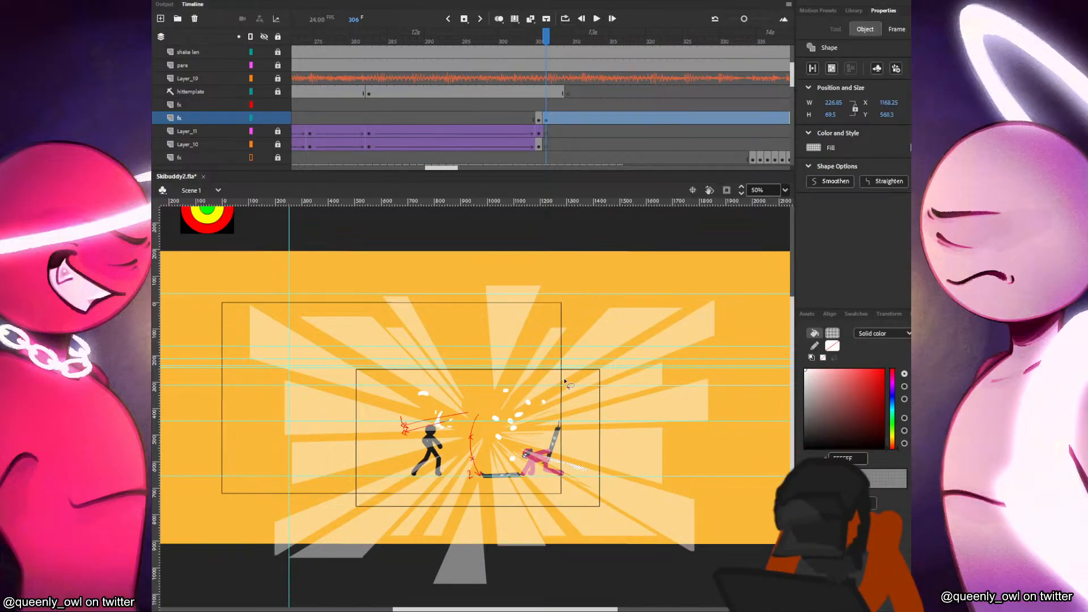
key("Delete")
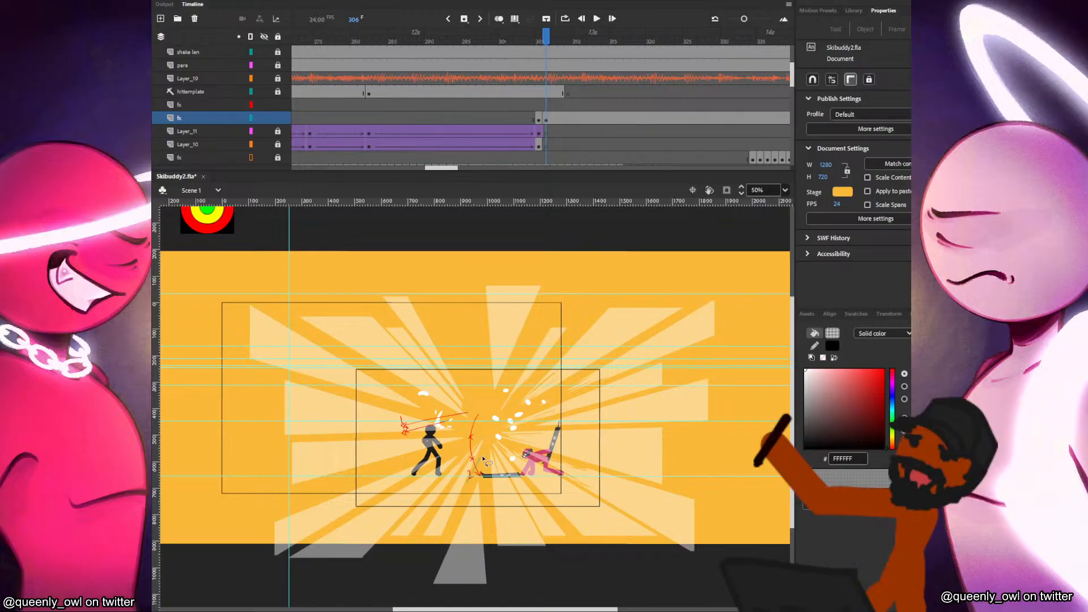
Cut thin lasso slivers out of the ray below the centre and lengthwise through the top-centre ray.
mouse_move(482, 458)
left_mouse_down()
mouse_move(491, 426)
mouse_move(481, 475)
left_mouse_up()
mouse_move(473, 419)
left_mouse_down()
mouse_move(454, 380)
mouse_move(509, 363)
mouse_move(504, 378)
mouse_move(507, 317)
left_mouse_up()
key("Delete")
left_click_drag(486, 366, 496, 386)
key("Delete")
left_click_drag(507, 372, 516, 332)
left_click_drag(515, 288, 516, 282)
key("Delete")
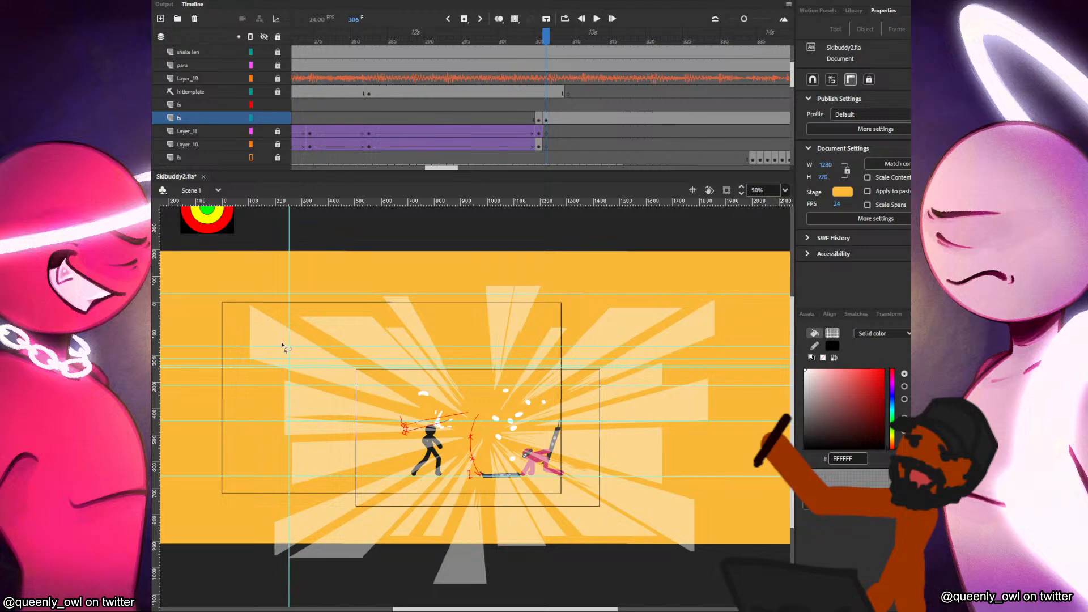
Cut thin lengthwise slivers out of the upper-left rays and the ray left of the black figure with the Lasso tool.
mouse_move(233, 316)
left_mouse_down()
mouse_move(467, 452)
mouse_move(258, 320)
mouse_move(255, 306)
mouse_move(319, 307)
mouse_move(467, 429)
left_mouse_up()
key("Delete")
key("Delete")
key("Delete")
left_click_drag(347, 315, 465, 429)
key("Delete")
left_click_drag(346, 306, 520, 484)
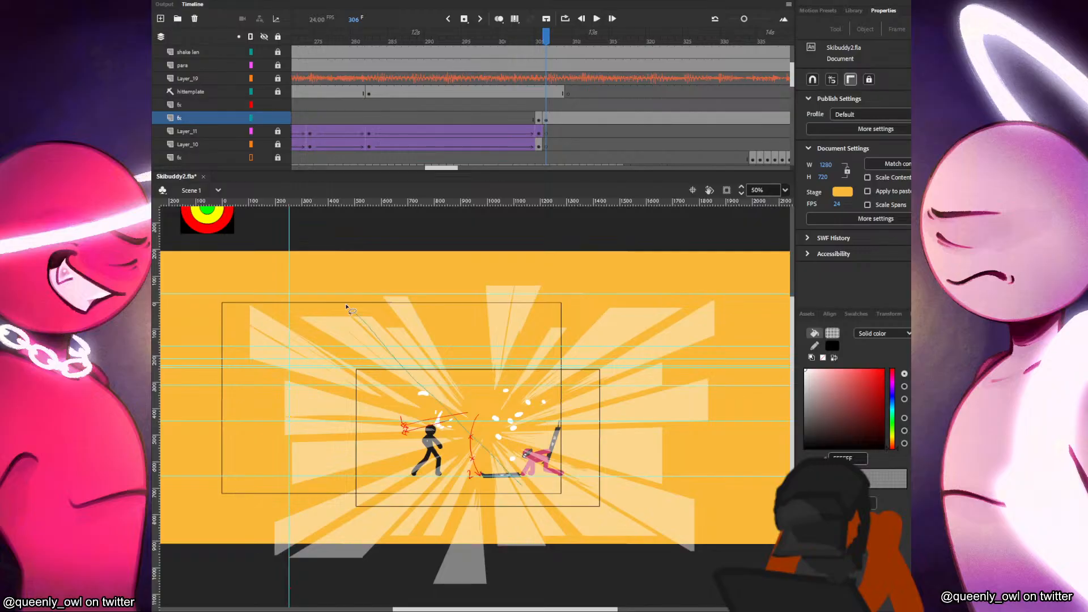
mouse_move(347, 298)
left_mouse_down()
mouse_move(475, 422)
mouse_move(286, 546)
mouse_move(425, 464)
left_mouse_up()
key("Delete")
mouse_move(301, 535)
left_mouse_down()
mouse_move(381, 508)
mouse_move(252, 497)
mouse_move(427, 445)
left_mouse_up()
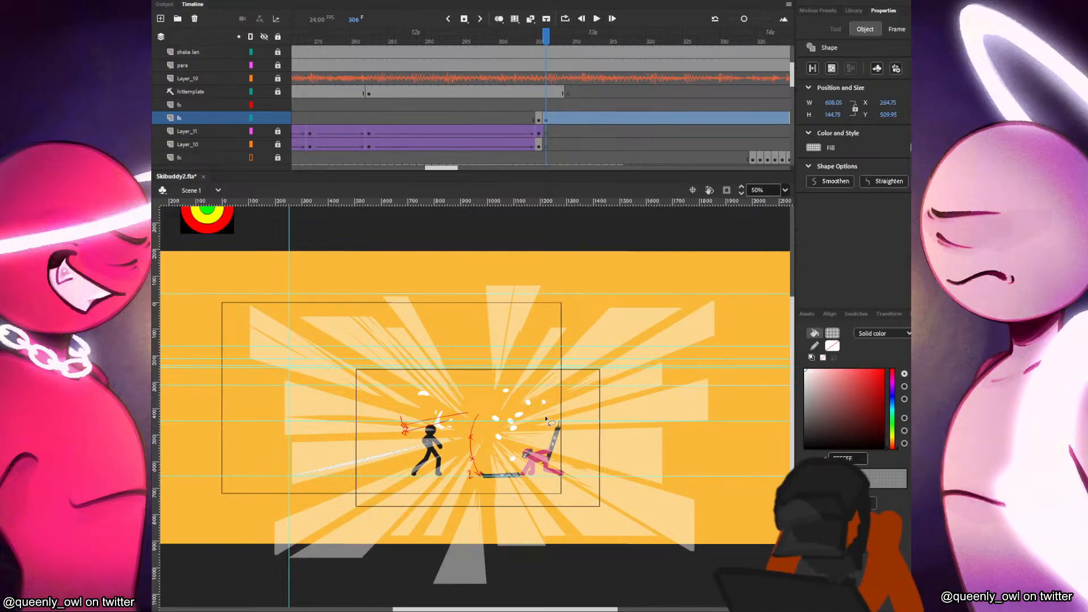
key("Delete")
Shift the narrow split-off piece of the upper-left ray outward, away from the burst's centre.
left_click(546, 118)
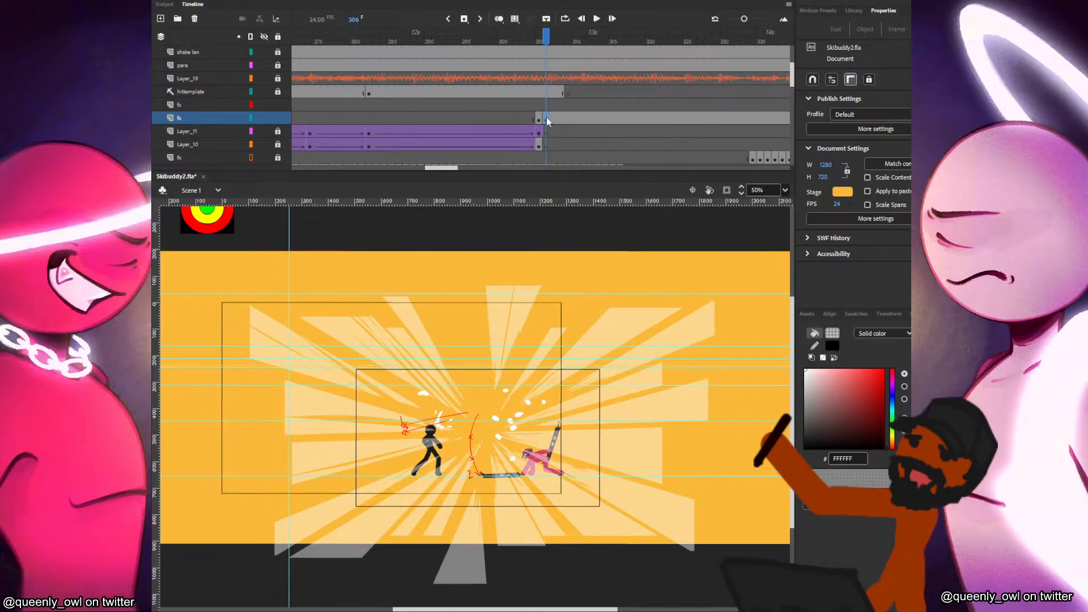
left_click(142, 393)
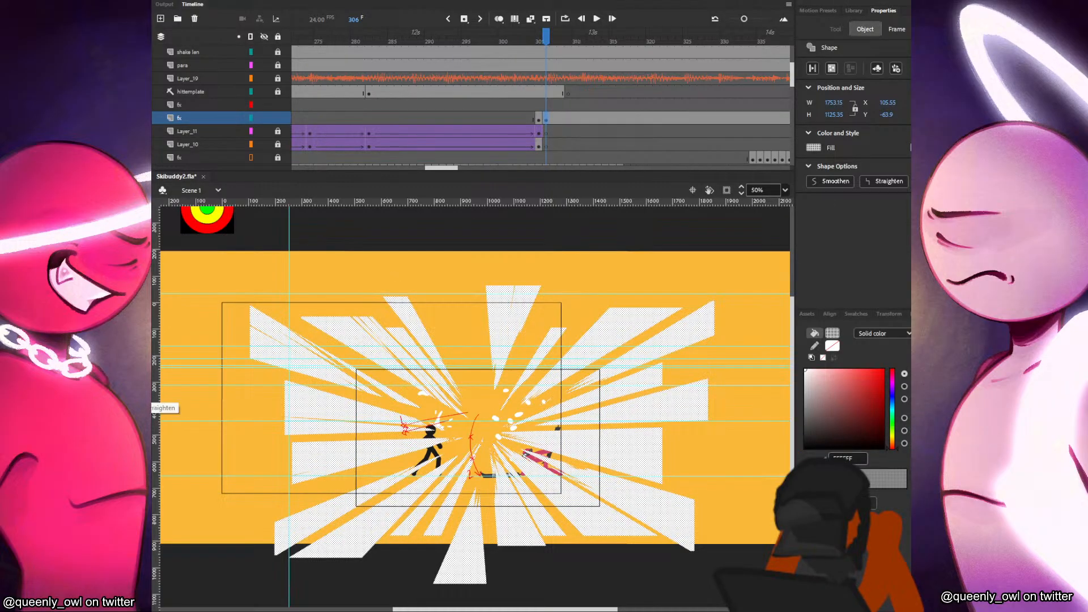
left_click(208, 449)
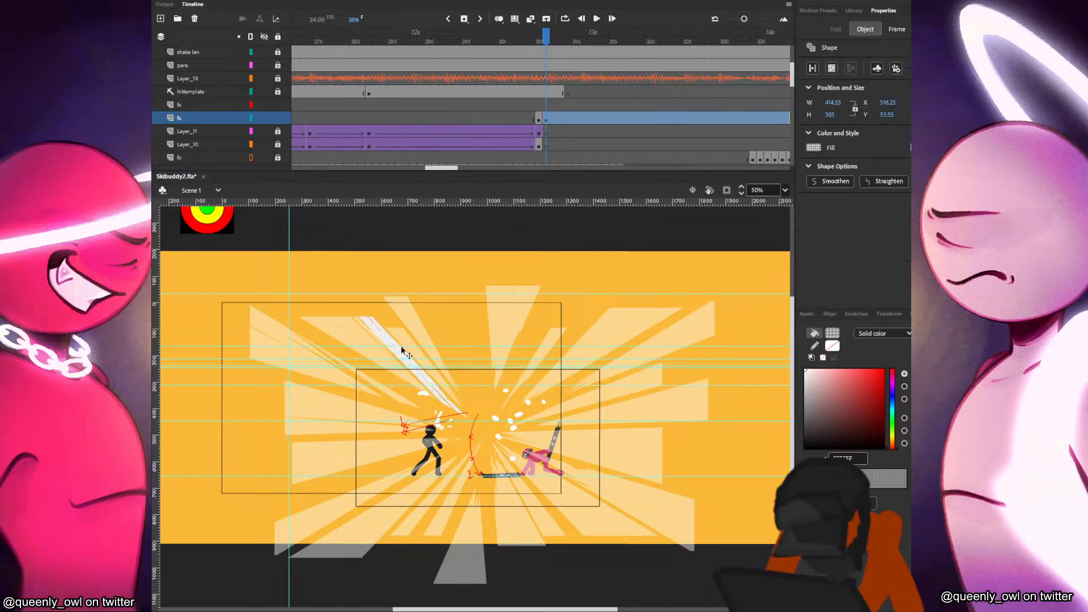
left_click_drag(402, 351, 375, 318)
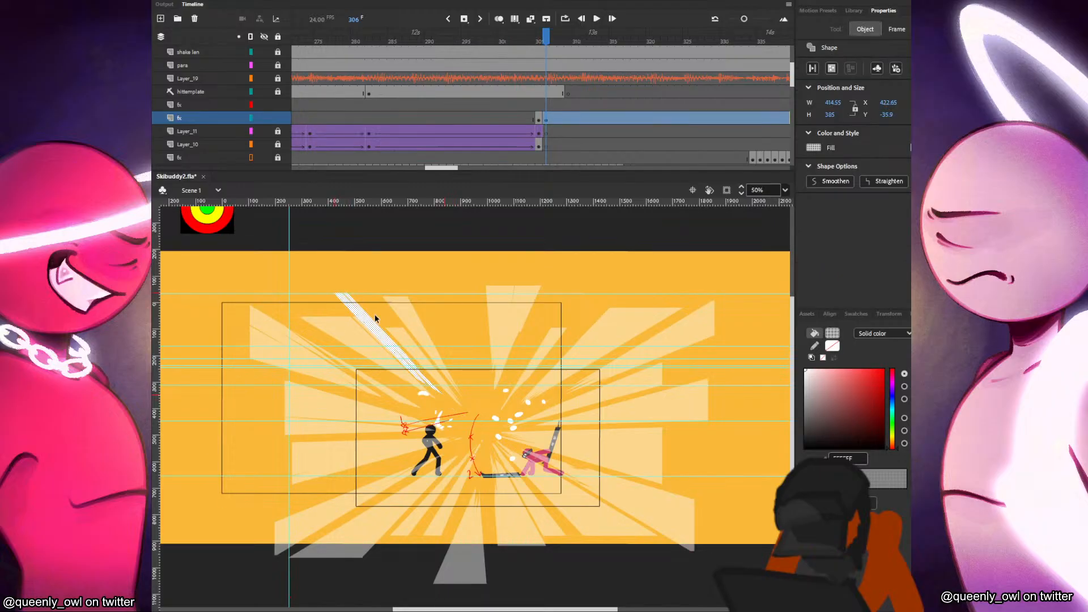
Lower the fill opacity of the top-centre ray and the narrow upper-right ray below the wide wedge.
left_click(515, 335)
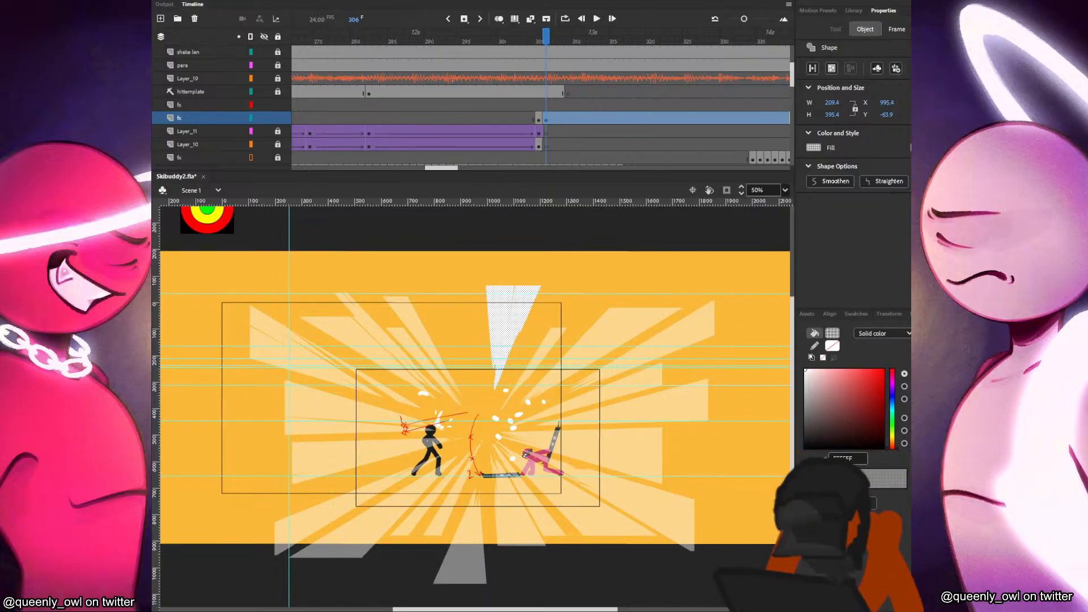
left_click(695, 458)
left_click(645, 387)
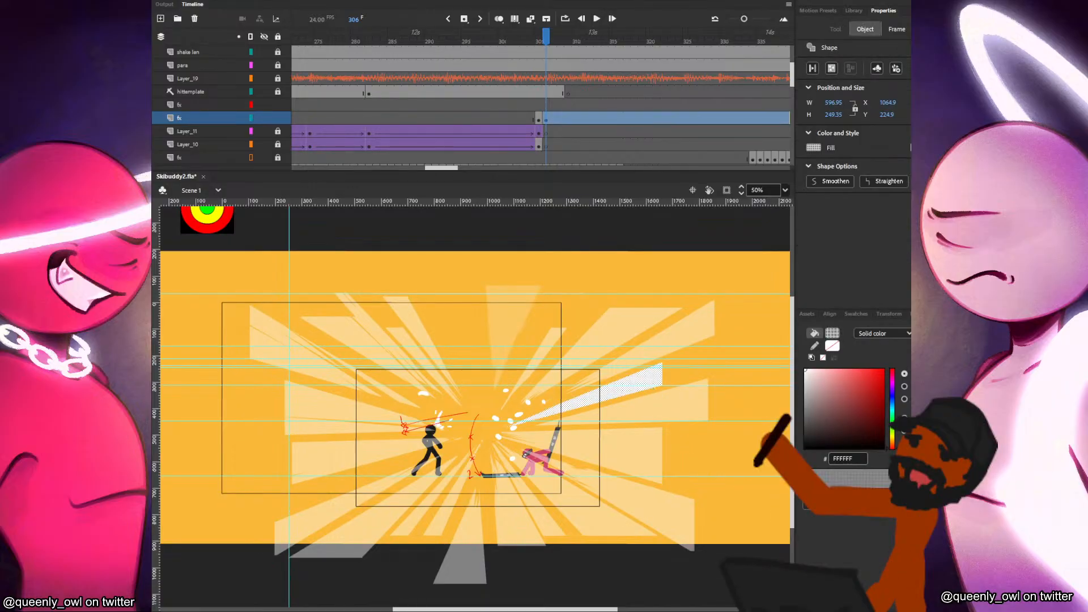
left_click_drag(929, 459, 906, 460)
left_click(682, 510)
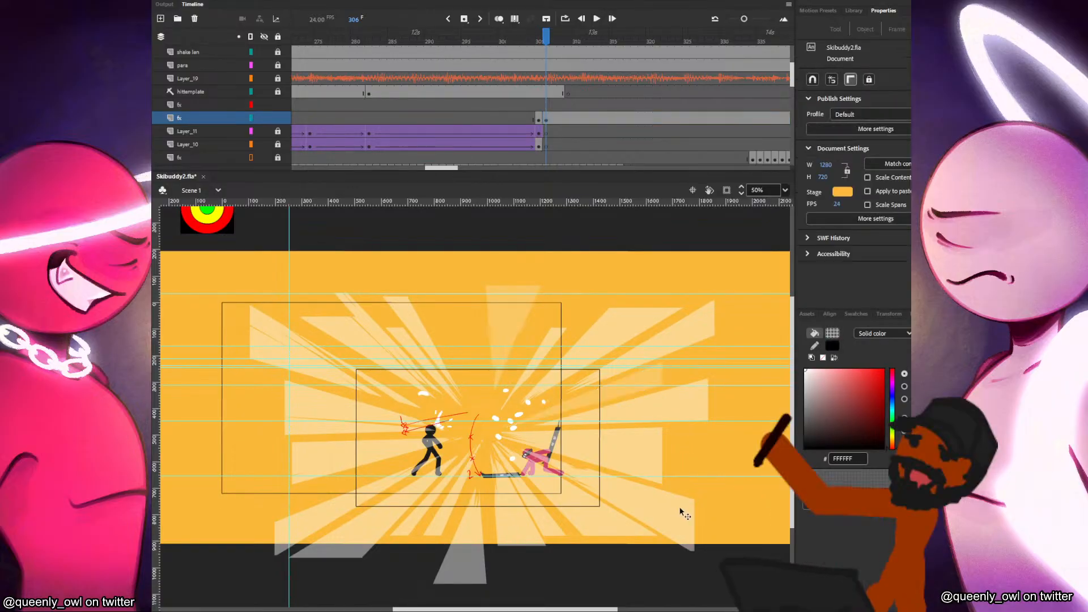
left_click(599, 522)
left_click(685, 564)
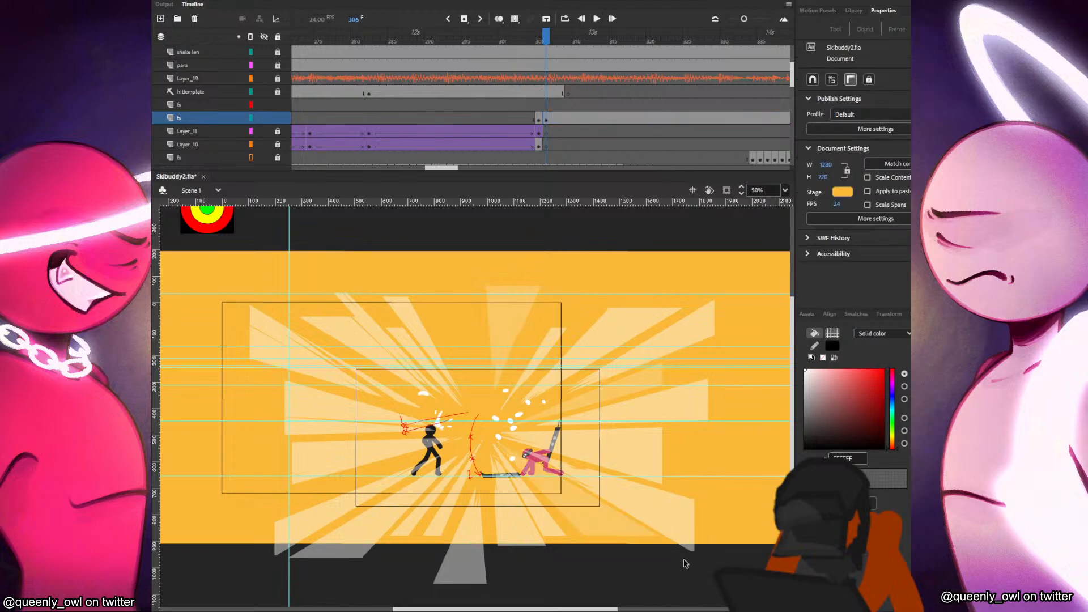
Make the bottom-centre, outer lower-left, upper-left-side and wide upper-right rays more transparent together.
left_click(481, 541)
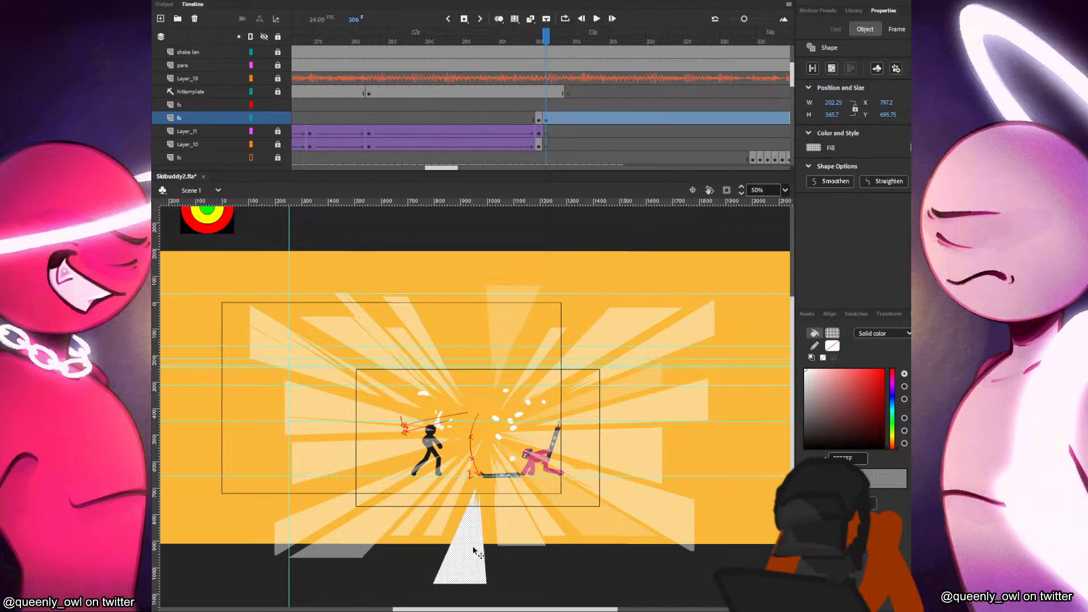
left_click(388, 483, "shift")
left_click(386, 422, "shift")
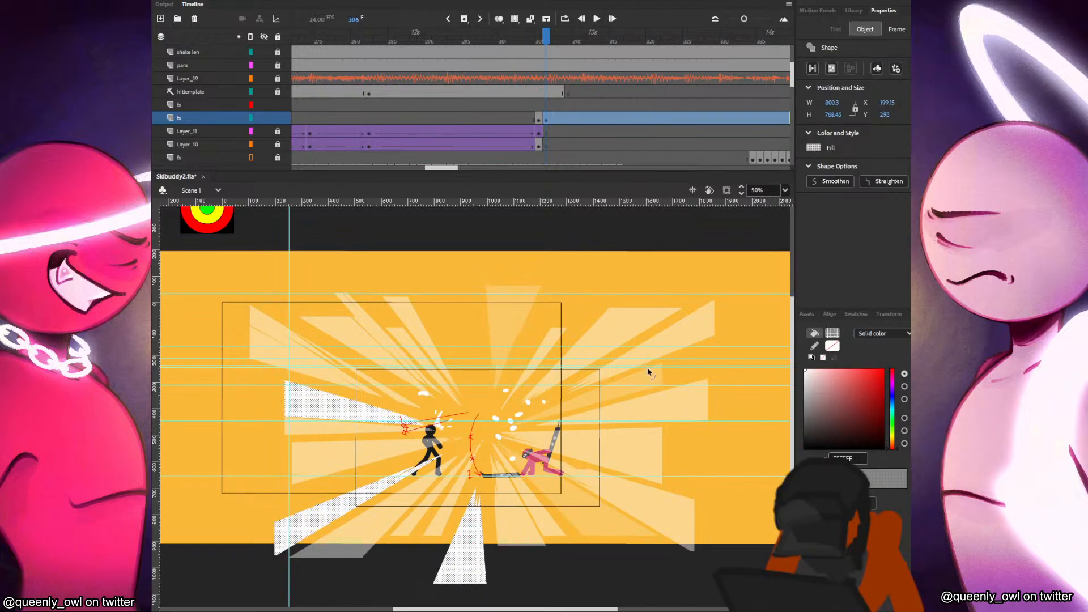
left_click(610, 338, "shift")
left_click(754, 457)
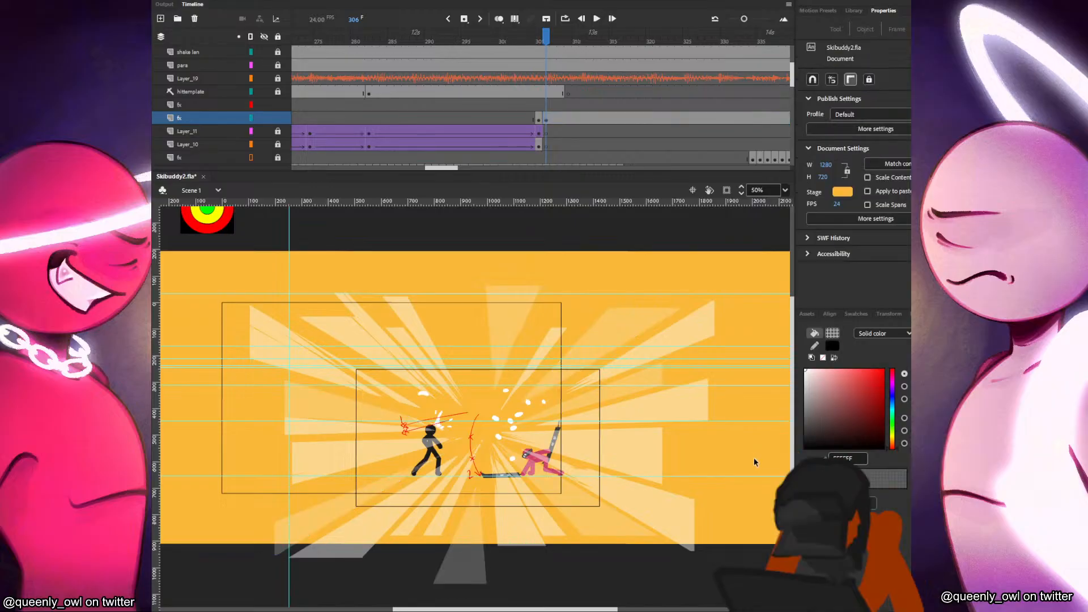
Reduce the fill opacity of the outermost upper-left ray, the ray behind the pink figure and the inner lower-left ray.
left_click(347, 374)
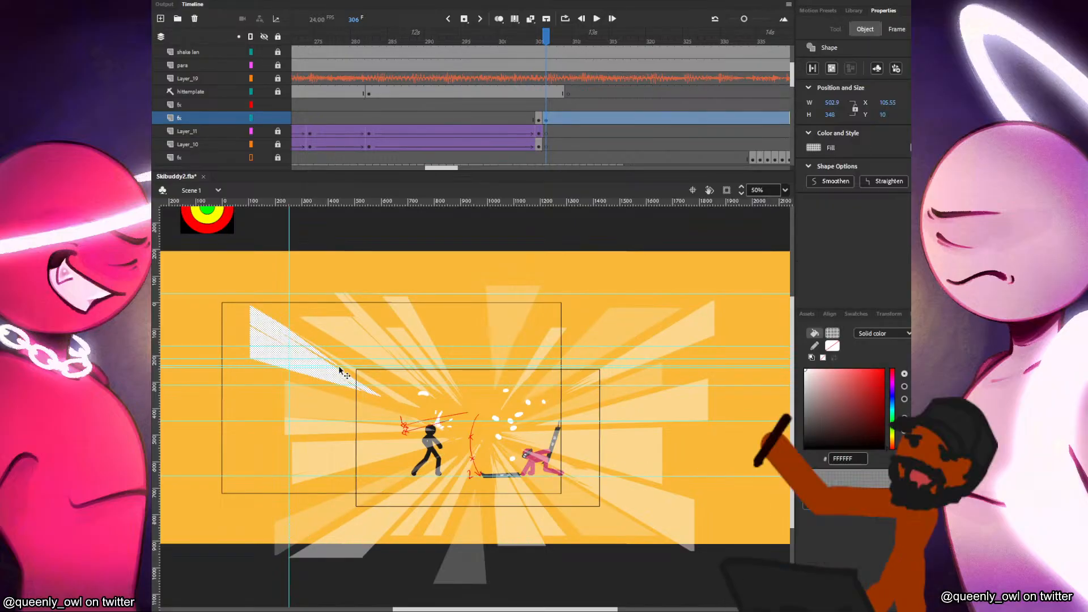
left_click(588, 469, "shift")
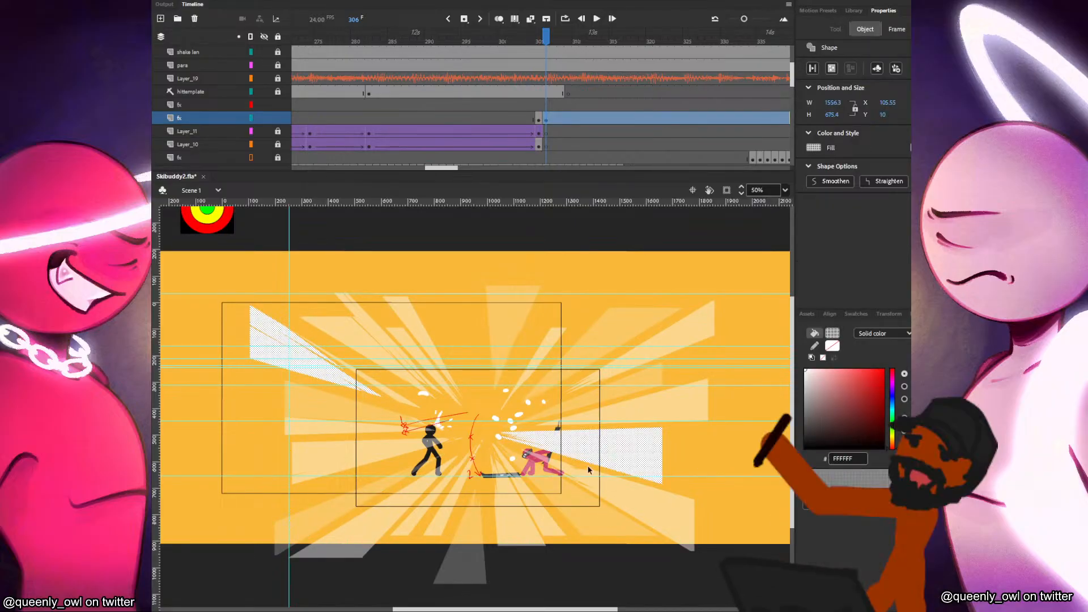
left_click(371, 529, "shift")
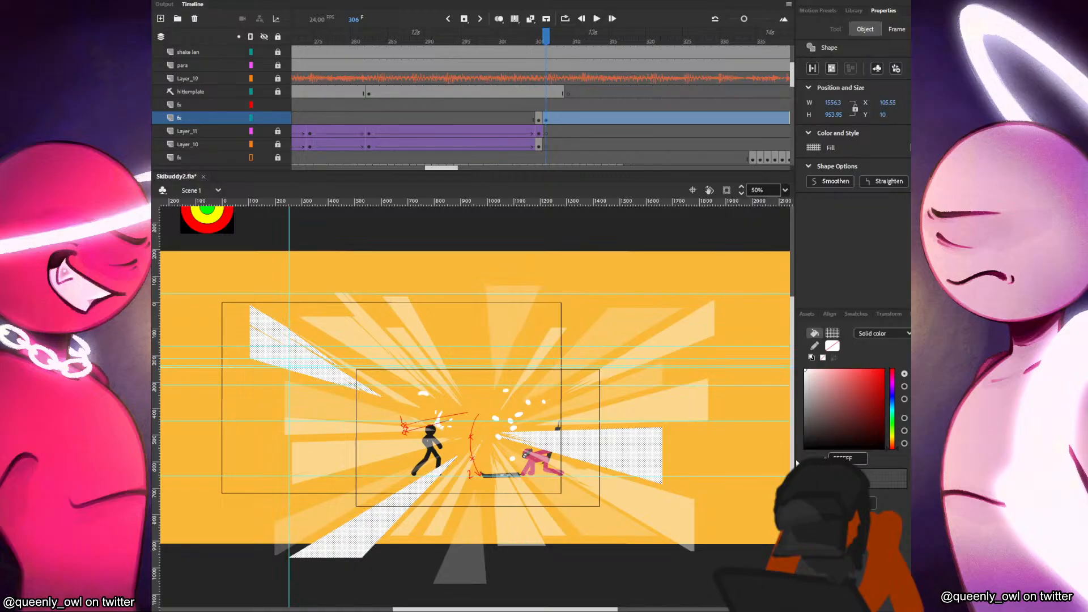
left_click(748, 477)
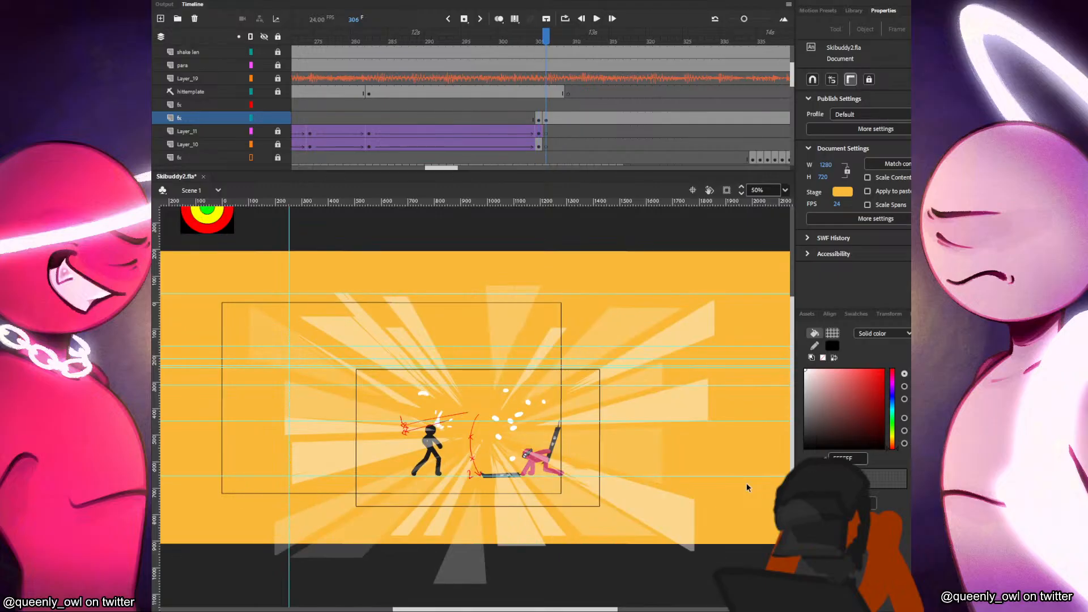
Convert the whole frame 306 burst to a symbol, set the instance to Movie Clip and fade it with an Alpha colour effect.
left_click(546, 118)
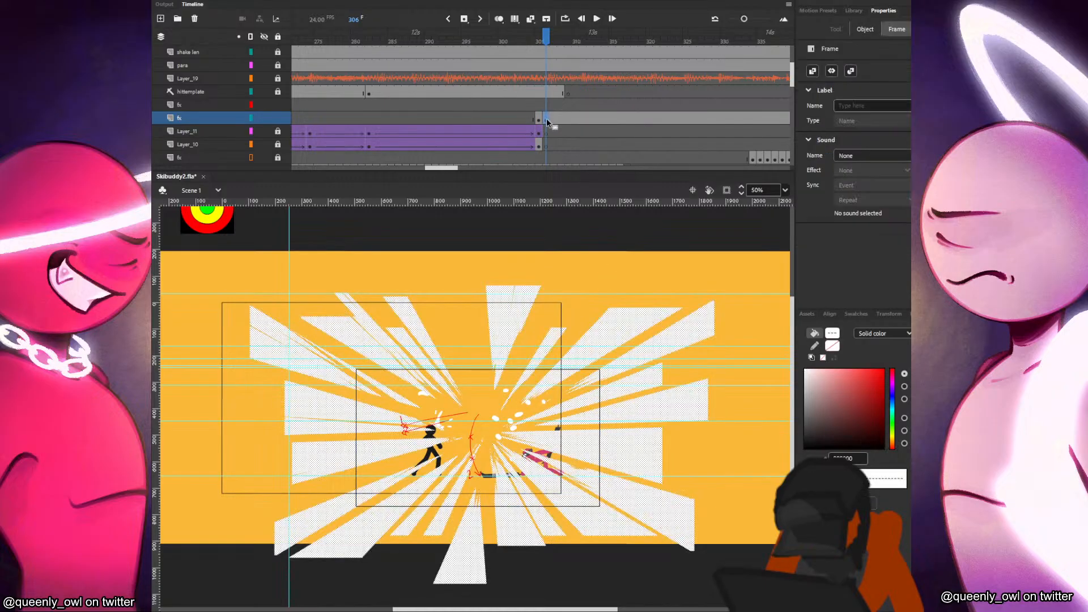
key("F8")
key("Return")
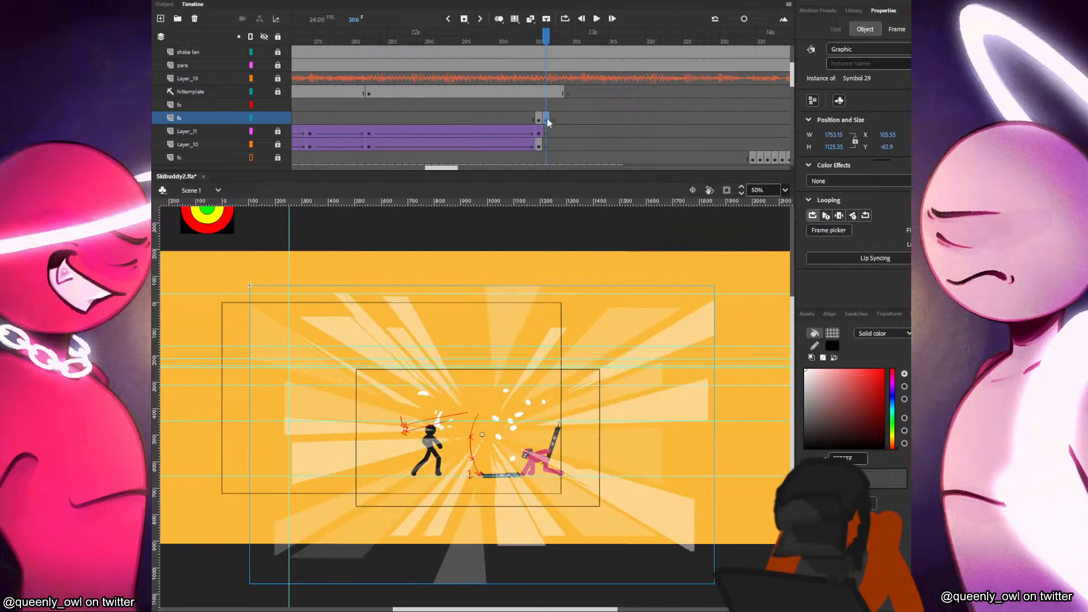
left_click(866, 49)
left_click(878, 61)
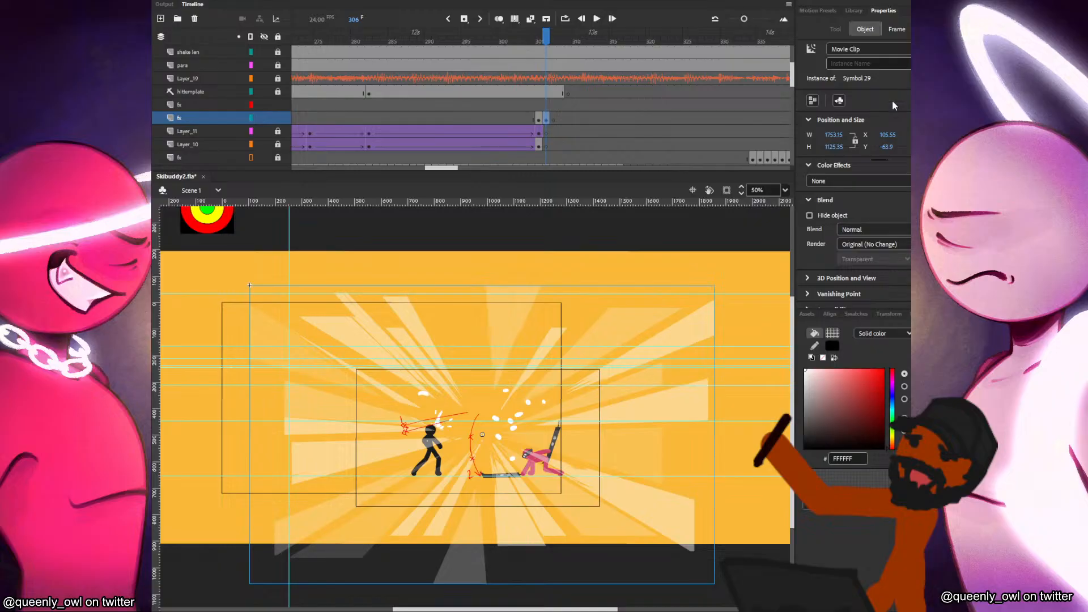
left_click(879, 181)
left_click(850, 246)
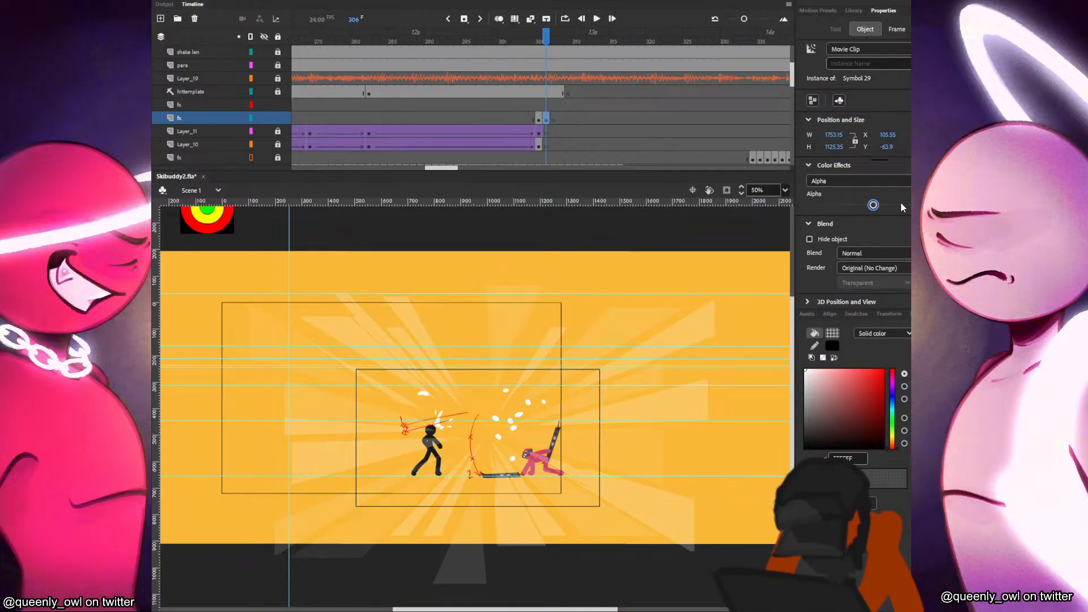
Compare the ray bursts on frames 305 and 306 by flipping between the two frames.
key(".")
key(".")
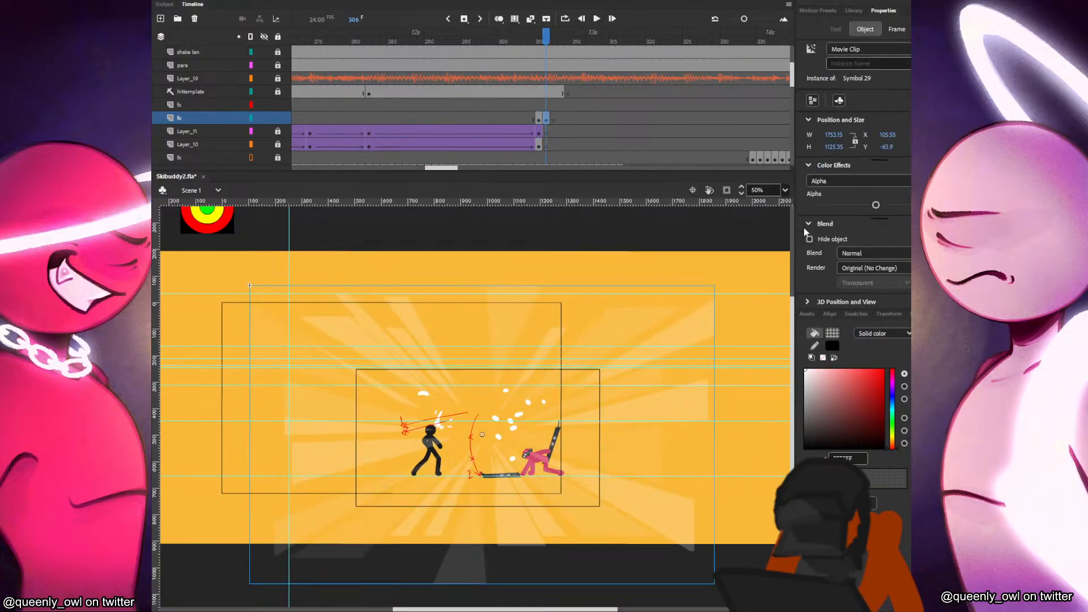
key(".")
key(".")
key(".")
key("period")
key("comma")
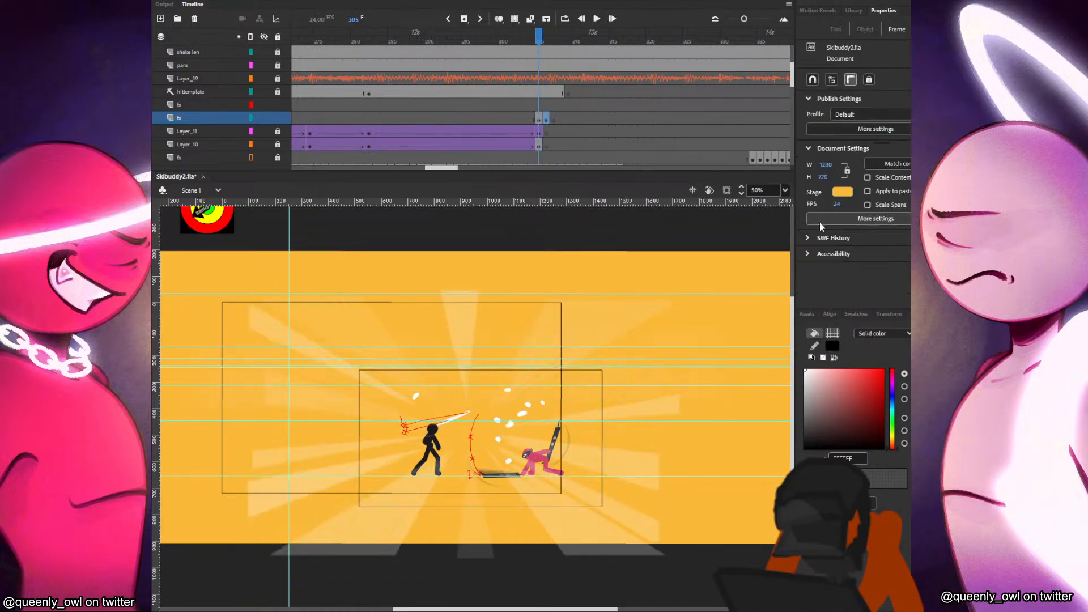
key("period")
key("comma")
key("period")
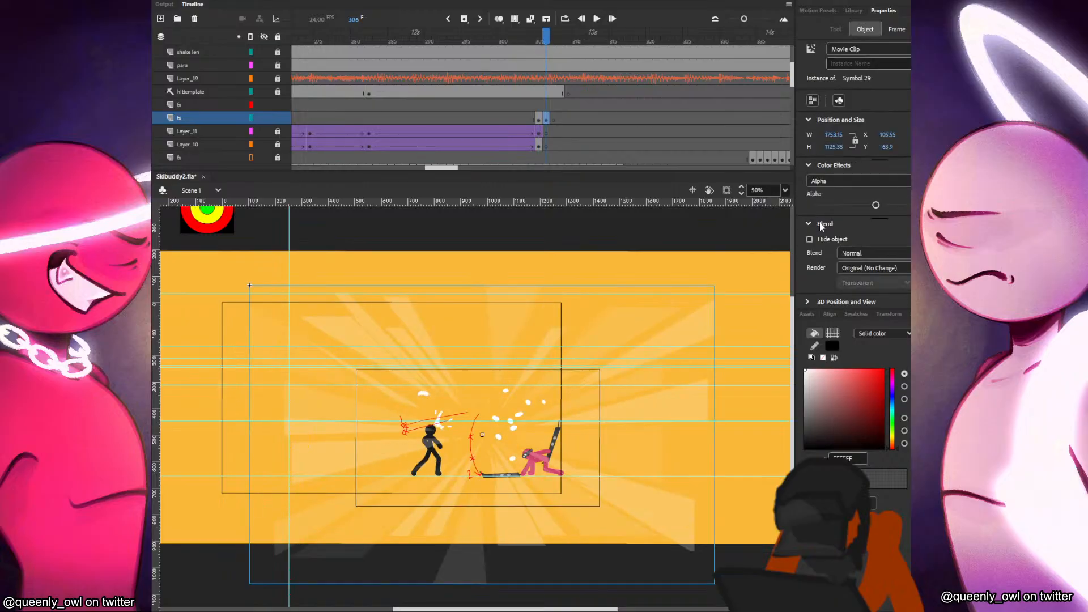
Inside the burst symbol, shift the narrow rays below the figures outward, and return to Scene 1.
double_click(521, 506)
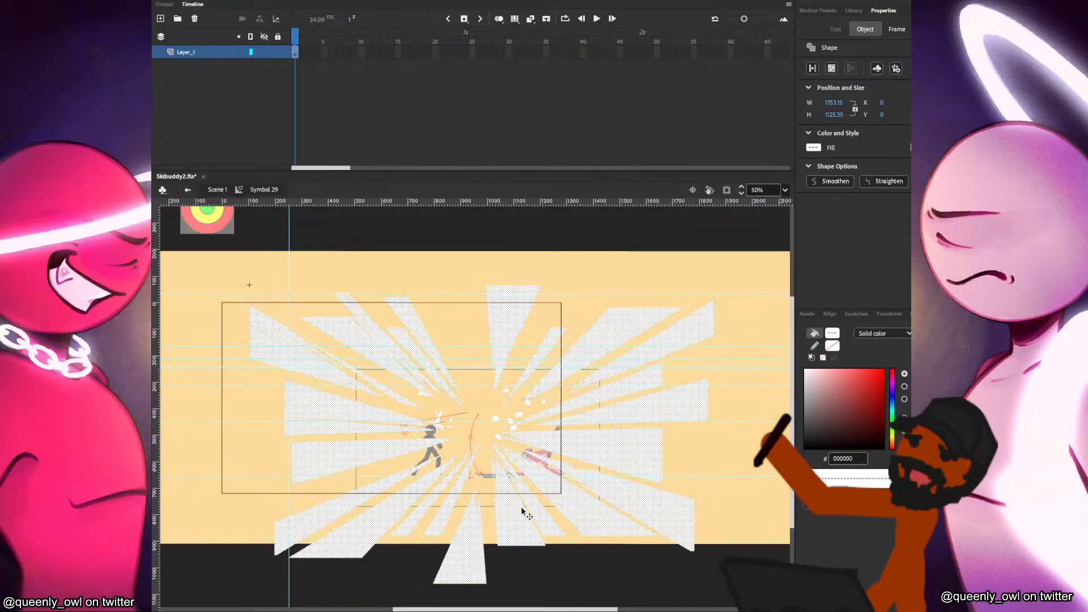
left_click(453, 489)
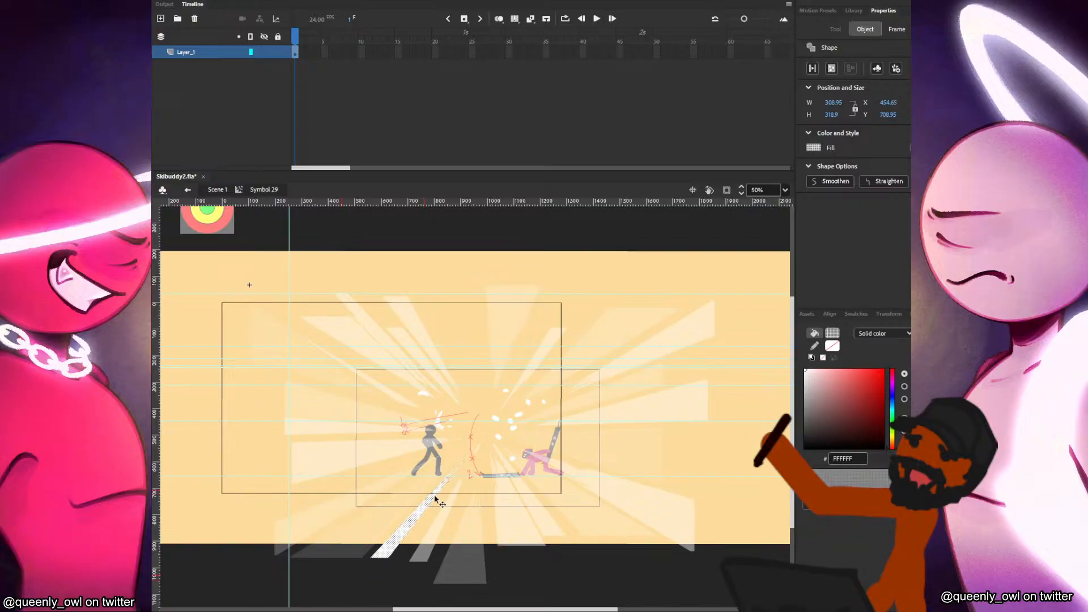
left_click(484, 473)
left_click(513, 518)
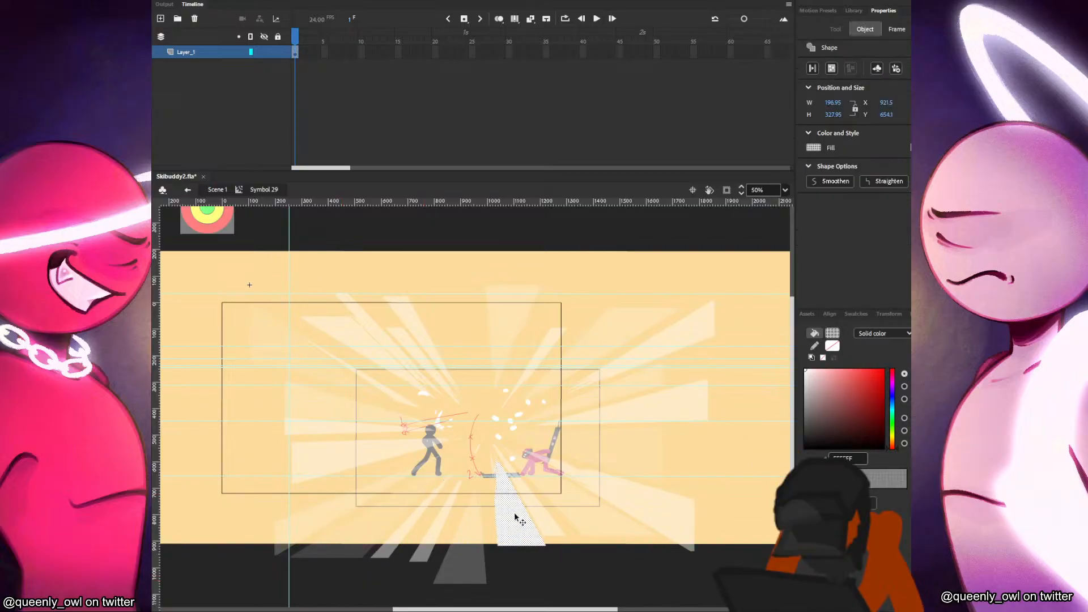
left_click_drag(547, 520, 661, 455)
left_click(731, 471)
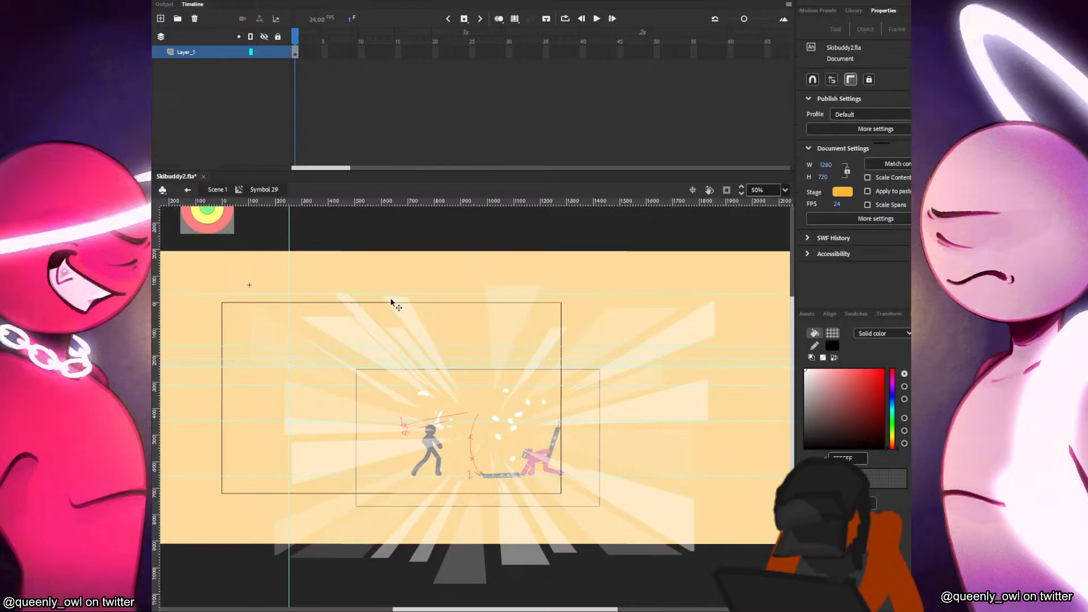
left_click(217, 190)
left_click(685, 287)
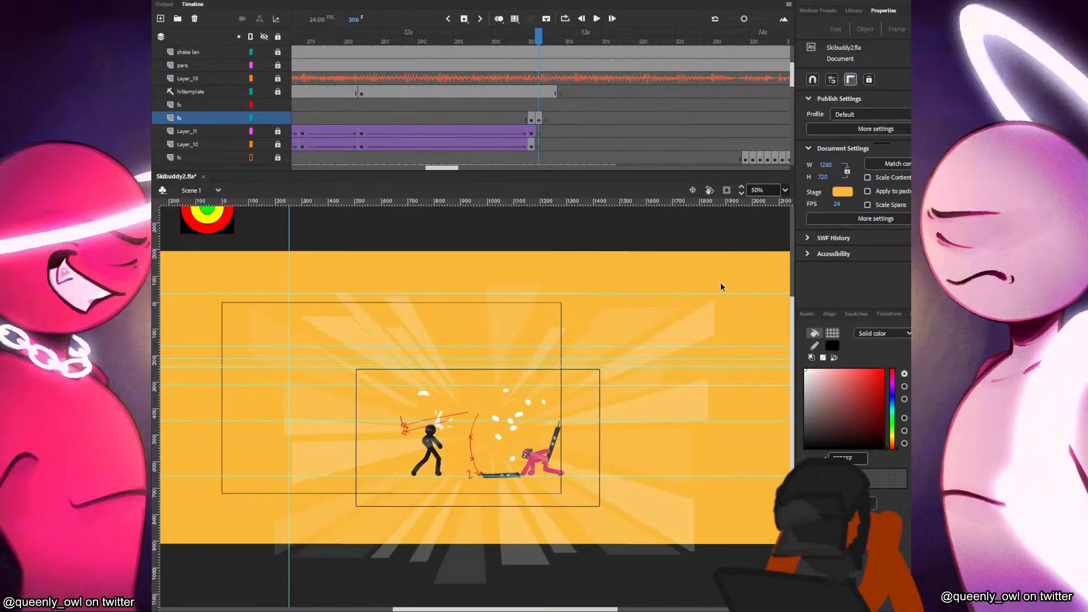
Delete the small stray ray fragment near the centre inside the burst symbol and return to the main scene.
left_click(479, 452)
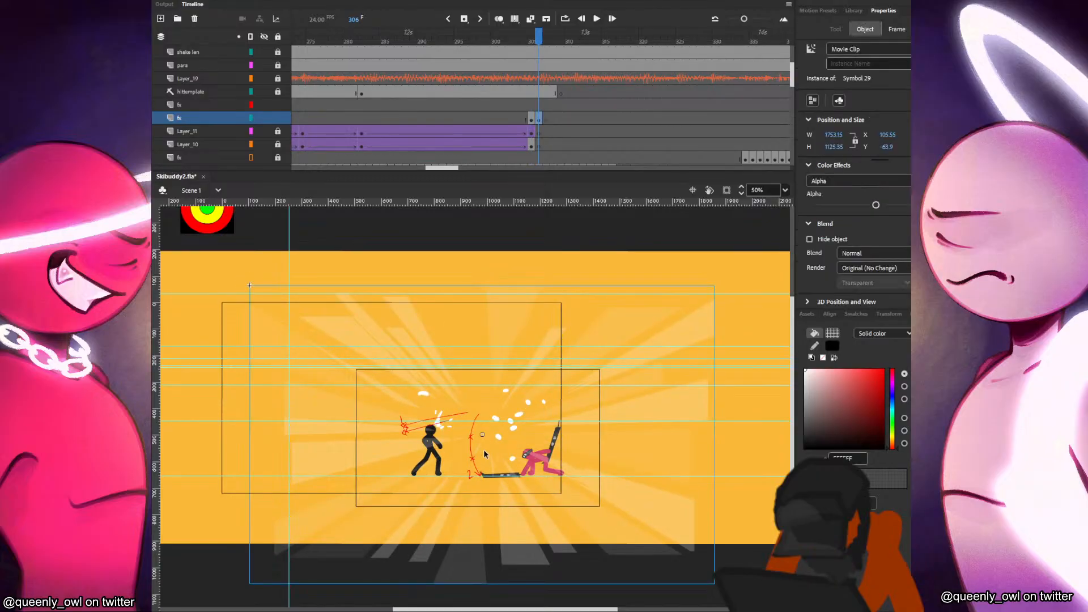
double_click(479, 452)
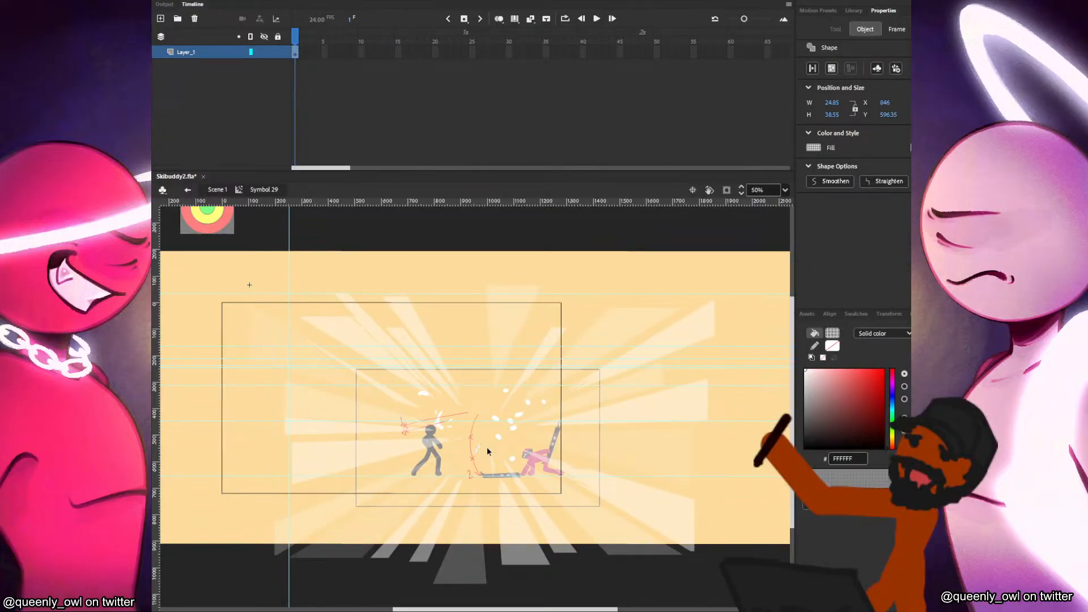
key("Delete")
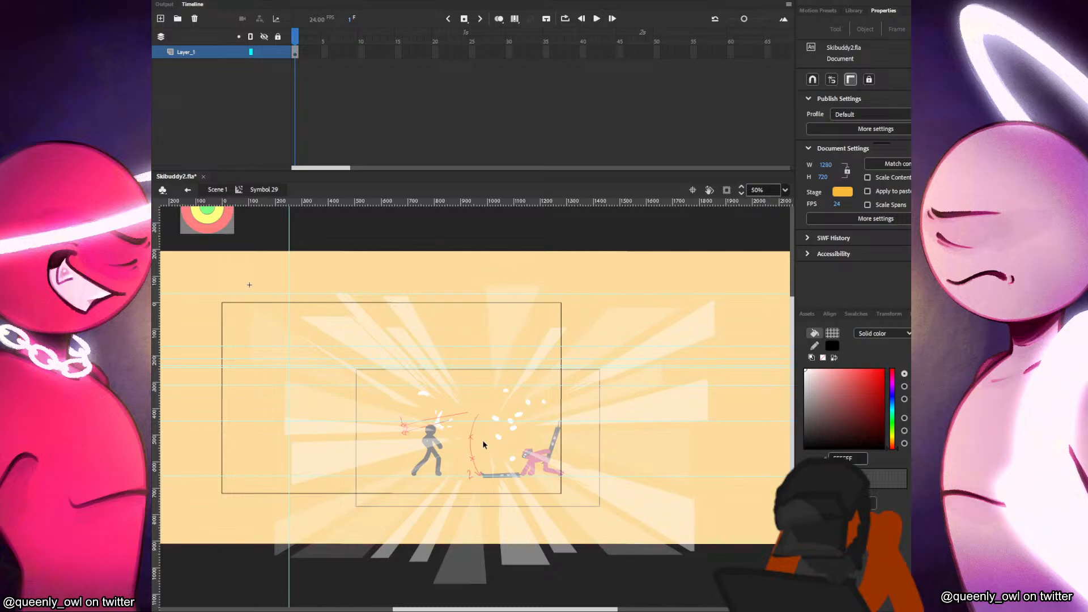
left_click(226, 195)
On a new keyframe at frame 307, draw a large translucent white rectangle around the figures and remove its black outline.
key(".")
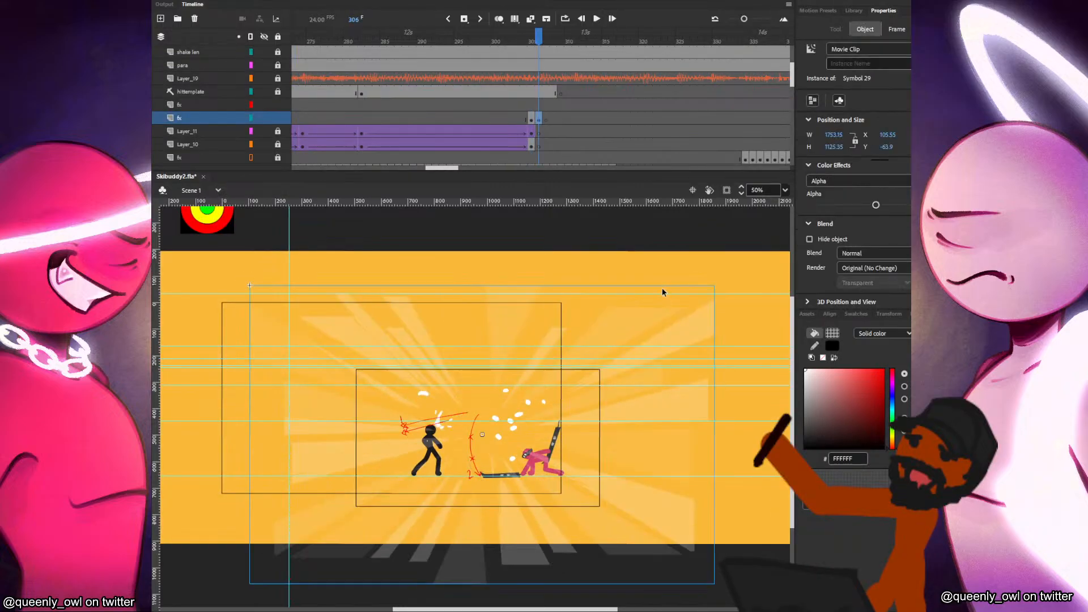
key(".")
key("r")
left_click_drag(262, 326, 702, 541)
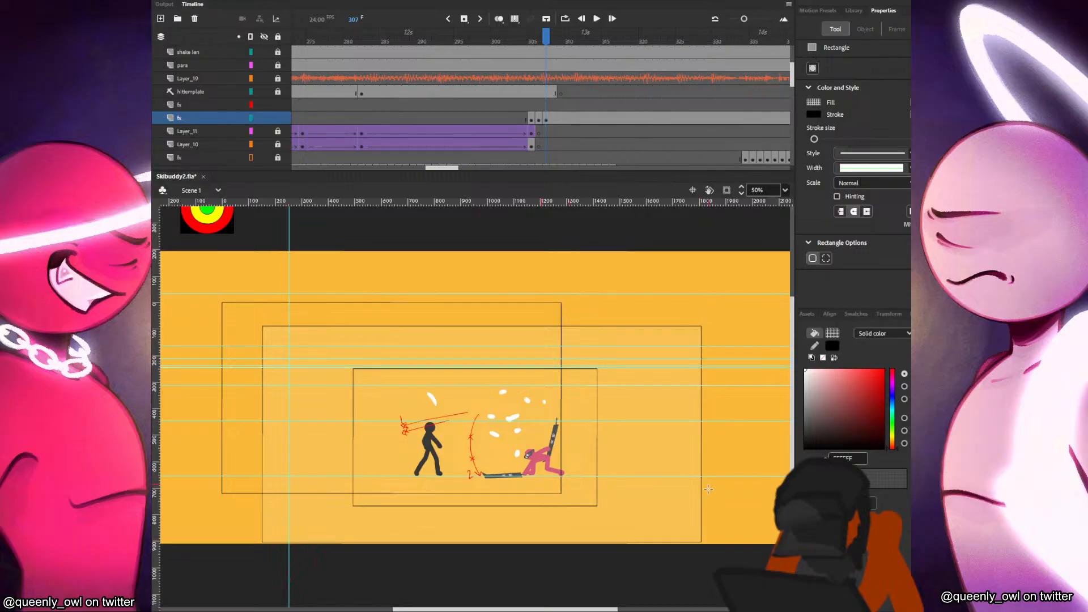
key("v")
double_click(702, 507)
key("n")
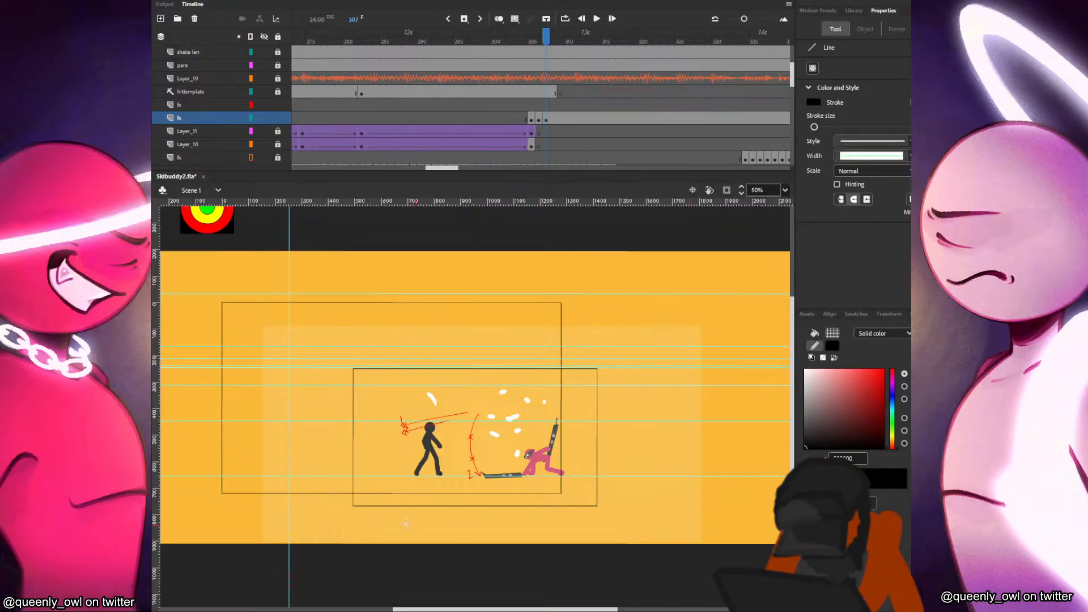
Draw two diagonal, one vertical and one horizontal straight black line across the translucent rectangle, crossing at a point between the two figures.
mouse_move(251, 551)
left_mouse_down()
mouse_move(366, 477)
mouse_move(739, 308)
left_mouse_up()
left_click_drag(213, 297, 722, 565)
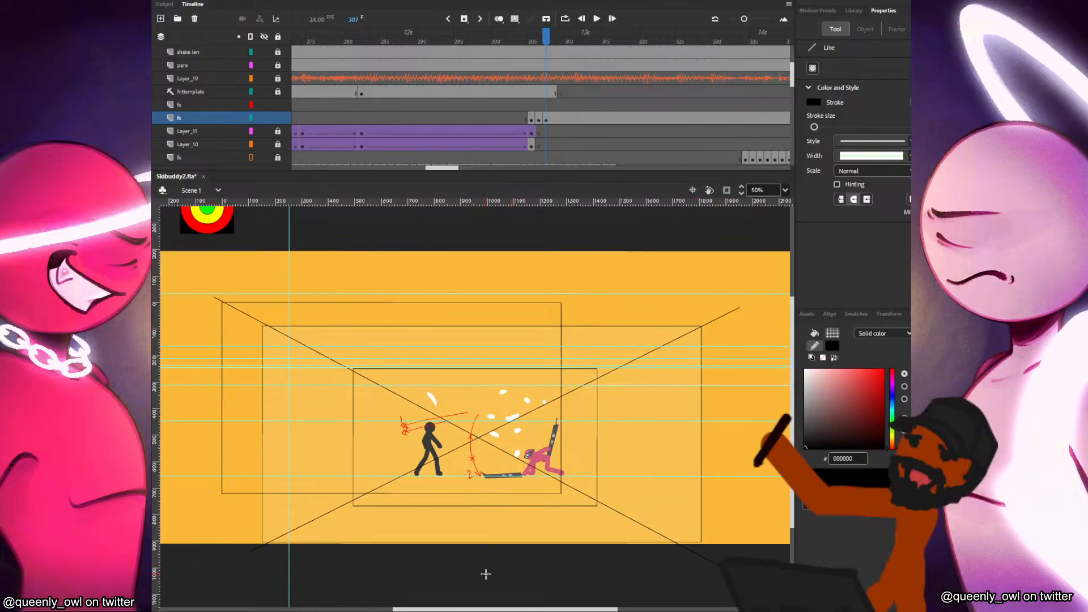
left_click_drag(485, 574, 473, 285)
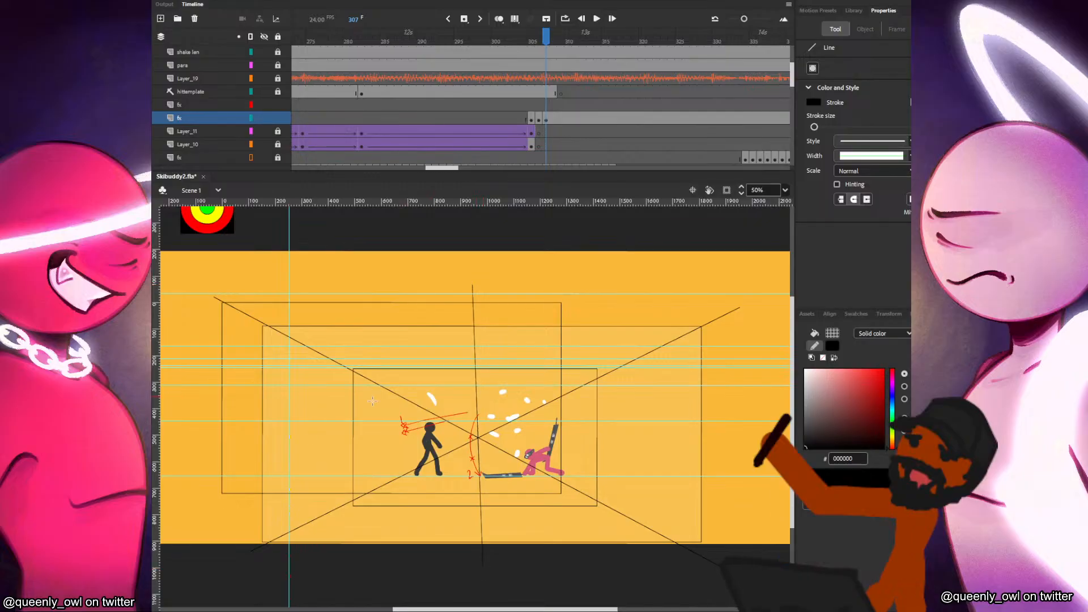
left_click_drag(224, 444, 757, 432)
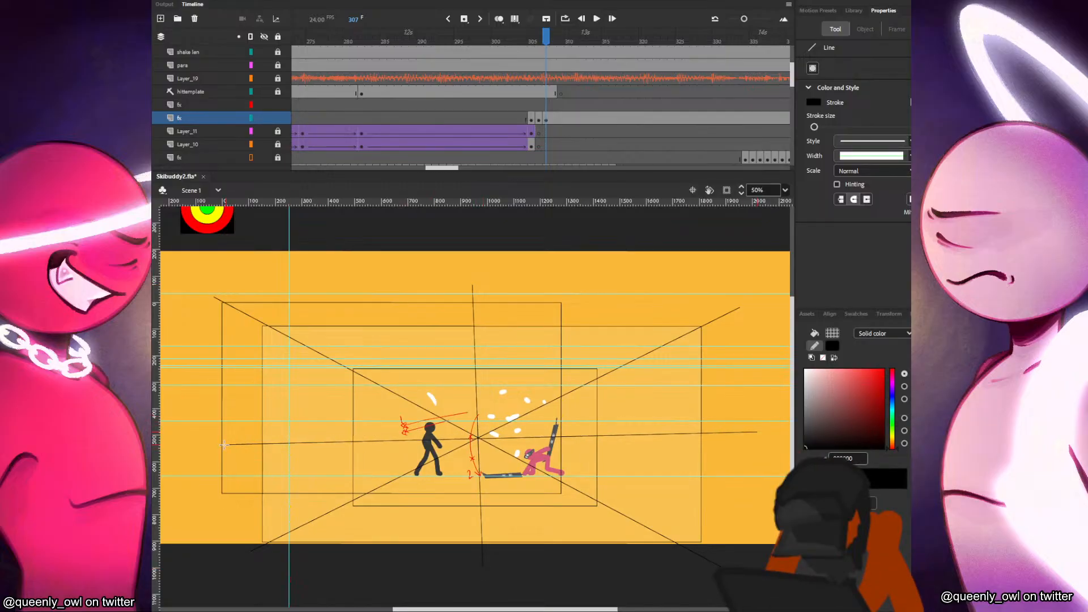
Draw further straight black lines at varied angles through the same crossing point, slicing the whole rectangle into wedges of uneven width.
left_click_drag(301, 391, 748, 518)
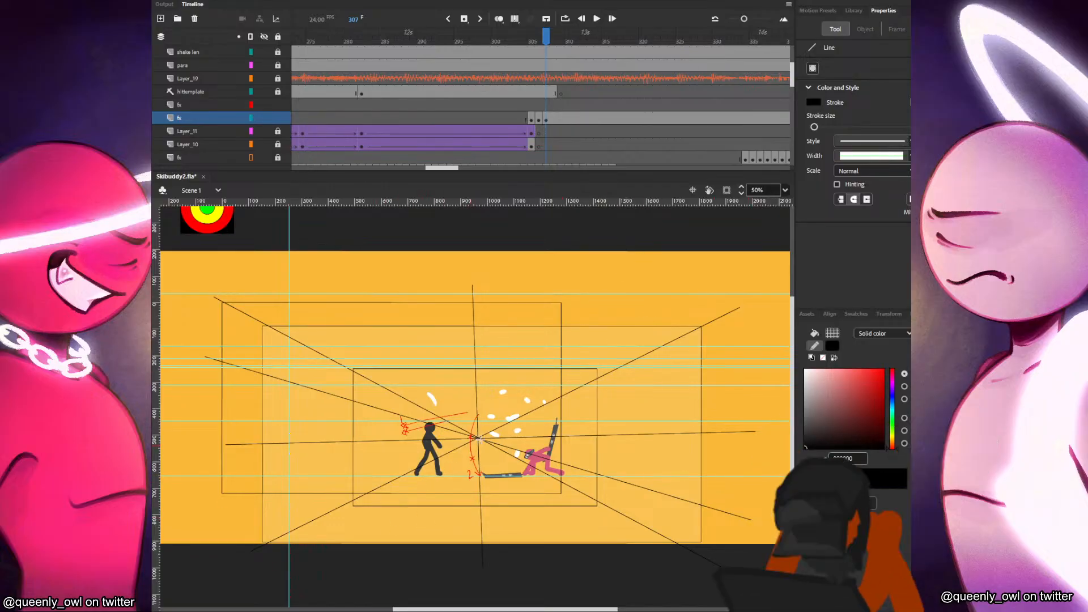
left_click_drag(370, 536, 682, 272)
key("ctrl+z")
left_click_drag(180, 315, 732, 547)
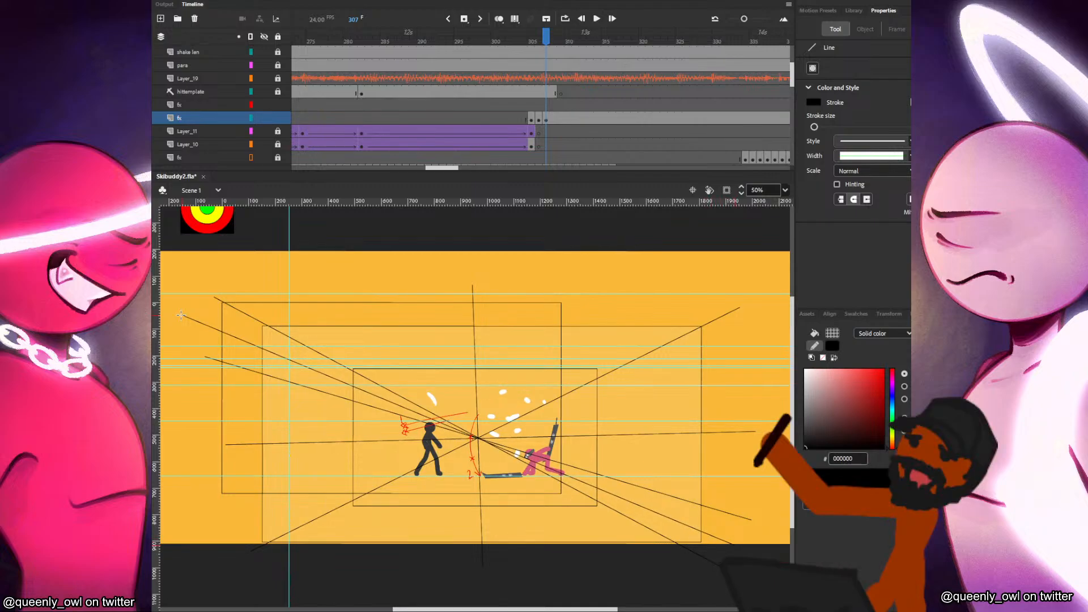
left_click_drag(230, 278, 645, 545)
left_click_drag(293, 276, 648, 586)
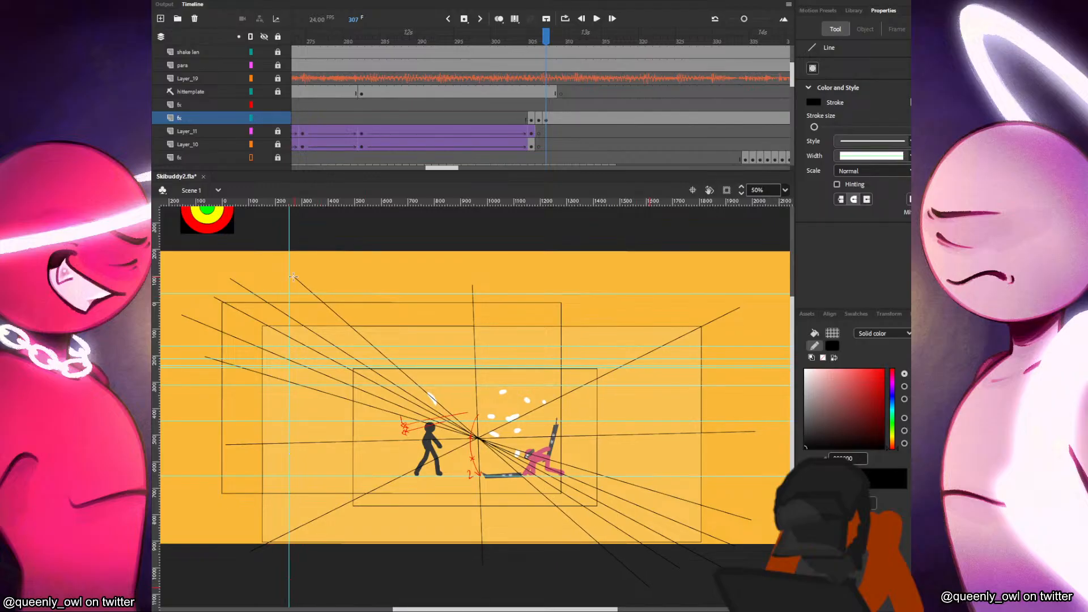
left_click_drag(321, 585, 639, 288)
left_click_drag(283, 478, 781, 367)
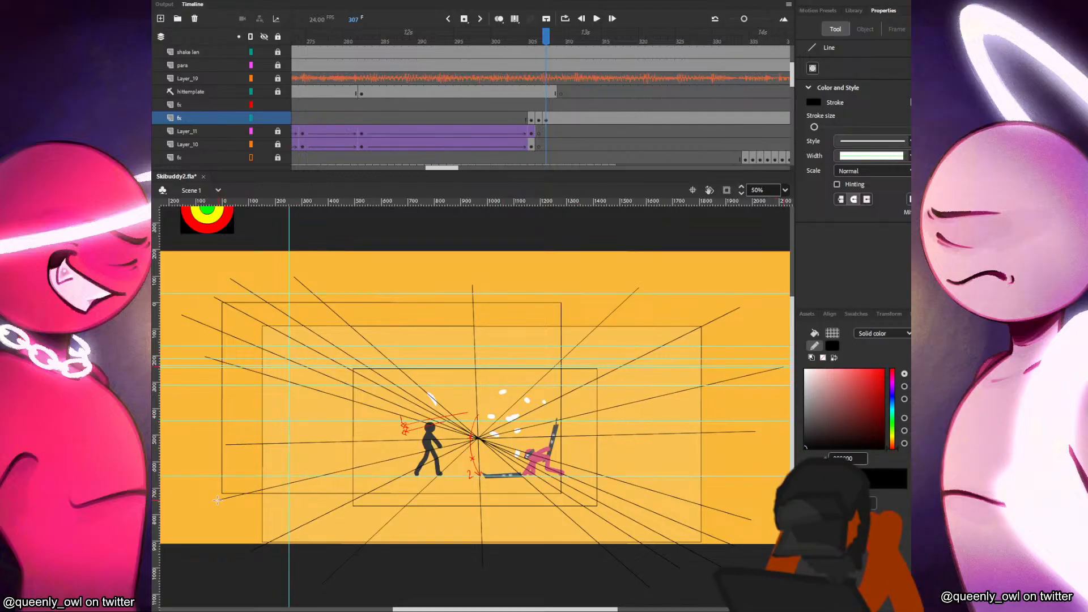
mouse_move(387, 265)
left_mouse_down()
mouse_move(543, 583)
mouse_move(557, 586)
left_mouse_up()
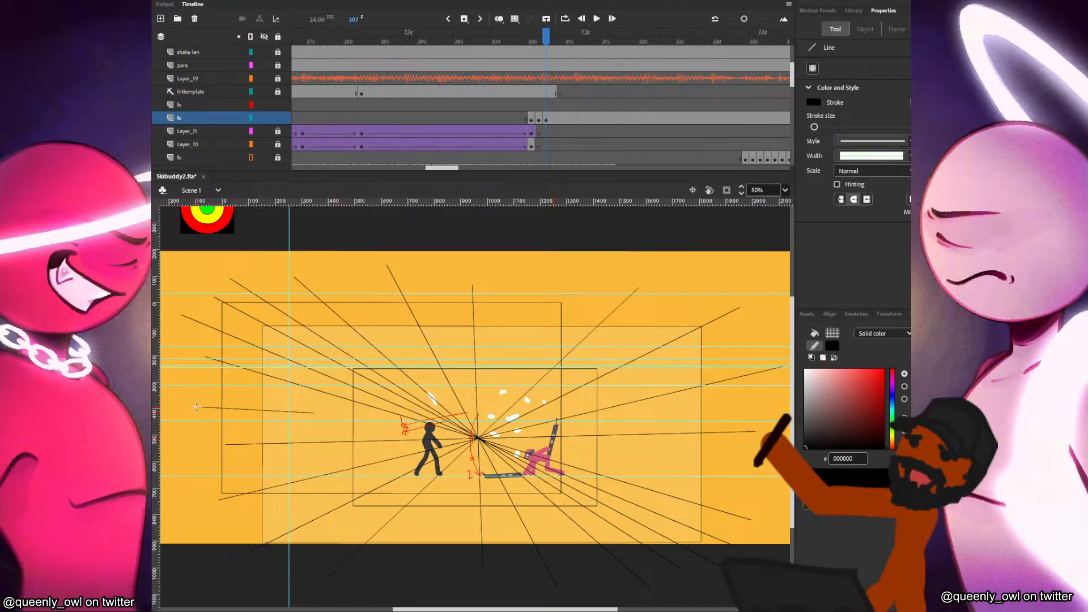
left_click_drag(314, 412, 776, 471)
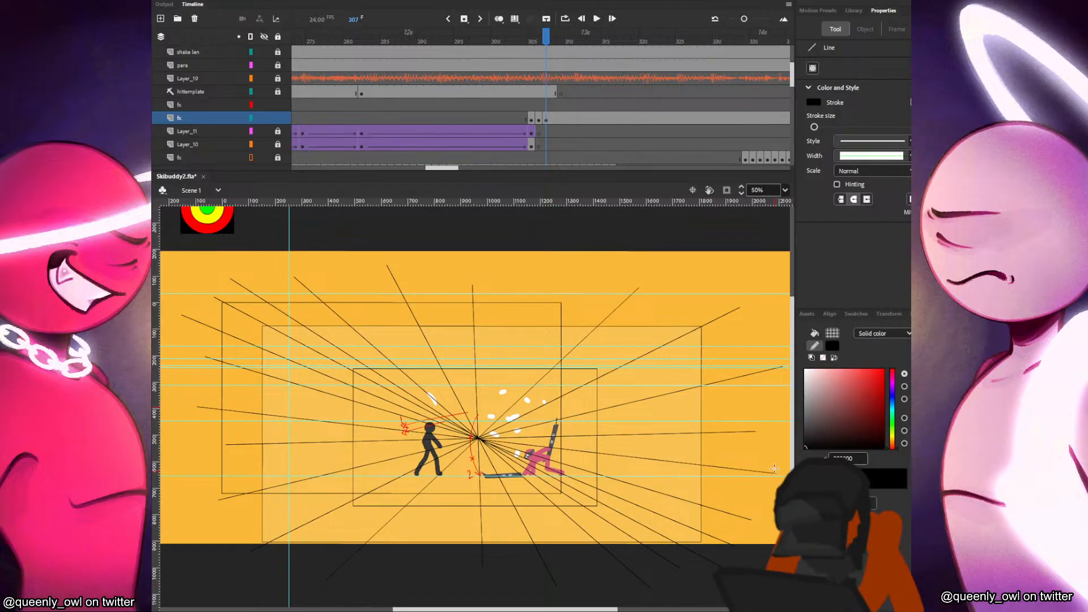
mouse_move(390, 580)
left_mouse_down()
mouse_move(481, 415)
mouse_move(586, 264)
left_mouse_up()
mouse_move(349, 595)
left_mouse_down()
mouse_move(599, 268)
mouse_move(613, 273)
left_mouse_up()
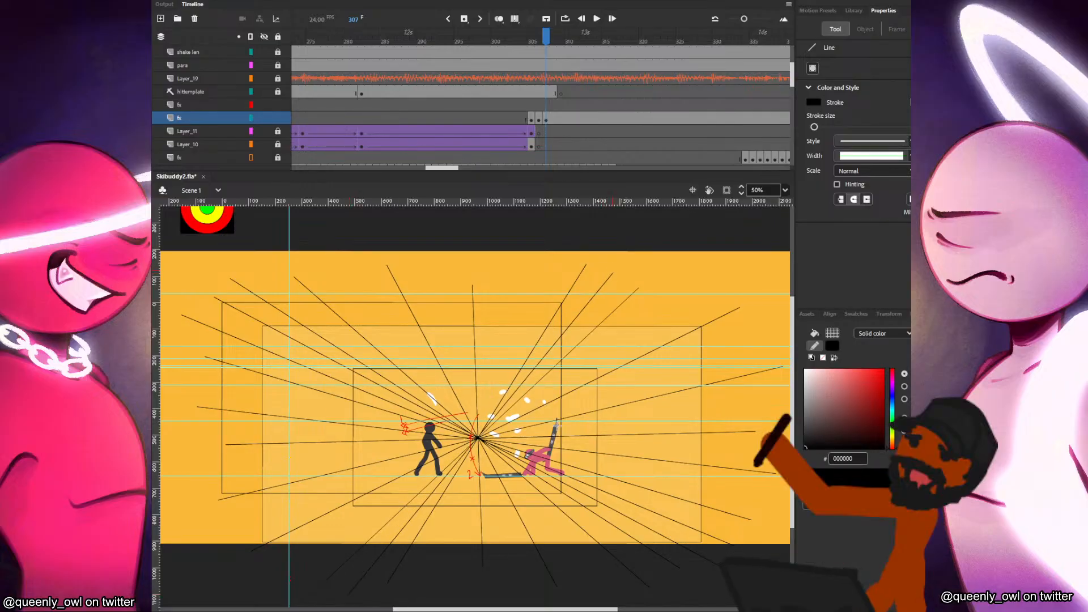
left_click_drag(451, 586, 506, 280)
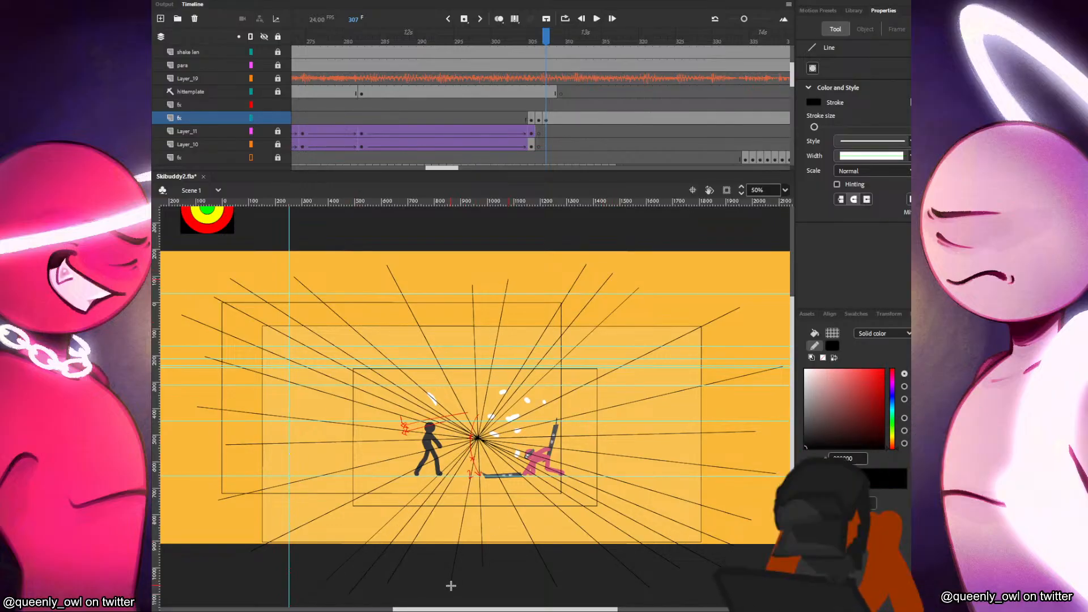
Shift the white wedges below the figures and beside the pink figure outward from the centre, leaving gaps between the rays.
key("v")
left_click(504, 514)
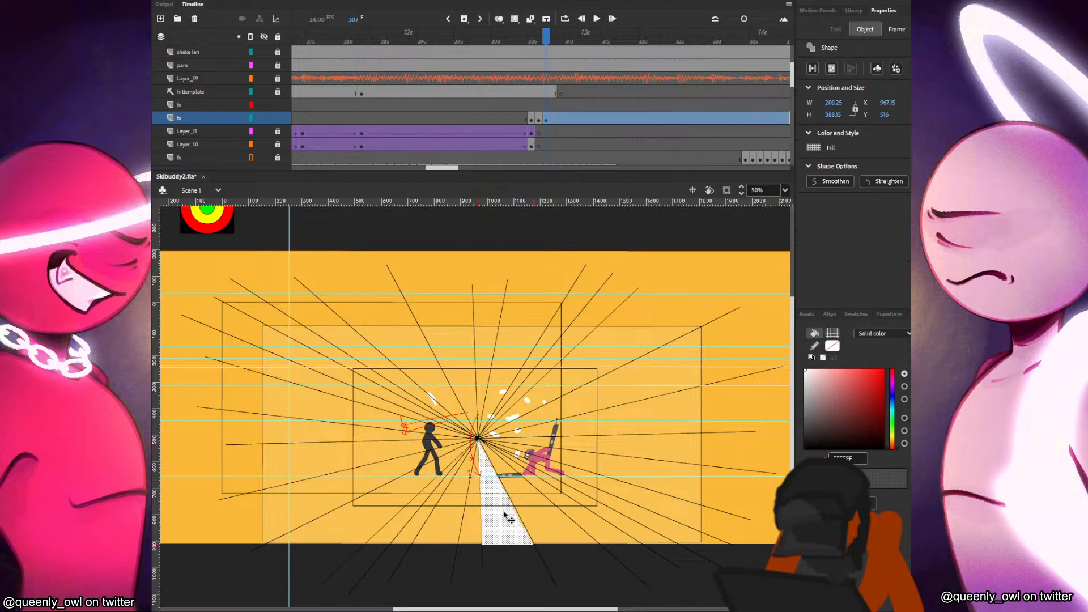
left_click_drag(505, 515, 598, 530)
left_click(552, 526)
left_click_drag(573, 492, 634, 528)
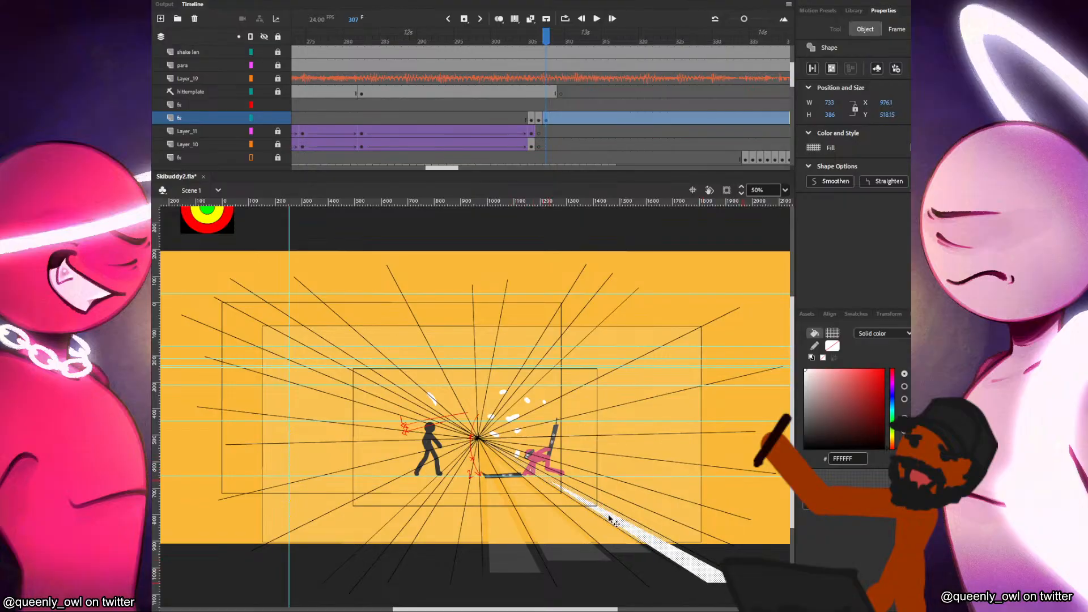
left_click(663, 516)
key("Delete")
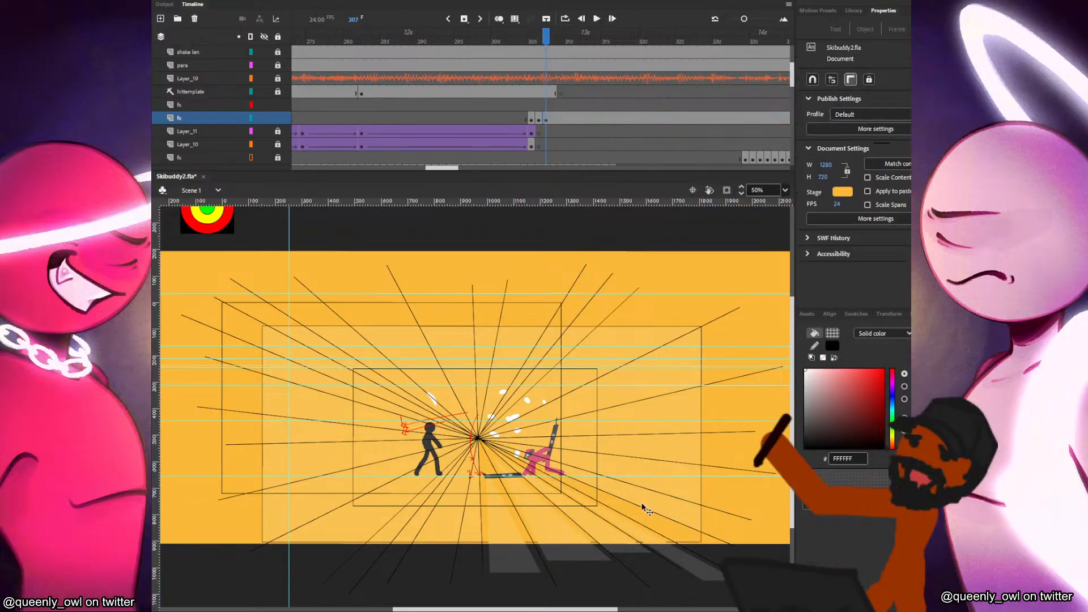
key("ctrl+z")
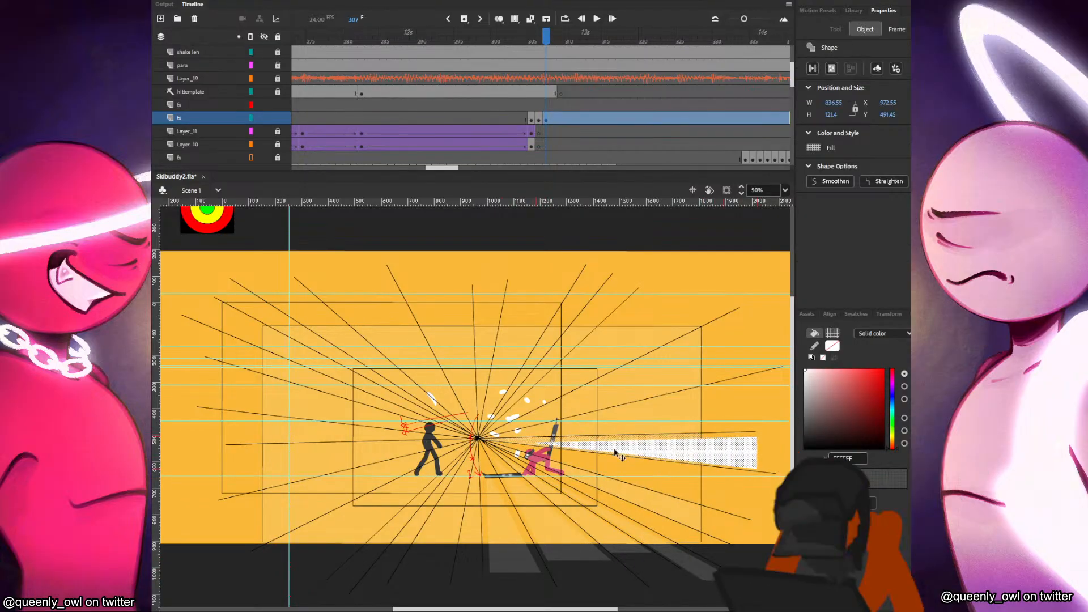
left_click_drag(602, 486, 638, 501)
Thin out the wedges above the pink figure by deleting some, and shift the remaining ones outward from the centre.
left_click(561, 412)
left_click(577, 423)
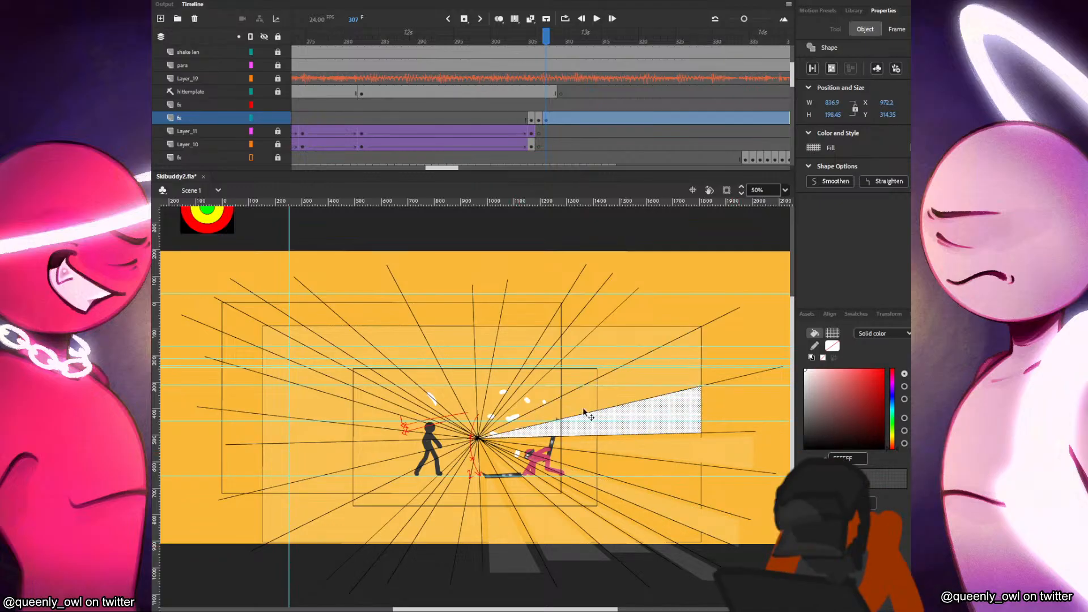
key("Delete")
left_click(565, 413)
left_click_drag(566, 414, 605, 391)
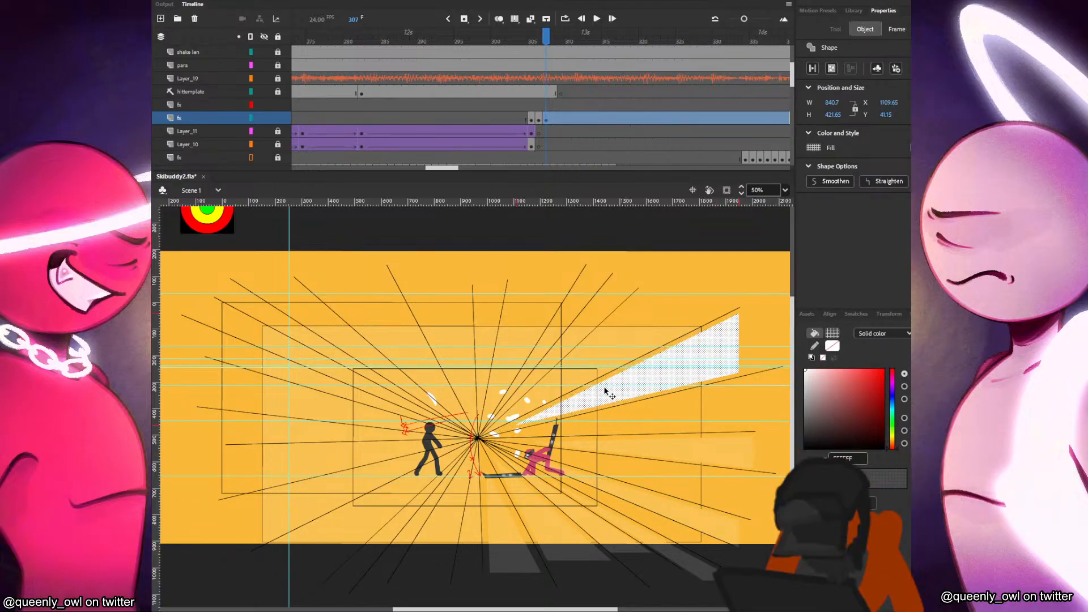
key("ctrl+z")
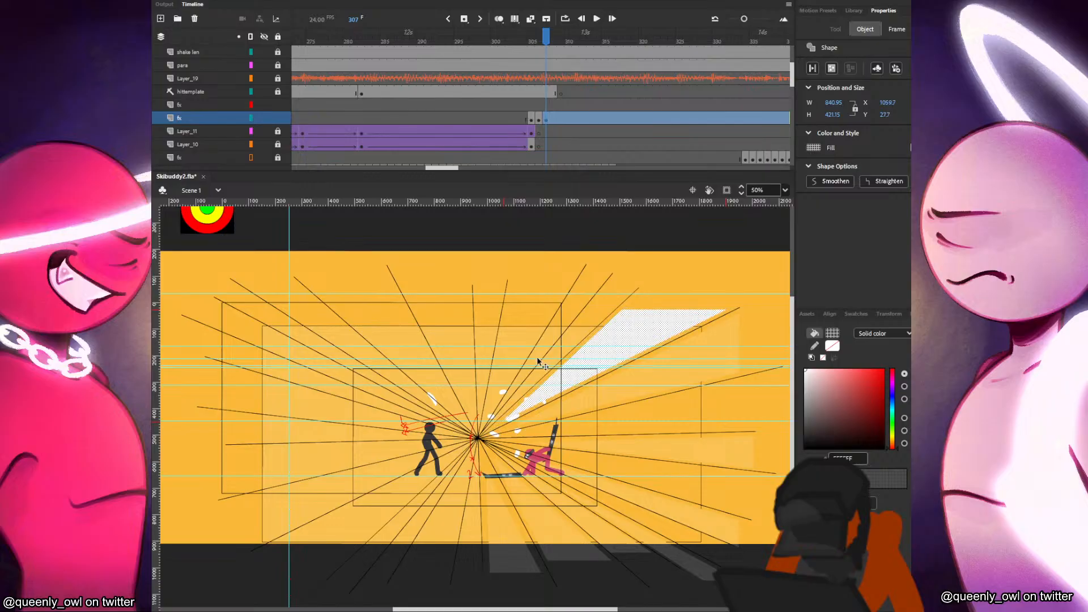
left_click(539, 370)
key("Delete")
left_click_drag(524, 374, 521, 331)
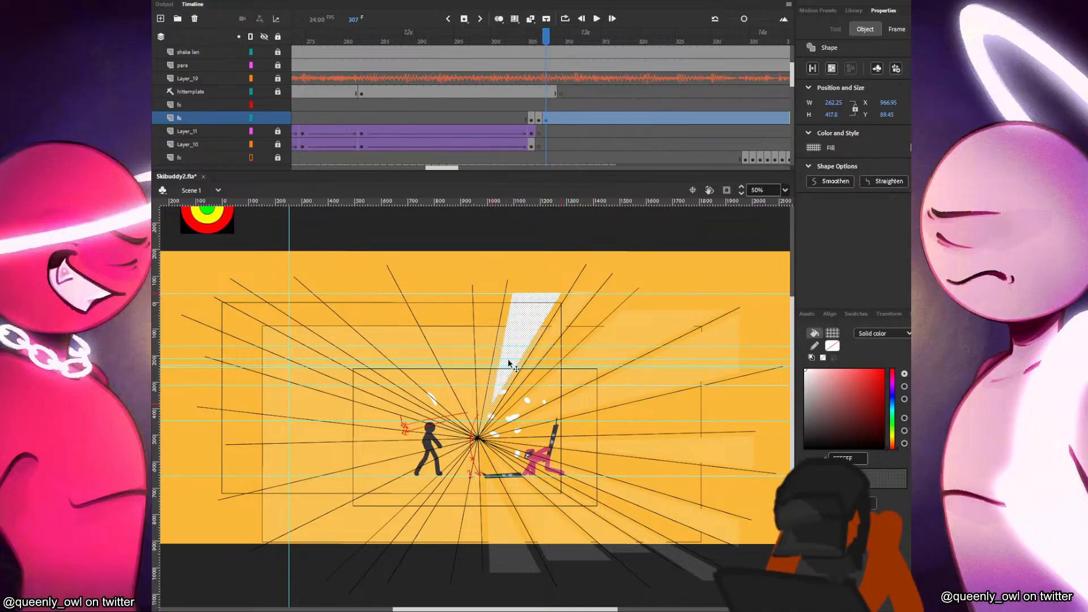
Shift the wedges above and behind the black figure outward from the centre and delete the unwanted slices between them.
left_click(488, 354)
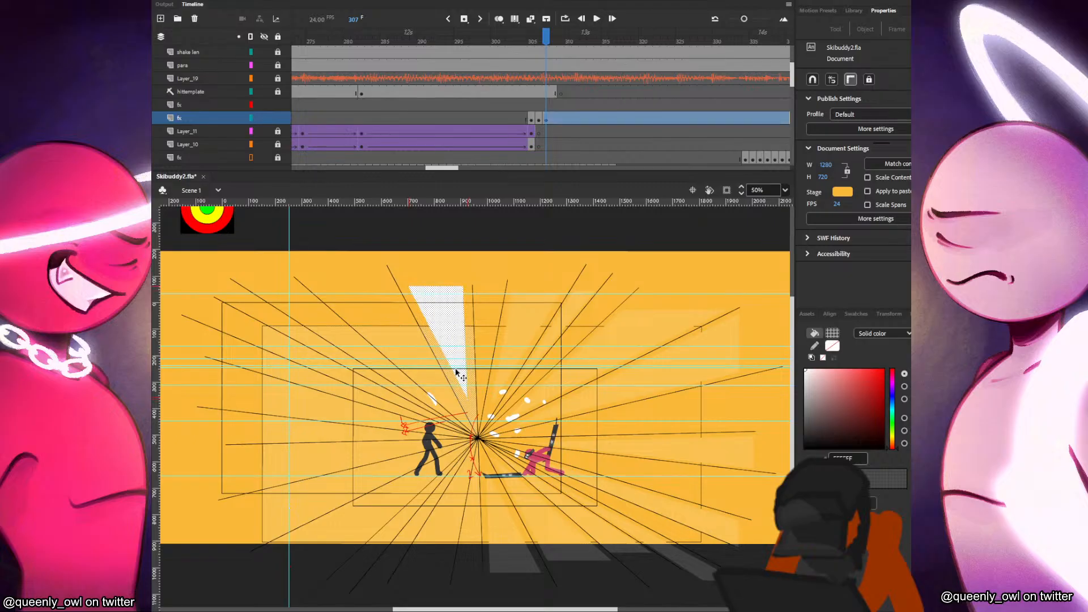
left_click(427, 365)
left_click_drag(427, 367, 408, 343)
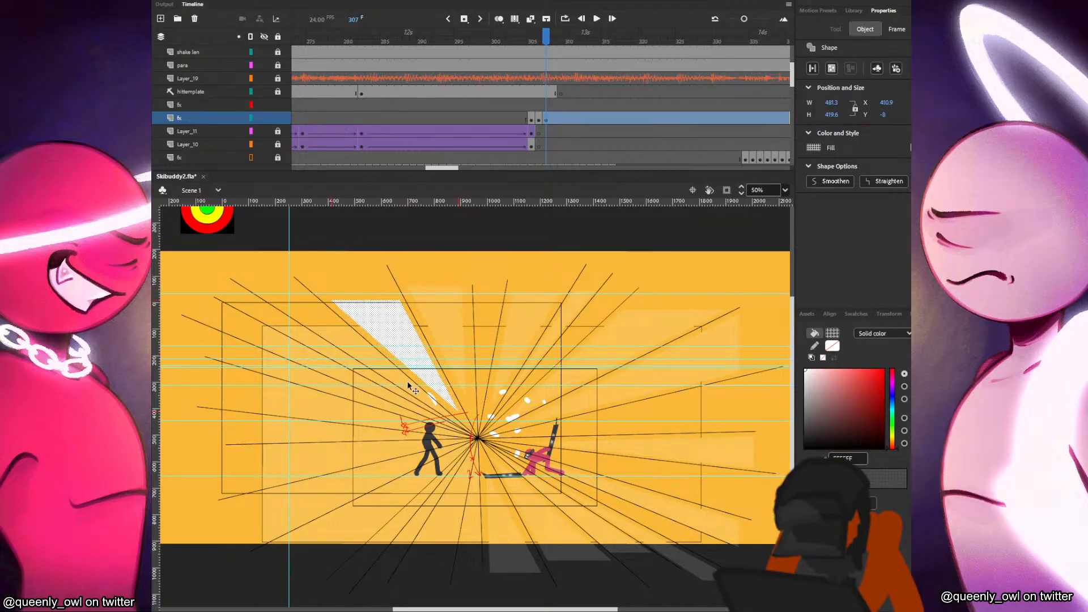
left_click(406, 382)
key("Delete")
left_click(407, 398)
key("Delete")
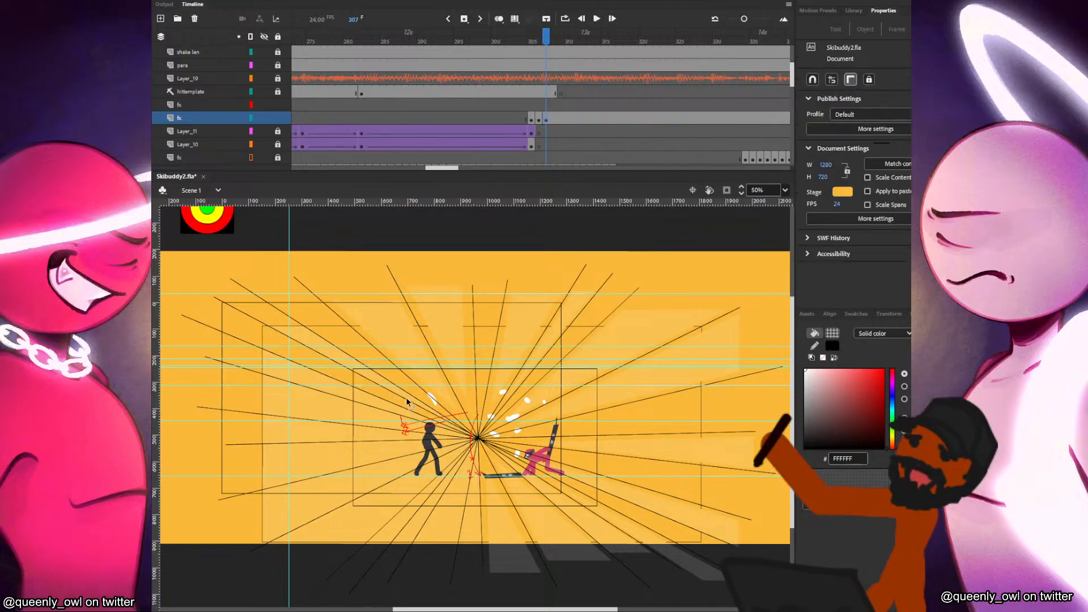
left_click(407, 399)
key("ctrl+z")
left_click_drag(407, 398, 375, 438)
left_click(386, 454)
key("Delete")
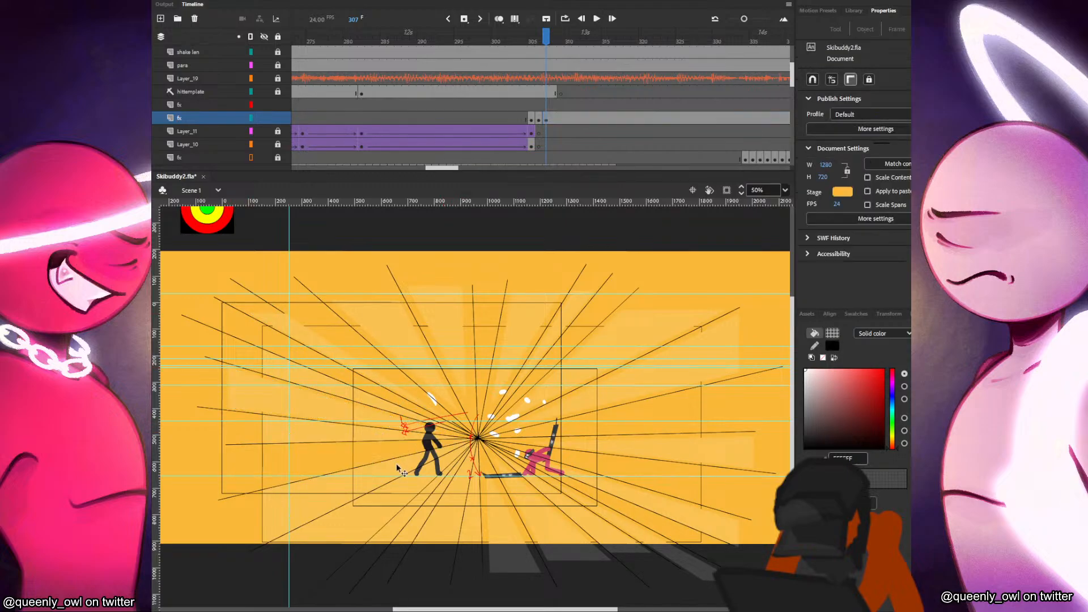
Shift the wedges beneath the black figure outward from the centre and delete the black guide lines that divide the rays.
left_click(439, 455)
left_click_drag(439, 456, 388, 502)
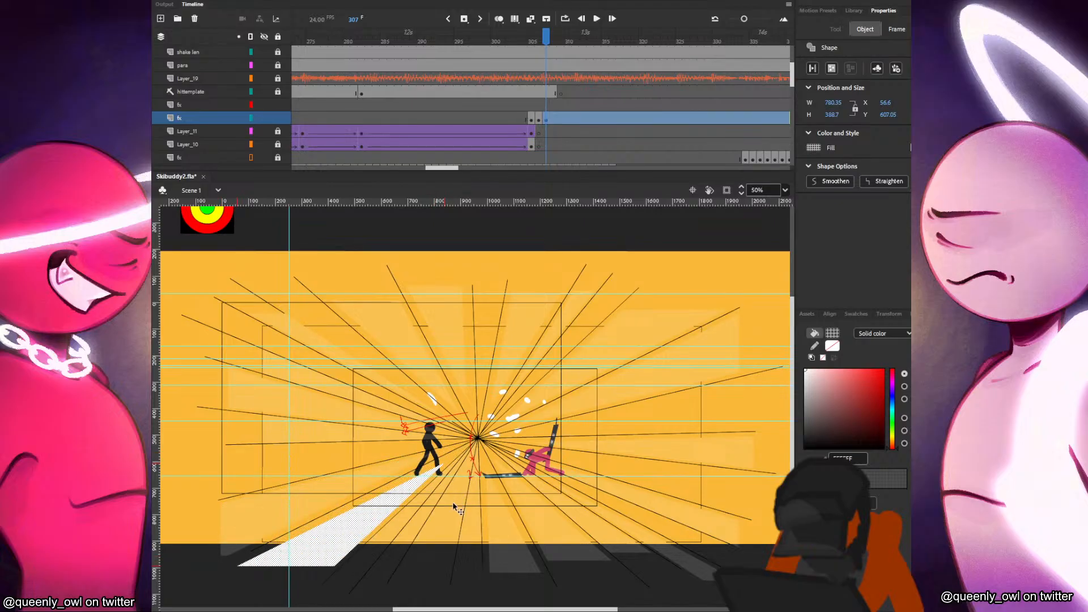
left_click_drag(456, 505, 476, 548)
left_click(474, 534)
key("Delete")
double_click(492, 430)
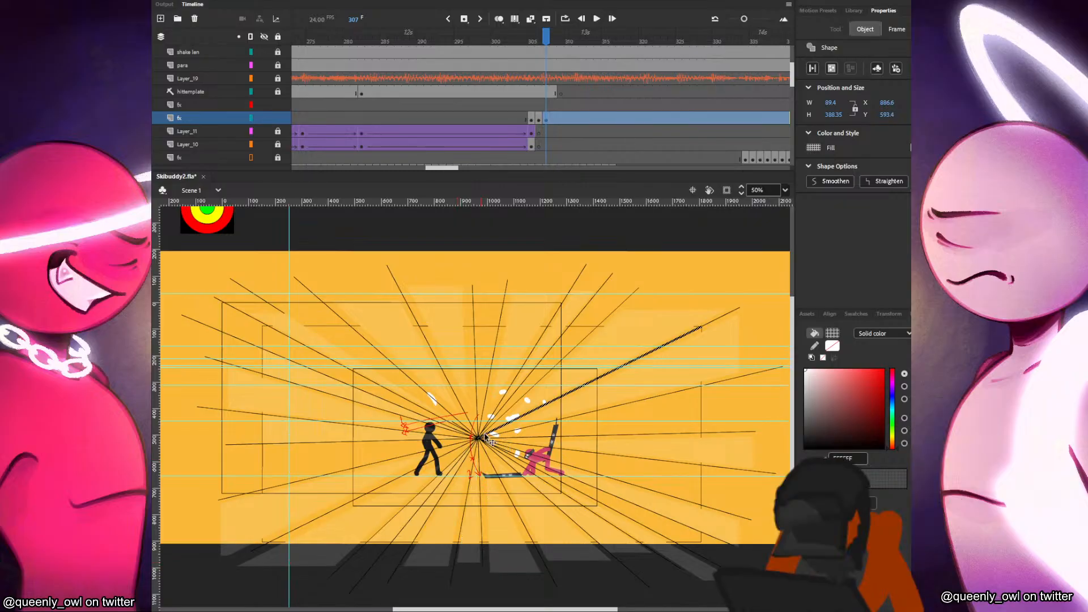
key("Delete")
Select all the ray shapes on frame 307 and make their translucent white fill more opaque.
left_click(546, 120)
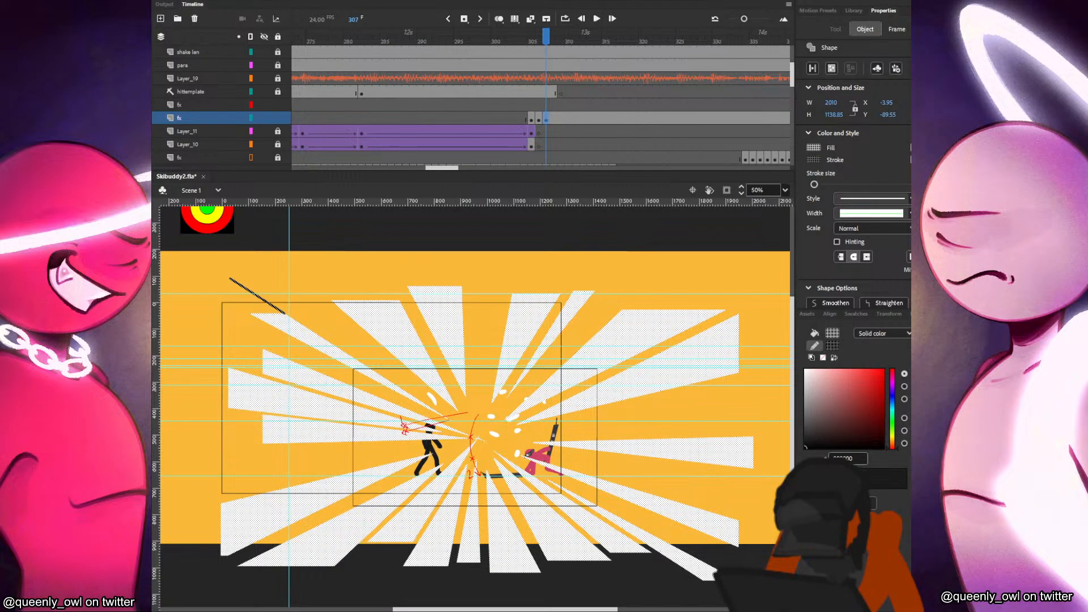
key("Delete")
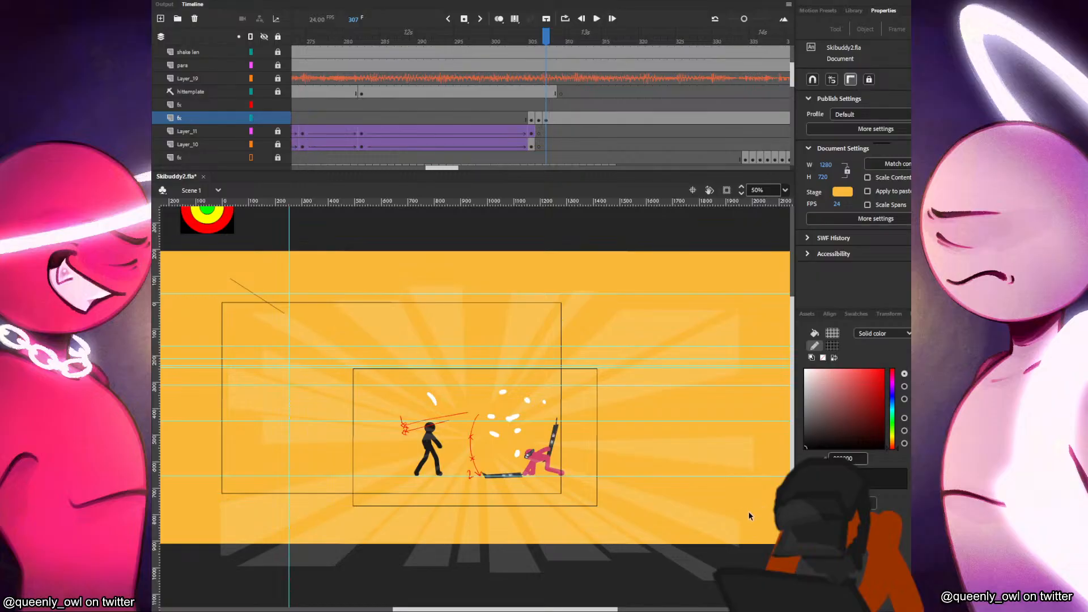
left_click(697, 568)
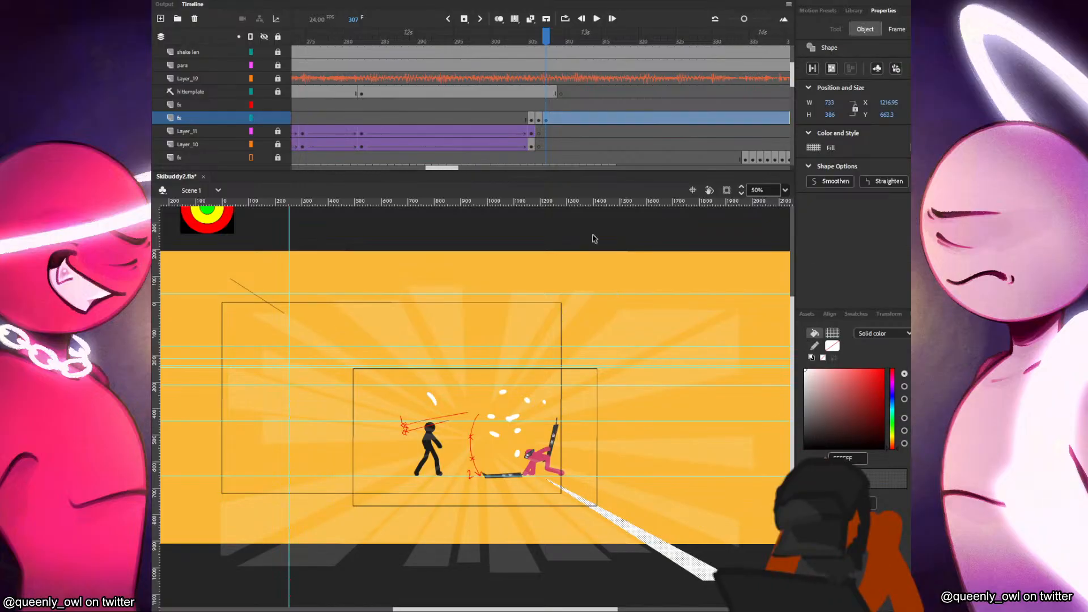
left_click(545, 121)
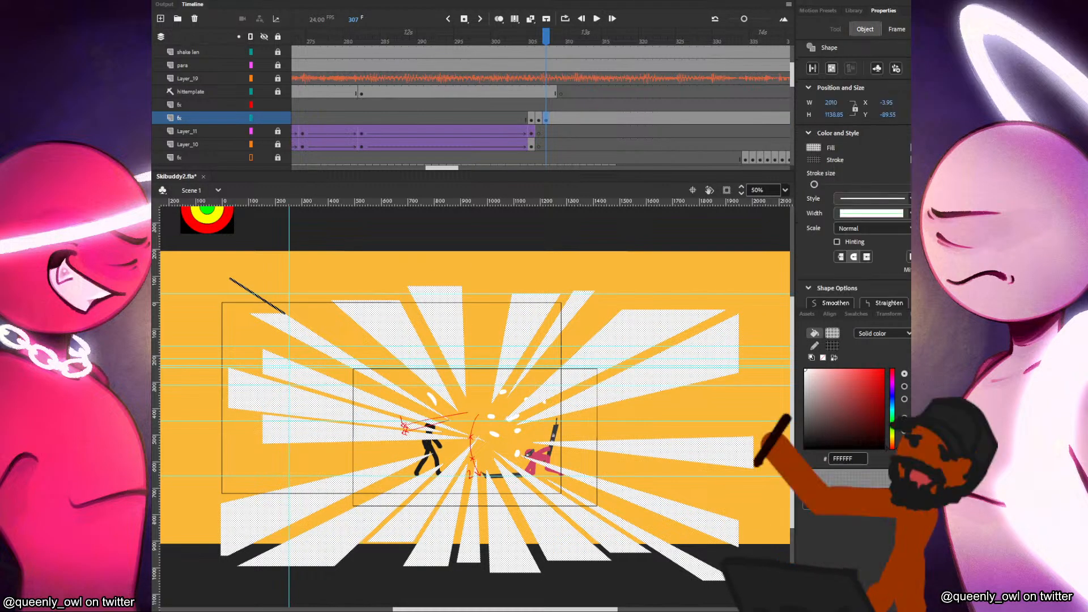
Play back the burst animation, and compare the rays on frame 305 with those on frame 307.
key("Return")
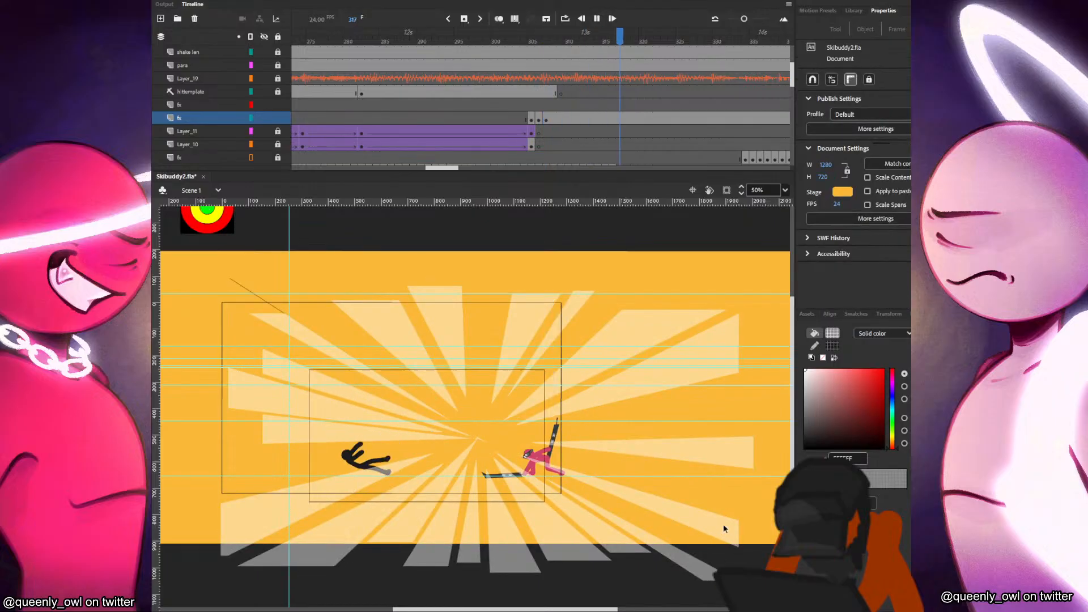
left_click(532, 120)
left_click(546, 120)
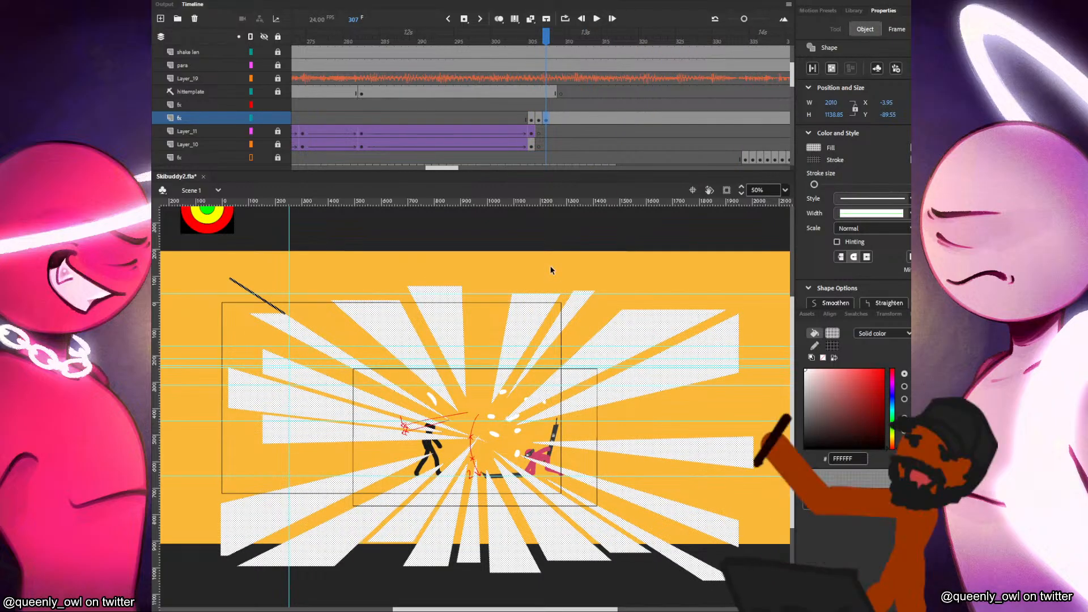
Delete the small stray ray fragments at the centre of the frame 307 burst.
left_click(643, 291)
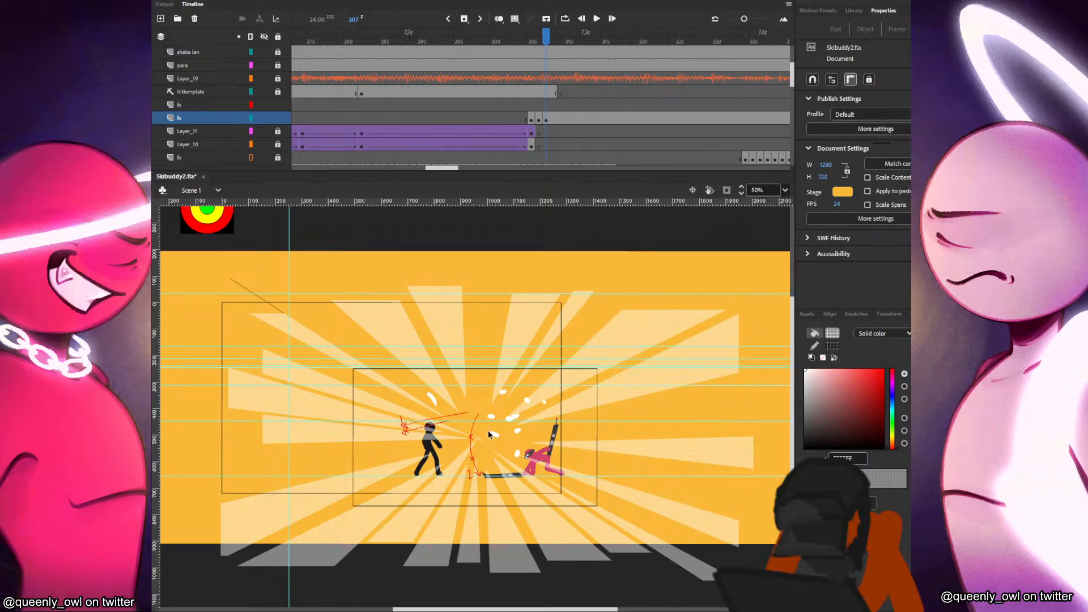
left_click_drag(444, 420, 480, 433)
left_click_drag(480, 432, 485, 432)
key("Delete")
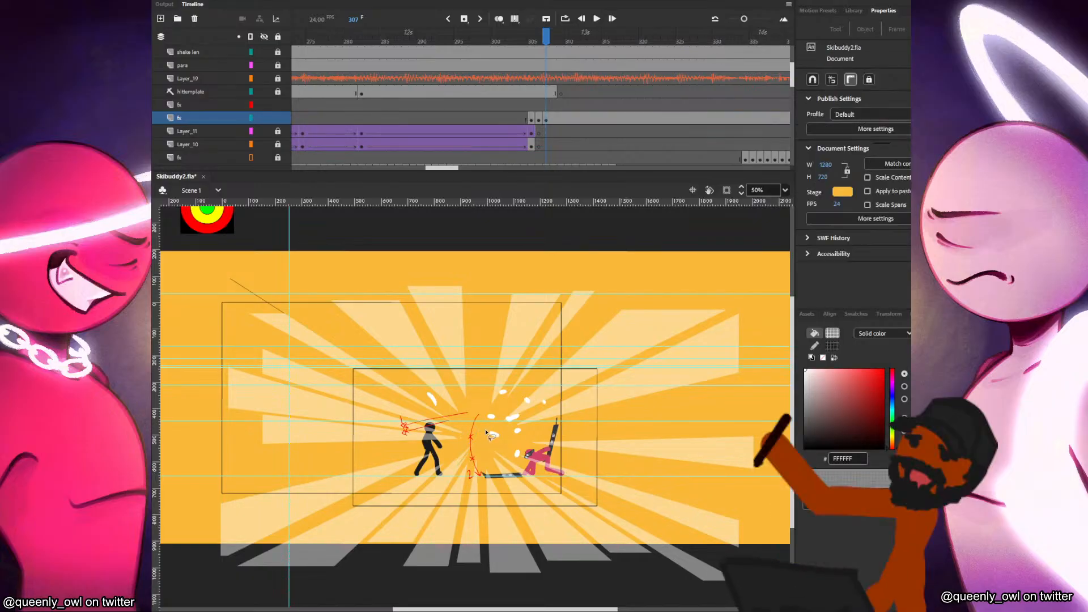
Select eight alternating rays around the frame 307 burst and make their white fill more transparent.
left_click(409, 482)
left_click(406, 422, "shift")
left_click(454, 346, "shift")
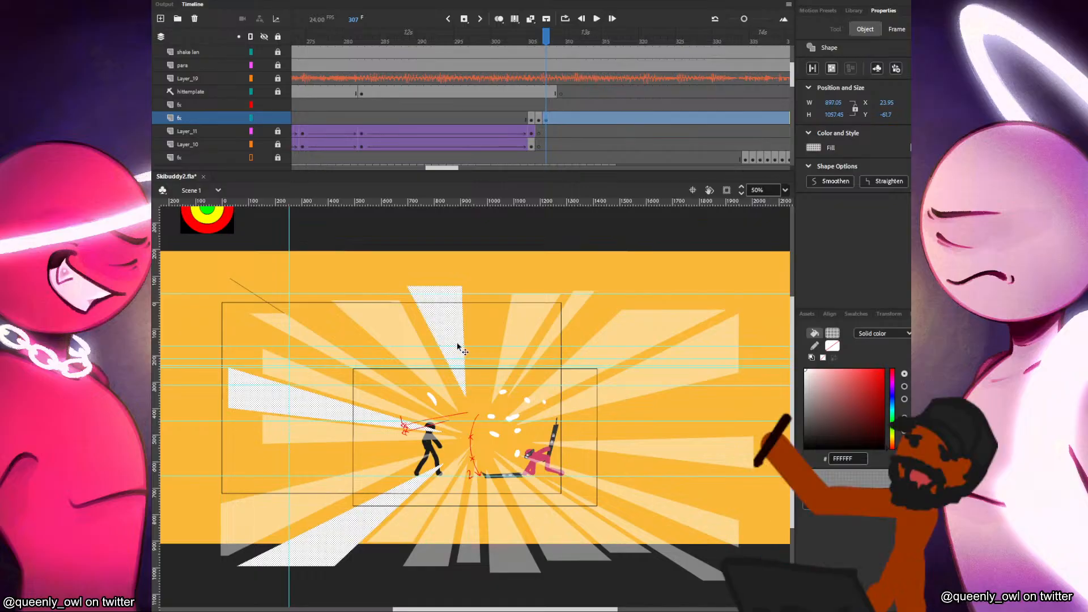
left_click(600, 365, "shift")
left_click(604, 453, "shift")
left_click(605, 518, "shift")
left_click(515, 555, "shift")
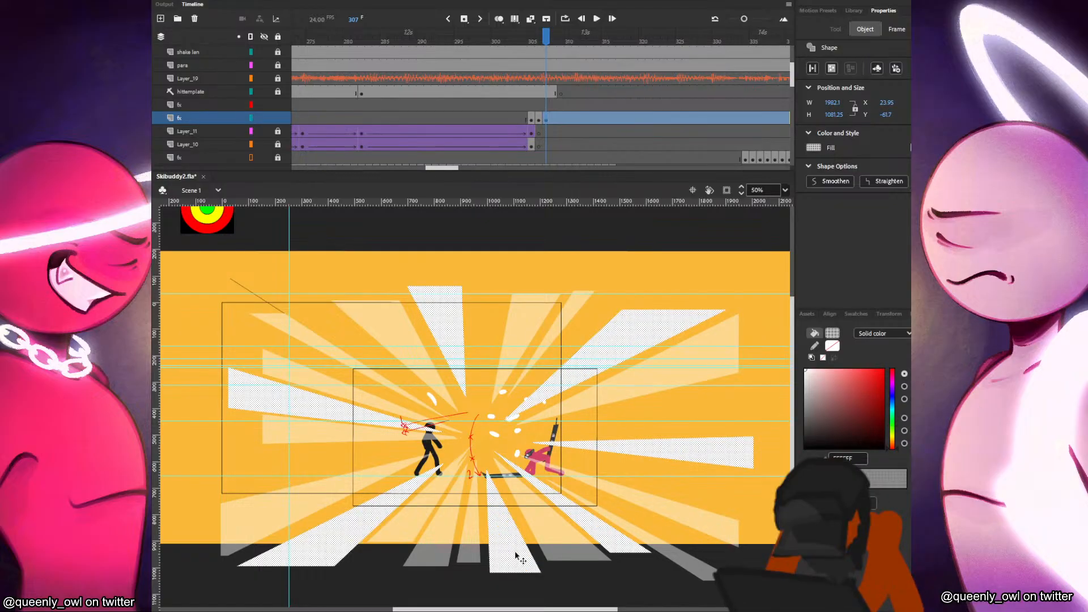
left_click(437, 549, "shift")
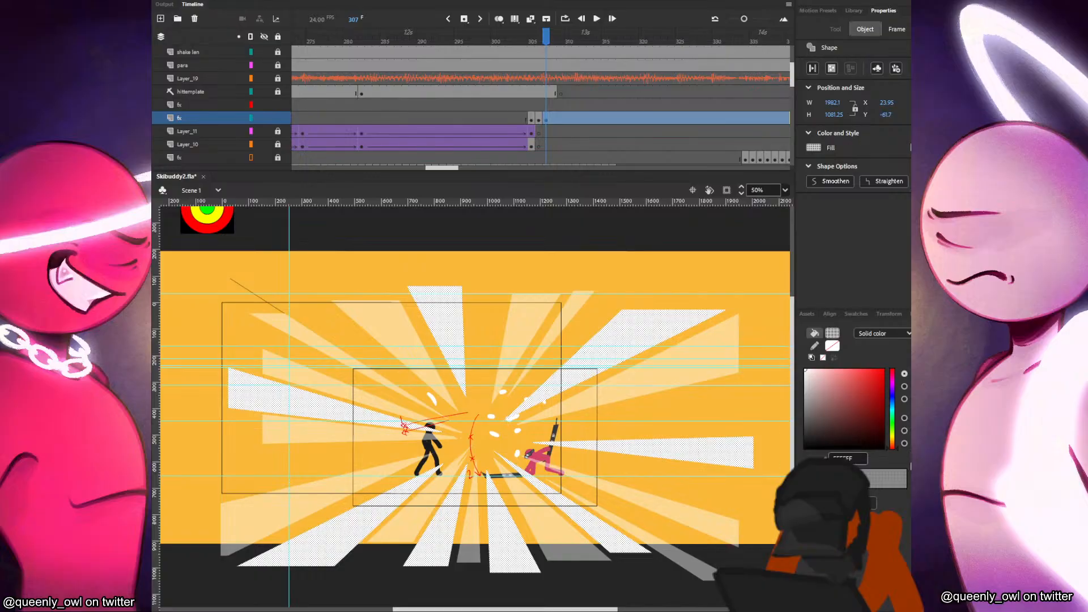
left_click(711, 419)
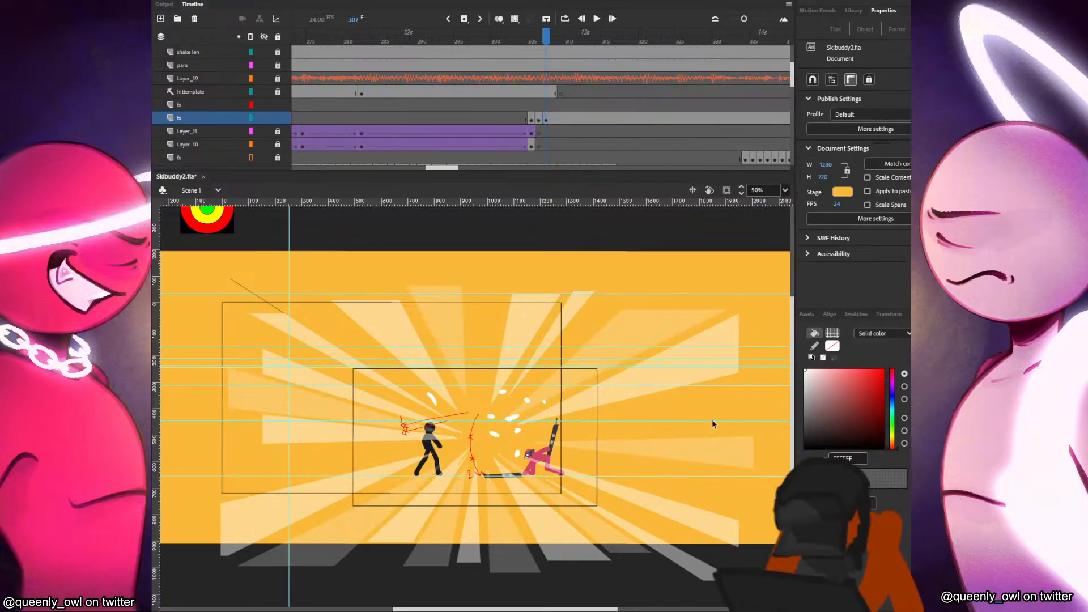
Make four more rays on frame 307 more transparent: one above, one beside and two below the figures.
left_click(508, 339)
left_click(396, 389, "shift")
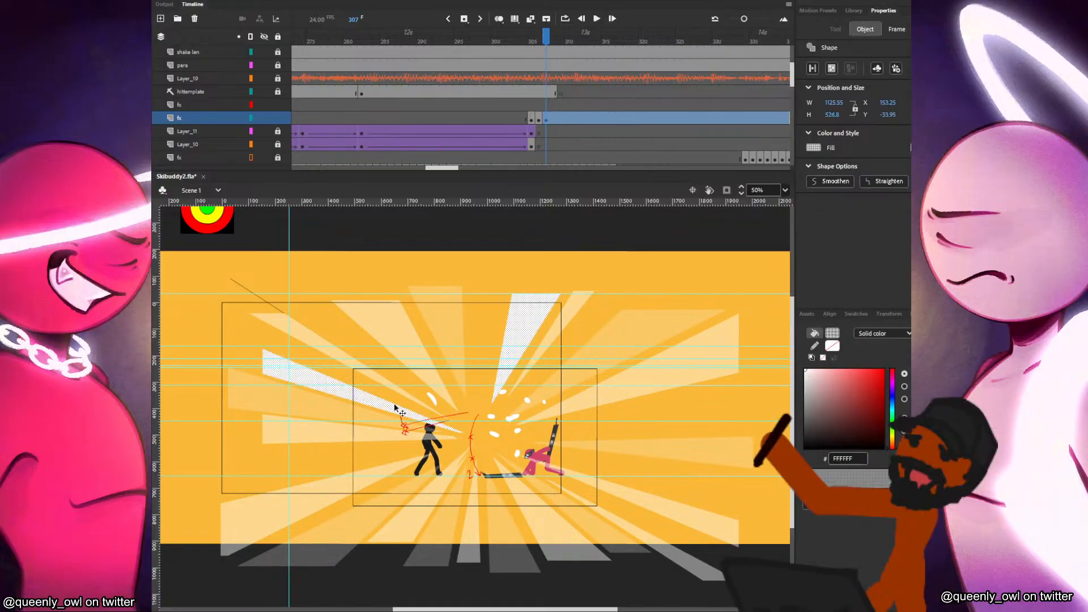
left_click(554, 528, "shift")
left_click(348, 489, "shift")
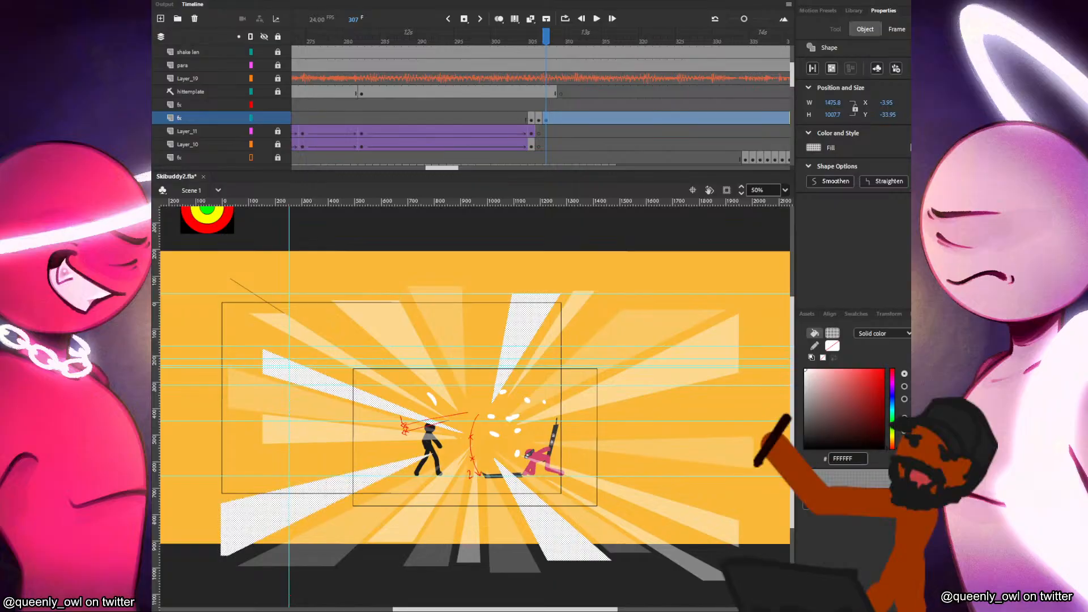
left_click(720, 444)
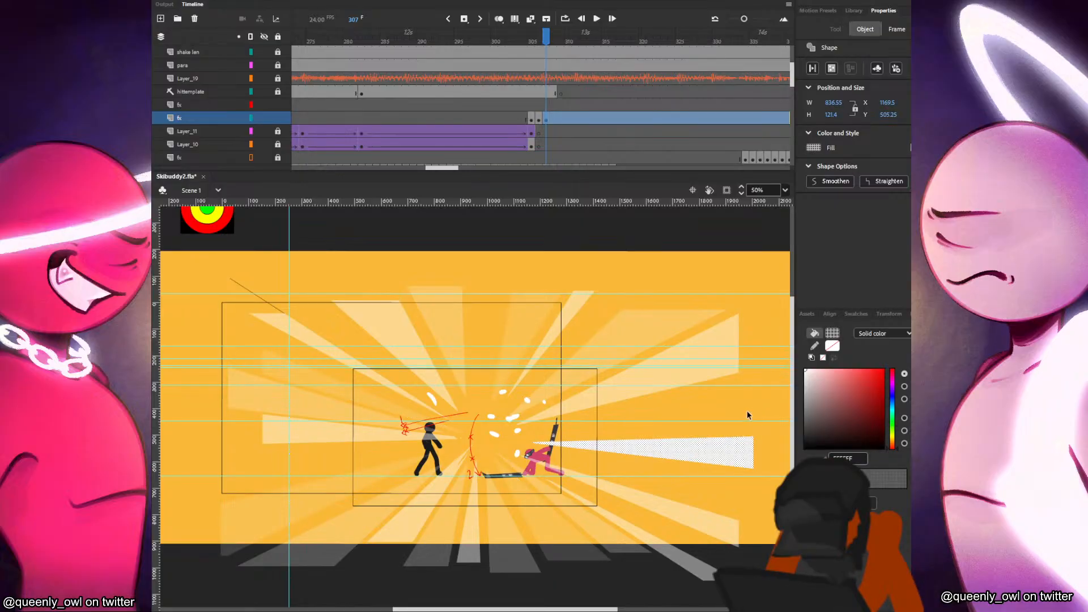
left_click(748, 414)
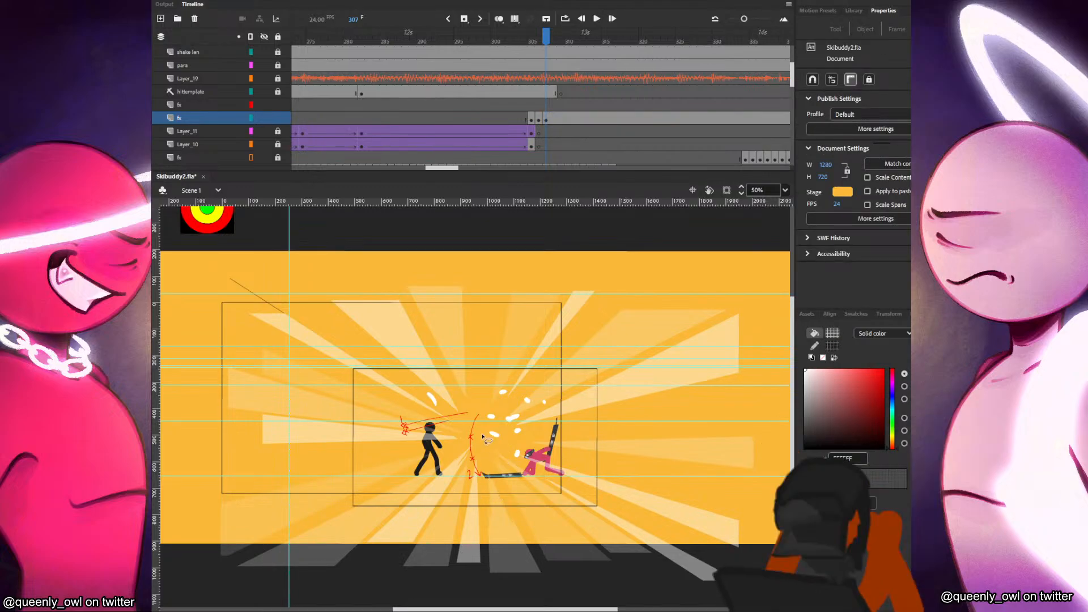
Cut thin jagged streaks with the Lasso into the inner ends of the rays around the pink figure on frame 307.
left_click_drag(483, 437, 527, 486)
mouse_move(575, 418)
left_mouse_down()
mouse_move(533, 429)
mouse_move(644, 388)
mouse_move(576, 416)
left_mouse_up()
mouse_move(509, 420)
left_mouse_down()
mouse_move(548, 404)
mouse_move(594, 363)
left_mouse_up()
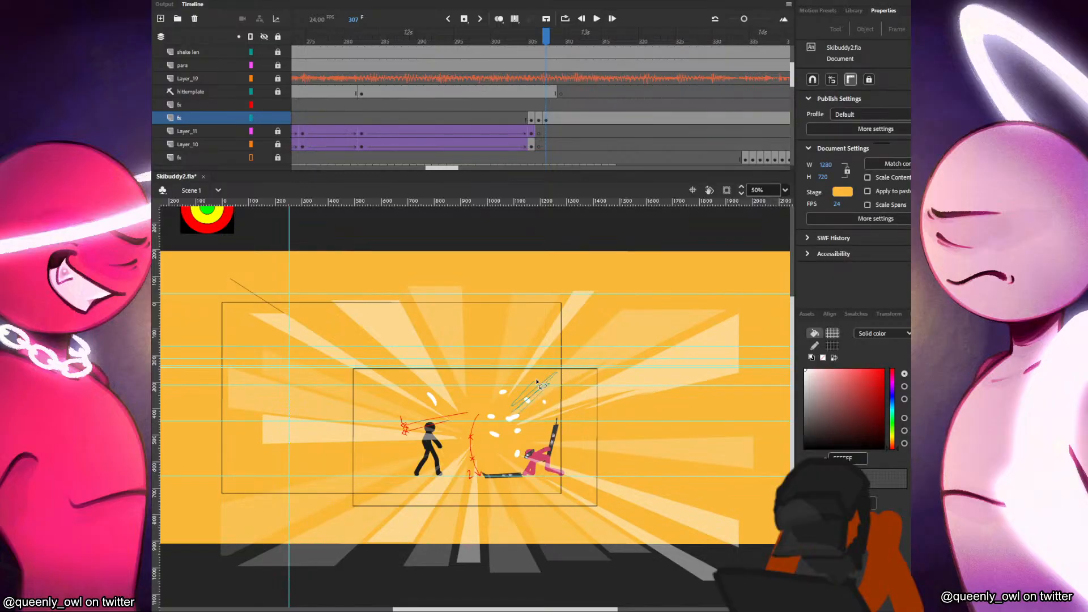
left_click_drag(537, 382, 586, 358)
left_click_drag(527, 384, 529, 383)
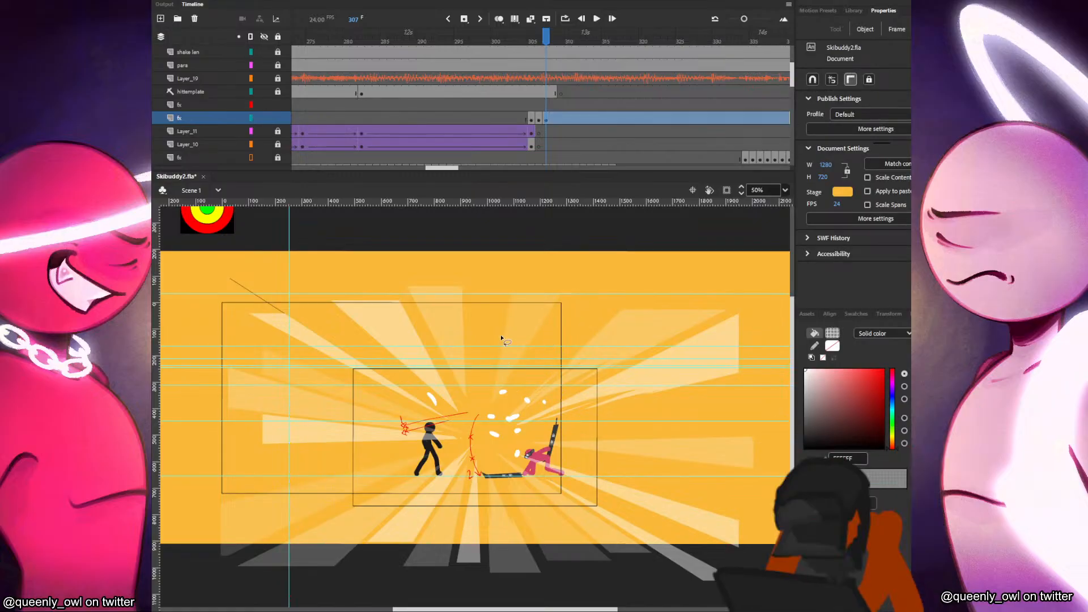
left_click(549, 343)
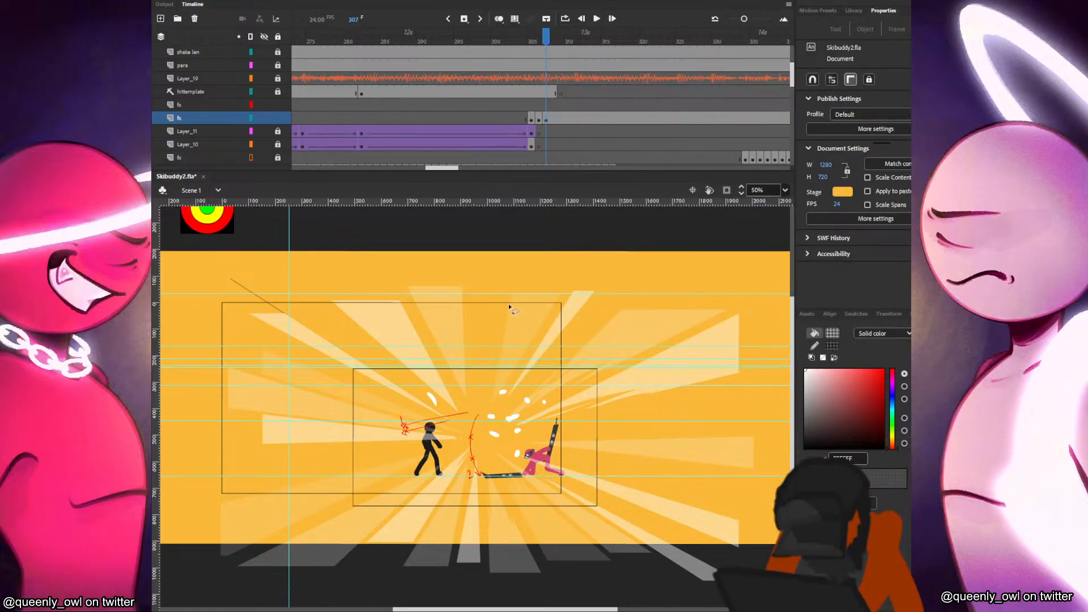
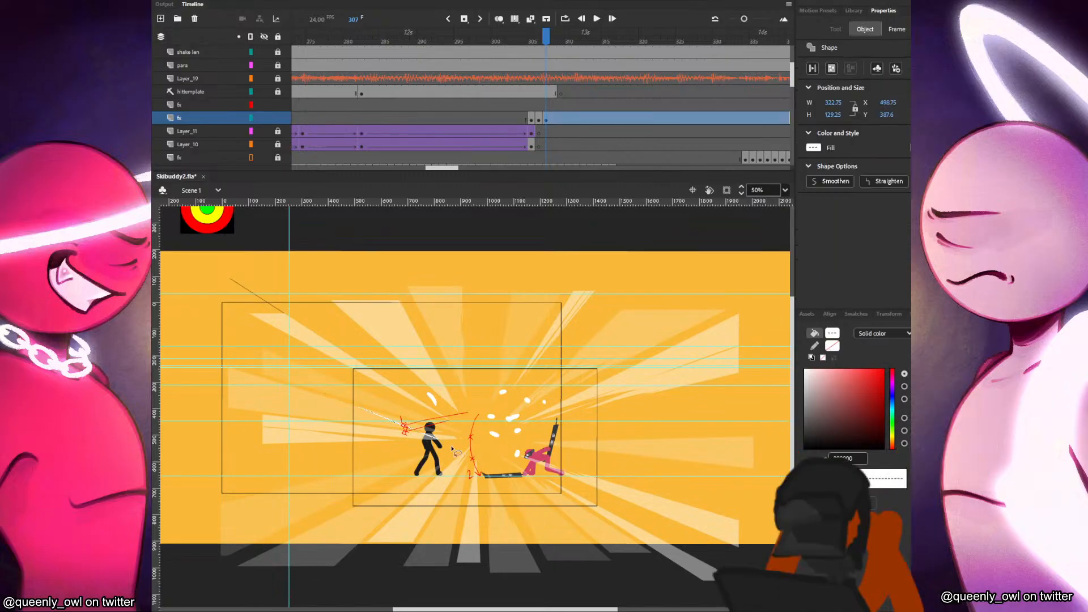
Lasso and delete thin slivers from the rays above and behind the black figure to give them streaked inner ends.
left_click(403, 413)
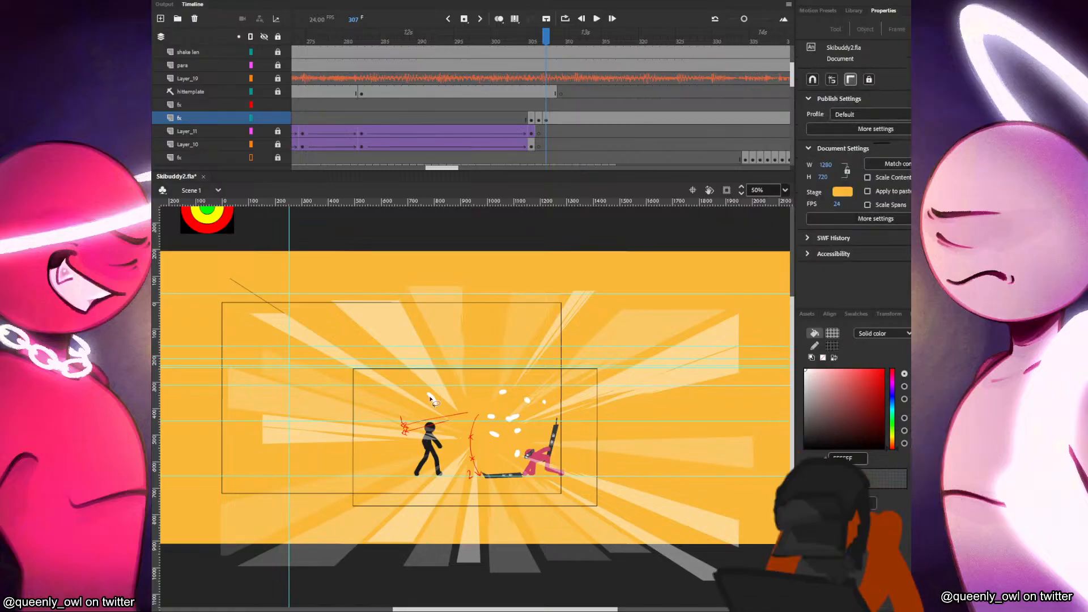
key("Delete")
key("Delete")
mouse_move(364, 281)
left_mouse_down()
mouse_move(434, 389)
mouse_move(455, 395)
left_mouse_up()
key("Delete")
left_click_drag(379, 306, 467, 423)
key("Delete")
left_click_drag(344, 275, 463, 410)
key("Delete")
Convert the frame 307 rays to a symbol and end the burst with a blank keyframe on frame 308.
left_click(546, 119)
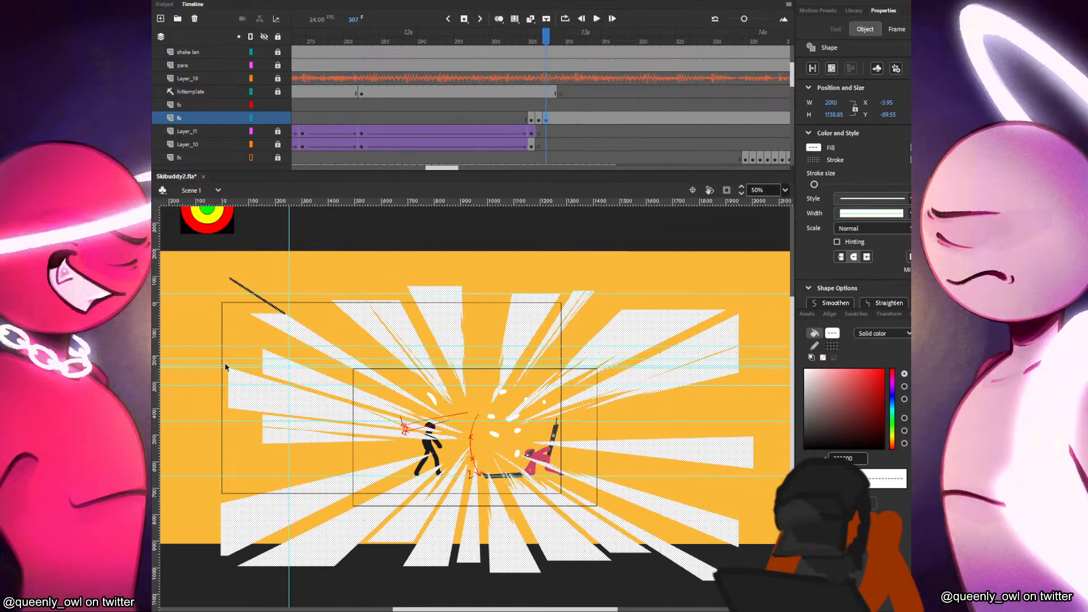
left_click(229, 475)
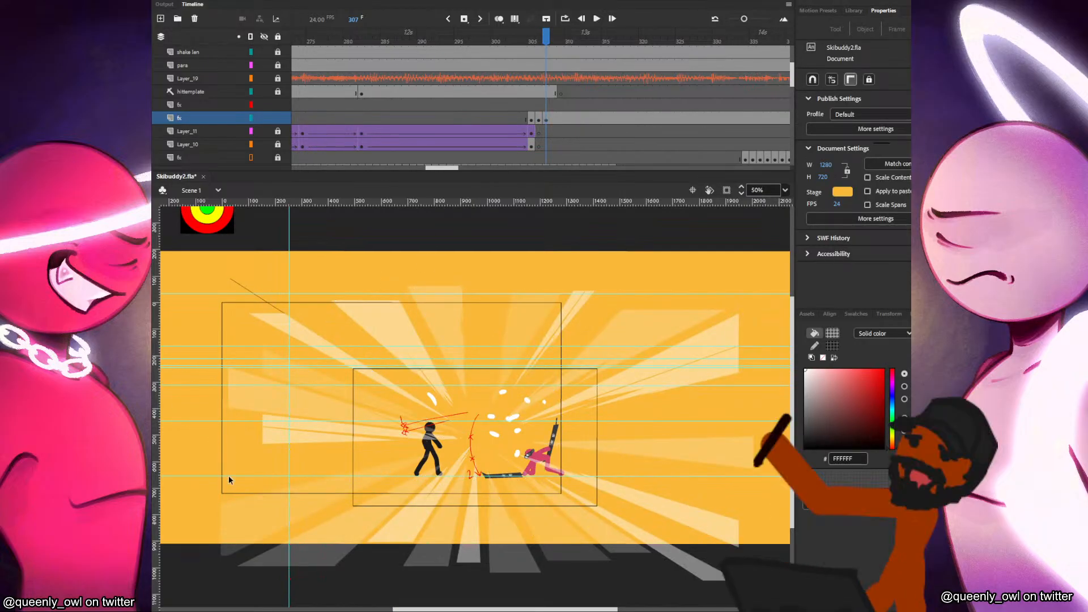
left_click(553, 117)
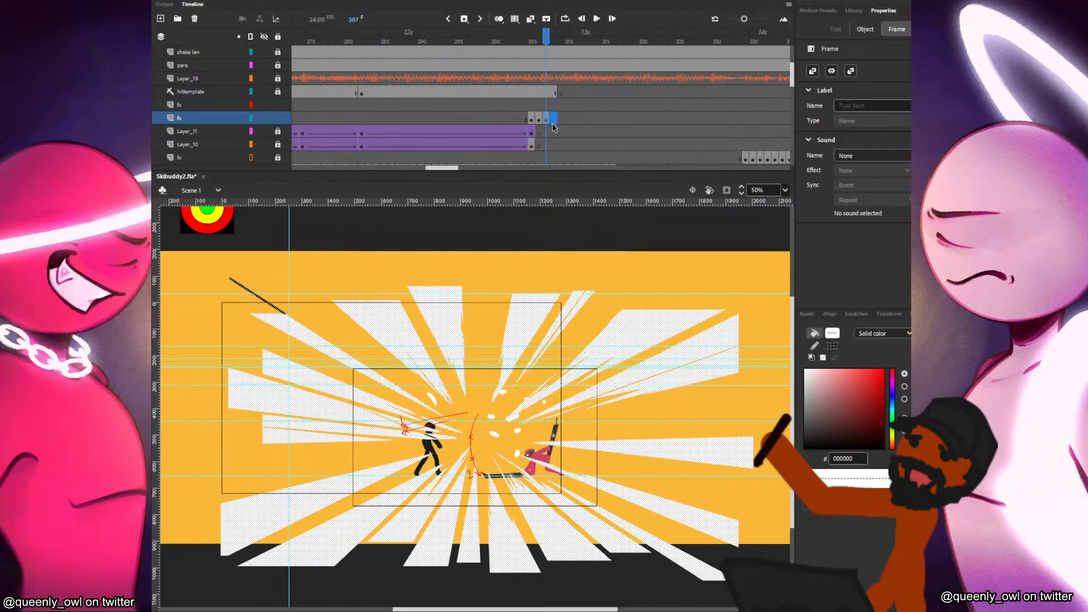
key("F8")
key("Return")
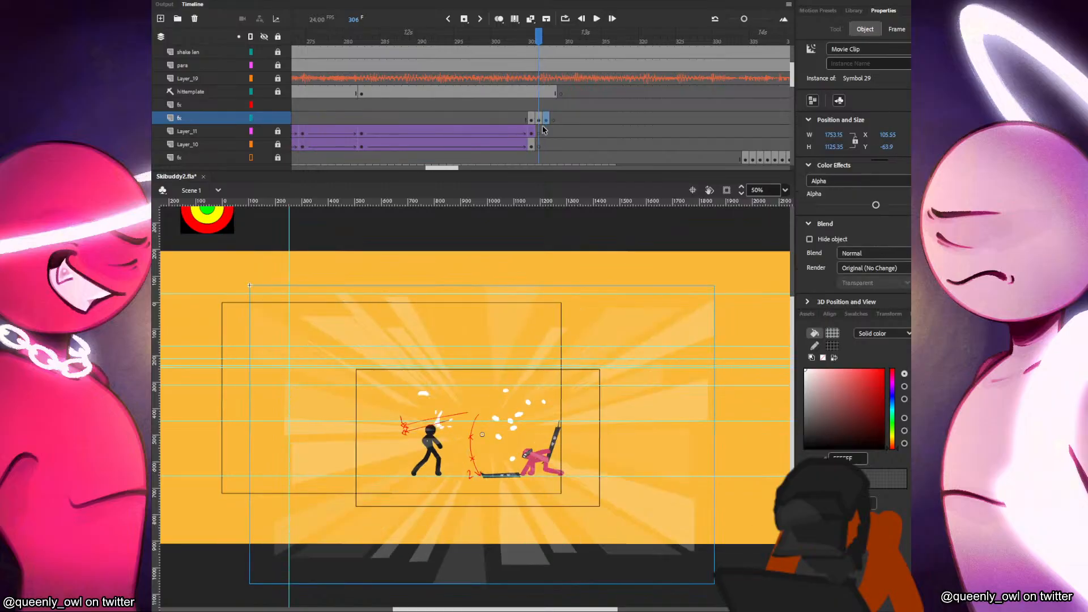
Review the burst frames and copy frames 305 to 307 of the lower fx layer.
left_click(532, 119)
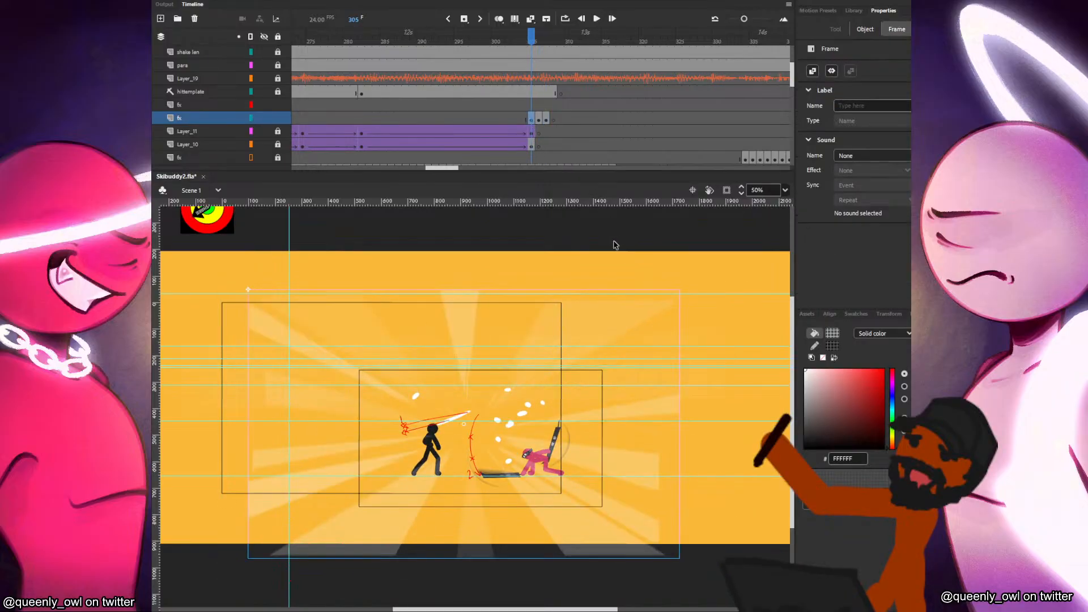
left_click(552, 120)
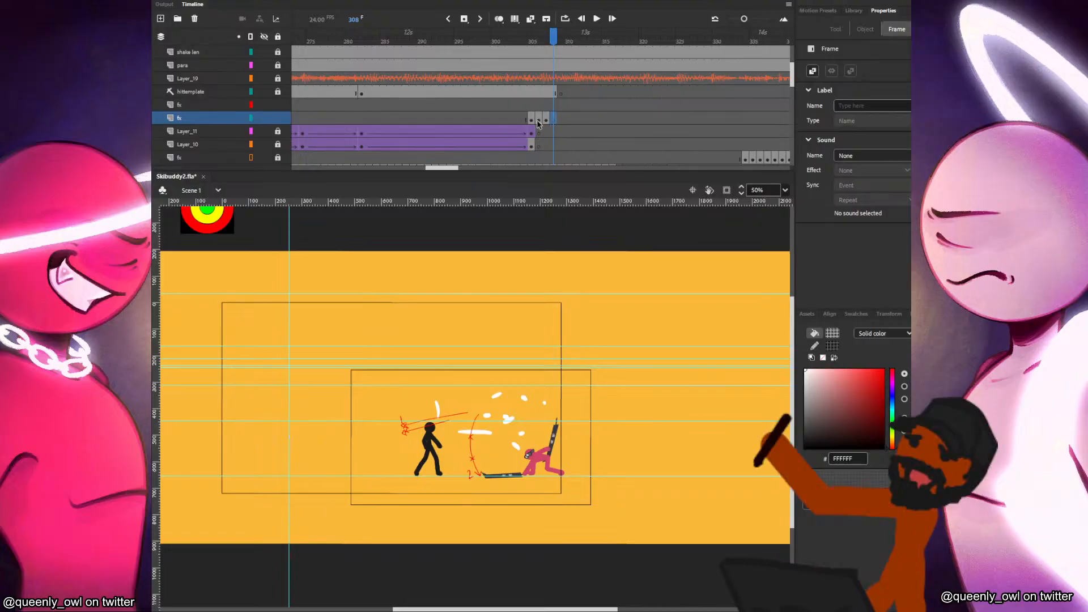
left_click_drag(538, 121, 530, 119)
left_click(550, 118, "shift")
right_click(531, 120)
left_click(561, 281)
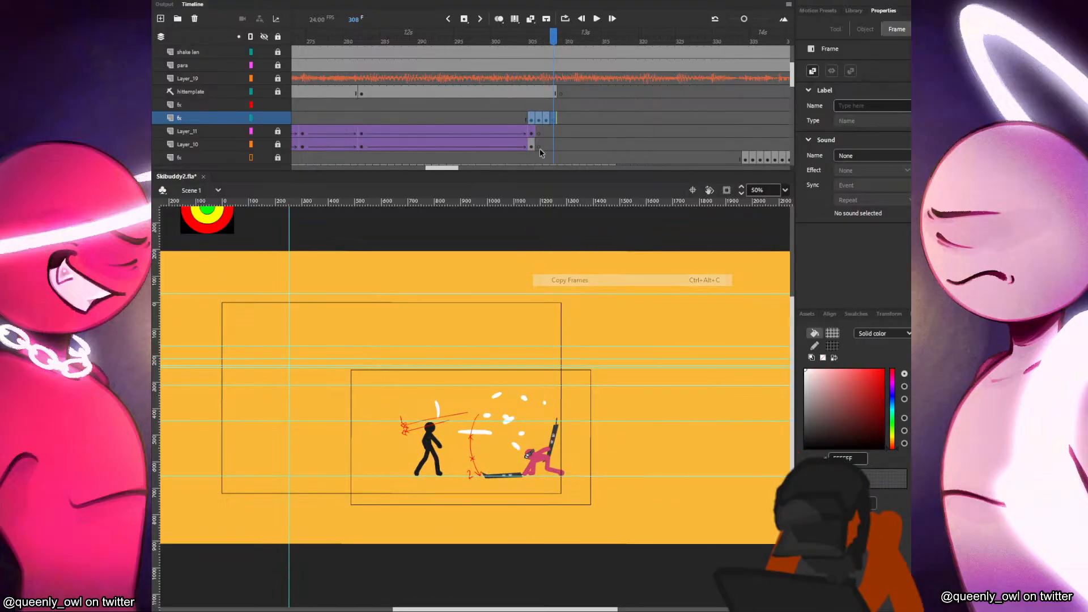
Convert a small white brush mark on the upper fx layer at frame 305 to a symbol and paste the copied burst frames inside it.
left_click(531, 105)
left_click(512, 290)
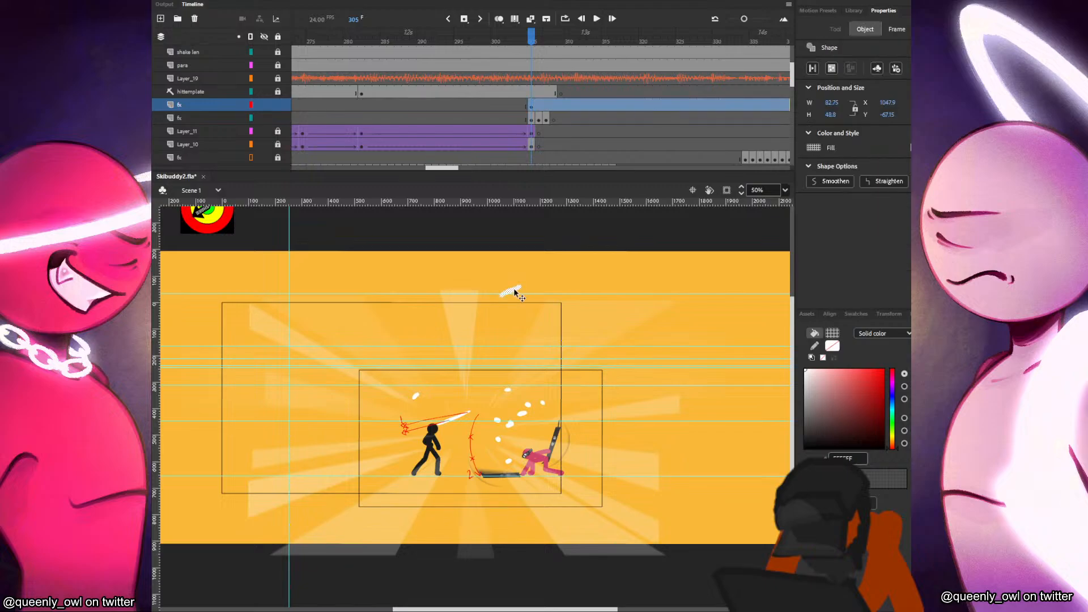
double_click(513, 290)
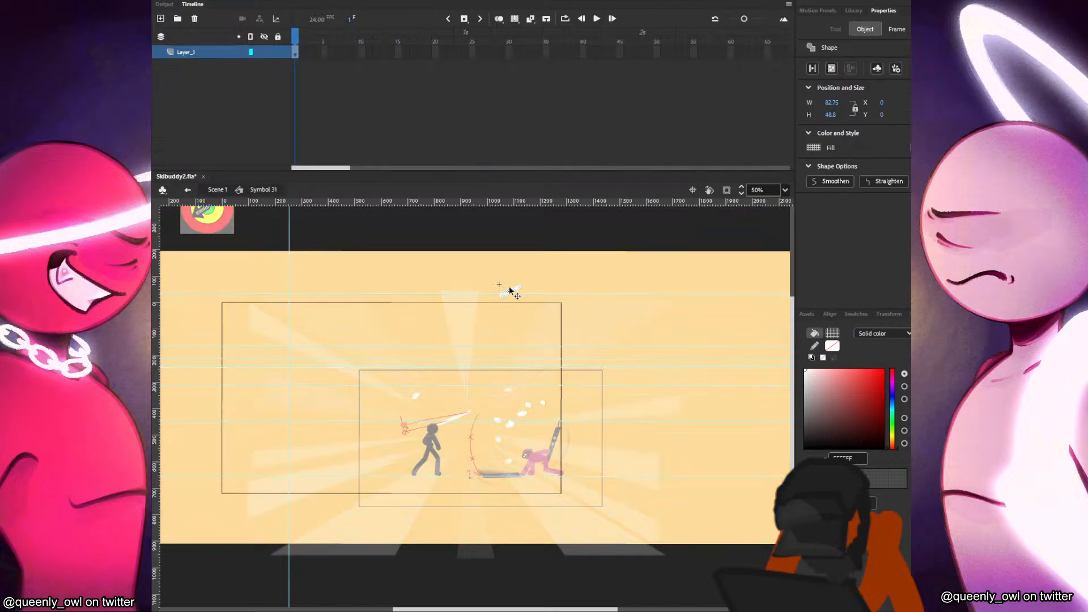
right_click(295, 51)
left_click(366, 209)
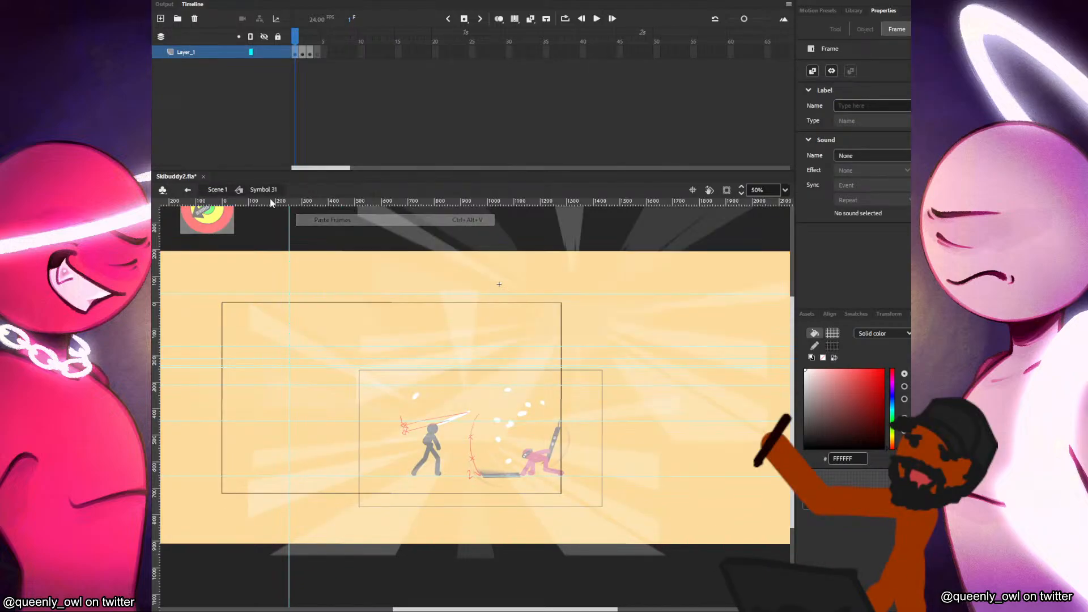
left_click(227, 191)
Clear the original burst keyframes from the lower fx layer, starting at frame 305.
left_click(539, 131)
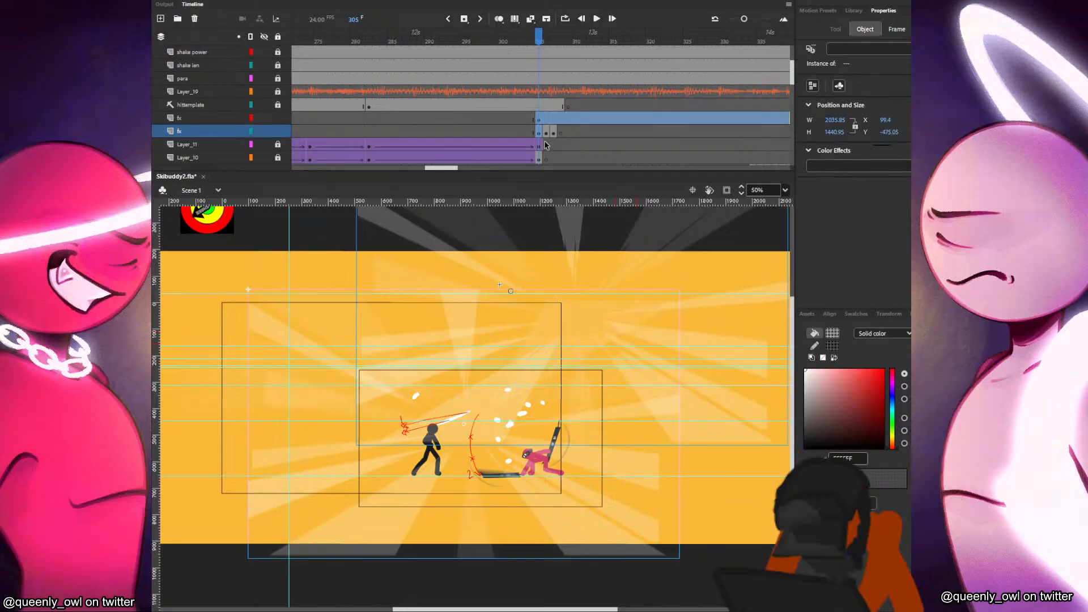
right_click(539, 129)
left_click(587, 225)
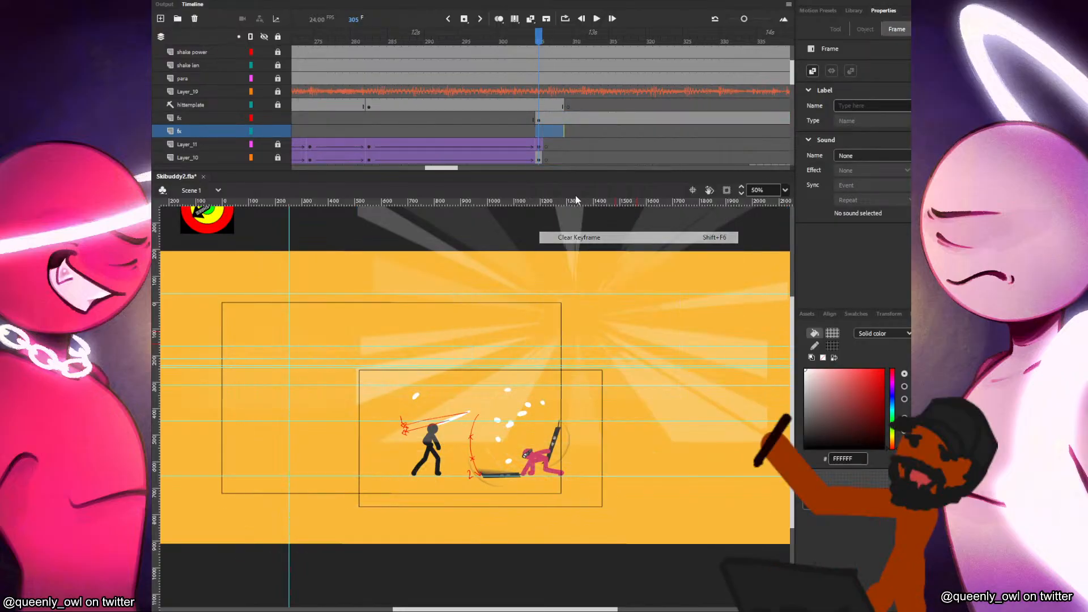
Move the burst symbol on the upper fx layer to a keyframe at frame 308 and place it around the figures.
left_click(539, 118)
scroll(540, 347, "down", 4)
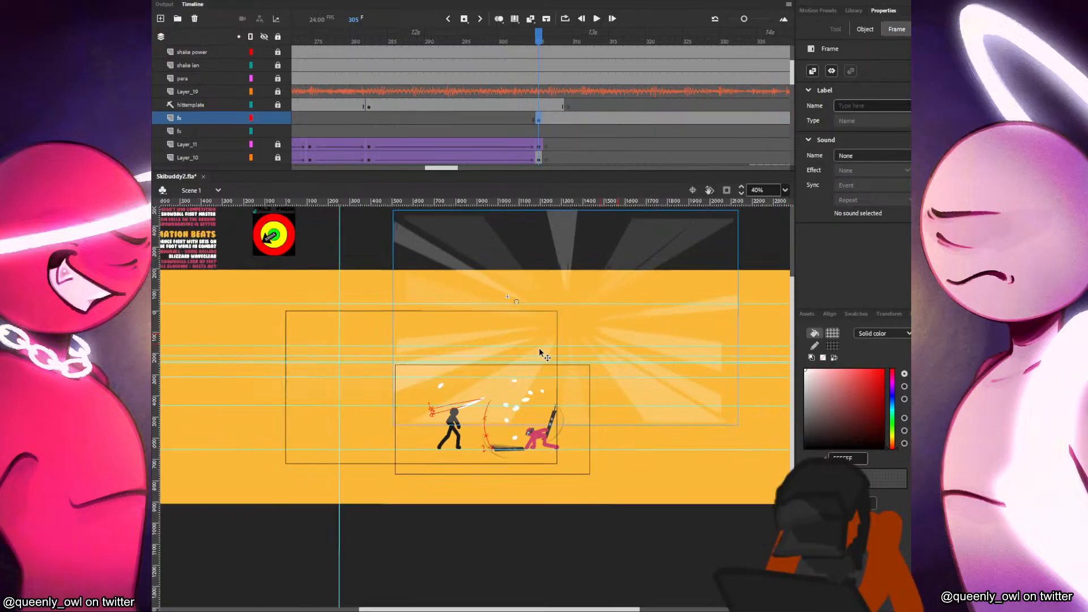
left_click(626, 355)
left_click(539, 118)
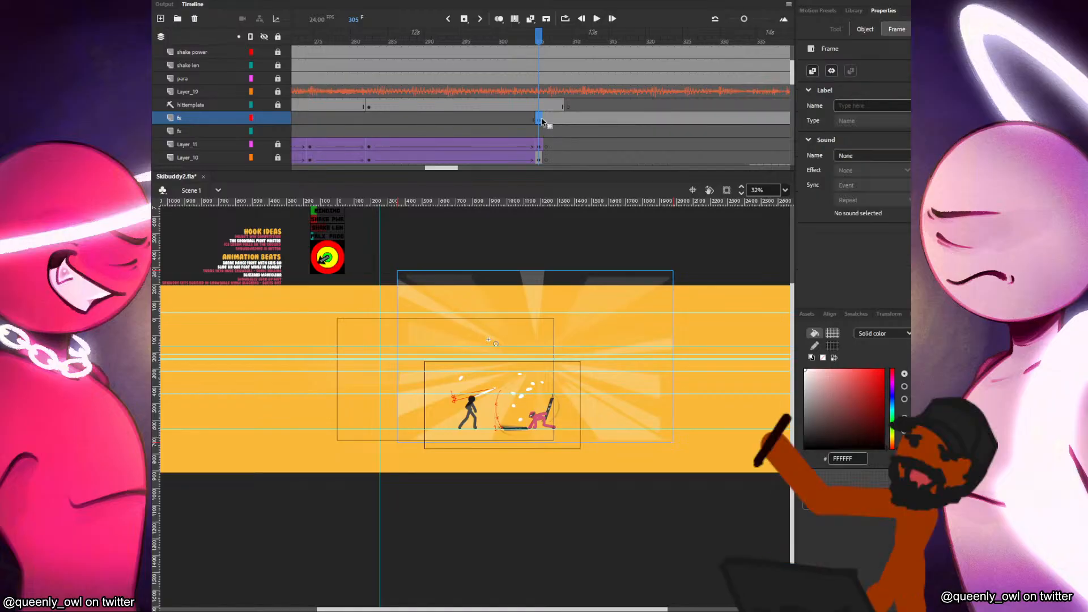
left_click(530, 118)
mouse_move(539, 118)
left_mouse_down()
mouse_move(570, 120)
mouse_move(551, 123)
mouse_move(559, 118)
left_mouse_up()
left_click(558, 118)
key("ctrl+x")
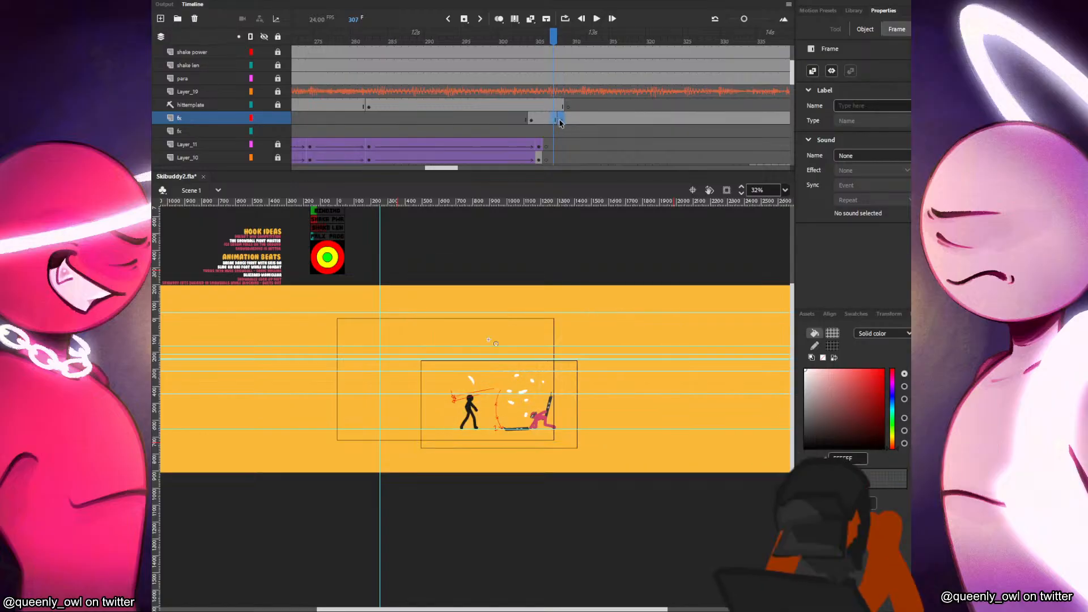
key("F7")
key("ctrl+shift+v")
left_click_drag(579, 395, 516, 433)
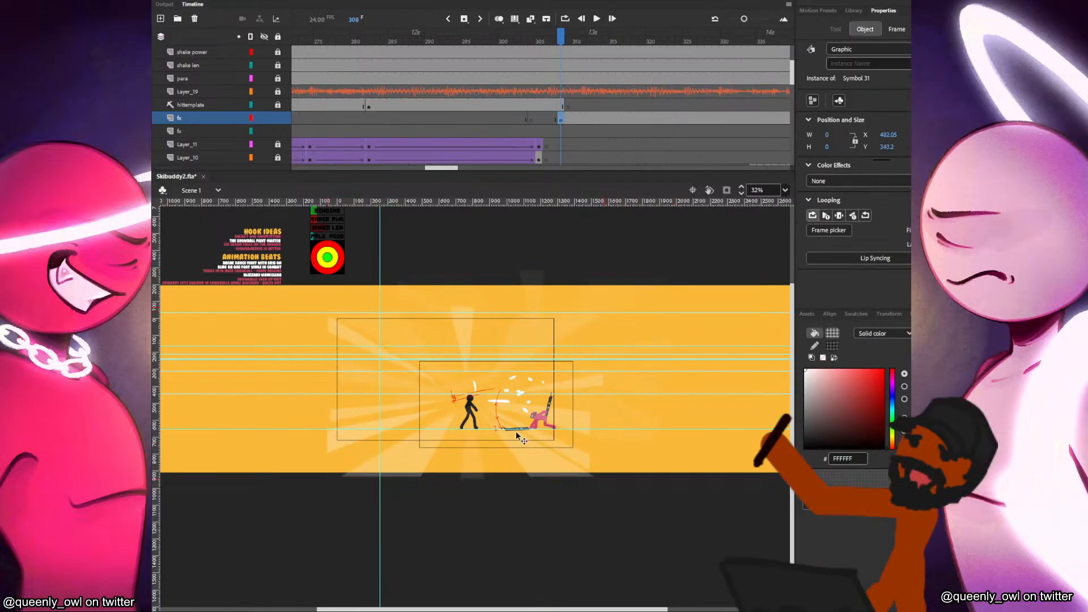
Enlarge the burst symbol with Free Transform and recentre it around the fighting figures.
key("q")
left_click_drag(605, 307, 679, 256)
left_click_drag(594, 477, 578, 478)
left_click_drag(663, 276, 699, 261)
left_click_drag(593, 479, 583, 471)
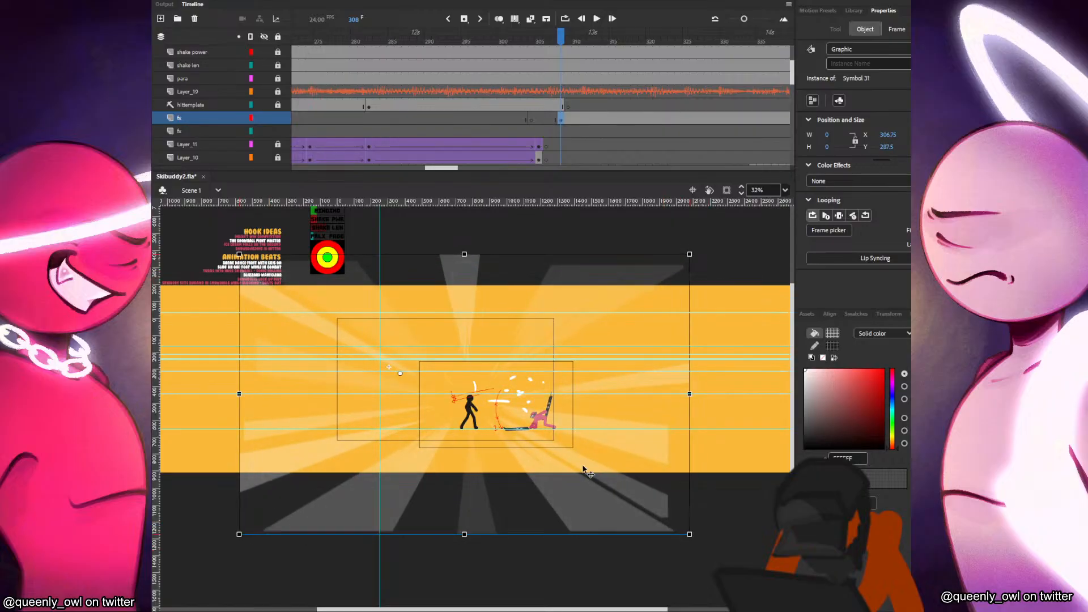
Remove the empty fourth frame inside the burst symbol and scrub the main scene to frame 318 to check the loop.
left_click_drag(559, 119, 610, 118)
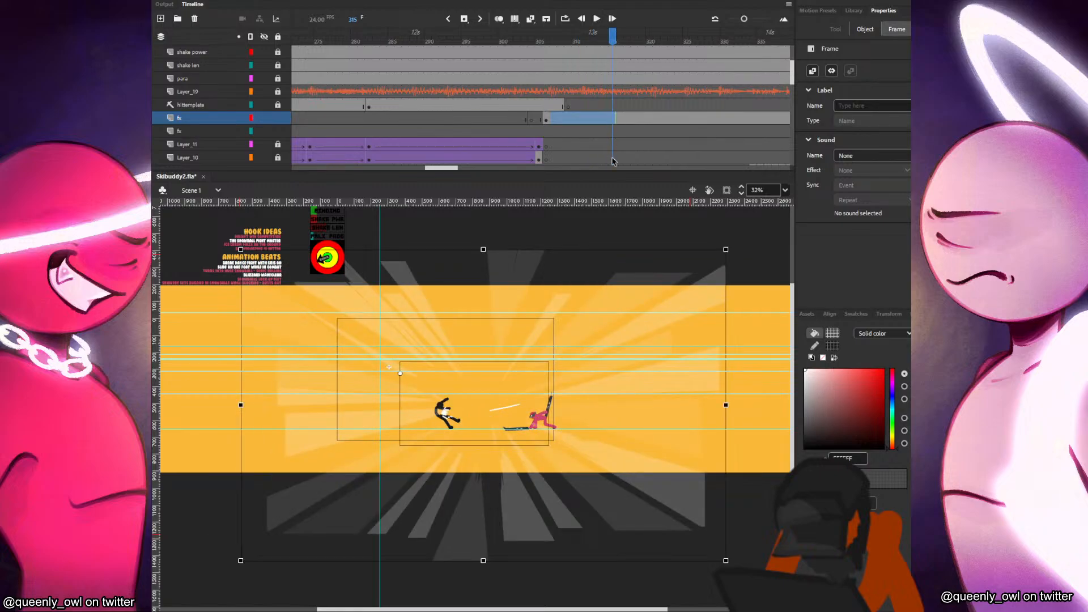
left_click(664, 370)
double_click(659, 392)
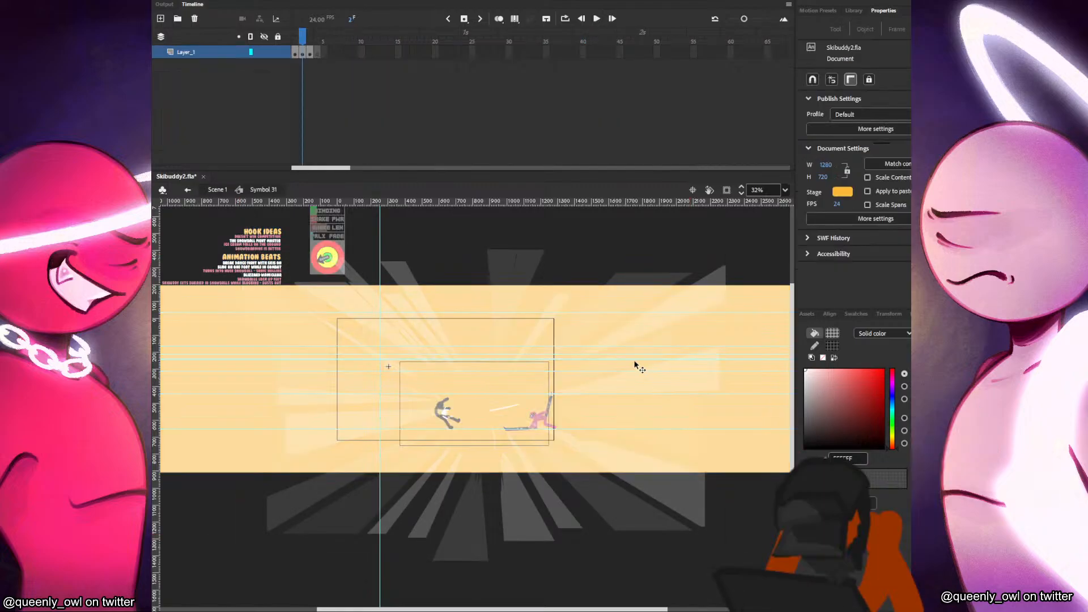
right_click(317, 51)
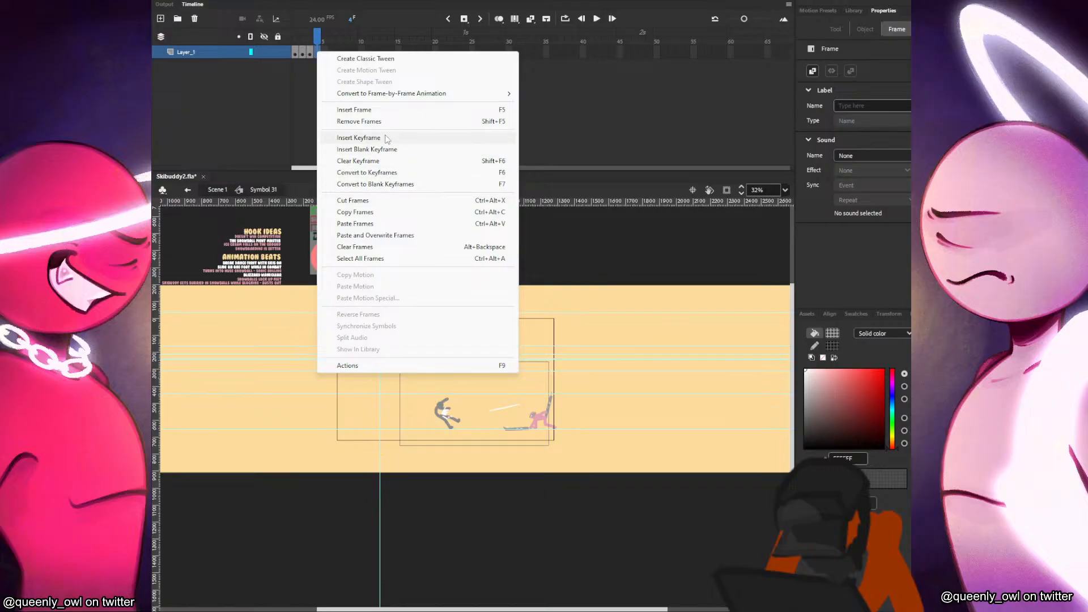
left_click(373, 122)
left_click(224, 190)
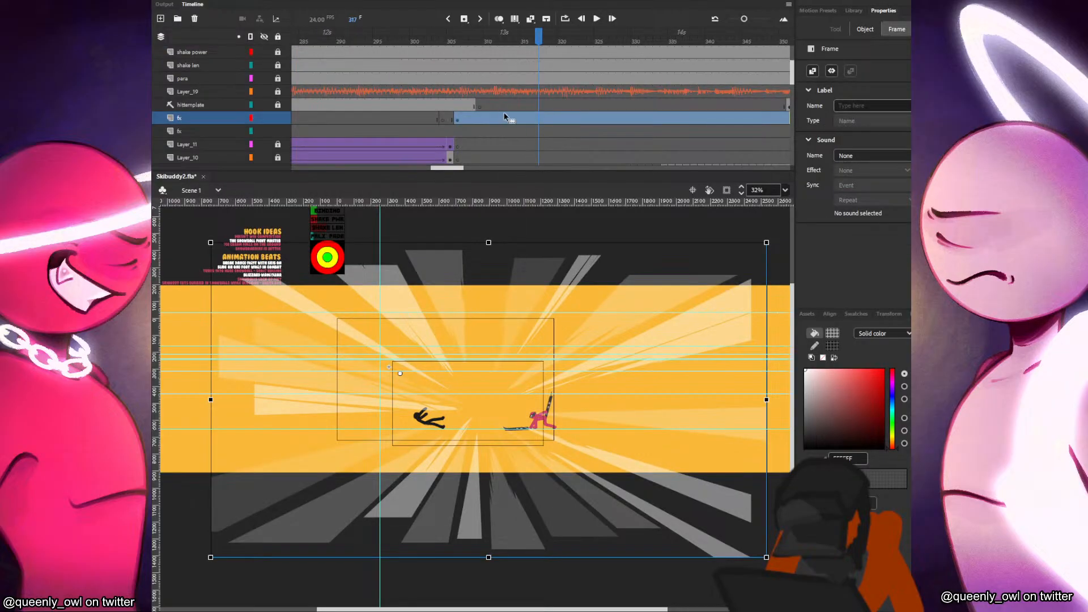
left_click_drag(482, 117, 543, 120)
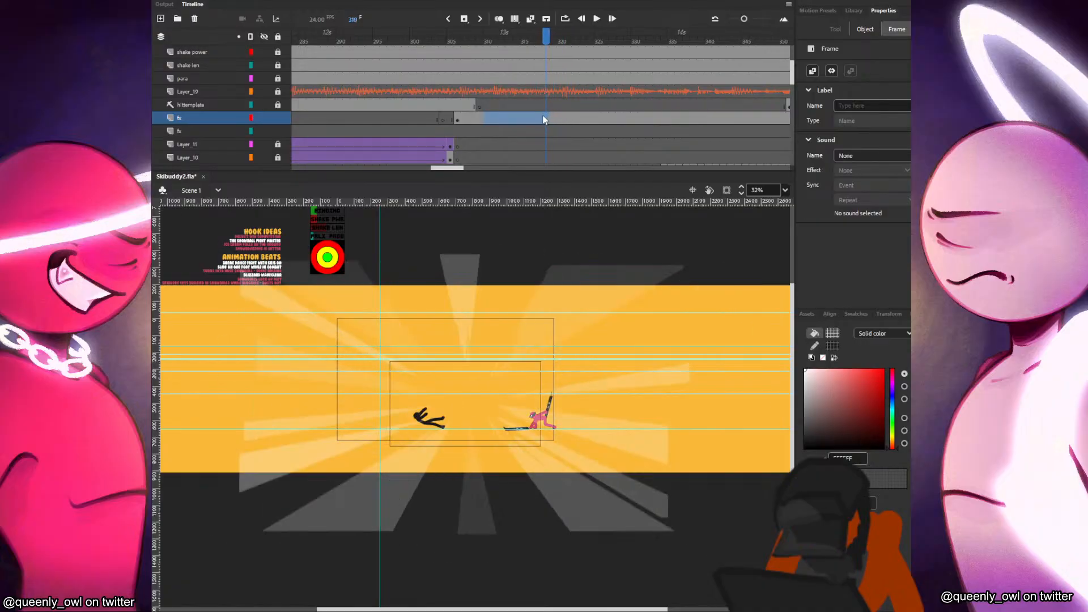
End the burst on the upper fx layer with a blank keyframe at frame 317 and give its span a classic tween.
left_click(540, 120)
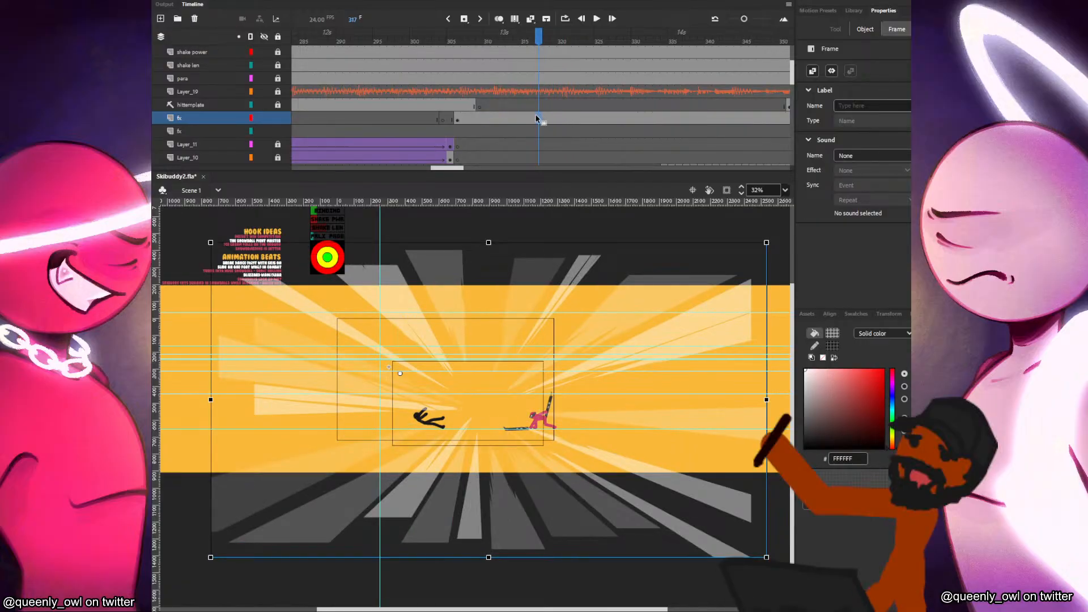
left_click(533, 118)
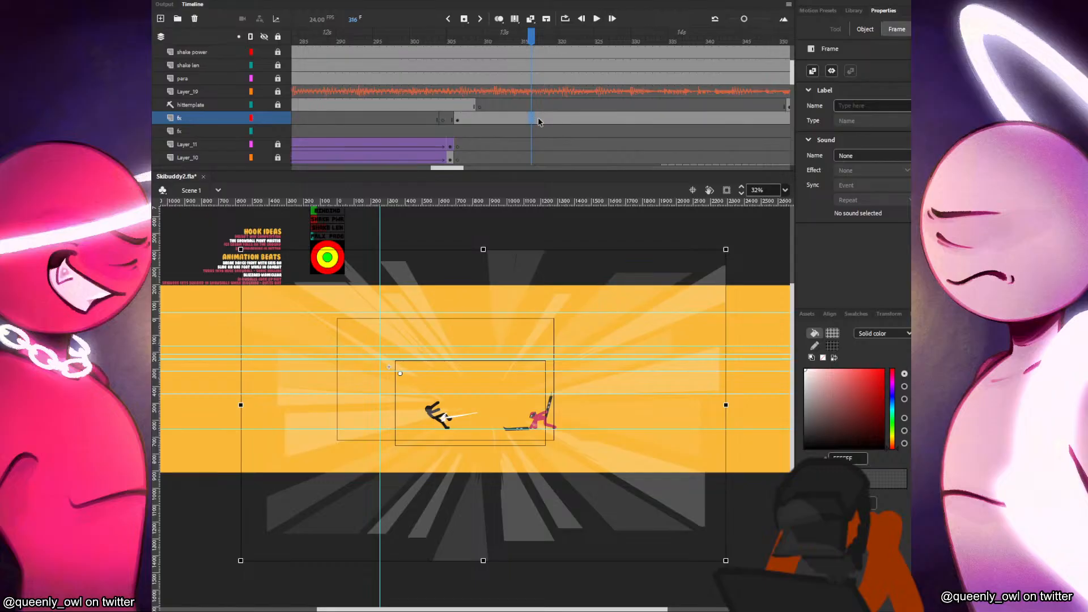
left_click(538, 119)
key("F7")
right_click(465, 120)
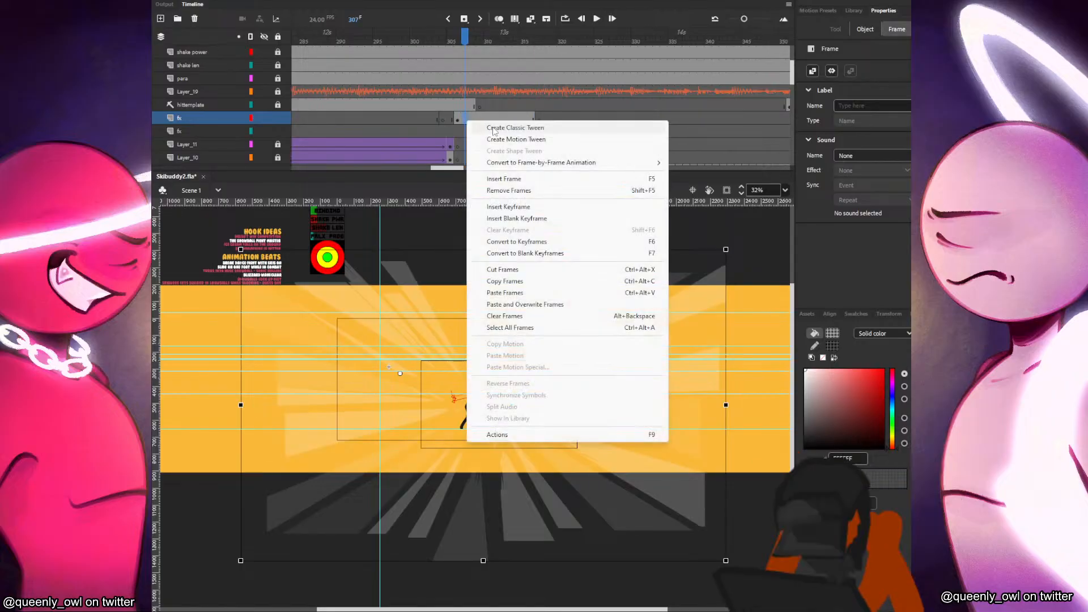
left_click(495, 128)
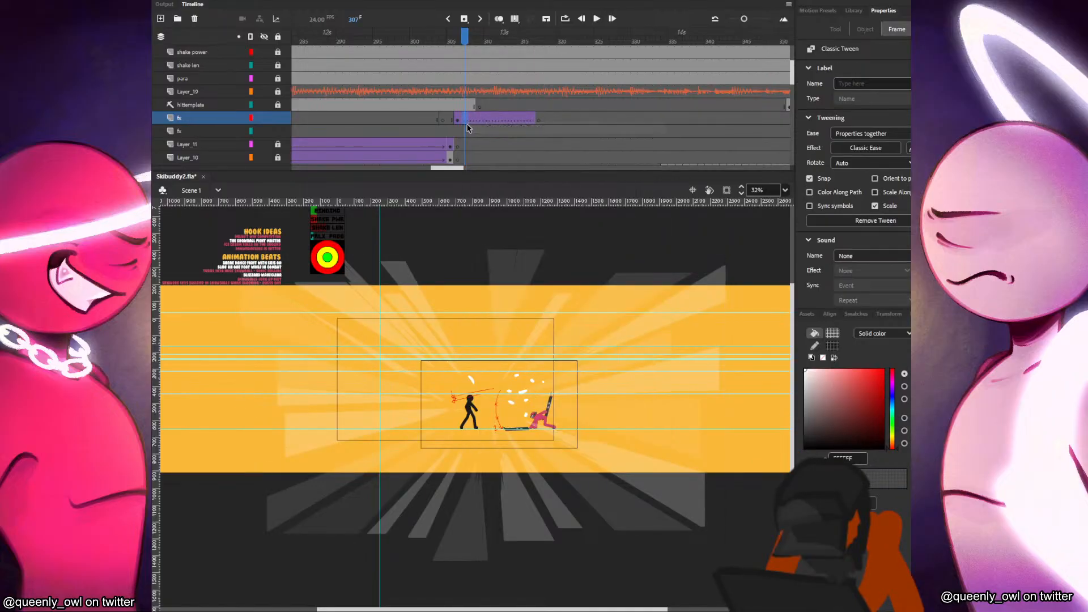
Move the tween's starting keyframe on the upper fx layer to frame 304 and add another keyframe at frame 307.
left_click(460, 119)
left_click_drag(460, 119, 445, 121)
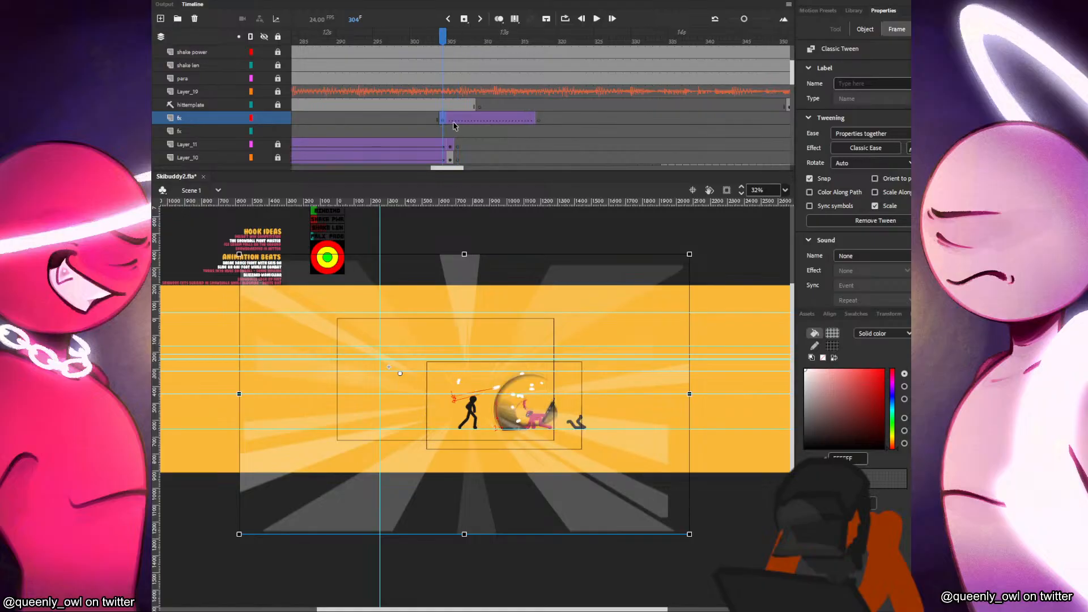
left_click(460, 122)
left_click(464, 120)
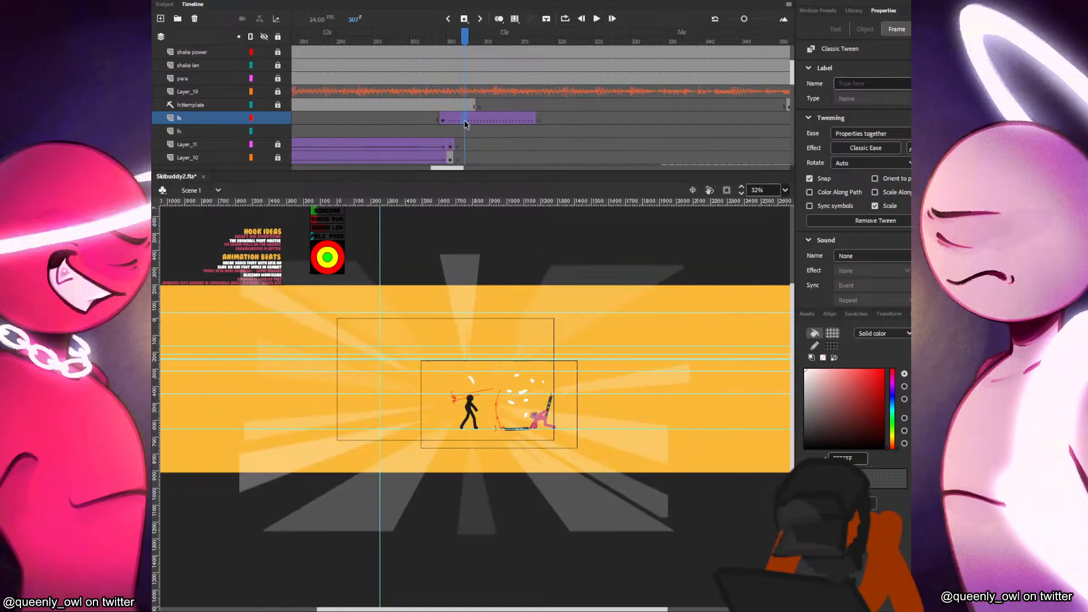
left_click(555, 480)
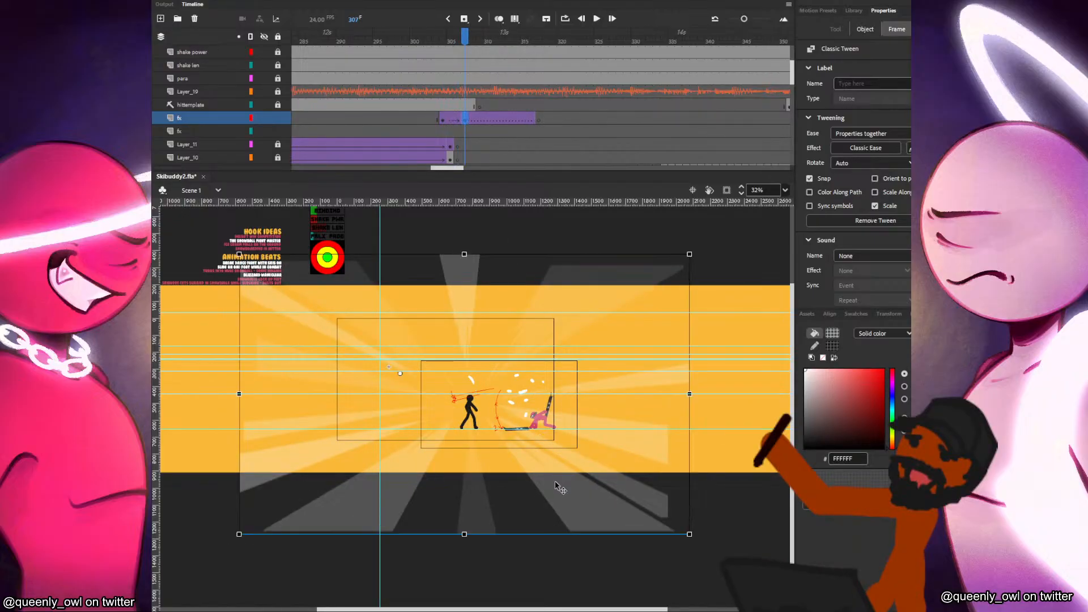
Apply an Alpha colour effect to the burst symbol at frame 304 and adjust its opacity.
left_click(444, 118)
left_click(623, 437)
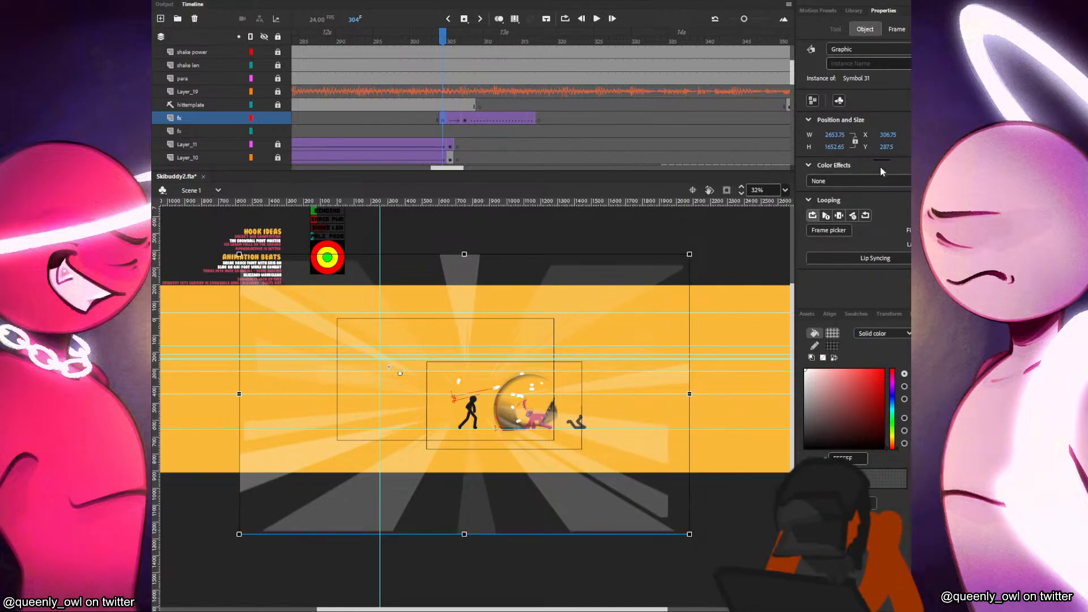
left_click(855, 181)
left_click(851, 240)
mouse_move(881, 207)
left_mouse_down()
mouse_move(868, 207)
mouse_move(899, 205)
left_mouse_up()
Apply an Alpha colour effect to the burst symbol at frame 307 and raise its opacity above the first keyframe's.
left_click(464, 121)
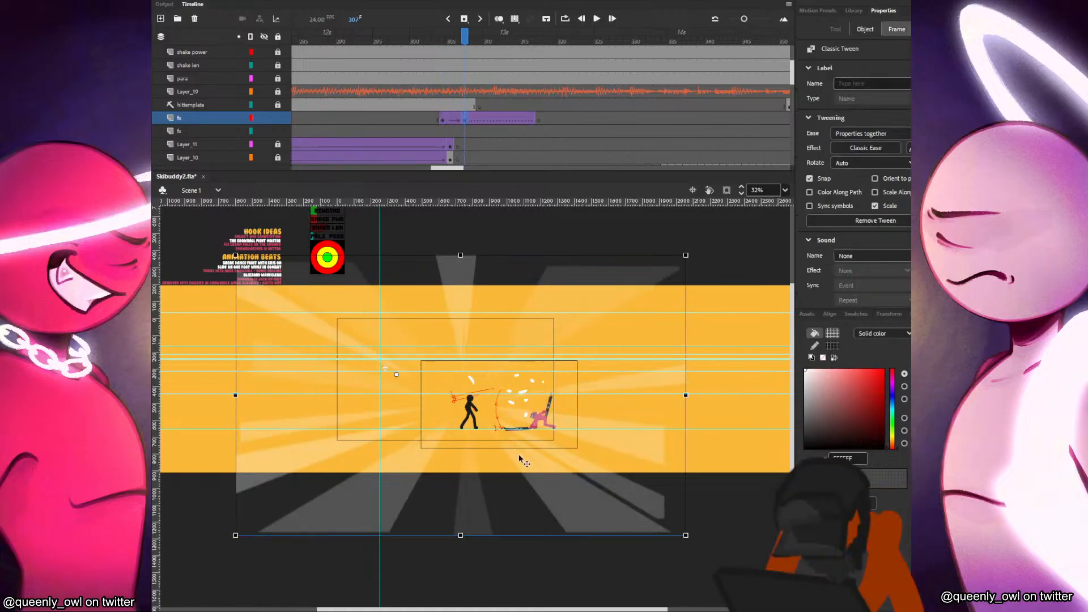
left_click(856, 181)
left_click(865, 247)
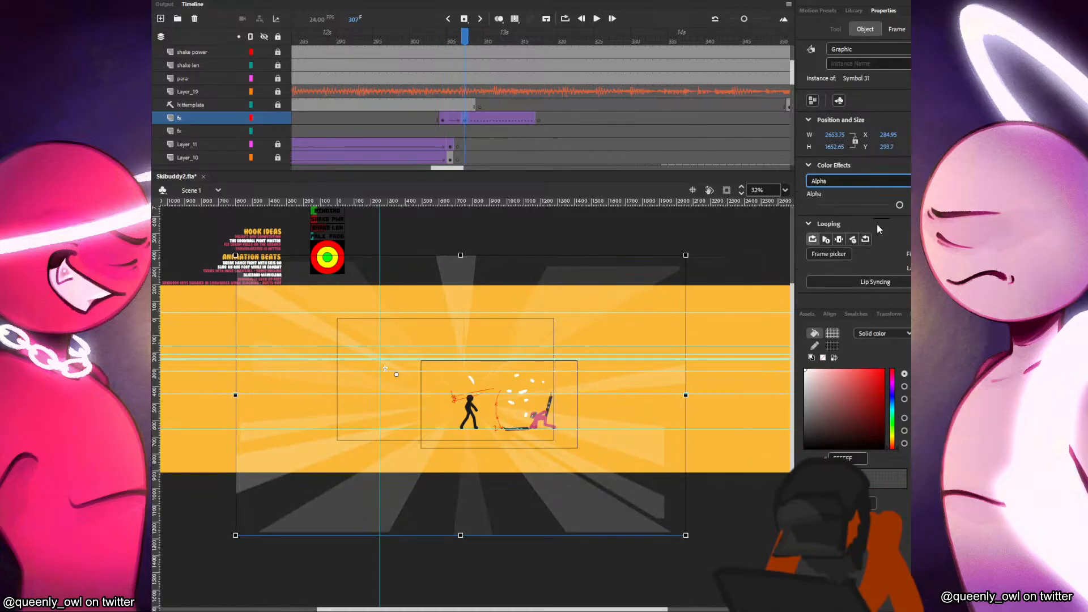
mouse_move(900, 205)
left_mouse_down()
mouse_move(883, 205)
mouse_move(907, 205)
left_mouse_up()
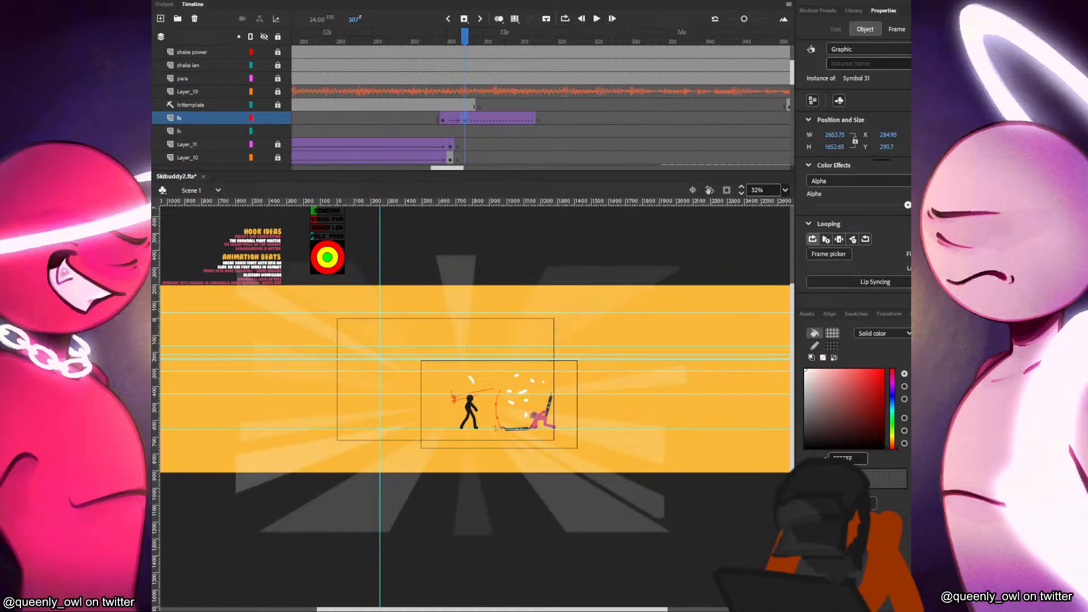
Add keyframes at frames 311 and 314 and shift the burst left in each to follow the flying black figure.
left_click(489, 120)
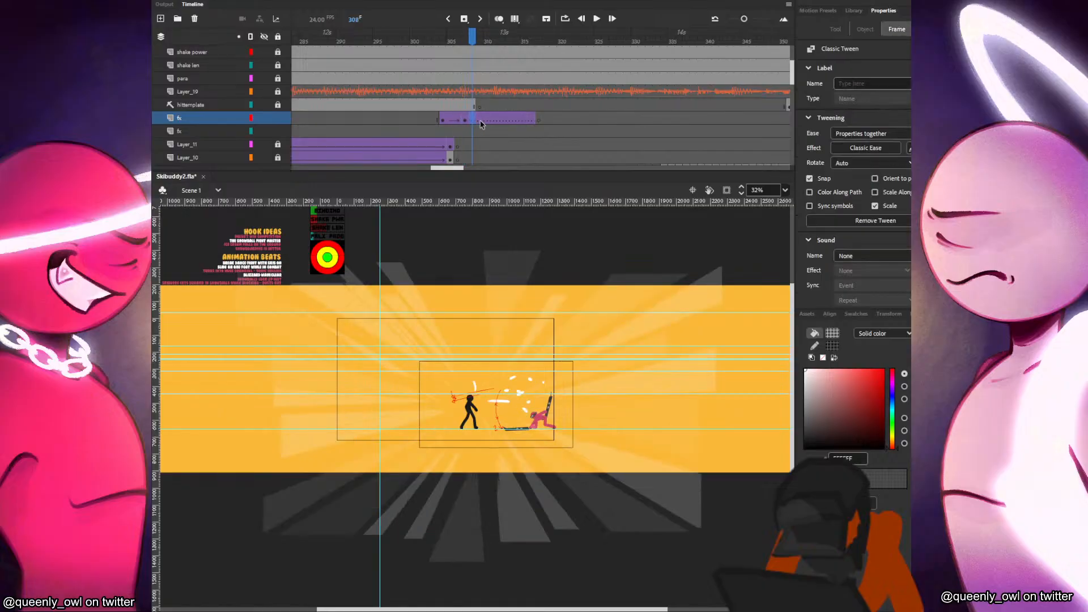
left_click(491, 121)
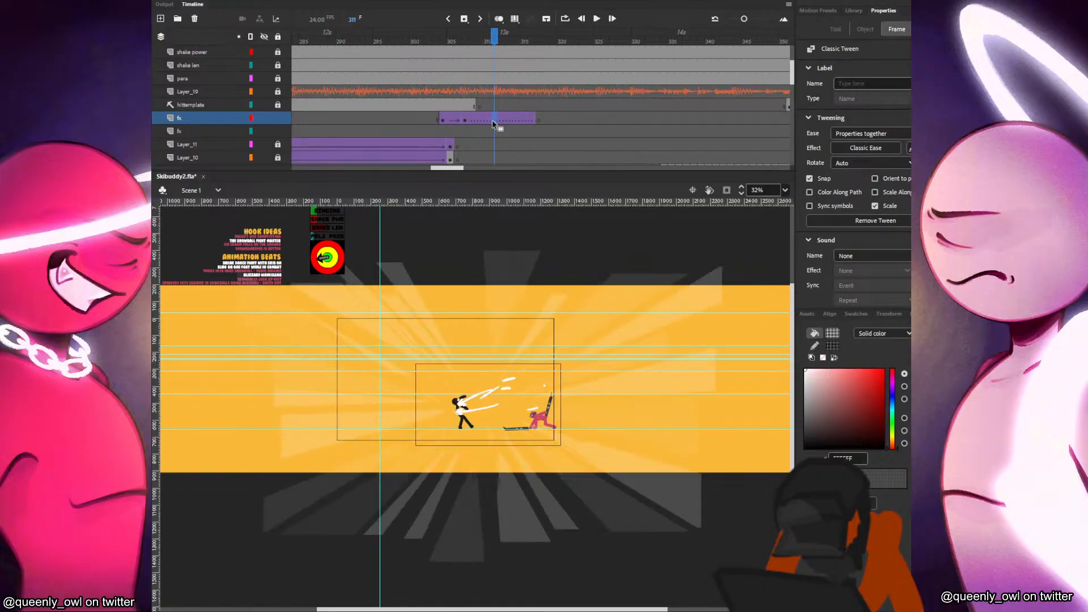
key("F6")
left_click_drag(581, 459, 564, 457)
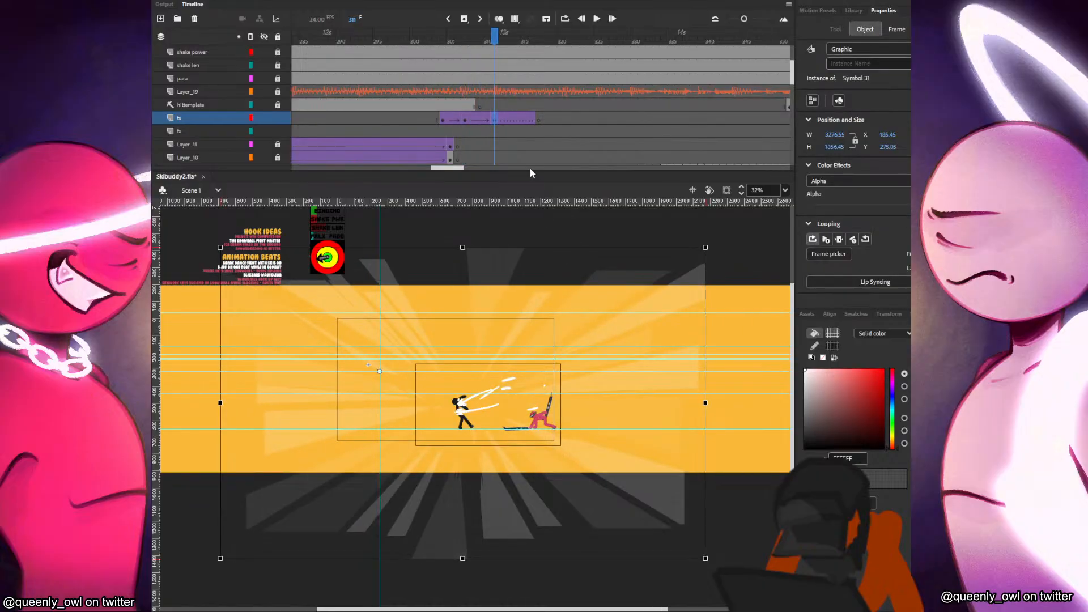
key("period")
key("period")
key("period")
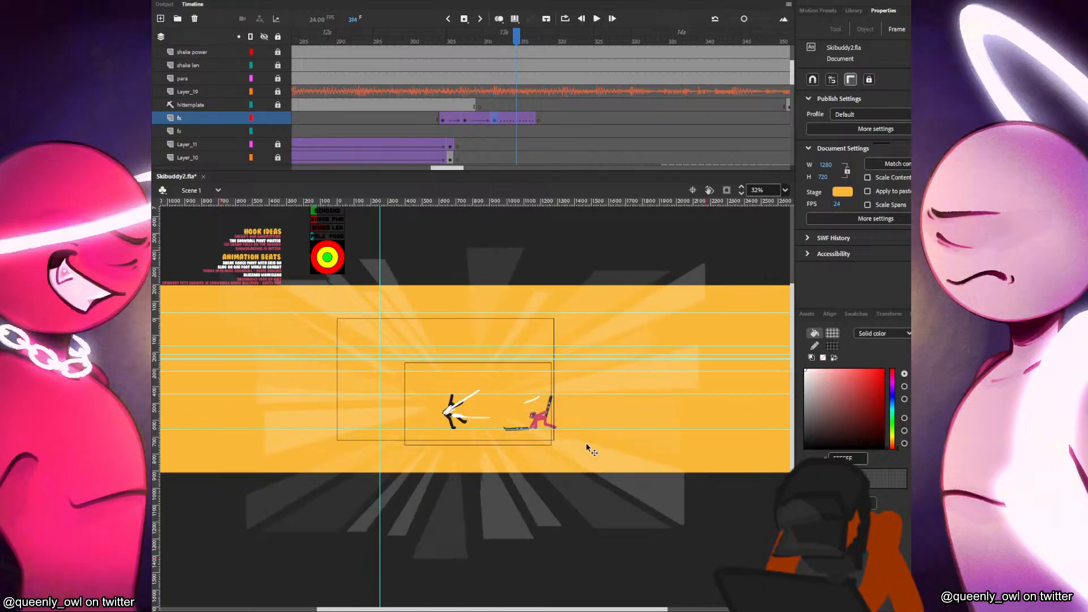
key("F6")
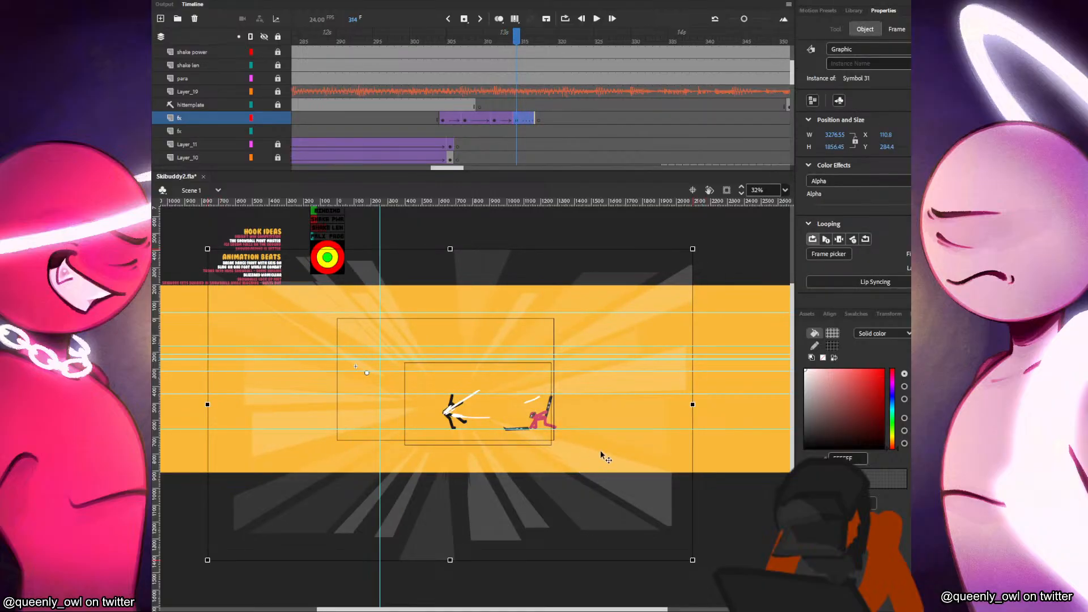
Add a keyframe at frame 316, shift the burst over the black figure and lower its alpha to the minimum.
key("period")
key("period")
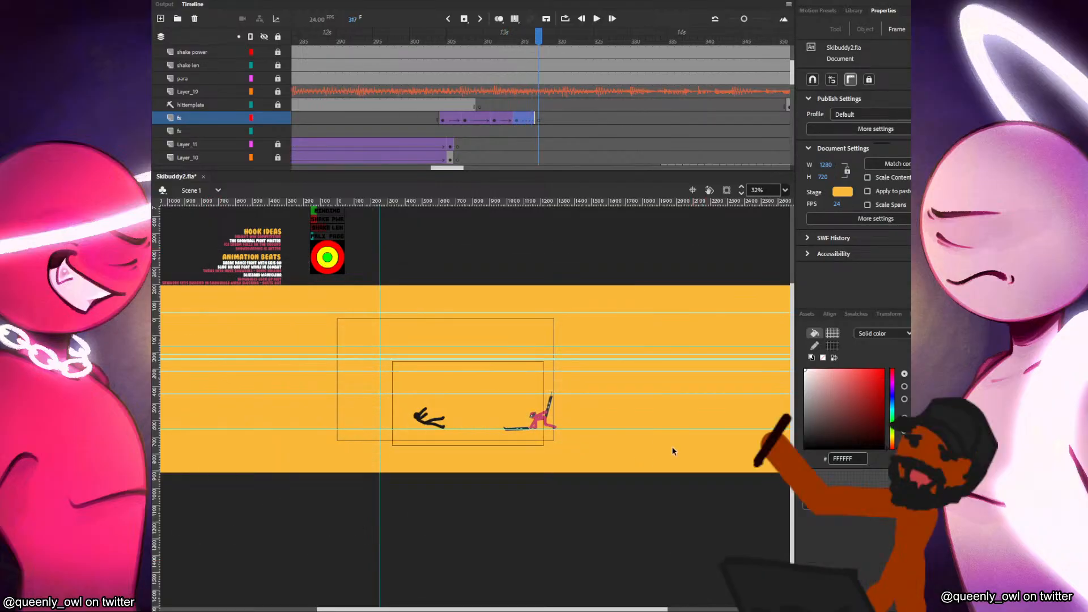
left_click(571, 486)
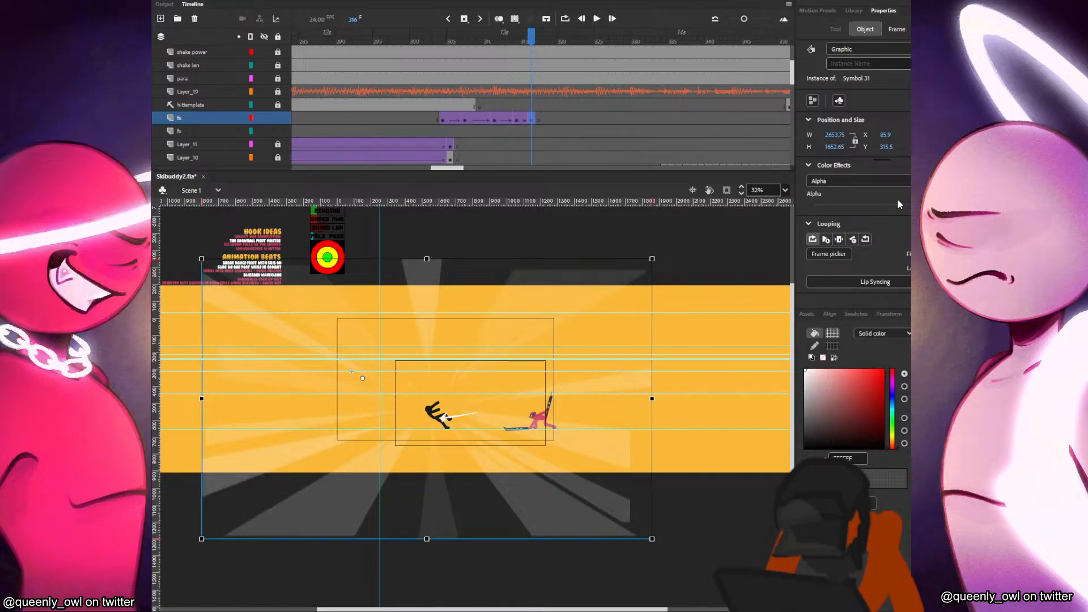
left_click_drag(896, 203, 814, 205)
Play back the tweened burst and check its opening frames from 303 to 305.
left_click(446, 120)
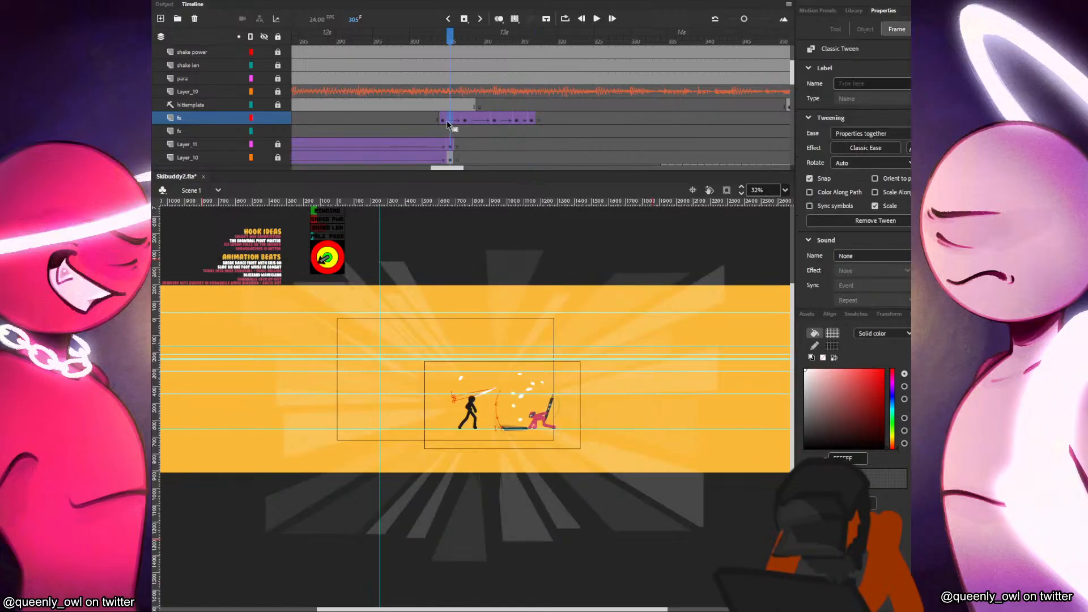
key("Return")
left_click(436, 122)
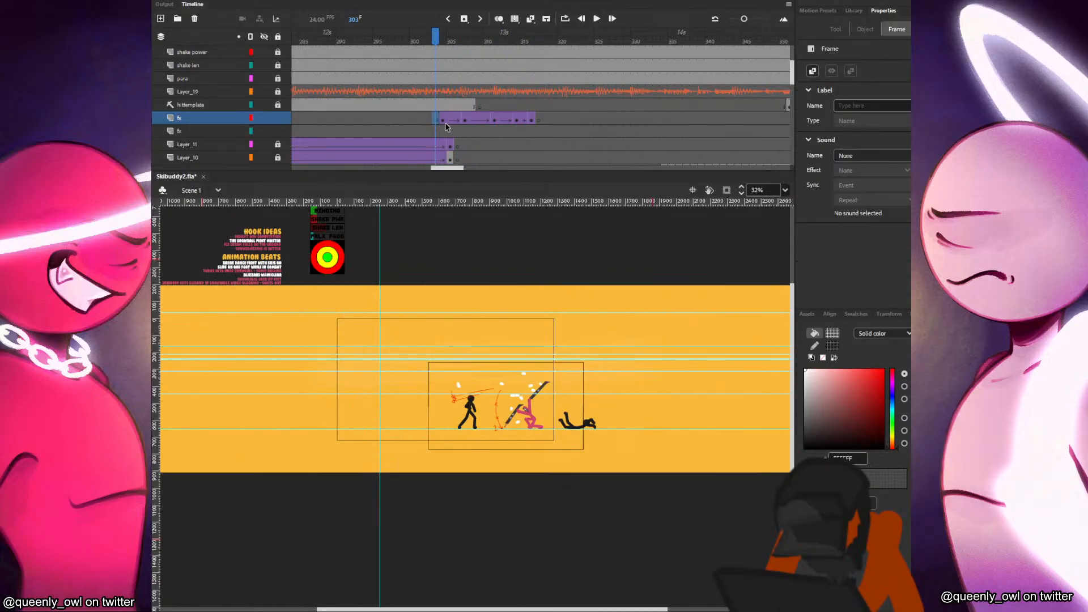
left_click(448, 120)
Open the artwork in the burst symbol's third frame and examine its individual ray shapes.
double_click(579, 396)
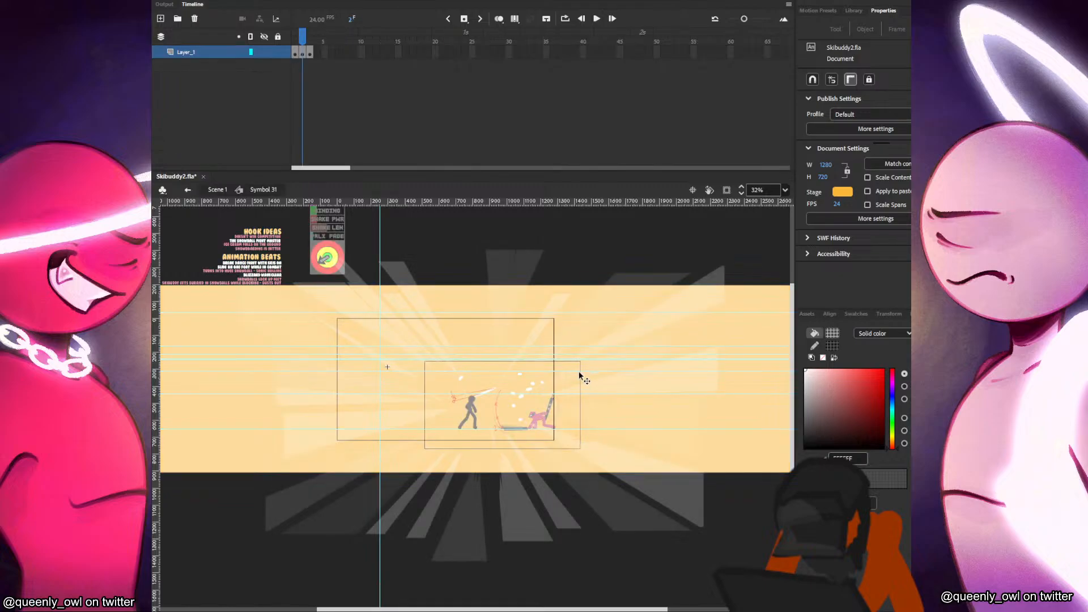
scroll(579, 371, "up", 1)
key("period")
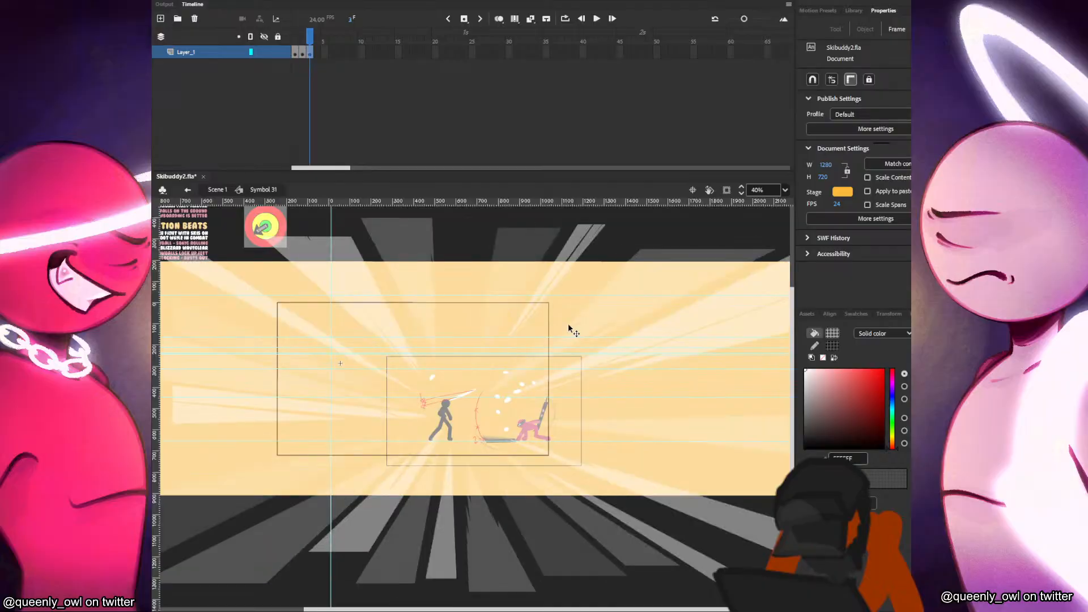
left_click(380, 319)
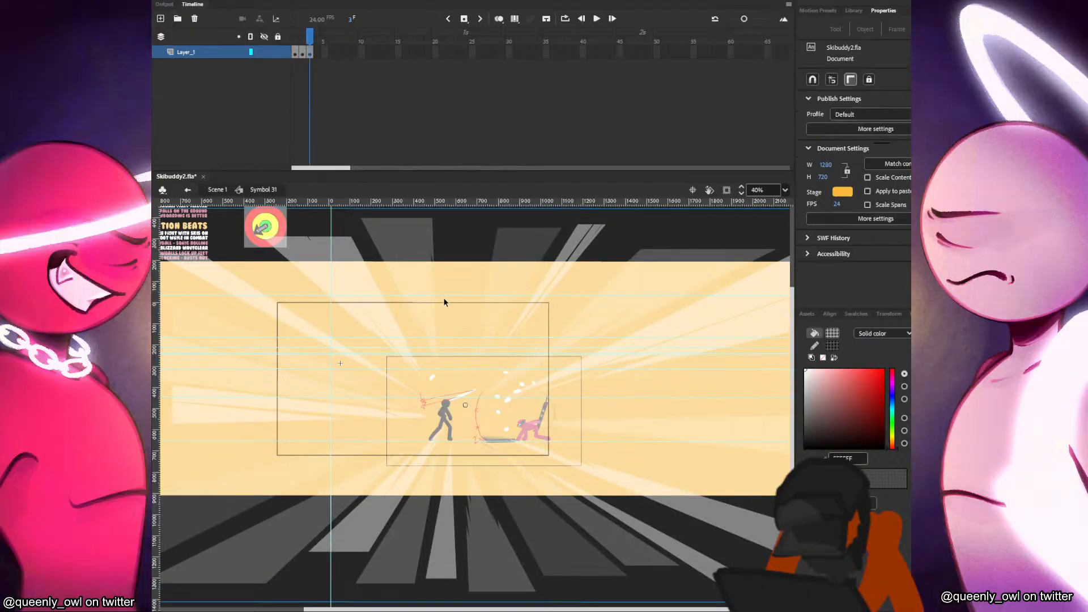
double_click(409, 298)
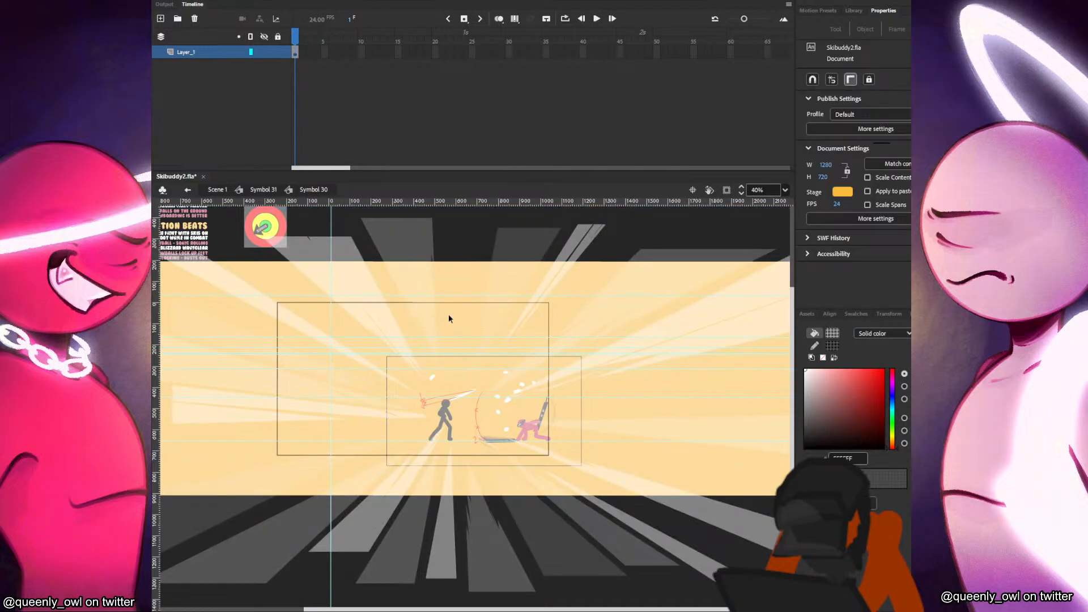
left_click(451, 491)
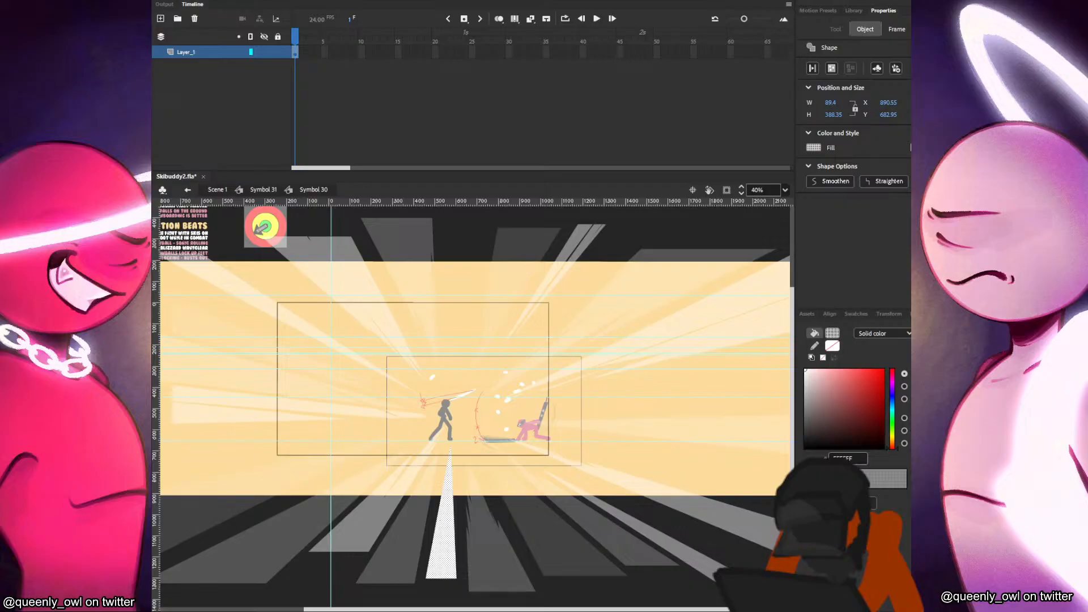
left_click(749, 405)
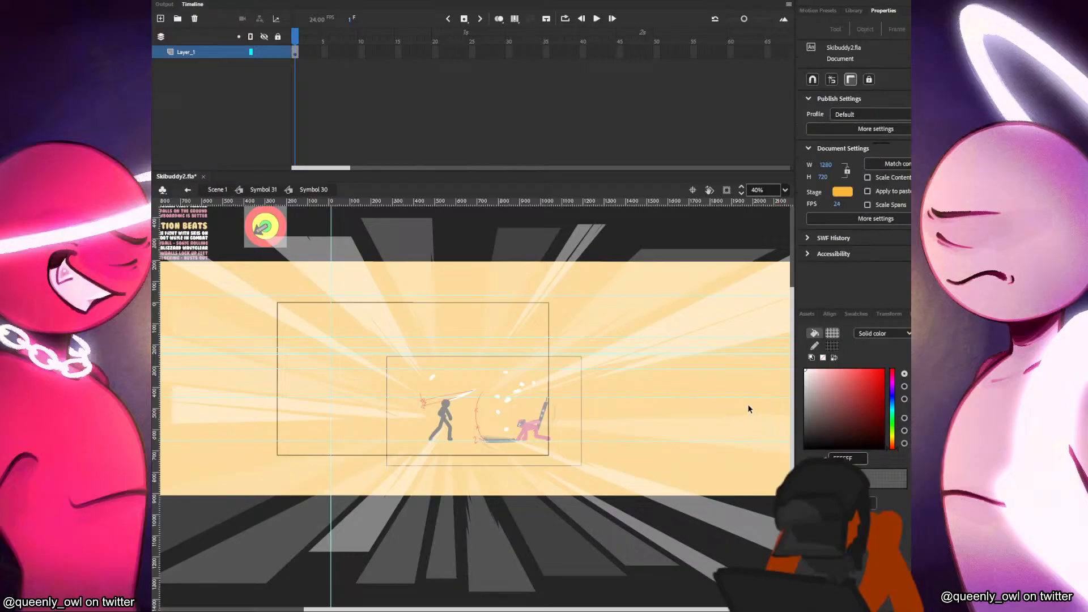
left_click(710, 334)
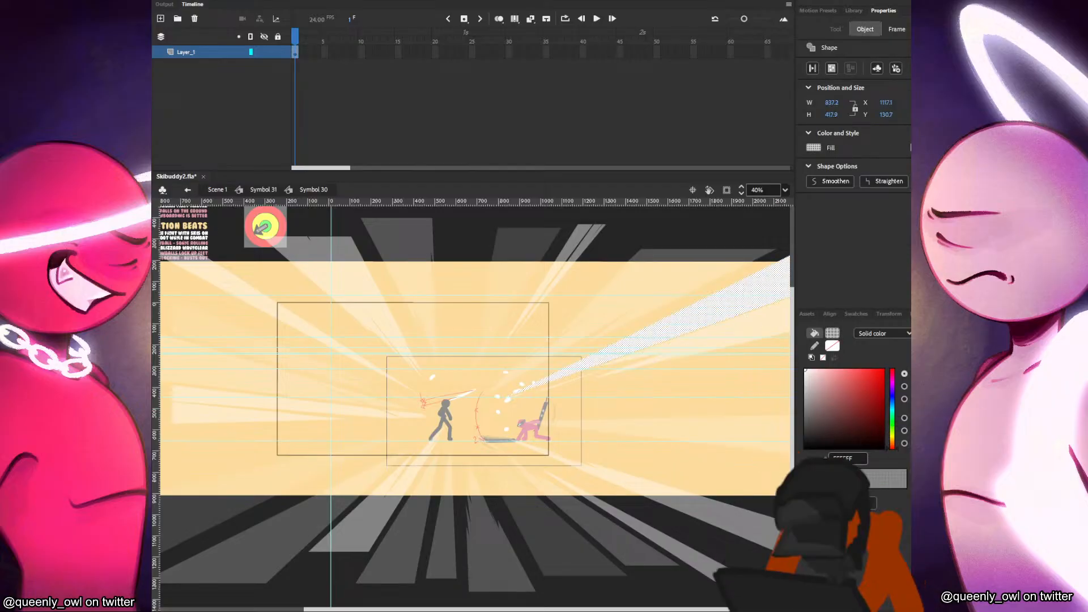
left_click_drag(786, 426, 708, 496)
left_click_drag(662, 286, 664, 284)
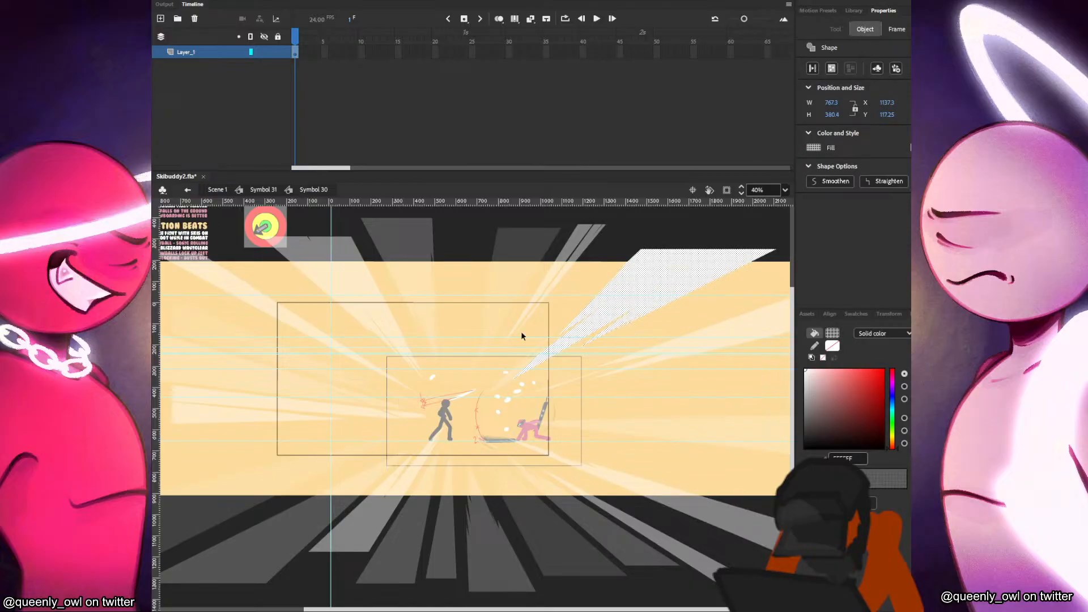
Compare the three frames of the burst symbol and return to the main scene.
left_click(264, 189)
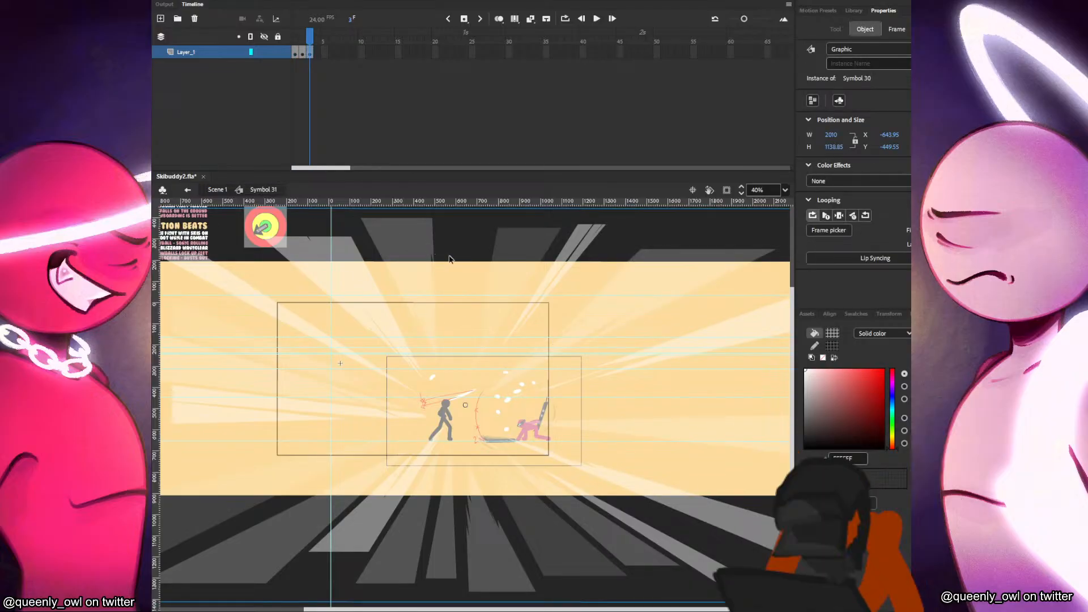
key("comma")
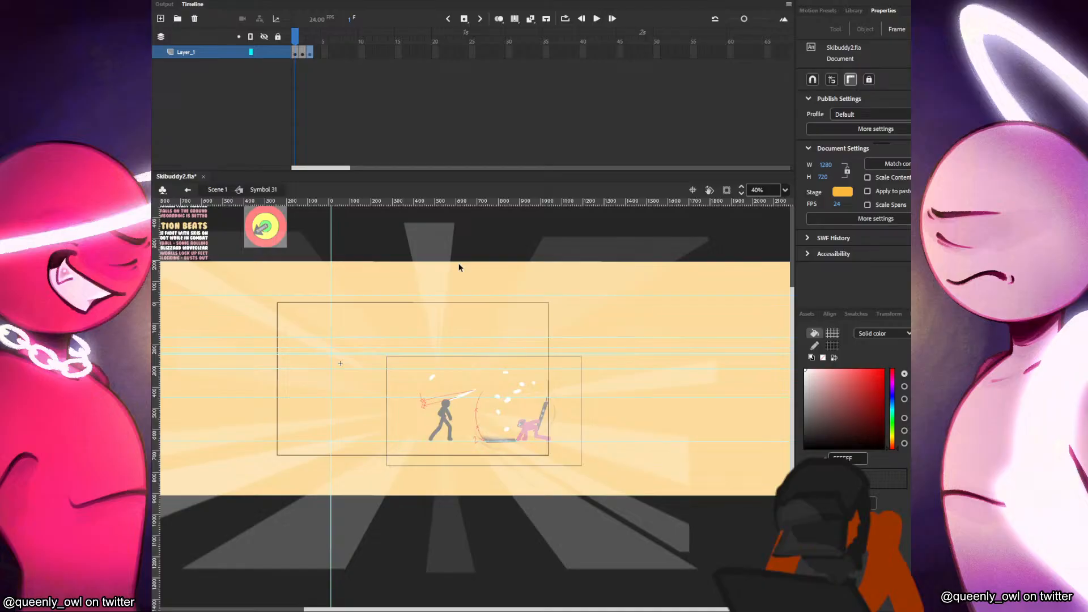
key("period")
key("period")
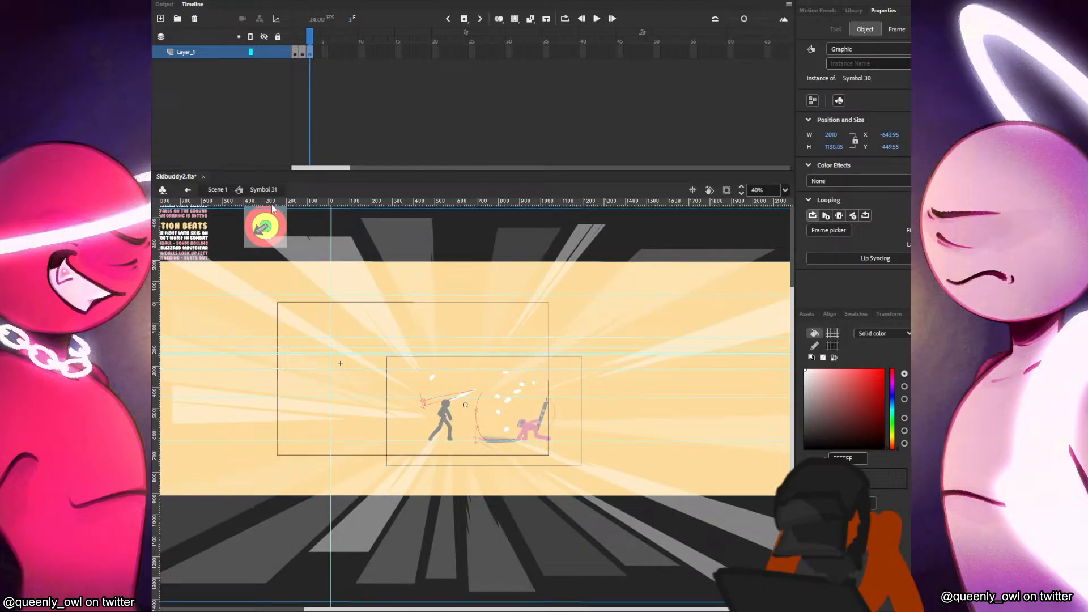
left_click(226, 190)
Preview the burst in the timeline and in a test movie, finishing at its first keyframe at frame 304.
key("Return")
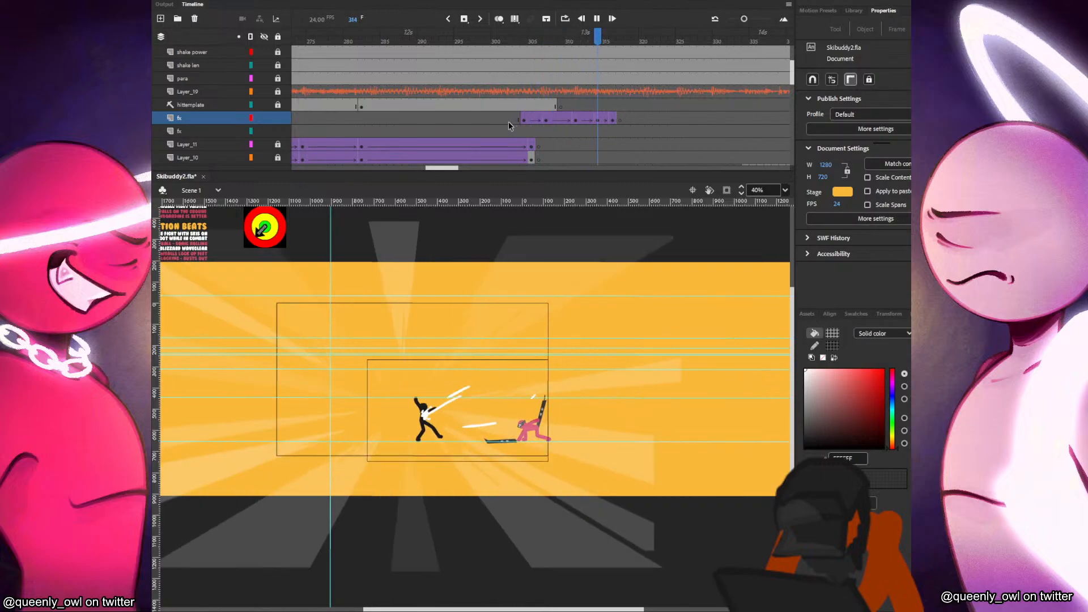
left_click(509, 125)
key("ctrl+Return")
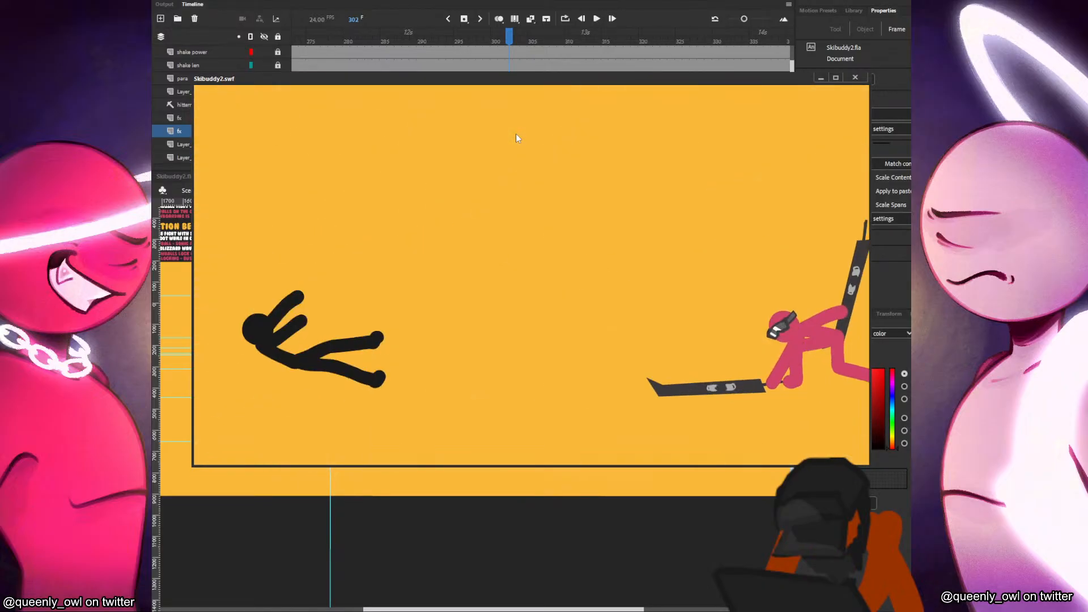
left_click(859, 78)
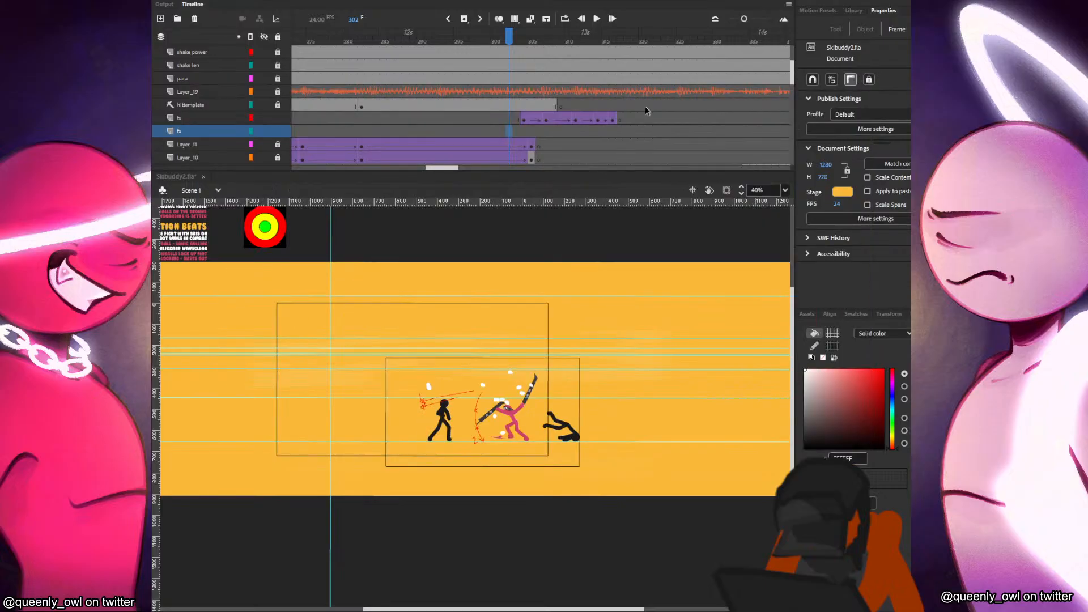
left_click(518, 119)
left_click(525, 121)
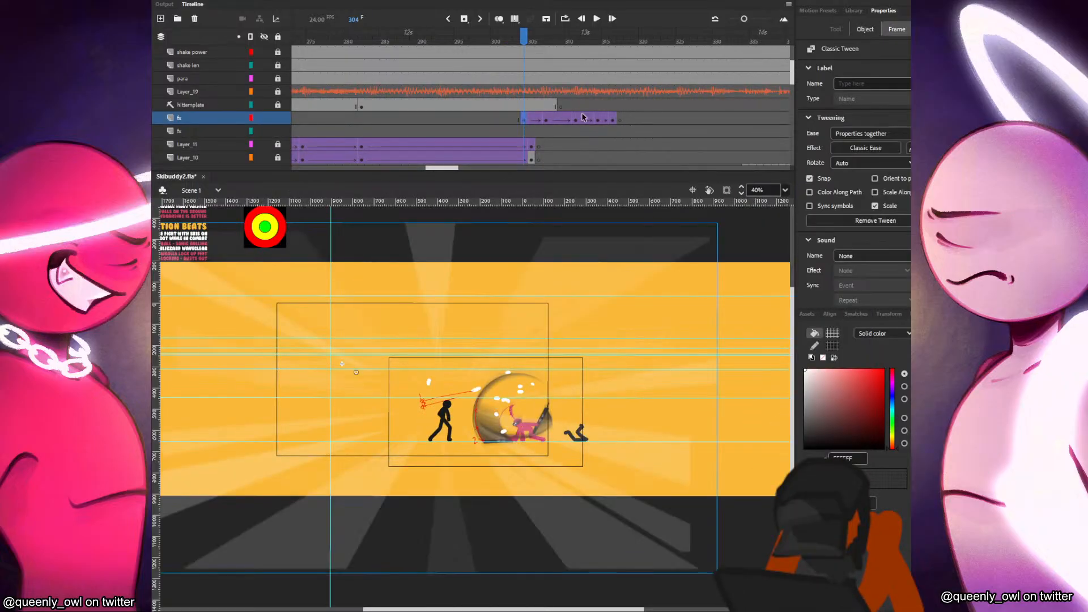
Shrink the ray burst at keyframes 304 and 307, making it about 2034 by 1267 px at 307, centred on the black figure.
left_click(687, 238)
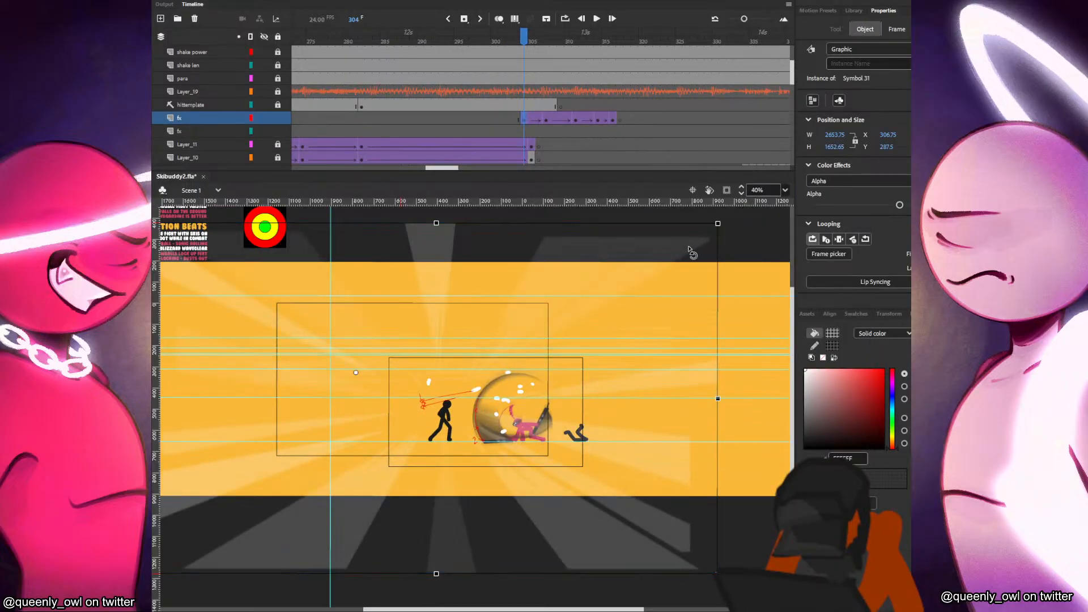
left_click_drag(718, 224, 669, 257)
left_click(546, 118)
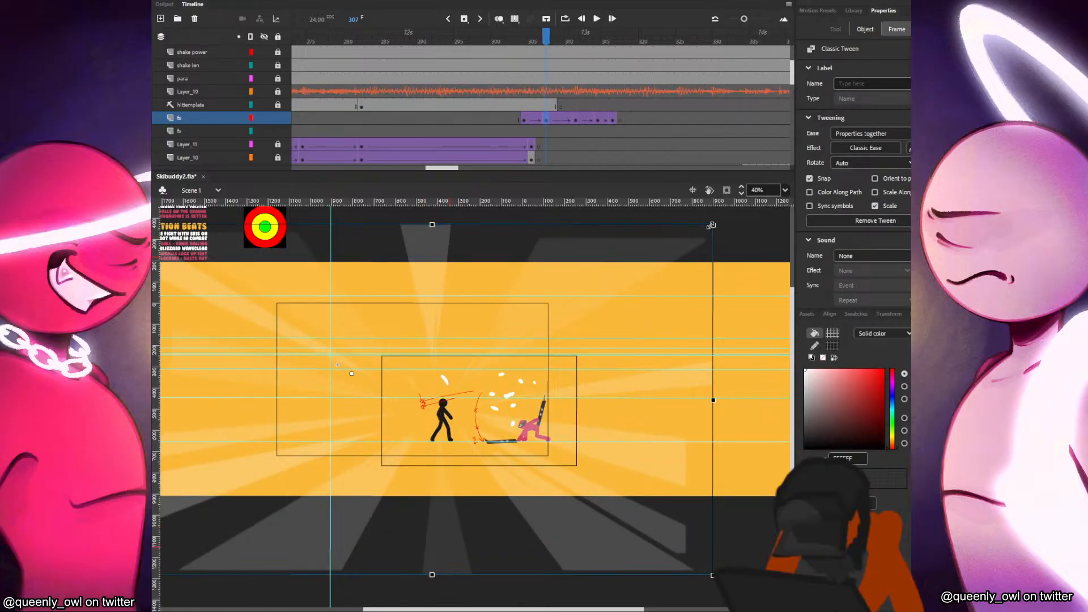
left_click(620, 269)
left_click_drag(556, 304, 578, 312)
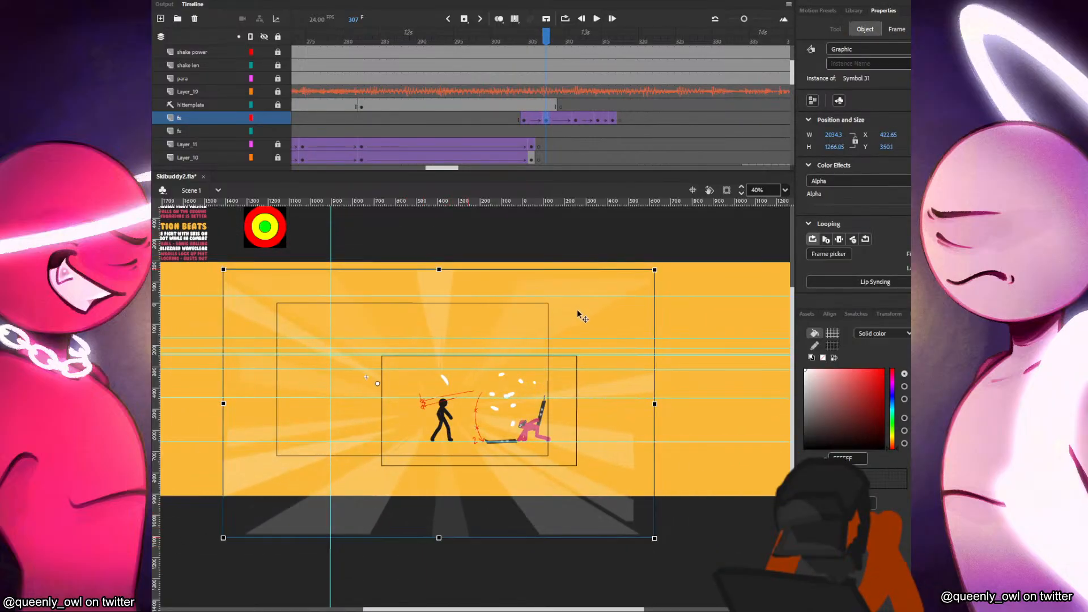
Scale the burst down to about 2227 by 1262 px at keyframe 311 and recentre it on the black figure.
left_click(576, 119)
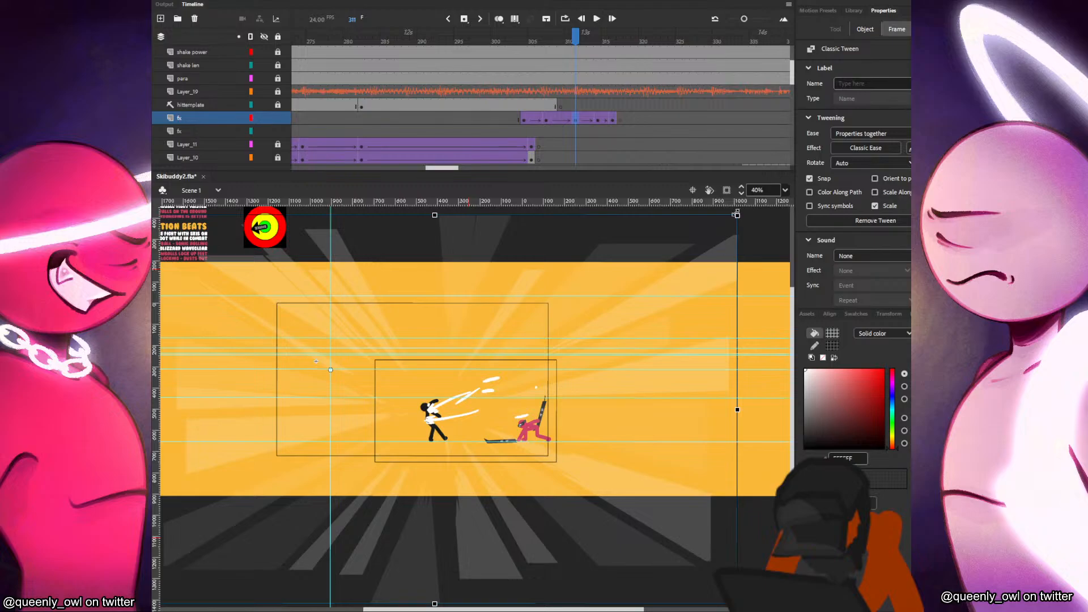
left_click_drag(737, 214, 607, 265)
left_click_drag(570, 456, 599, 468)
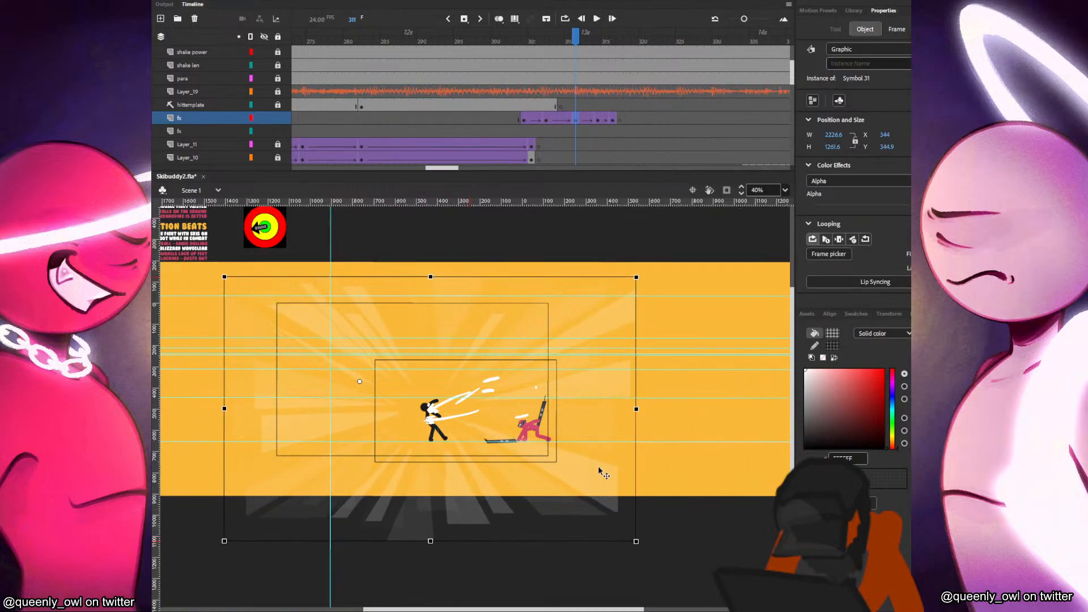
Scale the burst to about 1702 by 964 px at keyframe 314 and align its centre with the black figure.
left_click(598, 121)
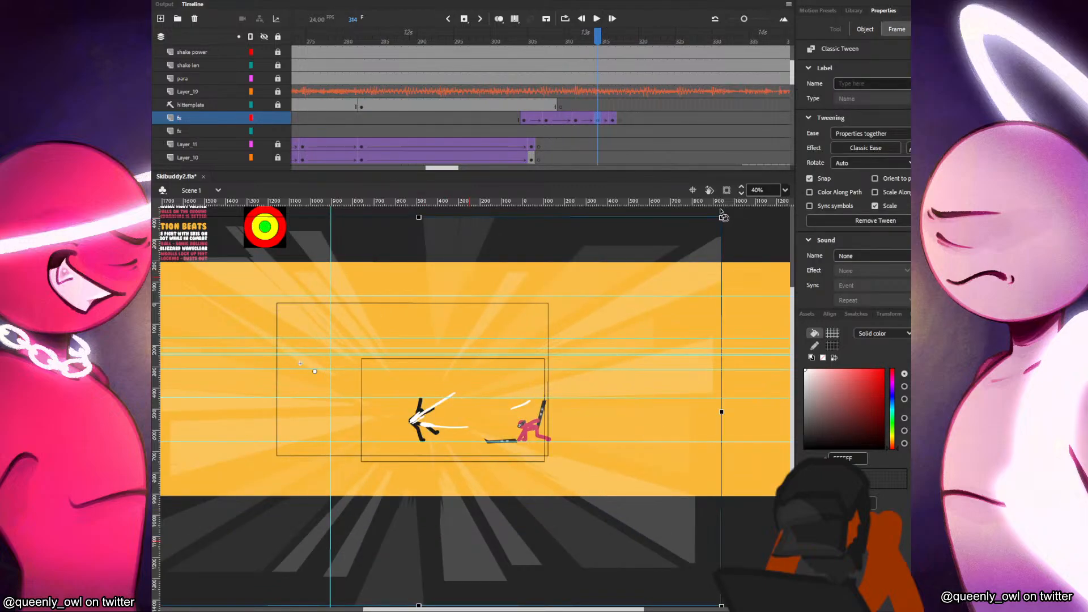
left_click_drag(723, 215, 585, 330)
left_click_drag(476, 441, 538, 457)
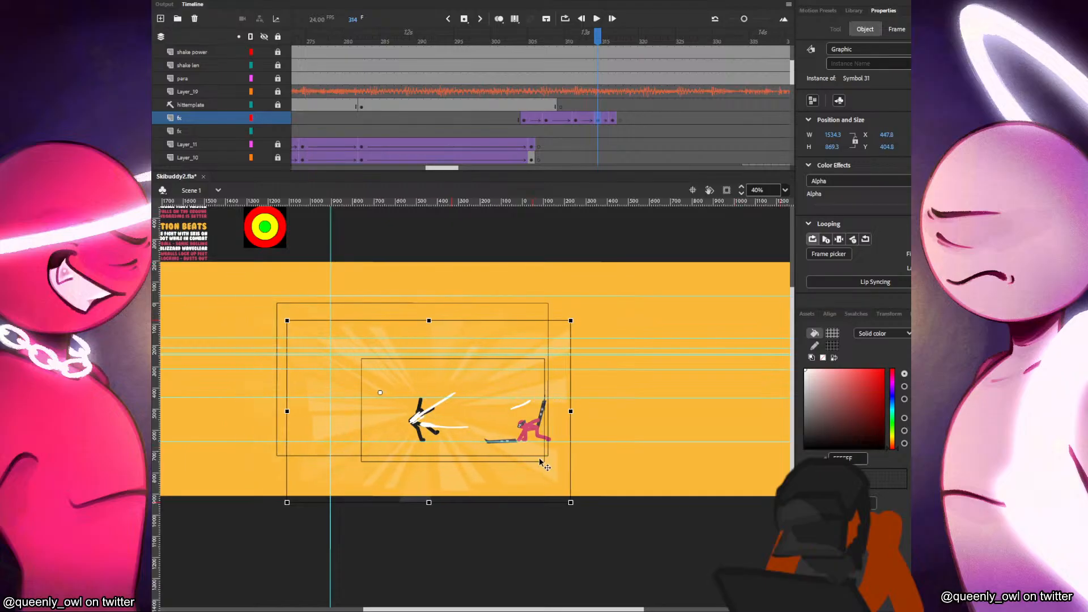
mouse_move(571, 321)
left_mouse_down()
mouse_move(582, 304)
mouse_move(549, 306)
mouse_move(582, 310)
left_mouse_up()
key("shift+Left")
key("shift+Left")
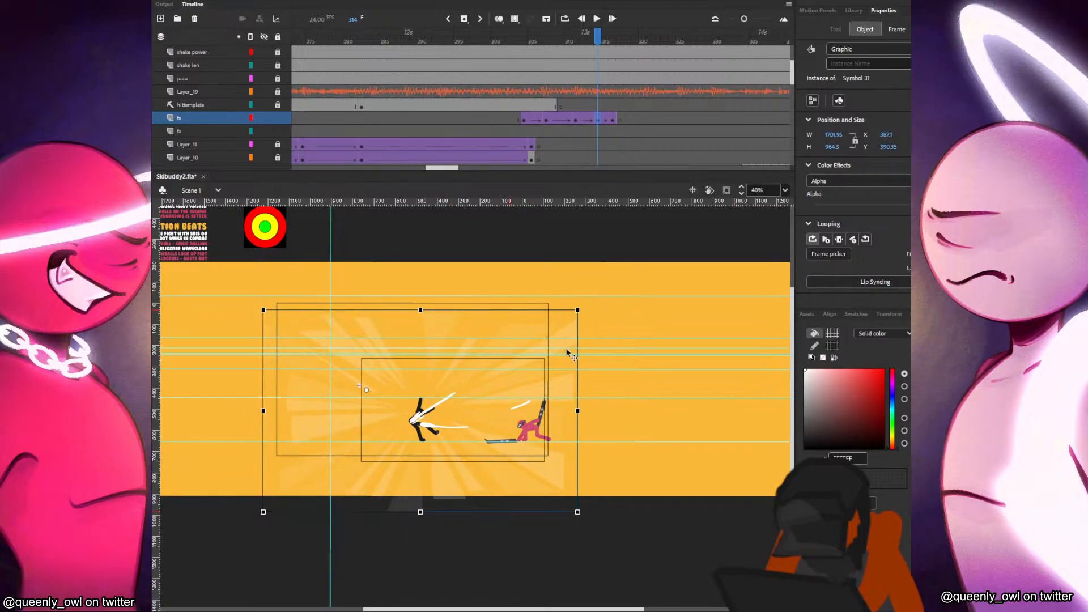
Shrink the faded burst at keyframe 316 and shift it back over the falling black figure.
left_click(613, 120)
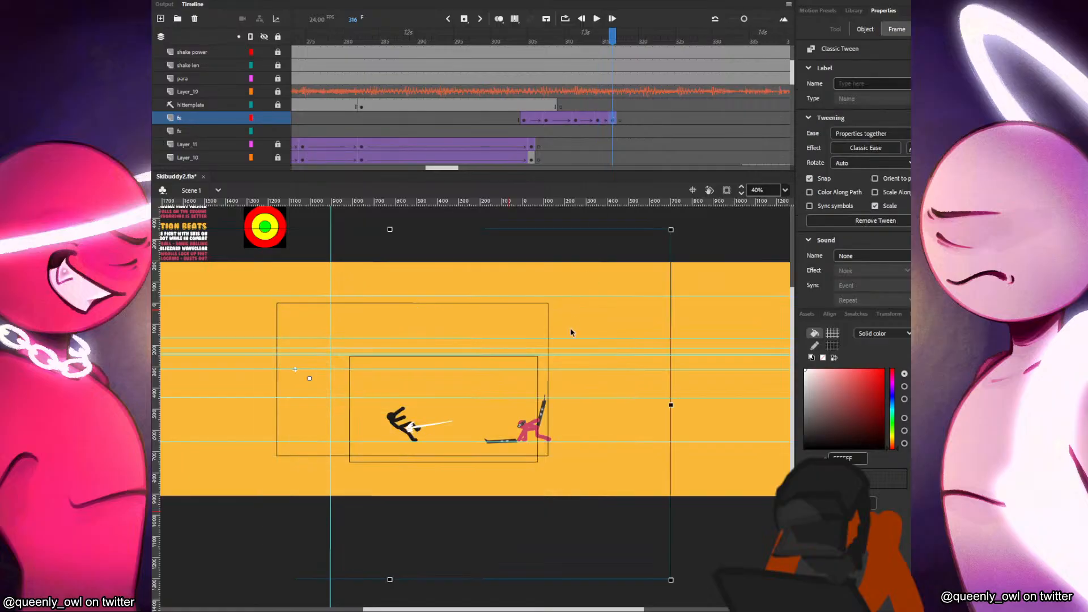
left_click_drag(671, 229, 600, 280)
left_click_drag(493, 313, 552, 329)
Select the burst's tween frames and preview the resized burst in a test movie.
left_click_drag(533, 118, 609, 118)
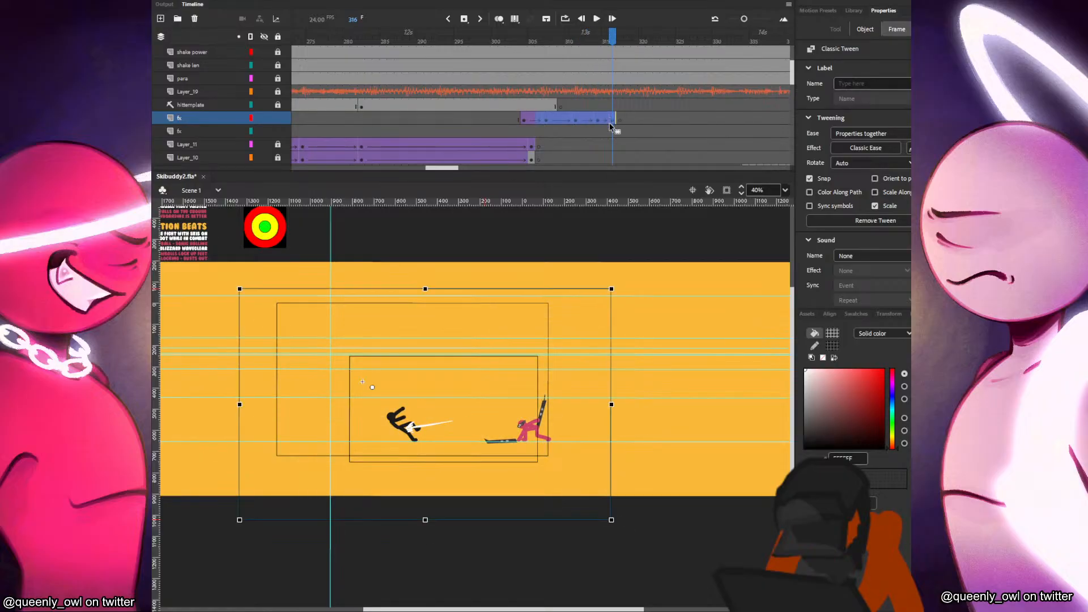
key("ctrl+Return")
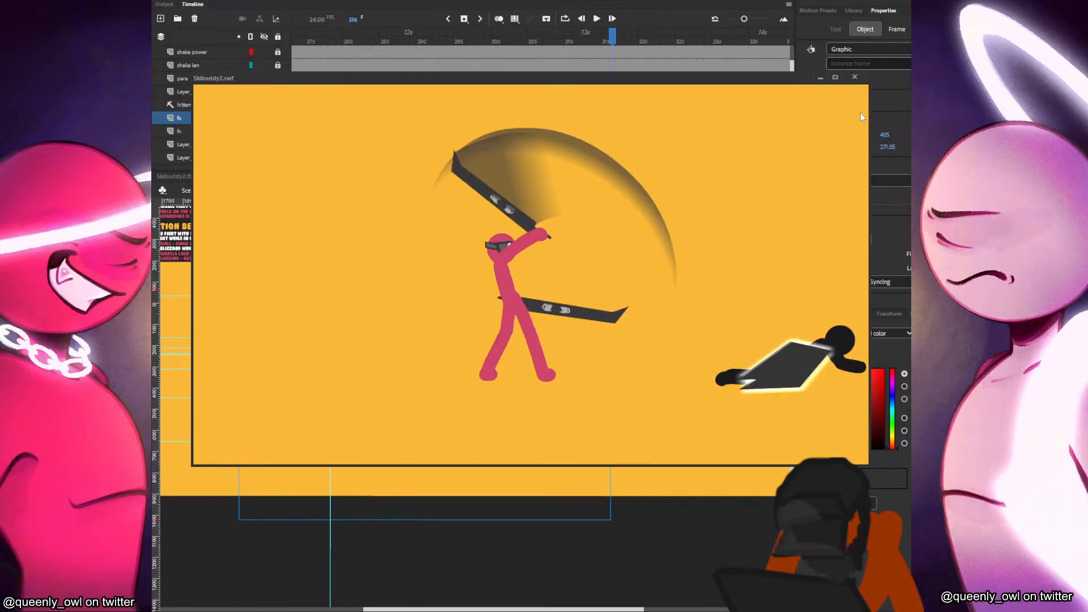
left_click(854, 77)
Unlock the outlined fx layer at frame 220 and move the two upper fx layers below Layer_10.
mouse_move(410, 120)
left_mouse_down()
mouse_move(287, 141)
mouse_move(271, 131)
mouse_move(410, 117)
left_mouse_up()
scroll(396, 118, "down", 2)
left_click(385, 133)
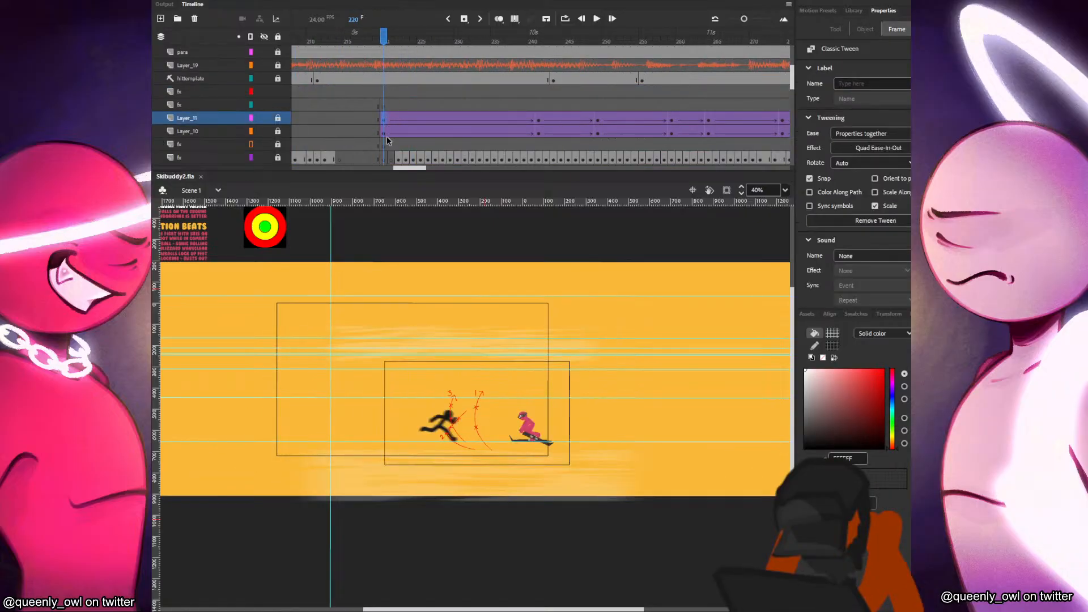
left_click(384, 144)
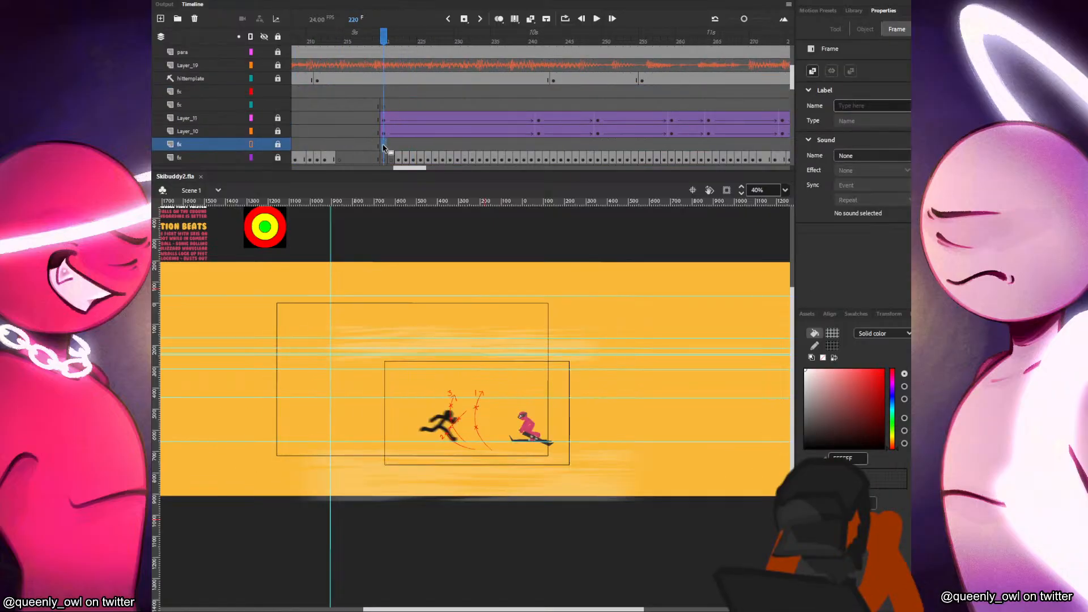
left_click(277, 145)
left_click(192, 143)
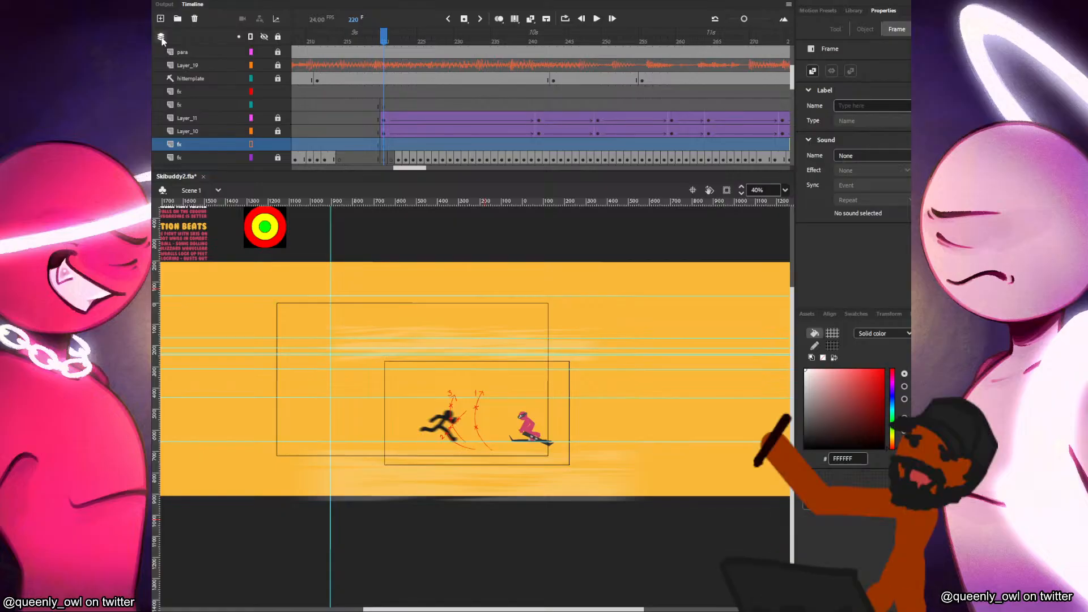
left_click(205, 102)
left_click(193, 95, "shift")
left_click_drag(192, 95, 199, 137)
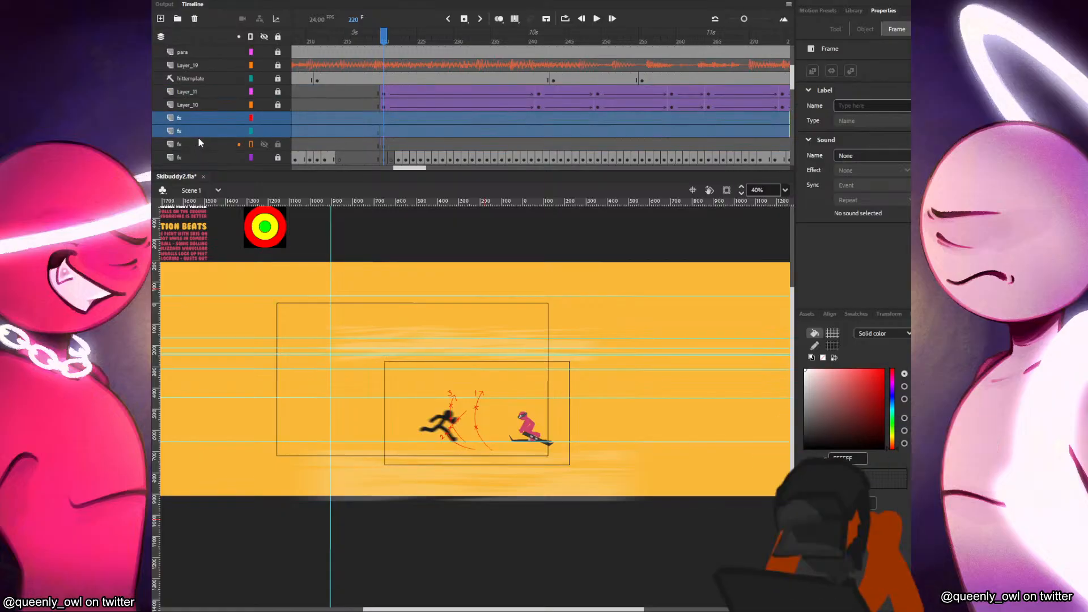
On the upper fx layer at frame 220, draw a black, strokeless rectangle about 1799 by 292 px beneath the fighters.
left_click(381, 119)
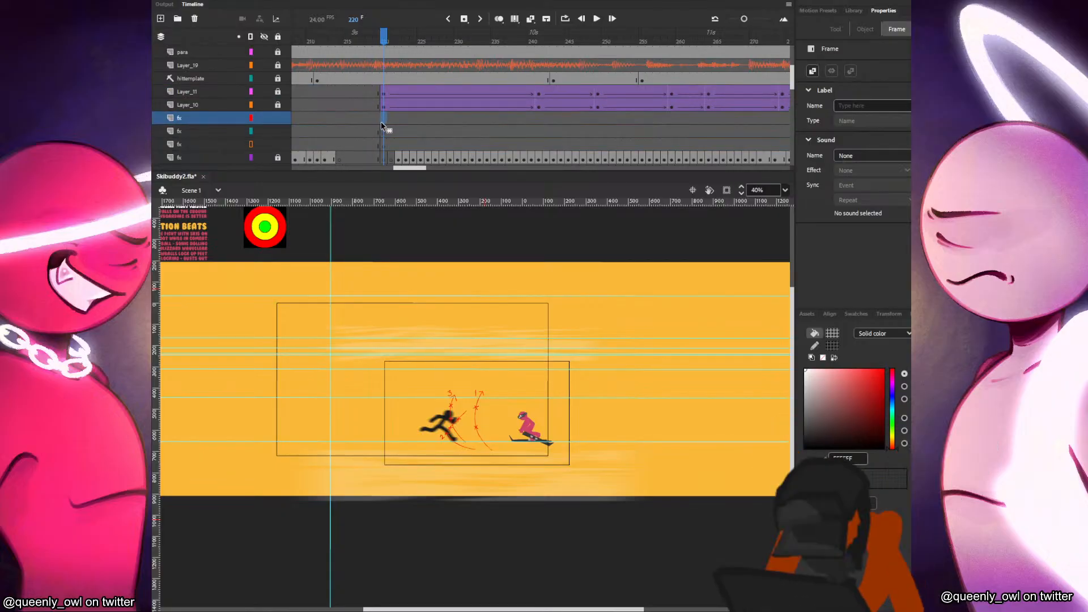
left_click(833, 336)
left_click(679, 369)
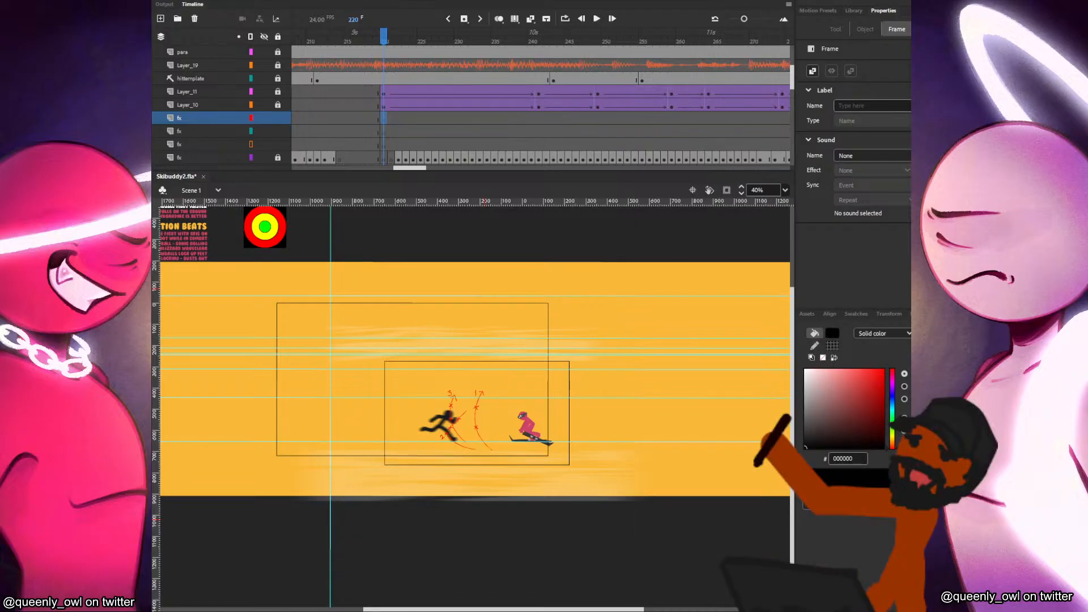
left_click(822, 358)
key("r")
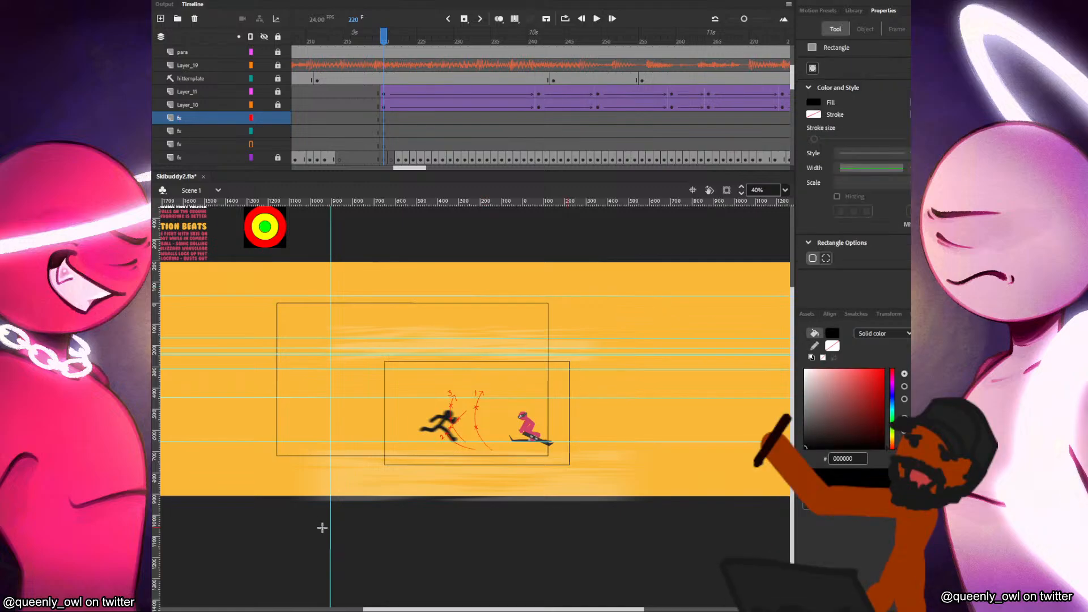
left_click_drag(284, 517, 665, 456)
key("v")
left_click(665, 456)
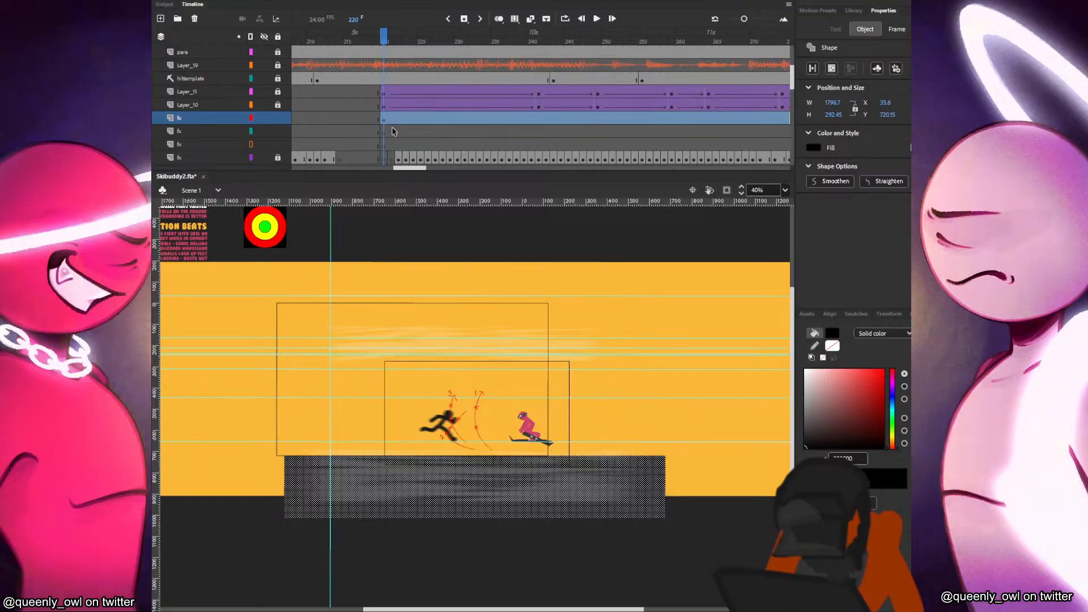
right_click(398, 117)
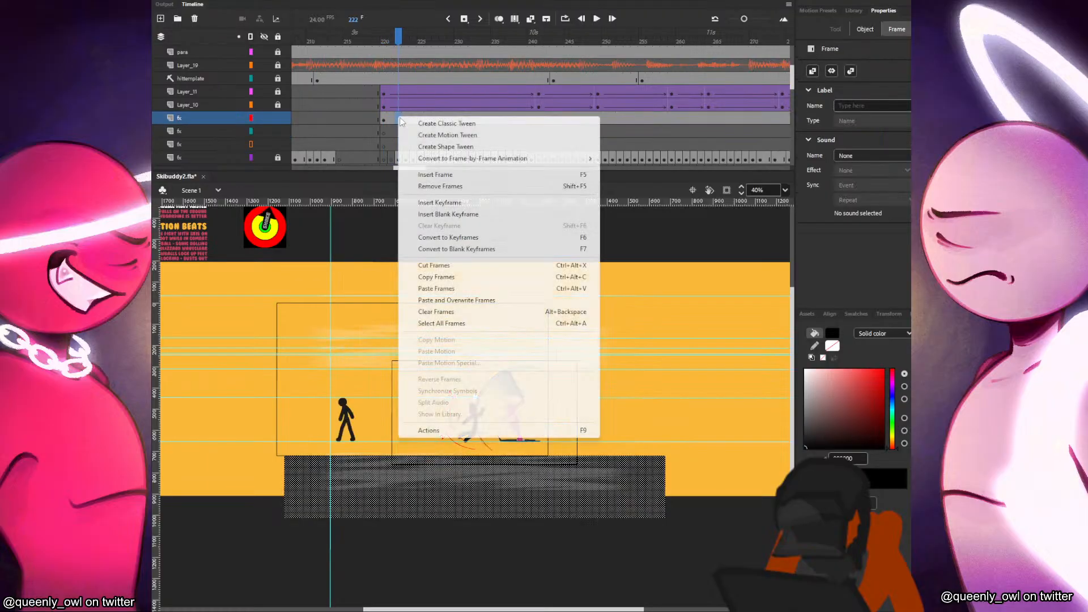
left_click(462, 124)
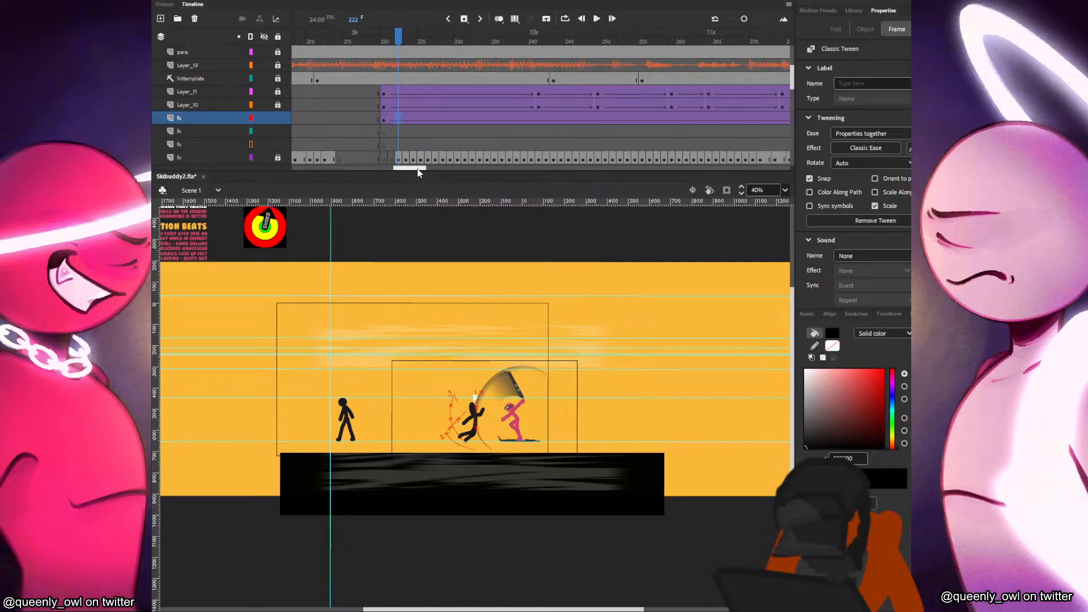
left_click_drag(418, 170, 453, 169)
left_click(461, 156)
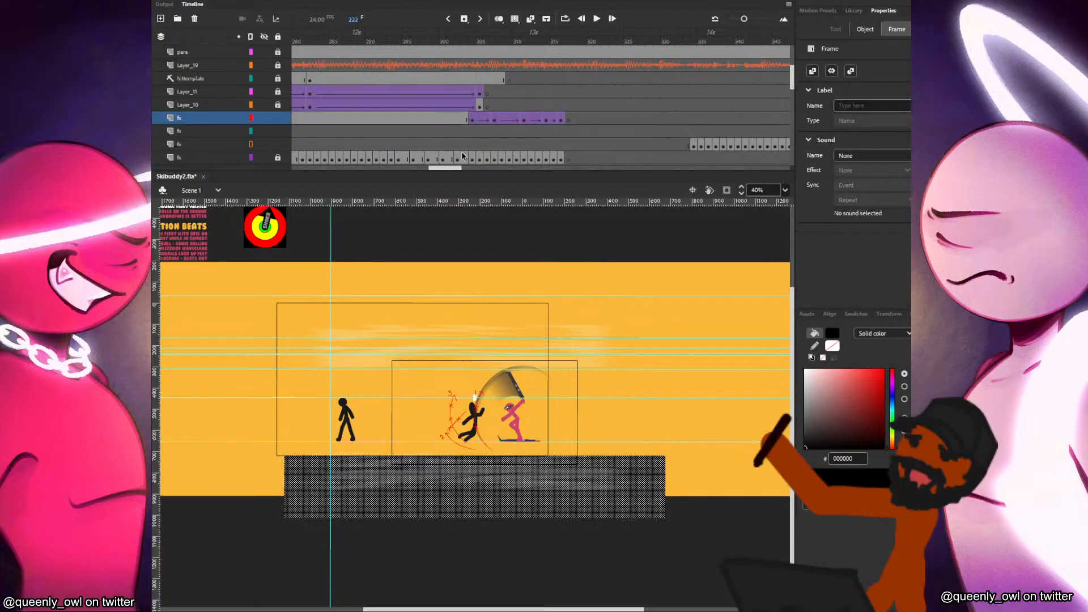
key("ctrl+z")
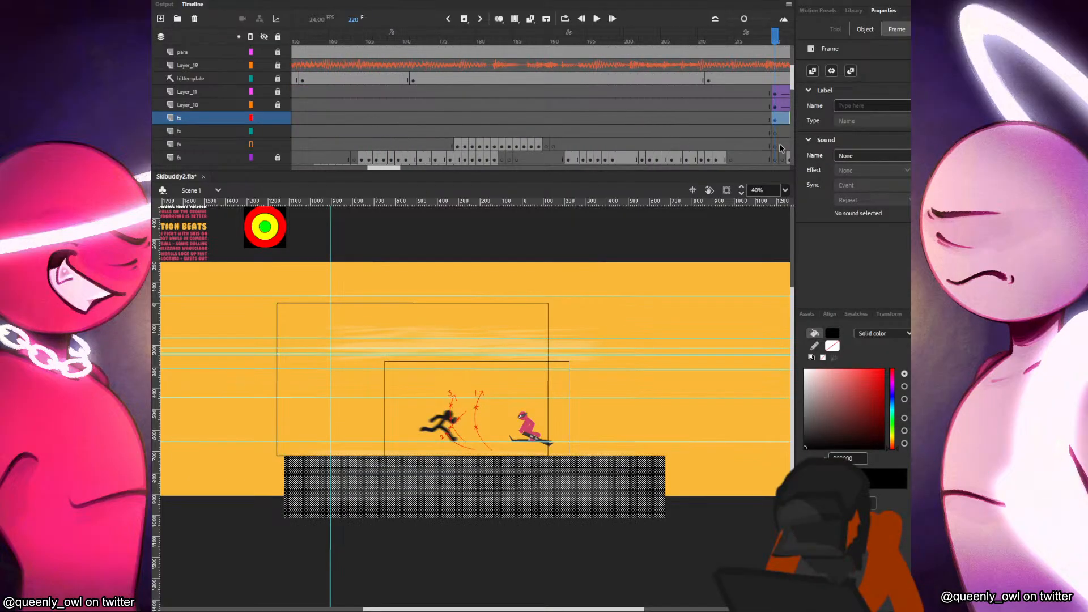
Move the black rectangle's frames, starting at frame 220, onto the fx layer directly below.
key("Return")
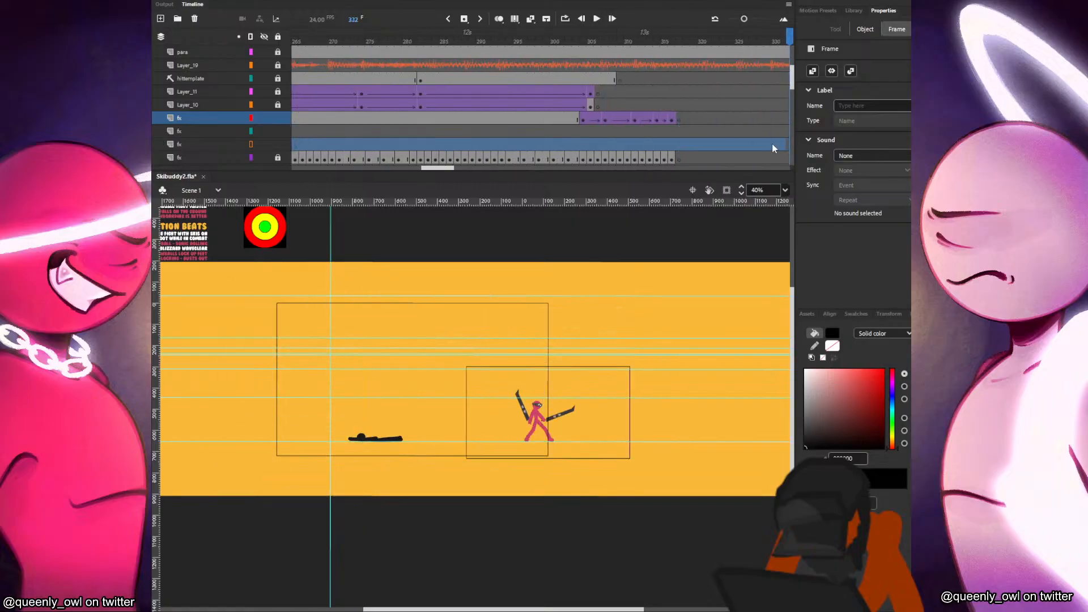
left_click_drag(771, 144, 525, 133)
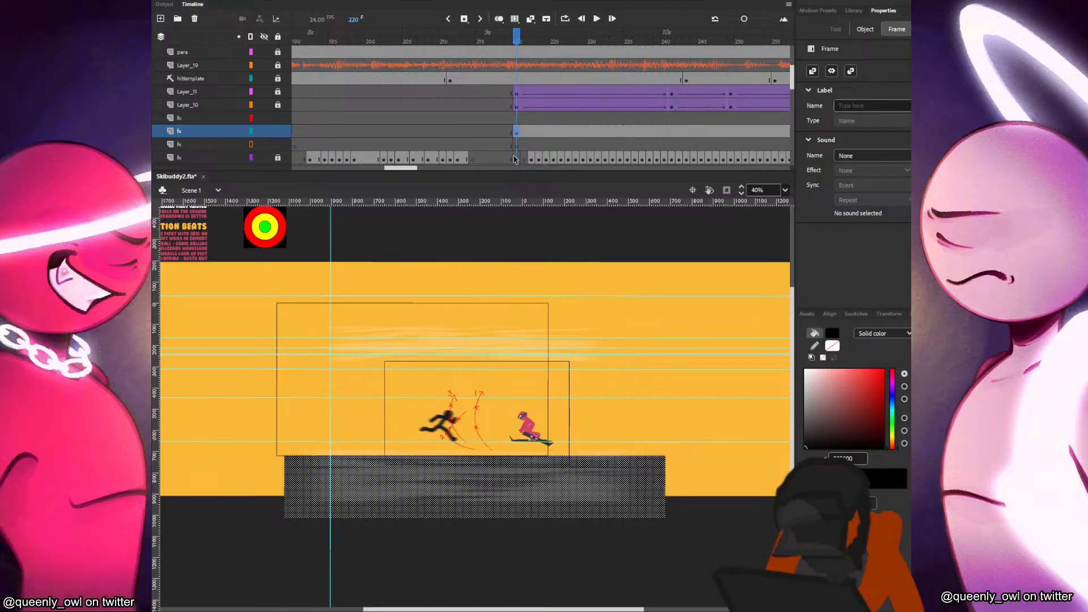
right_click(517, 136)
left_click(524, 132)
Create a classic tween on the black rectangle's layer and add a keyframe at frame 241.
scroll(525, 131, "down", 3)
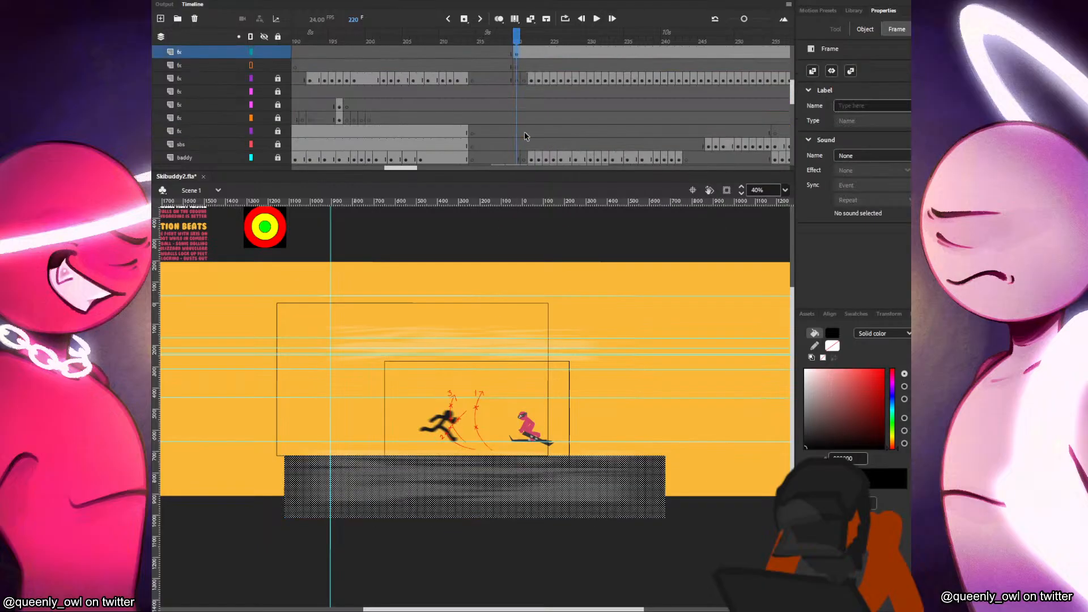
right_click(524, 131)
left_click(417, 164)
scroll(425, 153, "up", 5)
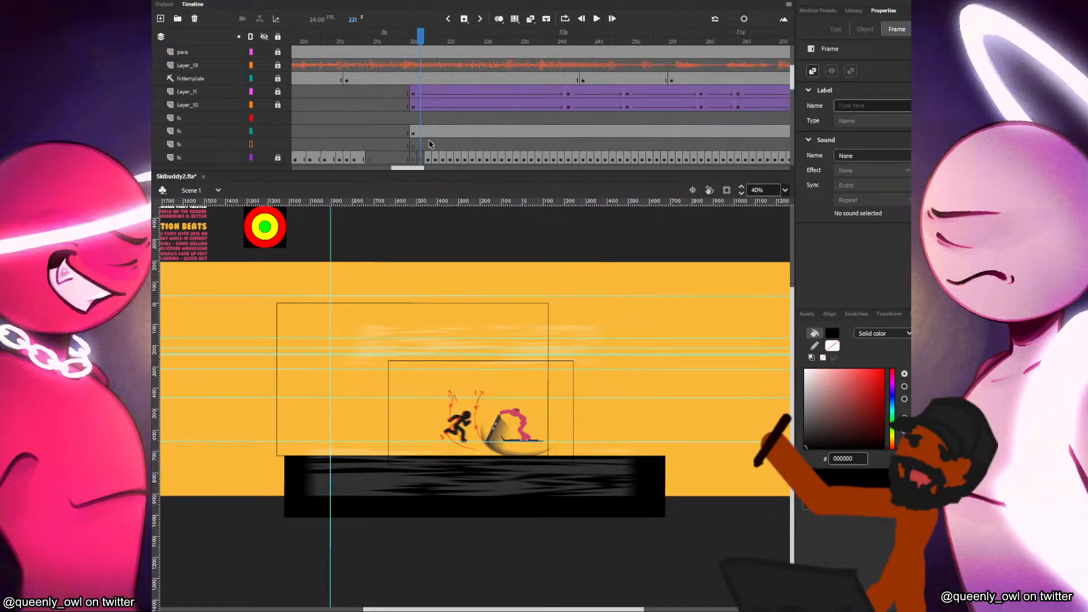
right_click(416, 153)
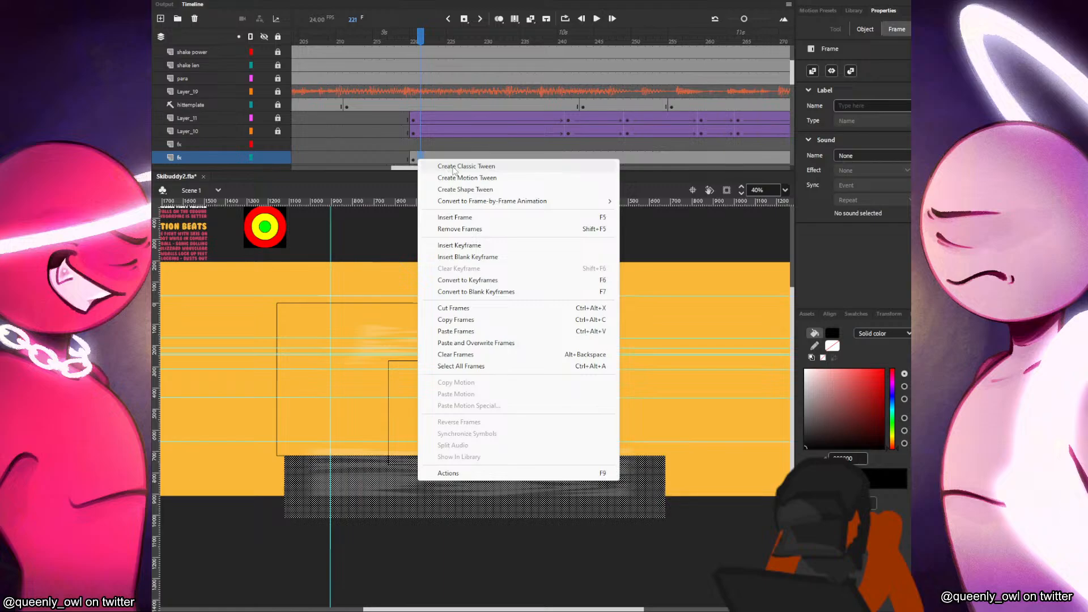
left_click(454, 166)
scroll(570, 102, "down", 3)
left_click(570, 105)
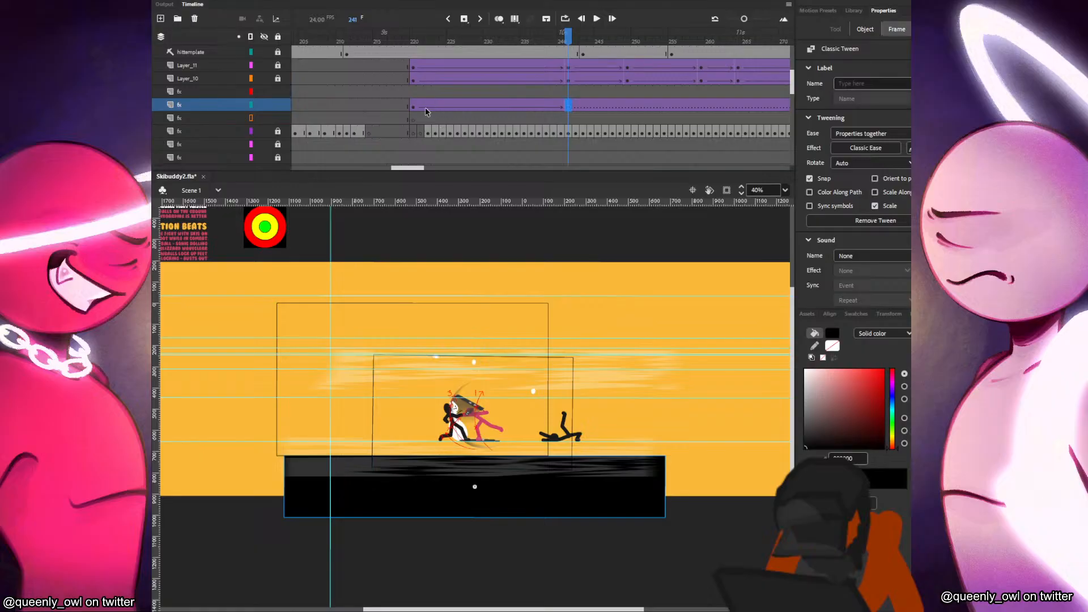
Lower the black bar to about Y 956 at frame 220 and raise it to about Y 819 at frame 241.
key("comma")
left_click_drag(583, 472, 580, 497)
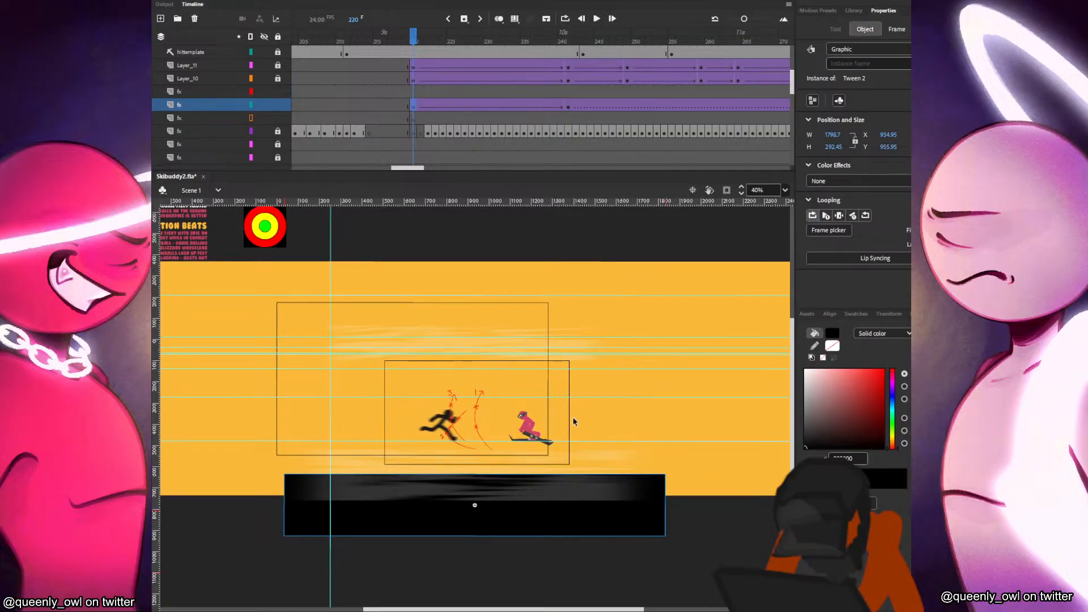
left_click(566, 111)
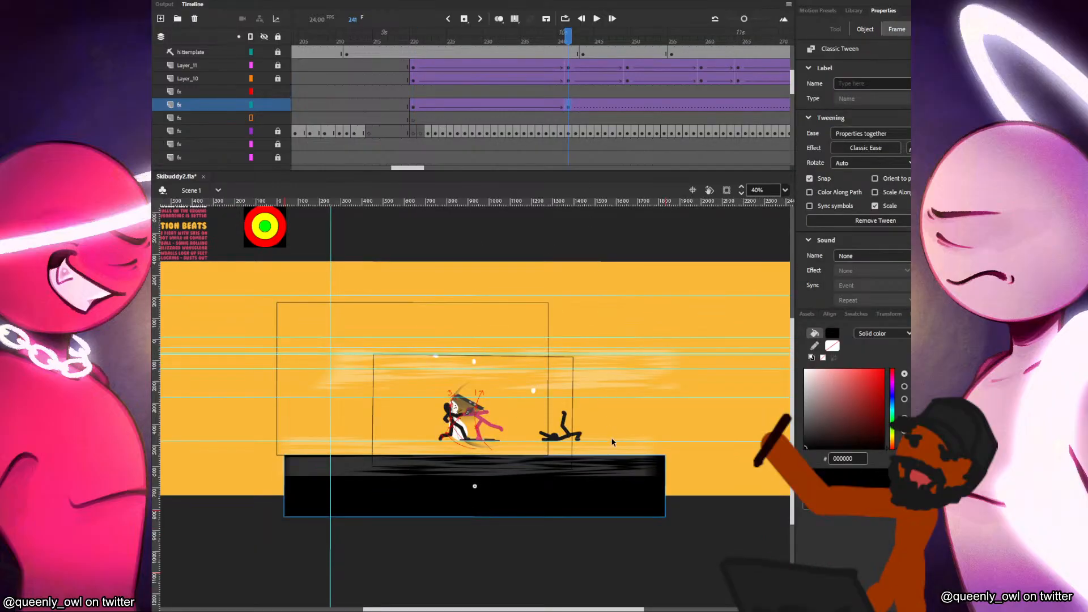
left_click_drag(611, 471, 620, 459)
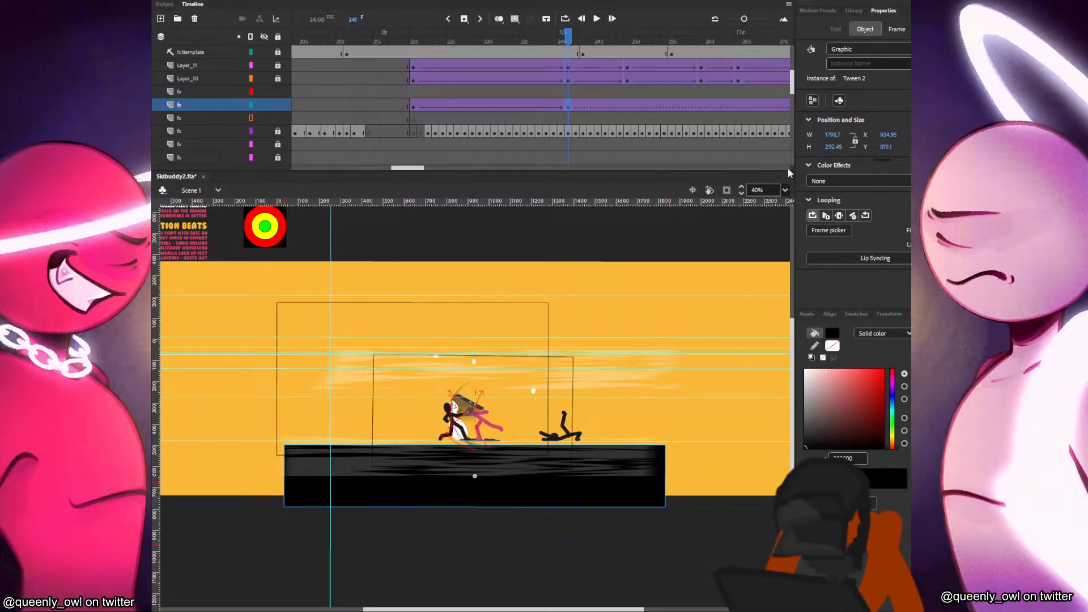
Apply a Quad Ease-In-Out effect to the black bar's tween starting at frame 220.
left_click(413, 109)
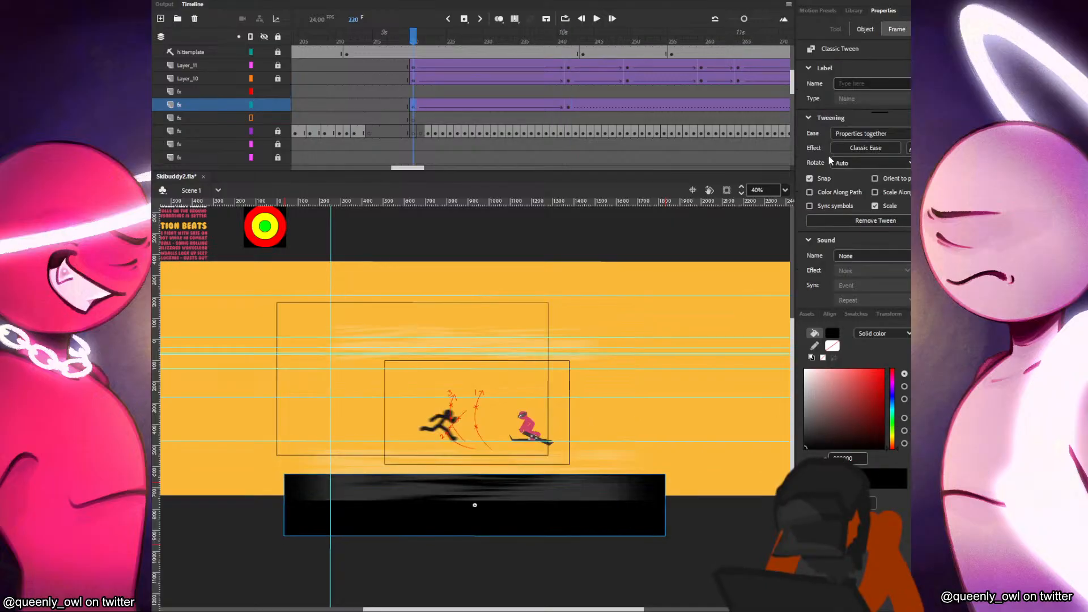
left_click(865, 147)
left_click(616, 189)
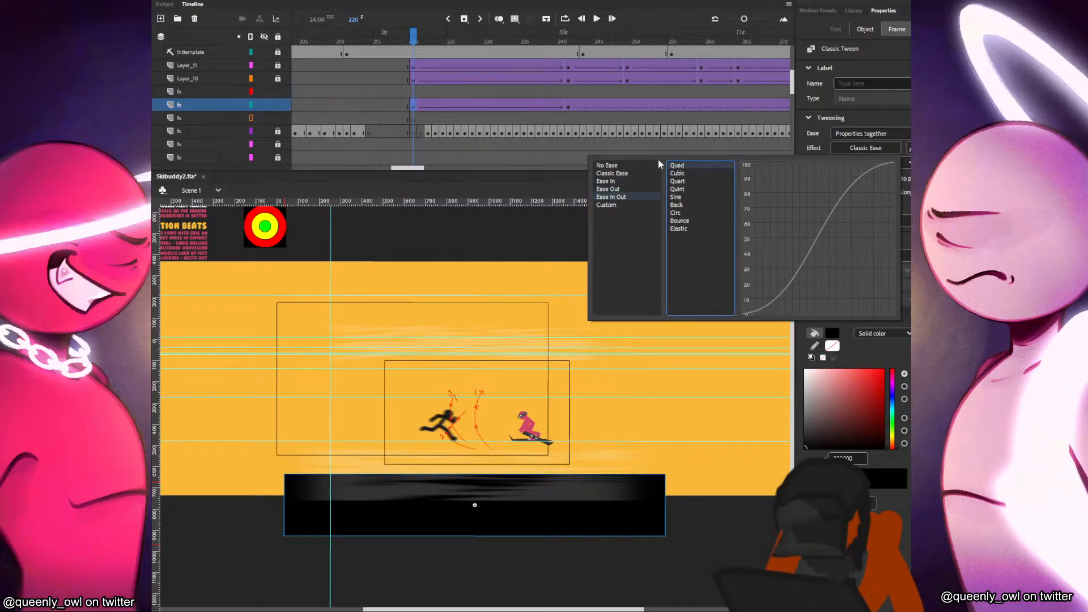
left_click(687, 196)
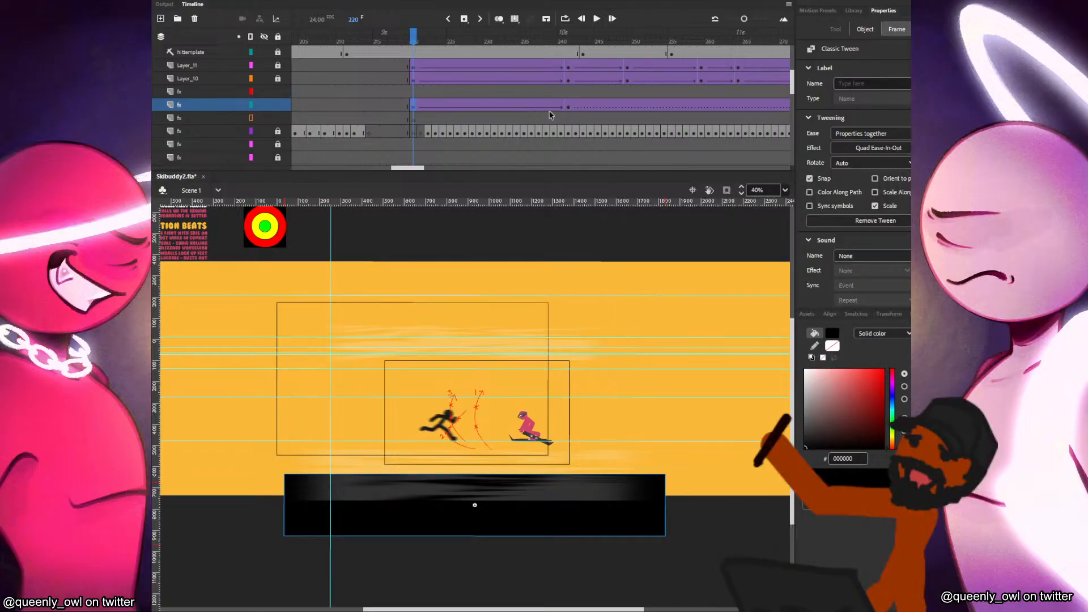
Keyframe the black bar at frame 249 and rotate it slightly clockwise to match the tilt of the camera frame.
left_click(575, 106)
left_click(628, 106)
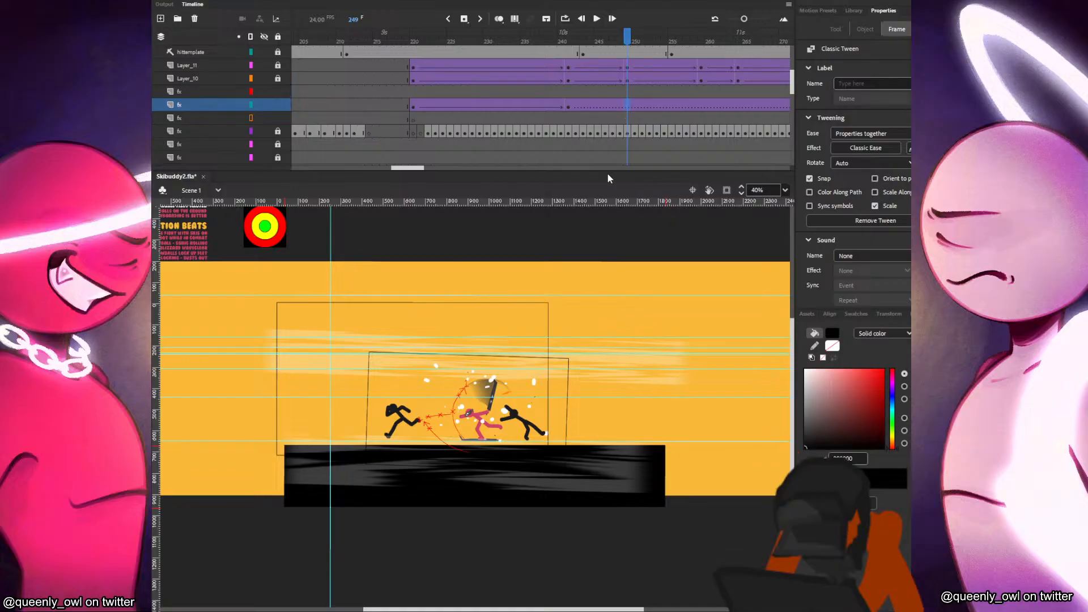
key("q")
left_click_drag(675, 449, 676, 457)
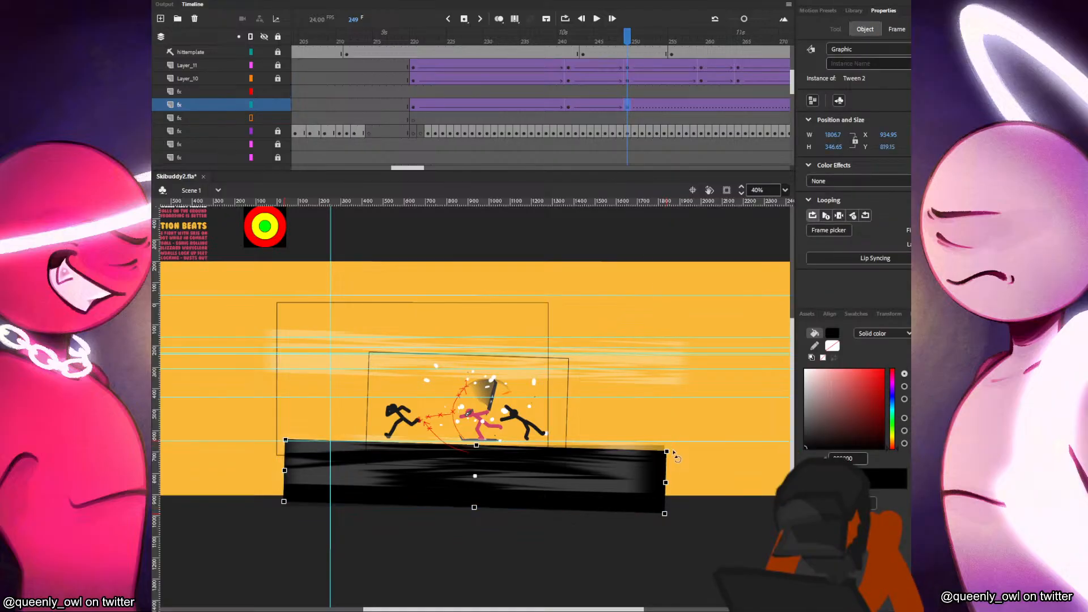
Keyframe the black bar at frame 259, move it to about X 922, Y 809, widen it to about 1870 and flatten its tilt.
left_click_drag(412, 167, 420, 175)
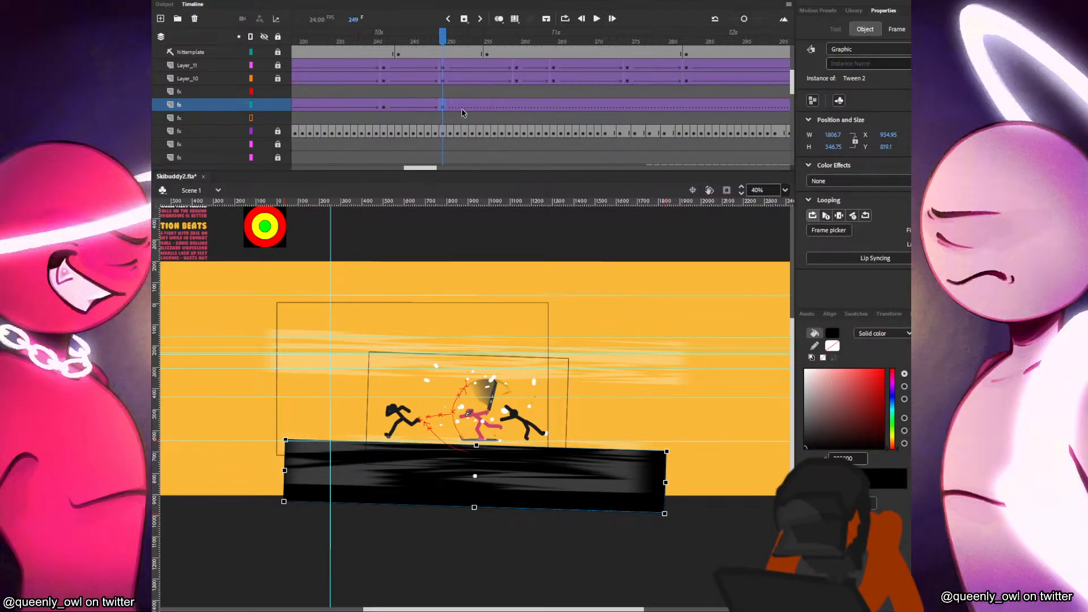
left_click(517, 110)
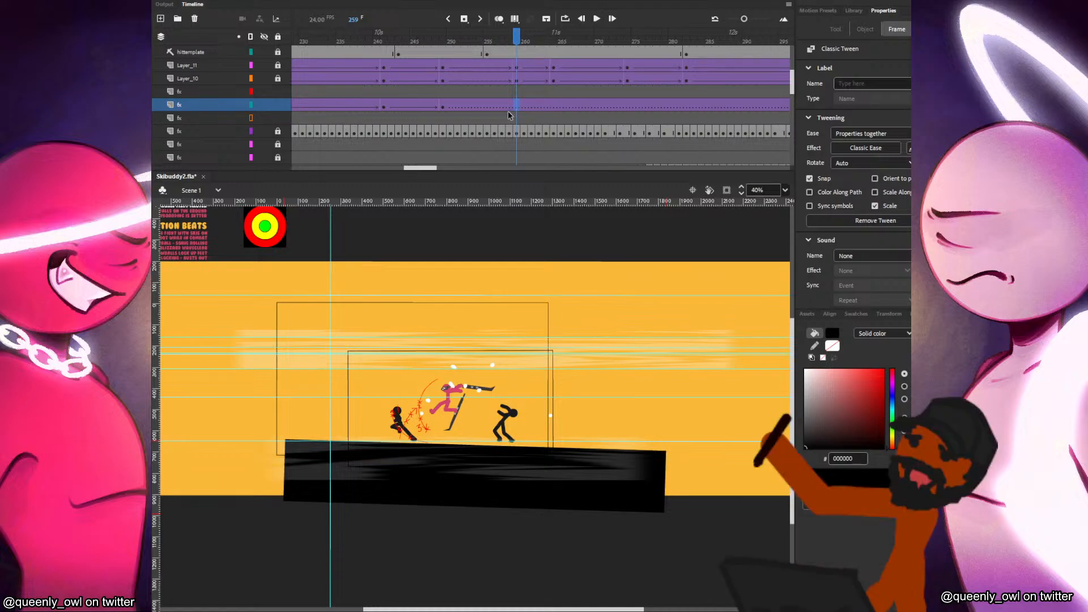
left_click_drag(575, 476, 572, 474)
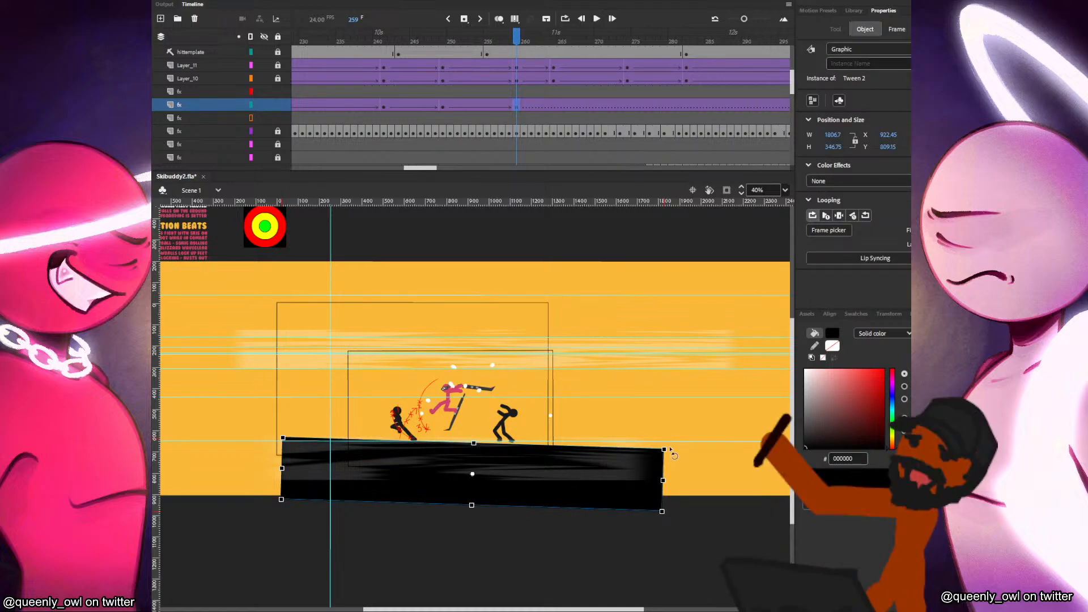
left_click_drag(663, 449, 677, 453)
key("comma")
key("period")
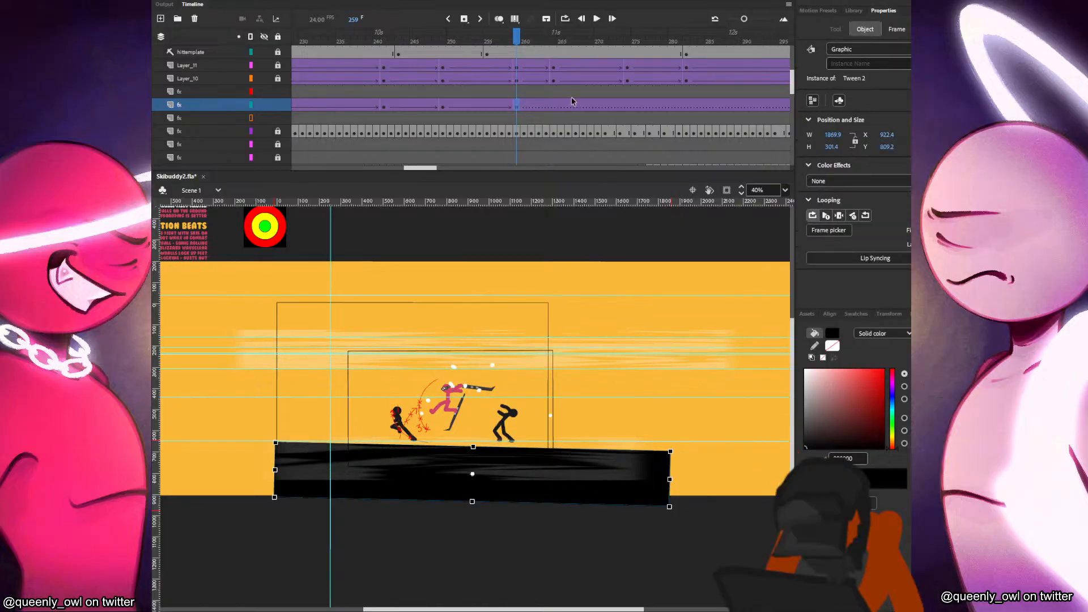
Keyframe the black bar at frame 265, shift it to about X 900, Y 834 and tilt it slightly counterclockwise.
left_click(561, 105)
left_click(589, 464)
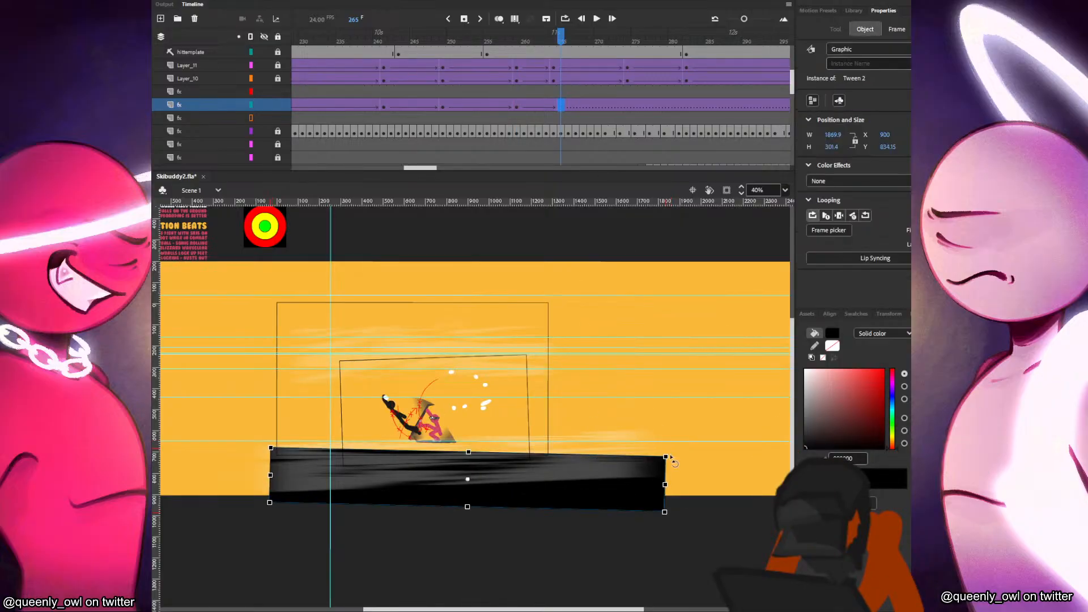
left_click_drag(677, 463, 674, 453)
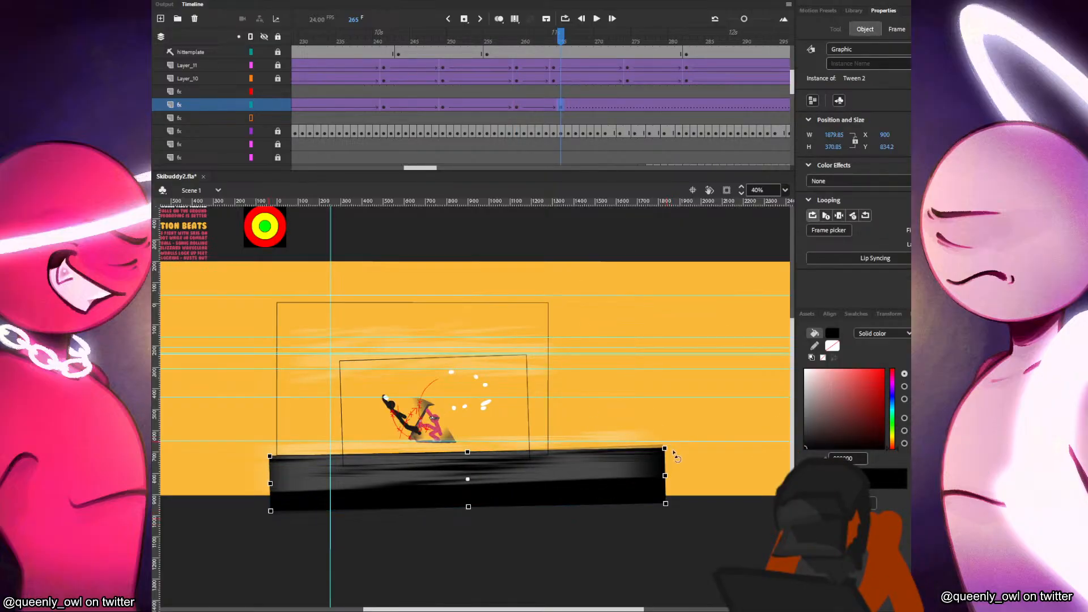
Keyframe the black bar at frames 274 and 282, adjusting its tilt at each and placing it at about X 838, Y 869 at frame 282.
left_click(627, 110)
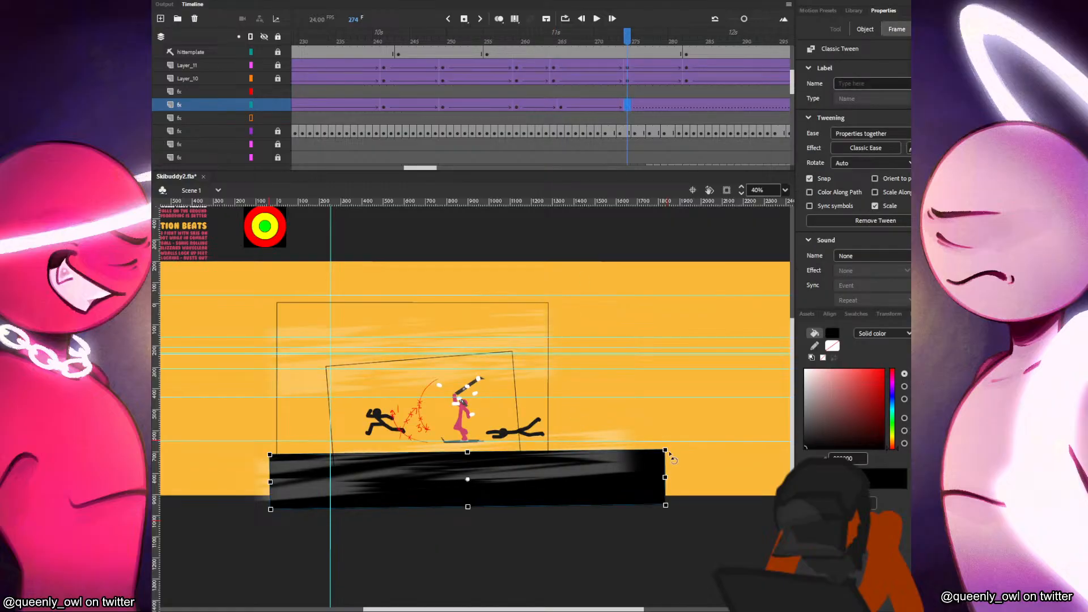
left_click_drag(672, 458, 665, 436)
left_click_drag(620, 468, 670, 453)
left_click(685, 108)
mouse_move(666, 447)
left_mouse_down()
mouse_move(645, 473)
mouse_move(659, 462)
left_mouse_up()
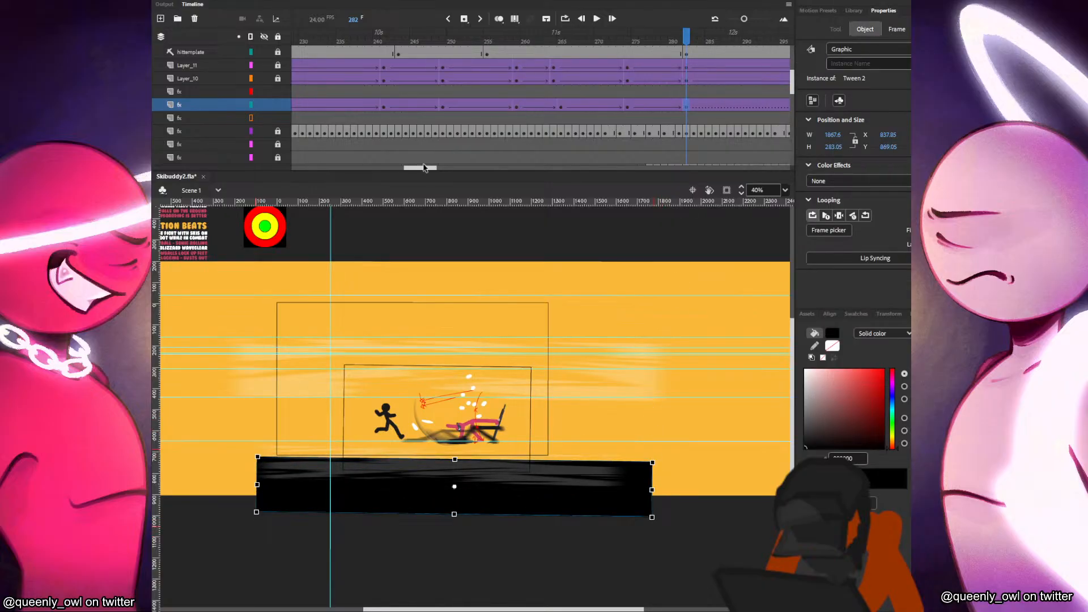
Keyframe the black bar at frame 305 and lower it to about X 845, Y 926.
left_click_drag(423, 167, 439, 167)
left_click(611, 106)
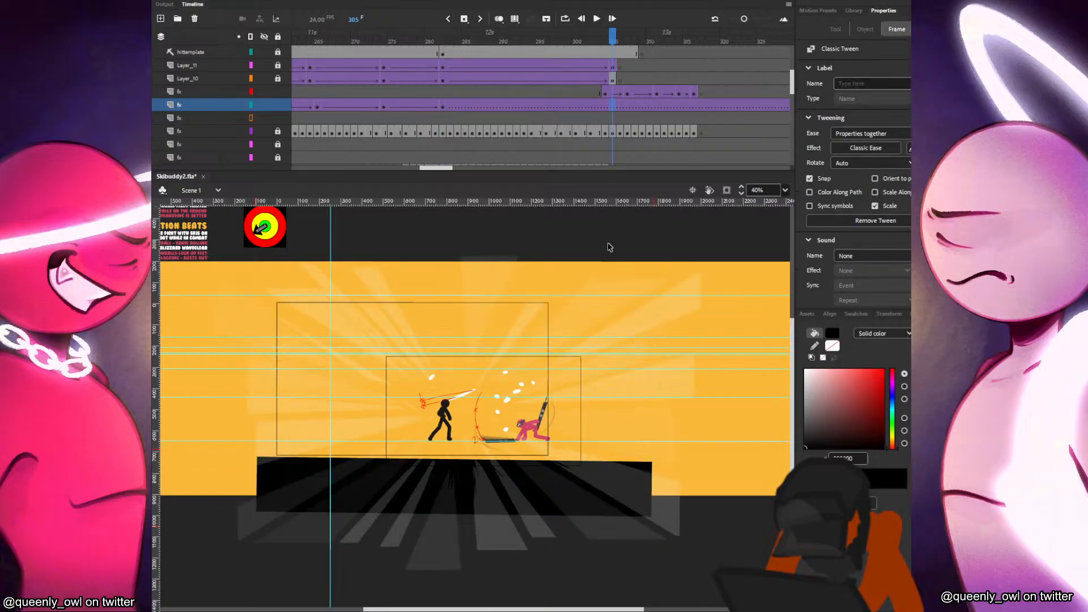
left_click(606, 470)
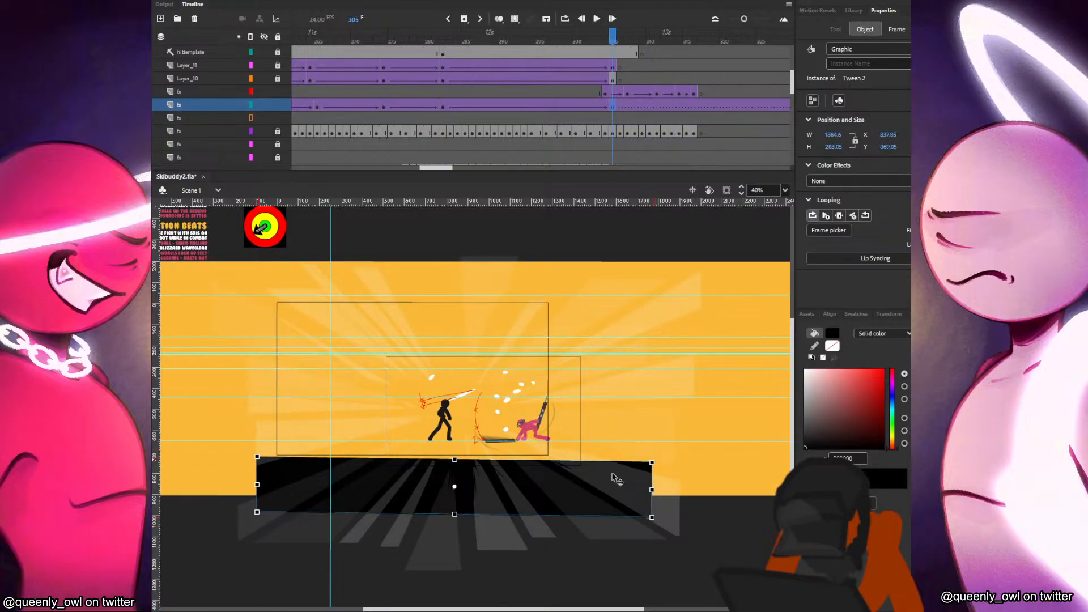
left_click_drag(652, 489, 652, 489)
left_click_drag(629, 479, 637, 491)
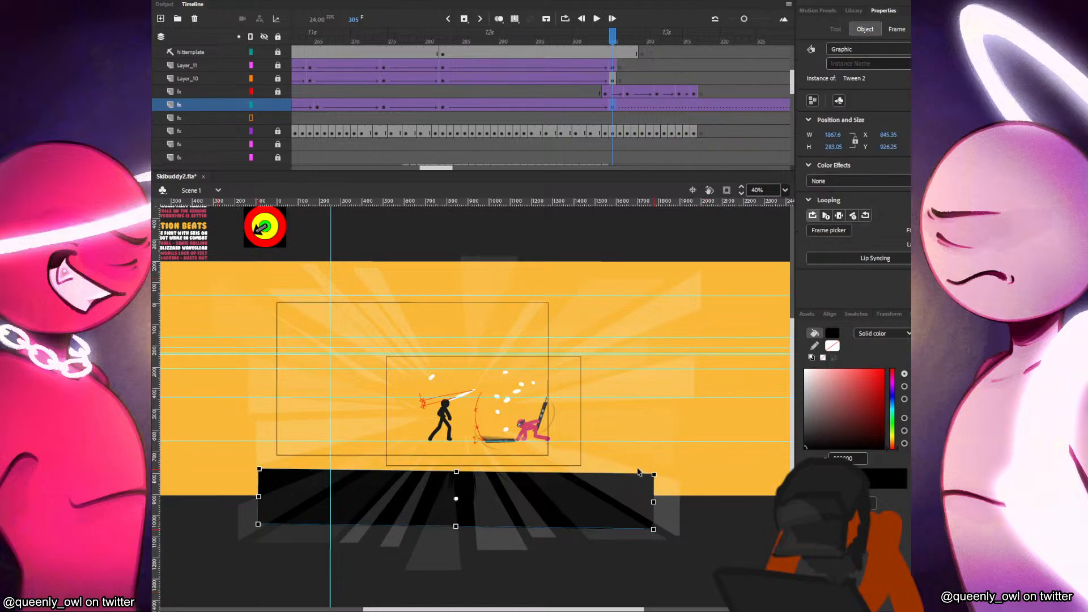
Save the file, play the animation as a test movie and close the preview.
left_click(690, 442)
key("ctrl+s")
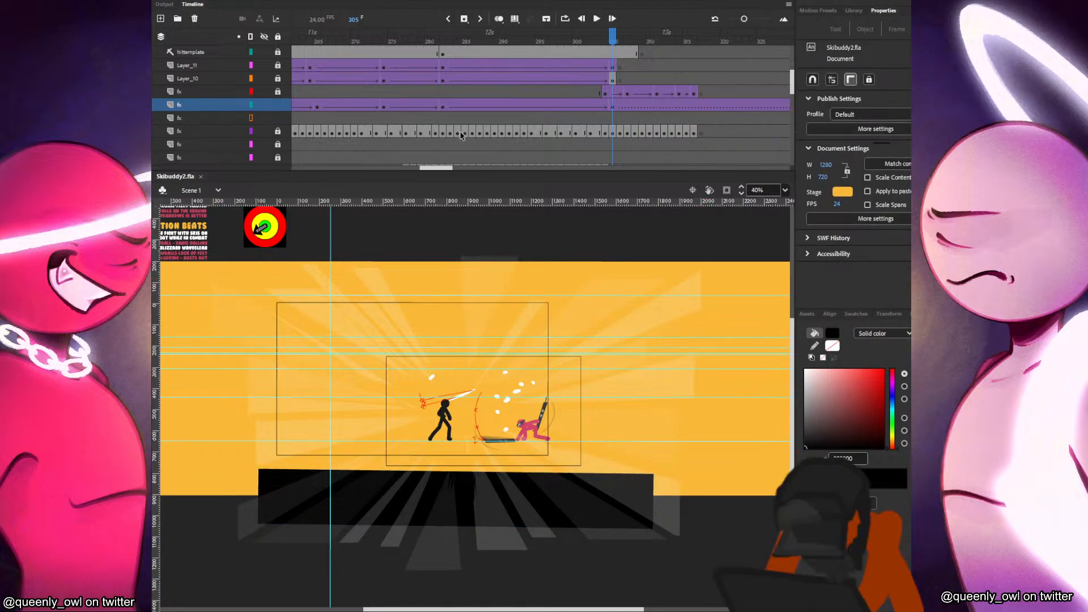
key("ctrl+Return")
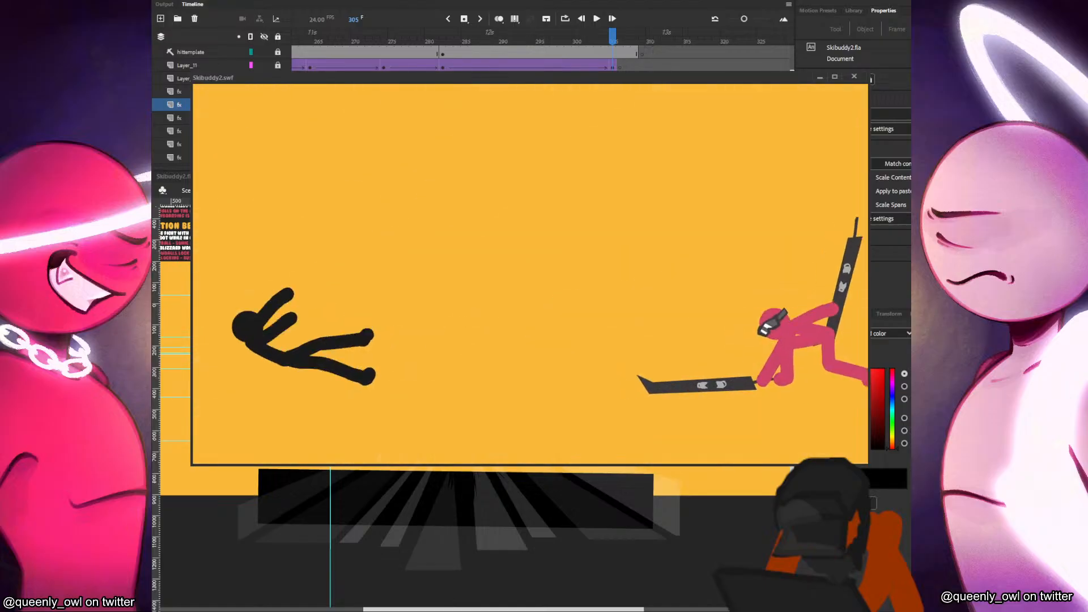
left_click(854, 75)
Copy the black bar at frame 220 and paste it in place on the fx layer directly below.
left_click_drag(348, 121, 575, 133)
left_click(540, 106)
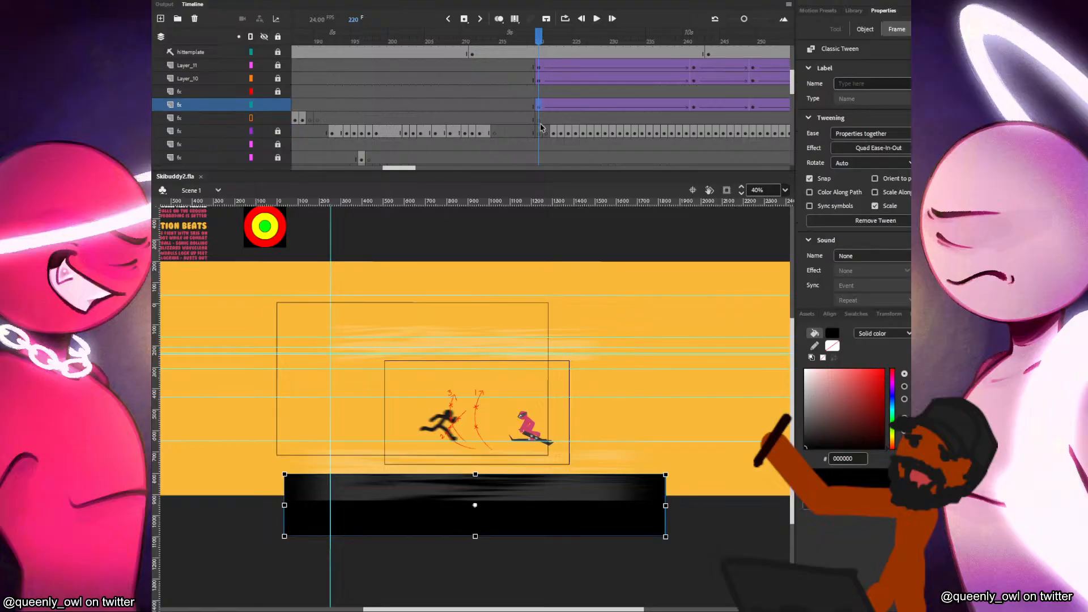
left_click(538, 121)
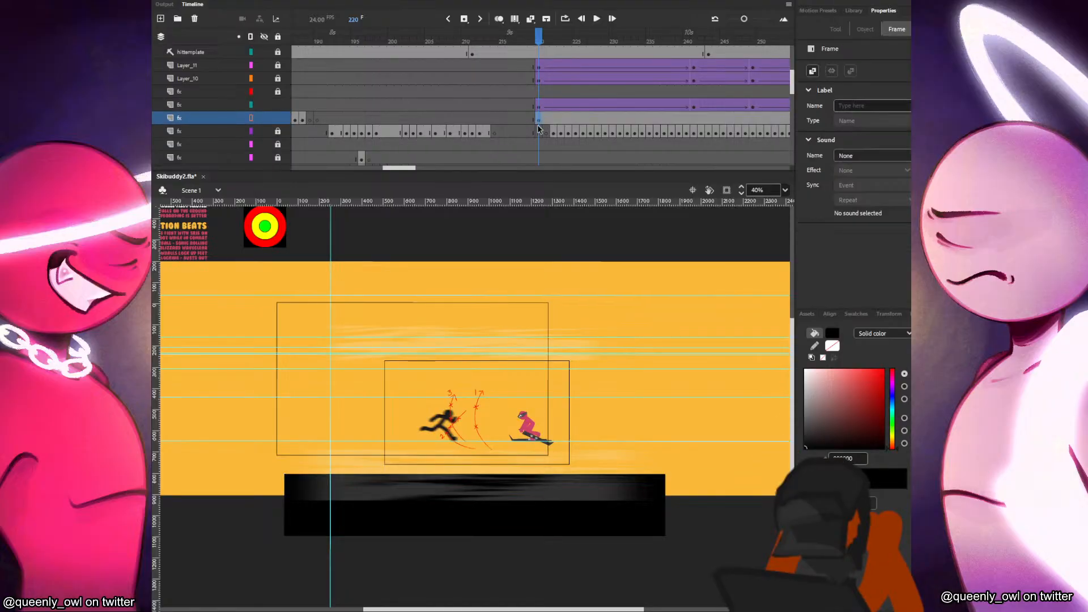
left_click(541, 107)
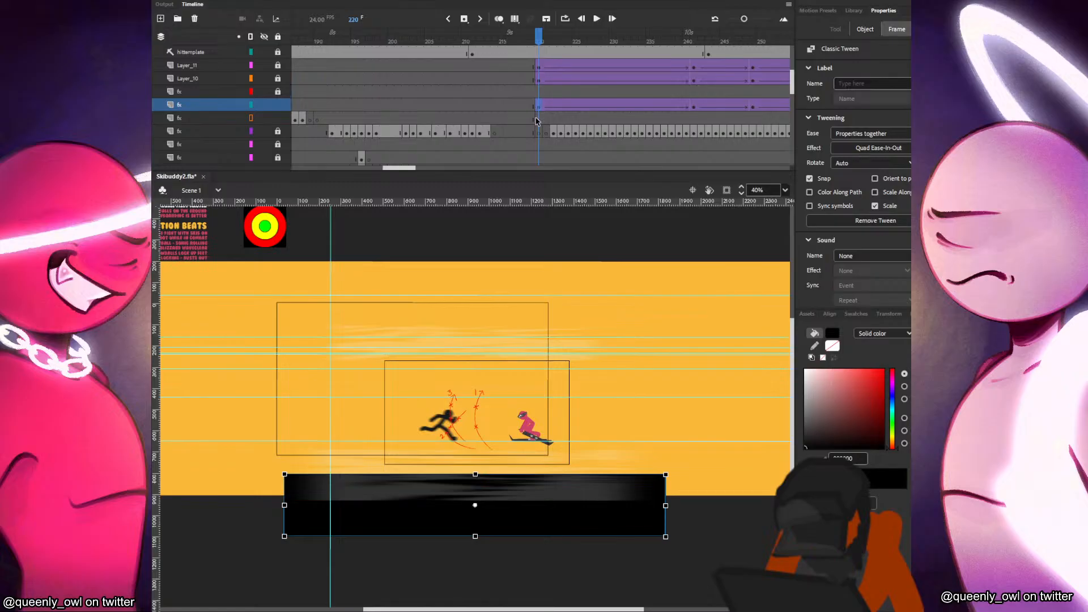
left_click(536, 121)
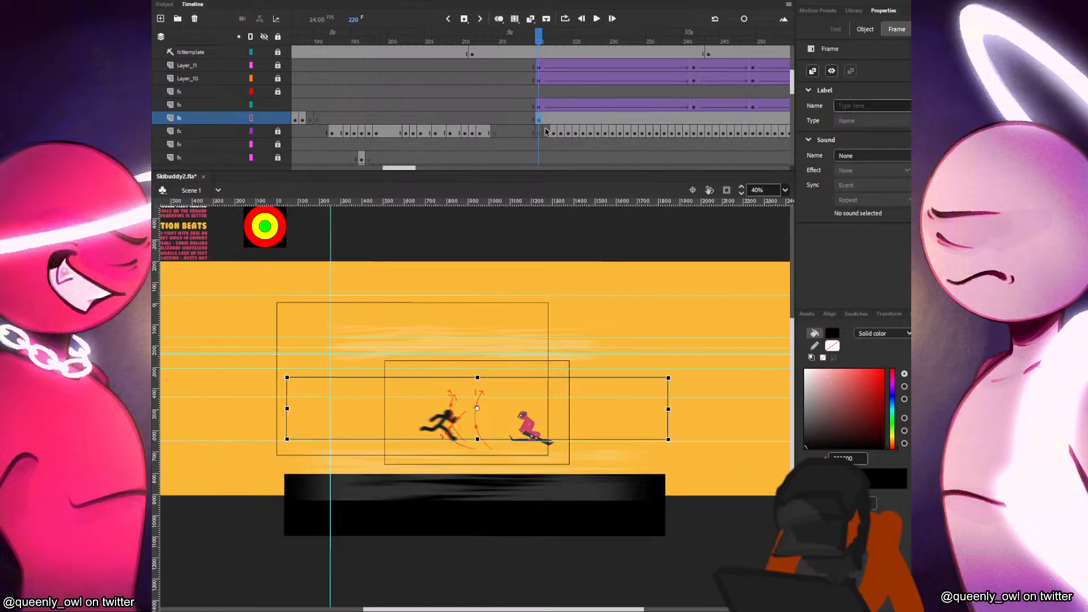
Turn off outline display for the copied bar's layer and place the bar above the fighters at about X 913, Y 81.
left_click(249, 120)
left_click_drag(666, 425, 646, 326)
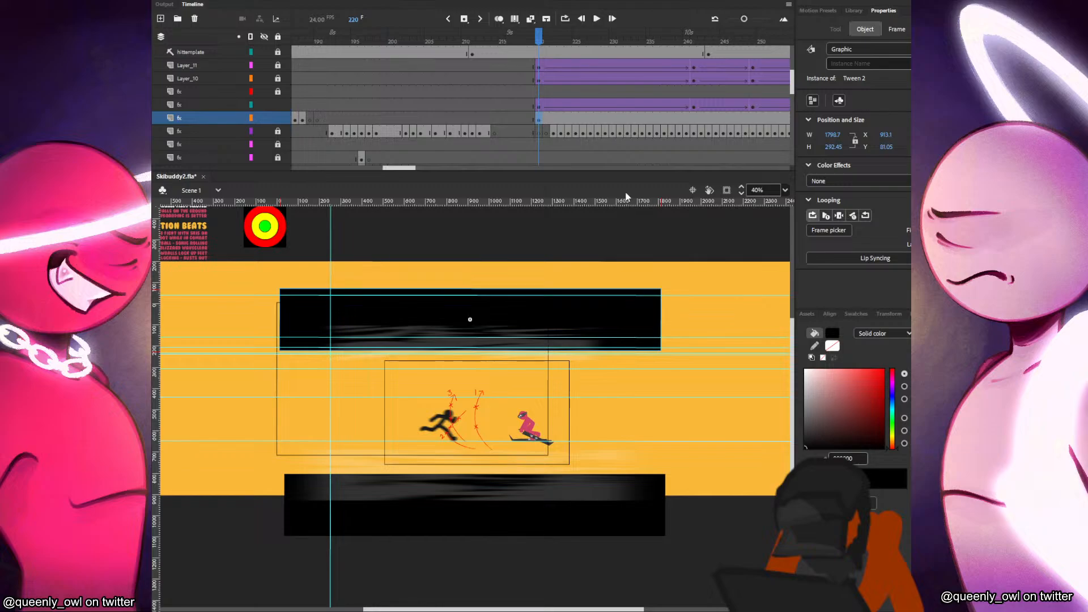
right_click(666, 119)
left_click(700, 124)
left_click(696, 118)
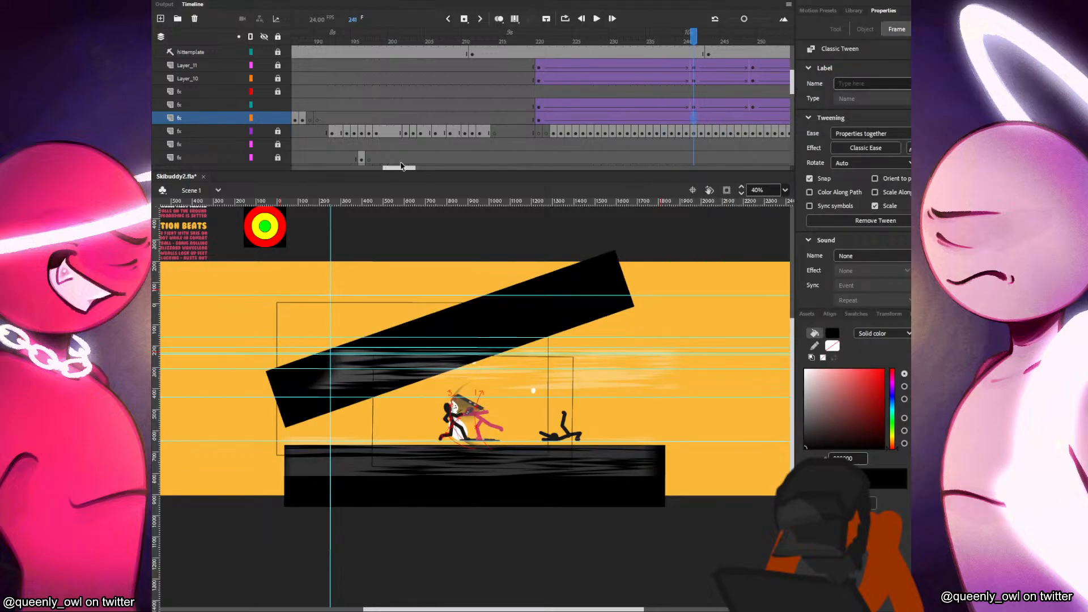
key("ctrl+z")
End both black bars after frame 305 by inserting blank keyframes at frame 306 on their fx layers.
left_click_drag(395, 167, 439, 170)
left_click(521, 123)
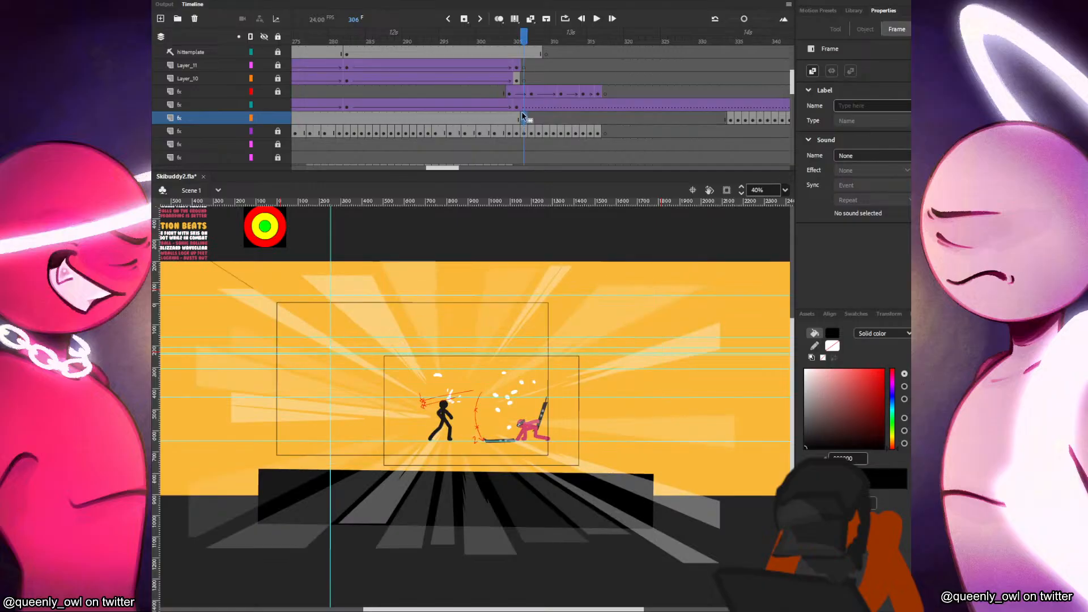
right_click(521, 105)
left_click(524, 123)
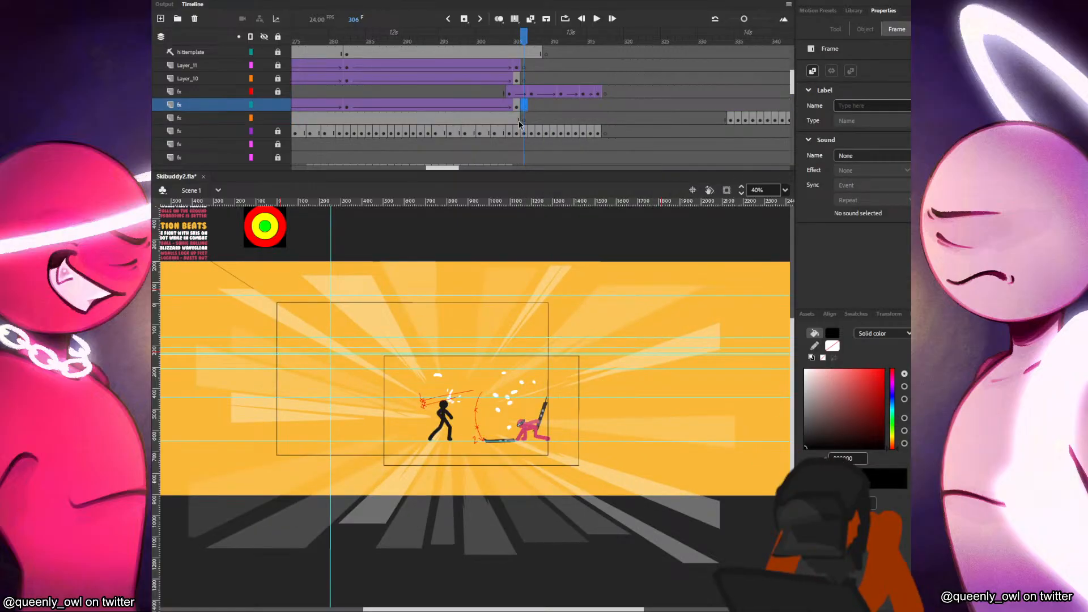
mouse_move(502, 120)
left_mouse_down()
mouse_move(263, 123)
mouse_move(348, 103)
mouse_move(502, 107)
left_mouse_up()
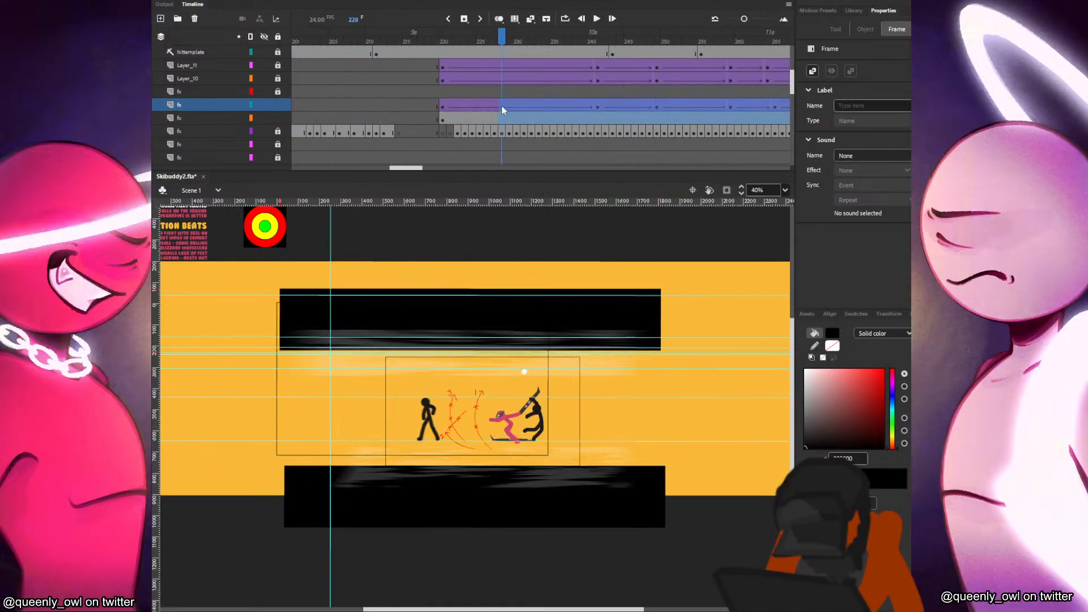
Create a classic tween on the upper bar and, at frame 241, lower it to about Y 210 and widen it to about 1918.
left_click(466, 117)
right_click(466, 118)
left_click(620, 133)
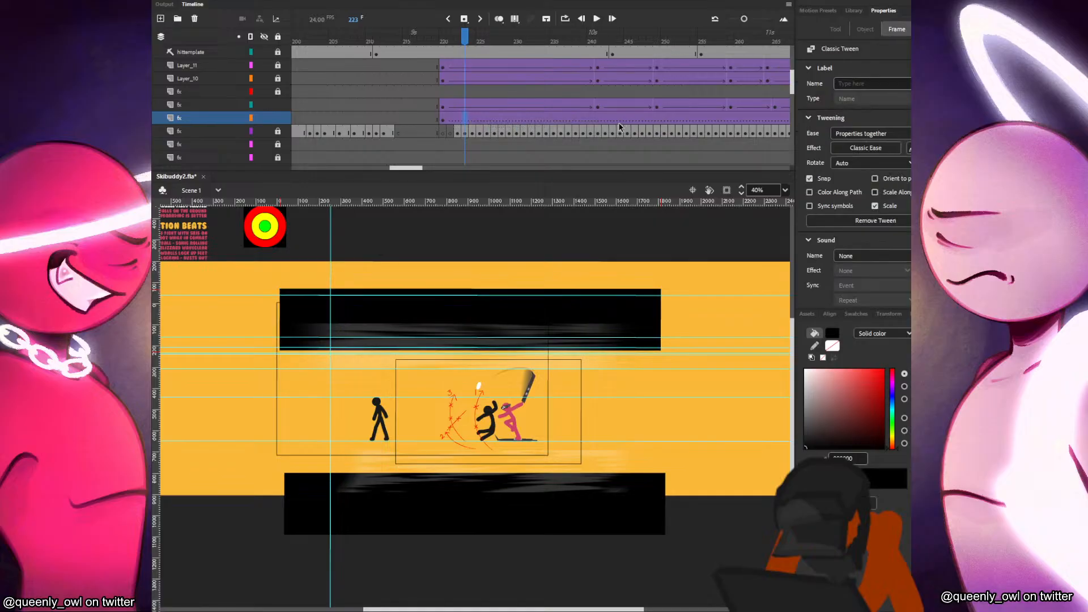
left_click(598, 123)
left_click_drag(619, 316, 645, 332)
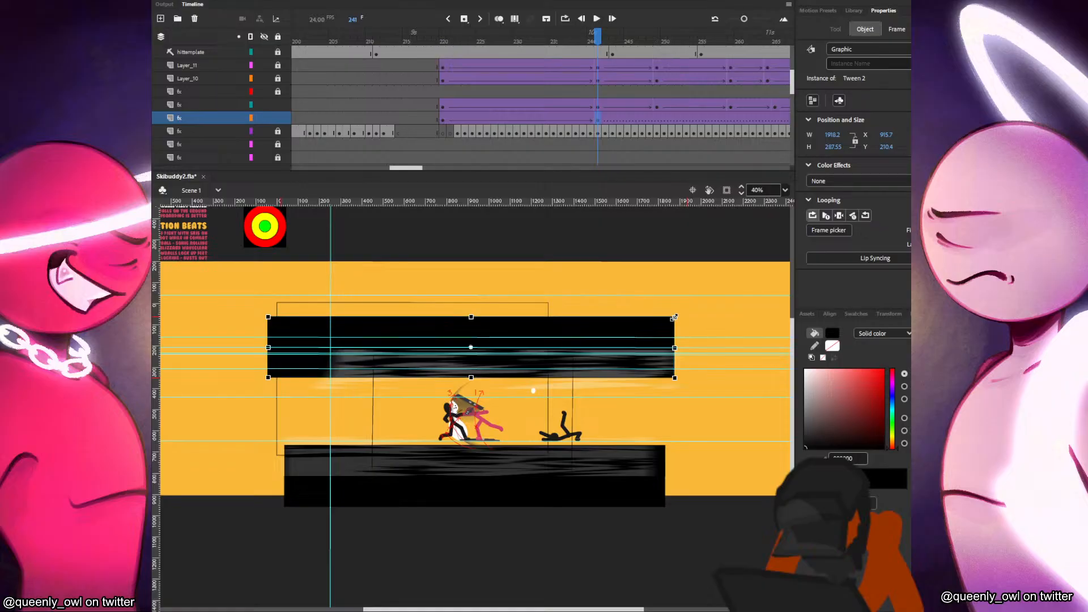
Apply a Quad Ease-In-Out effect to the upper black bar's tween starting at frame 220.
left_click(443, 119)
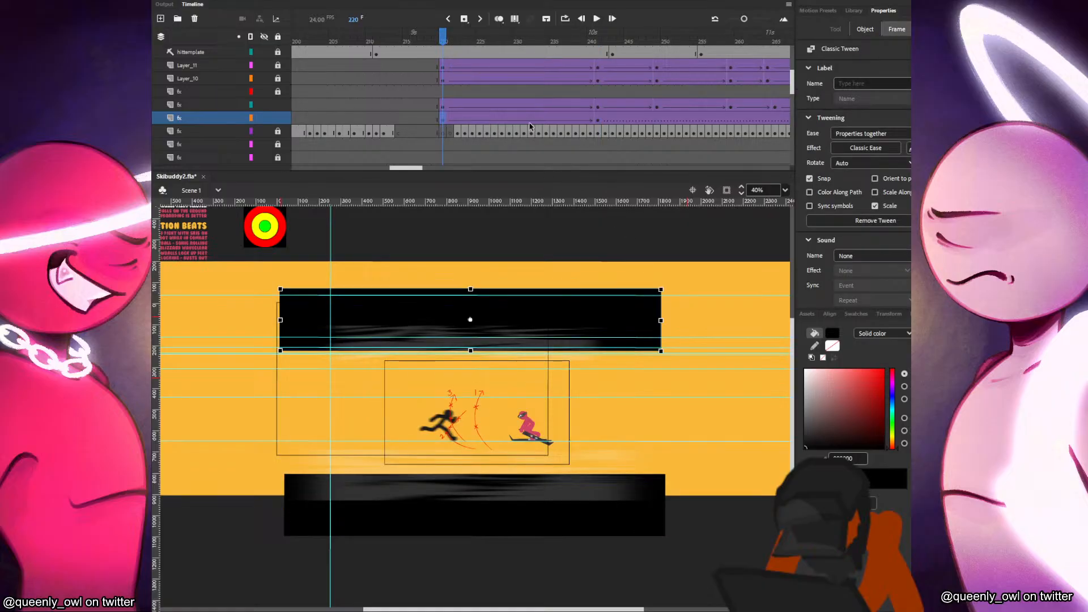
left_click(862, 147)
left_click(611, 197)
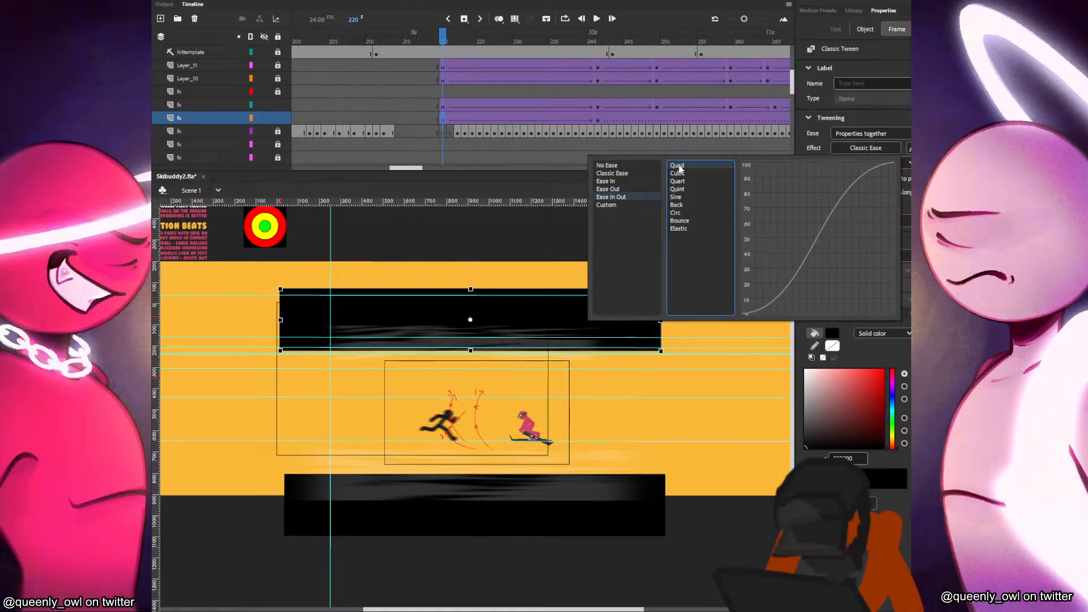
left_click(680, 169)
Keyframe the upper black bar at frame 249, rotate it slightly clockwise and raise it to about Y 193.
left_click_drag(623, 120, 644, 120)
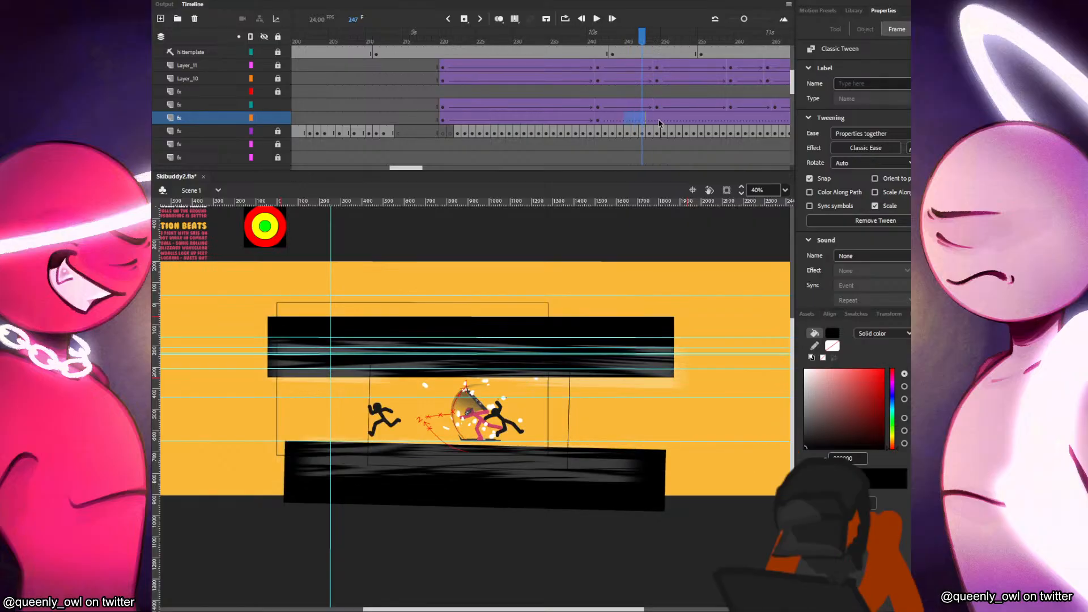
left_click(657, 120)
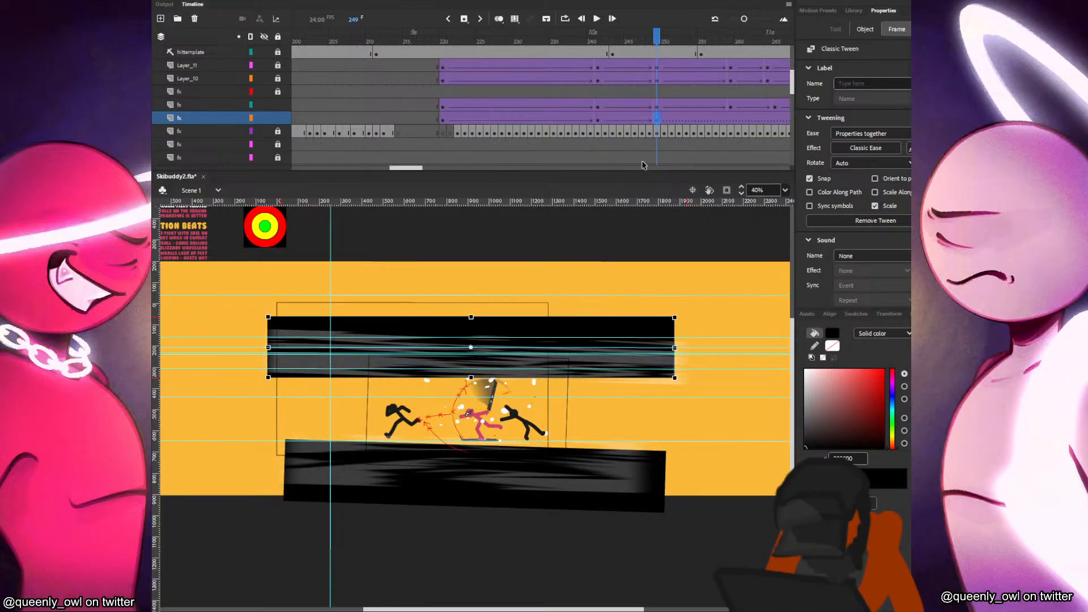
left_click_drag(602, 120, 649, 118)
left_click(658, 120)
left_click_drag(696, 322, 685, 326)
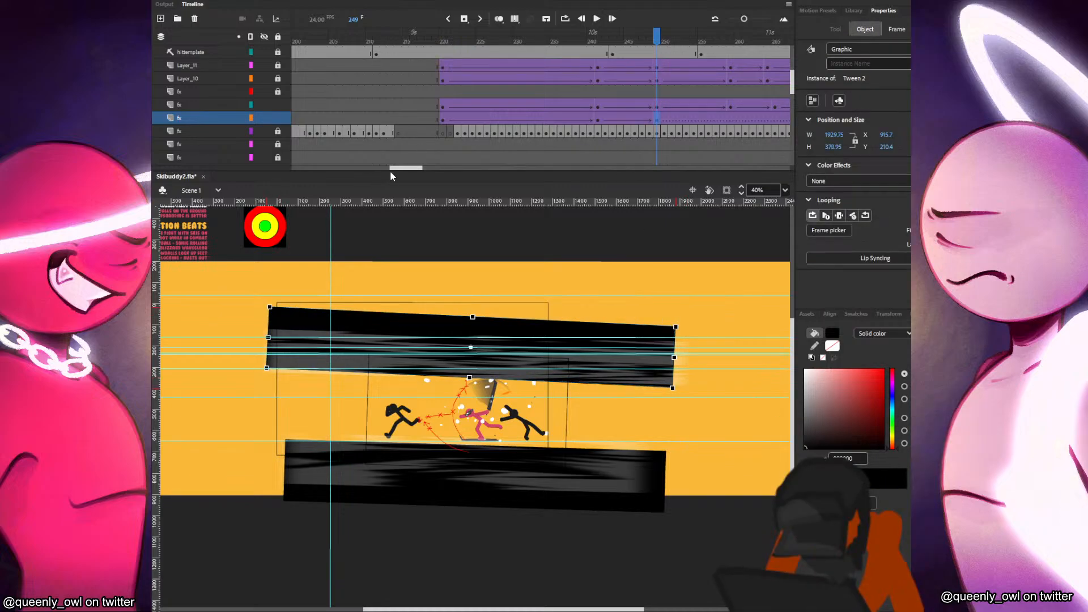
Keyframe the upper black bar at frame 259, move it to about X 881, Y 183 and reduce its clockwise tilt.
left_click_drag(406, 168, 414, 169)
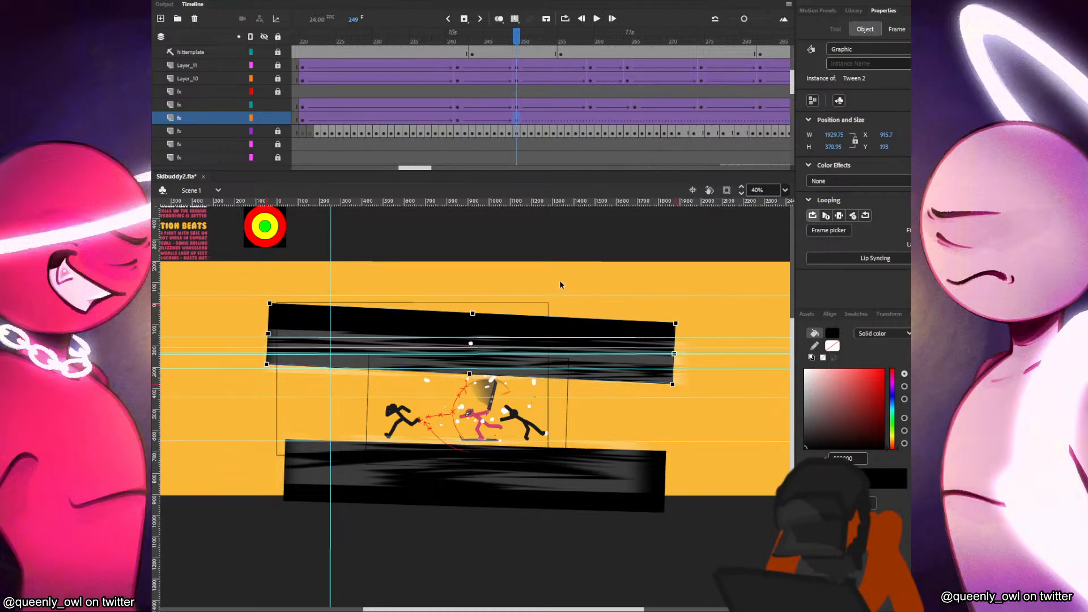
left_click(591, 120)
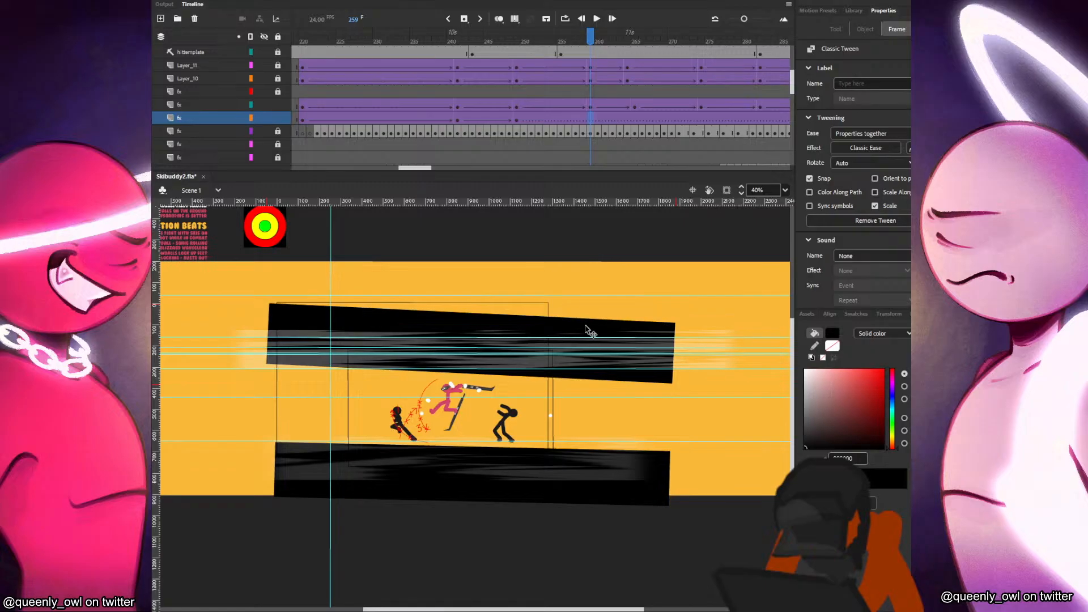
left_click_drag(593, 342, 586, 339)
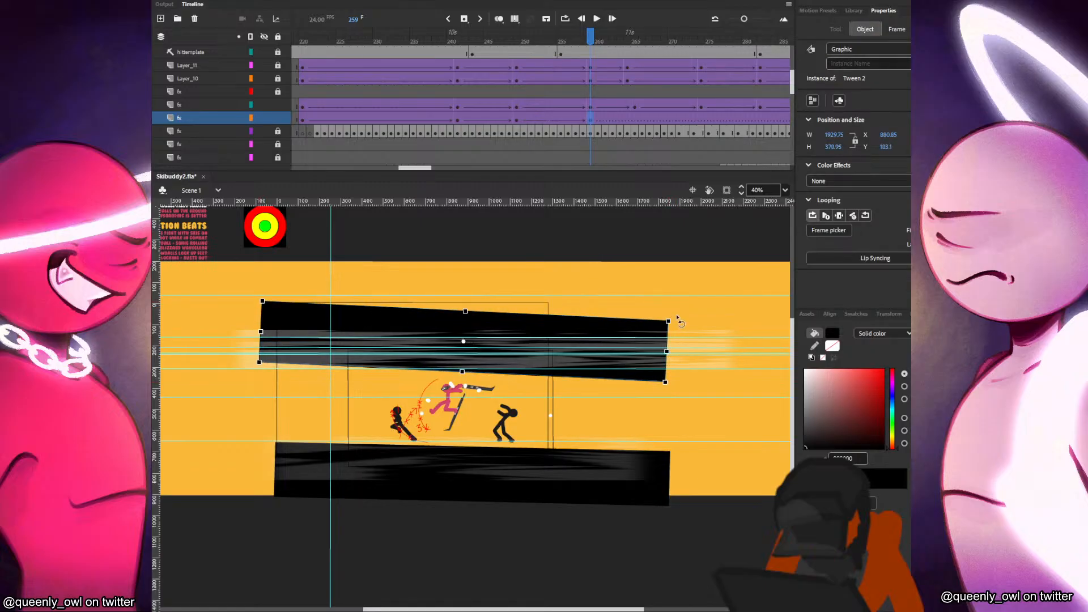
left_click_drag(677, 318, 680, 315)
Keyframe the upper black bar at frame 265, tilt it slightly counterclockwise and move it to about X 784, Y 210.
left_click(636, 121)
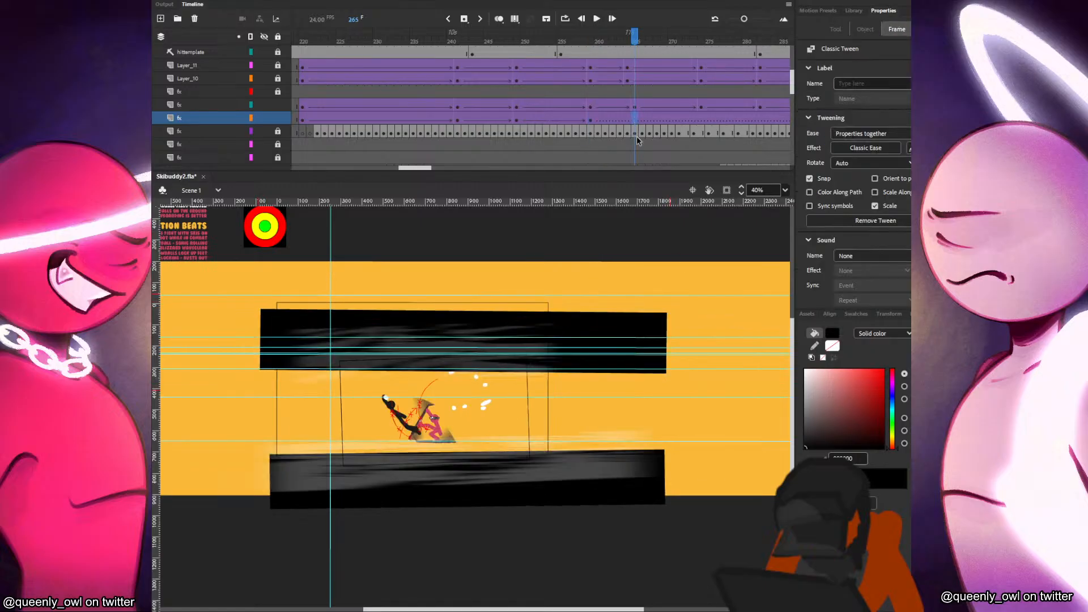
left_click_drag(570, 311, 582, 313)
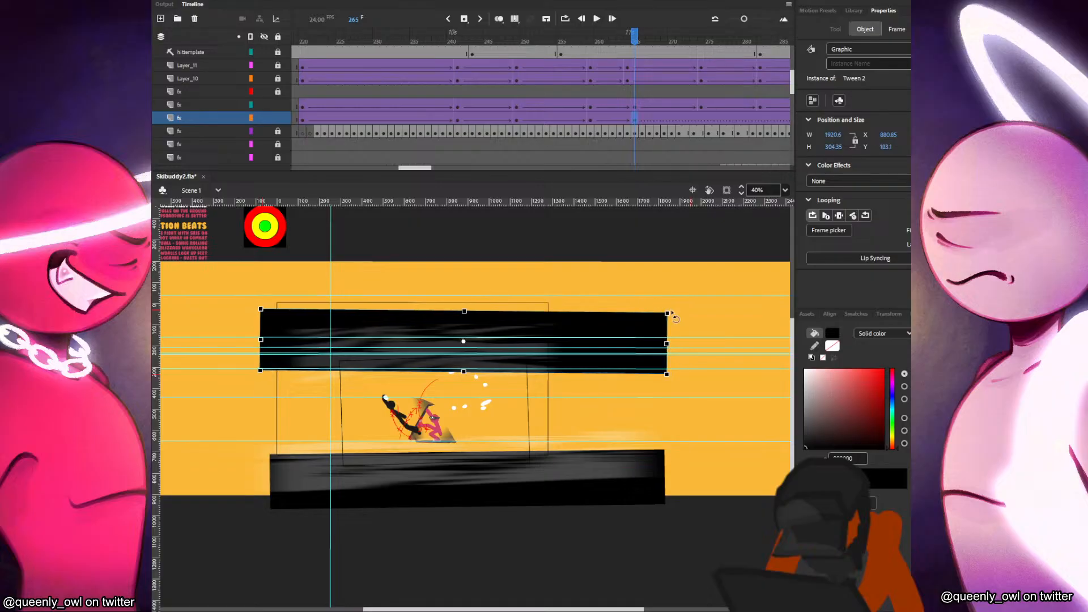
left_click_drag(674, 317, 606, 332)
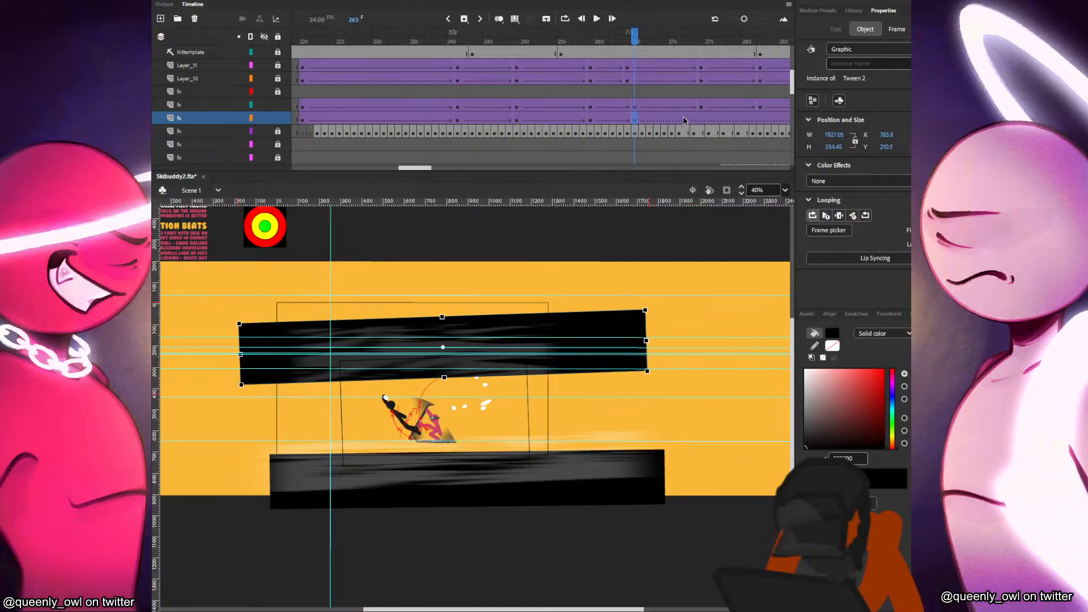
Keyframe the upper black bar at frame 274, increase its counterclockwise tilt and move it to about X 746, Y 191.
left_click(701, 121)
left_click(584, 321)
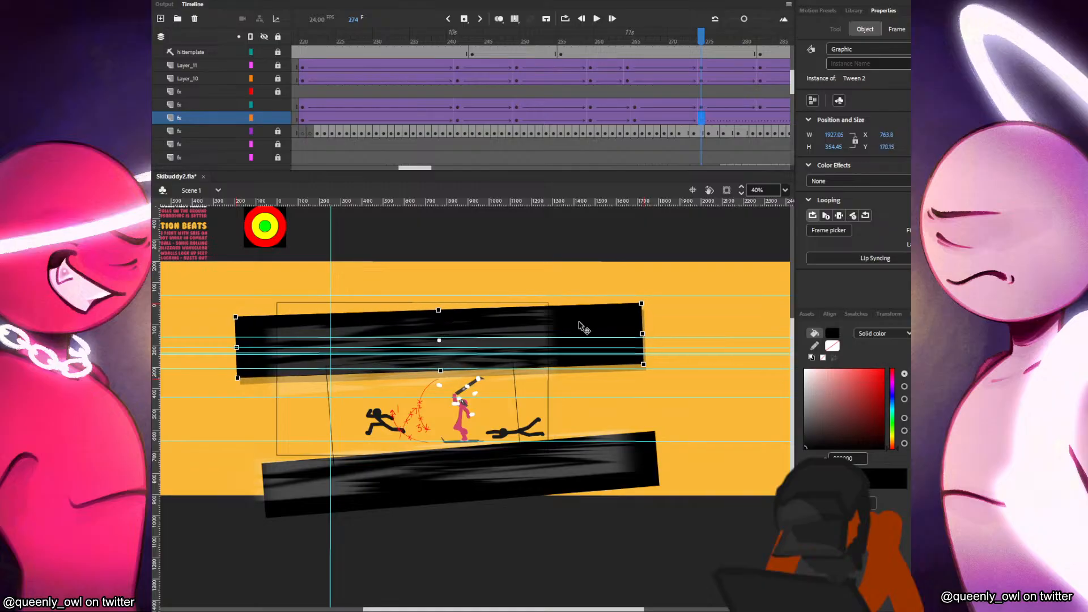
left_click_drag(646, 313, 647, 299)
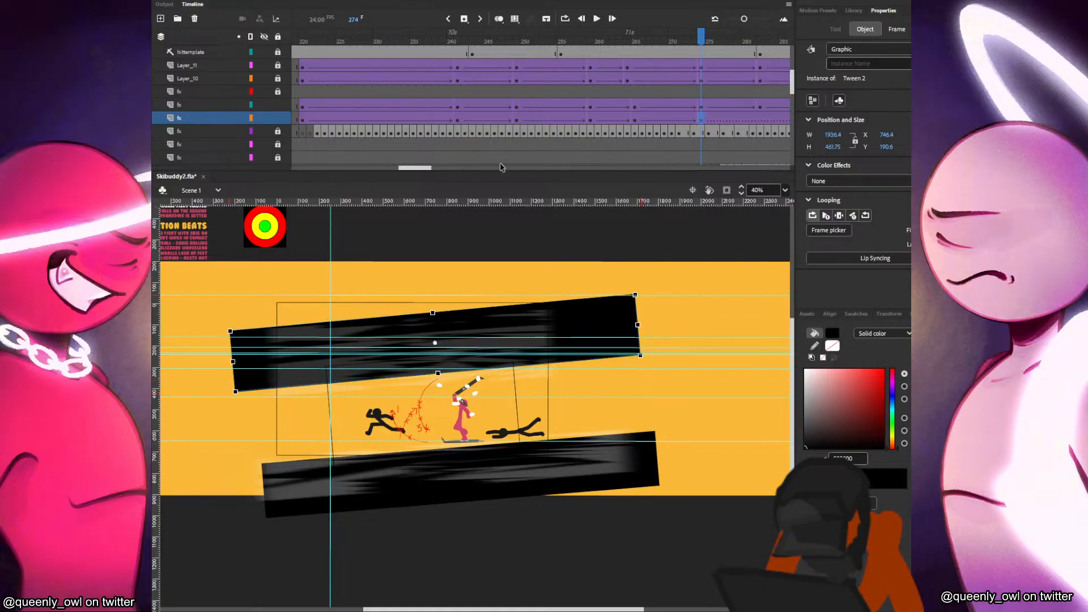
Keyframe the upper black bar at frame 282, rotate it to a slight clockwise tilt and move it to about X 789, Y 235.
left_click_drag(439, 169, 451, 169)
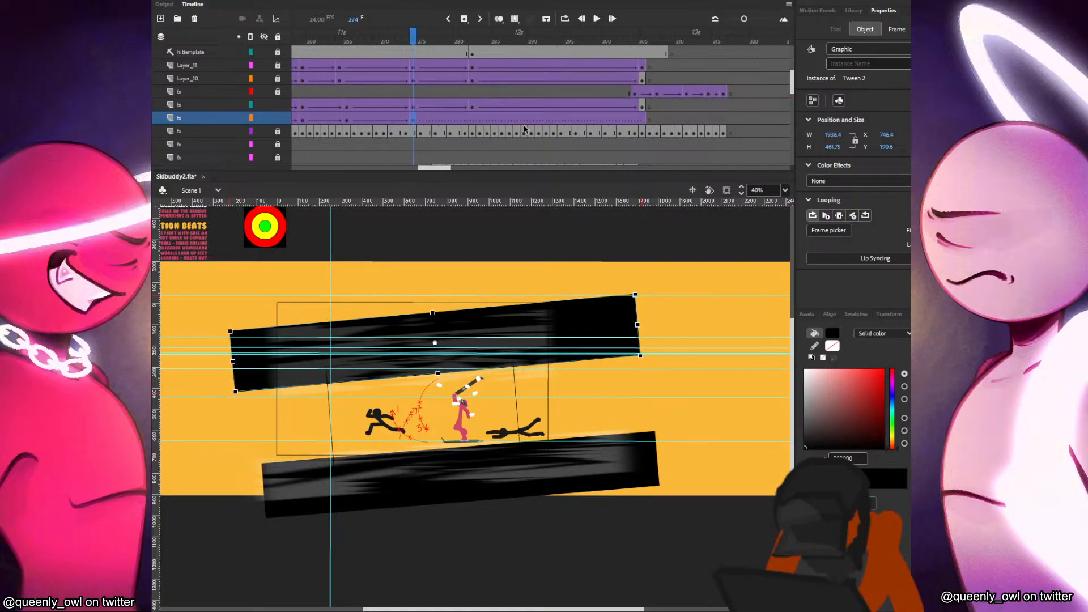
left_click(474, 121)
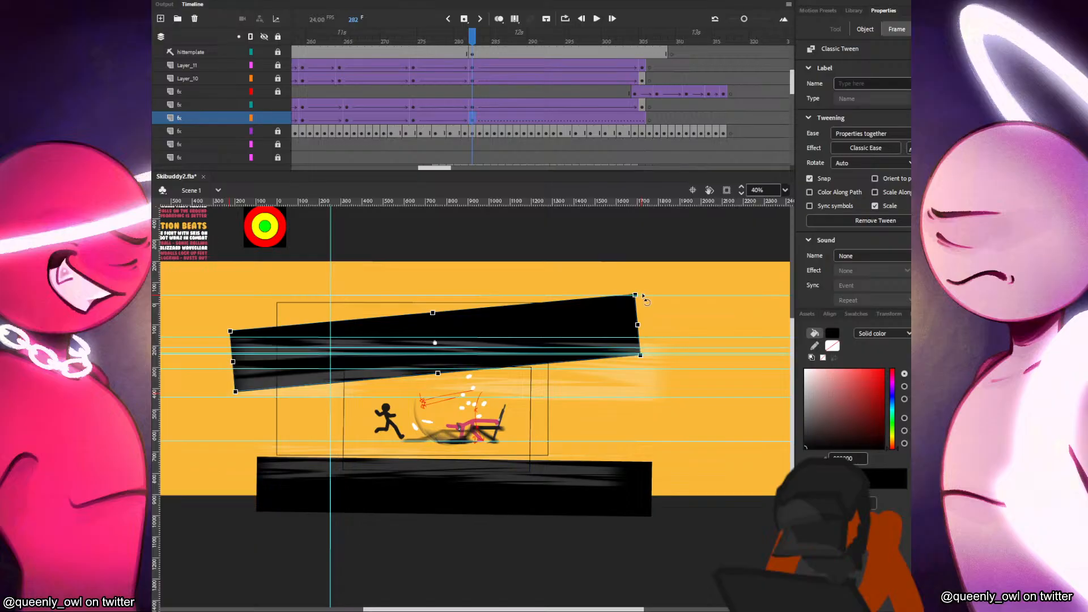
left_click_drag(643, 297, 657, 324)
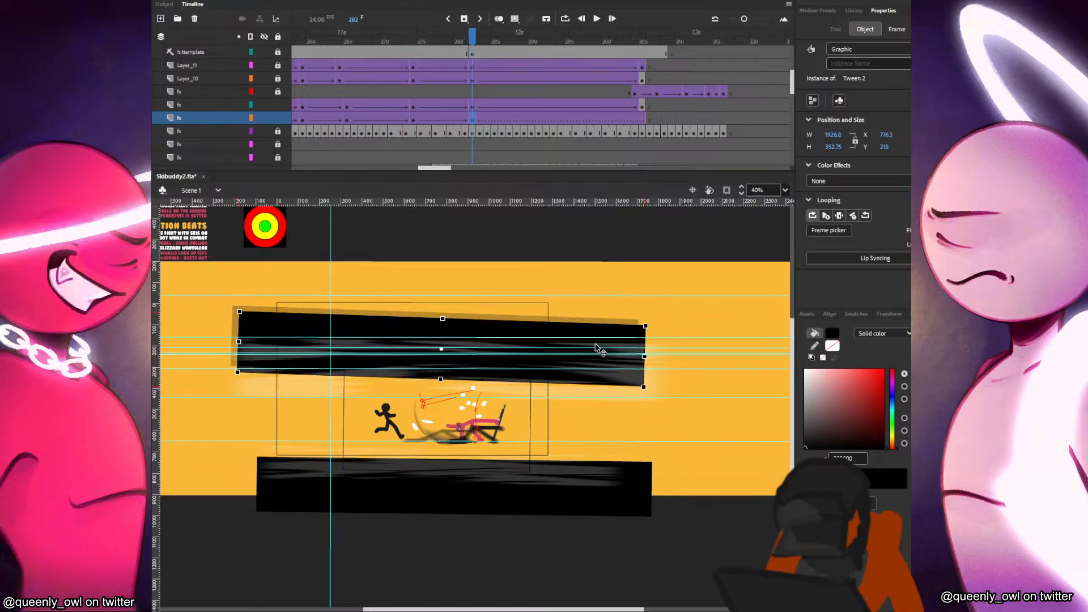
Keyframe the upper black bar at frame 305 and raise it clear of the camera frame, keeping its slight clockwise tilt.
left_click(644, 119)
left_click_drag(600, 320, 583, 298)
key("ctrl+z")
Apply a Quad Ease Out effect to the upper black bar's tween starting at frame 282.
left_click(471, 118)
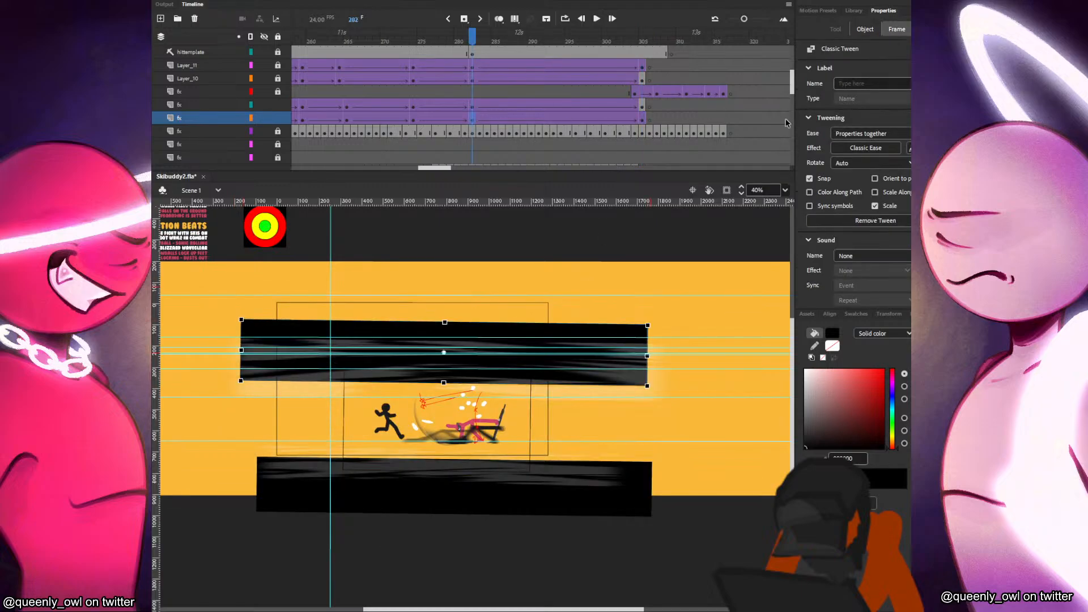
left_click(857, 151)
left_click(628, 188)
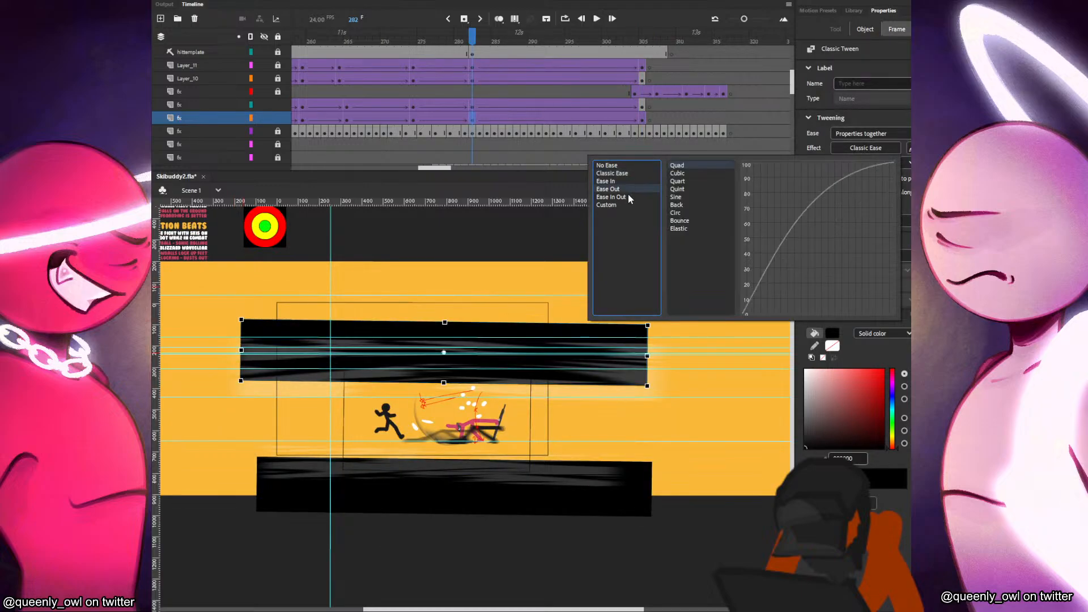
double_click(678, 167)
Test the movie to review the animated black bars, and close the preview.
key("ctrl+Return")
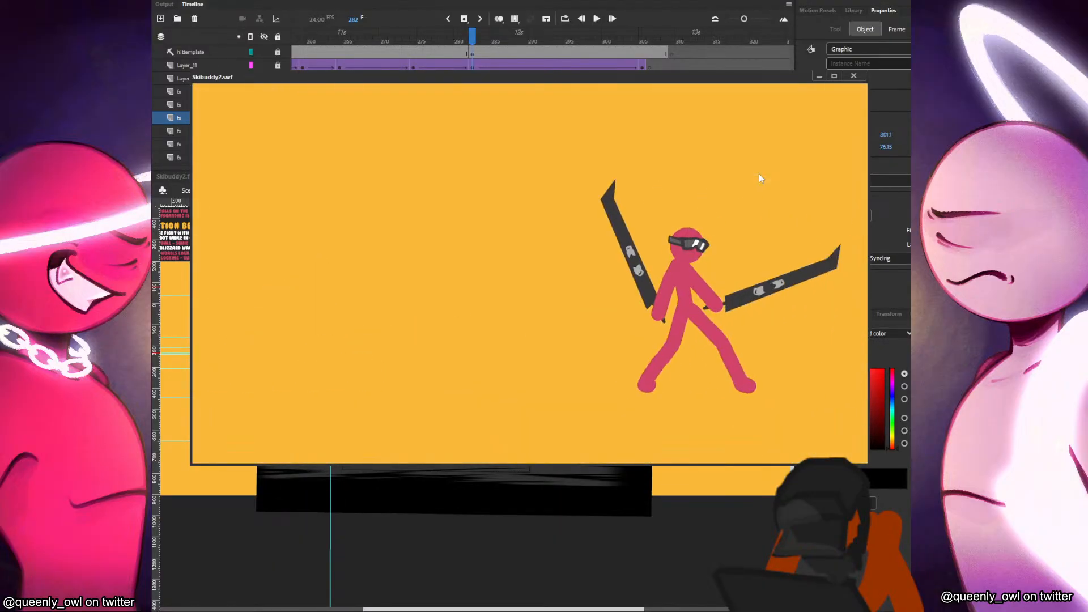
key("ctrl+w")
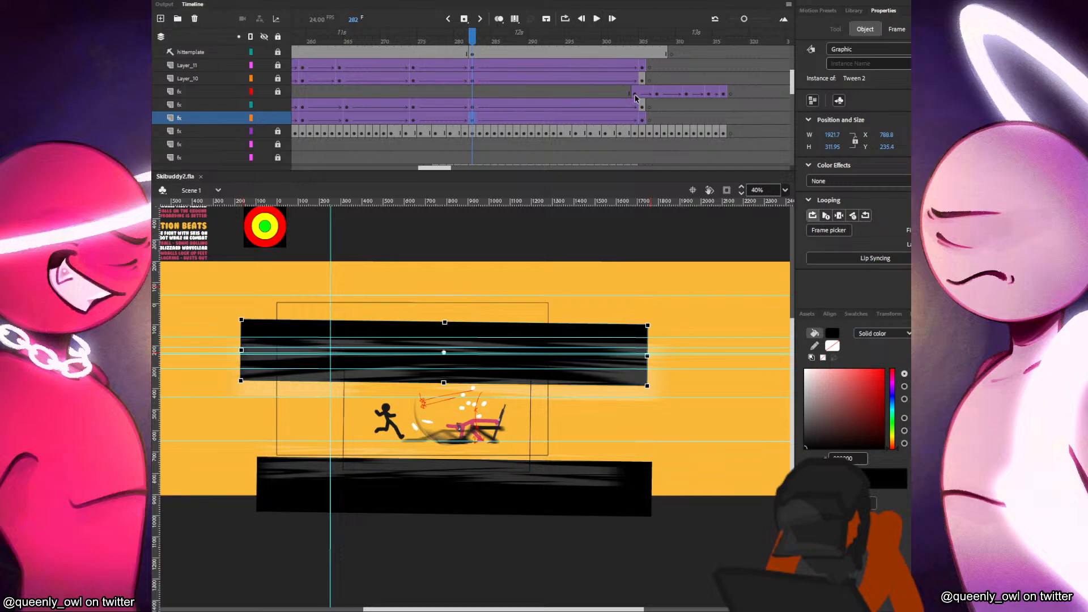
At frame 304, unlock the layer with the radial speed lines and open the speed-line symbol for editing.
left_click(635, 98)
double_click(529, 320)
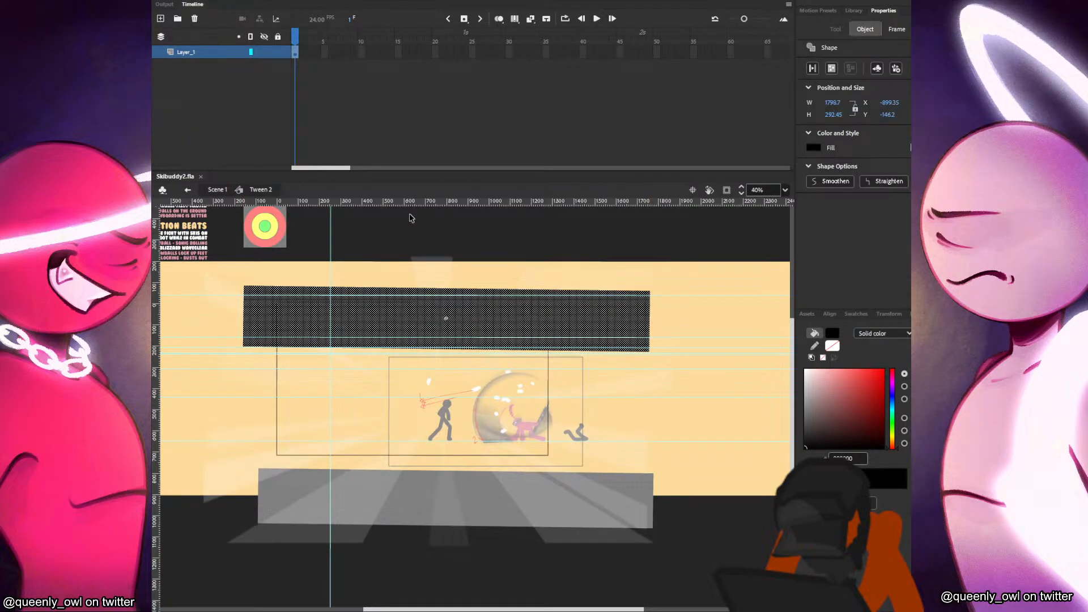
left_click(217, 190)
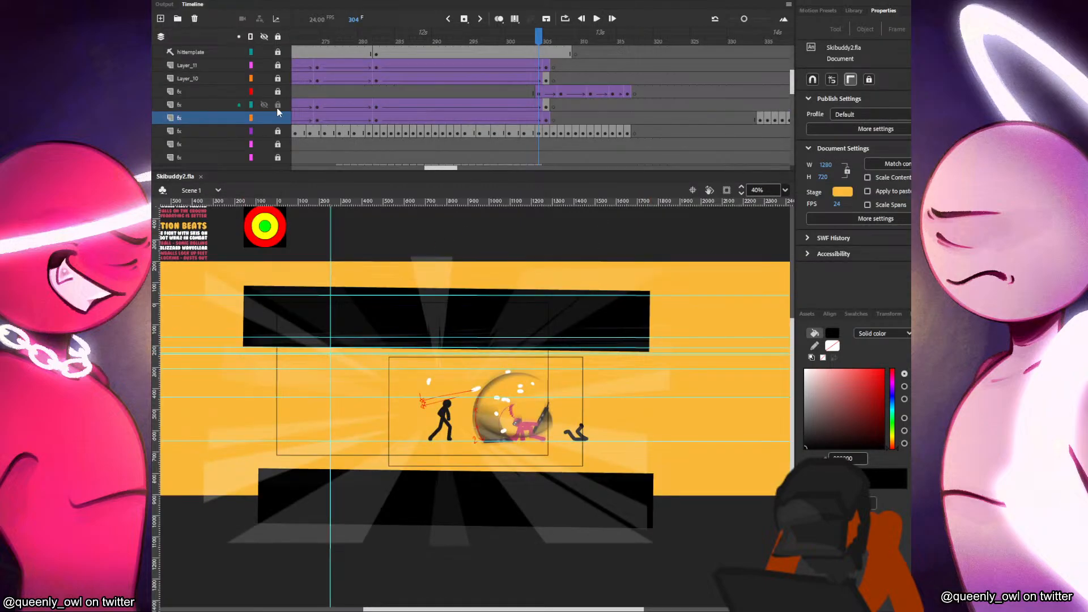
left_click(278, 91)
left_click(516, 309)
double_click(543, 310)
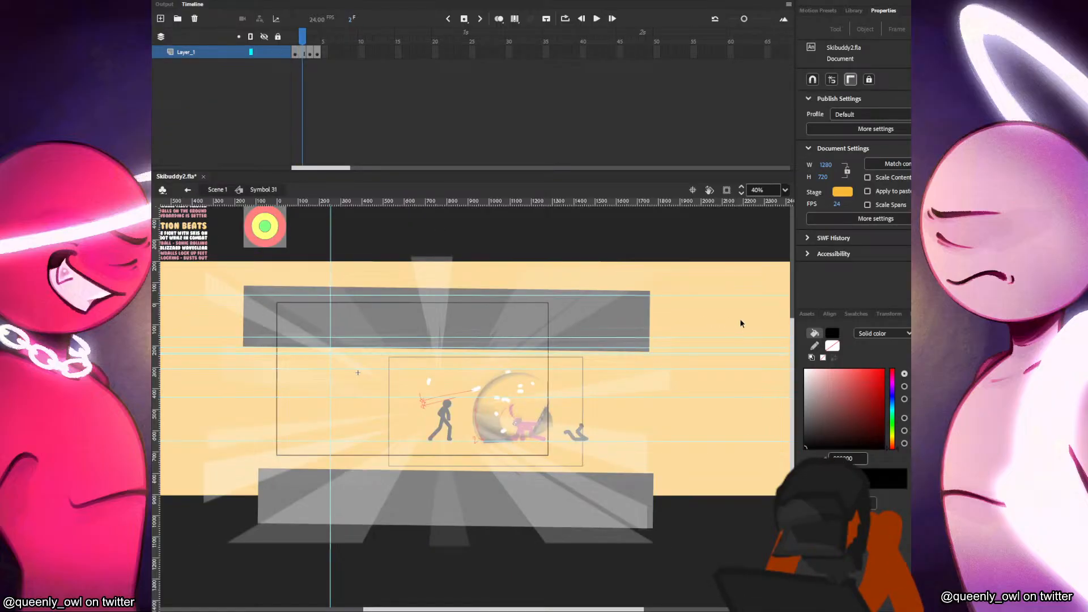
Go to frame 6, open the nested ray drawing and lengthen its shorter rays so it measures about 2082 by 1174.
key("period")
key("period")
key("period")
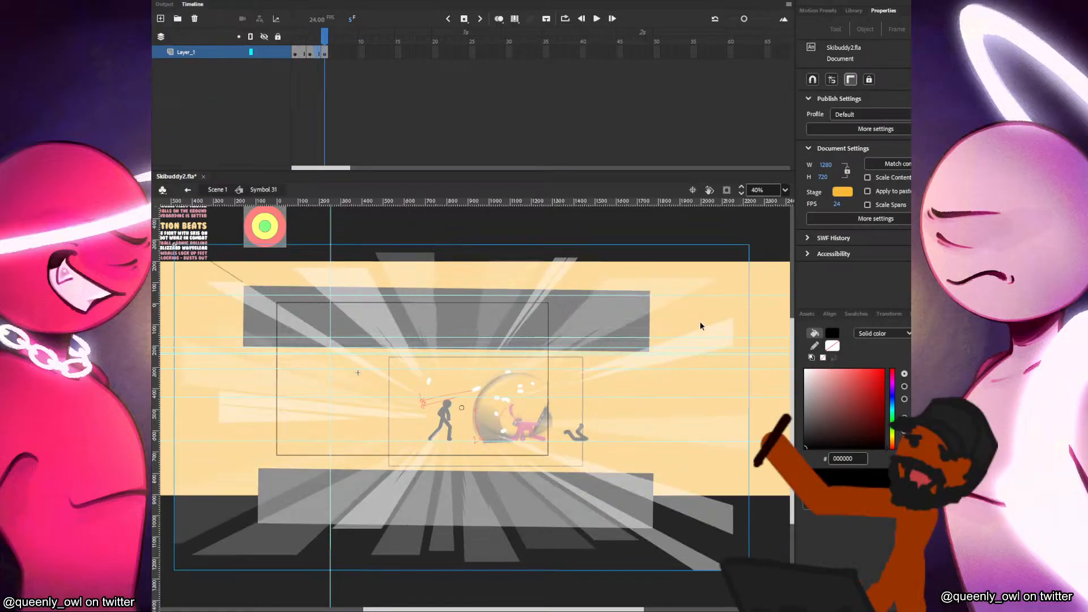
key("period")
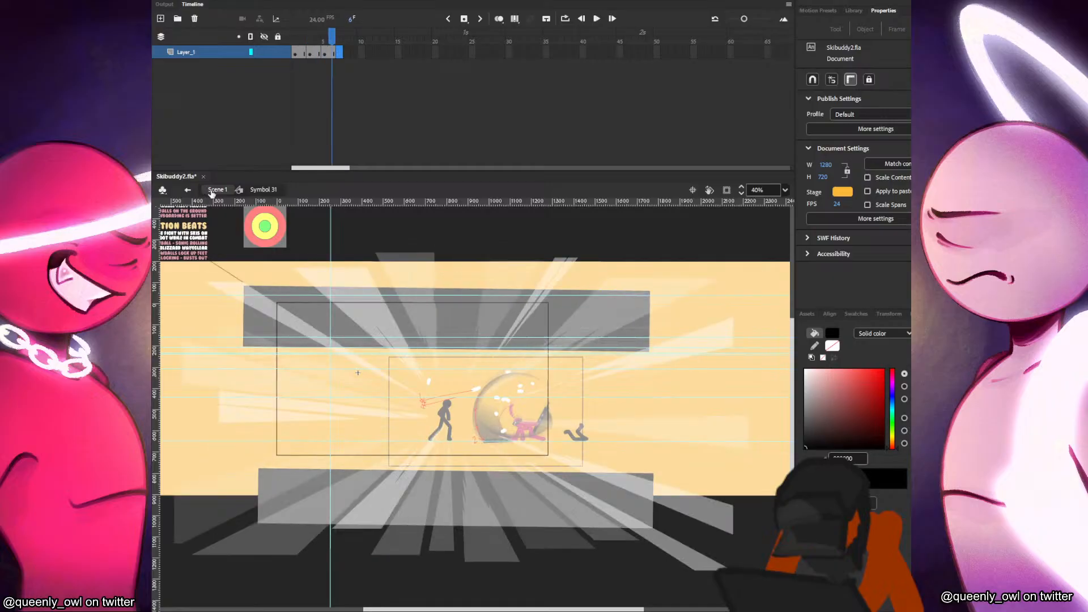
left_click(403, 489)
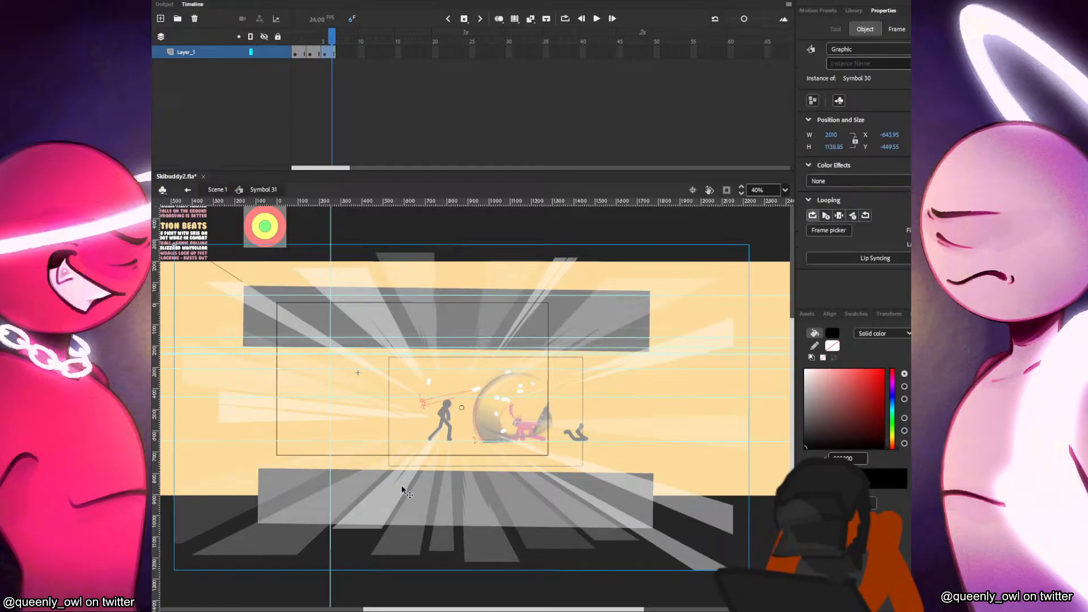
double_click(403, 488)
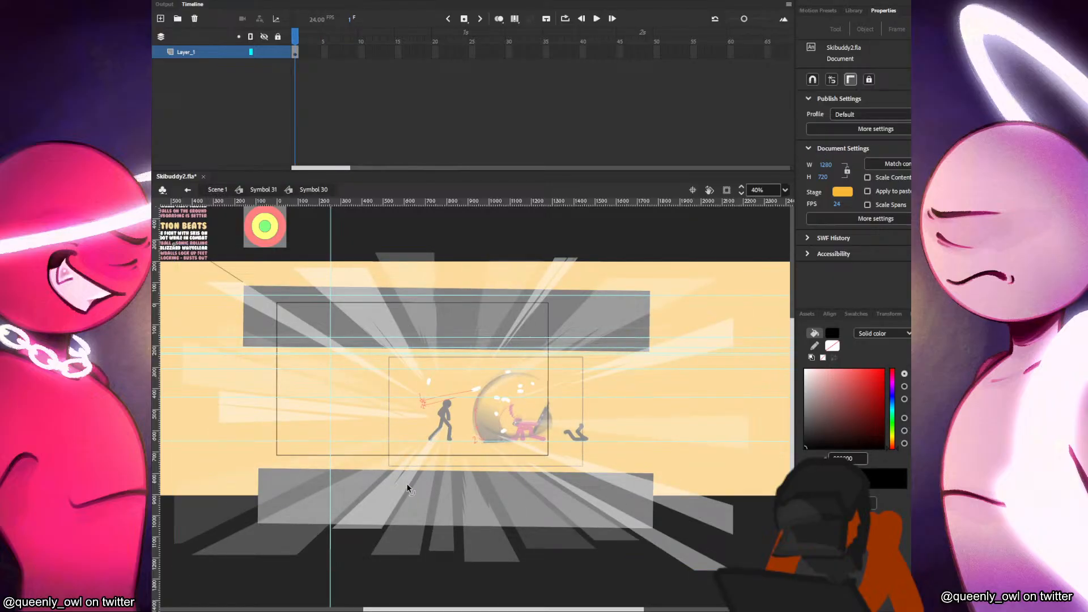
left_click(390, 484)
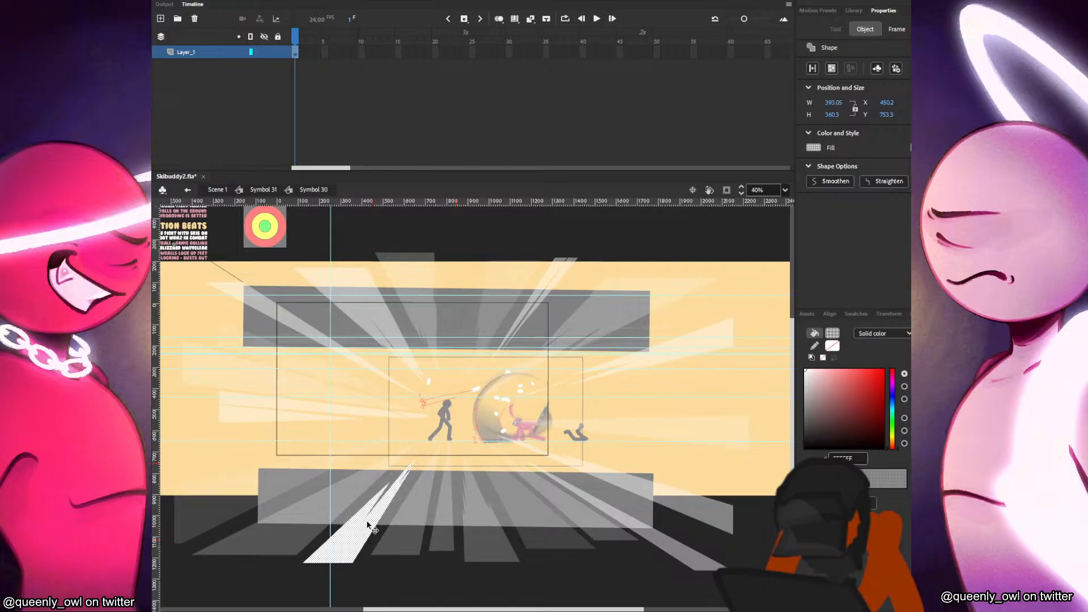
left_click(419, 424)
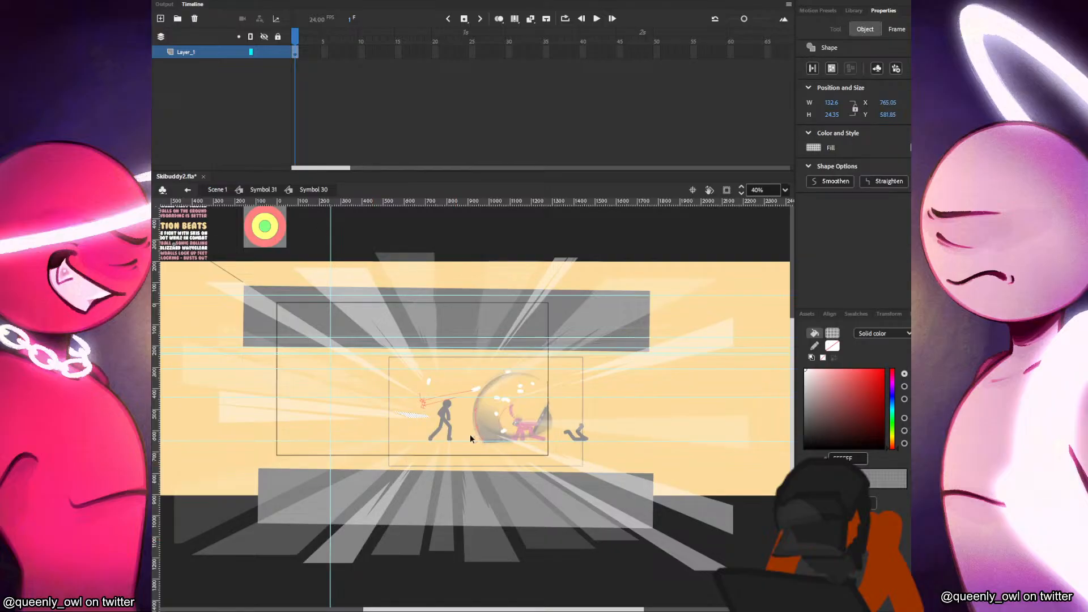
left_click(382, 371)
left_click(372, 371)
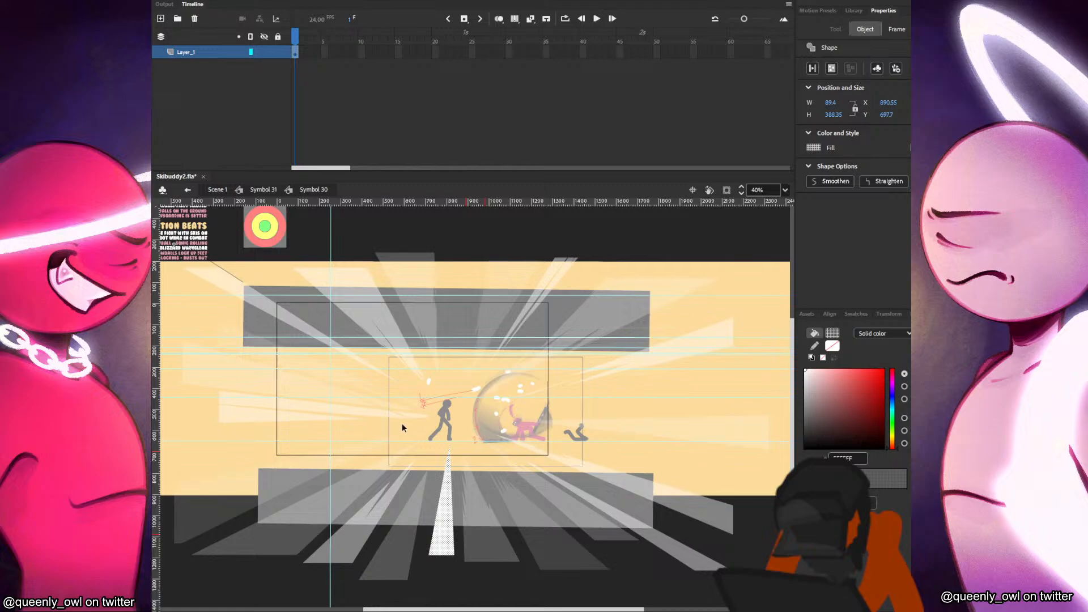
left_click(264, 191)
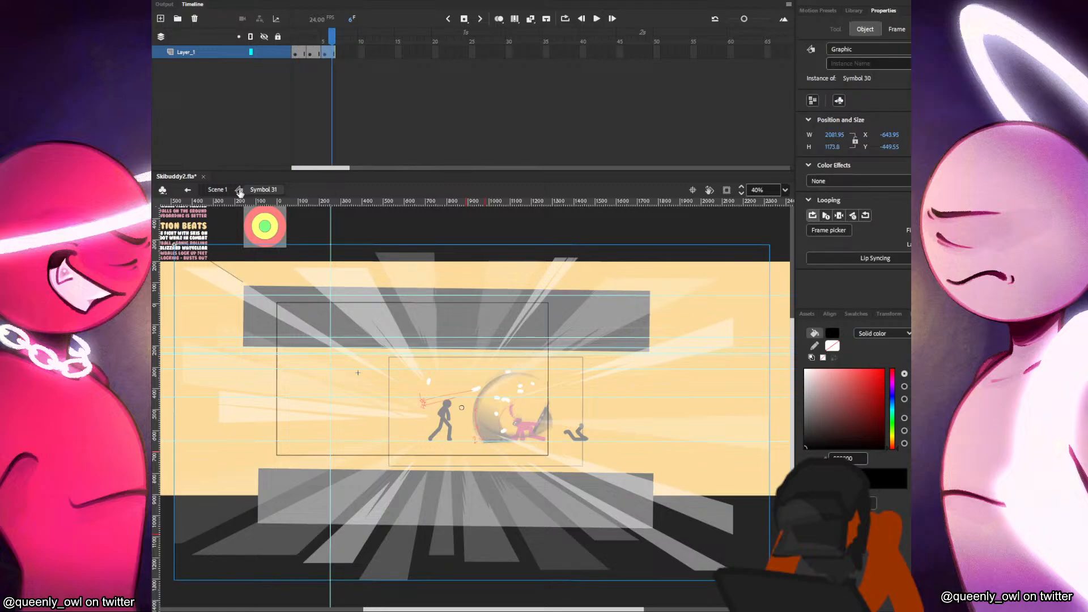
Return to the main scene and play the speed-line shot from frame 304, stepping back to around frame 313.
left_click(228, 190)
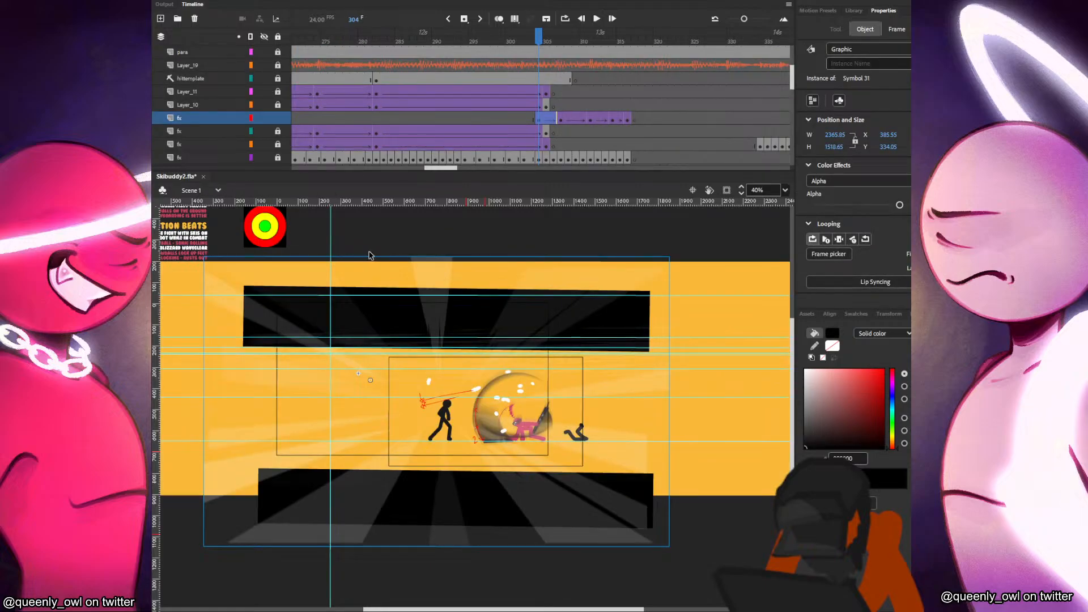
key("Return")
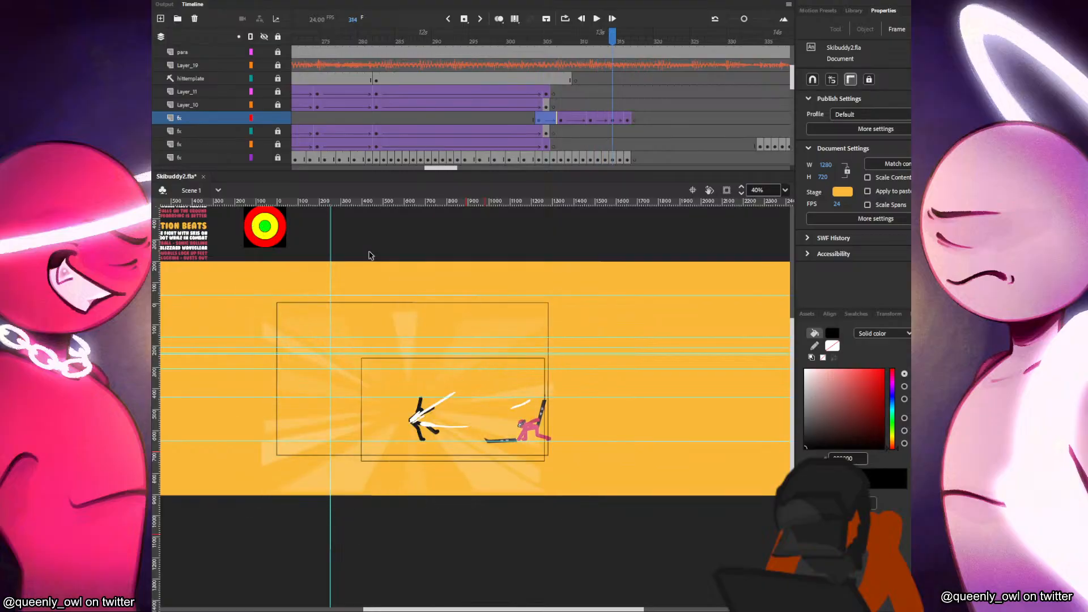
key("comma")
key("comma")
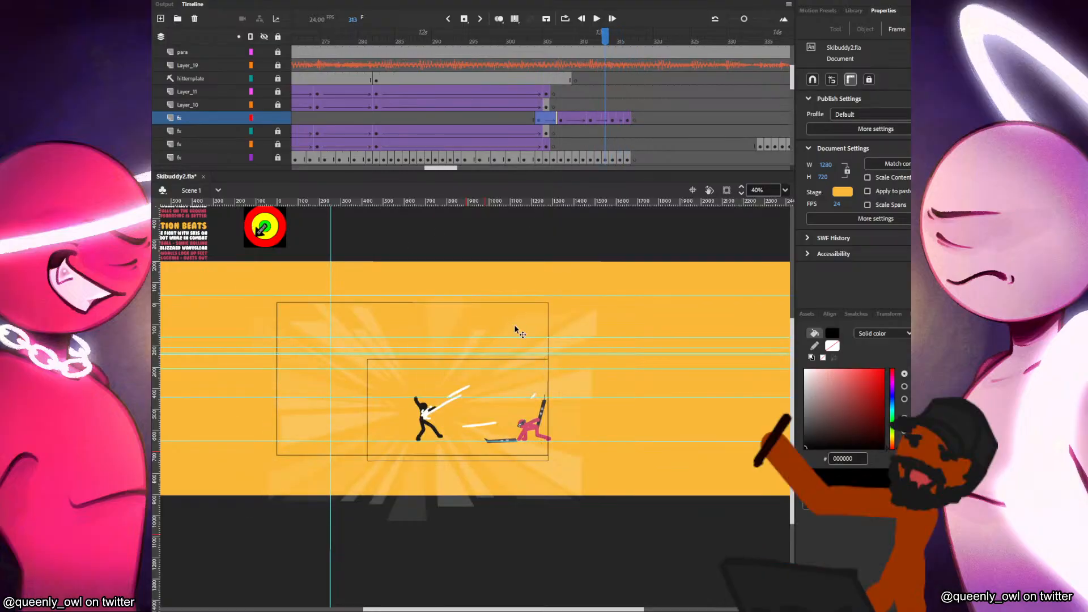
Reopen the speed-line symbol and test the movie to judge how fast the rays flicker.
double_click(514, 393)
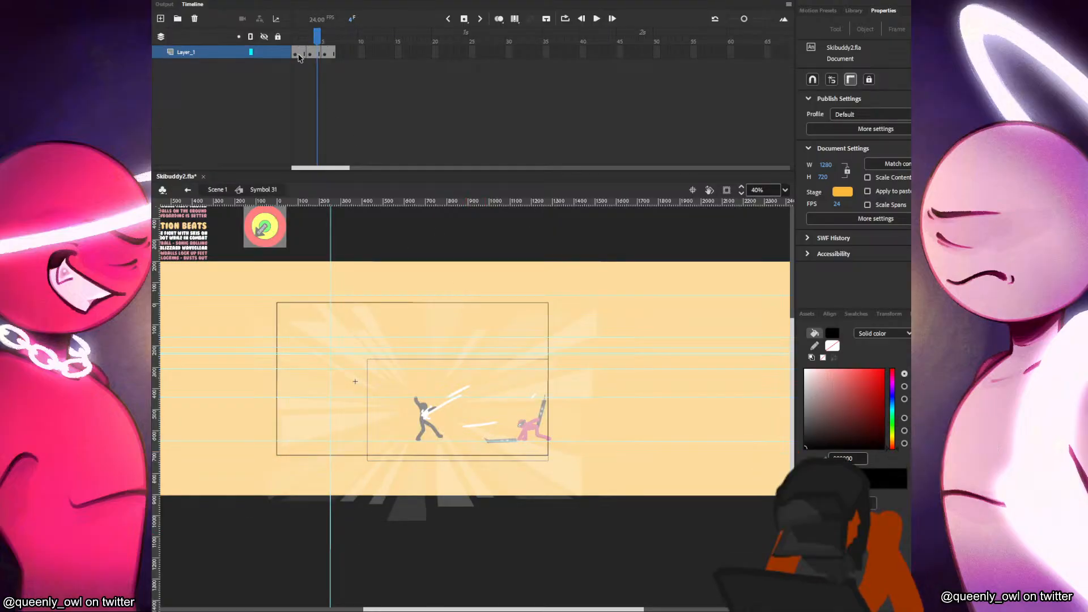
key("ctrl+Return")
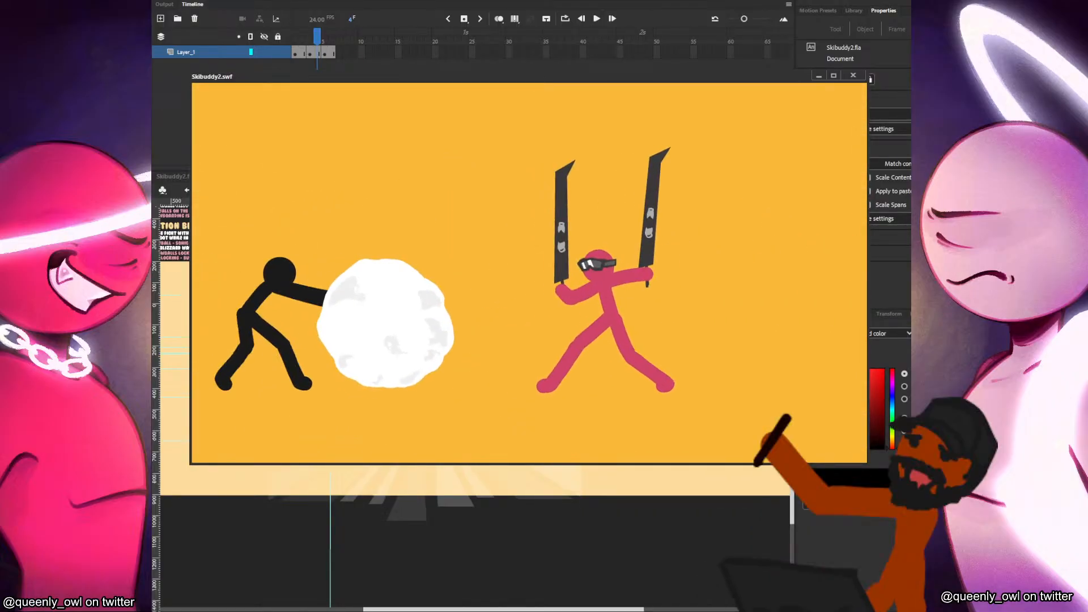
left_click(853, 75)
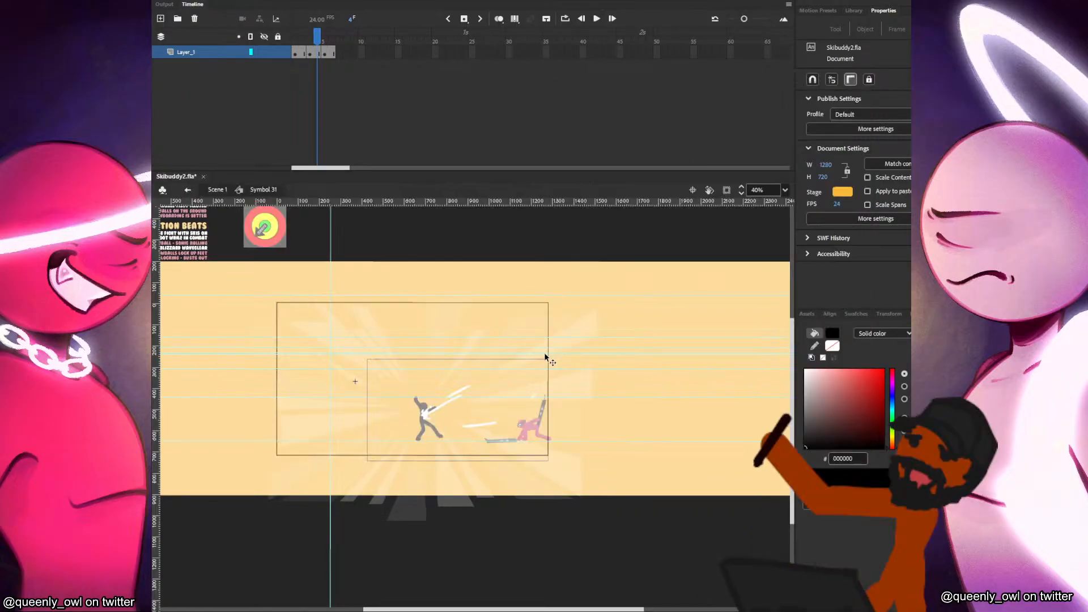
Remove the second frame of each of the three ray drawings so each lasts one frame, and return to the main scene.
left_click(302, 52)
right_click(303, 54)
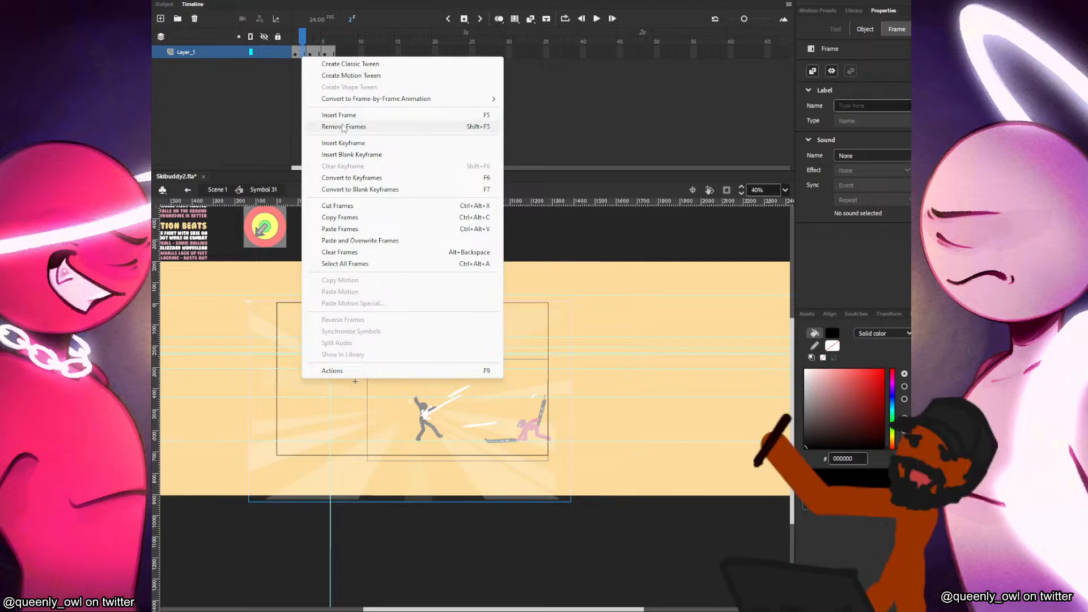
left_click(342, 126)
right_click(309, 54)
left_click(347, 123)
right_click(317, 56)
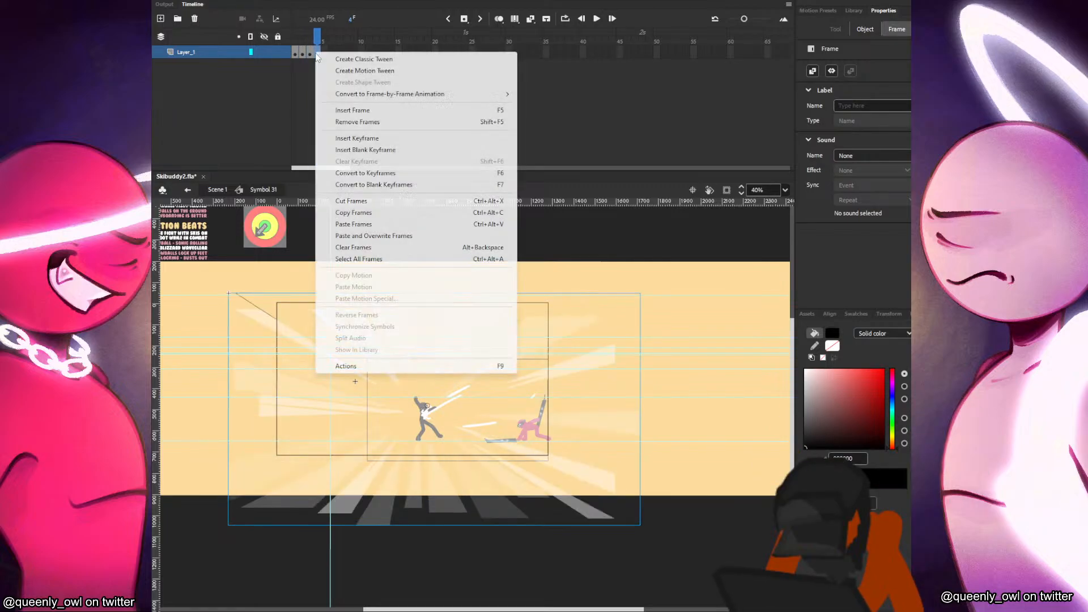
left_click(340, 122)
left_click(233, 191)
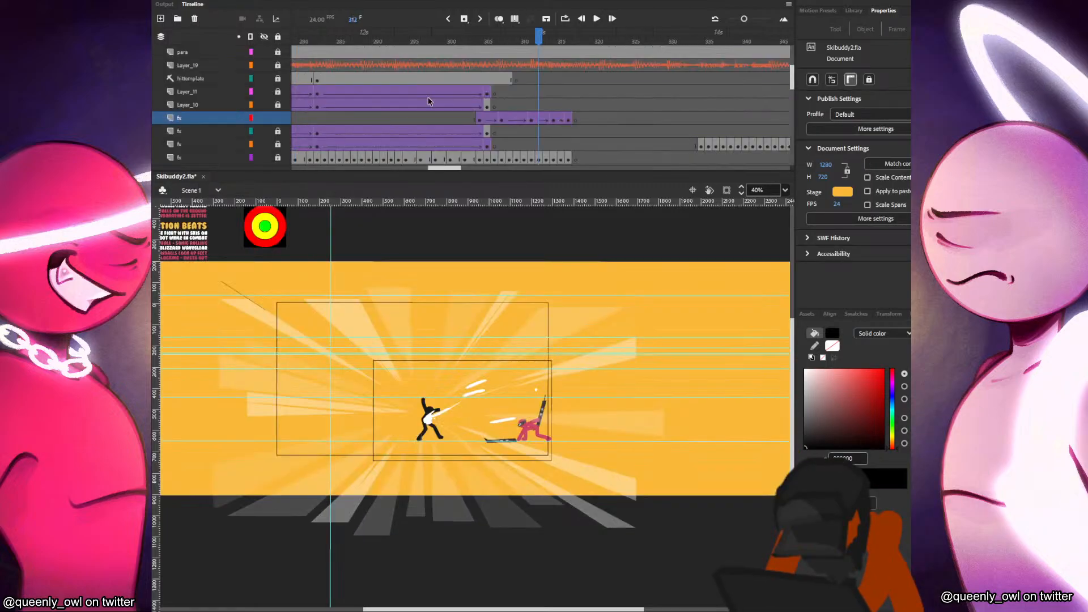
Move the speed-line layer's final keyframe to frame 319 to extend the fade-out.
left_click_drag(486, 121, 539, 117)
left_click(569, 119)
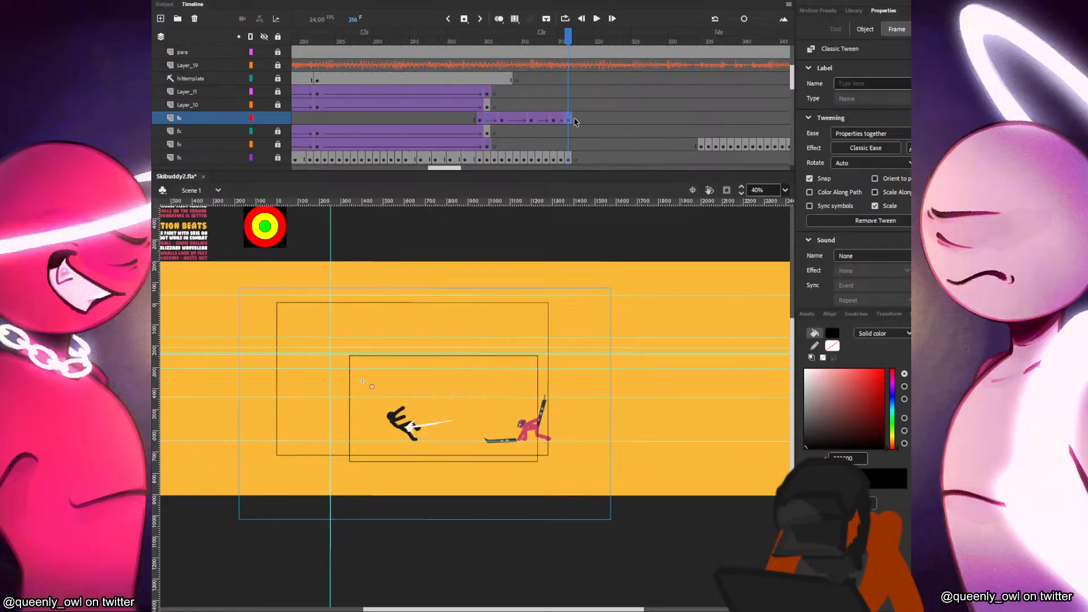
left_click(575, 121)
left_click(569, 120)
left_click(589, 119)
left_click_drag(554, 118, 570, 121)
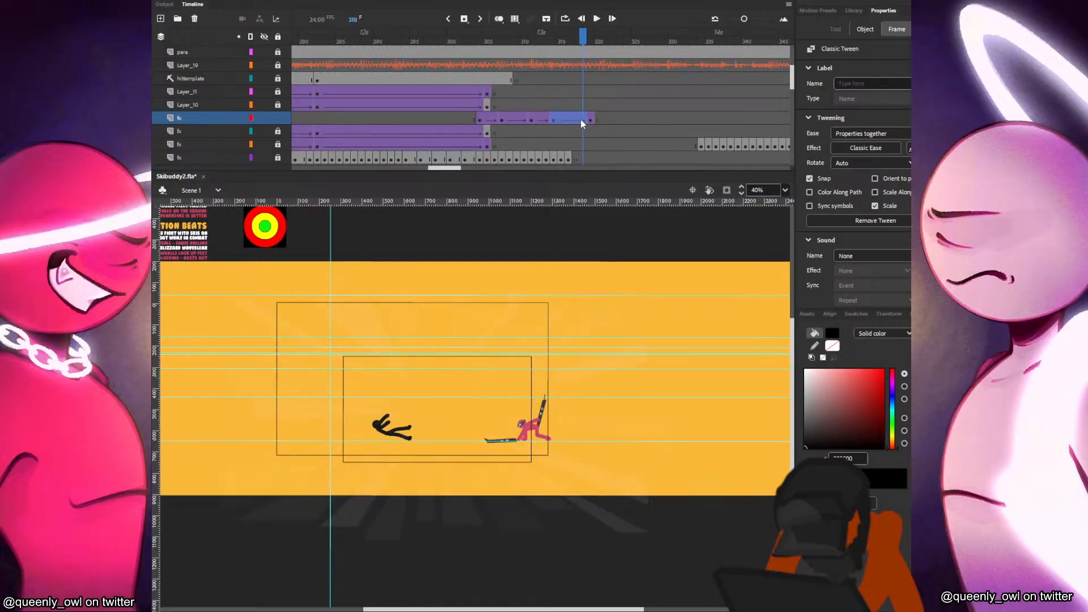
left_click(592, 120)
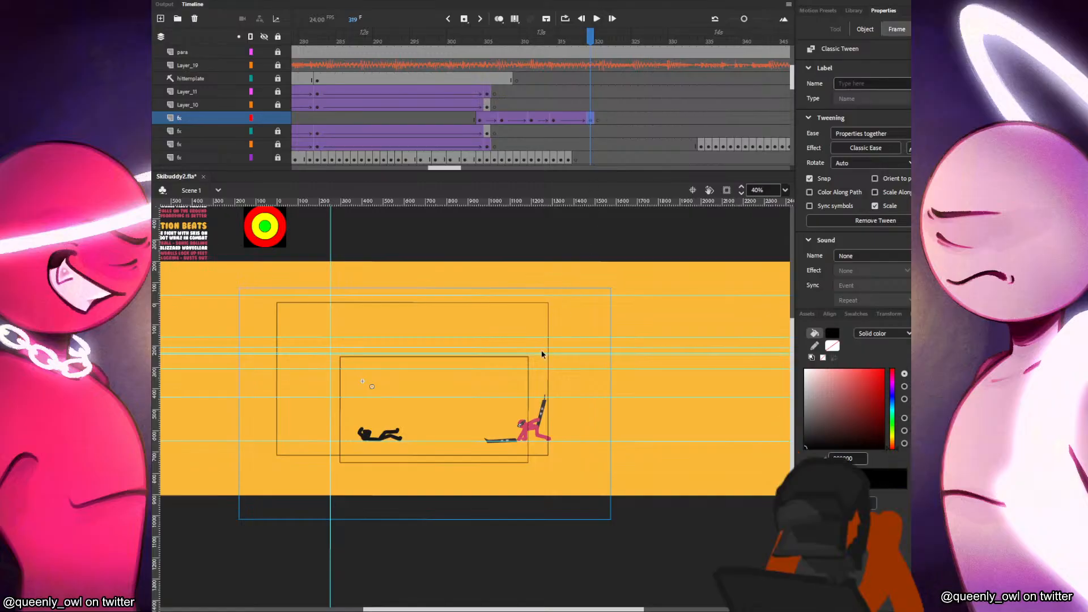
Nudge the speed-line symbol left to X 347.8 at frame 319 and replay its fade-out.
left_click(407, 416)
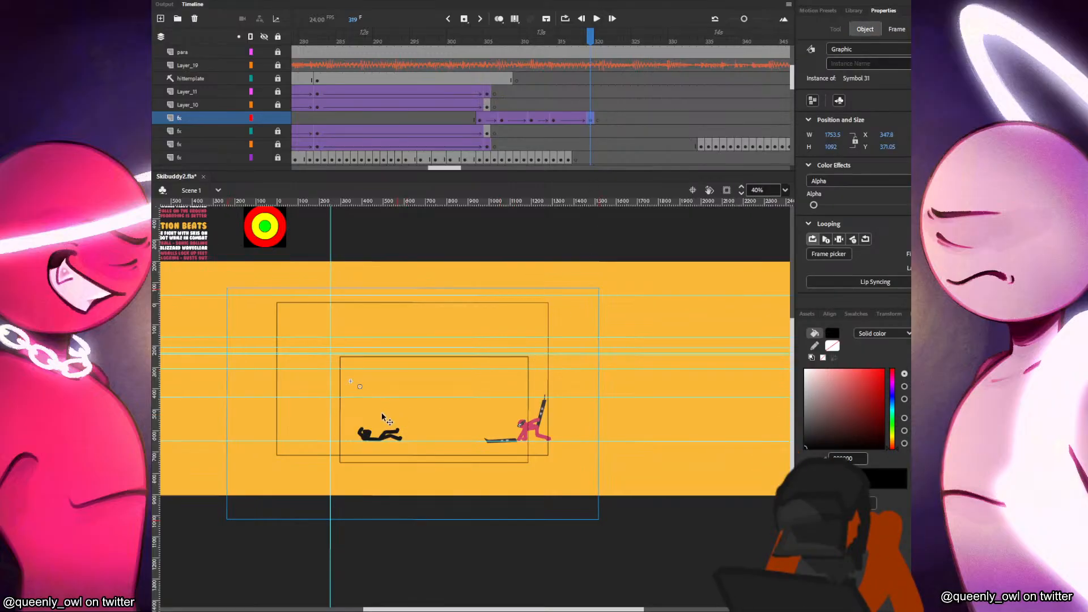
left_click(473, 105)
key("Return")
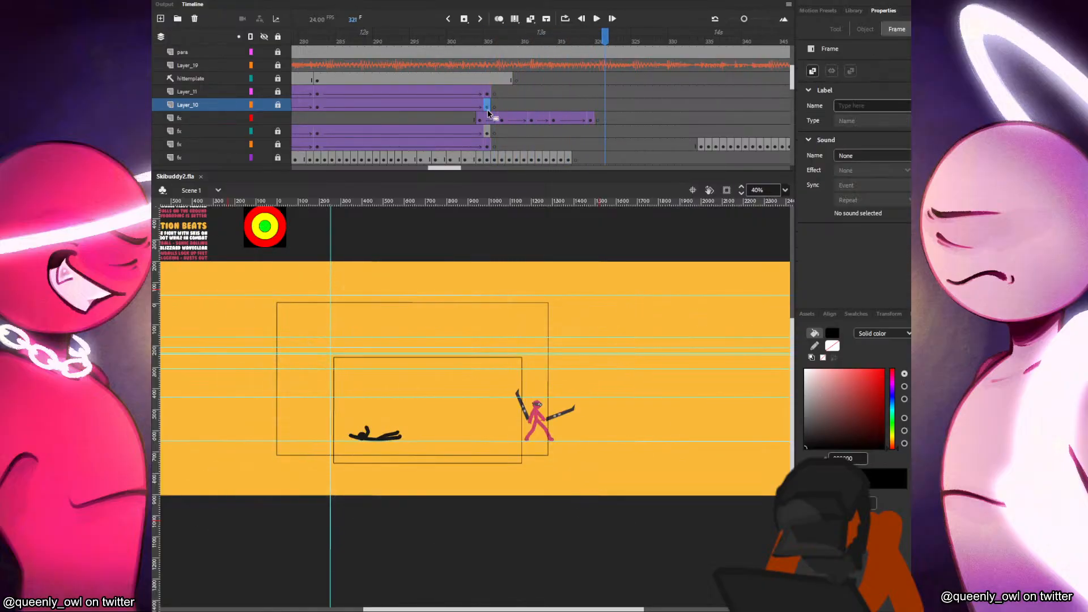
key("Return")
left_click_drag(522, 118, 590, 118)
Shift the camera left to X 646.15 at its keyframe on frame 321.
scroll(550, 117, "up", 2)
scroll(550, 118, "up", 2)
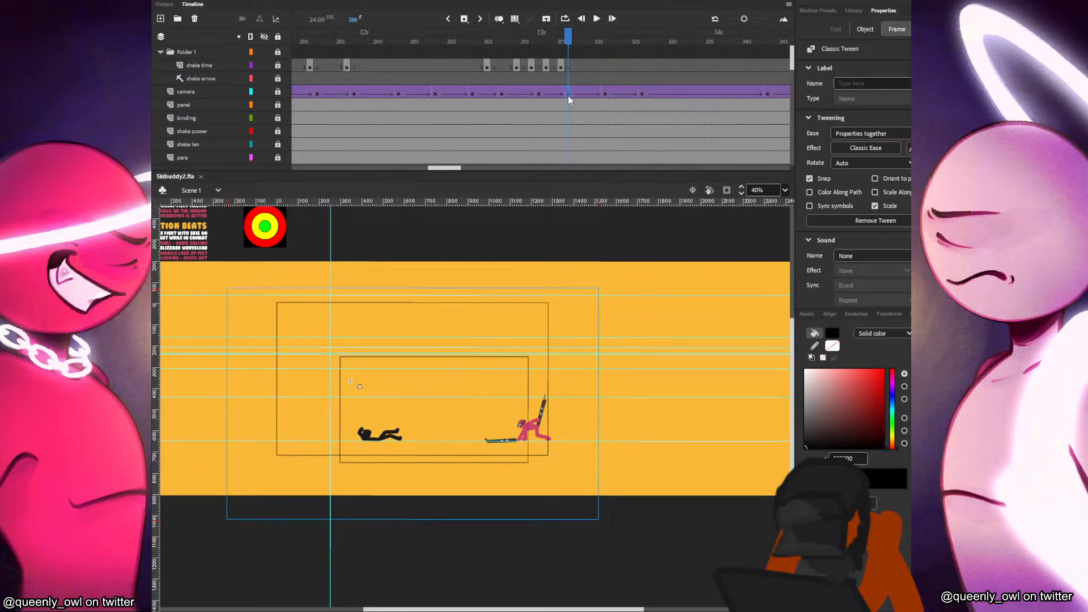
left_click(568, 94)
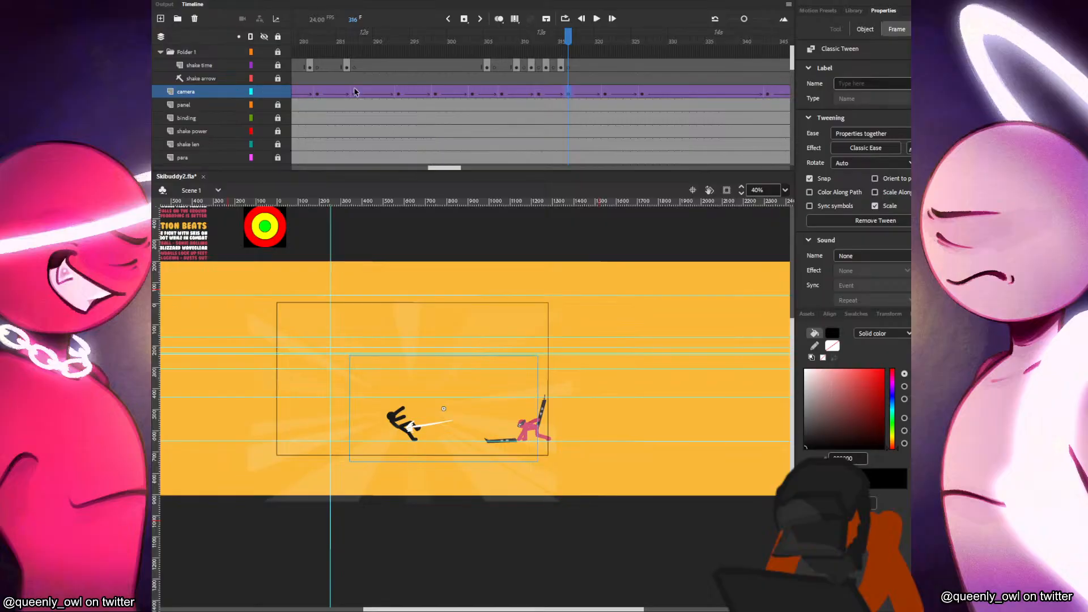
left_click(582, 93)
left_click(493, 408)
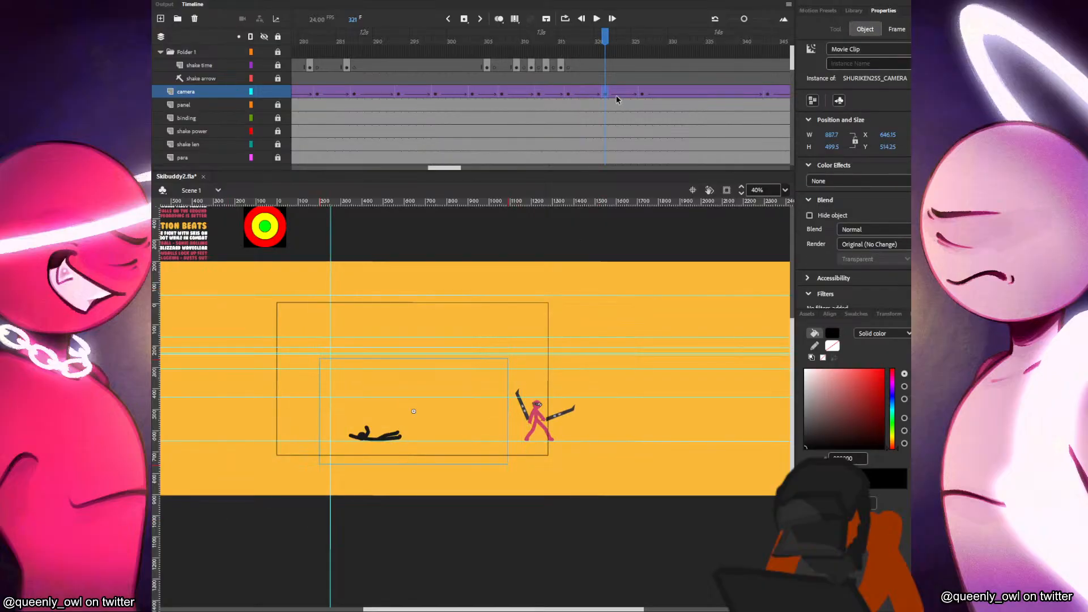
Try a tighter camera framing of about 709 × 399 around the pink fighter at frame 326.
mouse_move(616, 95)
left_mouse_down()
mouse_move(654, 91)
mouse_move(638, 91)
left_mouse_up()
left_click(624, 385)
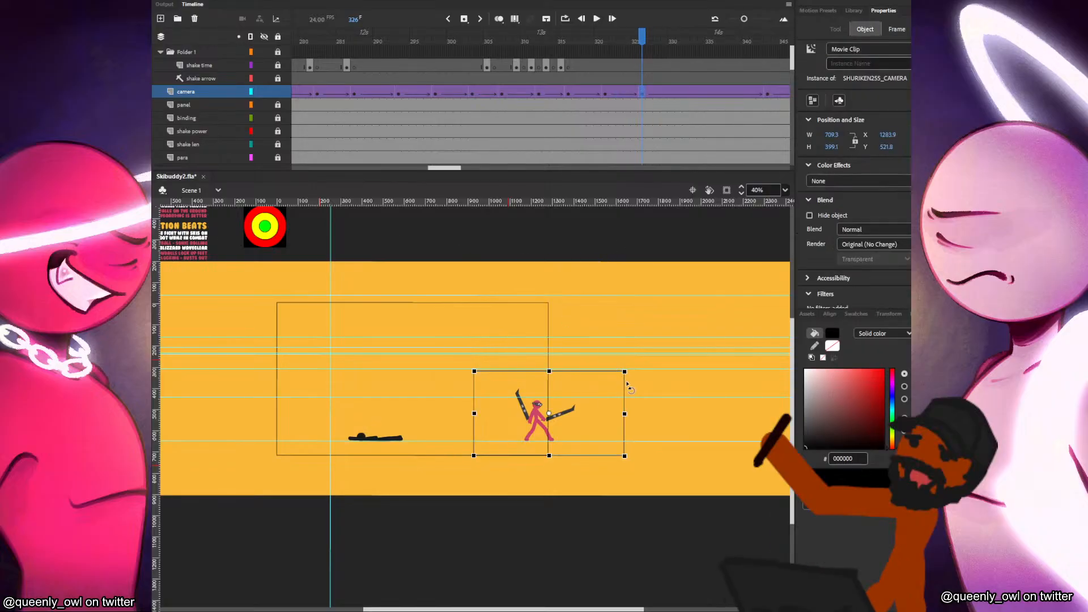
left_click_drag(582, 94, 613, 97)
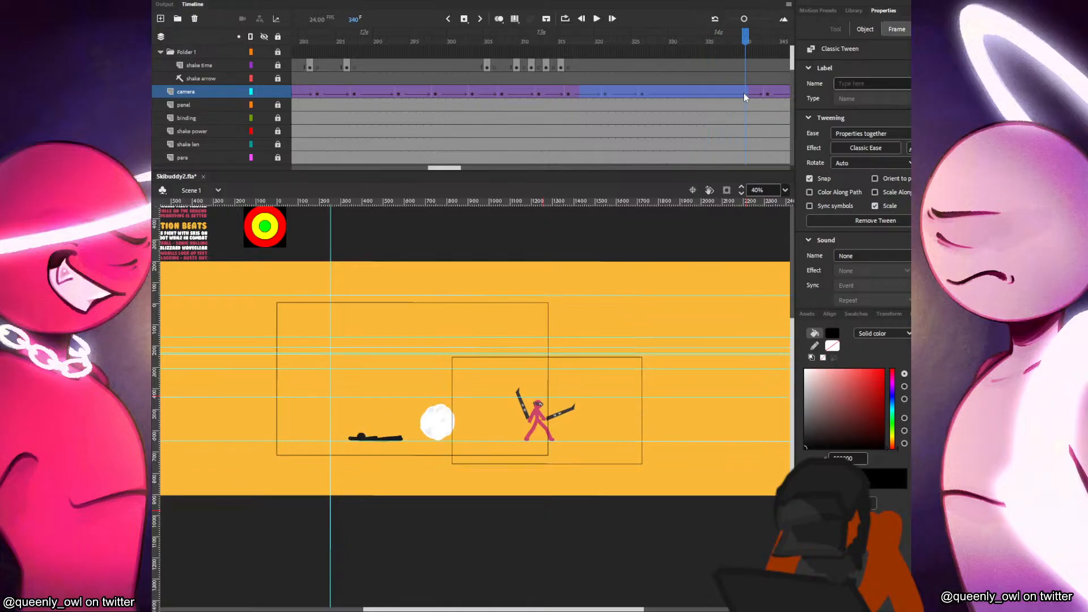
Shift the camera left to X 1231.7 at its frame 343 keyframe and test the movie.
mouse_move(744, 94)
left_mouse_down()
mouse_move(761, 93)
mouse_move(752, 95)
left_mouse_up()
left_click(766, 94)
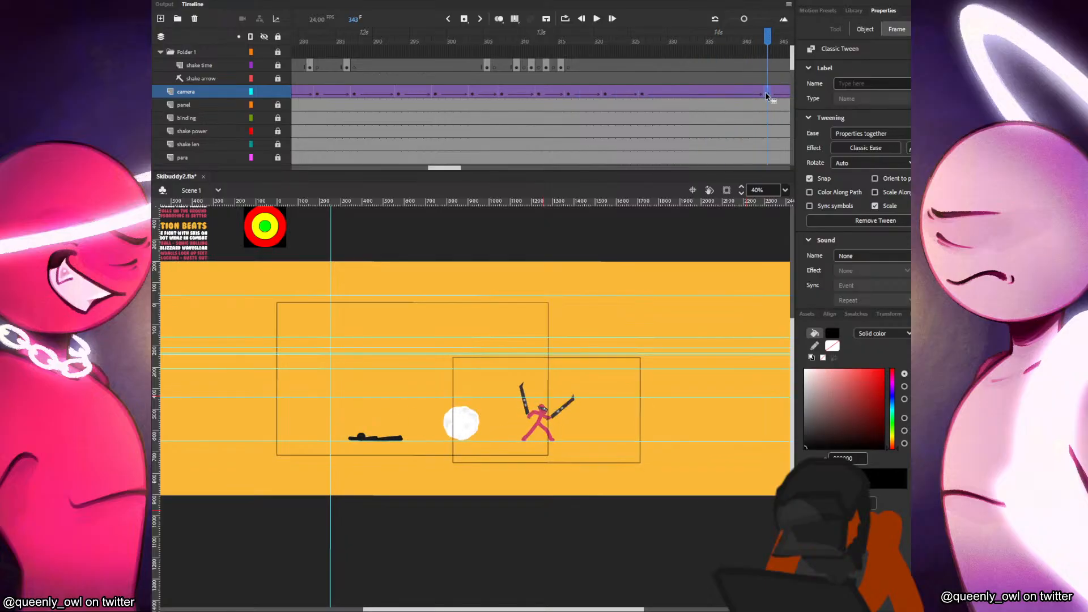
left_click(639, 410)
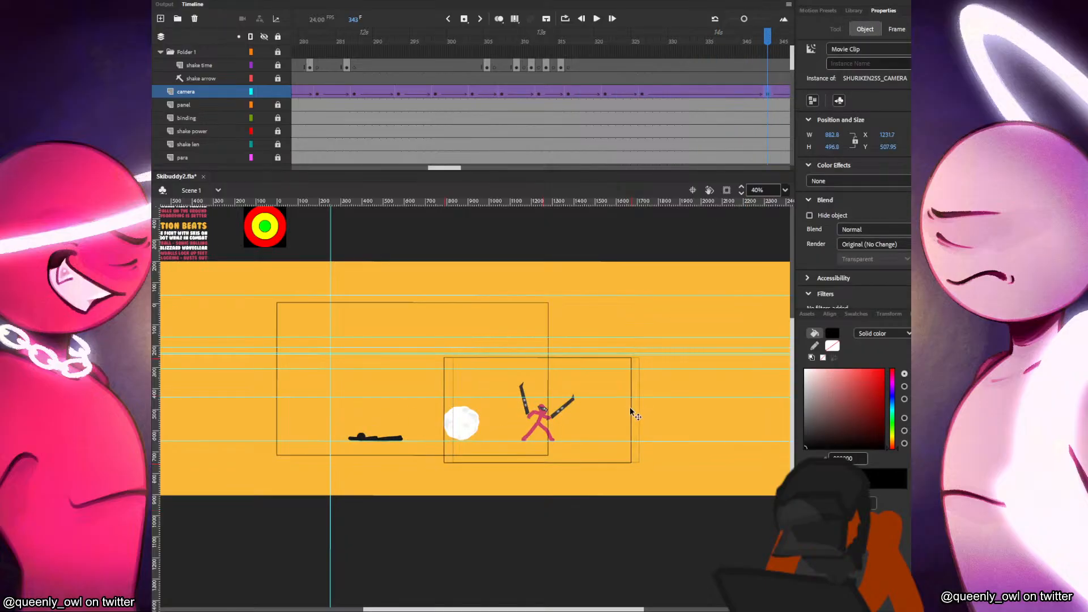
key("ctrl+Return")
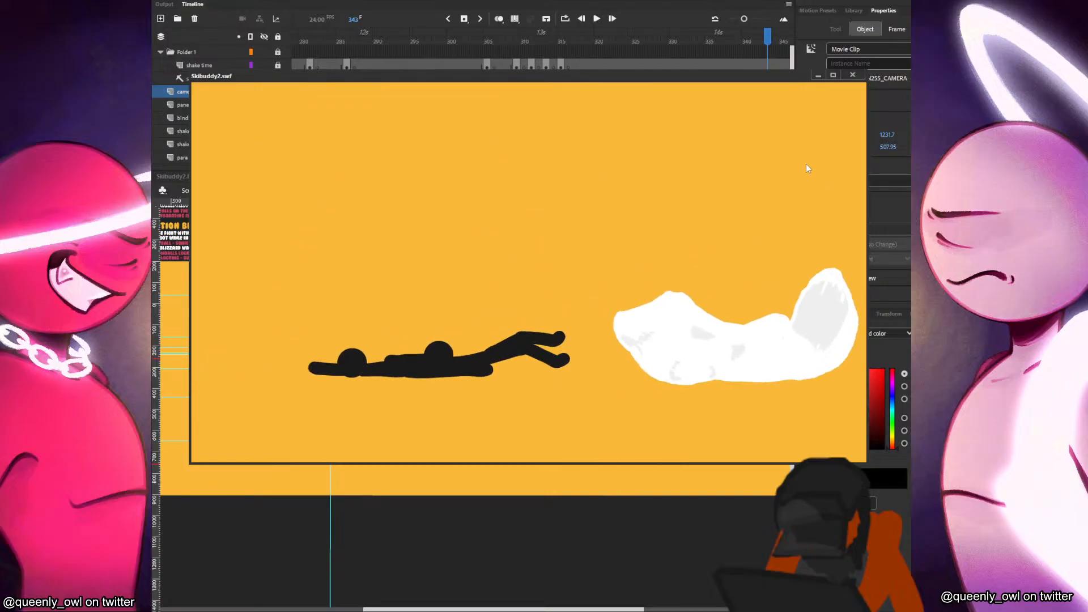
key("ctrl+w")
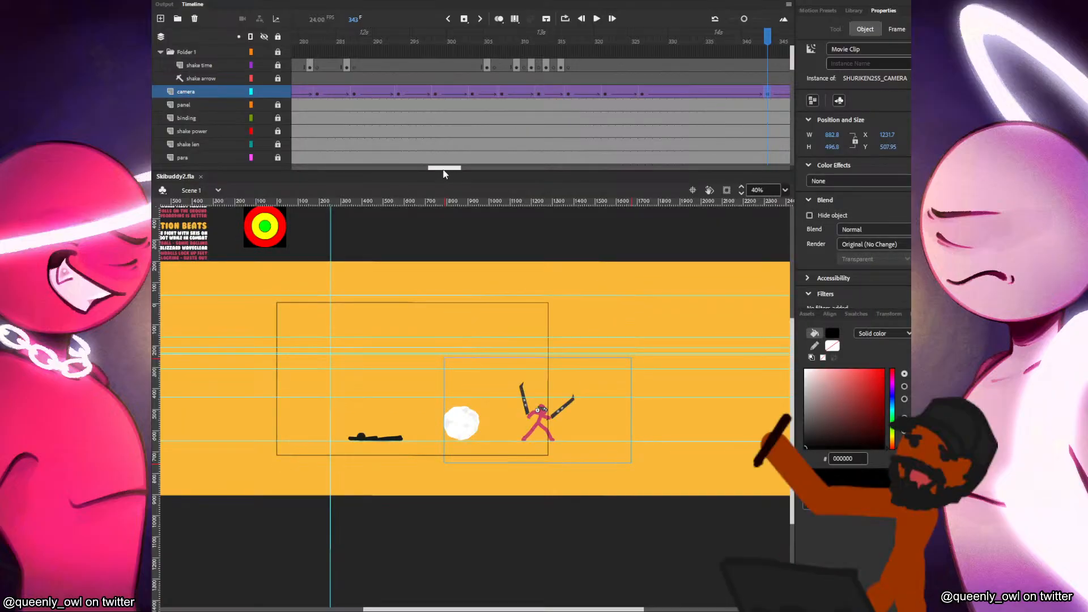
Shift the camera left at its keyframes on frames 415 and 420, reaching X 721.55 at frame 415.
left_click_drag(444, 169, 504, 168)
left_click(430, 92)
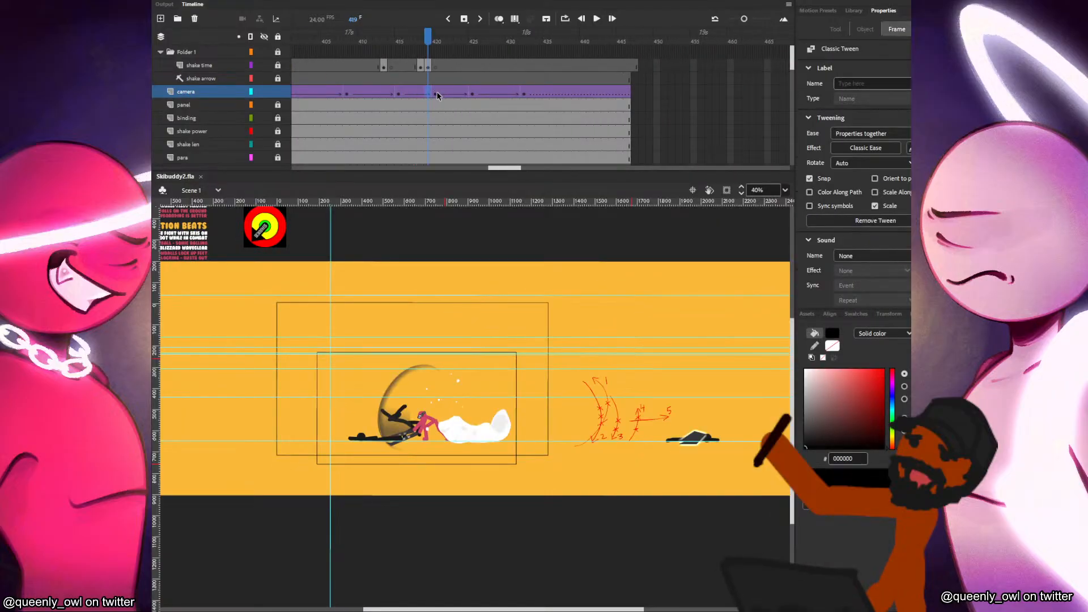
left_click(399, 93)
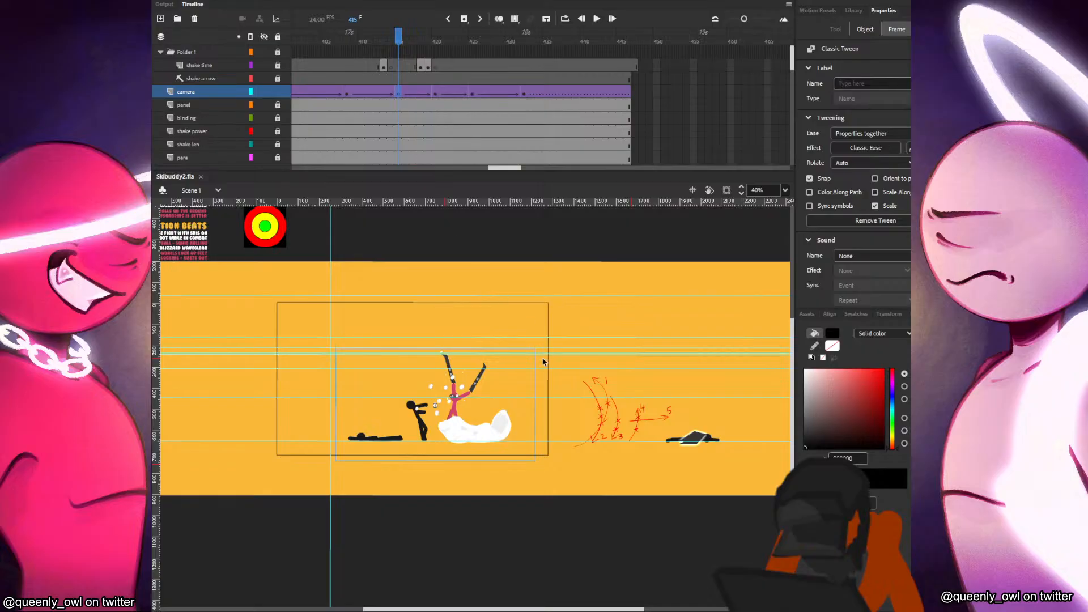
left_click_drag(527, 394, 518, 395)
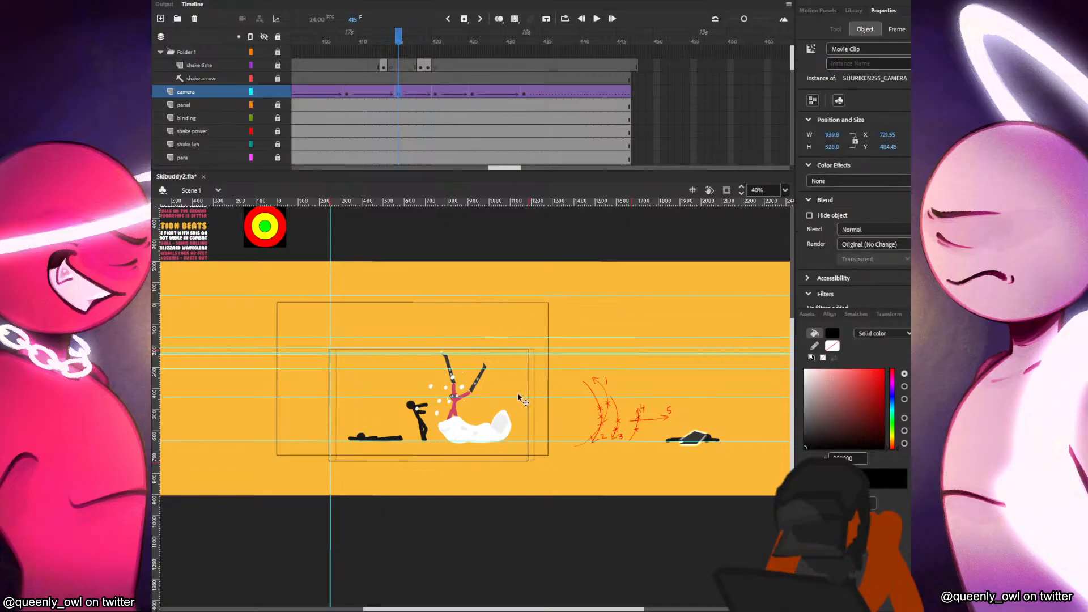
left_click(437, 94)
left_click_drag(453, 385, 440, 388)
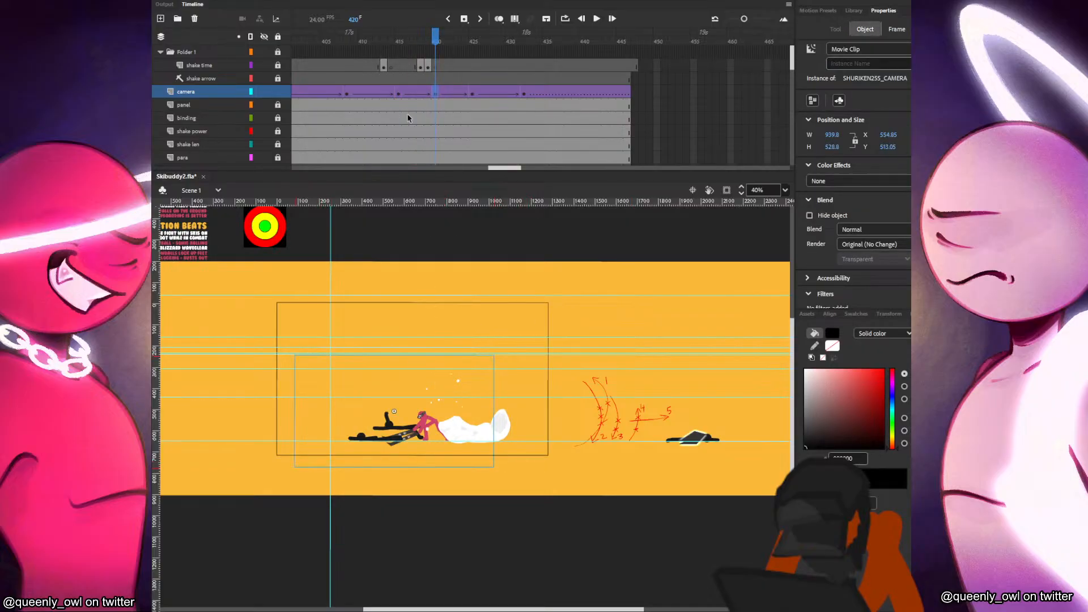
Move the camera keyframes at frames 408, 415 and 420 two frames earlier and scrub through the hit.
left_click(429, 93)
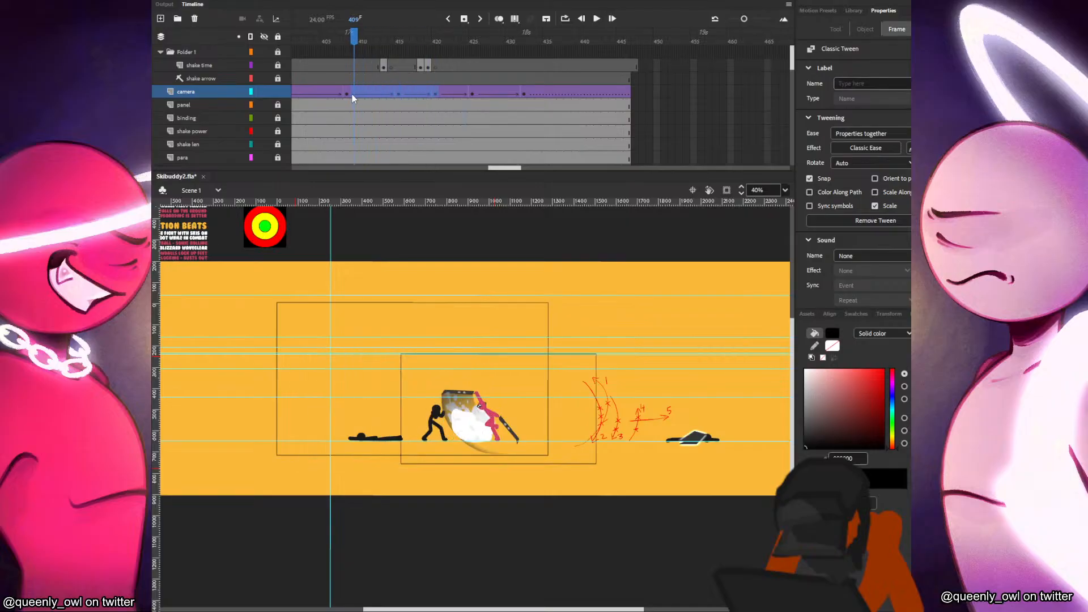
left_click_drag(359, 98, 348, 93)
left_click_drag(330, 84, 361, 89)
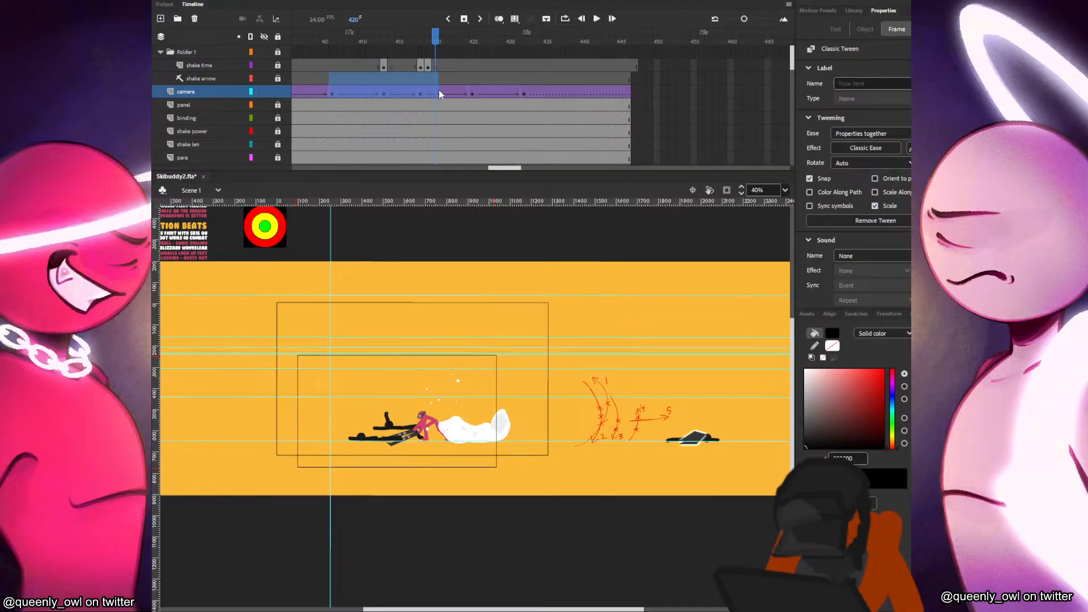
Clear the camera keyframe at frame 432 and test the movie.
left_click(471, 94)
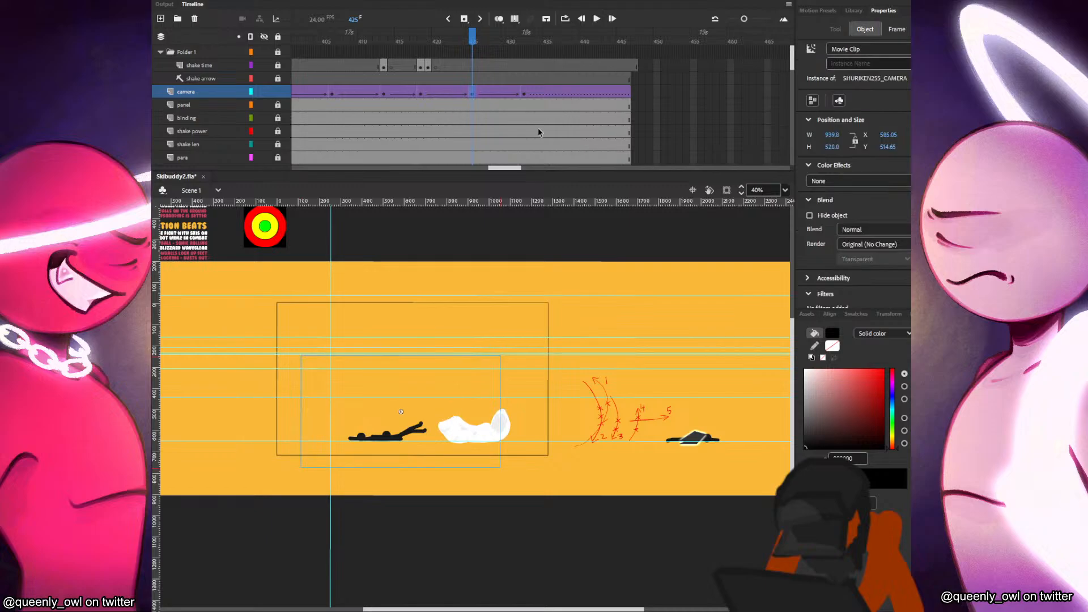
right_click(522, 94)
key("Escape")
key("ctrl+Return")
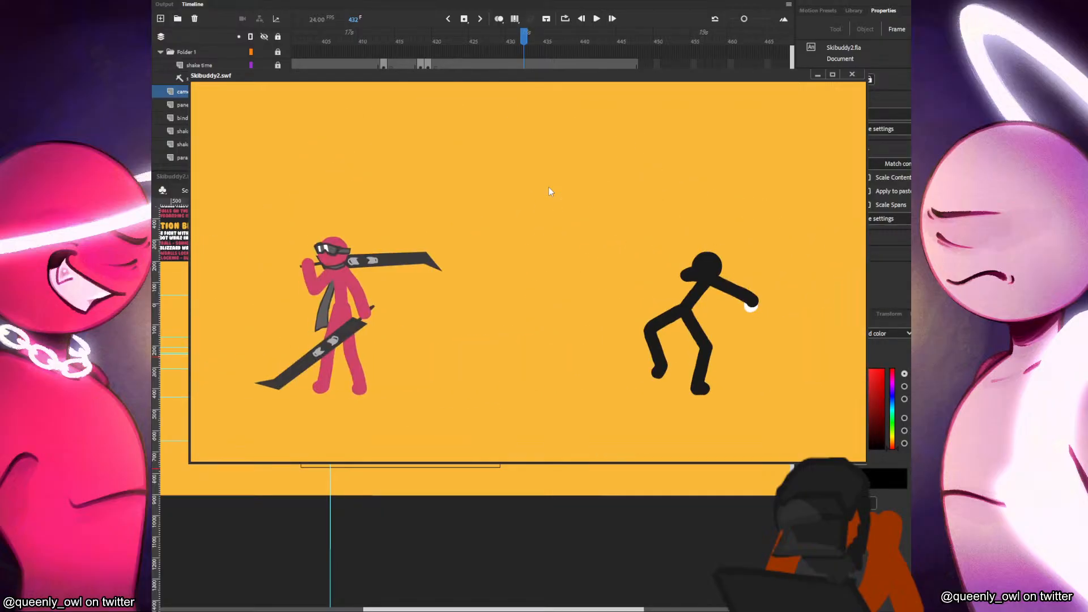
left_click(851, 75)
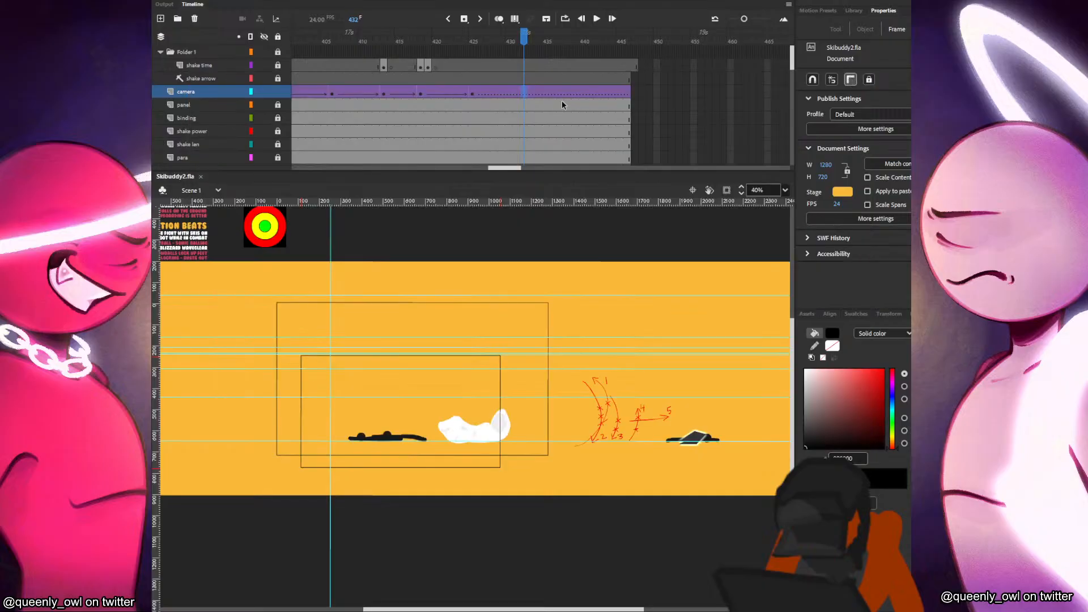
Insert a long run of frames across all layers from frame 436, extending the scene past frame 484.
left_click(556, 102)
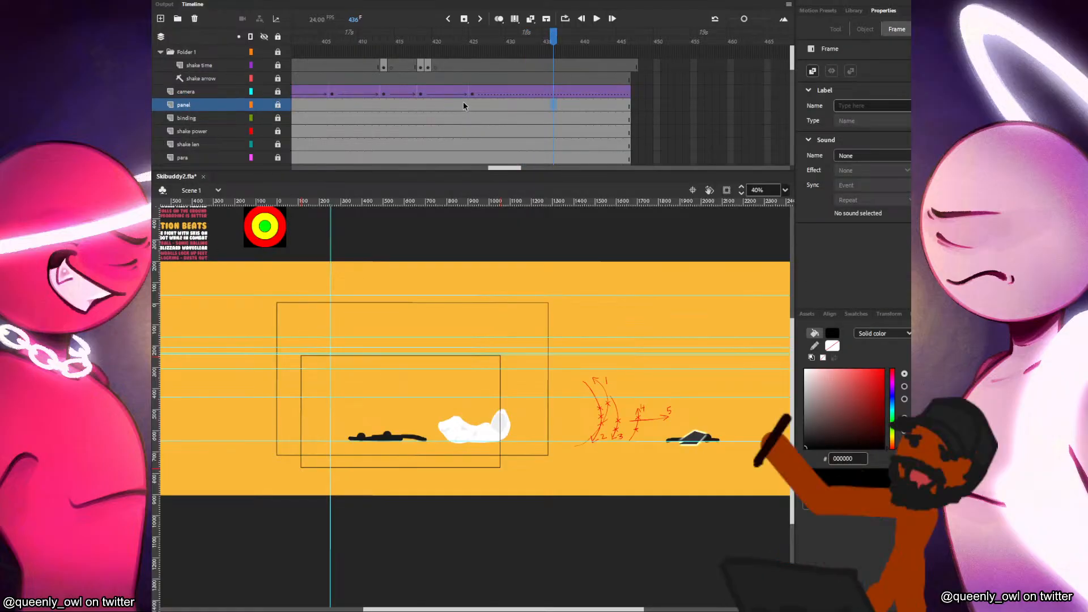
scroll(464, 102, "down", 5)
scroll(461, 112, "down", 5)
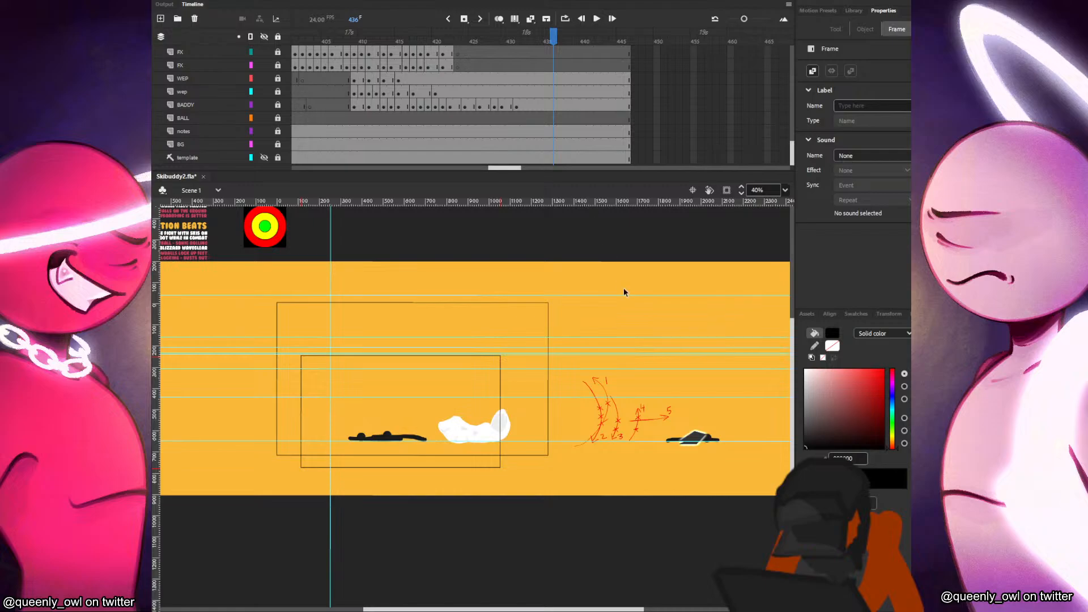
key("F5")
key("F5")
key("F5")
key("F5")
key("F5")
key("F5")
key("F5")
key("F5")
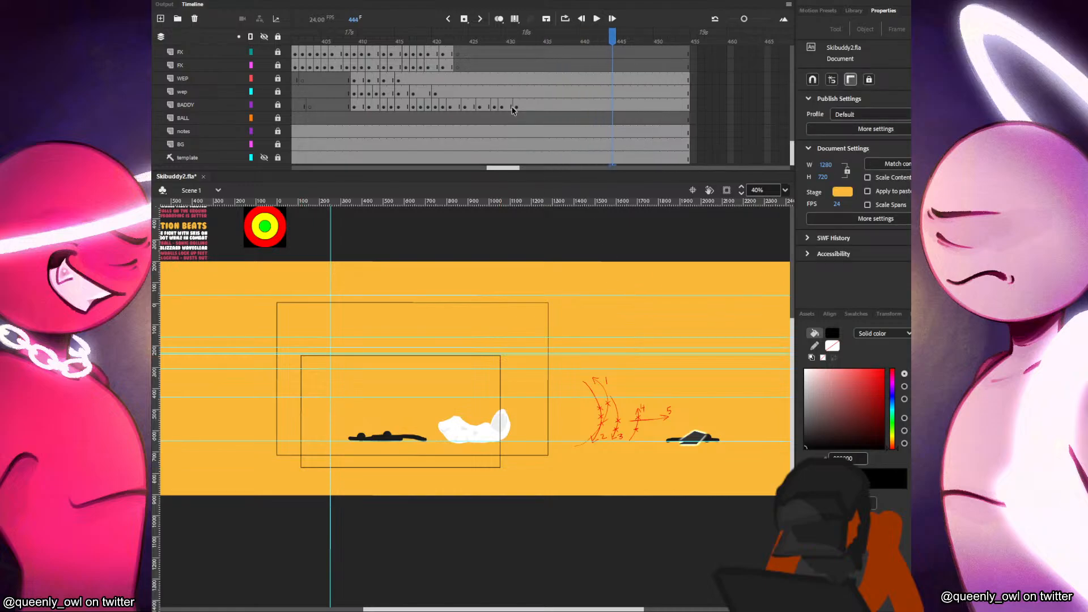
key("F5")
key("F5")
key("F5")
key("F5")
key("F5")
key("F5")
key("F5")
key("F5")
key("F5")
key("F5")
key("F5")
key("F5")
key("F5")
key("F5")
key("F5")
key("F5")
key("F5")
key("F5")
key("F5")
key("F5")
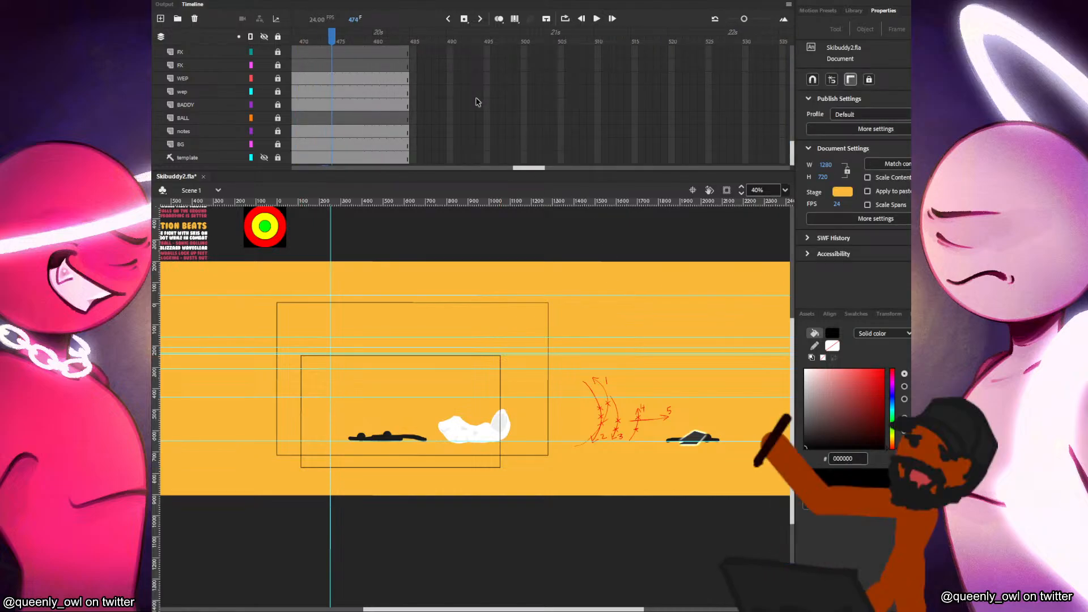
key("F5")
key("F5")
key("F5")
key("F5")
key("F5")
key("F5")
key("F5")
key("F5")
key("F5")
key("F5")
key("F5")
key("F5")
key("F5")
key("F5")
key("F5")
key("F5")
key("F5")
key("F5")
key("F5")
key("F5")
Scrub the pink fighter's final hit from frame 411 to 421 and select frame 422 of the character's WEP layer.
left_click(312, 77)
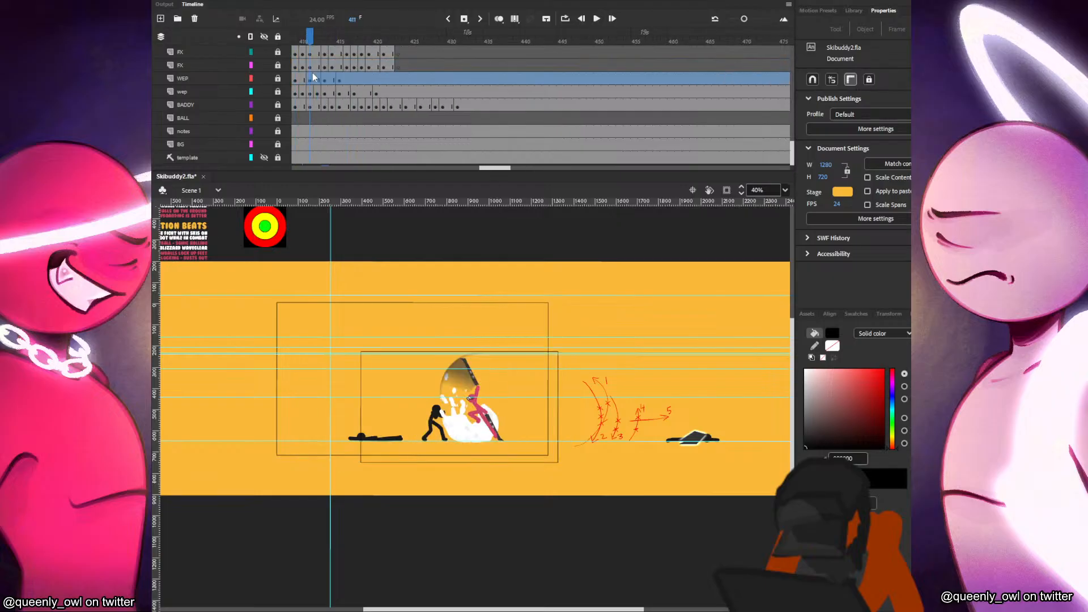
left_click_drag(312, 77, 383, 78)
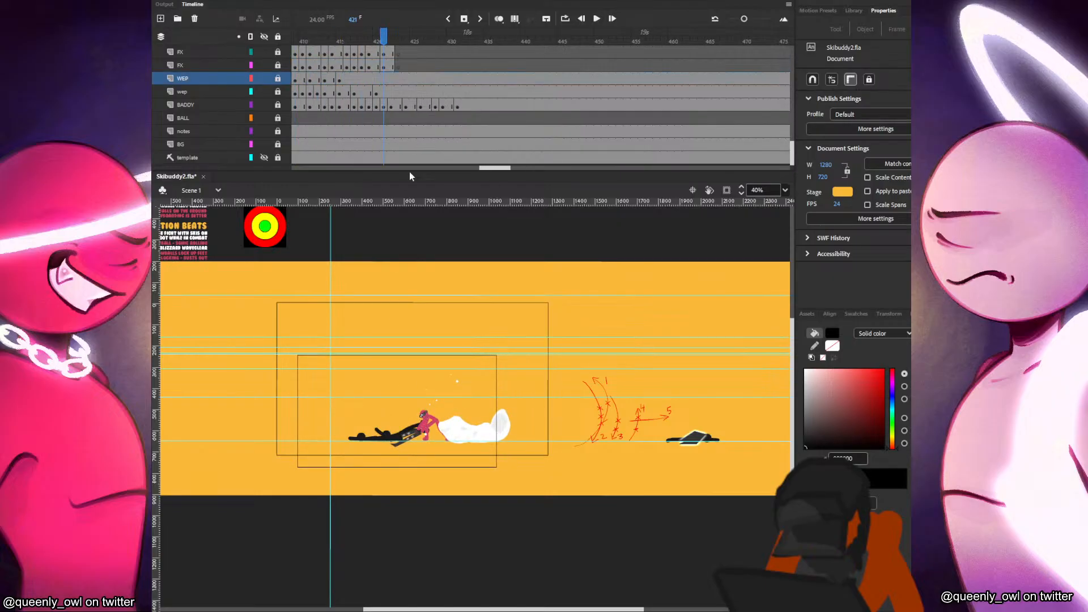
scroll(392, 120, "up", 3)
left_click(397, 117)
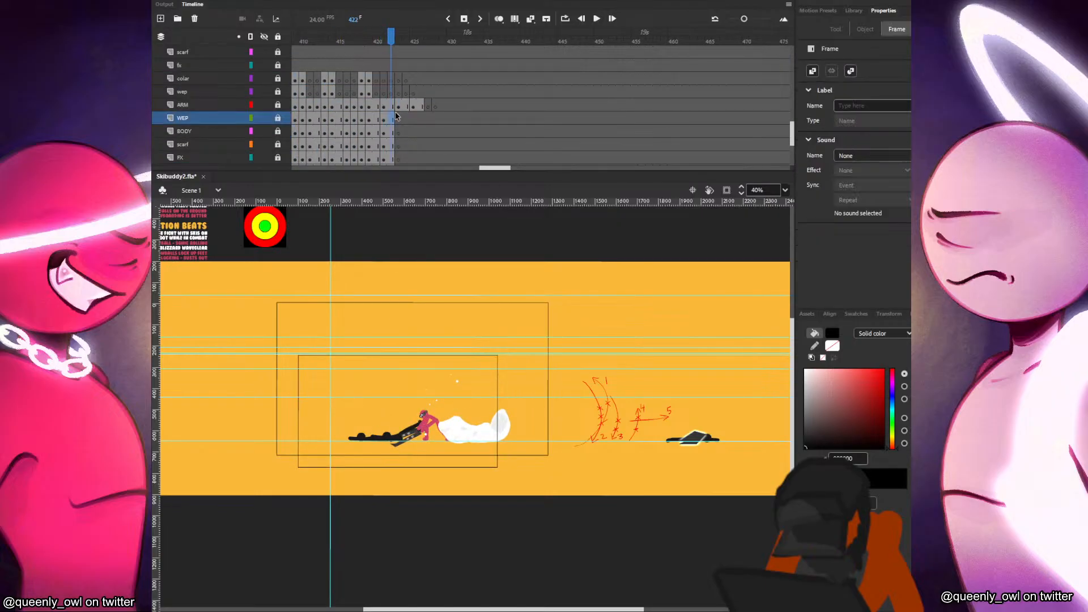
Unlock the ARM, WEP, BODY, scarf and FX layers and turn on onion skinning at frame 423.
scroll(444, 395, "up", 5)
left_click_drag(487, 278, 489, 275)
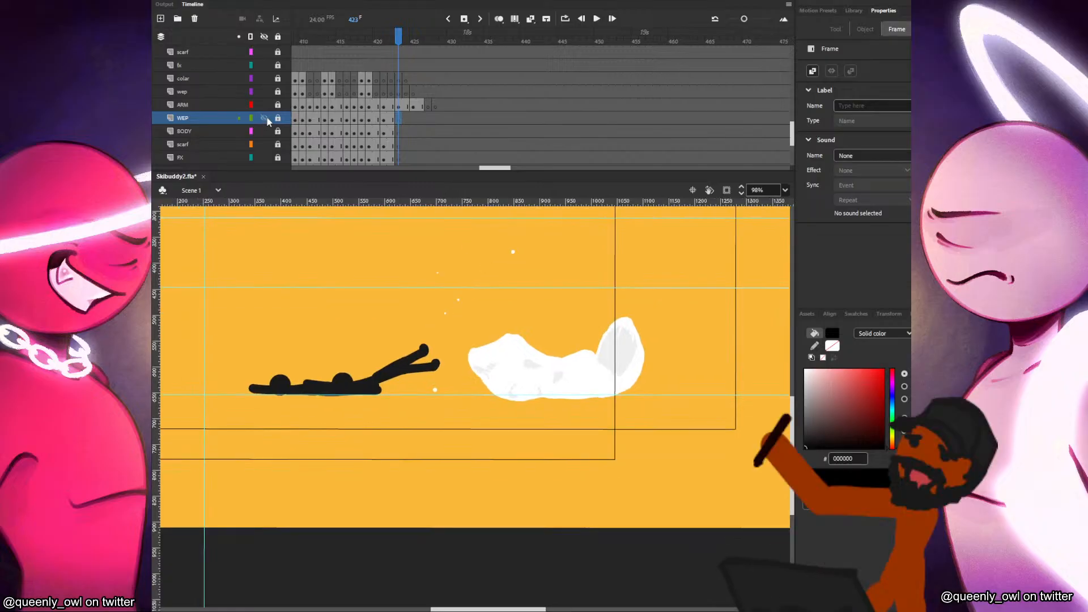
scroll(439, 369, "up", 3)
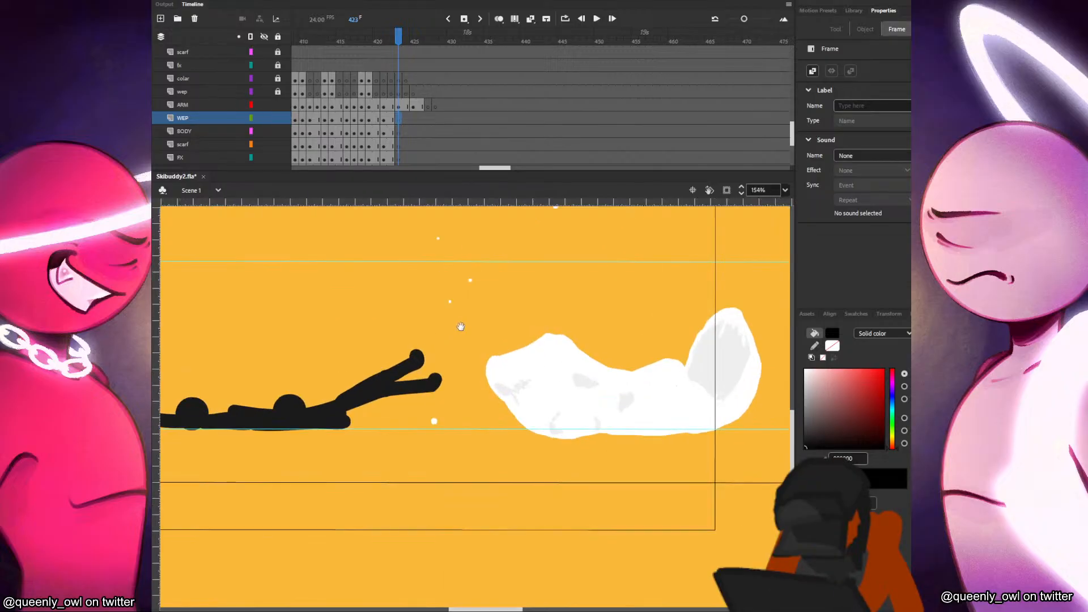
scroll(396, 114, "down", 2)
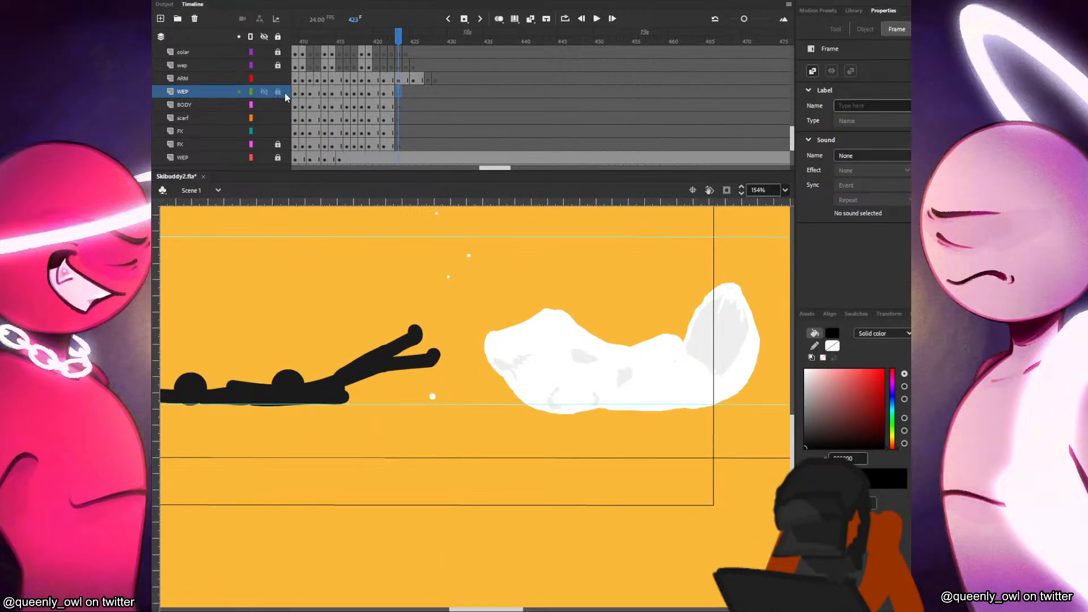
left_click(498, 21)
Sample the pink character's body colour D14468 as the fill from the pose at frame 421.
left_click(510, 245)
key("comma")
key("comma")
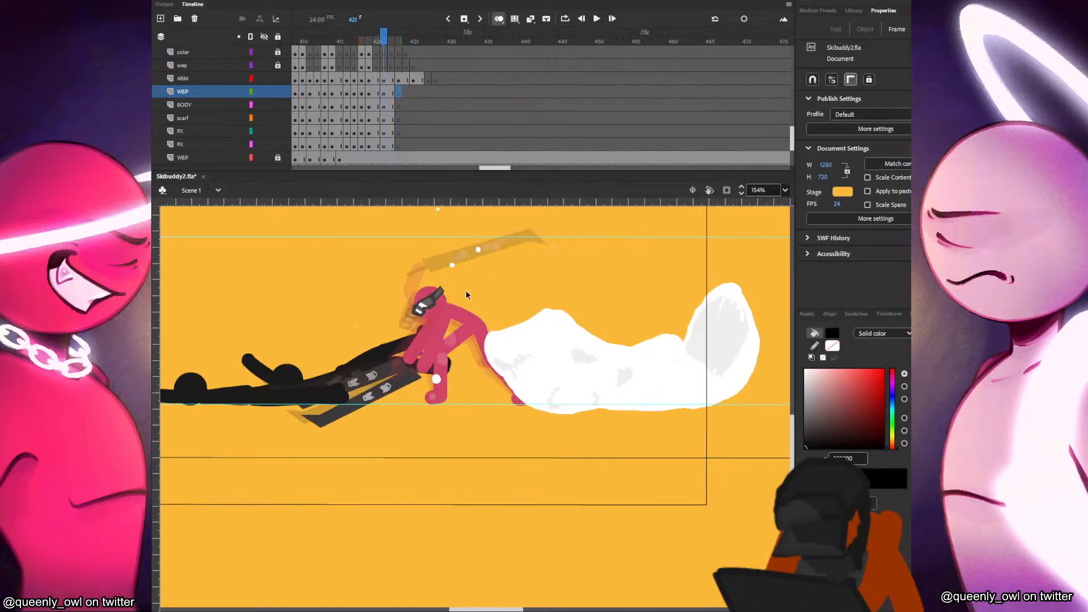
left_click(445, 299)
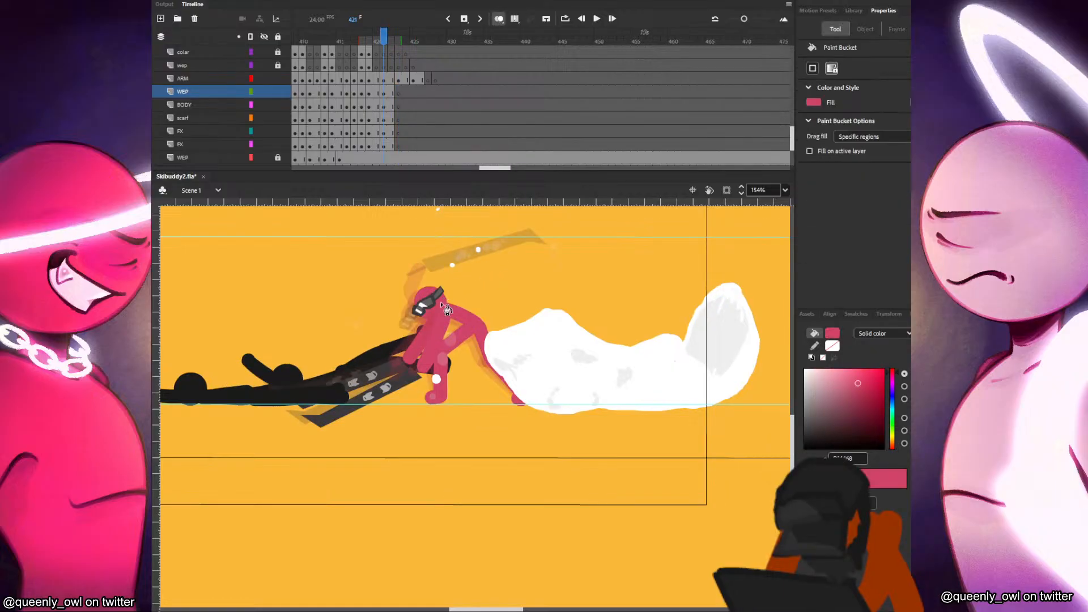
left_click(445, 298)
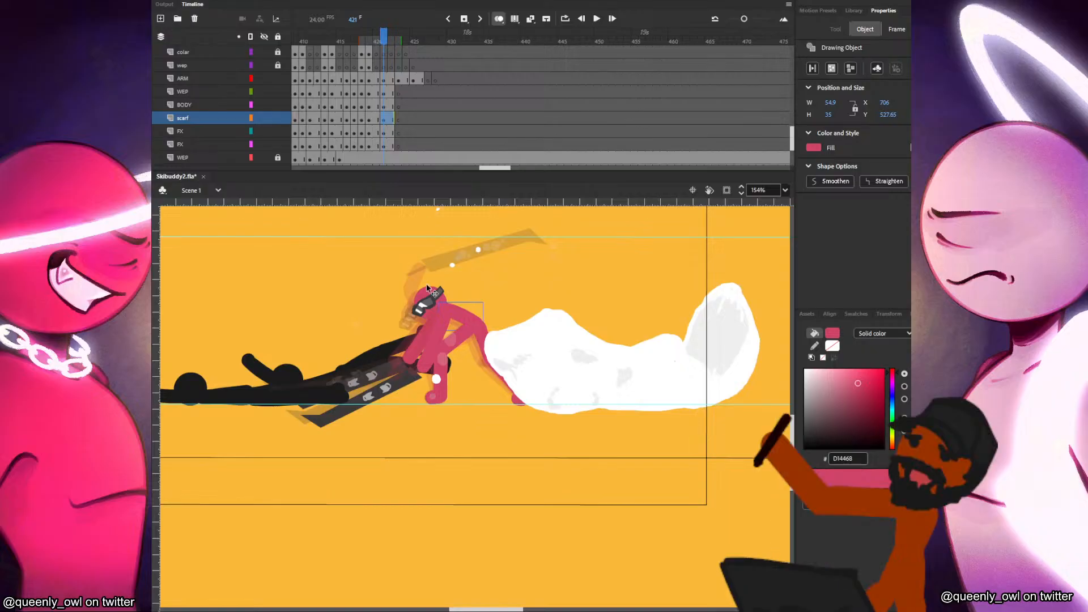
Examine the character's poses between frames 426 and 422 against the onion-skin ghosts.
left_click(347, 106)
left_click_drag(350, 109, 419, 104)
scroll(480, 286, "down", 3)
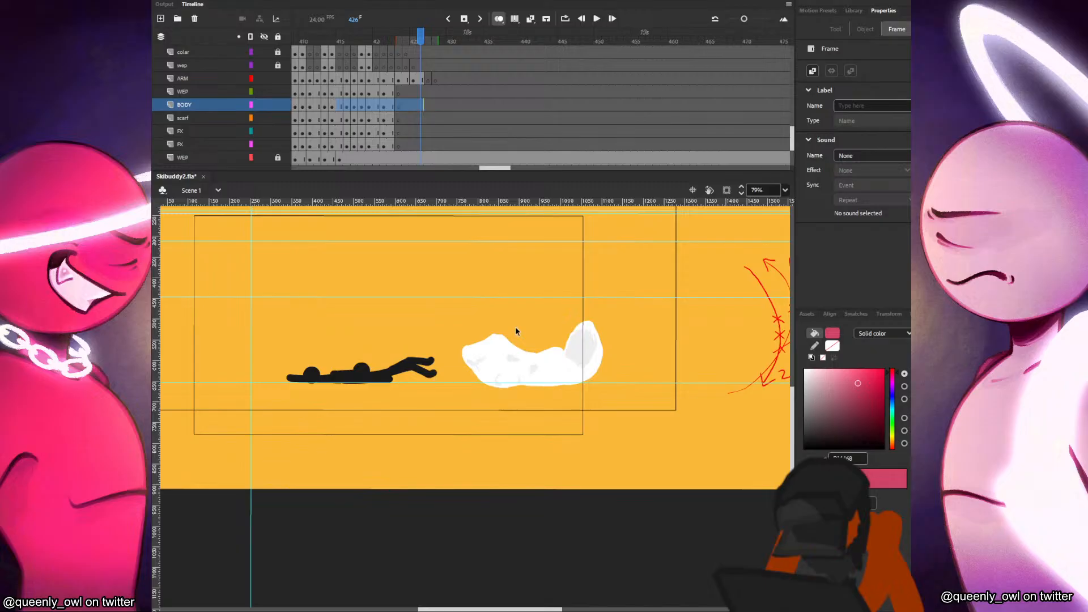
key("comma")
key("comma")
key("comma")
key("comma")
left_click(444, 311)
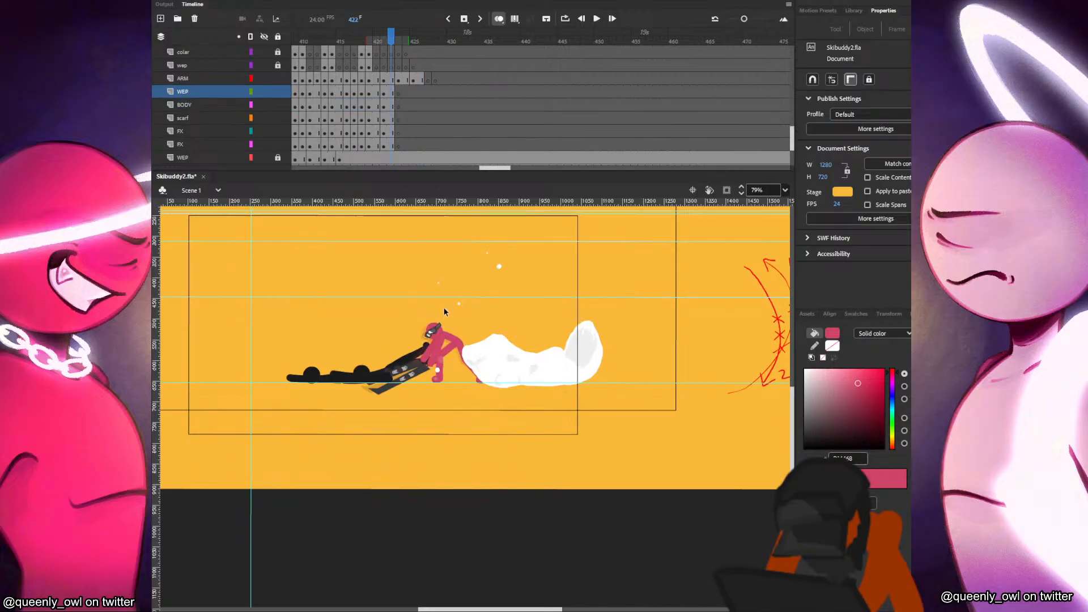
Copy the pink character's goggled head at frame 422 and sample the fill colour CE4263.
scroll(445, 312, "up", 3)
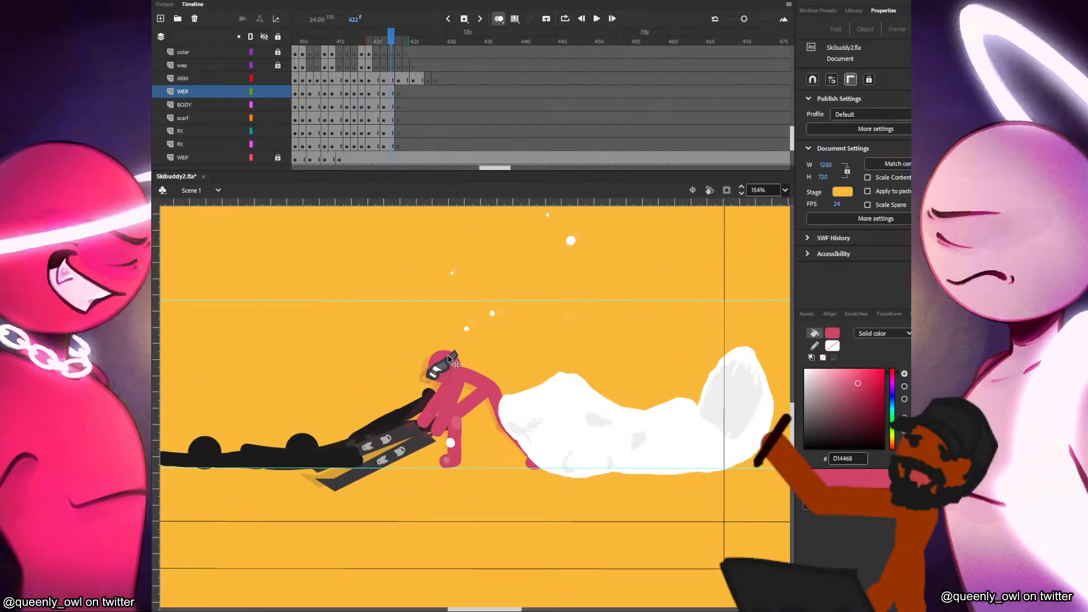
left_click(448, 358)
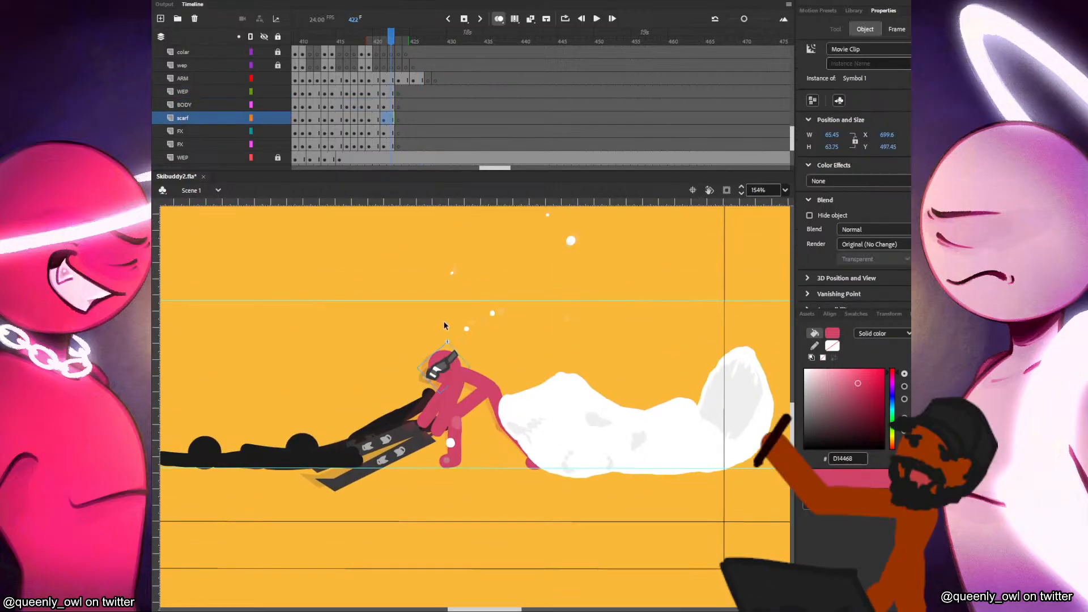
left_click(453, 376)
key("Return")
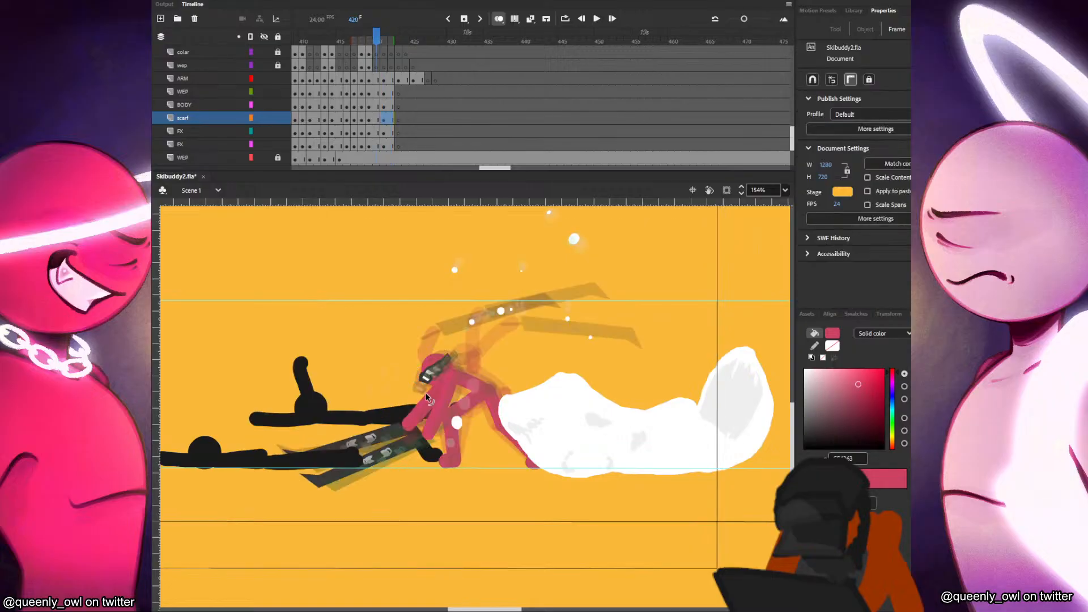
key("Return")
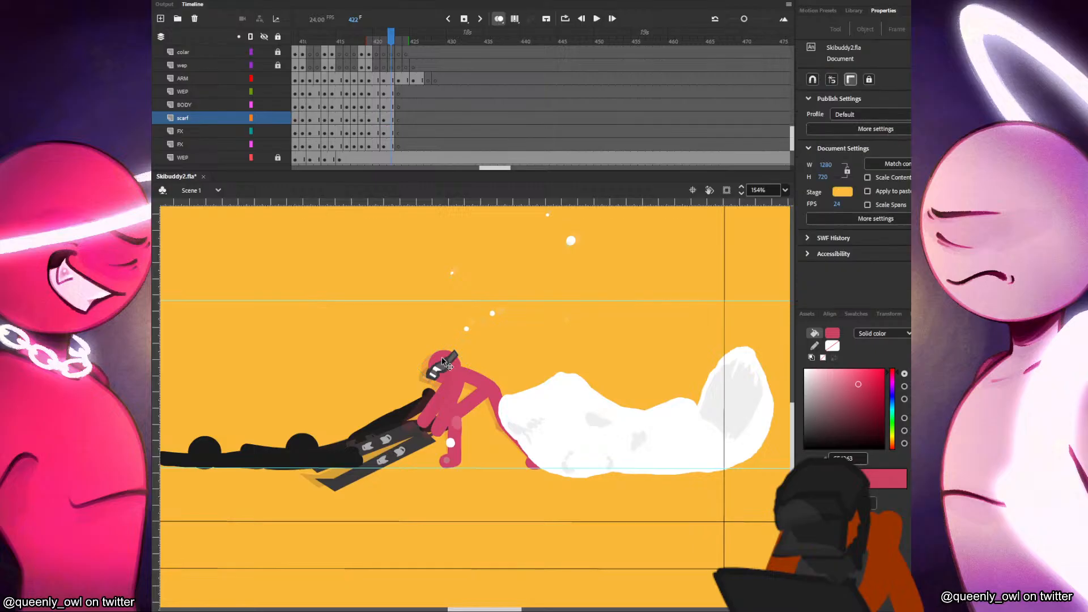
Paste the head on the scarf layer at frame 423, place it by the ghosted head and rotate it slightly.
left_click(394, 119)
scroll(475, 374, "up", 1)
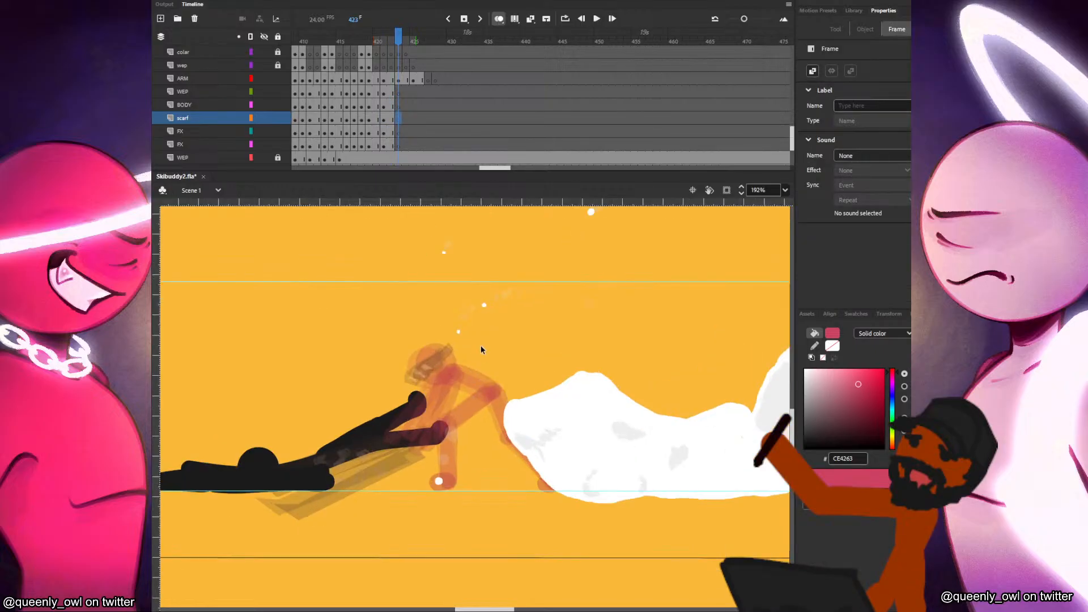
left_click(497, 430)
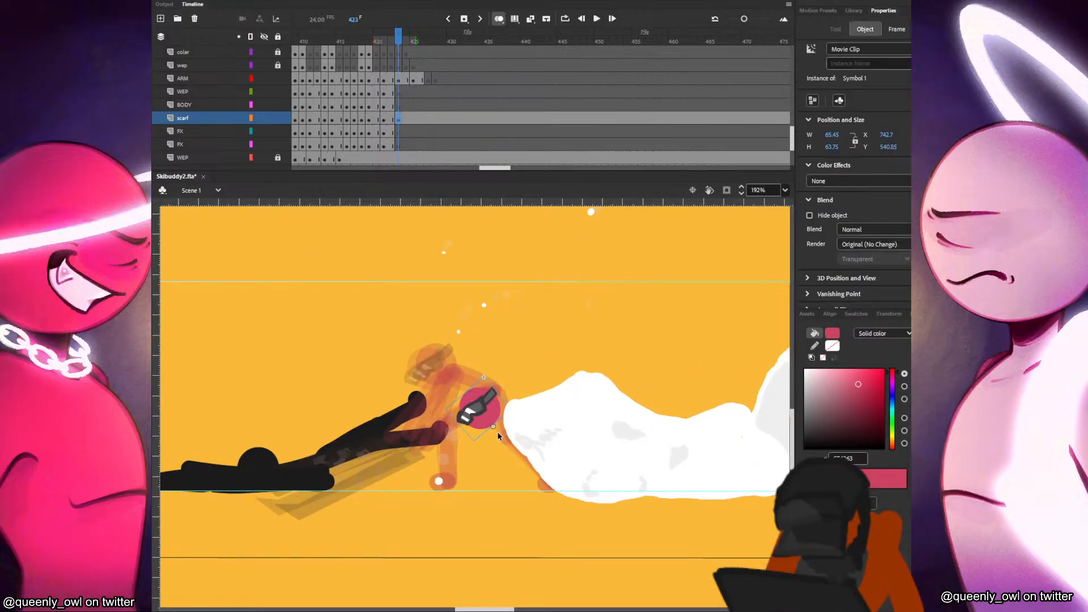
left_click_drag(463, 383, 456, 376)
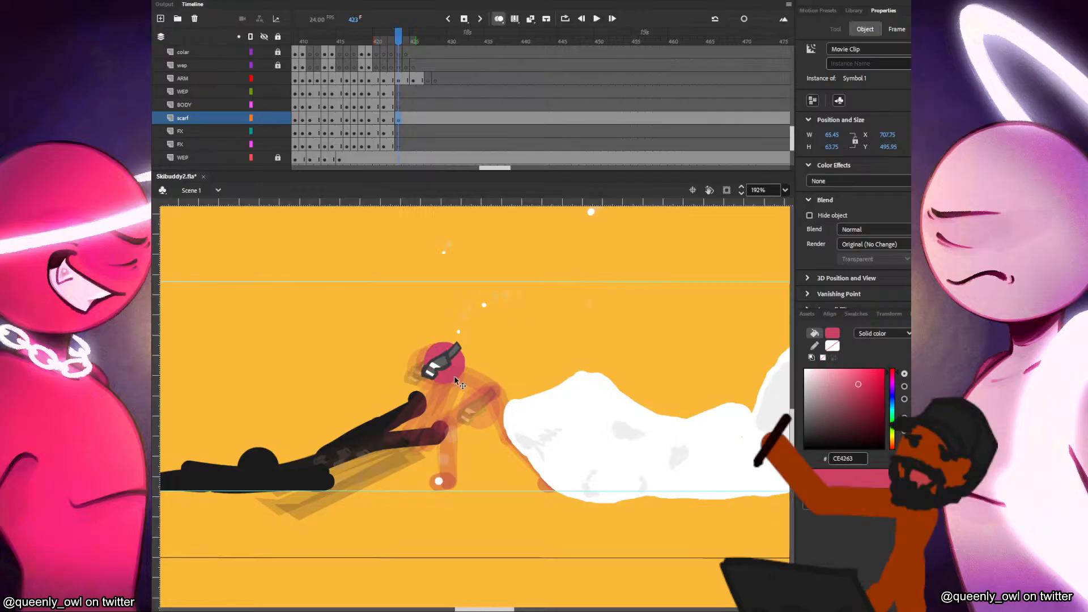
key("q")
left_click_drag(455, 330, 448, 351)
key("v")
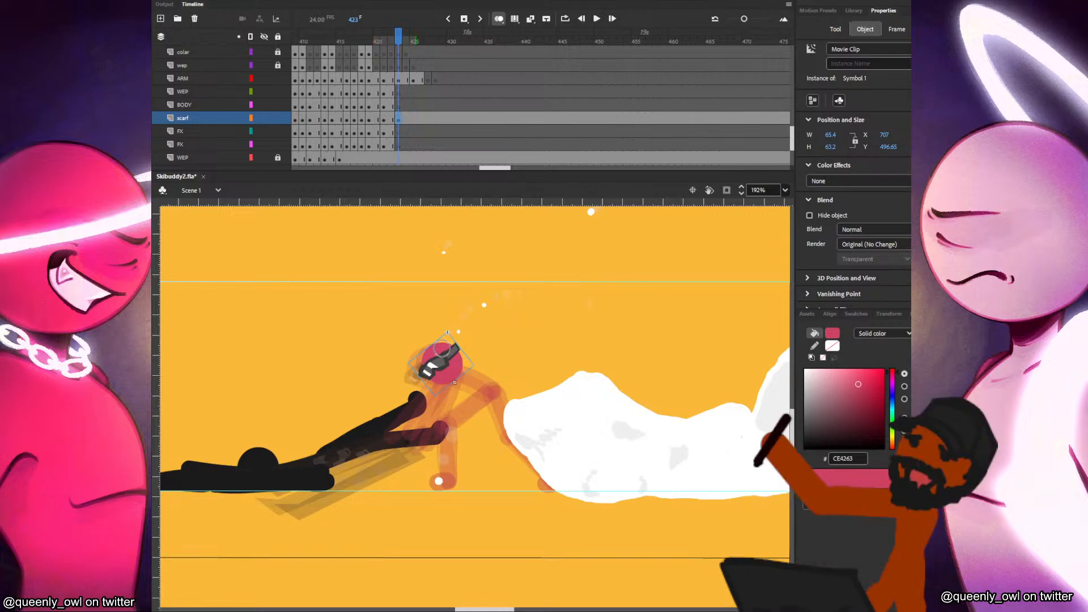
Brush a torso stroke from the head to the ghosted hip on the scarf layer at frame 423.
key("b")
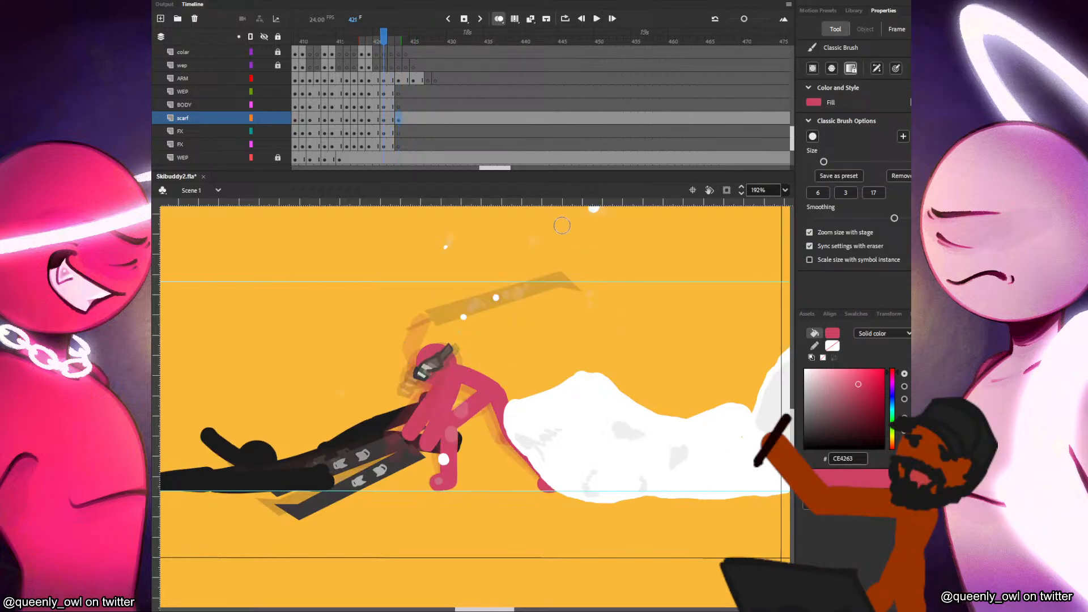
key(".")
key(".")
key(".")
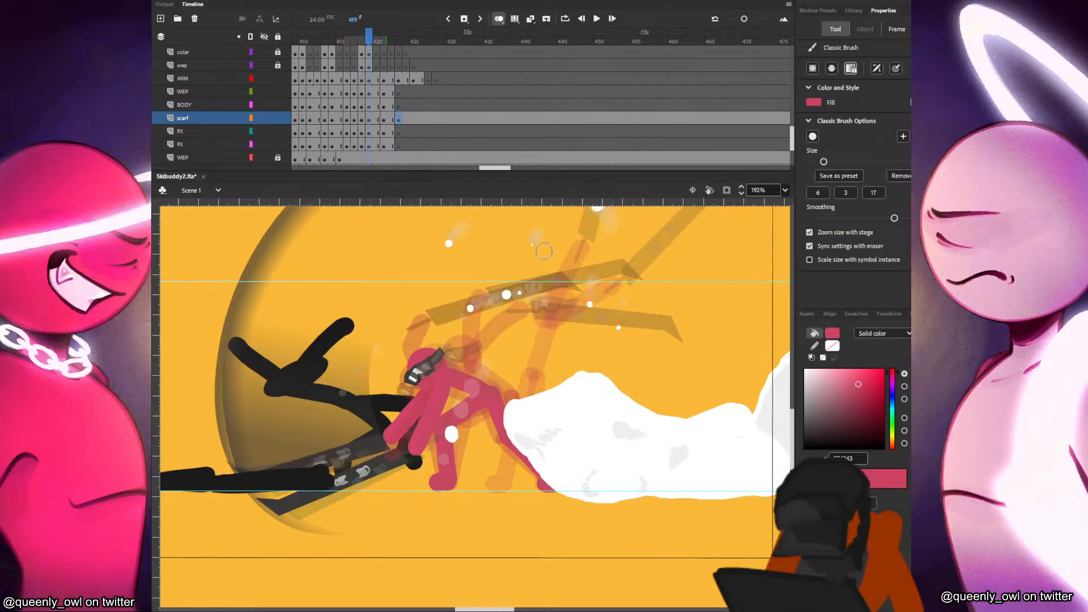
key(".")
key(".")
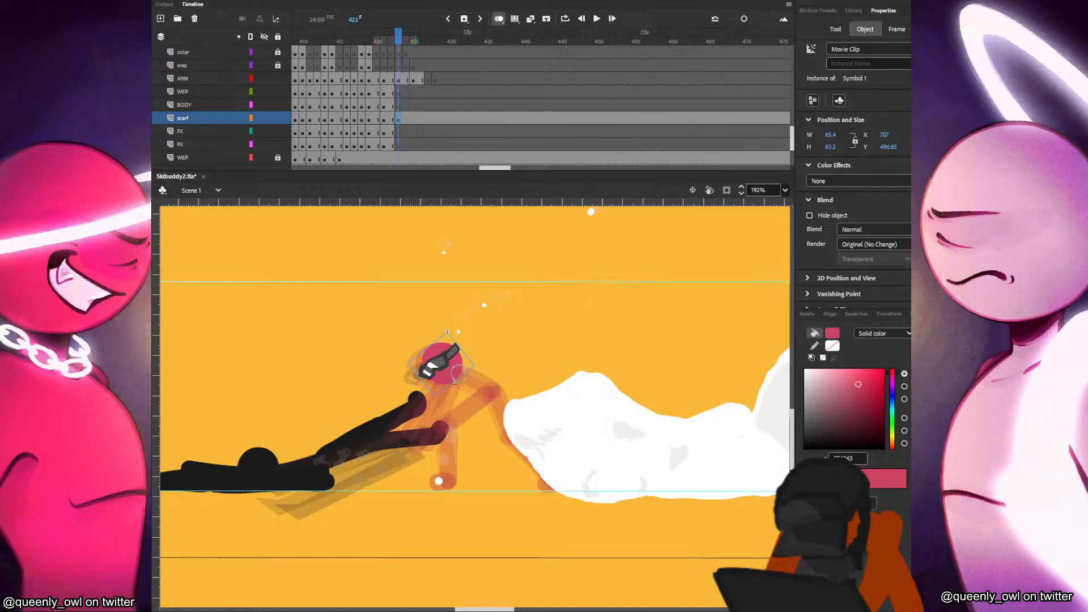
key("b")
left_click_drag(458, 373, 494, 389)
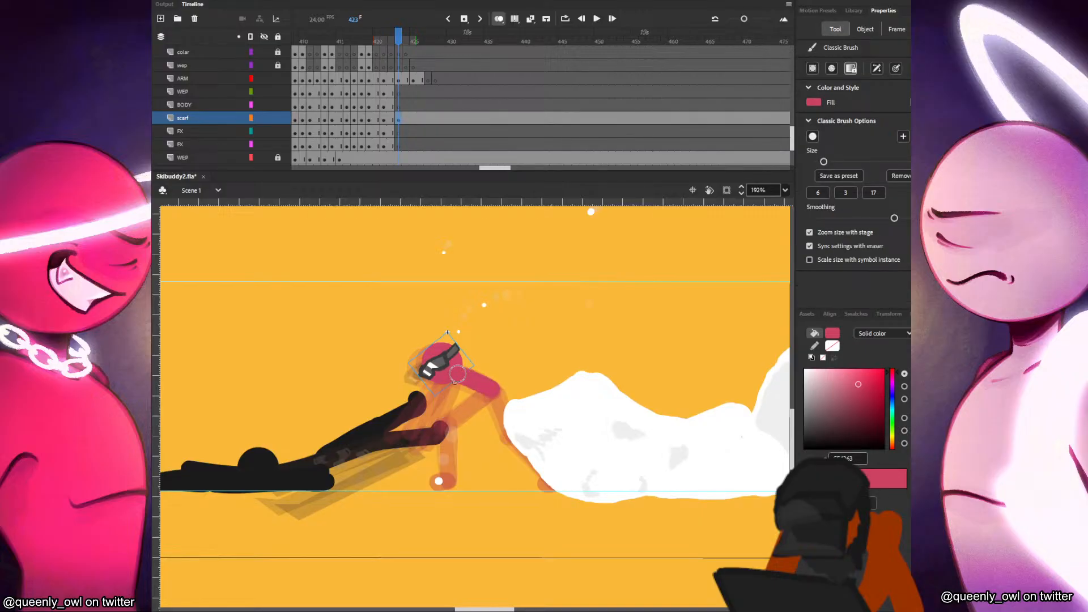
Show the fx layers with the snow mound as outlines and return to the scarf layer's frame 423.
key(".")
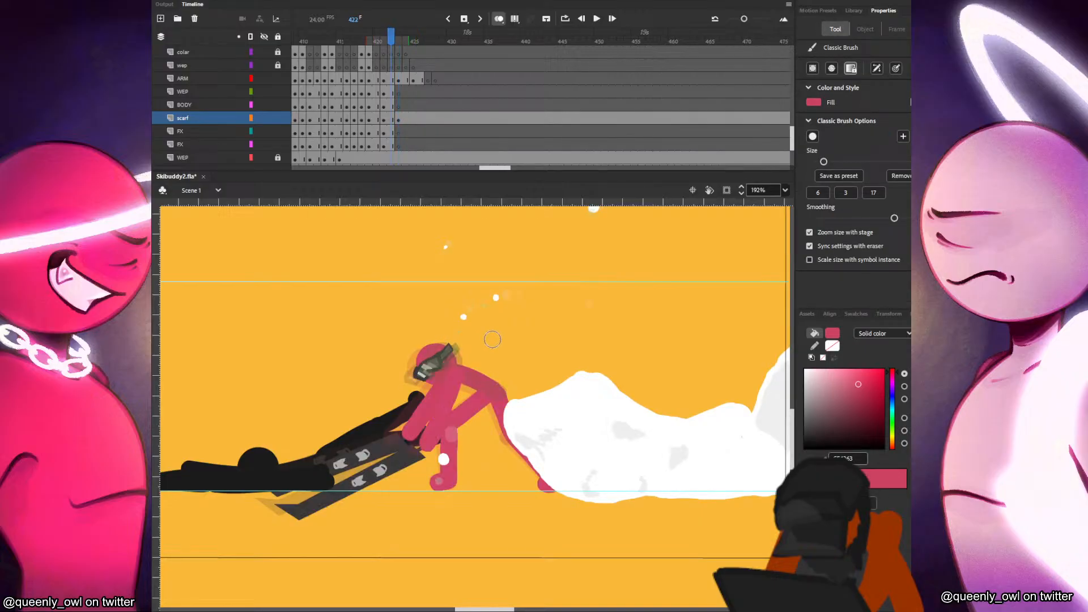
key(".")
scroll(791, 134, "up", 10)
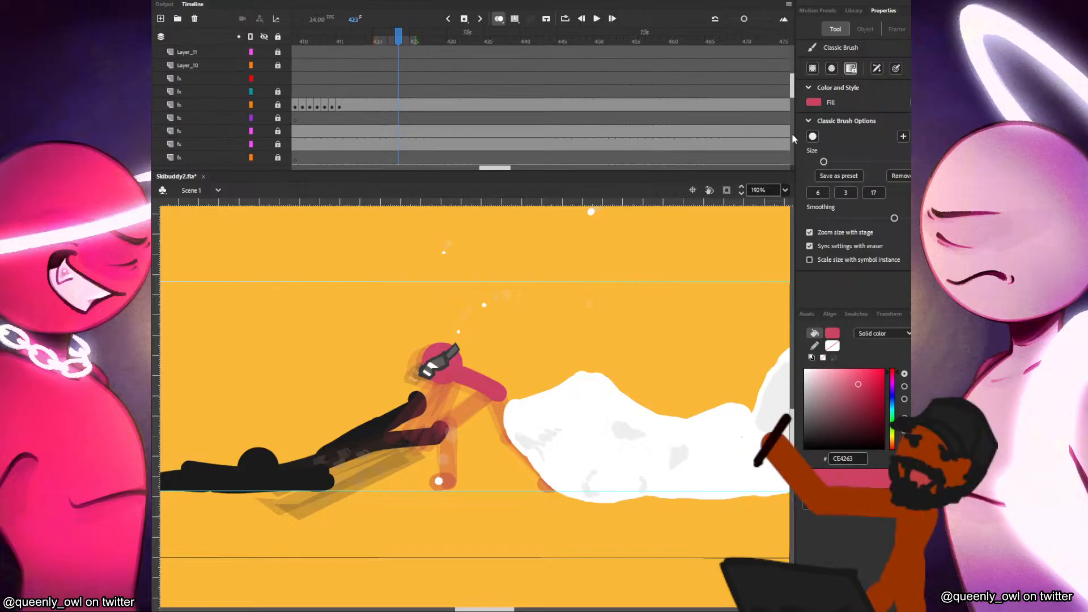
left_click_drag(792, 136, 793, 79)
left_click_drag(252, 78, 253, 140)
scroll(791, 94, "down", 6)
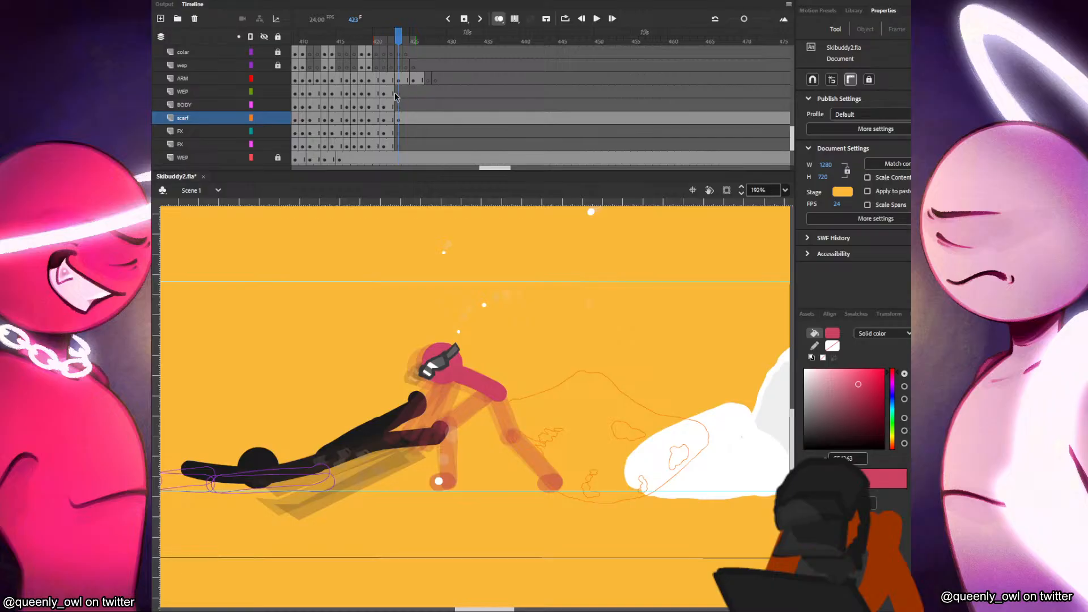
left_click(398, 119)
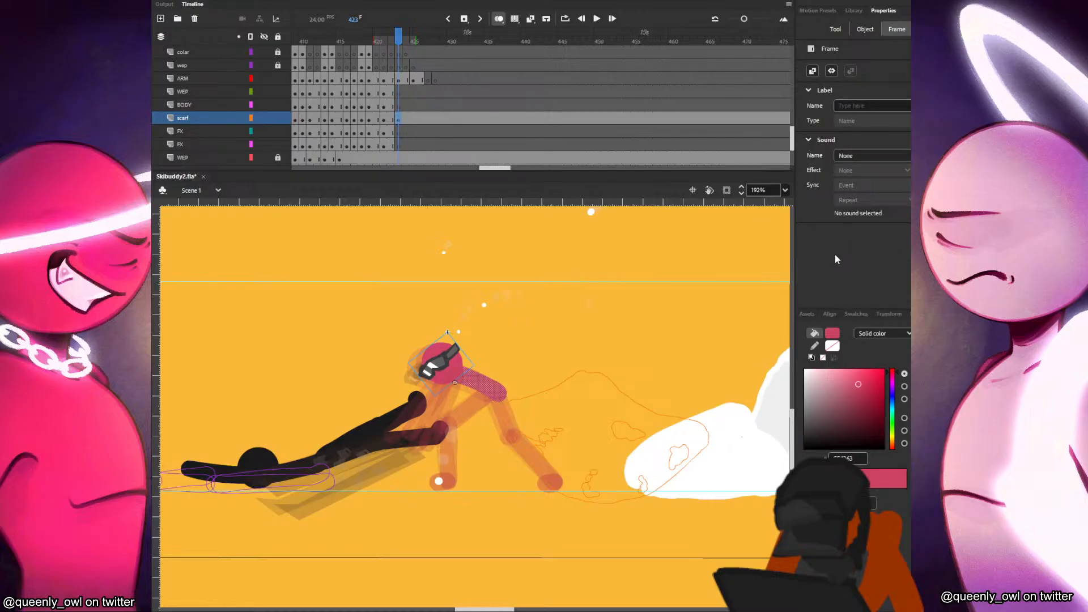
key(".")
key(".")
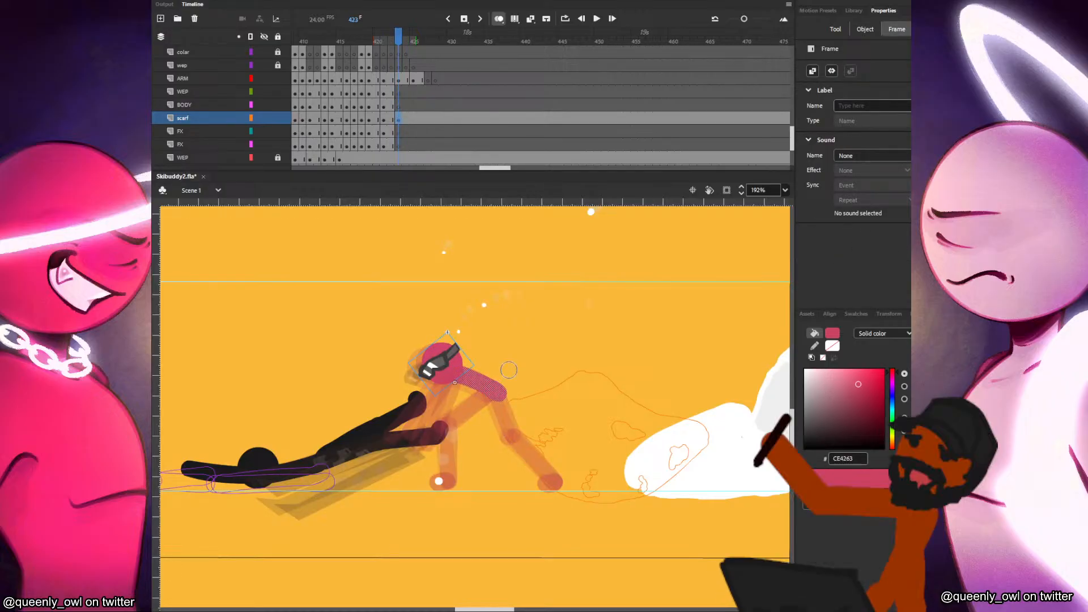
Sample the head's exact pink inside its symbol and delete the brushed torso stroke at frame 423.
key("Return")
double_click(453, 381)
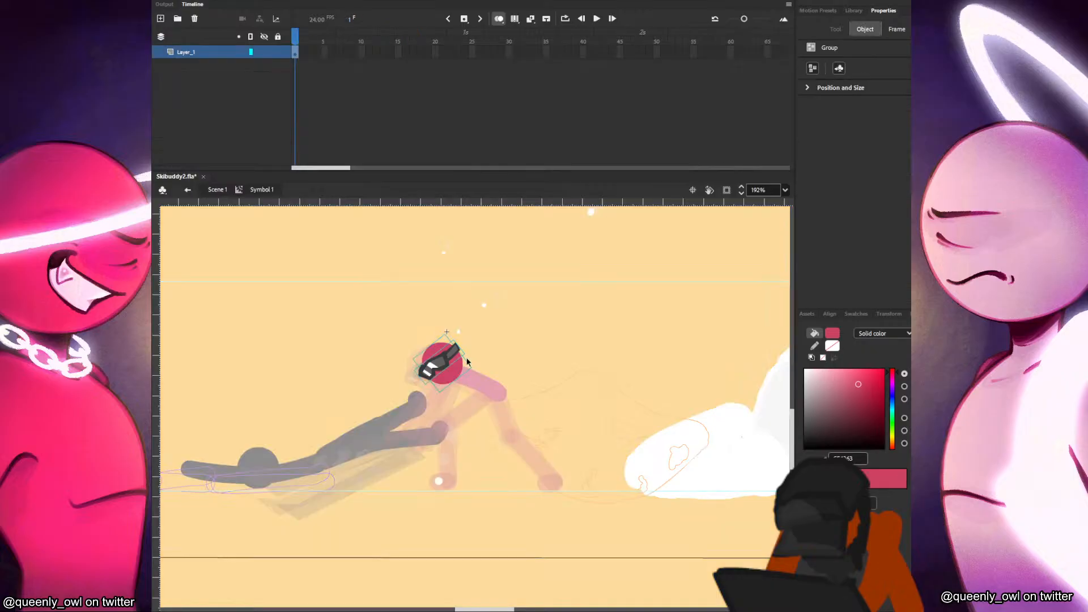
left_click(453, 374)
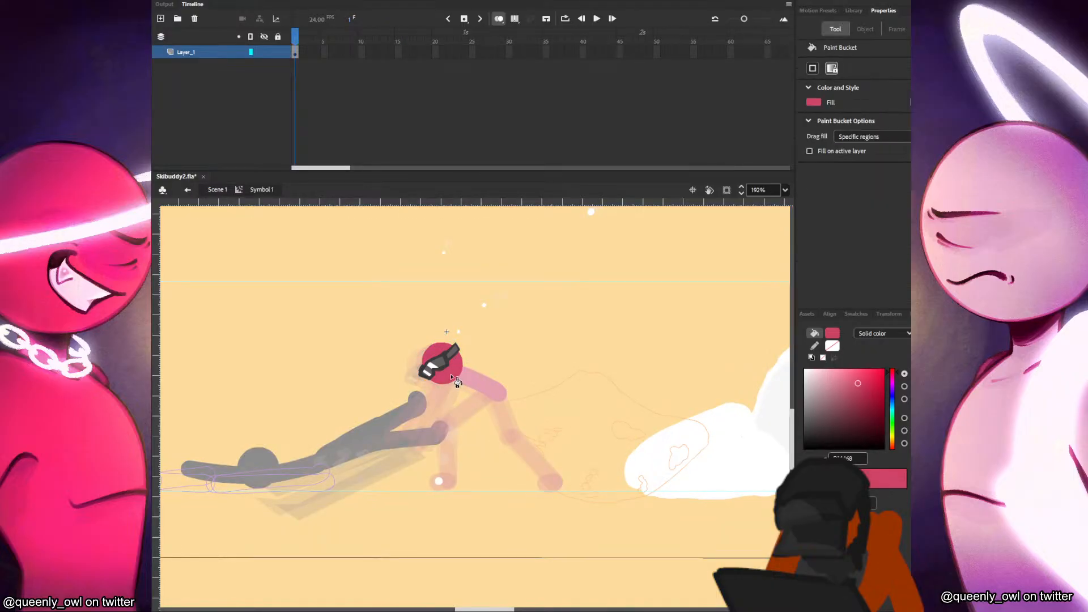
left_click(217, 190)
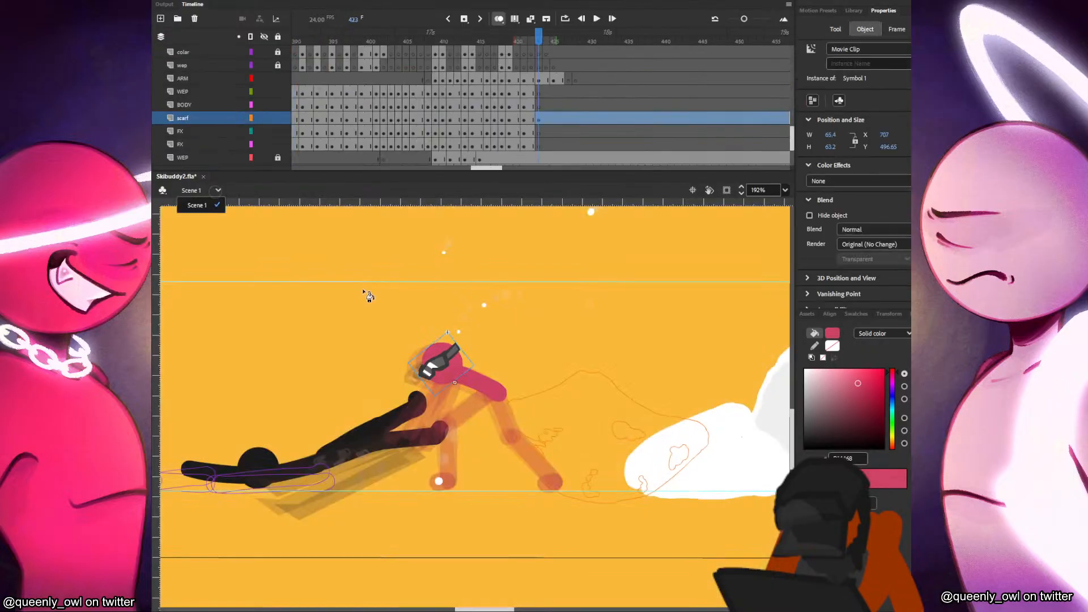
left_click(498, 396)
key("Delete")
key("b")
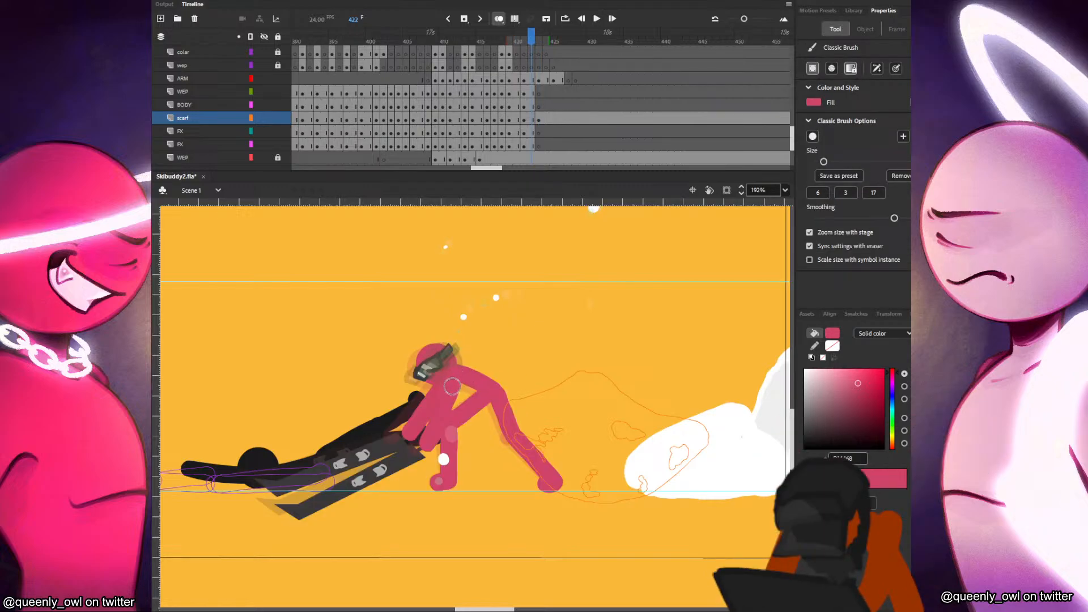
Sample the fill colour inside the arm's drawing object at frame 422 and return to Scene 1.
key("v")
left_click(452, 396)
double_click(453, 397)
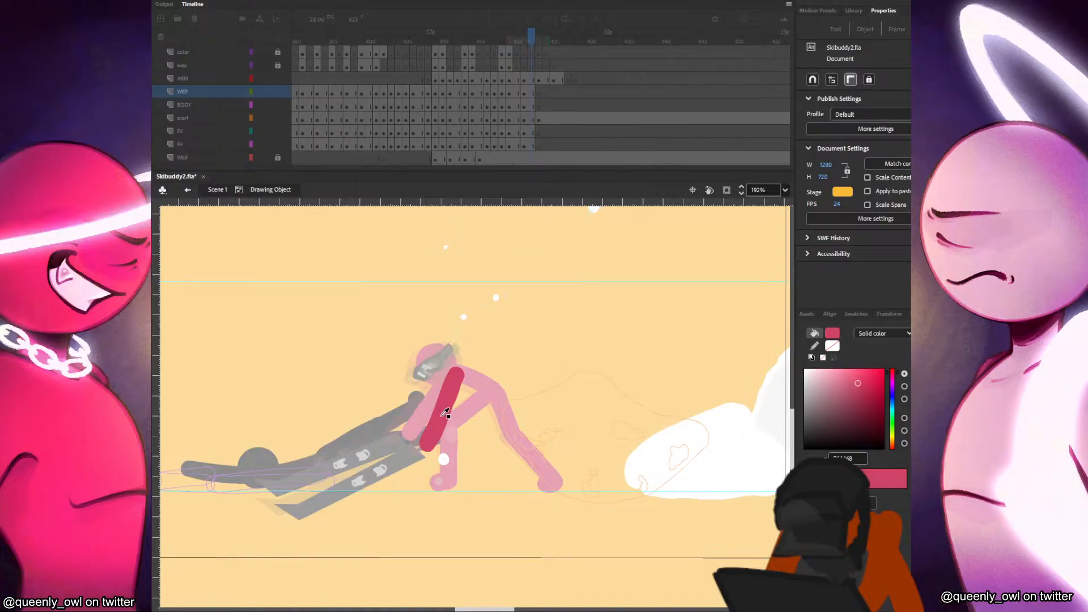
left_click(446, 413)
left_click(225, 191)
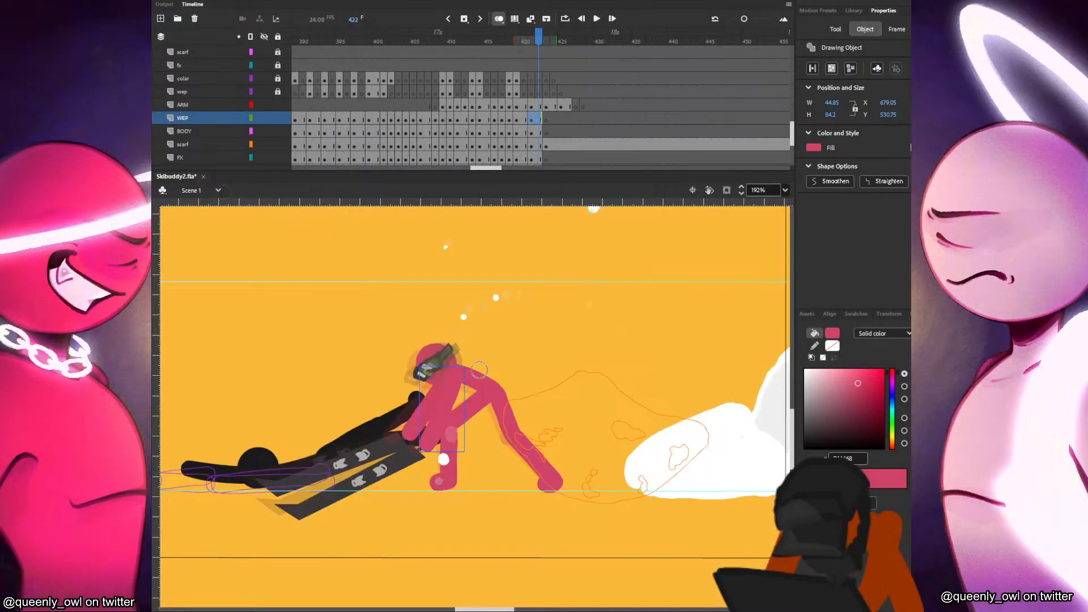
Sample the head's fill colour inside its symbol at frame 422 and return to frame 423 in Scene 1.
left_click(491, 391)
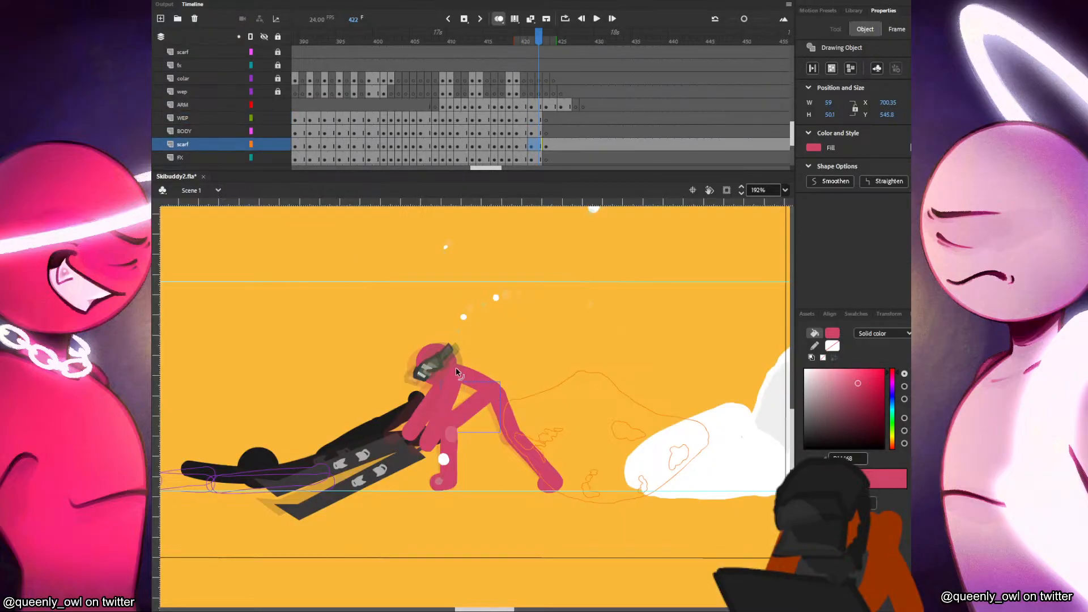
double_click(439, 371)
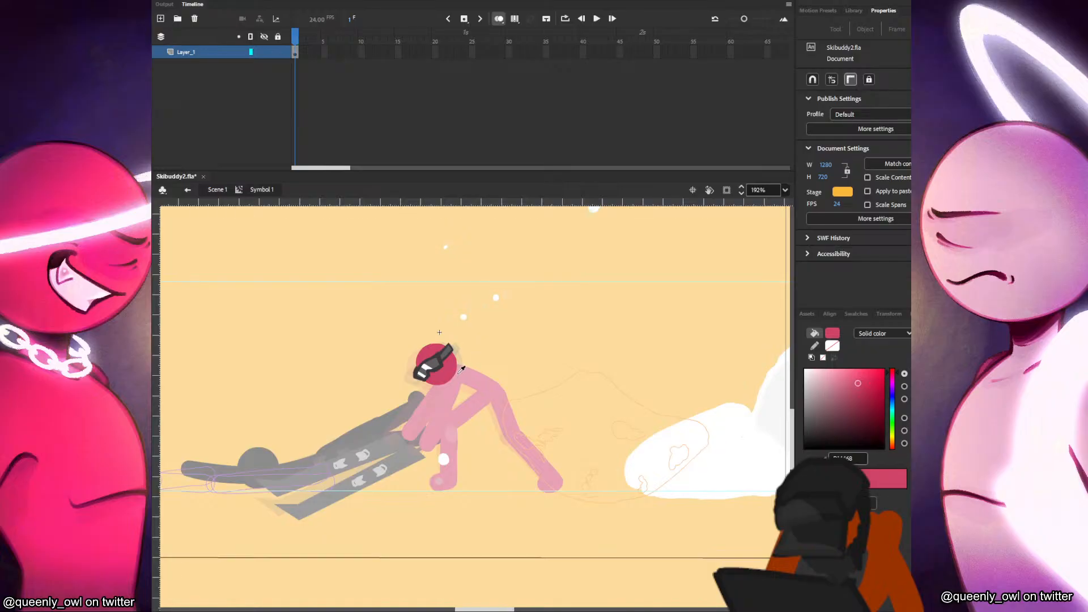
key("k")
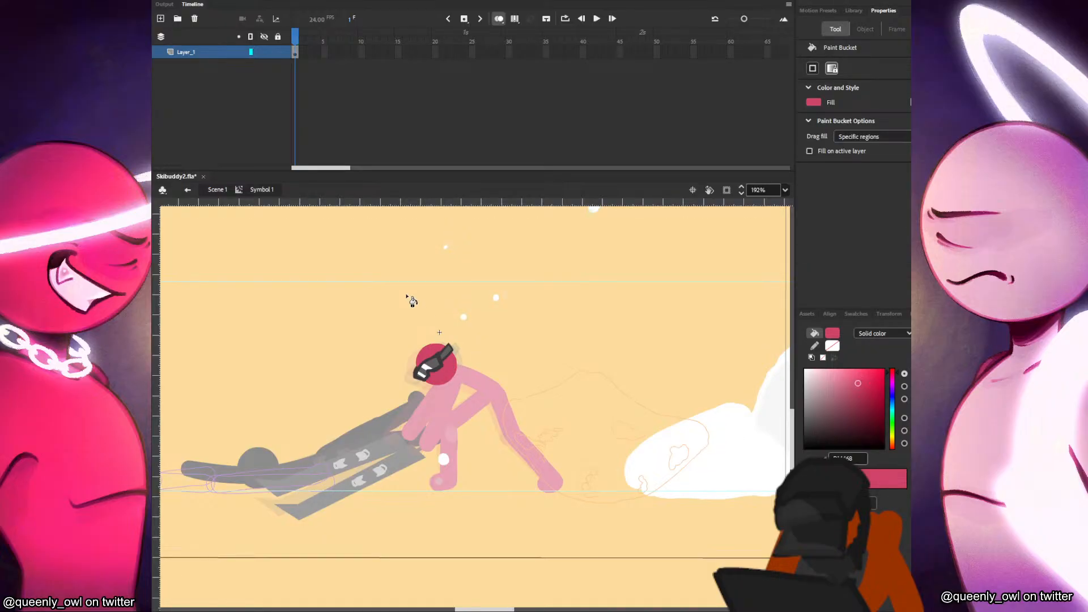
left_click(217, 189)
left_click(443, 375)
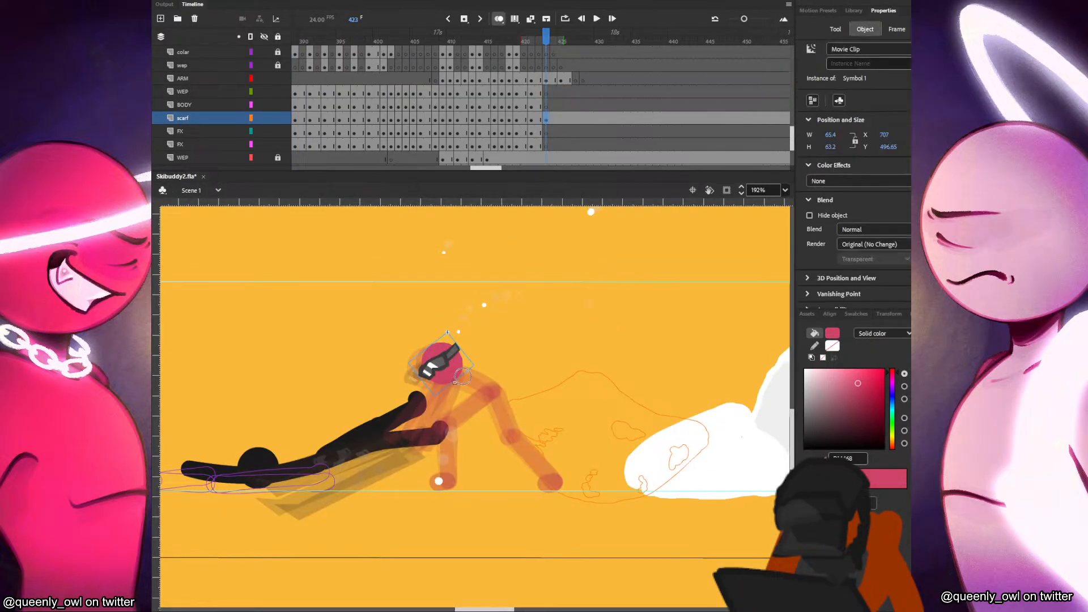
Brush the skier's torso from the head to the hips at frame 423, redoing the first stroke and comparing with the previous frames.
left_click_drag(459, 372, 486, 387)
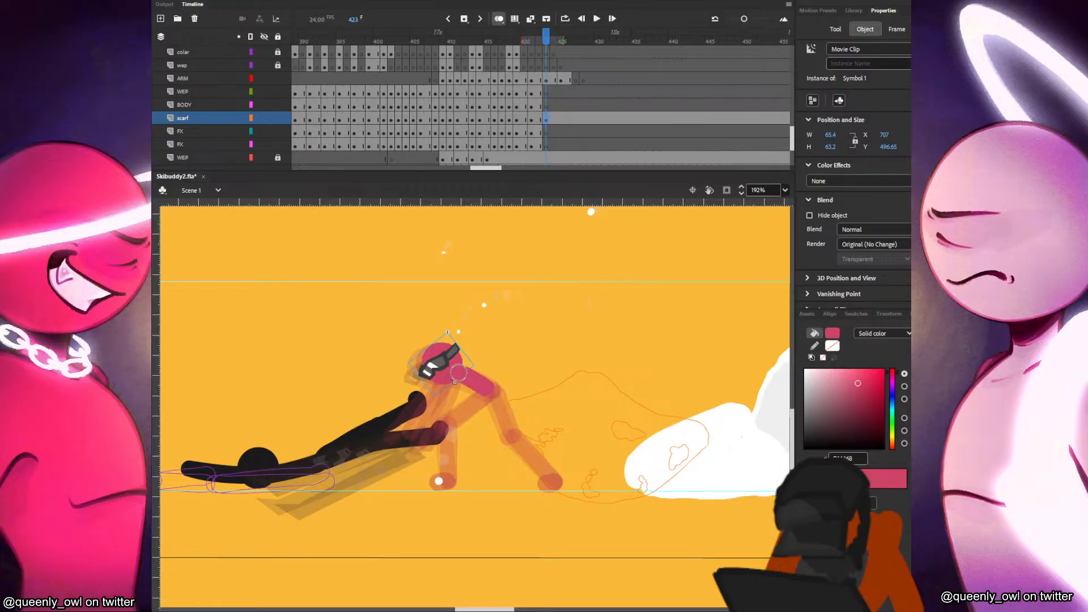
key("ctrl+z")
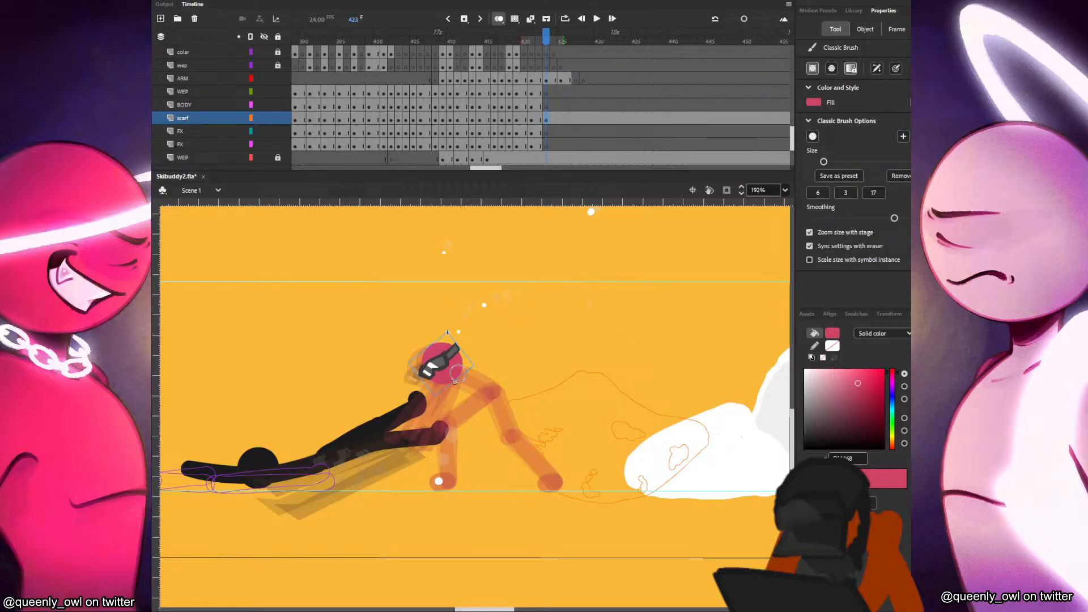
key("comma")
key("comma")
key("comma")
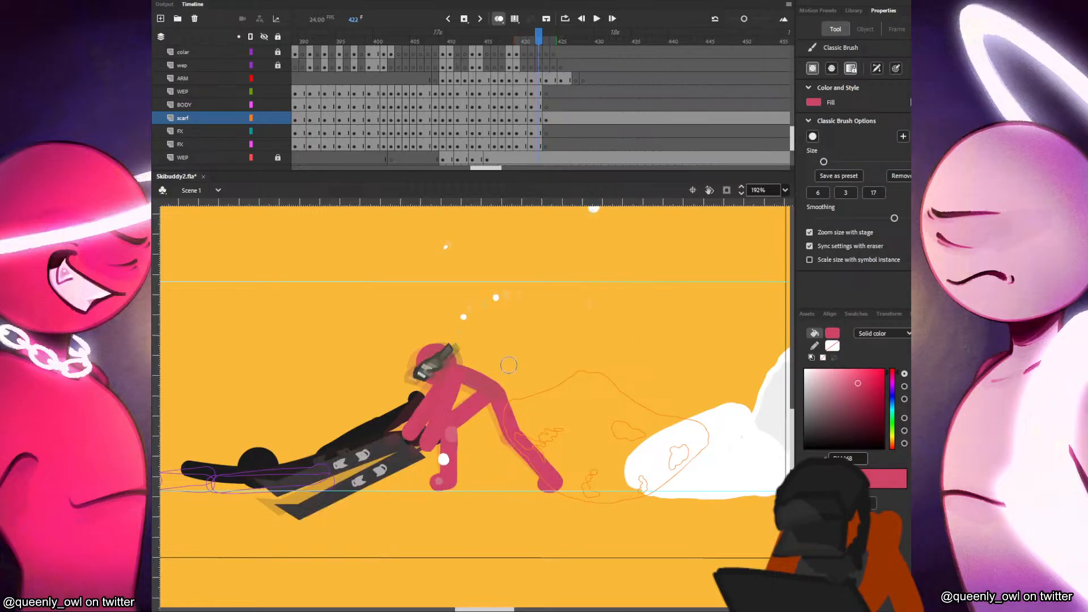
key("period")
key("period")
key("period")
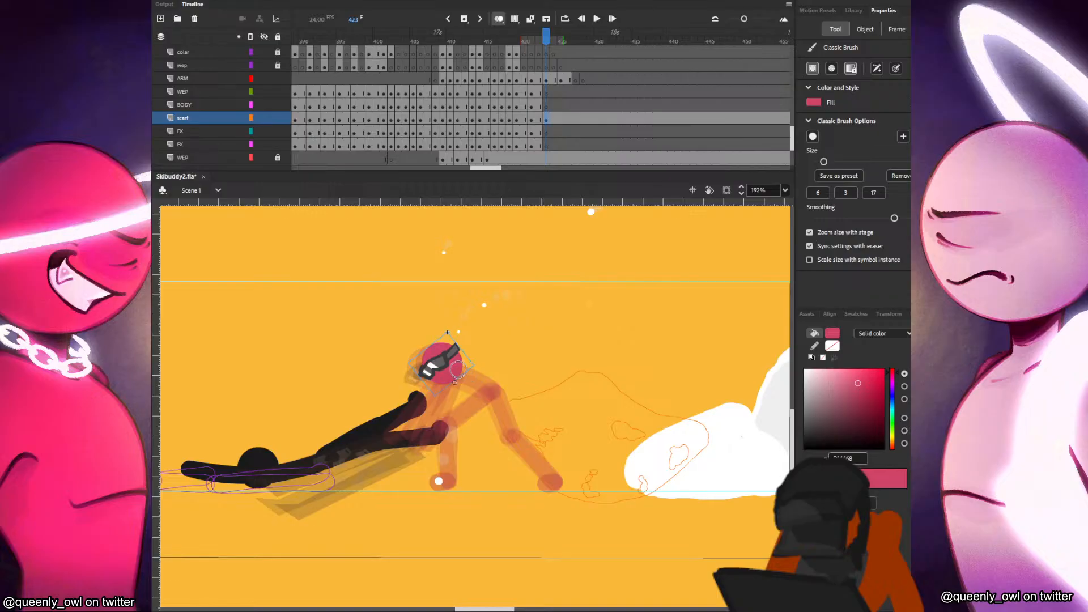
key("comma")
key("comma")
key("comma")
key("period")
key("period")
key("period")
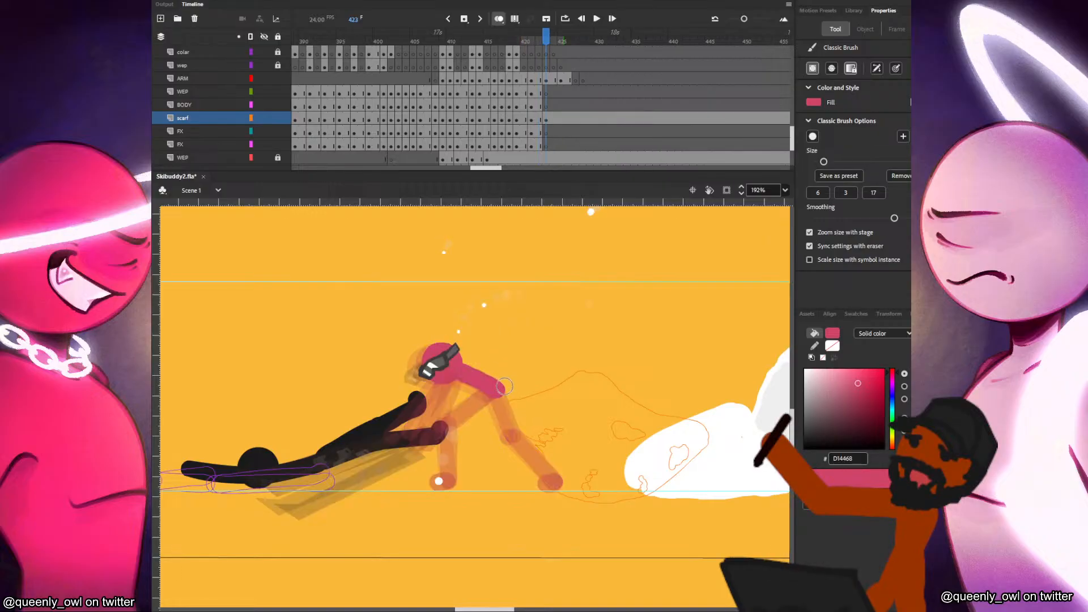
Brush the skier's rear leg from the hip down to the foot at frame 423 and compare it with frame 422.
key("comma")
key("comma")
key("comma")
key("period")
key("period")
key("period")
mouse_move(499, 392)
left_mouse_down()
mouse_move(513, 432)
mouse_move(552, 483)
left_mouse_up()
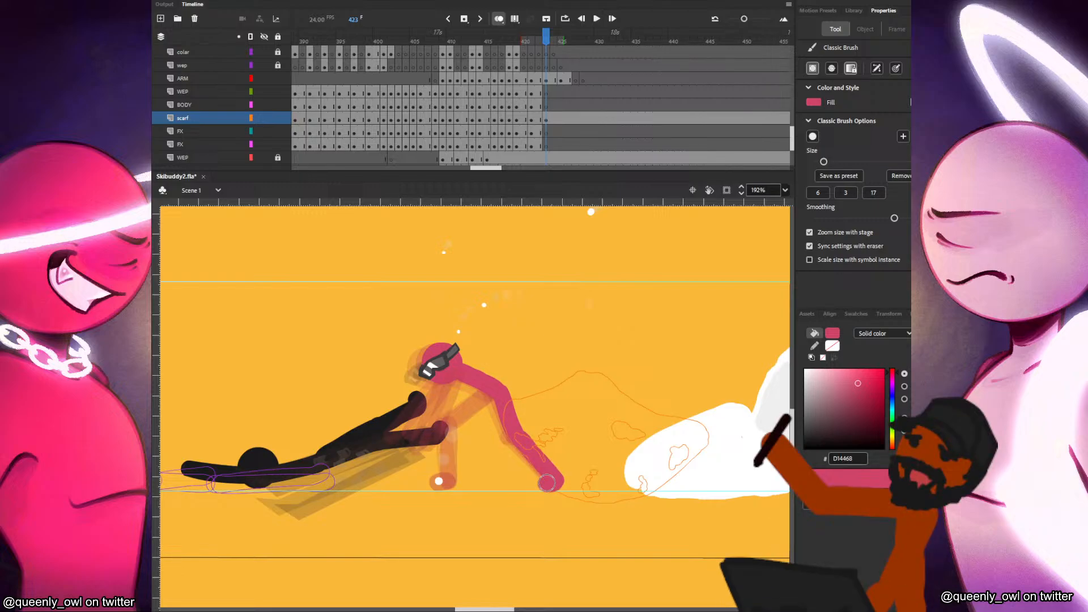
key("comma")
key("period")
key("comma")
key("period")
scroll(459, 412, "down", 2)
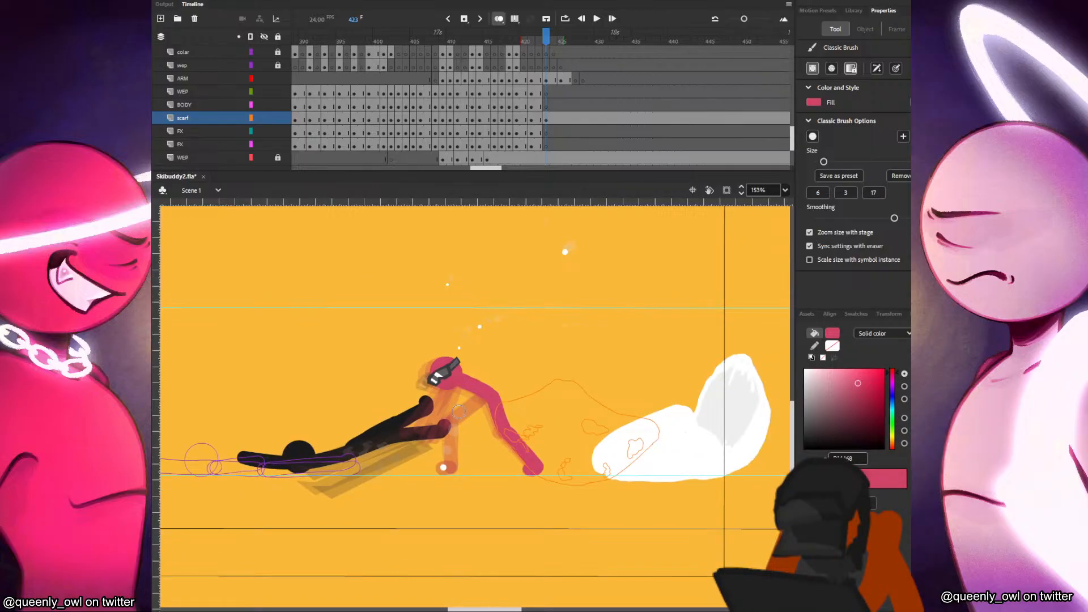
key("comma")
key("period")
key("comma")
key("period")
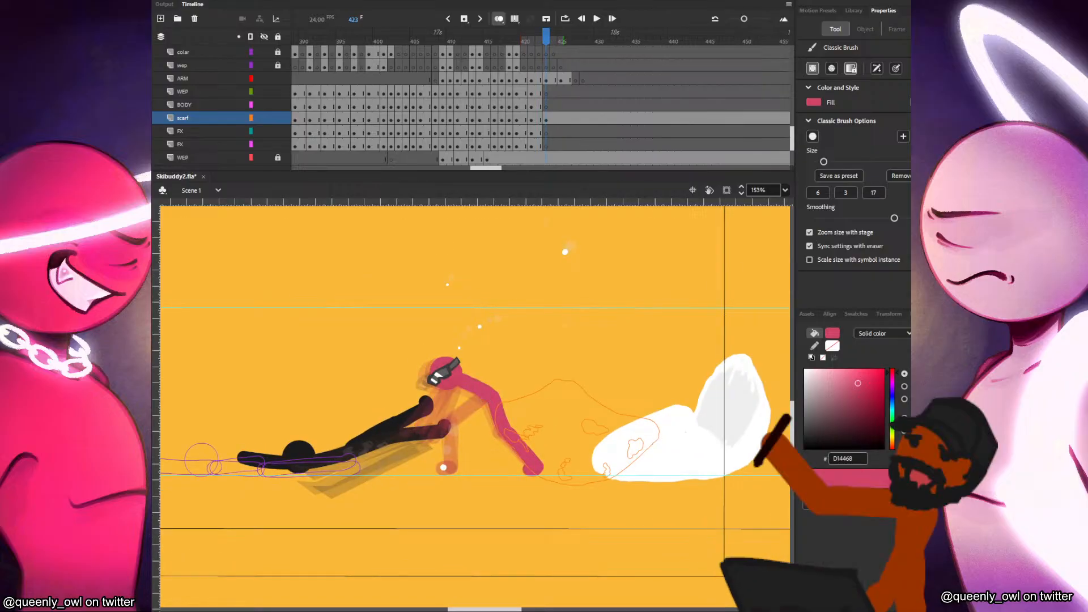
Brush the front leg's thigh from the hip to the knee at frame 423, redrawing it against the onion skin.
scroll(578, 434, "up", 2)
left_click_drag(582, 434, 661, 439)
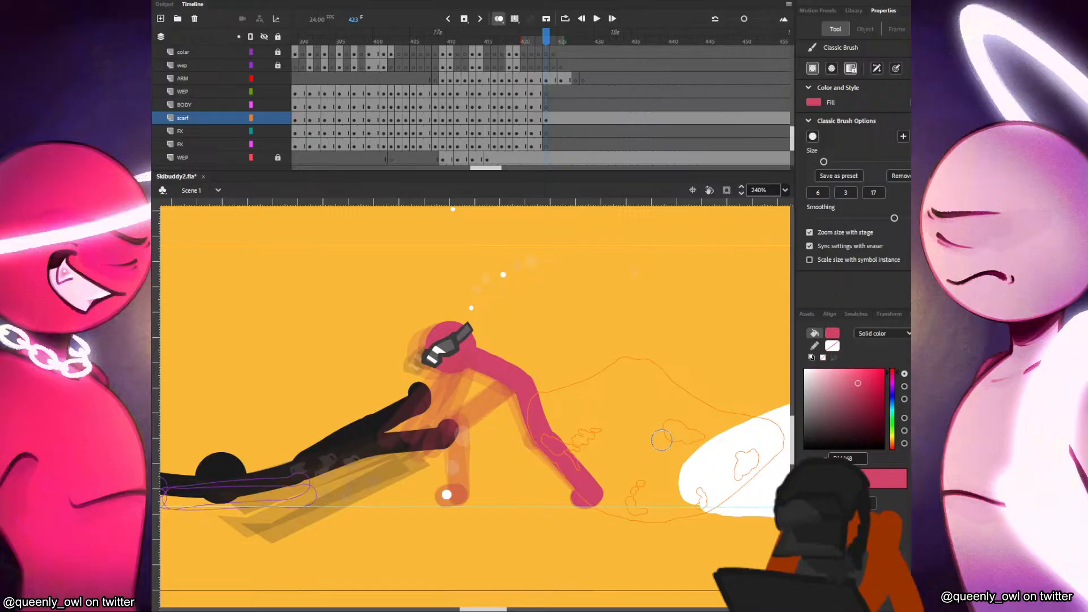
left_click_drag(466, 422, 517, 383)
key("ctrl+z")
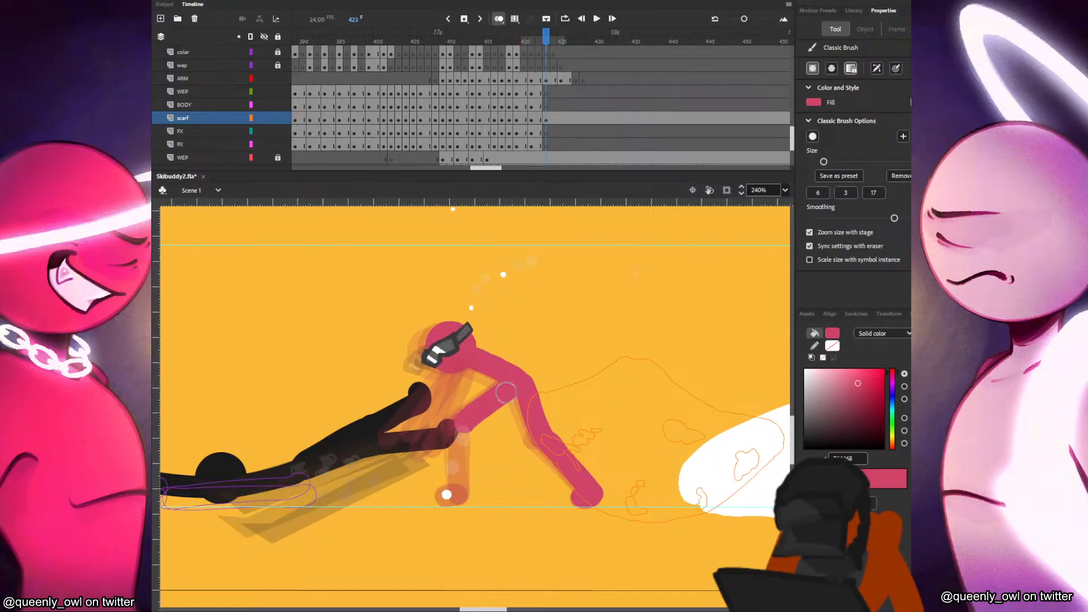
key("ctrl+z")
left_click_drag(464, 421, 518, 380)
key("comma")
key("period")
key("comma")
key("period")
key("comma")
key("period")
Brush the front leg's shin from the knee to the foot at frame 423 and check it against frame 422.
left_click_drag(463, 421, 459, 494)
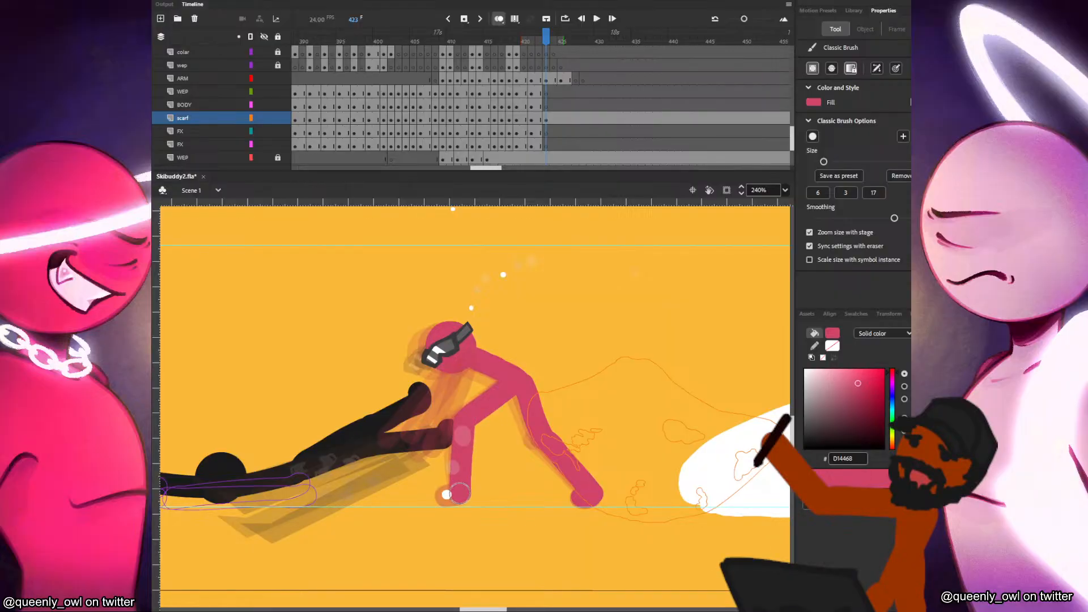
key("comma")
key("period")
key("comma")
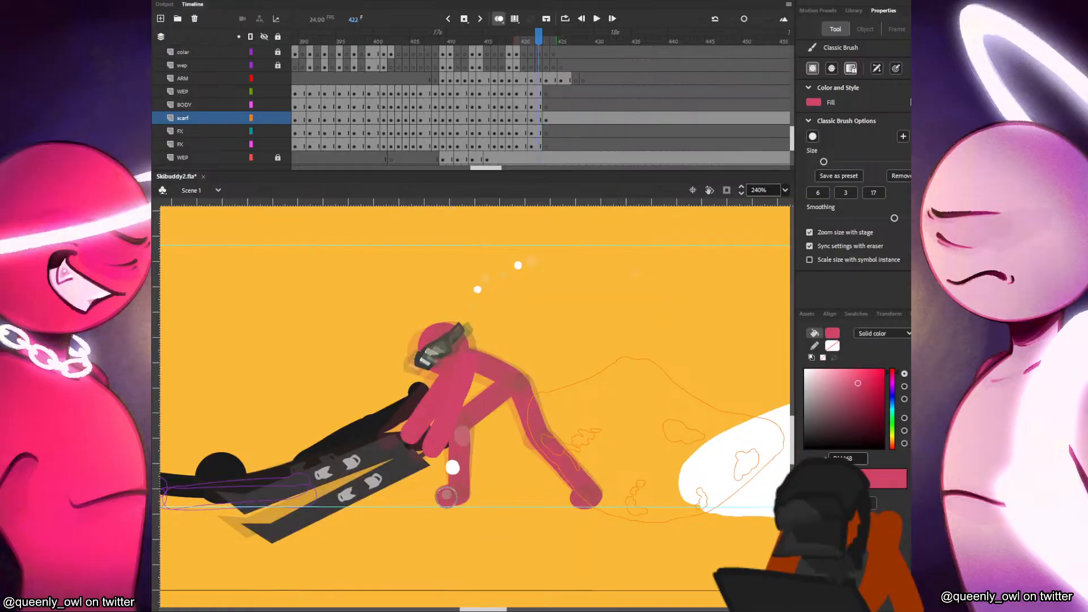
key("period")
key("comma")
Brush the skier's near arm from the shoulder to the hand on the upper WEP layer at frame 423.
left_click(543, 80)
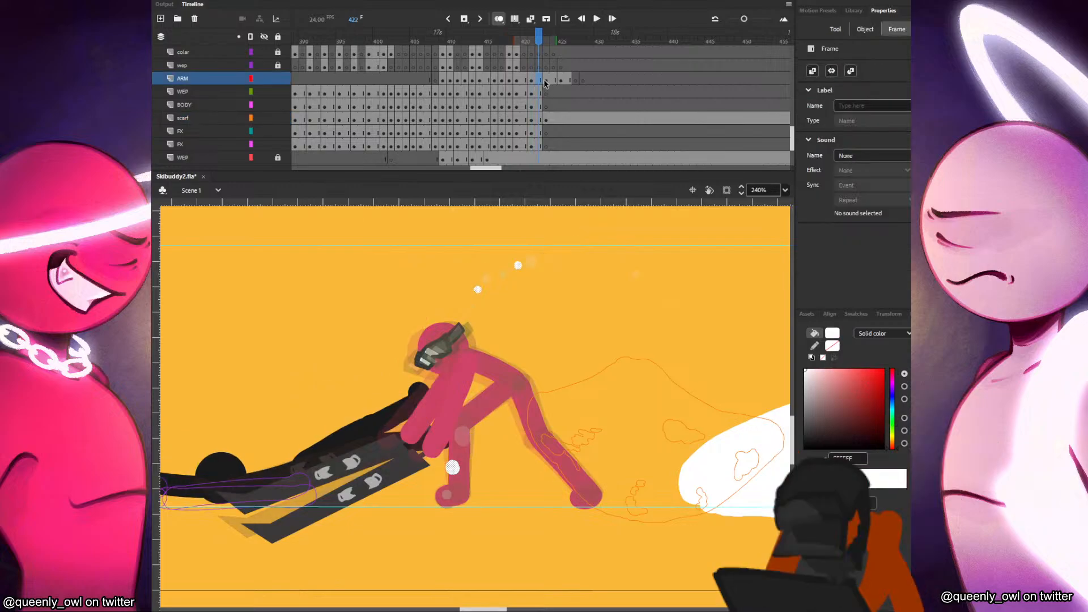
left_click(541, 94)
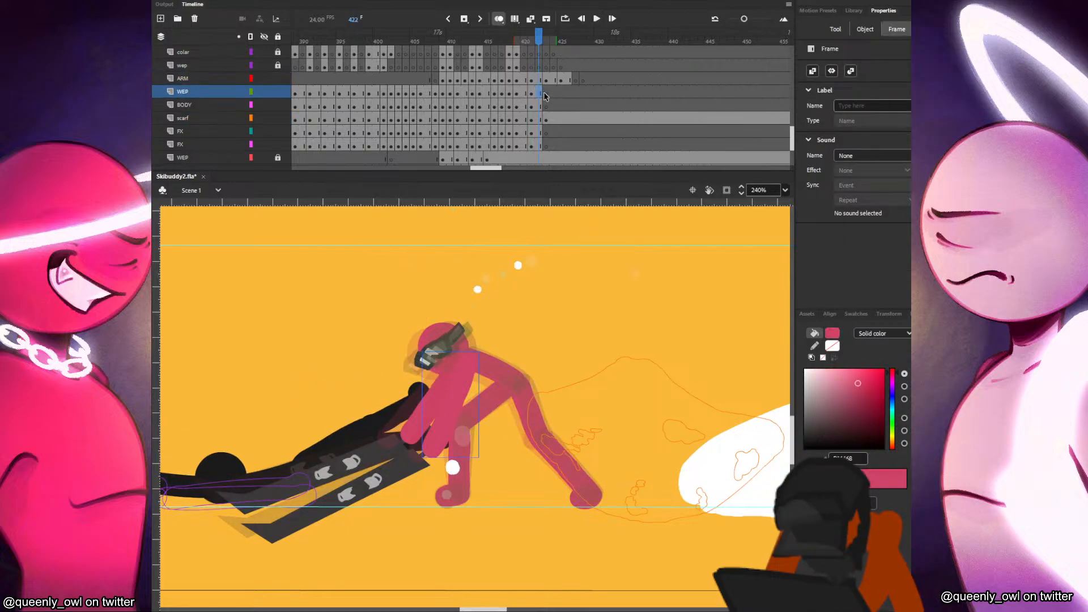
left_click(545, 95)
key("comma")
key("comma")
key("comma")
key("period")
key("period")
key("period")
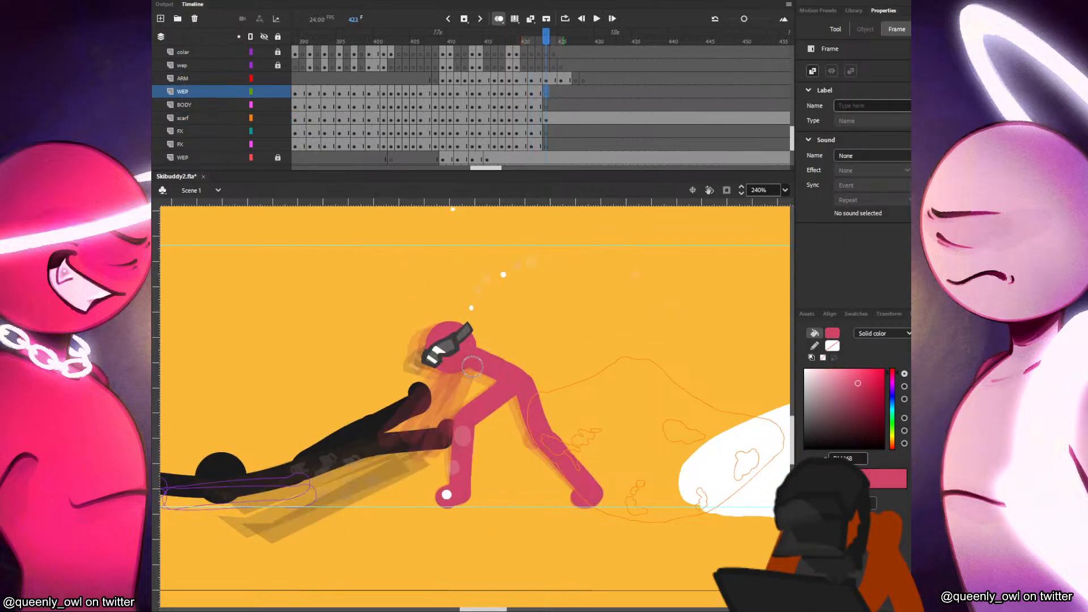
left_click_drag(481, 371, 447, 433)
left_click_drag(474, 358, 445, 435)
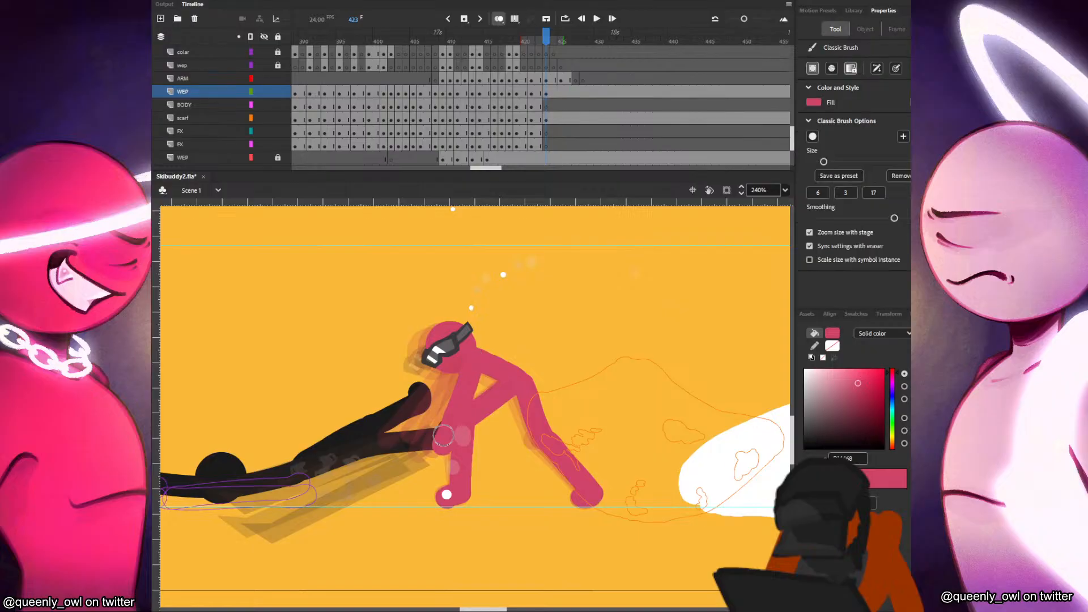
key("comma")
key("period")
Brush the skier's other arm from the shoulder to the hand on the upper FX layer at frame 423.
left_click(540, 133)
key("comma")
key("comma")
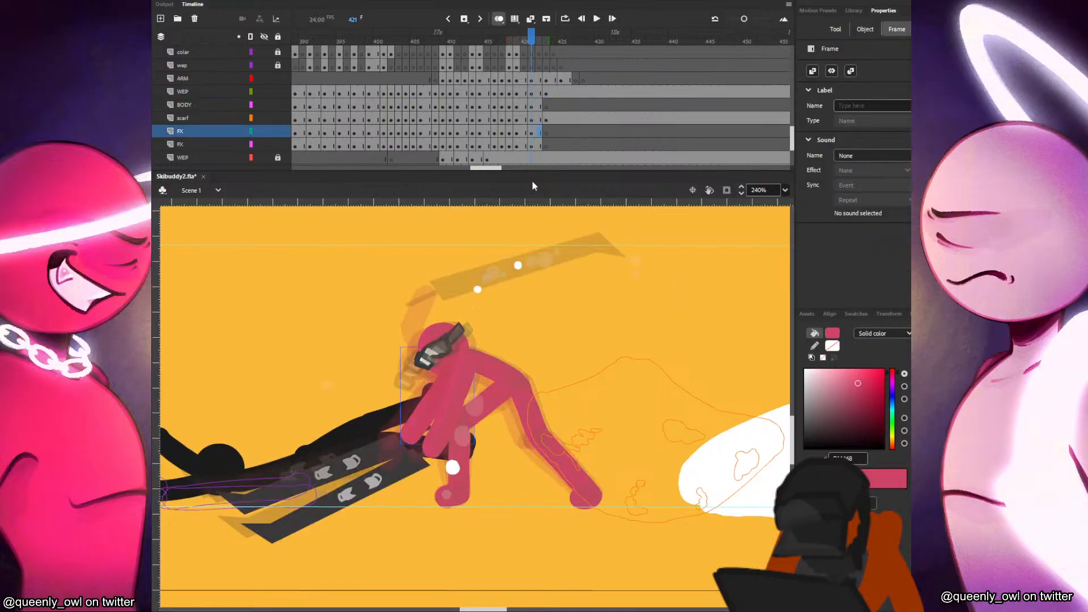
key("period")
key("period")
key("period")
left_click_drag(464, 359, 418, 432)
key("comma")
key("period")
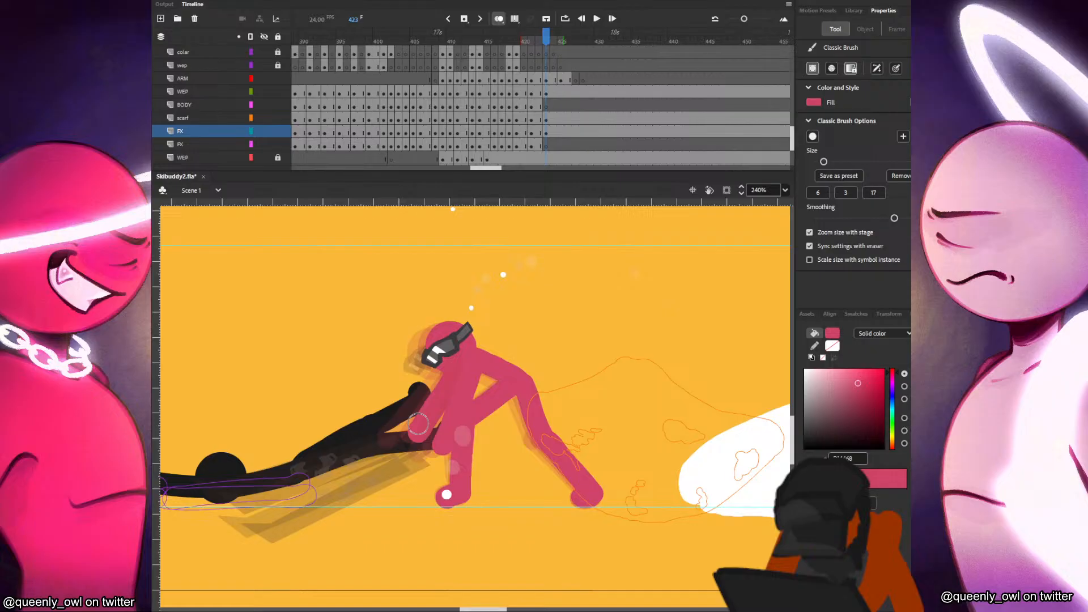
Shift and slightly rotate the upper ski on the lower FX layer at frame 423, placing it at about X 692, Y 589.
left_click(539, 145)
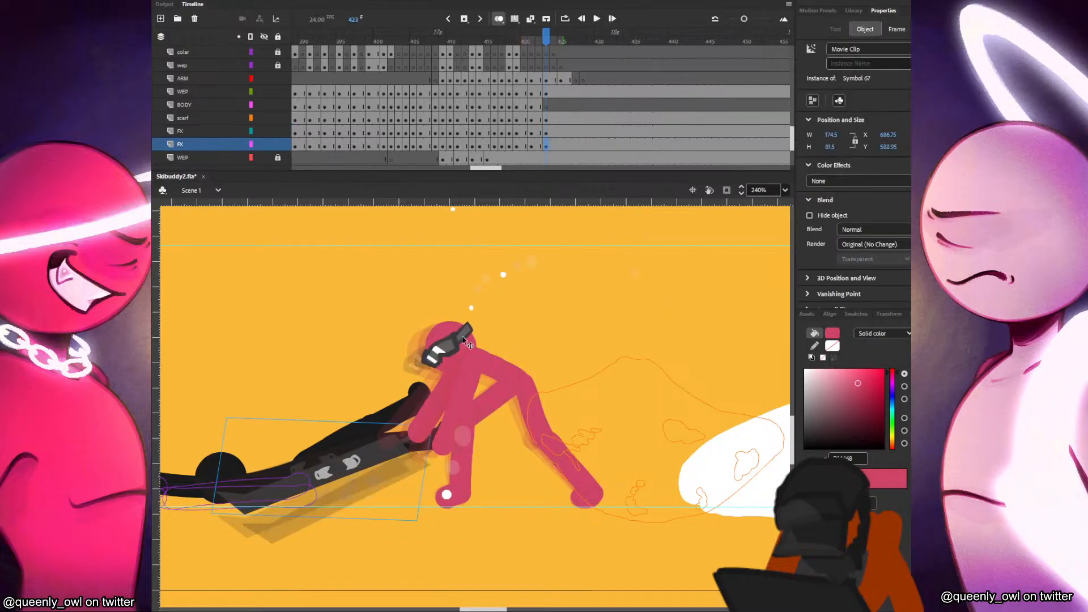
left_click_drag(401, 444, 409, 442)
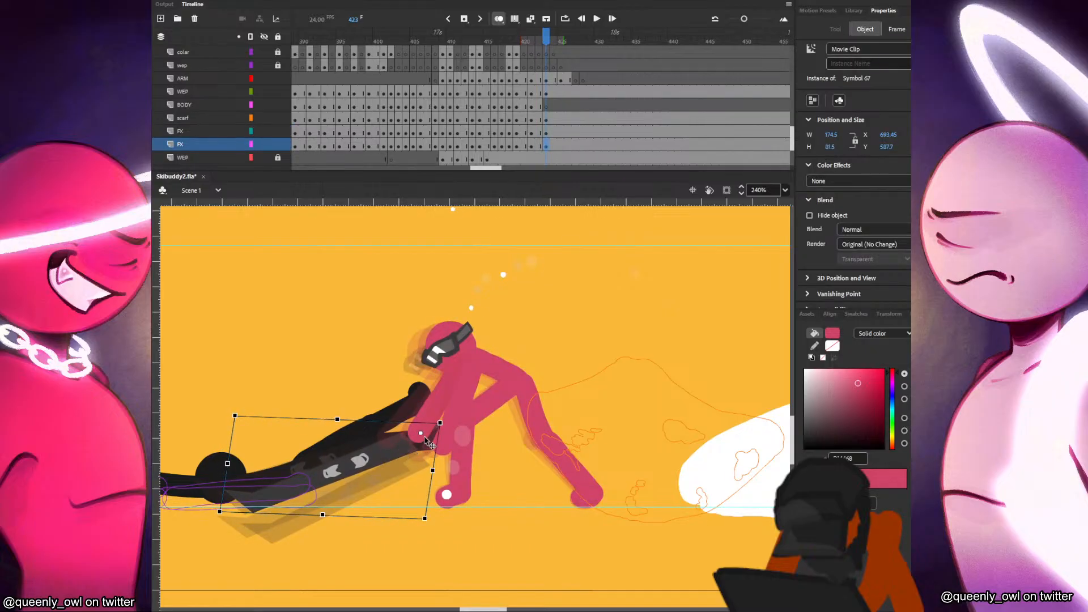
key("comma")
key("comma")
key("comma")
key("period")
key("period")
key("period")
left_click_drag(238, 410, 240, 403)
left_click_drag(383, 449, 381, 449)
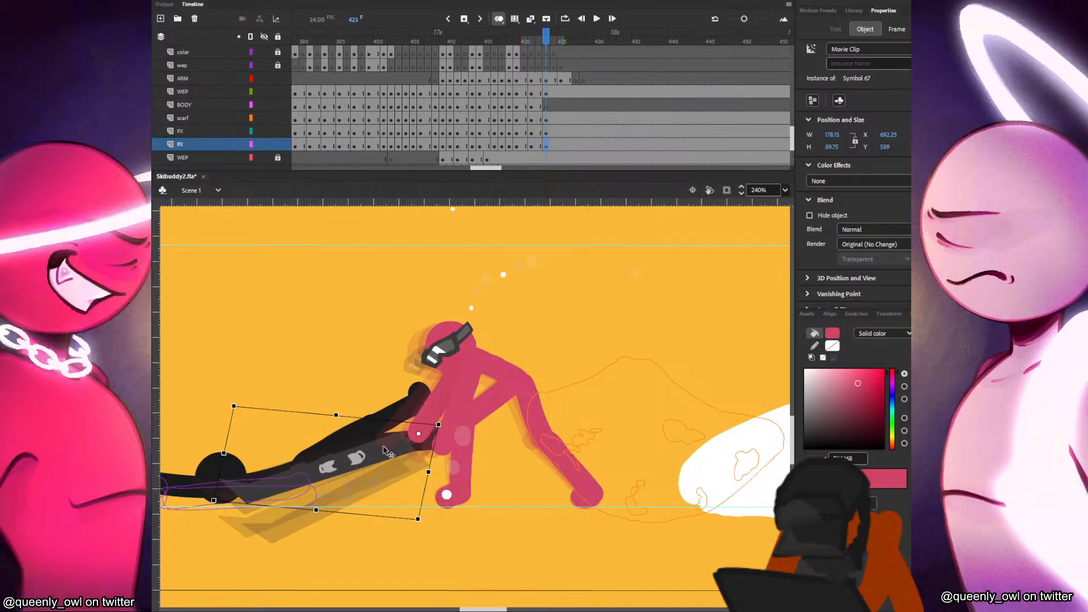
key("comma")
key("period")
Shift and slightly rotate the lower ski on the BODY layer at frame 423, placing it at about X 708, Y 596.
left_click(539, 108)
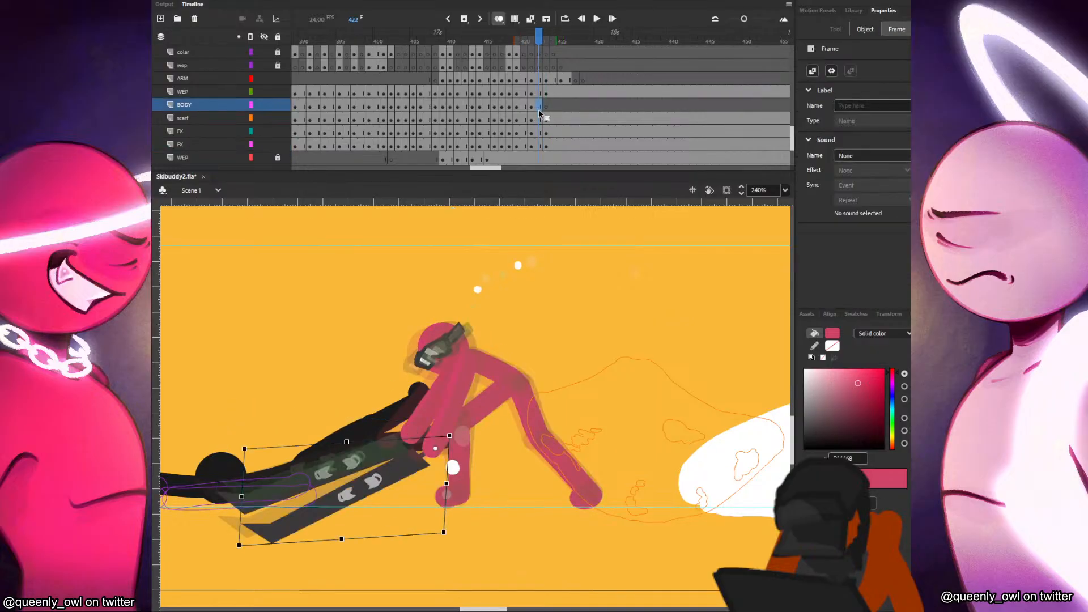
key("period")
left_click_drag(394, 480, 402, 475)
left_click_drag(253, 446, 257, 441)
key("ctrl+z")
left_click_drag(291, 386, 453, 346)
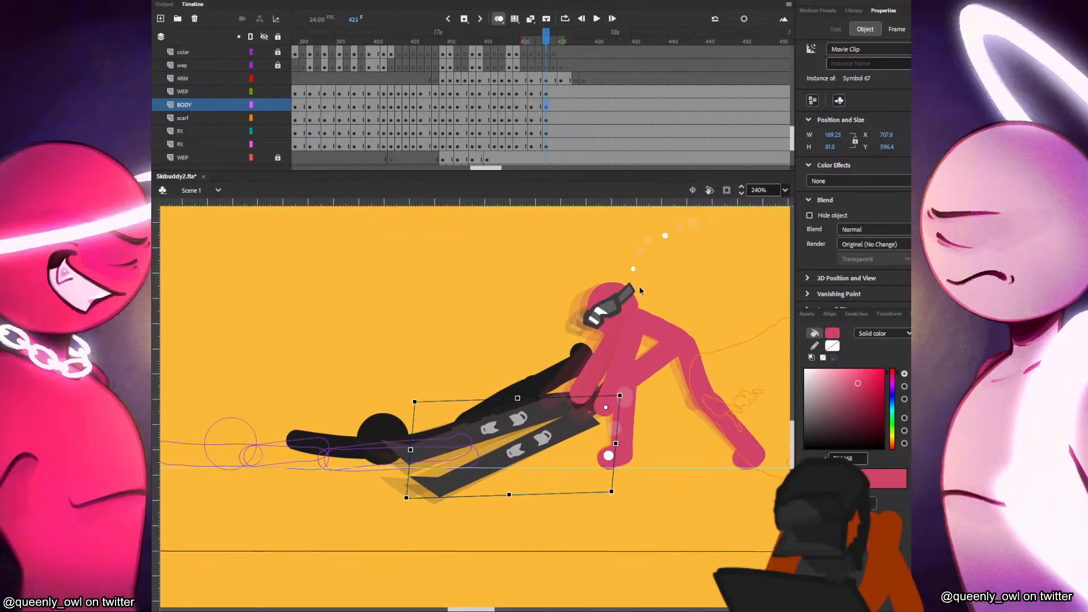
Copy the head symbol from frame 423 and insert blank keyframes at frame 425 from the upper WEP layer through the lower FX layer.
left_click(635, 288)
left_click(669, 275)
key("period")
key("period")
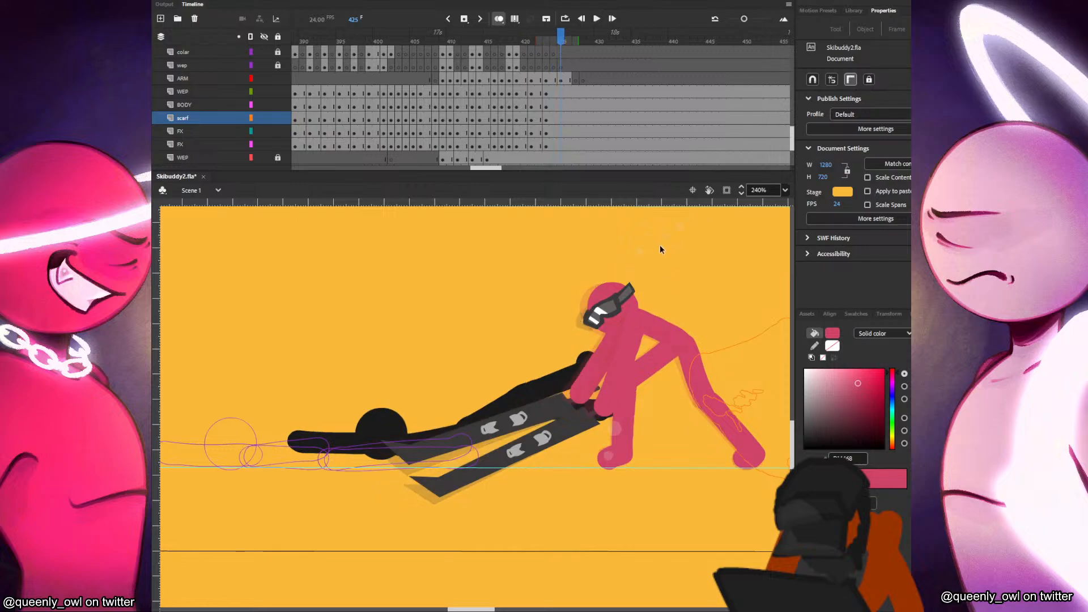
left_click_drag(561, 93, 563, 139)
key("F7")
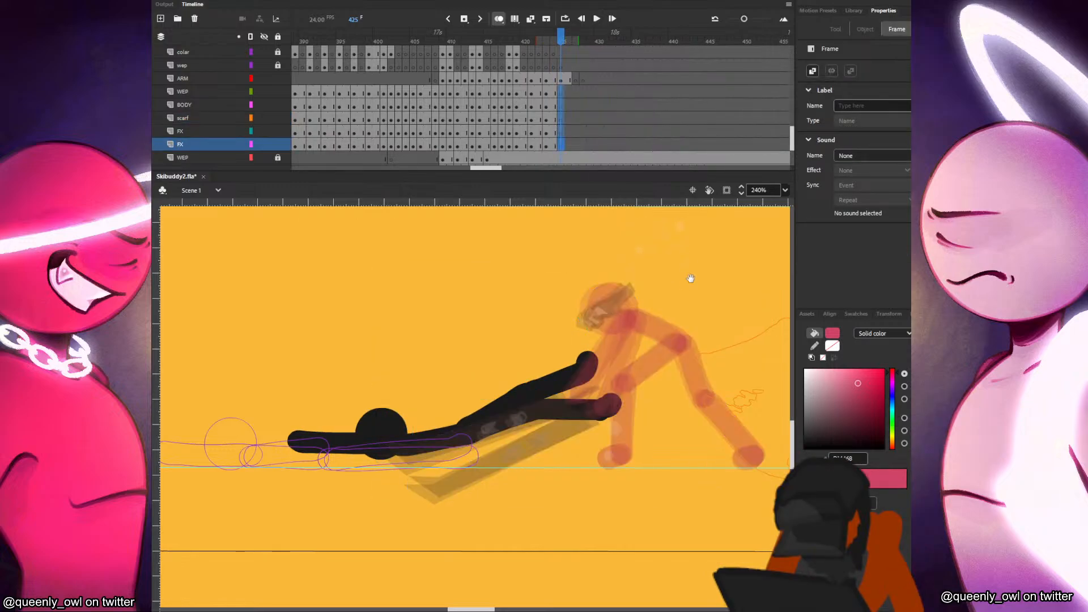
Paste the head symbol at frame 425 and place it at about X 713, Y 502, over its onion-skinned position.
left_click_drag(686, 276, 553, 330)
key("ctrl+v")
mouse_move(491, 399)
left_mouse_down()
mouse_move(505, 353)
mouse_move(489, 335)
mouse_move(493, 359)
left_mouse_up()
Brush the skier's torso and the rear leg's thigh at frame 425, following the onion-skinned pose.
key("b")
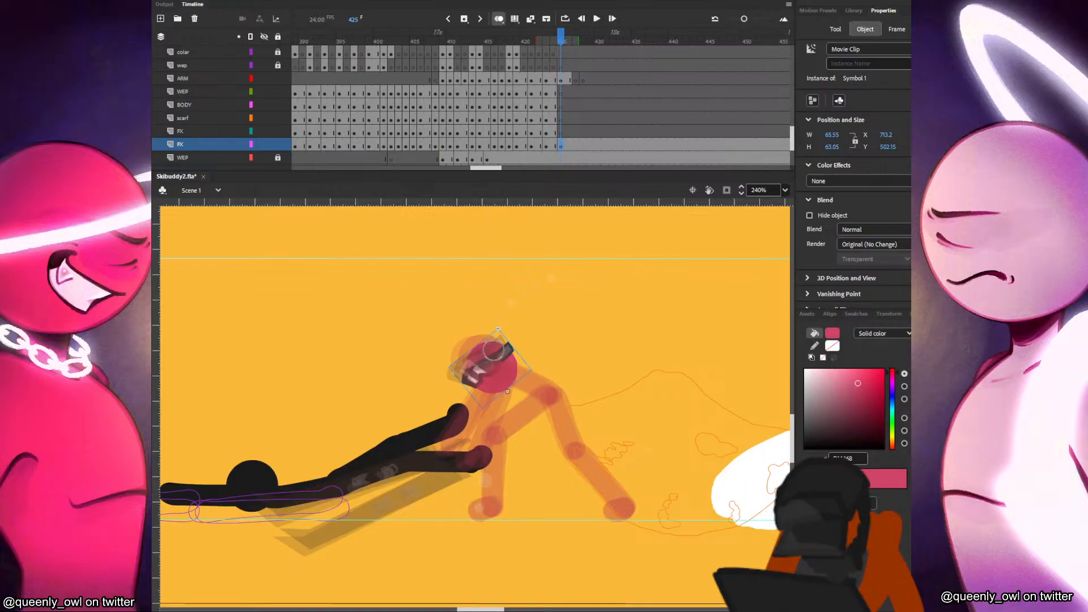
key("comma")
key("comma")
key("comma")
key("period")
key("period")
key("period")
key("comma")
key("period")
mouse_move(512, 375)
left_mouse_down()
mouse_move(553, 397)
mouse_move(575, 447)
left_mouse_up()
key("comma")
key("period")
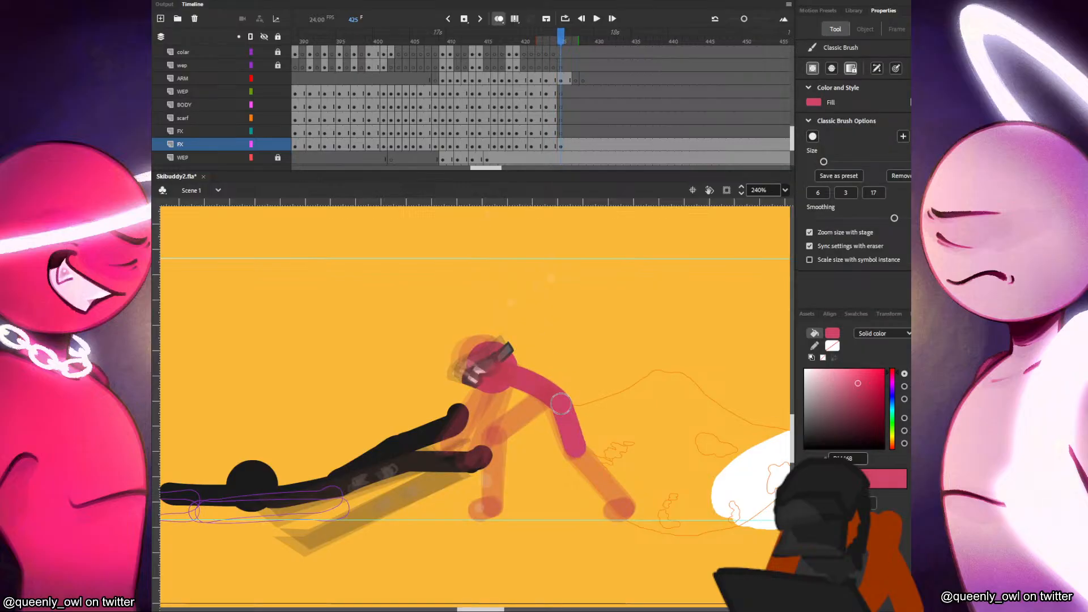
Redraw the rear leg's thigh slightly farther from the head at frame 425, checking it against frame 424.
key("ctrl+z")
left_click_drag(561, 403, 580, 450)
key("comma")
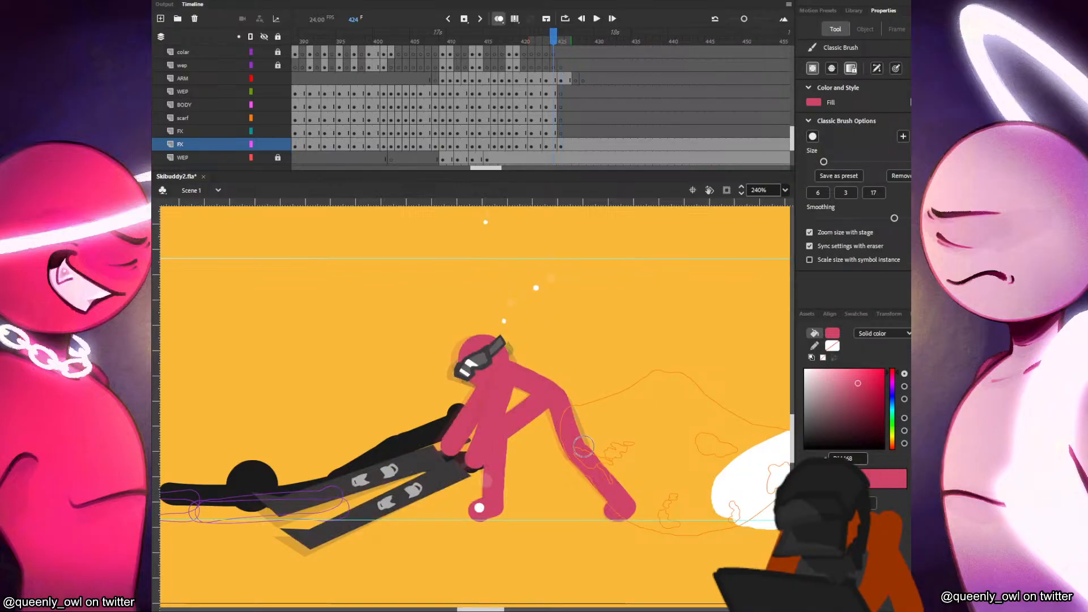
key("period")
key("ctrl+z")
left_click_drag(561, 403, 581, 453)
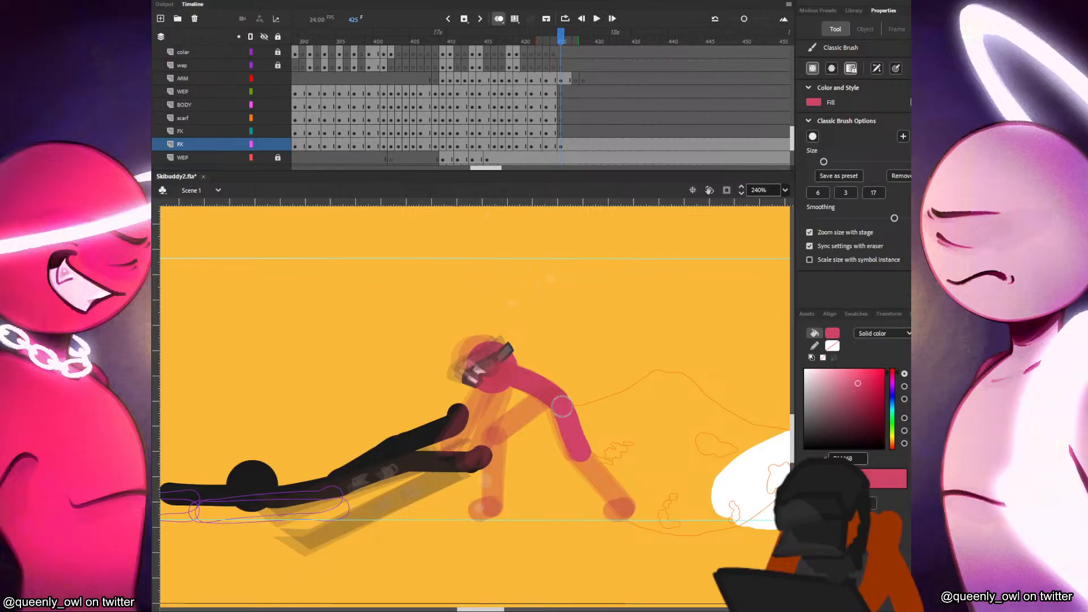
key("comma")
key("period")
Brush the rear leg's shin and foot at frame 425 and compare them with frame 424.
left_click_drag(578, 448, 625, 508)
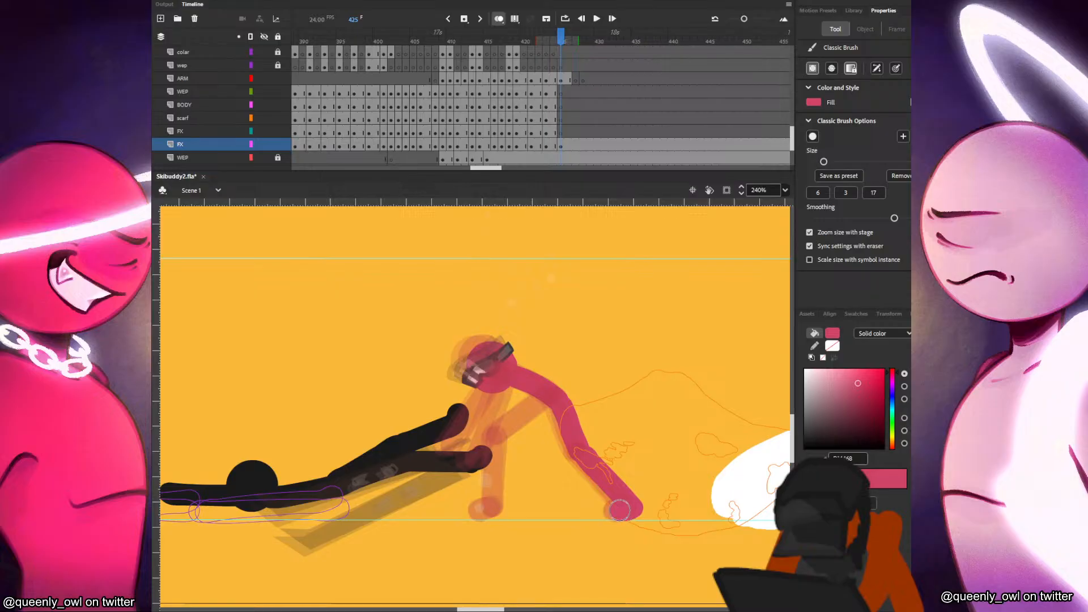
key("comma")
key("period")
key("comma")
key("period")
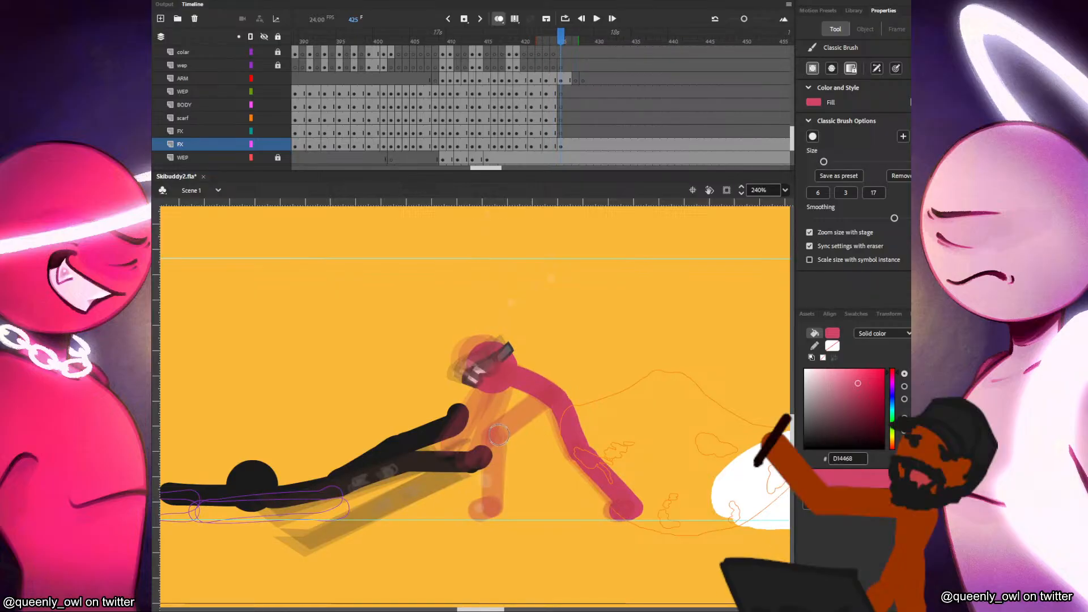
Try brushing the front leg's thigh at frame 425 and flip through the preceding frames to compare it.
key("comma")
key("period")
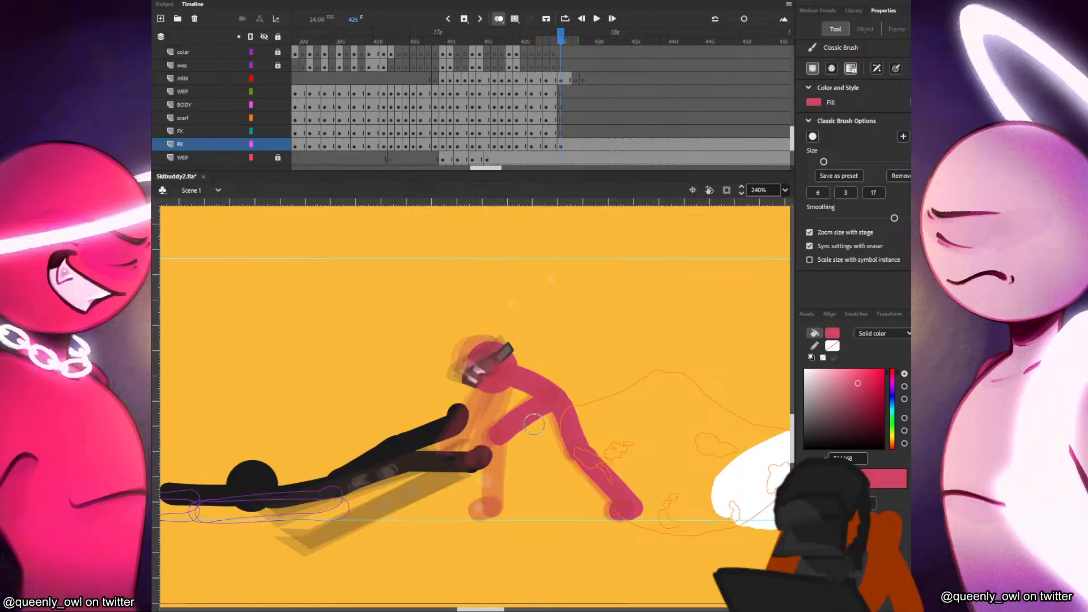
left_click_drag(555, 399, 500, 433)
key("ctrl+z")
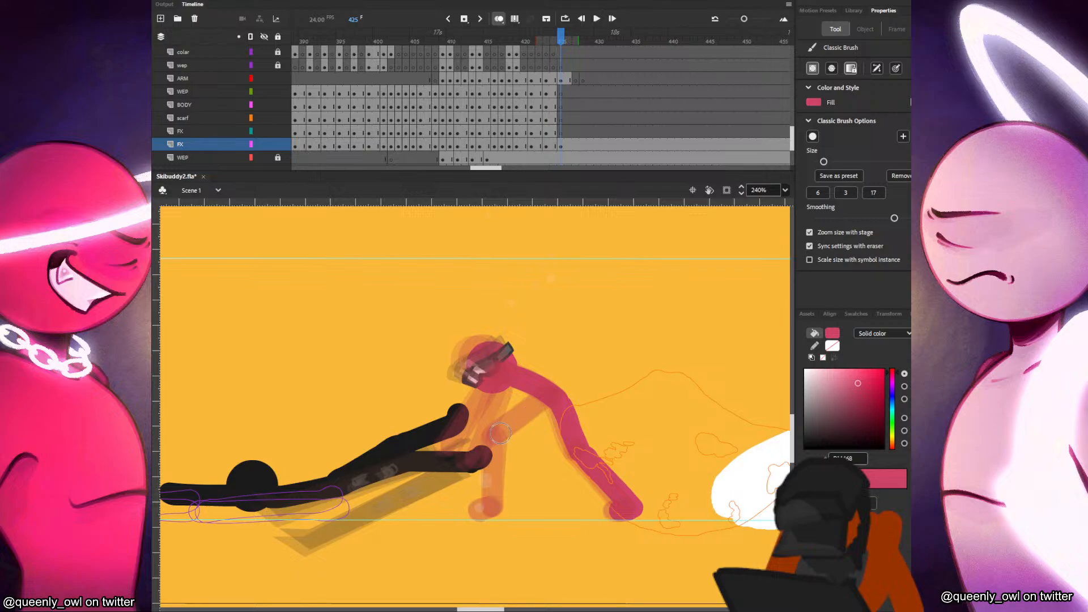
left_click_drag(555, 399, 501, 433)
key("comma")
key("comma")
key("comma")
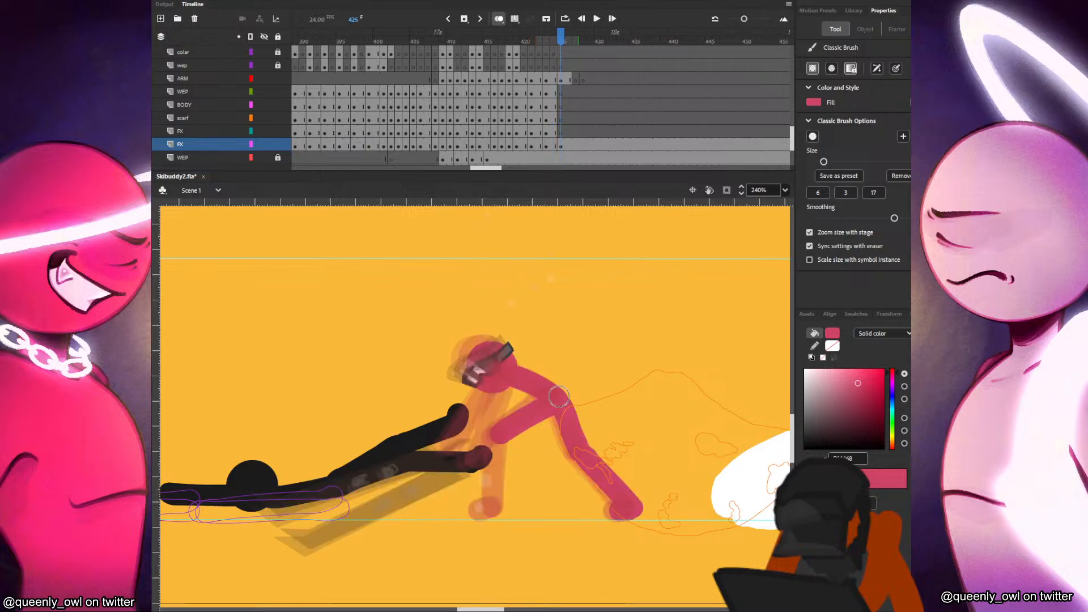
key("period")
key("period")
key("period")
key("comma")
key("comma")
key("comma")
key("period")
key("period")
key("period")
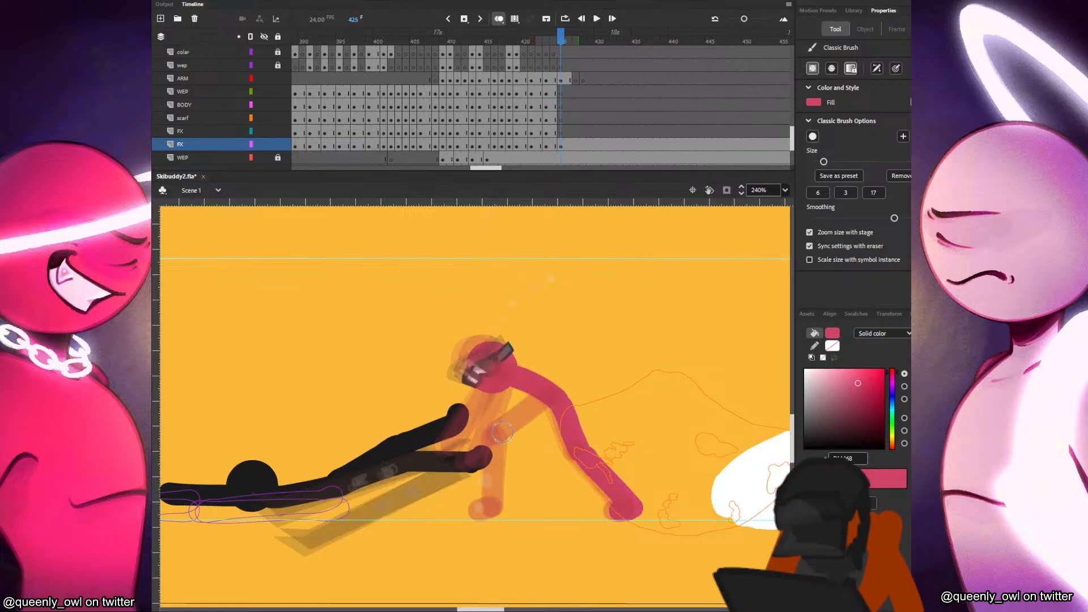
Brush the front leg's thigh from the knee up to the hip at frame 425 and compare it with frame 424.
left_click_drag(501, 434, 559, 389)
key("comma")
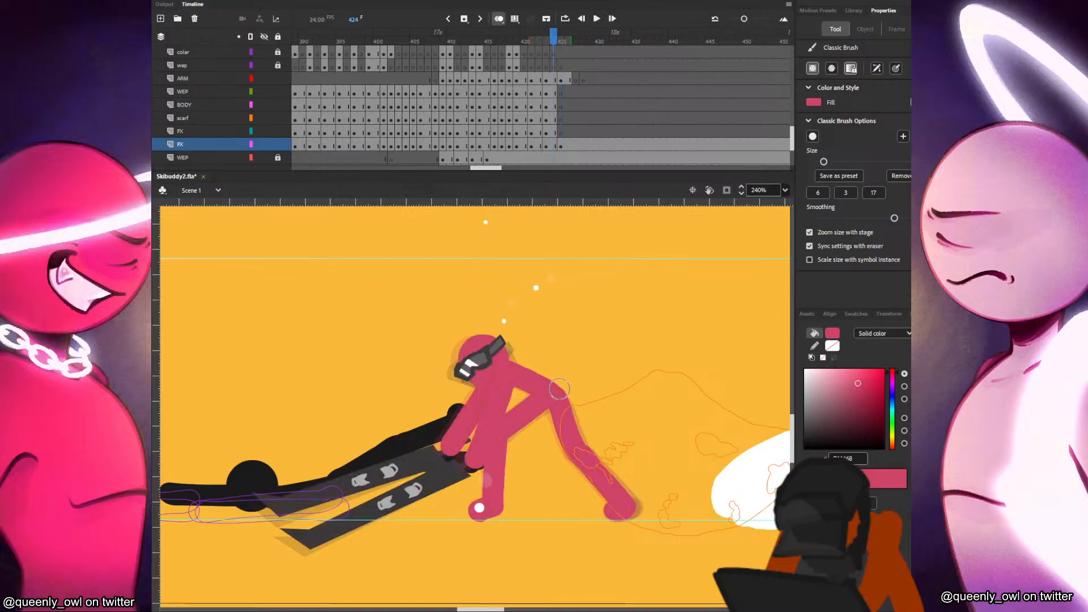
key("period")
key("comma")
key("period")
Brush the front leg's shin and foot at frame 425 and compare them with the preceding frames.
left_click_drag(499, 436, 492, 506)
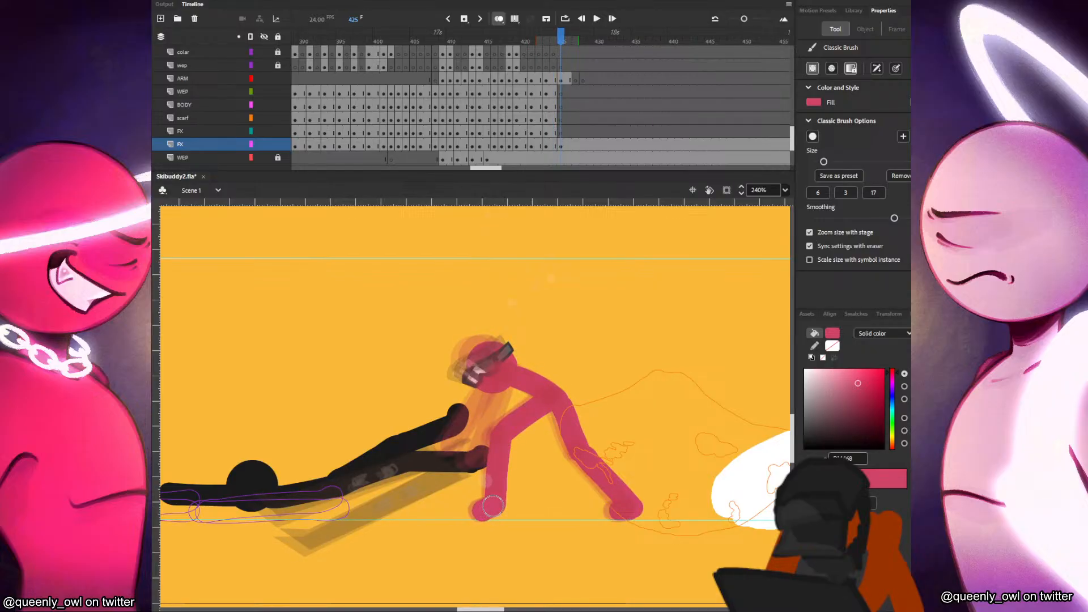
key("comma")
key("period")
key("comma")
key("comma")
key("period")
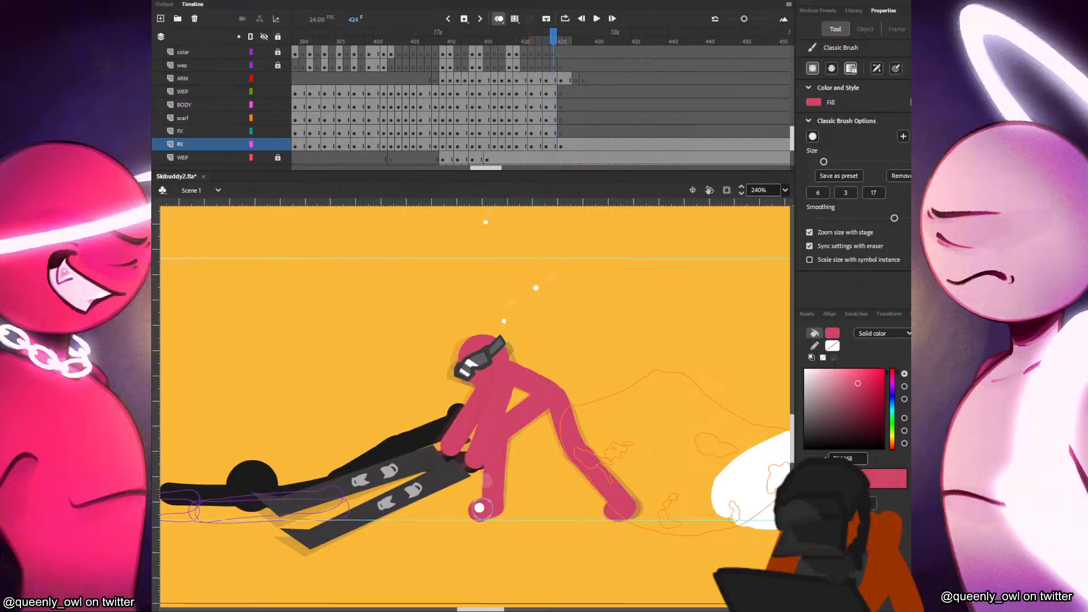
key("period")
key("comma")
key("period")
key("comma")
key("period")
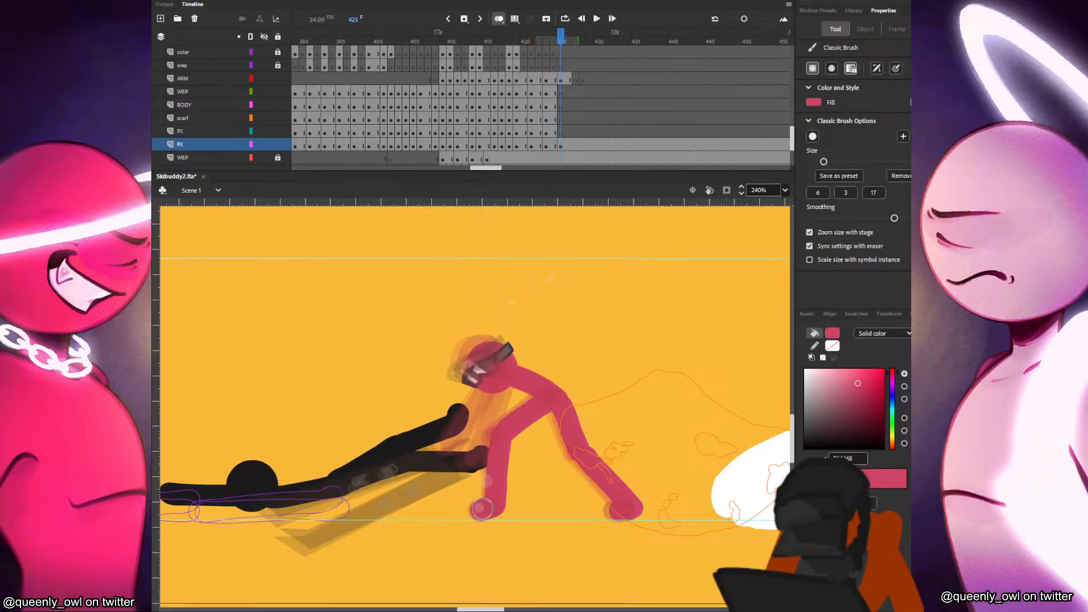
Move the drawn pose's keyframe at frame 425 from the lower FX layer to the scarf layer.
left_click(555, 95)
left_click(560, 81)
key("Down")
key("Down")
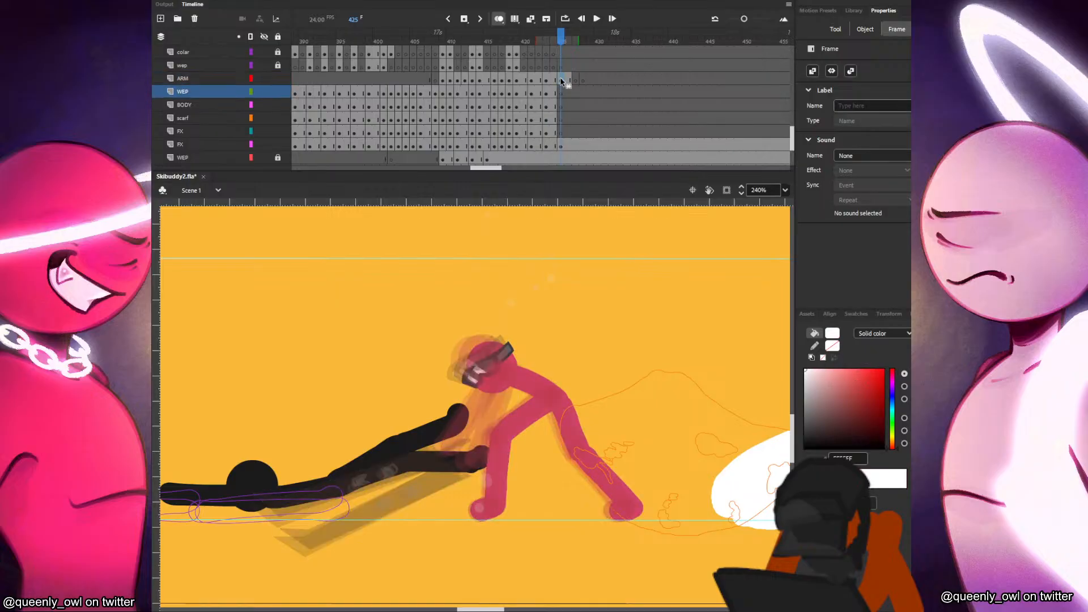
left_click(560, 81)
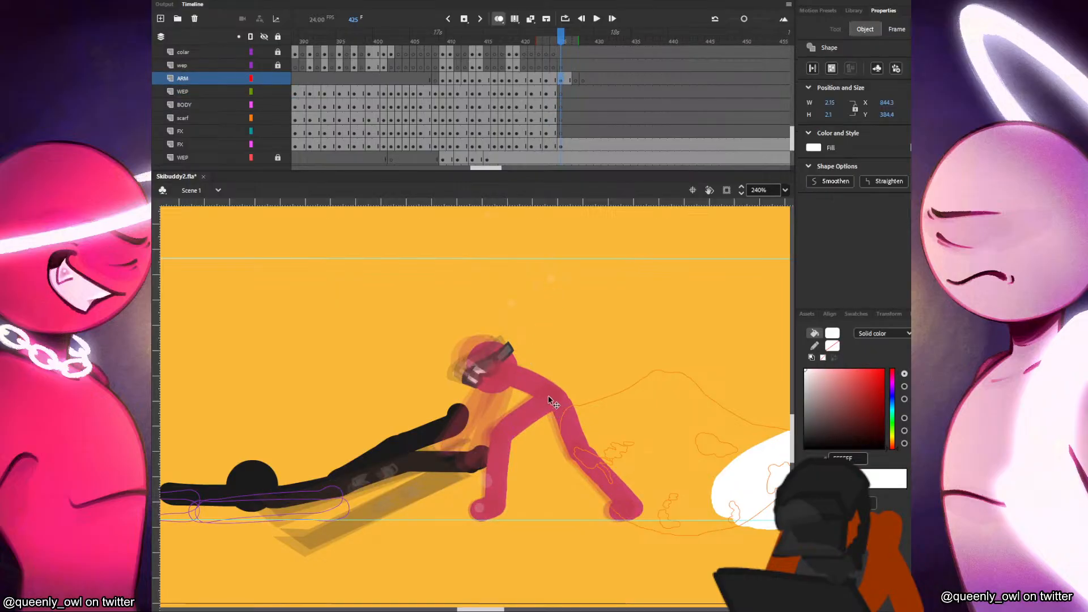
left_click(600, 146)
left_click(561, 146)
key("Up")
key("Up")
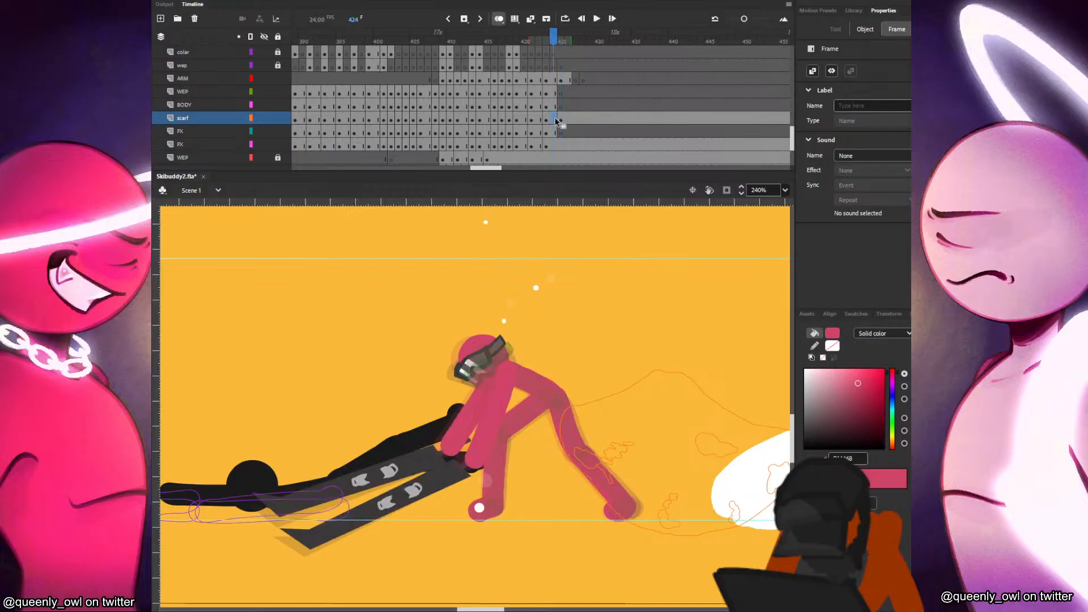
left_click(559, 146)
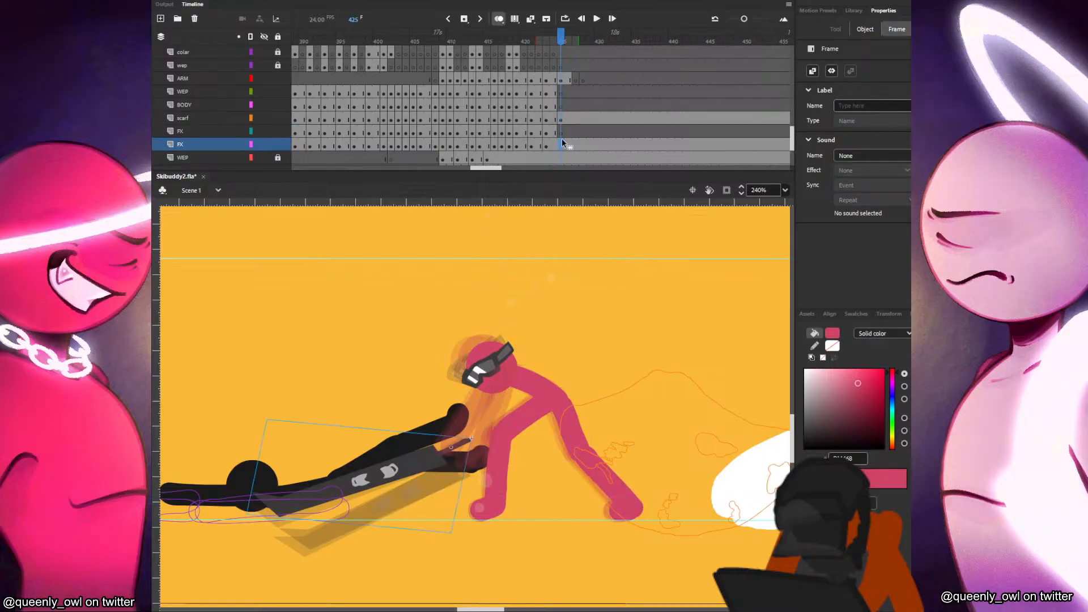
key("Up")
key("Up")
key("Up")
key("Up")
Brush the near arm on the WEP layer at frame 425, redrawing it until it fits against frame 424.
key("b")
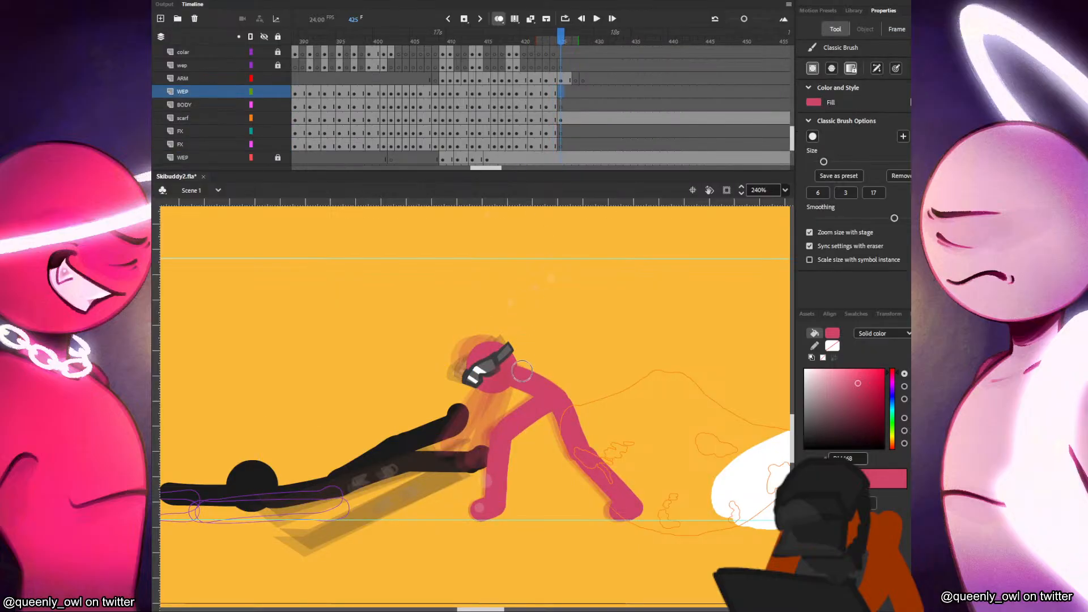
key("comma")
key("comma")
key("period")
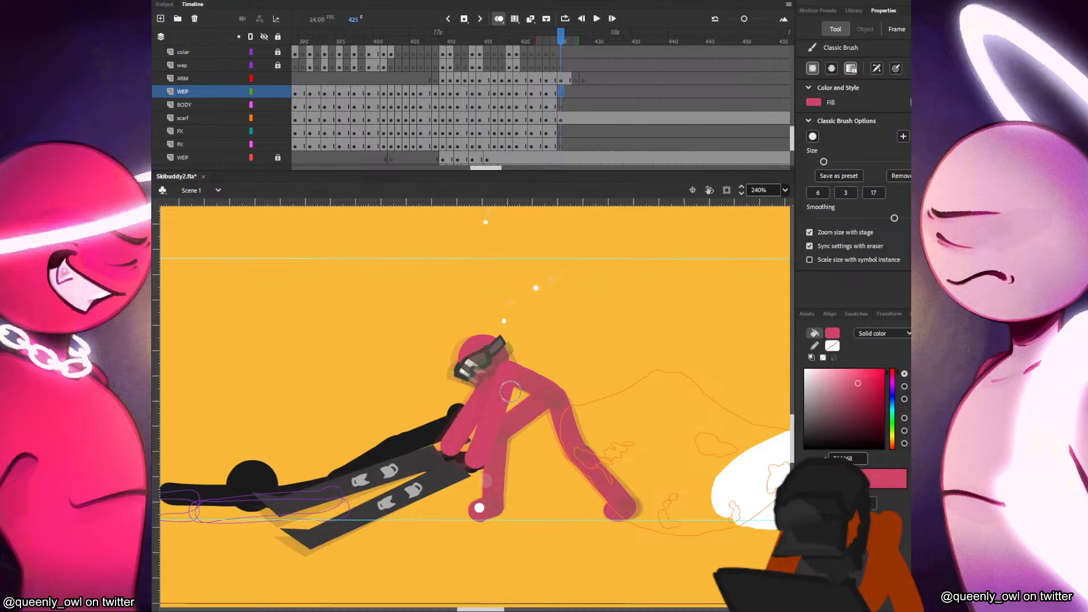
key("period")
left_click_drag(515, 377, 487, 455)
key("comma")
key("period")
key("ctrl+z")
left_click_drag(517, 376, 509, 408)
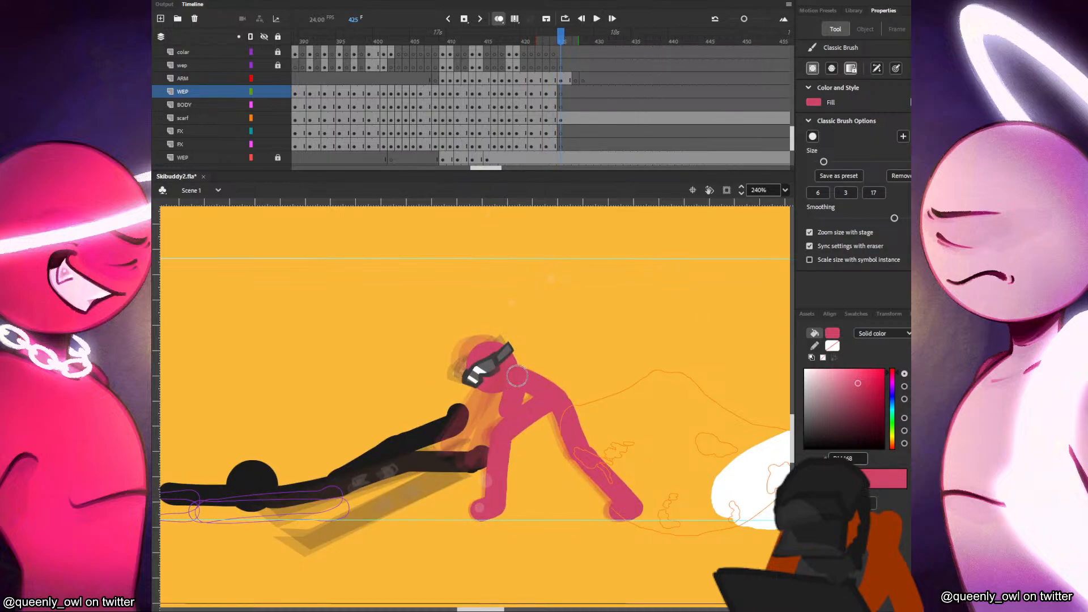
left_click_drag(487, 456, 486, 456)
key("comma")
key("period")
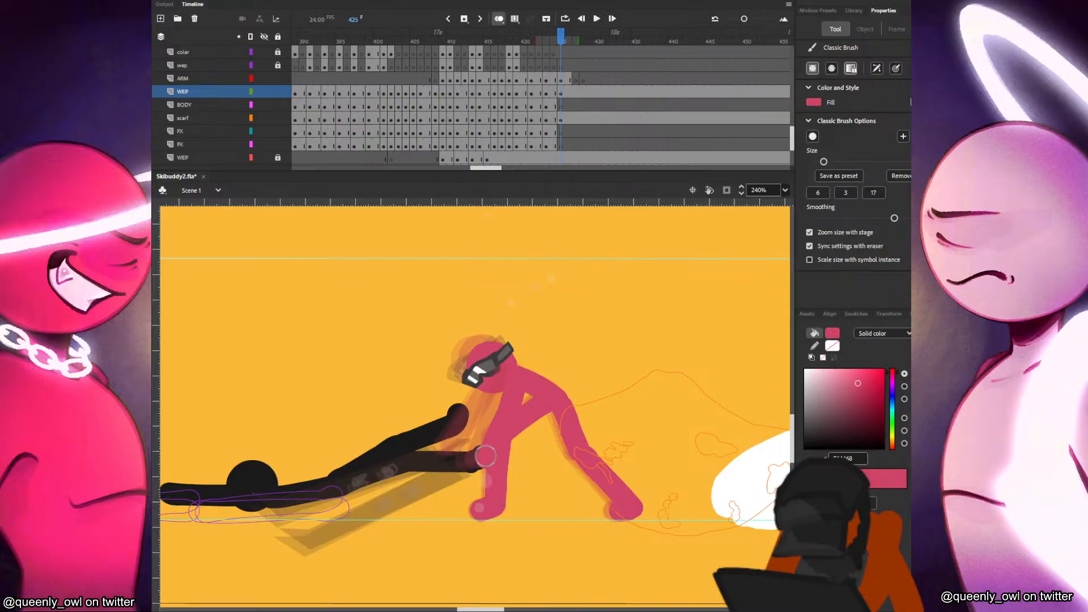
key("ctrl+z")
left_click_drag(516, 378, 481, 456)
key("comma")
key("period")
Brush the far arm on the upper FX layer at frame 425, refine it against frame 424, and save the file.
left_click(559, 146)
key("comma")
left_click(559, 133)
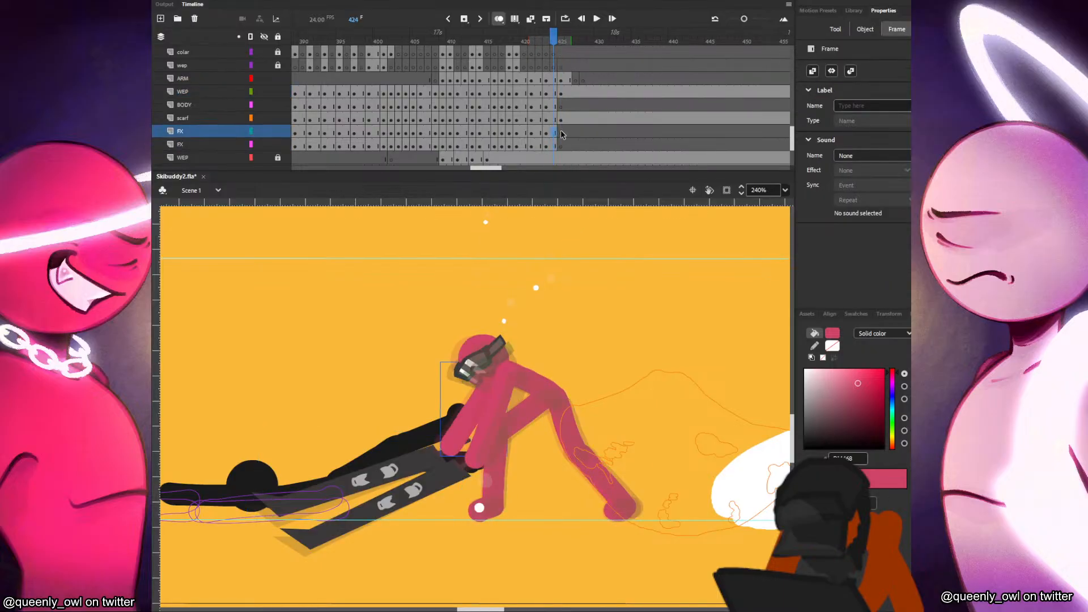
key("comma")
key("comma")
key("comma")
key("period")
key("period")
key("period")
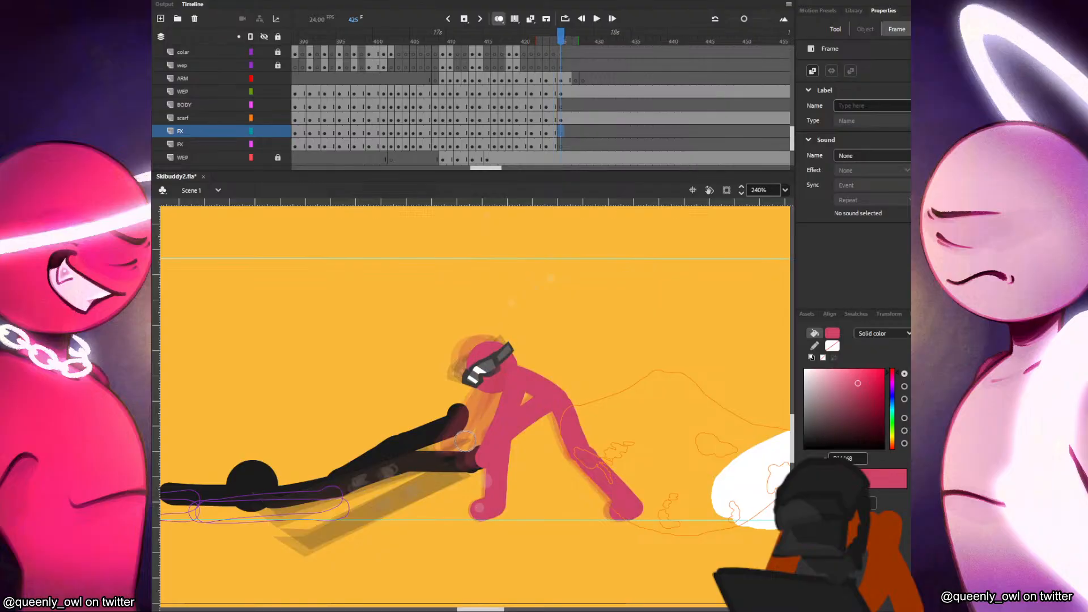
left_click_drag(461, 443, 489, 405)
key("comma")
key("period")
key("ctrl+z")
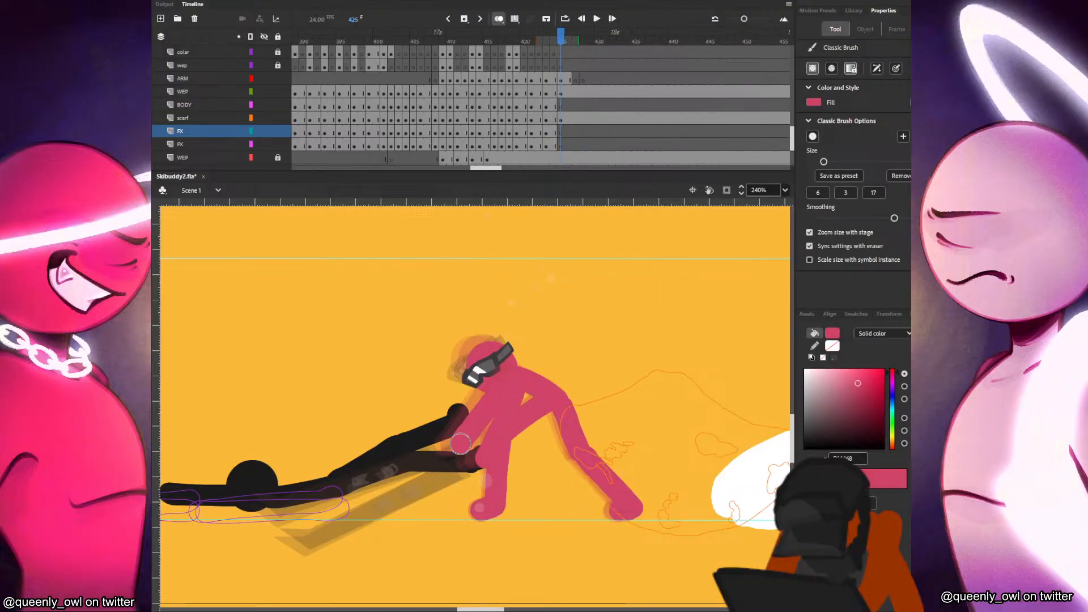
left_click_drag(460, 443, 453, 448)
key("comma")
key("period")
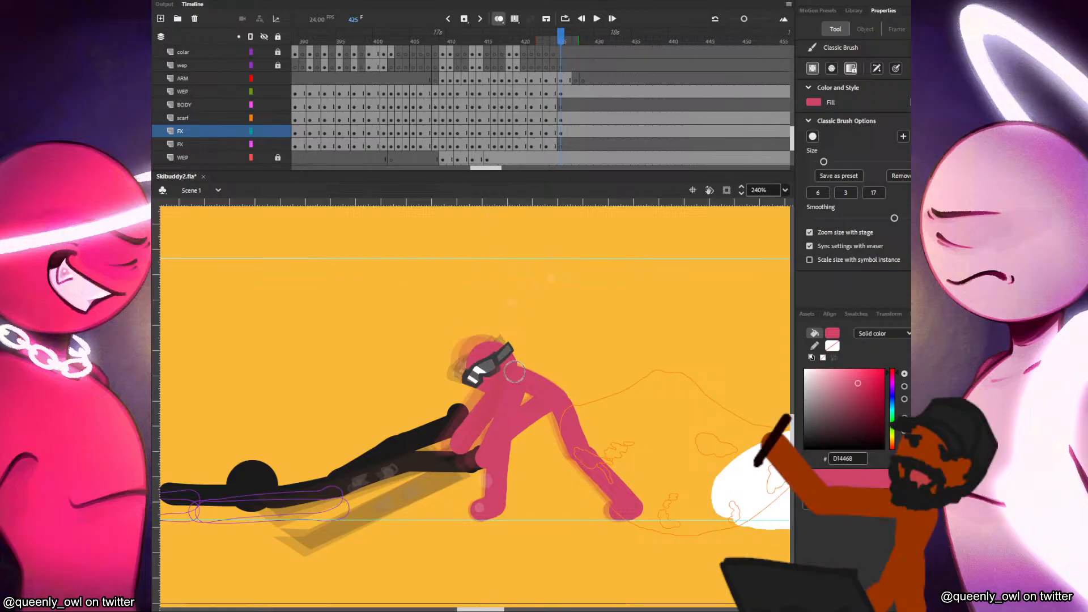
key("ctrl+s")
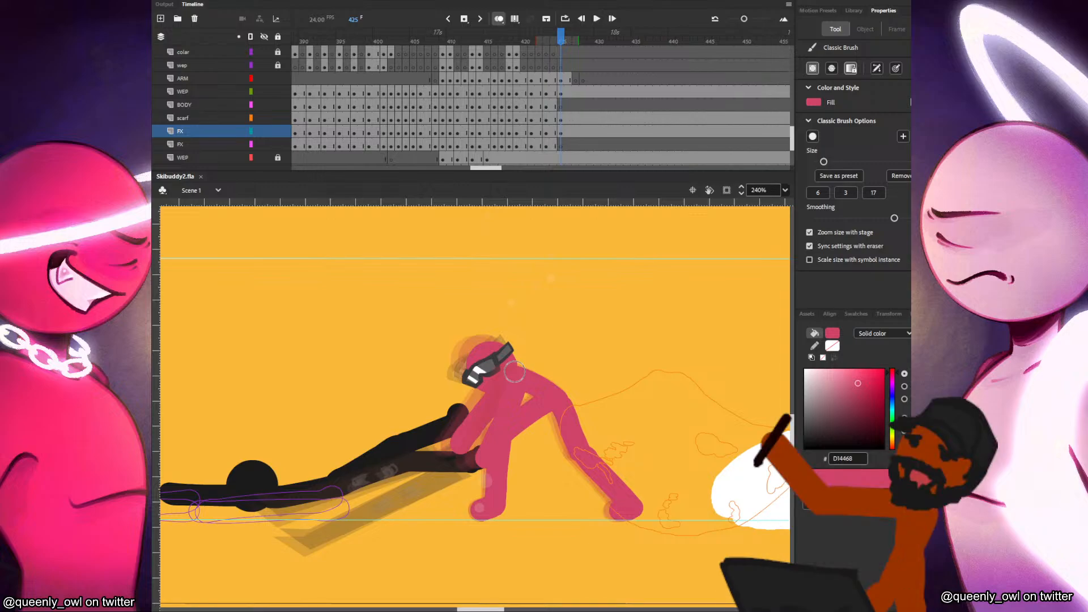
Nudge the head symbol at frame 424 to about X 706, Y 498, and compare it with frame 425.
key("comma")
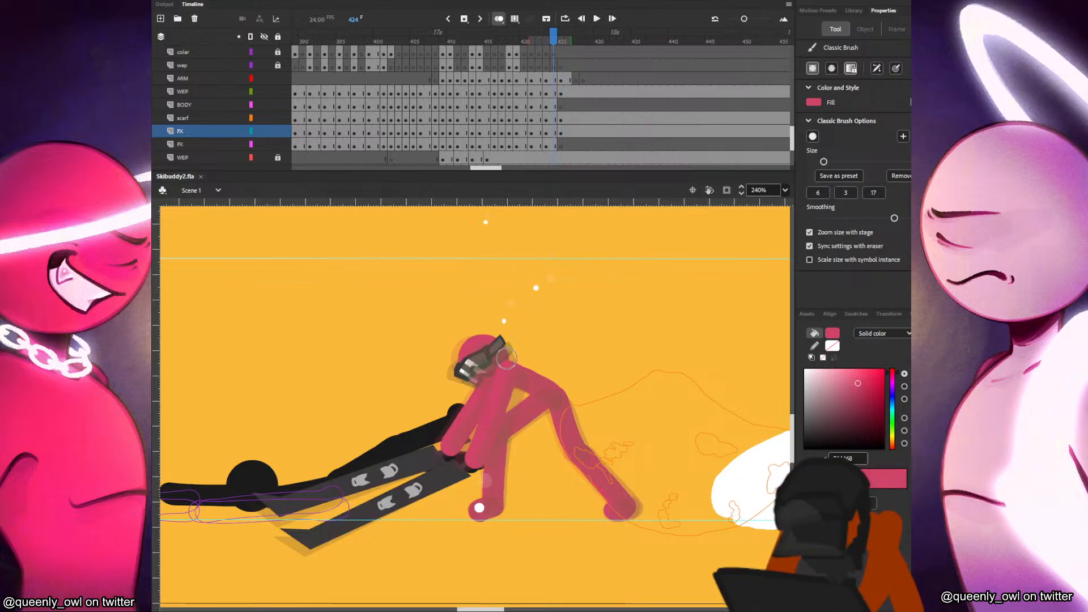
key("v")
key("period")
key("comma")
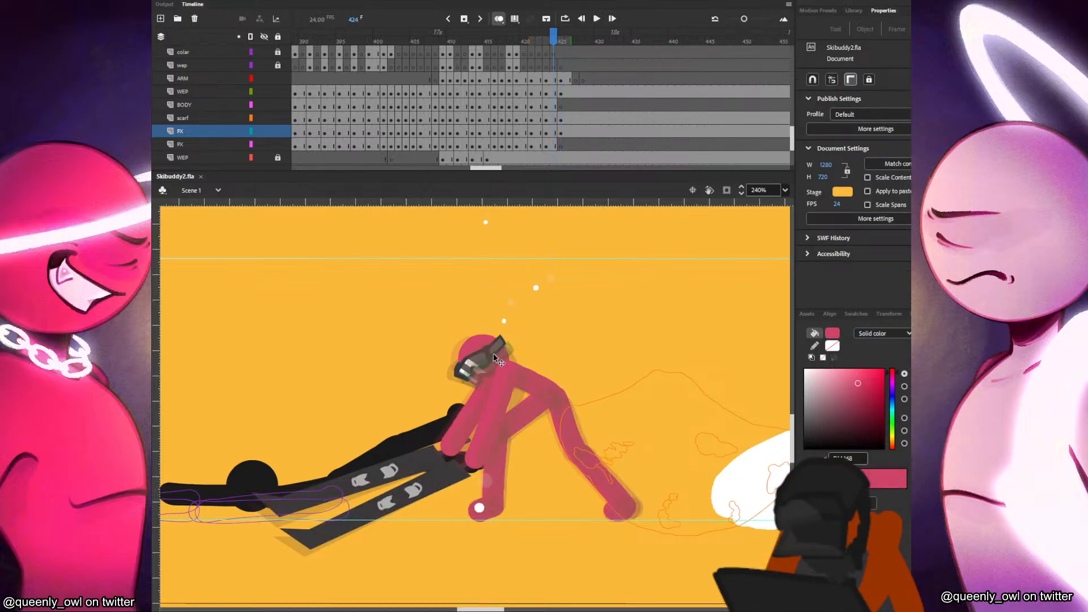
left_click(493, 352)
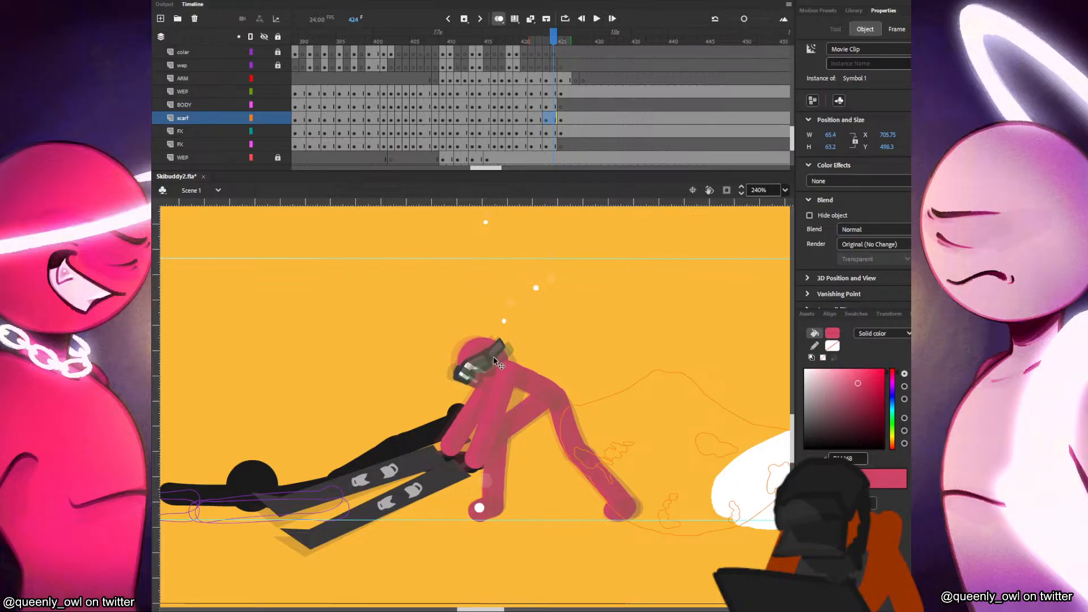
key("period")
key("comma")
key("period")
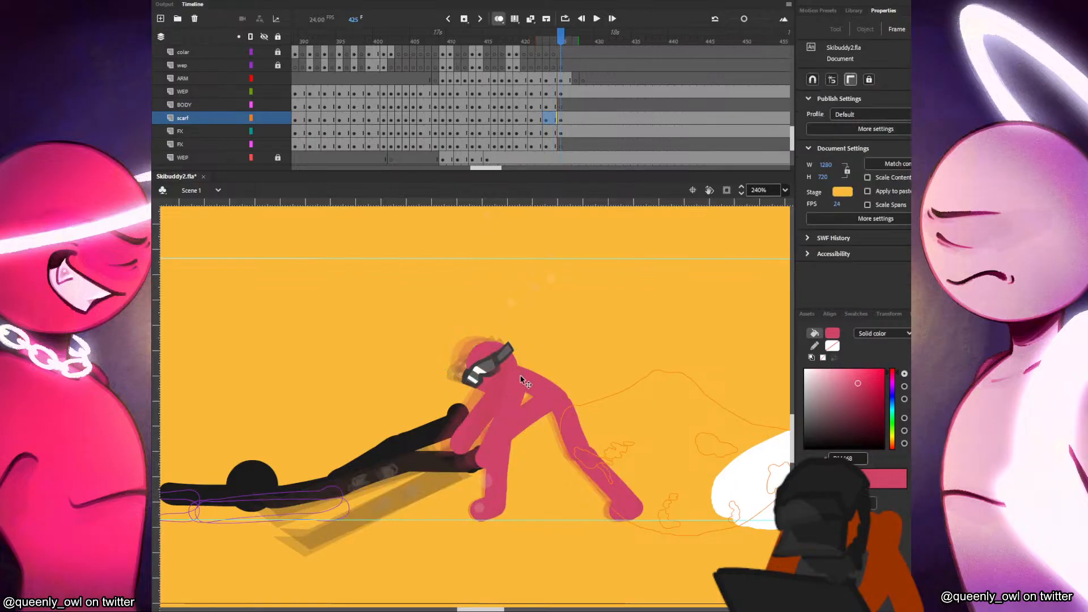
key("comma")
key("period")
Copy the near ski's keyframe on the BODY layer from frame 424 to frame 425.
left_click(554, 109)
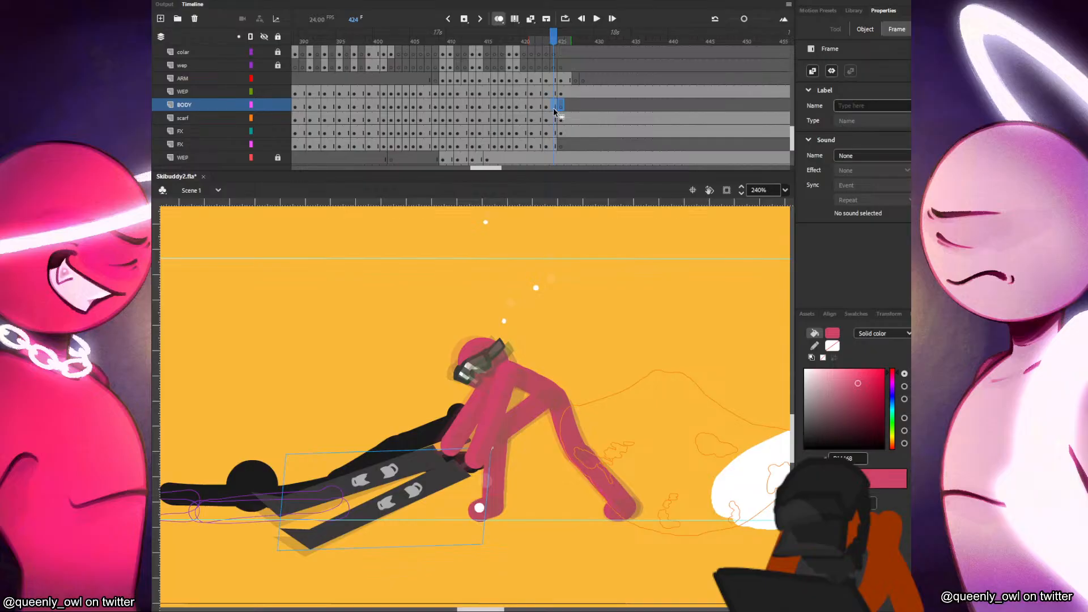
key("period")
left_click(441, 457)
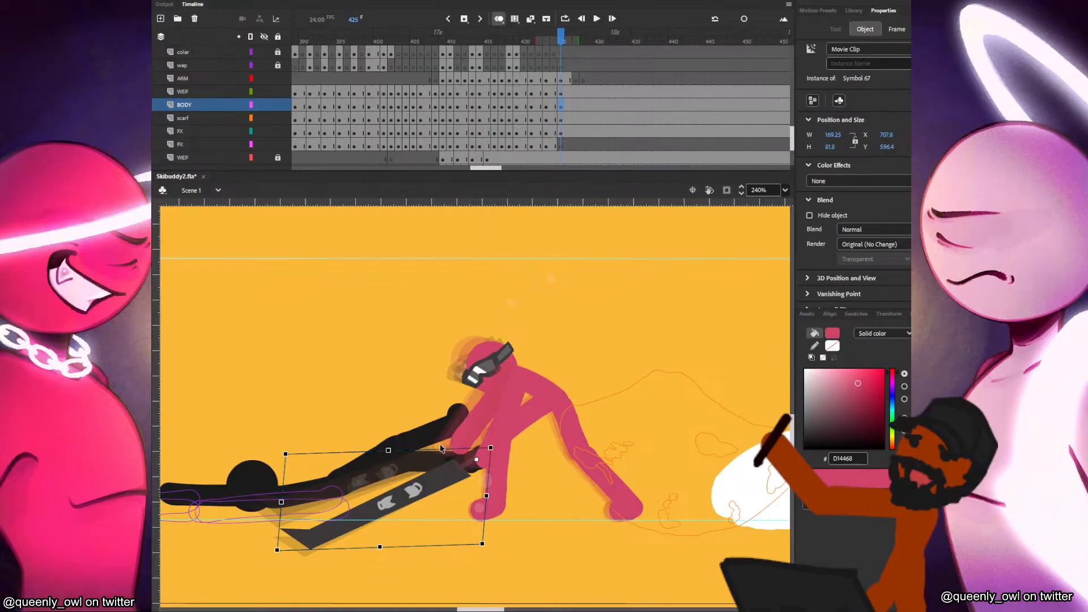
Move the near ski at frame 425 to about X 714, Y 595, and rotate it slightly so its tip rises.
key("comma")
key("comma")
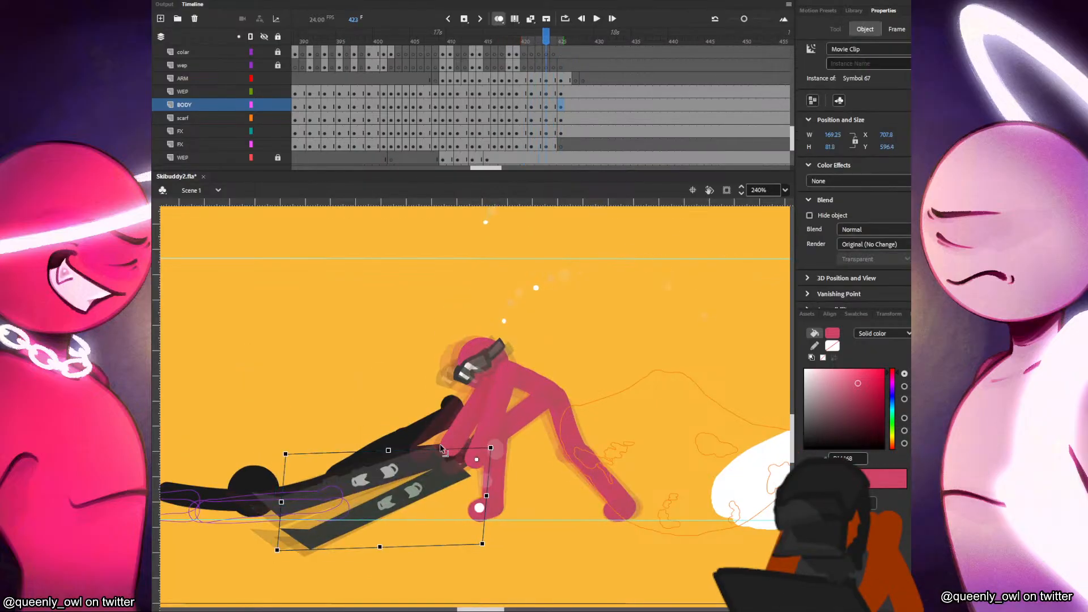
key("period")
key("period")
left_click_drag(443, 485, 451, 484)
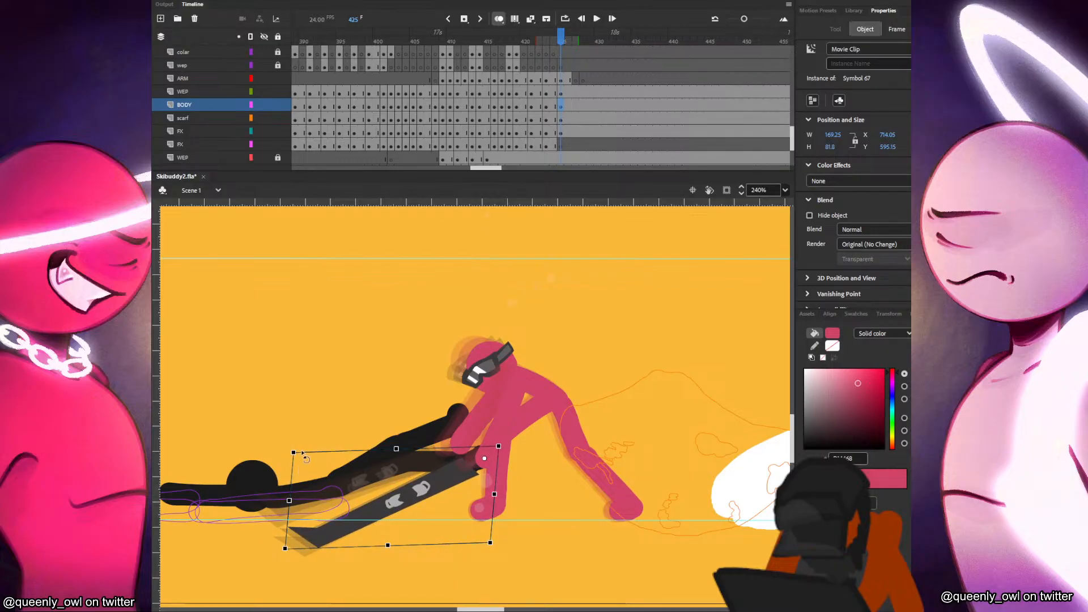
left_click_drag(303, 454, 306, 430)
Copy the far ski's keyframe on the lower FX layer from frame 424 to frame 425.
left_click(556, 146)
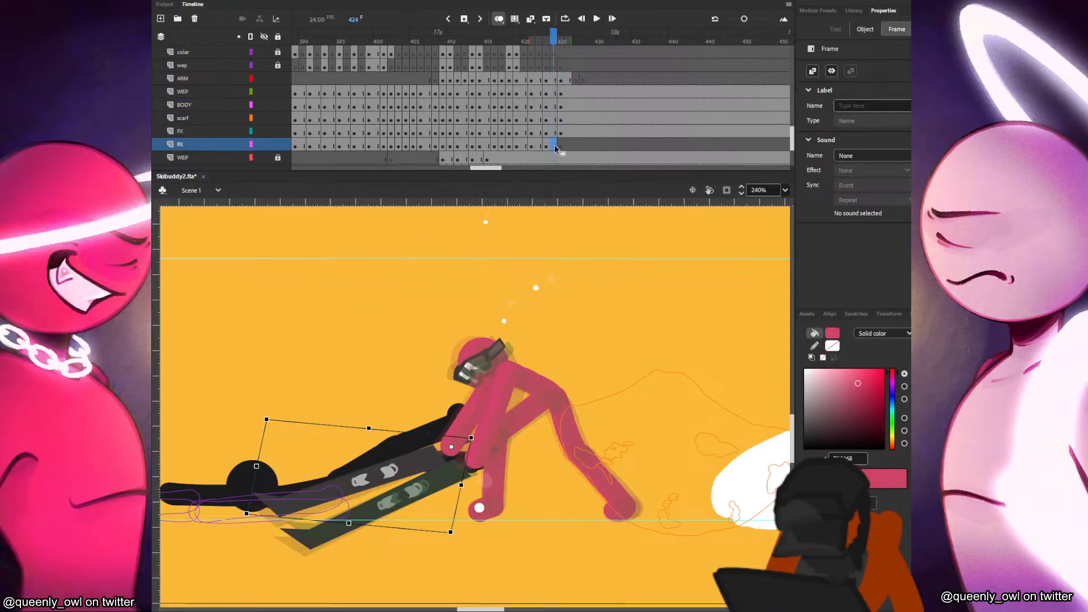
left_click_drag(556, 148, 563, 148)
key("comma")
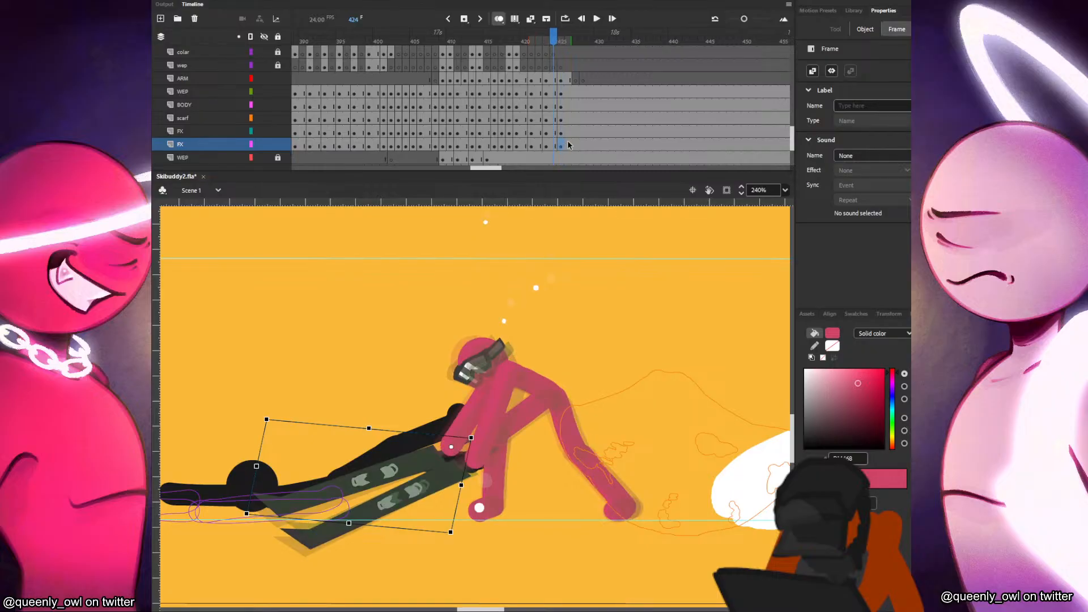
key("period")
Shift the far ski at frame 425 onto the far hand and rotate it slightly, ending at about X 700, Y 587.
left_click_drag(400, 466, 409, 463)
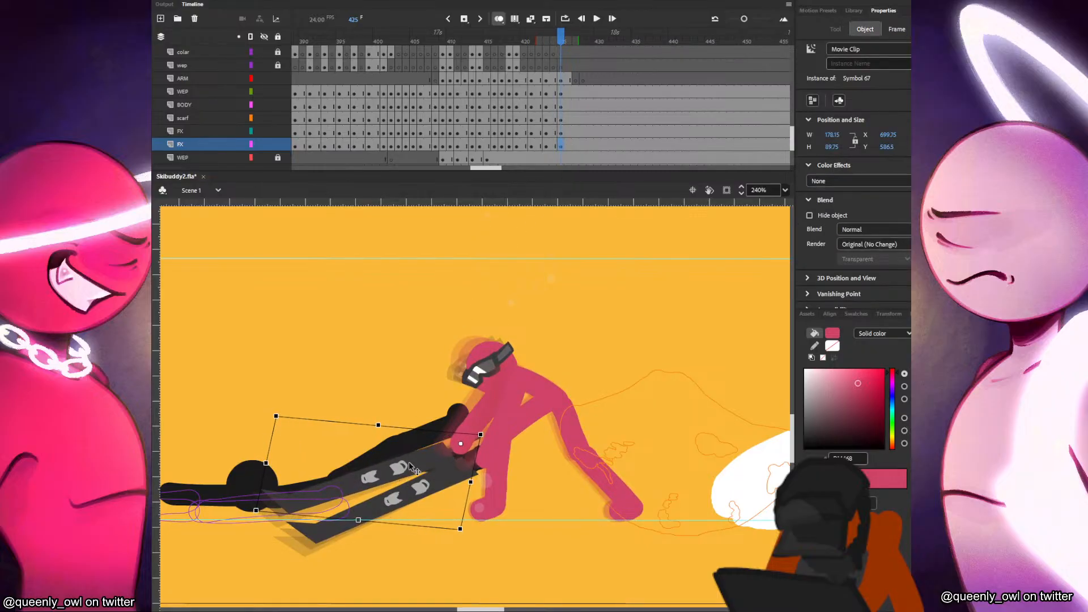
key("comma")
key("period")
left_click_drag(286, 421, 283, 415)
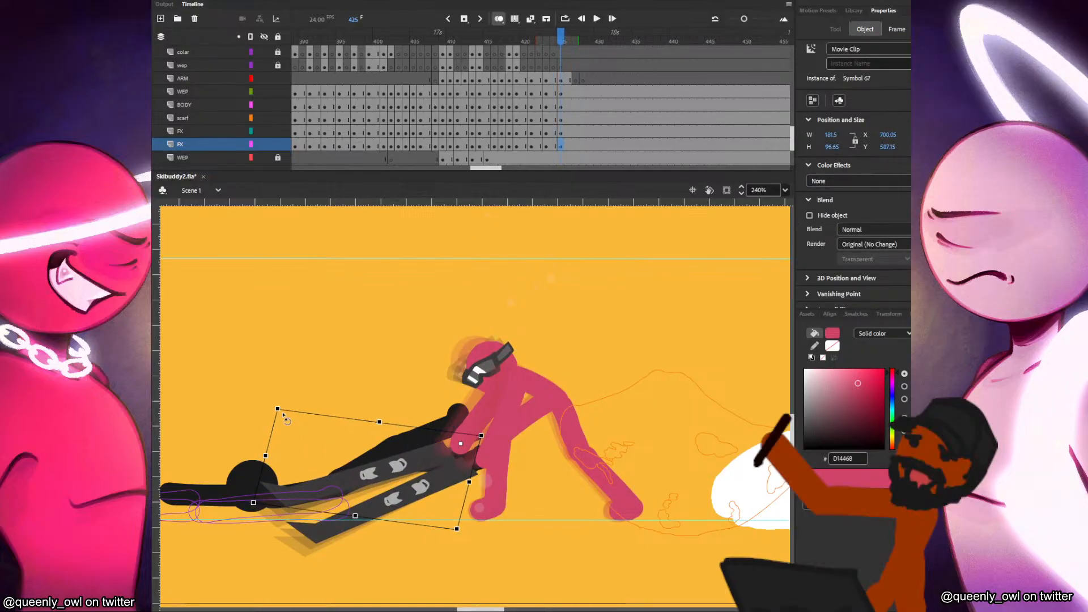
key("comma")
key("period")
Insert a blank keyframe at frame 427 on the scarf layer for the next pose.
left_click(501, 349)
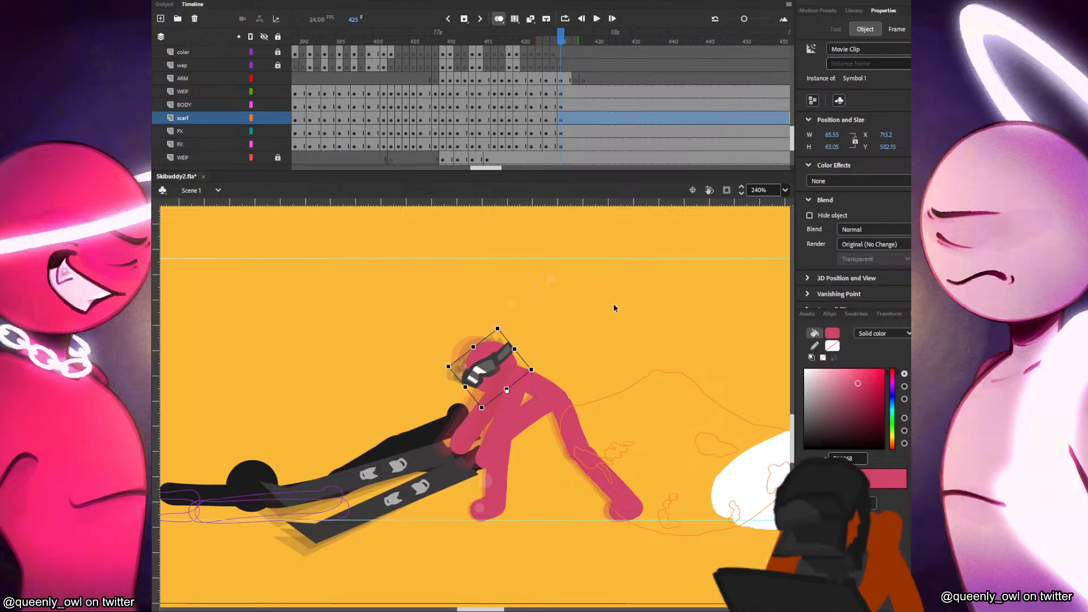
left_click(585, 311)
key("period")
key("period")
key("F7")
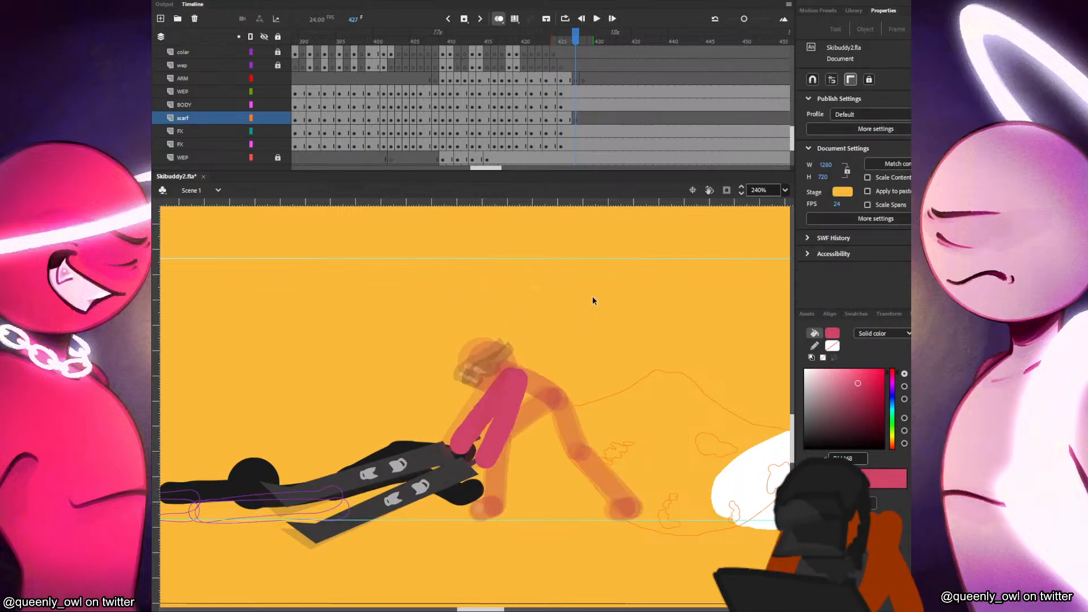
Insert blank keyframes at frame 427 on the WEP, BODY and both FX layers for the new pose.
left_click_drag(577, 106, 577, 92)
key("F7")
left_click_drag(576, 144, 575, 133)
key("F7")
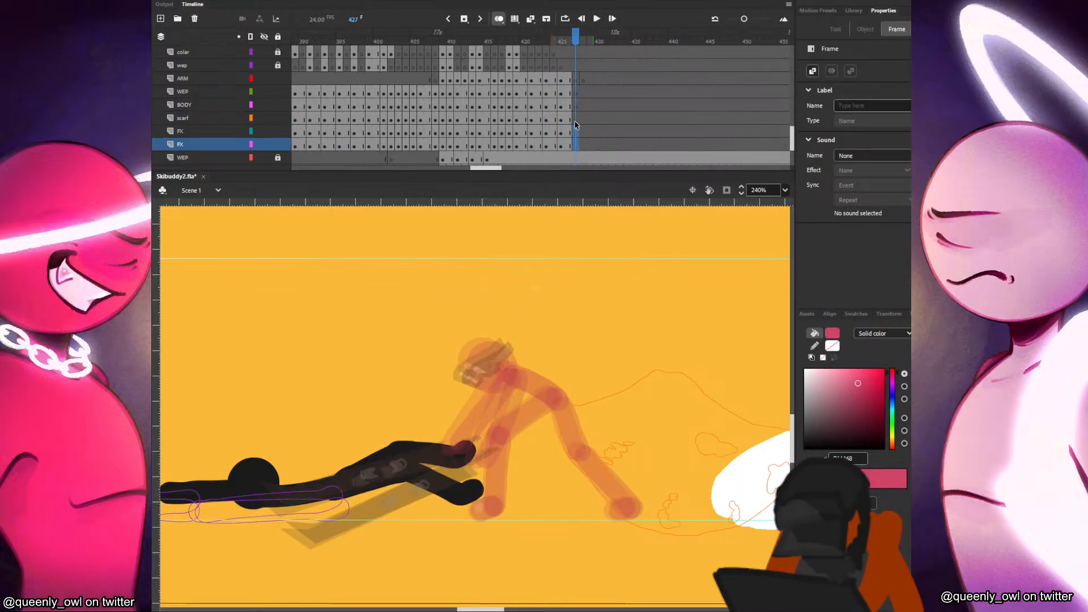
Paste the goggled head on the scarf layer at frame 427 and place it at about X 722, Y 514.
left_click(571, 120)
left_click(577, 120)
key("ctrl+v")
mouse_move(477, 378)
left_mouse_down()
mouse_move(504, 352)
mouse_move(521, 360)
mouse_move(515, 348)
mouse_move(486, 358)
mouse_move(511, 351)
mouse_move(526, 373)
mouse_move(522, 353)
left_mouse_up()
key("ctrl+z")
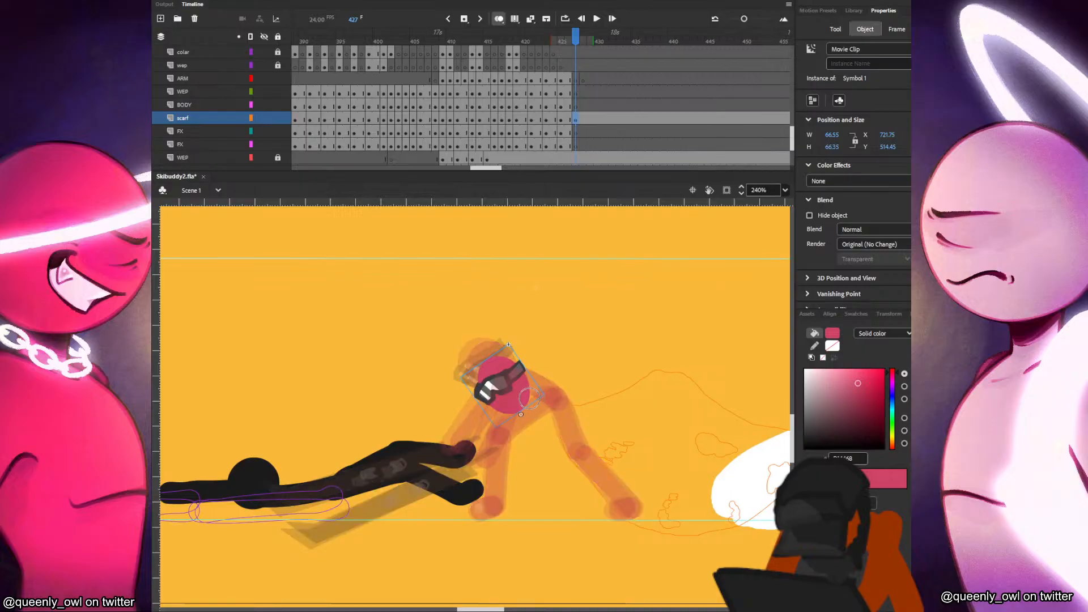
Draw the torso and the bent trailing leg at frame 427, down to the foot near the snow pile, comparing with the previous frame.
left_click_drag(522, 400, 569, 426)
key("ctrl+z")
mouse_move(526, 397)
left_mouse_down()
mouse_move(558, 413)
mouse_move(577, 446)
mouse_move(572, 423)
mouse_move(583, 472)
mouse_move(623, 509)
left_mouse_up()
key("comma")
key("period")
key("comma")
key("period")
key("comma")
key("period")
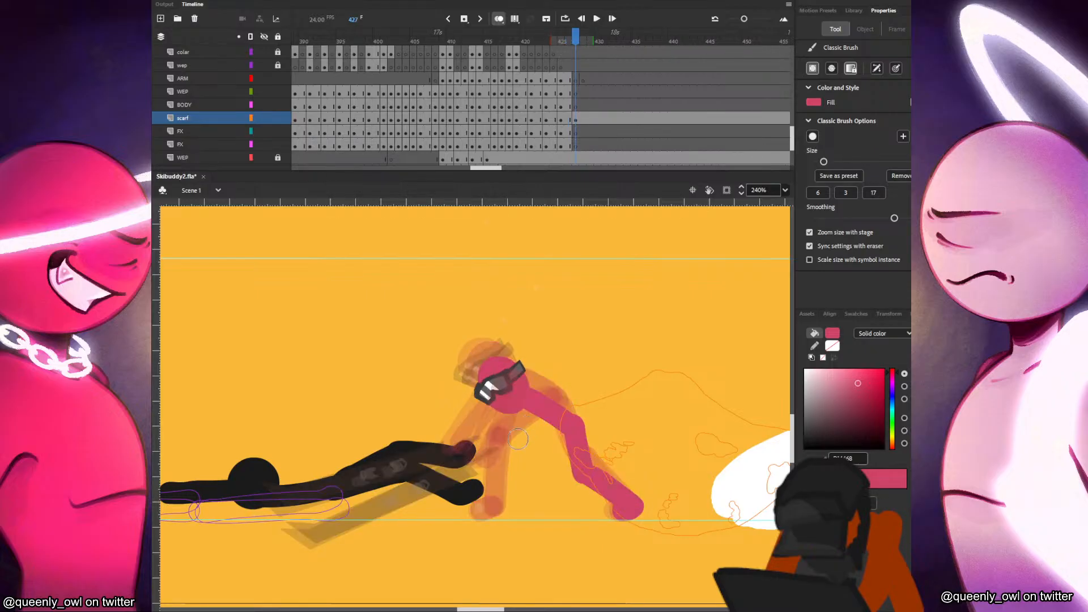
Draw the leading leg at frame 427, with the thigh running forward from the hip and the shin down to the ground.
left_click_drag(499, 437, 562, 421)
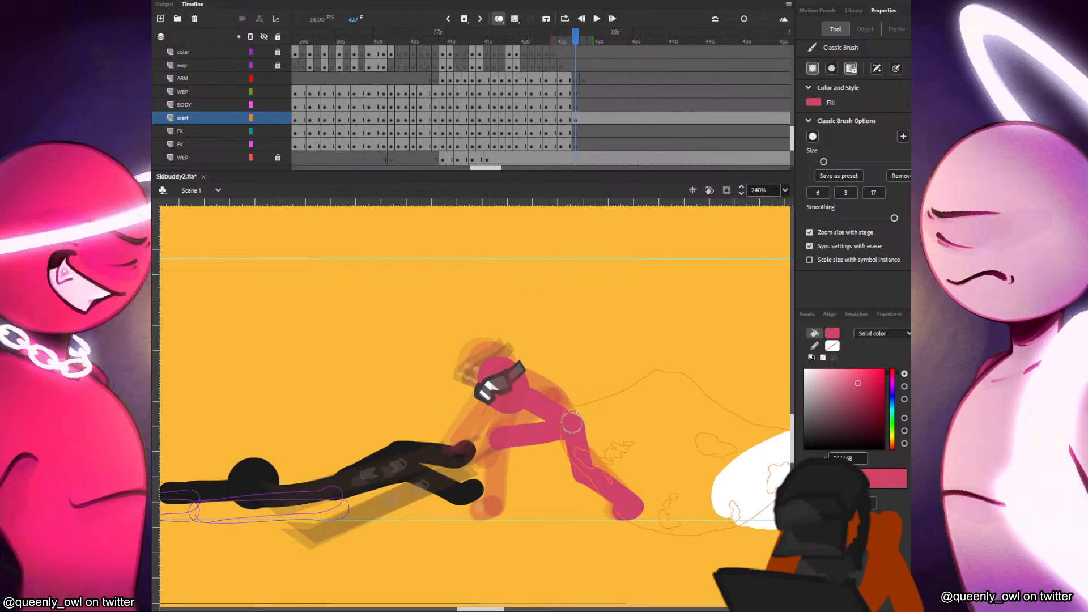
key("comma")
key("period")
left_click_drag(499, 444, 493, 506)
key("comma")
key("period")
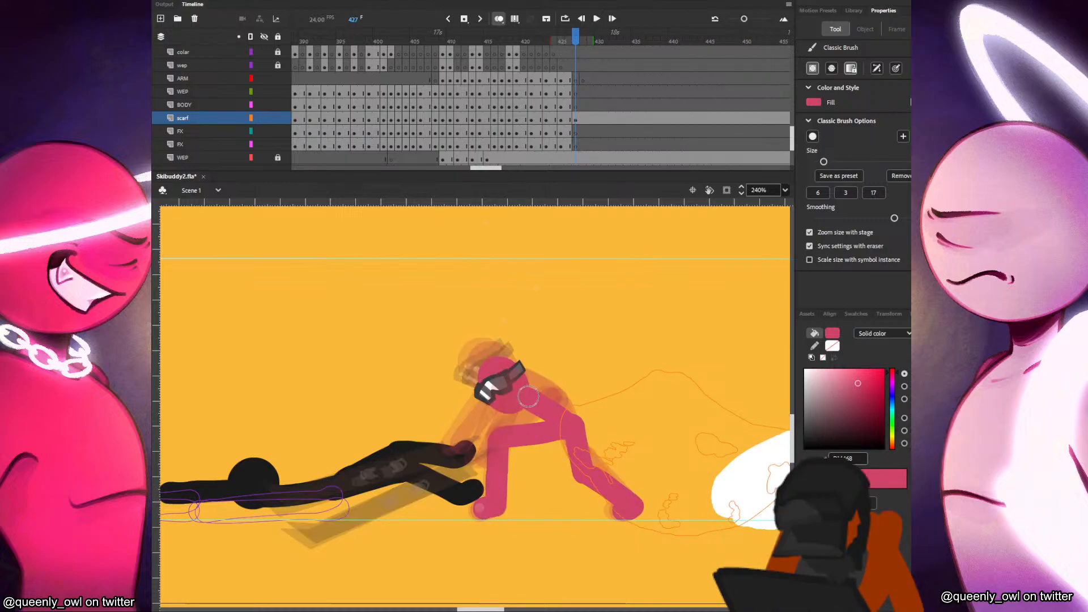
Draw the near arm on the WEP layer at frame 427, reaching from the shoulder down in front of the leading leg.
left_click(570, 93)
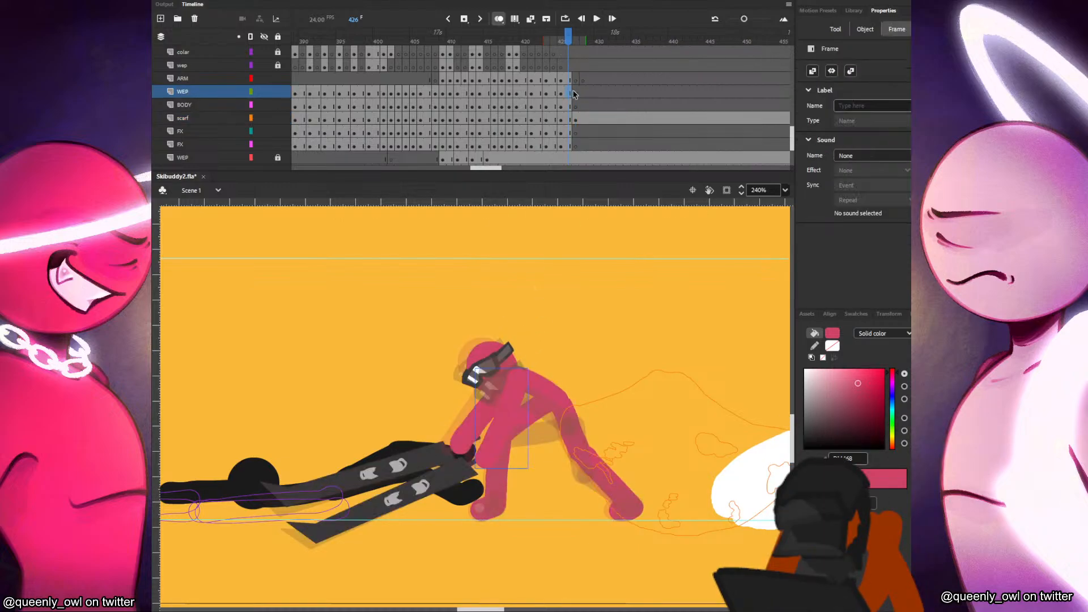
key("comma")
key("period")
key("period")
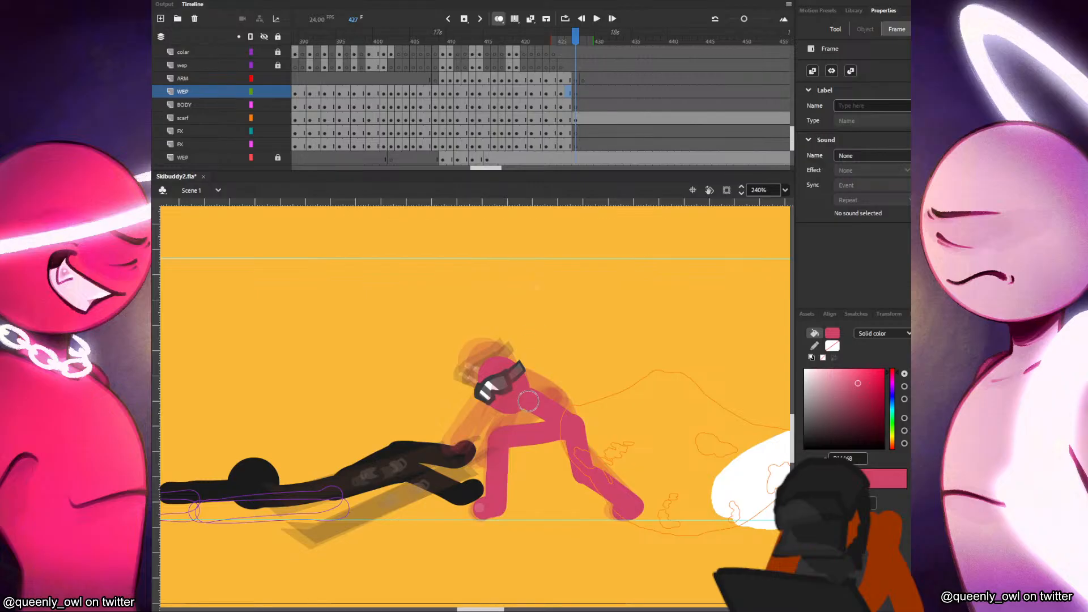
key("b")
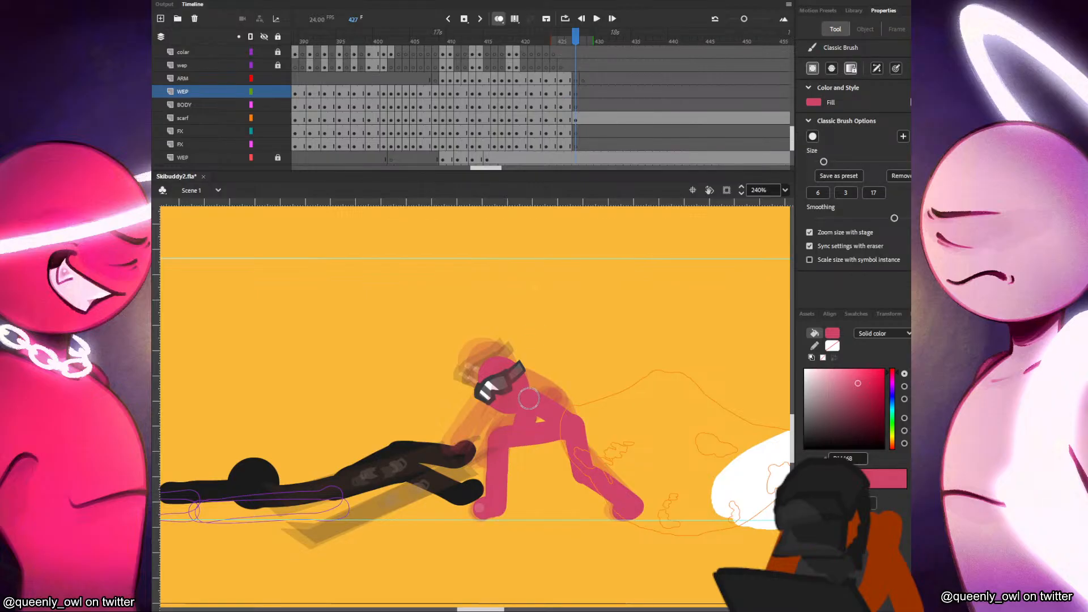
key("comma")
key("period")
left_click_drag(529, 394, 512, 477)
key("comma")
key("period")
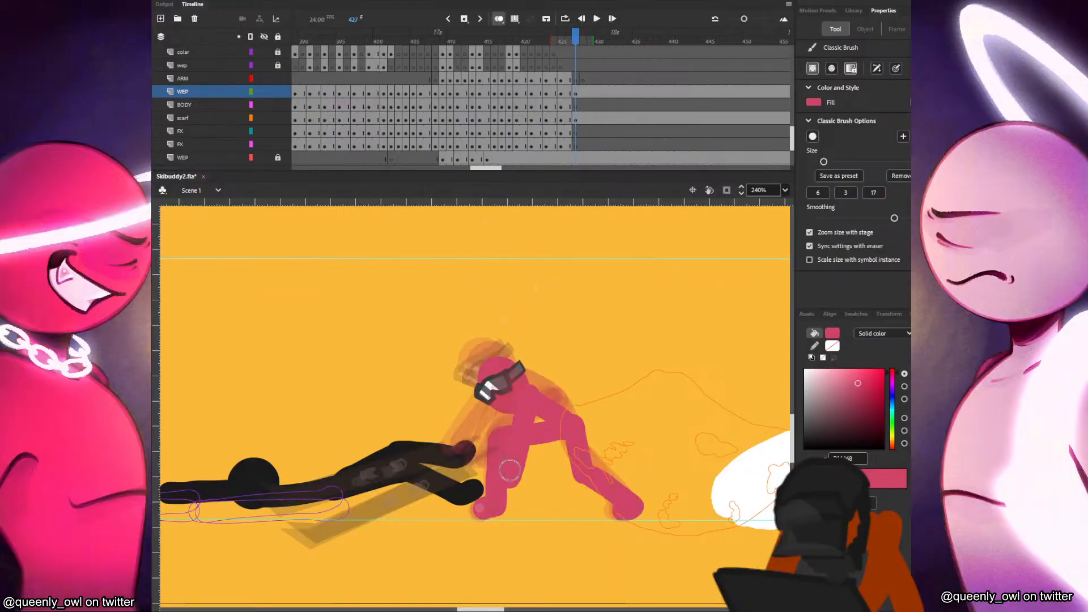
Draw the far arm on the upper FX layer at frame 427, reaching down toward the far ski.
left_click(570, 135)
key("comma")
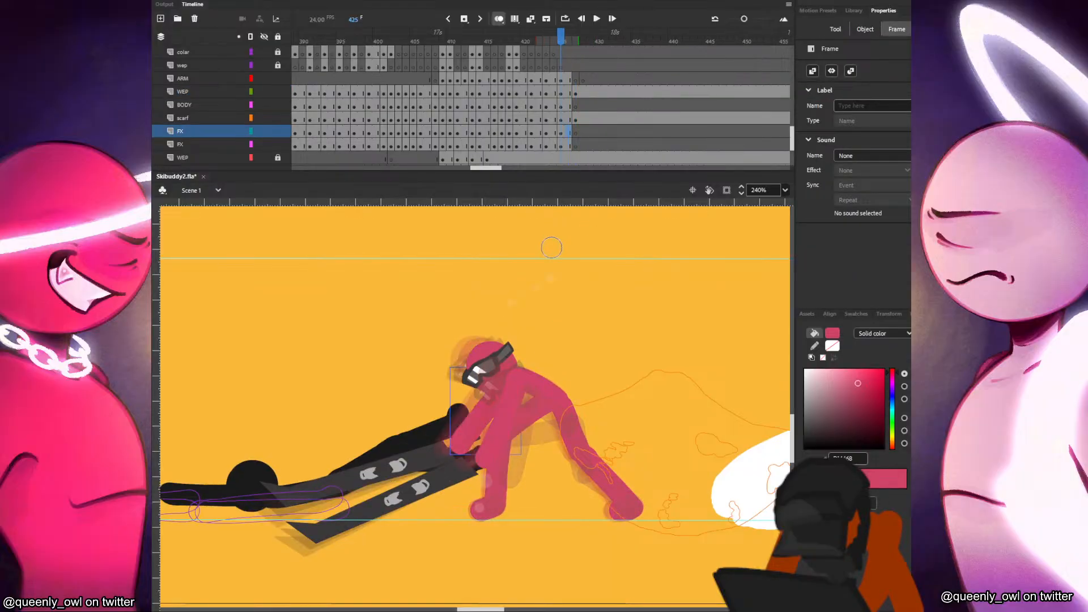
key("period")
key("period")
mouse_move(502, 419)
left_mouse_down()
mouse_move(514, 395)
mouse_move(486, 457)
left_mouse_up()
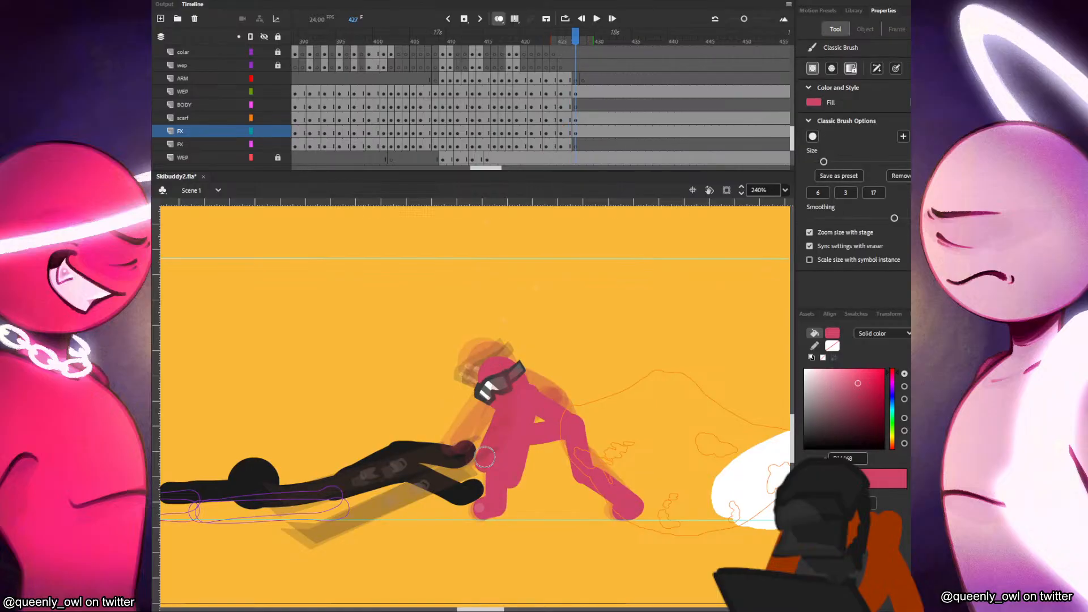
left_click(569, 107)
left_click(575, 107)
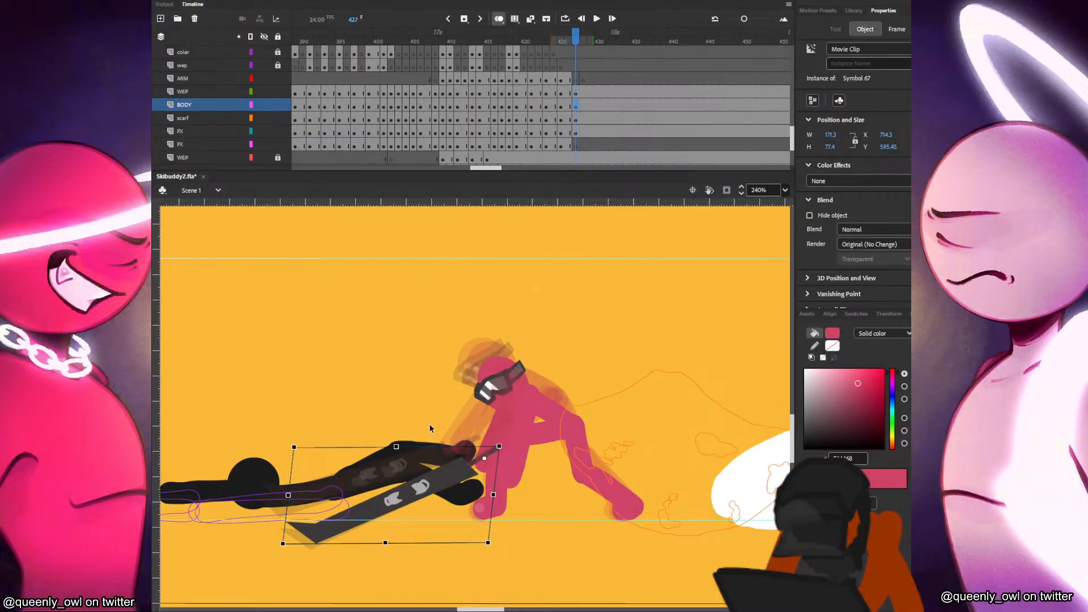
key("comma")
Copy the far ski's keyframe on the lower FX layer from frame 426 to frame 427.
left_click(439, 463)
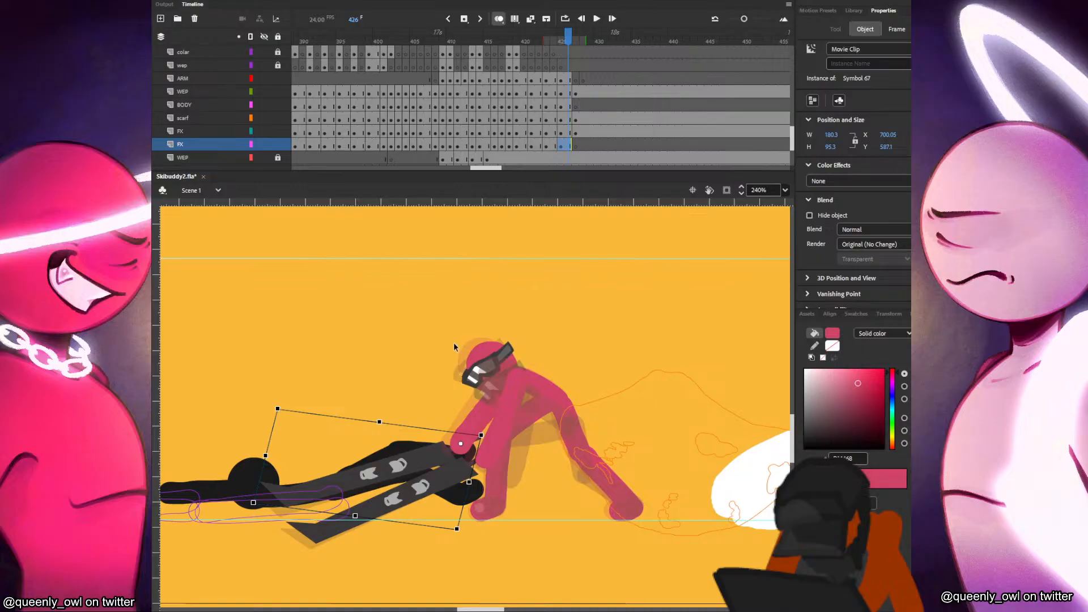
left_click(570, 144)
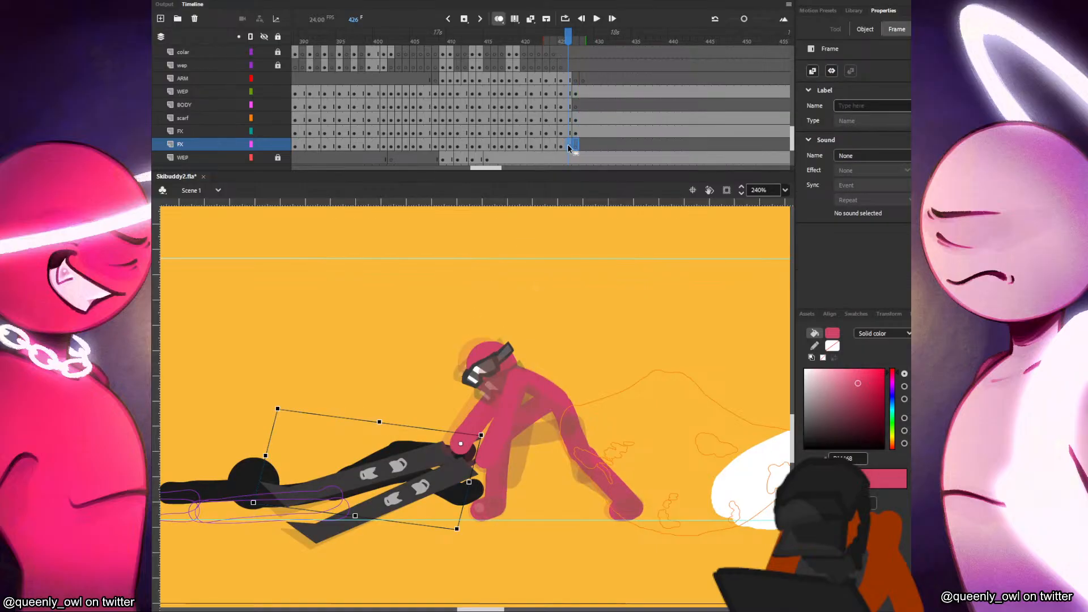
left_click_drag(568, 146, 576, 146)
Move the far ski at frame 427 onto the far hand at about X 719, Y 607, and rotate it so its tip rises.
left_click(435, 454)
key("shift+Right")
key("shift+Down")
key("Down")
key("Down")
key("Down")
key("Down")
key("Down")
key("Down")
key("Down")
key("Right")
key("Right")
key("Right")
key("Right")
key("Right")
key("Right")
key("Right")
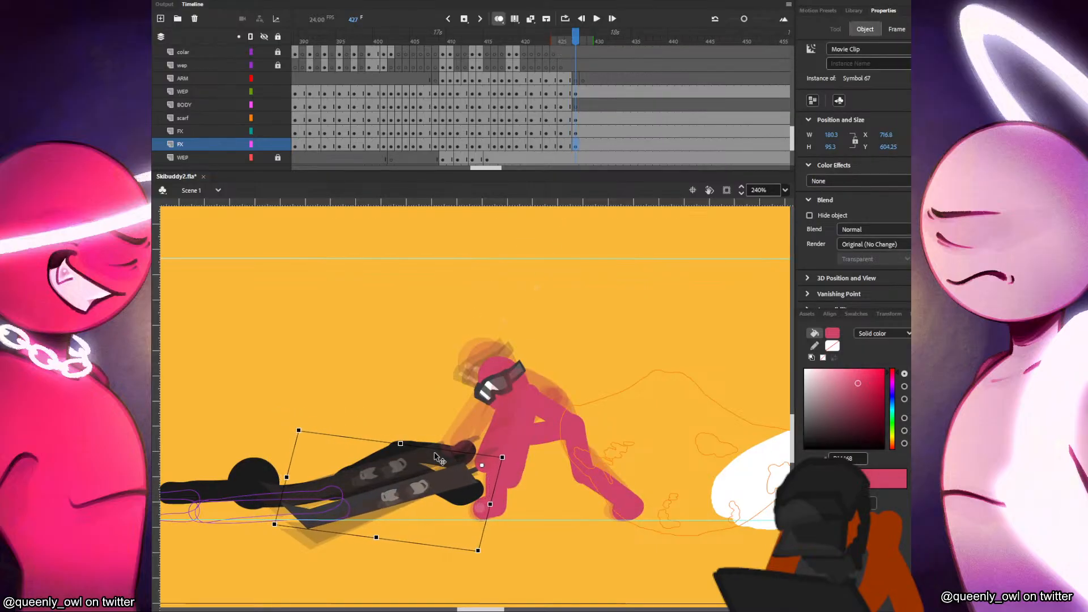
key("Right")
left_click_drag(306, 430, 311, 396)
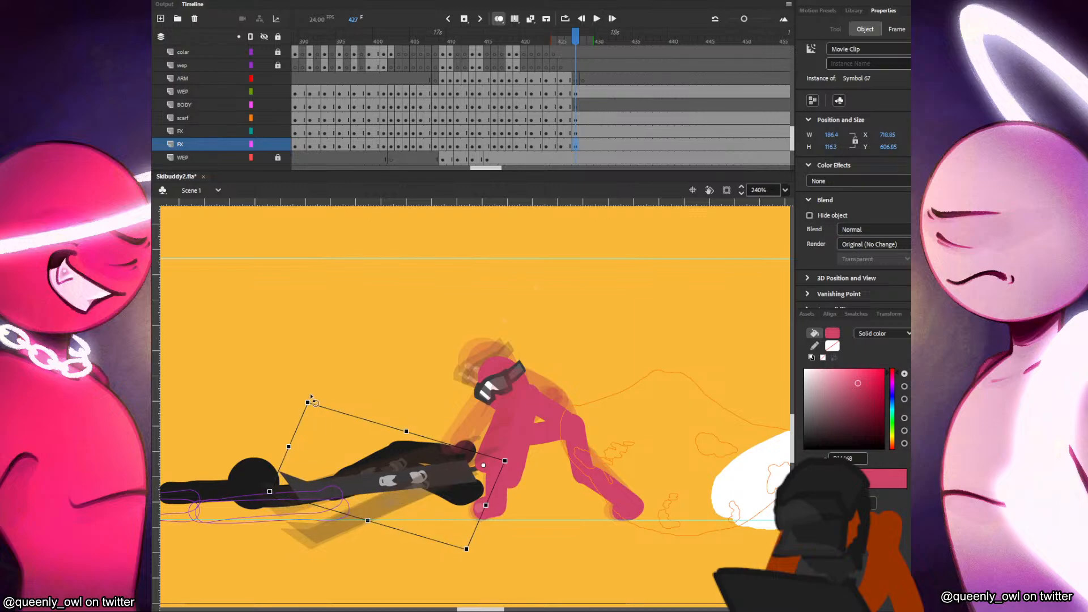
Copy the near ski on the BODY layer to frame 427, move it to about X 735, Y 615, and rotate its tip up.
left_click(569, 108)
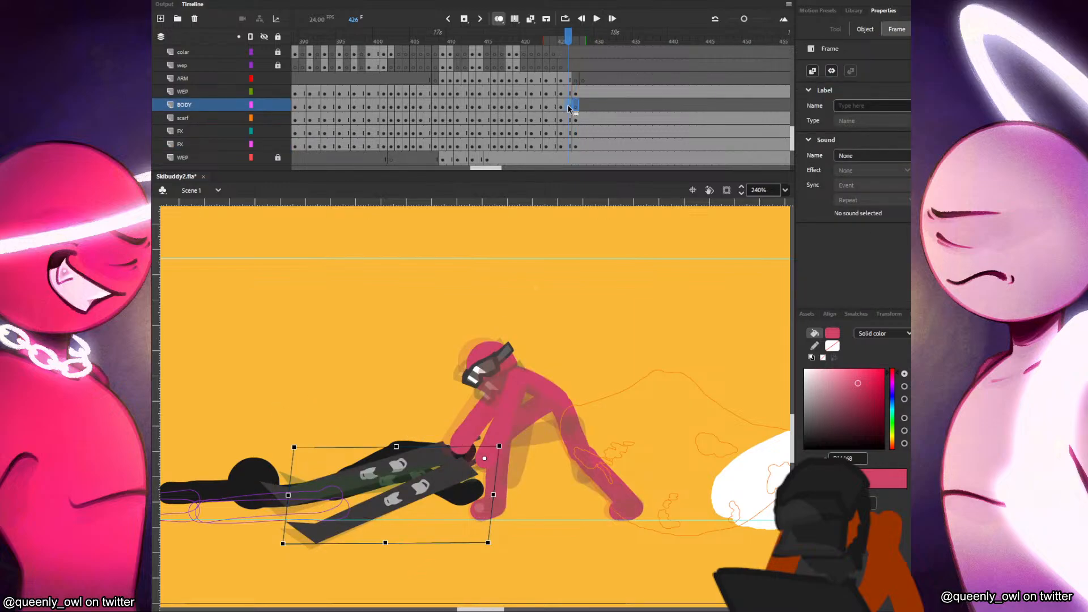
key(".")
left_click_drag(460, 476, 484, 498)
left_click_drag(321, 466, 322, 433)
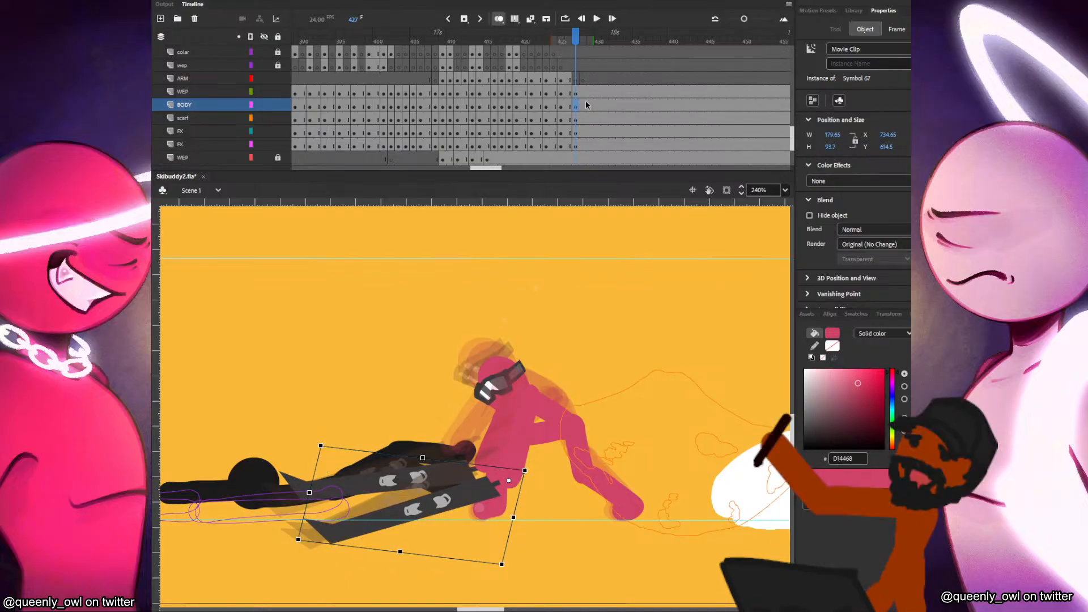
Insert blank keyframes at frame 428 from the WEP layer through the lower FX layer, and paste the head at about X 734, Y 471.
left_click_drag(581, 93, 583, 144)
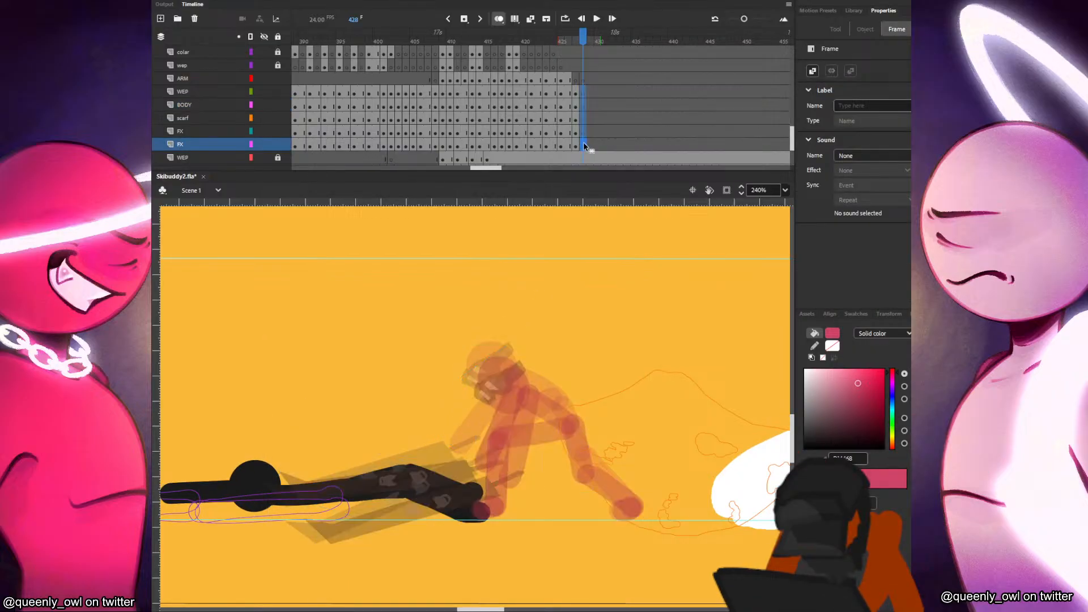
key("ctrl+v")
left_click_drag(483, 412, 521, 330)
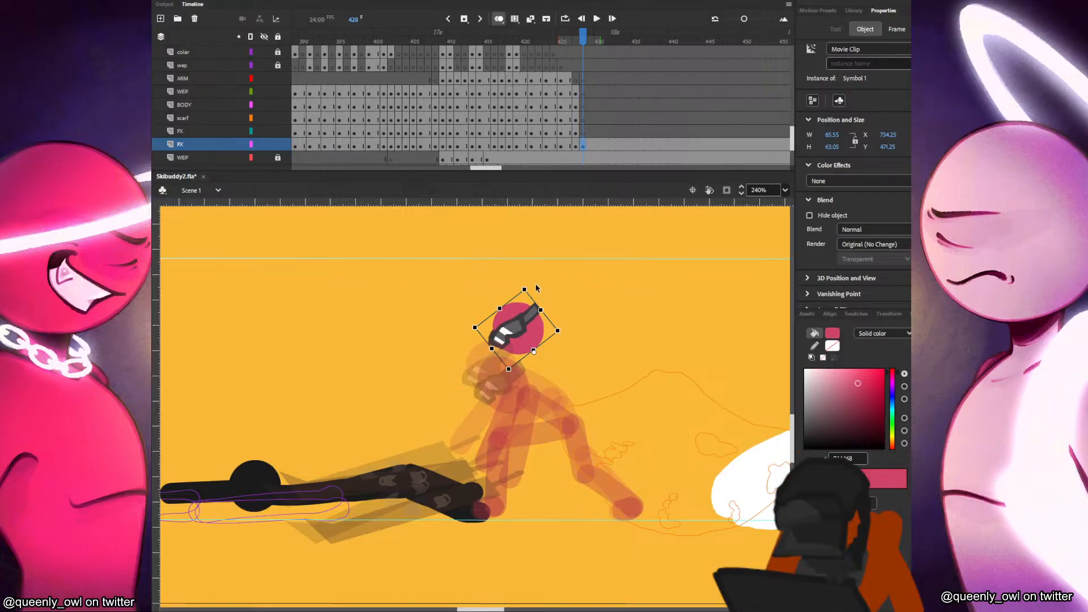
Rotate and shift the head at frame 428 to about X 748, Y 464, testing torso strokes against it.
left_click(533, 288)
left_click(531, 310)
mouse_move(531, 293)
left_mouse_down()
mouse_move(527, 310)
mouse_move(555, 329)
mouse_move(561, 371)
left_mouse_up()
key("v")
key("ctrl+z")
key("v")
left_click_drag(548, 316, 551, 310)
left_click_drag(551, 307, 561, 377)
key("b")
key("ctrl+z")
key("q")
left_click(542, 319)
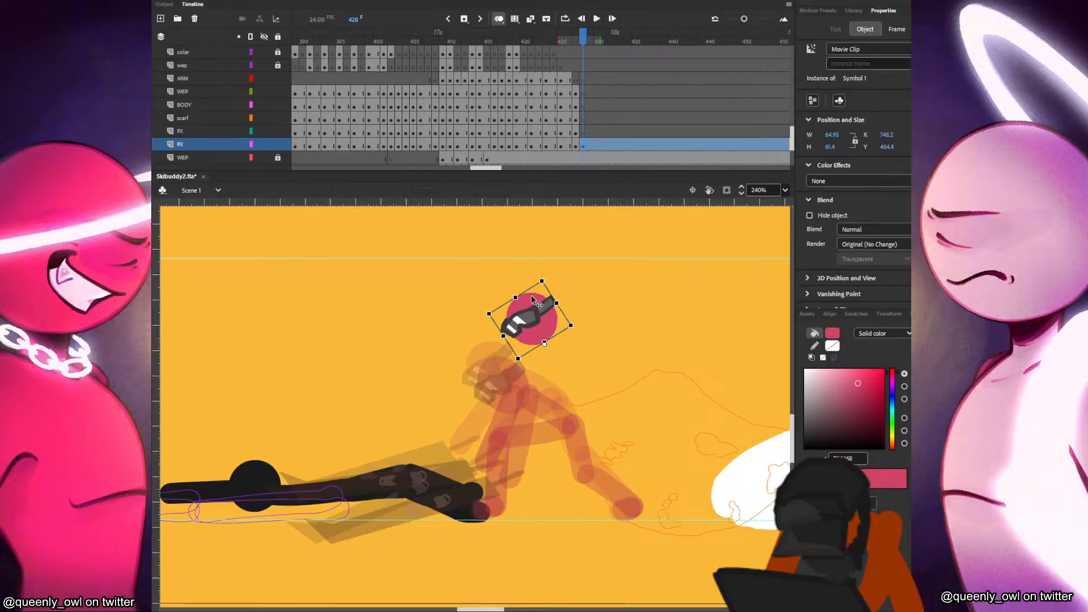
Reshape the head to about 48 wide and 72 high at X 767, Y 453, and draw the torso below it.
mouse_move(525, 294)
left_mouse_down()
mouse_move(545, 282)
mouse_move(563, 391)
left_mouse_up()
key("b")
key("ctrl+z")
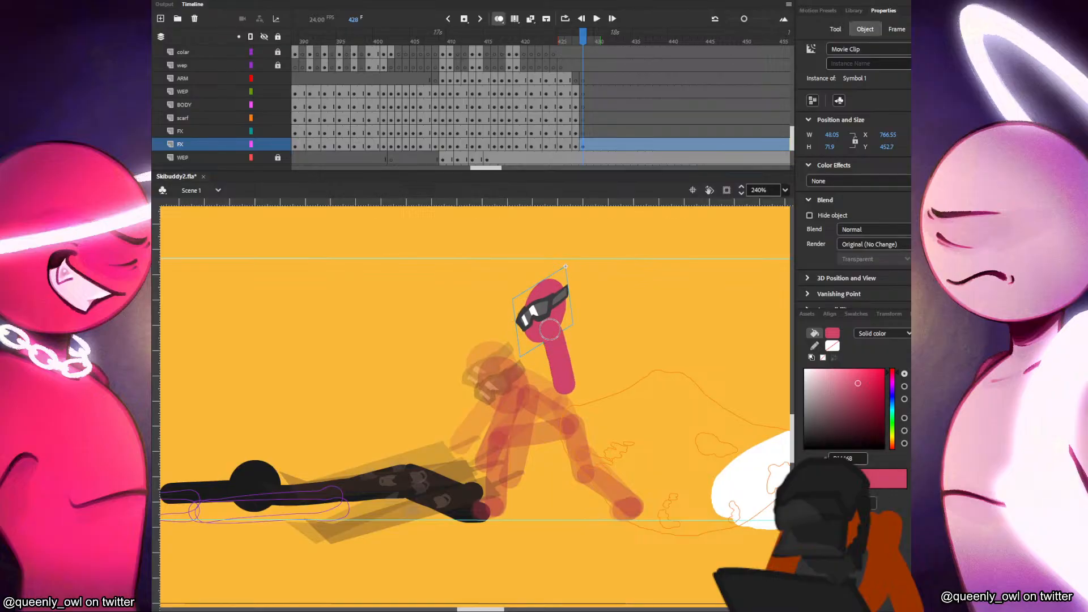
key("ctrl+z")
mouse_move(553, 329)
left_mouse_down()
mouse_move(567, 392)
mouse_move(554, 334)
left_mouse_up()
key("ctrl+z")
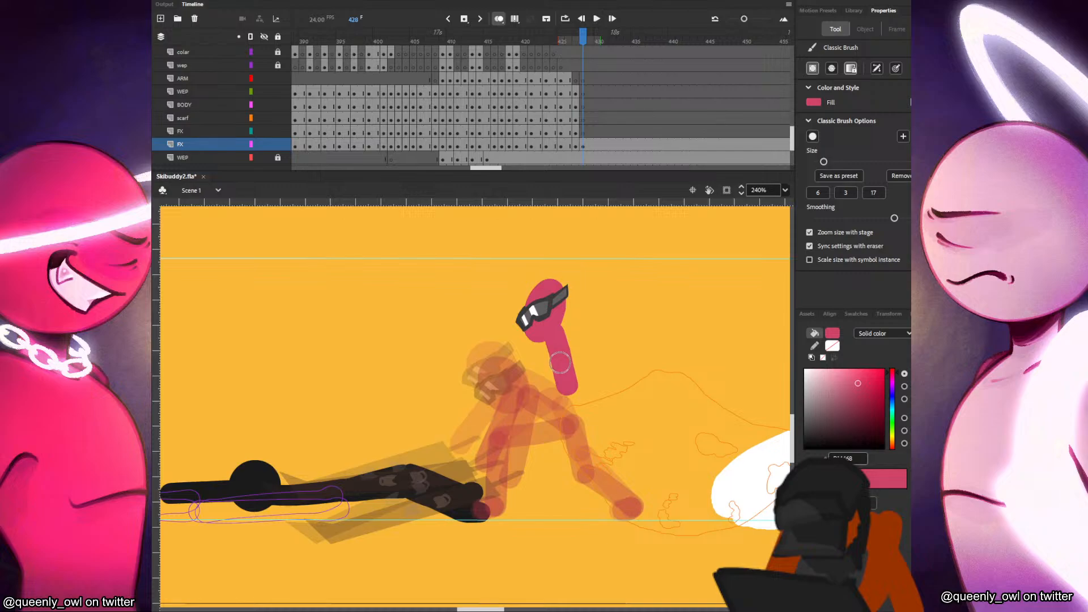
Draw the leading leg at frame 428 from the hip down to the ground line.
left_click_drag(561, 391, 538, 462)
key("ctrl+z")
left_click_drag(561, 390, 517, 512)
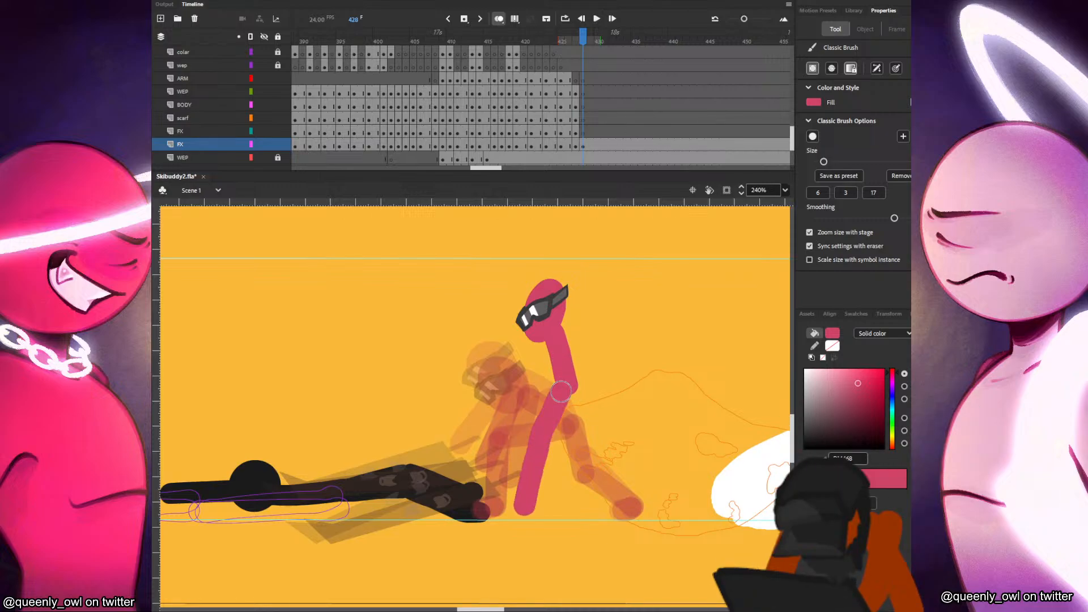
key("ctrl+z")
mouse_move(561, 391)
left_mouse_down()
mouse_move(522, 512)
mouse_move(516, 506)
left_mouse_up()
Draw the trailing leg at frame 428 from the hip back to the ground line, redoing the stroke and comparing with frame 427.
left_click_drag(577, 392, 623, 498)
left_click_drag(576, 390, 614, 507)
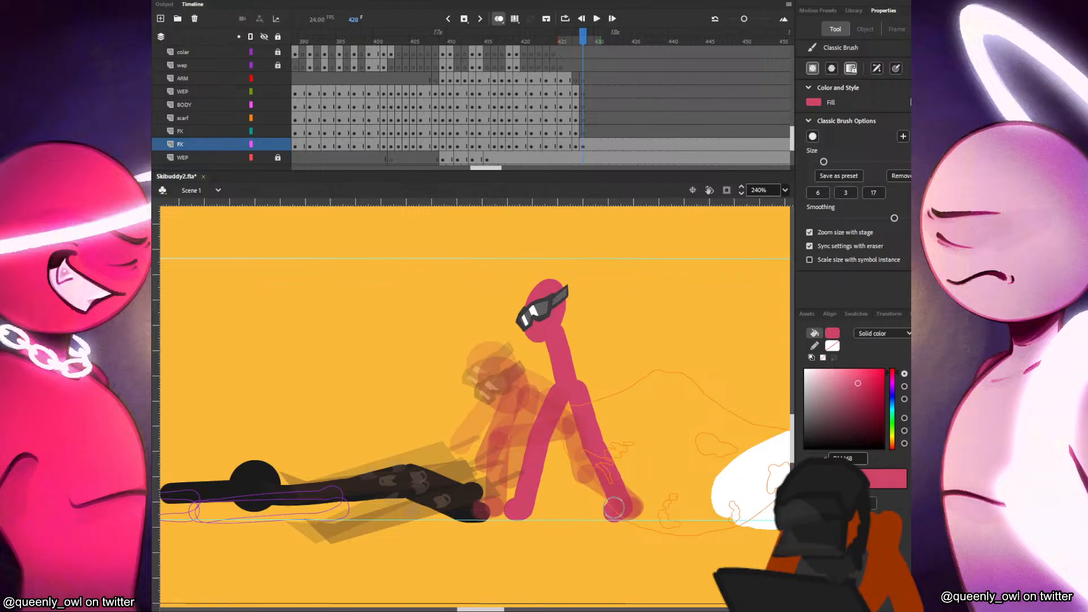
key("ctrl+z")
left_click_drag(576, 390, 616, 503)
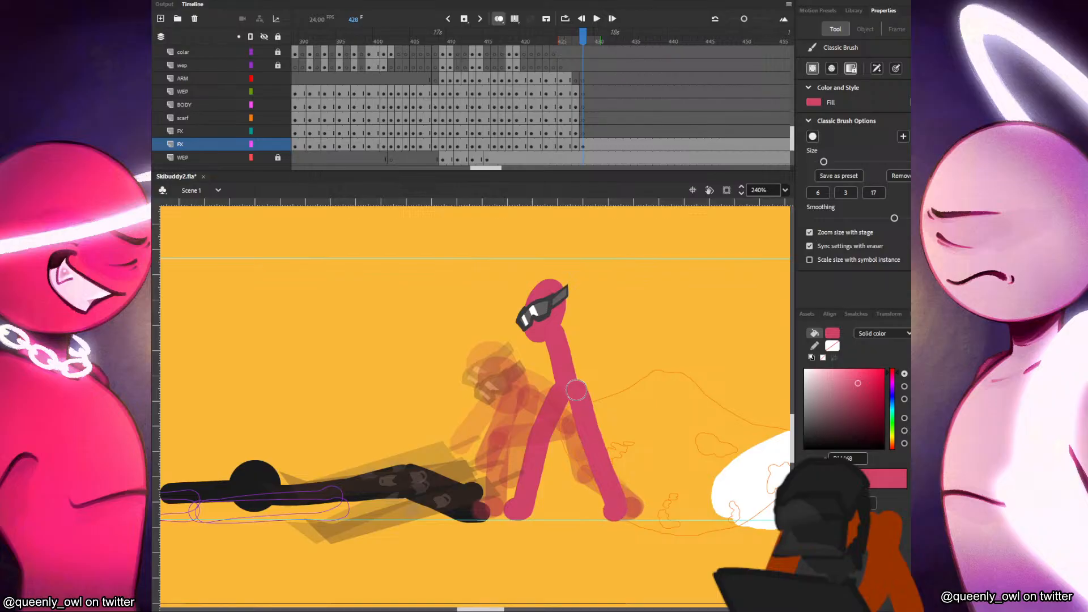
left_click_drag(576, 390, 610, 512)
key("comma")
key("period")
Move the frame 428 figure from the lower FX layer to the scarf layer in place, and clear the lower FX frame.
left_click(576, 94)
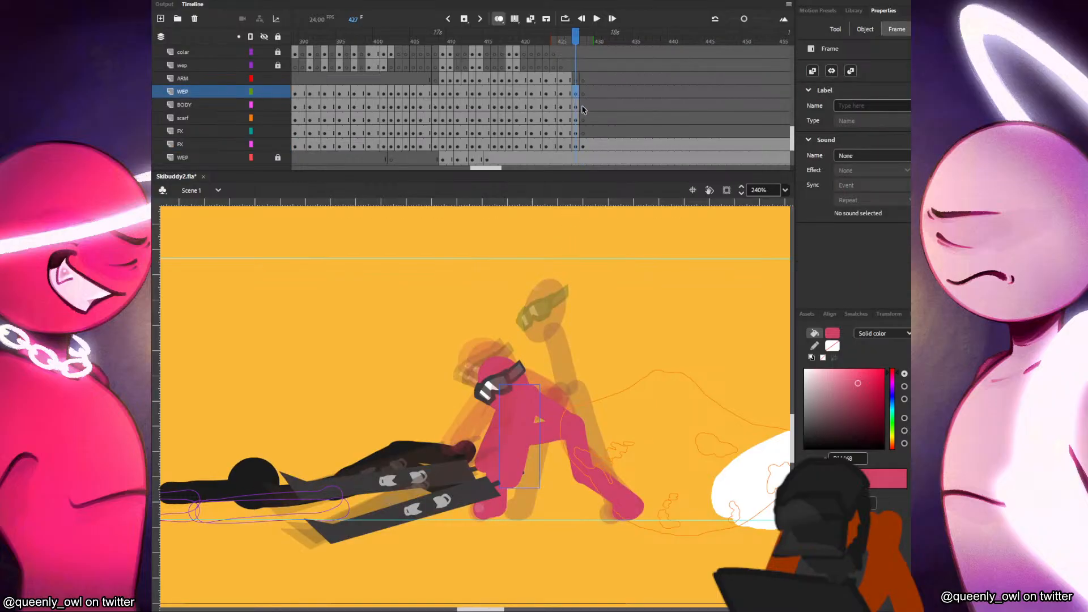
left_click(583, 145)
left_click(584, 120)
key("ctrl+shift+v")
left_click(584, 146)
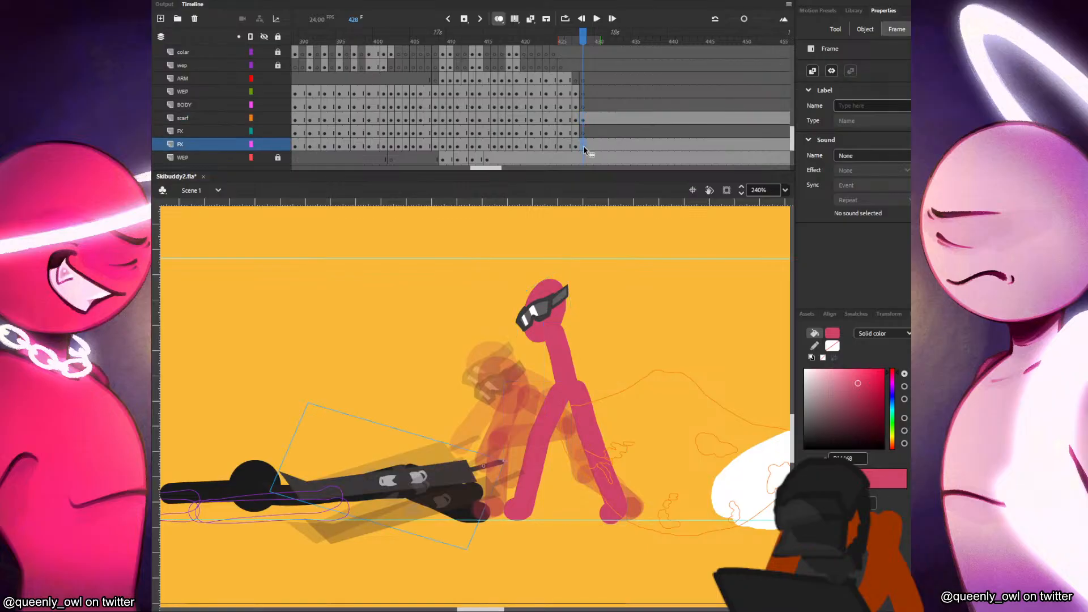
key("Delete")
left_click(576, 120)
left_click(583, 120)
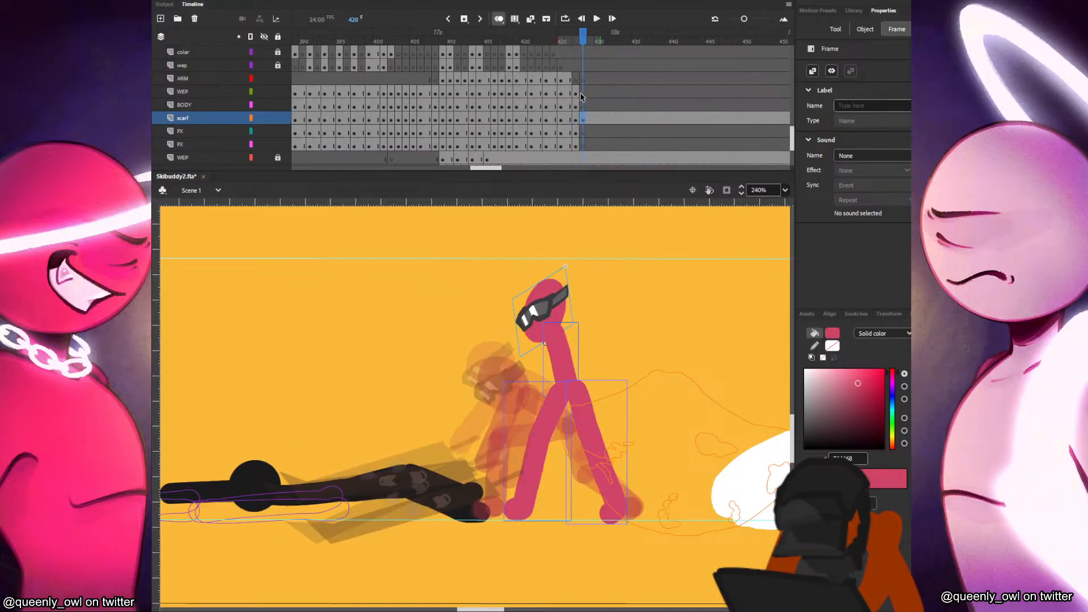
Draw the near arm on the WEP layer at frame 428, running from the shoulder down alongside the torso to the hip.
left_click(576, 92)
key("period")
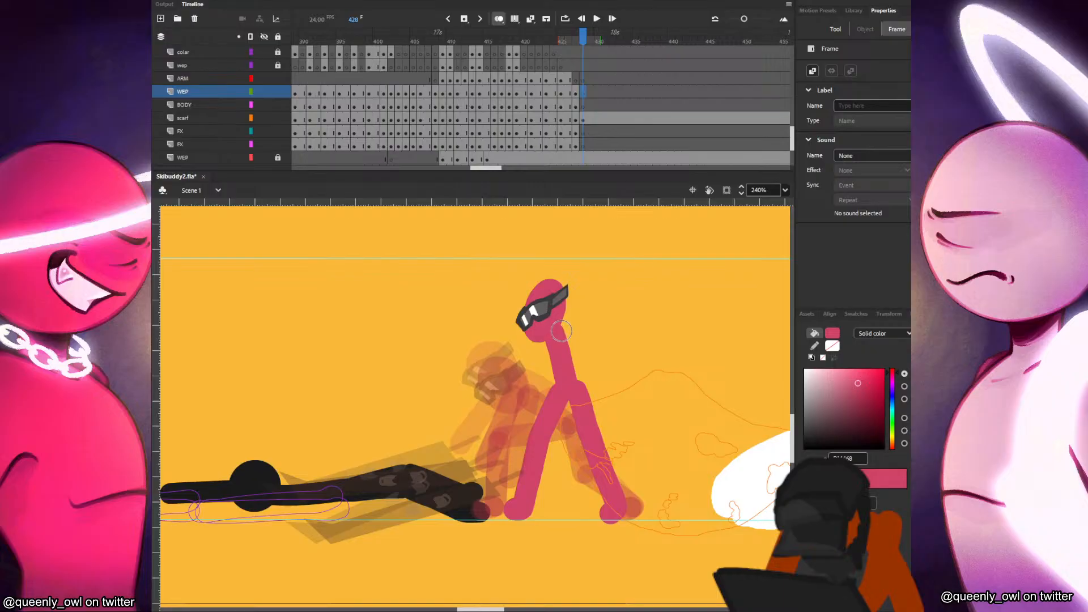
key("comma")
key("period")
left_click_drag(558, 332, 603, 389)
key("ctrl+z")
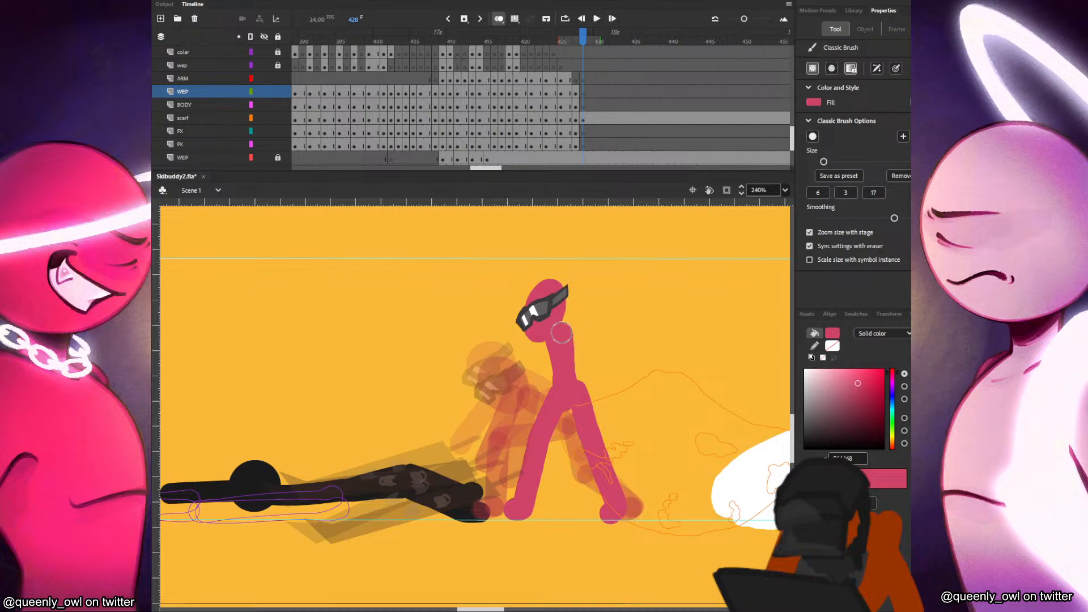
key("comma")
key("period")
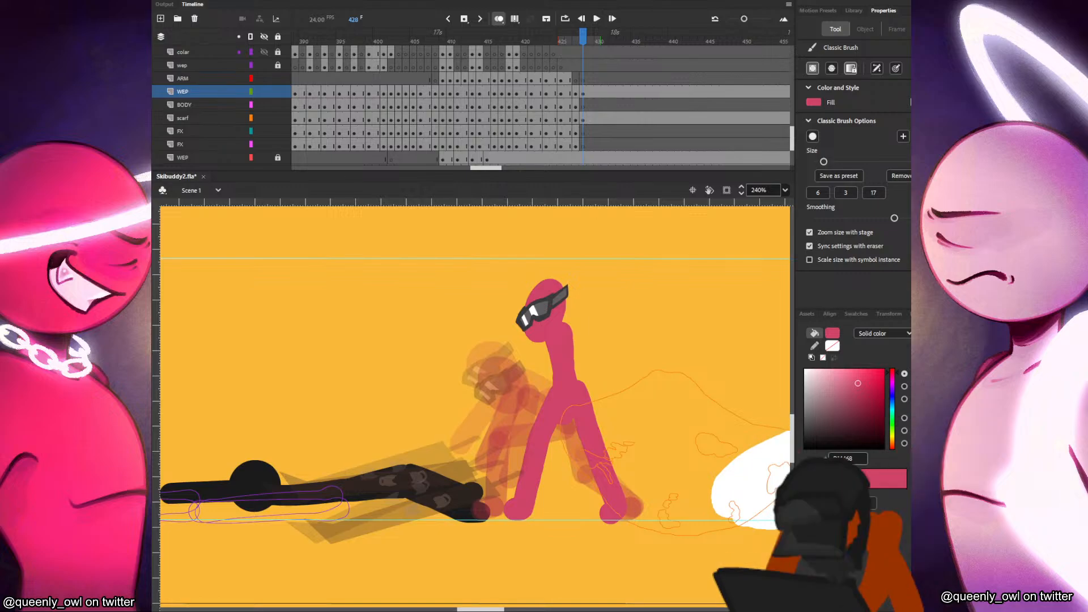
Switch to the browser, maximize its window and jump to about 24:29 in the Dojo Pit Fights video.
left_click_drag(170, 396, 749, 152)
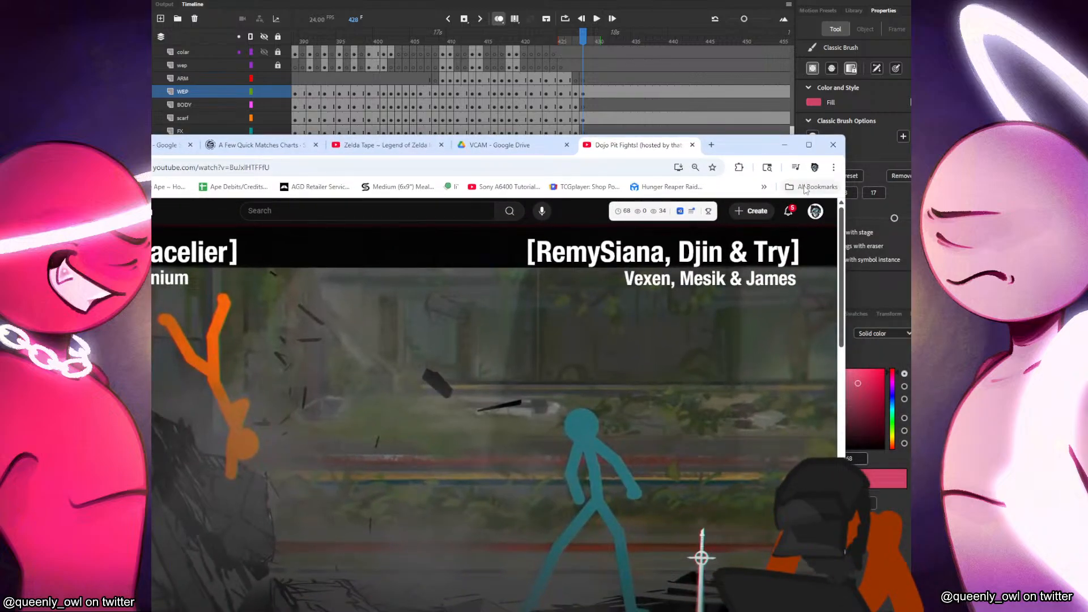
left_click(808, 144)
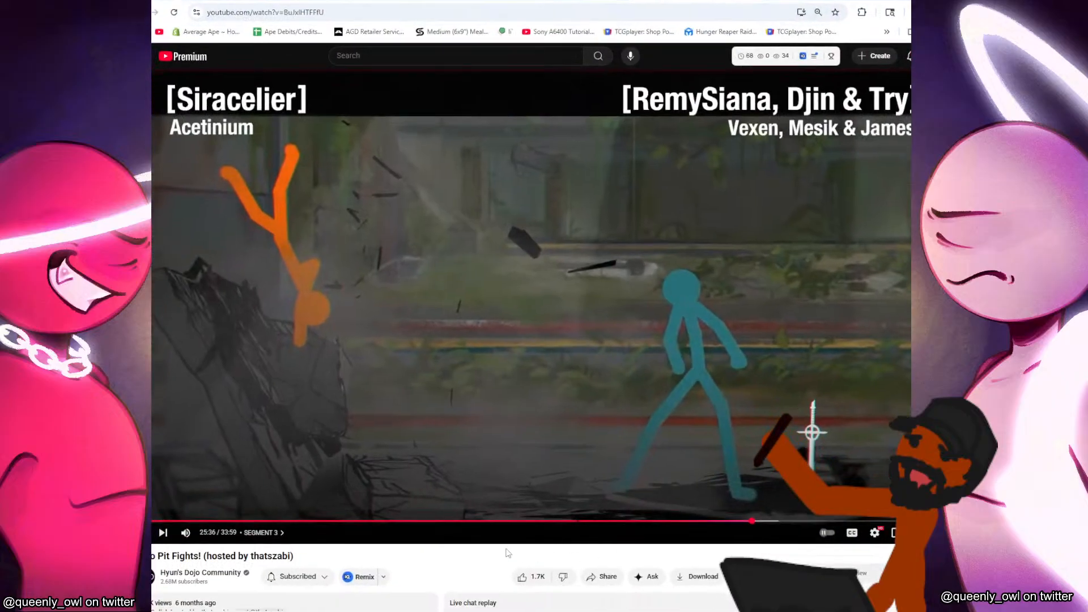
left_click(726, 522)
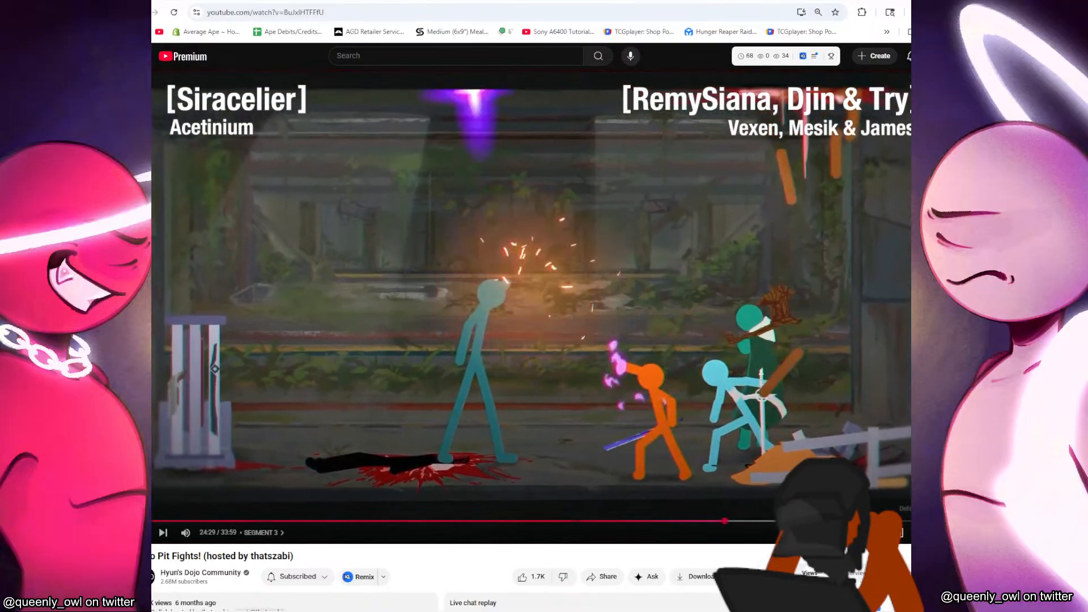
Watch the Dojo Pit Fights clip from about 24:29 in full screen, exit full screen, and switch back to Adobe Animate.
double_click(829, 365)
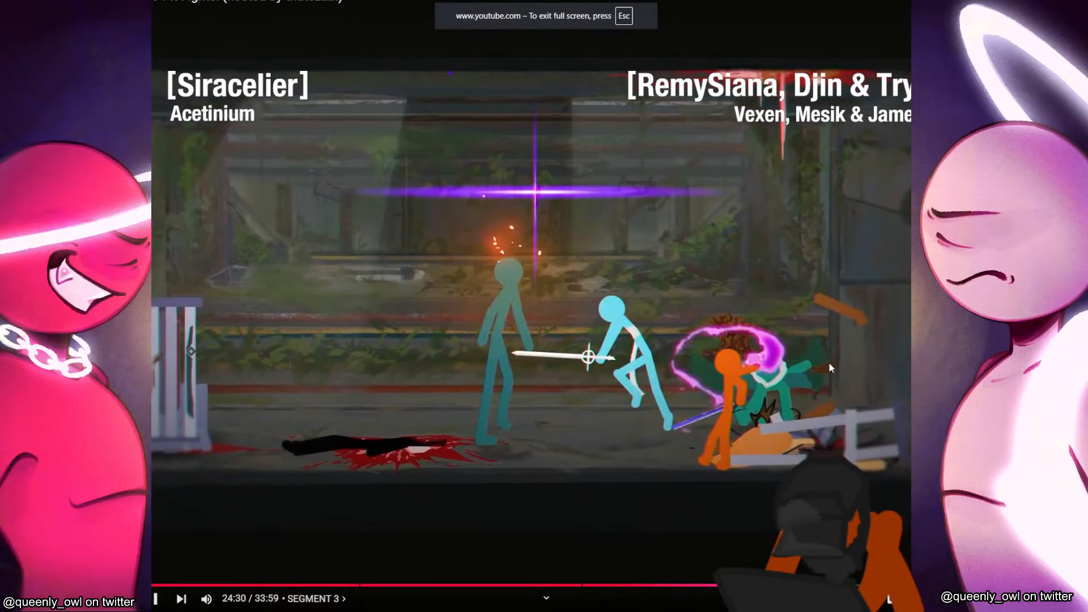
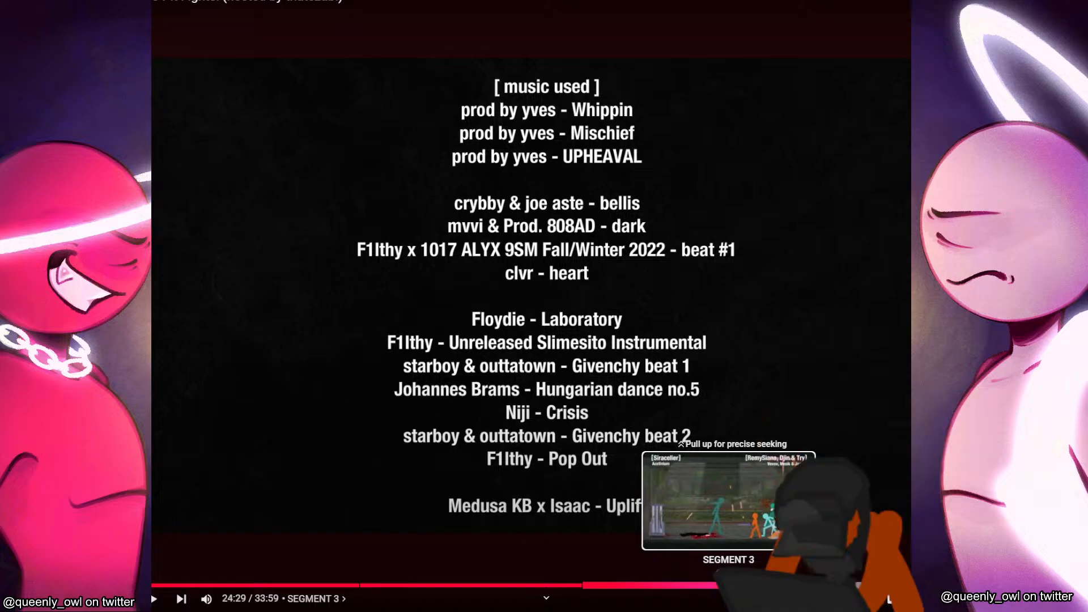
key("Escape")
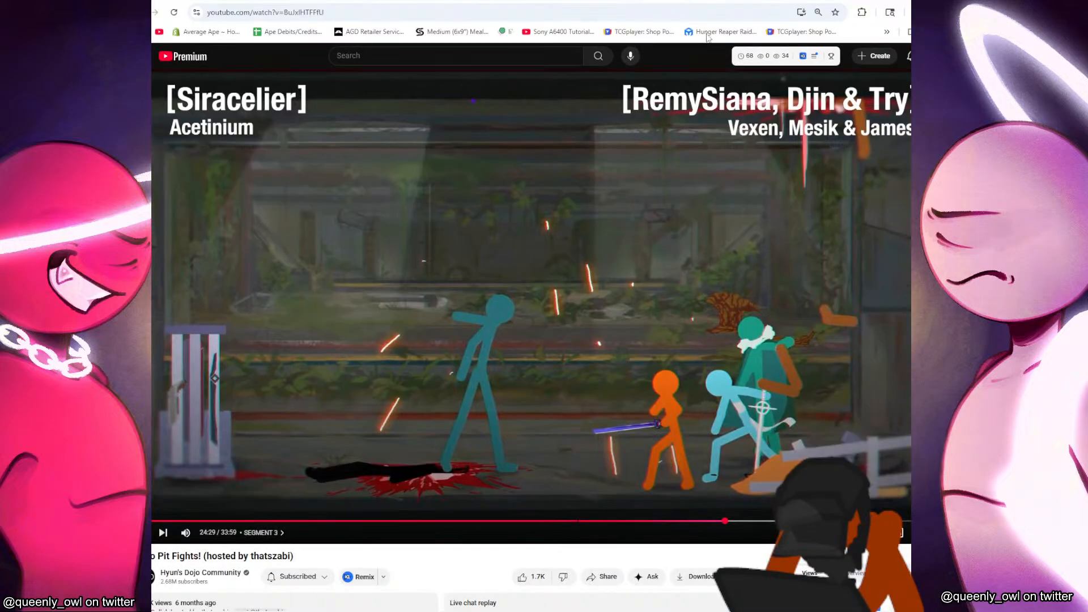
key("alt+Tab")
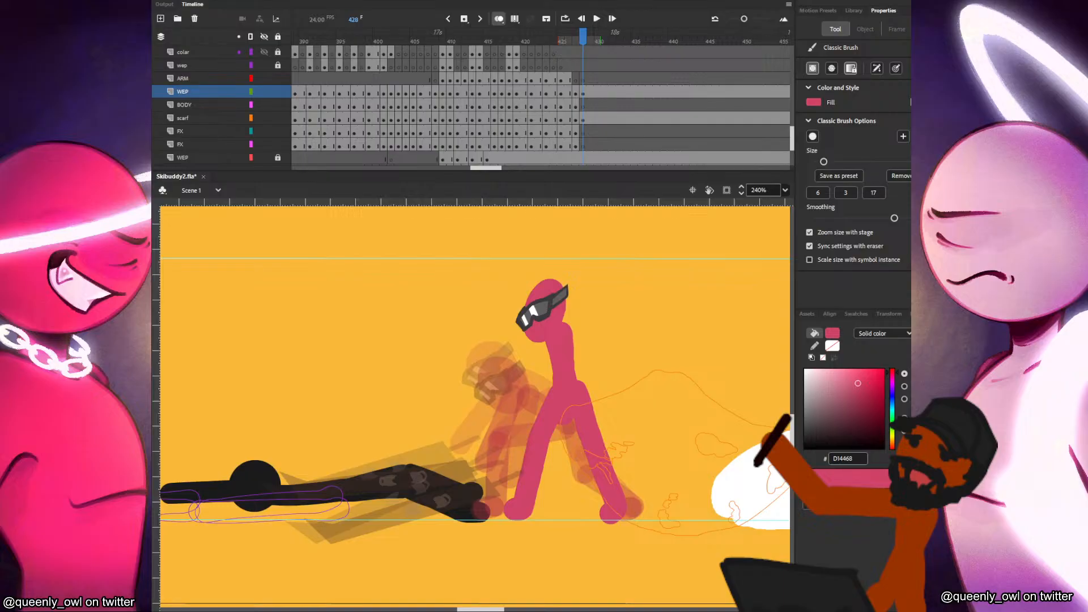
Draw the far arm on the upper FX layer at frame 428 from shoulder to hip, redoing the stroke and comparing with frame 427.
left_click(576, 94)
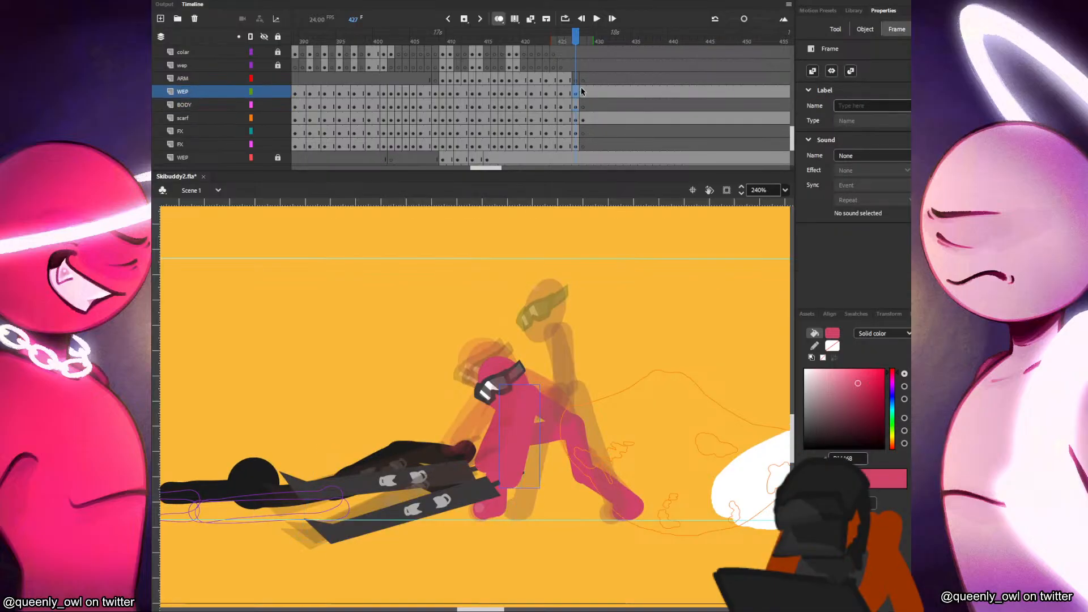
left_click(584, 93)
key("comma")
key("period")
left_click(576, 134)
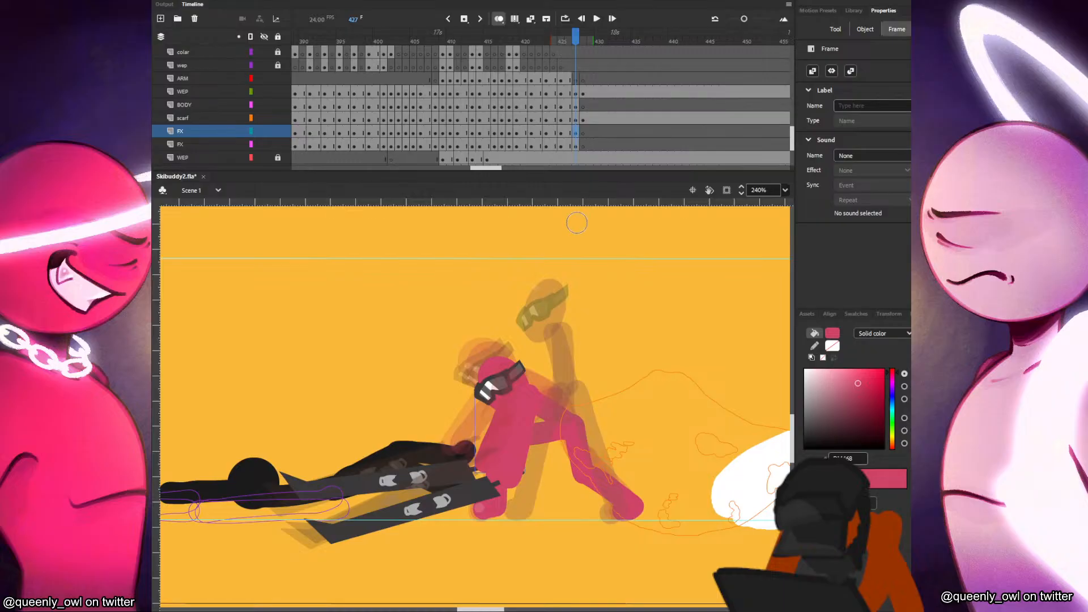
key("period")
left_click_drag(549, 343, 537, 408)
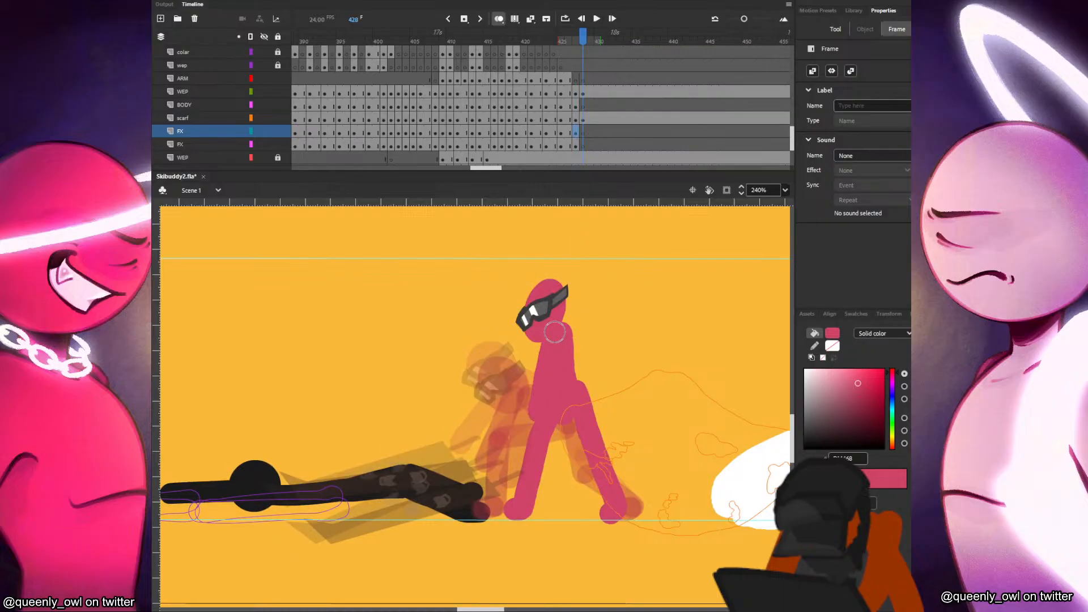
key("ctrl+z")
key("comma")
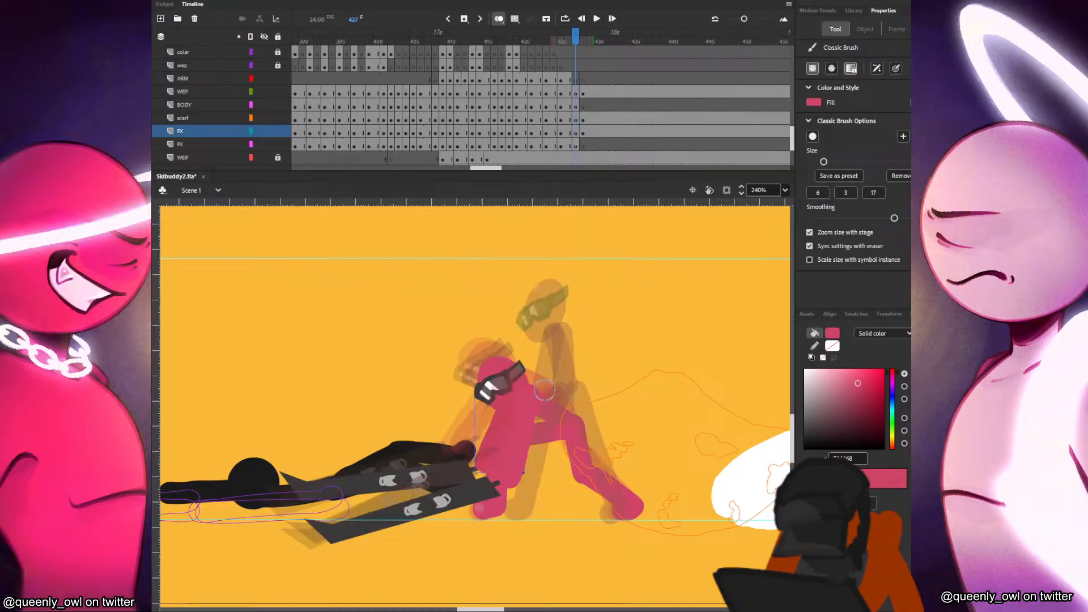
key("period")
left_click_drag(553, 340, 542, 403)
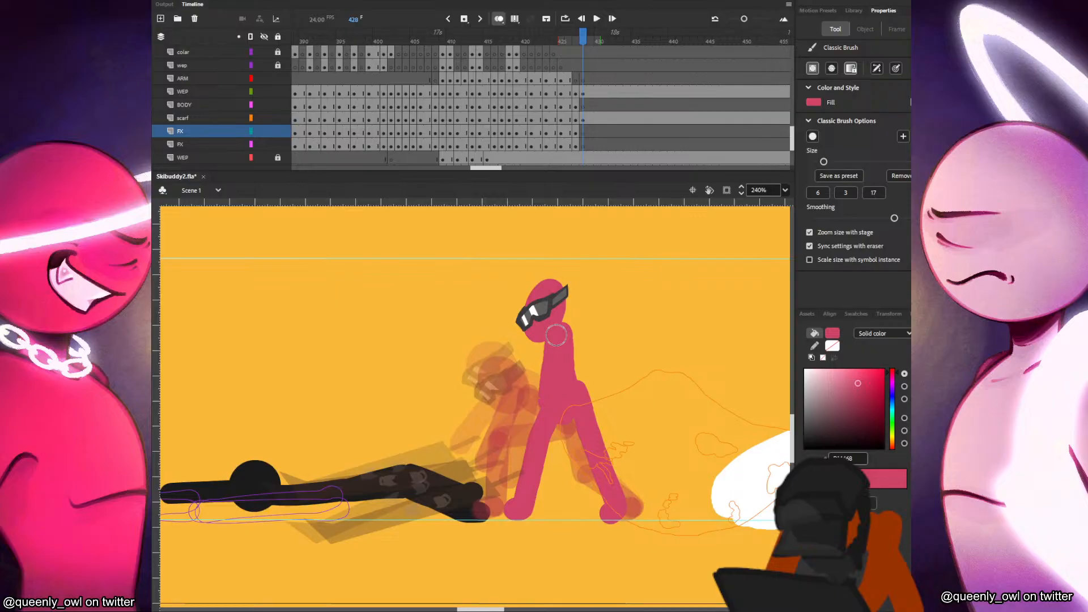
key("comma")
key("period")
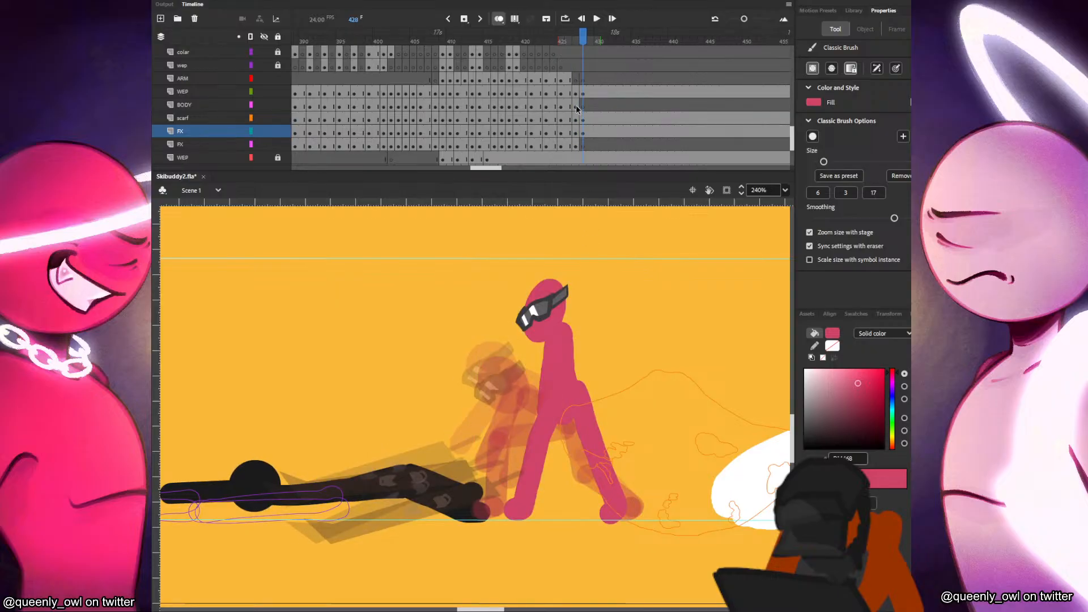
Copy the frame 427 ski onto the BODY layer at frame 428, moving its tail end to the near hand and angling its tip steeply downward.
left_click(576, 107)
left_click(583, 107)
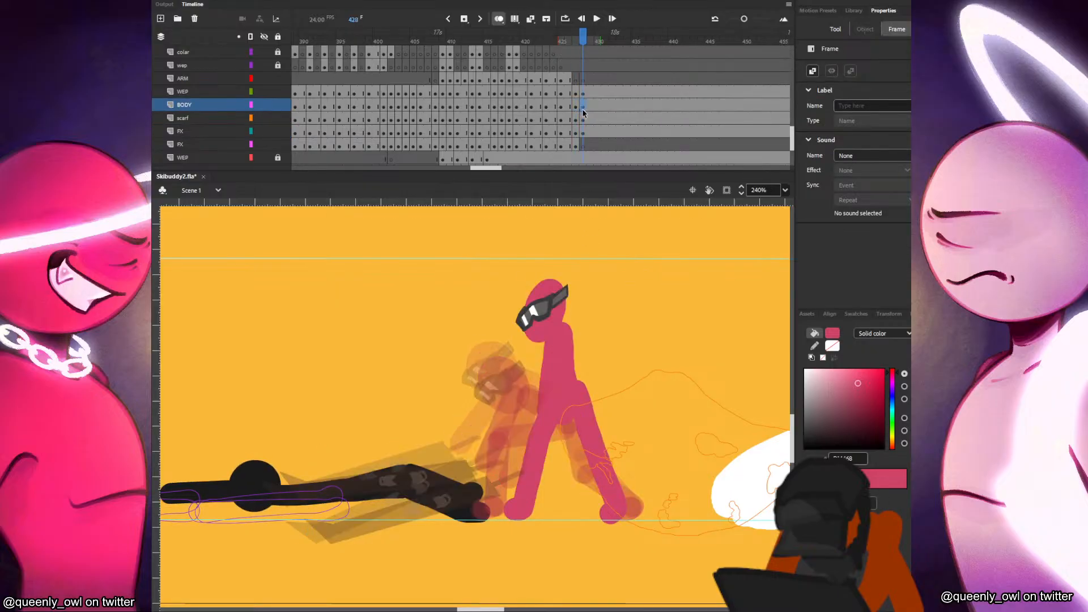
left_click(431, 498)
left_click_drag(509, 558, 486, 494)
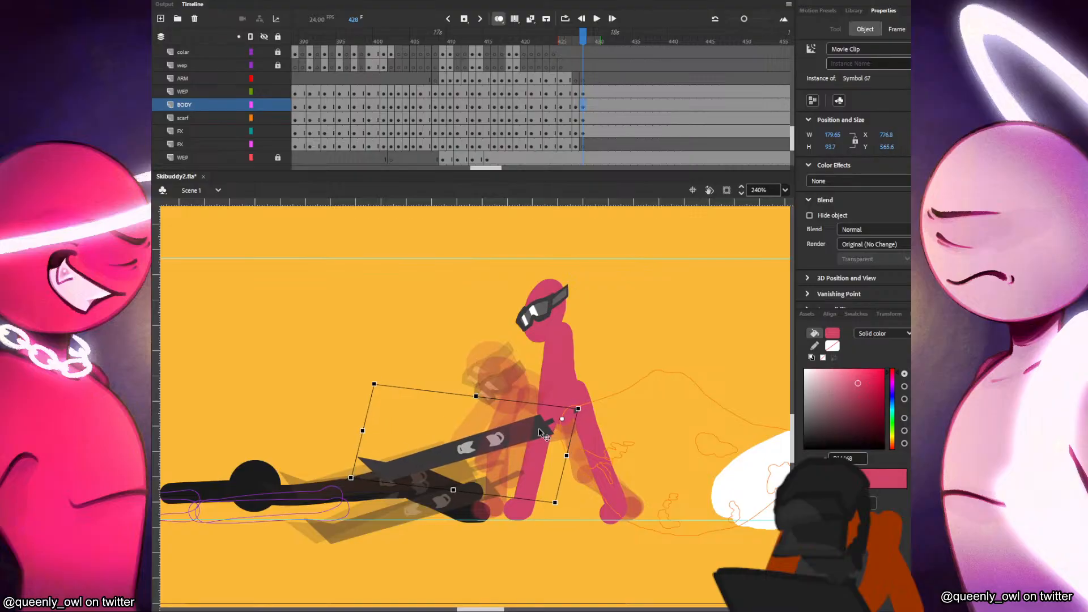
left_click_drag(358, 487, 384, 572)
Place the second ski on the lower FX layer at frame 428, tilted at a shallower angle behind the first, and compare with frame 427.
left_click(583, 145)
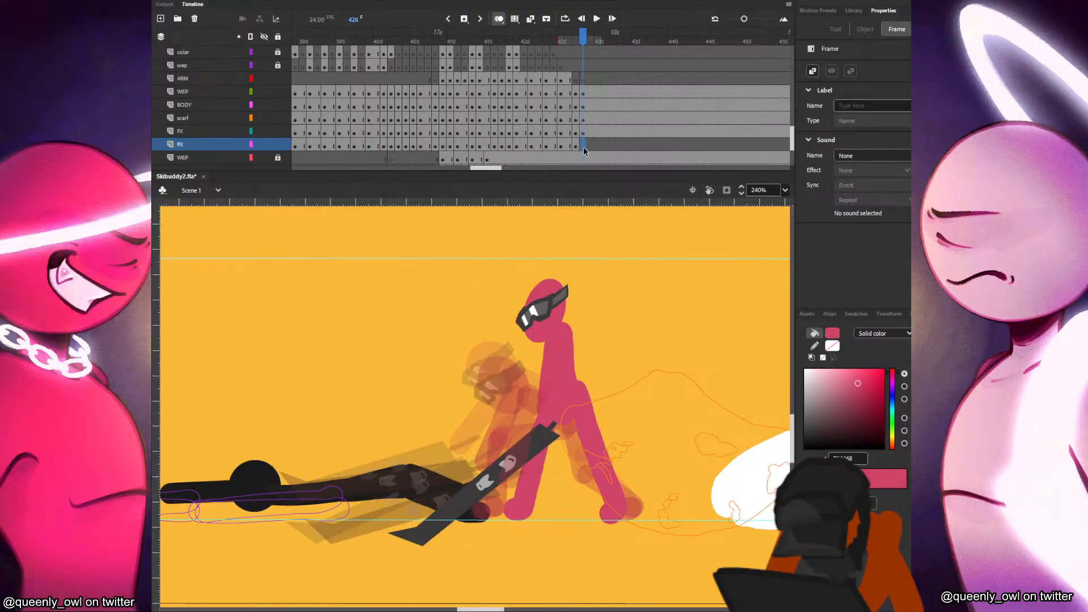
left_click_drag(450, 479, 510, 422)
left_click_drag(374, 340, 357, 392)
key("comma")
key("period")
key("comma")
key("period")
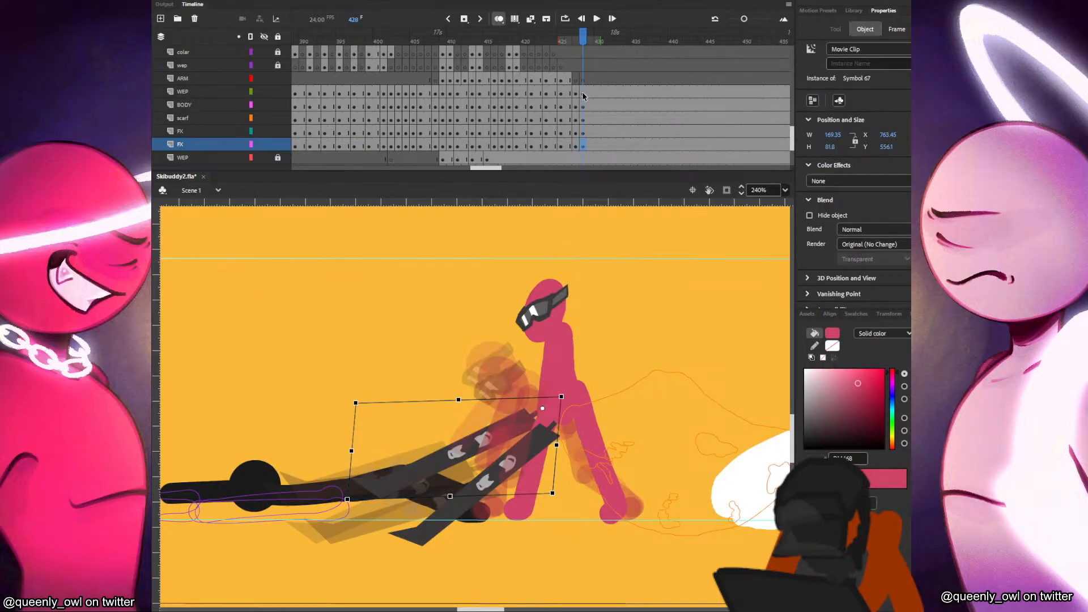
Copy the goggled head from frame 426 onto the scarf layer at frame 429 and move it up beside the frame 428 head.
left_click(593, 141)
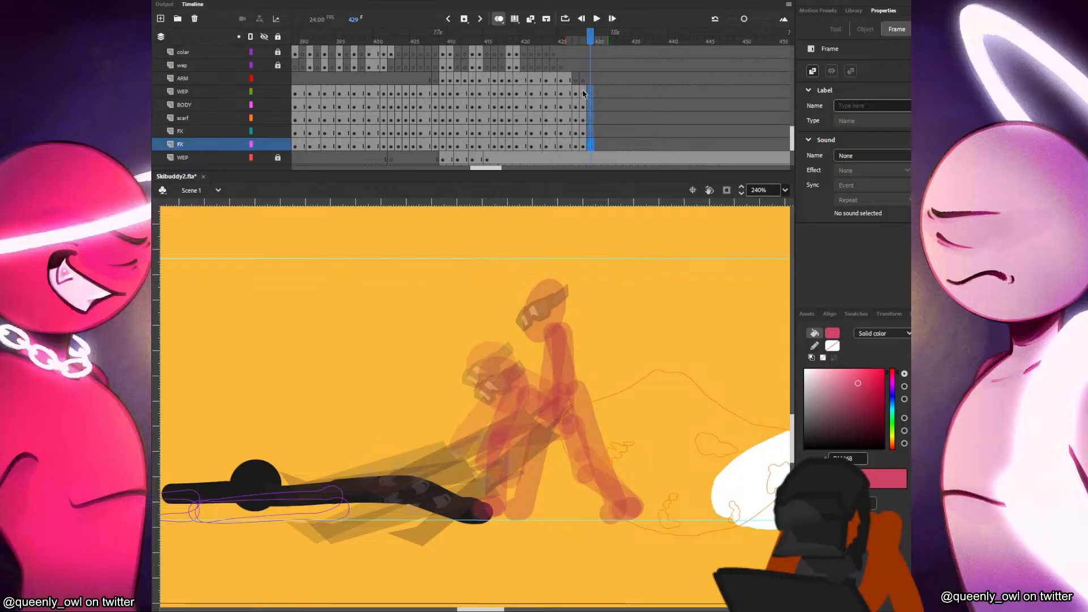
left_click(584, 94)
left_click(584, 106)
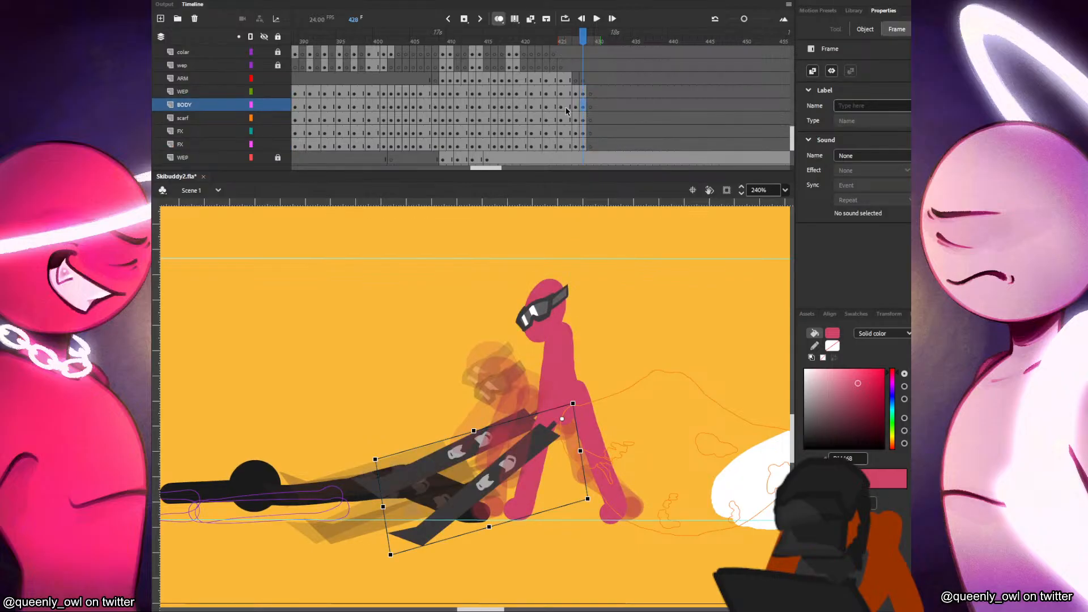
key("comma")
key("comma")
left_click(477, 342)
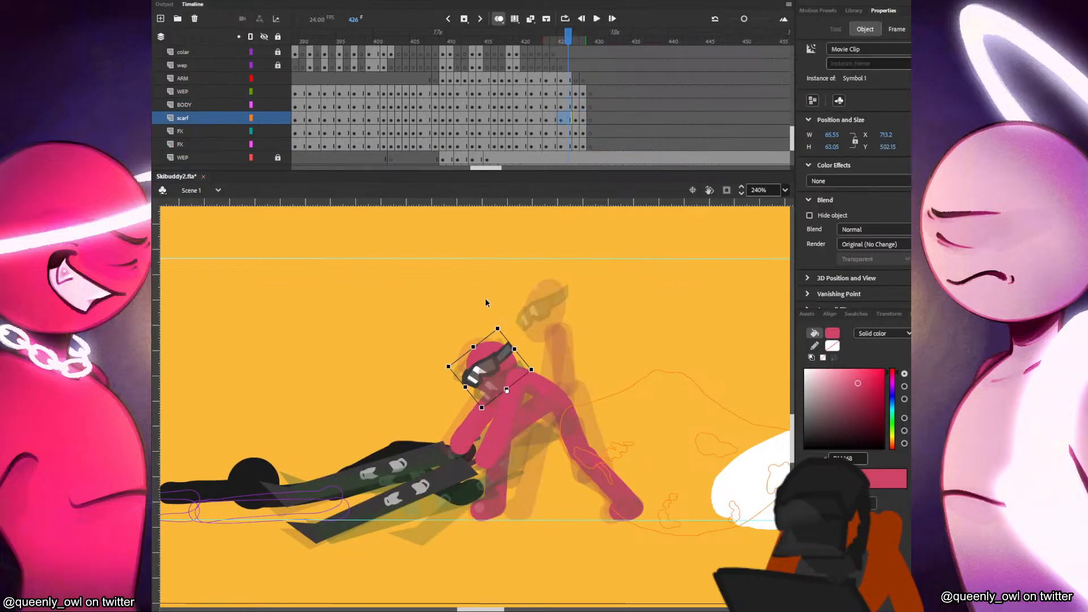
left_click(587, 117)
left_click(503, 339)
left_click_drag(503, 339, 618, 283)
Nudge and rotate the frame 429 head so its goggles sit nearly level.
key("v")
left_click_drag(587, 330, 579, 378)
key("ctrl+z")
key("v")
left_click_drag(593, 321, 590, 318)
key("q")
mouse_move(619, 282)
left_mouse_down()
mouse_move(591, 296)
mouse_move(580, 390)
left_mouse_up()
Draw the upright torso and the front leg down to the ground line at frame 429, comparing with the neighbouring frames.
key("b")
key("comma")
key("period")
key("comma")
key("comma")
key("period")
key("period")
left_click_drag(584, 388, 621, 507)
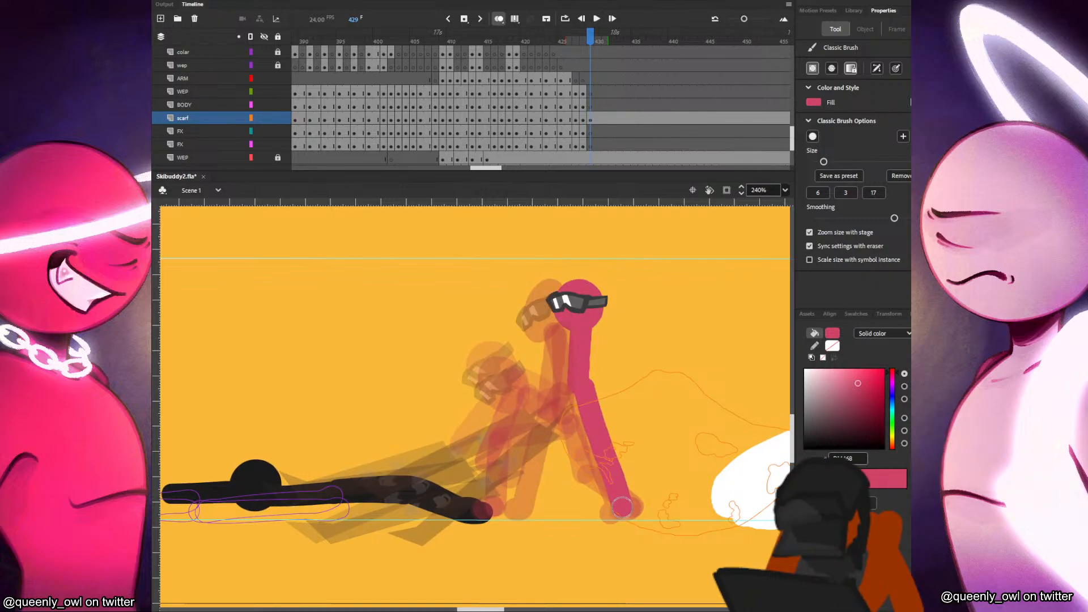
key("comma")
key("period")
Draw the other leg at frame 429 from the hip down toward the skis on the ground line, and compare with frame 428.
left_click_drag(574, 377, 532, 507)
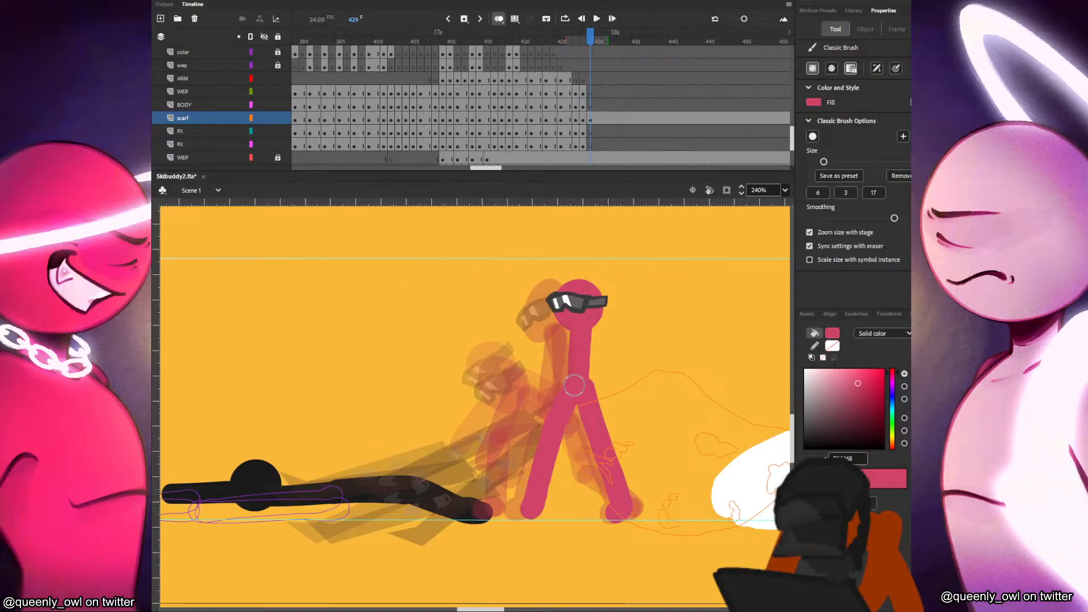
key("comma")
key("period")
key("comma")
key("period")
Draw an arm on the WEP layer at frame 429, slanting down and away from the torso on the snow side, redoing the stroke once.
left_click(584, 94)
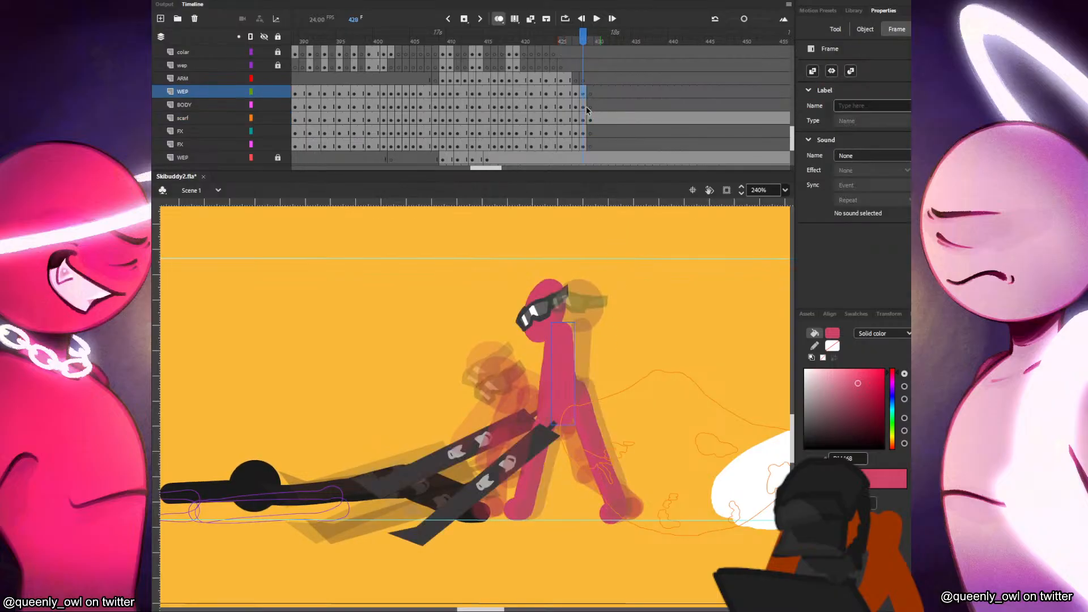
key("period")
left_click_drag(586, 332, 613, 392)
key("comma")
key("period")
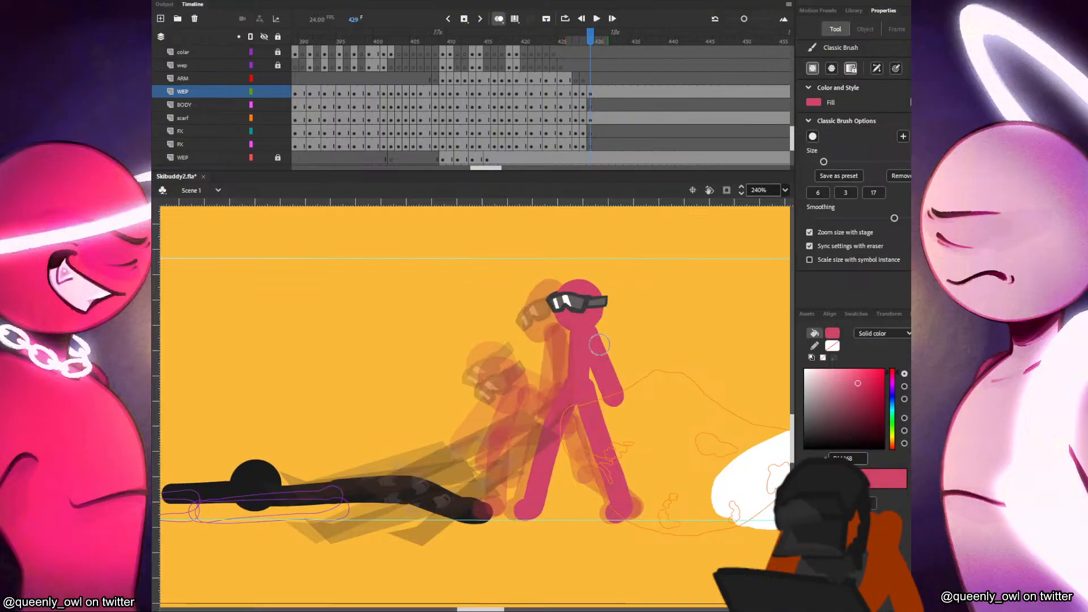
key("ctrl+z")
left_click_drag(586, 335, 622, 396)
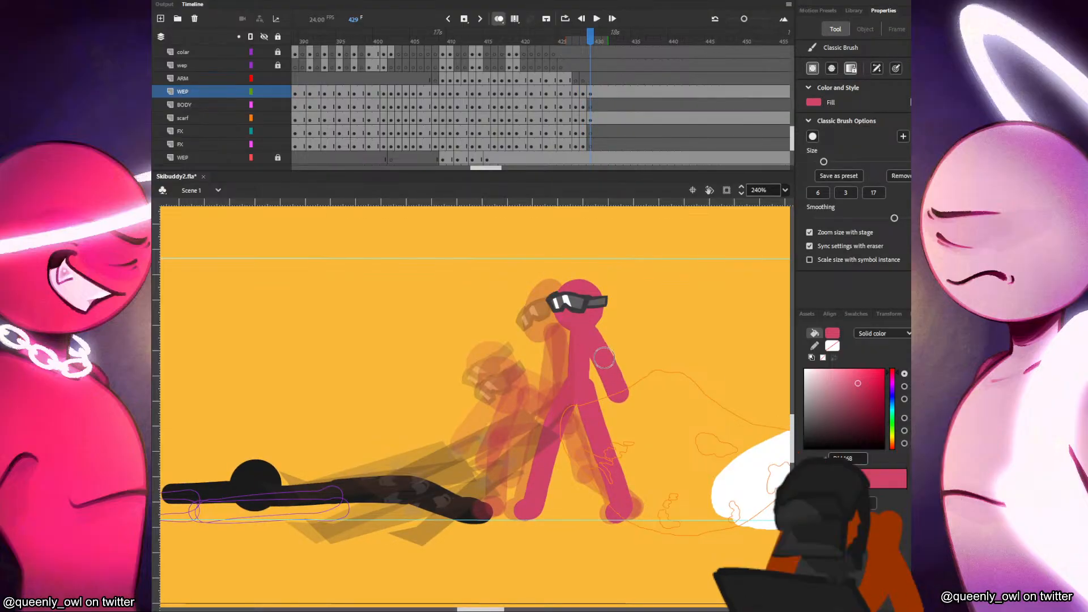
Draw the opposite arm on the upper FX layer at frame 429, slanting down from the shoulder, and compare with frames 427 and 428.
left_click(582, 131)
key("period")
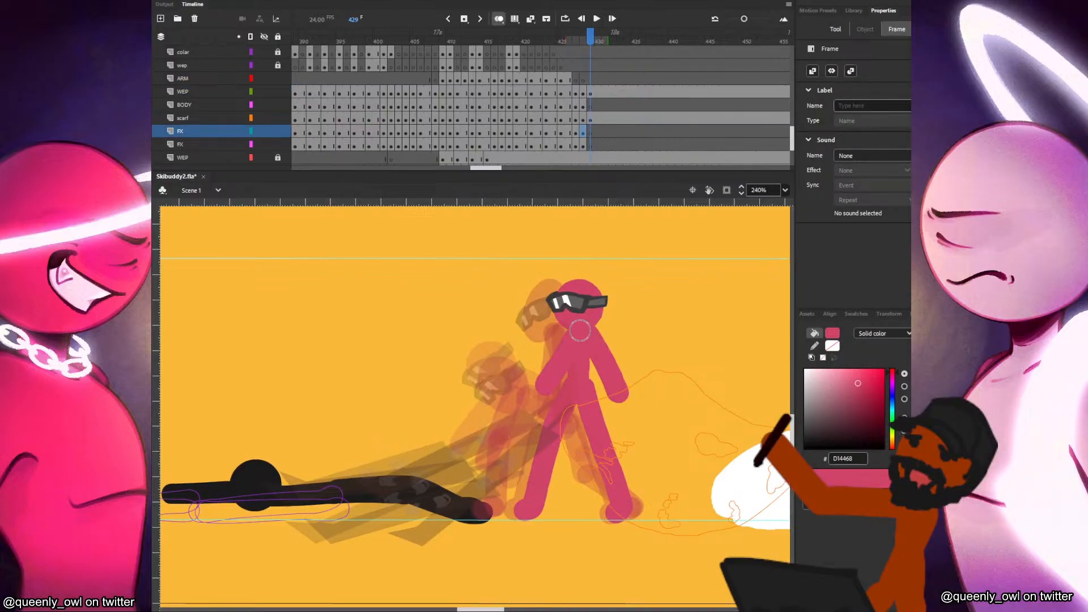
key("b")
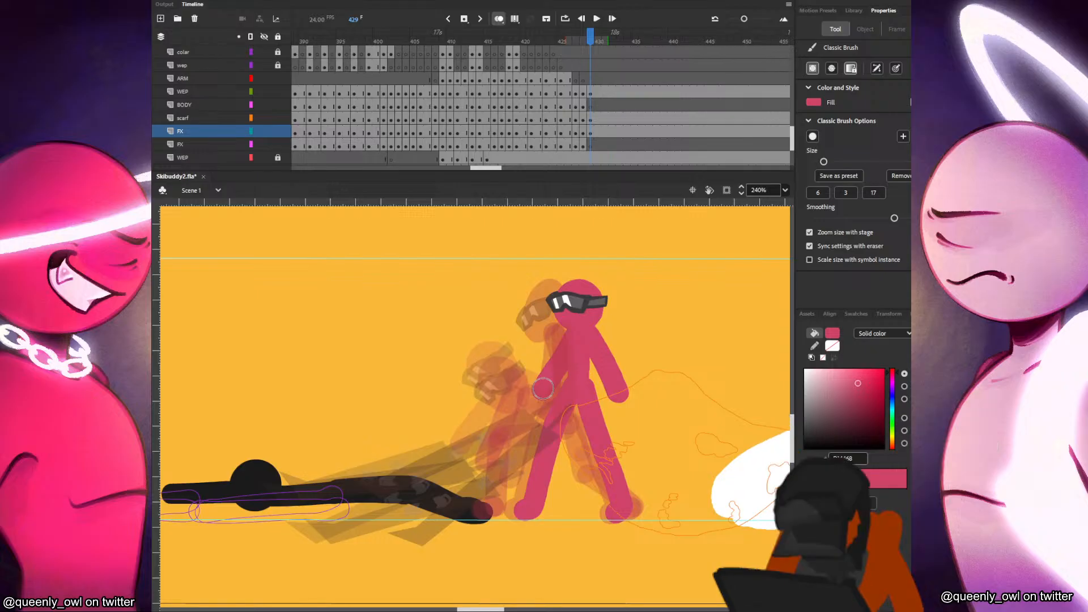
key("comma")
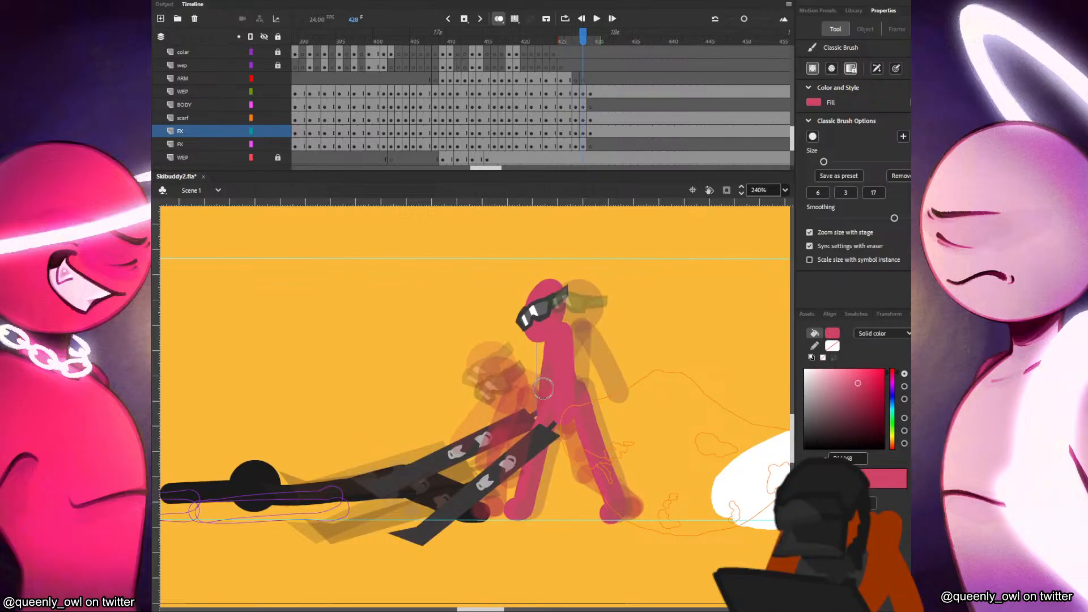
key("comma")
key("period")
key("period")
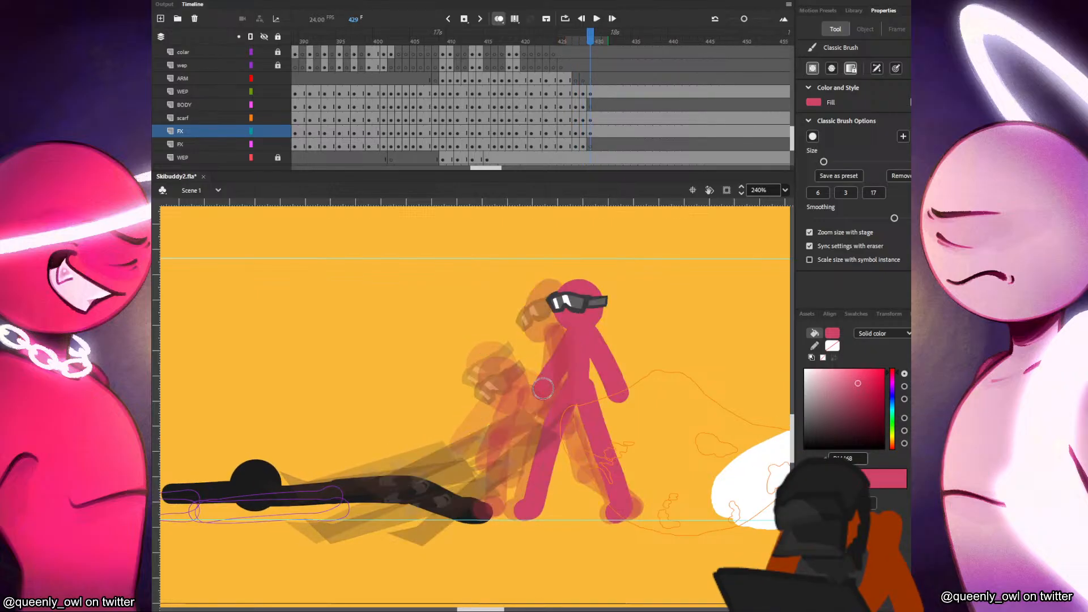
Lower the goggled head at frame 428 on the scarf layer so it hangs in front of the shoulders.
key("comma")
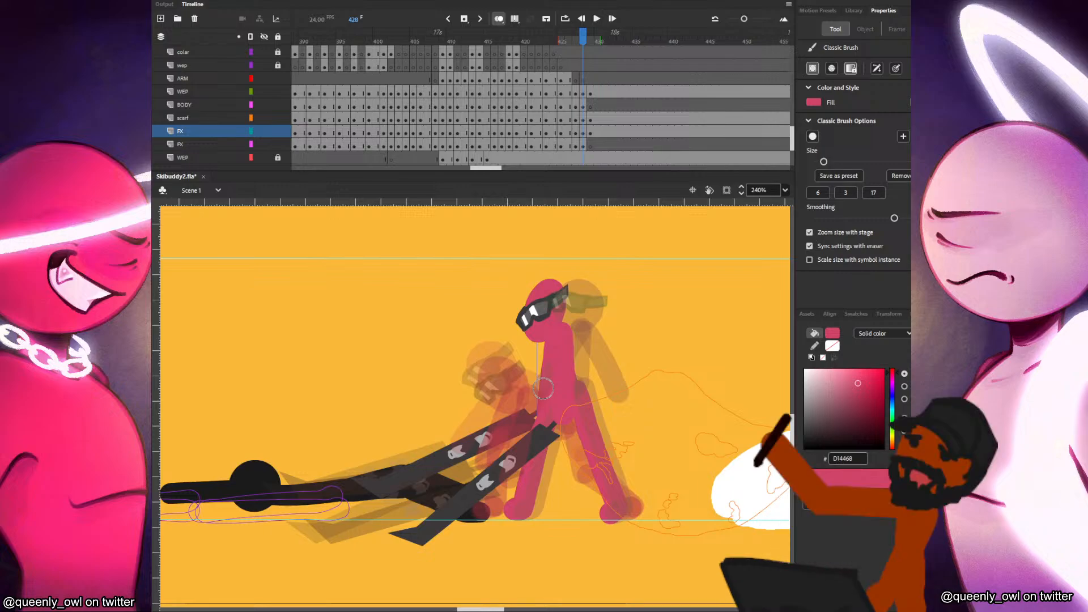
key("v")
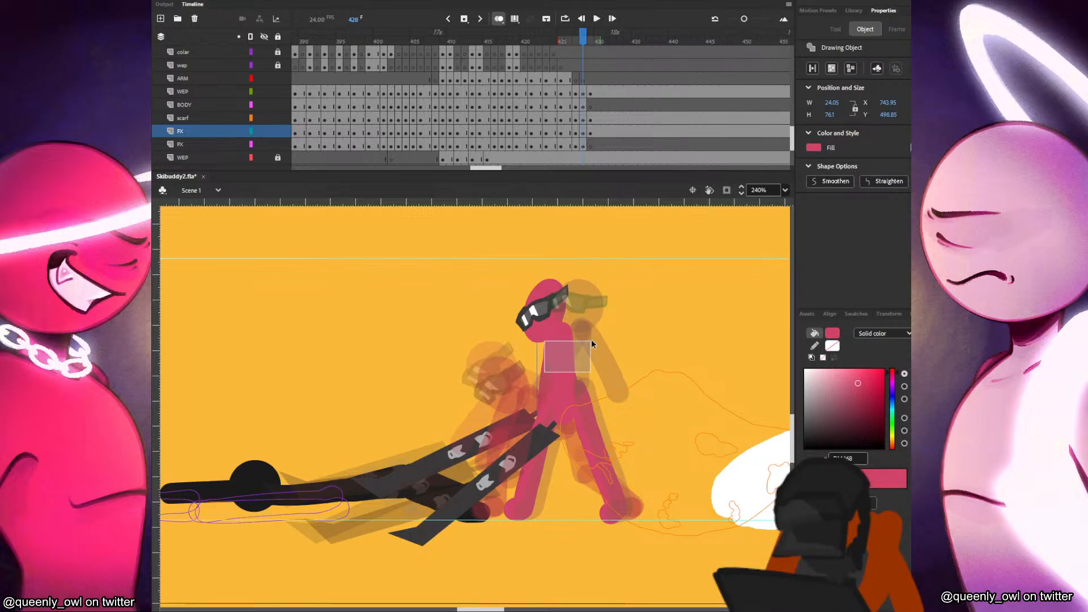
left_click(575, 311)
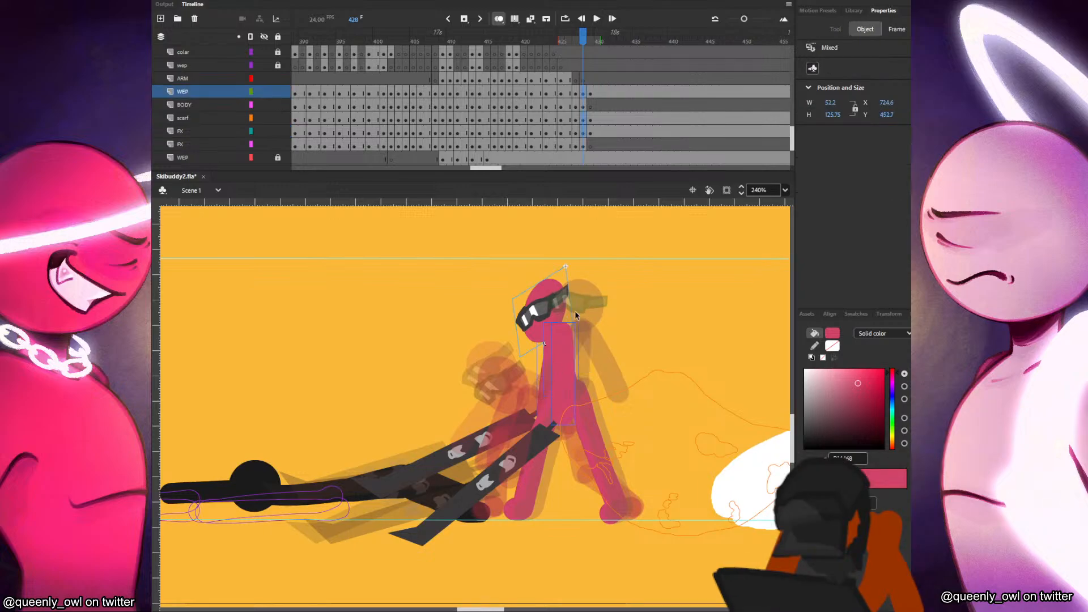
left_click(577, 271)
left_click_drag(553, 294, 545, 316)
key("Down")
key("Down")
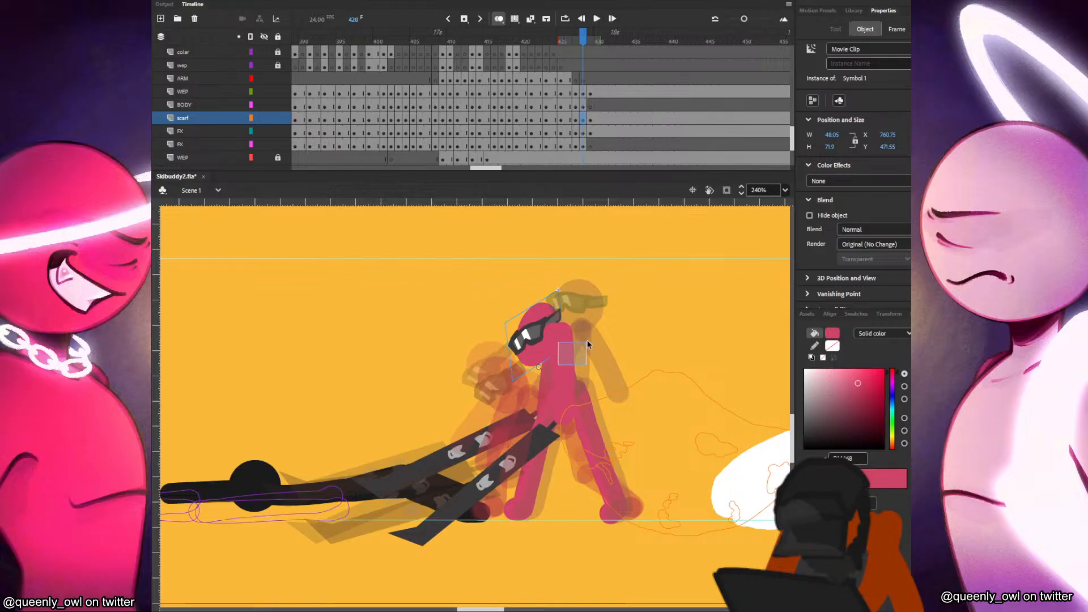
Fine-tune the placement of the lowered head against the near shoulder at frame 428.
left_click(580, 349)
left_click_drag(585, 331, 582, 324)
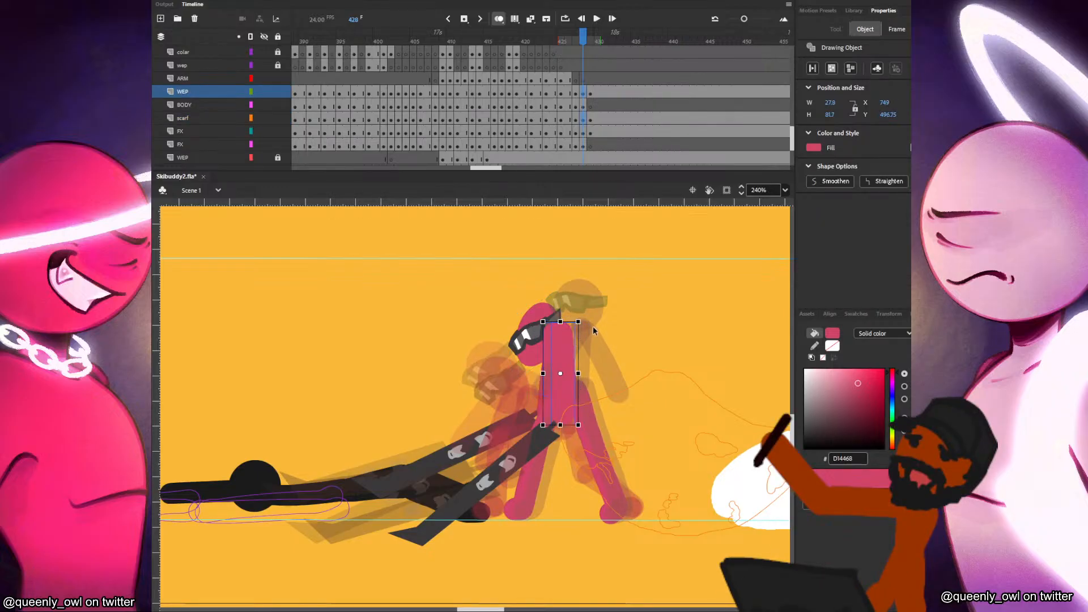
left_click(567, 302)
left_click(546, 312)
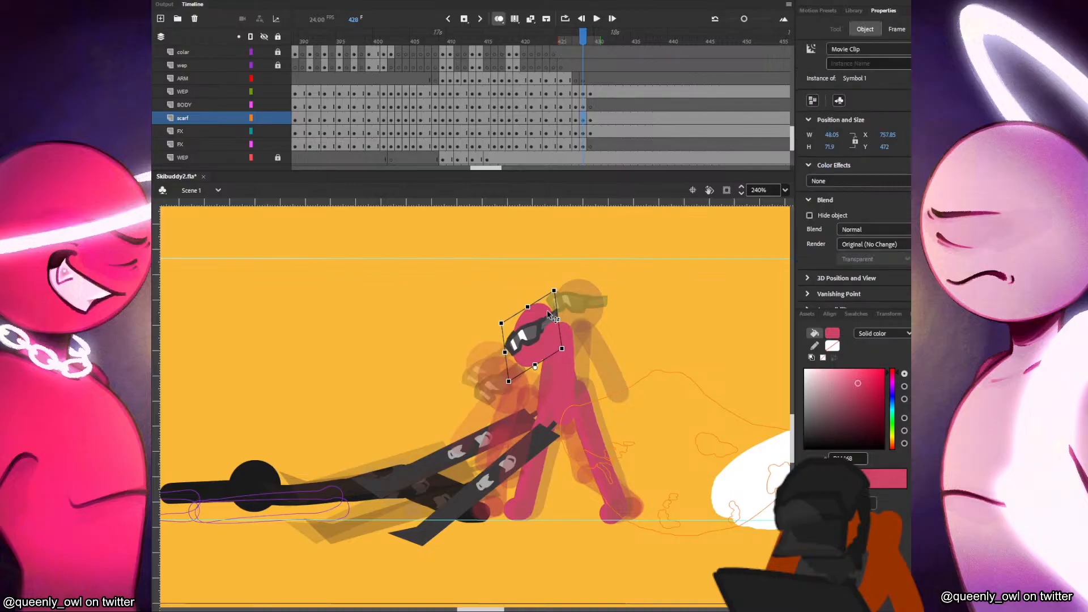
left_click(590, 293)
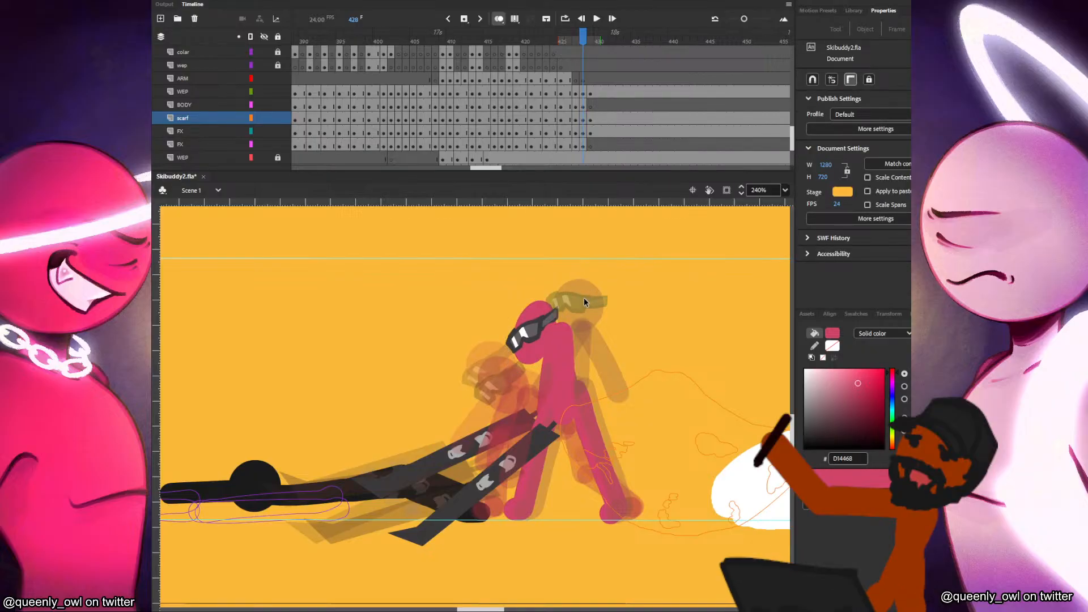
Play back the rising motion repeatedly from about frame 424 and return to the WEP layer at frame 429.
key(".")
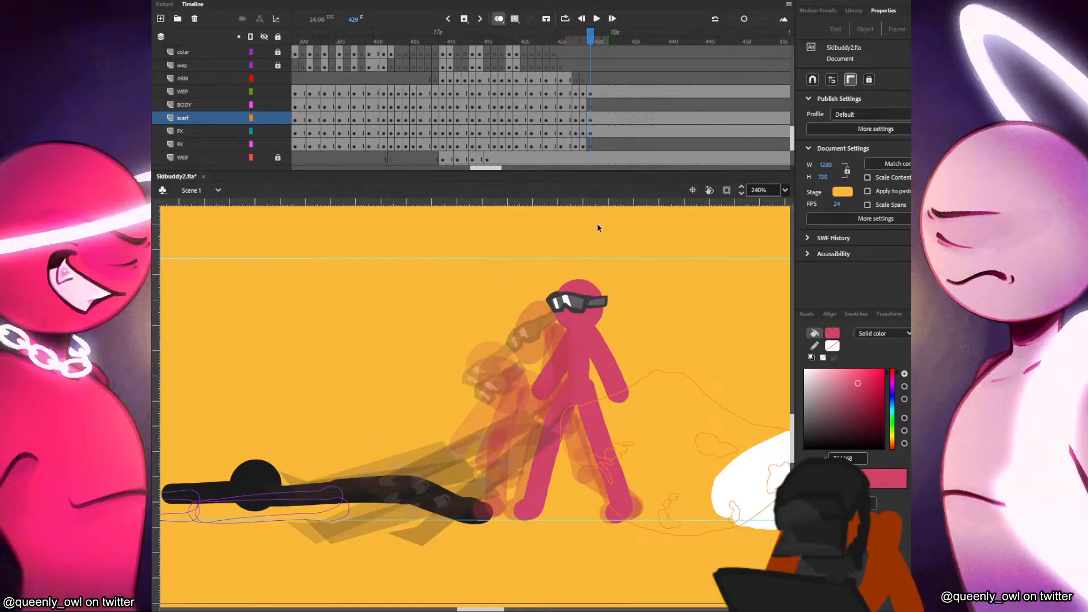
left_click(556, 93)
key("Return")
left_click(557, 94)
key("Return")
left_click(558, 93)
left_click(586, 102)
left_click(588, 97)
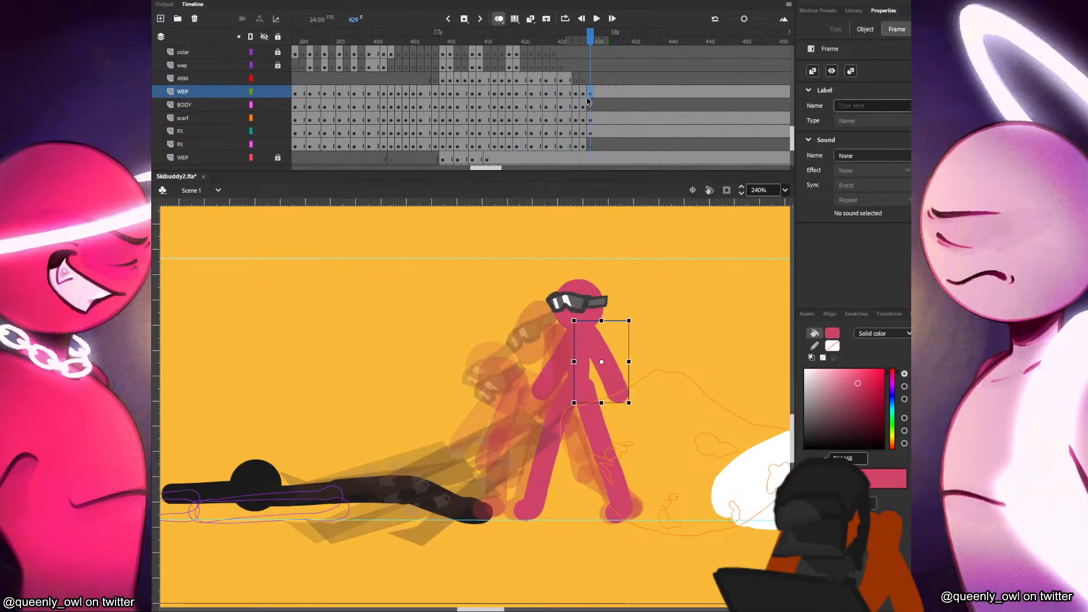
Place the ski on the BODY layer at frame 429 and rotate it to hang steeply down from the right-hand arm.
left_click(587, 300)
left_click(654, 269)
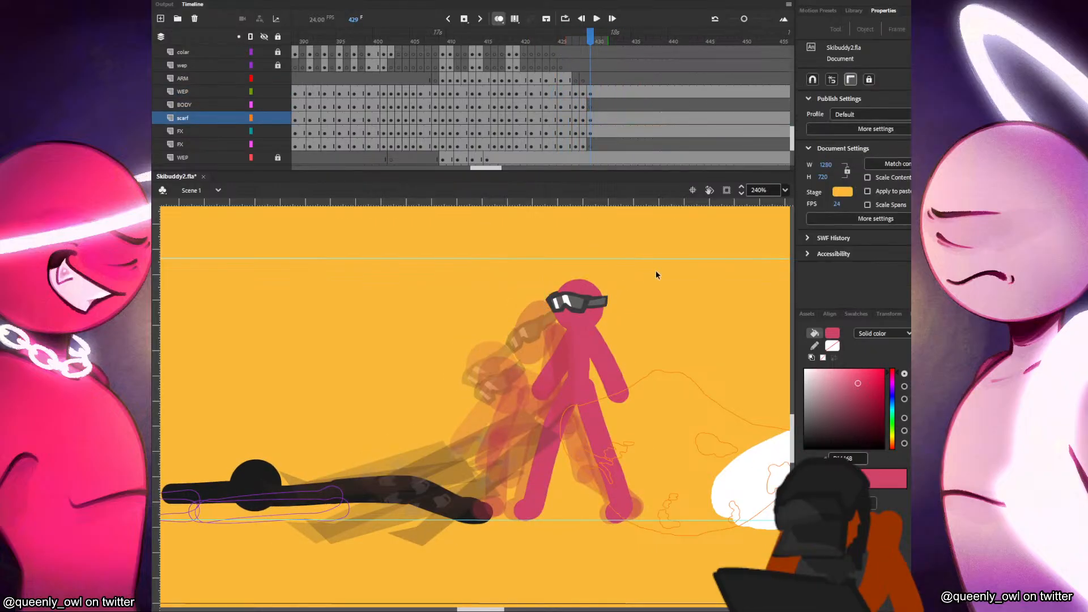
left_click_drag(654, 270, 605, 292)
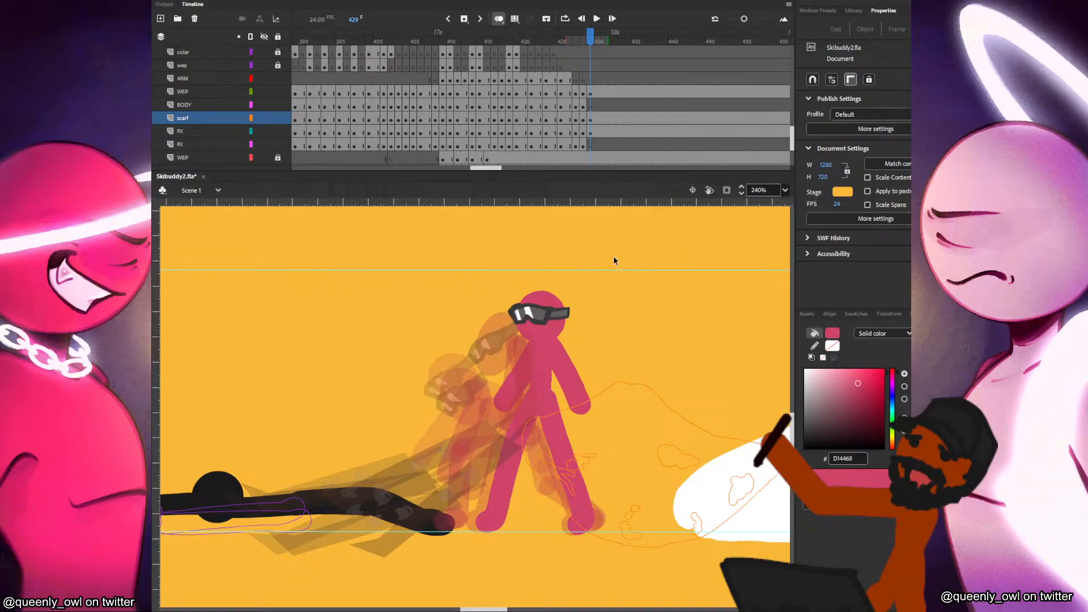
left_click(587, 106)
left_click(590, 106)
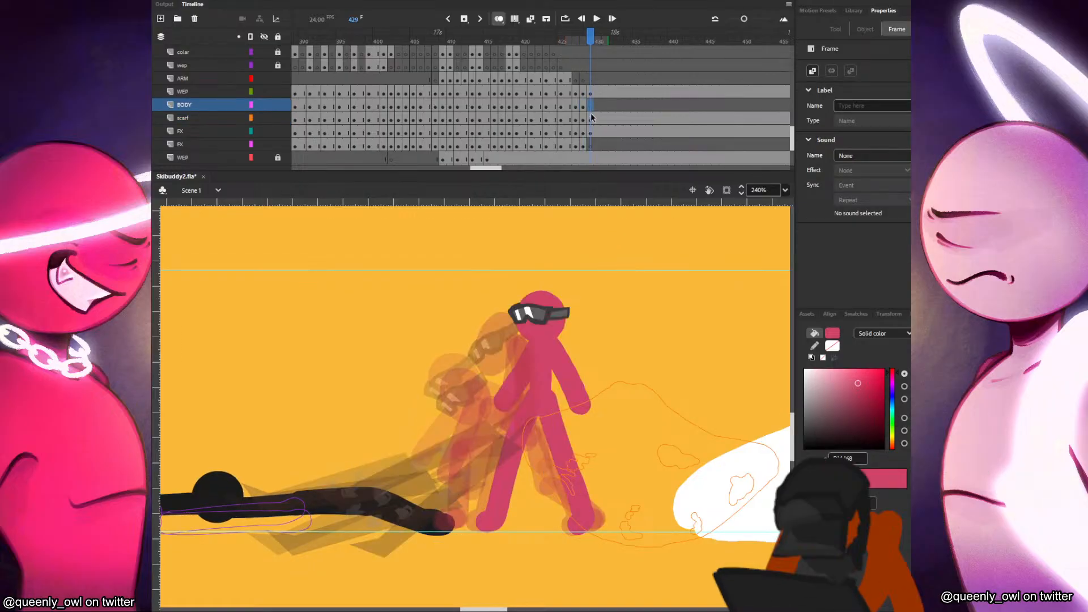
left_click(501, 453)
left_click_drag(502, 453, 497, 453)
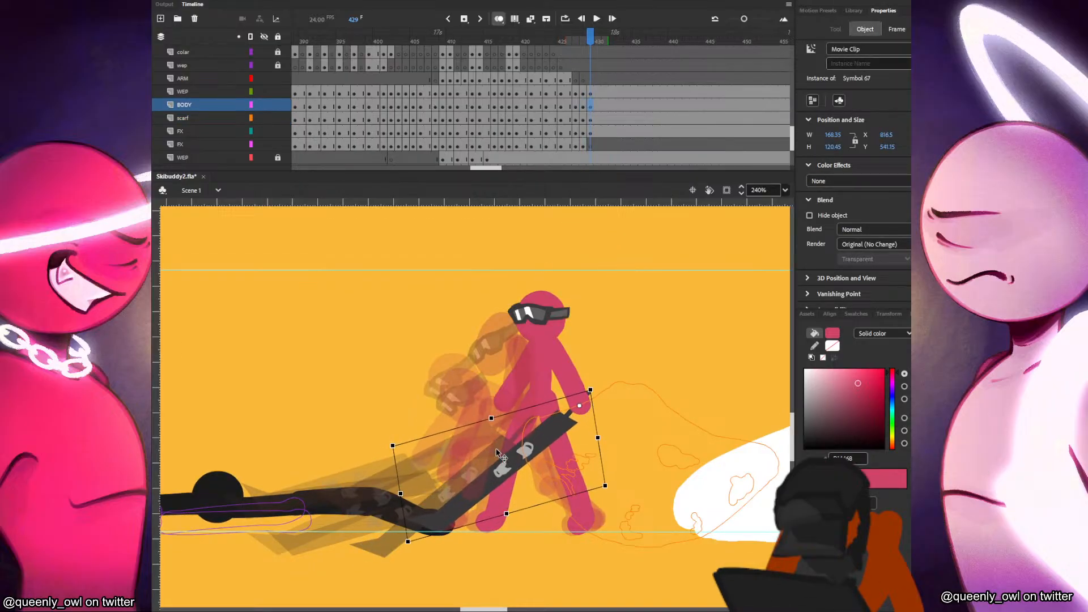
left_click_drag(416, 545, 604, 527)
Copy the second ski from frame 428 to the lower FX layer at frame 429, fit it to the left-hand arm and angle it upward.
left_click(586, 145)
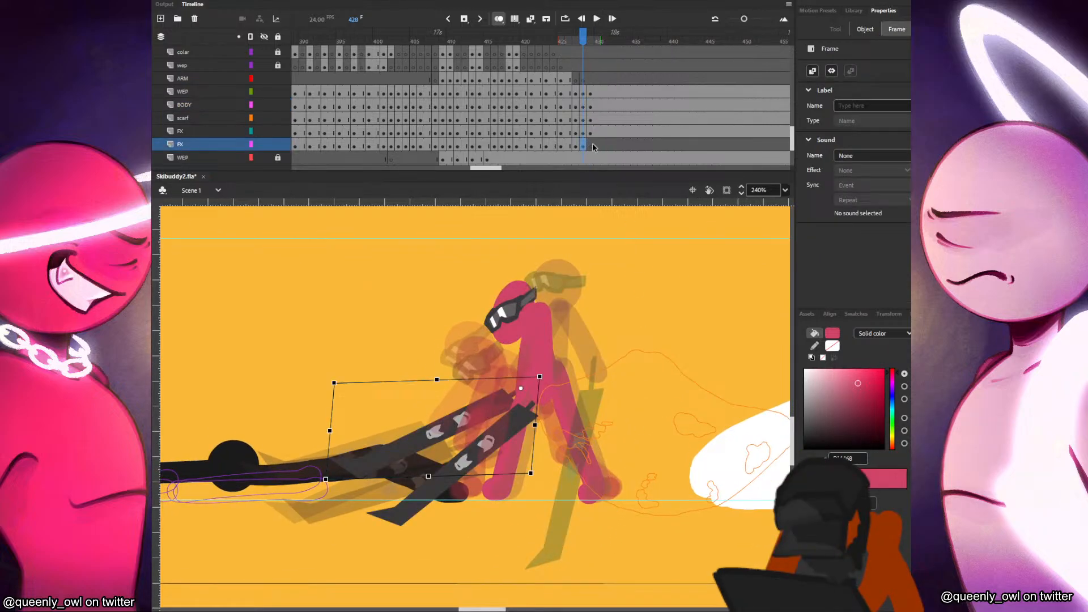
left_click(592, 145)
key("ctrl+shift+v")
left_click_drag(476, 399, 471, 379)
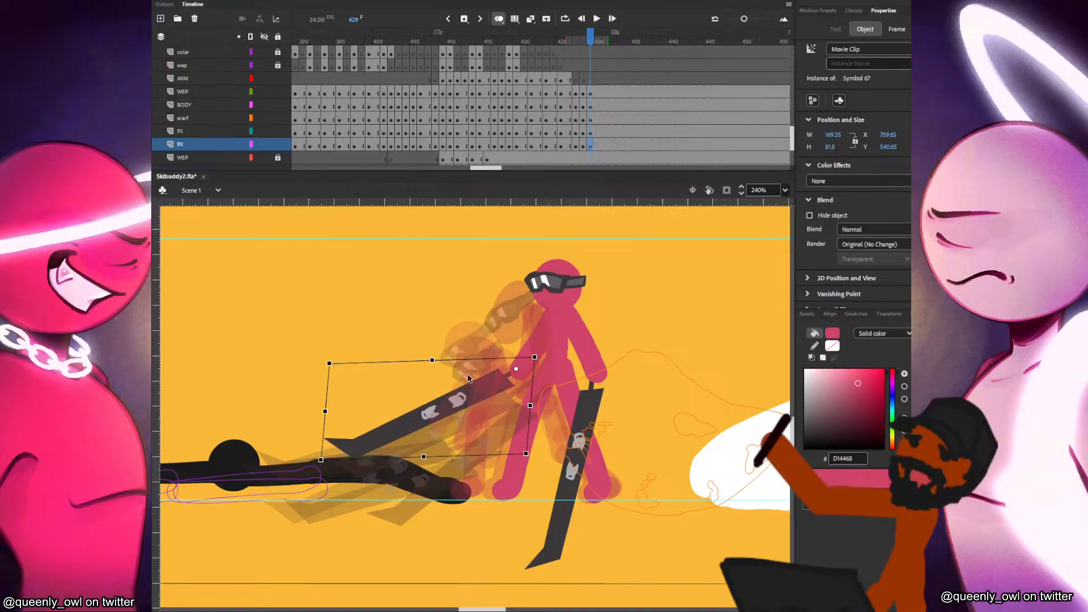
left_click_drag(340, 363, 426, 245)
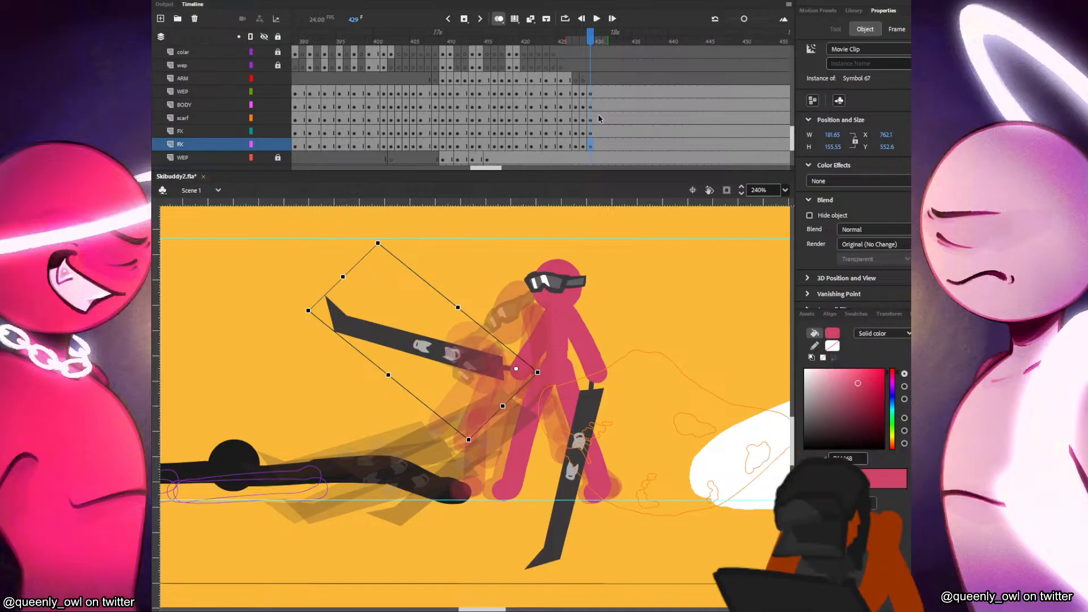
Add blank keyframes at frame 430 from the WEP layer to the lower FX layer and paste the goggled head in place from frame 429.
left_click(567, 272)
left_click_drag(598, 96, 599, 141)
key("F7")
key("ctrl+v")
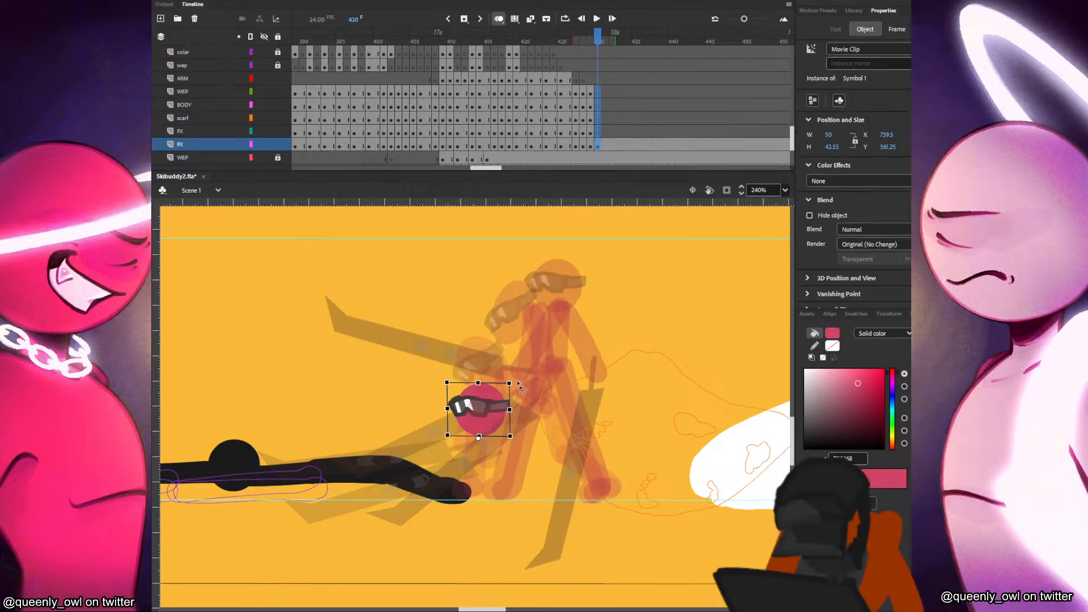
key("ctrl+z")
key("ctrl+shift+v")
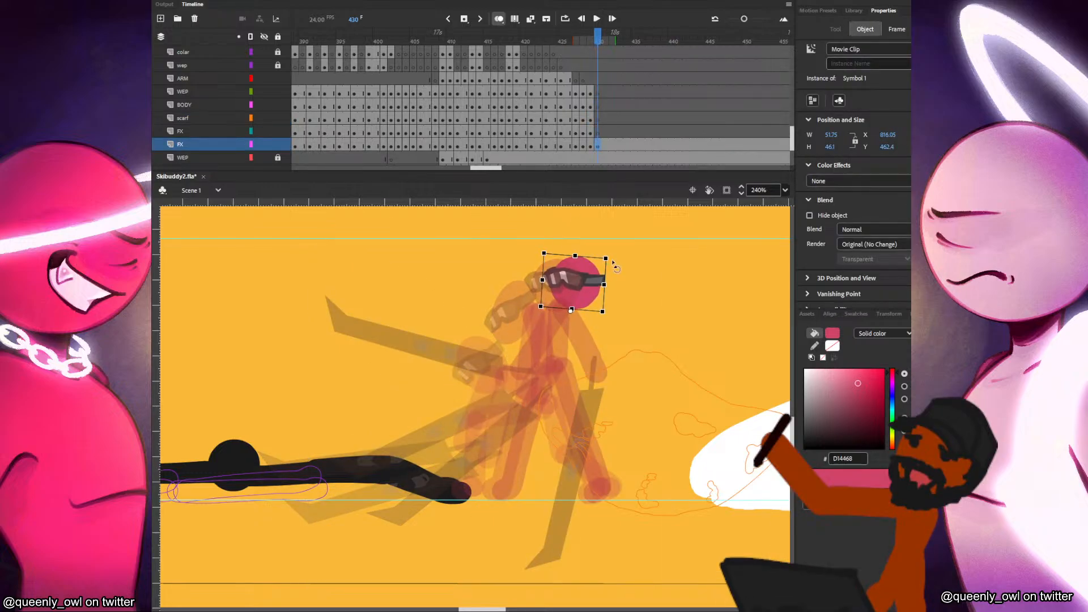
Brush the torso and two spread legs of the standing pose below the head at frame 430.
key("b")
left_click_drag(574, 306, 569, 362)
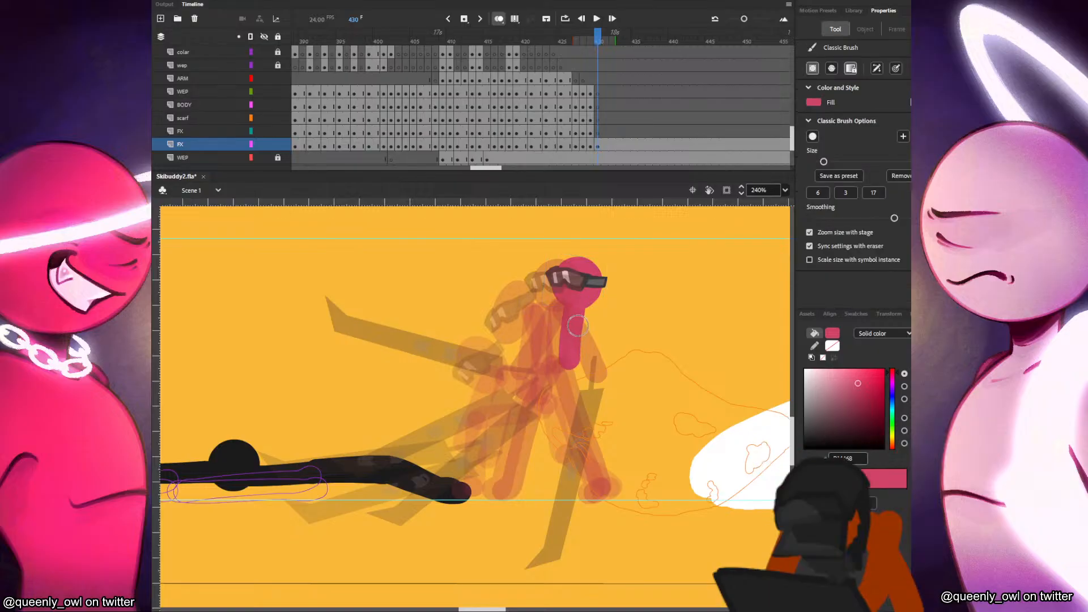
left_click_drag(571, 367, 602, 482)
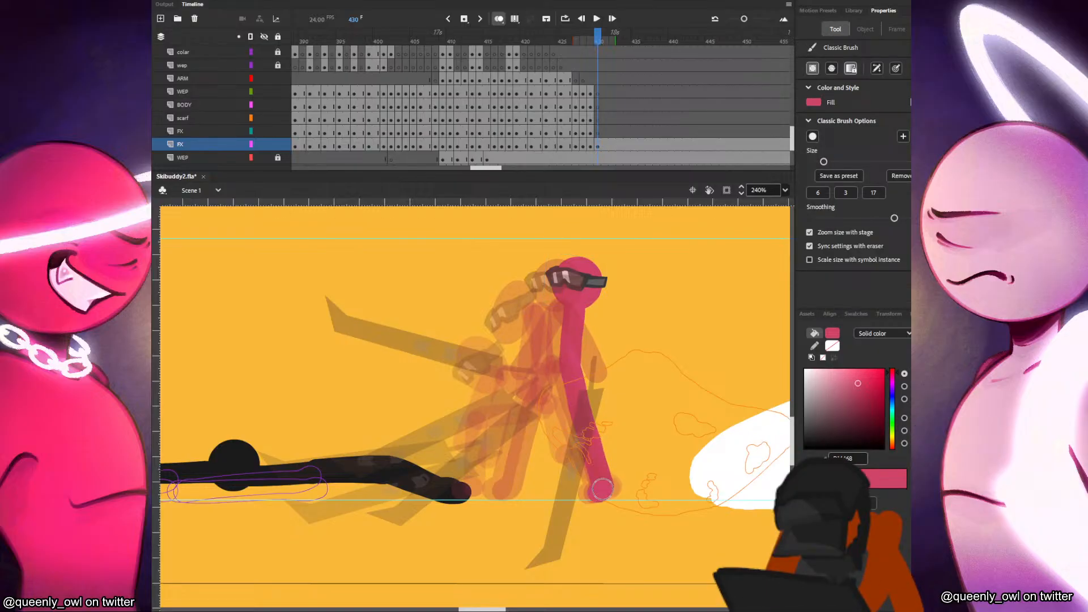
left_click_drag(565, 368, 508, 490)
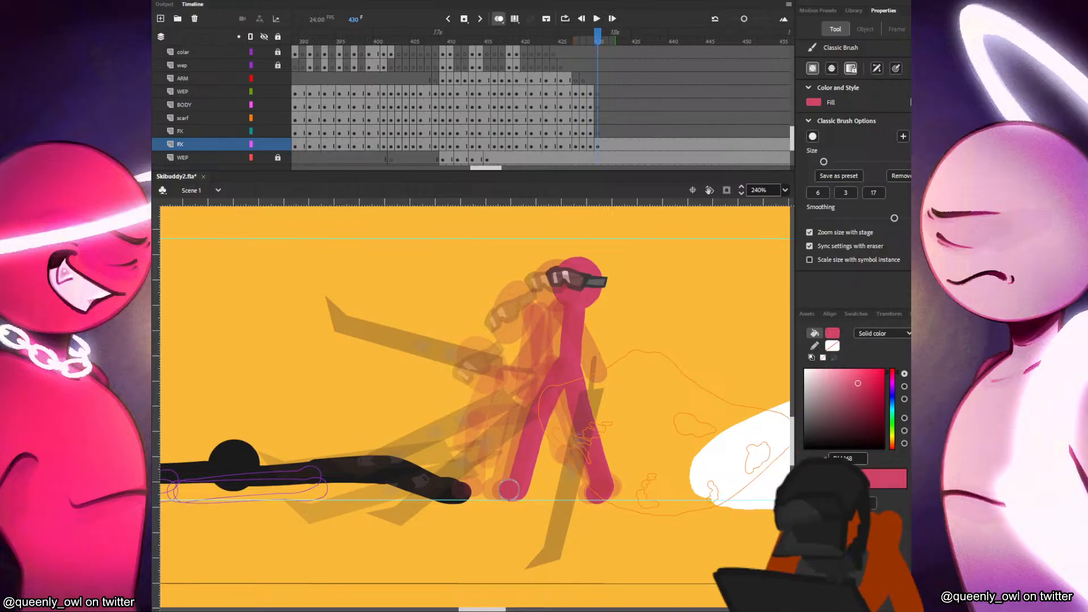
key("ctrl+z")
left_click_drag(566, 366, 517, 480)
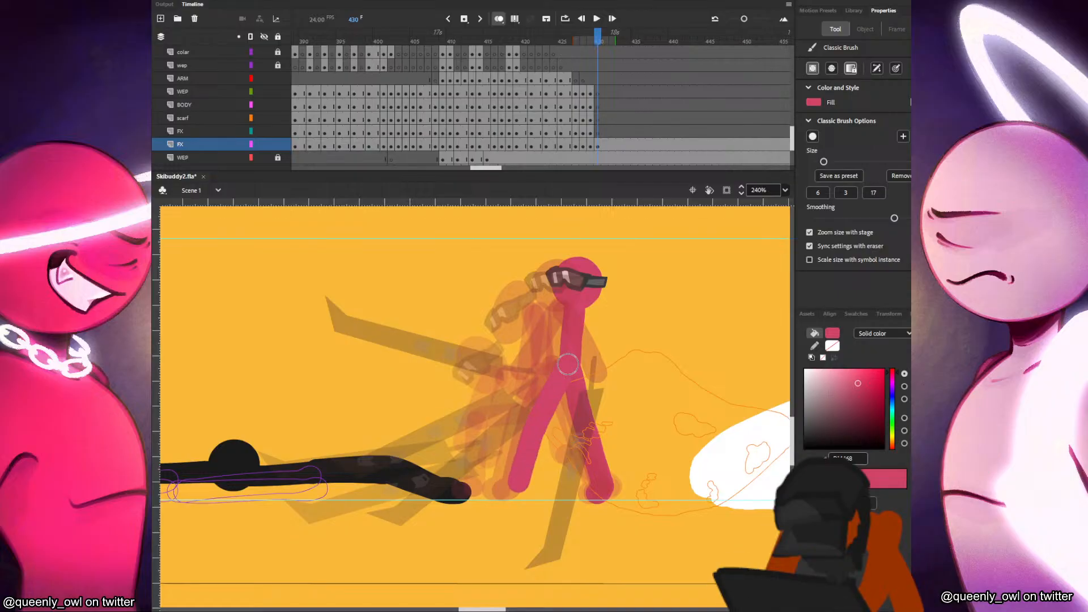
left_click_drag(567, 363, 509, 489)
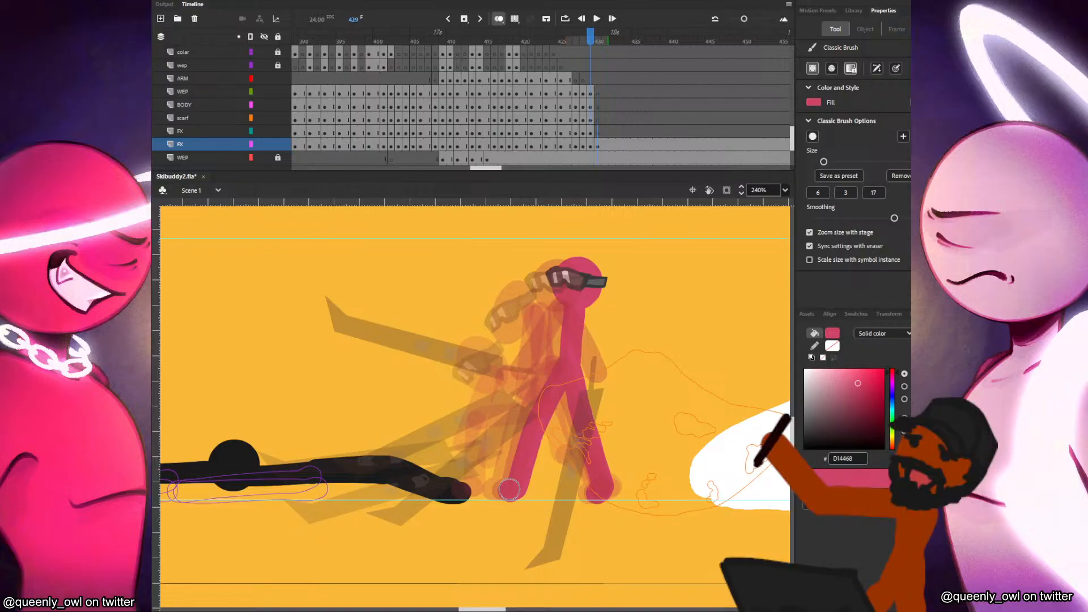
Nudge the torso and goggled head slightly left at frame 430.
key("v")
left_click(575, 336)
key("Left")
left_click(586, 283)
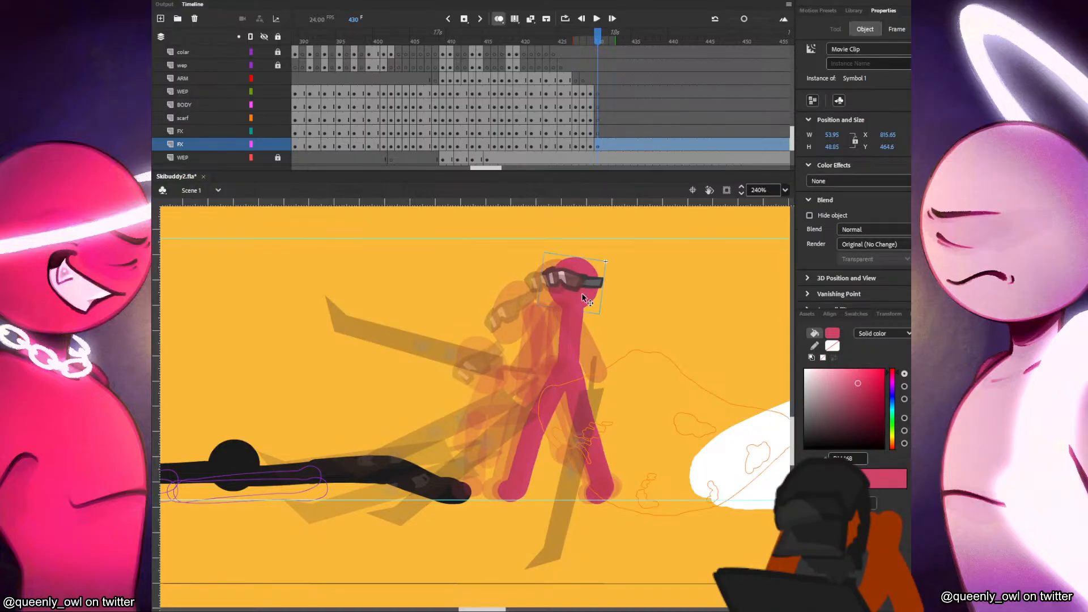
Compare the preceding frames and brush the right-hand arm slanting outward on the WEP layer at frame 430.
left_click(592, 92)
left_click(597, 93)
key("b")
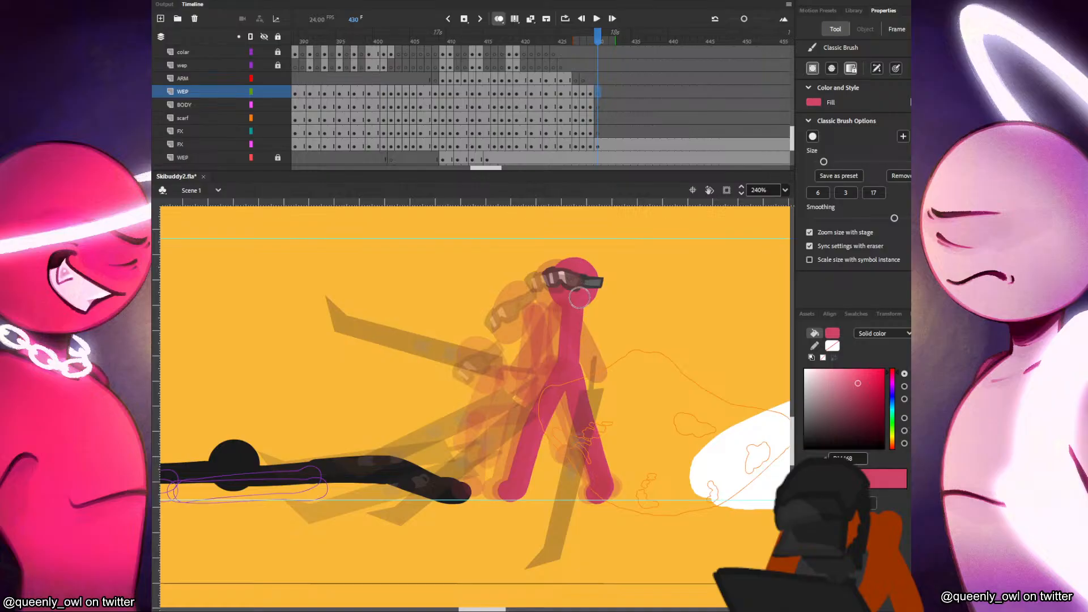
key("comma")
key("comma")
key("period")
key("period")
left_click_drag(578, 313, 611, 352)
left_click_drag(577, 312, 610, 352)
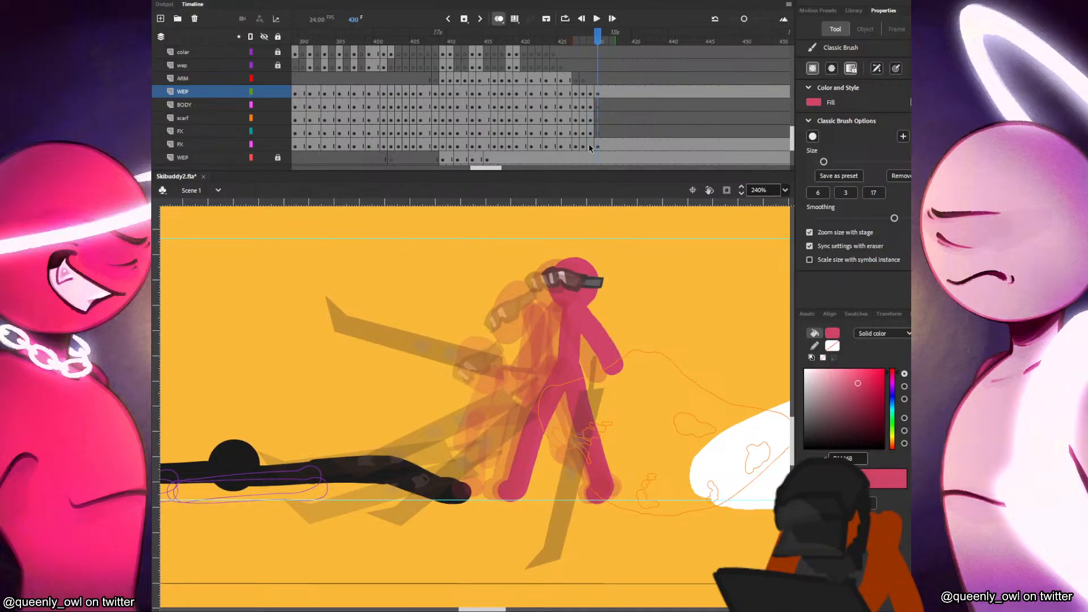
key("ctrl+z")
left_click_drag(576, 309, 621, 368)
Move the head, torso and legs at frame 430 from the lower FX layer to the scarf layer and clear the leftover ski.
left_click(596, 144)
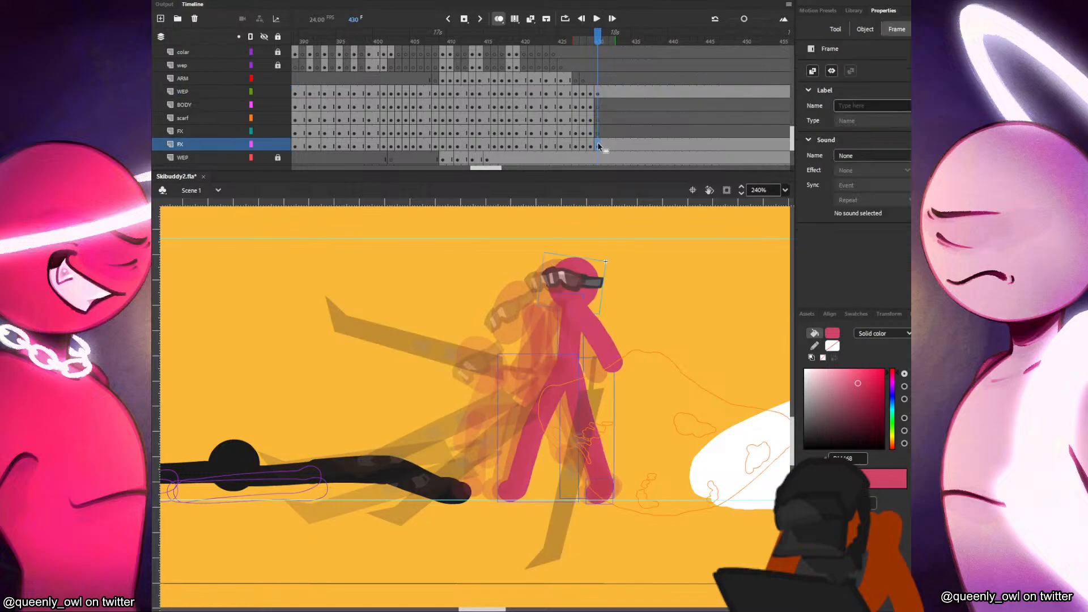
left_click_drag(597, 146, 599, 119)
left_click(599, 142)
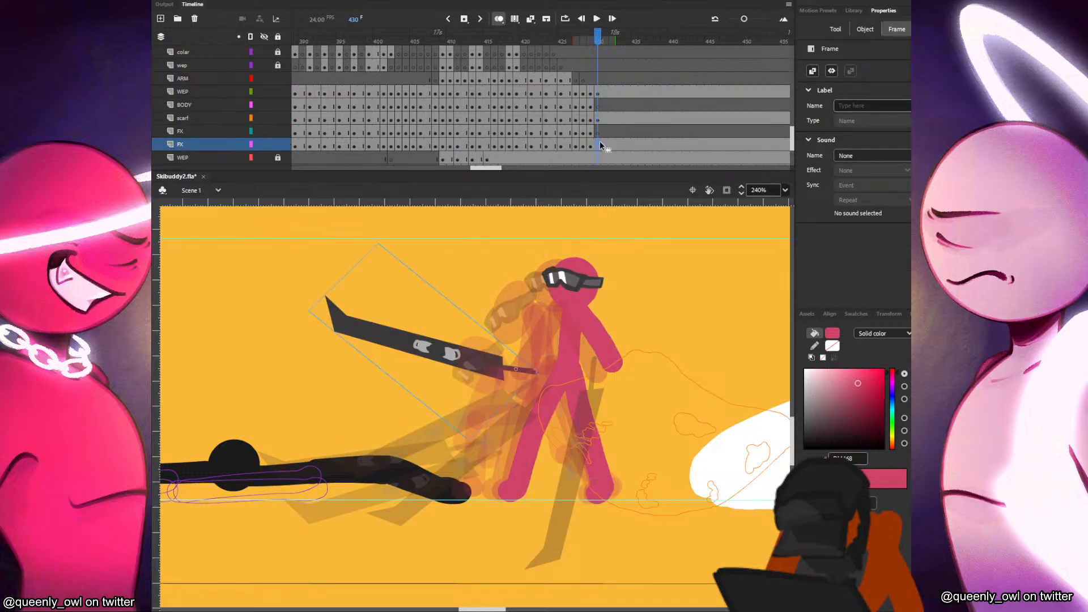
key("Delete")
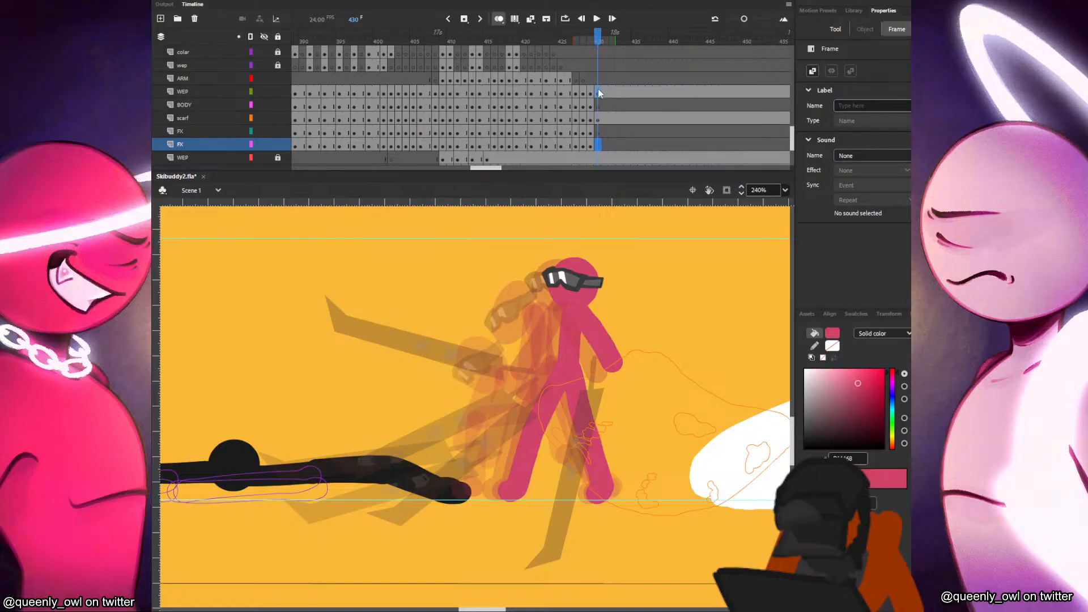
Draw the left-hand arm on the upper FX layer at frame 430, slanting down and outward from the shoulder.
left_click(597, 92)
left_click(592, 146)
left_click(592, 134)
left_click(597, 134)
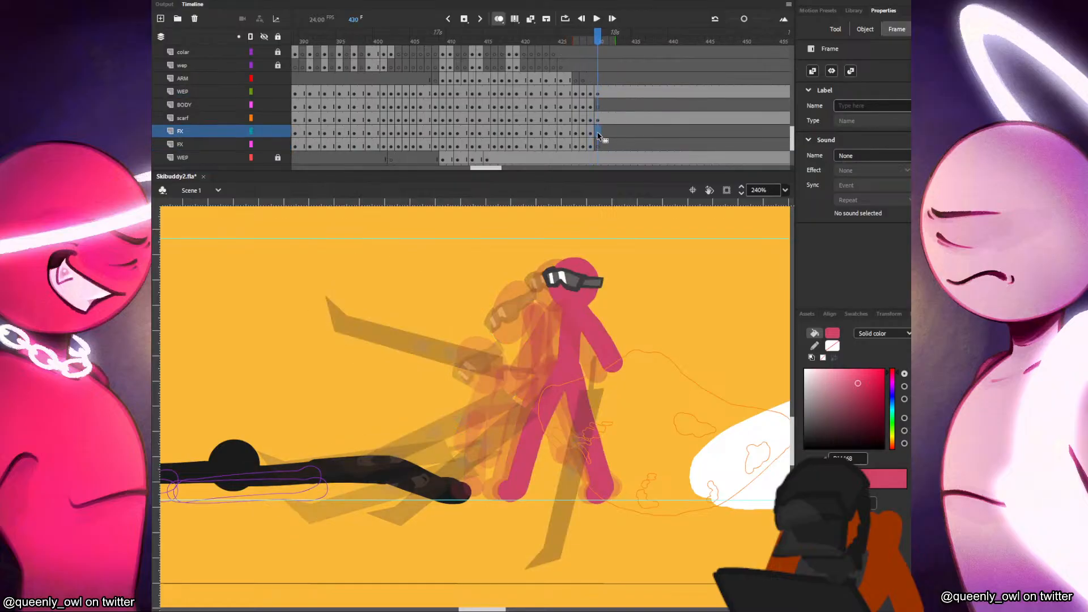
key(".")
left_click_drag(522, 355, 570, 309)
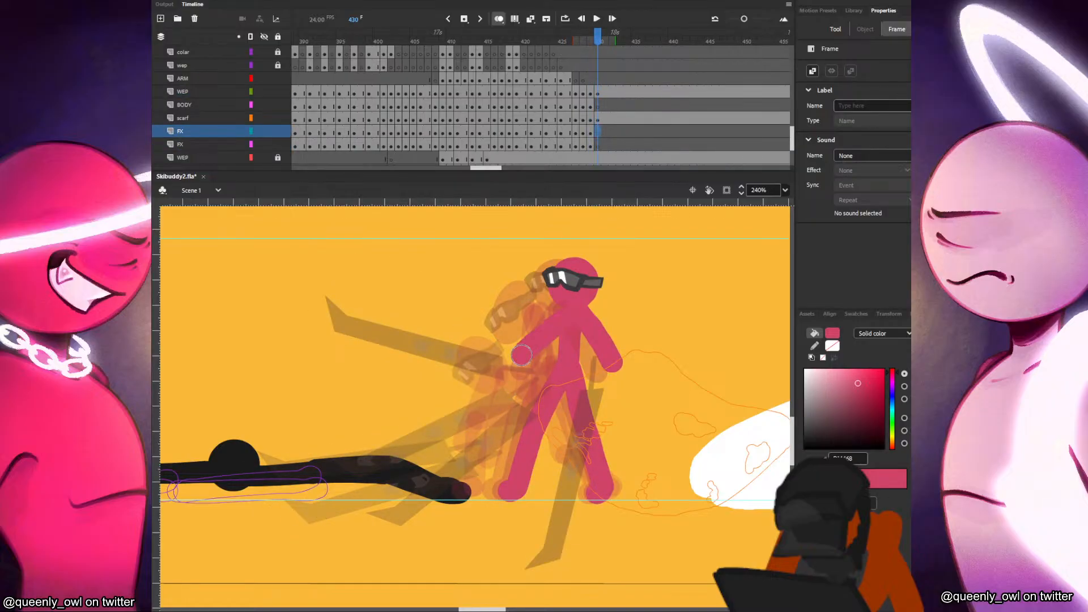
key(".")
Copy the left-hand ski to the lower FX layer at frame 430, fit it to the hand and rotate it upright, tilting behind the head.
left_click(592, 147)
key("ctrl+c")
left_click(598, 146)
key("ctrl+v")
key("q")
left_click_drag(445, 309, 652, 278)
mouse_move(575, 248)
left_mouse_down()
mouse_move(527, 168)
mouse_move(573, 254)
left_mouse_up()
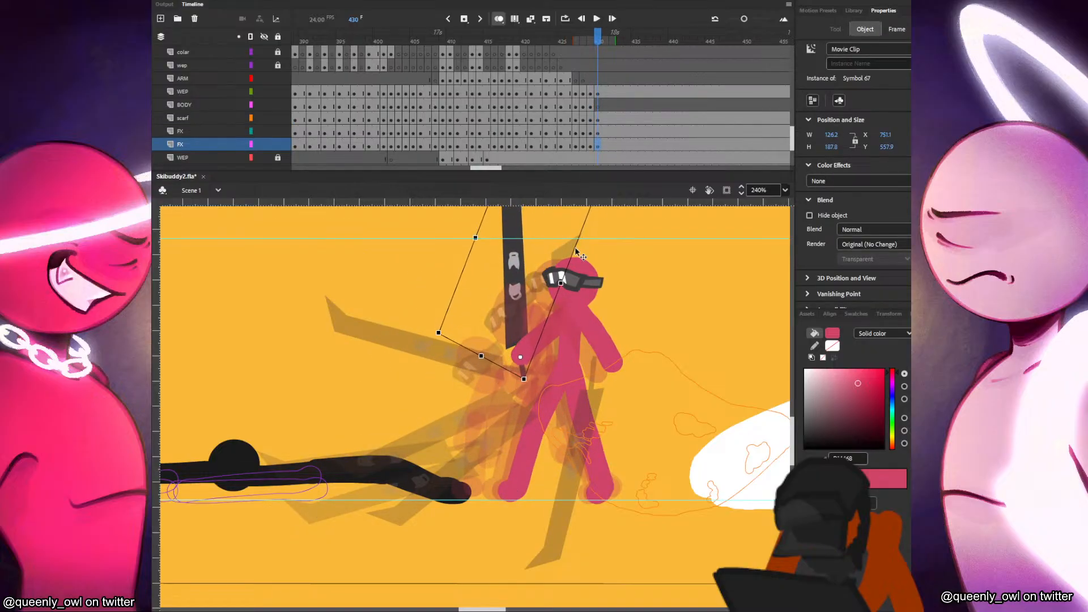
left_click_drag(618, 223, 594, 267)
left_click_drag(583, 225, 581, 230)
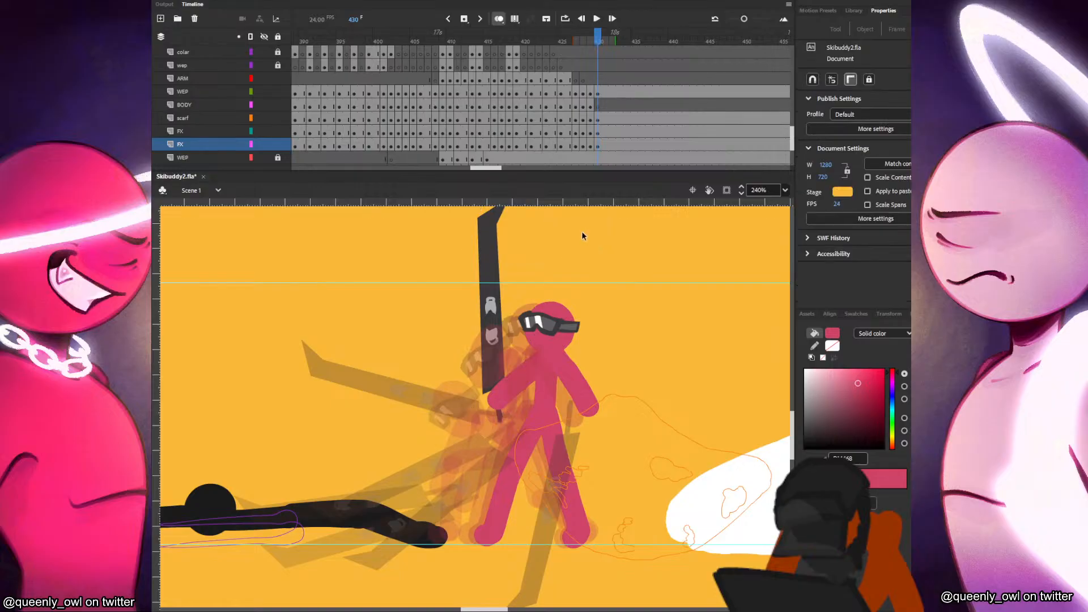
left_click(495, 241)
left_click_drag(582, 231, 605, 276)
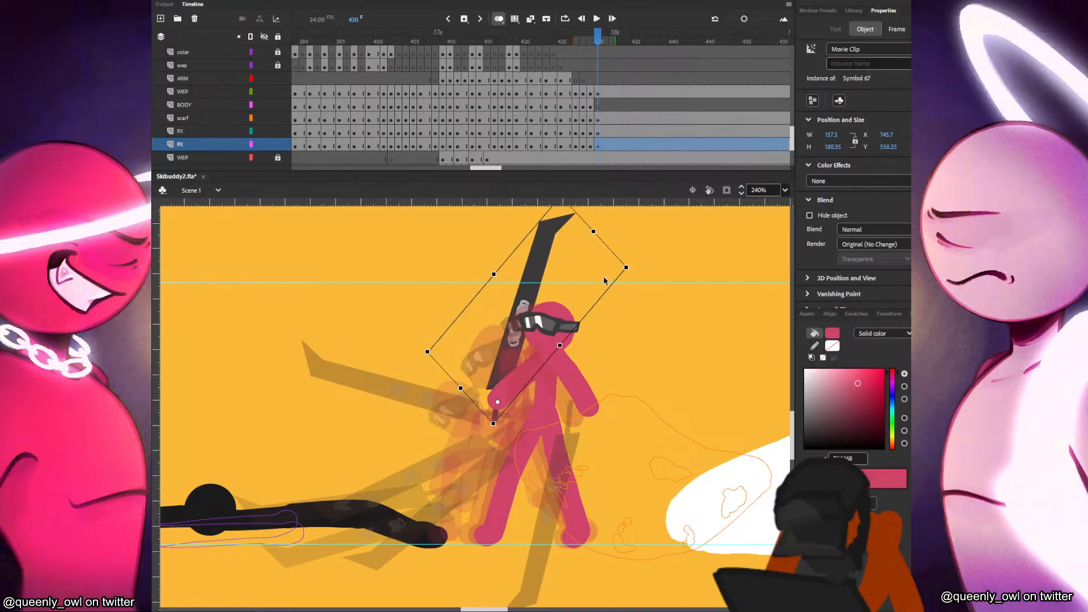
Bring the other ski into frame 430 on the BODY layer, attach it to the right-hand arm and swing it outward, slightly downward.
left_click(591, 107)
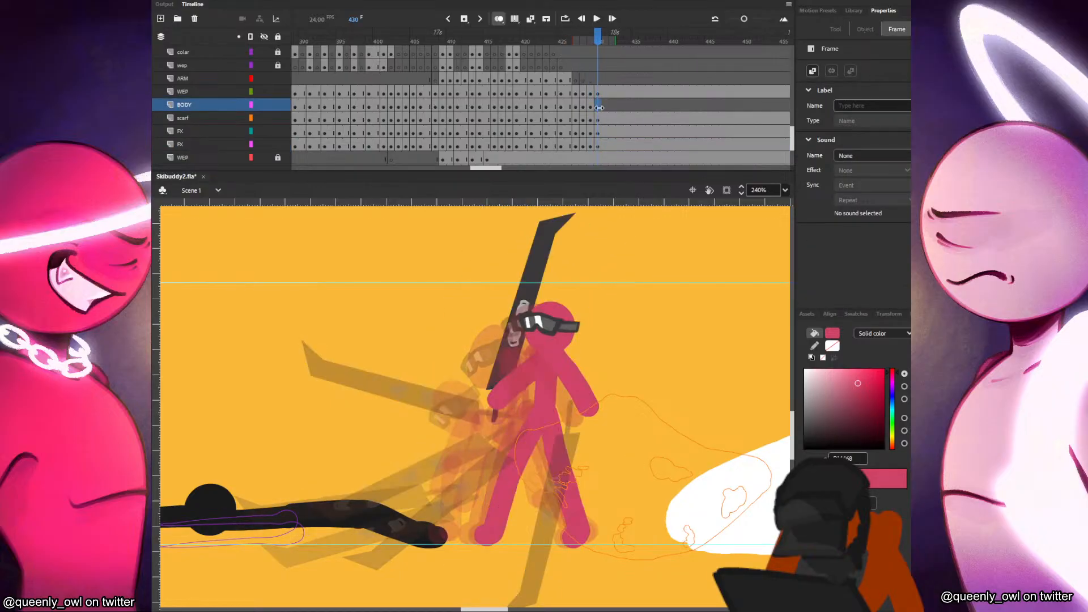
left_click_drag(575, 485, 591, 474)
left_click_drag(669, 460, 663, 358)
left_click_drag(646, 461, 632, 448)
left_click_drag(631, 332, 610, 310)
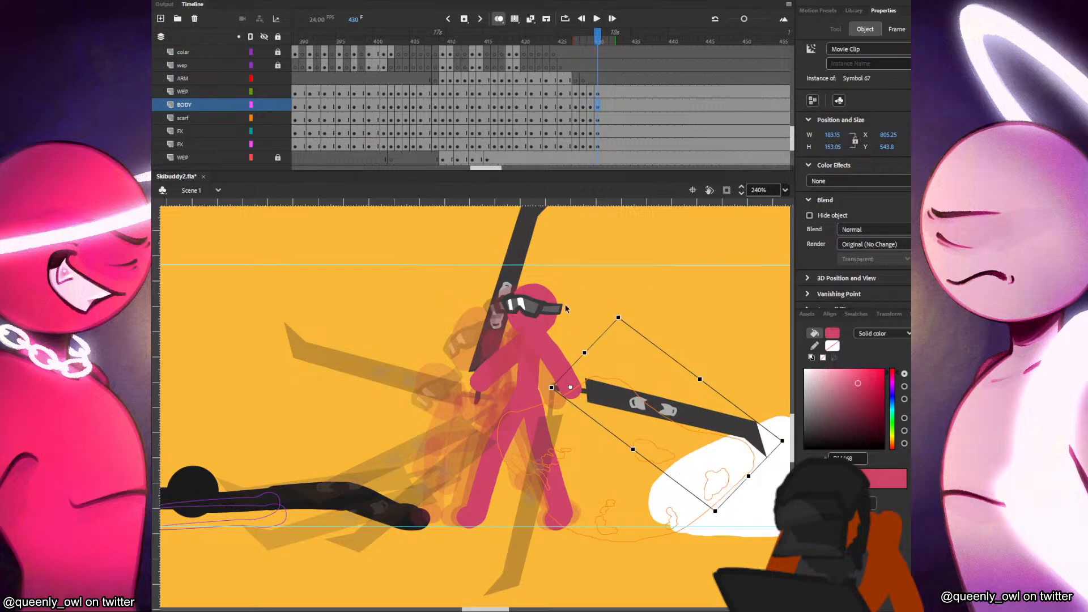
left_click(601, 274)
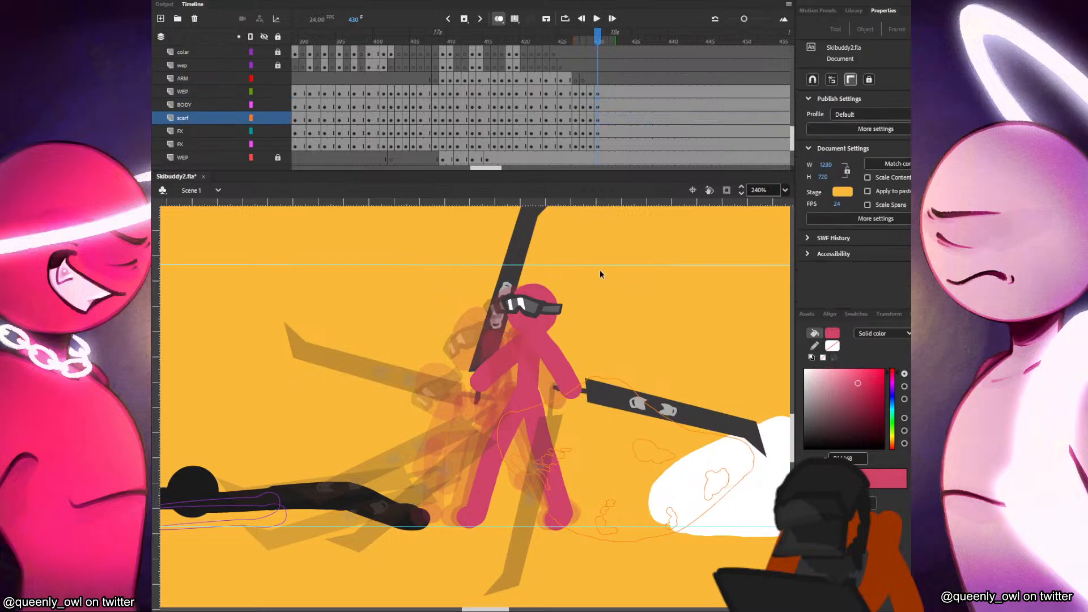
Start a new pose at frame 432 by pasting the goggled head slightly further right and brushing the torso beneath it.
left_click(611, 144)
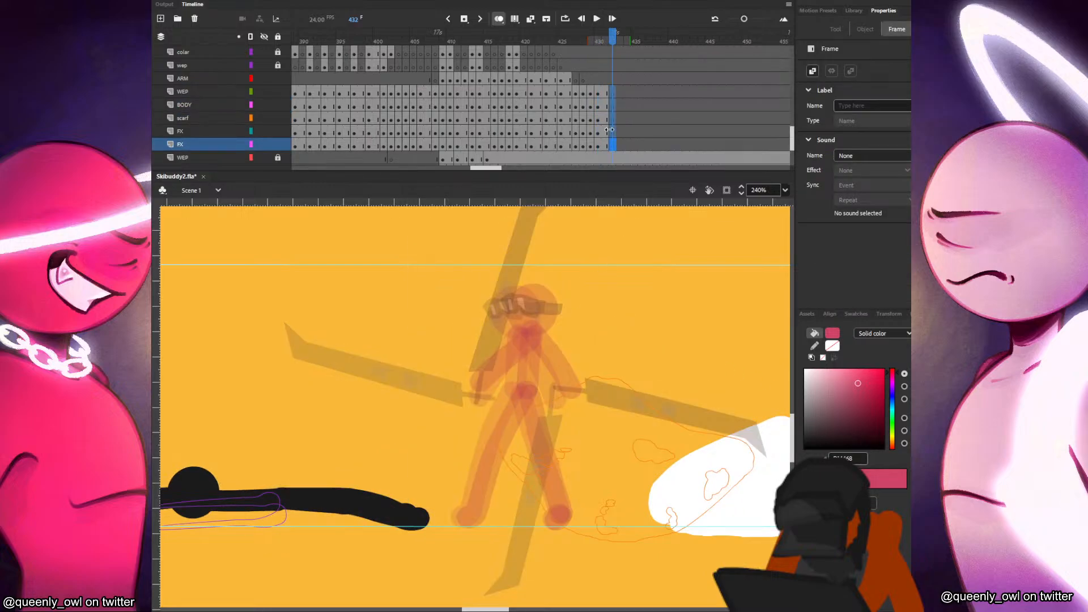
key("ctrl+v")
mouse_move(484, 409)
left_mouse_down()
mouse_move(544, 322)
mouse_move(579, 299)
mouse_move(560, 307)
mouse_move(540, 395)
left_mouse_up()
key("b")
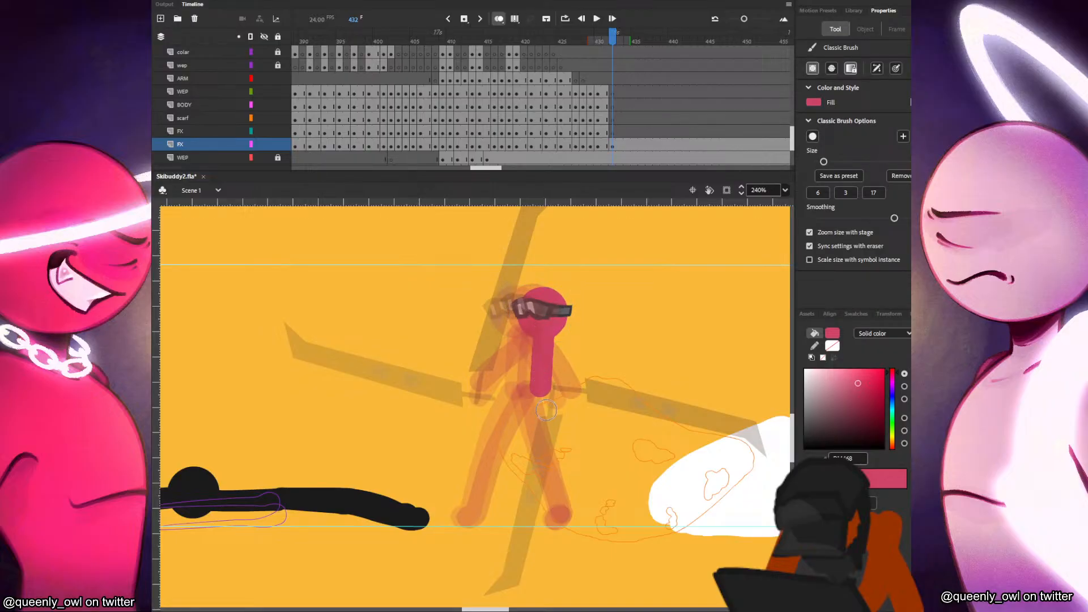
key("ctrl+z")
key("v")
left_click(551, 320)
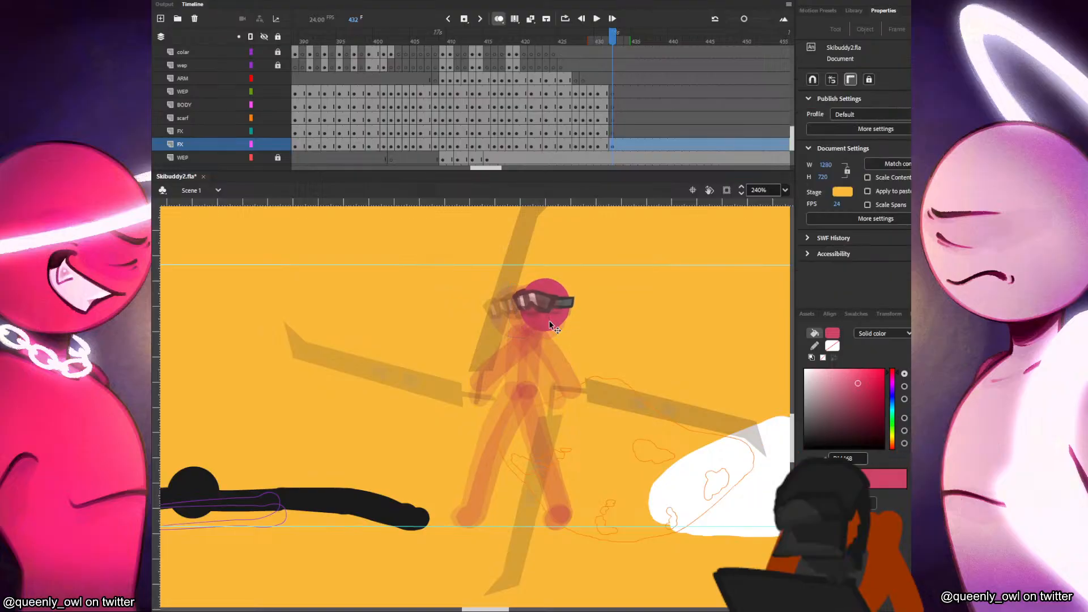
left_click_drag(545, 335, 545, 332)
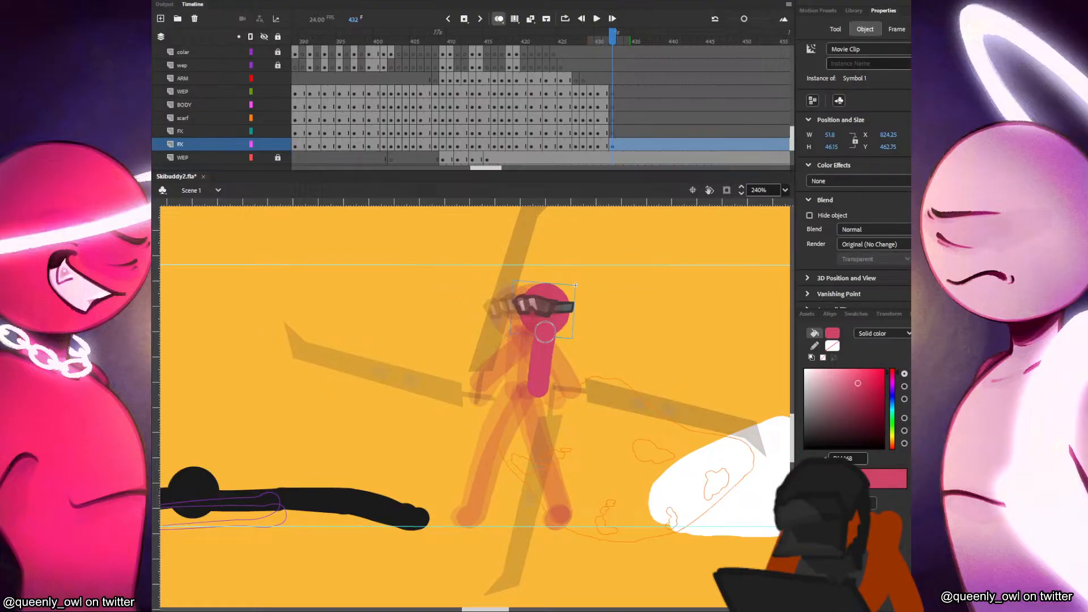
Brush both legs at frame 432, planting the right one on the previous foot and bringing the left one inward with a bent knee.
mouse_move(538, 392)
left_mouse_down()
mouse_move(565, 512)
mouse_move(555, 519)
left_mouse_up()
key("ctrl+z")
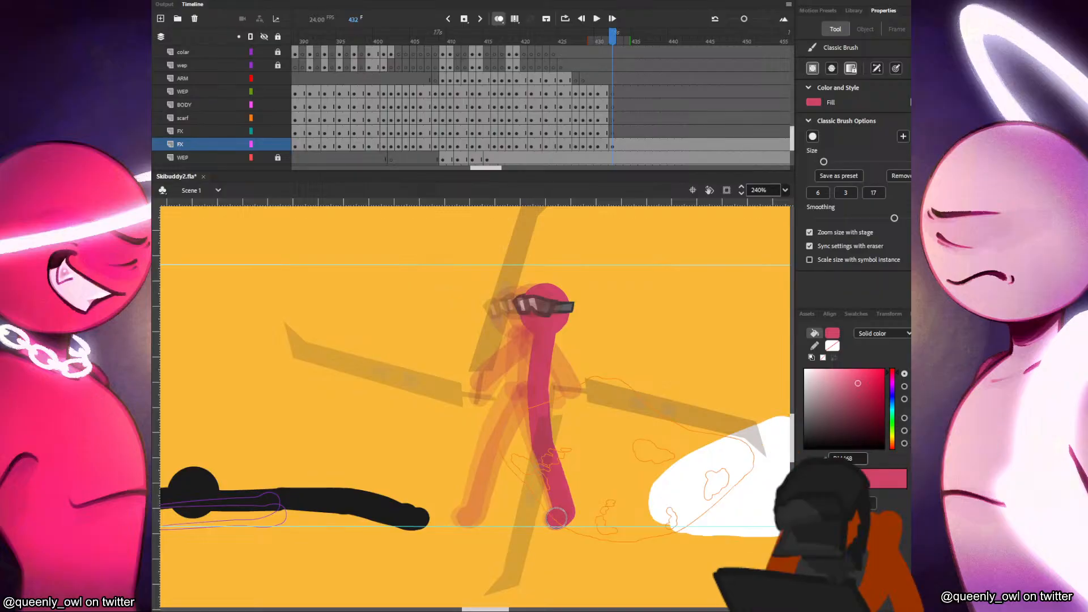
mouse_move(537, 390)
left_mouse_down()
mouse_move(493, 450)
mouse_move(482, 490)
left_mouse_up()
key("ctrl+z")
mouse_move(535, 395)
left_mouse_down()
mouse_move(497, 458)
mouse_move(504, 508)
left_mouse_up()
left_click_drag(535, 392, 494, 515)
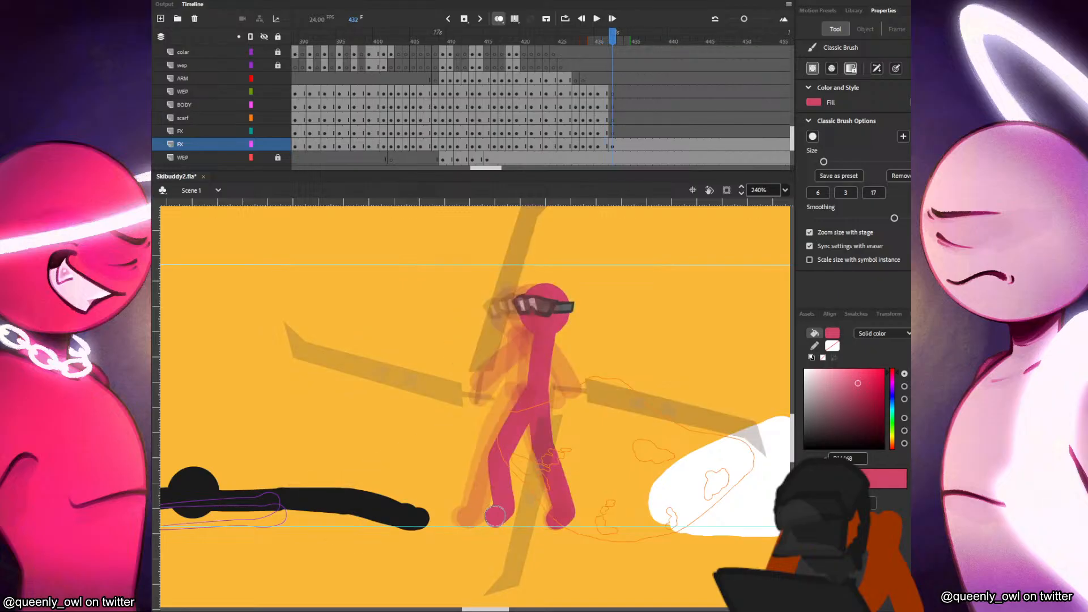
Brush both arms at frame 432, reaching outward and down: the right-hand one on the WEP layer, the left-hand one on the upper FX layer.
left_click(610, 92)
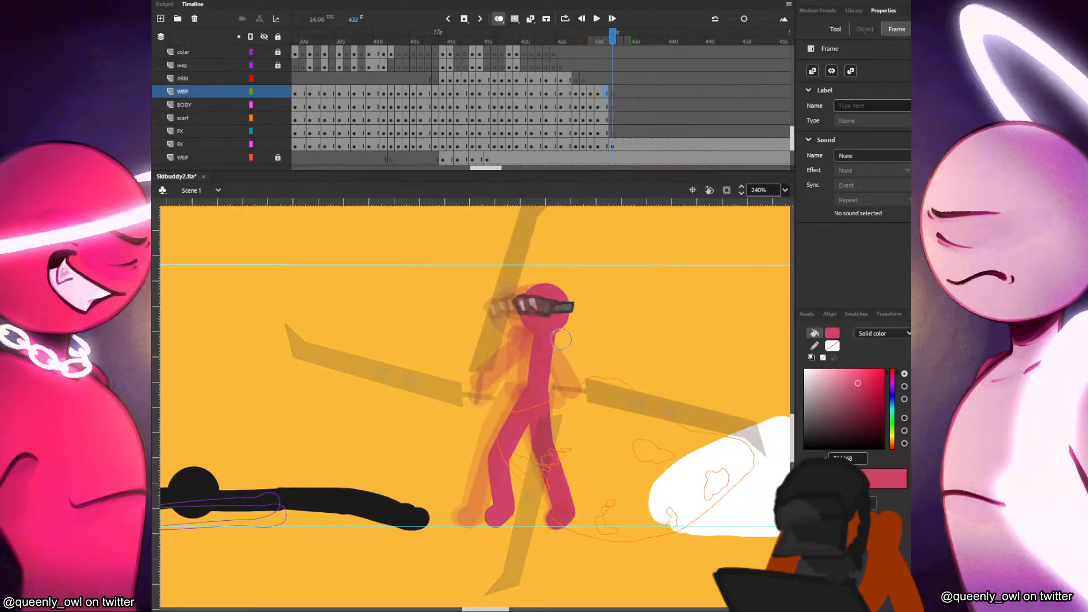
left_click_drag(549, 337, 600, 380)
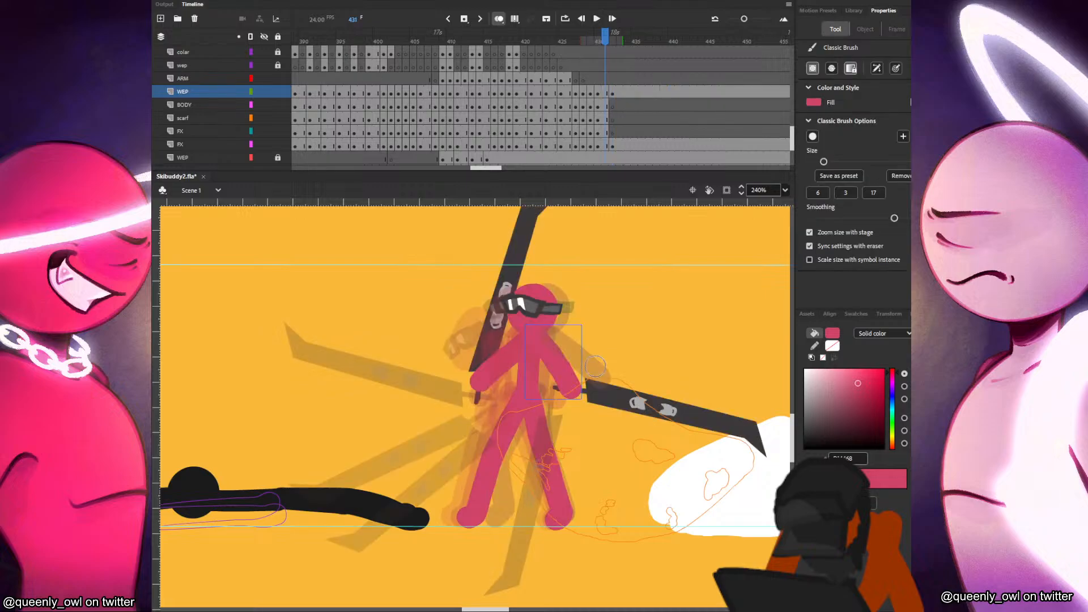
double_click(613, 145)
left_click_drag(613, 145, 613, 119)
left_click(614, 145)
left_click(613, 131)
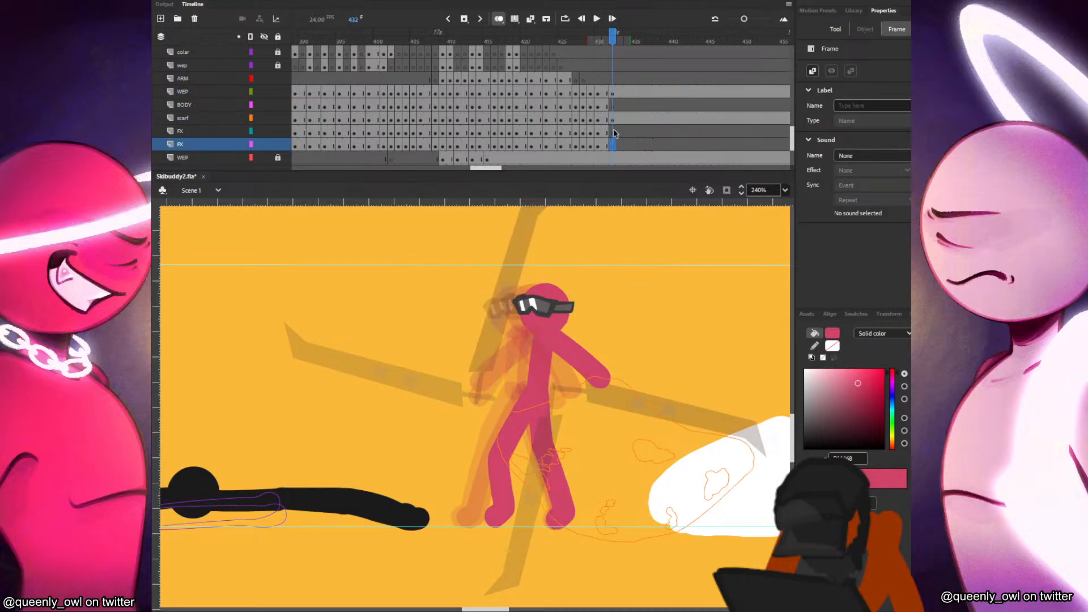
left_click_drag(482, 371, 548, 331)
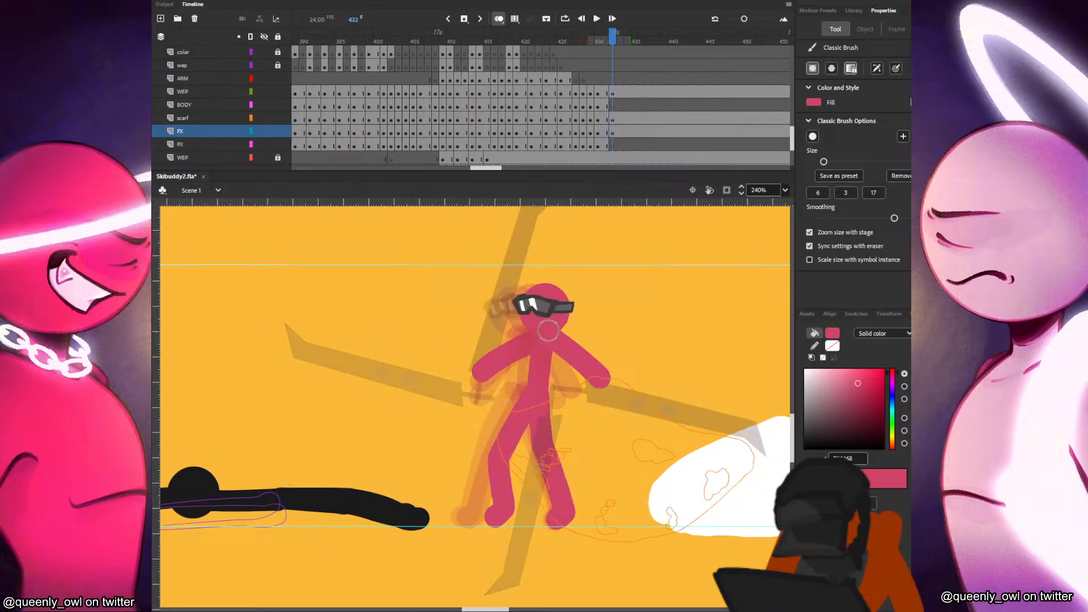
Copy the right-hand ski to the BODY layer at frame 432, fit it to the hand and rotate it nearly upright.
left_click(605, 107)
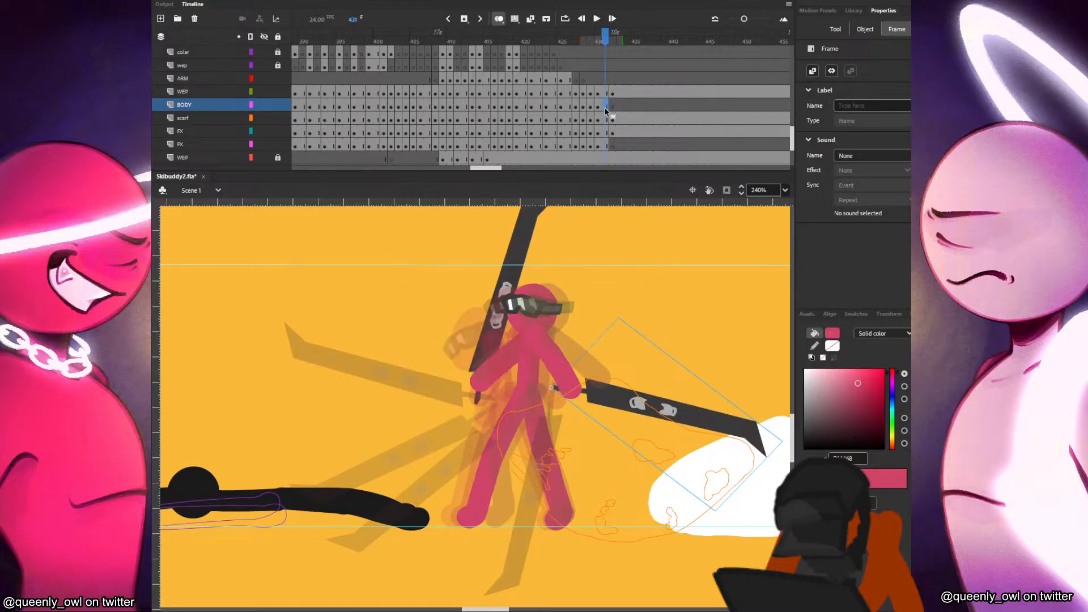
left_click(611, 108)
key("ctrl+shift+v")
key("q")
left_click_drag(629, 426, 659, 412)
key("Down")
key("Down")
key("Down")
key("Down")
key("Down")
key("Down")
key("Up")
key("Up")
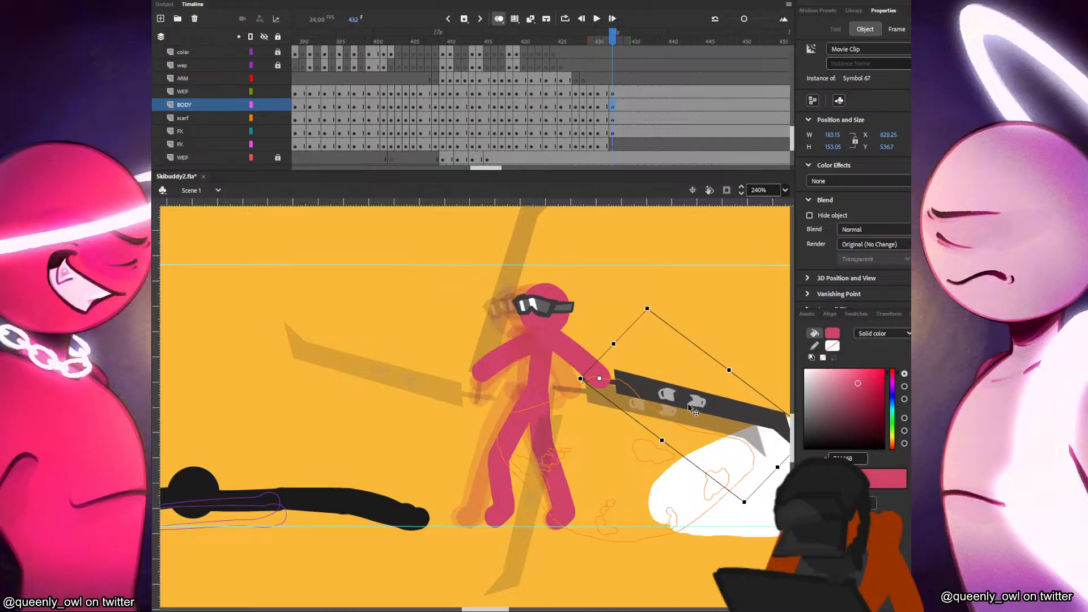
key("Left")
scroll(664, 396, "right", 2)
left_click_drag(768, 436, 594, 189)
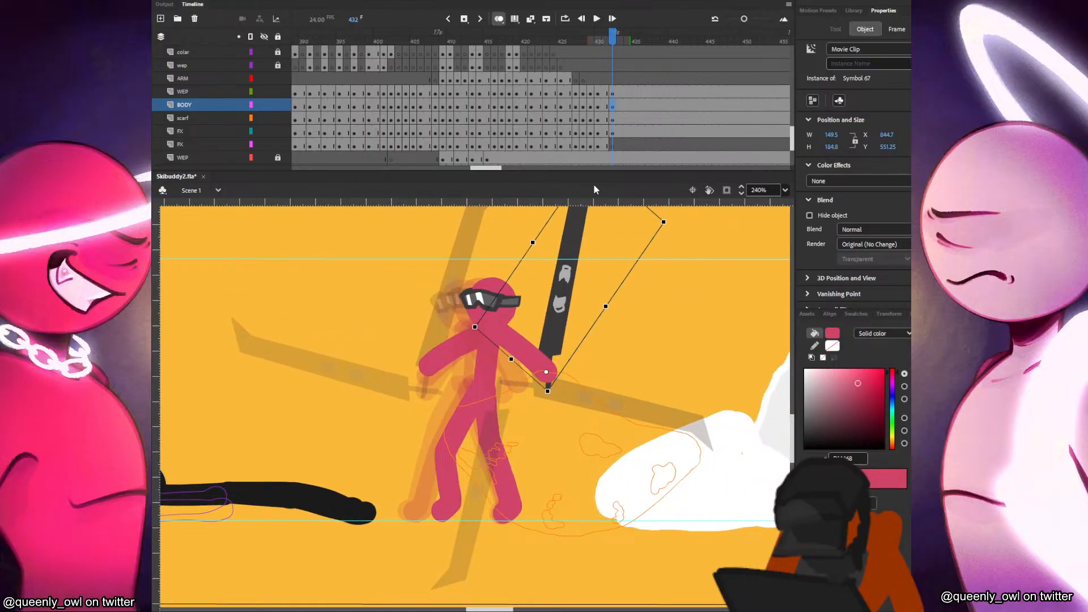
Copy the other ski to the lower FX layer at frame 432, attach it to the left-hand arm and point it diagonally down behind the legs.
left_click(604, 148)
left_click_drag(604, 147, 611, 147)
left_click_drag(607, 240, 607, 296)
left_click_drag(475, 303, 477, 291)
left_click_drag(558, 282, 541, 586)
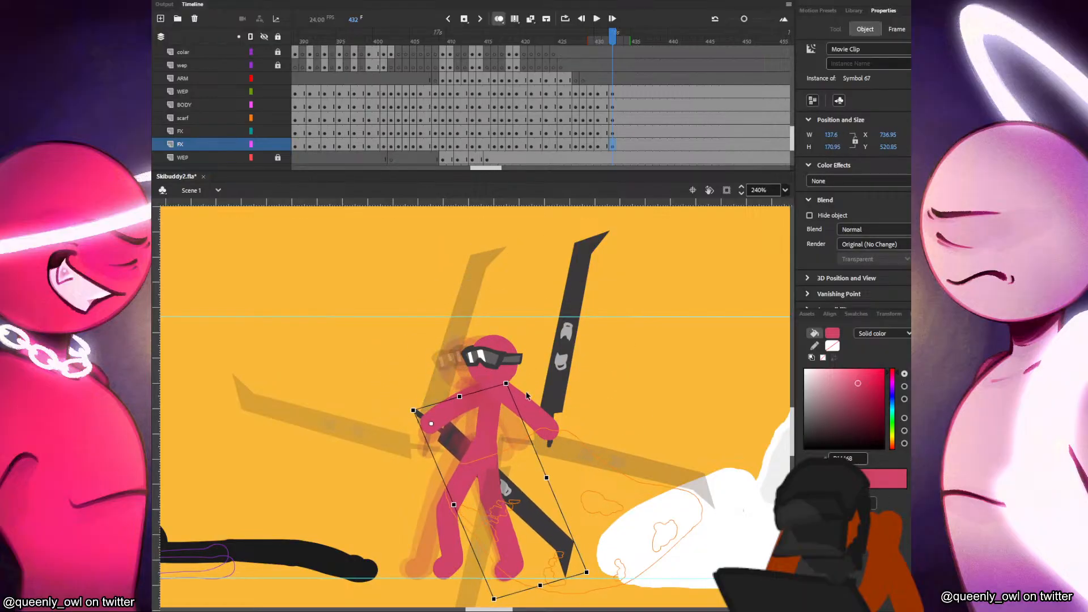
Copy the goggled head and insert blank keyframes at frame 434 on the WEP, BODY, scarf and both FX layers.
left_click(507, 343)
left_click(626, 325)
key("period")
key("period")
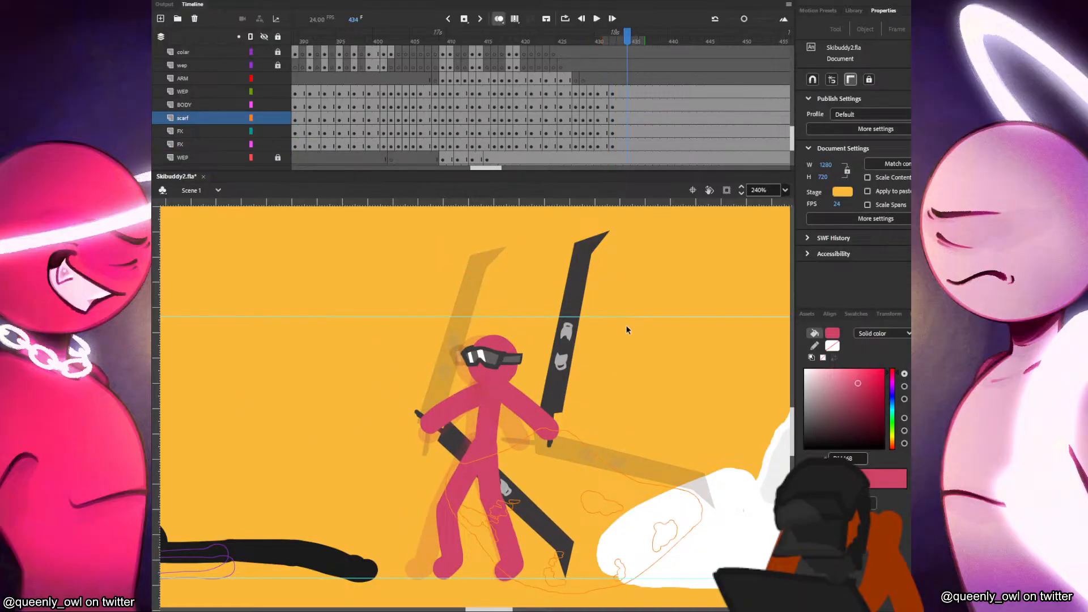
key("F7")
left_click_drag(627, 94, 628, 144)
key("F7")
key("F7")
key("comma")
Paste the goggled head on the scarf layer at frame 434, slightly further right than in the previous pose.
left_click(627, 118)
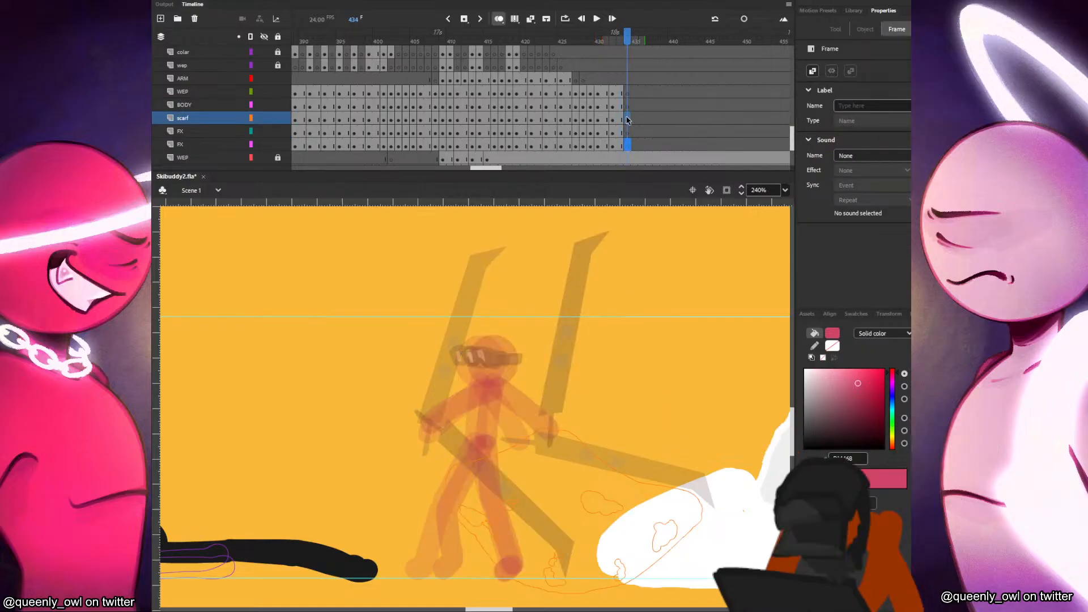
key("ctrl+shift+v")
left_click_drag(499, 365, 544, 344)
key("q")
key("b")
key("Up")
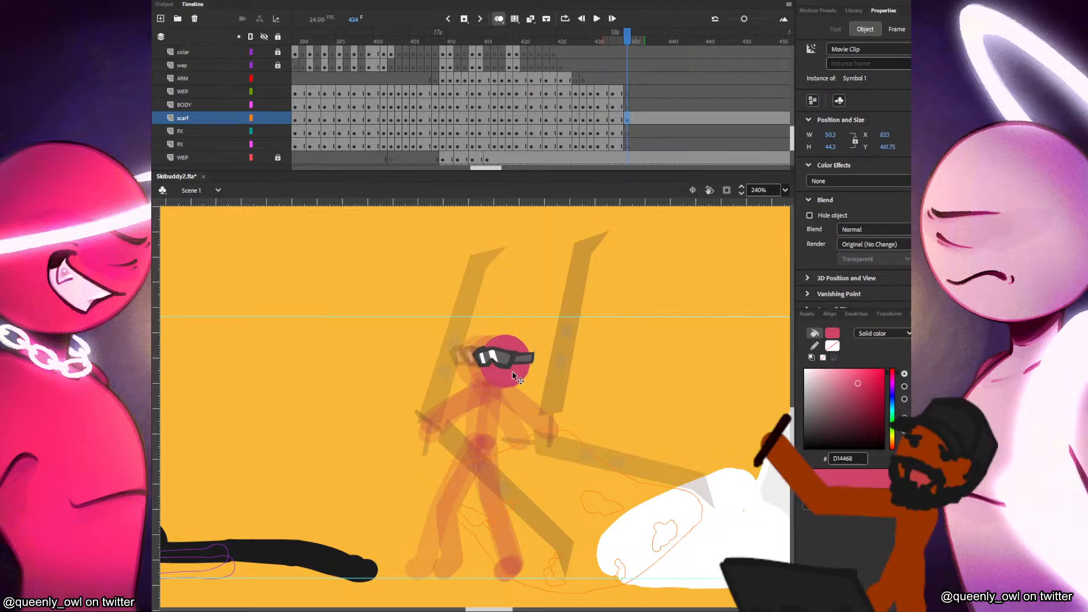
Brush the torso beneath the head at frame 434, undoing the unsuitable leg strokes.
left_click_drag(506, 383, 497, 496)
key("ctrl+z")
mouse_move(501, 437)
left_mouse_down()
mouse_move(495, 496)
mouse_move(509, 569)
left_mouse_up()
key("ctrl+z")
left_click_drag(496, 494, 513, 558)
key("ctrl+z")
key("ctrl+z")
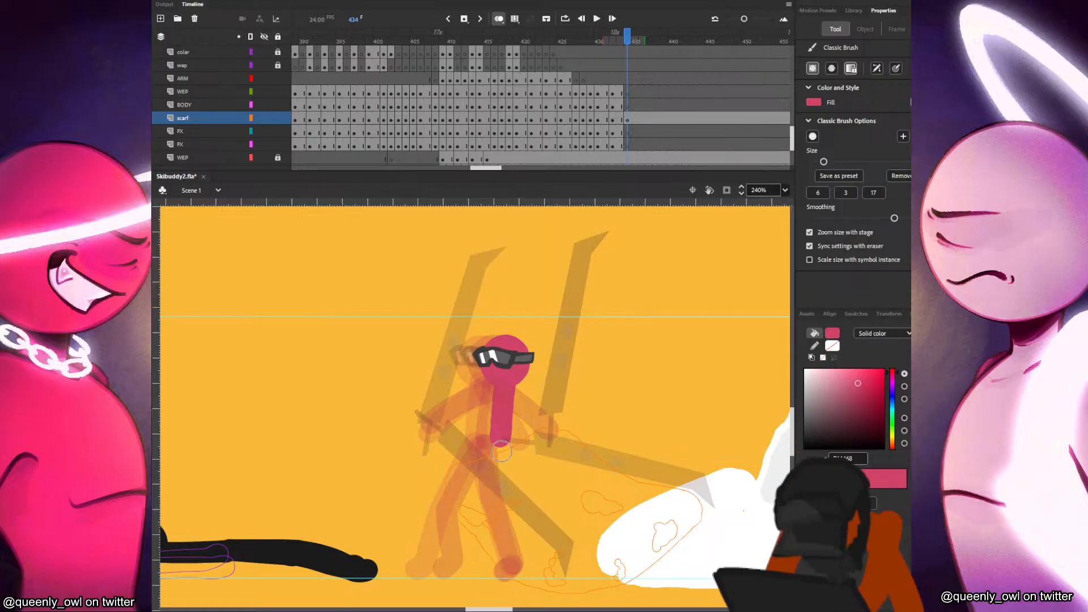
Brush both legs at frame 434, planting the right one on the previous foot and bringing the left one close beside it with a bent knee.
mouse_move(501, 438)
left_mouse_down()
mouse_move(495, 498)
mouse_move(507, 552)
left_mouse_up()
left_click_drag(495, 500, 506, 569)
key("comma")
key("period")
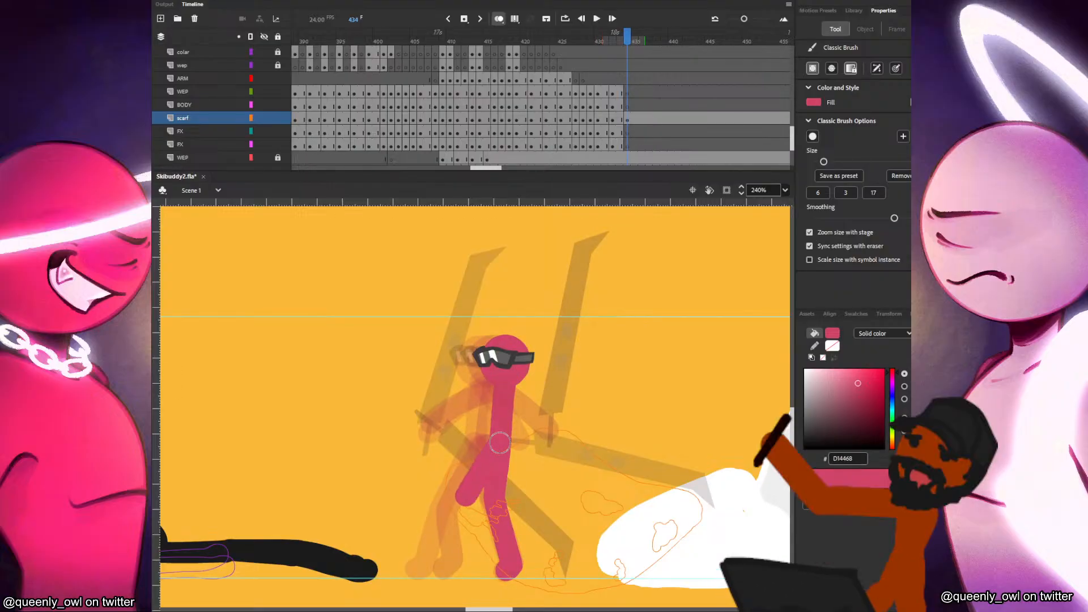
mouse_move(497, 446)
left_mouse_down()
mouse_move(471, 501)
mouse_move(485, 558)
left_mouse_up()
key("period")
key("comma")
Brush the right-hand arm on the WEP layer at frame 434, reaching outward and down.
left_click(626, 92)
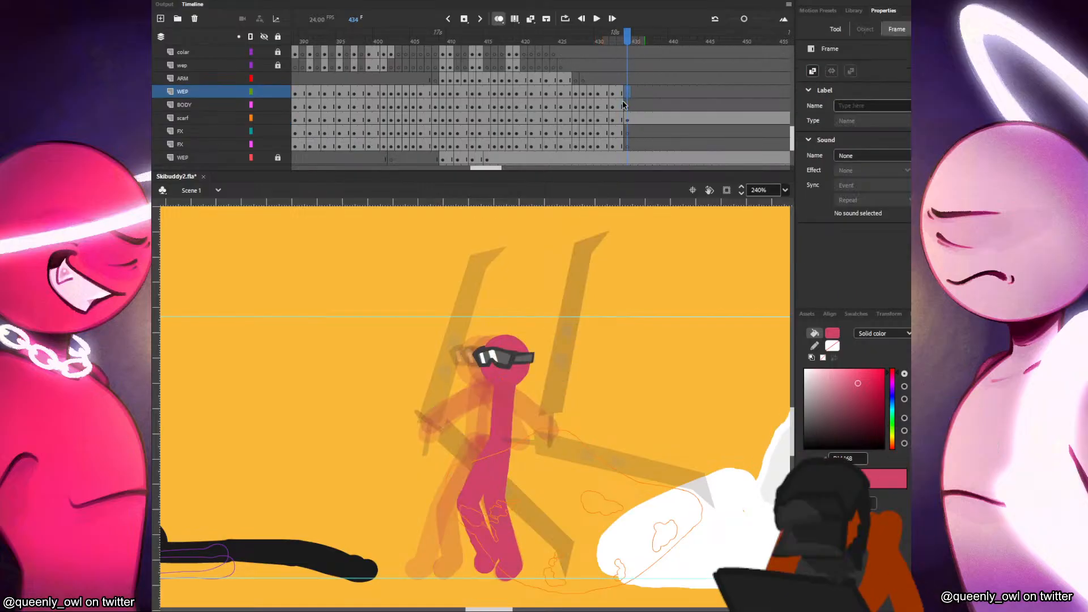
key("period")
key("comma")
key("comma")
key("period")
left_click_drag(509, 390, 508, 390)
key("comma")
key("period")
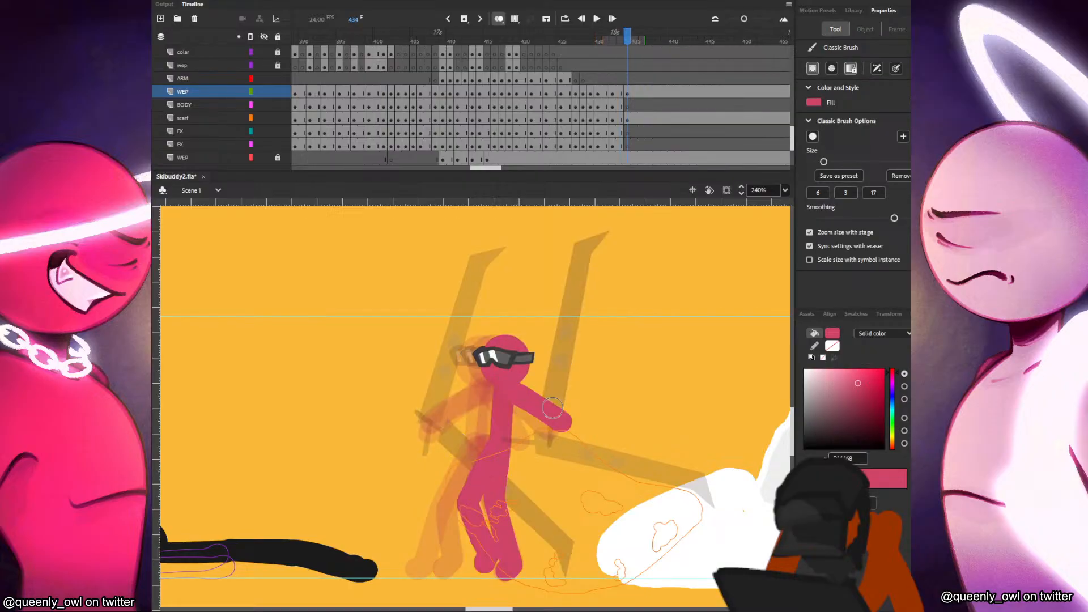
Brush the left-hand arm on the upper FX layer at frame 434, extend its hand slightly outward, and save the file.
left_click(624, 133)
left_click(629, 134)
key("comma")
key("period")
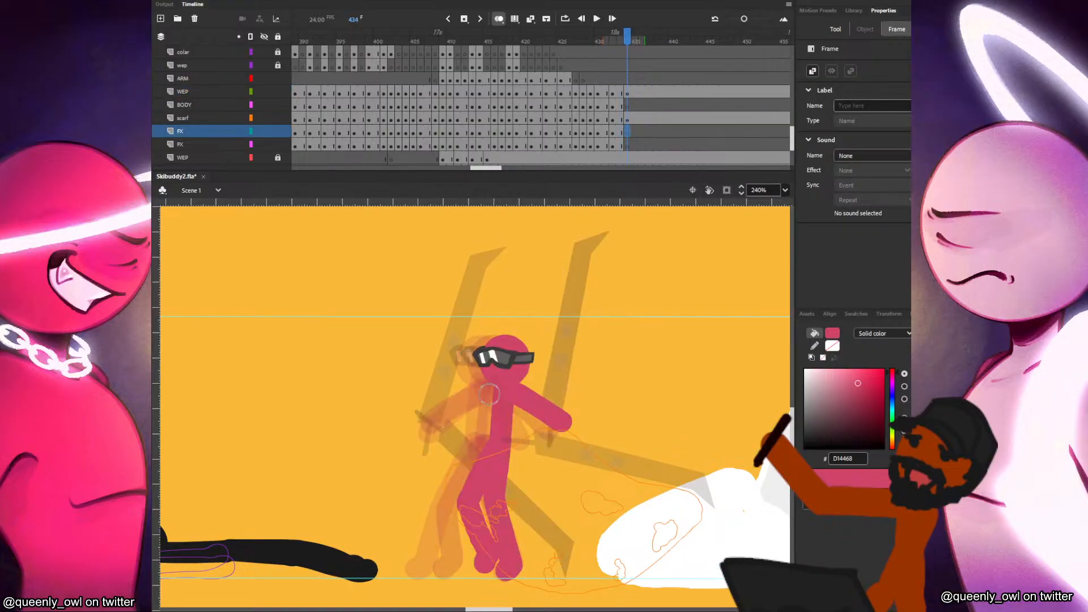
left_click_drag(441, 414, 501, 390)
key("ctrl+z")
key("comma")
key("period")
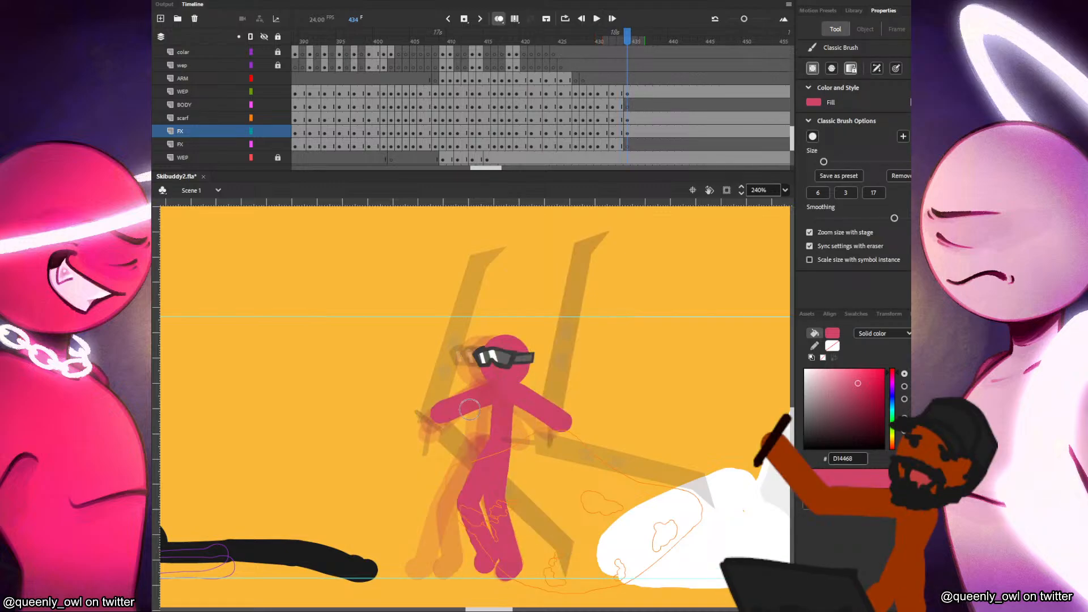
left_click_drag(438, 414, 431, 417)
key("comma")
key("period")
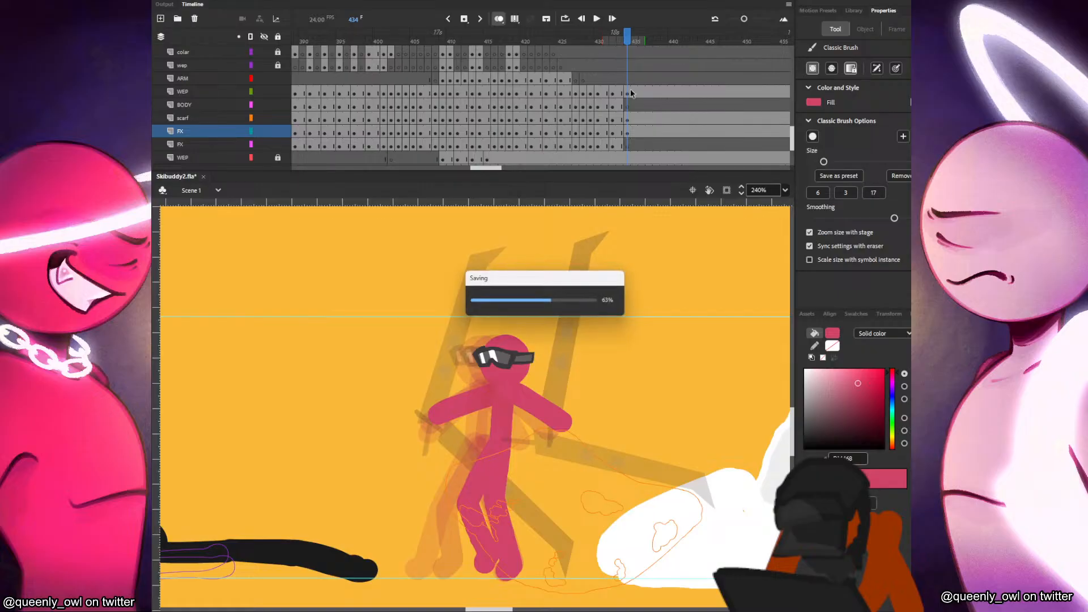
Copy the right-hand ski to the BODY layer at frame 434, attach it to the hand and swing it across the body, slightly downward.
left_click(620, 107)
left_click(597, 256)
key("period")
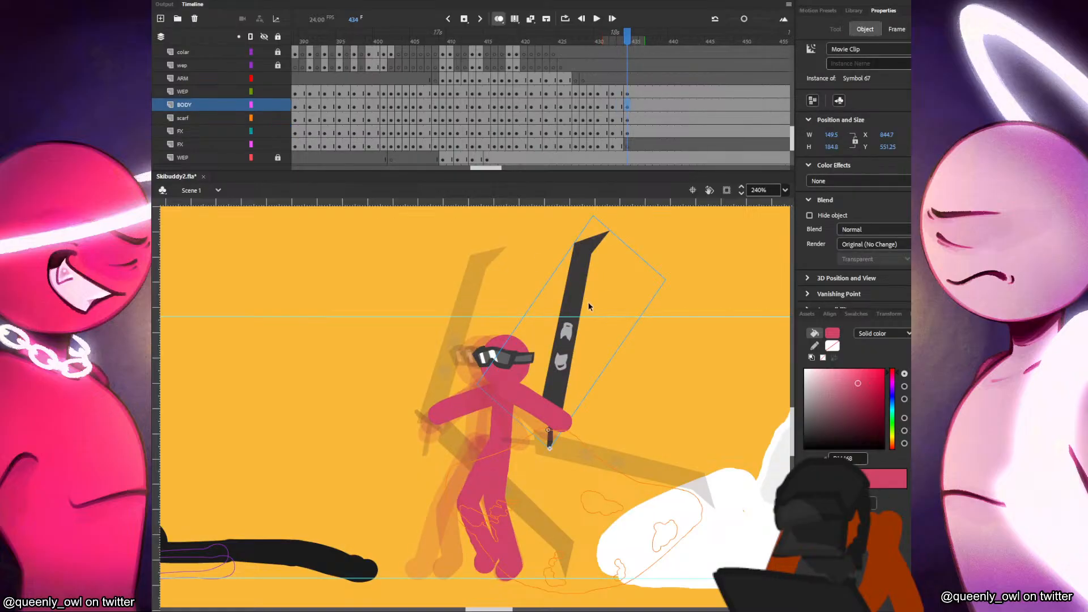
key("q")
left_click_drag(650, 293, 399, 329)
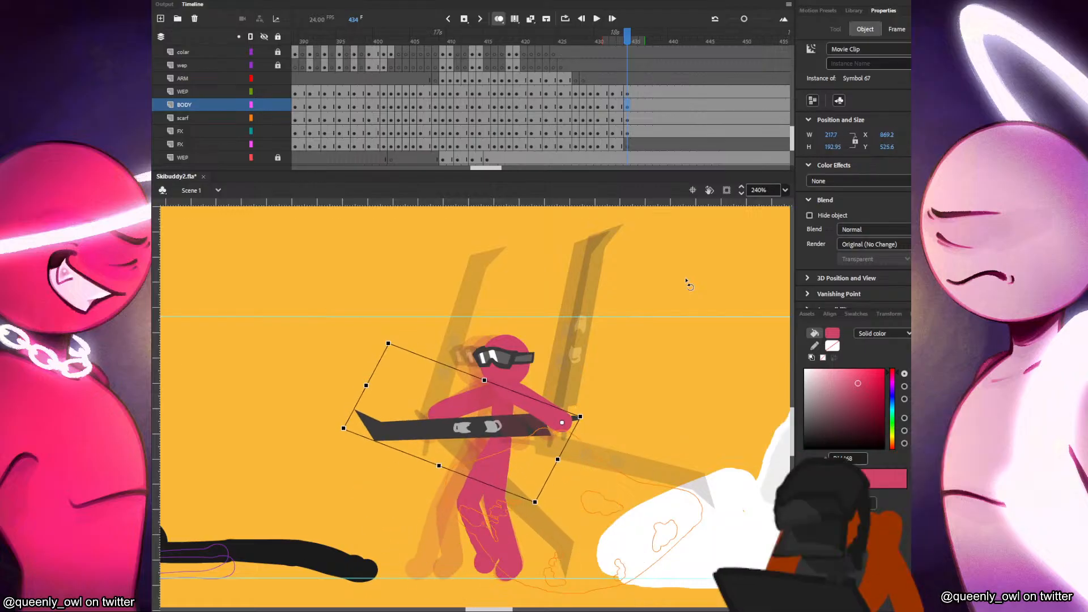
left_click_drag(687, 283, 539, 419)
Copy the left-hand ski to the lower FX layer at frame 434, fit it to the hand and rotate it outward, roughly parallel to the other ski.
left_click(620, 146)
left_click_drag(621, 147, 628, 147)
left_click(533, 510)
left_click_drag(544, 533, 551, 525)
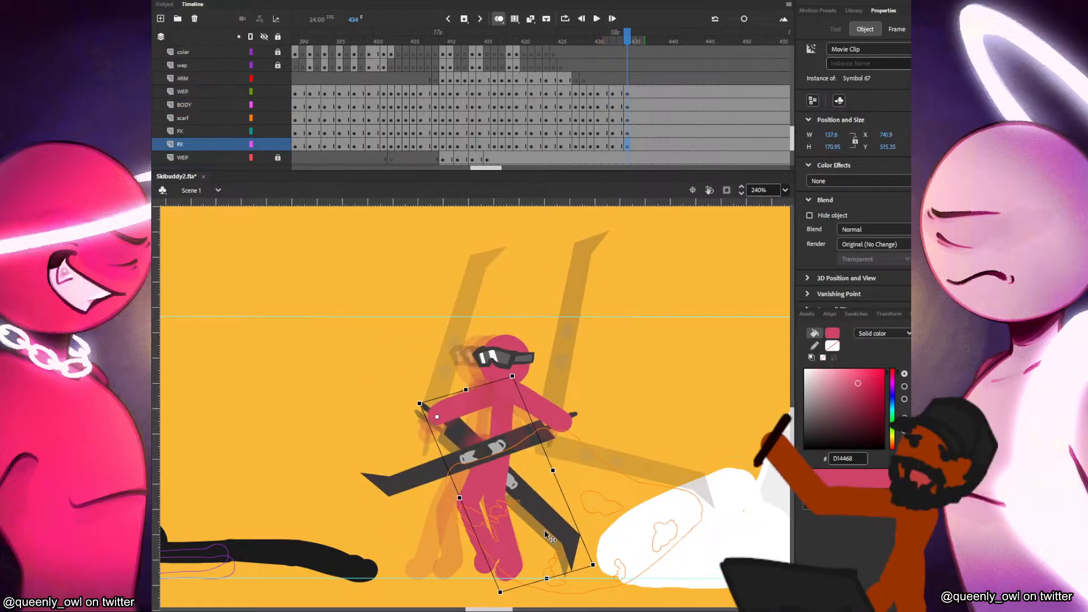
left_click_drag(603, 559, 599, 559)
key("comma")
key("comma")
key("comma")
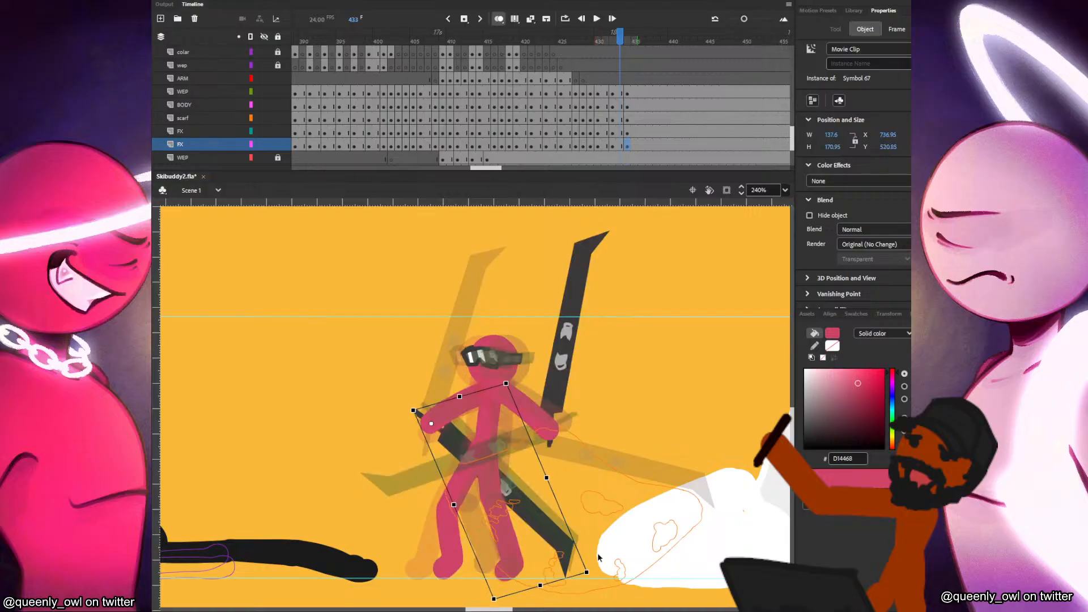
key("period")
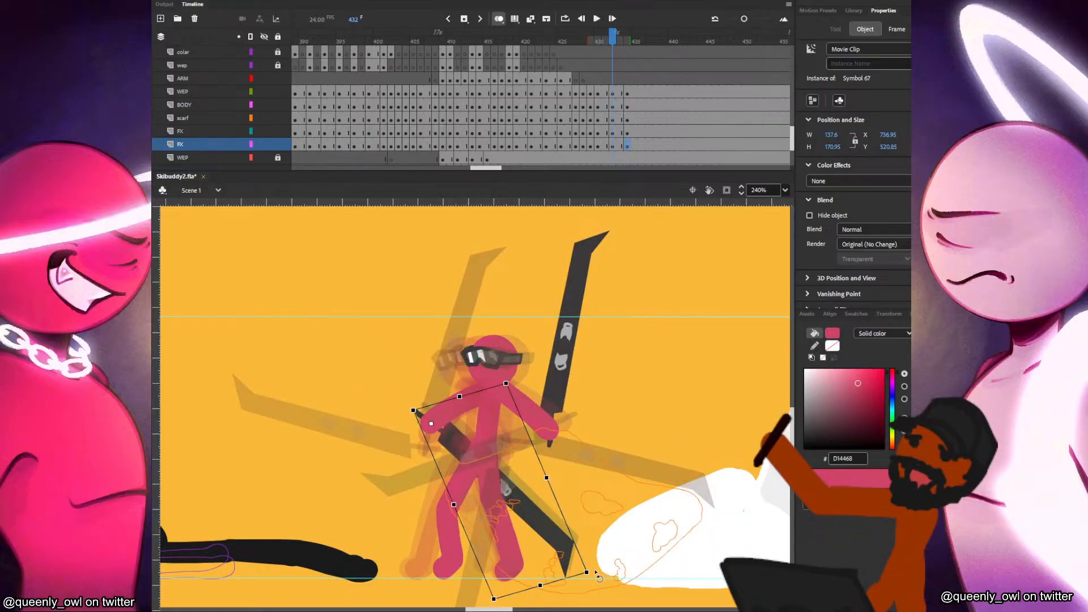
key("period")
key("period")
left_click_drag(596, 572, 224, 483)
key("comma")
key("period")
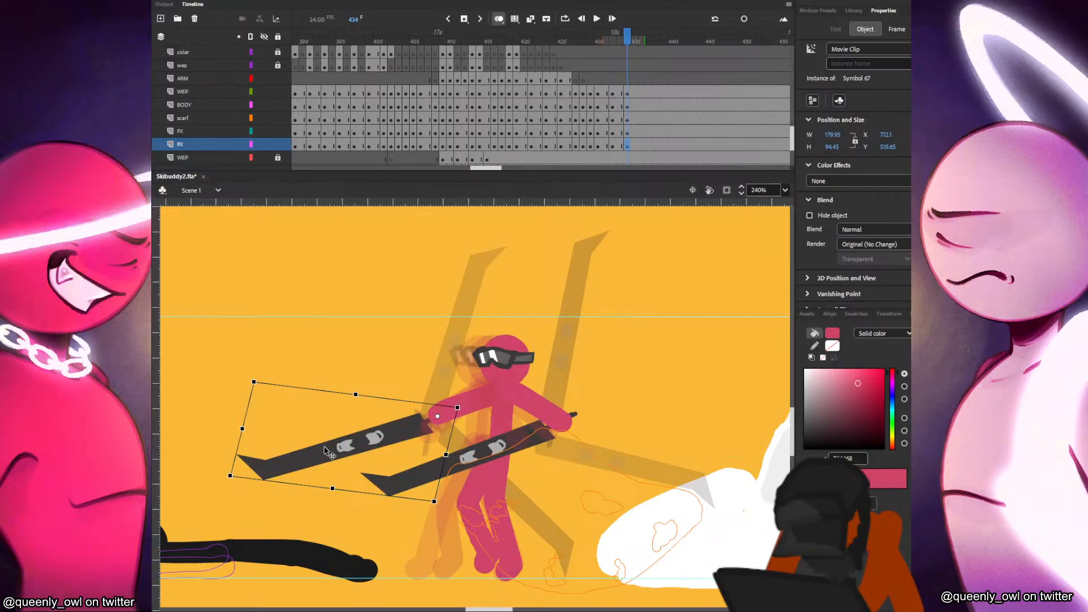
Insert blank keyframes at frame 436 on the WEP, BODY, scarf and both FX layers.
left_click(585, 315)
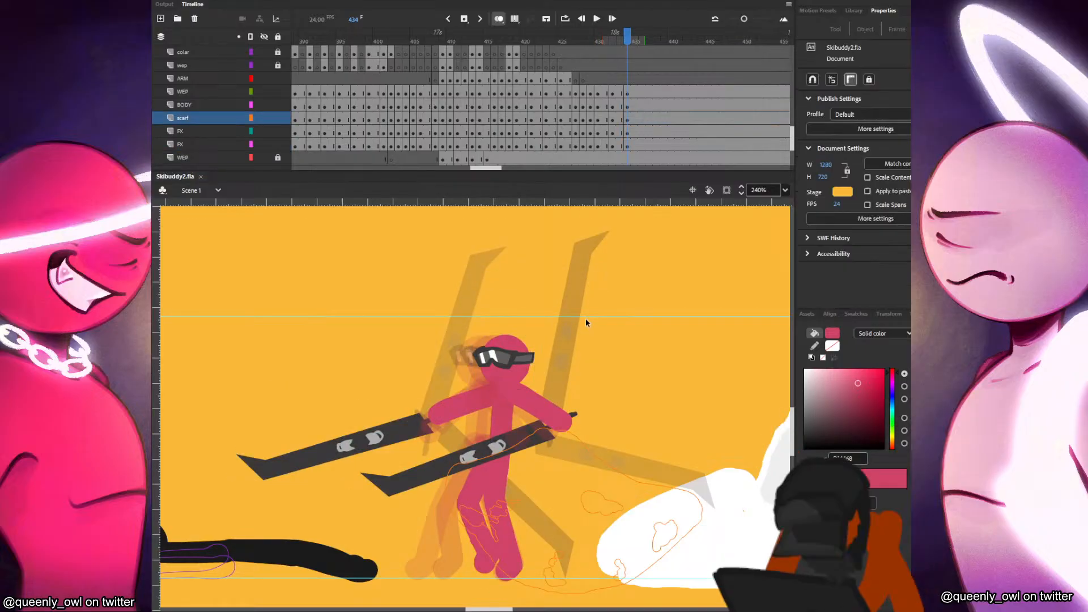
key("period")
key("period")
left_click_drag(642, 95, 644, 144)
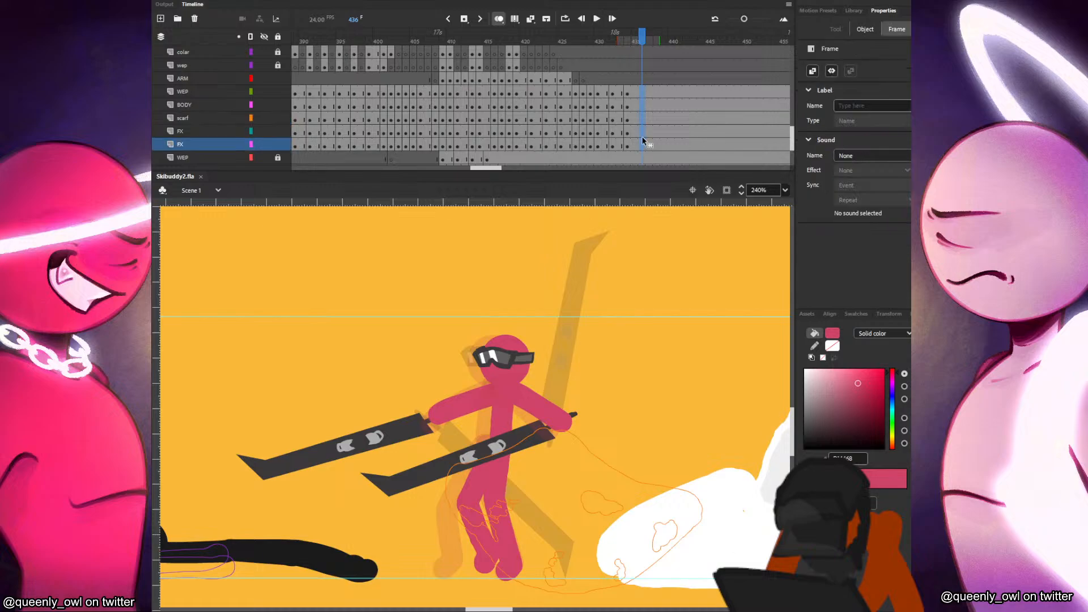
key("F7")
Copy the goggled head to the scarf layer at frame 436, placing it slightly right and lower with a slight tilt.
left_click(635, 119)
key("ctrl+c")
key("period")
key("ctrl+shift+v")
left_click(507, 354)
mouse_move(507, 354)
left_mouse_down()
mouse_move(537, 356)
mouse_move(528, 352)
mouse_move(532, 435)
left_mouse_up()
key("b")
left_click_drag(524, 386, 518, 437)
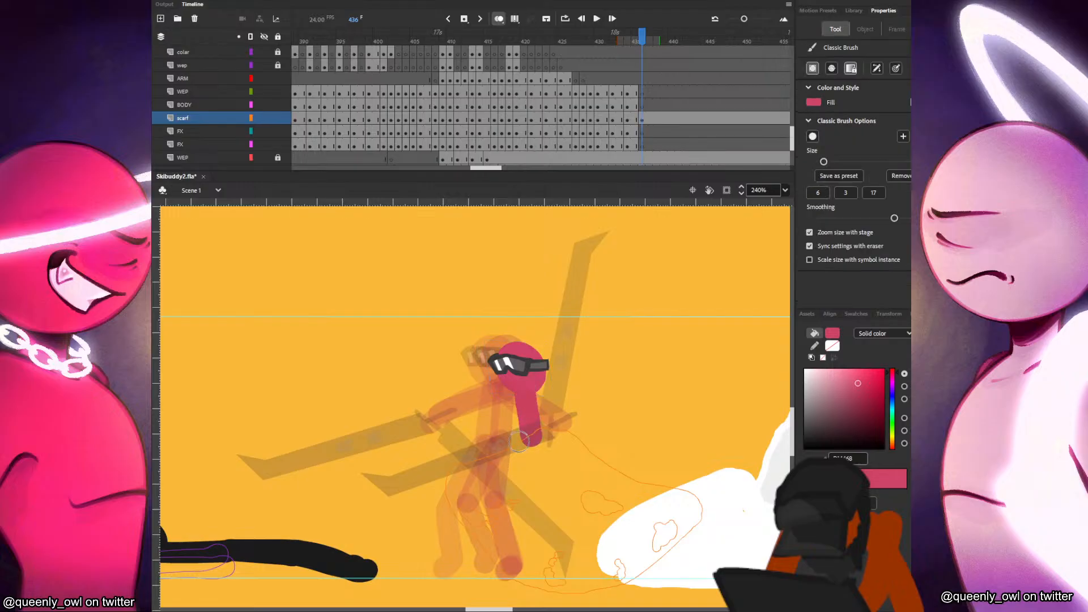
key("ctrl+z")
key("ctrl+z")
key("ctrl+z")
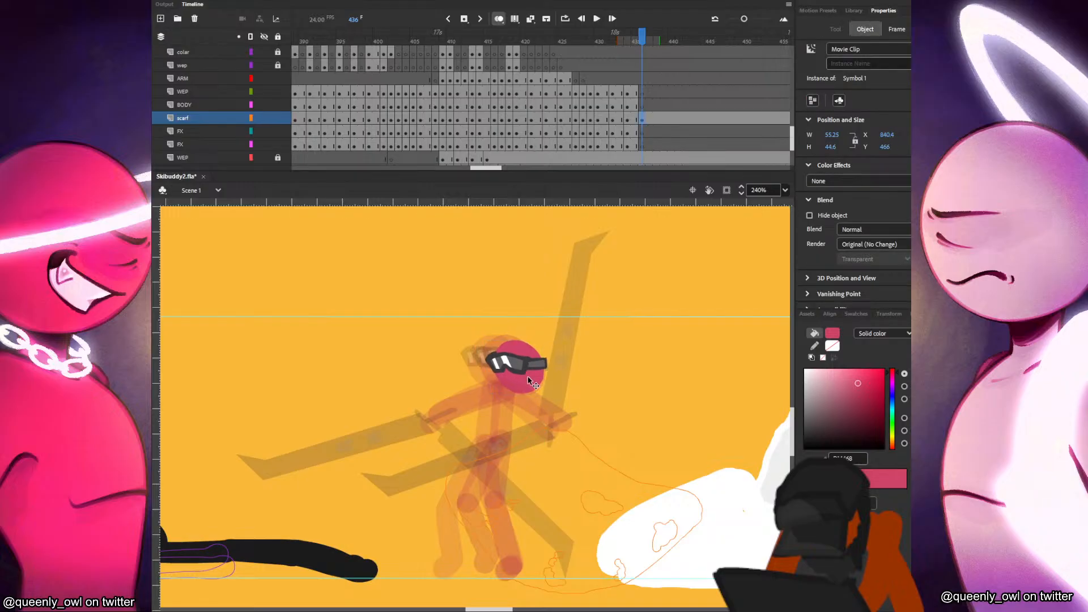
Brush the torso at frame 436 and the left leg with a bent knee, its foot planted near the previous feet.
mouse_move(523, 388)
left_mouse_down()
mouse_move(526, 454)
mouse_move(526, 445)
mouse_move(499, 499)
left_mouse_up()
key("ctrl+z")
mouse_move(527, 443)
left_mouse_down()
mouse_move(501, 491)
mouse_move(502, 561)
left_mouse_up()
key("ctrl+z")
left_click_drag(498, 497, 499, 568)
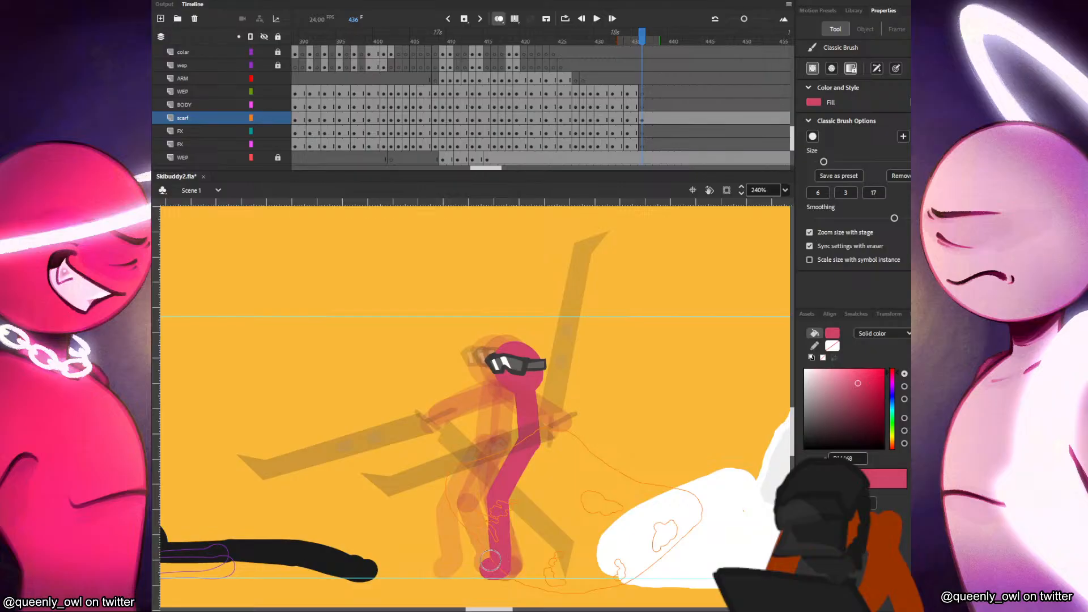
Brush the right leg at frame 436 stepping forward with a bent knee and its foot slightly raised.
mouse_move(533, 441)
left_mouse_down()
mouse_move(539, 499)
mouse_move(561, 541)
left_mouse_up()
left_click_drag(534, 439, 554, 515)
key("comma")
key("period")
key("comma")
key("period")
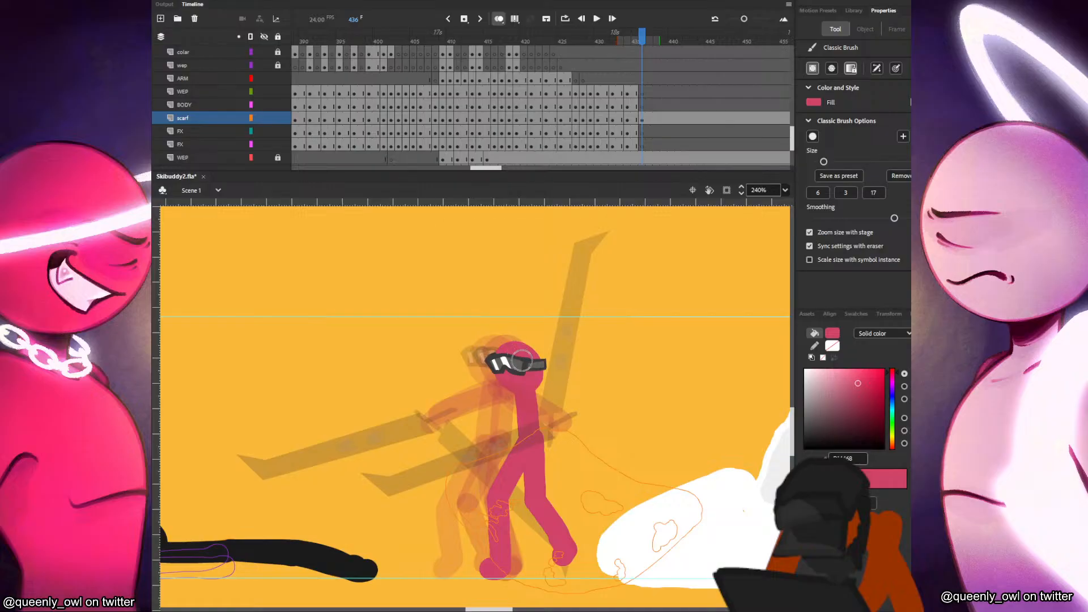
Brush both arms spread outward at frame 436, the right-hand one on WEP and the left-hand one on the upper FX layer, and save.
key("comma")
key("comma")
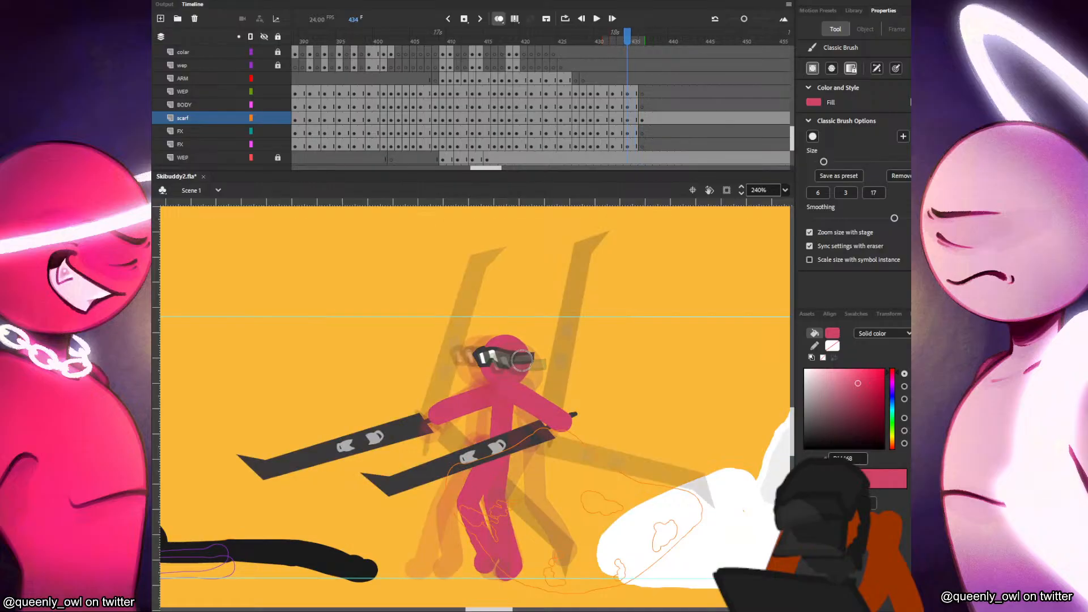
left_click(641, 94)
key("comma")
key("period")
left_click_drag(530, 394, 590, 402)
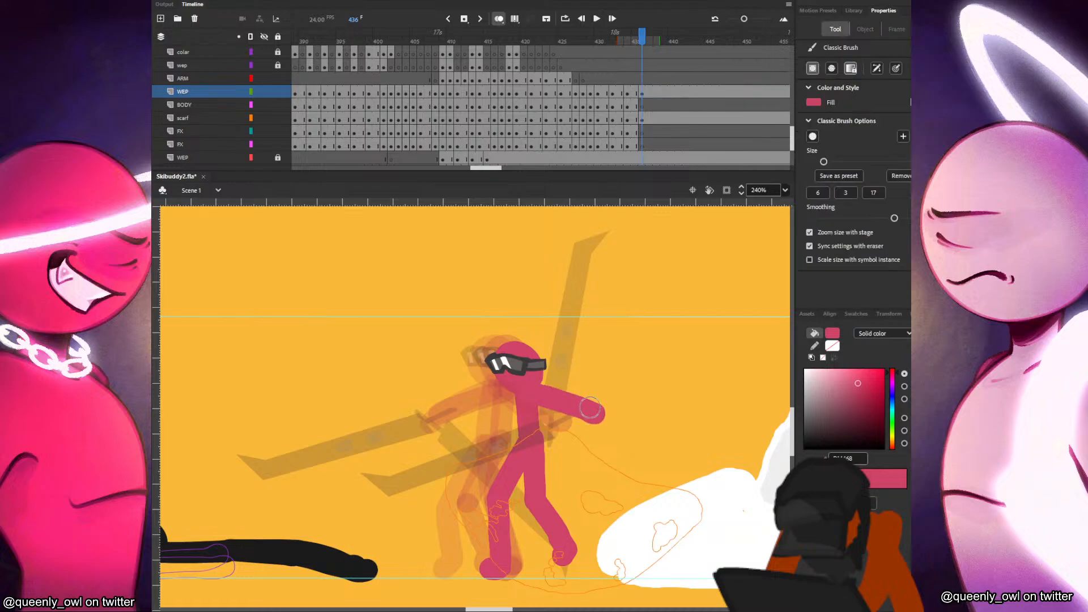
left_click(637, 135)
mouse_move(452, 403)
left_mouse_down()
mouse_move(510, 398)
mouse_move(518, 386)
left_mouse_up()
key("ctrl+s")
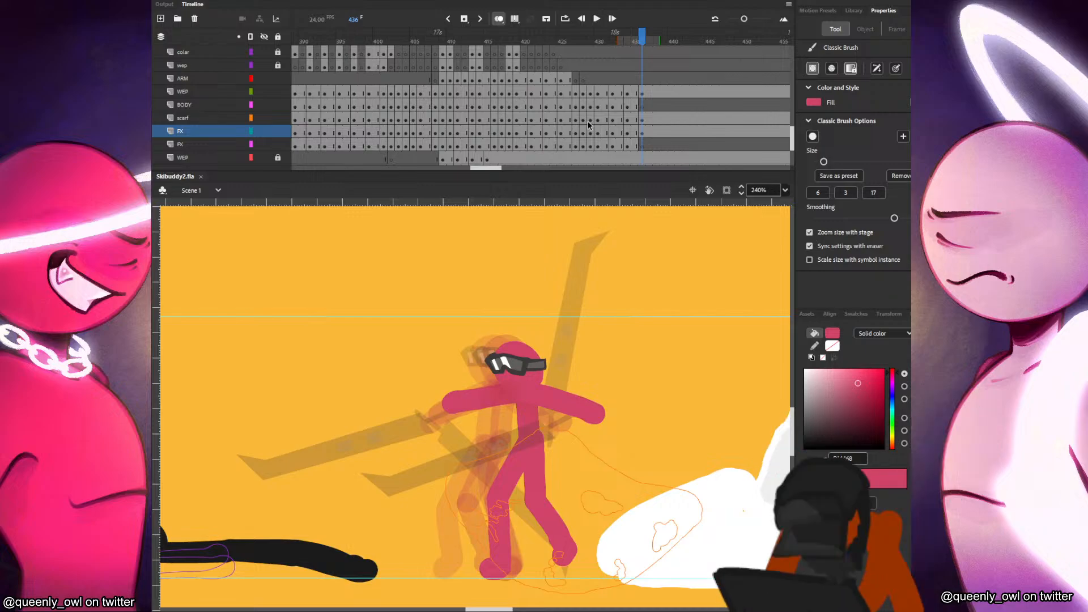
Copy the BODY-layer ski from frame 435 to frame 436, attach it to the right-hand arm and rotate it to point nearly straight up.
left_click(635, 108)
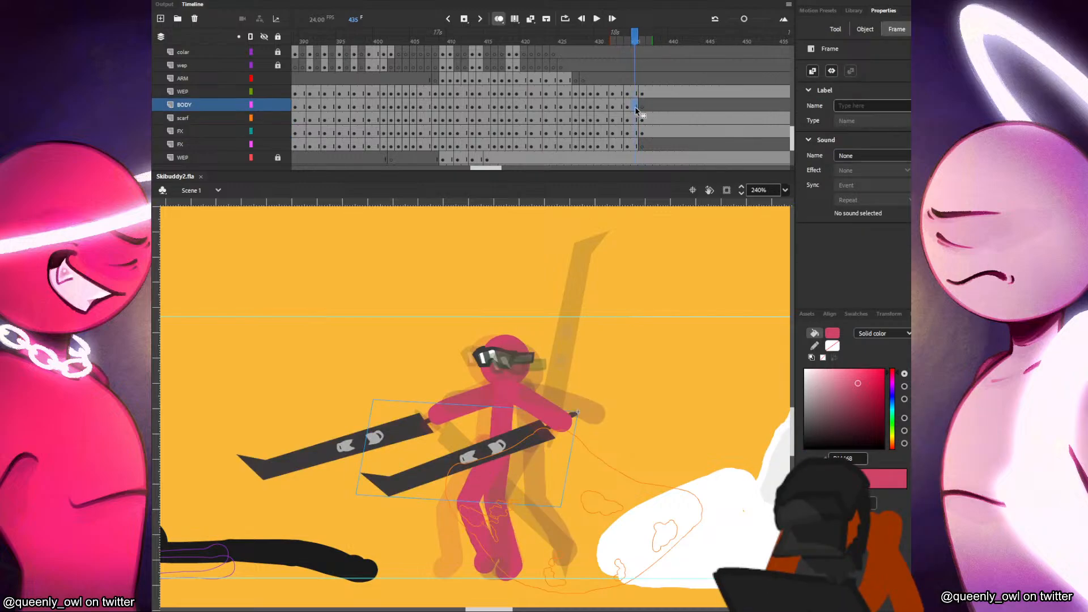
left_click(641, 107)
left_click(526, 443)
left_click_drag(525, 442, 542, 435)
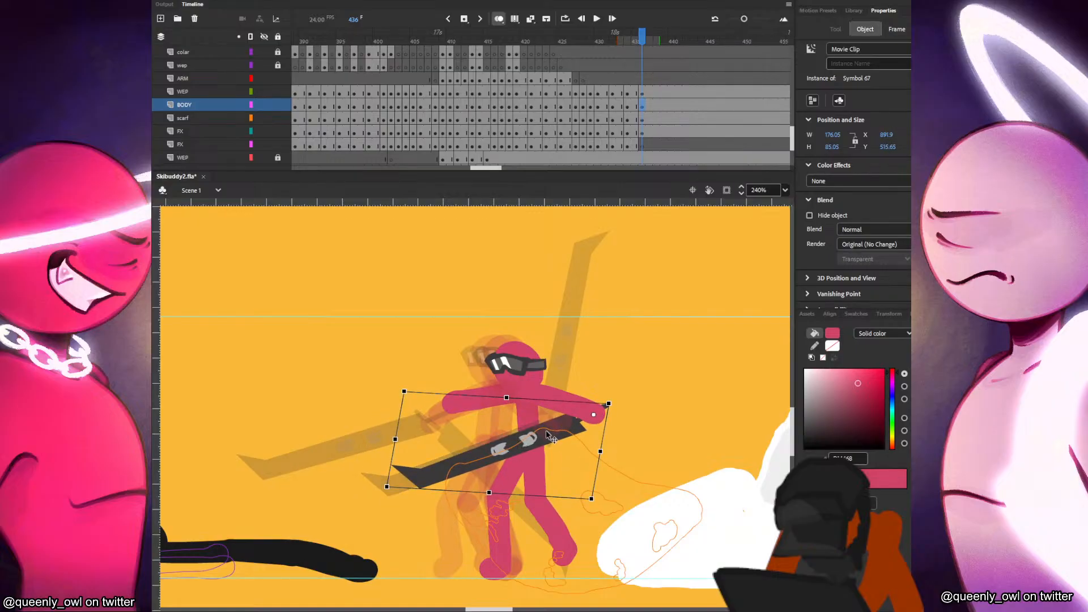
key("comma")
key("comma")
key("comma")
key("period")
key("period")
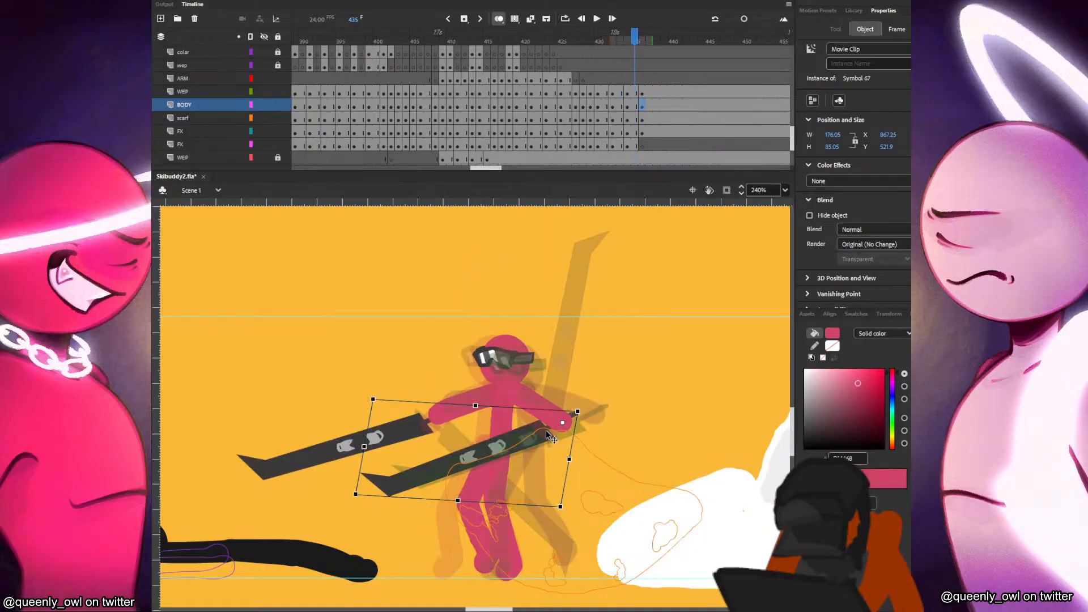
mouse_move(612, 405)
left_mouse_down()
mouse_move(595, 392)
mouse_move(579, 401)
mouse_move(613, 403)
mouse_move(602, 422)
left_mouse_up()
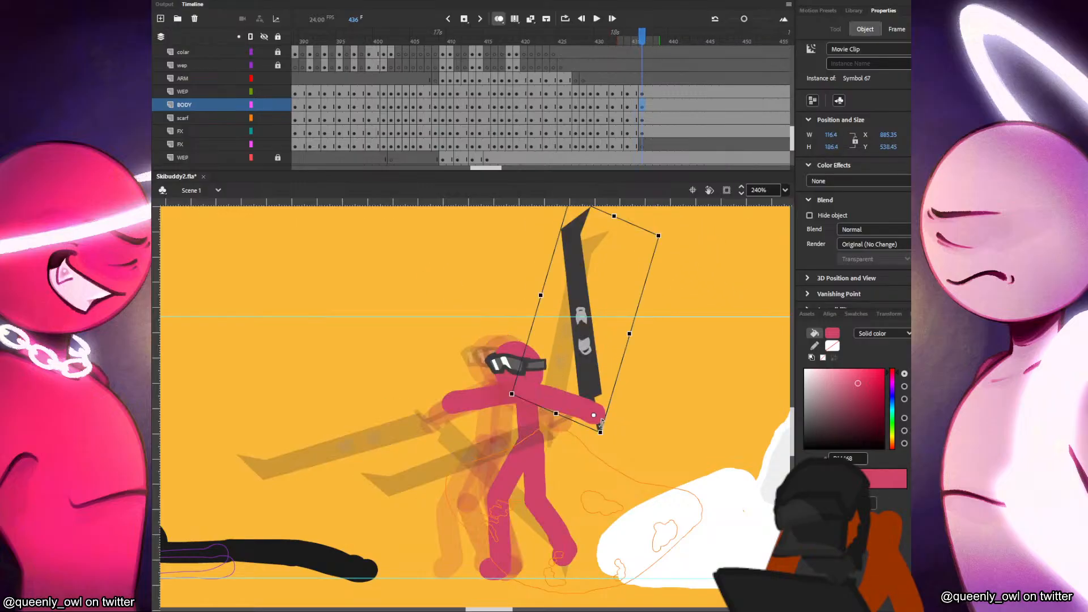
Copy the other ski to the lower FX layer at frame 436, attach it to the left-hand arm and rotate it to point up and outward.
left_click(634, 145)
left_click(642, 145)
left_click_drag(415, 427, 423, 413)
key("comma")
key("comma")
key("comma")
key("comma")
key("period")
key("period")
key("period")
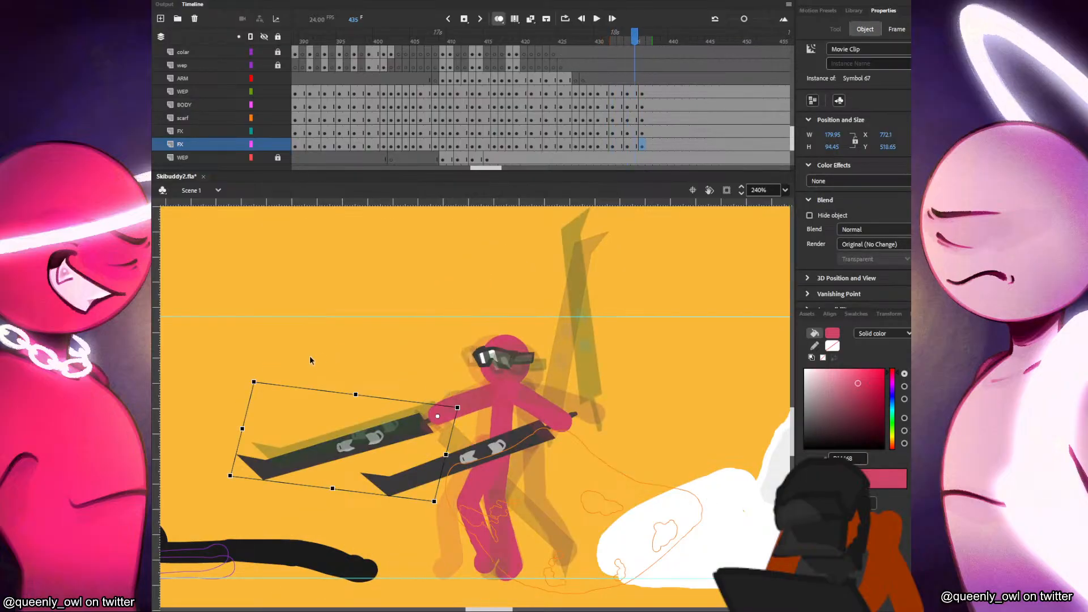
key("period")
left_click_drag(276, 372, 424, 323)
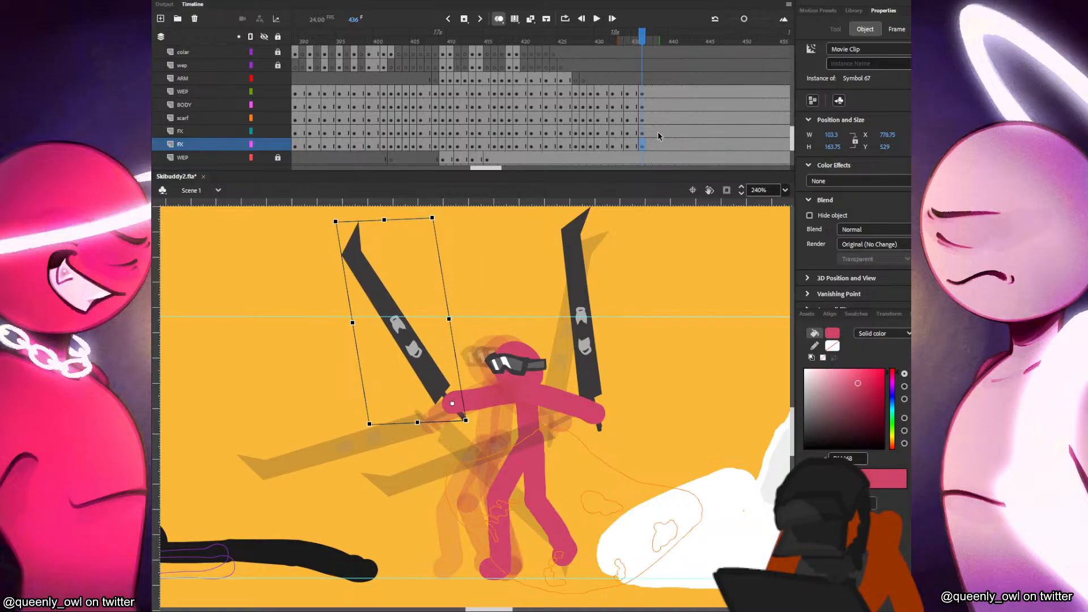
Add blank keyframes at frame 437 from WEP through the lower FX layer and place a stretched, tilted goggled head right of and below the previous pose.
left_click(646, 93)
left_click_drag(647, 94, 651, 147)
key("F7")
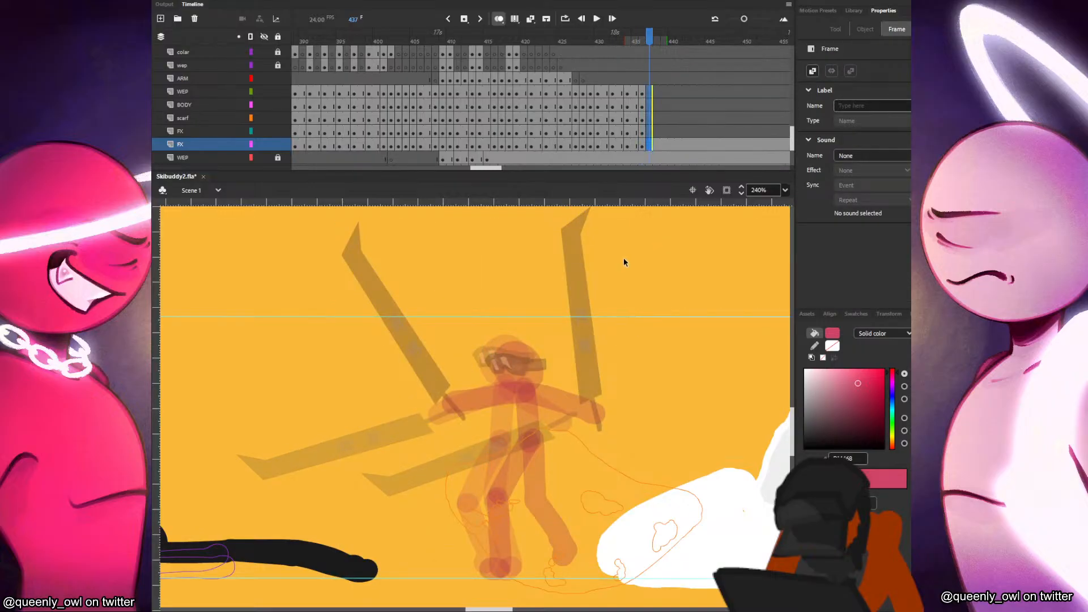
key("ctrl+v")
key("shift+Right")
key("shift+Right")
key("shift+Right")
key("shift+Right")
key("shift+Right")
key("shift+Right")
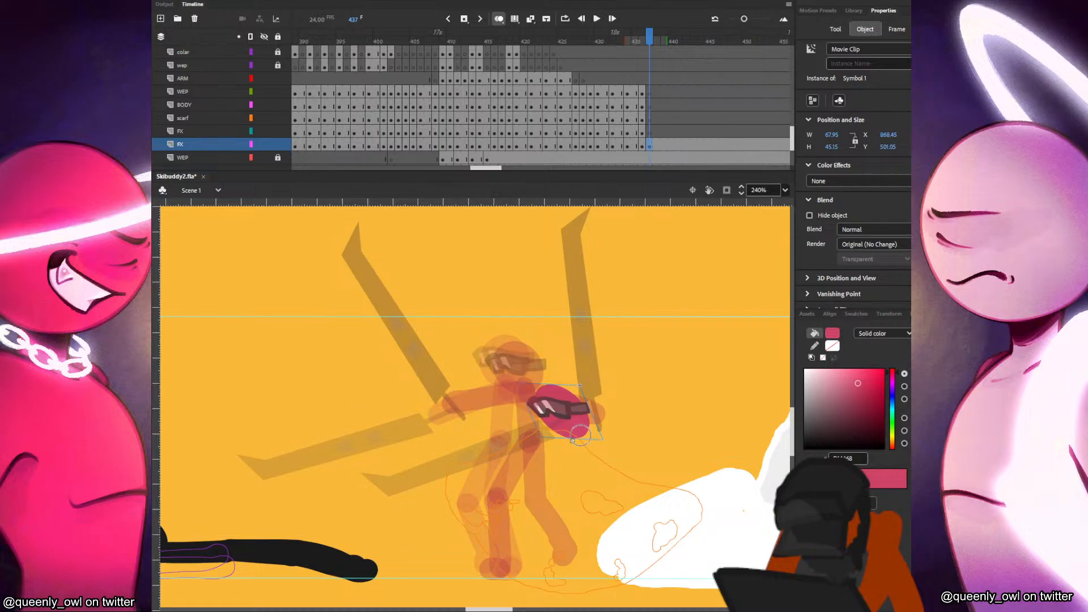
Brush the leaning torso and both legs at frame 437 in a wide forward lunge, the front foot planted over the snow.
mouse_move(577, 429)
left_mouse_down()
mouse_move(599, 478)
mouse_move(547, 507)
left_mouse_up()
key("ctrl+z")
left_click_drag(601, 476, 553, 506)
key("ctrl+z")
mouse_move(600, 477)
left_mouse_down()
mouse_move(556, 505)
mouse_move(512, 573)
left_mouse_up()
mouse_move(606, 478)
left_mouse_down()
mouse_move(636, 525)
mouse_move(691, 567)
left_mouse_up()
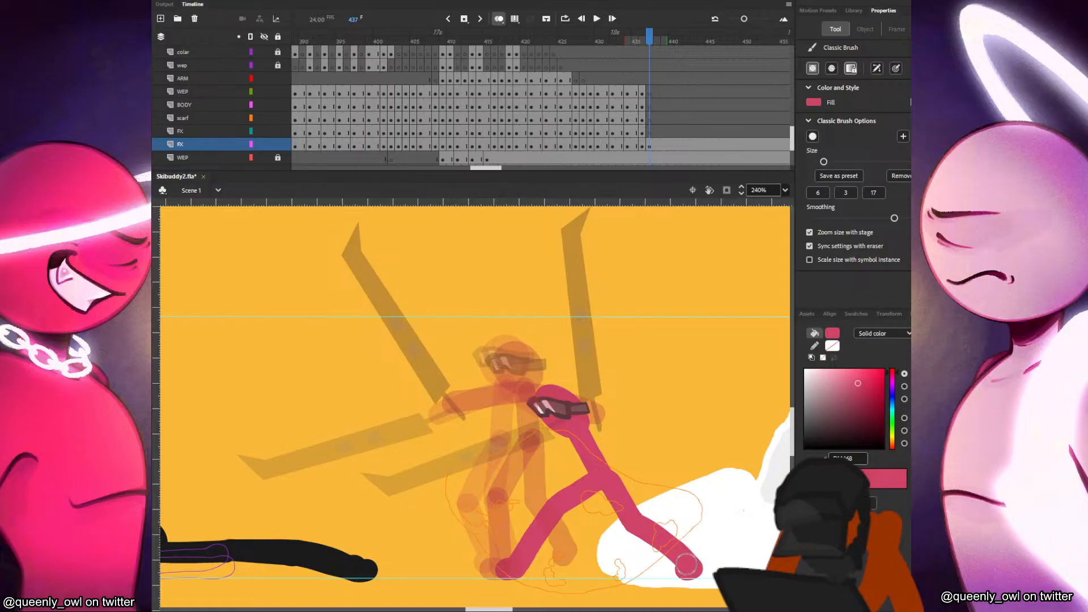
Brush both arms raised outward at frame 437, the right-hand one on WEP and the left-hand one on the upper FX layer.
left_click(644, 93)
key("period")
left_click_drag(582, 428, 652, 391)
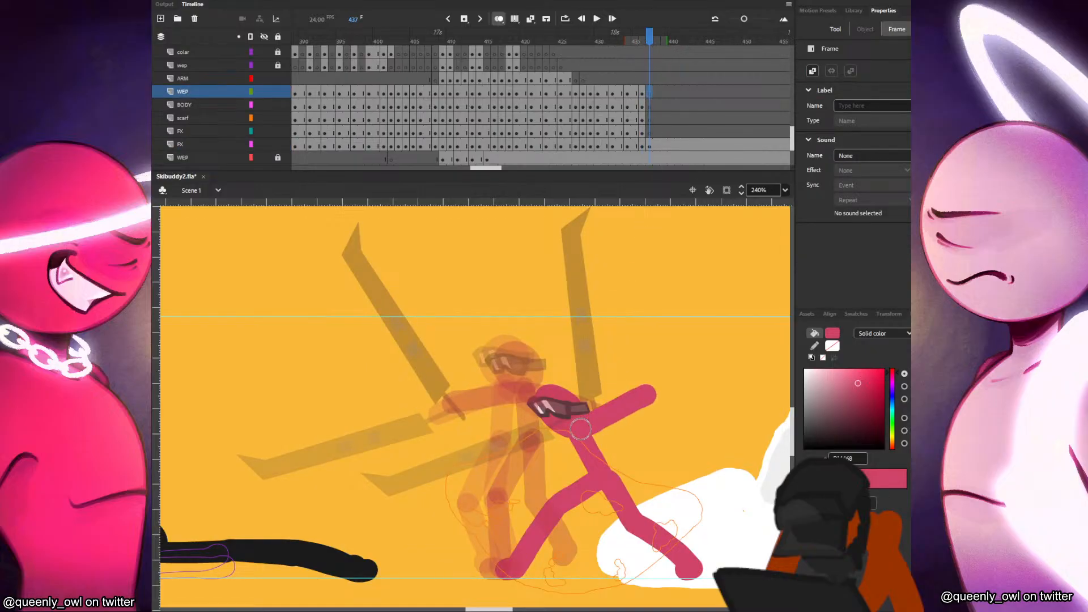
key("ctrl+z")
left_click_drag(583, 429, 642, 393)
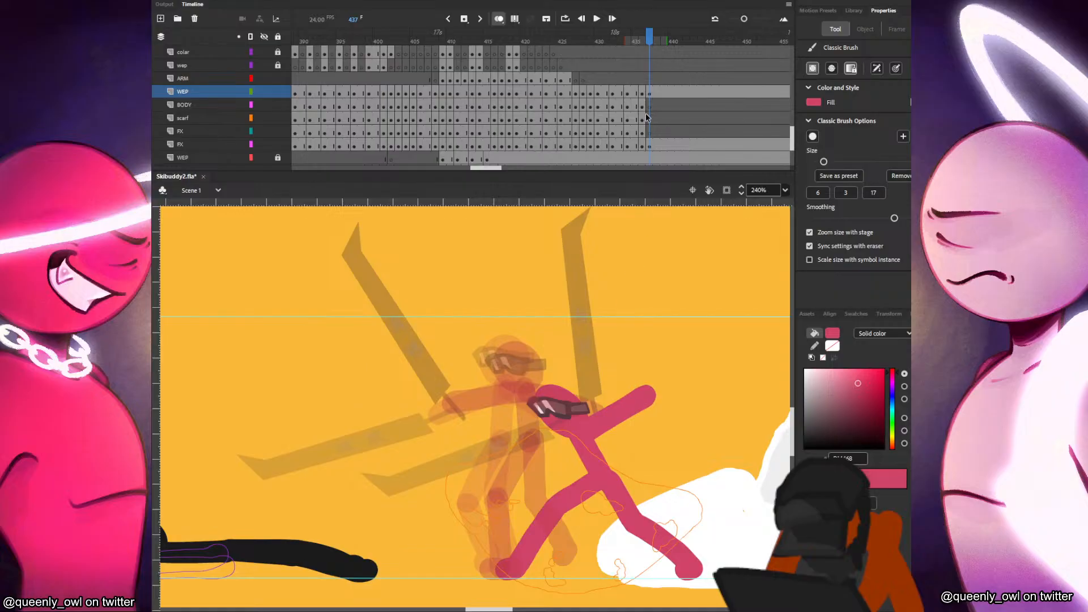
left_click(649, 146)
key("ctrl+shift+v")
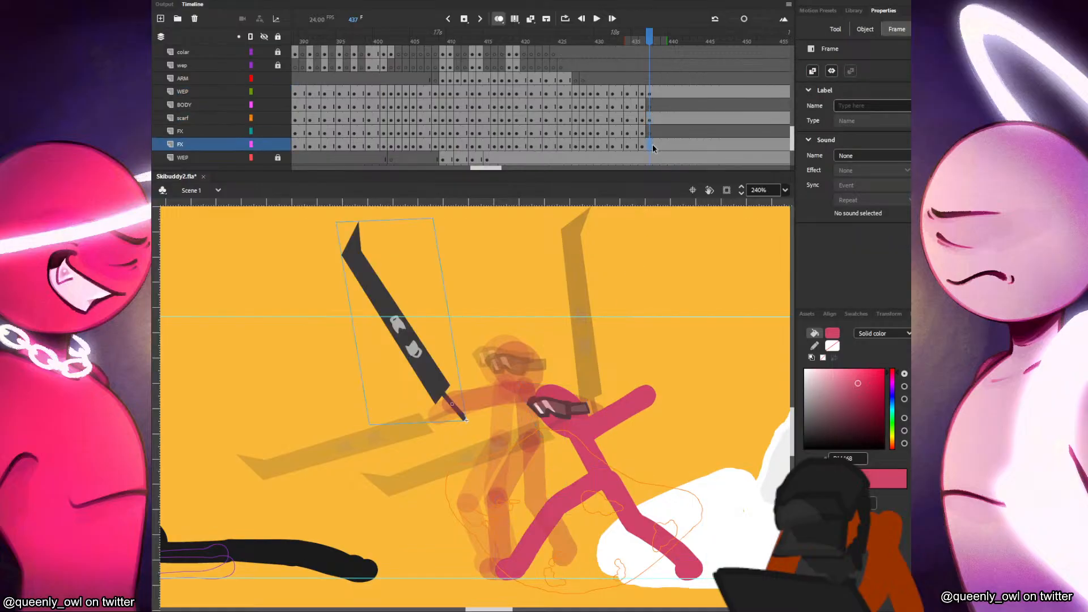
key("ctrl+z")
left_click(648, 132)
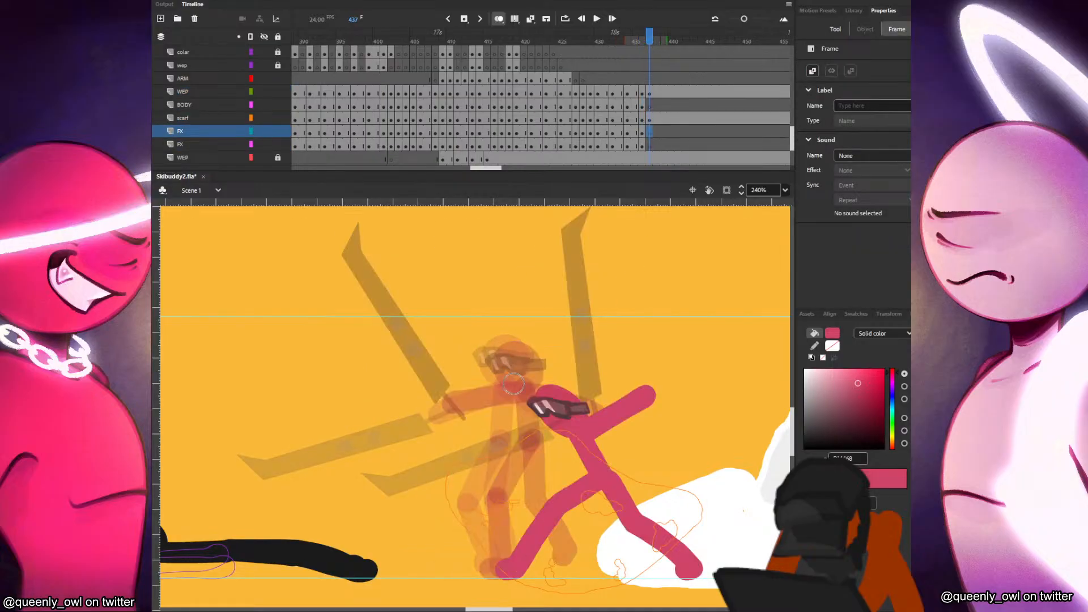
left_click_drag(496, 398, 538, 390)
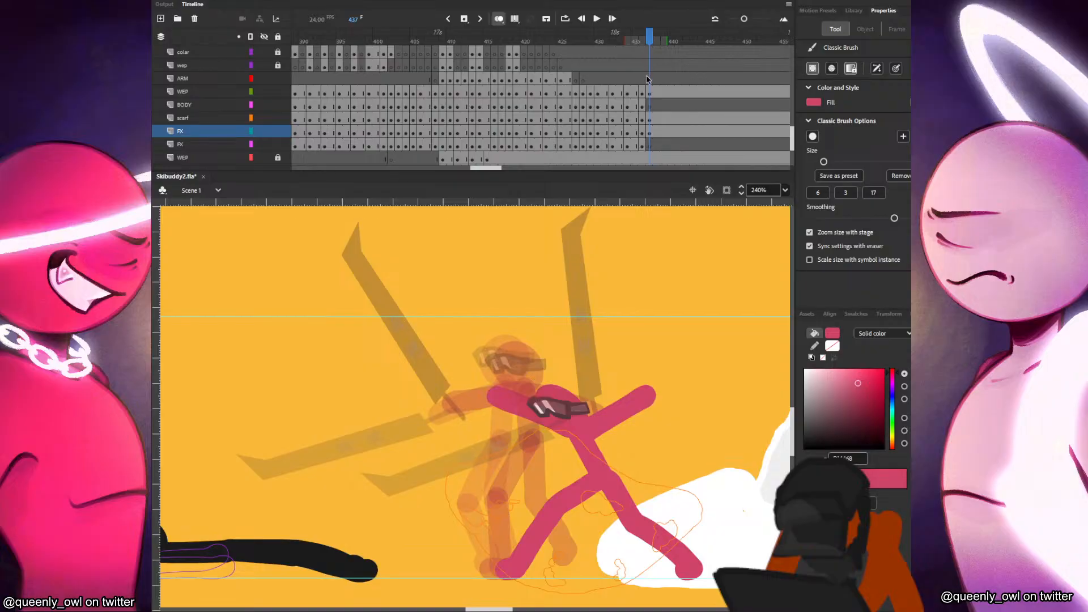
Copy the right-hand ski from frame 436 to the BODY layer at frame 437 and move it onto the raised right-hand arm.
left_click(642, 106)
key("ctrl+c")
left_click(649, 106)
key("ctrl+shift+v")
key("q")
left_click_drag(554, 342, 604, 320)
Step back and forth through frames 428 to 436 to examine how the skis swing from pose to pose.
key("comma")
key("comma")
key("comma")
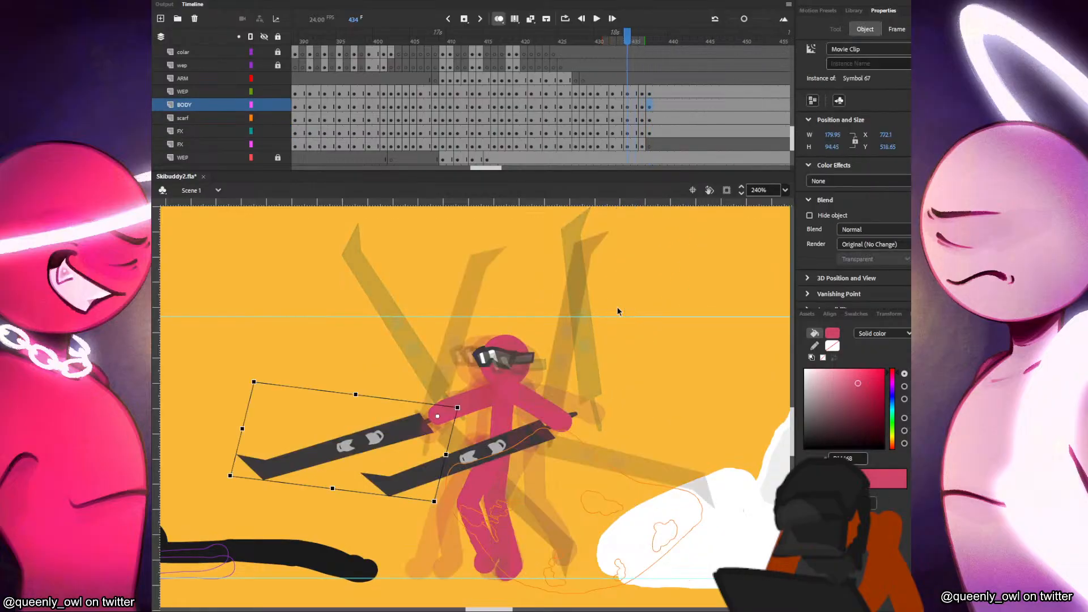
key("comma")
key("comma")
key("comma")
key("period")
key("period")
key("comma")
key("comma")
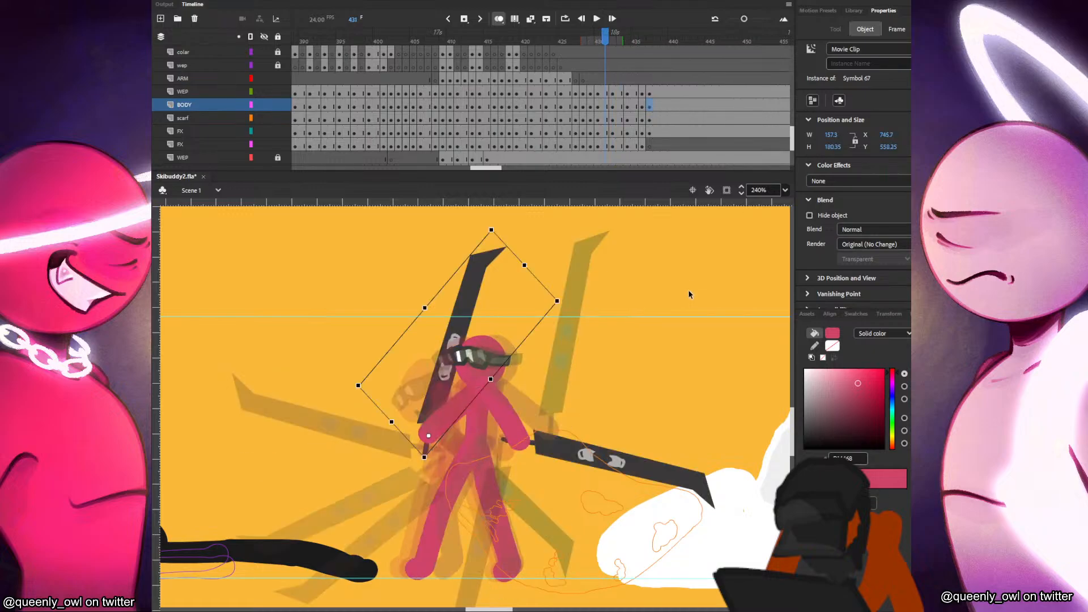
key("period")
key("period")
key("period")
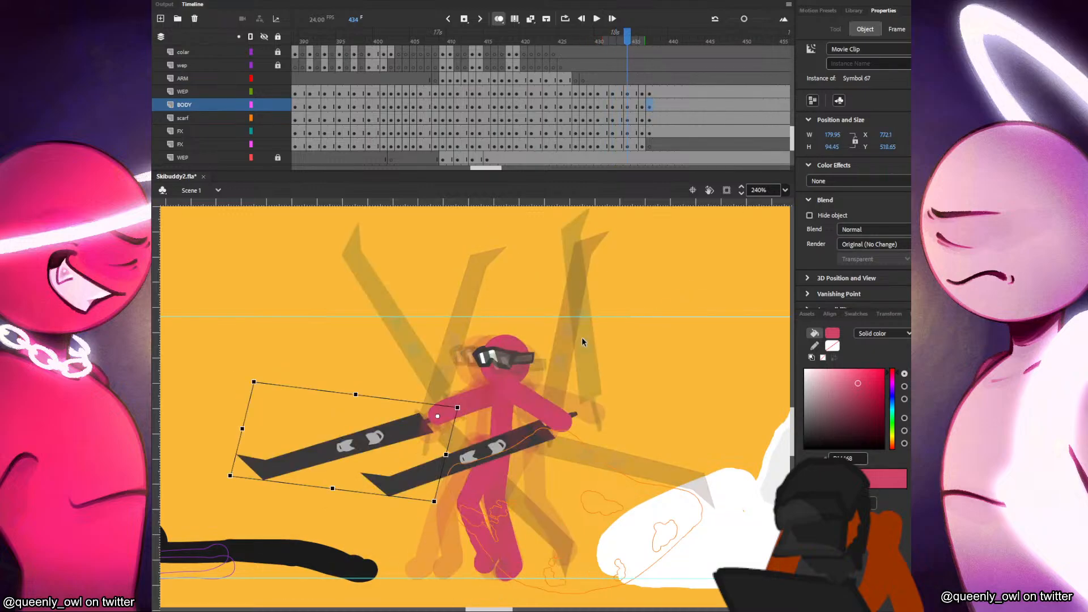
key("period")
key("period")
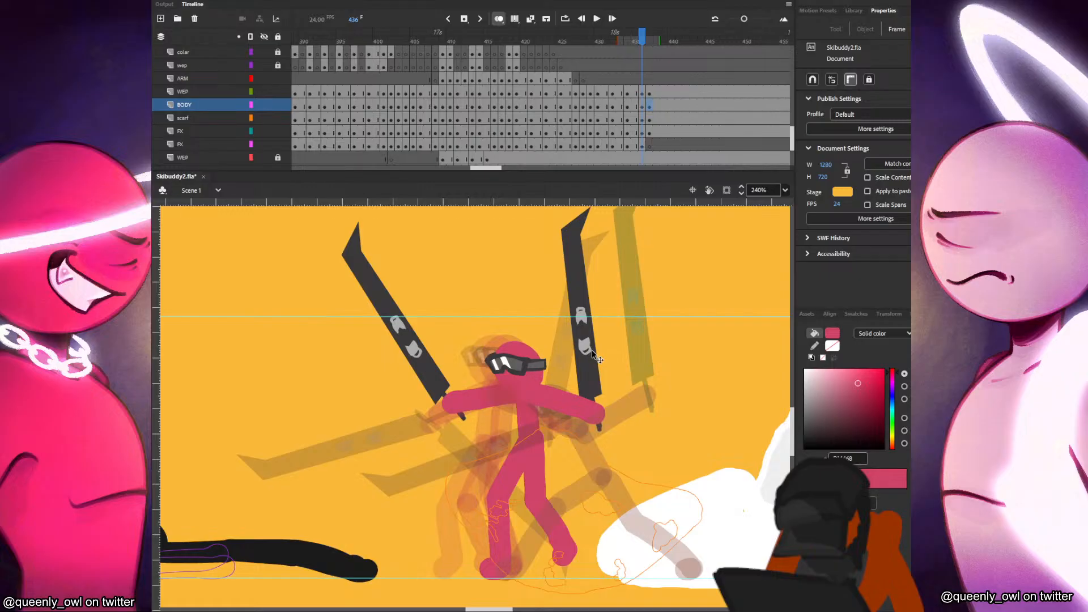
key("comma")
key("comma")
key("comma")
key("comma")
key("comma")
key("comma")
key("comma")
key("comma")
key("comma")
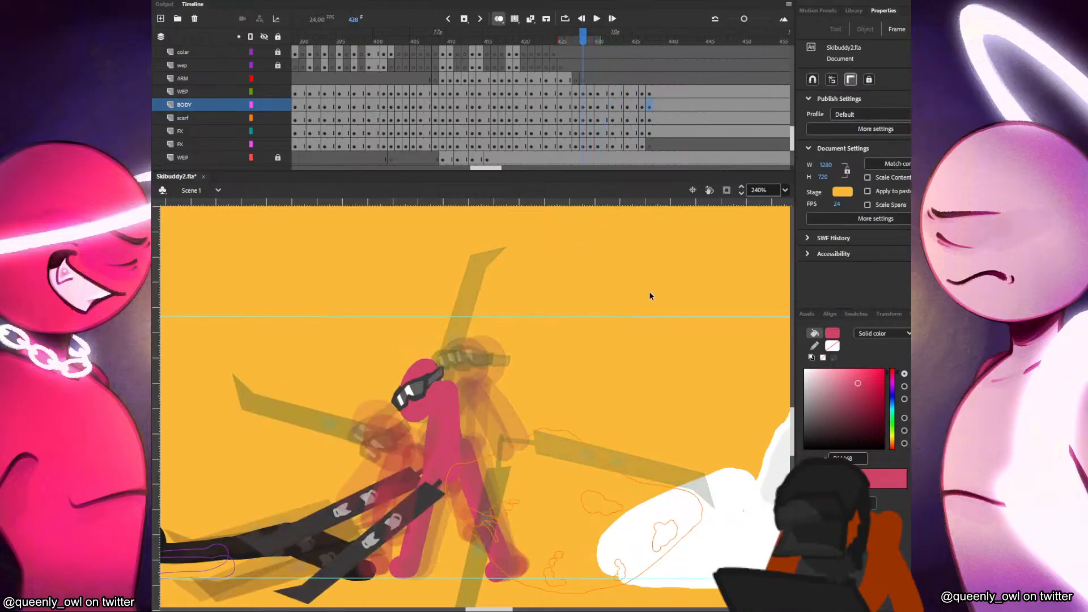
key("period")
key("period")
key("period")
key("period")
key("period")
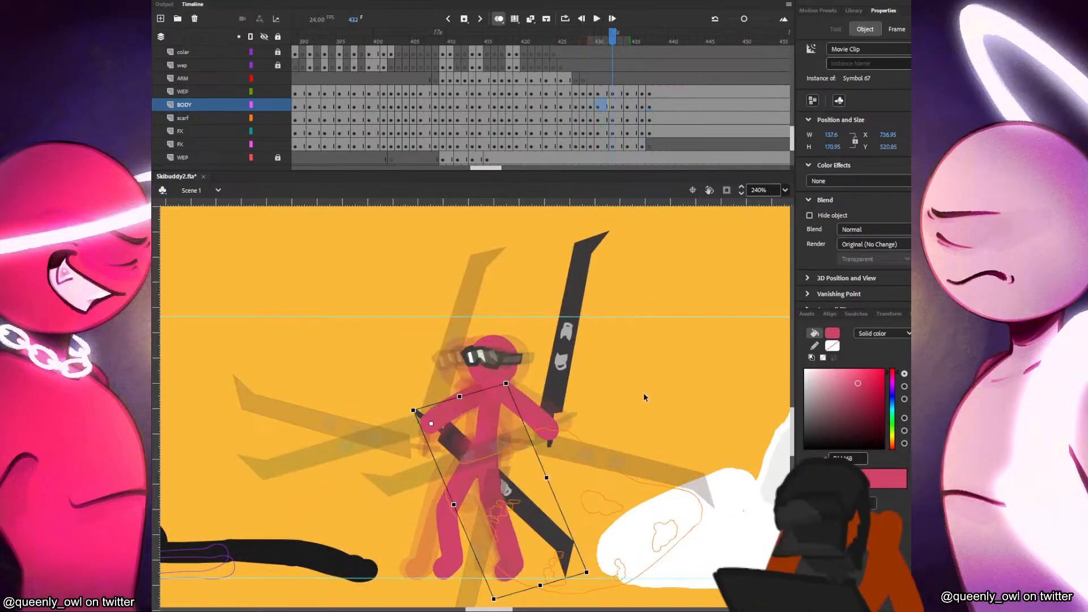
key("period")
key("comma")
key("comma")
key("period")
key("period")
key("period")
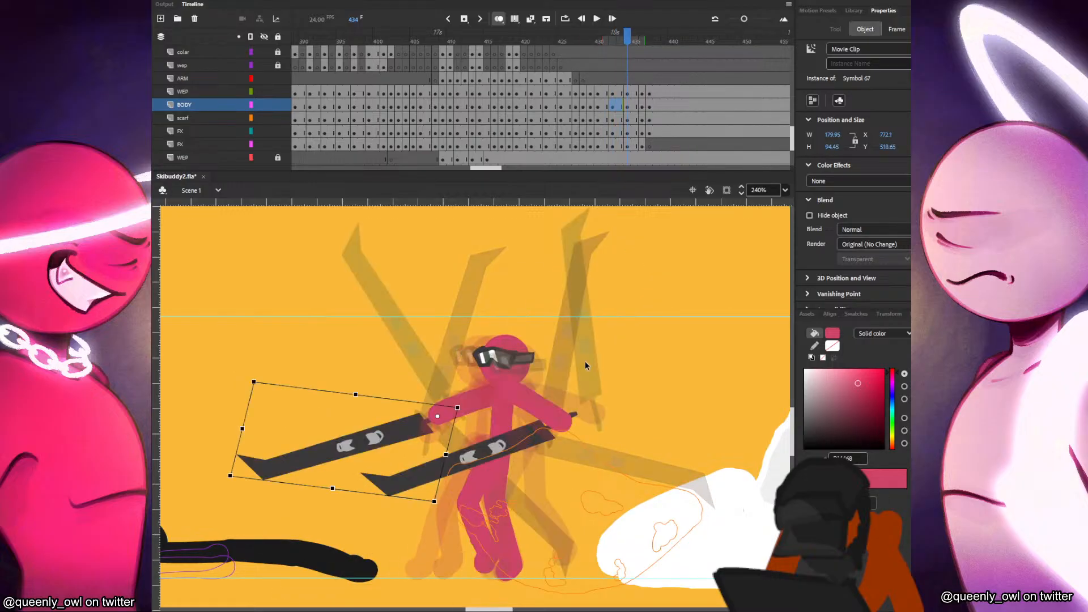
Rotate the right-hand ski at frame 434 slightly so its tip points lower.
left_click(552, 439)
left_click_drag(369, 507, 371, 530)
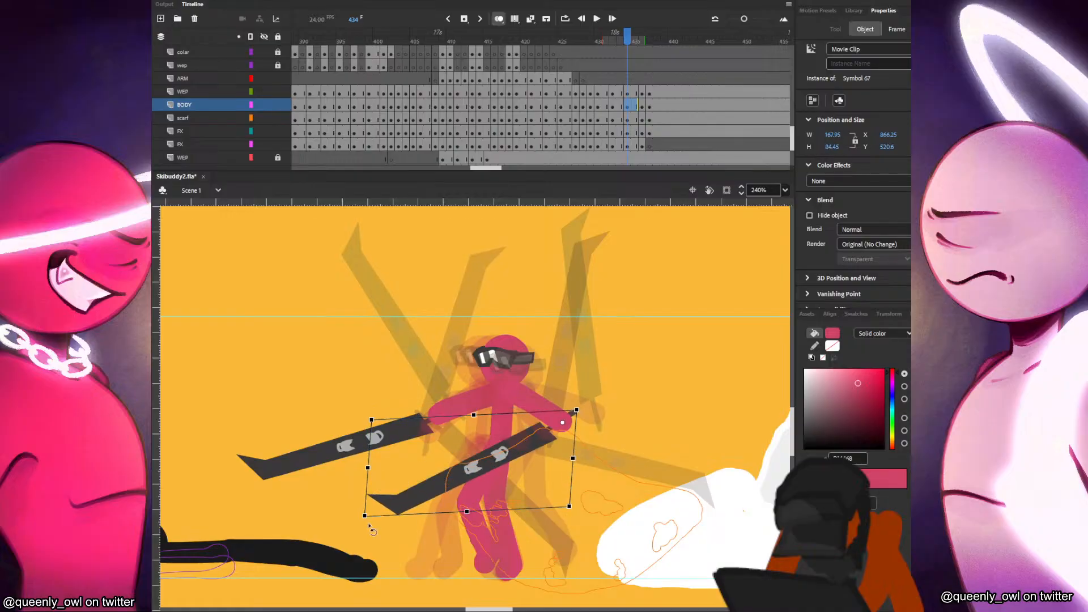
key("period")
key("period")
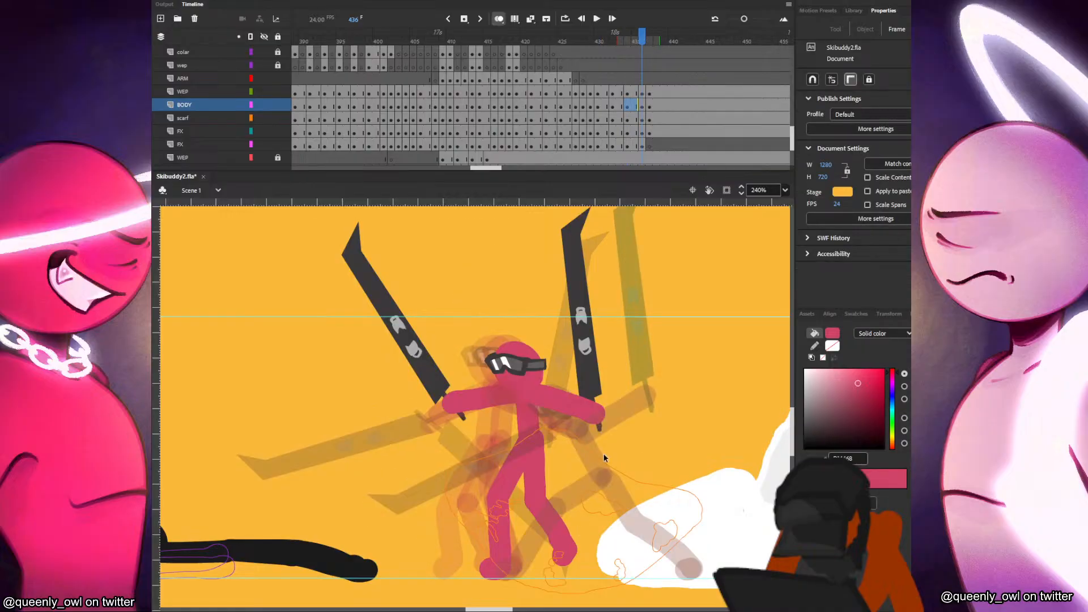
Rotate the right-hand ski at frame 436 so it points diagonally down and away from the body toward the snow.
left_click(594, 371)
key("comma")
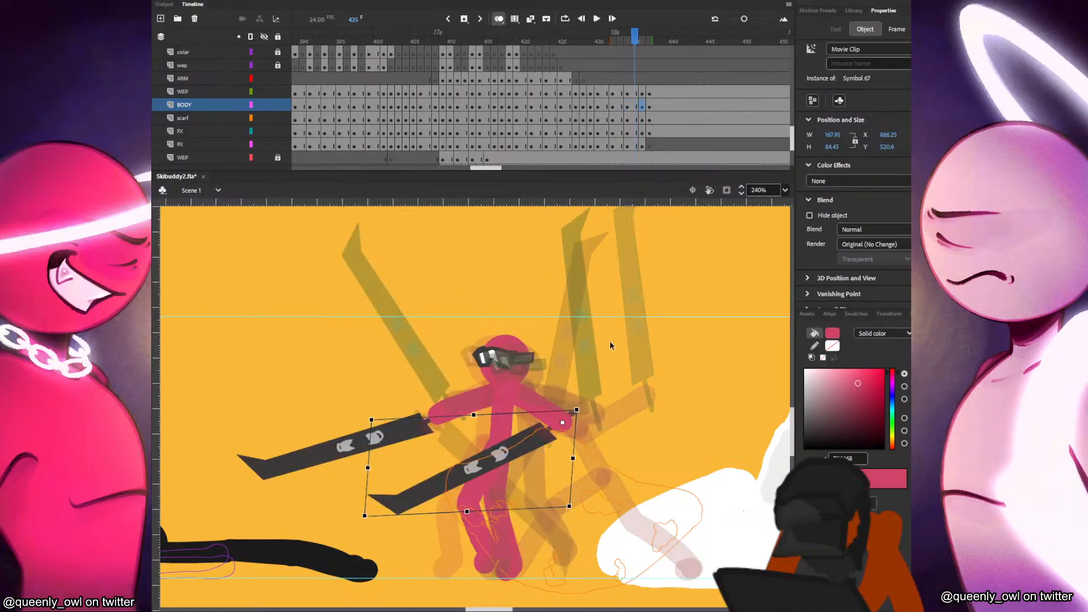
key("period")
left_click_drag(664, 238, 624, 504)
Rotate the right-hand ski at frame 437 so it points up and leans to the right.
key("period")
left_click_drag(690, 424, 650, 460)
left_click_drag(671, 265, 737, 315)
key("comma")
key("period")
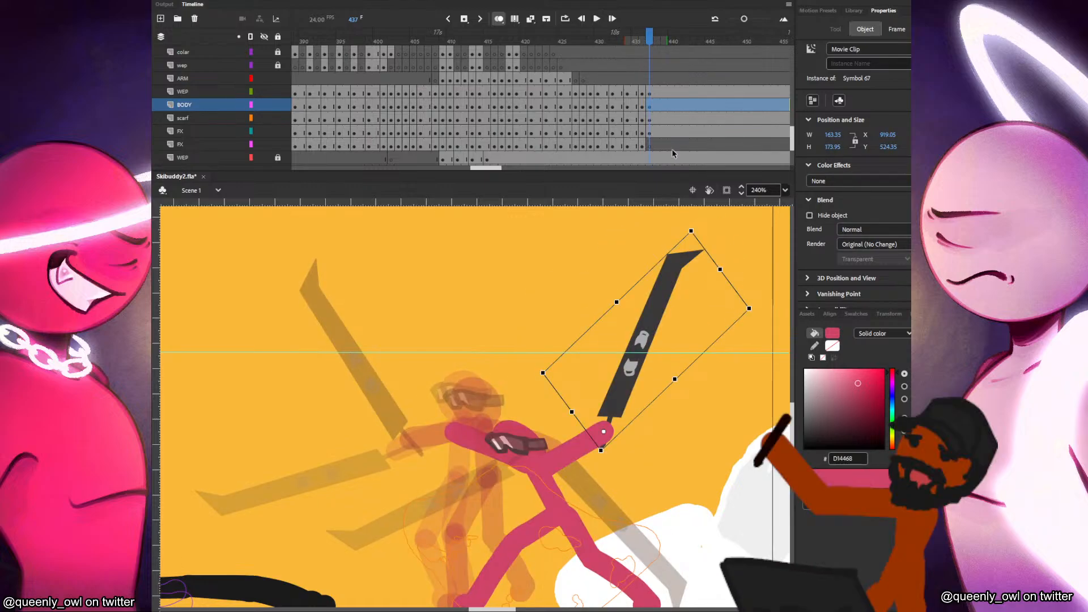
Copy the left-hand ski from frame 436 to the lower FX layer at frame 437, attach it to the left-hand arm and lean it right like the other ski.
key("comma")
key("comma")
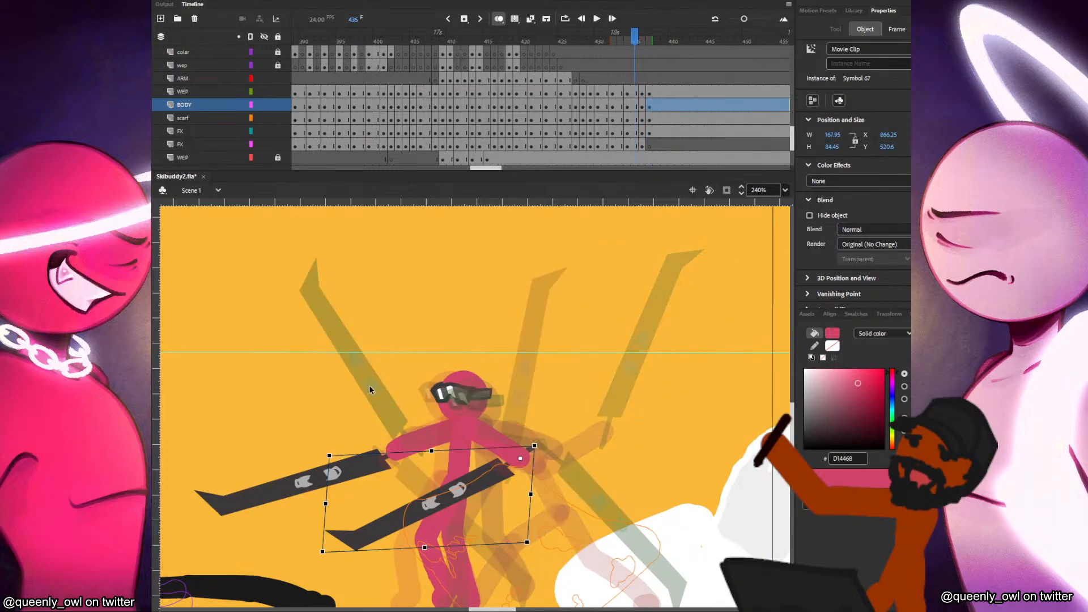
left_click(369, 386)
key("period")
left_click(394, 408)
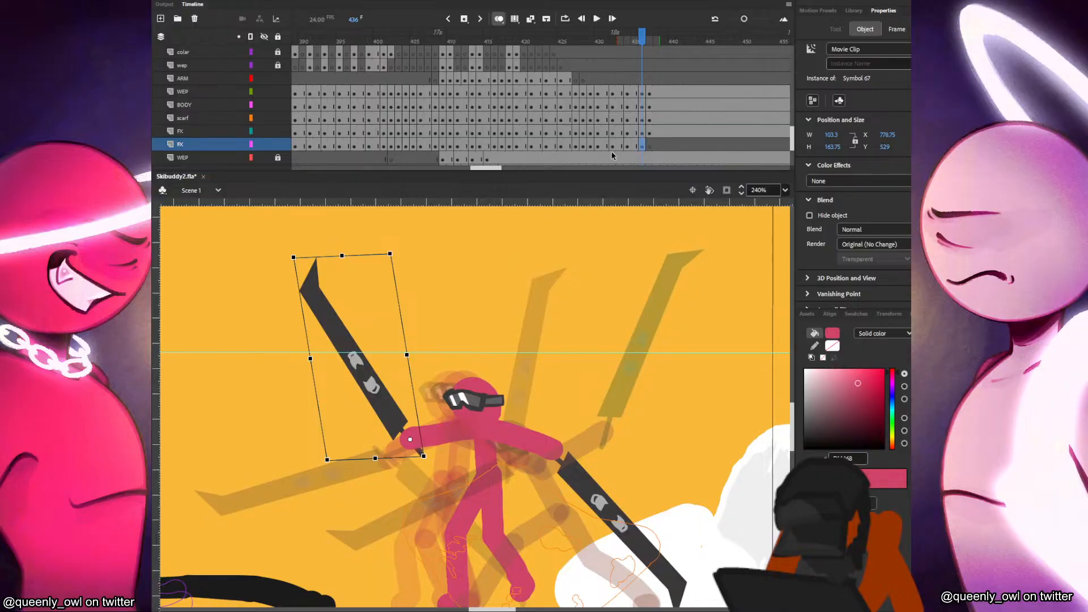
left_click(650, 146)
key("ctrl+shift+v")
left_click_drag(292, 255, 400, 259)
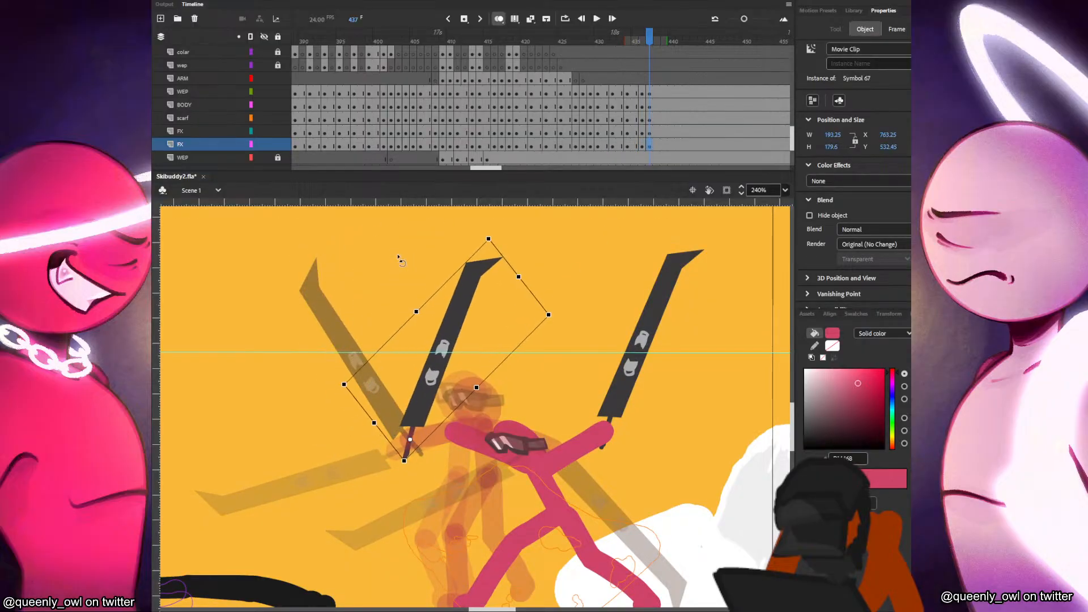
left_click_drag(398, 358, 445, 350)
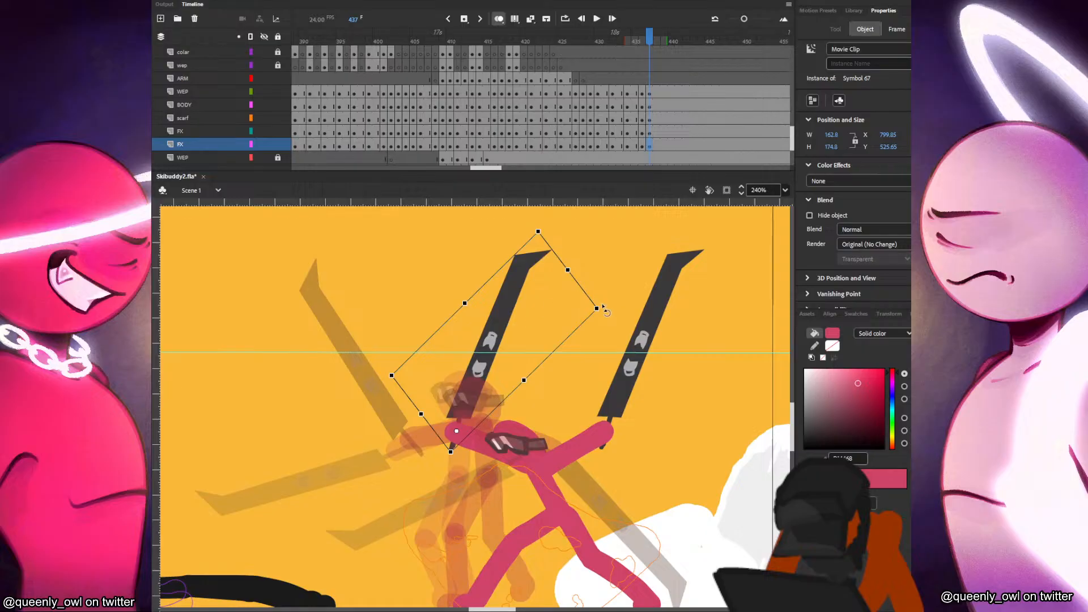
left_click_drag(603, 309, 621, 306)
left_click(674, 338)
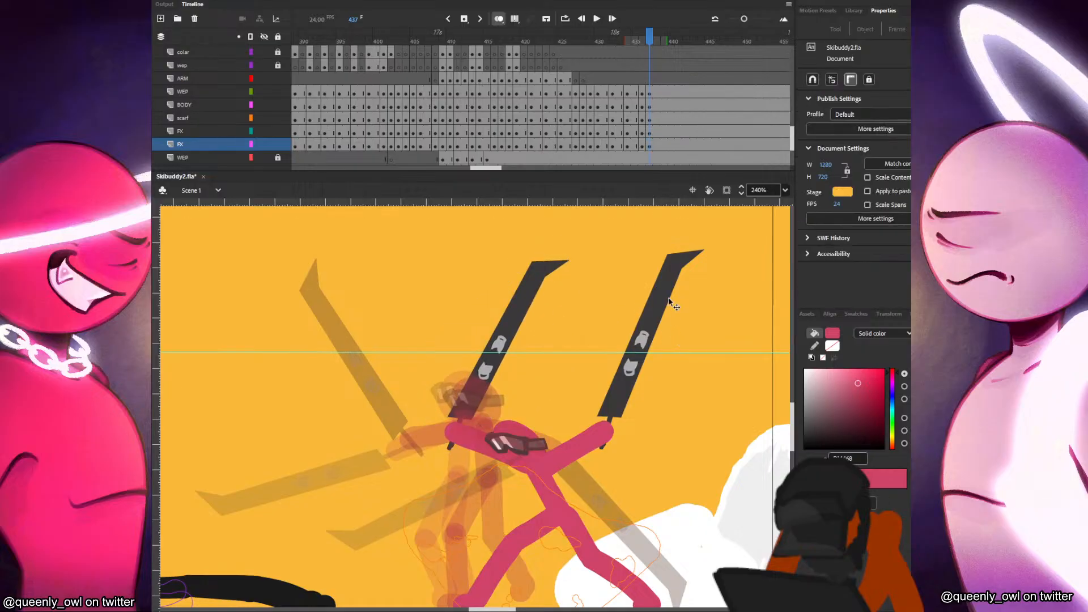
Add blank keyframes at frame 438 from WEP through the lower FX layer and copy the unstretched goggled head from the frame 434 pose to the scarf layer.
left_click_drag(654, 146, 661, 104)
key("F7")
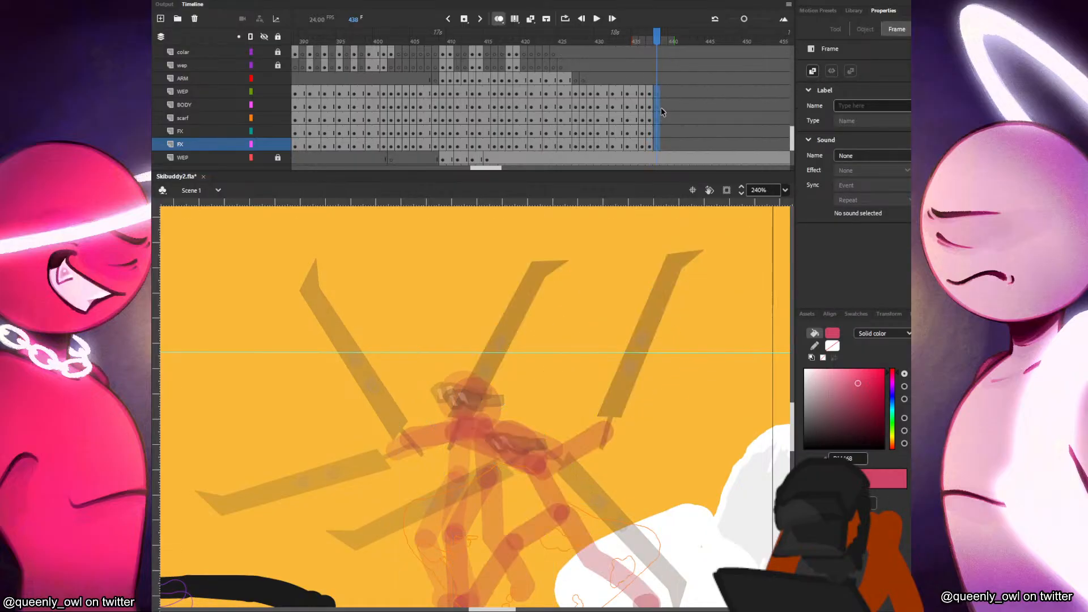
scroll(559, 367, "down", 2)
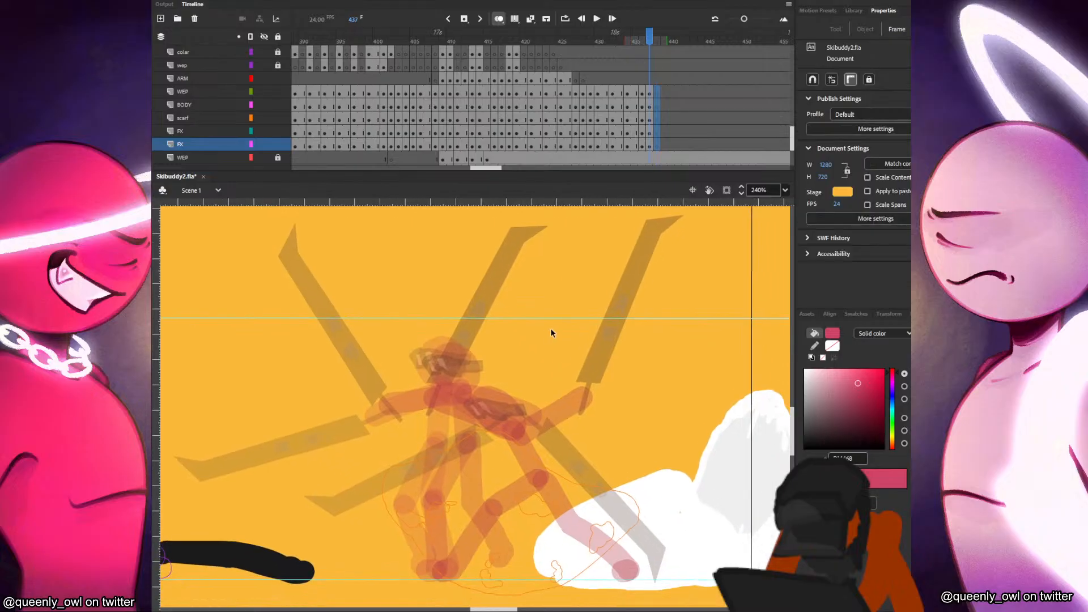
key("comma")
key("comma")
left_click(479, 363)
left_click(486, 349)
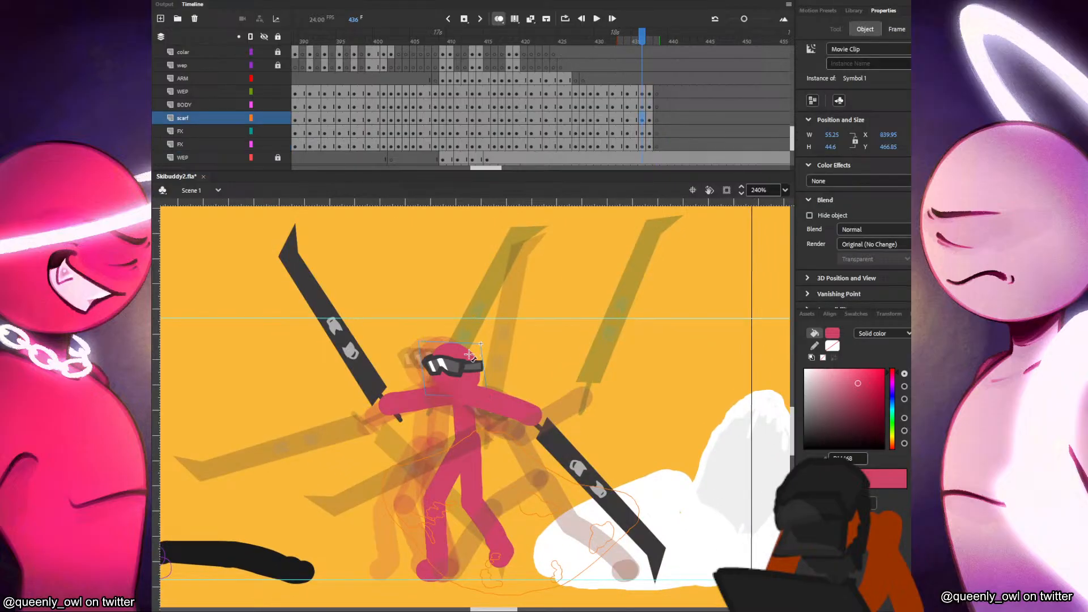
key("comma")
left_click(462, 361)
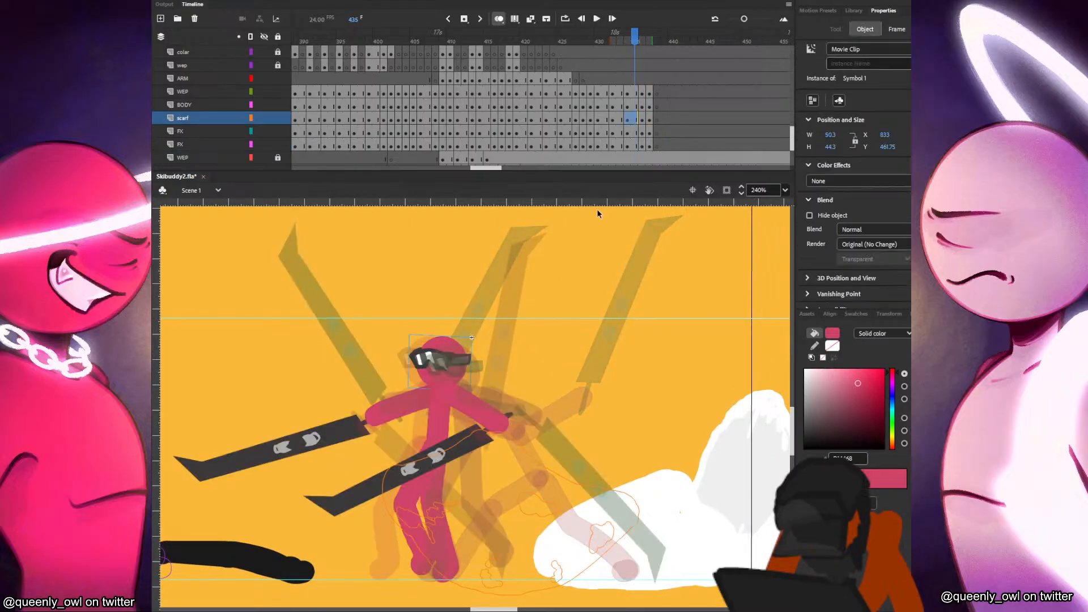
left_click(658, 122)
key("ctrl+shift+v")
Move the head at frame 438 right of and below the frame 437 head and tilt it counterclockwise.
left_click_drag(446, 365, 582, 408)
key("q")
left_click_drag(561, 448, 576, 438)
left_click_drag(591, 398, 594, 399)
Draw the torso and both spread, bent legs below the head on the scarf layer at frame 438 with the pink brush.
left_click_drag(587, 460, 571, 500)
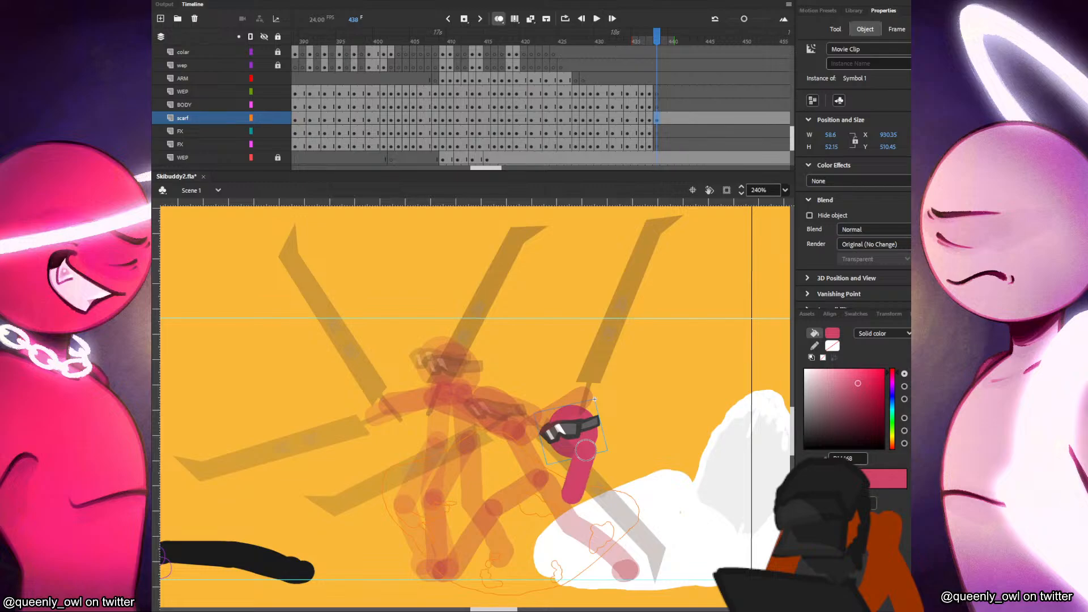
mouse_move(585, 451)
left_mouse_down()
mouse_move(574, 503)
mouse_move(523, 514)
mouse_move(468, 569)
left_mouse_up()
left_click_drag(565, 498, 457, 570)
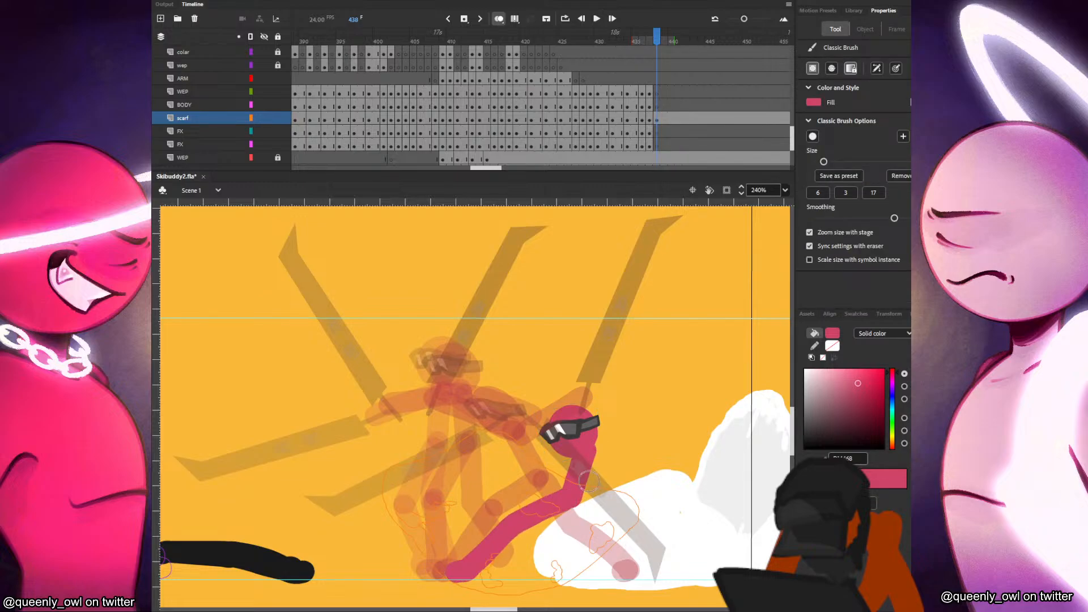
mouse_move(583, 500)
left_mouse_down()
mouse_move(598, 541)
mouse_move(651, 572)
left_mouse_up()
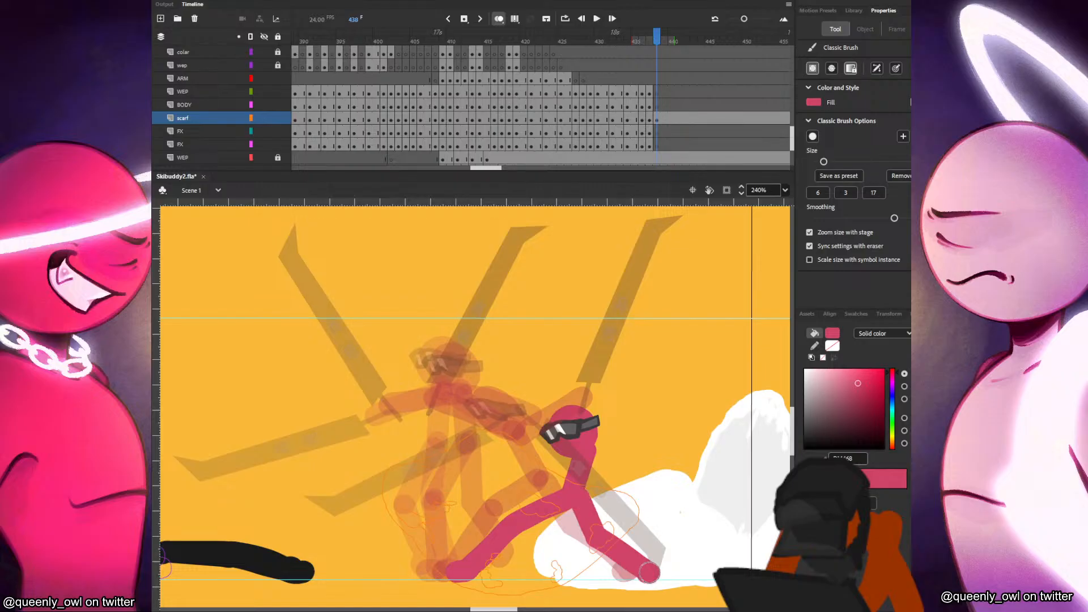
key("v")
left_click(584, 437)
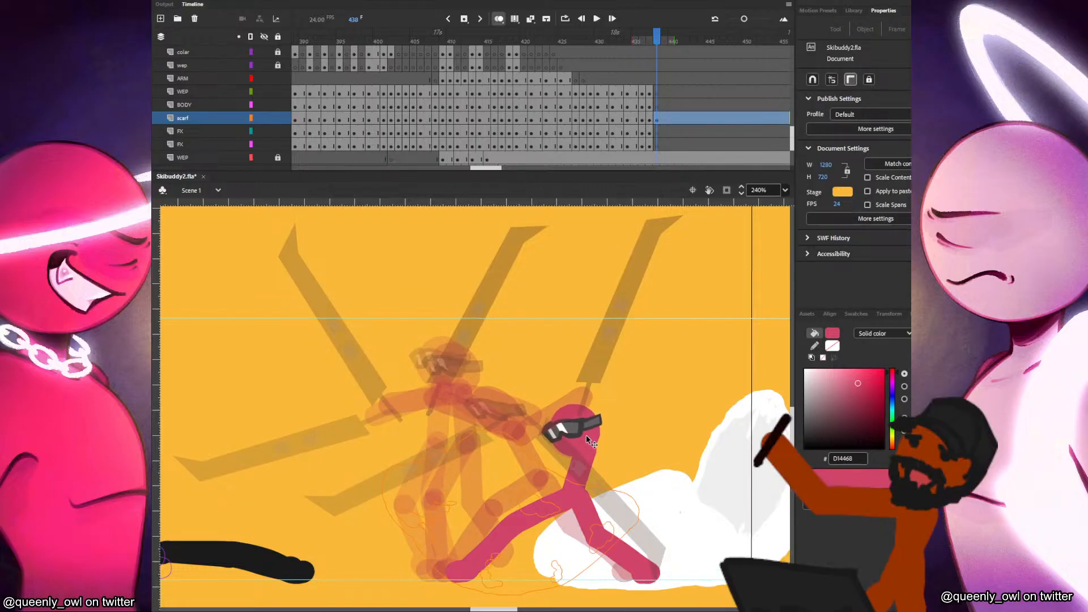
key("comma")
key("b")
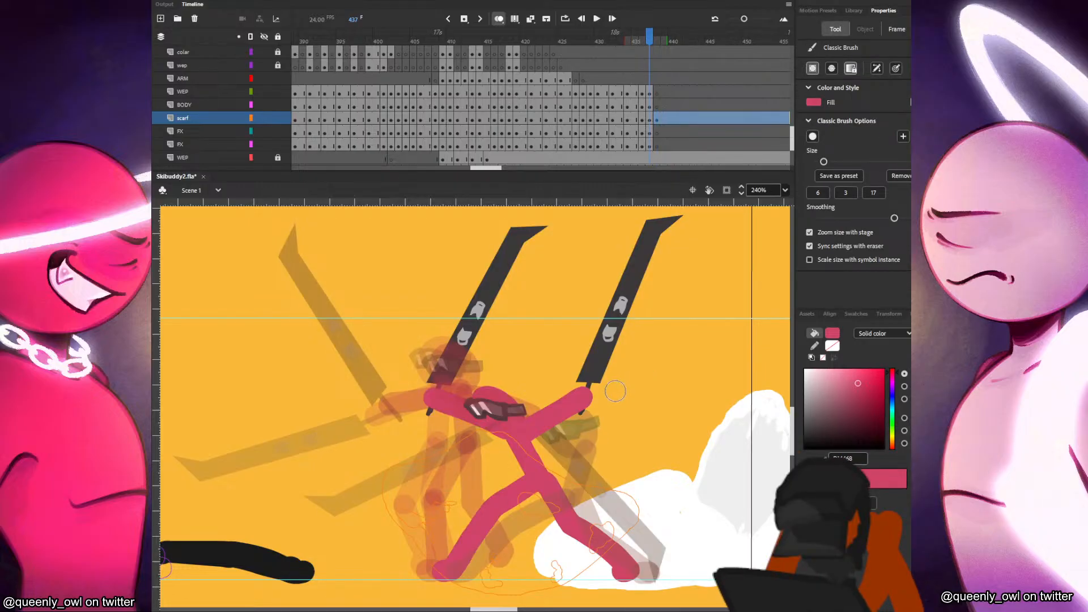
key("period")
key("v")
left_click_drag(507, 480, 573, 457)
key("comma")
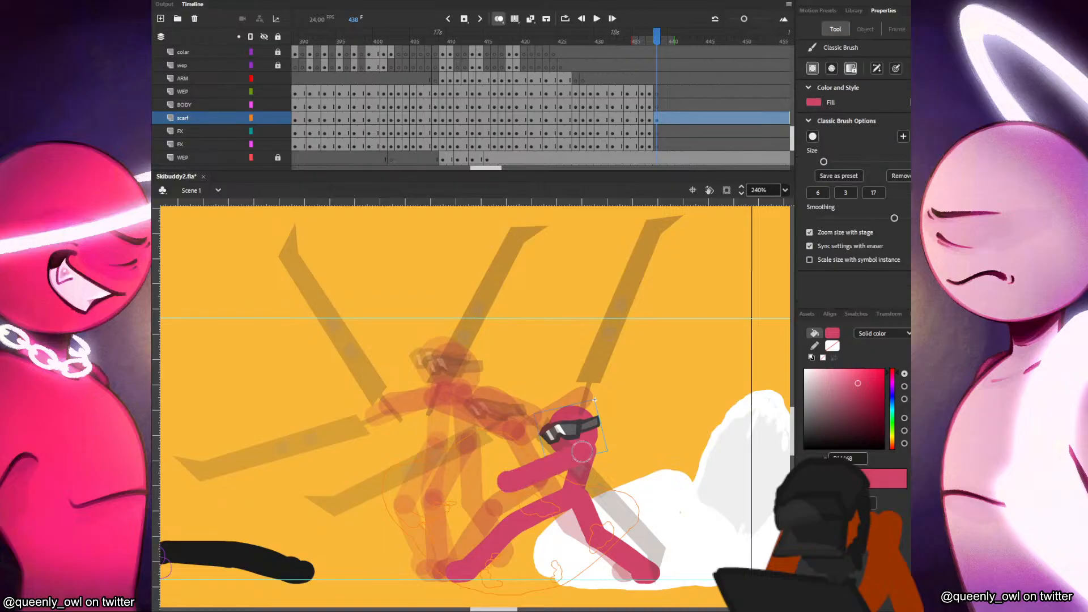
key("period")
key("ctrl+z")
Draw the right-hand arm on the WEP layer at frame 438, running down from the shoulder to a bent elbow with the hand pointing right.
key("comma")
key("v")
key("period")
left_click(650, 96)
key("comma")
key("b")
key("period")
key("period")
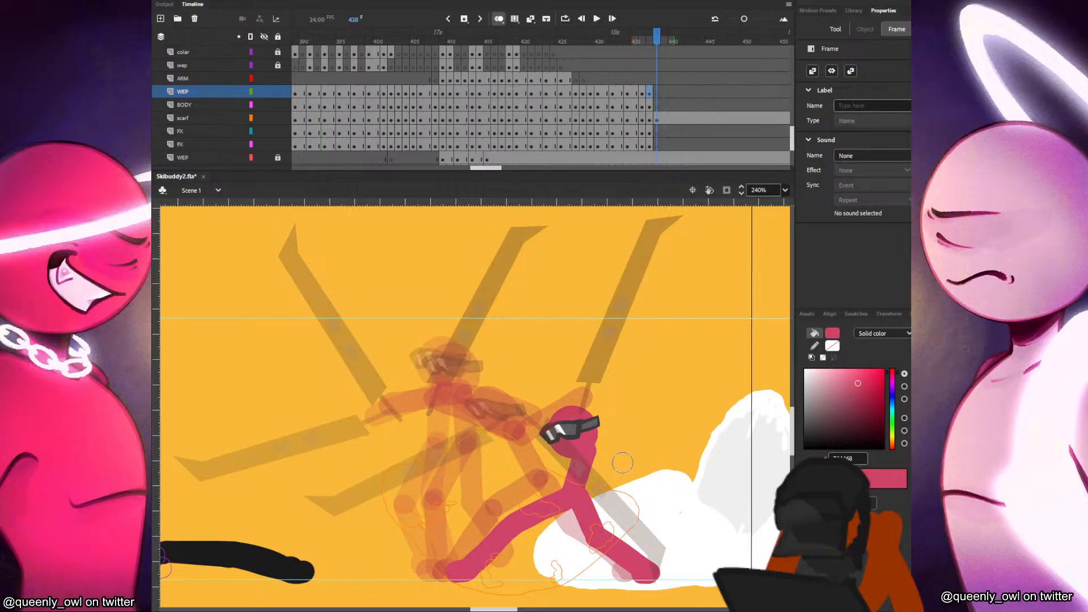
mouse_move(593, 452)
left_mouse_down()
mouse_move(626, 485)
mouse_move(644, 475)
mouse_move(625, 488)
mouse_move(642, 480)
left_mouse_up()
key("comma")
key("period")
key("ctrl+z")
key("ctrl+z")
mouse_move(595, 454)
left_mouse_down()
mouse_move(623, 484)
mouse_move(641, 474)
left_mouse_up()
key("comma")
key("period")
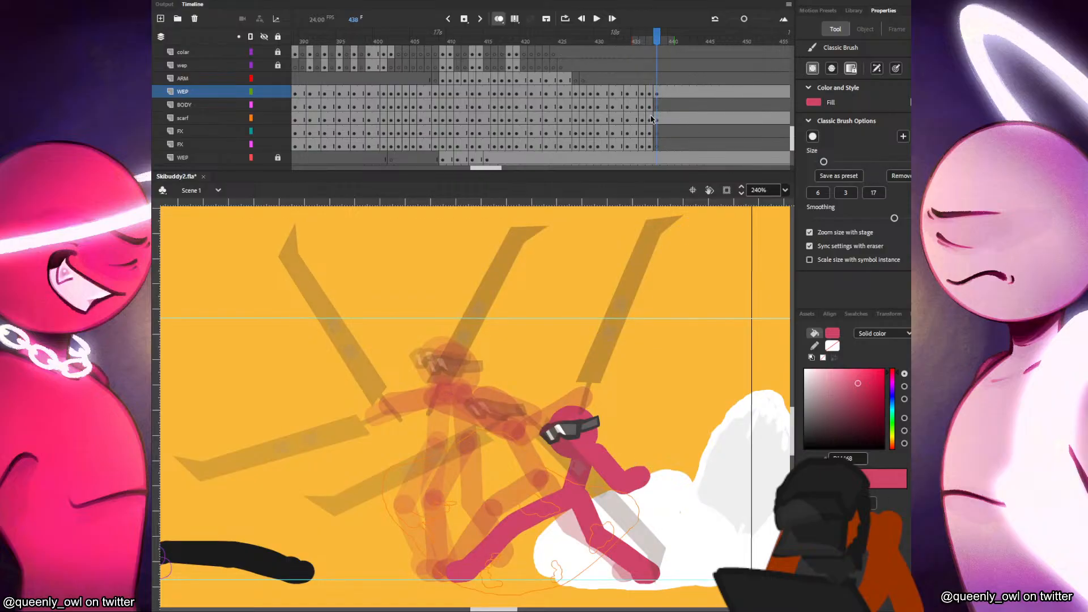
Draw the left-hand arm on the upper FX layer at frame 438, reaching from the shoulder down and to the left.
left_click(649, 131)
key("comma")
key("period")
key("period")
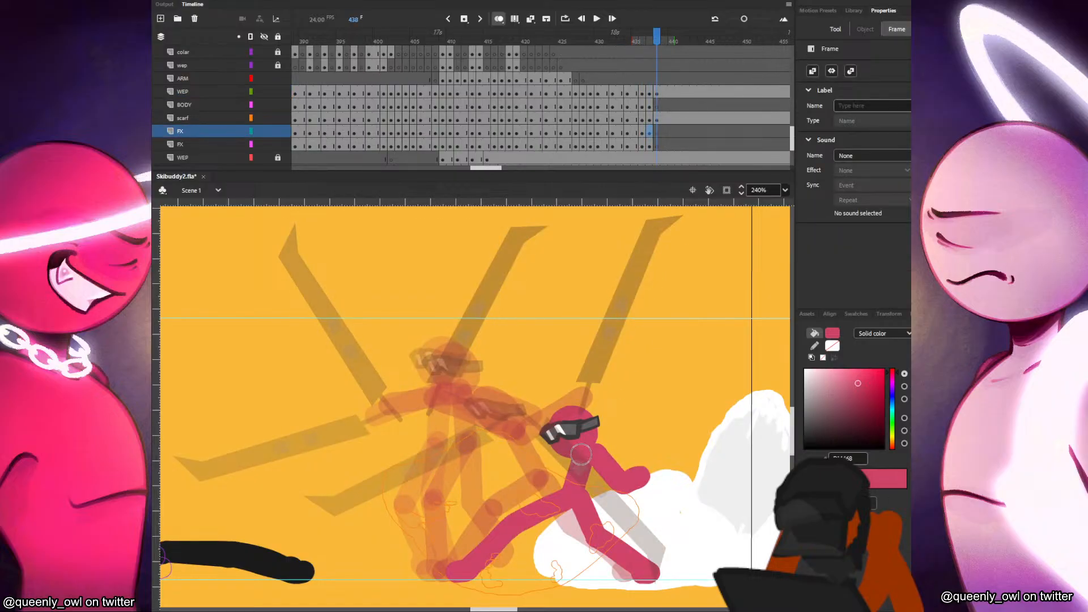
left_click(581, 455)
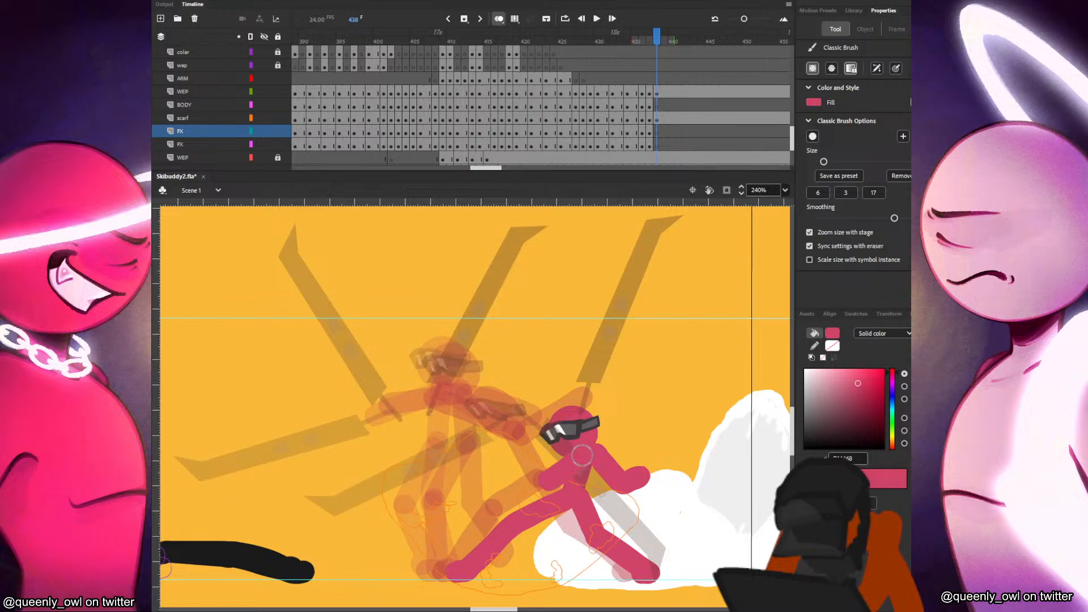
left_click_drag(583, 453, 505, 492)
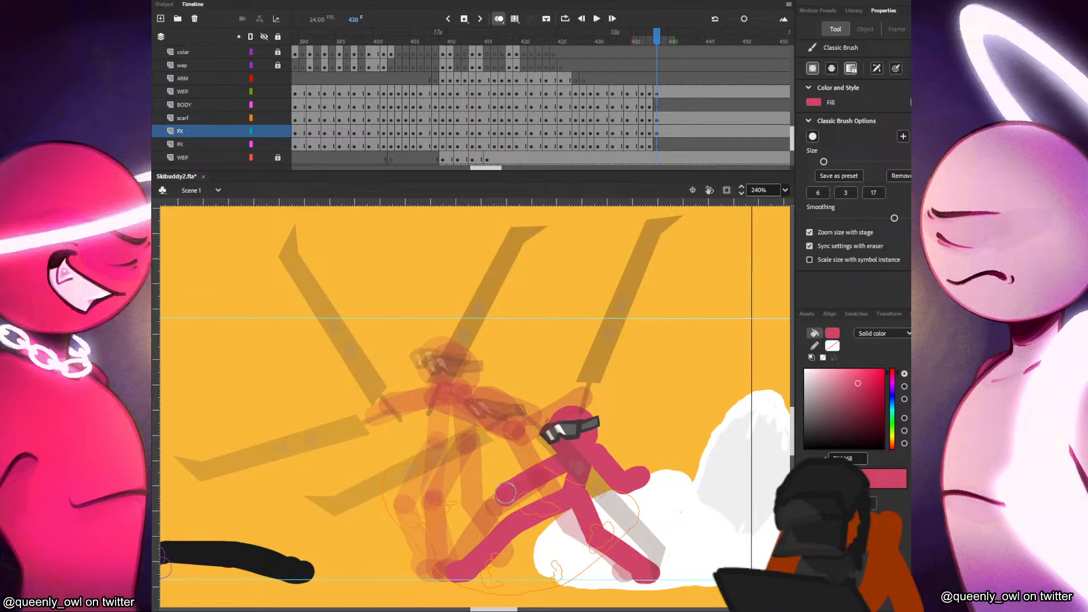
Copy the right-hand ski from frame 437 to the BODY layer at frame 438, attach it to the right-hand arm and point it down.
left_click(656, 109)
key("comma")
key("ctrl+c")
key("period")
key("ctrl+shift+v")
key("q")
left_click_drag(704, 325, 631, 332)
key("comma")
key("comma")
key("comma")
key("period")
key("period")
key("period")
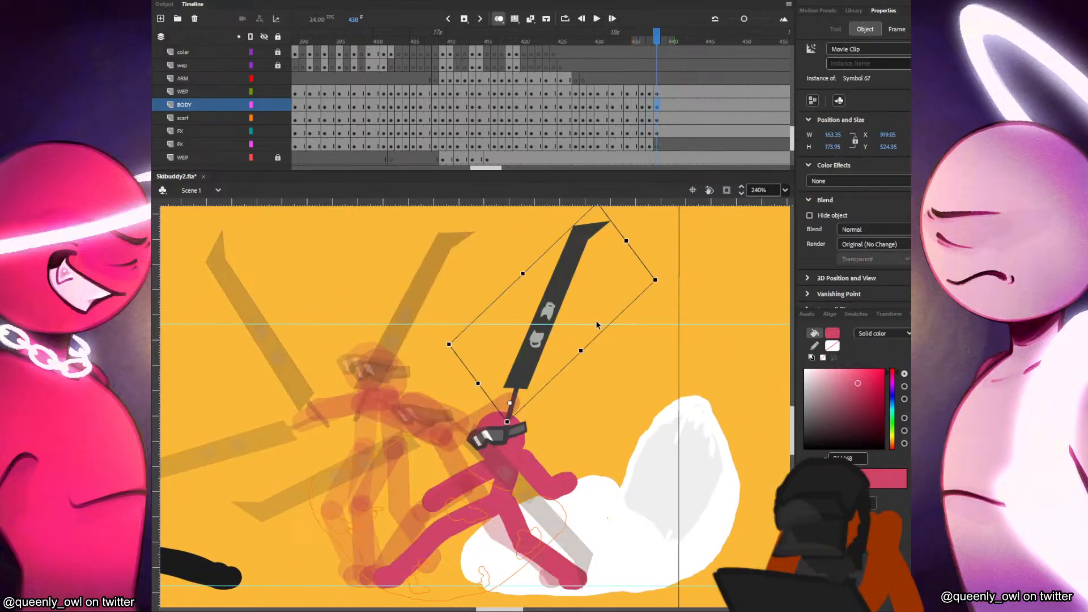
left_click_drag(541, 343, 605, 422)
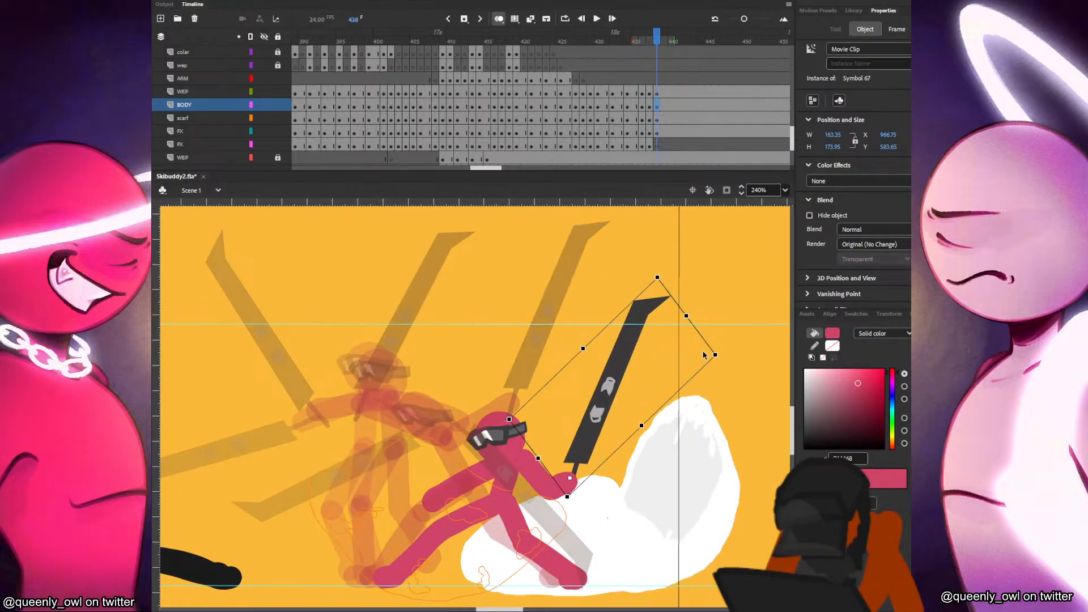
mouse_move(722, 355)
left_mouse_down()
mouse_move(539, 284)
mouse_move(474, 306)
mouse_move(392, 395)
mouse_move(472, 607)
mouse_move(414, 329)
mouse_move(482, 301)
mouse_move(369, 448)
mouse_move(722, 354)
mouse_move(380, 492)
mouse_move(421, 600)
mouse_move(382, 501)
mouse_move(580, 462)
left_mouse_up()
key(".")
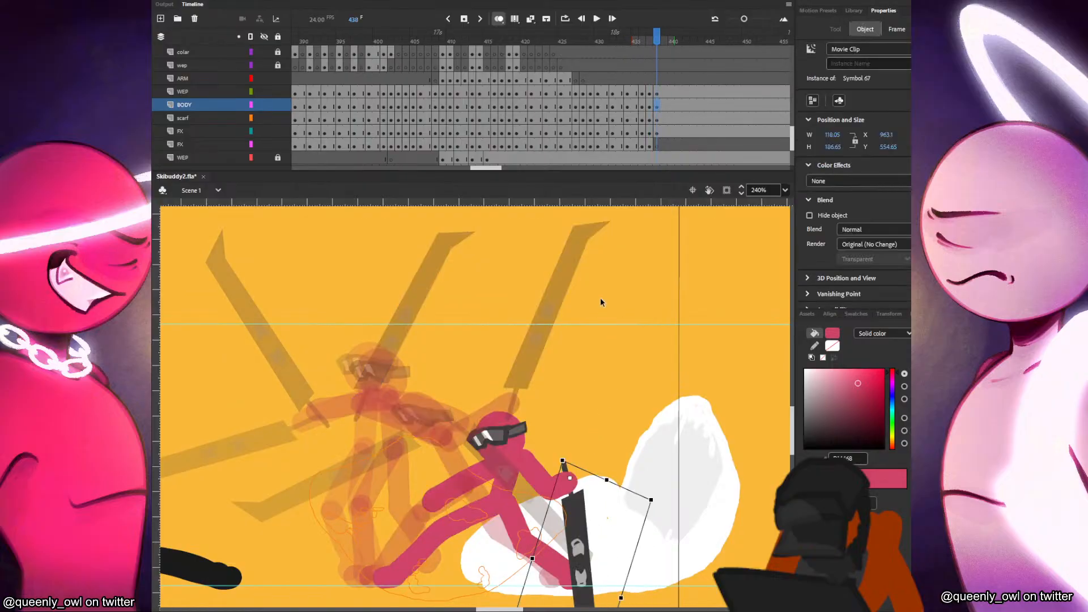
Copy the left-hand ski from frame 437 to the lower FX layer at frame 438 and move it onto the left-hand arm.
left_click(650, 145)
key("ctrl+c")
left_click(657, 146)
key("ctrl+shift+v")
left_click_drag(413, 323, 454, 359)
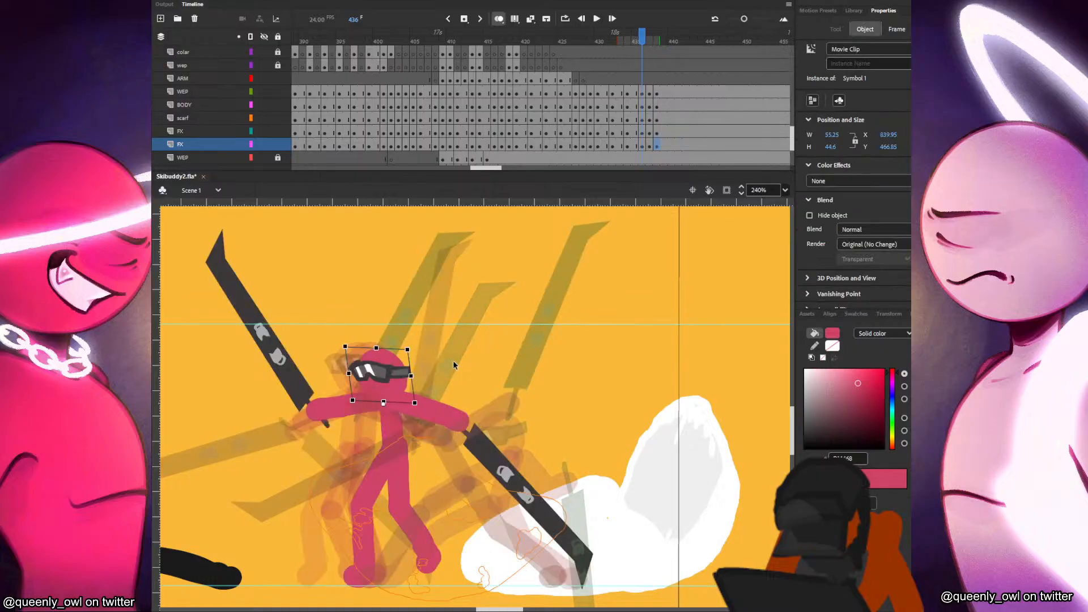
Rotate the left-hand ski at frame 438 to point left and slightly down, and realign its grip with the hand.
key(".")
key(".")
left_click(456, 285)
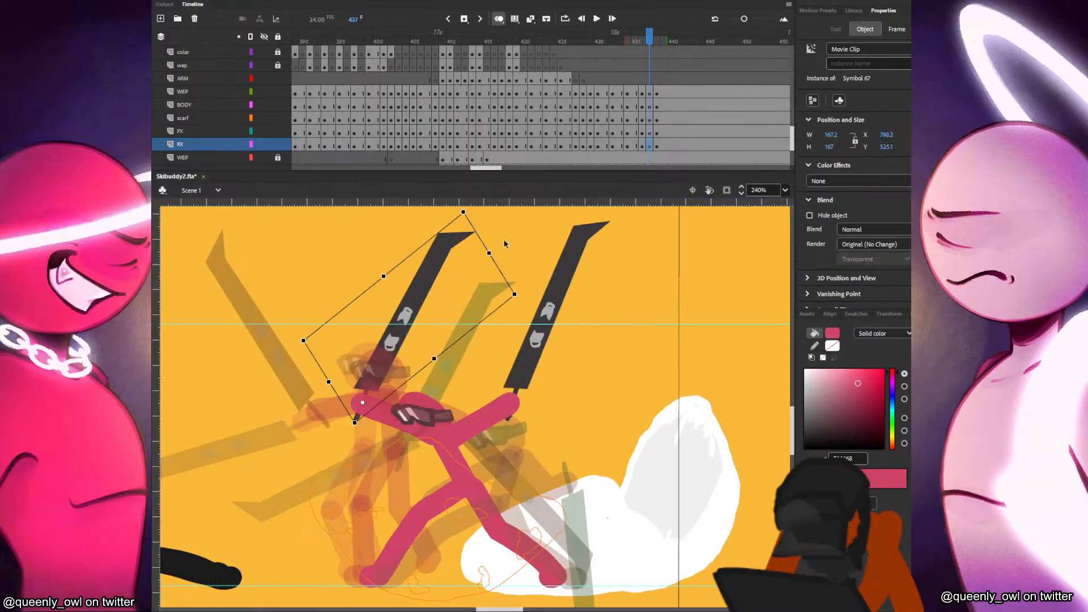
left_click_drag(522, 292, 220, 401)
key(".")
left_click_drag(370, 462, 395, 509)
key("Down")
Rotate the right-hand ski at frame 438 so it extends almost horizontally to the right, tip slightly down.
left_click_drag(584, 549, 582, 430)
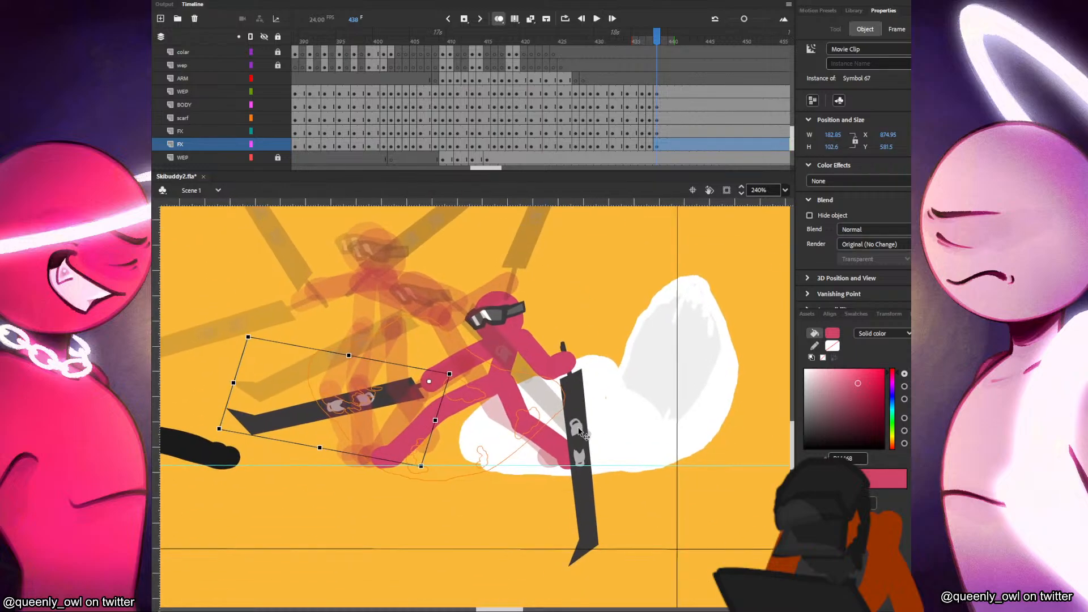
left_click(583, 427)
left_click_drag(599, 590, 768, 477)
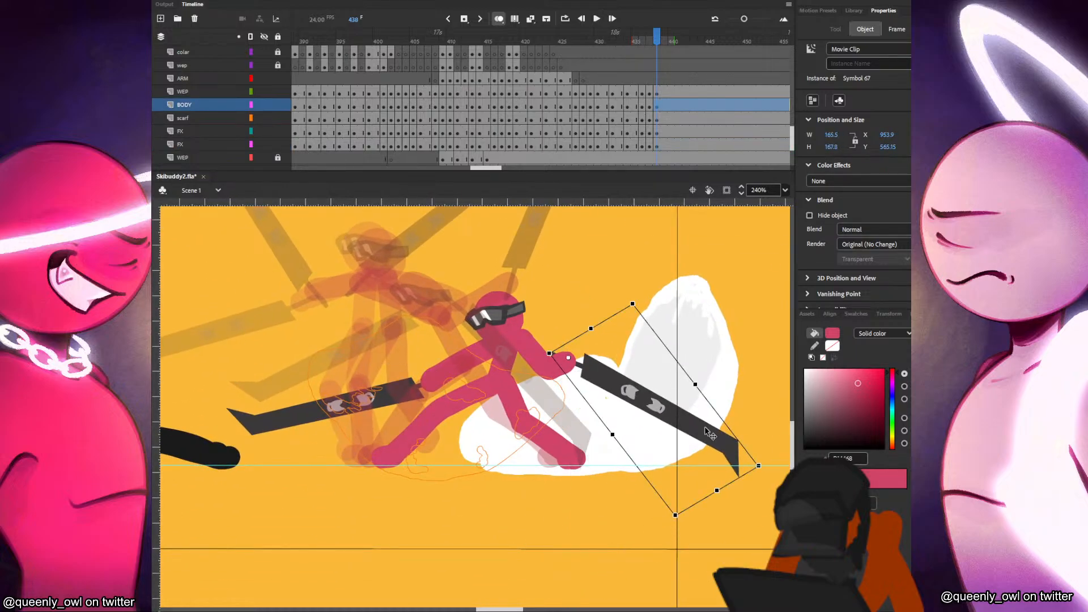
key(".")
left_click_drag(763, 468, 789, 381)
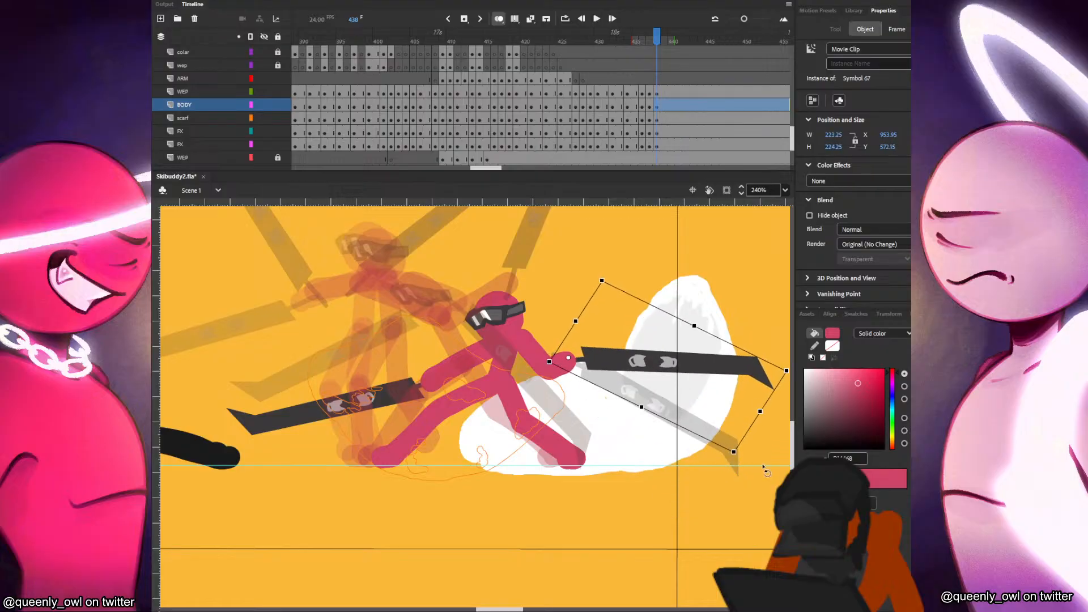
Add blank keyframes at frame 439 from WEP through the lower FX layer and copy the frame 438 head to the scarf layer, slightly up and left.
left_click(662, 144)
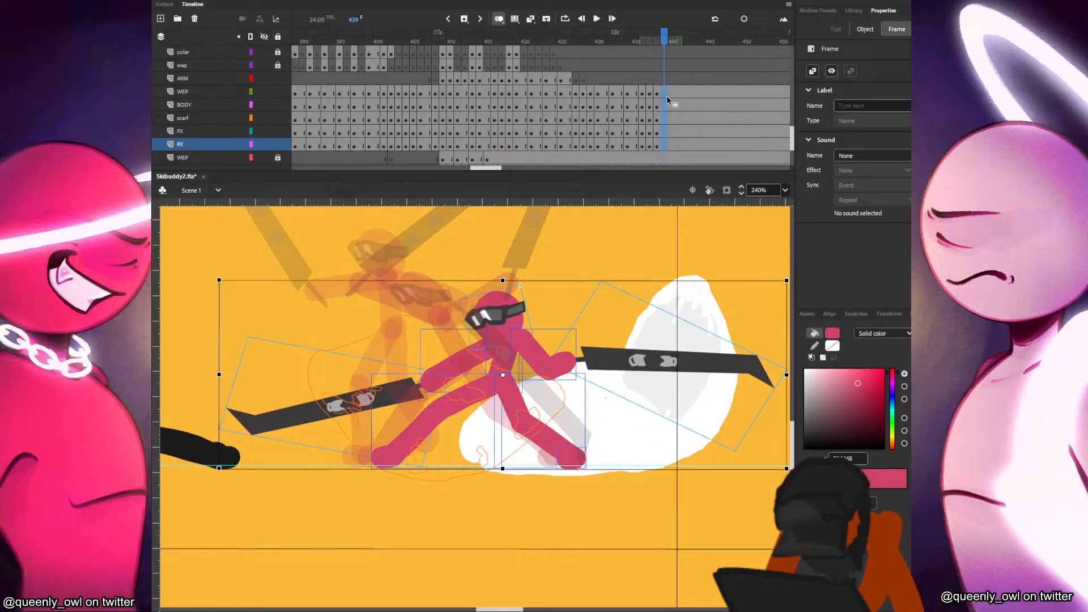
key("Delete")
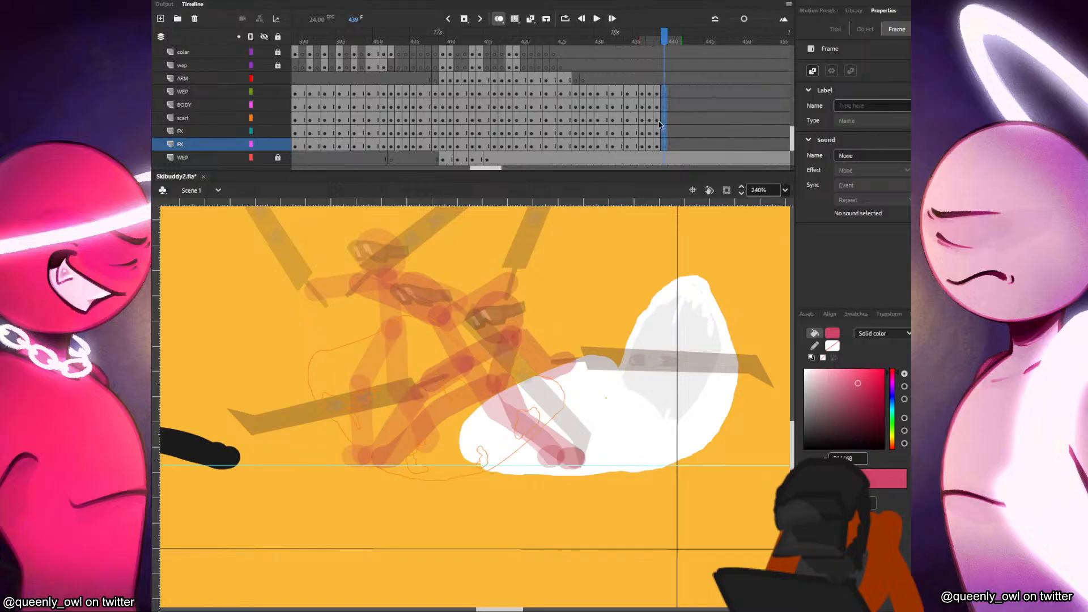
left_click(657, 120)
left_click(590, 258)
left_click(511, 317)
left_click(663, 121)
mouse_move(504, 322)
left_mouse_down()
mouse_move(485, 314)
mouse_move(504, 276)
mouse_move(491, 369)
left_mouse_up()
Draw the torso and the right-hand leg at frame 439 on the scarf layer, planting the foot where it stands at frame 438.
key("b")
key("comma")
key("period")
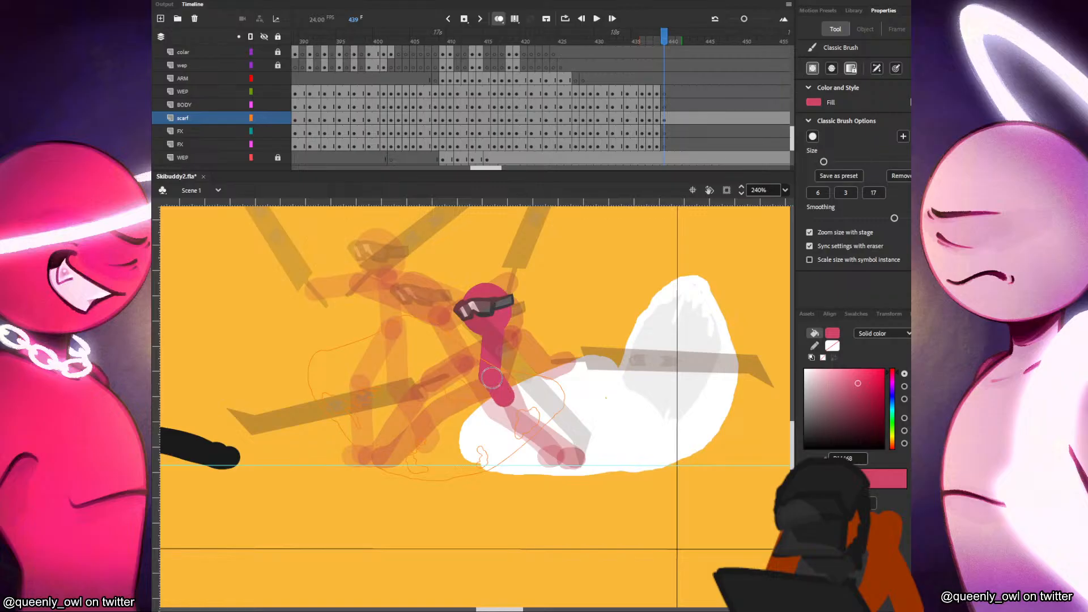
key("comma")
key("period")
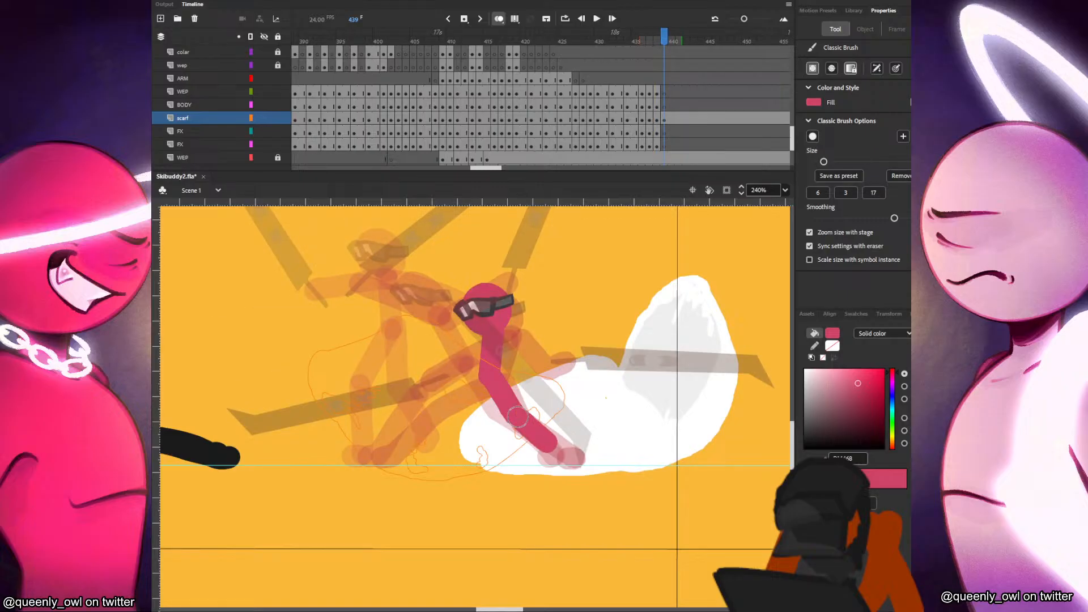
key("ctrl+z")
left_click_drag(507, 400, 491, 376)
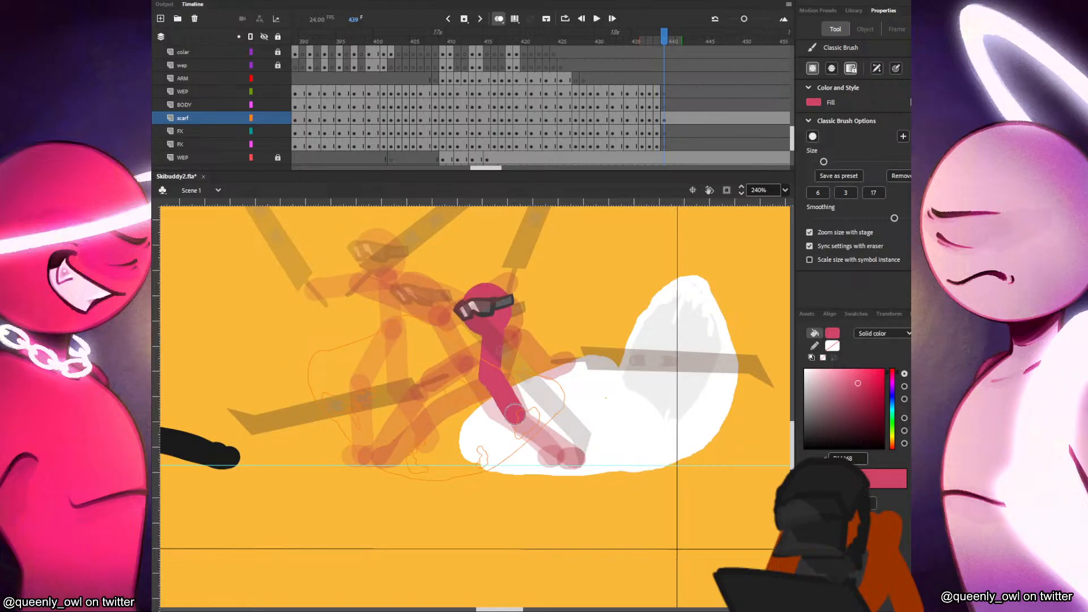
left_click_drag(515, 415, 558, 448)
left_click_drag(520, 421, 569, 454)
left_click_drag(517, 417, 574, 458)
key("period")
key("comma")
key("period")
key("comma")
Draw the bent left-hand leg at frame 439 from the hip down to the frame 438 foot position.
left_click_drag(431, 410, 484, 381)
key("ctrl+z")
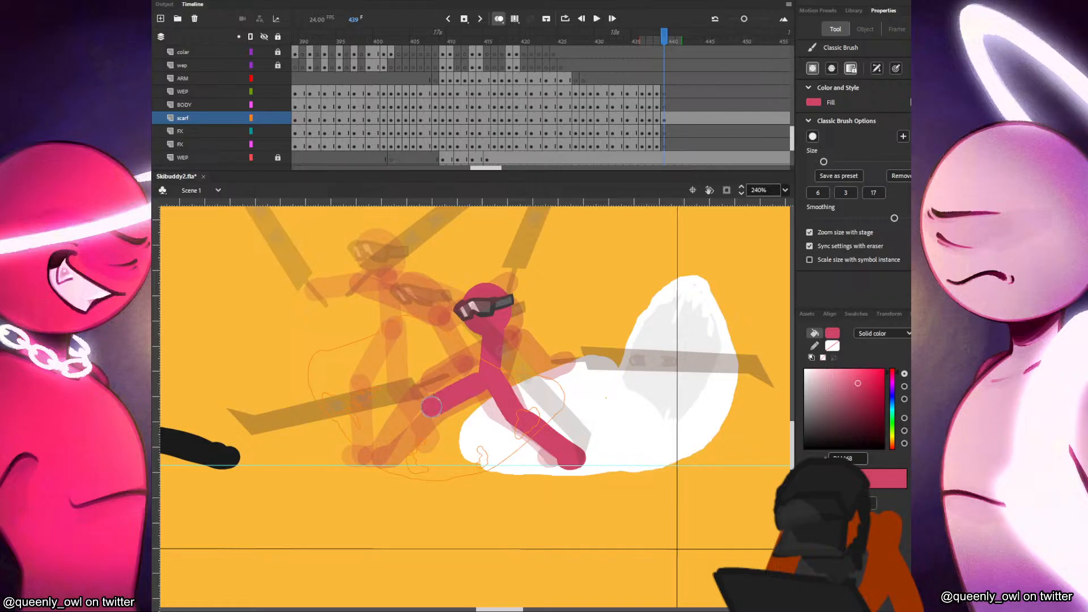
key("period")
key("comma")
left_click_drag(393, 454, 434, 410)
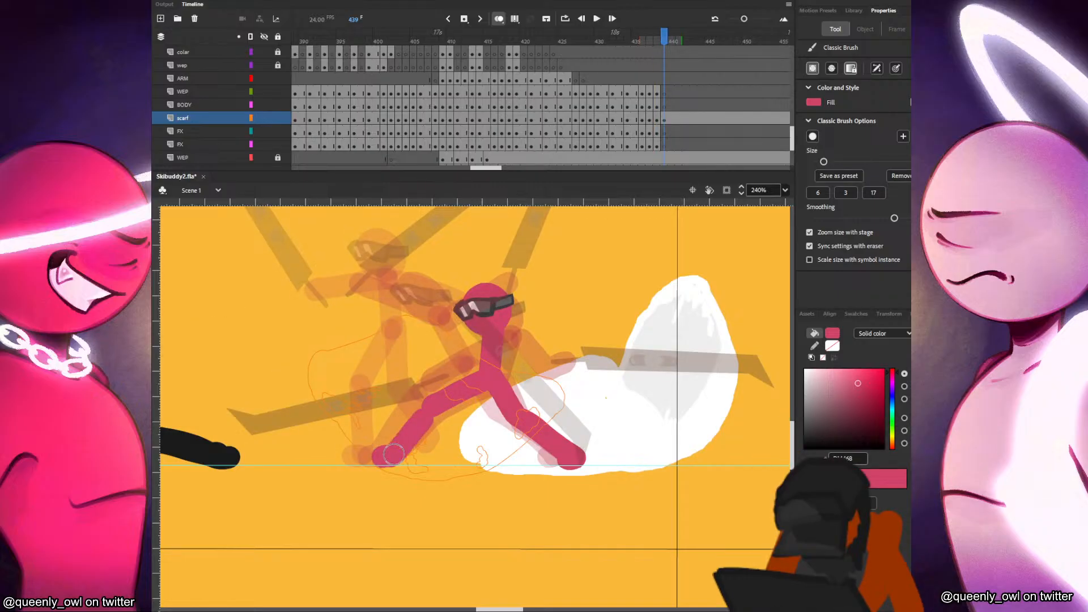
key("ctrl+z")
left_click_drag(395, 454, 433, 409)
key("period")
key("comma")
Draw the right-hand arm on the WEP layer at frame 439, bent at the elbow with the hand pointing right.
left_click(655, 93)
key("comma")
key("period")
key("period")
left_click_drag(501, 333, 531, 356)
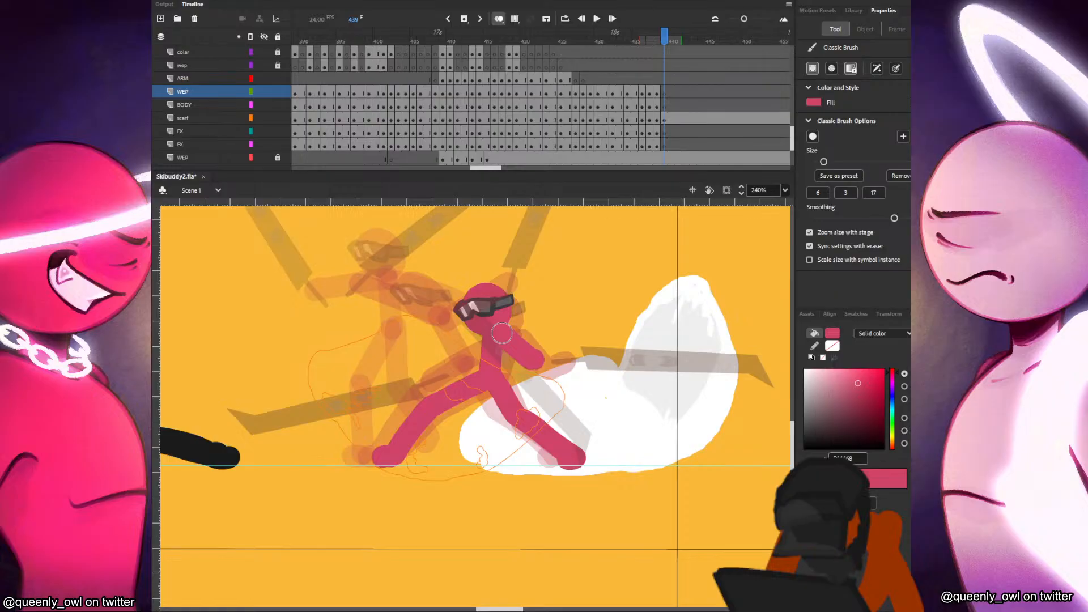
key("period")
key("comma")
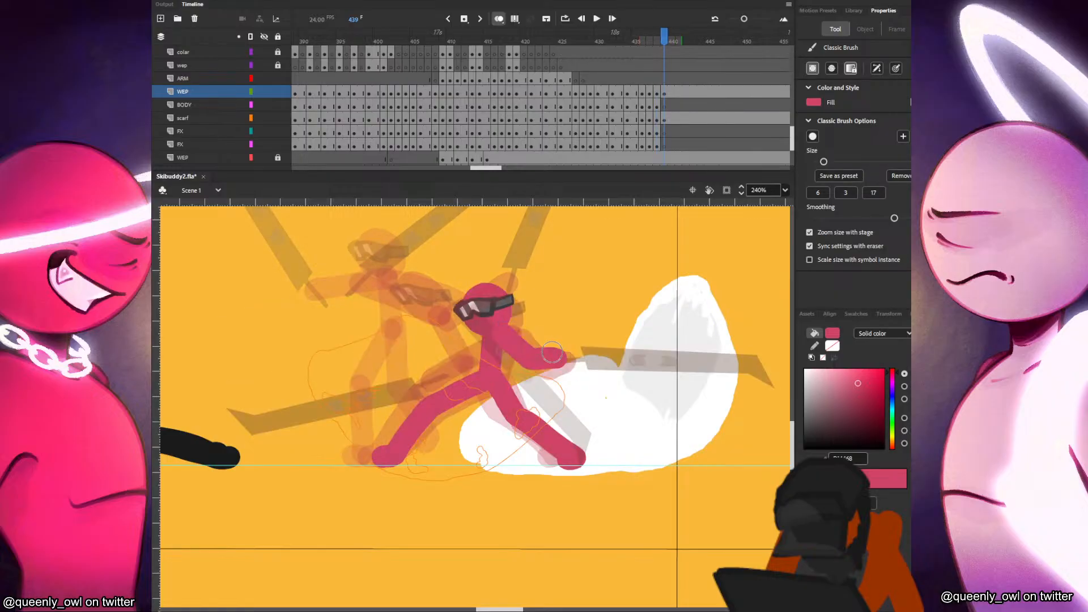
Draw the left-hand arm on the upper FX layer at frame 439 from the shoulder down and to the left.
left_click(658, 131)
key("period")
key("period")
key("comma")
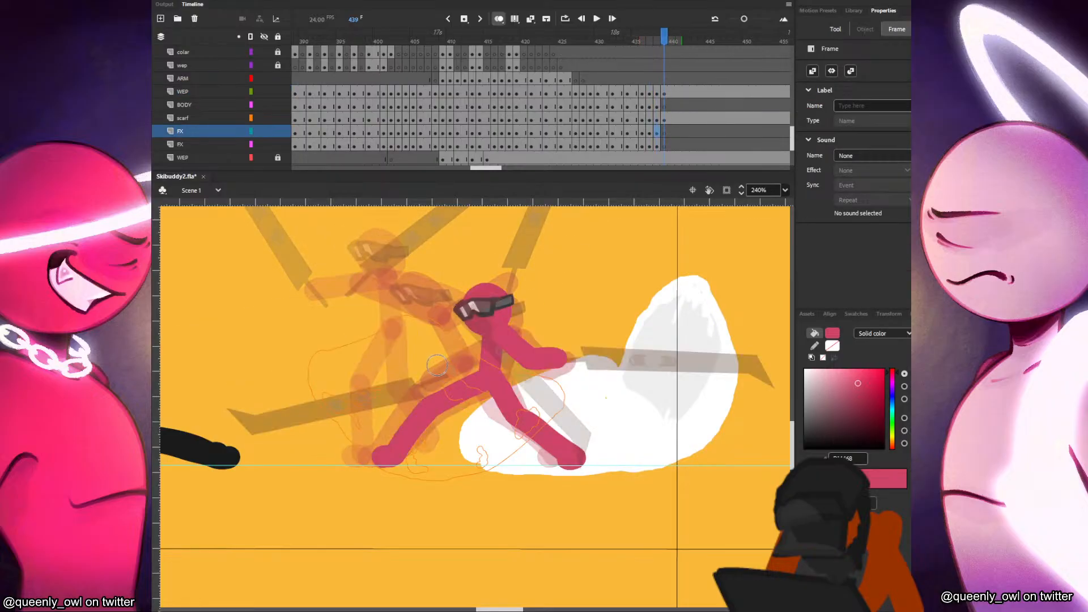
left_click_drag(427, 373, 490, 336)
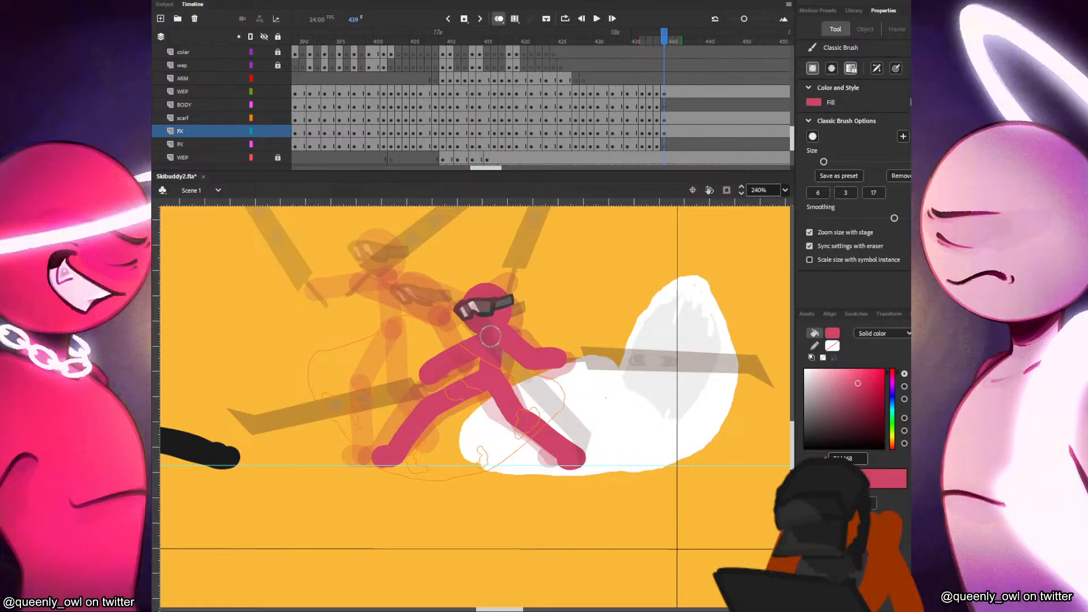
Copy the right-hand ski from frame 438 to the BODY layer at frame 439 and move it onto the right-hand arm.
left_click(658, 106)
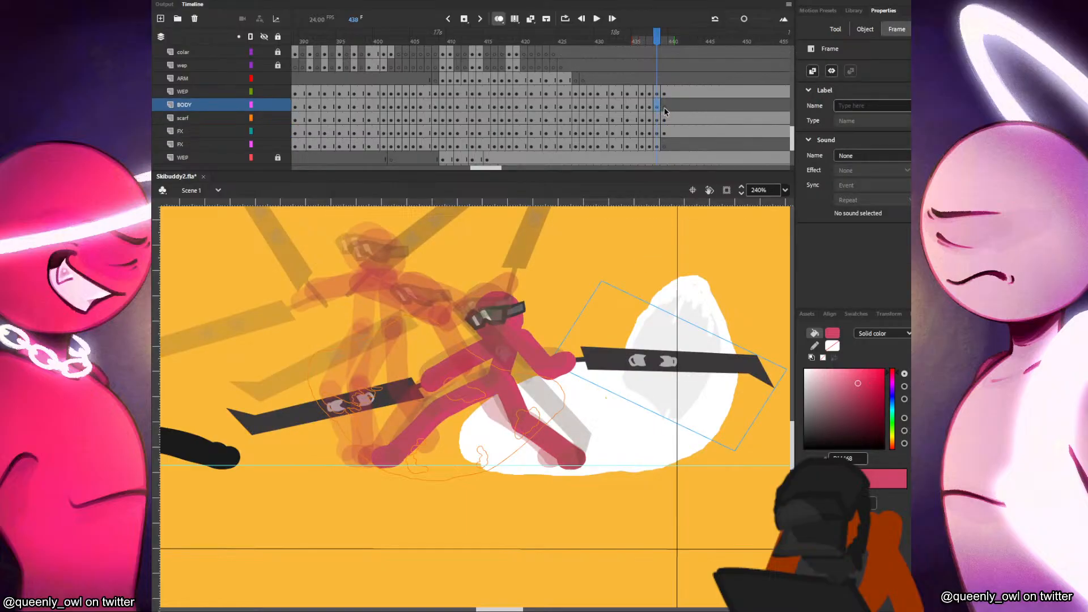
left_click(664, 106)
left_click(681, 363)
left_click_drag(682, 363, 683, 361)
left_click_drag(788, 374, 779, 426)
Rotate the right-hand ski at frame 439 to nearly horizontal, with its tip slightly higher than at frame 438.
left_click_drag(776, 464, 768, 387)
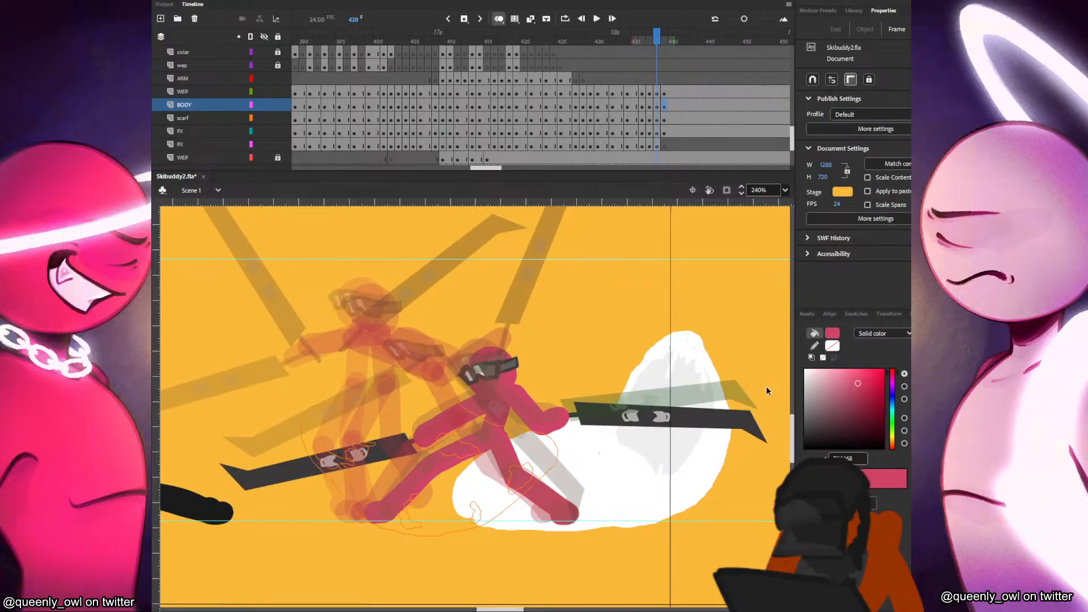
key("comma")
left_click(762, 431)
key("period")
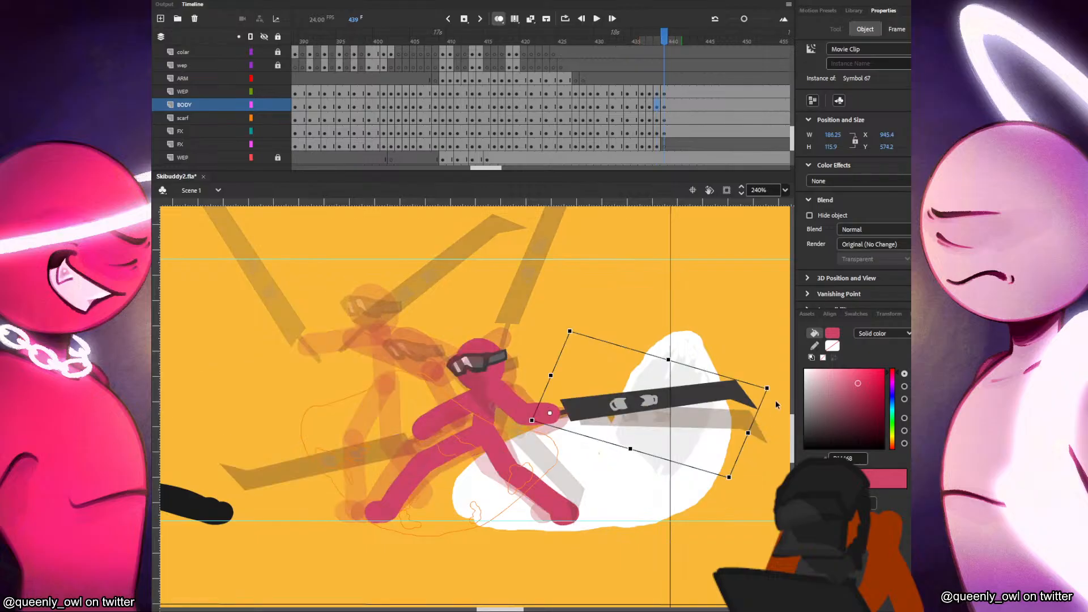
left_click_drag(776, 396, 776, 419)
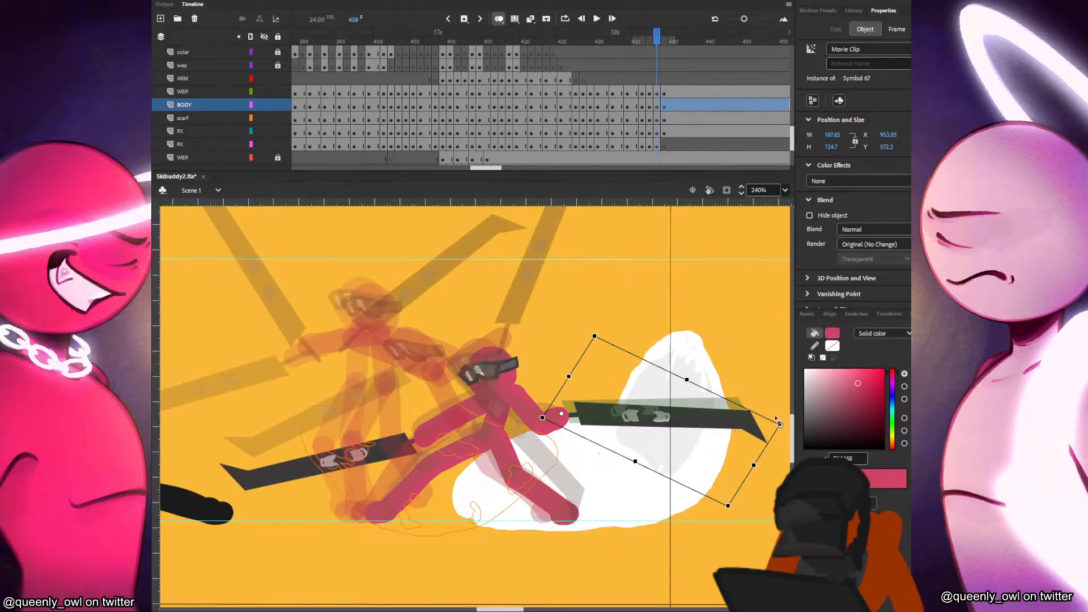
Copy the left-hand ski from frame 438 to the lower FX layer at frame 439, fit it to the hand and tilt its tip slightly up.
left_click(663, 145)
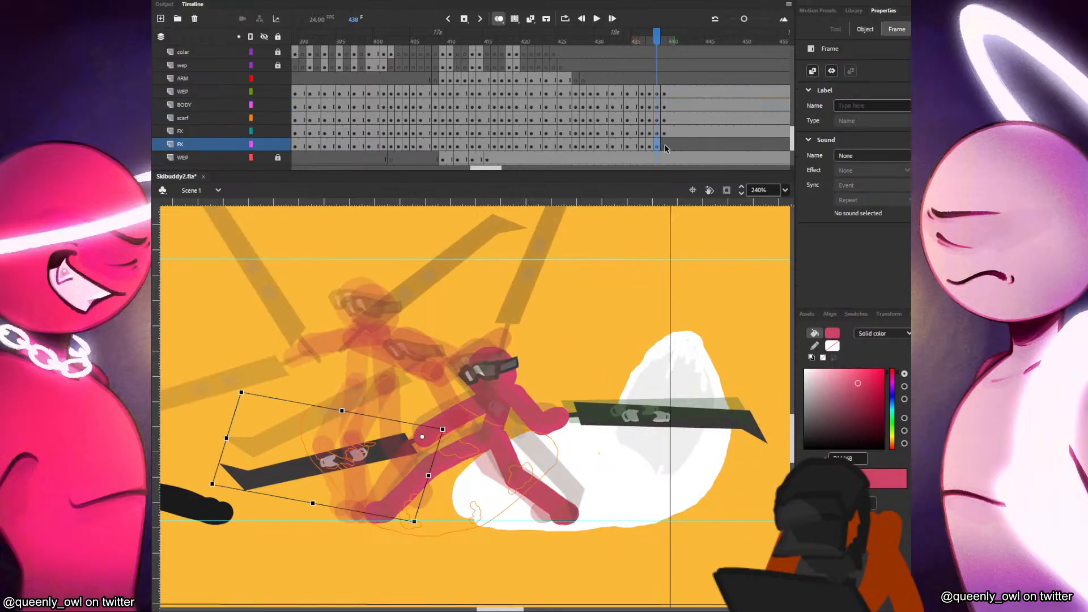
left_click_drag(383, 448, 382, 450)
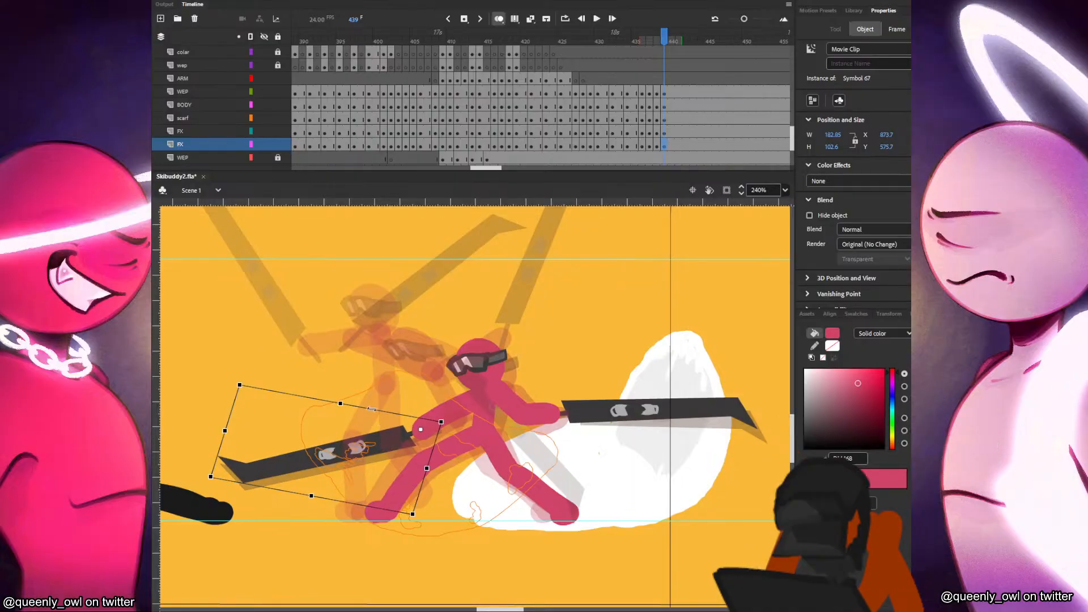
left_click_drag(249, 386, 252, 376)
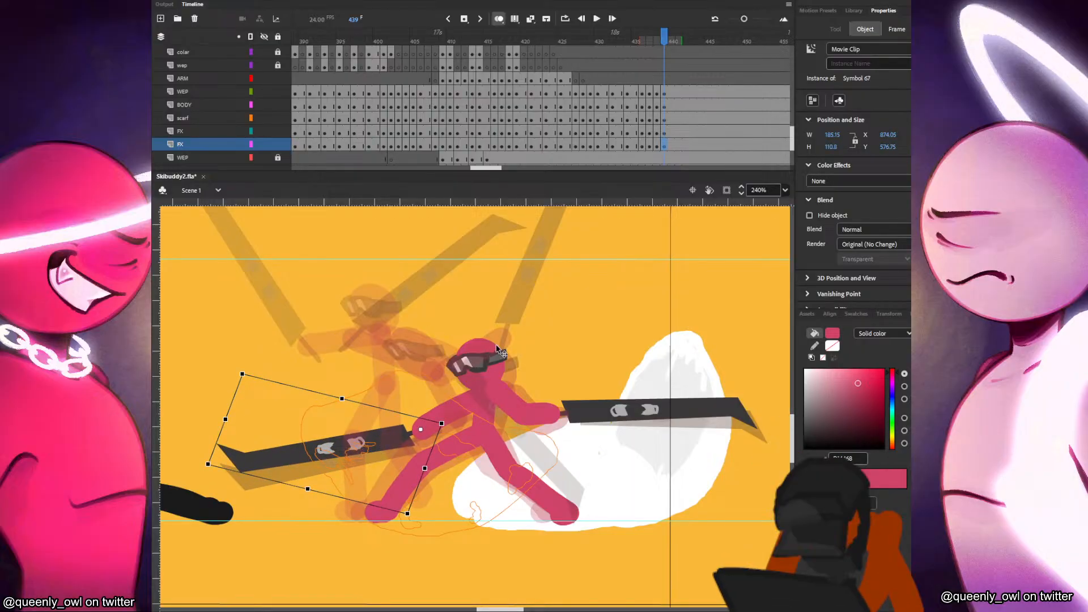
Insert blank keyframes at frame 440 from the WEP to the lower FX layer and paste the goggled head slightly left of its frame 439 position.
left_click(483, 366)
left_click(547, 318)
left_click_drag(672, 147, 671, 95)
key("F7")
key("ctrl+shift+v")
left_click_drag(489, 365, 485, 372)
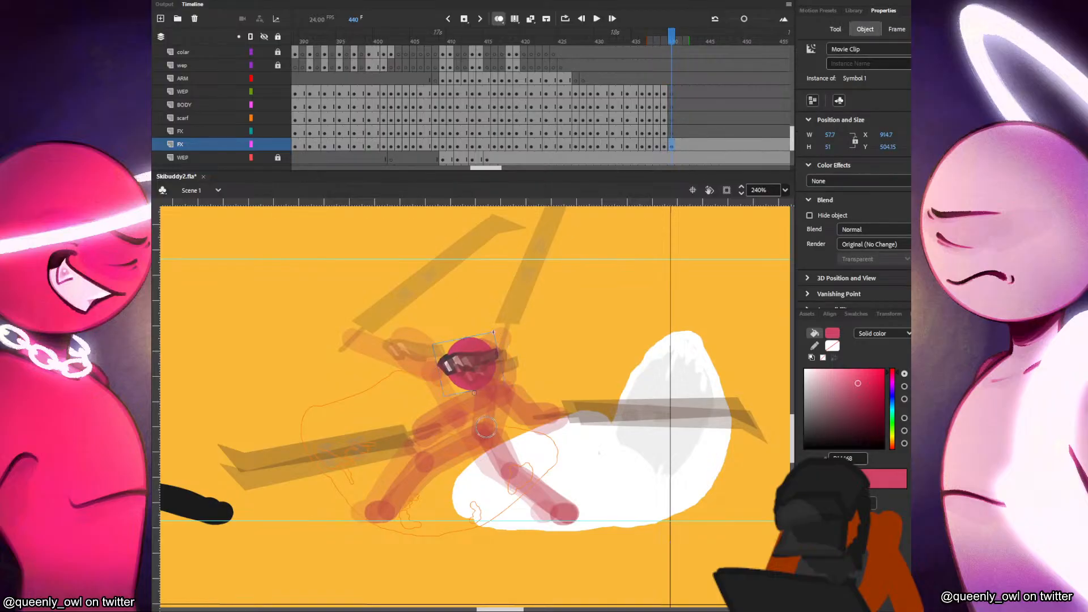
Draw the torso and the bent right-hand leg down to its foot at frame 440, following the onion skin.
left_click_drag(479, 430, 478, 429)
key("ctrl+z")
mouse_move(481, 386)
left_mouse_down()
mouse_move(502, 464)
mouse_move(494, 452)
mouse_move(568, 513)
left_mouse_up()
key("ctrl+z")
left_click_drag(508, 472, 561, 514)
key("comma")
key("period")
left_click_drag(568, 454, 665, 457)
Narrow the onion-skin range and draw the bent left-hand leg from the hip to the foot at frame 440.
left_click(690, 37)
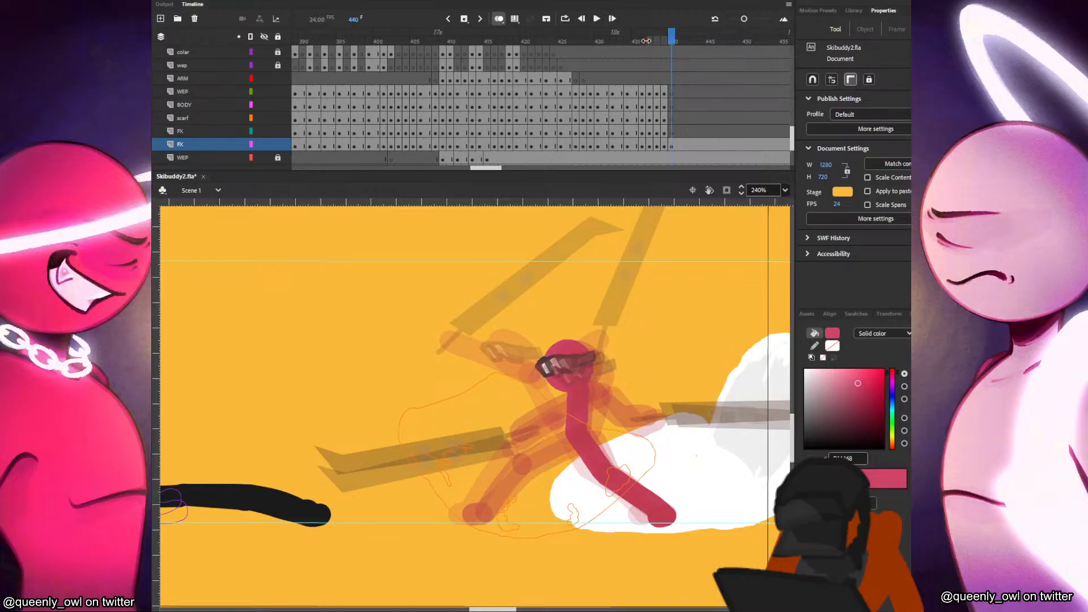
left_click_drag(646, 41, 656, 41)
left_click_drag(517, 463, 572, 434)
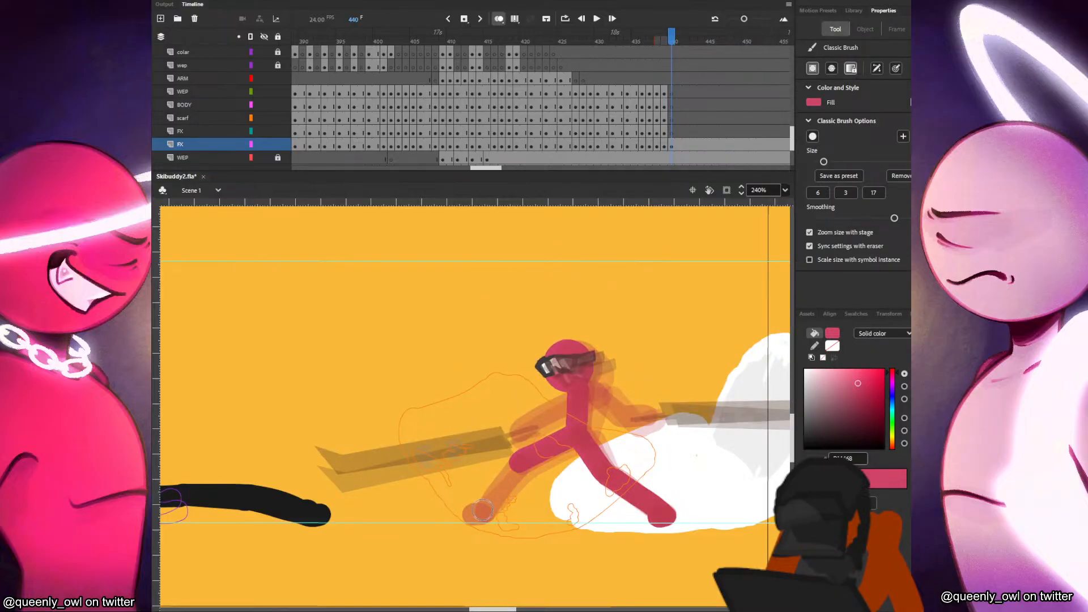
key("comma")
left_click_drag(473, 513, 512, 470)
key("period")
key("ctrl+z")
left_click_drag(485, 510, 513, 469)
key("comma")
key("period")
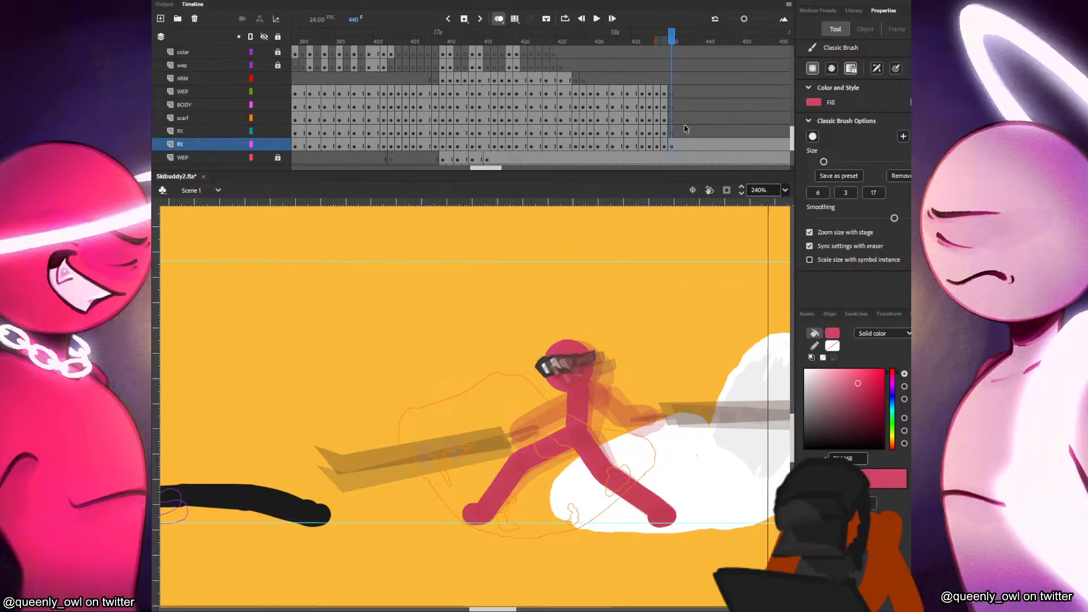
Move the head, torso and leg drawing from the lower FX layer to the scarf layer at frame 440.
left_click(664, 94)
left_click(671, 147)
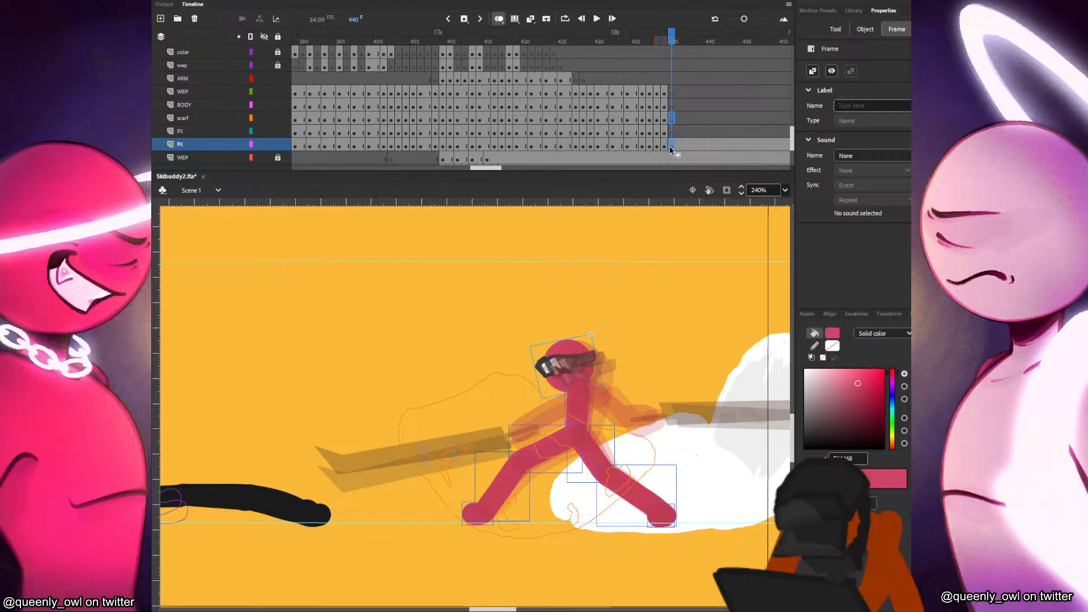
Draw the right-hand arm on the WEP layer at frame 440, running down from the shoulder with the hand pointing right.
left_click(670, 93)
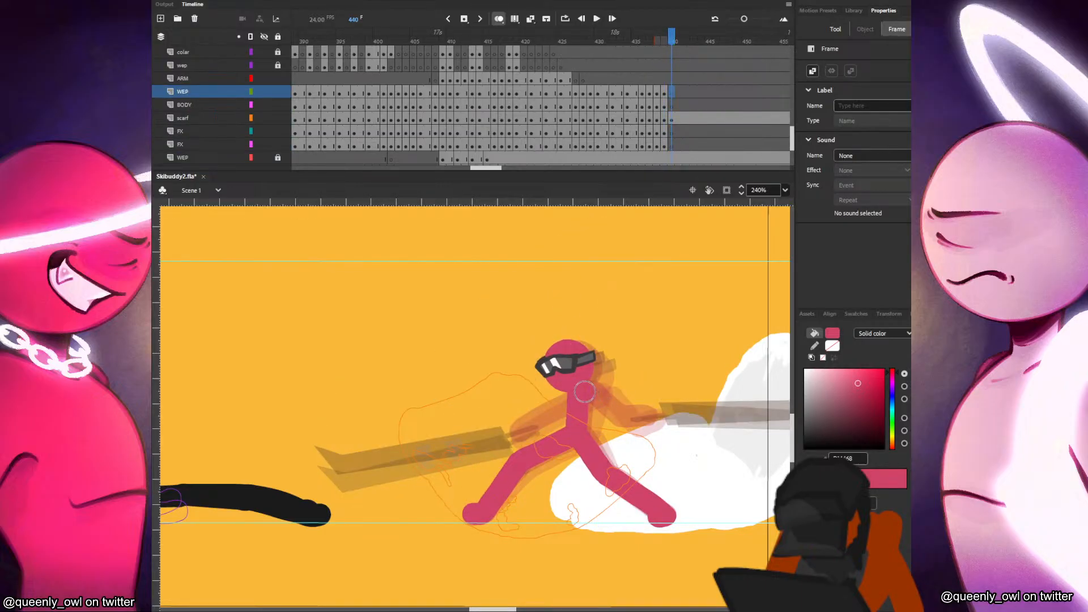
left_click_drag(587, 392, 618, 419)
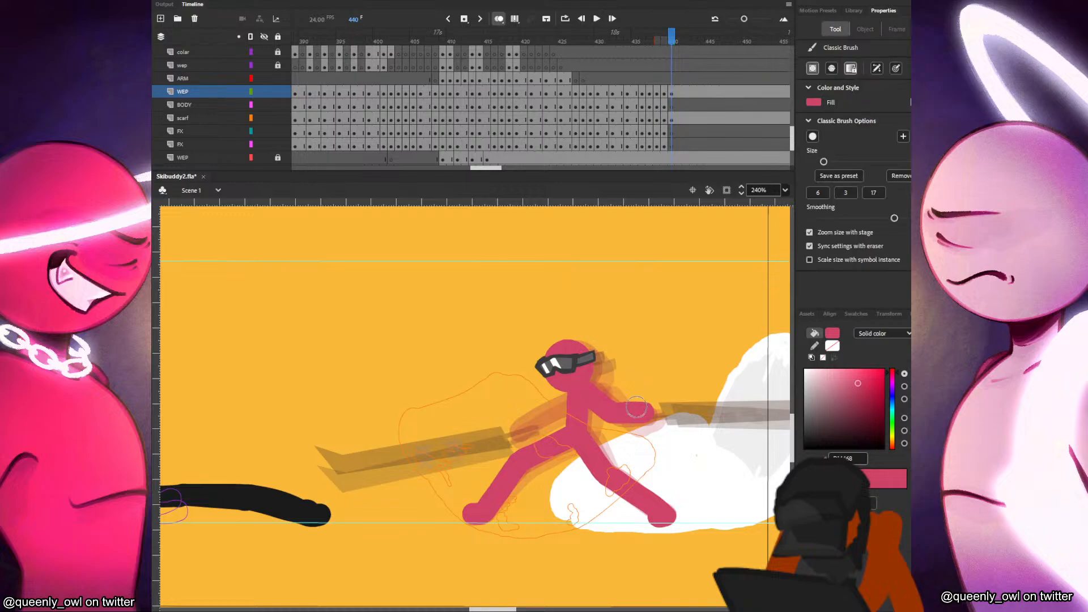
key("ctrl+z")
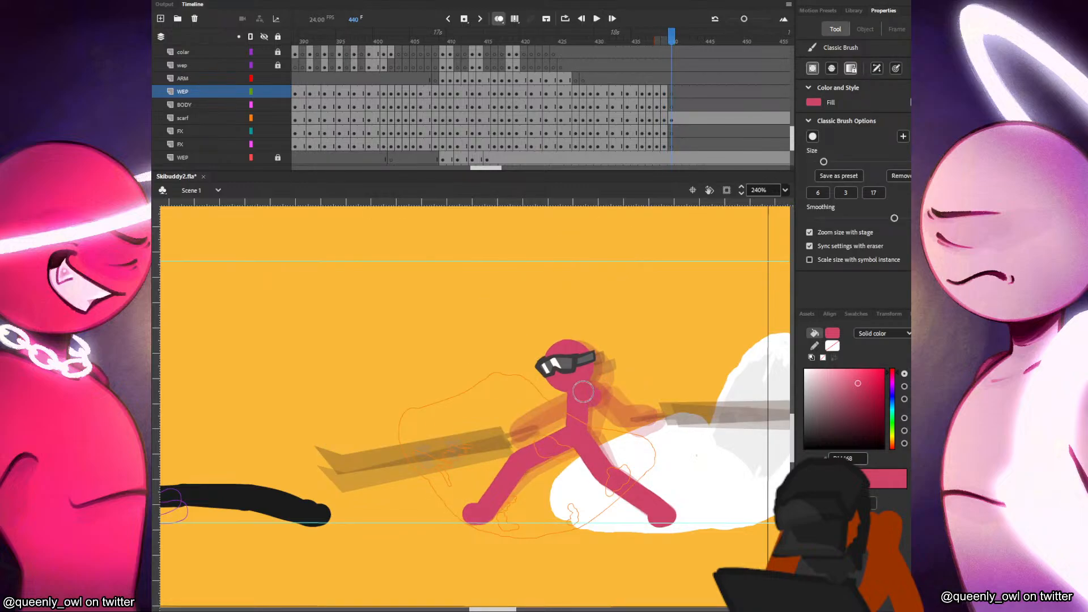
left_click_drag(587, 392, 622, 418)
key(".")
Draw the left-hand arm on the upper FX layer at frame 440 from the shoulder to the hand holding the ski.
left_click(665, 131)
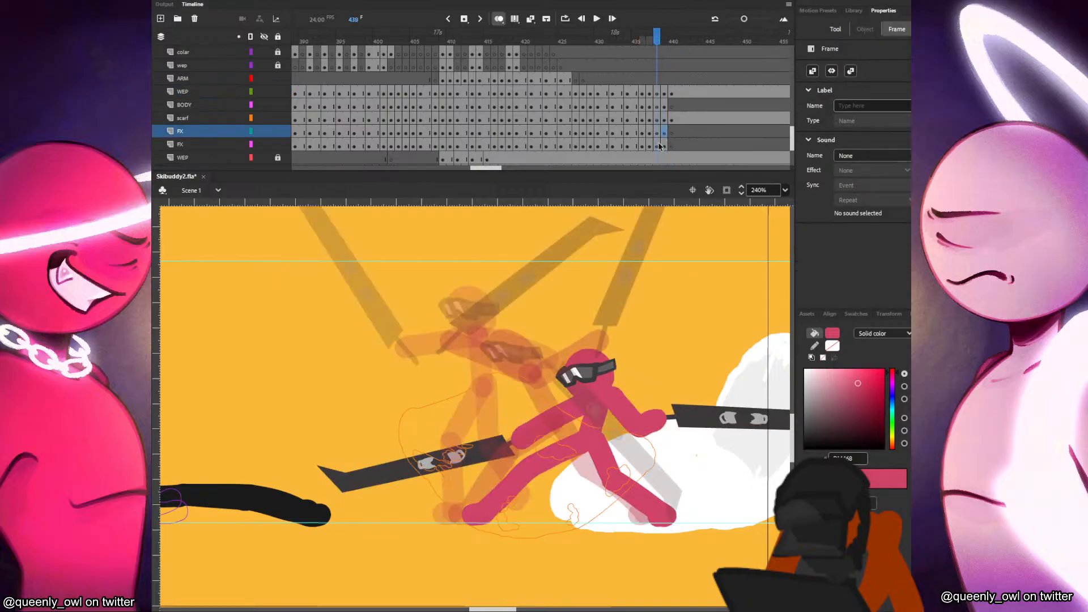
key(".")
left_click_drag(518, 428, 578, 391)
key(".")
key("ctrl+z")
left_click_drag(517, 429, 520, 427)
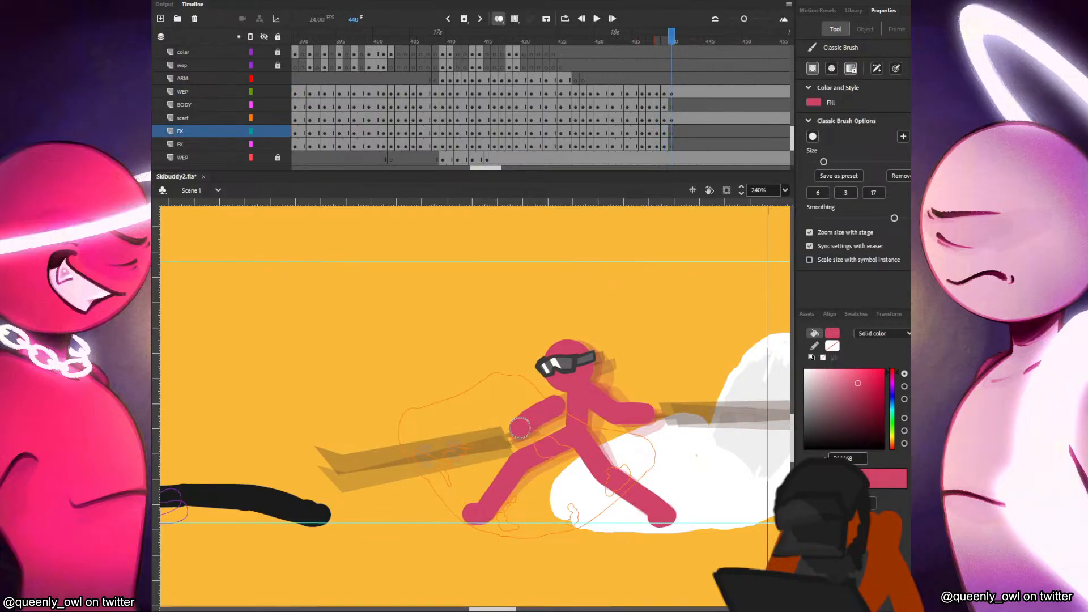
key(".")
key("ctrl+z")
left_click_drag(515, 429, 563, 397)
key(".")
key("ctrl+z")
left_click_drag(517, 429, 561, 399)
key(".")
Copy the left-hand ski from frame 439 to the lower FX layer at frame 440, shift it onto the hand and tilt its tip slightly up.
key("q")
key(".")
left_click(663, 145)
left_click_drag(466, 448, 466, 446)
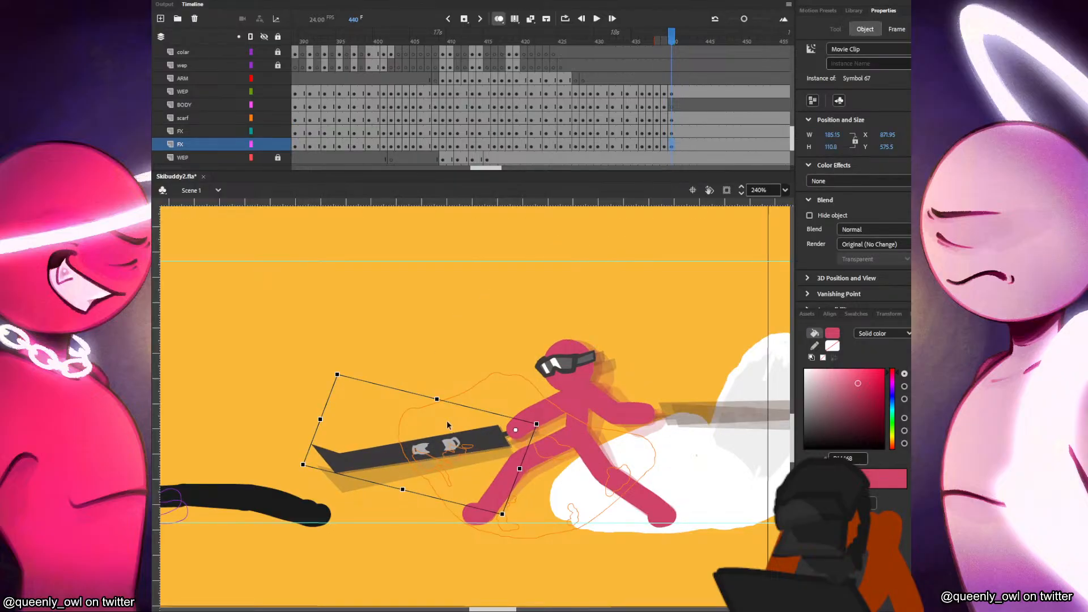
left_click_drag(342, 372, 343, 361)
Copy the right-hand ski from frame 439 to the BODY layer at frame 440, align it with the hand and tilt its tip slightly up.
left_click(669, 109)
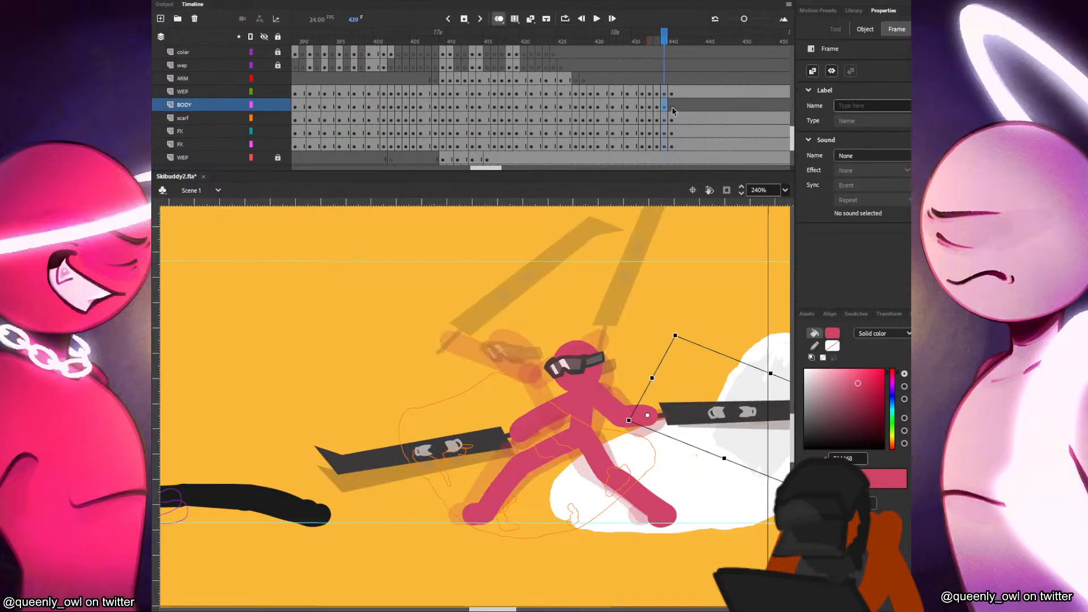
left_click(715, 419)
left_click_drag(715, 420, 713, 421)
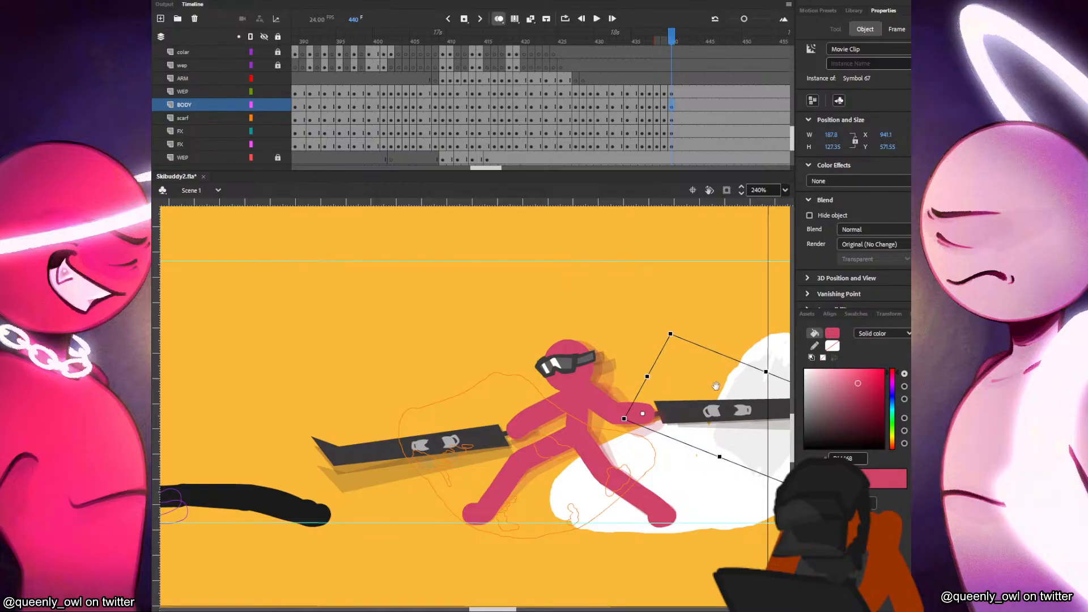
left_click_drag(717, 378, 613, 361)
left_click_drag(764, 396, 763, 391)
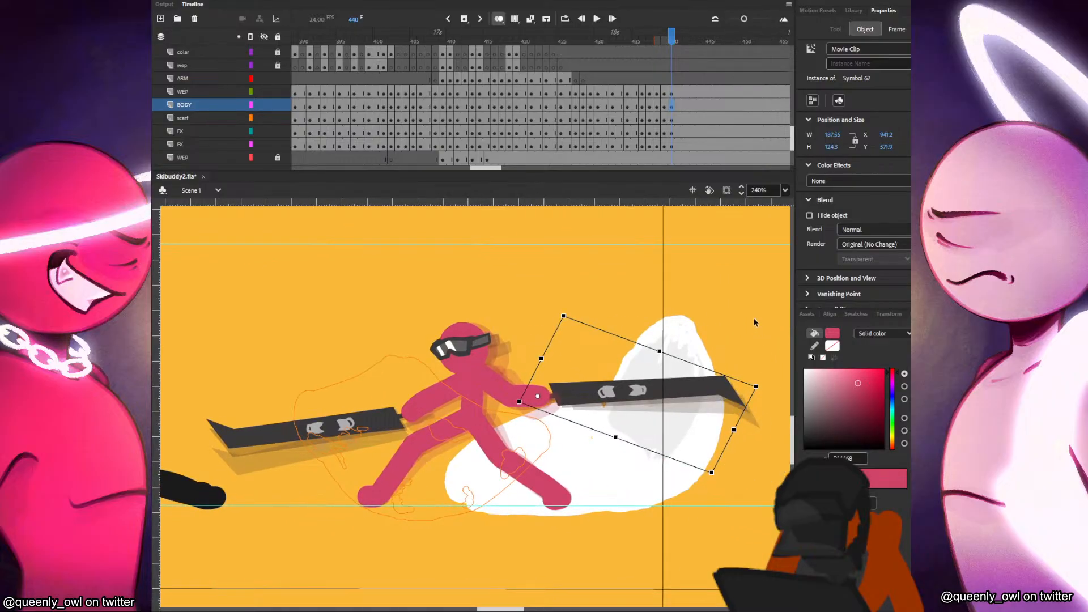
Hold the pose through frame 441, insert blank keyframes at frame 442 on the character layers, and paste the head slightly to the right.
left_click(474, 357)
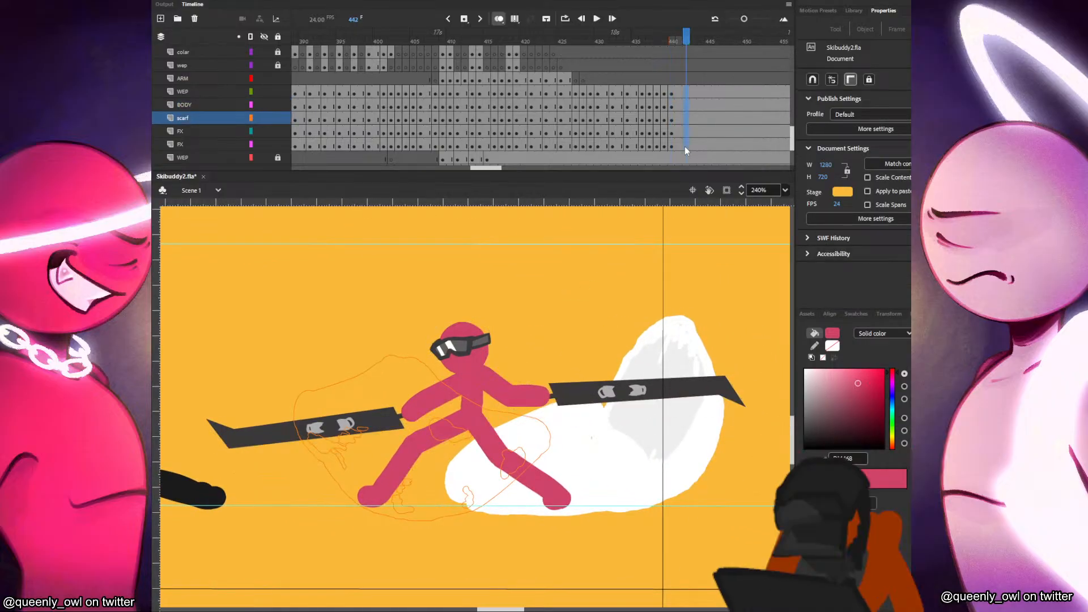
left_click(685, 146)
key("F7")
left_click(566, 295)
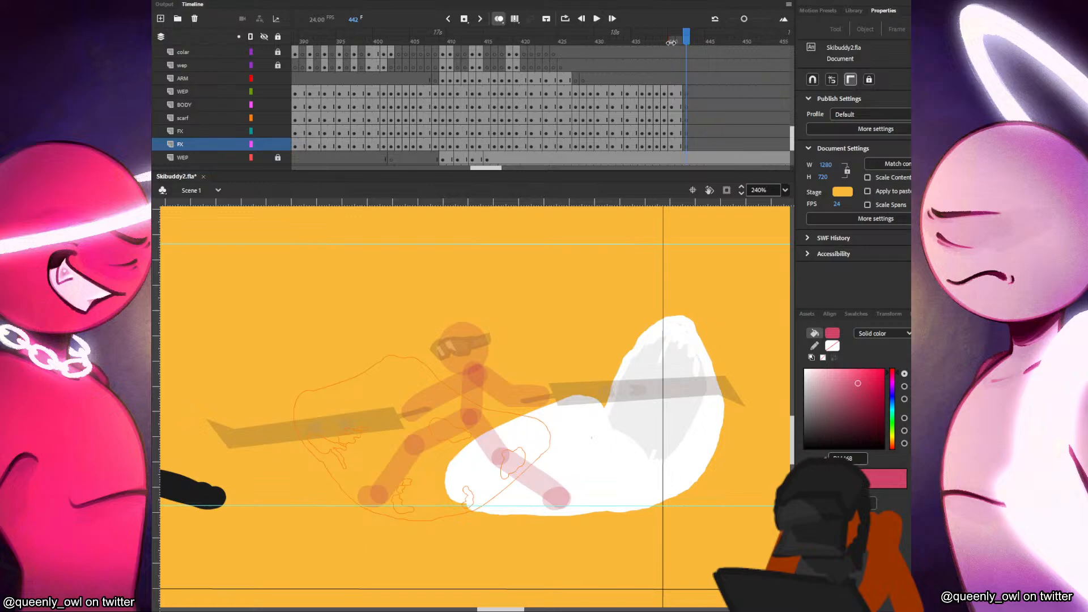
key("ctrl+shift+v")
left_click_drag(470, 355, 469, 355)
Draw the torso from the neck to the hips at frame 442, comparing it with the neighbouring frames.
key("b")
key("comma")
key("period")
left_click_drag(472, 419, 471, 367)
key("ctrl+z")
key("period")
key("comma")
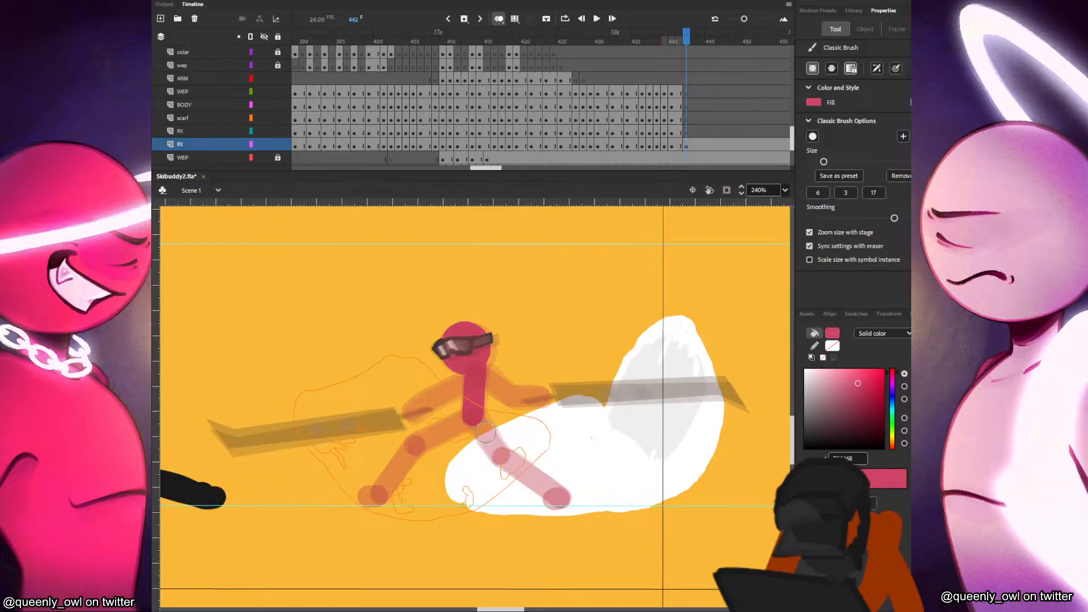
Draw the bent right-hand leg from the hip through the knee to the foot at frame 442.
mouse_move(474, 419)
left_mouse_down()
mouse_move(501, 458)
mouse_move(558, 498)
left_mouse_up()
key("period")
key("comma")
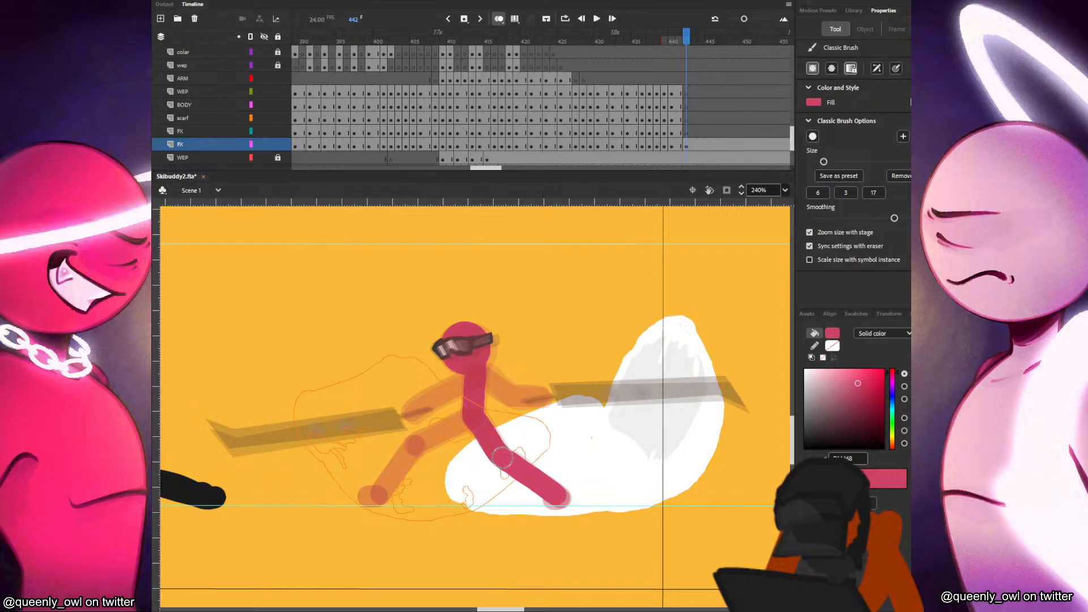
left_click_drag(502, 456, 556, 498)
key("period")
key("comma")
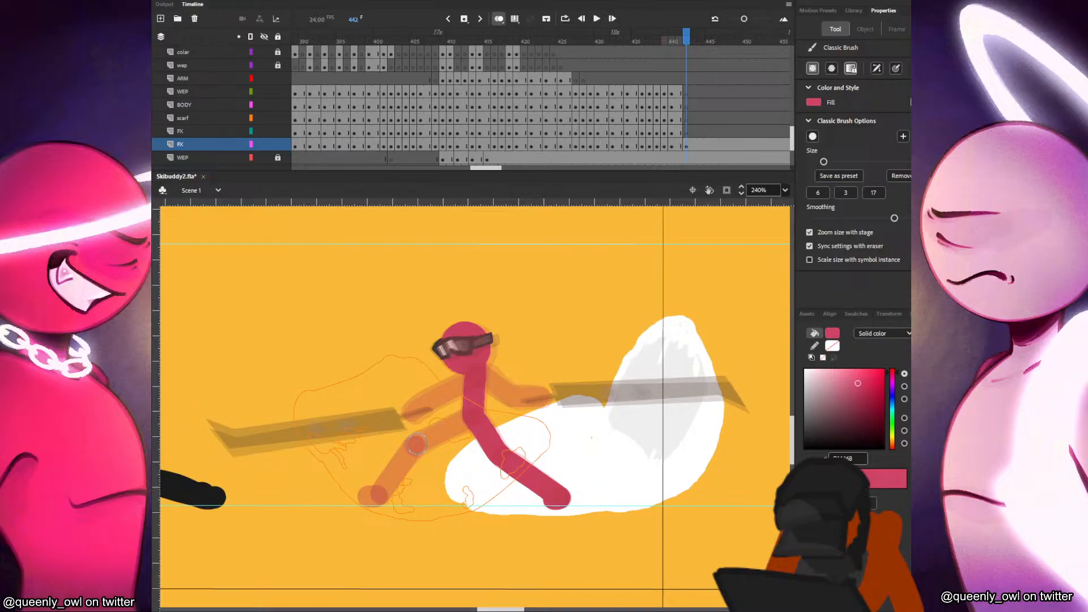
Draw the left-hand leg's thigh, foot and shin at frame 442, following the onion skin.
mouse_move(417, 444)
left_mouse_down()
mouse_move(464, 418)
mouse_move(422, 445)
left_mouse_up()
key("period")
key("comma")
left_click(368, 497)
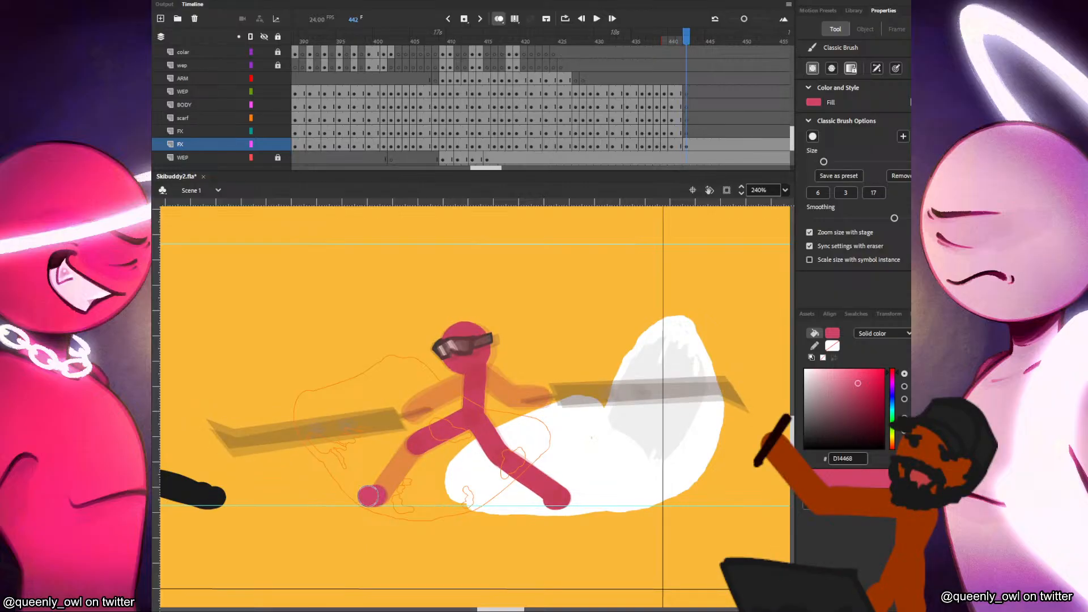
key("period")
key("comma")
left_click_drag(379, 489, 418, 440)
key("period")
key("comma")
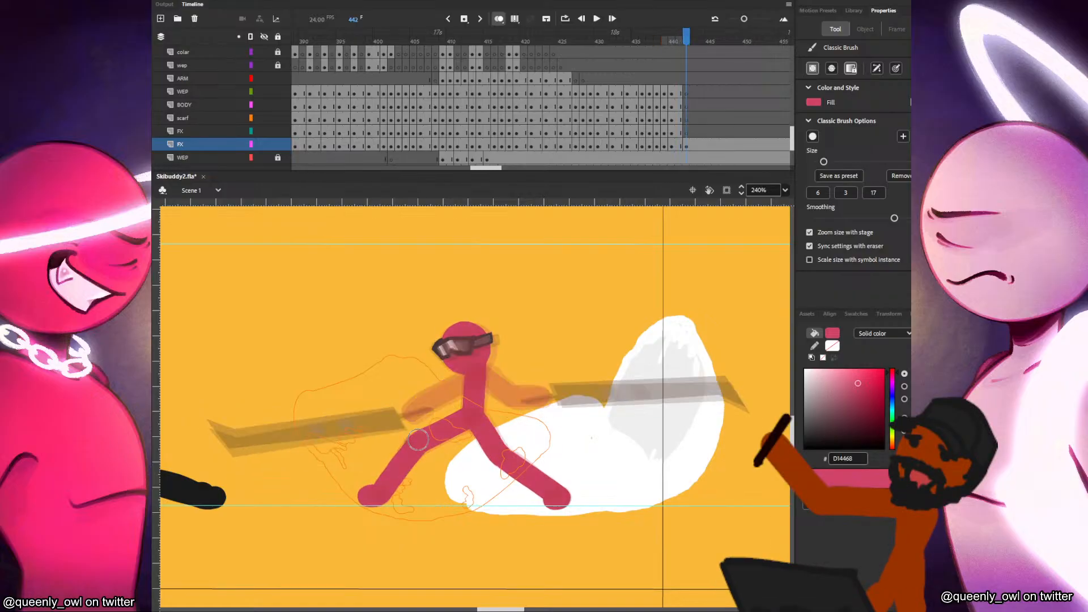
Move the head, torso and leg drawing from the lower FX layer to the scarf layer at frame 442.
left_click(680, 95)
key("ctrl+c")
left_click(686, 145)
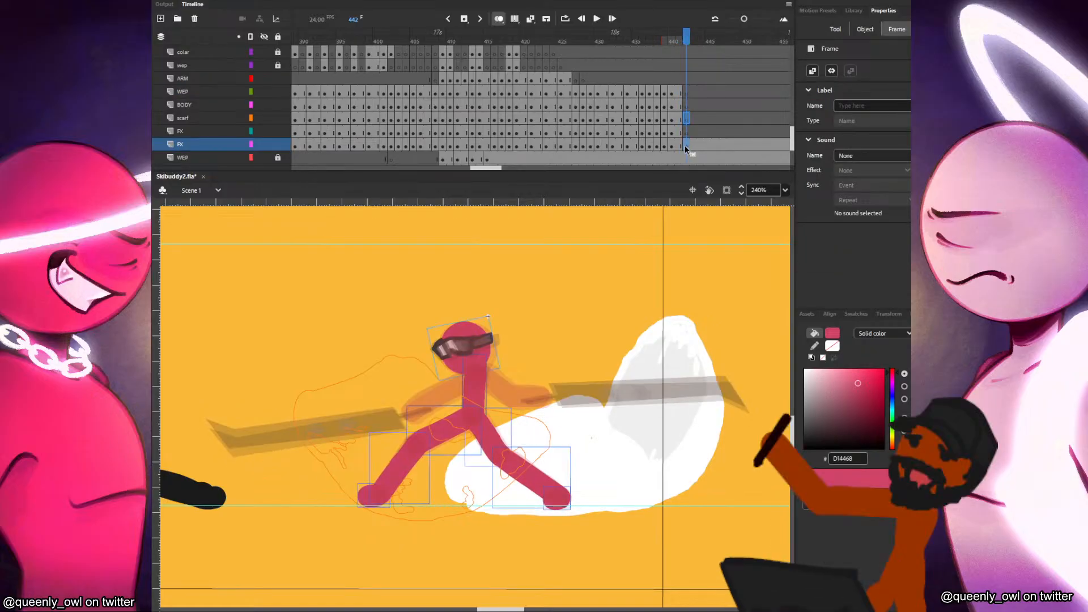
left_click(686, 120)
key("ctrl+shift+v")
left_click(687, 144)
key("F7")
Draw the right-hand arm on the WEP layer at frame 442, redrawing it until it flows from the previous frame.
left_click(680, 94)
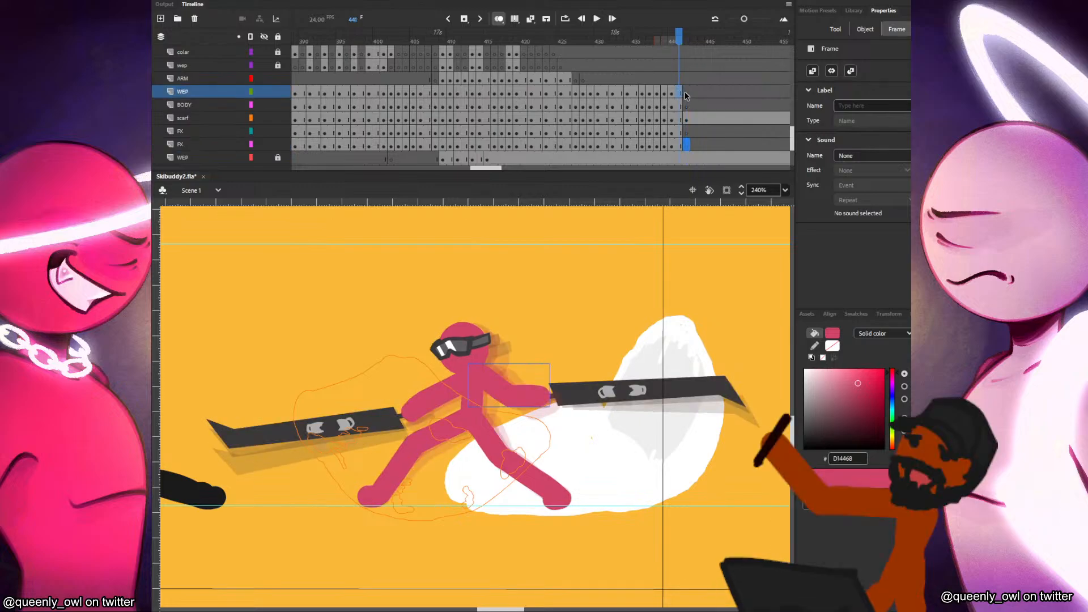
key("period")
key("period")
key("comma")
key("period")
key("comma")
mouse_move(488, 370)
left_mouse_down()
mouse_move(506, 391)
mouse_move(549, 392)
left_mouse_up()
key("period")
key("comma")
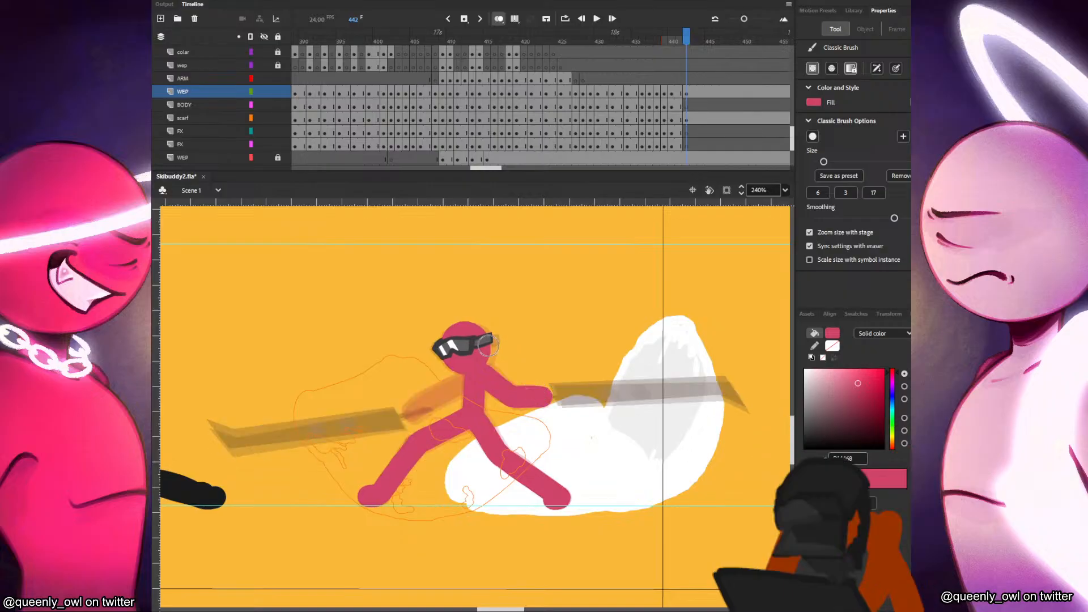
key("ctrl+z")
key("period")
key("period")
key("period")
key("comma")
key("comma")
key("comma")
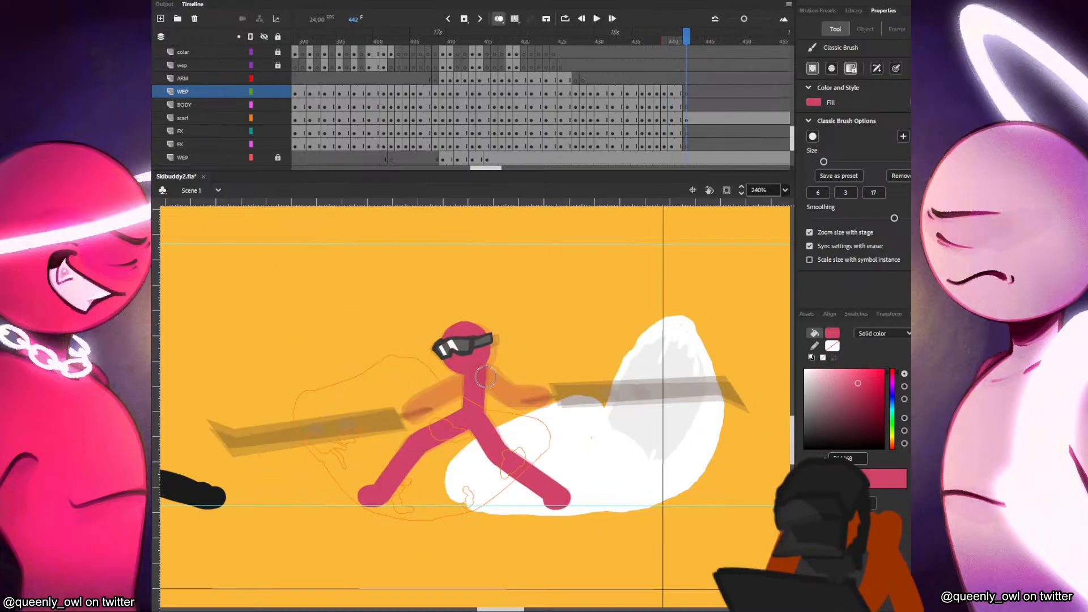
key("ctrl+z")
mouse_move(480, 374)
left_mouse_down()
mouse_move(507, 393)
mouse_move(548, 396)
left_mouse_up()
key("period")
key("comma")
key("period")
key("comma")
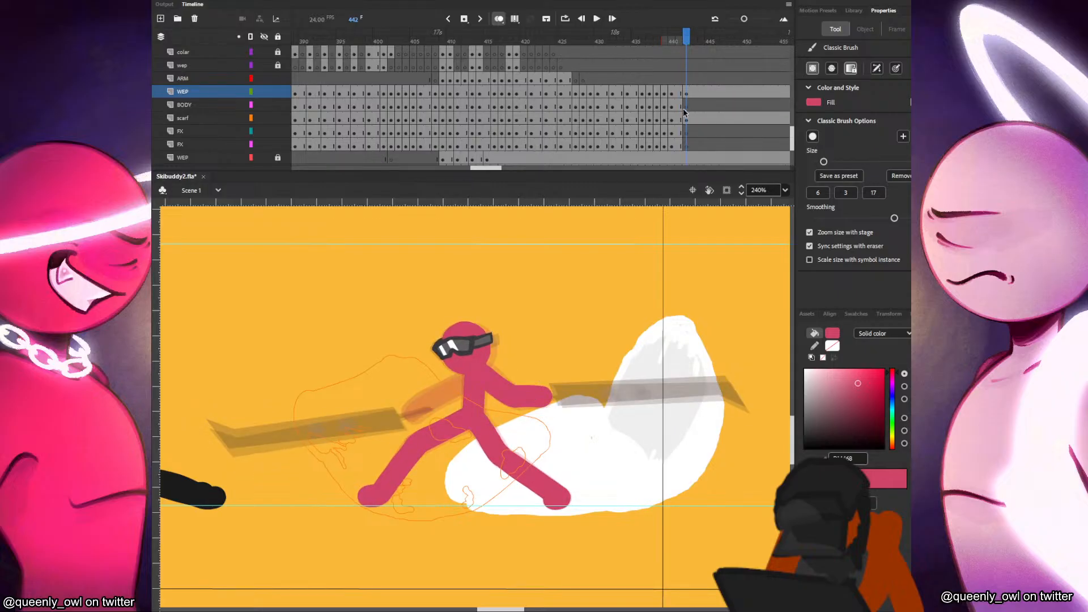
Draw the left-hand arm on the upper FX layer at frame 442 from the shoulder down to the ski grip.
left_click(682, 132)
key("period")
key("period")
key("comma")
key("comma")
left_click_drag(414, 409, 463, 375)
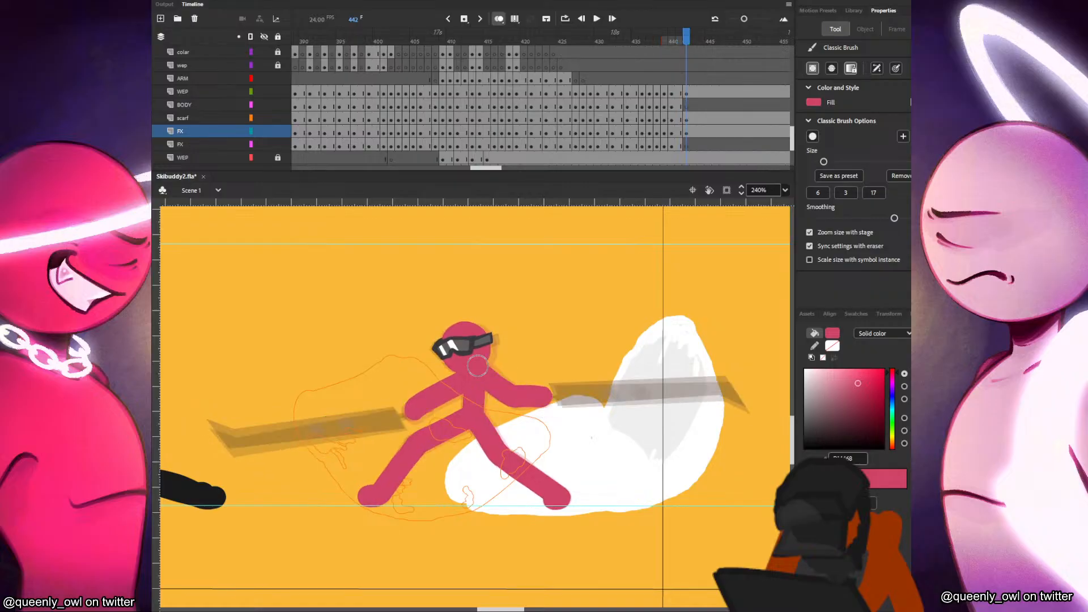
key("ctrl+z")
mouse_move(414, 411)
left_mouse_down()
mouse_move(431, 388)
mouse_move(470, 377)
left_mouse_up()
key("comma")
key("period")
Copy the right-hand ski from frame 441 to the BODY layer at frame 442 and shift it slightly right onto the hand.
left_click(681, 107)
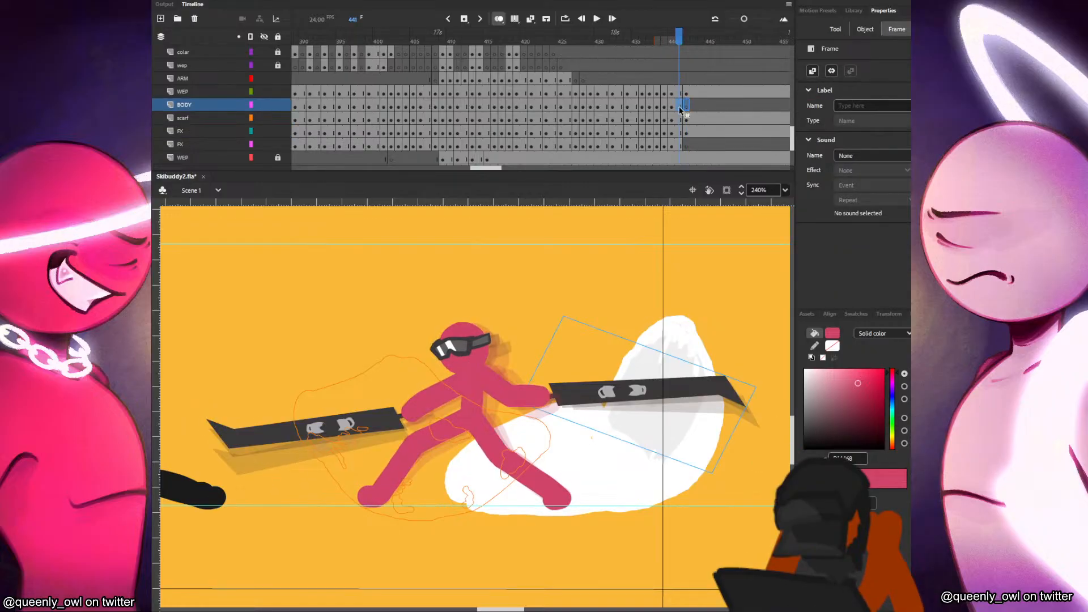
key("period")
key("q")
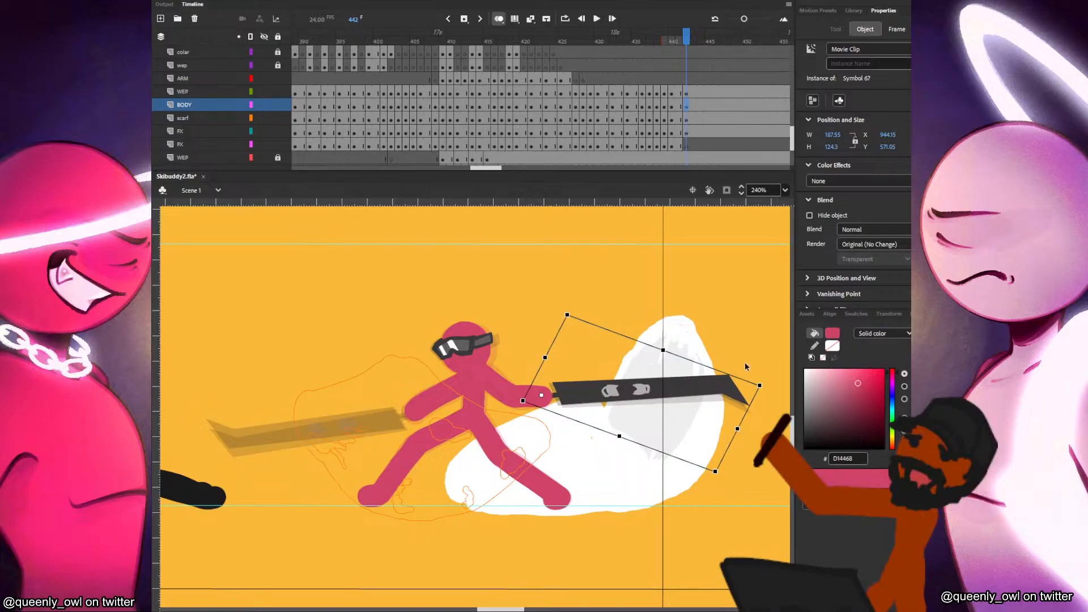
left_click_drag(763, 383, 764, 385)
Copy the left-hand ski from frame 441 to the lower FX layer at frame 442, fit it to the hand and play the animation.
left_click(681, 148)
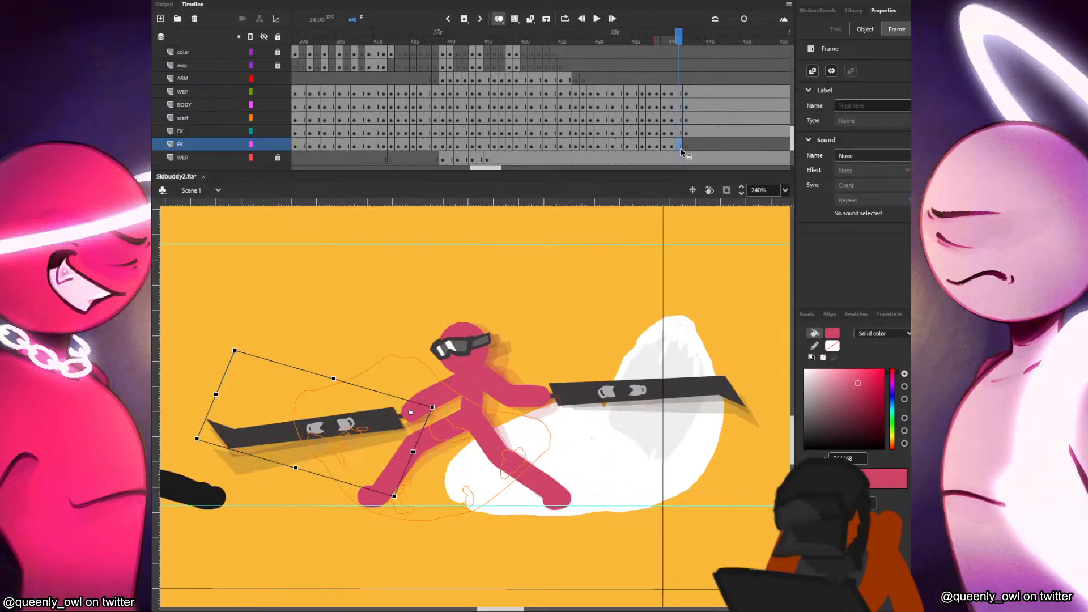
key("period")
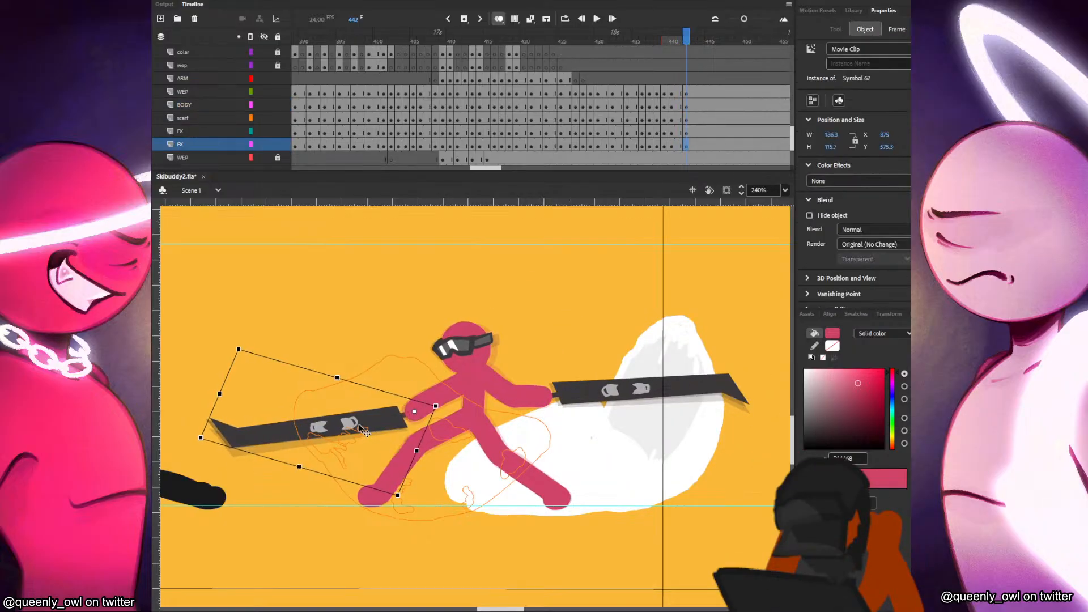
left_click(260, 325)
key("Return")
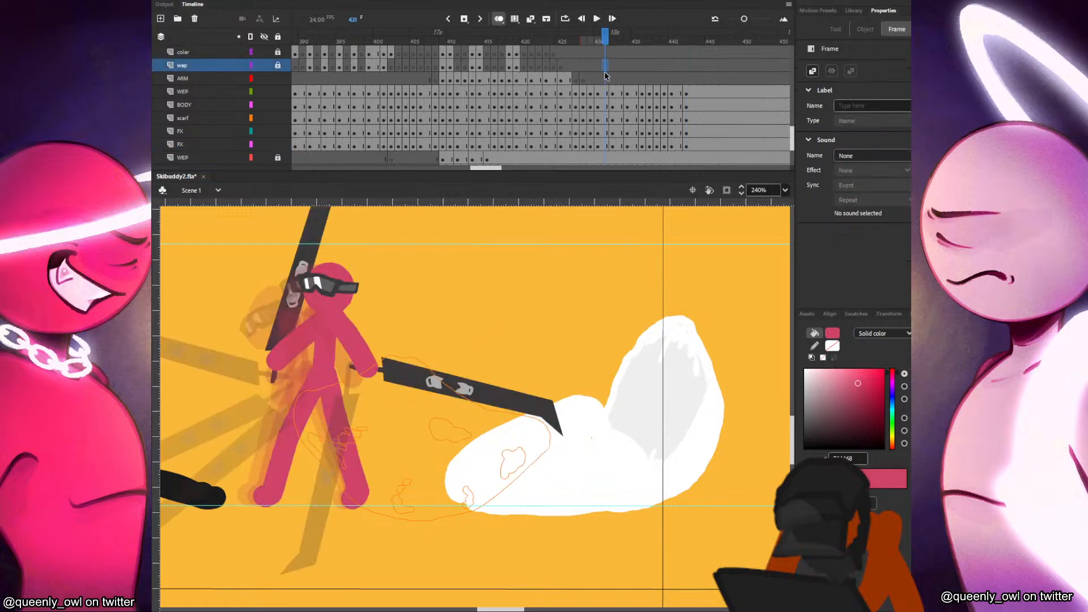
Play the ski-swinging animation to review its timing through the settling poses.
left_click(596, 81)
left_click(540, 81)
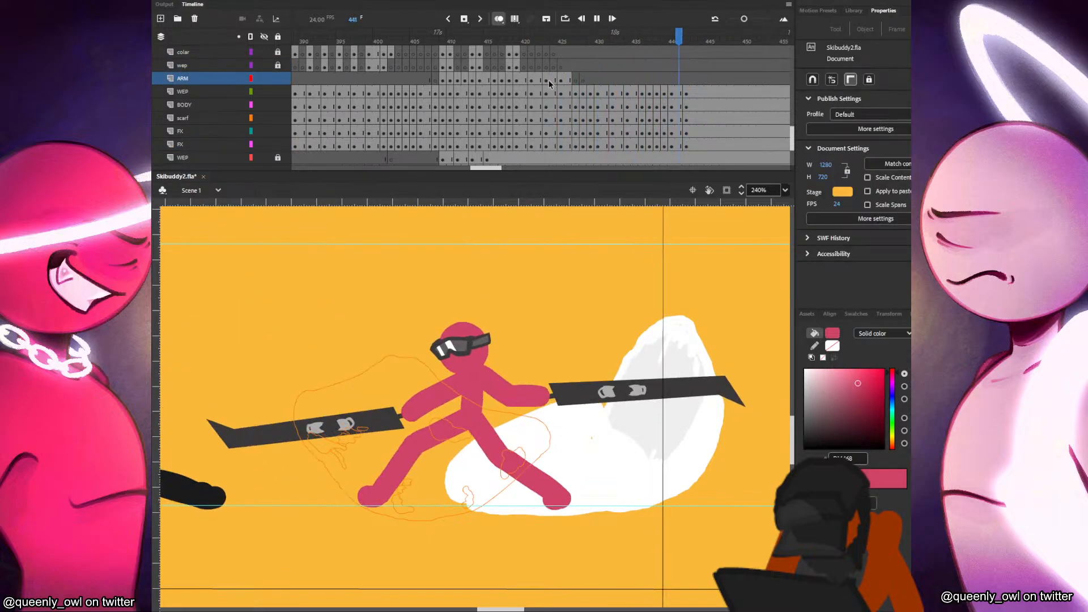
left_click(553, 92)
key("Return")
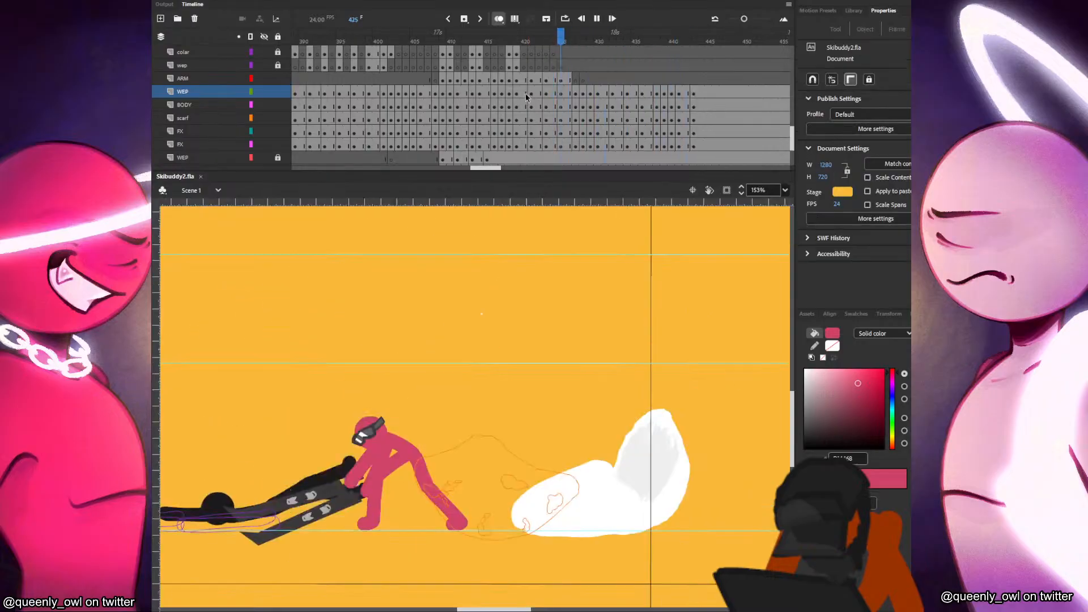
left_click(523, 94)
Unlock the color and wep layers and pick up the radial gradient fill from the grouped swing smear at frame 418.
scroll(508, 104, "up", 2)
left_click(509, 93)
left_click(278, 79)
left_click(278, 91)
left_click(349, 302)
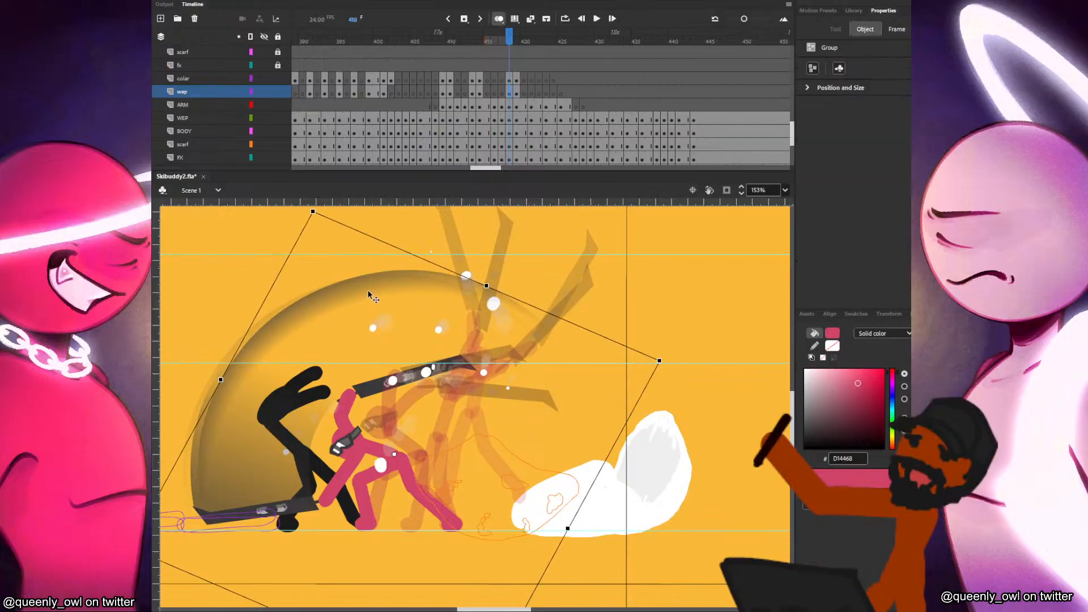
double_click(372, 290)
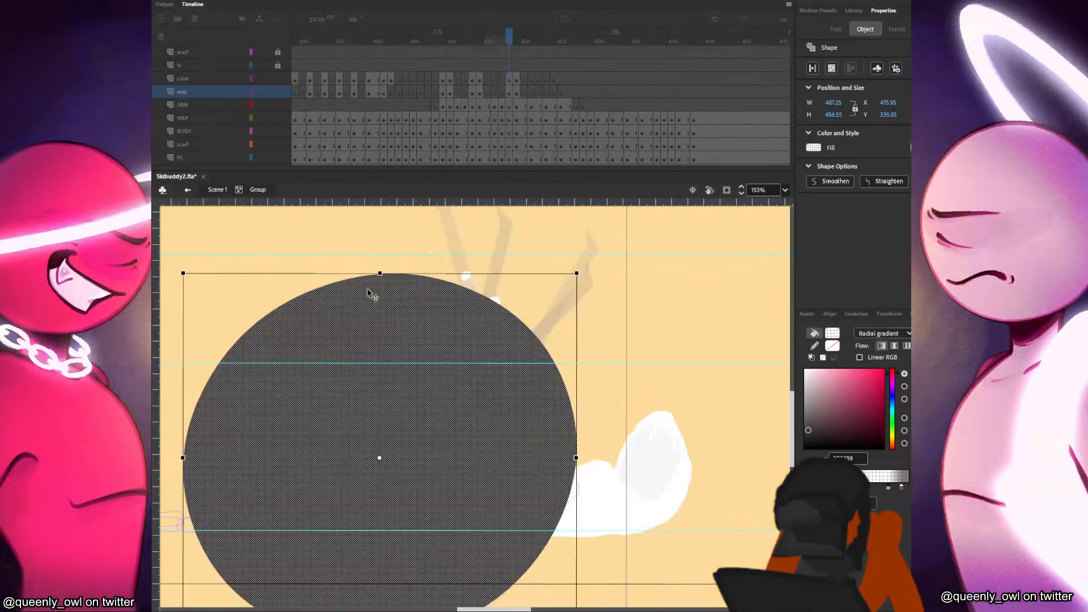
left_click(218, 190)
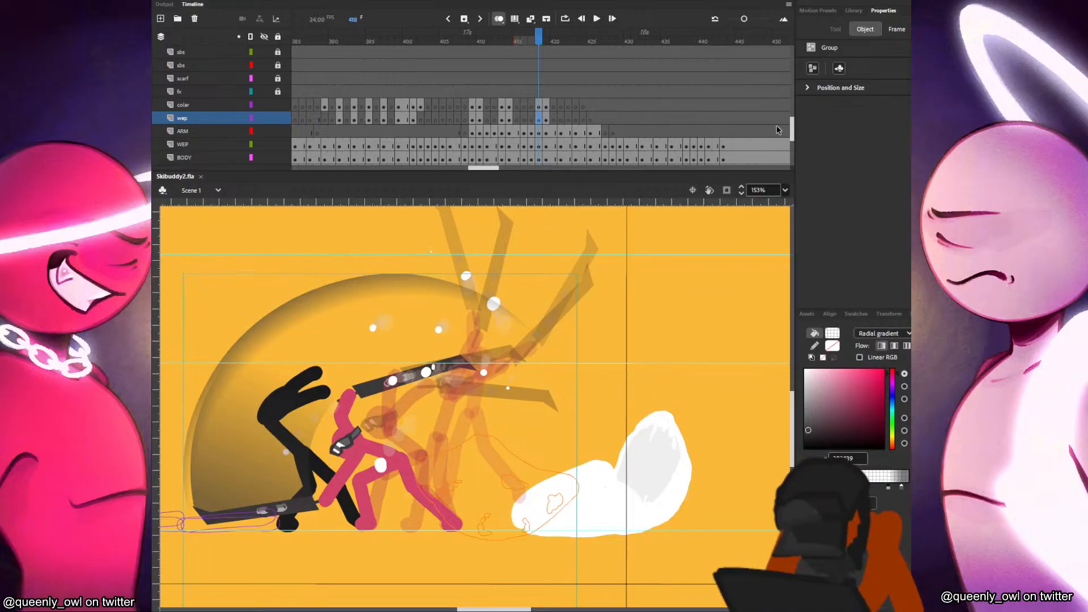
Add blank keyframes on the color and wep layers from frame 426 to about frame 448.
left_click_drag(596, 121, 759, 109)
key("F7")
left_click(590, 120)
mouse_move(596, 119)
left_mouse_down()
mouse_move(625, 115)
mouse_move(621, 126)
left_mouse_up()
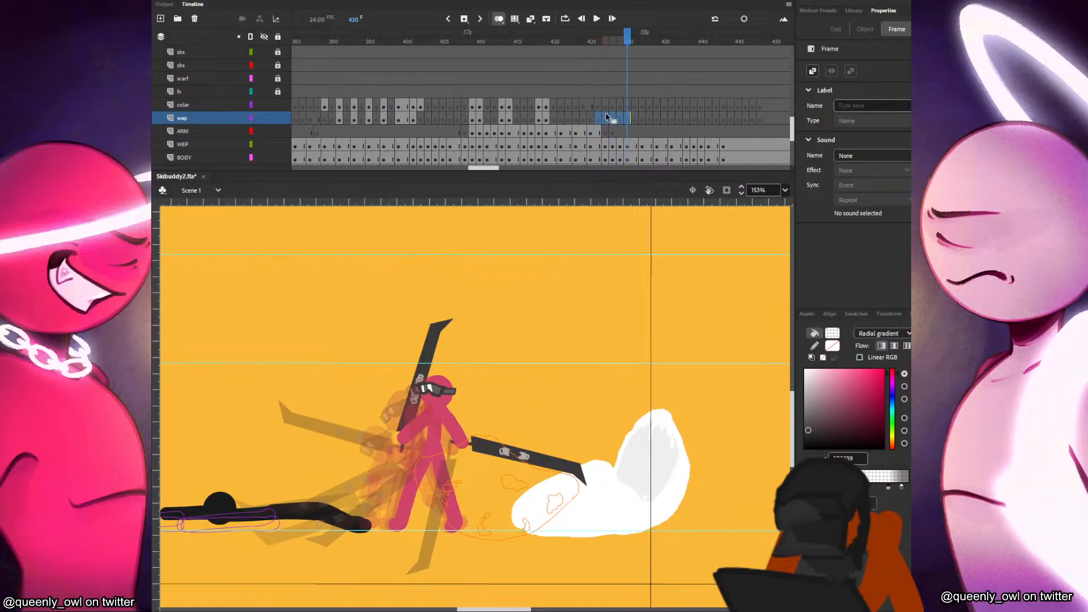
Draw a radial-gradient circle about 260 px wide on the wep layer at frame 430 and refill it so only its right-hand edge stays shaded.
key("o")
left_click_drag(500, 460, 589, 409)
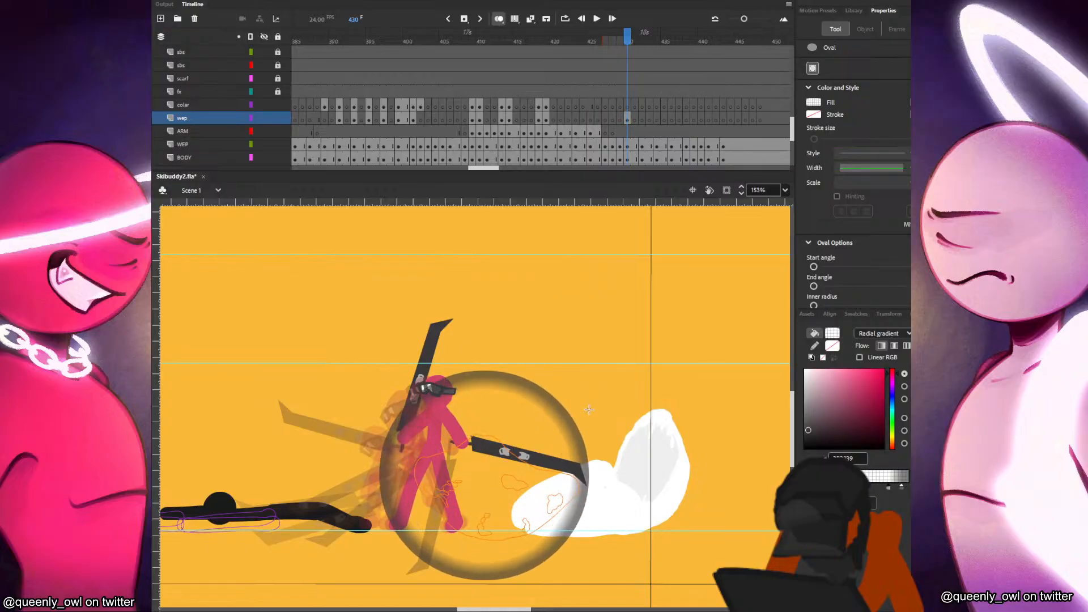
key("k")
left_click(538, 467)
left_click(483, 485)
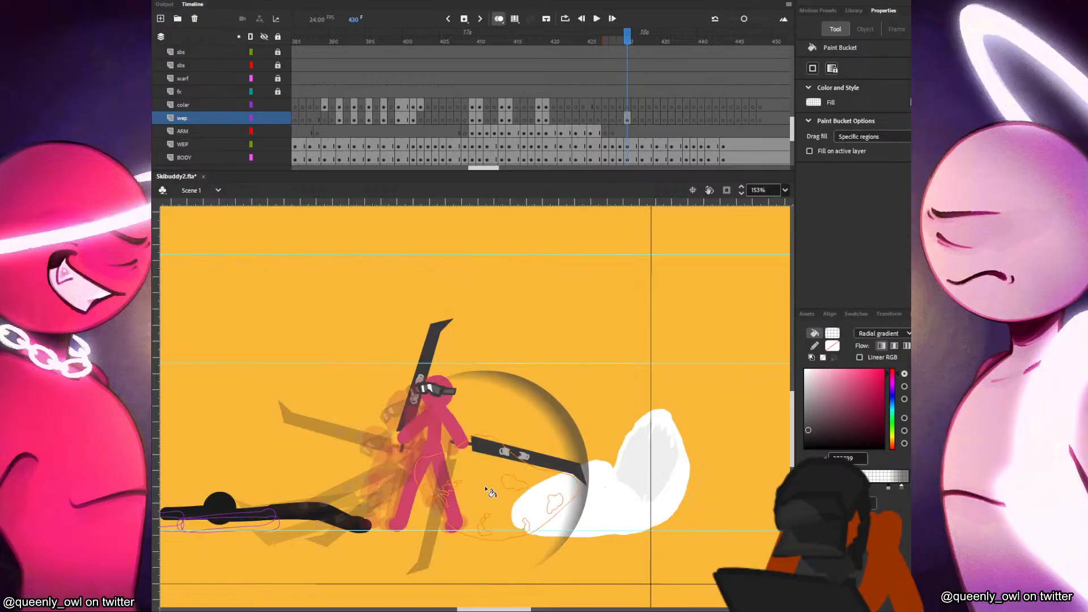
left_click(481, 457)
left_click(460, 468)
left_click(461, 464)
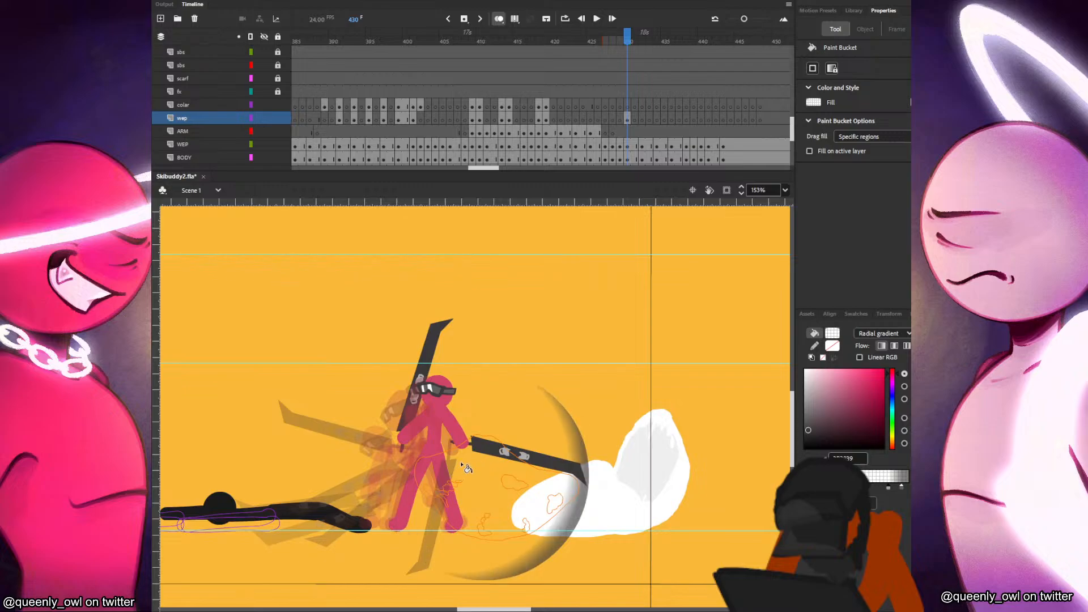
Transform the circle's gradient, shifting, enlarging and rotating it so the shading becomes a crescent along the lower-right arc.
key("f")
left_click(478, 475)
left_click_drag(591, 500, 601, 494)
left_click_drag(480, 464, 475, 463)
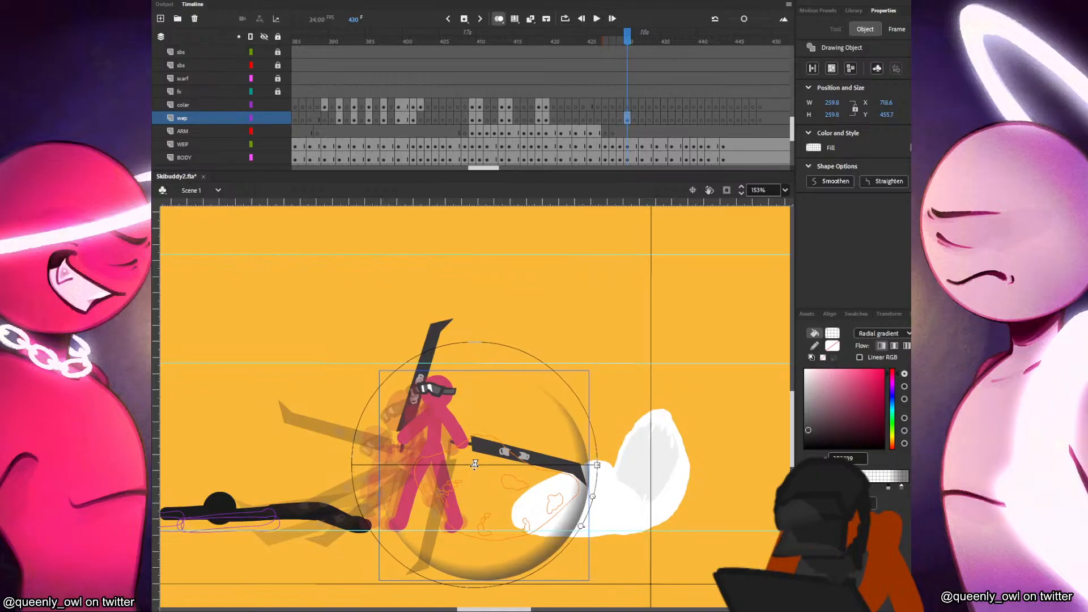
left_click_drag(599, 464, 613, 464)
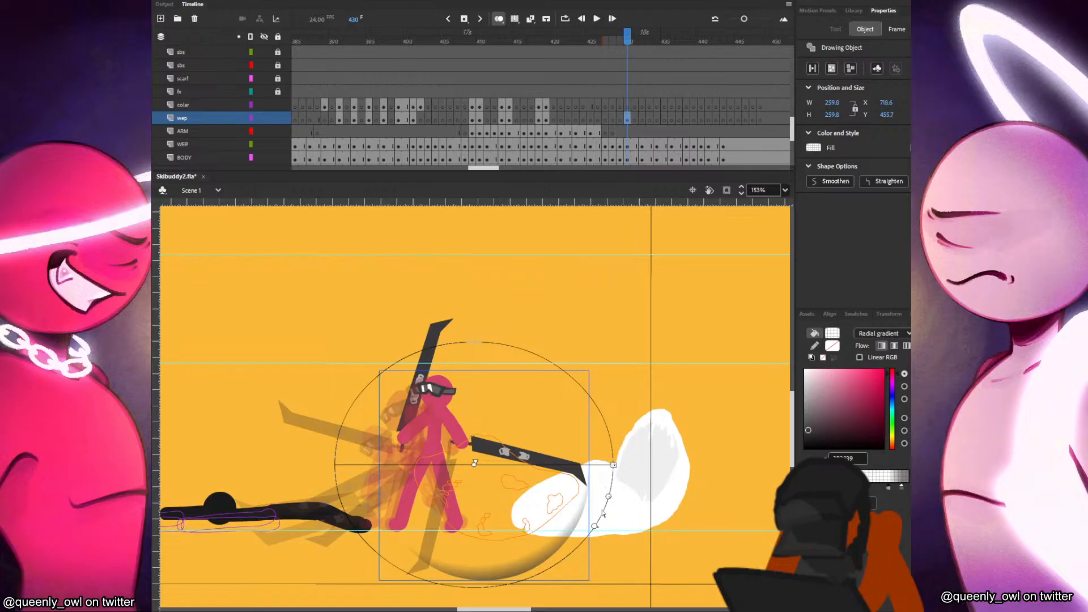
left_click_drag(595, 529, 603, 508)
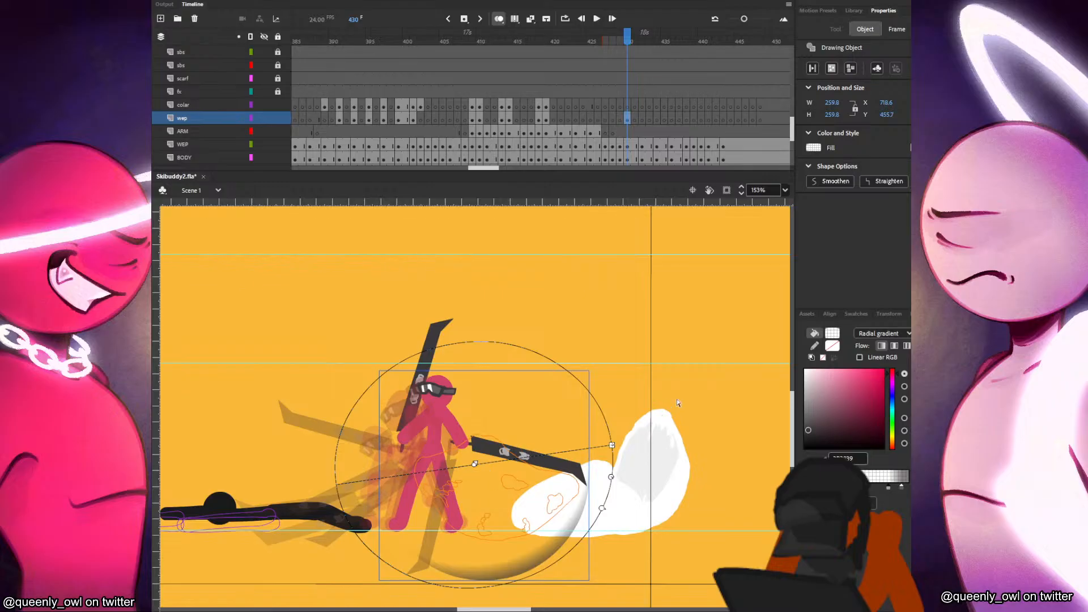
Move, resize and skew the crescent smear at frame 430 so it follows the ski tips' swing path.
key("q")
left_click_drag(491, 528, 487, 533)
mouse_move(584, 479)
left_mouse_down()
mouse_move(595, 479)
mouse_move(584, 479)
left_mouse_up()
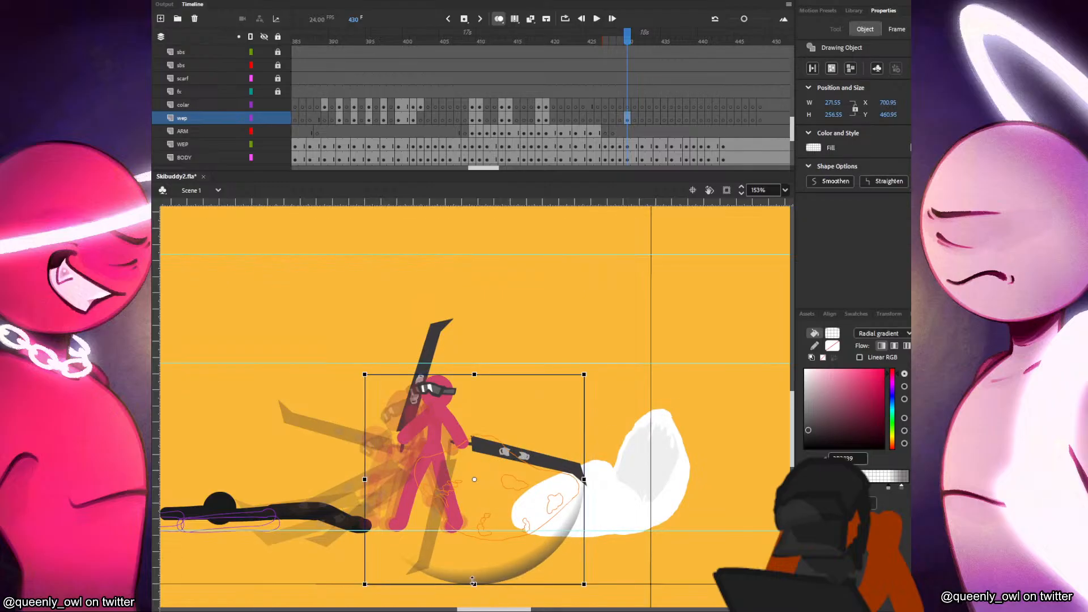
left_click_drag(473, 583, 473, 576)
left_click_drag(364, 546, 364, 560)
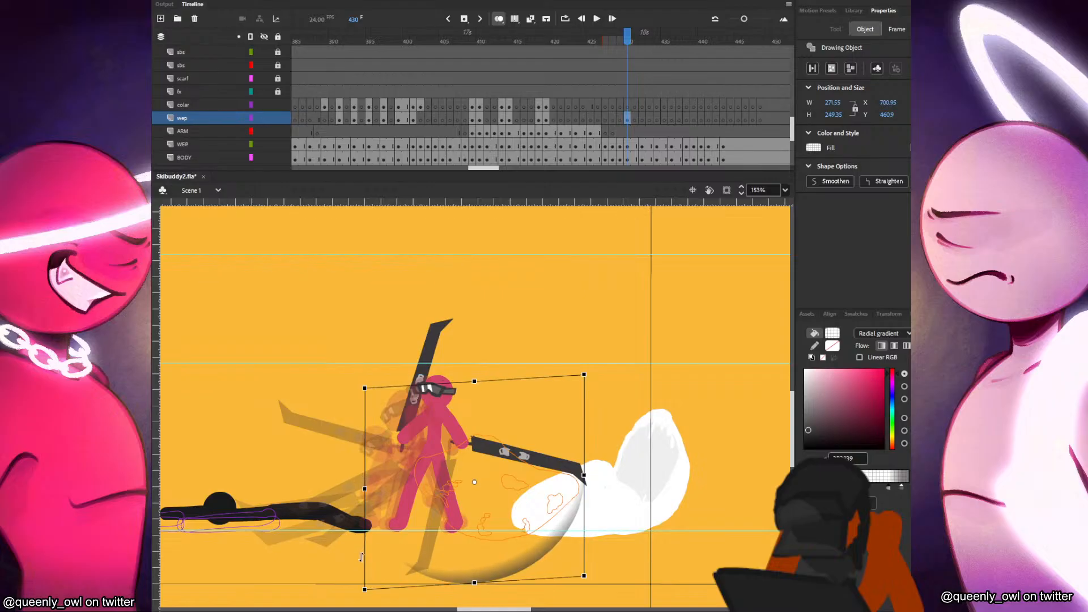
left_click_drag(451, 537, 459, 537)
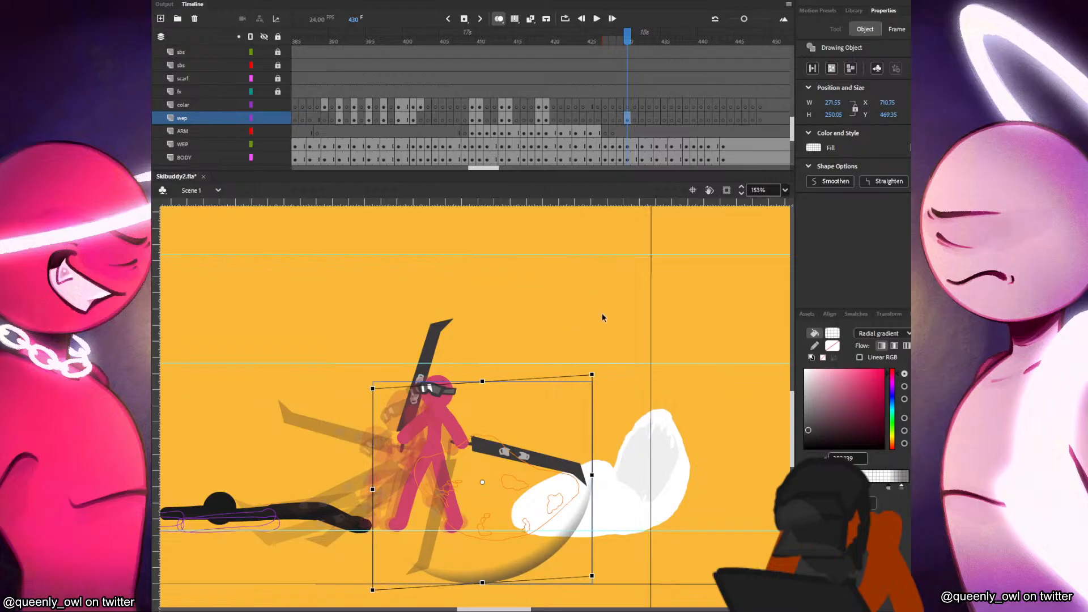
Copy the smear to a wep keyframe at frame 432, then rotate and reshape it to trail the raised ski.
left_click(635, 120)
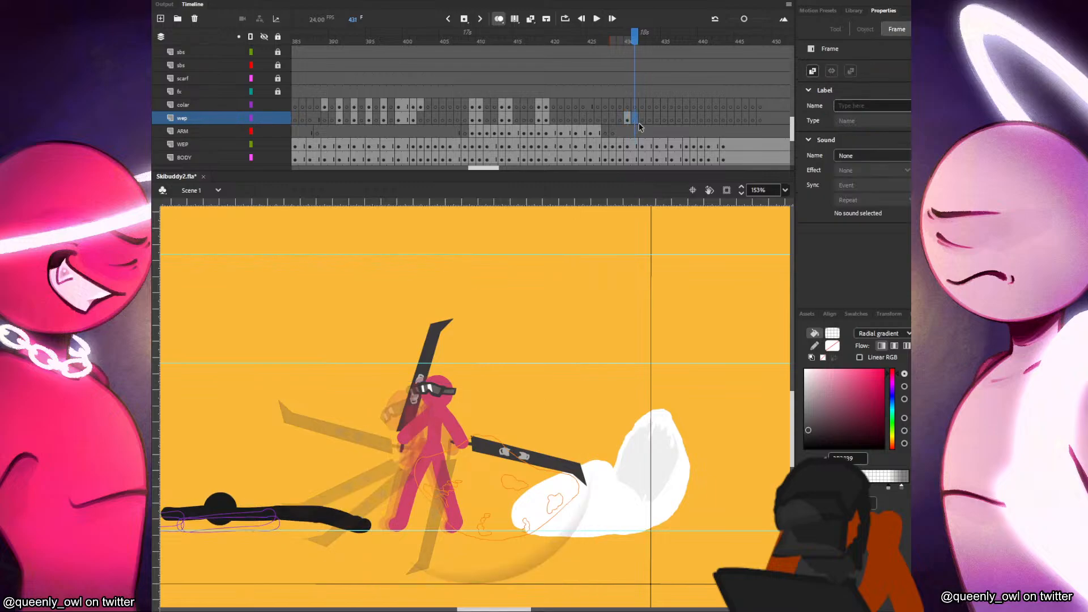
left_click(640, 120)
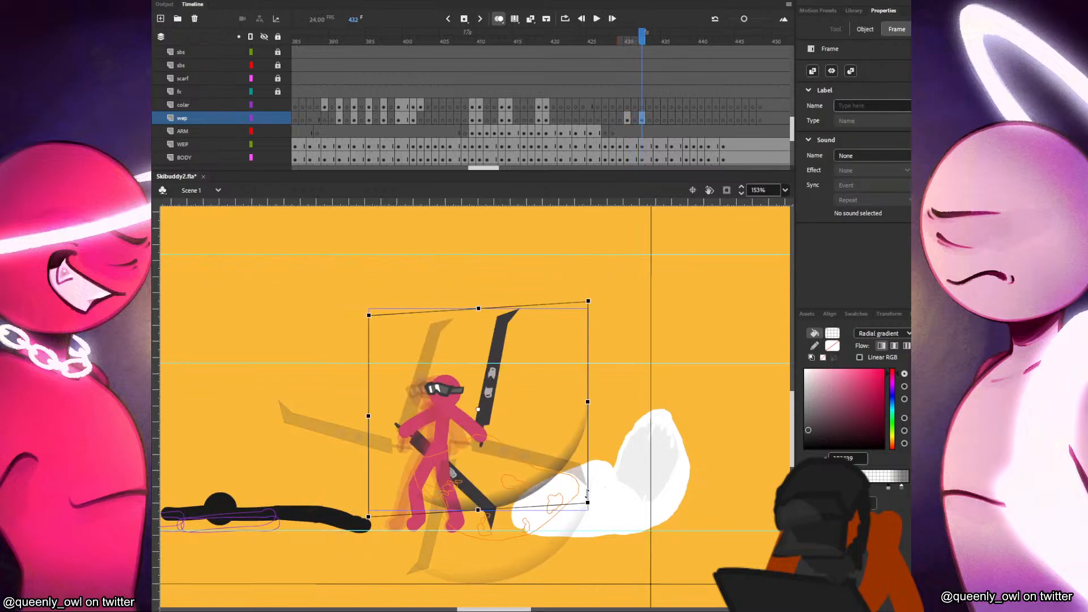
mouse_move(588, 503)
left_mouse_down()
mouse_move(609, 448)
mouse_move(575, 478)
mouse_move(579, 449)
mouse_move(605, 466)
mouse_move(605, 438)
mouse_move(583, 437)
mouse_move(590, 456)
left_mouse_up()
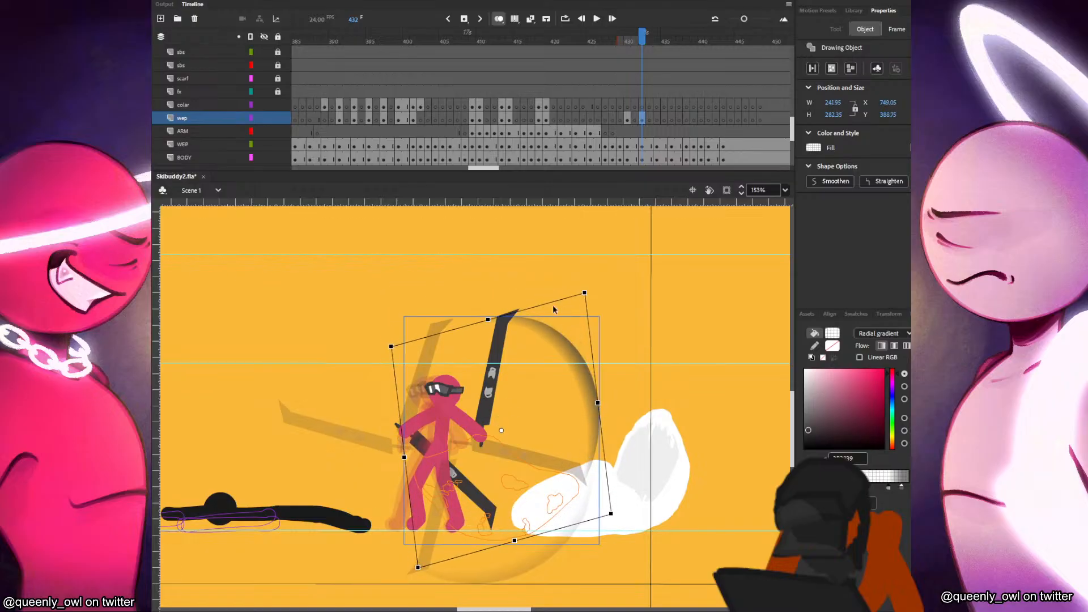
left_click_drag(557, 302, 541, 305)
left_click_drag(554, 370, 555, 351)
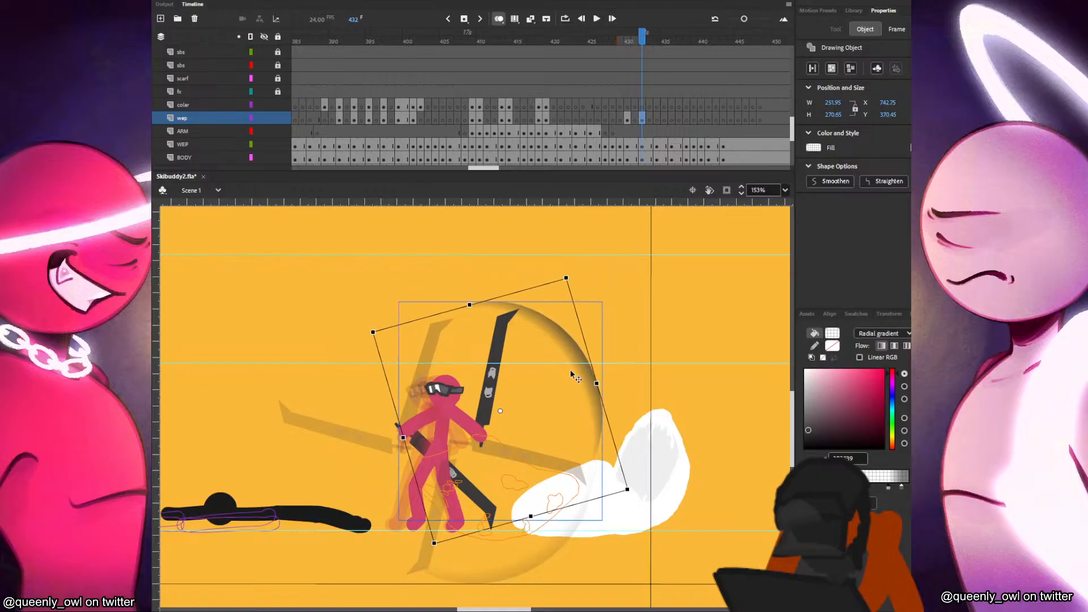
left_click_drag(634, 500, 643, 479)
left_click_drag(592, 421, 584, 421)
key("comma")
key("period")
Add a wep keyframe at frame 434, rotate the smear to the skier's left-hand side and skew it along the skis' arc.
key("period")
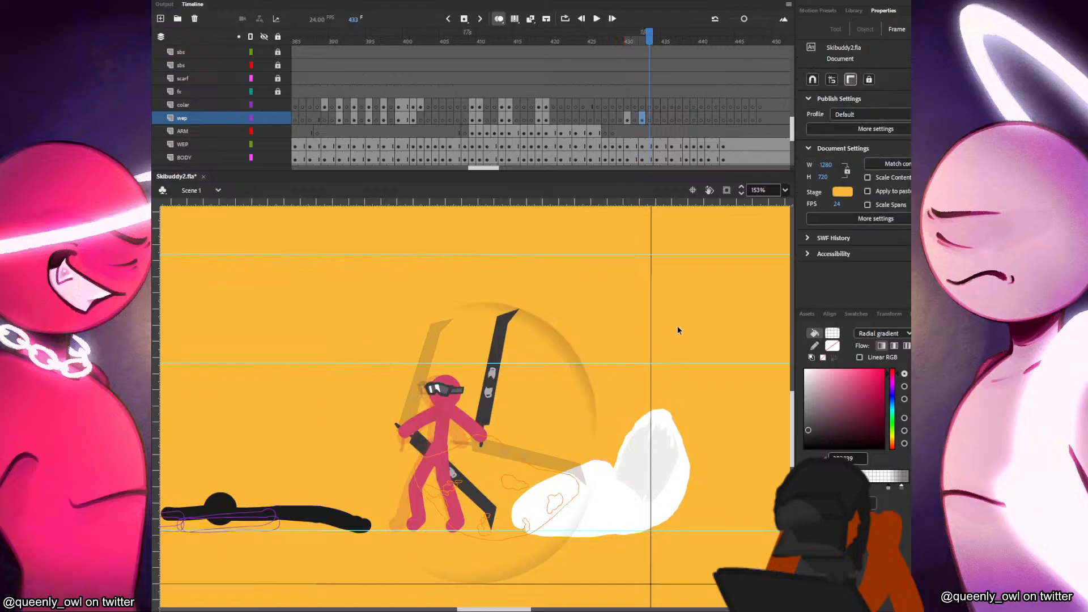
key("period")
key("F6")
left_click_drag(595, 517, 376, 397)
left_click_drag(450, 310, 489, 314)
key("ctrl+z")
key("ctrl+s")
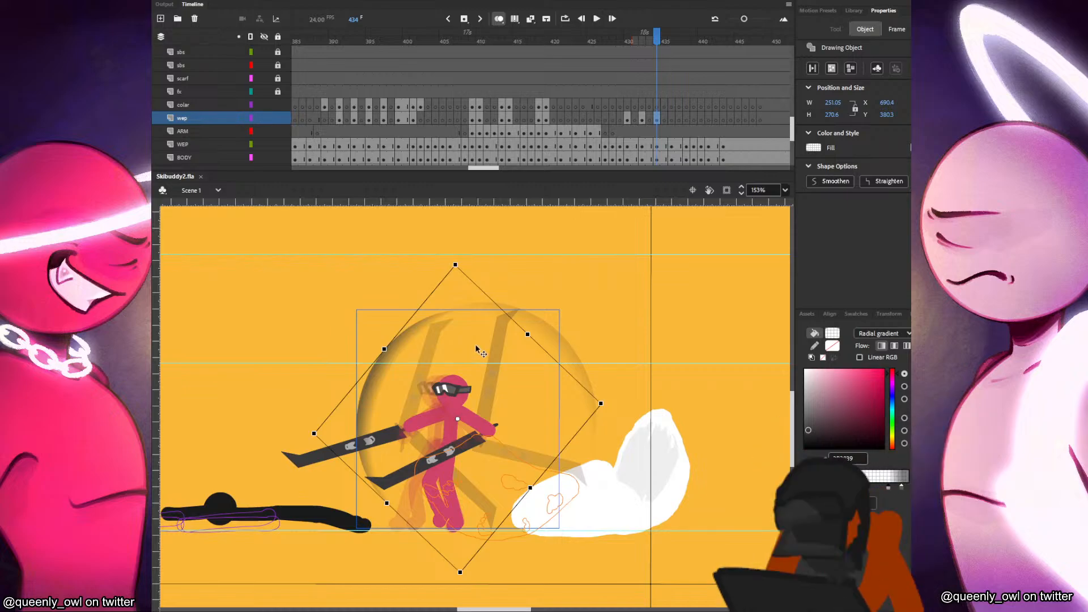
left_click_drag(440, 314, 463, 288)
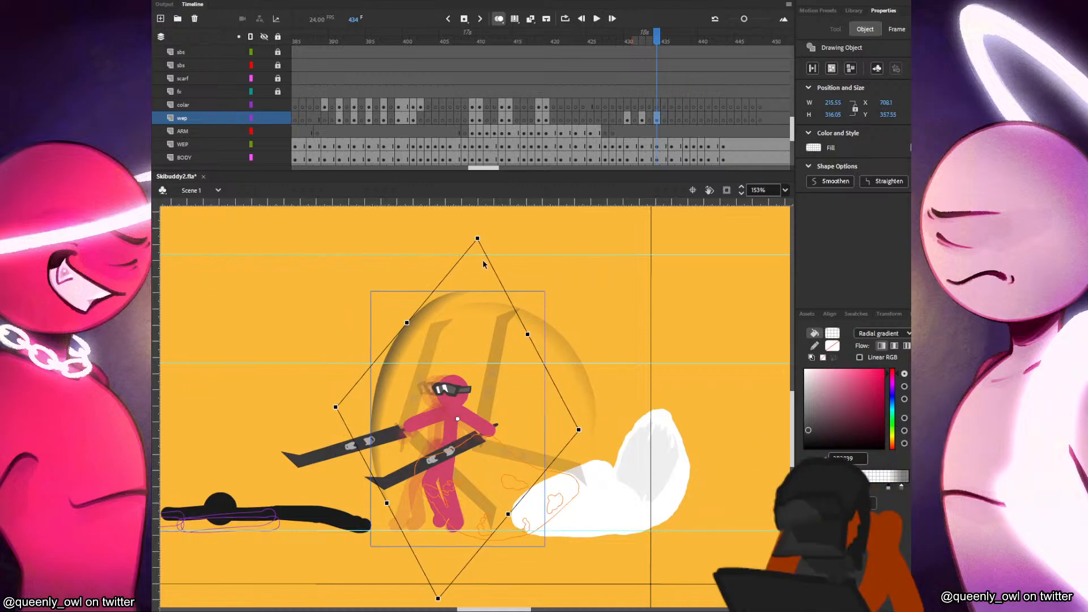
Rotate and reposition the gradient swing arc on frame 434 so it curves around the back of the figure.
left_click_drag(484, 249, 465, 321)
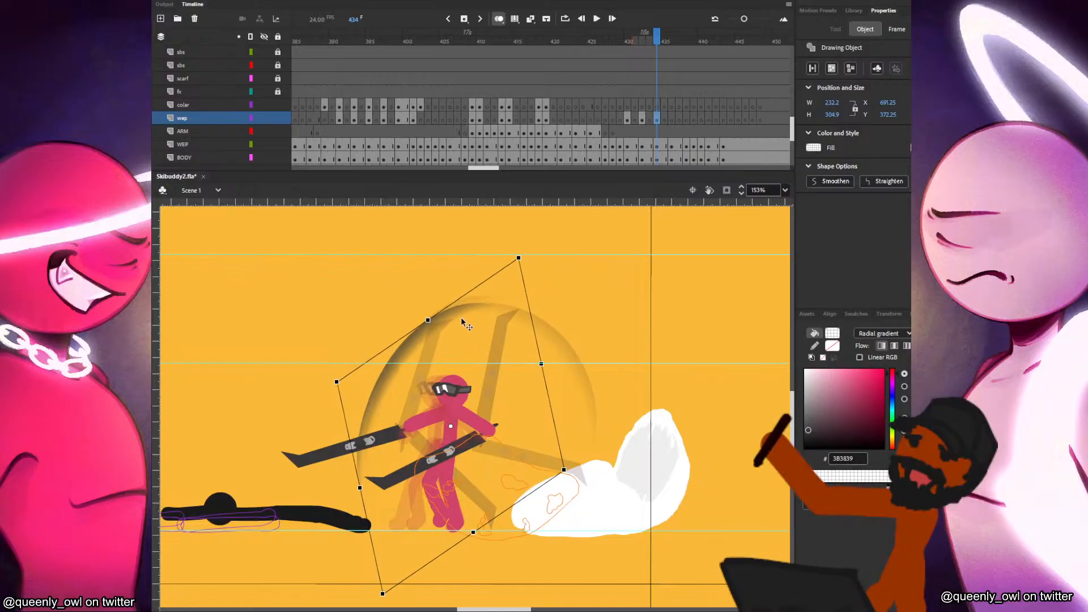
left_click(586, 302)
left_click(484, 306)
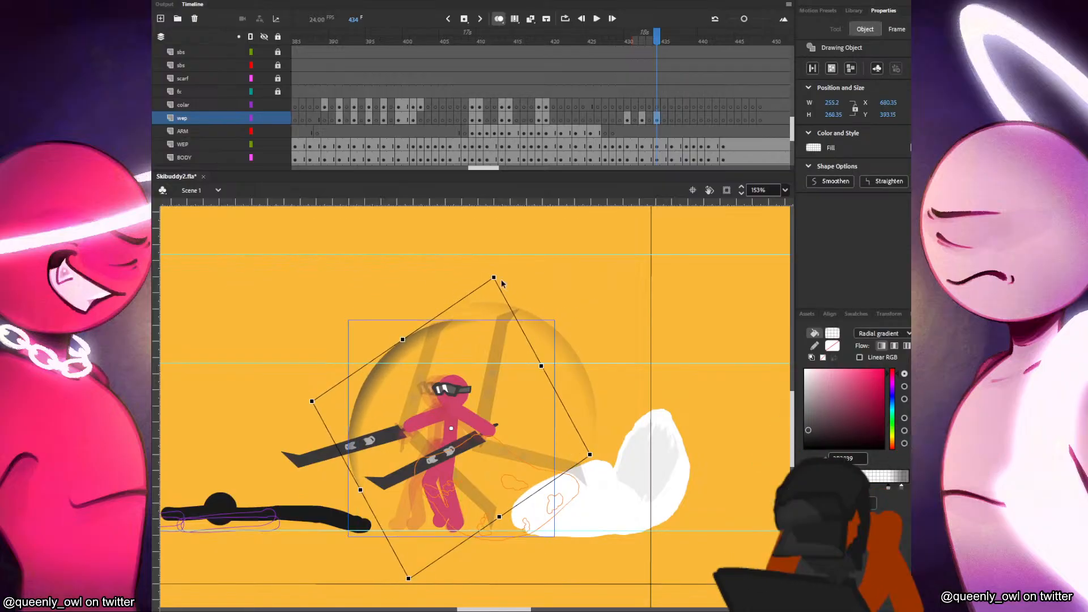
left_click(454, 340)
left_click(450, 338)
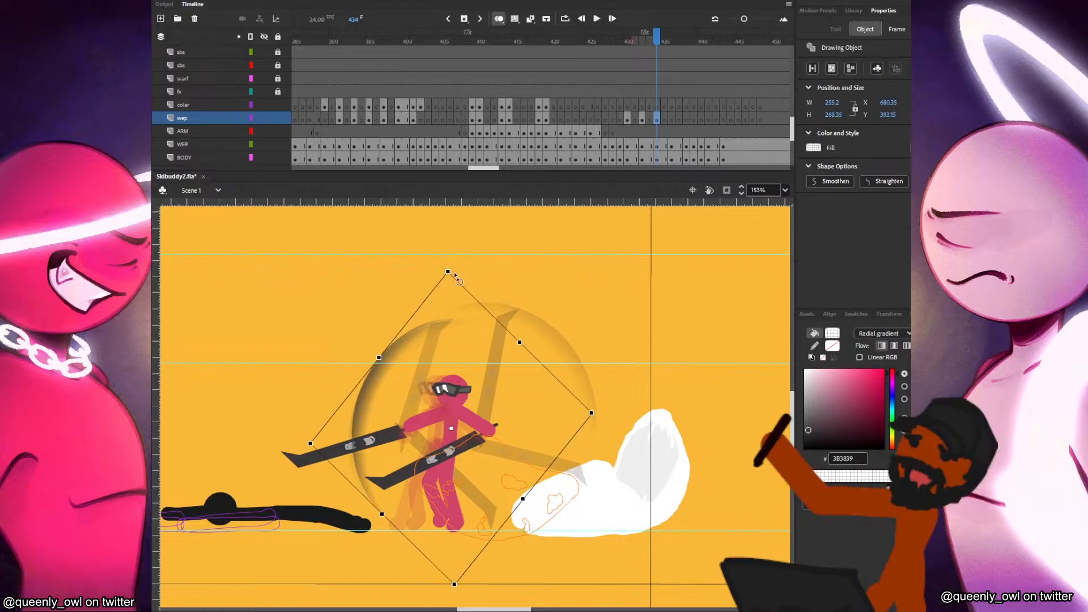
left_click_drag(429, 355, 422, 360)
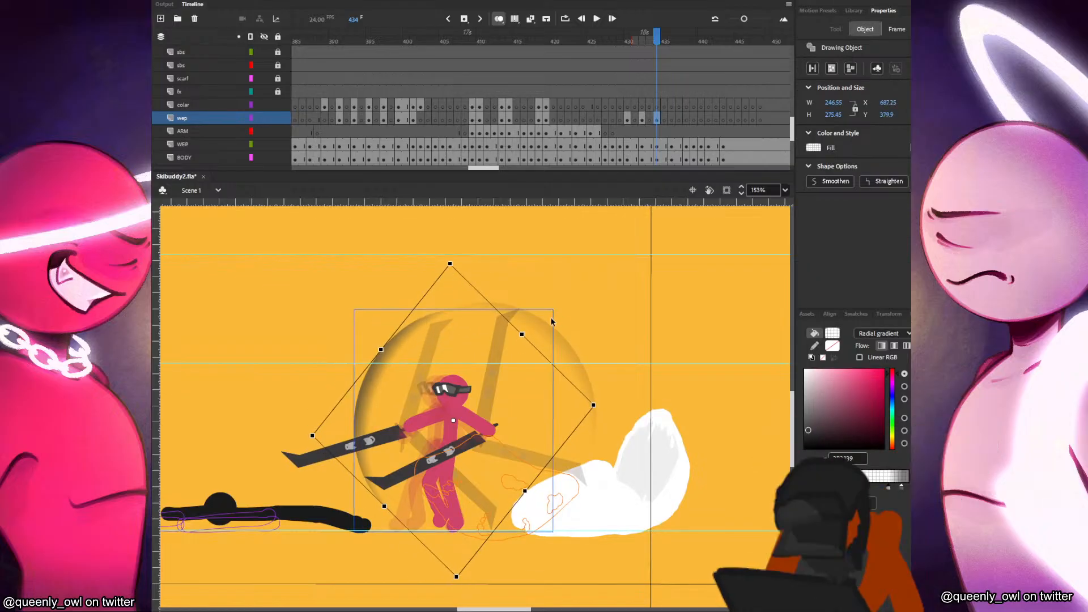
Skew and narrow the frame 434 arc into a slanted ellipse that follows the skis' swing, and deselect it.
left_click_drag(443, 257, 471, 258)
left_click_drag(502, 470, 534, 450)
left_click_drag(438, 324, 442, 328)
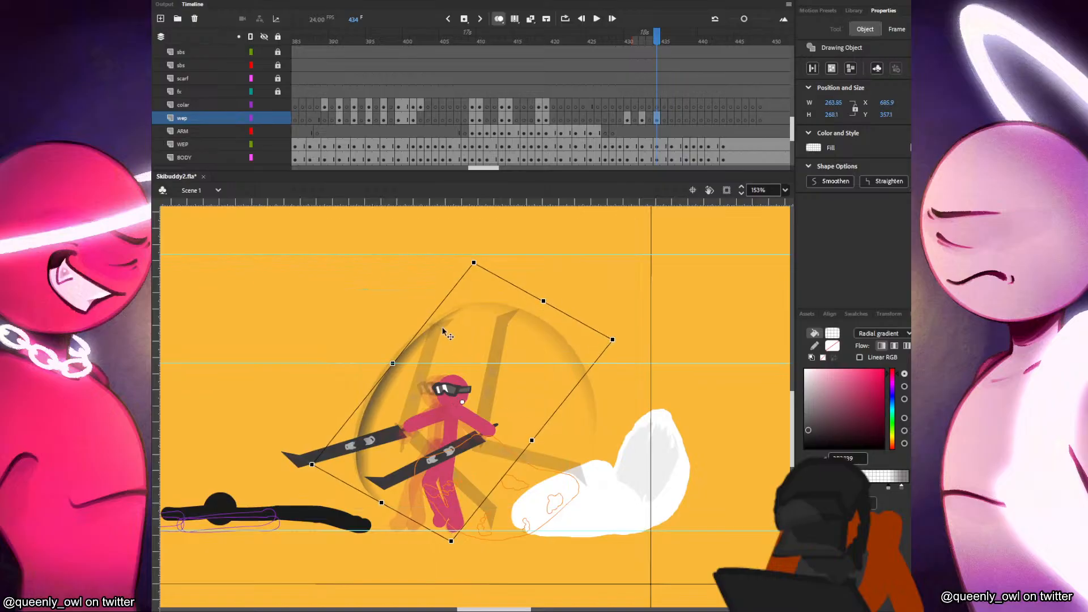
left_click(429, 258)
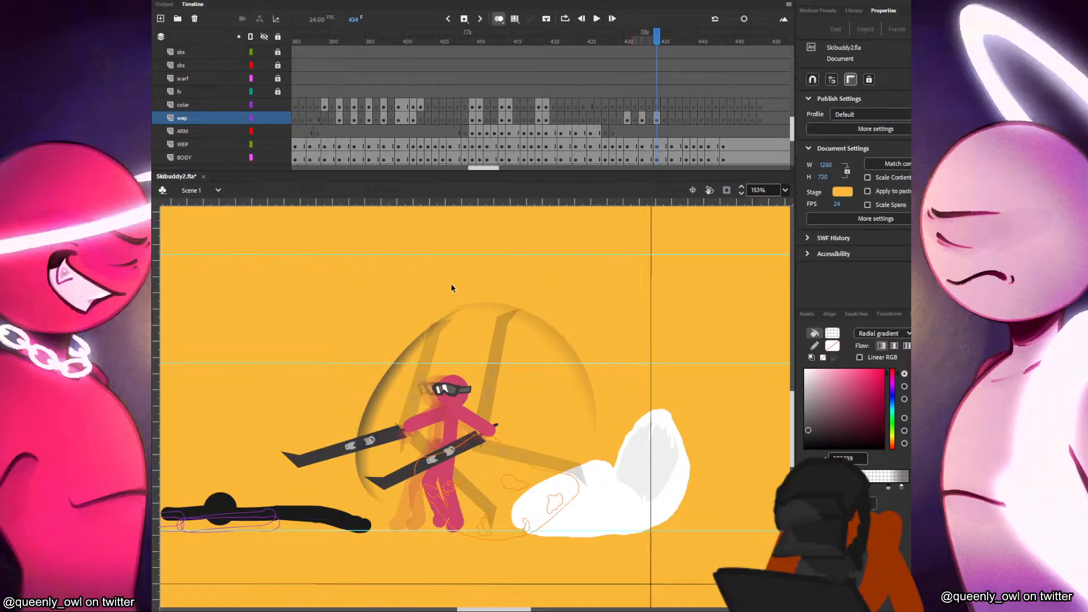
Draw a radial-gradient circle about 303 px in diameter around the figure and its lower ski on frame 436 of the wep layer.
key("comma")
key("period")
key("period")
key("period")
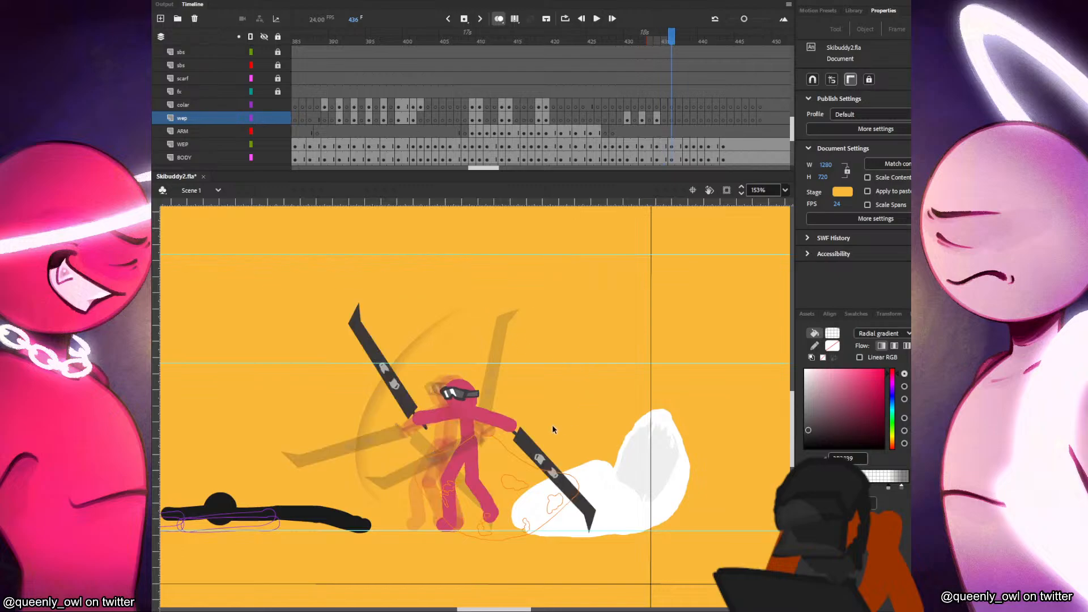
key("o")
left_click_drag(496, 450, 619, 392)
key("v")
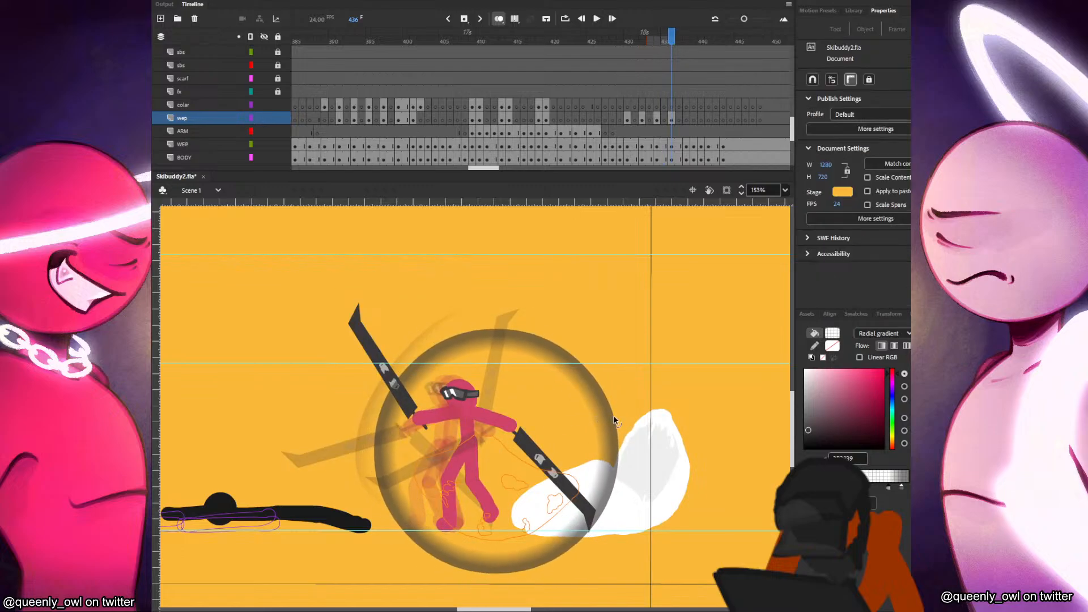
double_click(615, 421)
left_click(217, 189)
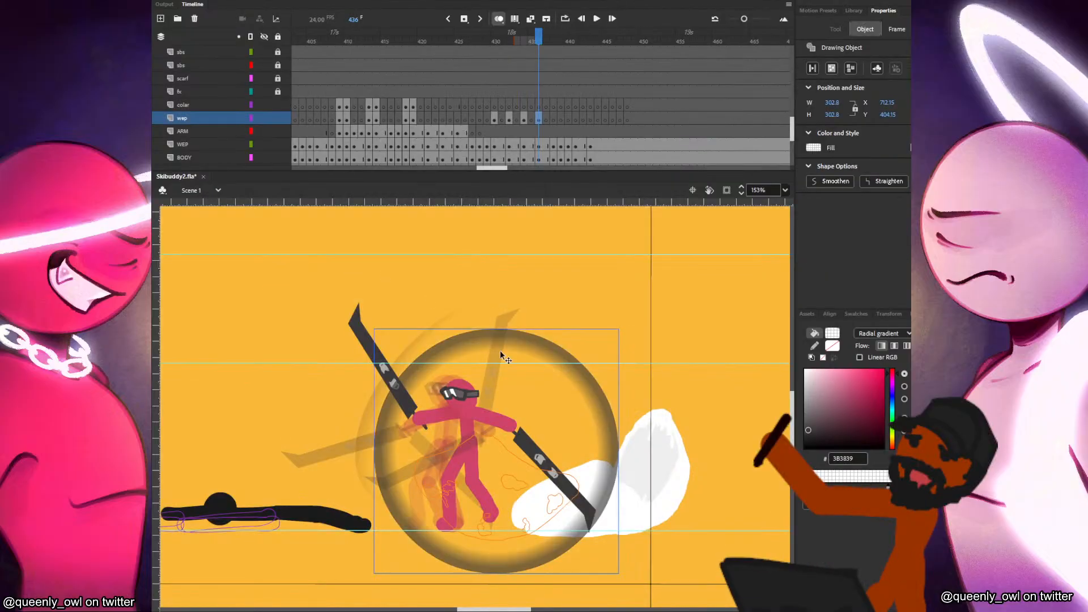
left_click(654, 378)
Offset the circle's radial fill with the Paint Bucket to leave a crescent along its lower edge.
key("k")
left_click(480, 448)
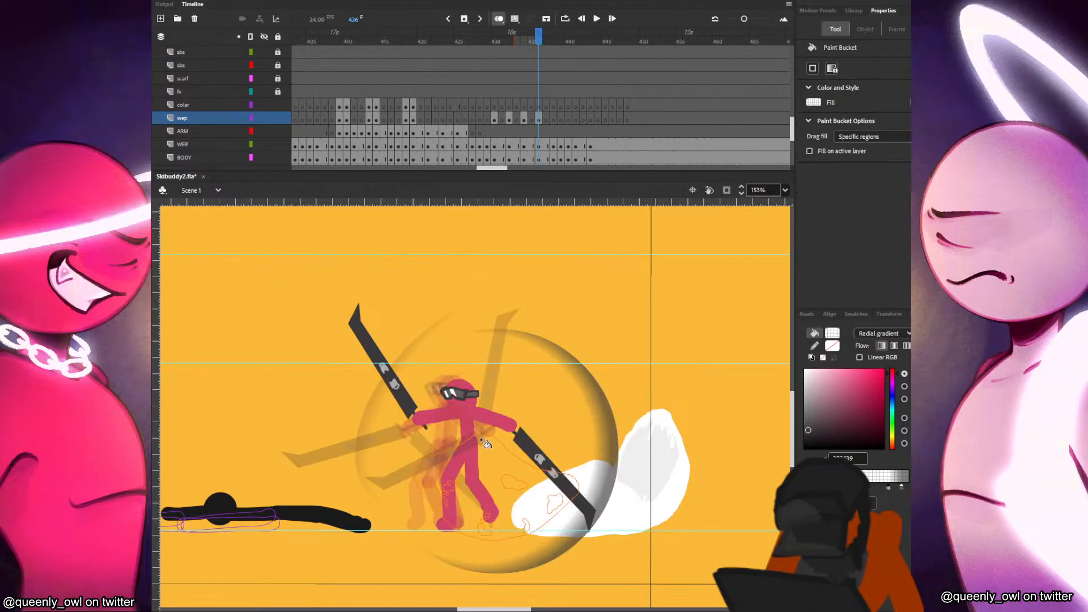
left_click(490, 432)
left_click(483, 437)
Enlarge the crescent's radial gradient and shift its centre upward with Gradient Transform to fade the upper part.
key("f")
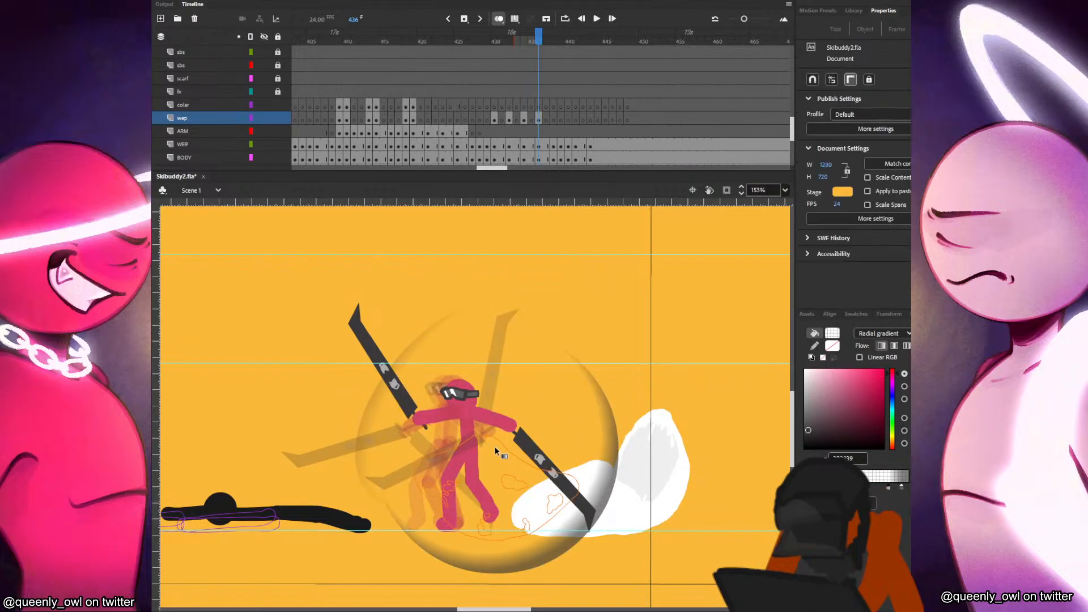
left_click(495, 447)
left_click_drag(484, 434, 493, 435)
left_click_drag(630, 475, 648, 476)
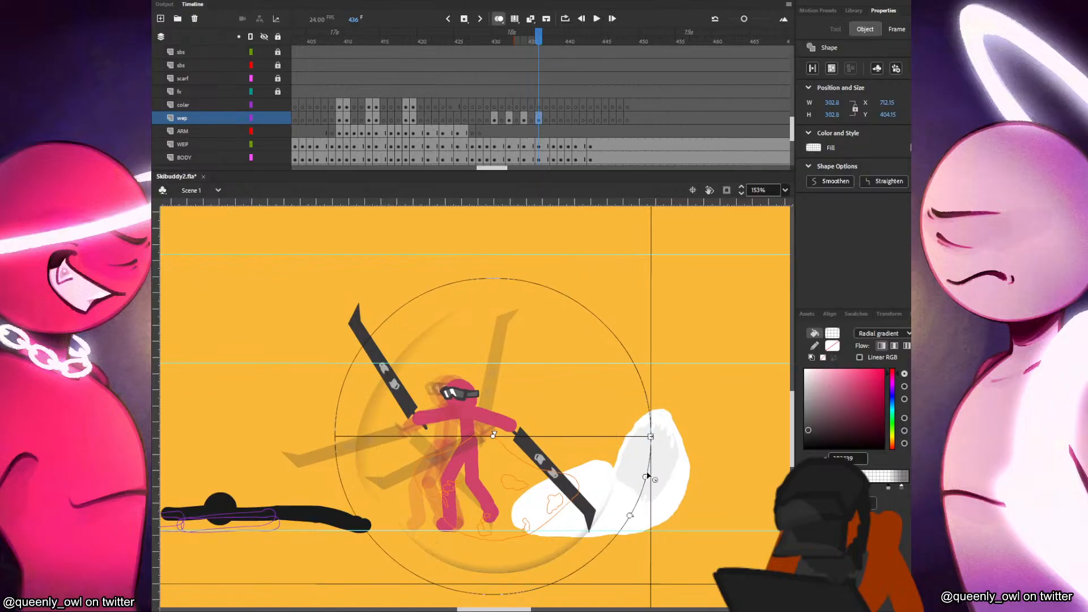
left_click_drag(493, 436, 493, 424)
Move the frame 436 crescent slightly back toward the figure and group it.
key("v")
left_click_drag(483, 520, 469, 516)
key("q")
key("ctrl+g")
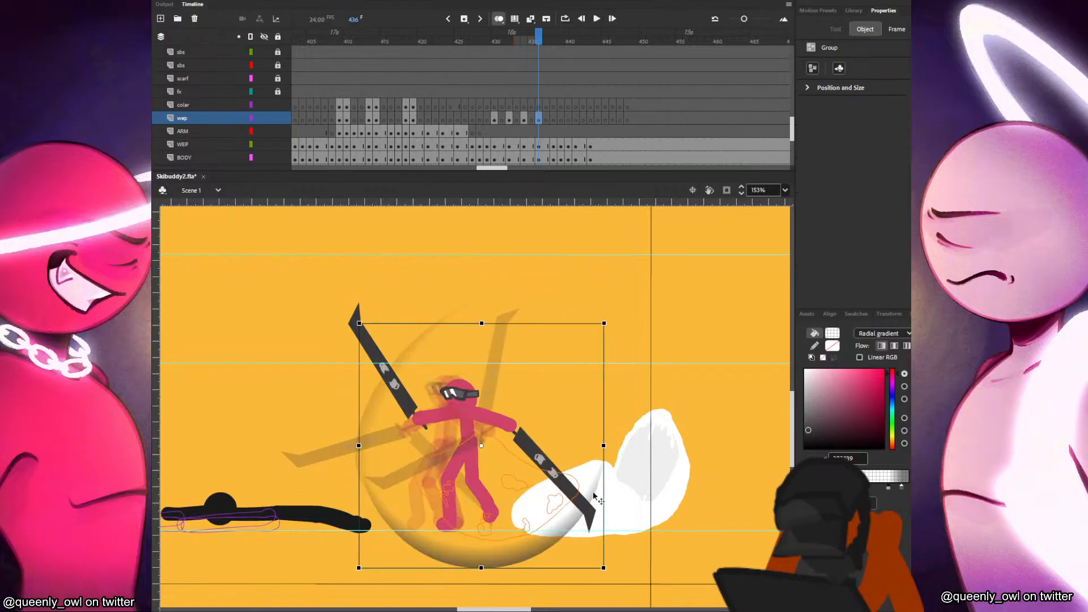
Rotate and flatten the grouped crescent into a tilted ellipse sweeping below the figure to the lower ski tip, and save the file.
left_click_drag(529, 568, 519, 567)
left_click_drag(588, 323, 630, 414)
left_click_drag(469, 589, 492, 550)
left_click_drag(365, 435, 337, 435)
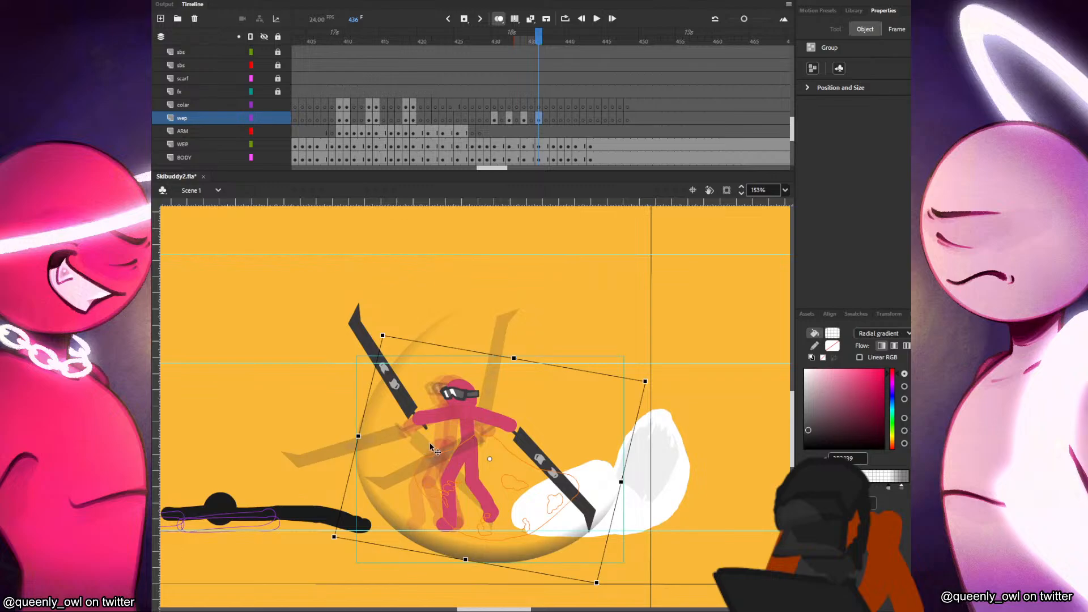
key("ctrl+s")
Draw a radial-gradient circle about 272 px in diameter around the raised skis on frame 438.
key("comma")
key("period")
key("period")
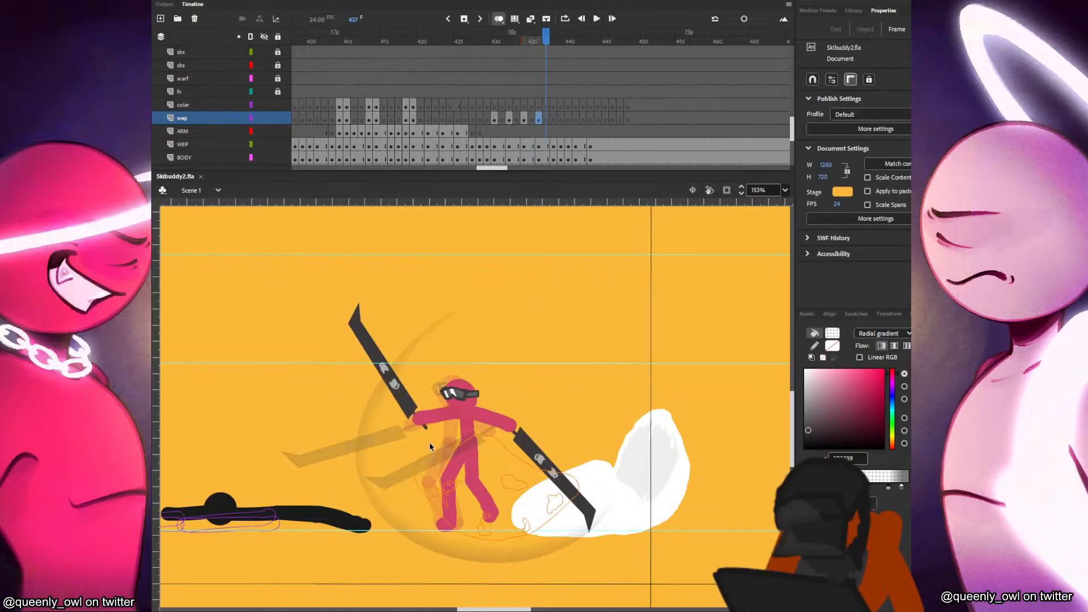
key("period")
key("o")
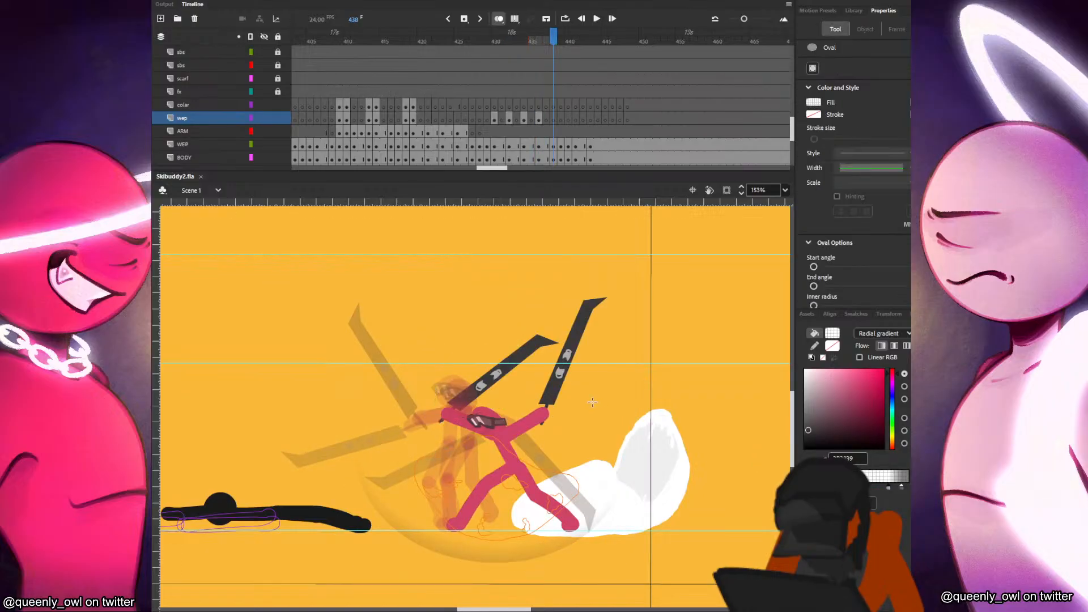
left_click_drag(547, 404, 654, 298)
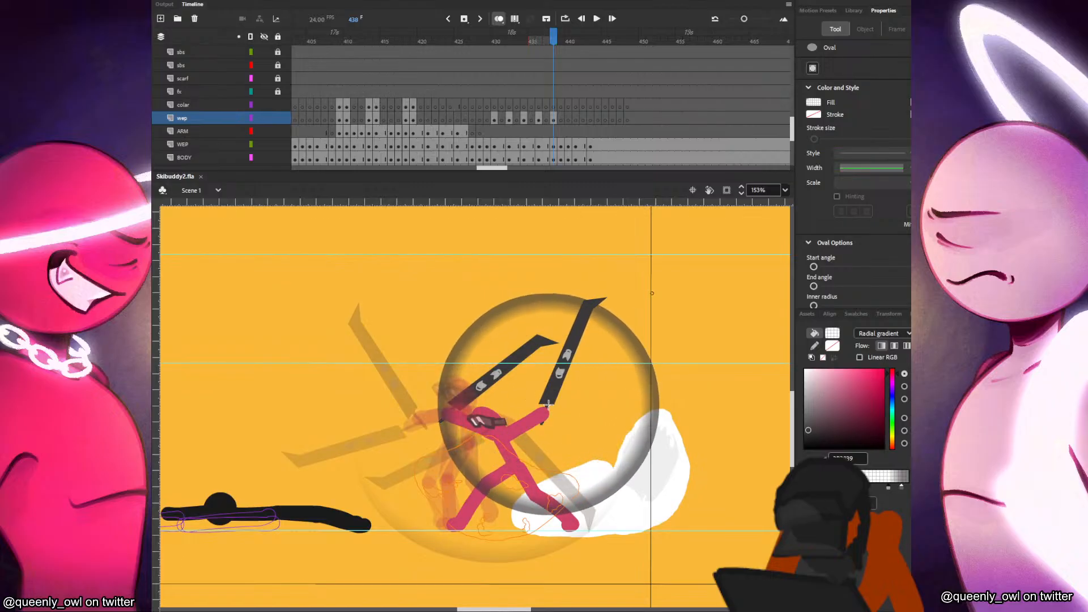
Offset the frame 438 circle's radial fill with the Paint Bucket to leave a crescent along its upper right edge.
key("k")
left_click(569, 395)
left_click(558, 399)
left_click(544, 419)
left_click(551, 397)
left_click(547, 418)
left_click(542, 419)
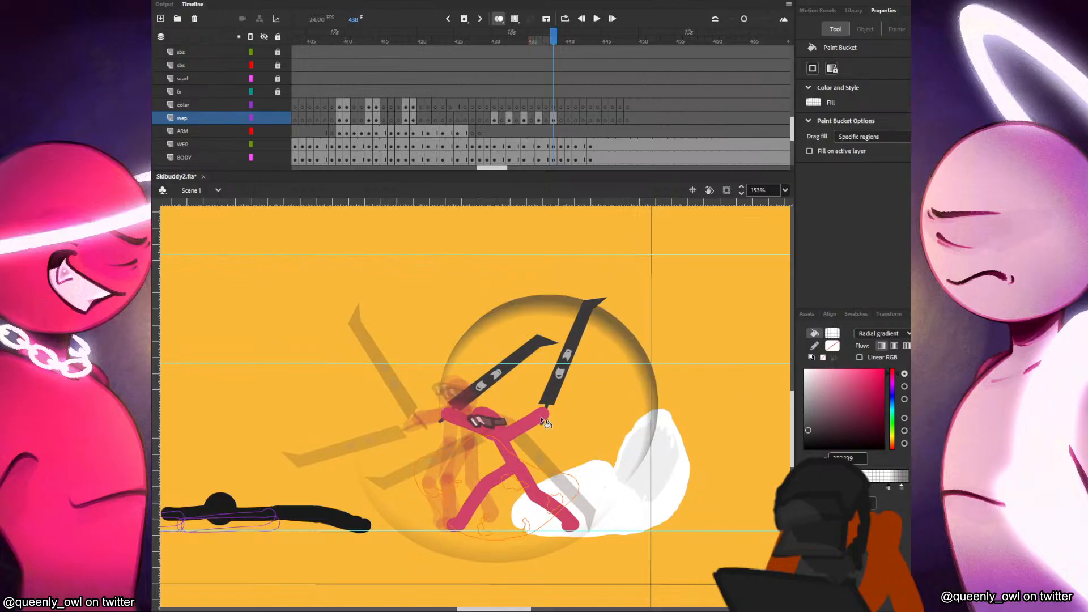
left_click(547, 400)
left_click(540, 418)
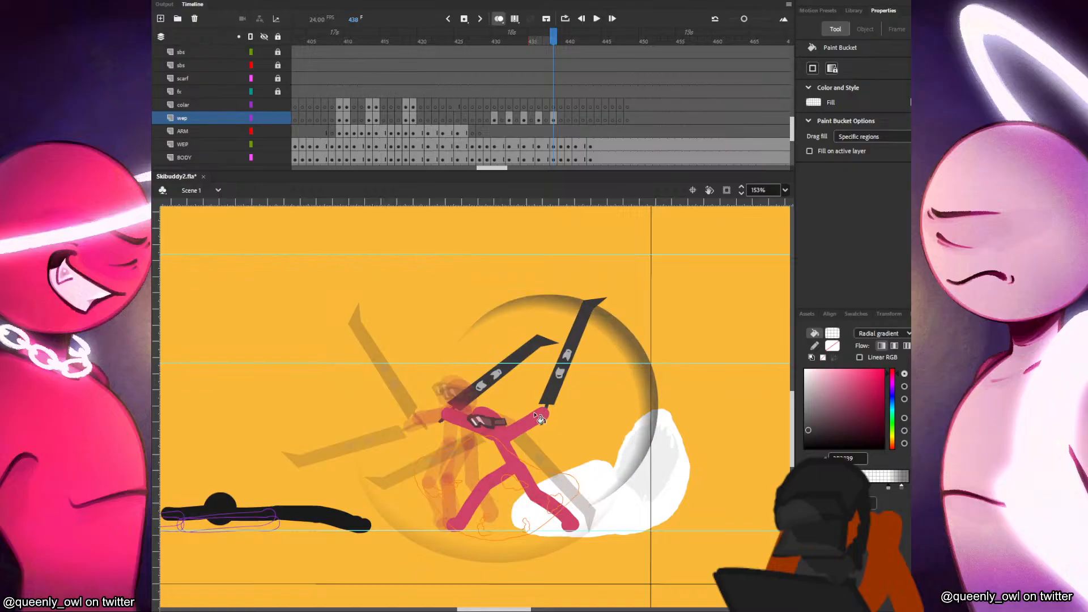
Enlarge the crescent's gradient to thin it, and move the arc slightly up and outward past the raised ski tip.
key("f")
left_click(541, 413)
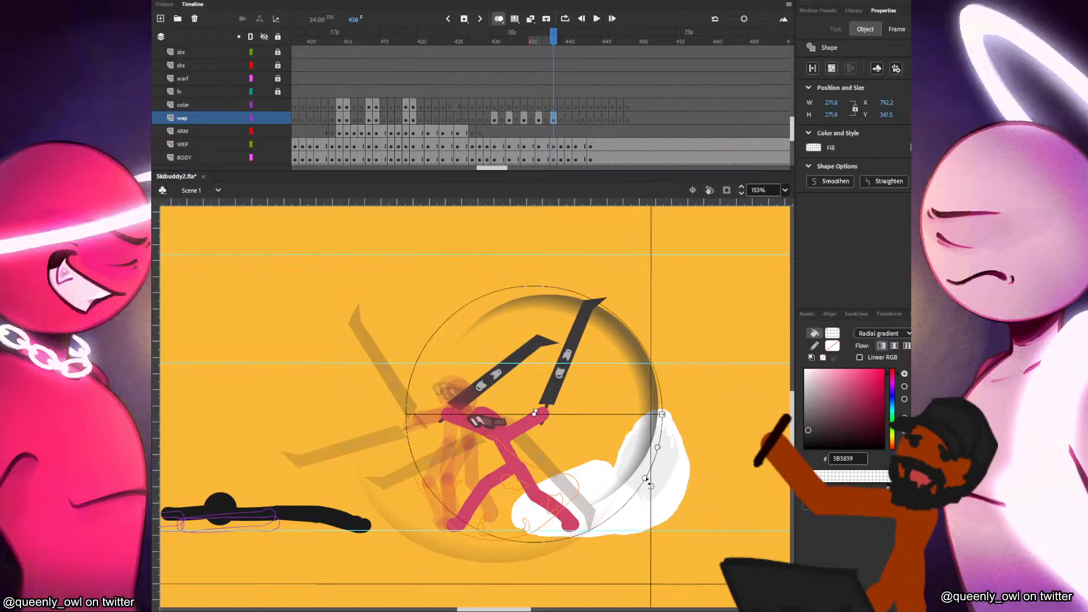
left_click_drag(657, 447, 670, 450)
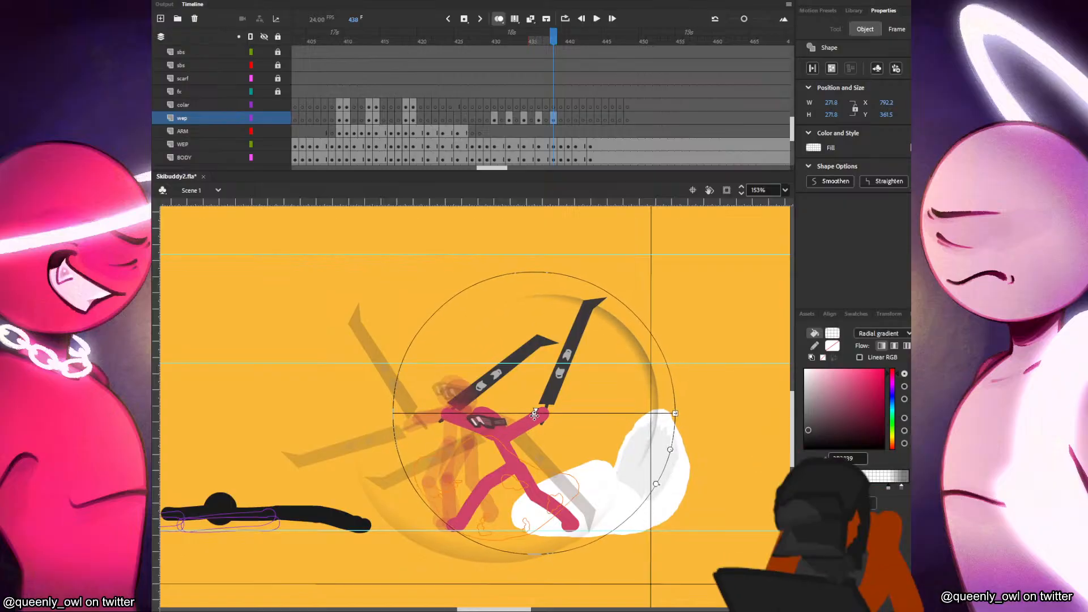
key("v")
left_click_drag(635, 408, 644, 397)
left_click(688, 401)
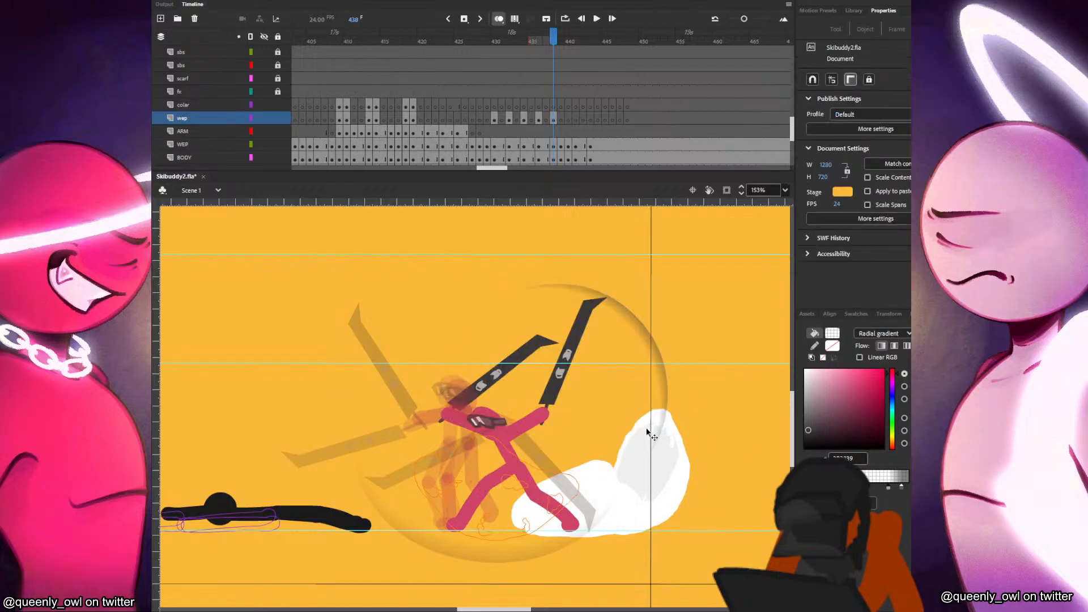
Group the frame 438 arc, stretch it into a tall narrow ellipse, lower it slightly, and save the file.
left_click(647, 432)
key("ctrl+g")
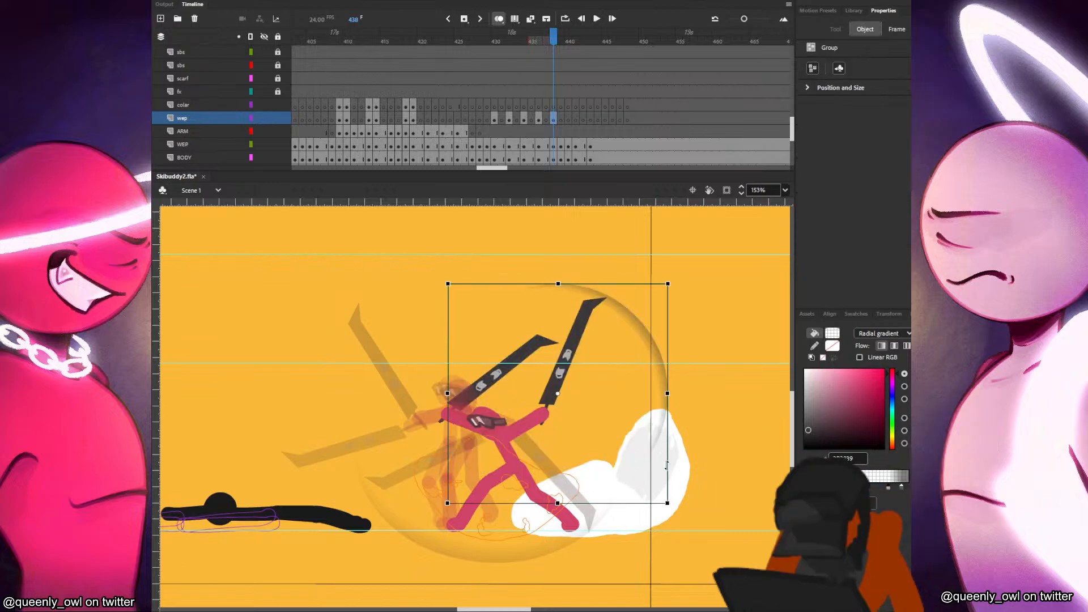
left_click_drag(667, 502, 640, 528)
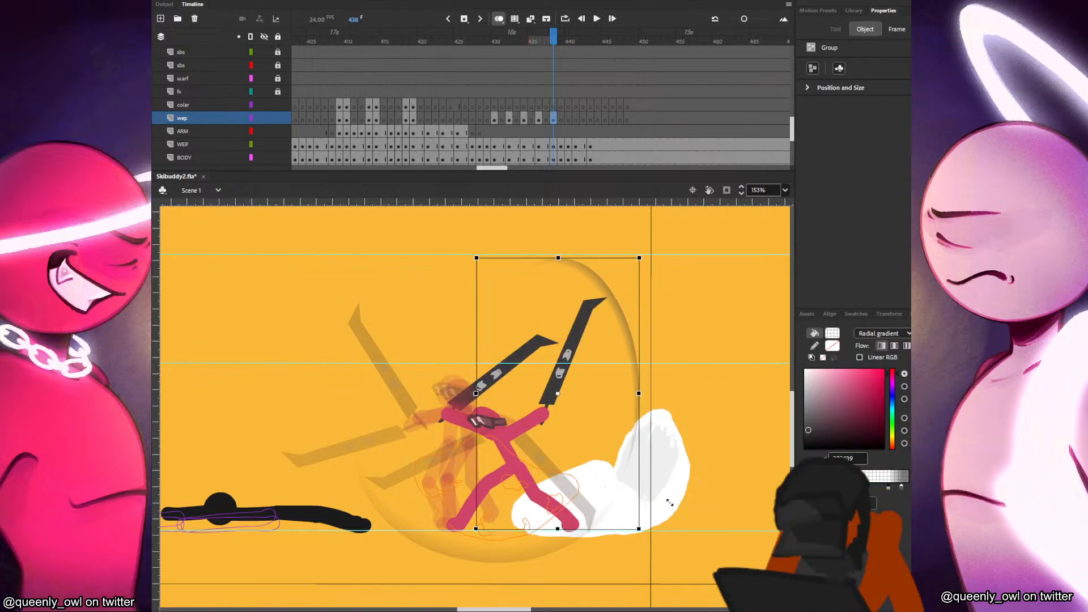
left_click_drag(629, 449, 628, 460)
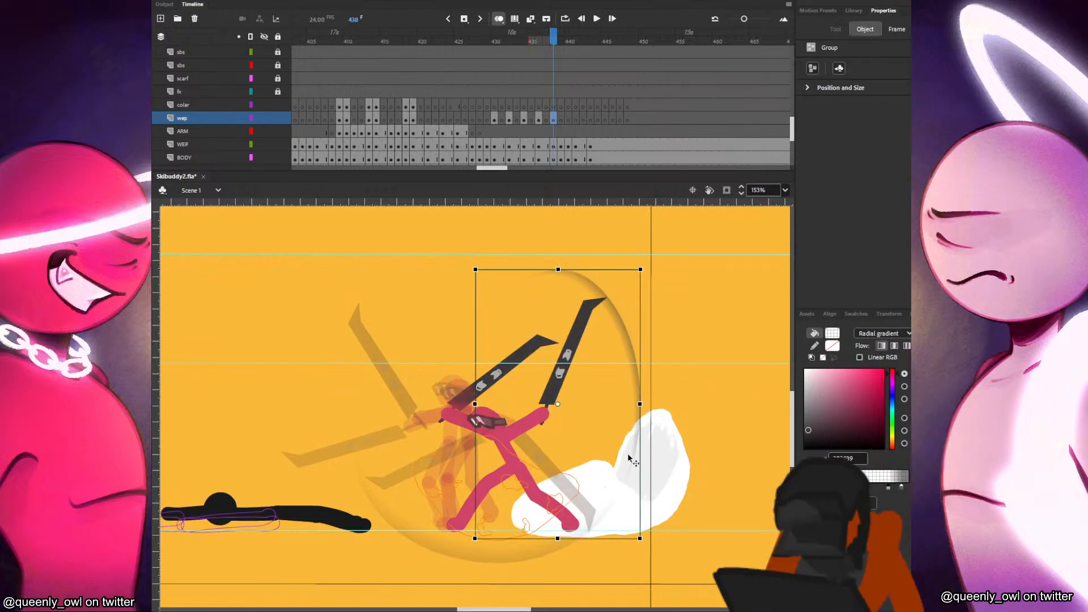
left_click(658, 440)
key("ctrl+s")
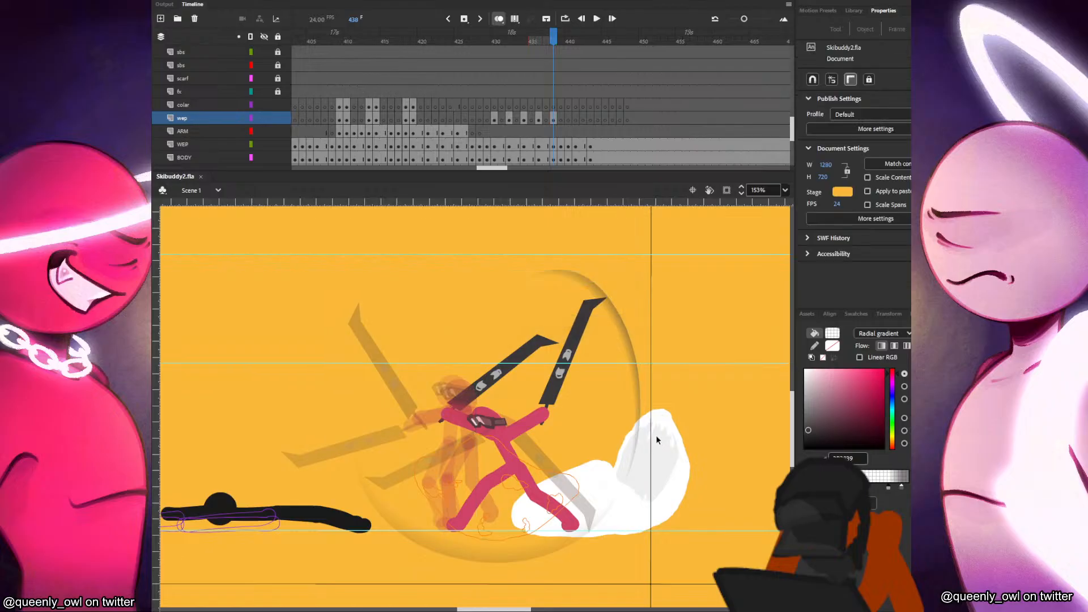
Step back and forth through the frames around 438 to check the arc, stopping on frame 439.
key("comma")
key("period")
key("period")
key("comma")
key("period")
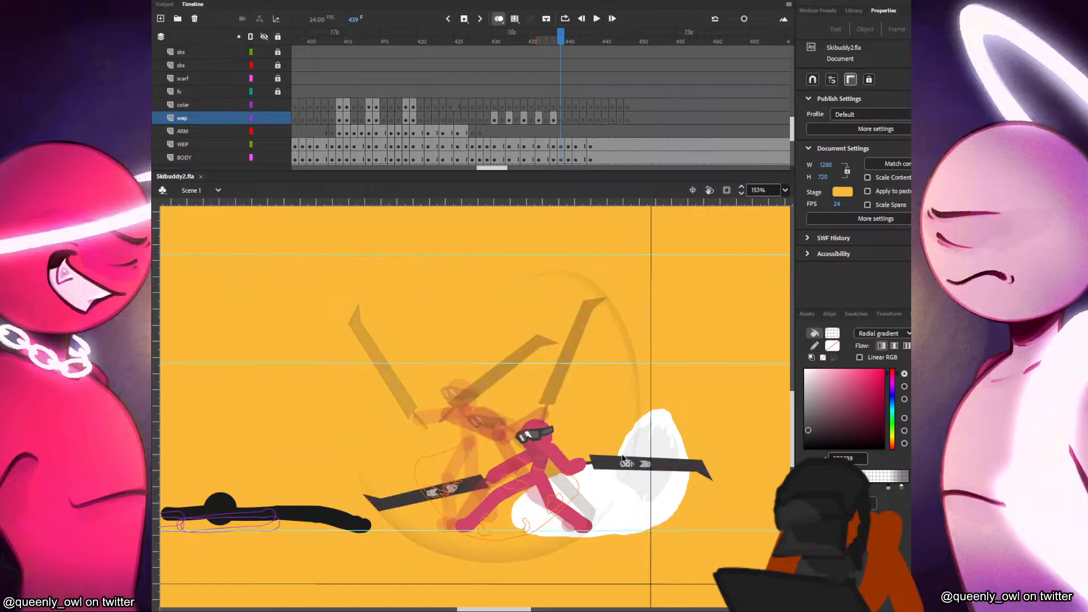
key("o")
left_click_drag(573, 416, 689, 350)
key("ctrl+z")
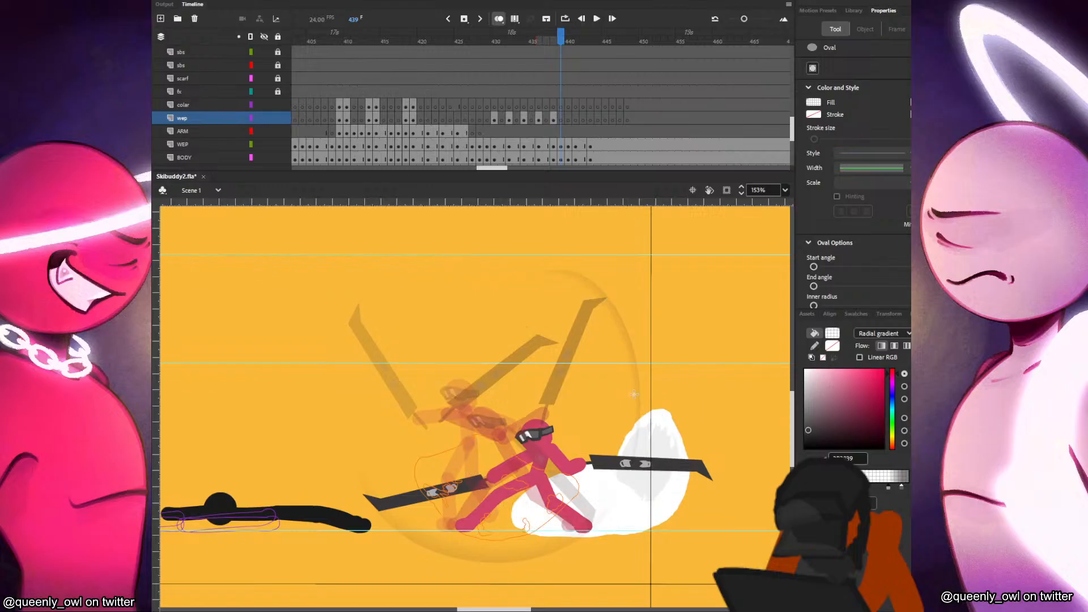
Draw a large gradient circle around the front ski on frame 439 and offset its fill into a crescent along the lower edge.
left_click_drag(602, 427, 720, 348)
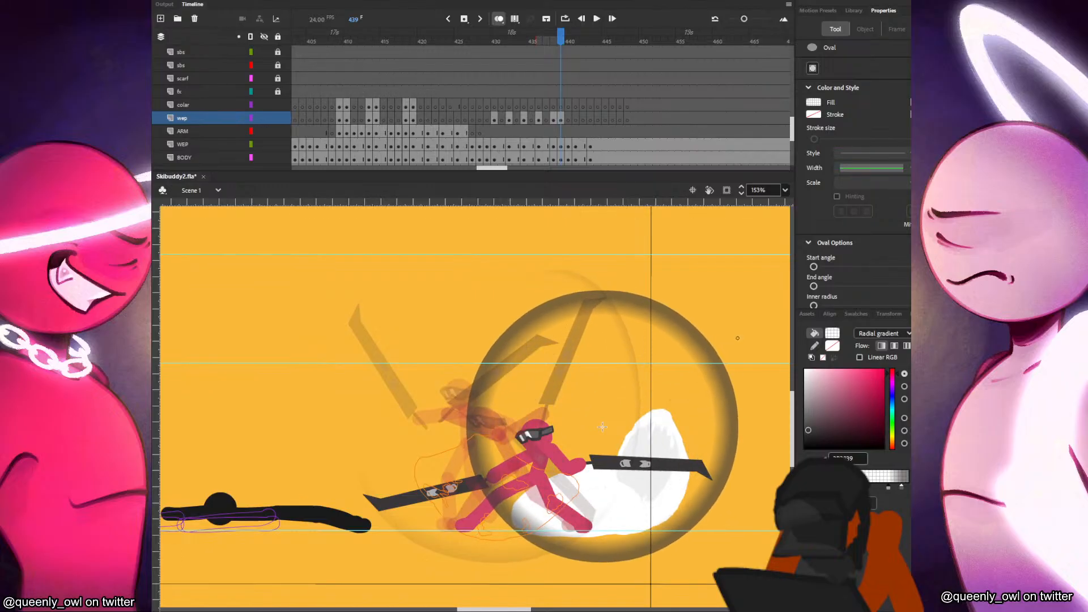
key("k")
left_click(651, 390)
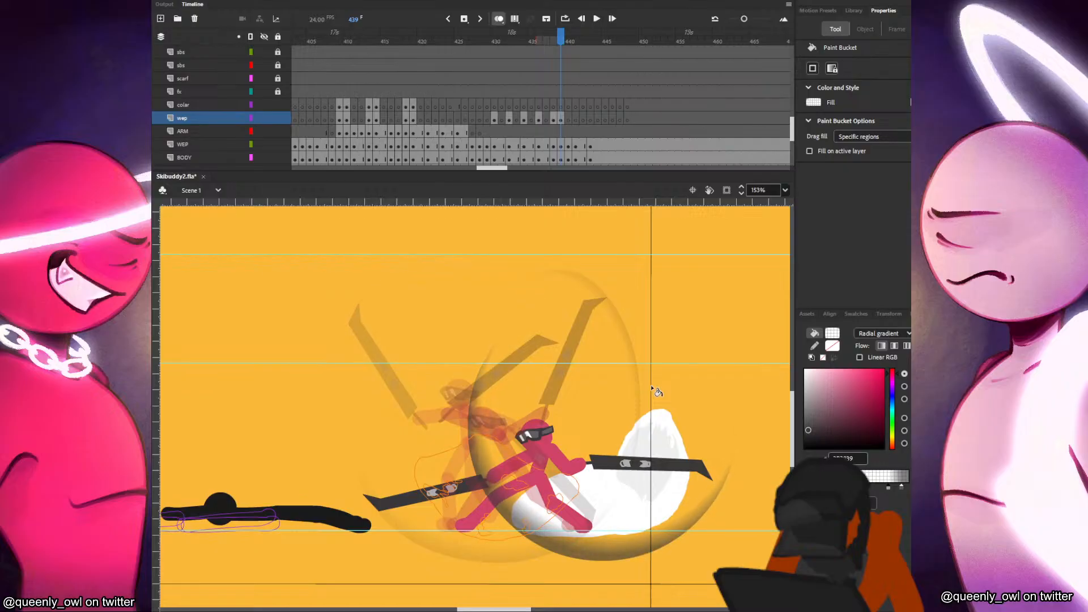
key("v")
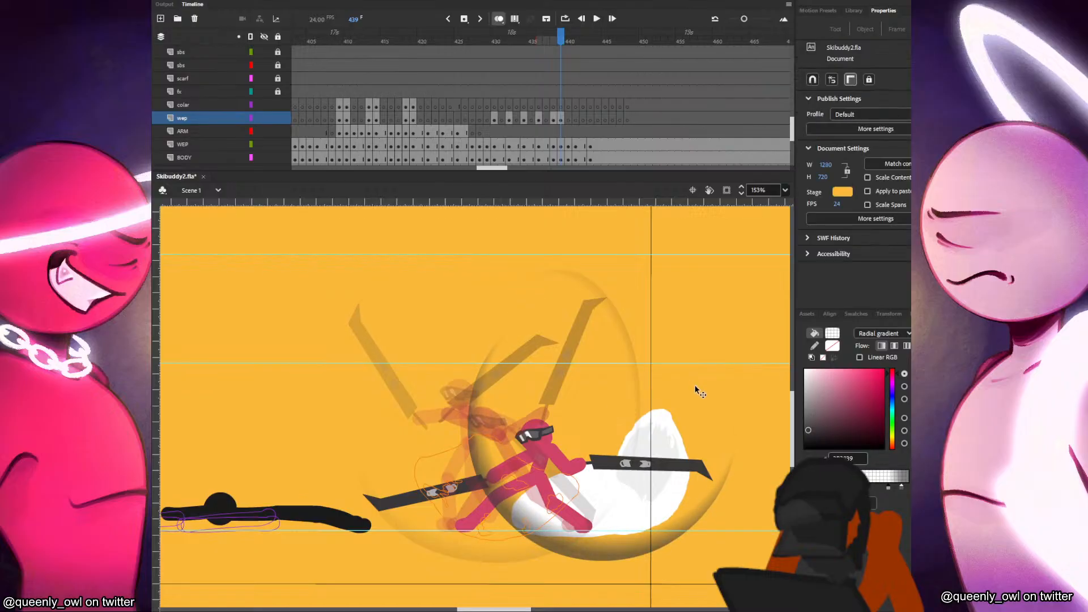
Draw a smaller radial-gradient circle around the front ski on frame 440 and shift it up toward the ski tip.
key(".")
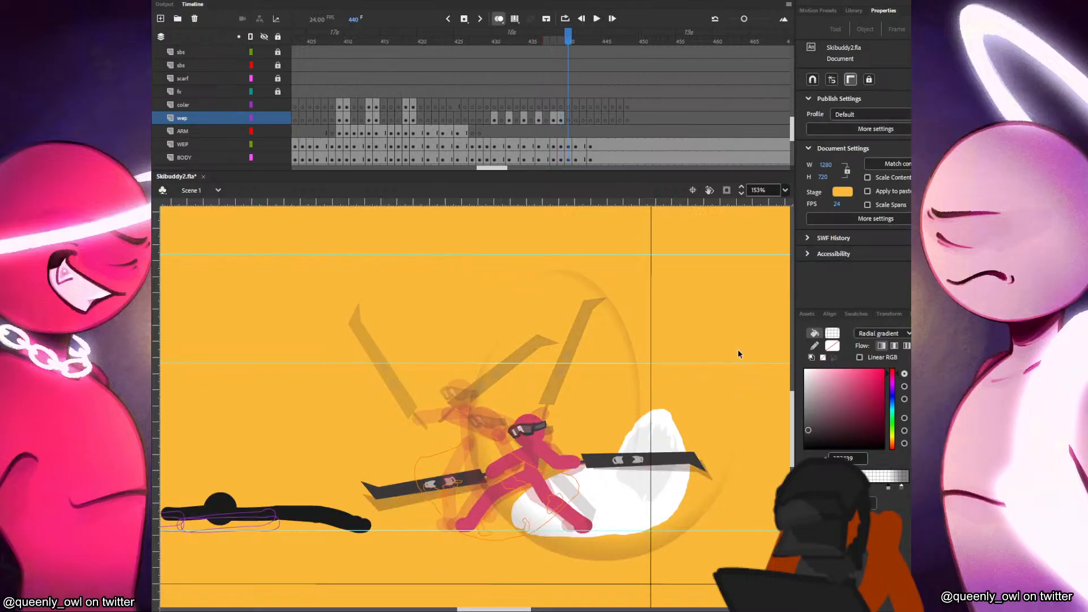
key("r")
key("o")
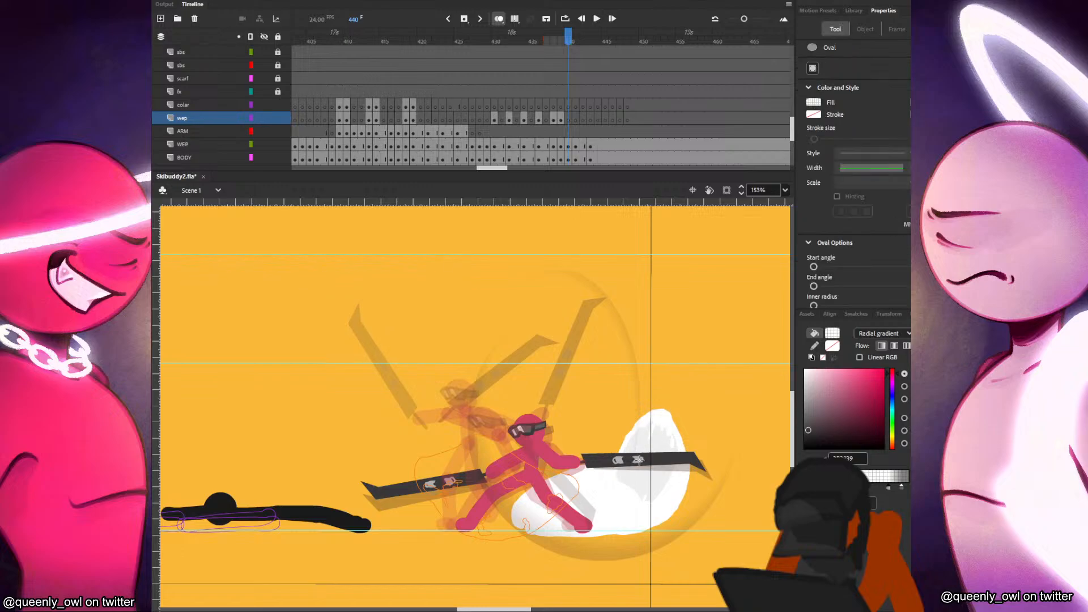
left_click_drag(592, 498, 694, 404)
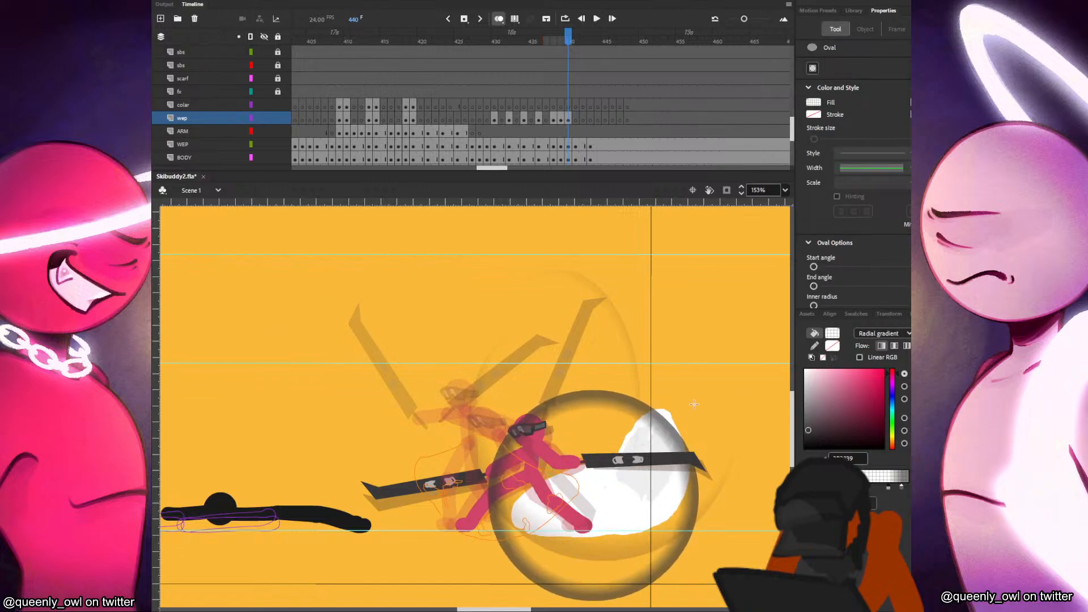
left_click(655, 472)
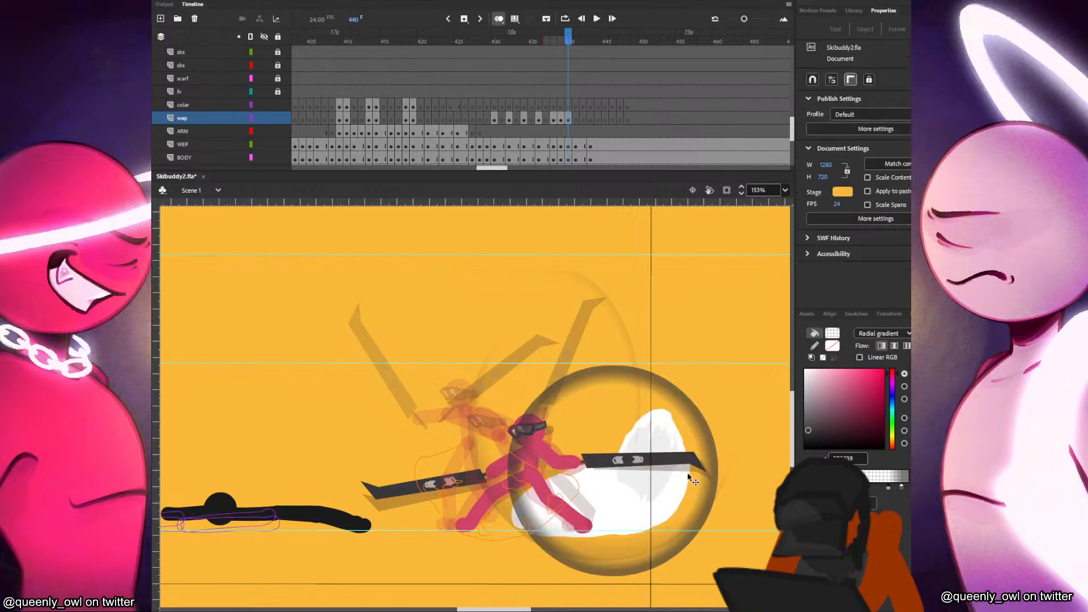
Offset the frame 440 circle's radial fill into a crescent along its lower-right edge and thin it by adjusting the gradient.
key("k")
left_click(629, 487)
left_click(626, 481)
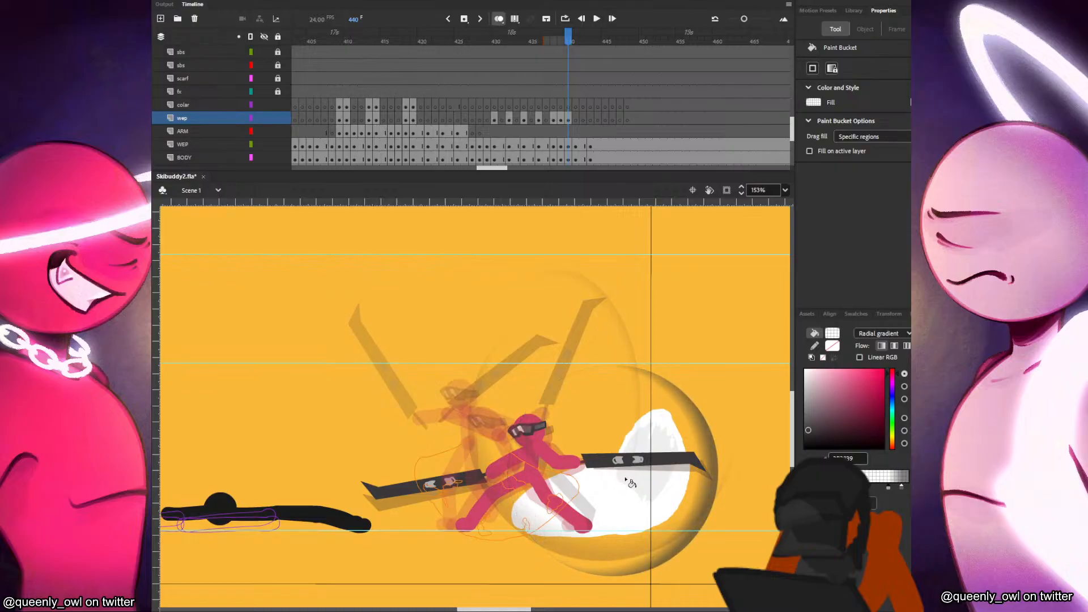
key("v")
left_click(613, 482)
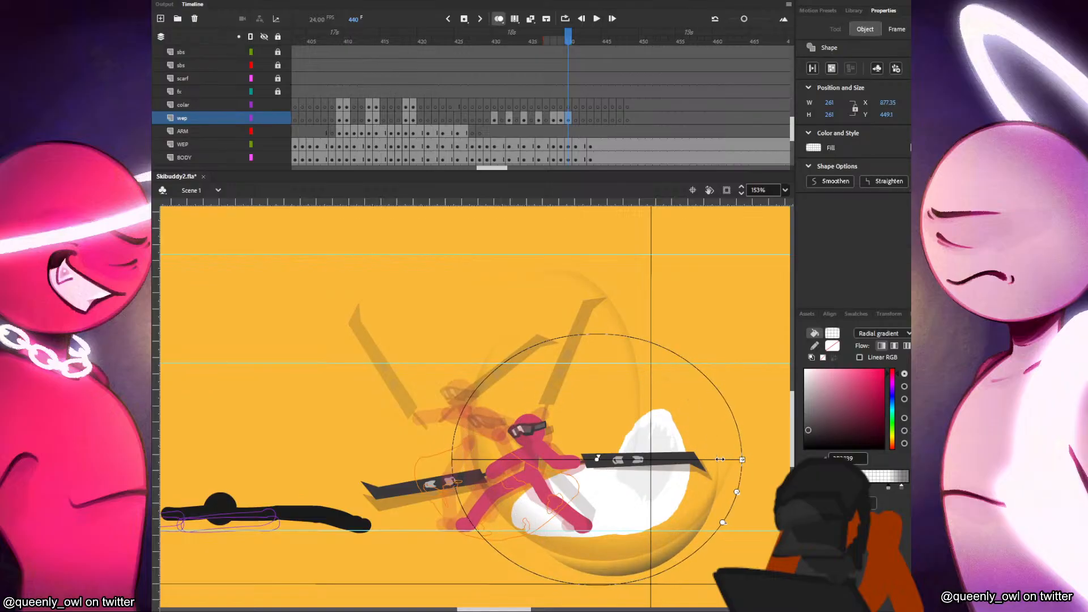
mouse_move(722, 521)
left_mouse_down()
mouse_move(731, 499)
mouse_move(725, 521)
left_mouse_up()
mouse_move(736, 480)
left_mouse_down()
mouse_move(743, 467)
mouse_move(727, 519)
mouse_move(691, 541)
mouse_move(673, 570)
mouse_move(702, 551)
mouse_move(690, 504)
left_mouse_up()
Group the frame 440 arc, flatten it slightly to follow the ski tip, and save the file.
key("v")
left_click(696, 517)
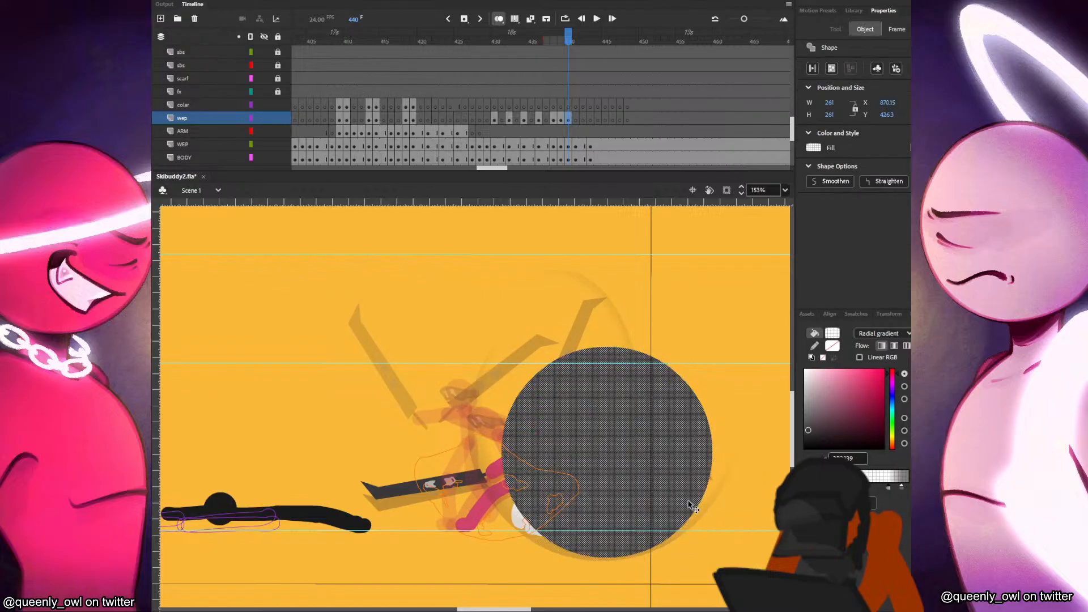
left_click(689, 488)
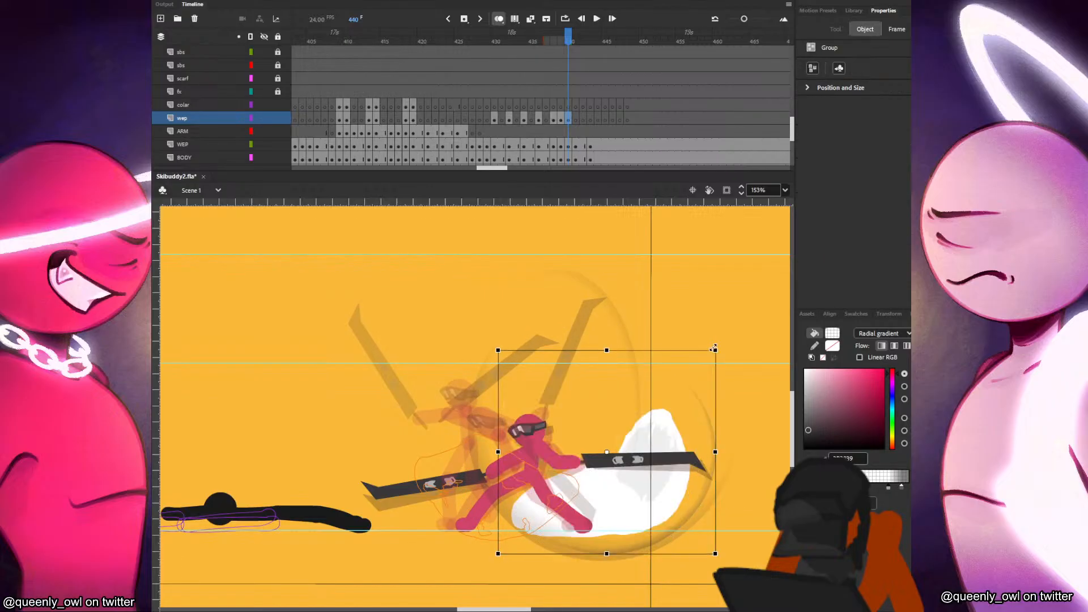
left_click_drag(730, 374, 715, 403)
left_click(726, 409)
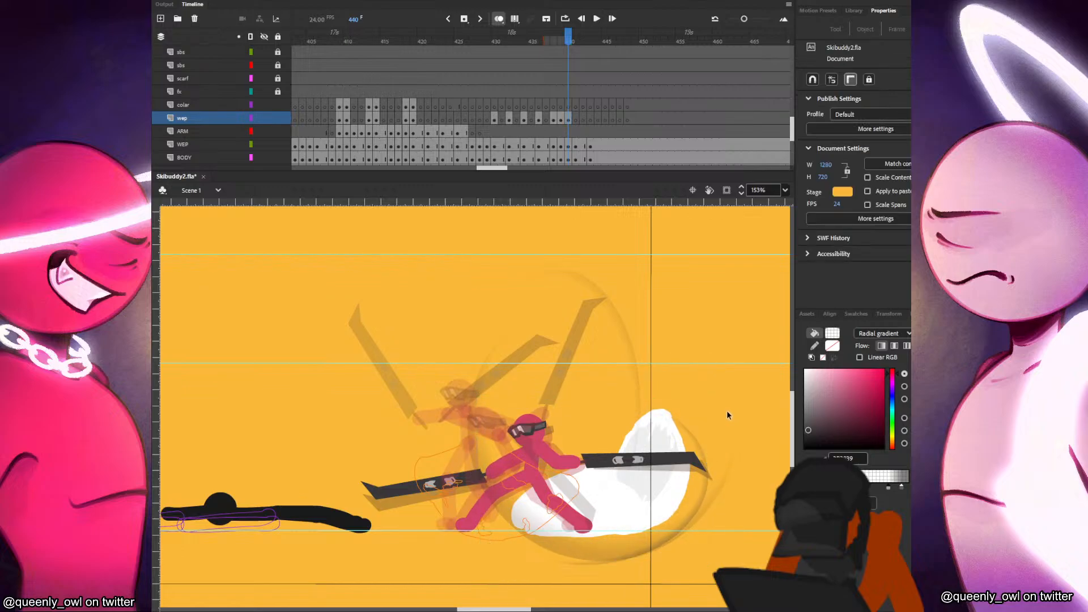
key("period")
key("comma")
key("period")
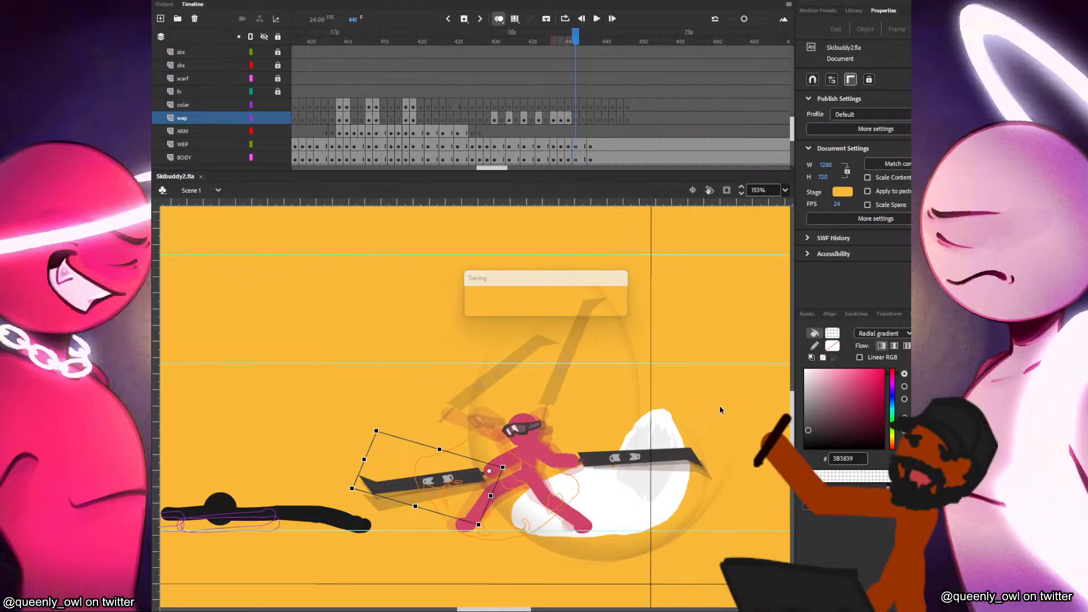
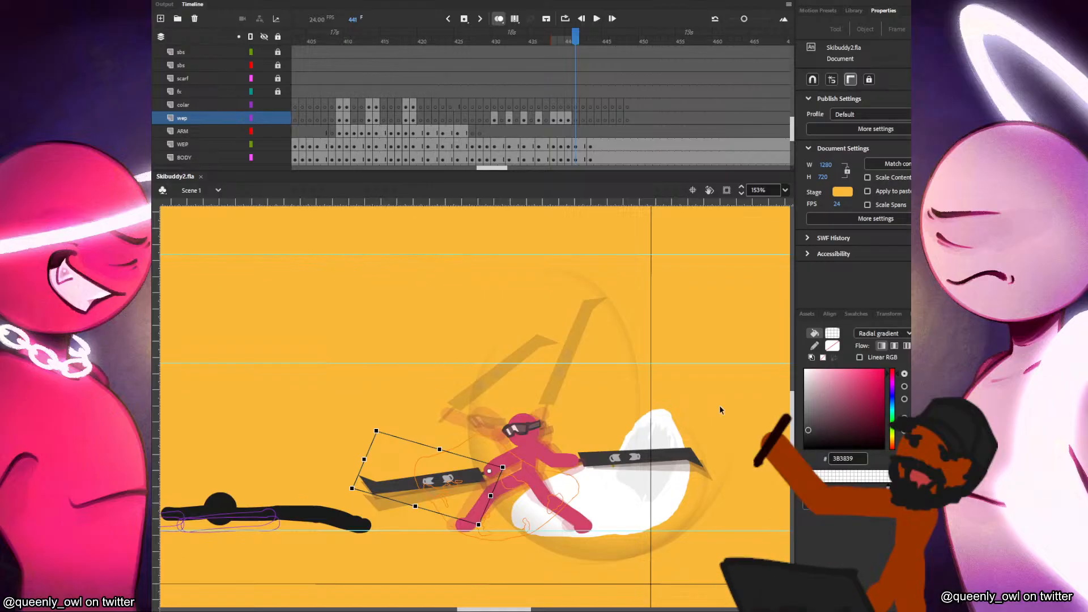
key("o")
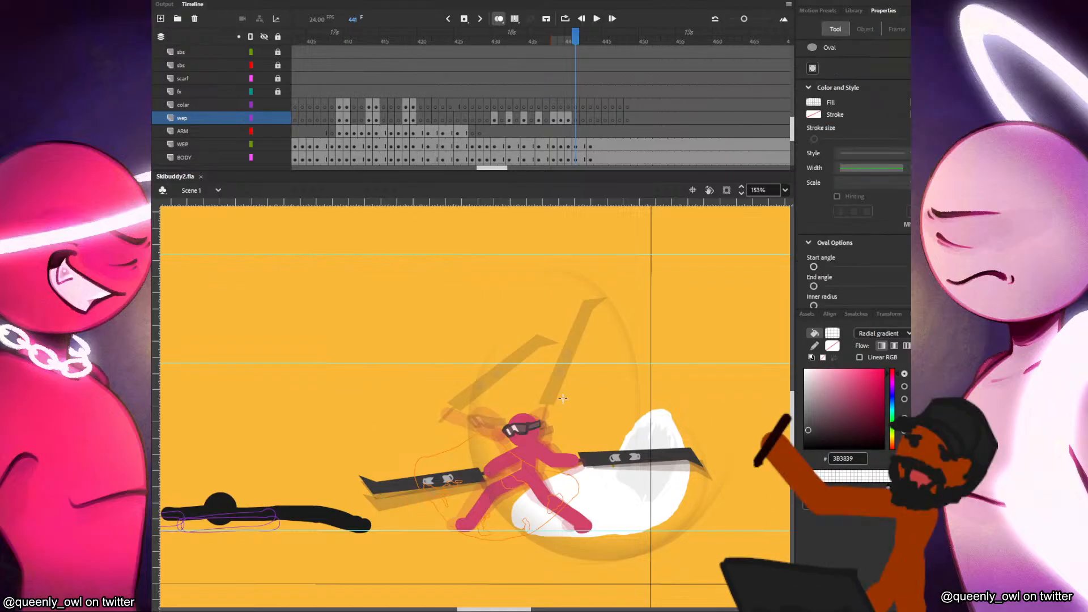
left_click_drag(544, 395, 679, 328)
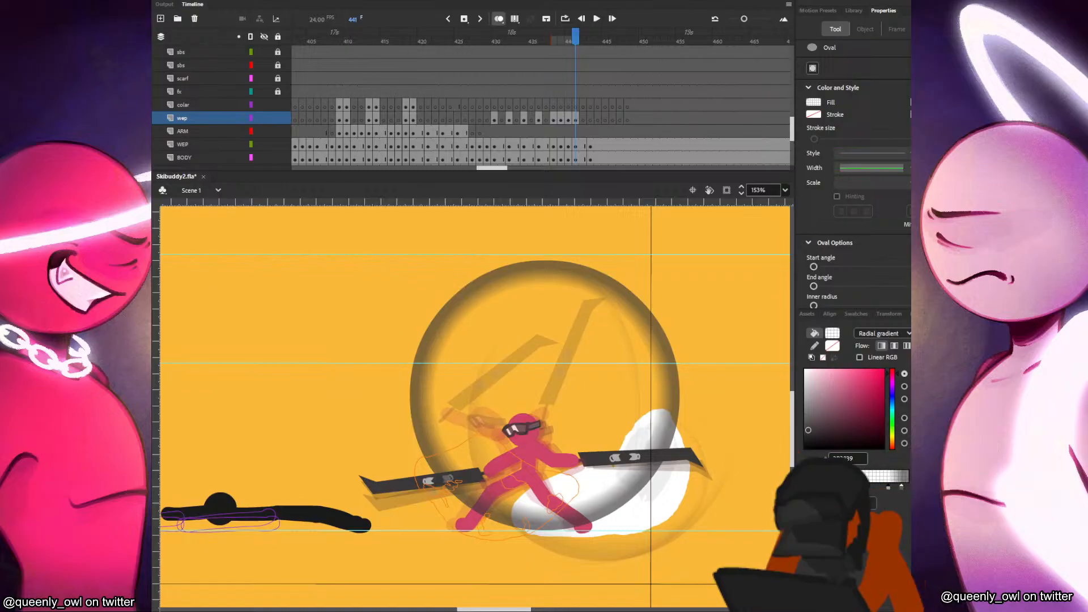
key("k")
left_click(553, 392)
left_click(520, 395)
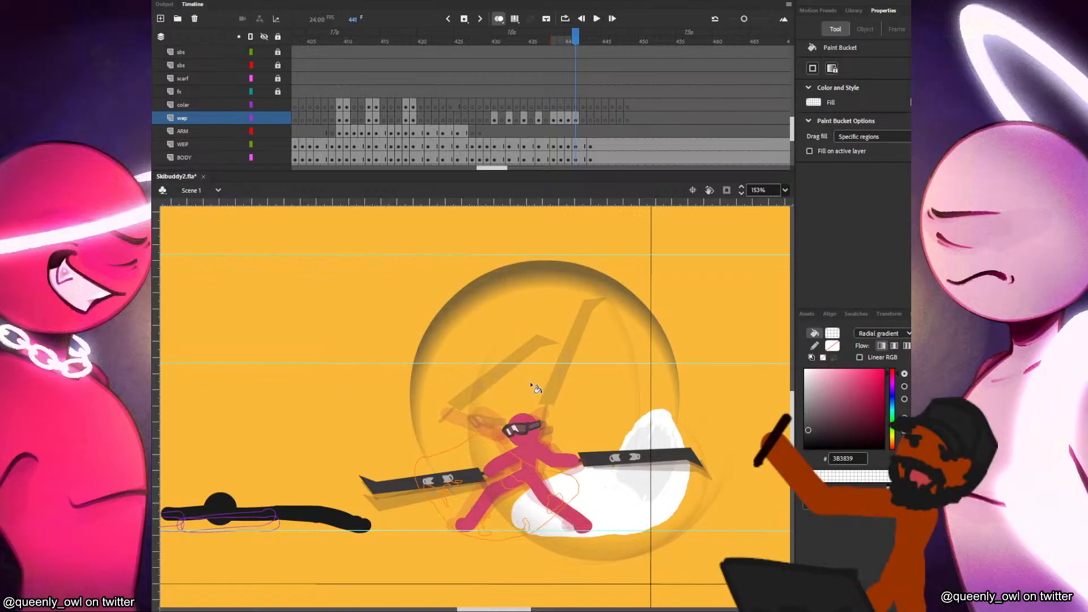
left_click(529, 382)
key("ctrl+z")
key("ctrl+z")
key("ctrl+z")
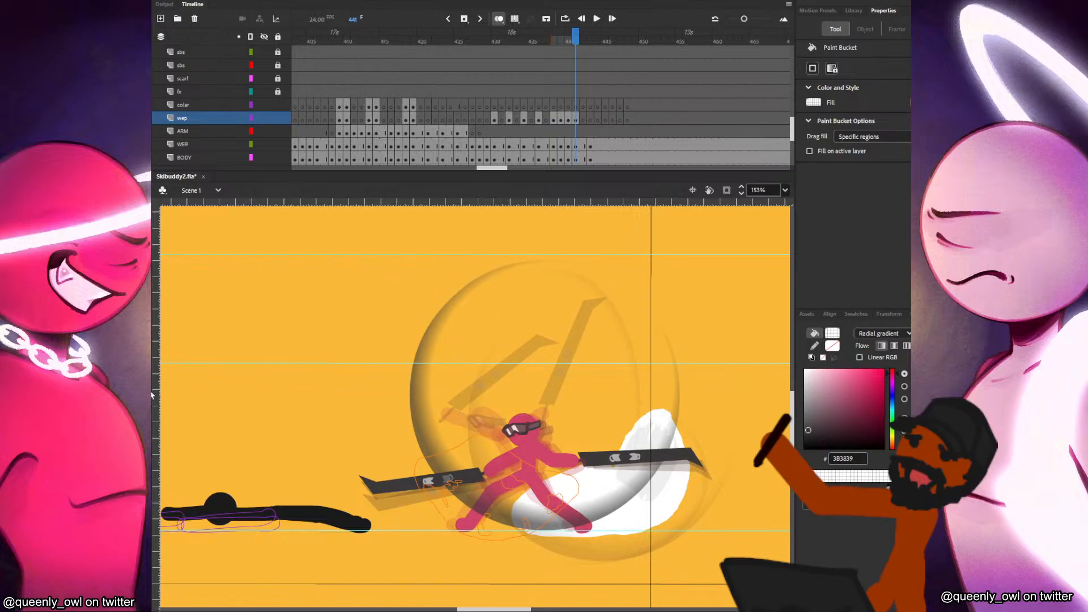
left_click(524, 413)
left_click(586, 402)
left_click(580, 385)
left_click(546, 387)
key("f")
left_click(599, 395)
mouse_move(546, 386)
left_mouse_down()
mouse_move(538, 389)
mouse_move(567, 354)
mouse_move(540, 382)
left_mouse_up()
mouse_move(674, 421)
left_mouse_down()
mouse_move(691, 424)
mouse_move(570, 392)
mouse_move(720, 399)
left_mouse_up()
key("q")
left_click(722, 399)
left_click(670, 418)
key("Delete")
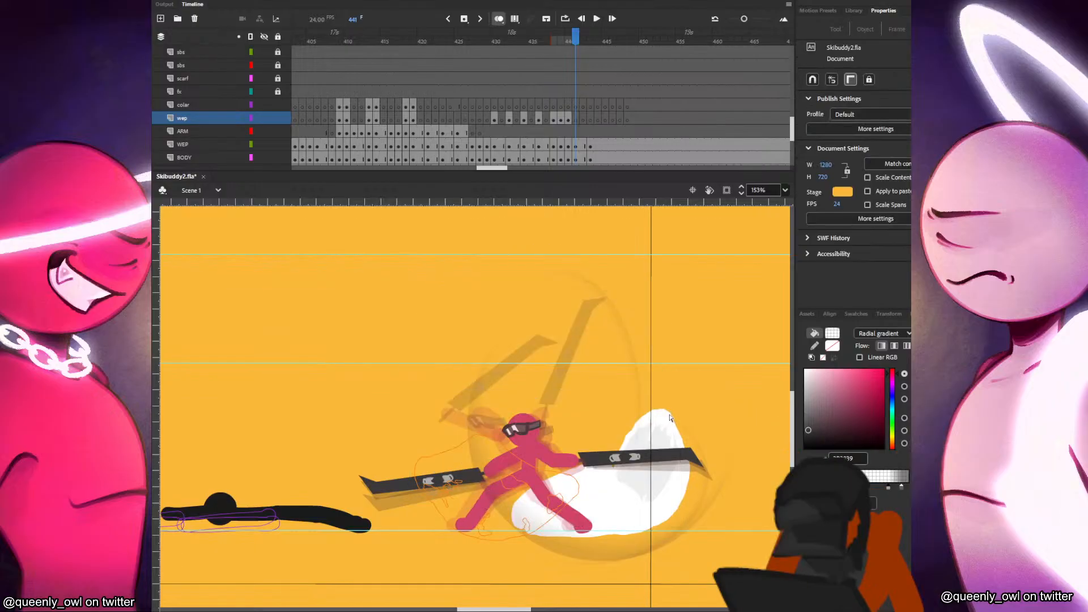
Save the file and play back the ski swing sequence several times to review the arc smears.
key("ctrl+s")
left_click(563, 118)
left_click(497, 107)
key("Return")
left_click(474, 104)
key("Return")
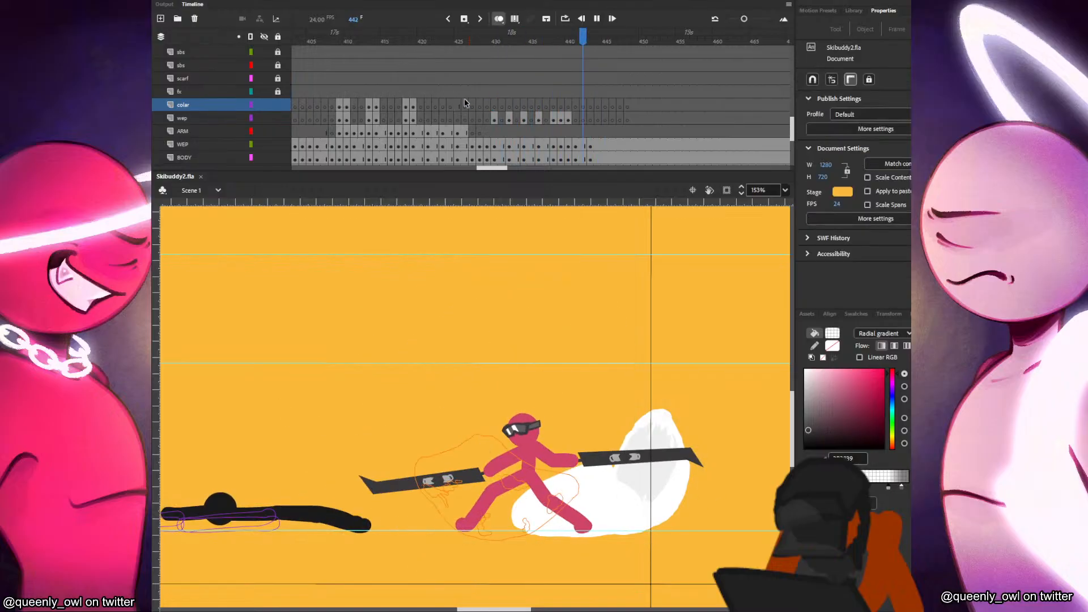
key("Return")
left_click(465, 105)
key("Return")
key("Return")
Insert blank keyframes from frame 430 to 449 on the layer above color and return to frame 430.
left_click_drag(491, 92, 637, 91)
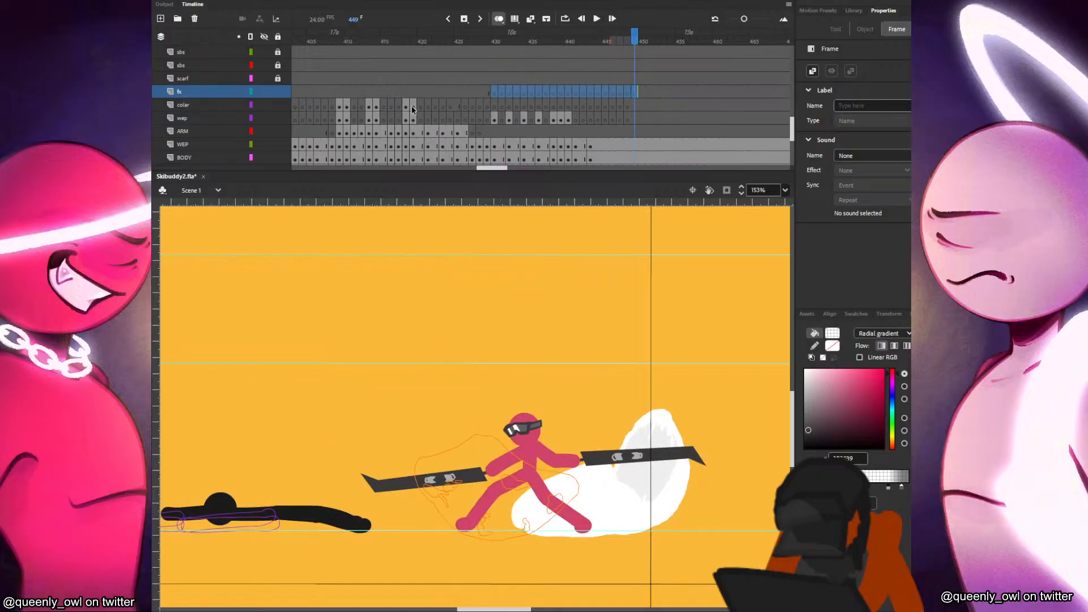
left_click(491, 91)
key("r")
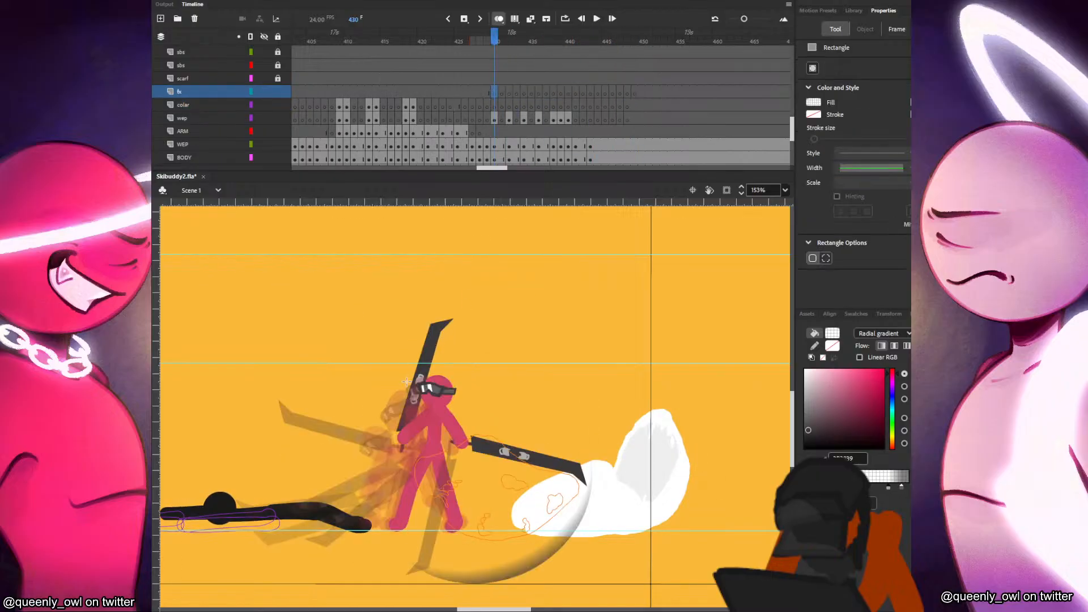
Step back and forth through the frames just before 430 to examine the rear ski's swing path.
key("comma")
key("period")
key("comma")
key("comma")
key("period")
key("period")
key("comma")
key("comma")
key("period")
key("period")
Draw a radial-gradient circle through the rear ski's tip on frame 430 and offset its fill into a crescent along the upper-left edge.
key("o")
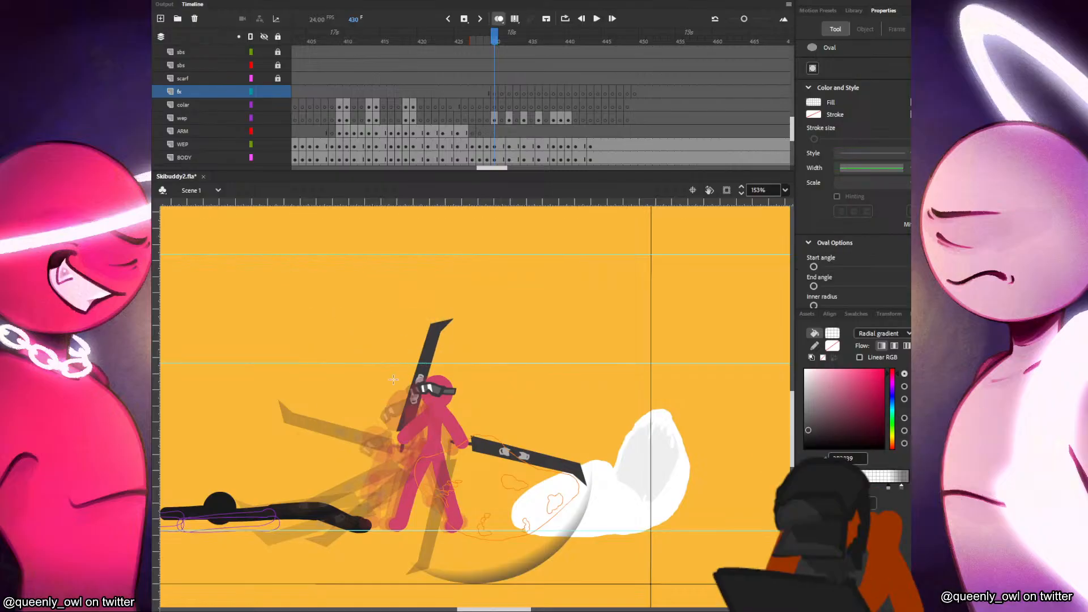
left_click_drag(370, 383, 473, 345)
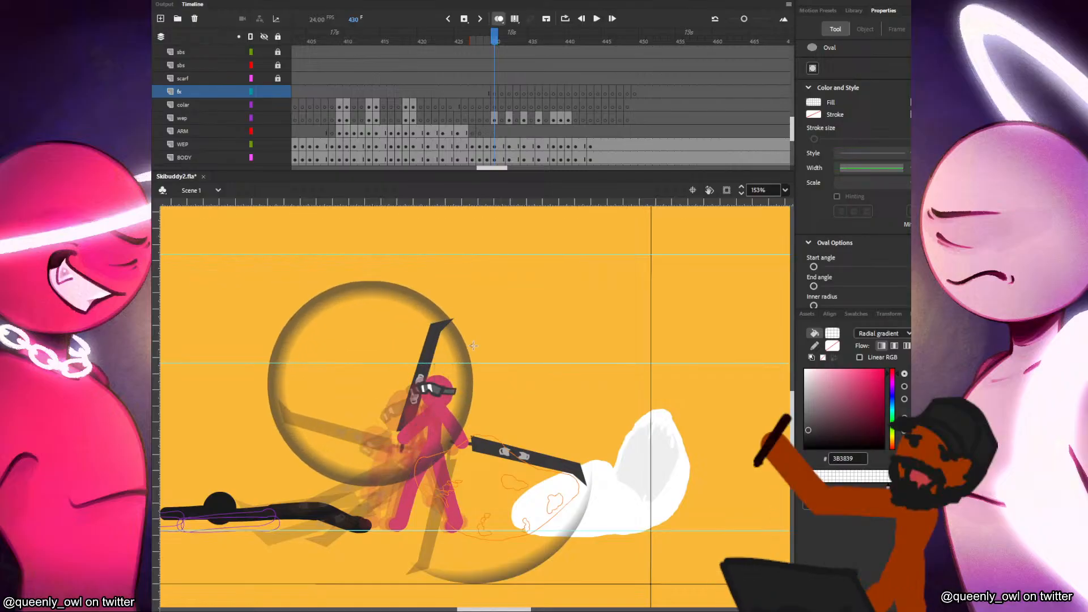
key("k")
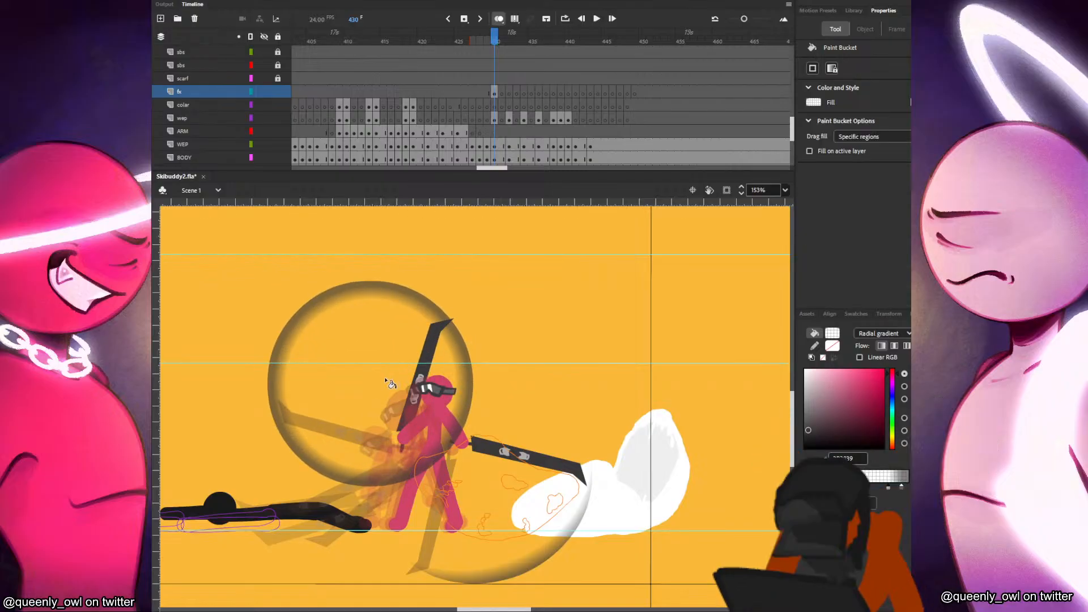
left_click(368, 392)
left_click(372, 391)
left_click(373, 390)
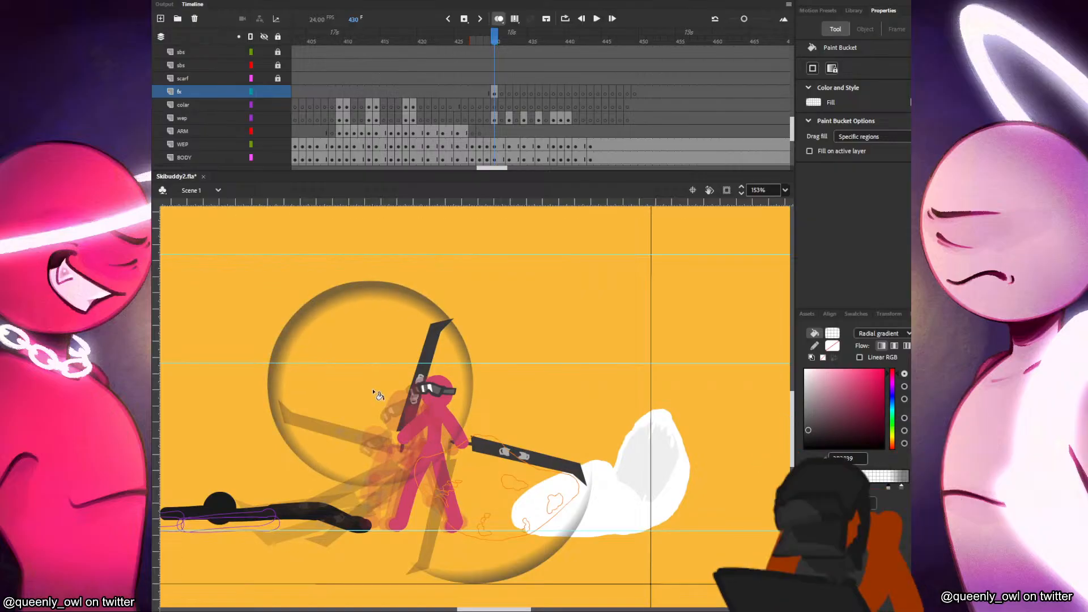
key("v")
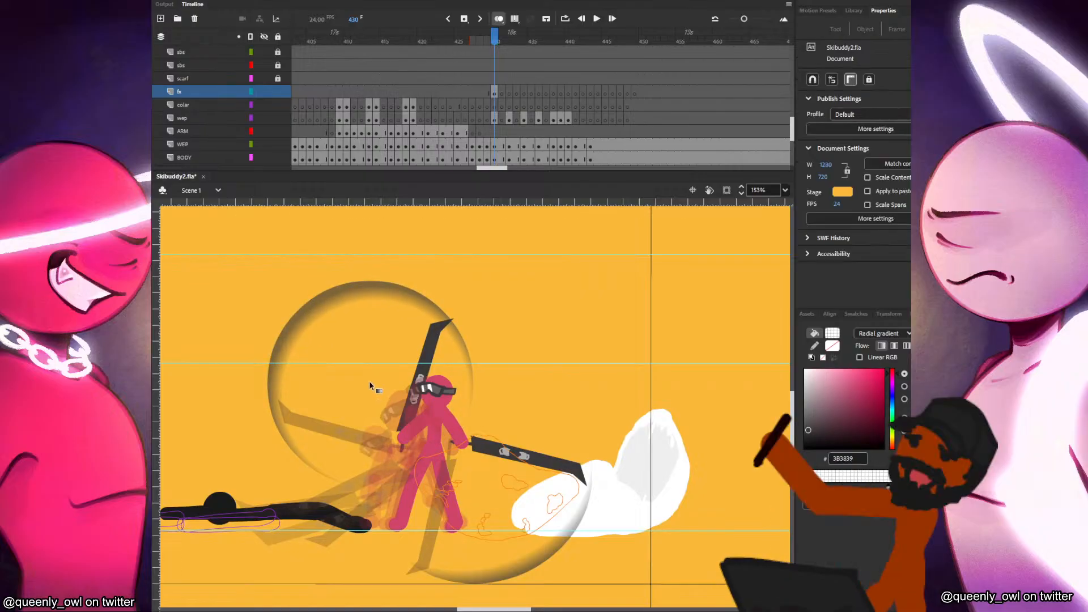
left_click(492, 426)
left_click(406, 362)
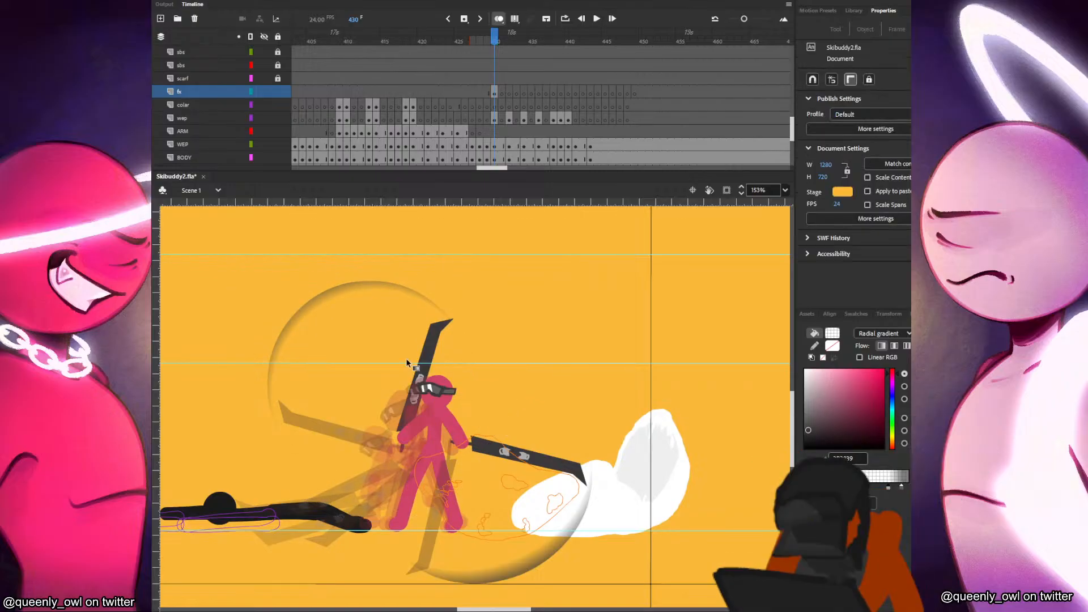
Group the frame 430 arc, flatten and tilt it slightly, and reposition it to meet the raised ski's tip.
left_click(384, 352)
key("ctrl+g")
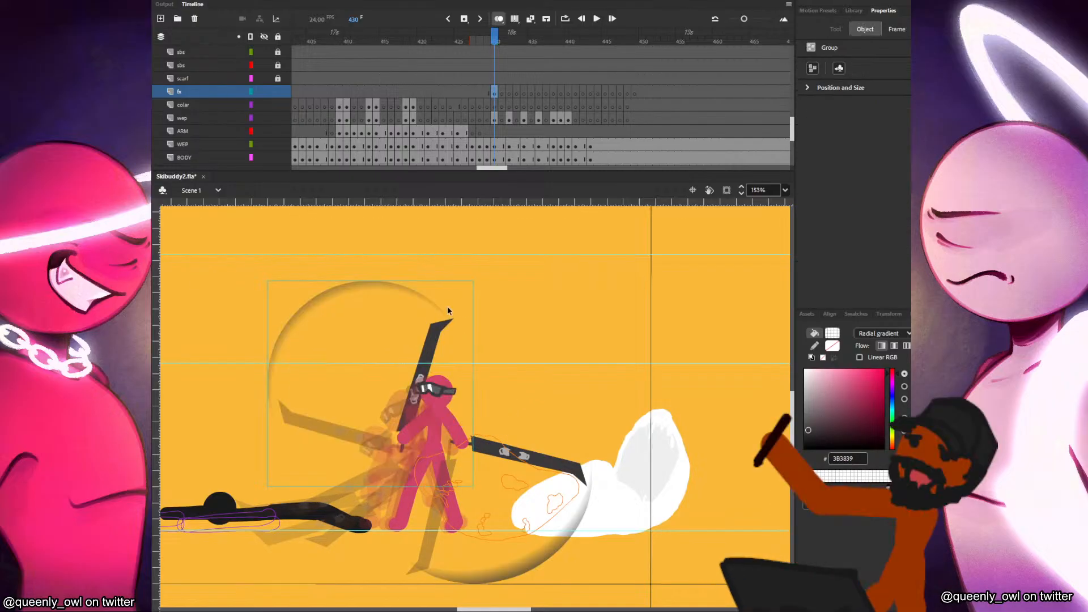
left_click_drag(472, 281, 466, 328)
left_click_drag(537, 311, 505, 305)
left_click_drag(423, 311, 393, 319)
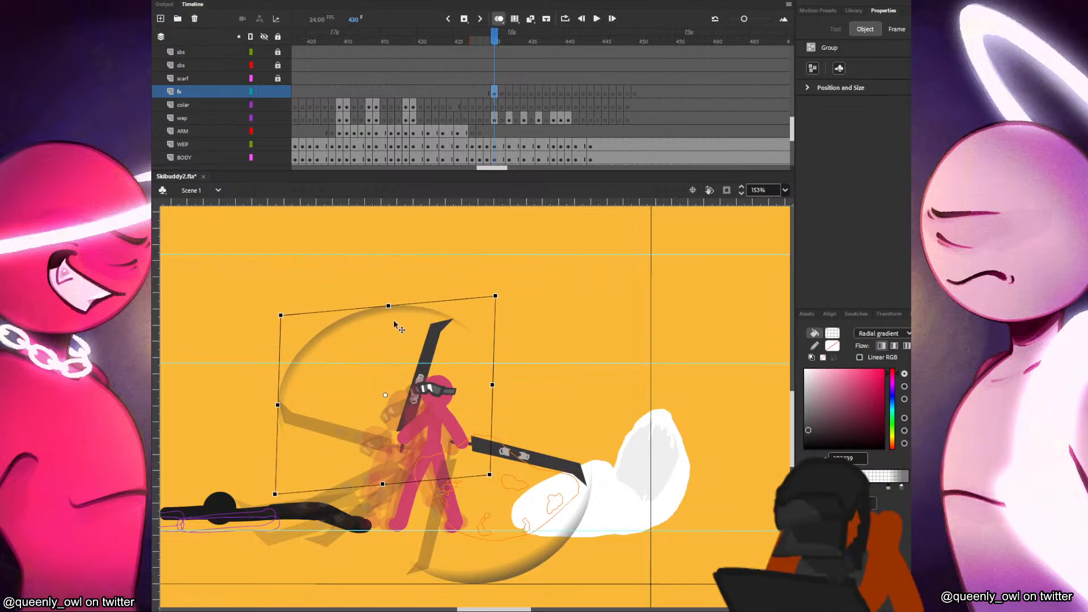
left_click(542, 305)
left_click(502, 94)
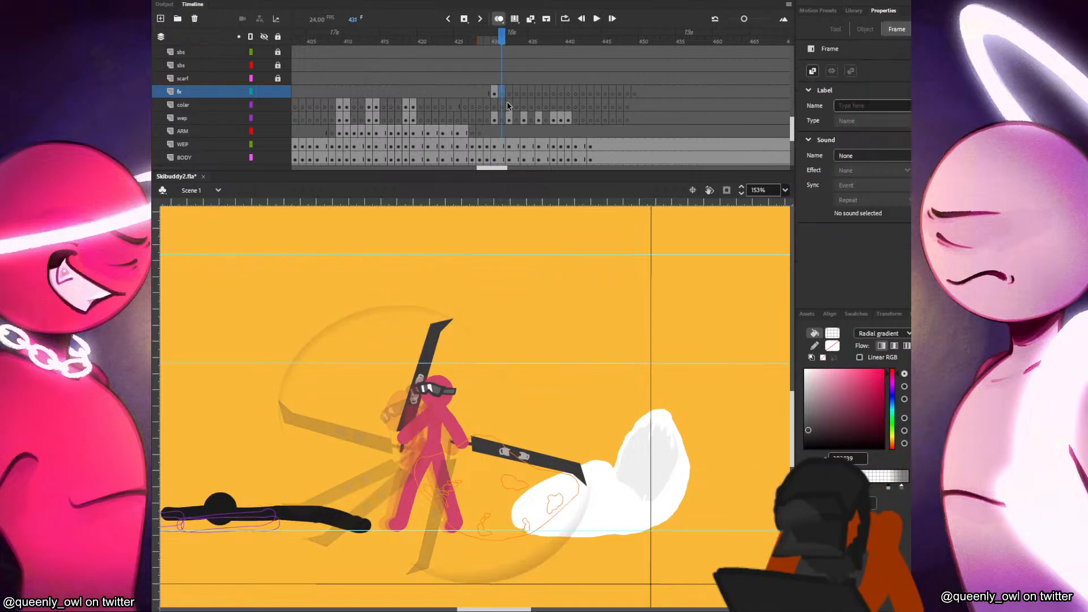
left_click(509, 93)
key("r")
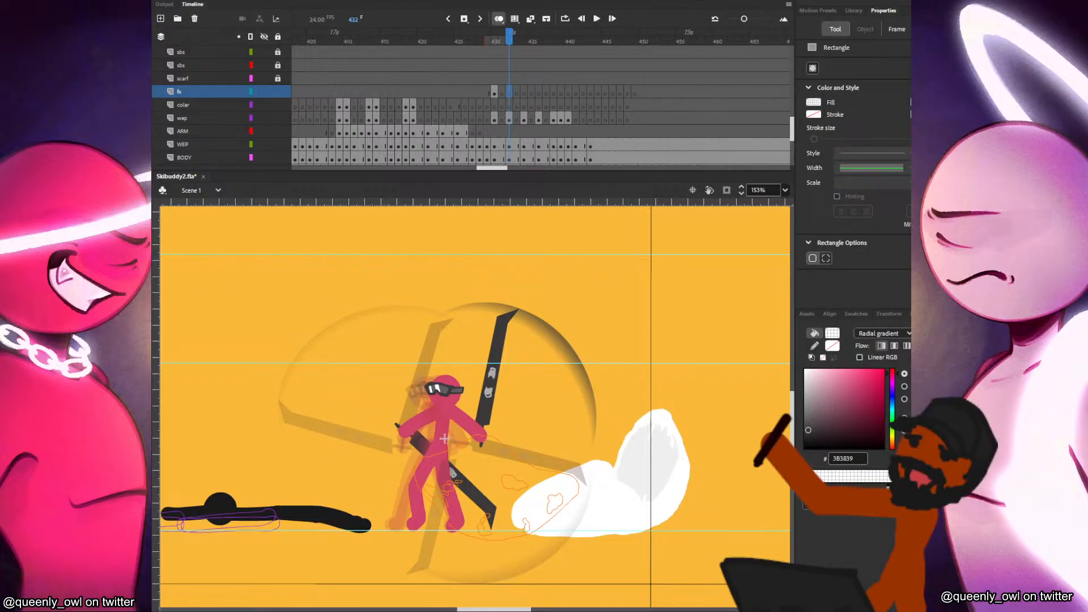
key("o")
left_click_drag(439, 443, 533, 538)
key("ctrl+z")
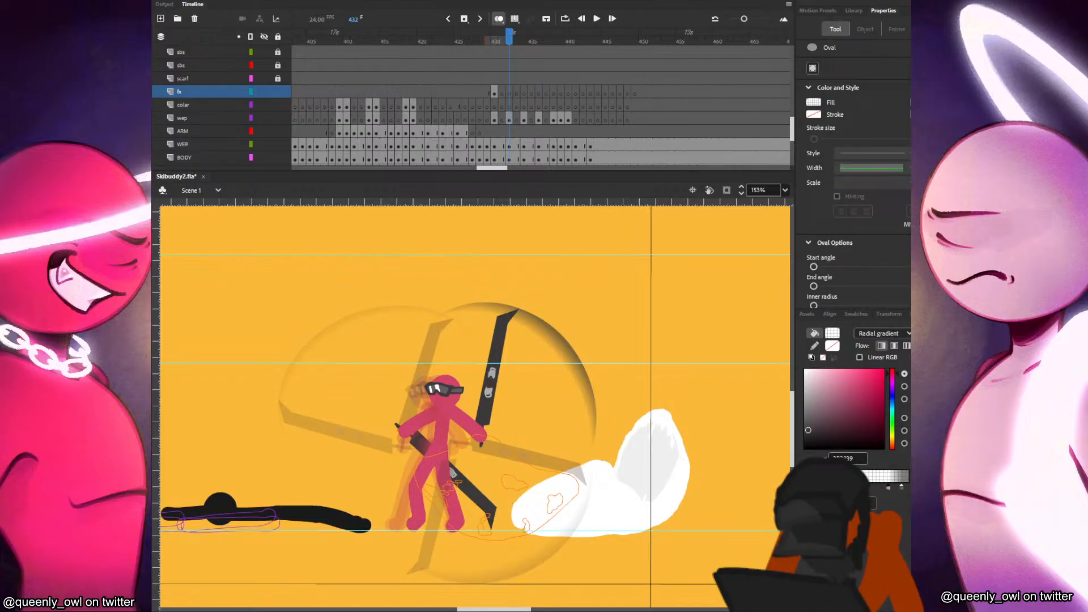
Insert blank keyframes on the BALL layer from frame 432 to about frame 446 and select frame 432.
scroll(509, 132, "down", 3)
left_click_drag(506, 118, 610, 118)
left_click(508, 121)
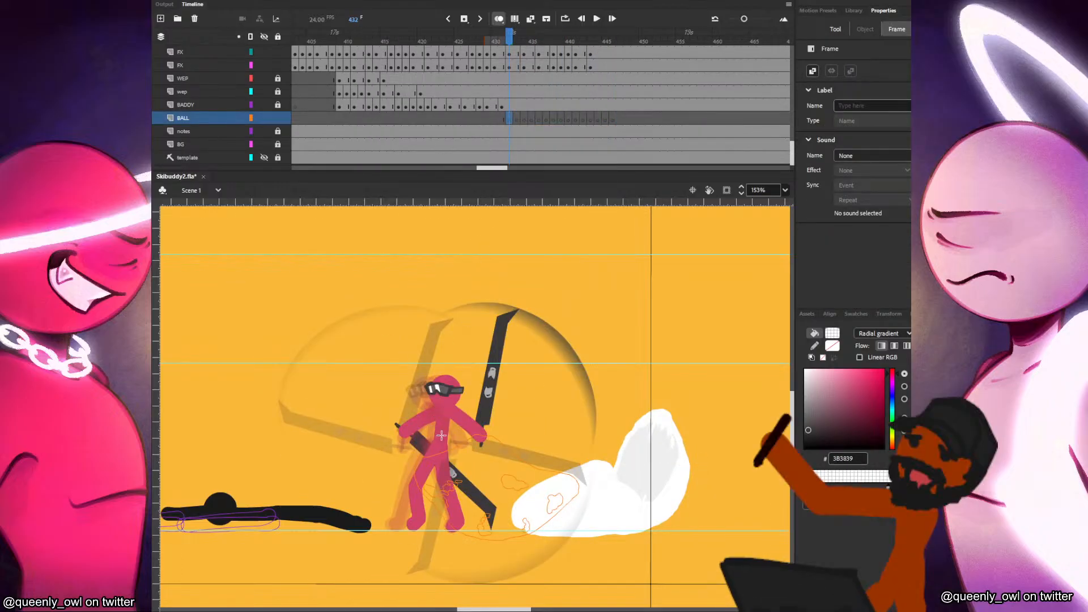
Draw a large radial-gradient circle around the figure on frame 432 of the BALL layer and align its edge with the lower ski's tip.
key("o")
mouse_move(425, 440)
left_mouse_down()
mouse_move(550, 344)
mouse_move(522, 368)
left_mouse_up()
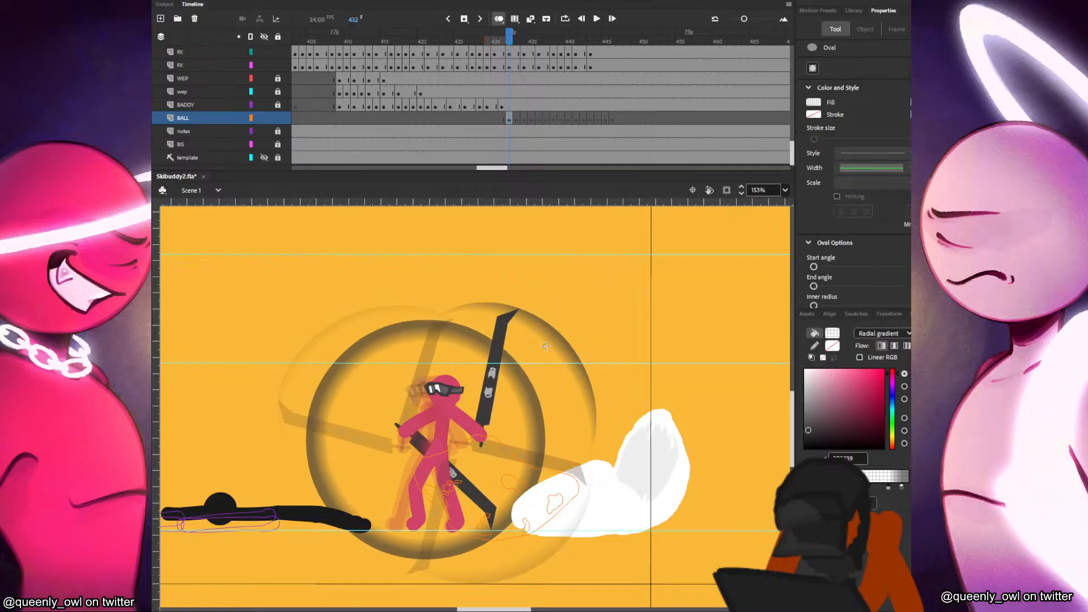
key("v")
left_click(493, 360)
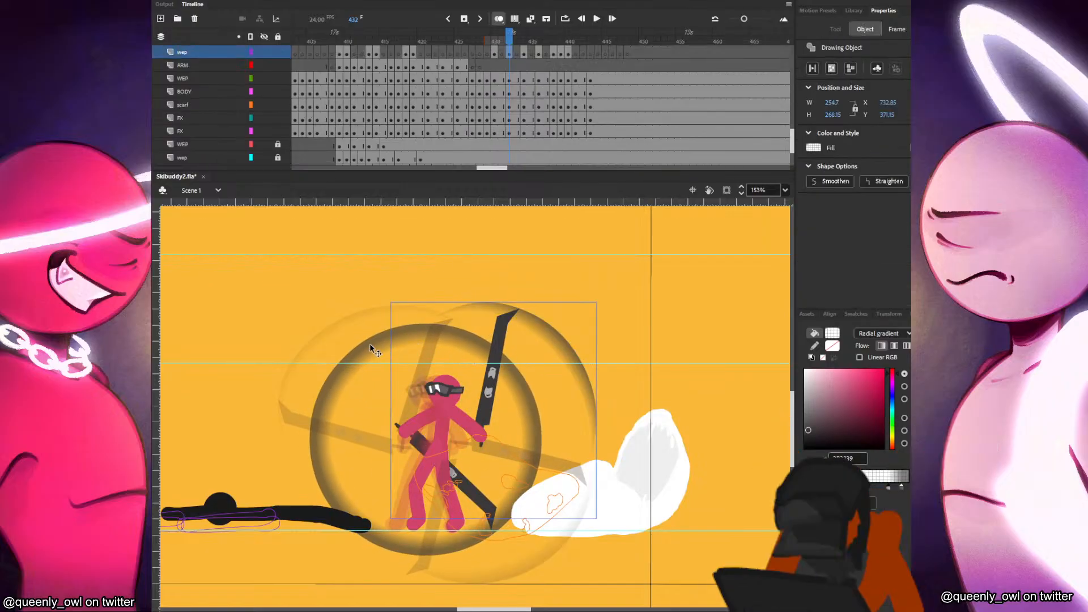
left_click(382, 343)
left_click_drag(380, 347, 376, 338)
key("Escape")
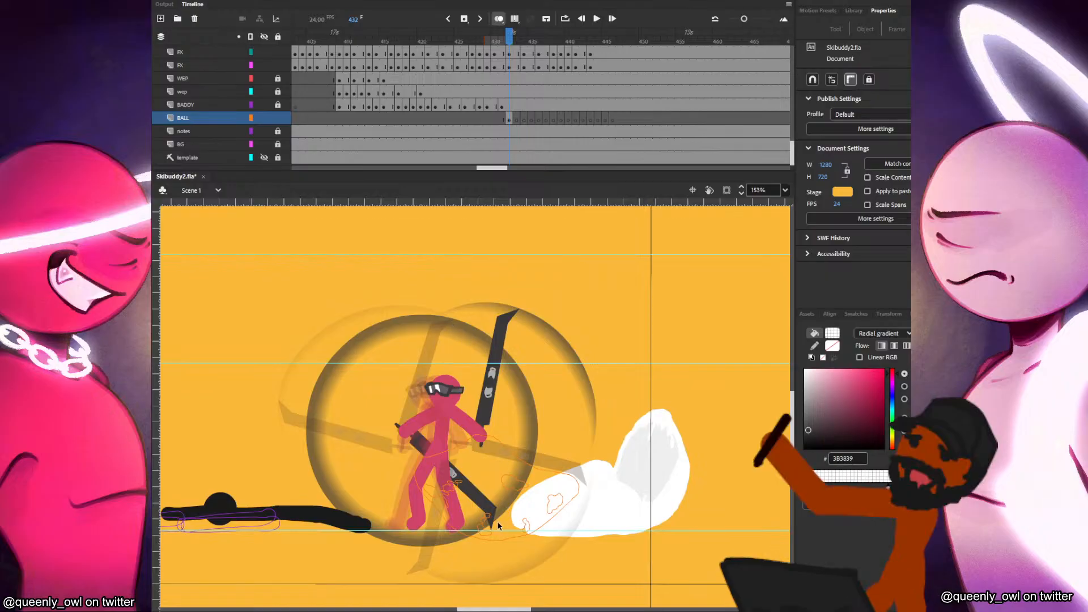
Offset the frame 432 circle's radial fill toward the upper left, leaving a crescent along the lower-right edge.
key("k")
left_click(383, 413)
left_click(395, 423)
left_click(408, 429)
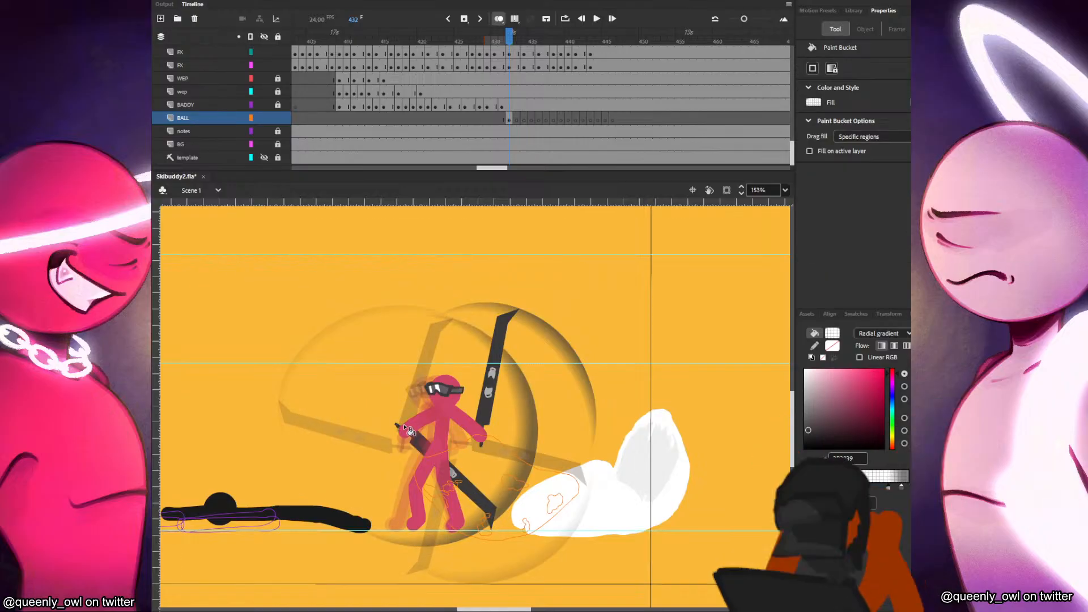
left_click(389, 417)
left_click(397, 424)
left_click(408, 430)
Lock the upper wep layer, then enlarge the BALL circle's gradient on frame 432 and shift its center slightly down.
key("f")
left_click(401, 415)
left_click(355, 399)
scroll(257, 102, "up", 3)
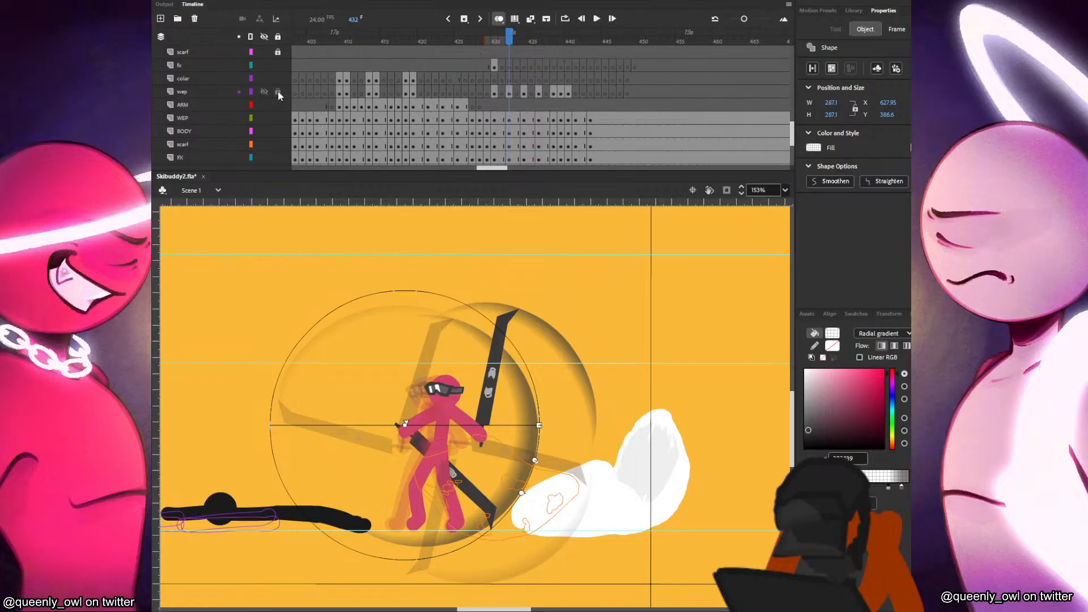
left_click(278, 92)
key("period")
key("comma")
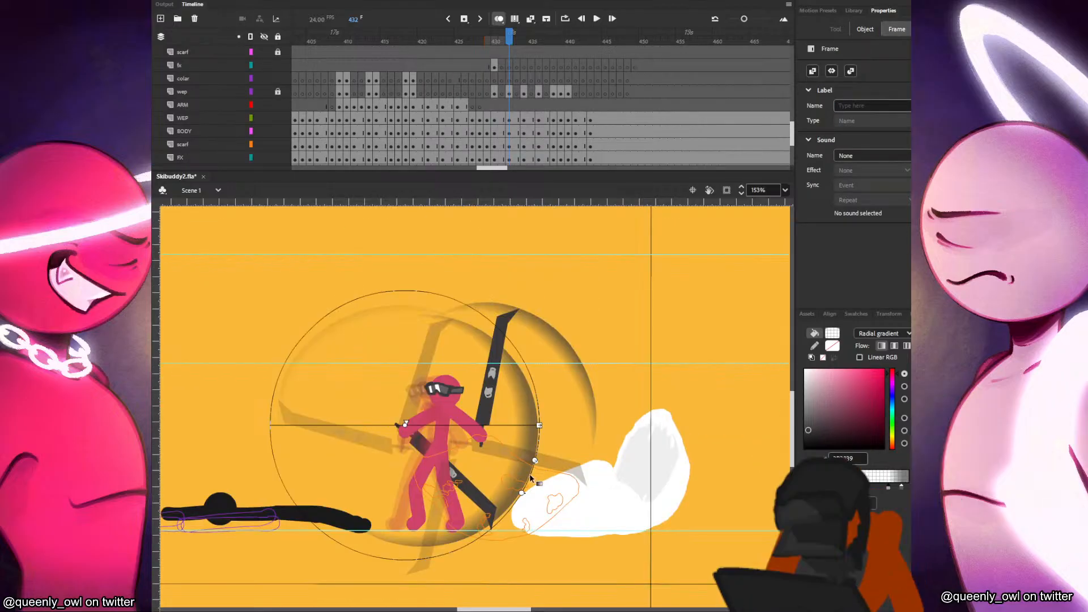
left_click_drag(535, 460, 542, 463)
left_click_drag(402, 425, 400, 436)
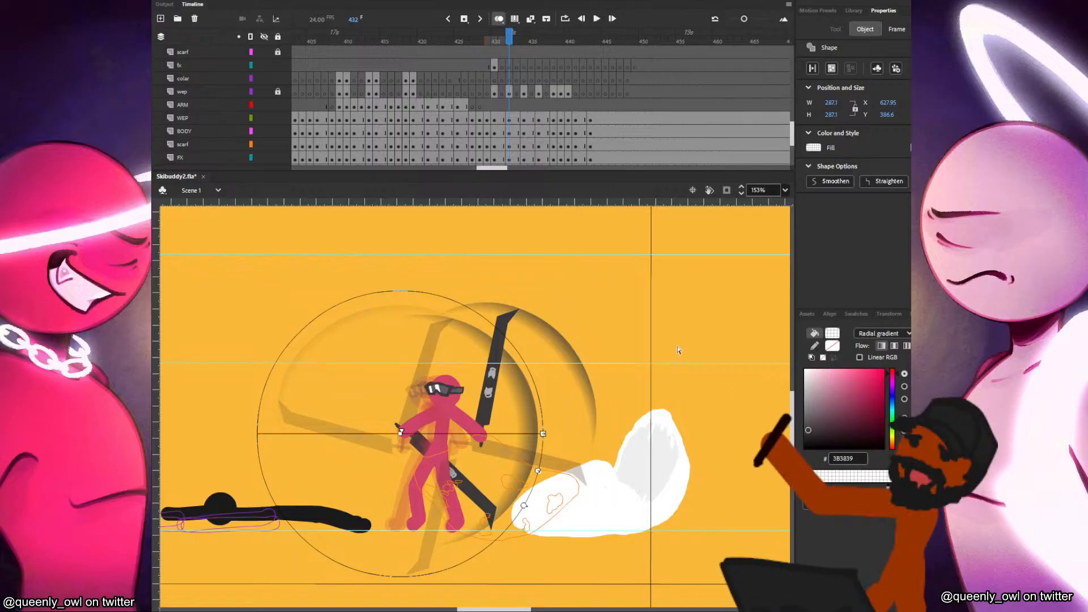
Group the BALL arc on frame 432 and skew its outer side slightly downward to follow the lower ski.
key("v")
left_click(510, 432)
key("ctrl+g")
key("q")
left_click_drag(537, 457, 539, 468)
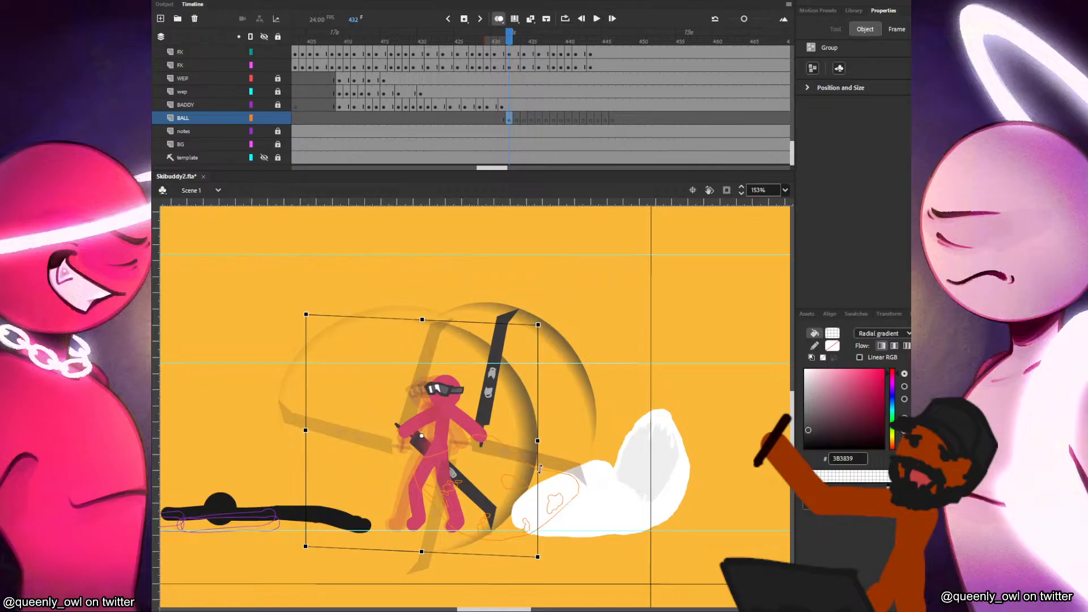
Skew the top of the grouped BALL arc on frame 432 slightly to the right and raise it a little.
left_click_drag(423, 319, 436, 314)
left_click(604, 318)
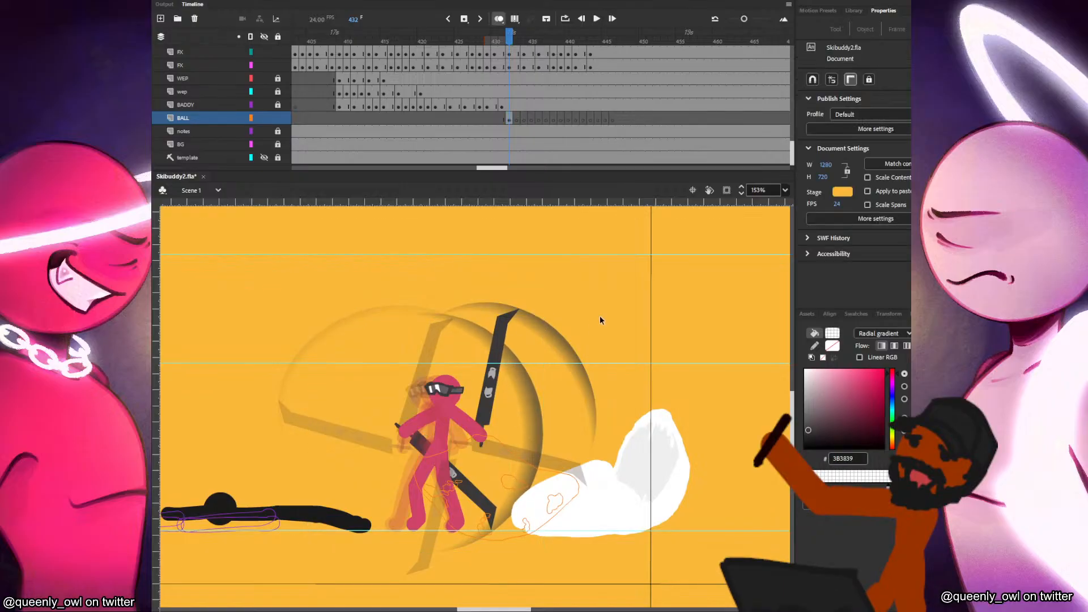
left_click(508, 446)
key("ctrl+b")
key("ctrl+z")
key("ctrl+b")
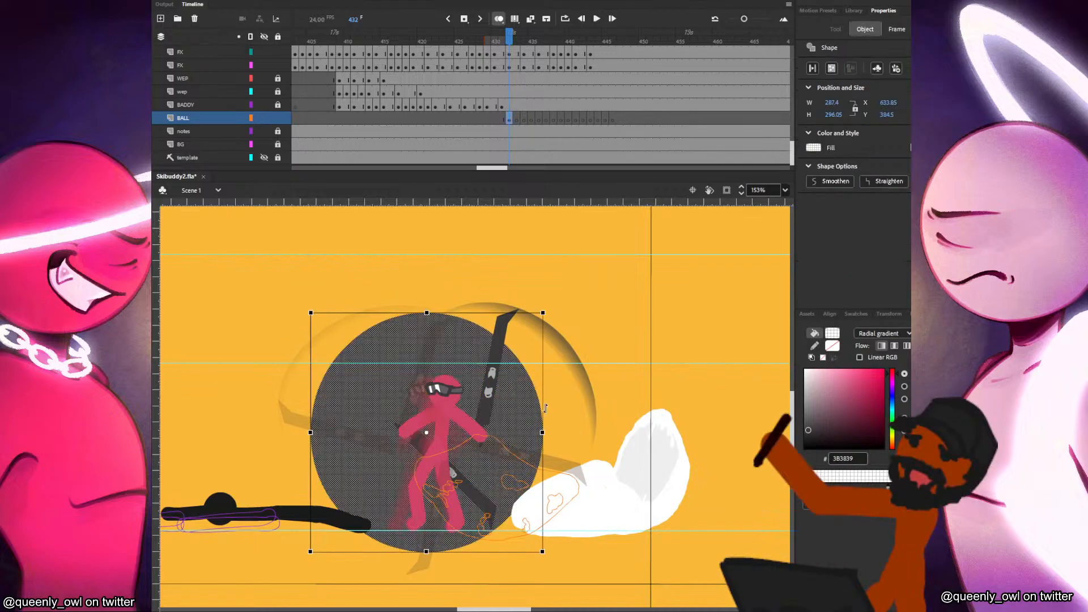
key("ctrl+z")
key("ctrl+b")
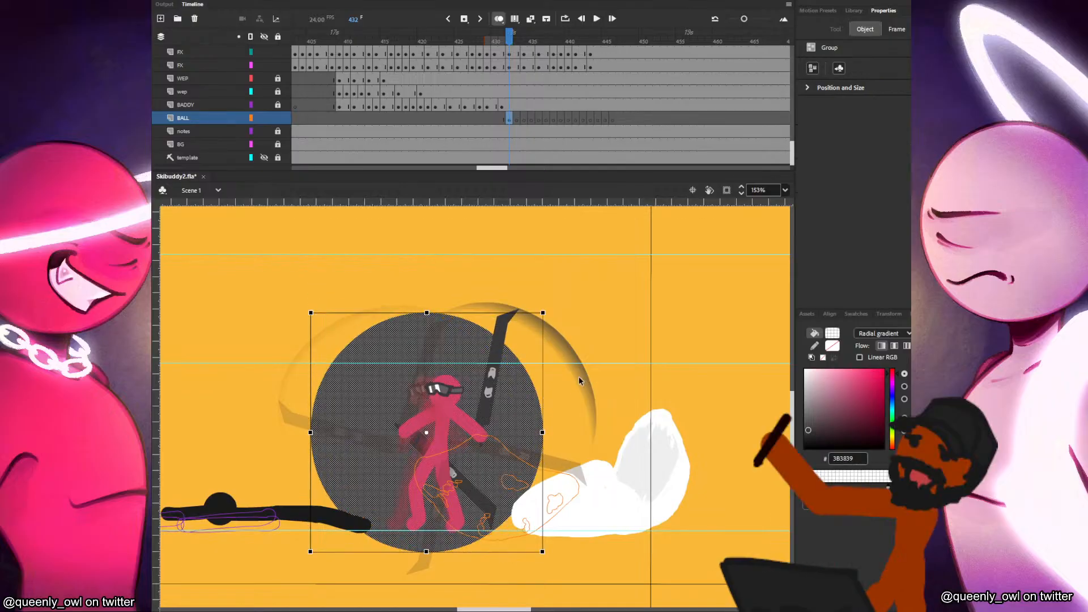
key("ctrl+z")
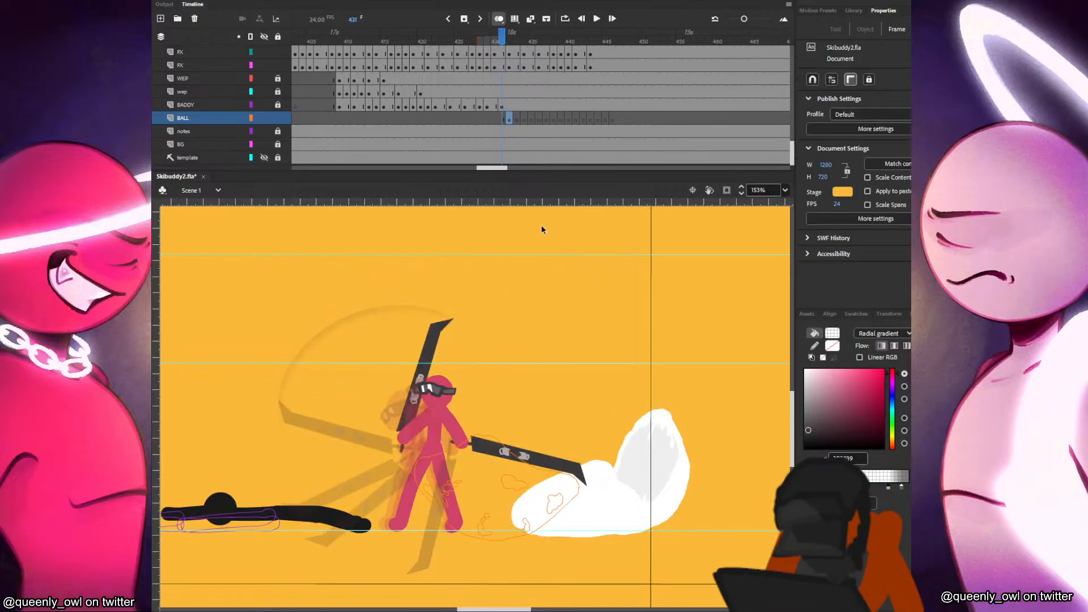
On frame 434 of the BALL layer, draw a radial-gradient circle about 291 px wide whose left edge meets the upper ski's tip.
left_click(508, 121)
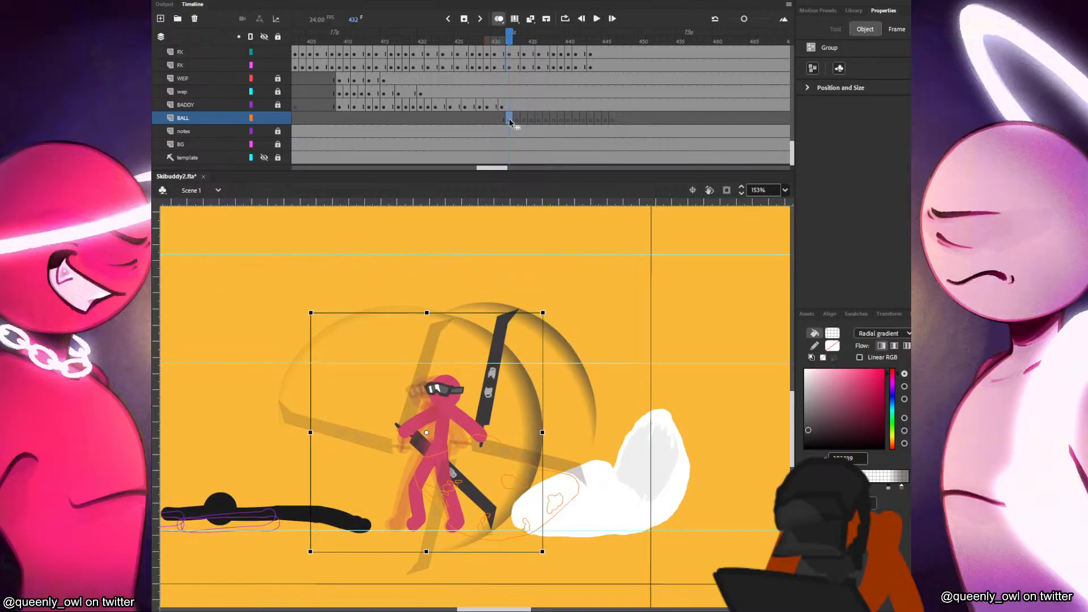
key(".")
key(".")
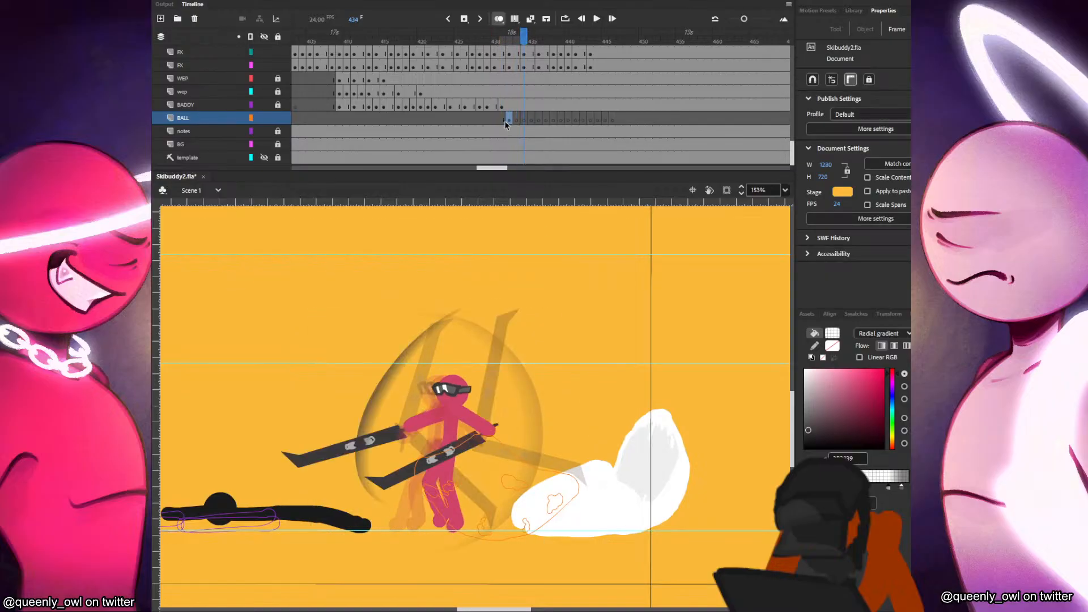
key("o")
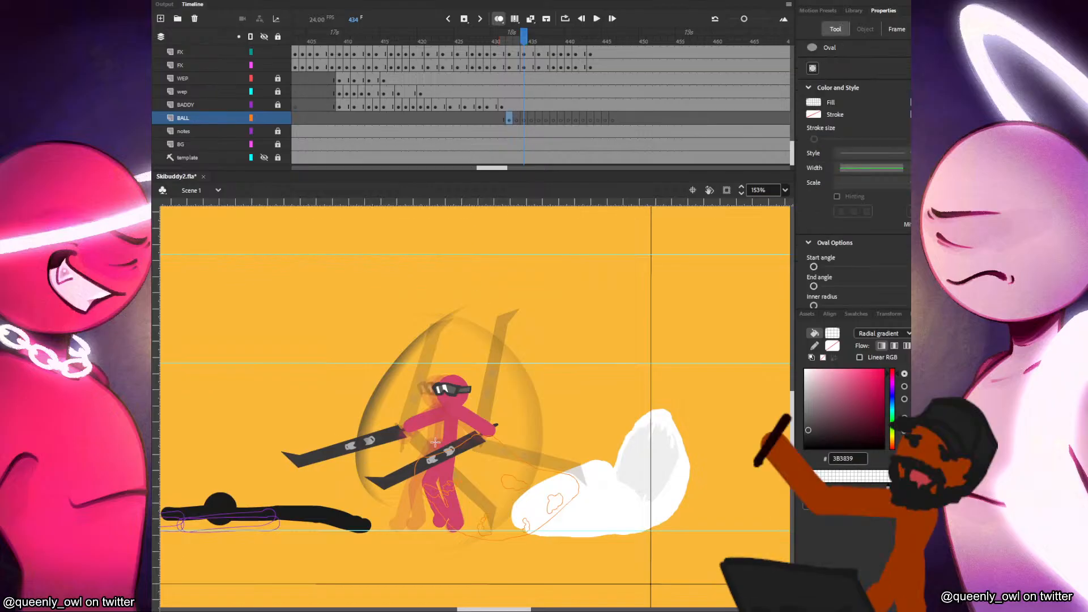
left_click_drag(404, 447, 520, 381)
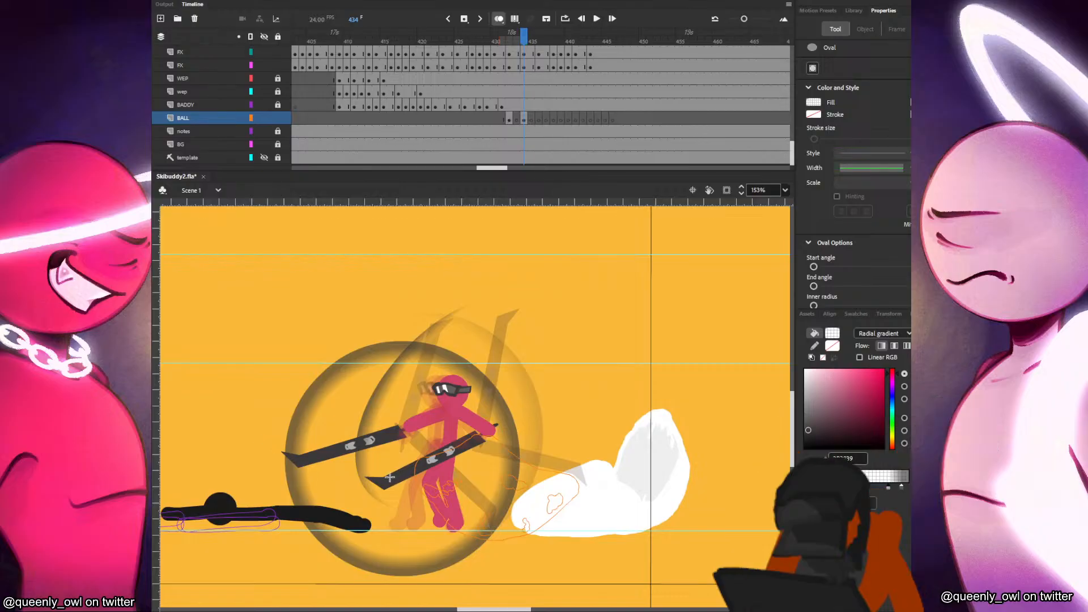
Offset the frame 434 circle's radial fill toward the upper right, leaving a crescent along the lower-left edge.
key("k")
left_click(409, 450)
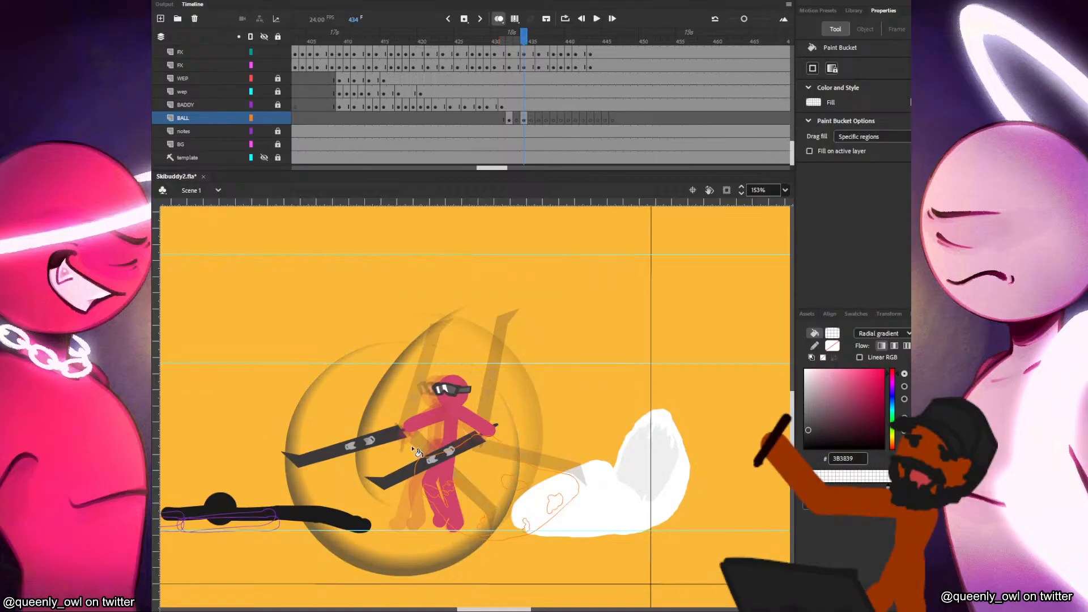
left_click(418, 448)
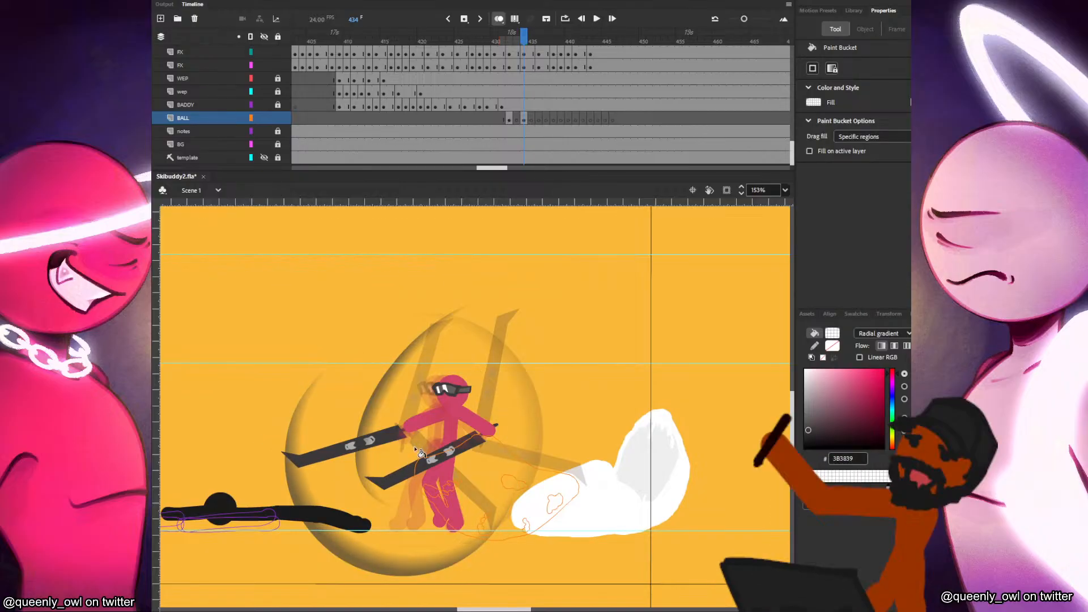
Enlarge the frame 434 circle's gradient and shift its center slightly left and down to thin the crescent.
key("f")
left_click(412, 463)
left_click_drag(546, 478, 556, 482)
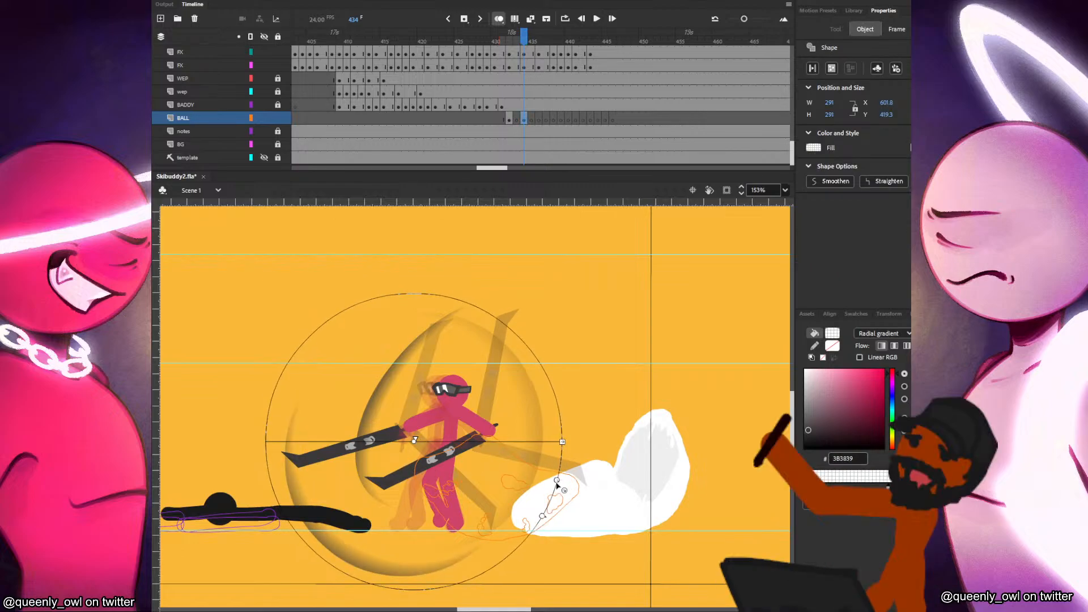
left_click_drag(413, 442, 404, 446)
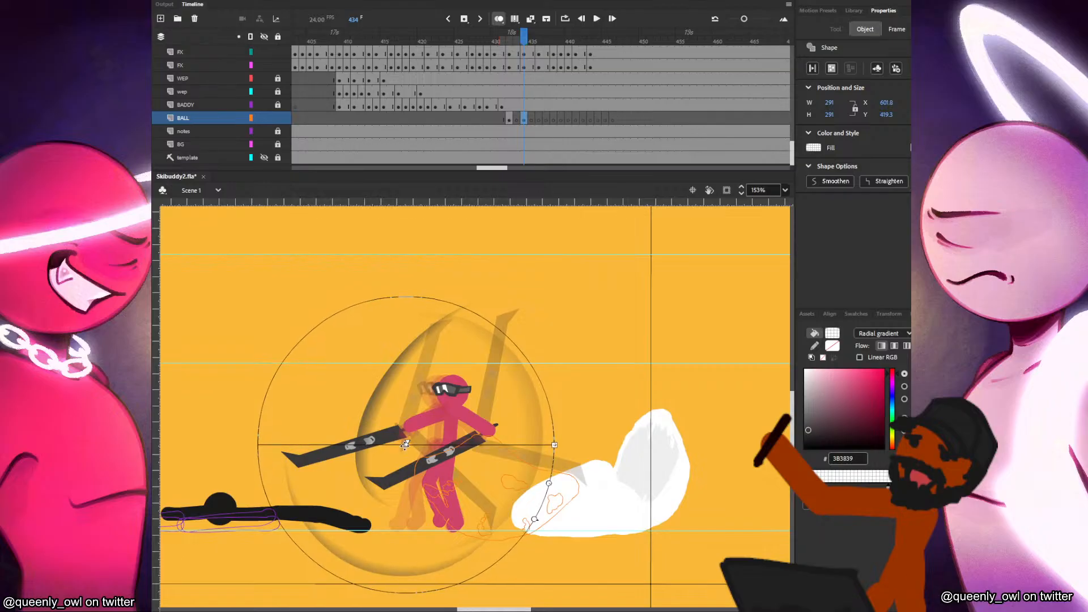
left_click(564, 390)
Group the frame 434 circle, squash it slightly from below and skew its right side downward.
left_click(391, 529)
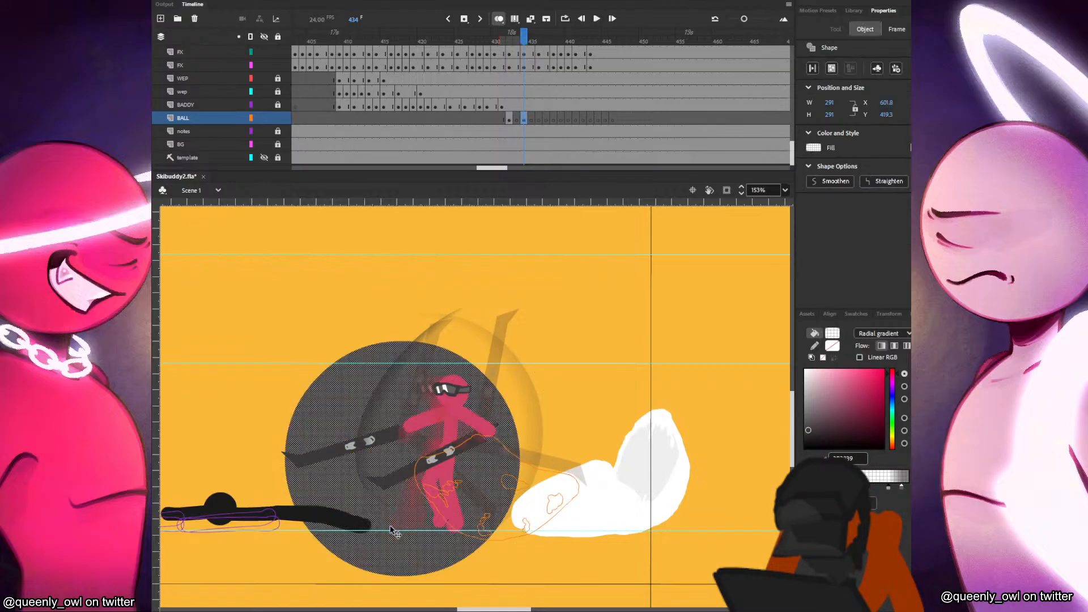
left_click_drag(402, 574, 403, 552)
left_click_drag(522, 466, 524, 476)
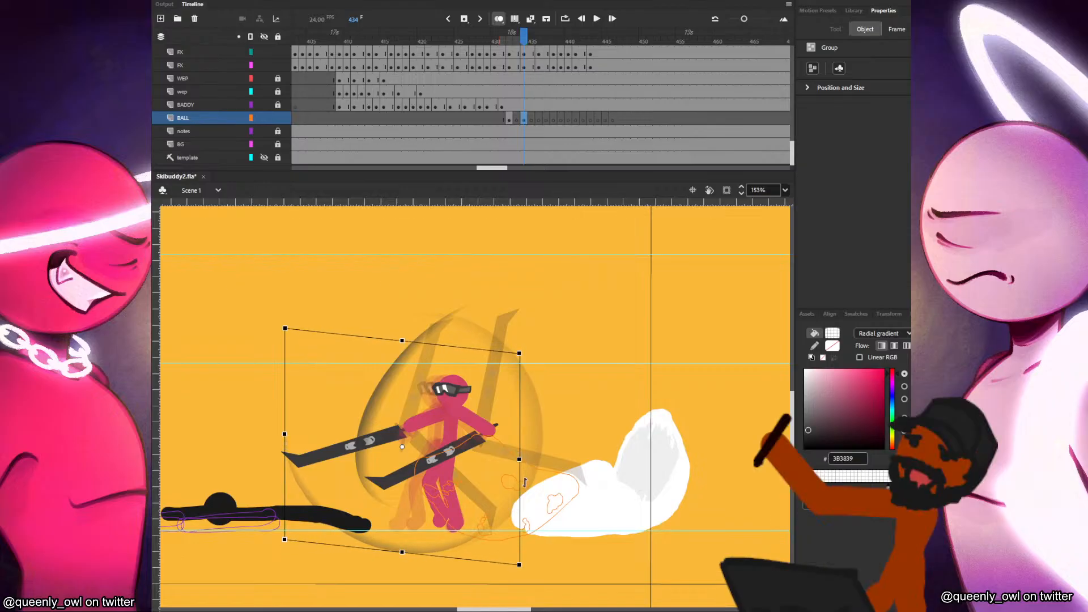
left_click(440, 523)
left_click(384, 514)
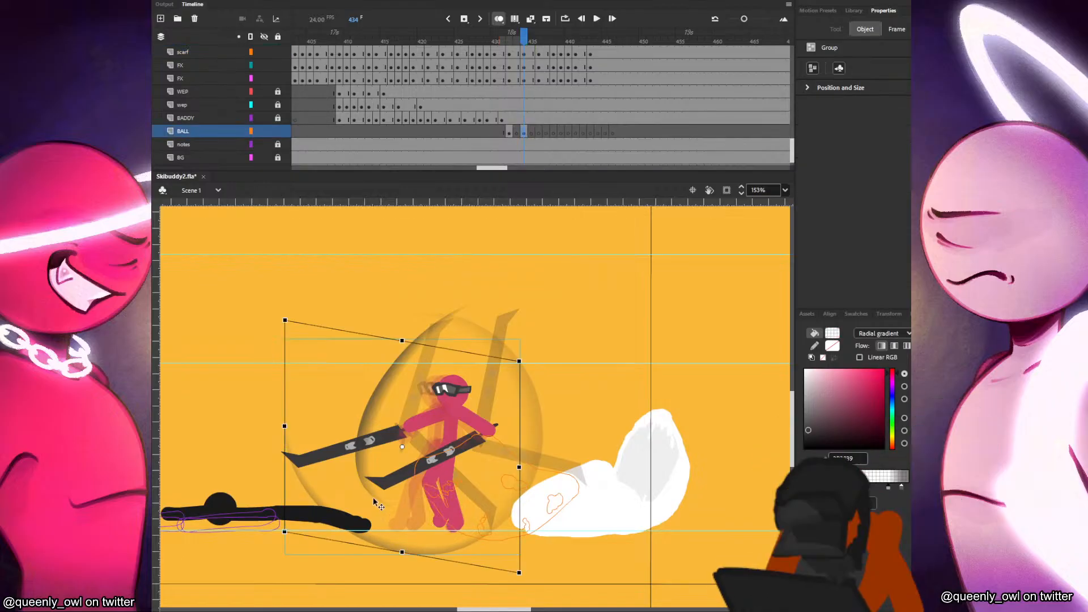
Nudge the frame 434 arc left, skew its top to the right and adjust its width and height to fit the upper ski's tip.
left_click_drag(513, 513, 445, 526)
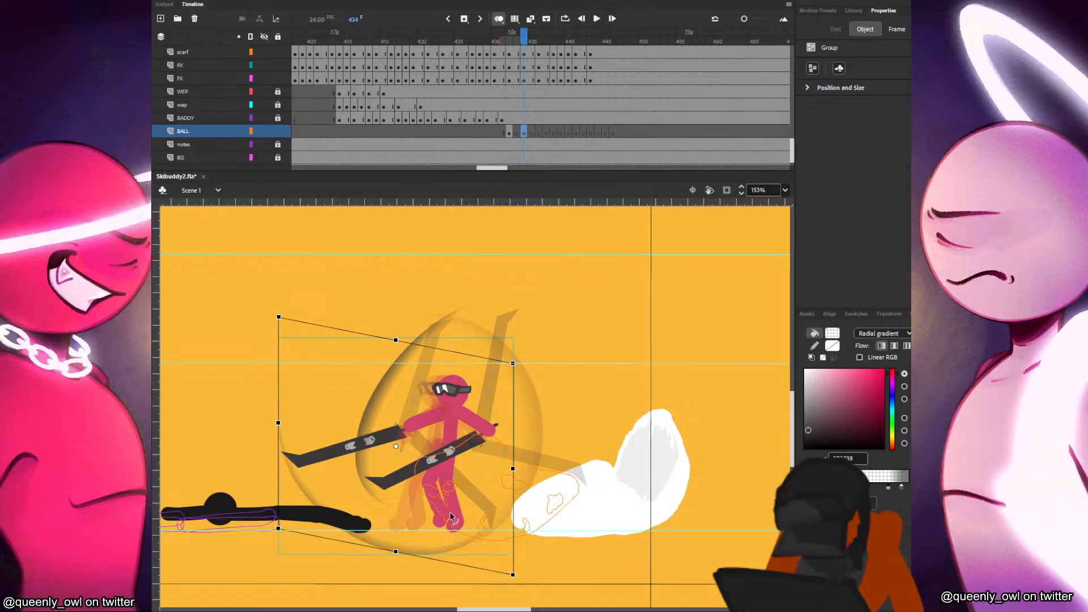
left_click_drag(492, 358, 509, 364)
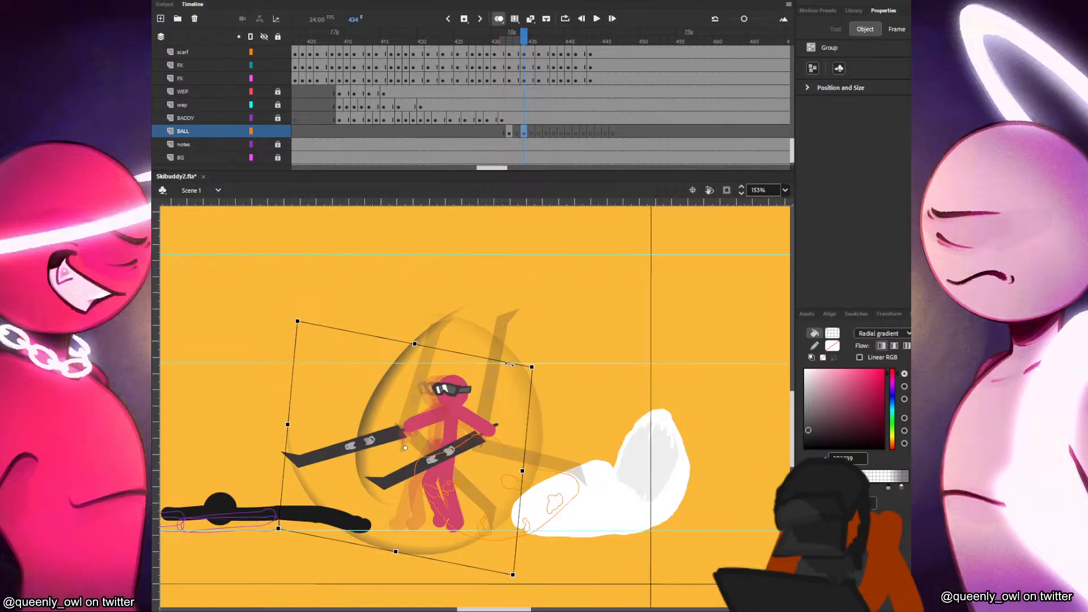
left_click_drag(288, 429, 278, 425)
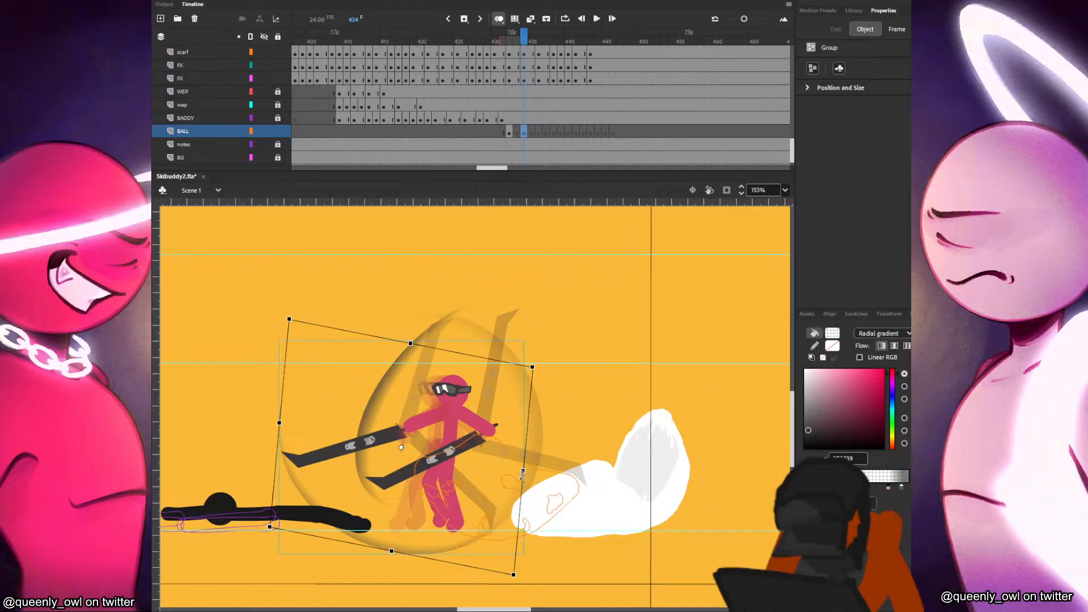
left_click_drag(521, 473, 523, 469)
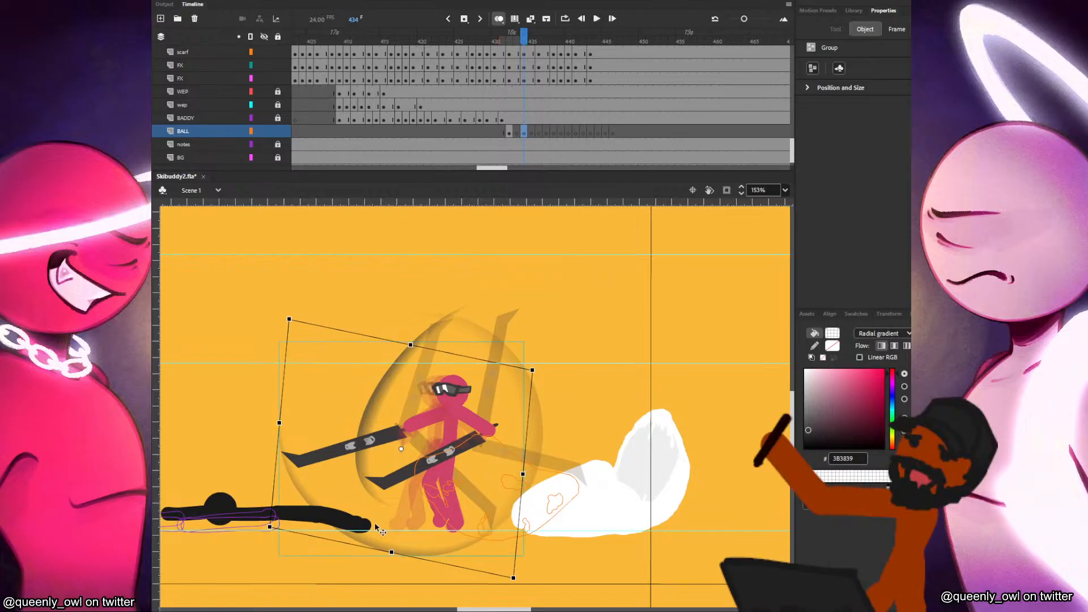
left_click_drag(392, 553, 391, 549)
left_click_drag(516, 368, 521, 370)
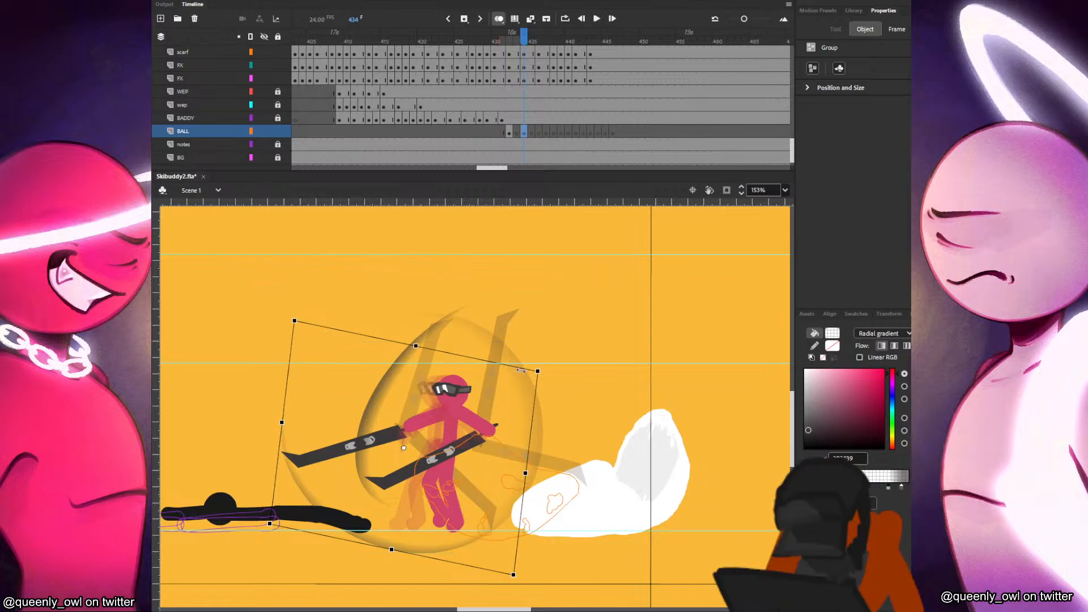
left_click(626, 328)
Step back and forth through the frames around 431 to 434 to examine how the arcs follow the swinging skis.
key("comma")
key("comma")
key("comma")
key("comma")
key("comma")
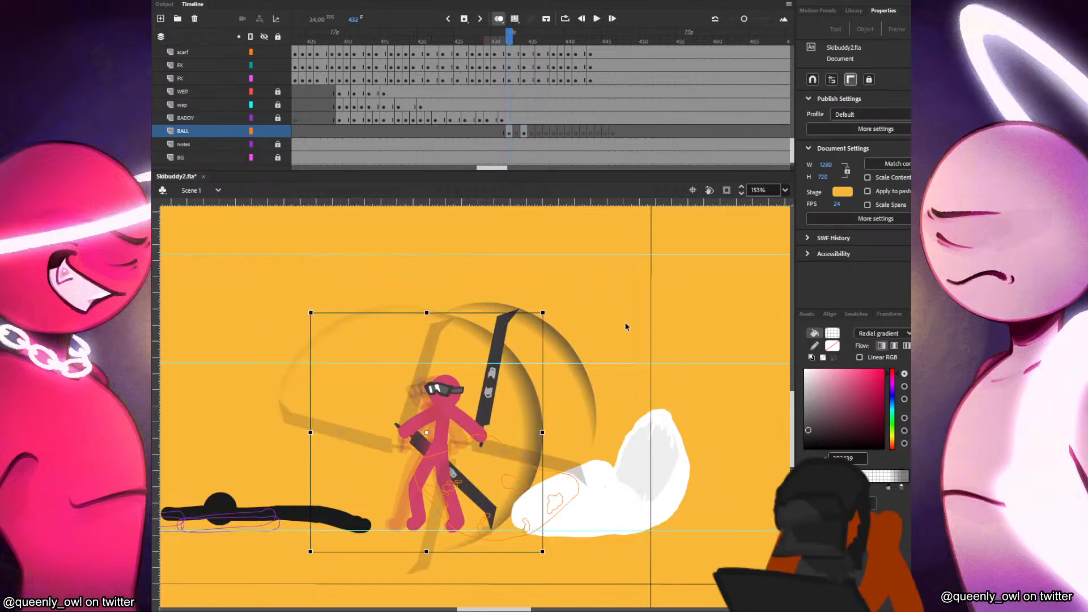
key("period")
key("period")
key("period")
key("period")
key("period")
key("period")
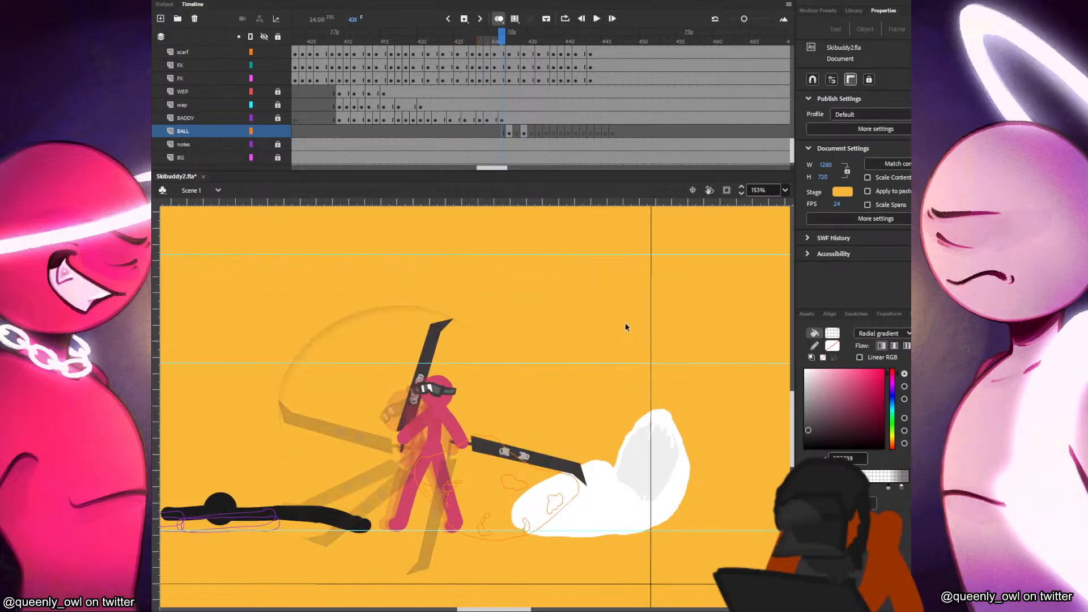
On frame 436 of the BALL layer, draw a radial-gradient circle about 274 px wide and place its upper-left edge at the raised ski's tip.
key("period")
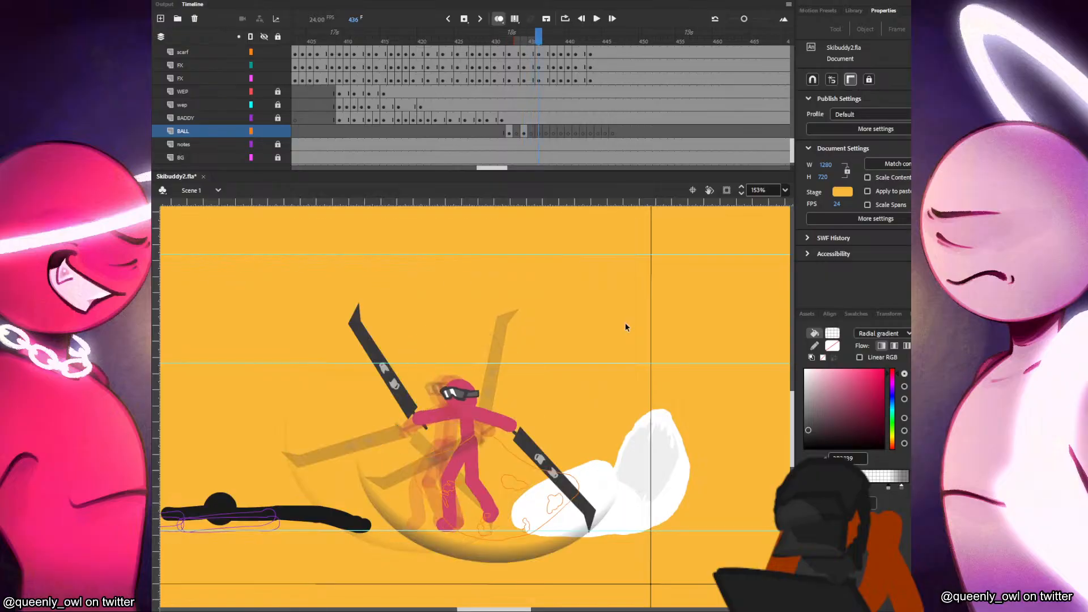
key("o")
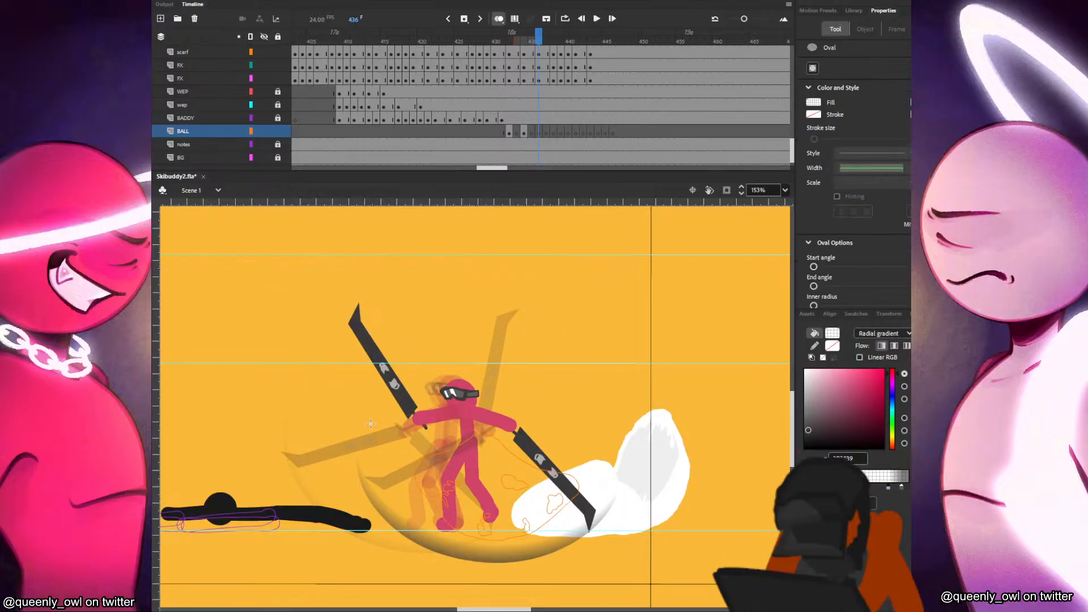
left_click_drag(362, 420, 473, 357)
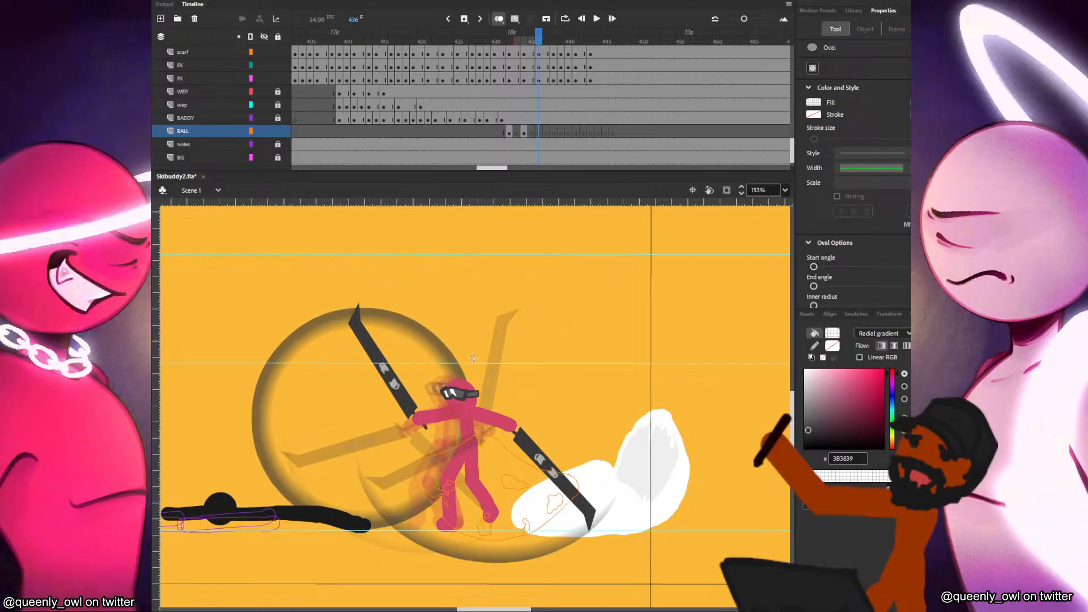
key("v")
left_click(366, 403)
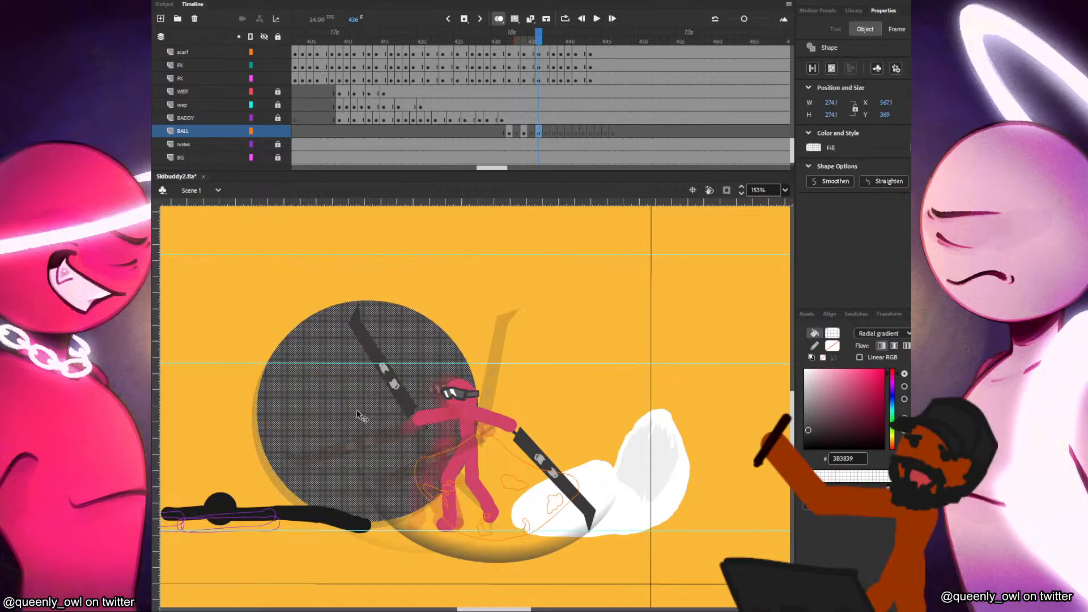
left_click_drag(367, 418, 371, 414)
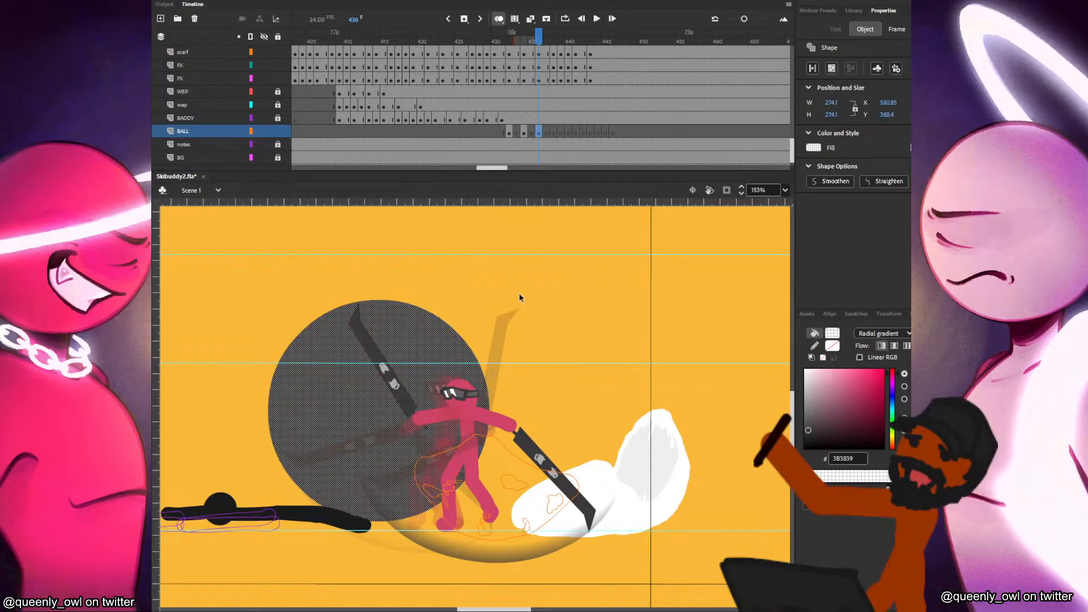
left_click(520, 296)
Offset the frame 436 circle's radial fill toward the lower right and enlarge the gradient, leaving a thin upper-left crescent.
key("k")
left_click(396, 429)
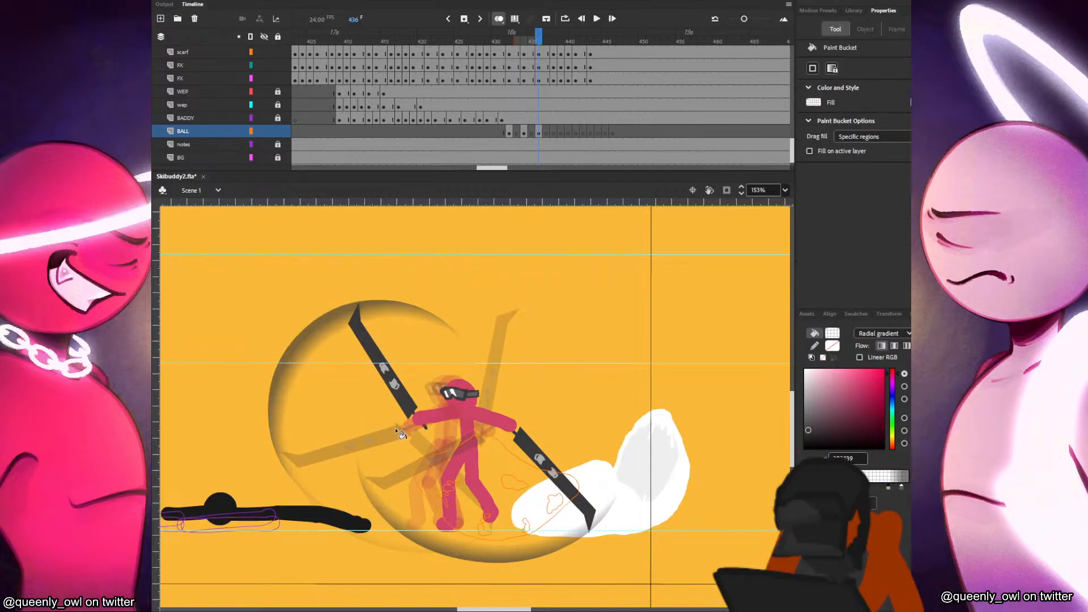
key("f")
left_click(390, 421)
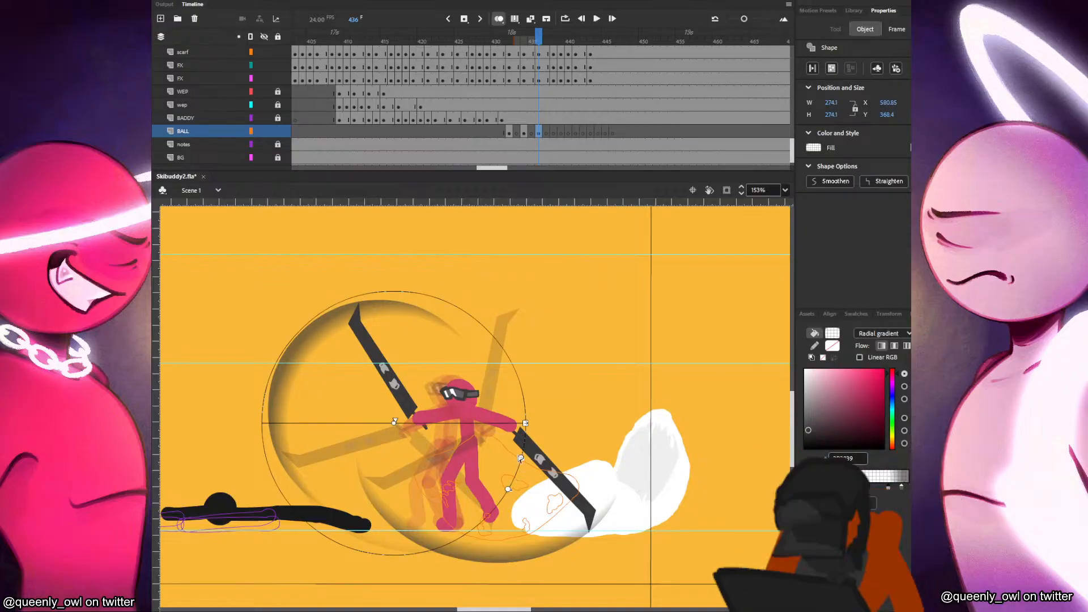
left_click_drag(521, 458, 530, 469)
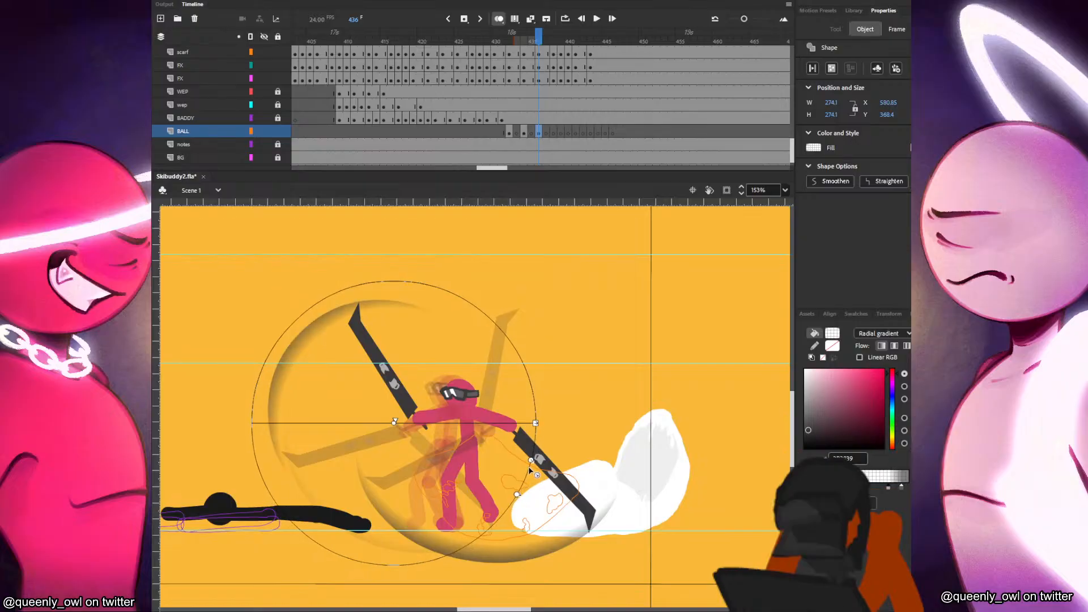
left_click(617, 351)
Group the frame 436 arc, skew its top to the right and align it with the raised ski's tip, then go to frame 437.
key("v")
left_click(320, 385)
key("ctrl+g")
key("q")
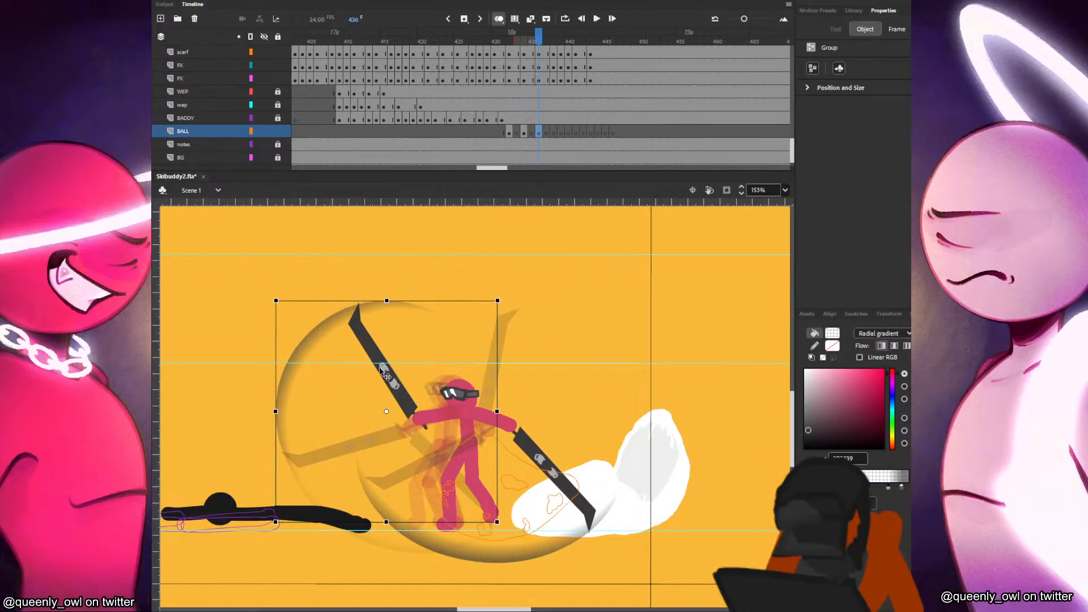
left_click_drag(387, 300, 399, 295)
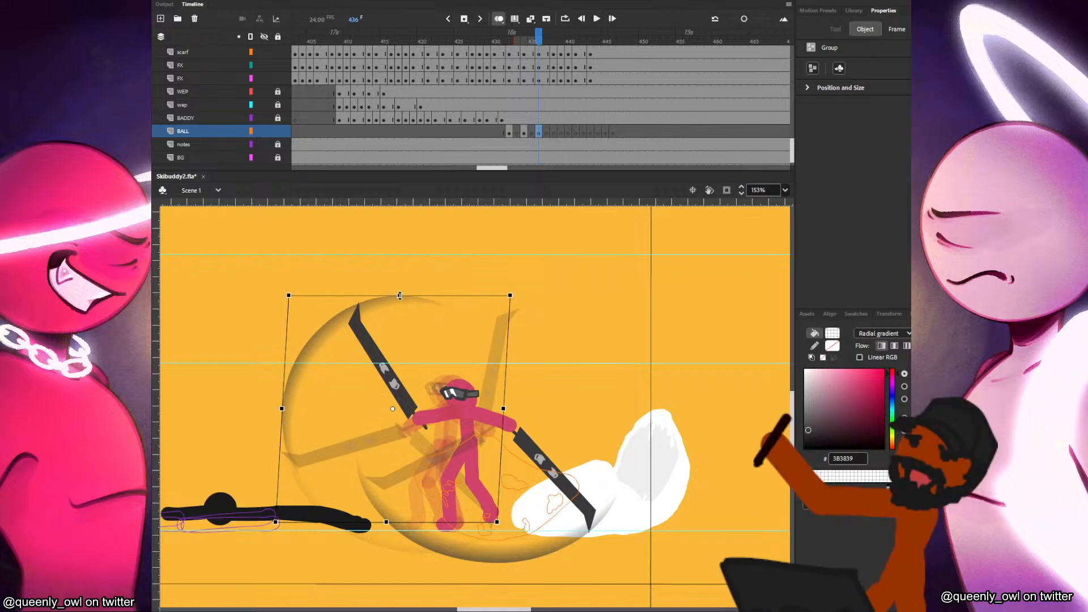
left_click_drag(315, 378, 308, 376)
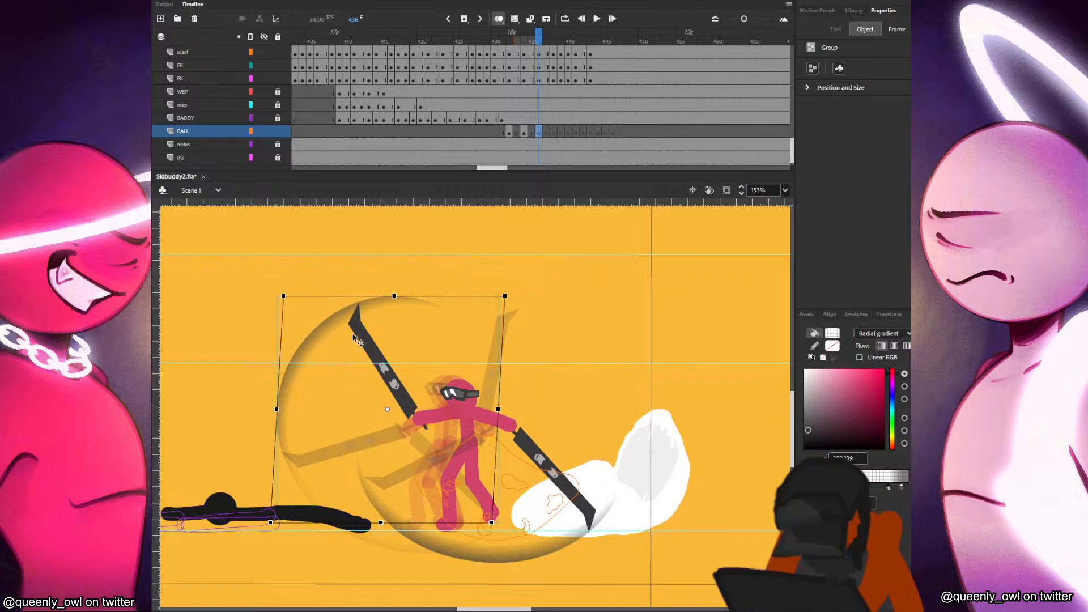
left_click_drag(413, 295, 417, 295)
left_click(456, 266)
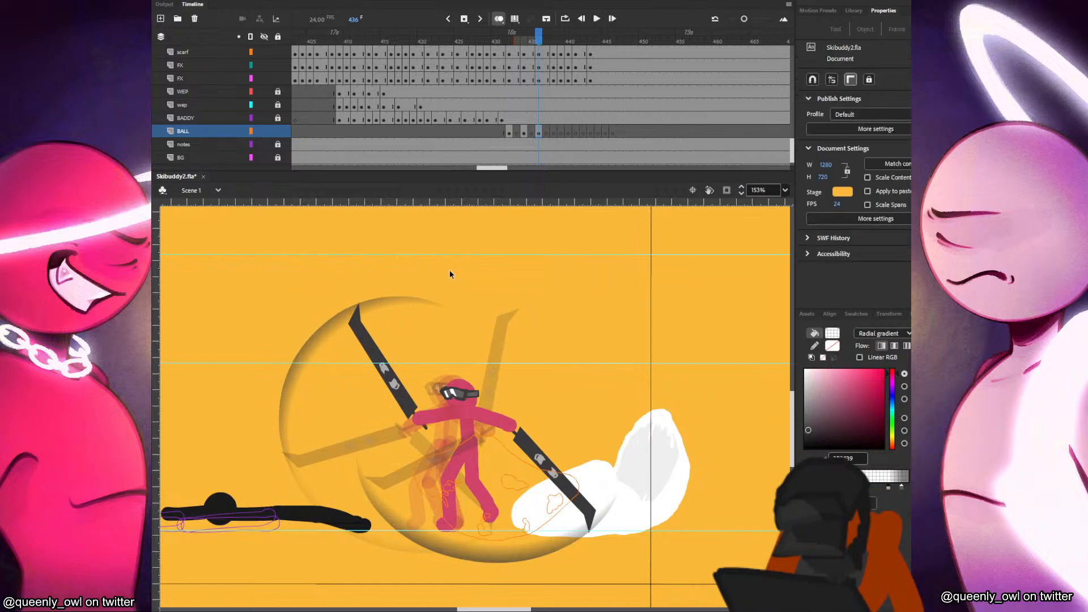
left_click(550, 135)
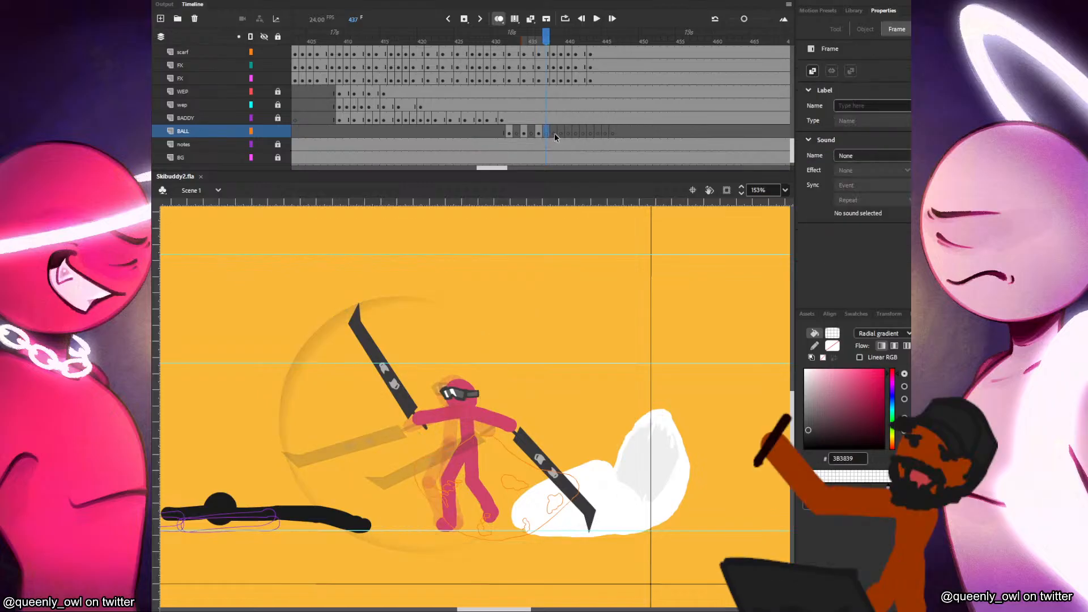
On frame 438 of the BALL layer, draw a radial-gradient circle about 291 px wide, remove its outline and place its edge at the lower ski's tip.
key("p")
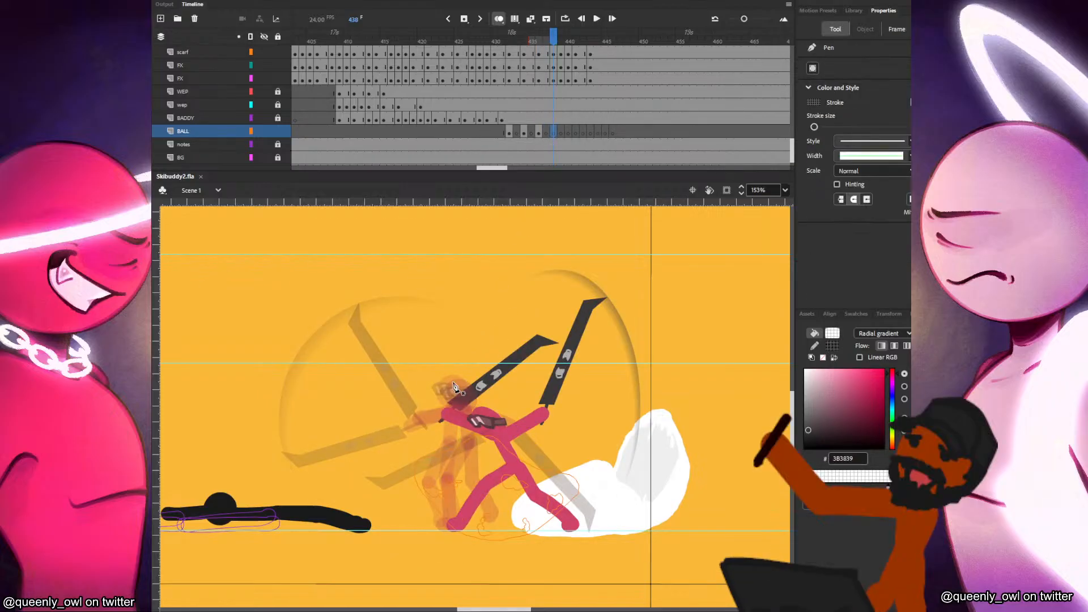
key("o")
left_click_drag(442, 377, 559, 294)
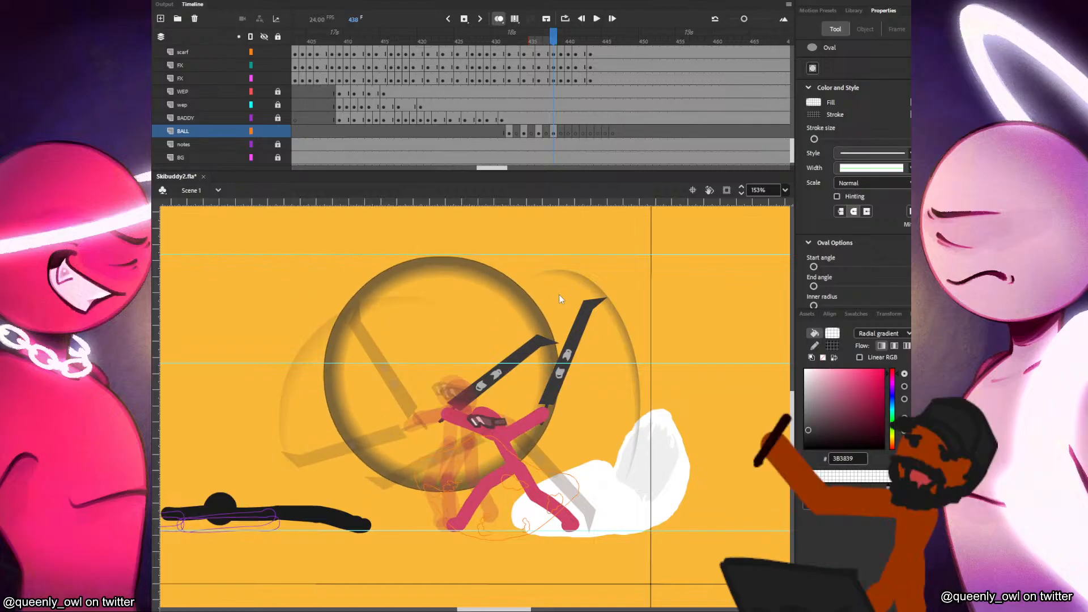
key("v")
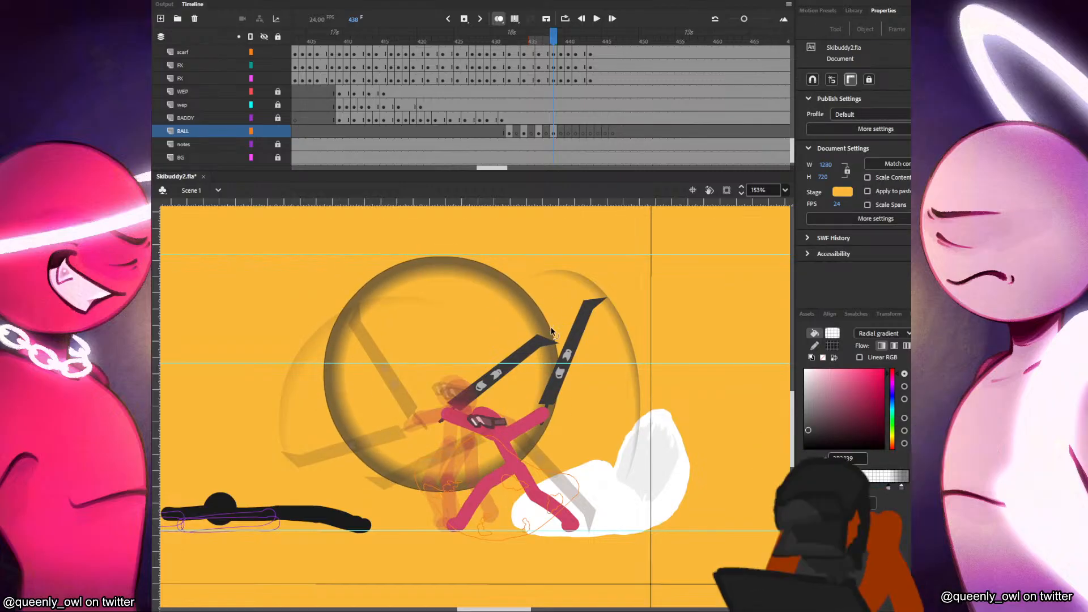
left_click(550, 328)
key("Delete")
left_click_drag(497, 327, 504, 332)
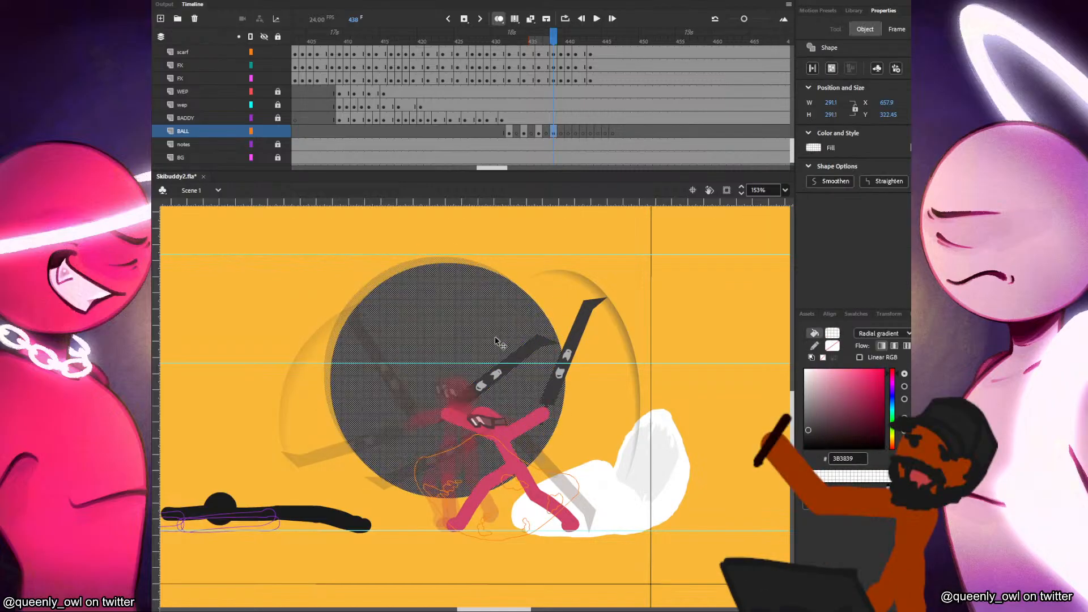
left_click(554, 305)
Offset the frame 438 circle's radial fill downward and enlarge the gradient, leaving a thin crescent along the upper edge, and save the file.
key("k")
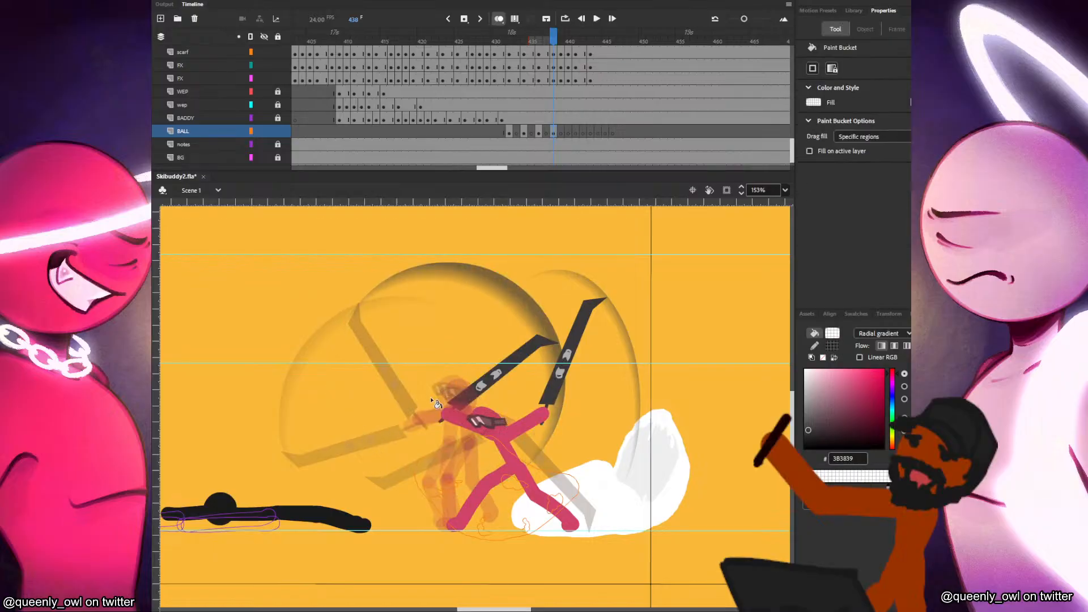
left_click(440, 390)
key("f")
left_click(447, 369)
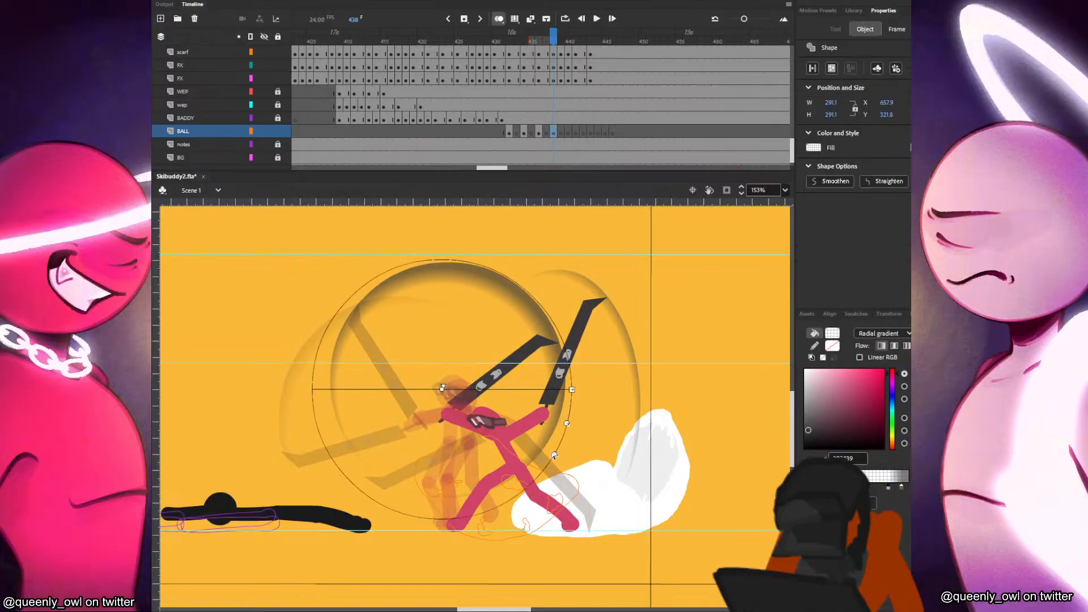
left_click_drag(567, 424, 576, 427)
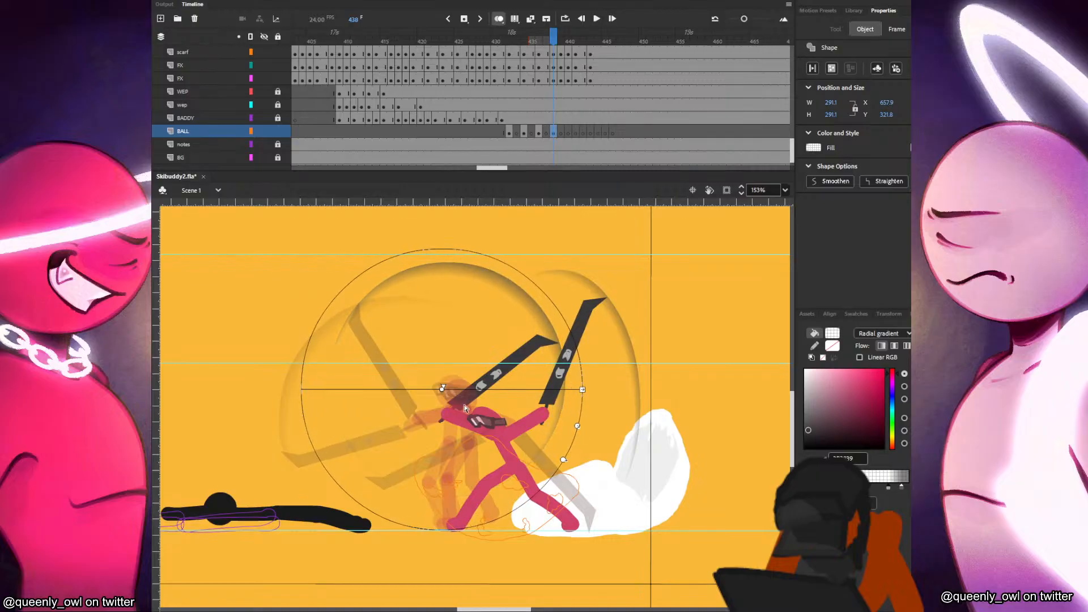
left_click_drag(443, 390, 446, 393)
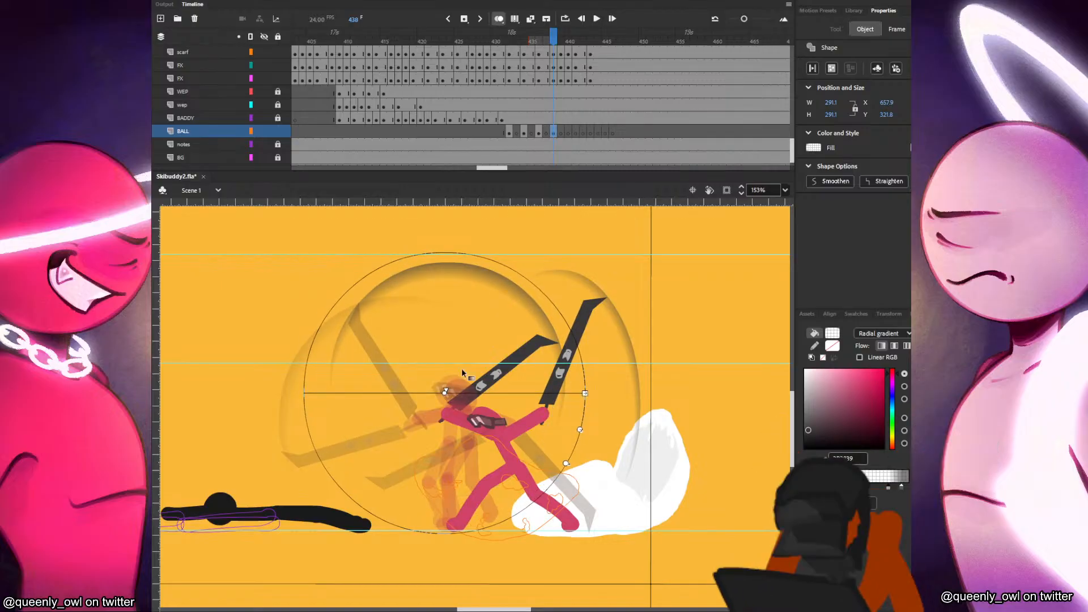
left_click_drag(578, 430, 581, 435)
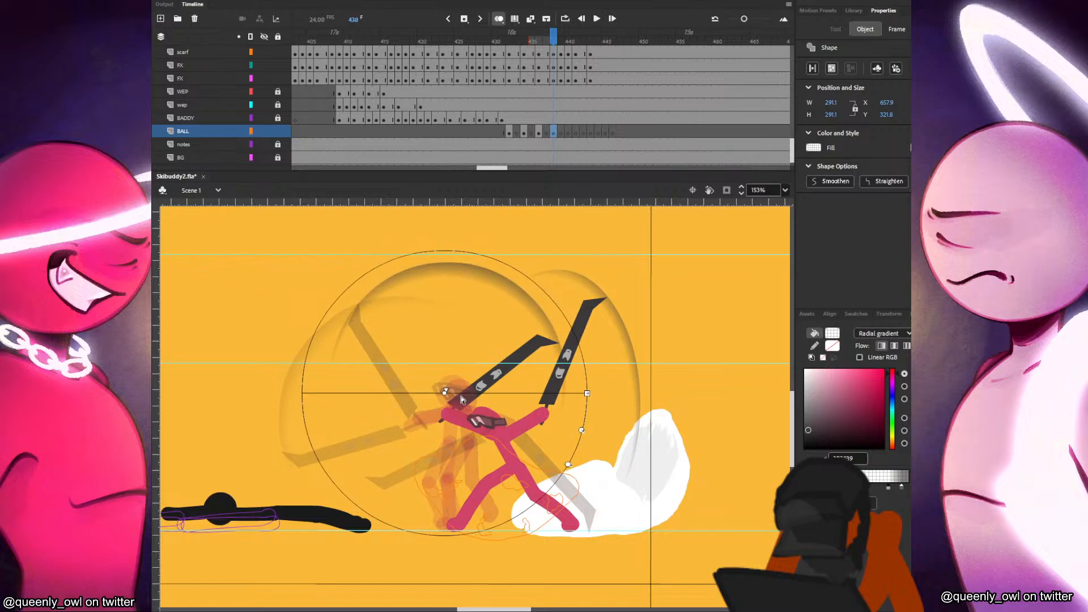
left_click_drag(443, 392, 447, 395)
mouse_move(590, 395)
left_mouse_down()
mouse_move(621, 396)
mouse_move(593, 396)
left_mouse_up()
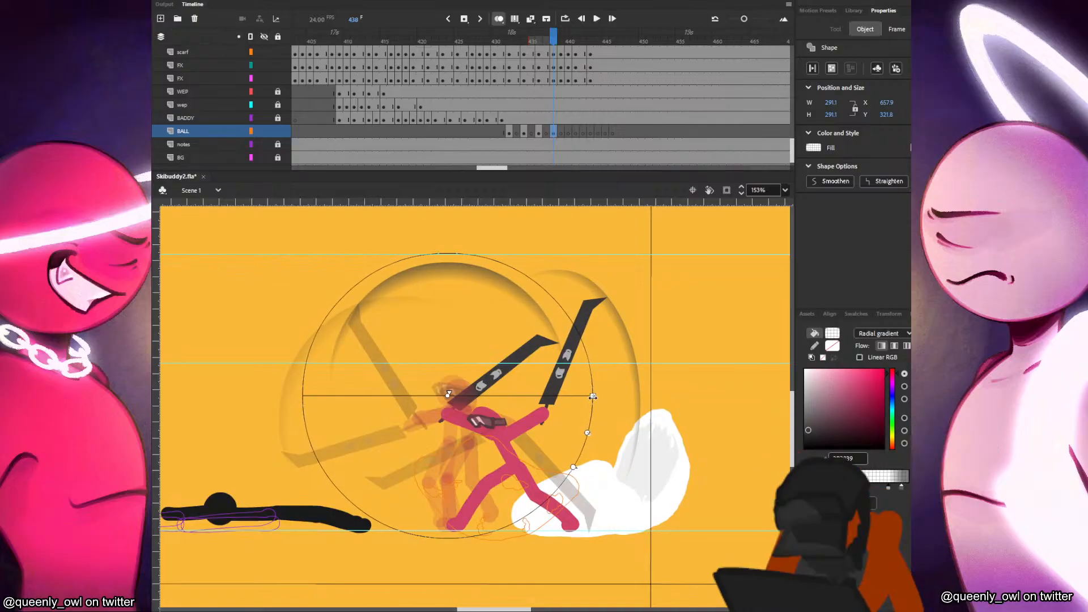
left_click_drag(447, 394, 446, 390)
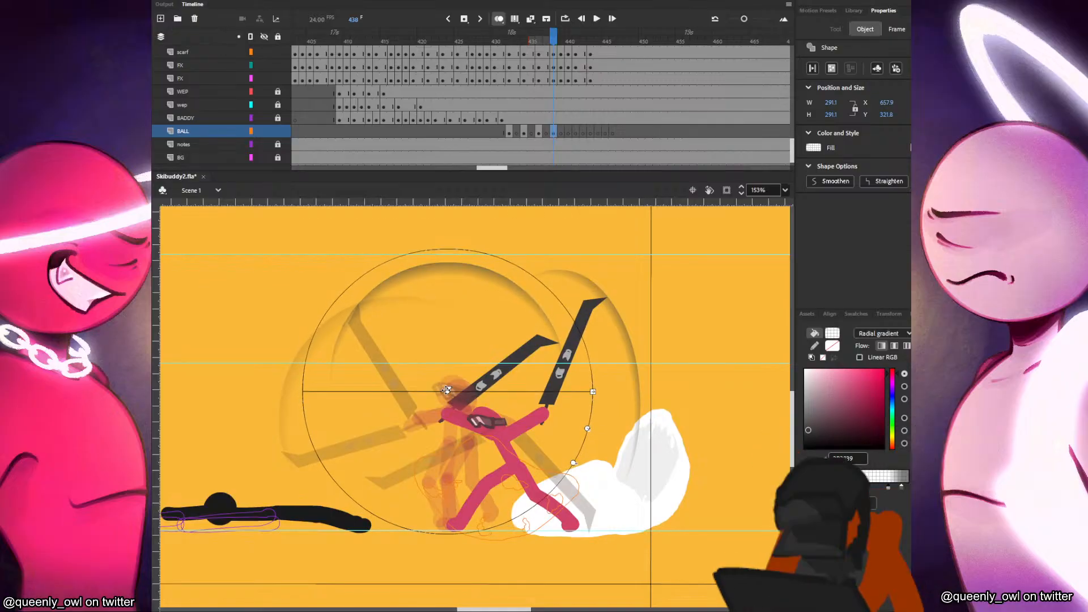
left_click(636, 303)
key("ctrl+s")
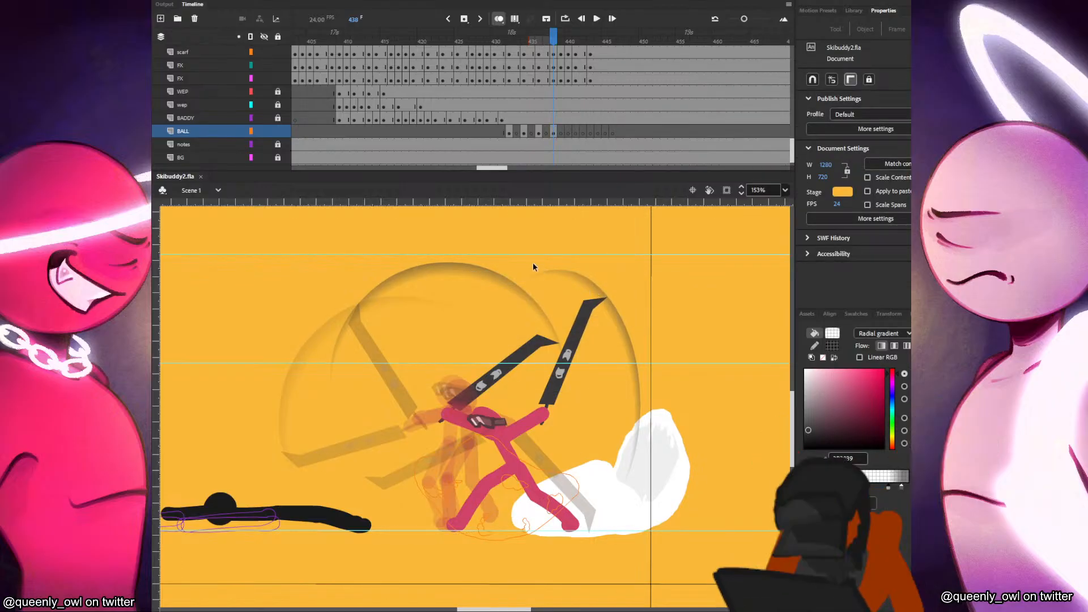
Group the frame 438 arc, skew and widen it slightly, and nudge it left to line up with the ski's tip.
left_click(499, 293)
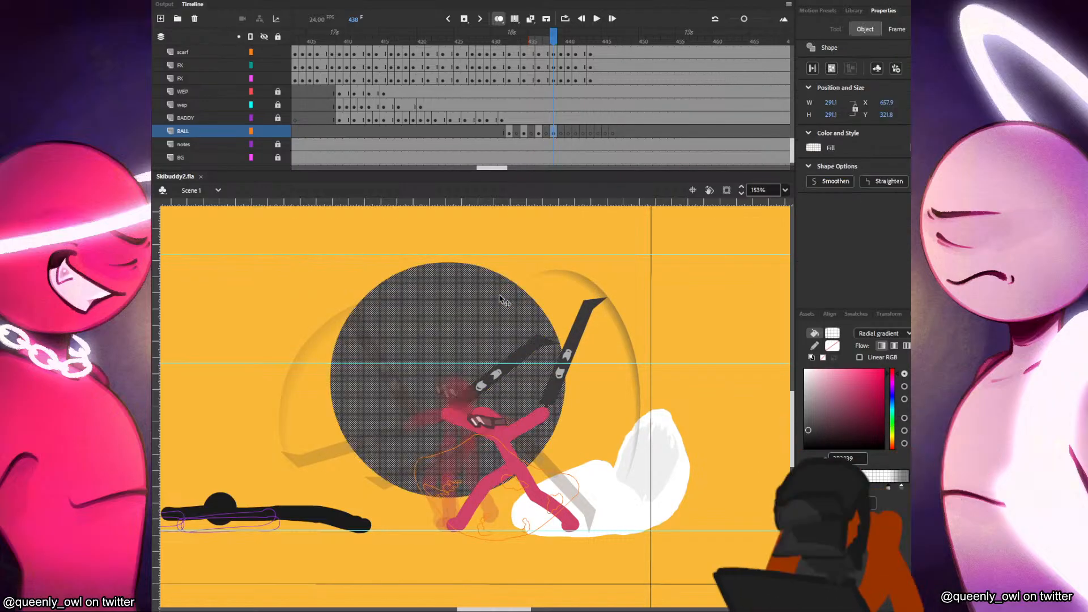
left_click_drag(545, 265, 567, 306)
left_click_drag(567, 369, 564, 374)
key("Left")
key("Left")
key("Left")
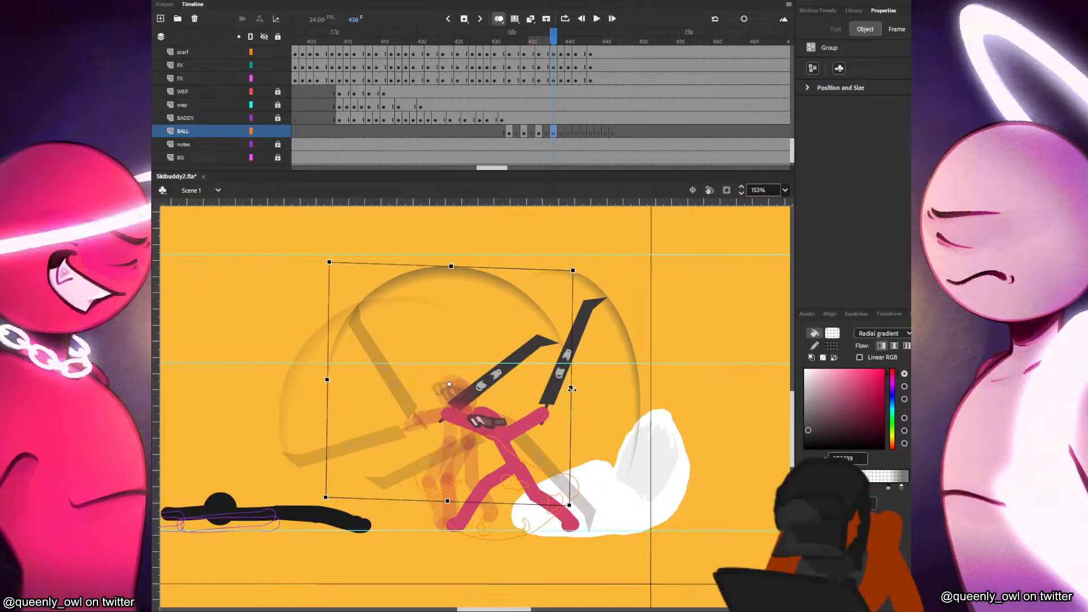
On frame 439 of the BALL layer, draw a radial-gradient circle about 313 px wide around the rear ski's swing.
left_click(559, 134)
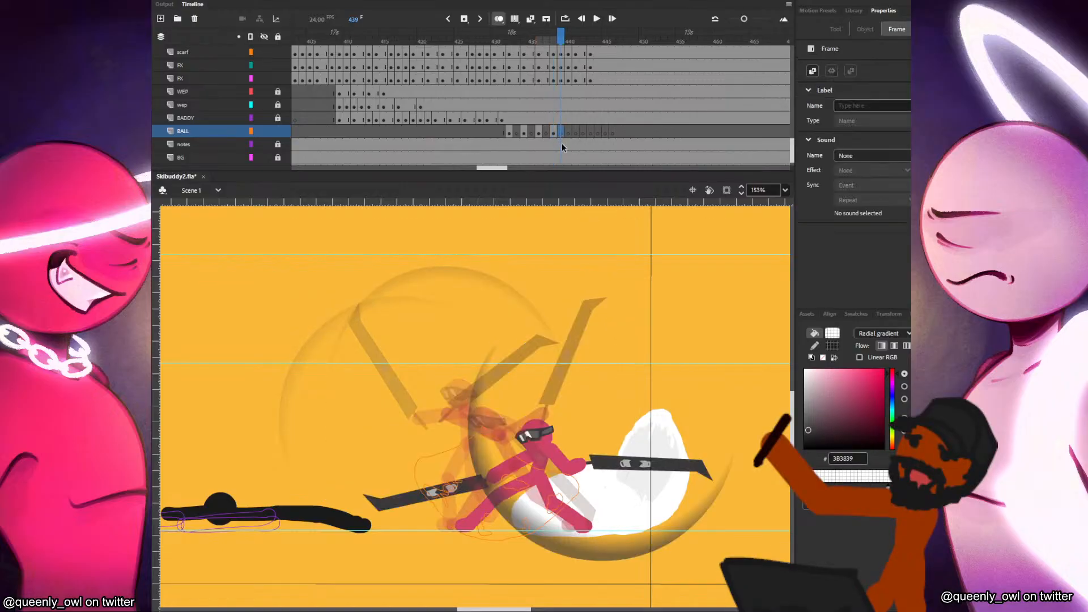
key("o")
left_click_drag(469, 432, 596, 342)
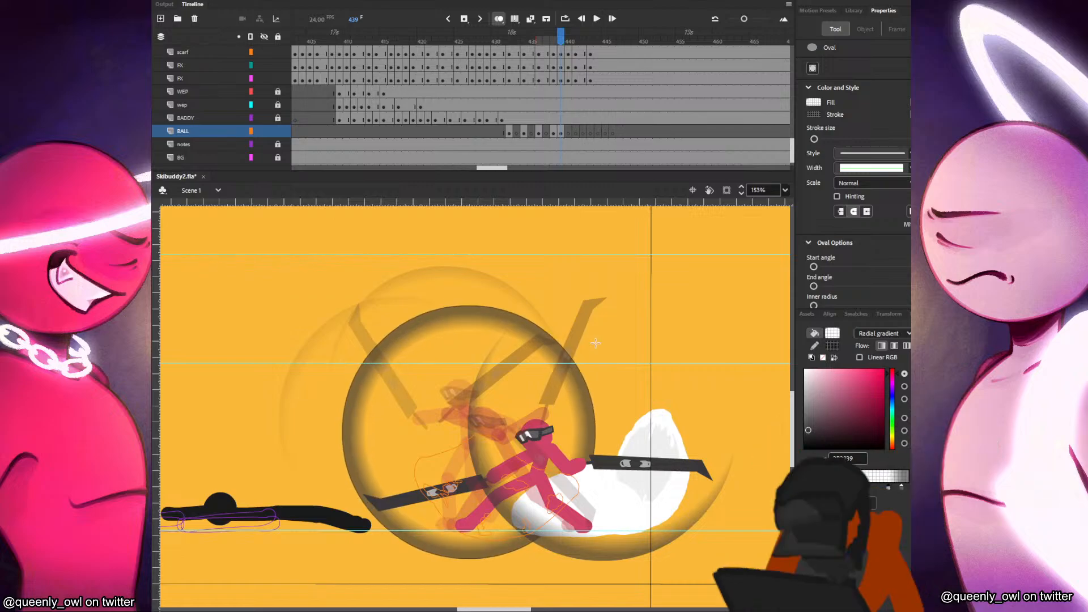
key("v")
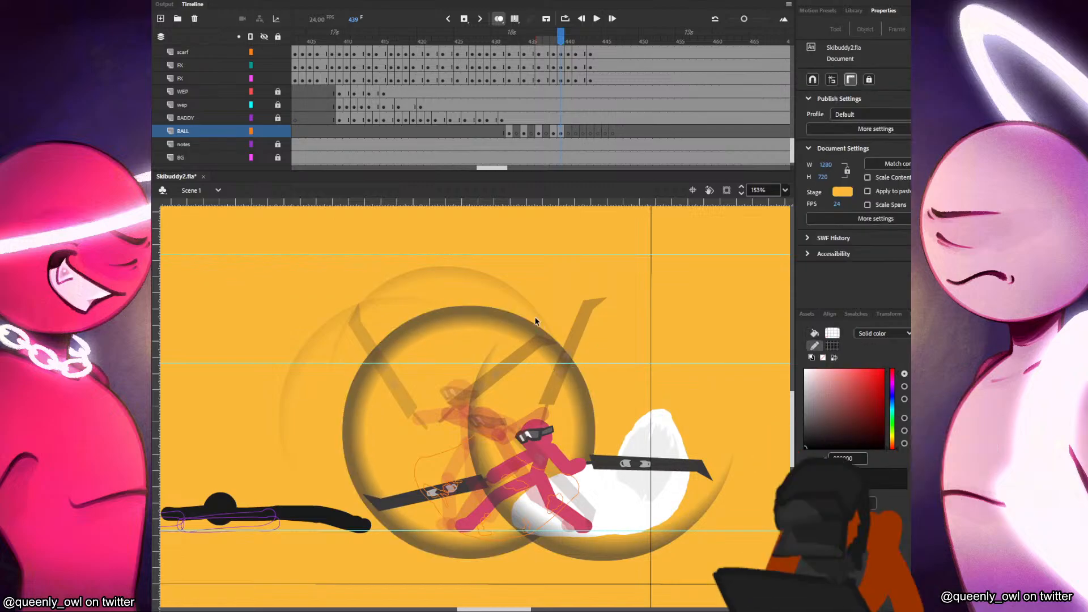
Offset the frame 439 circle's radial fill toward the upper left and enlarge the gradient, leaving a thin lower-right crescent, and save the file.
key("k")
left_click(473, 364)
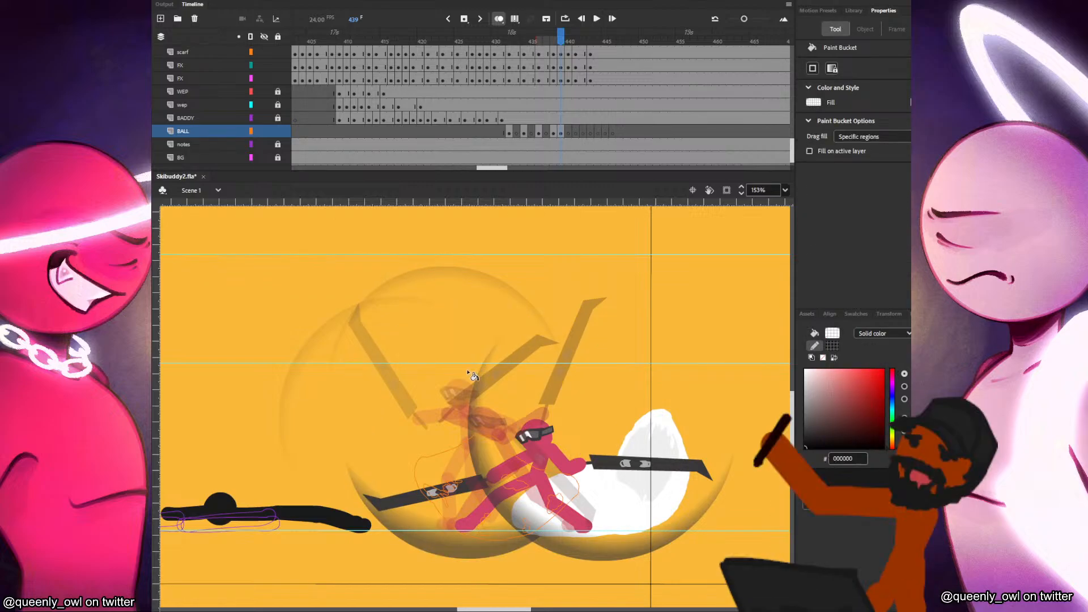
key("f")
left_click(465, 419)
left_click_drag(602, 458, 606, 454)
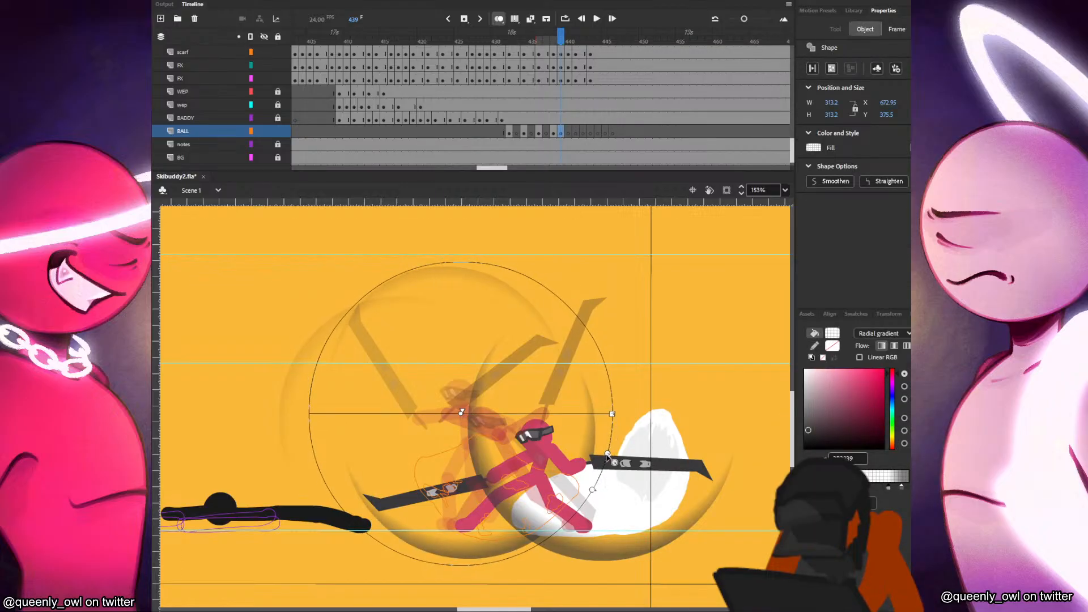
left_click_drag(460, 411, 456, 416)
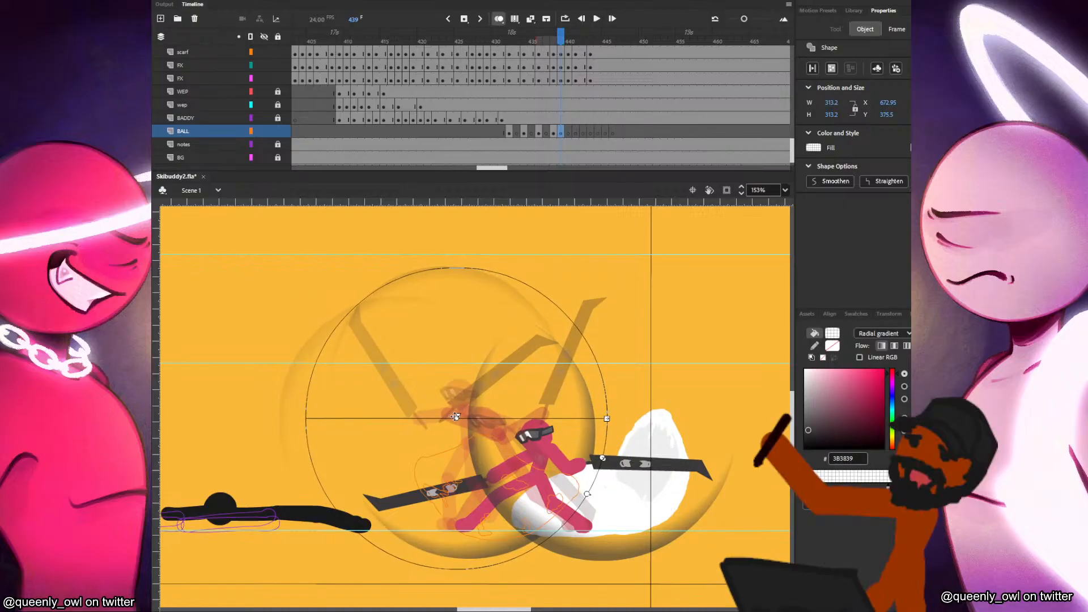
left_click(567, 137)
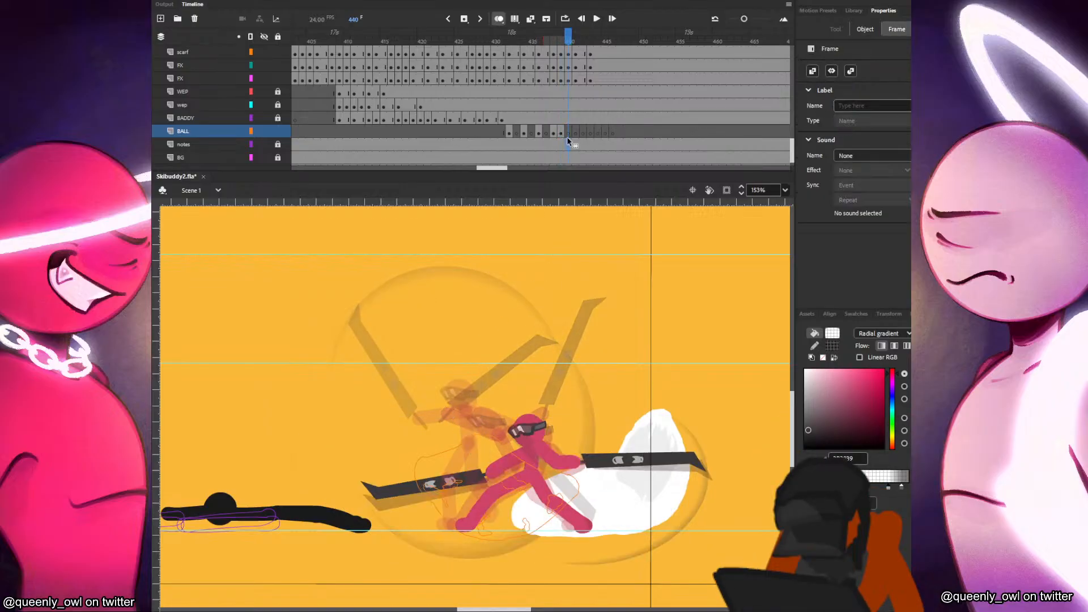
key("ctrl+s")
Play back the animation from several earlier frames to review the ski swing arcs, stopping at frame 417.
left_click(485, 118)
key("Return")
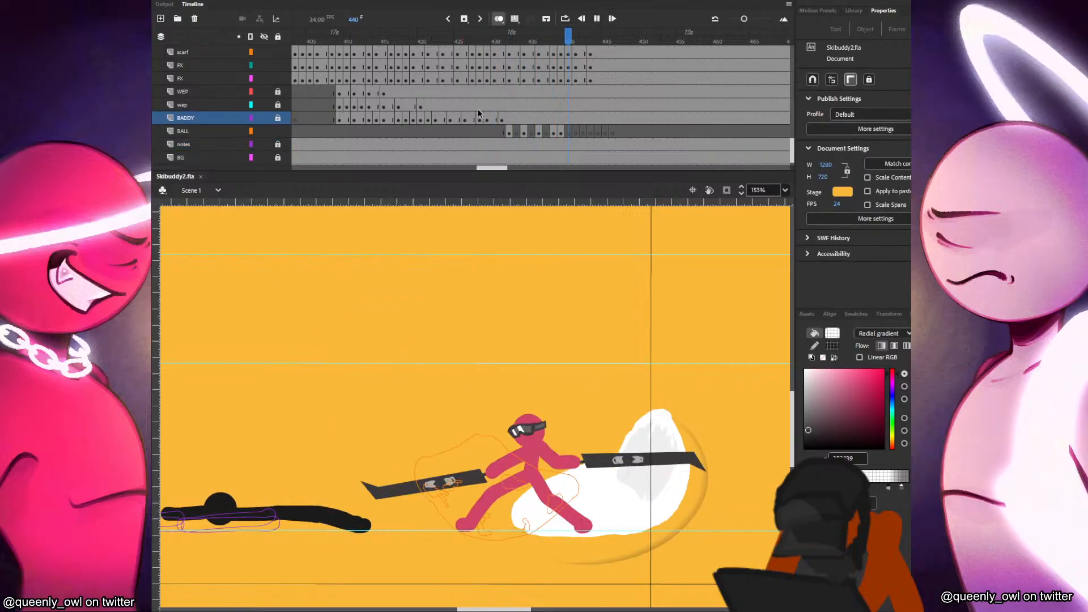
left_click(461, 108)
key("Return")
left_click(399, 103)
key("Return")
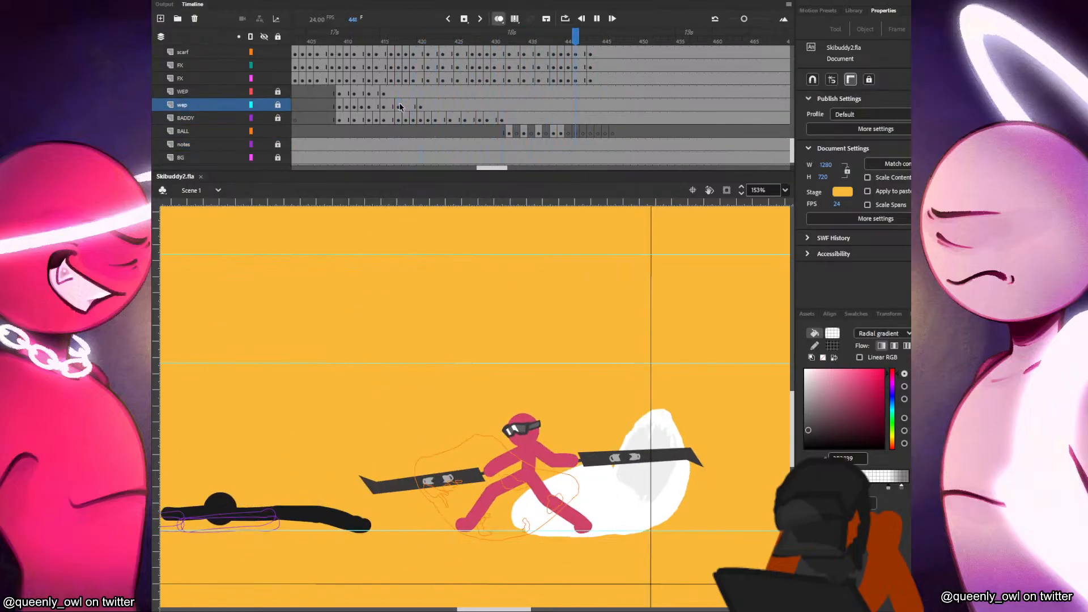
left_click(400, 107)
Sample the linear-gradient fill of the smear on frame 413 of the color layer and return to frame 430.
scroll(484, 113, "up", 5)
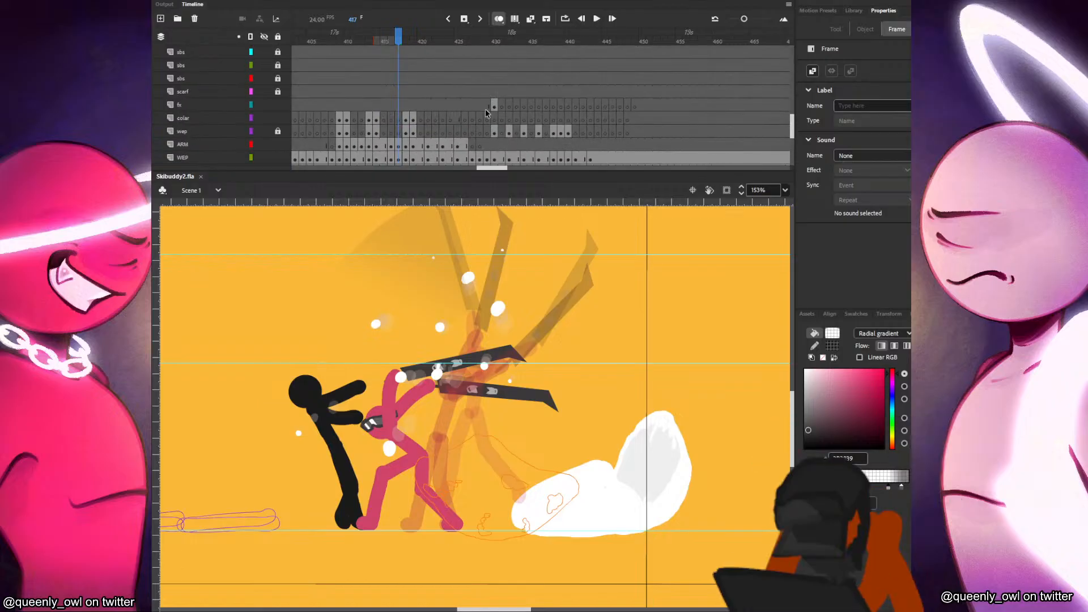
left_click(485, 118)
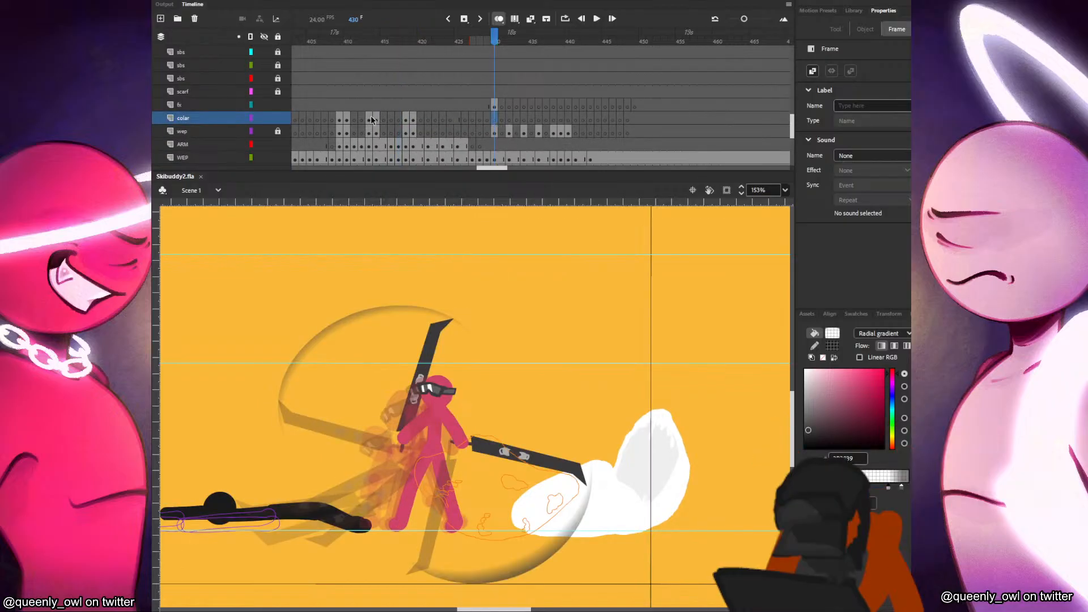
left_click(370, 119)
left_click(354, 324)
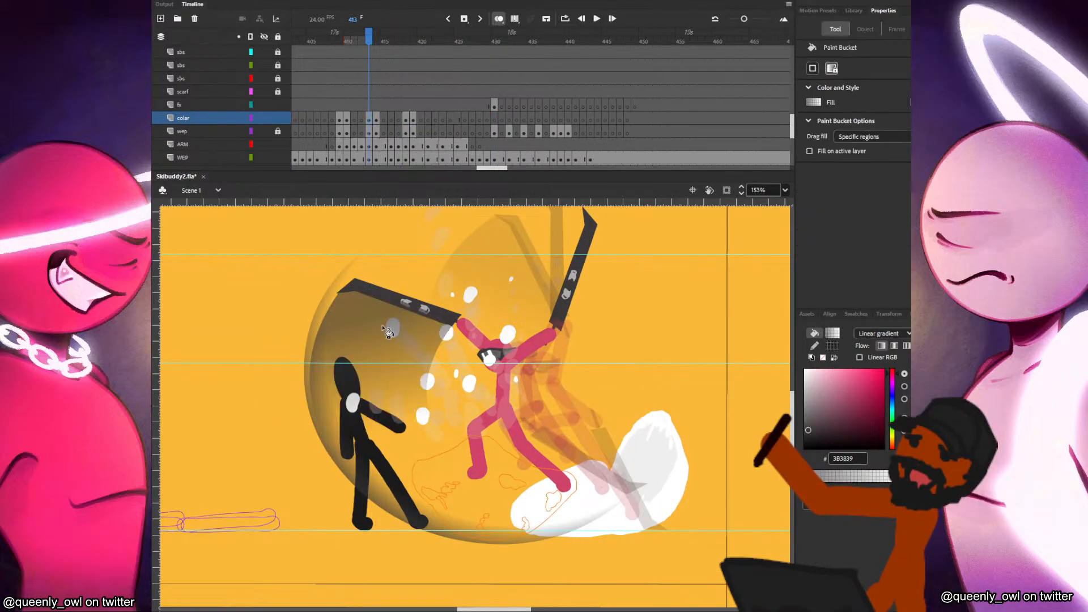
left_click(495, 120)
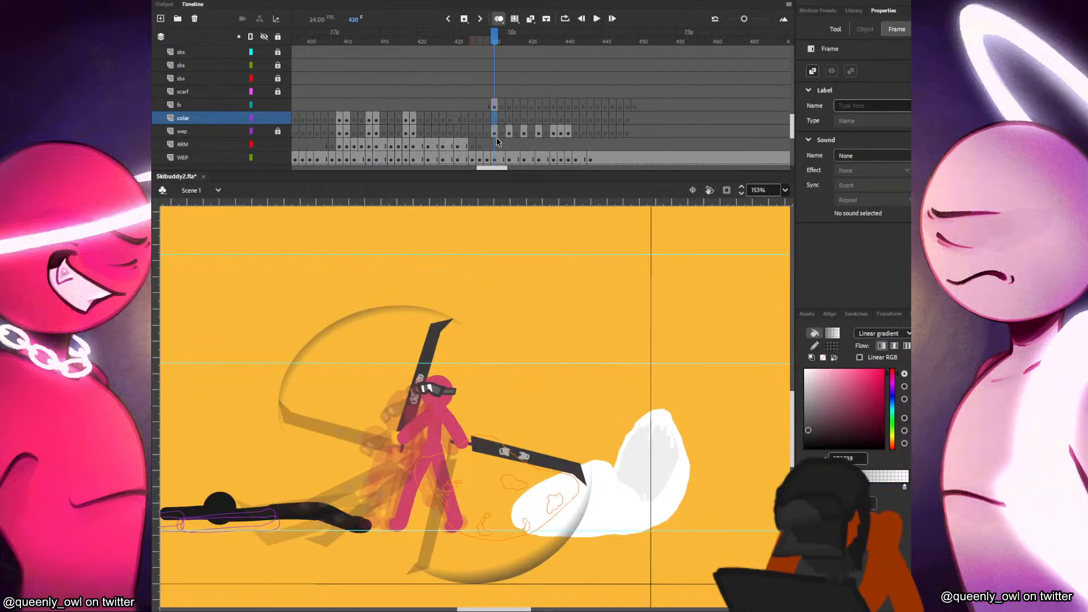
On frame 430 of the color layer, draw a faint line along the lowered ski and a short one across its tip.
key("n")
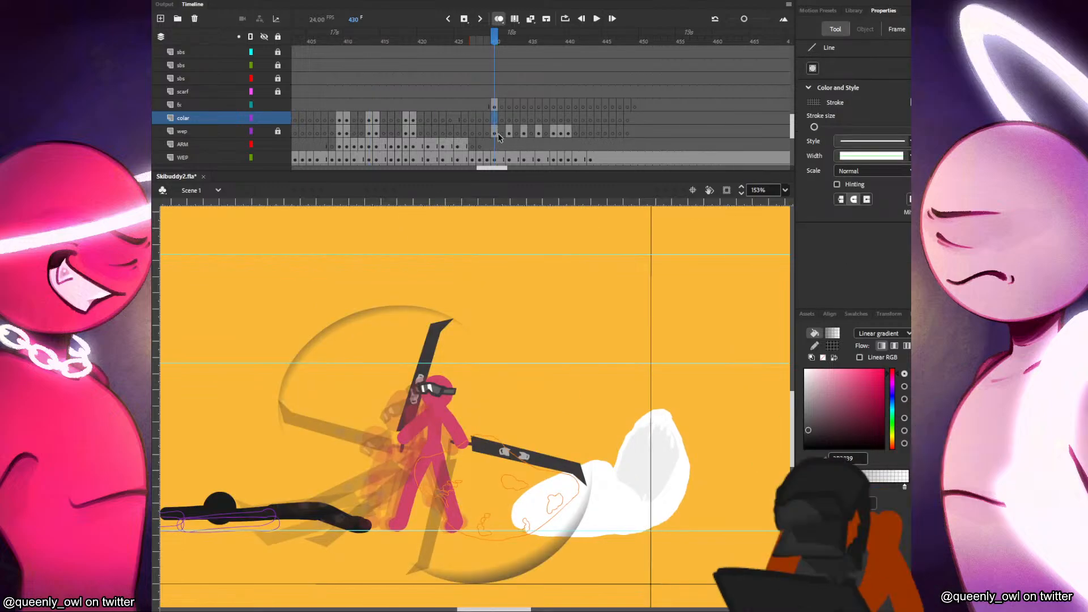
left_click(516, 458)
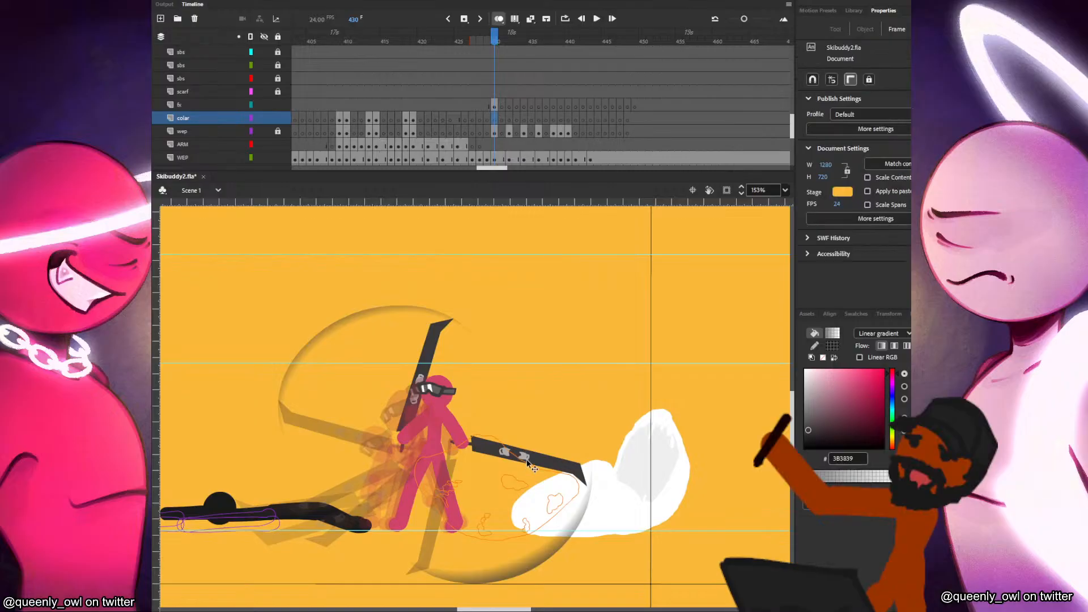
left_click(495, 123)
key("b")
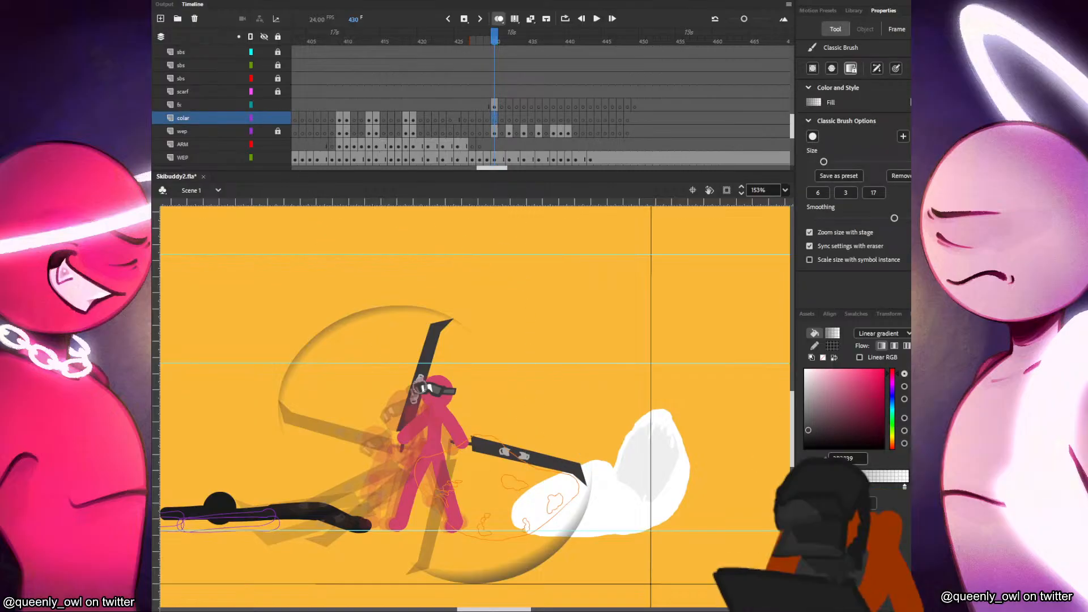
key("n")
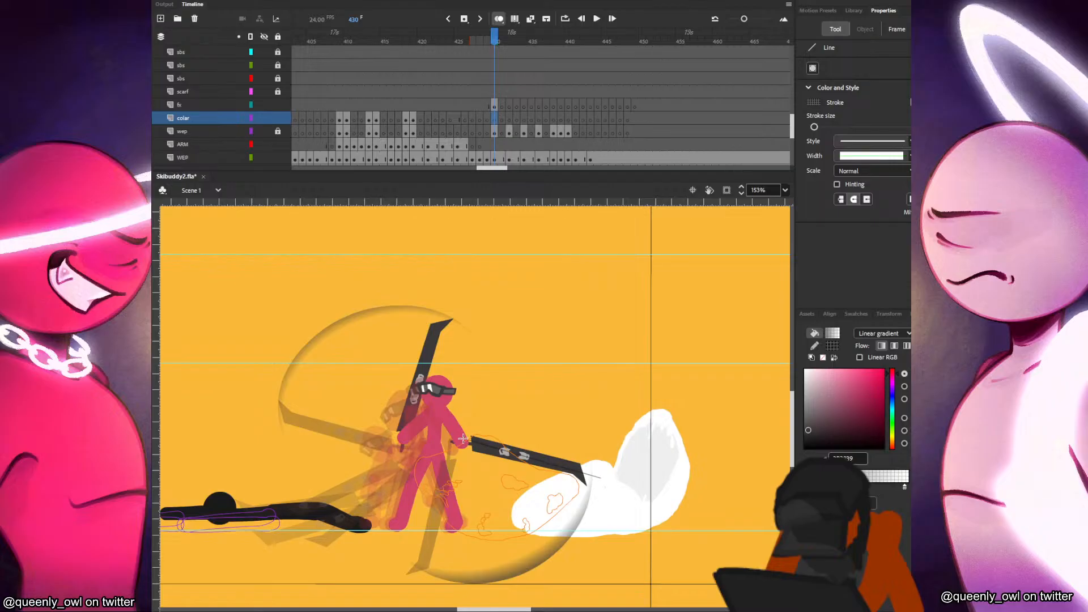
left_click_drag(598, 507, 575, 463)
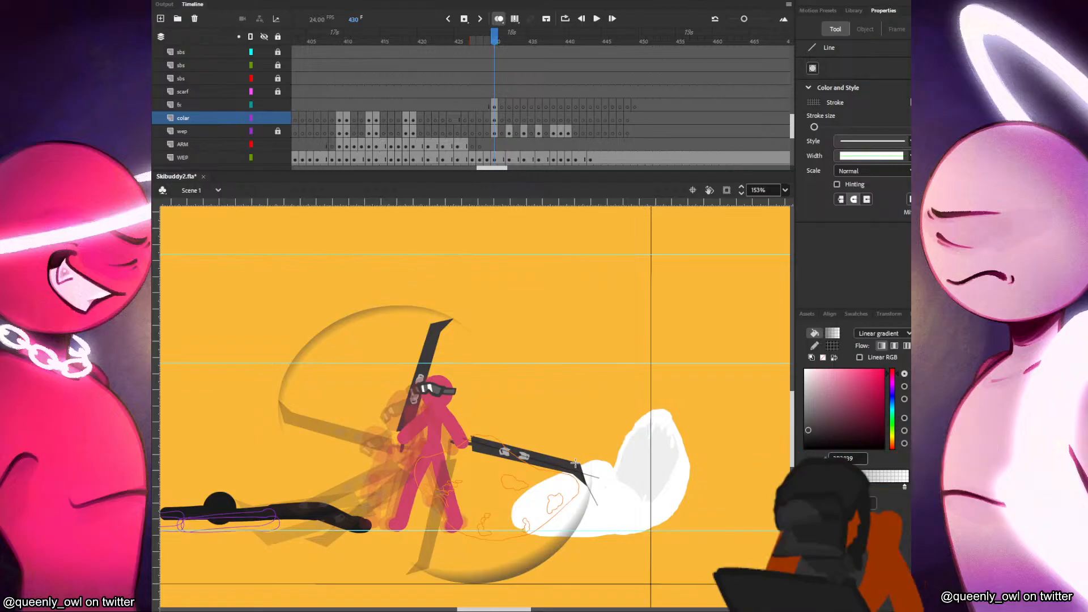
Set the stroke to black 000000 and draw straight lines from the lowered ski's grip end and tip toward its previous position on frame 430.
left_click(814, 345)
left_click(838, 423)
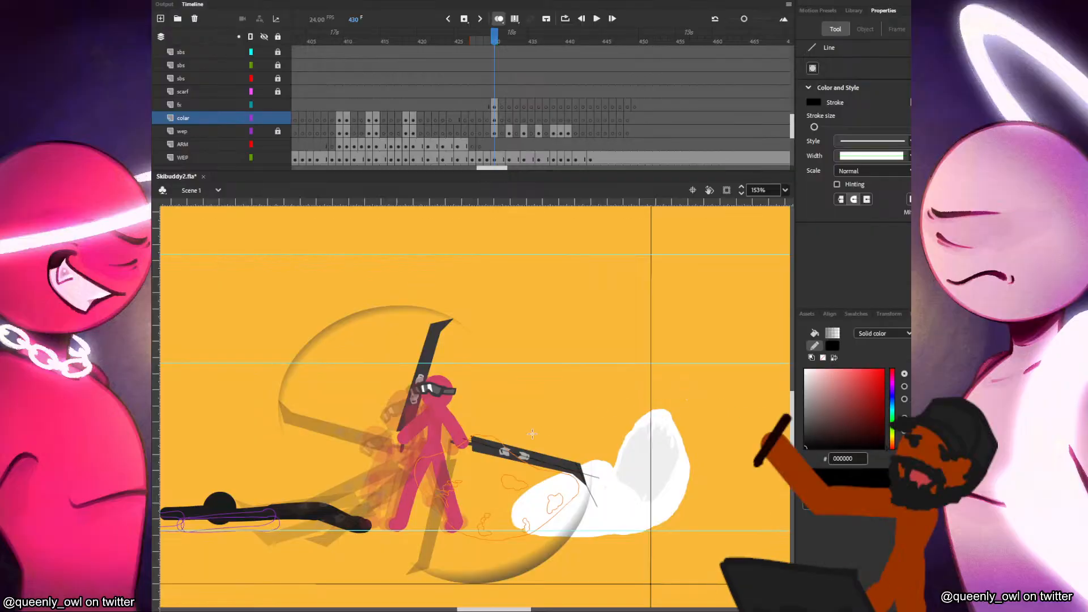
left_click_drag(442, 512, 480, 428)
mouse_move(589, 481)
left_mouse_down()
mouse_move(500, 576)
mouse_move(474, 586)
left_mouse_up()
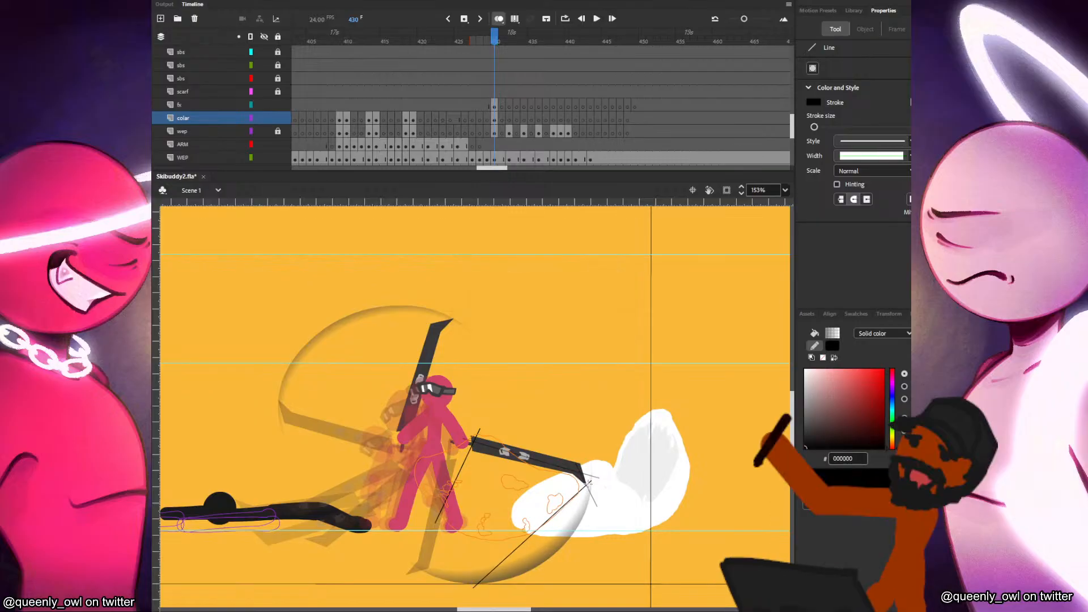
Reposition the ends of the two lines on frame 430 and bend the outer one to follow the lower swing arc.
scroll(444, 445, "up", 2)
left_click_drag(444, 444, 437, 312)
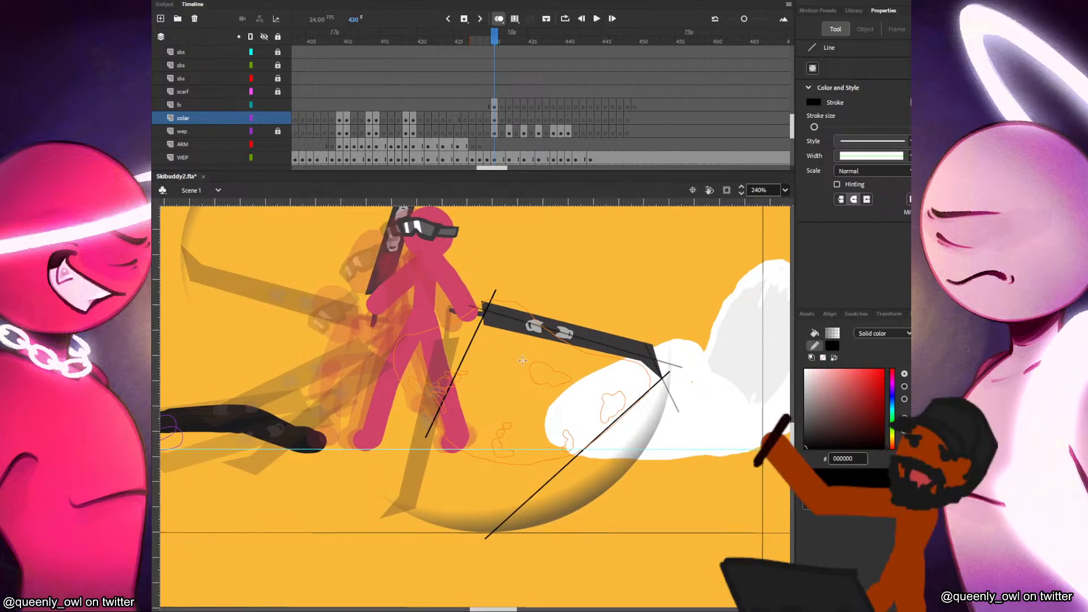
key("v")
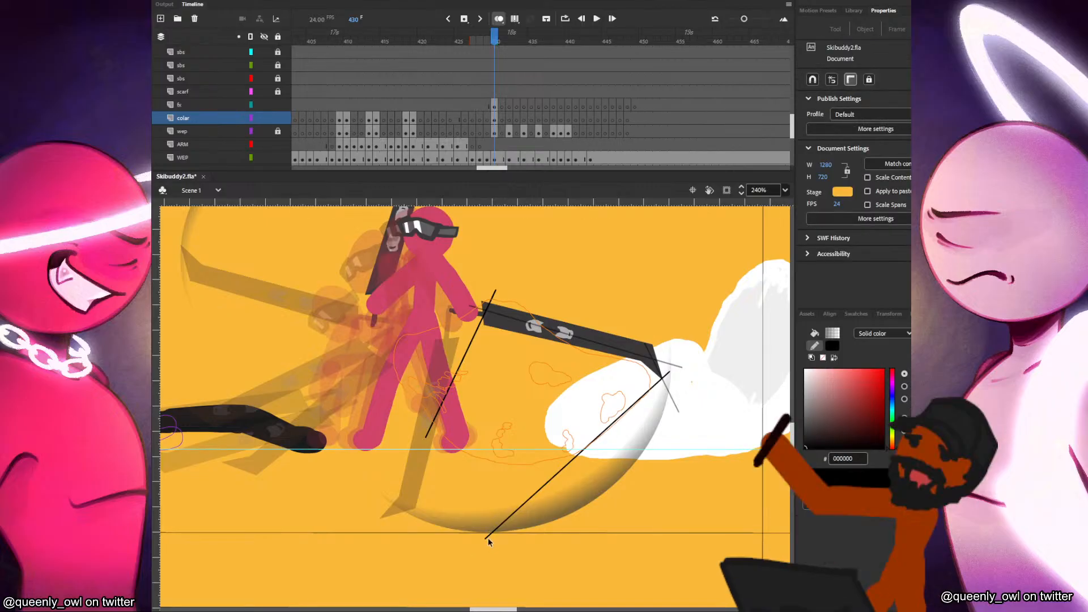
mouse_move(486, 538)
left_mouse_down()
mouse_move(432, 508)
mouse_move(477, 522)
mouse_move(468, 529)
left_mouse_up()
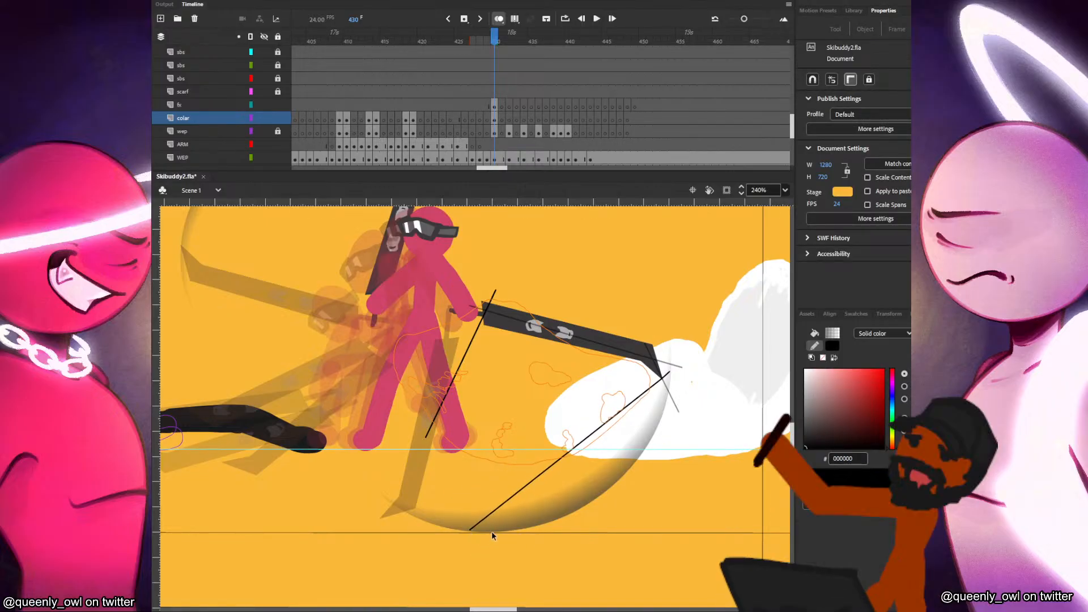
left_click_drag(574, 447, 592, 484)
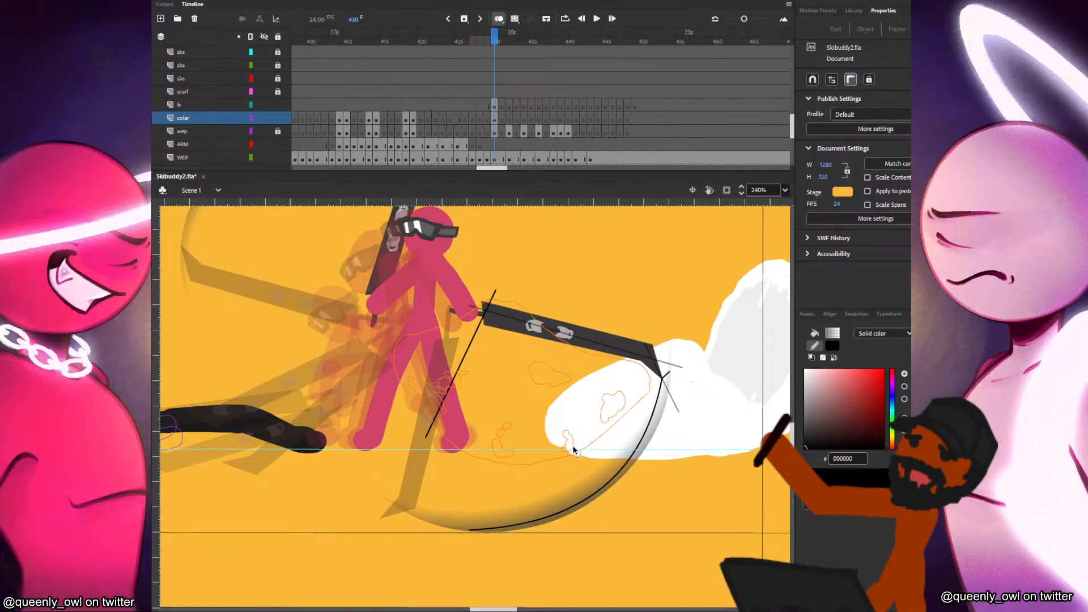
left_click_drag(470, 528, 468, 531)
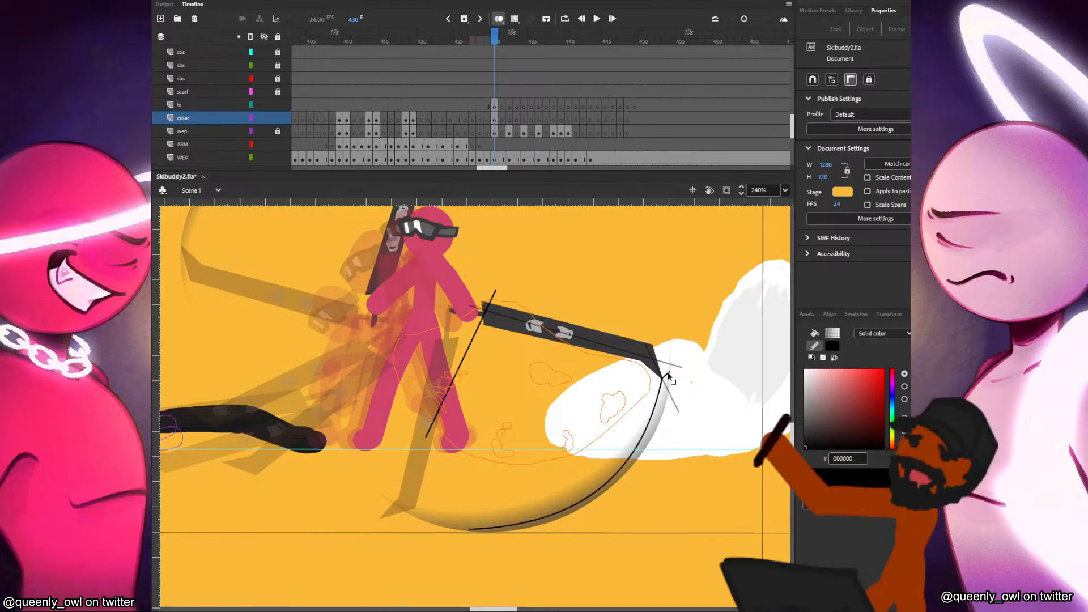
left_click_drag(428, 437, 435, 409)
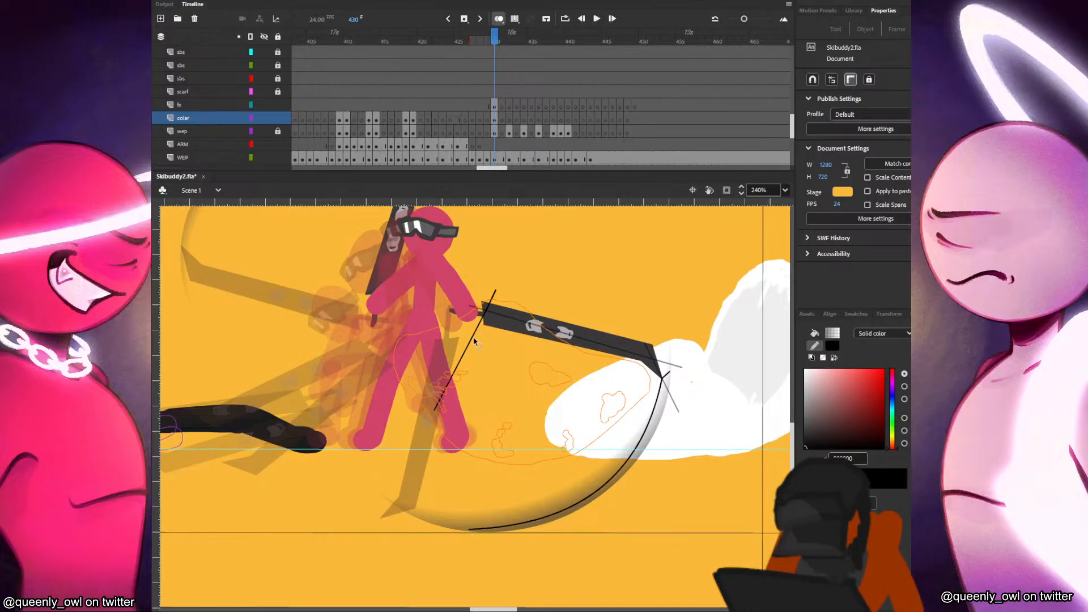
Curve the inner line, close the frame 430 outline with a diagonal line, and fill the area below the ski with the linear gradient.
mouse_move(468, 342)
left_mouse_down()
mouse_move(480, 345)
mouse_move(547, 502)
mouse_move(592, 568)
left_mouse_up()
key("n")
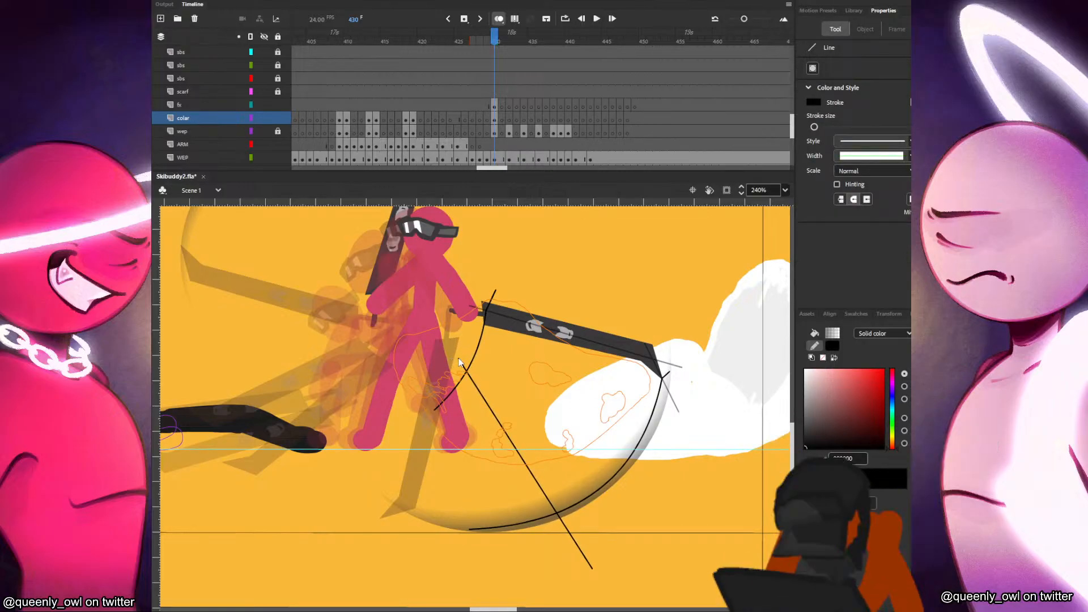
key("k")
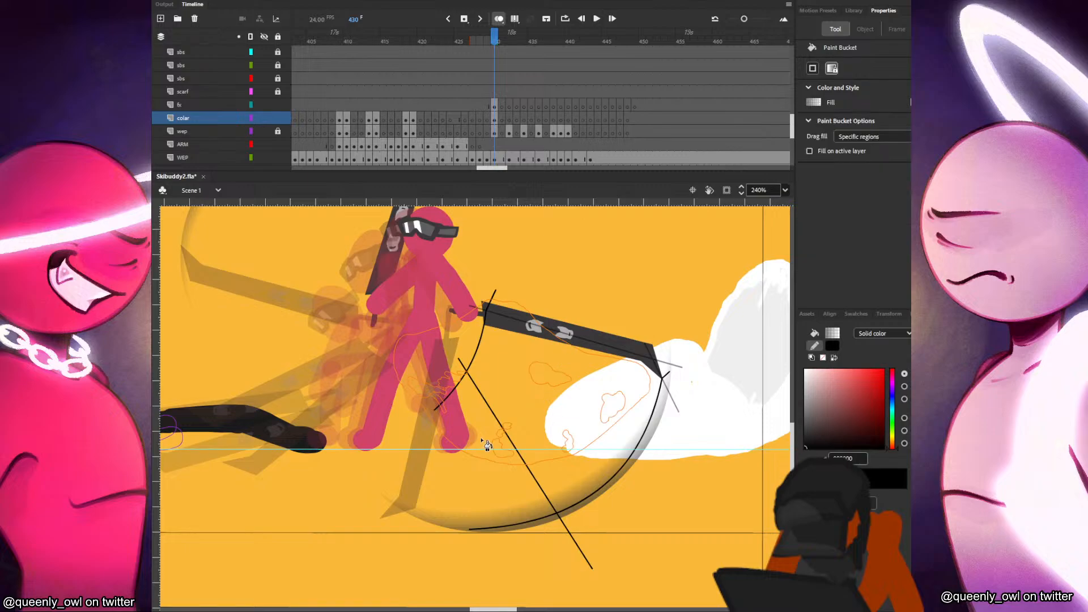
left_click_drag(569, 356, 573, 344)
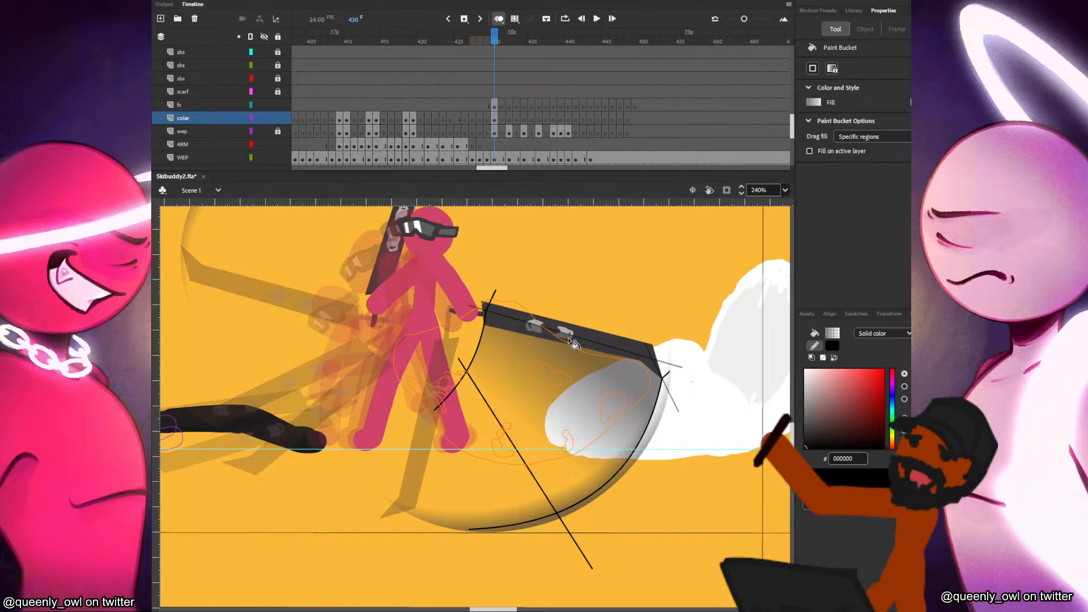
Shift and rotate the linear gradient of the frame 430 smear so it fades away from the lowered ski.
key("f")
left_click(560, 406)
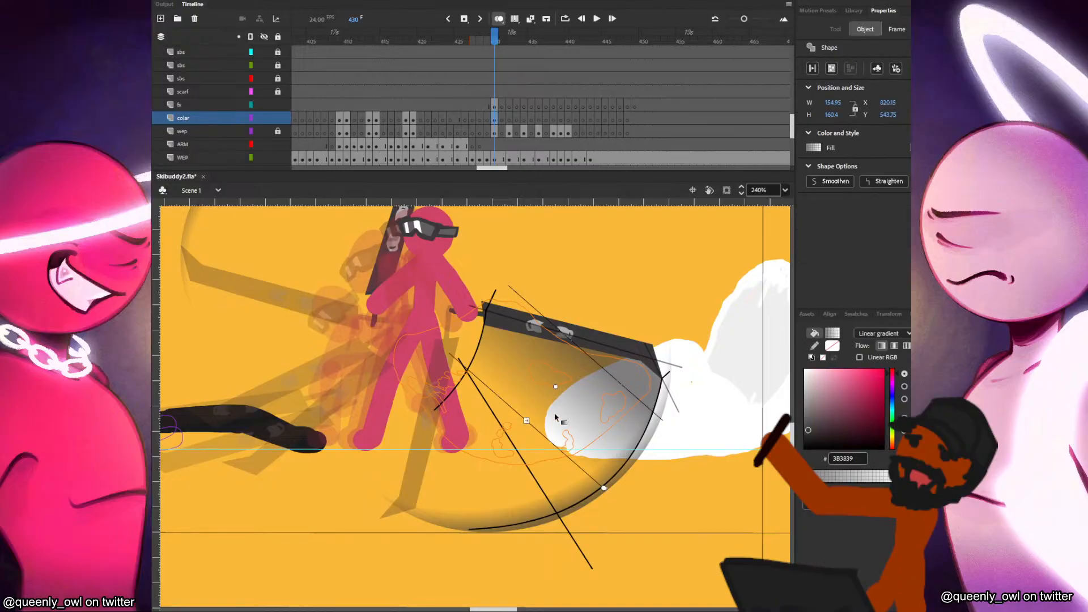
left_click_drag(560, 405, 556, 409)
left_click_drag(606, 500, 595, 506)
left_click_drag(551, 391, 549, 393)
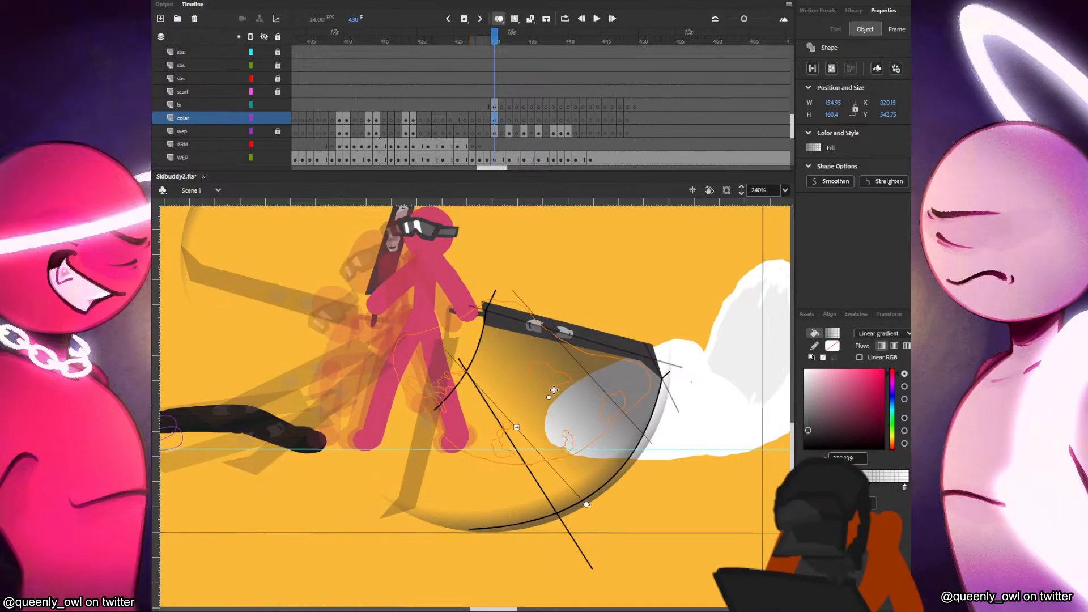
Delete the black and faint guide lines around the smear on frame 430.
left_click(686, 486)
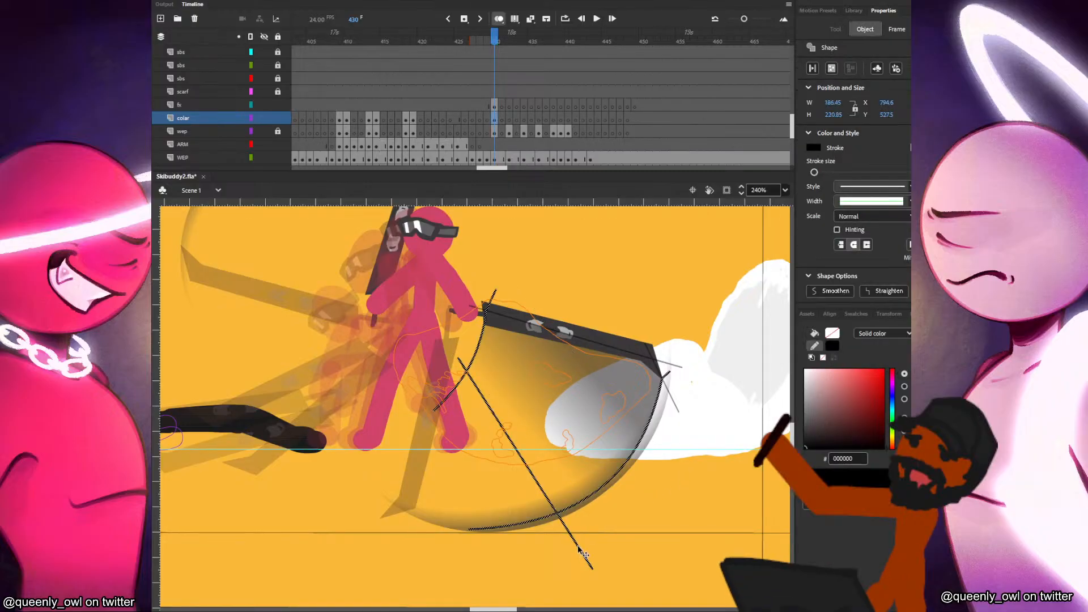
left_click(678, 412)
key("Delete")
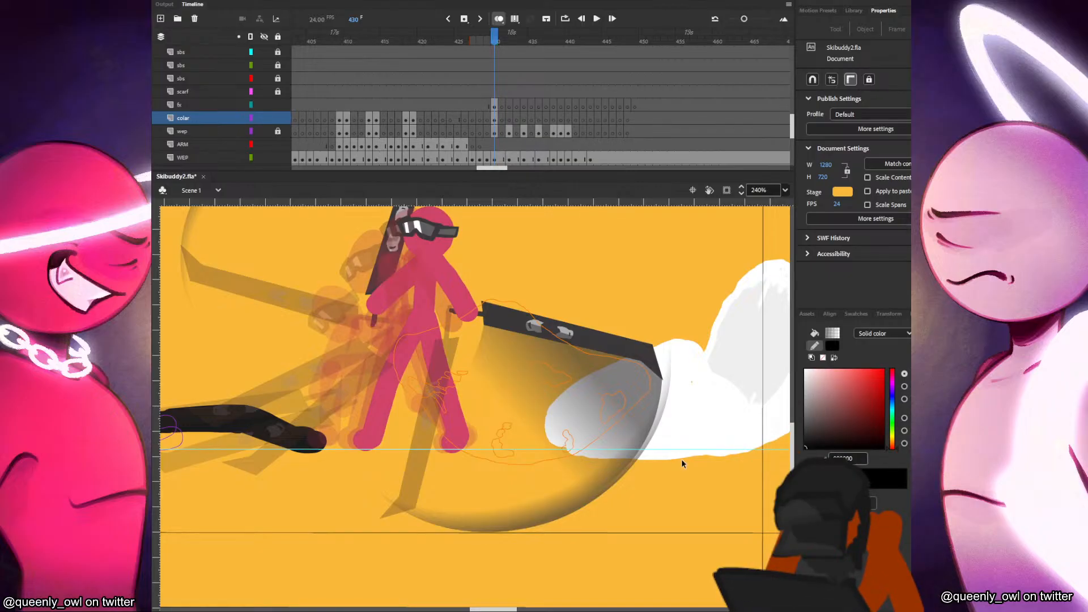
On frame 432 of the color layer, draw guide lines along the raised ski and outward from its tip and grip end.
left_click(502, 121)
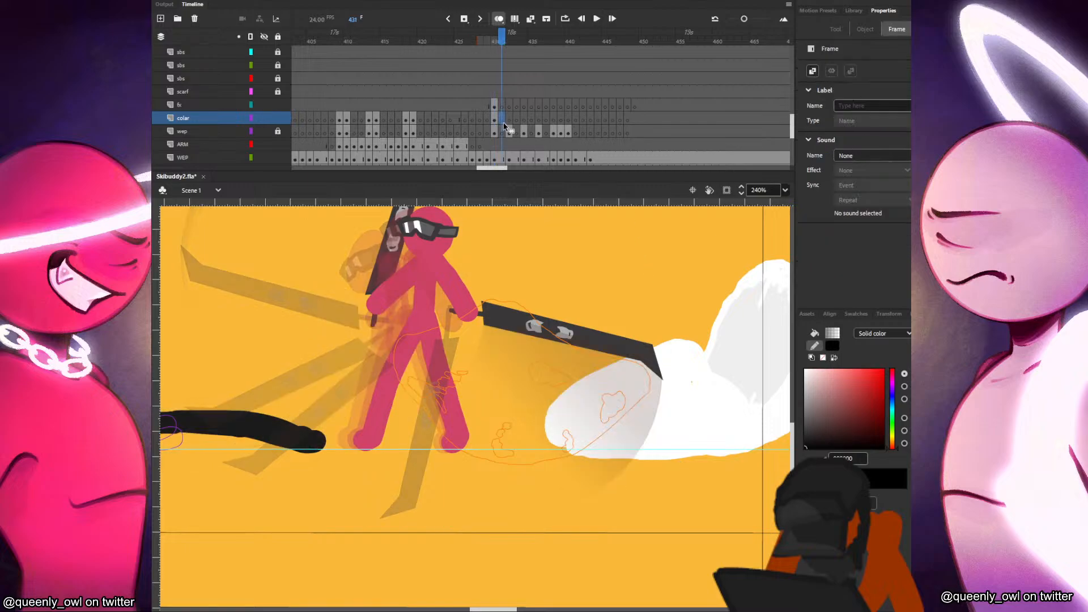
left_click(509, 119)
left_click_drag(632, 228, 629, 374)
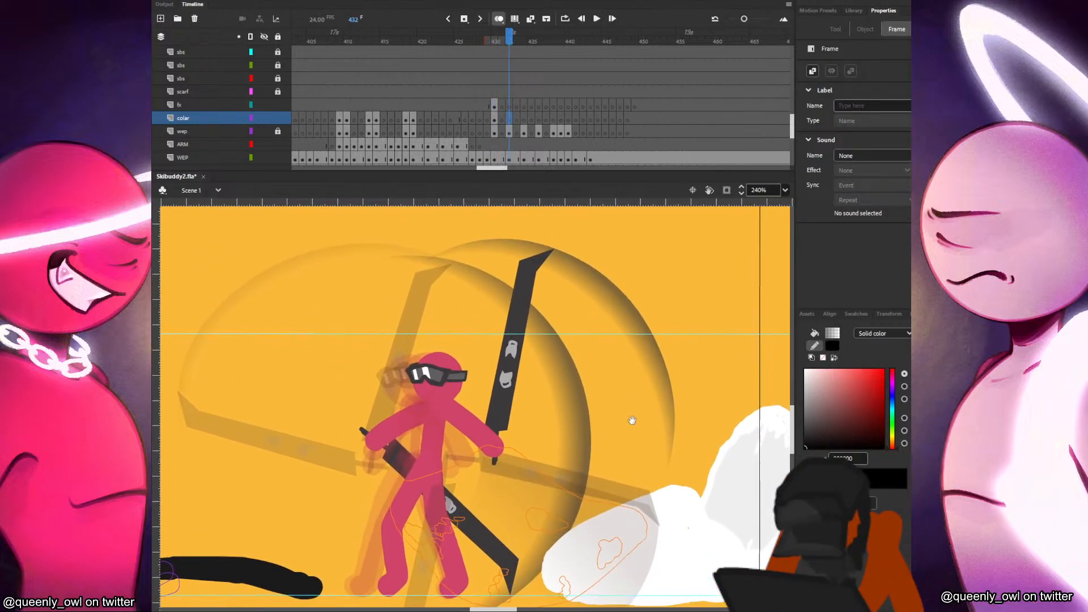
key("n")
mouse_move(490, 447)
left_mouse_down()
mouse_move(524, 262)
mouse_move(578, 226)
mouse_move(630, 295)
mouse_move(746, 349)
left_mouse_up()
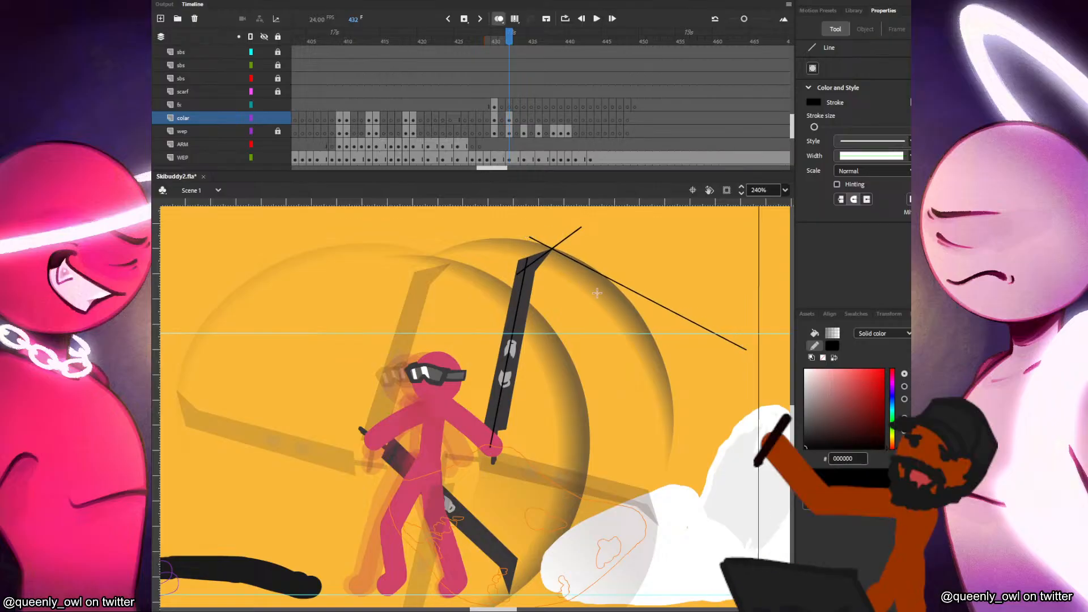
left_click_drag(479, 423, 647, 471)
Bend the two outward lines on frame 432 along the swing, close them with a diagonal line, and fill the area with the linear gradient.
key("v")
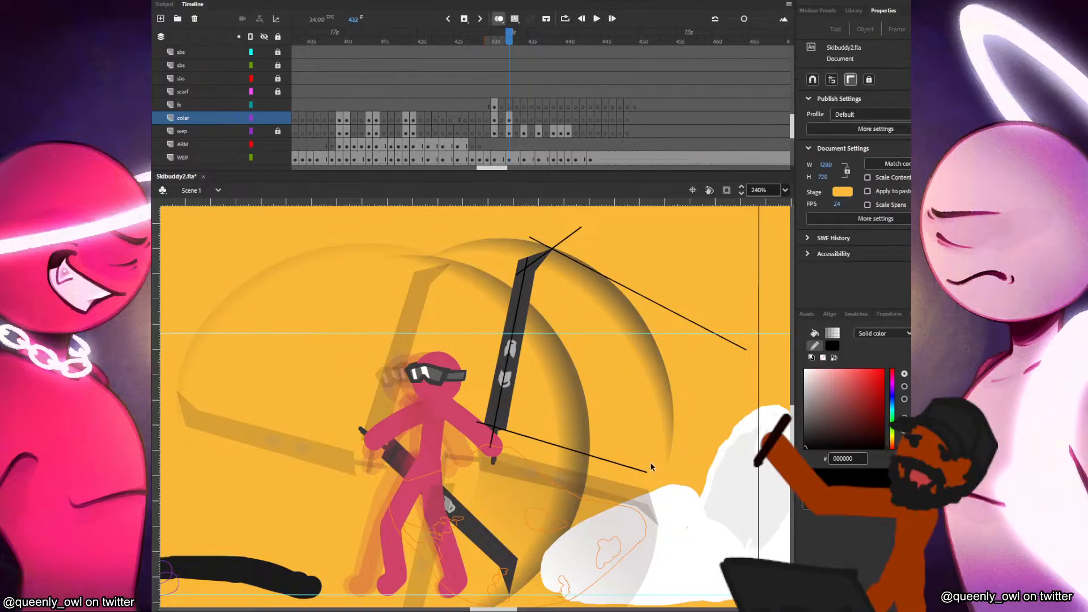
left_click_drag(747, 350, 672, 413)
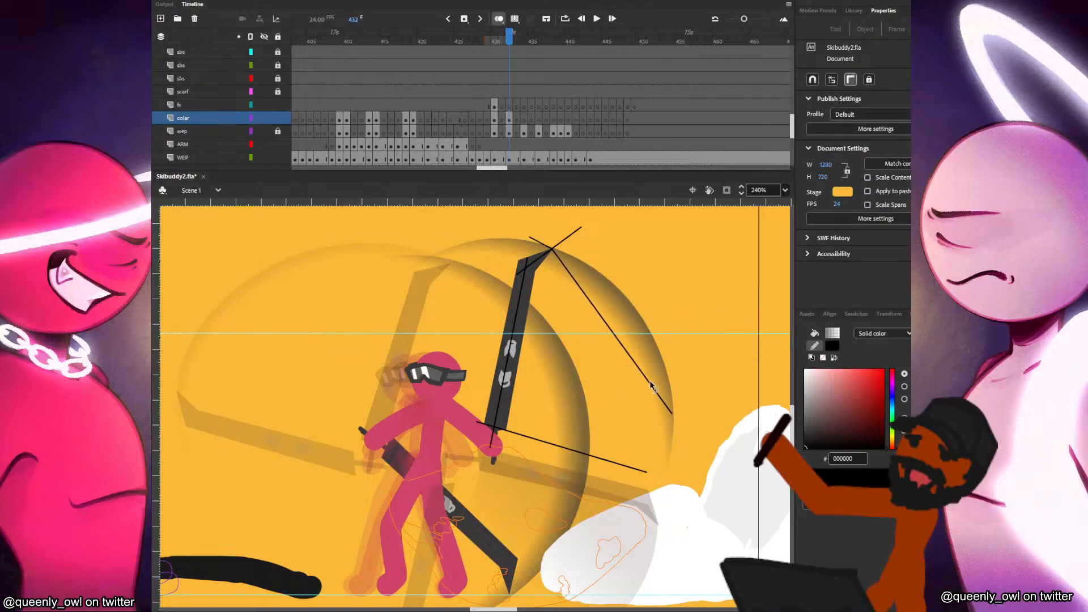
left_click_drag(606, 328, 631, 309)
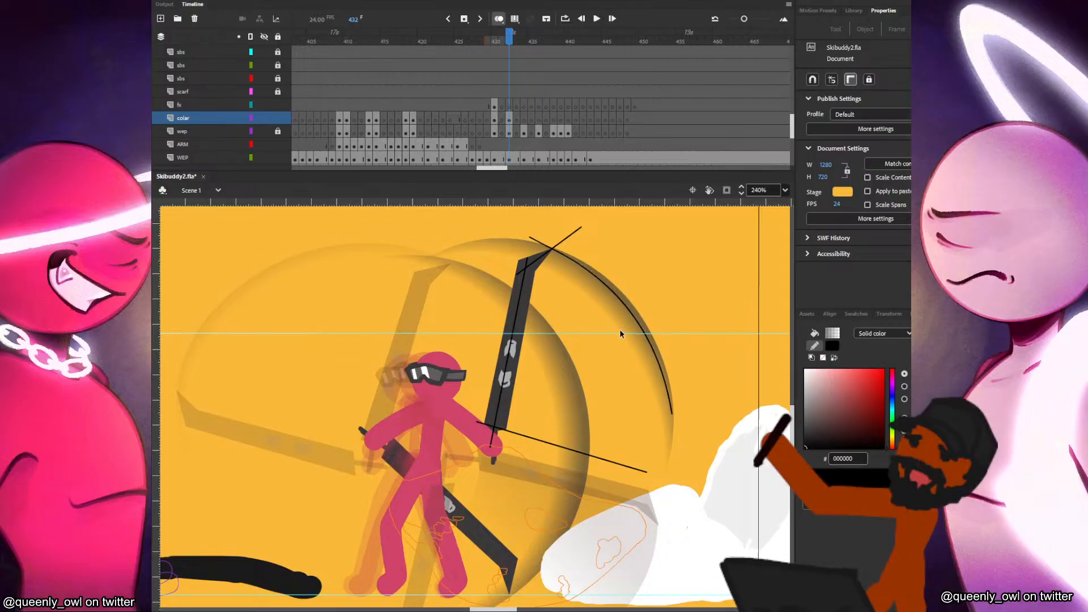
mouse_move(645, 471)
left_mouse_down()
mouse_move(563, 465)
mouse_move(526, 433)
mouse_move(673, 312)
left_mouse_up()
key("n")
key("k")
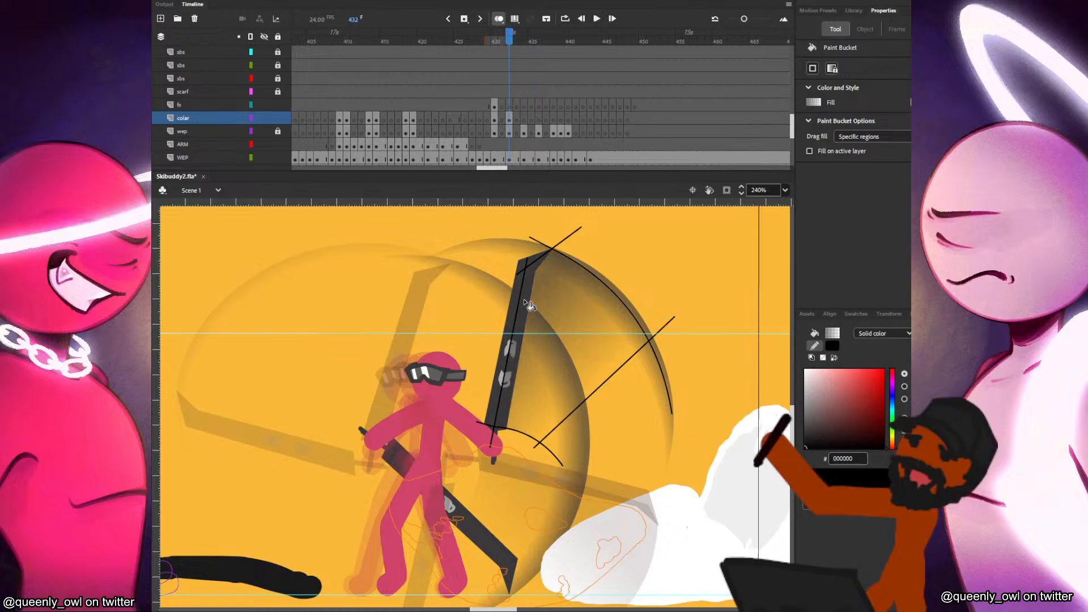
Delete the guide lines around the smear on frame 432 and save the file.
key("v")
double_click(613, 372)
key("Delete")
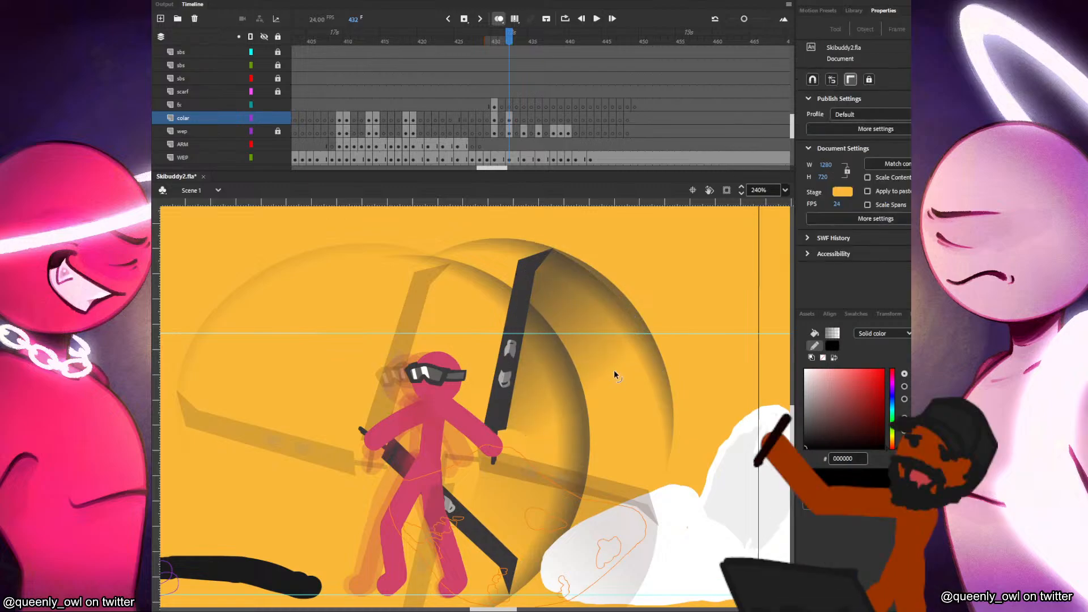
key("ctrl+s")
On frame 434, draw guide lines along the lower ski and its tip, plus lines upward from the tip and grip end.
key("period")
key("period")
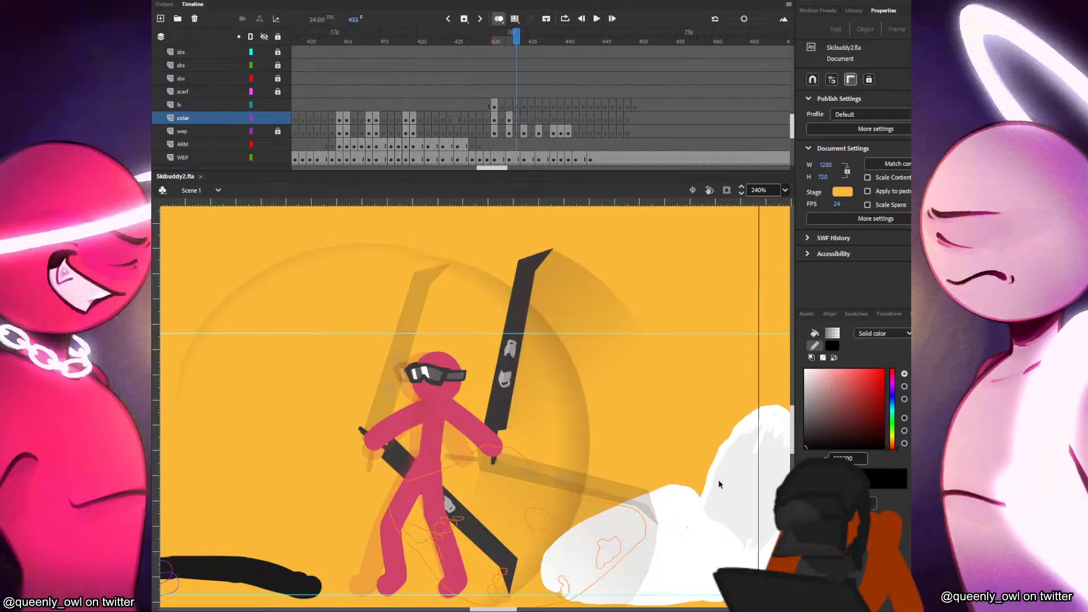
key("n")
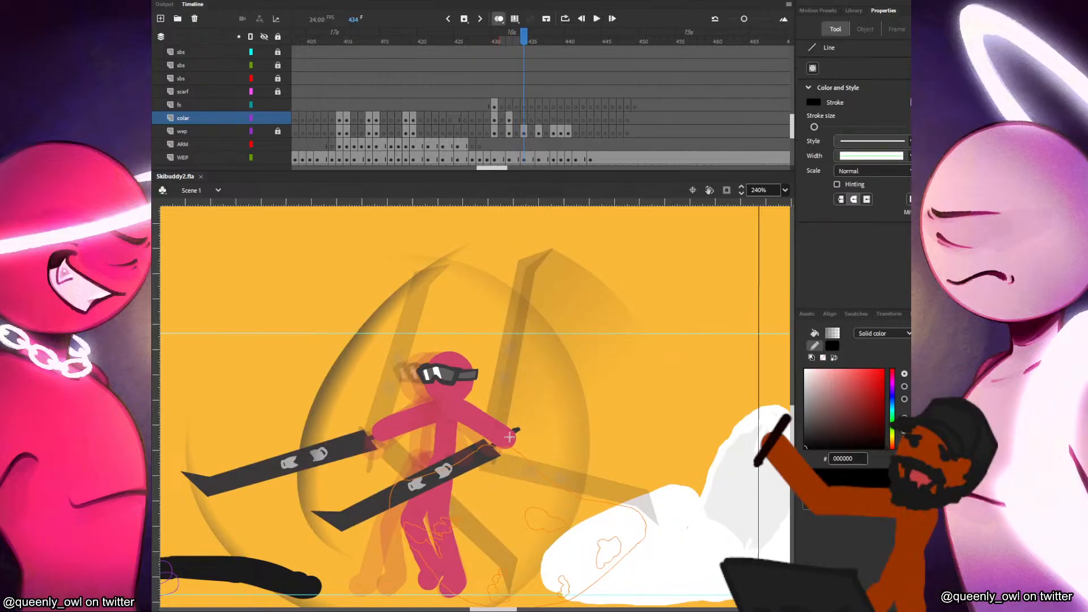
mouse_move(314, 532)
left_mouse_down()
mouse_move(521, 427)
mouse_move(314, 529)
mouse_move(290, 508)
left_mouse_up()
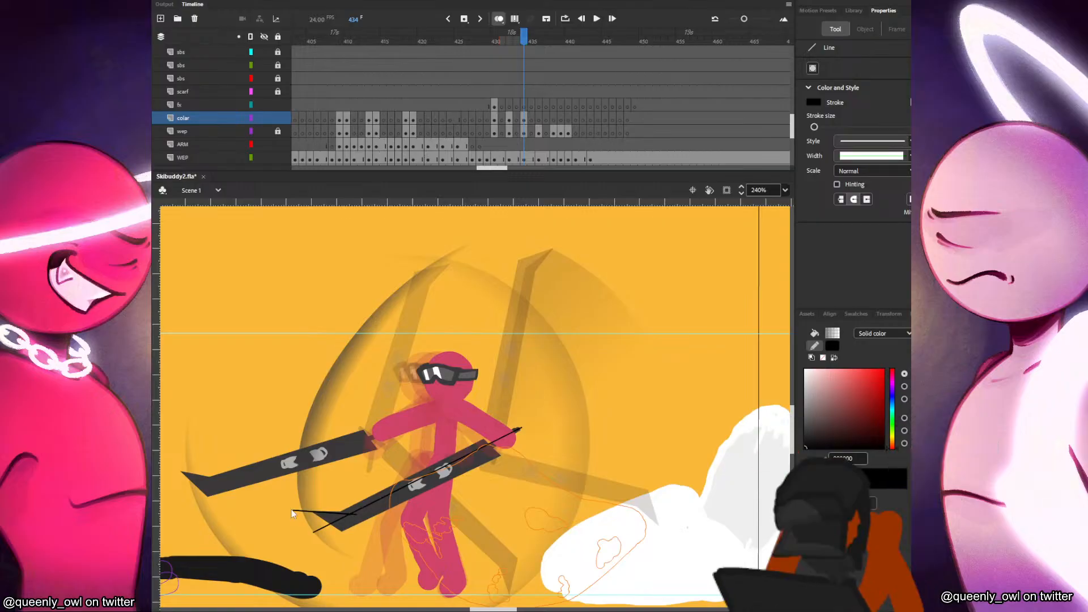
left_click_drag(312, 513, 335, 288)
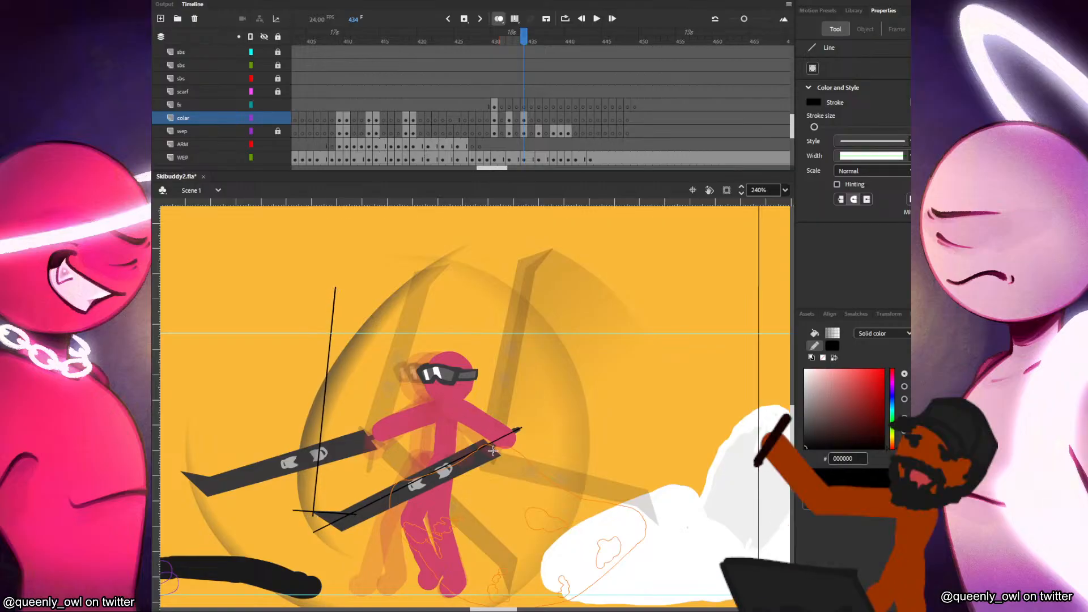
left_click_drag(492, 448, 437, 371)
Bend the two upward lines on frame 434 along the swing arc and close the outline with a line across them.
key("v")
left_click_drag(335, 288, 379, 310)
left_click_drag(362, 361, 354, 388)
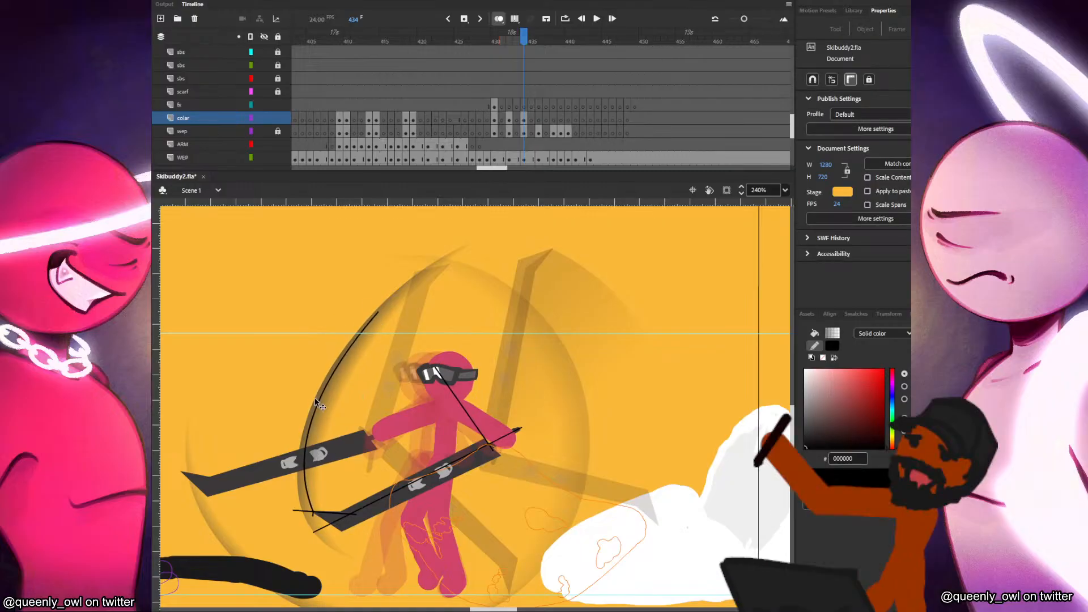
left_click_drag(378, 311, 380, 314)
left_click_drag(437, 369, 278, 375)
Fill the outlined area above the lower ski on frame 434 with the linear gradient and delete the guide lines.
key("n")
key("k")
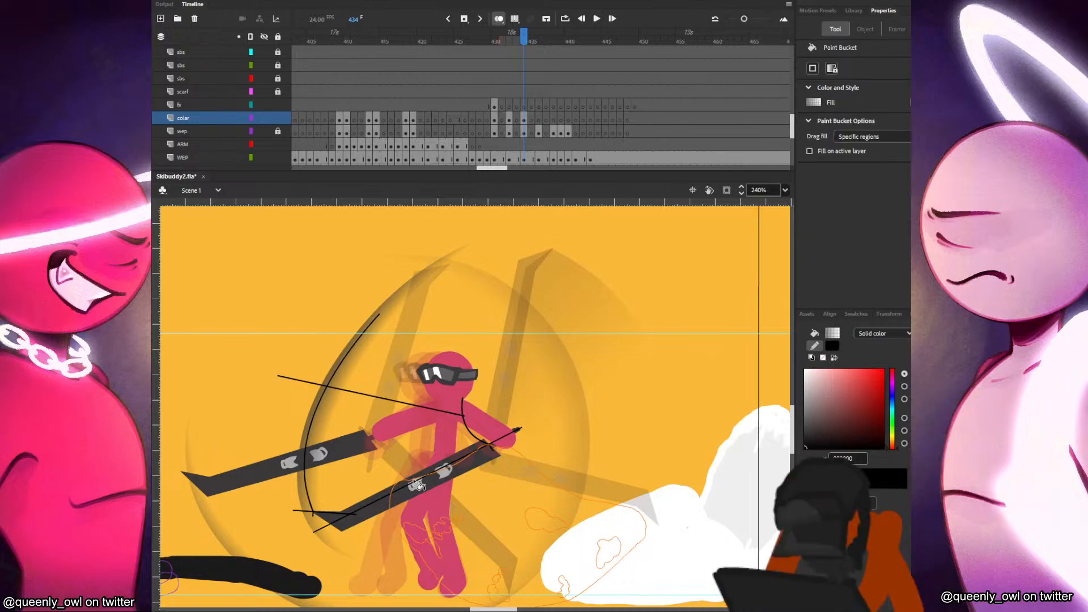
left_click(416, 481)
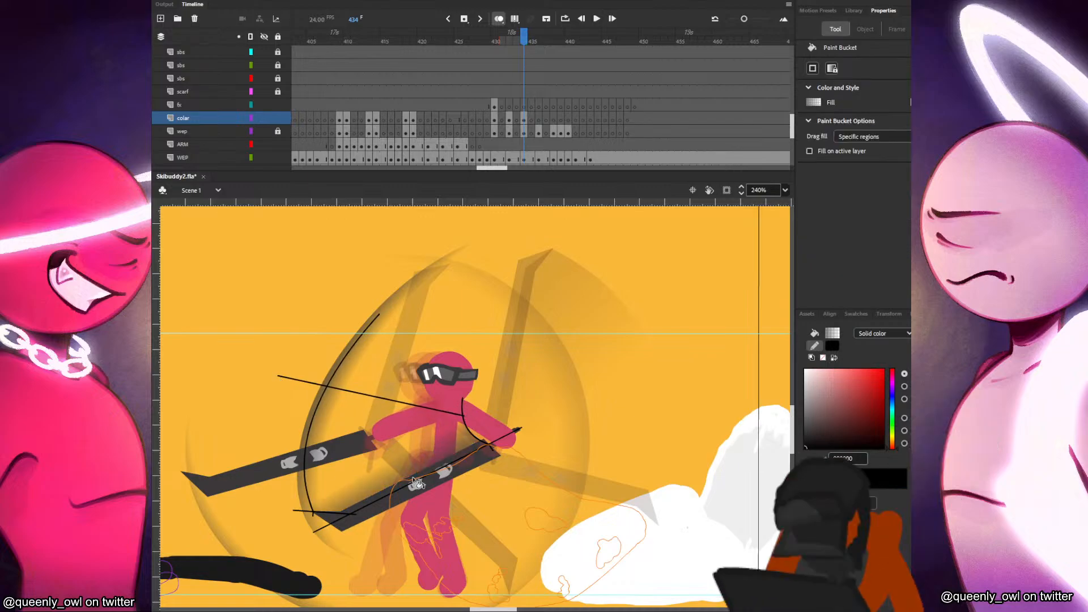
key("v")
double_click(430, 408)
key("Delete")
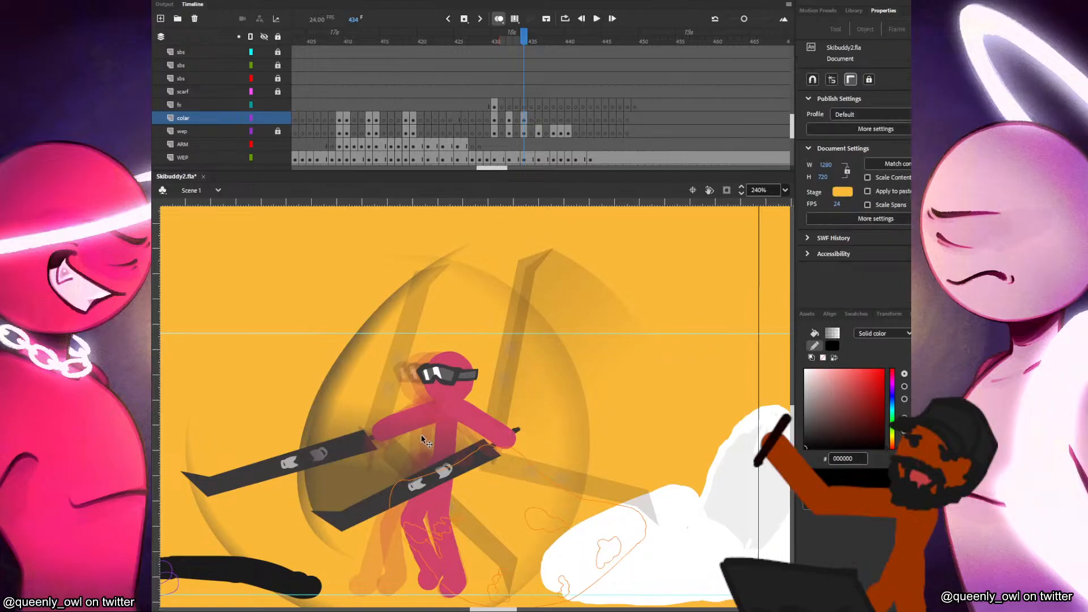
On frame 436, outline the area behind the lowered ski, fill it with the linear gradient, and shift the gradient away from the ski.
left_click_drag(546, 508, 572, 428)
key("period")
key("period")
key("n")
mouse_move(538, 346)
left_mouse_down()
mouse_move(657, 481)
mouse_move(660, 530)
mouse_move(465, 514)
mouse_move(432, 552)
mouse_move(439, 561)
left_mouse_up()
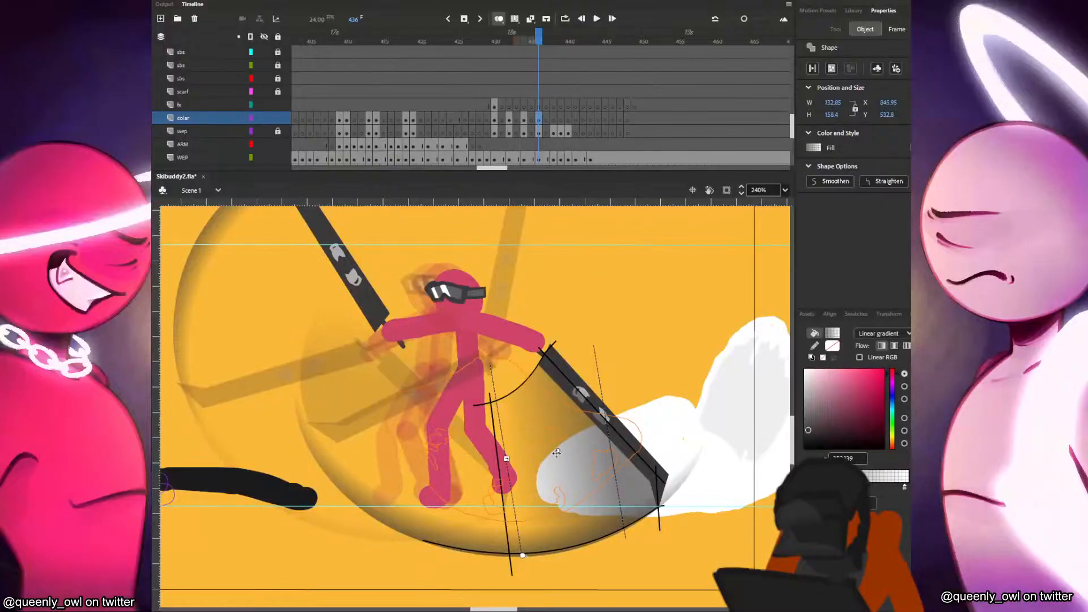
left_click_drag(522, 461, 501, 465)
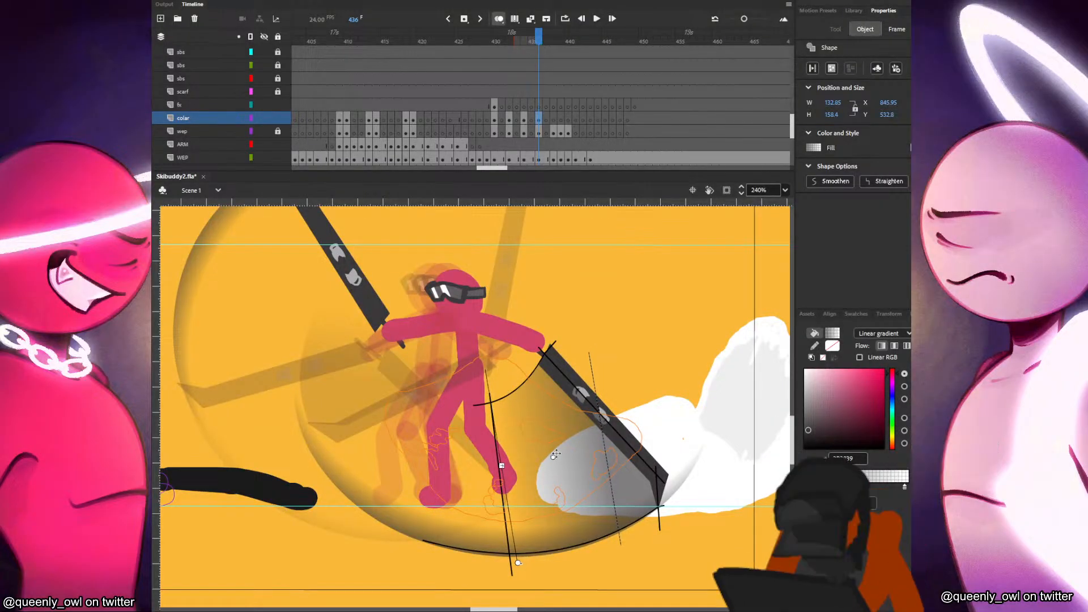
Delete the guide lines around the smear on frame 436.
key("v")
left_click(659, 516)
double_click(659, 516)
key("Delete")
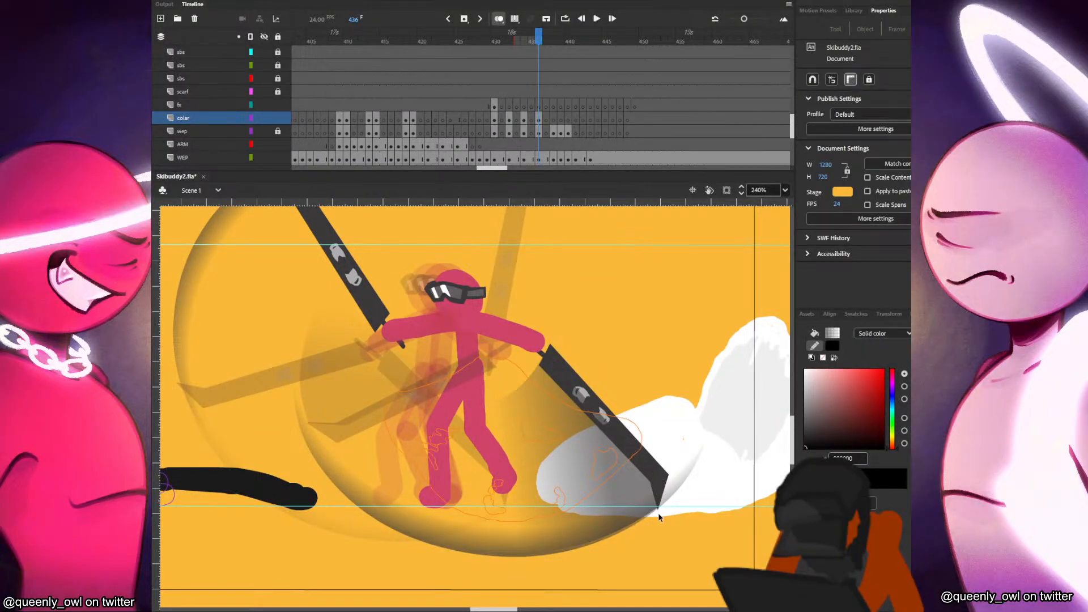
Step back and forth through the frames up to 437 to review the new smear fills.
key("comma")
key("comma")
key("comma")
key("comma")
key("comma")
key("period")
key("period")
key("period")
key("period")
key("period")
key("period")
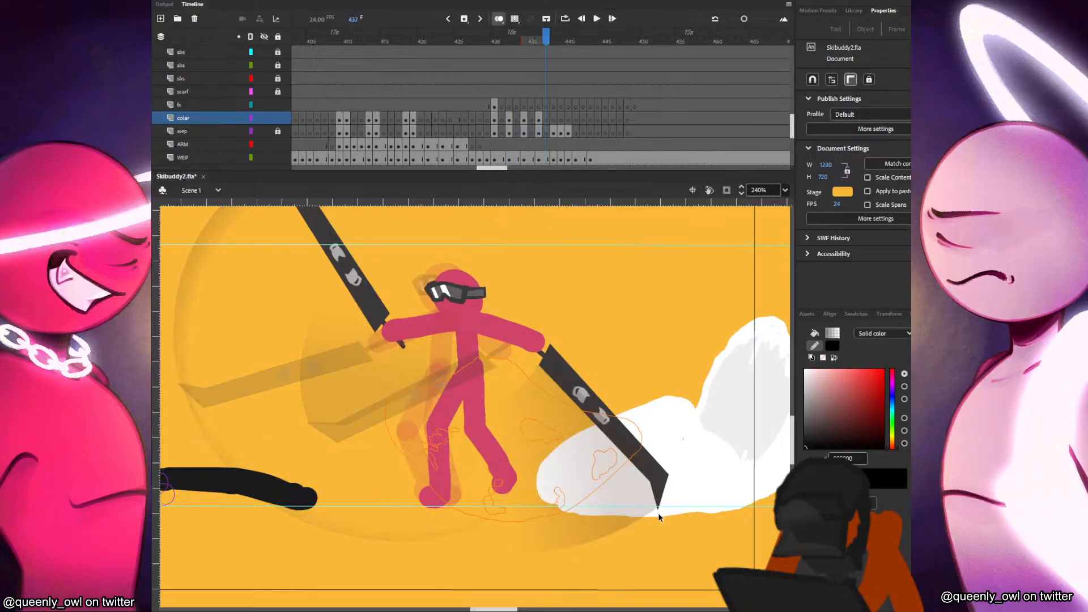
On frame 438, draw straight guide lines along the upright ski and outward from its tip and its grip.
key("period")
left_click_drag(641, 305, 562, 383)
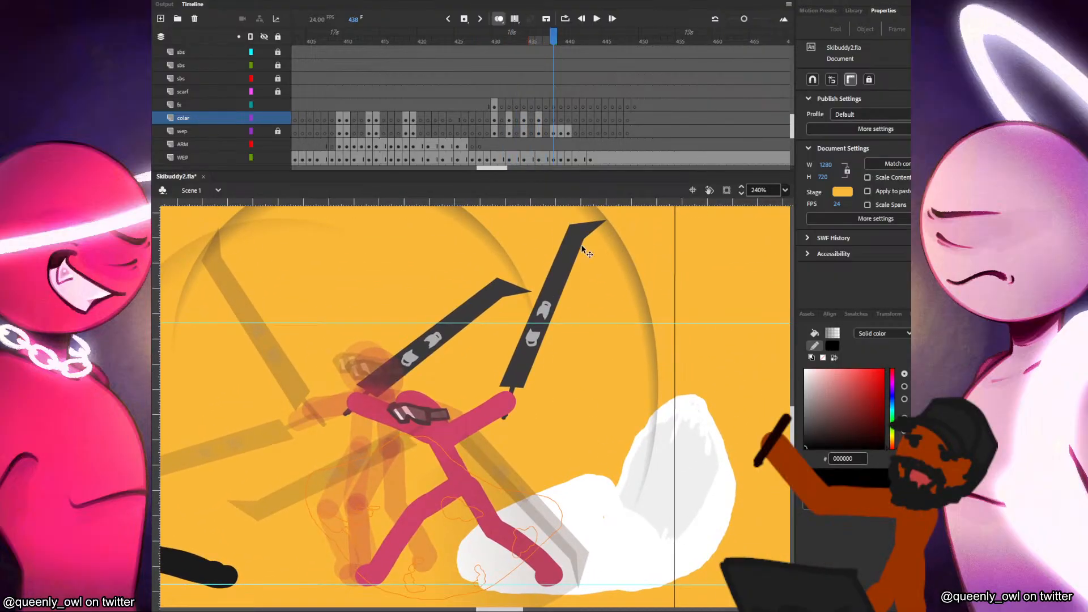
key("period")
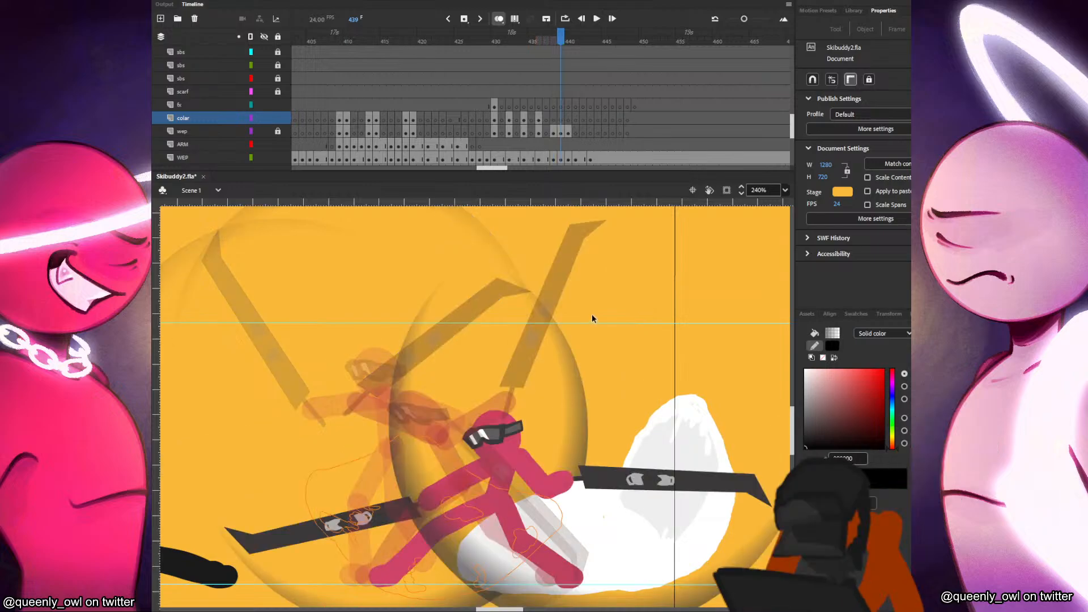
key("comma")
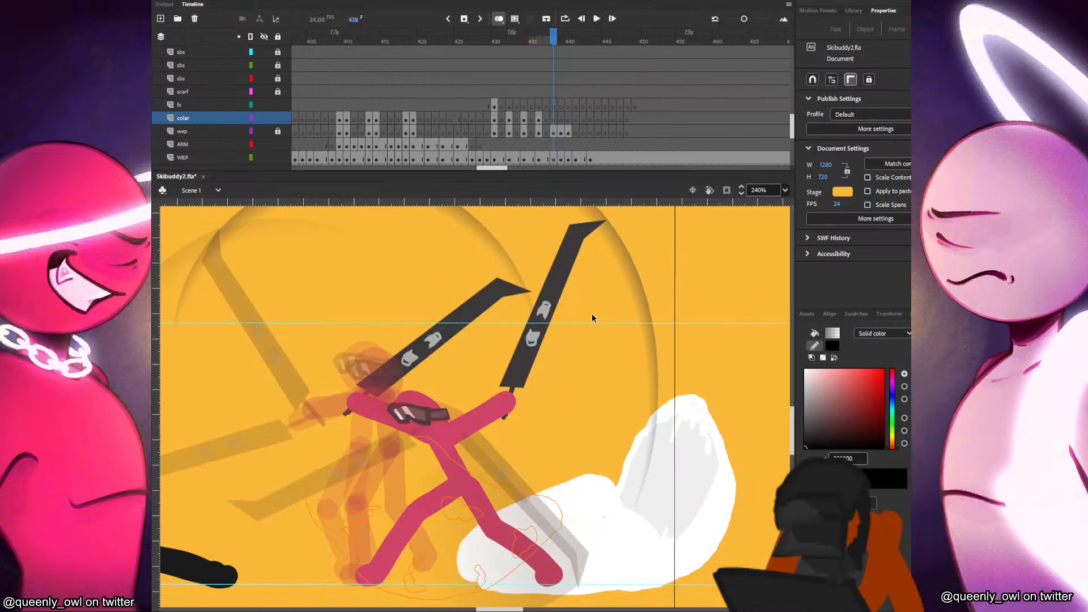
key("n")
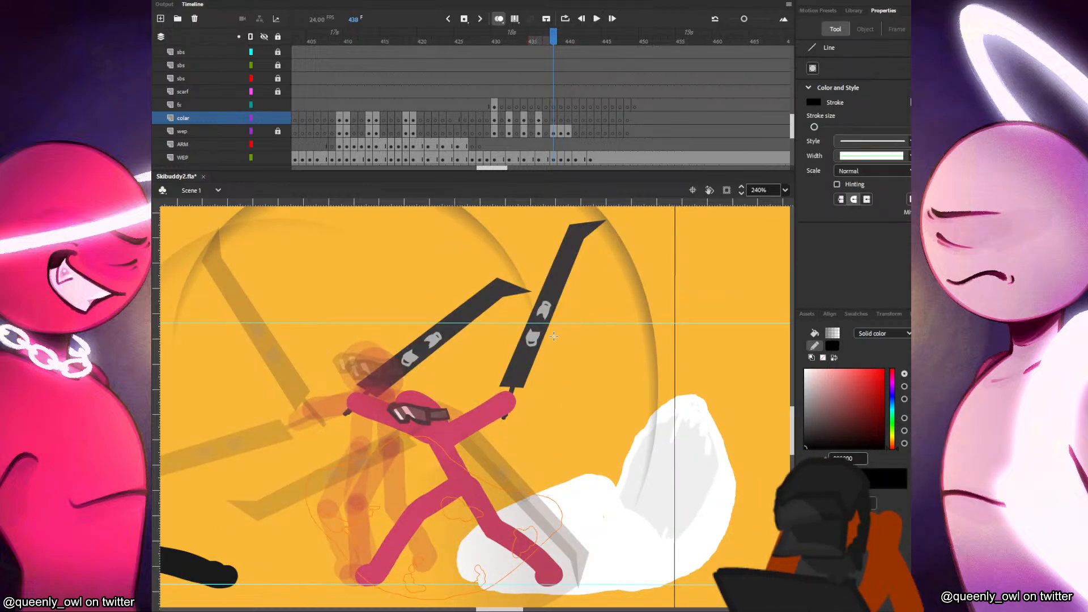
scroll(592, 396, "down", 2)
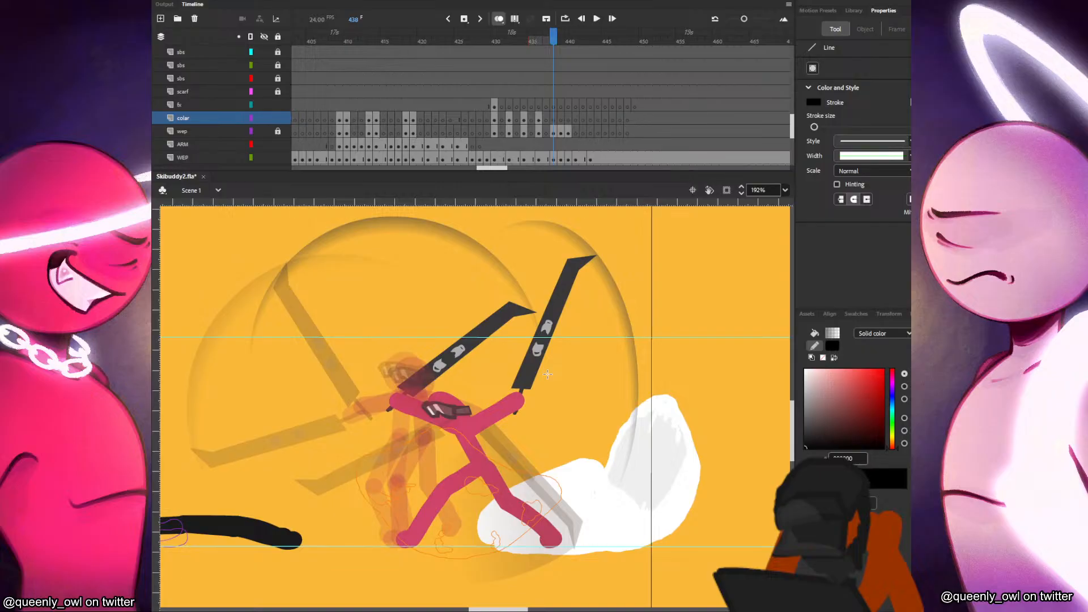
mouse_move(515, 406)
left_mouse_down()
mouse_move(575, 260)
mouse_move(622, 244)
mouse_move(646, 392)
left_mouse_up()
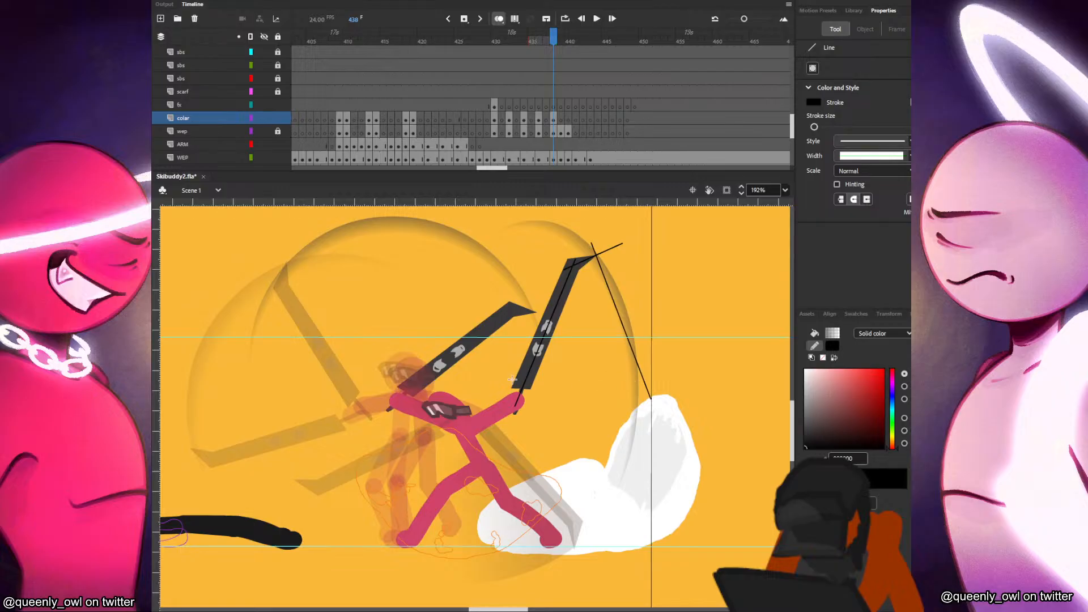
left_click_drag(513, 376, 577, 429)
Bend the tip and grip guide lines along the ski's swing arc and close the area with a diagonal line.
key("v")
left_click_drag(650, 398, 634, 416)
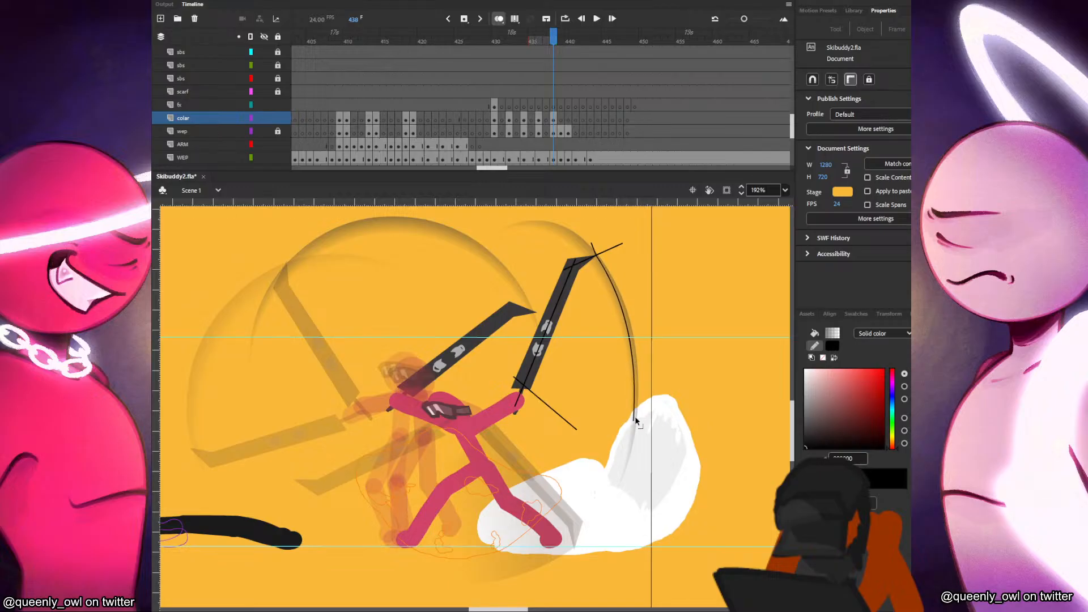
left_click_drag(543, 405, 653, 320)
key("n")
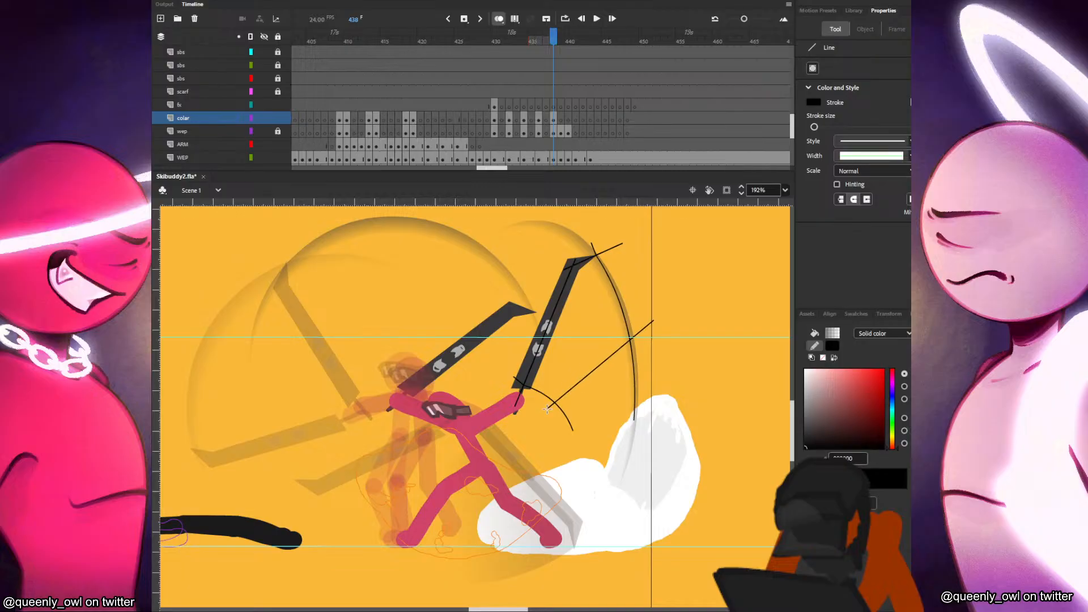
Fill the outlined area beside the upright ski on frame 438 with the linear gradient and delete the guide lines.
key("k")
left_click(561, 316)
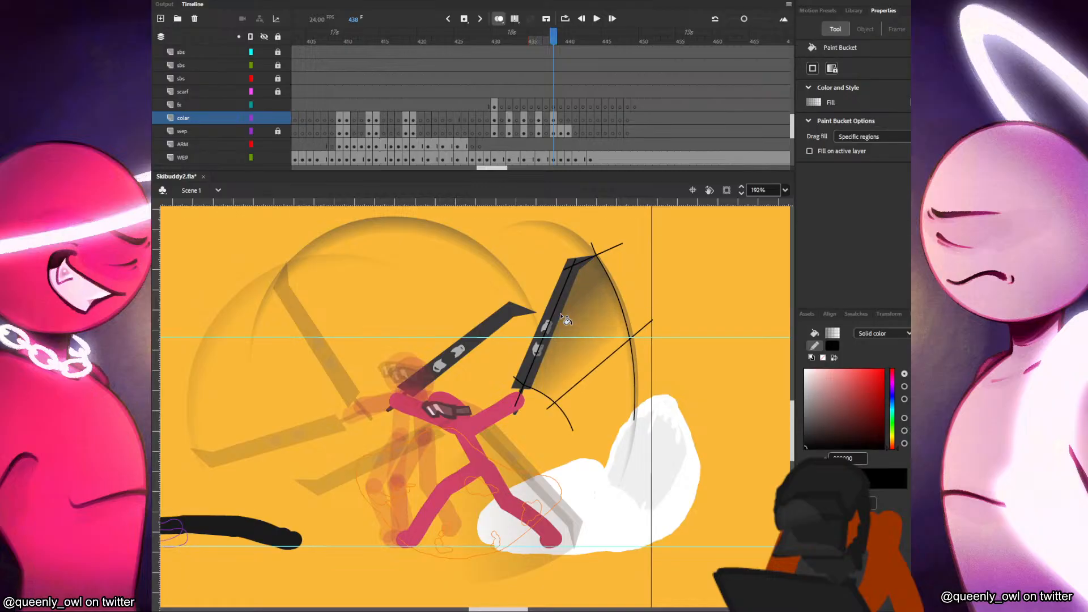
key("v")
left_click(608, 356)
key("Delete")
key("comma")
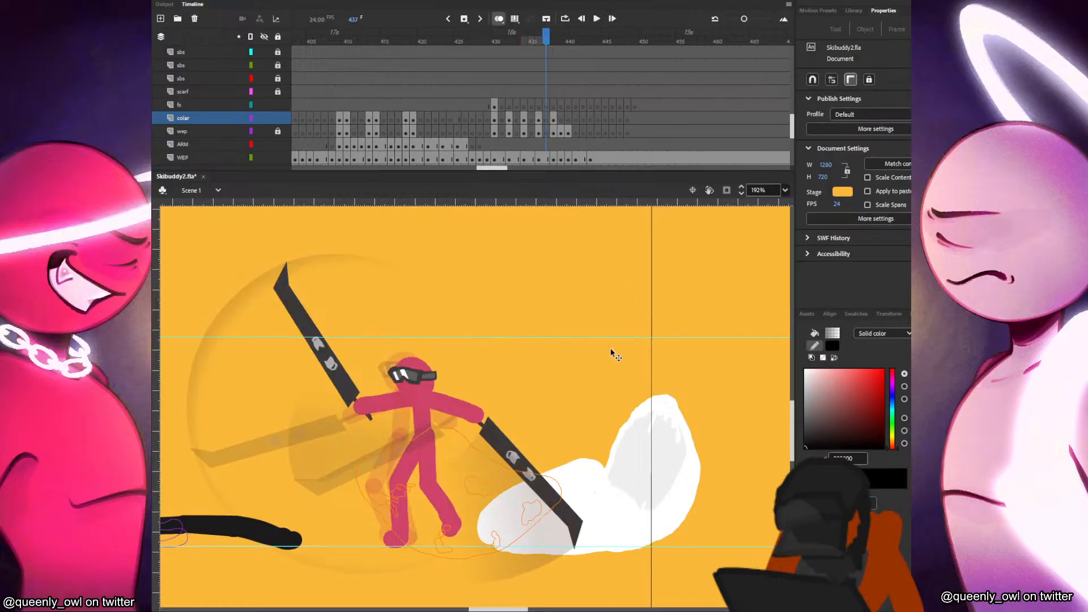
key("period")
On frame 439, outline the smear area below the horizontal ski over the snow, curving its edges along the swing arc.
key("period")
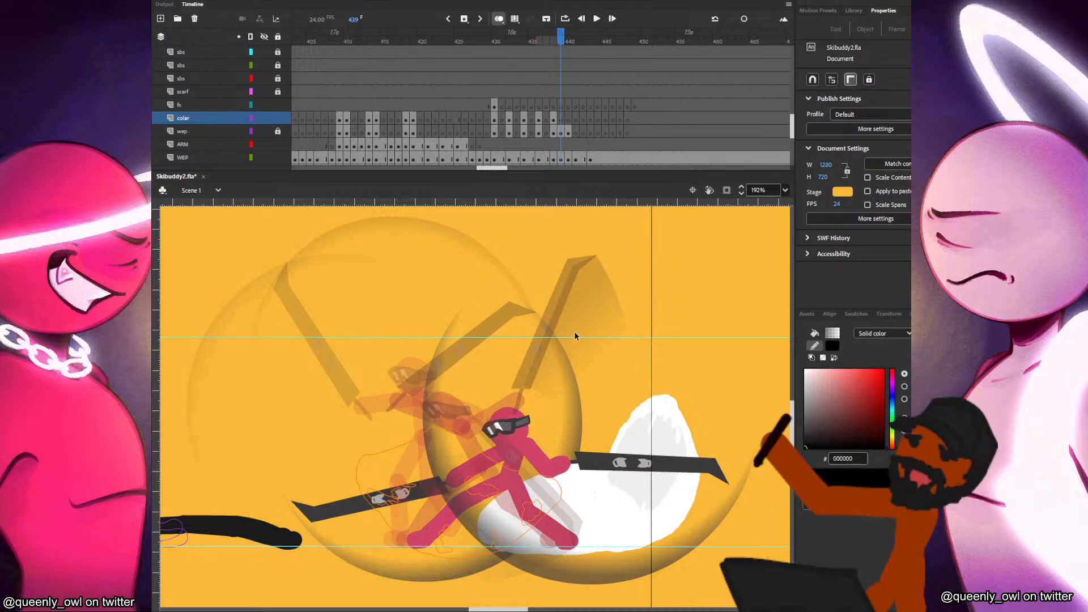
key("n")
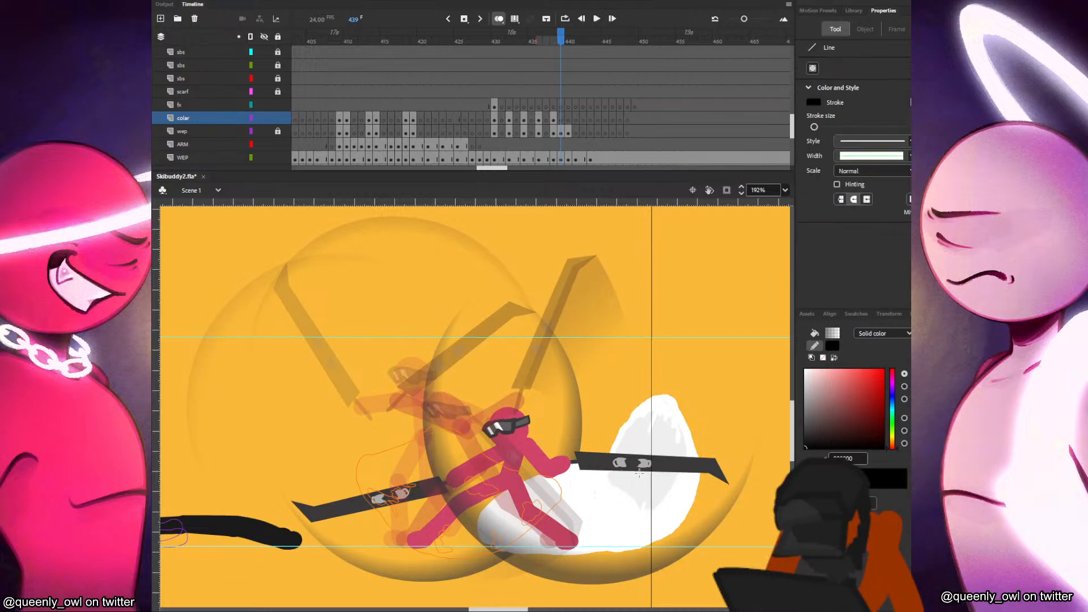
left_click_drag(562, 462, 586, 510)
key("v")
left_click_drag(677, 460, 703, 487)
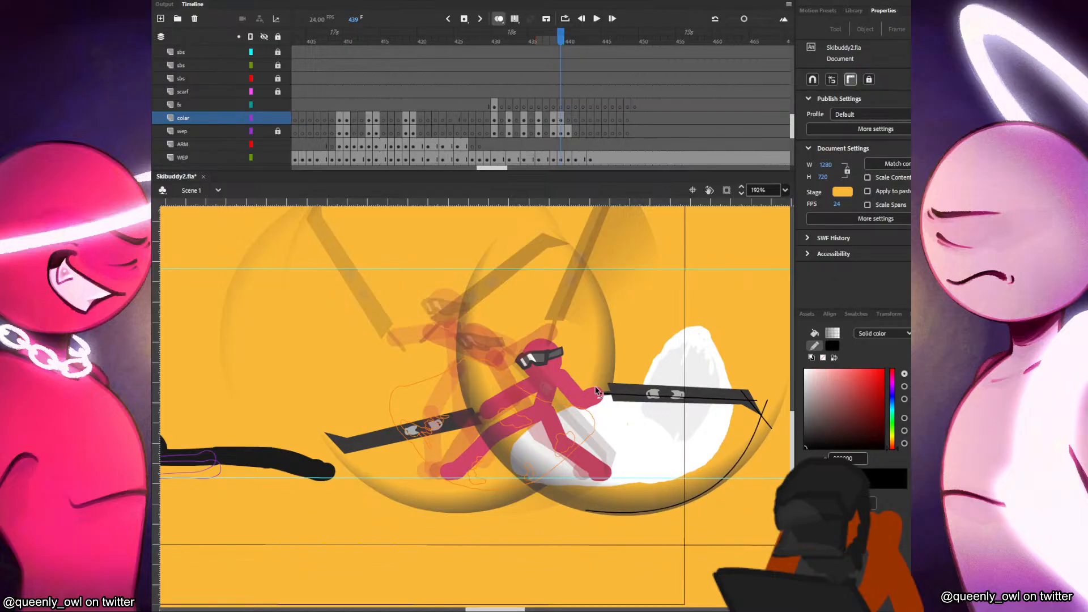
key("n")
key("v")
left_click_drag(612, 372, 627, 535)
Fill the outlined area below the horizontal ski on frame 439 with the linear gradient.
key("n")
key("k")
mouse_move(679, 407)
left_mouse_down()
mouse_move(674, 473)
mouse_move(635, 491)
mouse_move(600, 460)
left_mouse_up()
Rotate and shift the gradient of the smear below the ski on frame 439, and delete the guide lines around it.
key("f")
left_click(650, 457)
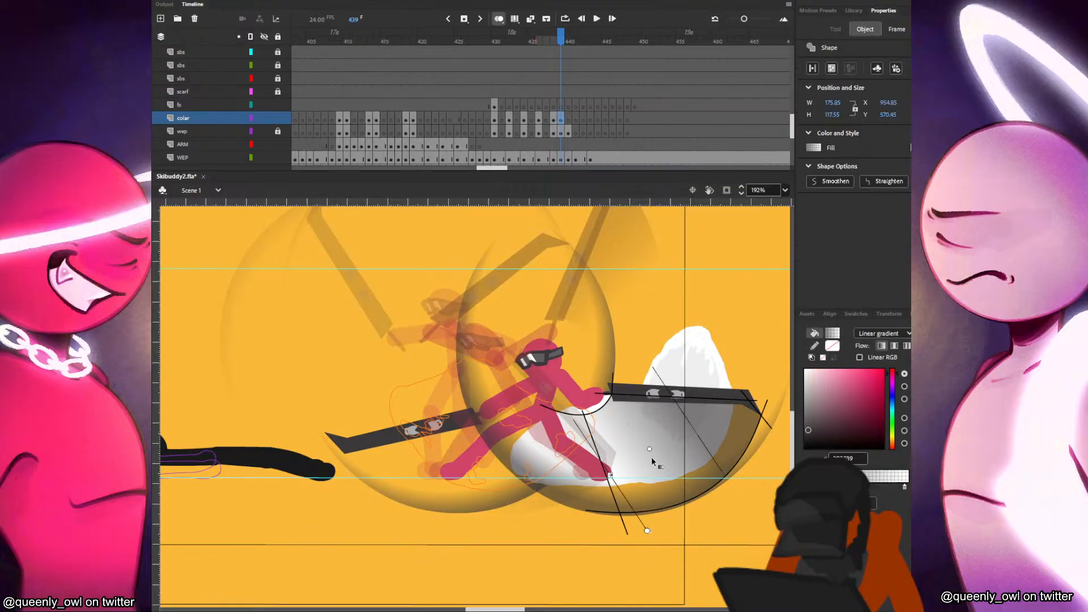
mouse_move(635, 513)
left_mouse_down()
mouse_move(644, 534)
mouse_move(621, 543)
left_mouse_up()
mouse_move(642, 451)
left_mouse_down()
mouse_move(650, 447)
mouse_move(620, 458)
mouse_move(632, 454)
left_mouse_up()
left_click_drag(631, 454, 644, 453)
left_click_drag(659, 526, 677, 525)
left_click(720, 481)
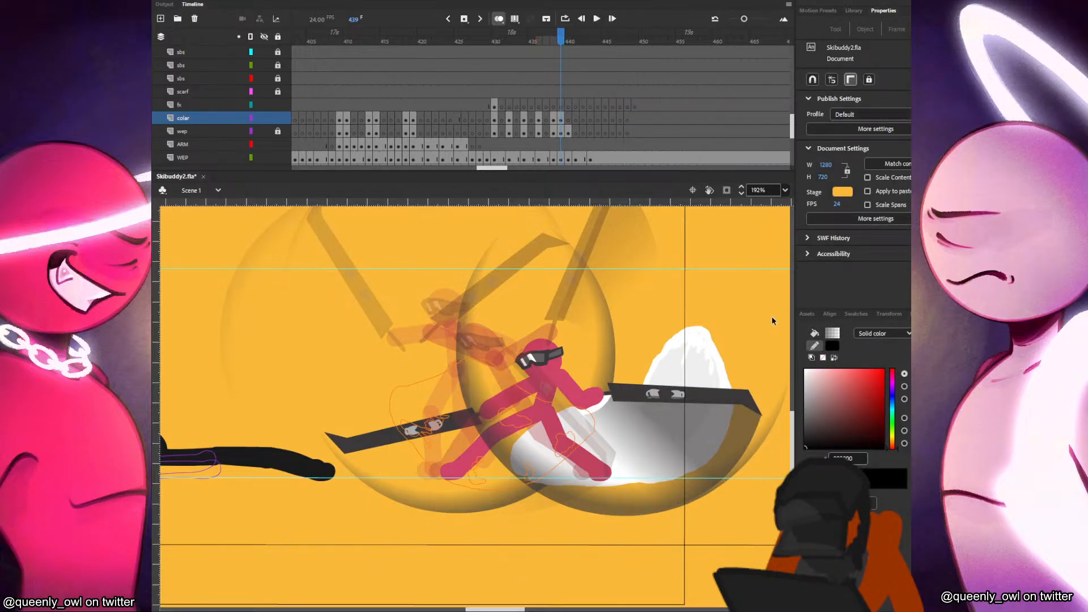
Play back and check the swing between frames 429 and 440 to review the smear fills.
left_click(568, 120)
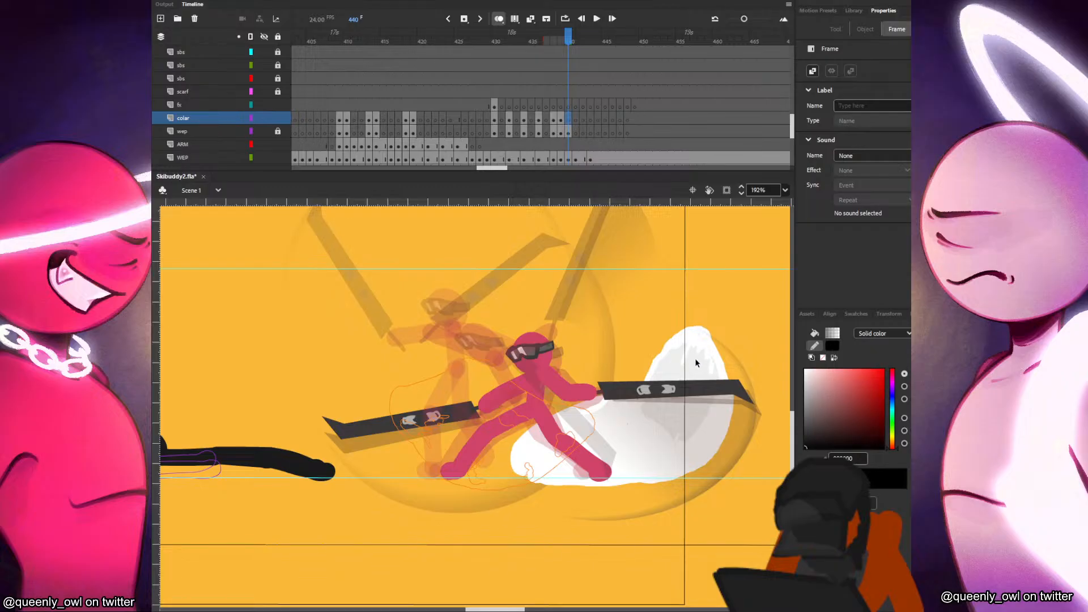
key("Return")
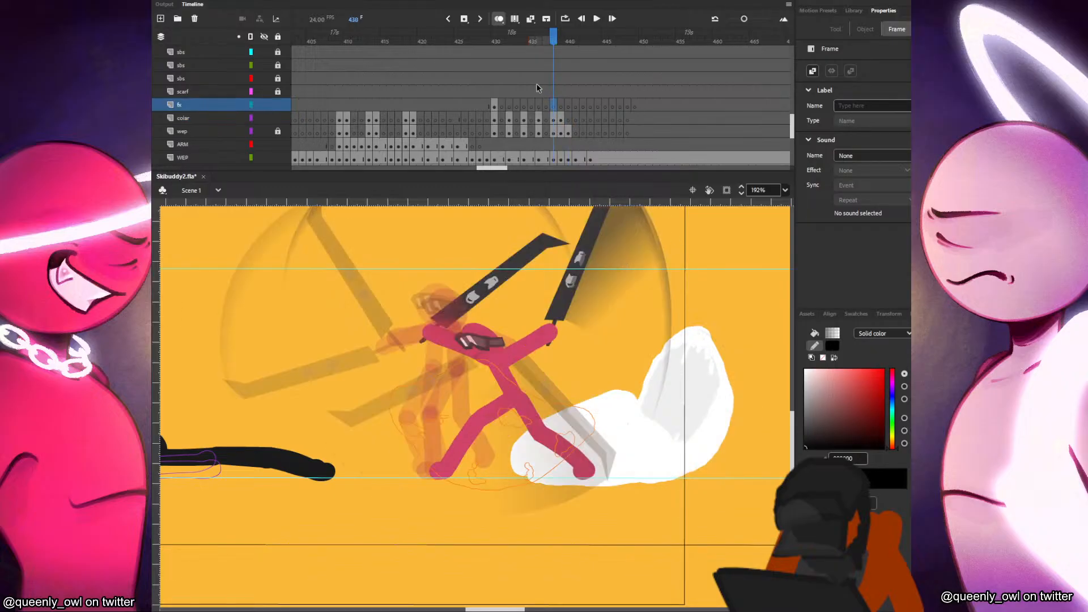
left_click(498, 92)
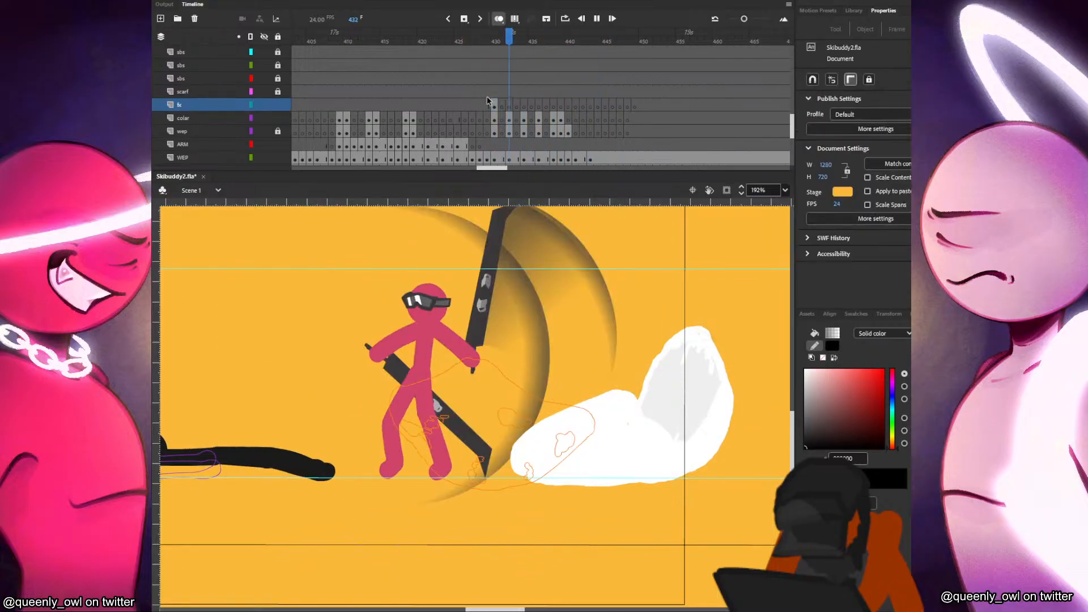
mouse_move(486, 105)
left_mouse_down()
mouse_move(494, 76)
mouse_move(493, 88)
left_mouse_up()
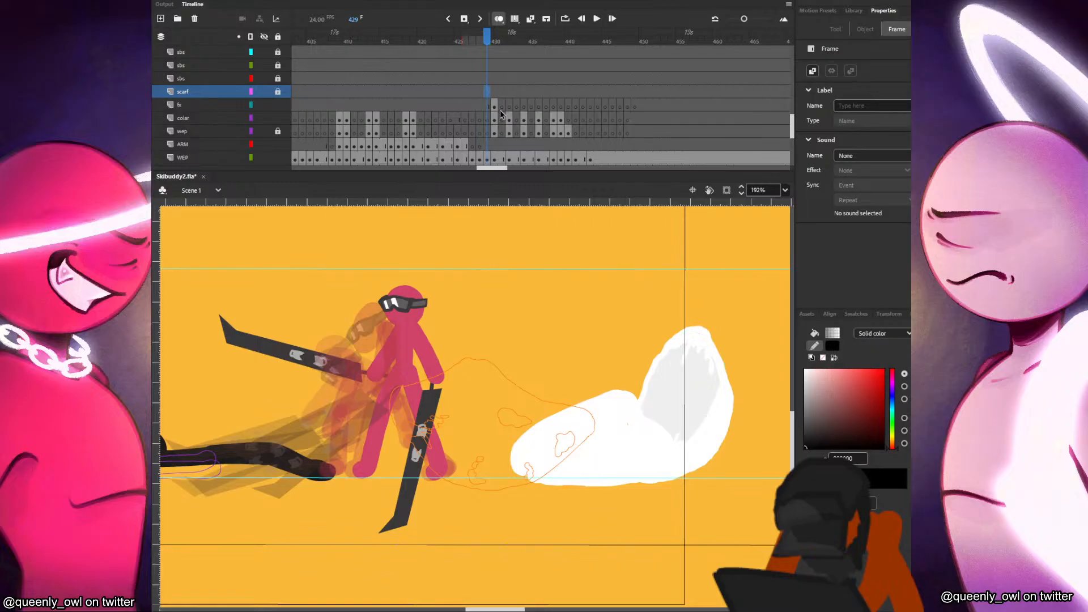
left_click(502, 106)
left_click(508, 106)
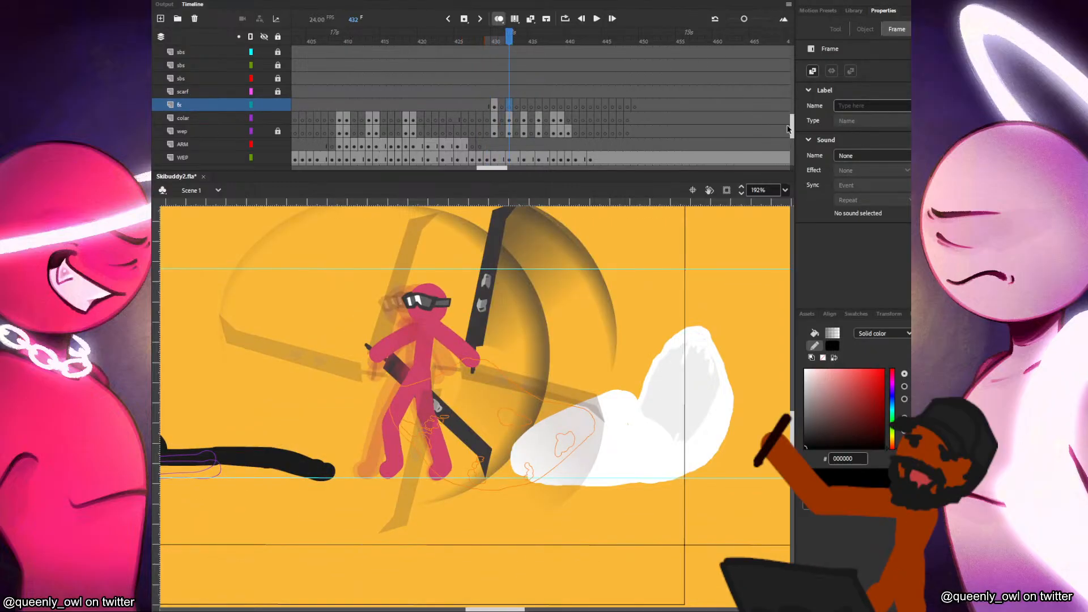
Add a new layer directly above the BALL layer and name it fx.
scroll(787, 129, "down", 5)
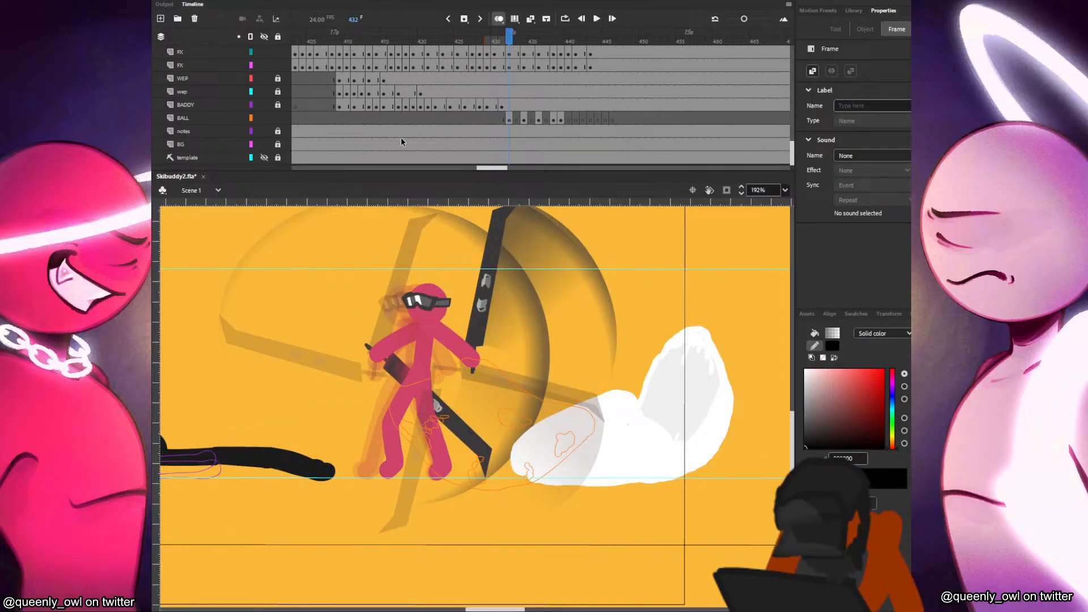
left_click(202, 115)
left_click(160, 18)
double_click(192, 118)
type("fx")
Insert a run of blank keyframes on the new fx layer across the ski swing frames.
left_click(509, 118)
left_click(487, 121)
key("F7")
key("F7")
key("F7")
key("F7")
key("F7")
key("F7")
key("F7")
key("F7")
key("F7")
key("F7")
key("F7")
key("F7")
key("F7")
key("F7")
key("F7")
key("F7")
key("F7")
key("F7")
key("F7")
key("F7")
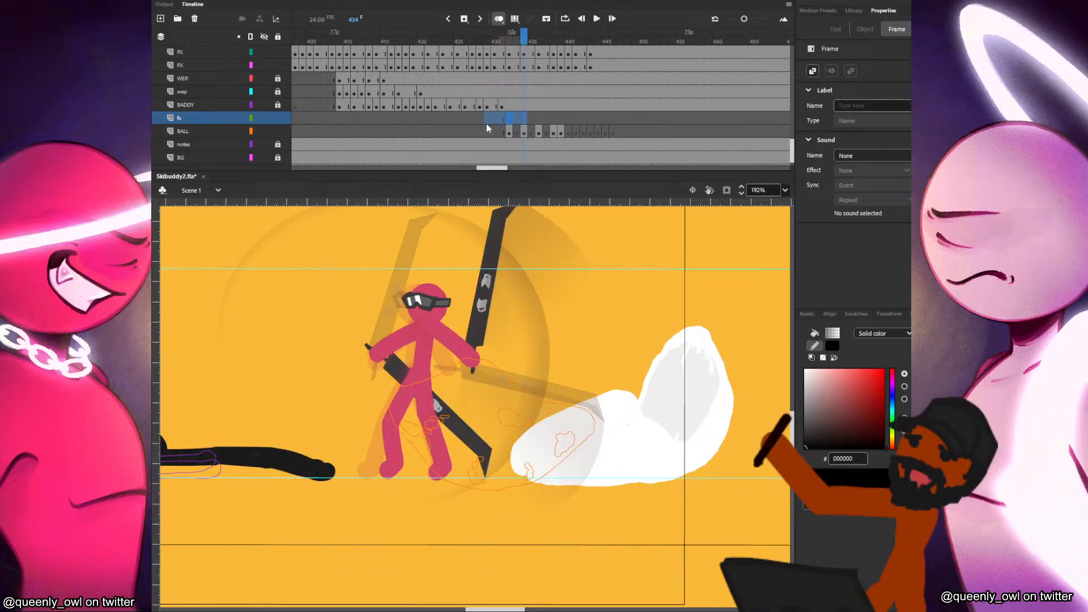
On frame 432, switch the WEP, BODY, scarf and both FX layers to outline display.
left_click(509, 122)
left_click_drag(489, 277, 579, 272)
key("n")
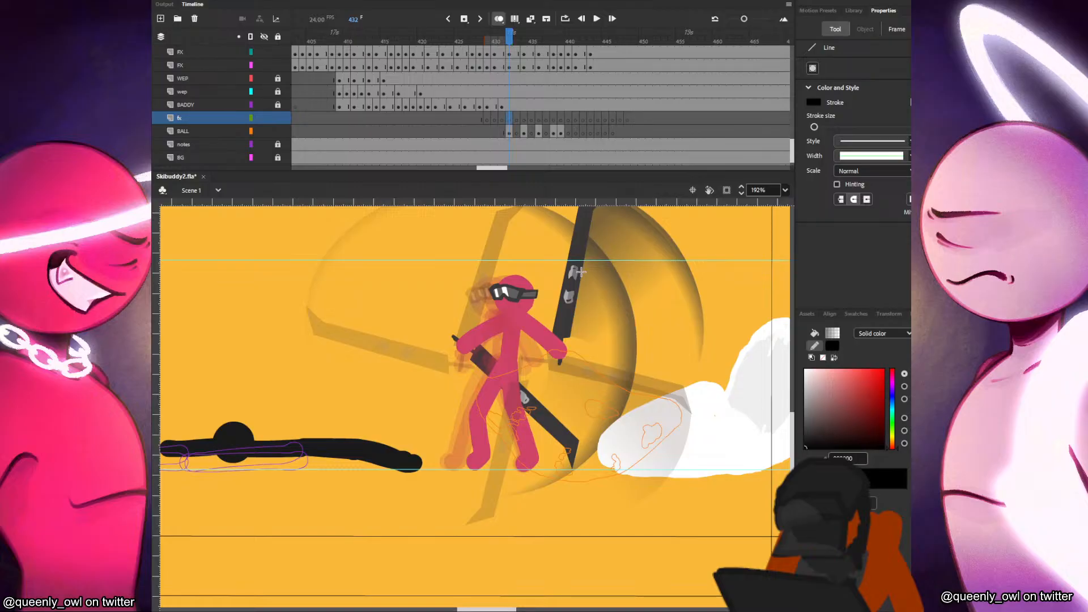
left_click_drag(600, 255, 596, 301)
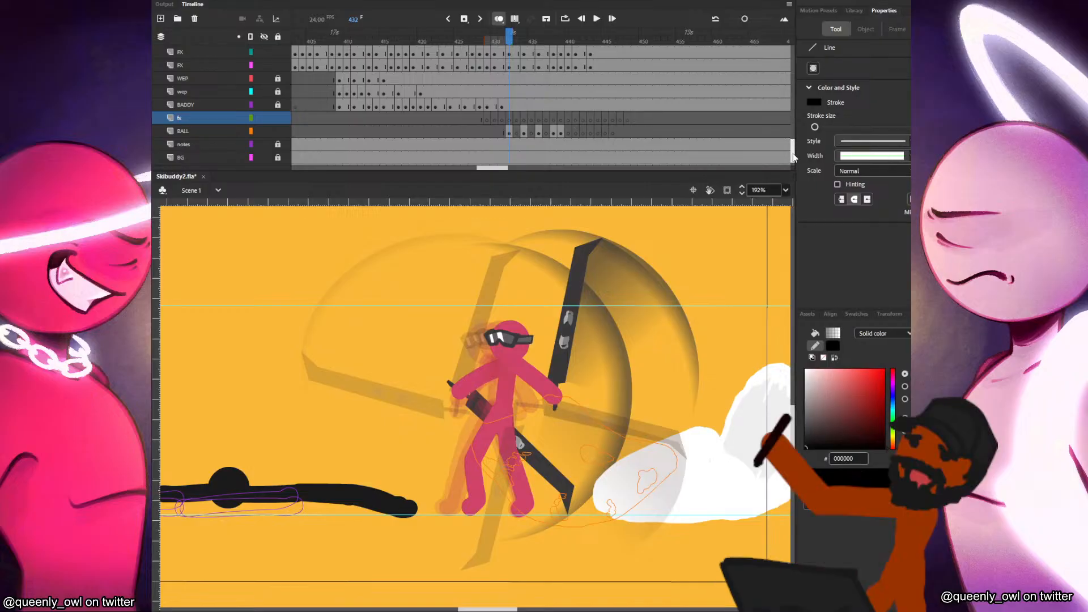
scroll(482, 130, "up", 3)
left_click_drag(250, 78, 250, 131)
left_click_drag(788, 140, 793, 146)
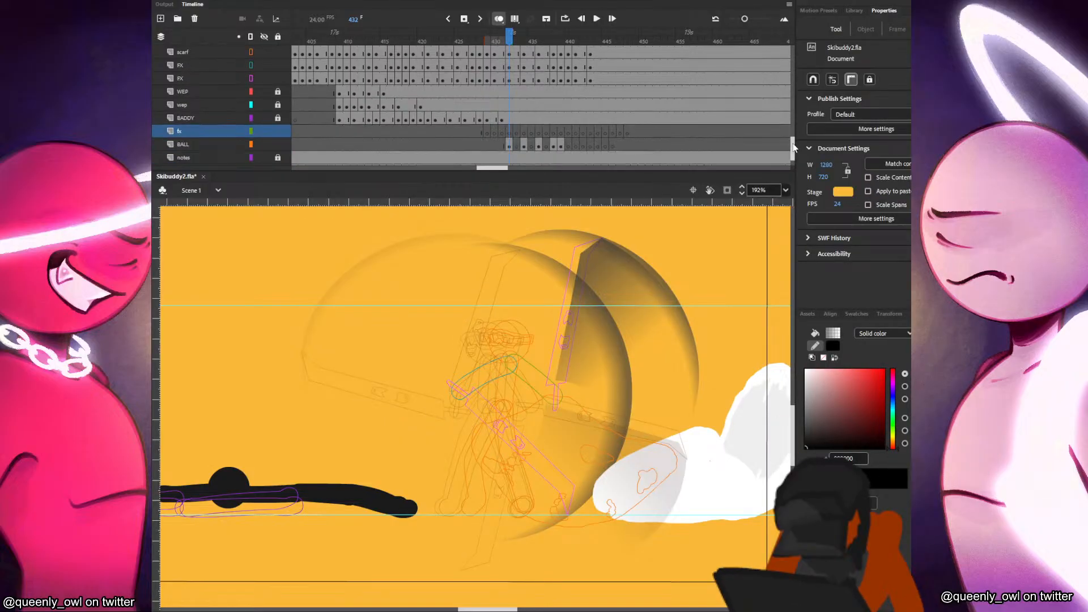
On the fx layer at frame 432, draw guide lines along the lower ski and outward from its tip and grip.
left_click(510, 131)
key("n")
left_click_drag(463, 388, 566, 488)
key("ctrl+z")
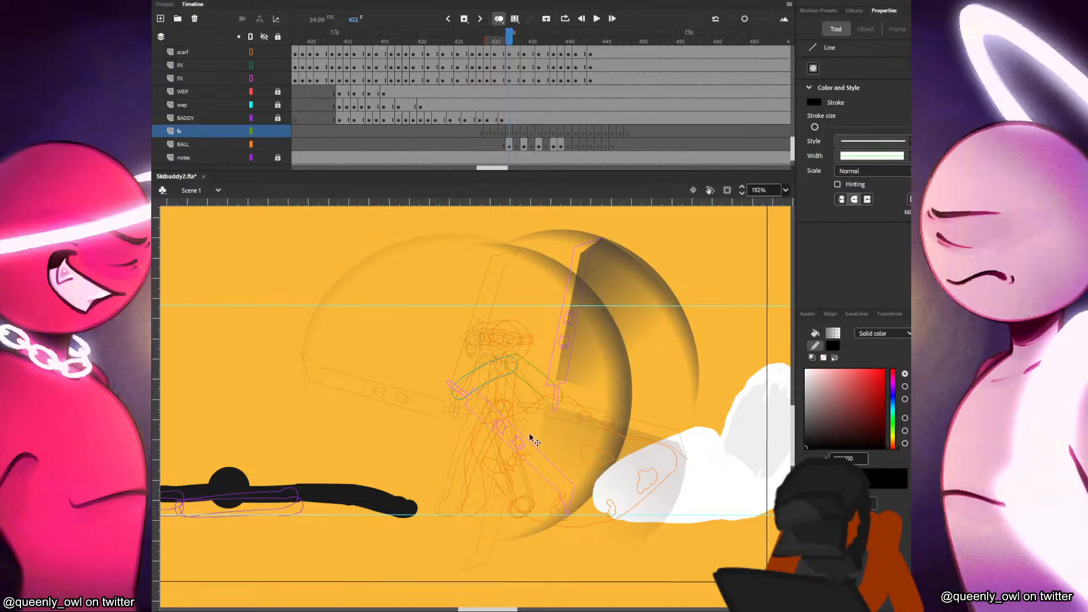
left_click_drag(460, 389, 563, 490)
left_click_drag(560, 480, 683, 403)
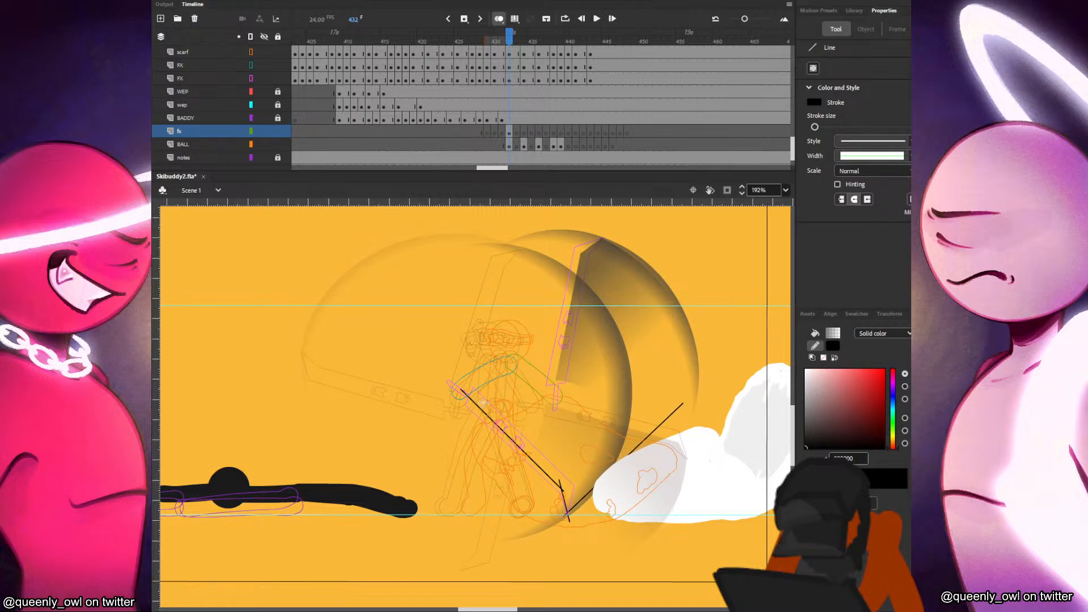
left_click_drag(460, 391, 525, 350)
Swing the guide line at the lower ski's tip up toward the large arc, and lock the color layer.
key("v")
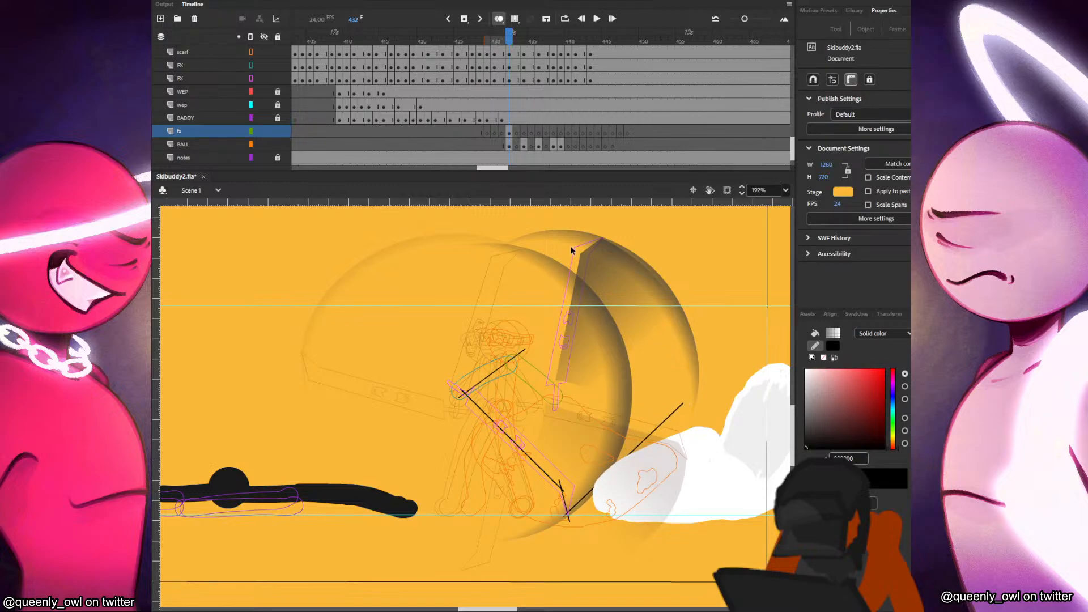
scroll(793, 144, "up", 3)
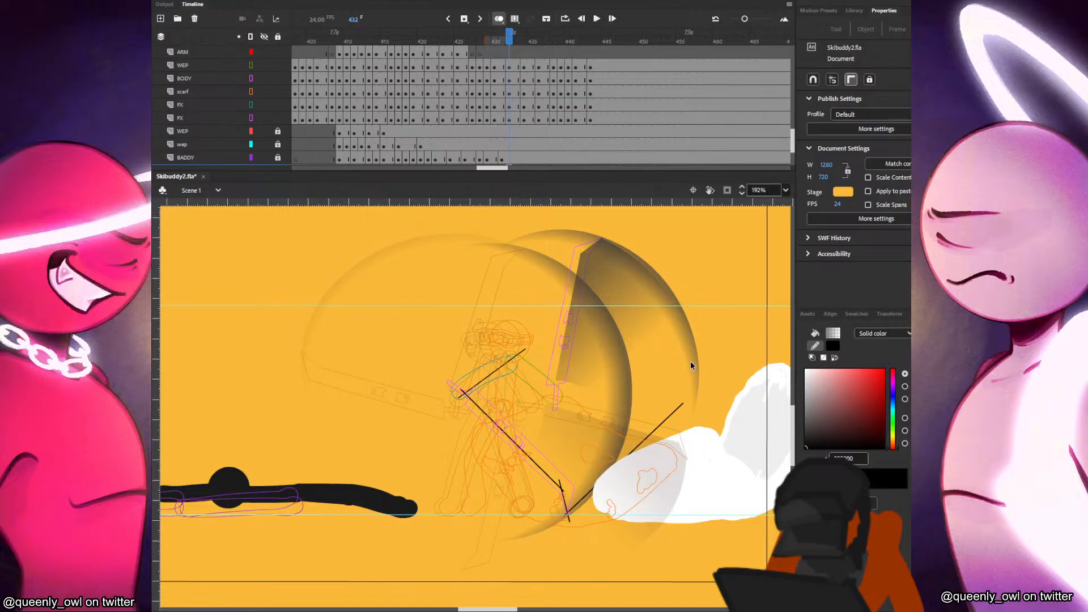
key("ctrl+z")
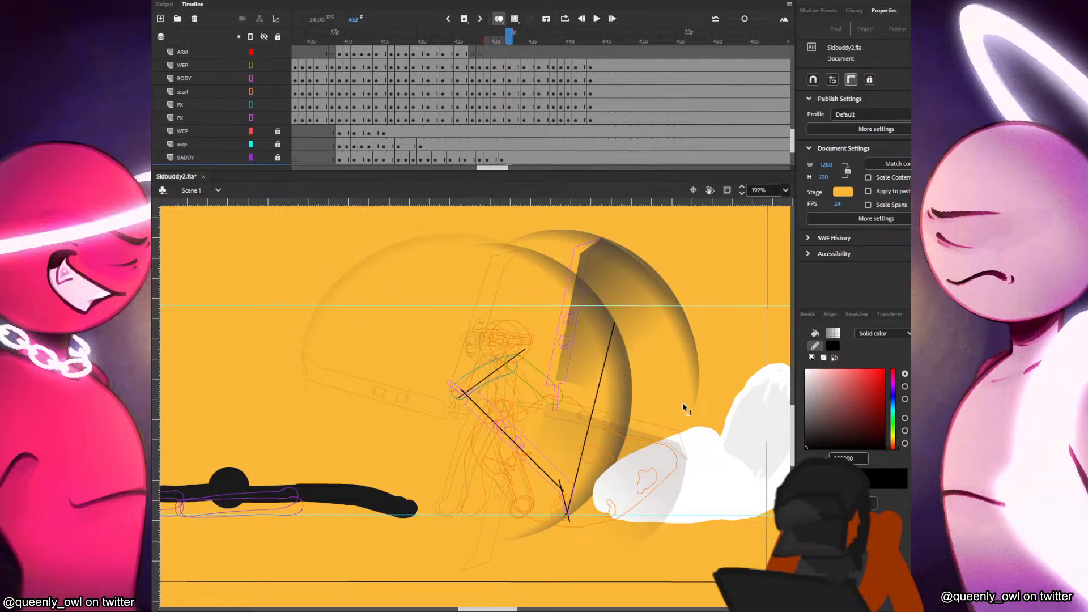
left_click(606, 346)
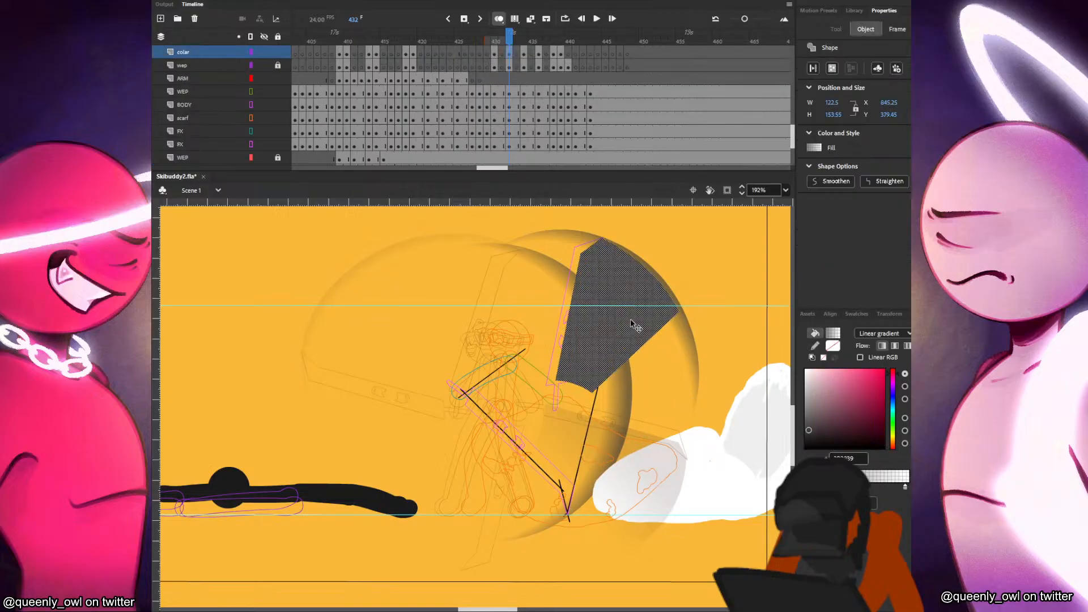
left_click(277, 65)
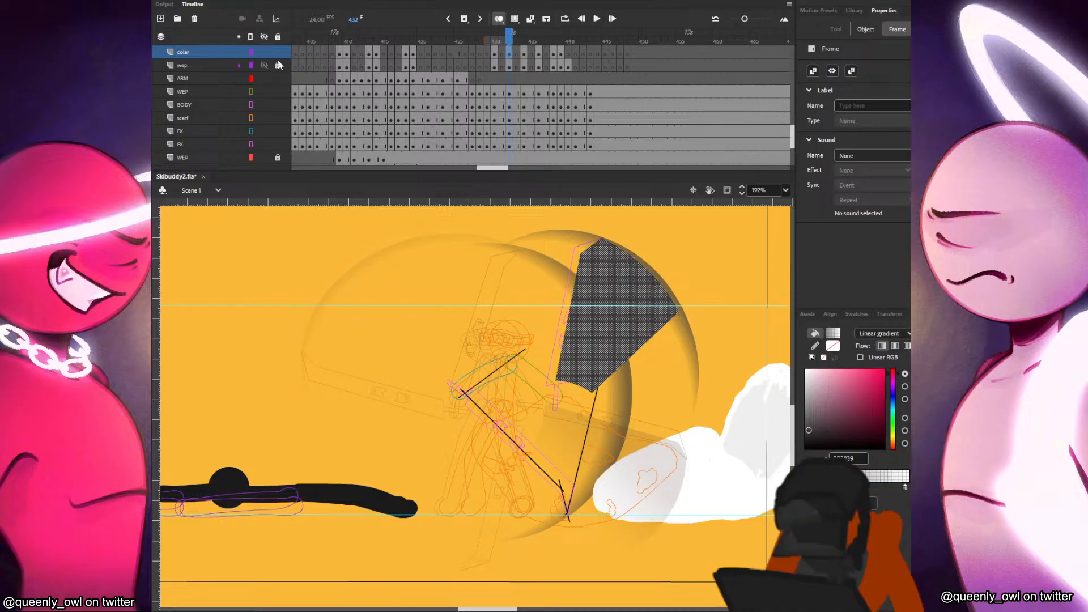
left_click(278, 65)
left_click(278, 52)
Bend the tip guide line along the outer swing arc and shorten and curve the guide line at the ski's grip.
left_click_drag(597, 391, 618, 395)
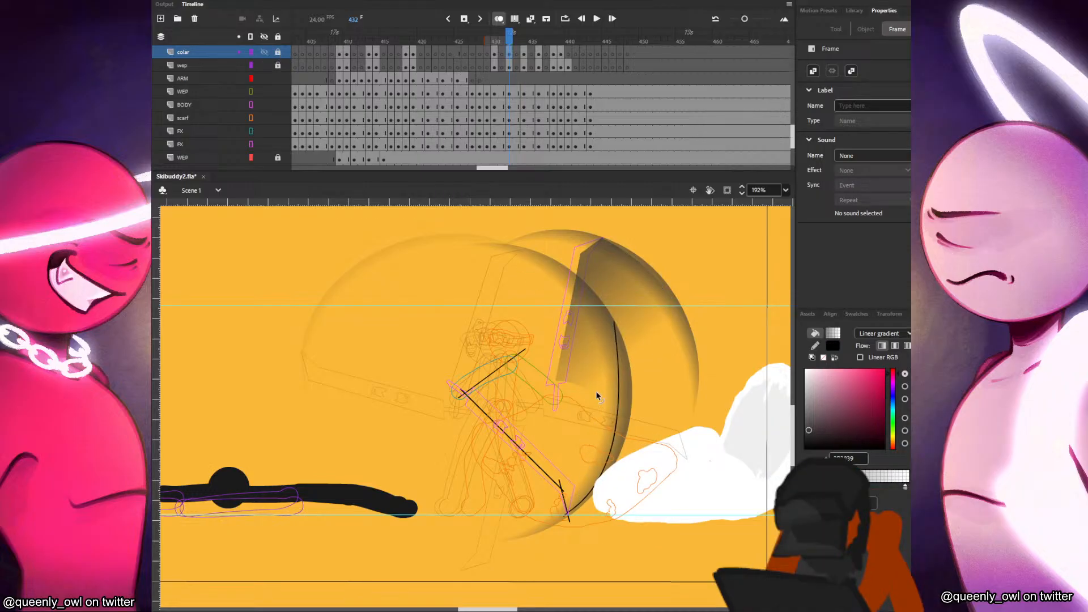
left_click_drag(614, 322, 612, 327)
left_click_drag(618, 370, 626, 370)
left_click_drag(523, 349, 501, 374)
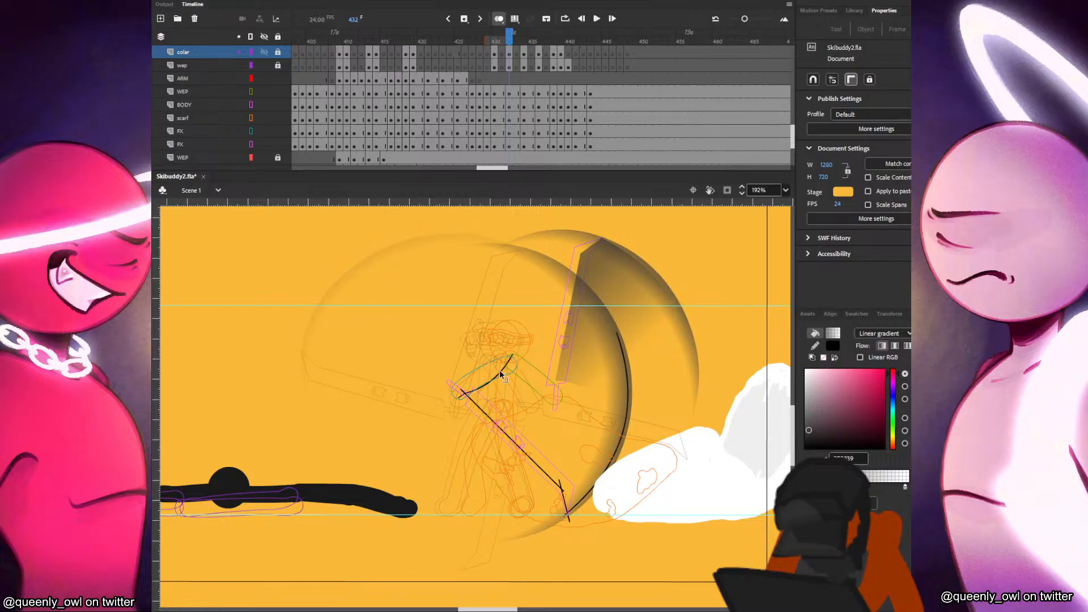
key("n")
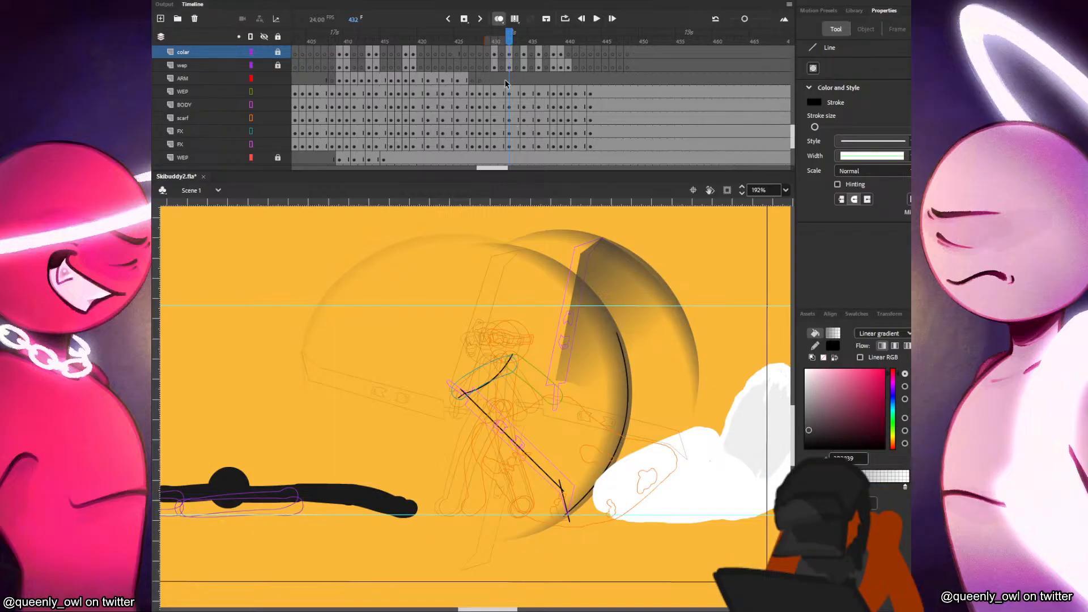
On the fx layer at frame 432, close the swing area with a line and fill the enclosed region beside the lower ski with the gradient.
key("v")
left_click(509, 366)
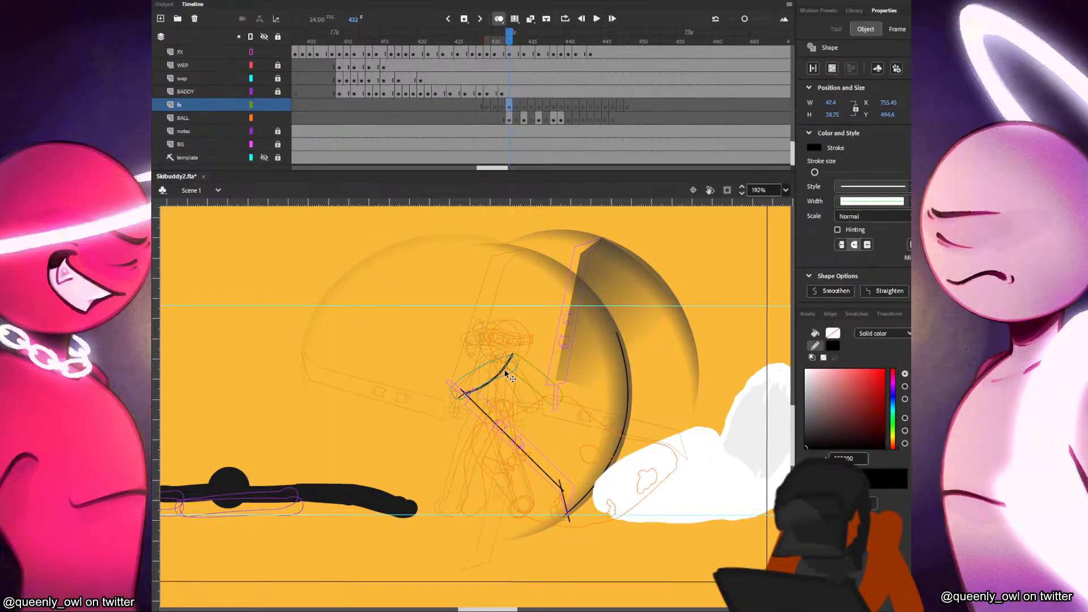
left_click(508, 111)
left_click(391, 301)
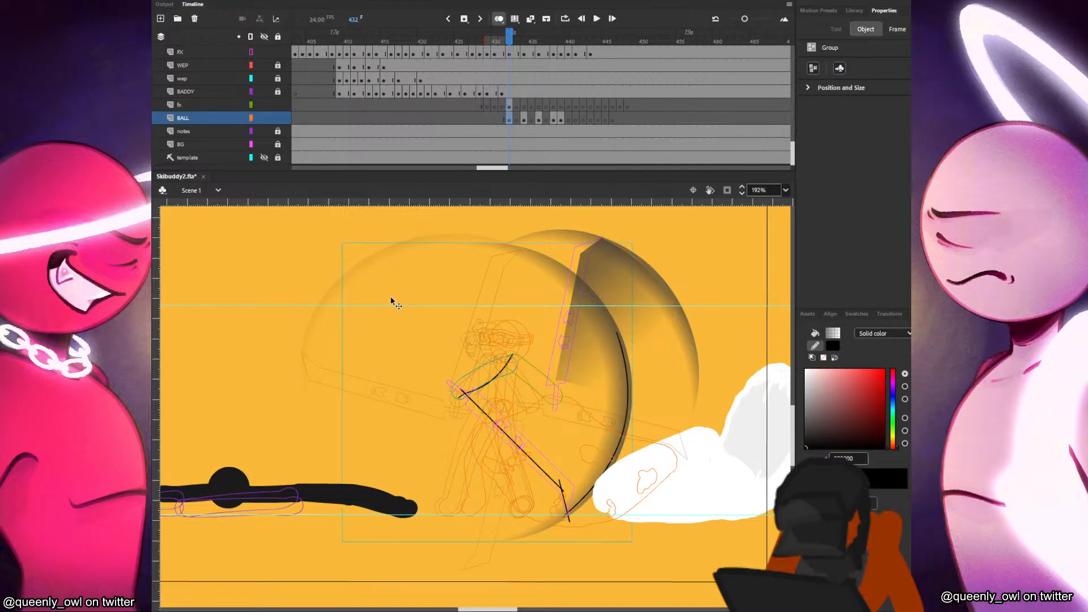
left_click(279, 307)
left_click(508, 106)
key("n")
left_click_drag(497, 367, 649, 390)
key("k")
left_click(553, 471)
left_click_drag(548, 468, 551, 472)
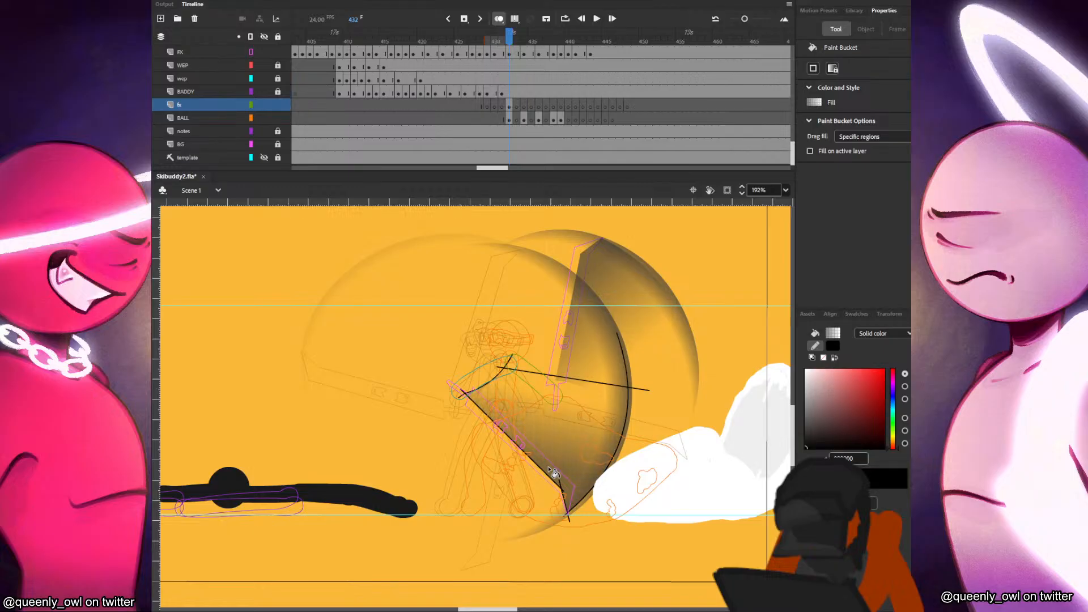
Delete the guide lines around the new smear fill at frame 432 and save the file.
key("v")
double_click(644, 391)
key("Delete")
key("ctrl+s")
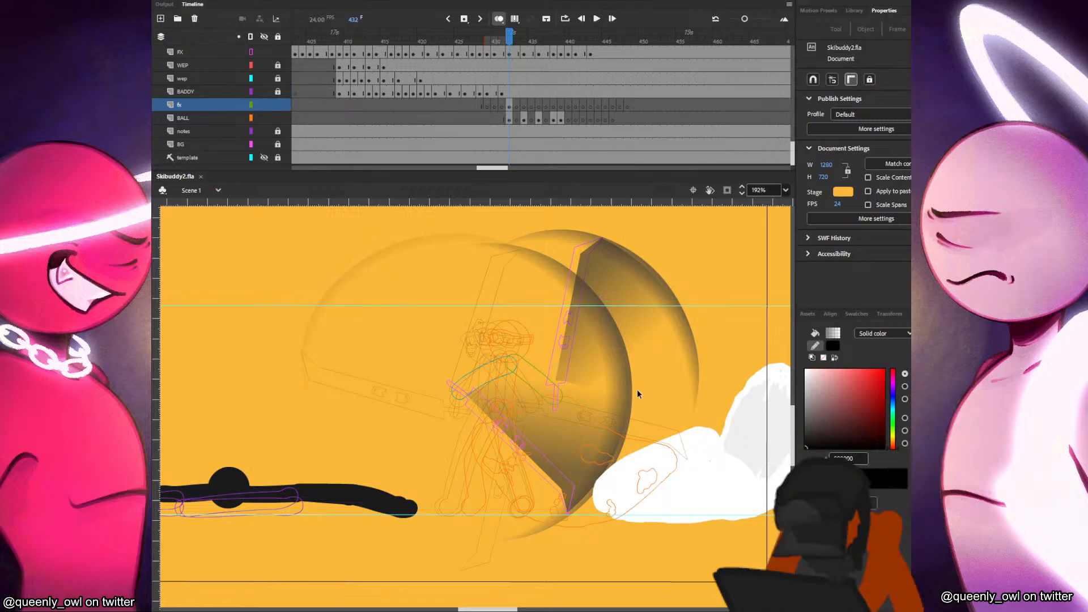
On the fx layer at frame 434, draw guide lines along the far-reaching ski and its tip, bending one along the lower swing arc.
left_click(524, 119)
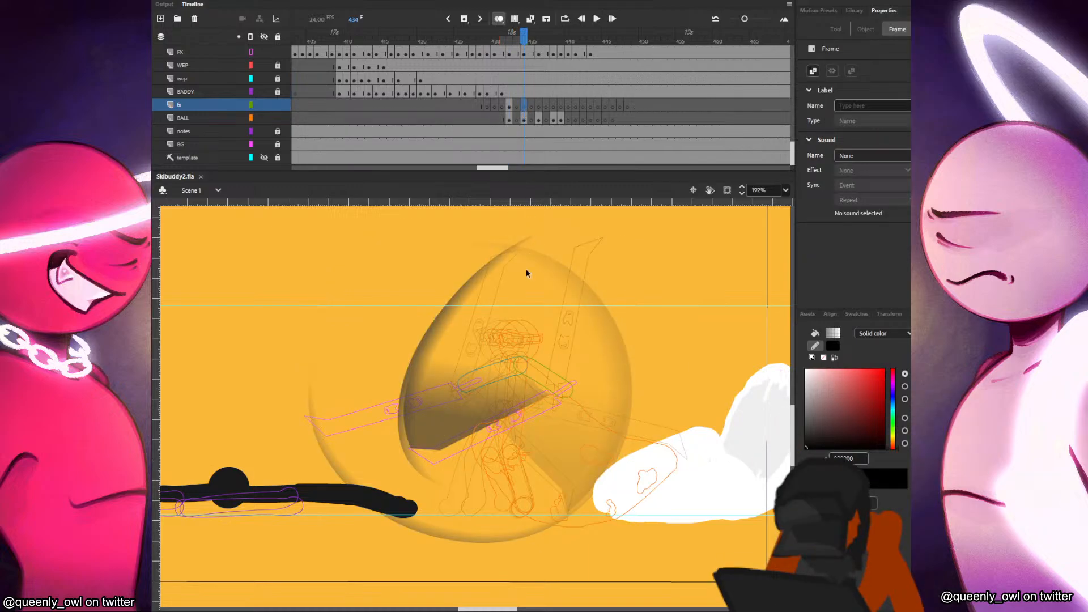
key("comma")
key("period")
key("n")
mouse_move(299, 413)
left_mouse_down()
mouse_move(330, 429)
mouse_move(471, 386)
left_mouse_up()
mouse_move(306, 408)
left_mouse_down()
mouse_move(315, 543)
mouse_move(530, 534)
left_mouse_up()
key("v")
left_click_drag(331, 473, 337, 471)
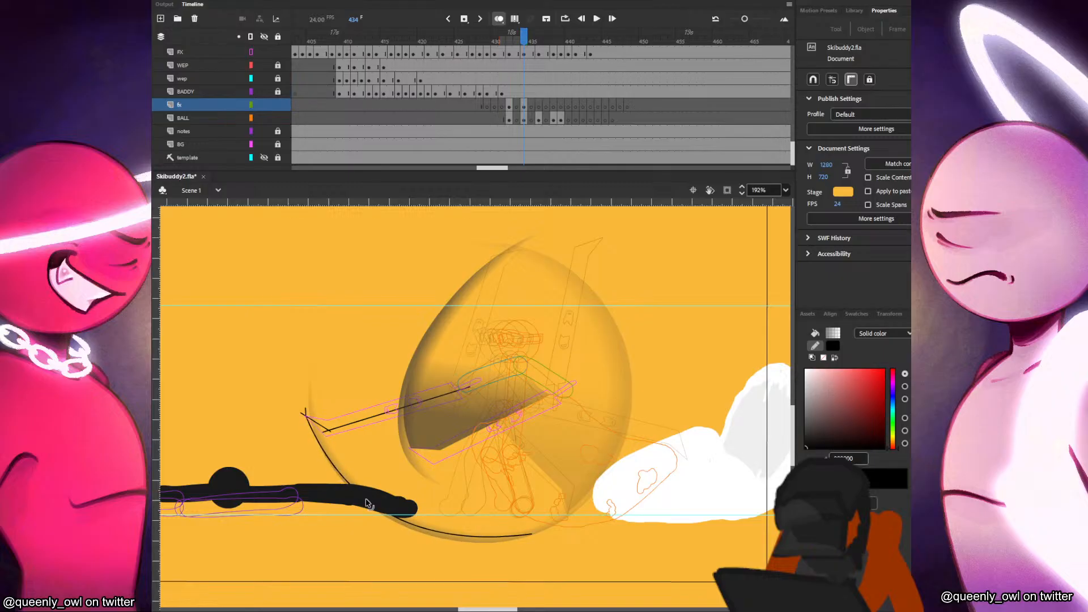
left_click_drag(531, 535, 513, 538)
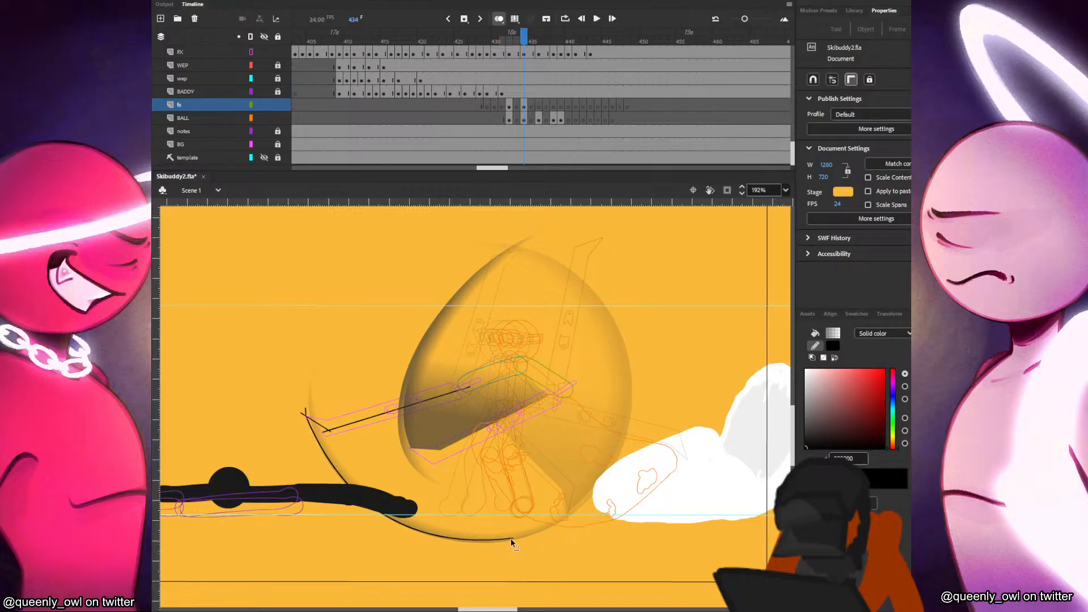
Add a curved guide line at the ski's grip and a straight closing line across the swing area.
key("n")
mouse_move(452, 372)
left_mouse_down()
mouse_move(478, 462)
mouse_move(517, 467)
mouse_move(487, 446)
mouse_move(507, 472)
left_mouse_up()
key("v")
key("n")
left_click_drag(422, 546, 498, 418)
Fill the enclosed area below the ski with the gradient and delete the guide lines at frame 434.
key("k")
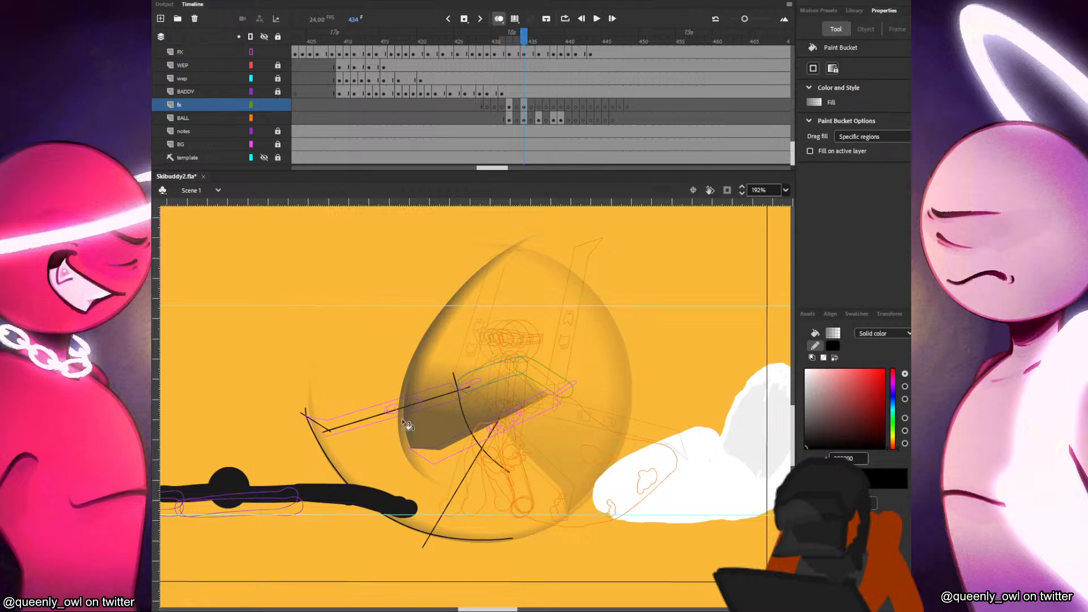
left_click_drag(400, 420, 422, 488)
key("v")
double_click(457, 486)
key("Delete")
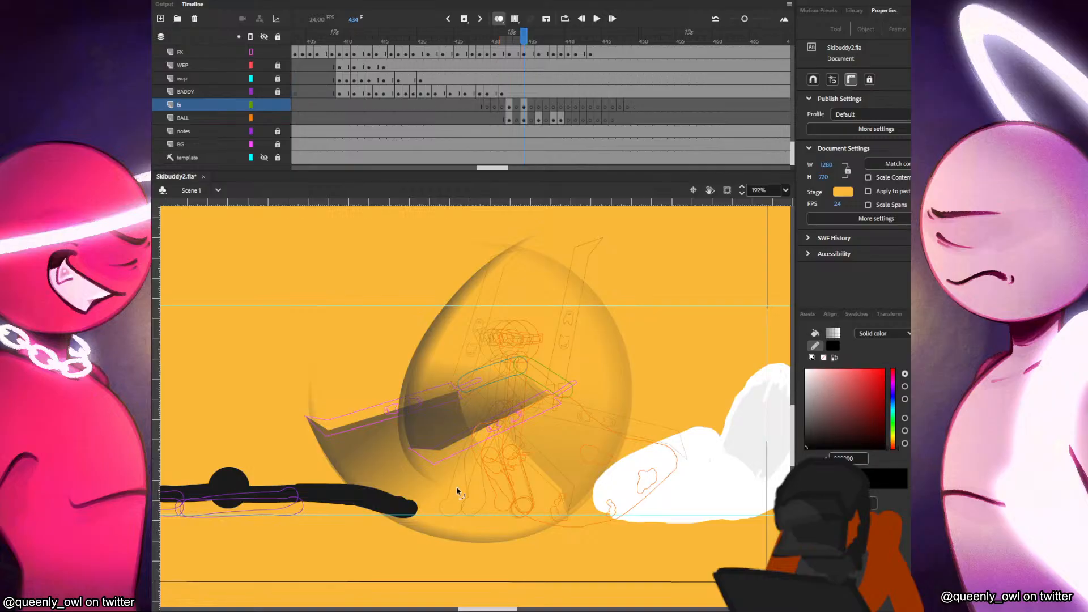
Clear the blank keyframes at frames 433, 435 and 437 on the fx and BALL layers so each drawing holds for two frames.
key(".")
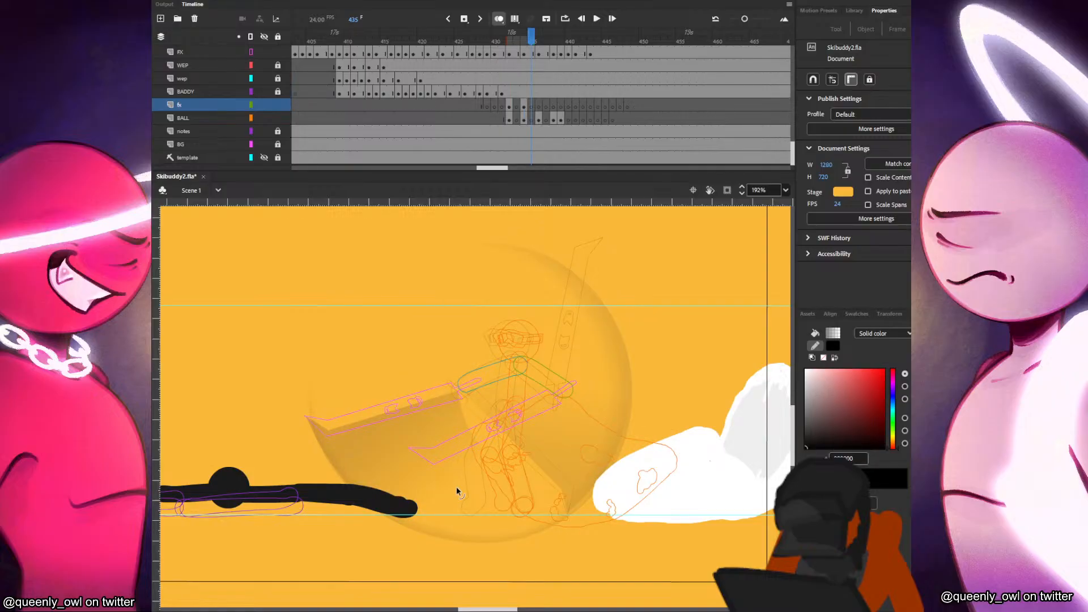
left_click(517, 118)
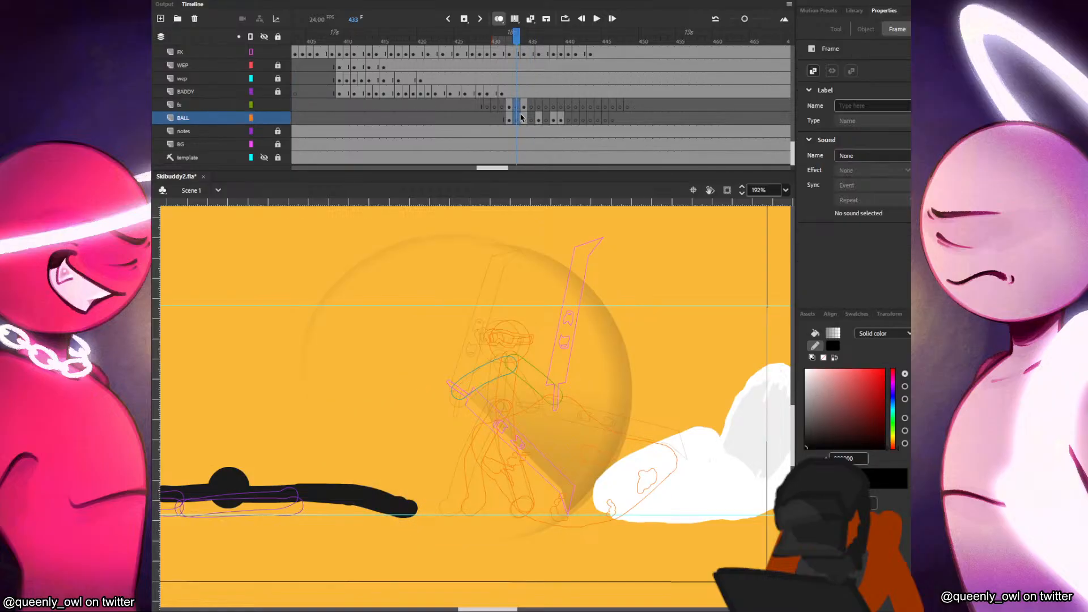
key("comma")
key("comma")
key("comma")
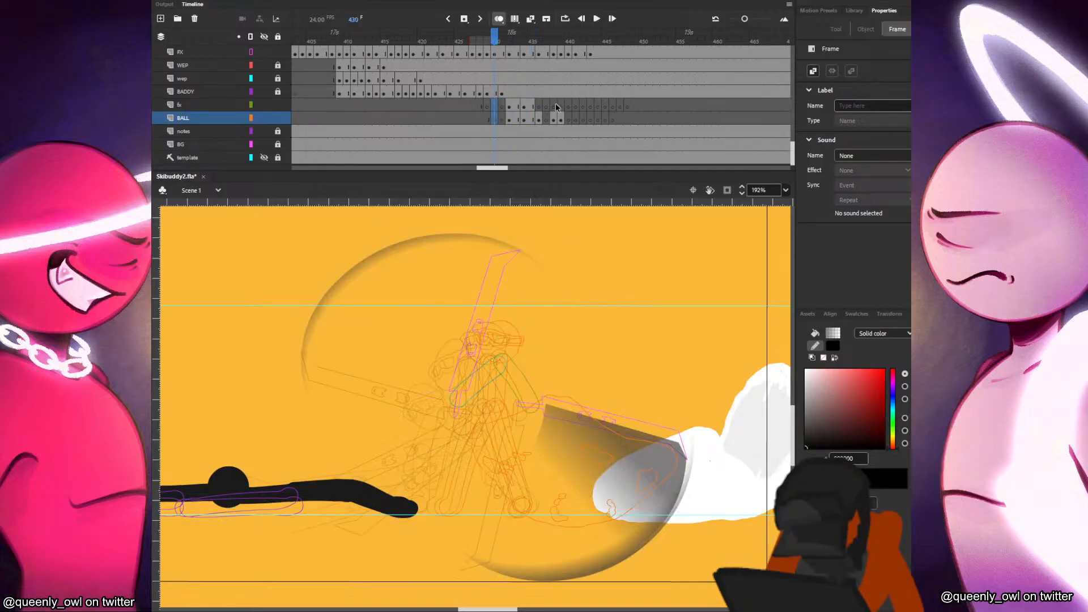
left_click_drag(547, 107, 547, 119)
key("shift+F6")
key("comma")
key("comma")
key("comma")
key("comma")
key("comma")
key("comma")
key("comma")
On the fx layer at frame 436, draw guide lines along the raised ski and its tip, bending one along the outer swing arc.
left_click(536, 104)
left_click_drag(590, 270, 641, 303)
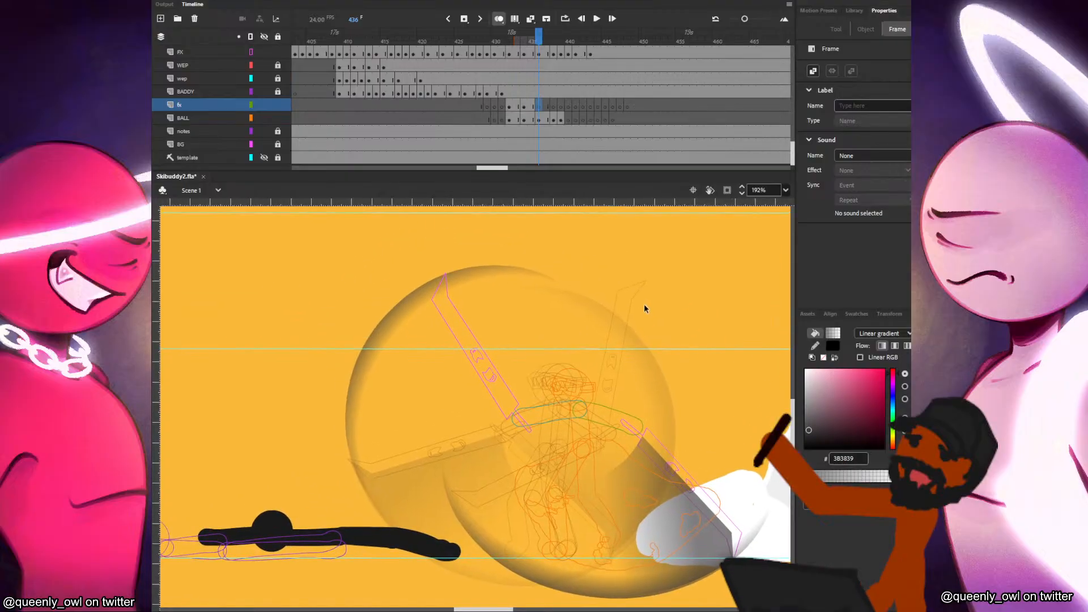
key("n")
mouse_move(526, 426)
left_mouse_down()
mouse_move(441, 300)
mouse_move(447, 267)
mouse_move(283, 278)
left_mouse_up()
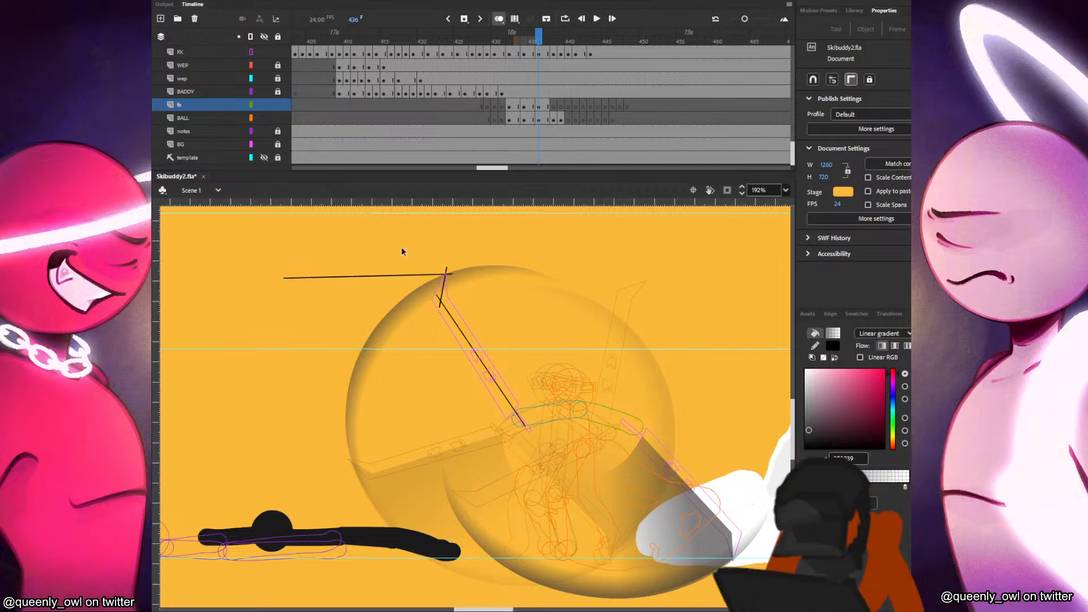
left_click_drag(392, 274, 384, 240)
left_click_drag(283, 277, 348, 424)
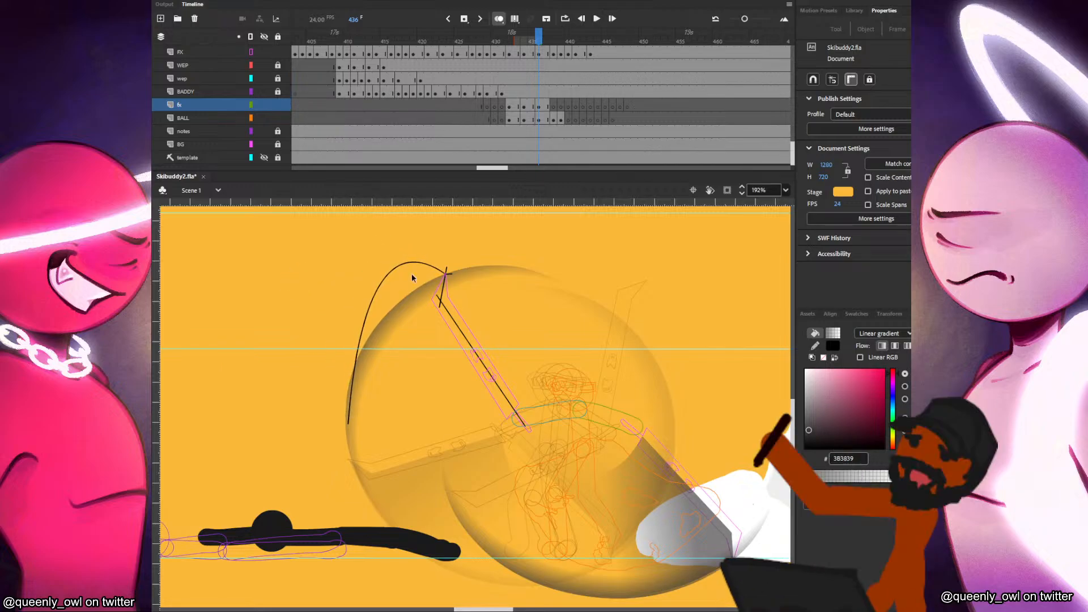
left_click_drag(404, 264, 396, 302)
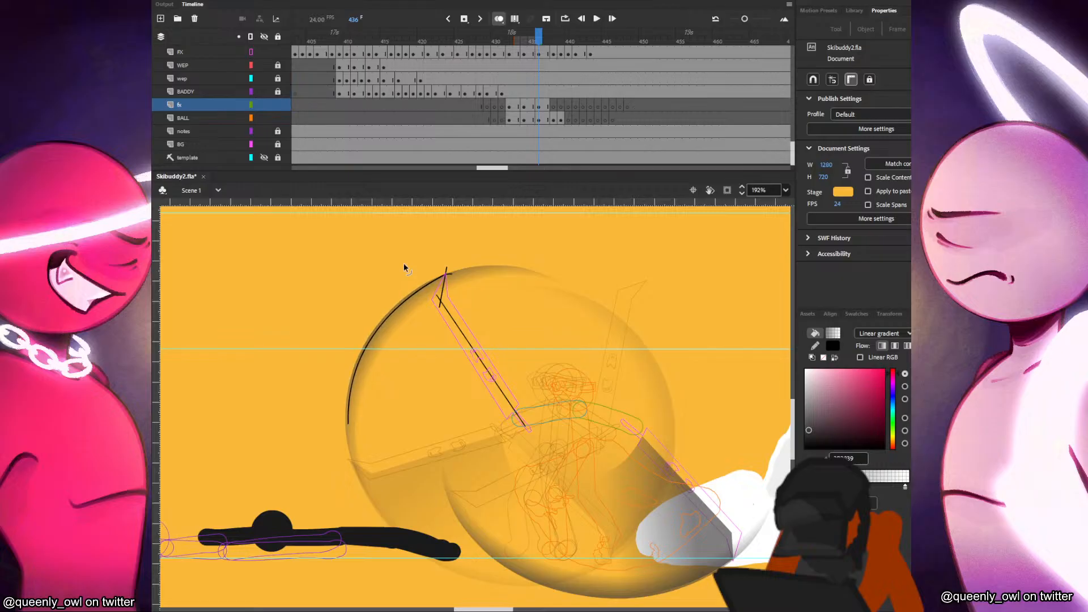
Add a curved guide line at the raised ski's grip and a closing line from it across the swing arc.
key("n")
left_click_drag(520, 406, 469, 452)
key("v")
key("n")
mouse_move(435, 423)
left_mouse_down()
mouse_move(488, 436)
mouse_move(304, 382)
mouse_move(311, 370)
left_mouse_up()
key("ctrl+z")
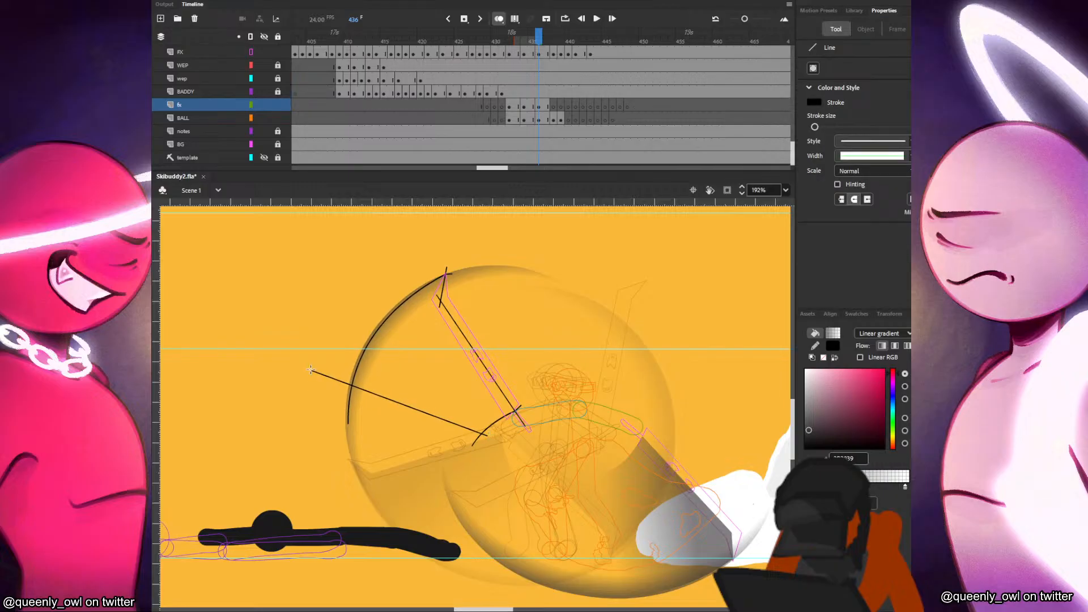
Fill the enclosed area behind the raised ski with the gradient and delete the guide lines at frame 436.
key("k")
left_click(473, 356)
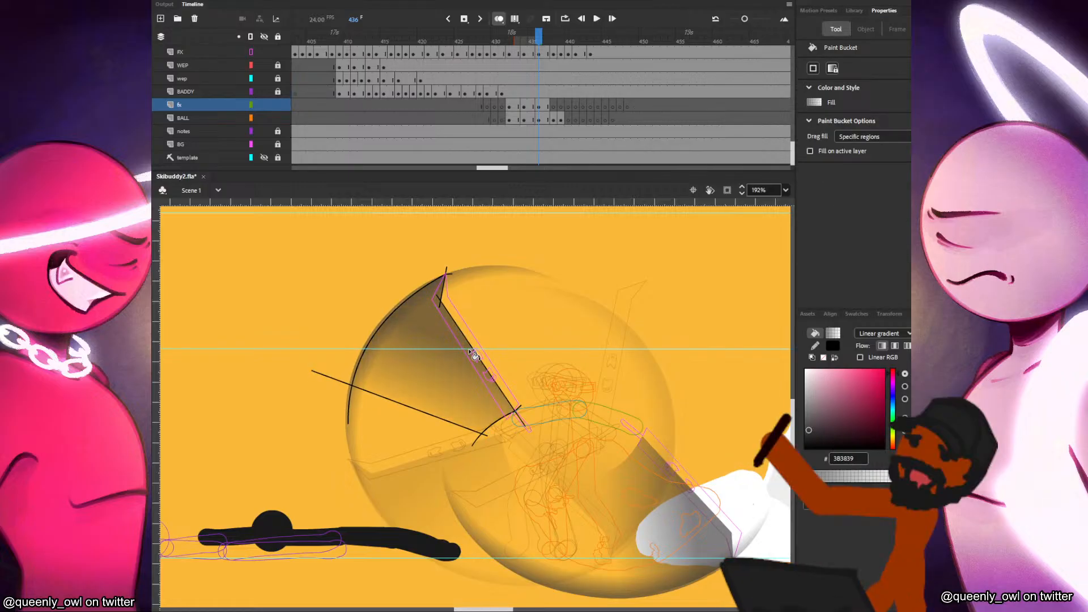
key("v")
double_click(450, 422)
key("Delete")
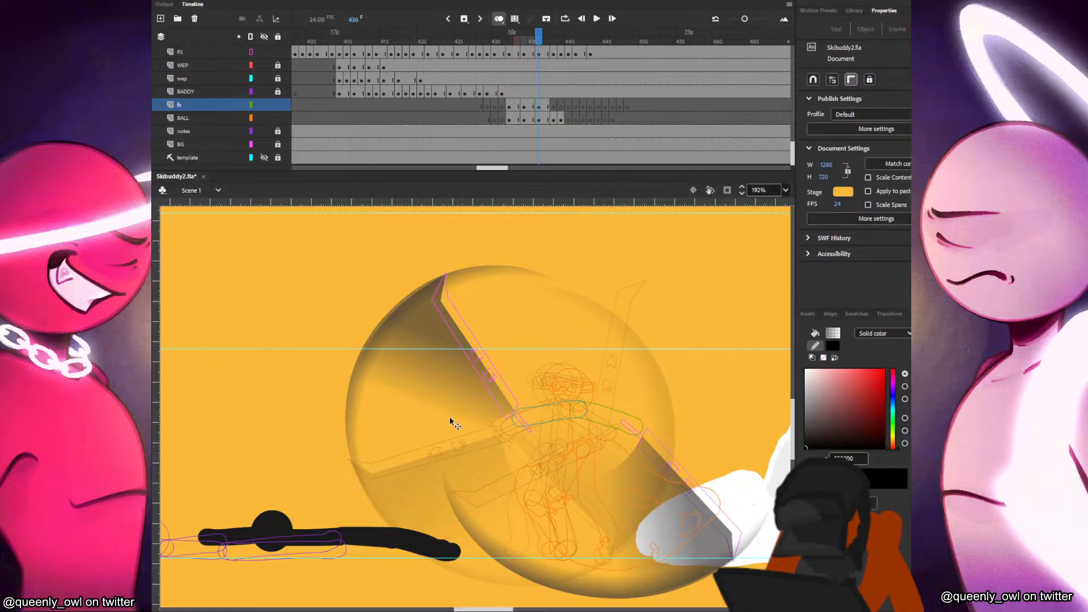
On the BALL layer at frame 439, rotate the circular swing arc clockwise so its dark edge rises from the lower ski's tip.
left_click(549, 112)
left_click(553, 106)
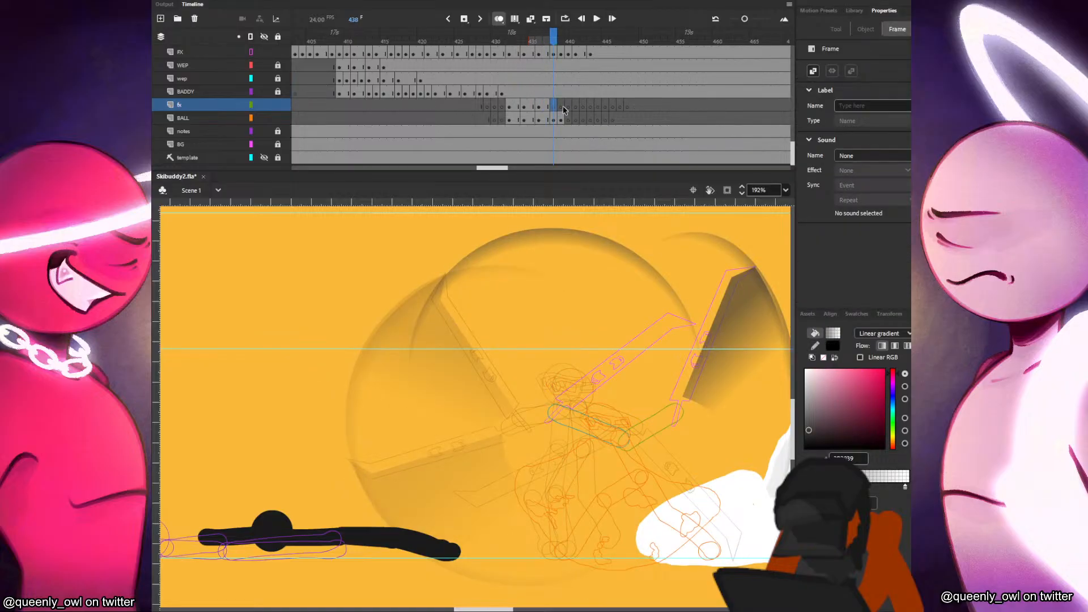
left_click(561, 107)
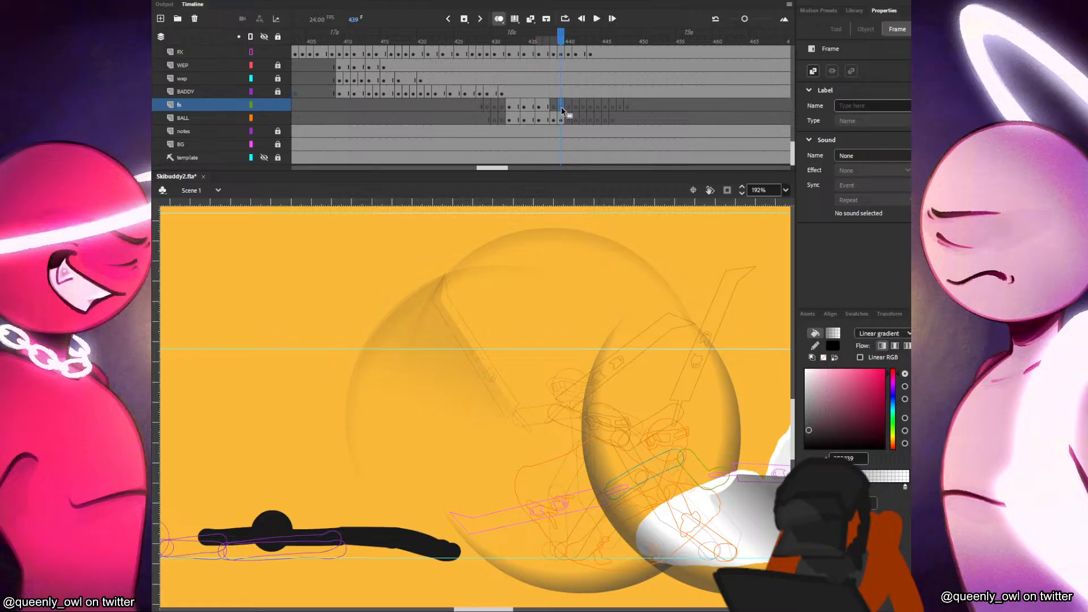
left_click(553, 107)
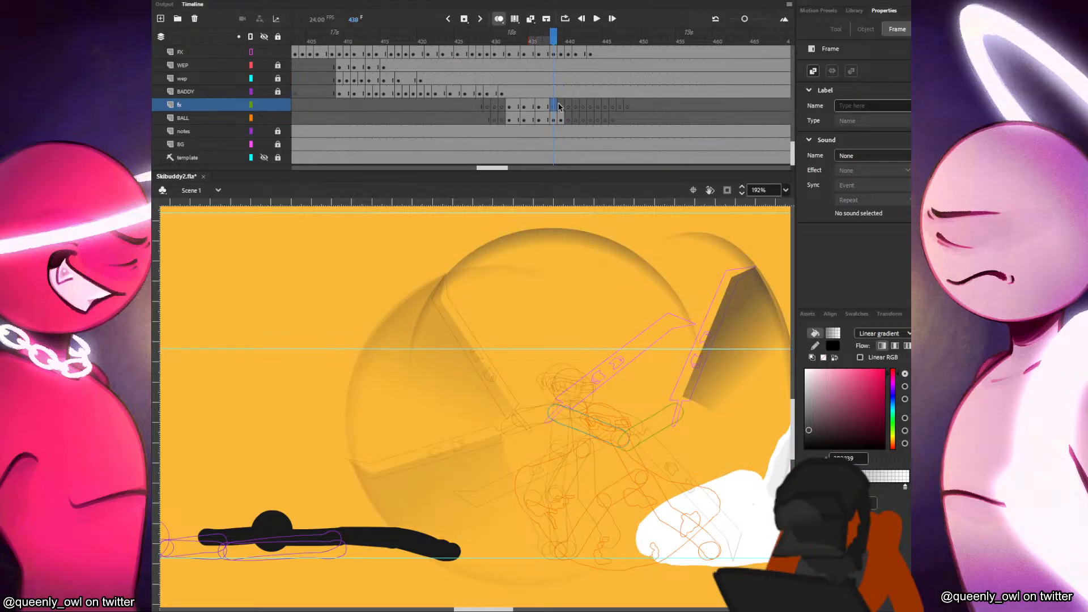
left_click(562, 107)
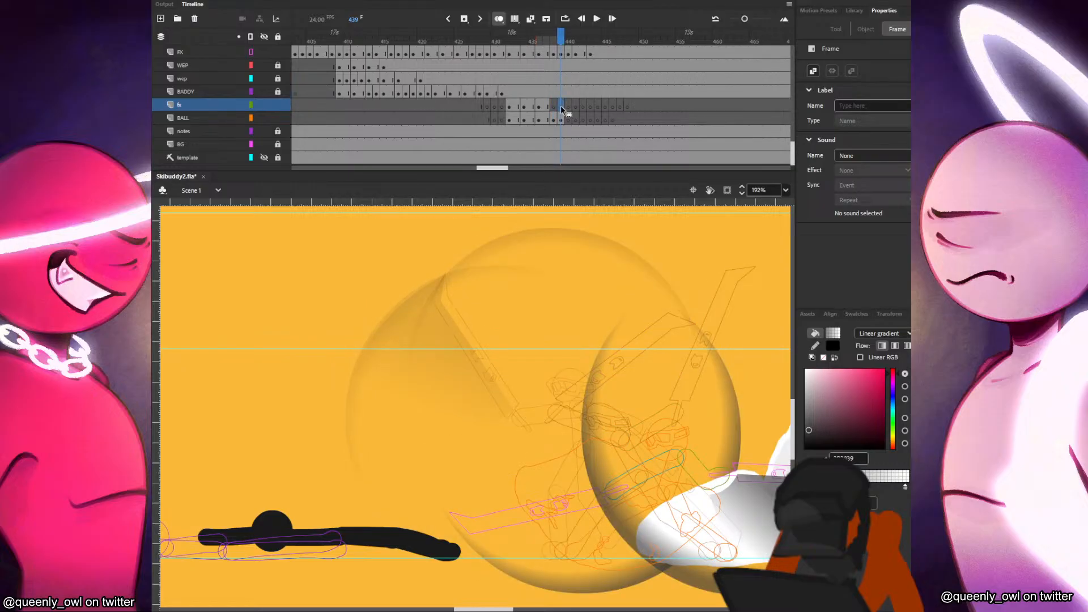
left_click(579, 514)
key("q")
left_click_drag(751, 281, 754, 283)
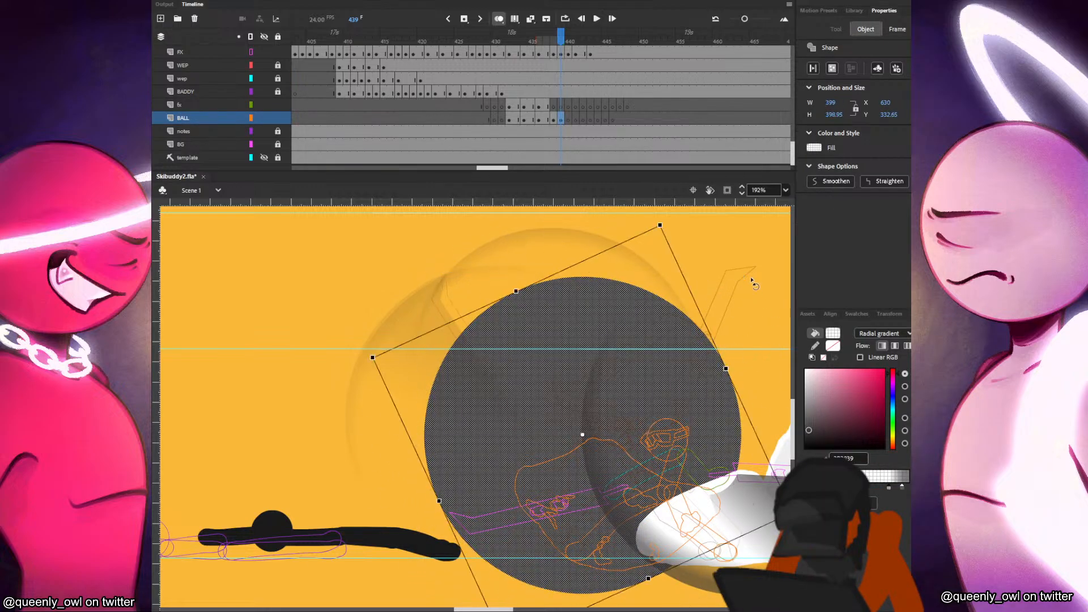
left_click(301, 382)
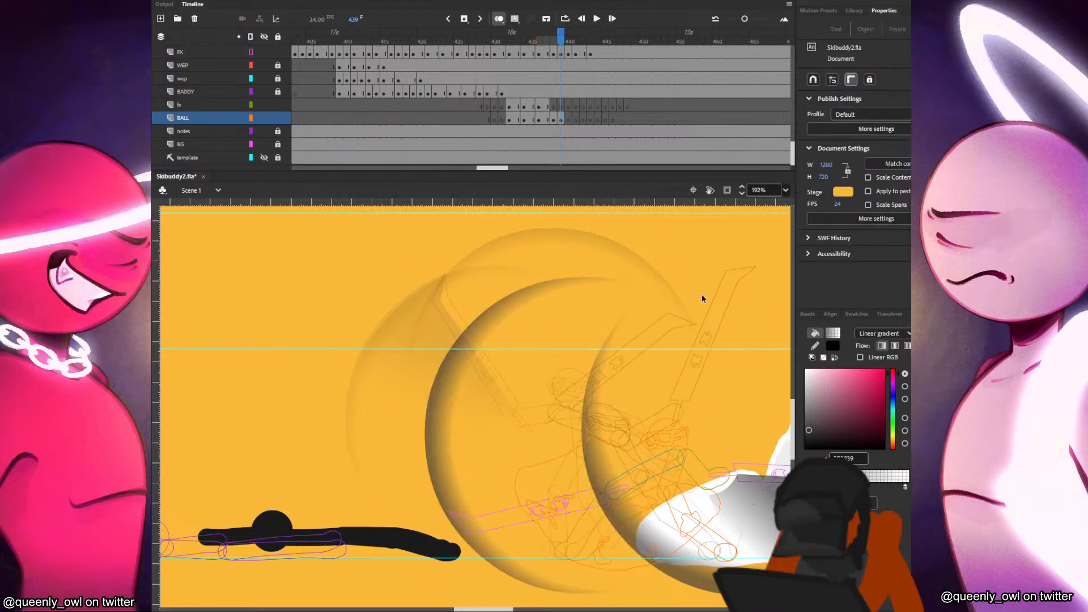
Rotate the frame 439 swing arc further clockwise so it sweeps over the top of the stick figure.
mouse_move(698, 297)
left_mouse_down()
mouse_move(650, 301)
mouse_move(718, 358)
mouse_move(685, 366)
left_mouse_up()
left_click(542, 327)
left_click(683, 365)
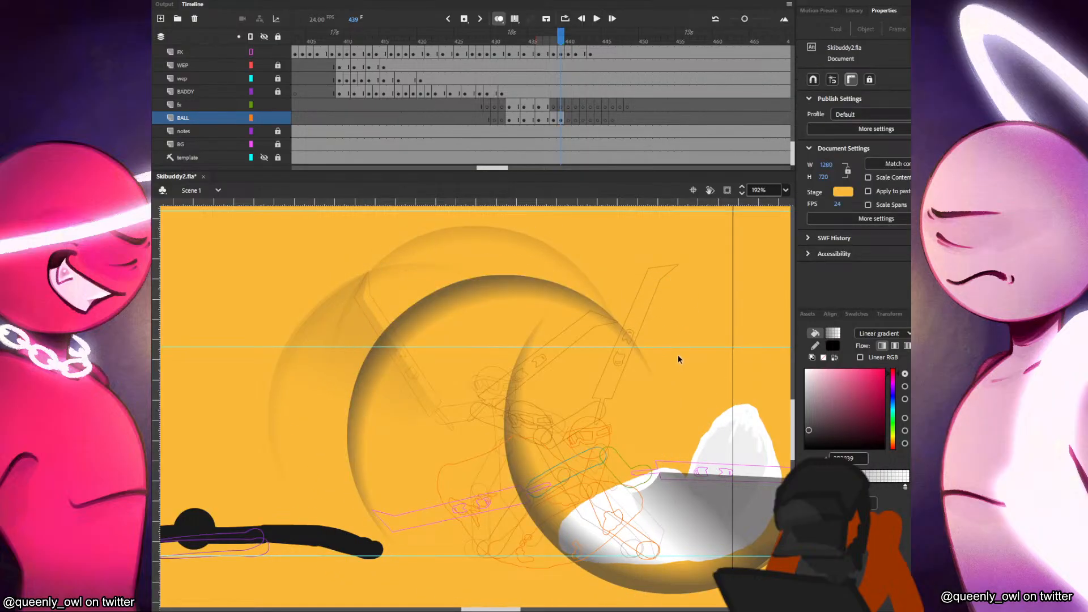
left_click(648, 376)
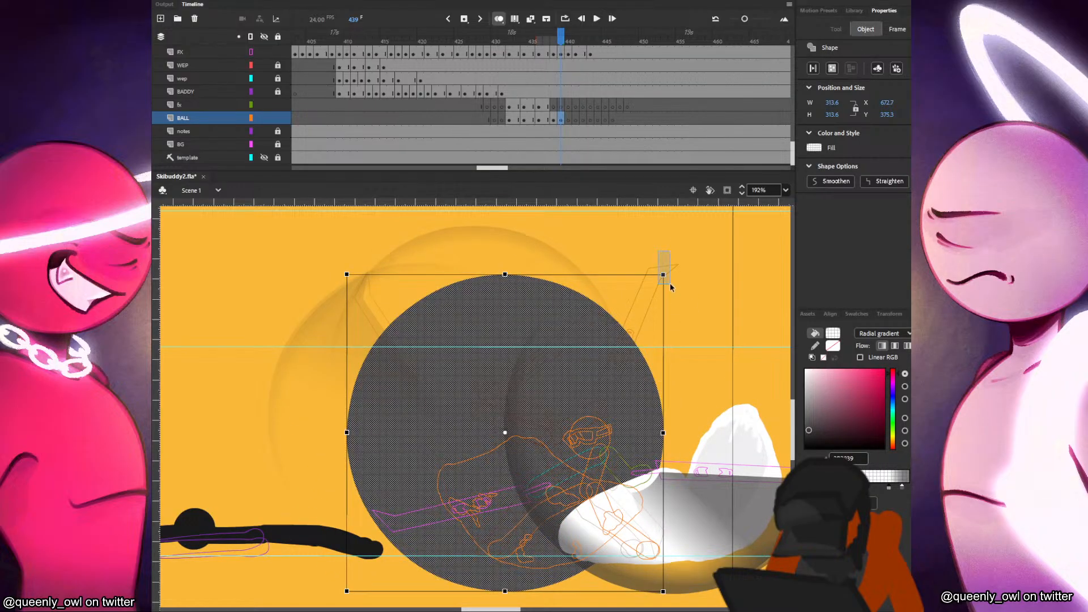
left_click(638, 306)
On the fx layer at frame 438, draw guide lines along the diagonal ski and outward from its tip and grip.
left_click(553, 107)
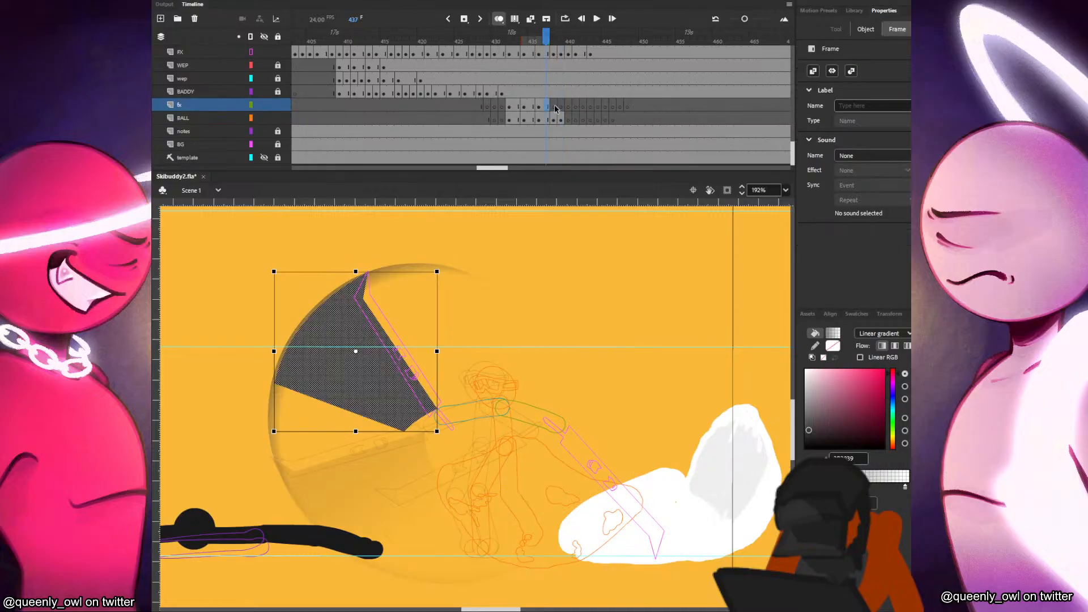
key("n")
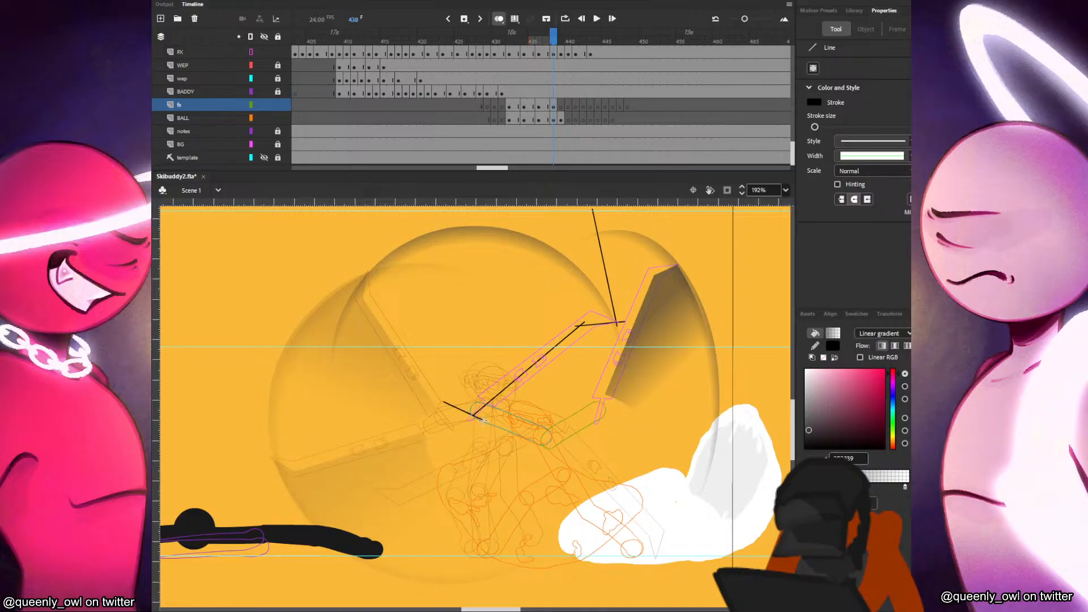
key("v")
left_click_drag(458, 408, 461, 413)
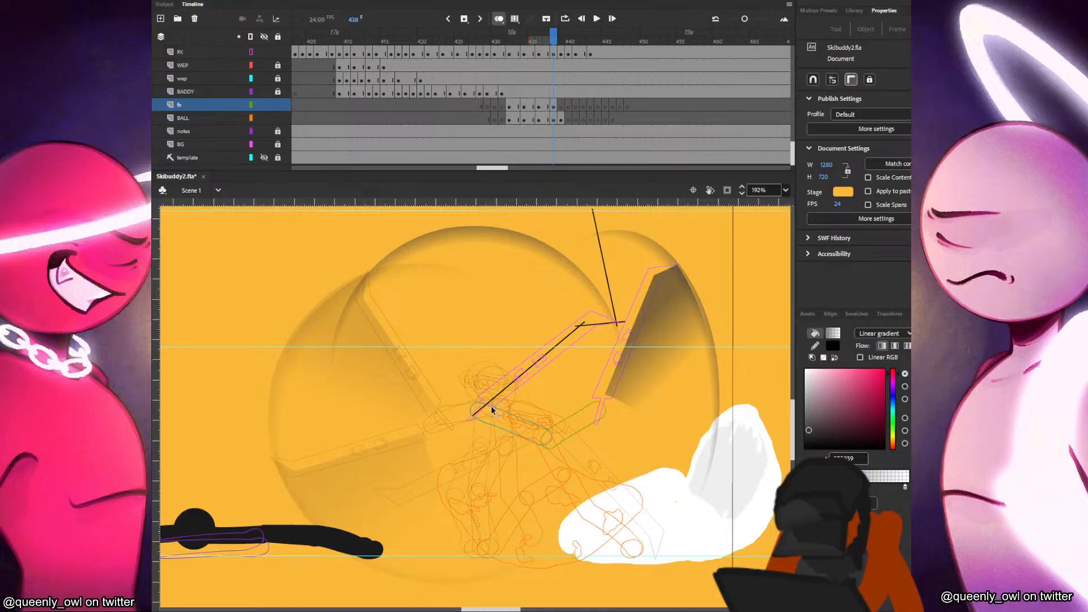
key("n")
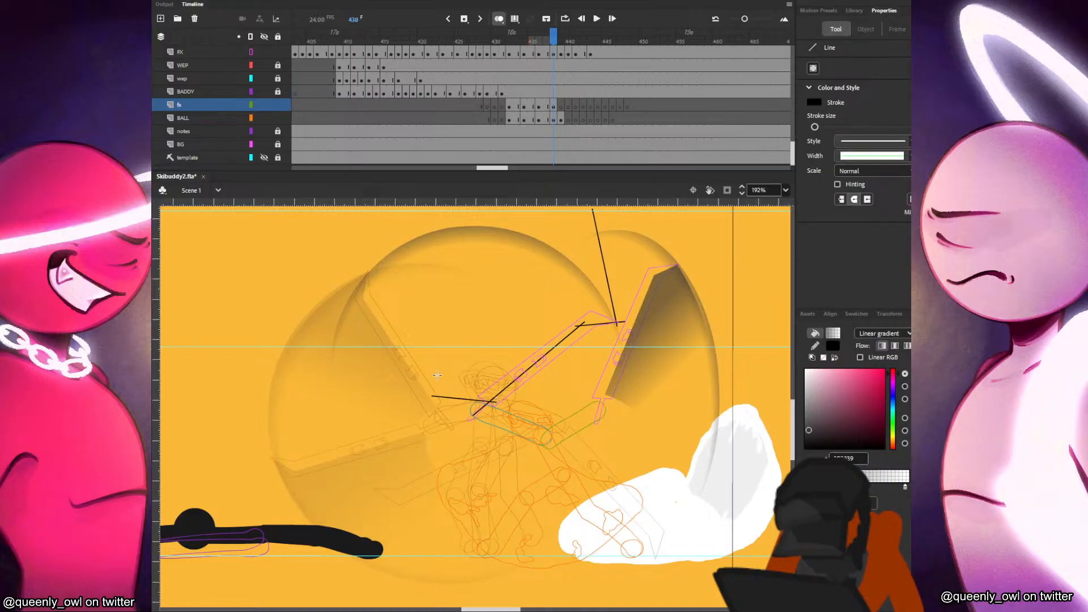
Swing the tip guide line over to the top of the large arc and bend it along the arc's outer edge.
key("v")
scroll(603, 258, "up", 1)
left_click_drag(570, 258, 458, 276)
left_click_drag(542, 312, 539, 321)
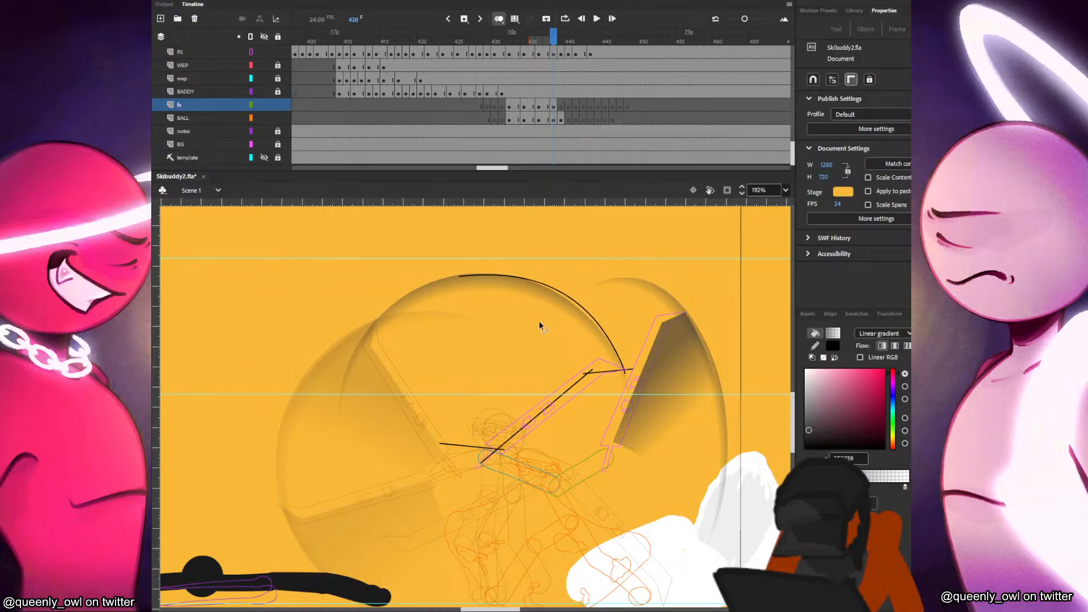
Lock the BALL layer, curve the guide line at the ski's grip and readjust the guide line along the arc.
left_click(450, 431)
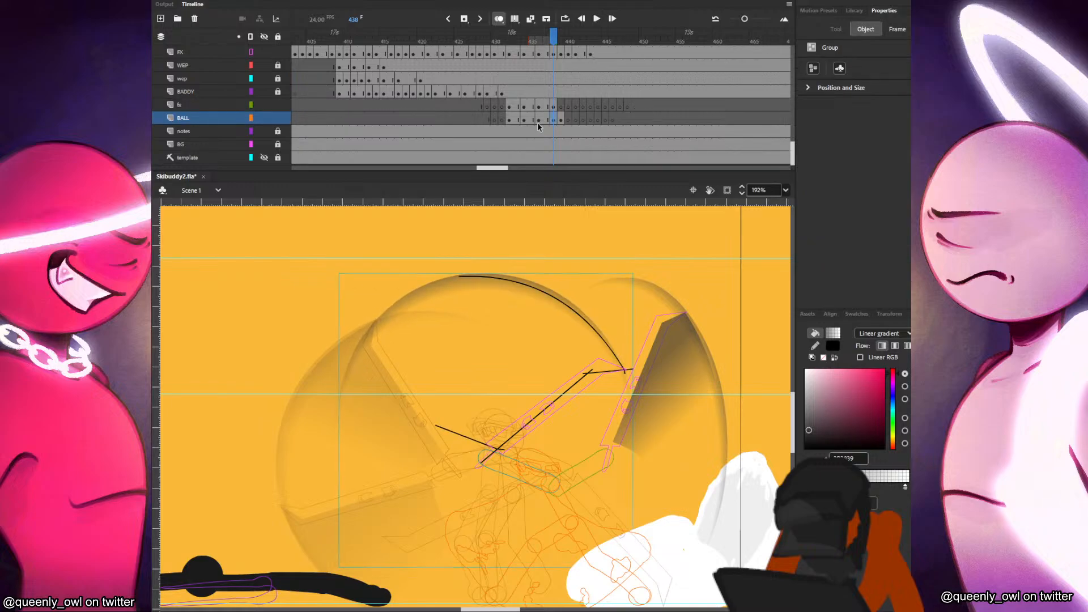
left_click(278, 118)
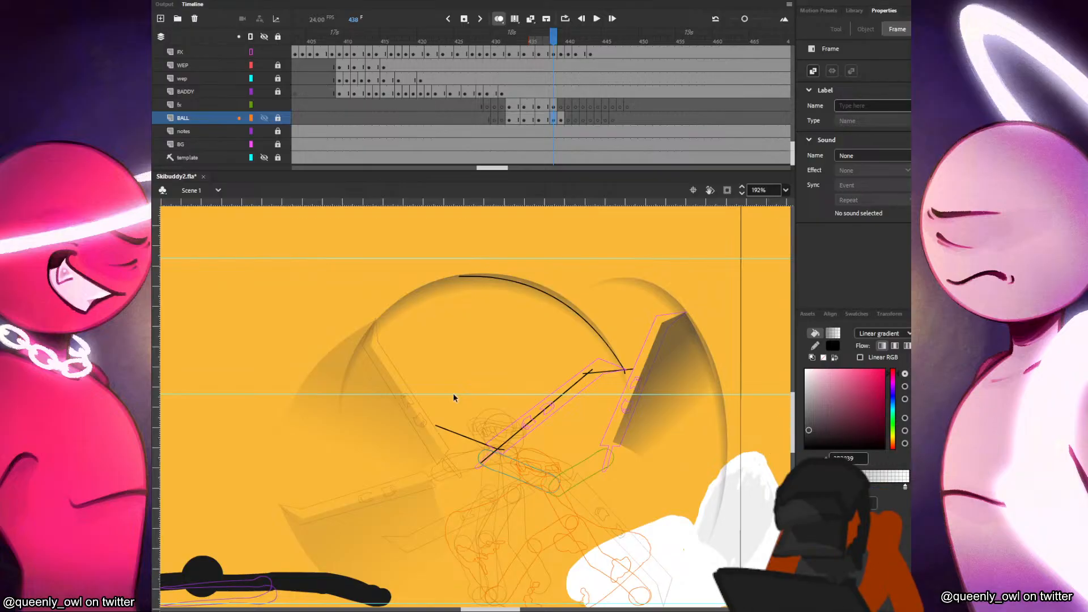
left_click_drag(462, 434, 475, 412)
left_click_drag(462, 277, 521, 280)
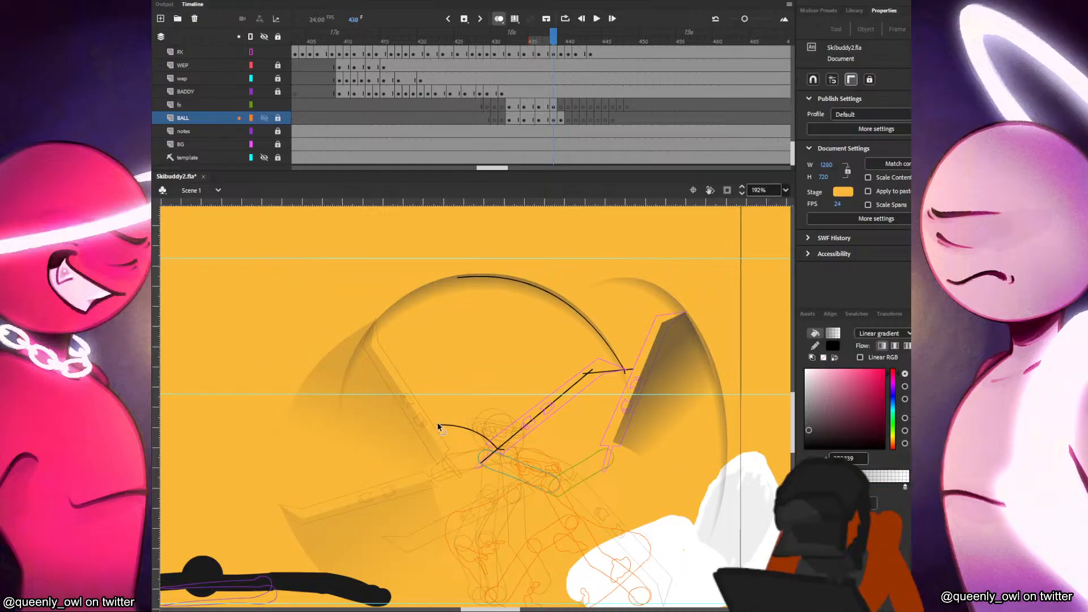
On the fx layer at frame 438, draw a steep line from above the large arc's top to the curved grip guide, closing the smear area.
key("n")
left_click(456, 436)
left_click(641, 336)
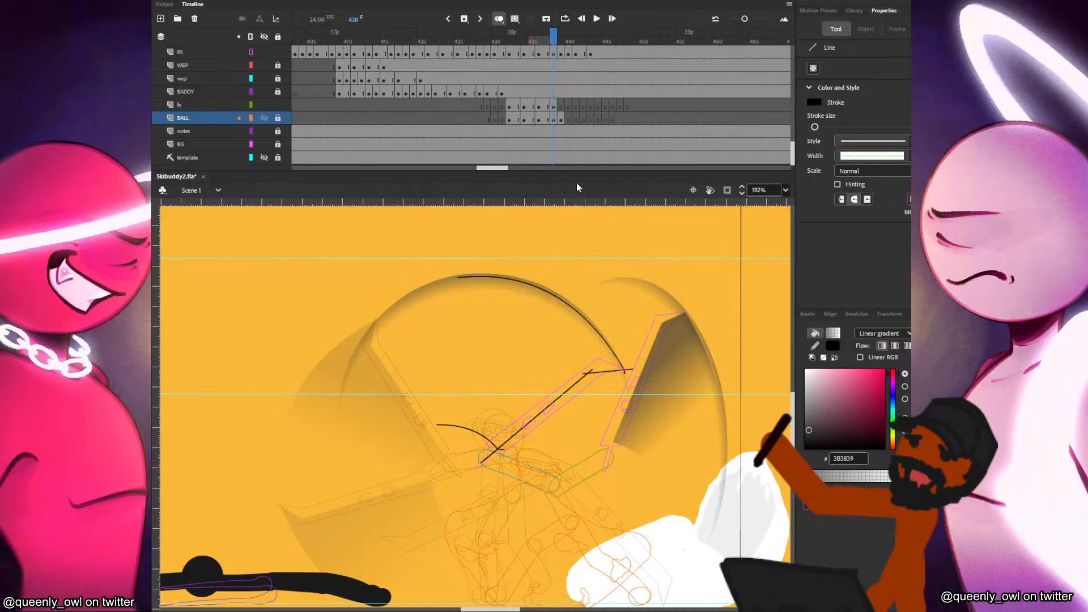
left_click(554, 106)
key("n")
left_click_drag(461, 389, 454, 433)
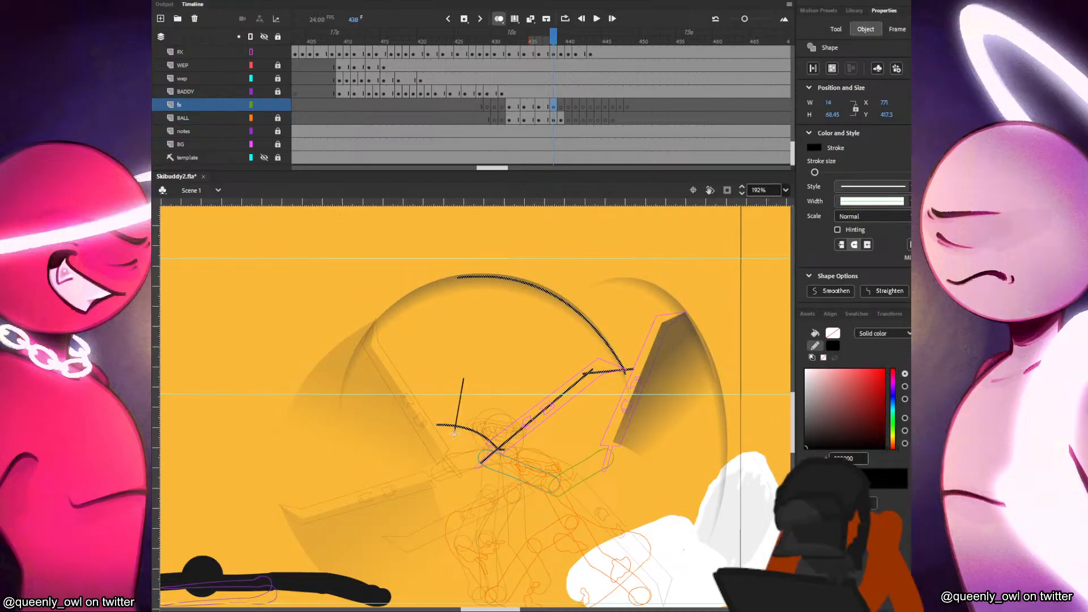
Fill the enclosed area behind the diagonal ski with the linear gradient and delete the guide lines.
key("k")
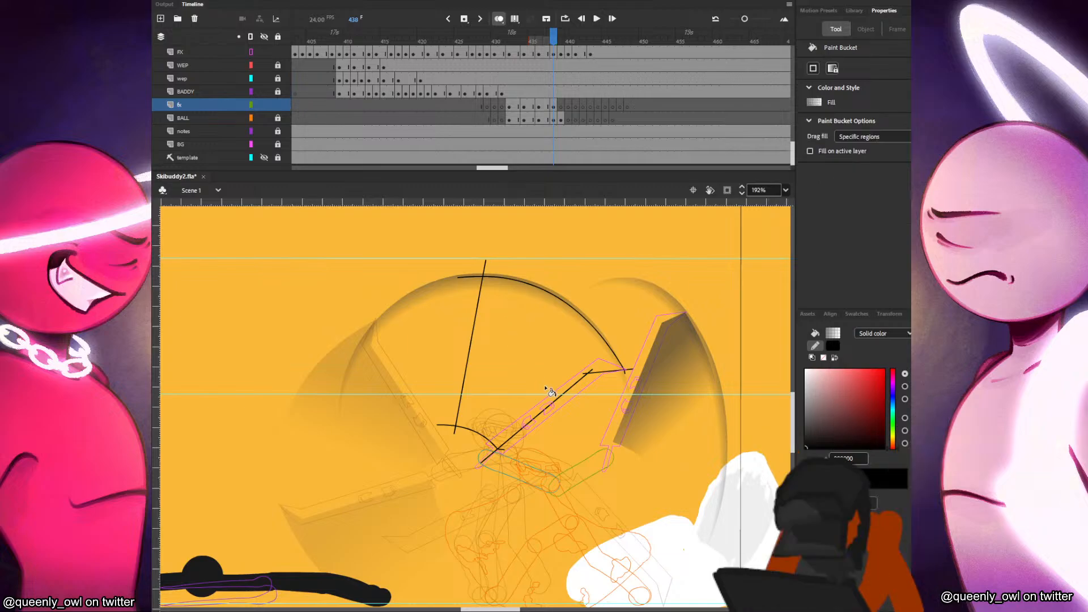
left_click(548, 404)
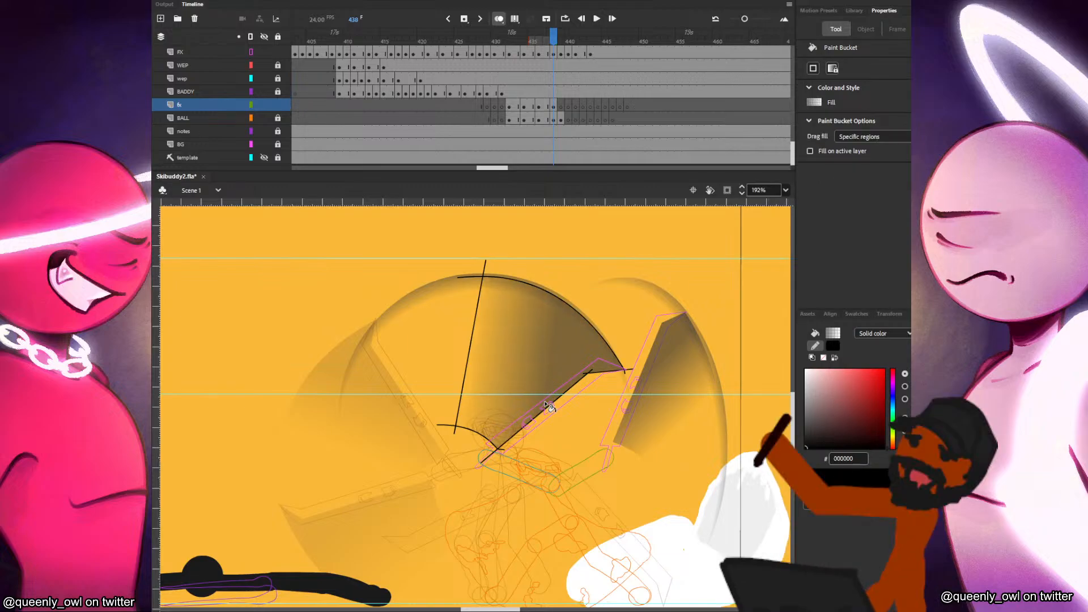
key("v")
double_click(459, 392)
key("Delete")
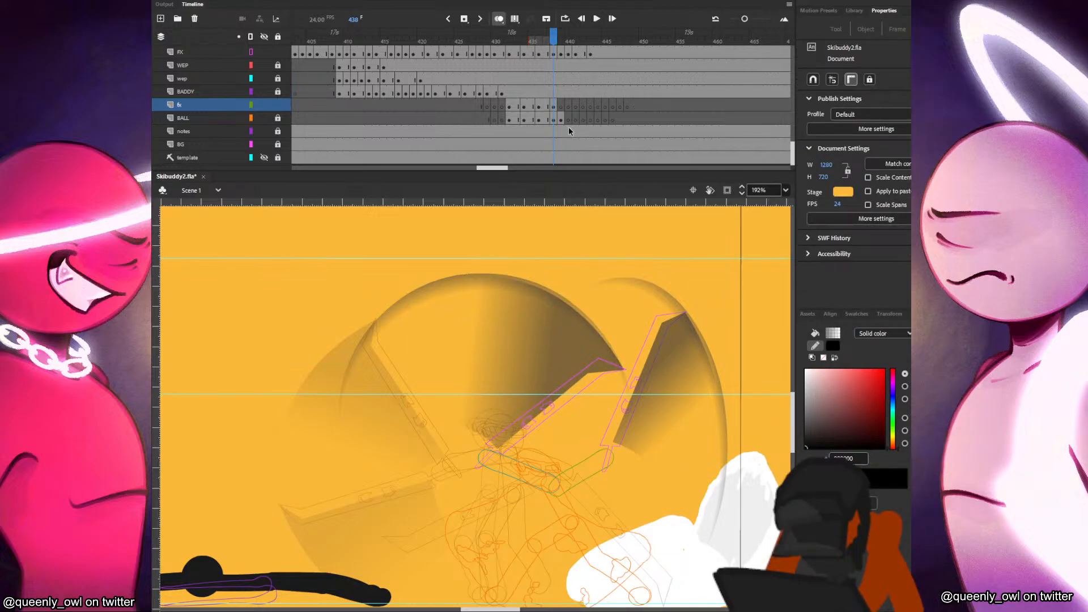
On the fx layer at frame 439, outline a smear with lines along the lower-left ski, curves from its tip and grip, and a closing line.
left_click(560, 108)
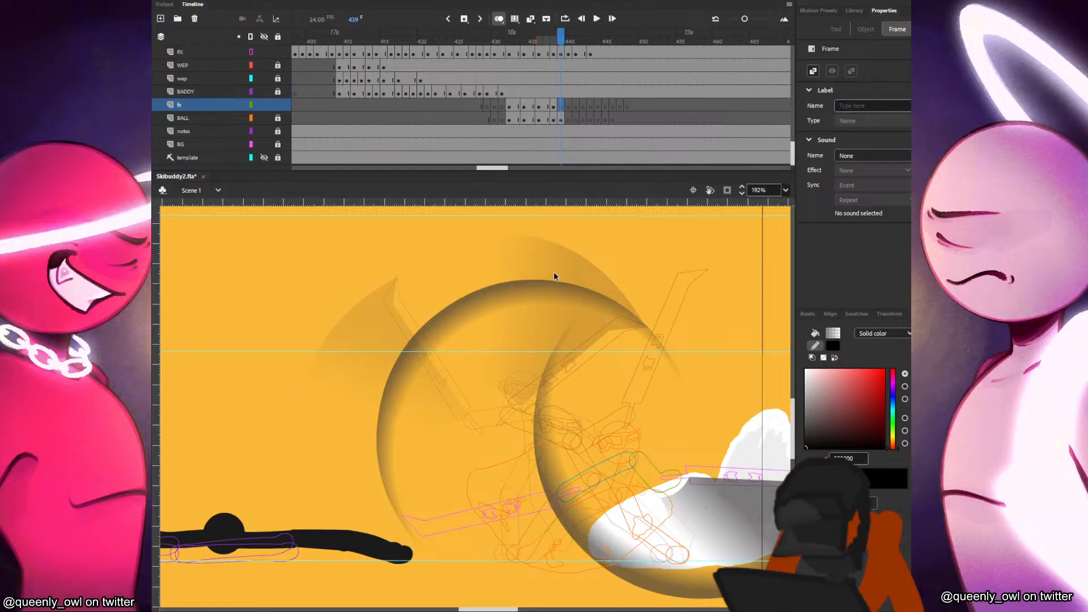
key("n")
mouse_move(414, 528)
left_mouse_down()
mouse_move(578, 498)
mouse_move(527, 420)
left_mouse_up()
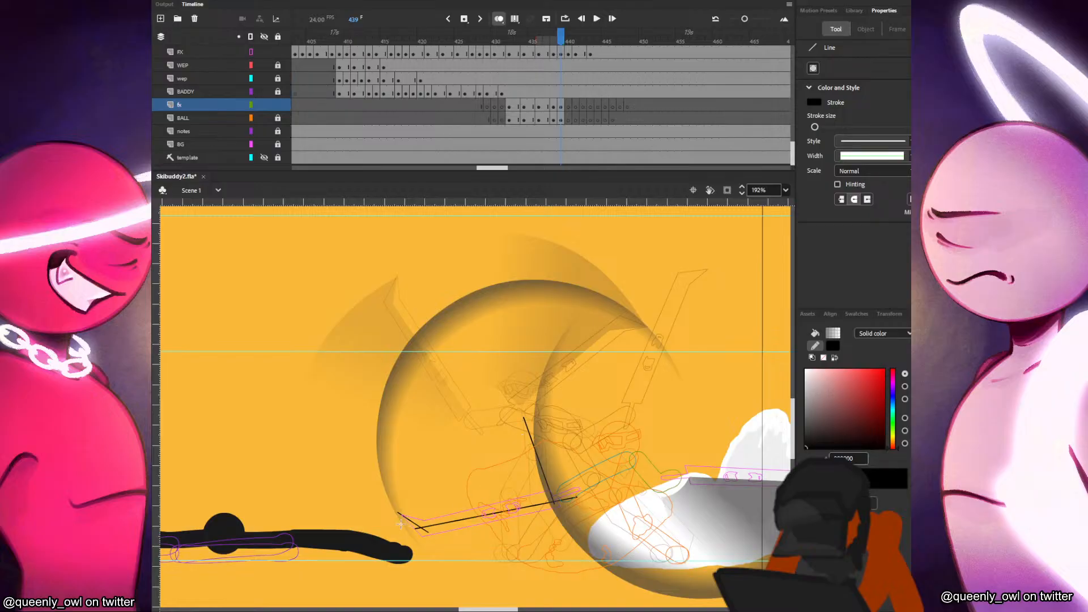
mouse_move(397, 376)
left_mouse_down()
mouse_move(396, 311)
mouse_move(479, 294)
mouse_move(454, 321)
mouse_move(442, 315)
left_mouse_up()
key("v")
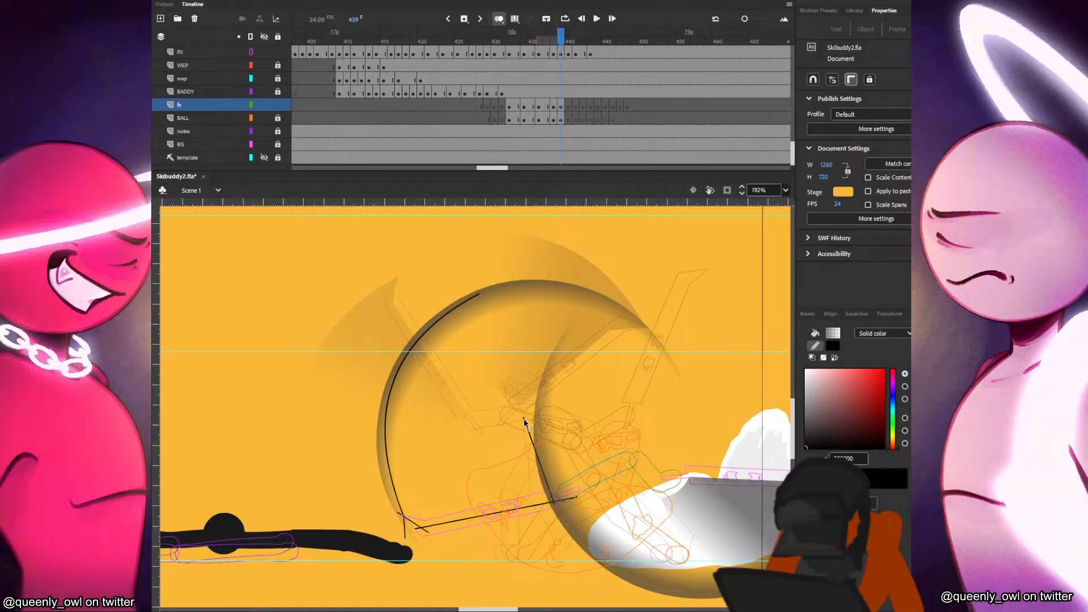
left_click_drag(532, 429, 525, 414)
key("n")
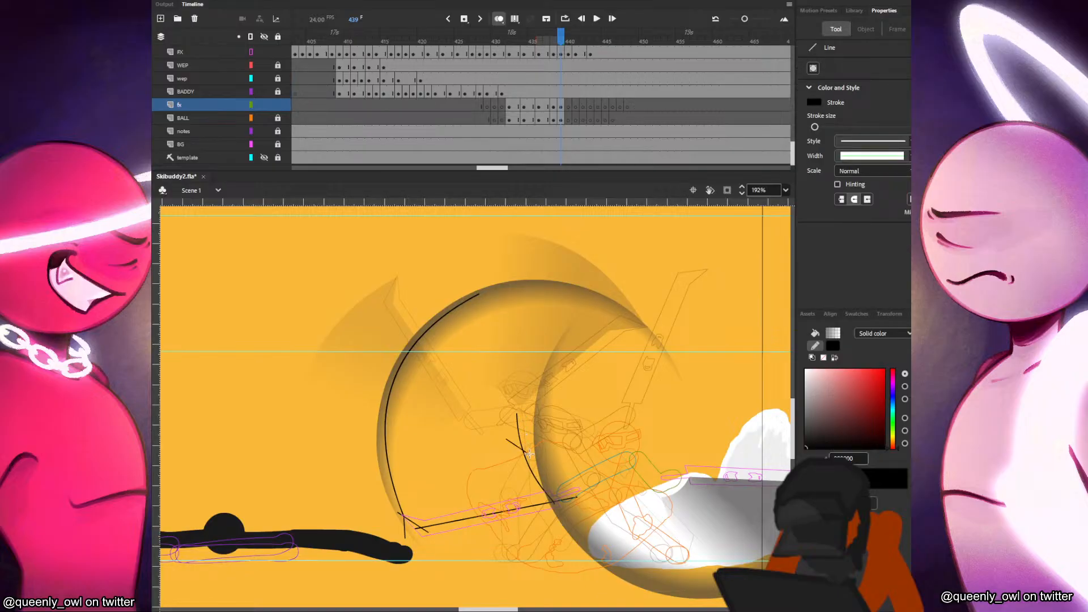
Fill the enclosed area above the lower-left ski with a lengthened linear gradient and delete the guide lines.
key("k")
left_click(471, 516)
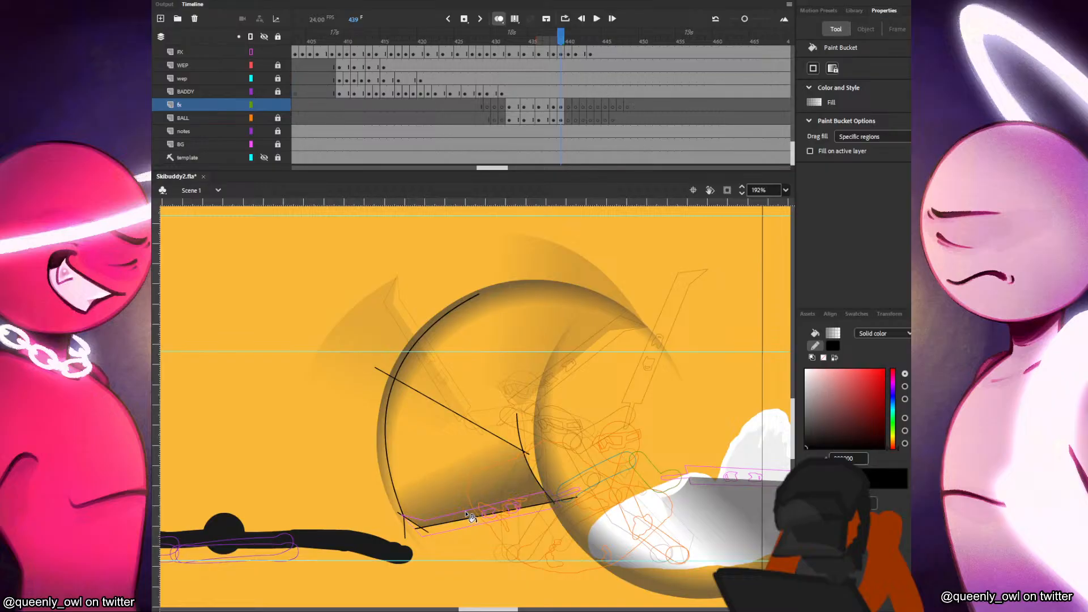
left_click(466, 513)
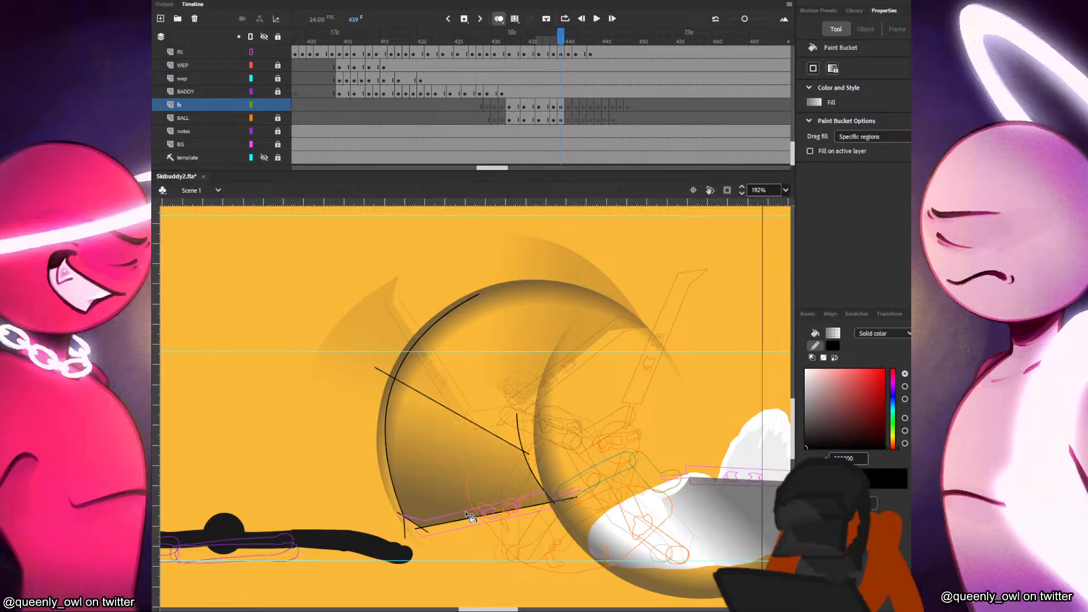
key("v")
double_click(520, 441)
key("Delete")
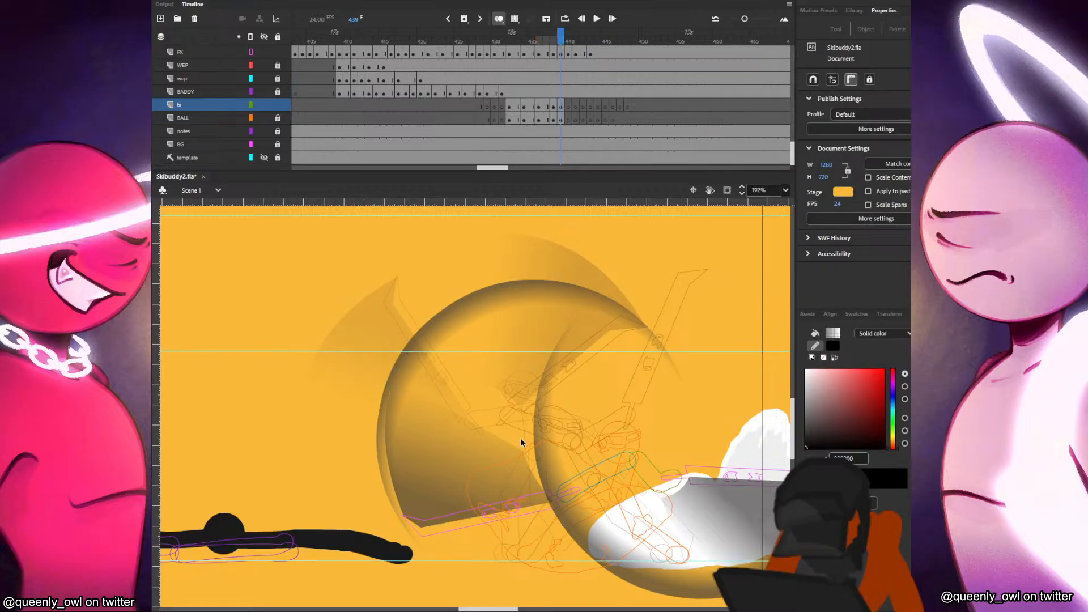
Go to frame 440, save the document, and turn off outline display for the two FX, scarf, BODY and WEP layers.
left_click(569, 109)
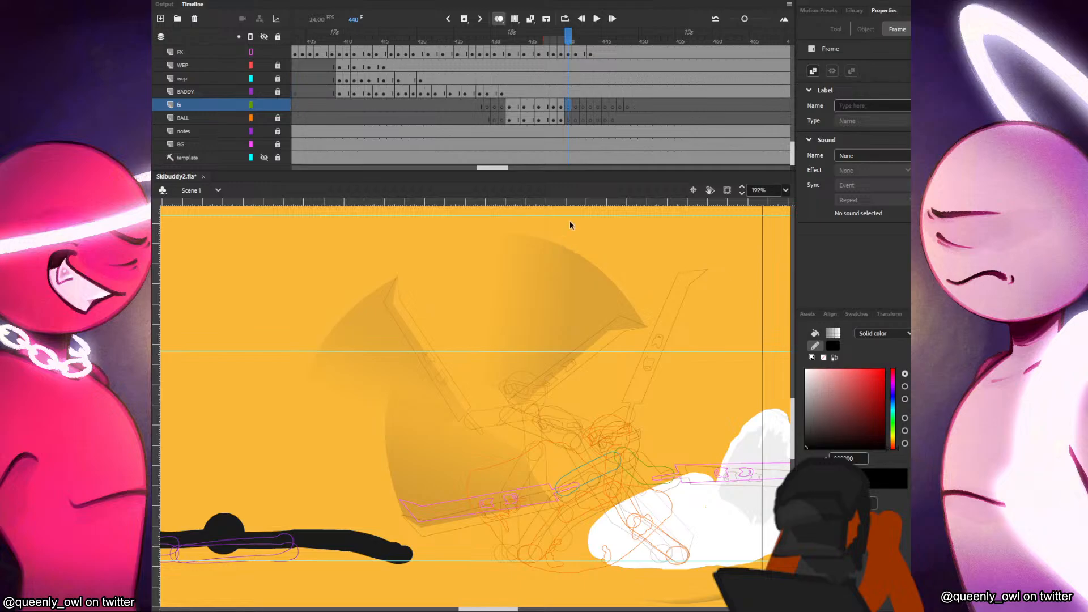
key("ctrl+s")
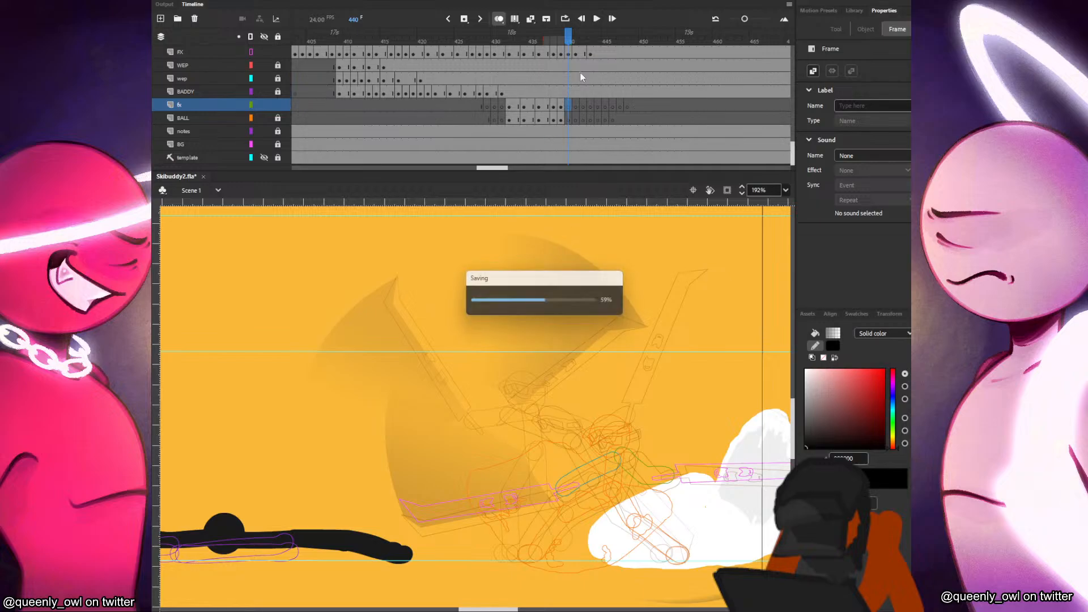
scroll(371, 111, "up", 3)
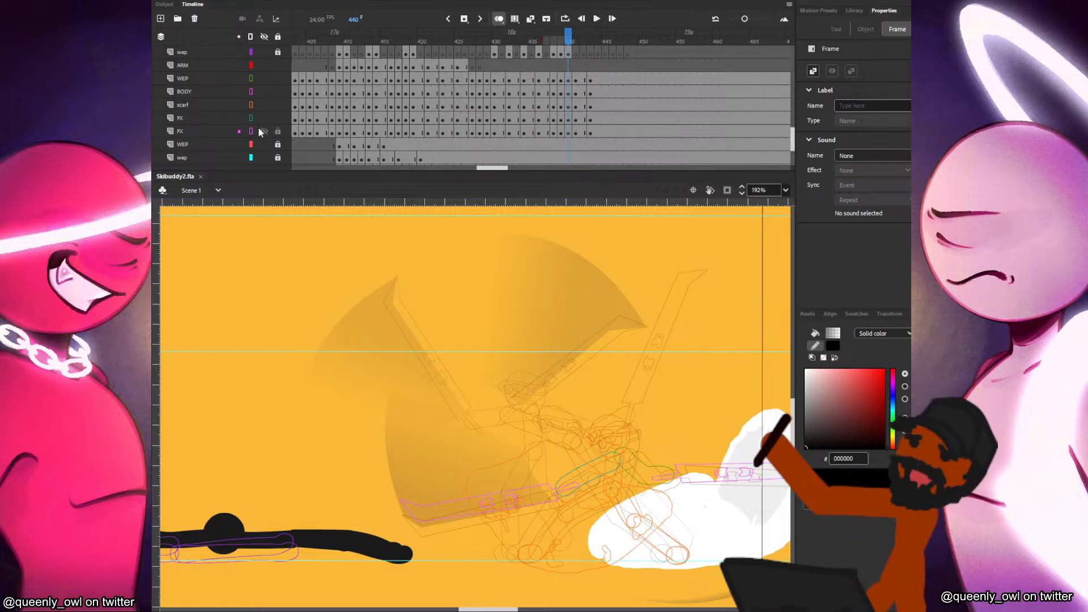
left_click_drag(250, 131, 251, 80)
scroll(506, 91, "up", 2)
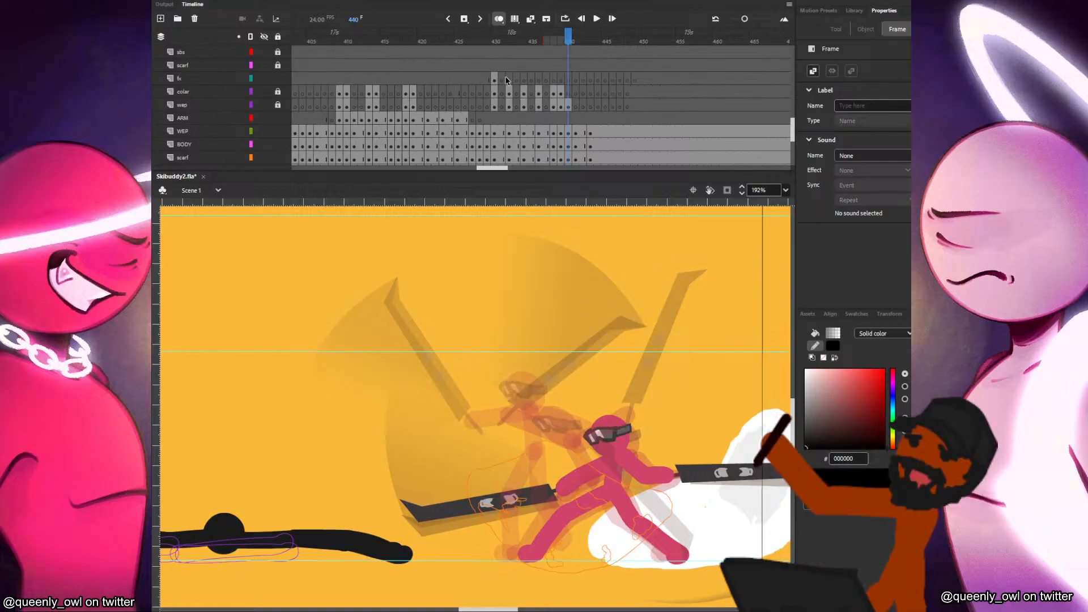
Play back the ski swing from shortly before it begins to review the timing with the smears.
left_click_drag(503, 103, 636, 82)
key("Return")
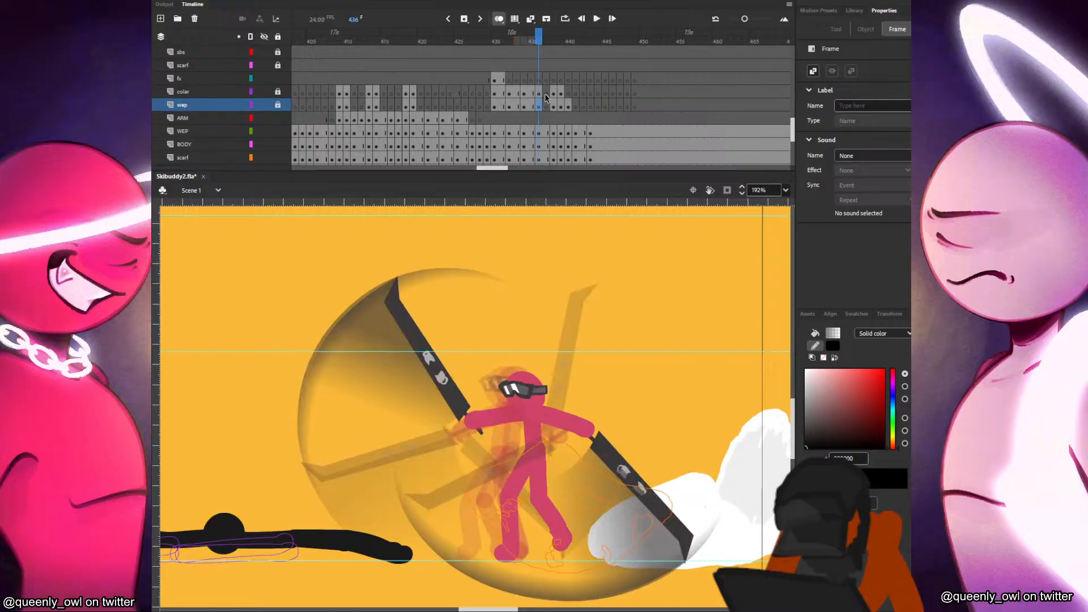
left_click(457, 81)
key("Return")
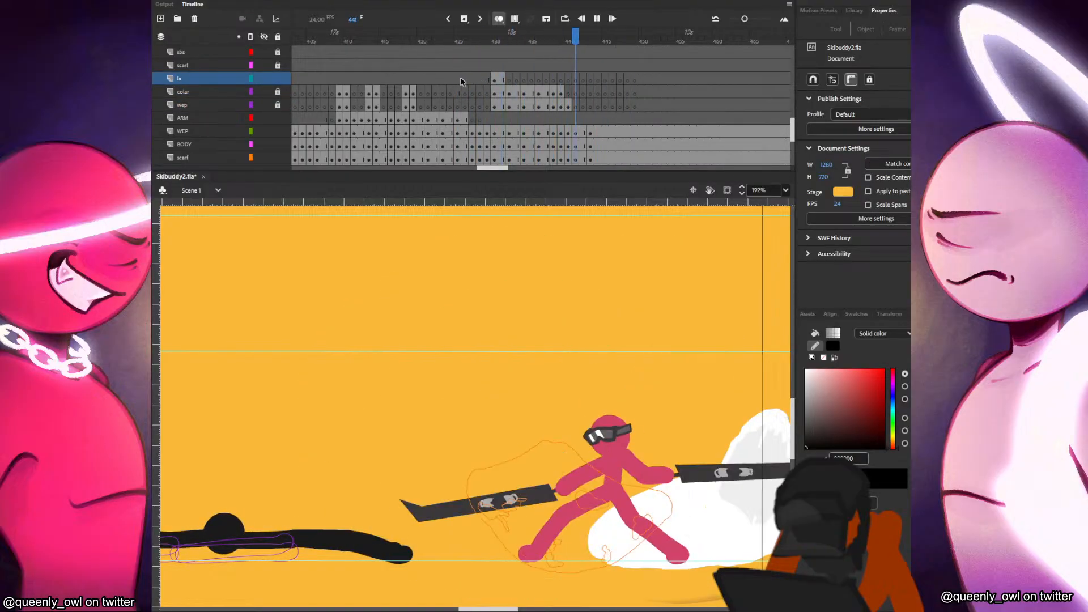
left_click(561, 269)
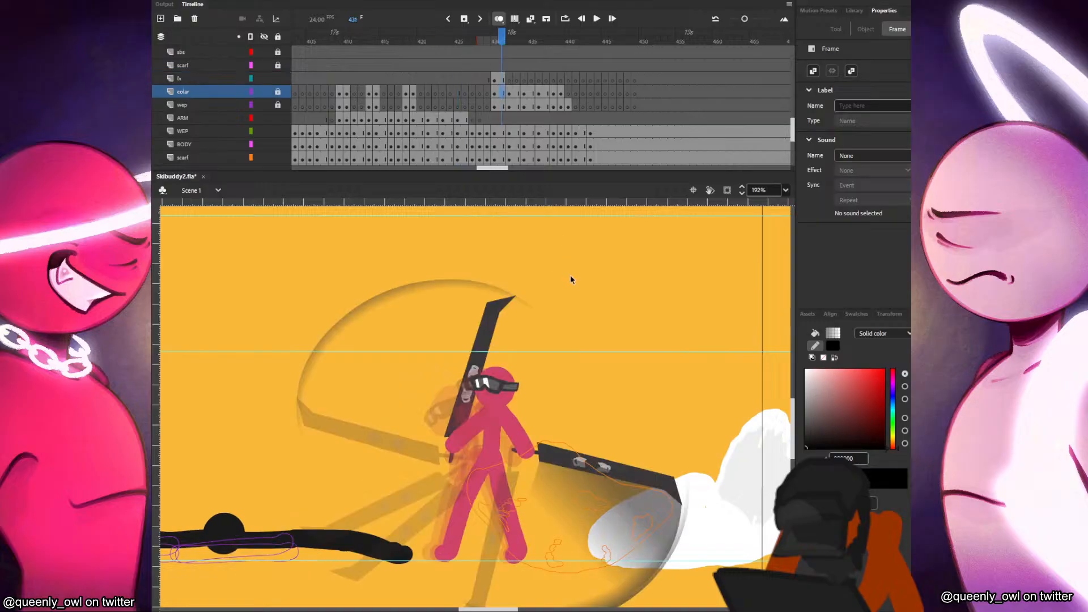
Remove four held frames across the layers between frames 431 and 433 to speed up the ski swing.
key("shift+F5")
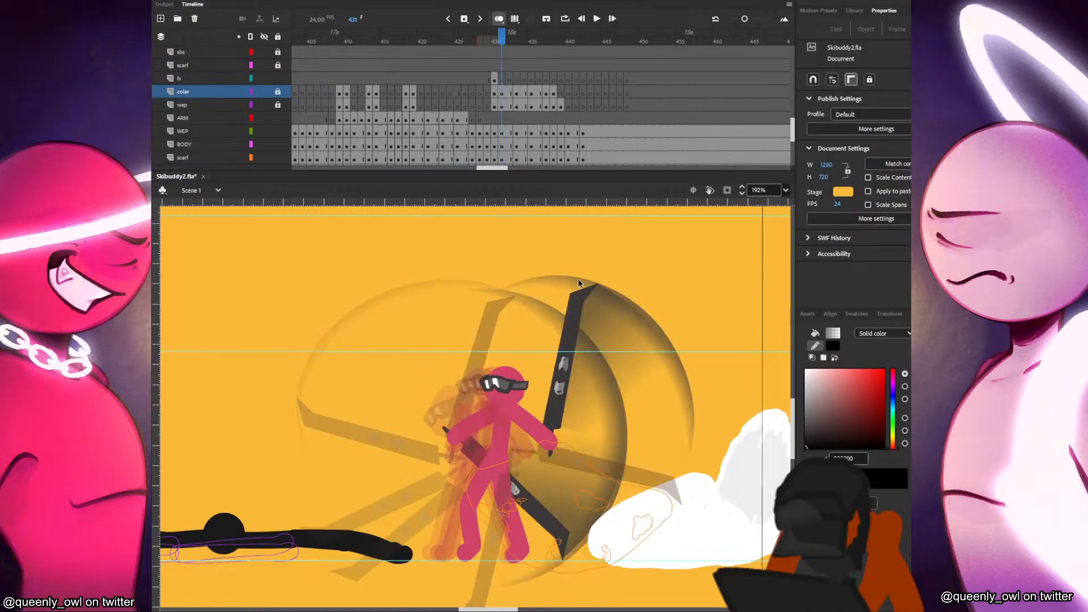
key("shift+F5")
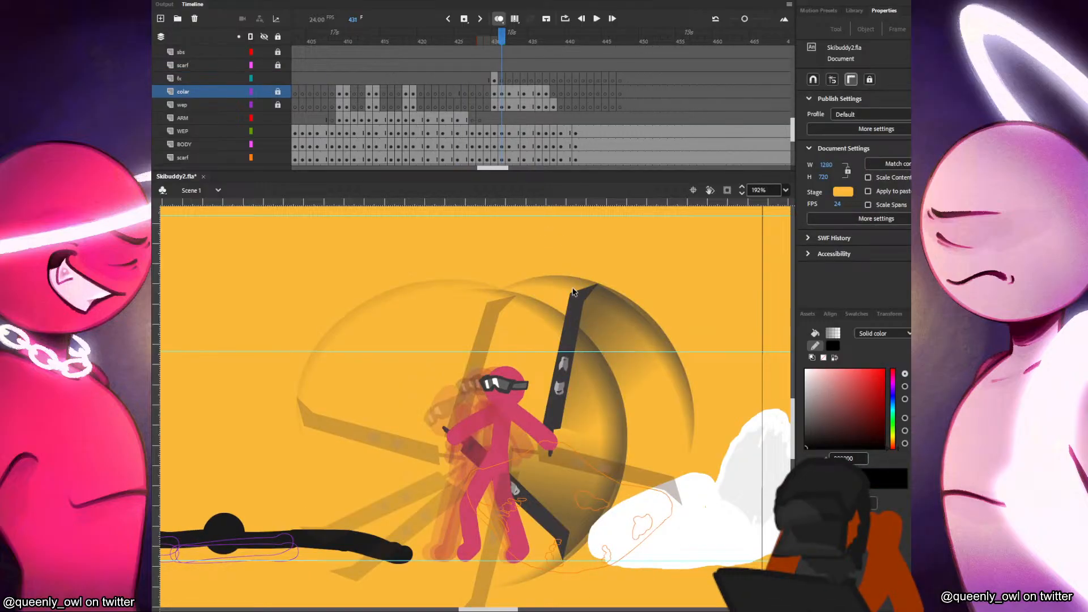
key("period")
key("shift+F5")
key("period")
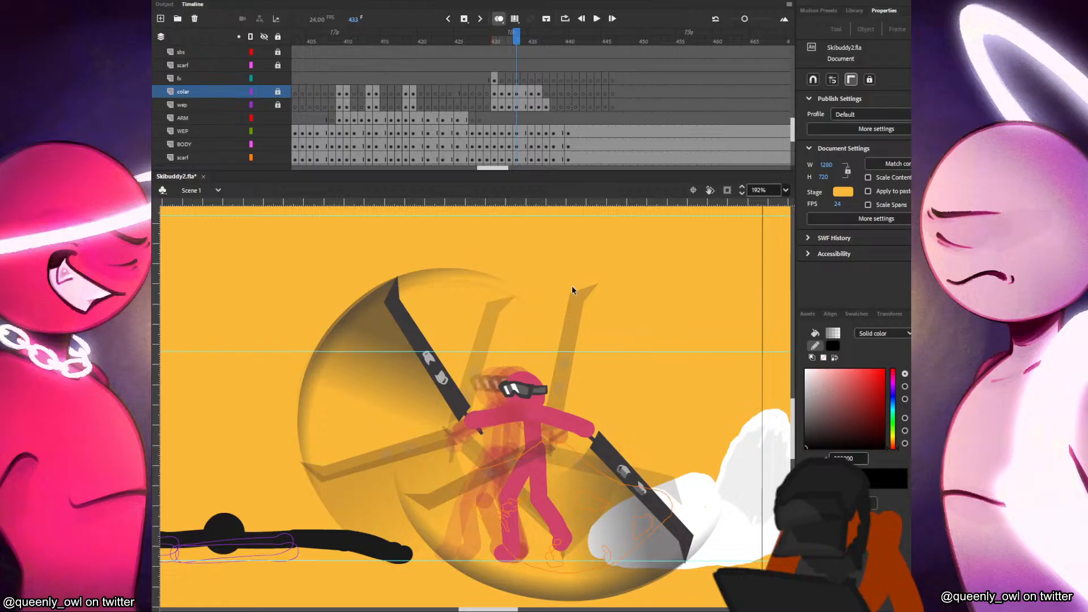
key("shift+F5")
Replay the shortened ski swing repeatedly from just before it begins, and test the movie.
left_click(443, 64)
key("Return")
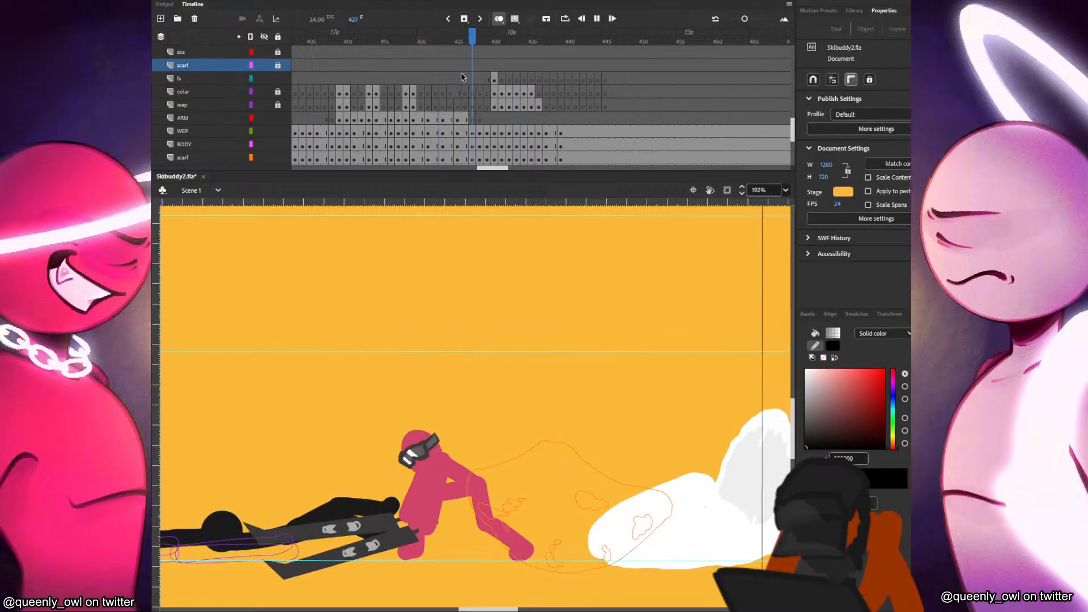
left_click(462, 75)
key("Return")
left_click(460, 78)
key("Return")
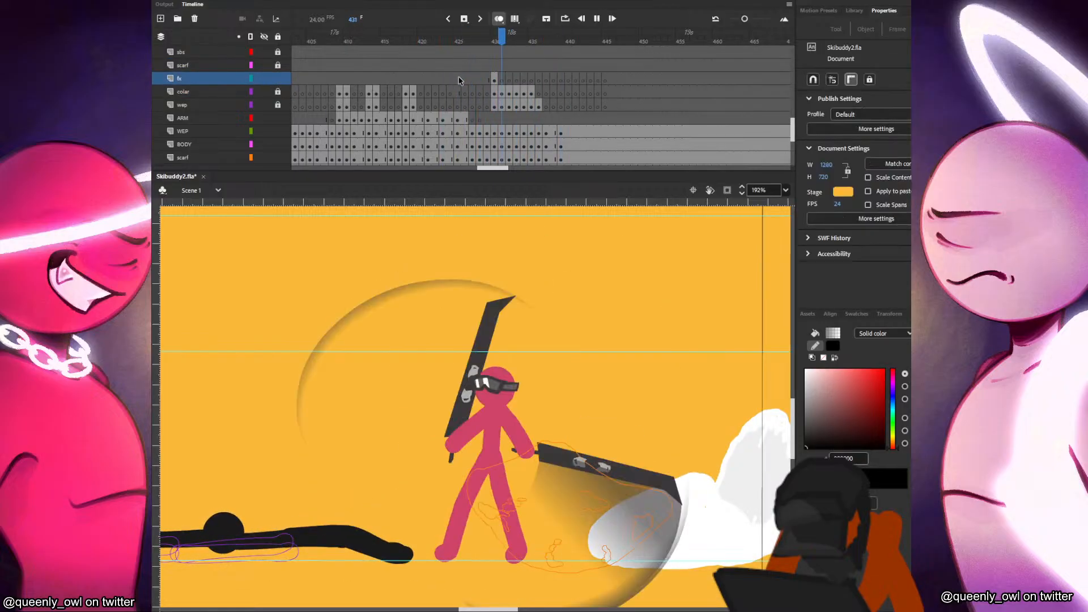
left_click(458, 77)
key("Return")
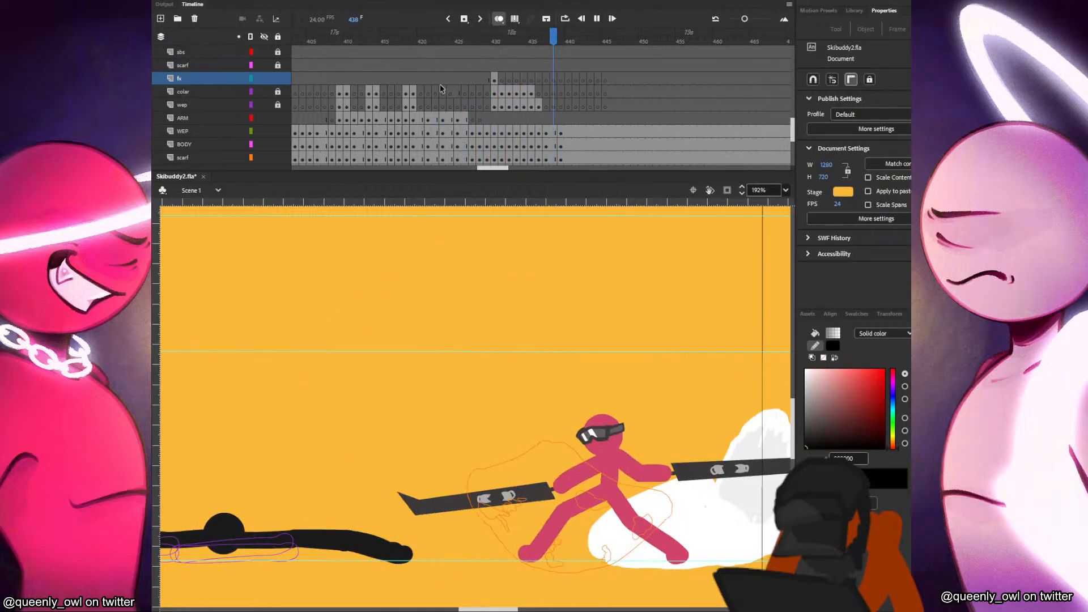
left_click(441, 88)
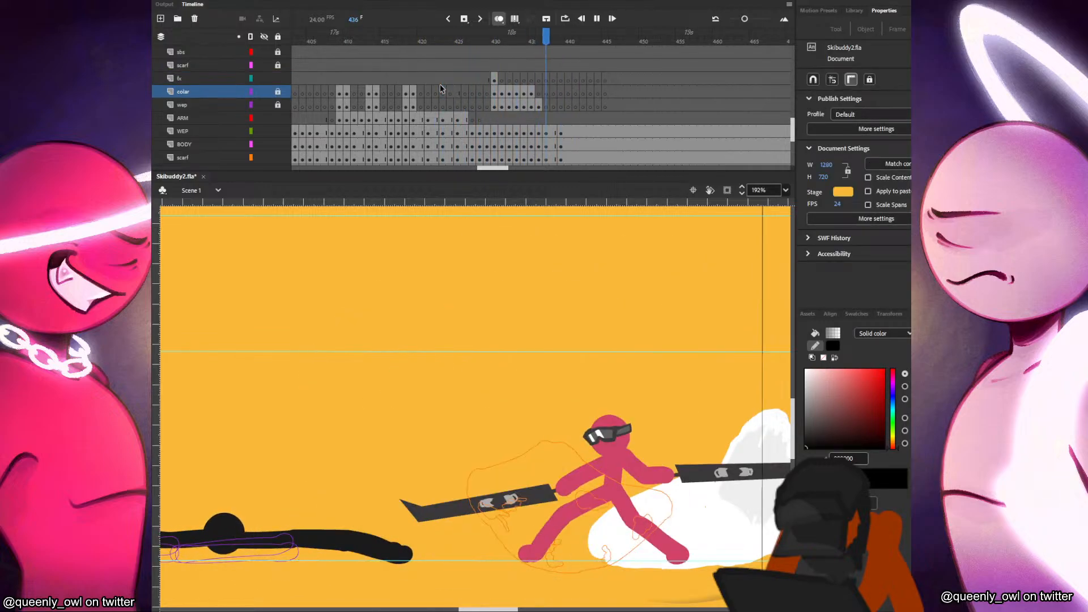
key("Return")
left_click_drag(501, 117, 476, 120)
key("Return")
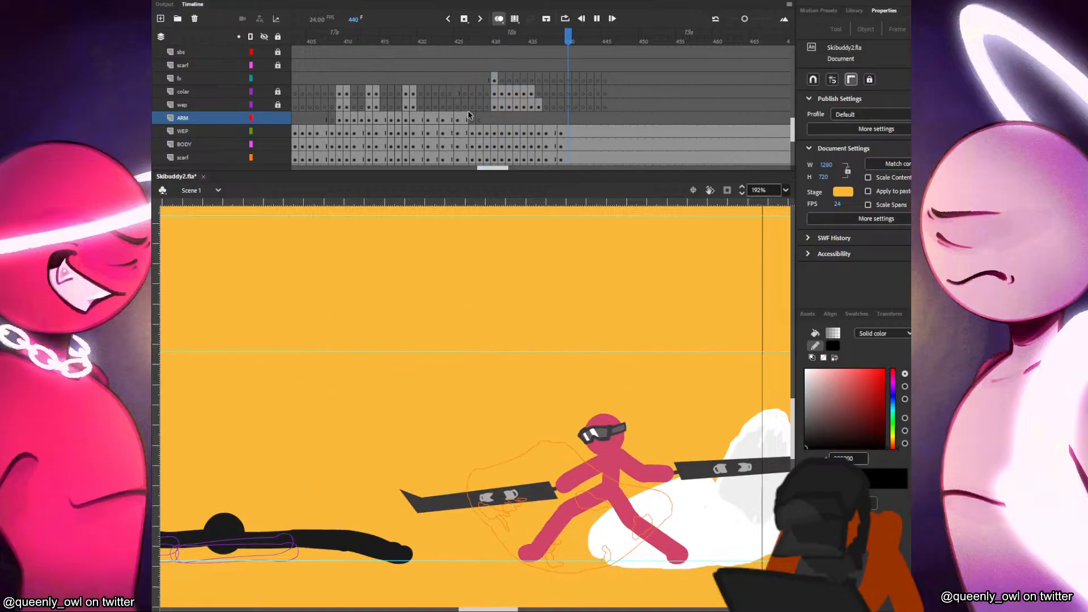
left_click(468, 115)
key("Return")
left_click(468, 115)
key("Return")
left_click(468, 115)
key("ctrl+Return")
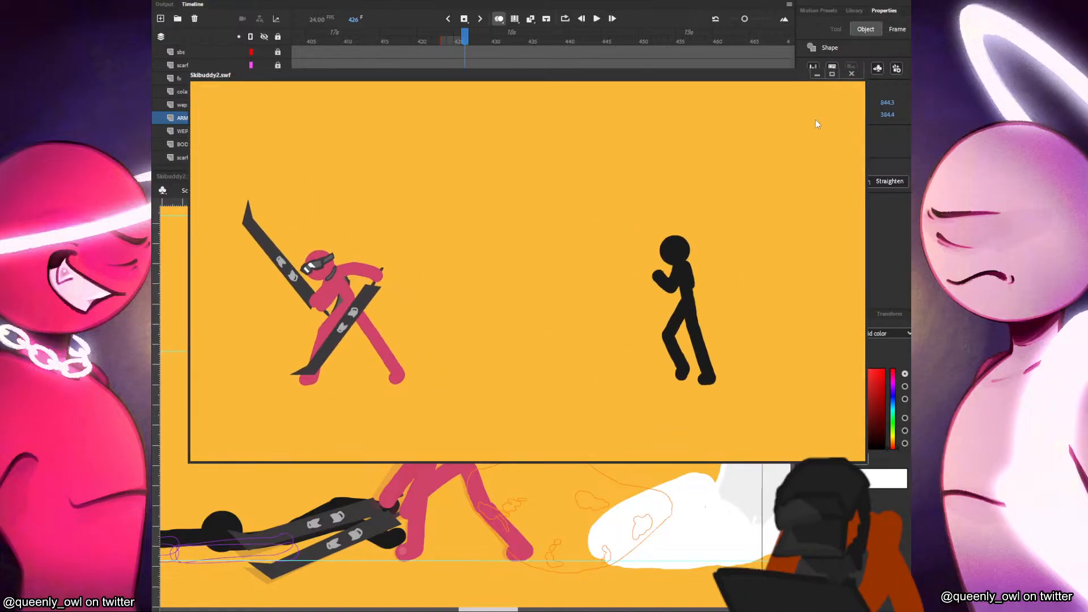
left_click(851, 73)
Edit the sound envelope of the music layer at frame 430, removing the lower volume points, and accept the change.
scroll(441, 112, "up", 5)
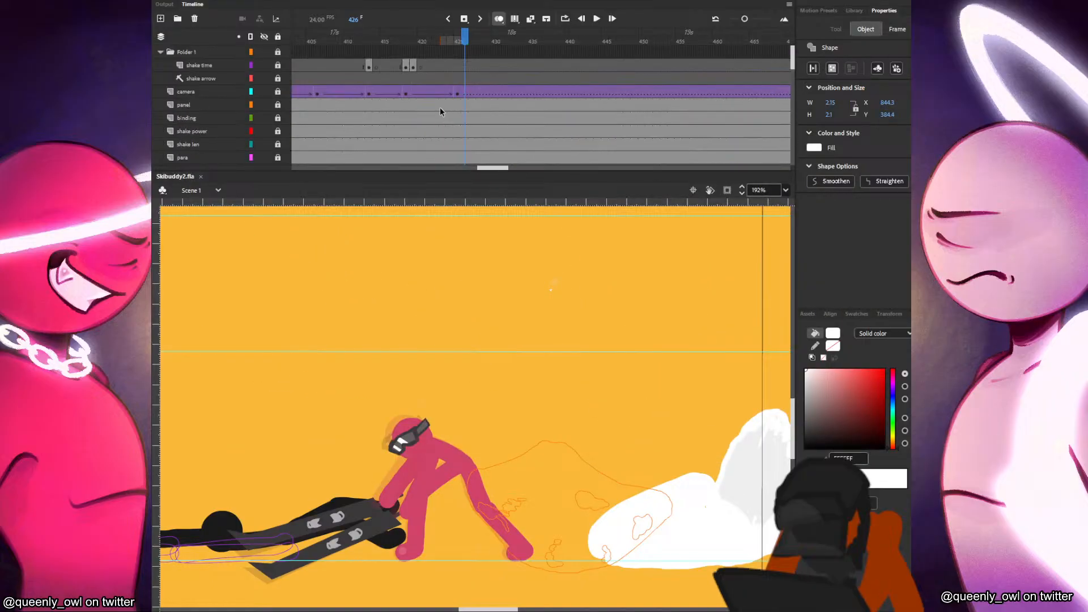
scroll(441, 111, "down", 3)
left_click(498, 91)
left_click(862, 220)
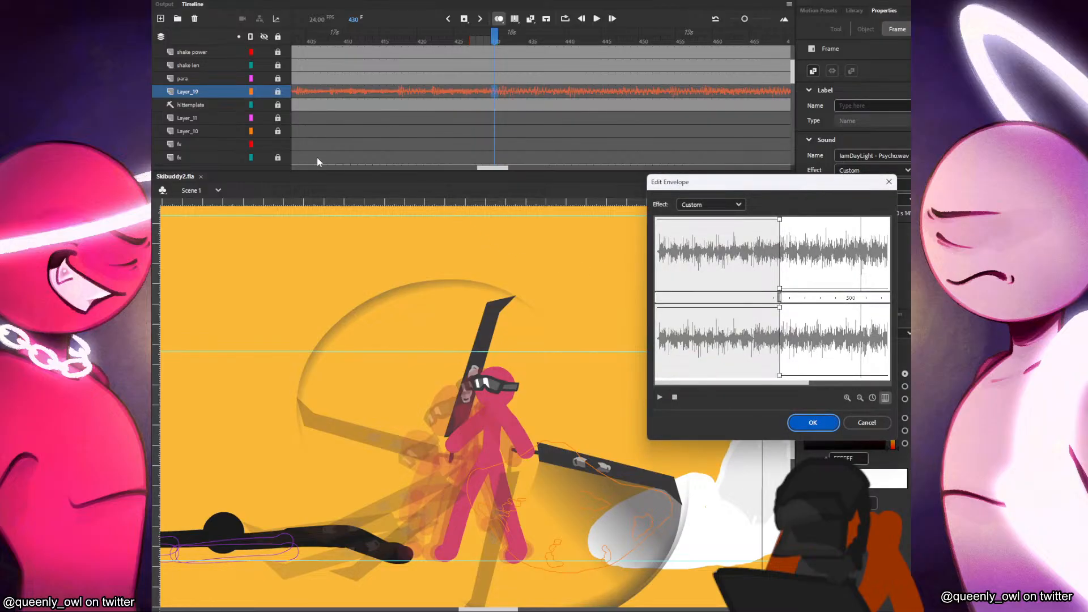
left_click_drag(782, 294, 707, 182)
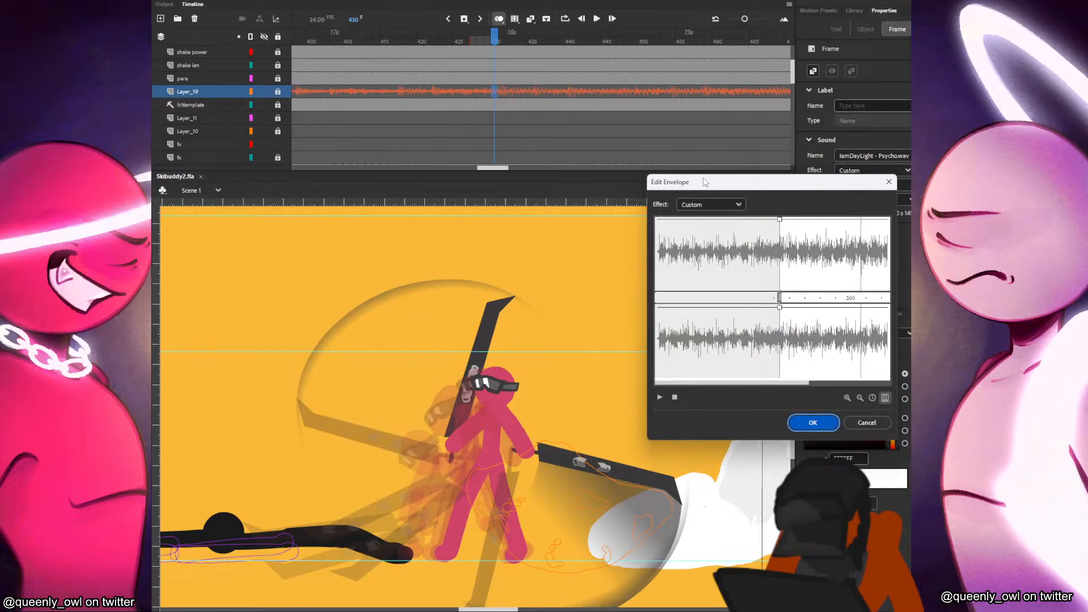
left_click(813, 422)
Test the whole movie with its music and close the preview window.
left_click(623, 261)
key("ctrl+Return")
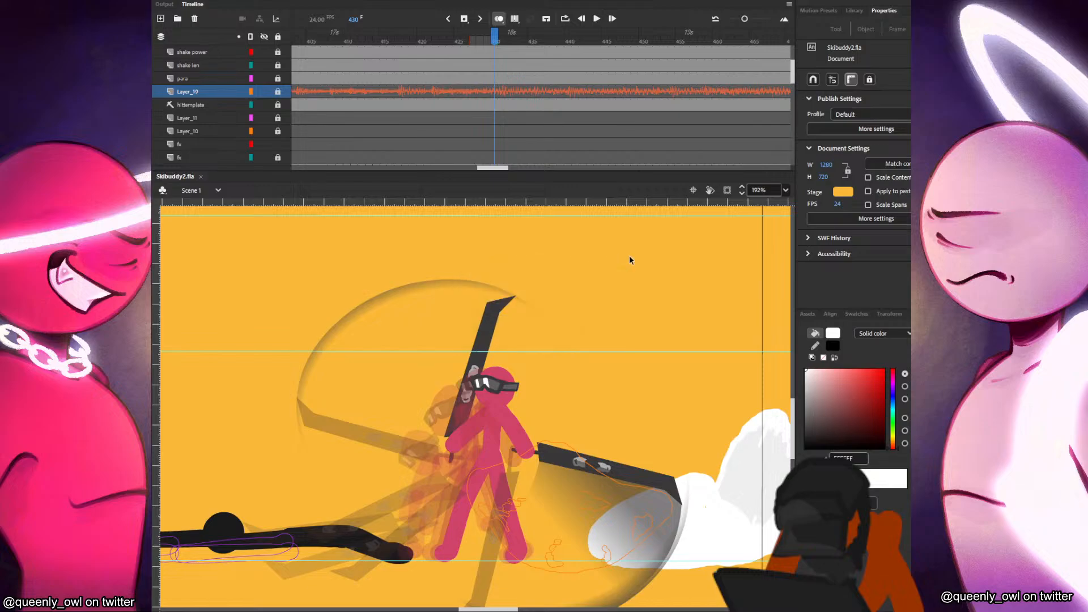
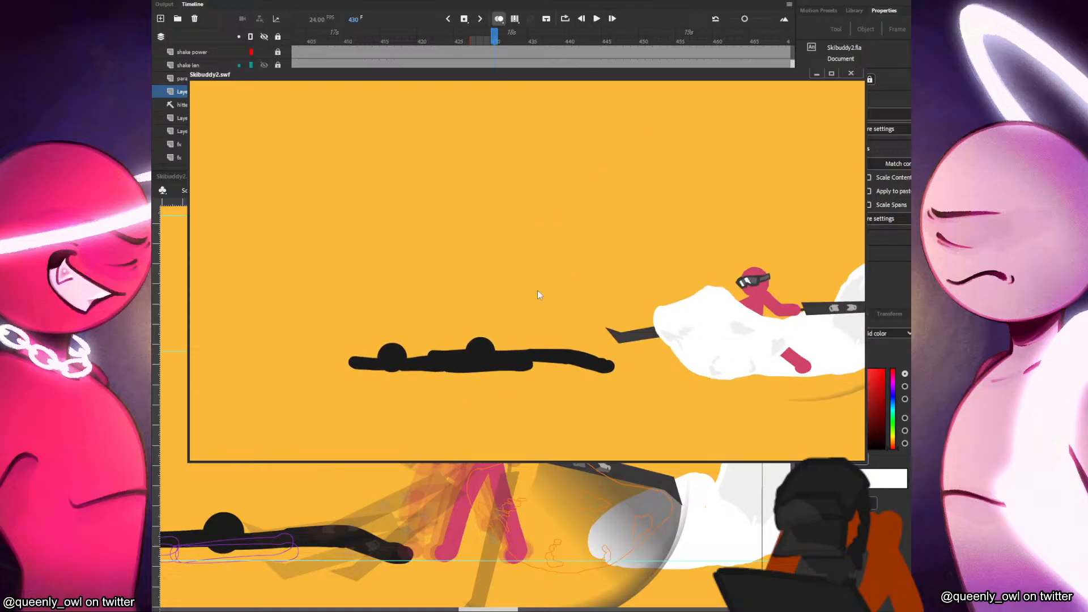
left_click(850, 73)
Scrub back and forth between frames 419 and 435 to review the ski swing and its camera movement.
left_click_drag(592, 104, 531, 104)
left_click_drag(712, 505, 646, 432)
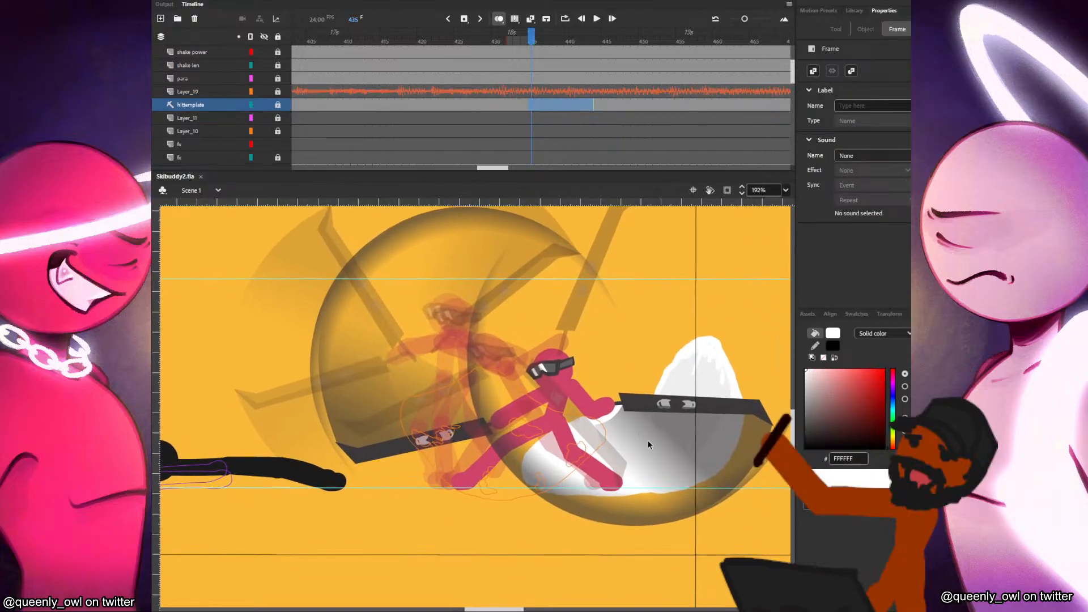
scroll(494, 117, "up", 3)
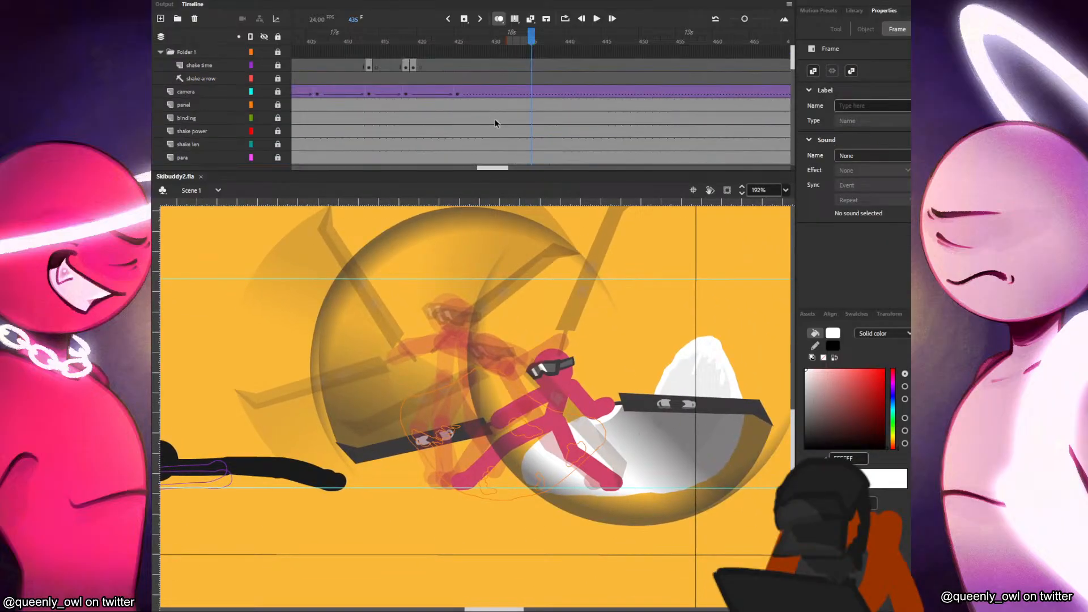
left_click_drag(437, 76, 435, 105)
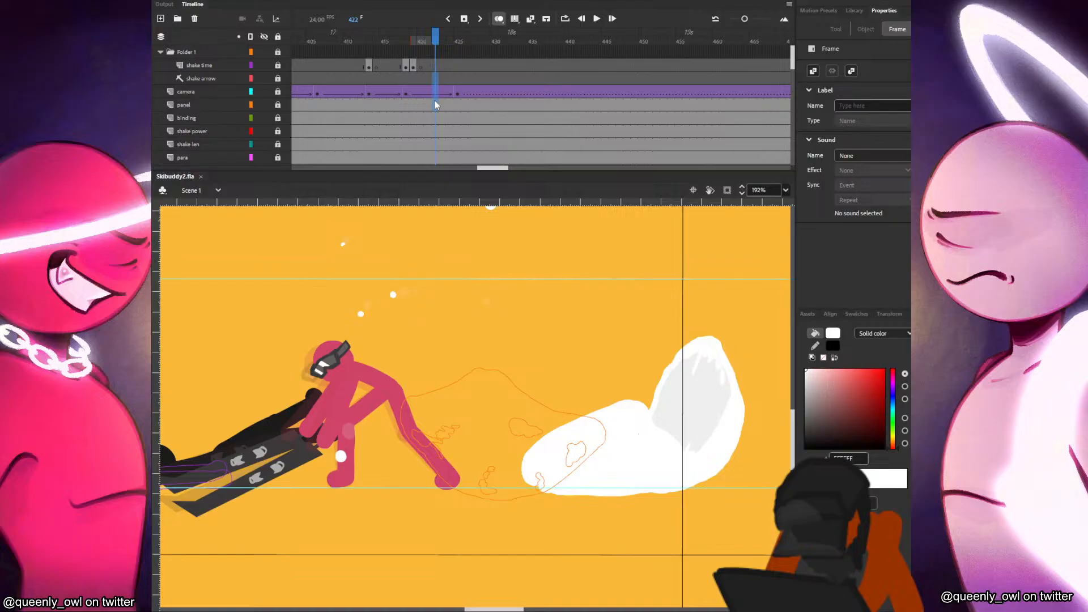
left_click_drag(435, 102, 525, 112)
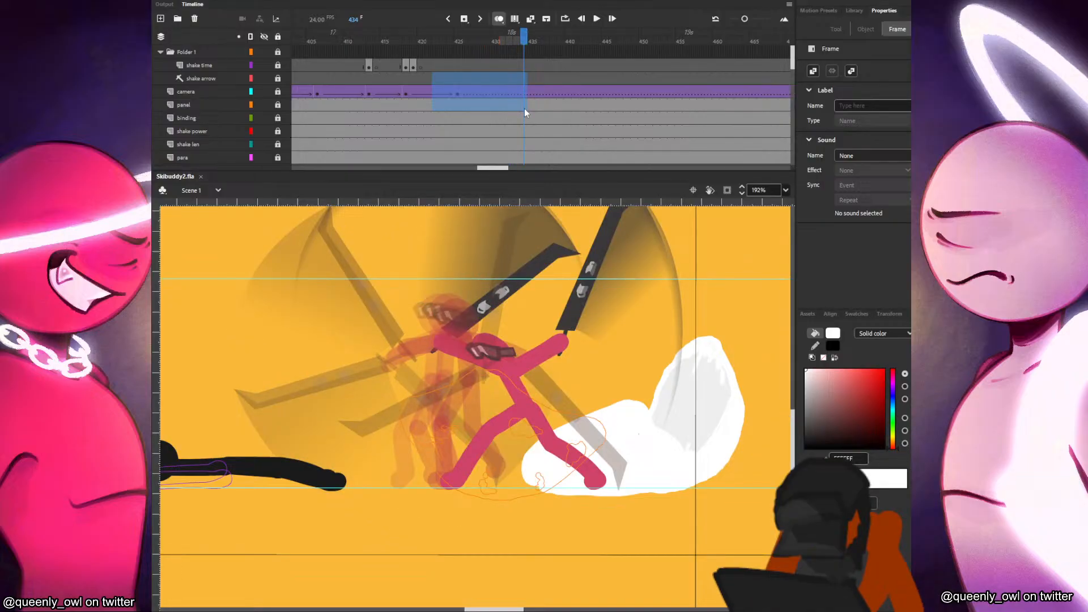
left_click_drag(525, 111, 410, 104)
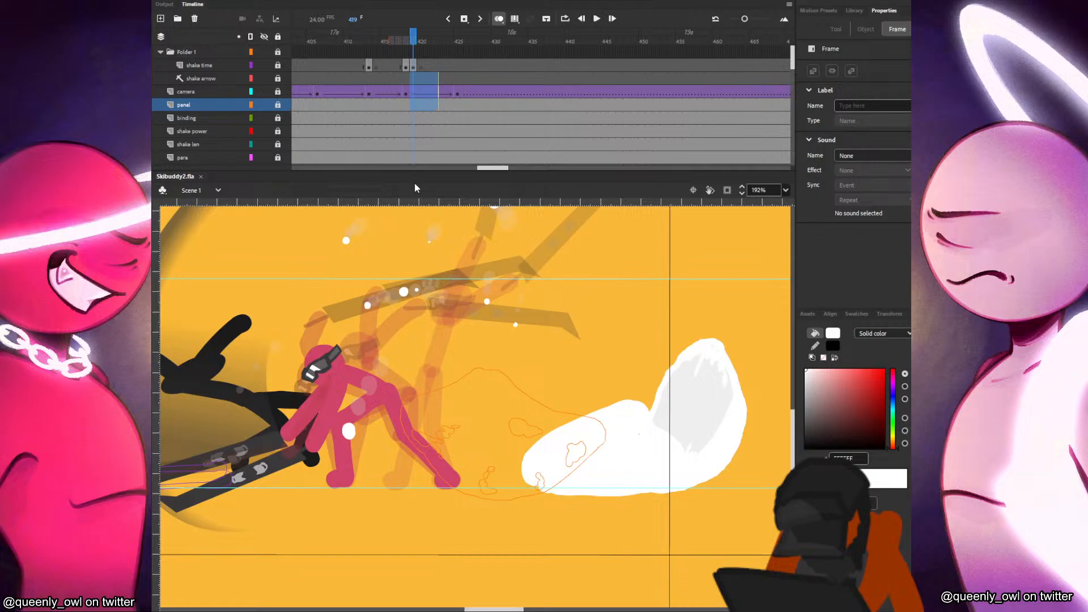
Display the orange fx layer holding the snow mound as solid artwork instead of outlines.
scroll(399, 117, "down", 5)
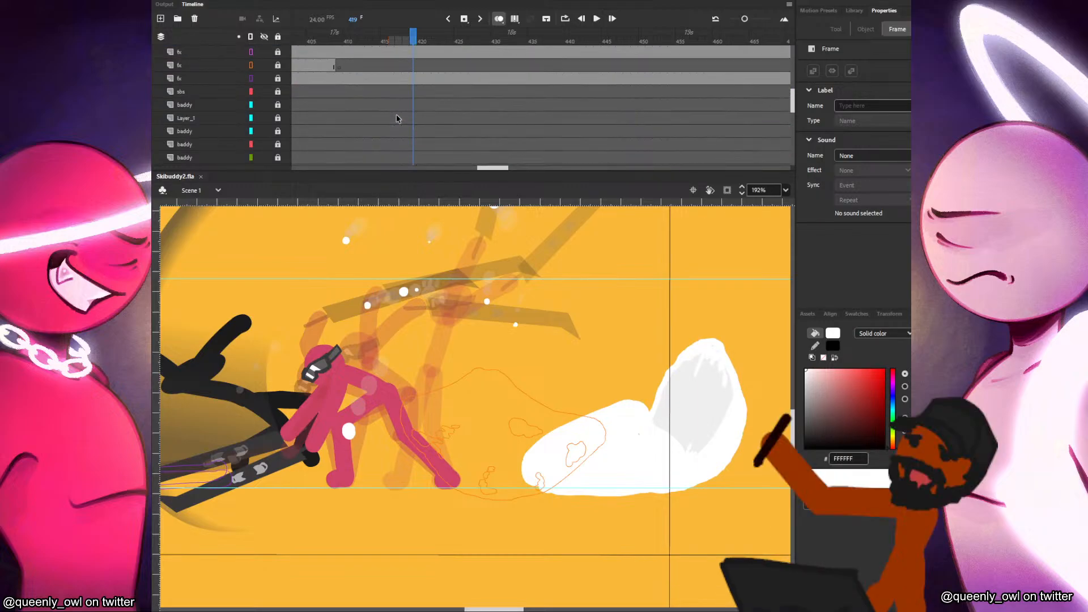
left_click(329, 80)
mouse_move(330, 79)
left_mouse_down()
mouse_move(428, 79)
mouse_move(360, 76)
left_mouse_up()
left_click(251, 66)
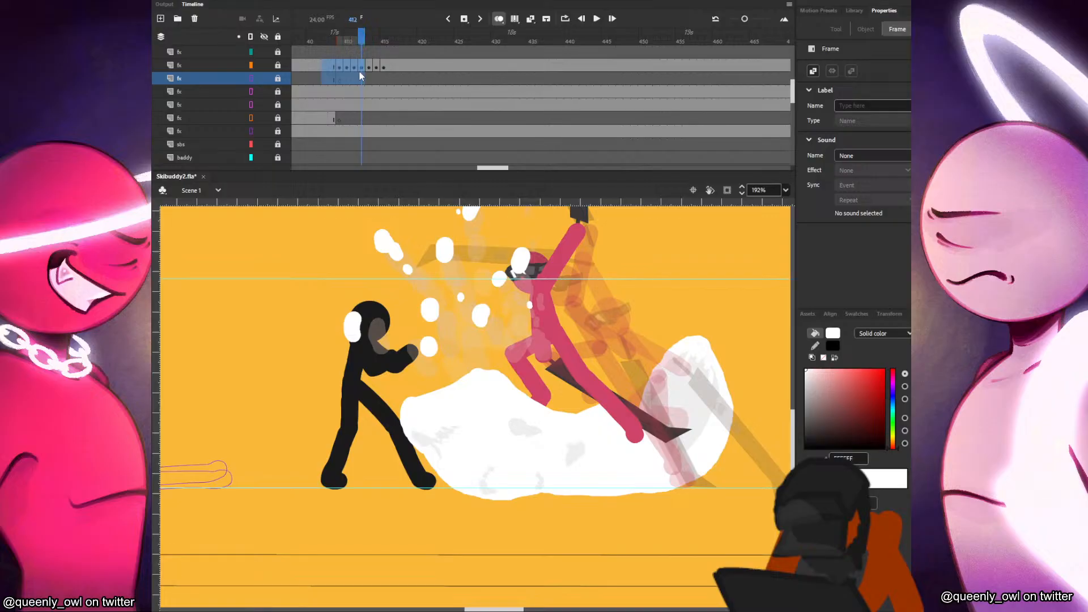
Clear the snow mound's keyframes from frame 410 to 415 on the orange fx layer.
left_click(337, 71)
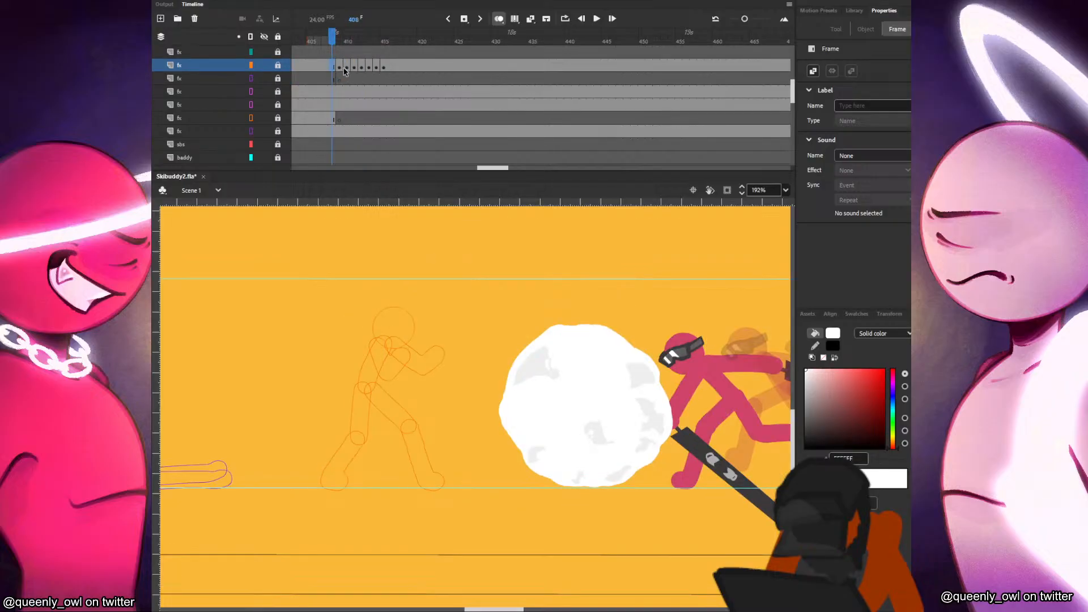
left_click(344, 68)
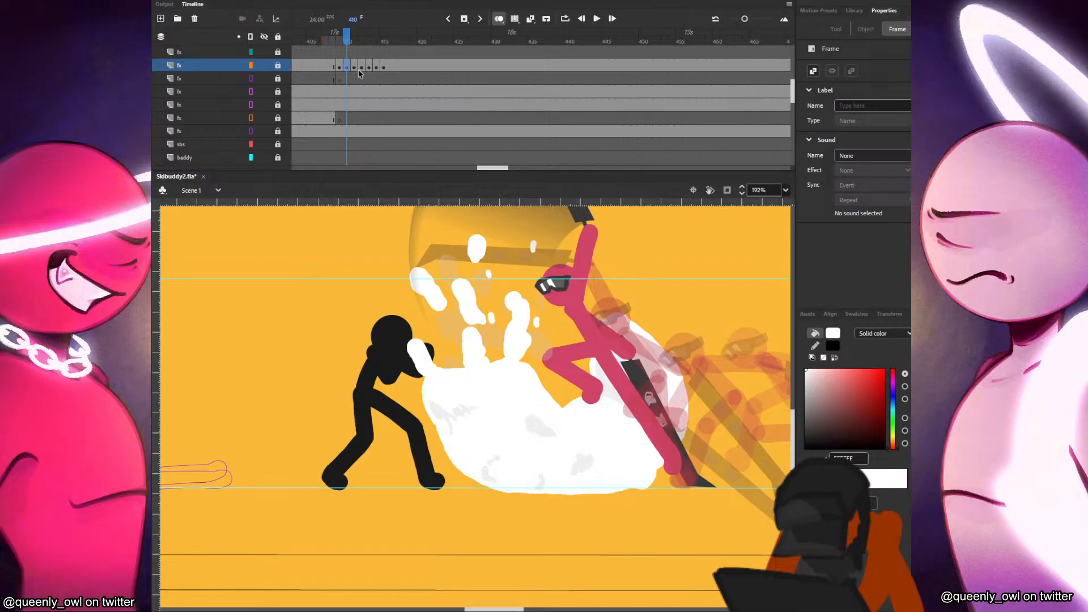
left_click_drag(390, 67, 348, 69)
right_click(347, 68)
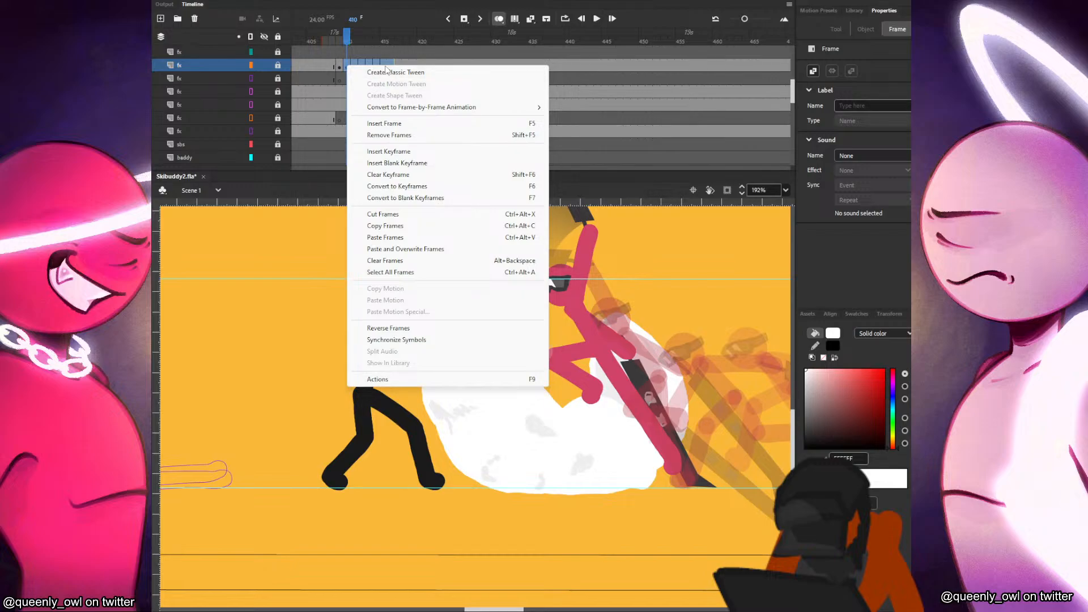
left_click(335, 66)
left_click_drag(350, 70, 382, 75)
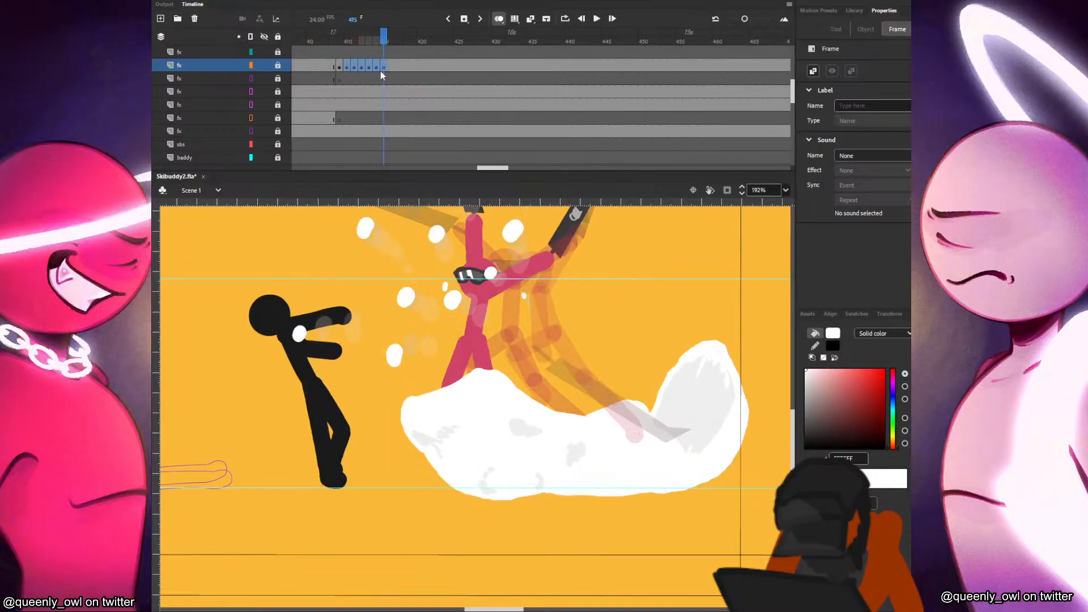
right_click(382, 72)
left_click(416, 177)
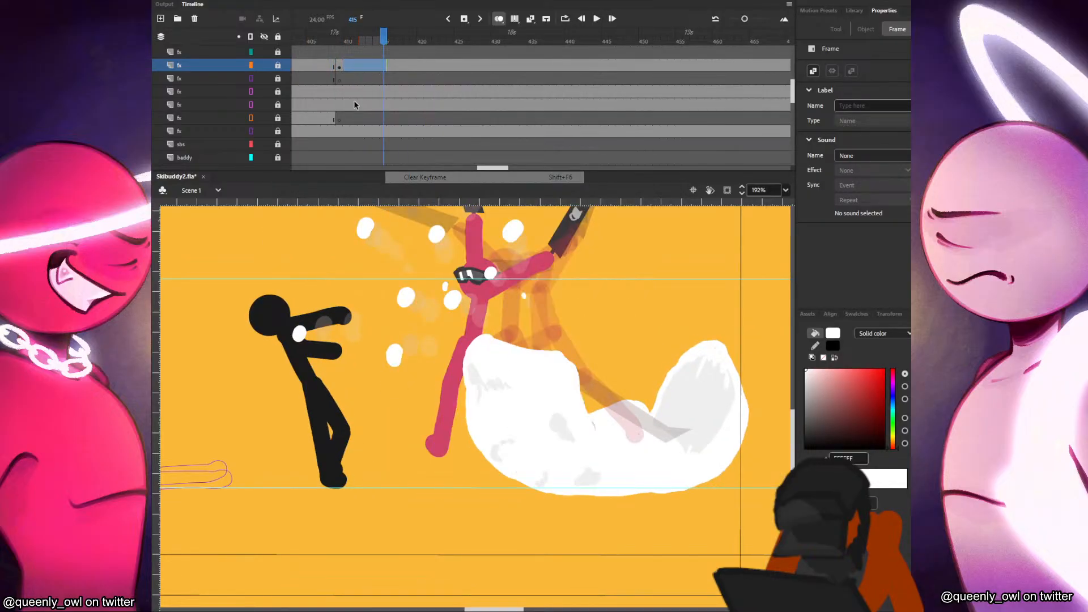
Unlock the snow mound's layer at frame 409, break the mound apart and cut out its upper-left chunk.
left_click(347, 69)
left_click(340, 69)
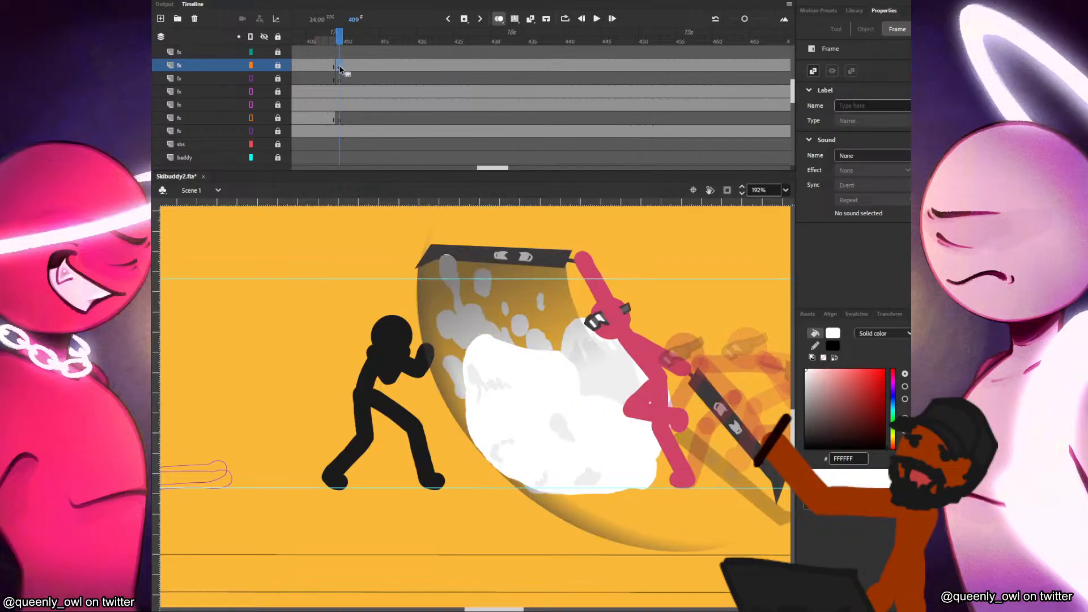
left_click(277, 65)
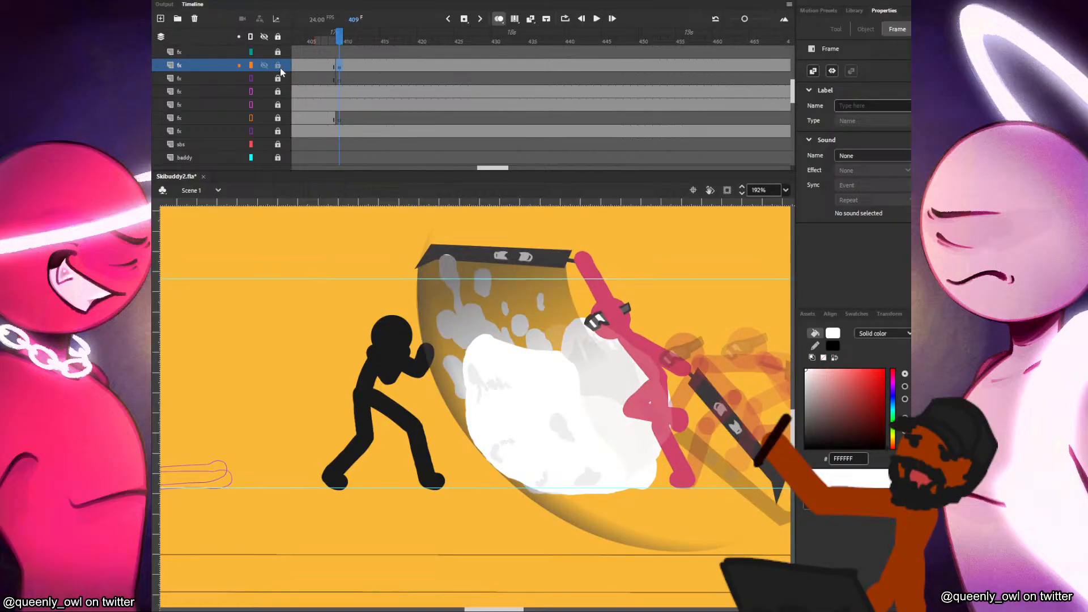
left_click(277, 37)
left_click(276, 66)
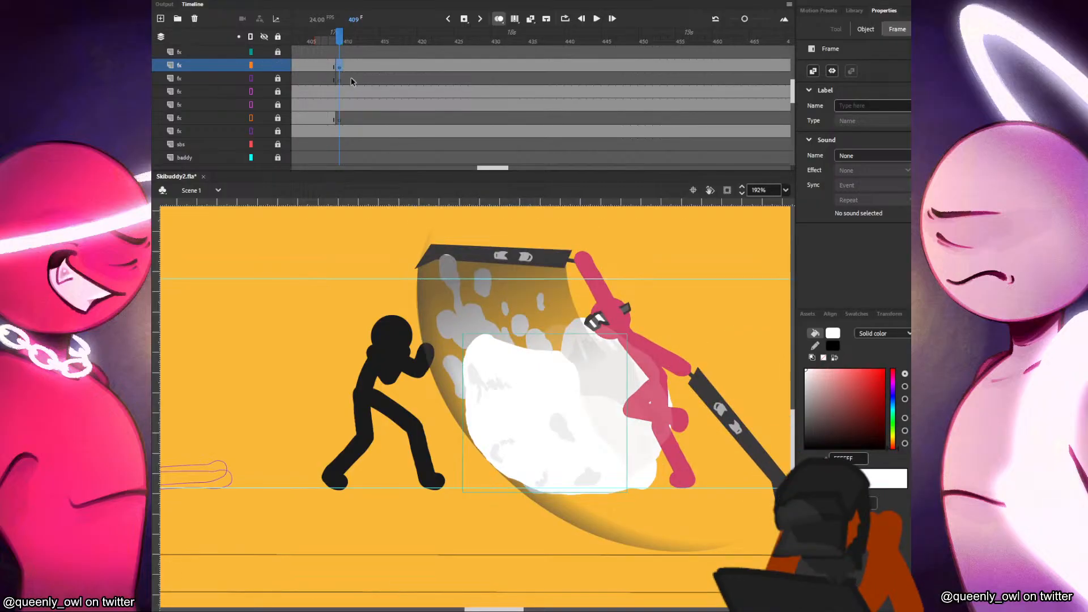
key("ctrl+b")
key("ctrl+shift+a")
mouse_move(514, 401)
left_mouse_down()
mouse_move(528, 339)
mouse_move(462, 334)
left_mouse_up()
key("Delete")
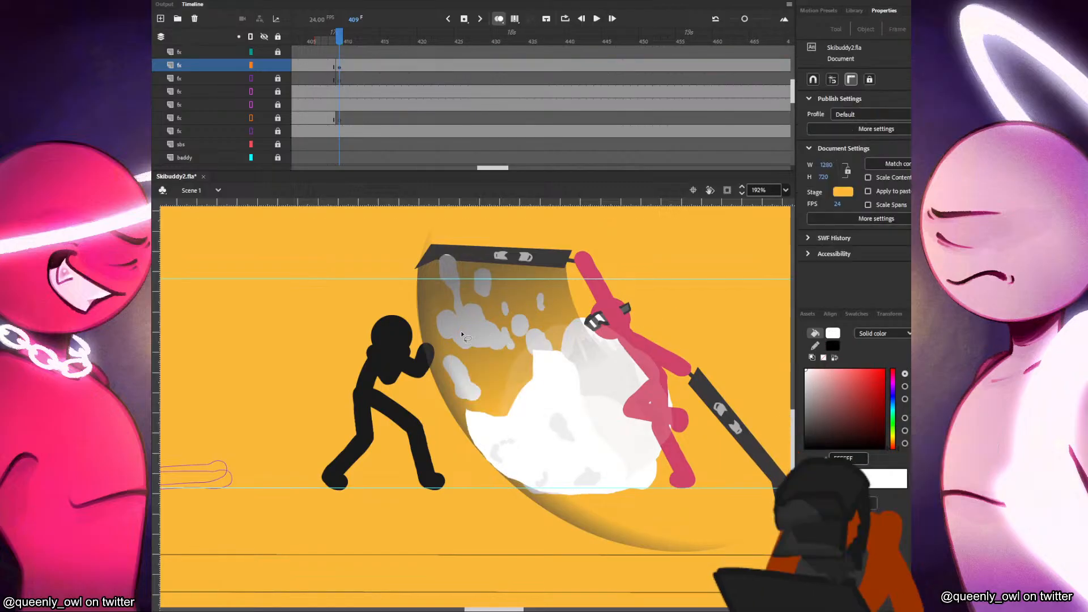
Paste the upper-left snow chunk in place at frame 409 on the fx layer directly above the mound.
scroll(405, 132, "up", 2)
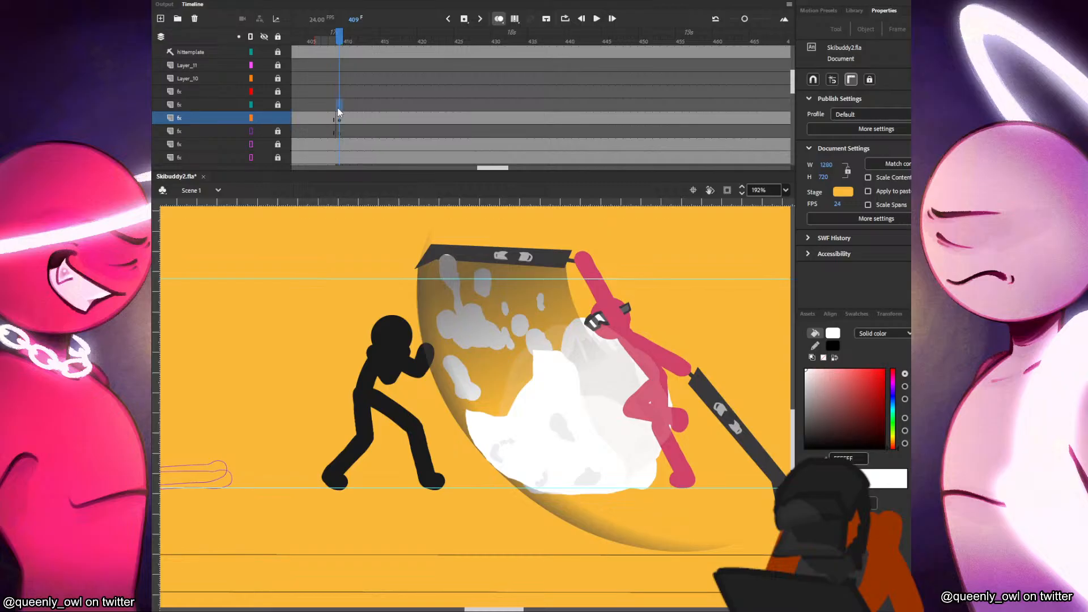
left_click(339, 108)
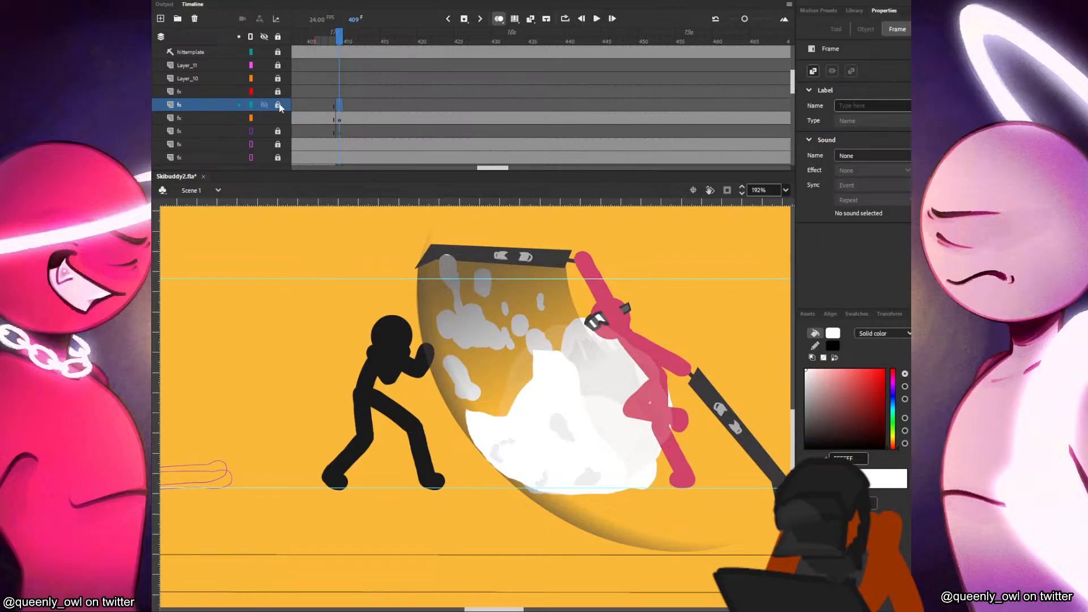
right_click(279, 312)
left_click(331, 355)
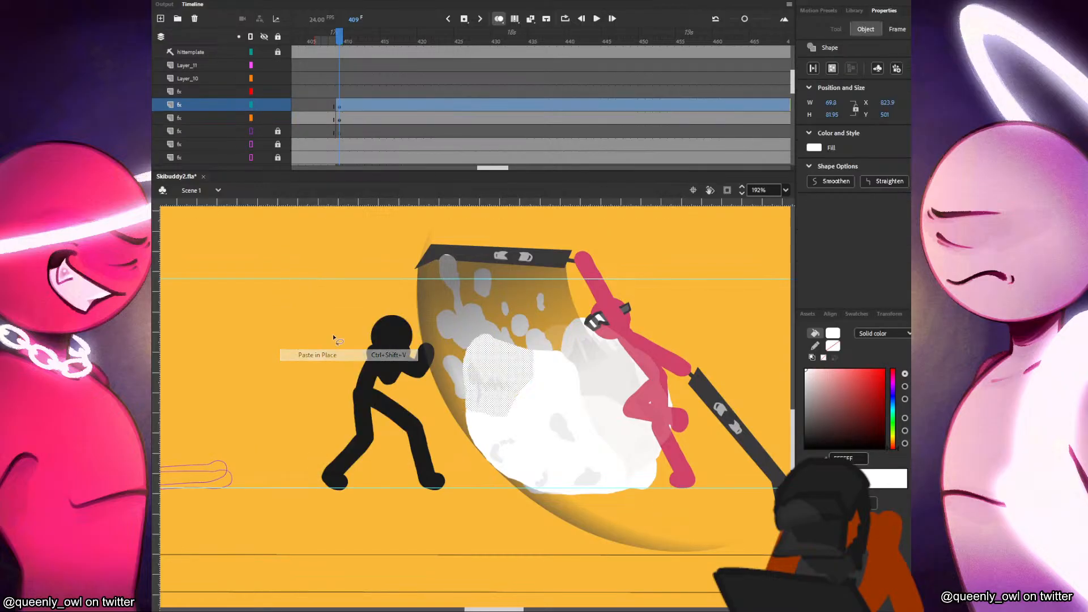
Cut the upper middle chunk from the snow mound and paste it in place at frame 409 on the red fx layer.
left_click(342, 119)
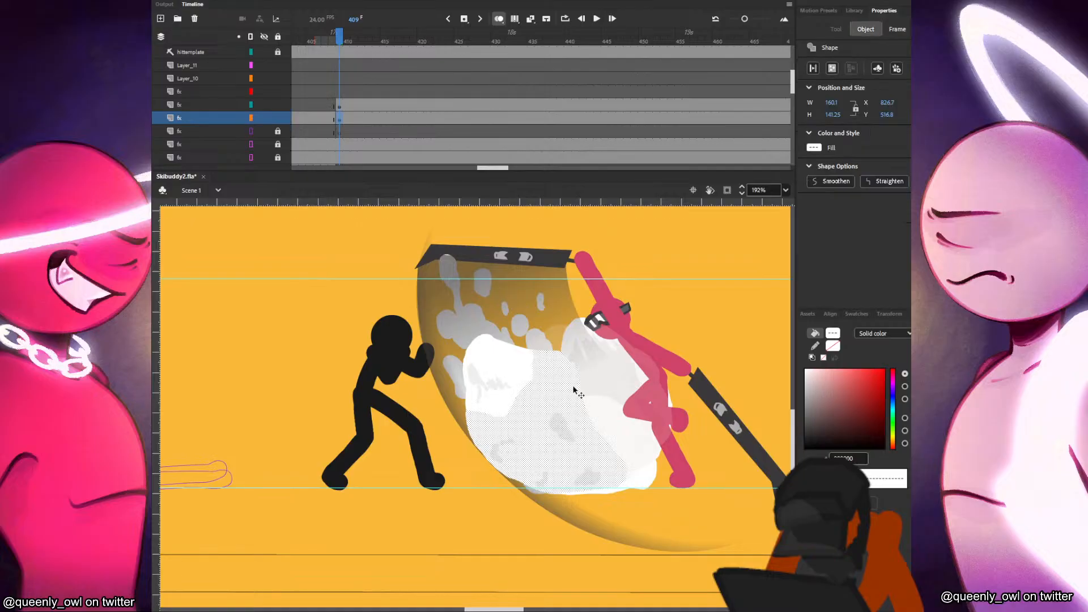
left_click(278, 104)
left_click_drag(555, 334, 547, 334)
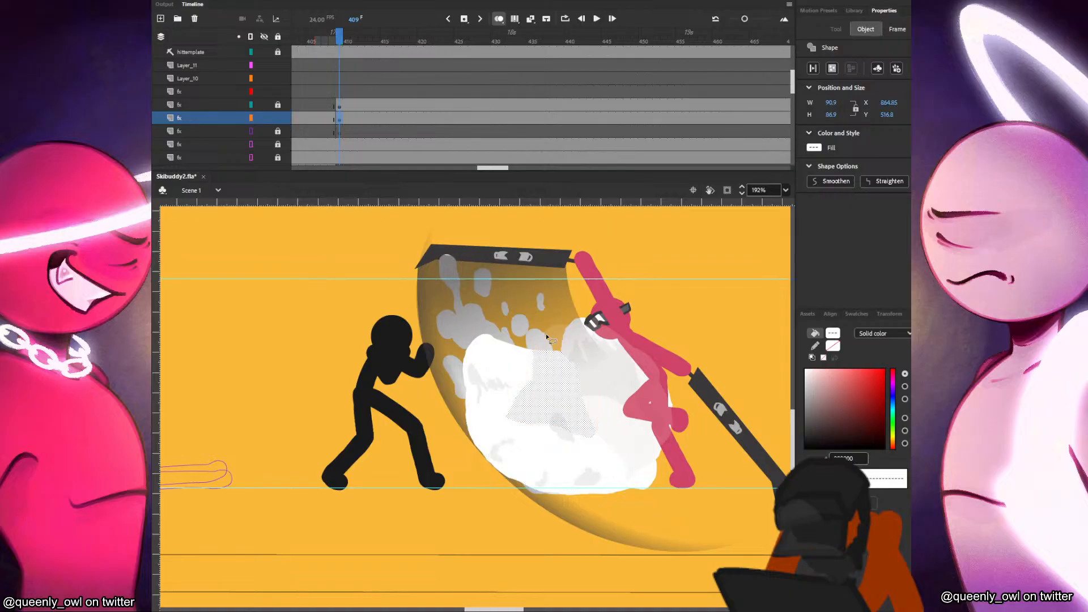
key("Delete")
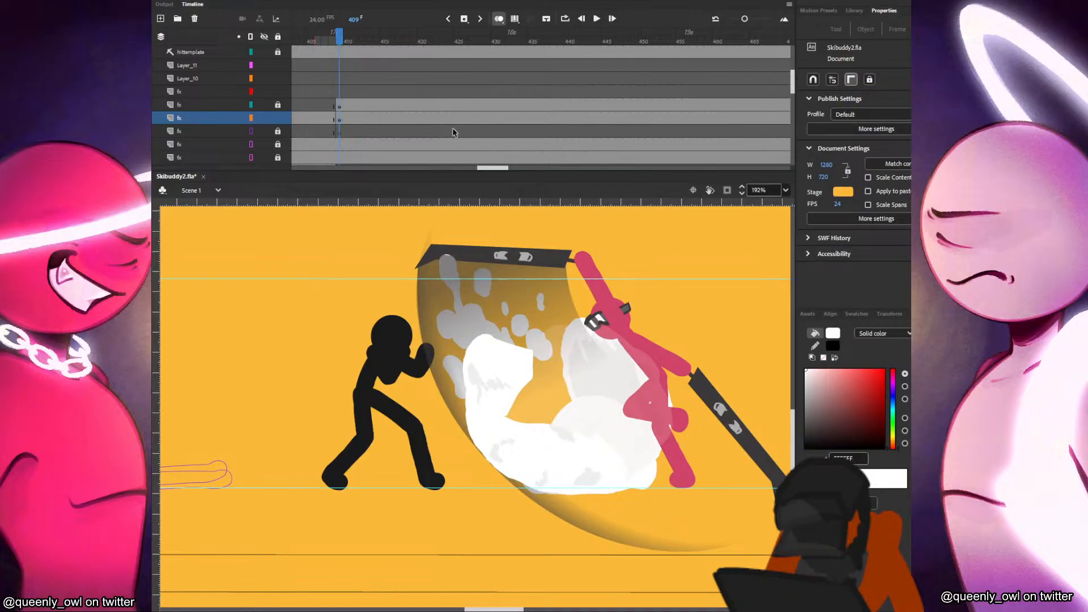
left_click(341, 91)
right_click(309, 278)
left_click(332, 290)
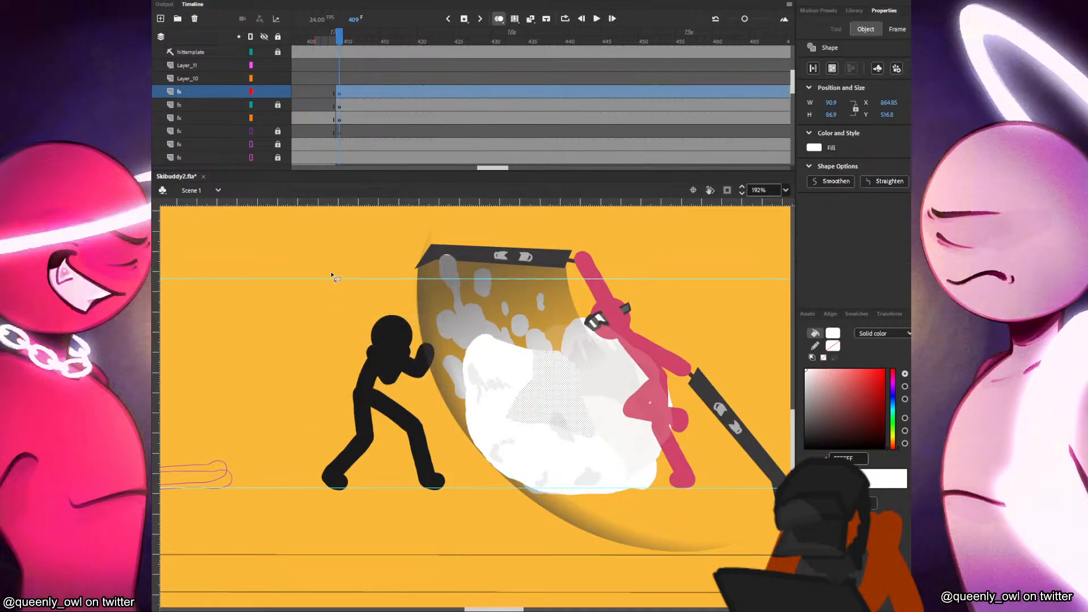
Outline the upper-left chunk's layer and draw a curved Paint Brush line extending the middle snow chunk's left edge.
left_click(252, 106)
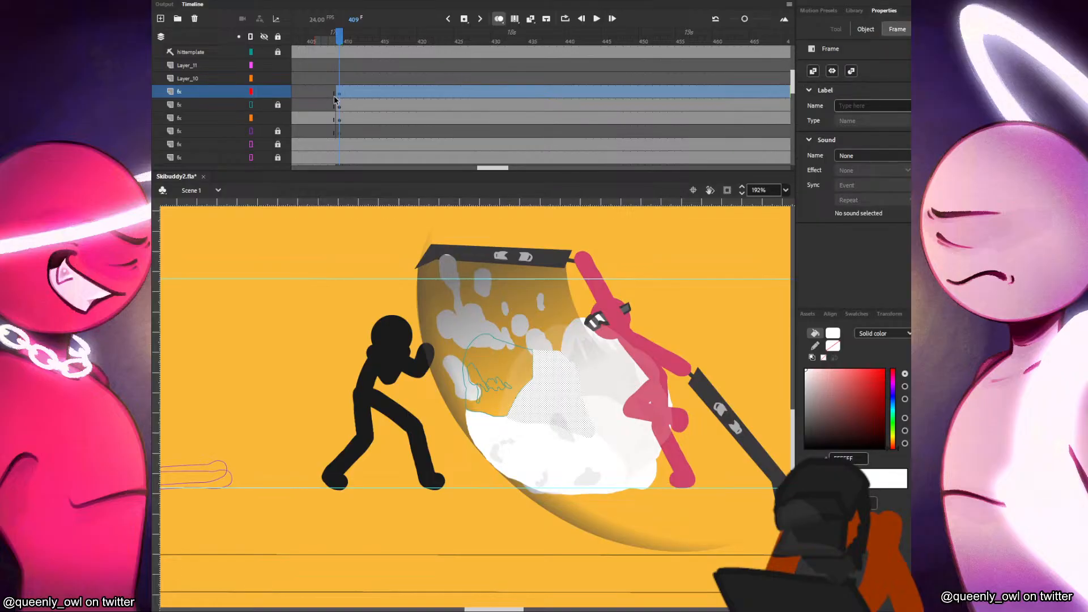
left_click(290, 277)
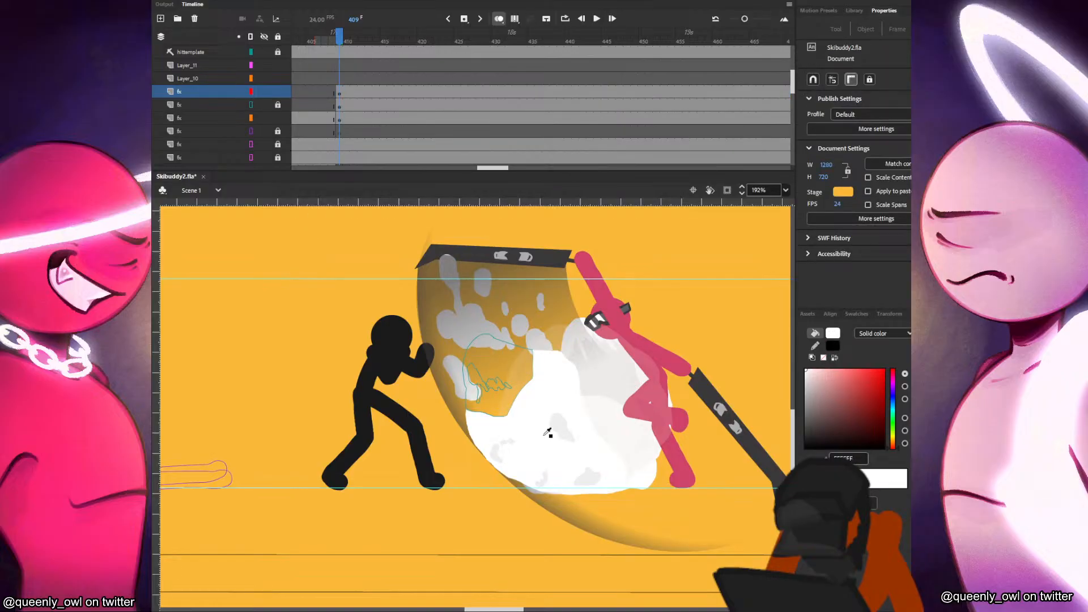
key("b")
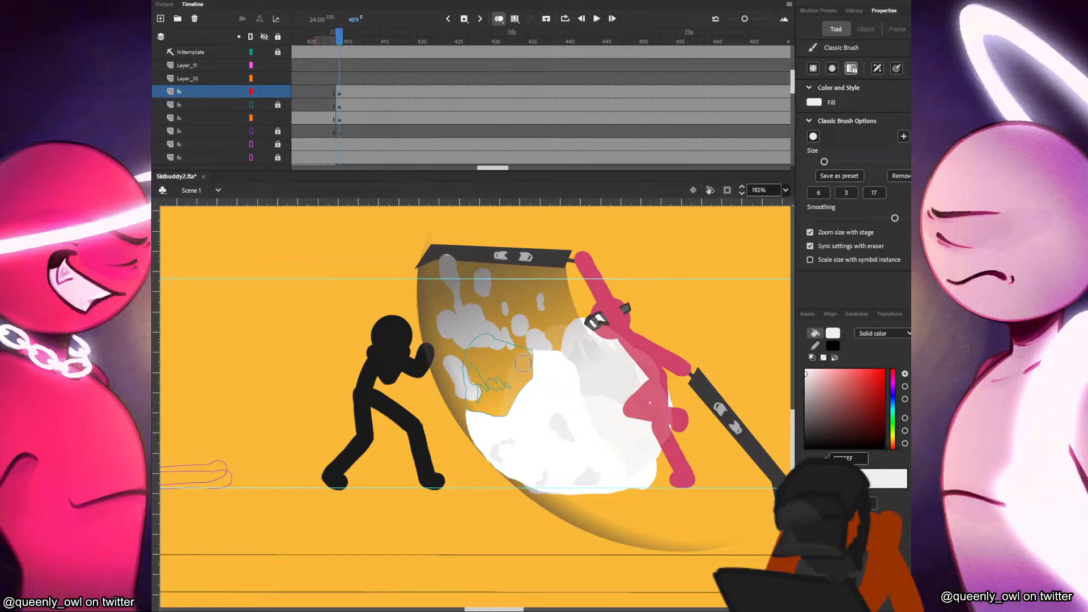
key("n")
key("b")
key("n")
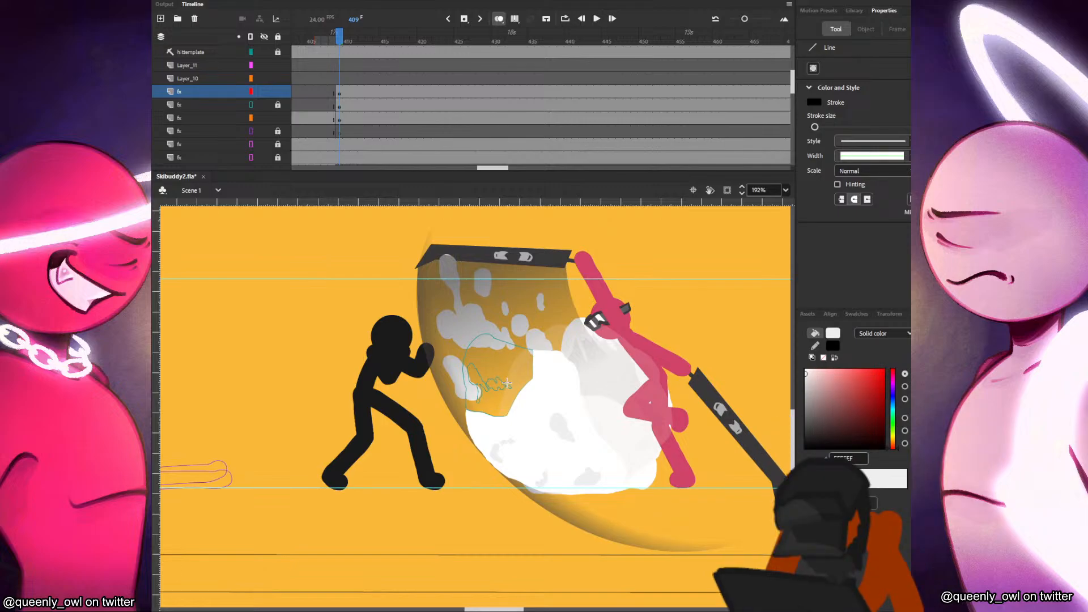
key("v")
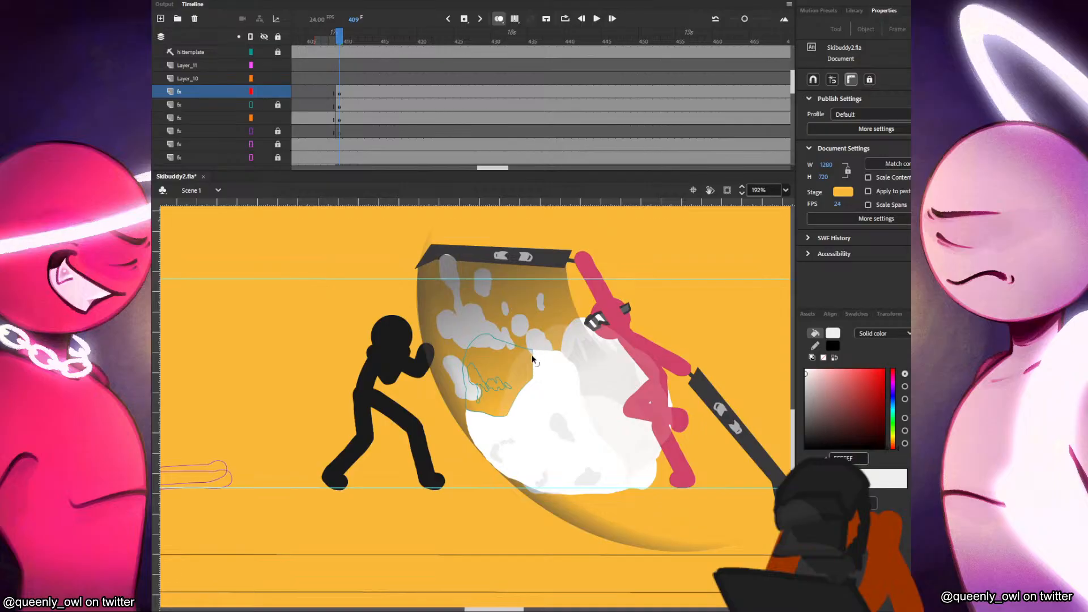
key("y")
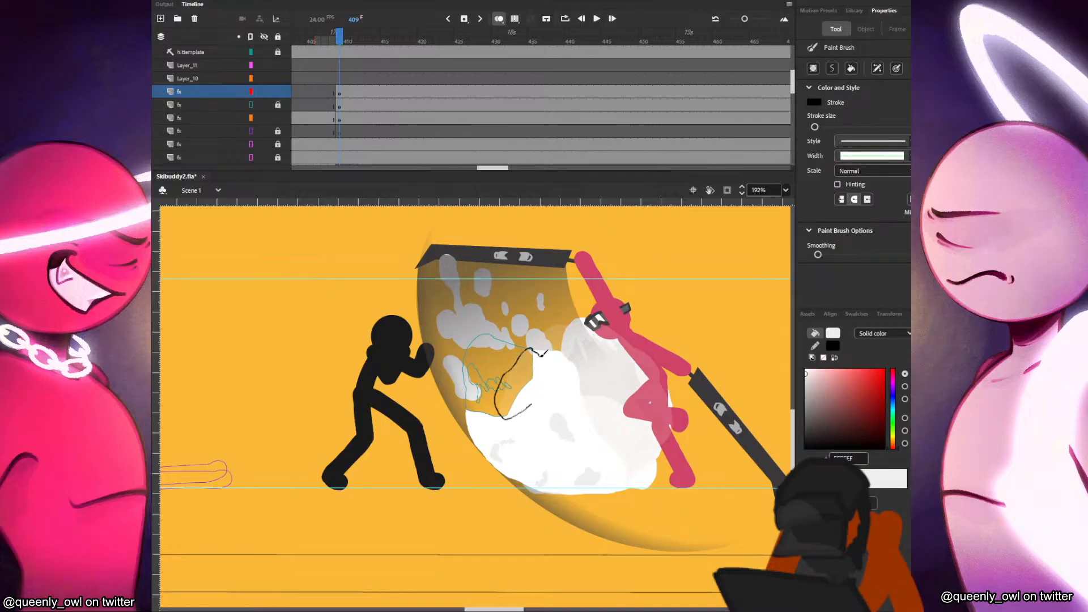
left_click_drag(541, 352, 545, 347)
Fill the extended area of the middle snow chunk, delete its black outline and show the upper-left chunk's layer solid again.
key("k")
left_click(528, 378)
key("v")
double_click(541, 368)
key("Delete")
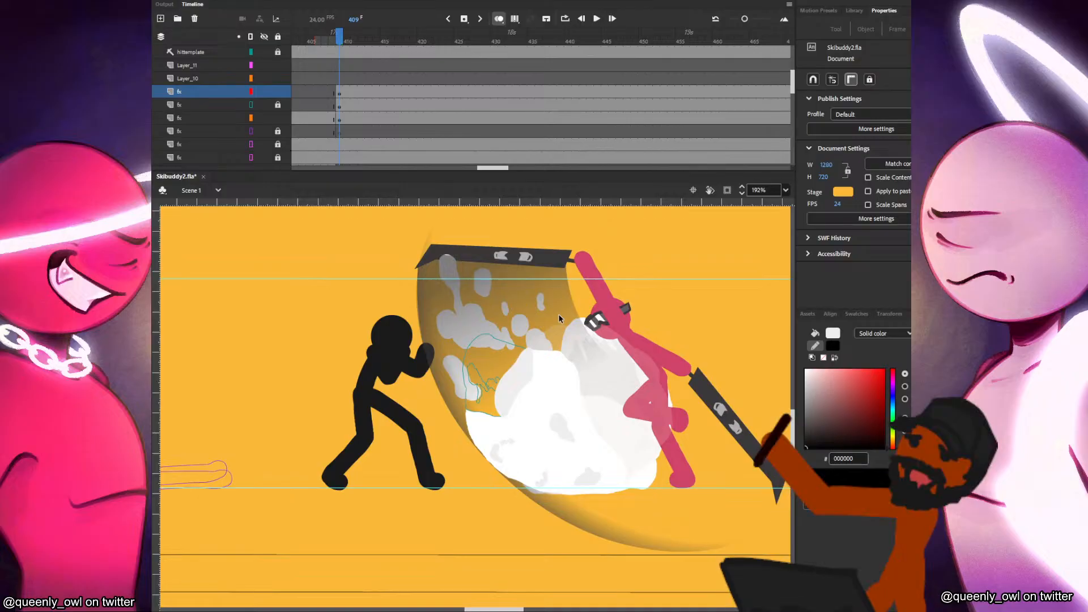
left_click(251, 105)
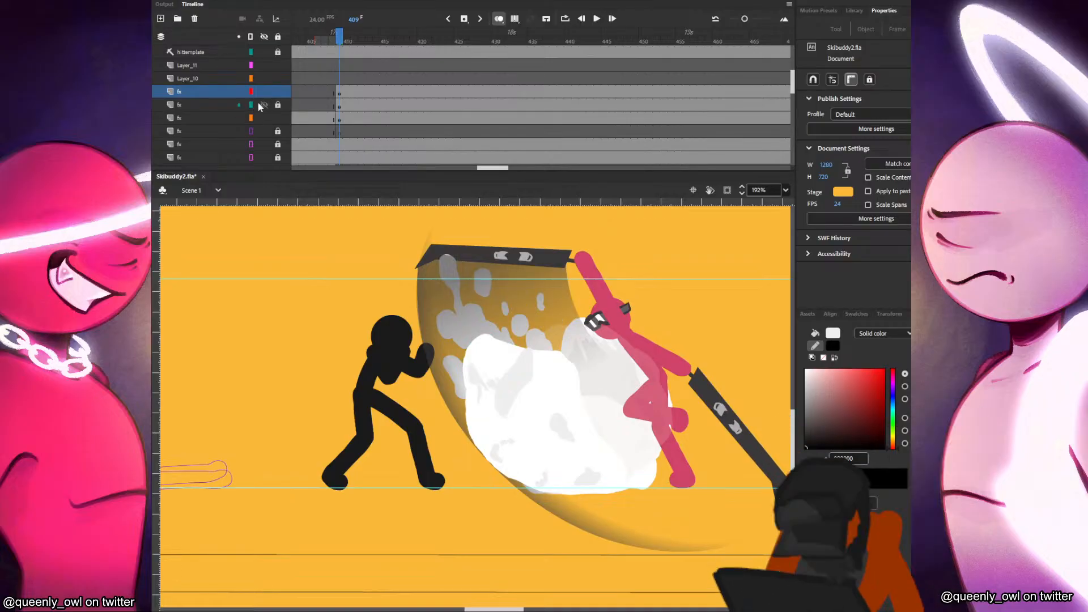
Swap the frame 409 artwork of the two upper fx layers, putting the left snow chunk in front of the middle one.
left_click(341, 106)
mouse_move(341, 107)
left_mouse_down()
mouse_move(339, 80)
mouse_move(339, 105)
mouse_move(343, 94)
left_mouse_up()
left_click(339, 93)
left_click(340, 81)
left_click(340, 105)
left_click(341, 81)
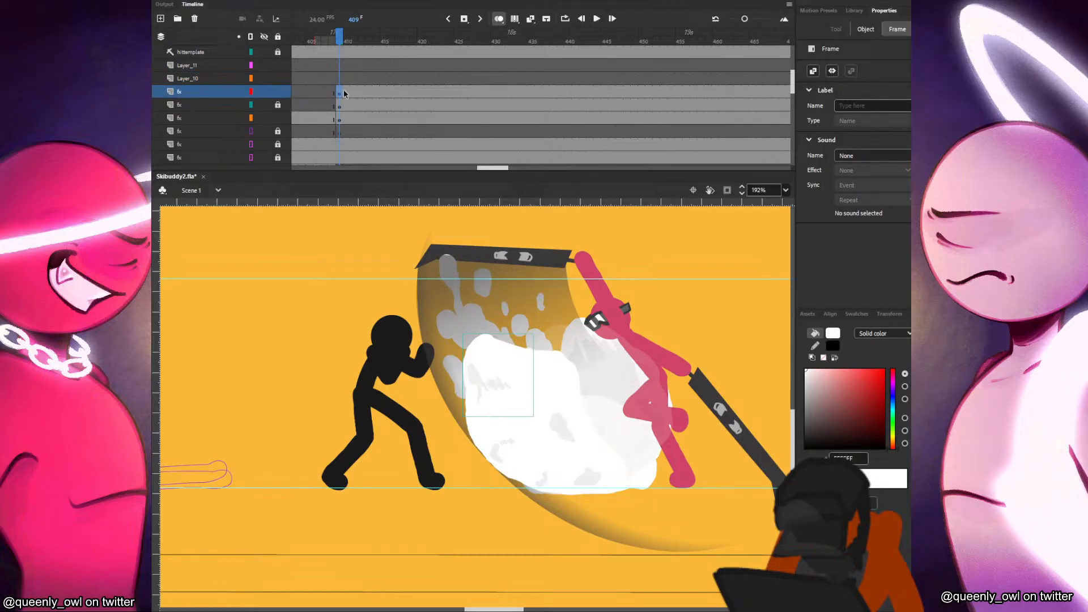
left_click(436, 231)
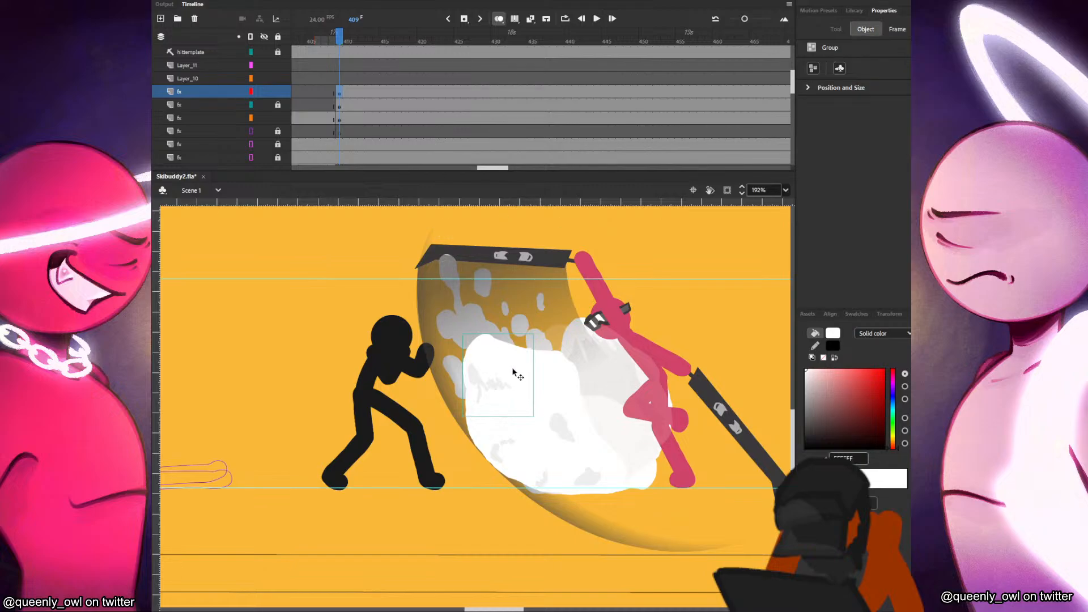
Add keyframes at frames 410 and 411 for the left snow chunk, shifting it slightly left and tilting it counterclockwise in each.
key("F6")
left_click_drag(507, 392, 492, 390)
key("q")
left_click_drag(531, 340, 526, 335)
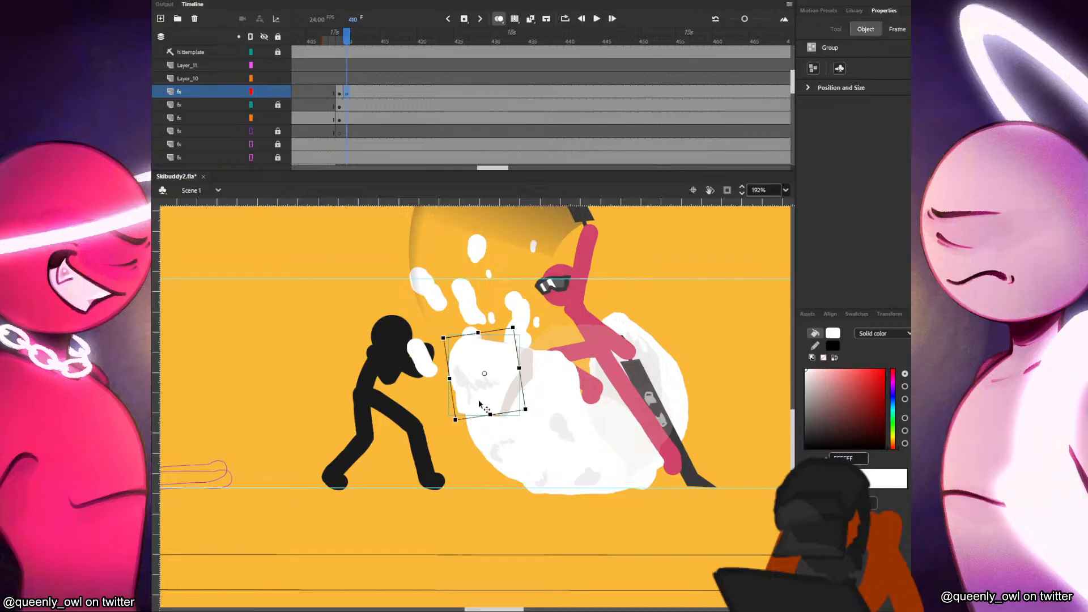
key("F6")
left_click_drag(476, 399, 470, 400)
left_click_drag(508, 337, 504, 334)
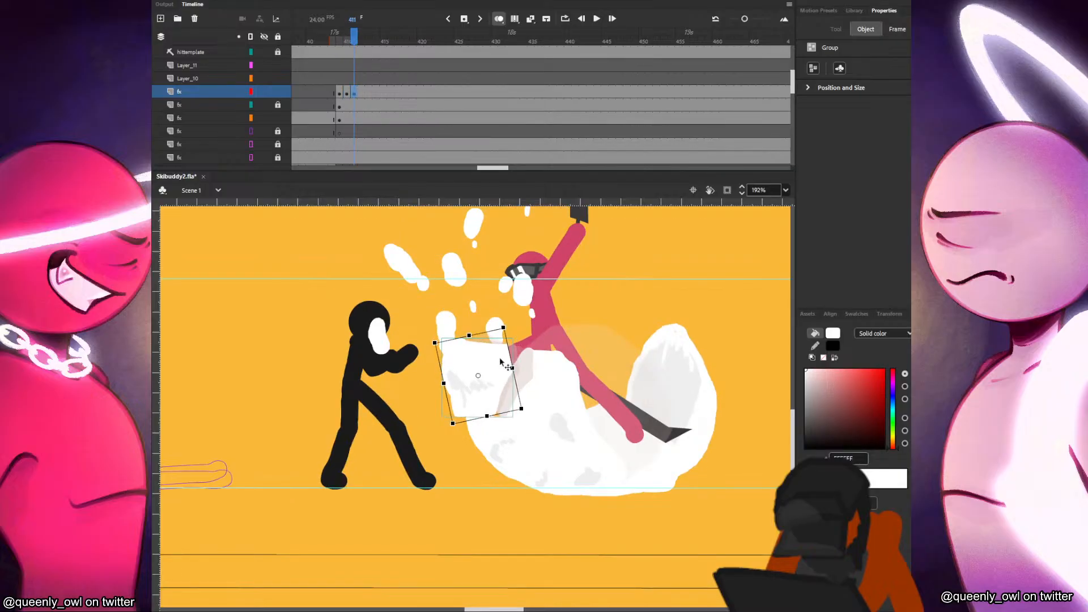
Add keyframes at frames 412 to 414 for the left snow chunk, shifting it slightly down-left and tilting it further counterclockwise in each.
key("F6")
left_click_drag(472, 395, 466, 399)
left_click_drag(507, 339, 505, 334)
key("F6")
left_click_drag(473, 396, 466, 403)
left_click_drag(495, 339, 493, 333)
key("F6")
left_click_drag(471, 403, 463, 410)
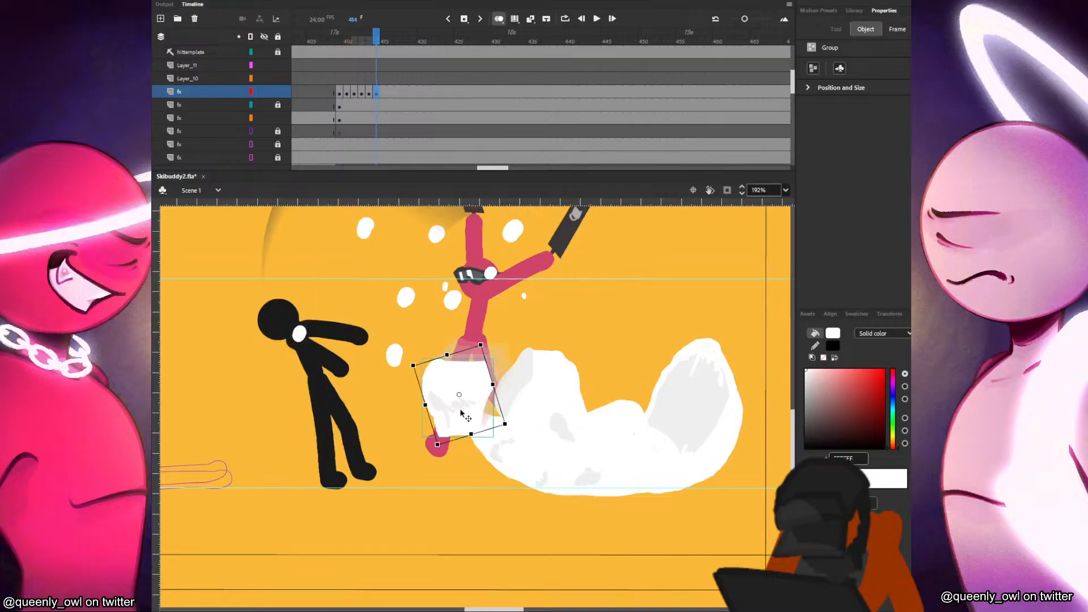
left_click_drag(492, 346, 489, 348)
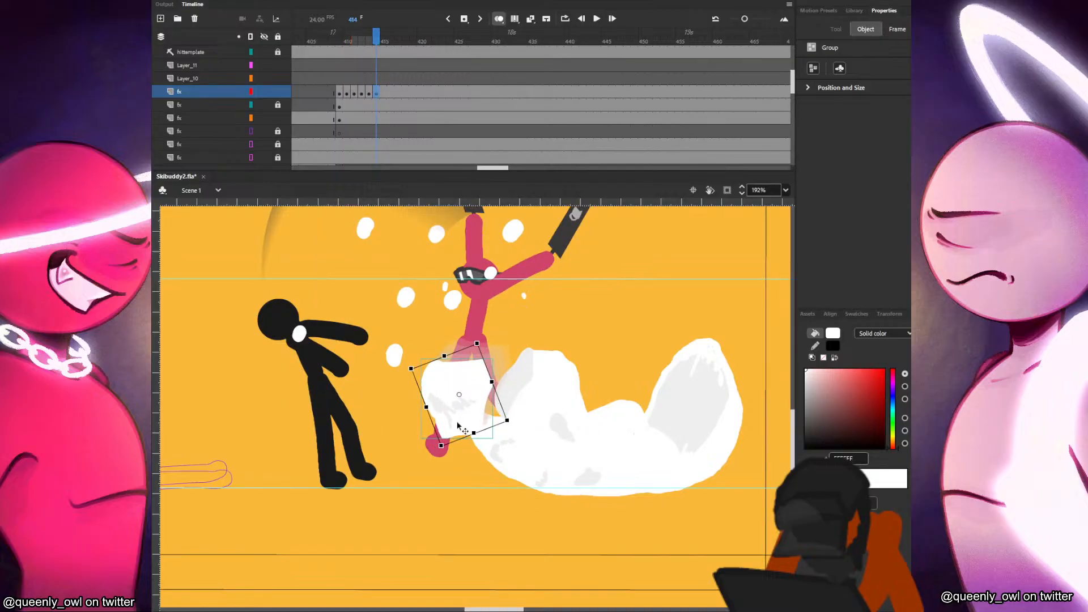
Add keyframes at frames 415 to 418 for the left snow chunk, dropping it toward the ground line and rotating it further.
key("F6")
left_click_drag(455, 432, 449, 447)
left_click_drag(477, 356, 475, 350)
key("F6")
left_click_drag(449, 439, 442, 463)
left_click_drag(468, 379, 465, 372)
left_click_drag(507, 432, 493, 393)
key("F6")
left_click_drag(485, 344, 470, 344)
key("F6")
left_click_drag(481, 418, 519, 410)
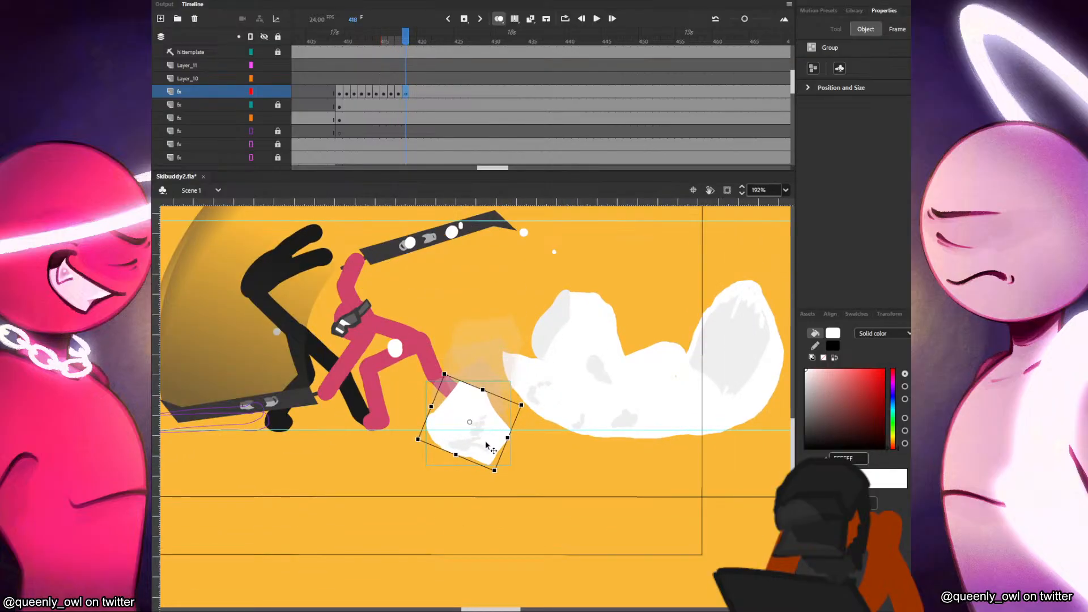
Add keyframes at frames 419 to 422 for the left snow chunk, settling it below the ground line with its final rotation.
key("F6")
left_click_drag(491, 445, 485, 464)
mouse_move(519, 430)
left_mouse_down()
mouse_move(514, 415)
mouse_move(480, 458)
mouse_move(508, 432)
left_mouse_up()
key("F6")
key("F6")
left_click_drag(470, 472, 457, 473)
key("F6")
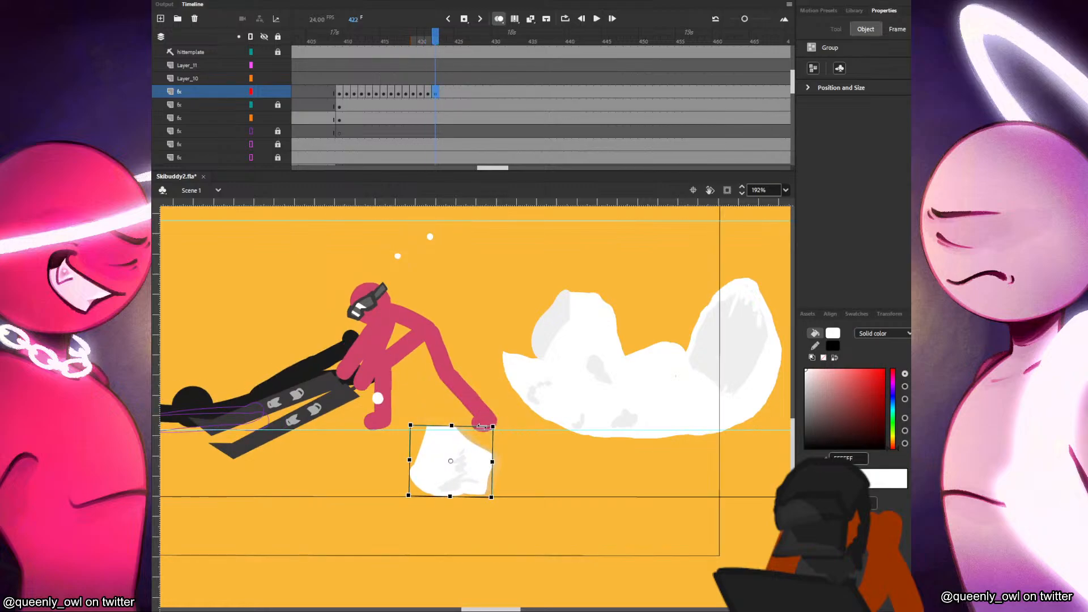
left_click_drag(485, 426, 495, 429)
Play back the left snow chunk's fall from frame 410.
left_click(347, 81)
key("Return")
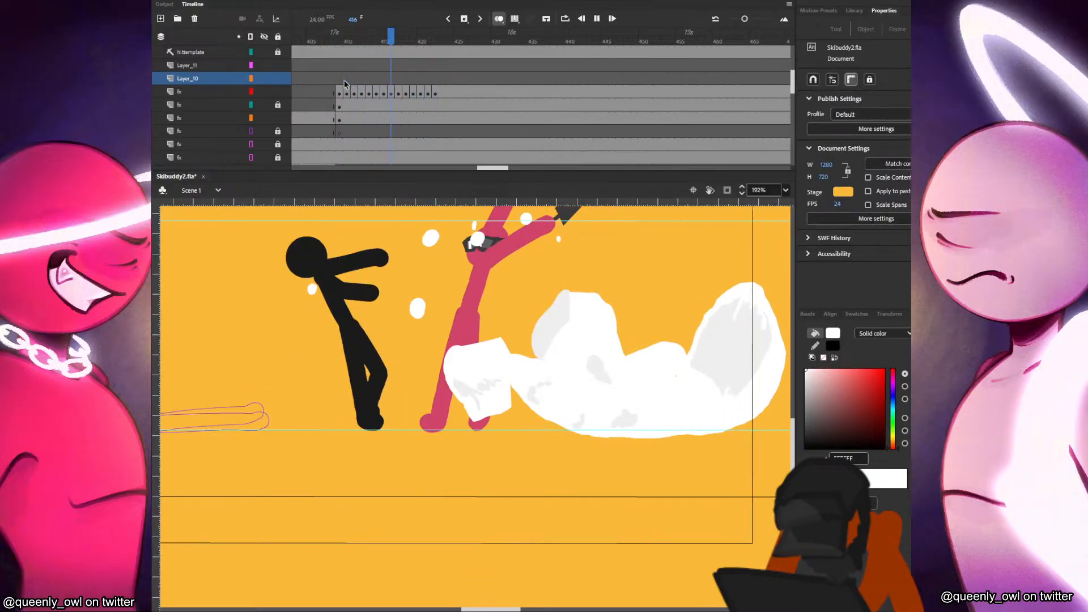
left_click(348, 80)
Lock the left chunk's layer, unlock the middle chunk's layer and keyframe the middle chunk at frames 410 to 413, shifting and rotating it down-left.
left_click(346, 105)
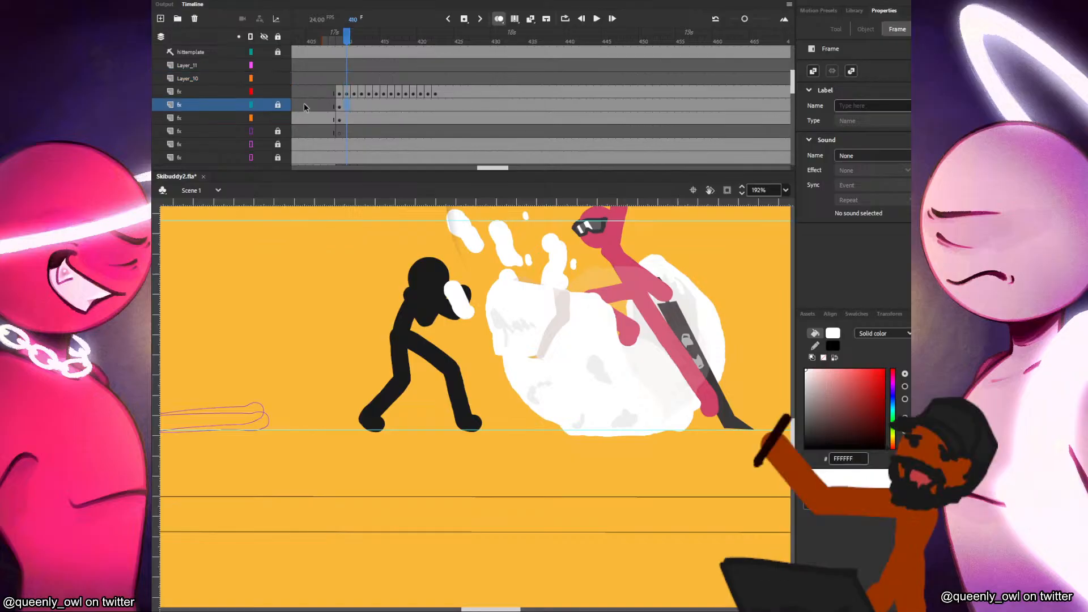
left_click(340, 107)
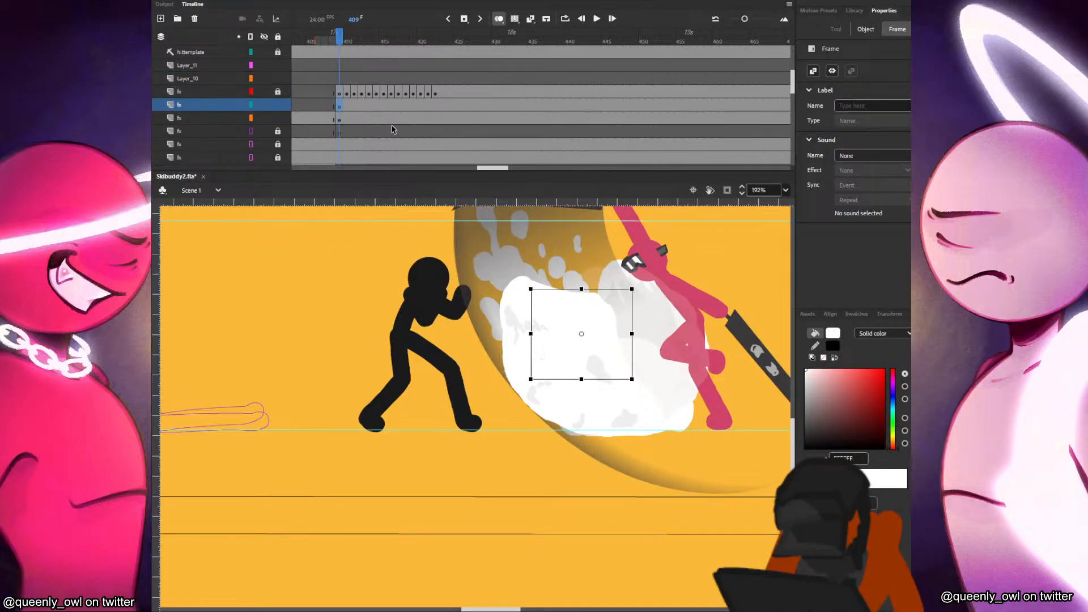
key(".")
left_click(624, 333)
left_click_drag(635, 304, 637, 308)
key("F6")
left_click_drag(602, 350, 595, 354)
left_click_drag(629, 306, 629, 320)
key("F6")
key("F6")
left_click_drag(572, 354, 586, 365)
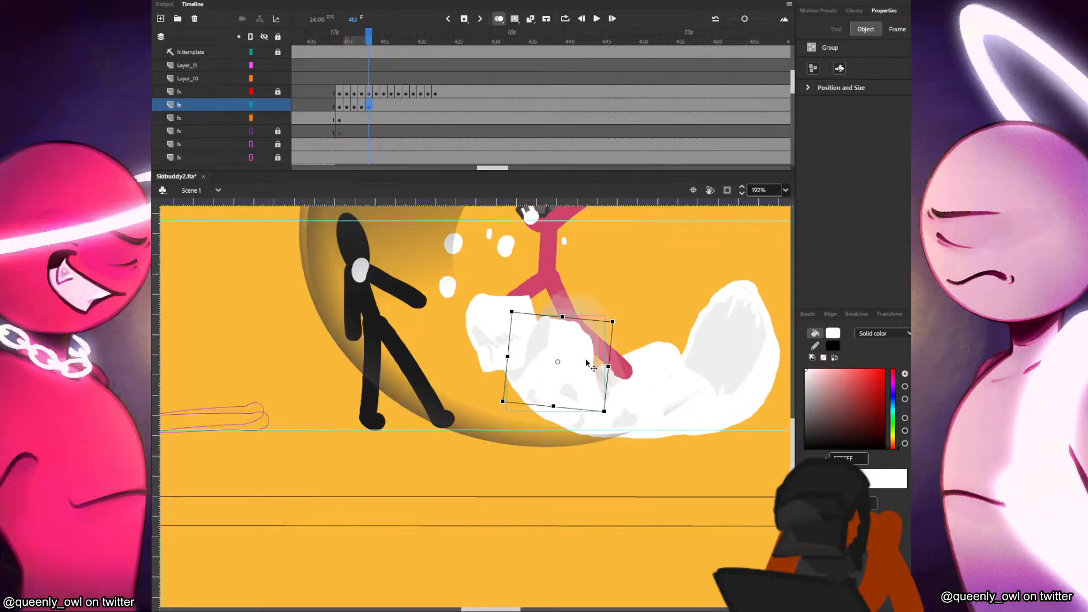
mouse_move(621, 333)
left_mouse_down()
mouse_move(595, 358)
mouse_move(612, 353)
left_mouse_up()
Add keyframes at frames 414 to 418 for the middle snow chunk, dropping it faster toward the ground and rotating it slightly.
key("F6")
key("F6")
left_click_drag(566, 385, 562, 405)
left_click_drag(606, 363, 609, 368)
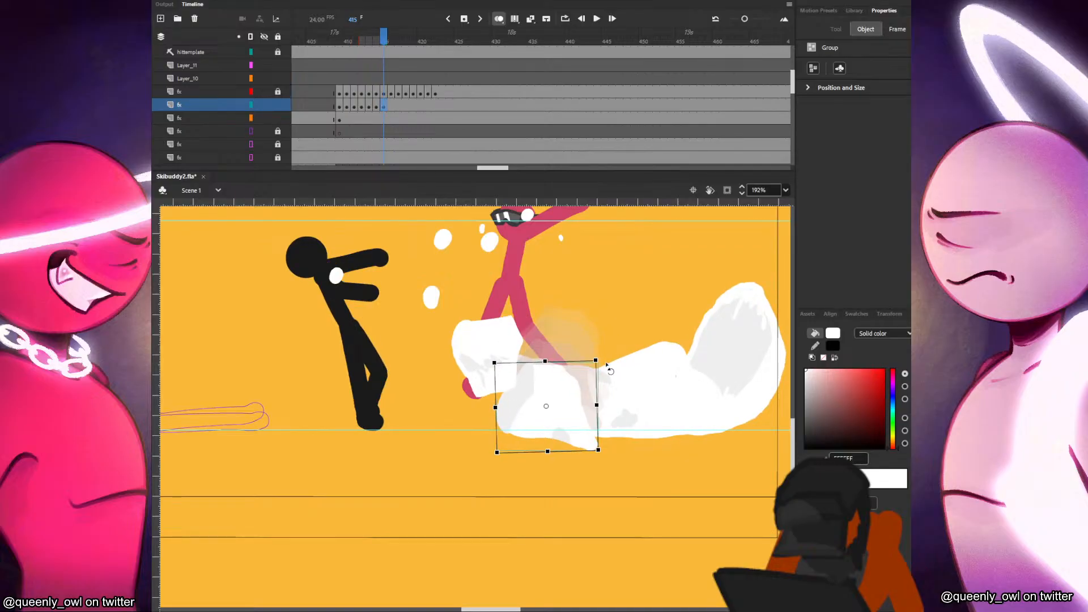
key("F6")
left_click_drag(569, 399, 590, 415)
key("F6")
key("F6")
left_click_drag(567, 452, 563, 467)
left_click_drag(587, 429, 582, 424)
Add keyframes at frames 419 to 423 for the middle snow chunk, settling it on the ground beside the left chunk.
key("F6")
left_click_drag(563, 466, 574, 434)
left_click_drag(555, 487, 526, 515)
key("F6")
left_click_drag(572, 432, 569, 428)
key("F6")
key("F6")
key("F6")
Play back the two snow chunks' fall from just before frame 409 and save the file.
left_click(333, 90)
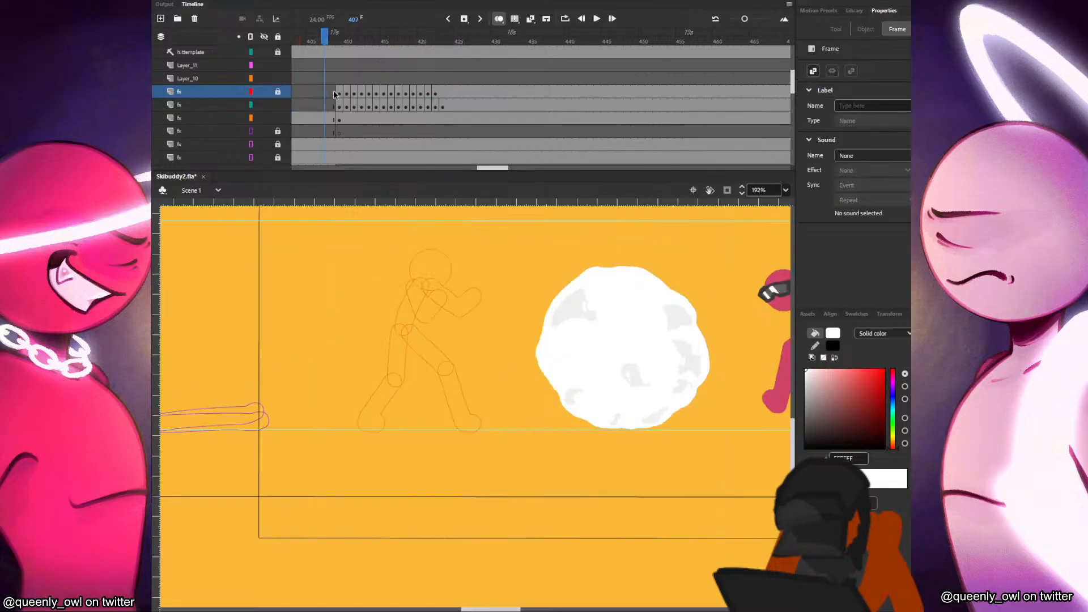
key("Return")
left_click(276, 2)
left_click(333, 93)
key("Return")
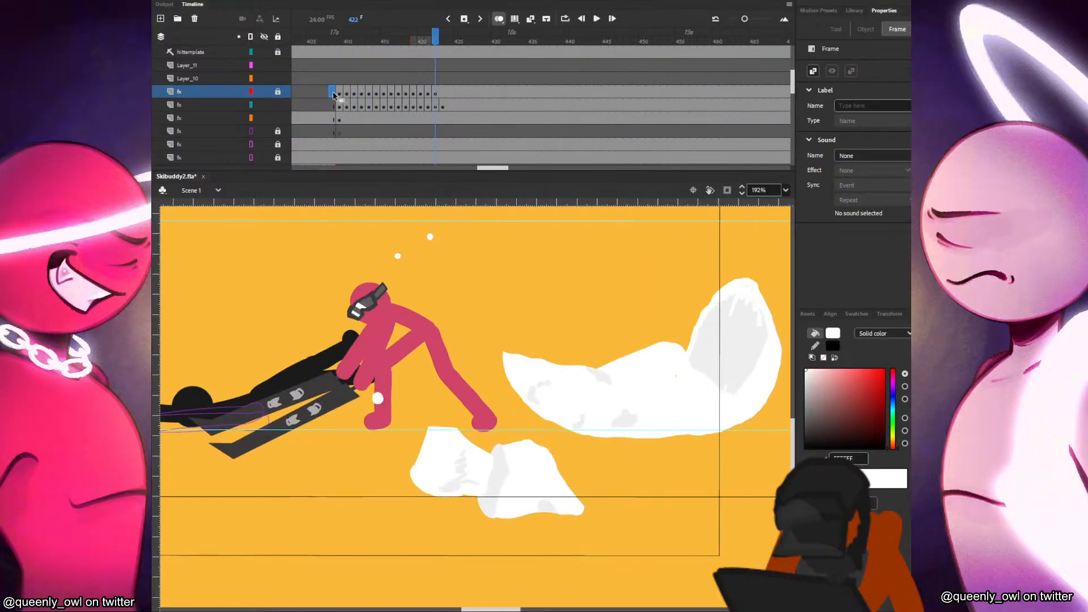
left_click(332, 90)
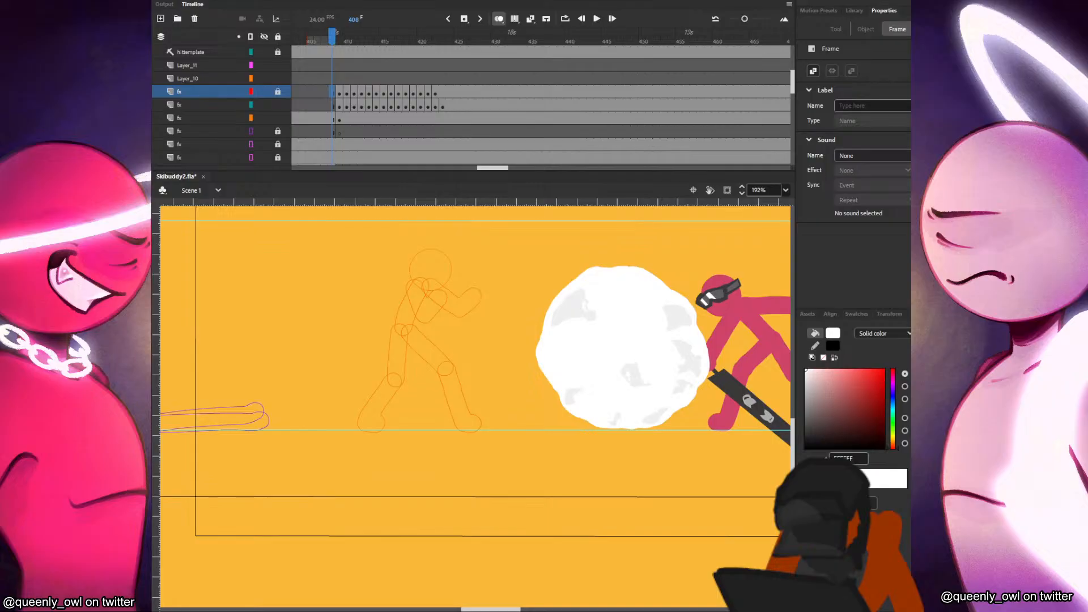
left_click(527, 290)
key("ctrl+s")
Lock the middle chunk's layer, then select the lower-left part of the remaining mound at frame 409 and cut it out.
left_click_drag(627, 216, 447, 256)
left_click(339, 118)
left_click_drag(318, 388, 486, 477)
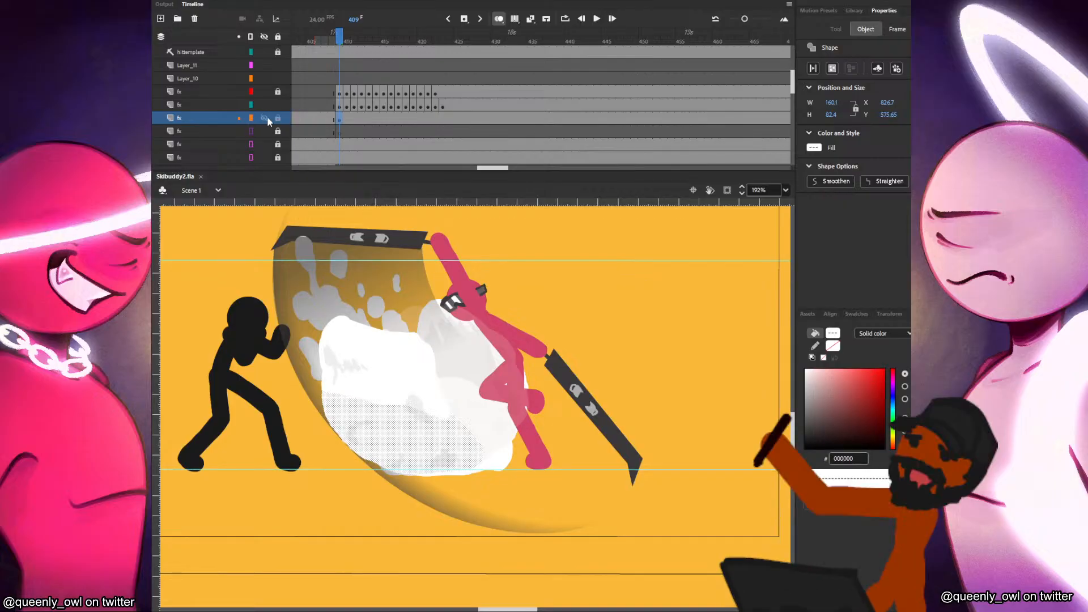
left_click(278, 105)
left_click_drag(238, 312, 322, 286)
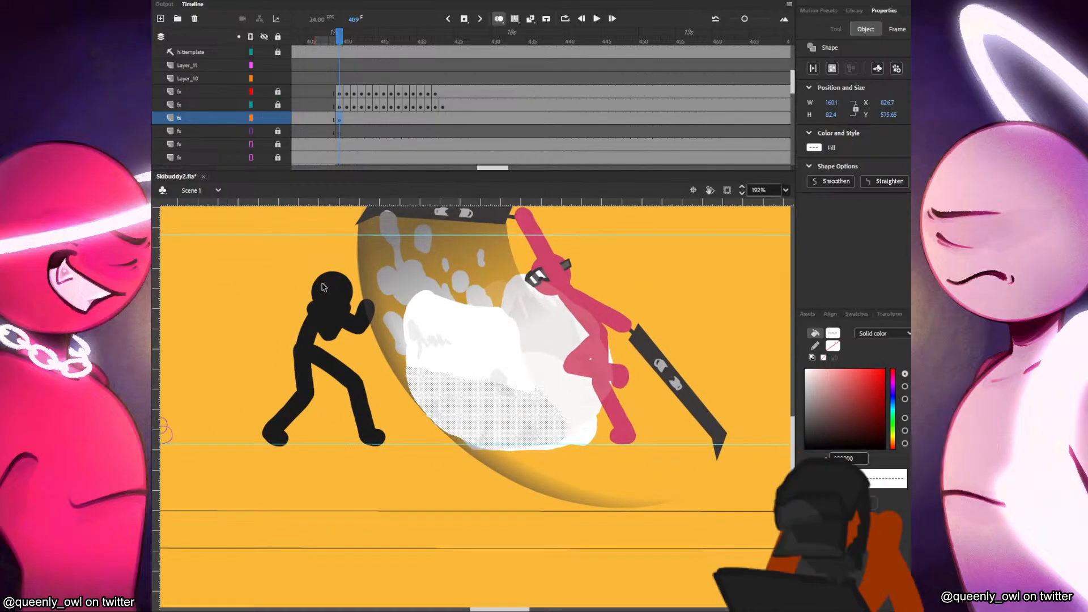
mouse_move(440, 434)
left_mouse_down()
mouse_move(494, 418)
mouse_move(512, 393)
mouse_move(434, 356)
mouse_move(394, 391)
left_mouse_up()
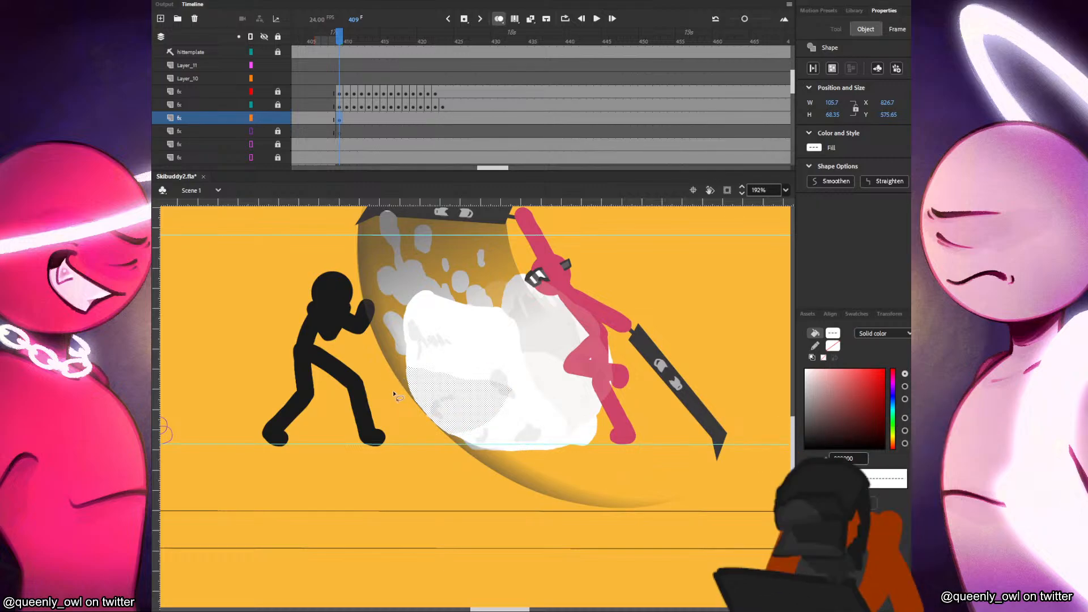
key("Delete")
Move the keyframes of the left and middle snow chunks up one layer each, freeing the fx layer above the mound.
left_click(206, 117)
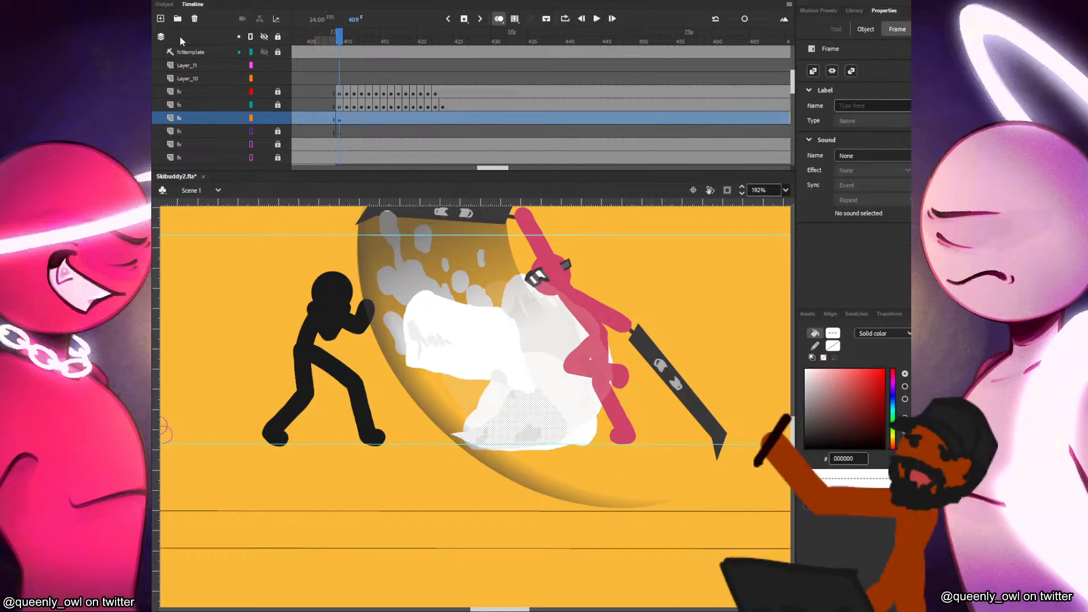
left_click_drag(339, 106, 433, 87)
left_click(340, 105)
Unlock the freed fx layer and paste the cut lower-left snow piece in place at frame 409.
right_click(238, 264)
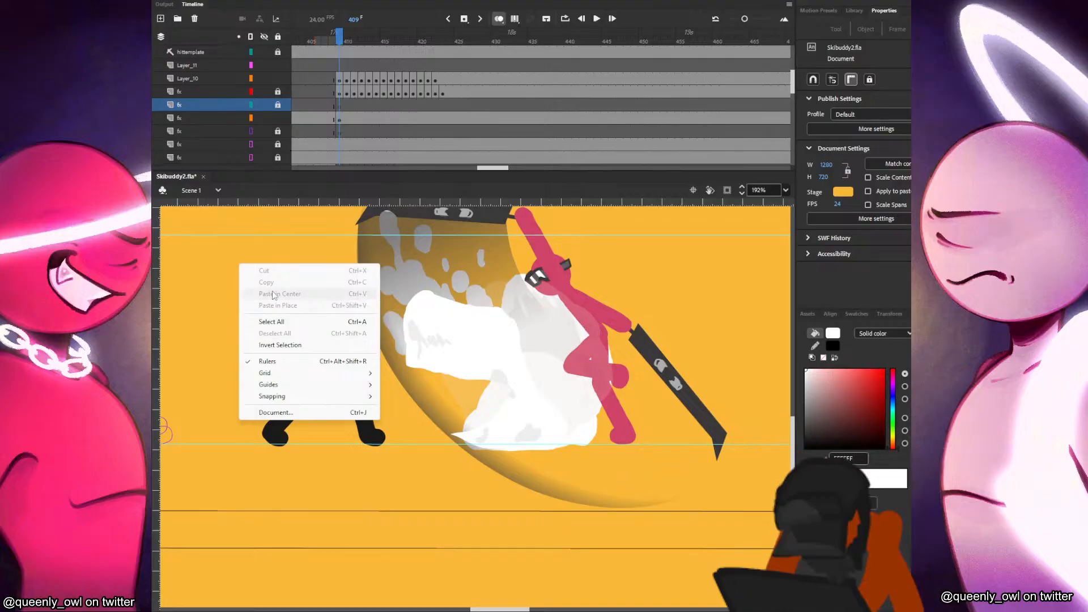
left_click(277, 104)
right_click(225, 309)
left_click(264, 349)
left_click(265, 289)
left_click(339, 106)
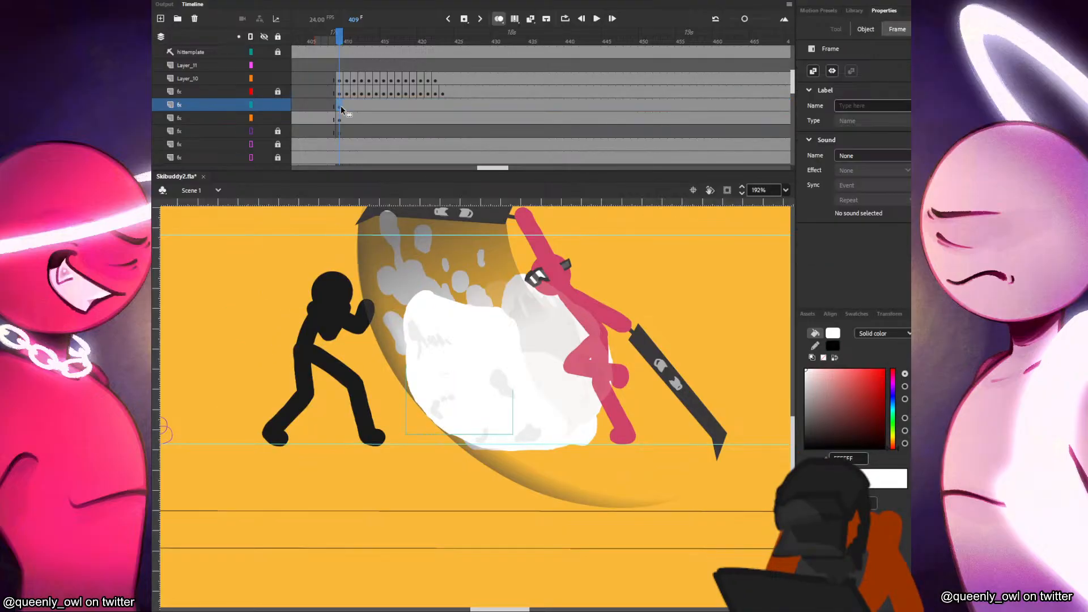
Outline the two upper chunk layers and draw Paint Brush curves enclosing an extended top area on the lower-left snow chunk.
left_click(251, 93)
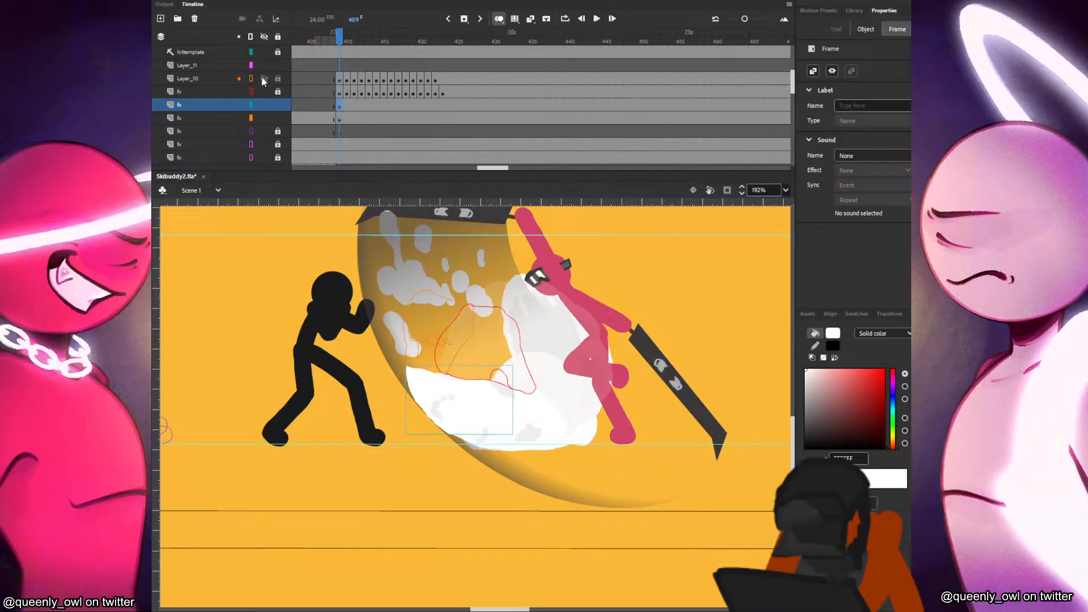
left_click(444, 391)
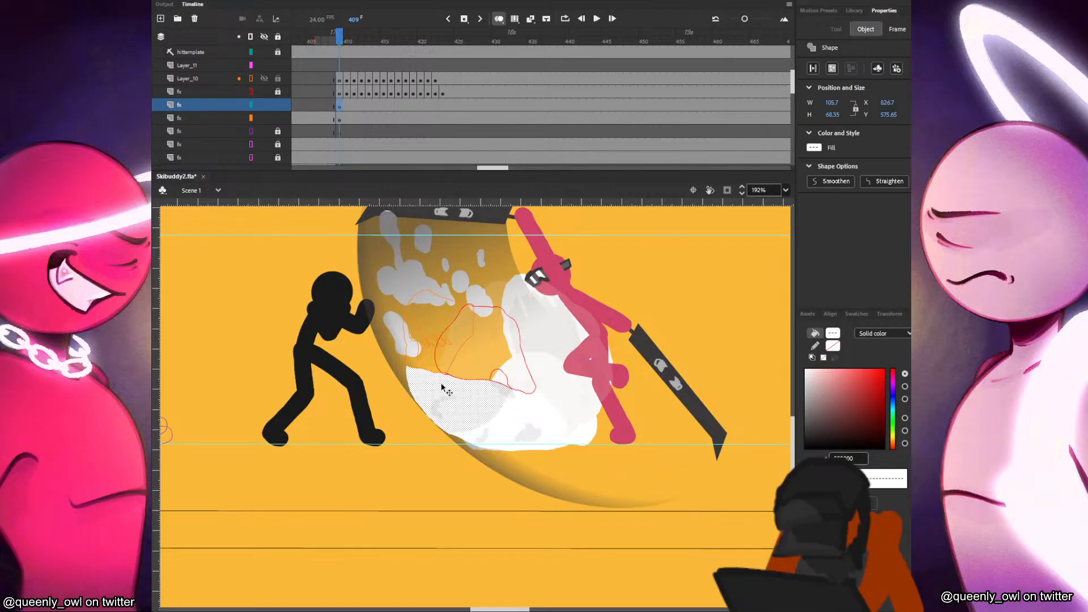
left_click(413, 425)
key("y")
left_click_drag(408, 367, 418, 385)
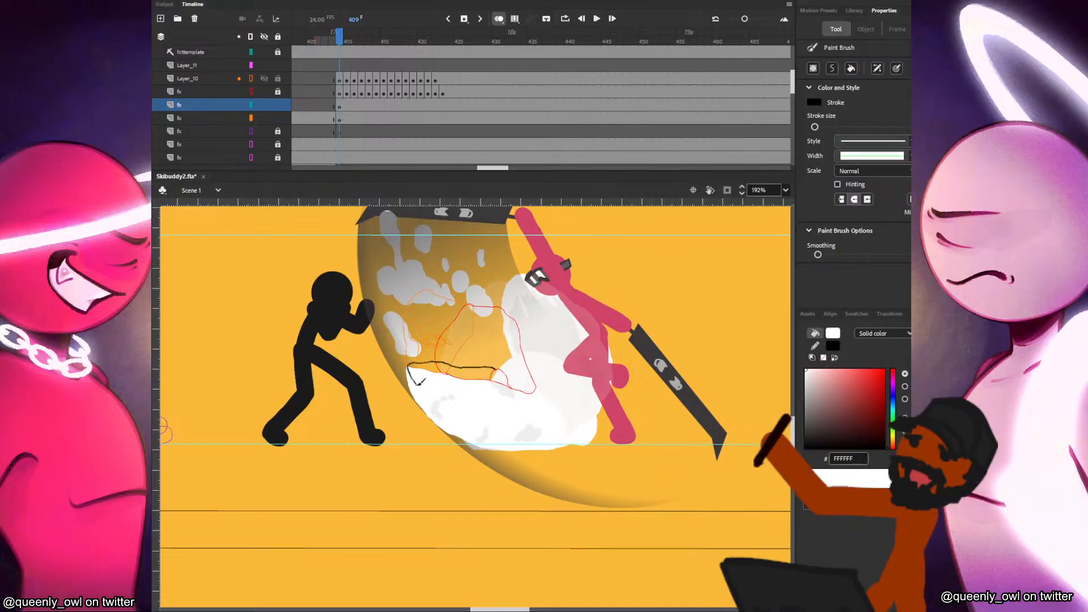
mouse_move(496, 389)
left_mouse_down()
mouse_move(444, 404)
mouse_move(409, 369)
left_mouse_up()
Fill the enclosed top area of the lower-left snow chunk with the mound's sampled grey, EFEFEF, and delete the black outline.
key("k")
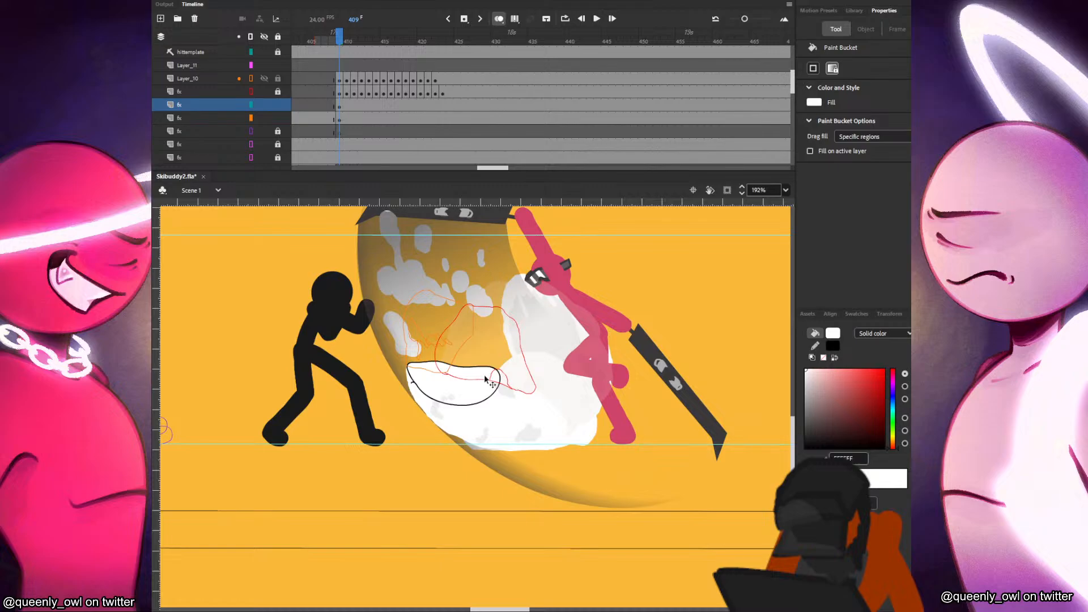
key("i")
left_click(530, 437)
left_click(487, 378)
key("v")
double_click(499, 383)
key("Delete")
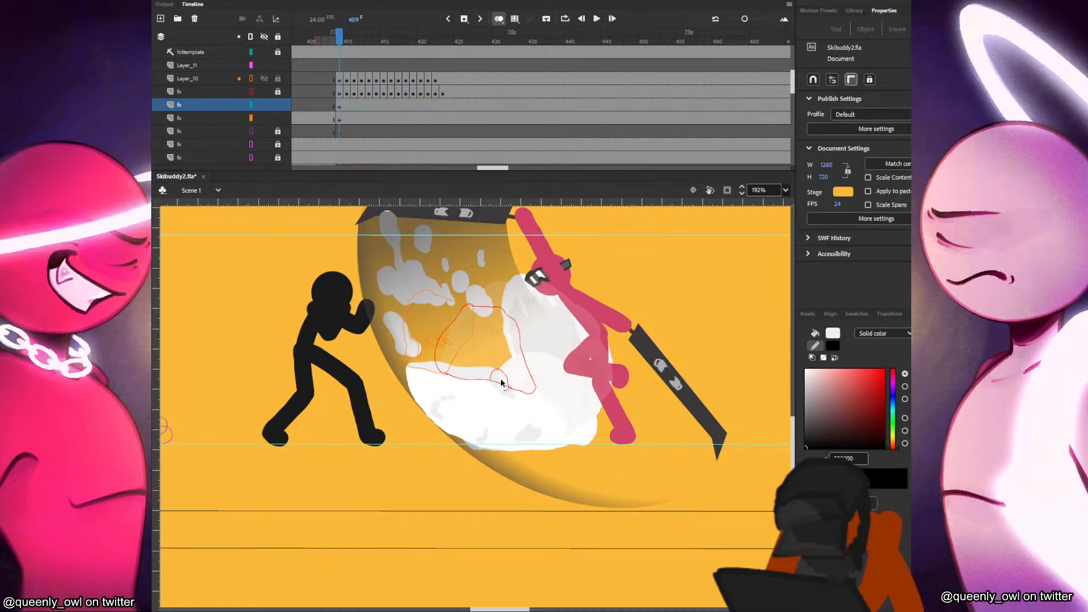
Group the lower-left snow chunk and add a keyframe at frame 410, shifting it slightly down-left.
left_click(339, 106)
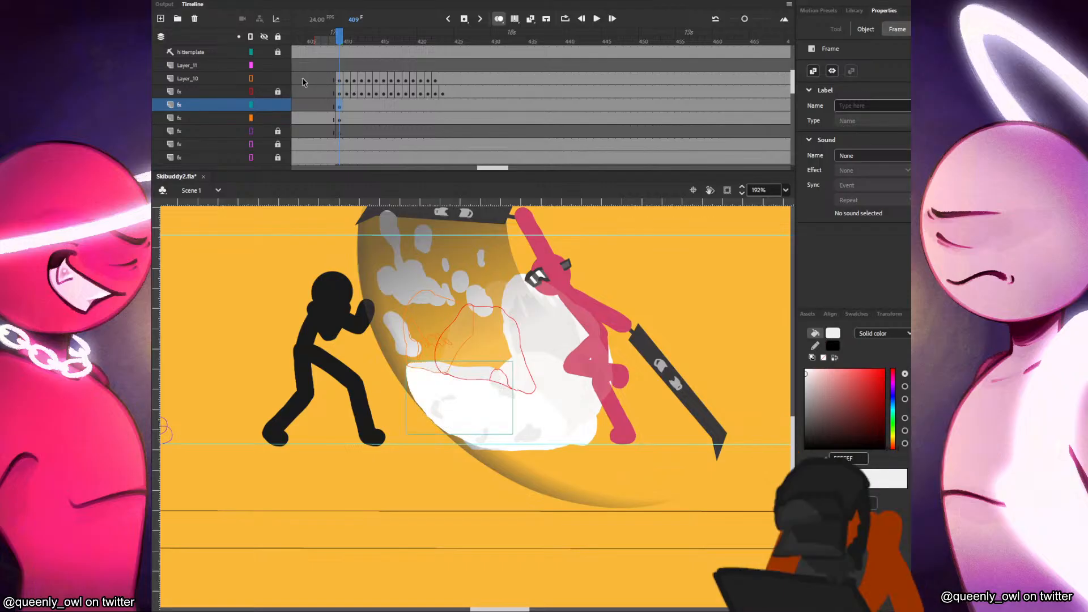
left_click(340, 105)
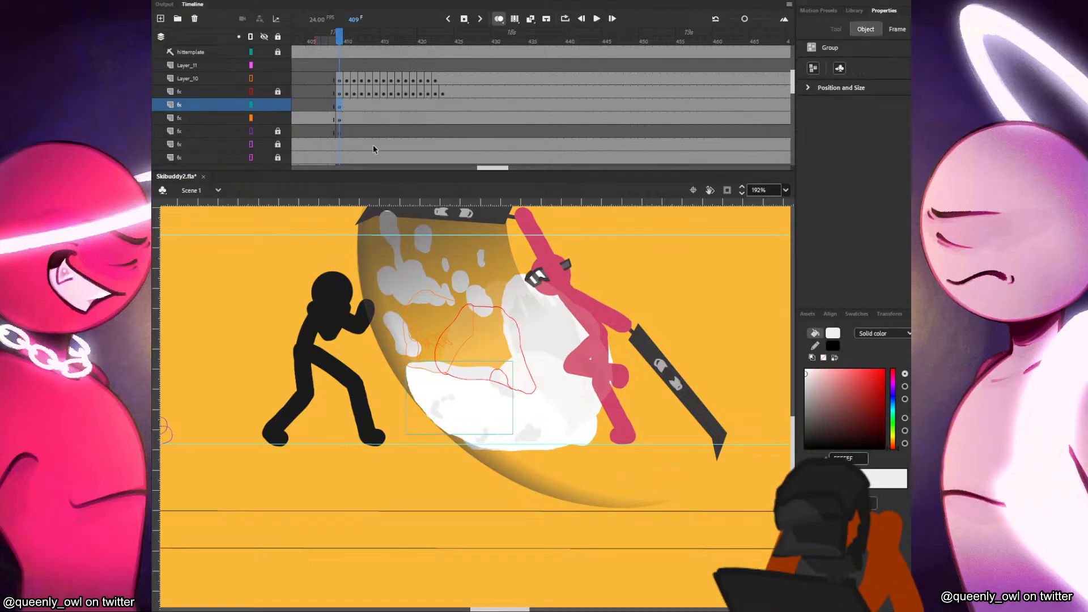
key("F6")
left_click_drag(482, 391, 510, 374)
key("q")
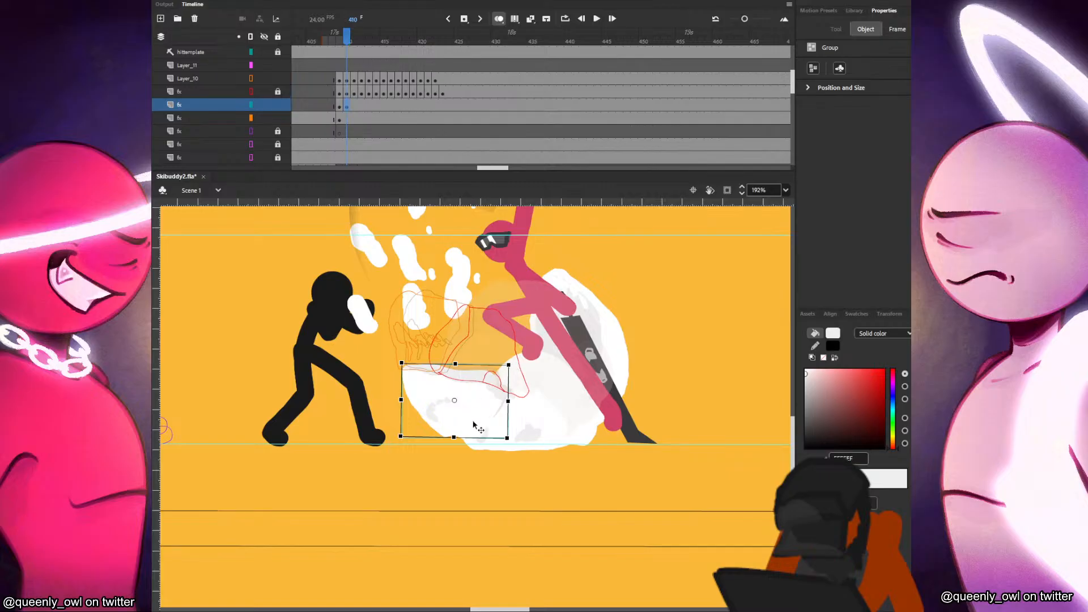
Keyframe the lower-left snow chunk at frames 411 to 422, dropping it below the ground line with a counterclockwise tilt, and save the file.
key("F6")
key("F6")
left_click_drag(494, 398, 465, 475)
key("F6")
key("F6")
key("F6")
key("F6")
key("F6")
mouse_move(482, 448)
left_mouse_down()
mouse_move(469, 441)
mouse_move(458, 474)
mouse_move(467, 449)
left_mouse_up()
key(".")
key(".")
key(".")
key(".")
key(".")
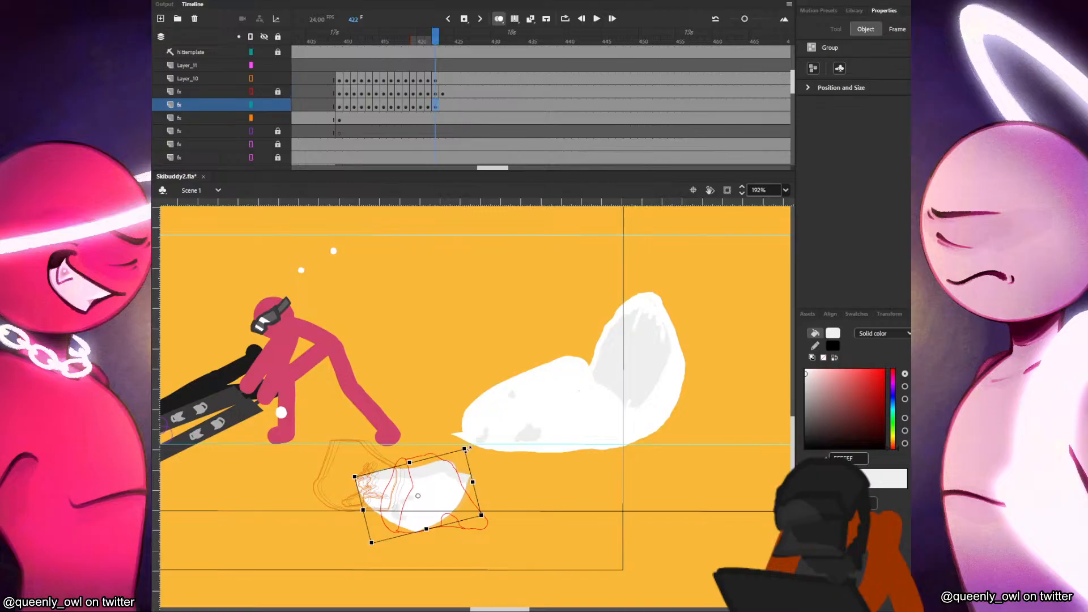
key("ctrl+s")
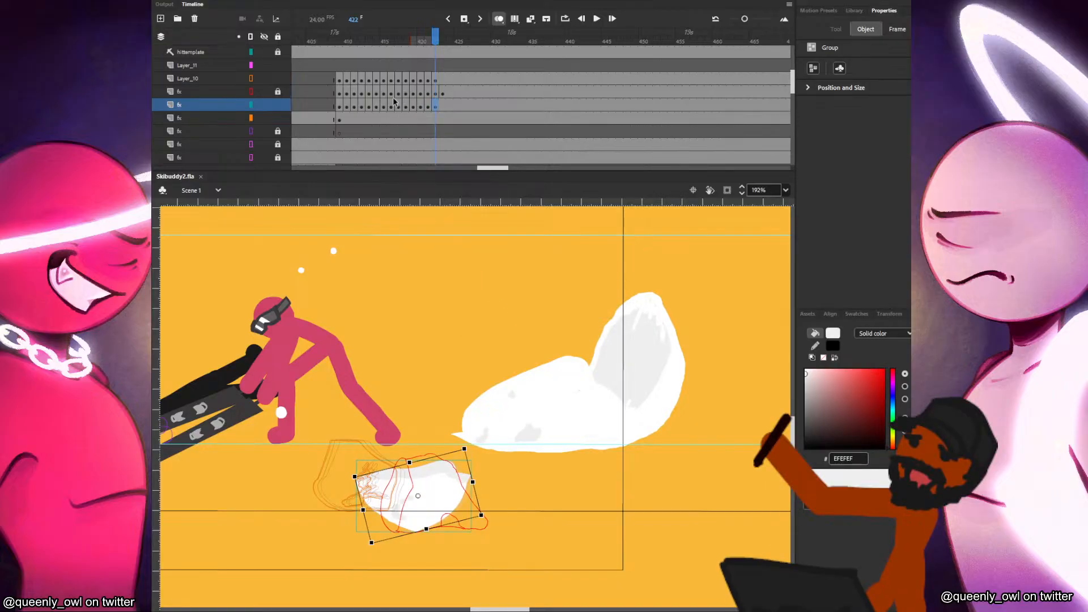
Show the two upper chunk layers solid again and play back the three snow chunks' fall from around frame 407.
left_click(325, 91)
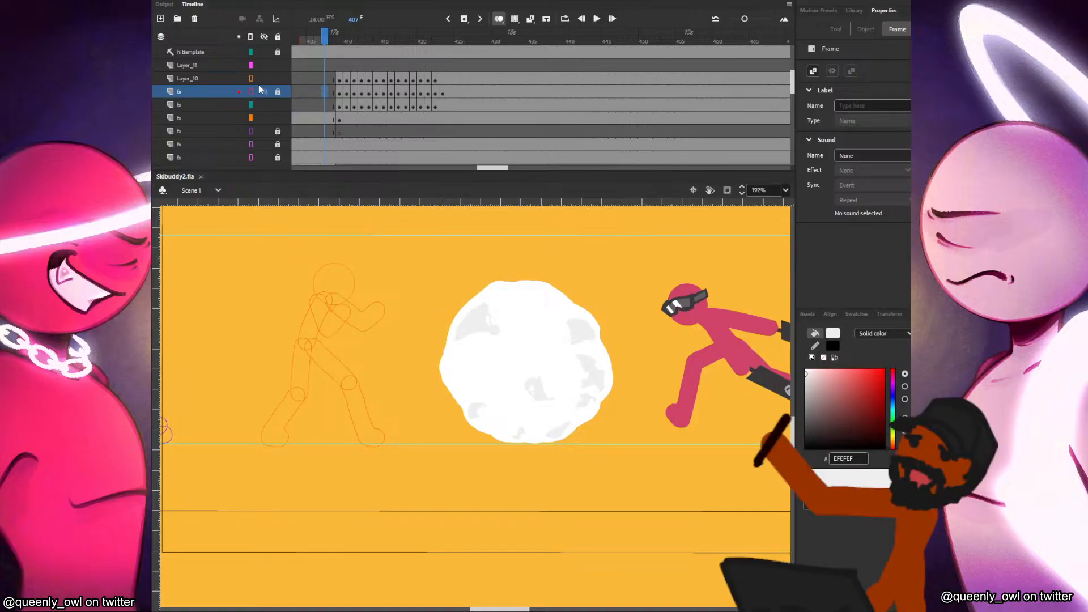
left_click(338, 79)
key("Return")
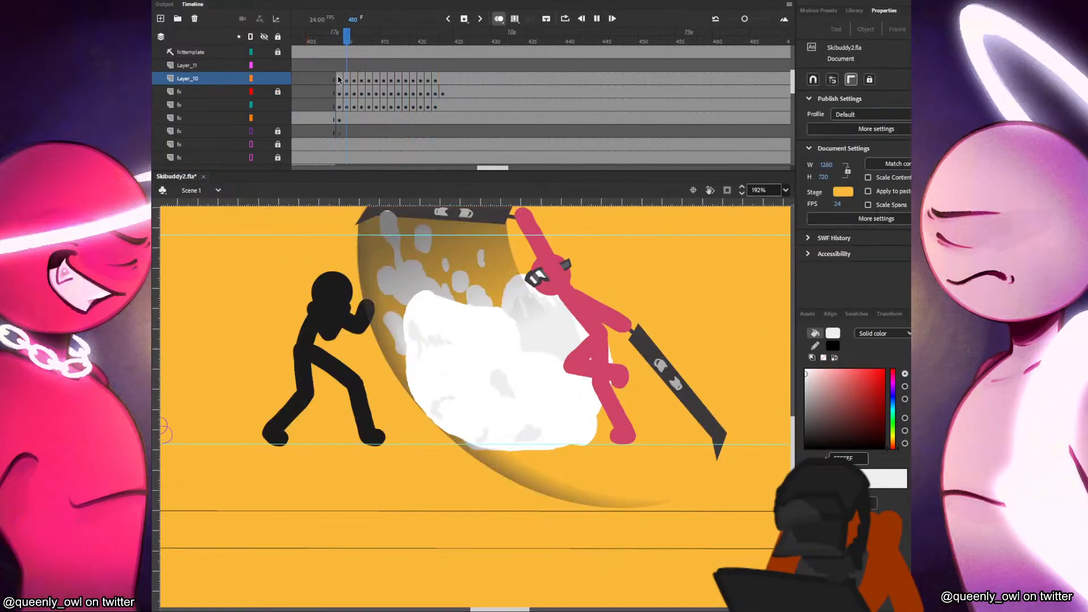
left_click(325, 92)
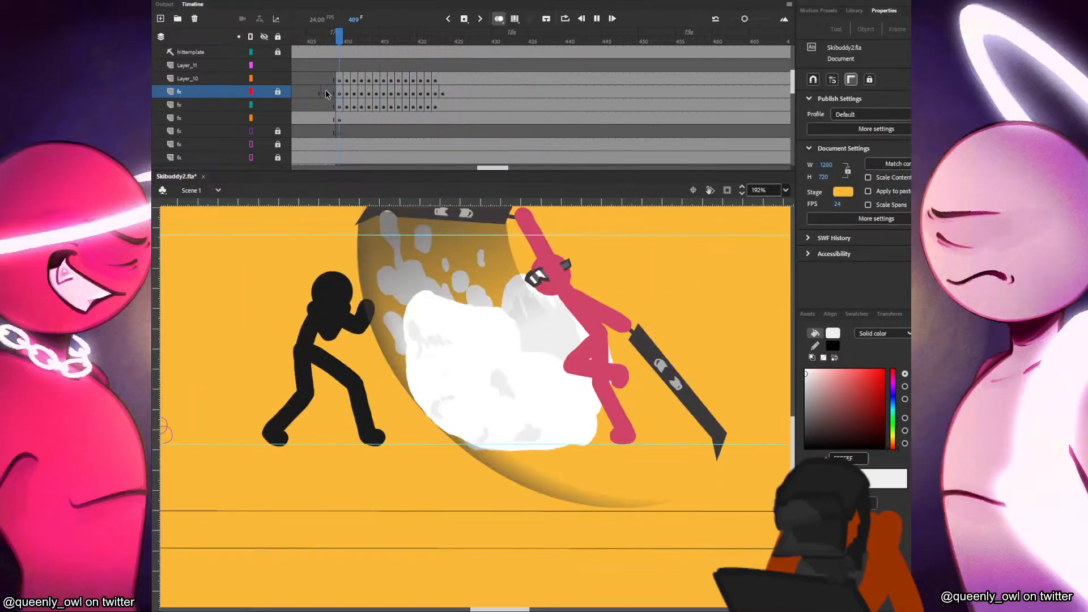
left_click(292, 113)
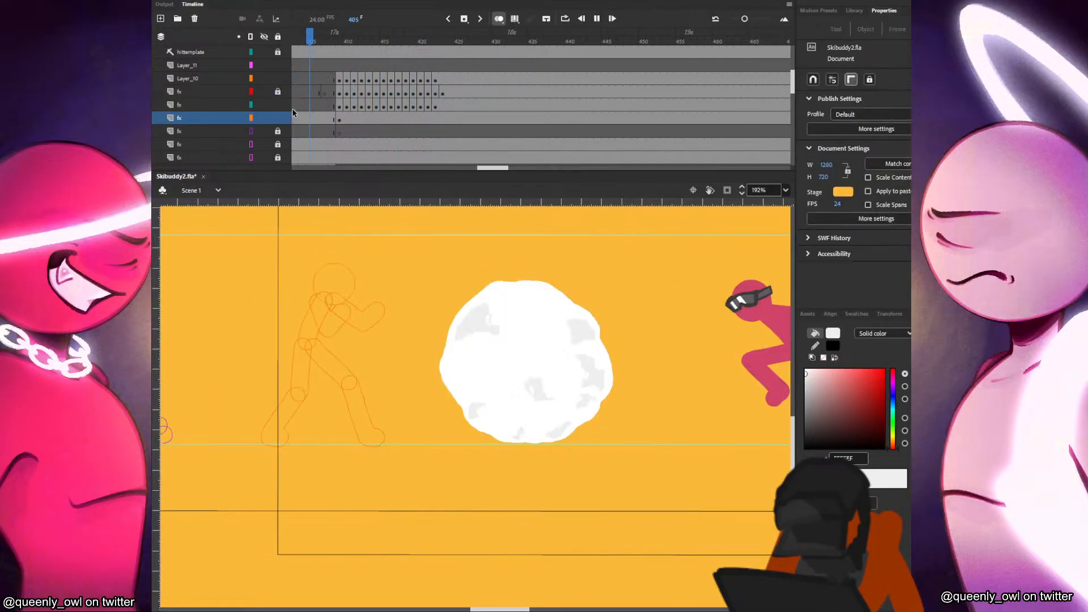
Lower the volume envelope of the music sound on Layer_19 down to silence in both channels and save the file.
left_click(339, 118)
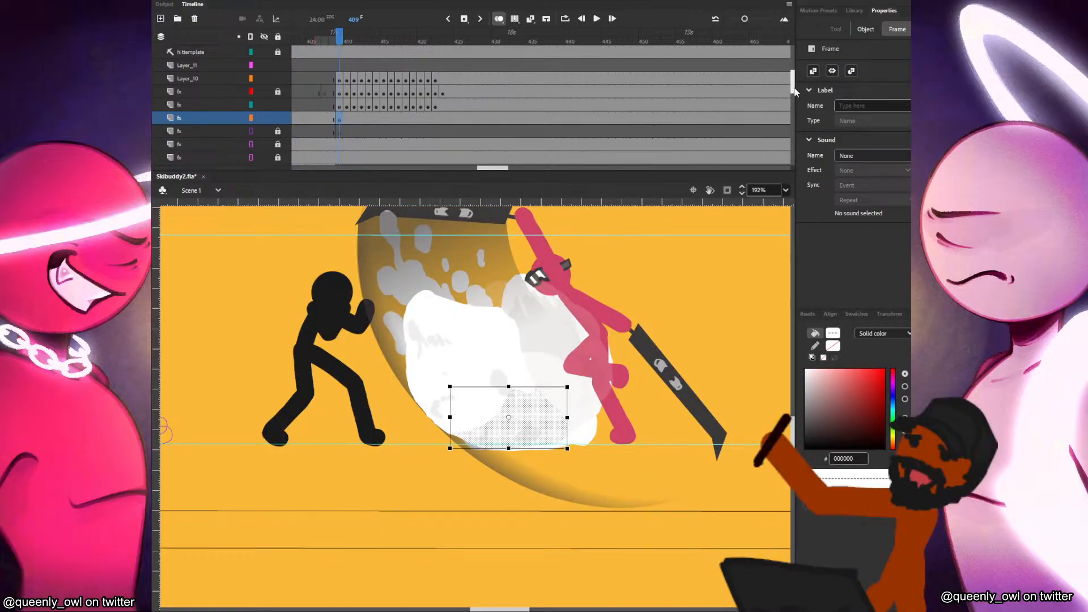
scroll(686, 94, "up", 5)
scroll(793, 82, "down", 5)
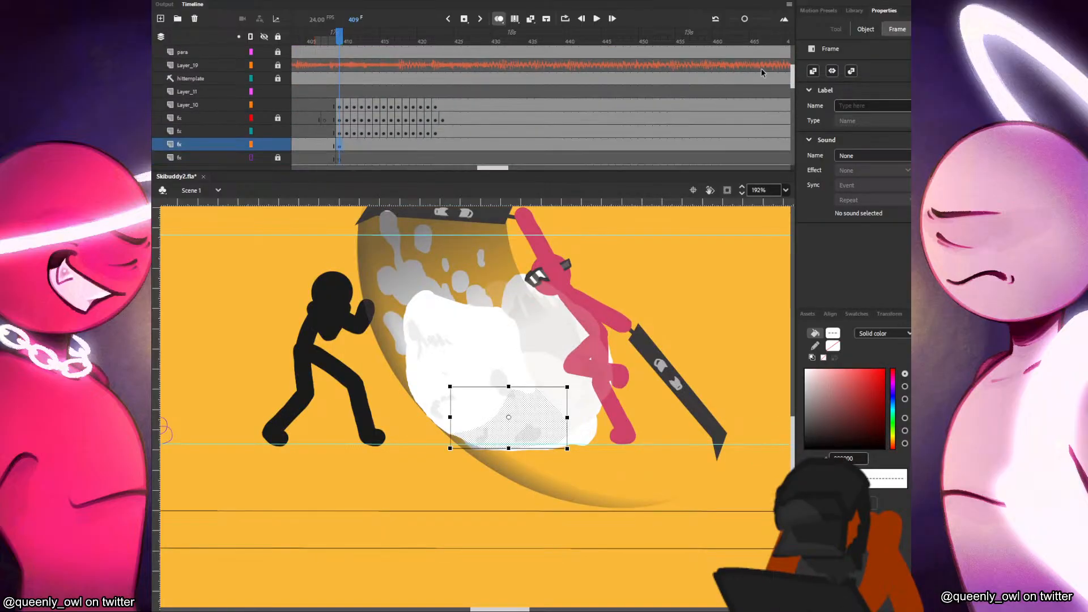
left_click(761, 67)
left_click(920, 170)
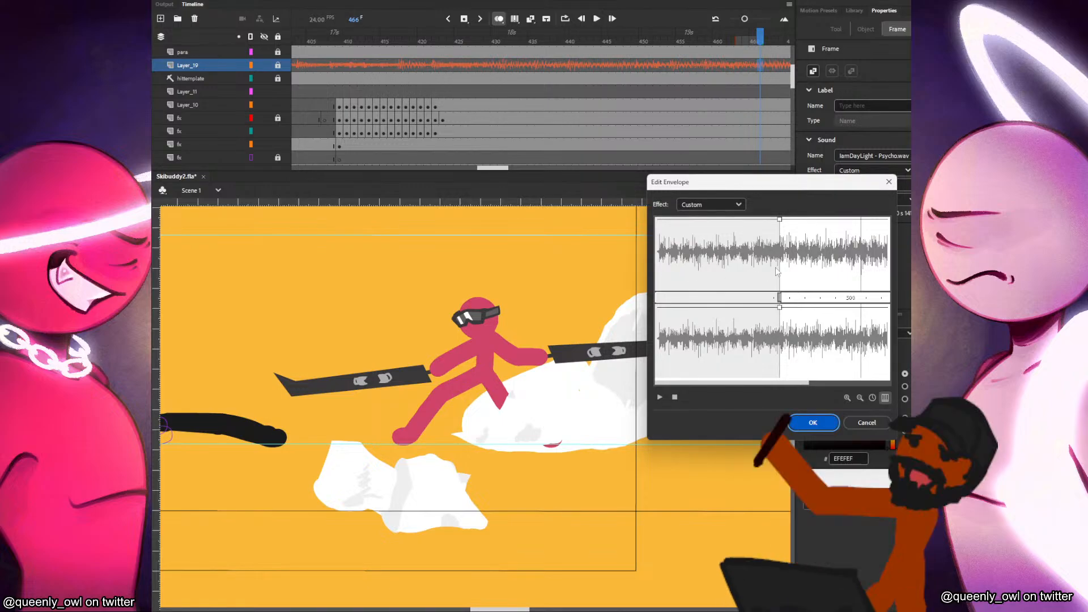
left_click_drag(780, 220, 779, 383)
left_click(804, 419)
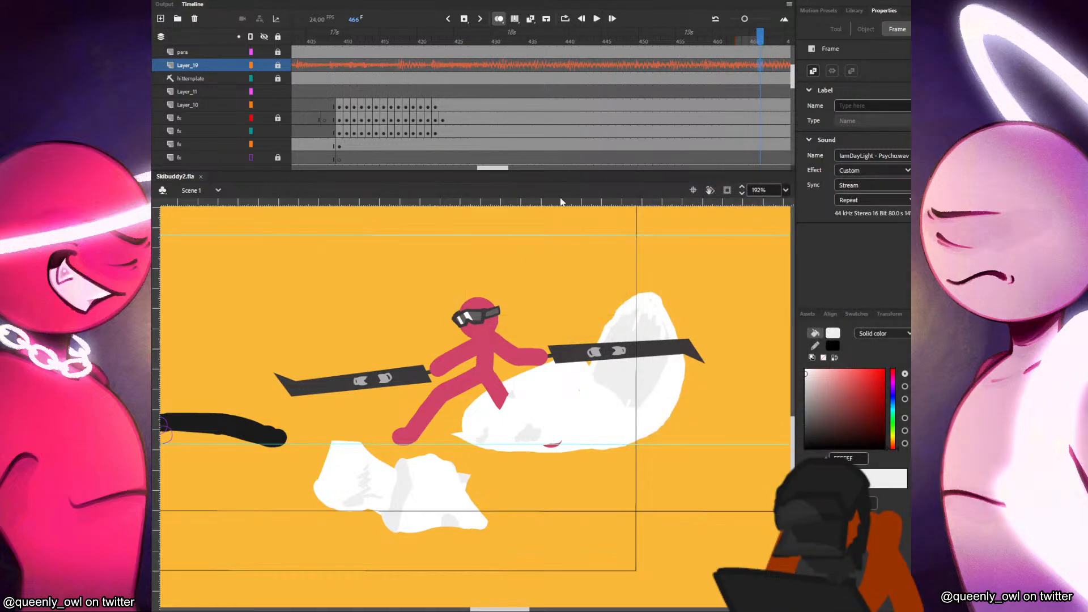
Return to frame 409 of the bottom snow chunk's layer and lock and outline the three finished chunk layers above it.
left_click(433, 133)
left_click(339, 145)
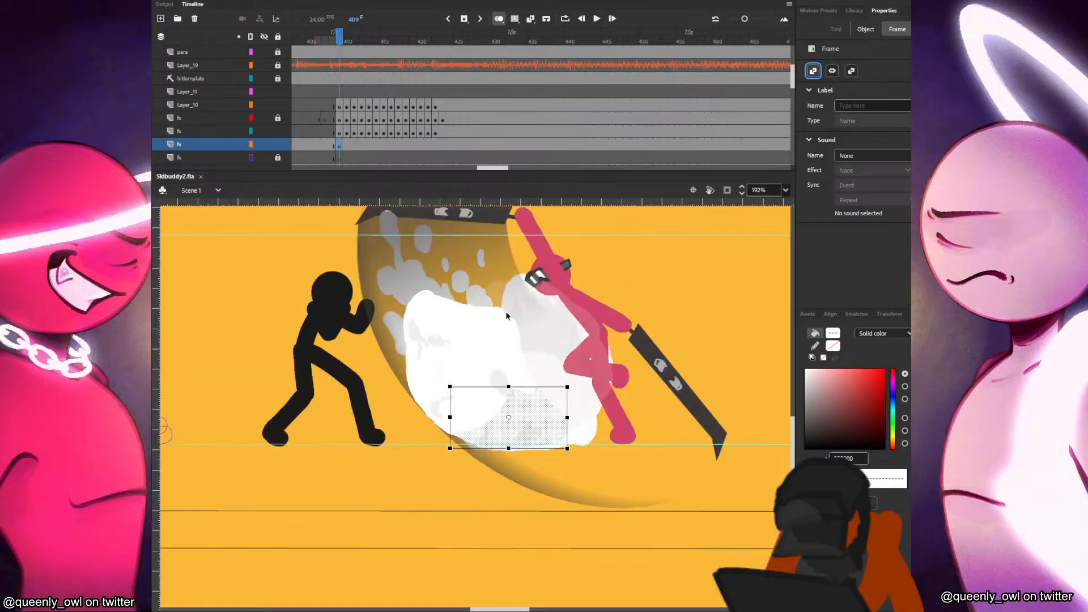
left_click_drag(277, 92, 252, 106)
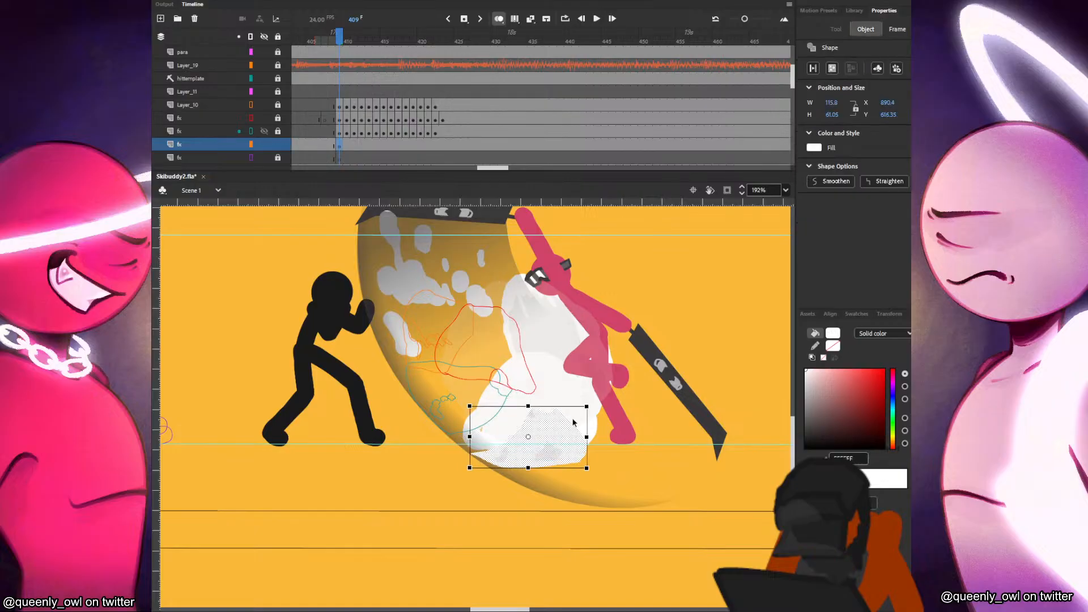
left_click(342, 147)
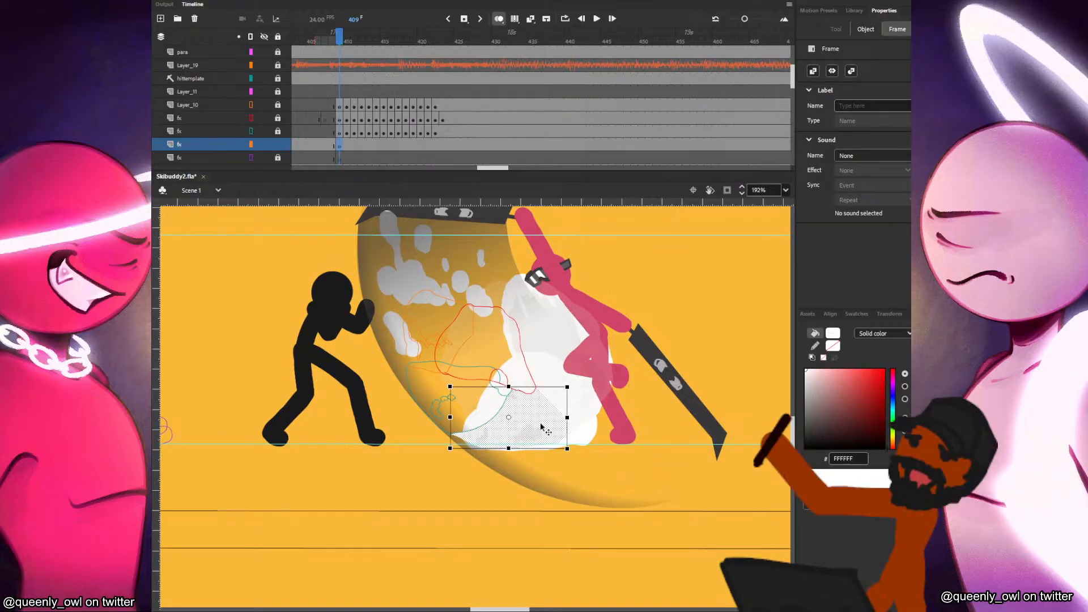
left_click_drag(543, 420, 556, 439)
key("ctrl+z")
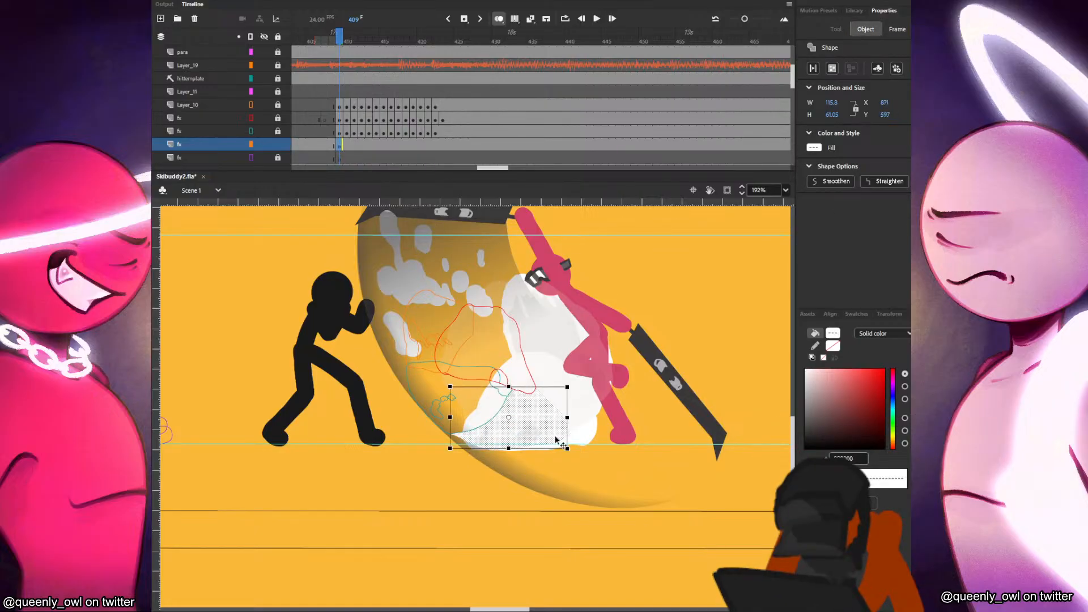
Outline the broken top face of the bottom snow chunk, fill it with the sampled grey, EFEFEF, and delete the black outline.
key("i")
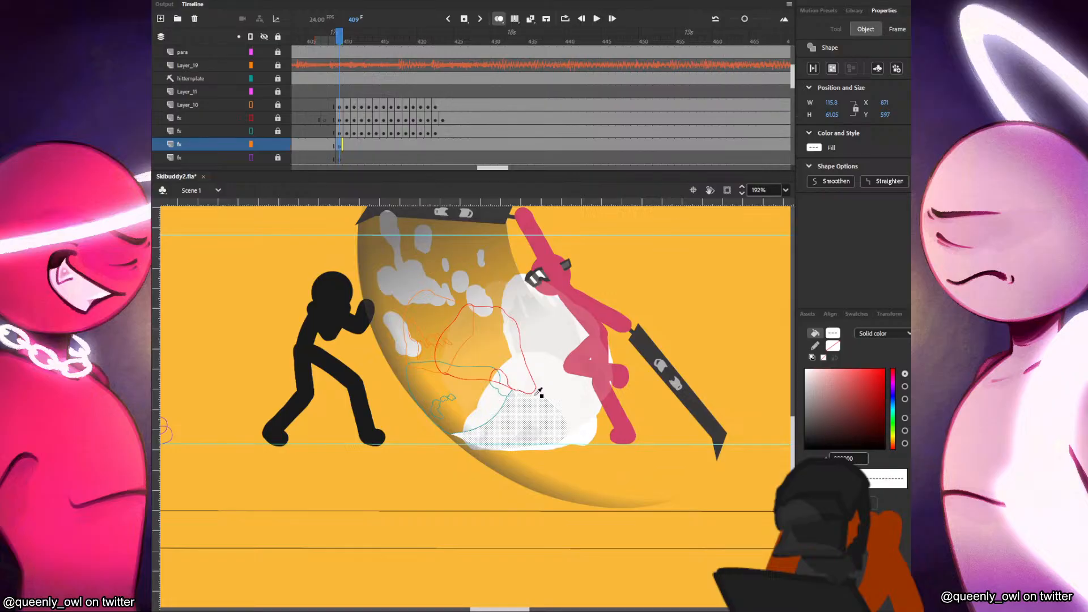
left_click(550, 447)
key("b")
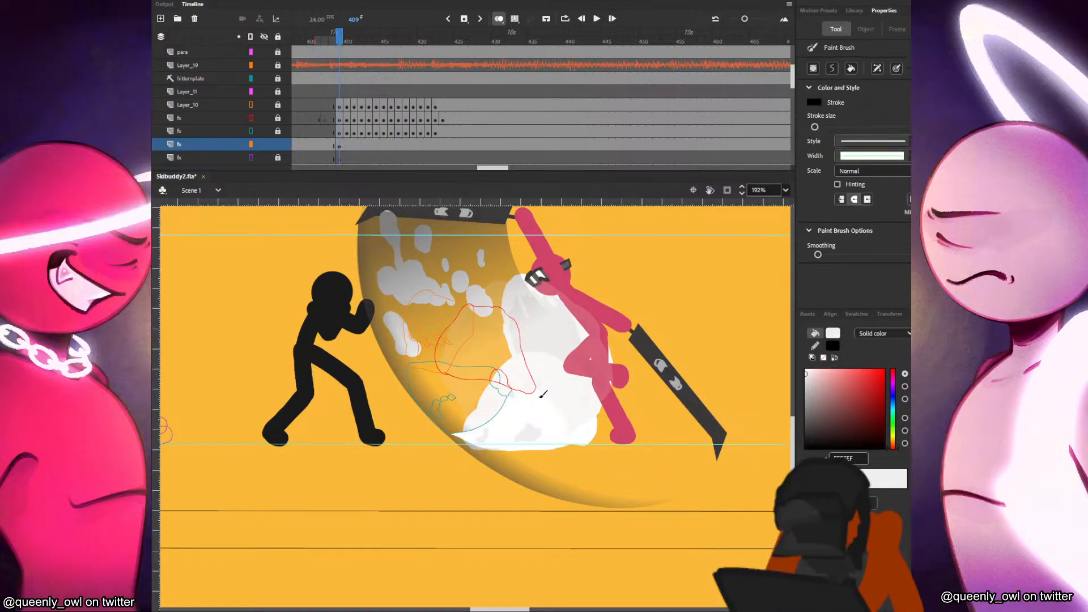
left_click_drag(498, 384, 458, 426)
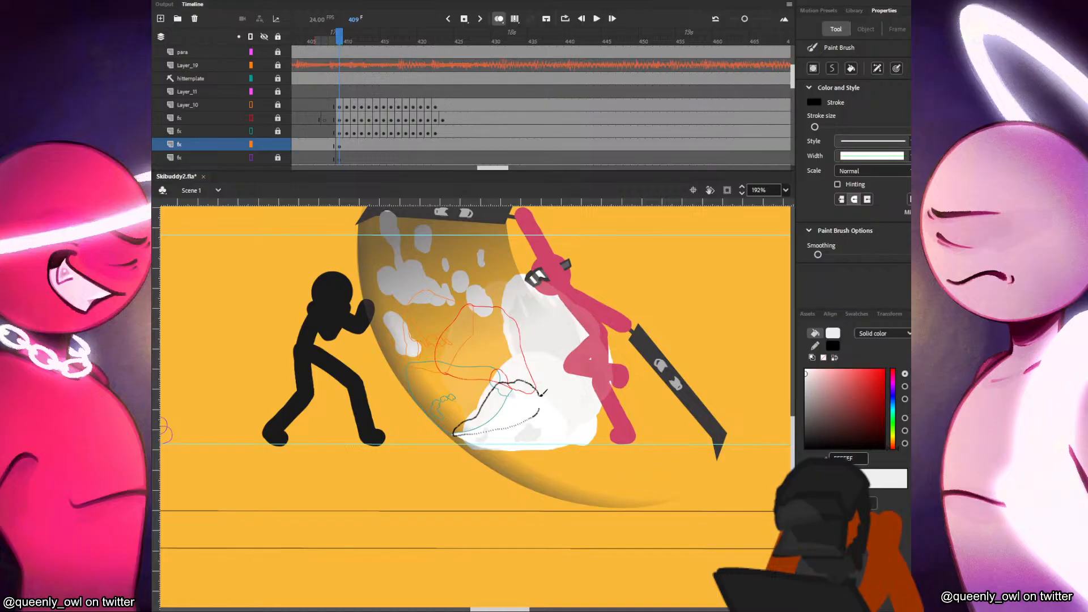
left_click_drag(543, 391, 541, 398)
key("v")
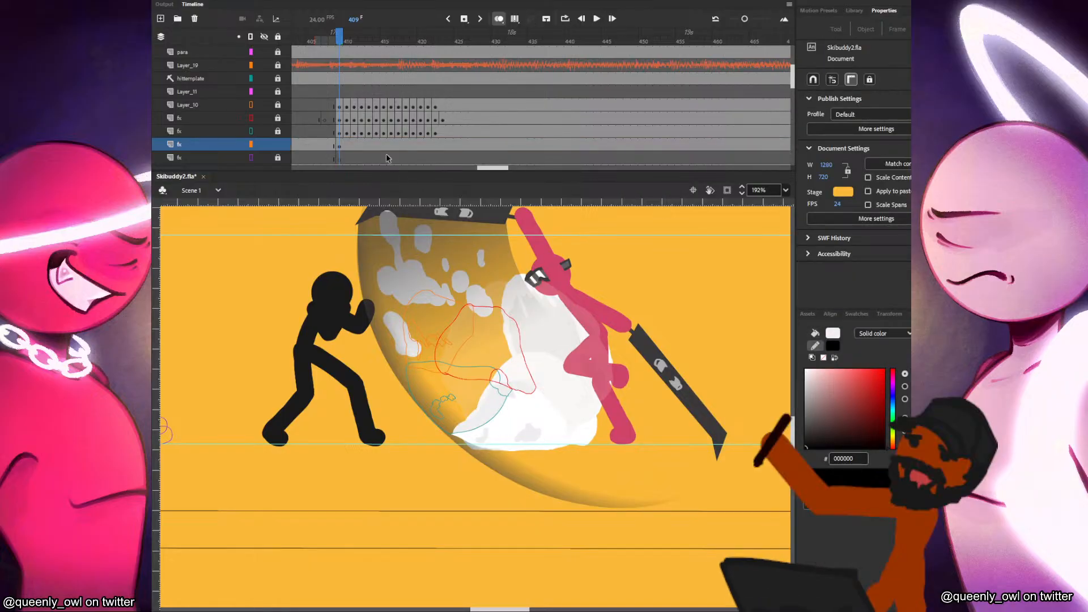
Group the bottom snow chunk and add a keyframe at frame 410, shifting it up-left with a slight clockwise tilt.
left_click(340, 148)
key("ctrl+g")
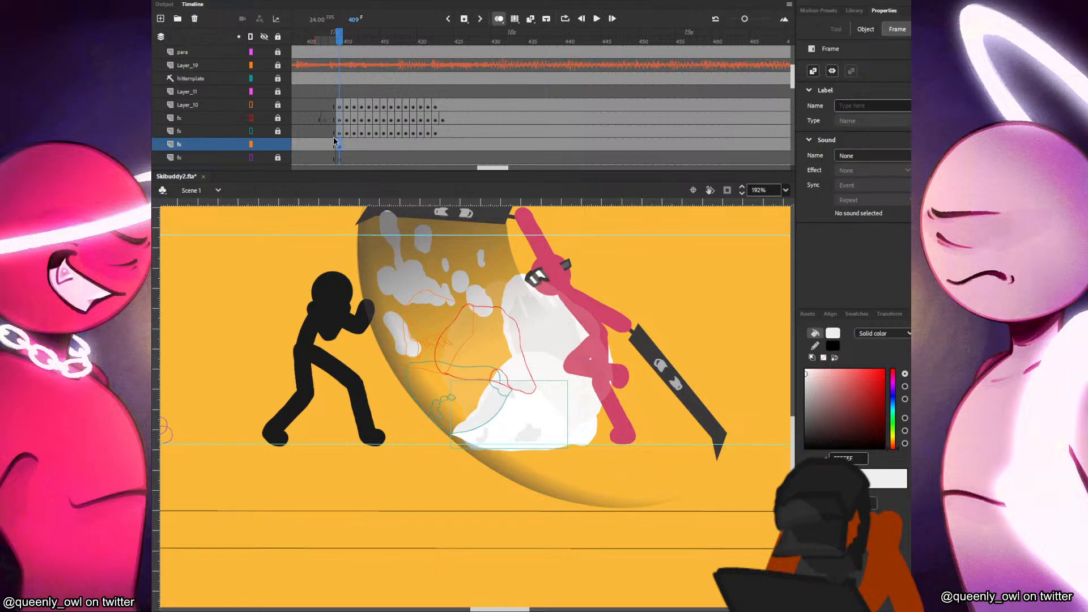
key("F6")
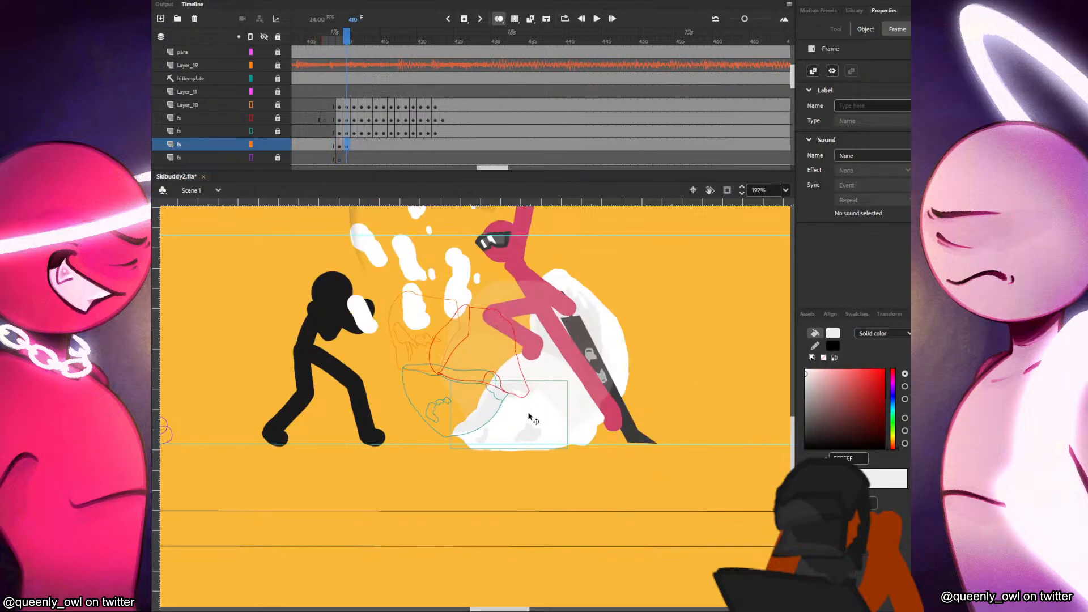
left_click_drag(529, 413, 507, 404)
key("q")
left_click_drag(549, 370, 553, 377)
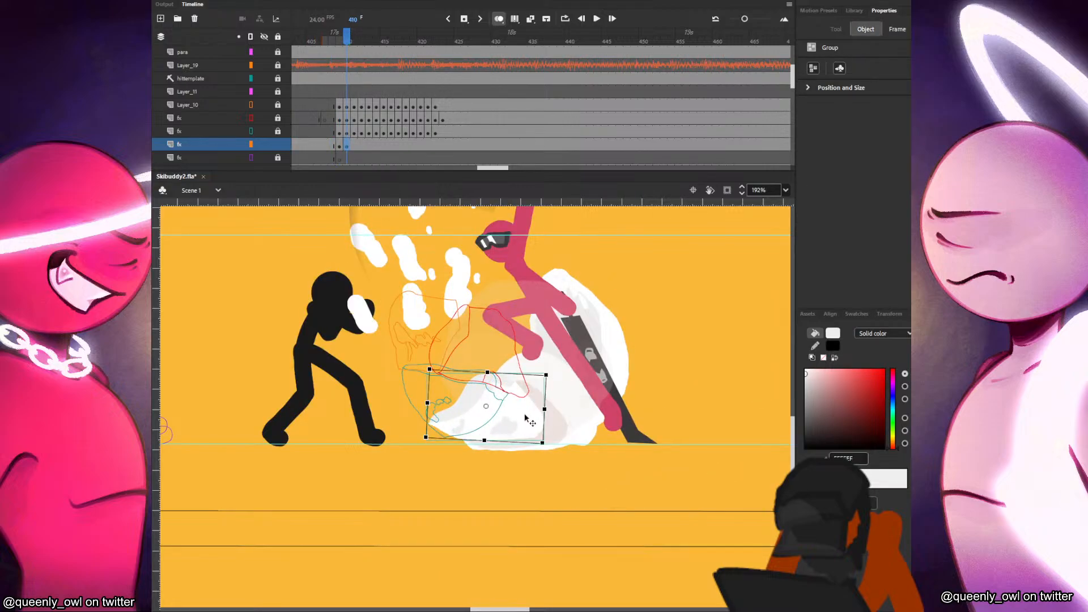
Keyframe the bottom snow chunk at frames 411 and 412, sliding it left and tilting it a little more clockwise each time.
key("F6")
left_click_drag(523, 421, 504, 423)
left_click_drag(533, 377, 536, 383)
key("F6")
left_click_drag(497, 418, 469, 421)
left_click_drag(506, 382, 508, 385)
Continue the bottom snow chunk's fall with keyframes at frames 413 to 416, moving it down-left past the ground line with more clockwise tilt.
key("F6")
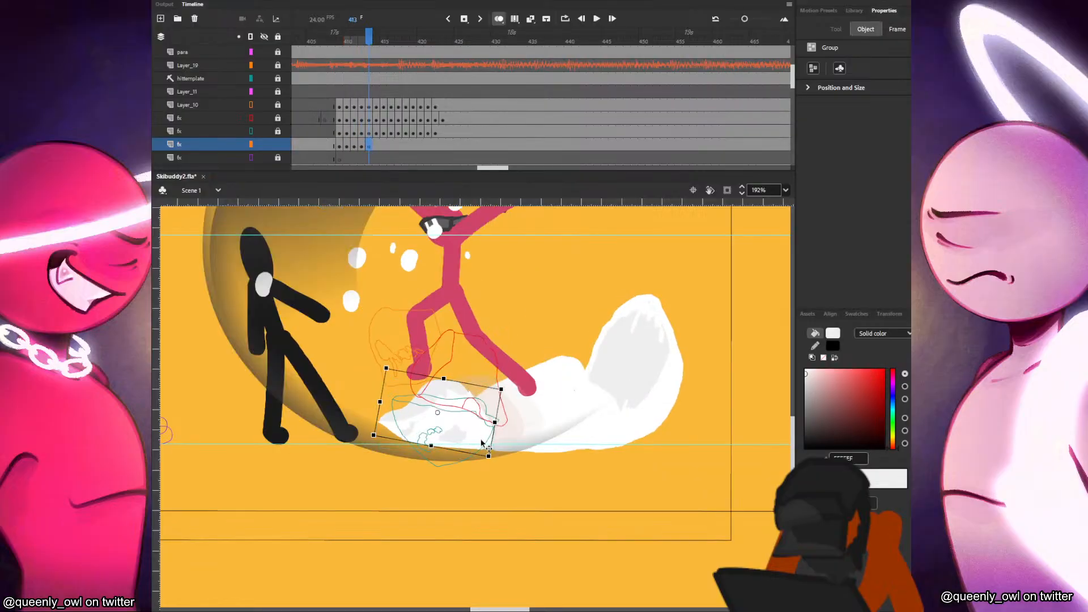
left_click_drag(495, 422, 474, 431)
left_click_drag(486, 393, 555, 384)
key("F6")
key("F6")
left_click_drag(516, 425, 496, 435)
left_click_drag(533, 396, 481, 443)
key("F6")
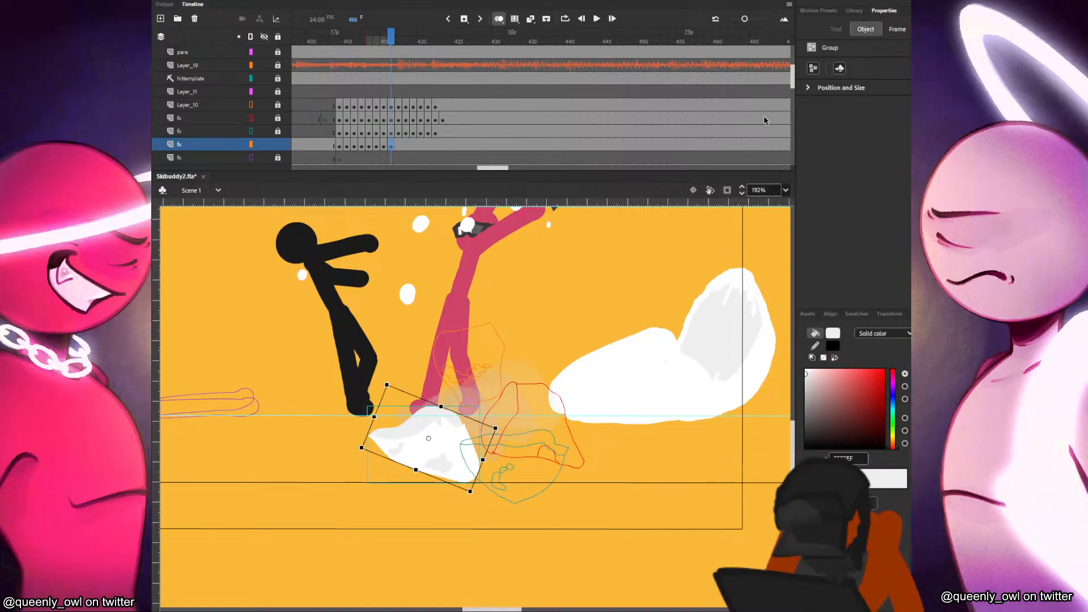
Break apart the bottom snow chunk's group at frame 416 and lasso its upper-left part.
scroll(793, 88, "down", 1)
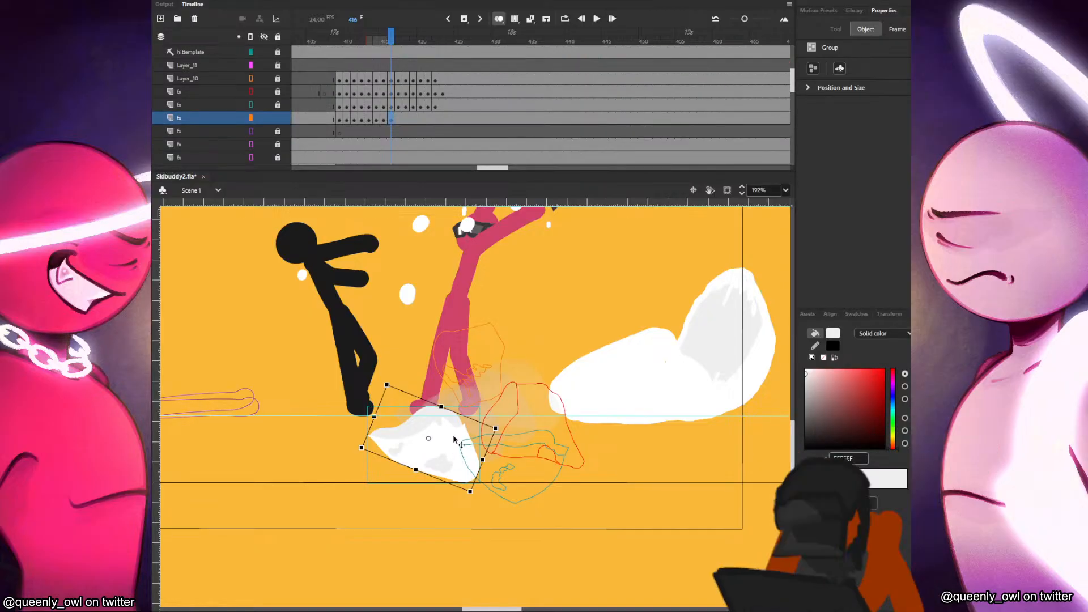
key("ctrl+b")
left_click(460, 499)
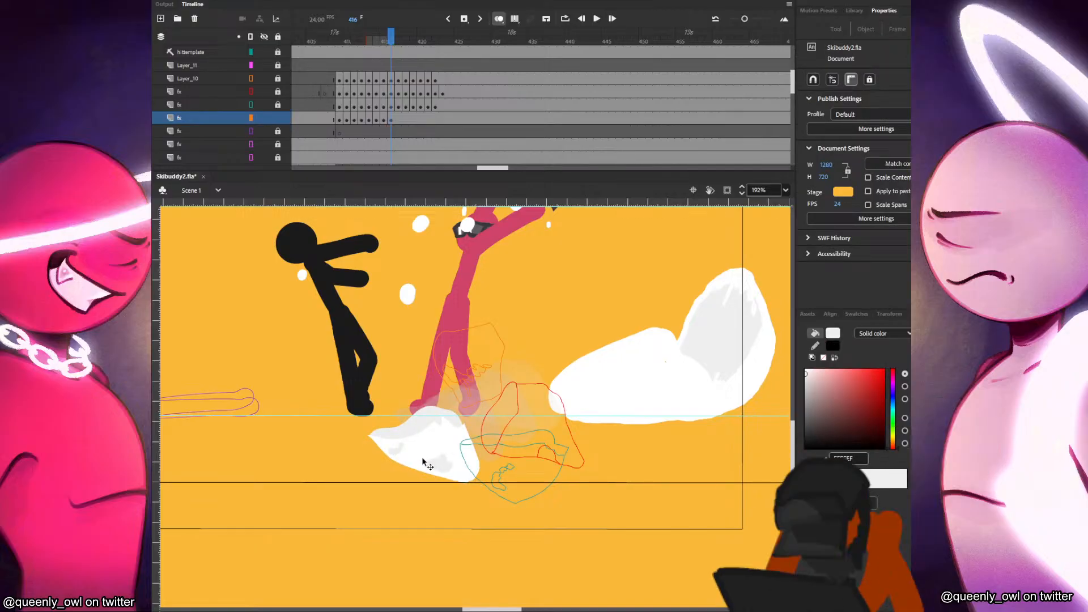
key("l")
left_click_drag(360, 441, 369, 448)
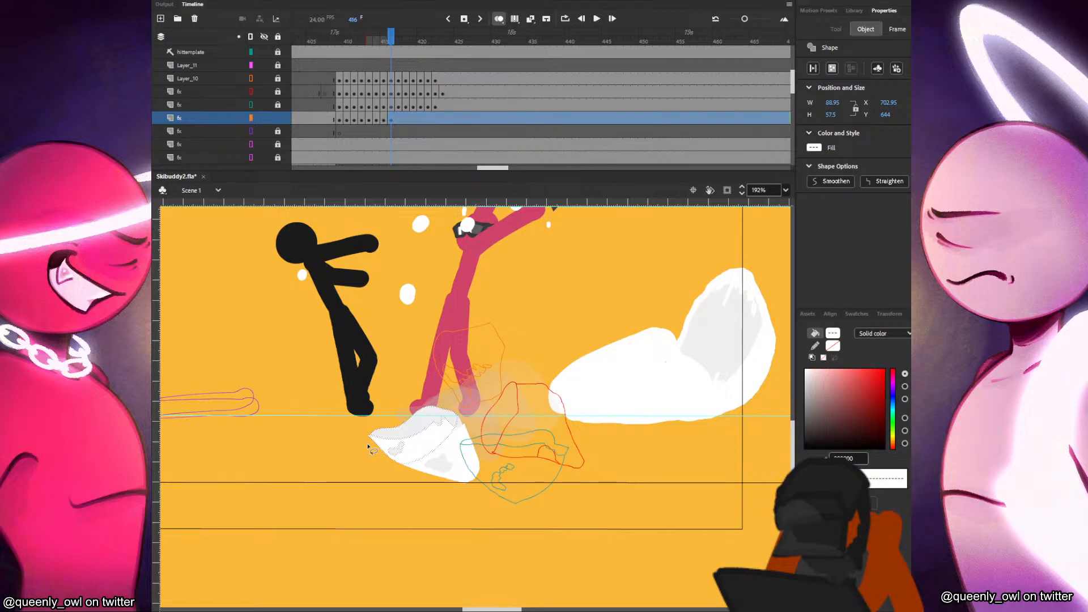
Cut the selected left part of the snow chunk and move the remaining piece at frame 416 to the purple fx layer below.
key("Delete")
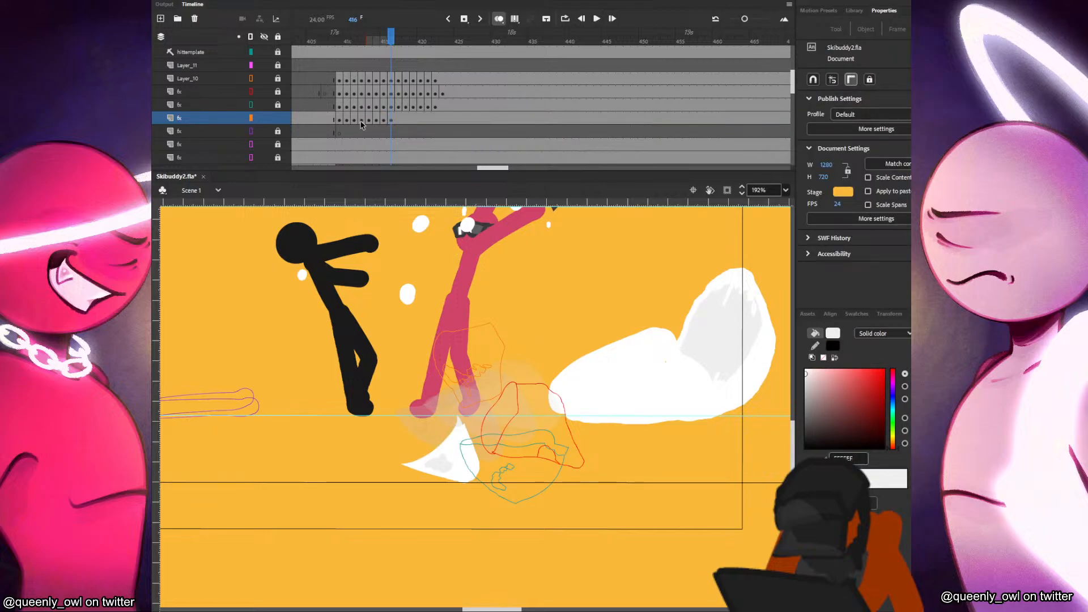
left_click(391, 120)
left_click_drag(392, 121, 392, 133)
Insert a blank keyframe at frame 416 of the orange fx layer and paste the cut left snow piece in place.
left_click(391, 120)
key("F7")
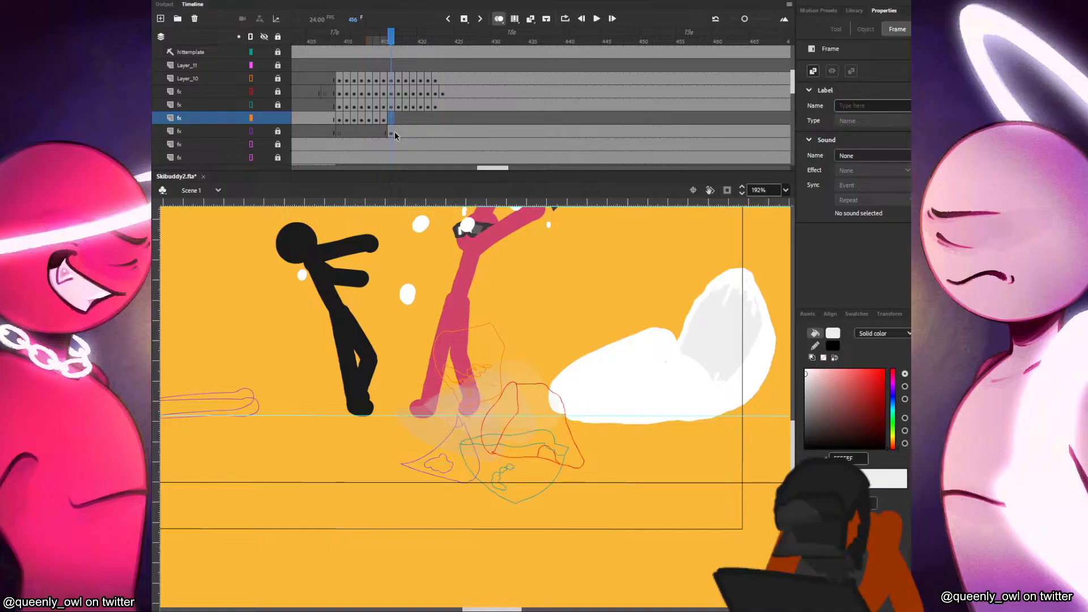
key("ctrl+shift+v")
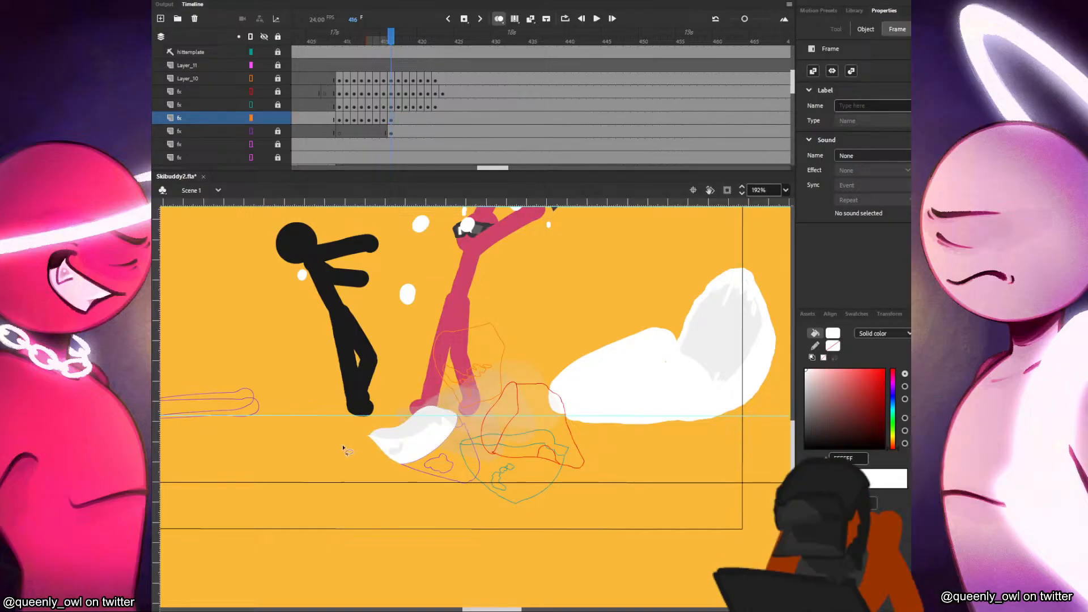
left_click(344, 447)
Lock the orange fx layer and show it as outlines, and unlock the purple fx layer and show it in full colour.
left_click(278, 118)
left_click(277, 132)
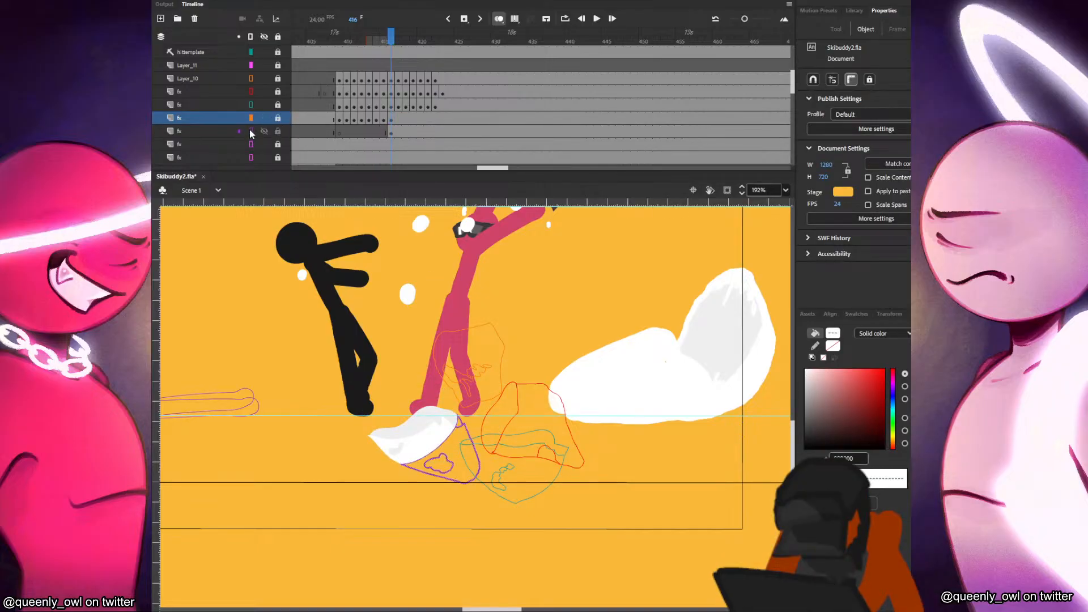
left_click(251, 131)
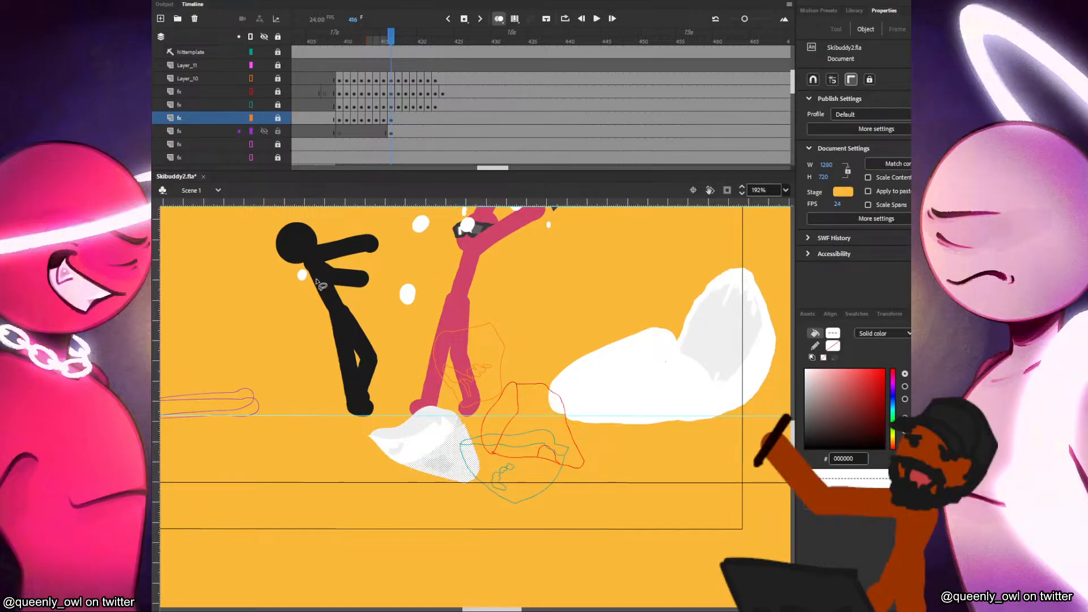
left_click(251, 118)
left_click(426, 429)
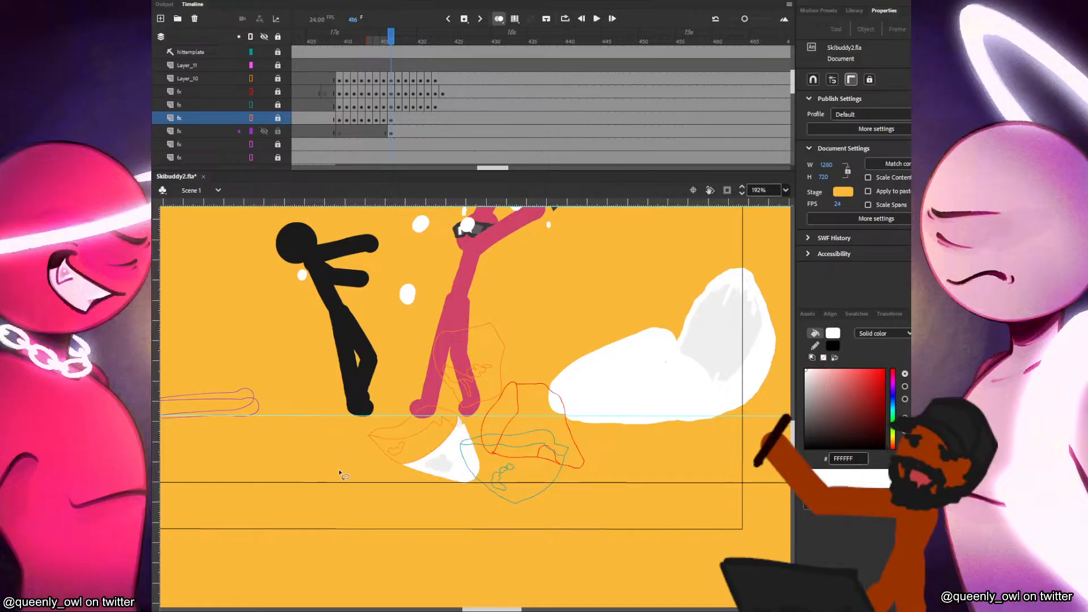
Brush a closed black outline along the cut edge of the right snow piece on the purple fx layer at frame 416.
key("y")
left_click(461, 426)
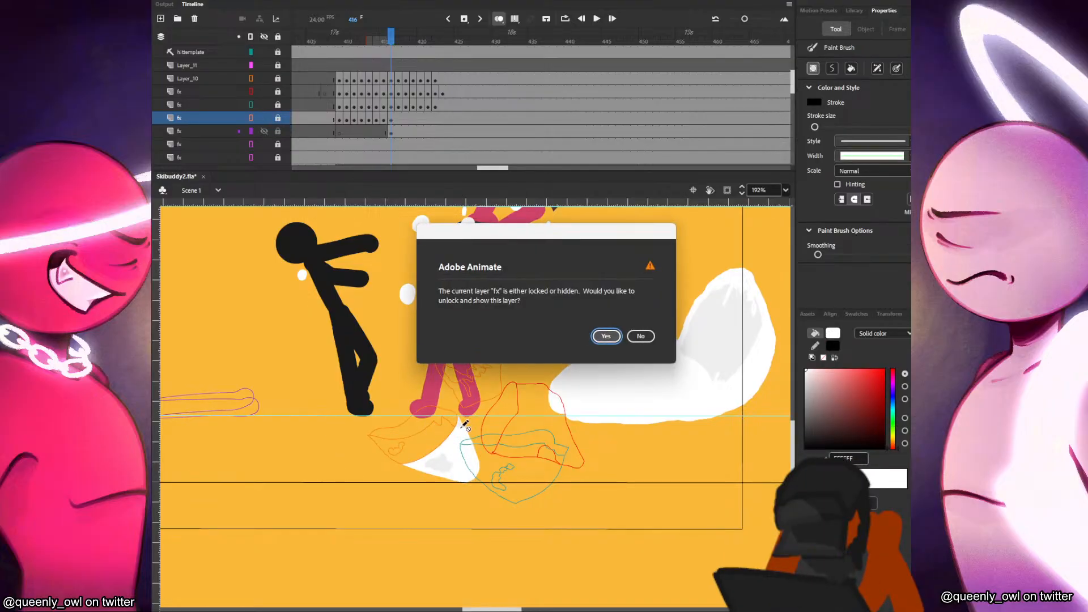
left_click(639, 335)
left_click(391, 134)
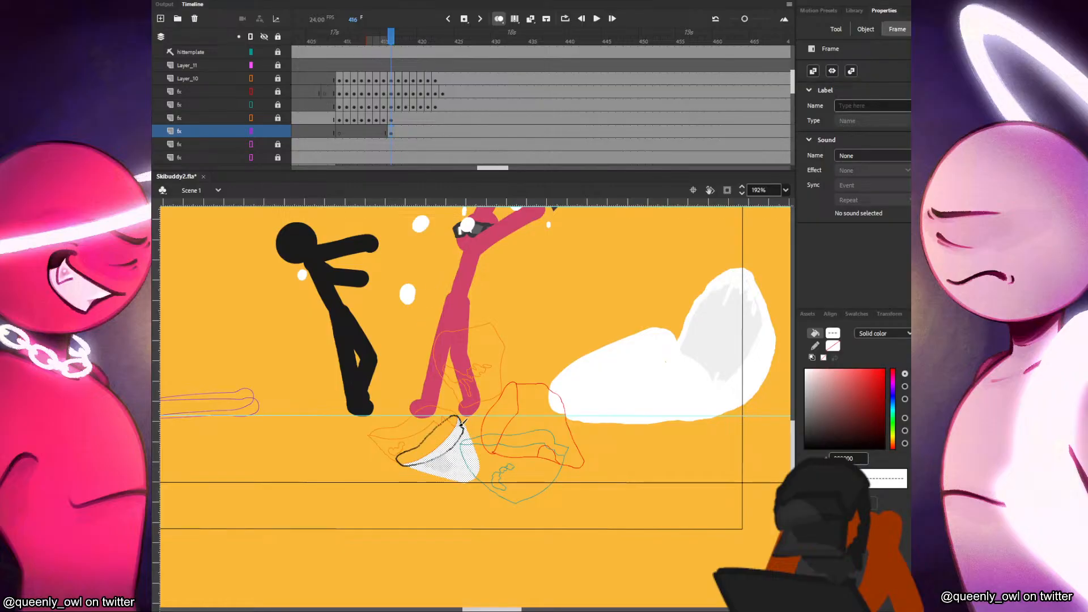
left_click_drag(462, 425, 463, 429)
Fill the outlined extension of the right snow piece with its sampled light grey and delete the black outline.
key("i")
left_click(443, 468)
left_click(449, 435)
key("v")
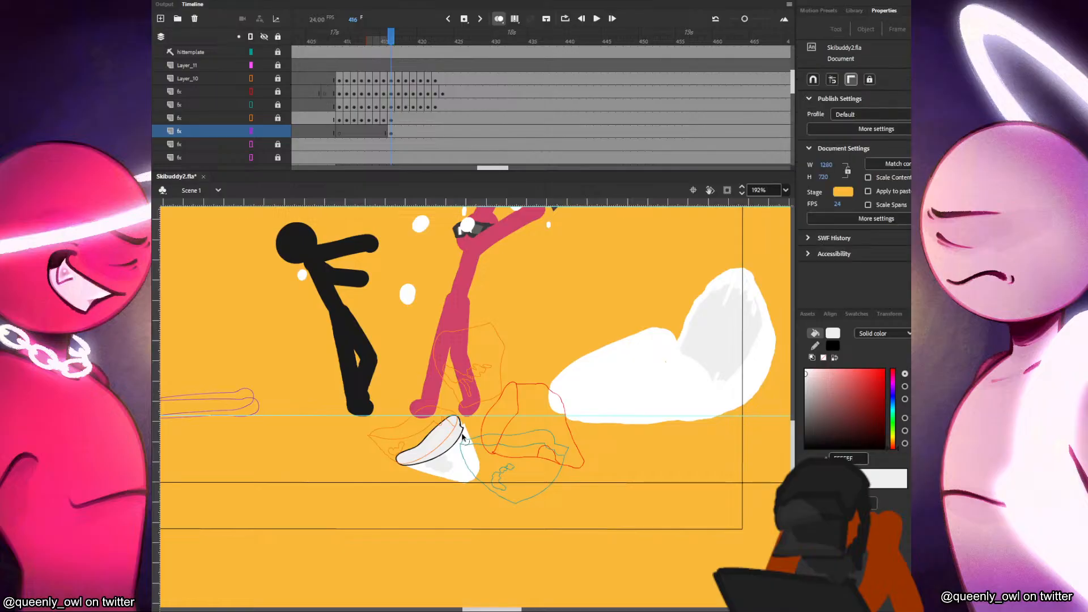
left_click(460, 437)
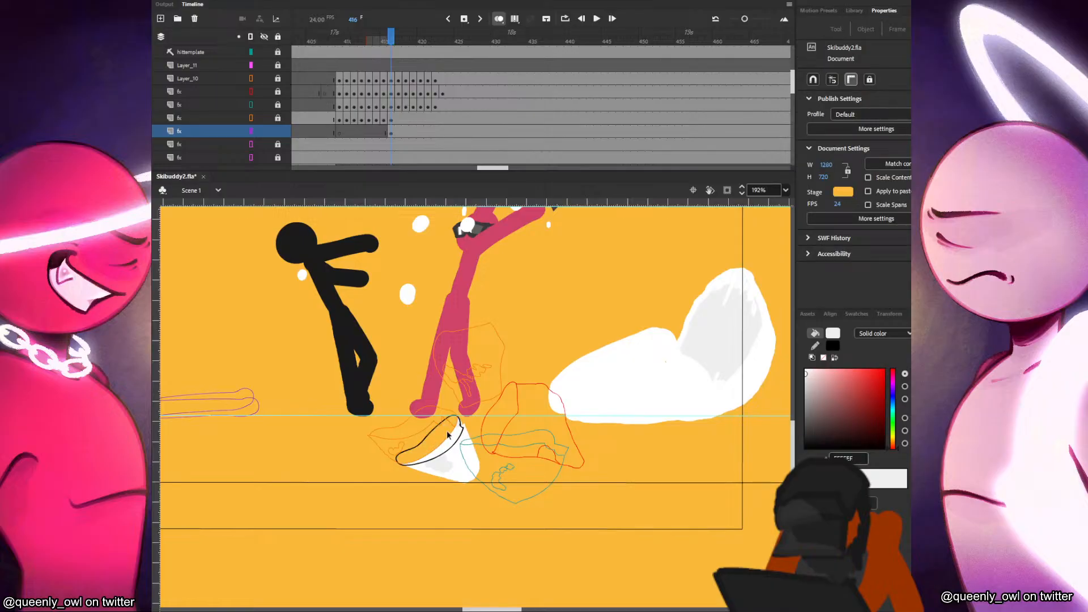
left_click(458, 438)
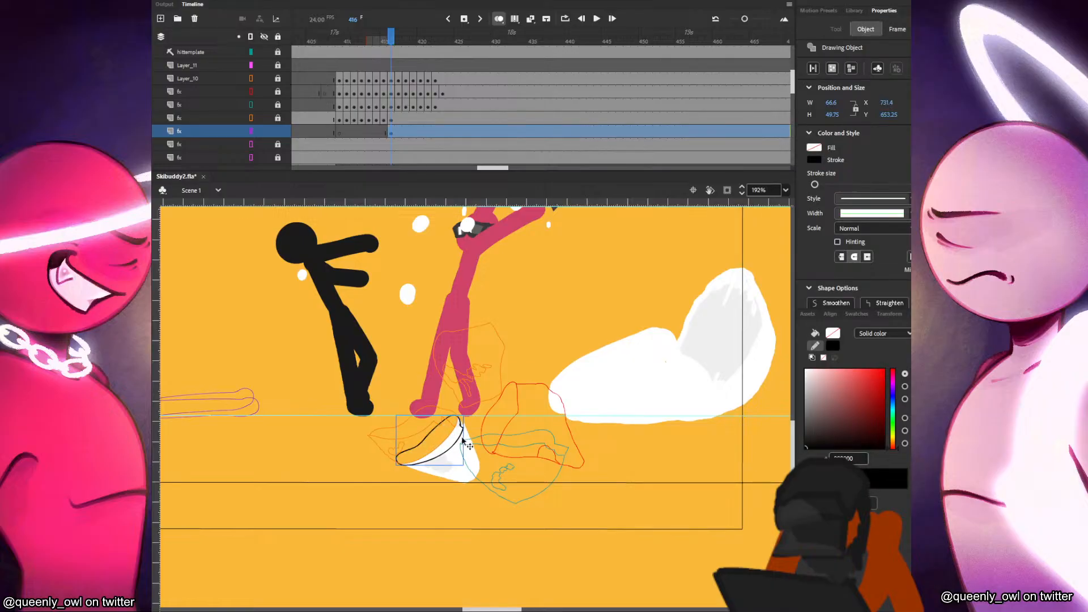
left_click(431, 489)
key("k")
left_click(448, 445)
key("v")
double_click(459, 438)
key("Delete")
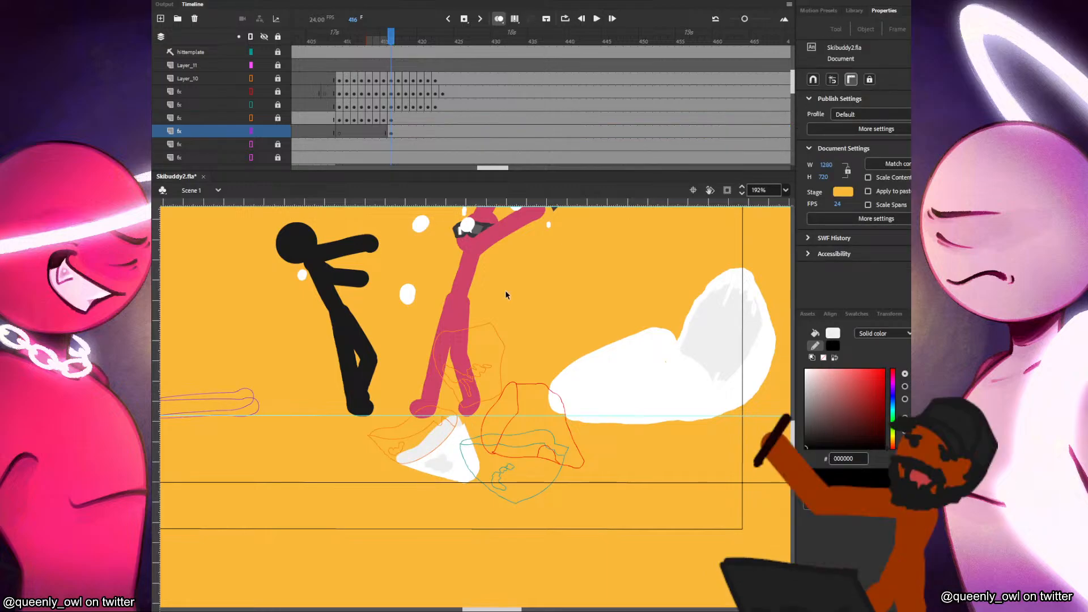
Unlock the orange fx layer, lock the purple one, then group, shift and tilt the left snow piece at frame 416.
left_click(392, 134)
left_click(393, 121)
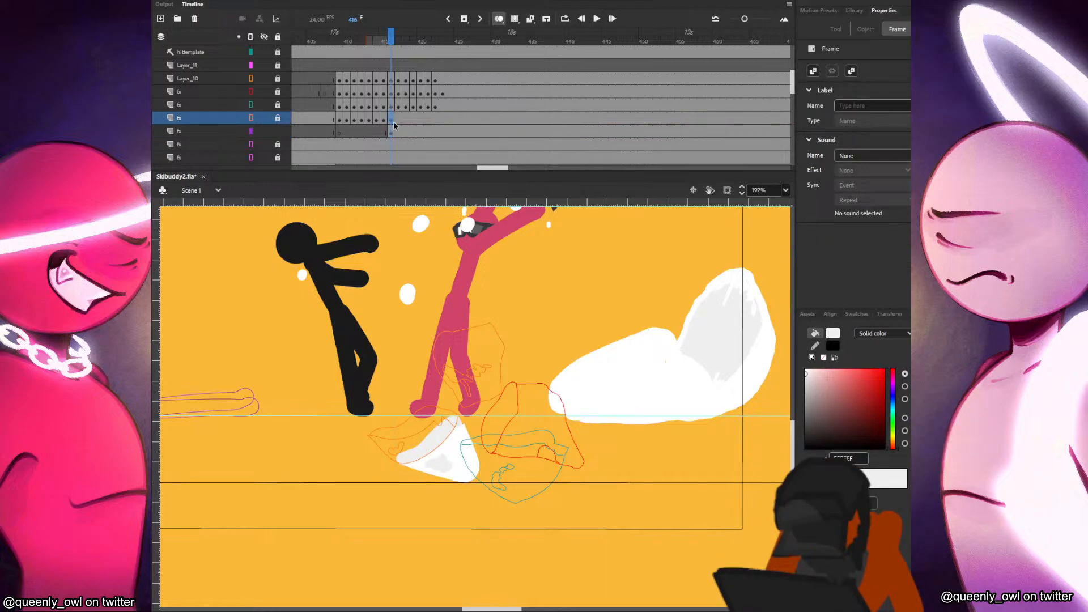
left_click(278, 119)
left_click(278, 131)
left_click(426, 436)
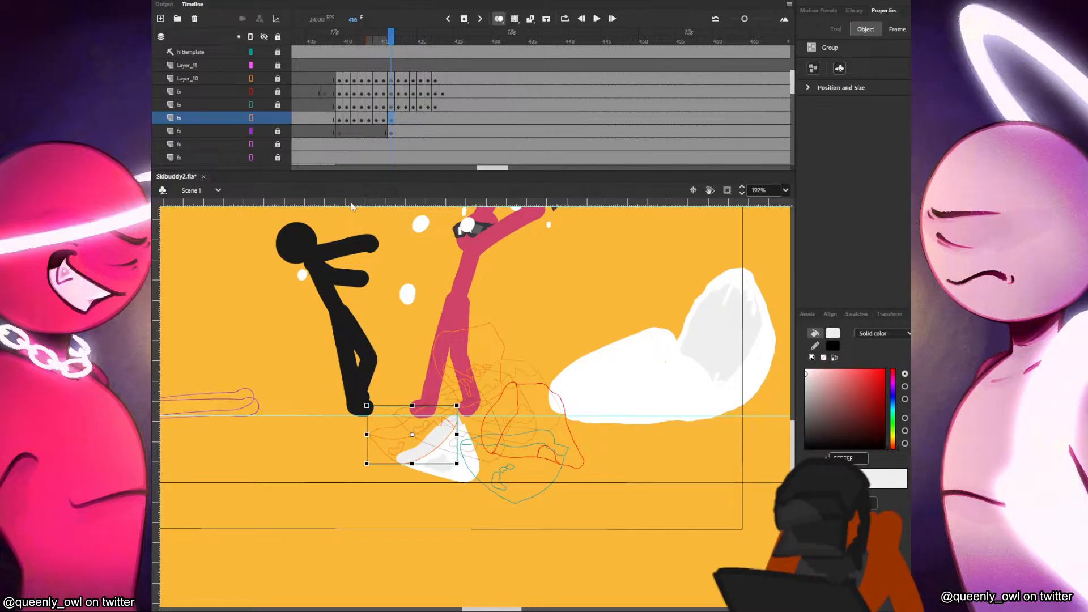
left_click_drag(426, 437, 415, 442)
left_click_drag(456, 413, 398, 448)
Add keyframes at frames 417 to 423 of the orange fx layer, moving and rotating the left snow piece as it falls and settles.
key("F6")
key("F6")
key("F6")
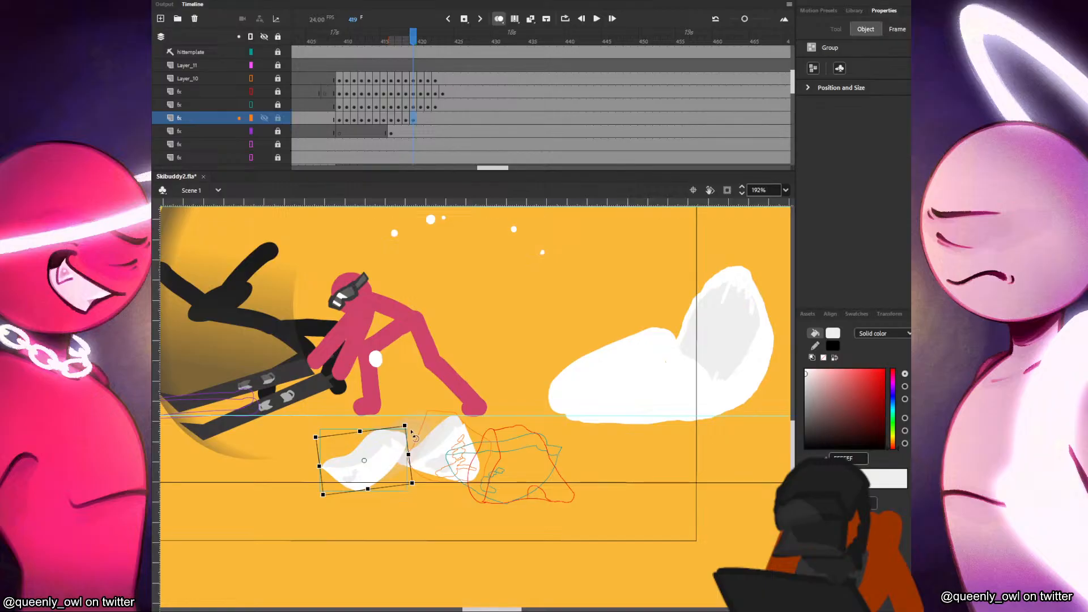
key("F6")
left_click(369, 465)
left_click_drag(417, 437, 431, 436)
key("F6")
key("F6")
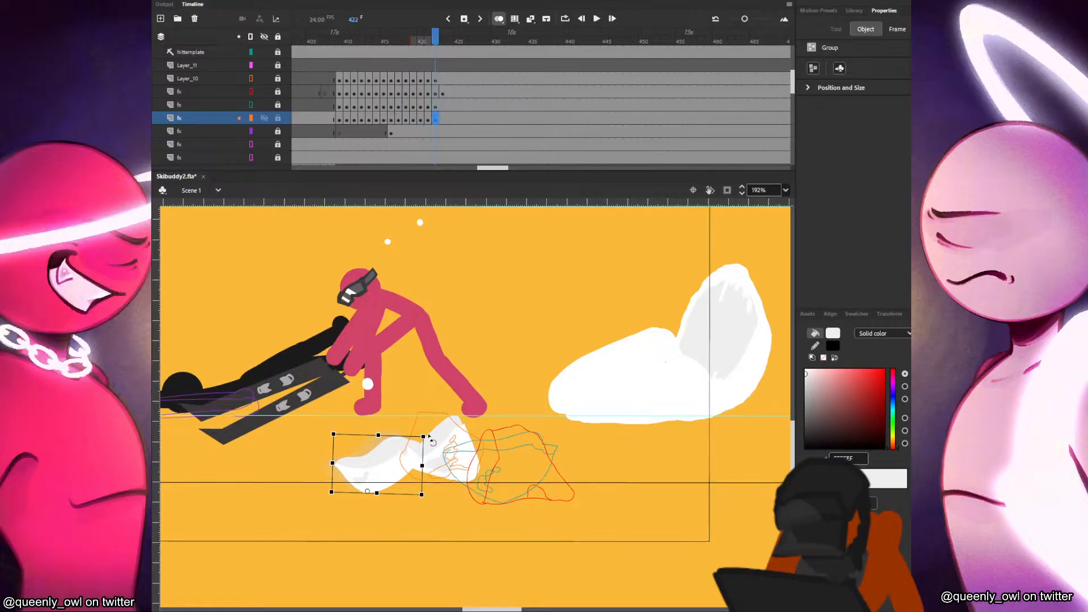
key("F6")
Group the right snow piece at frame 416 of the purple fx layer and save the document.
left_click(394, 133)
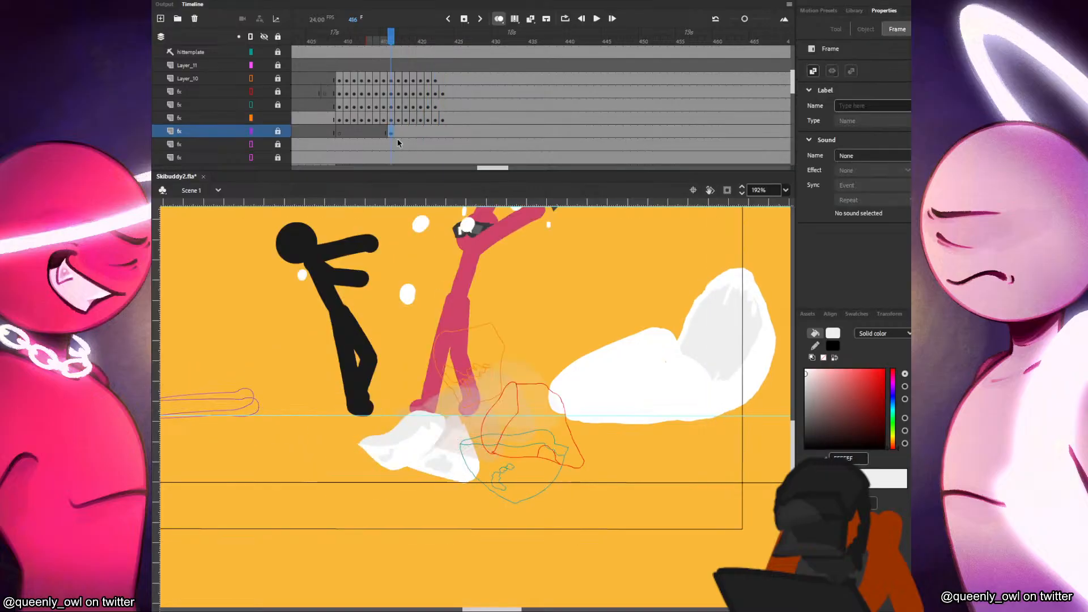
double_click(446, 388)
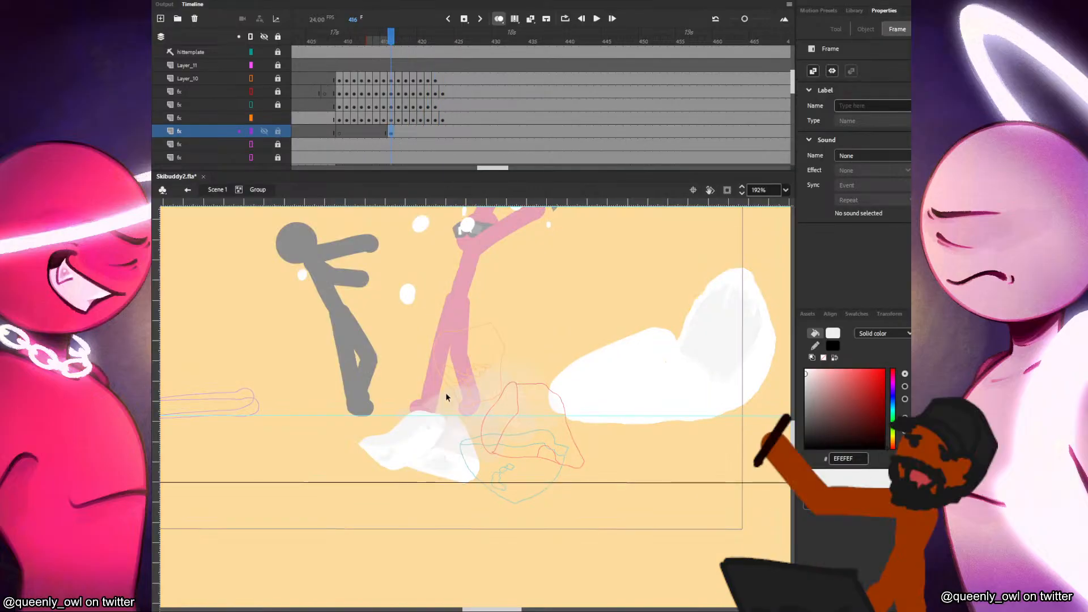
left_click(218, 188)
left_click(537, 118)
key("ctrl+s")
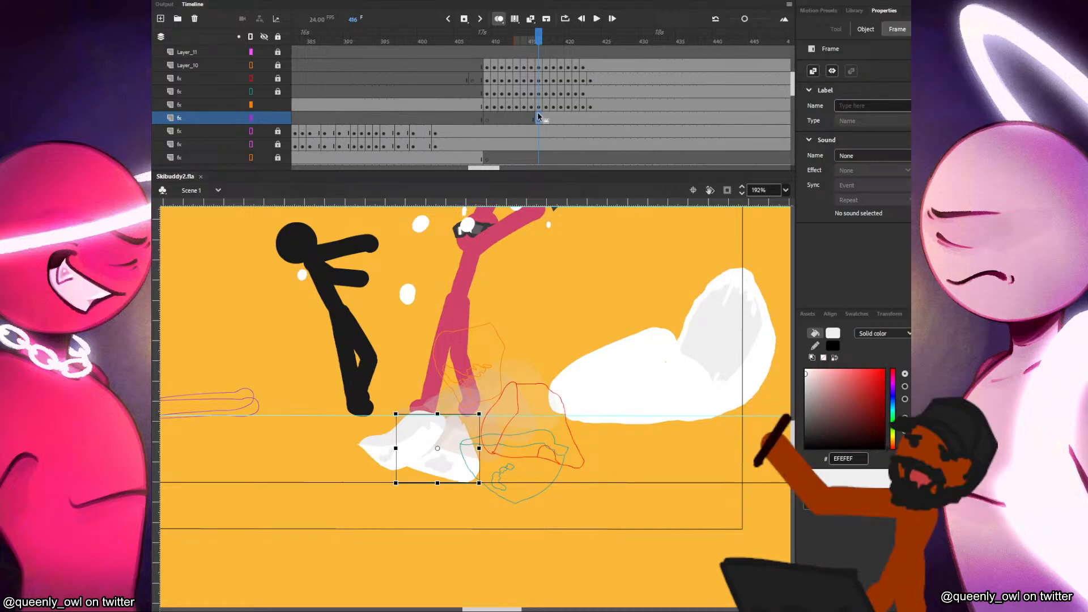
Add keyframes at frames 417 and 418 of the purple fx layer, rotating and shifting the right snow piece in each.
left_click(539, 118)
key("F6")
left_click_drag(482, 412, 476, 416)
left_click_drag(465, 459, 465, 452)
key("F6")
left_click_drag(467, 412, 460, 406)
left_click_drag(458, 451, 453, 458)
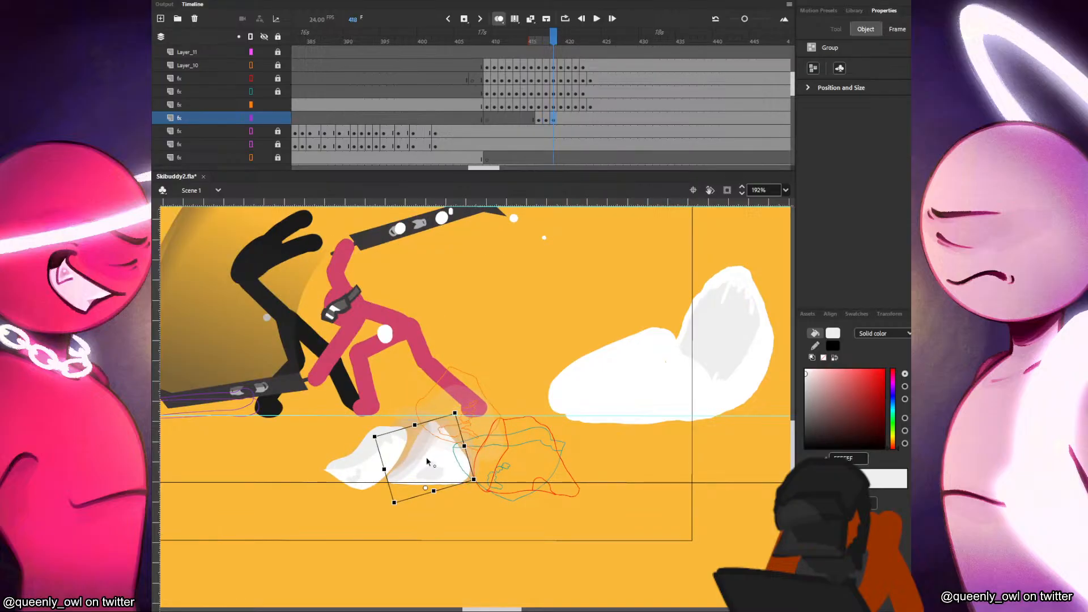
left_click_drag(442, 419, 437, 417)
Add keyframes at frames 419 to 421 of the purple fx layer to settle the right snow piece.
key("F6")
key("F6")
key("F6")
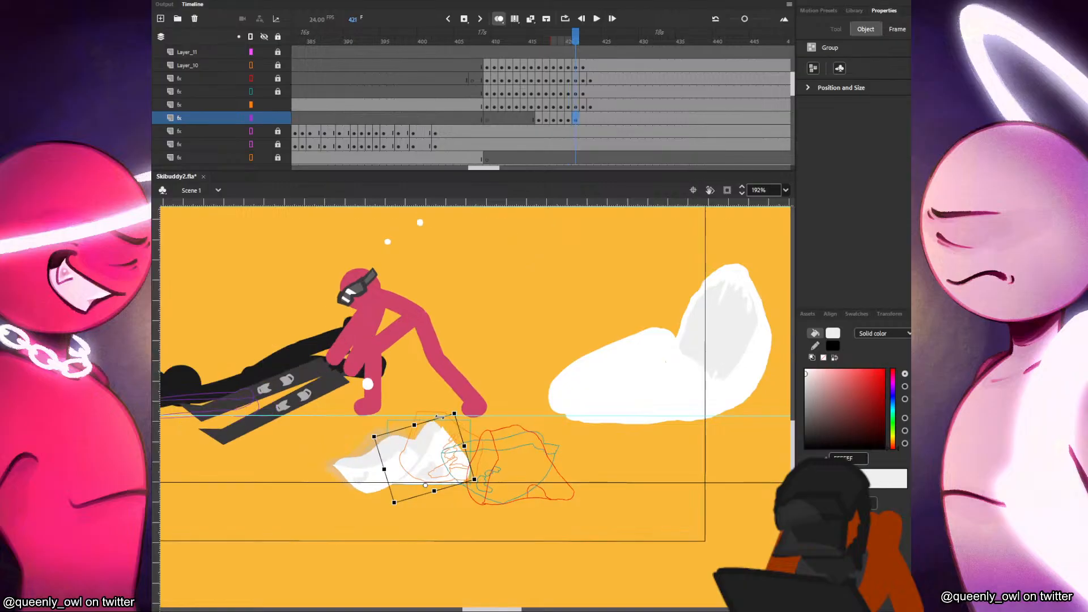
left_click(440, 415)
Show the outlined Layer_10 and the red and teal fx layers in full colour and play the animation from frame 409.
left_click(470, 95)
left_click_drag(251, 91, 251, 65)
key("Return")
left_click(485, 96)
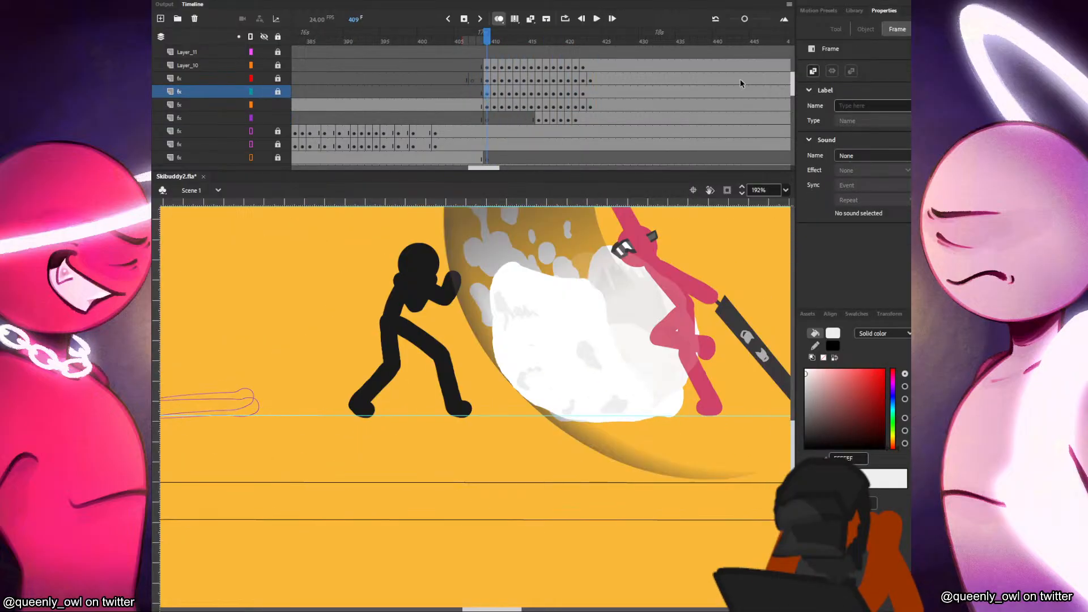
key("Return")
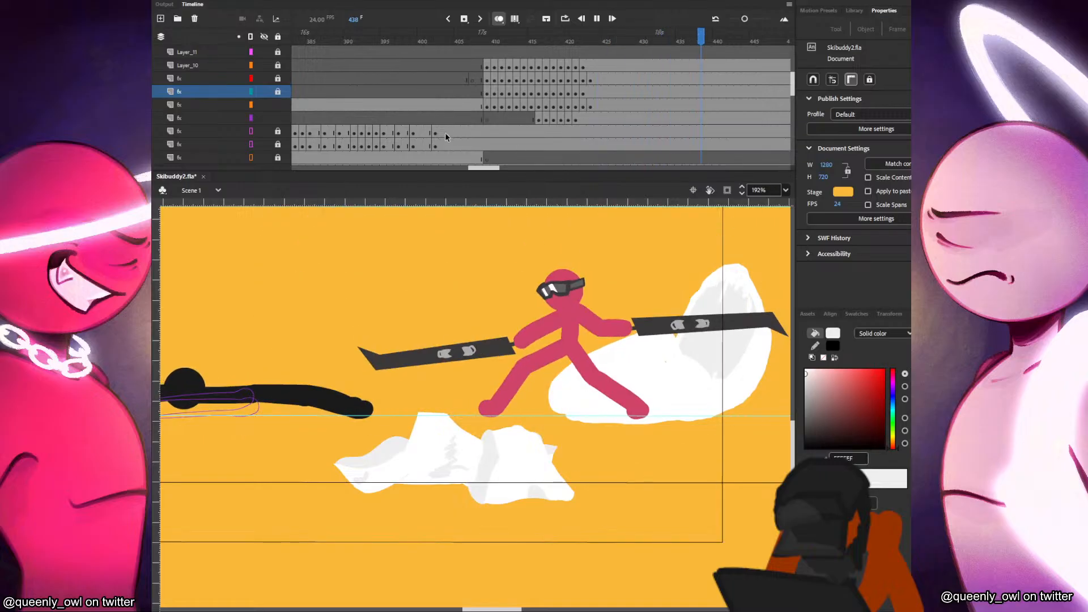
Play back the snowball slicing sequence several times from shortly before the hit, with the wider scene in view.
left_click(439, 111)
key("Return")
left_click(481, 92)
key("Return")
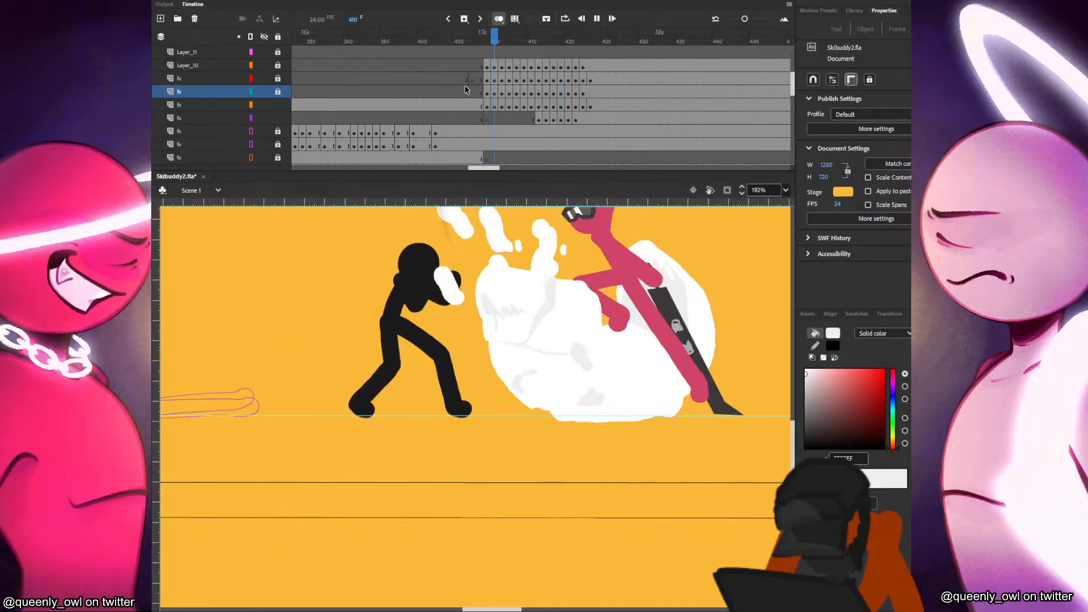
scroll(600, 292, "down", 4)
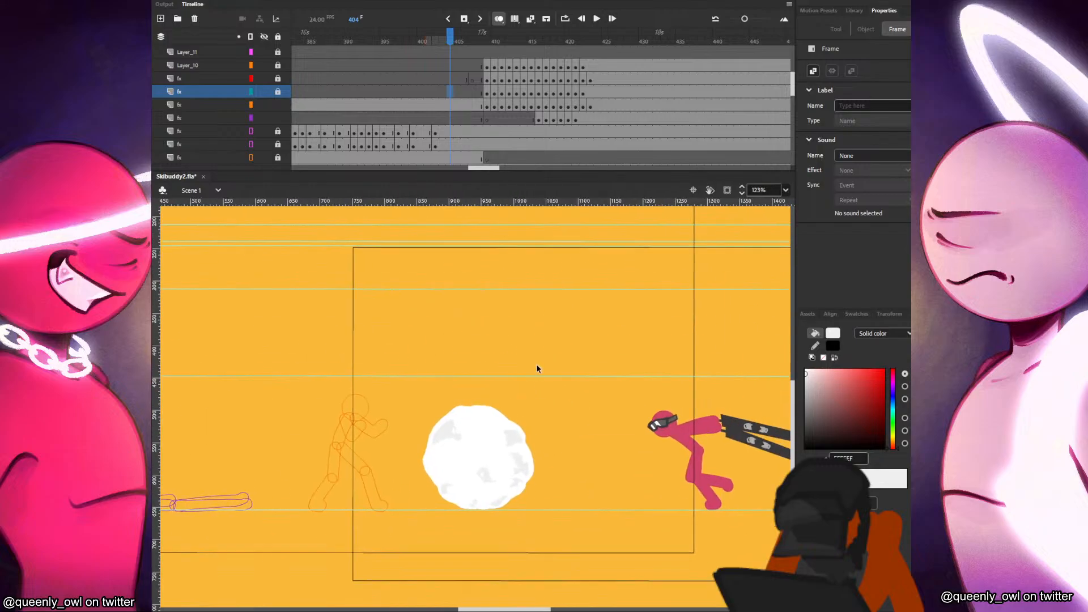
left_click(441, 108)
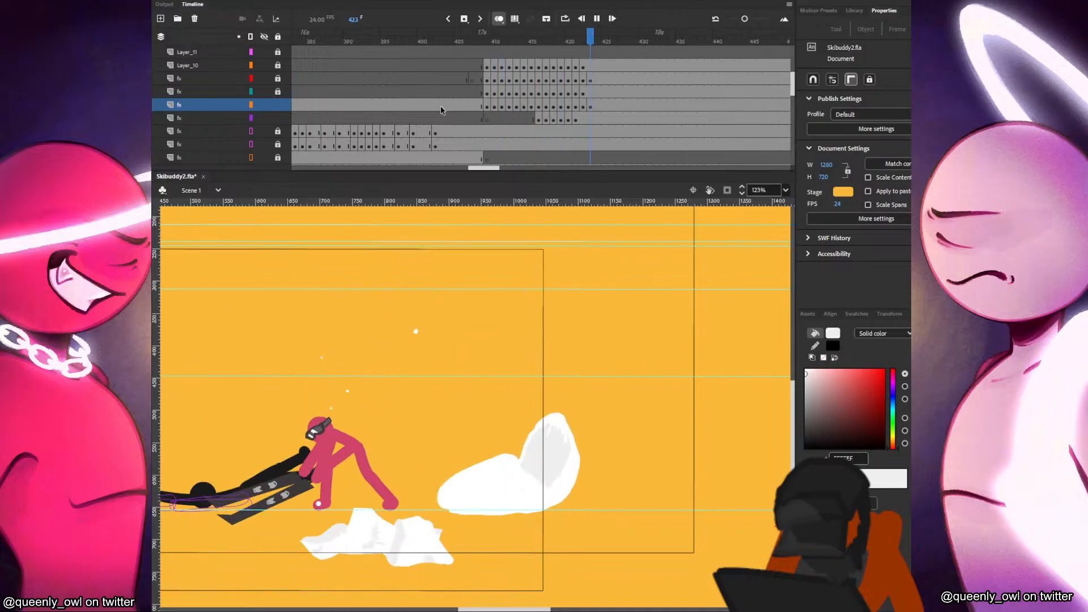
left_click(399, 107)
key("Return")
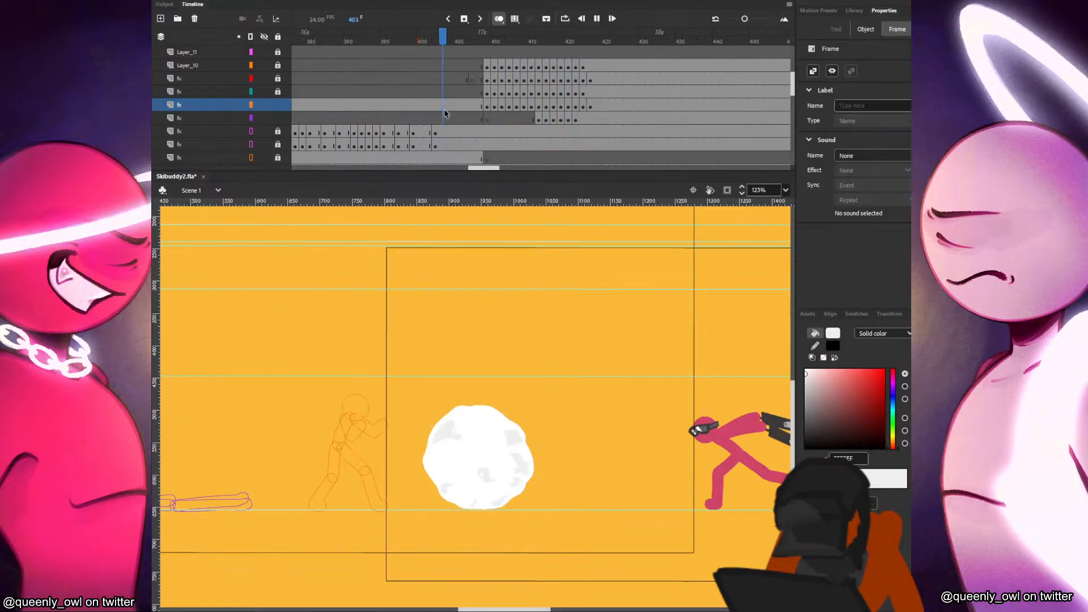
left_click(451, 108)
key("Return")
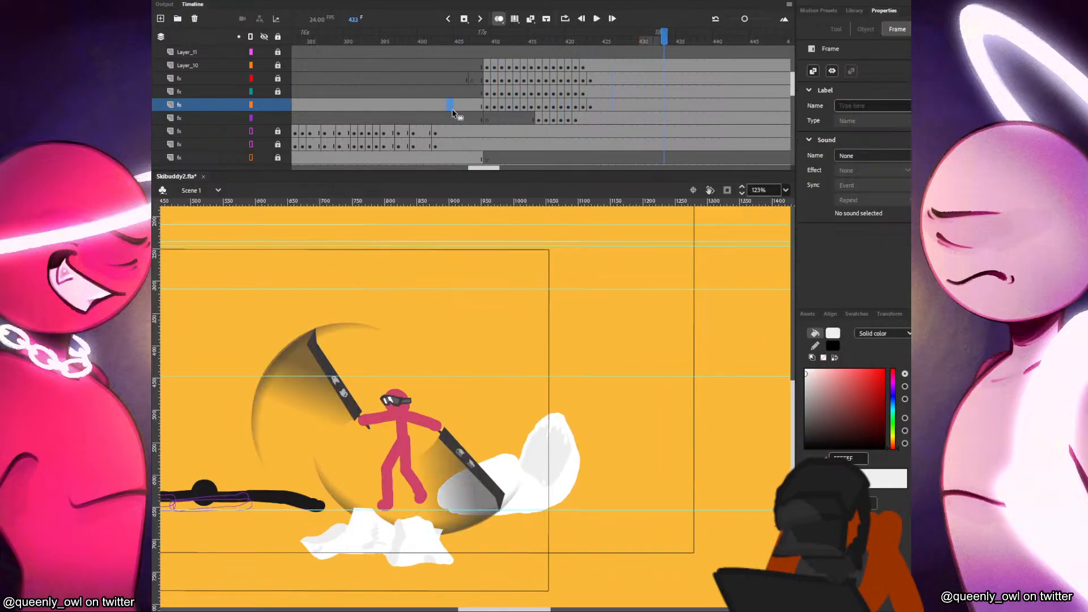
Unlock the WEP, wep, BADDY and lower fx layers and remove the WEP layer's keyframes from frame 409 onward.
left_click(486, 117)
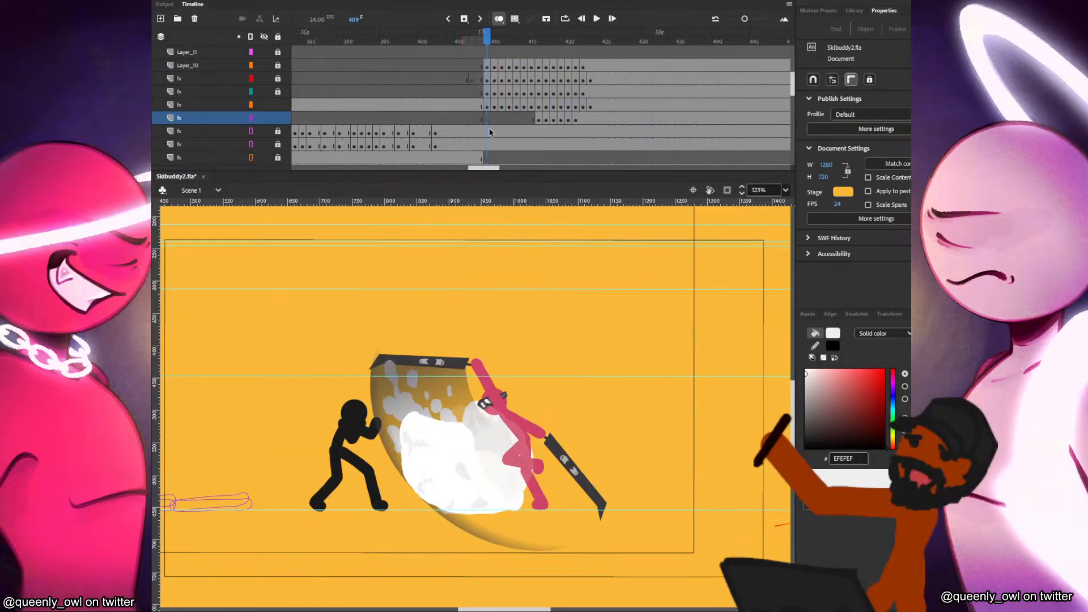
scroll(464, 124, "down", 3)
scroll(464, 124, "down", 5)
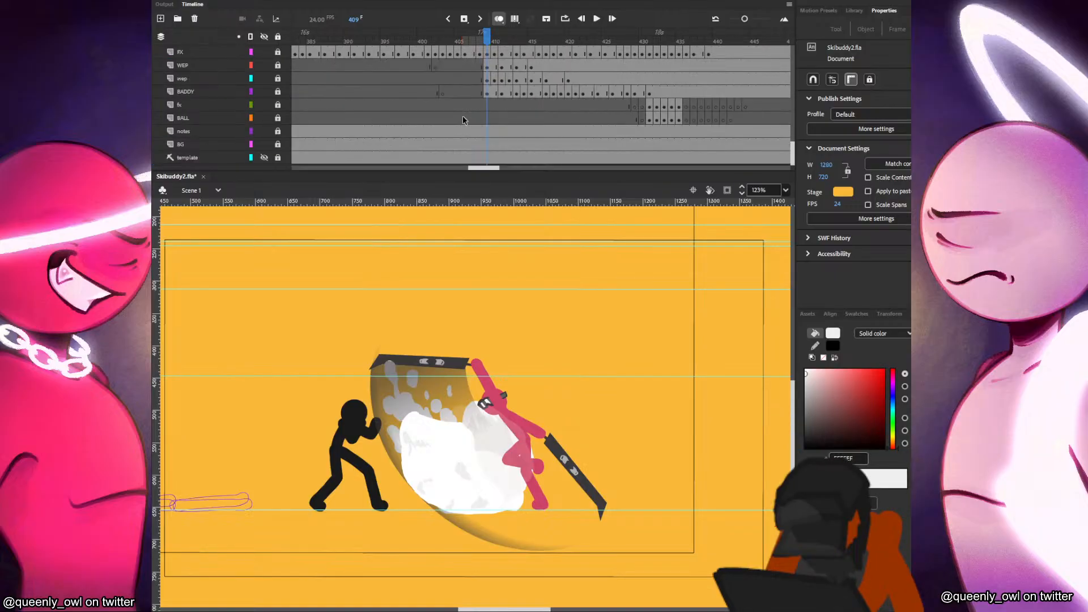
left_click_drag(277, 65, 277, 104)
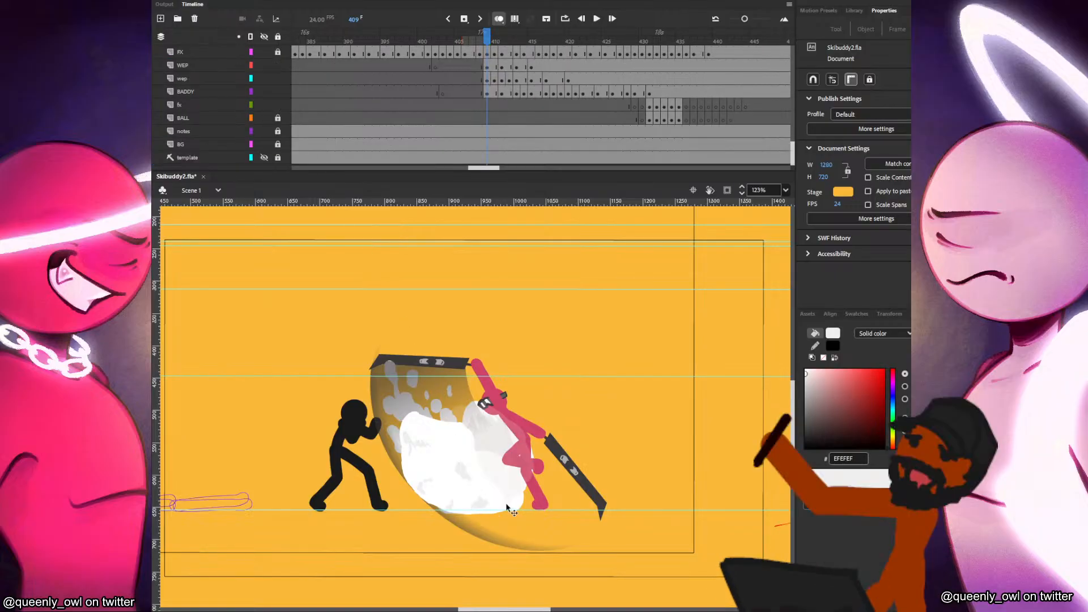
left_click_drag(437, 450, 522, 513)
left_click_drag(486, 68, 547, 67)
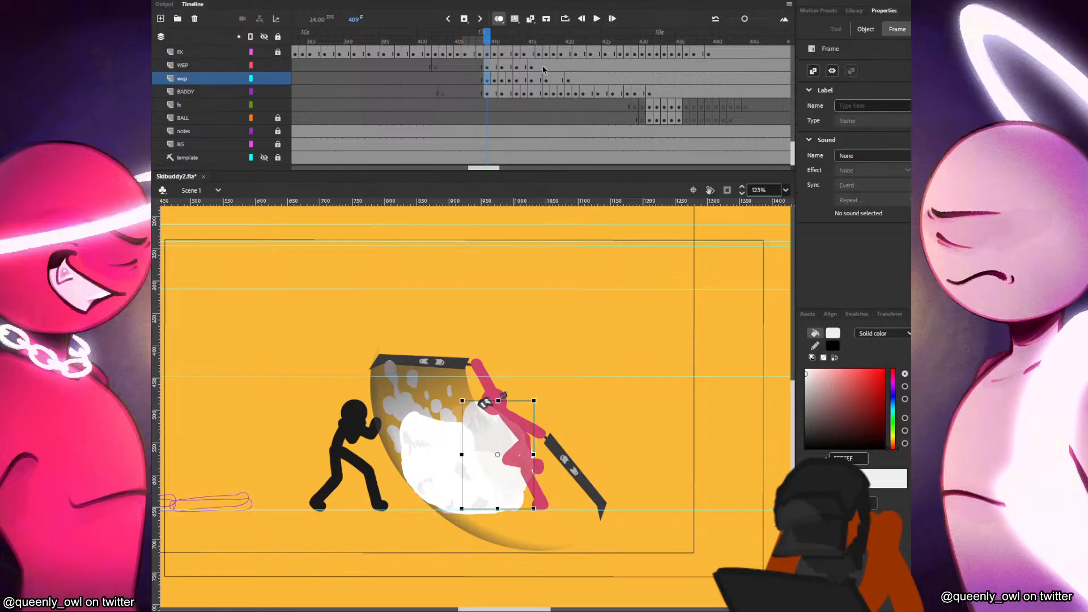
right_click(485, 65)
left_click(539, 174)
Play the animation from frame 406 to check the slice without the removed WEP frames.
left_click(466, 100)
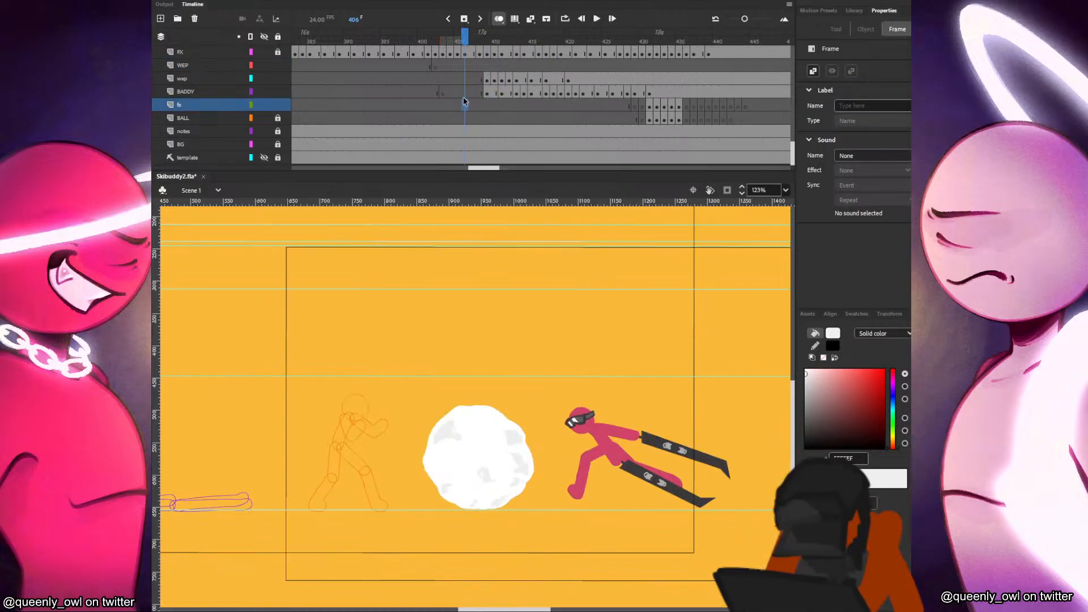
key("Return")
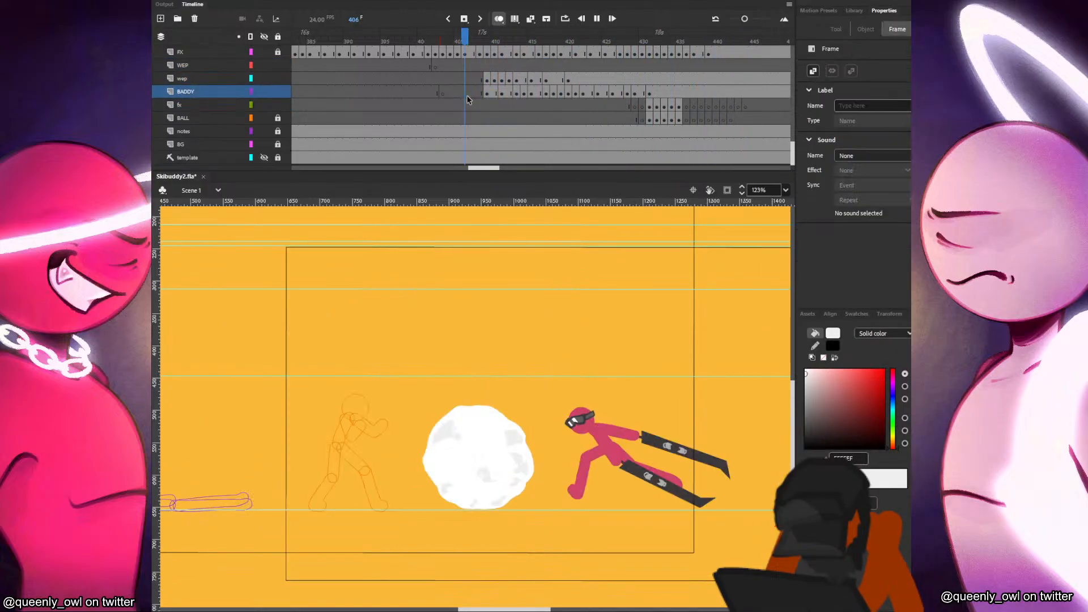
left_click(466, 92)
key("Return")
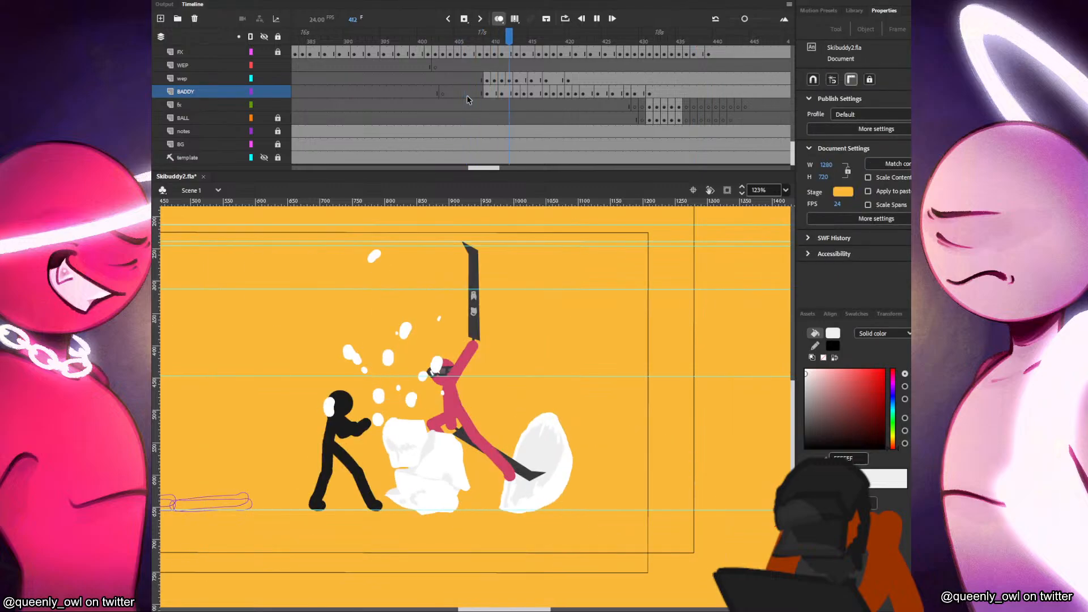
Clear the wep layer's keyframes from frame 413 onward.
key("Return")
left_click(495, 78)
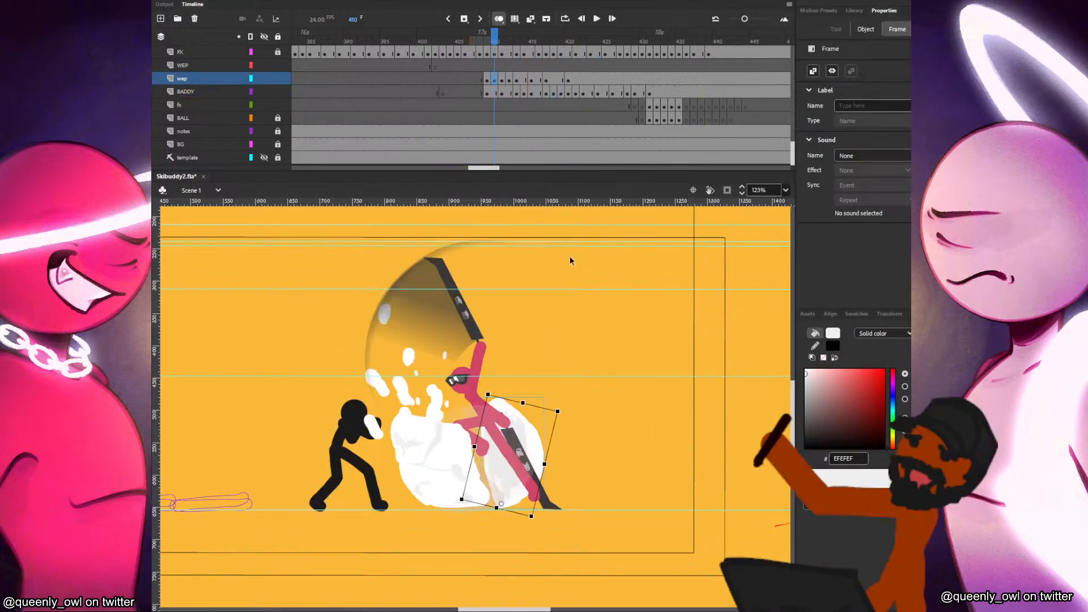
scroll(497, 107, "up", 2)
scroll(498, 107, "up", 2)
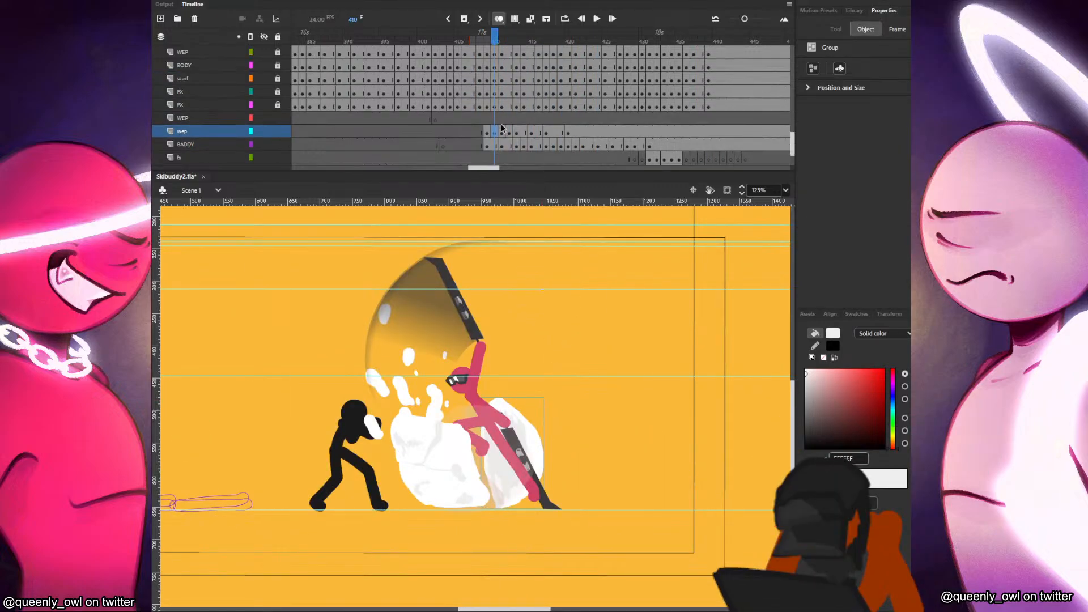
left_click(502, 132)
left_click(510, 134)
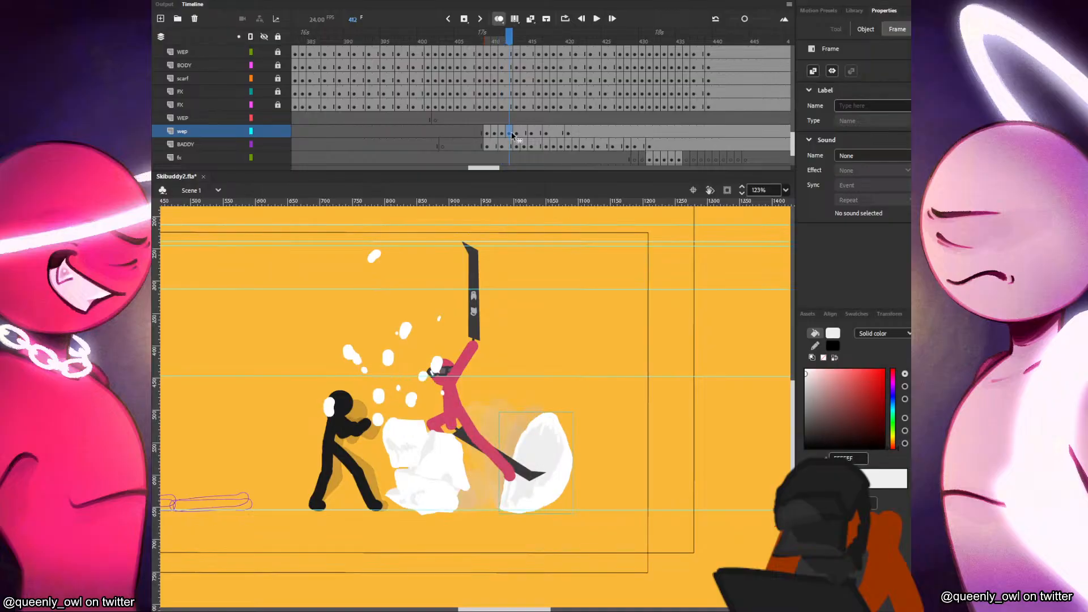
left_click_drag(574, 132, 517, 132)
right_click(519, 131)
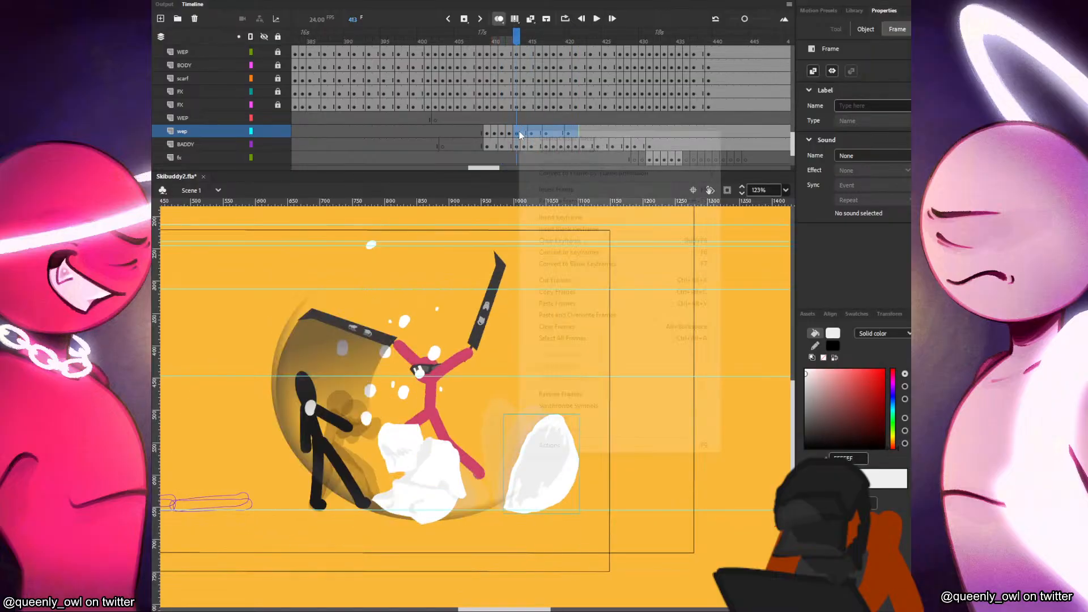
left_click(584, 241)
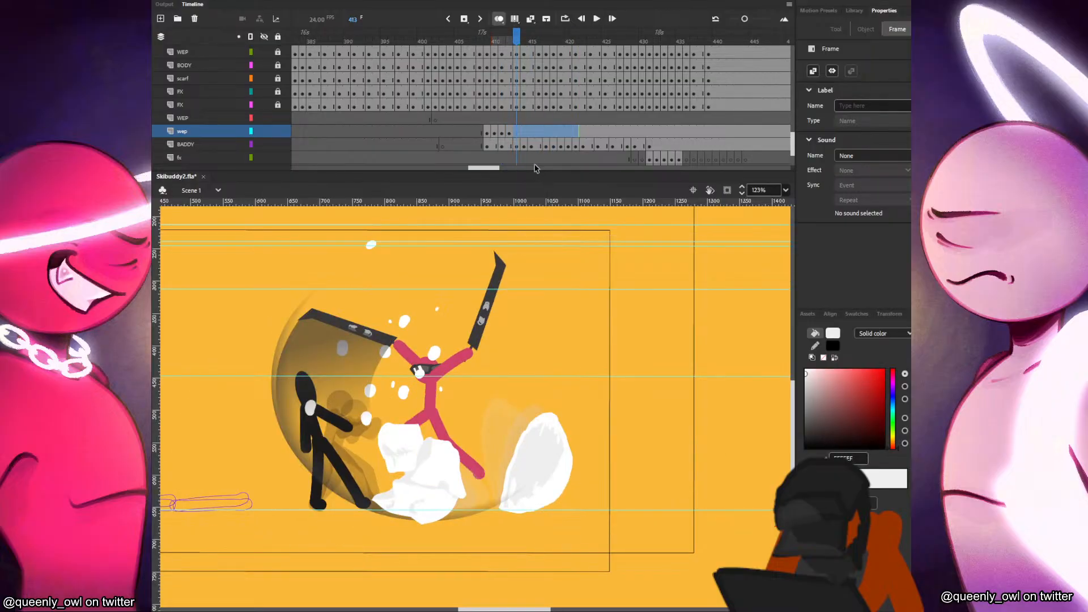
Move the wep layer's keyframes at frames 409 to 412 onto the WEP layer.
left_click(510, 136)
left_click_drag(486, 134, 509, 121)
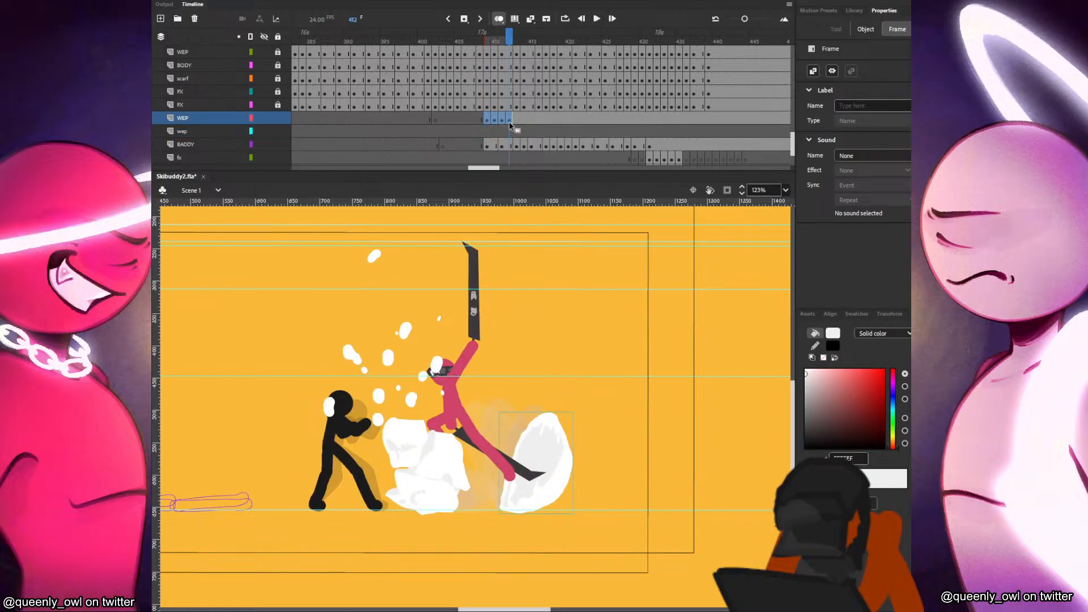
scroll(599, 444, "up", 3)
scroll(584, 396, "down", 1)
Try to lasso and cut off the upper part of the standing snowball slice at frame 412.
left_click(590, 412)
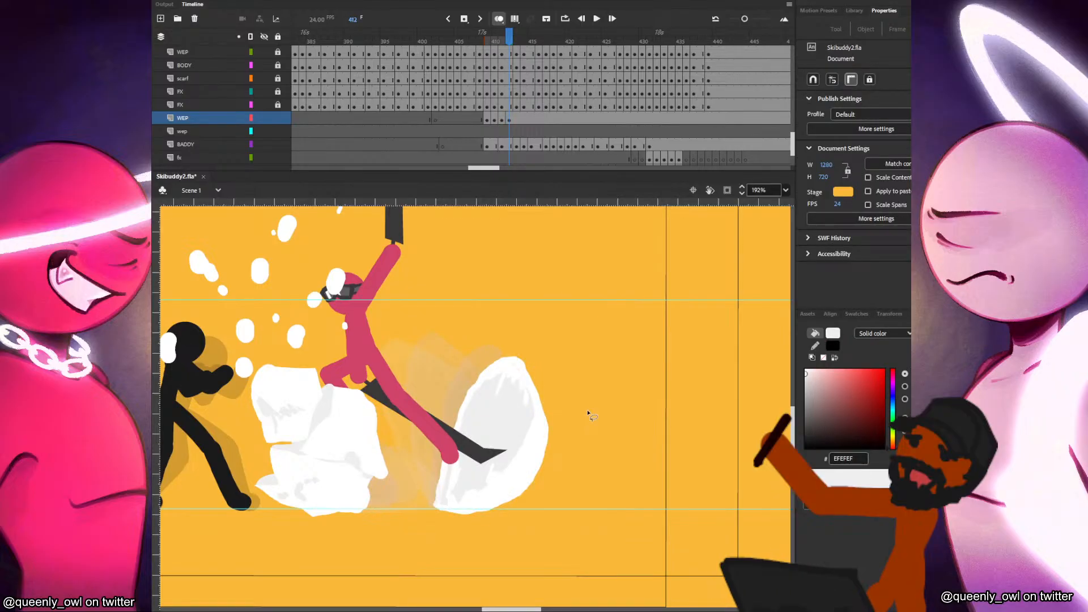
mouse_move(542, 348)
left_mouse_down()
mouse_move(478, 384)
mouse_move(482, 418)
left_mouse_up()
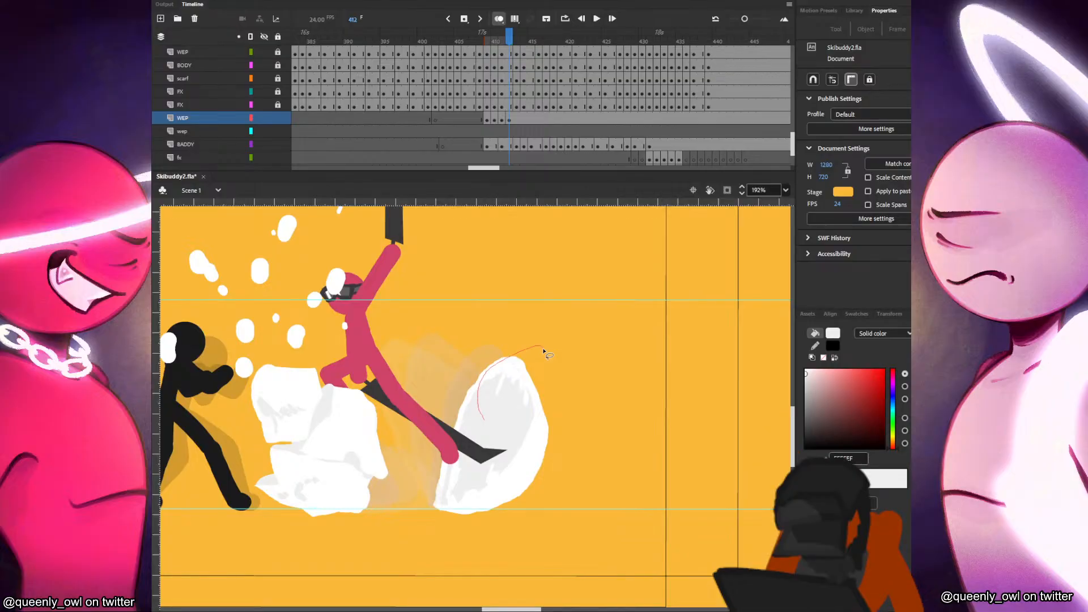
mouse_move(538, 479)
left_mouse_down()
mouse_move(569, 397)
mouse_move(522, 352)
left_mouse_up()
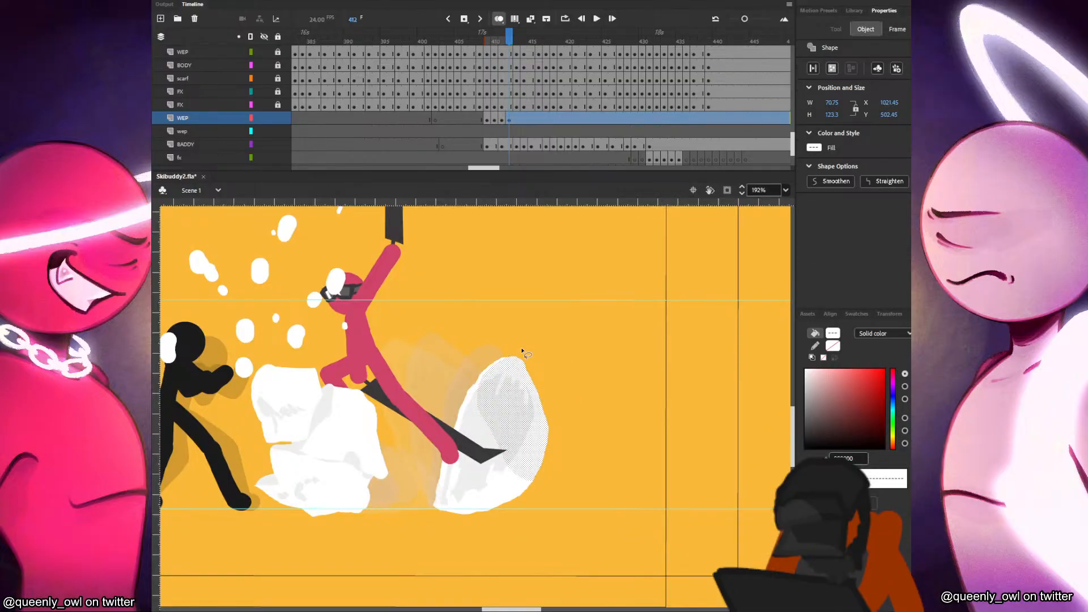
key("Delete")
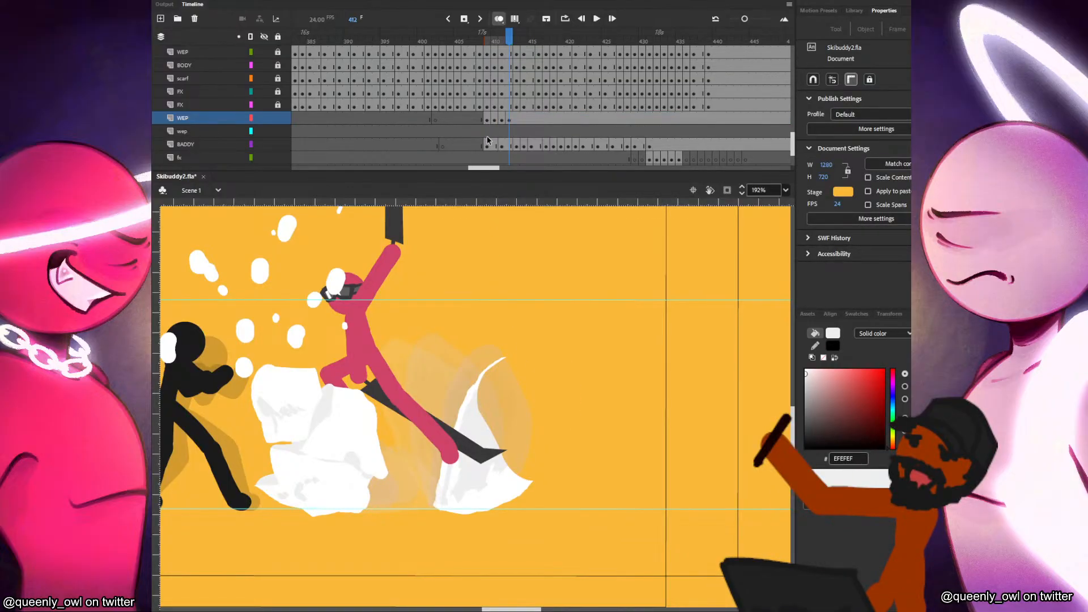
key("ctrl+z")
Lasso the upper part of the standing snowball slice at frame 412 along a diagonal split and cut it out.
left_click(545, 354)
mouse_move(542, 345)
left_mouse_down()
mouse_move(451, 389)
mouse_move(497, 453)
mouse_move(551, 479)
mouse_move(570, 395)
mouse_move(513, 328)
left_mouse_up()
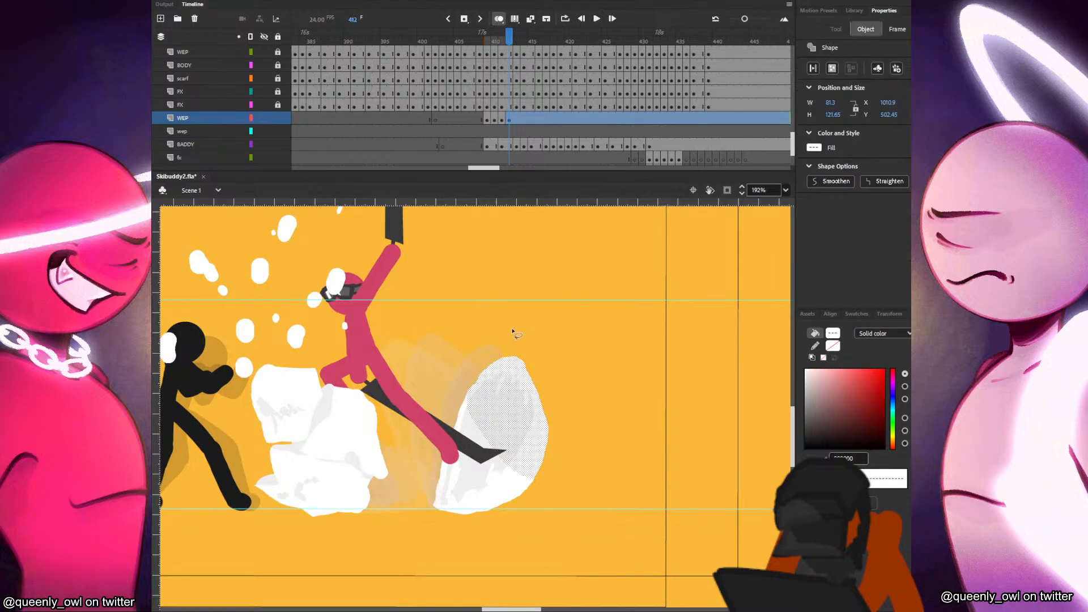
key("Delete")
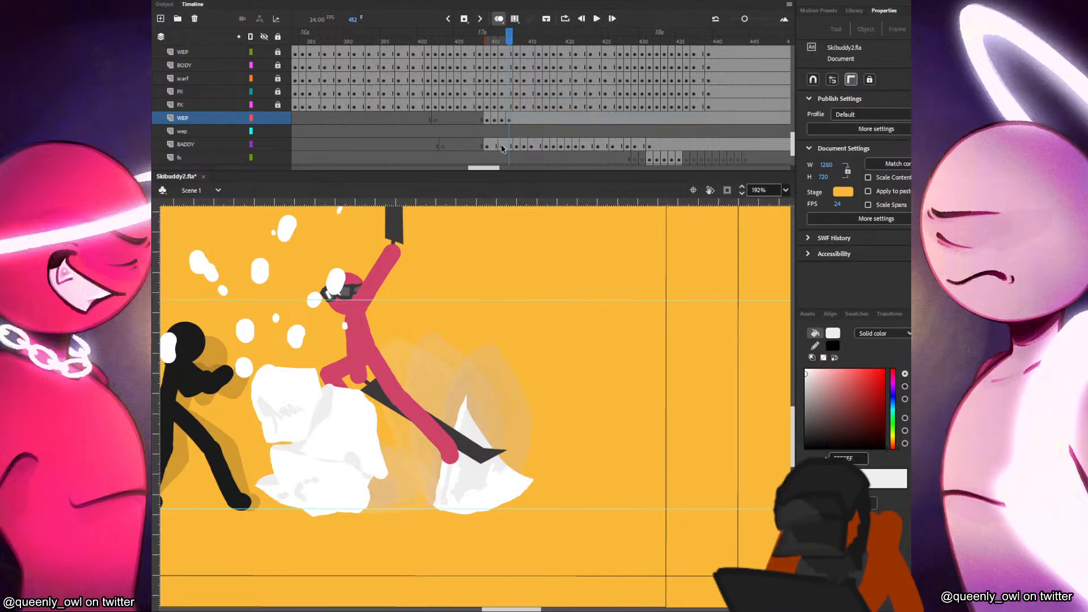
Move the remaining slice frames back to the wep layer and paste the cut piece in place on WEP at frame 412 as a group.
left_click_drag(508, 117, 508, 131)
left_click(508, 118)
right_click(572, 315)
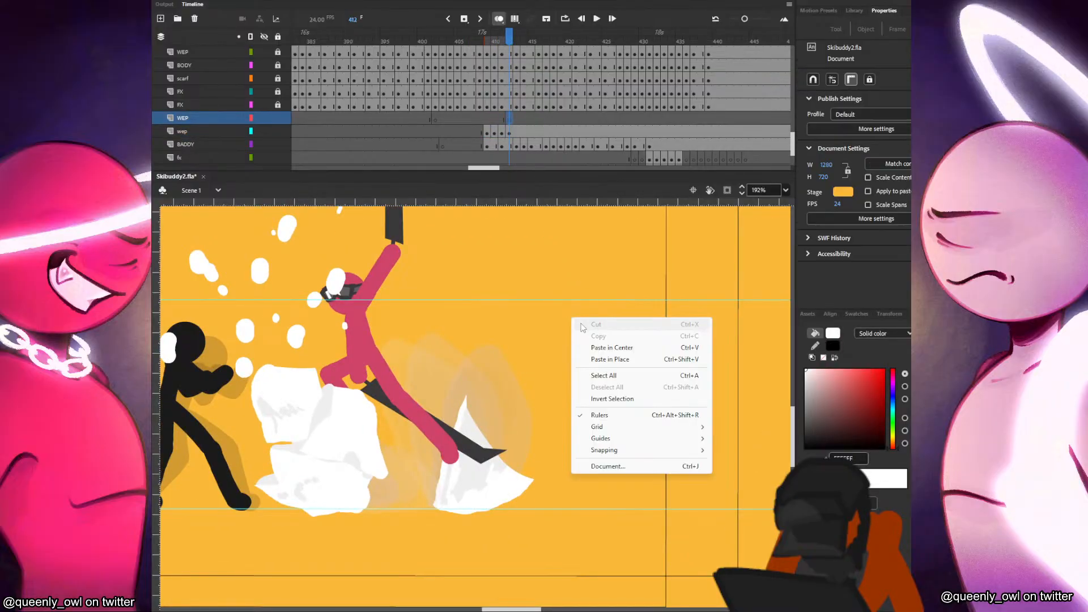
left_click(612, 361)
key("ctrl+g")
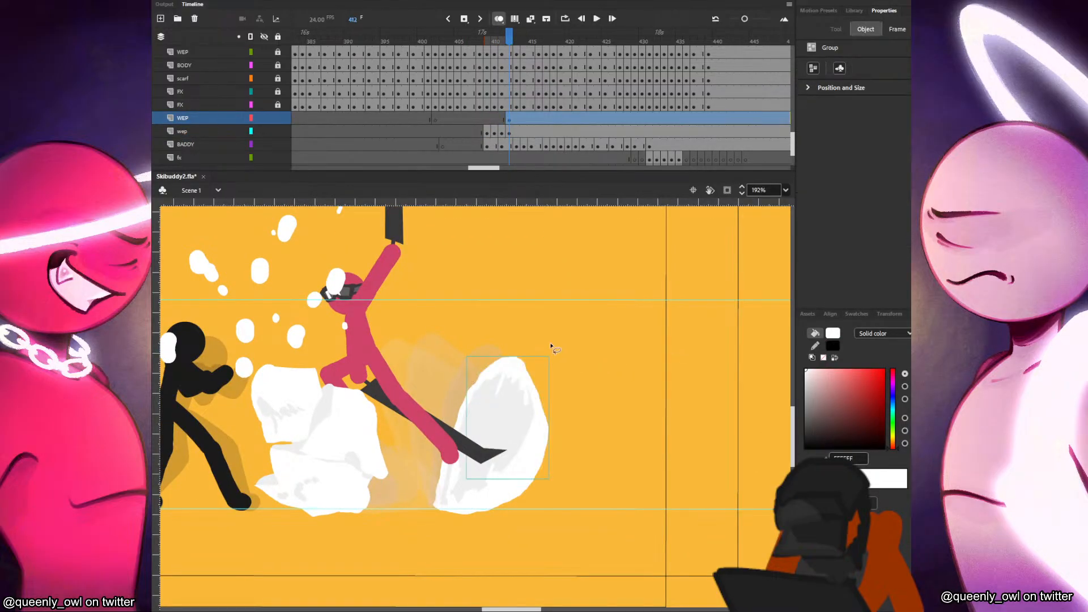
Show WEP as outlines and draw an oval cut face of about 69 by 90 px on the wep layer's lower piece.
left_click(251, 117)
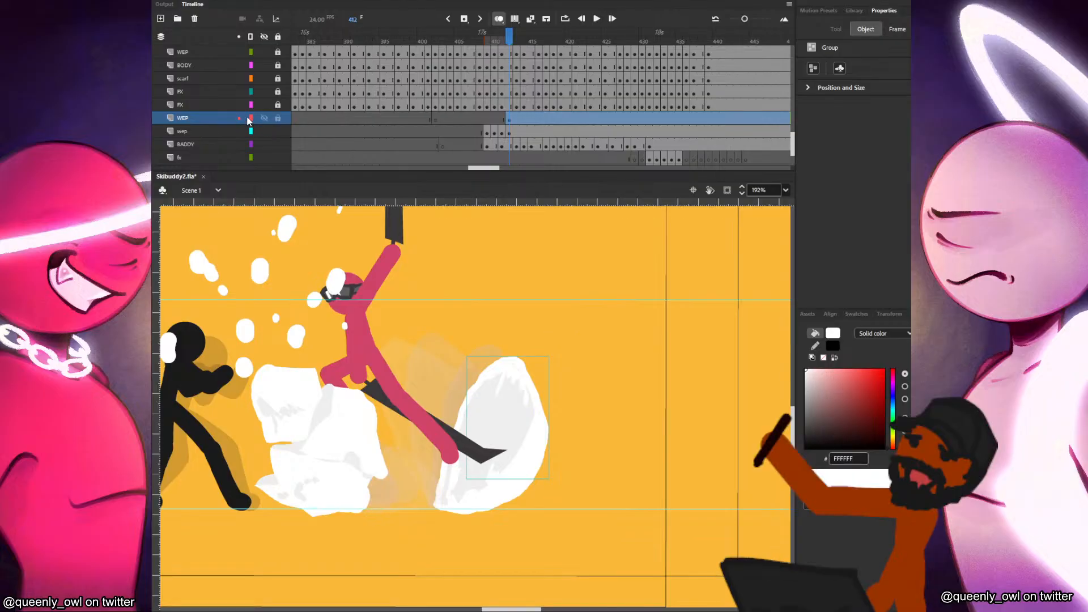
left_click(204, 130)
left_click(558, 325)
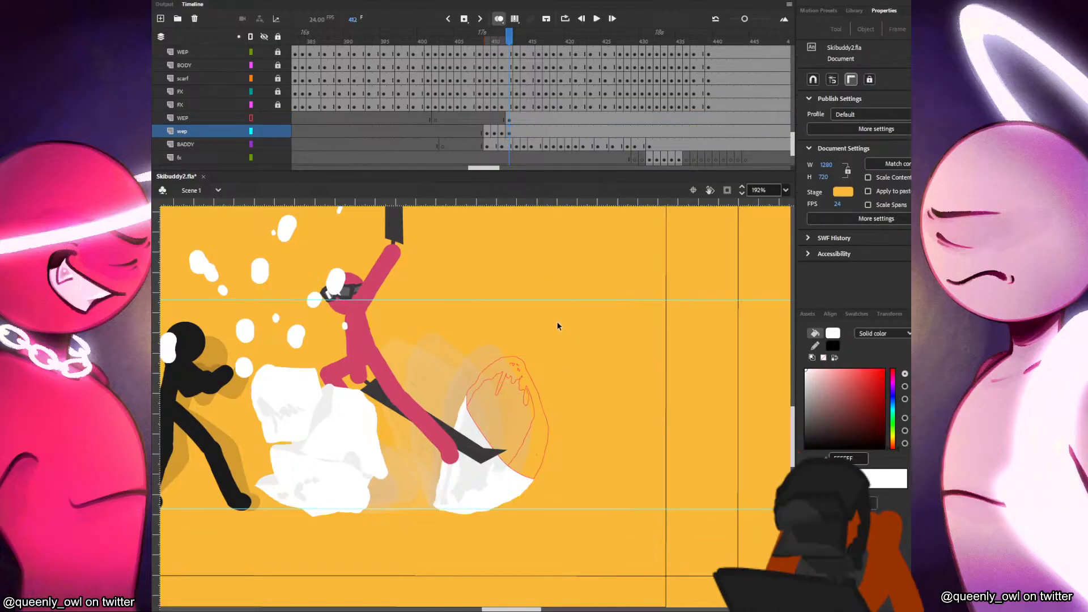
key("b")
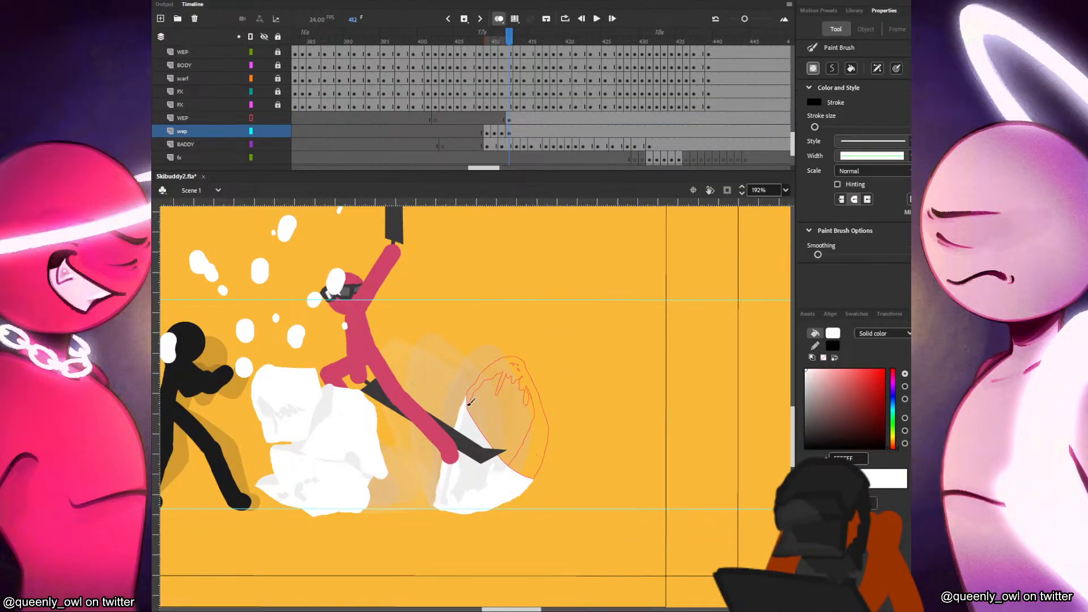
mouse_move(481, 384)
left_mouse_down()
mouse_move(502, 406)
mouse_move(474, 393)
mouse_move(484, 404)
left_mouse_up()
key("ctrl+z")
mouse_move(509, 437)
left_mouse_down()
mouse_move(532, 483)
mouse_move(490, 460)
mouse_move(467, 399)
left_mouse_up()
key("v")
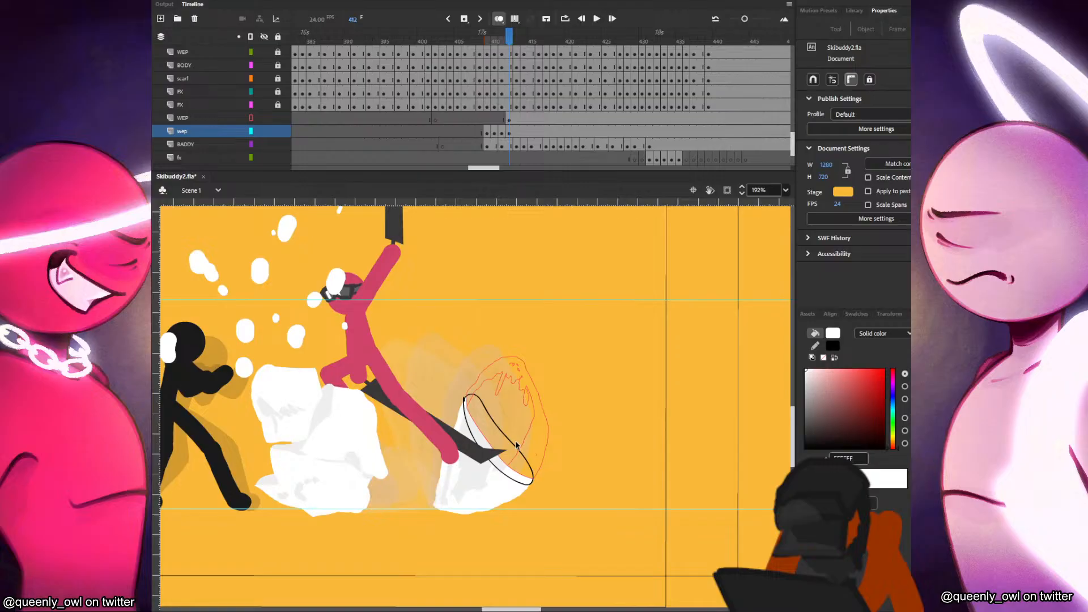
left_click(532, 470)
key("ctrl+b")
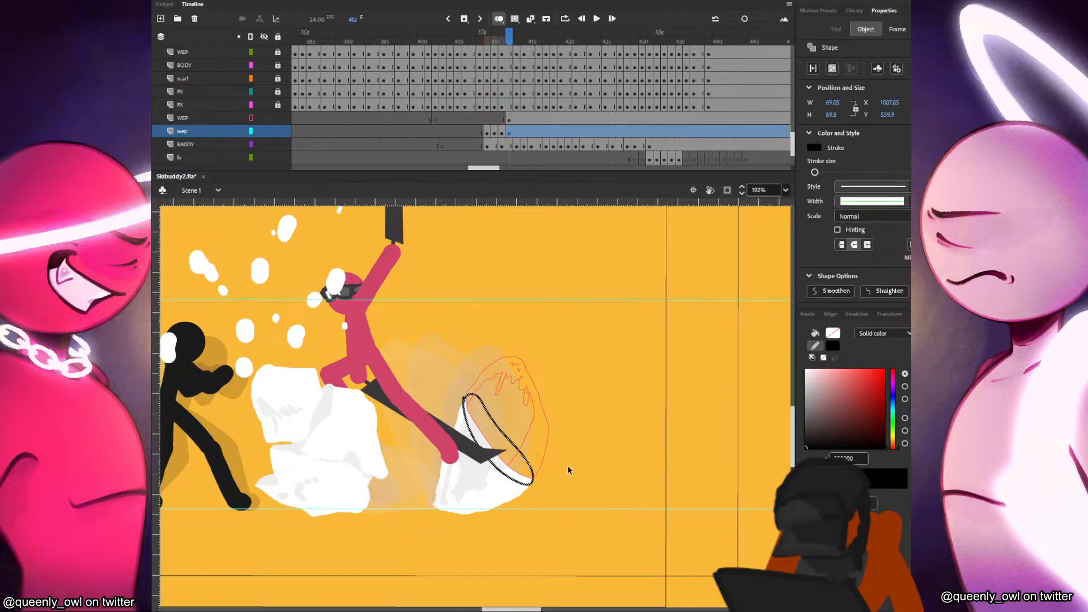
Fill the oval cut face with the light grey EFEFEF sampled from the snow shading and delete its black outline.
left_click(575, 477)
left_click(476, 477)
key("i")
left_click(479, 475)
key("i")
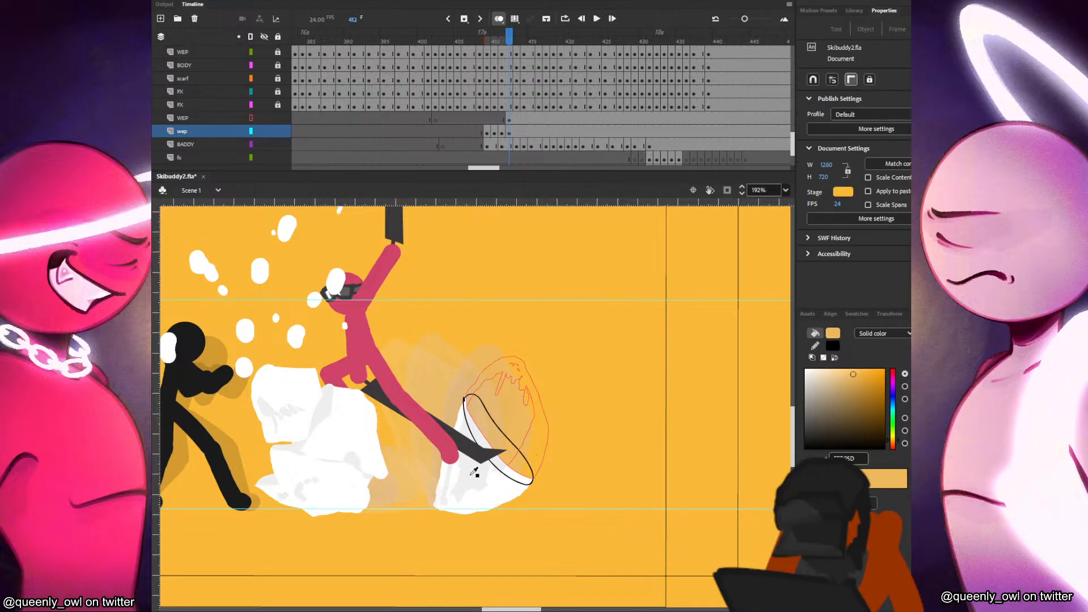
left_click(473, 475)
left_click(517, 461)
key("v")
double_click(533, 476)
key("Delete")
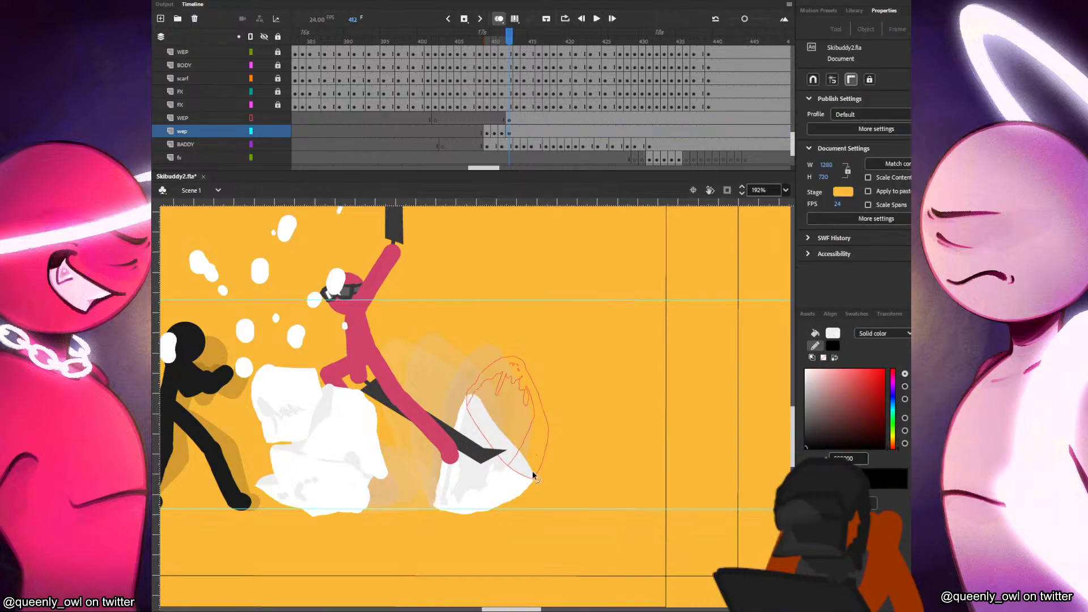
Show WEP in full colour and animate the upper piece sliding down to the ground with keyframes at frames 413 to 418.
left_click(501, 120)
key("Delete")
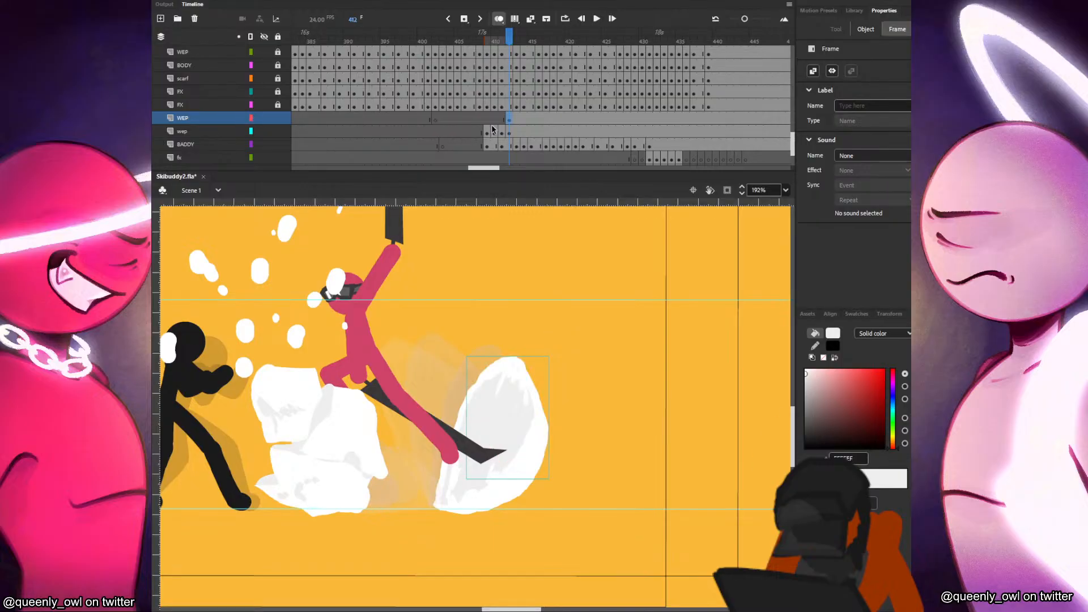
key("q")
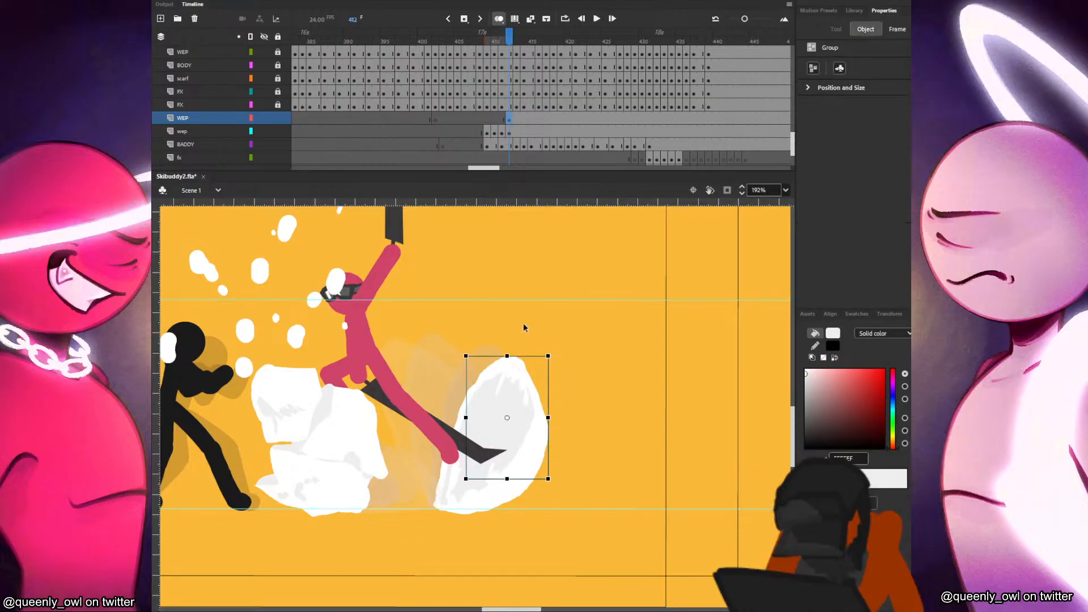
key("F6")
left_click_drag(530, 415, 569, 459)
key("F6")
key("F6")
key("F6")
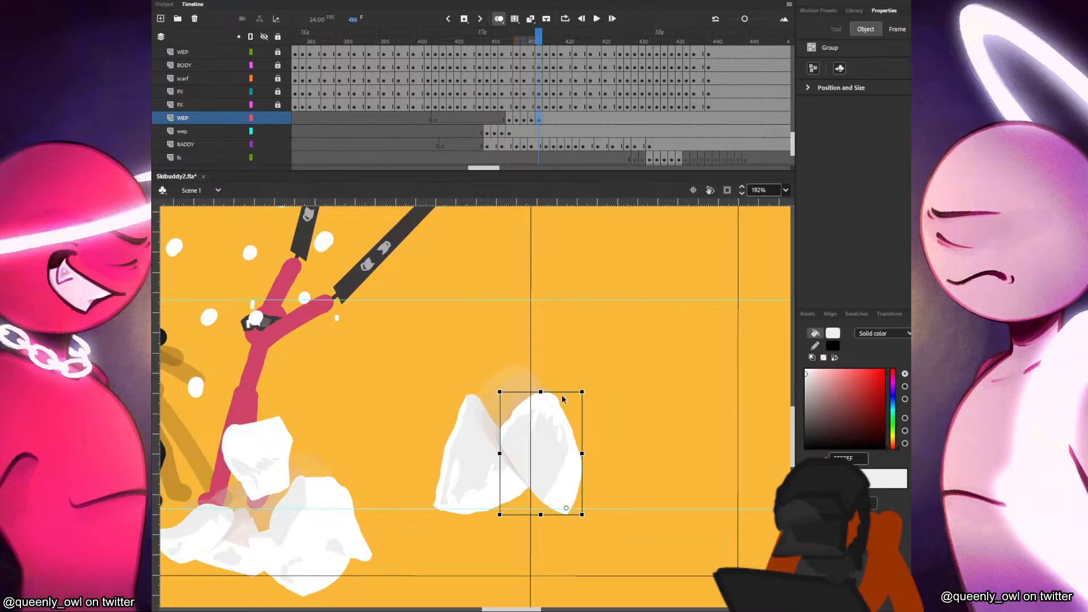
mouse_move(564, 393)
left_mouse_down()
mouse_move(561, 424)
mouse_move(561, 393)
left_mouse_up()
key("F6")
key("F6")
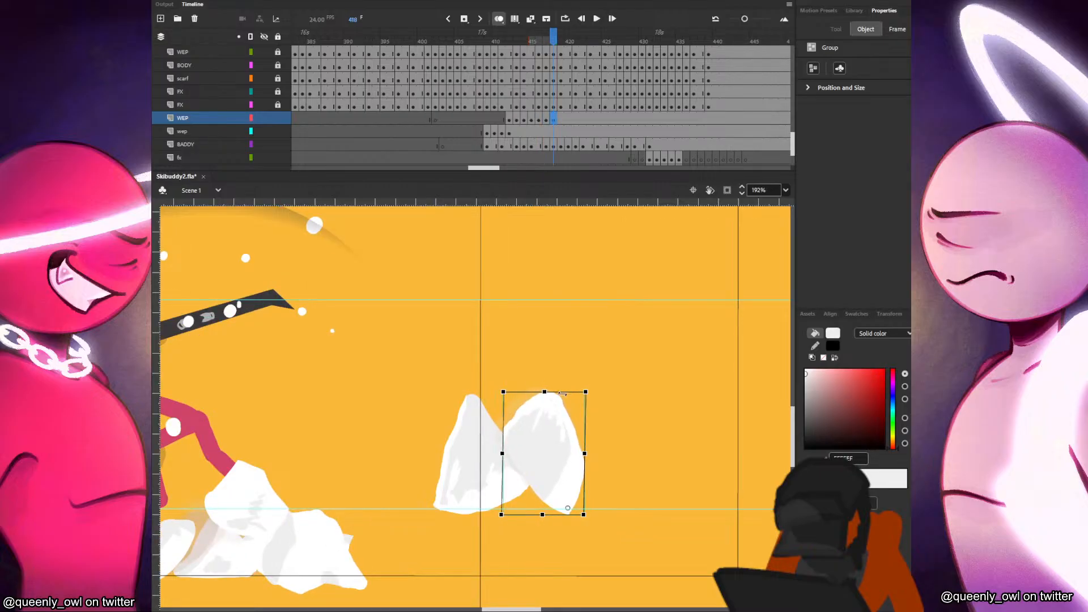
Animate the lower piece on the wep layer tilting slightly clockwise about its base with keyframes at frames 413 to 418.
left_click(509, 131)
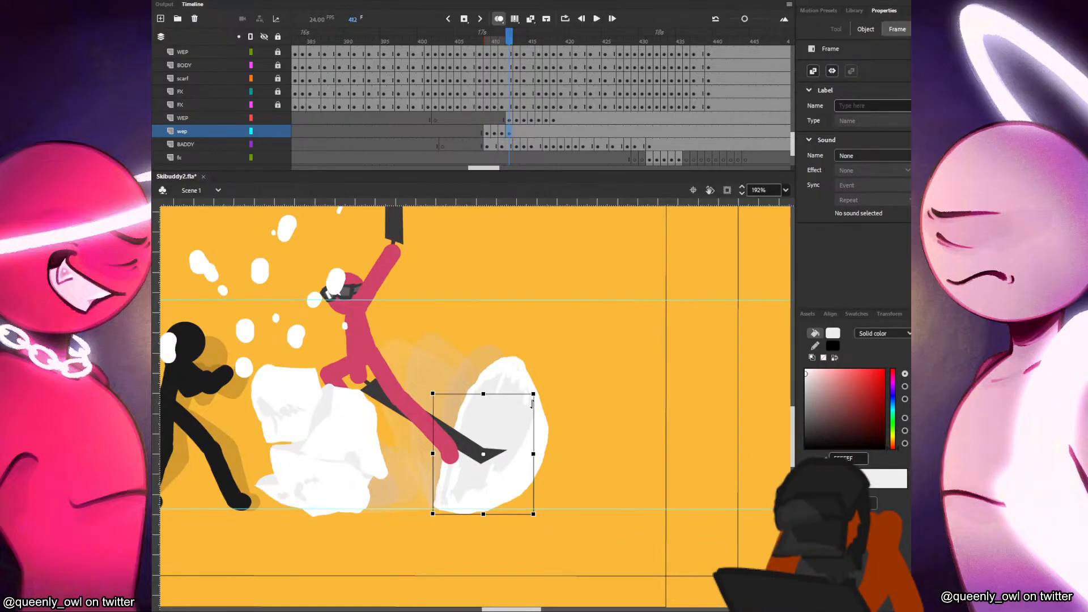
key("ctrl+s")
left_click_drag(483, 454, 484, 508)
key("F6")
left_click_drag(542, 403, 536, 406)
left_click_drag(490, 467, 493, 469)
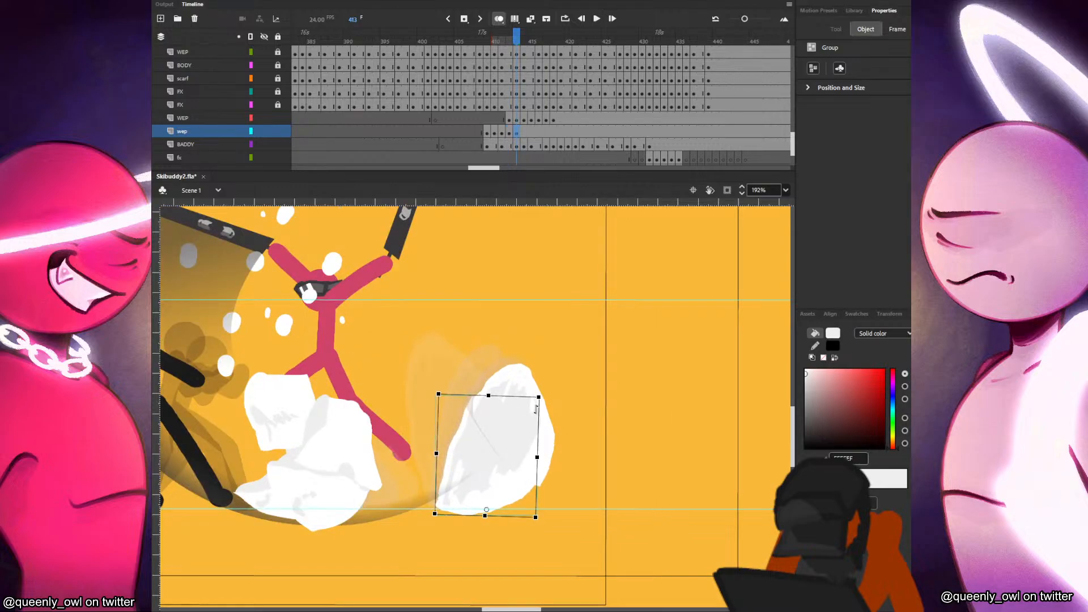
key("F6")
mouse_move(525, 399)
left_mouse_down()
mouse_move(555, 405)
mouse_move(527, 394)
left_mouse_up()
key("F6")
key("F6")
key("F6")
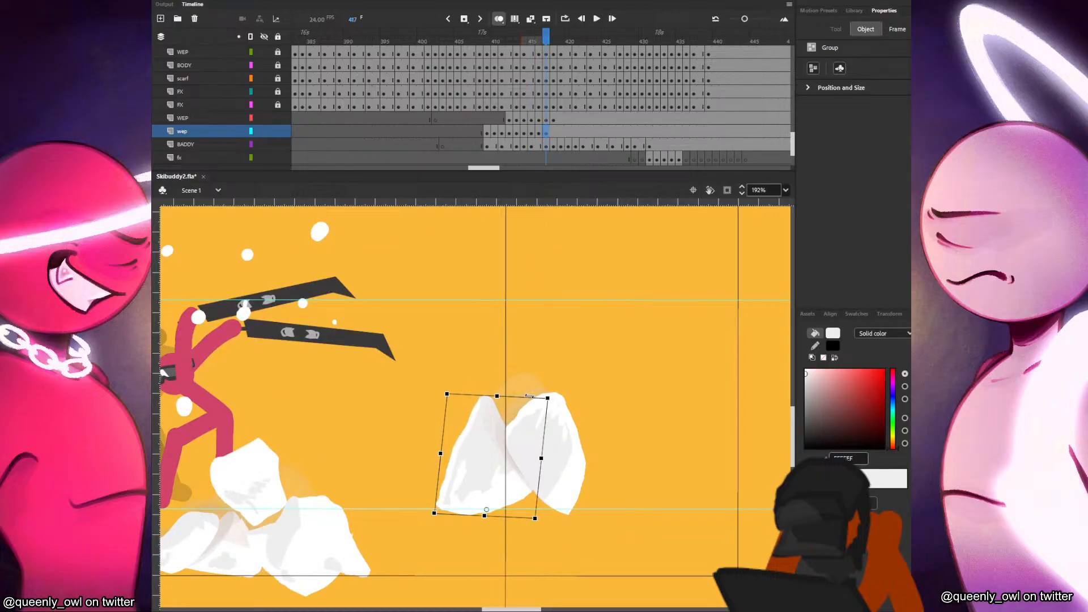
key("F6")
Play the animation from frame 406 to check how the two slice pieces split apart.
left_click(465, 120)
key("Return")
left_click(464, 119)
key("Return")
left_click(464, 118)
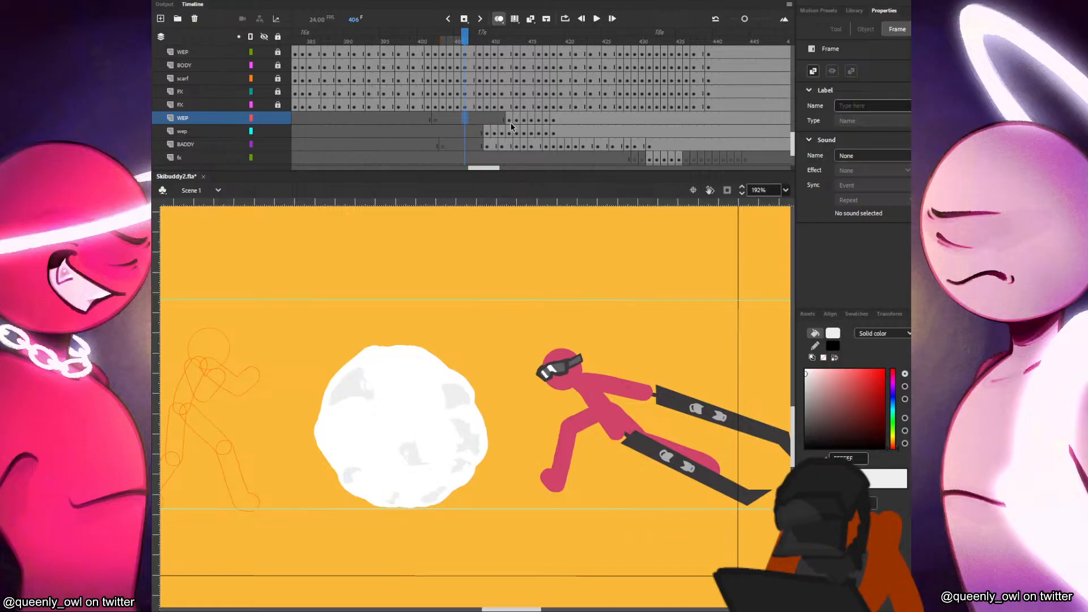
Insert extra frames between the early split keyframes on WEP and wep to slow the motion, and play it from frame 409.
left_click(508, 120)
left_click(510, 132)
left_click_drag(523, 132, 539, 121)
key("F5")
key("F5")
left_click(486, 119)
key("Return")
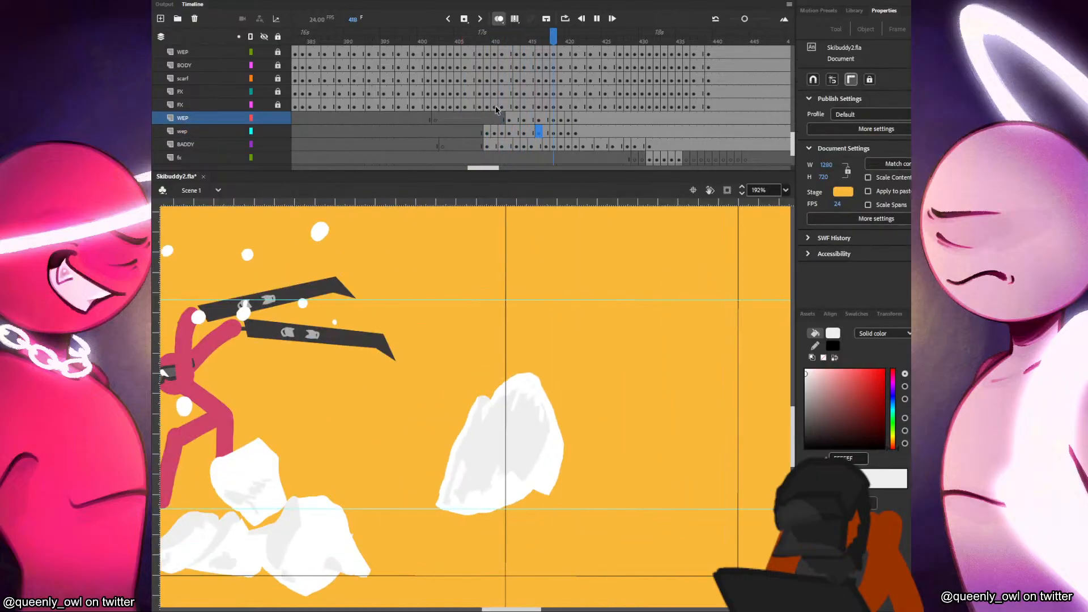
Extend the holds before the last split keyframes on WEP and wep with additional frames.
left_click(563, 130)
left_click_drag(563, 130, 575, 120)
key("F5")
key("F5")
key("F5")
Play back the slowed snowball split several times from shortly before the hit.
left_click(463, 129)
key("Return")
left_click(489, 118)
key("Return")
left_click(471, 115)
key("Return")
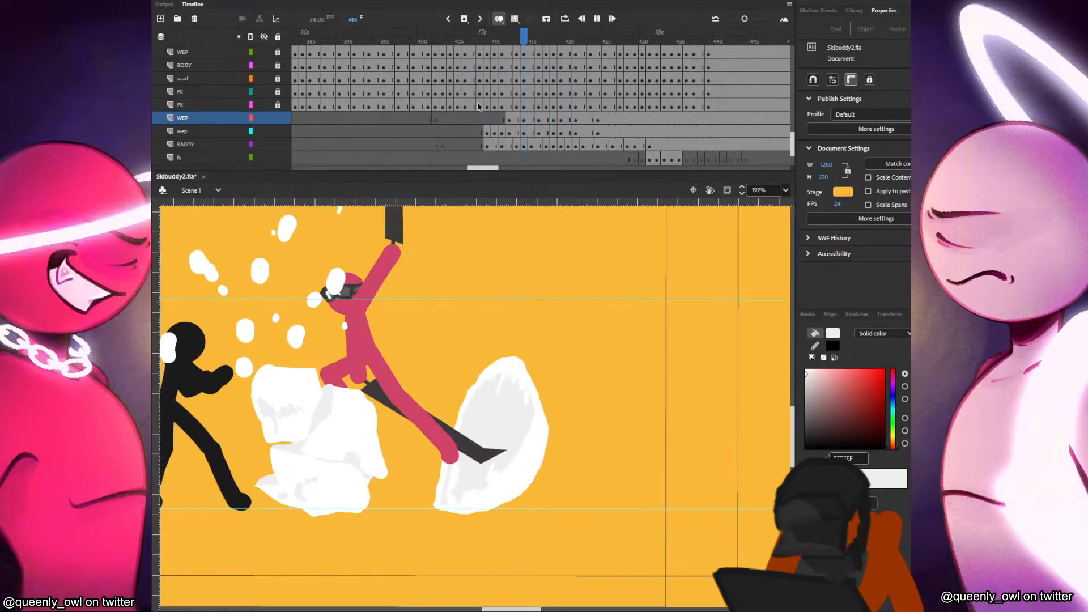
left_click(472, 117)
Test the movie to review the whole fight, and close the preview when done.
key("ctrl+Return")
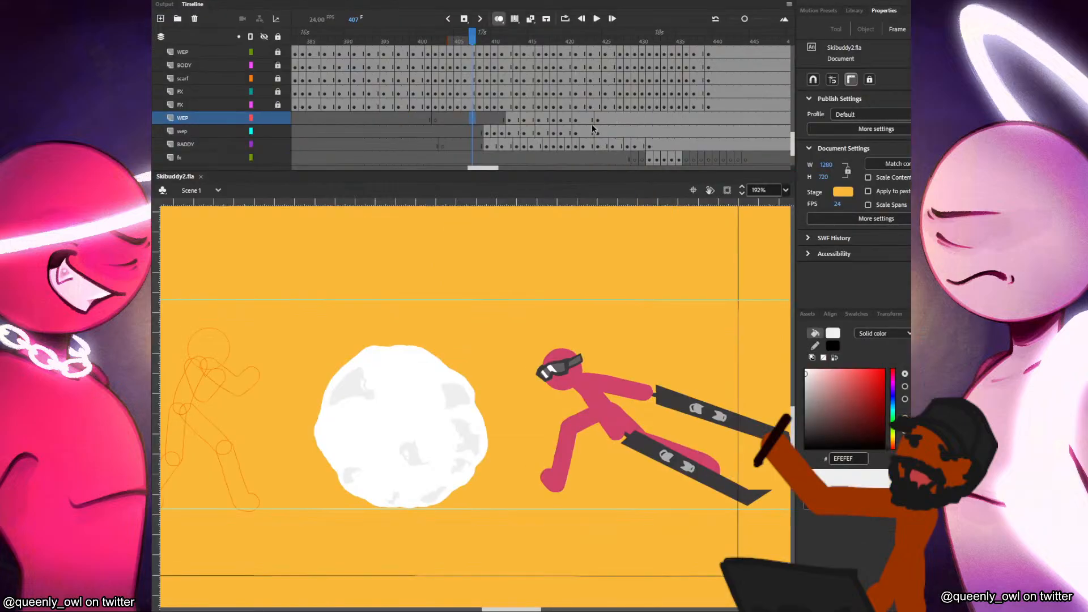
left_click(643, 276)
key("ctrl+Return")
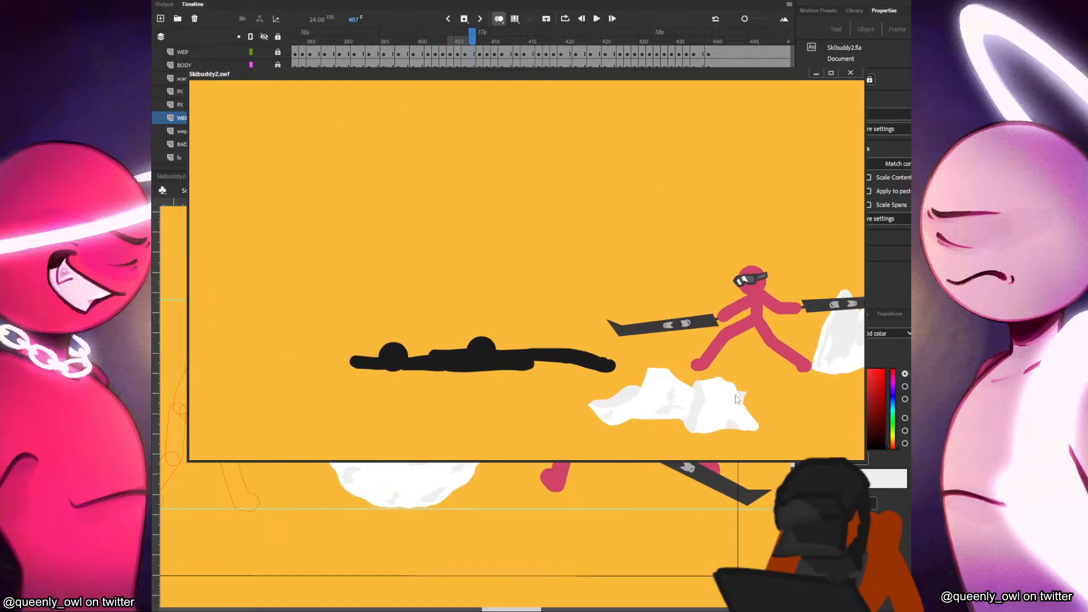
left_click(849, 72)
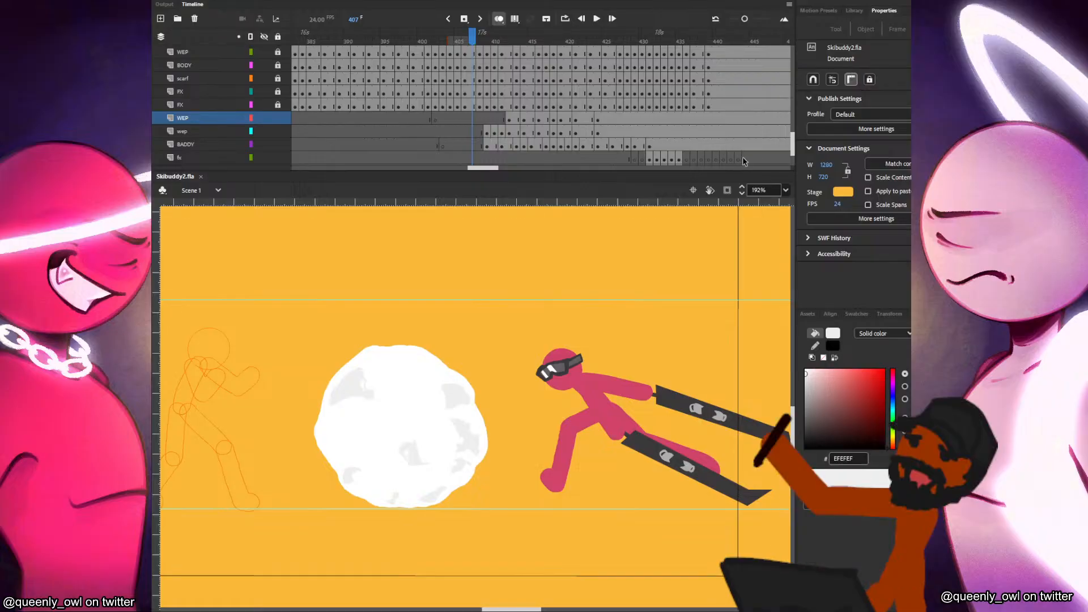
scroll(623, 131, "up", 10)
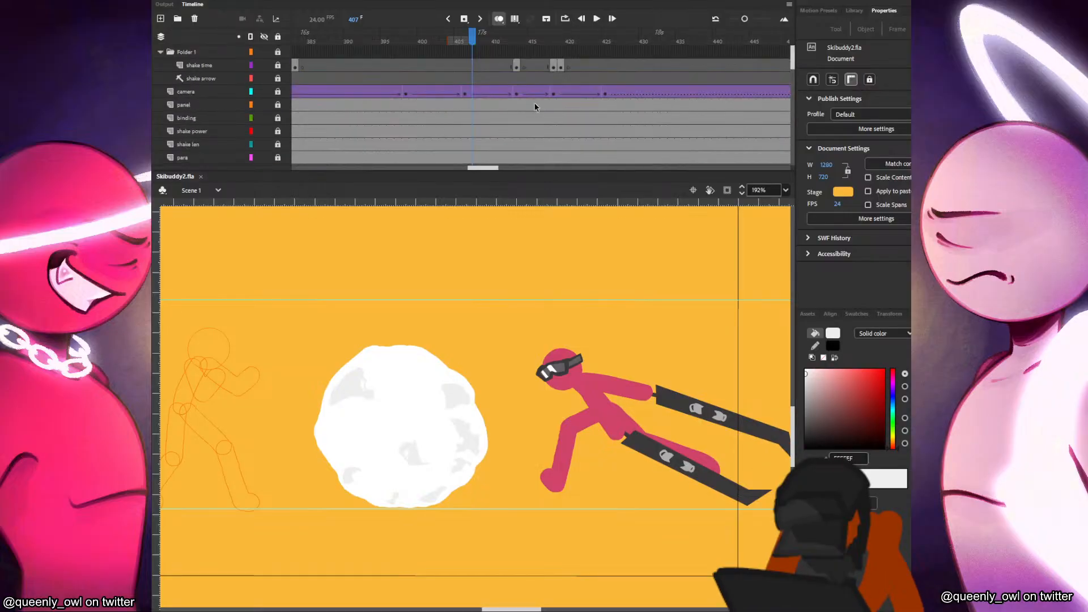
Unlock the camera layer and move the camera to about X 763, Y 472.5 on its frame 413 keyframe.
left_click(517, 93)
scroll(518, 278, "down", 5)
left_click_drag(535, 284, 556, 349)
left_click_drag(534, 256, 531, 283)
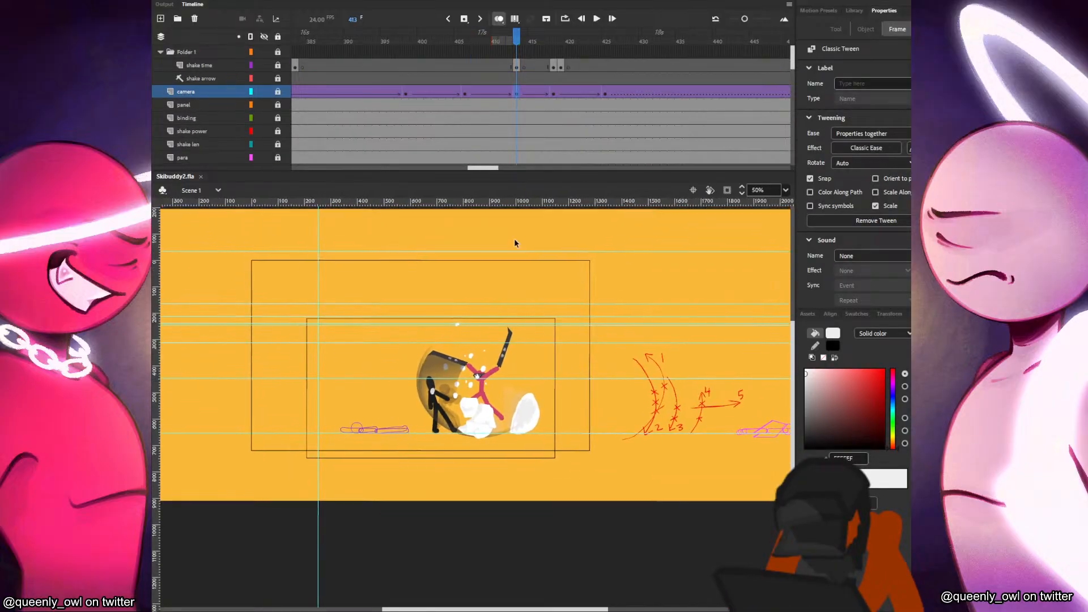
left_click(277, 93)
left_click_drag(558, 330, 567, 333)
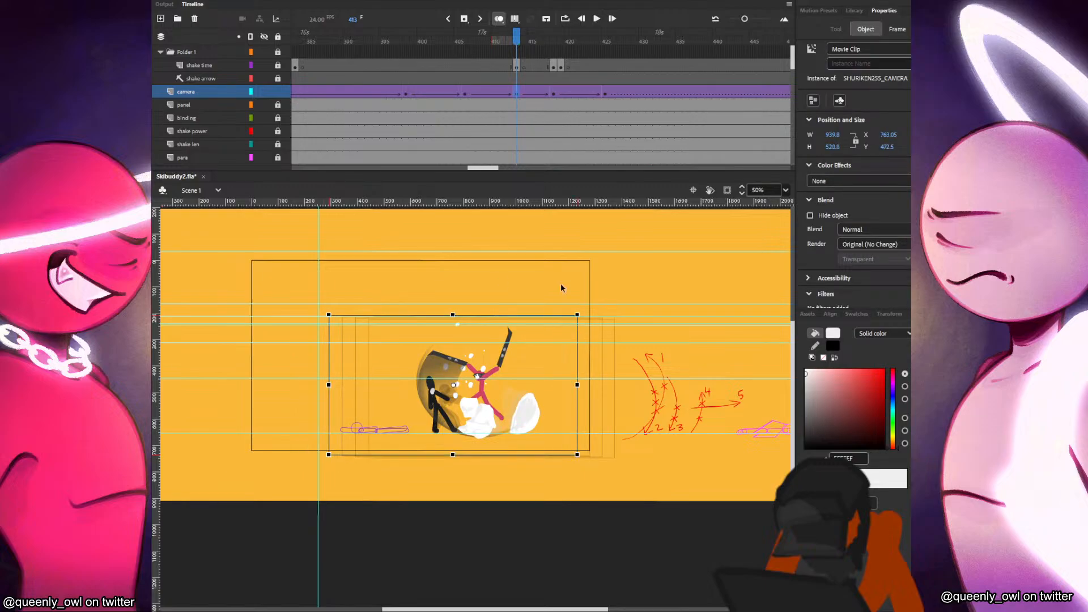
Reposition the camera horizontally on its keyframes between frames 418 and 425 to follow the fighters.
left_click(560, 94)
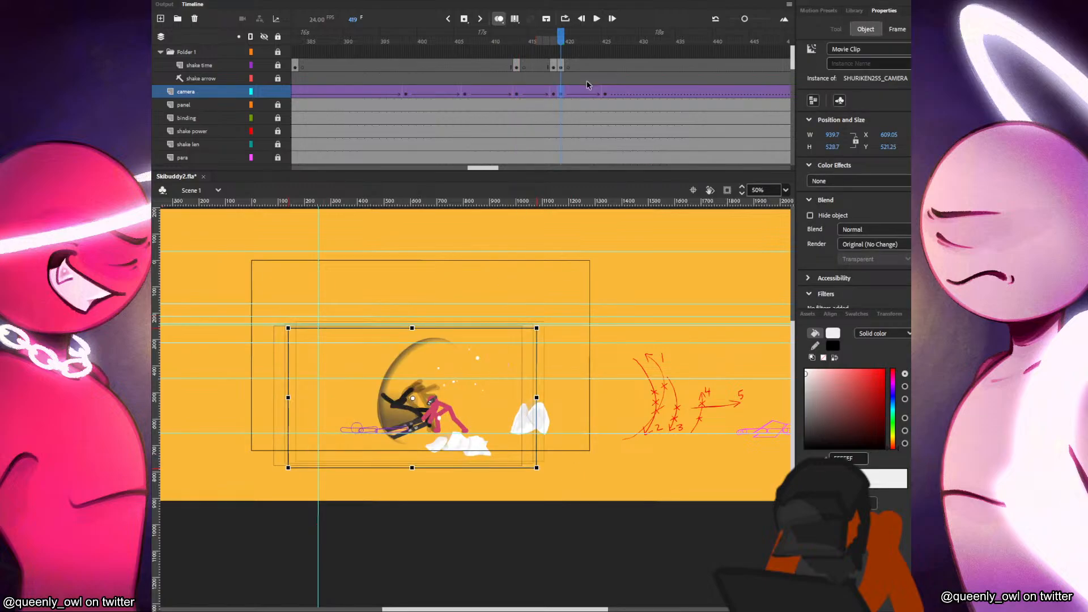
left_click(554, 94)
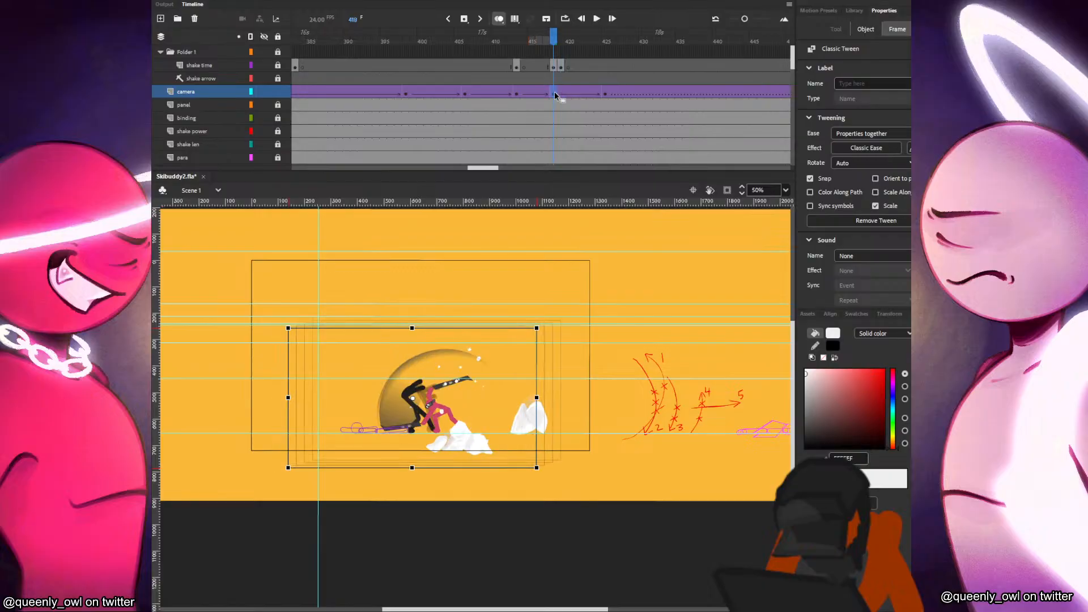
left_click_drag(483, 371, 538, 369)
left_click(605, 91)
Add a camera keyframe at the end of the fight near frame 444 and enlarge the camera to about 1223 by 688 px.
left_click(654, 95)
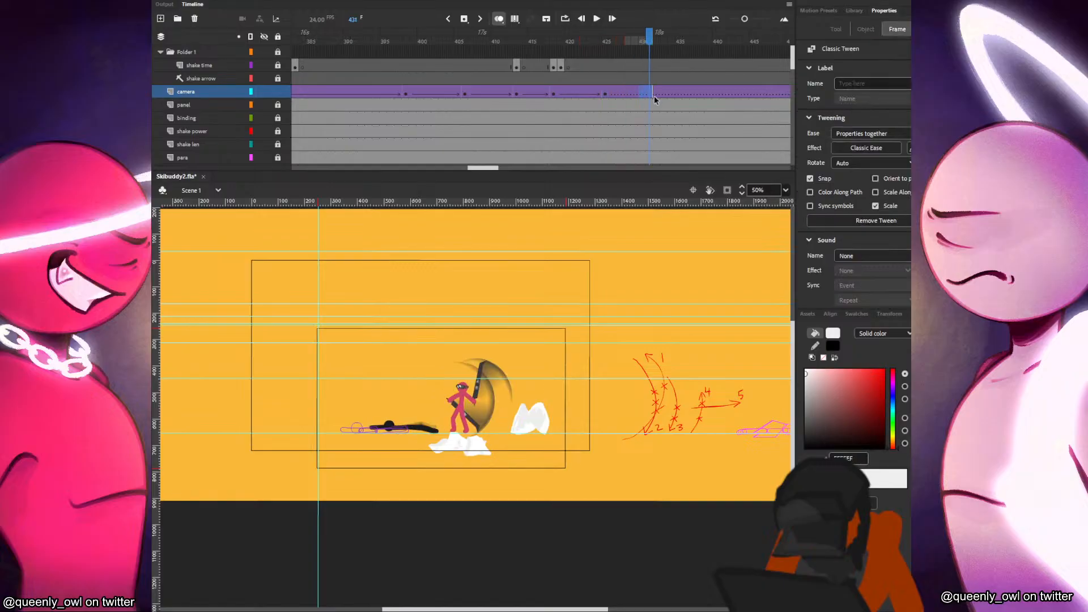
left_click(664, 93)
key("F6")
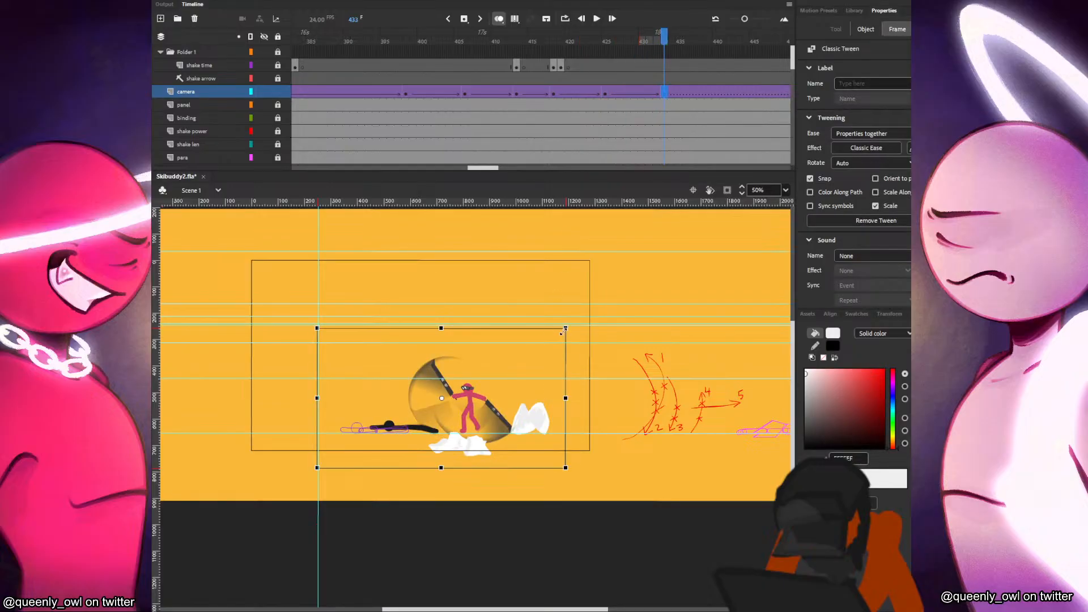
left_click_drag(497, 168, 507, 174)
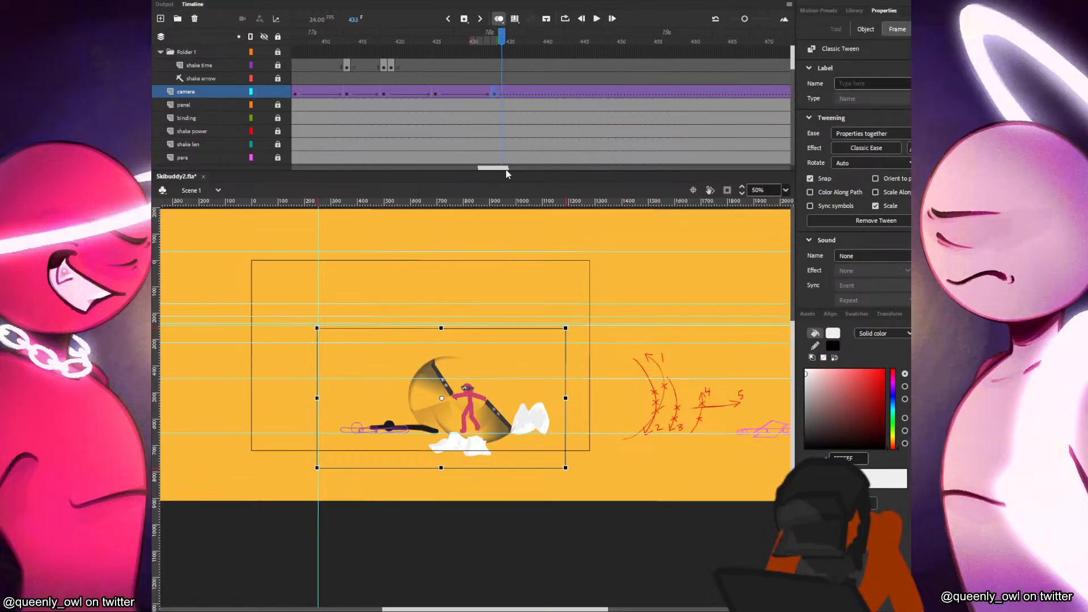
left_click(395, 90)
left_click(412, 94)
left_click(428, 95)
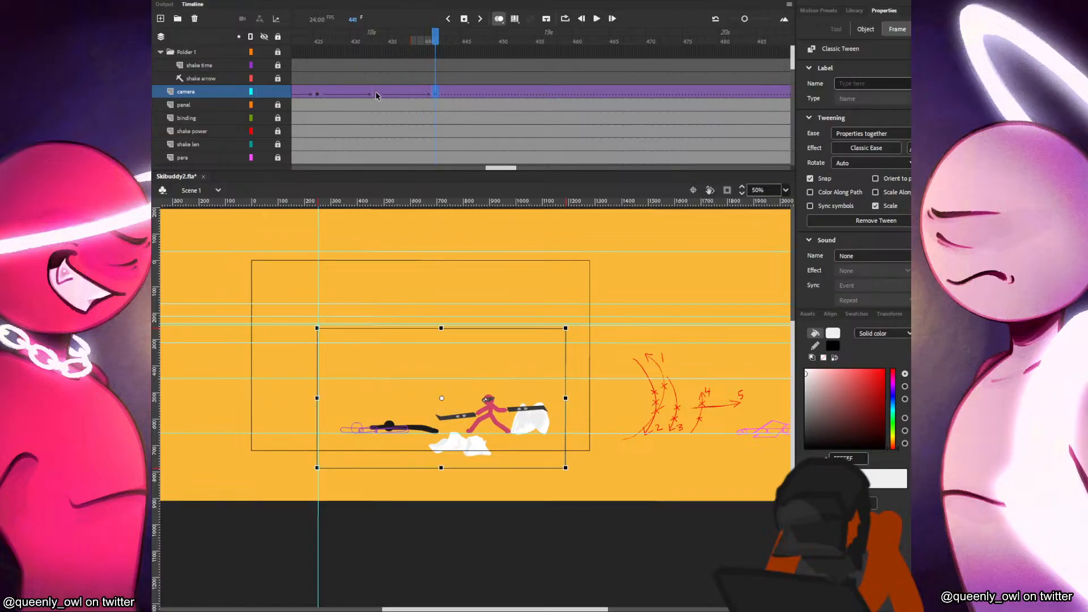
left_click(374, 94)
left_click(434, 95)
left_click_drag(566, 328, 607, 331)
Test the movie to review the new camera movement, and close the preview.
left_click(451, 95)
key("ctrl+Return")
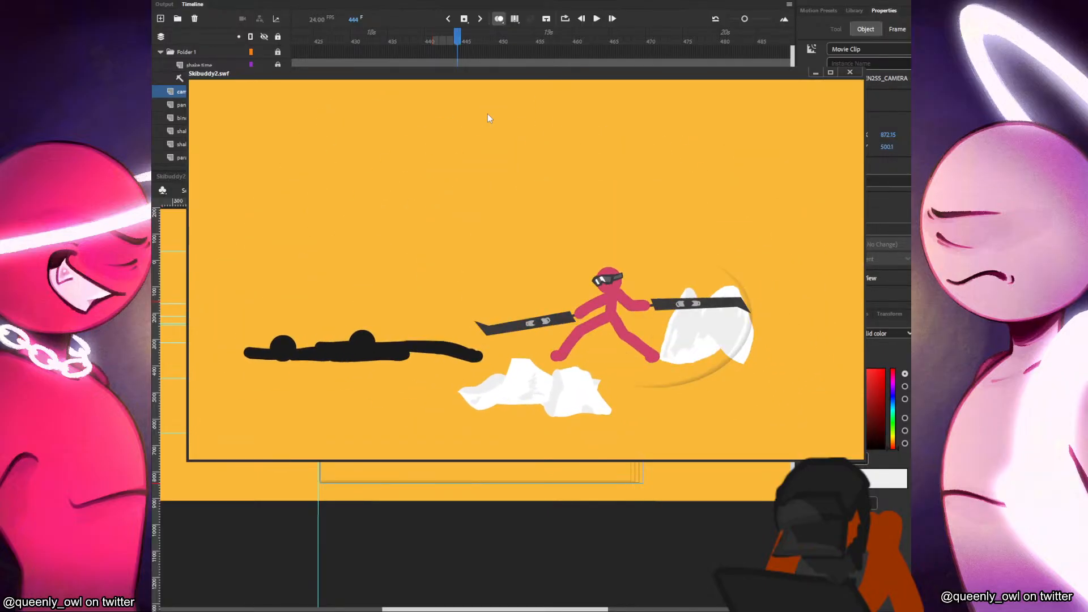
left_click(851, 73)
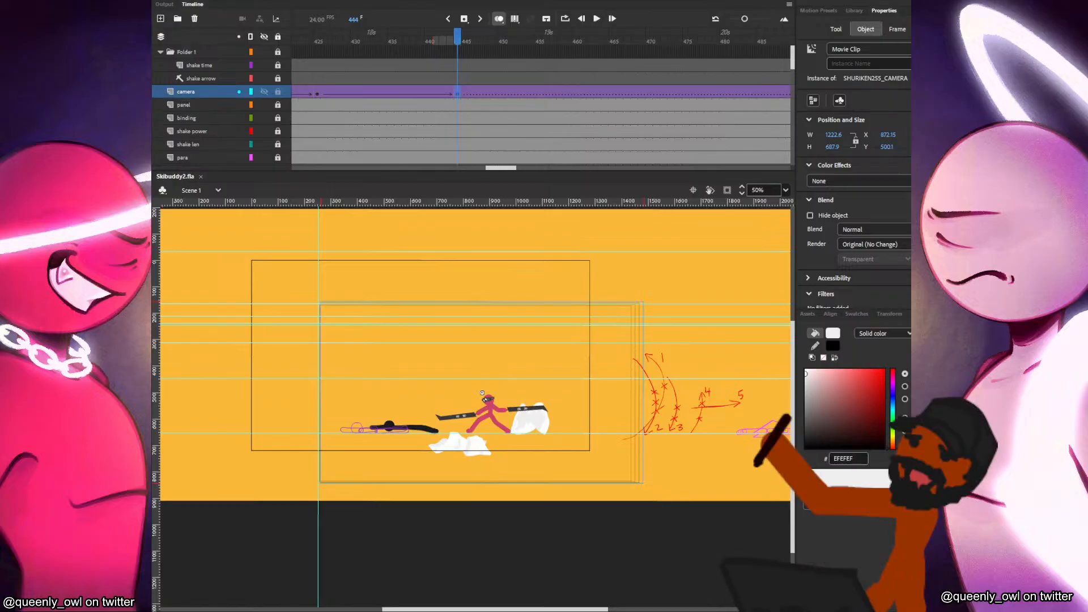
key("b")
left_click_drag(495, 291, 441, 281)
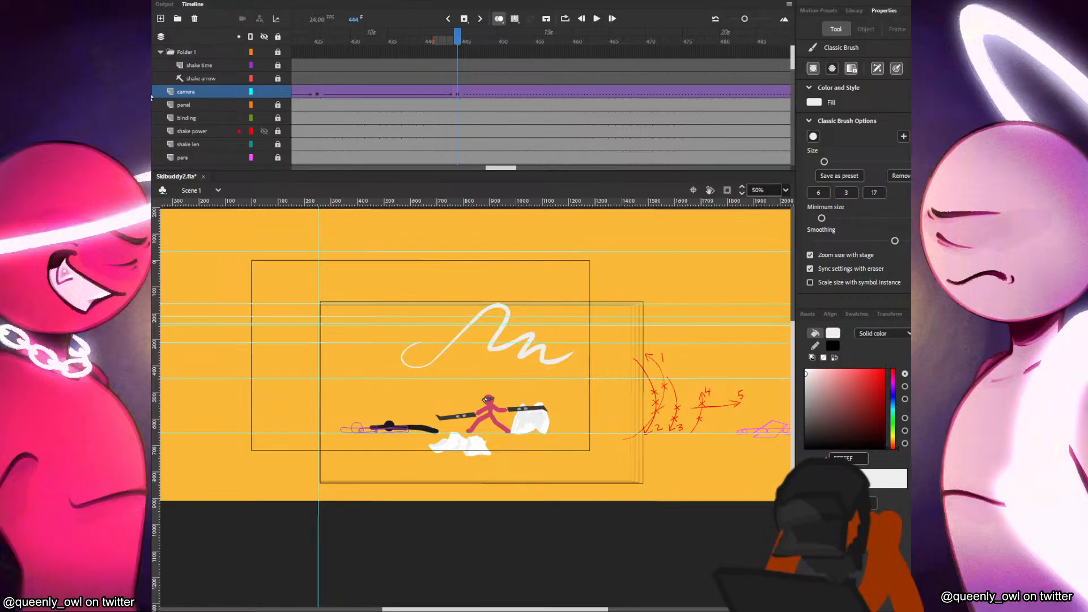
key("b")
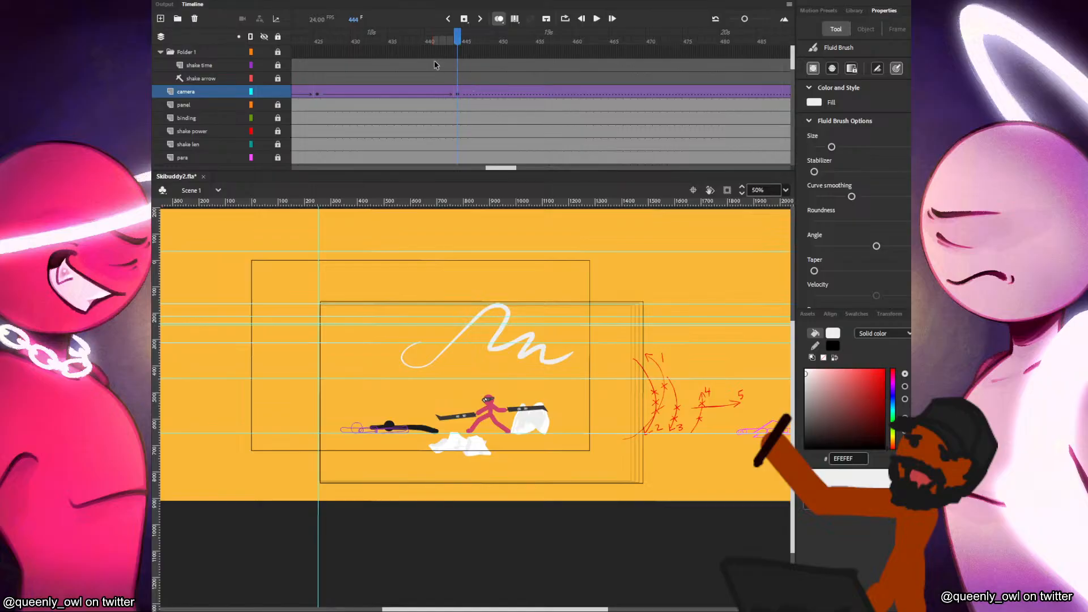
key("ctrl+z")
Select frame 443 on Layer_11 and unlock and show the layer for drawing.
left_click_drag(793, 62, 793, 84)
left_click(451, 80)
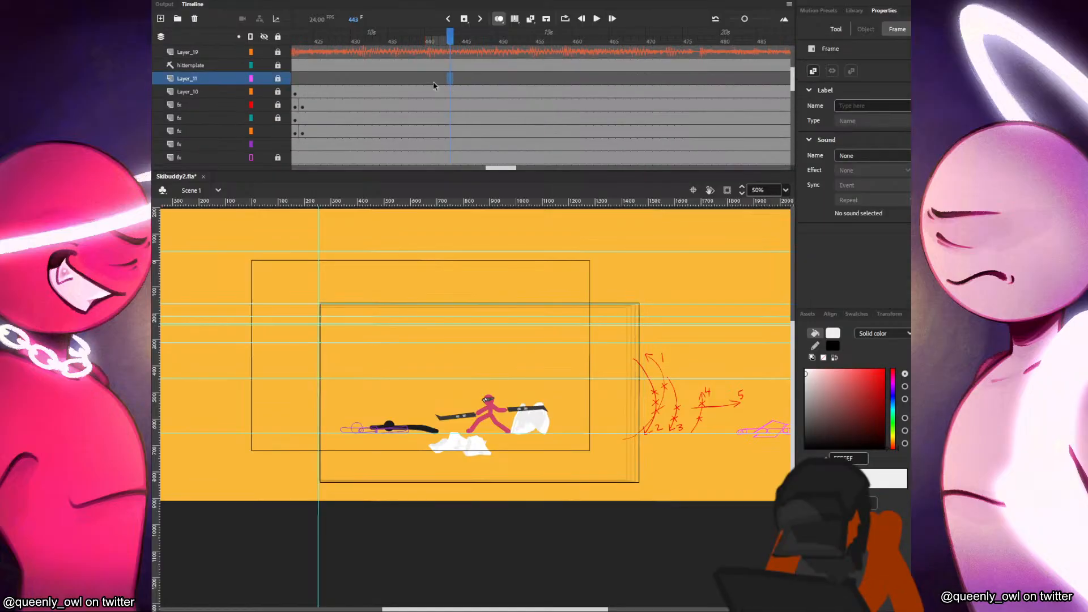
left_click(328, 279)
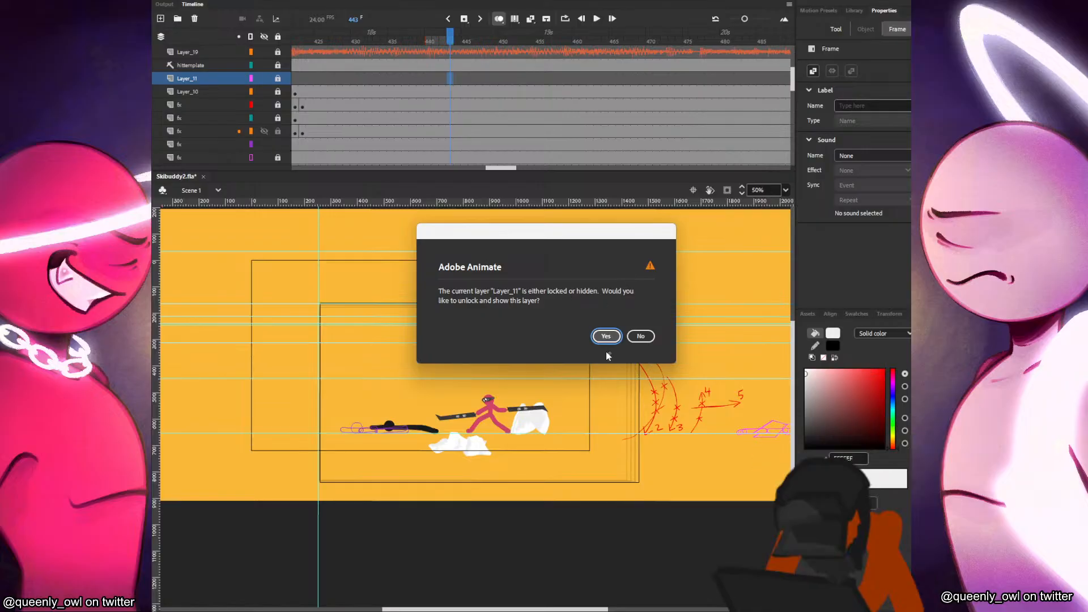
left_click(599, 335)
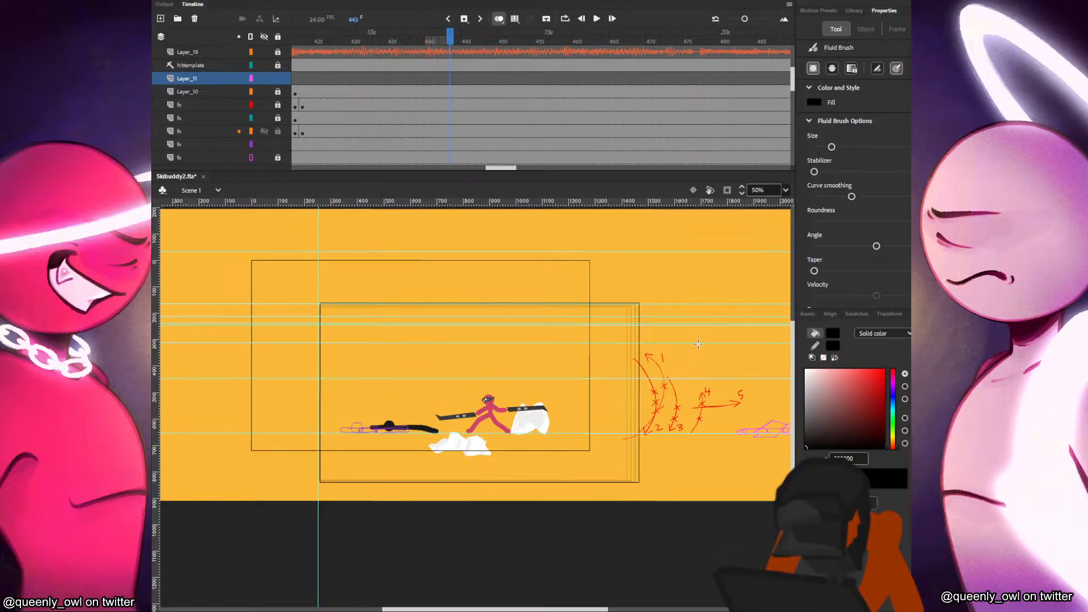
Try out Classic Brush strokes on Layer_11, undo them, and save the document.
key("b")
left_click_drag(279, 245, 525, 278)
key("ctrl+z")
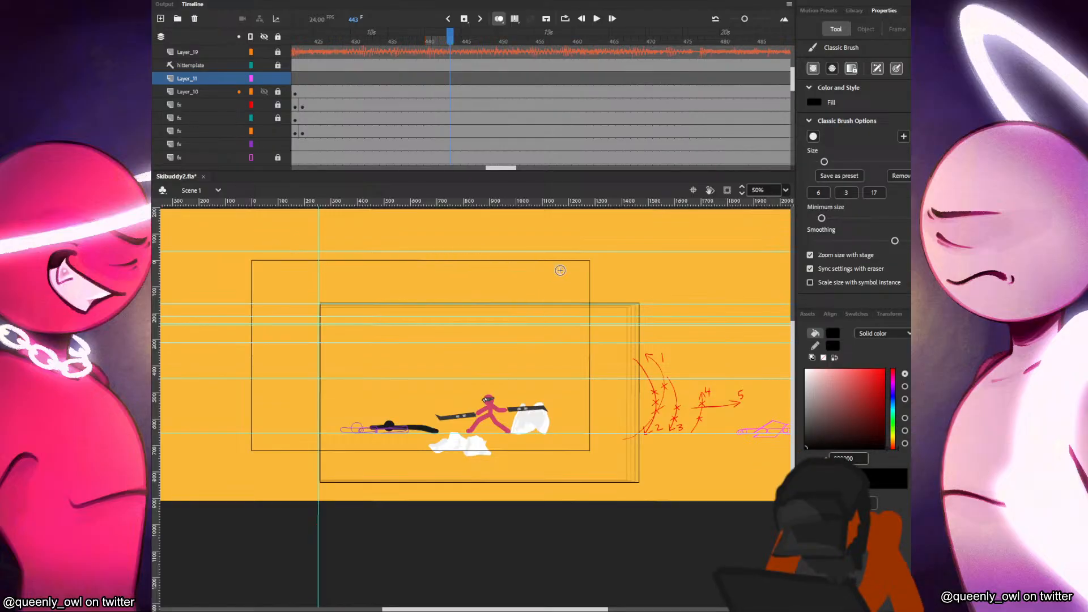
left_click_drag(621, 262, 704, 227)
key("ctrl+z")
left_click(151, 443)
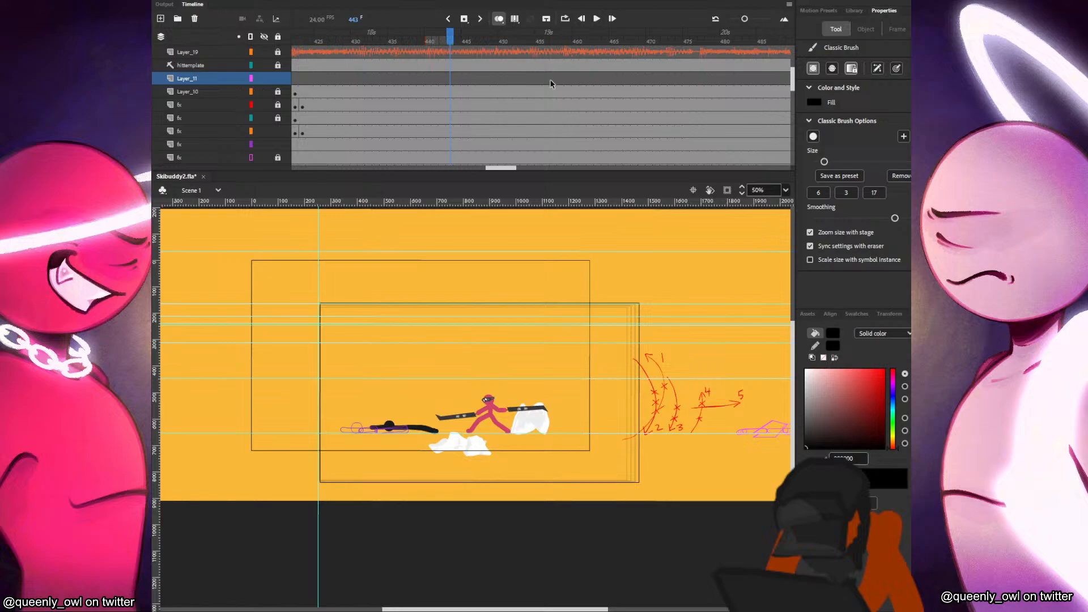
key("ctrl+s")
Play the fight and step back and forth frame by frame to examine the motion.
left_click_drag(441, 86, 391, 91)
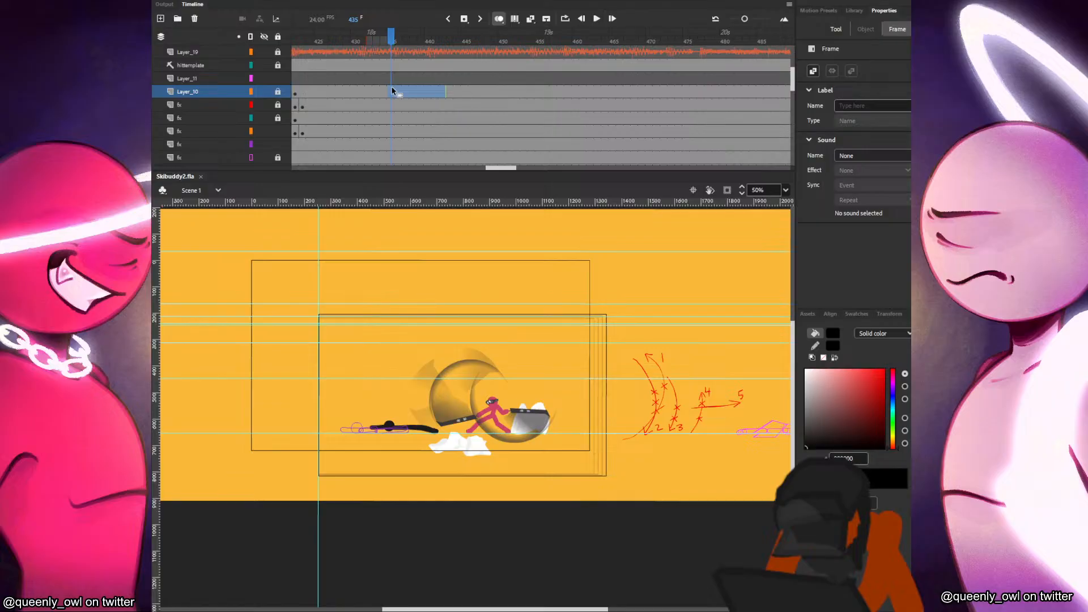
key("Return")
key("comma")
key("period")
key("comma")
key("period")
key("comma")
key("period")
key("comma")
key("period")
key("comma")
key("comma")
key("comma")
key("period")
key("period")
key("period")
key("Return")
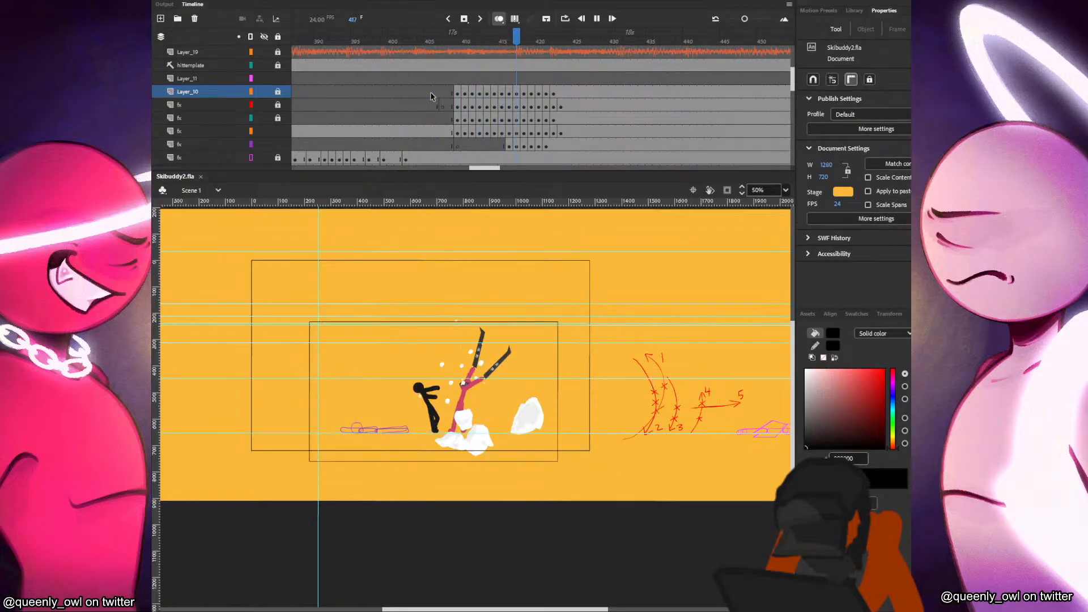
Play back the snowball hit and the following strike repeatedly from around frame 408.
left_click(435, 92)
left_click_drag(439, 97, 733, 147)
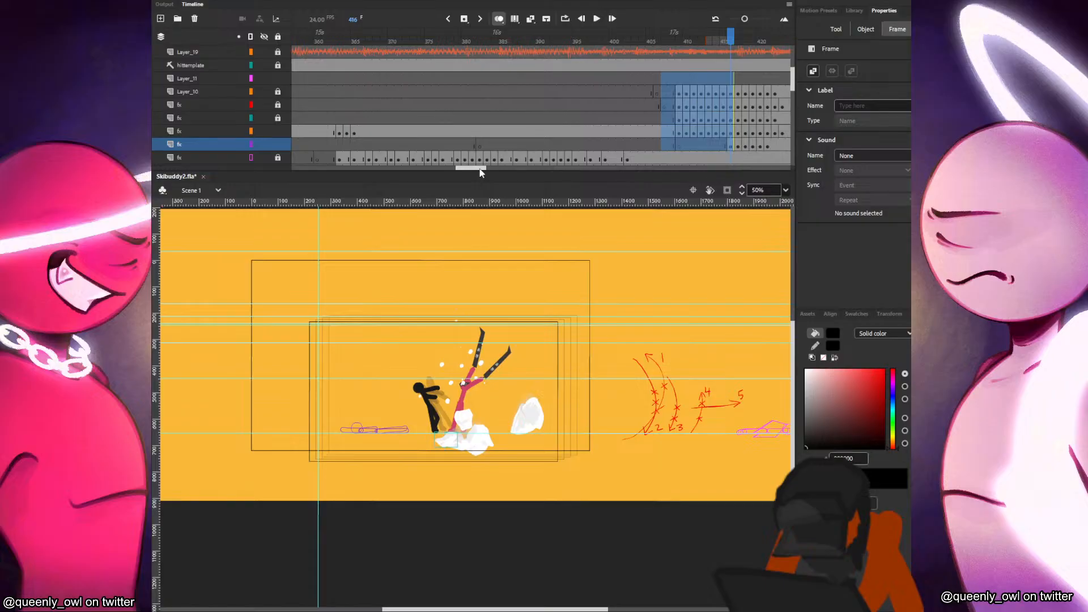
left_click_drag(480, 168, 502, 168)
left_click_drag(396, 80, 319, 98)
key("Return")
left_click(319, 105)
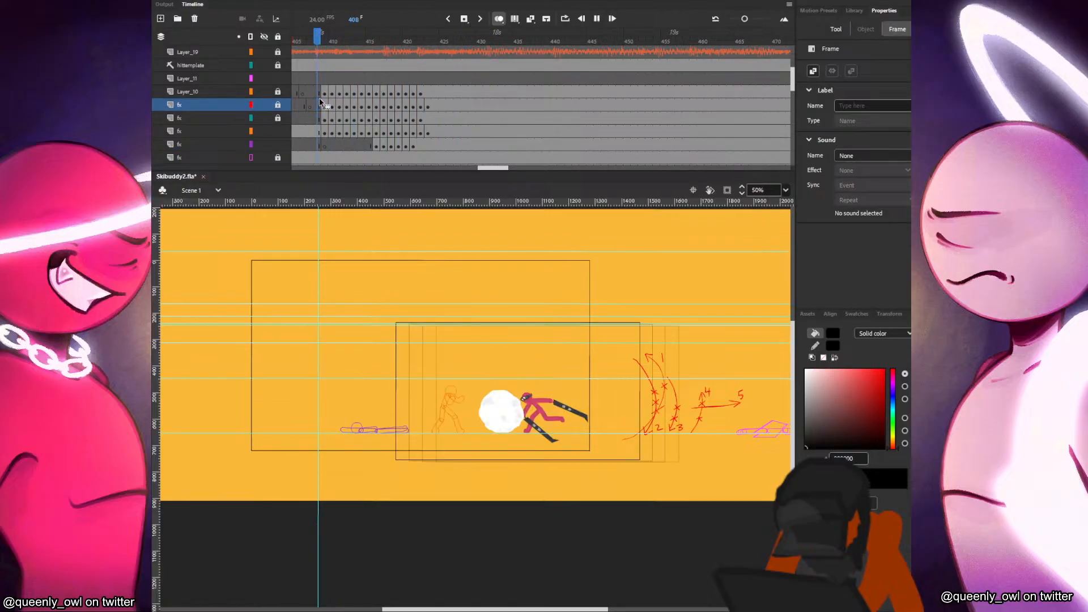
key("Return")
left_click_drag(321, 90, 408, 94)
left_click(322, 80)
key("Return")
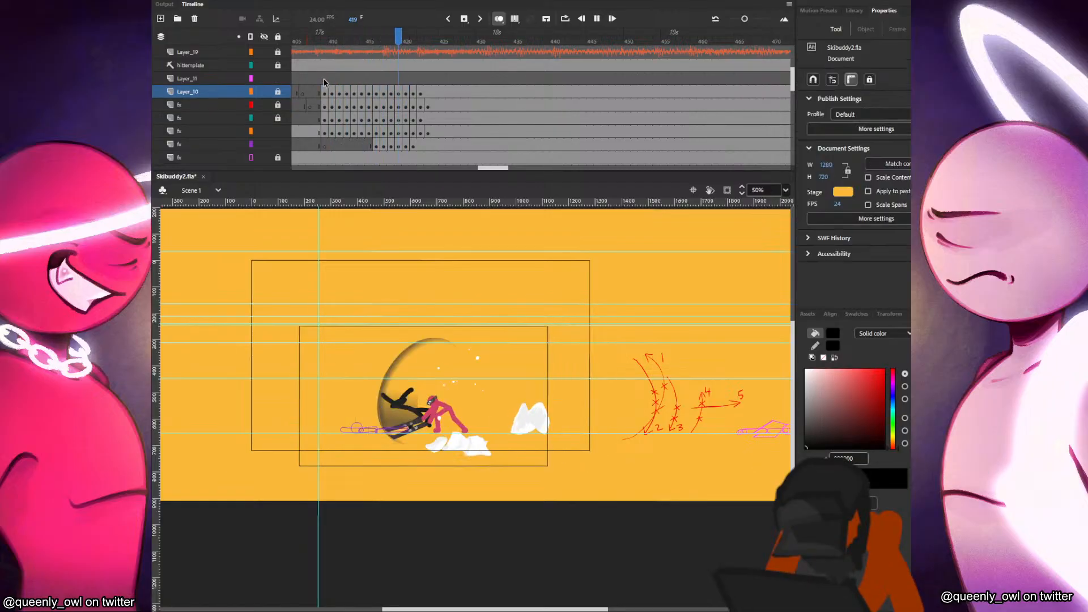
Play from frame 407 again, then test the movie and close the preview.
left_click(306, 80)
key("Return")
key("ctrl+Return")
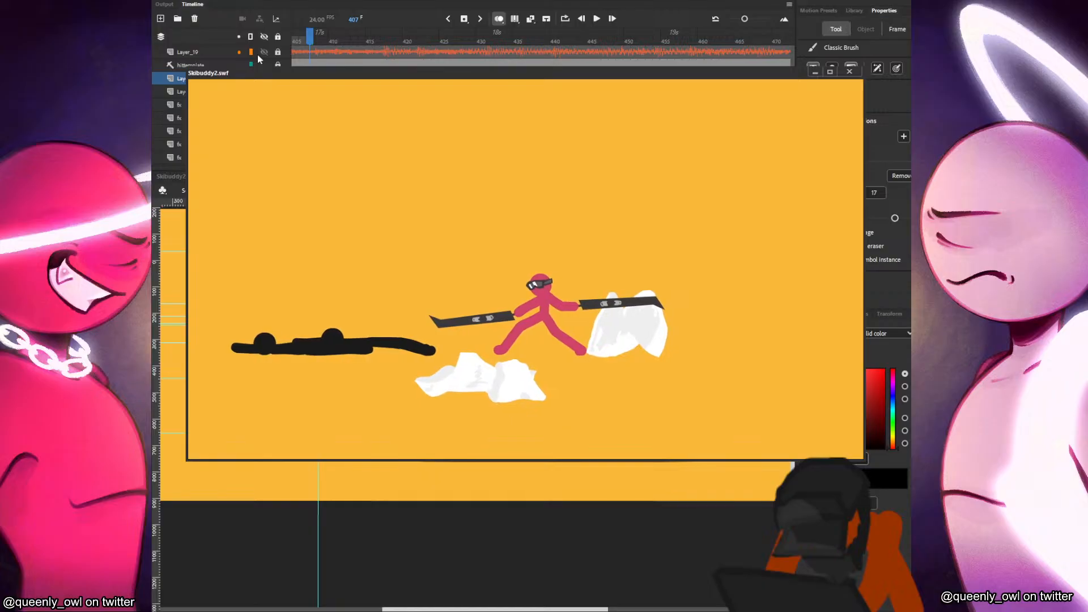
left_click(849, 72)
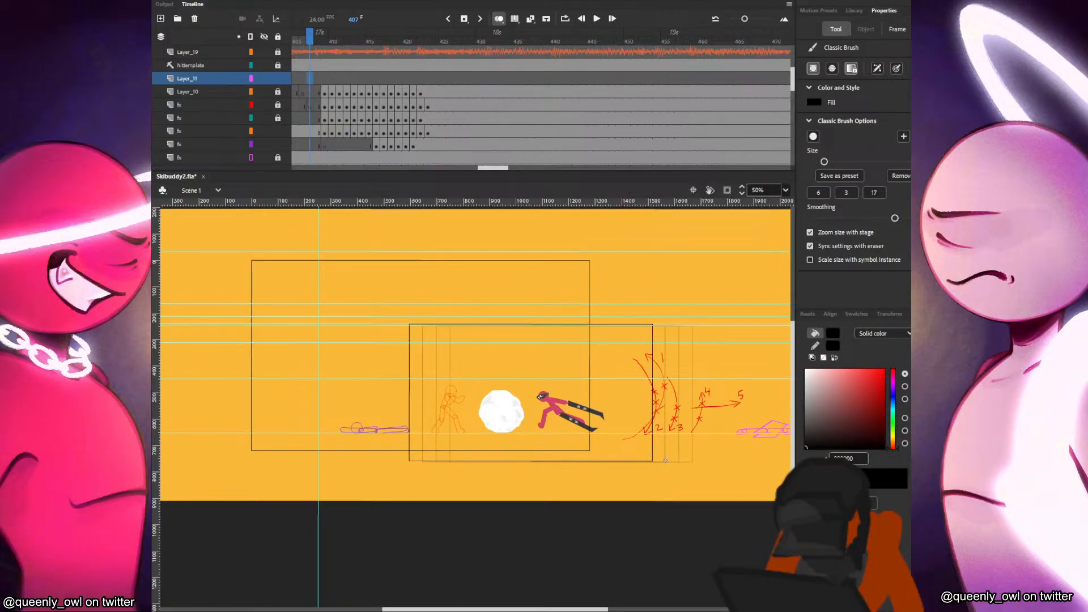
Examine the fighters' poses from the snowball hit through the fall, up to frame 436.
scroll(474, 437, "up", 3)
left_click(342, 94)
left_click_drag(342, 94, 400, 107)
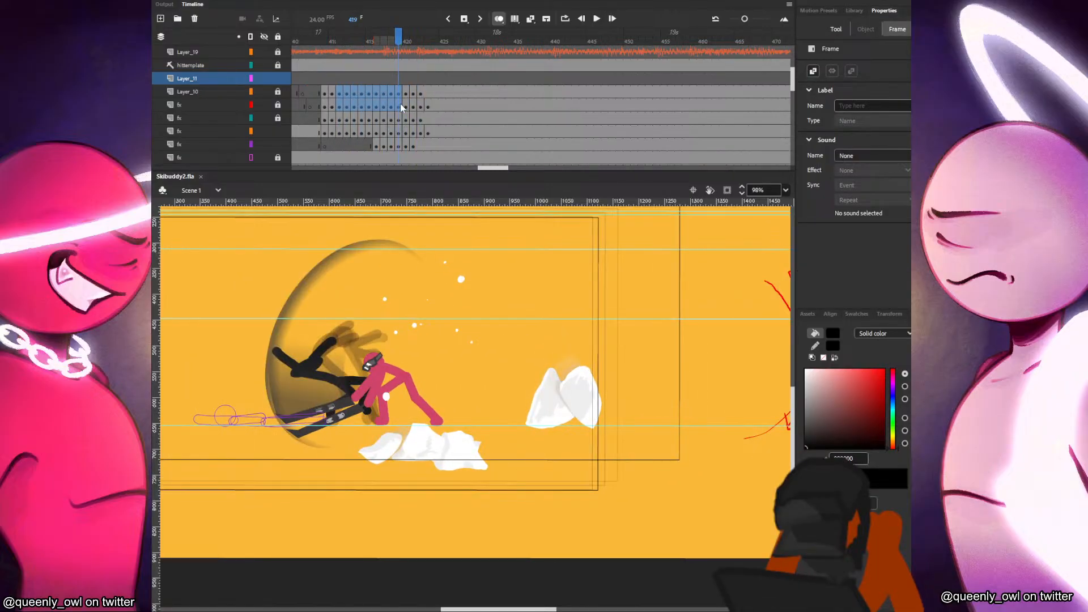
left_click_drag(401, 105, 474, 107)
left_click(422, 340)
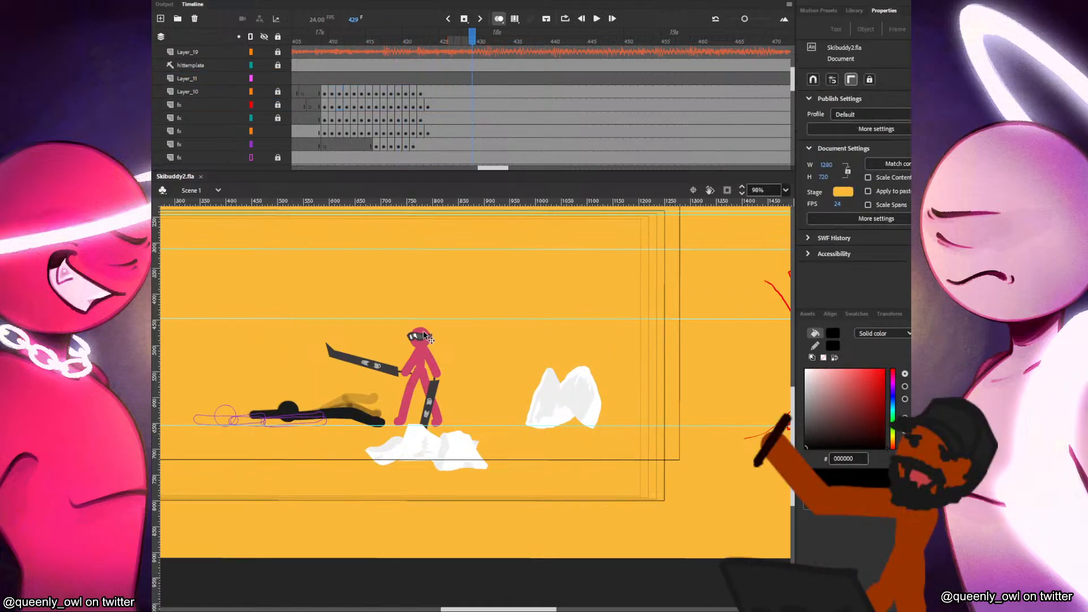
scroll(456, 132, "down", 10)
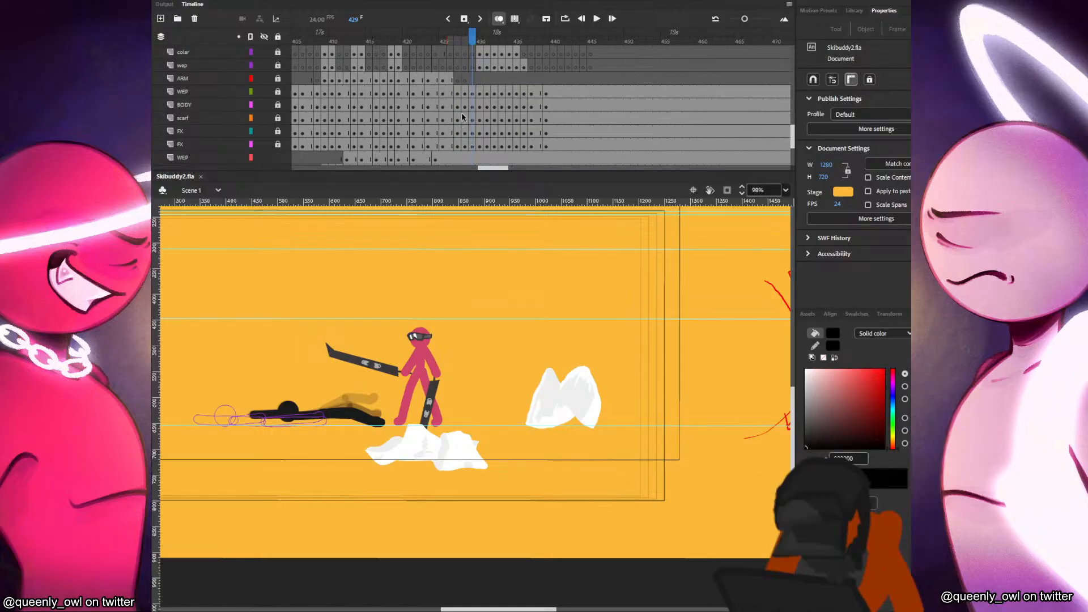
left_click_drag(470, 81, 522, 85)
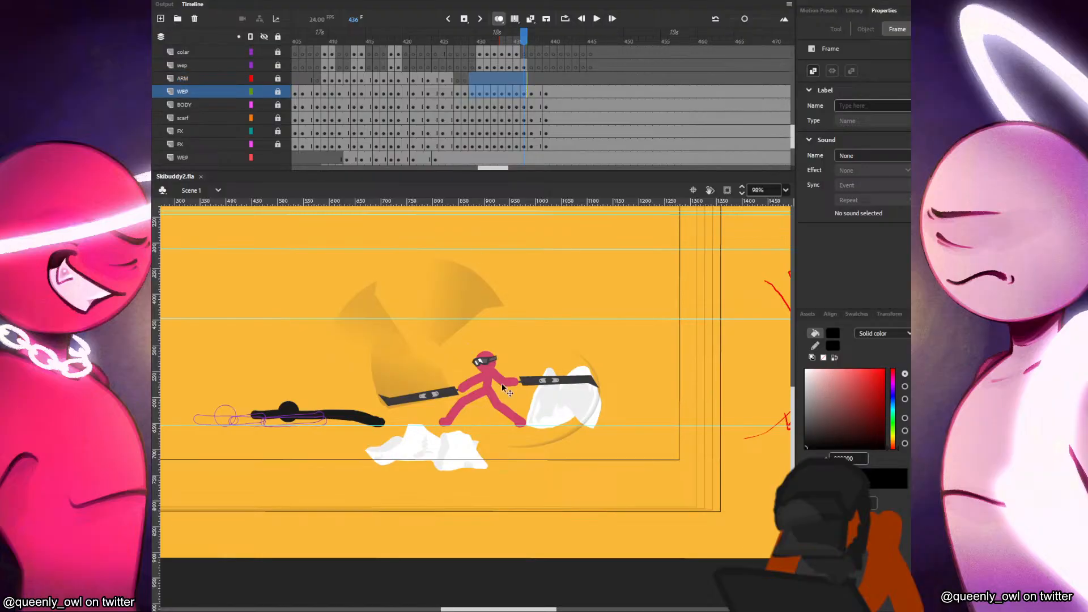
left_click(288, 404)
double_click(290, 408)
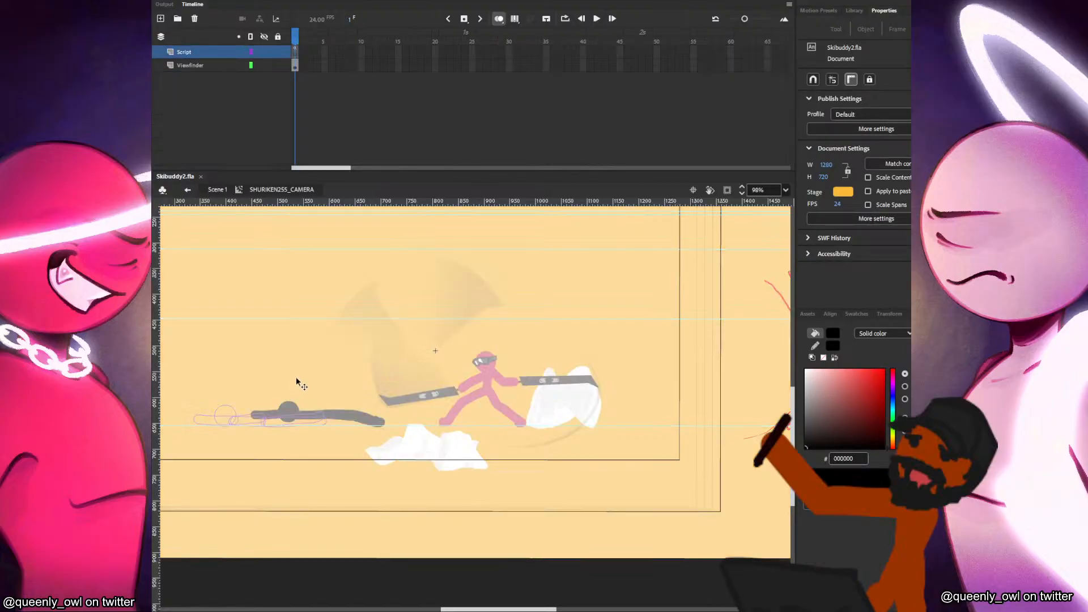
left_click(224, 190)
scroll(356, 153, "up", 5)
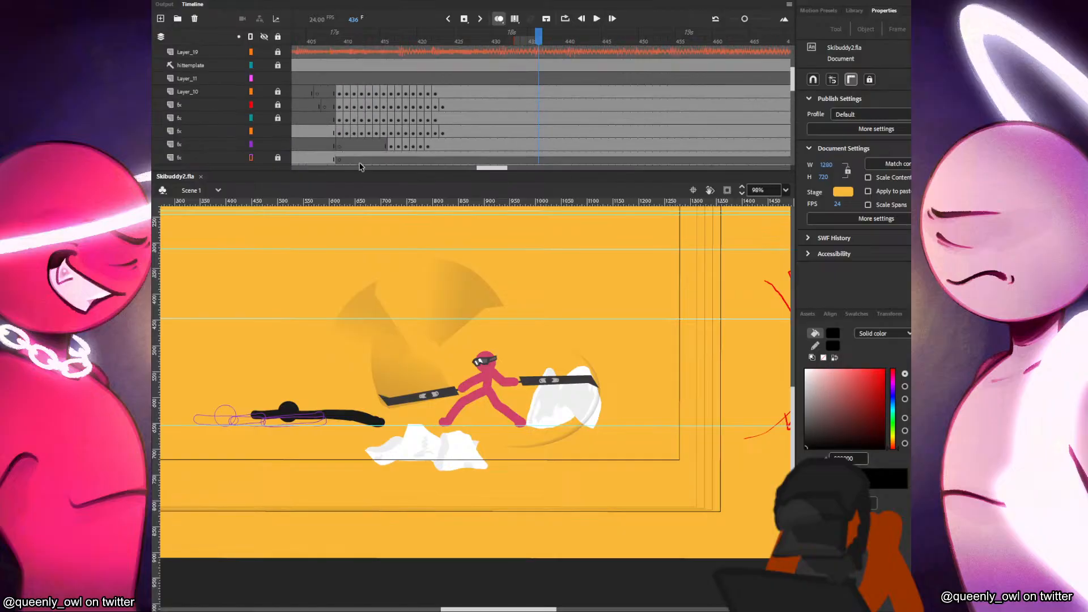
Select the fallen black figure's head, and add a layer named "baddy" above the BADDY layer.
left_click(290, 406)
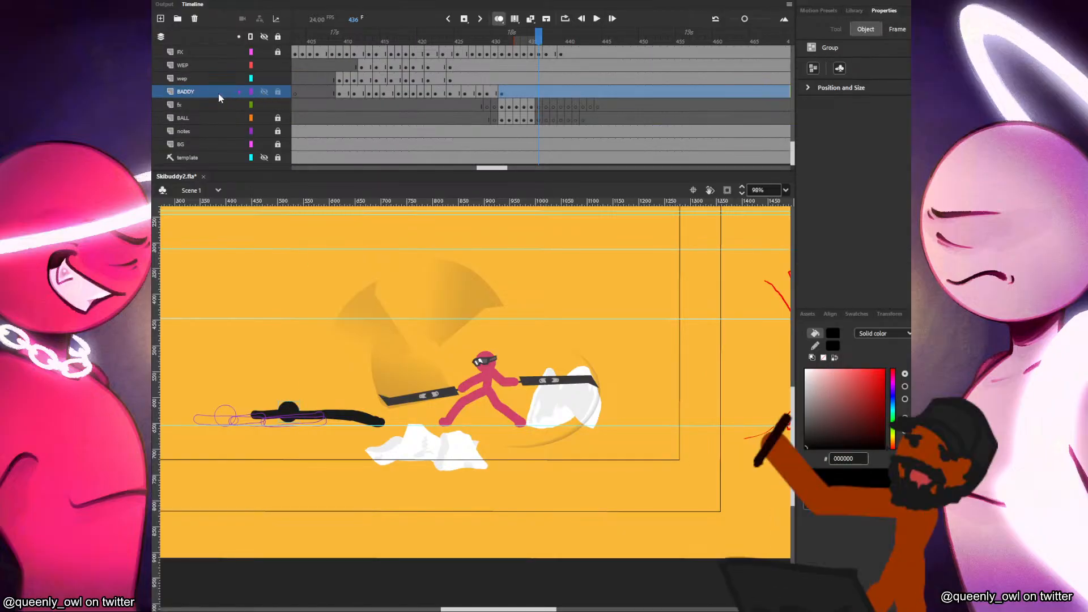
left_click(161, 18)
double_click(197, 92)
type("baddy")
Paste the black figure's head on the baddy layer around frame 434 and place it above and behind the fallen figure.
left_click_drag(301, 305, 561, 379)
left_click(392, 90)
left_click(368, 91)
left_click_drag(368, 92, 518, 98)
left_click(522, 95)
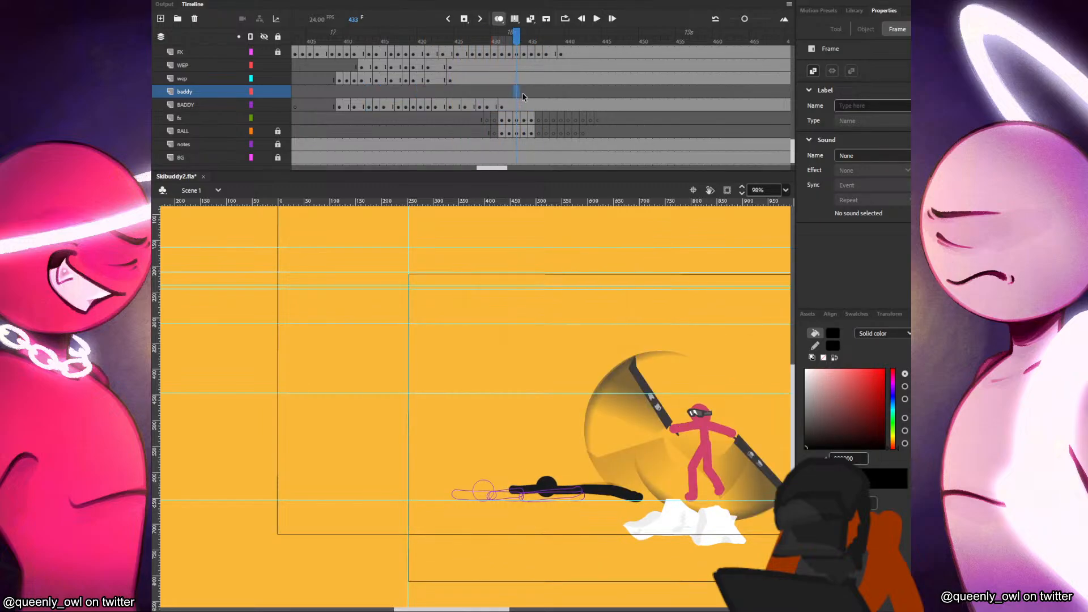
key("ctrl+v")
mouse_move(478, 412)
left_mouse_down()
mouse_move(410, 407)
mouse_move(492, 419)
left_mouse_up()
Brush the new fighter's torso, bent arms and striding legs in colour 1B1B1B below the head at frame 434.
scroll(415, 428, "up", 4)
scroll(494, 408, "down", 2)
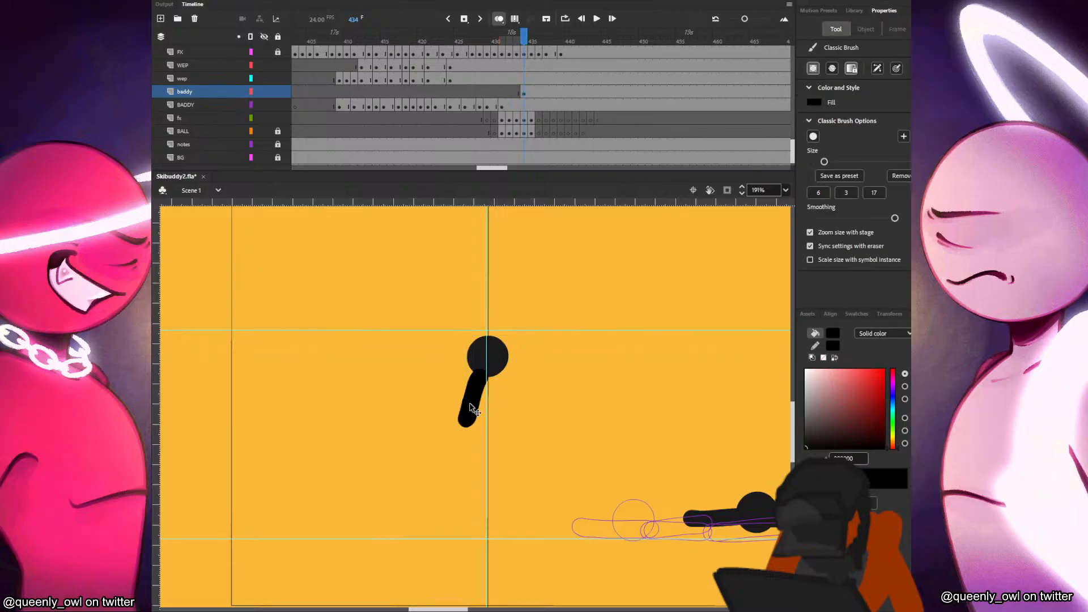
key("ctrl+z")
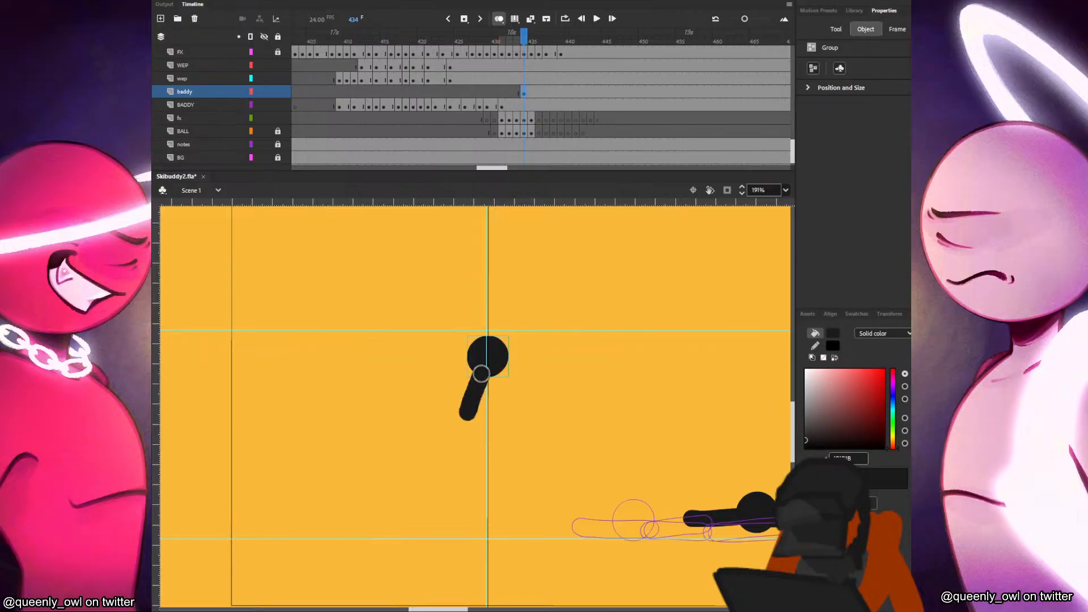
left_click_drag(481, 374, 463, 422)
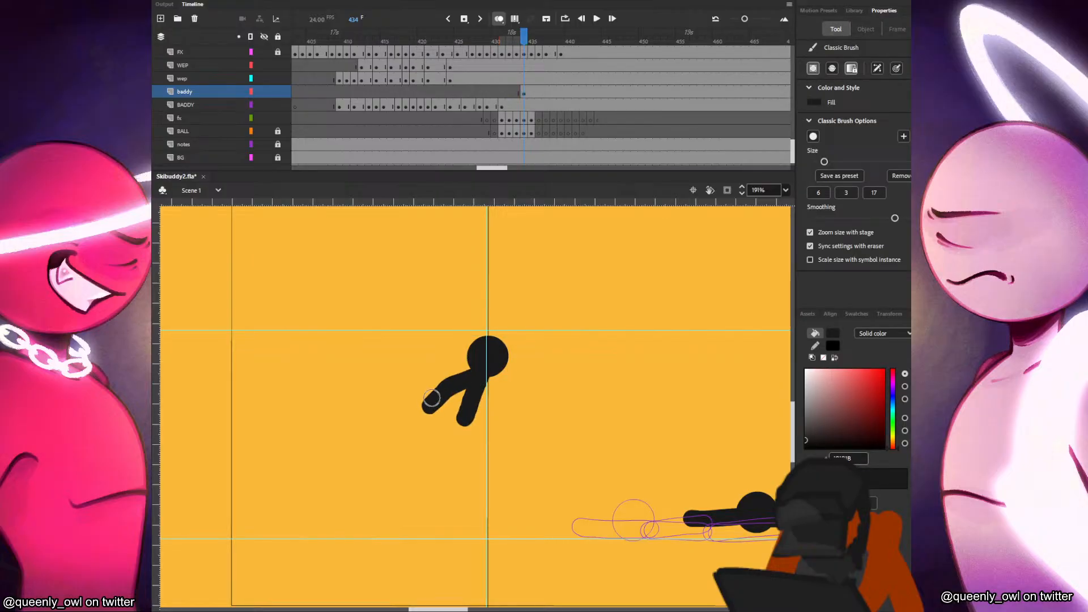
mouse_move(482, 375)
left_mouse_down()
mouse_move(516, 426)
mouse_move(510, 511)
left_mouse_up()
mouse_move(460, 420)
left_mouse_down()
mouse_move(423, 467)
mouse_move(378, 486)
left_mouse_up()
Convert the baddy layer's frames from 435 to about 446 into blank keyframes, ready at frame 435.
key("F7")
key("F7")
key("F7")
key("F7")
key("F7")
key("F7")
key("F7")
key("F7")
key("F7")
key("F7")
key("F7")
key("F7")
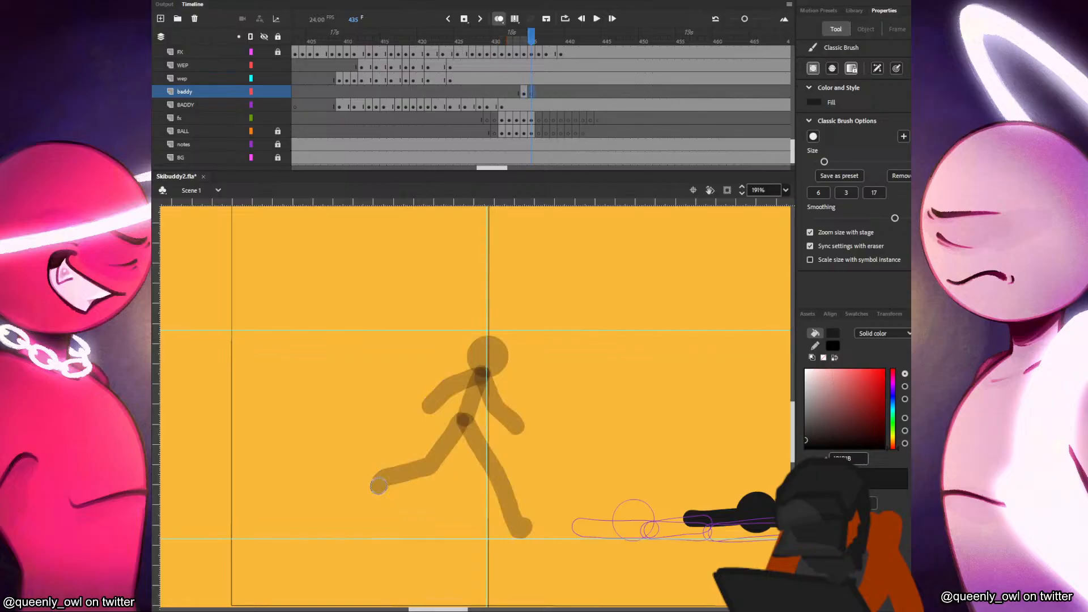
left_click(526, 90)
left_click_drag(526, 89, 613, 91)
left_click(531, 92)
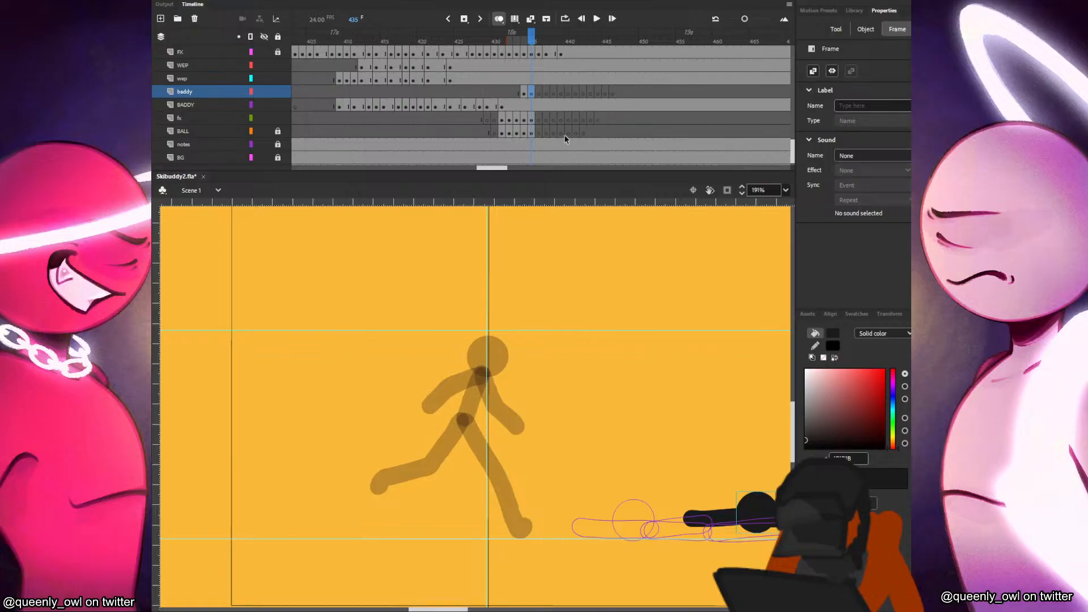
Paste the head at frame 435 slightly ahead of the previous pose and draw the forward-leaning torso.
key("v")
mouse_move(748, 509)
left_mouse_down()
mouse_move(557, 356)
mouse_move(521, 368)
mouse_move(496, 418)
left_mouse_up()
key("b")
key("v")
key("ctrl+z")
left_click_drag(515, 374, 501, 406)
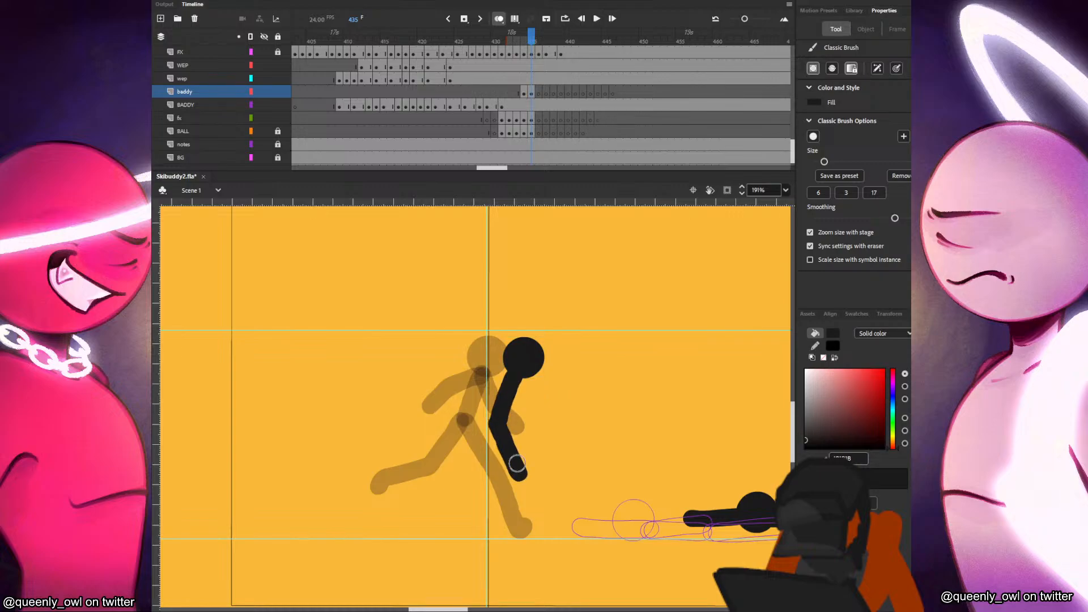
Draw the planted front leg, trailing back leg and both arms of the fighter at frame 435.
left_click_drag(516, 463, 533, 531)
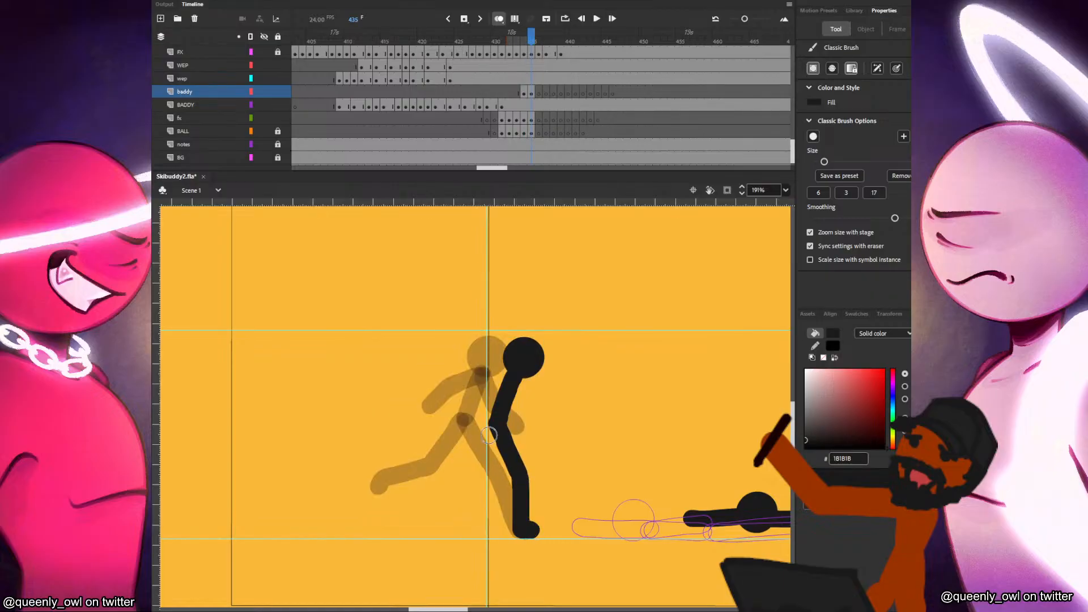
left_click_drag(485, 471, 426, 502)
key("comma")
key("period")
left_click_drag(516, 376, 538, 430)
key("comma")
key("period")
mouse_move(515, 377)
left_mouse_down()
mouse_move(459, 413)
mouse_move(558, 361)
left_mouse_up()
Paste the head at frame 436 ahead of the previous pose and draw the torso with both legs passing each other.
key(".")
key("ctrl+v")
key("comma")
key("period")
mouse_move(552, 377)
left_mouse_down()
mouse_move(536, 422)
mouse_move(540, 475)
left_mouse_up()
key("comma")
key("period")
key("comma")
key("period")
mouse_move(527, 518)
left_mouse_down()
mouse_move(540, 471)
mouse_move(533, 422)
left_mouse_up()
key("comma")
key("period")
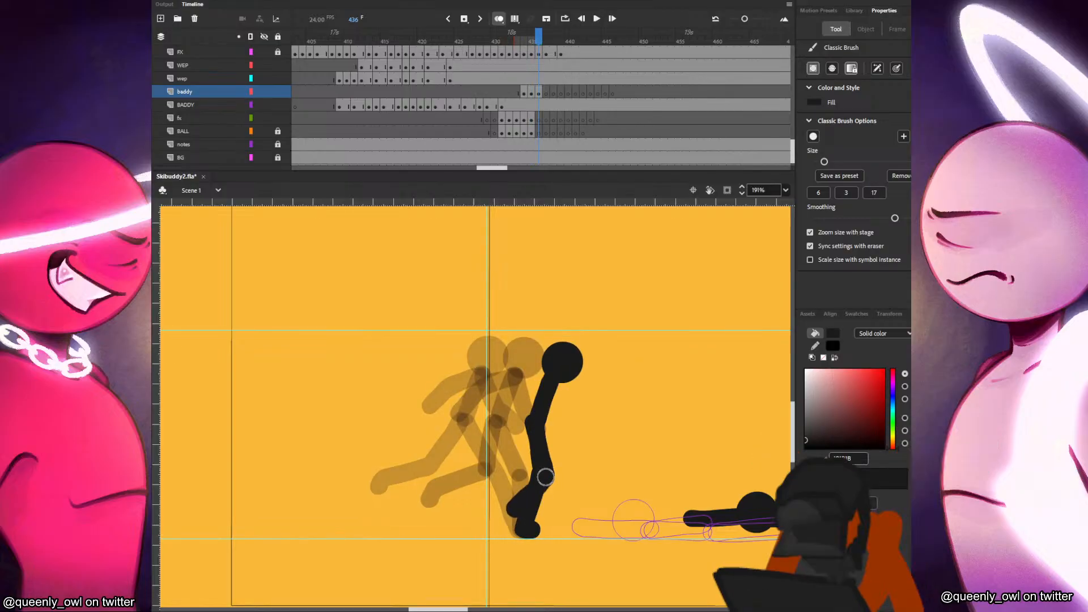
Compare frame 436 with frame 435 and draw both arms bent close to the body.
key("comma")
key("period")
key("comma")
key("period")
key("comma")
key("period")
key("comma")
key("period")
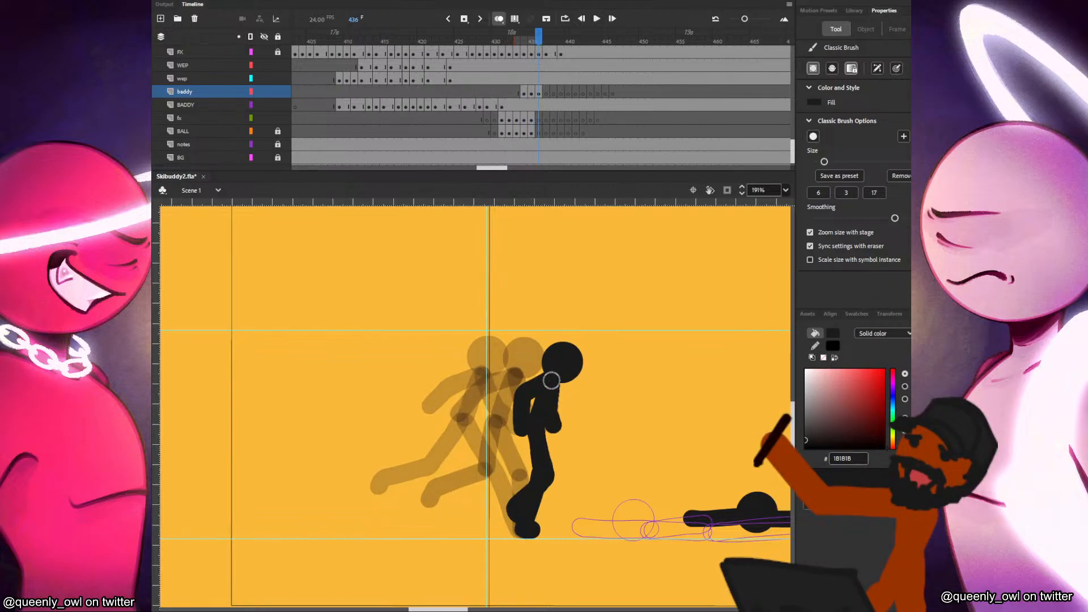
key("comma")
key("period")
Paste the head at frame 437 and draw the torso, straight back leg and raised, bent front leg.
key("period")
key("ctrl+shift+v")
mouse_move(479, 407)
left_mouse_down()
mouse_move(602, 359)
mouse_move(532, 524)
left_mouse_up()
key("comma")
key("period")
key("comma")
key("period")
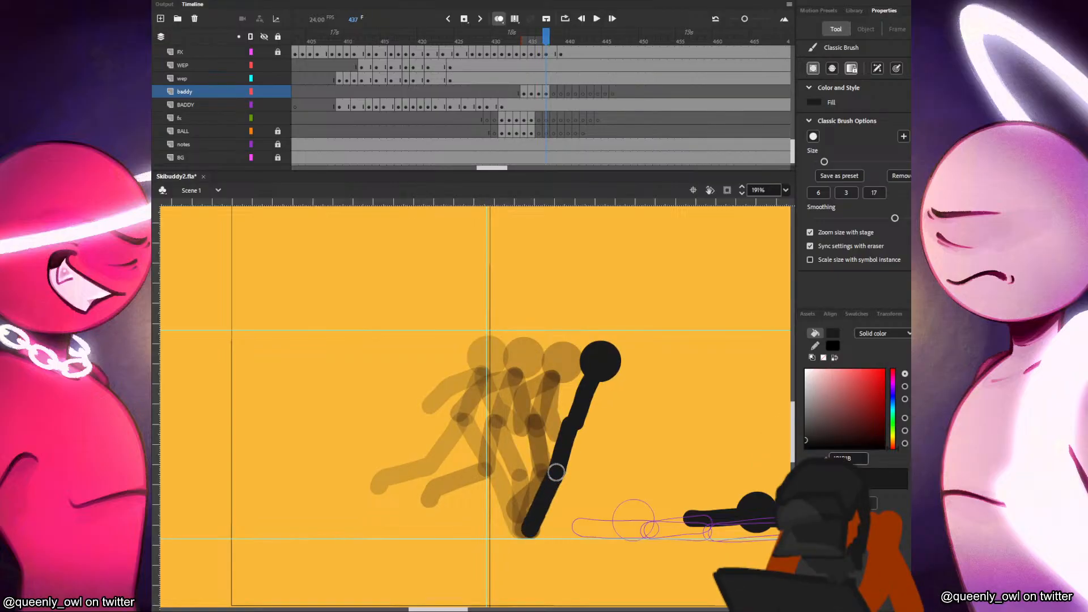
key("comma")
key("period")
left_click_drag(578, 423, 603, 466)
Check frame 437 against the neighbouring frames and draw one arm swinging back and the other forward.
key("period")
key("comma")
key("comma")
key("period")
key("comma")
key("comma")
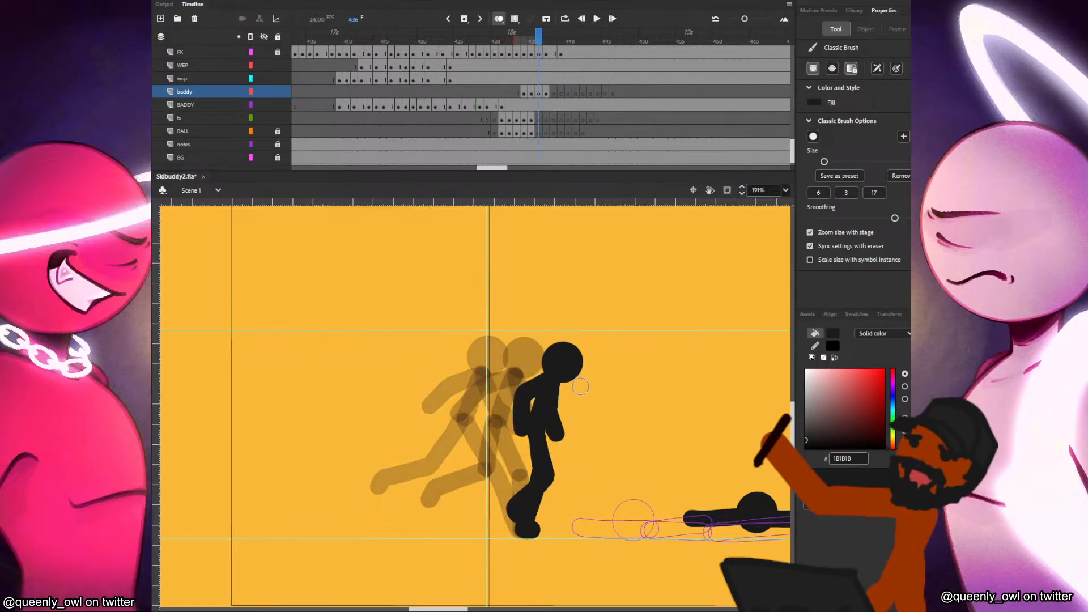
key("period")
key("period")
key("comma")
key("period")
key("comma")
key("period")
left_click_drag(594, 377, 547, 414)
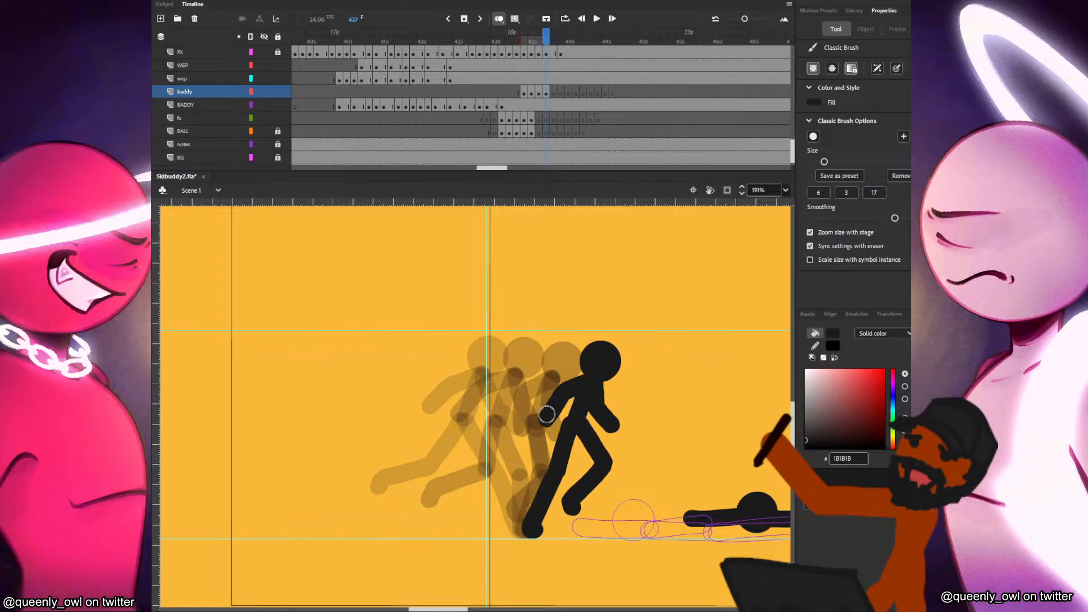
key("comma")
key("comma")
key("period")
key("period")
key("ctrl+z")
Paste the head at frame 438 and raise it to the height of the previous heads.
key("period")
key("comma")
key("period")
left_click_drag(672, 391, 502, 373)
key("ctrl+v")
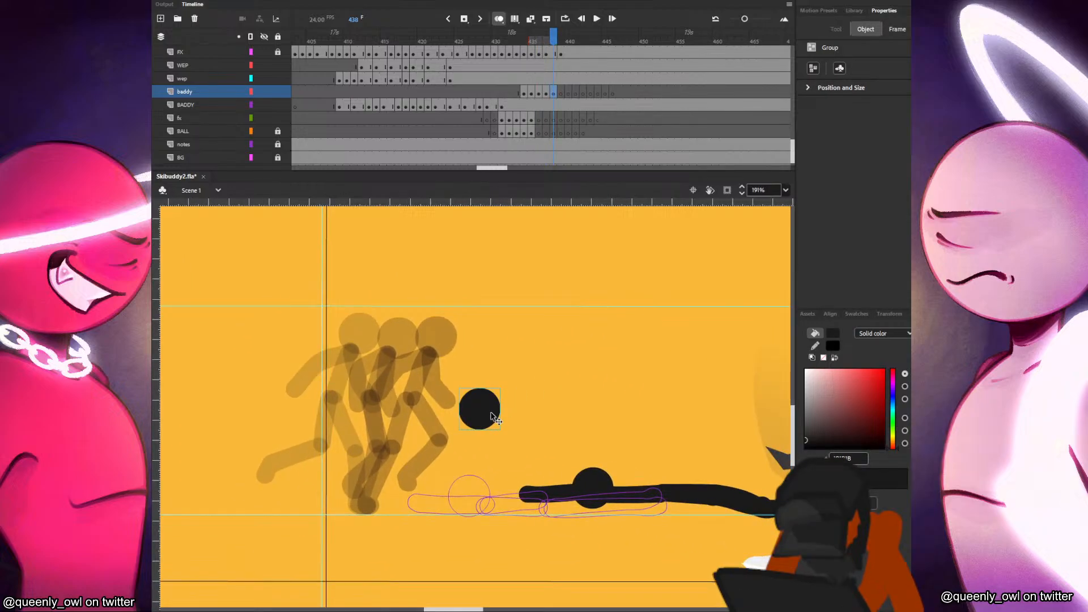
key("shift+Up")
key("shift+Up")
key("shift+Up")
key("shift+Up")
key("shift+Up")
key("shift+Up")
key("shift+Up")
Draw the torso and the forward-stepping front leg at frame 438, comparing the strokes with the previous pose.
key("b")
left_click_drag(471, 351, 449, 400)
key("ctrl+z")
mouse_move(473, 346)
left_mouse_down()
mouse_move(452, 390)
mouse_move(481, 437)
left_mouse_up()
key("comma")
key("period")
key("ctrl+z")
mouse_move(451, 398)
left_mouse_down()
mouse_move(483, 441)
mouse_move(496, 497)
left_mouse_up()
key("comma")
key("period")
key("comma")
key("period")
Draw the extended back leg and both swinging arms of the fighter at frame 438.
left_click_drag(446, 401, 383, 502)
left_click_drag(465, 354, 405, 394)
key("comma")
key("period")
mouse_move(471, 356)
left_mouse_down()
mouse_move(499, 405)
mouse_move(515, 347)
left_mouse_up()
key("comma")
key("period")
Paste the head at frame 439, place it just ahead of the previous pose and draw the torso.
key("period")
key("v")
key("ctrl+v")
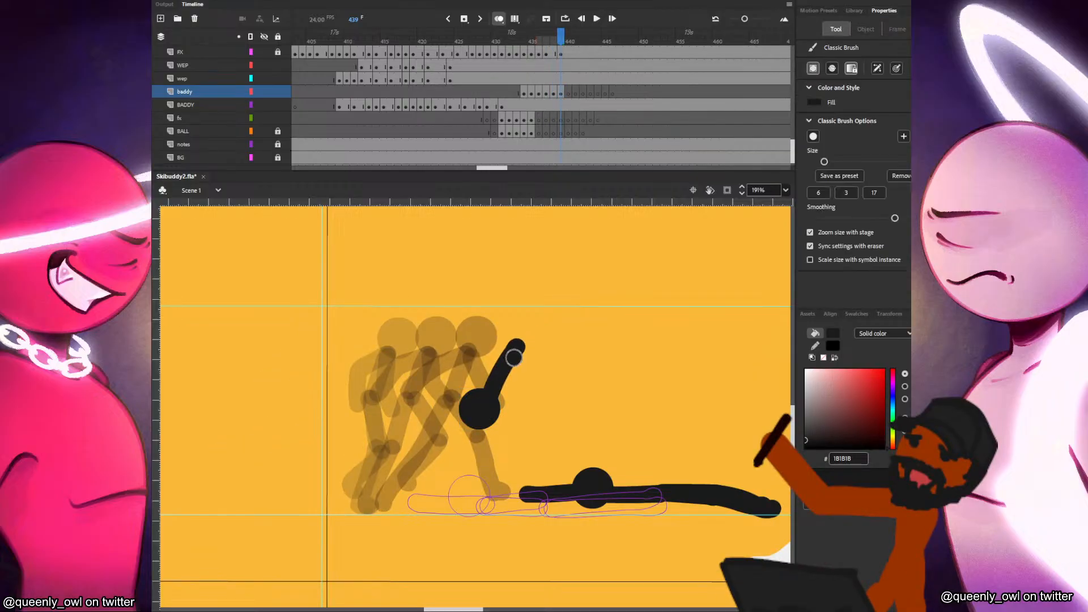
key("ctrl+z")
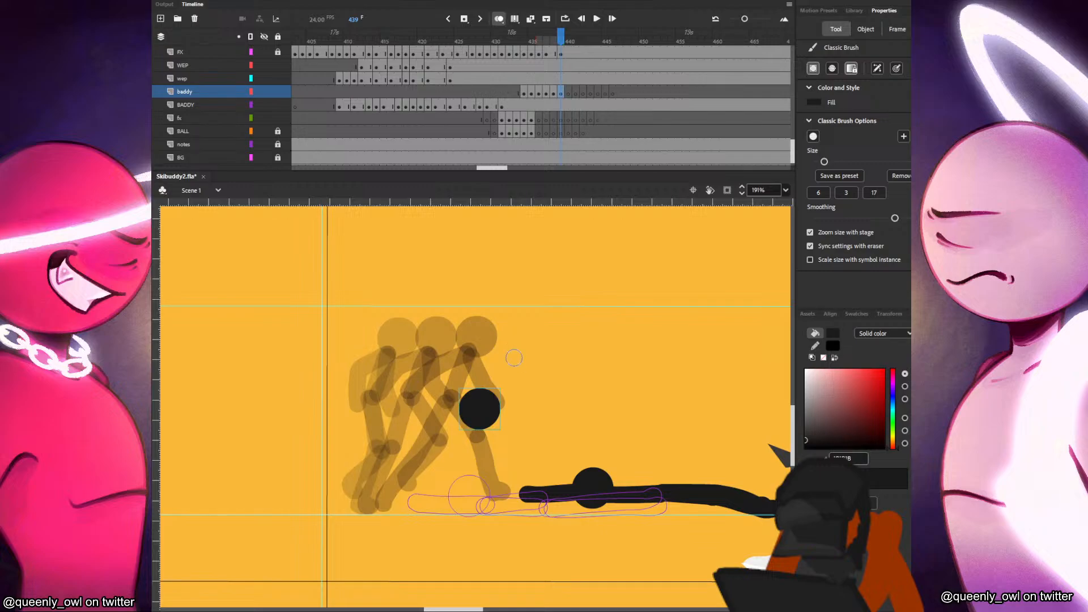
mouse_move(492, 400)
left_mouse_down()
mouse_move(523, 333)
mouse_move(483, 404)
mouse_move(506, 433)
left_mouse_up()
key(".")
key("ctrl+z")
left_click_drag(485, 398, 512, 439)
key(".")
key("ctrl+z")
Draw the bent front leg and the trailing back leg at frame 439 and compare them with frame 438.
mouse_move(483, 397)
left_mouse_down()
mouse_move(513, 444)
mouse_move(497, 492)
left_mouse_up()
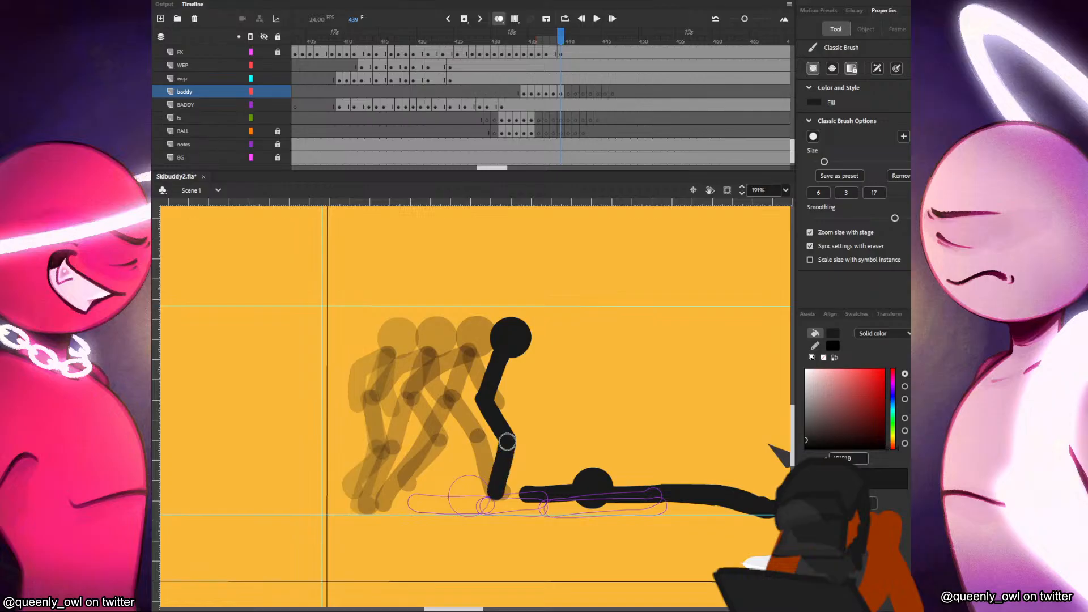
mouse_move(482, 398)
left_mouse_down()
mouse_move(475, 447)
mouse_move(437, 483)
left_mouse_up()
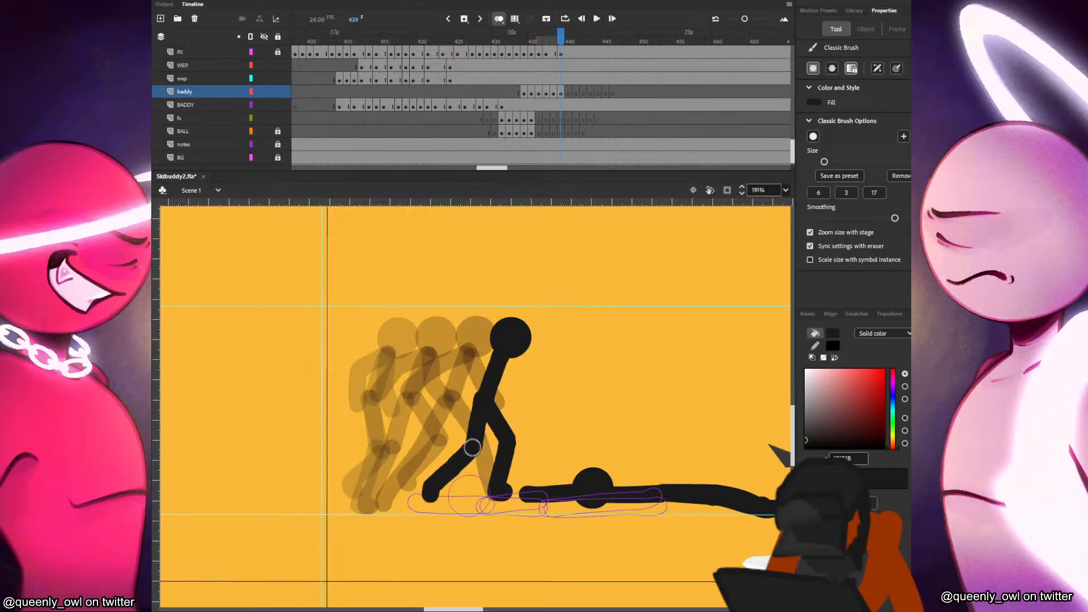
left_click_drag(472, 447, 429, 492)
key(".")
key(".")
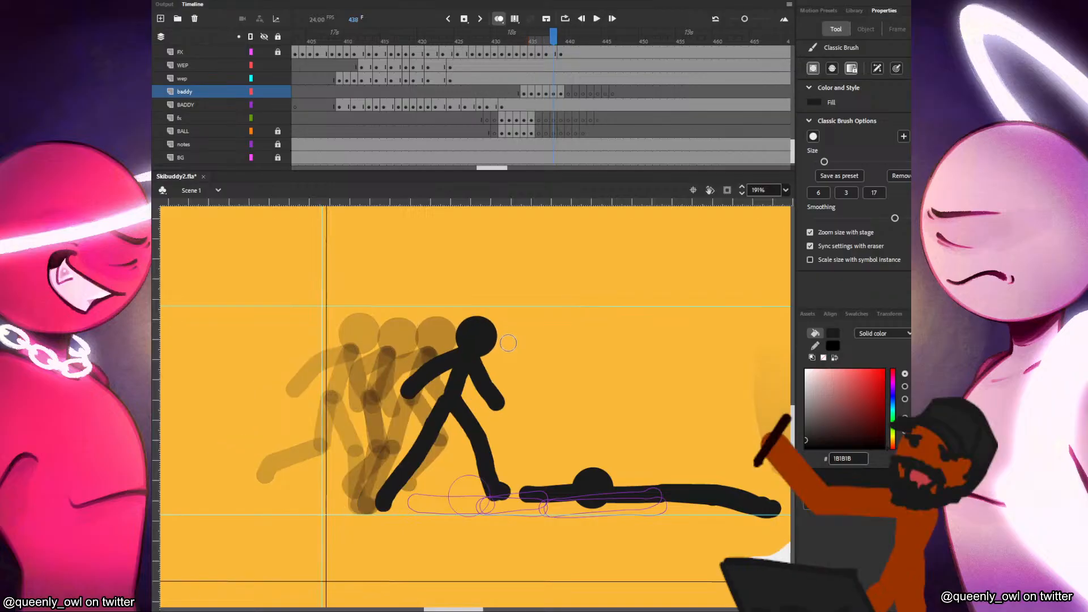
key(".")
Draw both arms of the fighter at frame 439 and save the file.
left_click_drag(499, 353, 446, 394)
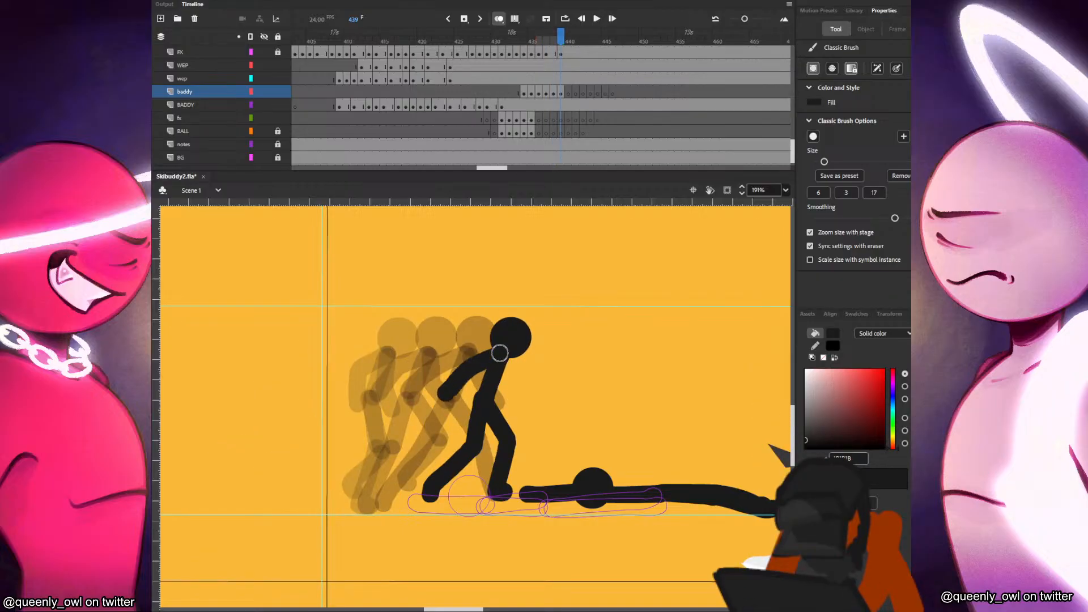
key(".")
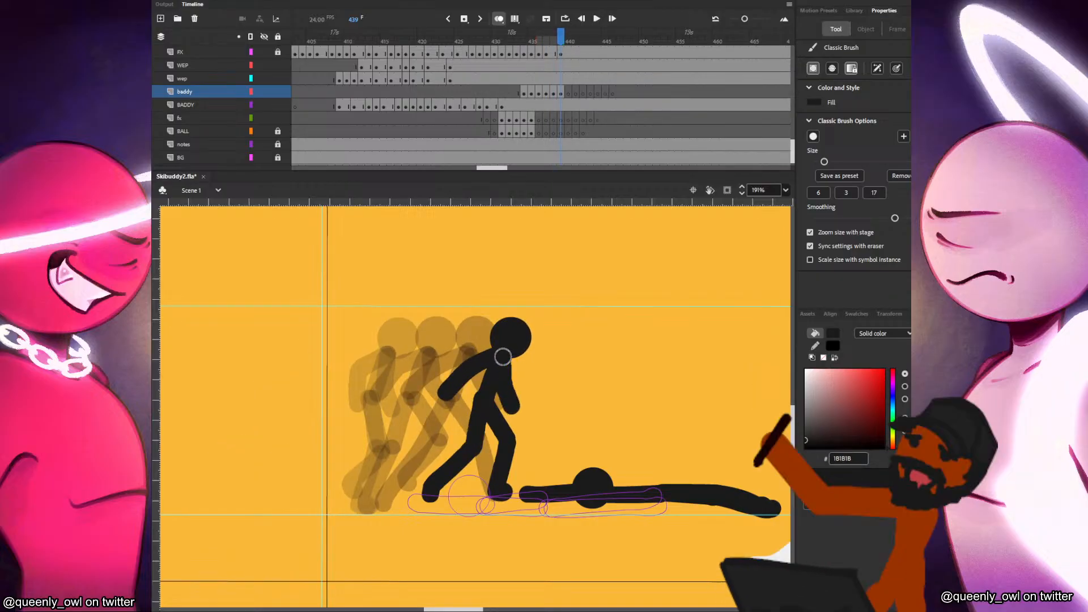
key(".")
key(".")
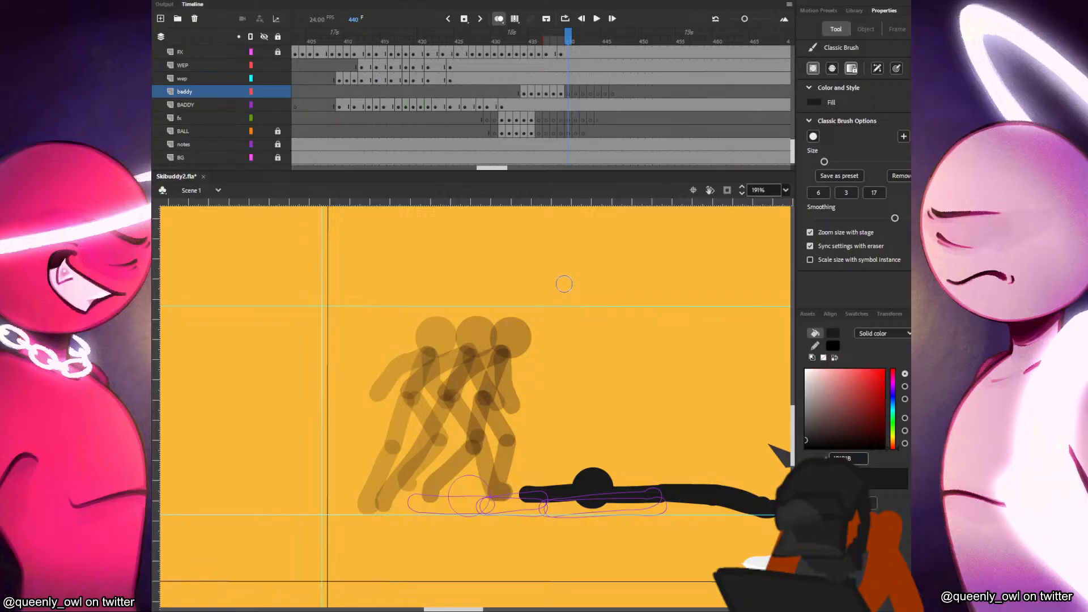
key("ctrl+s")
Switch to TikTok in the browser and watch part of the "JUNKO THE CLOWN GOES OFF" stick-fight video.
left_click_drag(246, 340, 716, 67)
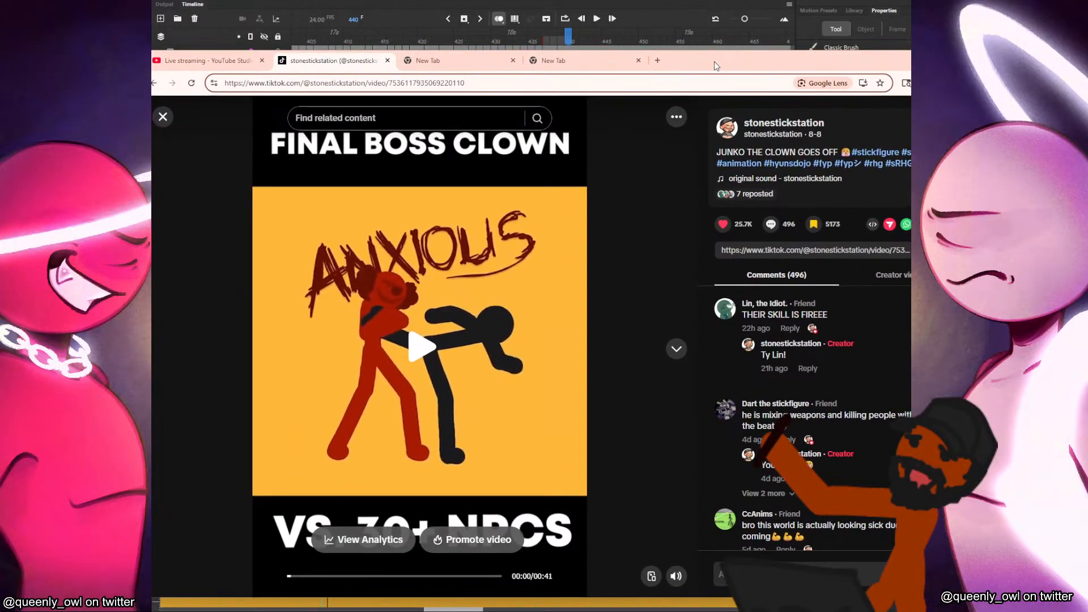
left_click(162, 117)
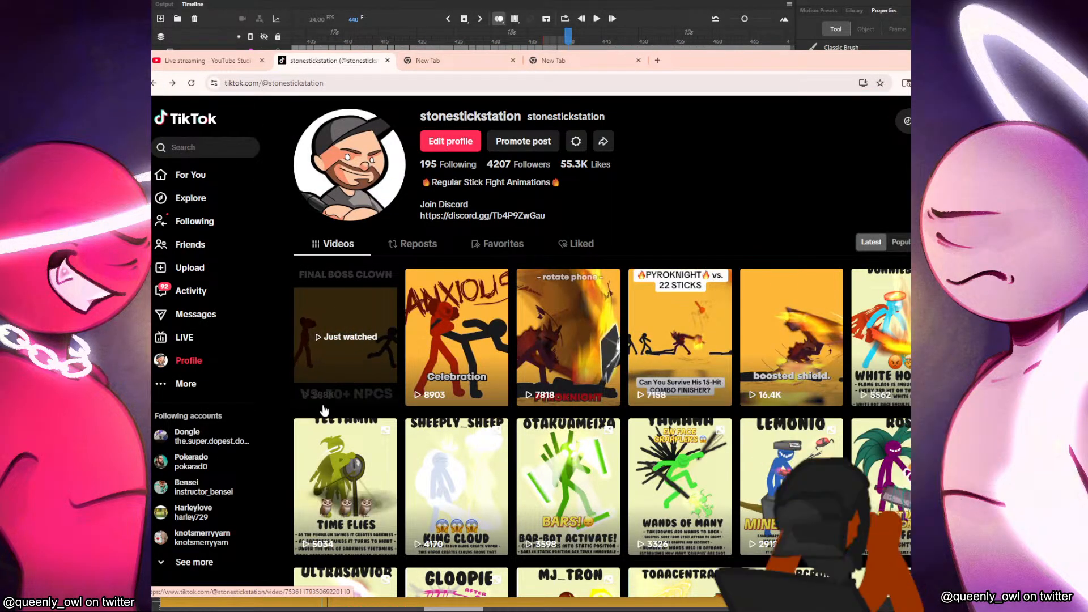
left_click(330, 358)
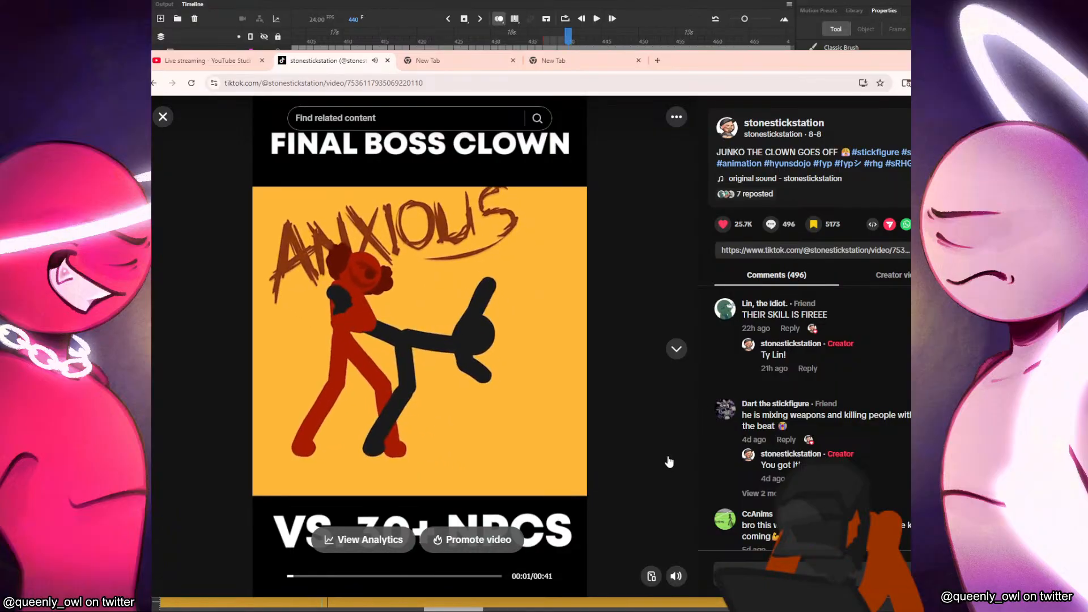
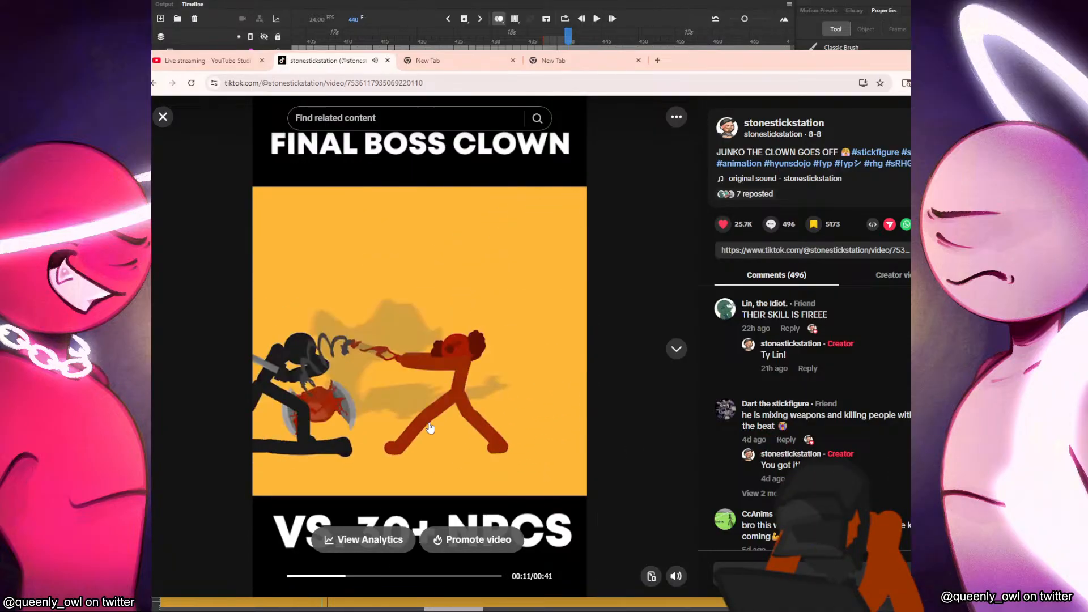
left_click(454, 272)
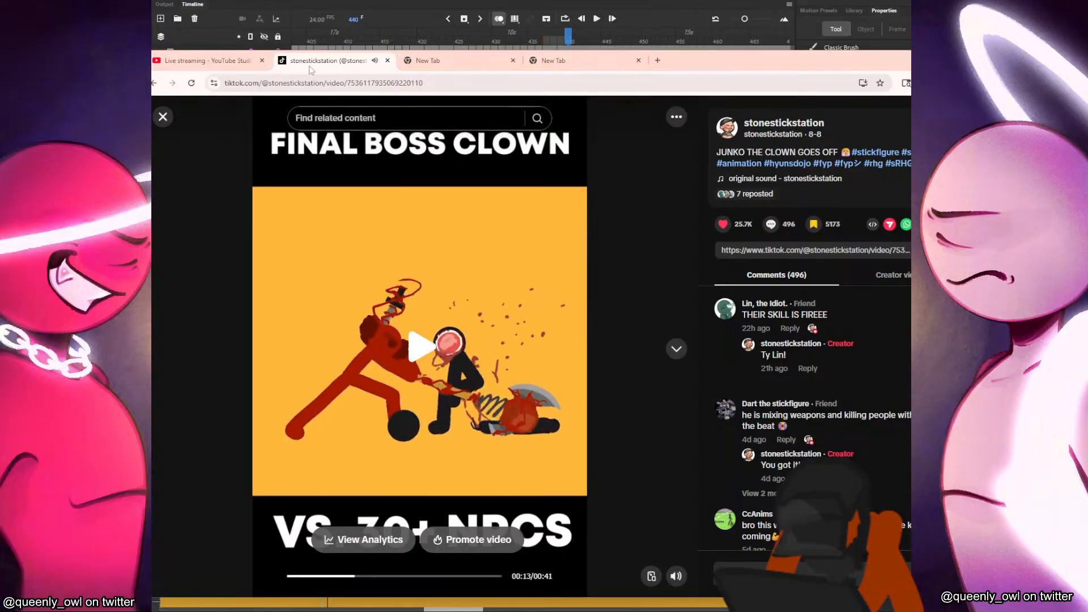
left_click_drag(730, 61, 152, 43)
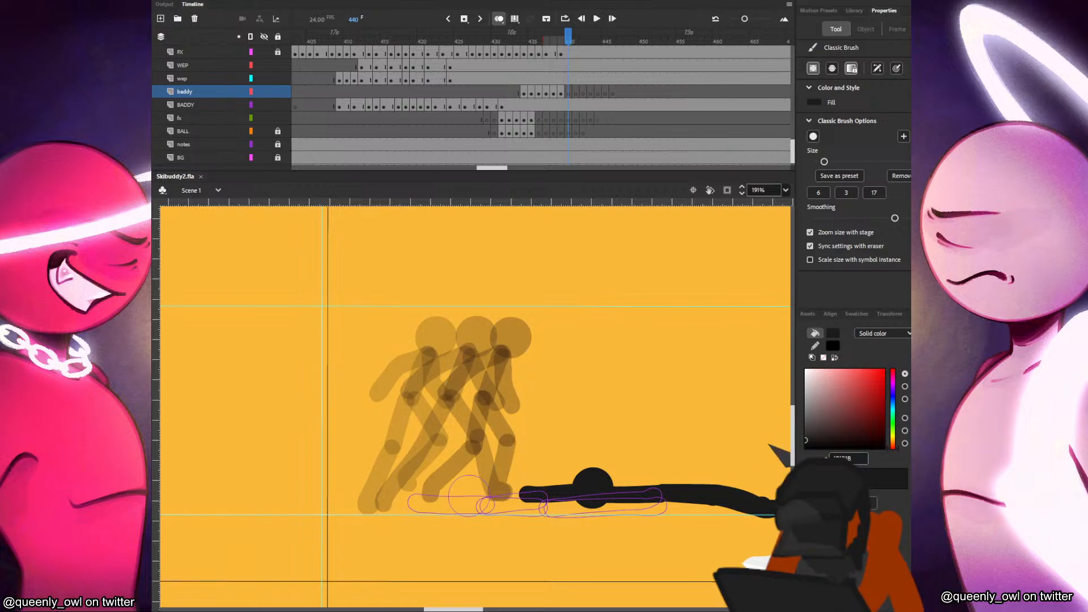
Return to the animation, paste the head at frame 440 and place it ahead of the previous pose.
left_click(568, 92)
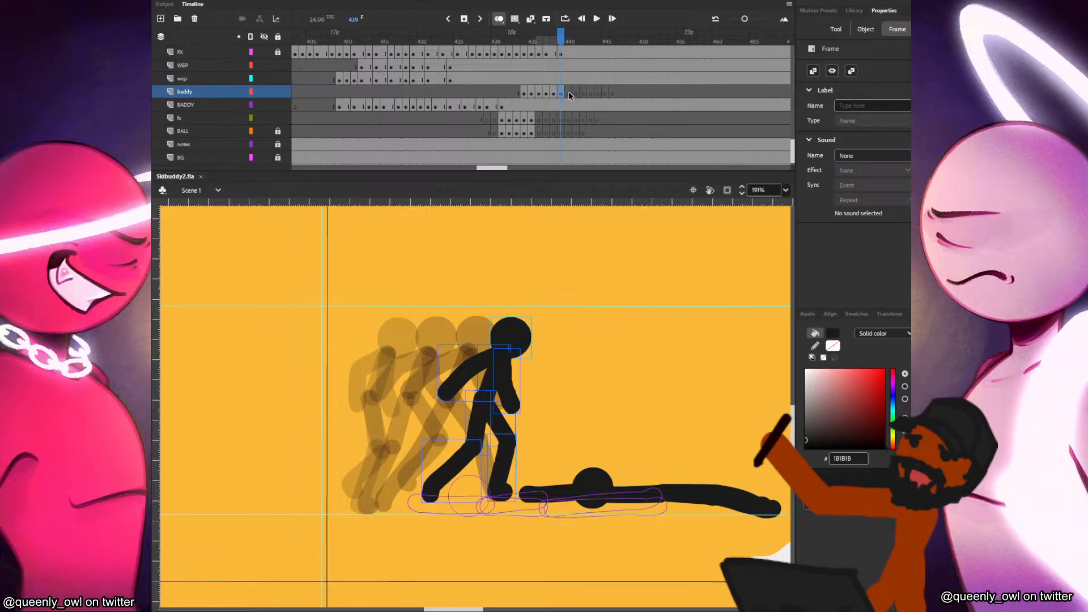
key("ctrl+shift+v")
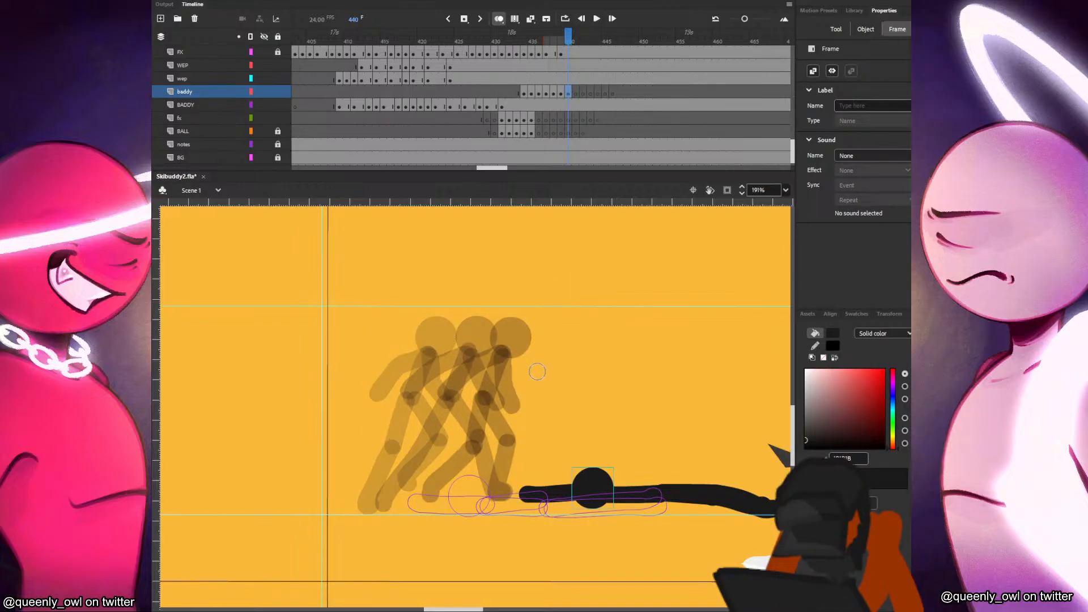
key("ctrl+v")
key("v")
mouse_move(478, 416)
left_mouse_down()
mouse_move(544, 344)
mouse_move(498, 488)
left_mouse_up()
Draw the fighter's torso and rear leg at frame 440, comparing the strokes with frame 439.
key("b")
key("comma")
key("period")
key("comma")
key("period")
key("comma")
key("period")
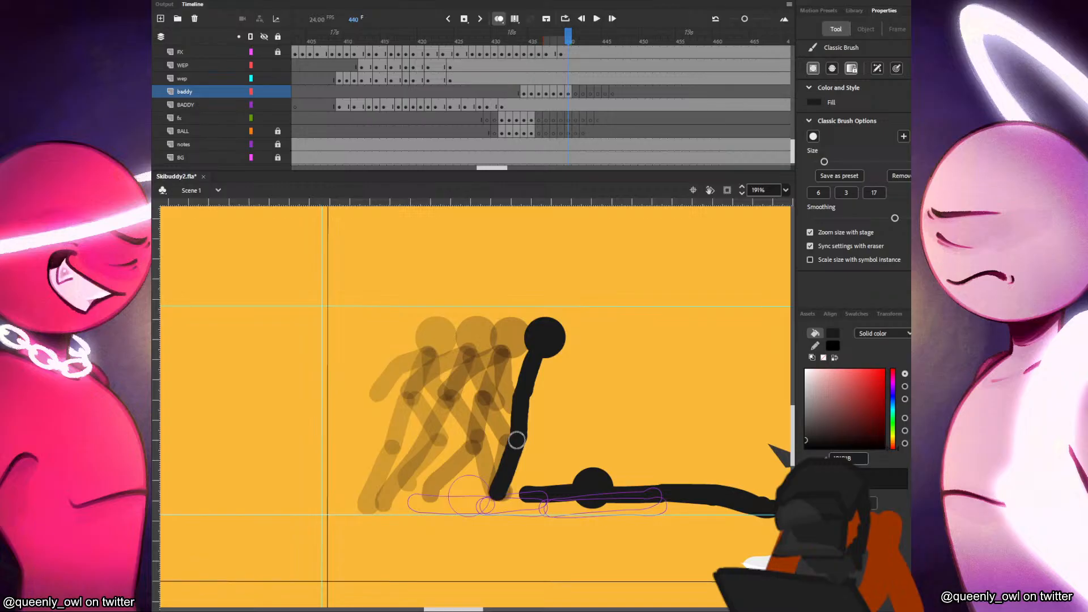
key("comma")
key("period")
Draw the bent front leg and start the bent arm of the fighter at frame 440.
left_click_drag(523, 394, 540, 436)
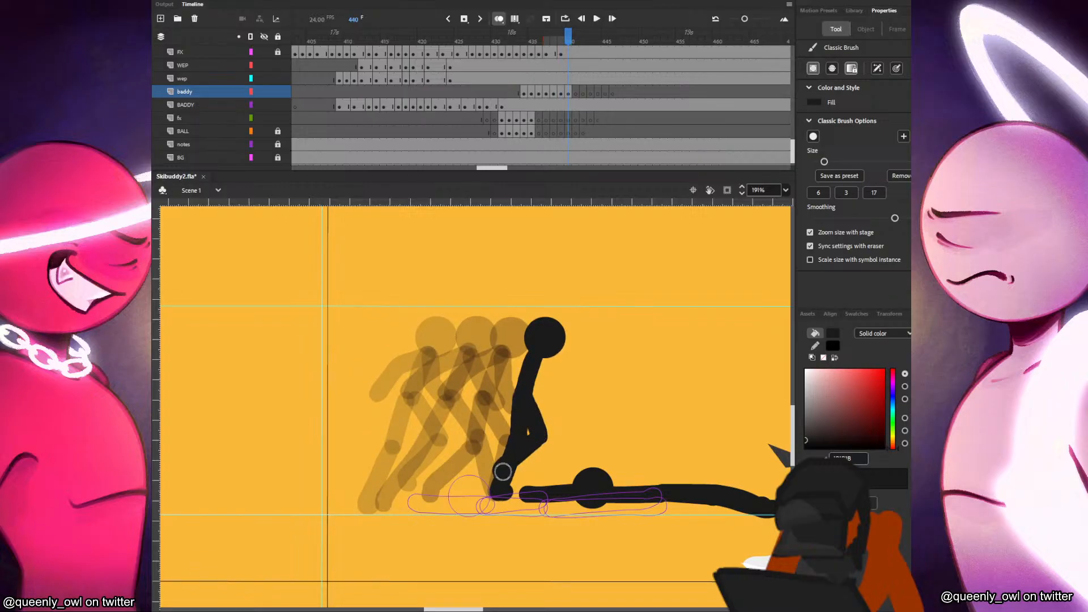
key("comma")
key("period")
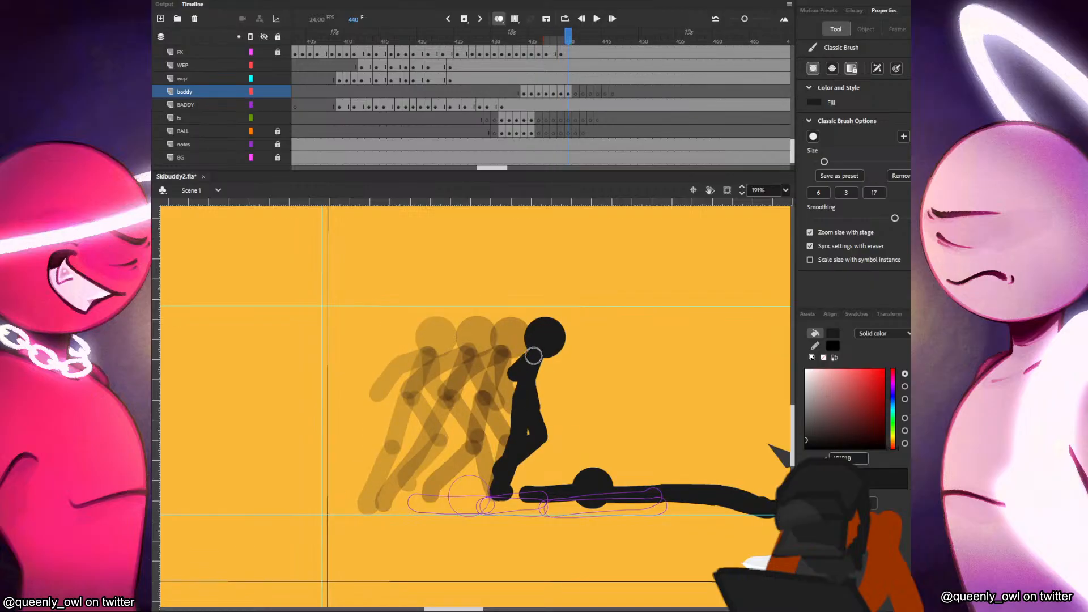
Paste the head at frame 441, place it ahead of the previous pose, and compare it with frame 440.
key("period")
key("ctrl+v")
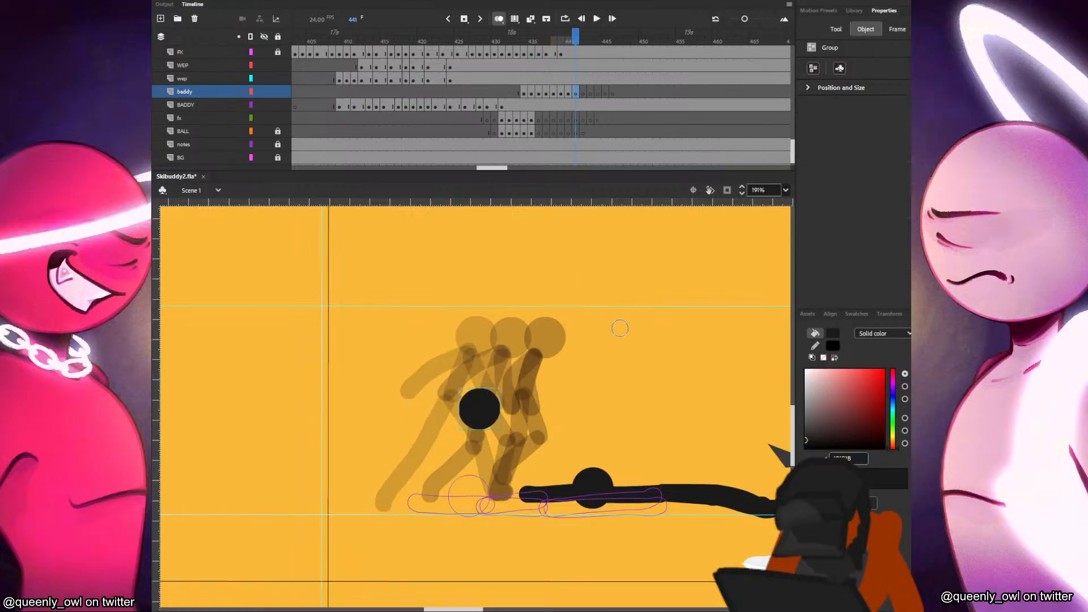
left_click_drag(484, 418, 588, 334)
key("b")
key("comma")
mouse_move(471, 610)
left_mouse_down()
mouse_move(509, 610)
mouse_move(493, 610)
left_mouse_up()
key("comma")
key("period")
key("period")
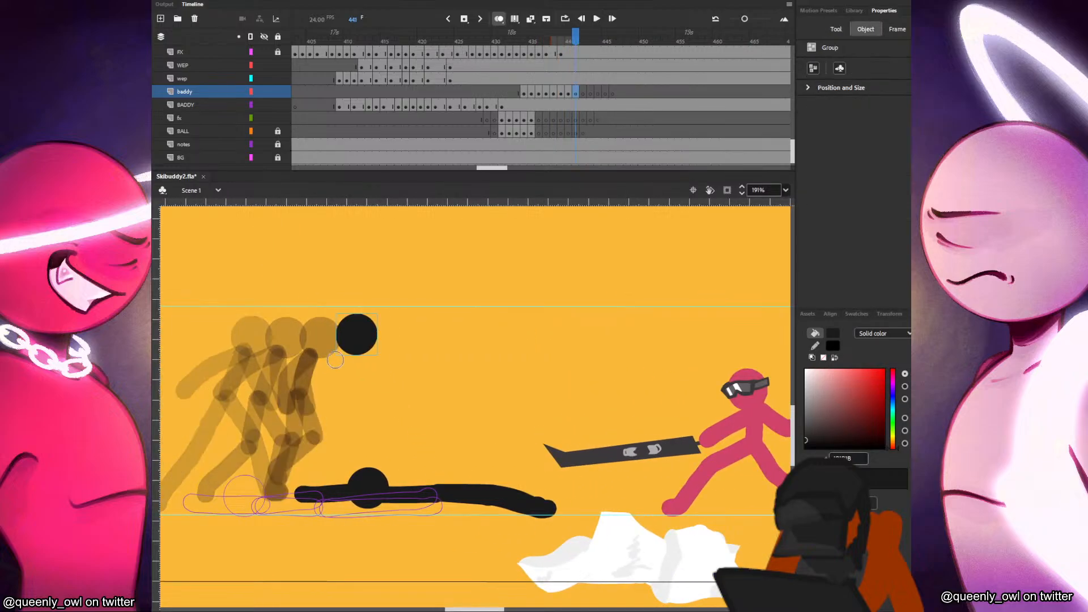
mouse_move(492, 611)
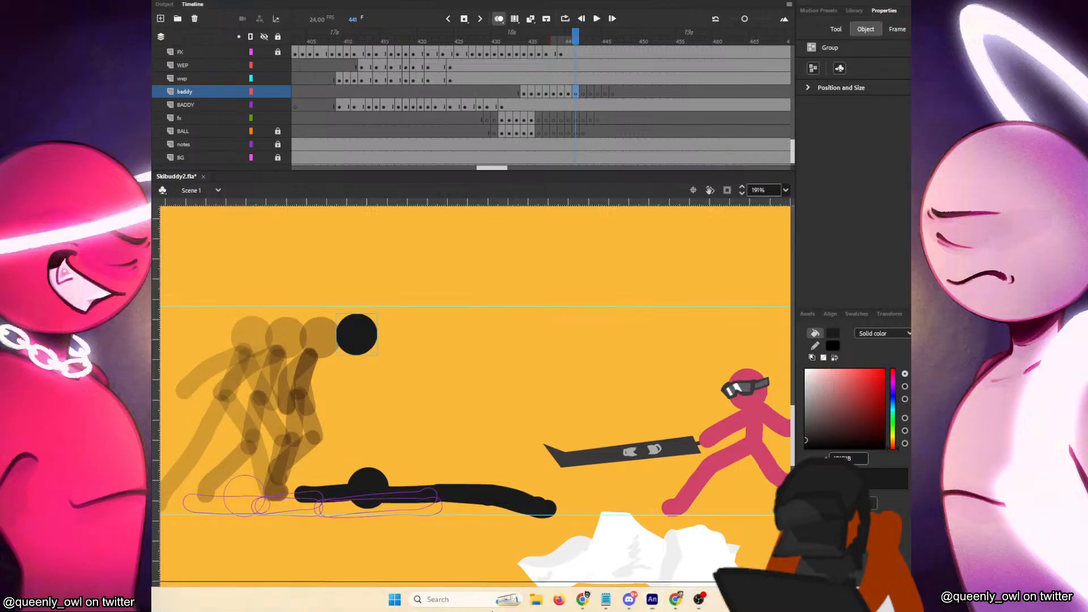
left_click(485, 542)
Draw the torso and both spread legs of the fighter at frame 441, comparing them with frame 440.
left_click_drag(492, 435, 615, 420)
key("ctrl+z")
key("comma")
key("period")
mouse_move(469, 335)
left_mouse_down()
mouse_move(407, 477)
mouse_move(450, 387)
mouse_move(413, 478)
left_mouse_up()
key("comma")
key("period")
left_click_drag(463, 387, 519, 470)
key("comma")
key("period")
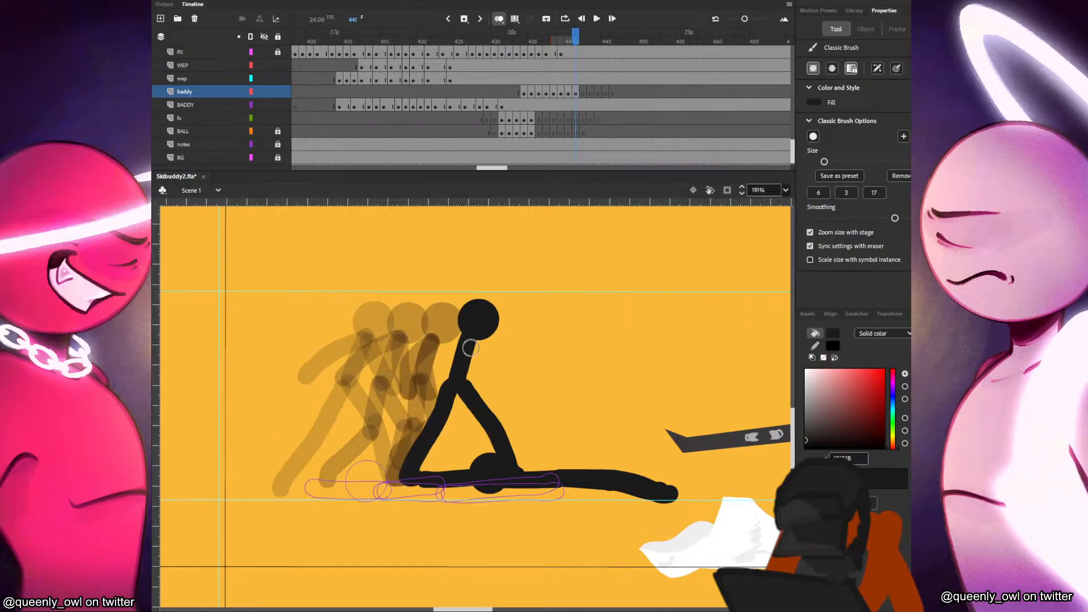
Draw the front arm and the bent rear arm of the fighter at frame 441.
left_click_drag(474, 341, 499, 391)
key("comma")
key("period")
mouse_move(464, 337)
left_mouse_down()
mouse_move(423, 368)
mouse_move(424, 391)
left_mouse_up()
key("comma")
key("period")
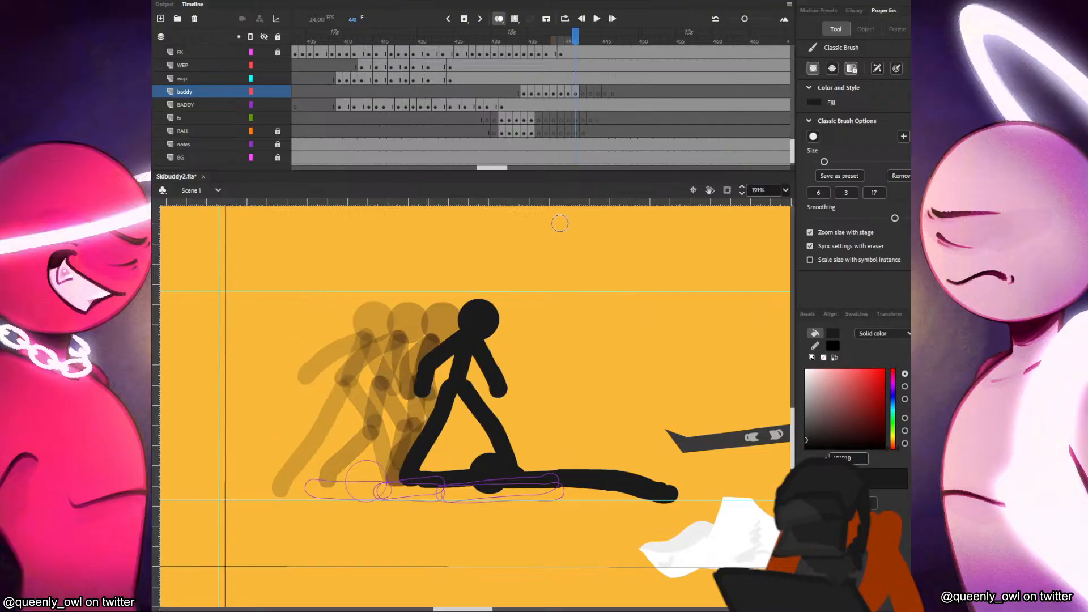
Paste the head at frame 442 and place it slightly behind the frame 441 head.
key("period")
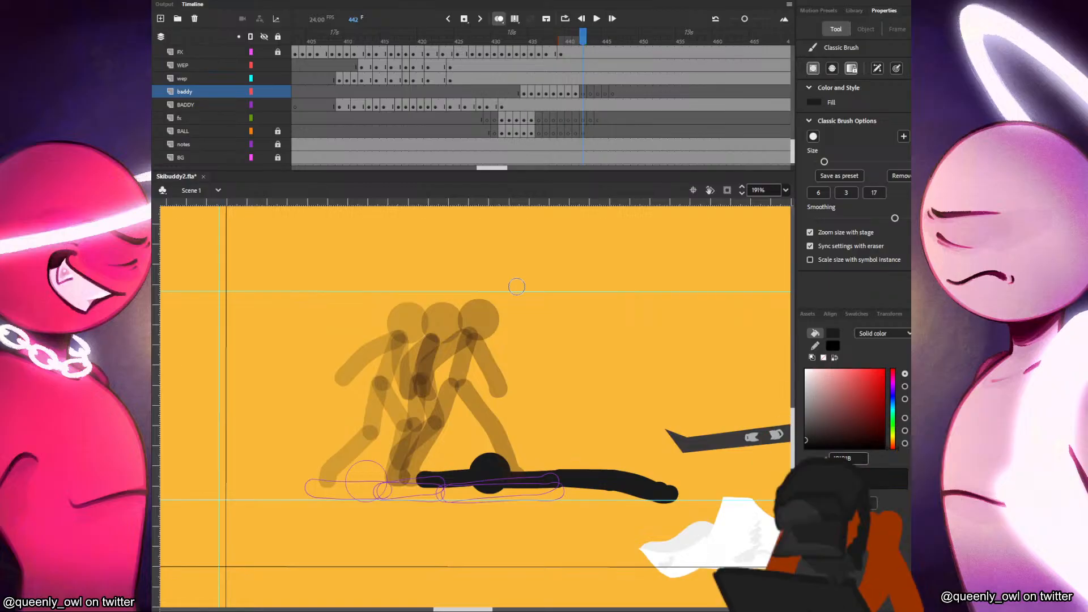
key("v")
key("ctrl+v")
mouse_move(483, 404)
left_mouse_down()
mouse_move(469, 320)
mouse_move(450, 379)
left_mouse_up()
Draw the torso and both legs at frame 442, keeping the feet where they are planted at frame 441.
key("b")
key("ctrl+z")
left_click_drag(450, 381, 406, 473)
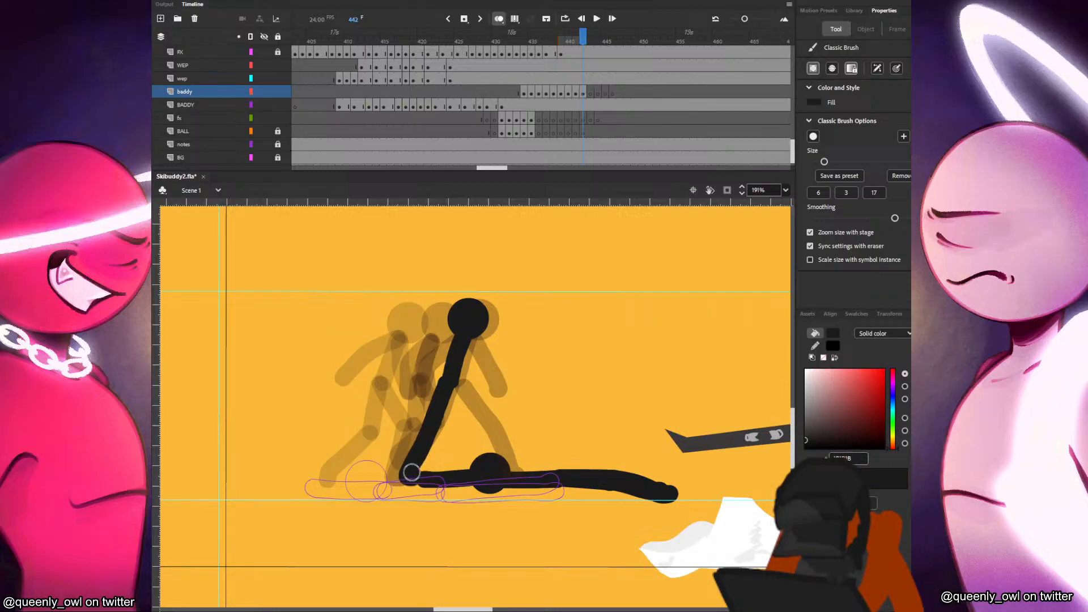
left_click_drag(458, 387, 512, 471)
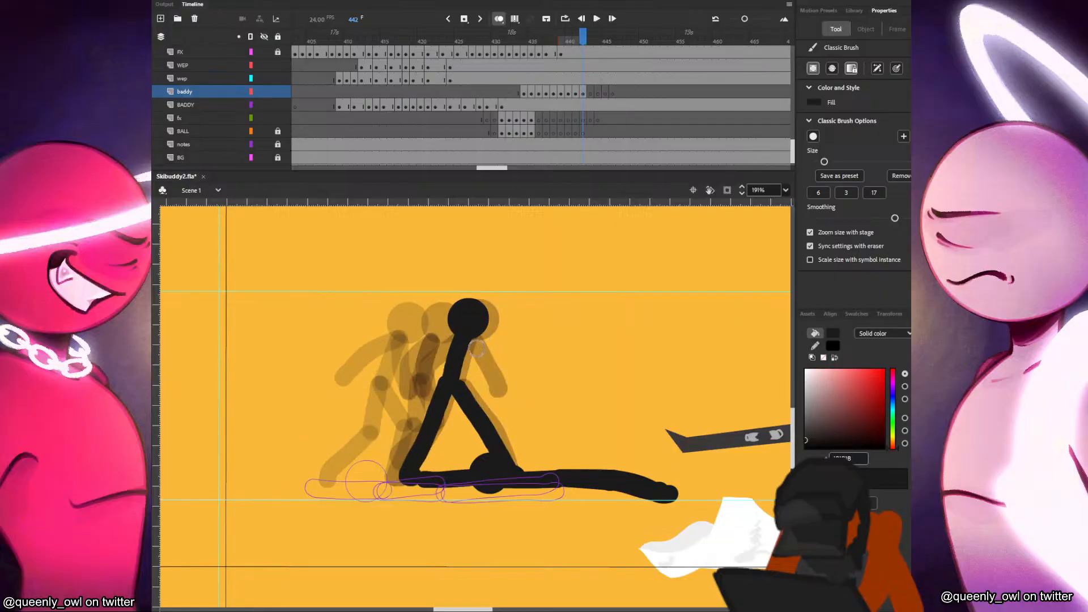
Draw both arms at frame 442 slightly closer to the body than at frame 441, redoing the front arm.
left_click_drag(466, 342, 499, 390)
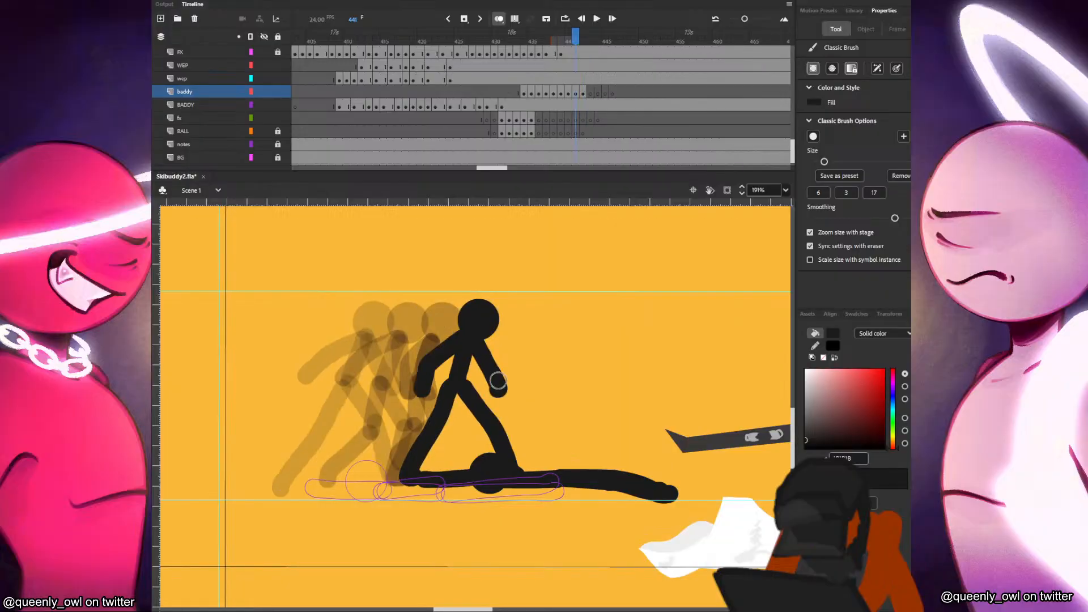
key("ctrl+z")
mouse_move(466, 338)
left_mouse_down()
mouse_move(508, 393)
mouse_move(470, 338)
mouse_move(499, 388)
left_mouse_up()
key("ctrl+z")
key("ctrl+z")
left_click_drag(468, 340, 491, 377)
left_click_drag(432, 361, 457, 337)
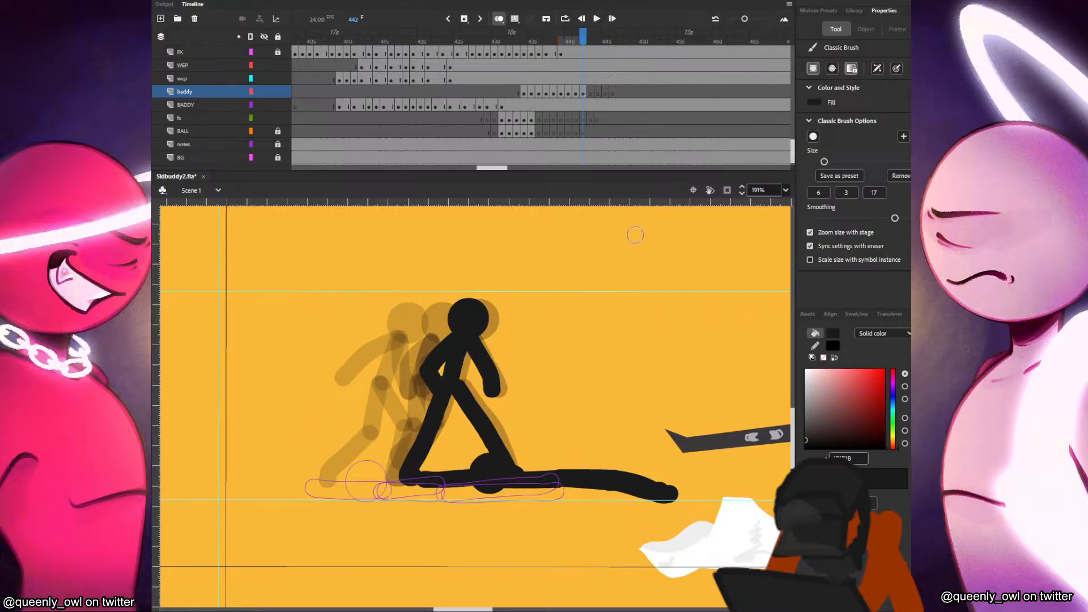
Paste the head at frame 443, place it slightly behind the previous head, and draw the torso below it.
key(".")
left_click_drag(485, 409, 469, 320)
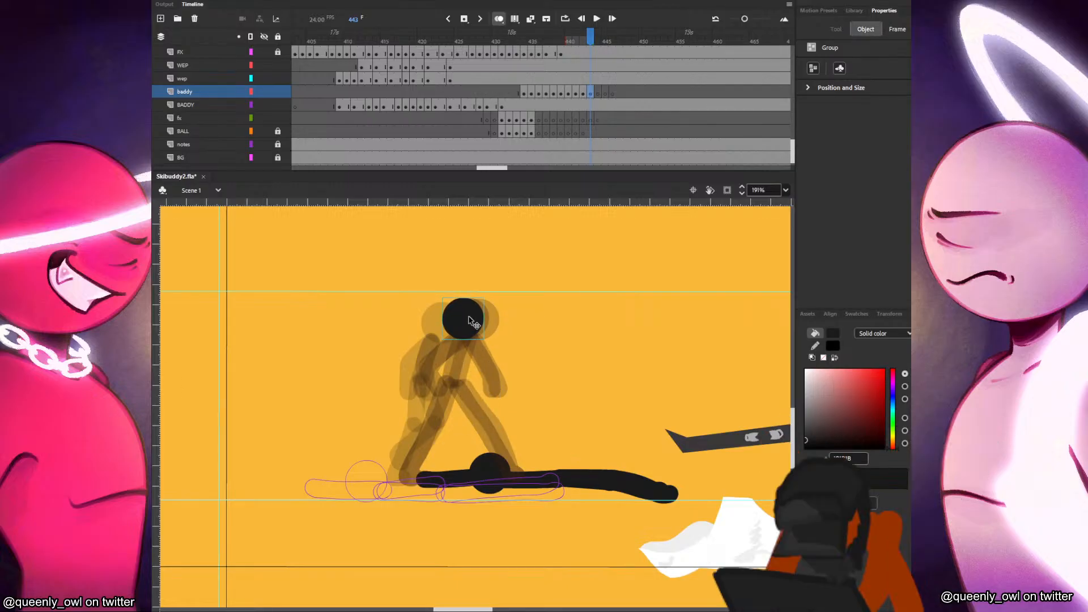
key("ctrl+z")
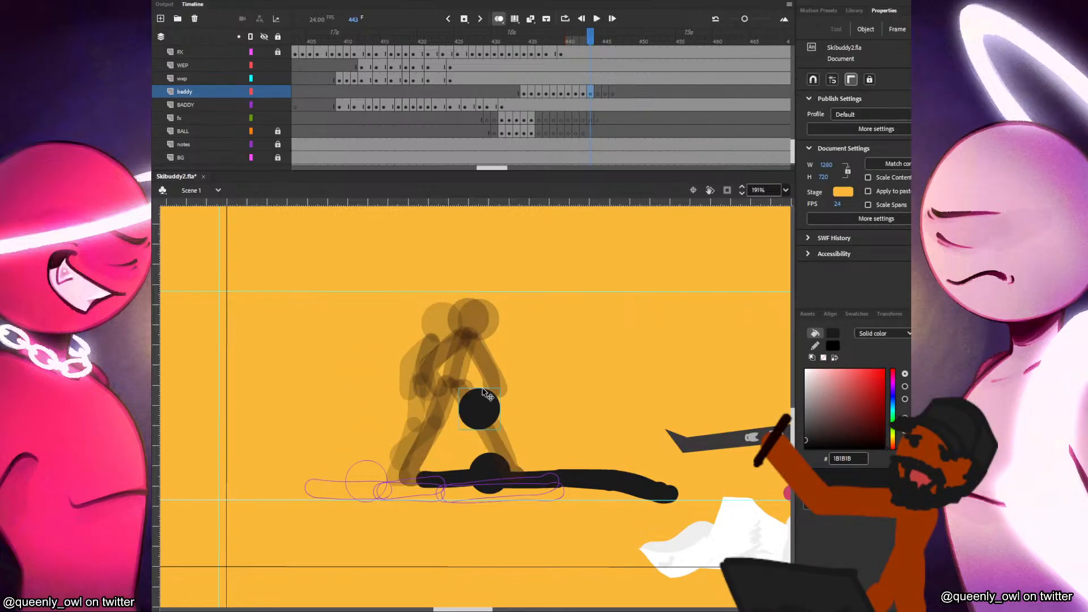
mouse_move(486, 394)
left_mouse_down()
mouse_move(467, 310)
mouse_move(435, 429)
mouse_move(403, 480)
left_mouse_up()
key("comma")
key("period")
key("ctrl+z")
key("ctrl+z")
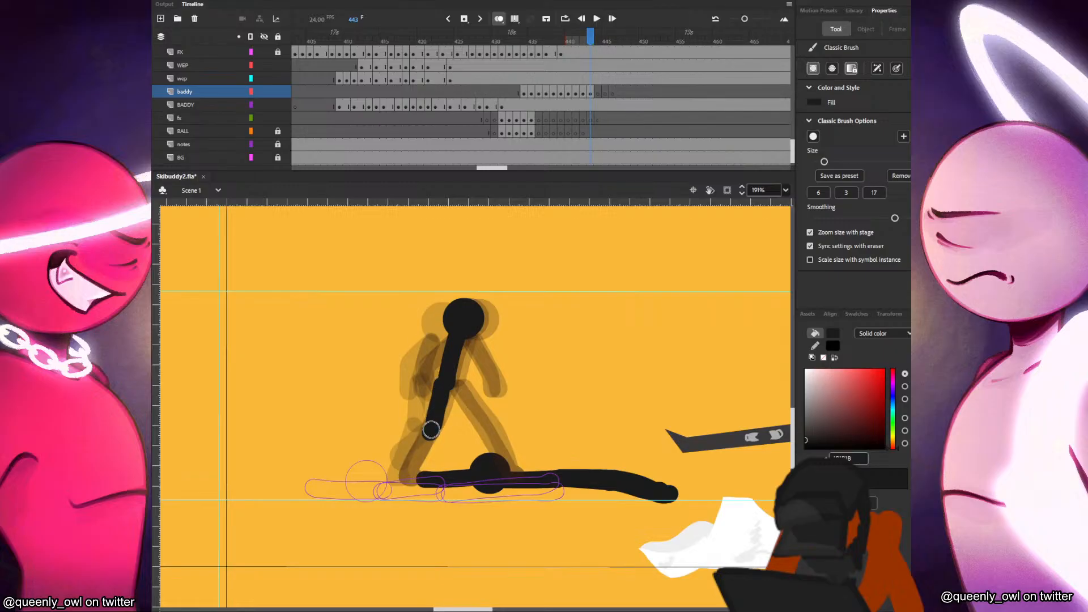
Complete both legs of the fighter at frame 443 with the feet kept in place.
key("ctrl+y")
key("period")
key("comma")
left_click_drag(452, 389, 499, 454)
key("period")
key("comma")
Draw the fighter's bent arms at frame 443 and check them against the neighbouring frame.
mouse_move(463, 339)
left_mouse_down()
mouse_move(485, 366)
mouse_move(424, 373)
left_mouse_up()
key("period")
key("comma")
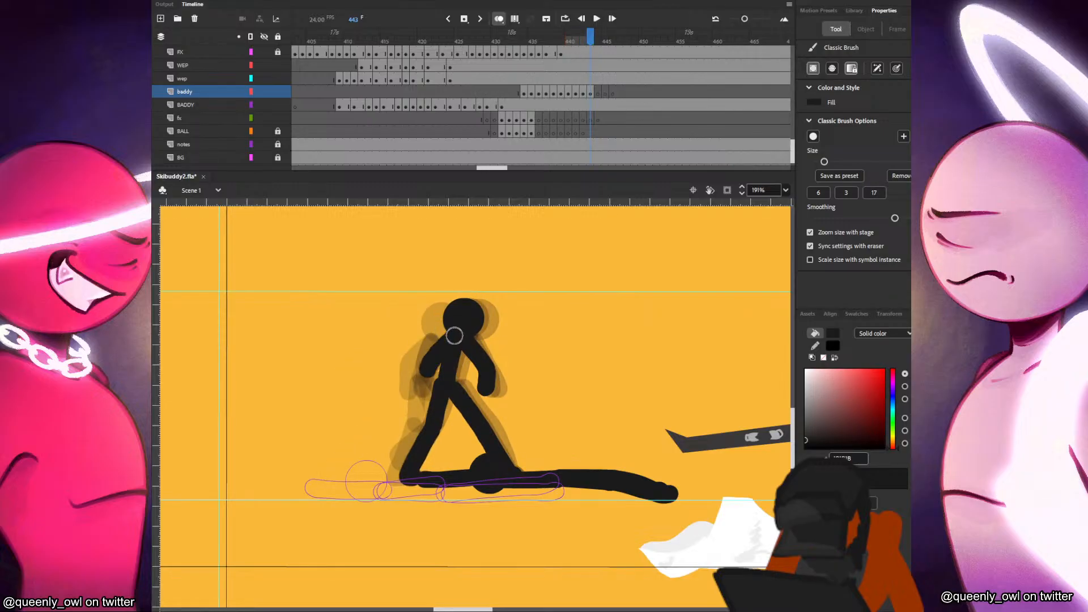
Paste the head at frame 444 and place it slightly ahead of the frame 443 head.
key("period")
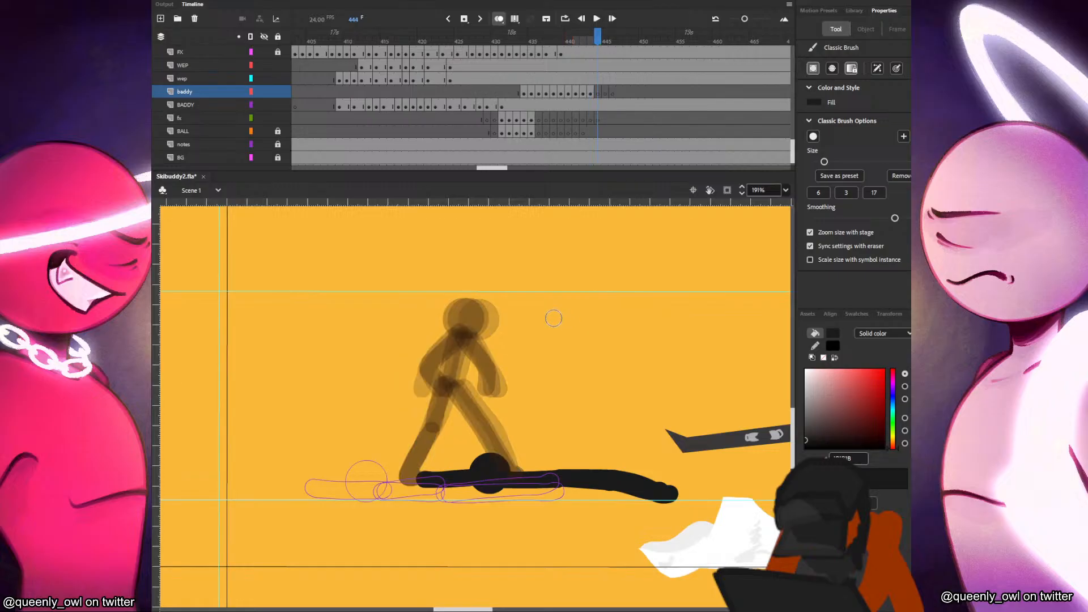
key("ctrl+v")
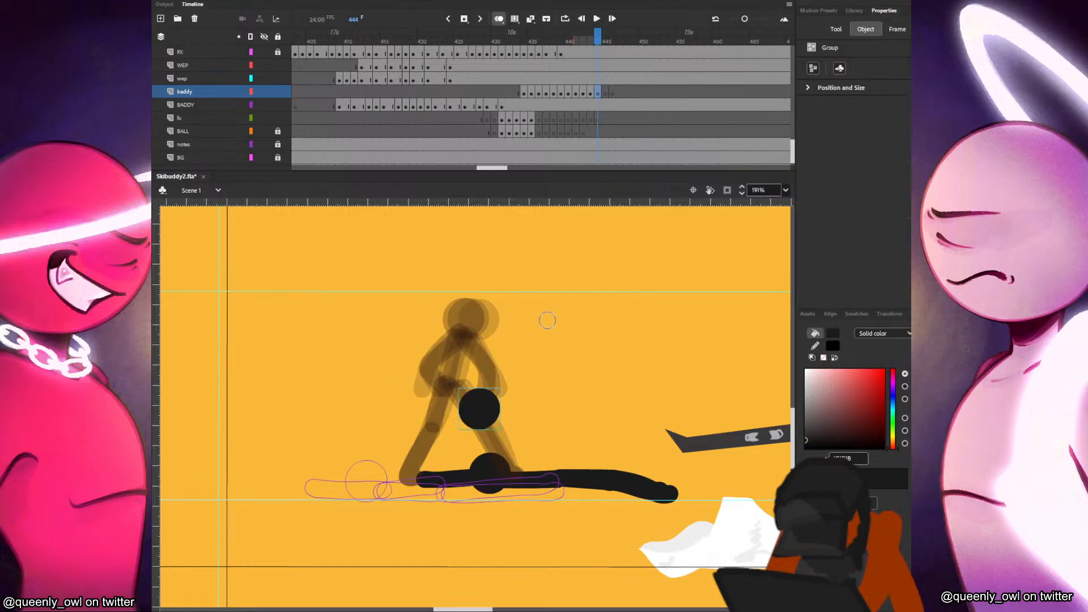
left_click_drag(479, 416, 468, 327)
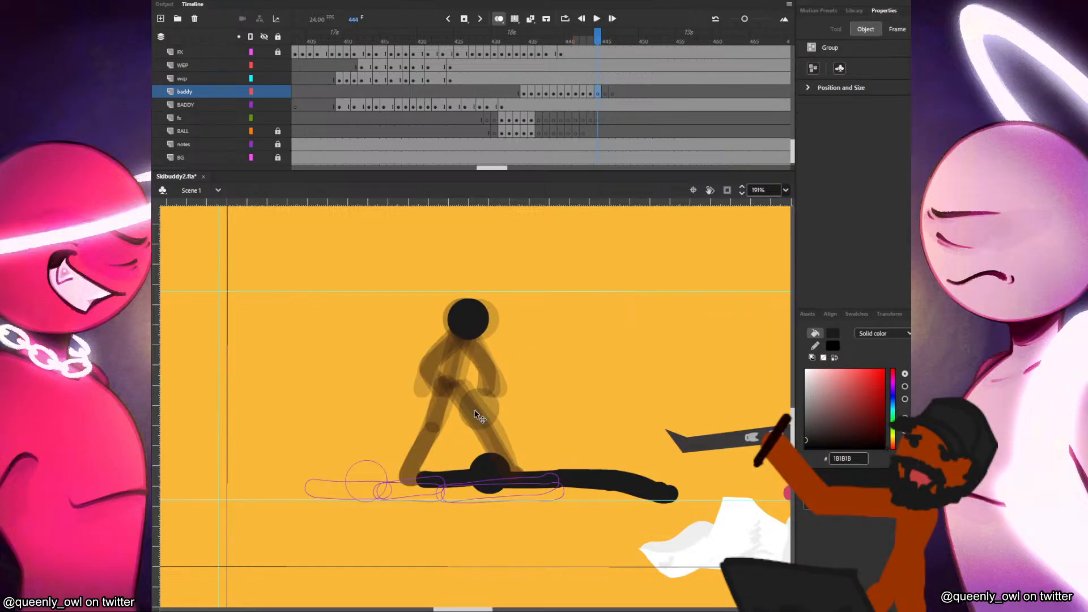
key("comma")
key("period")
Draw the fighter's torso at frame 444 and compare it with frame 443.
key("b")
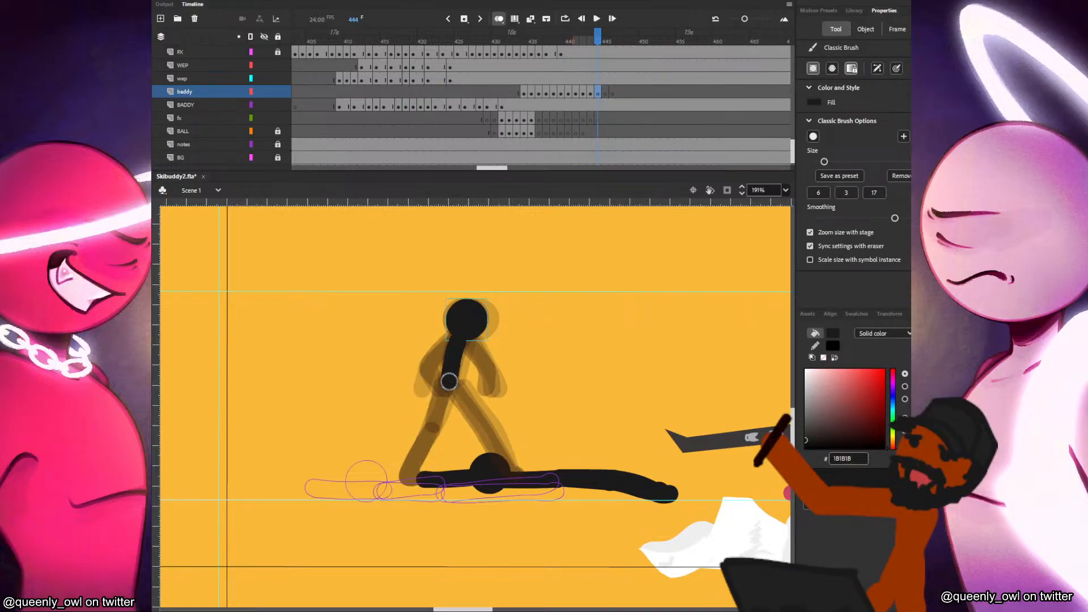
left_click_drag(448, 383, 457, 351)
key("comma")
key("period")
key("comma")
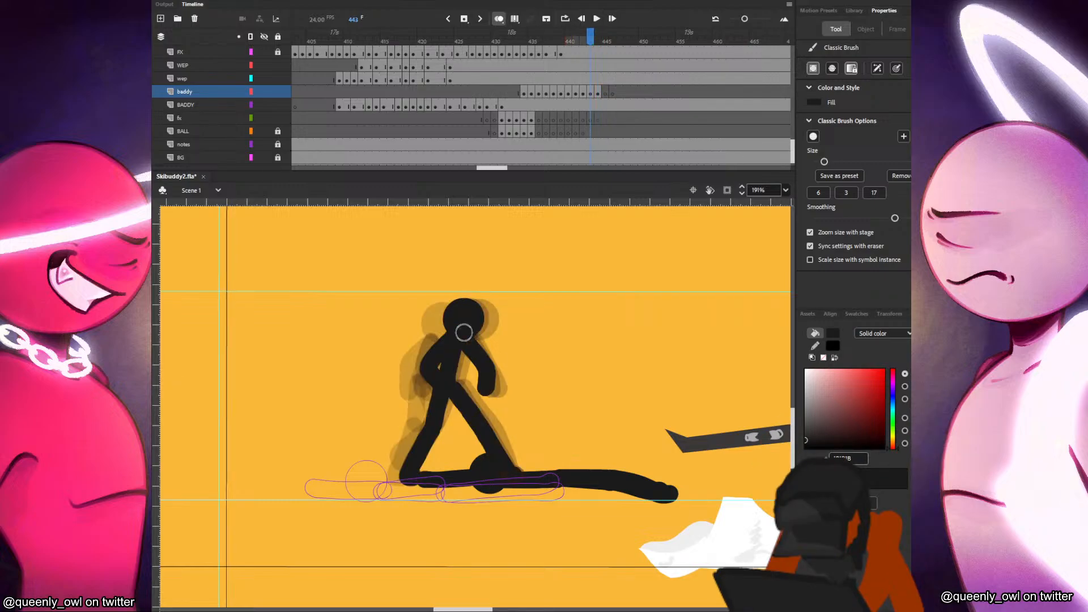
key("period")
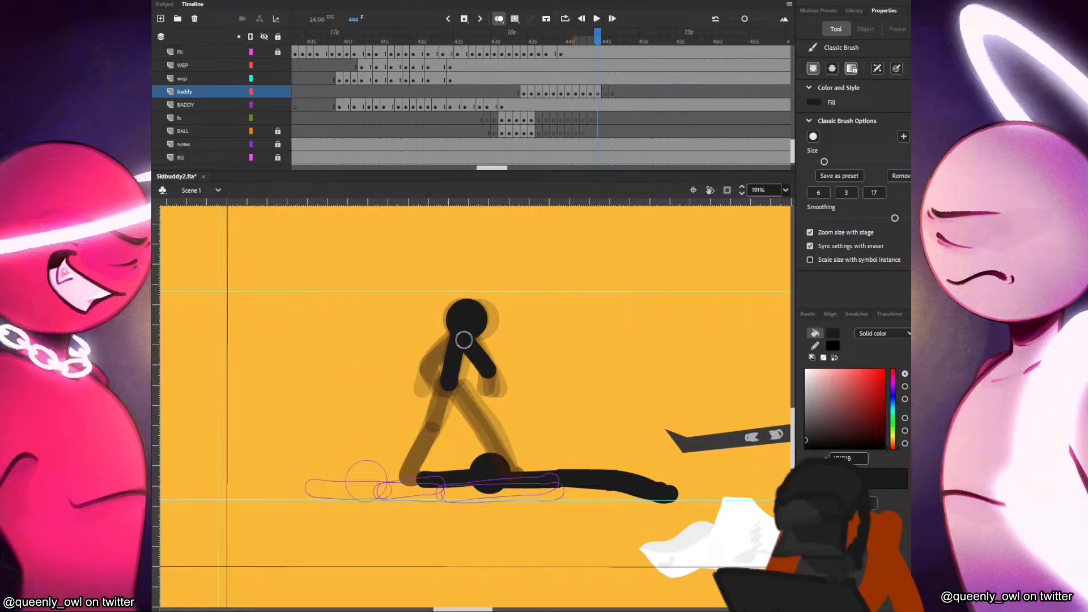
Draw the bent front arm at frame 444, matching it to the arm at frame 443.
left_click_drag(464, 337, 488, 366)
key("ctrl+z")
key("comma")
key("period")
key("comma")
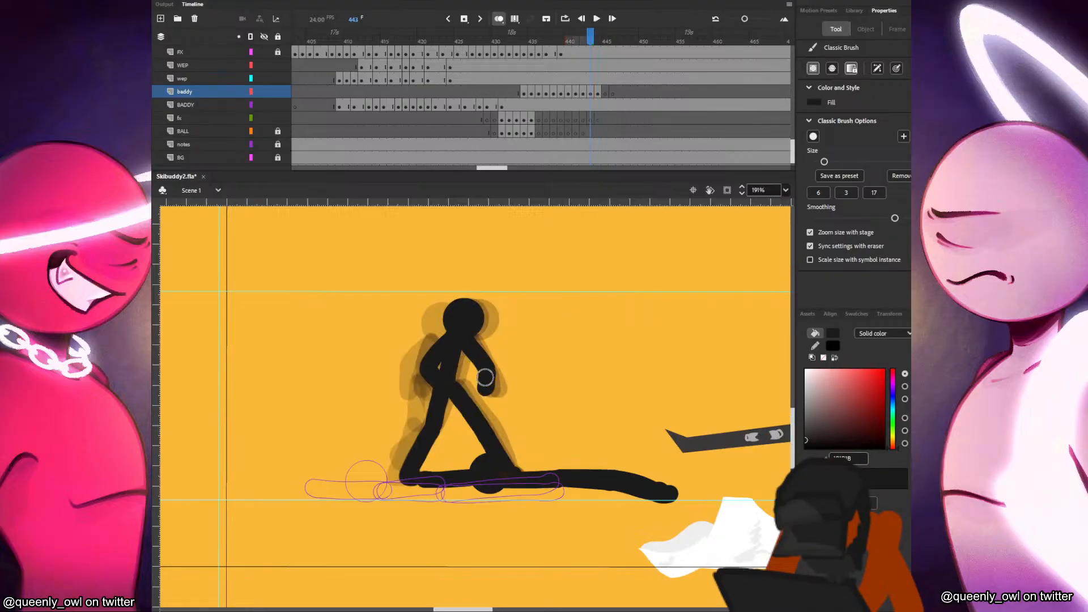
key("period")
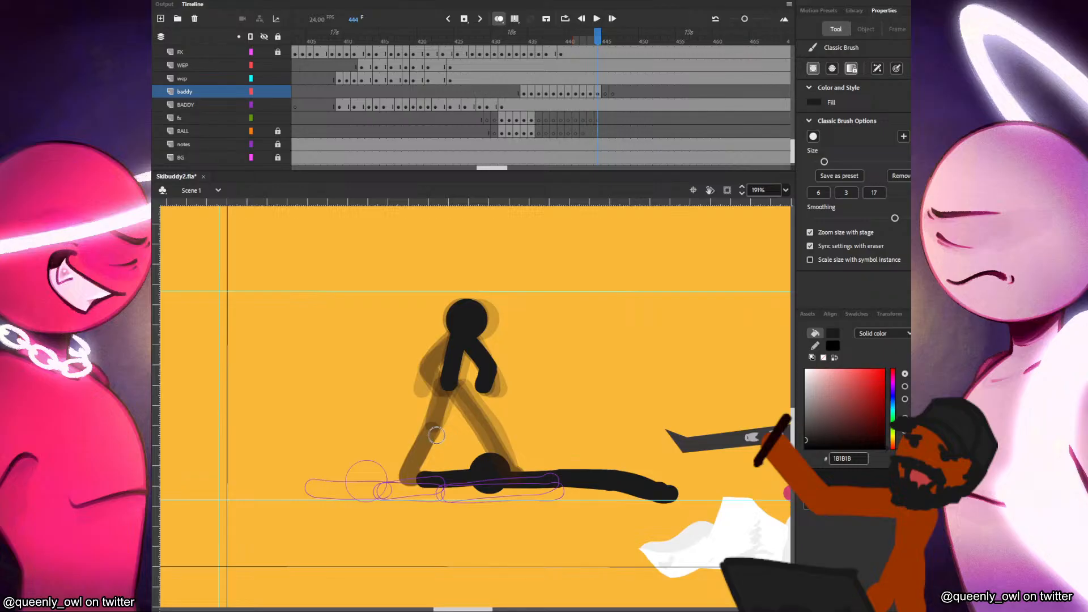
Draw the rear leg at frame 444 down to the same planted foot position as frame 443.
key("comma")
key("period")
left_click_drag(446, 384, 407, 478)
key("ctrl+z")
key("comma")
key("period")
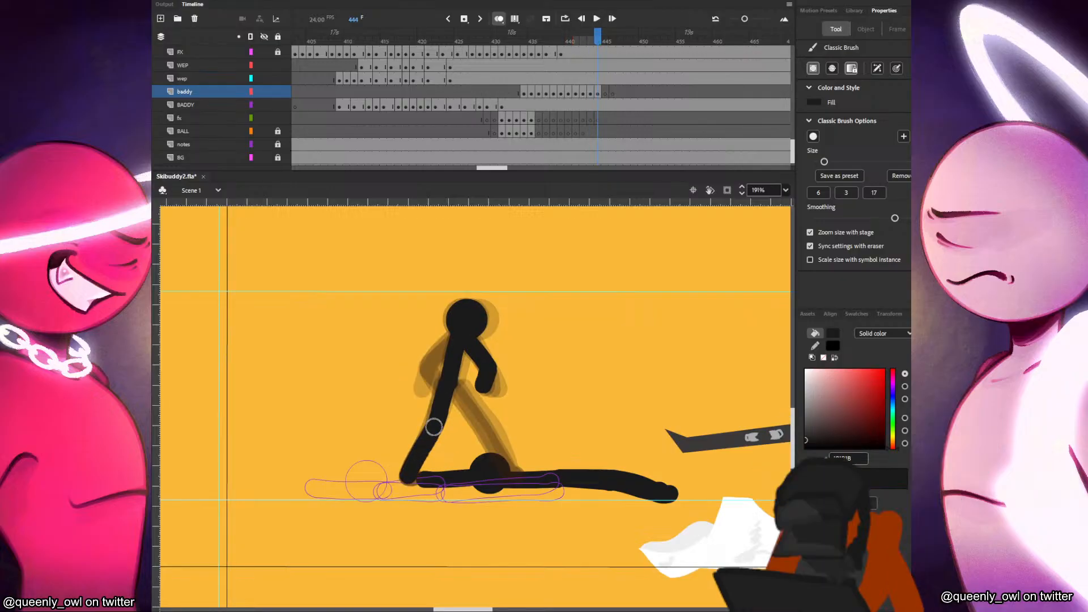
key("comma")
key("period")
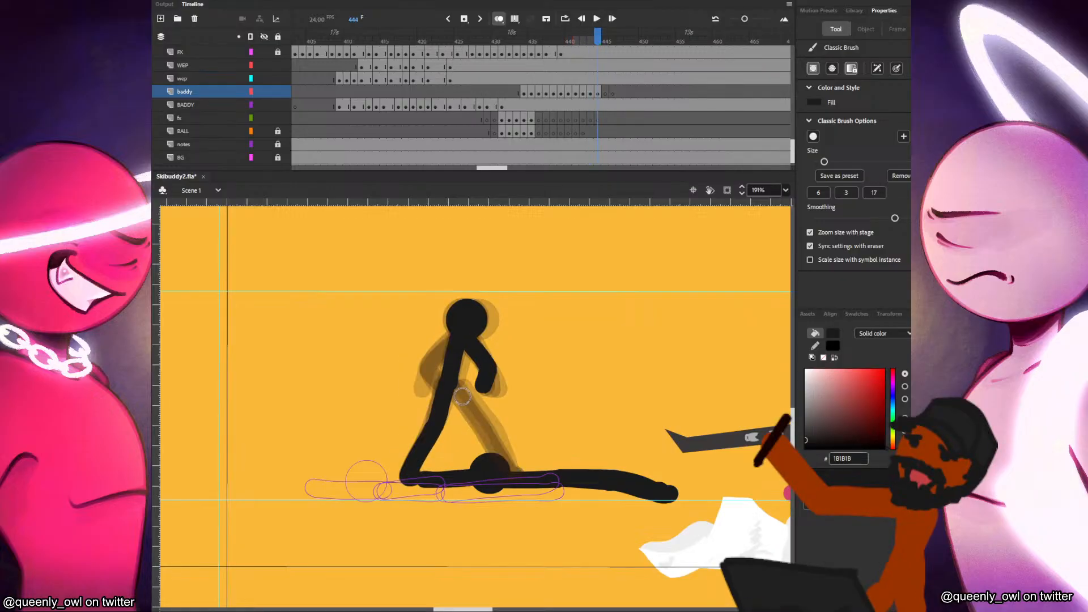
Draw the front leg at frame 444, redoing the stroke until it lines up with frame 443.
left_click_drag(452, 386, 486, 428)
key("ctrl+z")
left_click_drag(452, 386, 512, 471)
key("ctrl+z")
key("comma")
key("period")
key("comma")
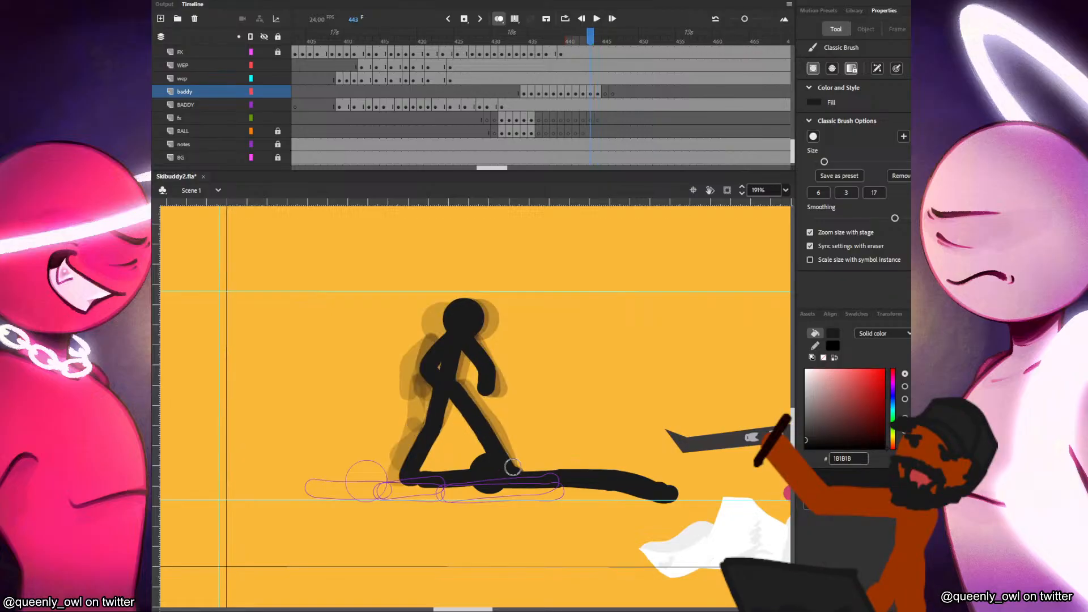
key("period")
Draw the bent rear arm at frame 444, redoing it to match the pose at frame 443.
key("comma")
key("period")
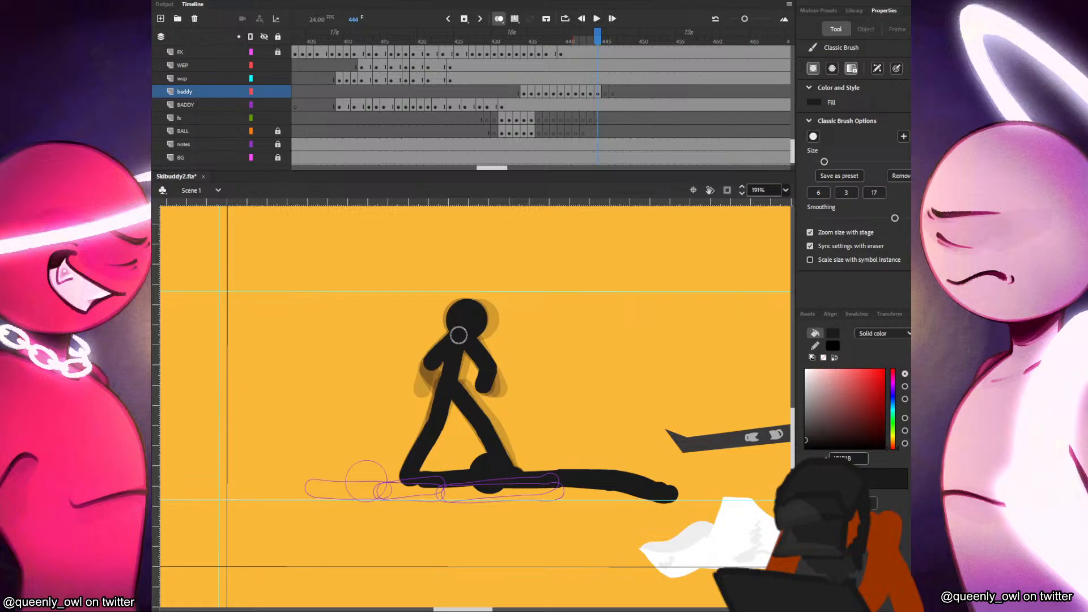
key("ctrl+z")
left_click_drag(457, 337, 428, 368)
key("ctrl+z")
key("comma")
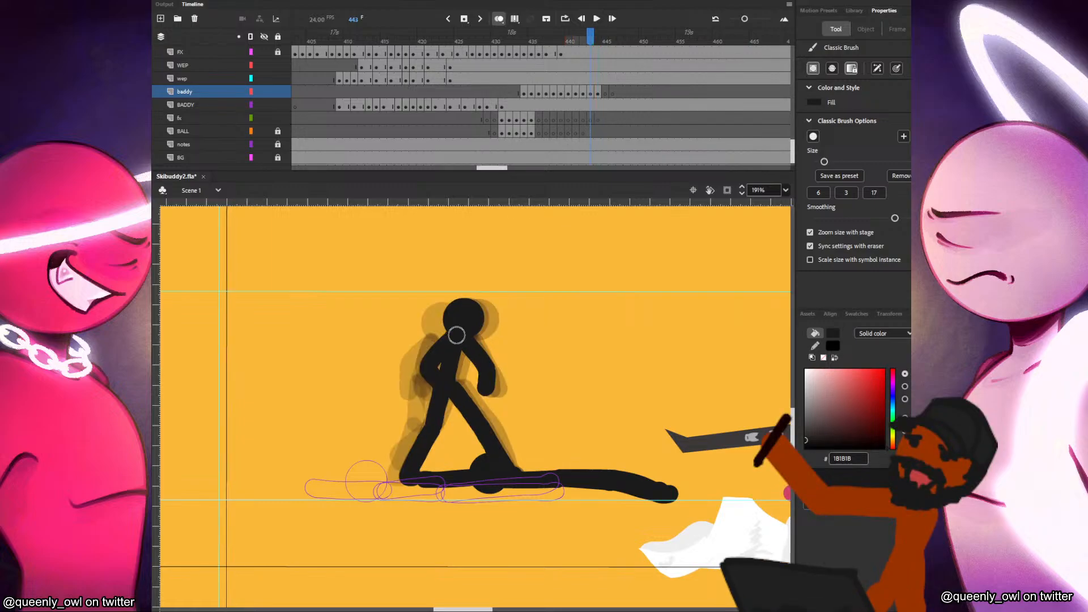
key("period")
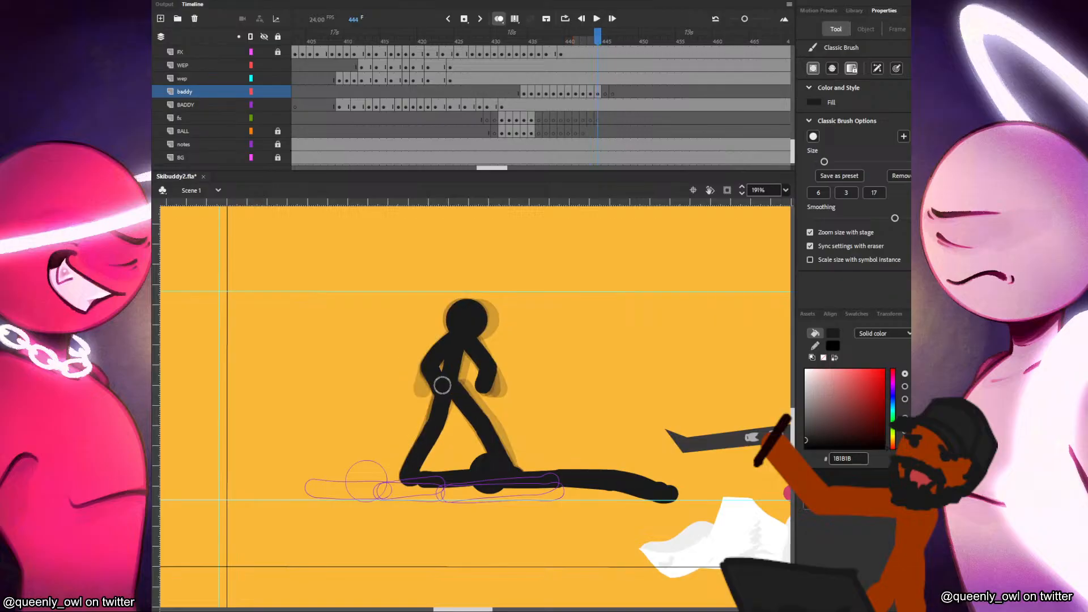
Clear the blank keyframes at frames 445 and 446 on the baddy layer to hold the last pose, and save the file.
left_click(605, 92)
left_click(613, 92)
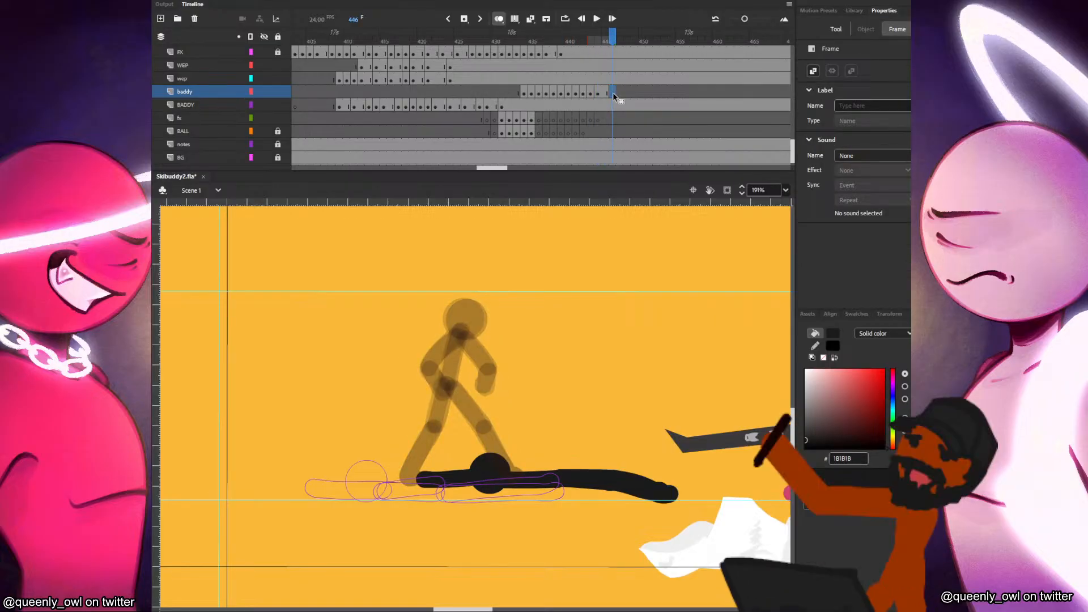
left_click(613, 119)
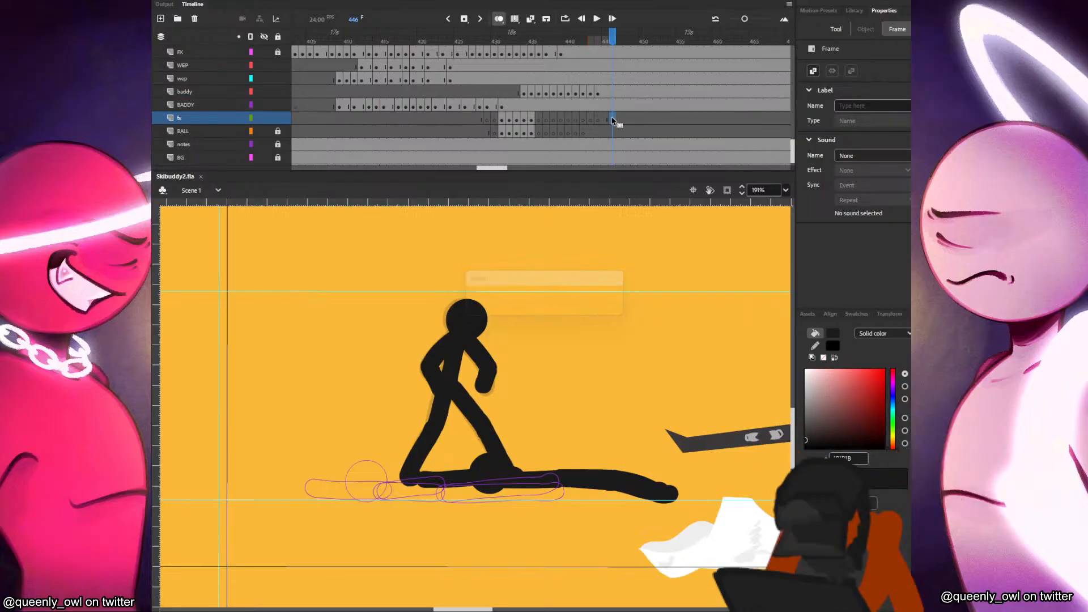
Extend each run-in pose on the baddy layer from frame 434 onward by one frame so every pose holds for two frames.
left_click(526, 93)
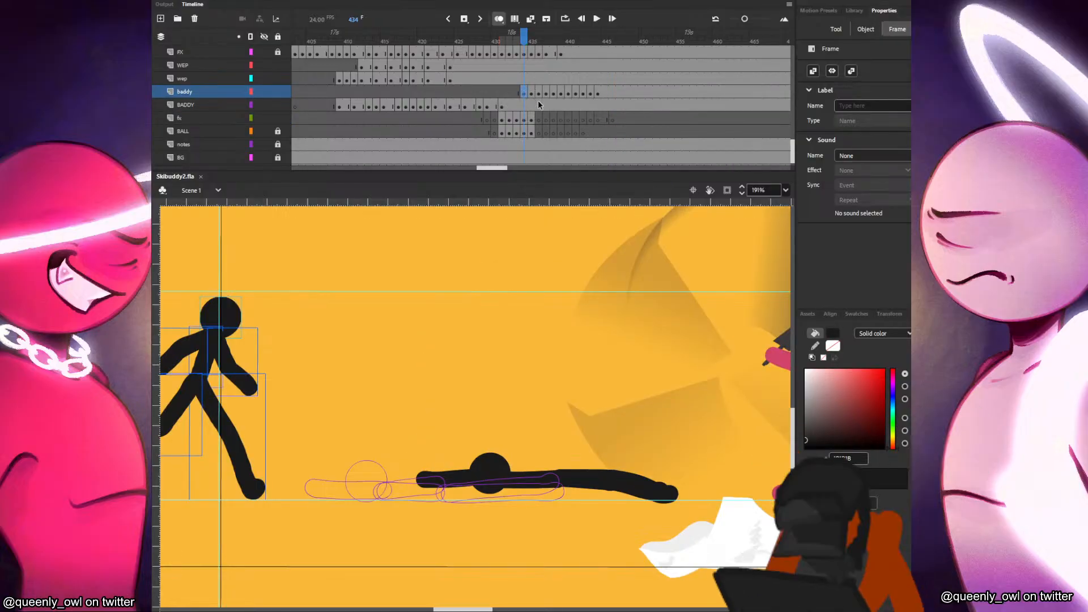
left_click_drag(498, 168, 499, 170)
left_click(531, 93)
key("F5")
left_click(548, 93)
key("F5")
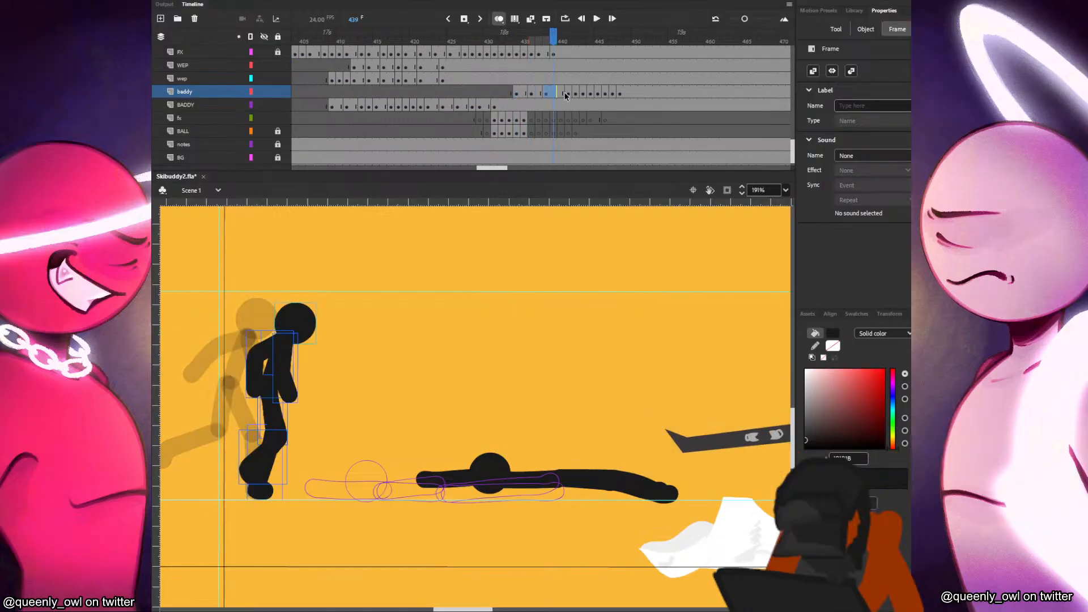
key("ctrl+z")
key("F5")
left_click(560, 94)
key("F5")
left_click(577, 93)
key("F5")
key("period")
key("period")
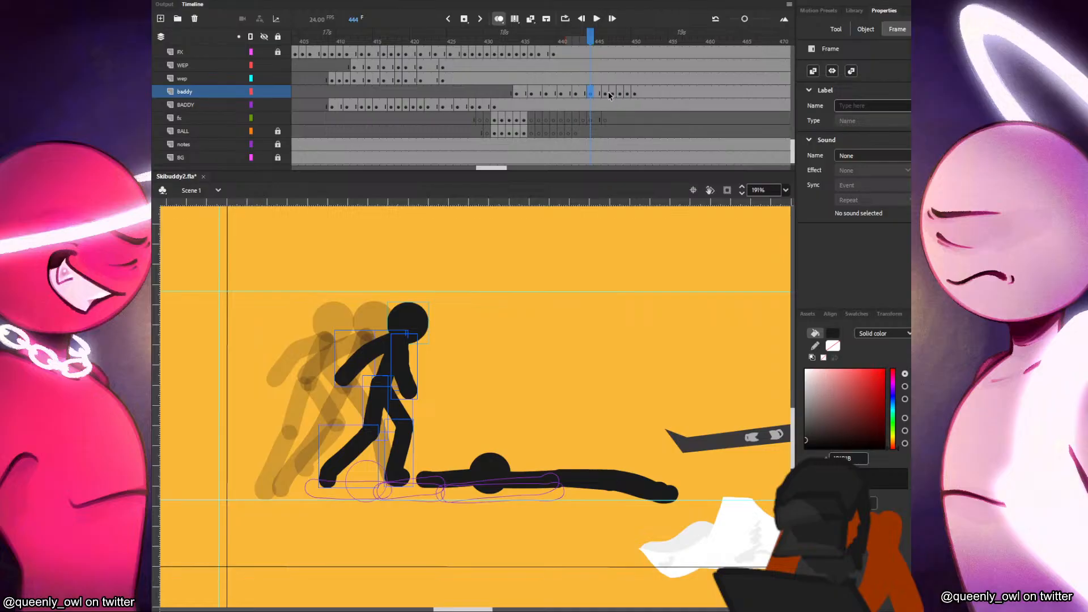
left_click(609, 94)
key("F5")
left_click(621, 94)
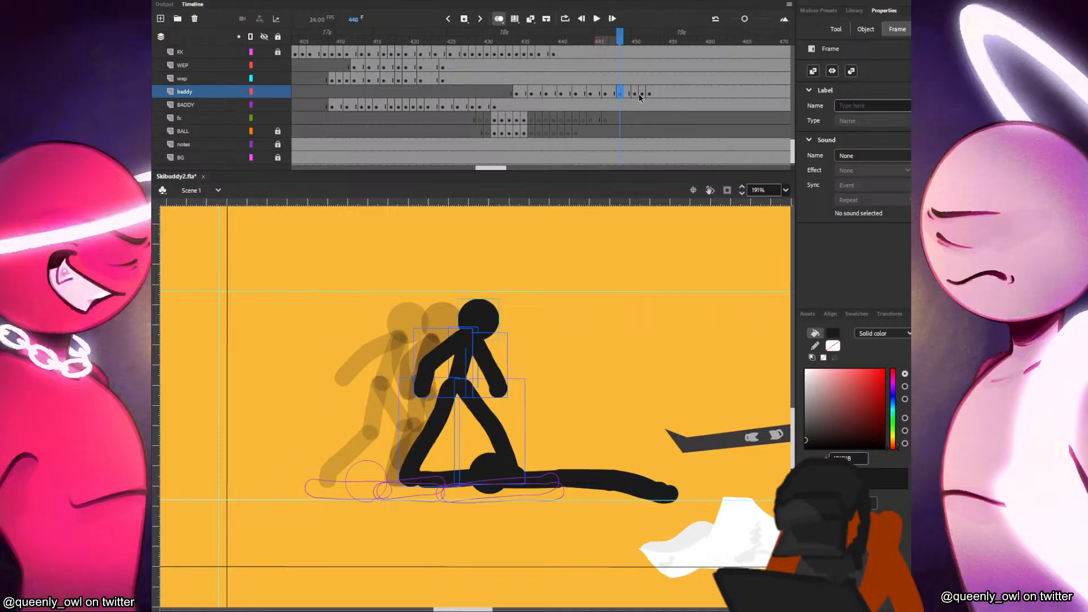
left_click(636, 94)
key("F5")
left_click(651, 94)
key("F5")
Play back the run-in from its first pose to check the new timing on twos.
left_click(525, 91)
key("Return")
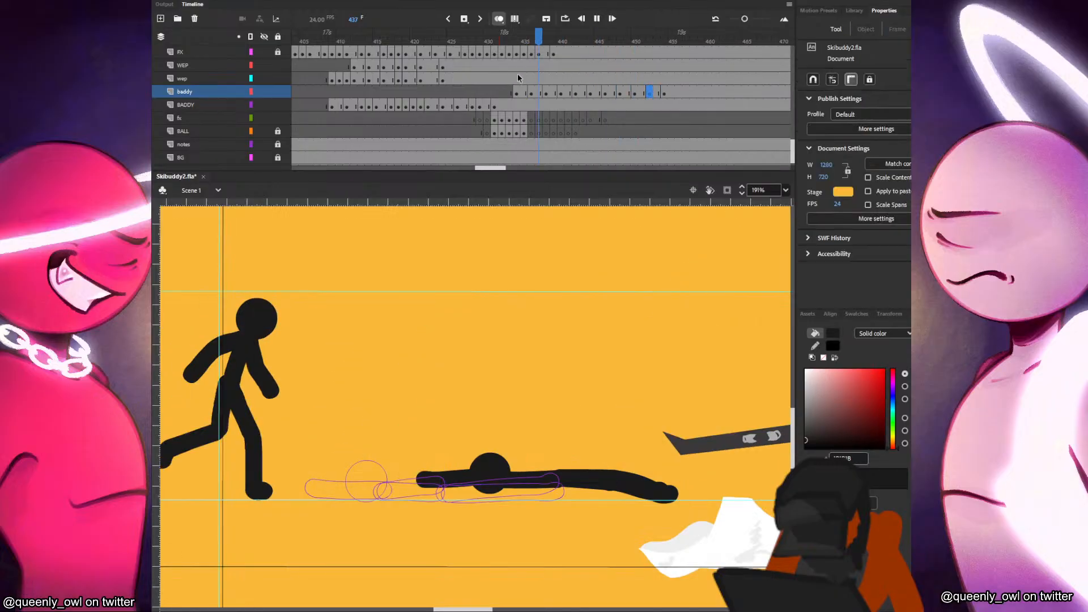
left_click(520, 77)
key("Return")
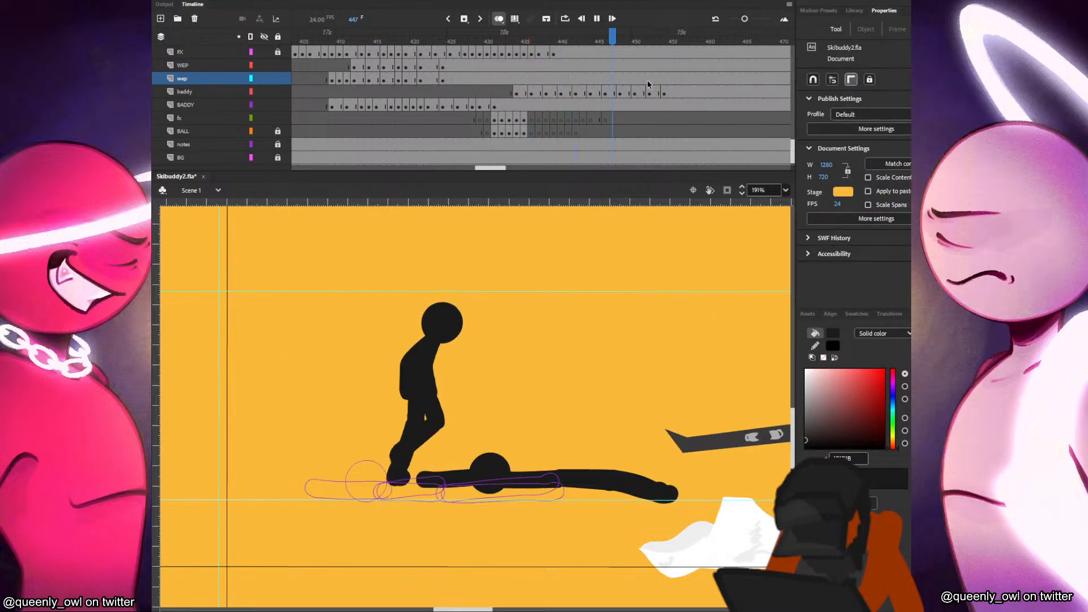
Add a keyframe at frame 455 on the baddy layer, nudge the whole figure slightly forward, and play back the run-in.
left_click(669, 95)
left_click(671, 94)
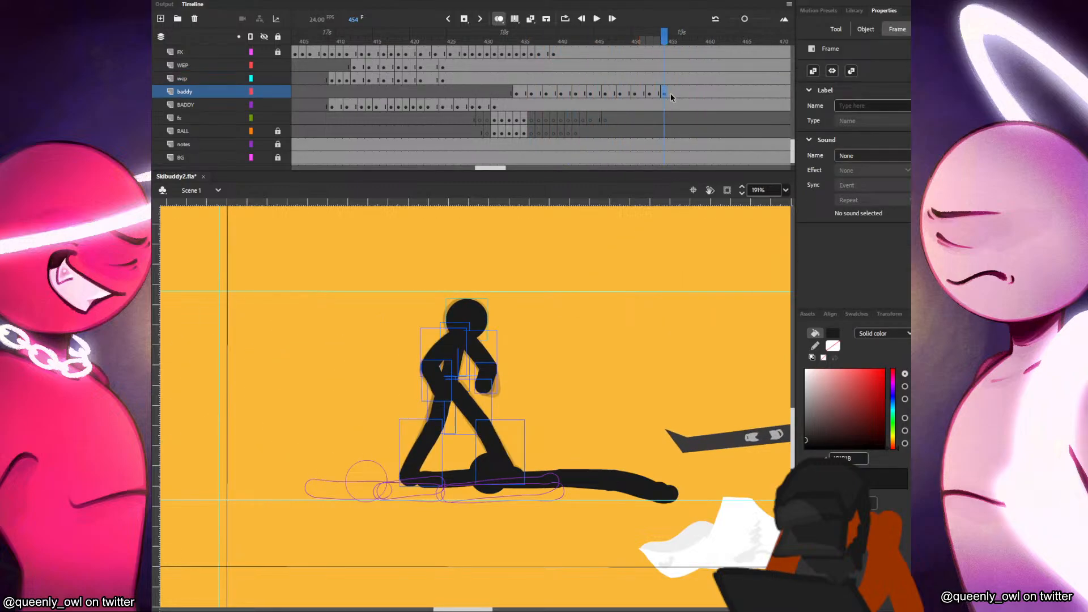
left_click(485, 309)
left_click_drag(490, 301, 491, 295)
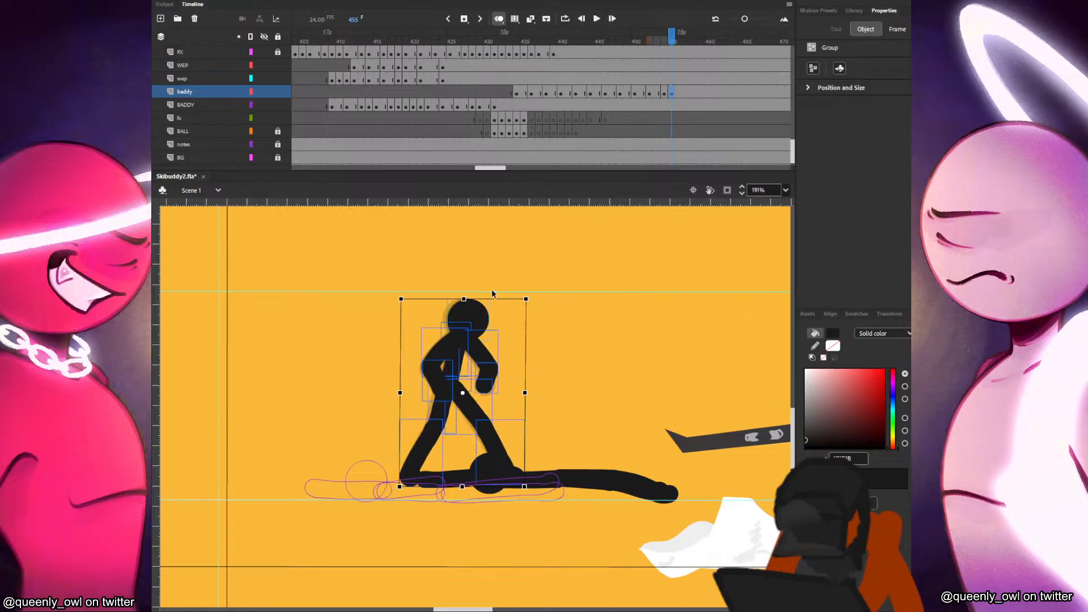
key("Return")
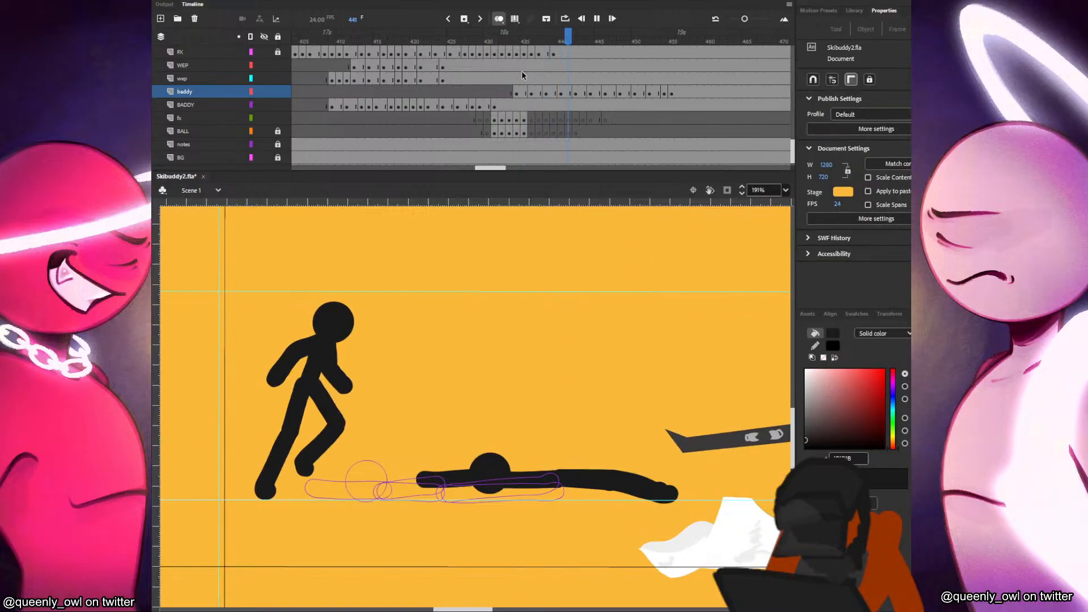
Add a blank keyframe at frame 464 on the baddy layer and paste the head slightly ahead of the previous pose.
left_click(683, 94)
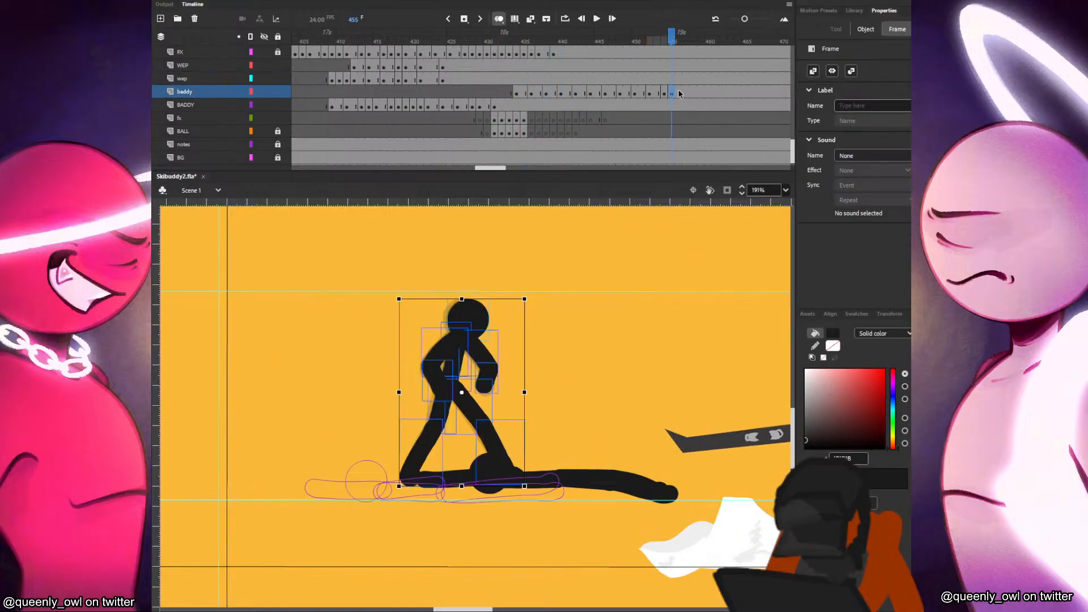
left_click_drag(686, 95, 736, 92)
key("ctrl+v")
left_click_drag(483, 399, 477, 313)
key("comma")
key("period")
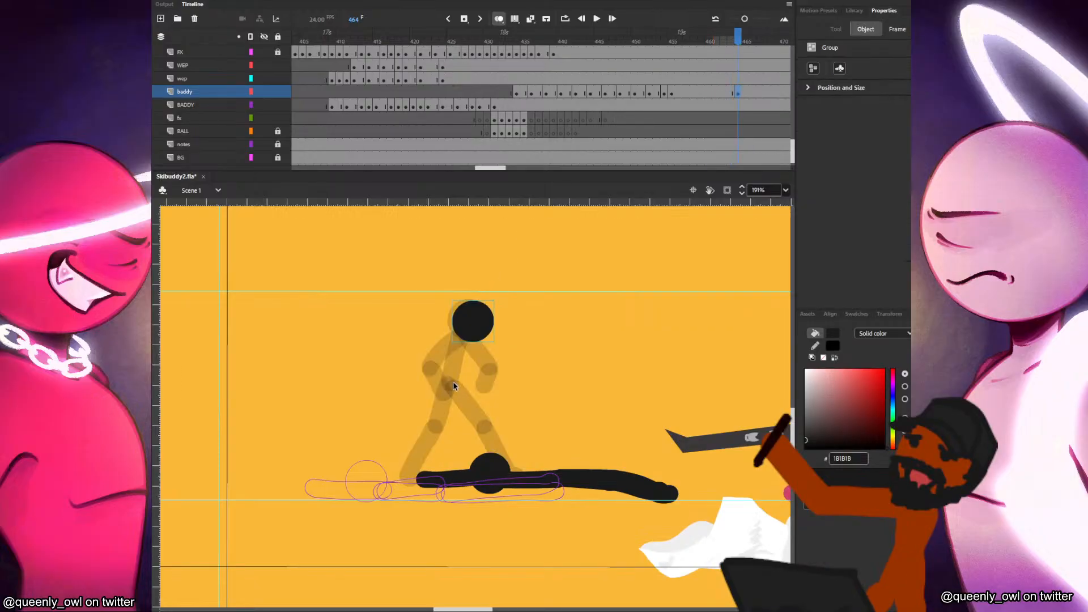
Draw the torso at frame 464 between the hips and the neck with the Classic Brush, comparing it with frame 463.
key("b")
key("comma")
key("period")
left_click(451, 383)
left_click_drag(451, 385, 467, 333)
key("comma")
key("period")
key("comma")
key("period")
Draw the front leg at frame 464 down to the planted foot, redoing the stroke to line up with frame 463.
left_click_drag(456, 388, 503, 467)
key("comma")
key("period")
key("ctrl+z")
left_click_drag(487, 426, 509, 465)
left_click_drag(487, 427, 512, 471)
key("comma")
key("period")
key("comma")
key("period")
Draw the lower rear leg at frame 464 down to the same planted foot position as frame 463.
mouse_move(438, 427)
left_mouse_down()
mouse_move(442, 381)
mouse_move(440, 427)
mouse_move(400, 481)
left_mouse_up()
key("ctrl+z")
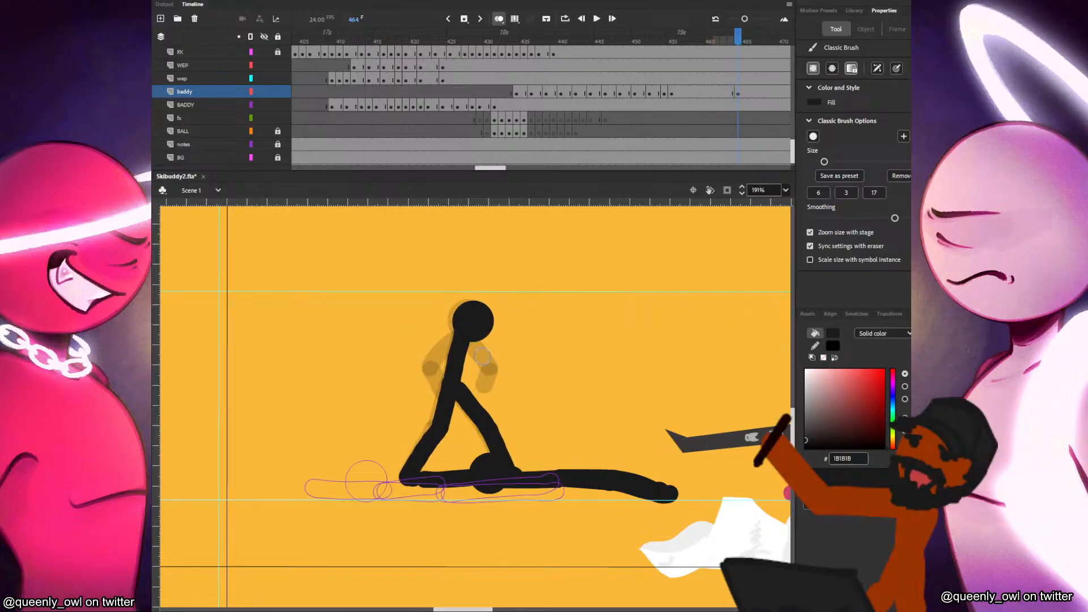
key(".")
Draw both bent arms at frame 464, redoing the rear upper arm to follow the pose at frame 463.
left_click_drag(437, 355, 458, 334)
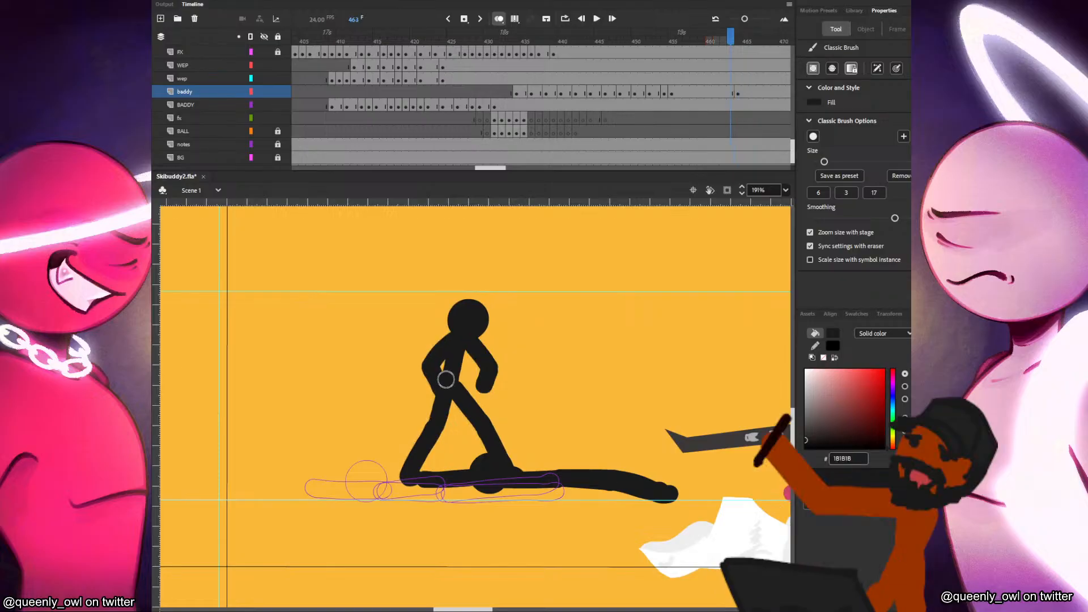
key("ctrl+z")
left_click_drag(432, 369, 450, 343)
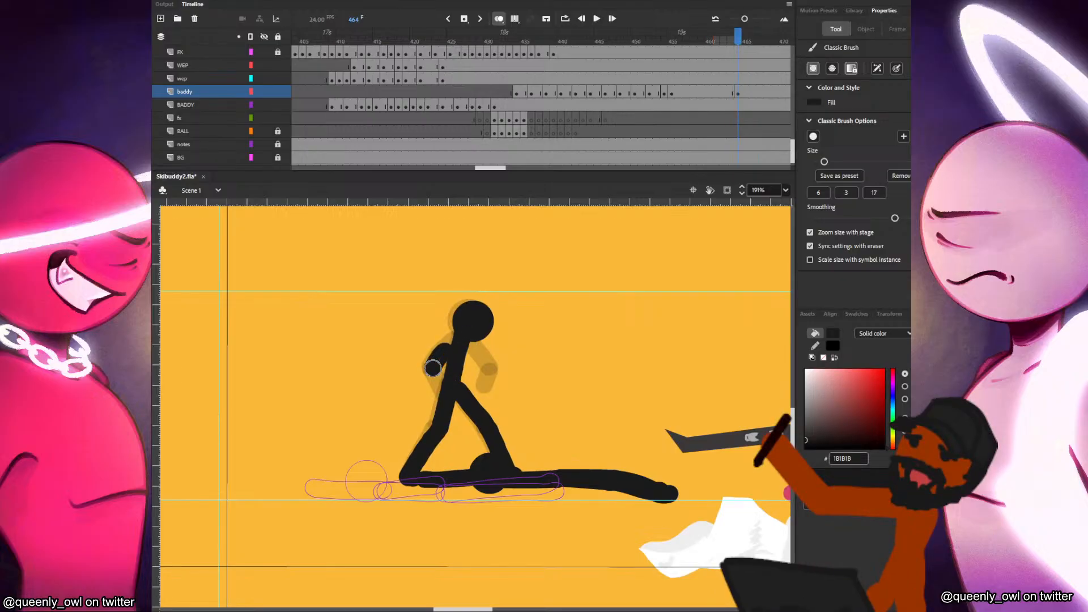
key(".")
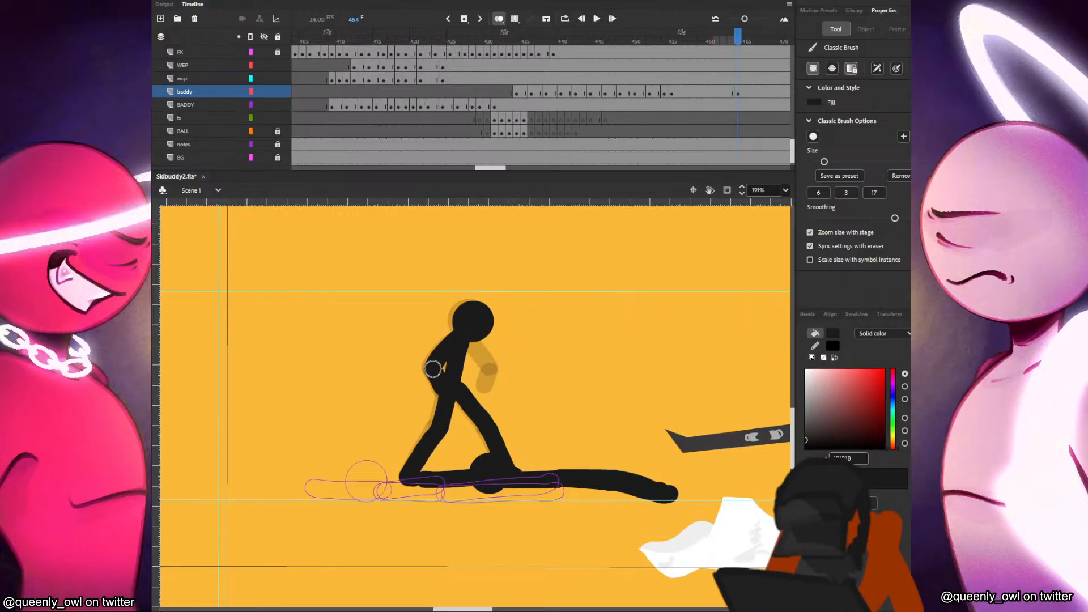
key(".")
left_click_drag(468, 339, 494, 373)
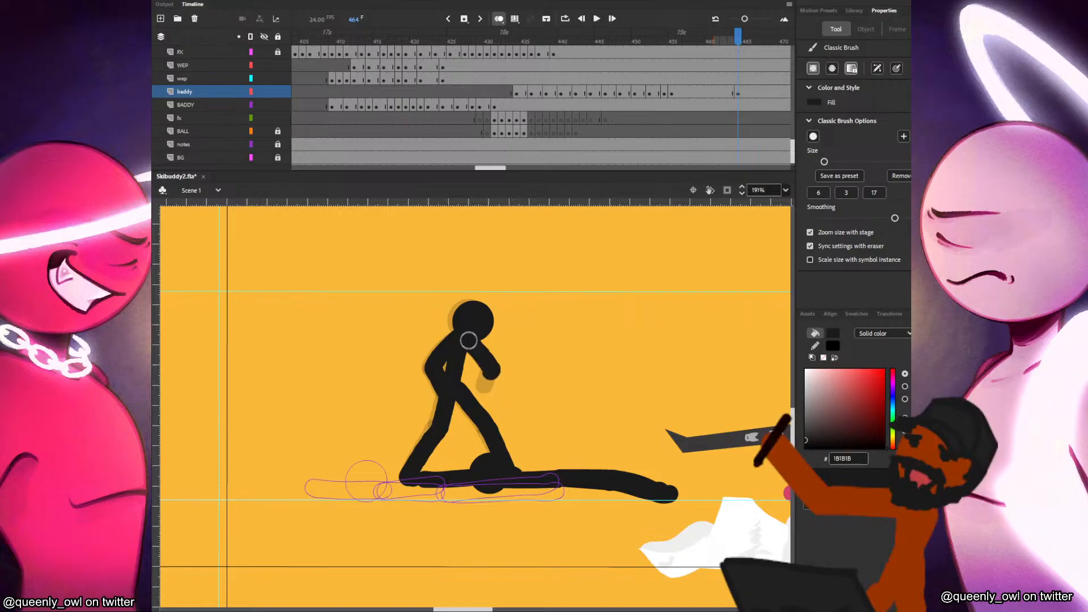
key(".")
Hold the pose through frame 465, add a blank keyframe at frame 466, and paste the head slightly behind the previous pose.
left_click(751, 91)
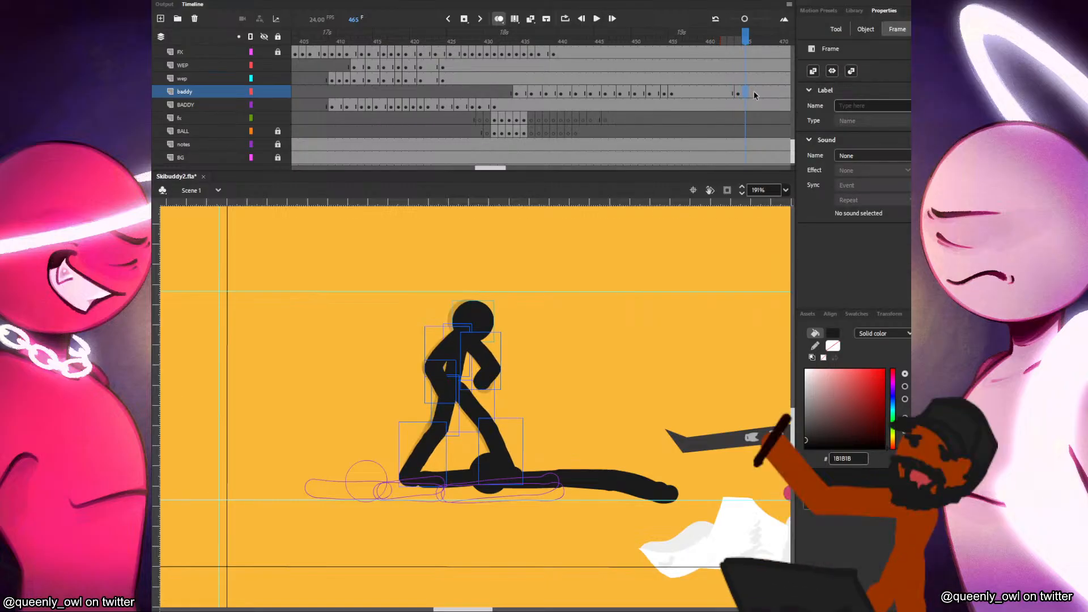
left_click(750, 92)
key("F7")
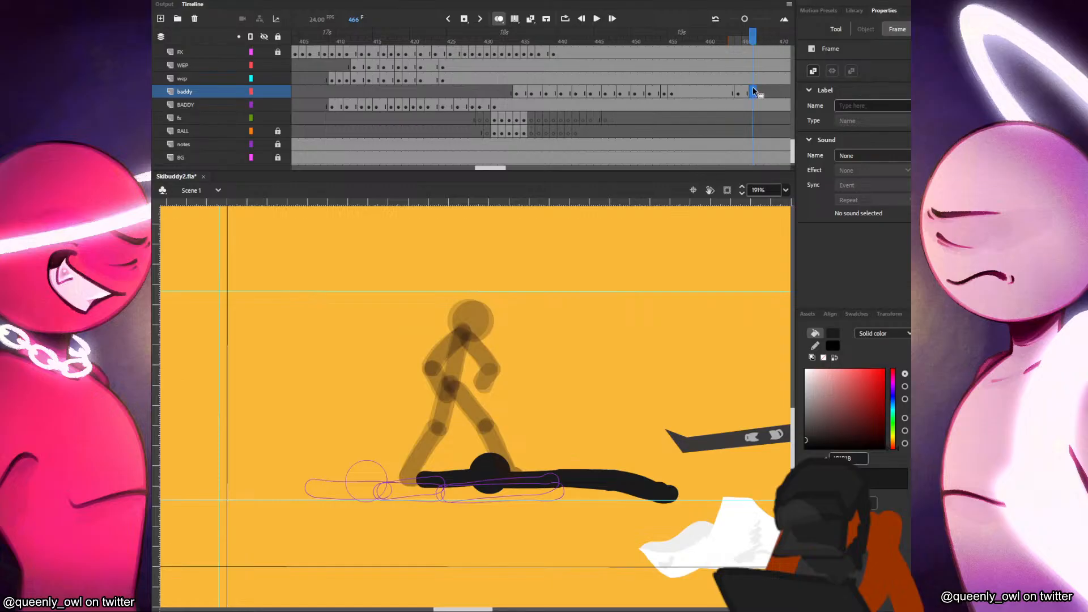
key("ctrl+v")
left_click_drag(482, 411, 471, 321)
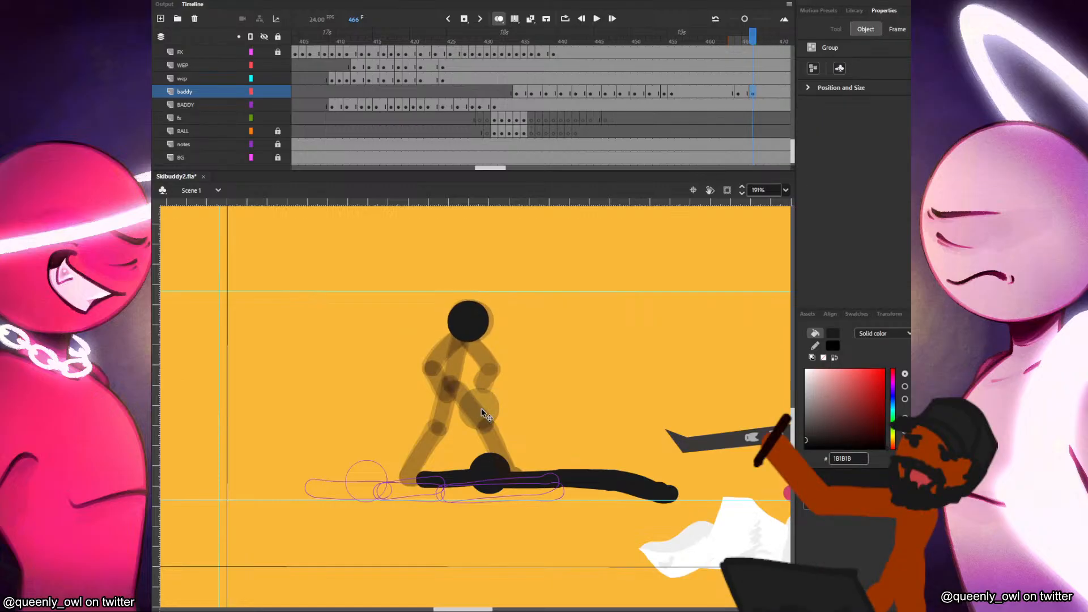
key("comma")
key("period")
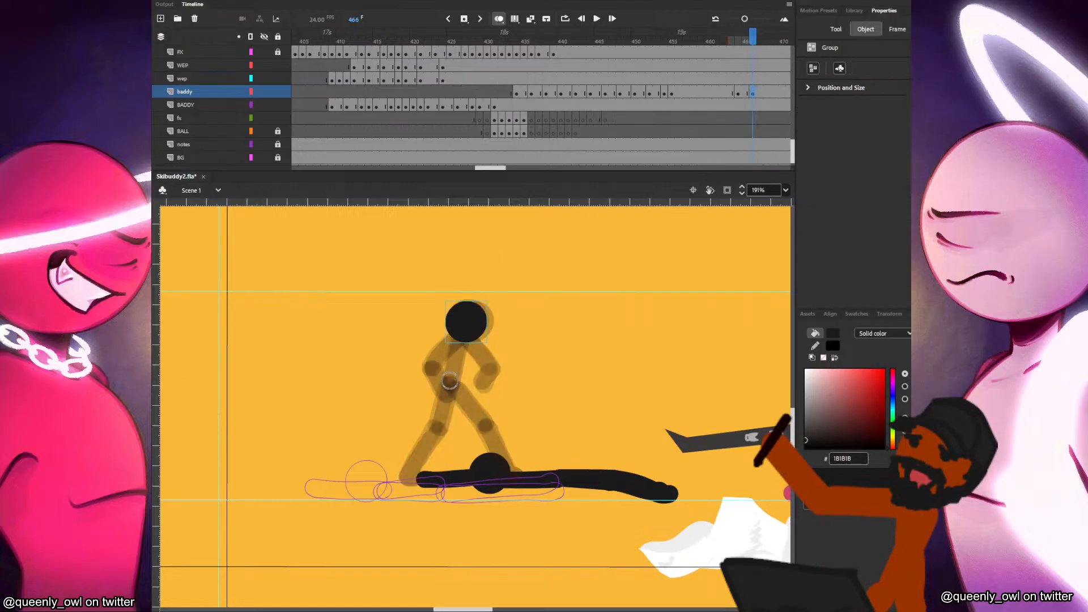
key("comma")
key("period")
left_click_drag(475, 334, 466, 331)
key("comma")
key("period")
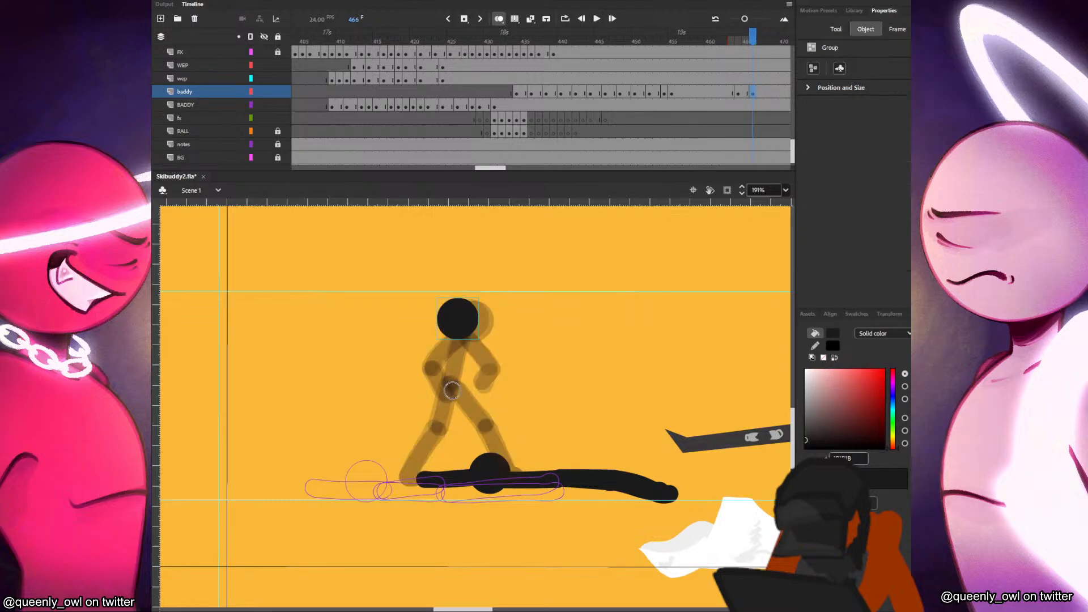
Draw the torso and both bent arms at frame 466, raising the front arm closer to the chest than at frame 464.
mouse_move(449, 387)
left_mouse_down()
mouse_move(441, 335)
mouse_move(429, 375)
left_mouse_up()
key("comma")
key("period")
key("comma")
key("period")
mouse_move(457, 338)
left_mouse_down()
mouse_move(488, 352)
mouse_move(475, 344)
left_mouse_up()
key("comma")
key("period")
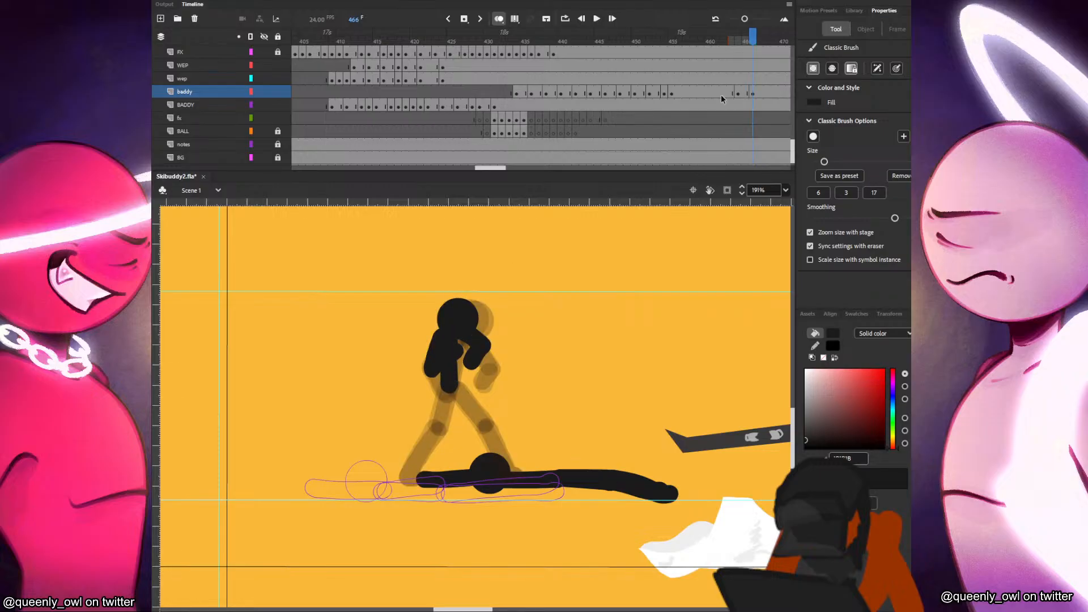
Shift the head, torso and arms at frame 466 slightly further back.
left_click(752, 95)
left_click_drag(471, 324, 463, 324)
key("comma")
key("period")
Draw the rear and front legs at frame 466 down to the planted foot positions of the previous pose.
left_click_drag(439, 387, 432, 426)
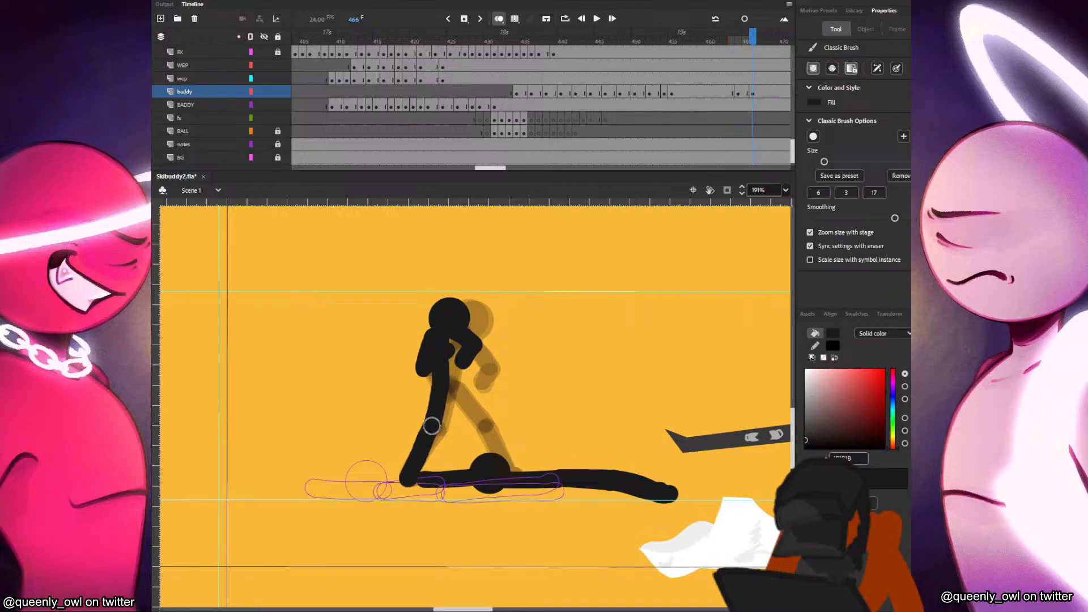
key("comma")
key("period")
left_click_drag(449, 390, 491, 456)
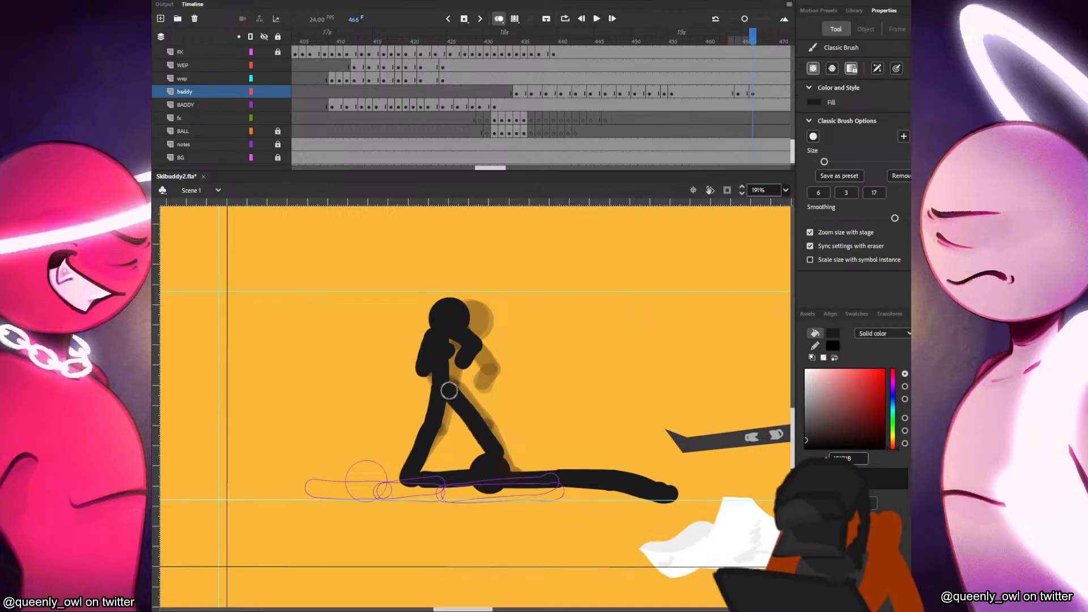
key("comma")
key("period")
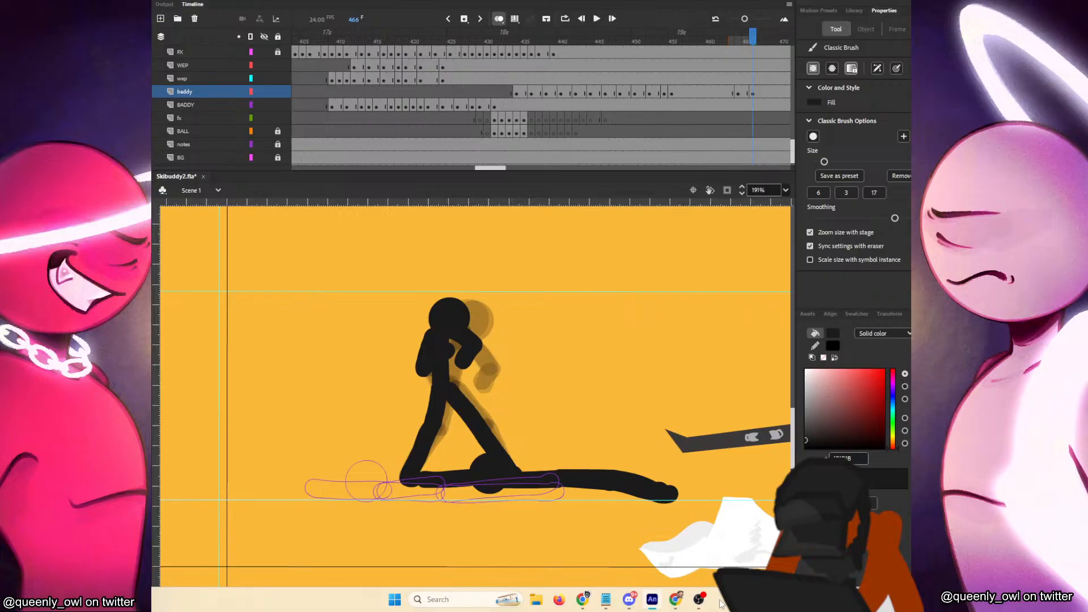
Add a blank keyframe at frame 467 on the baddy layer and paste the head slightly behind and below its frame 466 position.
scroll(508, 155, "right", 3)
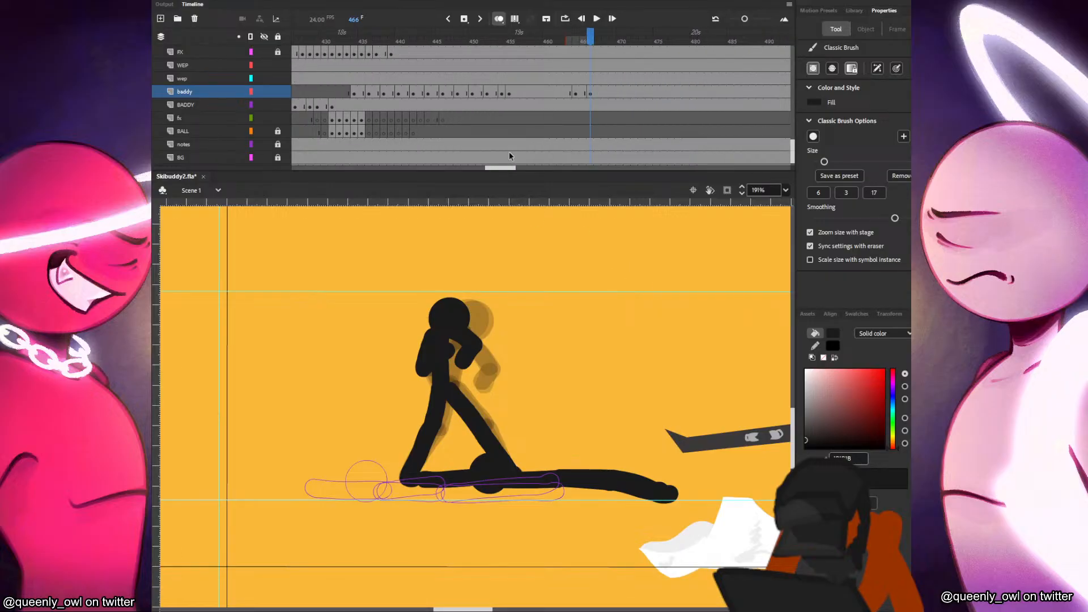
left_click(594, 94)
left_click(599, 97)
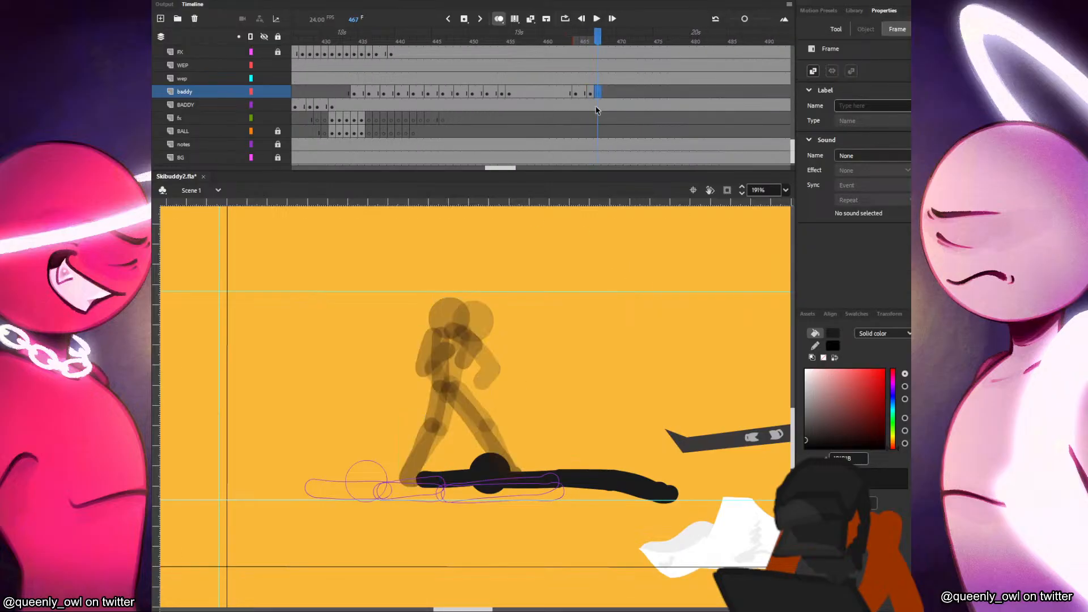
left_click(498, 453)
mouse_move(497, 442)
left_mouse_down()
mouse_move(448, 306)
mouse_move(441, 394)
left_mouse_up()
key("comma")
key("period")
Draw the torso and both arms at frame 467, pulling the front forearm up under the head.
key("b")
key("comma")
key("period")
mouse_move(426, 328)
left_mouse_down()
mouse_move(423, 369)
mouse_move(423, 350)
mouse_move(444, 348)
mouse_move(450, 316)
left_mouse_up()
key("comma")
key("period")
key("comma")
key("period")
Draw the front leg and the lower rear leg at frame 467 down to the planted feet.
mouse_move(435, 387)
left_mouse_down()
mouse_move(431, 425)
mouse_move(466, 420)
mouse_move(505, 467)
left_mouse_up()
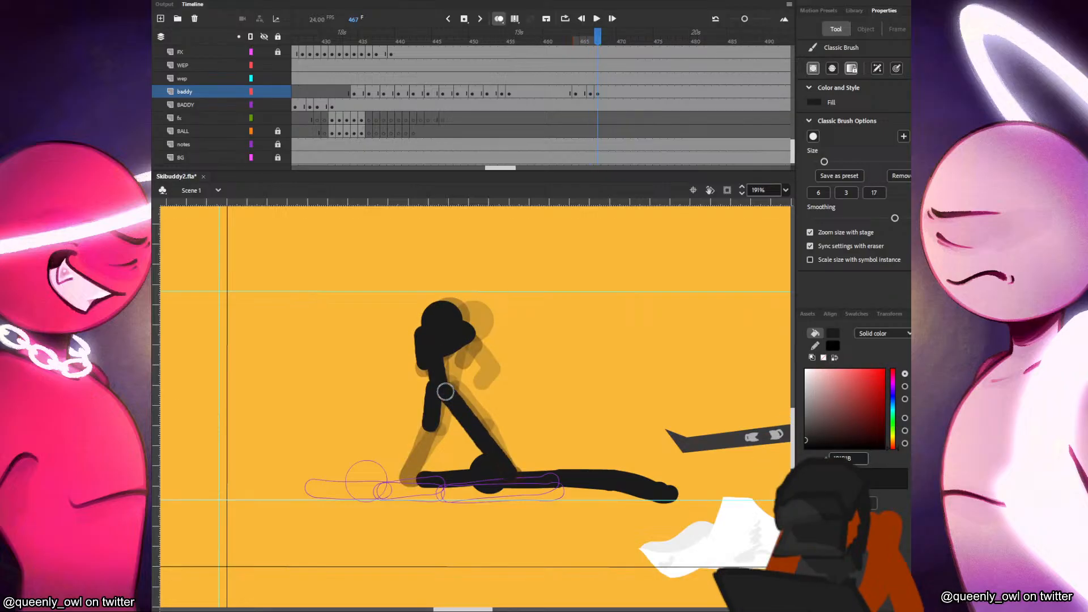
left_click_drag(426, 427, 409, 468)
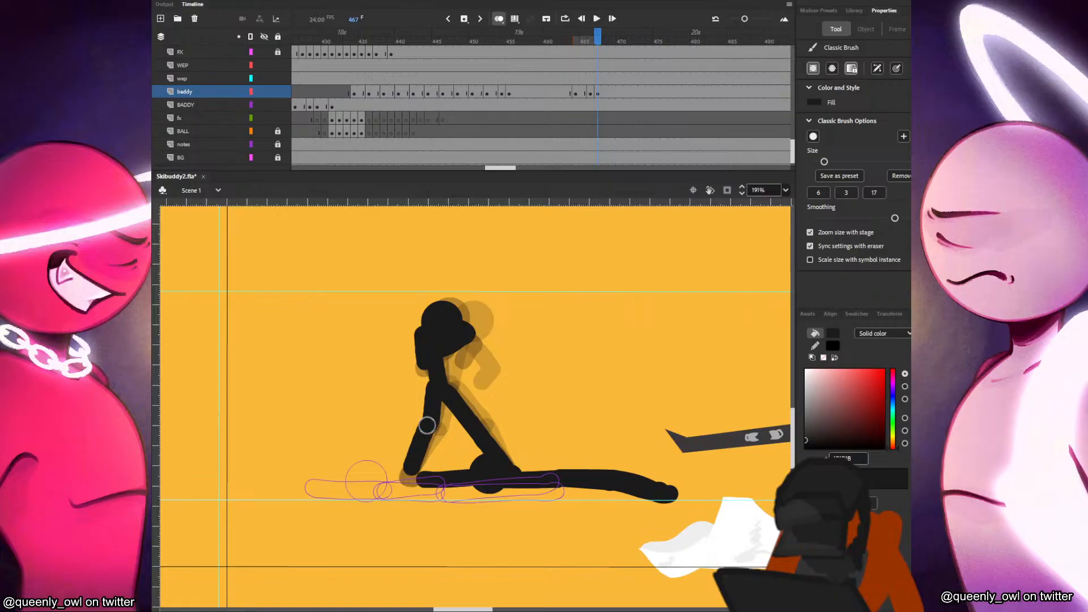
left_click_drag(427, 425, 412, 472)
Add a blank keyframe at frame 468, paste the head slightly ahead of its frame 467 position, and draw the torso.
key("F7")
key("ctrl+shift+v")
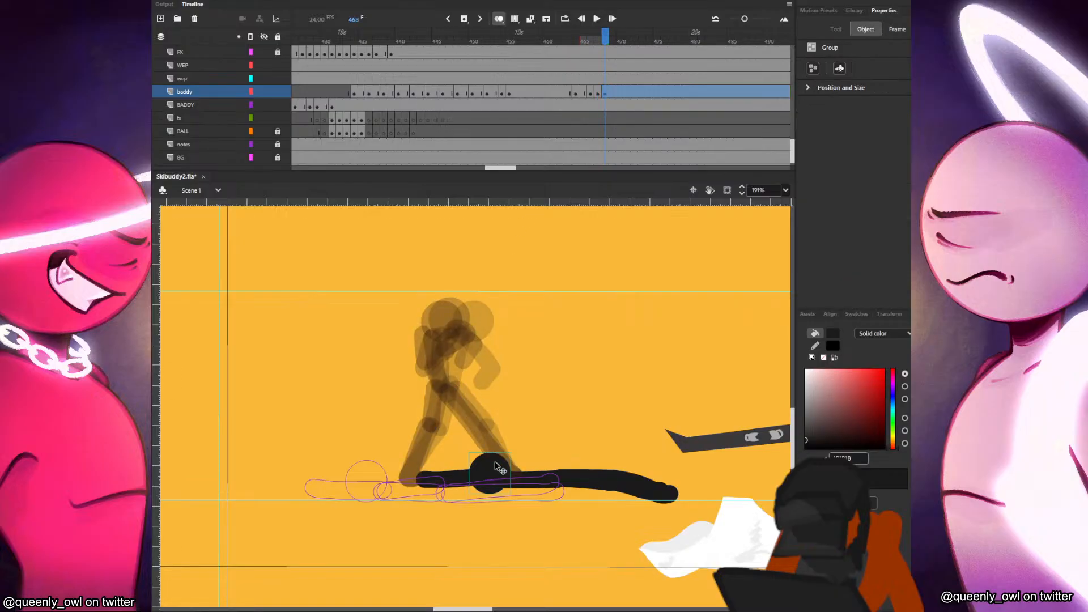
left_click_drag(501, 467, 457, 315)
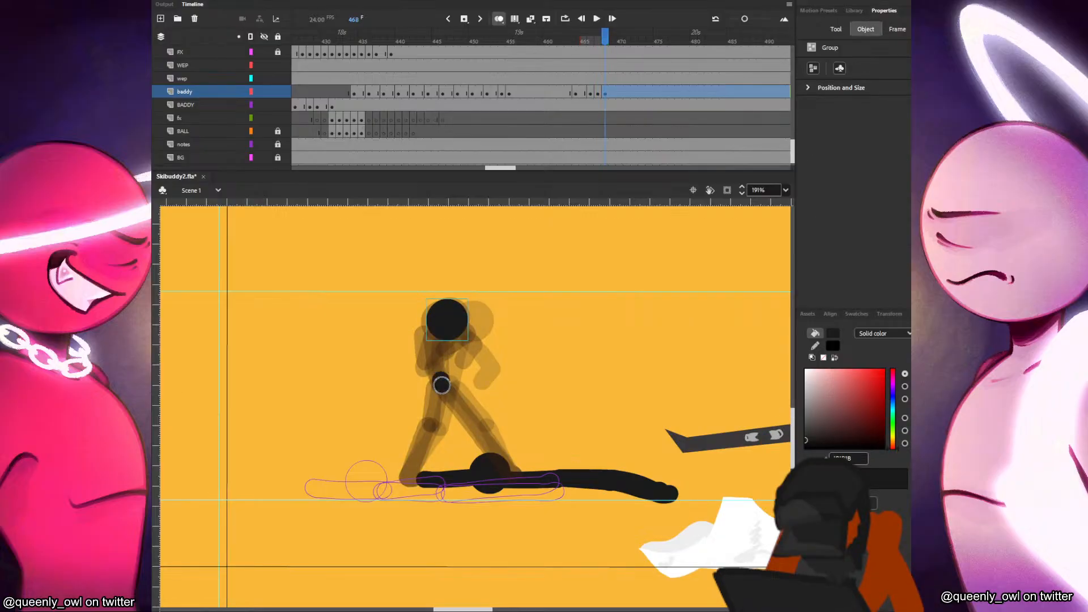
left_click_drag(440, 341, 441, 385)
key("comma")
key("period")
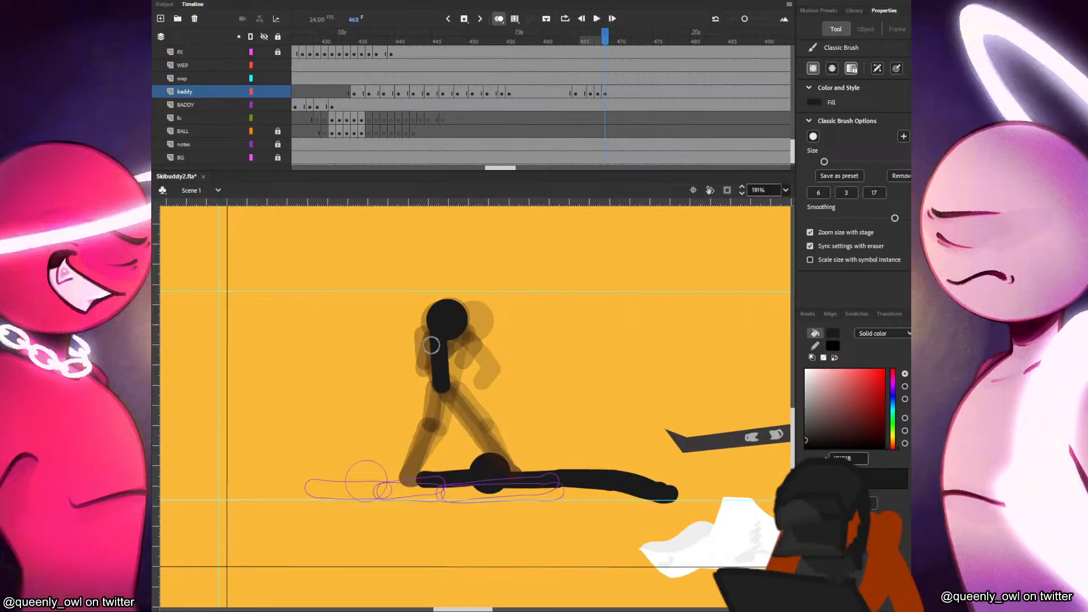
Draw both bent arms and the rear thigh at frame 468, comparing them with frame 467.
mouse_move(429, 333)
left_mouse_down()
mouse_move(427, 366)
mouse_move(449, 354)
mouse_move(432, 430)
left_mouse_up()
key("comma")
key("period")
key("comma")
key("period")
key("comma")
key("period")
key("comma")
key("period")
Draw the front leg and the lower rear leg at frame 468 down to the planted feet, and move on to frame 469.
left_click_drag(446, 392, 510, 473)
key("comma")
key("period")
key("comma")
key("period")
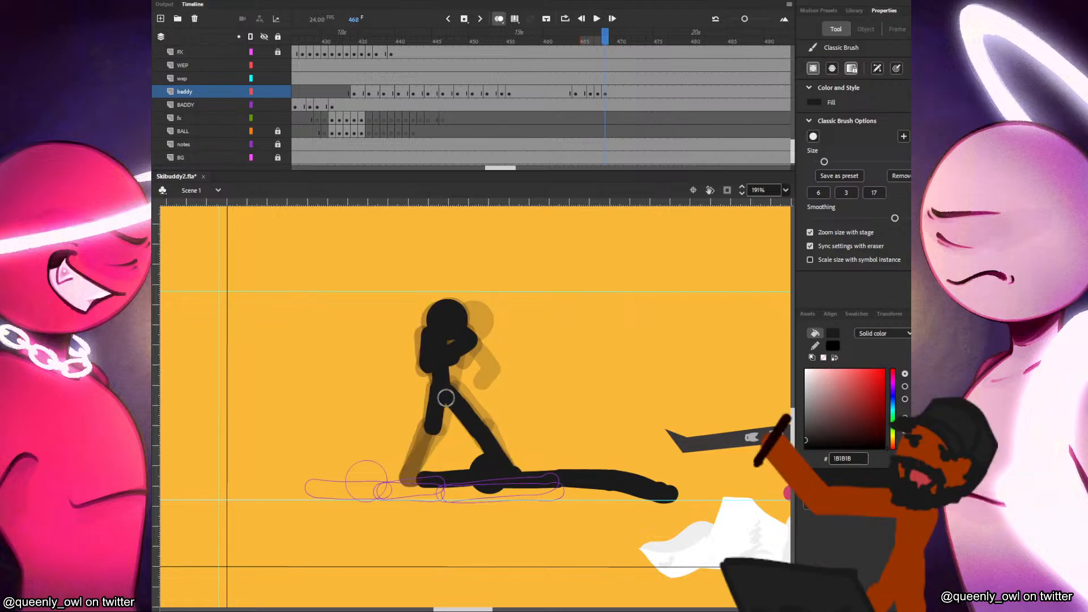
left_click_drag(432, 430, 405, 479)
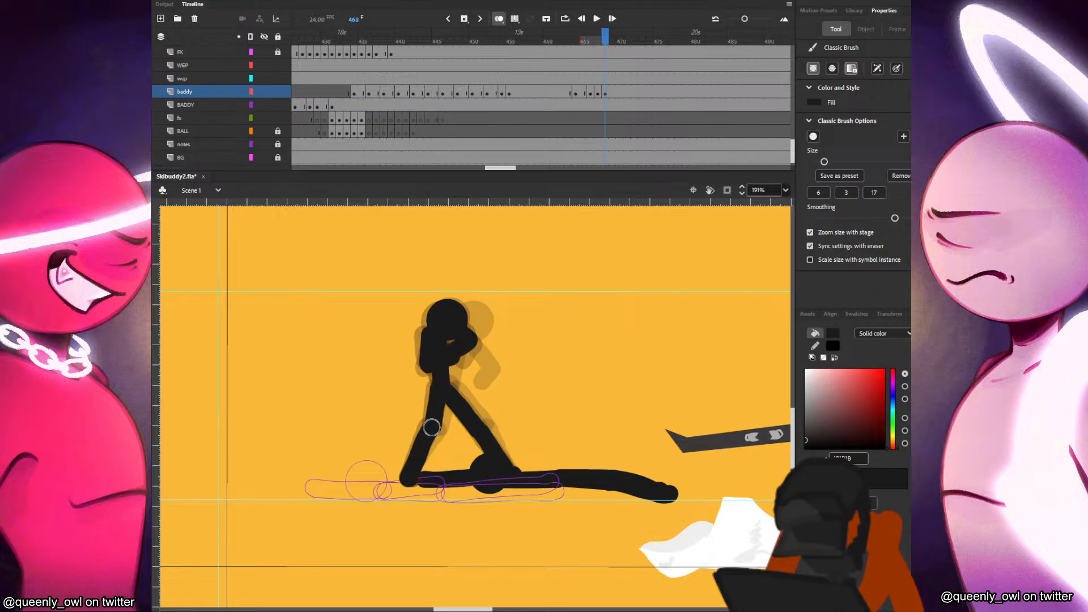
key("comma")
key("period")
key("F6")
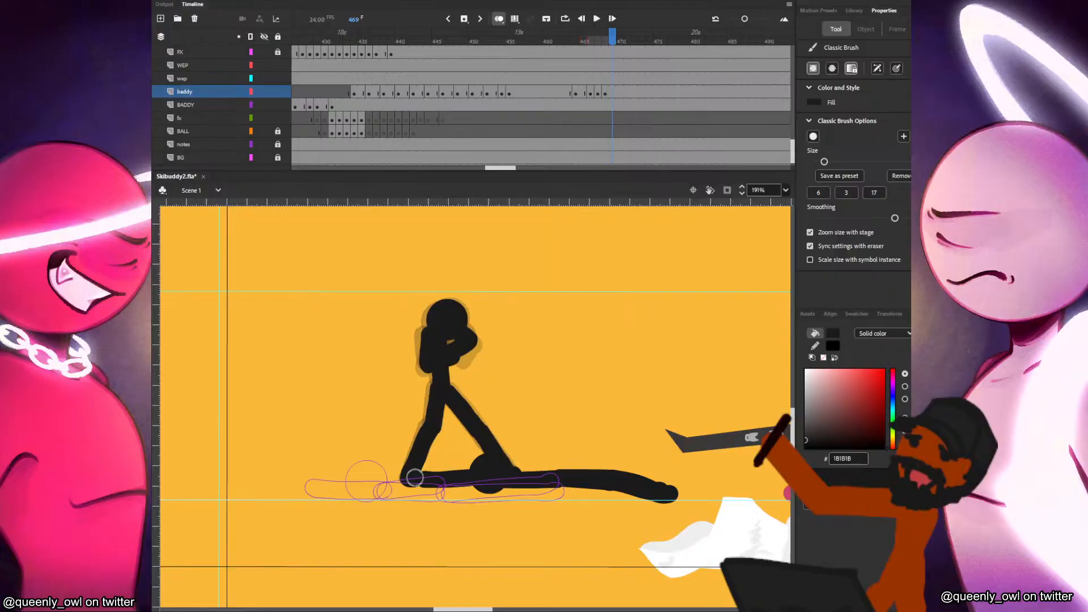
Clear the pose at frame 469, add a keyframe at frame 470, and place the head slightly ahead of its frame 468 position.
key("Delete")
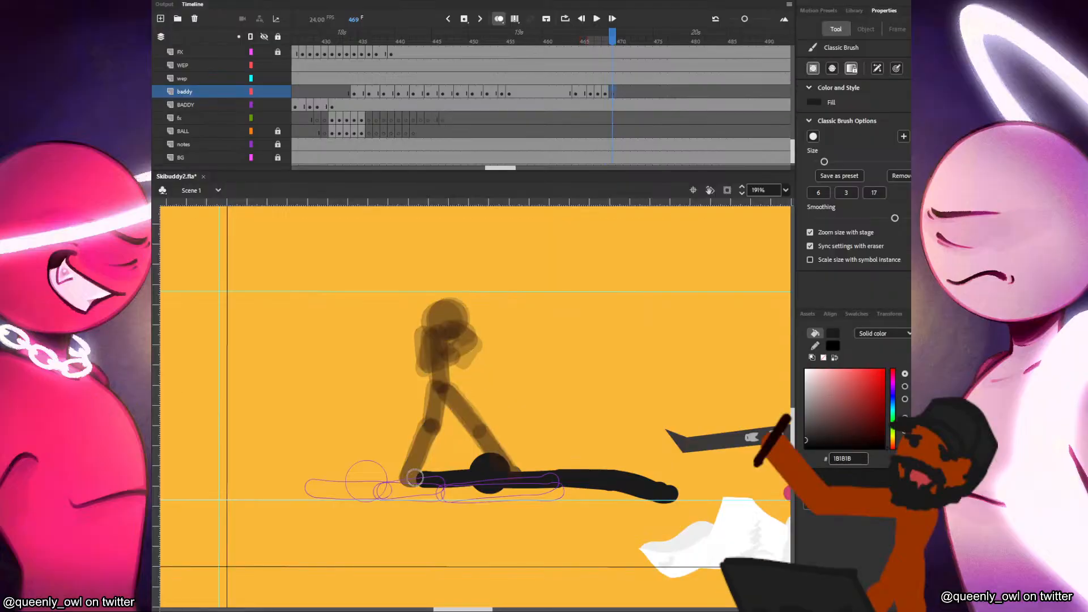
left_click(614, 94)
key("F6")
key("ctrl+shift+v")
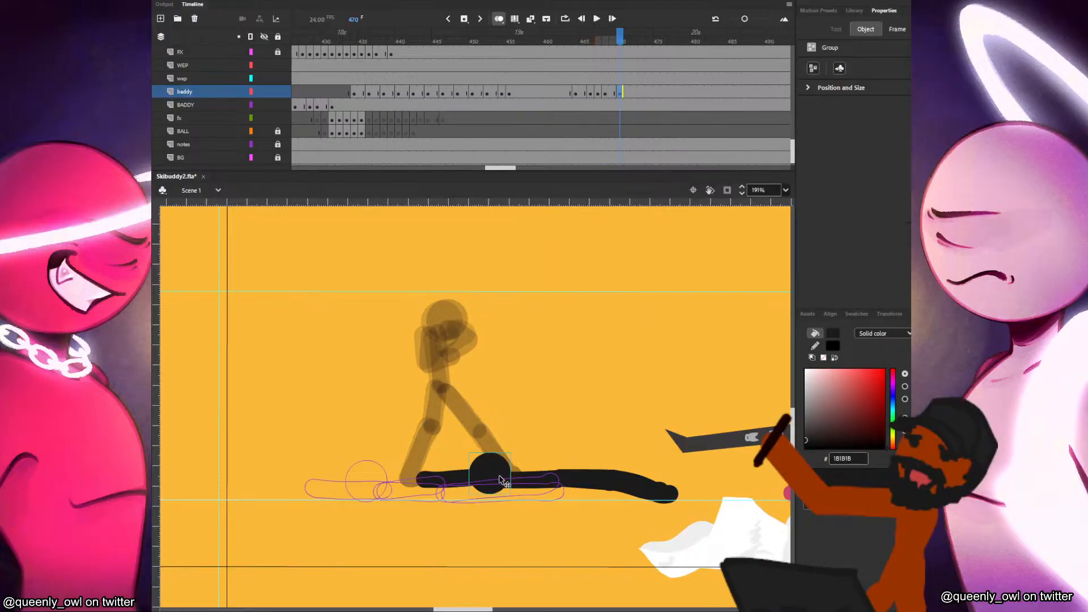
key("shift+Left")
key("shift+Up")
key("comma")
key("comma")
key("b")
key("period")
key("period")
key("comma")
key("period")
Draw the torso and the front leg down to its planted foot at frame 470, comparing them with the previous pose.
mouse_move(444, 388)
left_mouse_down()
mouse_move(444, 342)
mouse_move(449, 391)
left_mouse_up()
key("comma")
key("period")
key("ctrl+z")
mouse_move(444, 337)
left_mouse_down()
mouse_move(447, 385)
mouse_move(482, 430)
left_mouse_up()
key("comma")
key("period")
key("ctrl+z")
left_click_drag(448, 388, 512, 475)
key("comma")
key("period")
key("comma")
key("period")
Draw the rear leg and both bent arms at frame 470, checking them against the previous pose.
mouse_move(445, 387)
left_mouse_down()
mouse_move(441, 423)
mouse_move(409, 470)
left_mouse_up()
key("comma")
key("period")
key("ctrl+z")
key("comma")
key("period")
left_click_drag(440, 338, 430, 374)
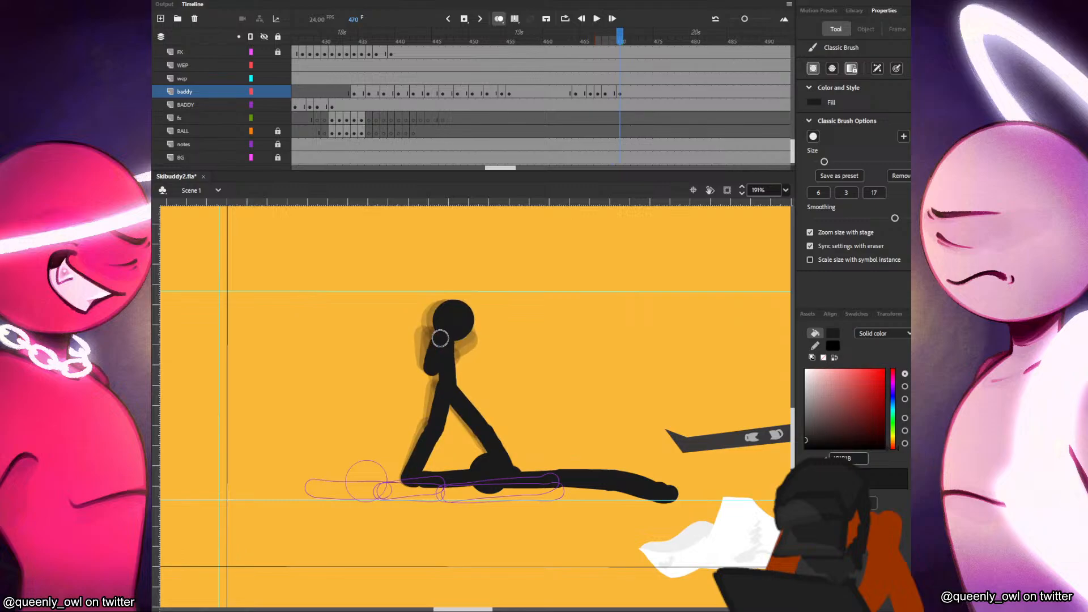
key("comma")
key("period")
mouse_move(456, 335)
left_mouse_down()
mouse_move(479, 350)
mouse_move(462, 364)
left_mouse_up()
key("comma")
key("period")
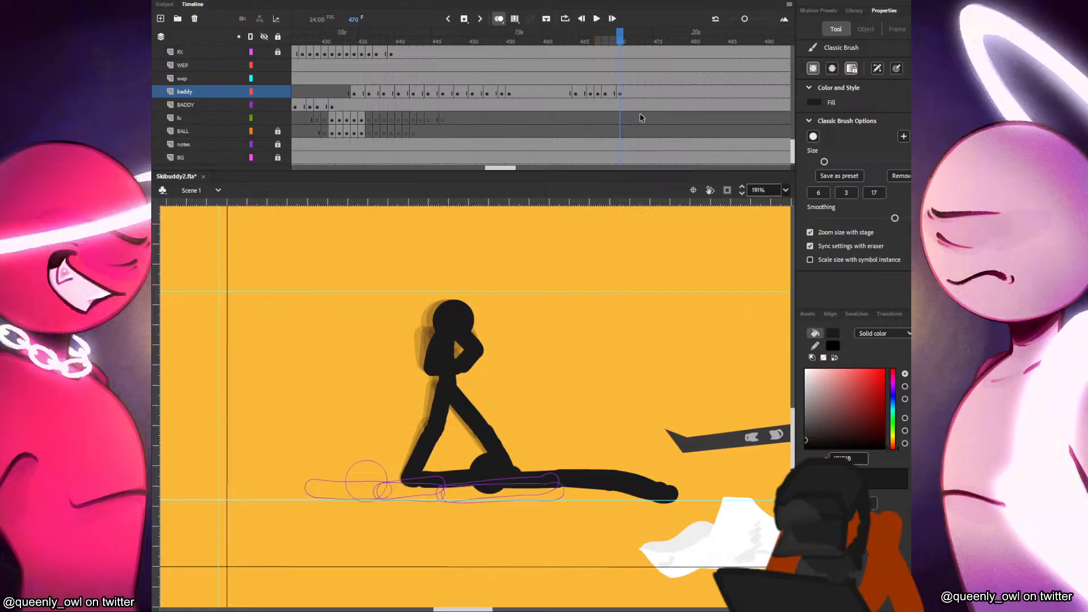
Add a blank keyframe at frame 472 and paste the head slightly ahead of and below its frame 470 position.
left_click(635, 94)
key("F7")
key("ctrl+v")
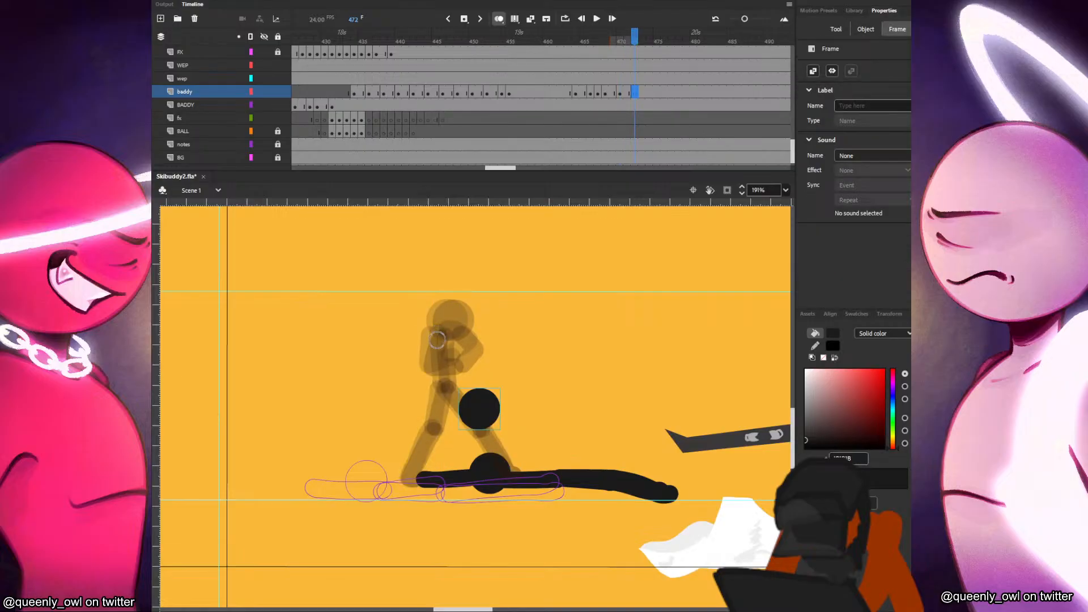
key("v")
mouse_move(481, 414)
left_mouse_down()
mouse_move(473, 326)
mouse_move(460, 326)
left_mouse_up()
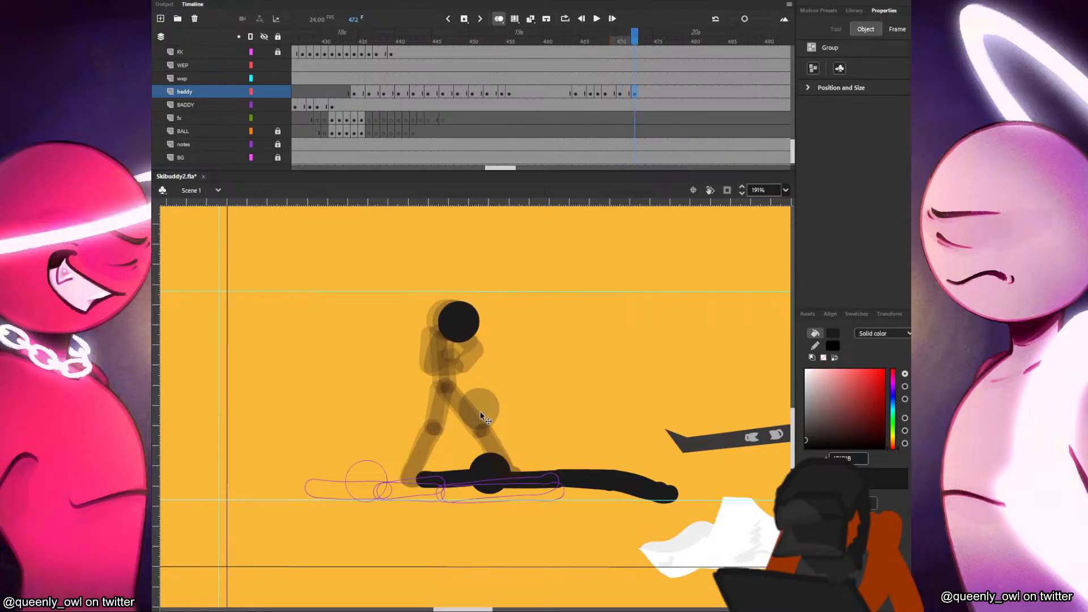
Draw the torso and the front leg at frame 472 down to the planted foot.
key("b")
mouse_move(448, 388)
left_mouse_down()
mouse_move(449, 343)
mouse_move(452, 388)
mouse_move(484, 431)
left_mouse_up()
key("ctrl+z")
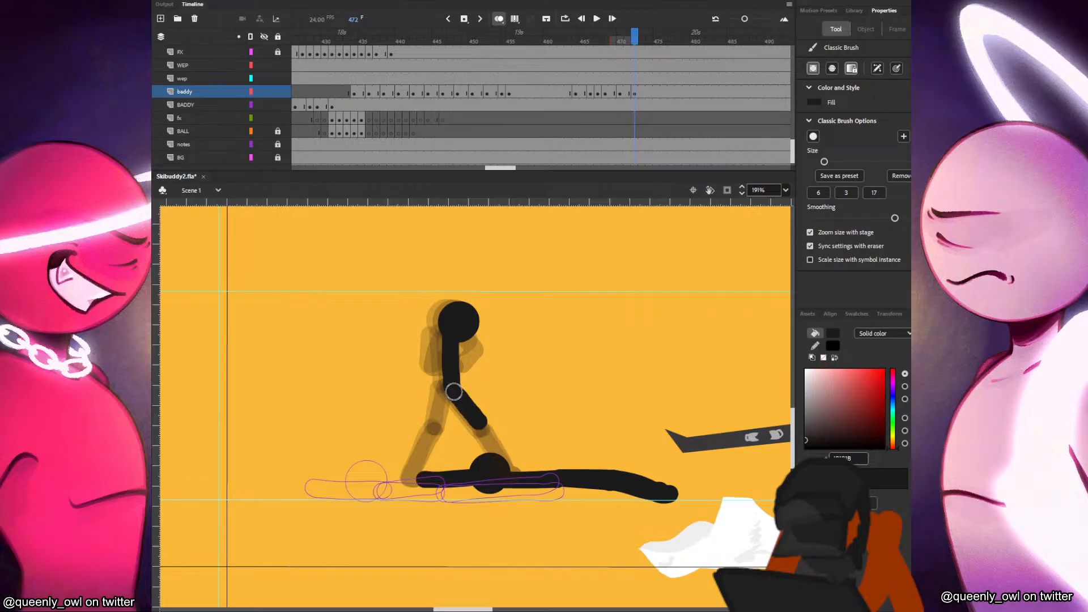
key(".")
left_click_drag(503, 458, 486, 431)
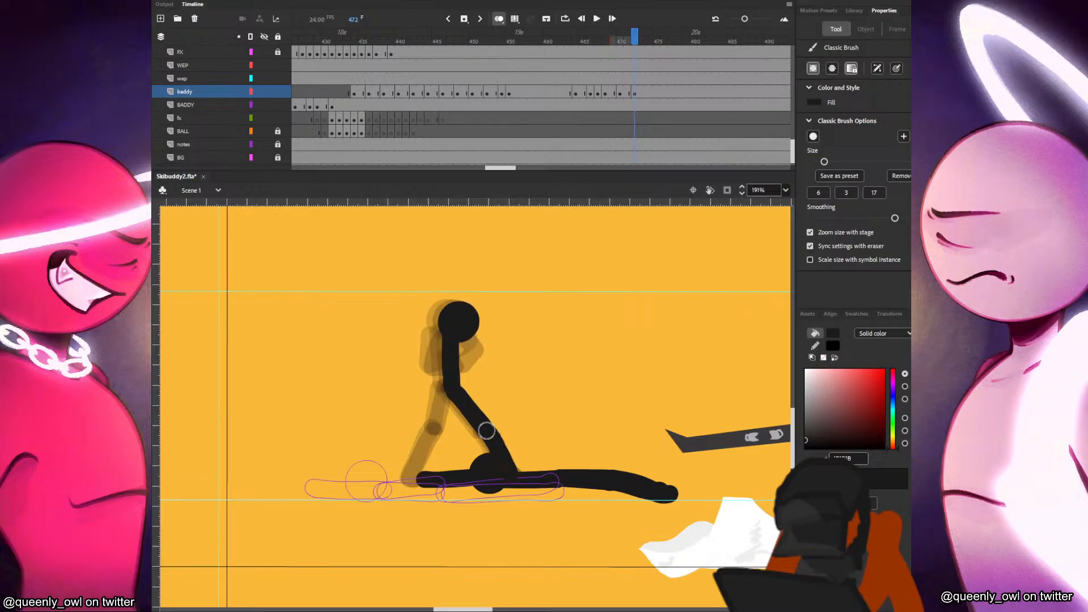
key(".")
Draw the rear thigh and both lowered, bent arms at frame 472, comparing them with the previous pose.
left_click_drag(449, 391, 435, 430)
key(".")
key("ctrl+z")
left_click_drag(450, 388, 438, 428)
key("ctrl+z")
left_click_drag(450, 387, 437, 429)
key(".")
key(".")
mouse_move(448, 335)
left_mouse_down()
mouse_move(434, 366)
mouse_move(480, 357)
mouse_move(471, 382)
left_mouse_up()
key(".")
key(".")
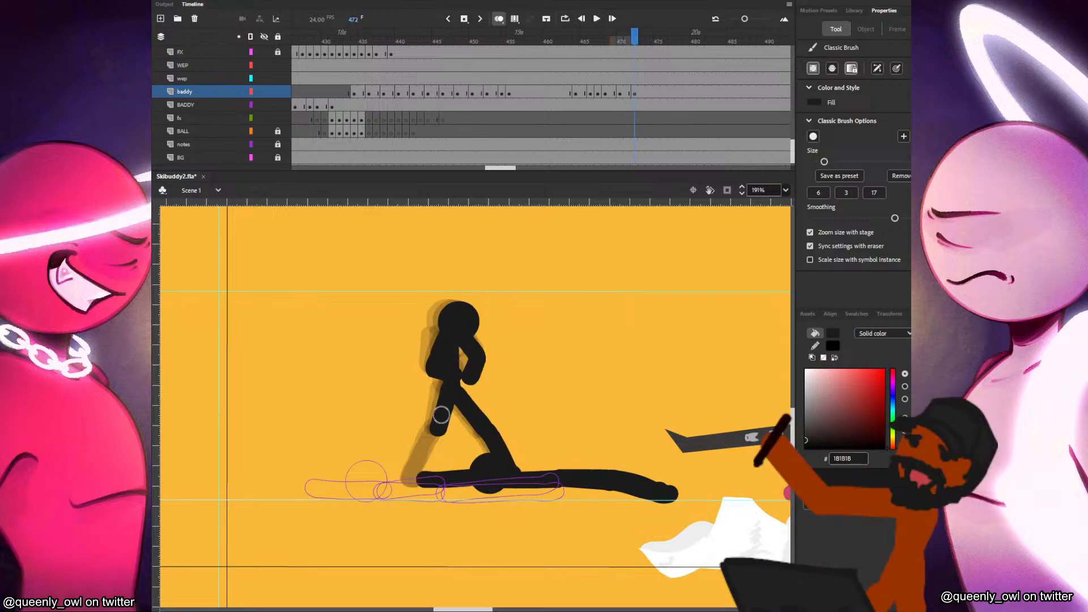
Draw the lower rear leg at frame 472 down to the planted foot, and move on to frame 474.
left_click_drag(438, 429, 411, 473)
key("ctrl+z")
left_click_drag(437, 426, 416, 466)
key("ctrl+z")
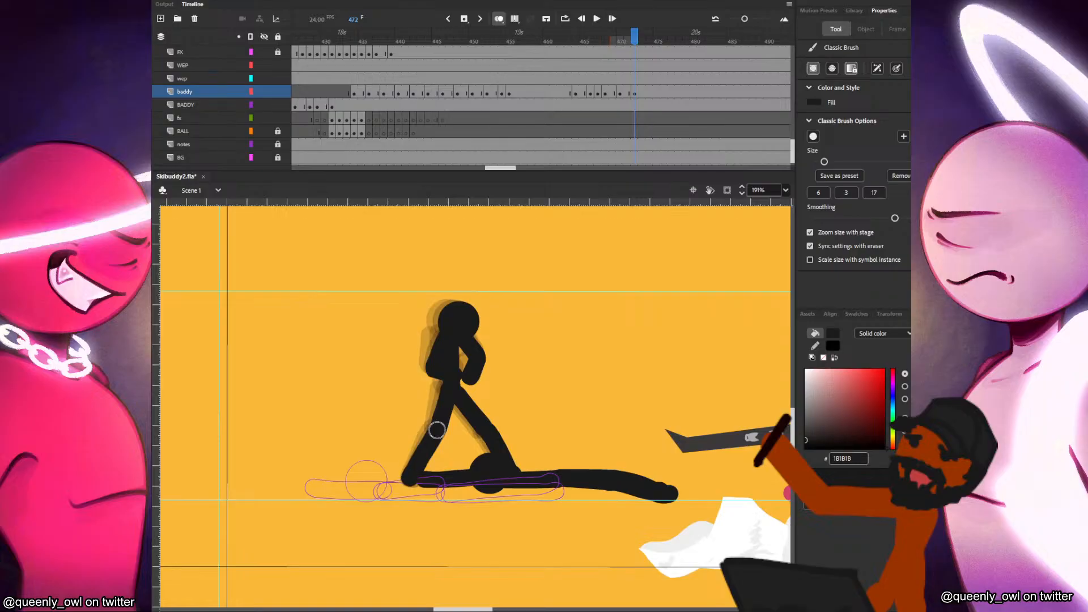
key(".")
key(".")
key(".")
key(".")
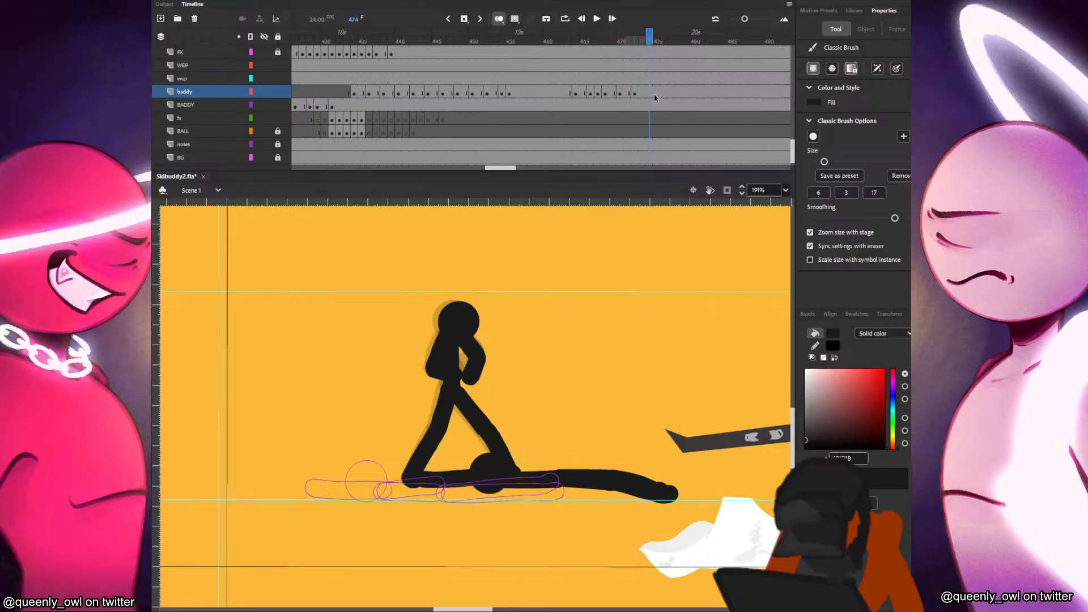
Add a blank keyframe at frame 475 and paste the head slightly behind and below its frame 472 position.
key("F7")
key("ctrl+v")
mouse_move(480, 423)
left_mouse_down()
mouse_move(464, 357)
mouse_move(474, 406)
left_mouse_up()
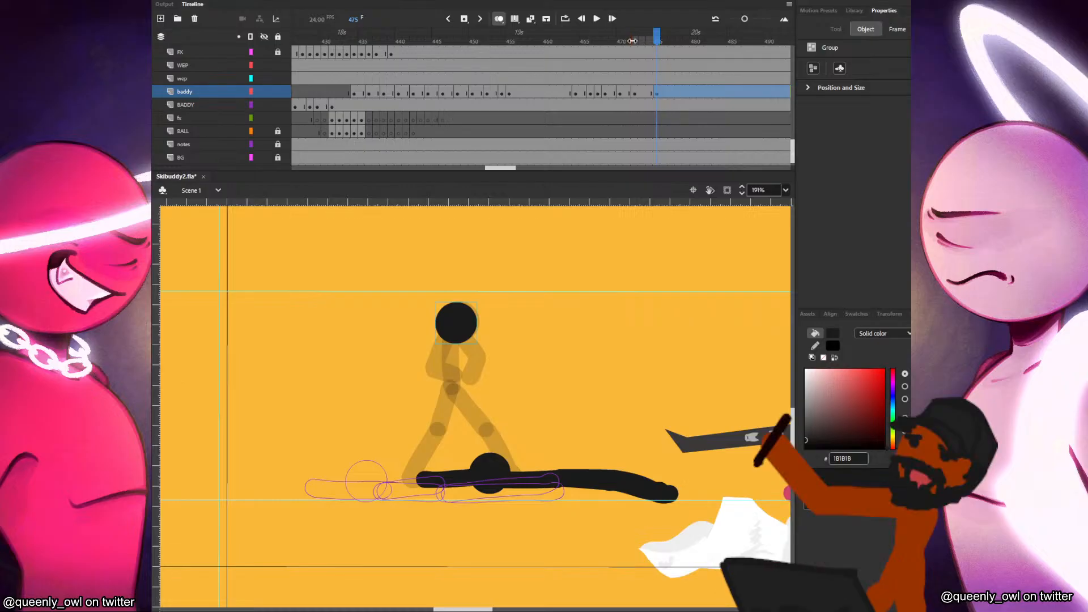
left_click(463, 301)
left_click(470, 320)
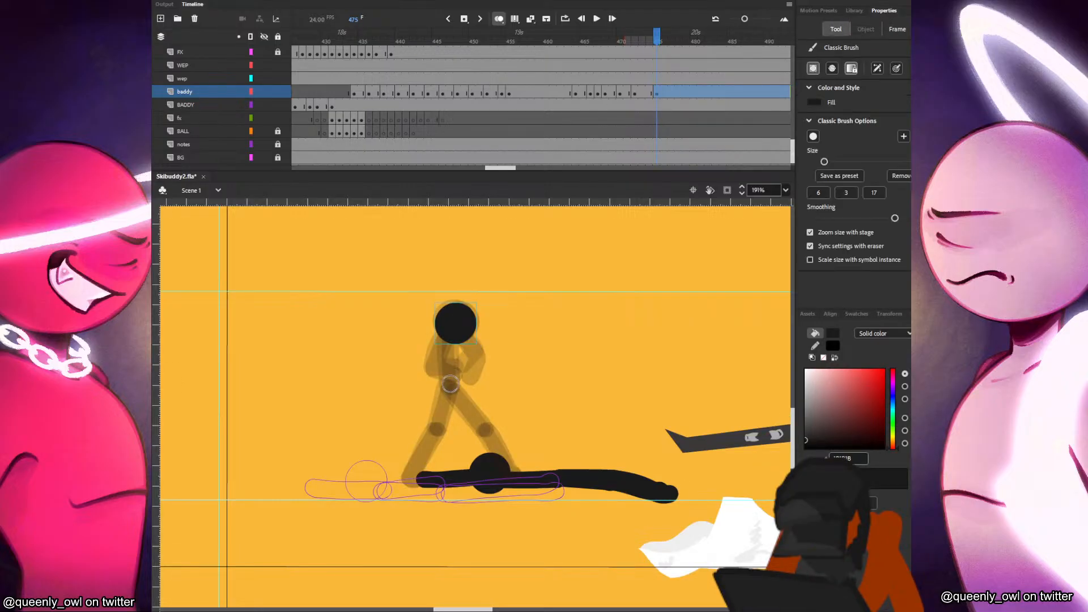
Draw the torso at frame 475 and compare it with the preceding frames.
left_click_drag(450, 390, 447, 337)
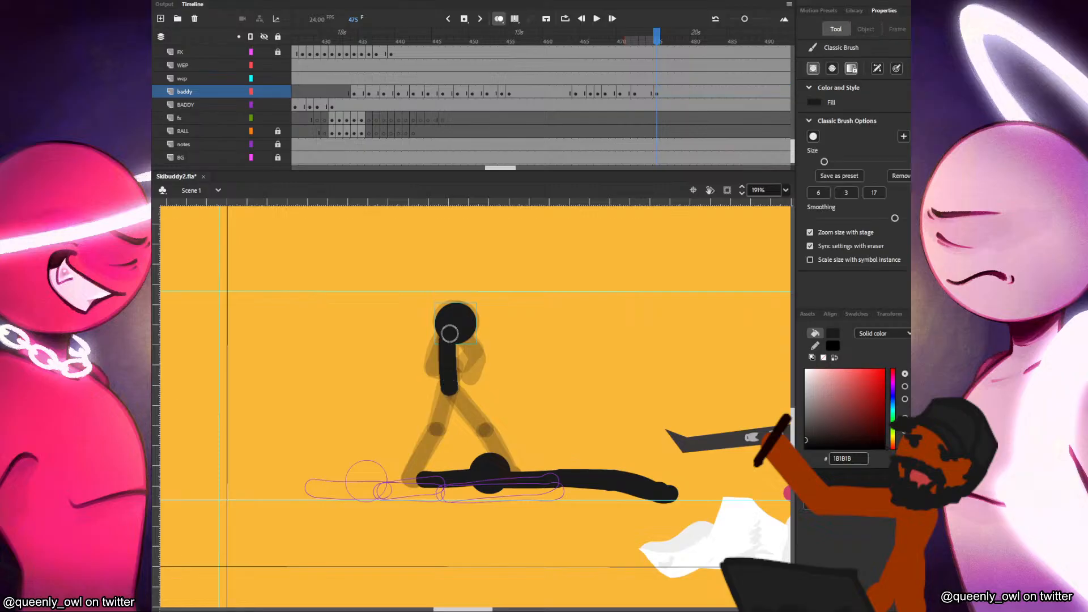
key("comma")
key("period")
key("comma")
key("period")
key("comma")
key("comma")
key("comma")
key("comma")
key("period")
key("period")
key("period")
key("period")
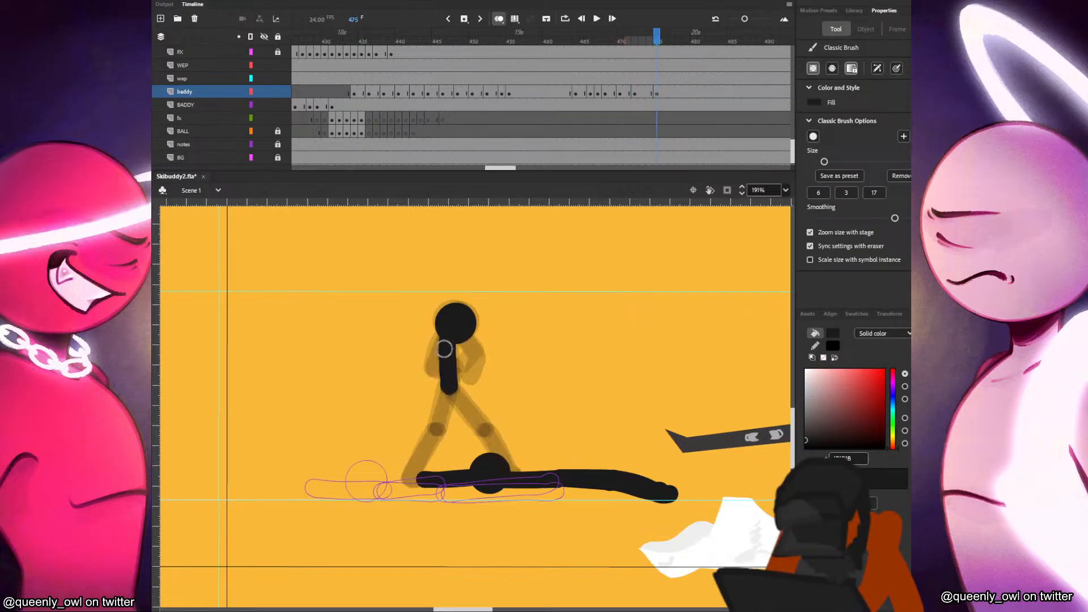
Draw both bent arms at frame 475, nearly matching the frame 472 pose.
left_click_drag(448, 335, 454, 378)
key("comma")
key("period")
key("ctrl+z")
mouse_move(445, 337)
left_mouse_down()
mouse_move(434, 357)
mouse_move(454, 378)
left_mouse_up()
key("comma")
key("period")
key("comma")
key("period")
left_click_drag(453, 337, 477, 379)
key("ctrl+z")
Draw the front leg at frame 475 from the hip down to its planted foot.
mouse_move(453, 332)
left_mouse_down()
mouse_move(478, 359)
mouse_move(460, 401)
mouse_move(482, 429)
left_mouse_up()
key("ctrl+z")
left_click_drag(453, 391, 484, 428)
key("comma")
key("period")
key("ctrl+z")
left_click_drag(450, 389, 509, 468)
key("comma")
key("period")
key("comma")
key("period")
Draw the rear thigh and lower rear leg at frame 475 down to the planted foot.
left_click_drag(436, 433, 451, 386)
key("comma")
key("period")
key("ctrl+z")
key("comma")
key("period")
left_click_drag(436, 430, 414, 472)
key("comma")
key("period")
key("ctrl+z")
left_click_drag(440, 426, 419, 461)
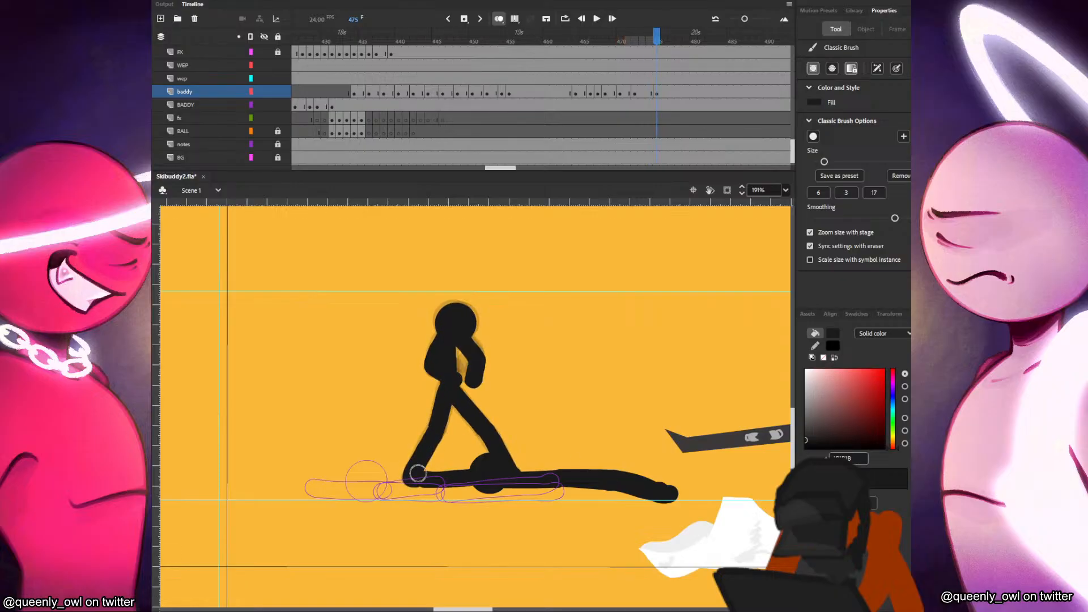
Play back the opponent's animation repeatedly from around frame 463 to check the guard movement and settling stance.
left_click(567, 82)
key("Return")
left_click(576, 88)
key("Return")
left_click(578, 73)
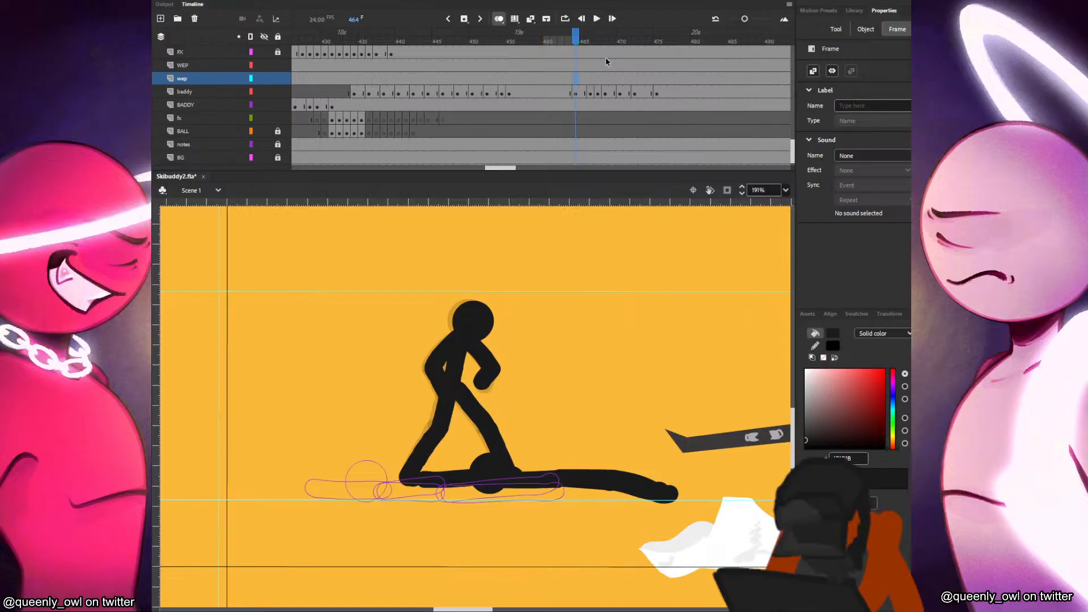
key("Return")
left_click(562, 66)
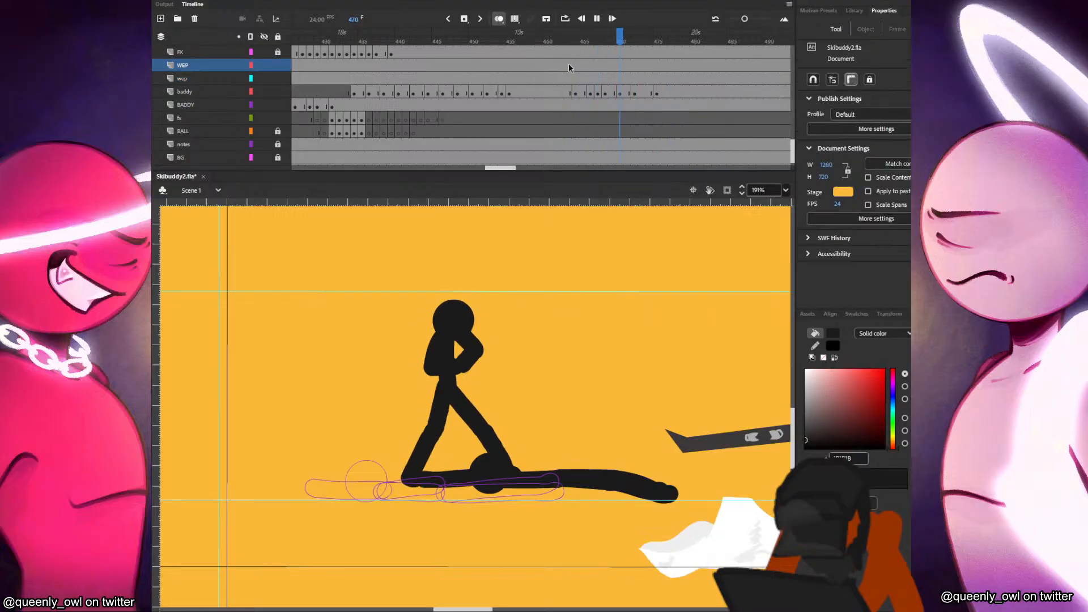
left_click(634, 78)
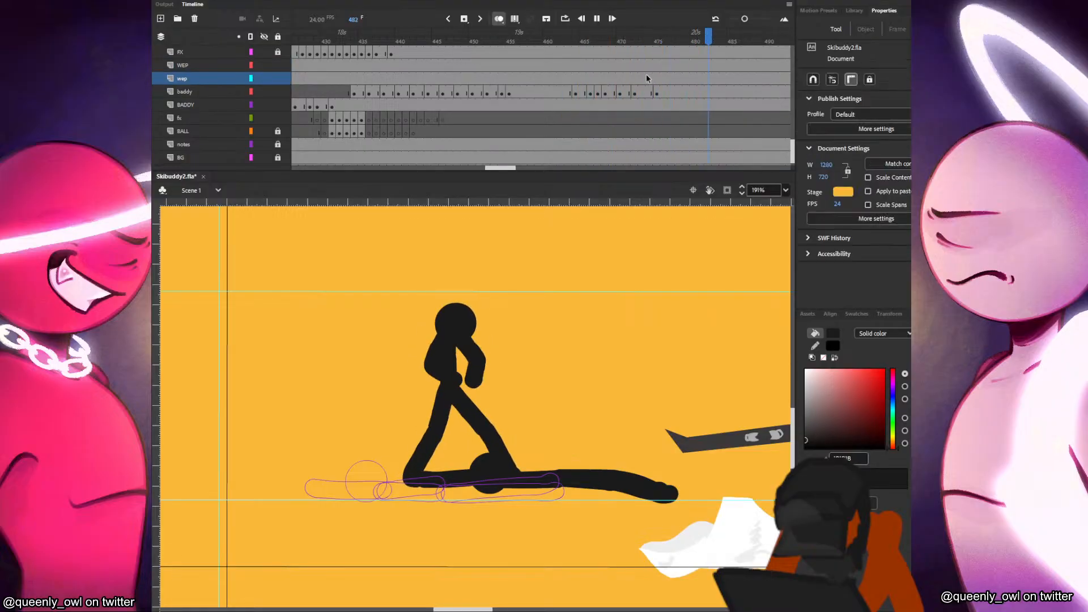
left_click(635, 78)
left_click(552, 64)
key("Return")
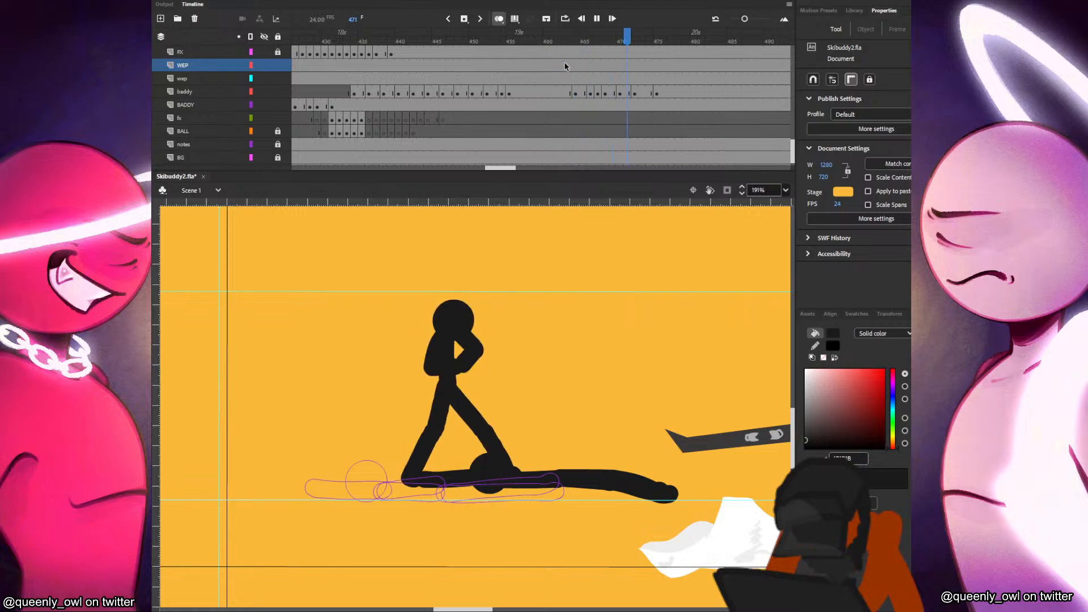
left_click(564, 63)
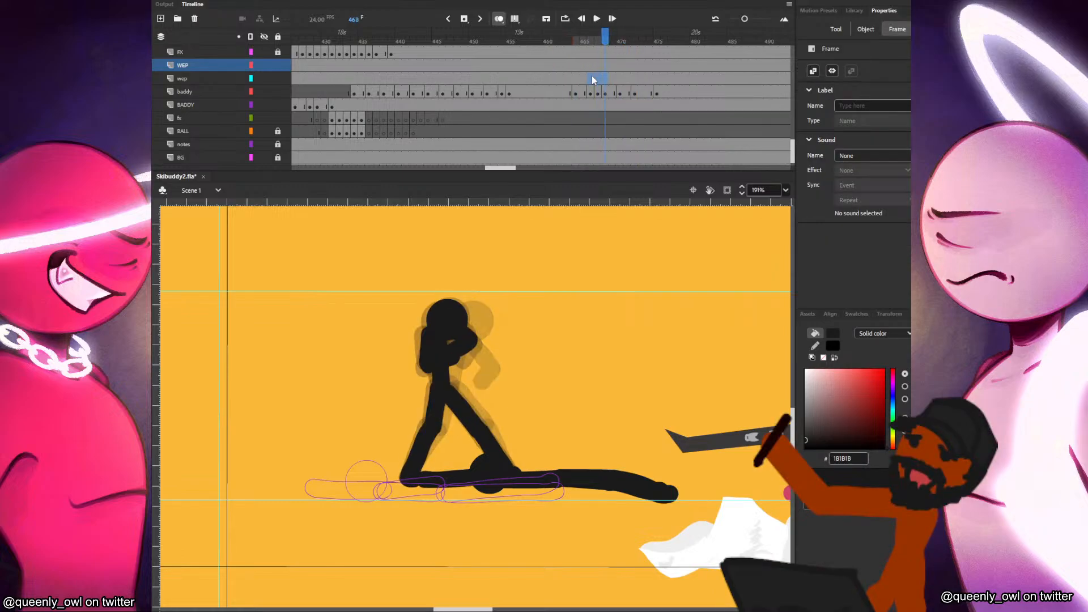
Return to the sword fight at frame 381 and turn off outline display for the black opponent's layers.
left_click_drag(592, 76, 606, 78)
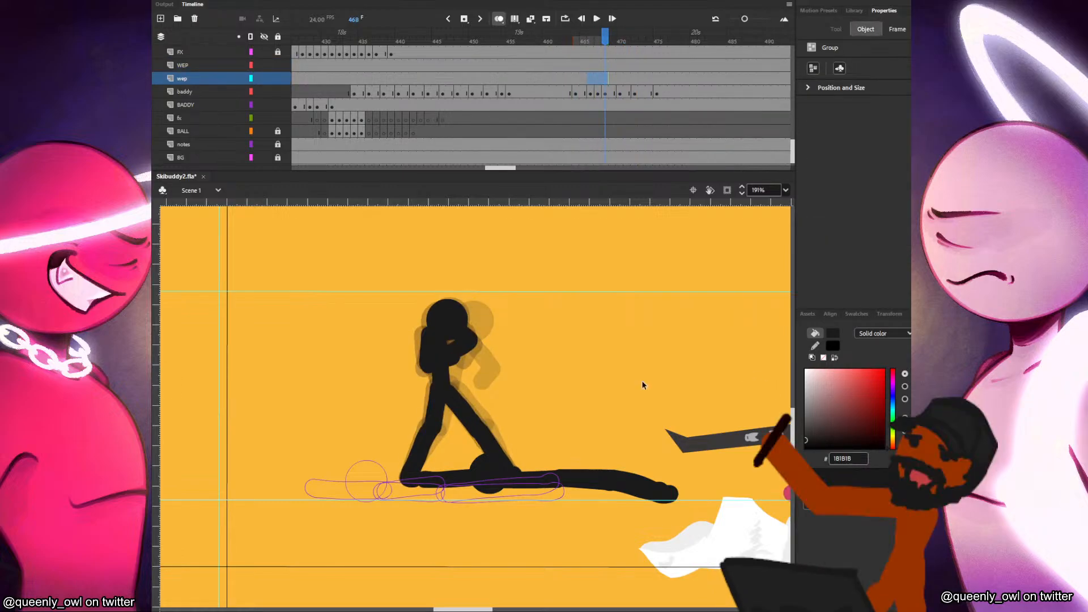
key("ctrl+2")
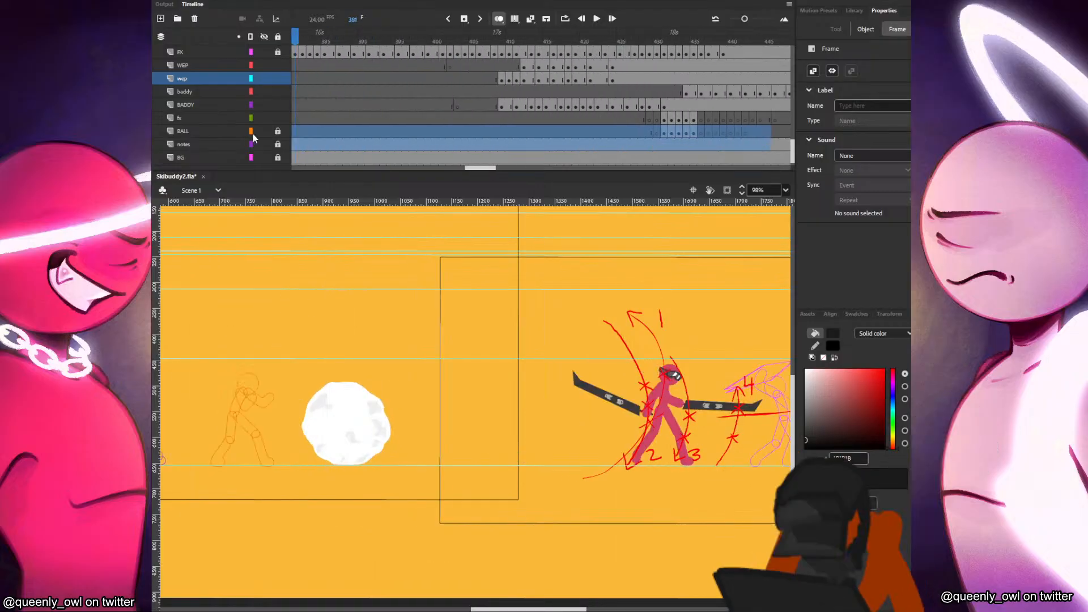
left_click(369, 121)
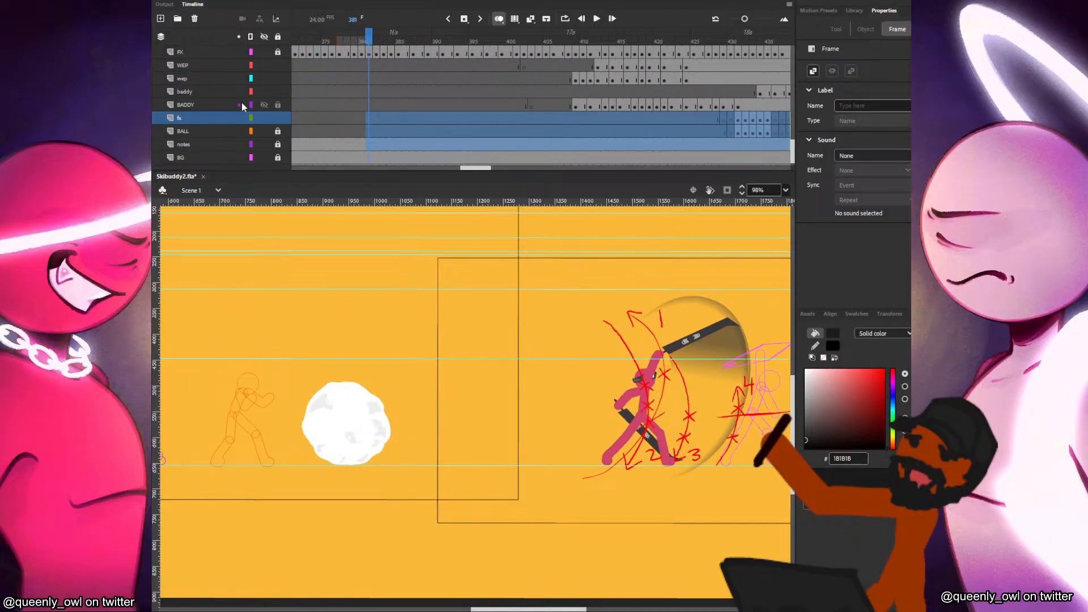
scroll(243, 107, "up", 5)
scroll(317, 118, "up", 8)
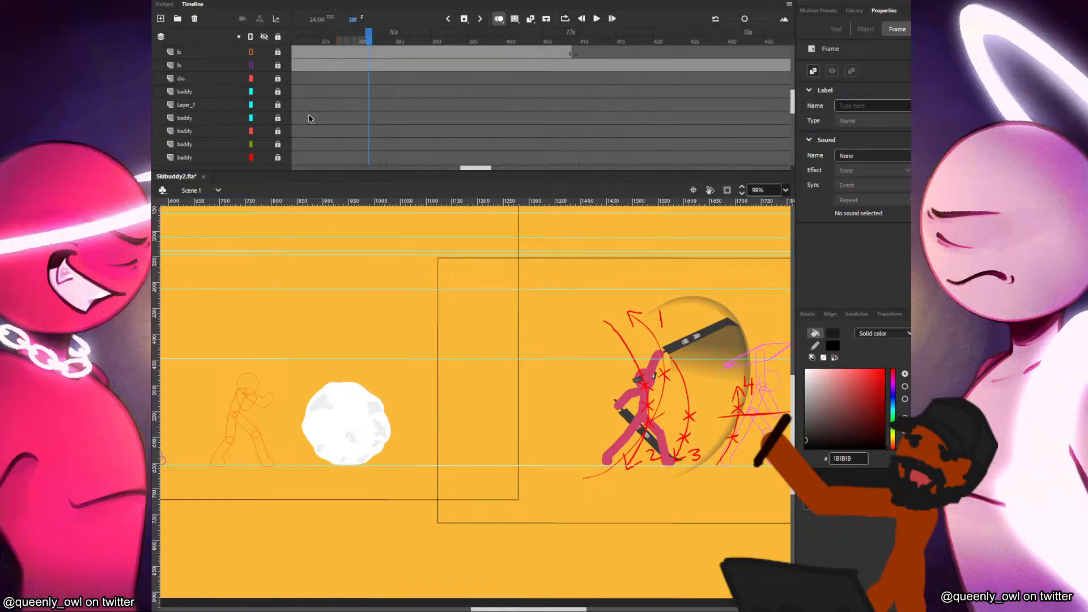
scroll(310, 118, "up", 4)
left_click_drag(251, 79, 251, 104)
left_click_drag(641, 403, 440, 385)
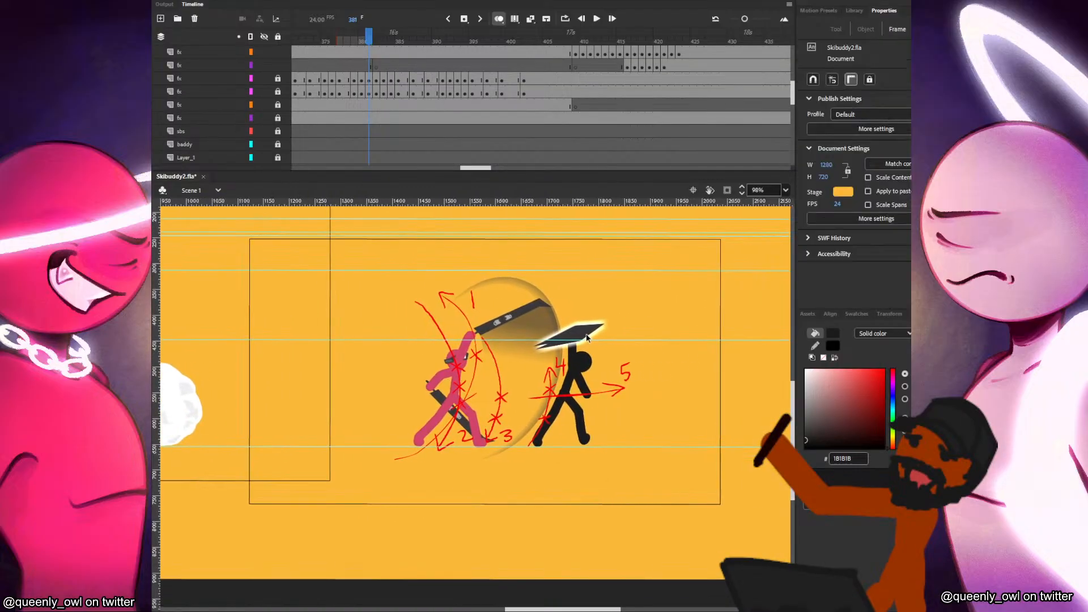
scroll(579, 340, "up", 2)
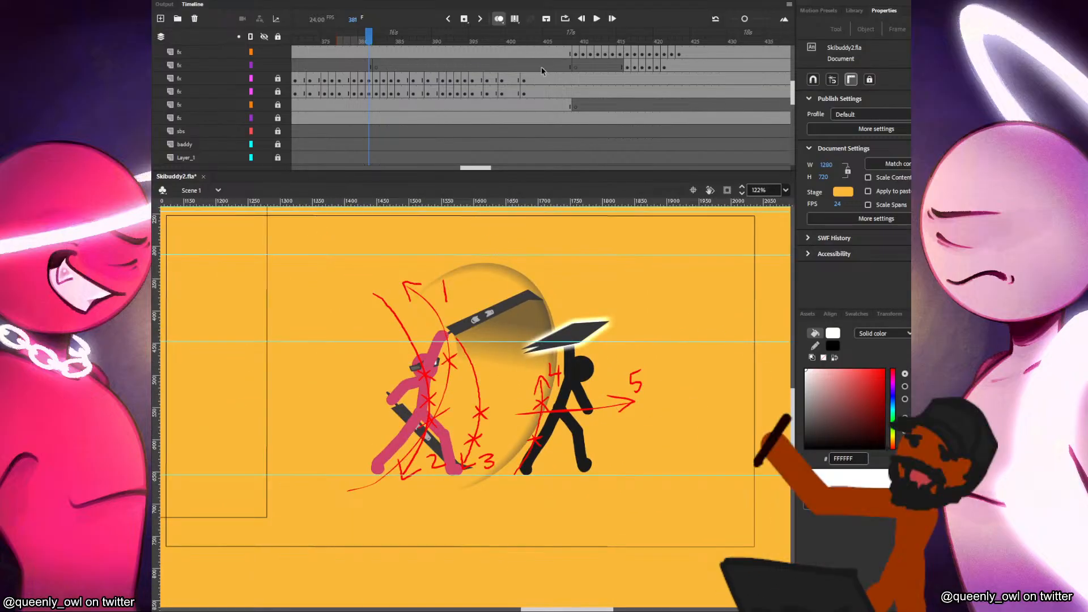
Fill Layer_11 with a blank keyframe on every frame from frame 383 to about frame 455, and return to frame 383.
scroll(570, 113, "up", 3)
left_click_drag(570, 113, 383, 112)
left_click(384, 112)
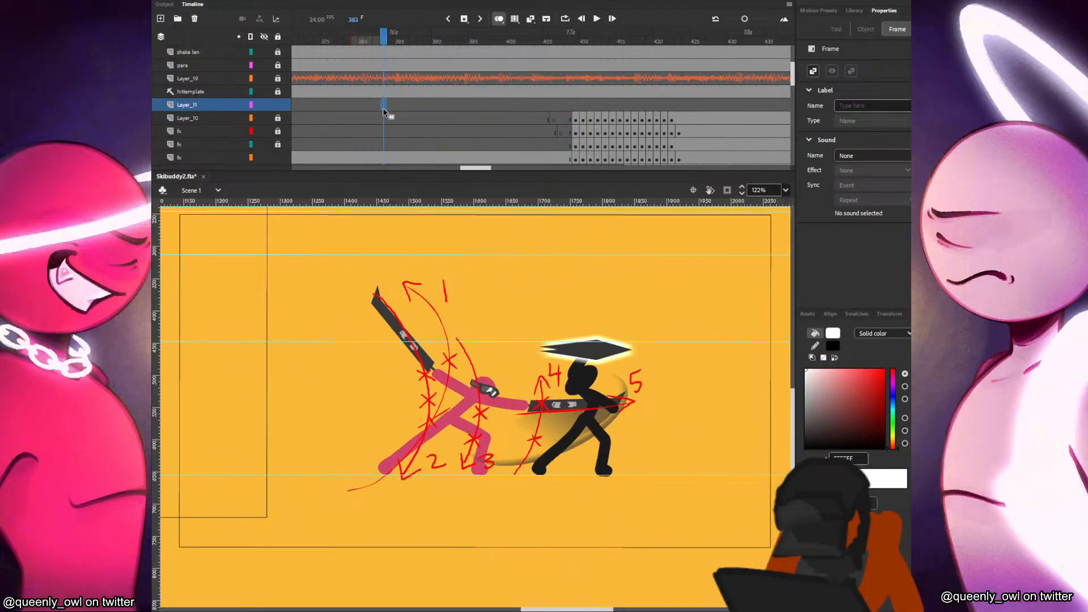
key("Return")
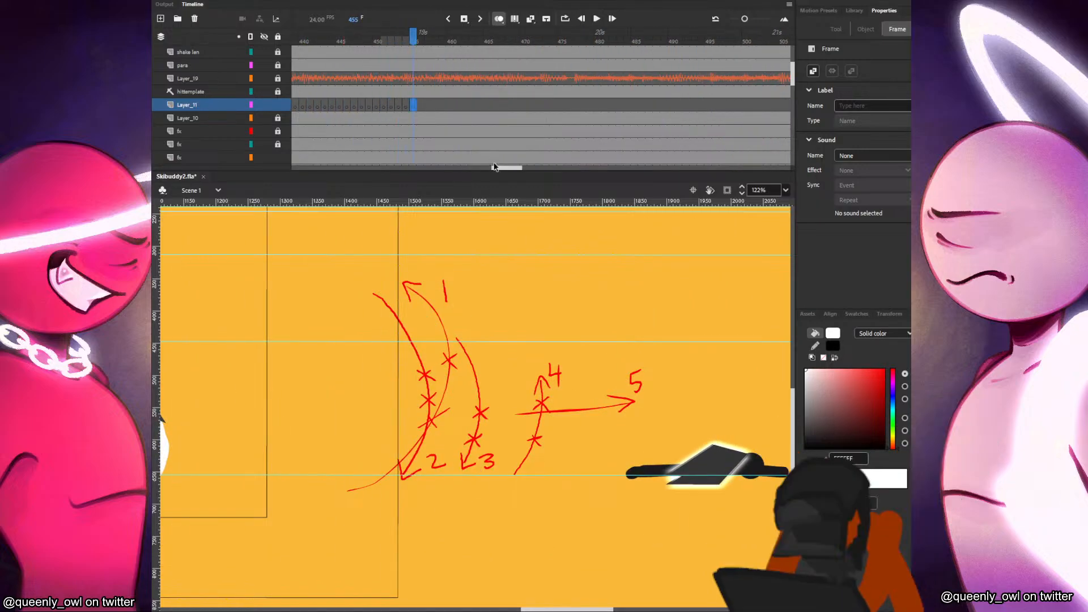
key("Return")
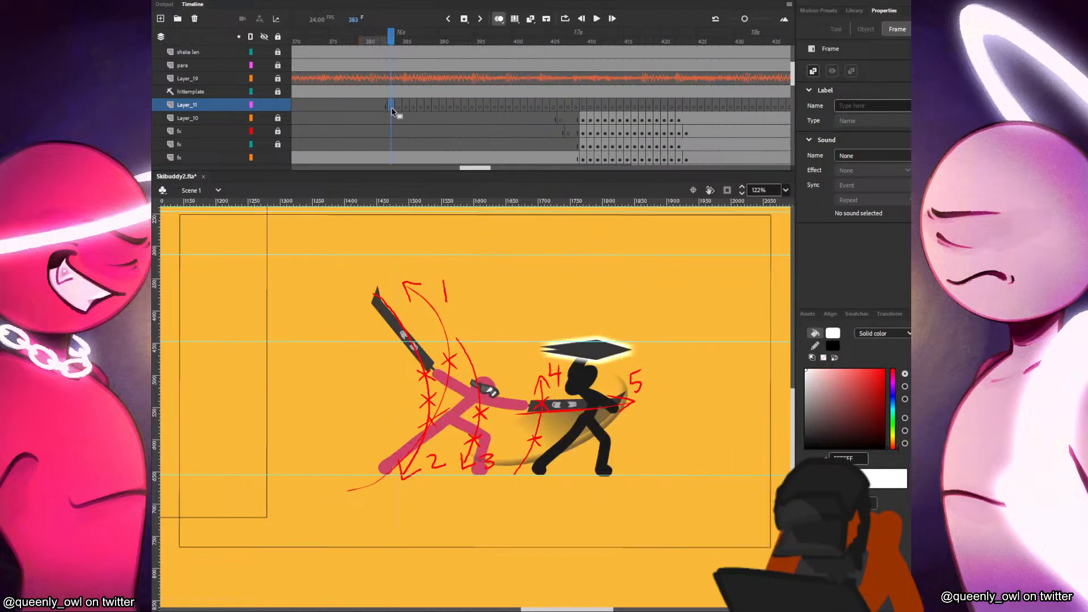
Save the file and set the Classic Brush to the size 17 preset for white drawing on Layer_11.
key("b")
key("ctrl+s")
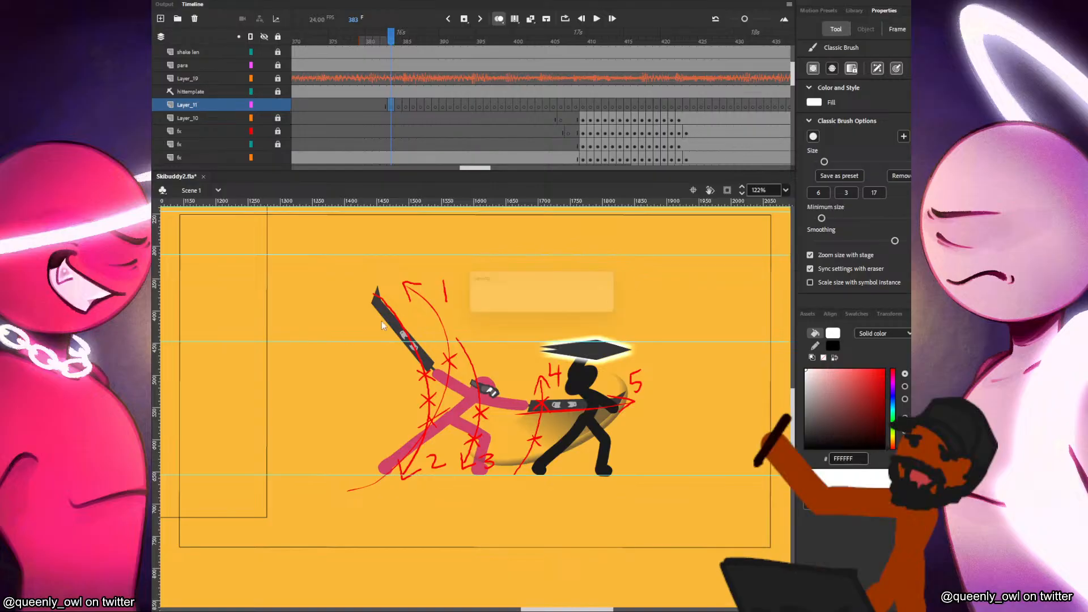
left_click(870, 197)
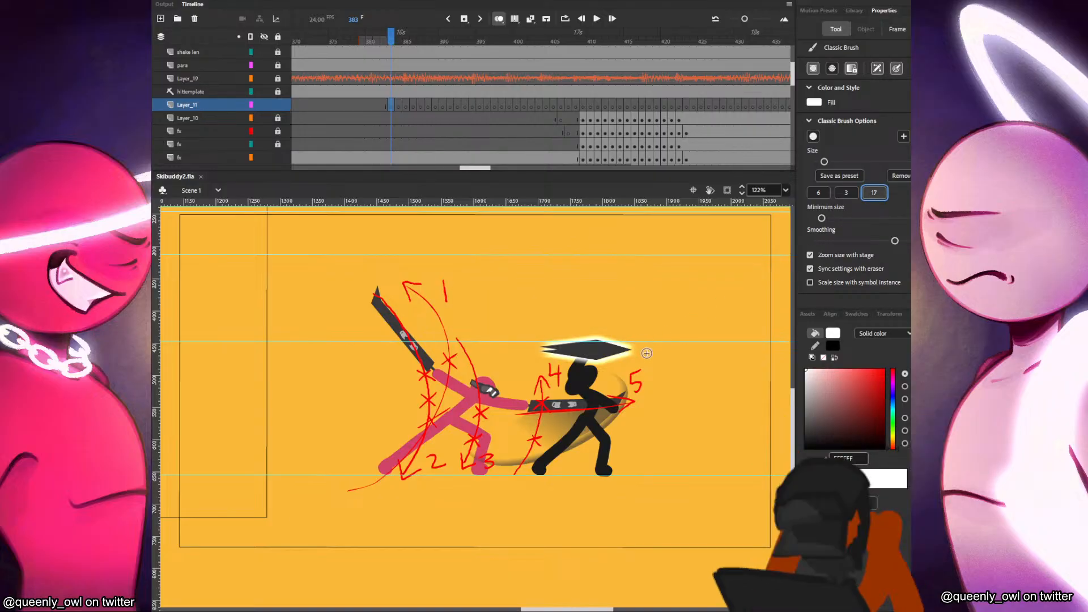
Paint a white blob frame by frame on Layer_11 from frame 383 to 406, moving it from the black opponent to beside the pink fighter.
mouse_move(606, 398)
left_mouse_down()
mouse_move(693, 331)
mouse_move(421, 392)
mouse_move(520, 375)
mouse_move(341, 400)
mouse_move(295, 391)
mouse_move(352, 401)
mouse_move(295, 385)
mouse_move(274, 347)
left_mouse_up()
key("period")
key("period")
key("period")
key("period")
key("period")
key("period")
key("period")
key("period")
key("period")
key("period")
key("period")
key("period")
key("period")
key("period")
key("period")
key("period")
key("comma")
key("period")
key("period")
key("period")
key("period")
key("period")
key("period")
left_click_drag(274, 346, 281, 350)
key("period")
left_click_drag(279, 348, 291, 356)
key("period")
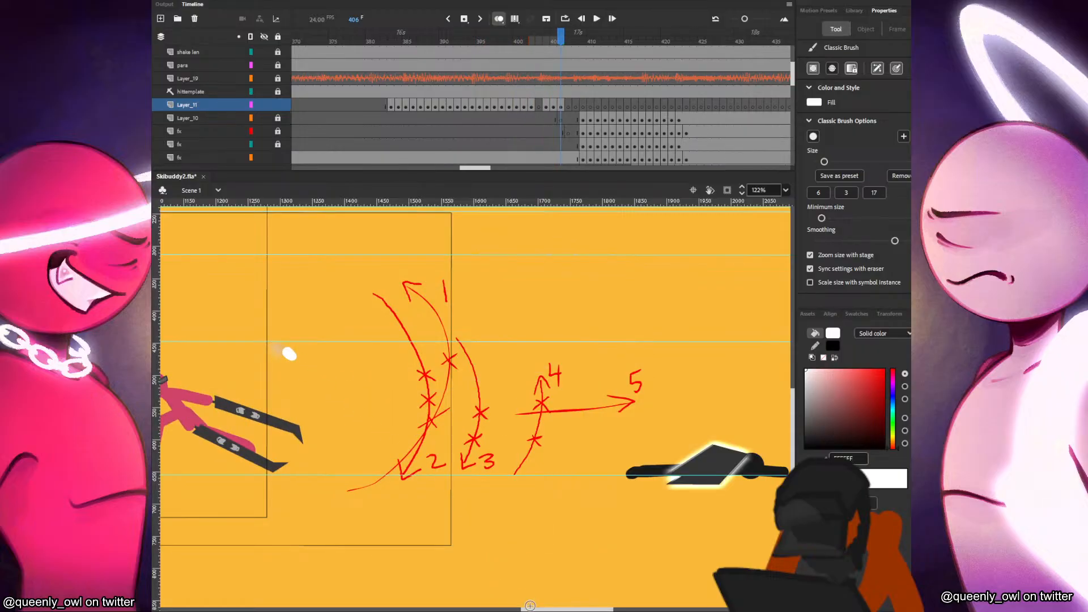
Continue painting the white blob on each Layer_11 frame from 406 to about 415, carrying it across the stage.
mouse_move(509, 609)
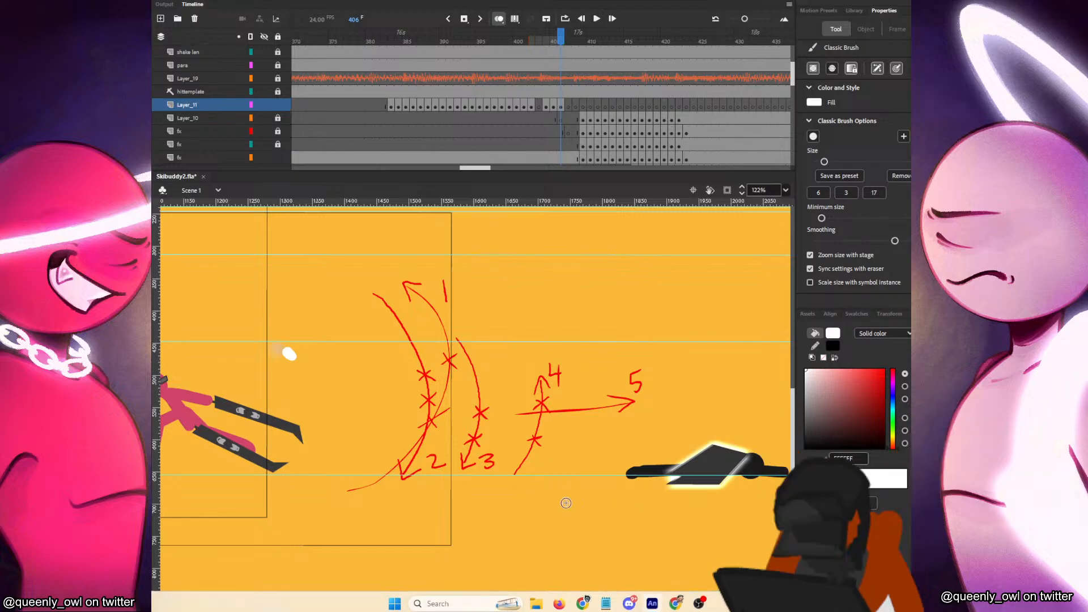
left_click_drag(336, 423, 726, 445)
key("comma")
key("period")
key("period")
mouse_move(689, 385)
left_mouse_down()
mouse_move(671, 431)
mouse_move(572, 452)
mouse_move(607, 450)
mouse_move(536, 445)
mouse_move(544, 441)
mouse_move(476, 415)
mouse_move(426, 377)
mouse_move(385, 315)
mouse_move(389, 270)
mouse_move(396, 283)
left_mouse_up()
key("period")
key("period")
key("period")
key("period")
key("period")
key("period")
key("period")
key("period")
Undo the last blob and paint the white blob on each following frame up to 425, ending above the crouching pink fighter.
key("ctrl+z")
key("comma")
key("period")
key("period")
key("period")
key("period")
key("period")
key("period")
key("period")
key("period")
key("period")
left_click_drag(390, 278, 388, 290)
key("period")
left_click_drag(418, 465, 733, 461)
key("period")
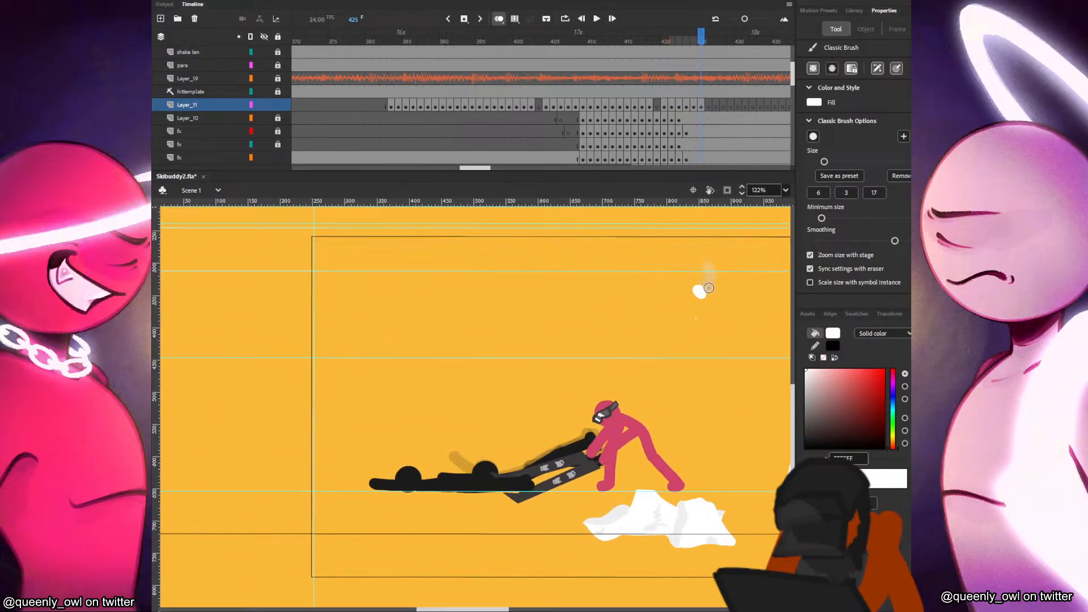
Paint elongated white strokes up to frame 428 above the pink fighter, redoing the last stroke, and play the trail back.
key("period")
key("period")
key("period")
left_click_drag(671, 296, 639, 307)
key("ctrl+z")
key("period")
key("comma")
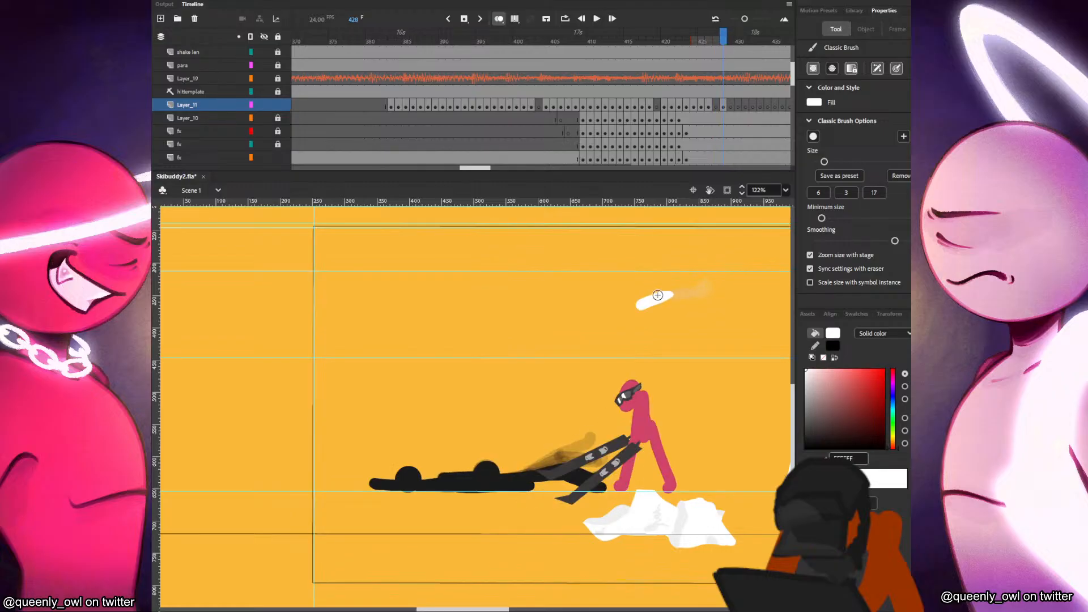
key("period")
key("Return")
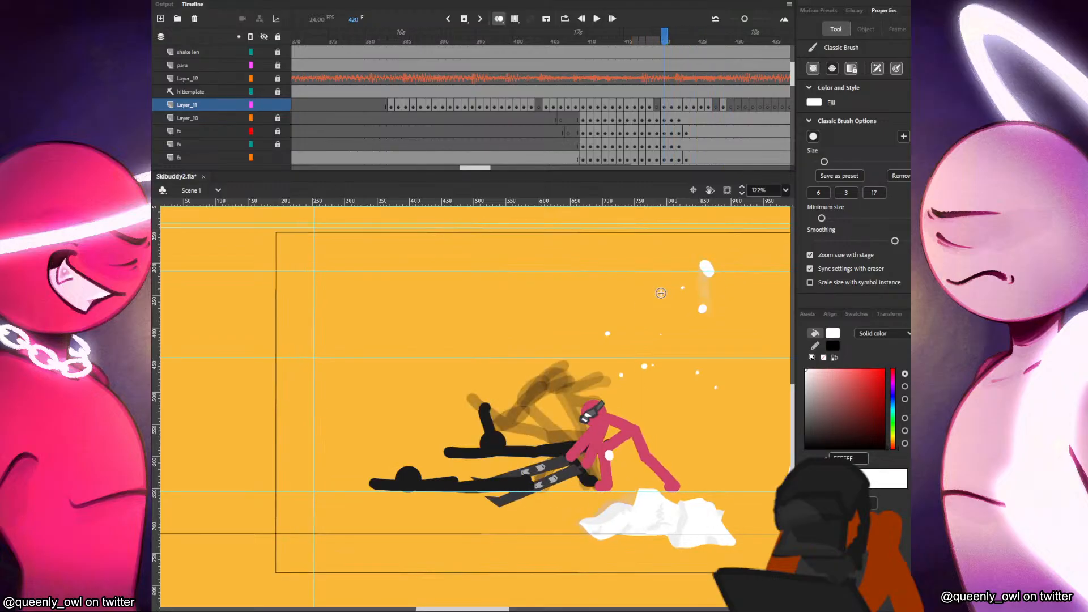
Close the empty gaps between Layer_11's painted keyframes so the white blob drawings run without a break up to frame 425.
left_click_drag(659, 105, 546, 105)
left_click_drag(706, 106, 699, 106)
left_click(717, 107)
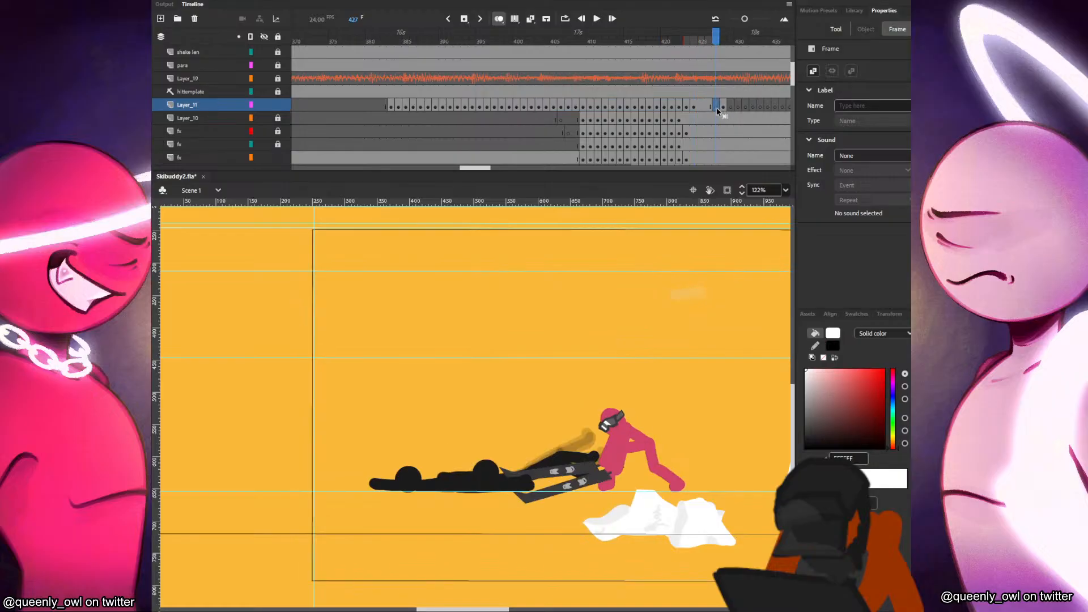
left_click(706, 105)
left_click(724, 106)
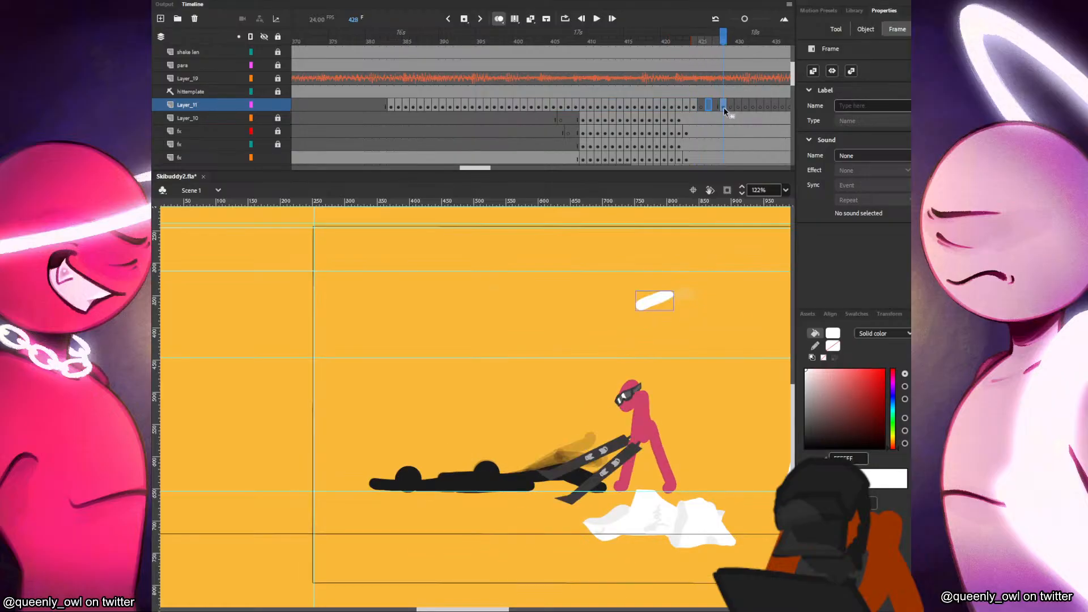
left_click(702, 106)
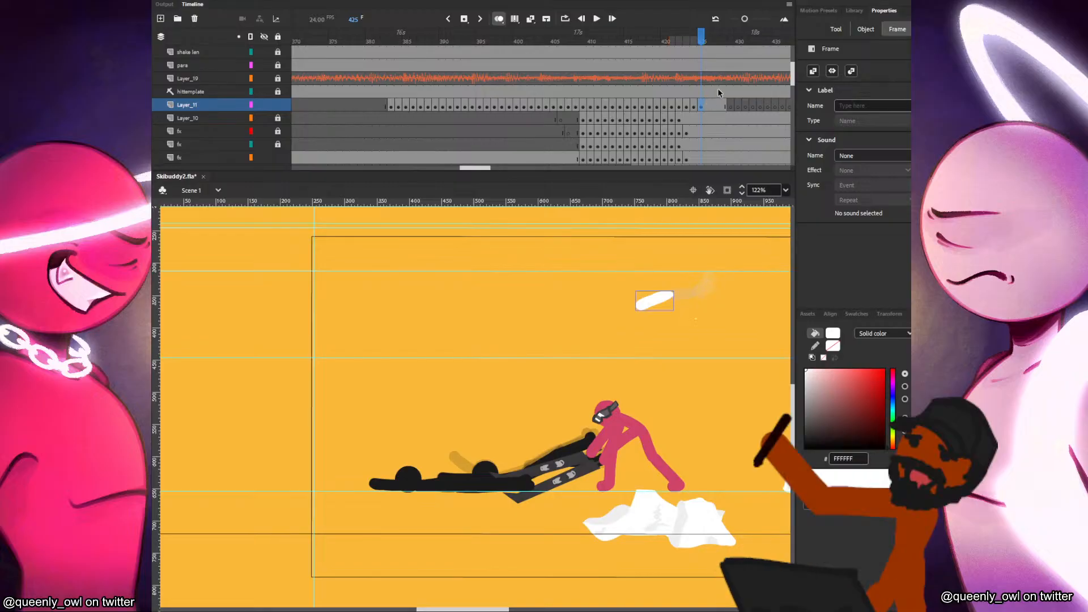
left_click_drag(706, 106, 728, 104)
left_click(691, 105)
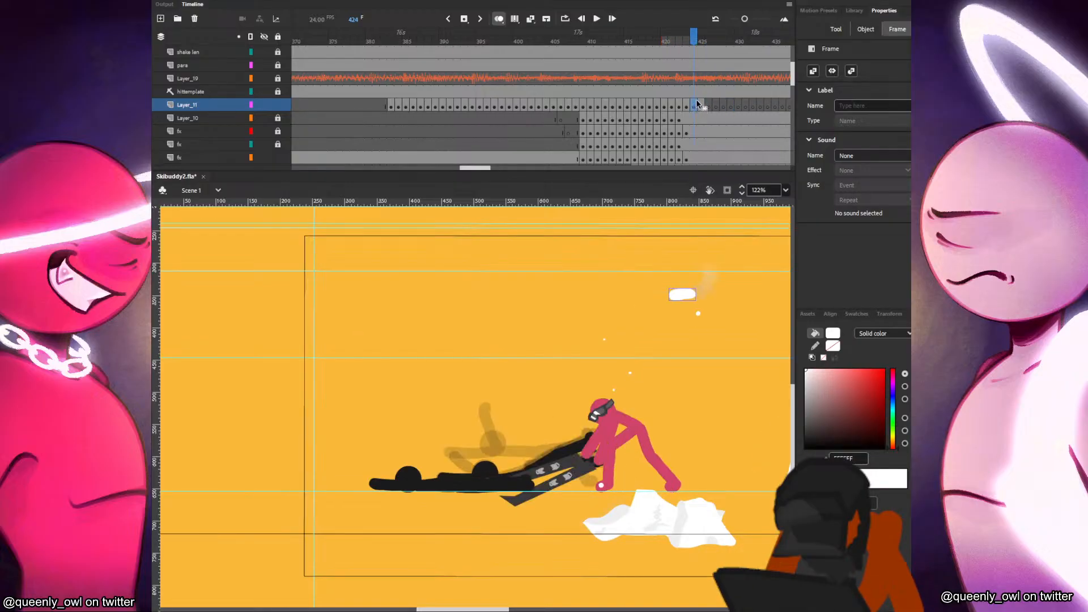
Paint white strokes with the Classic Brush on frames 426 and 427, extending the trail as an arc curving down toward the left.
key("b")
key("period")
key("period")
key("period")
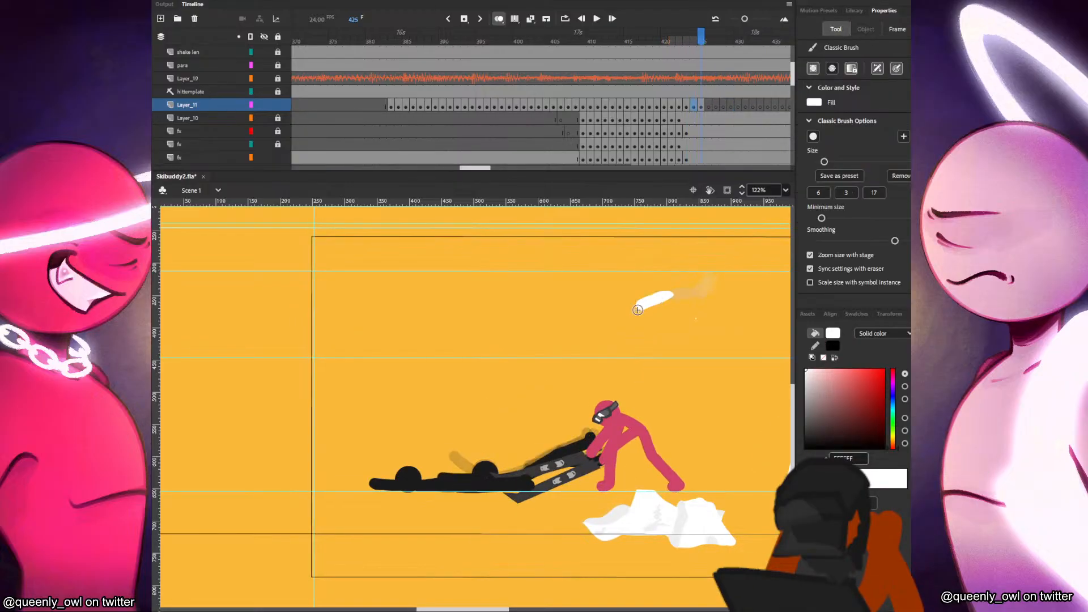
left_click_drag(644, 305, 614, 326)
key("comma")
key("period")
key("period")
key("period")
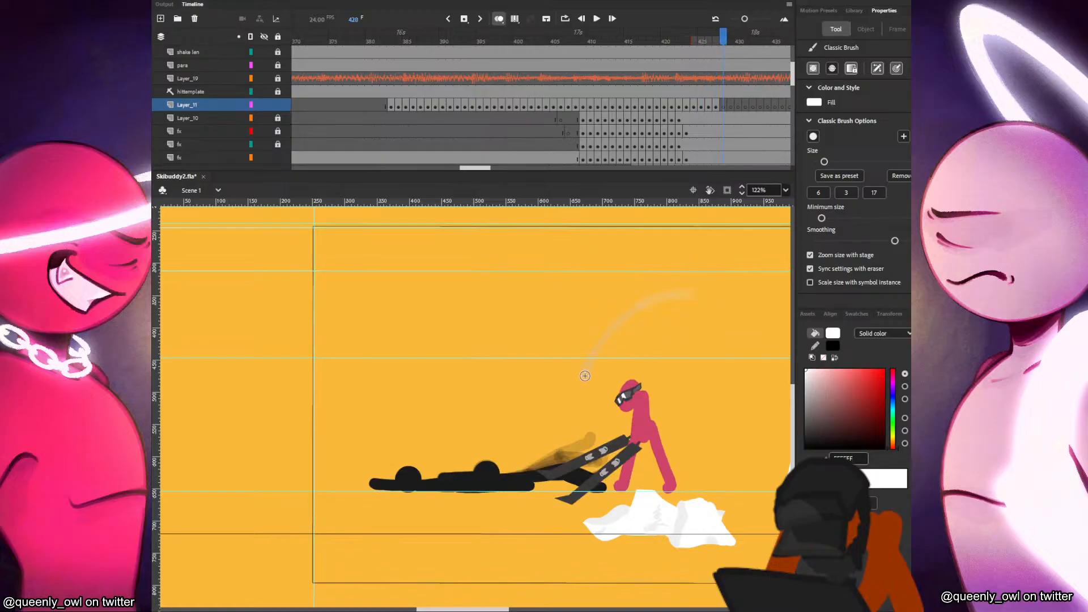
Paint the white blob frame by frame from frame 428 to 439, carrying it from the arc's lower end to the pink fighter's head.
mouse_move(584, 376)
left_mouse_down()
mouse_move(617, 450)
mouse_move(655, 446)
mouse_move(699, 407)
left_mouse_up()
key("comma")
key("period")
key("period")
key("period")
key("period")
key("period")
key("period")
key("period")
key("period")
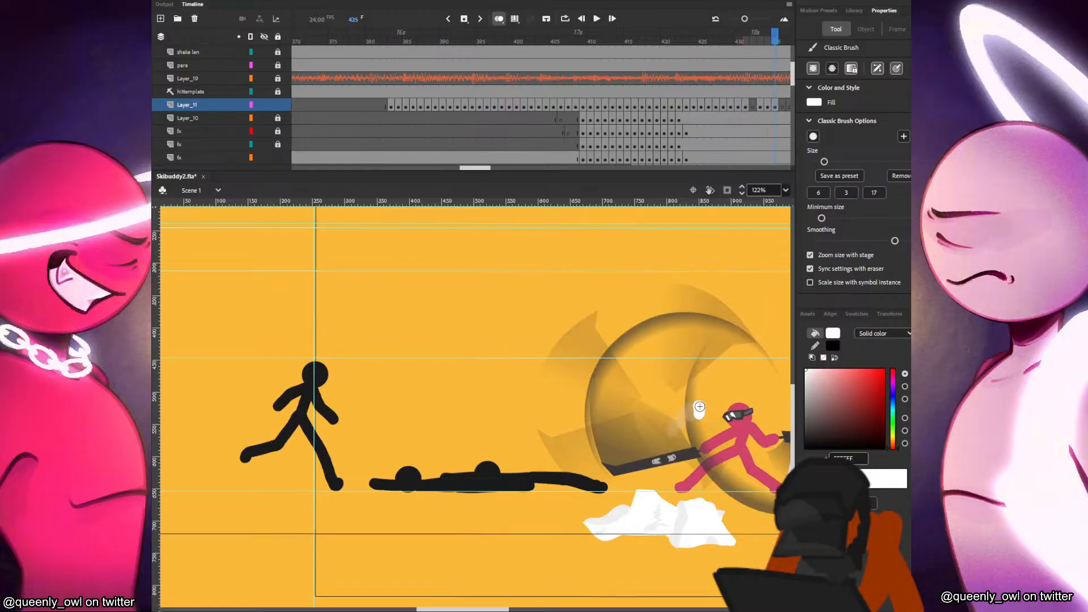
key("period")
key("period")
key("period")
key("period")
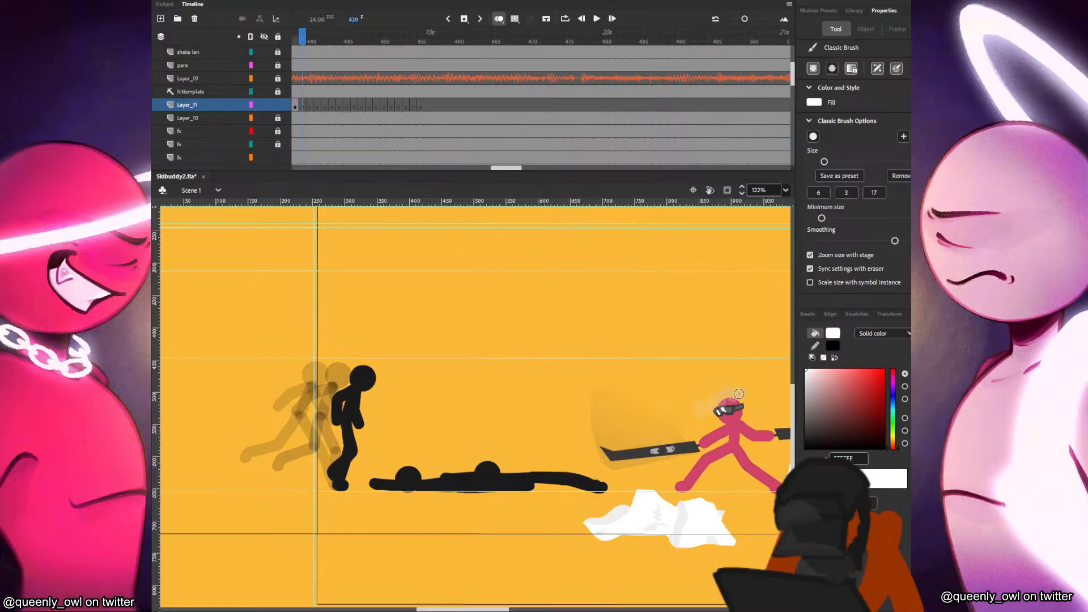
Paint the white blob on frames 439 to 445, moving it from the pink fighter's head toward the walking black opponent.
key("period")
key("period")
key("period")
key("period")
left_click_drag(730, 373, 690, 383)
key("period")
key("period")
key("period")
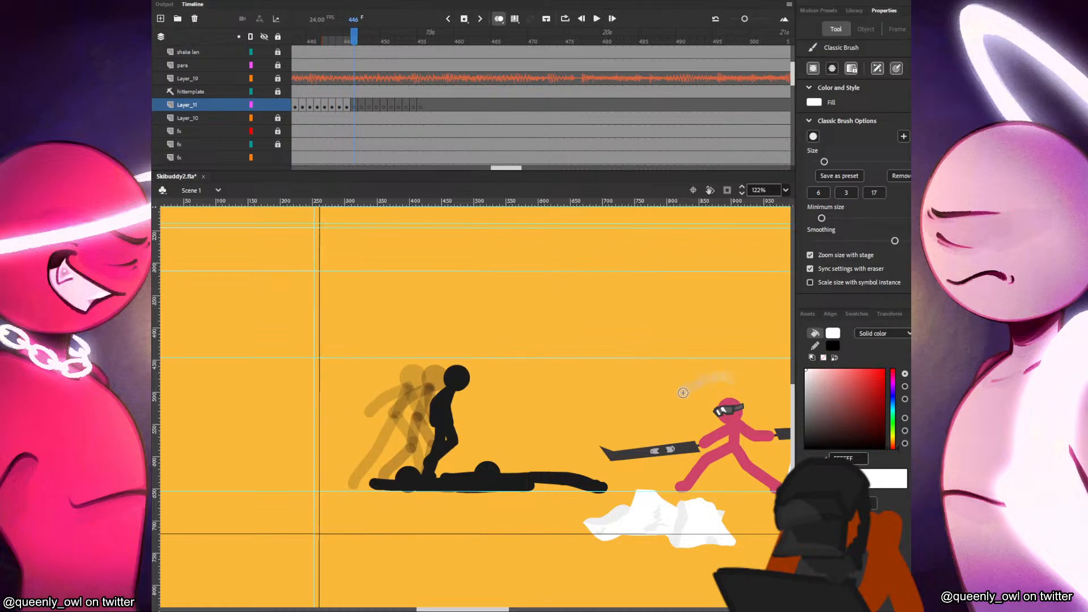
Extend Layer_11's last three white drawings, starting at frame 443, to two frames each.
left_click(320, 107)
left_click(332, 107)
key("F5")
left_click(346, 107)
key("F5")
left_click(362, 107)
key("F5")
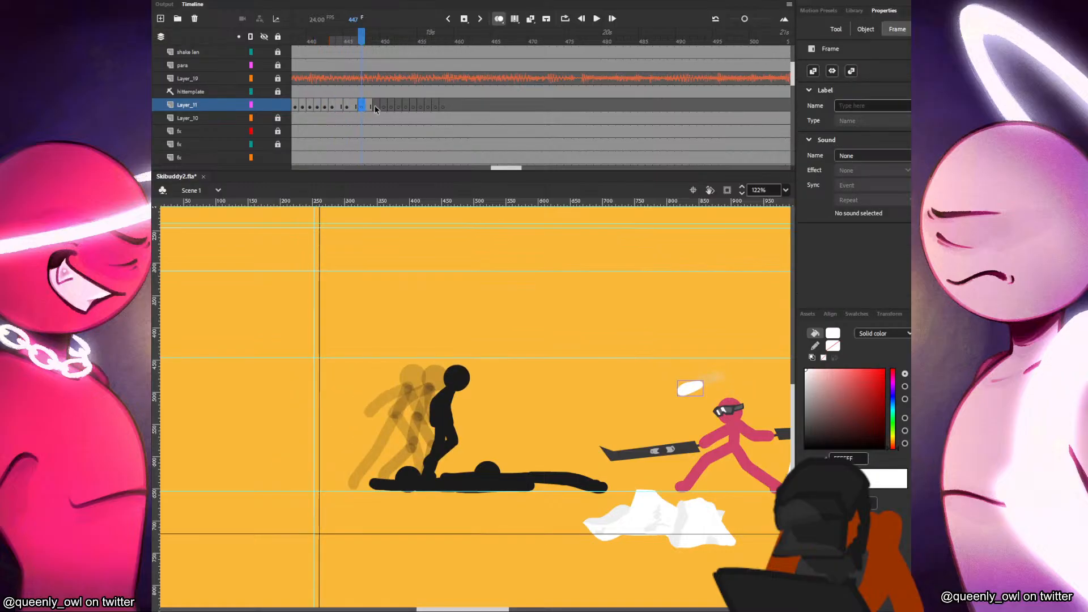
Extend the four white drawings starting at frame 439 on Layer_11 to two frames each.
left_click(378, 107)
left_click(322, 107)
left_click(305, 107)
key("F5")
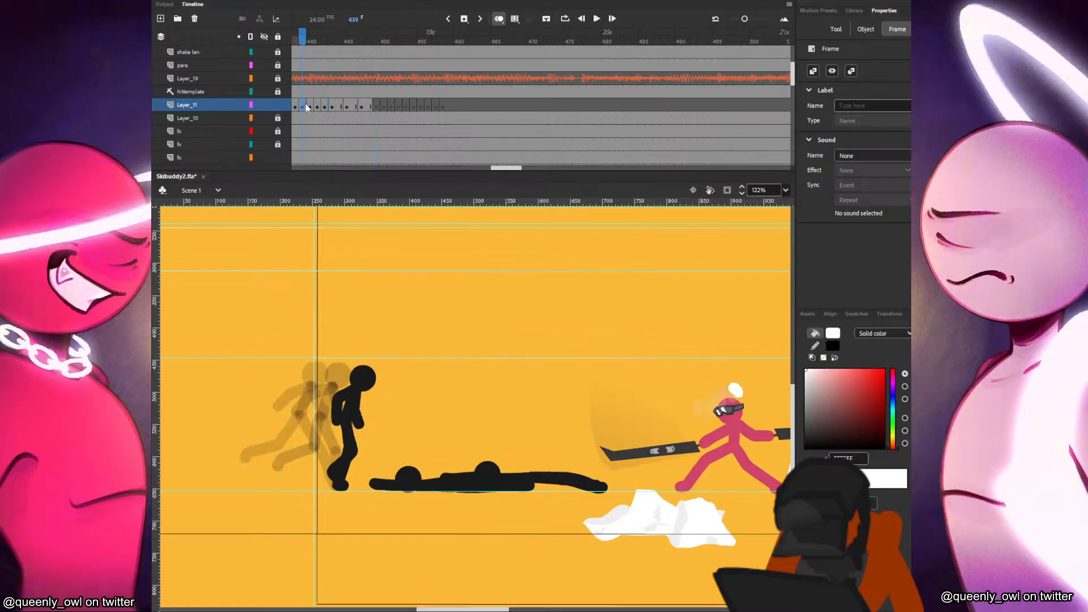
left_click(319, 107)
key("F5")
left_click(334, 107)
key("F5")
left_click(345, 107)
key("F5")
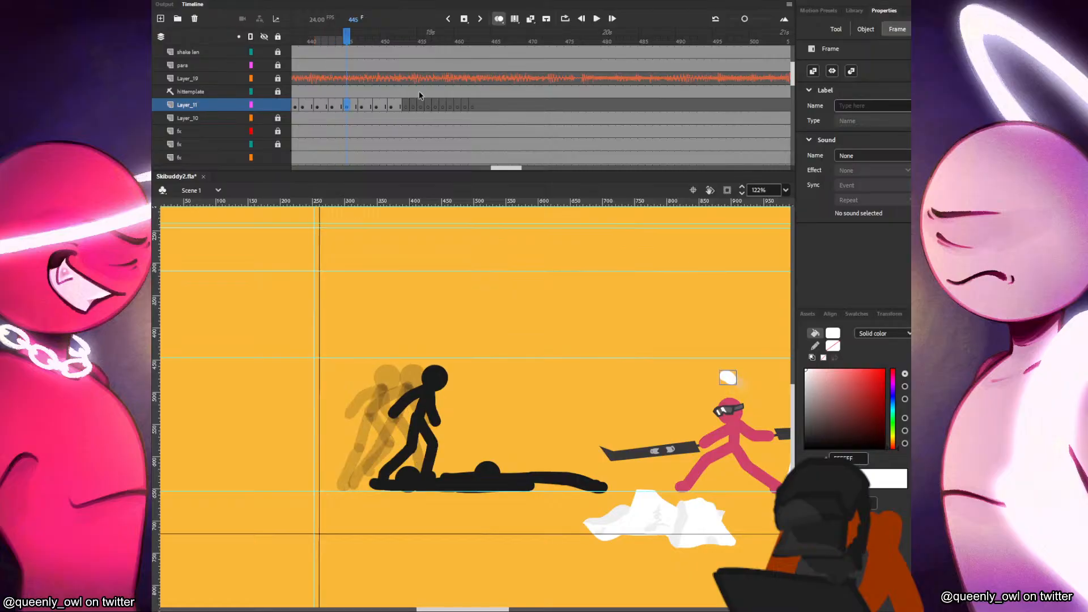
Paint white strokes on frames 453 and 454 leading down toward the black opponent, checking them against the preceding frames.
left_click(407, 106)
key("b")
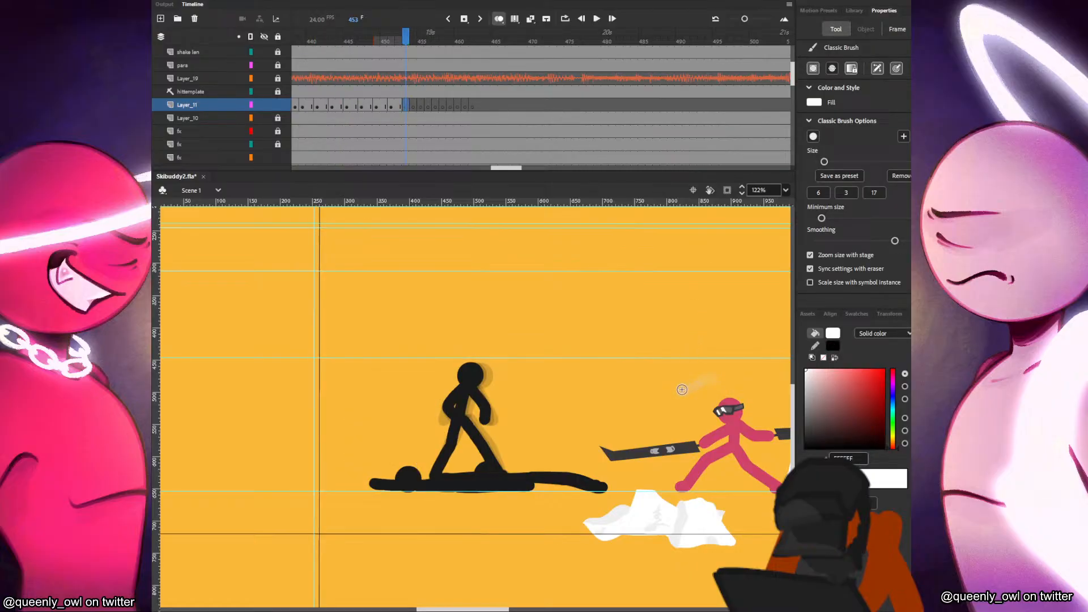
key("comma")
key("comma")
key("comma")
key("period")
key("period")
key("period")
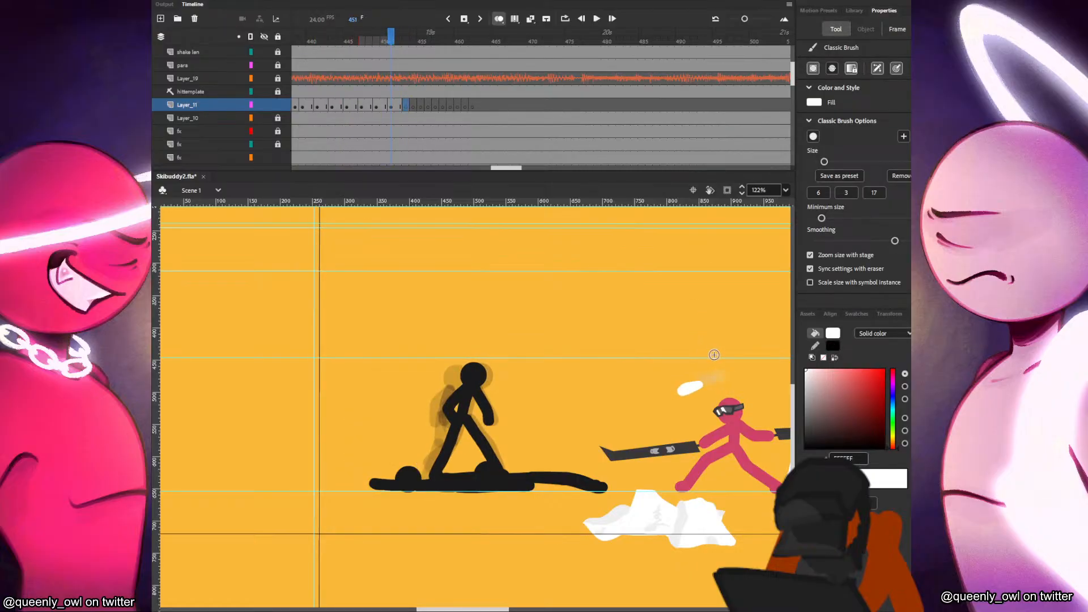
left_click_drag(685, 390, 656, 402)
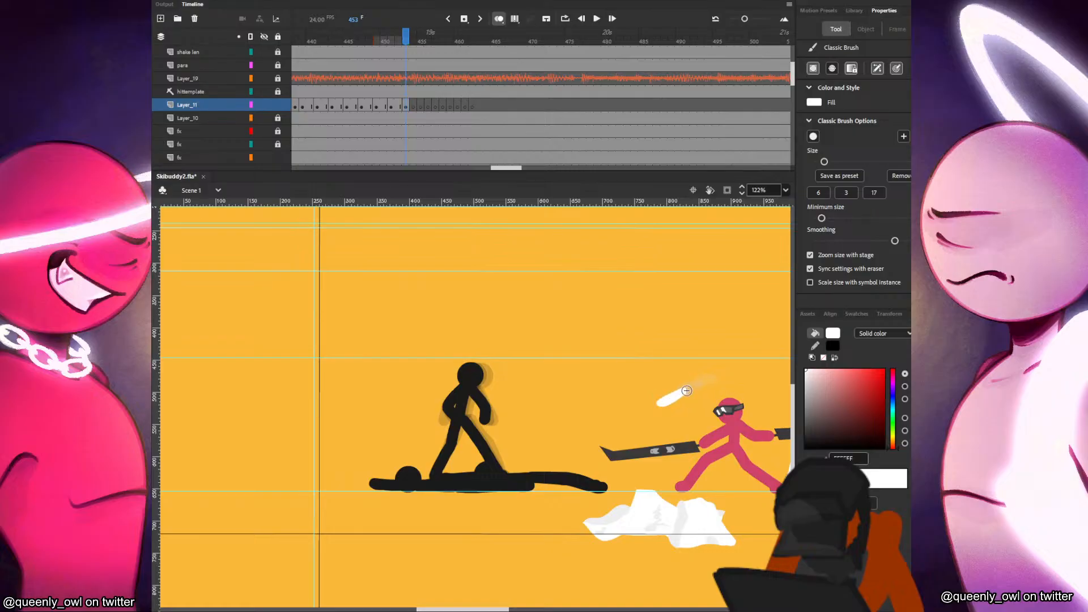
key("period")
left_click_drag(686, 390, 640, 414)
key("period")
key("period")
key("comma")
key("comma")
key("comma")
key("comma")
key("comma")
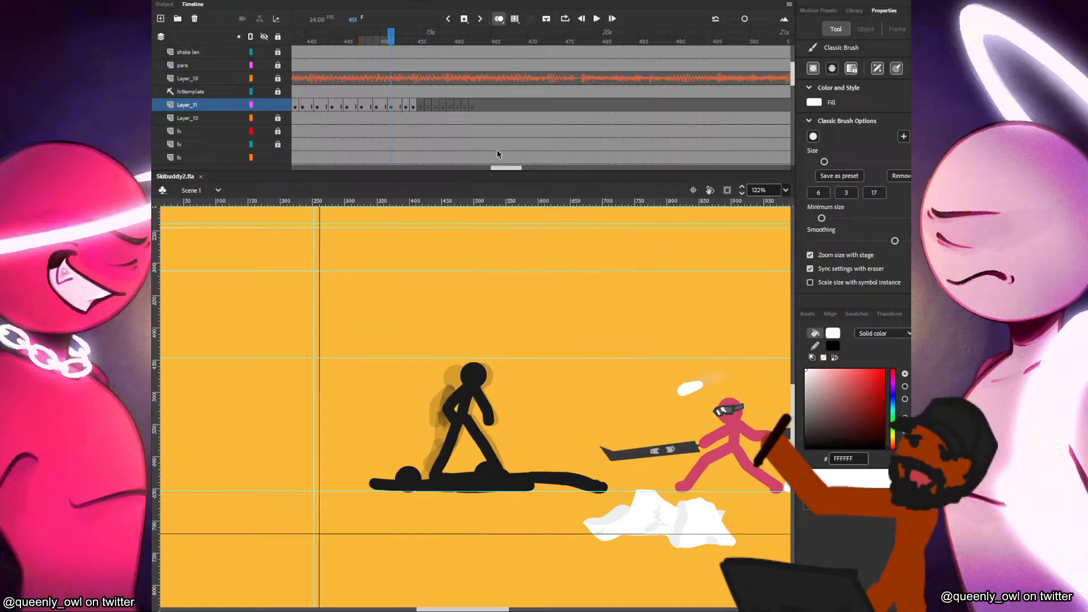
Open rhgFollowers5.fla from the RHGfollowers folder.
left_click(204, 1)
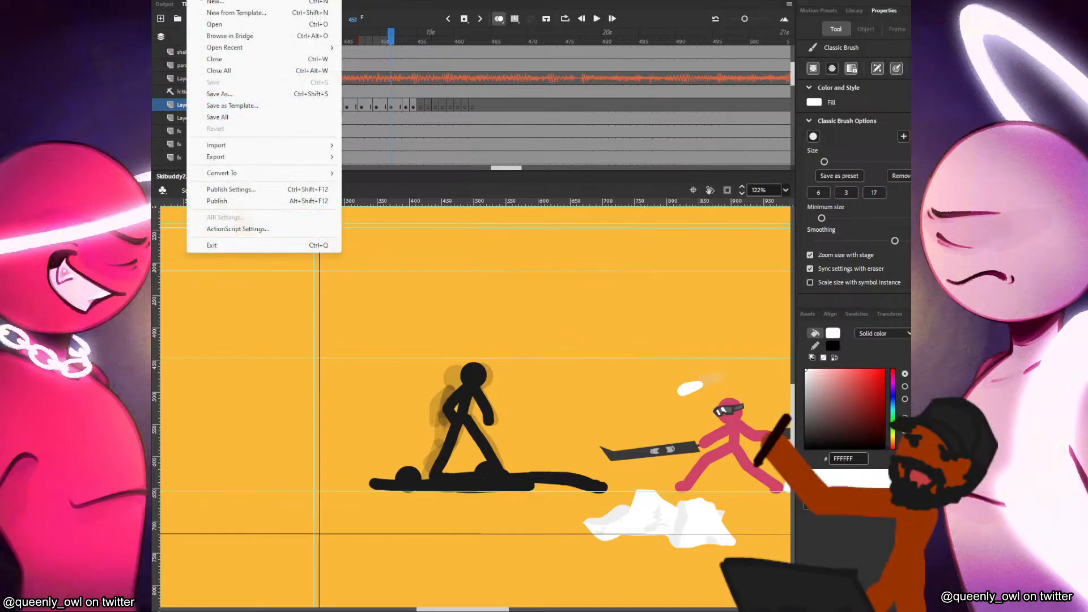
left_click(215, 25)
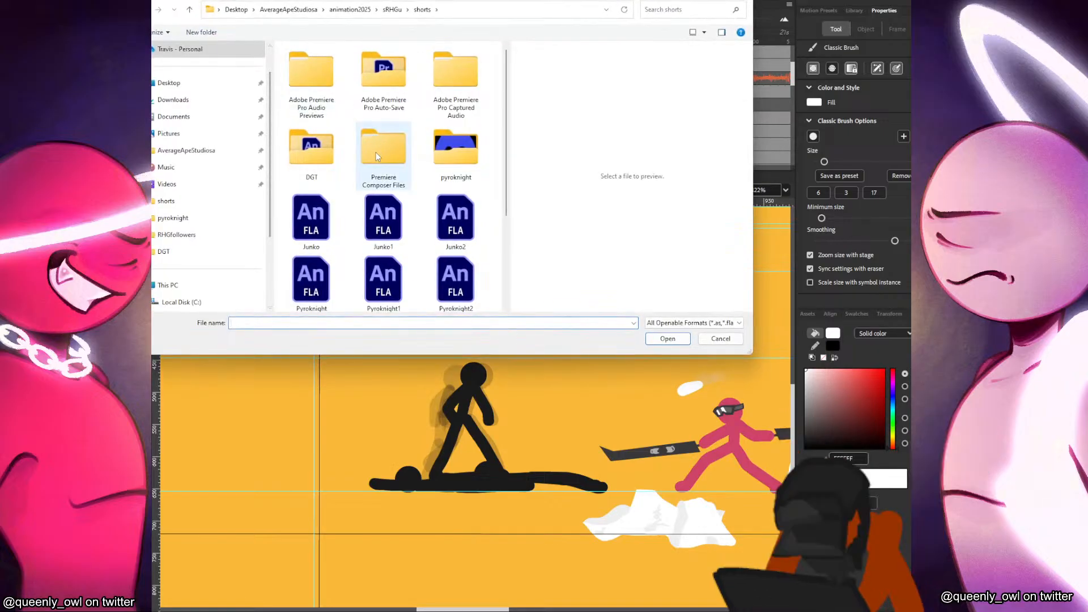
type("rhg")
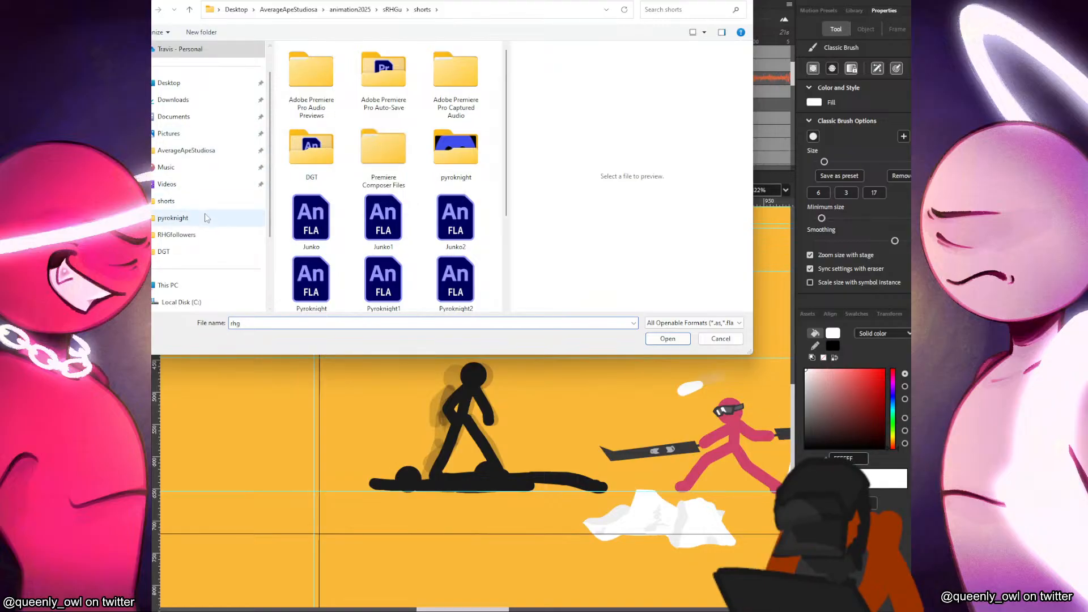
left_click(201, 238)
left_click_drag(255, 325, 228, 323)
type("rhg")
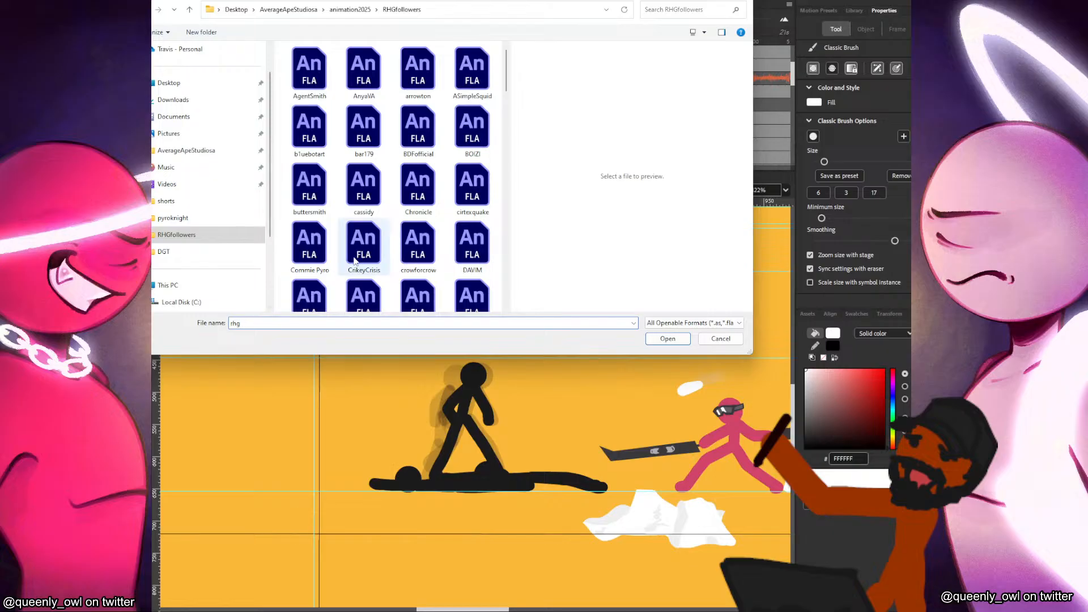
scroll(280, 306, "down", 3)
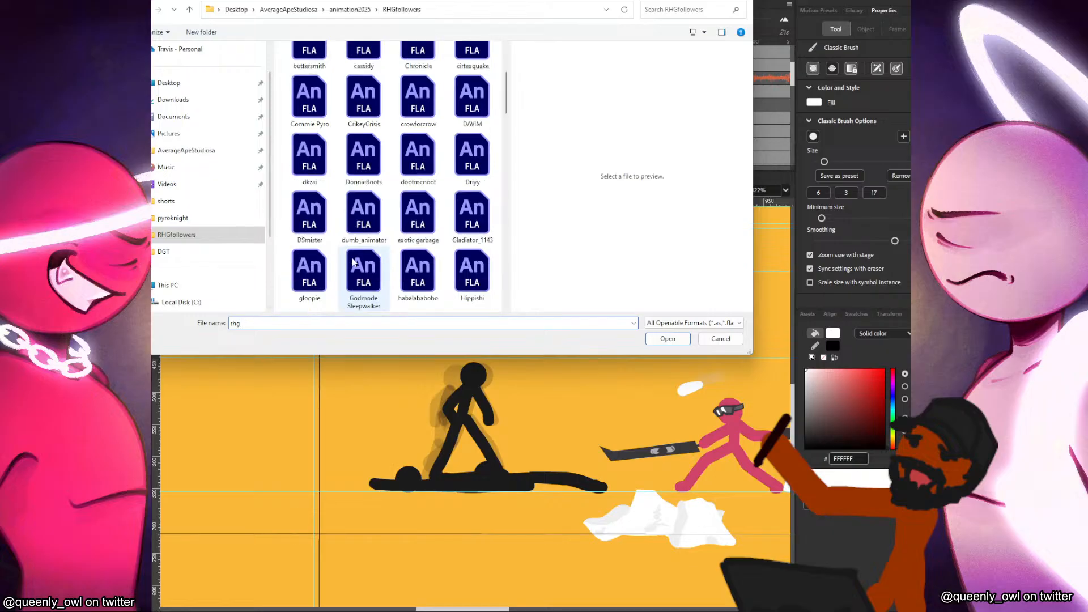
double_click(269, 322)
key("BackSpace")
type("rhg")
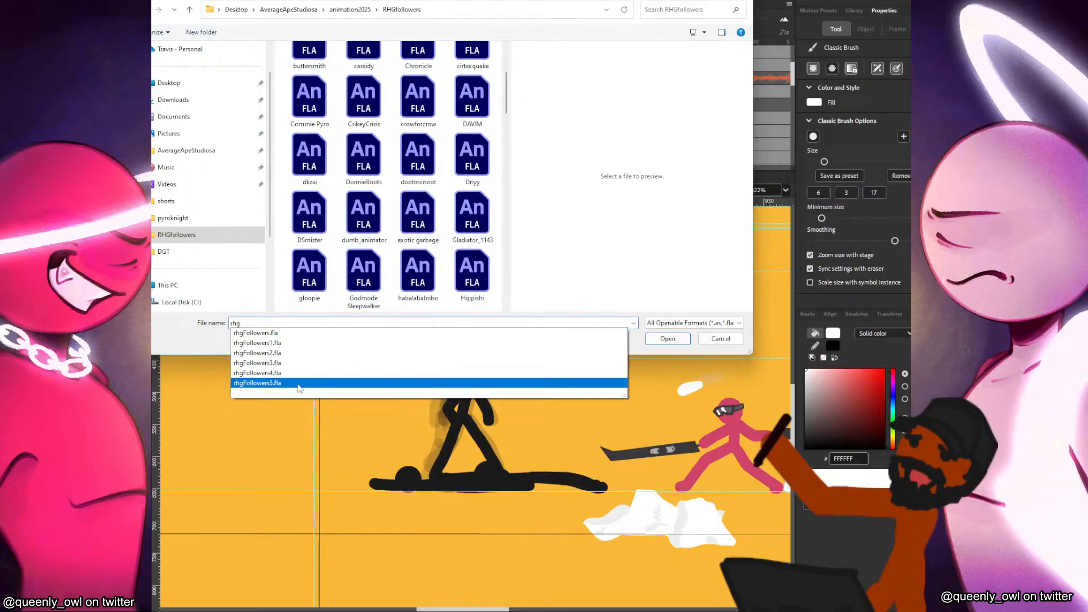
left_click(299, 383)
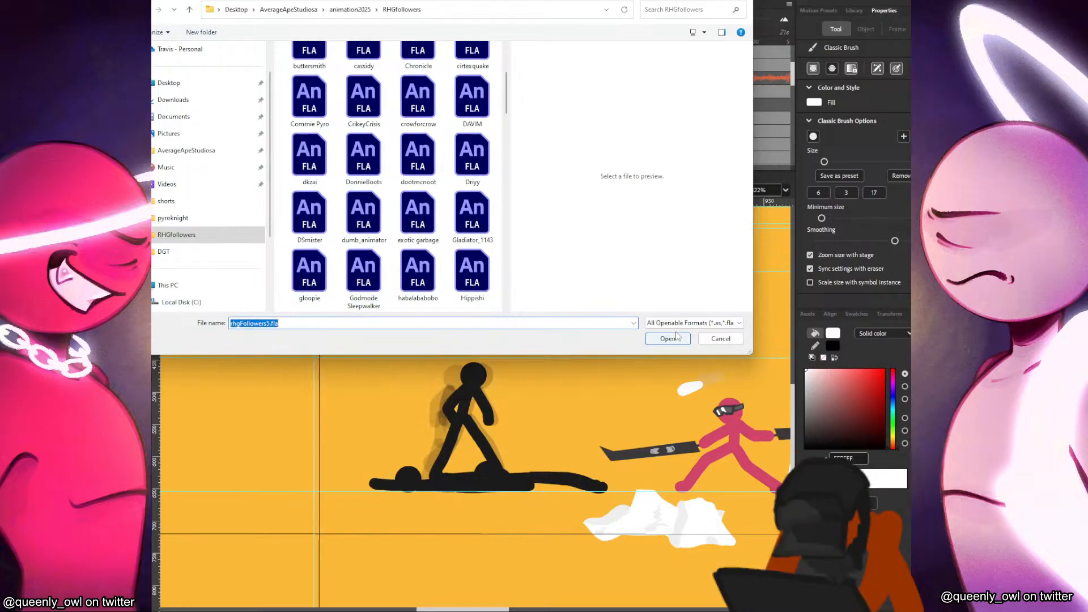
left_click(677, 338)
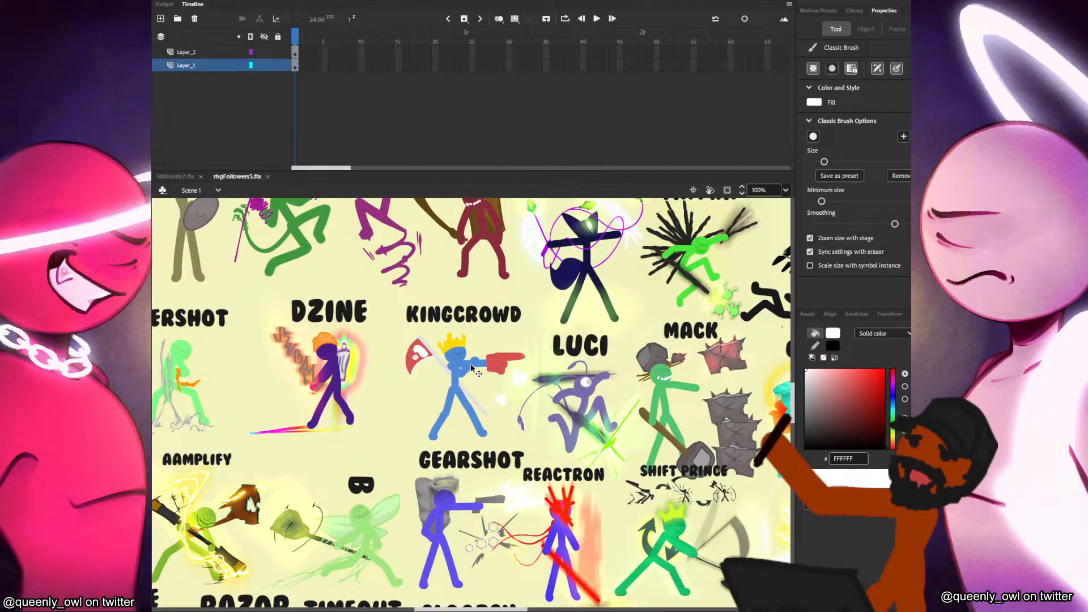
Look over the whole roster of named fighters and the character groups beside it.
scroll(453, 363, "down", 5)
scroll(471, 367, "down", 3)
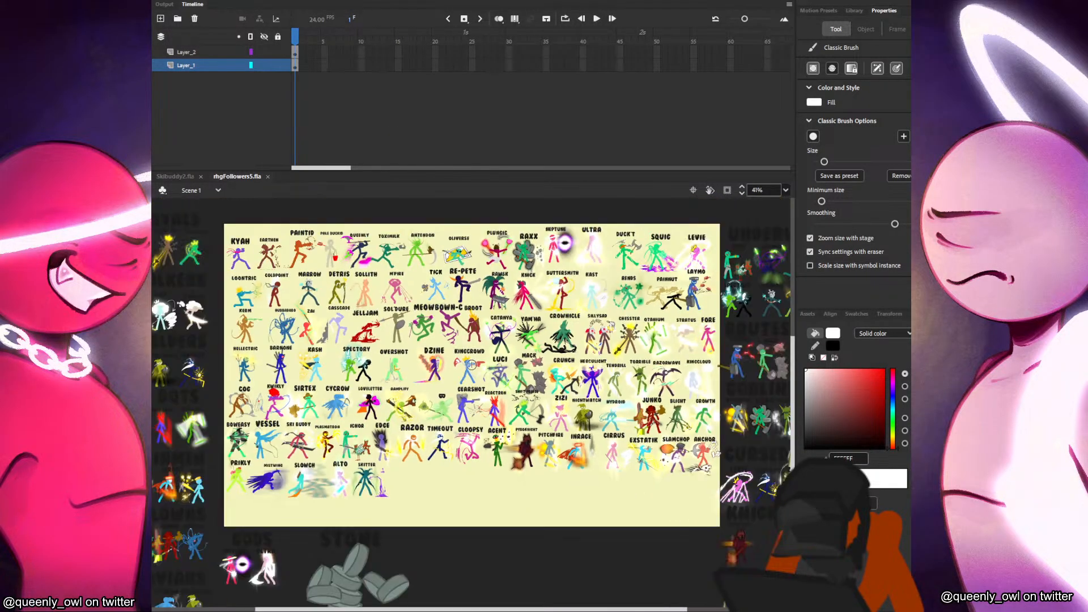
scroll(491, 363, "up", 1)
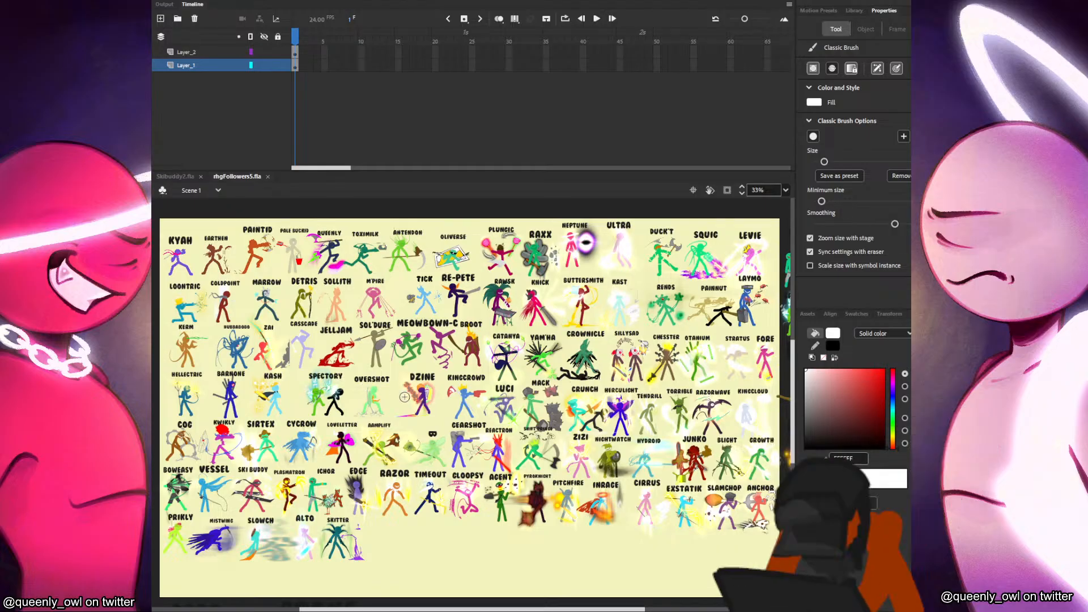
left_click_drag(367, 385, 603, 376)
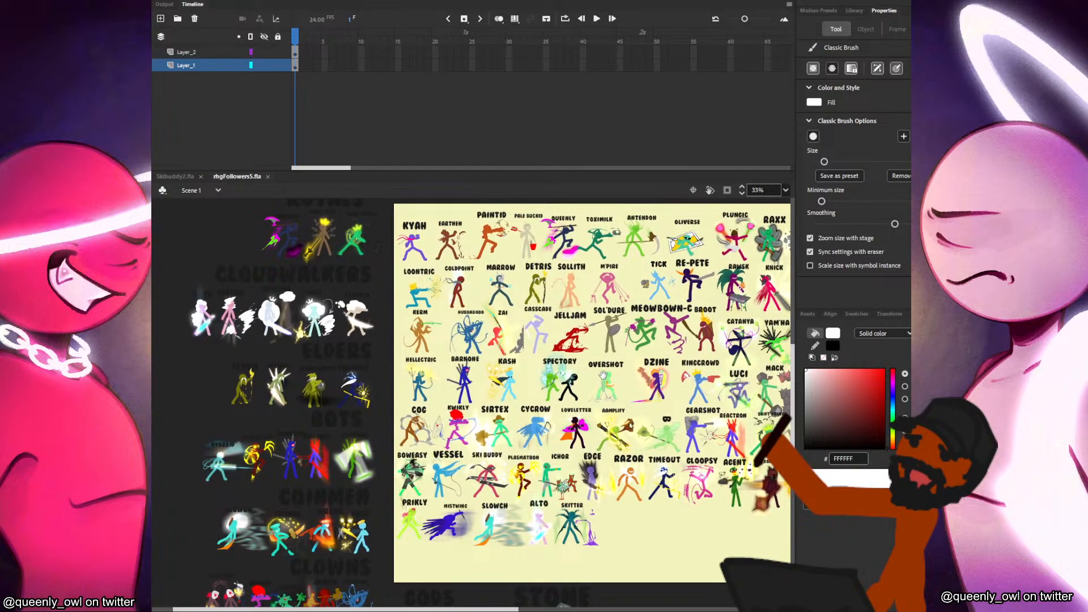
mouse_move(679, 425)
left_mouse_down()
mouse_move(420, 429)
mouse_move(437, 429)
left_mouse_up()
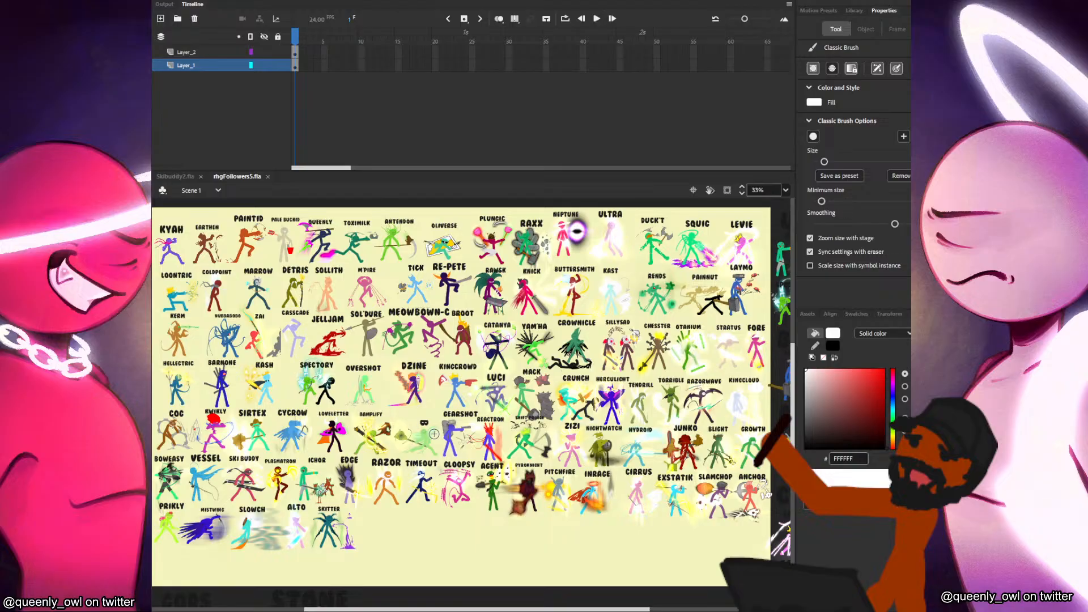
Return to Skibuddy2.fla and play the fight from about frame 382 to review the white trail on Layer_11.
left_click(172, 174)
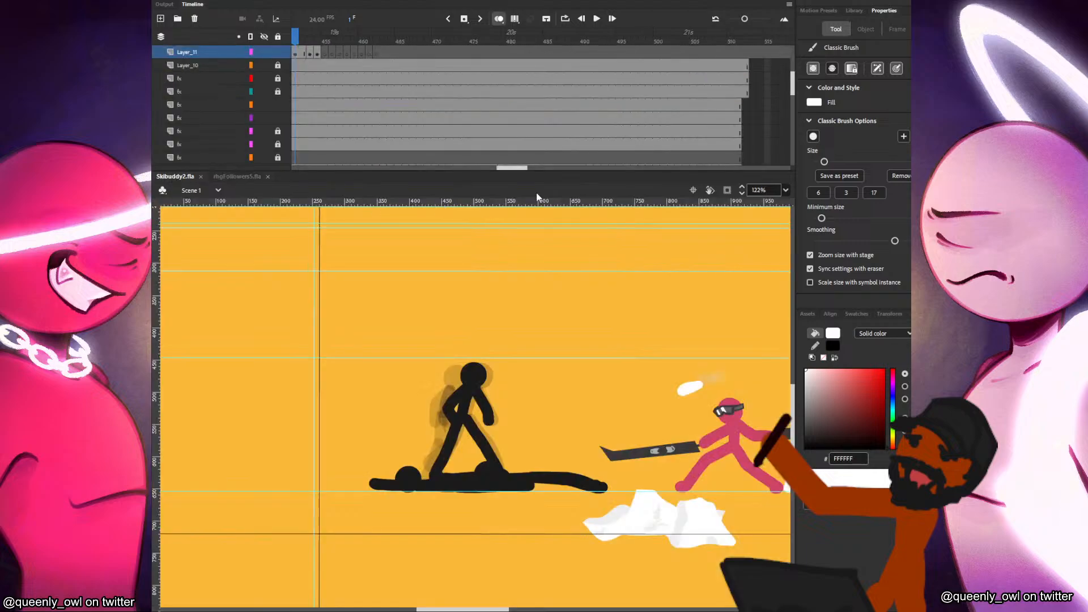
left_click_drag(297, 78, 533, 53)
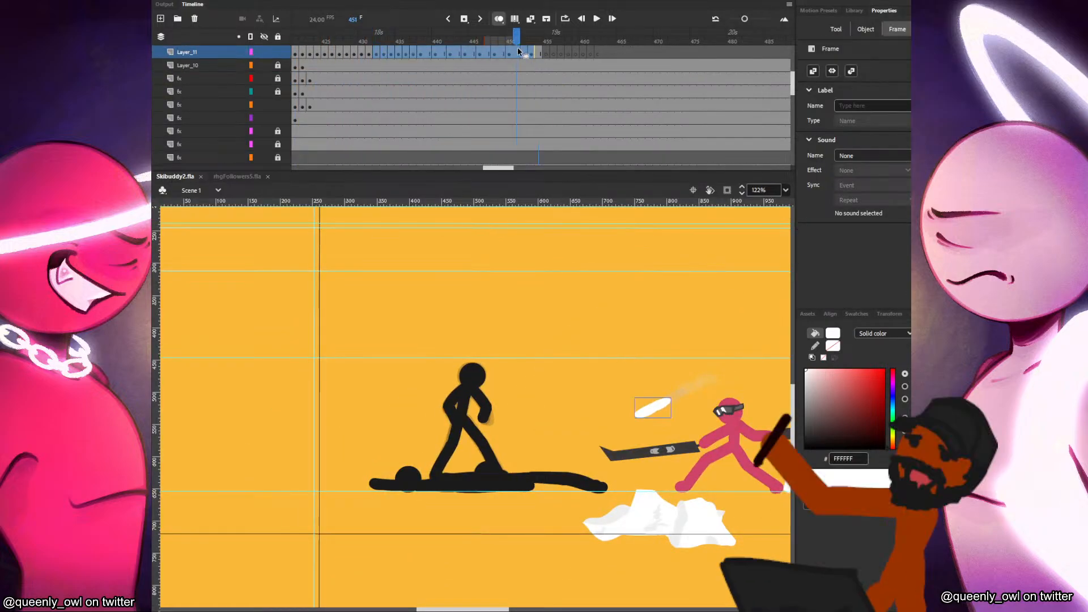
scroll(461, 334, "down", 3)
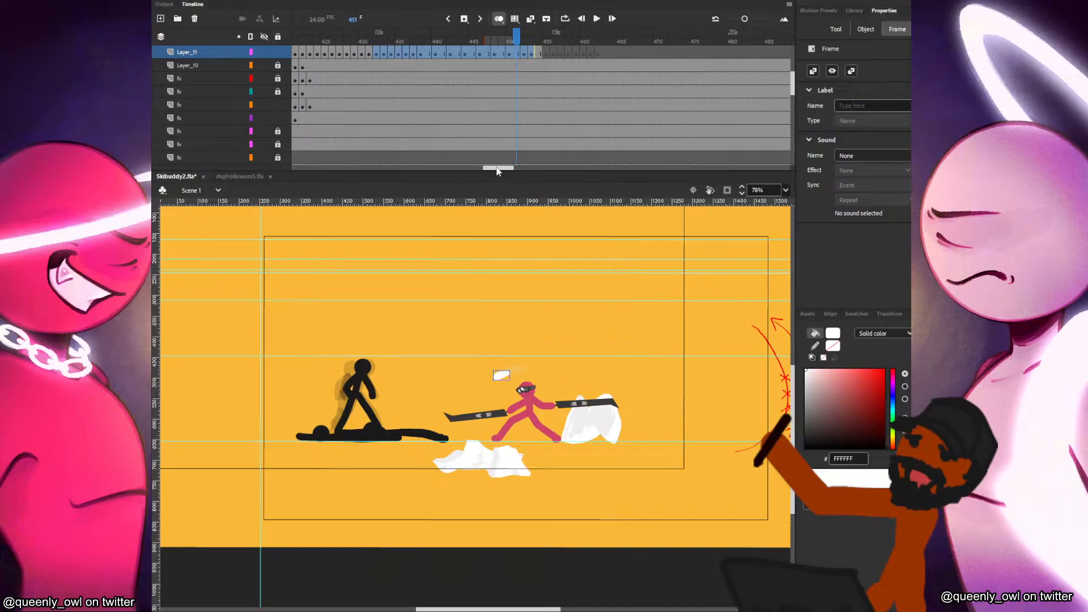
left_click_drag(496, 167, 478, 167)
left_click(298, 75)
key("Return")
key("b")
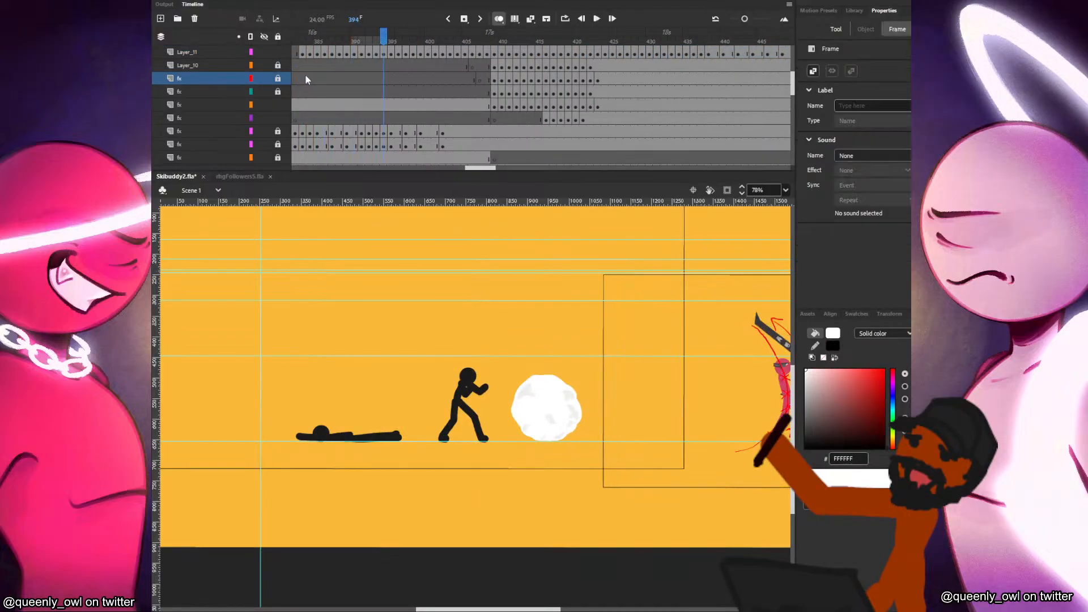
Replay the fight from frame 399 with the whole action in view to check the trail against the opponent's reaction.
left_click_drag(582, 333, 316, 304)
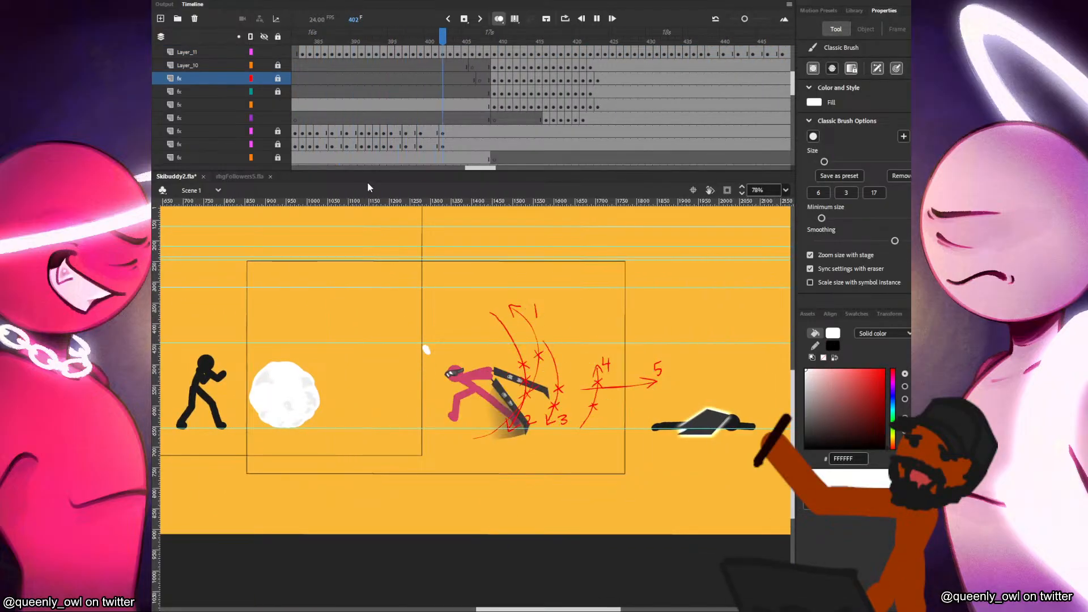
left_click(420, 131)
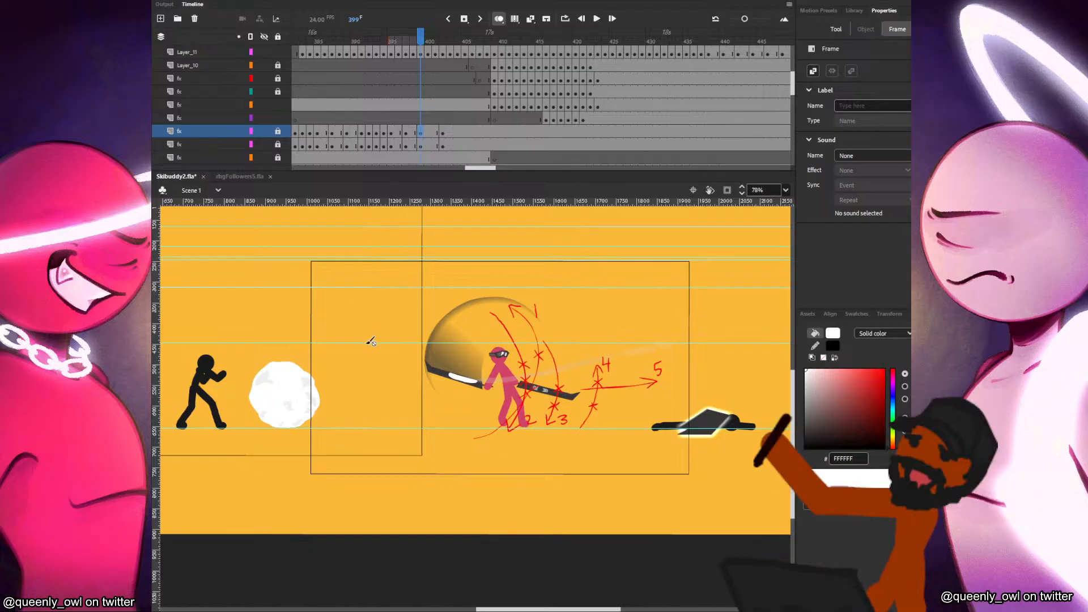
scroll(371, 342, "down", 1)
left_click_drag(400, 359, 536, 384)
key("Return")
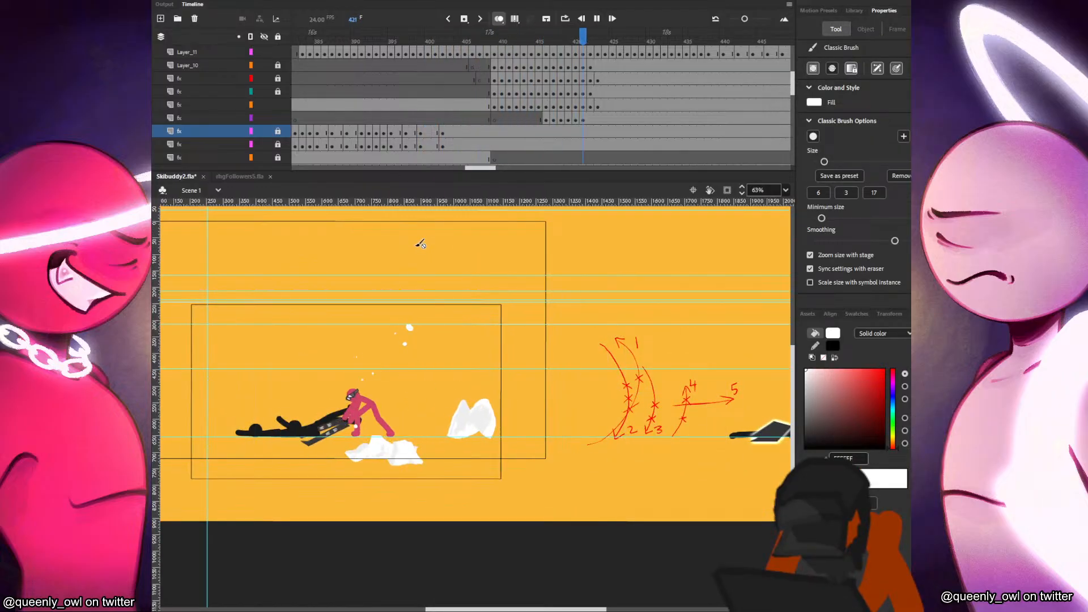
left_click(398, 157)
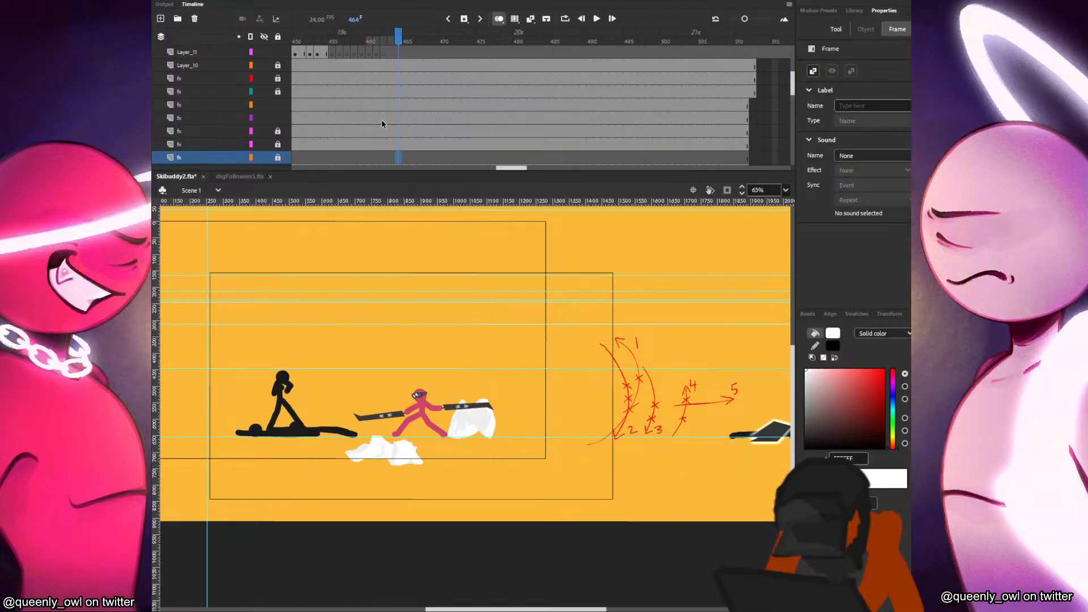
Select a run of held frames on the baddy layer ahead of the opponent's arm-raising poses and remove them.
left_click(327, 49)
scroll(330, 119, "down", 1)
scroll(331, 118, "up", 3)
left_click(332, 121)
scroll(331, 131, "down", 5)
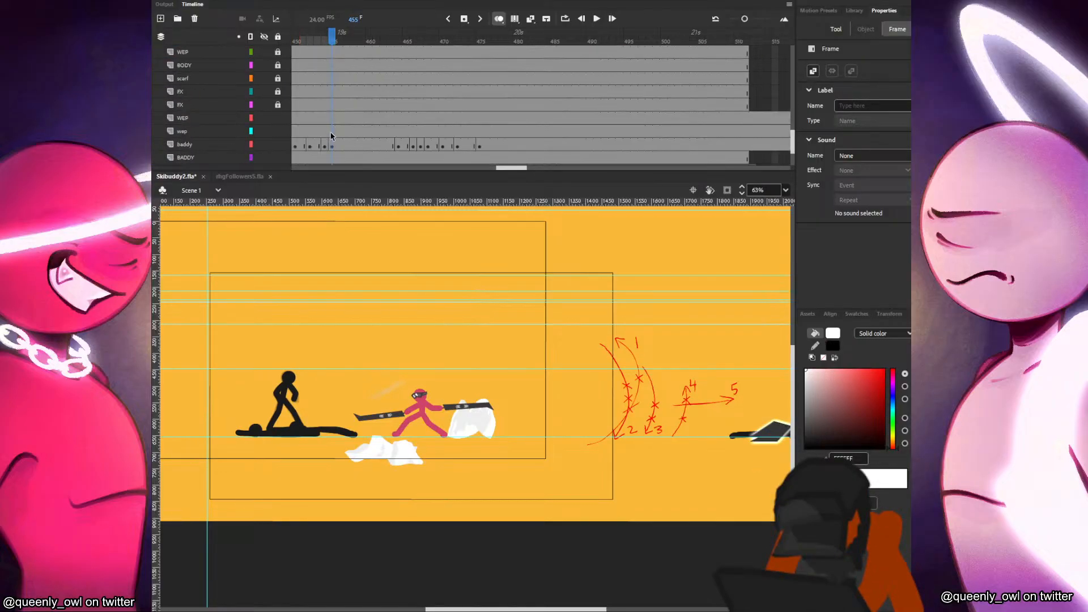
scroll(332, 130, "down", 1)
left_click(375, 119)
scroll(338, 120, "left", 5)
left_click(359, 105)
left_click_drag(356, 117, 310, 121)
right_click(311, 121)
left_click(375, 193)
Remove a further run of frames from the baddy layer so the opponent raises his arms around frame 447, and check the timing.
left_click_drag(435, 119, 541, 130)
left_click_drag(306, 121, 409, 120)
right_click(409, 120)
left_click(485, 192)
left_click_drag(521, 105, 687, 103)
left_click(621, 80)
left_click(629, 80)
left_click(655, 77)
Remove the extra hold frames on Layer_11 from frame 439 onward so each white drawing lasts one frame through frame 446.
scroll(654, 77, "up", 10)
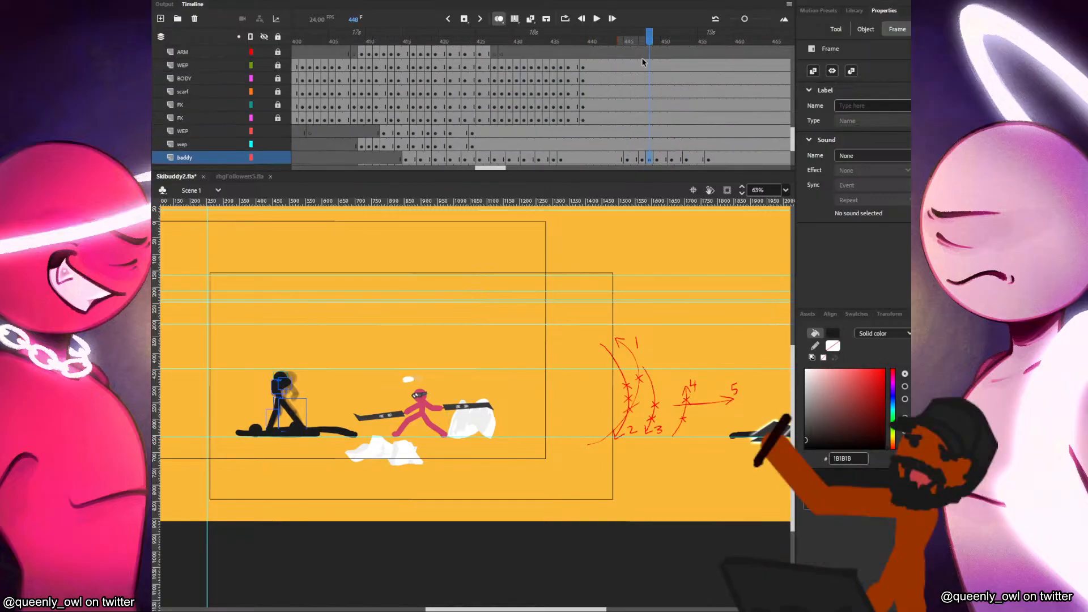
scroll(654, 109, "down", 2)
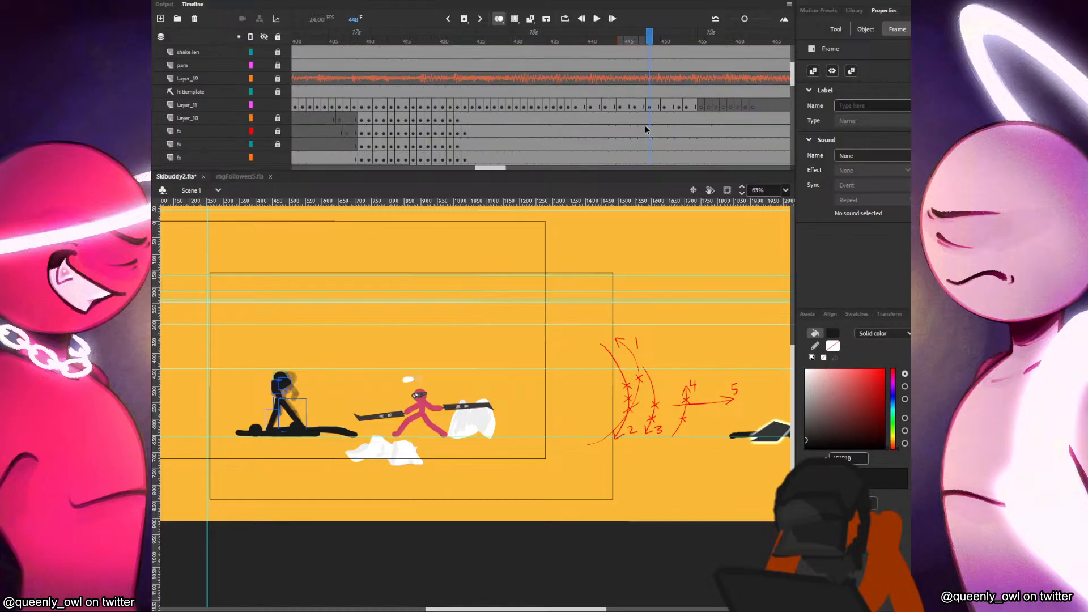
right_click(591, 105)
left_click(590, 106)
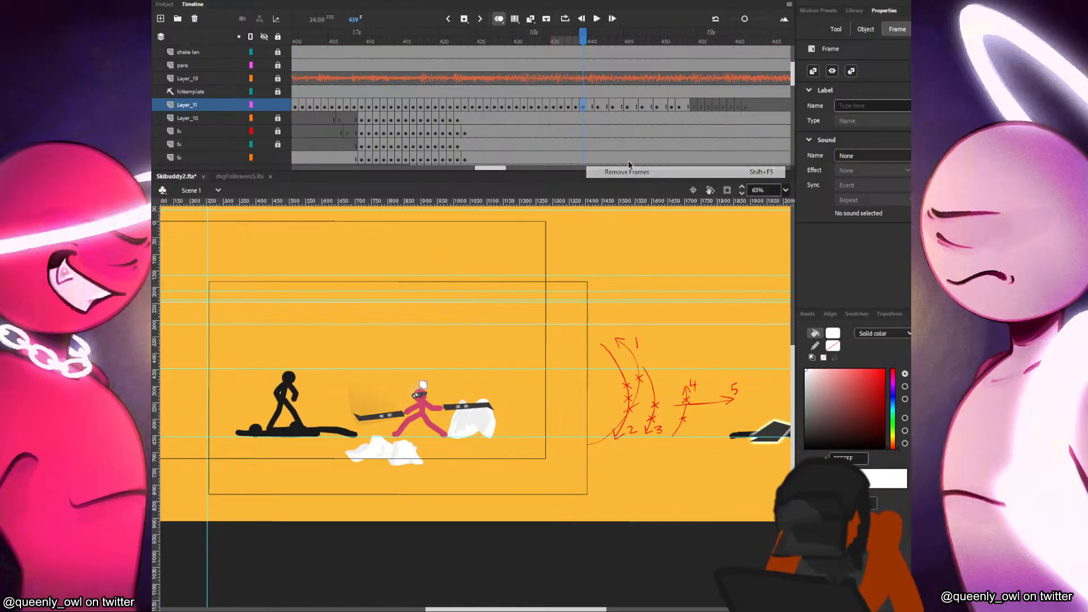
right_click(592, 106)
left_click(624, 175)
right_click(599, 108)
left_click(638, 177)
right_click(609, 107)
left_click(651, 175)
right_click(612, 106)
left_click(652, 174)
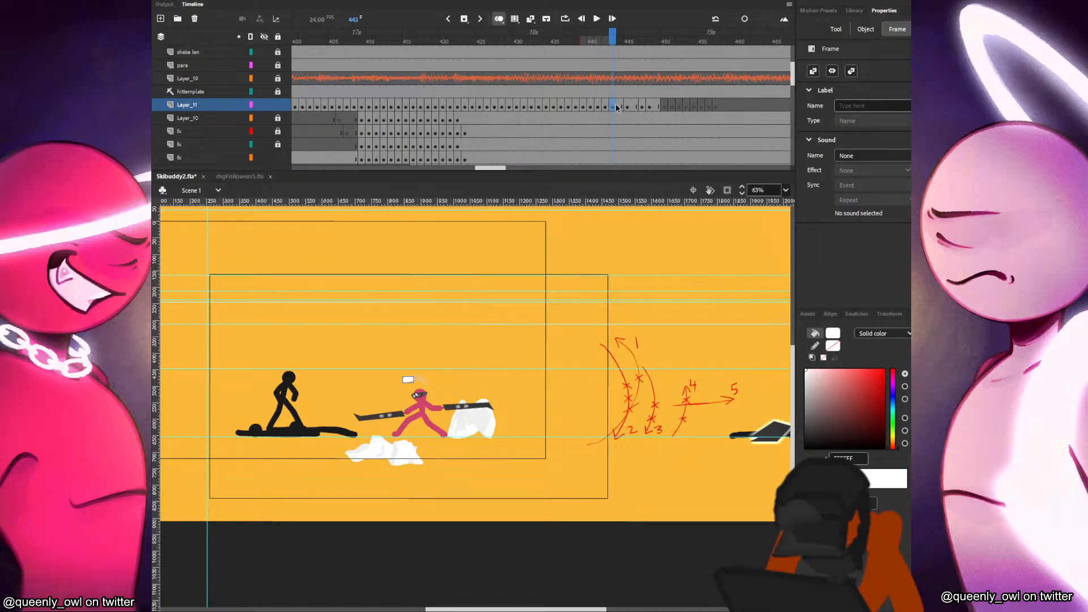
right_click(619, 106)
left_click(657, 175)
right_click(622, 107)
left_click(657, 177)
Paint a long white stroke on frame 447 of Layer_11 carrying the trail from the skier toward the black opponent.
left_click(642, 107)
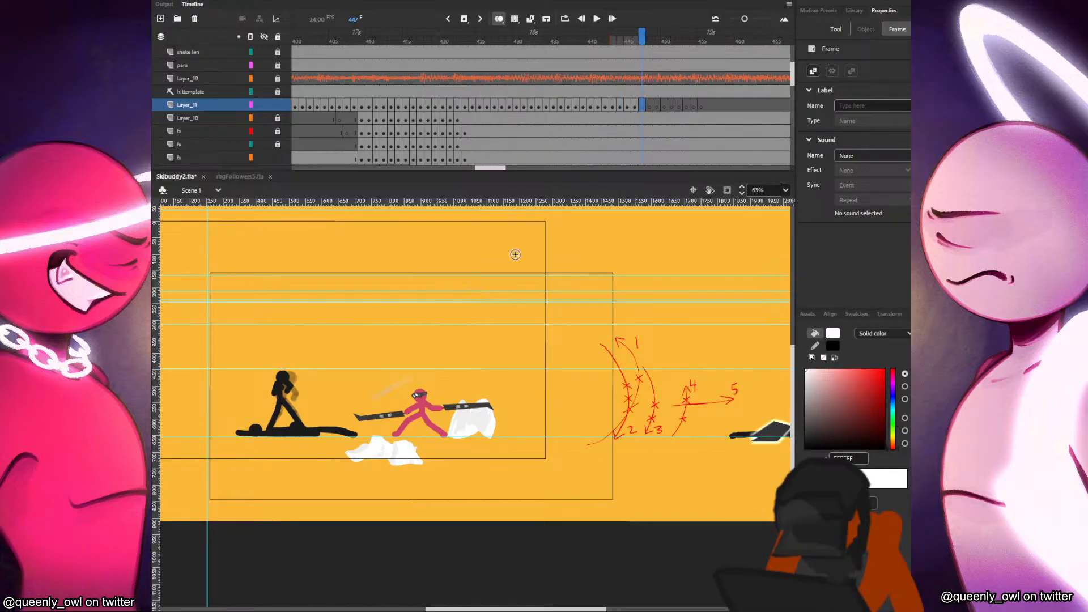
scroll(515, 245, "up", 3)
left_click_drag(443, 333, 640, 231)
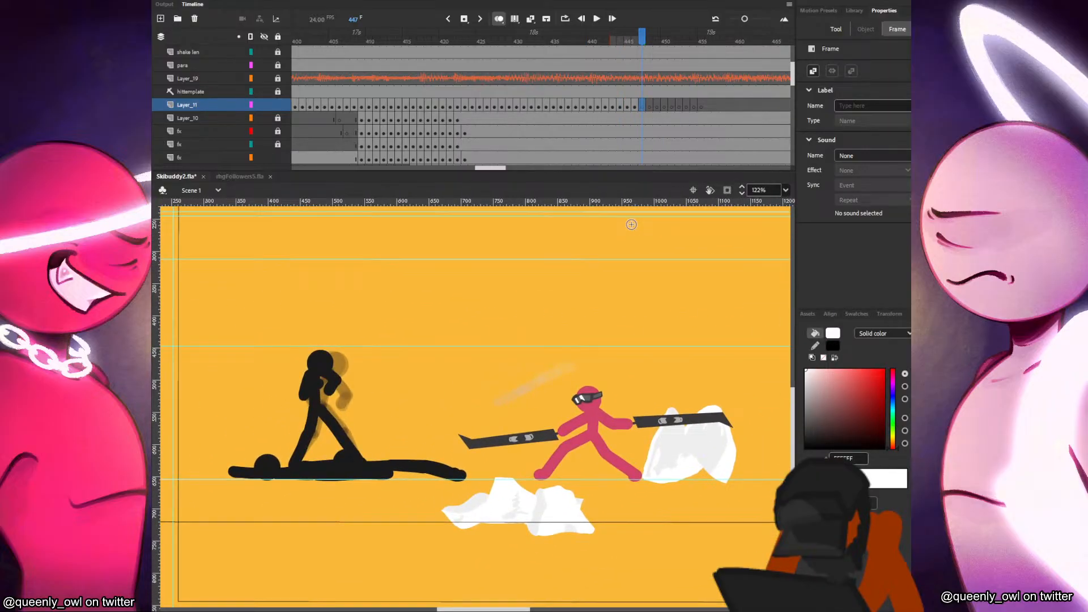
key("comma")
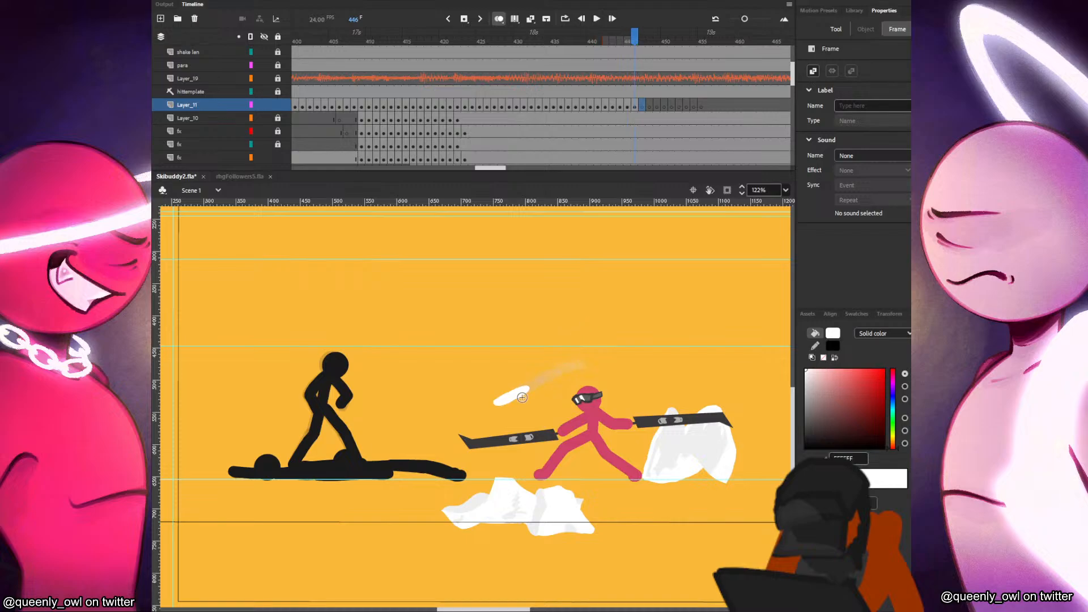
key("period")
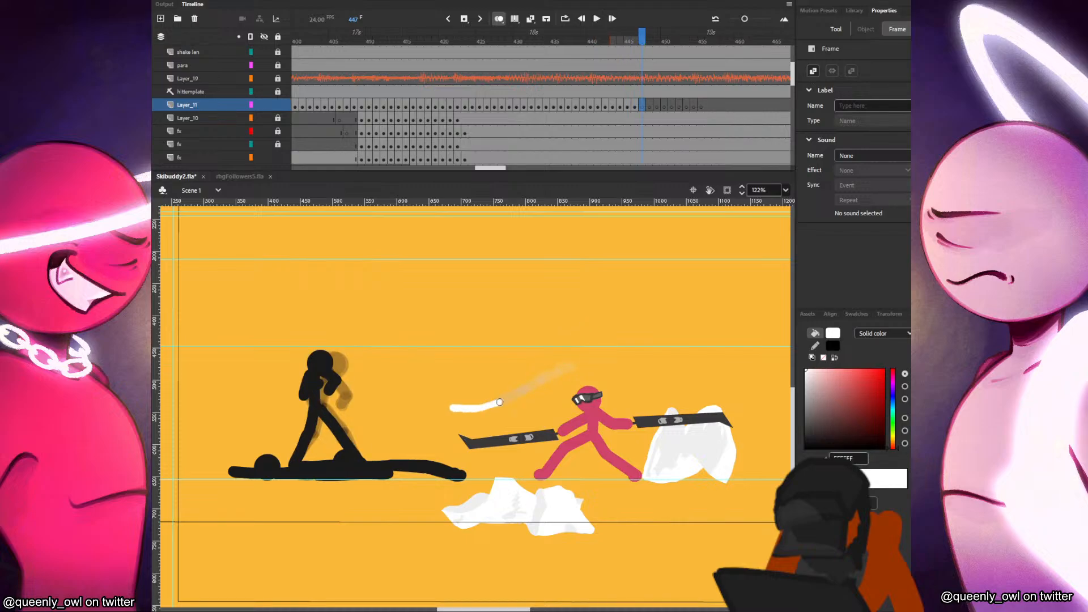
left_click_drag(499, 402, 410, 404)
key("ctrl+z")
Paint a jagged white impact splash over the opponent's hands on frame 448, comparing it with frame 447.
key("period")
key("comma")
key("period")
left_click_drag(333, 391, 342, 385)
key("comma")
key("period")
key("comma")
key("period")
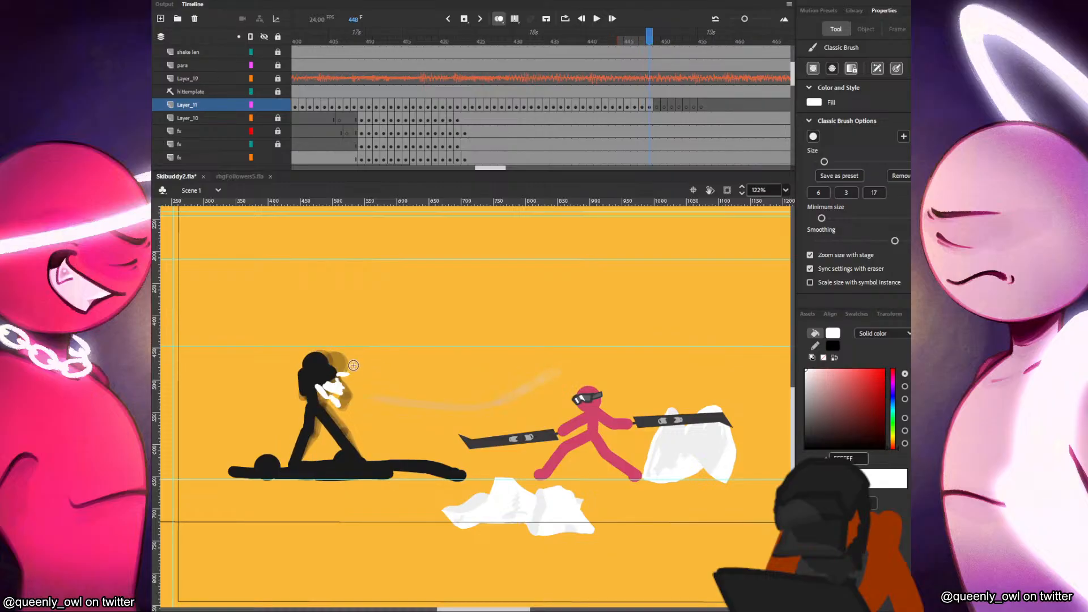
key("comma")
key("period")
key("comma")
key("period")
key("period")
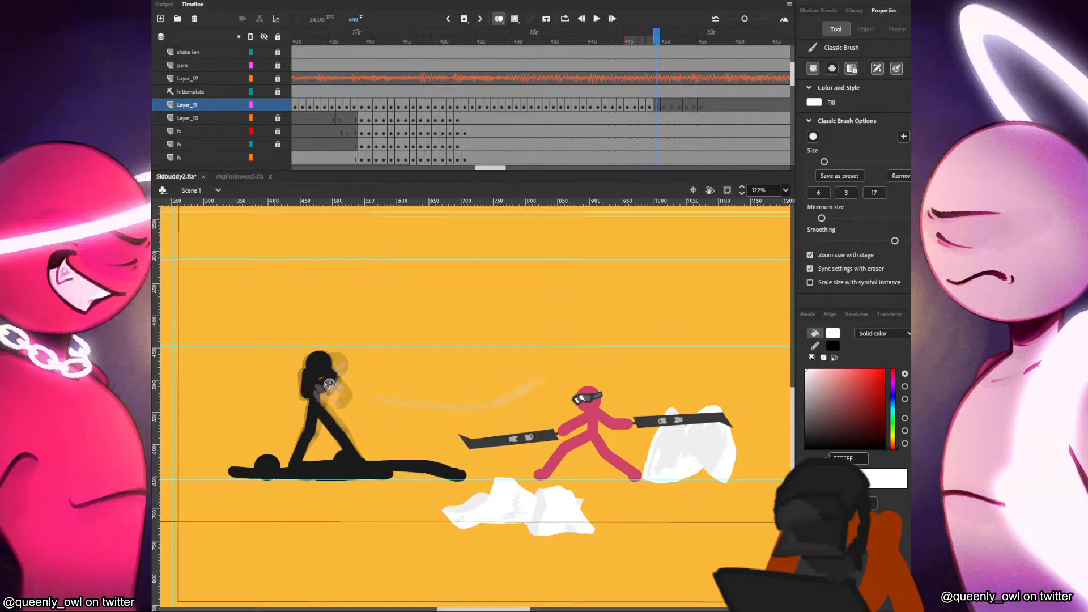
Play the fight several times from about frame 408 to check the timing of the trail and its impact.
left_click(353, 93)
key("Return")
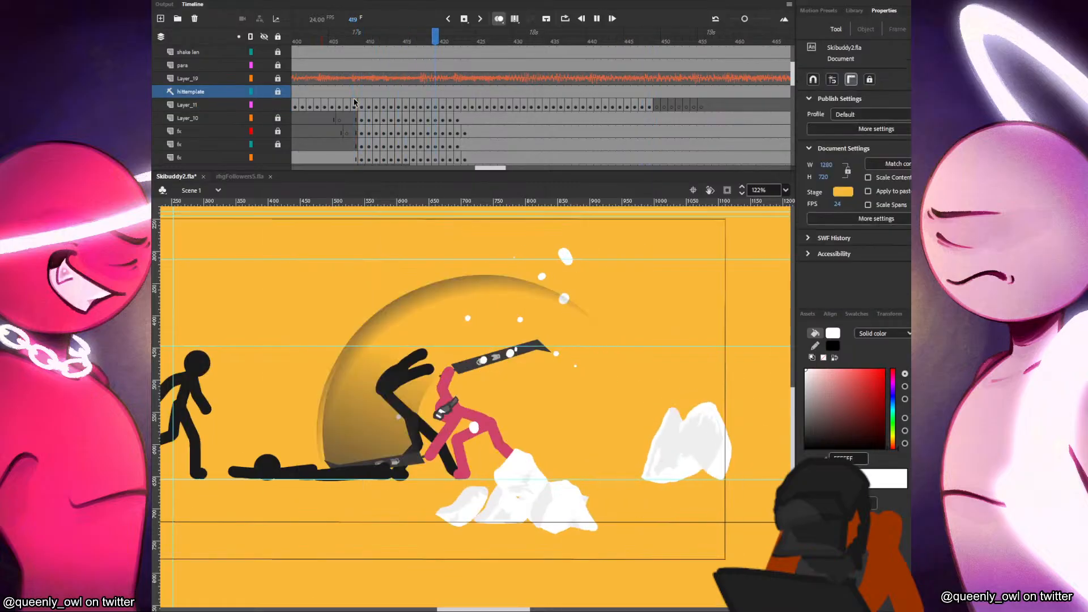
left_click(349, 94)
key("Return")
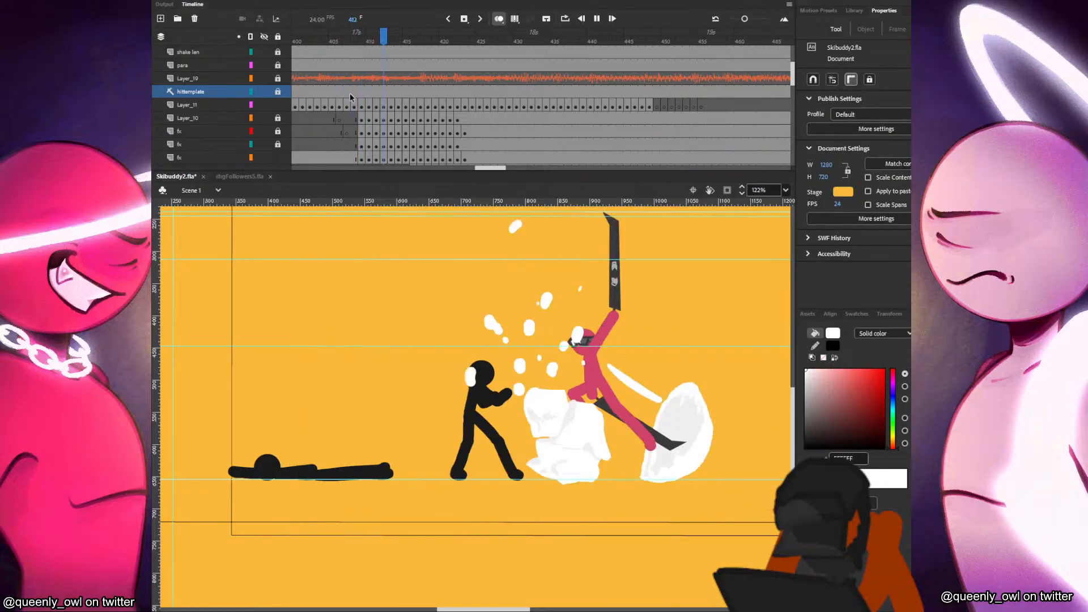
left_click(349, 93)
scroll(379, 366, "down", 3)
left_click(389, 136)
key("Return")
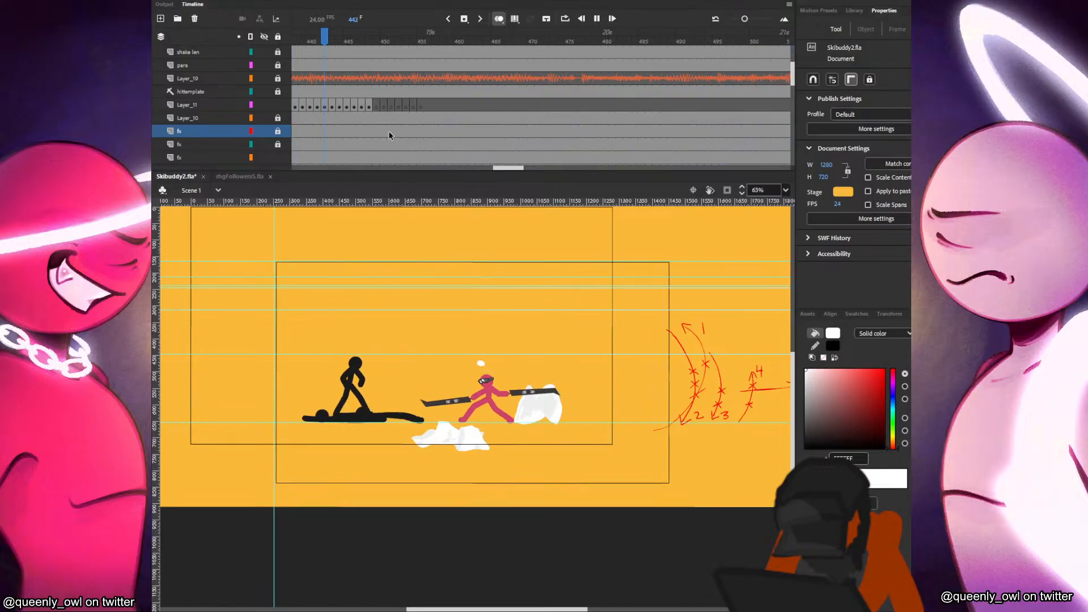
Start a second white blob trail on Layer_11 at frame 413 beside the opponent's head, painting it rising above him through frame 417.
left_click_drag(400, 103, 448, 110)
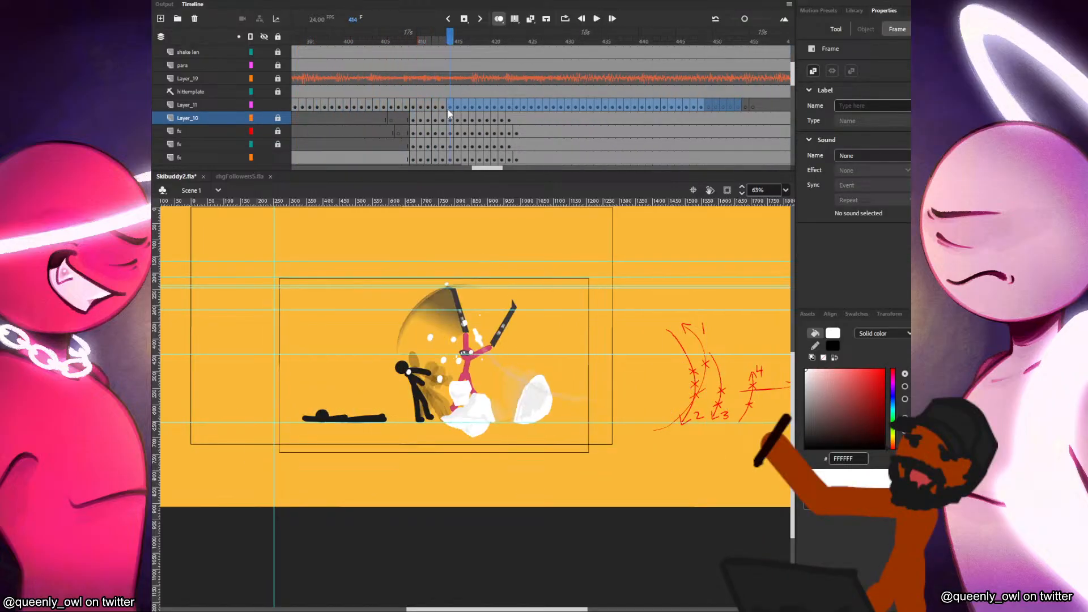
left_click(442, 105)
scroll(420, 335, "up", 3)
left_click_drag(295, 308, 340, 329)
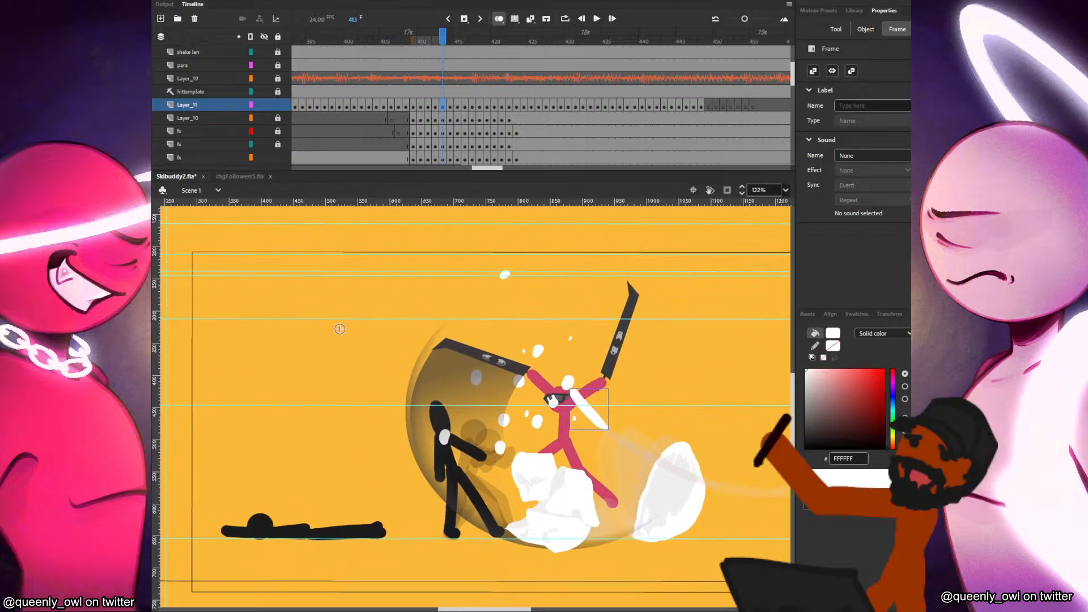
key("b")
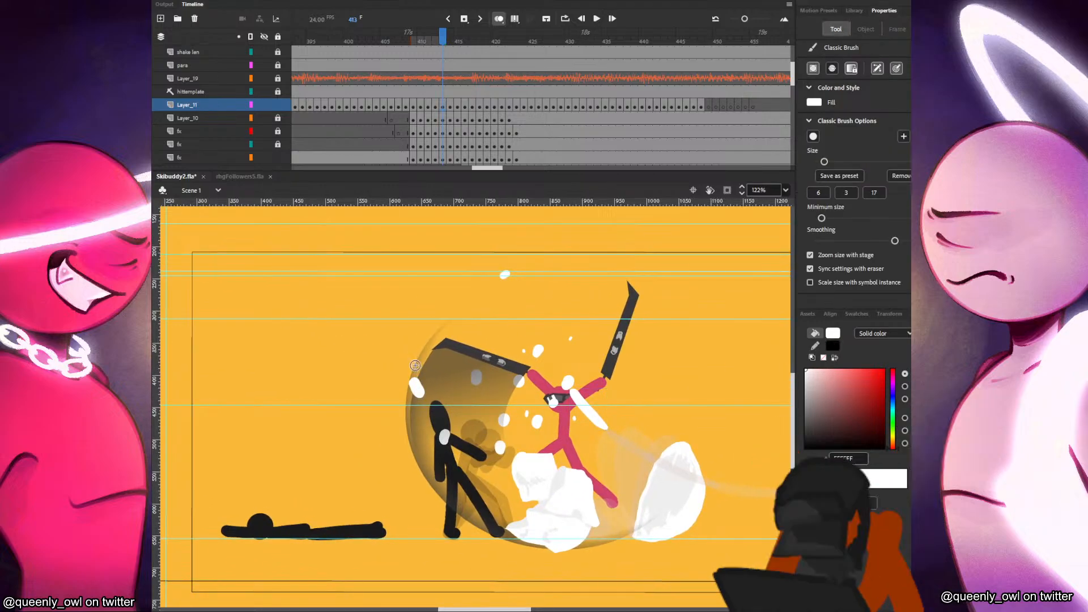
left_click_drag(418, 393, 421, 399)
key(".")
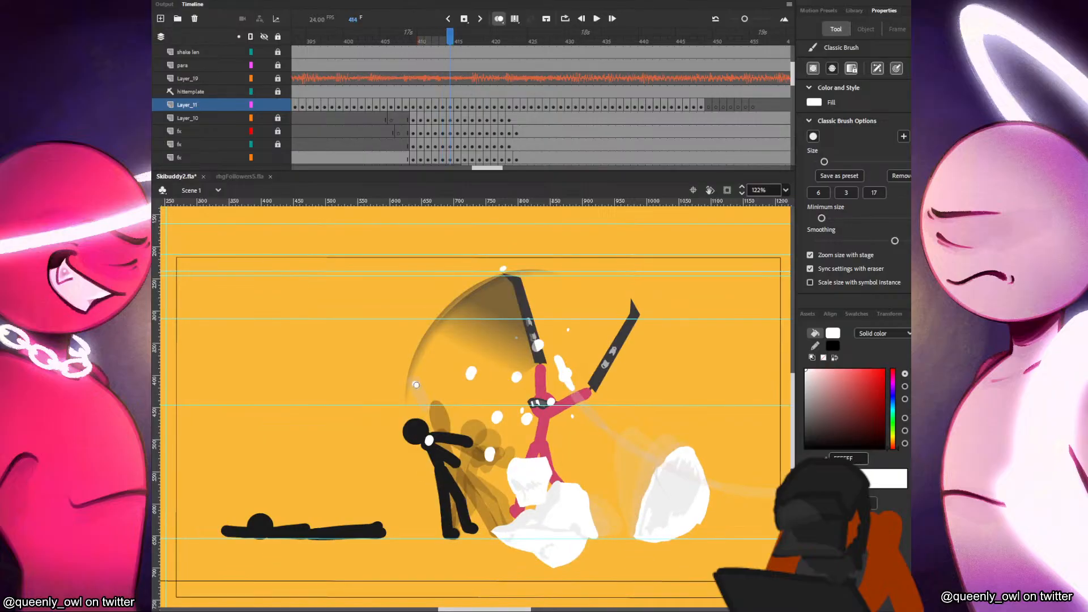
key(".")
key(".")
key(".")
key(".")
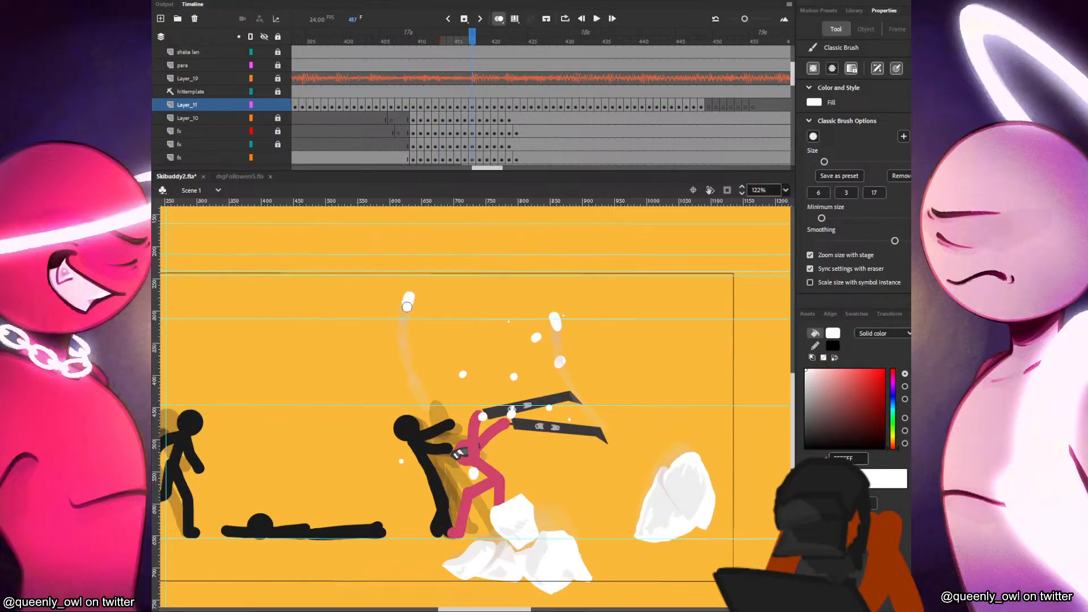
Paint the second white blob on frames 418 to 425, cresting above the opponent and falling toward the skier.
key(".")
key(".")
key(".")
key(".")
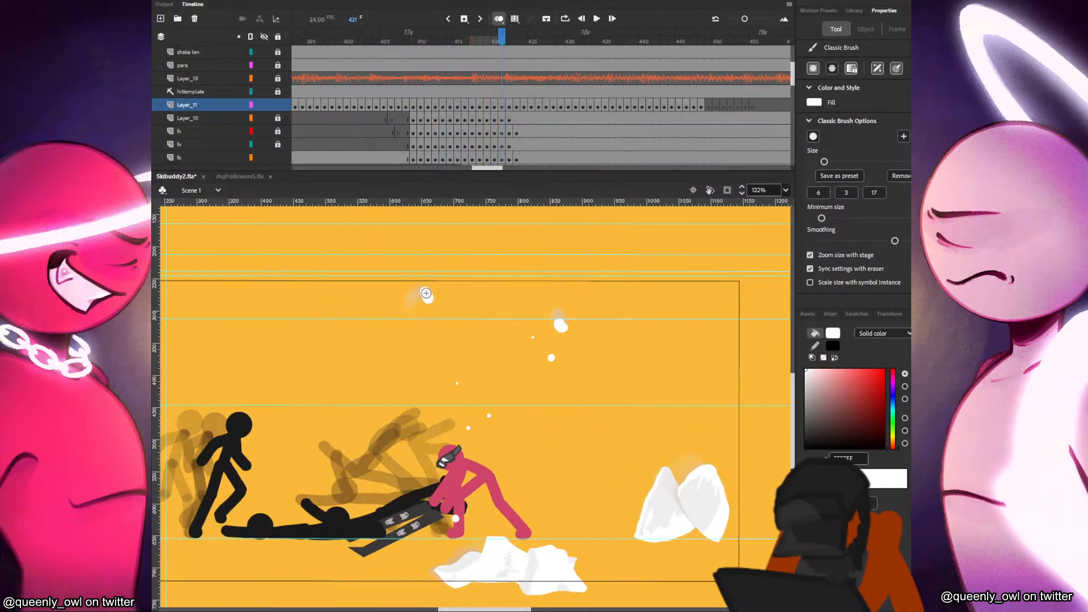
key(".")
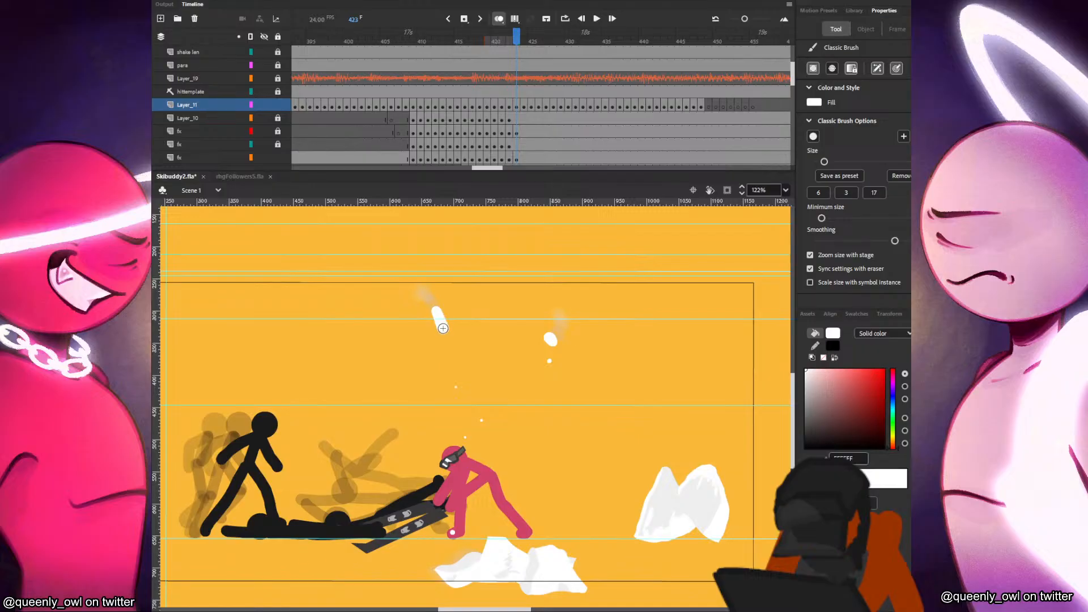
key(".")
key(".")
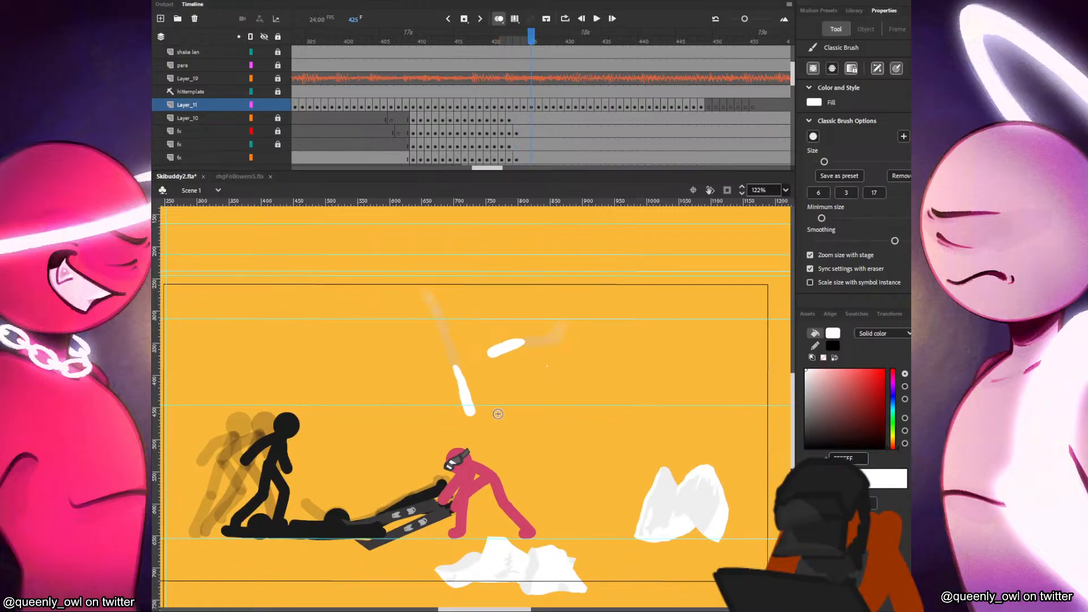
Paint the second white trail on frames 426 to 431, sweeping past the skier's head and up behind the skier.
key(".")
key(".")
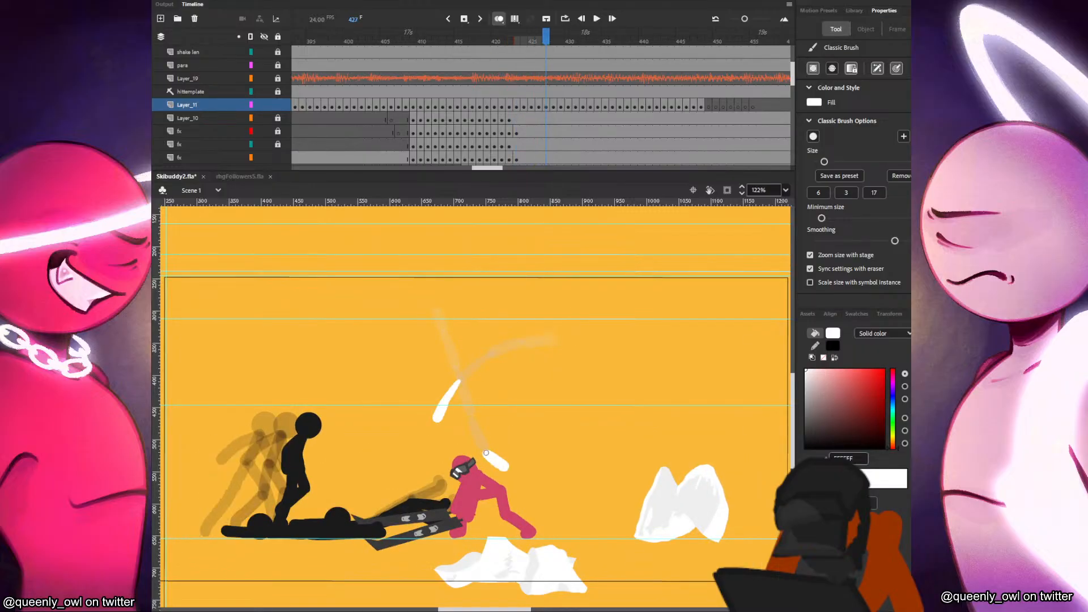
key(".")
key(".")
key(".")
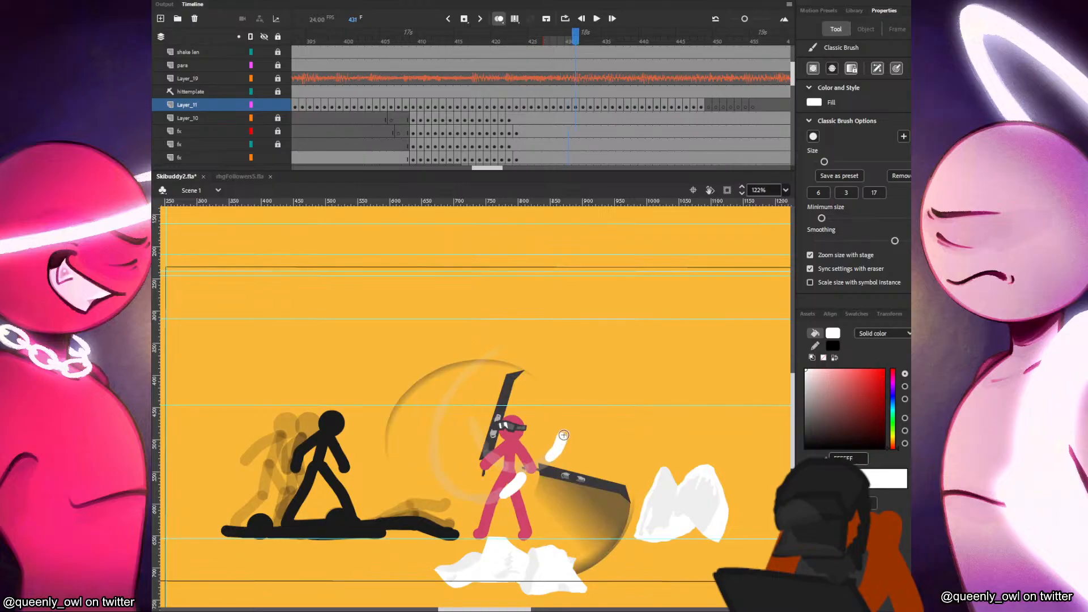
Paint the second white blob on frames 431 to 440, looping around behind and above the skier.
key(".")
key(".")
key(".")
key(".")
key(".")
key(".")
key(".")
key(".")
key(".")
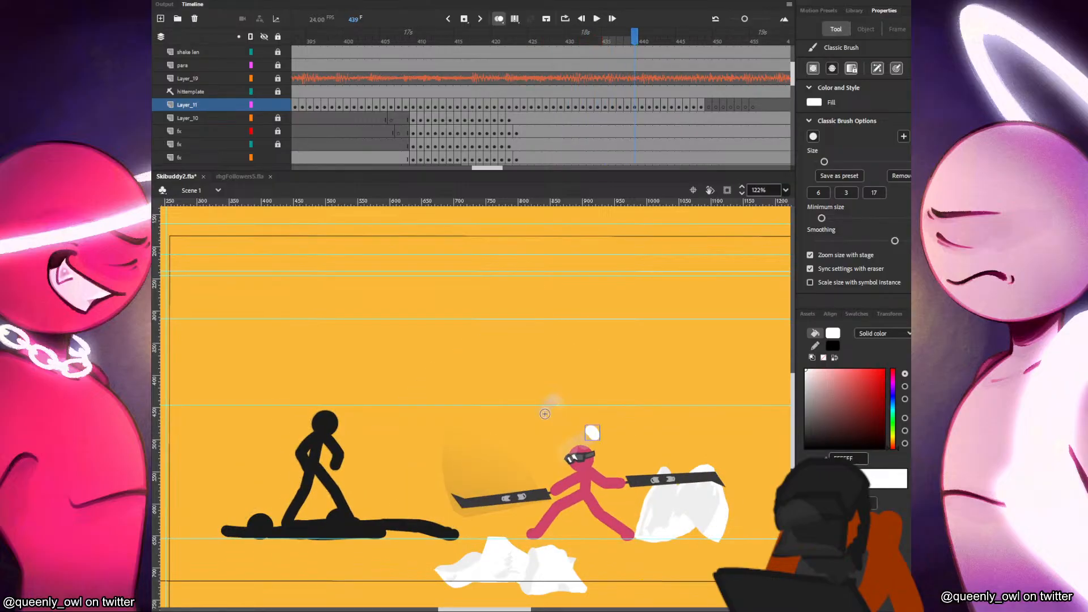
key(".")
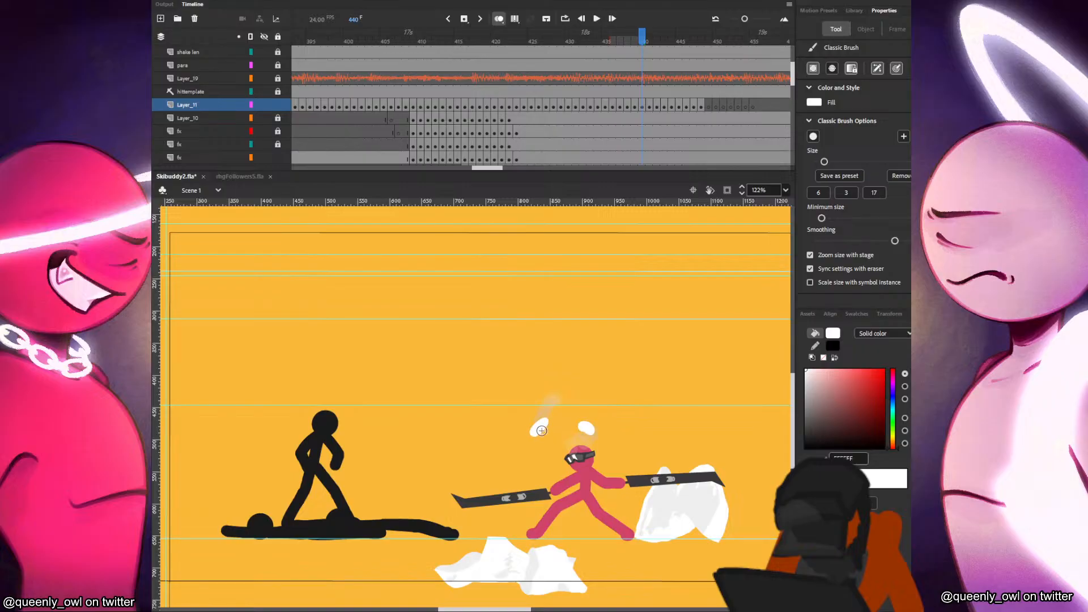
Continue the second white blob on frames 441 to 443, carrying it forward over the skier's head.
key(".")
key(".")
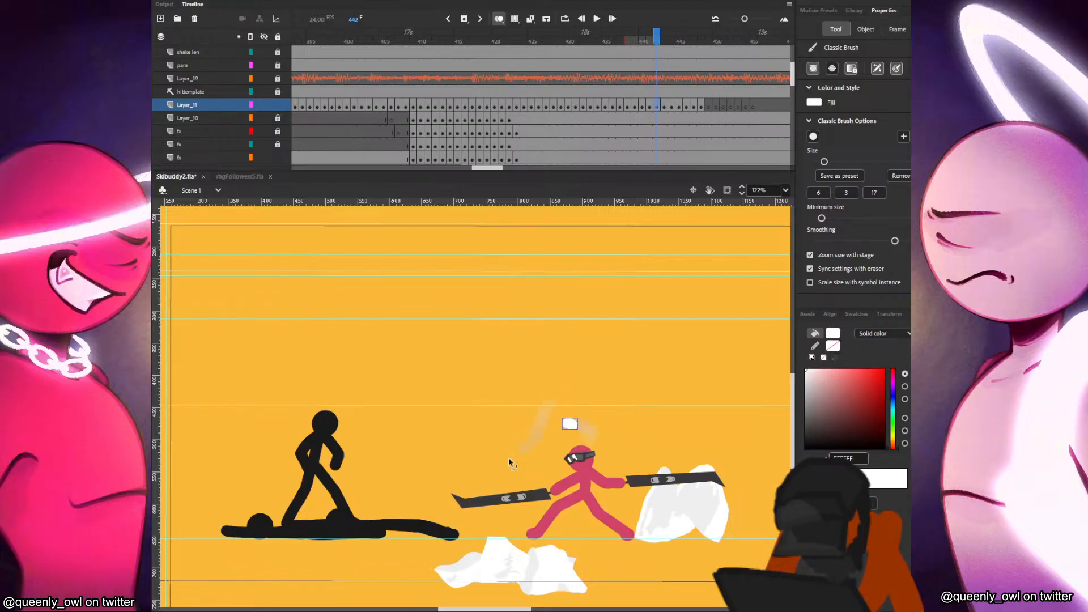
key("comma")
key("comma")
key("b")
key("period")
key("period")
key("period")
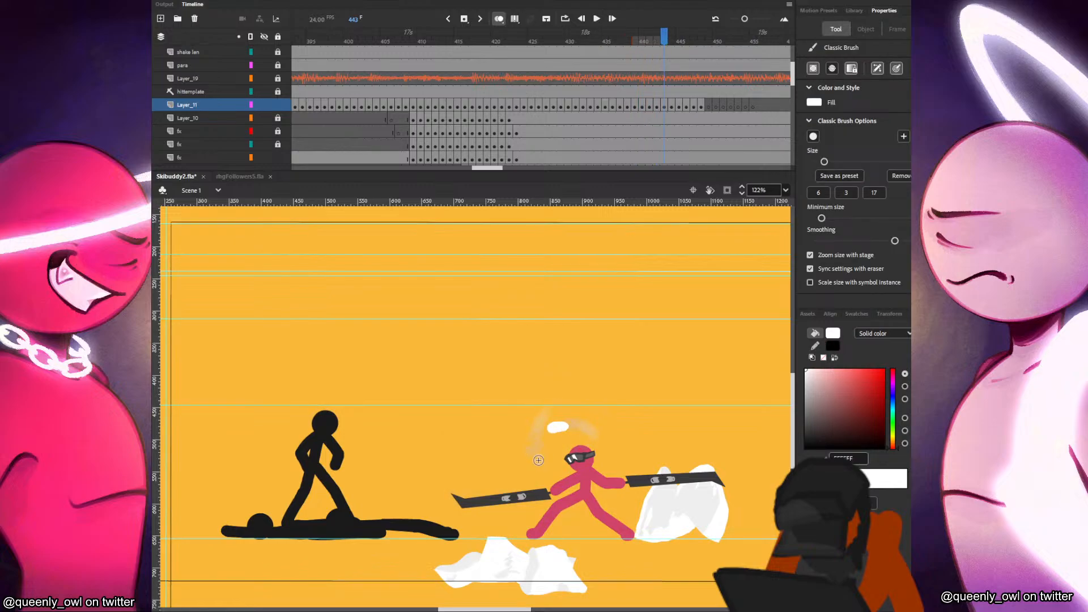
Paint the second trail on frames 444 to 448, stretching it into a long white streak shooting toward the opponent.
key("period")
key("period")
key("period")
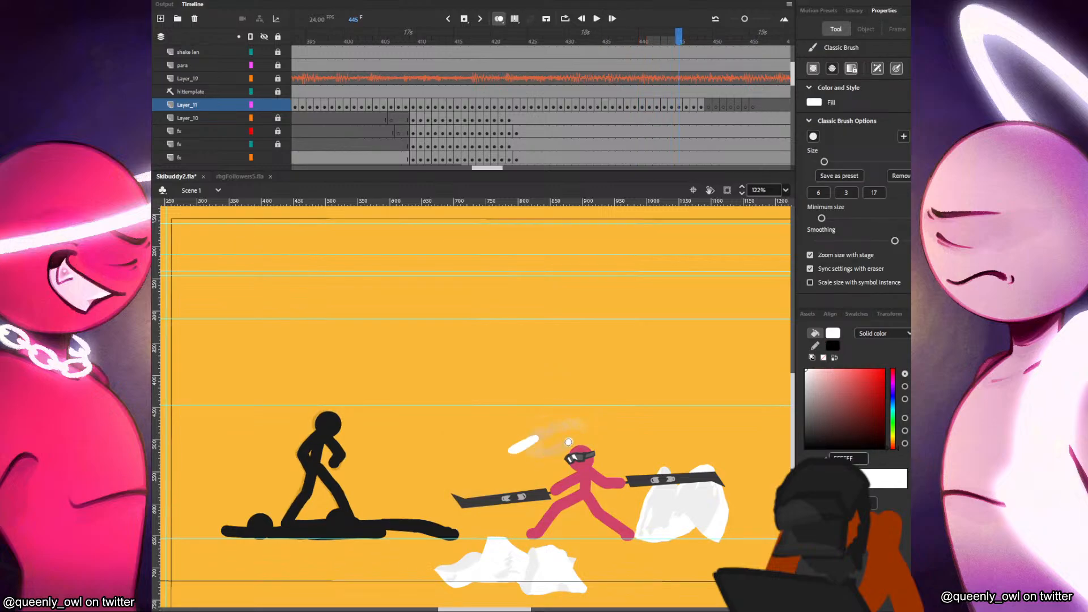
key("period")
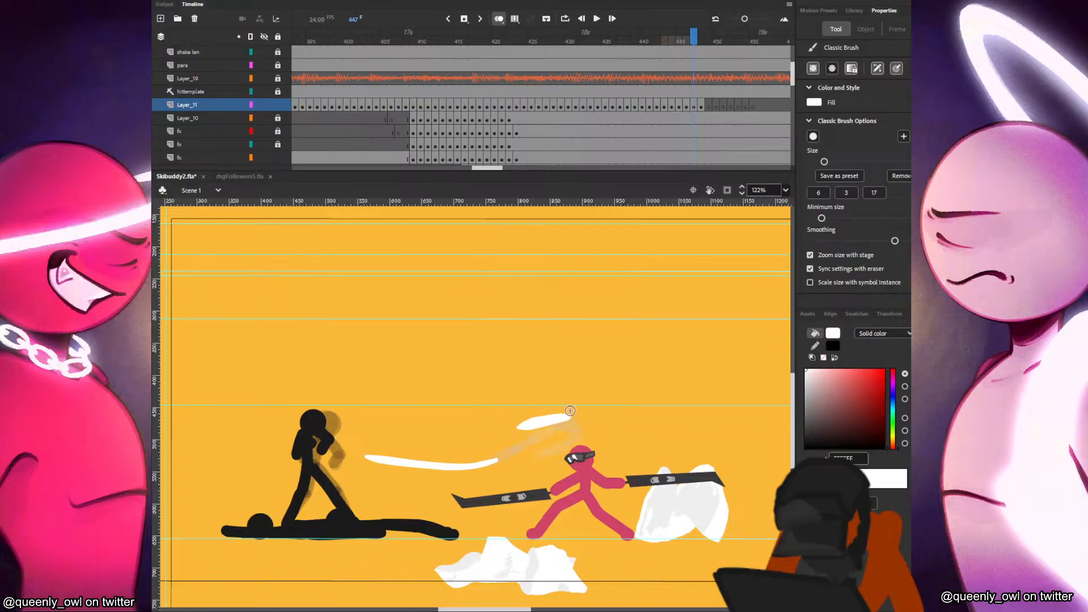
key("period")
left_click_drag(545, 417, 351, 457)
Compare frames 448 and 449, add a small white impact speck beside the opponent on frame 449, and save the file.
key("period")
key("comma")
key("period")
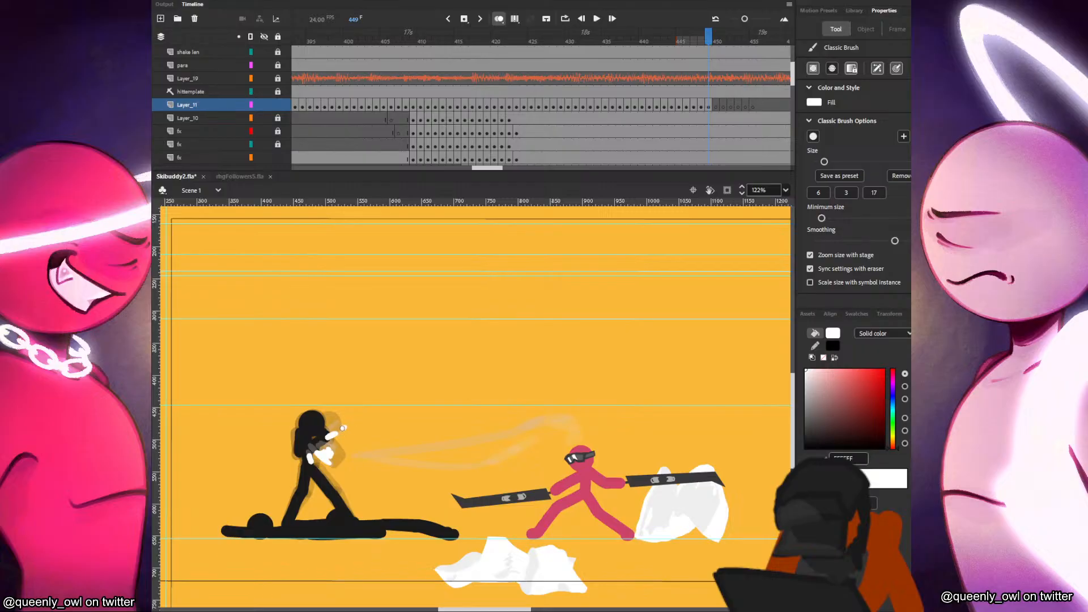
left_click(348, 471)
key("comma")
key("period")
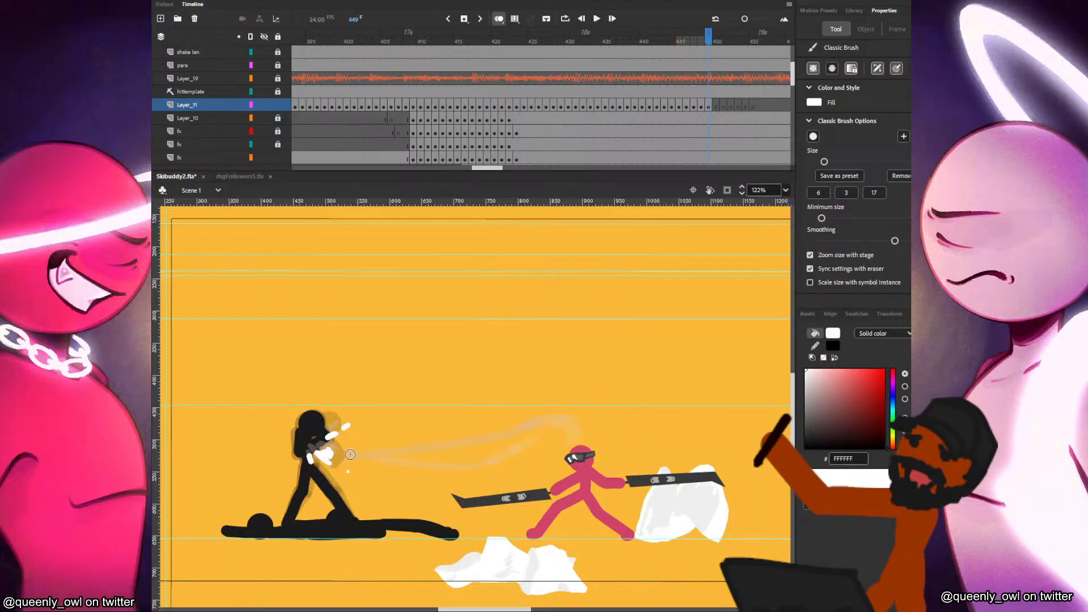
key("ctrl+s")
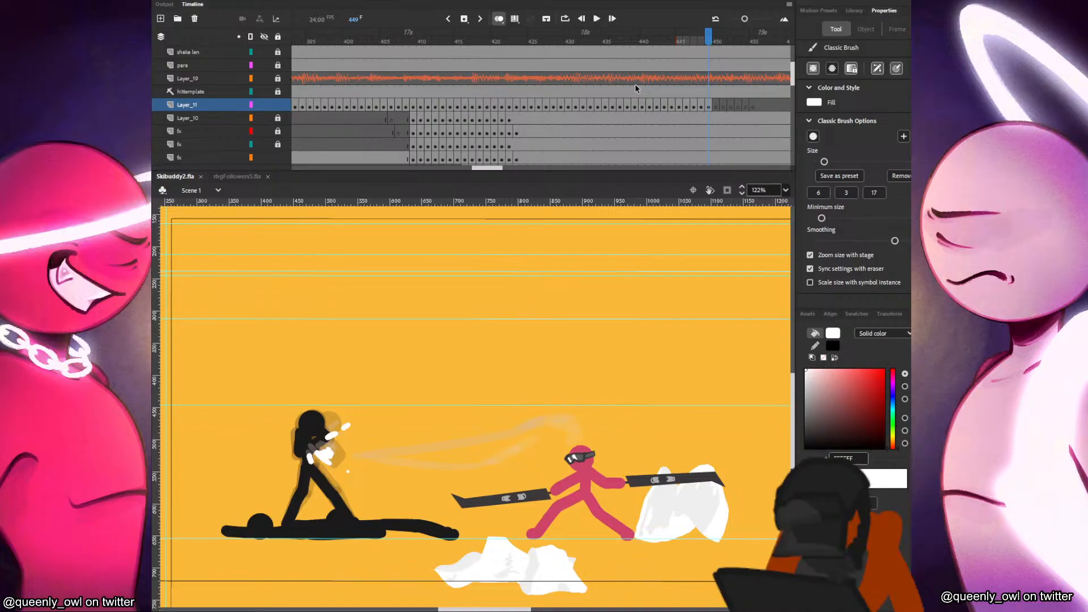
Play the fight and inspect Layer_11 from frame 443 through 448 to check the trails' impact.
left_click(355, 93)
key("Return")
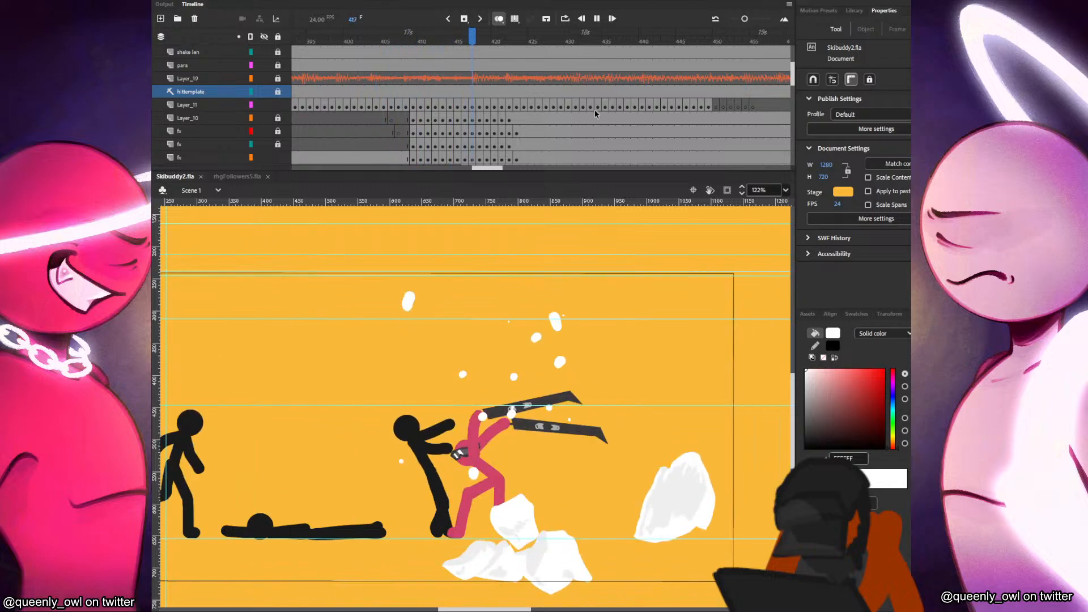
left_click(665, 106)
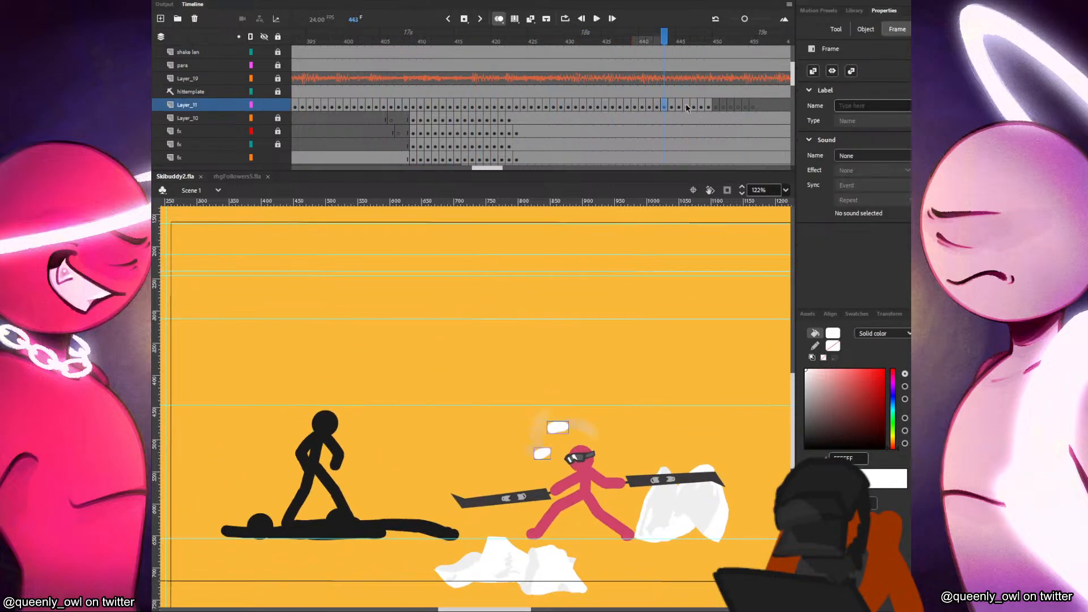
left_click(686, 106)
left_click(695, 106)
left_click(703, 106)
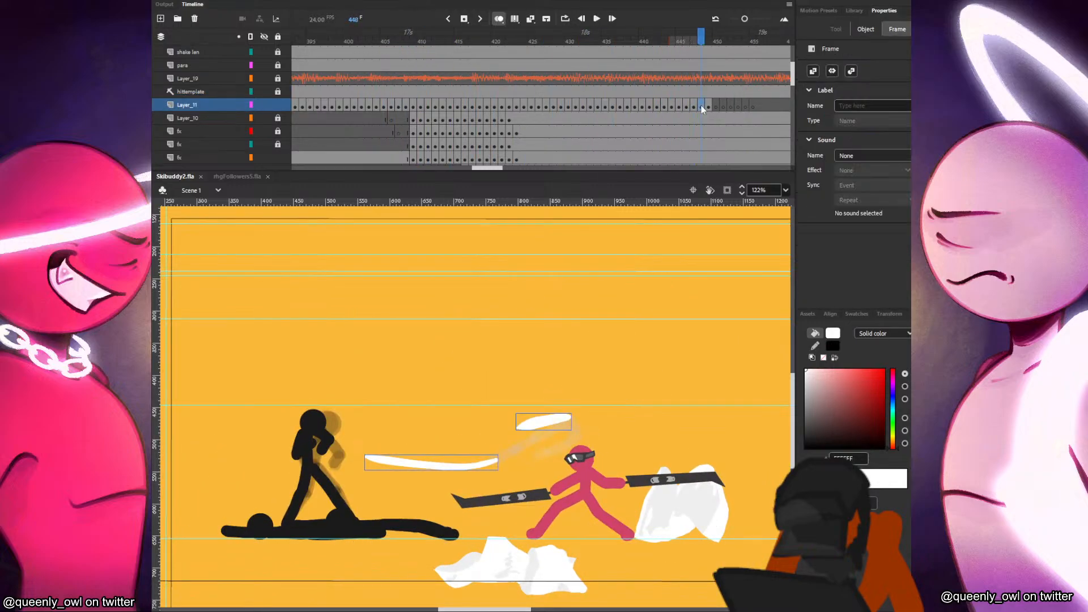
Rework the white streak on frame 448 of Layer_11 with the Classic Brush, running from above the skier to the opponent.
key("Delete")
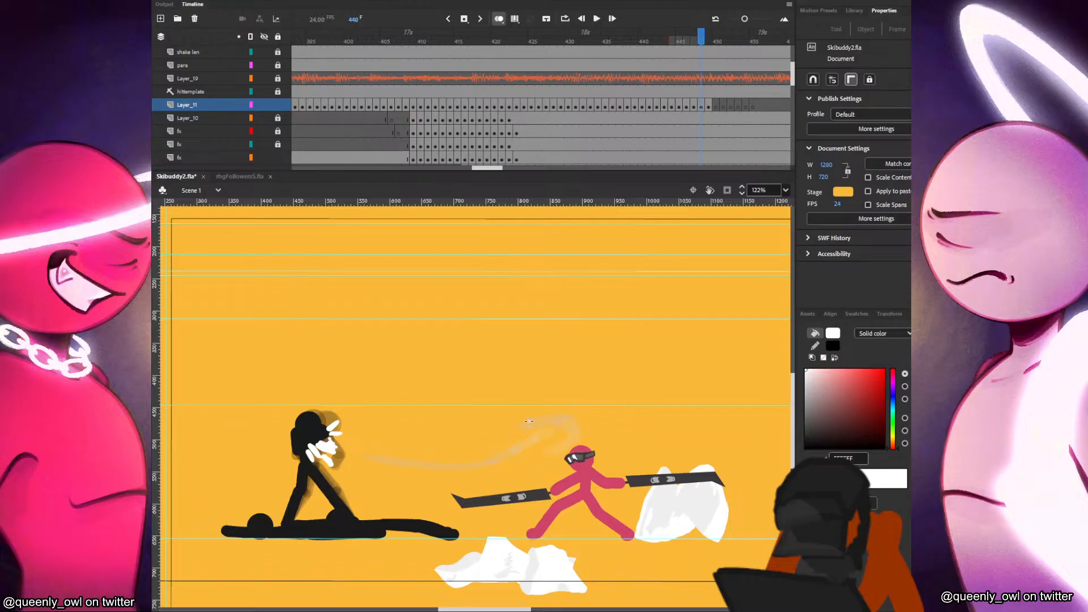
key("b")
mouse_move(534, 424)
left_mouse_down()
mouse_move(344, 456)
mouse_move(530, 422)
mouse_move(359, 448)
left_mouse_up()
key("ctrl+z")
key("ctrl+z")
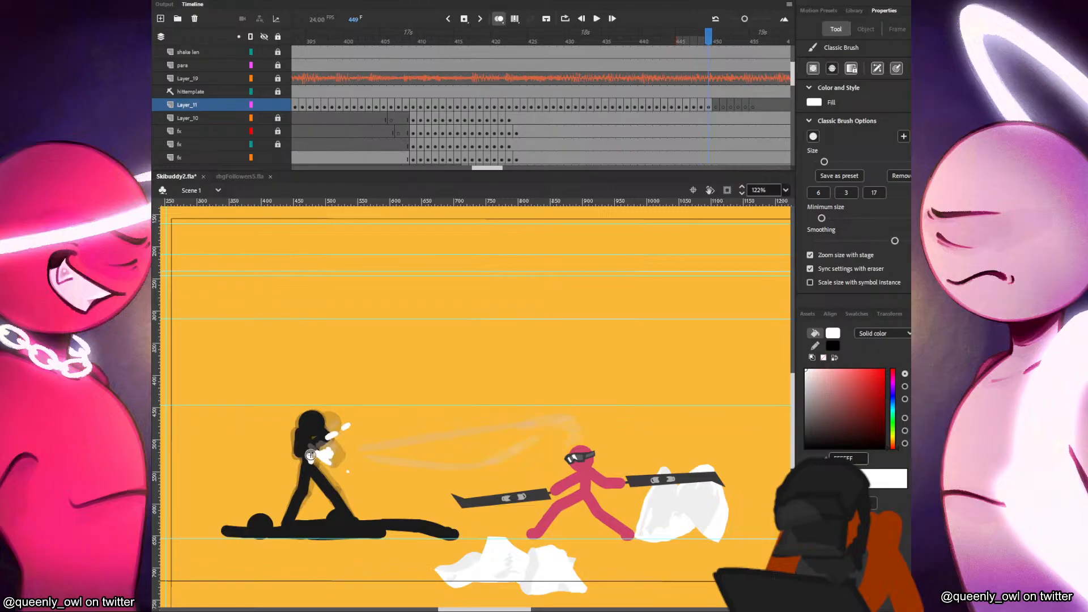
Play back the fight on the timeline and in a test movie to check both trails, and close the test window.
left_click(513, 95)
key("Return")
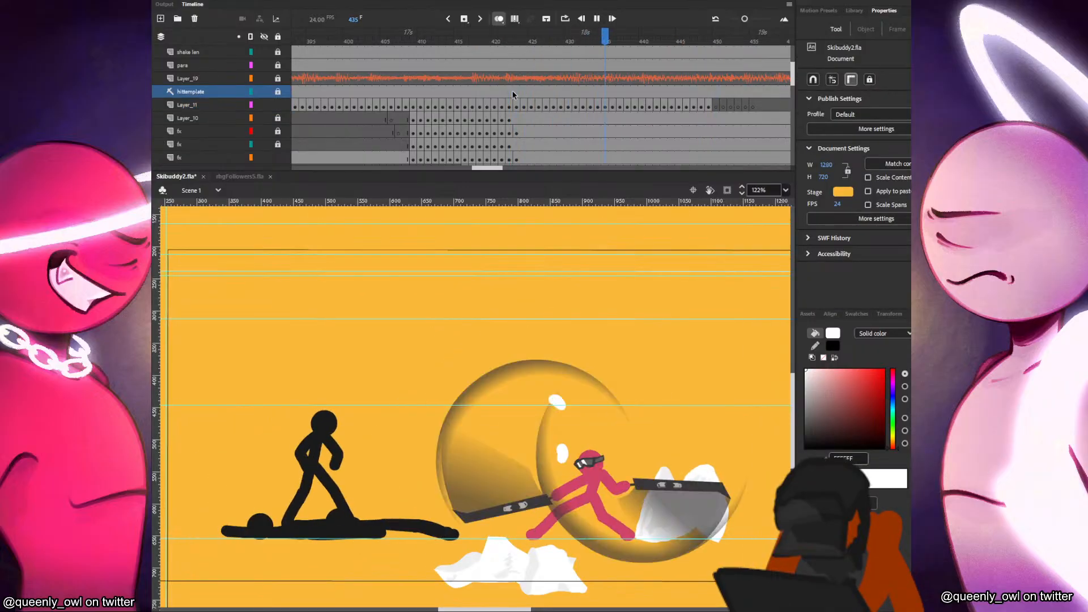
left_click(576, 87)
key("ctrl+Return")
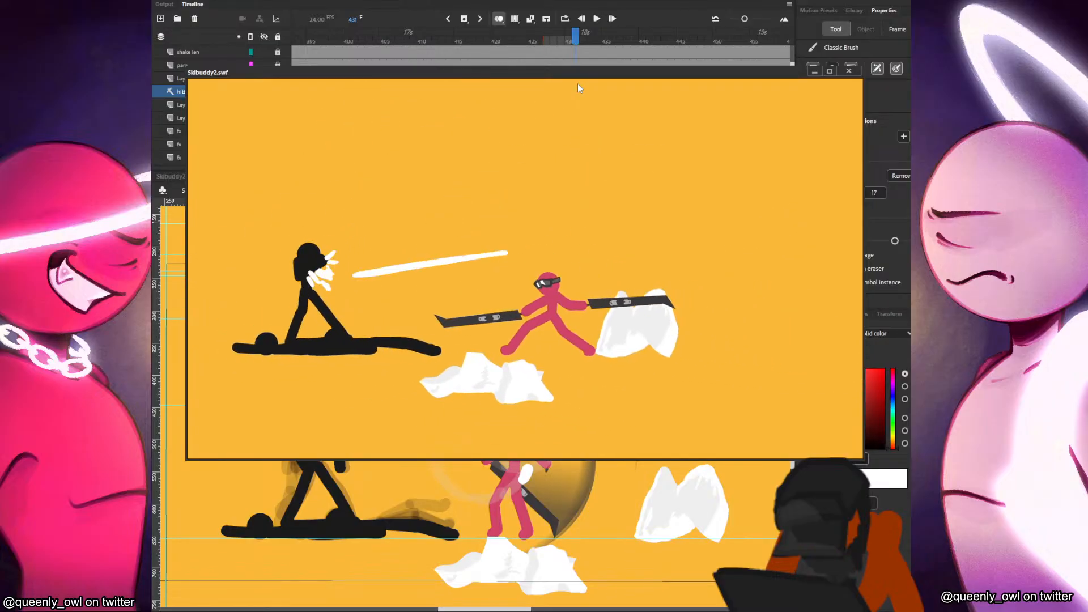
left_click(853, 71)
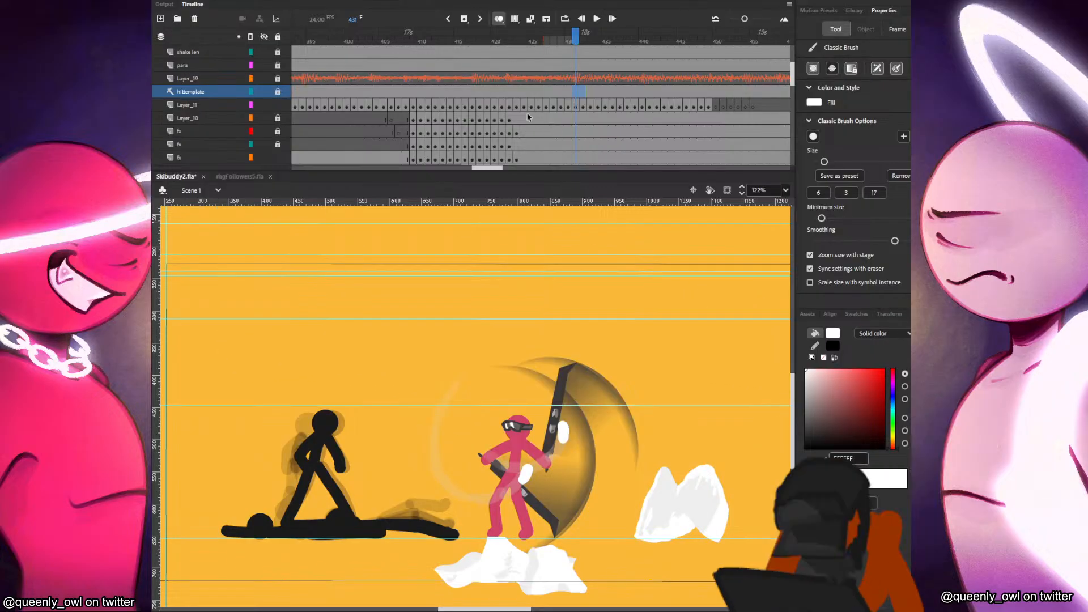
Start a third white blob trail on Layer_11 at frame 413 on the opponent, painting it flying off behind him through frame 416.
left_click(510, 106)
left_click_drag(479, 395, 624, 378)
key("comma")
key("comma")
key("comma")
key("comma")
key("comma")
key("comma")
key("comma")
key("comma")
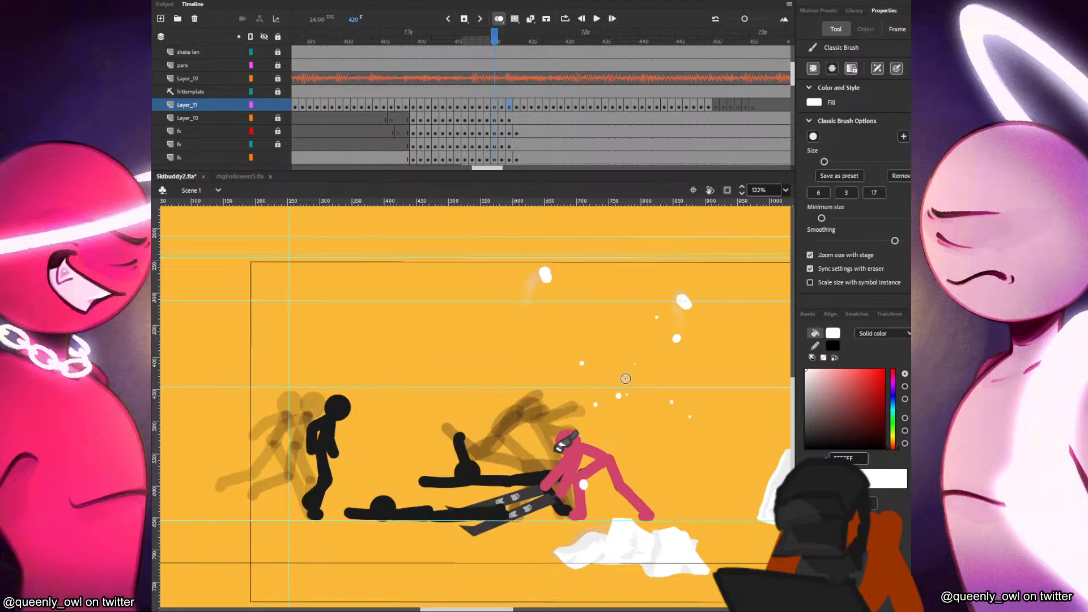
key("comma")
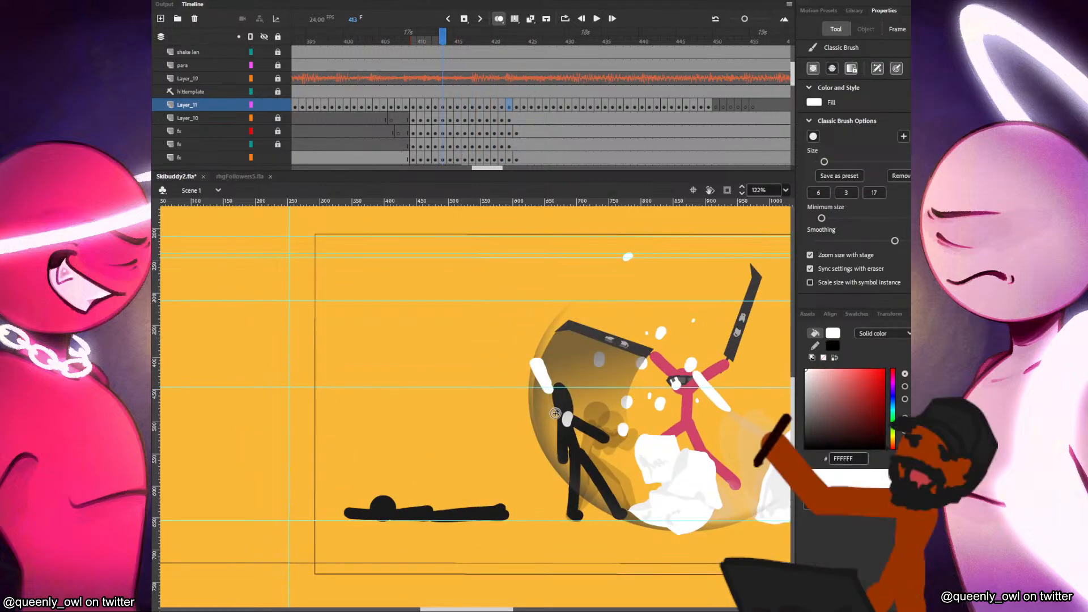
key("period")
key("period")
key("period")
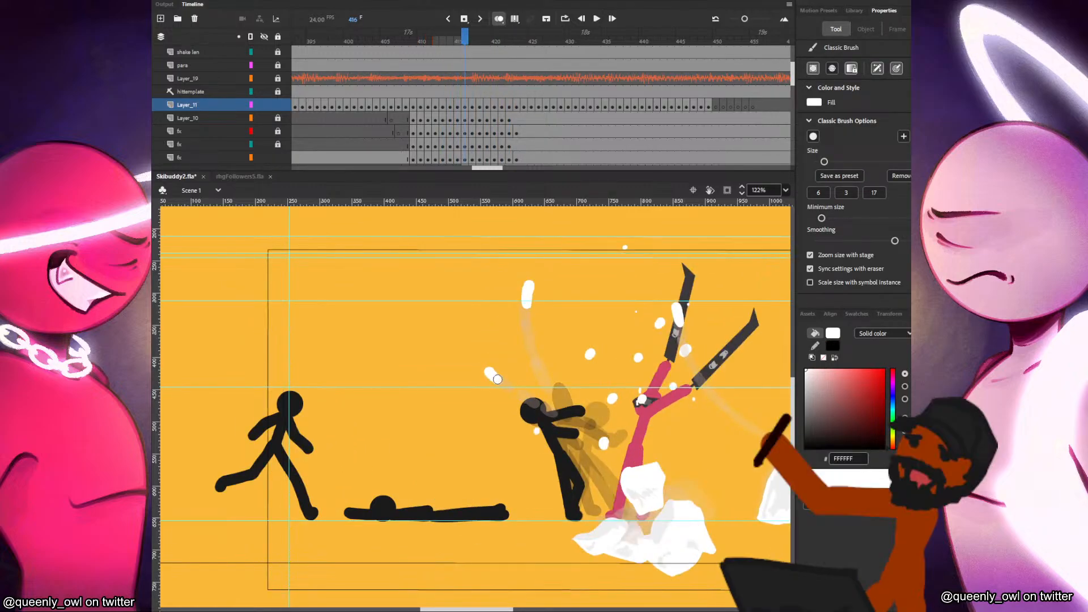
Paint the third white blob on frames 417 to 425, slowing at its crest and curving back toward the skier.
key("period")
key("period")
key("period")
key("period")
key("period")
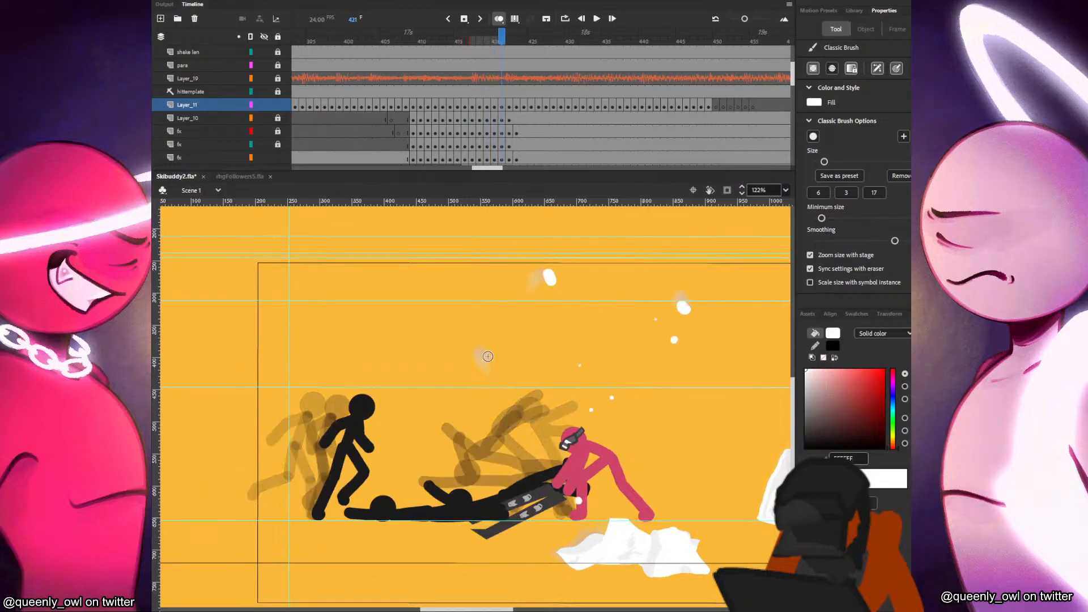
key("period")
key("period")
key("period")
key("period")
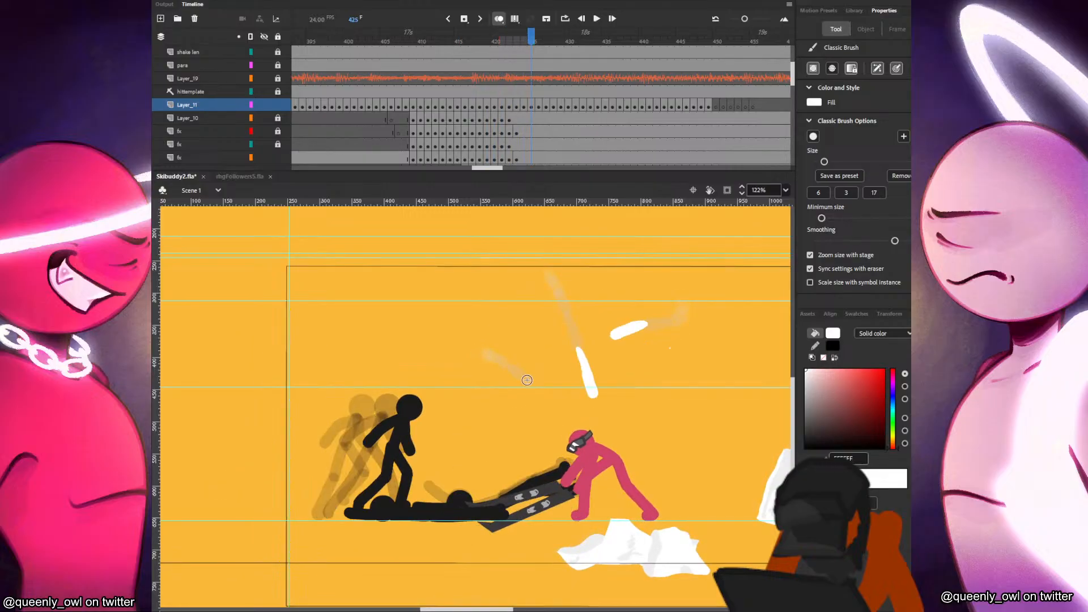
Paint the third white trail on frames 426 to 433, sweeping past the skier and arcing high above the skier's head.
key("period")
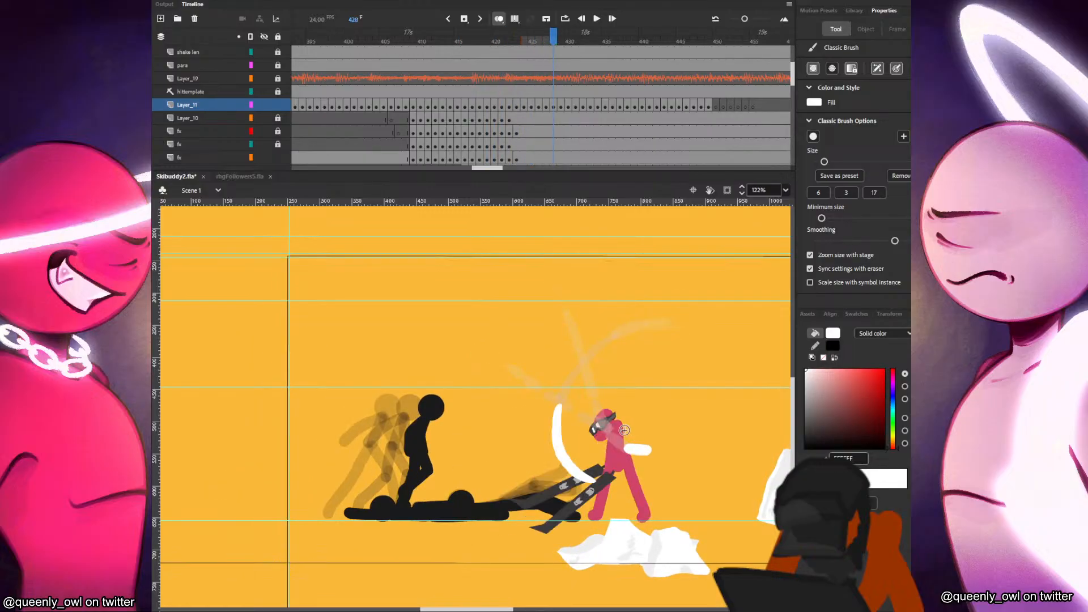
key("period")
key("period")
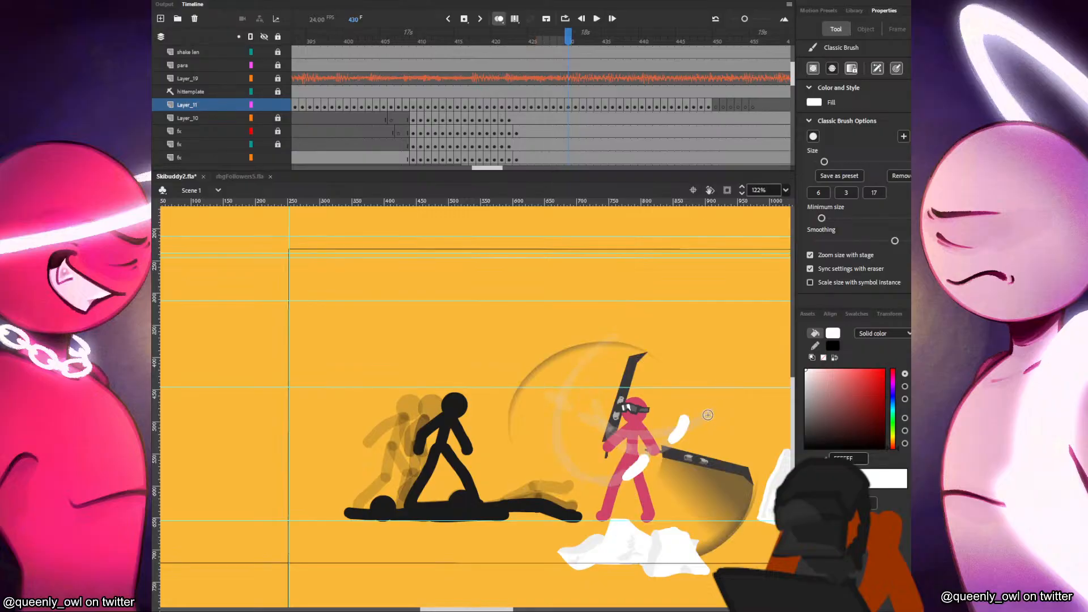
key("period")
key("period")
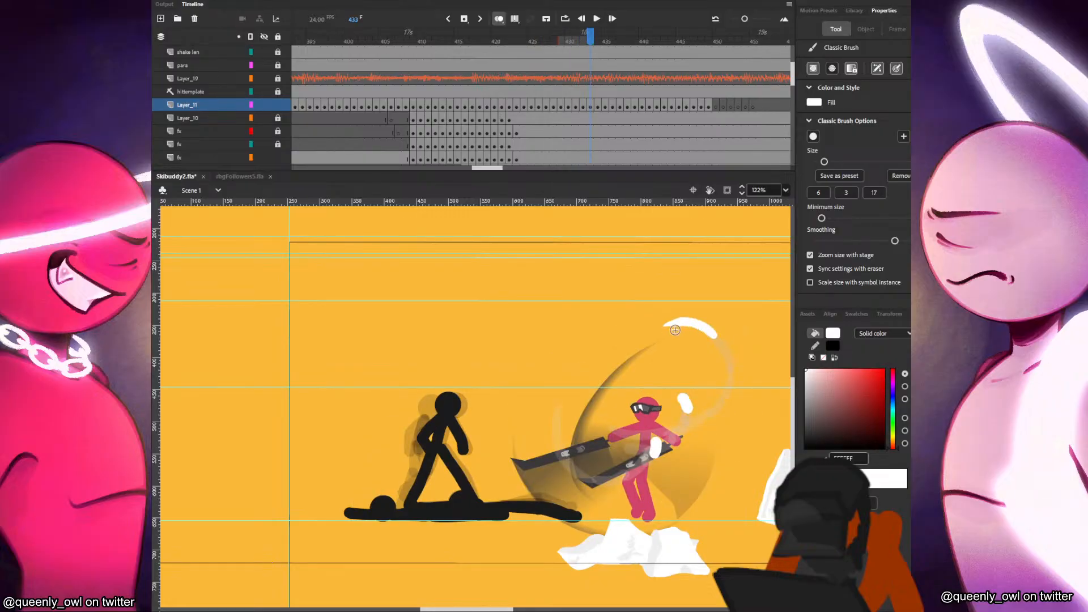
Paint the third white blob on frames 434 to 443, circling above the skier's head.
key("period")
key("period")
key("period")
key("period")
key("period")
key("period")
key("period")
key("period")
key("period")
key("period")
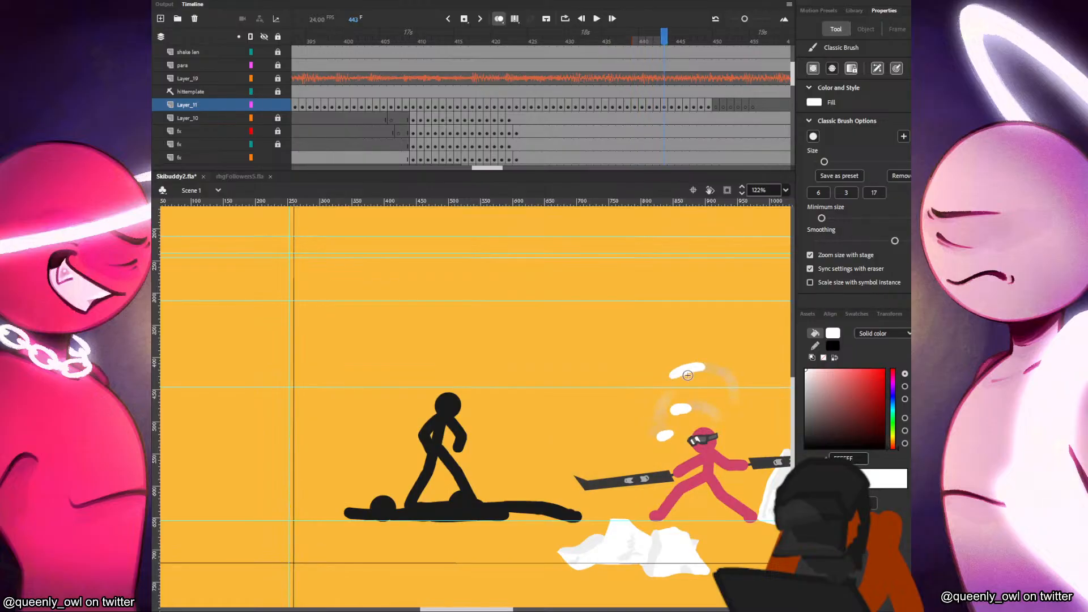
Paint the third trail on frames 444 to 447, stretching it from above the skier toward the opponent.
key("period")
key("period")
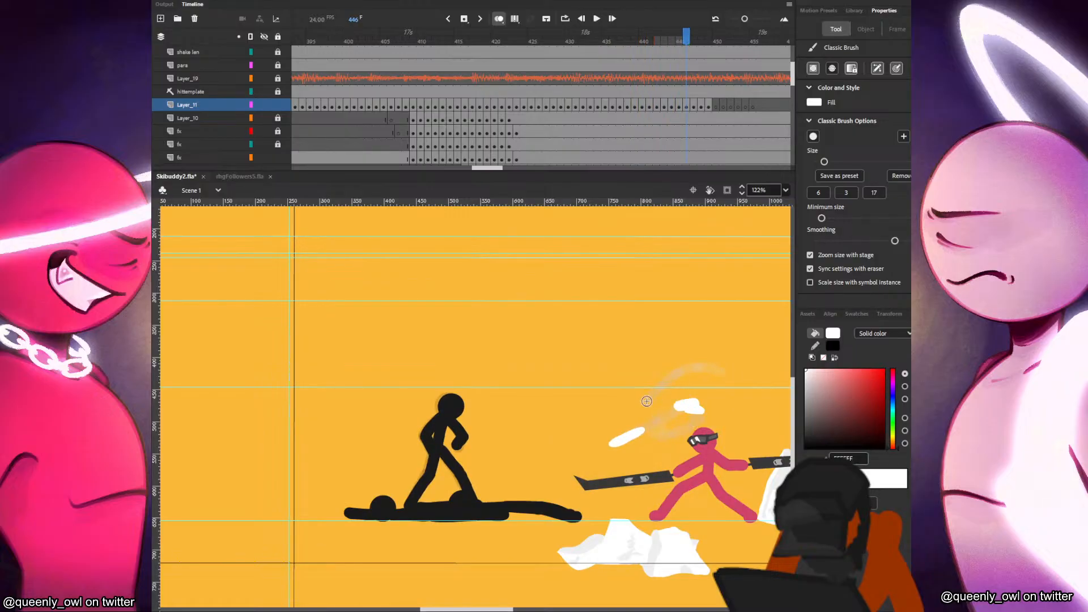
key("period")
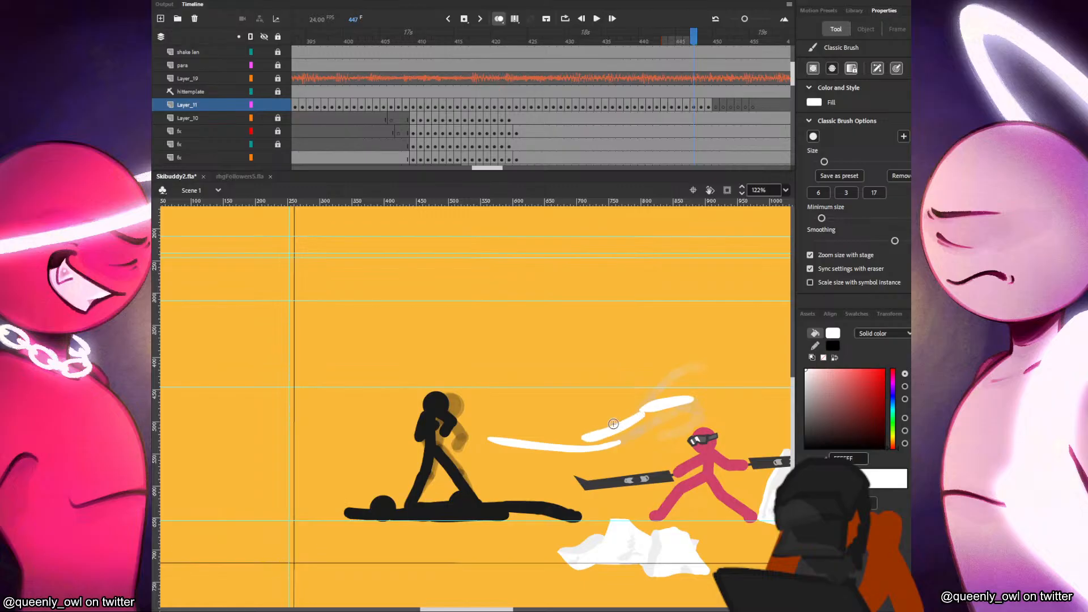
key("period")
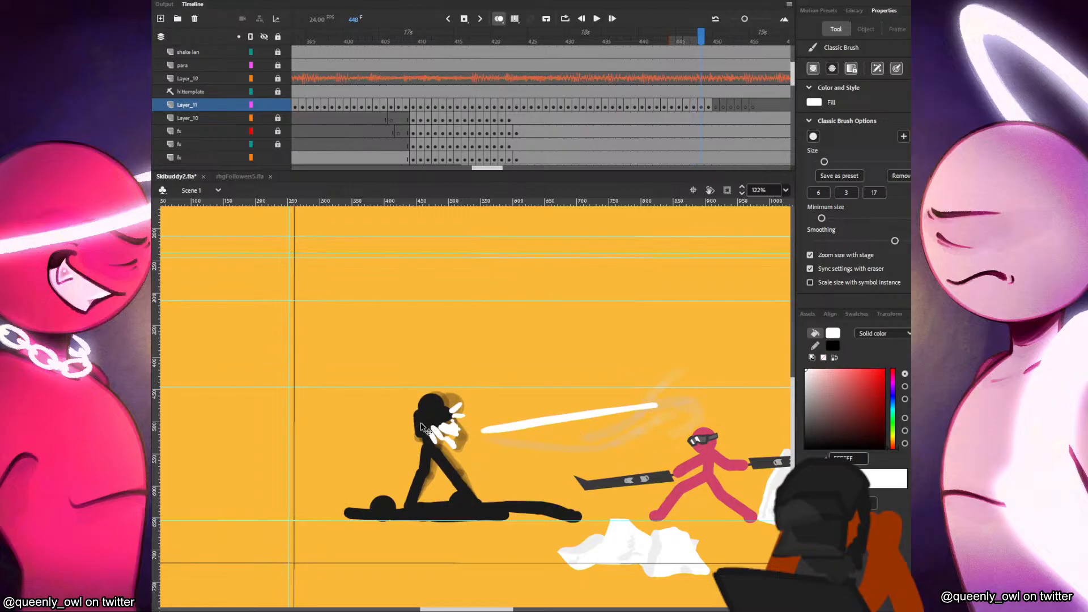
Refine the third trail's strike on the opponent across frames 448 and 449, and save the file.
key("ctrl+z")
key("comma")
key("period")
key("comma")
key("period")
key("period")
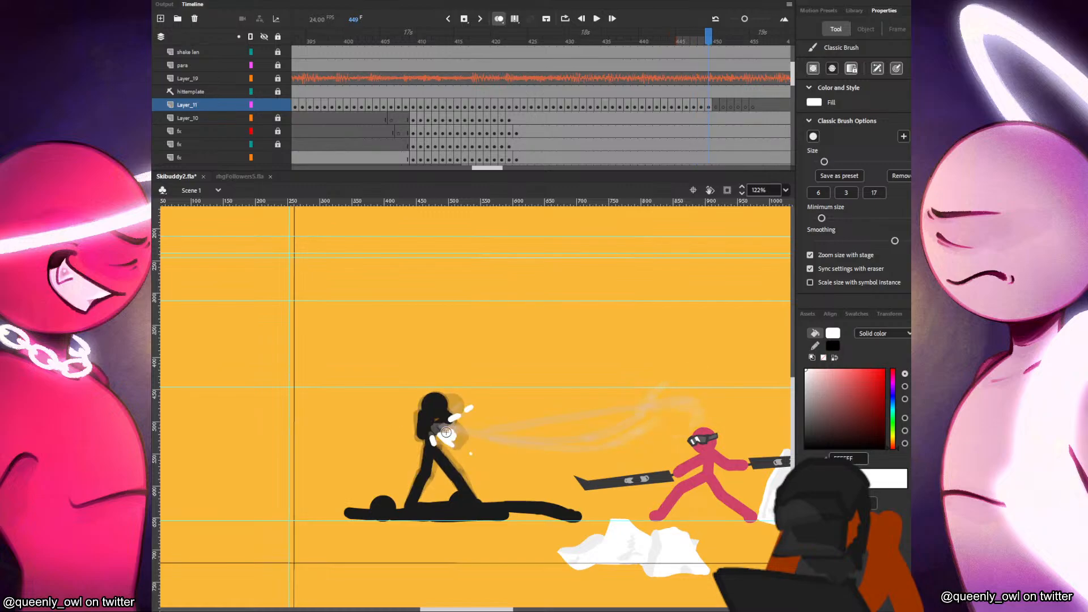
key("comma")
key("period")
key("period")
key("ctrl+s")
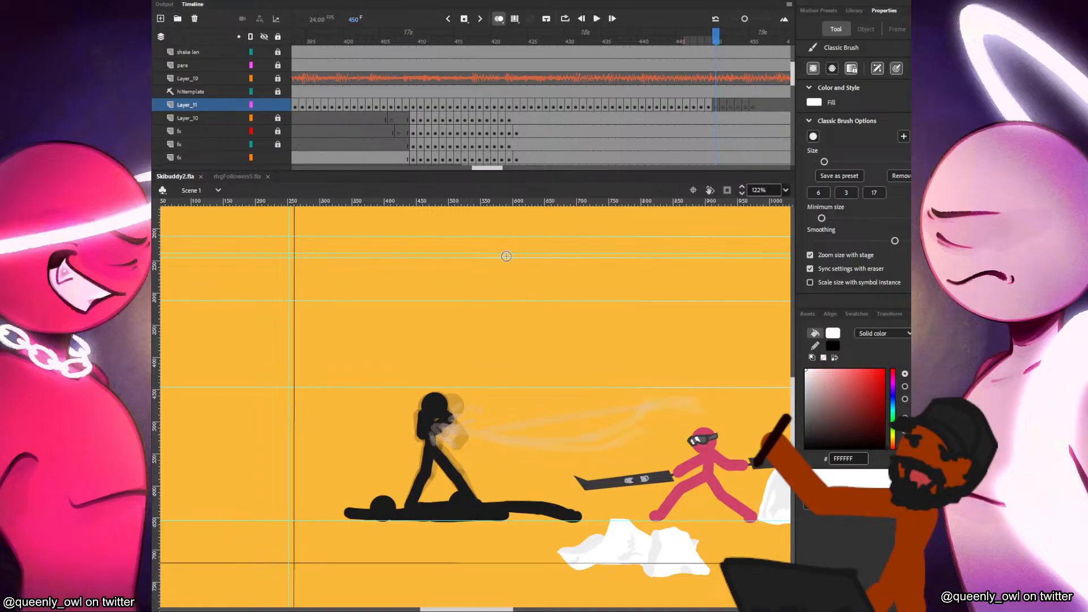
Play the fight several times to check the motion of all three white trails.
key("Return")
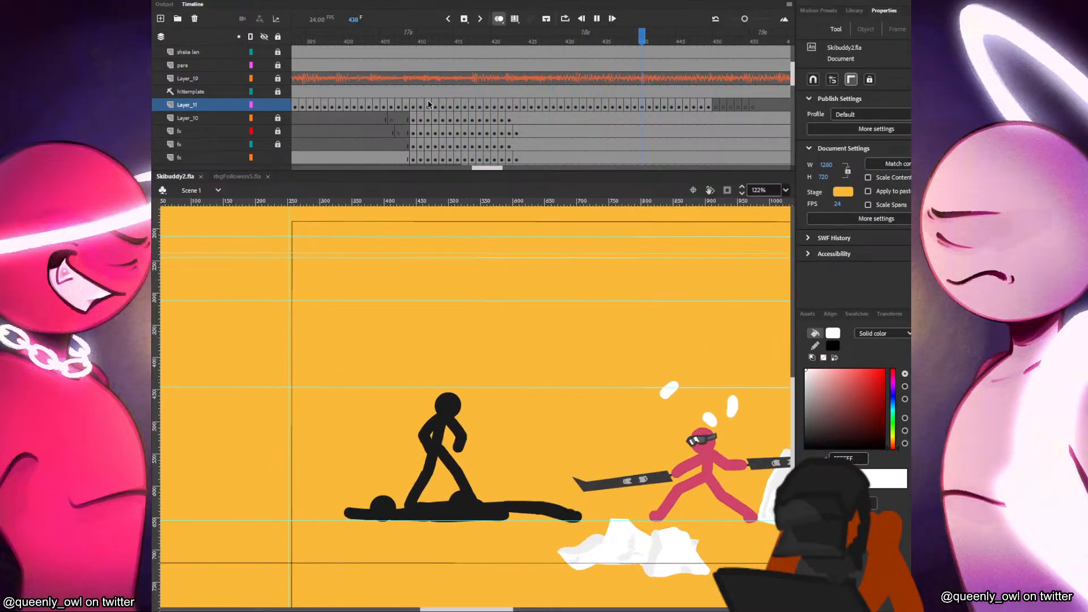
left_click(429, 104)
key("Return")
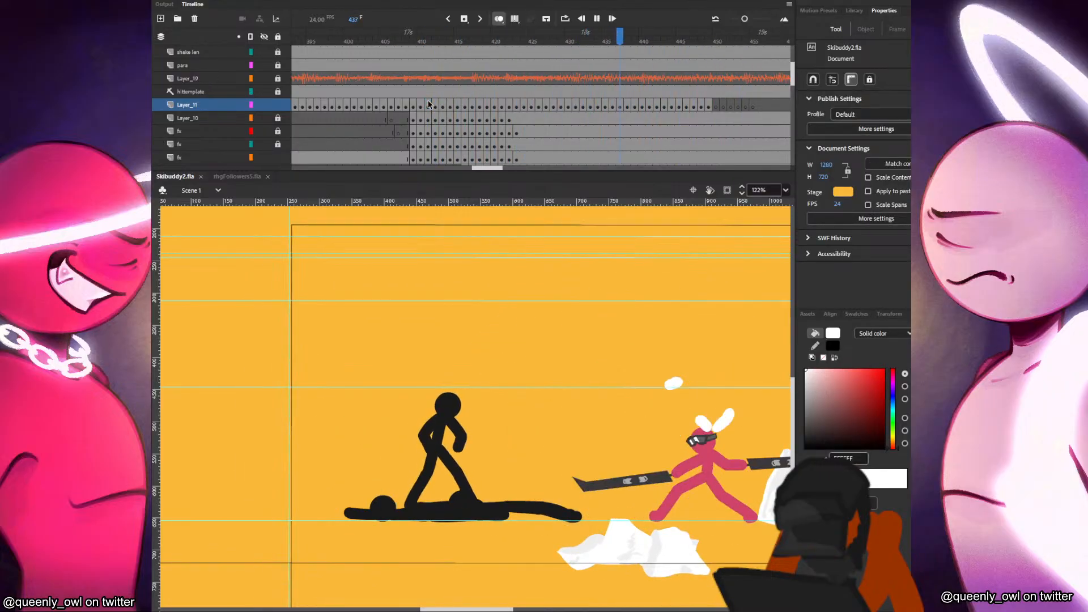
key("Return")
key("Return")
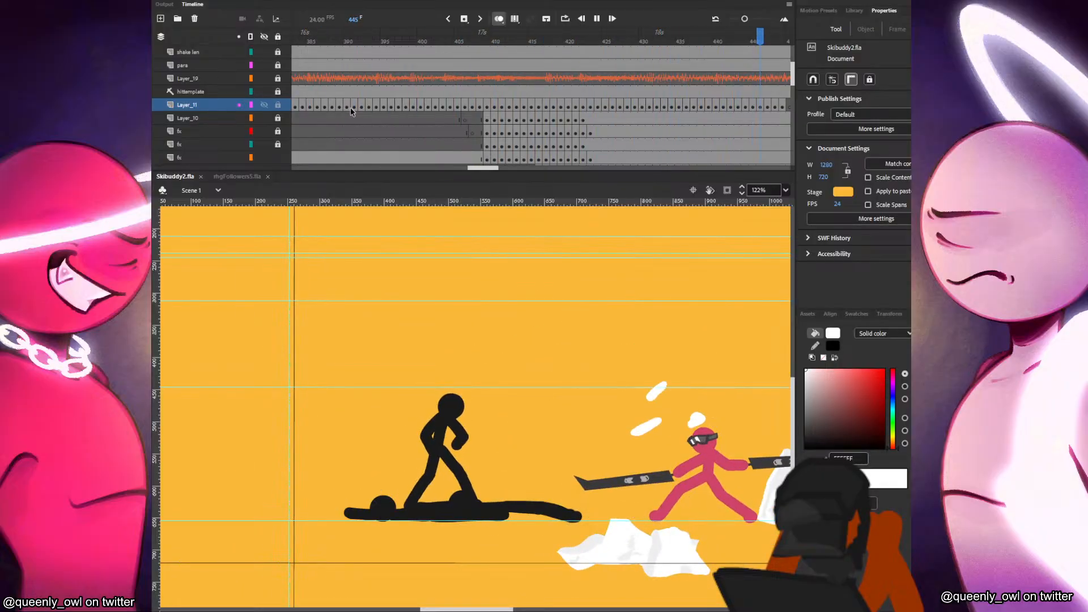
Unlock the camera layer and, at frame 444, shift the camera frame leftward and shrink it to about 1166 by 656.
left_click(352, 108)
left_click_drag(383, 112, 465, 120)
scroll(447, 120, "up", 4)
left_click(434, 97)
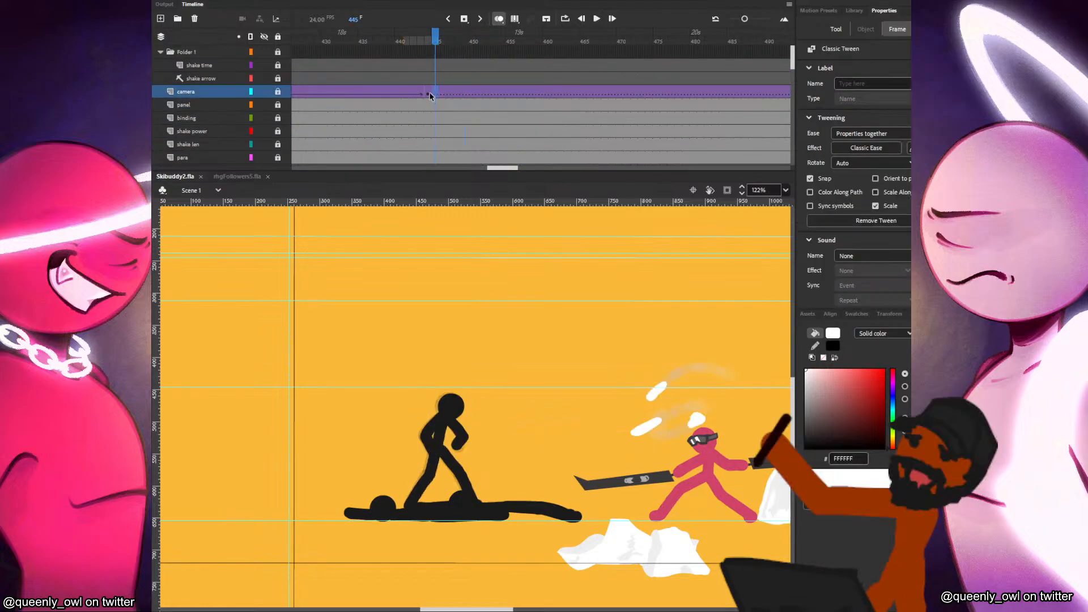
key("ctrl+minus")
key("ctrl+minus")
left_click(277, 92)
left_click(443, 93)
key("period")
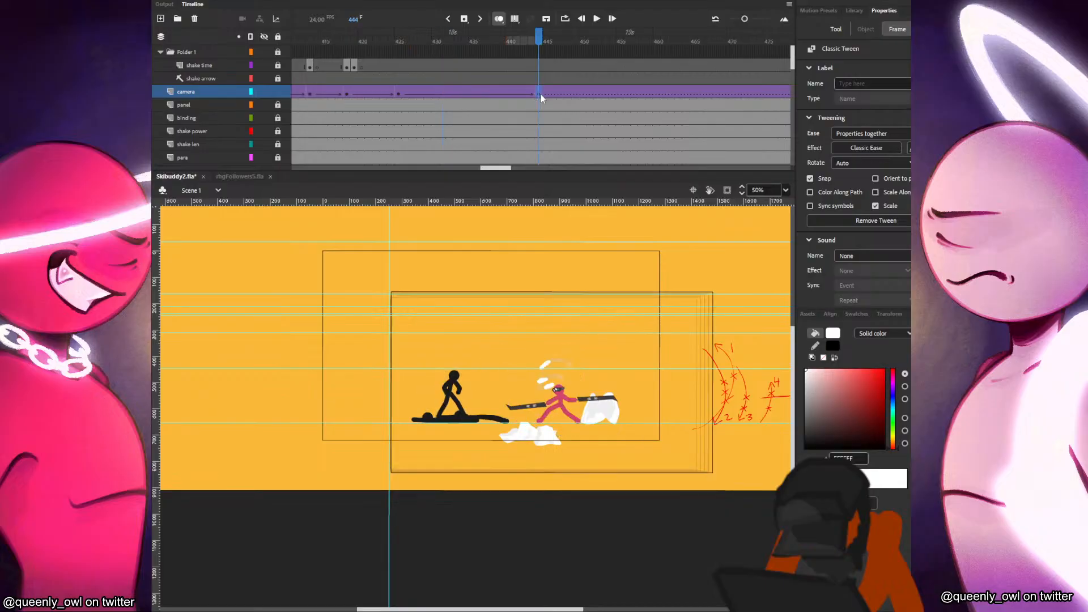
left_click(652, 418)
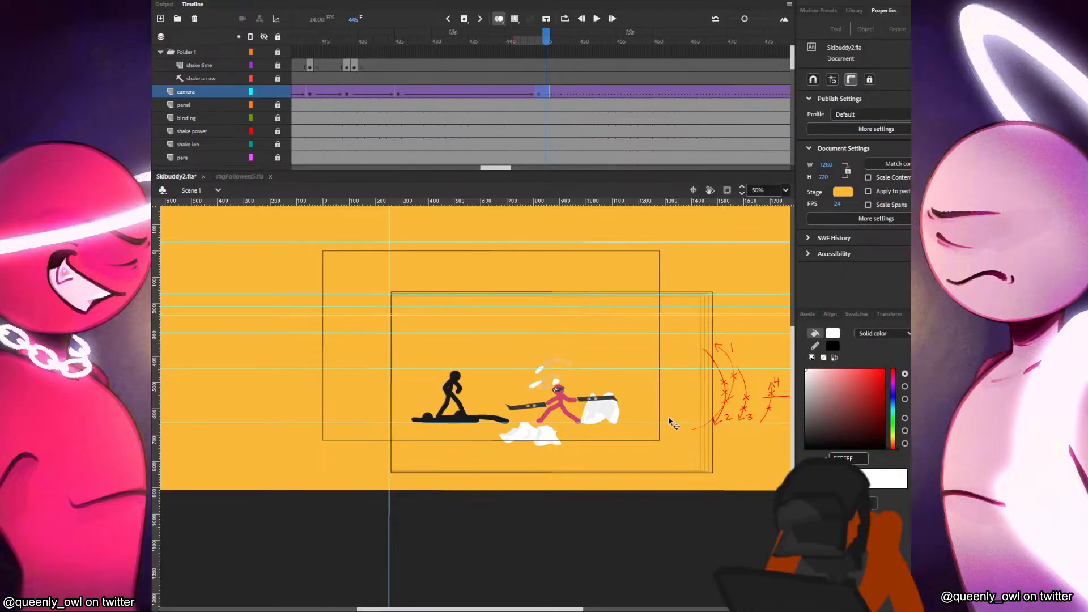
key("comma")
left_click(657, 413)
left_click_drag(639, 407, 625, 400)
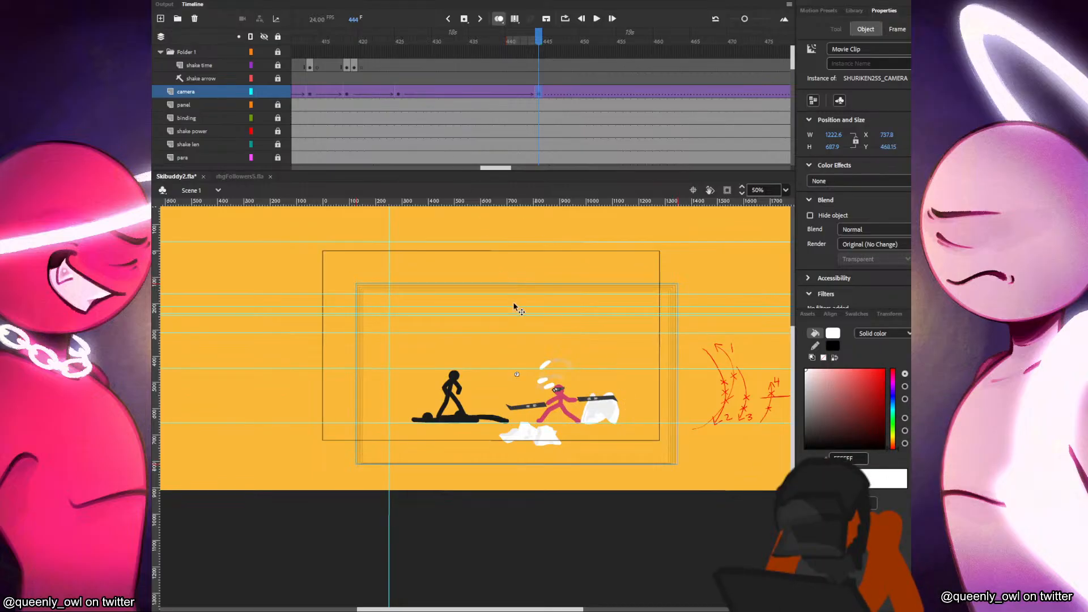
left_click_drag(513, 304, 528, 312)
left_click_drag(668, 290, 672, 293)
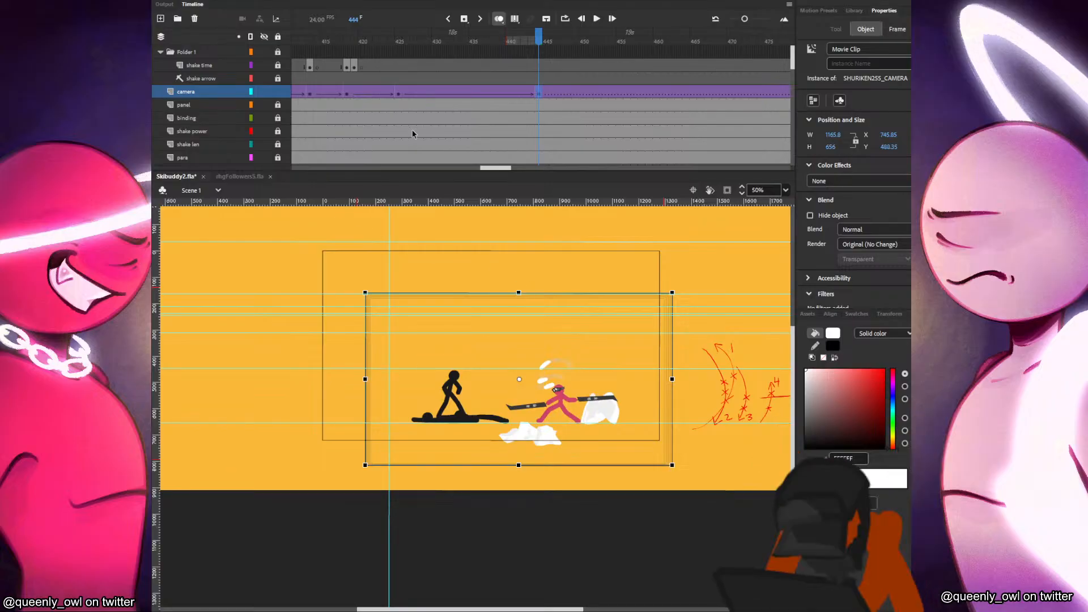
Play a test movie of the animation to review the camera move, and close it.
left_click(403, 92)
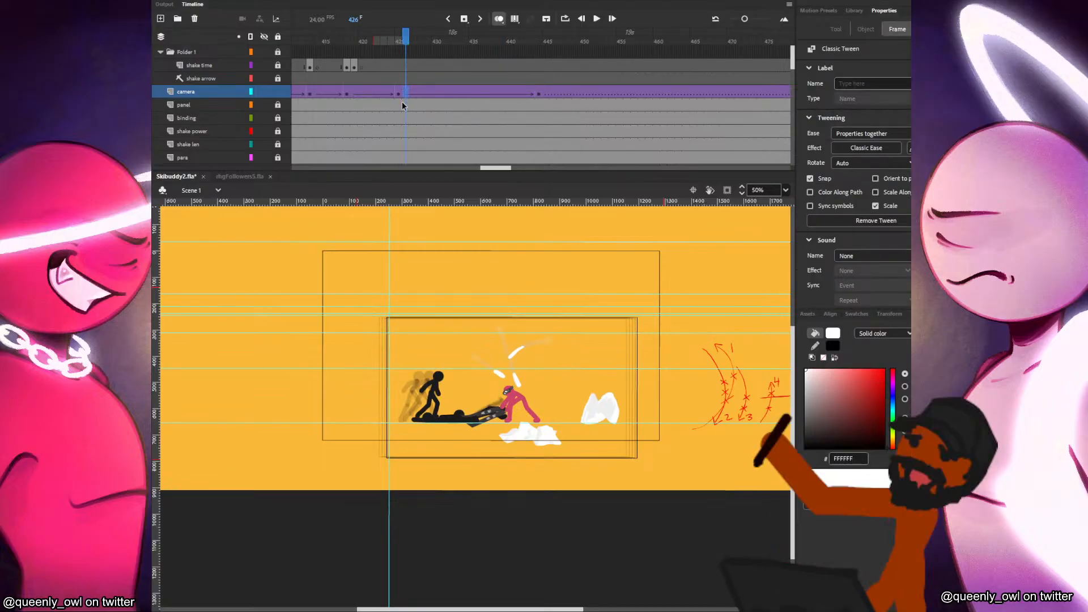
key("ctrl+Return")
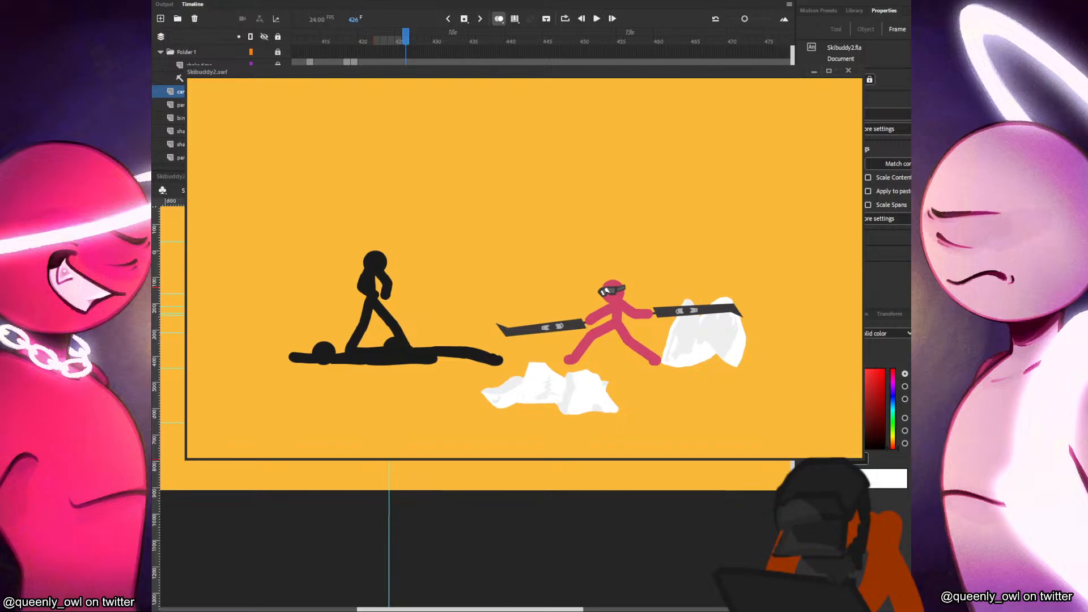
left_click(848, 71)
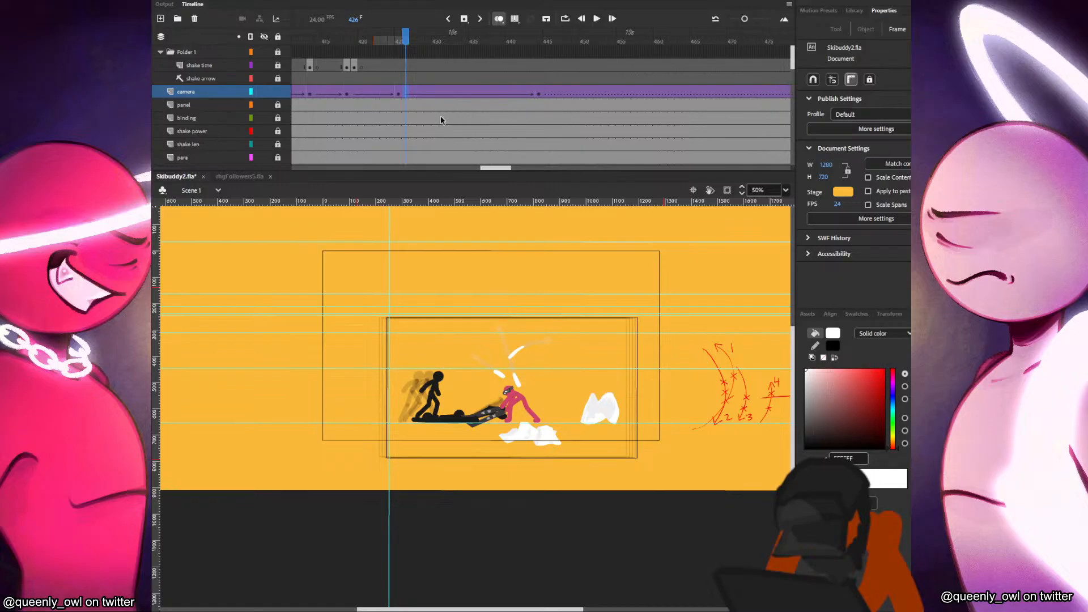
Lock the camera layer again.
left_click_drag(404, 78, 587, 62)
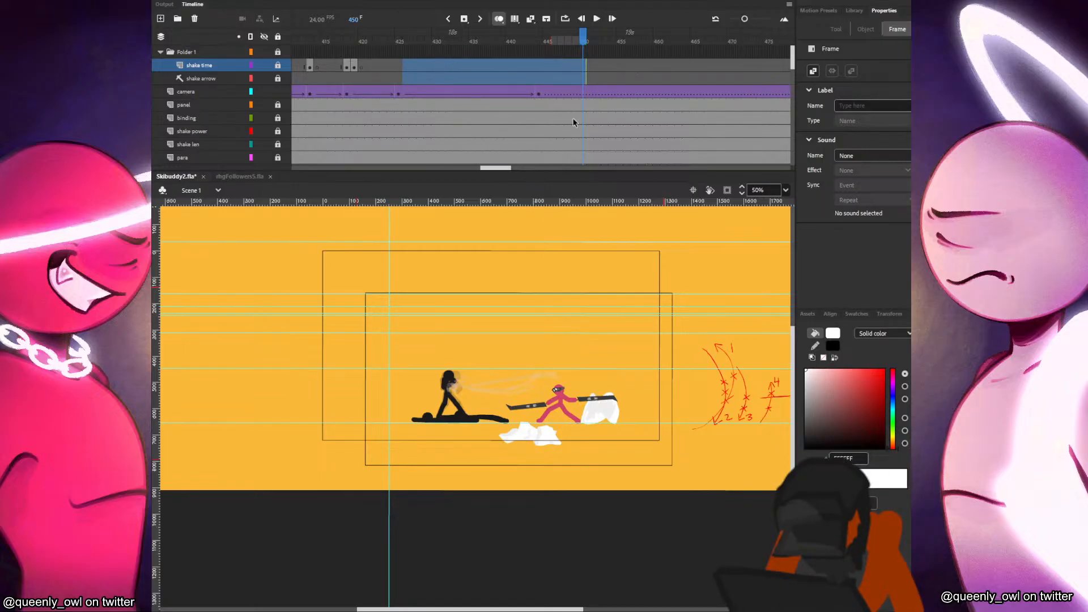
left_click(542, 94)
left_click(278, 92)
Add four new layers directly above the standing opponent's baddy layer.
left_click(458, 379)
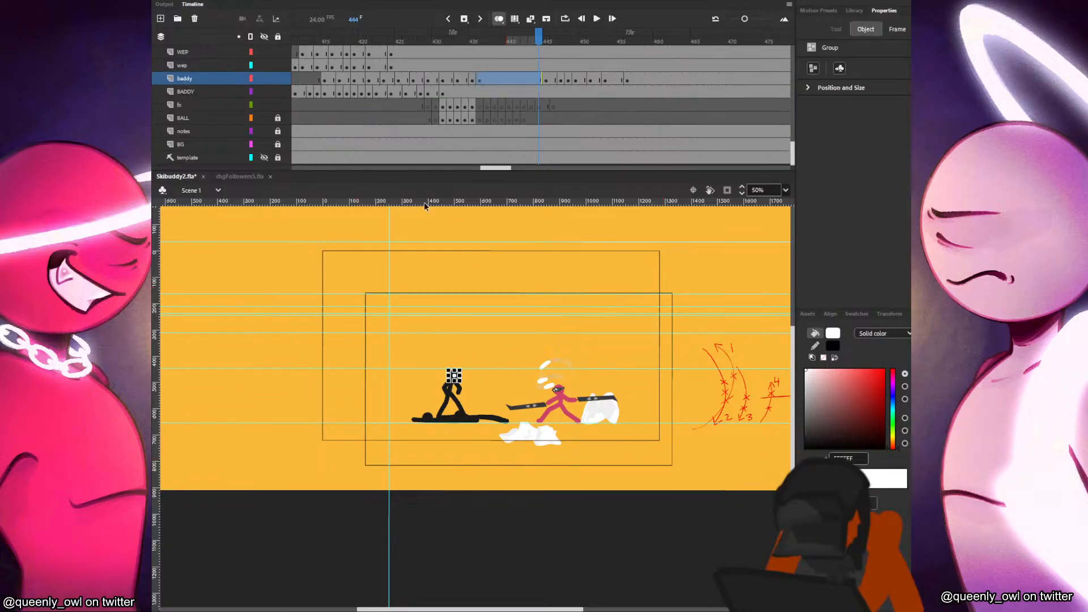
scroll(381, 79, "up", 2)
scroll(324, 115, "down", 1)
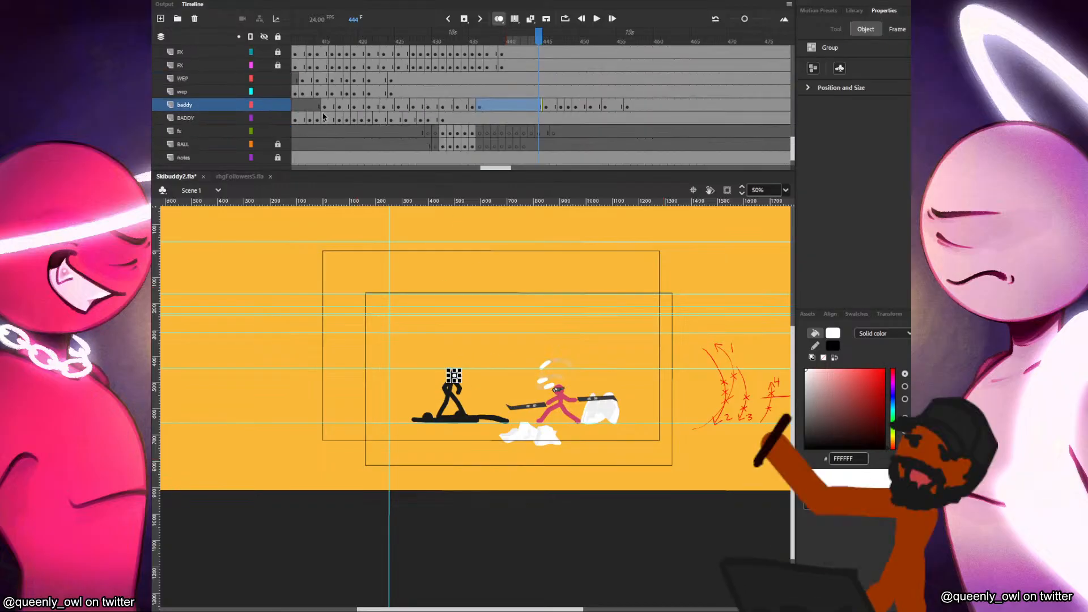
left_click(161, 20)
left_click(161, 20)
left_click(161, 19)
left_click(162, 20)
left_click(189, 144)
key("b")
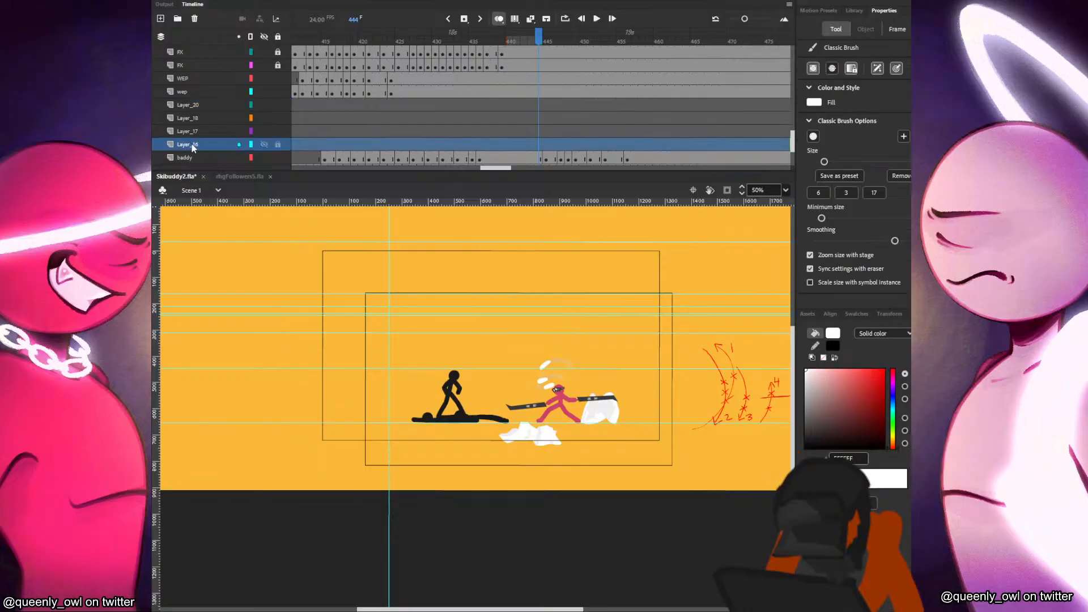
Rename each of the four new layers to baddy.
double_click(191, 145)
type("baddy")
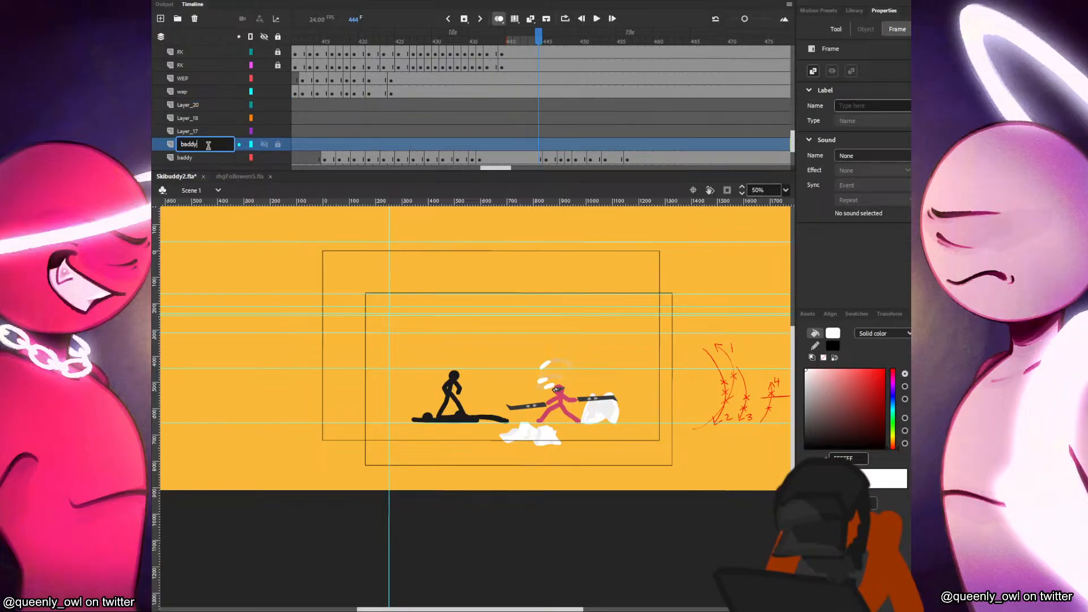
double_click(187, 131)
type("baddy")
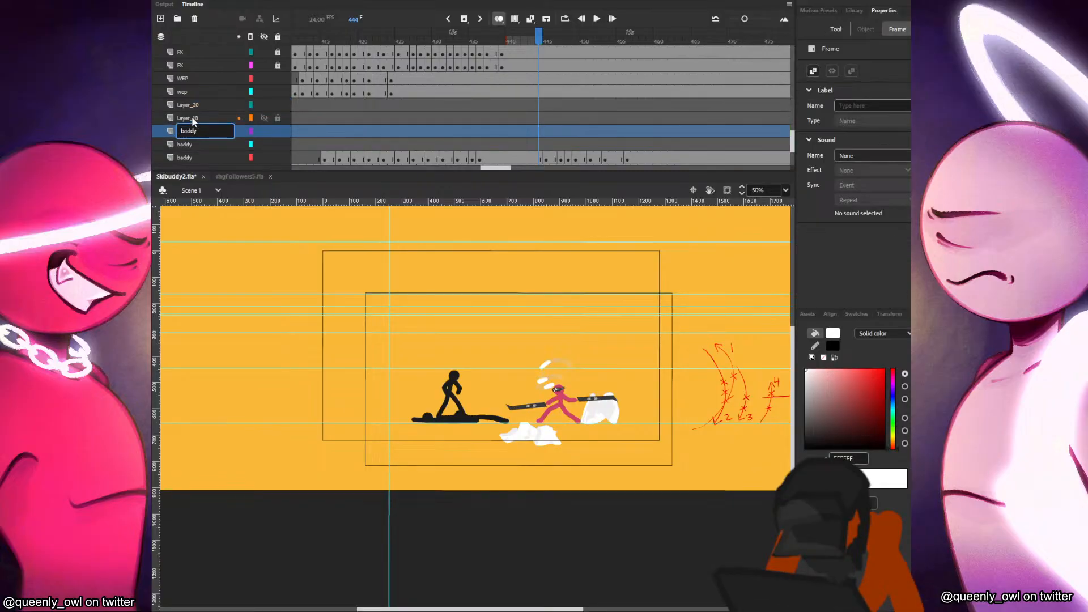
double_click(192, 117)
type("baddy")
double_click(200, 103)
type("baddy")
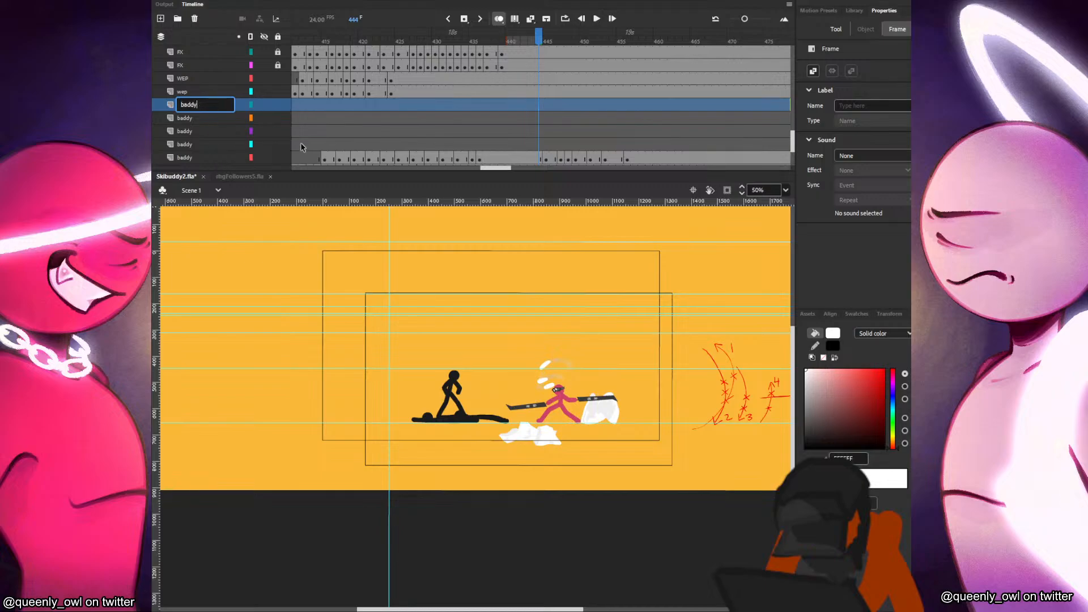
Copy an opponent's head and paste it at frame 440 of the lowest new baddy layer, left of the standing opponent.
left_click(324, 144)
left_click(392, 372)
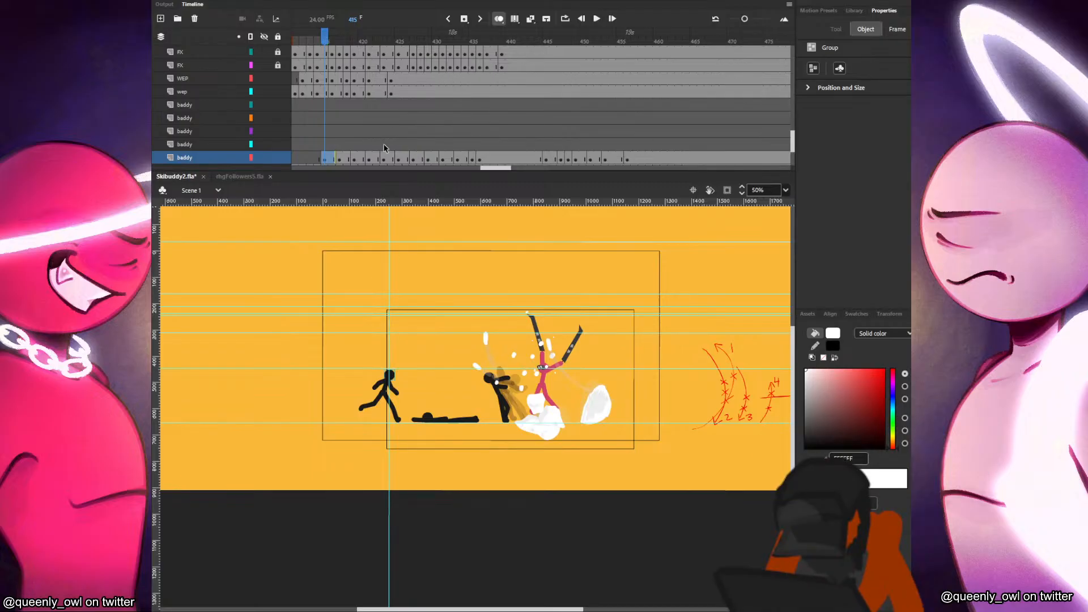
left_click_drag(340, 143, 385, 160)
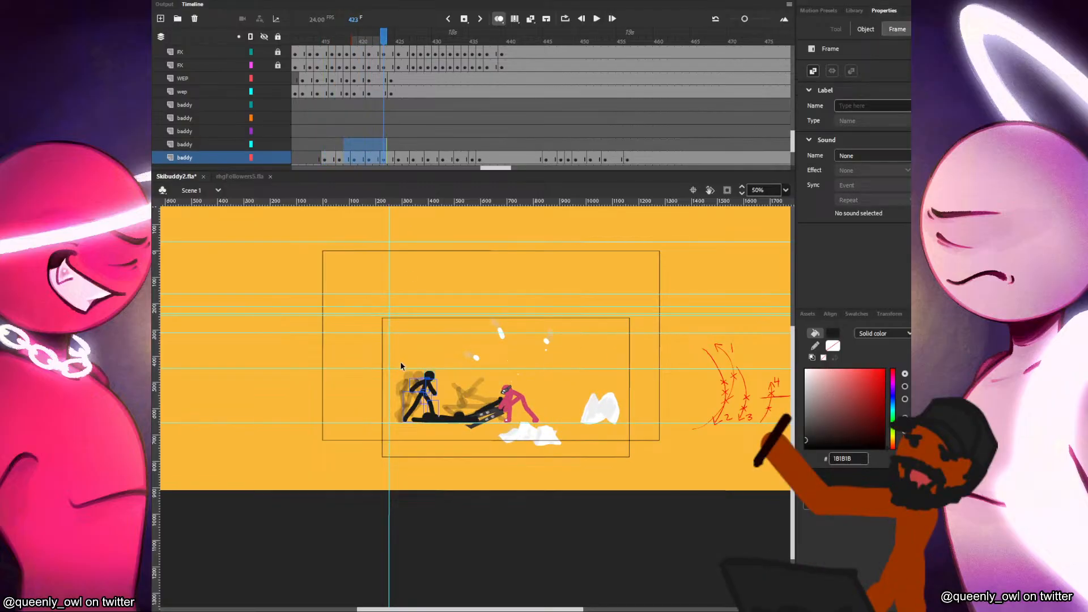
left_click(338, 143)
left_click_drag(337, 143, 550, 148)
left_click(468, 146)
left_click(482, 145)
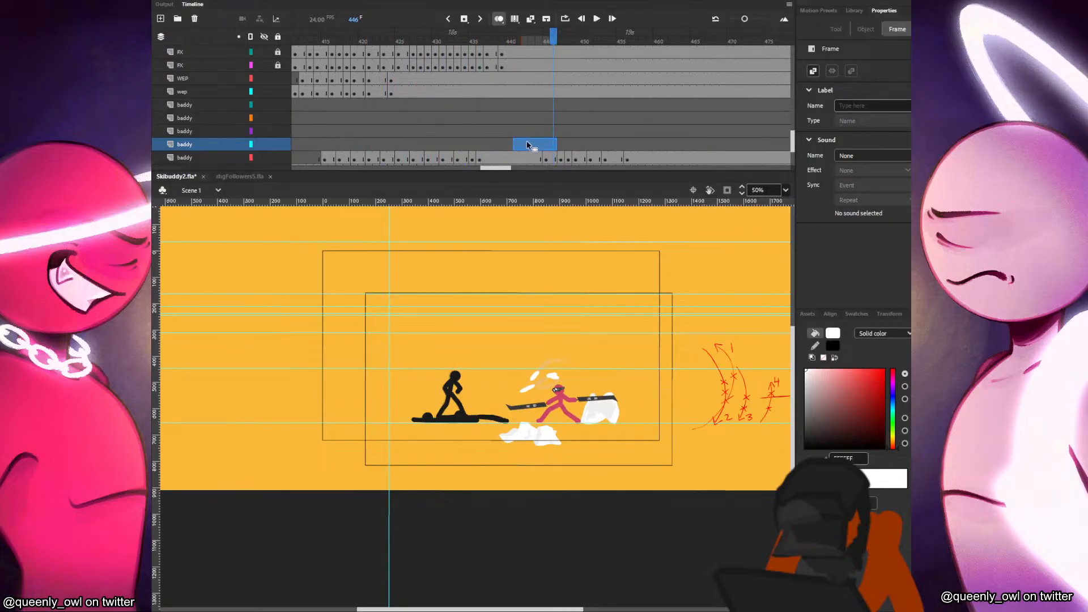
left_click(512, 146)
scroll(375, 433, "up", 2)
left_click_drag(402, 401, 437, 378)
key("ctrl+v")
scroll(424, 369, "up", 2)
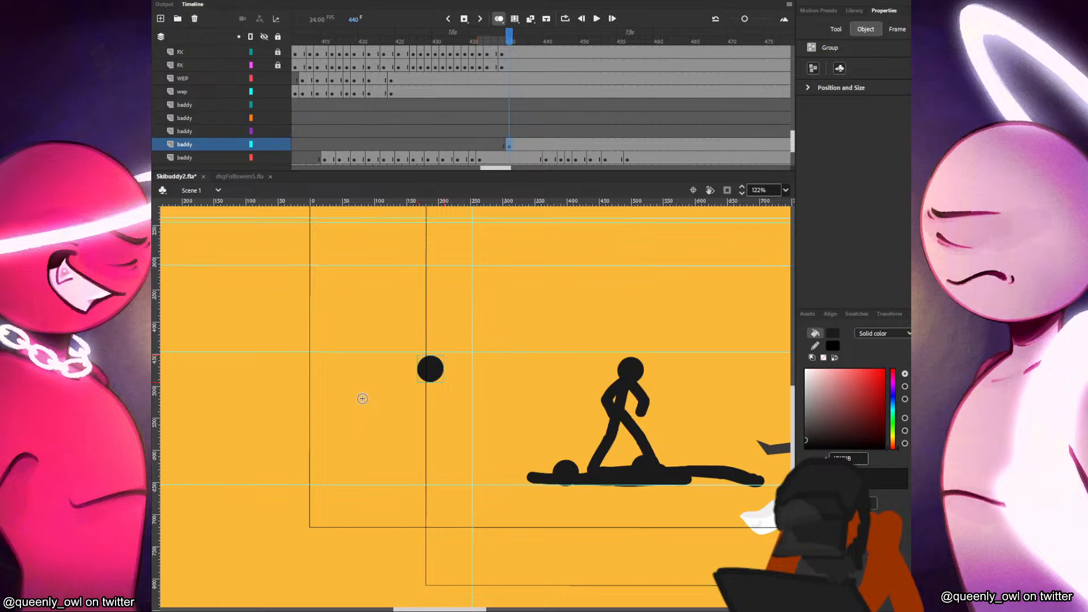
scroll(347, 397, "up", 1)
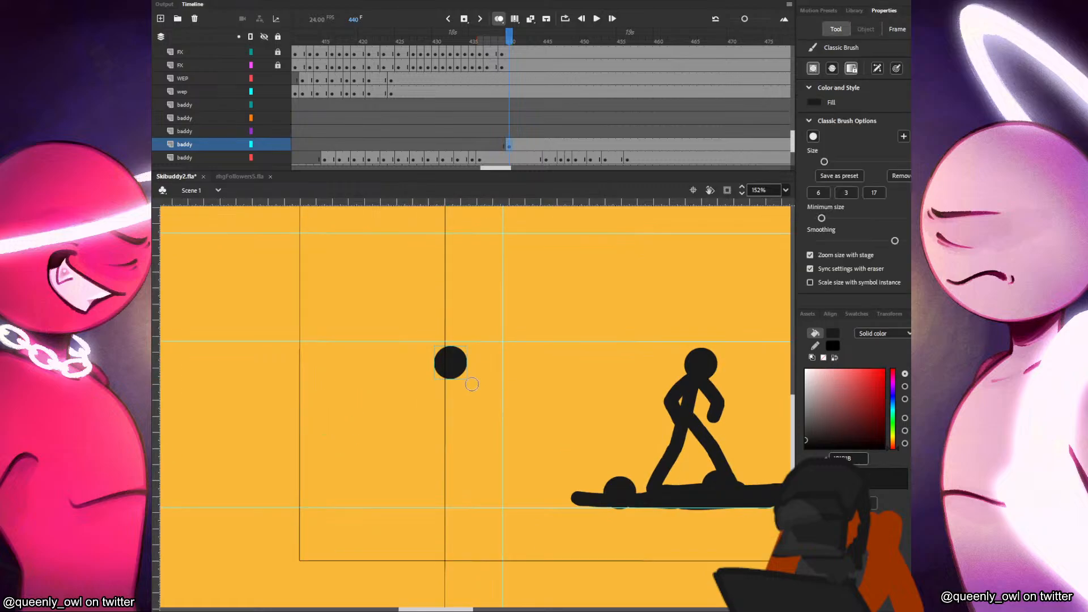
Paint the new opponent's torso, two striding legs and two arms below the head on frame 440.
mouse_move(448, 378)
left_mouse_down()
mouse_move(446, 426)
mouse_move(439, 414)
mouse_move(470, 504)
left_mouse_up()
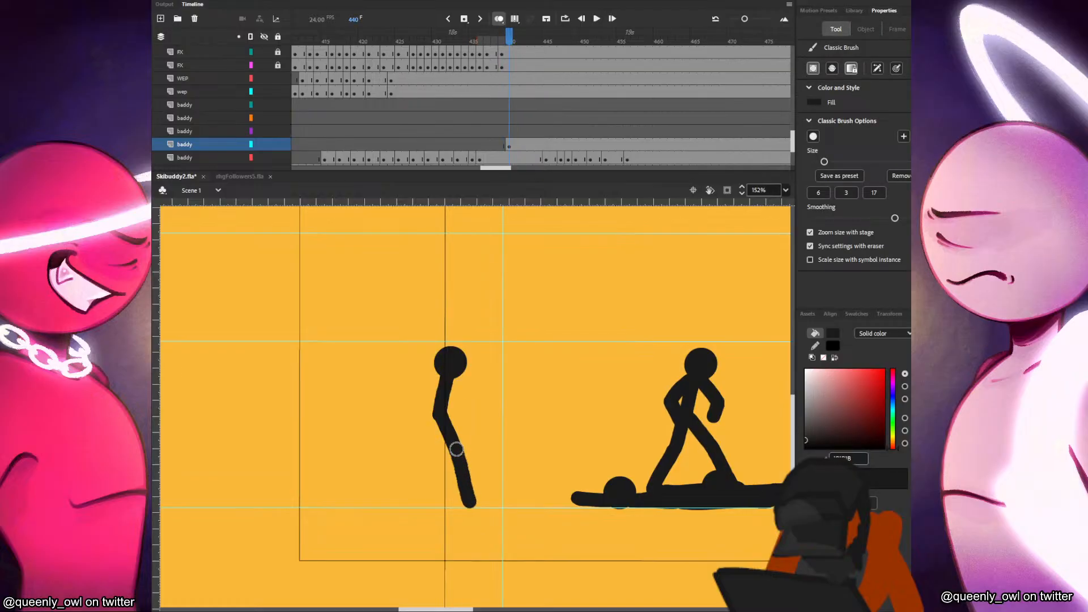
mouse_move(457, 449)
left_mouse_down()
mouse_move(477, 494)
mouse_move(436, 415)
mouse_move(397, 493)
left_mouse_up()
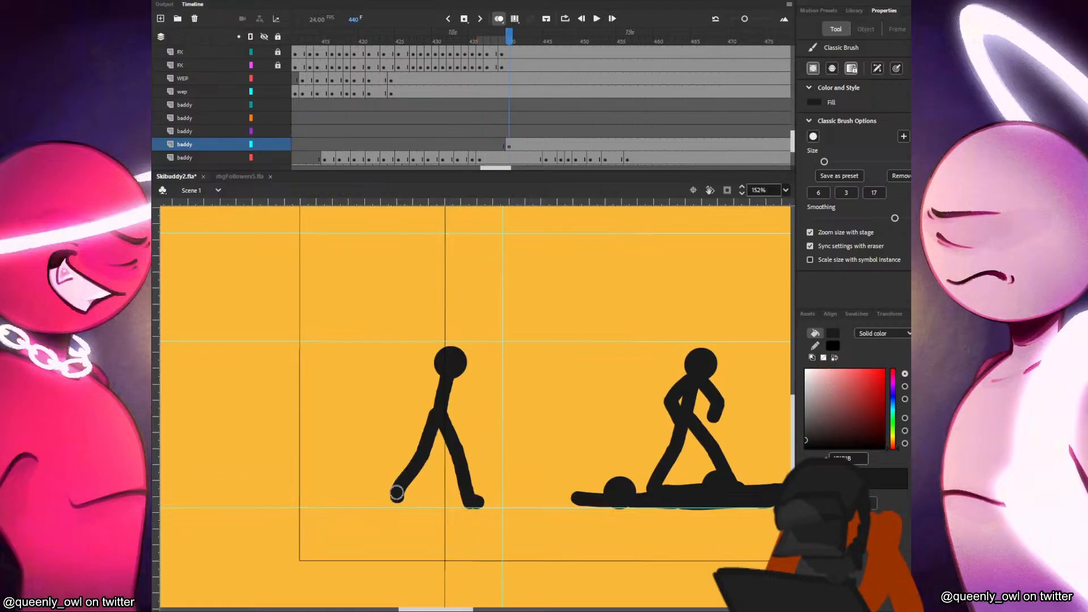
left_click_drag(448, 378, 406, 411)
key("period")
key("comma")
left_click_drag(451, 380, 473, 417)
key("period")
key("comma")
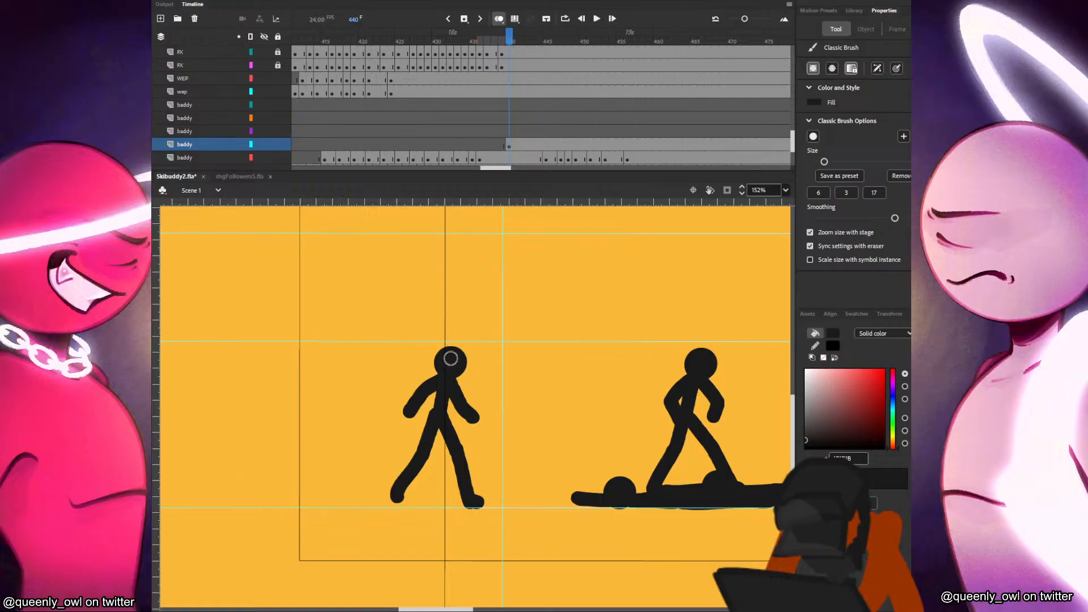
Convert the new layer's frames following 440 into blank keyframes, with the opponent's head selected for reuse.
key("v")
left_click(451, 358)
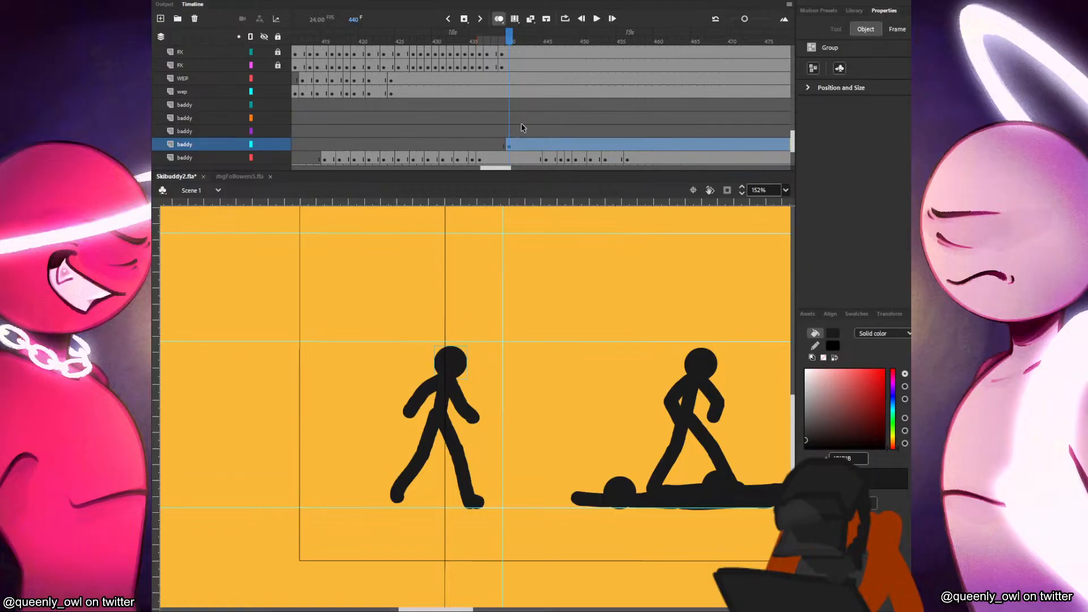
key("F7")
left_click_drag(543, 169, 496, 167)
left_click(501, 144)
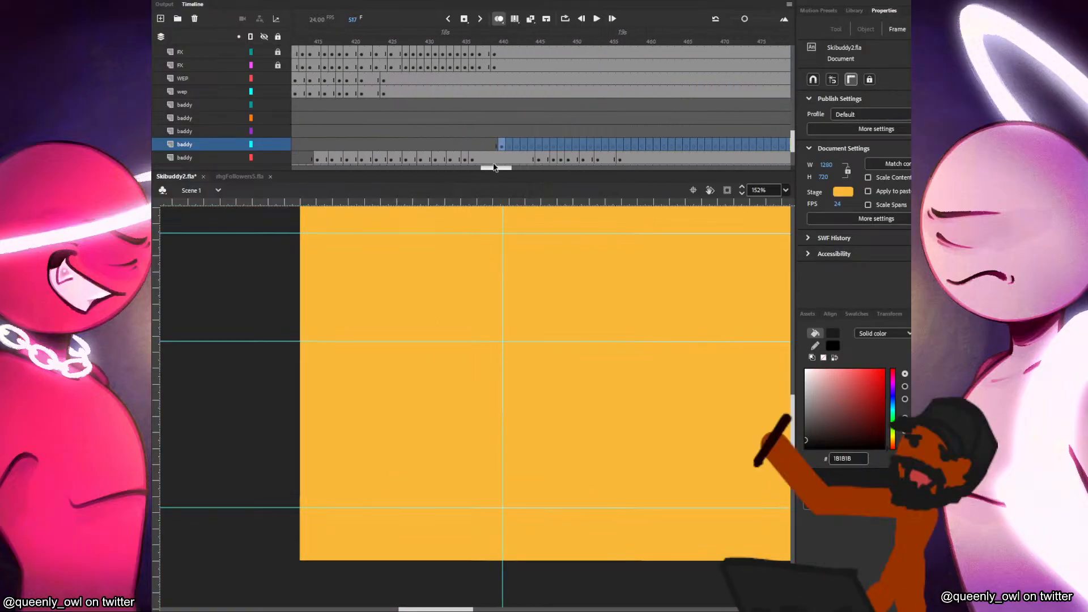
Paste the head on frame 441, place it slightly ahead of the previous pose, and paint the torso and front leg.
key("period")
key("ctrl+v")
mouse_move(488, 409)
left_mouse_down()
mouse_move(476, 362)
mouse_move(456, 415)
mouse_move(478, 502)
left_mouse_up()
key("b")
key("comma")
key("period")
key("comma")
key("period")
key("comma")
key("period")
key("comma")
key("period")
Paint the new opponent's trailing leg and arms on frame 441.
mouse_move(452, 417)
left_mouse_down()
mouse_move(449, 459)
mouse_move(424, 493)
left_mouse_up()
key("comma")
key("period")
mouse_move(460, 378)
left_mouse_down()
mouse_move(466, 409)
mouse_move(477, 406)
left_mouse_up()
key("comma")
key("period")
Paste the head on frame 442, move it forward, and paint the leaning torso, closed legs and bent arms.
key("period")
key("ctrl+v")
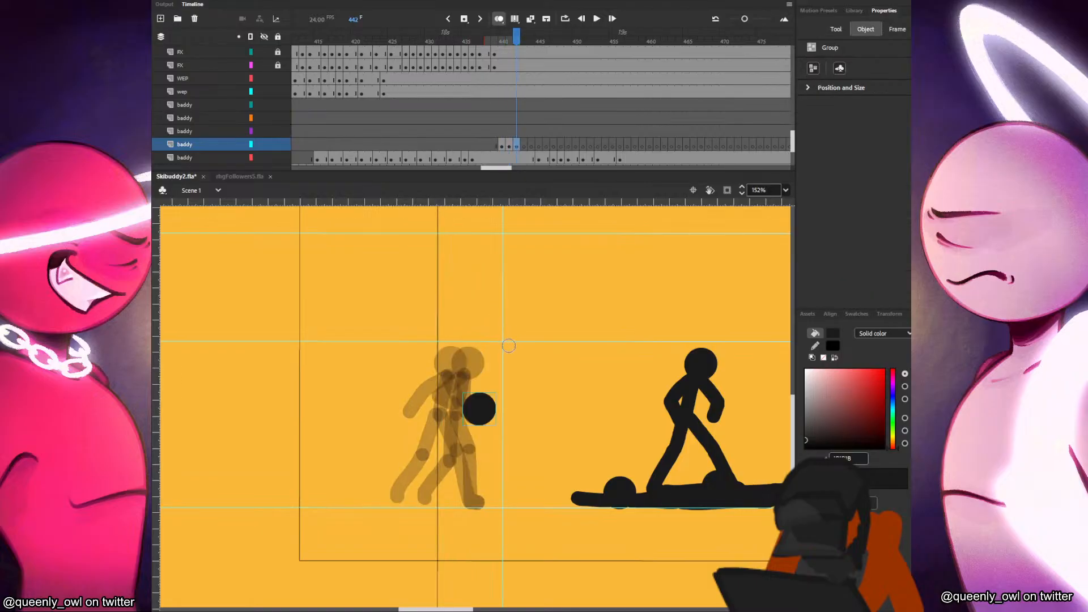
key("v")
mouse_move(484, 412)
left_mouse_down()
mouse_move(502, 366)
mouse_move(466, 422)
mouse_move(484, 460)
mouse_move(479, 502)
left_mouse_up()
key("b")
key("comma")
key("period")
mouse_move(463, 422)
left_mouse_down()
mouse_move(481, 461)
mouse_move(462, 498)
left_mouse_up()
key("comma")
key("period")
mouse_move(476, 386)
left_mouse_down()
mouse_move(452, 404)
mouse_move(519, 399)
mouse_move(508, 381)
mouse_move(470, 425)
mouse_move(481, 444)
left_mouse_up()
key("comma")
key("period")
Paste the head on frame 443, place it lower and further forward, and paint the hunched torso.
key("period")
key("ctrl+v")
key("v")
key("b")
key("comma")
key("period")
key("comma")
key("period")
key("comma")
key("period")
Paint the bent legs and planted foot on frame 443, comparing them with the preceding poses.
left_click_drag(473, 501, 490, 458)
left_click_drag(474, 502, 479, 502)
key("comma")
key("period")
key("comma")
key("period")
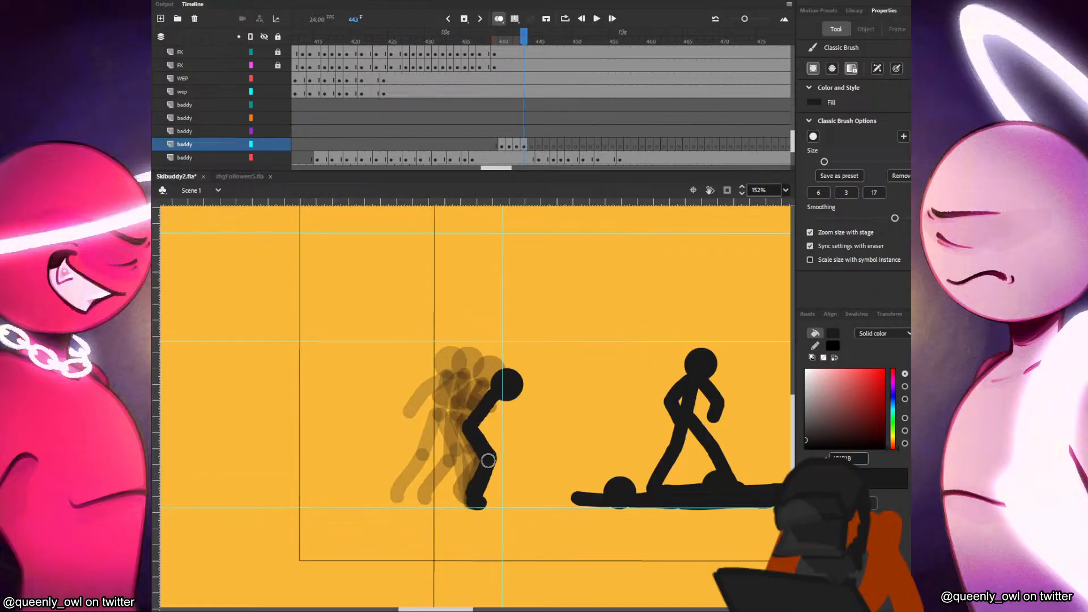
key("comma")
key("period")
key("comma")
key("comma")
key("period")
key("period")
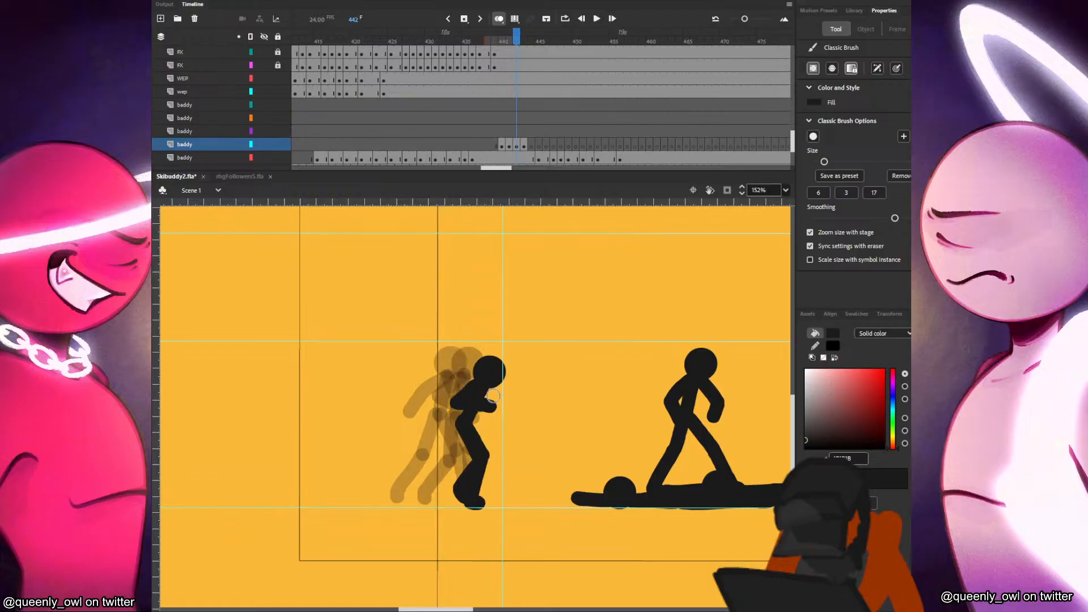
left_click_drag(492, 391, 473, 401)
key("comma")
key("period")
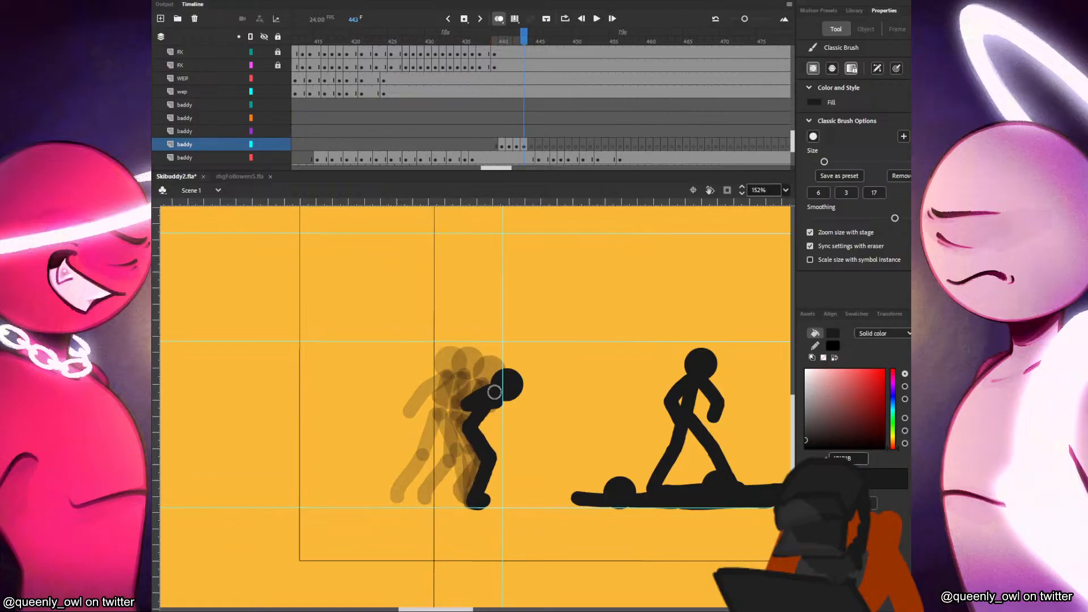
key("comma")
key("period")
key("ctrl+z")
key("ctrl+z")
Paint the bent arm hanging in front of the hunched torso on frame 443, checking it against frame 442.
mouse_move(492, 392)
left_mouse_down()
mouse_move(475, 398)
mouse_move(486, 424)
left_mouse_up()
key("comma")
key("period")
key("comma")
key("period")
key("comma")
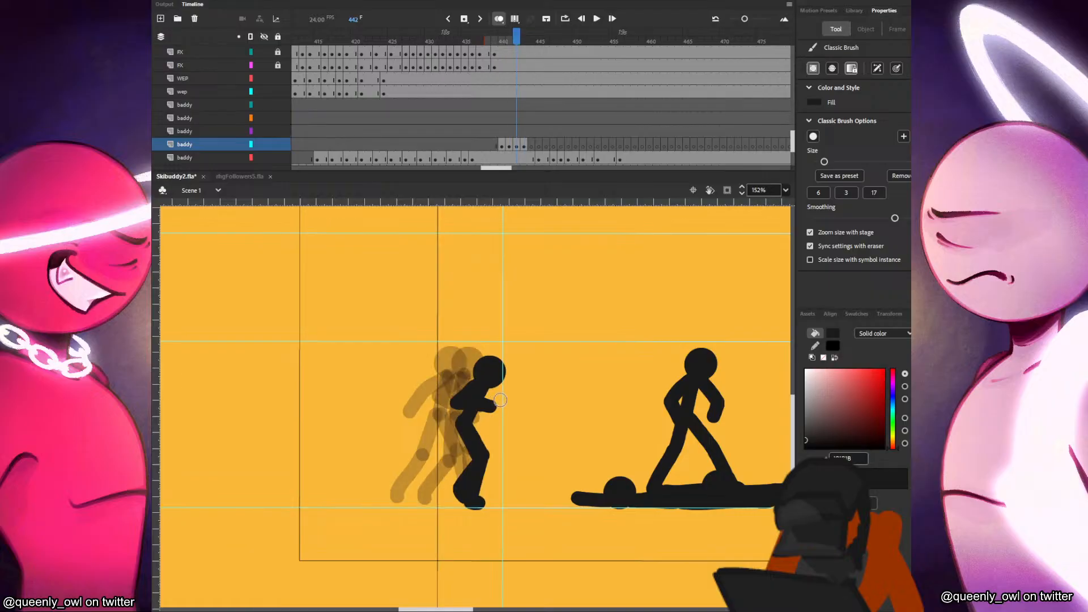
key("period")
key("period")
key("comma")
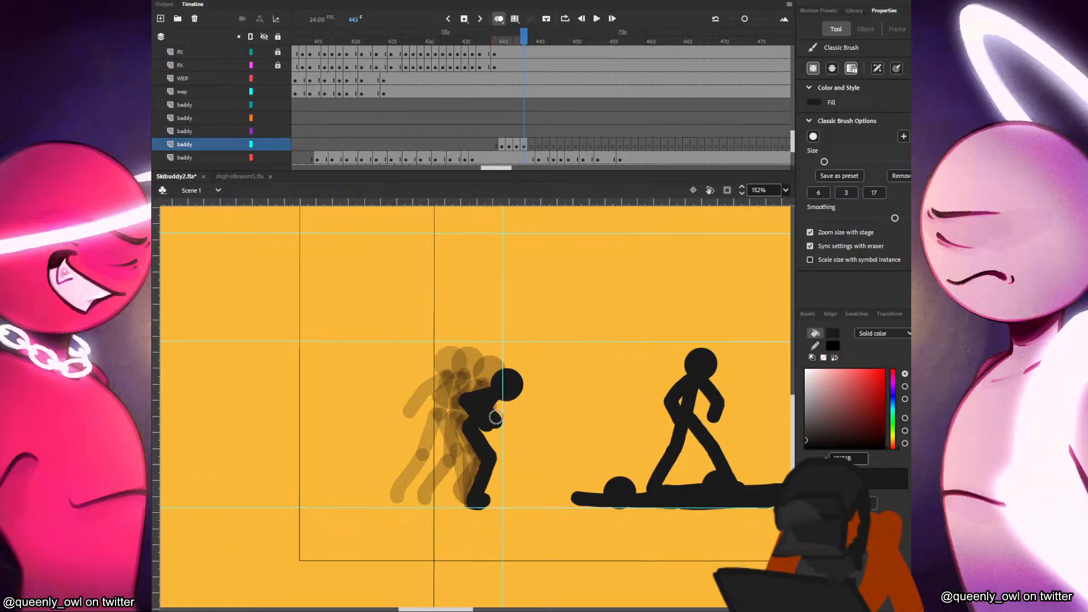
Paste the opponent's head onto frame 444 of the new baddy layer.
key("period")
key("ctrl+v")
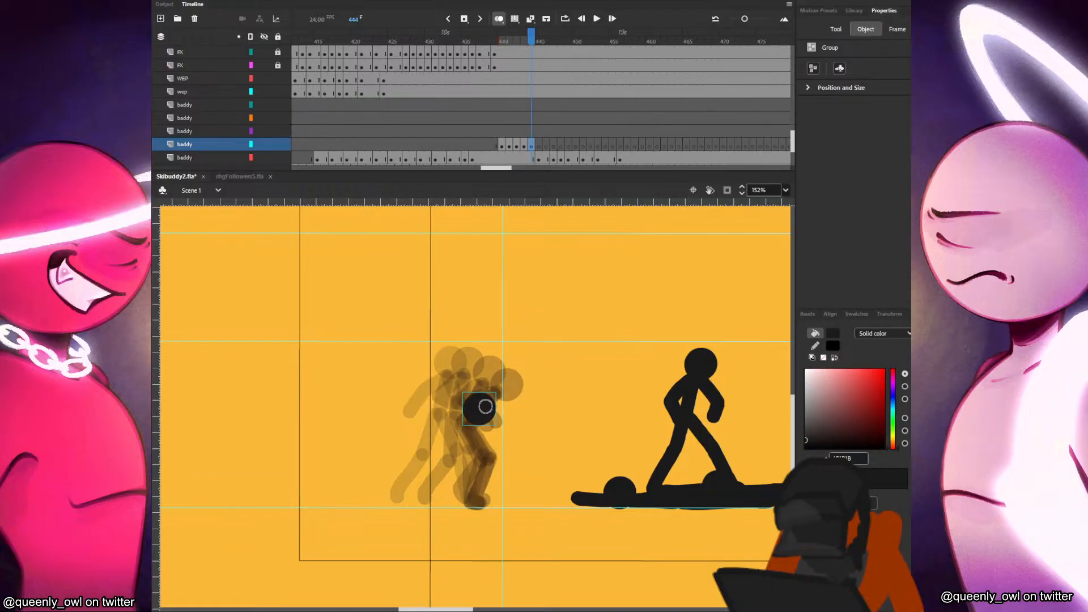
Position the stick figure's head ahead of the previous poses in frame 444 and brush a forward-leaning torso beneath it.
key("v")
left_click_drag(485, 406, 541, 363)
key("b")
key("comma")
key("period")
left_click_drag(523, 404, 529, 379)
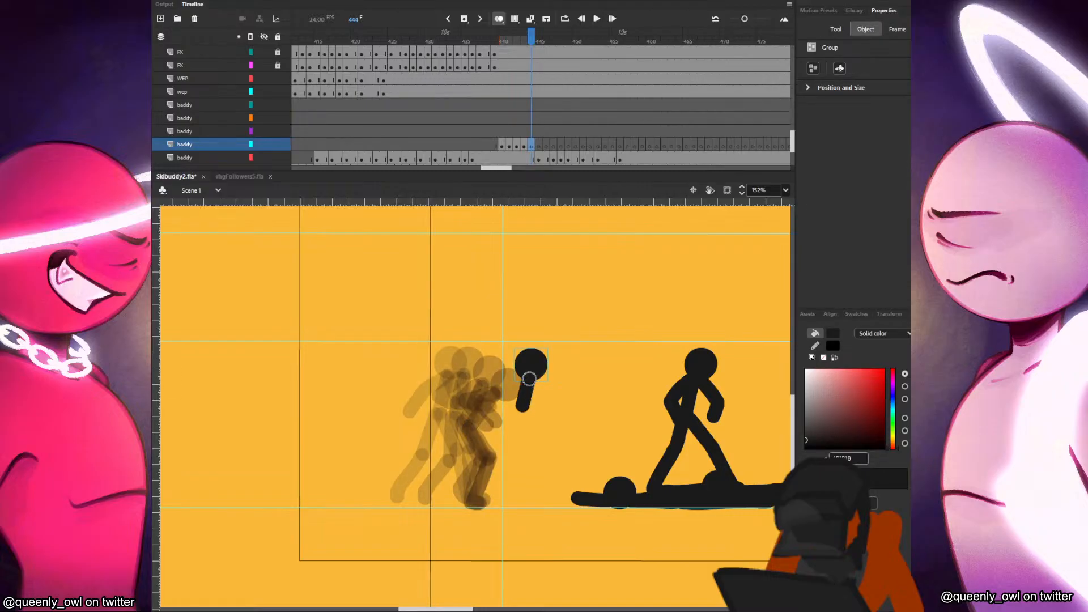
key("comma")
key("period")
key("ctrl+z")
left_click_drag(508, 415, 528, 376)
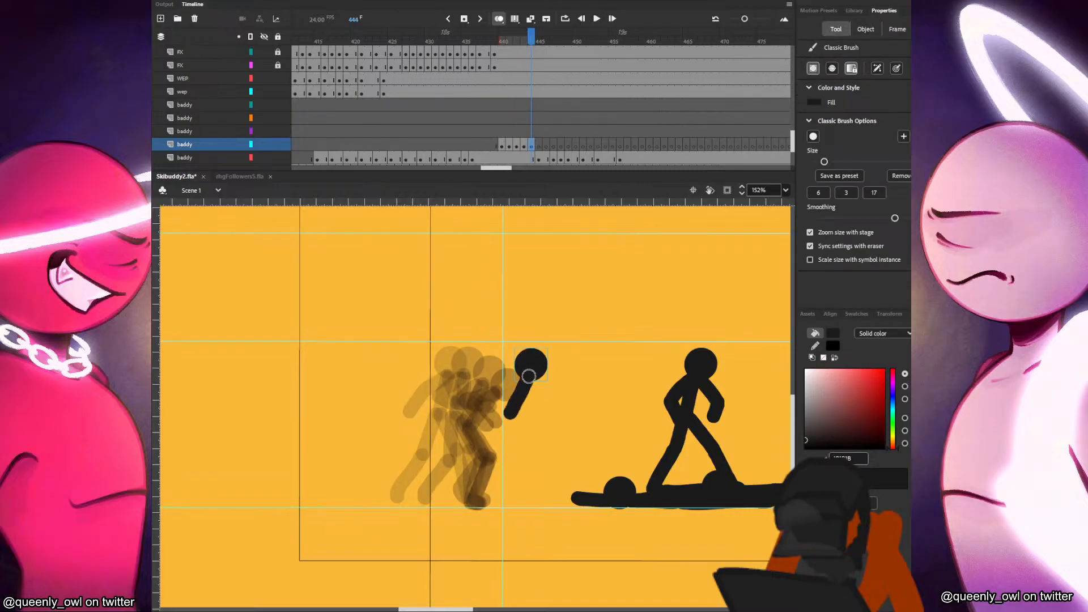
Brush the legs stretched back to the ground line and the arms reaching up and forward in frame 444.
left_click_drag(508, 415, 479, 506)
key("comma")
key("period")
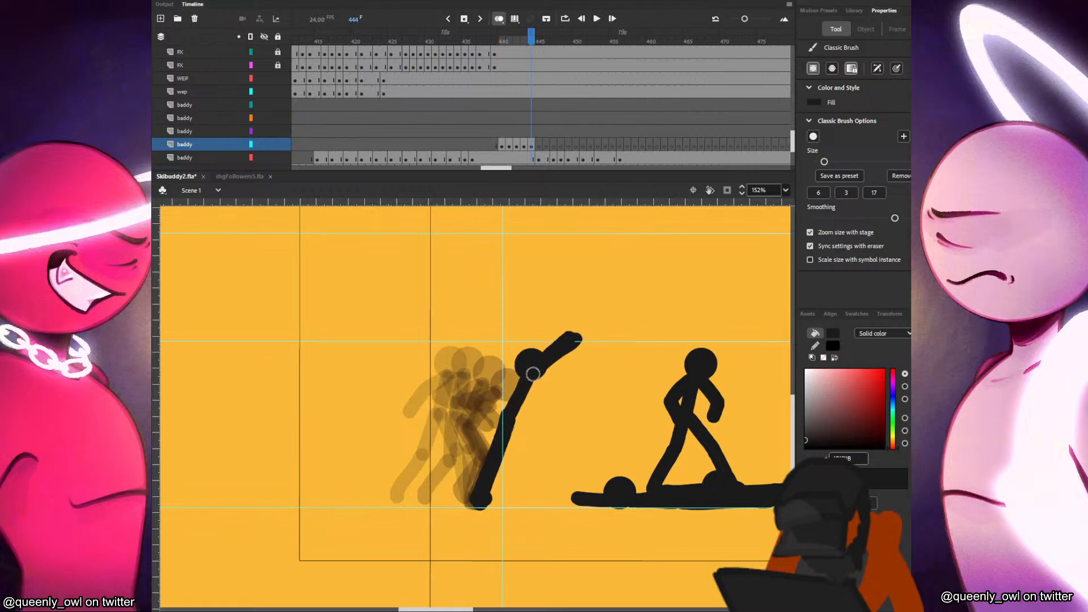
Paste the head into frame 445 and place it farther forward and higher than the previous pose's head.
key(".")
key("ctrl+v")
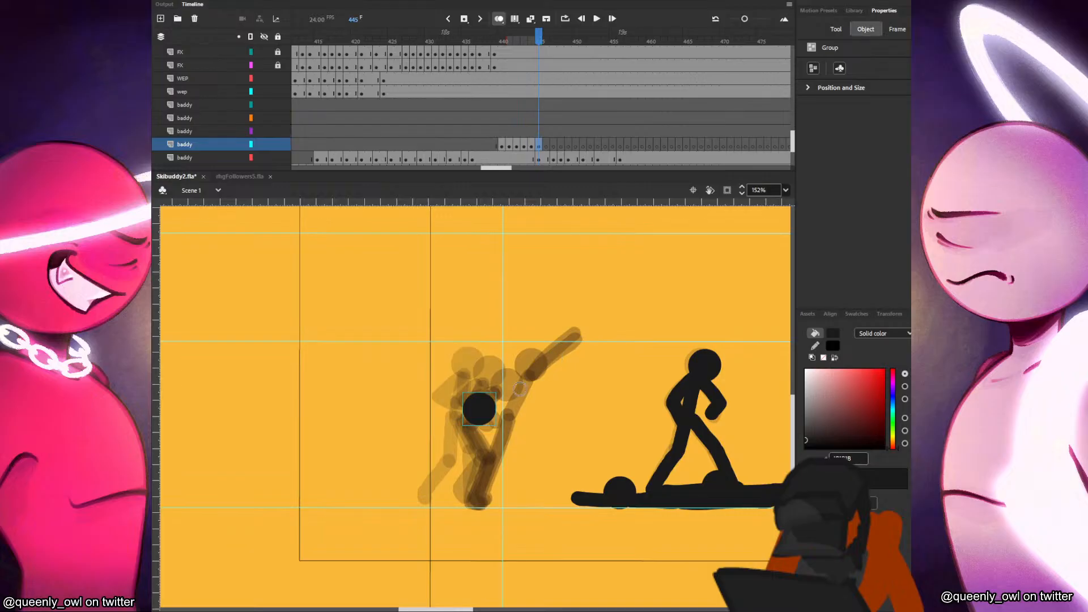
left_click_drag(487, 409, 568, 344)
key("comma")
key("period")
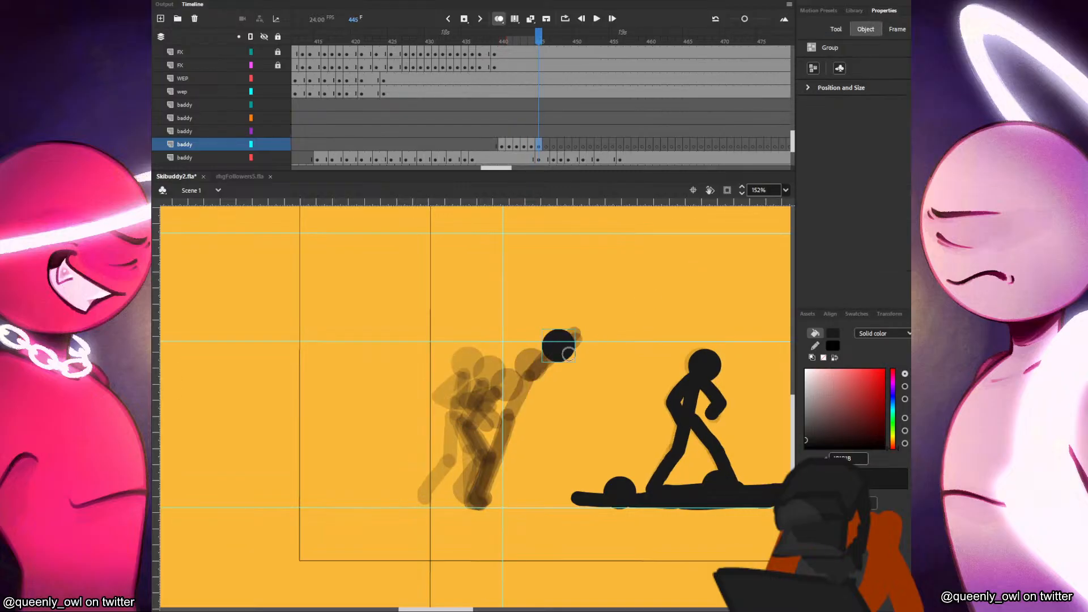
Brush the torso and both legs of the leaping figure in frame 445, with the legs trailing behind.
mouse_move(549, 357)
left_mouse_down()
mouse_move(536, 442)
mouse_move(500, 487)
left_mouse_up()
key("comma")
key("period")
mouse_move(550, 396)
left_mouse_down()
mouse_move(564, 436)
mouse_move(527, 469)
left_mouse_up()
key("comma")
key("period")
Brush both arms reaching up and forward from the figure's shoulders in frame 445.
left_click_drag(556, 332, 573, 307)
key("comma")
key("period")
left_click_drag(557, 351, 599, 323)
key("comma")
key("period")
key("ctrl+v")
key("ctrl+z")
key("ctrl+v")
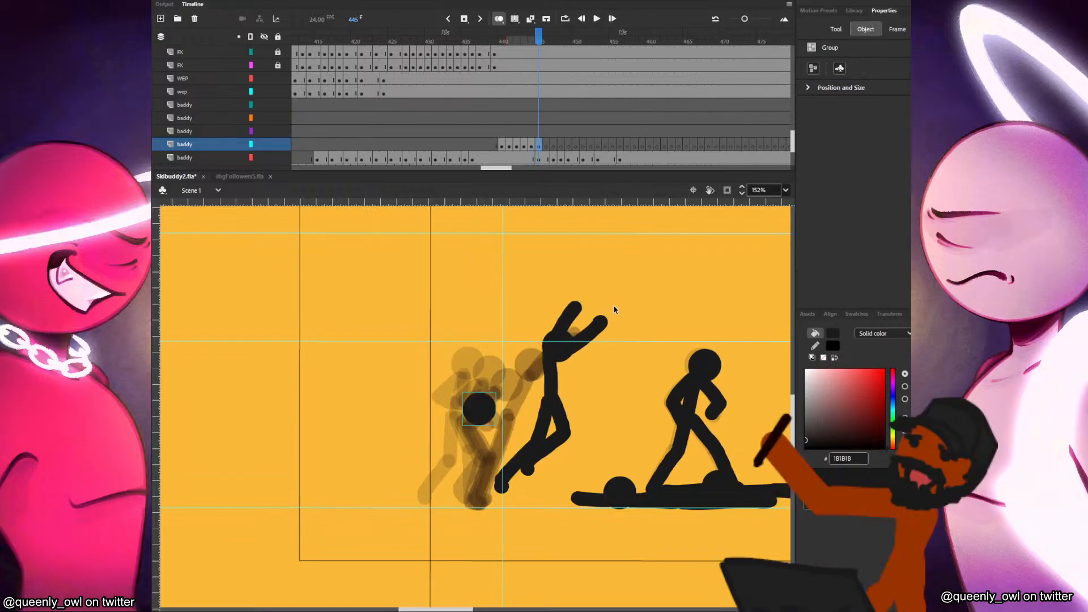
key("ctrl+z")
key("comma")
key("period")
key("comma")
key("period")
Paste the head into frame 446, place it ahead of the last pose, and brush the torso and trailing leg.
key("period")
key("ctrl+v")
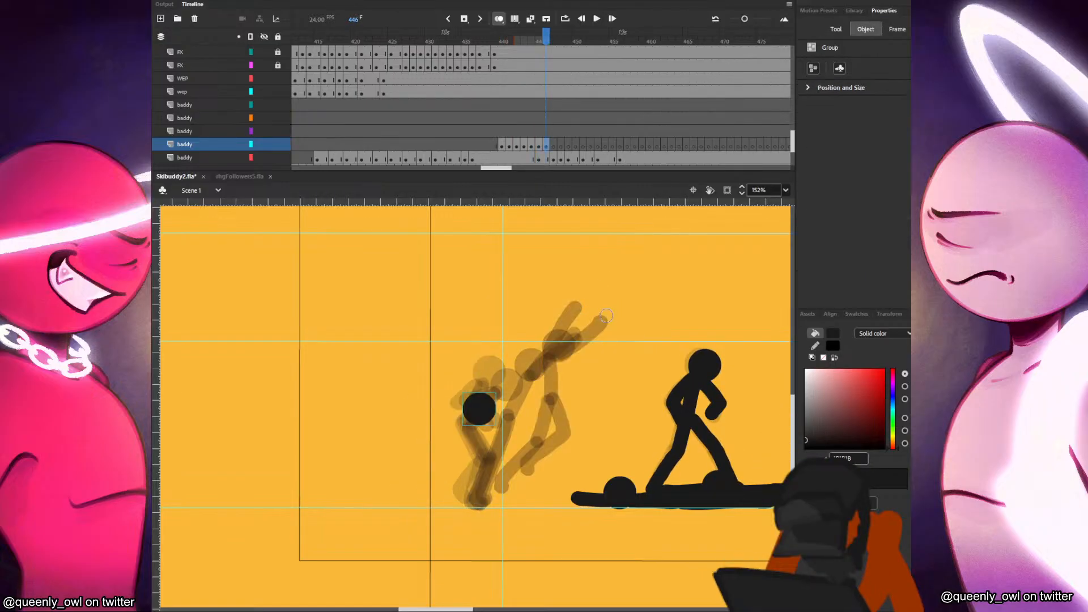
mouse_move(482, 403)
left_mouse_down()
mouse_move(589, 327)
mouse_move(571, 439)
mouse_move(535, 467)
left_mouse_up()
key("comma")
key("period")
key("comma")
key("period")
key("comma")
key("period")
Brush the bent front leg and the two raised arms of the leaping figure in frame 446.
mouse_move(585, 389)
left_mouse_down()
mouse_move(609, 428)
mouse_move(595, 473)
left_mouse_up()
key("comma")
key("period")
left_click_drag(579, 339, 582, 286)
key("comma")
key("period")
left_click_drag(609, 327, 591, 339)
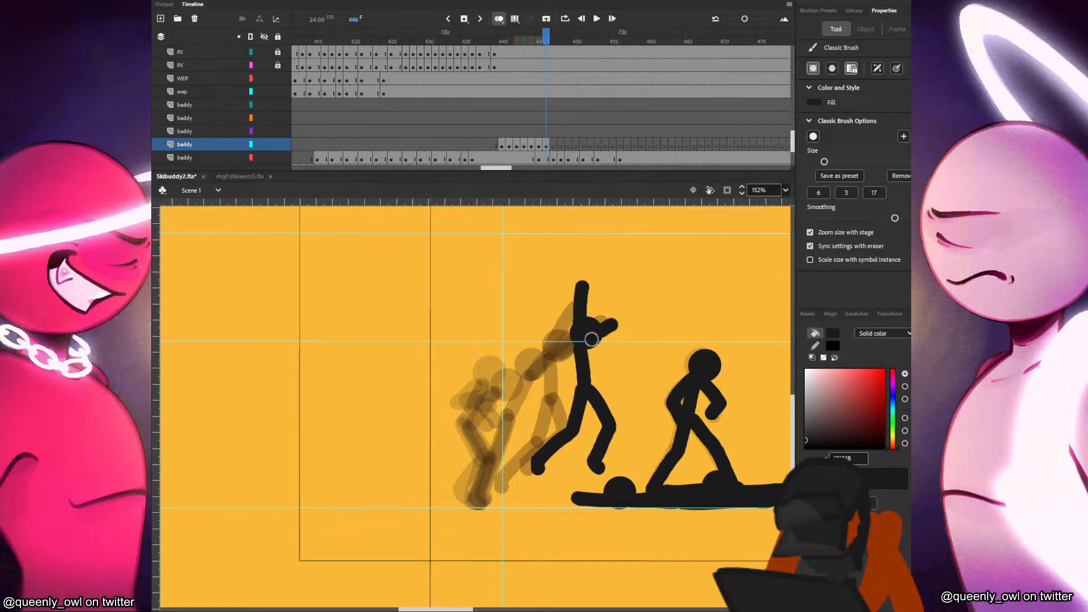
Paste the head into frame 447, place it slightly ahead of the last pose, and work out the torso beneath it.
key("period")
key("ctrl+v")
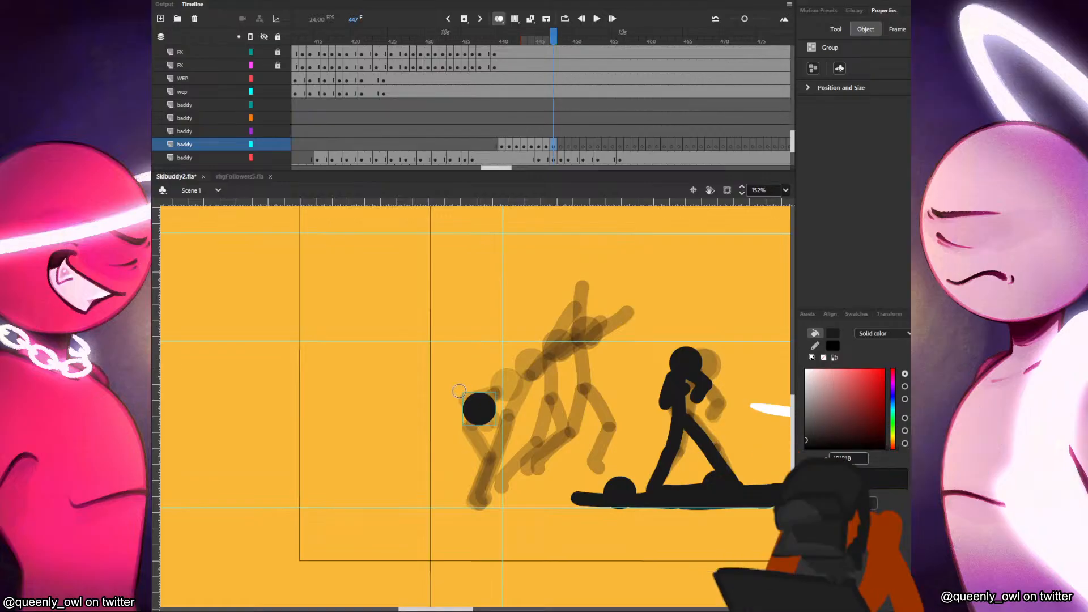
mouse_move(485, 415)
left_mouse_down()
mouse_move(617, 335)
mouse_move(605, 381)
mouse_move(626, 419)
left_mouse_up()
key("comma")
key("period")
key("ctrl+z")
key("ctrl+z")
Brush the front and rear legs hanging below the torso in frame 447, checking them against the neighbouring frames.
left_click_drag(606, 384, 639, 460)
key("comma")
key("period")
key("period")
key("comma")
left_click_drag(604, 378, 581, 460)
key("period")
key("comma")
key("comma")
key("period")
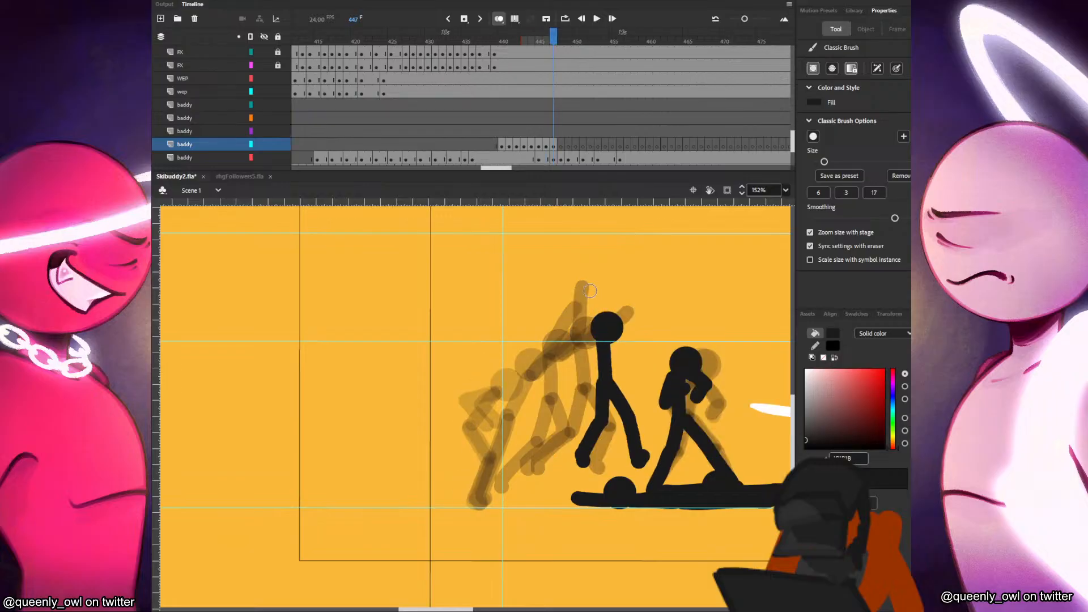
Brush both arms raised and spread above the figure's head in frame 447.
key("period")
mouse_move(582, 287)
left_mouse_down()
mouse_move(599, 324)
mouse_move(639, 303)
left_mouse_up()
key("comma")
Paste the head into frame 448, place it just ahead of the last pose, and brush the torso.
key("F7")
key("ctrl+v")
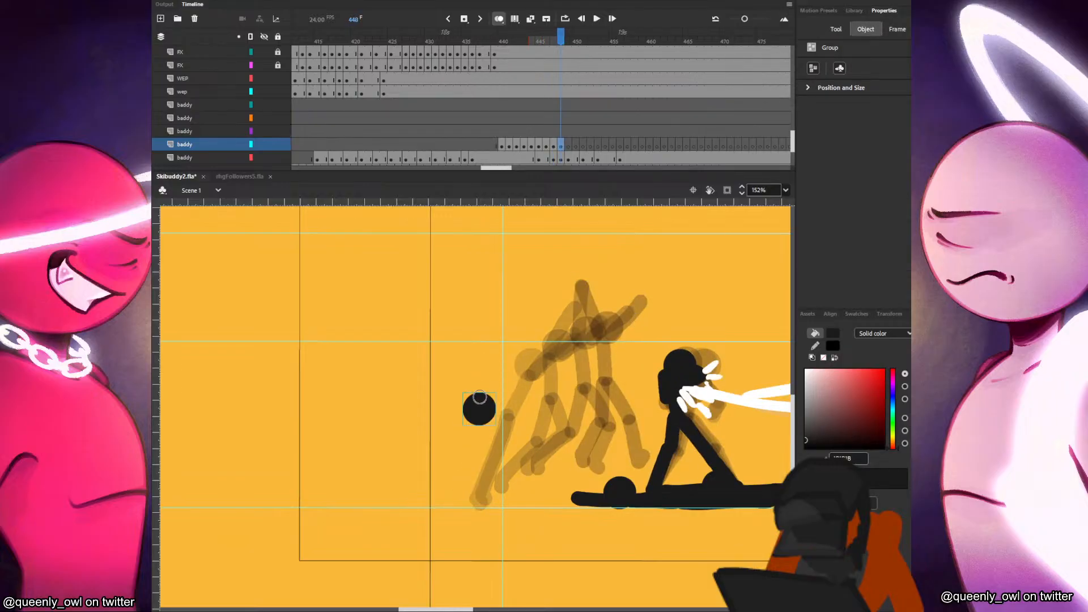
left_click_drag(489, 406, 634, 330)
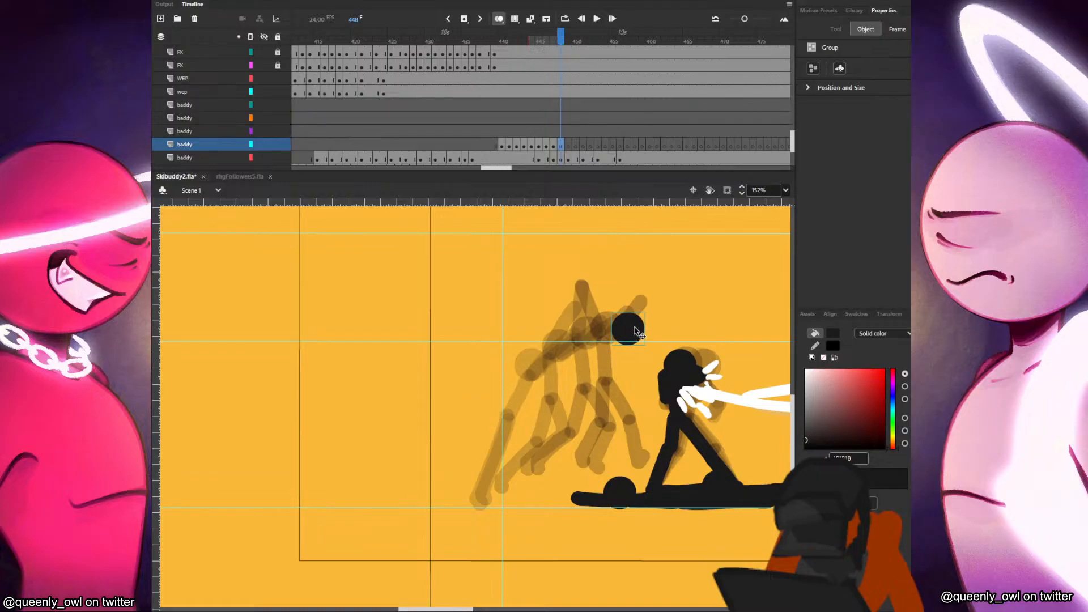
key("b")
key("comma")
key("period")
key("comma")
key("period")
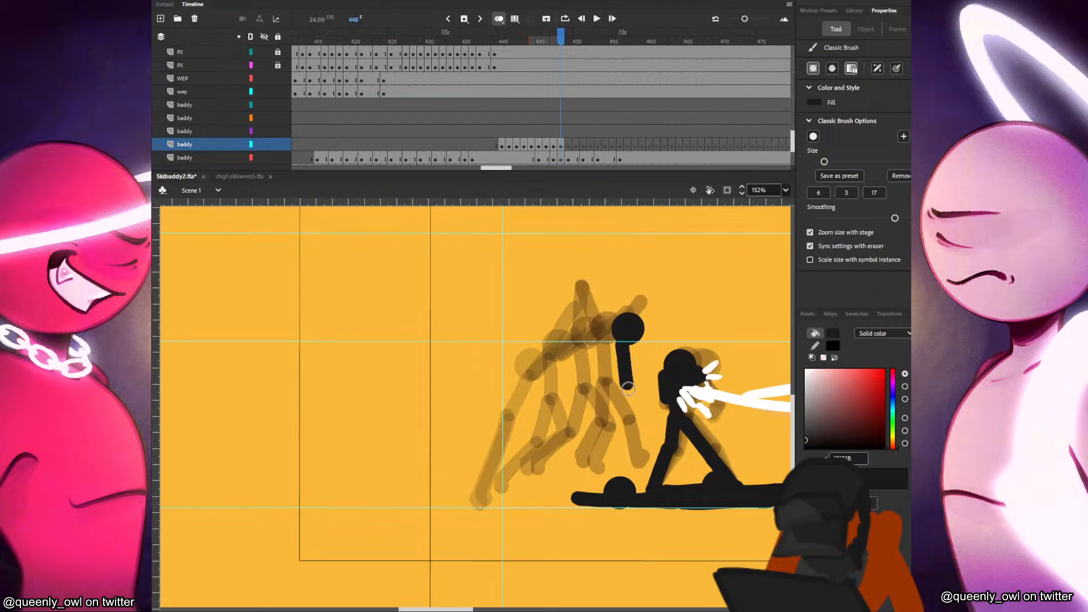
Brush the front leg stretching forward and the rear leg hanging down above the board in frame 448.
key("comma")
key("period")
key("comma")
key("period")
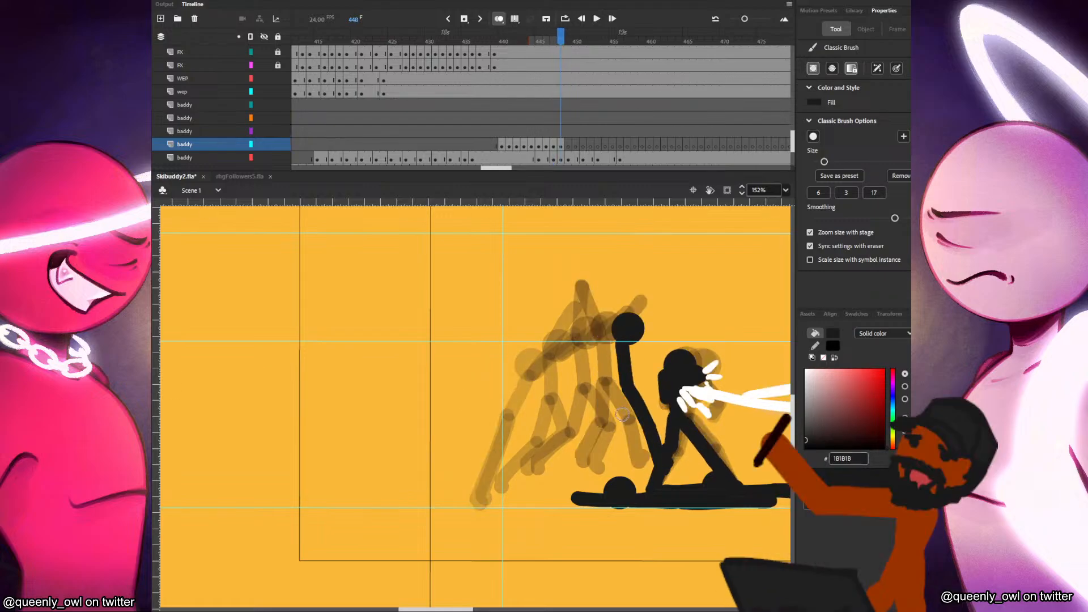
left_click_drag(623, 392, 623, 473)
key("comma")
key("period")
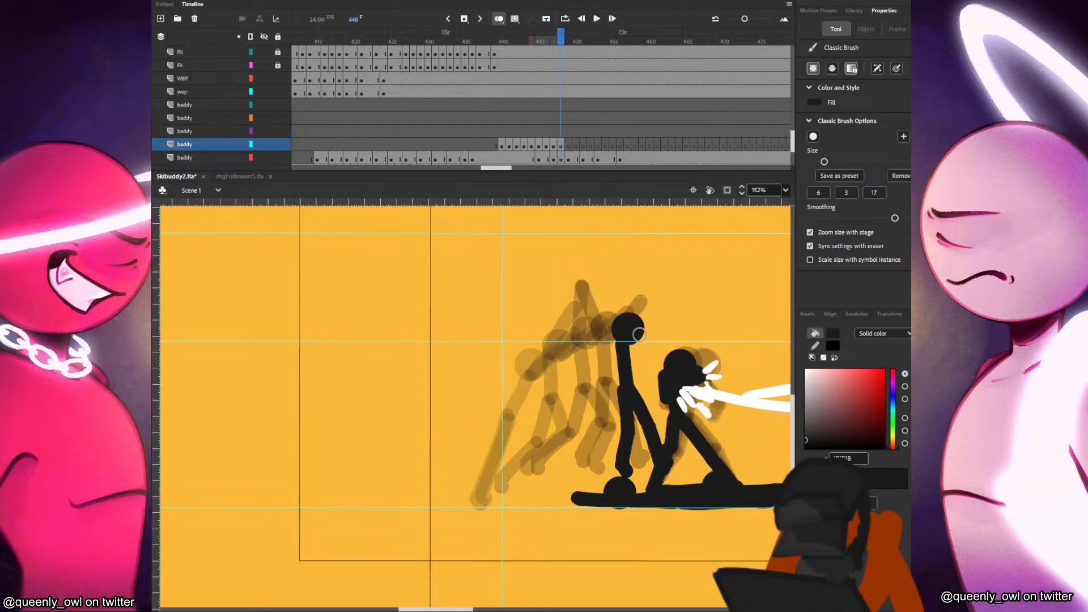
Brush both arms raised and spread in a V in frame 448, comparing them with the previous frame.
mouse_move(591, 291)
left_mouse_down()
mouse_move(632, 338)
mouse_move(657, 310)
left_mouse_up()
key("comma")
key("period")
key("comma")
key("period")
Paste the head into frame 449, place it ahead of the last pose, and brush the torso and rear leg.
key("period")
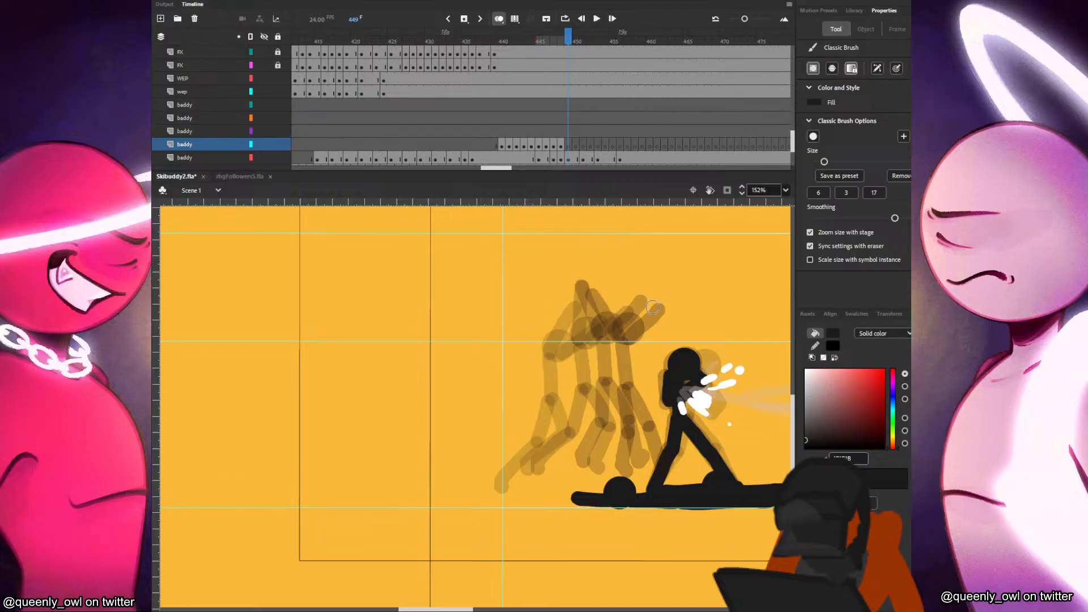
key("ctrl+v")
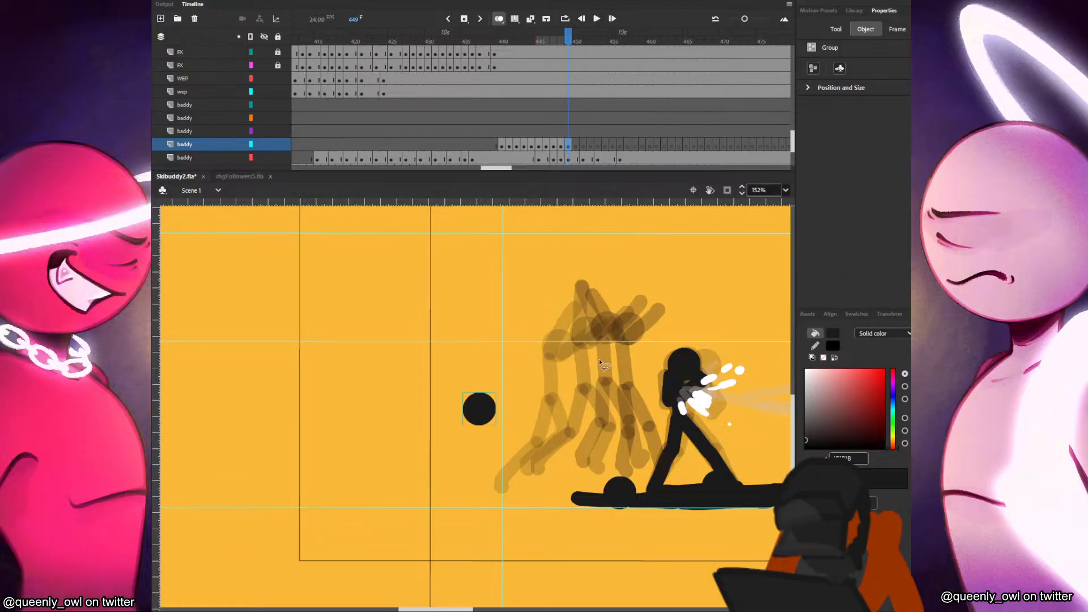
mouse_move(483, 409)
left_mouse_down()
mouse_move(655, 336)
mouse_move(653, 391)
left_mouse_up()
key("b")
key("comma")
key("period")
key("comma")
key("period")
key("ctrl+z")
left_click_drag(648, 348, 645, 478)
key("comma")
key("period")
key("comma")
key("period")
Brush the front leg stepping forward toward the board in frame 449.
left_click_drag(657, 395, 685, 471)
key("comma")
key("period")
Brush both arms spread outward and upward in frame 449, comparing them with frame 448.
left_click_drag(653, 341, 678, 295)
key("comma")
key("period")
key("comma")
key("comma")
key("period")
key("period")
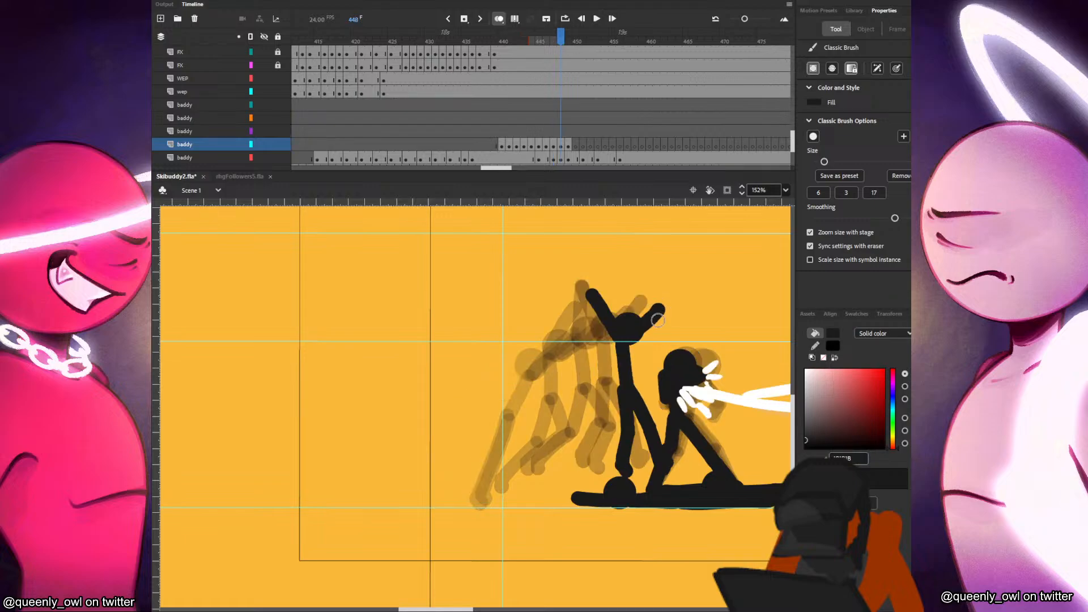
key("comma")
mouse_move(655, 345)
left_mouse_down()
mouse_move(692, 322)
mouse_move(609, 319)
left_mouse_up()
Paste the head into frame 450 and place it lower and farther forward, beside the standing figure's head.
key("period")
key("period")
left_click(479, 409)
left_click_drag(486, 407, 691, 354)
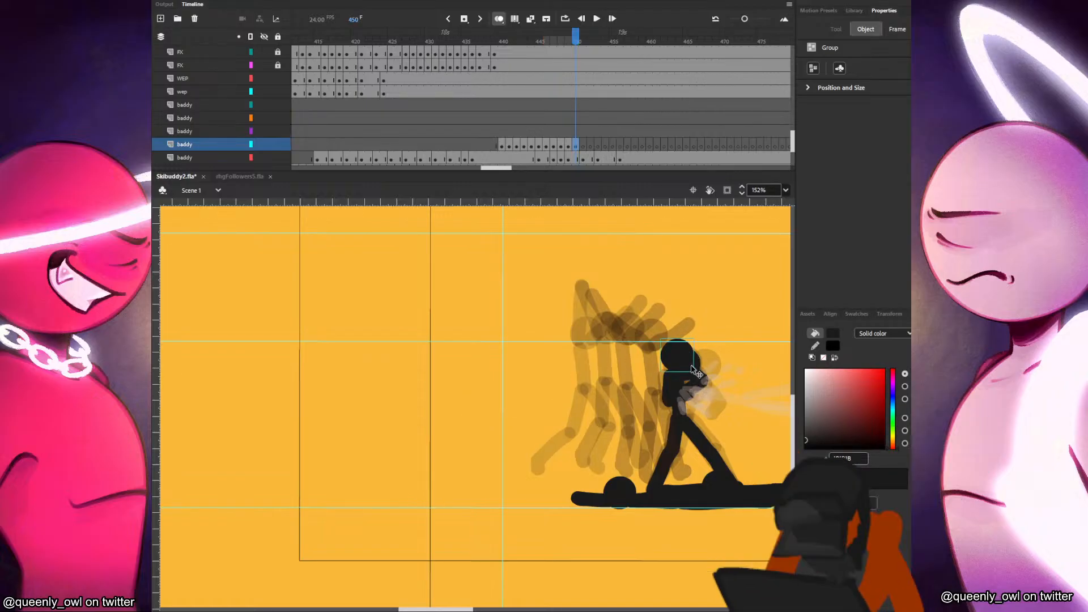
Shift the leaping figure's keyframes 8 frames earlier so the newest drawing falls on frame 442, and go to that frame.
left_click_drag(501, 145, 686, 147)
left_click_drag(686, 147, 652, 148)
left_click_drag(573, 145, 550, 142)
mouse_move(508, 120)
left_mouse_down()
mouse_move(404, 119)
mouse_move(532, 118)
mouse_move(516, 119)
left_mouse_up()
left_click(518, 145)
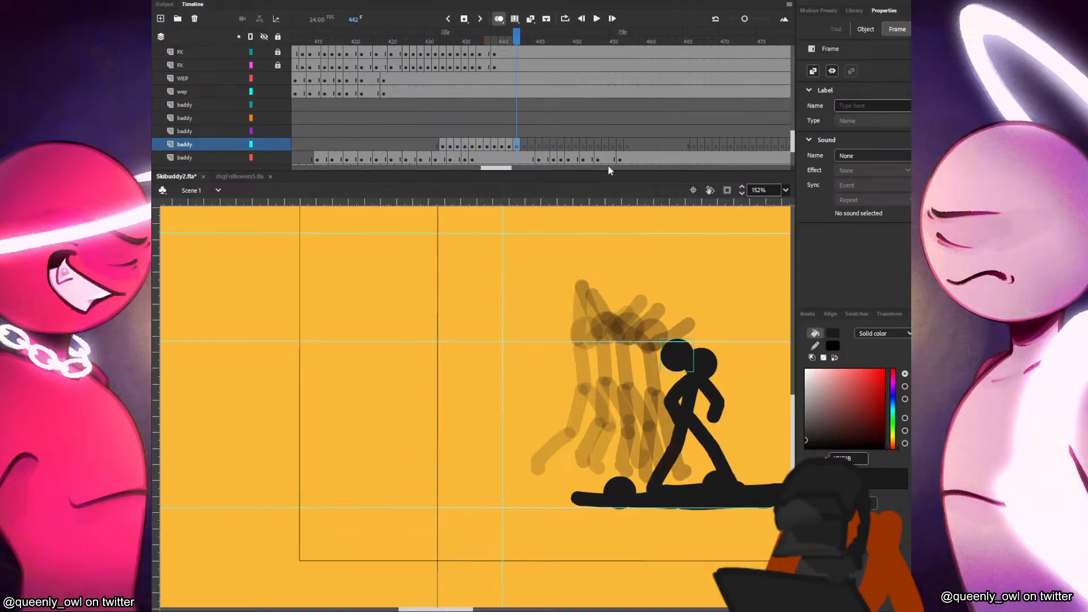
Brush the torso below the placed head in frame 442 and undo the last stroke.
left_click(670, 372)
key("b")
key("comma")
key("period")
left_click_drag(673, 386, 670, 368)
key("comma")
key("period")
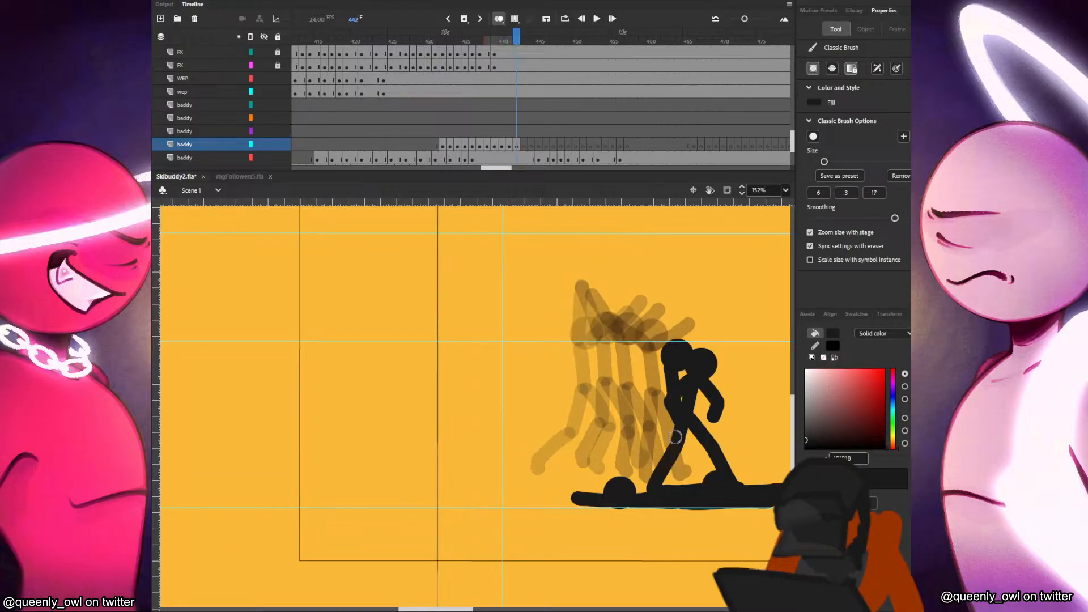
key("ctrl+z")
Brush the rear and front legs landing on the board in frame 442, comparing them with the previous frame.
left_click_drag(671, 416, 673, 464)
key("comma")
key("period")
left_click_drag(681, 413, 702, 463)
key("comma")
key("period")
key("comma")
key("period")
key("comma")
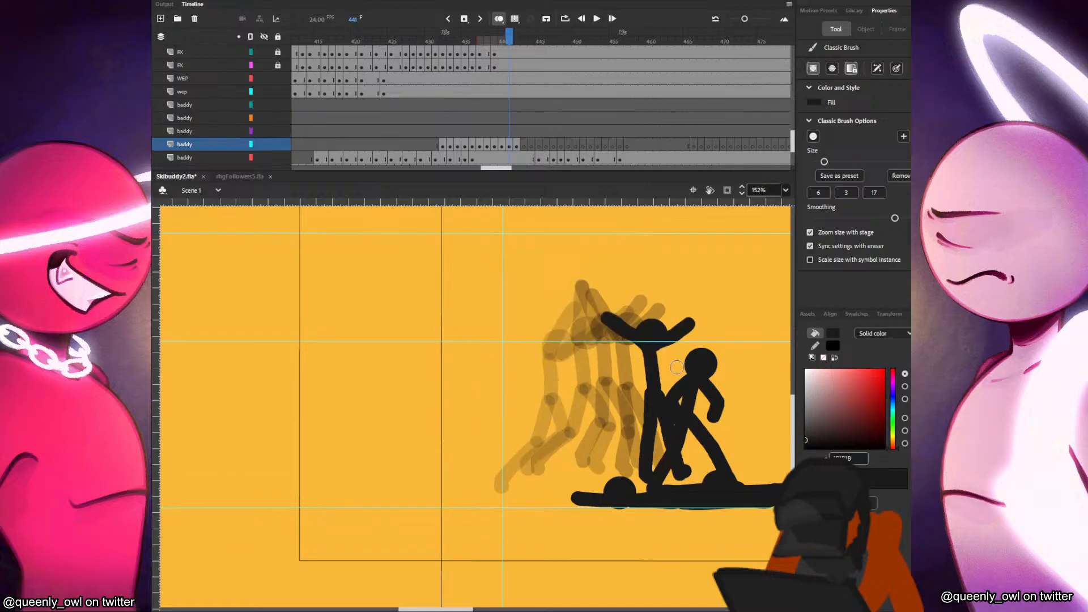
Brush the arms extended outward from the figure's shoulders in frame 442.
key("period")
key("comma")
key("period")
left_click_drag(665, 369, 626, 362)
Paste the head into frame 443, place it over the standing figure, and display the lowest visible baddy layer as outlines.
key("period")
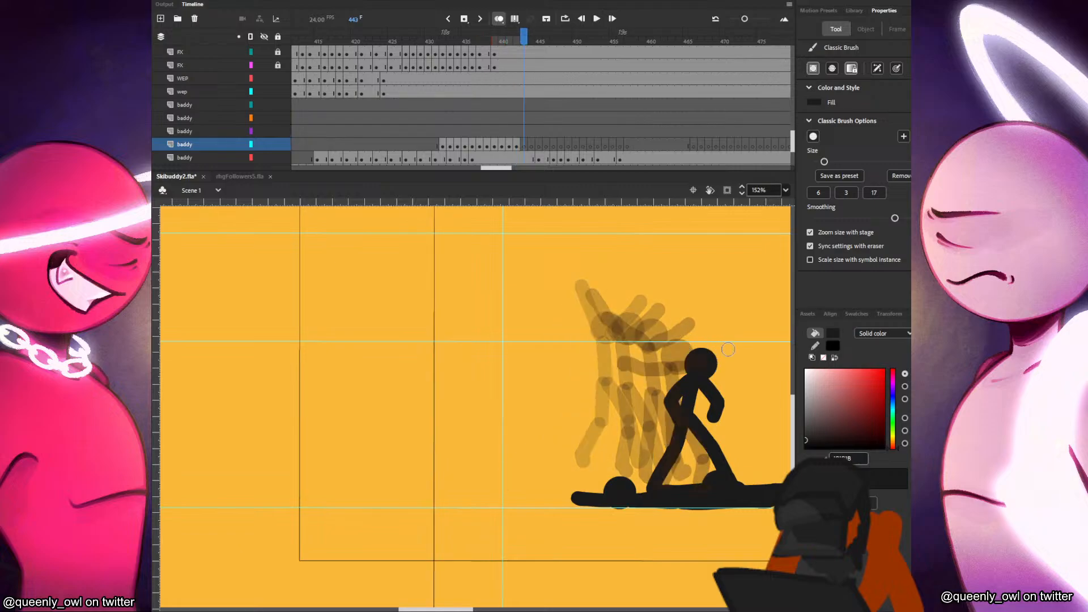
key("ctrl+v")
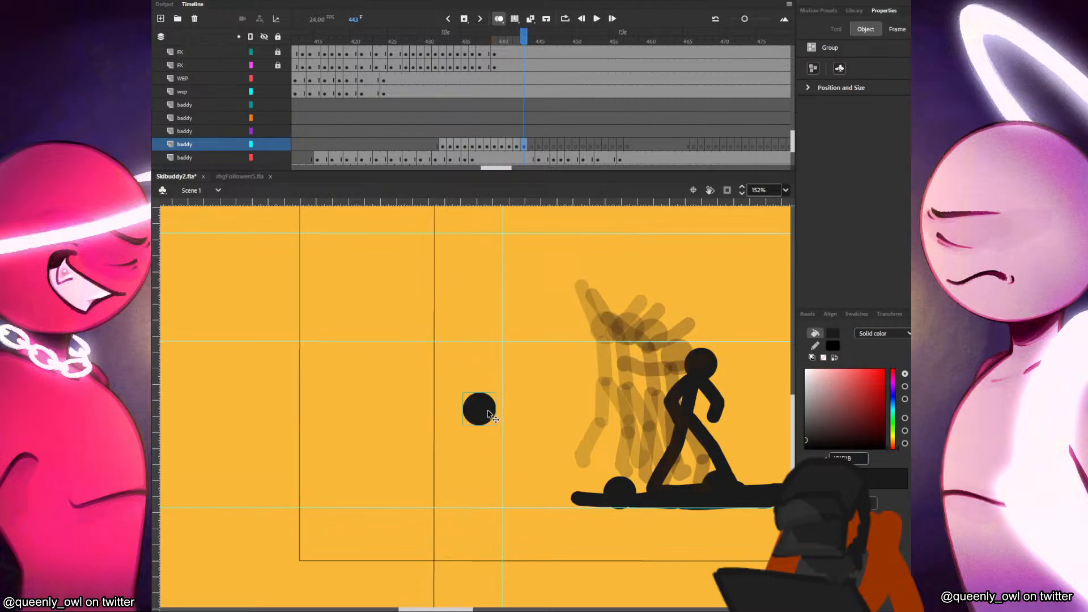
left_click_drag(489, 415, 697, 365)
left_click(251, 157)
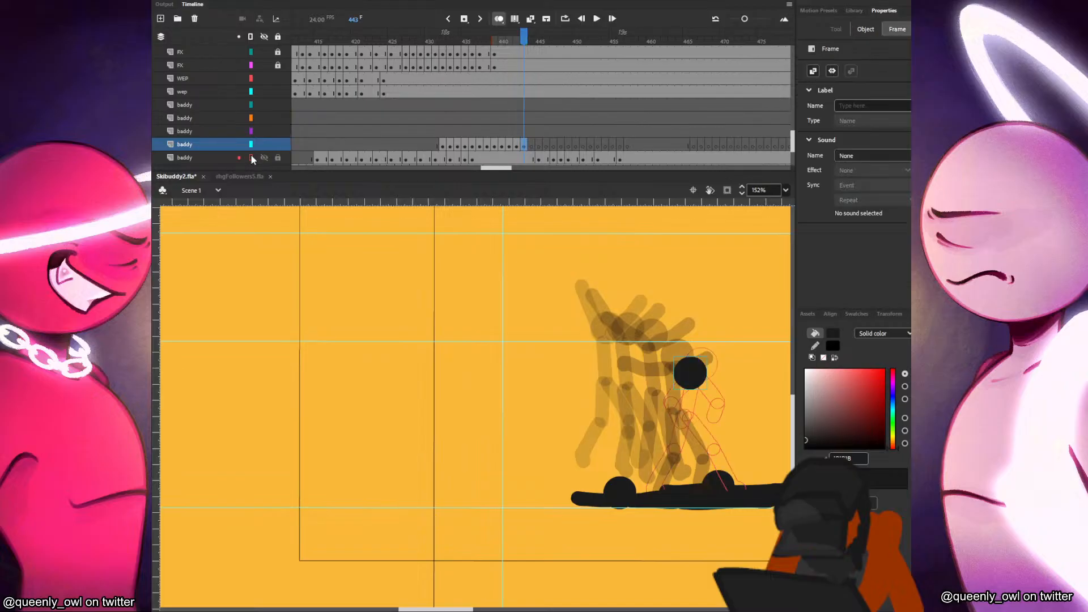
Brush the torso and two bent legs planted on the board in frame 443.
mouse_move(696, 378)
left_mouse_down()
mouse_move(683, 460)
mouse_move(660, 488)
left_mouse_up()
key("comma")
key("period")
mouse_move(687, 422)
left_mouse_down()
mouse_move(717, 450)
mouse_move(725, 480)
left_mouse_up()
key("comma")
key("period")
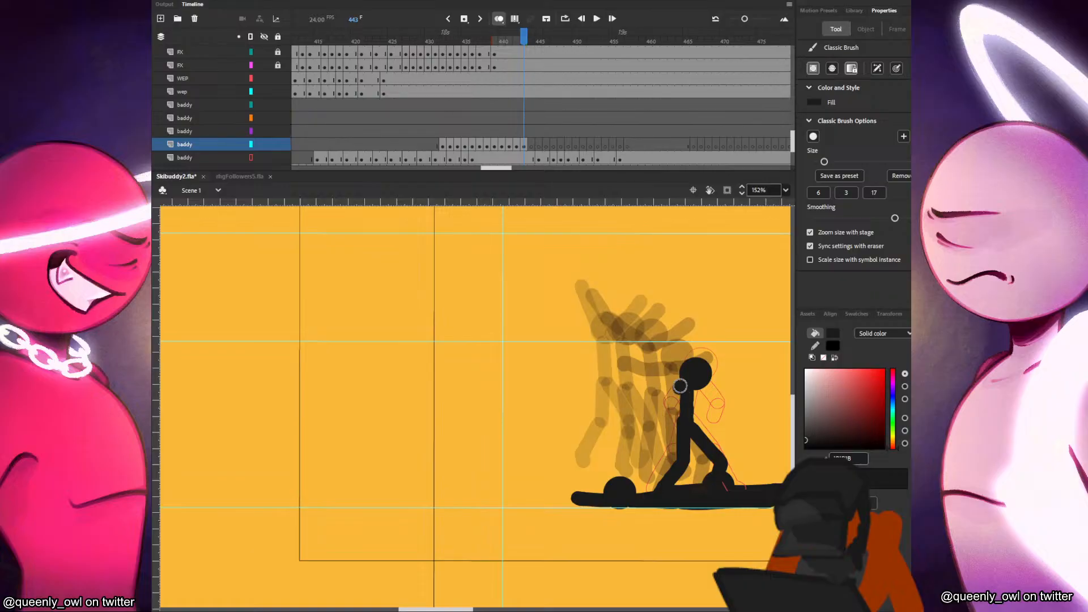
Brush the arms hanging bent beside the torso in frame 443, redoing a stroke and comparing the pose with frame 442.
key("comma")
key("period")
key("comma")
key("period")
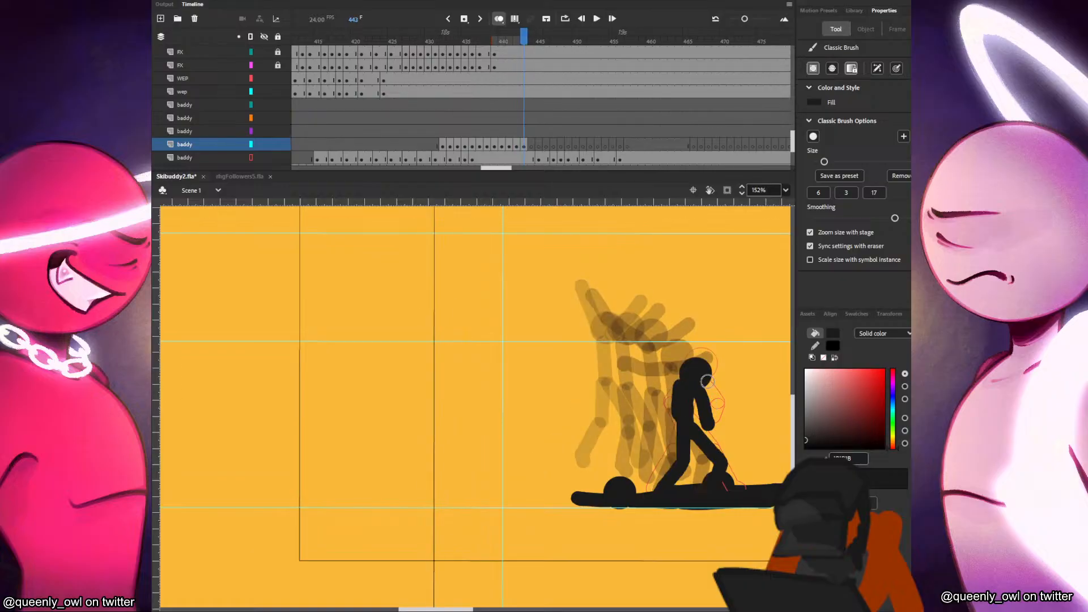
key("comma")
key("period")
key("ctrl+z")
key("comma")
key("period")
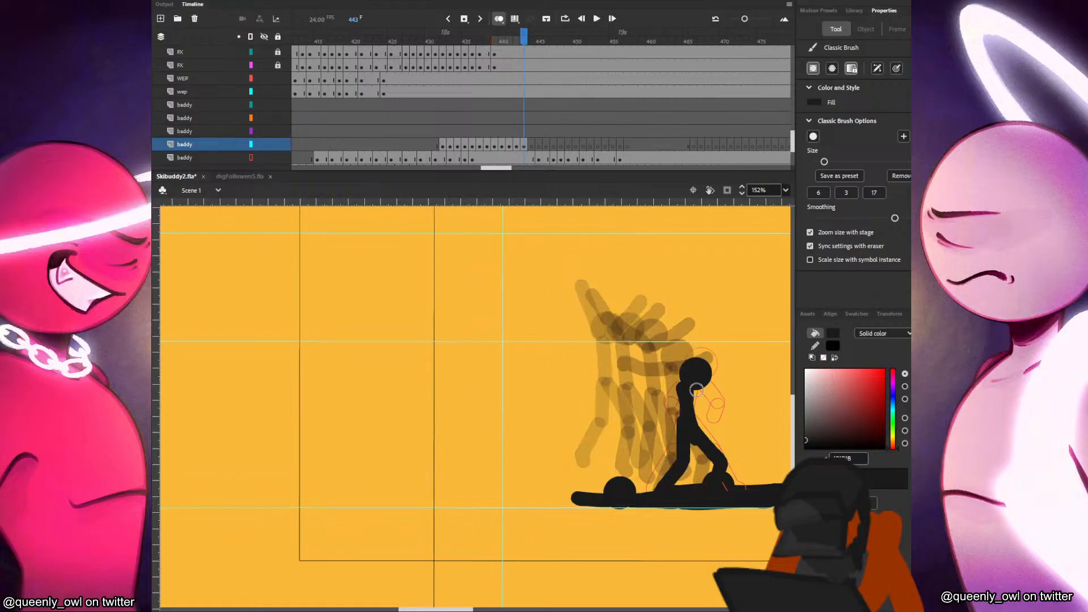
Paste the head into frame 444, place it over the figure's ghost, and brush the torso and rear leg down to the board.
key("period")
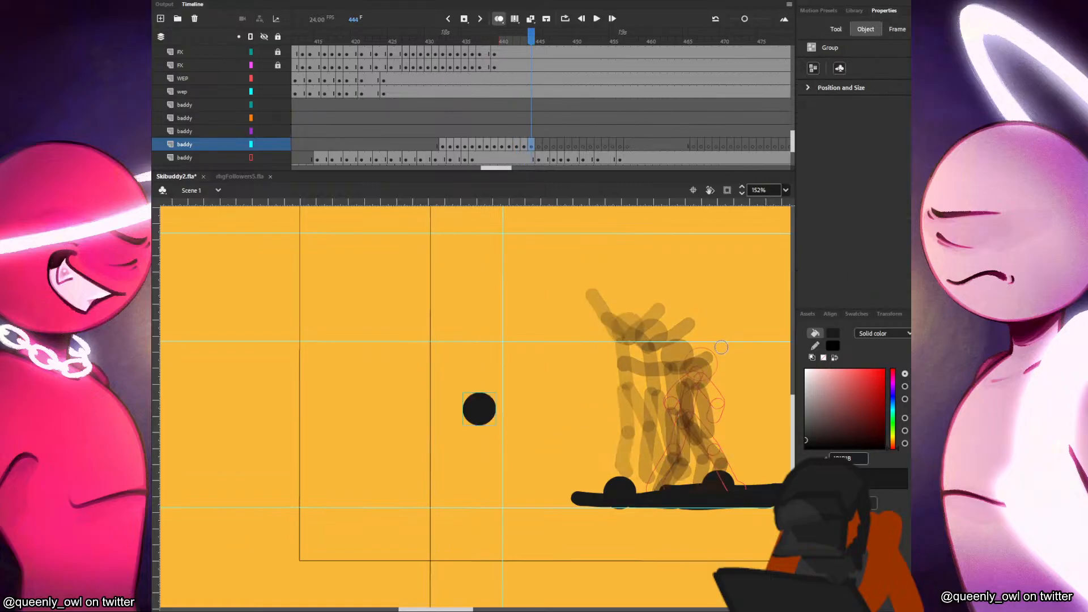
mouse_move(488, 412)
left_mouse_down()
mouse_move(604, 385)
mouse_move(710, 385)
mouse_move(695, 424)
mouse_move(700, 413)
mouse_move(706, 443)
mouse_move(707, 402)
mouse_move(709, 445)
mouse_move(667, 485)
left_mouse_up()
key("b")
key("comma")
key("period")
key("comma")
key("period")
key("comma")
key("period")
key("comma")
key("period")
key("comma")
key("period")
key("comma")
key("period")
Brush the front leg and the arms in frame 444, comparing the pose with frame 443.
left_click_drag(697, 435, 726, 465)
key("comma")
key("period")
key("comma")
key("period")
Paste the head into frame 445, place it slightly lower on the figure, and brush the torso and rear leg.
key("period")
key("ctrl+v")
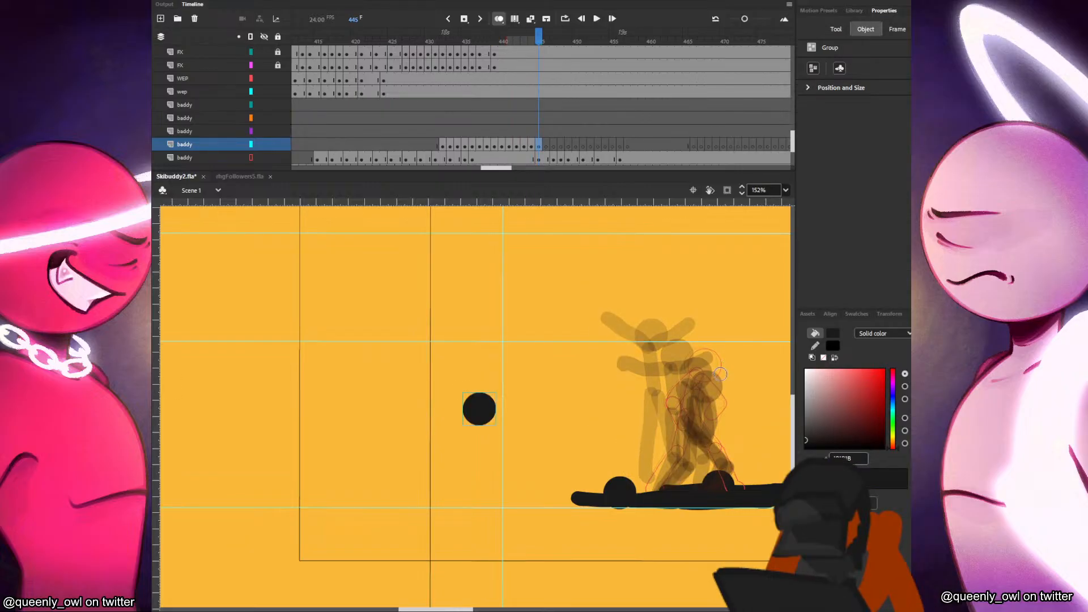
mouse_move(484, 409)
left_mouse_down()
mouse_move(702, 381)
mouse_move(684, 469)
mouse_move(661, 486)
left_mouse_up()
key("b")
key("comma")
key("period")
key("comma")
key("period")
key("comma")
key("period")
Brush the bent front leg and the arms held close to the torso in frame 445, checking against neighbouring frames.
left_click_drag(692, 433, 720, 480)
key("comma")
key("period")
key("comma")
key("comma")
key("period")
key("period")
key("comma")
left_click_drag(690, 398, 706, 428)
key("period")
key("comma")
key("period")
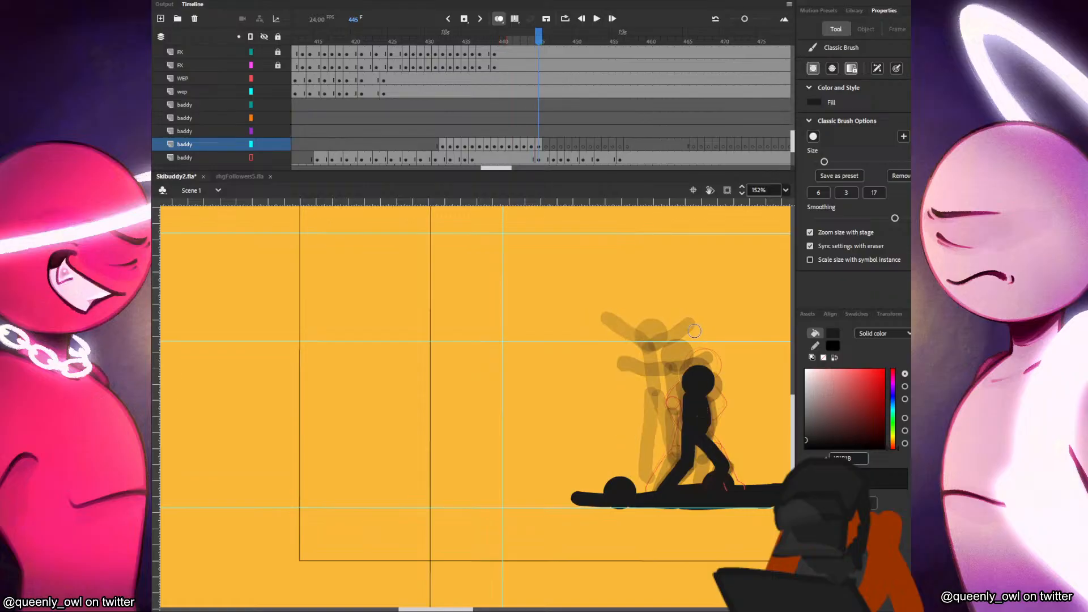
Paste the head into frame 446, place it slightly behind the frame 445 head, and brush the torso below it.
key("period")
key("ctrl+v")
mouse_move(472, 417)
left_mouse_down()
mouse_move(672, 358)
mouse_move(678, 428)
left_mouse_up()
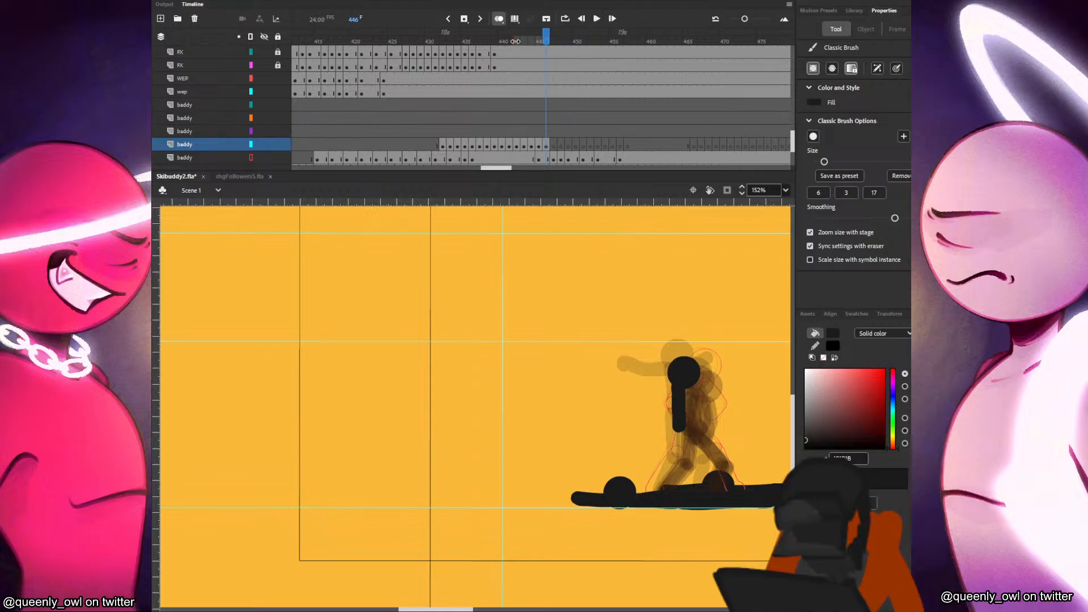
Narrow the onion skin range to the two preceding frames and compare frame 446 with the earlier poses.
left_click_drag(516, 37, 529, 37)
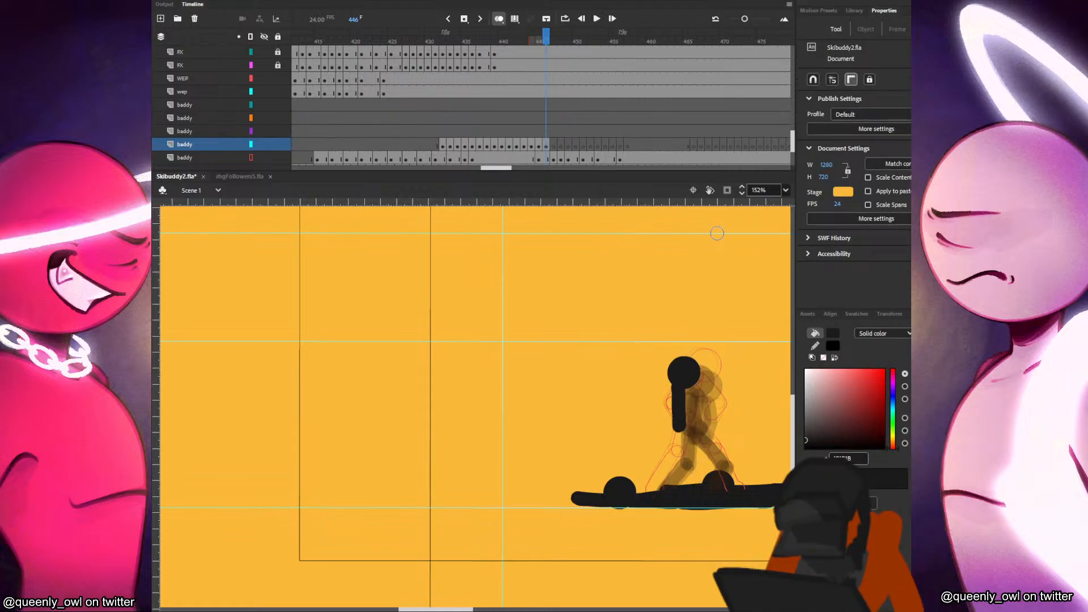
key("comma")
key("comma")
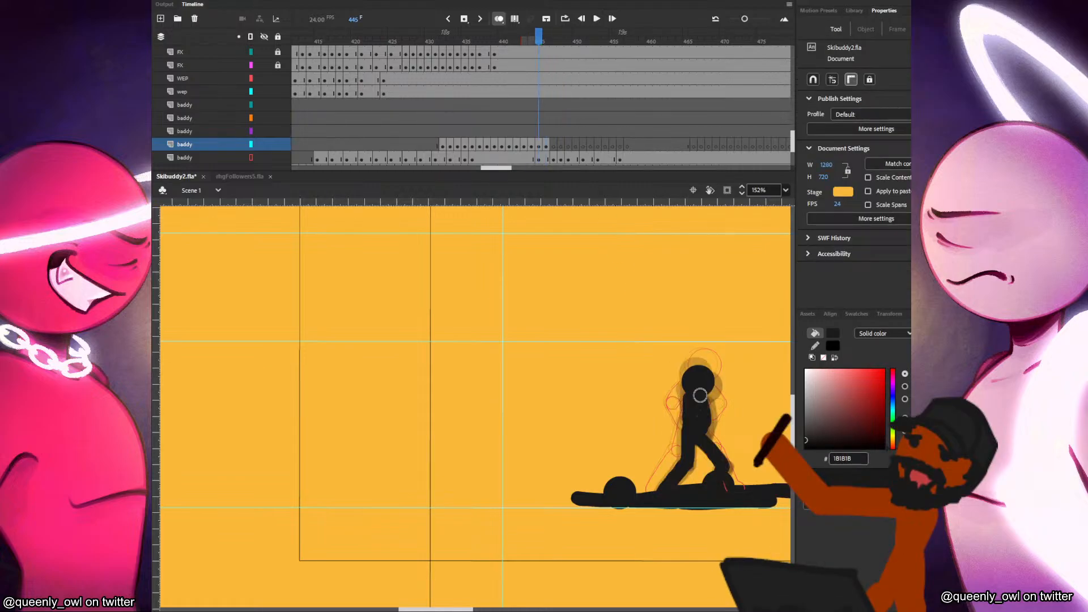
key("period")
key("period")
Brush the rear and front legs standing on the board in frame 446, undoing unwanted strokes and comparing with frame 445.
left_click_drag(679, 424, 680, 461)
left_click_drag(682, 424, 712, 462)
key("ctrl+z")
key("comma")
key("period")
key("comma")
key("period")
key("comma")
key("period")
key("ctrl+z")
Brush the bent arms along the torso in frame 446 and compare the pose with frame 445.
left_click_drag(677, 389, 674, 417)
key("comma")
key("period")
key("comma")
key("period")
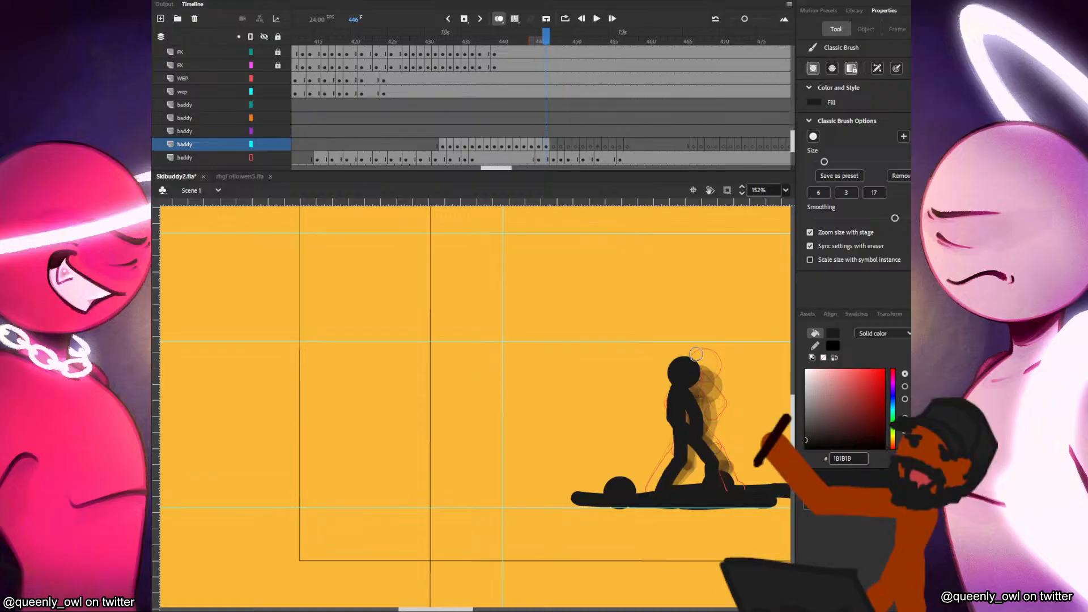
Paste the head into frame 447, place it farther back along the board, and brush the torso below it.
key("period")
key("ctrl+v")
mouse_move(482, 411)
left_mouse_down()
mouse_move(575, 373)
mouse_move(665, 368)
mouse_move(661, 381)
left_mouse_up()
key("b")
key("comma")
key("period")
key("period")
Brush the nearly straight rear leg and the bent front leg stepping back on the board in frame 447.
left_click_drag(664, 425, 659, 487)
key("comma")
key("period")
key("period")
key("comma")
mouse_move(670, 420)
left_mouse_down()
mouse_move(693, 455)
mouse_move(682, 485)
left_mouse_up()
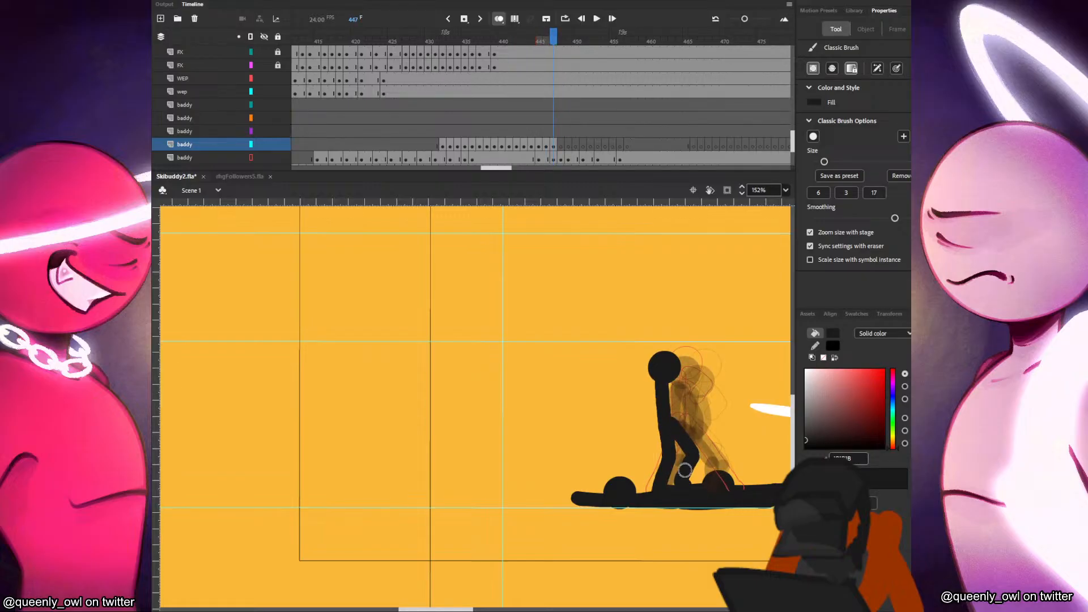
key("period")
key("comma")
key("period")
key("comma")
Brush the two bent arms from the figure's shoulders in frame 447.
mouse_move(661, 381)
left_mouse_down()
mouse_move(651, 417)
mouse_move(678, 416)
left_mouse_up()
key("period")
key("comma")
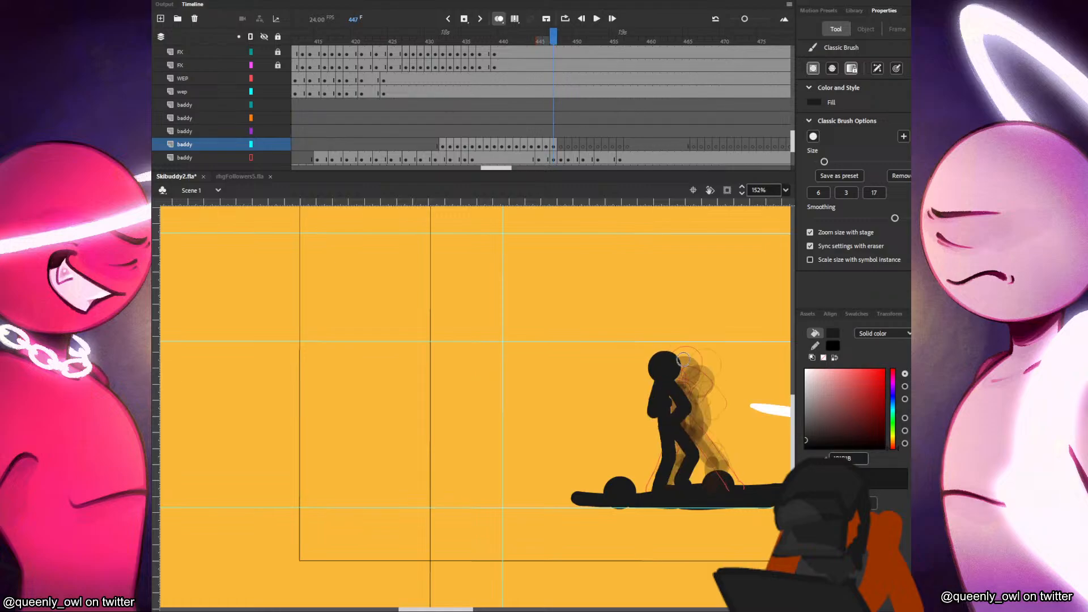
Place the pasted head farther back in frame 448 and brush the torso and both legs down to the board.
key("period")
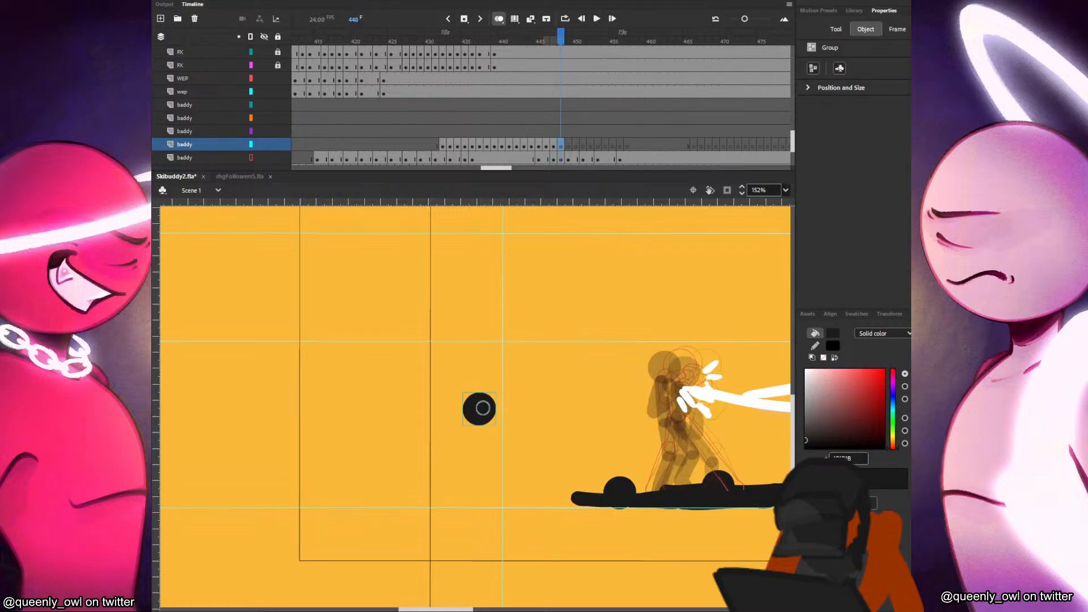
key("v")
mouse_move(484, 410)
left_mouse_down()
mouse_move(649, 361)
mouse_move(638, 378)
mouse_move(658, 492)
mouse_move(642, 418)
mouse_move(639, 480)
left_mouse_up()
key("b")
key("period")
key("comma")
key("period")
key("comma")
key("period")
key("comma")
key("period")
key("comma")
key("period")
key("comma")
Brush the rear and front arms bent beside the torso in frame 448, comparing with the adjacent frame.
left_click_drag(633, 380, 629, 413)
key("period")
key("comma")
left_click_drag(652, 371, 652, 411)
key("period")
key("comma")
Paste the head into frame 449, place it behind the frame 448 head, and brush the torso and rear leg.
key("period")
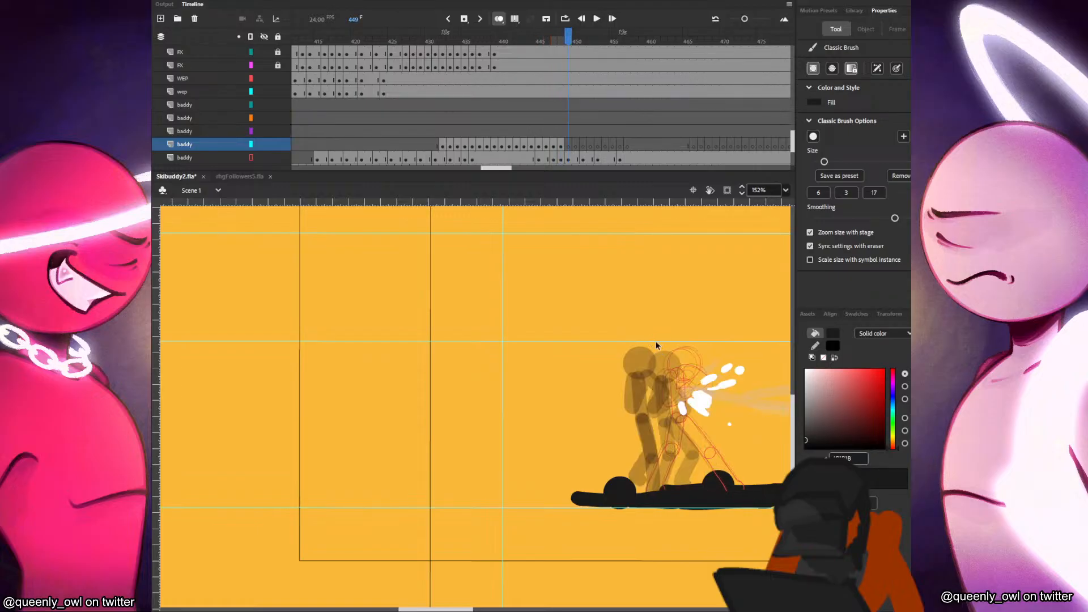
key("ctrl+v")
mouse_move(483, 412)
left_mouse_down()
mouse_move(622, 361)
mouse_move(618, 439)
mouse_move(596, 496)
left_mouse_up()
key("b")
key("comma")
key("period")
key("comma")
key("period")
key("comma")
key("period")
Brush the front leg reaching down to the board in frame 449 and compare it with frame 448.
left_click_drag(624, 411, 652, 491)
key("comma")
key("period")
key("comma")
key("period")
Brush the bent arms from the figure's shoulders in frame 449.
mouse_move(619, 374)
left_mouse_down()
mouse_move(623, 397)
mouse_move(633, 382)
mouse_move(639, 413)
left_mouse_up()
key("comma")
key("period")
Paste the head into frame 450 and place it slightly ahead of the frame 449 head, comparing both frames.
key("period")
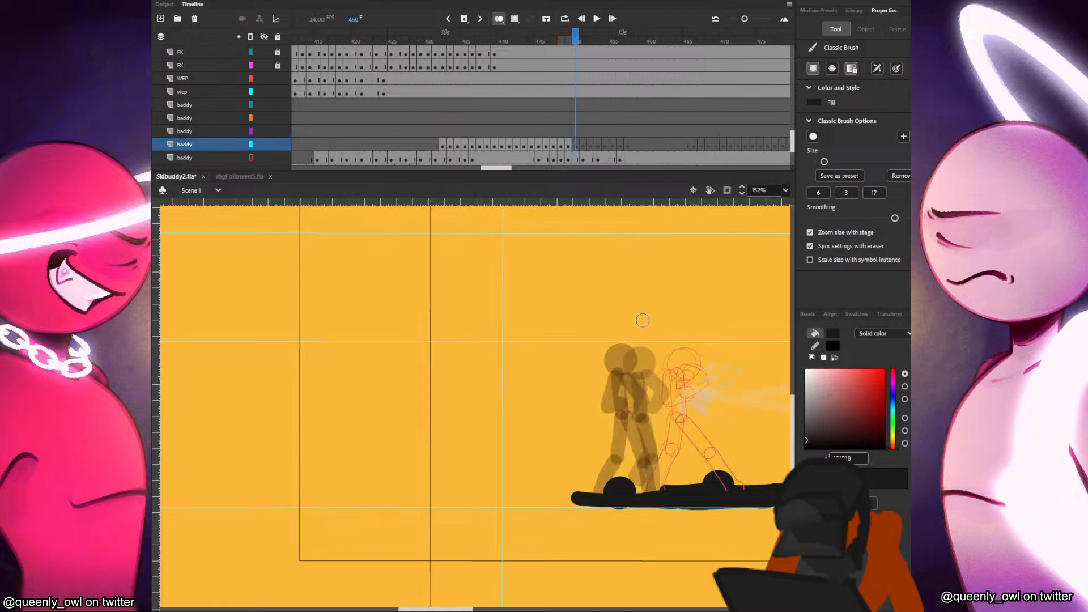
key("ctrl+v")
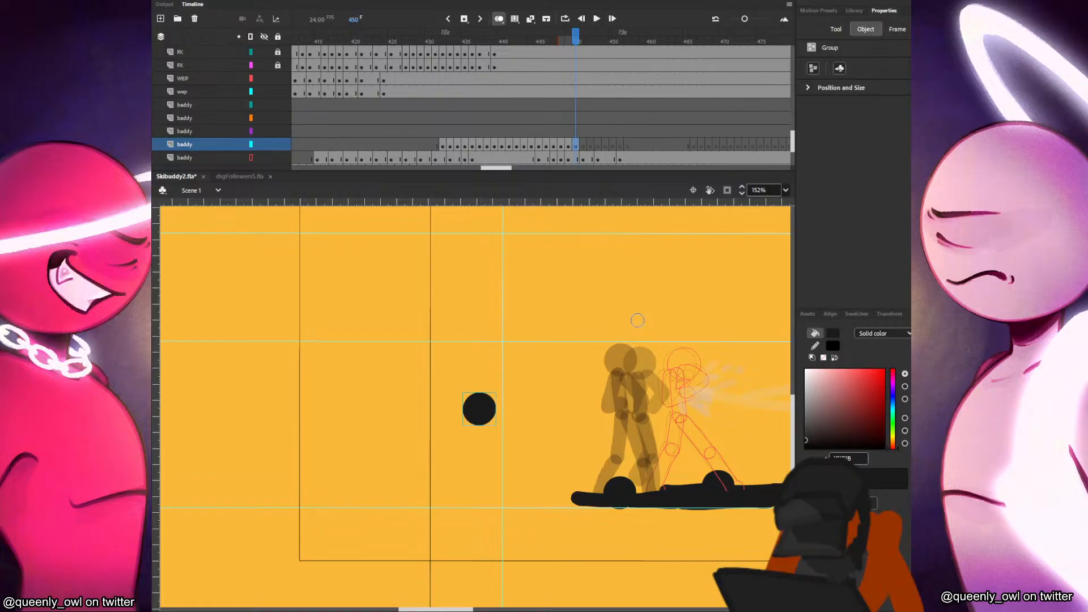
key("v")
key("comma")
key("period")
left_click_drag(485, 408, 632, 359)
key("comma")
key("period")
key("comma")
key("period")
key("comma")
key("period")
Brush the torso and rear thigh in frame 450, redoing the strokes to line up with frame 449.
left_click_drag(623, 371, 613, 461)
key("comma")
key("period")
key("comma")
key("period")
key("ctrl+z")
left_click_drag(625, 418, 618, 462)
key("comma")
key("period")
Brush the front leg and the rear shin reaching down to the board in frame 450.
left_click_drag(631, 419, 645, 460)
key("comma")
key("period")
key("ctrl+z")
mouse_move(630, 418)
left_mouse_down()
mouse_move(656, 492)
mouse_move(649, 462)
left_mouse_up()
key("comma")
key("period")
key("comma")
key("period")
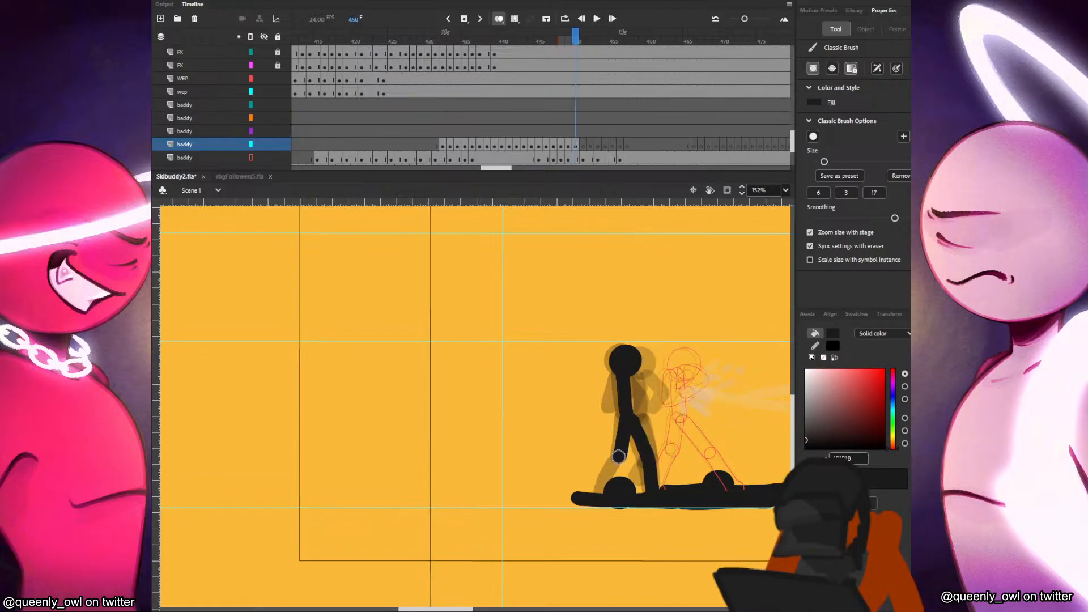
key("comma")
key("period")
left_click_drag(618, 457, 599, 491)
key("comma")
key("period")
Brush the two bent arms beside the torso in frame 450 and compare with frame 449.
mouse_move(619, 377)
left_mouse_down()
mouse_move(610, 401)
mouse_move(622, 415)
mouse_move(644, 405)
left_mouse_up()
key("comma")
key("period")
key("ctrl+z")
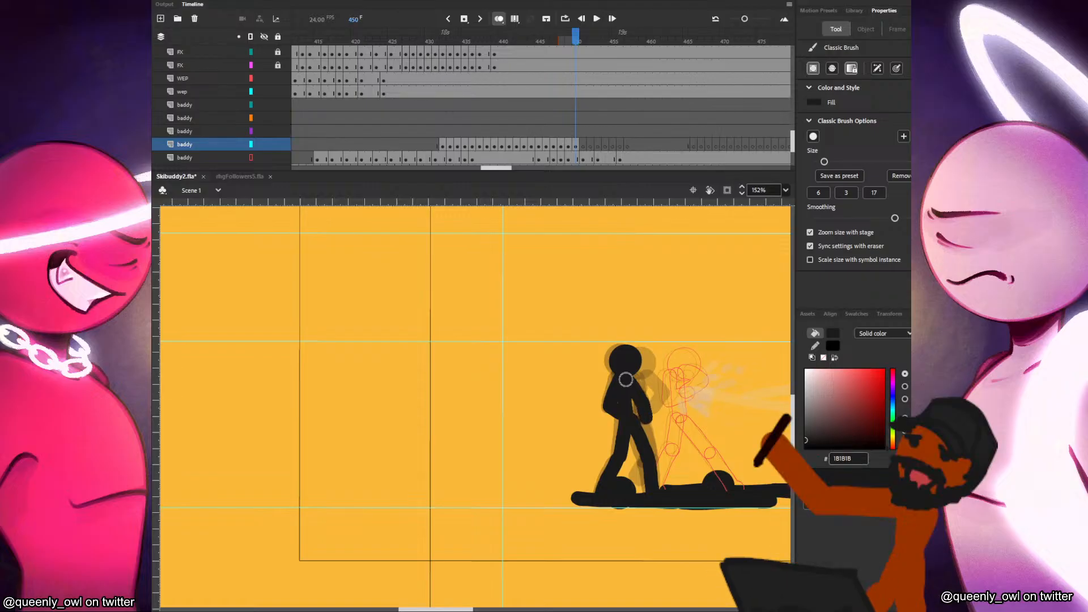
key("comma")
key("period")
Paste the head into frame 451, place it just ahead of the frame 450 head, and brush the torso.
key("period")
key("ctrl+v")
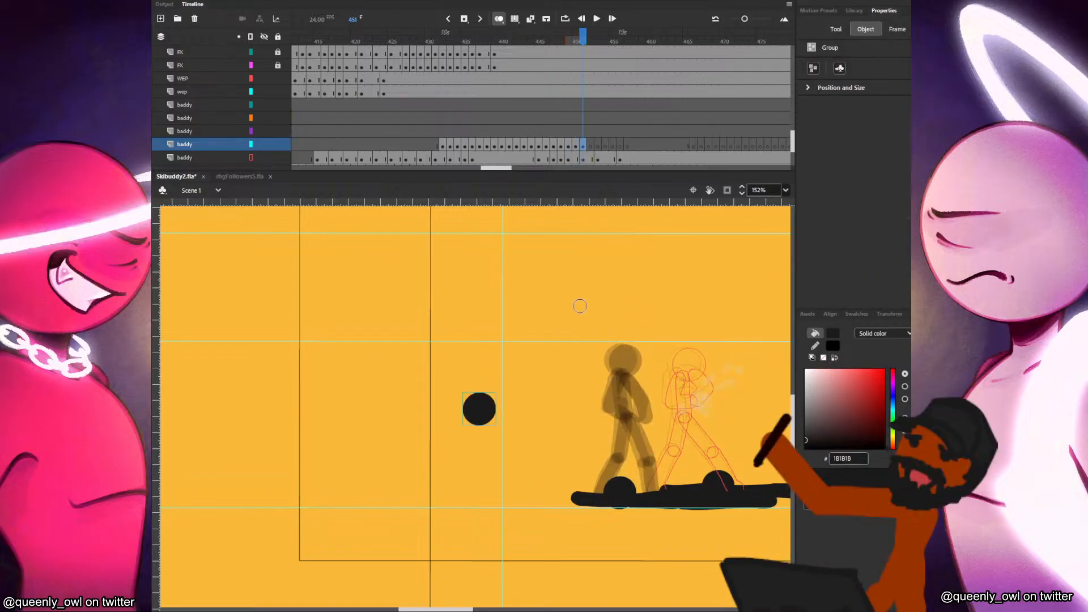
left_click_drag(485, 408, 635, 360)
key("b")
key("comma")
key("period")
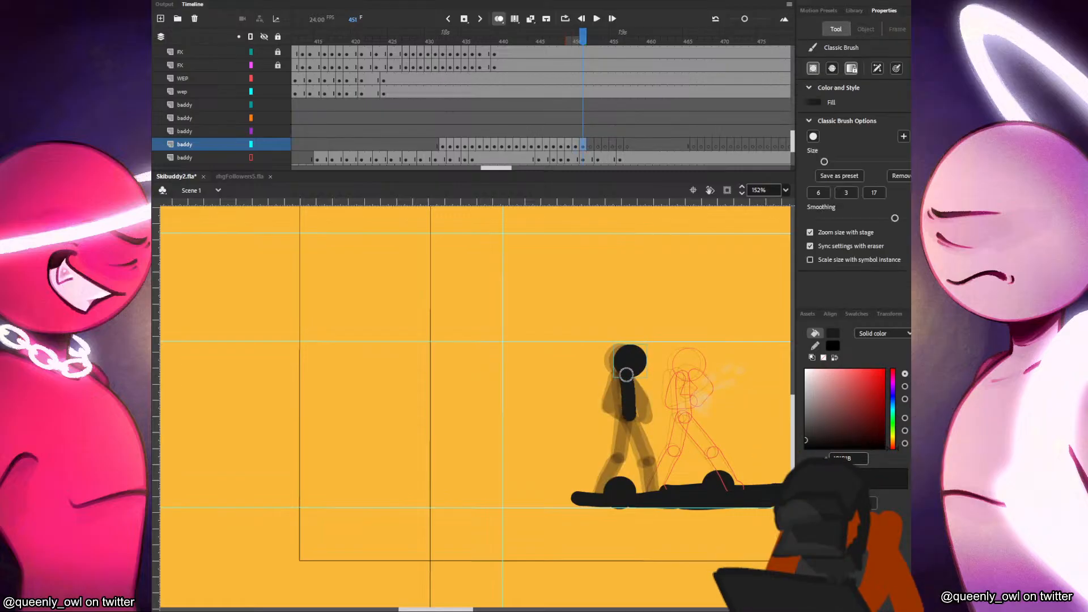
key("comma")
key("period")
Brush the front and rear legs standing apart on the board in frame 451, checking them against frame 450.
left_click_drag(629, 418, 651, 460)
key("ctrl+z")
key("ctrl+z")
key("comma")
key("period")
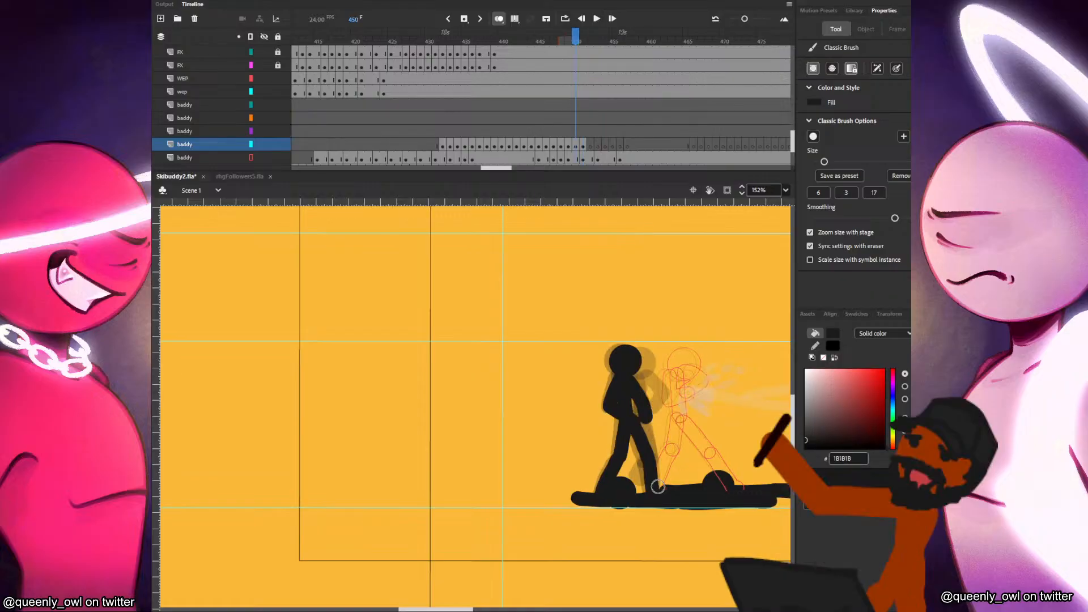
left_click_drag(628, 423, 601, 492)
key("ctrl+z")
left_click_drag(620, 453, 599, 493)
Brush the rear and front arms hanging from the shoulders in frame 451 and save the file.
left_click_drag(626, 374, 617, 423)
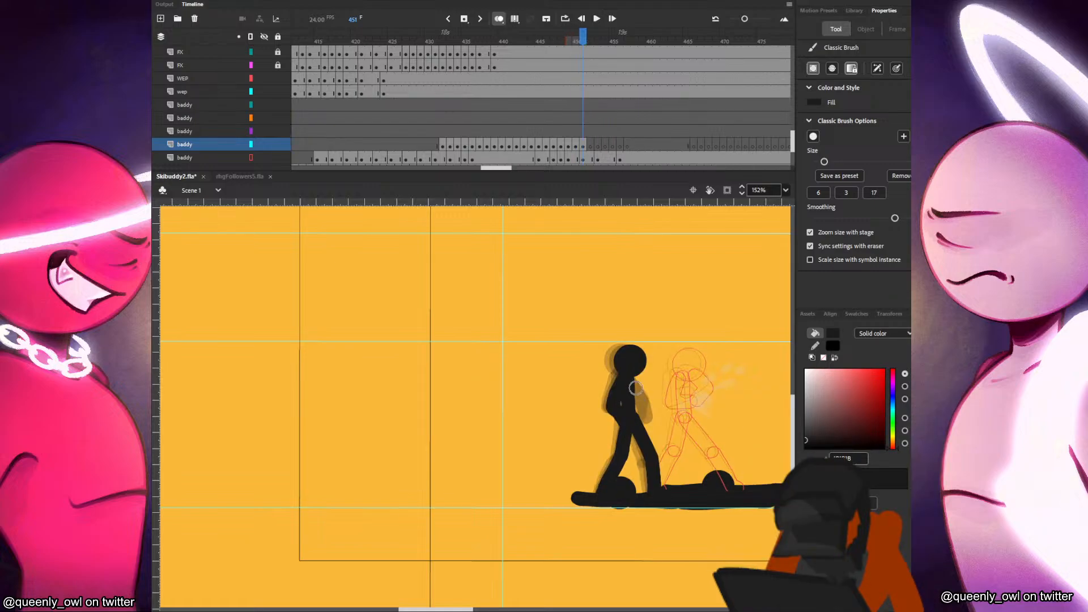
left_click_drag(630, 381, 652, 422)
key("ctrl+z")
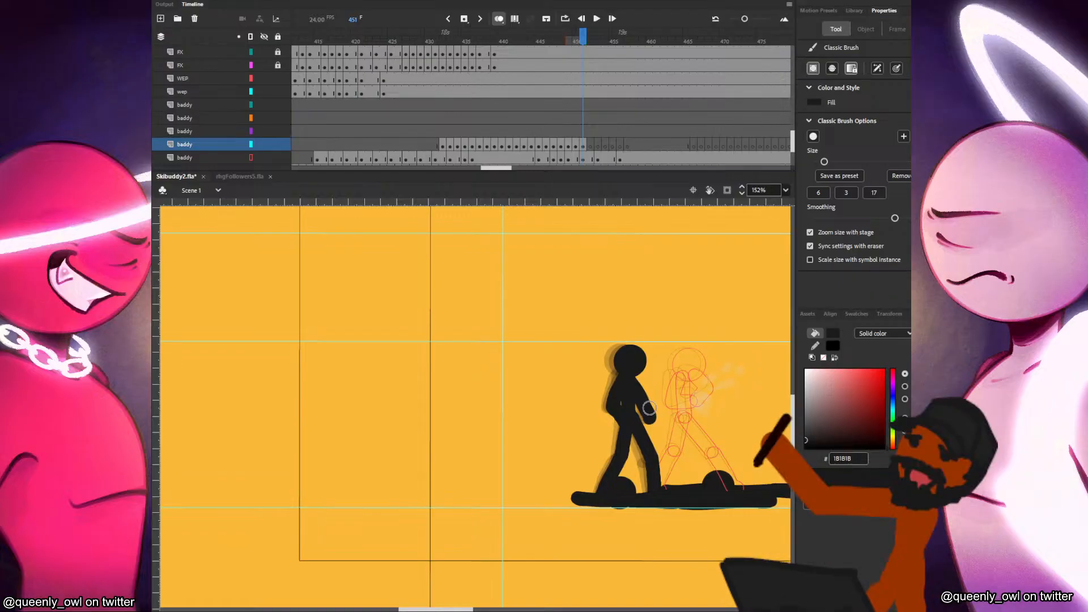
key("ctrl+s")
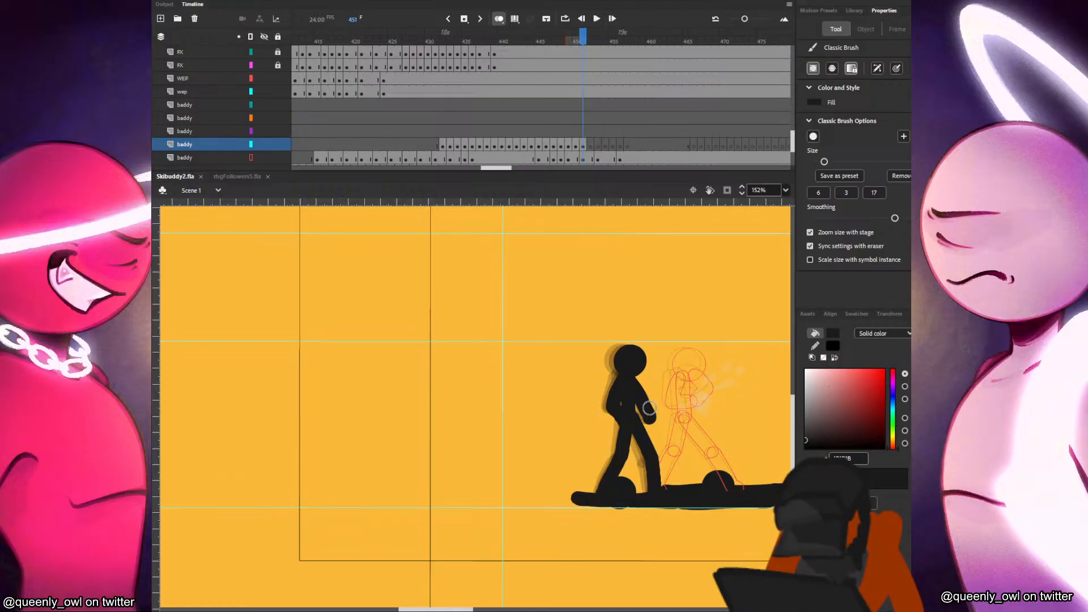
Paste the head into frame 452, place it over the frame 451 head, and brush the torso and rear leg.
left_click(590, 148)
key("ctrl+v")
mouse_move(494, 405)
left_mouse_down()
mouse_move(644, 356)
mouse_move(604, 485)
left_mouse_up()
key("b")
key("comma")
key("period")
key("ctrl+z")
key("ctrl+z")
key("comma")
key("period")
key("comma")
key("period")
Brush the front leg down to the board in frame 452 and compare the pose with the preceding frames.
left_click_drag(629, 419, 655, 487)
key("comma")
key("period")
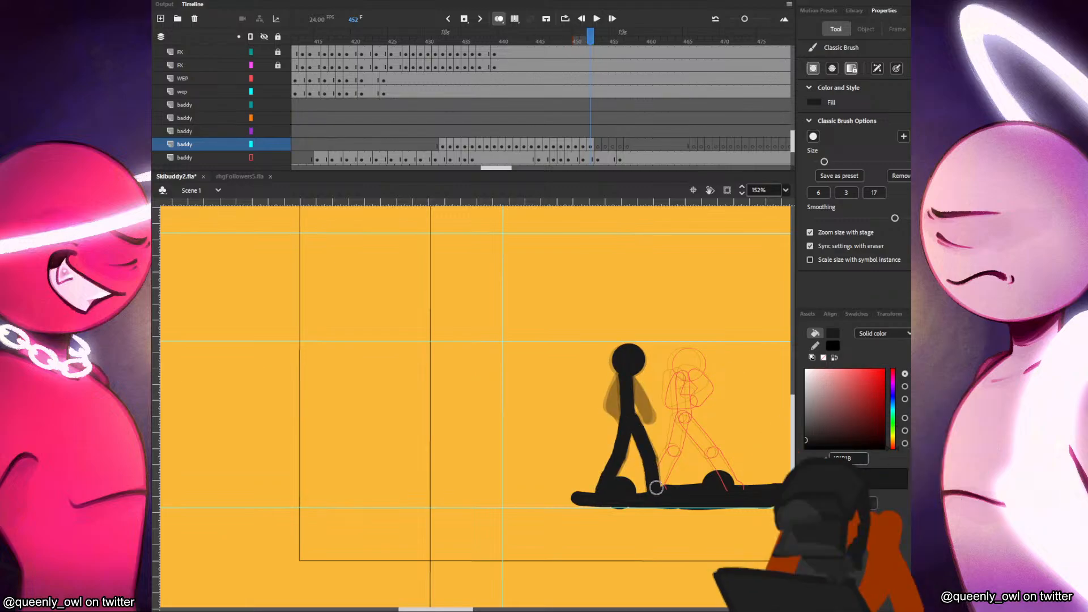
key("comma")
key("period")
key("comma")
key("comma")
key("period")
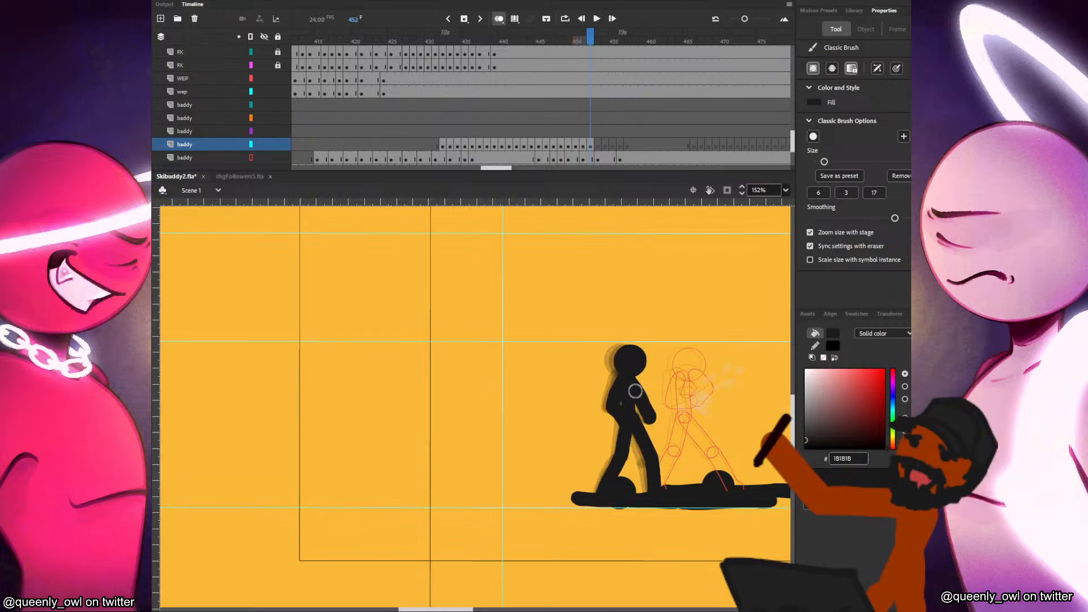
key("period")
Brush the front and rear arms hanging from the shoulders in frame 452.
left_click_drag(629, 379, 649, 417)
key("comma")
key("period")
left_click_drag(620, 376, 607, 409)
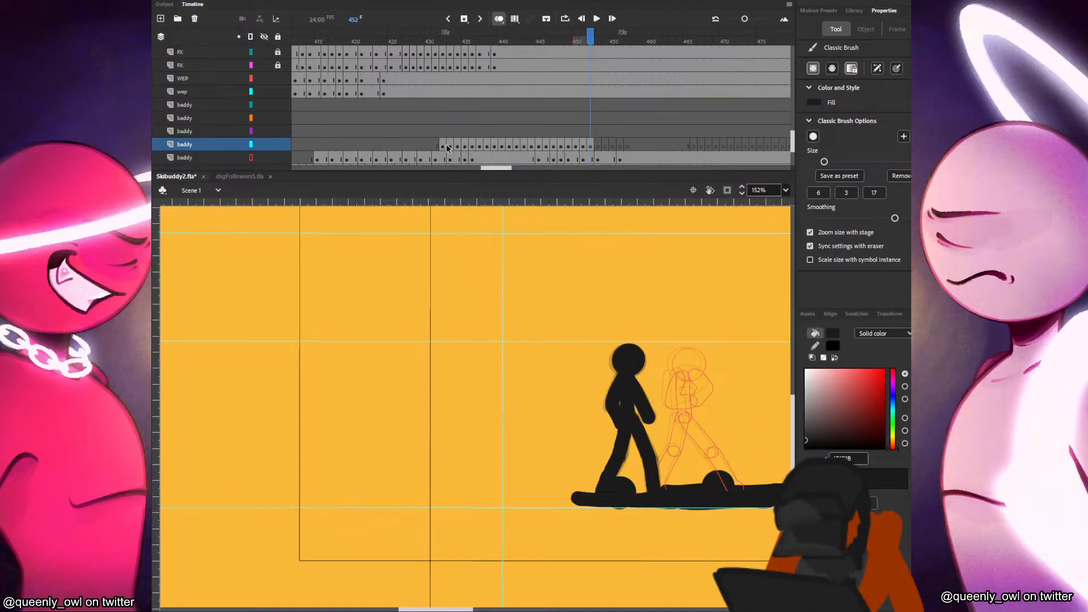
Move the stick figure's keyframe sequence to start at frame 427, save the file, and play it back.
left_click_drag(447, 145, 627, 145)
left_click_drag(627, 145, 557, 146)
key("ctrl+s")
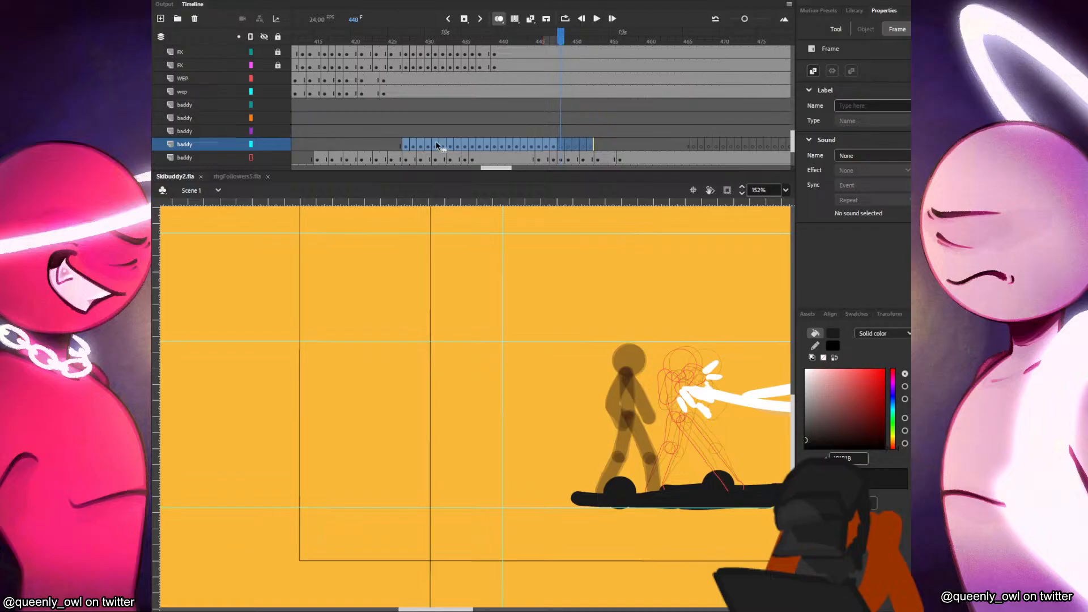
key("Return")
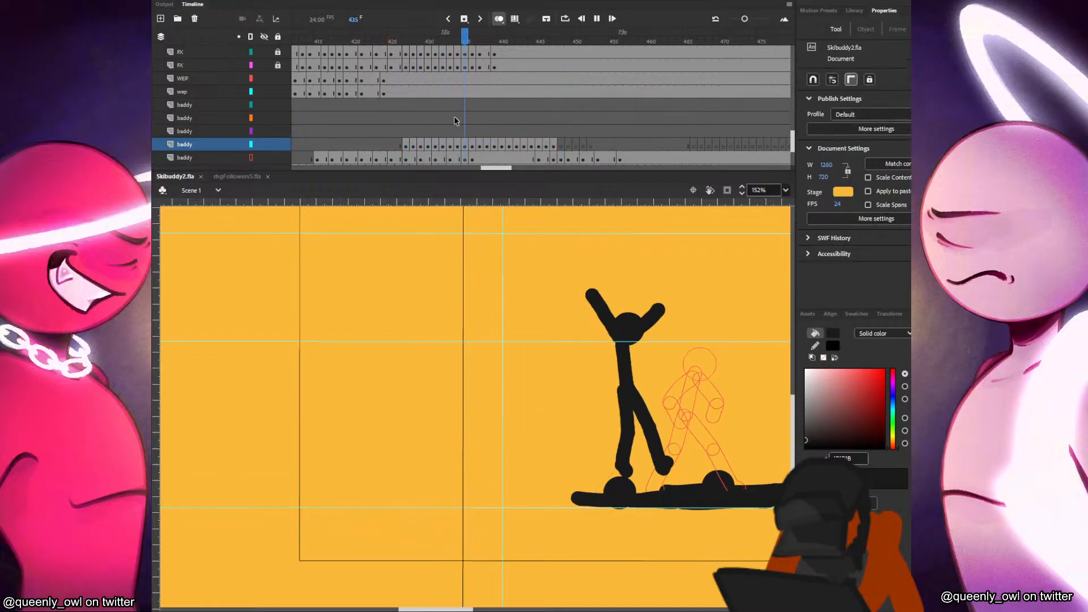
left_click(416, 146)
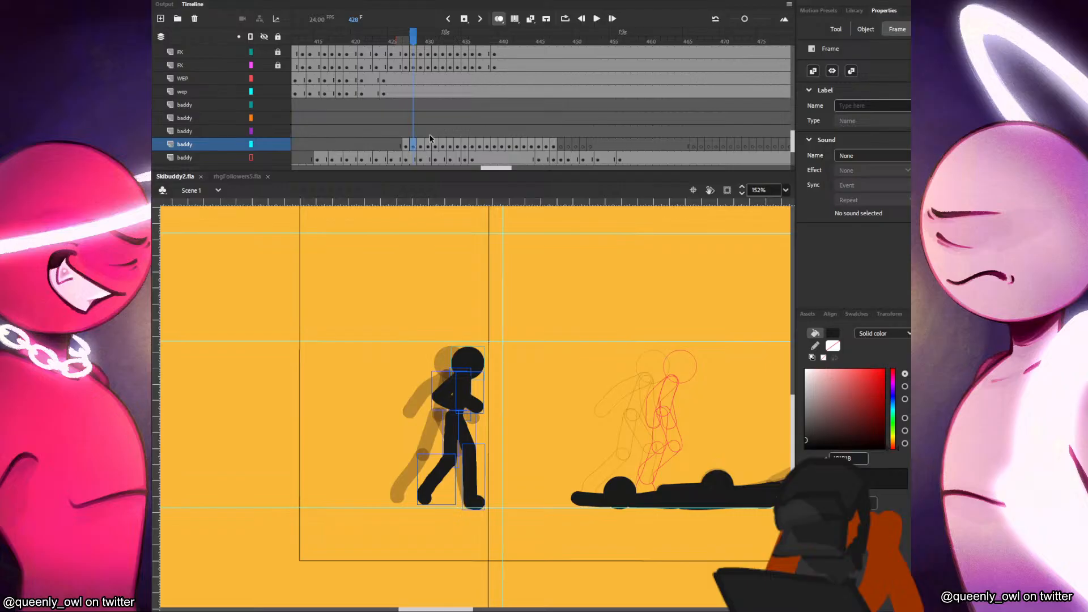
Add one hold frame to each of the poses starting at frames 427, 429, 431, 433 and 435.
left_click(407, 149)
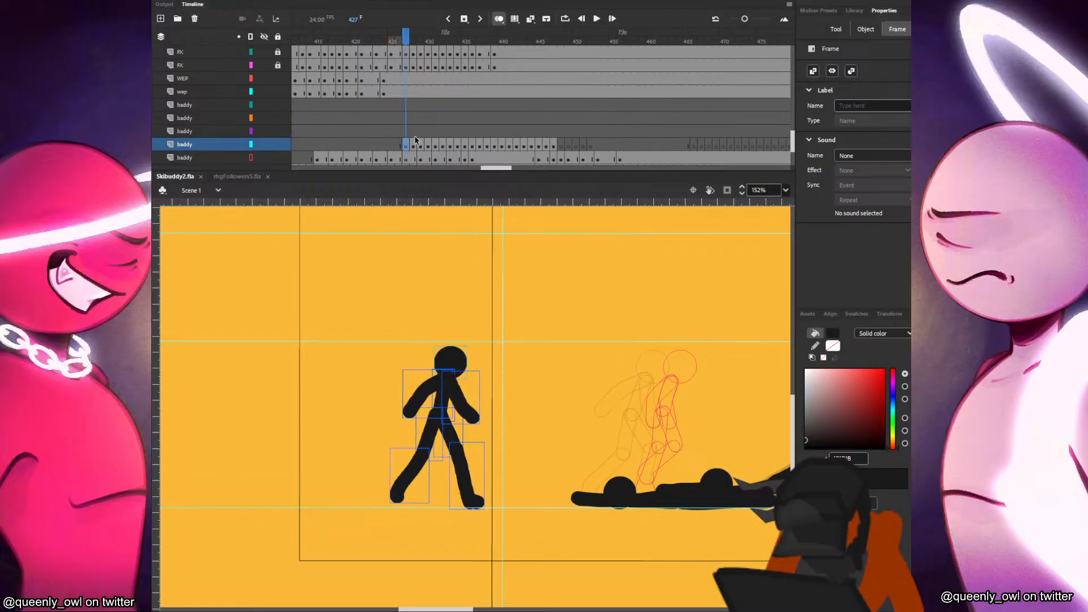
key("F5")
left_click(421, 145)
key("F5")
left_click(435, 144)
key("F5")
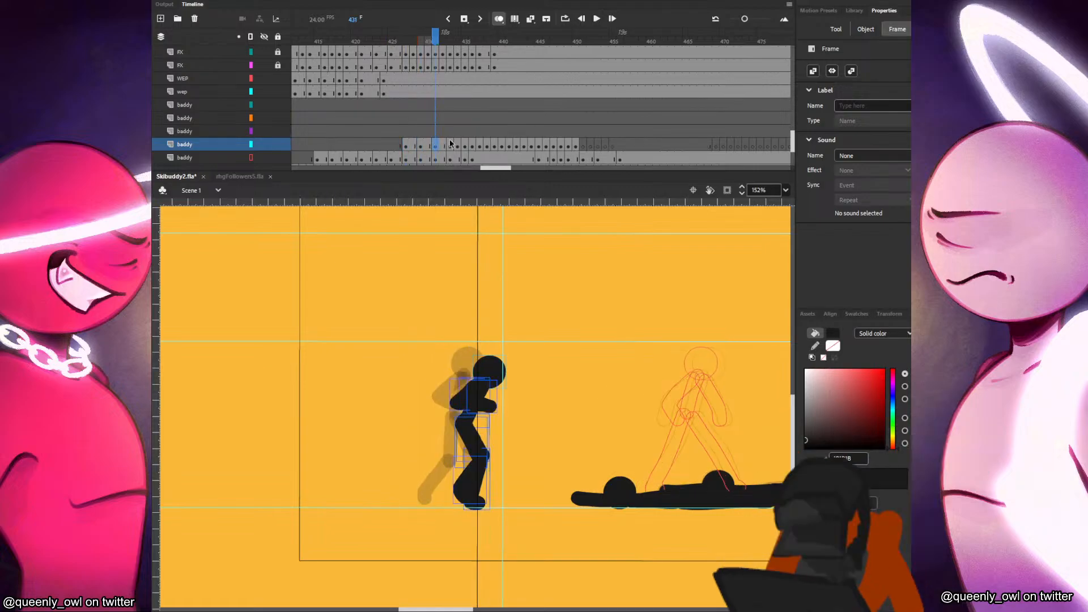
left_click(451, 146)
key("F5")
left_click(465, 146)
key("F5")
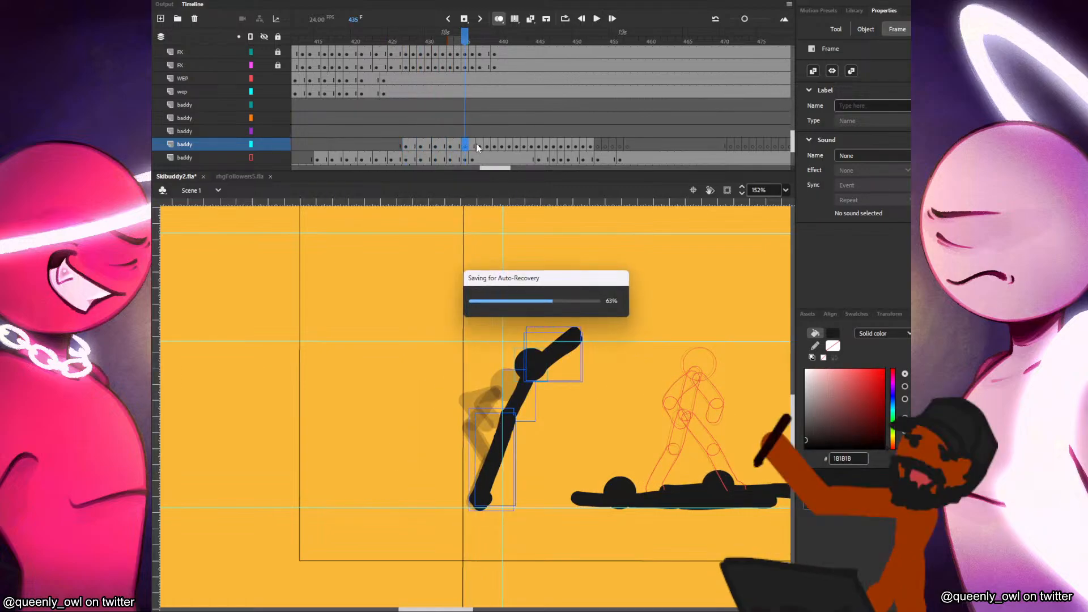
Remove the extra hold at frame 435 and extend selected landing poses between frames 437 and 448 by one frame.
left_click(471, 145)
left_click(480, 147)
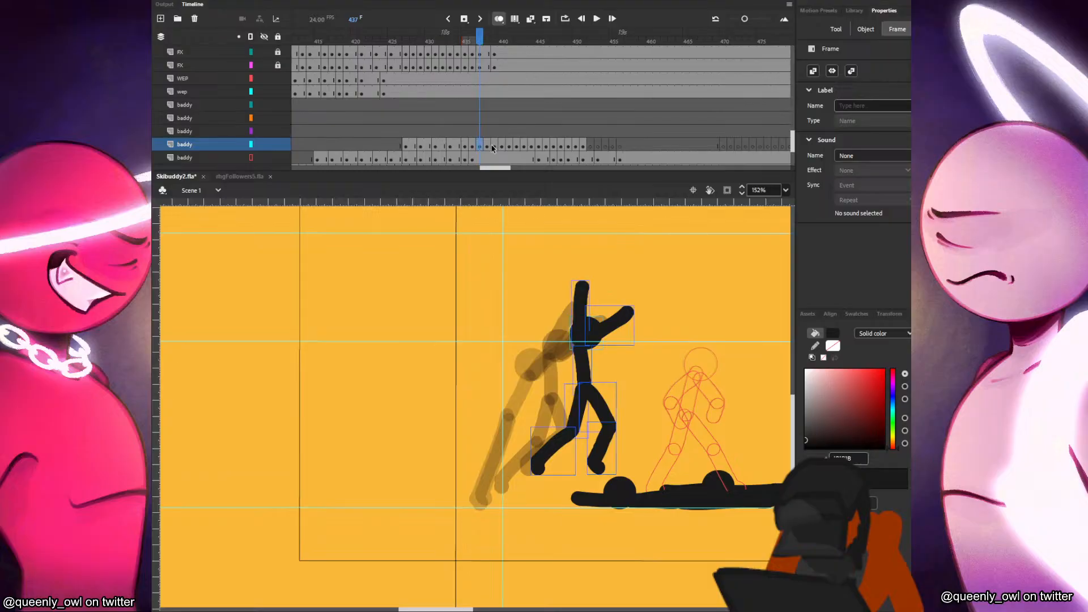
left_click(487, 145)
left_click(494, 145)
left_click(502, 146)
key("F5")
left_click(515, 145)
left_click(524, 145)
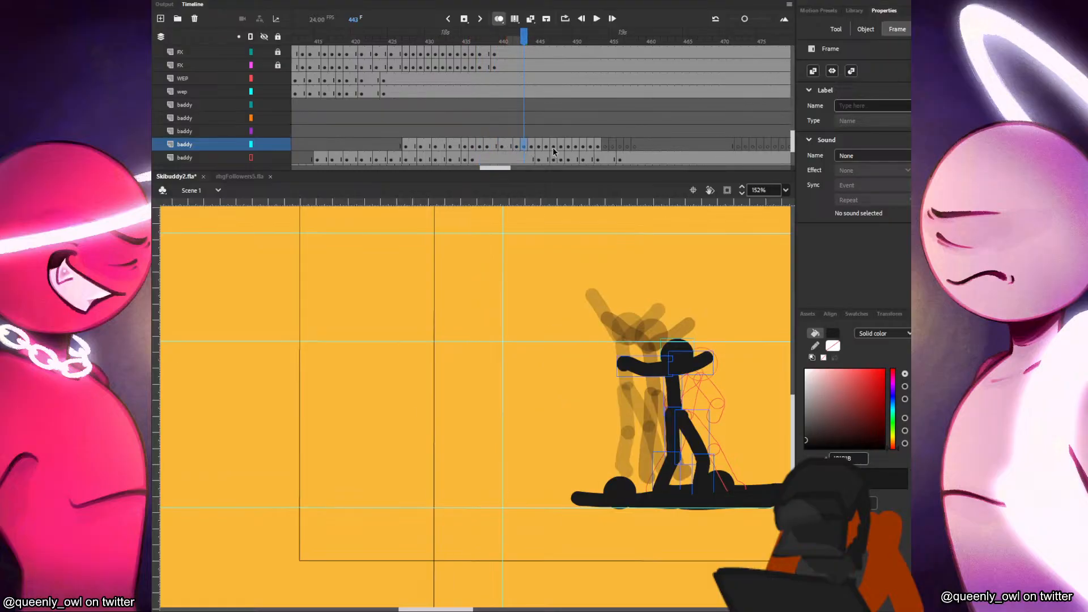
left_click(532, 145)
left_click(540, 145)
left_click(548, 146)
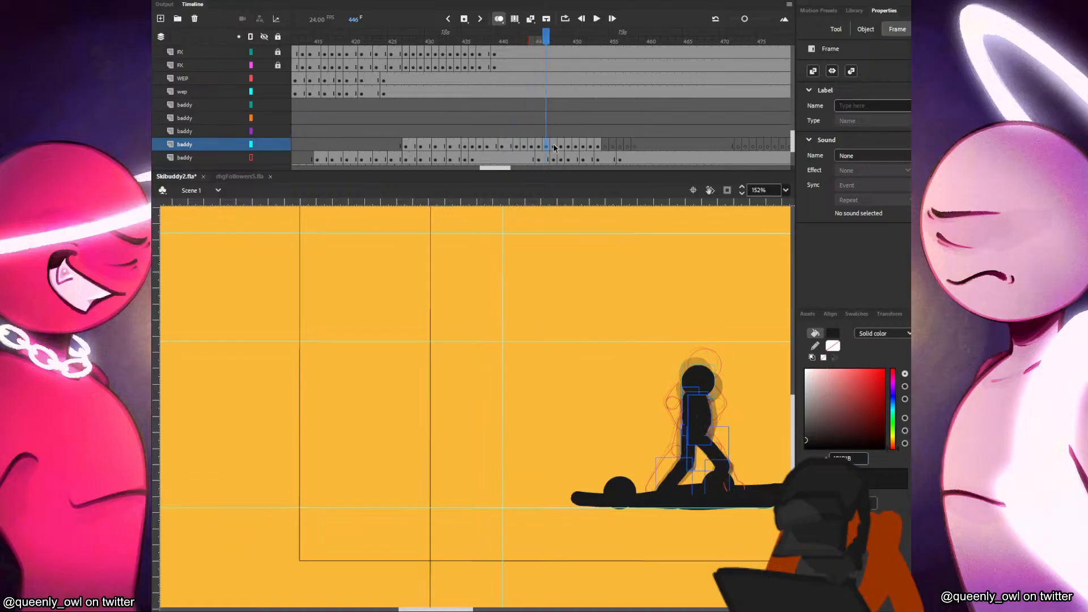
left_click(560, 146)
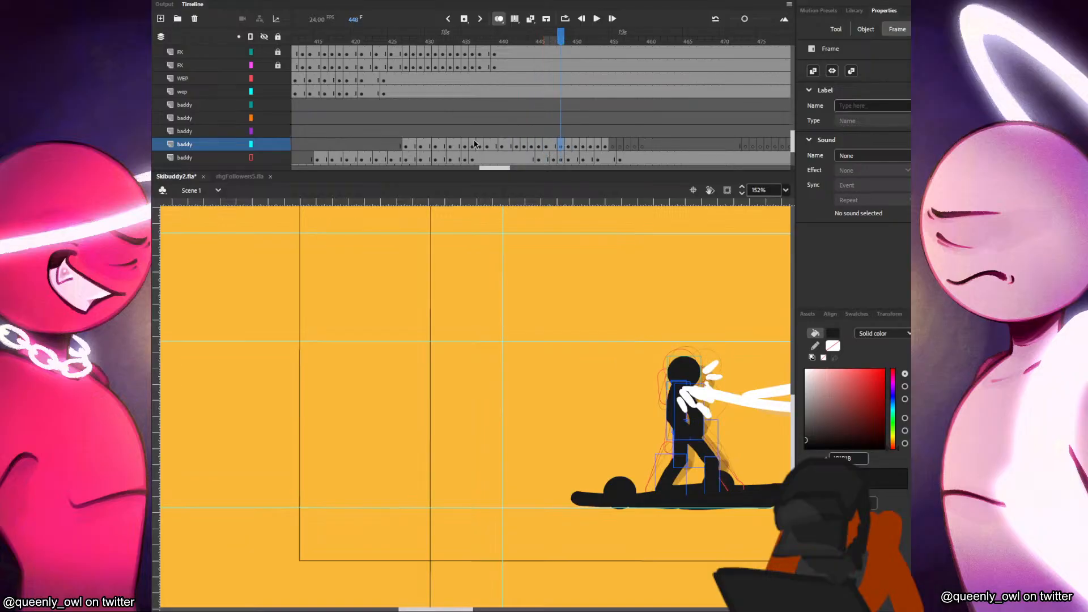
Move the sequence to start at frame 421 and extend the step-back poses from frame 442 onward by one frame each.
left_click_drag(648, 148, 468, 144)
left_click(517, 144)
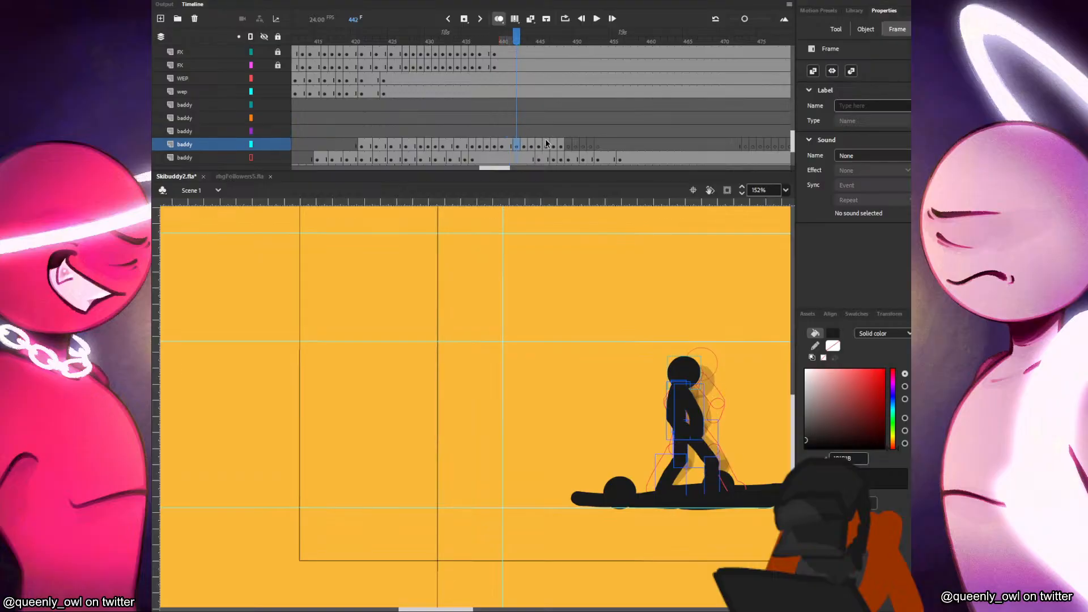
left_click(530, 146)
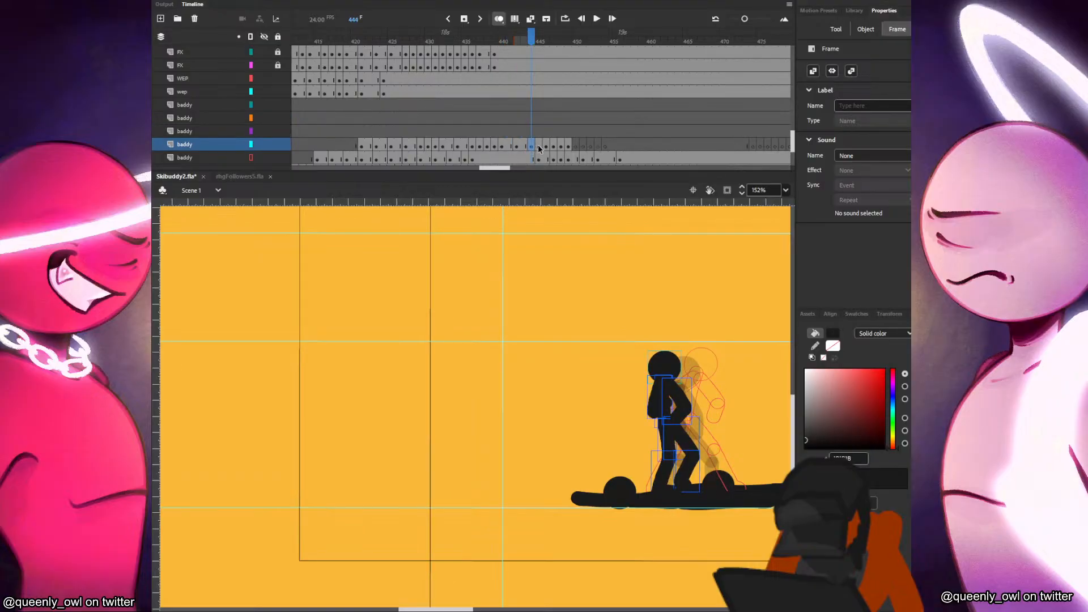
left_click(545, 146)
left_click(562, 145)
left_click(576, 146)
left_click(590, 146)
Play back the retimed jump and landing from just before the sequence starts.
left_click(366, 127)
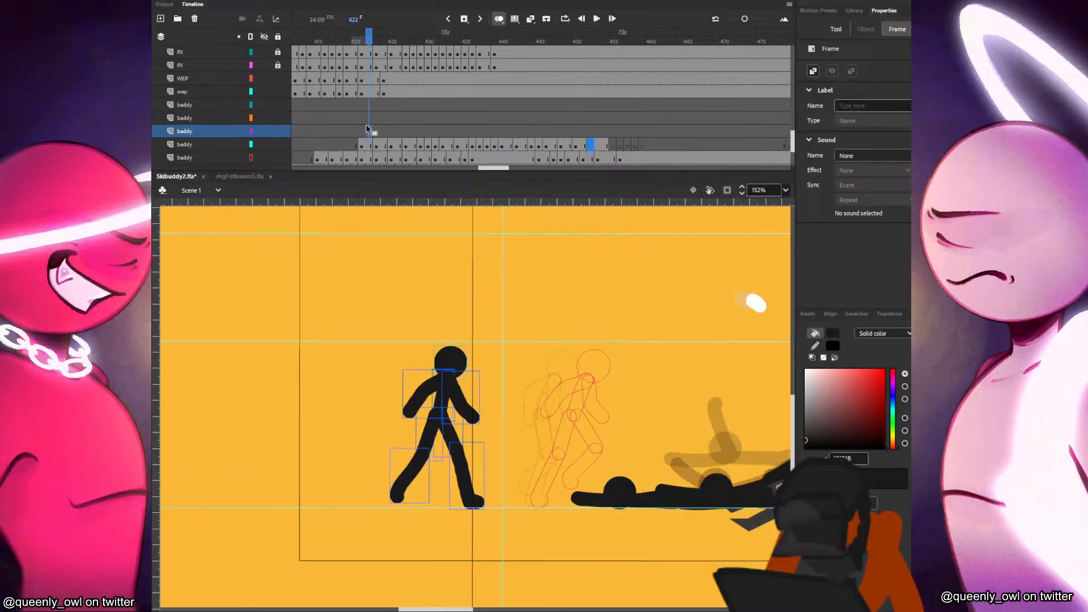
key("Return")
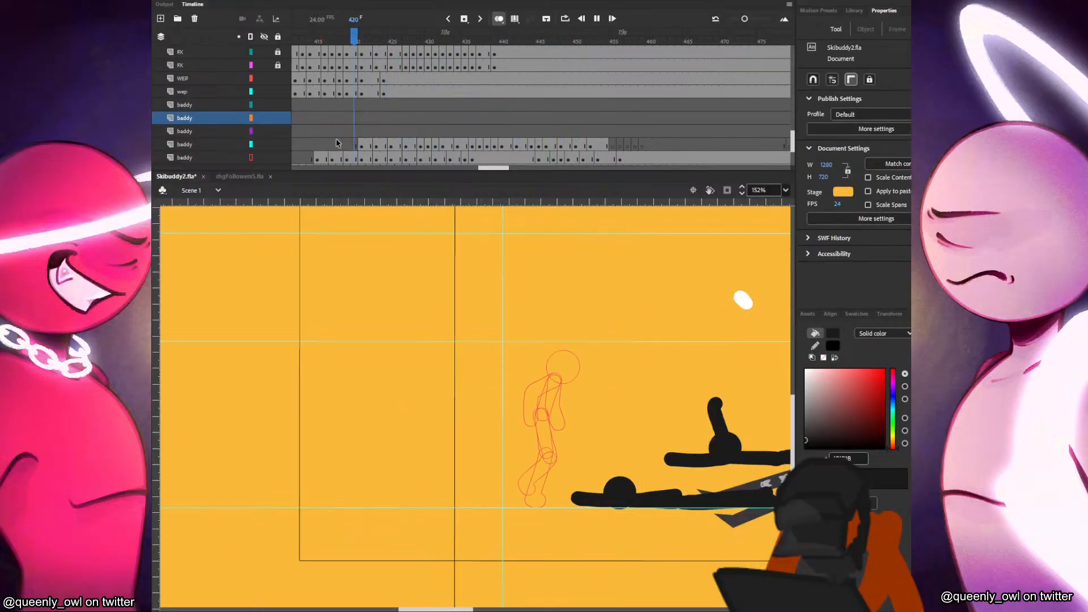
left_click(341, 144)
key("Return")
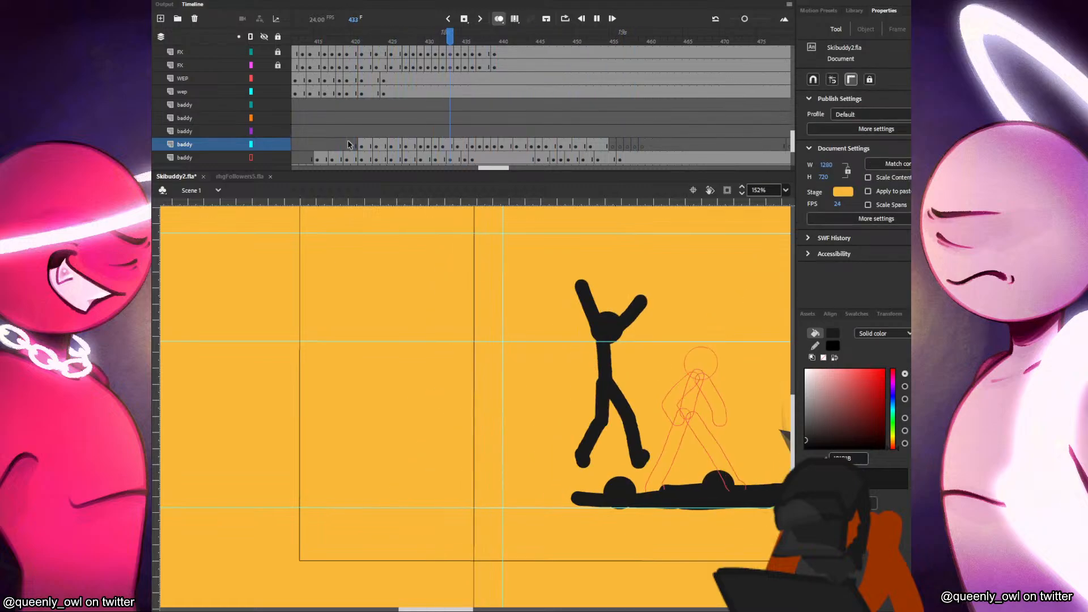
left_click(348, 144)
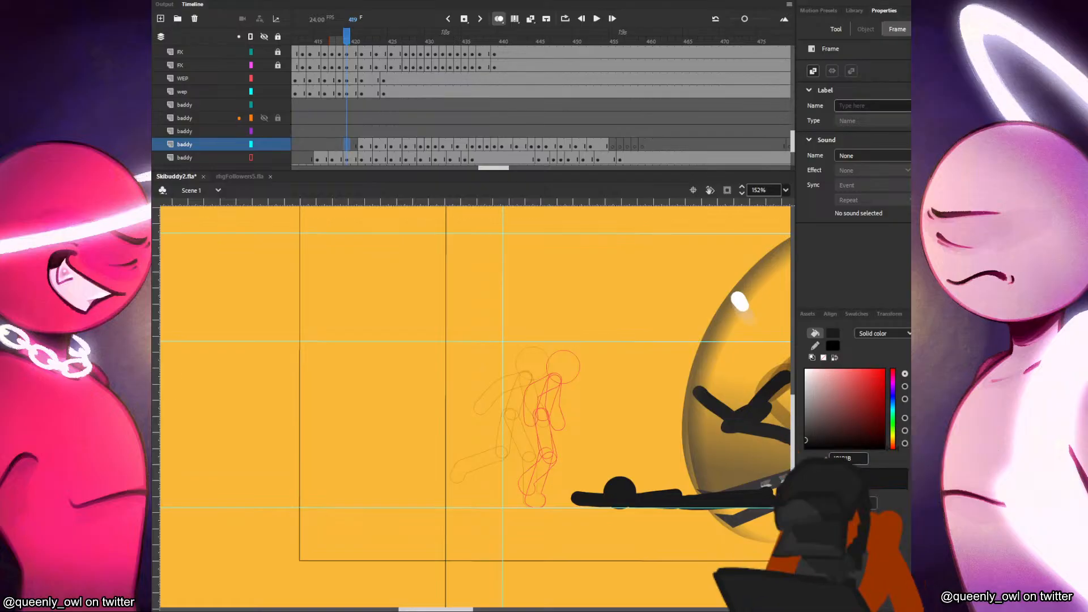
Move the trailing keyframes that follow the stick figure sequence onto the baddy layer directly above.
left_click(151, 48)
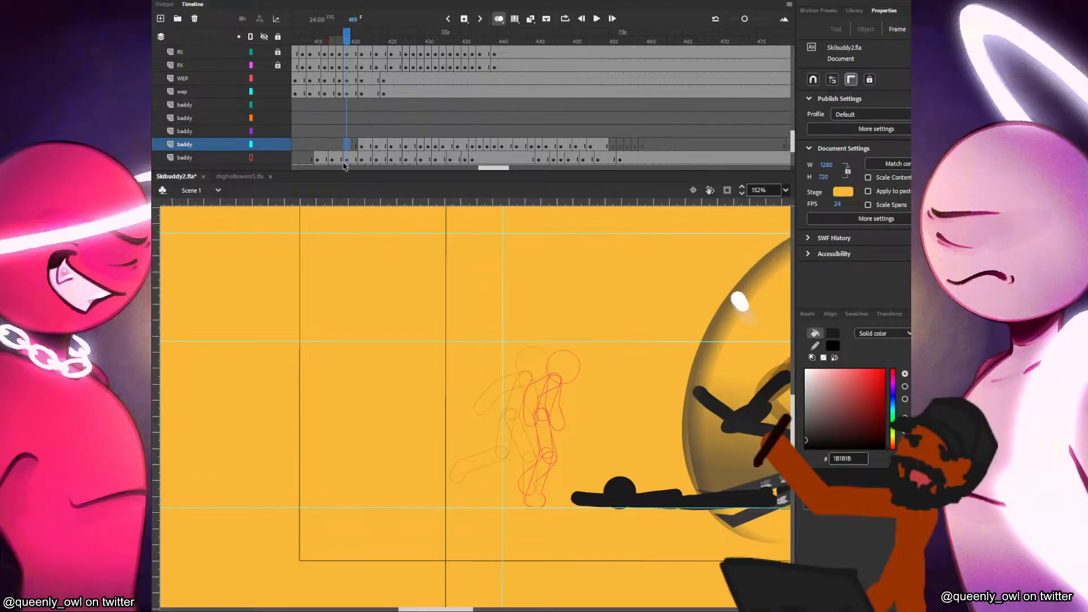
left_click_drag(359, 145, 471, 147)
left_click(472, 146)
left_click_drag(611, 145, 635, 132)
Review the jump poses frame by frame and add one hold frame around frame 436.
left_click(368, 146)
left_click_drag(369, 147, 430, 145)
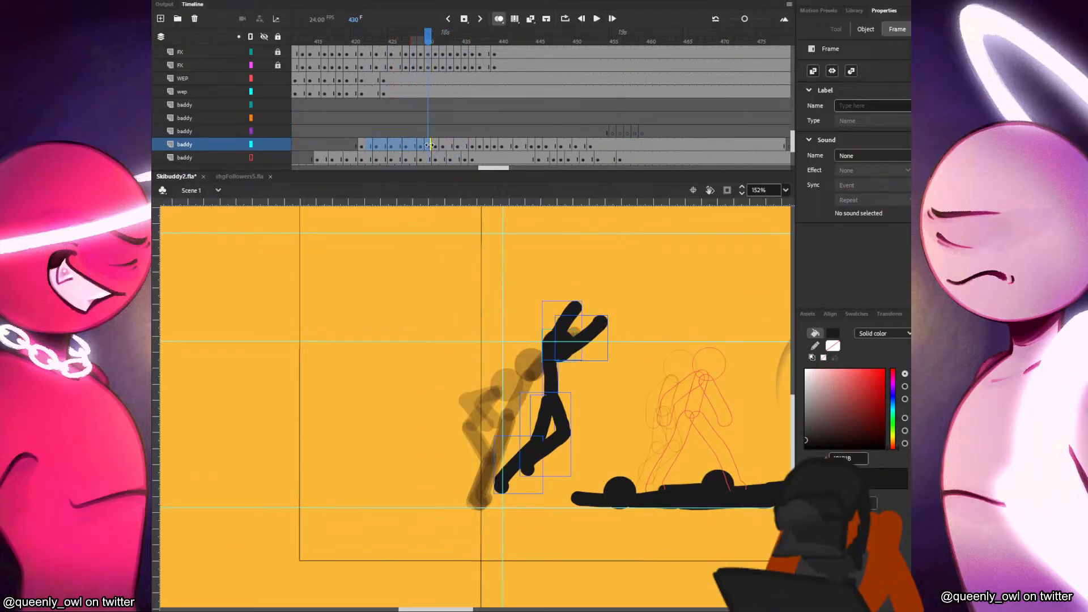
left_click(438, 145)
left_click(445, 146)
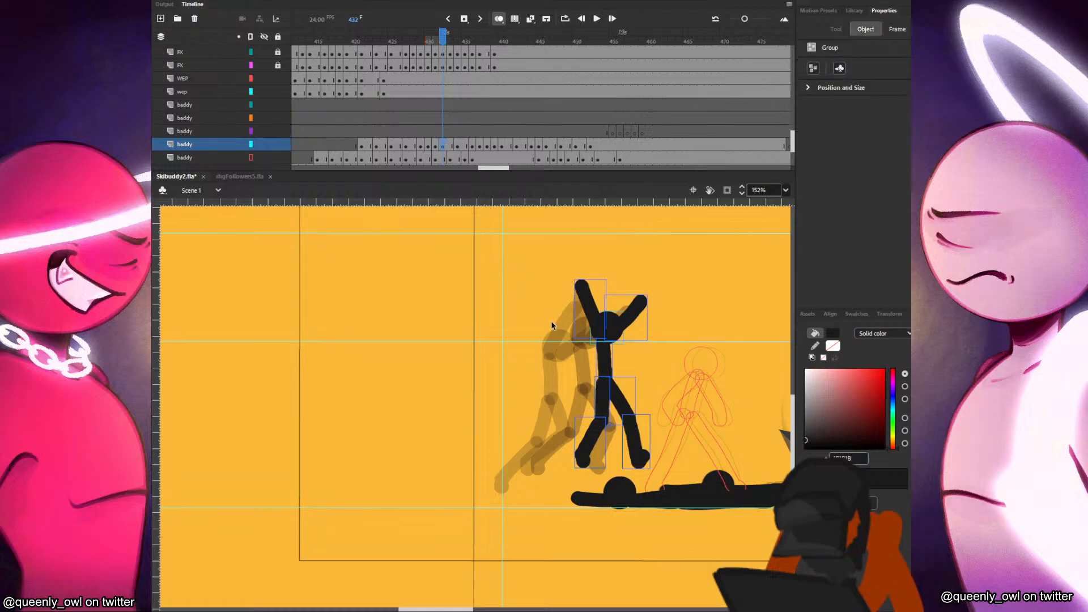
left_click(472, 146)
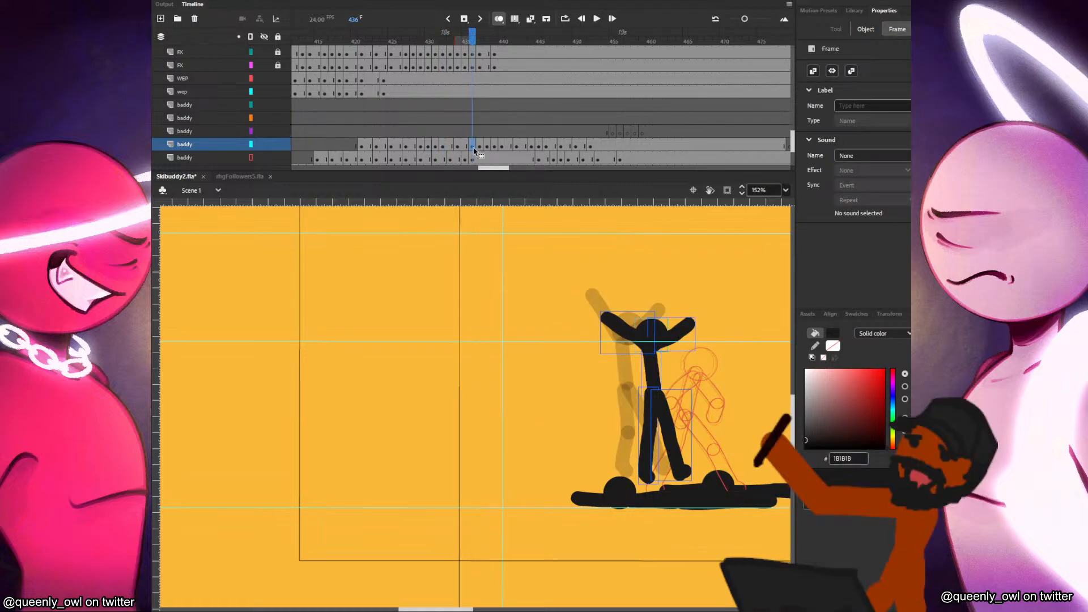
left_click_drag(473, 147, 528, 145)
left_click(474, 131)
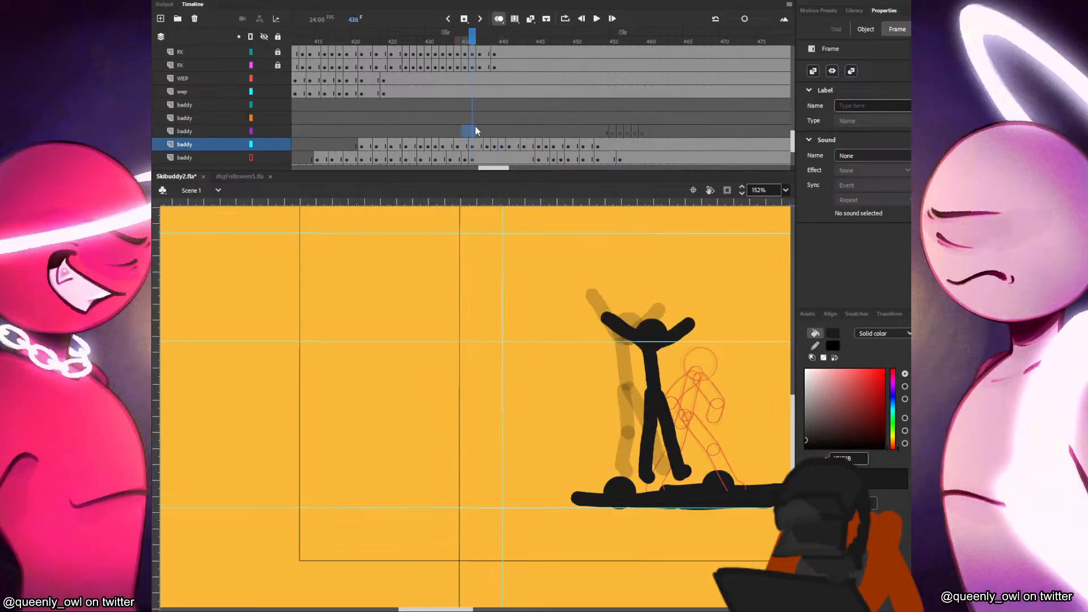
Remove five empty frames before the sequence so it starts at frame 416, and play it back.
left_click(335, 144)
right_click(323, 145)
left_click(370, 214)
left_click(323, 131)
key("Return")
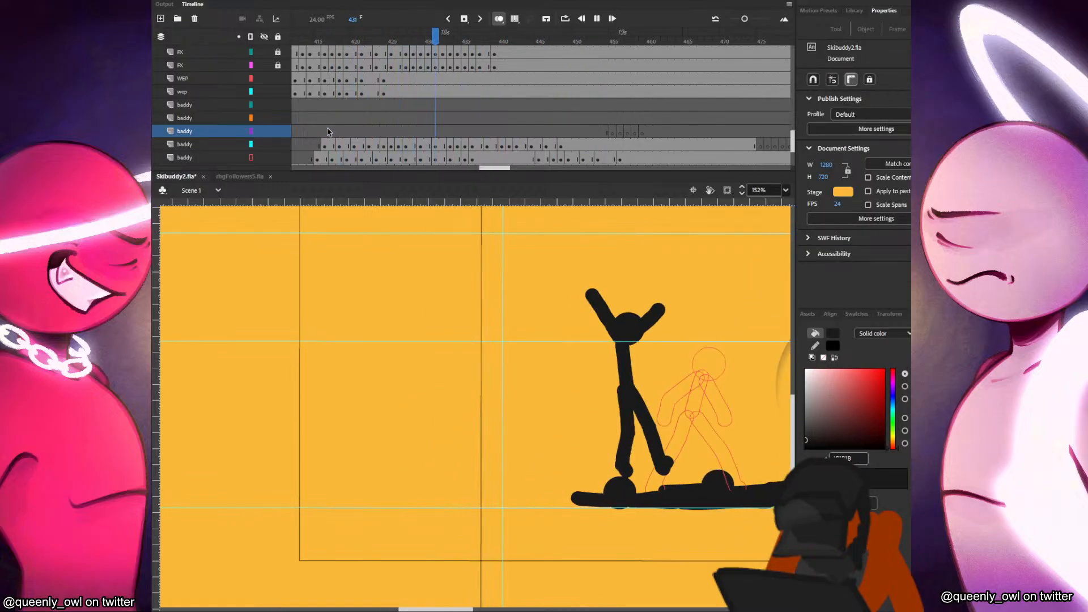
Save the file and switch the lowest baddy layer from outlines to solid fill display.
left_click(330, 131)
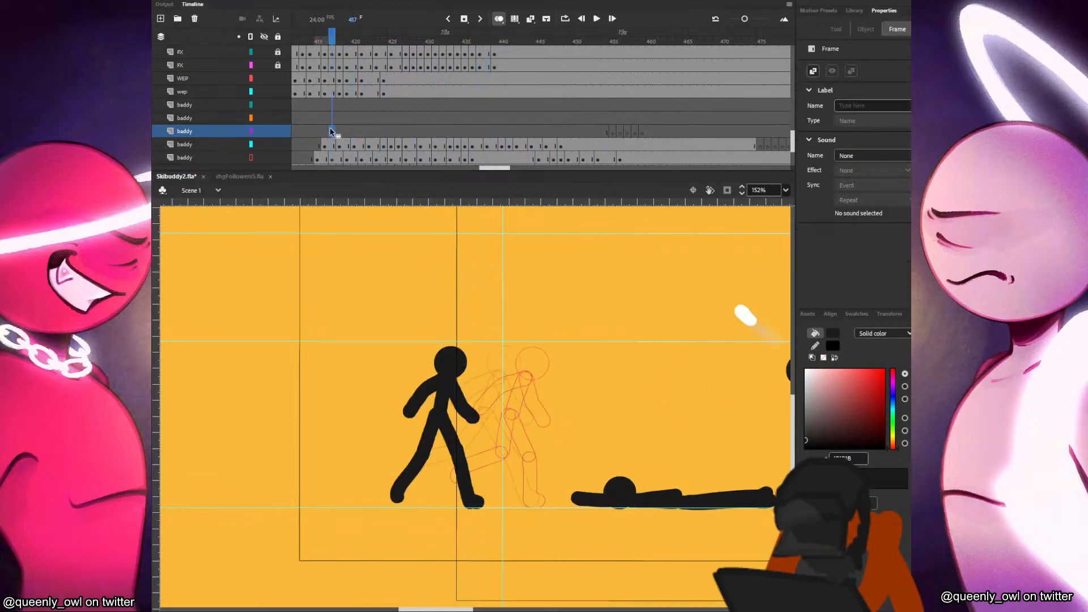
key("ctrl+s")
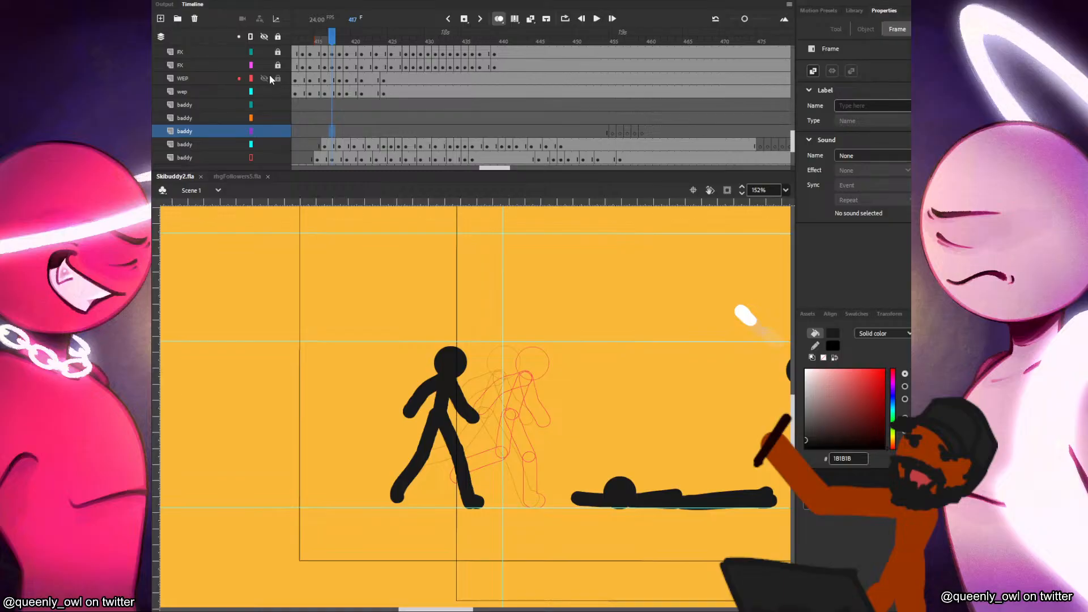
left_click(314, 136)
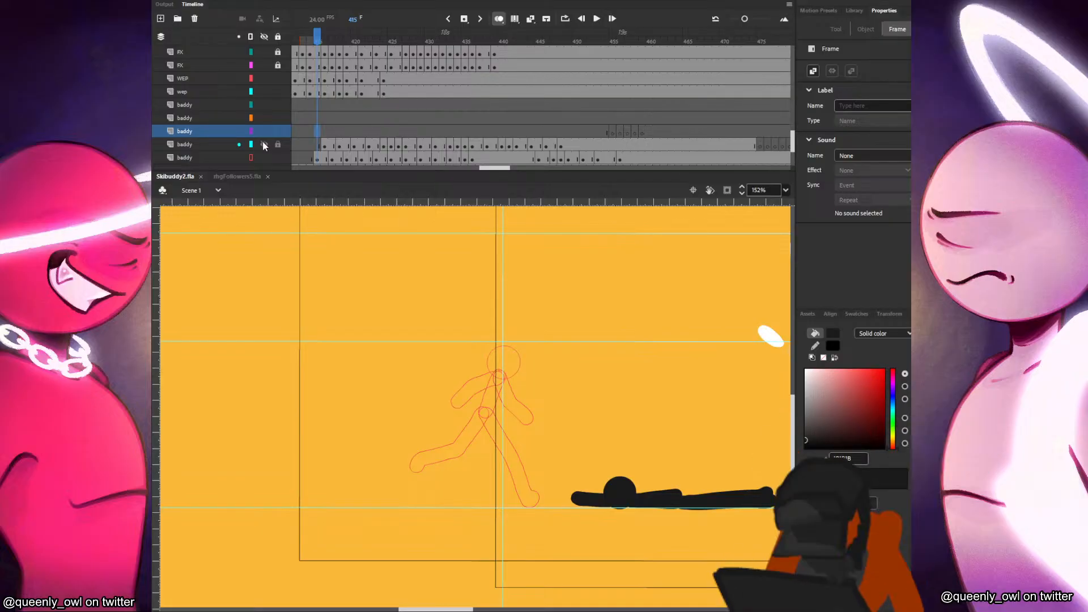
left_click_drag(310, 136, 363, 143)
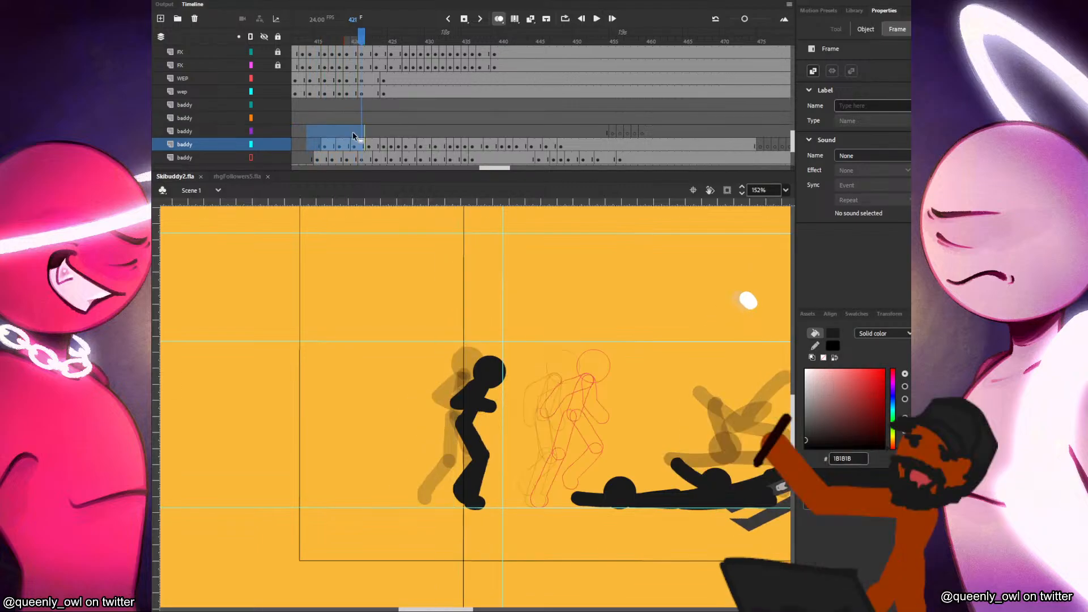
left_click(252, 158)
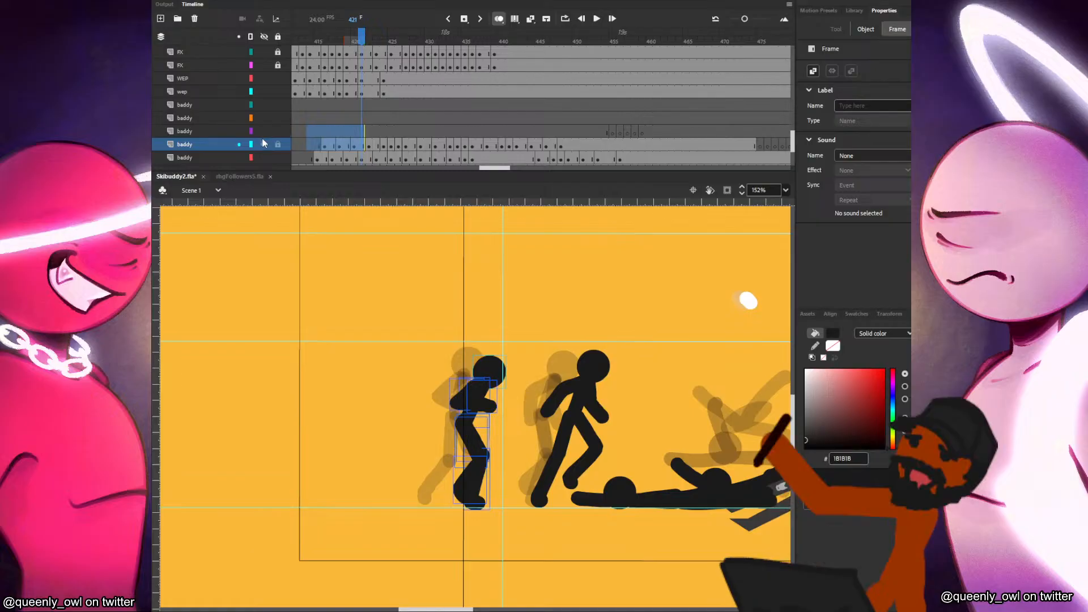
Play back both stick figures together from around frame 419.
left_click(305, 130)
left_click(319, 133)
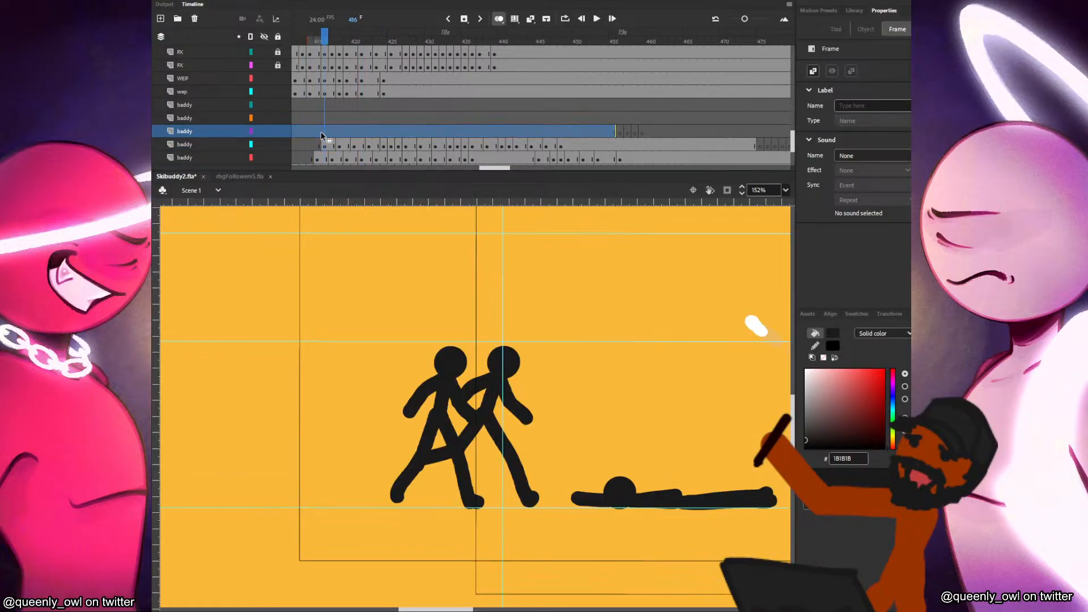
left_click_drag(338, 129, 436, 118)
left_click_drag(390, 171, 489, 156)
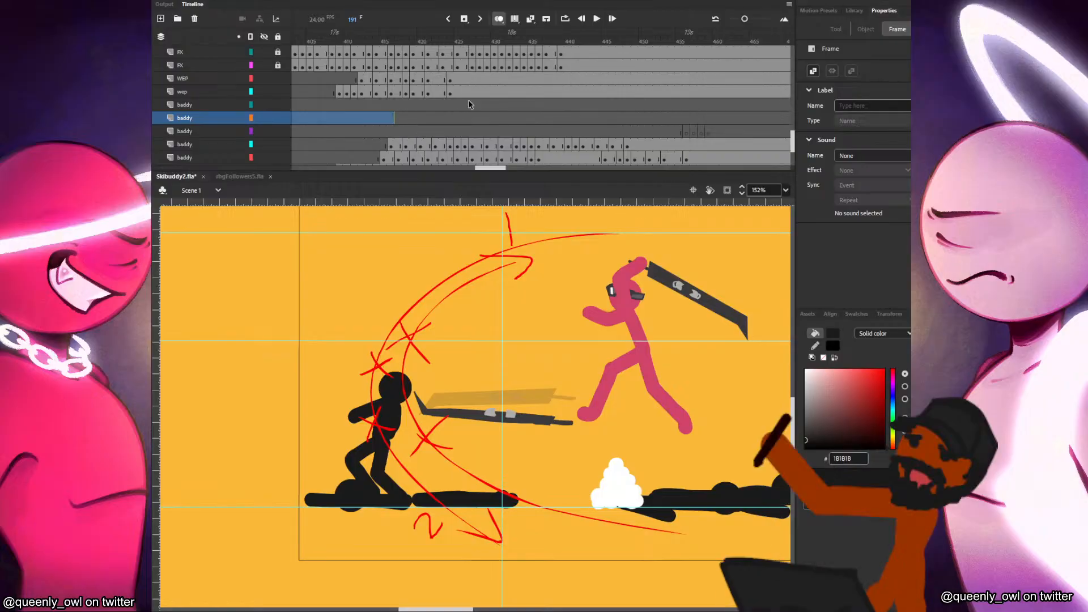
left_click(411, 131)
key("Return")
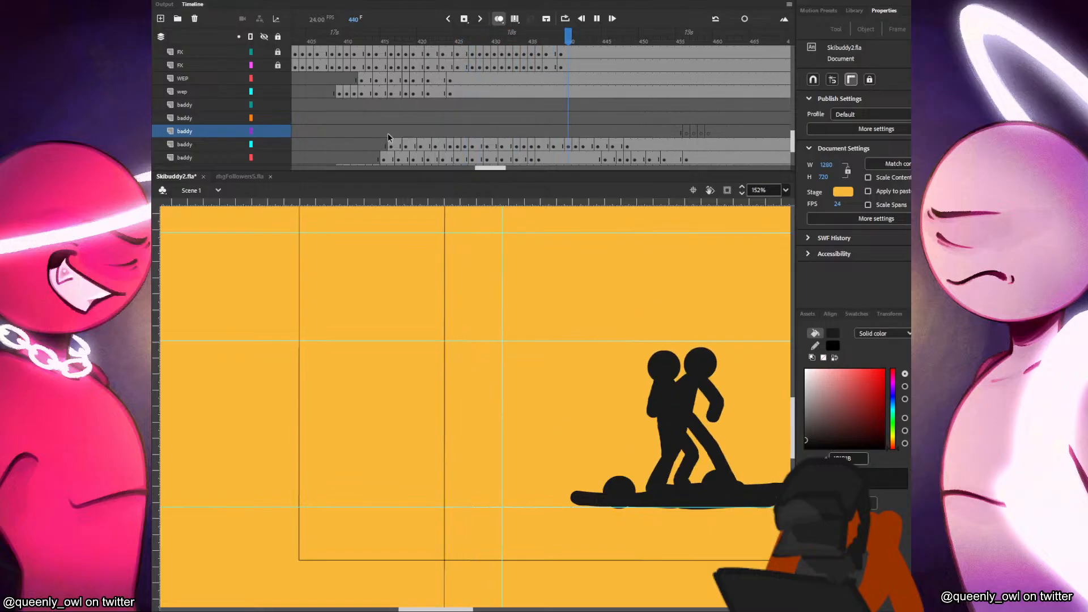
Add two hold frames around frame 440 on the cyan baddy layer and play back the new timing.
left_click_drag(441, 131, 567, 135)
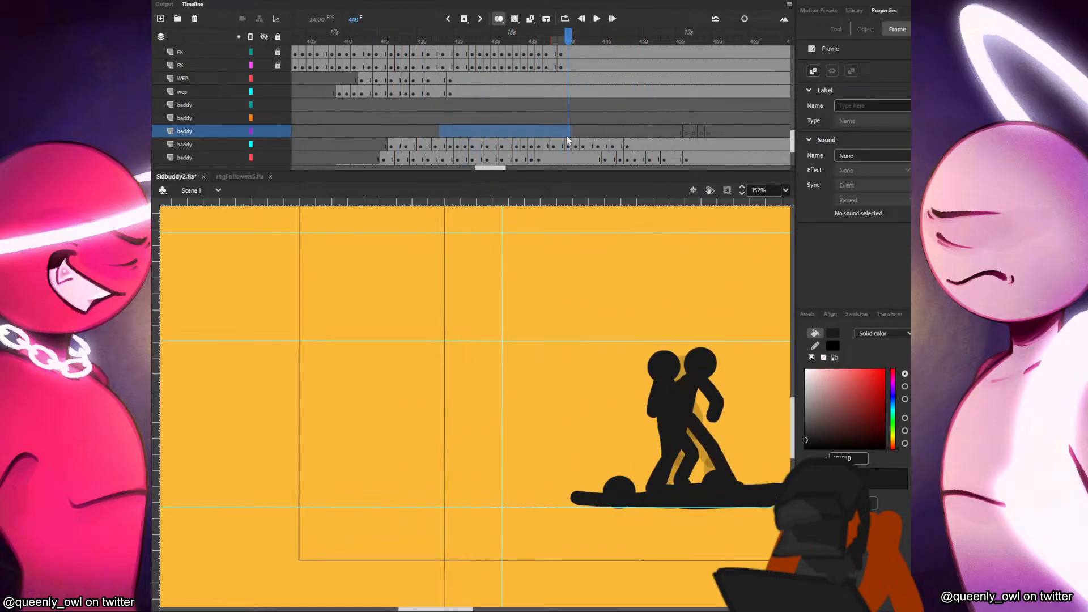
left_click(562, 144)
left_click(568, 145)
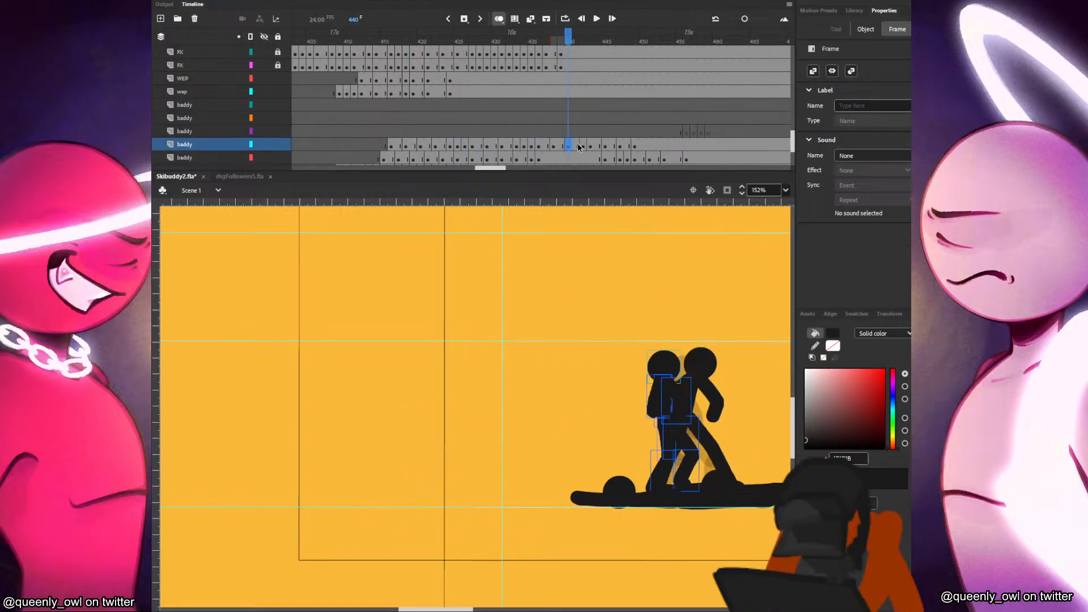
left_click(525, 125)
key("Return")
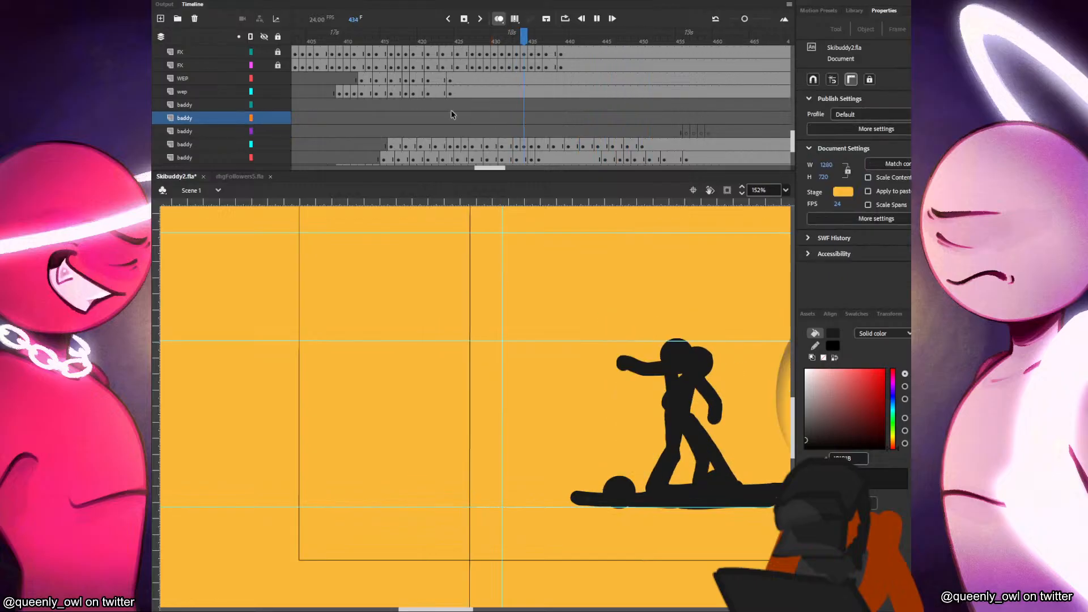
Test the whole movie in a preview window and close the preview.
left_click(421, 130)
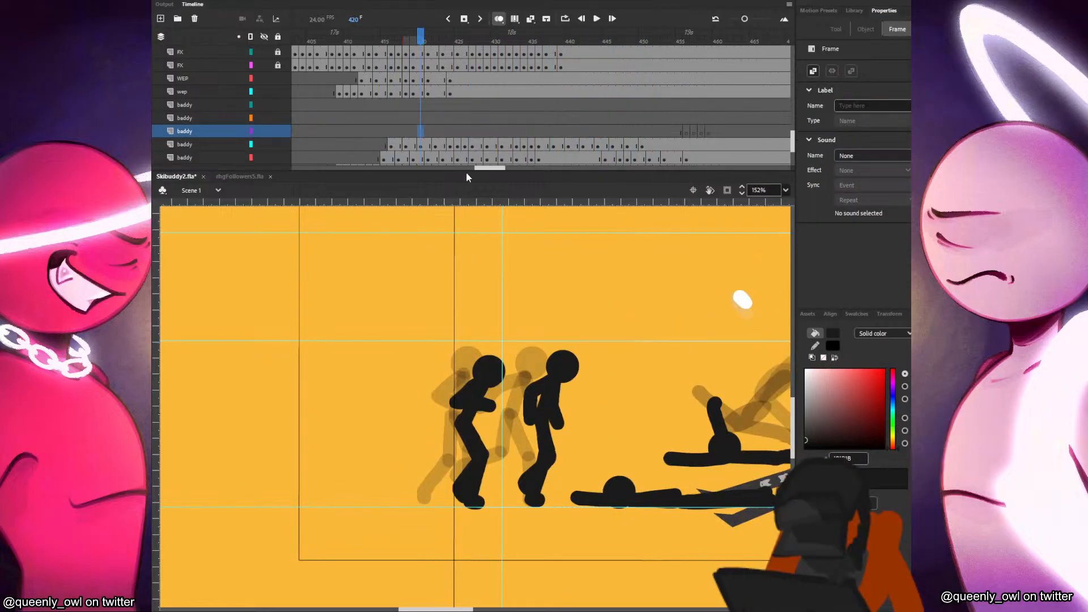
key("ctrl+Return")
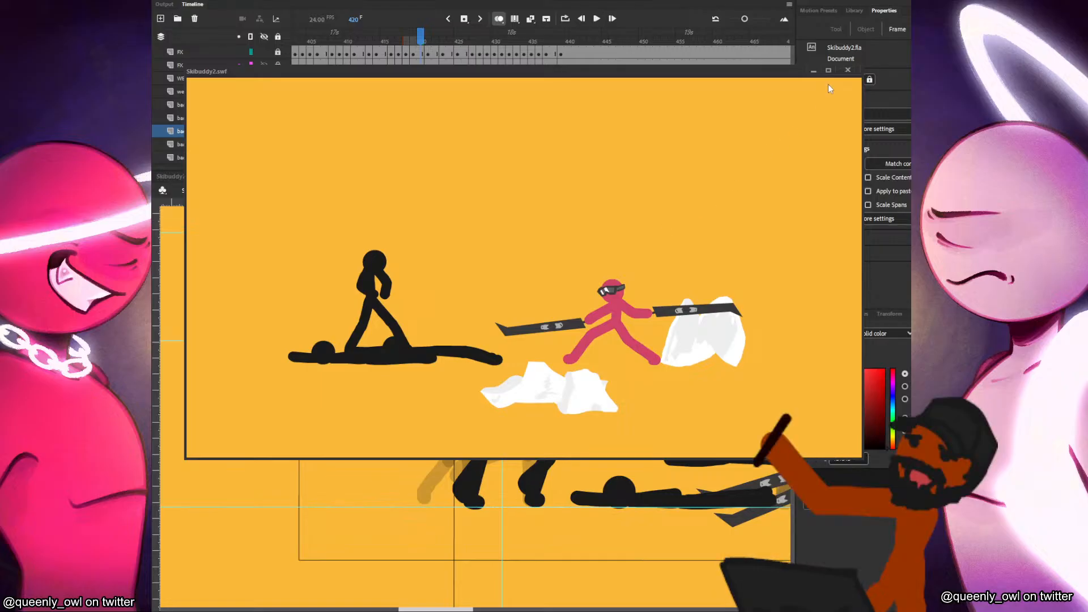
left_click(847, 71)
Inspect the jumping figure's pose around frame 441 and save the file.
left_click_drag(513, 105, 563, 116)
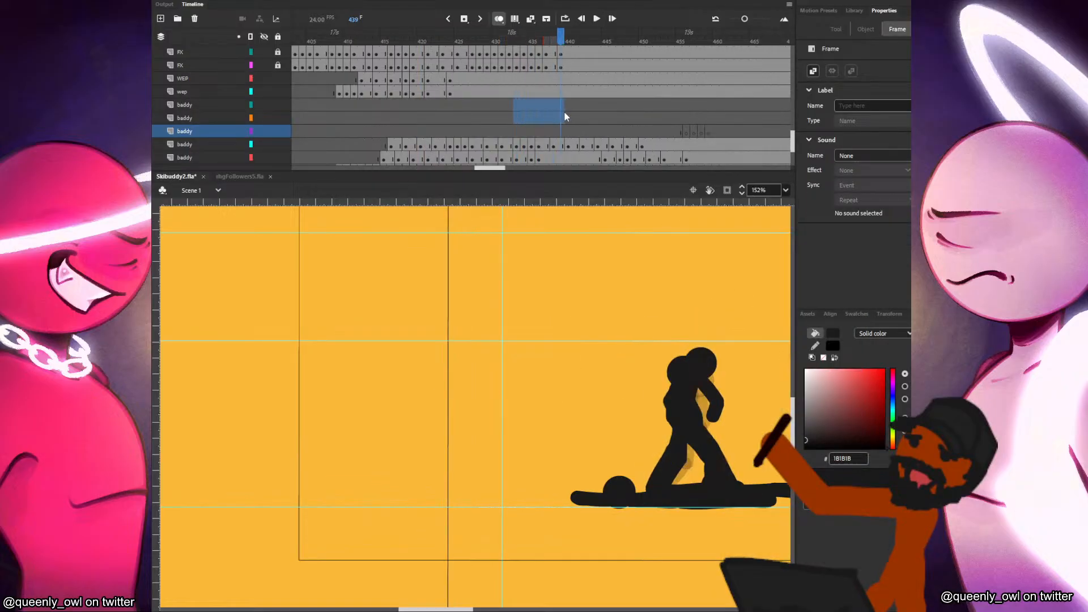
left_click(664, 366)
scroll(437, 304, "right", 5)
key("ctrl+s")
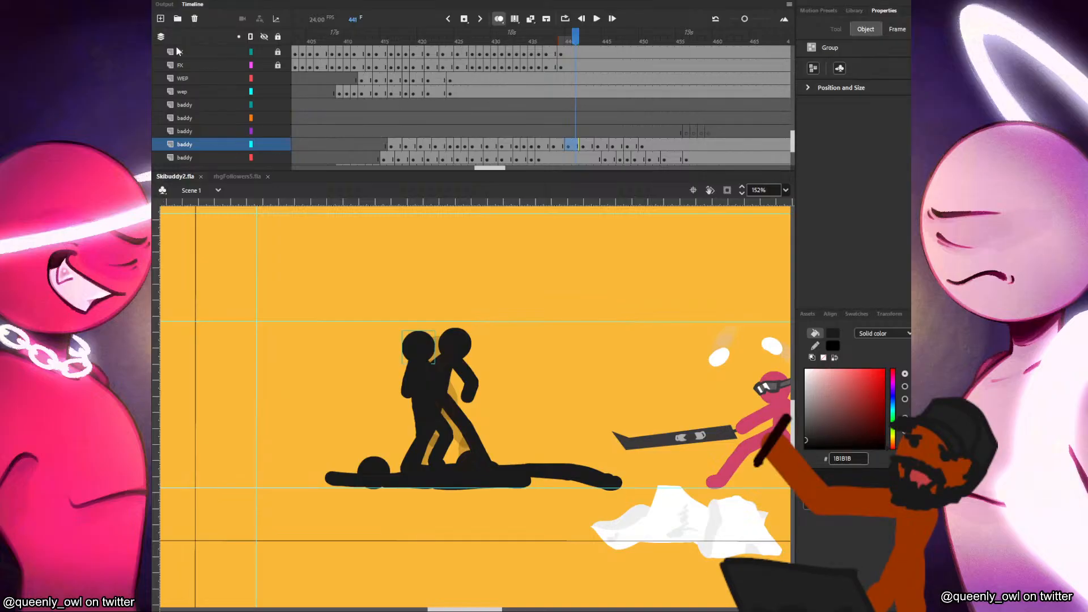
Play back the run-up from around frame 414 and scrub through the action to frame 448.
left_click(375, 118)
key("Return")
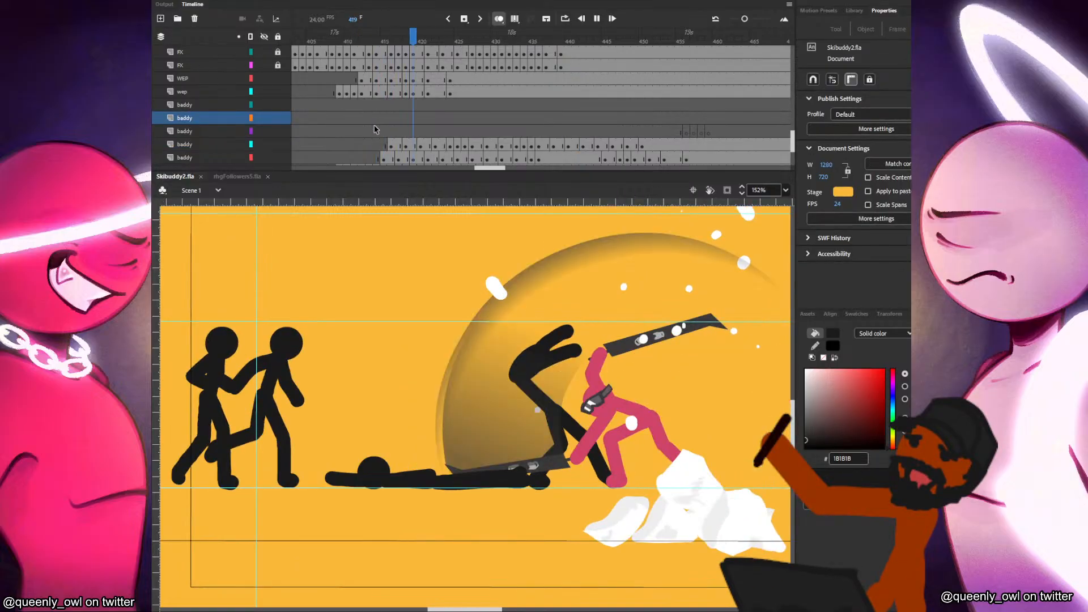
left_click(374, 129)
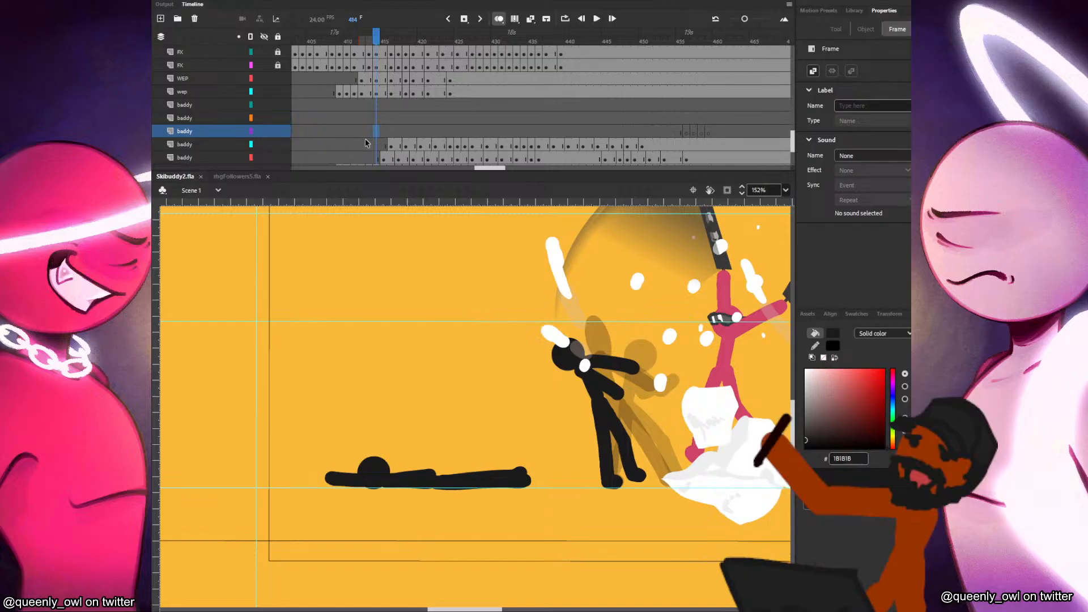
left_click_drag(388, 132, 624, 125)
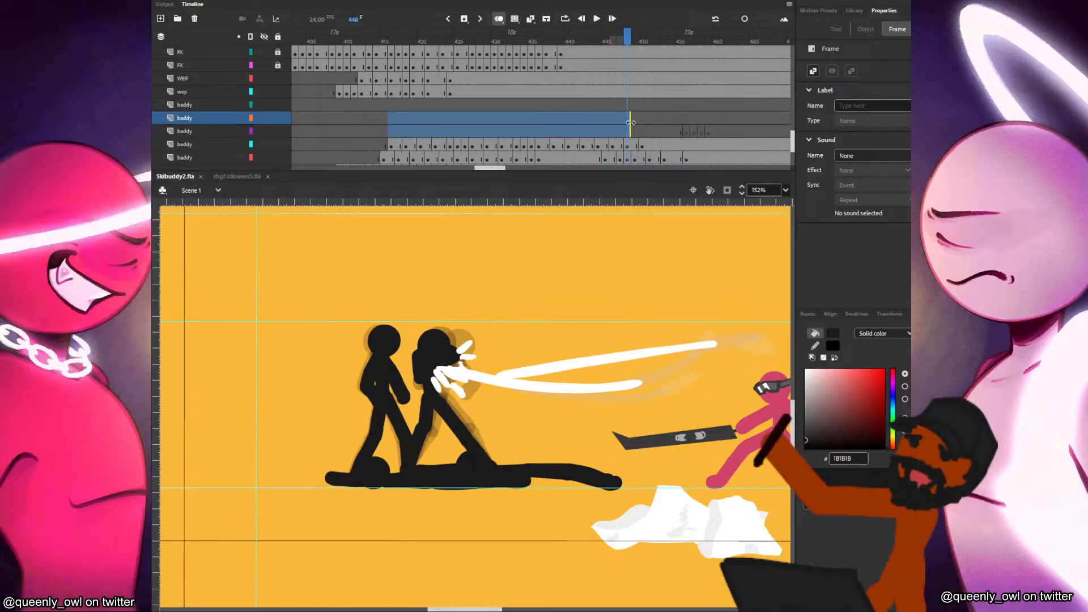
Examine the other figure's poses on the red baddy layer from frame 438 to frame 452.
scroll(634, 128, "down", 2)
left_click(553, 117)
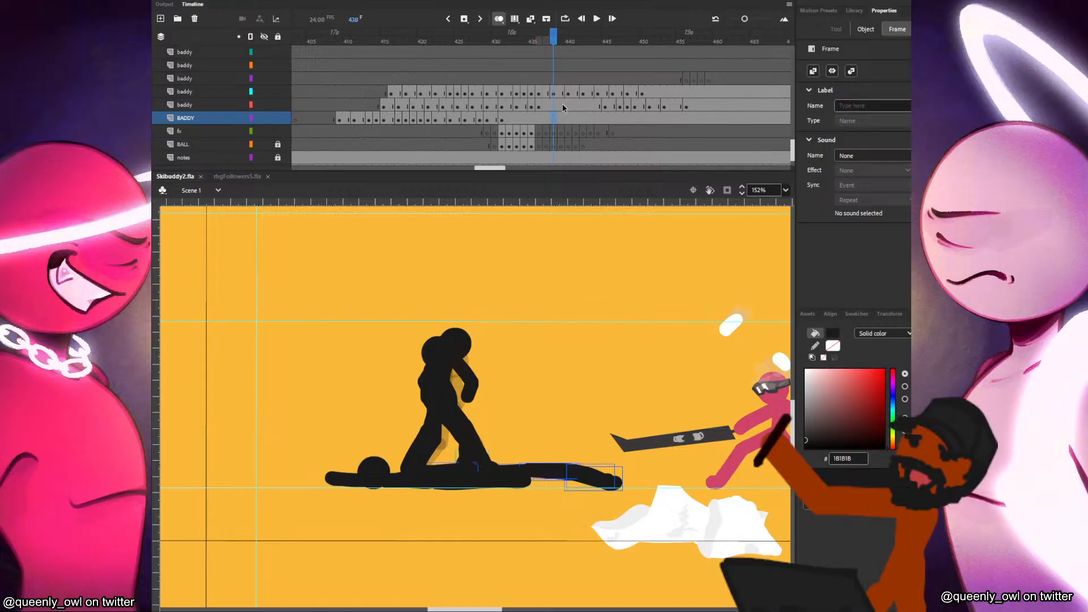
left_click(568, 106)
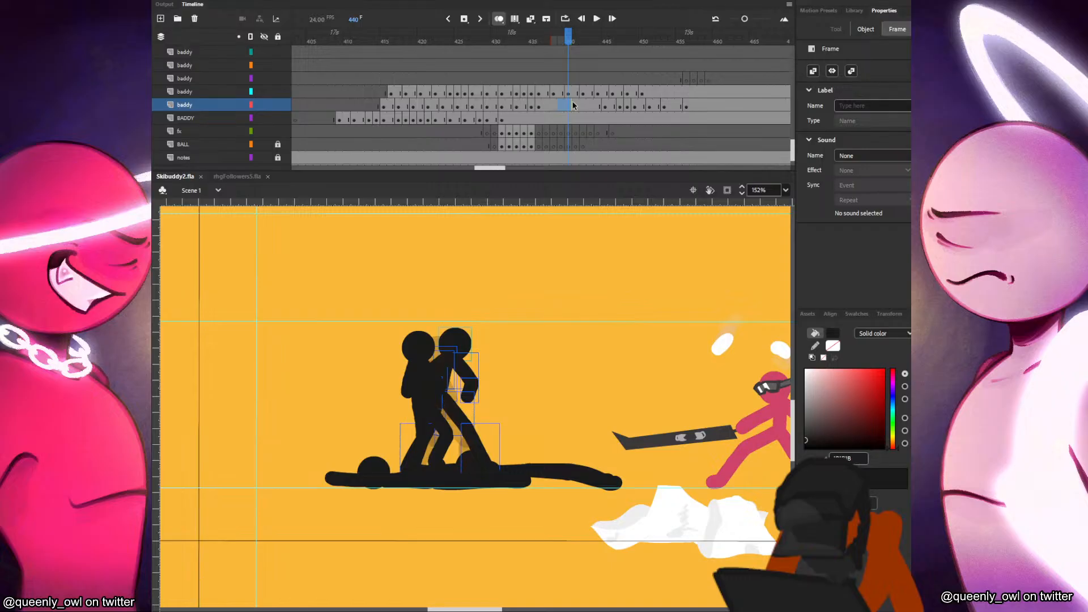
left_click(577, 103)
left_click(592, 103)
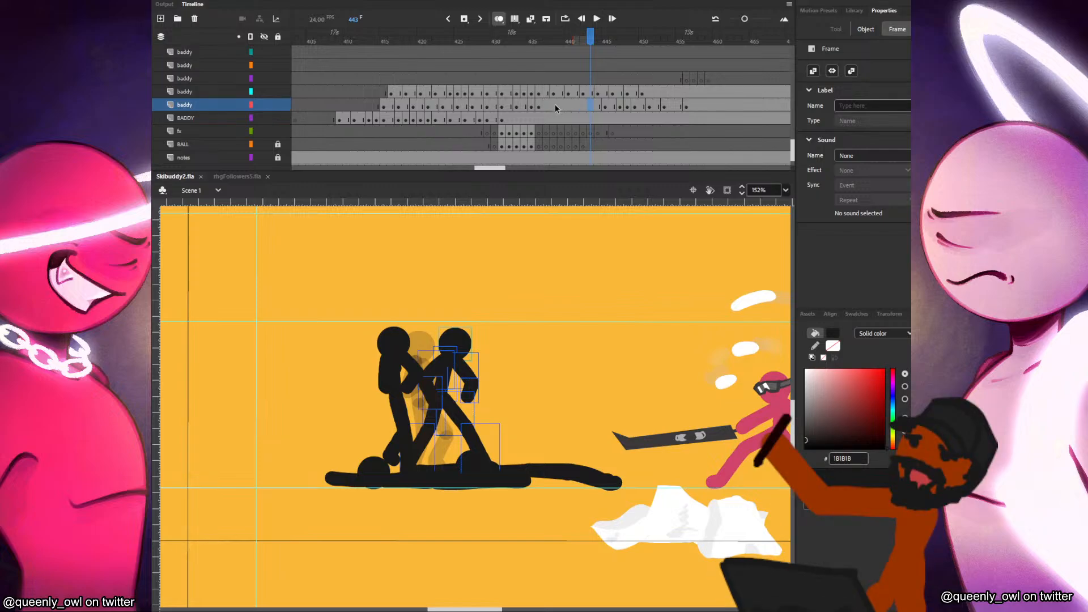
left_click(599, 106)
left_click_drag(599, 106, 655, 110)
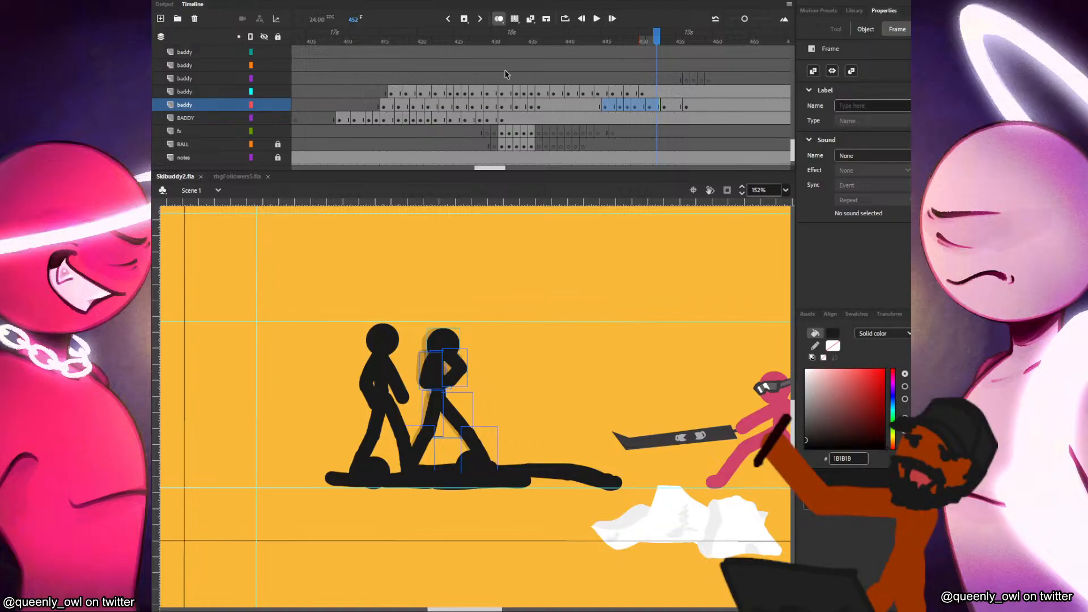
Review the wider scene by playing from frame 414 and scrubbing on to frame 455.
left_click(572, 315)
scroll(510, 324, "down", 2)
scroll(510, 323, "up", 1)
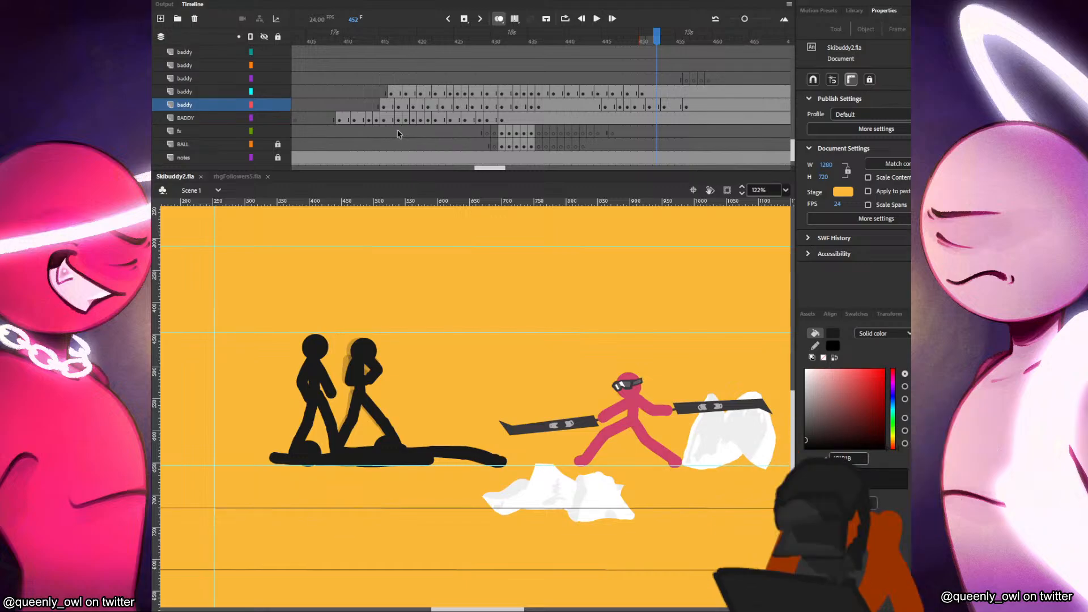
left_click(377, 79)
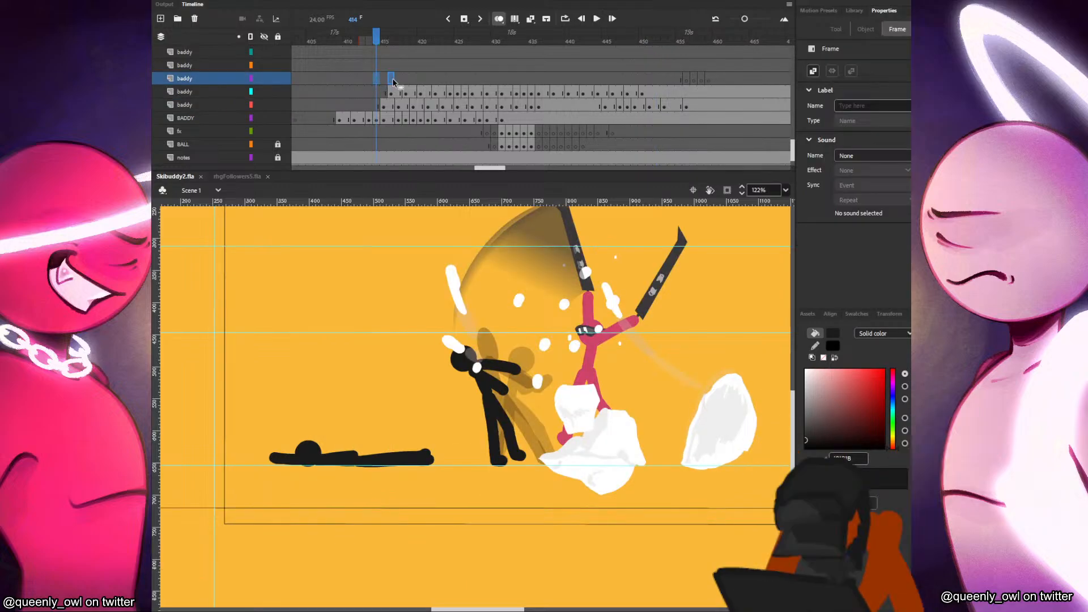
key("Return")
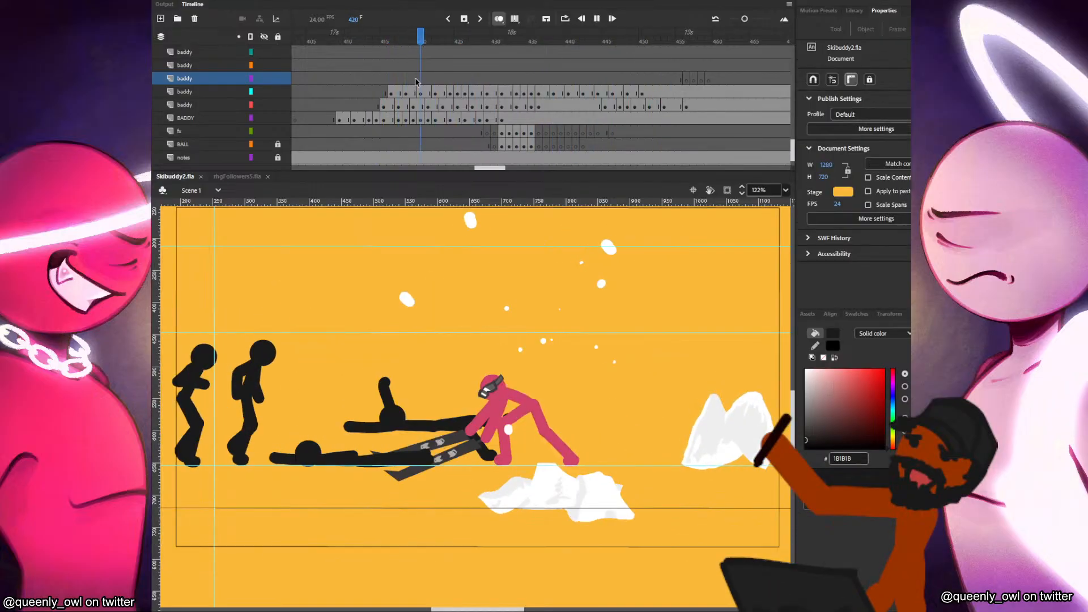
left_click_drag(454, 78, 678, 87)
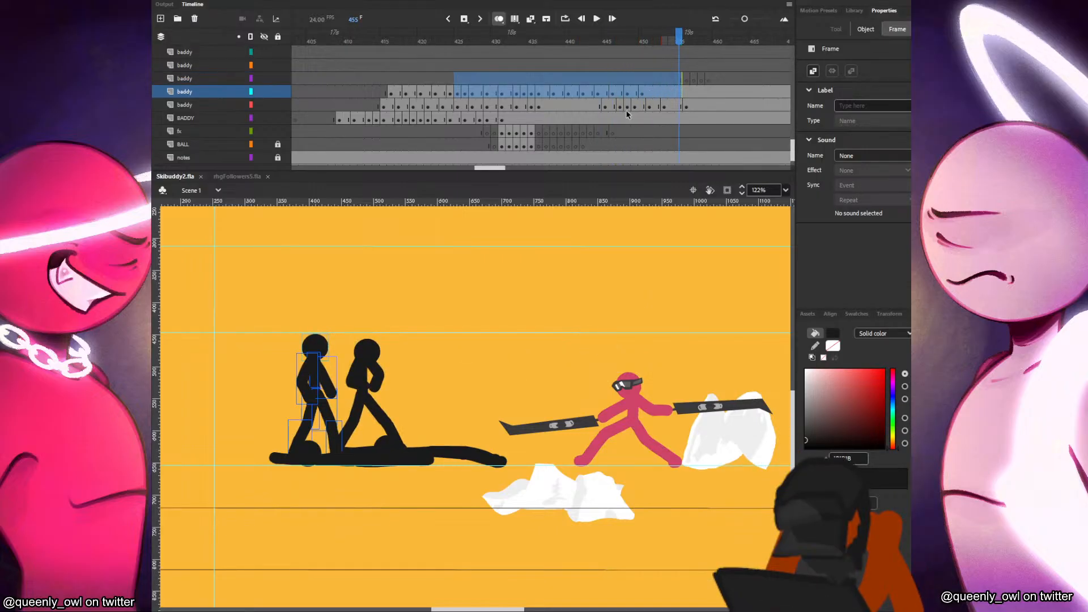
Compare the figures' run-up poses frame by frame between frames 416 and 420.
left_click(399, 79)
left_click_drag(400, 80, 423, 81)
left_click(399, 81)
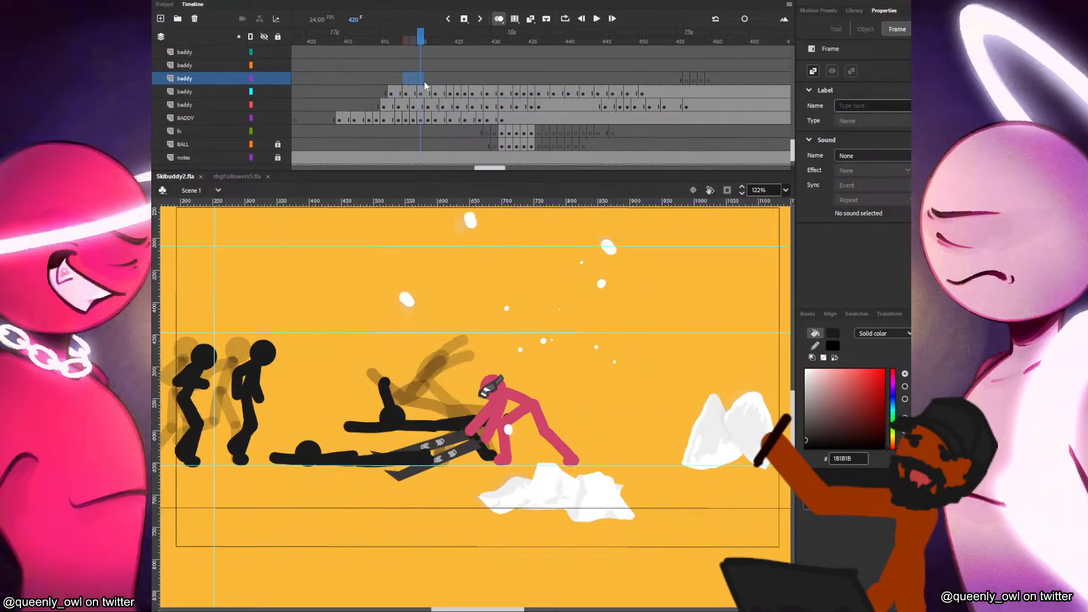
left_click(399, 80)
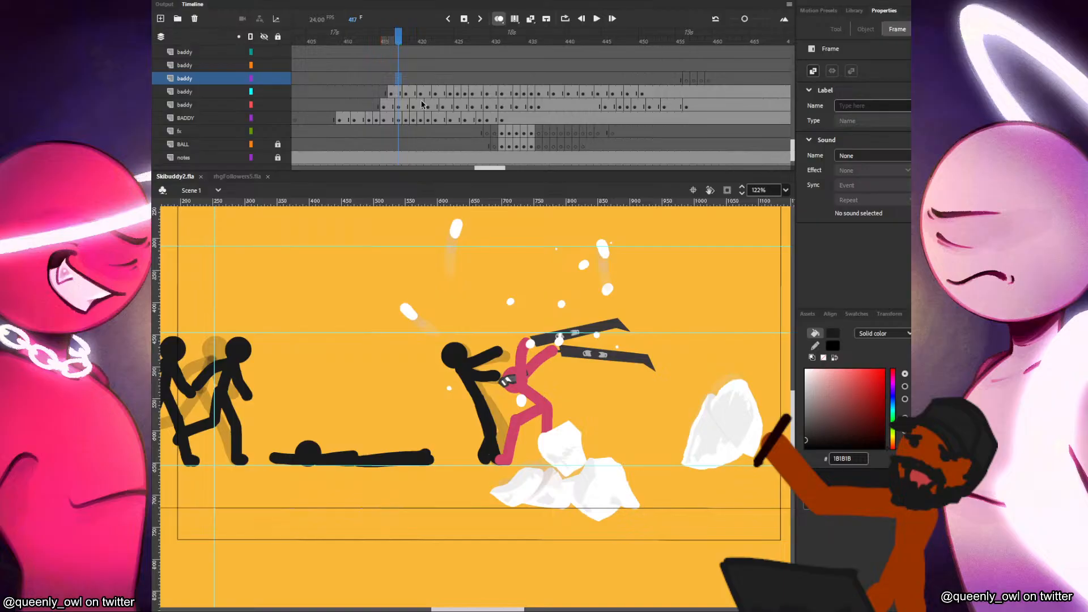
left_click(383, 89)
left_click(391, 81)
left_click(398, 81)
key("comma")
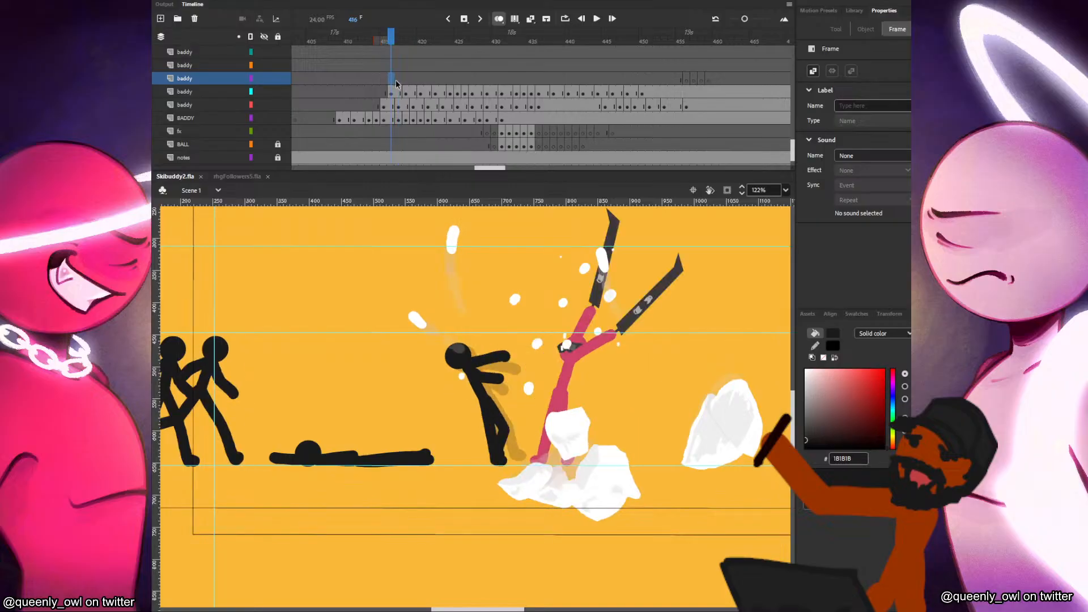
key("period")
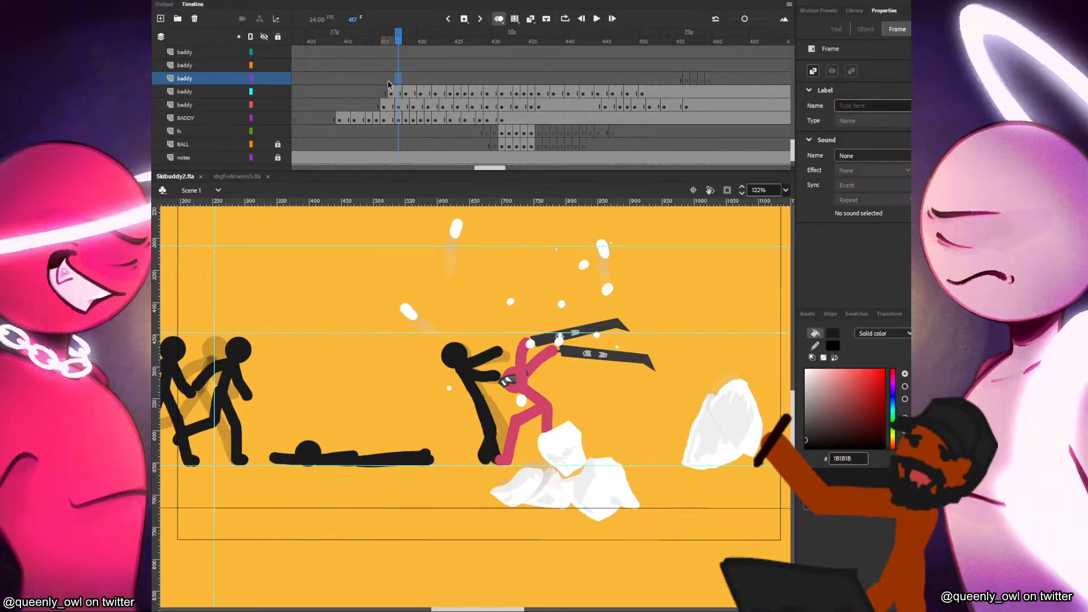
left_click(386, 276)
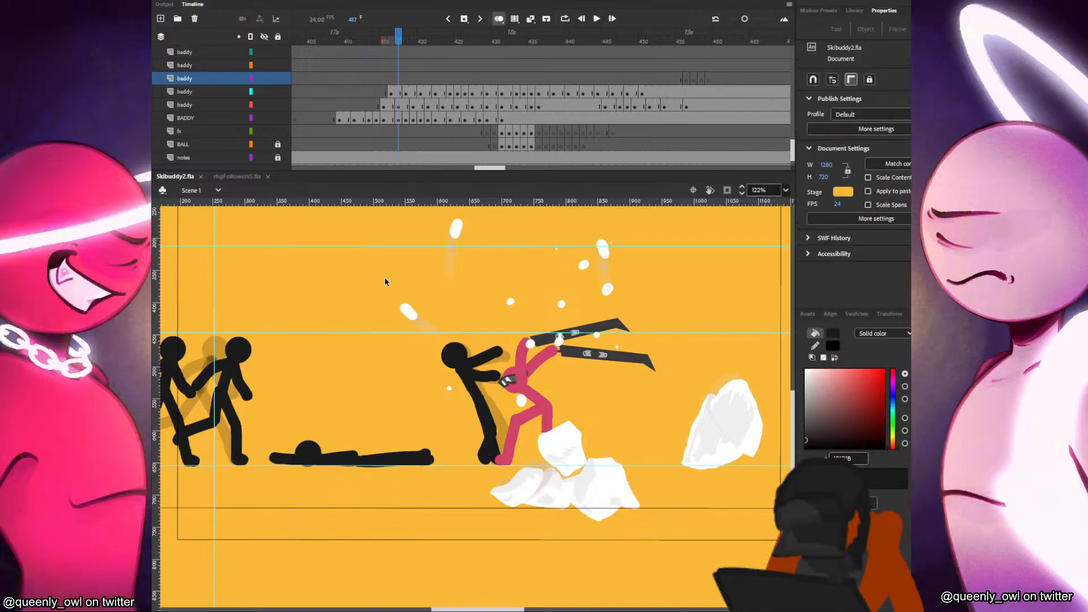
Test the movie again, close the preview, and select frame 417 on the baddy layer above the two figures.
key("ctrl+Return")
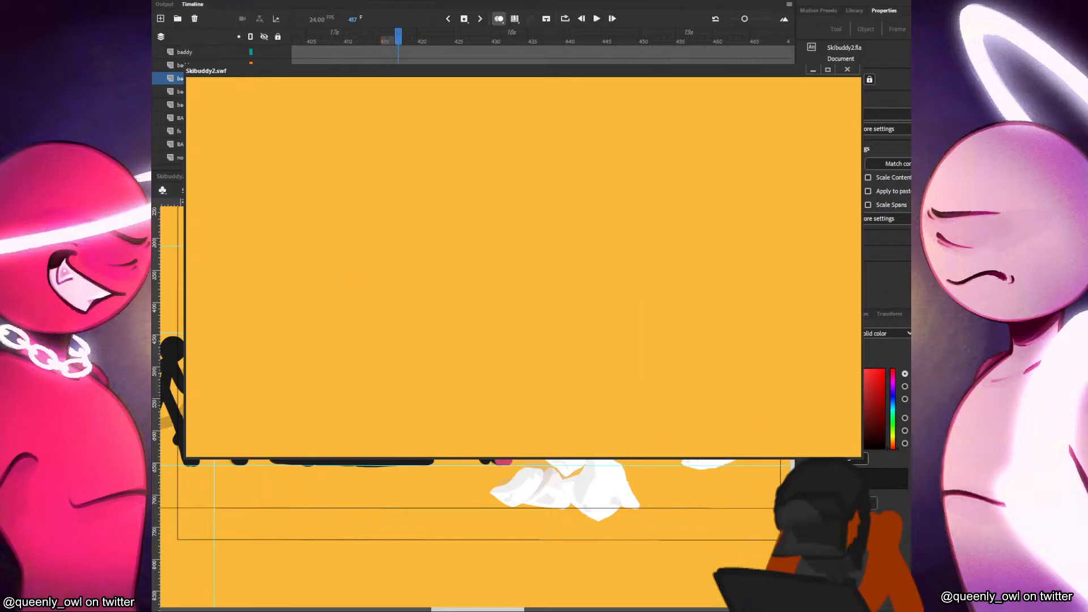
left_click(847, 69)
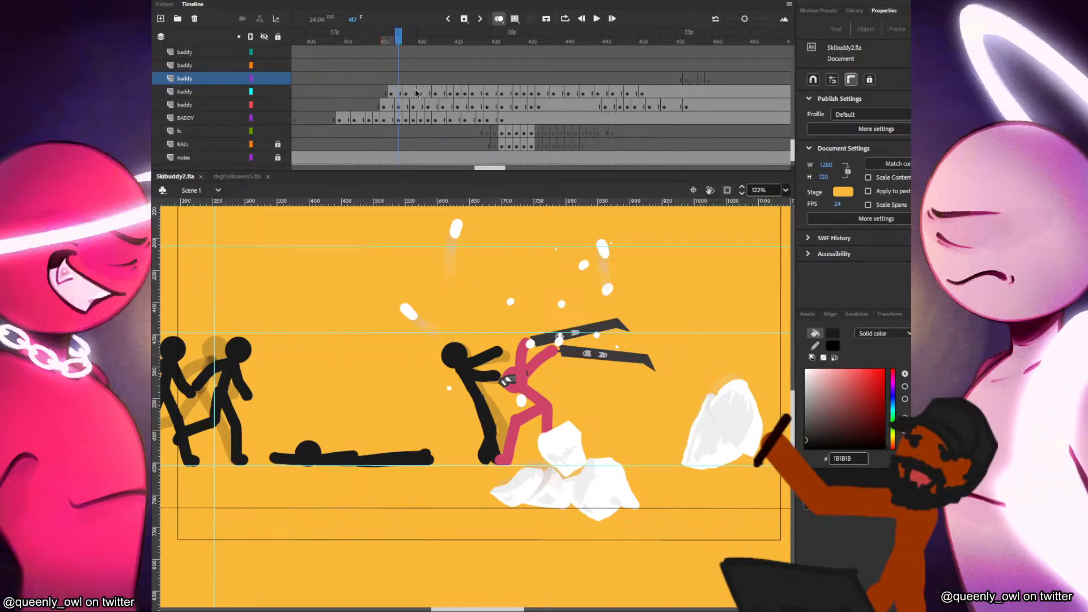
left_click(461, 356)
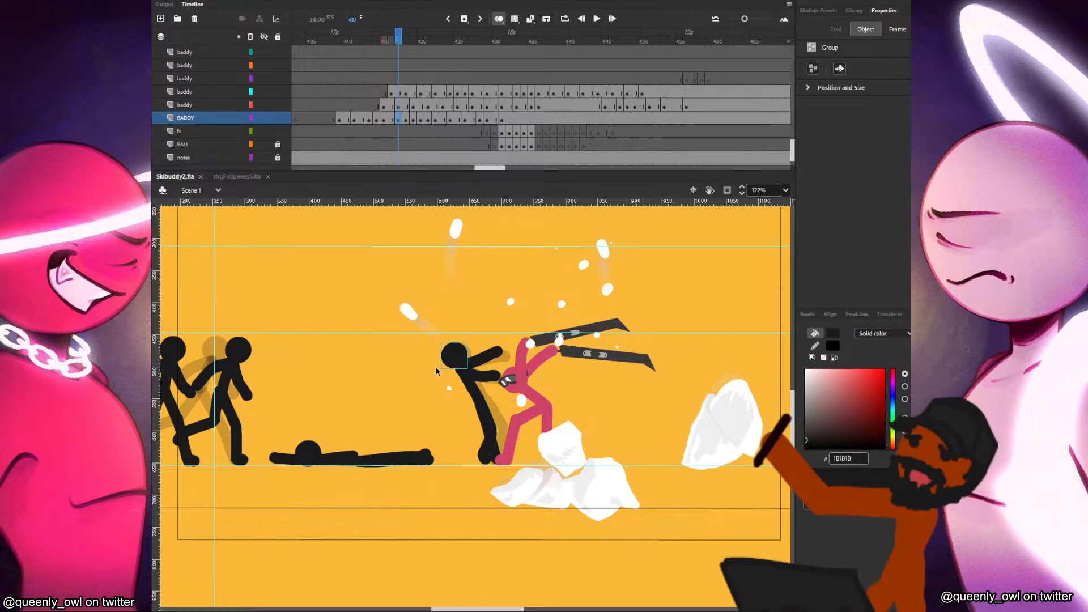
left_click(399, 79)
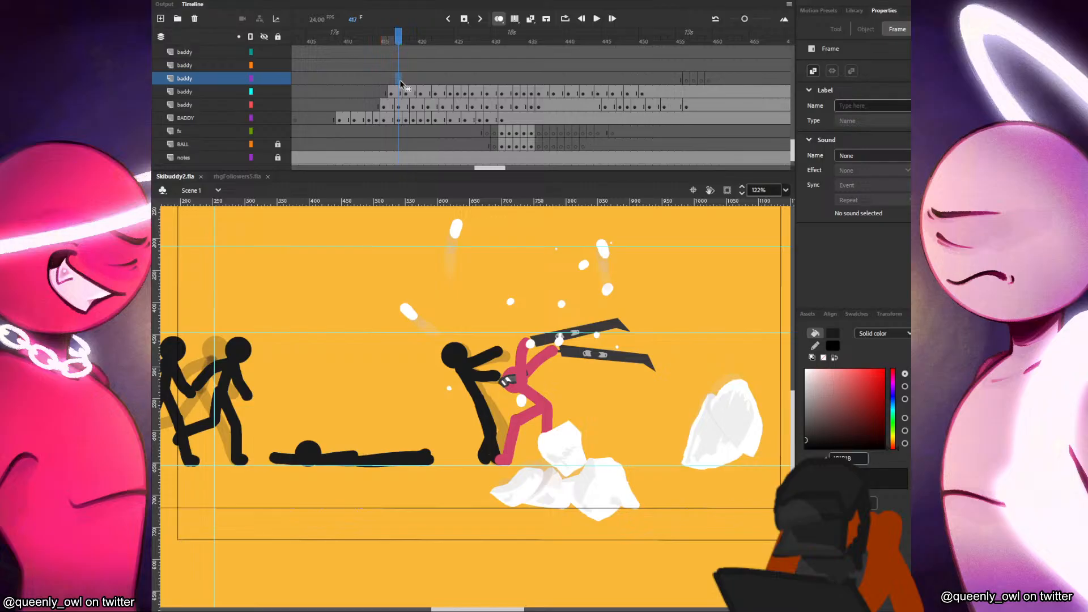
Review the fight by scrubbing to frame 451, playing from frame 415, and scrubbing on to frame 442.
left_click(406, 83)
left_click(400, 84)
left_click(406, 83)
left_click_drag(406, 83, 649, 84)
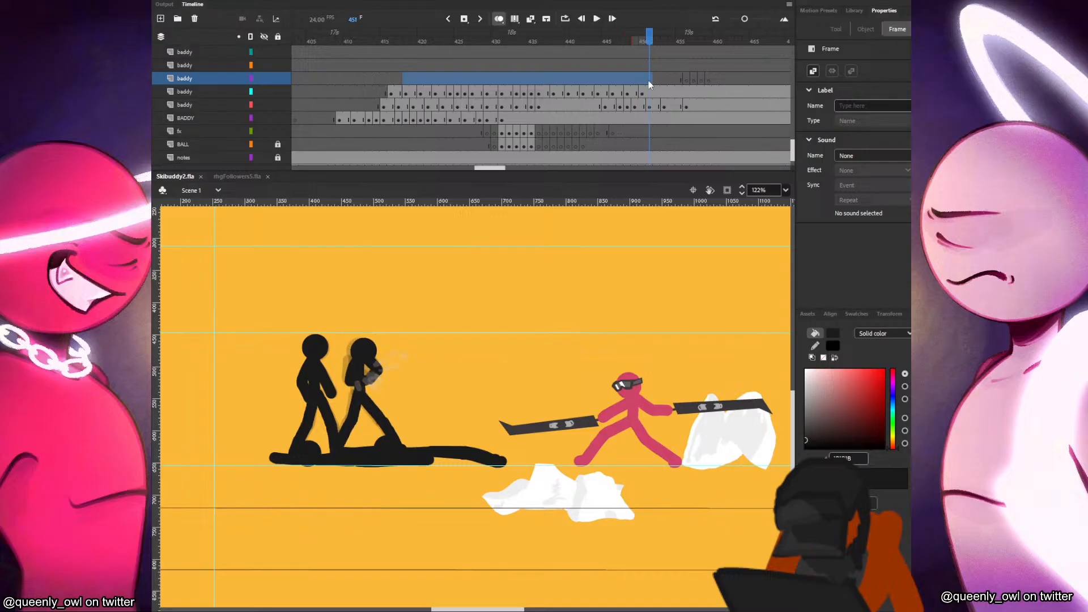
left_click(384, 88)
key("Return")
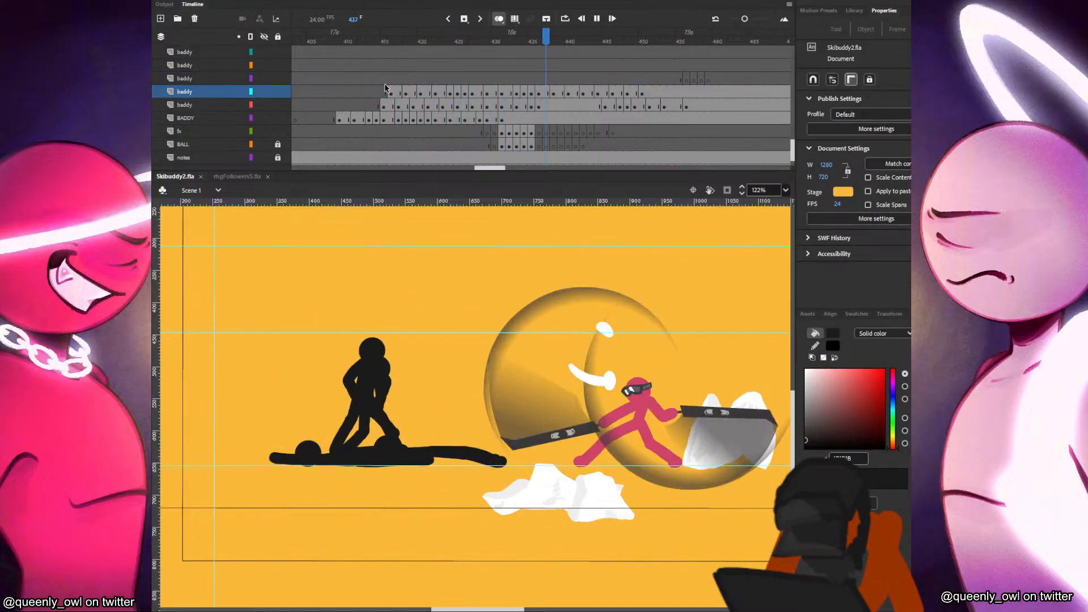
left_click(386, 88)
left_click_drag(464, 83, 583, 90)
left_click(330, 348)
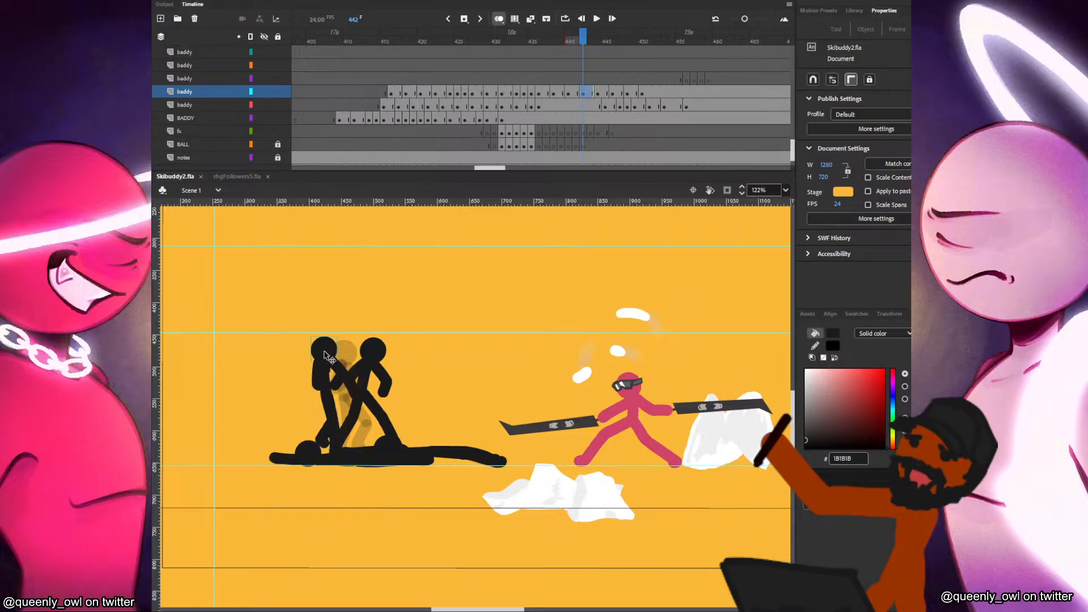
Examine the stepping-back figure's poses on the cyan baddy layer from frame 442 to frame 451.
left_click(325, 353)
left_click(598, 93)
left_click(605, 93)
left_click(612, 94)
left_click(619, 91)
left_click(628, 94)
left_click(635, 93)
left_click(643, 93)
left_click(649, 94)
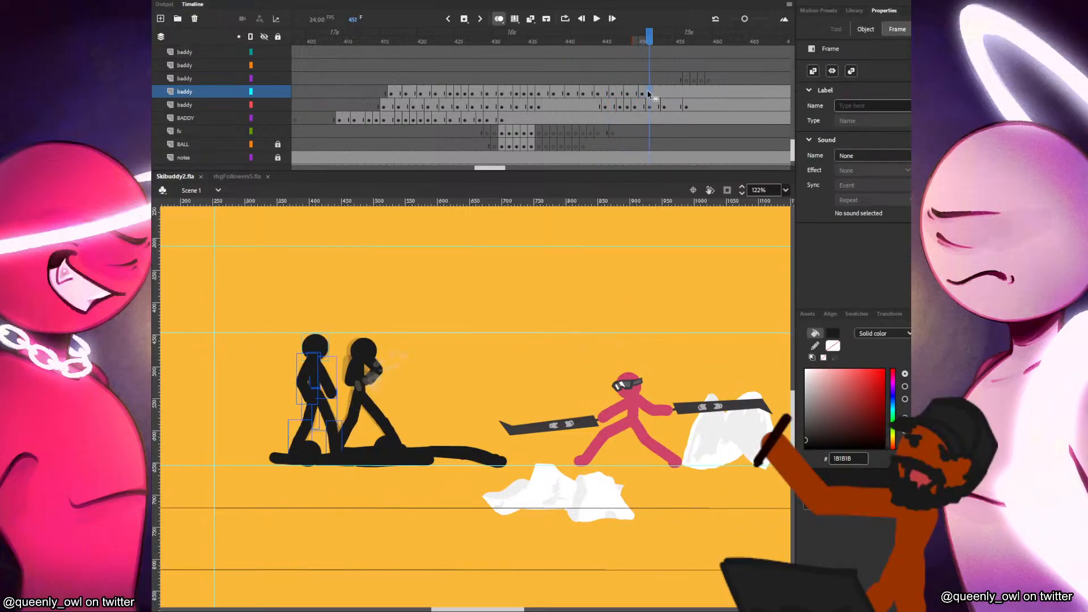
Paste the black head circle on the empty purple baddy layer at frame 429, placing it behind the existing figures.
left_click(384, 93)
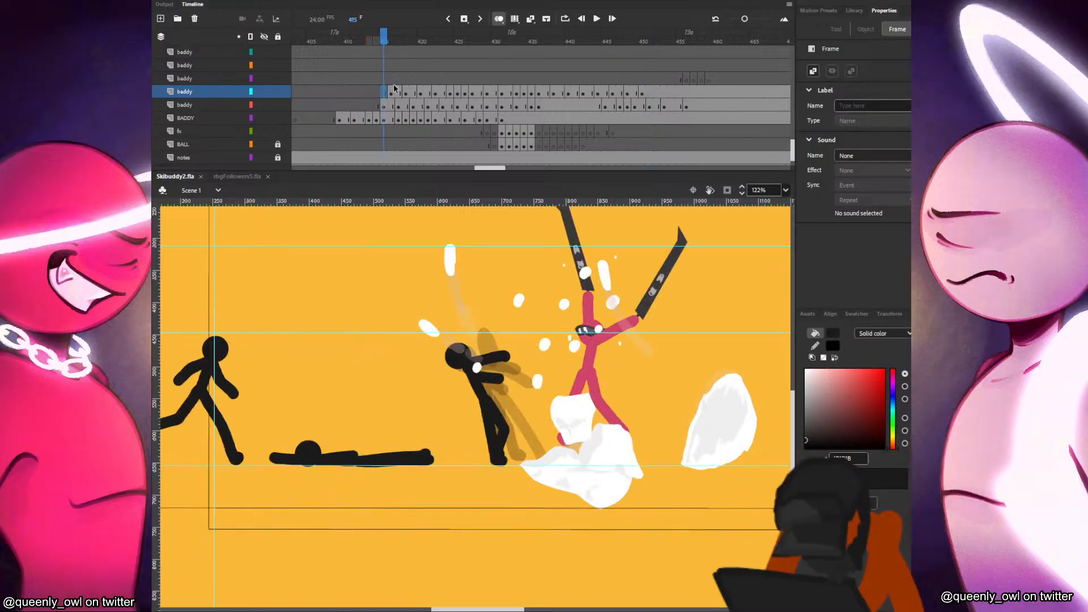
left_click(394, 88)
left_click(399, 85)
left_click(404, 81)
left_click_drag(404, 81, 474, 75)
left_click(444, 81)
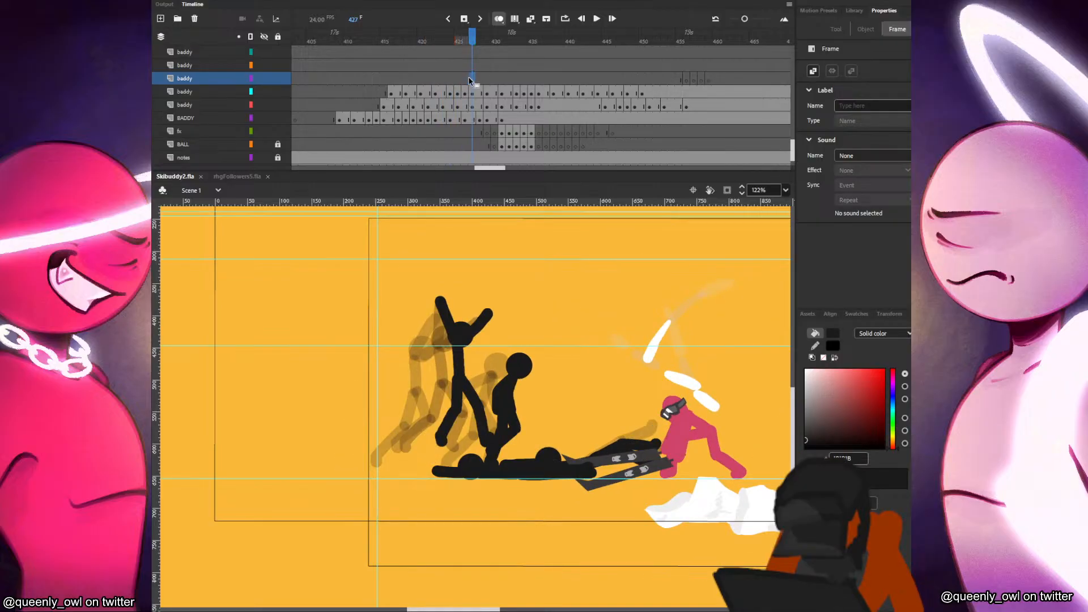
left_click(487, 79)
left_click(432, 304)
key("ctrl+v")
left_click_drag(481, 416, 356, 377)
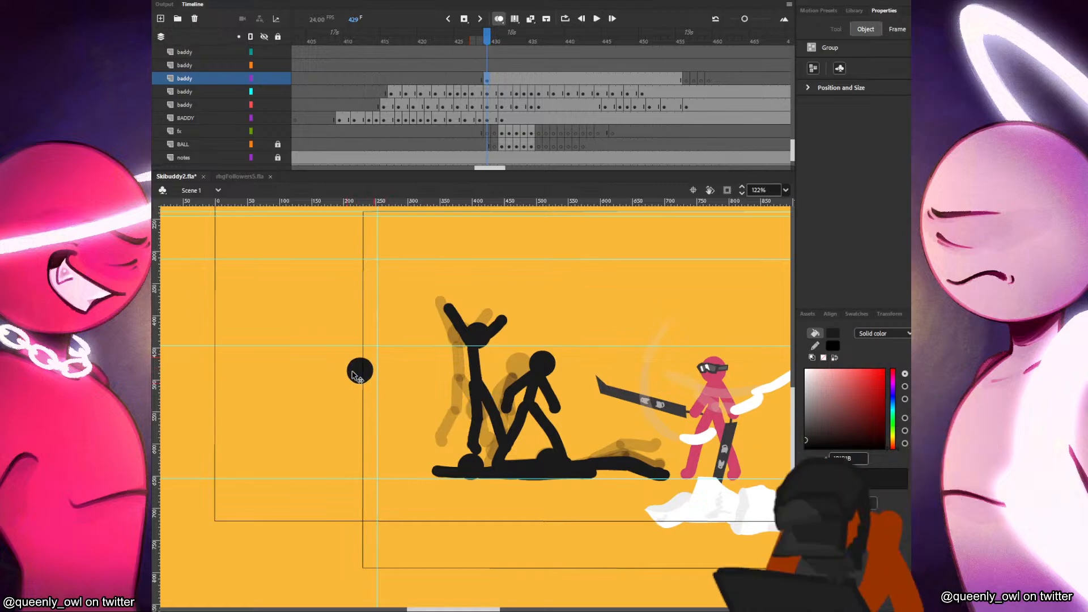
scroll(337, 392, "up", 2)
left_click_drag(404, 403, 511, 398)
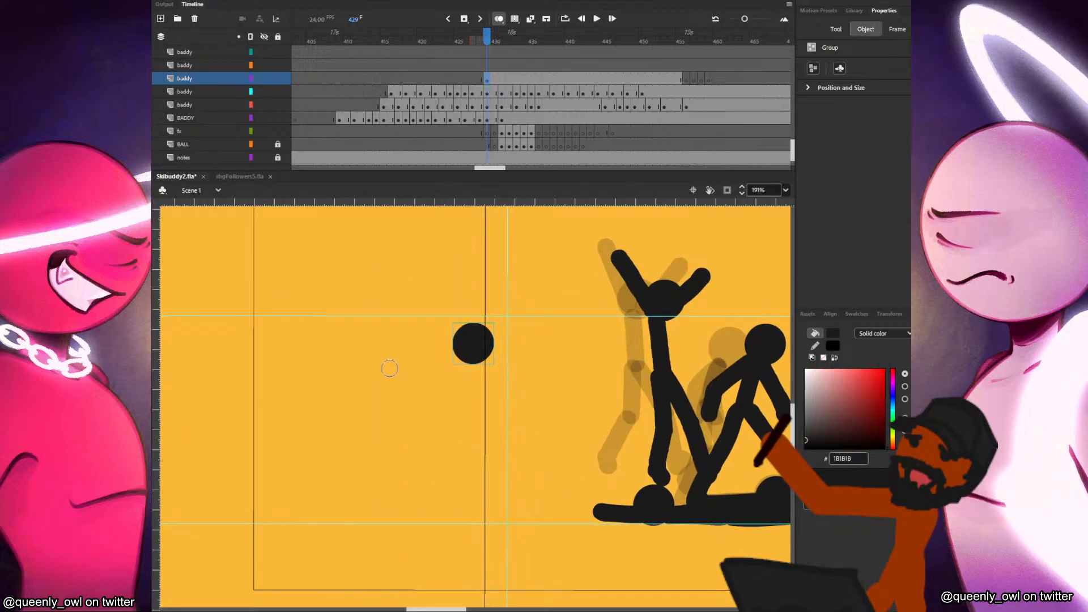
Brush the new figure's torso and forward leg below the head on frame 429, with the foot on the ground guide.
key("comma")
key("period")
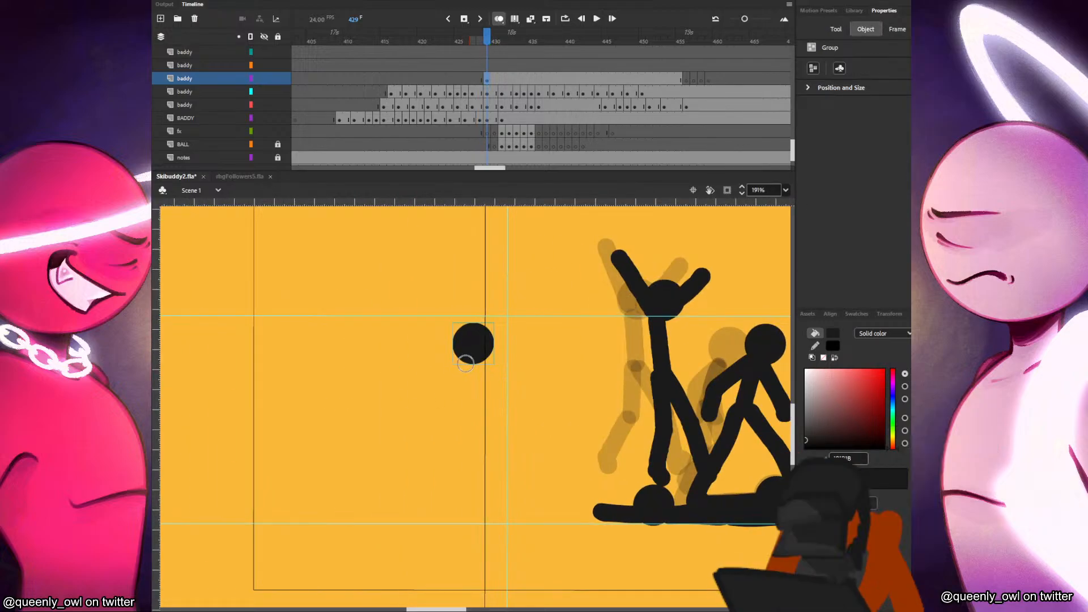
left_click_drag(465, 363, 466, 367)
key("comma")
key("period")
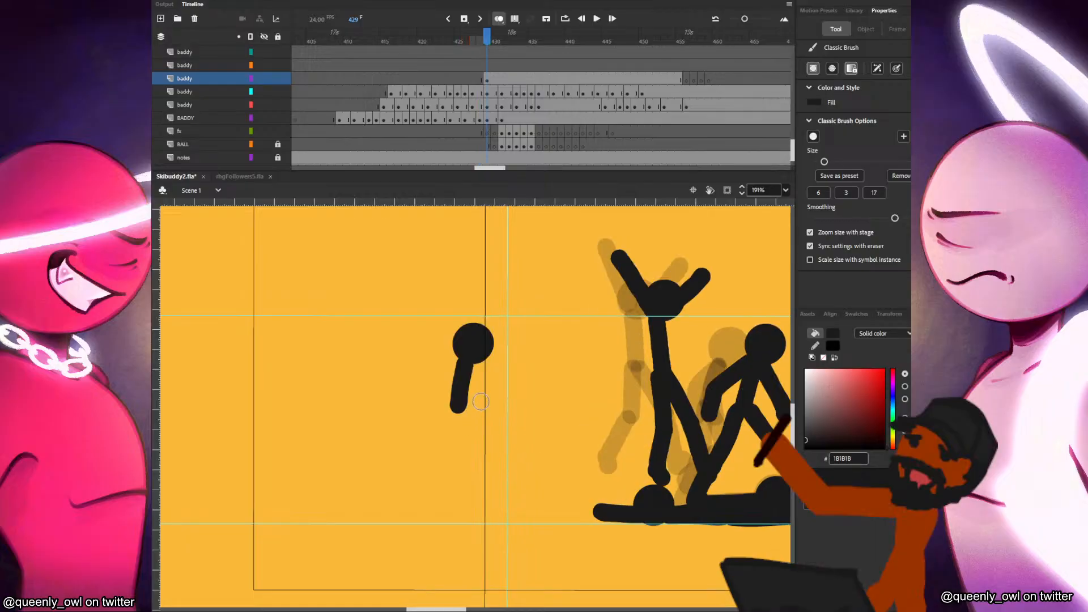
left_click_drag(461, 410, 507, 521)
key("comma")
key("period")
Draw the trailing leg and both arms to complete the walking pose on frame 429.
left_click_drag(448, 430, 457, 405)
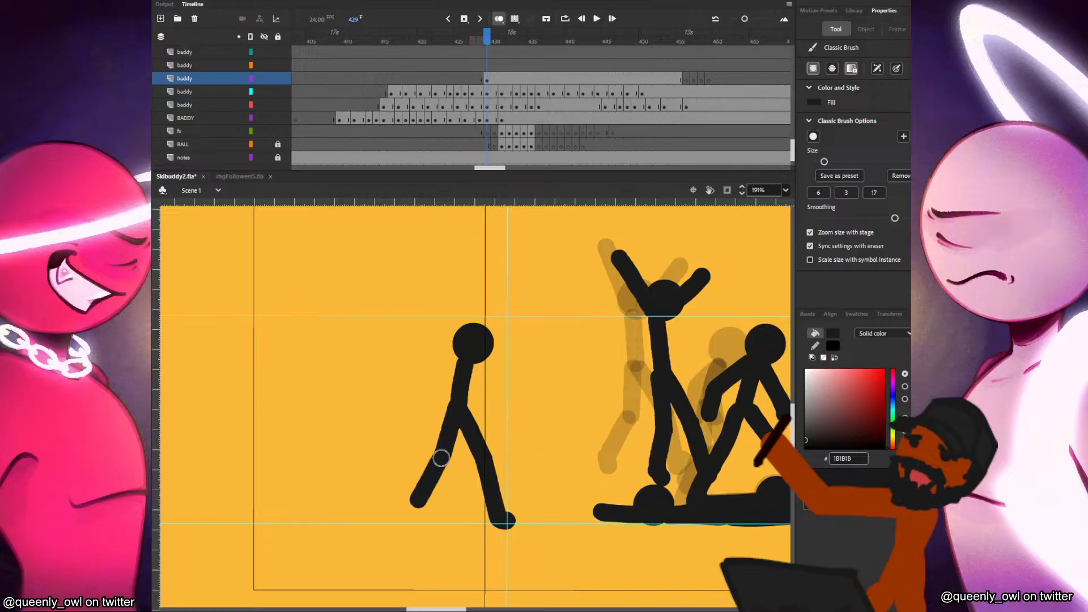
key("comma")
key("period")
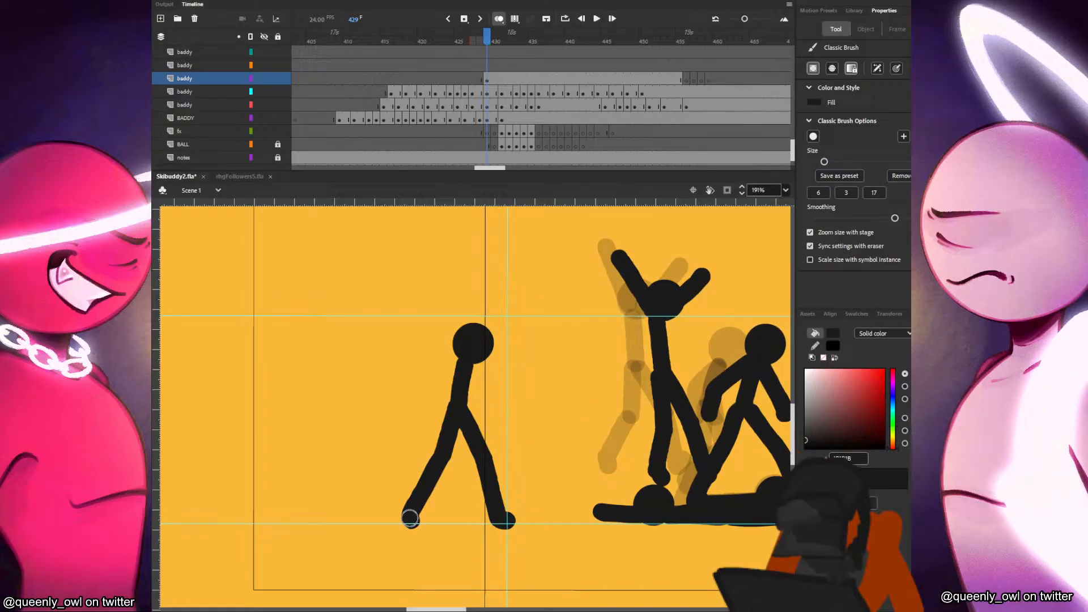
key("comma")
key("period")
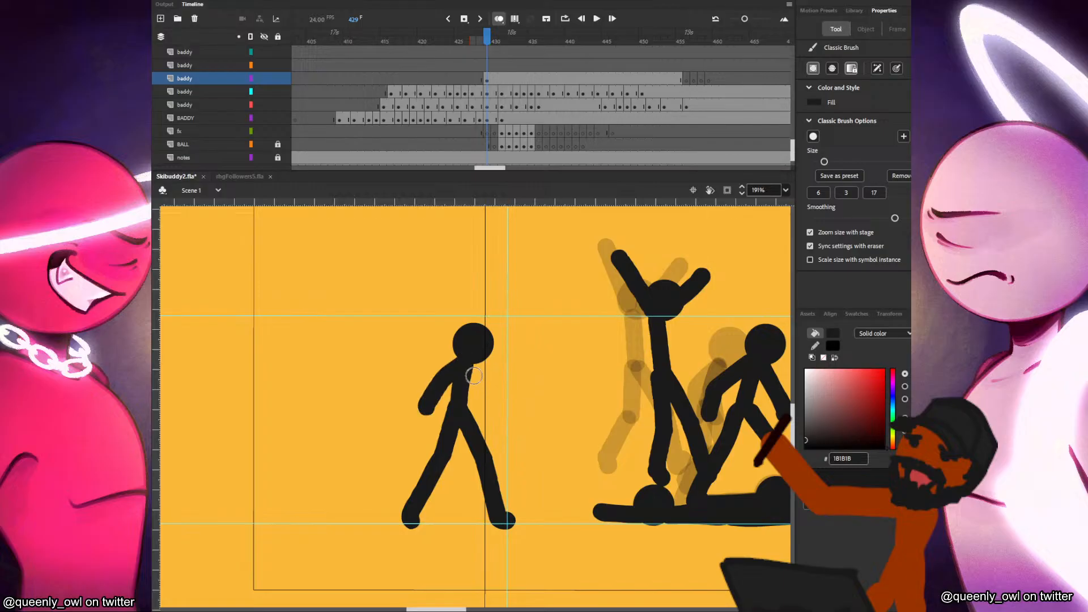
left_click_drag(472, 368, 494, 414)
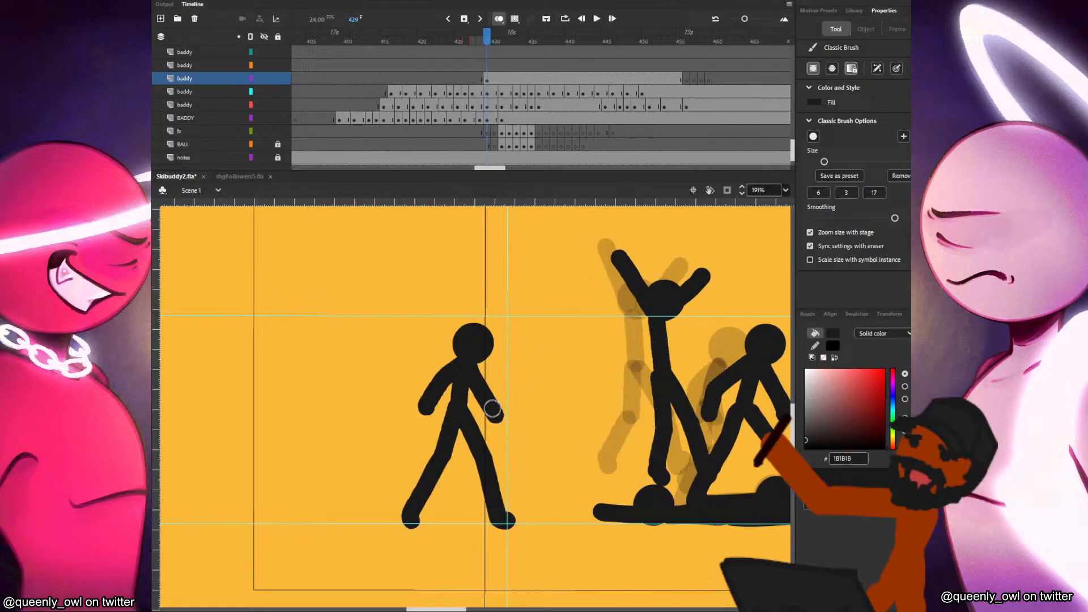
Add blank keyframes on every frame of the purple baddy layer from 430 up to its existing blank keyframes near 455.
key("period")
key("period")
key("period")
key("period")
key("period")
key("period")
key("period")
key("period")
key("period")
key("period")
key("period")
key("period")
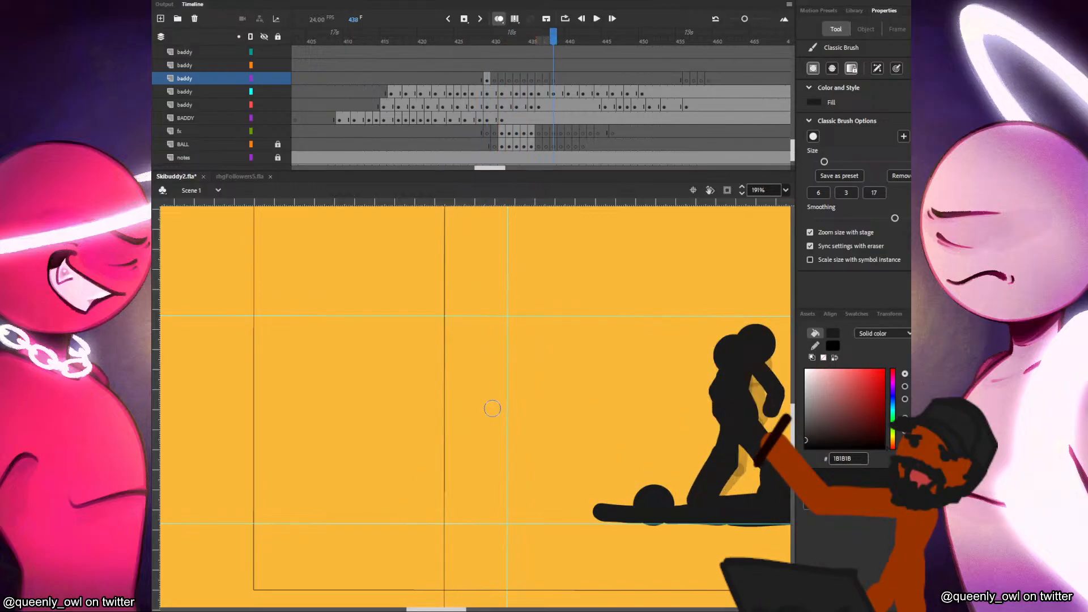
key("period")
key("period")
key("period")
key("period")
key("period")
key("period")
key("period")
key("period")
key("period")
key("period")
key("period")
key("period")
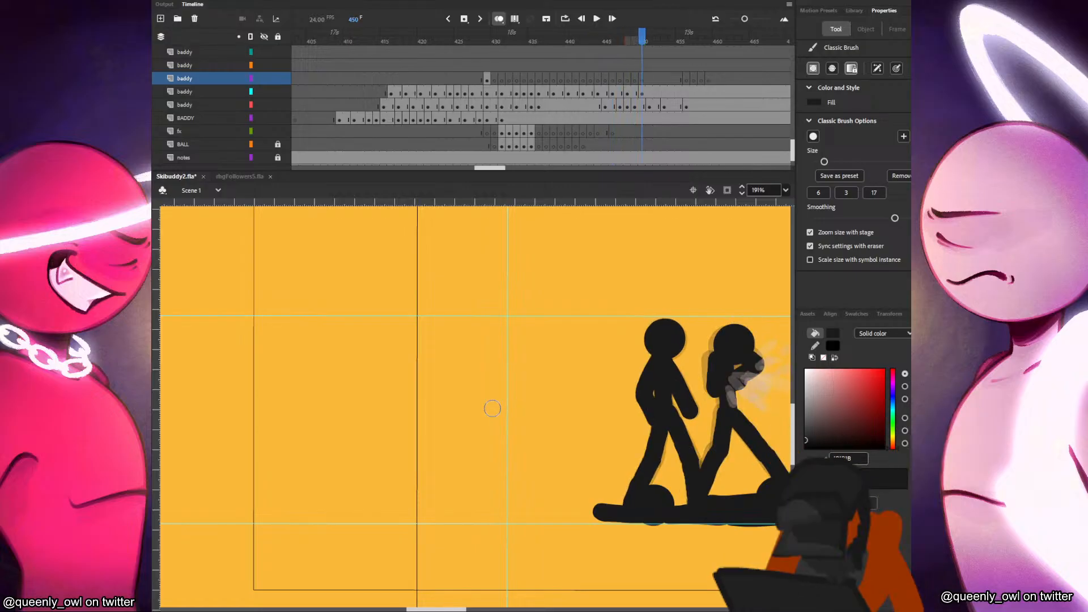
key("period")
key("period")
key("comma")
key("comma")
key("comma")
key("comma")
key("comma")
key("comma")
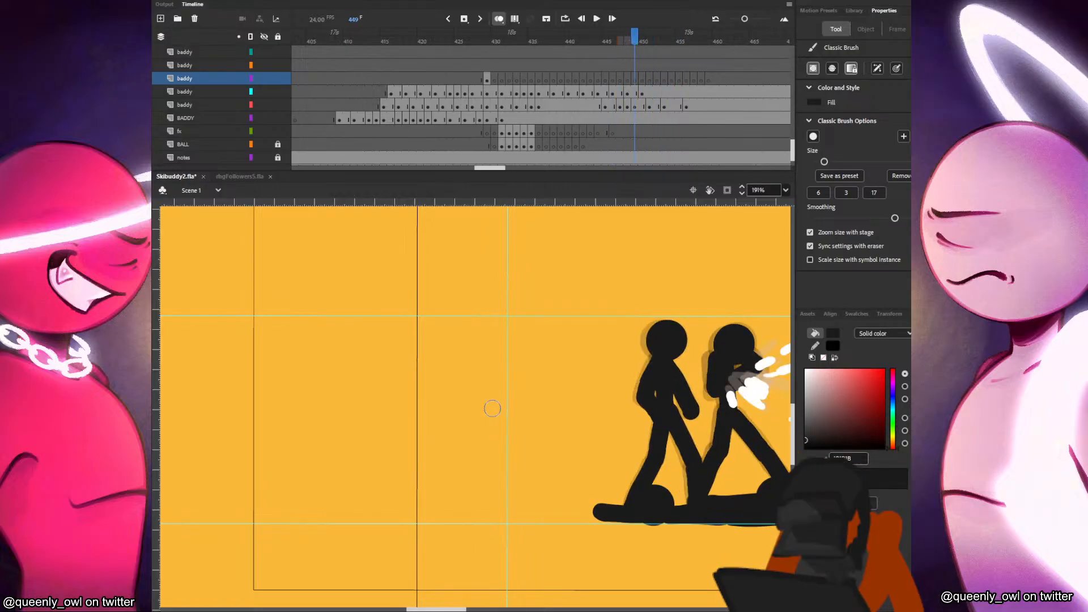
Paste the head on frame 430 and place it slightly ahead of the onion-skinned previous head.
left_click(488, 78)
key("period")
key("ctrl+v")
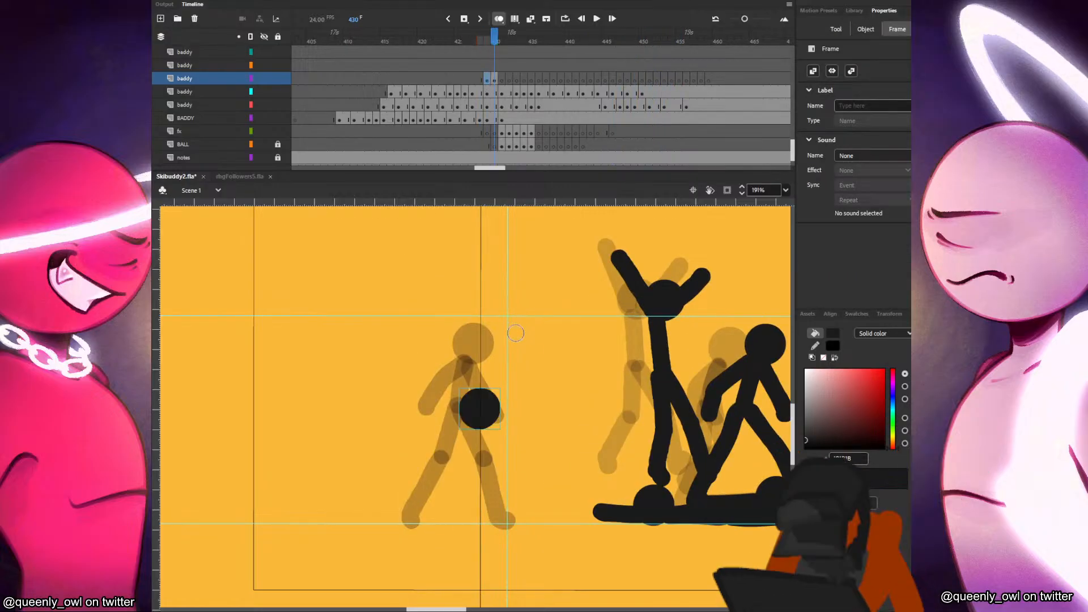
left_click_drag(480, 411, 497, 347)
key("comma")
key("period")
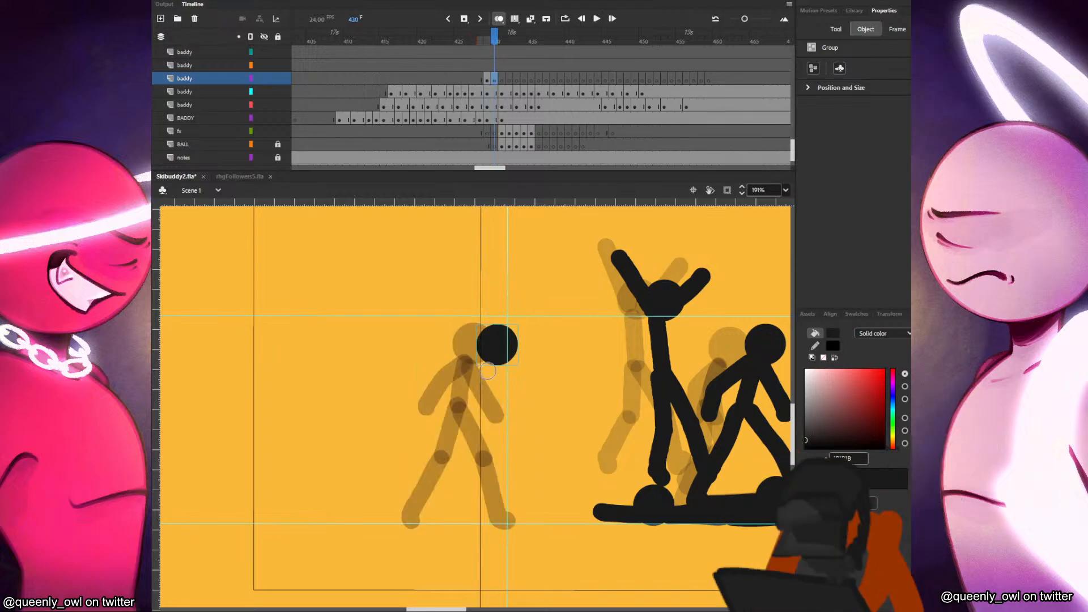
Draw the torso, planted front leg and trailing back leg on frame 430, checking against frame 429.
mouse_move(490, 361)
left_mouse_down()
mouse_move(481, 407)
mouse_move(502, 502)
left_mouse_up()
key("comma")
key("period")
key("comma")
key("period")
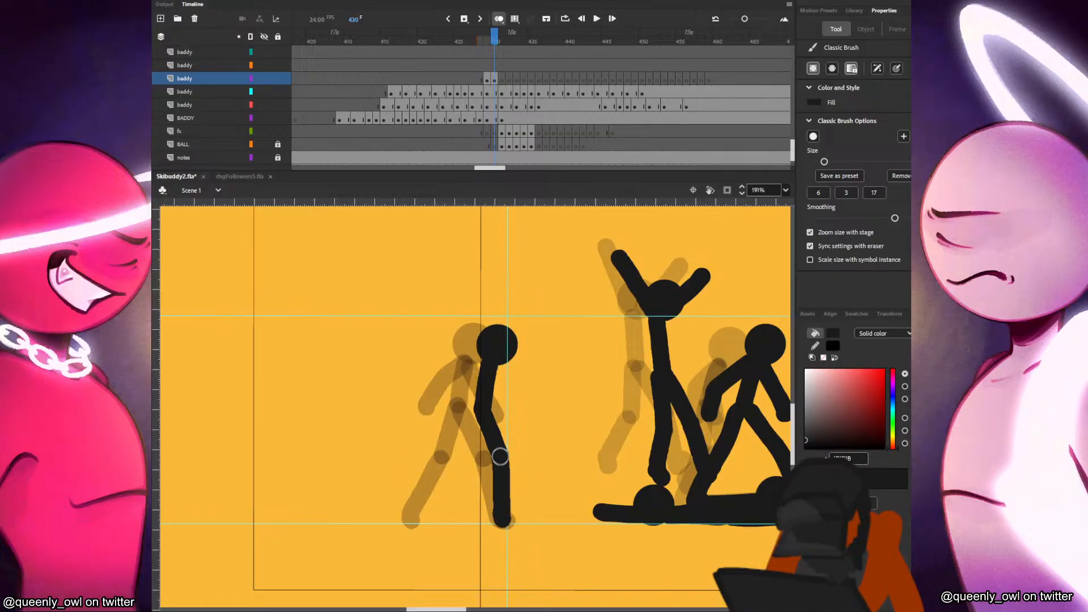
key("comma")
key("period")
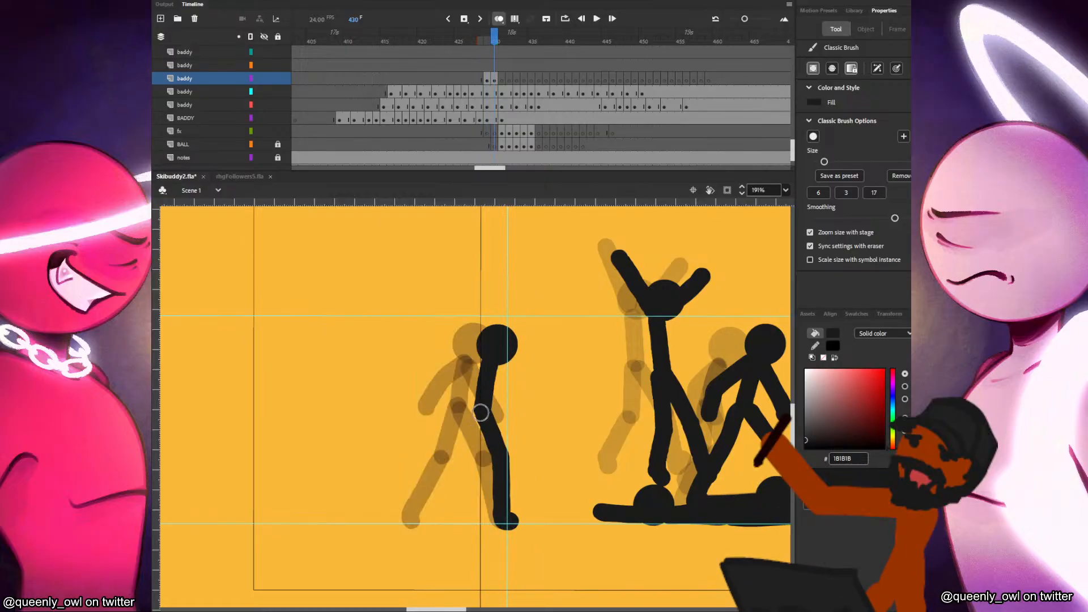
left_click_drag(480, 408, 433, 520)
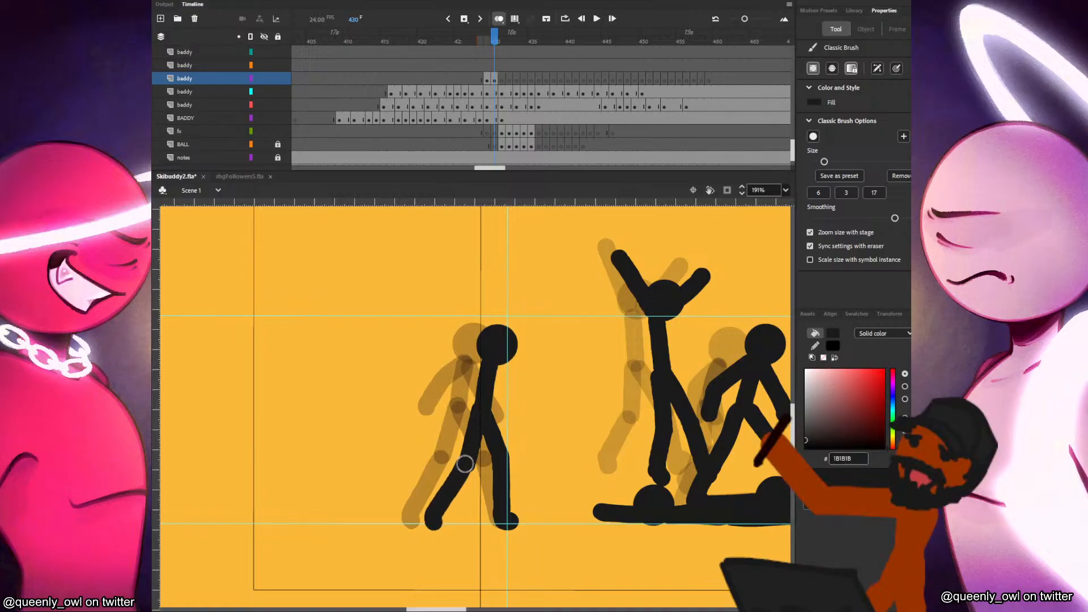
key("comma")
key("period")
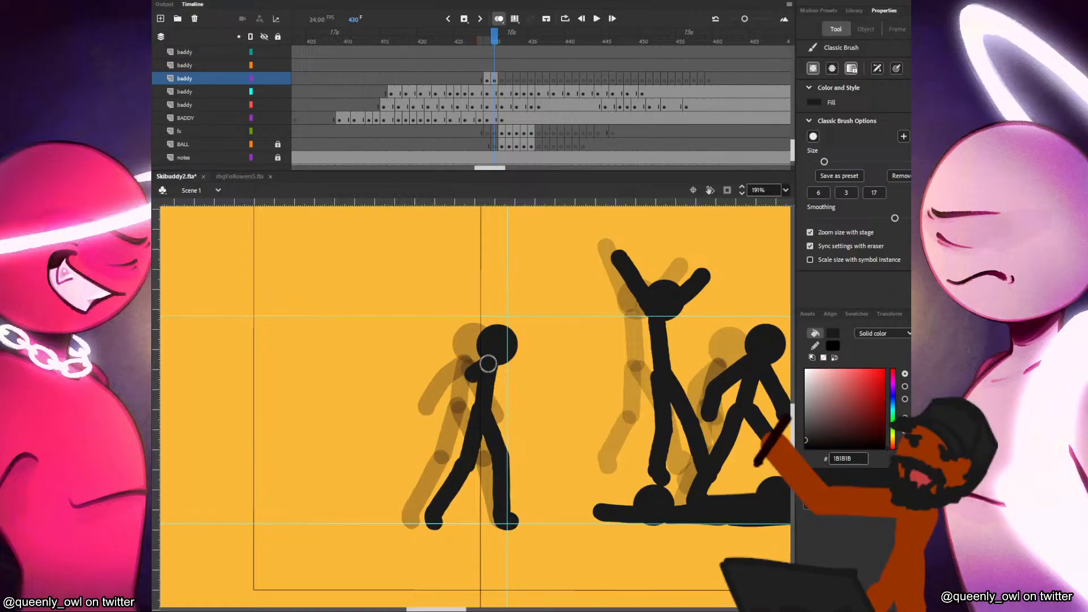
Redraw the back arm and add the front arm closer to the body on frame 430.
key("ctrl+z")
left_click_drag(489, 364, 448, 413)
key("comma")
key("period")
left_click_drag(493, 374, 450, 412)
key("ctrl+z")
key("ctrl+z")
key("comma")
key("period")
key("comma")
key("period")
Paste the head on frame 431 and move it forward of the previous pose's head.
key("period")
key("ctrl+v")
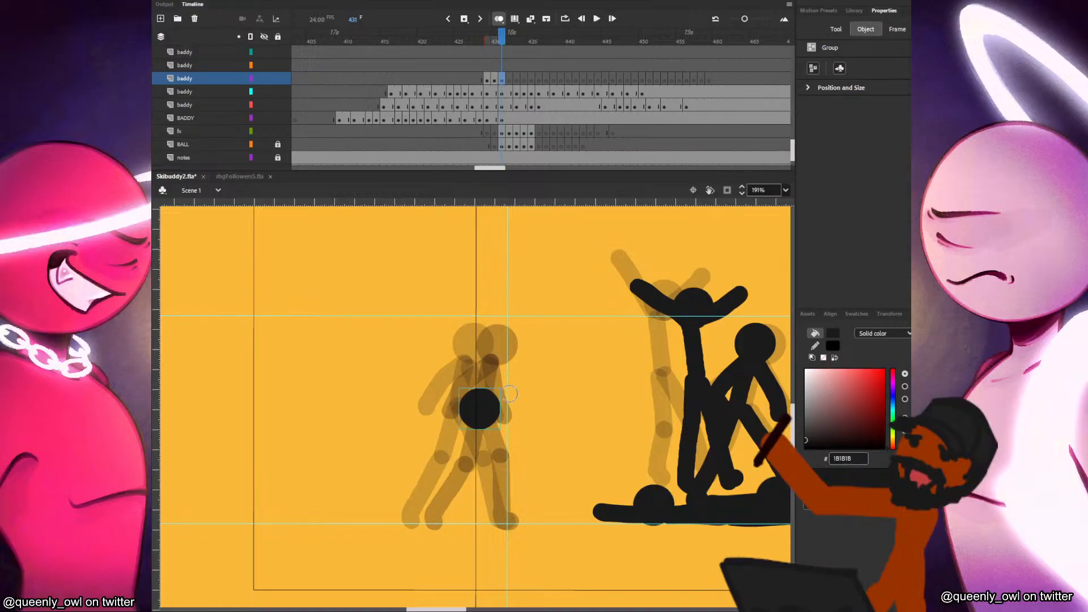
left_click_drag(494, 422, 544, 358)
key("b")
key("comma")
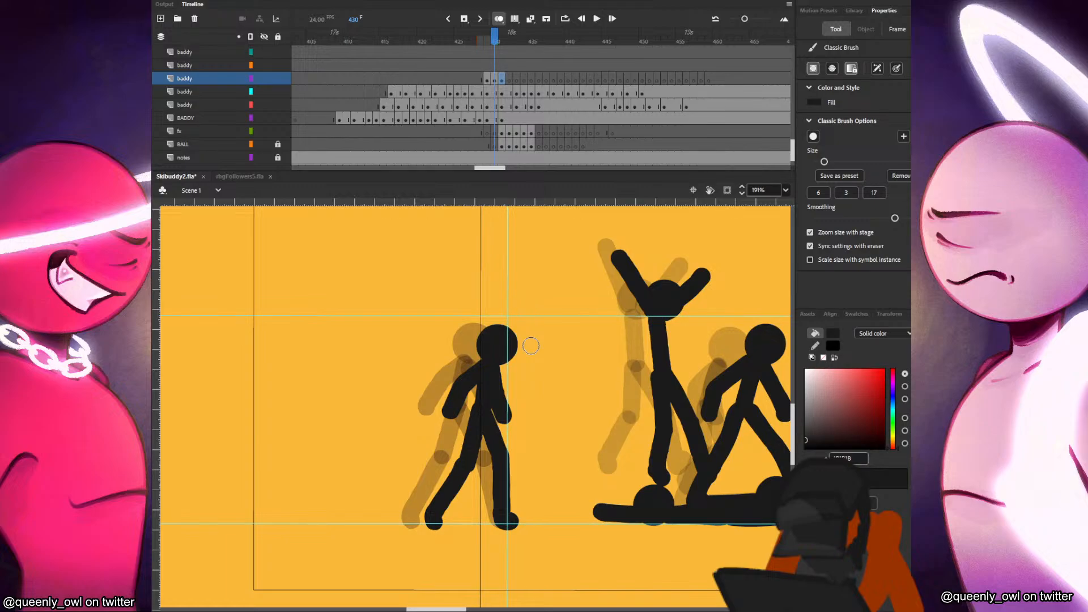
key(".")
Draw the torso, passing legs with the rear foot lifted, and arms close to the body on frame 431.
left_click_drag(519, 366, 508, 530)
mouse_move(512, 403)
left_mouse_down()
mouse_move(516, 460)
mouse_move(489, 516)
left_mouse_up()
key("comma")
key("period")
key("comma")
key("period")
key("comma")
key("period")
left_click_drag(521, 360, 498, 423)
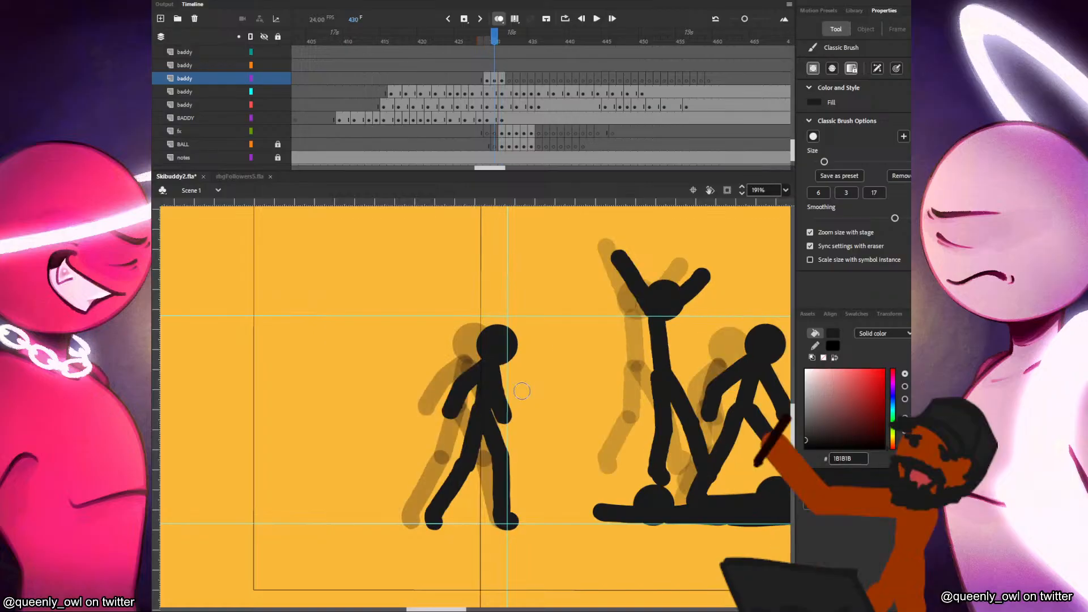
Paste the head on frame 432, move it ahead of the previous one, and draw the torso beneath it.
key("period")
key("ctrl+v")
mouse_move(495, 408)
left_mouse_down()
mouse_move(575, 336)
mouse_move(539, 400)
mouse_move(510, 503)
left_mouse_up()
key("comma")
key("period")
key("b")
key("comma")
key("period")
Draw a straight planted leg and a bent leg swinging forward on frame 432.
left_click_drag(538, 410, 509, 516)
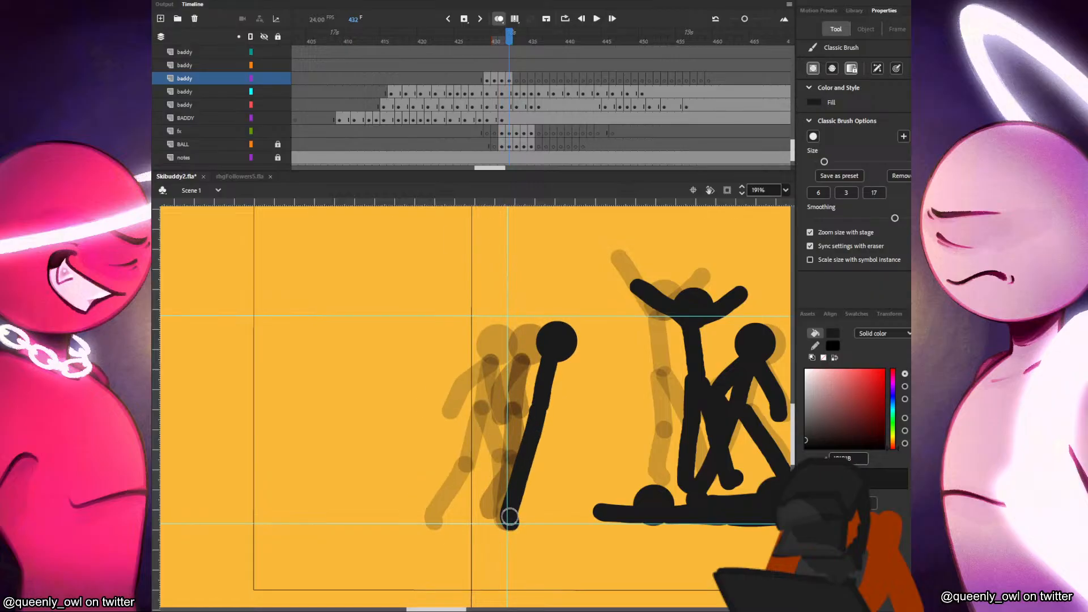
key("comma")
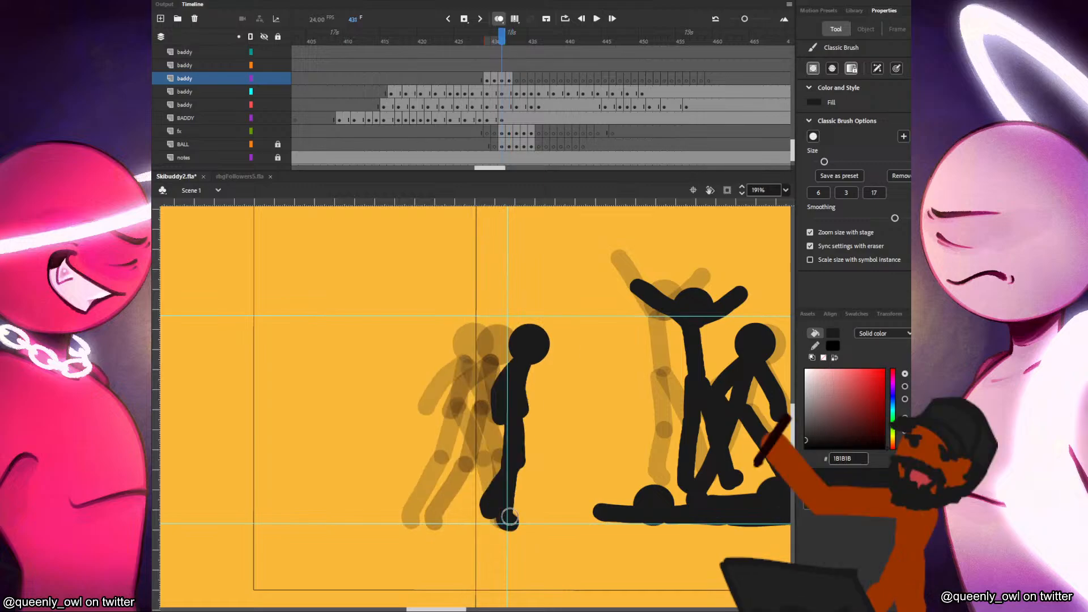
key("period")
mouse_move(541, 411)
left_mouse_down()
mouse_move(561, 458)
mouse_move(543, 512)
left_mouse_up()
key("comma")
key("period")
key("comma")
key("period")
key("comma")
key("period")
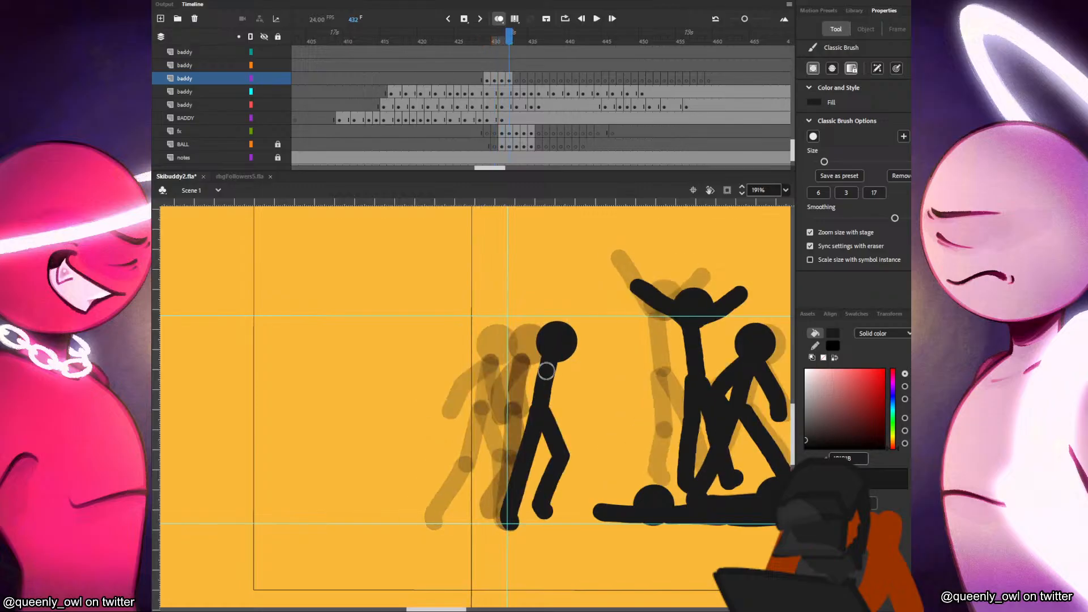
Draw both arms hanging close to the torso on frame 432.
key("comma")
key("period")
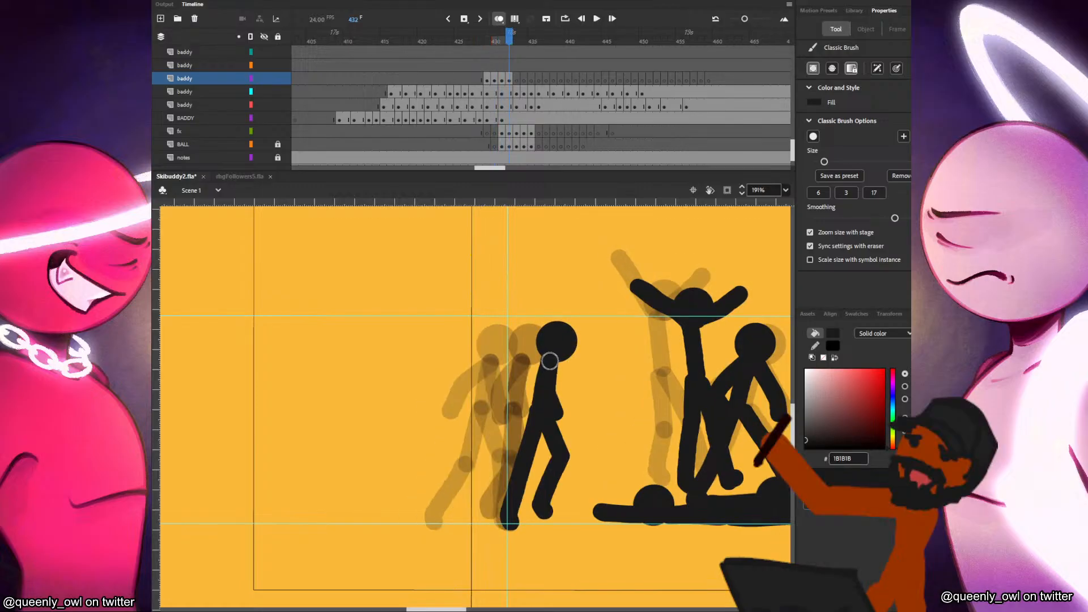
key("comma")
key("period")
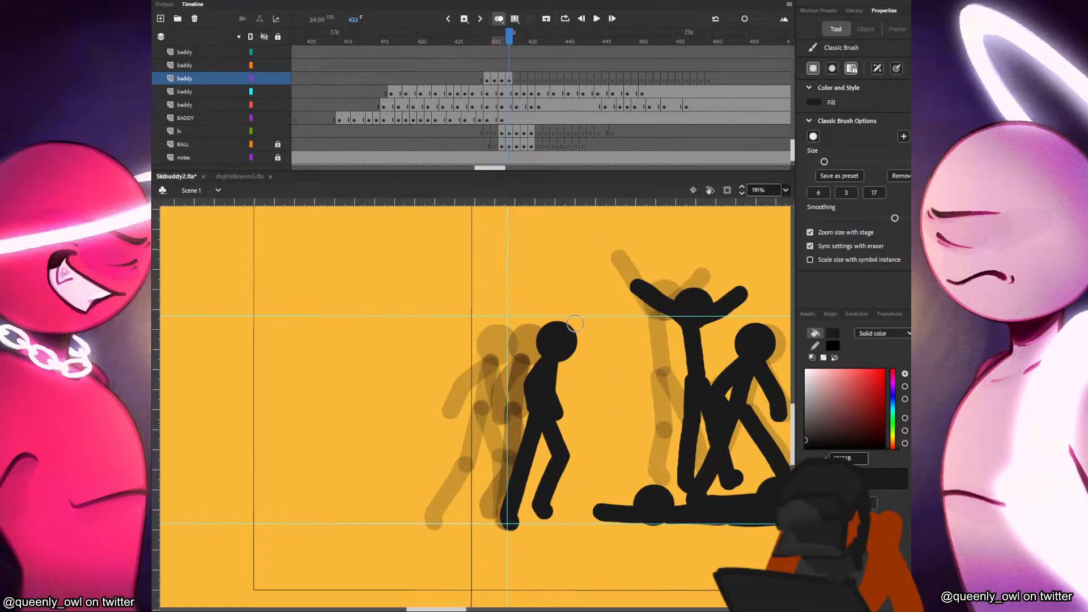
Paste the head on frame 433 and place it just ahead of the previous pose's head.
key("v")
key("period")
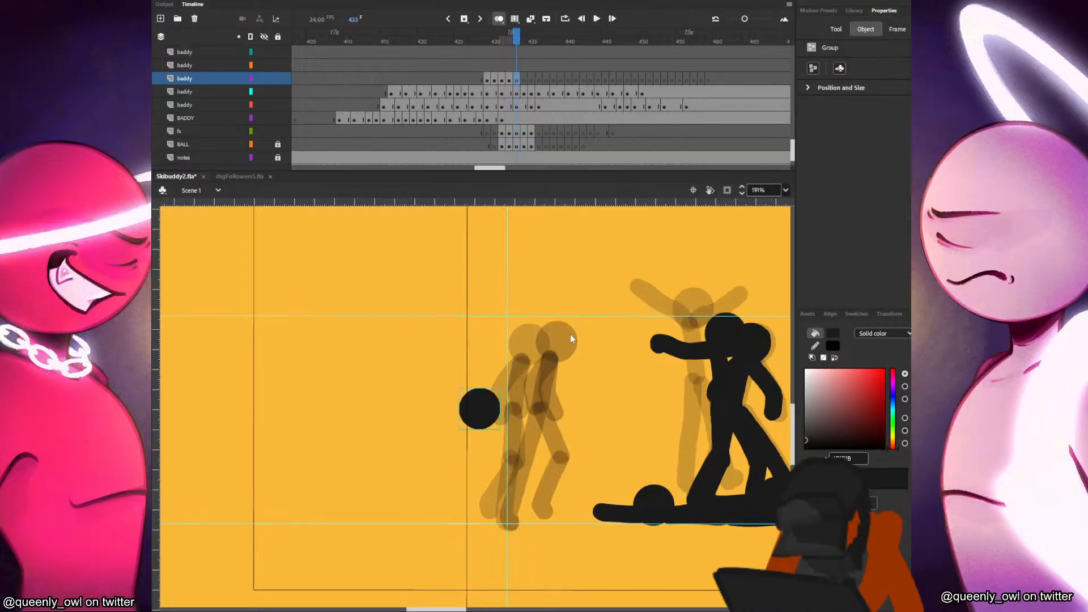
left_click_drag(508, 395, 592, 339)
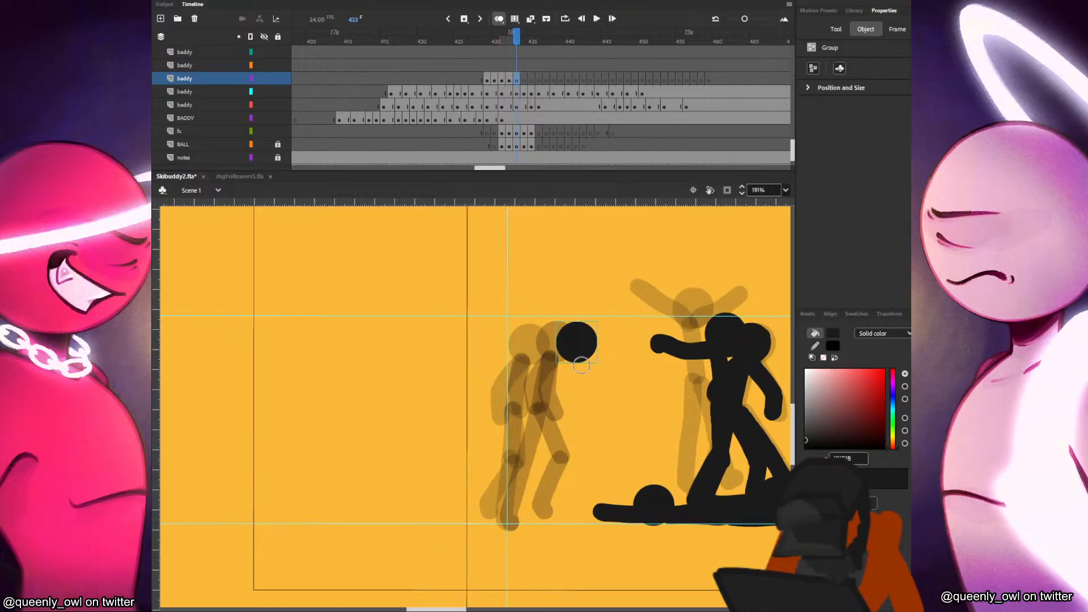
Draw the torso, a forward leg reaching the lying body, and a trailing leg on frame 433.
mouse_move(570, 360)
left_mouse_down()
mouse_move(563, 412)
mouse_move(600, 510)
left_mouse_up()
key("comma")
key("period")
left_click_drag(568, 414, 597, 514)
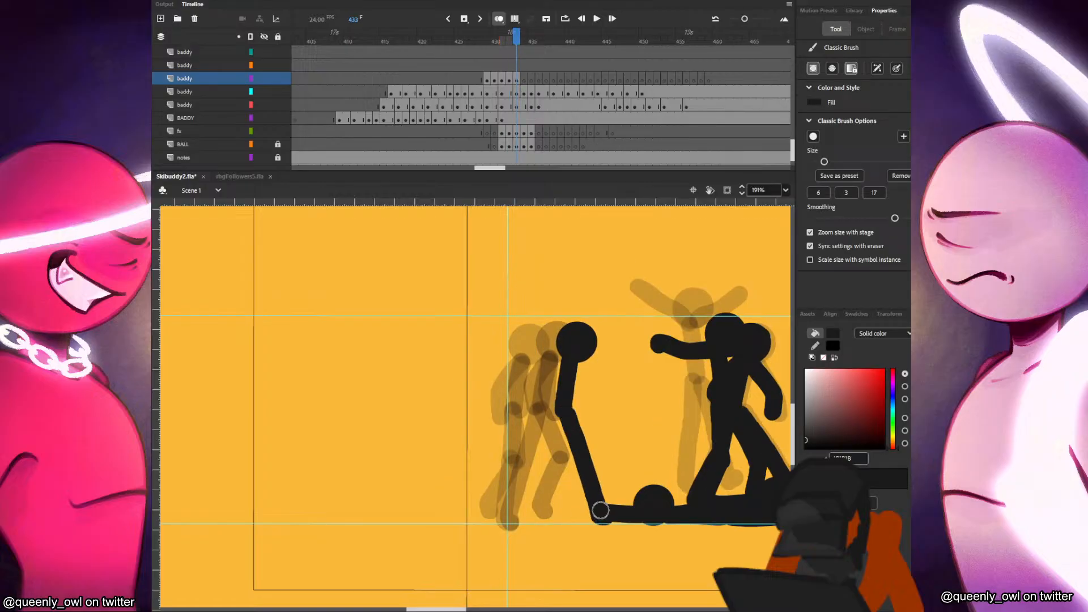
left_click_drag(560, 413, 530, 520)
key("comma")
key("period")
Draw both arms hanging spread out on either side of the torso on frame 433 and save the file.
left_click_drag(572, 371, 595, 422)
left_click_drag(563, 362, 540, 420)
key("comma")
key("period")
key("ctrl+z")
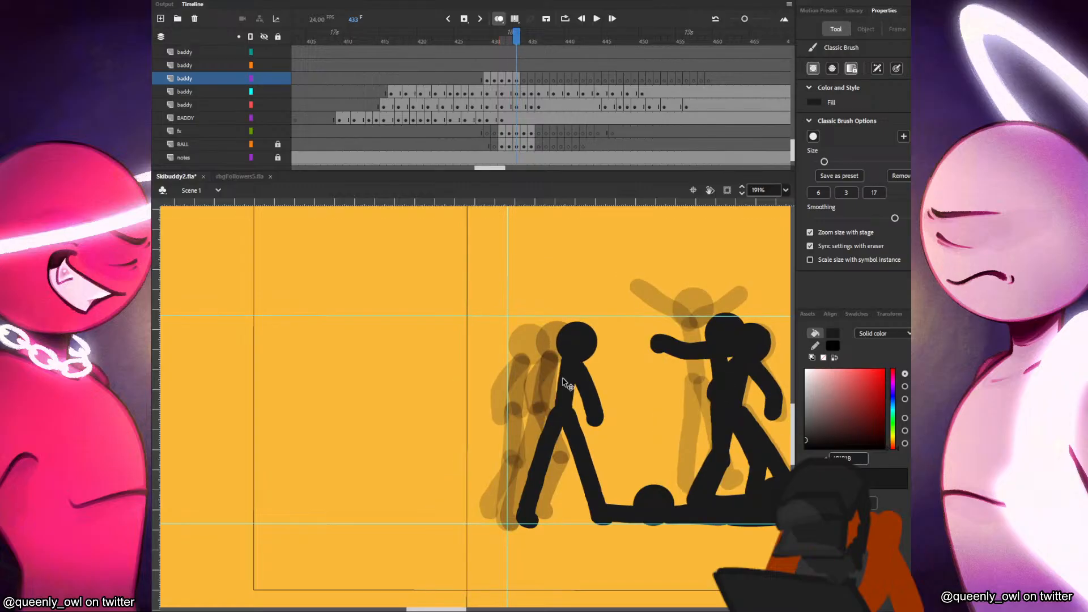
left_click_drag(564, 363, 535, 418)
key("comma")
key("period")
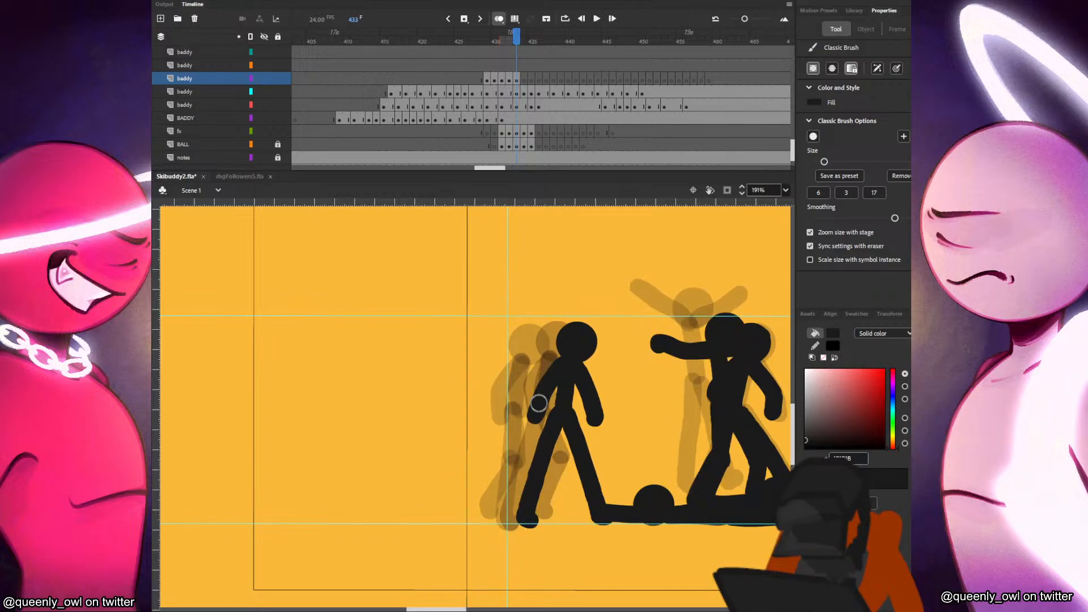
key("ctrl+s")
Paste the head on frame 434 and place it slightly behind the previous pose's head.
key("period")
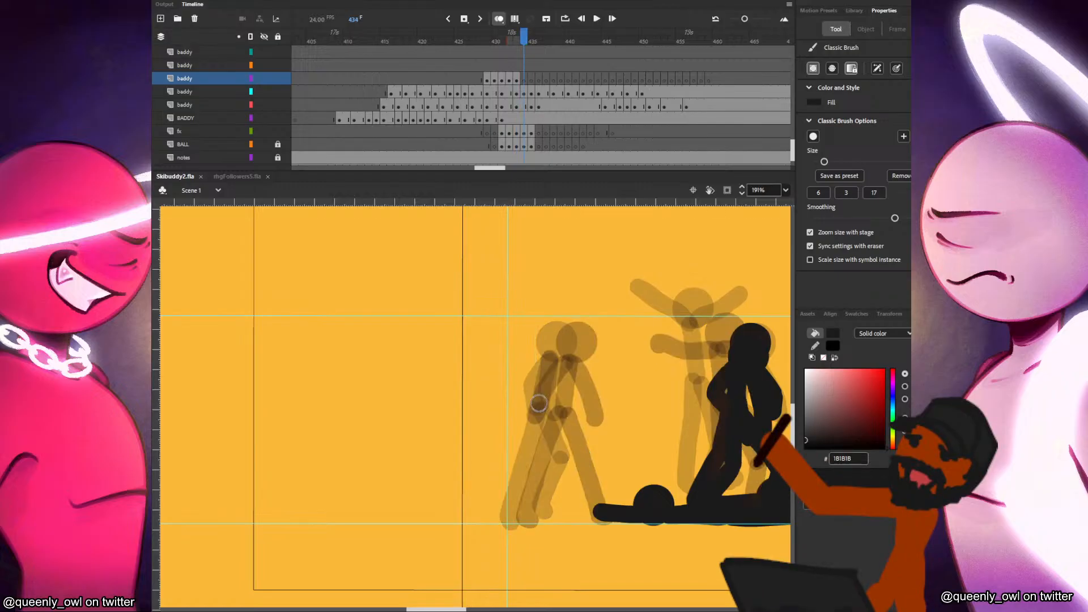
key("ctrl+v")
left_click_drag(478, 403, 568, 334)
left_click(564, 333)
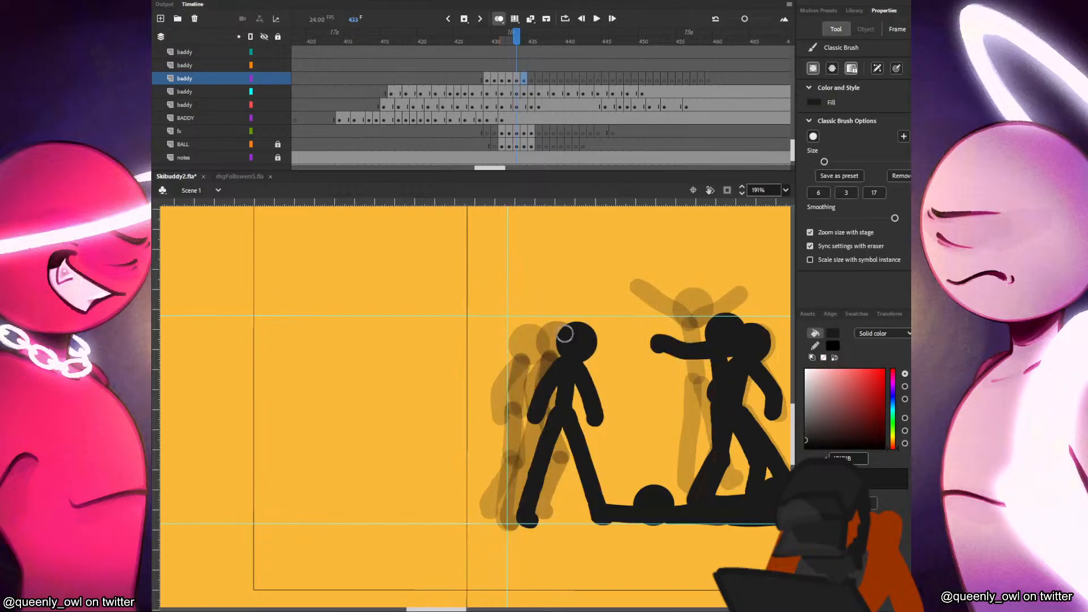
Draw the torso, the forward leg reaching the lying body, and the straight trailing leg on frame 434.
mouse_move(562, 359)
left_mouse_down()
mouse_move(558, 405)
mouse_move(582, 465)
left_mouse_up()
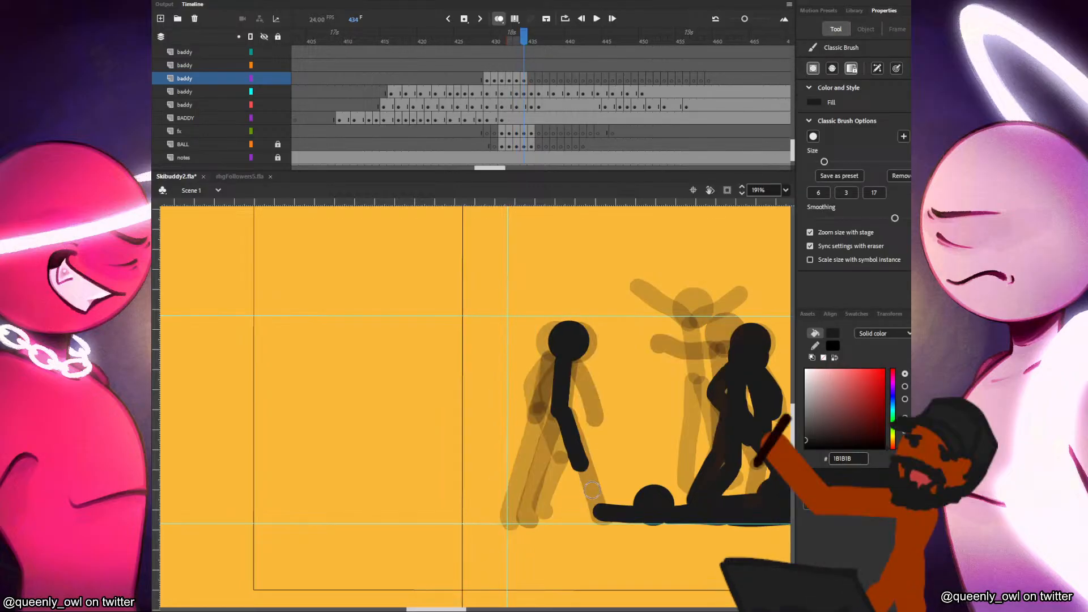
key("ctrl+z")
left_click_drag(562, 416, 596, 519)
key("ctrl+z")
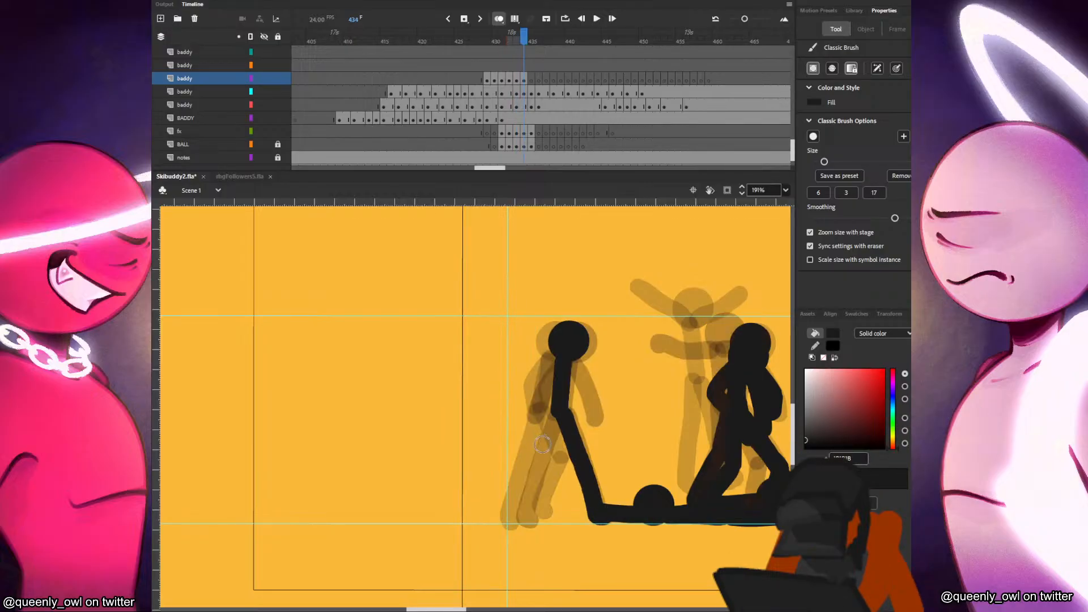
left_click_drag(554, 414, 524, 518)
key("comma")
key("period")
Draw both arms hanging spread away from the torso on frame 434, matching the previous pose.
left_click_drag(572, 363, 596, 421)
key("comma")
key("period")
key("ctrl+z")
left_click_drag(567, 367, 592, 403)
key("comma")
key("period")
left_click_drag(562, 361, 537, 416)
key("comma")
key("period")
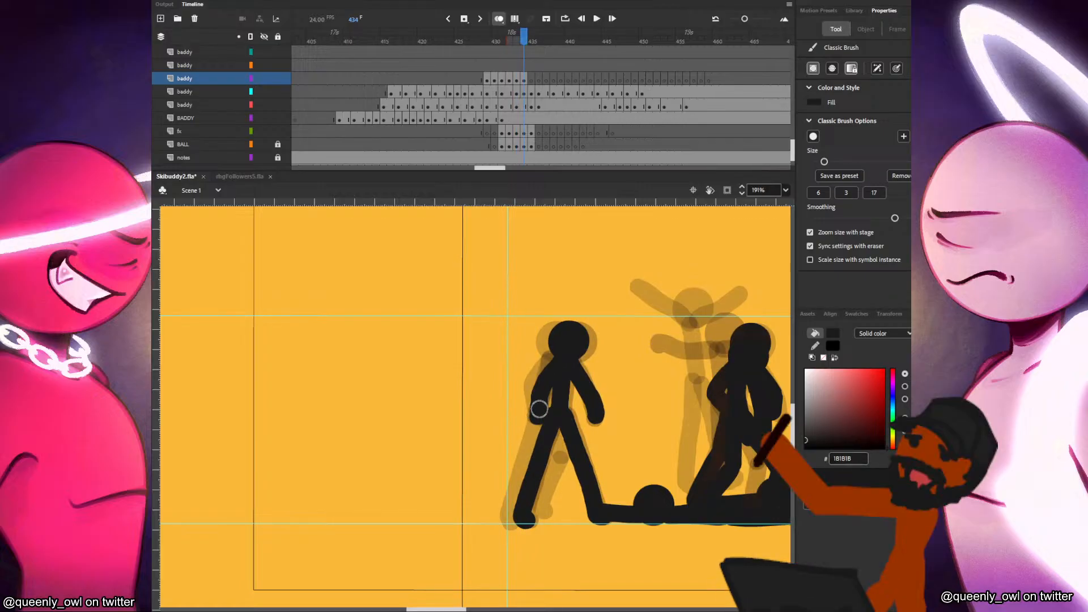
Paste the head on frame 435 and place it slightly behind the head of frame 434.
key("period")
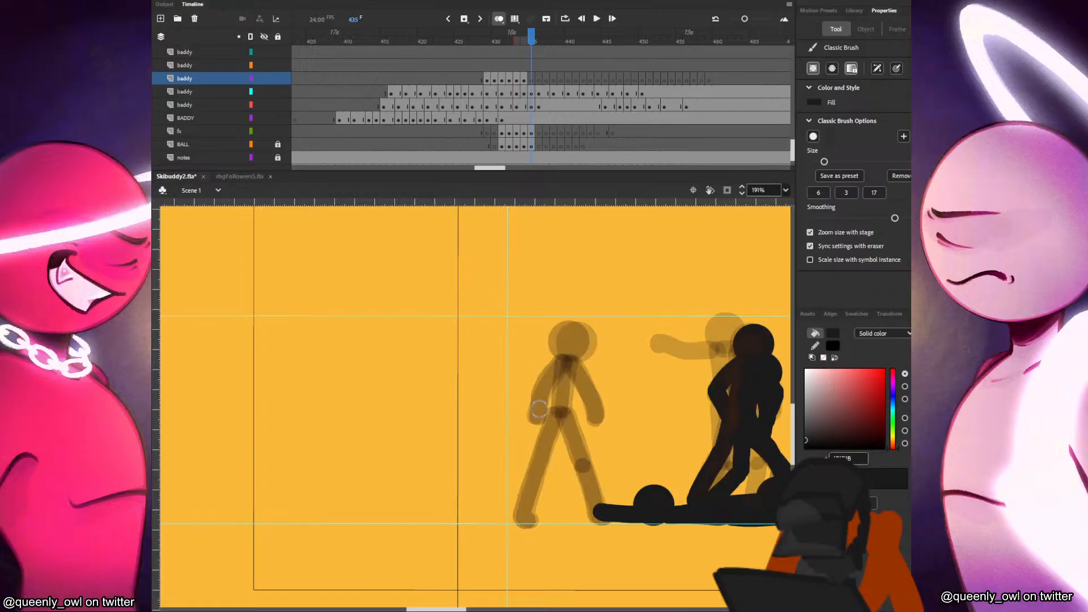
key("ctrl+v")
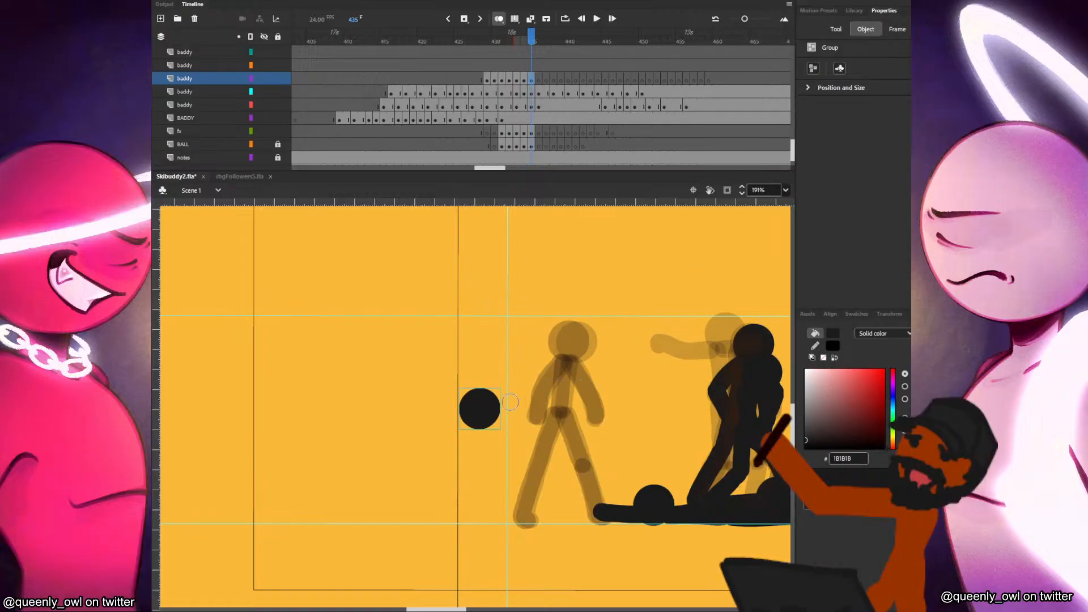
left_click_drag(479, 408, 564, 341)
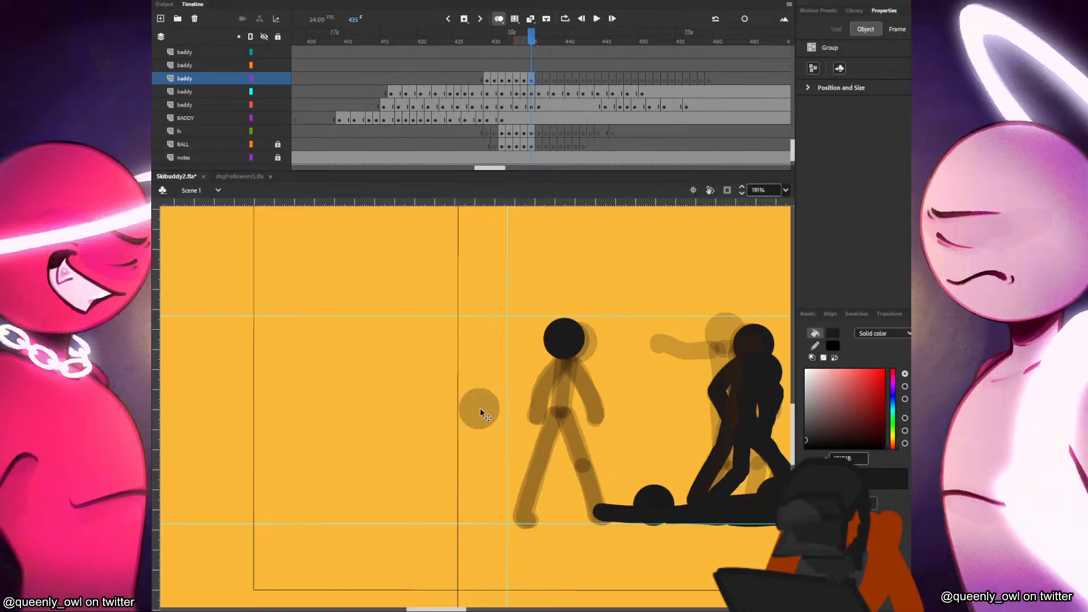
key("b")
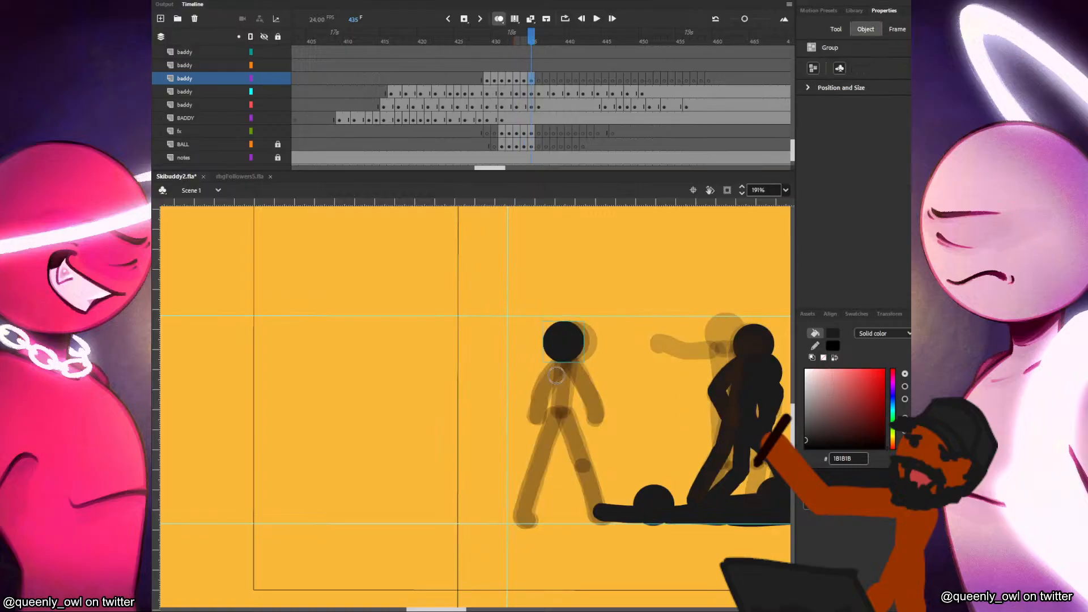
Draw the torso from the head down to the hips on frame 435, checking it against frame 434.
left_click_drag(558, 361, 558, 405)
key("ctrl+z")
left_click_drag(559, 363, 557, 410)
key("comma")
key("period")
key("ctrl+z")
left_click_drag(559, 357, 560, 420)
key("comma")
key("period")
key("comma")
key("period")
key("comma")
key("period")
key("comma")
key("period")
Draw the forward leg reaching the lying body and the trailing leg on frame 435.
left_click_drag(557, 411, 594, 515)
key("comma")
key("period")
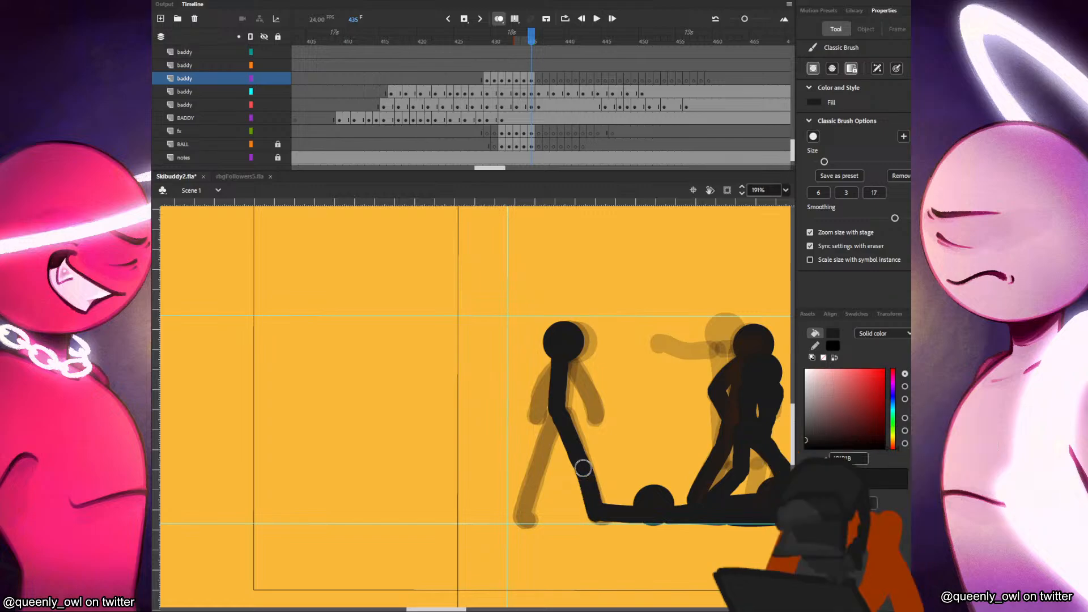
left_click_drag(583, 468, 601, 511)
key("comma")
key("period")
key("comma")
key("period")
left_click_drag(552, 418, 526, 520)
key("comma")
key("period")
Draw both arms hanging spread beside the torso on frame 435, following the arm pose of frame 434.
key("comma")
key("comma")
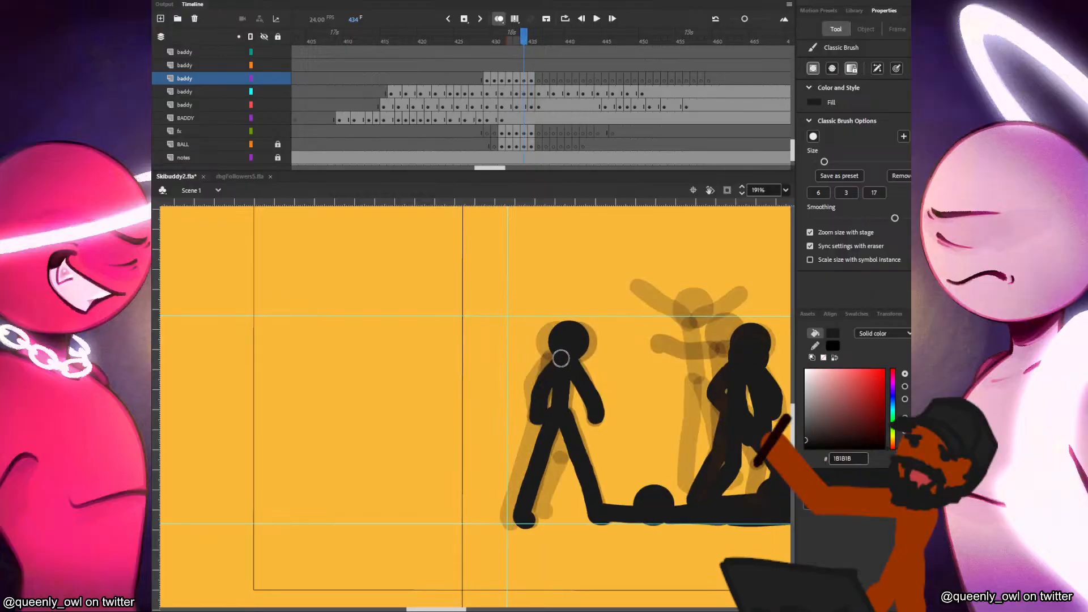
key("period")
key("period")
left_click_drag(565, 363, 597, 414)
key("comma")
key("period")
key("ctrl+z")
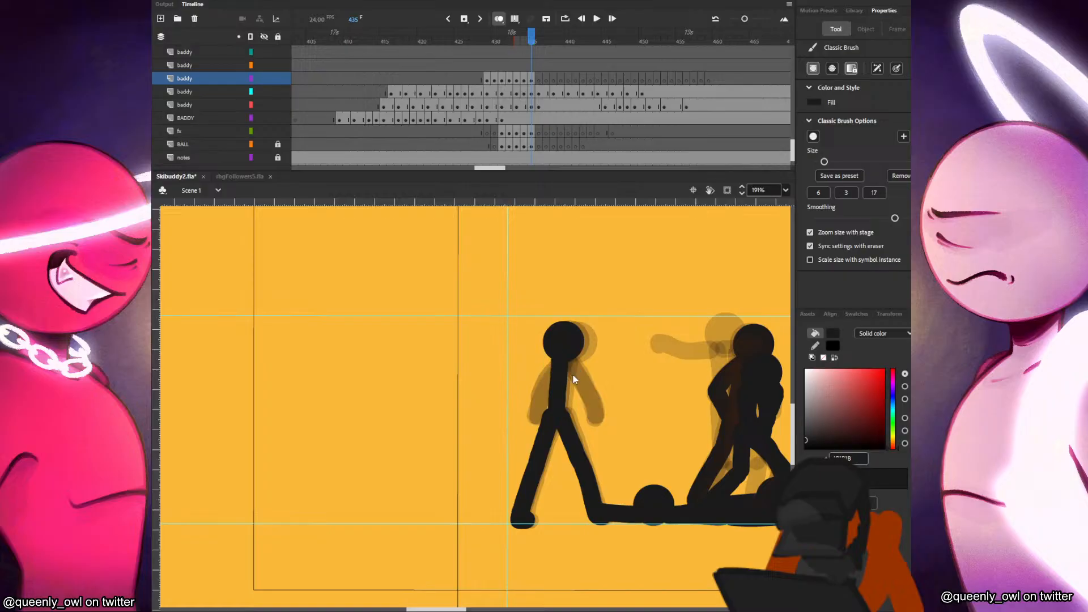
left_click_drag(564, 361, 598, 420)
key("comma")
key("period")
key("comma")
key("period")
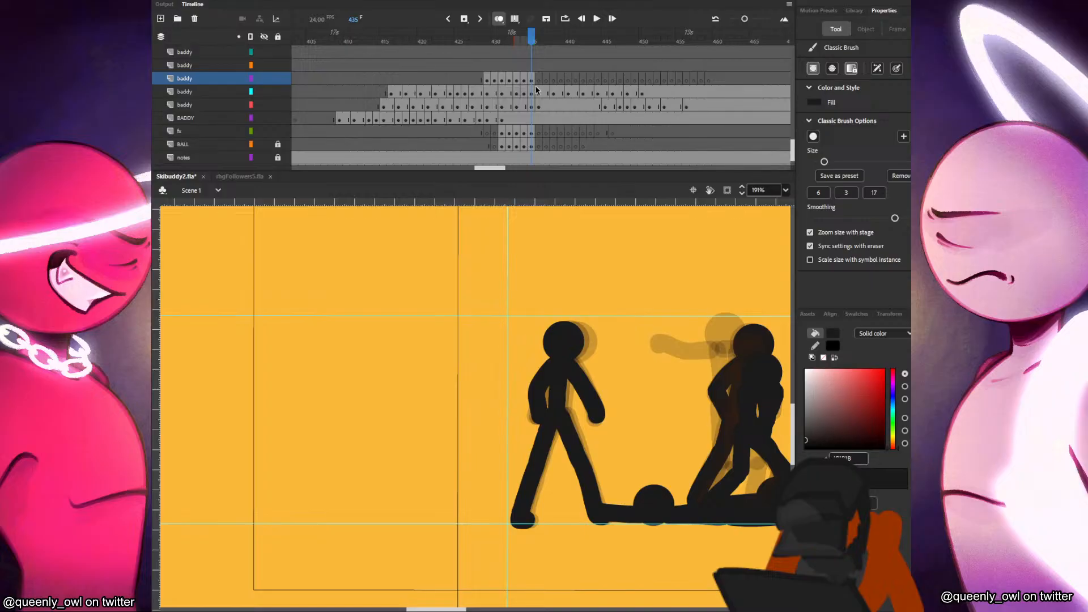
Paste the head on frame 436 and place it slightly ahead of the head of frame 435.
key("comma")
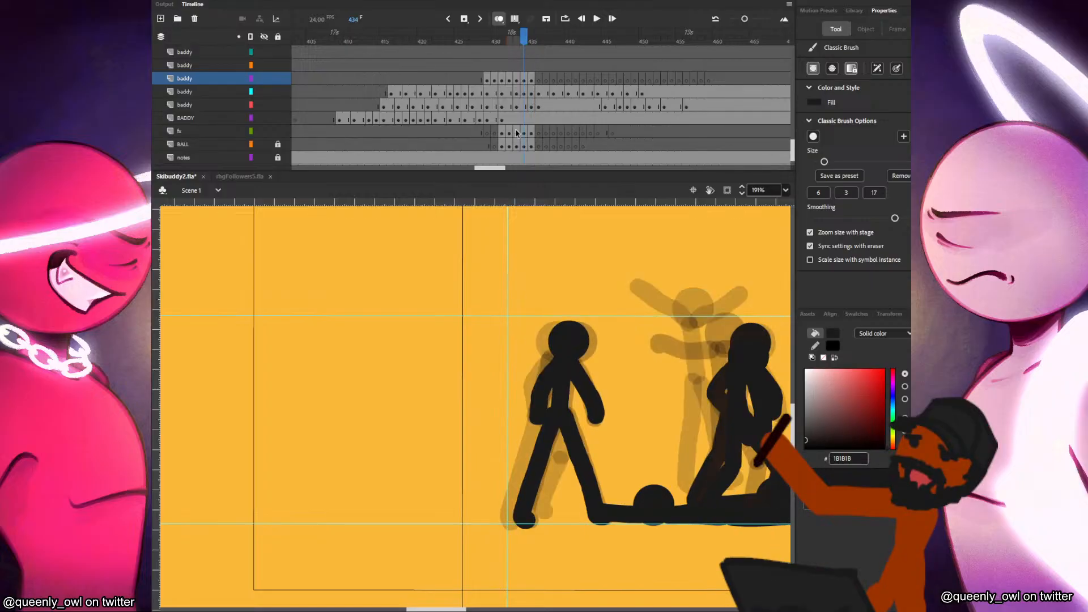
key("comma")
key("period")
key("period")
key("period")
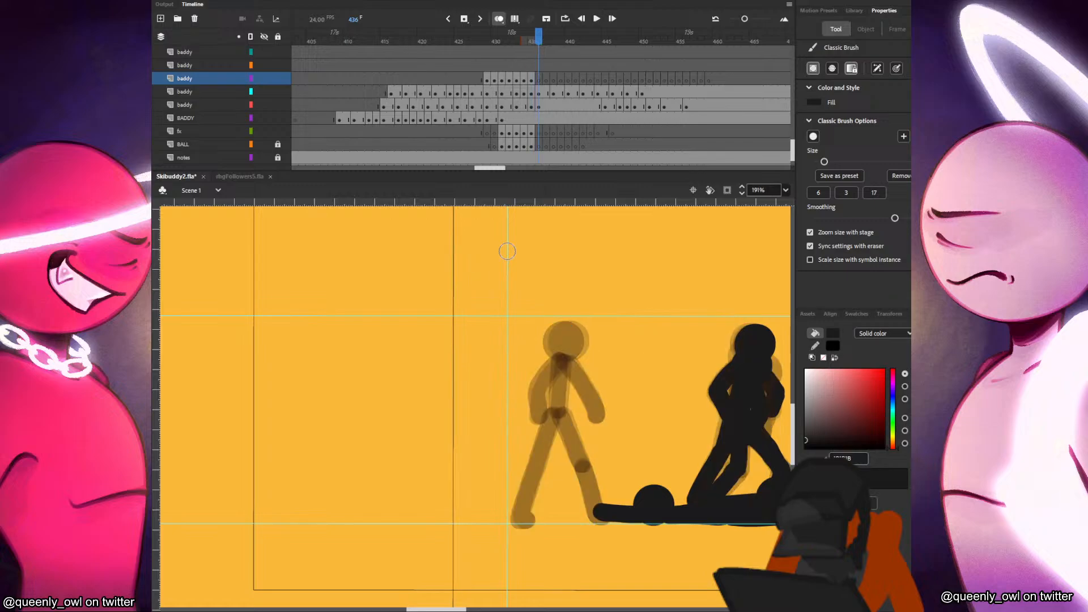
key("ctrl+v")
mouse_move(486, 407)
left_mouse_down()
mouse_move(573, 340)
mouse_move(558, 408)
left_mouse_up()
key("b")
key("comma")
key("period")
key("comma")
key("period")
Draw the torso and the forward leg reaching the lying body on frame 436.
key("ctrl+z")
left_click_drag(563, 356, 559, 402)
key("ctrl+z")
left_click_drag(561, 357, 558, 410)
key("ctrl+z")
key("comma")
key("period")
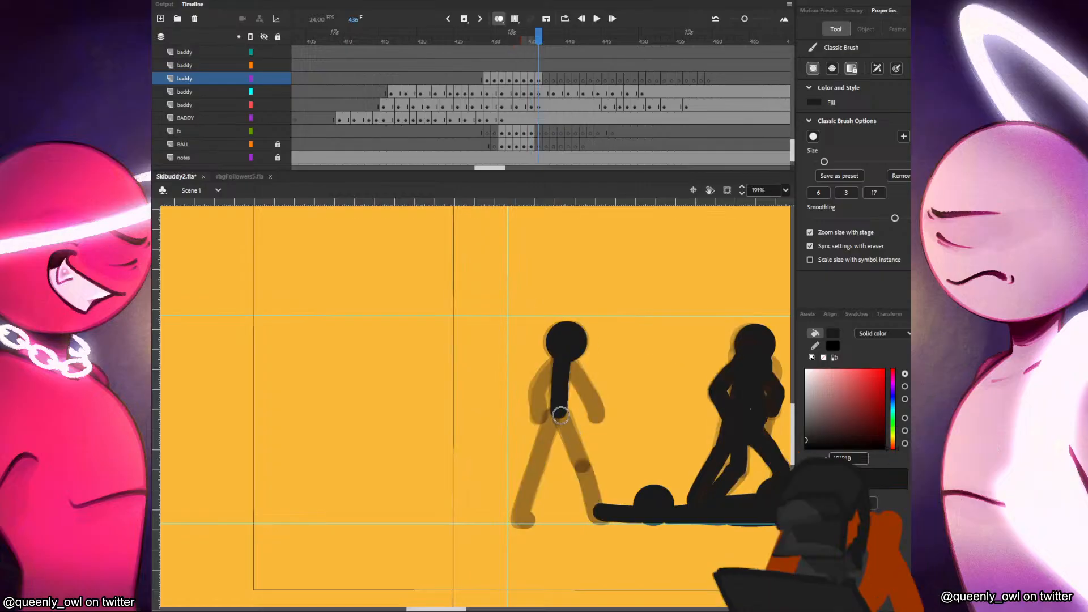
key("ctrl+z")
left_click_drag(562, 356, 558, 403)
key("ctrl+z")
key("ctrl+z")
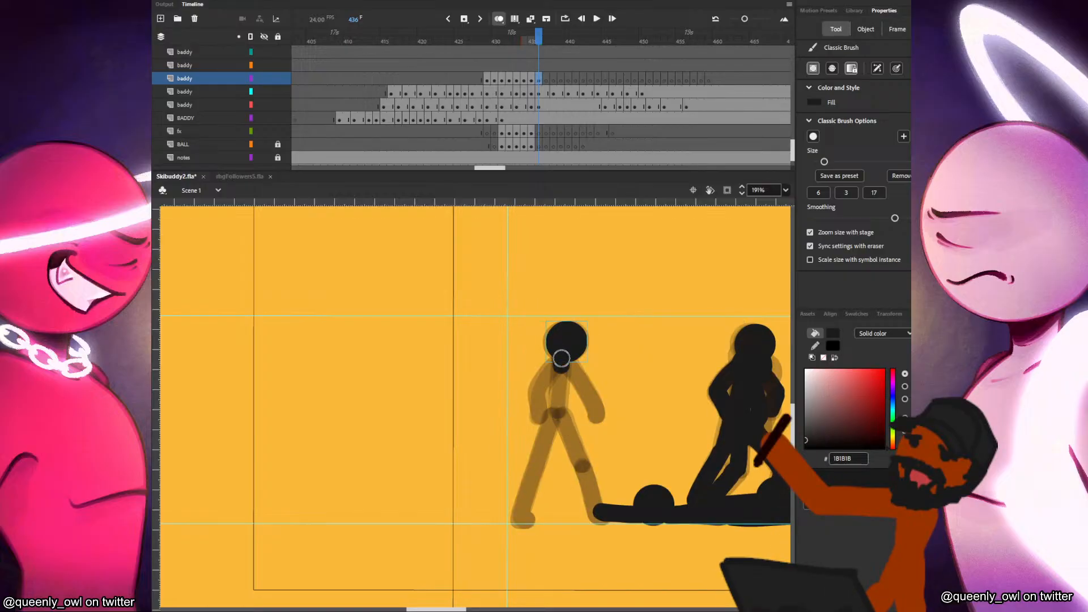
key("ctrl+z")
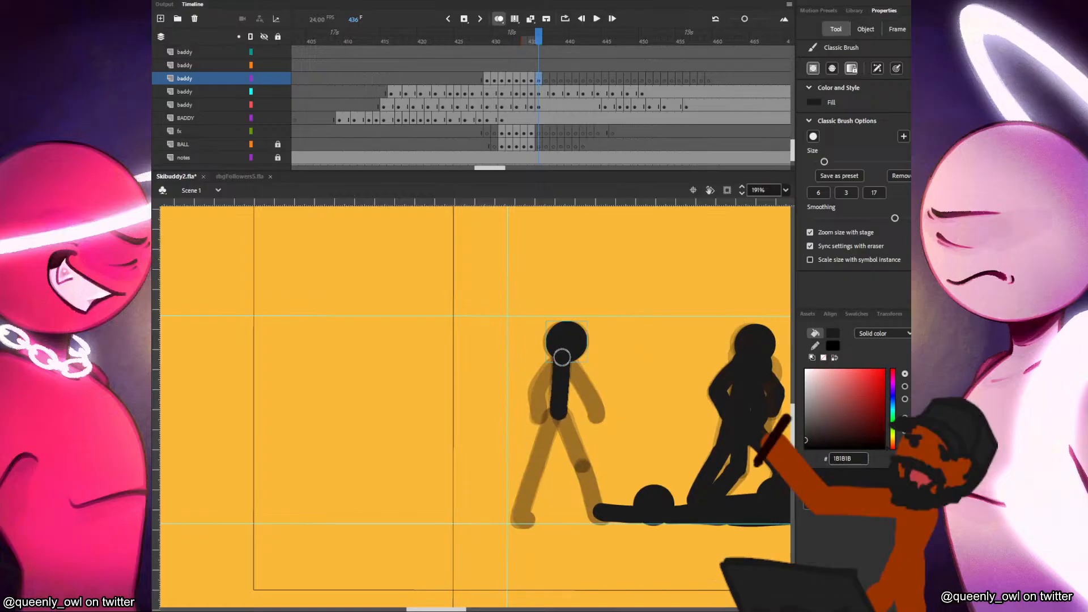
key(".")
key("ctrl+z")
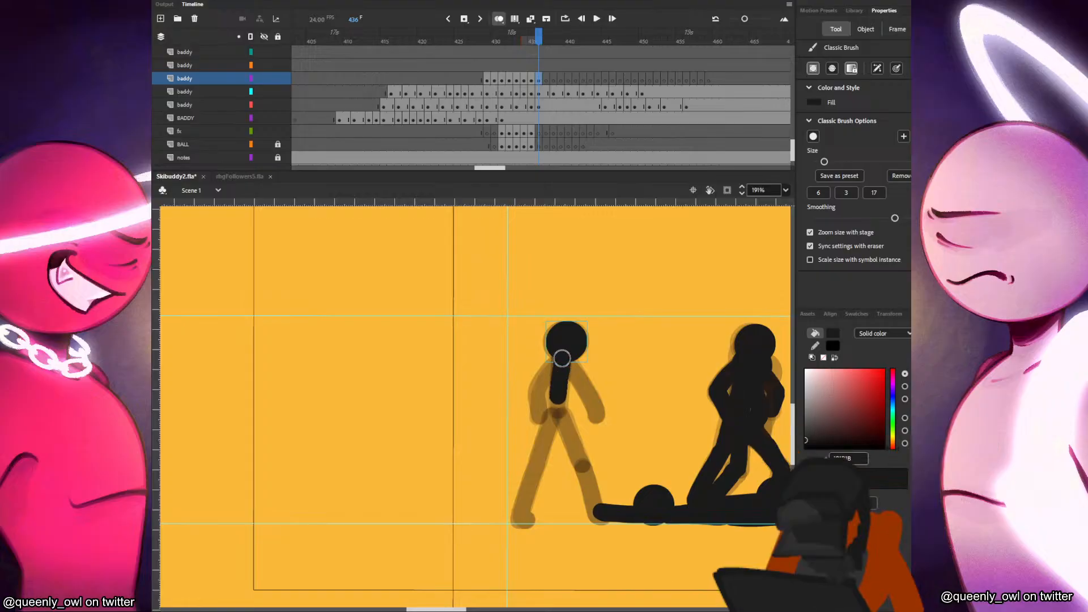
left_click_drag(561, 356, 562, 356)
key(".")
key("ctrl+z")
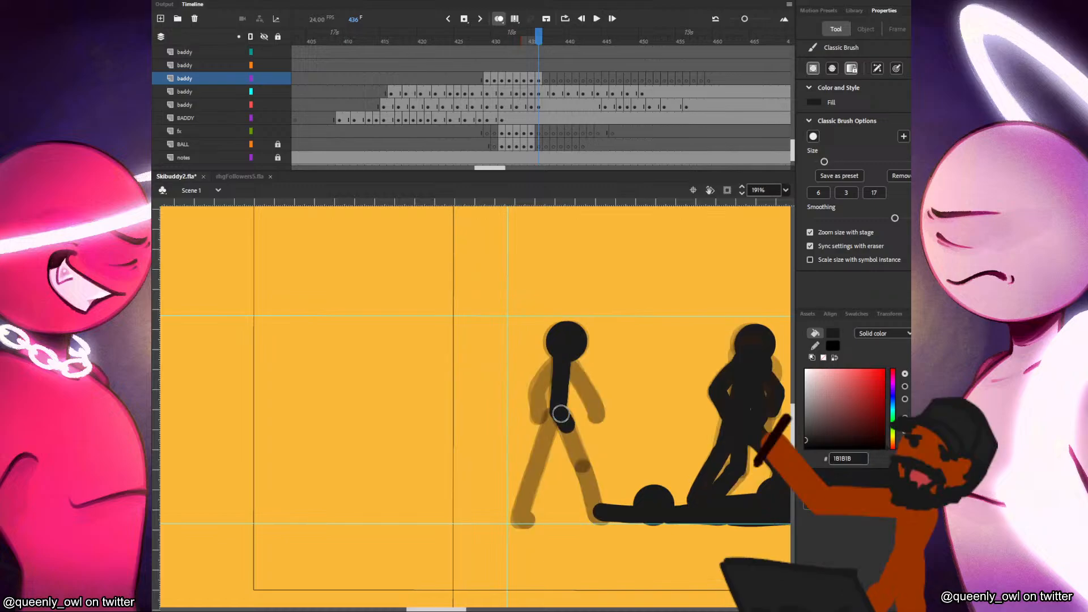
key("ctrl+z")
mouse_move(561, 356)
left_mouse_down()
mouse_move(559, 399)
mouse_move(561, 356)
left_mouse_up()
key("ctrl+z")
left_click_drag(560, 418, 594, 517)
left_click_drag(585, 467, 601, 507)
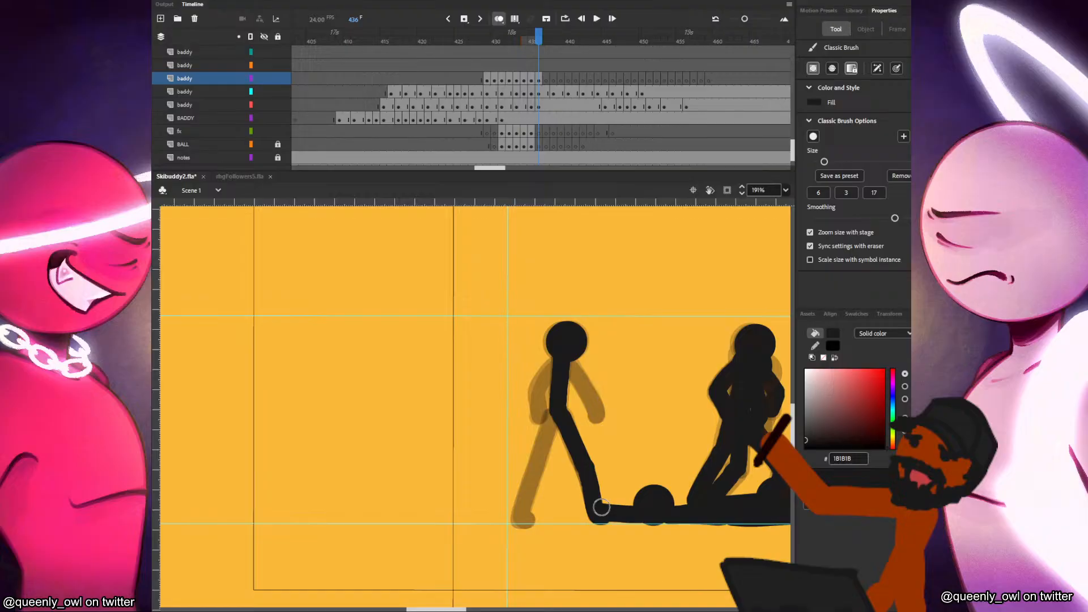
Handwrite the note "COMP A." with the brush in the empty area above the scene frame.
left_click_drag(341, 349, 452, 553)
left_click_drag(600, 314, 561, 527)
left_click_drag(442, 270, 499, 423)
left_click_drag(462, 307, 485, 341)
mouse_move(486, 328)
left_mouse_down()
mouse_move(494, 352)
mouse_move(483, 315)
left_mouse_up()
mouse_move(528, 352)
left_mouse_down()
mouse_move(565, 347)
mouse_move(590, 326)
left_mouse_up()
mouse_move(637, 286)
left_mouse_down()
mouse_move(632, 351)
mouse_move(660, 351)
left_mouse_up()
left_click_drag(629, 334, 646, 333)
left_click(686, 338)
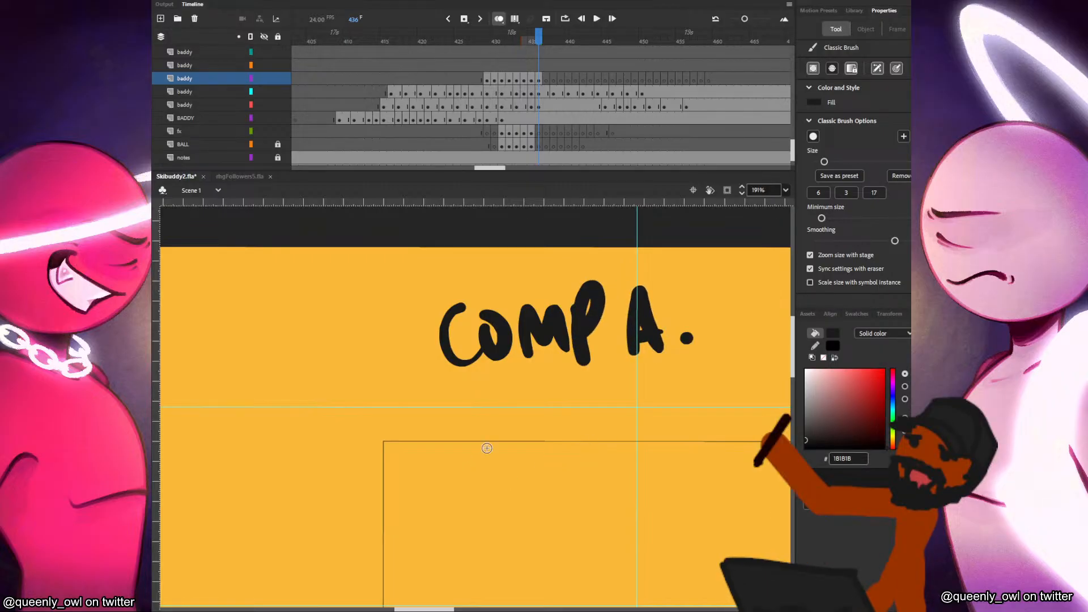
Handwrite "ITEM" beneath "COMP A." and underline it.
left_click_drag(489, 403, 499, 441)
mouse_move(512, 405)
left_mouse_down()
mouse_move(518, 435)
mouse_move(529, 402)
mouse_move(560, 437)
left_mouse_up()
left_click_drag(573, 442, 622, 435)
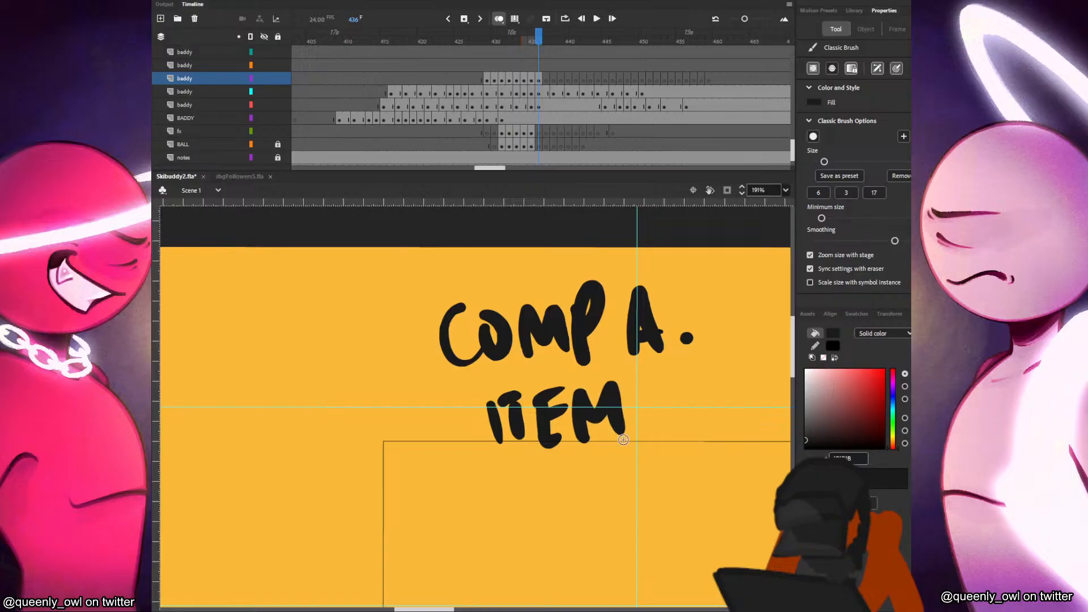
scroll(622, 436, "down", 3)
left_click_drag(463, 414, 667, 404)
Draw a short arrow below "ITEM" and handwrite "ING. 2" beside it with a smaller brush.
mouse_move(476, 438)
left_mouse_down()
mouse_move(513, 437)
mouse_move(500, 455)
mouse_move(535, 454)
left_mouse_up()
left_click_drag(541, 426, 563, 452)
key("ctrl+z")
key("ctrl+z")
left_click_drag(820, 218, 855, 218)
left_click_drag(527, 430, 525, 450)
left_click_drag(534, 452, 547, 430)
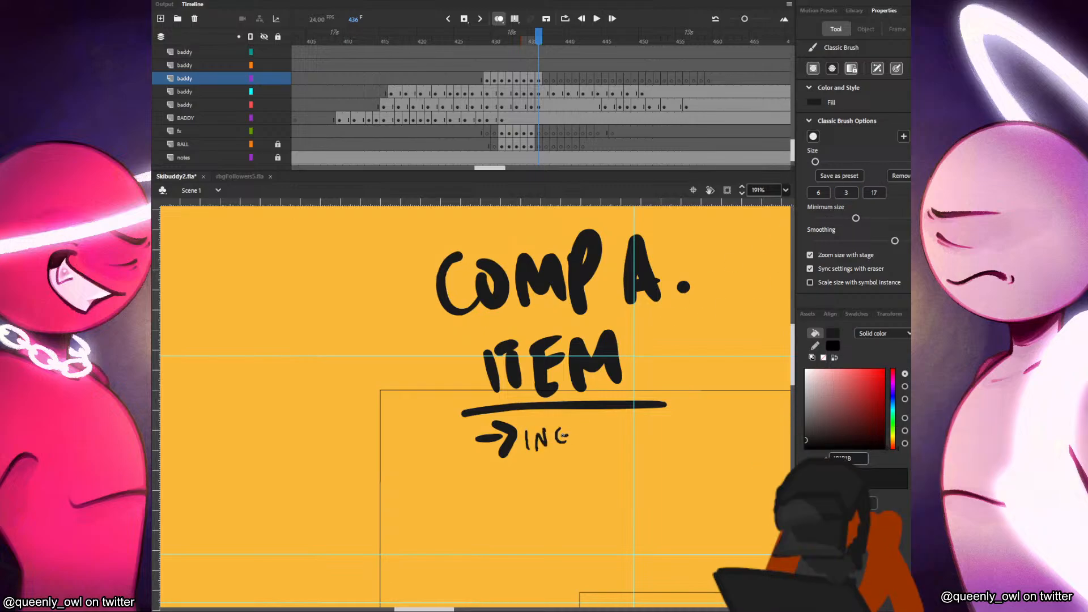
left_click(575, 440)
left_click_drag(591, 429, 612, 446)
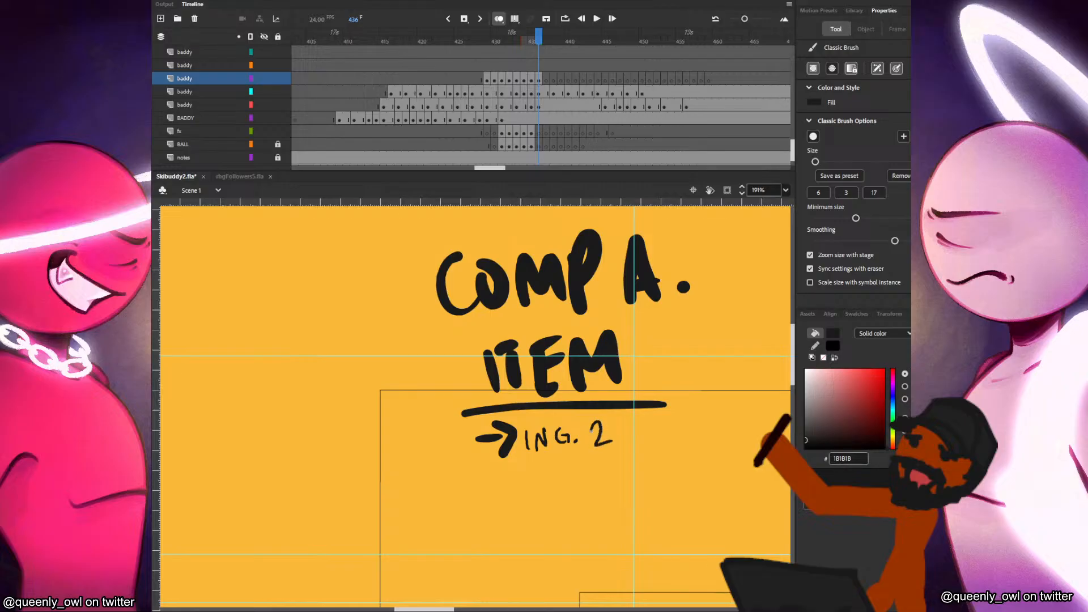
Underline "ING. 2" and draw a long arrow from it to the handwritten label "DISEASE 1".
mouse_move(523, 461)
left_mouse_down()
mouse_move(622, 456)
mouse_move(455, 461)
left_mouse_up()
left_click_drag(507, 432, 656, 424)
mouse_move(614, 412)
left_mouse_down()
mouse_move(656, 422)
mouse_move(642, 447)
left_mouse_up()
left_click_drag(677, 412, 683, 432)
left_click_drag(698, 412, 700, 432)
mouse_move(712, 412)
left_mouse_down()
mouse_move(704, 431)
mouse_move(718, 428)
left_mouse_up()
mouse_move(718, 409)
left_mouse_down()
mouse_move(731, 407)
mouse_move(728, 417)
left_mouse_up()
left_click_drag(720, 426, 747, 404)
mouse_move(746, 403)
left_mouse_down()
mouse_move(755, 422)
mouse_move(775, 403)
left_mouse_up()
mouse_move(775, 408)
left_mouse_down()
mouse_move(727, 407)
mouse_move(717, 427)
left_mouse_up()
left_click_drag(716, 407, 716, 441)
Underline "COMP A." and draw a curved arrow leading away from it above "DISEASE 1".
left_click_drag(468, 379, 603, 397)
mouse_move(340, 352)
left_mouse_down()
mouse_move(583, 334)
mouse_move(343, 342)
left_mouse_up()
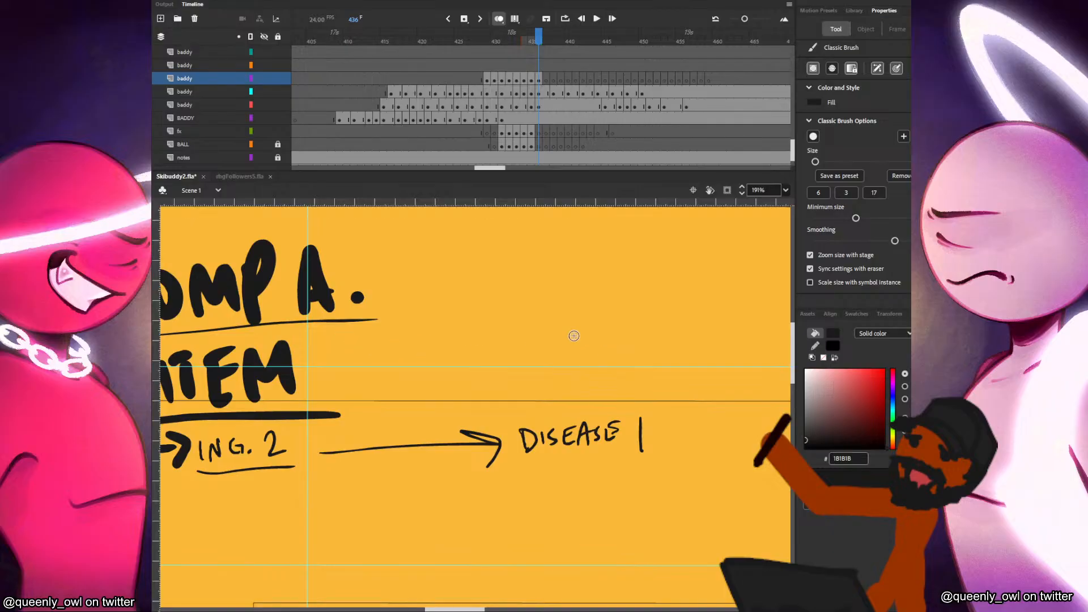
left_click_drag(391, 262, 562, 282)
left_click_drag(555, 265, 559, 276)
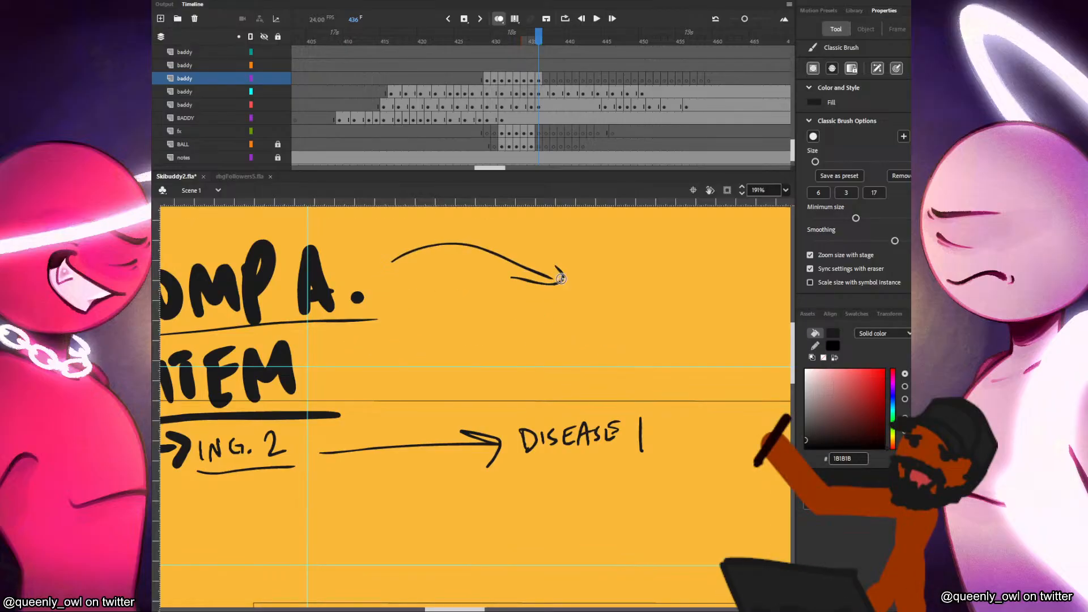
Handwrite "MEDICINE A" at the curved arrow's end, underline it, and draw an arrow down to "DISEASE 1".
mouse_move(537, 322)
left_mouse_down()
mouse_move(551, 309)
mouse_move(558, 317)
left_mouse_up()
mouse_move(567, 301)
left_mouse_down()
mouse_move(567, 319)
mouse_move(577, 300)
left_mouse_up()
mouse_move(579, 300)
left_mouse_down()
mouse_move(579, 319)
mouse_move(596, 306)
left_mouse_up()
left_click_drag(612, 300, 606, 319)
mouse_move(620, 300)
left_mouse_down()
mouse_move(621, 318)
mouse_move(643, 297)
mouse_move(648, 311)
mouse_move(700, 311)
left_mouse_up()
left_click_drag(679, 296, 697, 294)
mouse_move(528, 340)
left_mouse_down()
mouse_move(709, 321)
mouse_move(646, 400)
left_mouse_up()
left_click_drag(642, 360, 680, 384)
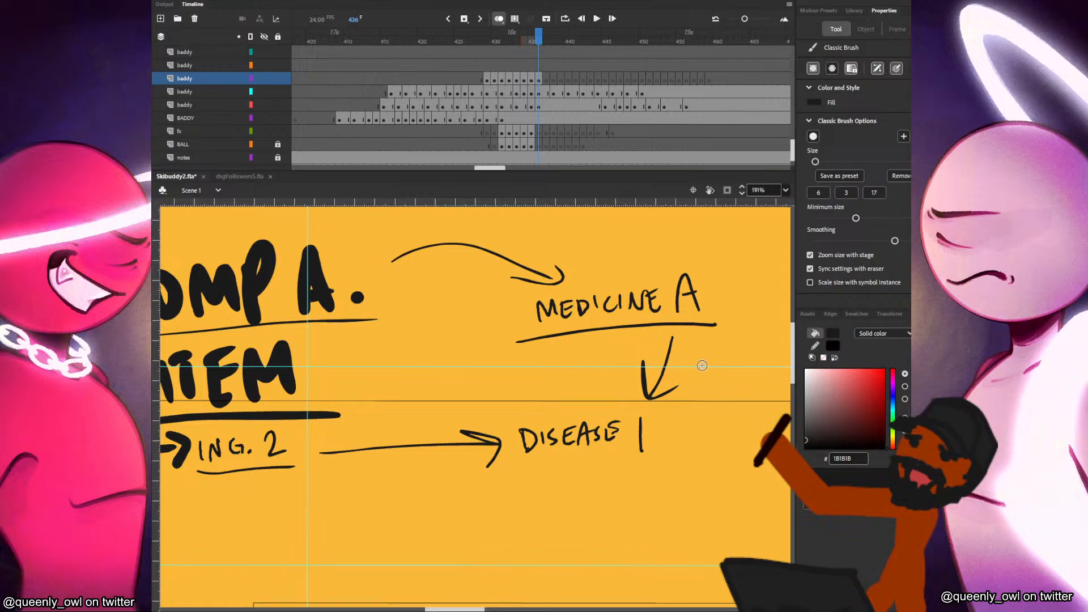
Add a second underline beneath "ING. 2".
scroll(681, 383, "down", 2)
scroll(645, 366, "up", 2)
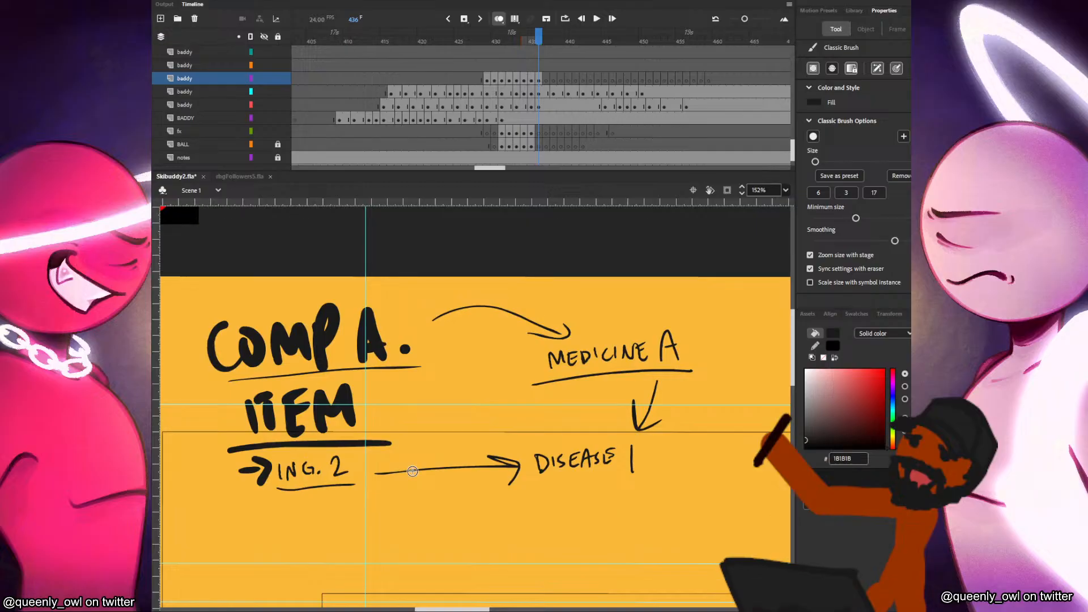
left_click_drag(274, 484, 347, 480)
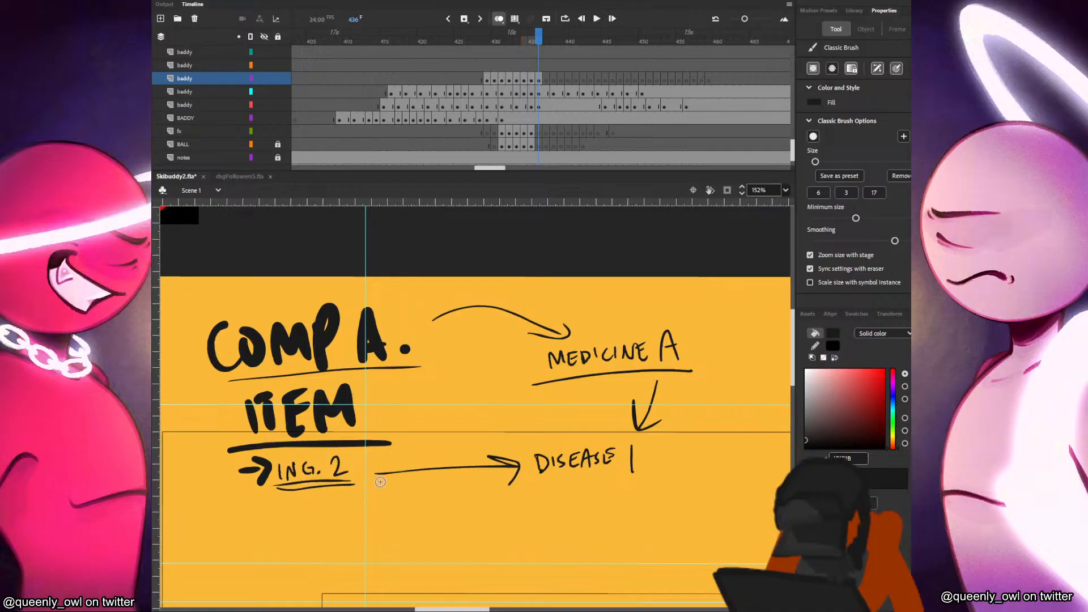
Underline "ING. 2" again, underline "DISEASE", and draw a diagonal arrow from the item up to "MEDICINE A".
key("ctrl+z")
left_click_drag(279, 487, 352, 482)
left_click_drag(545, 479, 610, 472)
key("ctrl+z")
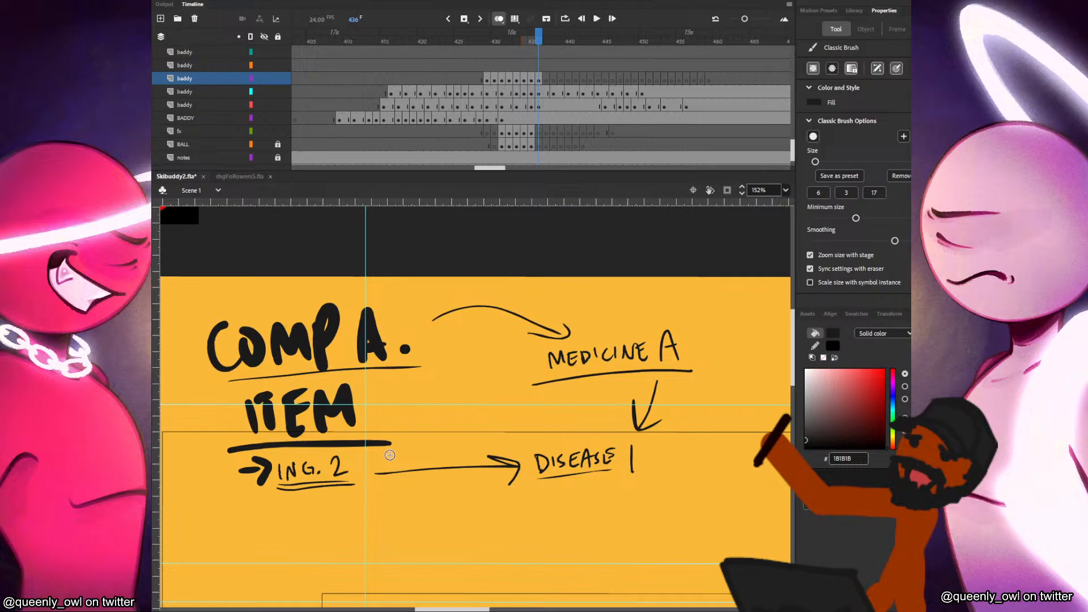
mouse_move(390, 448)
left_mouse_down()
mouse_move(543, 378)
mouse_move(550, 391)
left_mouse_up()
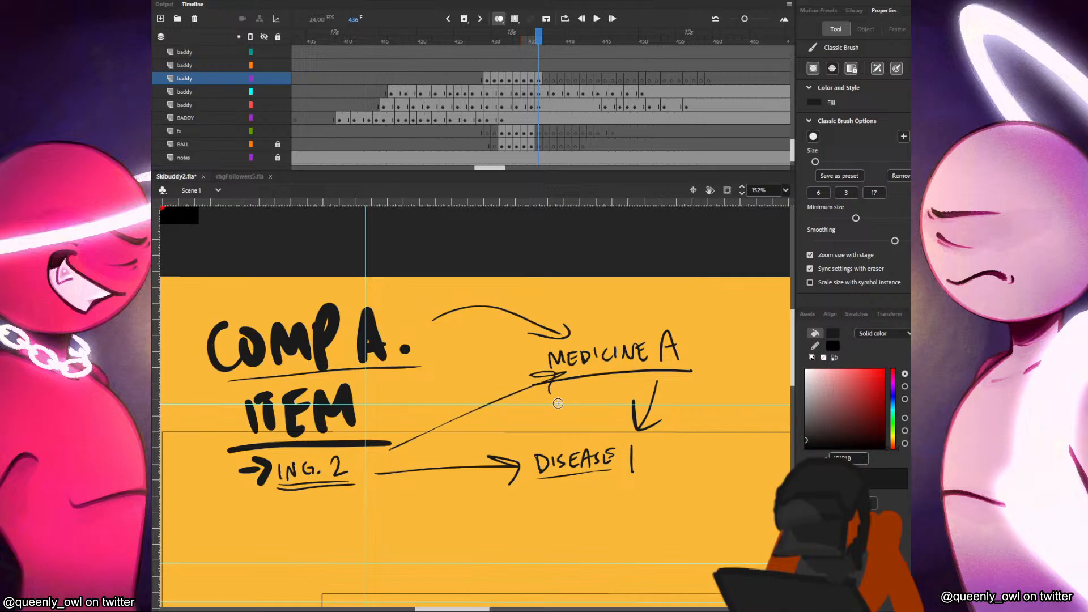
Circle "MEDICINE A" with loose double loops and draw an upward arrow beside it.
mouse_move(672, 305)
left_mouse_down()
mouse_move(586, 308)
mouse_move(715, 314)
mouse_move(535, 343)
left_mouse_up()
left_click_drag(742, 316, 769, 313)
left_click_drag(760, 291, 762, 335)
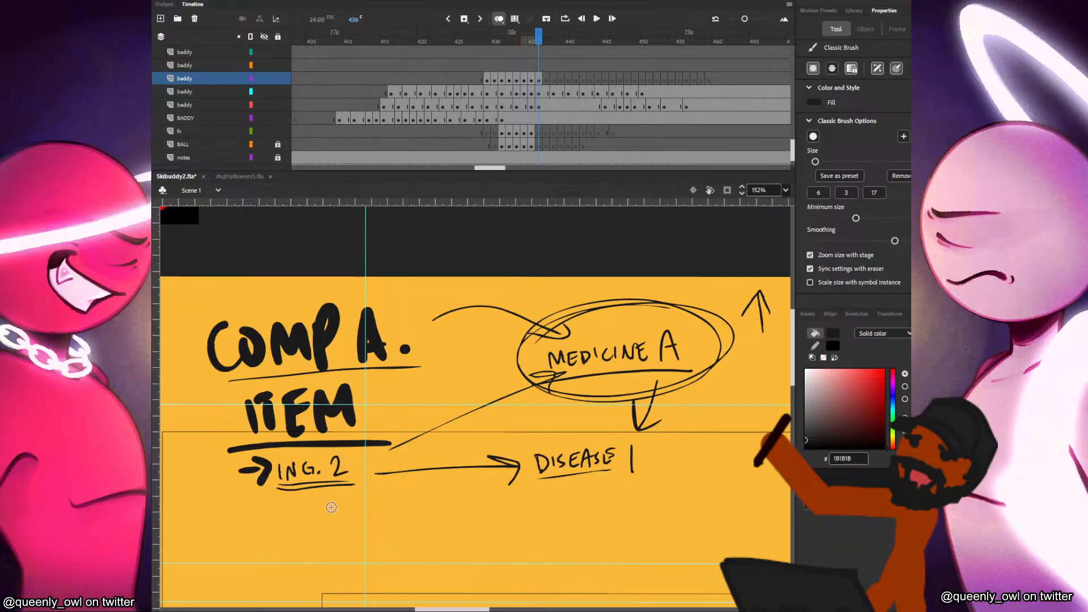
Mark "ING. 2" with "++" and circle it, circle "COMP A. ITEM", and put an X beside the diagonal arrow.
left_click_drag(372, 448, 376, 476)
mouse_move(351, 294)
left_mouse_down()
mouse_move(363, 448)
mouse_move(317, 453)
mouse_move(363, 298)
left_mouse_up()
left_click_drag(543, 378, 683, 377)
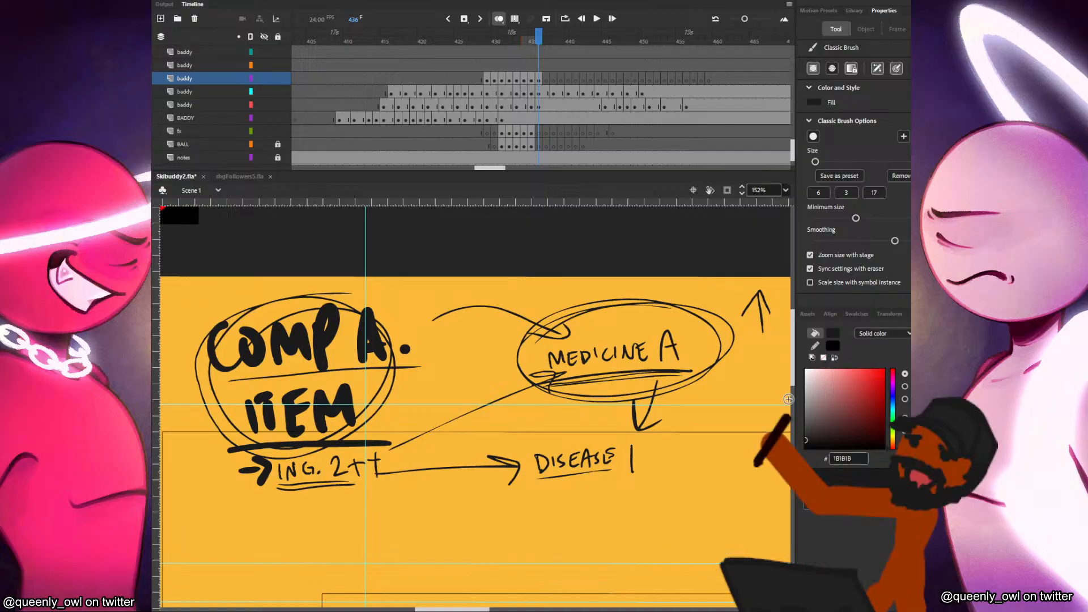
mouse_move(463, 375)
left_mouse_down()
mouse_move(426, 418)
mouse_move(465, 411)
left_mouse_up()
mouse_move(323, 440)
left_mouse_down()
mouse_move(278, 485)
mouse_move(357, 461)
left_mouse_up()
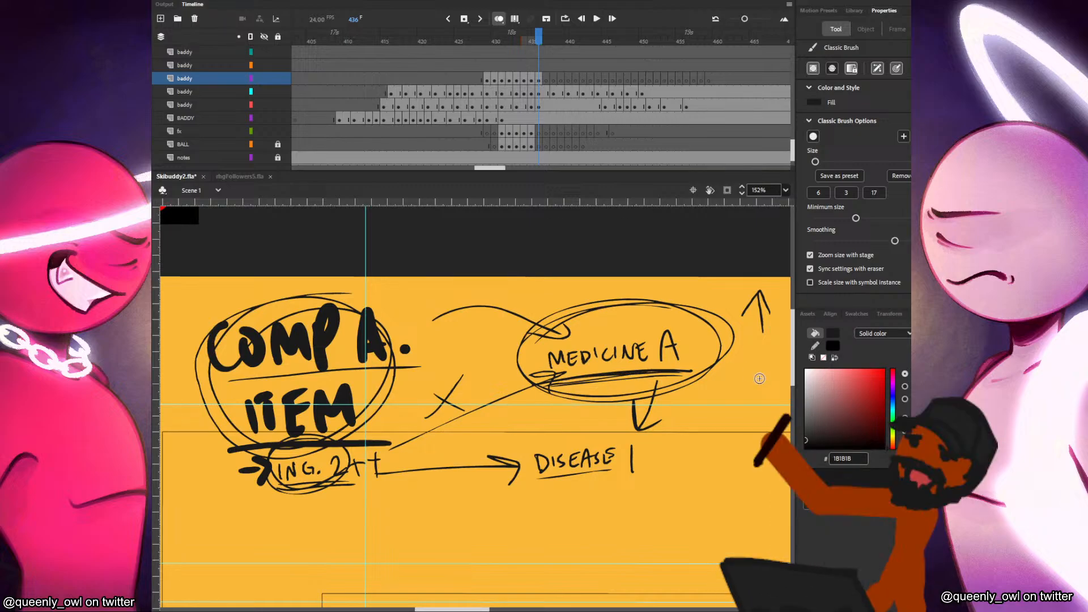
Add further emphasis loops around "COMP A. ITEM" and "MEDICINE A".
left_click_drag(600, 463, 609, 460)
left_click_drag(538, 479, 613, 470)
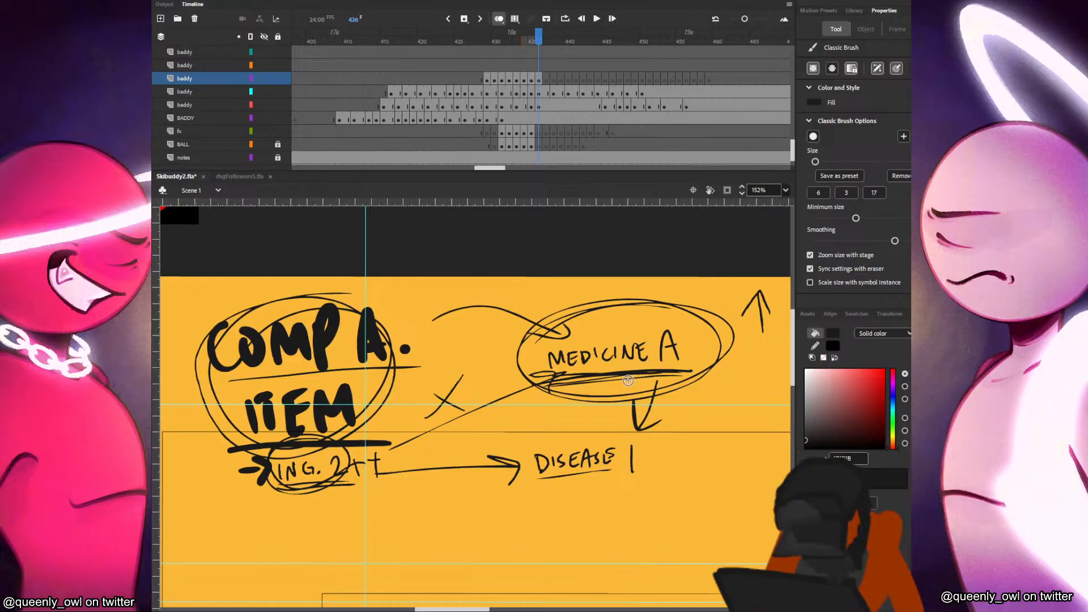
mouse_move(311, 294)
left_mouse_down()
mouse_move(385, 323)
mouse_move(272, 453)
mouse_move(374, 408)
mouse_move(266, 300)
left_mouse_up()
mouse_move(712, 329)
left_mouse_down()
mouse_move(640, 290)
mouse_move(702, 369)
mouse_move(720, 340)
mouse_move(702, 391)
left_mouse_up()
left_click_drag(694, 340, 700, 363)
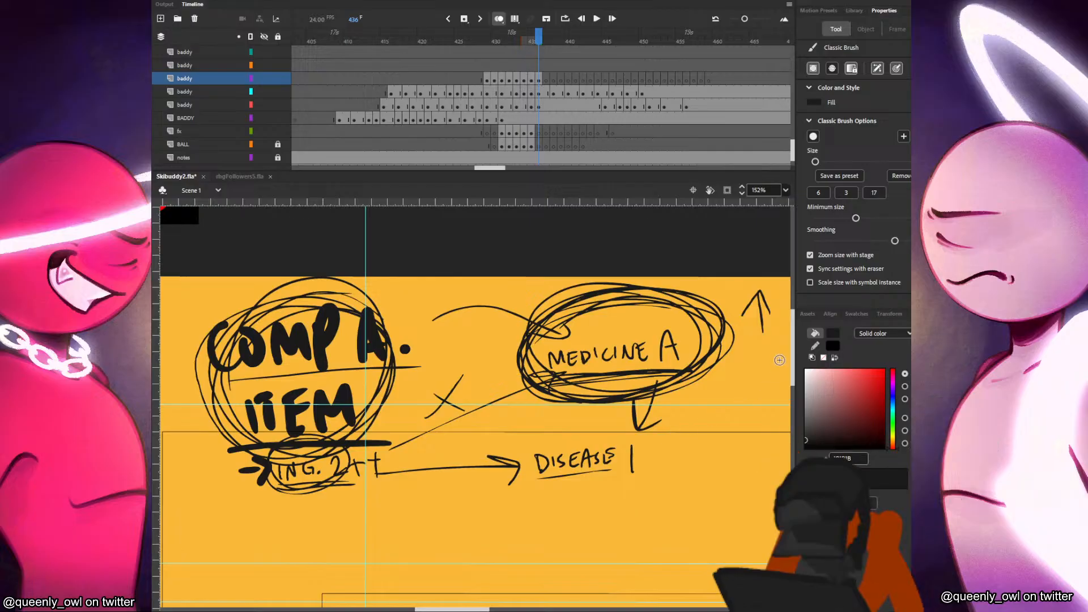
Select the whole handwritten medicine and disease diagram and delete it.
key("v")
left_click_drag(785, 266, 191, 510)
key("Delete")
Extend each of the walking figure's keyframes through frame 443 by one frame so every pose holds for two frames.
left_click_drag(621, 478, 633, 226)
left_click_drag(663, 495, 612, 274)
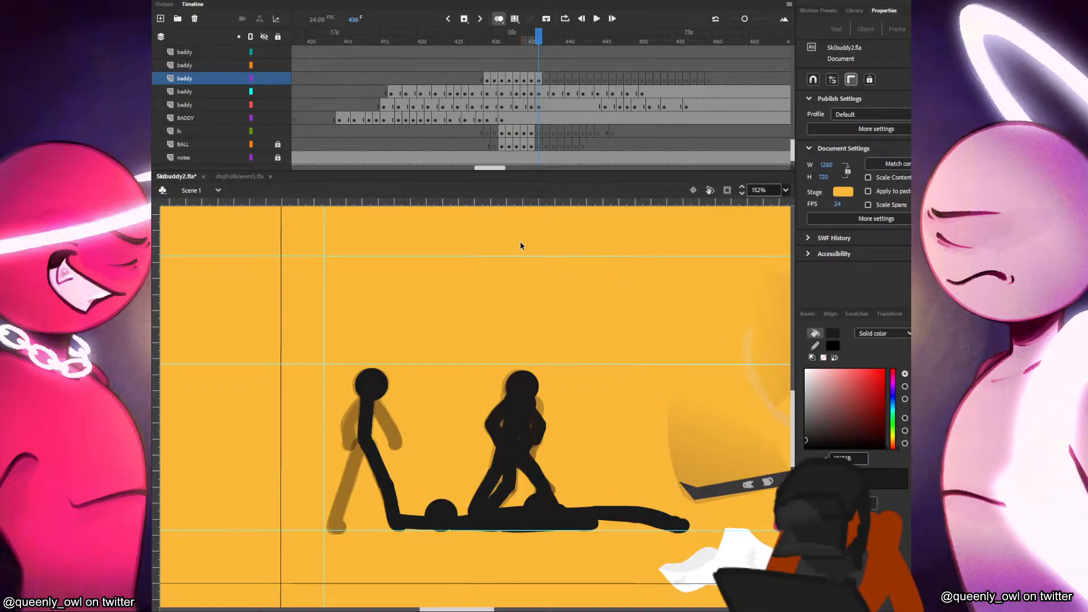
left_click(492, 80)
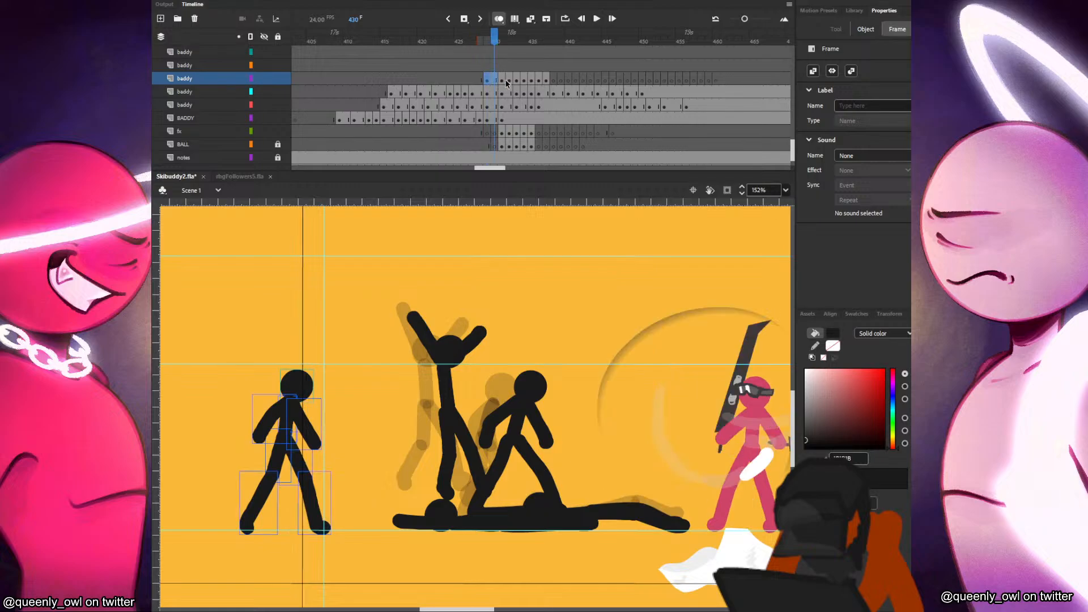
left_click(503, 82)
key("F5")
left_click(517, 82)
key("F5")
left_click(533, 82)
key("F5")
left_click(546, 82)
key("F5")
left_click(561, 82)
key("F5")
left_click(576, 83)
key("F5")
left_click(590, 83)
key("F5")
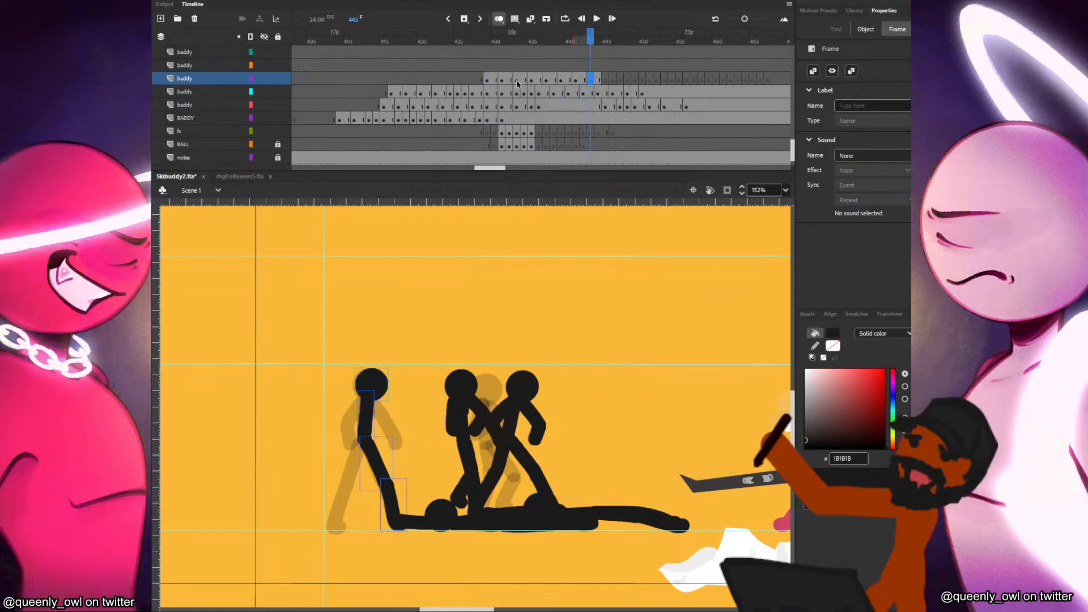
Set up the Classic Brush with size preset 17 for drawing the walking figure's limbs.
left_click_drag(326, 437, 459, 435)
left_click(468, 425)
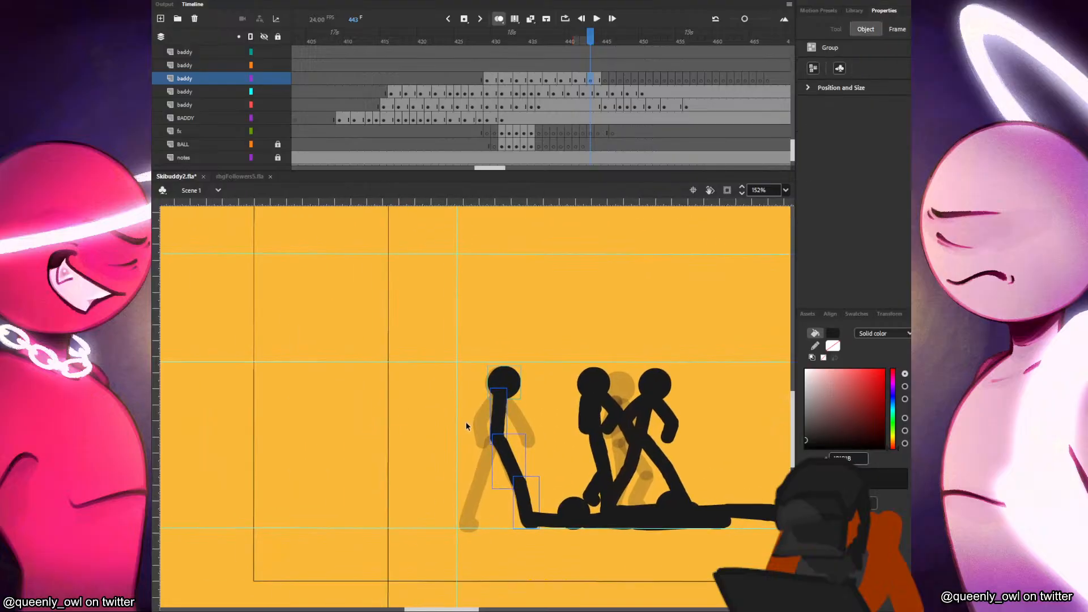
key("b")
left_click(877, 68)
left_click_drag(360, 392, 488, 324)
key("ctrl+z")
left_click(874, 193)
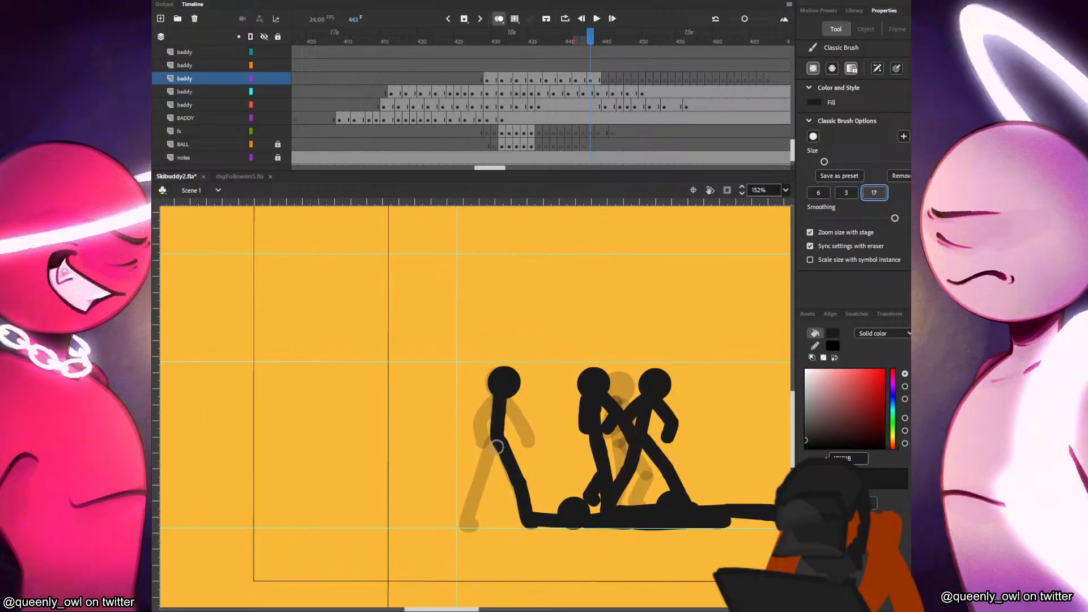
Draw the walking figure's straight rear leg on frame 443 from the hip to the ground, tracing the onion-skin pose.
left_click_drag(494, 440, 469, 516)
key("ctrl+z")
scroll(476, 536, "up", 1)
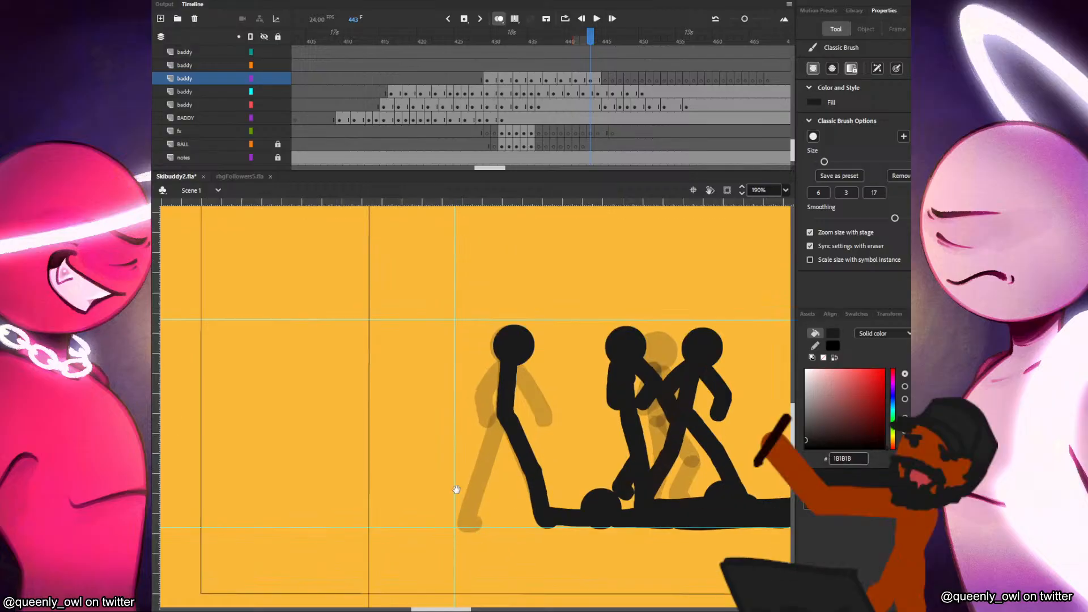
left_click_drag(457, 492, 485, 476)
key("comma")
key("period")
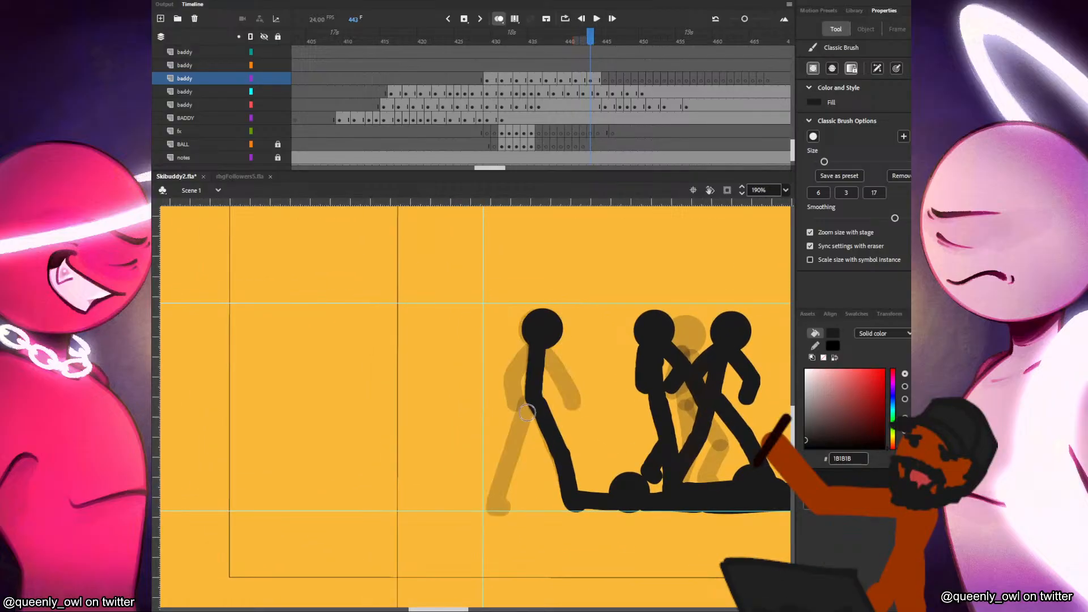
left_click_drag(528, 402, 497, 491)
key("ctrl+z")
left_click_drag(528, 403, 497, 487)
key("ctrl+z")
key("ctrl+z")
left_click_drag(528, 402, 497, 507)
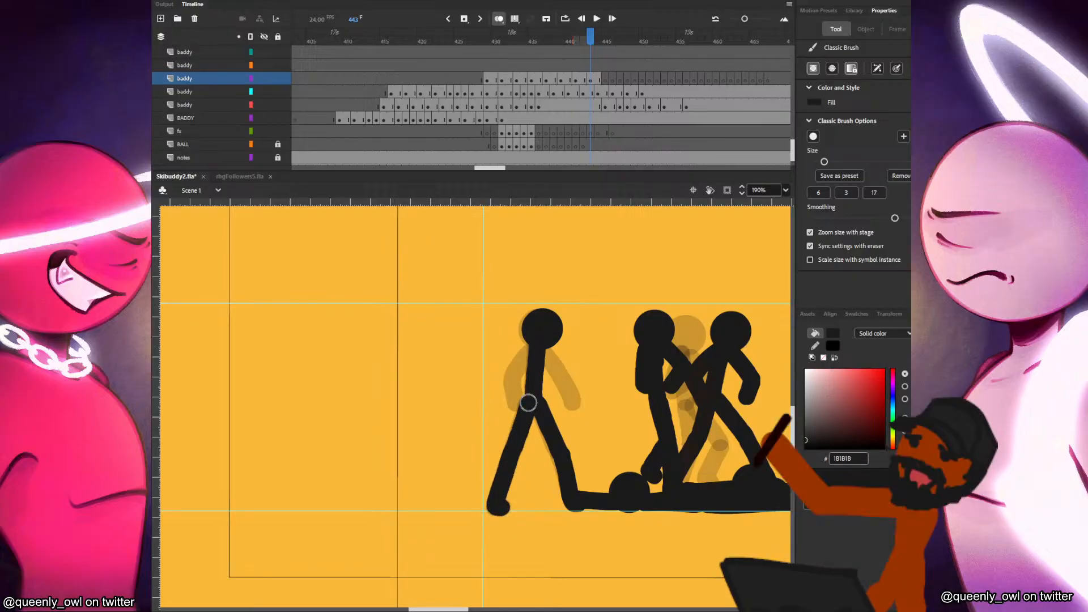
Flip between frame 443 and its neighbouring frames to compare the walking figure's poses.
key("comma")
key("period")
key("comma")
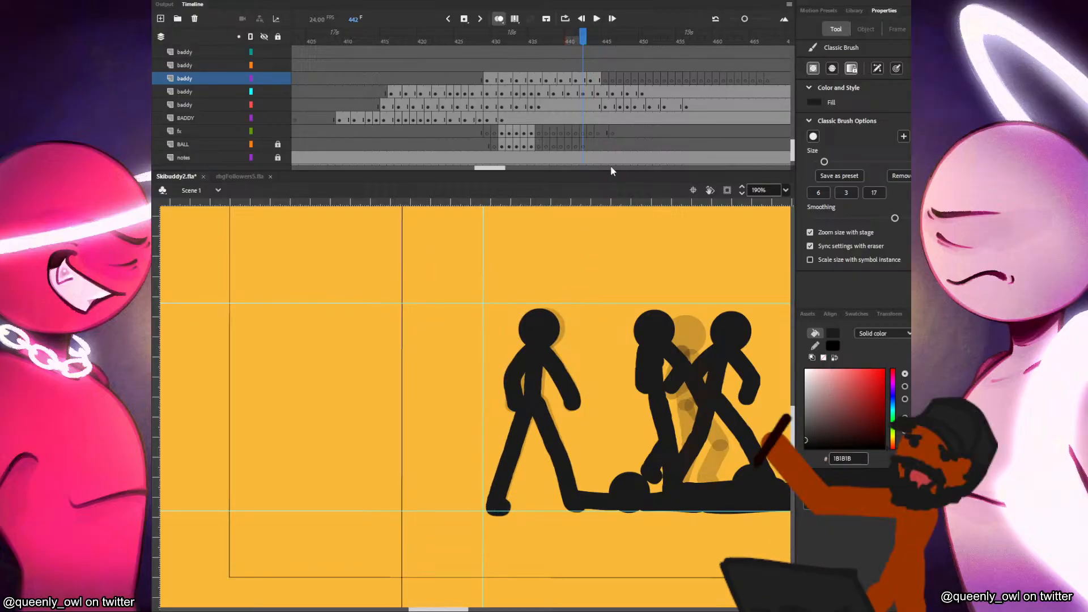
key("comma")
key("period")
key("period")
key("period")
key("comma")
key("comma")
key("period")
key("period")
key("comma")
key("comma")
key("period")
key("comma")
key("comma")
key("comma")
key("period")
key("period")
key("period")
Draw the walking figure's front arm on frame 443 and compare it with the previous frame's arm.
left_click_drag(541, 352, 574, 401)
key("ctrl+z")
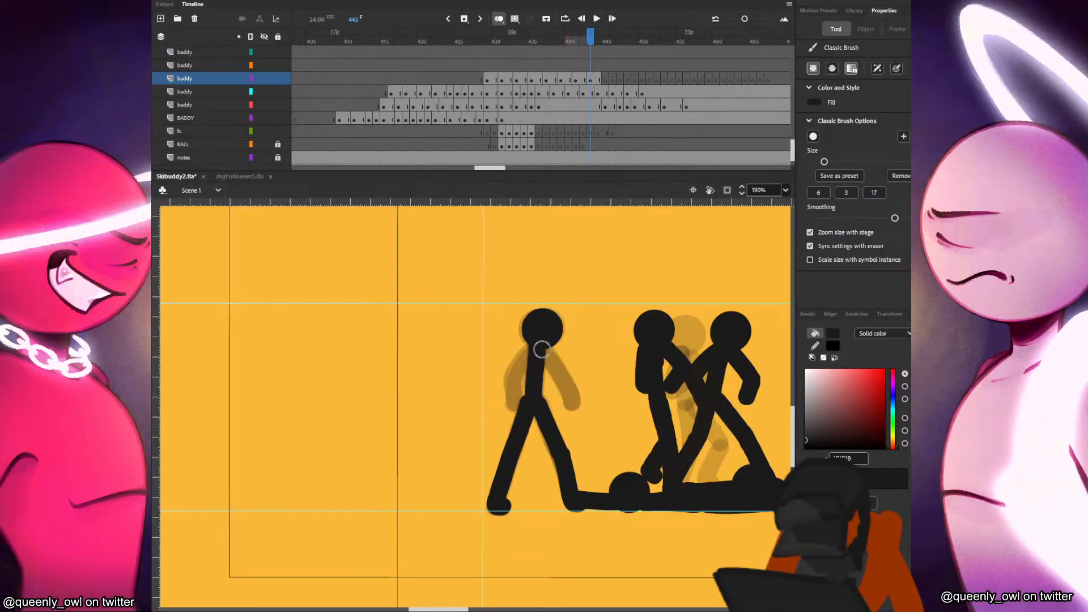
left_click_drag(541, 352, 573, 404)
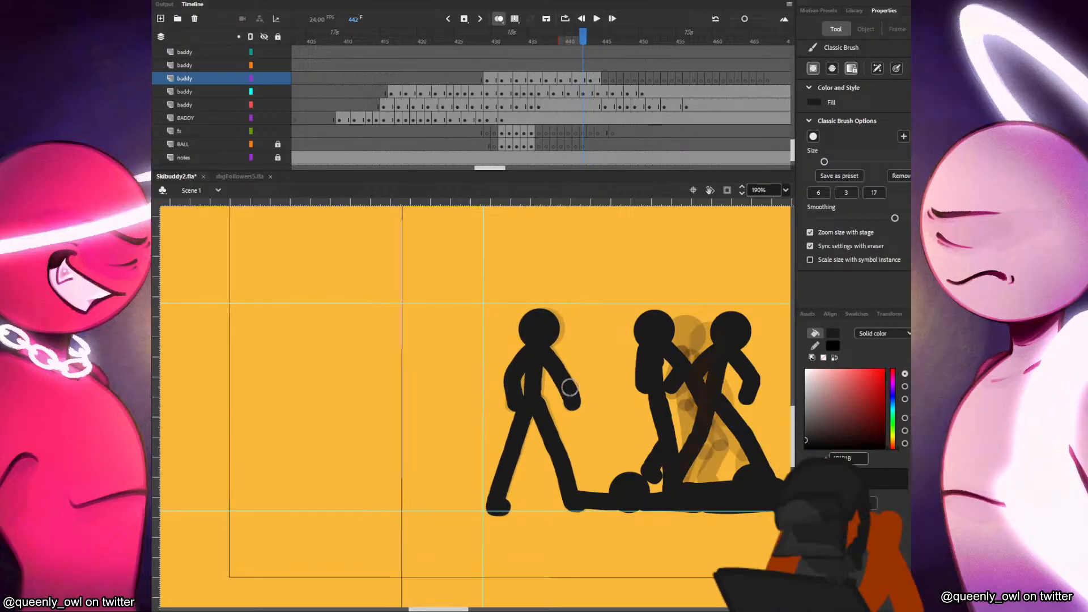
key("ctrl+z")
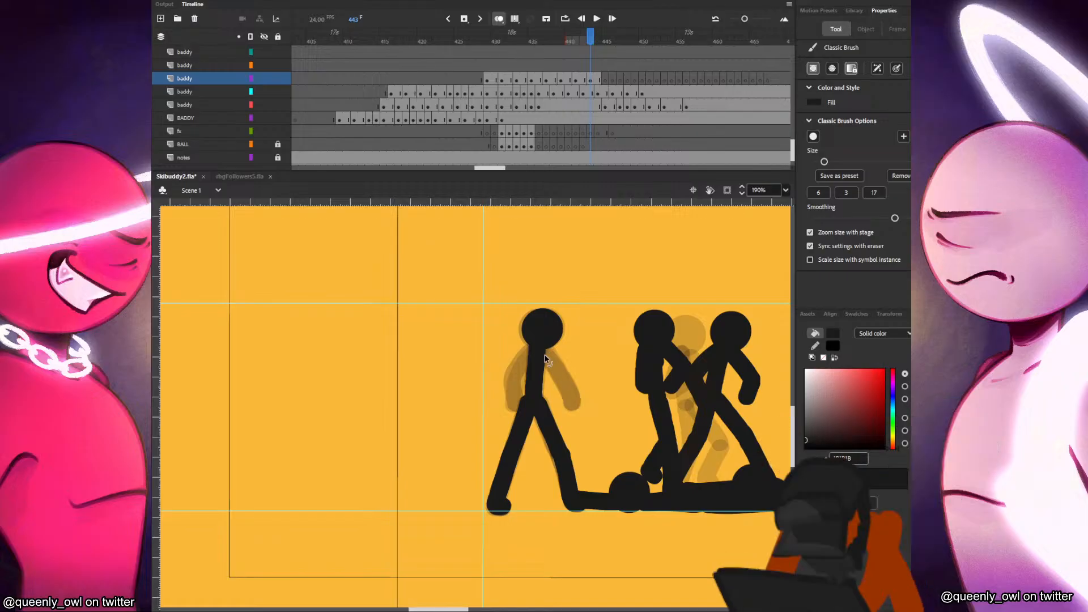
left_click_drag(539, 351, 572, 392)
key("comma")
key("period")
key("comma")
key("period")
key("comma")
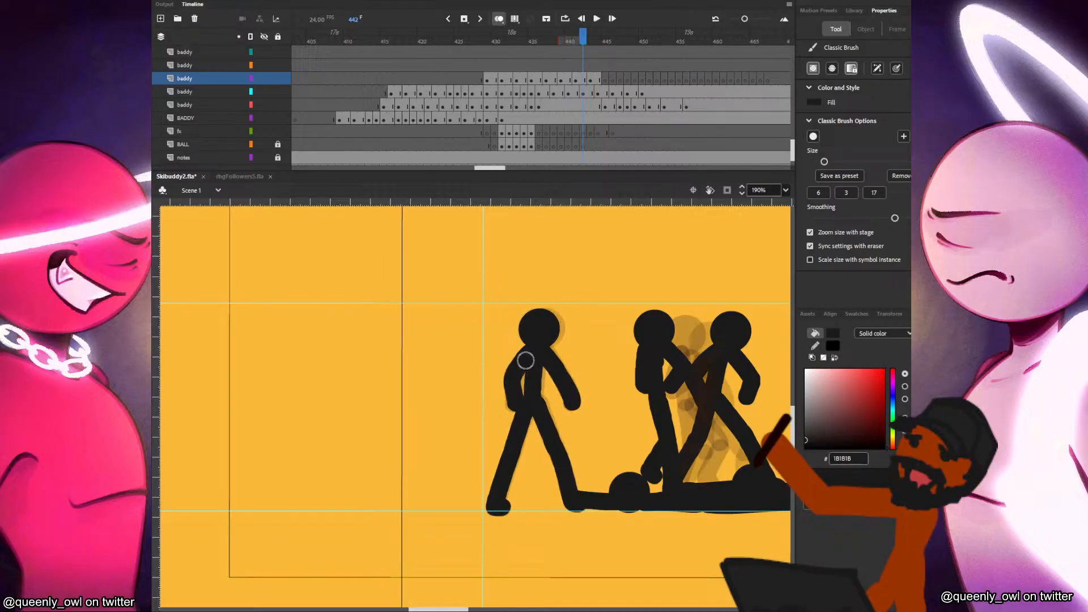
Draw the walking figure's bent rear arm on frame 443 and save the document.
key("comma")
key("period")
key("period")
left_click_drag(514, 378, 527, 352)
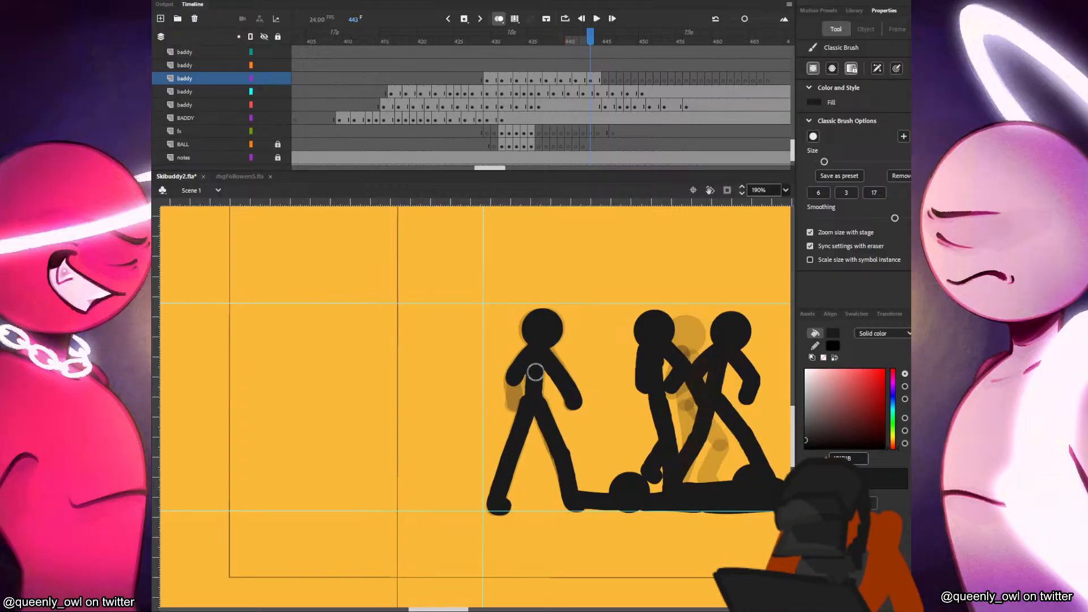
key("ctrl+z")
left_click_drag(513, 378, 528, 353)
key("ctrl+z")
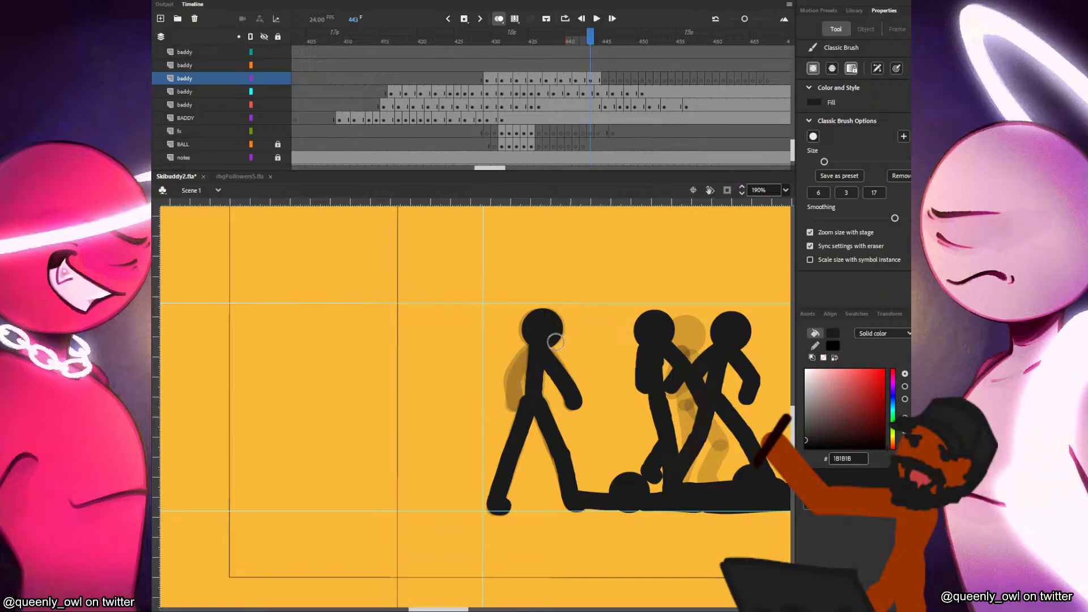
key("v")
double_click(567, 377)
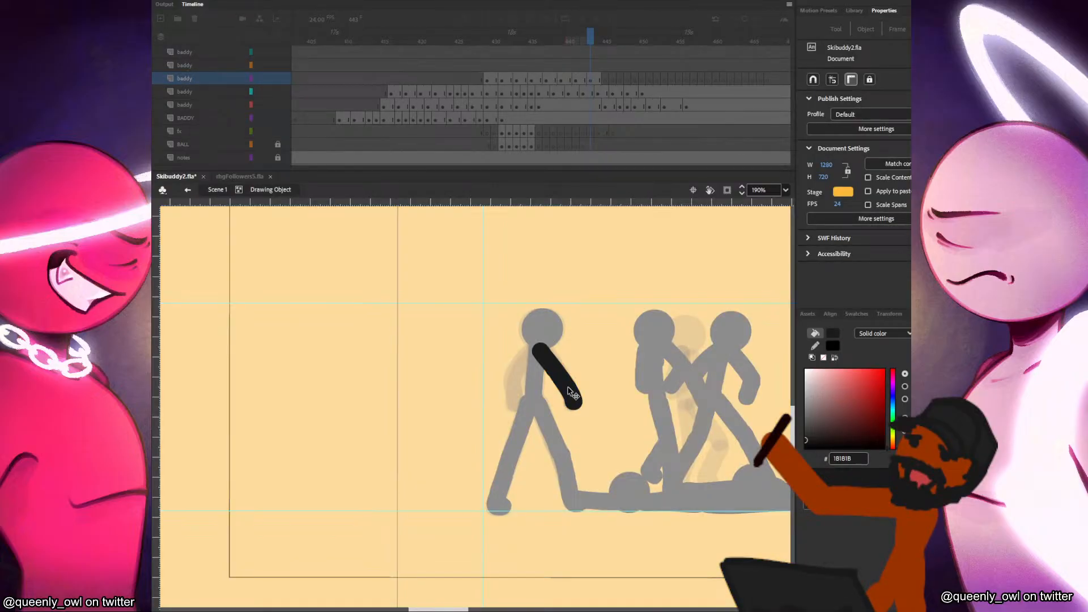
double_click(443, 295)
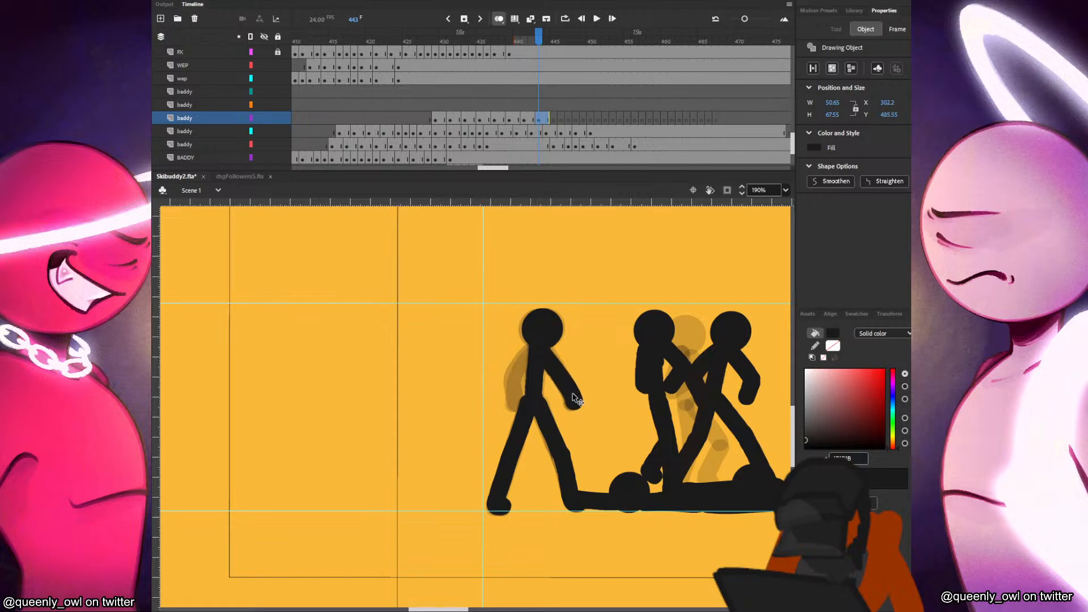
key("b")
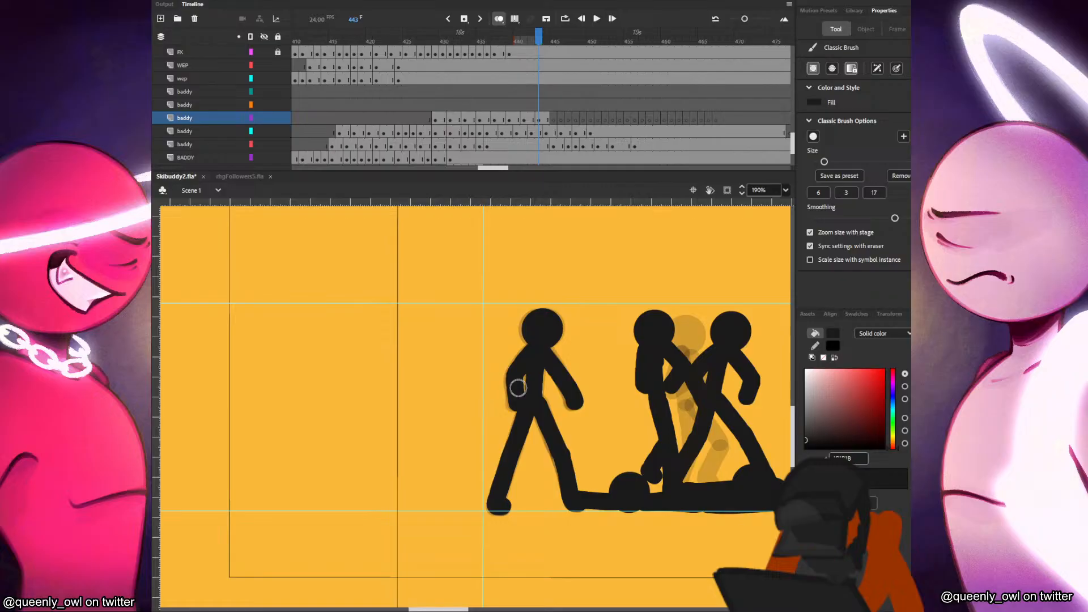
key("ctrl+s")
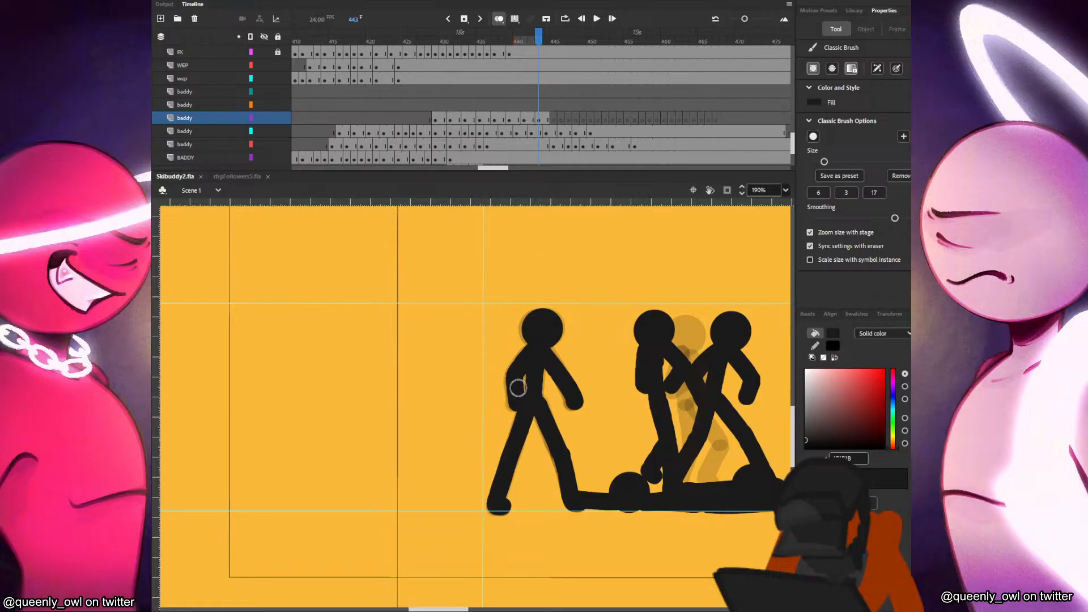
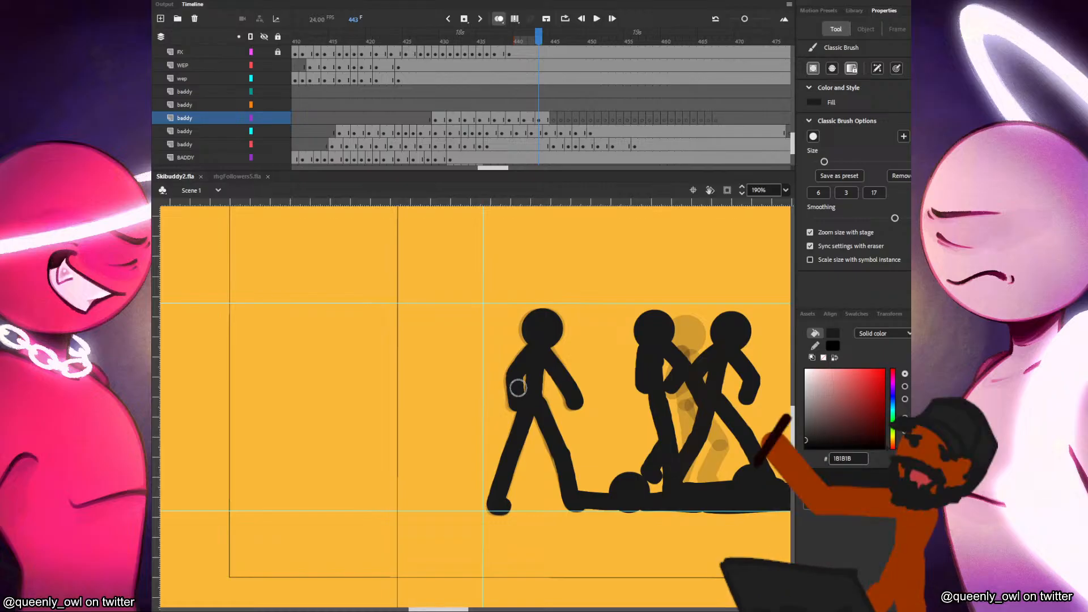
Move the trailing frames after frame 443 onto the baddy layer above and play the walk from frame 427.
left_click_drag(686, 118, 553, 105)
left_click(704, 107)
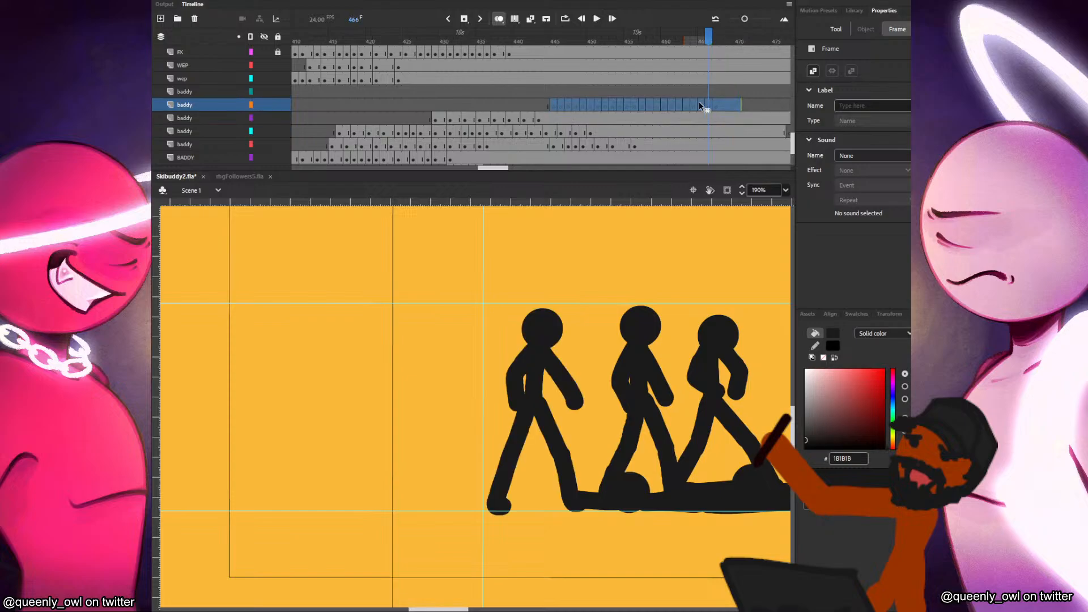
left_click(420, 101)
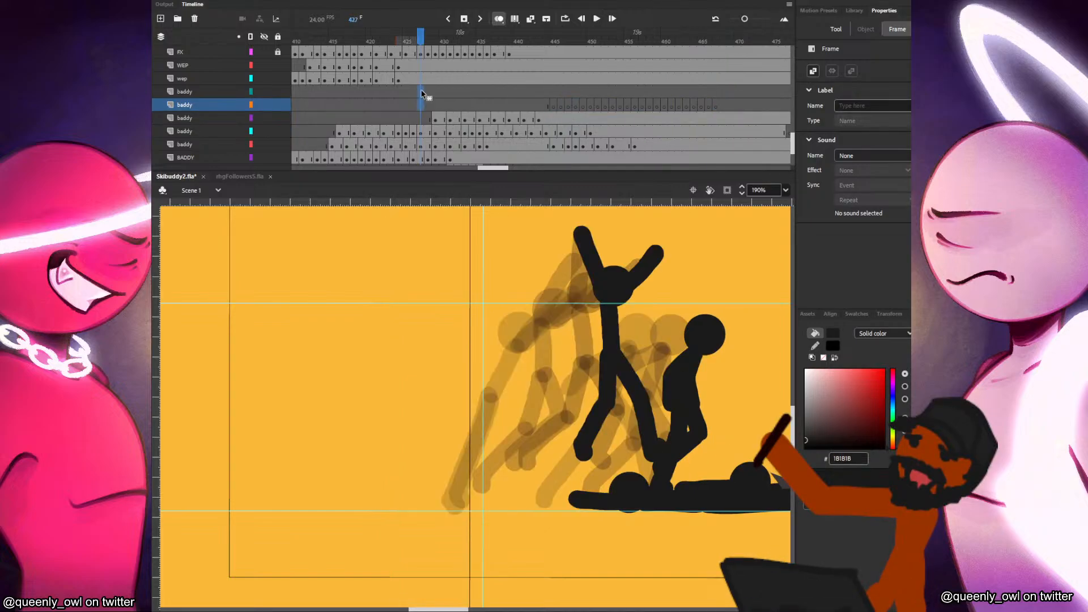
key("Return")
left_click(515, 105)
Insert a keyframe at frame 445 on the walking figure's layer and rotate the whole figure very slightly backward.
left_click(548, 117)
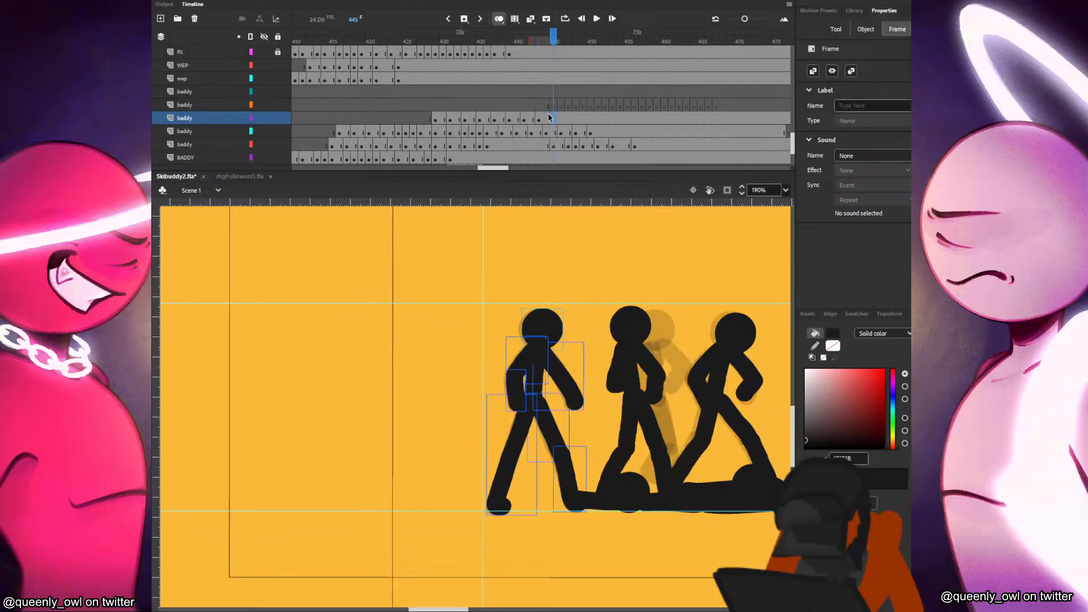
key("F6")
key("q")
left_click_drag(569, 308, 568, 309)
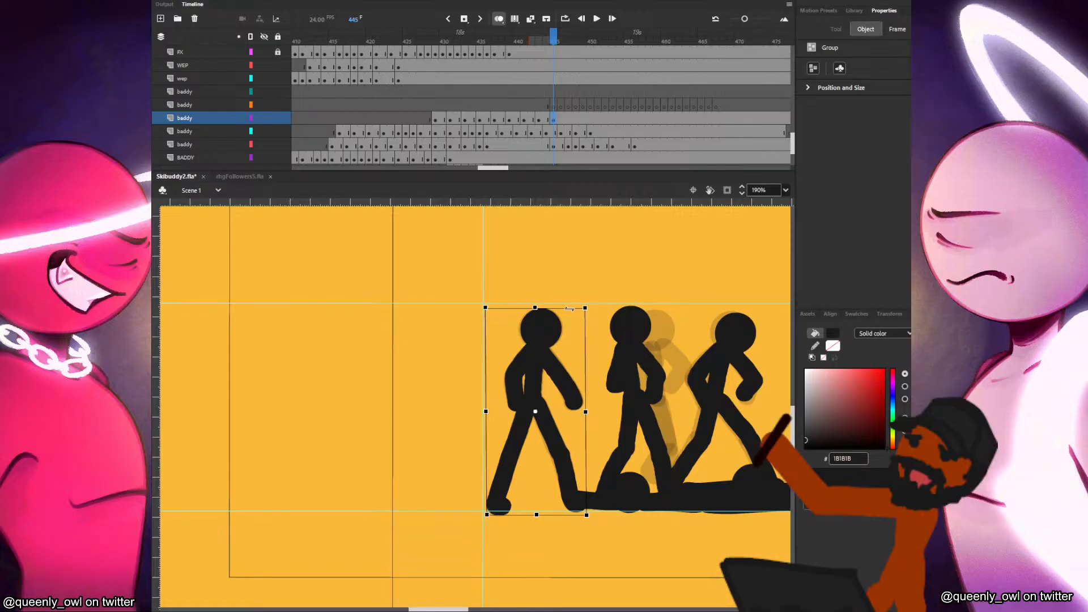
left_click(570, 293)
Play back the walk from frame 428 and return to the walking figure's keyframe at frame 445.
left_click(428, 93)
key("Return")
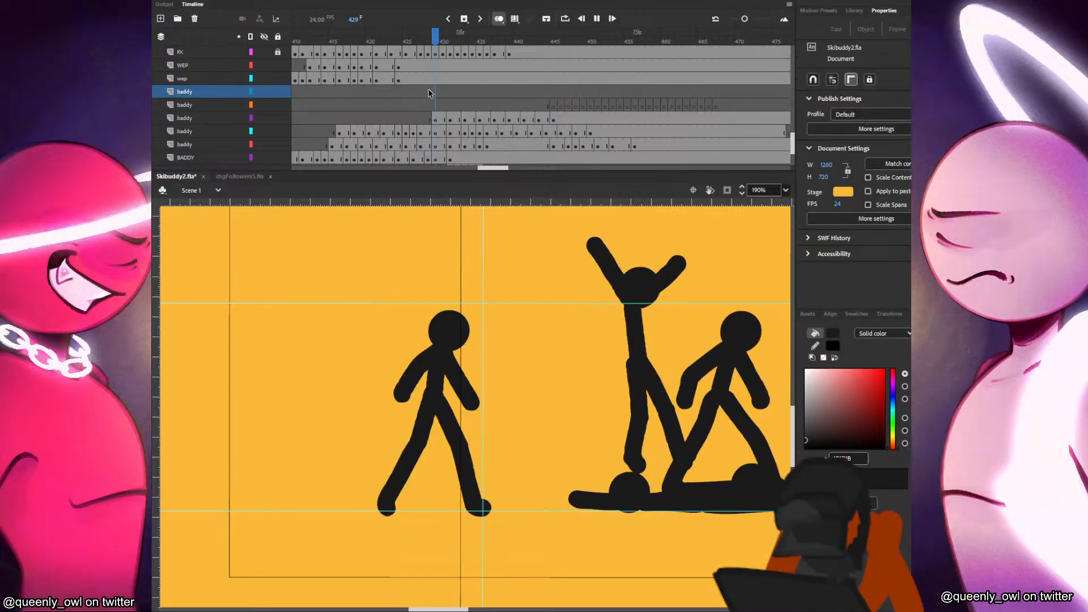
left_click(516, 91)
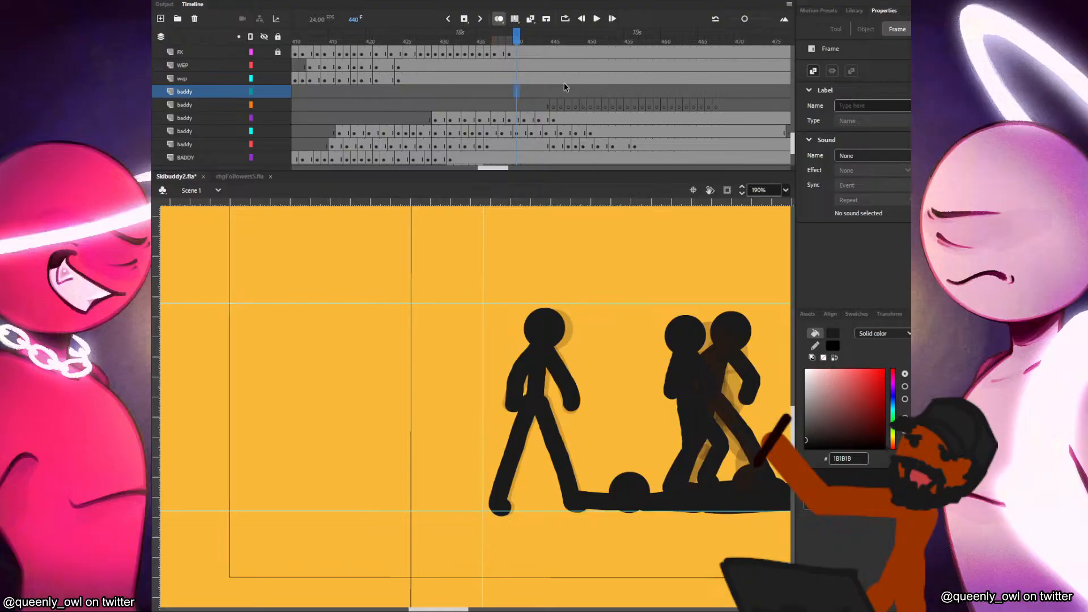
left_click(554, 119)
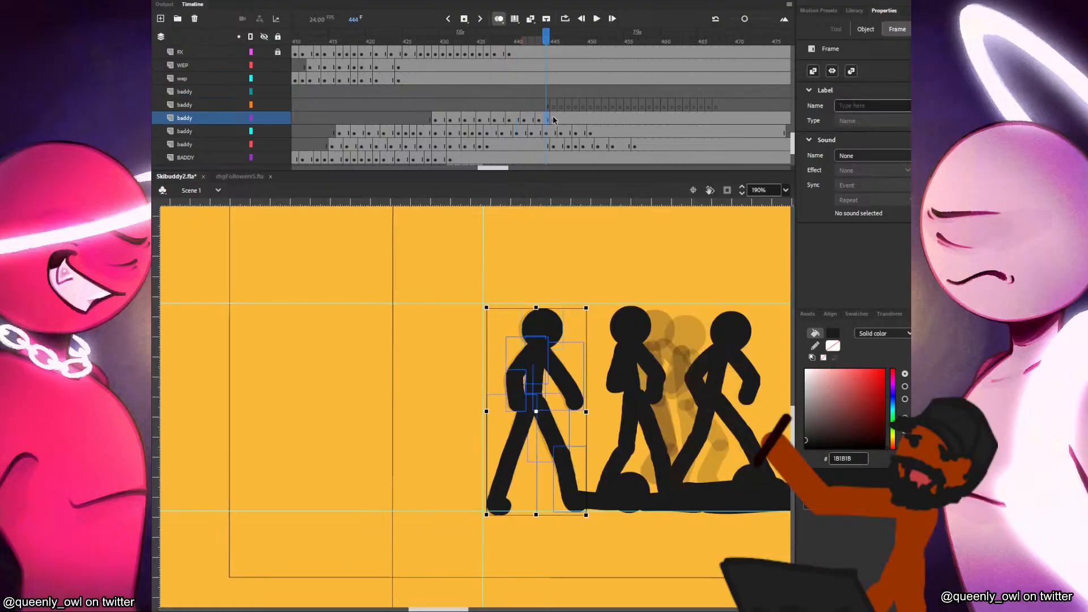
key("z")
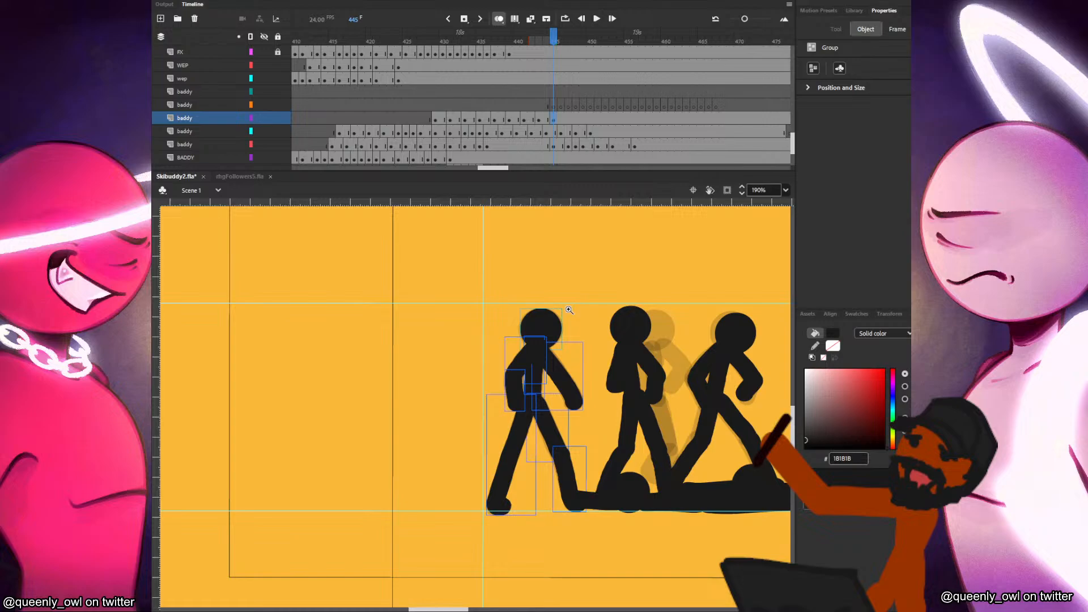
Skew the walking figure's upper body very slightly forward on frame 445 and play the animation from frame 430.
left_click(568, 310)
left_click(567, 359, "alt")
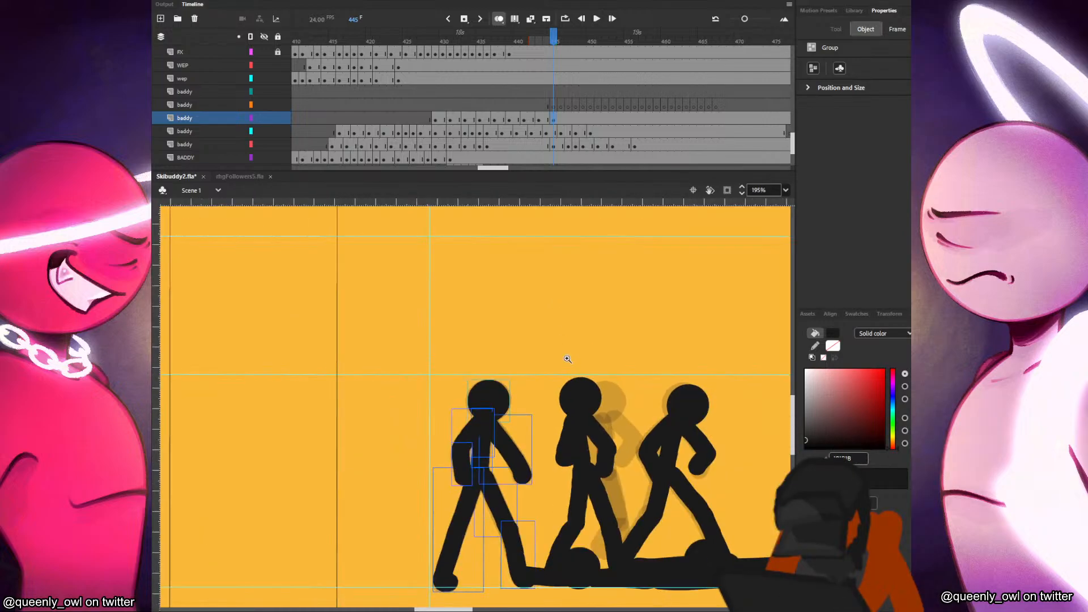
key("q")
left_click_drag(502, 381, 505, 381)
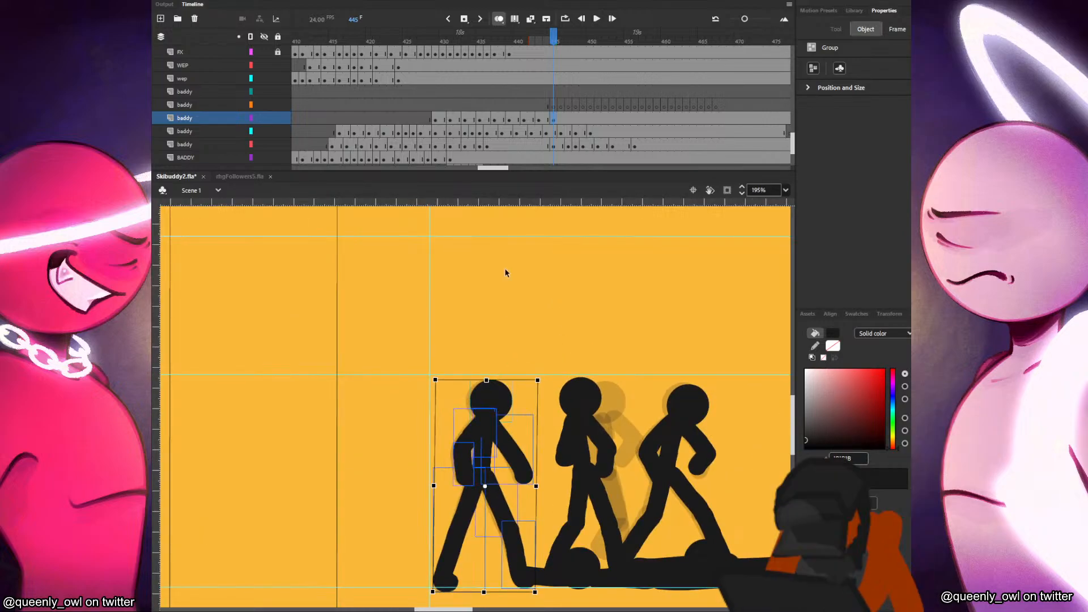
left_click(443, 104)
key("Return")
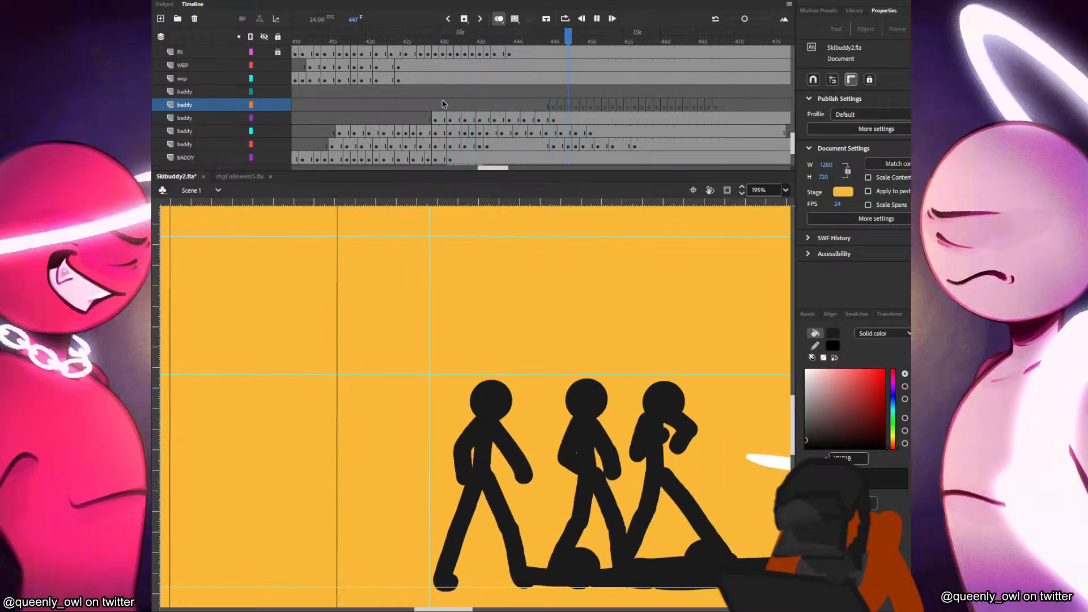
left_click(442, 104)
Shift the block of empty frames on the baddy layer above the walker back to start around frame 425.
left_click_drag(580, 455, 411, 326)
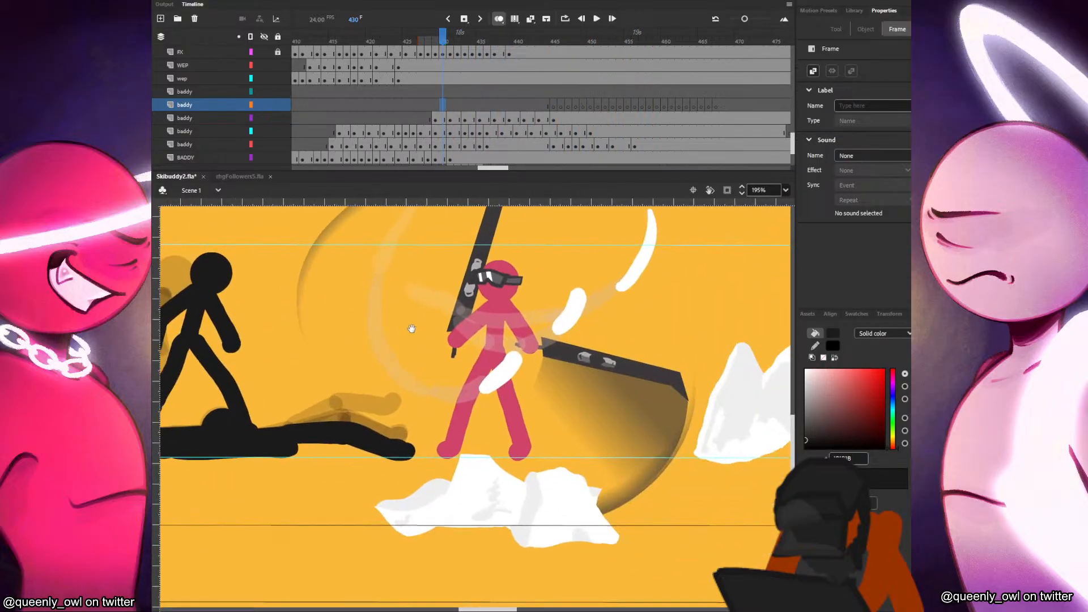
scroll(411, 326, "down", 3)
key("comma")
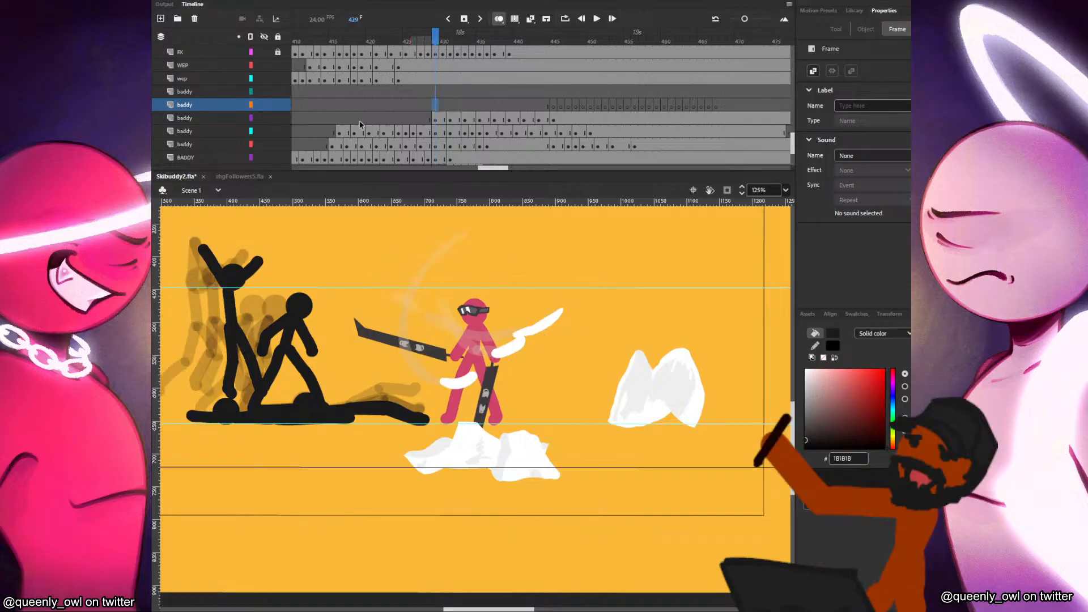
mouse_move(558, 105)
left_mouse_down()
mouse_move(724, 113)
mouse_move(510, 108)
mouse_move(562, 106)
left_mouse_up()
left_click(378, 104)
left_click(405, 93)
left_click(407, 105)
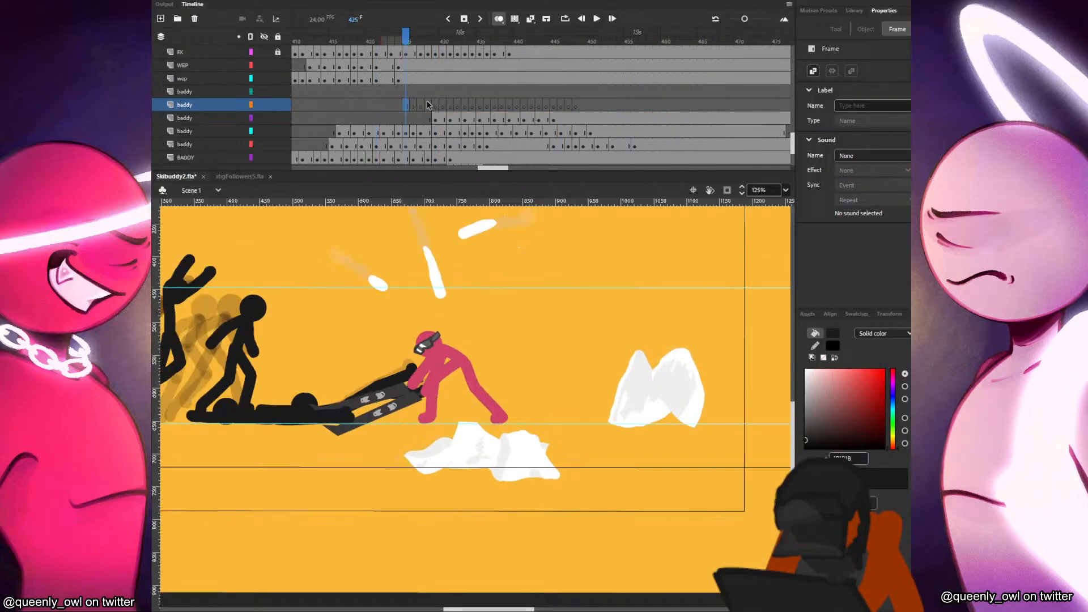
left_click(415, 106)
Place a black head circle on frame 426 of that baddy layer, above and beyond the far pair of snow piles.
left_click_drag(566, 268, 418, 284)
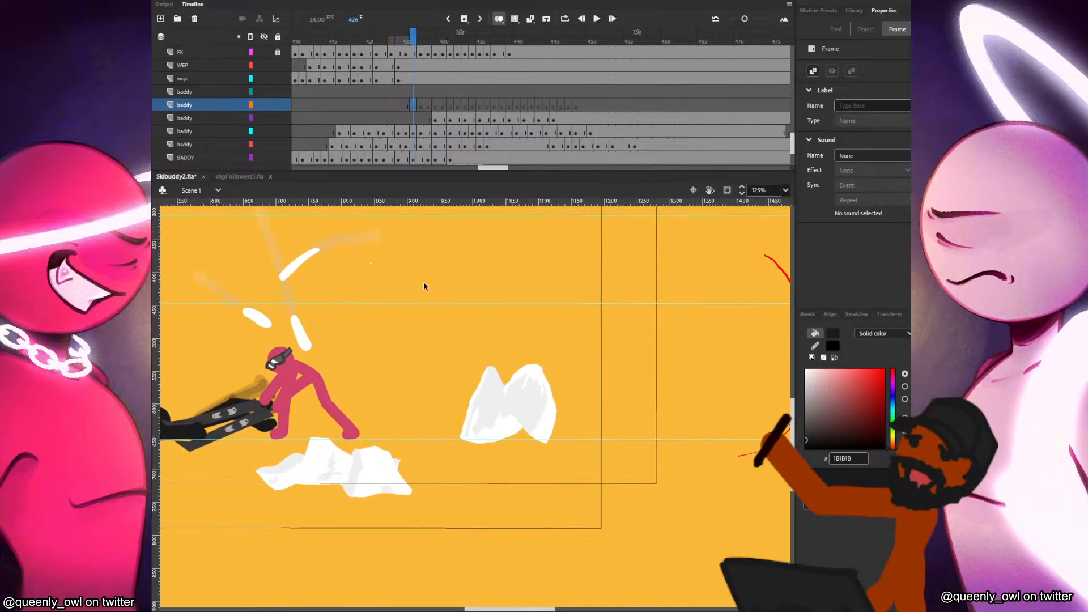
left_click(475, 408)
left_click_drag(475, 408, 571, 315)
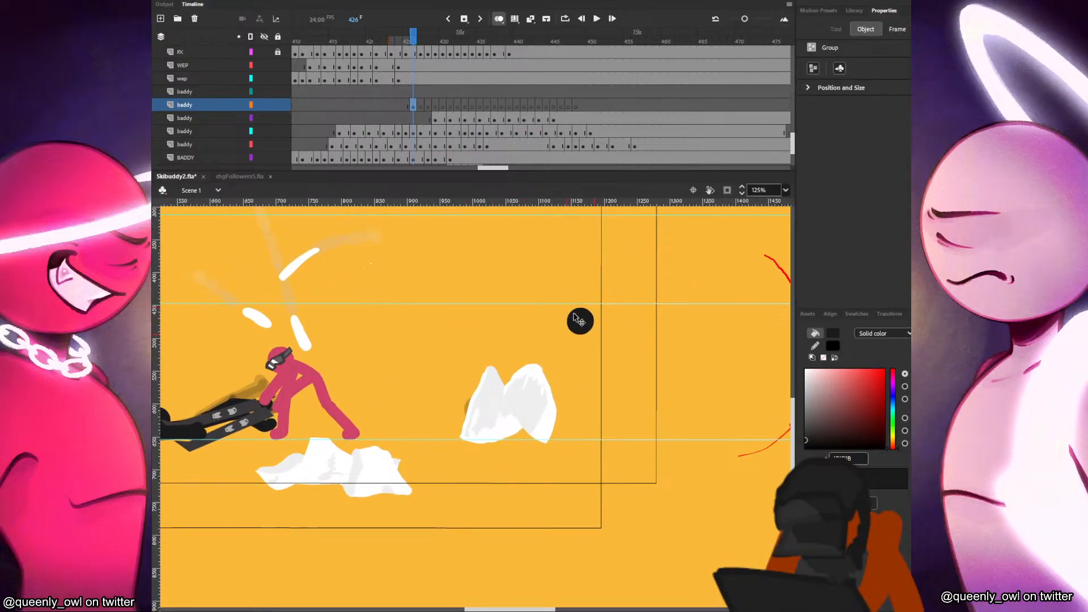
scroll(544, 334, "up", 1)
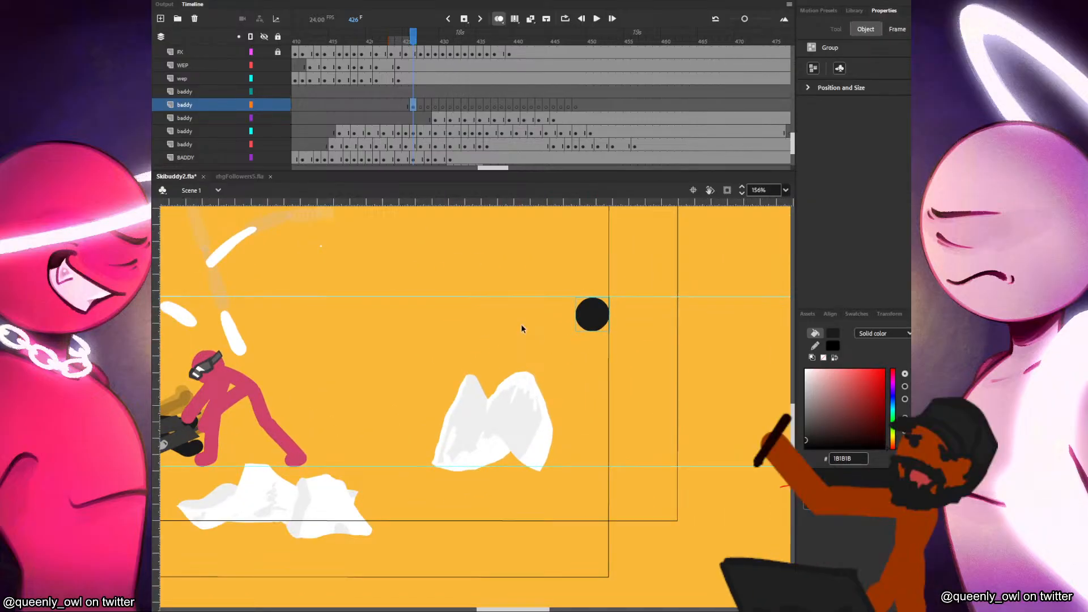
Move the baddy layer holding the new head up the layer stack, directly beneath the scarf layer.
left_click(420, 118)
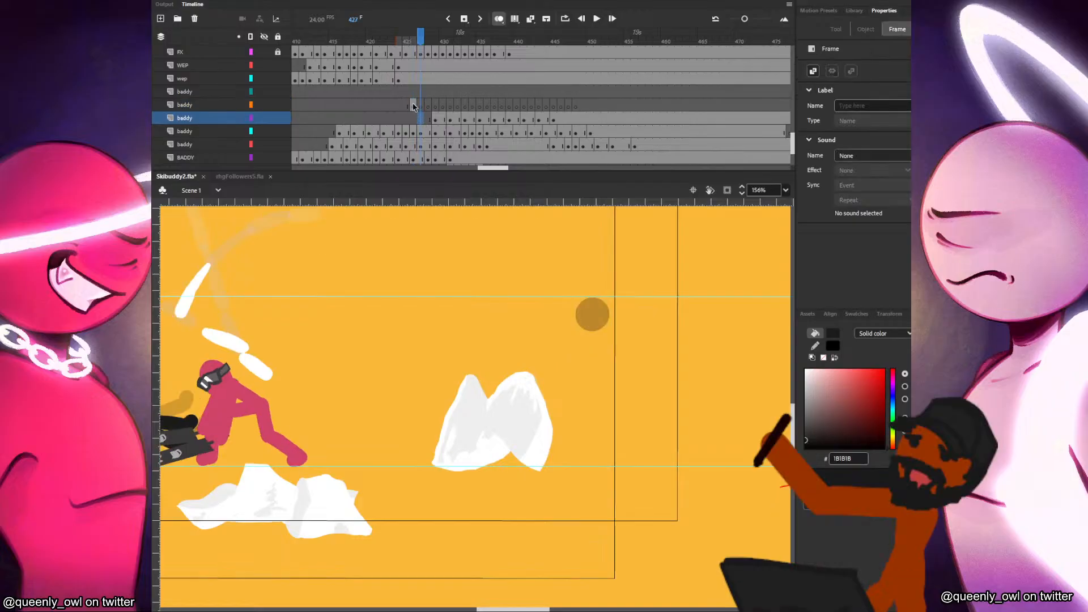
left_click(413, 106)
left_click(411, 113)
left_click_drag(411, 113, 576, 93)
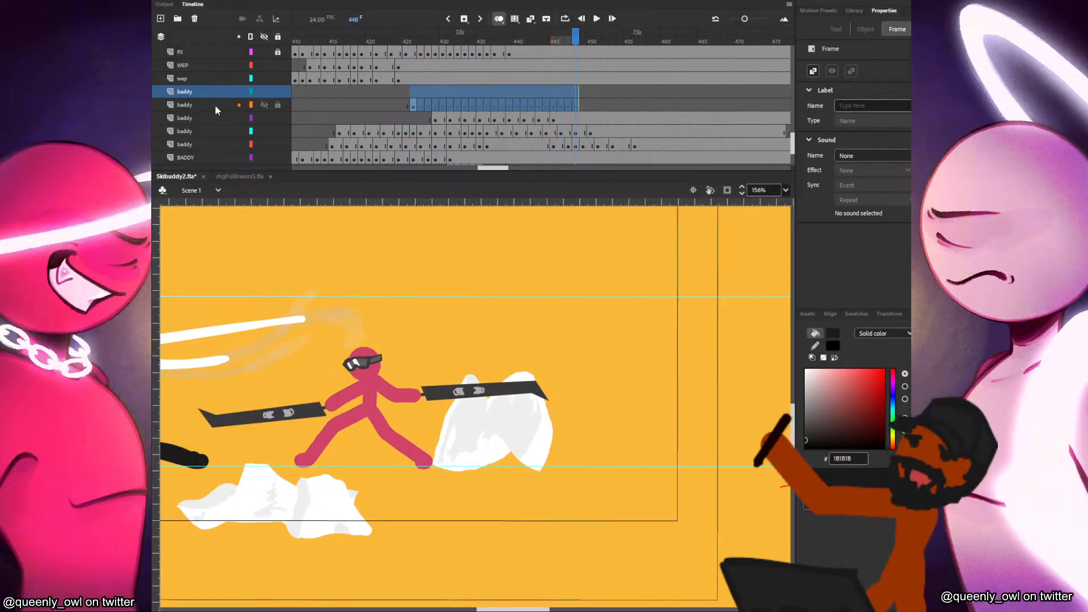
scroll(216, 109, "up", 5)
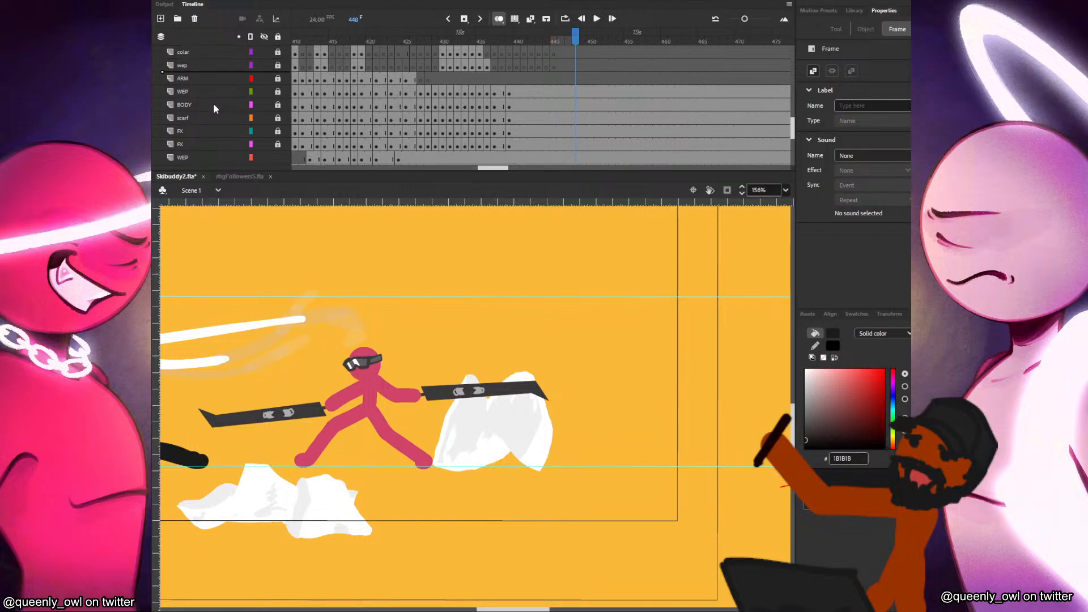
scroll(216, 109, "up", 3)
left_click(224, 77)
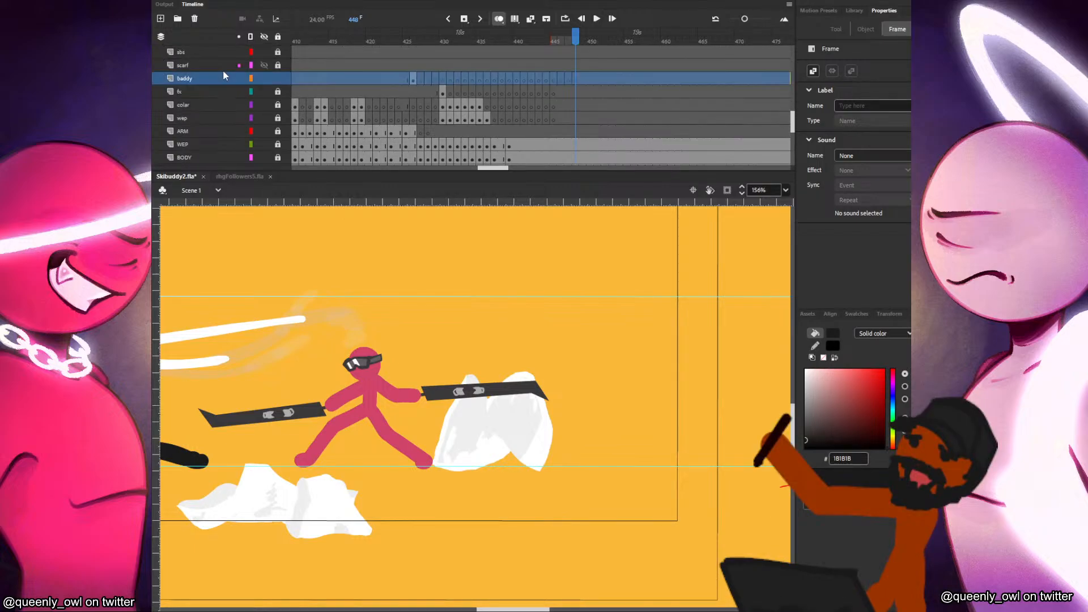
Reposition the new head on frame 426 beyond the snow piles, just past the camera frame's edge, and save the document.
left_click(414, 67)
left_click(414, 78)
left_click_drag(592, 317, 523, 400)
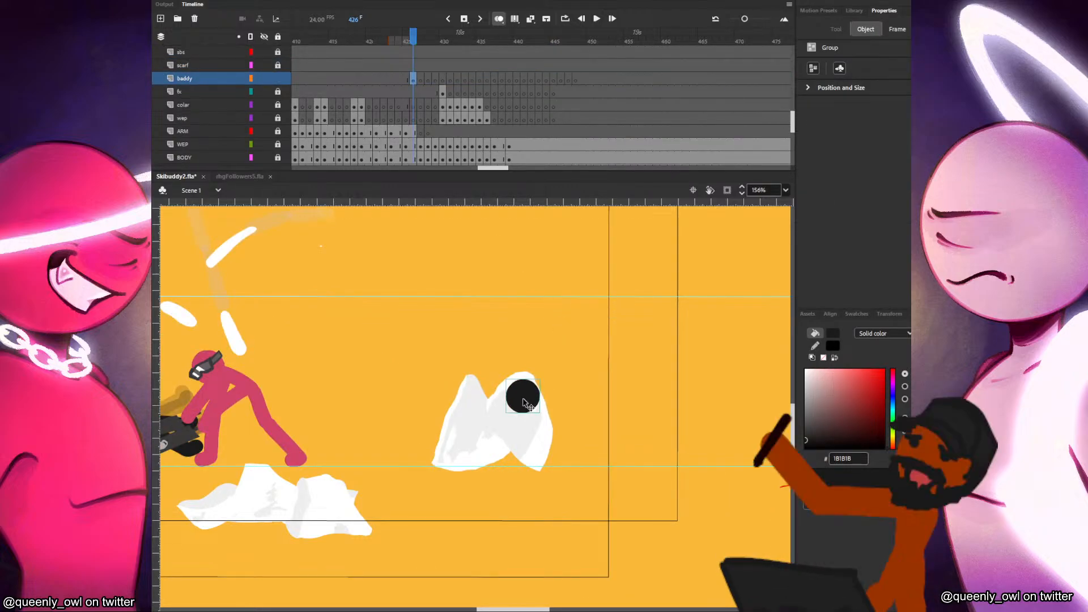
key("ctrl+s")
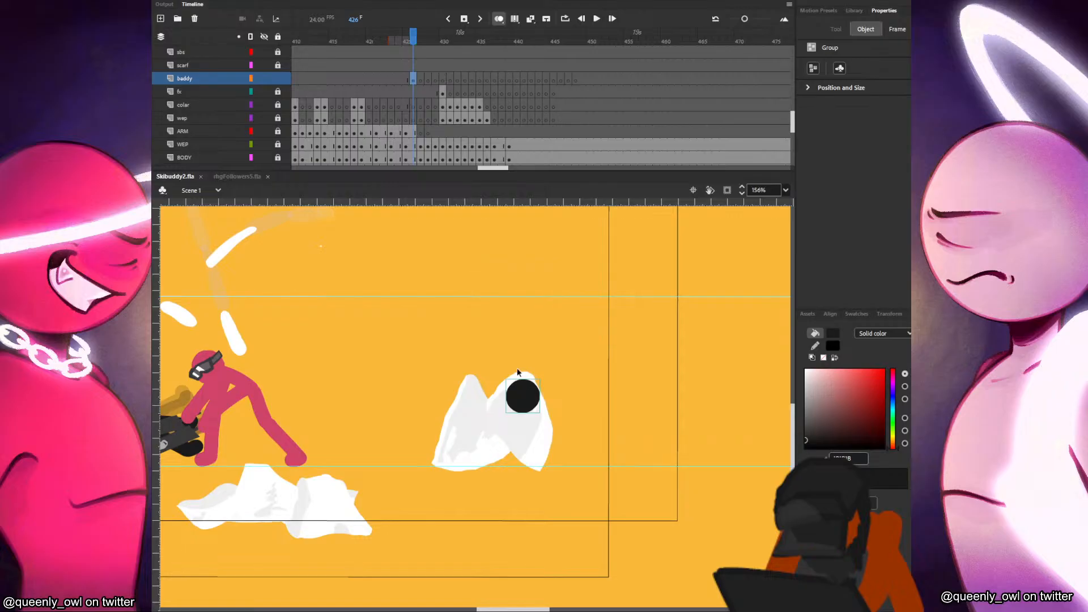
left_click_drag(527, 391, 700, 320)
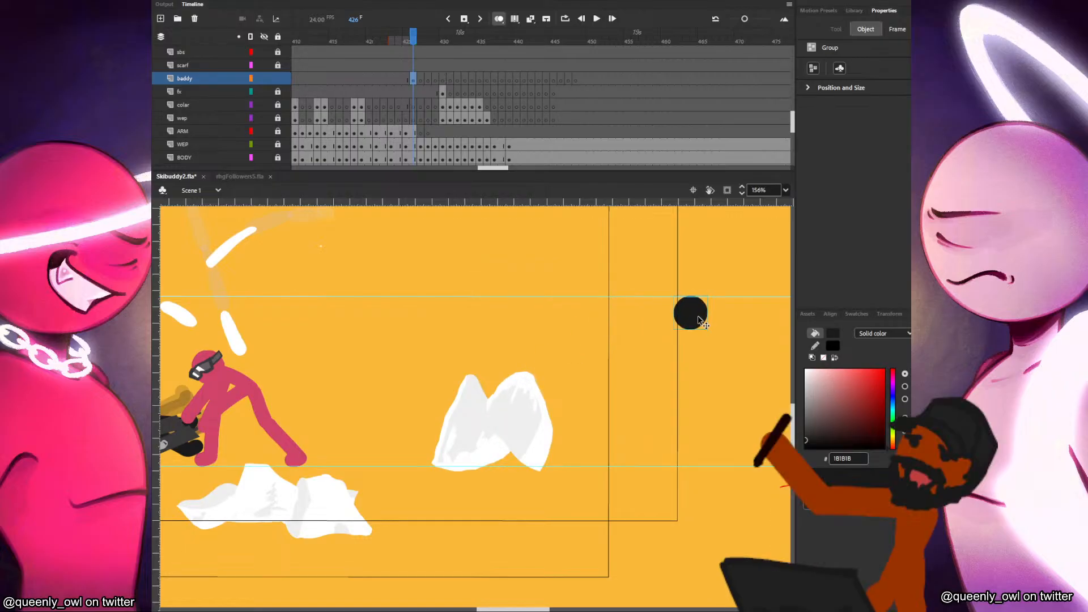
key("ctrl+s")
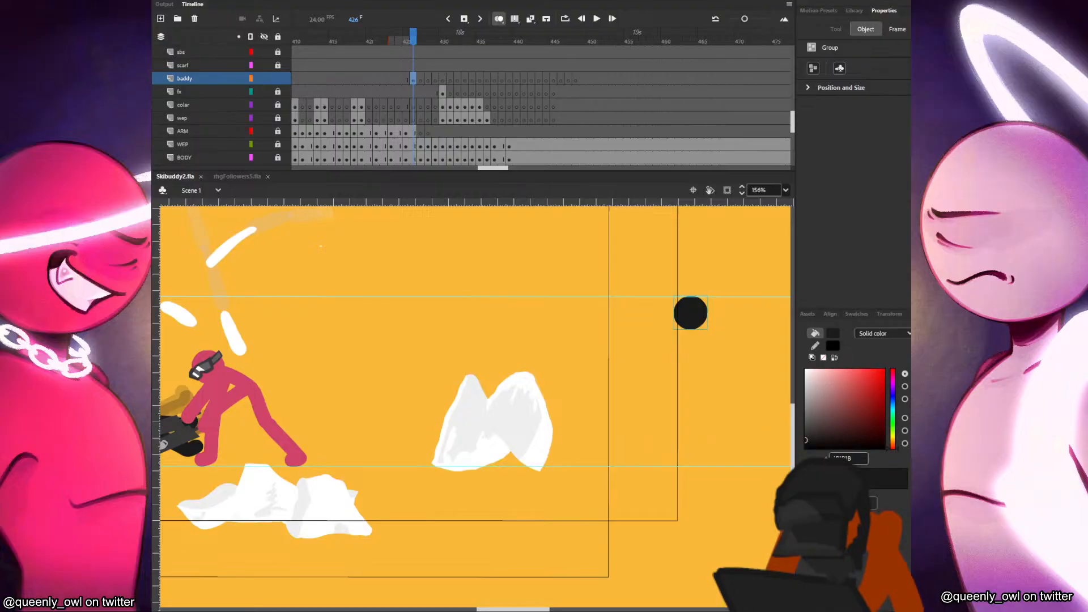
Switch to Discord and examine the animation timeline image and recent posts in the stream-submission channel, and return to Adobe Animate.
key("alt+Tab")
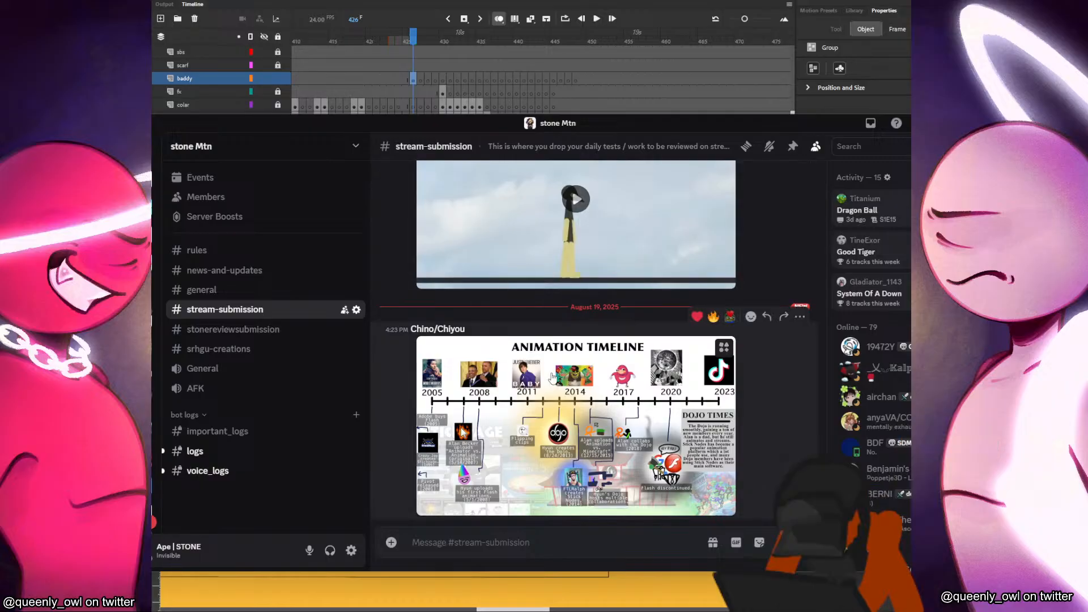
left_click(590, 339)
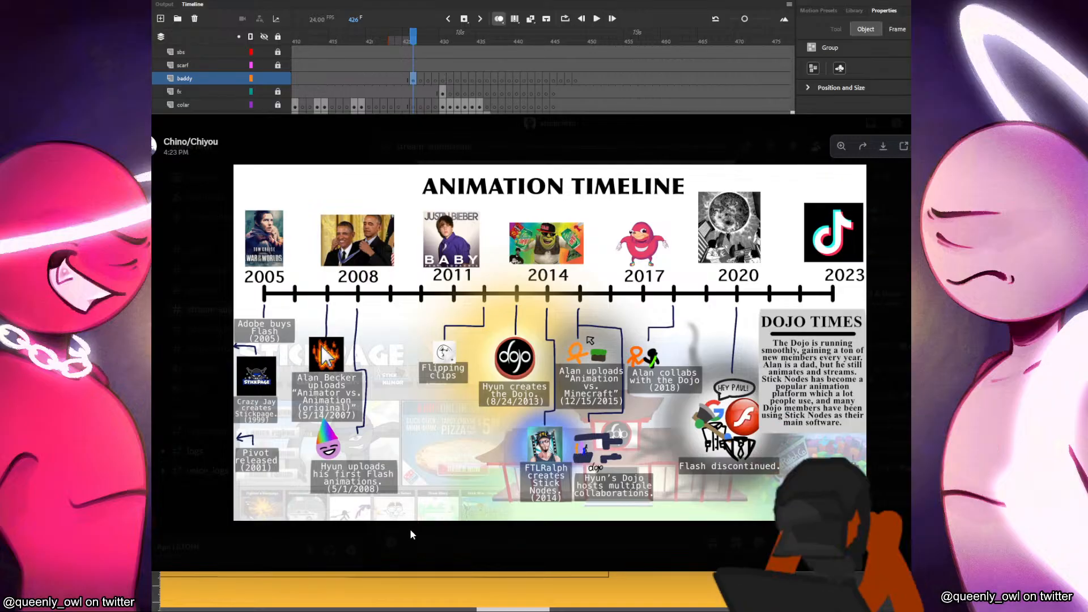
left_click(430, 529)
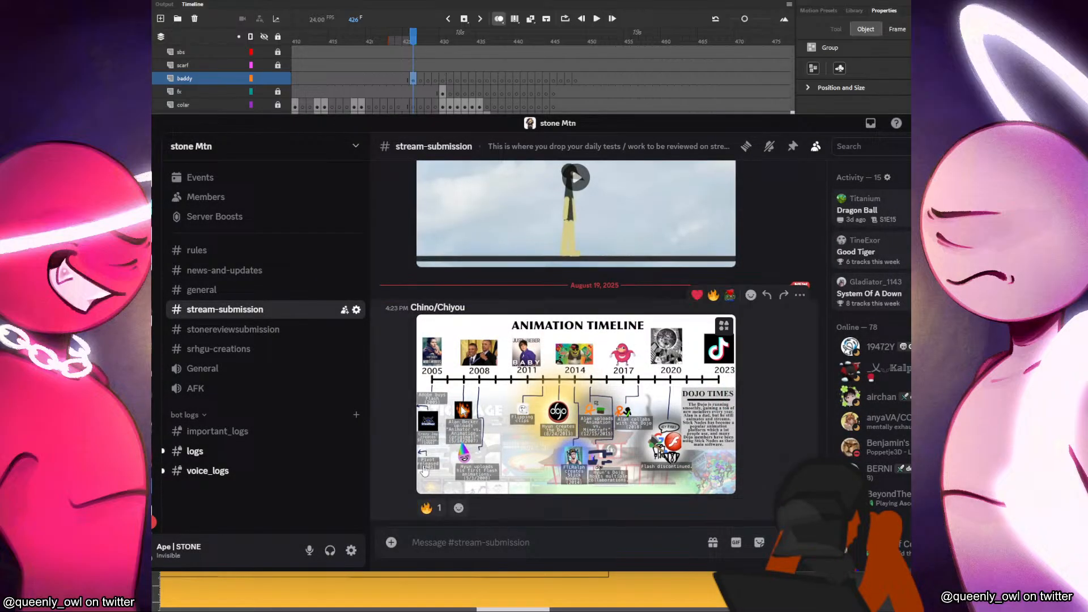
scroll(541, 475, "up", 5)
scroll(541, 474, "down", 2)
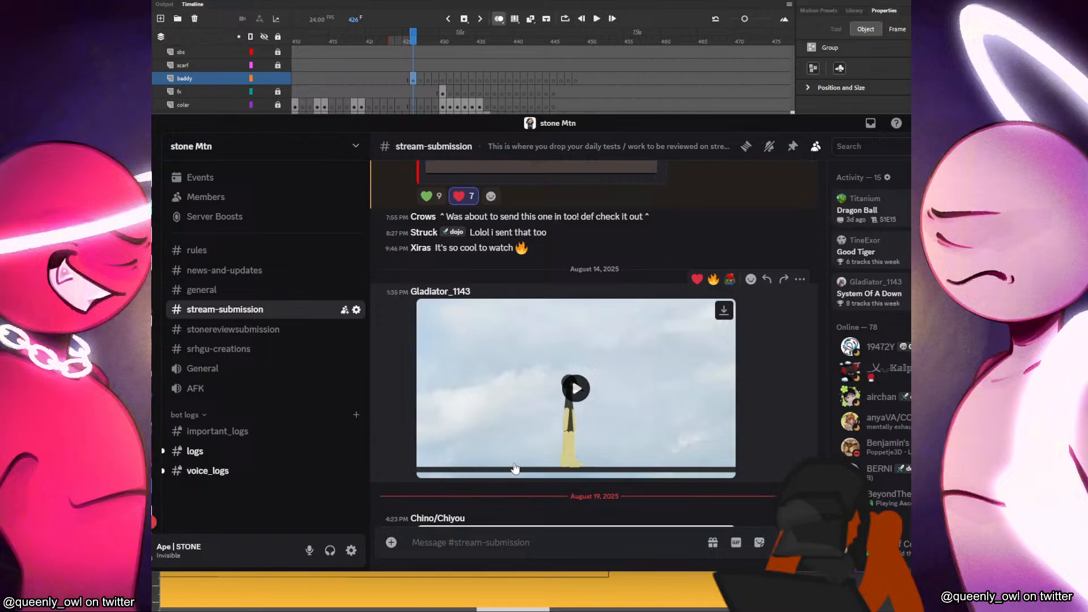
scroll(515, 468, "up", 2)
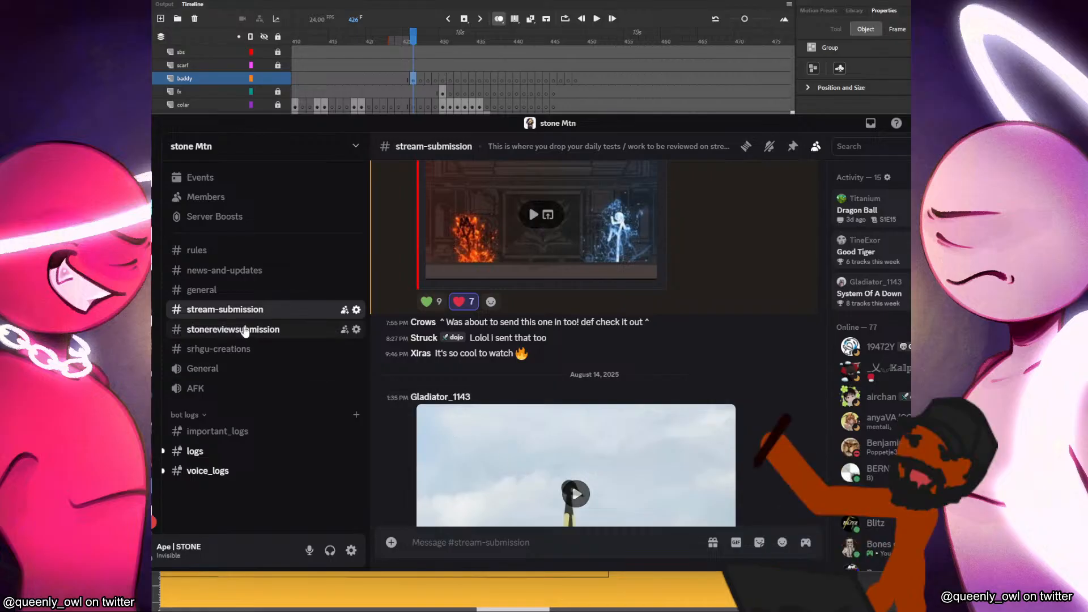
scroll(520, 482, "down", 4)
scroll(520, 490, "up", 12)
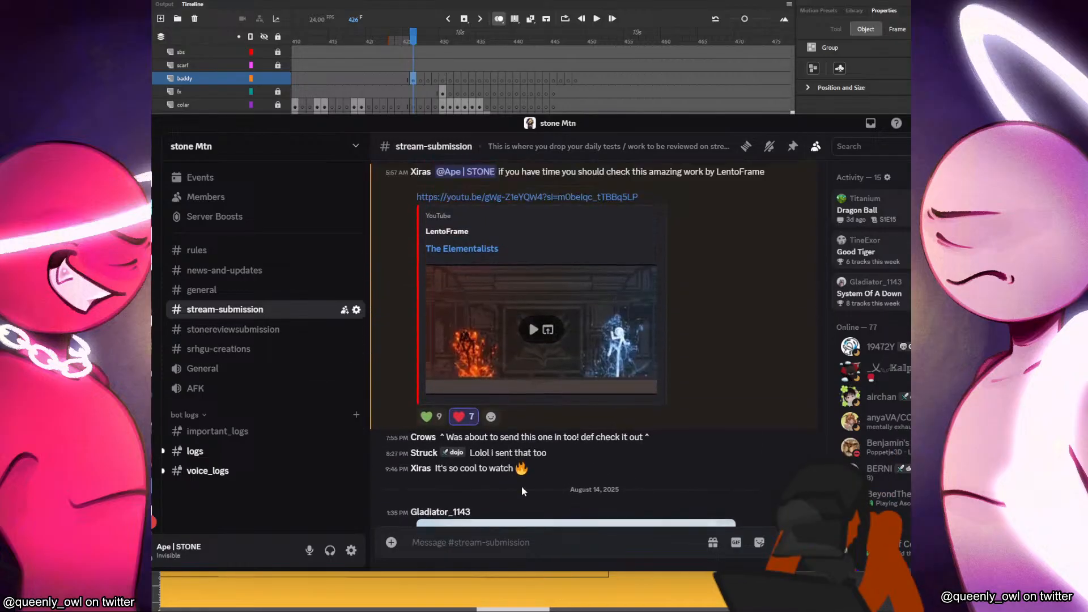
scroll(522, 486, "down", 14)
scroll(522, 491, "down", 1)
left_click(522, 490)
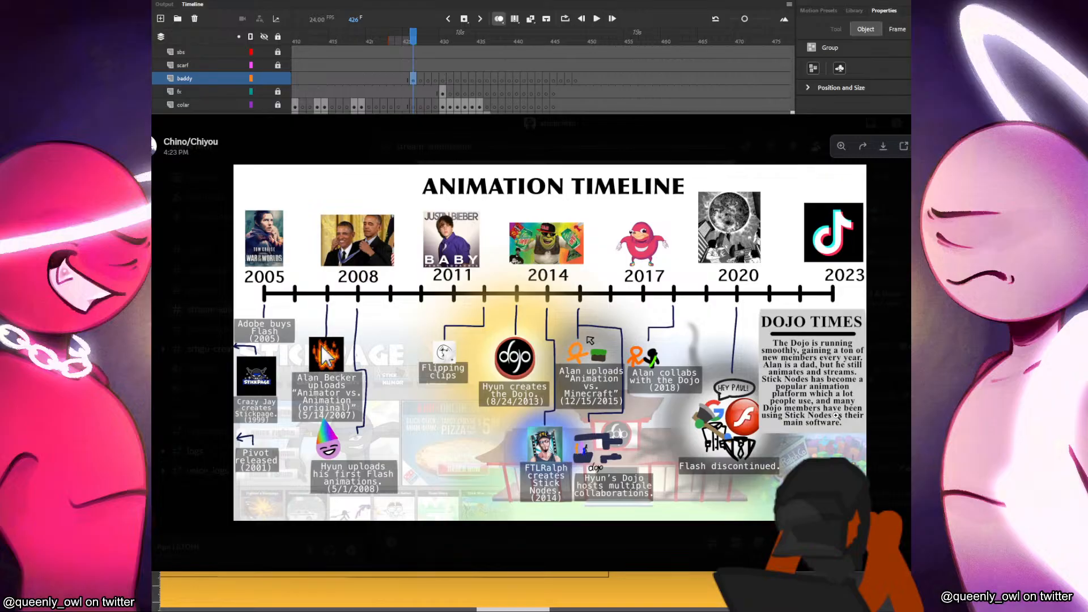
left_click(902, 408)
left_click_drag(726, 125, 153, 159)
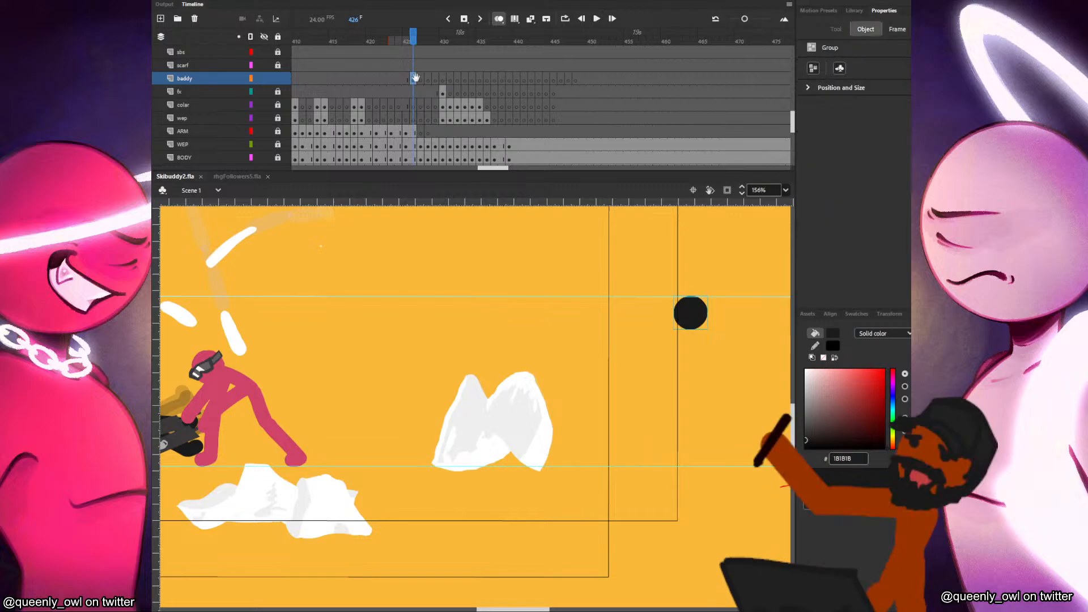
Draw the torso, bent arms and striding legs of a figure running toward the snow piles on frame 426 with the Classic Brush.
key("b")
left_click_drag(688, 332, 705, 368)
mouse_move(680, 325)
left_mouse_down()
mouse_move(652, 366)
mouse_move(653, 335)
mouse_move(752, 336)
left_mouse_up()
mouse_move(688, 375)
left_mouse_down()
mouse_move(703, 369)
mouse_move(666, 395)
mouse_move(665, 430)
left_mouse_up()
left_click_drag(708, 370, 772, 434)
left_click_drag(754, 387, 726, 404)
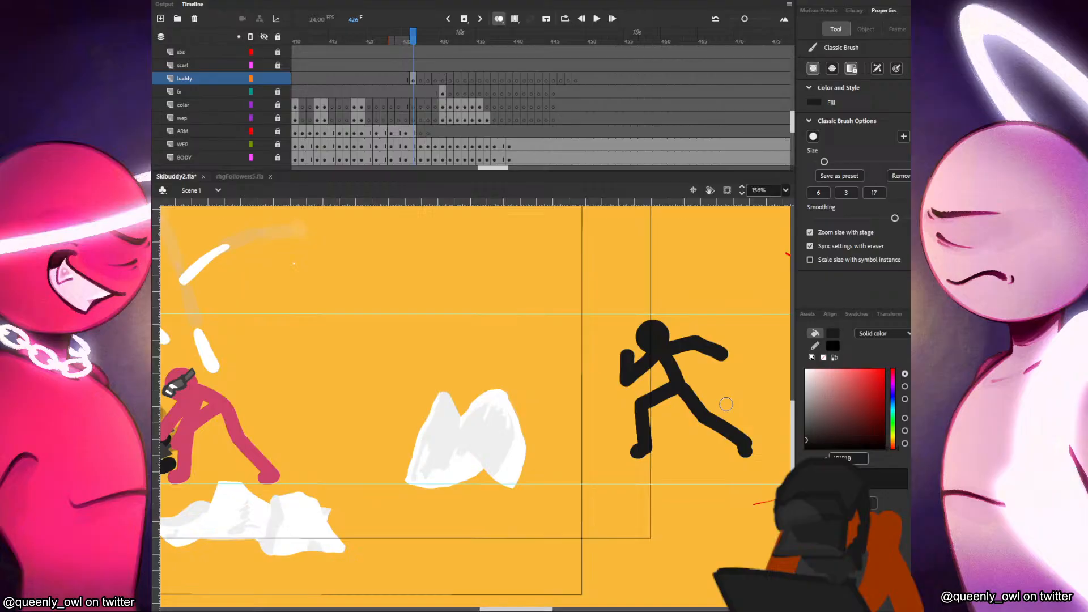
left_click_drag(730, 351, 702, 337)
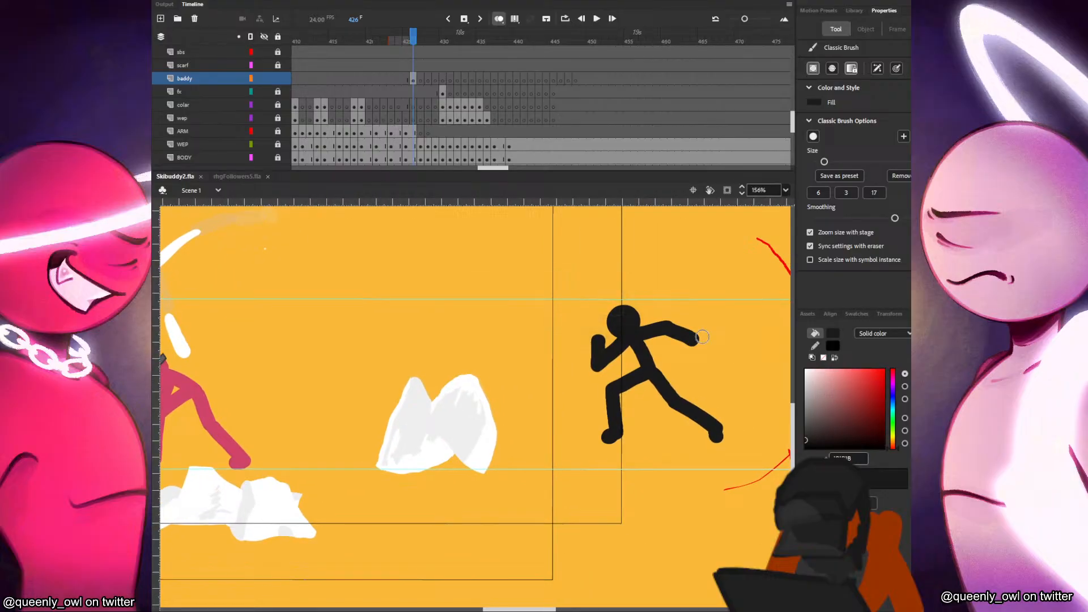
Insert a blank keyframe at frame 427 and place a copied head slightly ahead of the runner's previous pose.
key("period")
key("F7")
key("v")
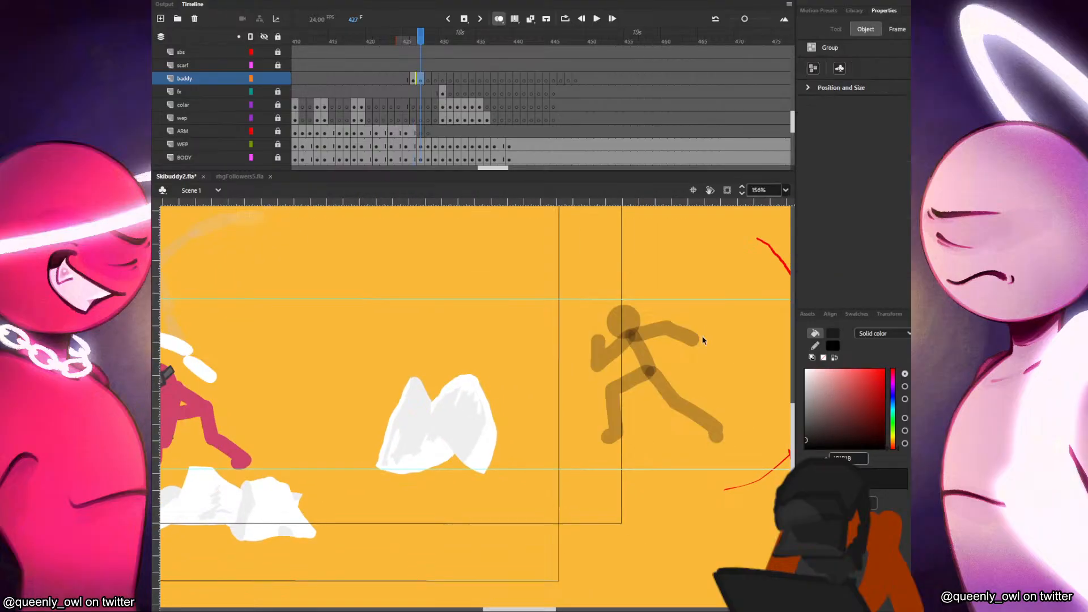
left_click(619, 338)
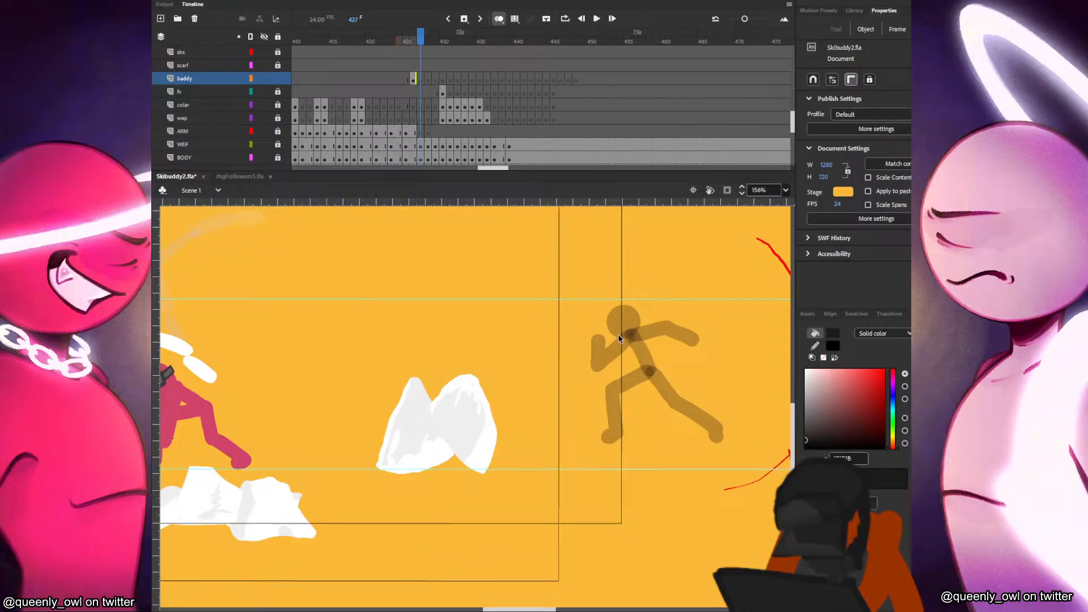
key("ctrl+v")
mouse_move(474, 421)
left_mouse_down()
mouse_move(597, 323)
mouse_move(618, 375)
mouse_move(587, 398)
mouse_move(568, 448)
left_mouse_up()
Draw the runner's torso, bent front leg and trailing rear leg on frame 427, comparing with frame 426.
key("b")
key("comma")
key("period")
key("ctrl+z")
left_click_drag(585, 397, 568, 453)
key("comma")
key("period")
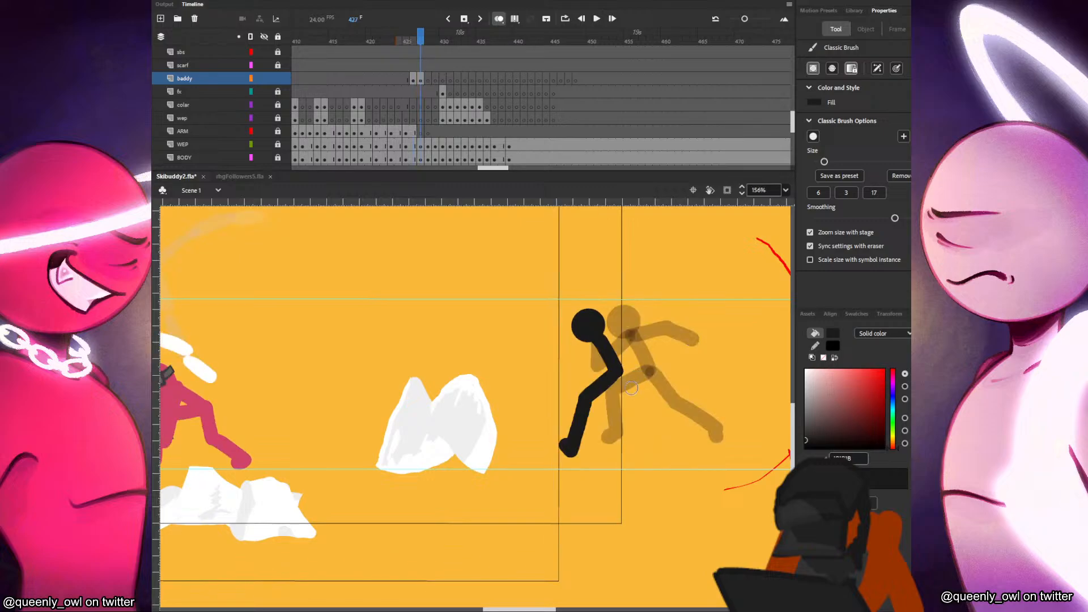
key("comma")
key("period")
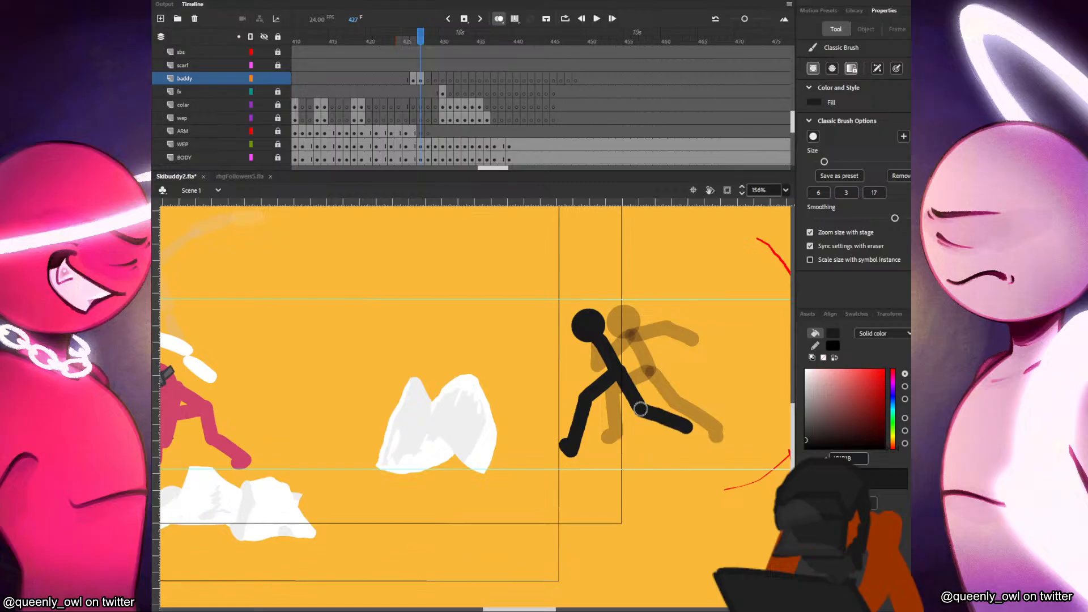
key("comma")
key("period")
Draw the runner's bent front and rear arms on frame 427, checking them against frame 426.
mouse_move(596, 338)
left_mouse_down()
mouse_move(572, 373)
mouse_move(567, 348)
mouse_move(581, 344)
mouse_move(652, 353)
left_mouse_up()
key("comma")
key("period")
key("comma")
key("period")
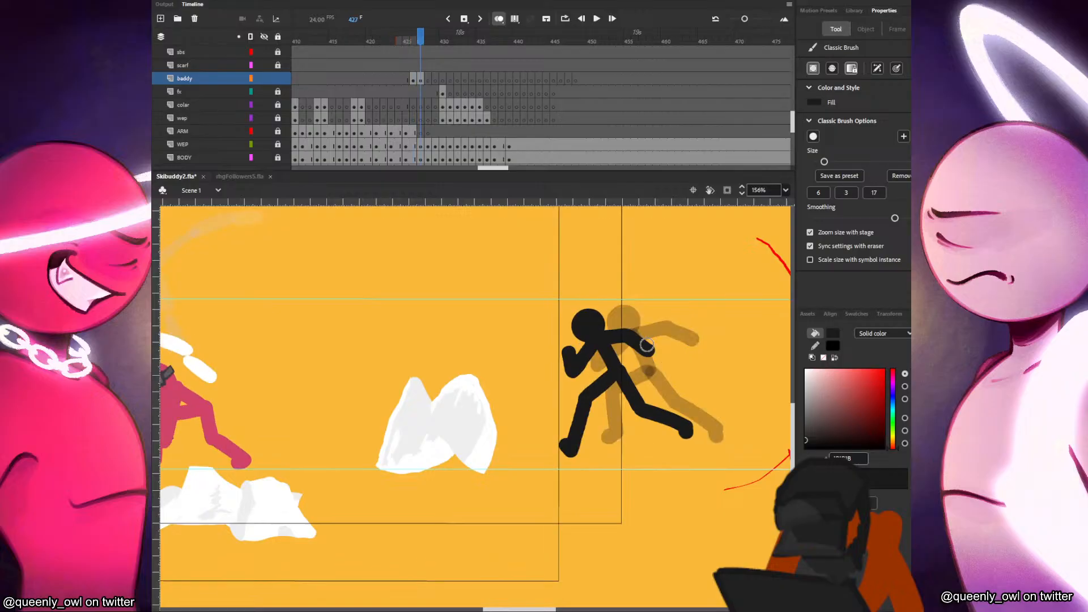
Insert a blank keyframe at frame 428, place a copied head farther ahead and lower, and rough in a leaning torso.
key("period")
key("F7")
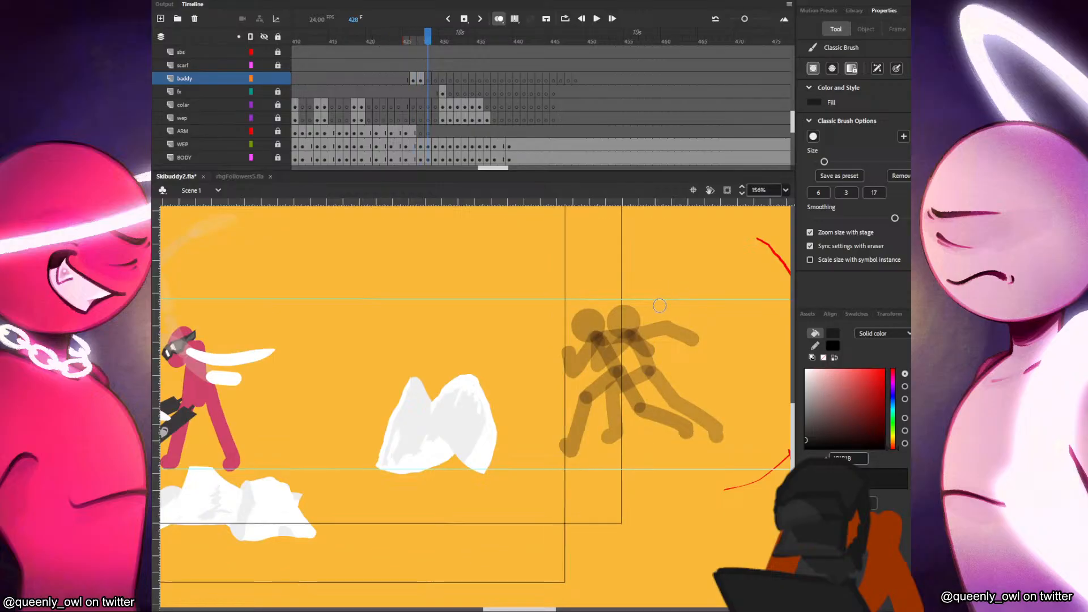
key("ctrl+v")
mouse_move(483, 404)
left_mouse_down()
mouse_move(555, 334)
mouse_move(591, 382)
left_mouse_up()
left_click(597, 293, "ctrl")
key("comma")
key("period")
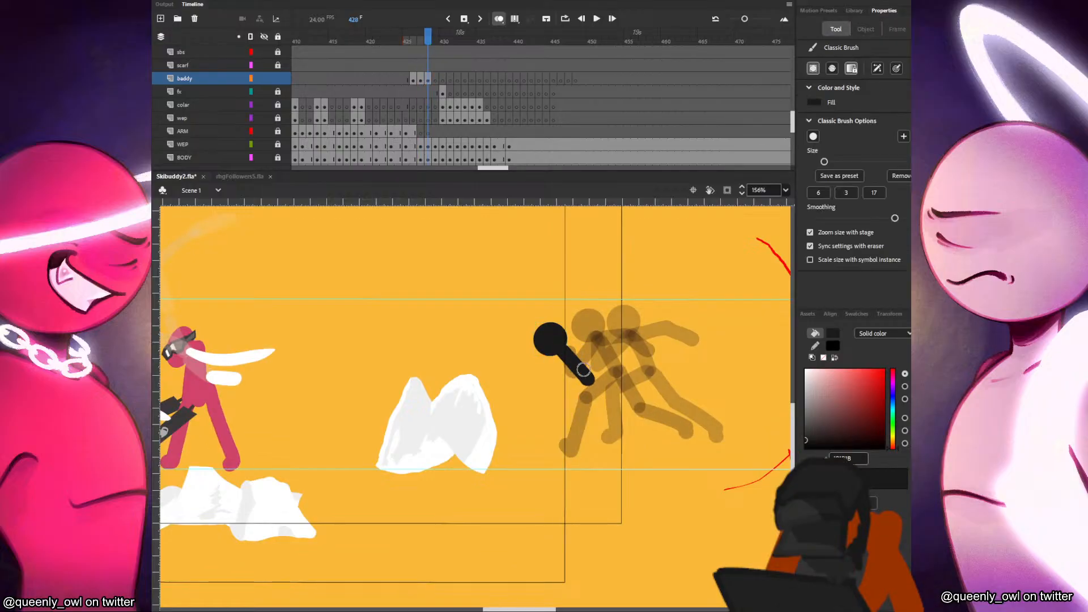
Redraw the runner's torso on frame 428 and add the planted front leg and the rear leg bent back at the knee.
key("ctrl+z")
mouse_move(558, 349)
left_mouse_down()
mouse_move(582, 408)
mouse_move(584, 393)
mouse_move(549, 458)
left_mouse_up()
key("comma")
key("period")
key("comma")
key("period")
mouse_move(583, 384)
left_mouse_down()
mouse_move(599, 425)
mouse_move(589, 425)
mouse_move(631, 428)
left_mouse_up()
key("comma")
key("period")
key("comma")
key("period")
Draw the runner's bent front arm and folded rear arm on frame 428, comparing with frame 427.
key("ctrl+z")
mouse_move(559, 349)
left_mouse_down()
mouse_move(558, 380)
mouse_move(533, 390)
left_mouse_up()
key("comma")
key("period")
mouse_move(564, 351)
left_mouse_down()
mouse_move(592, 354)
mouse_move(576, 368)
left_mouse_up()
key("comma")
key("period")
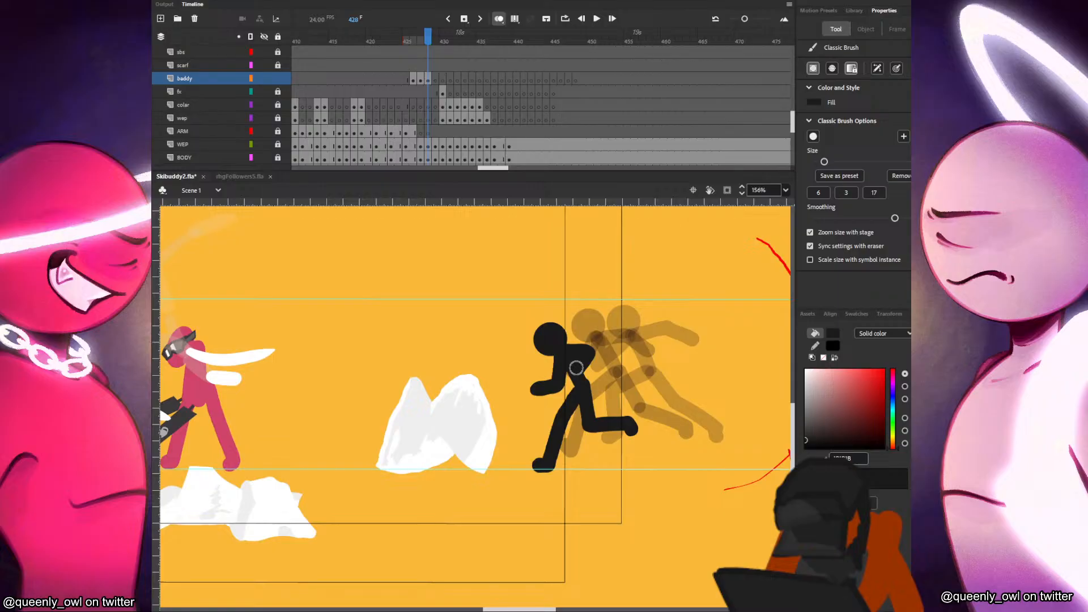
Compare the runner's last two poses, then place a copied head on frame 429, ahead of and lower than the frame 428 pose.
key("comma")
key("period")
key("comma")
key("period")
key("period")
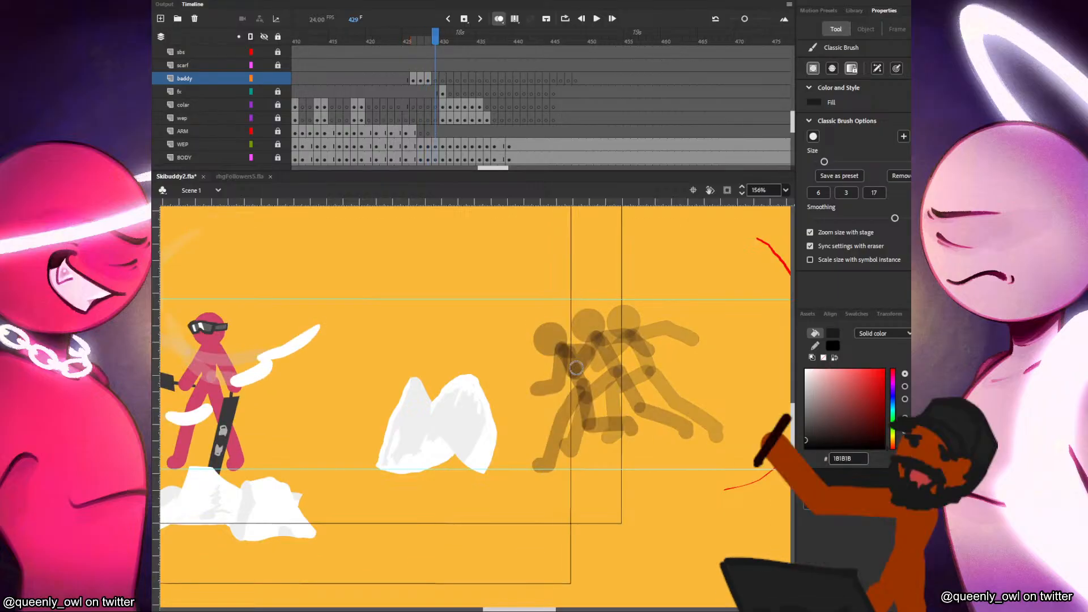
key("ctrl+v")
key("v")
left_click_drag(493, 409, 520, 364)
key("b")
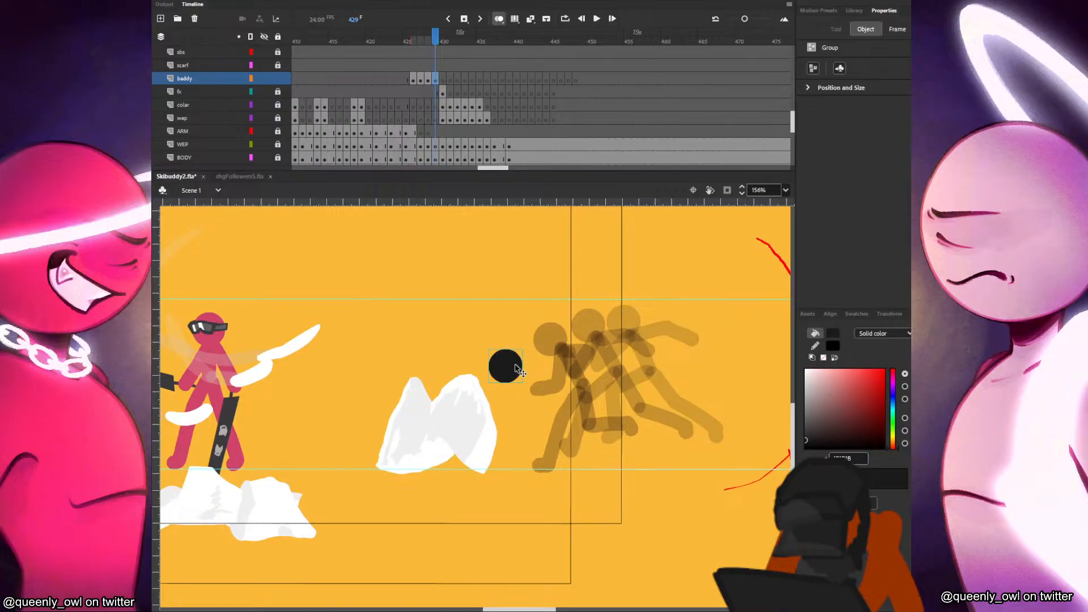
Draw the runner's forward-leaning torso and the planted, bent front leg on frame 429, checking against frame 428.
key("comma")
key("period")
mouse_move(518, 368)
left_mouse_down()
mouse_move(555, 393)
mouse_move(547, 390)
mouse_move(554, 397)
mouse_move(527, 425)
mouse_move(552, 471)
left_mouse_up()
key("ctrl+z")
key("ctrl+z")
key(".")
key("ctrl+z")
left_click_drag(526, 434, 536, 466)
key(".")
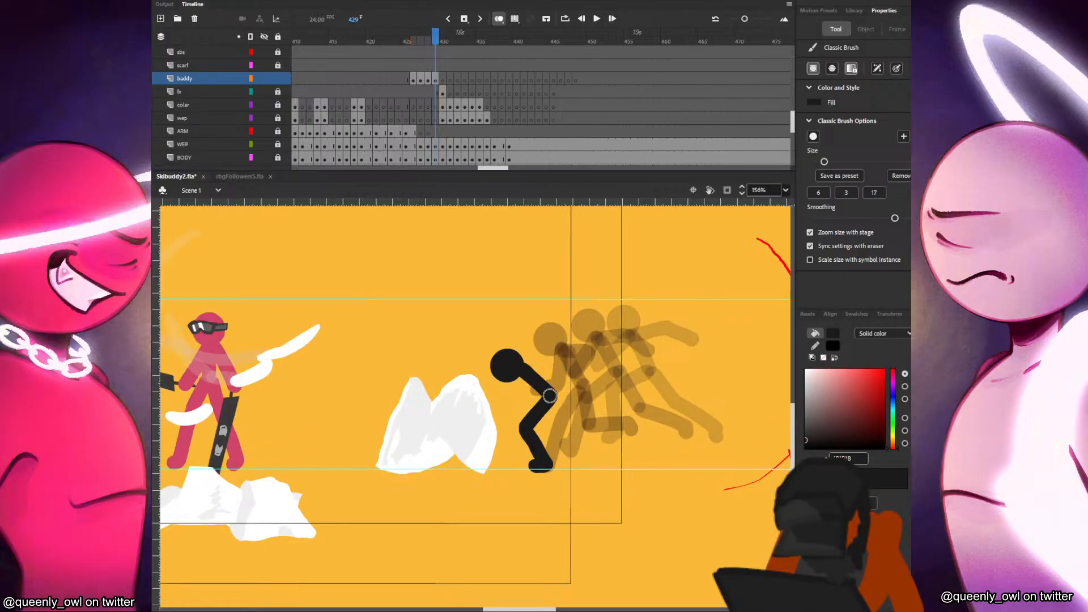
Draw the runner's rear leg folded behind and the bent arm under the head on frame 429.
key(".")
left_click_drag(527, 428, 567, 446)
key("ctrl+z")
key("ctrl+z")
key(".")
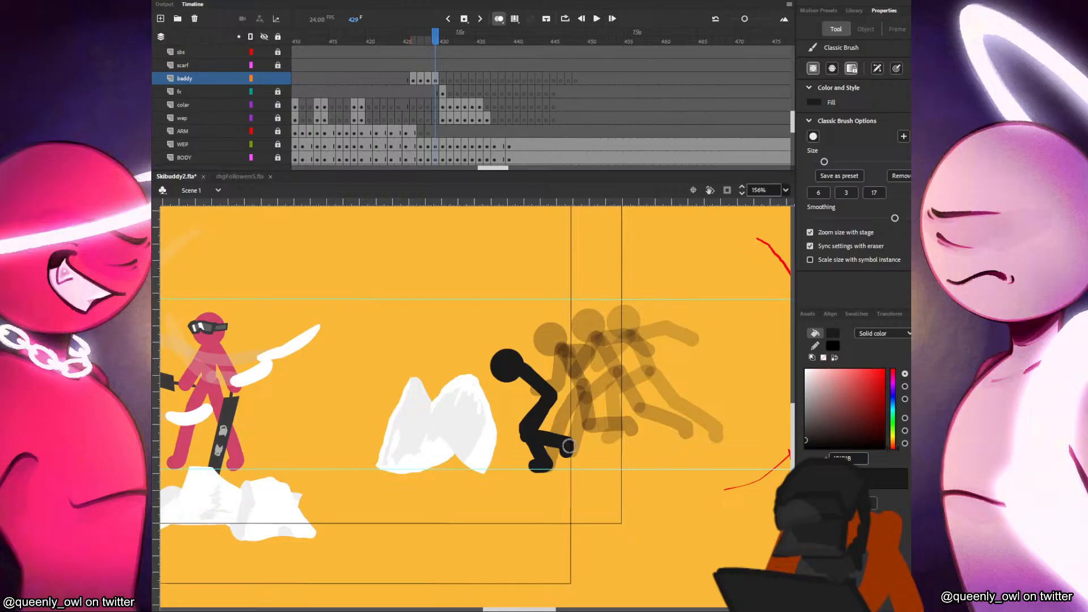
key(".")
key(".")
mouse_move(521, 373)
left_mouse_down()
mouse_move(518, 404)
mouse_move(499, 394)
mouse_move(545, 380)
mouse_move(532, 389)
left_mouse_up()
key(".")
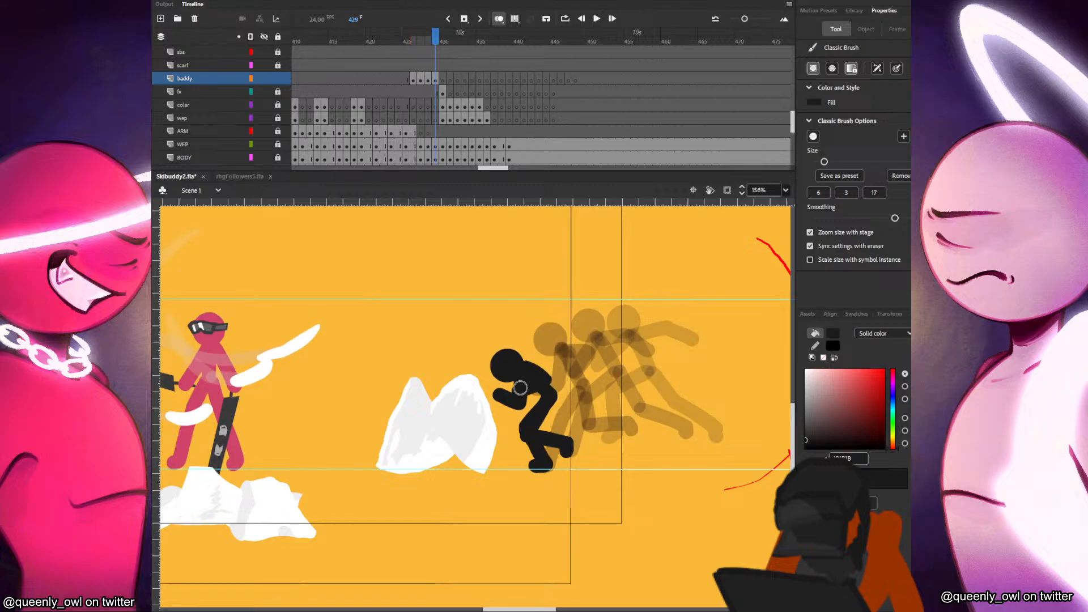
Paste a copied head on frame 430, position it over the snow mound ahead of the previous pose, and save the file.
key(".")
key("ctrl+v")
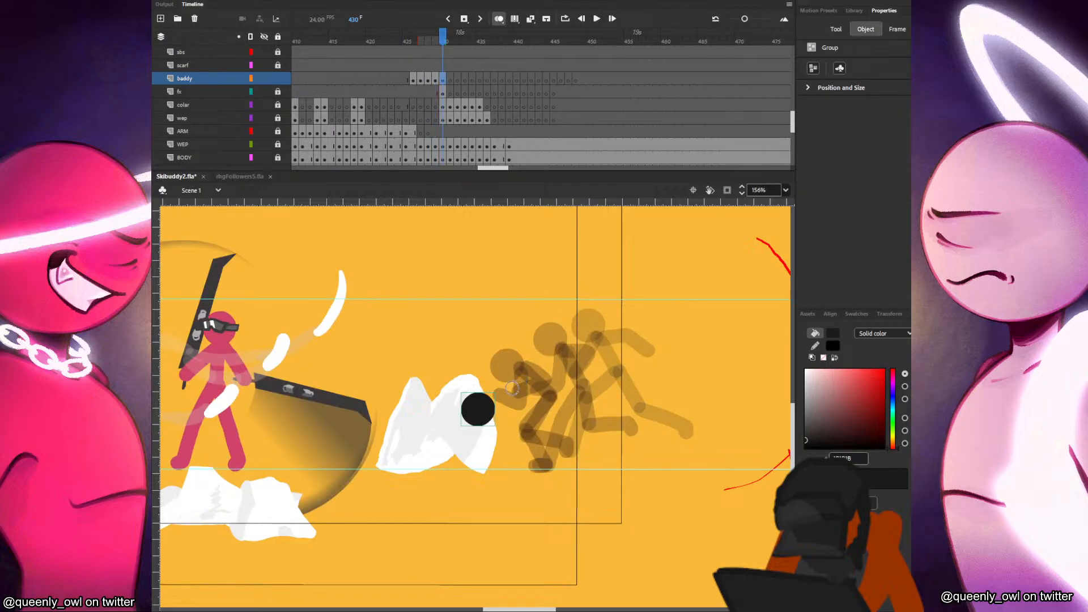
mouse_move(488, 401)
left_mouse_down()
mouse_move(482, 392)
mouse_move(473, 406)
left_mouse_up()
key("ctrl+z")
key("ctrl+s")
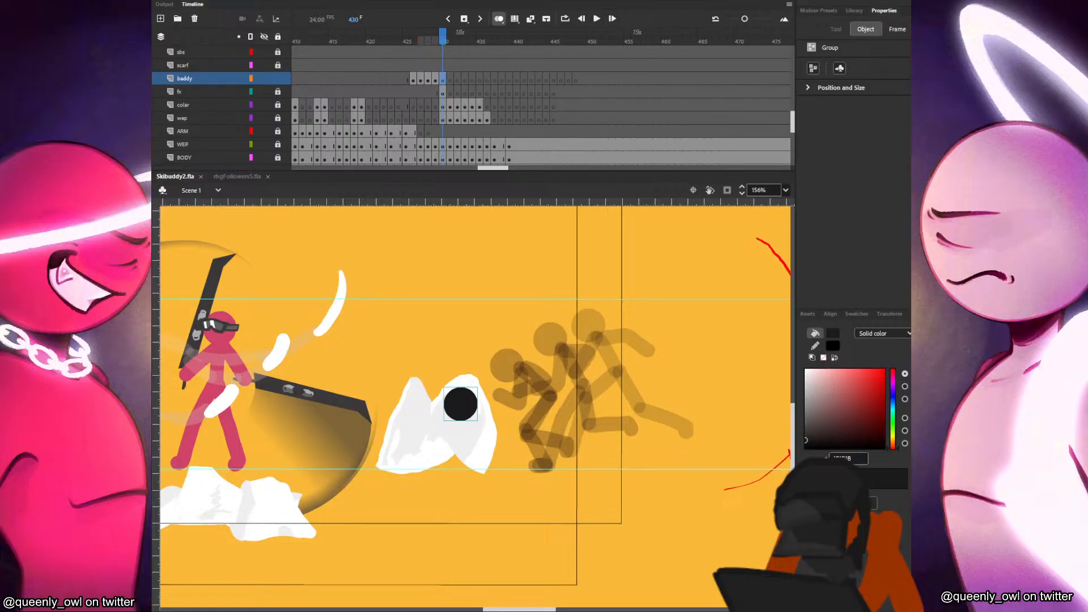
Switch to Discord, watch the "Lol fan animations" submission full screen, and return to the animation.
key("alt+Tab")
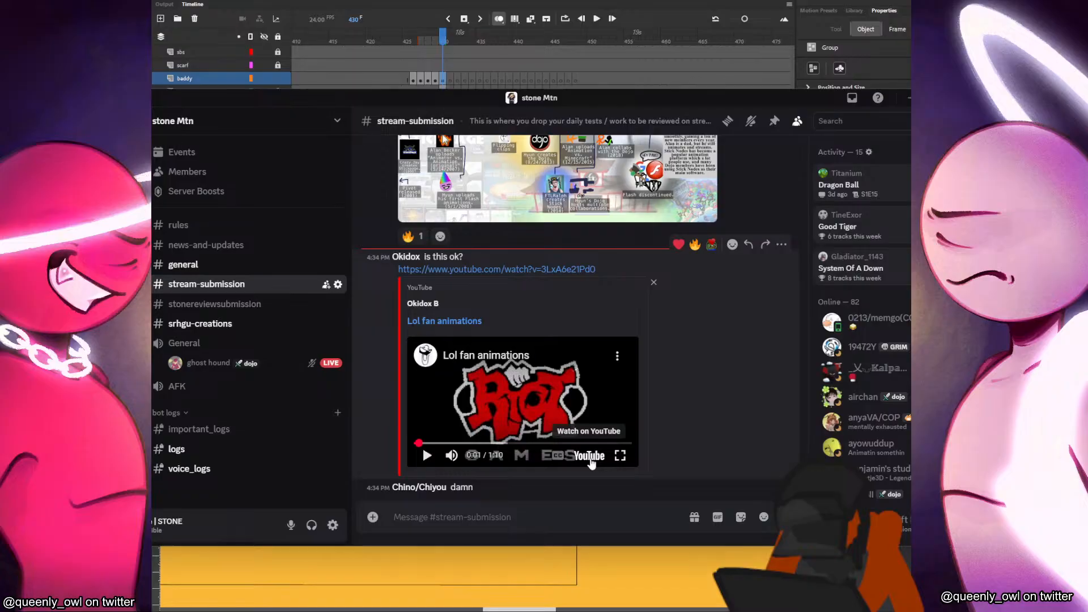
left_click(620, 455)
left_click(543, 292)
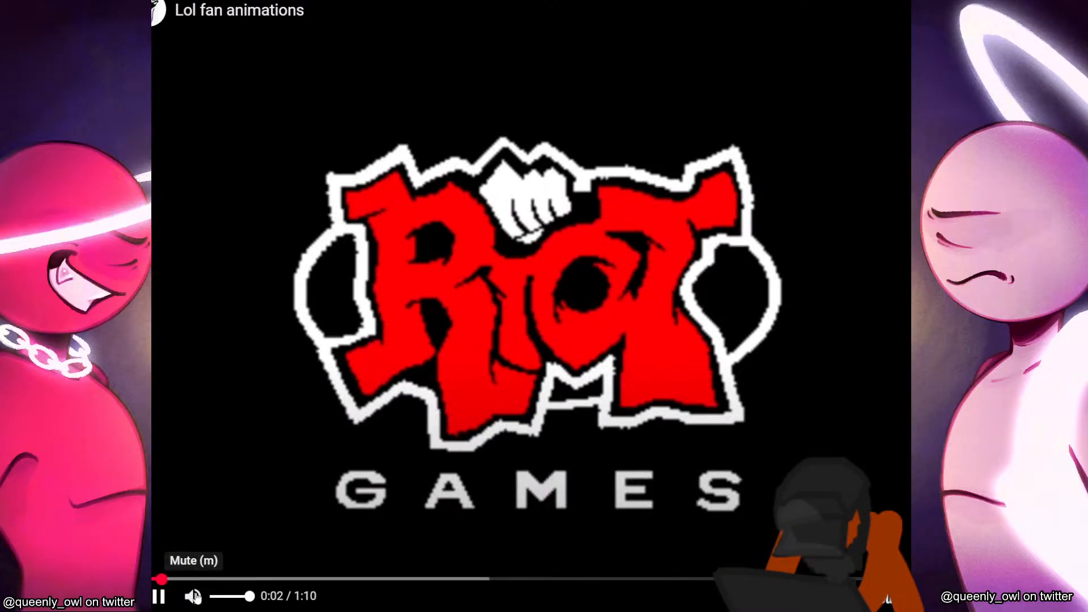
left_click(236, 578)
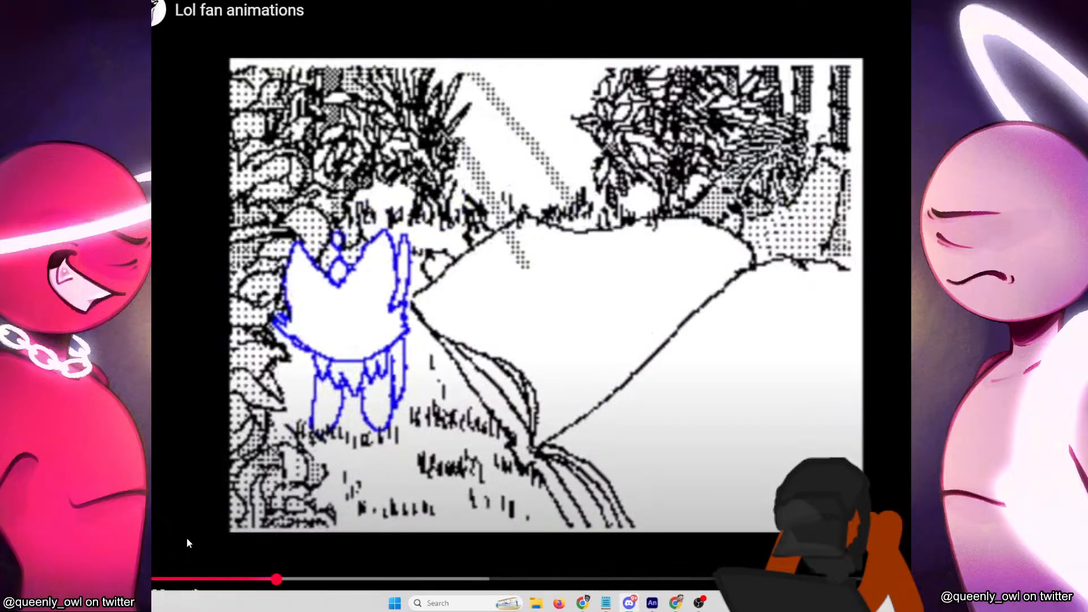
left_click(193, 596)
left_click(193, 596)
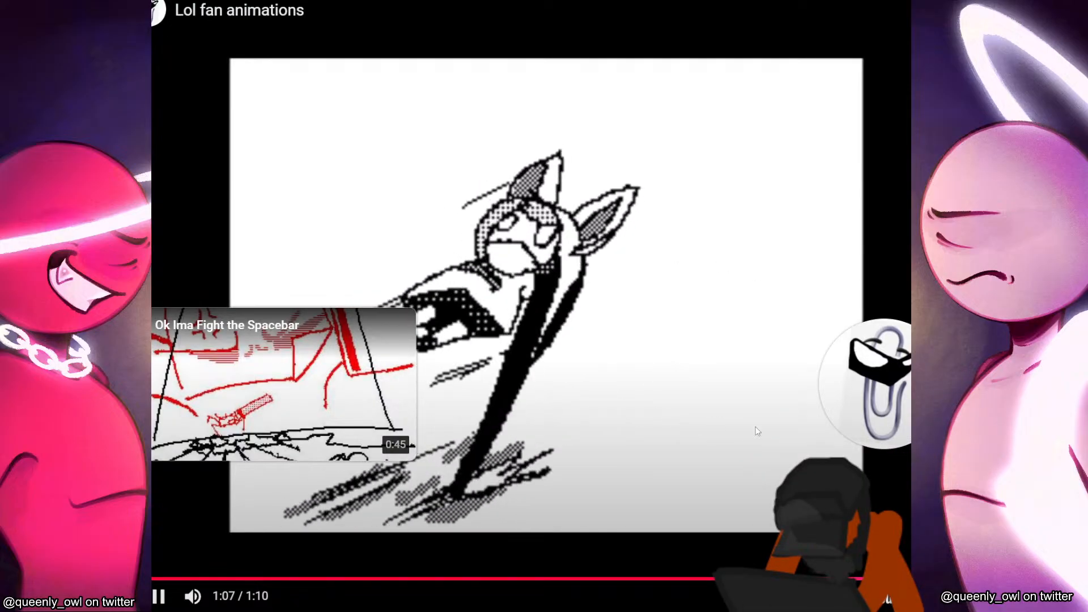
key("Escape")
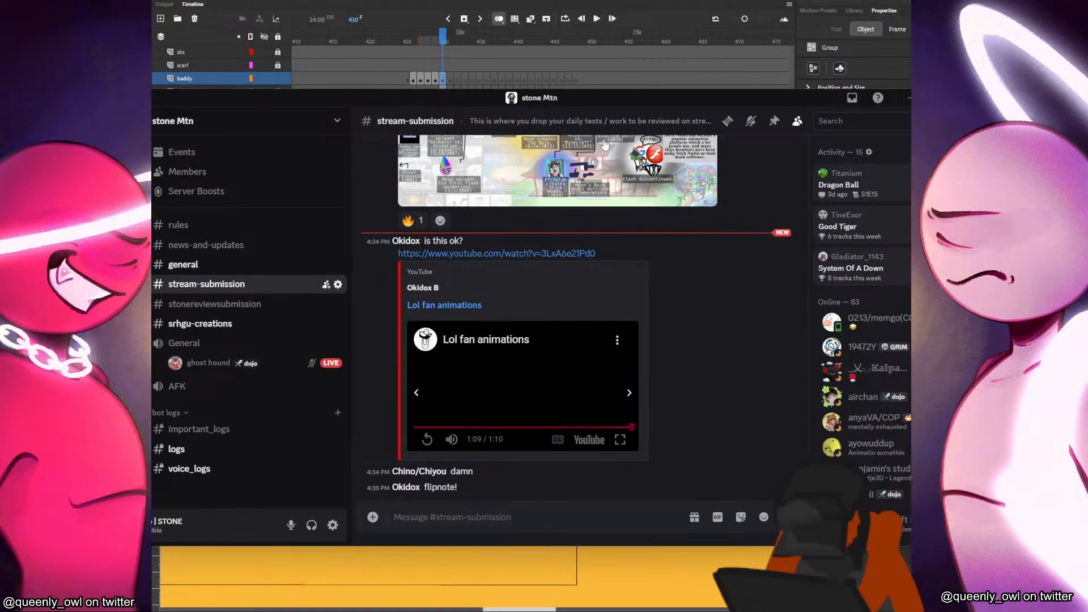
left_click_drag(733, 103, 0, 116)
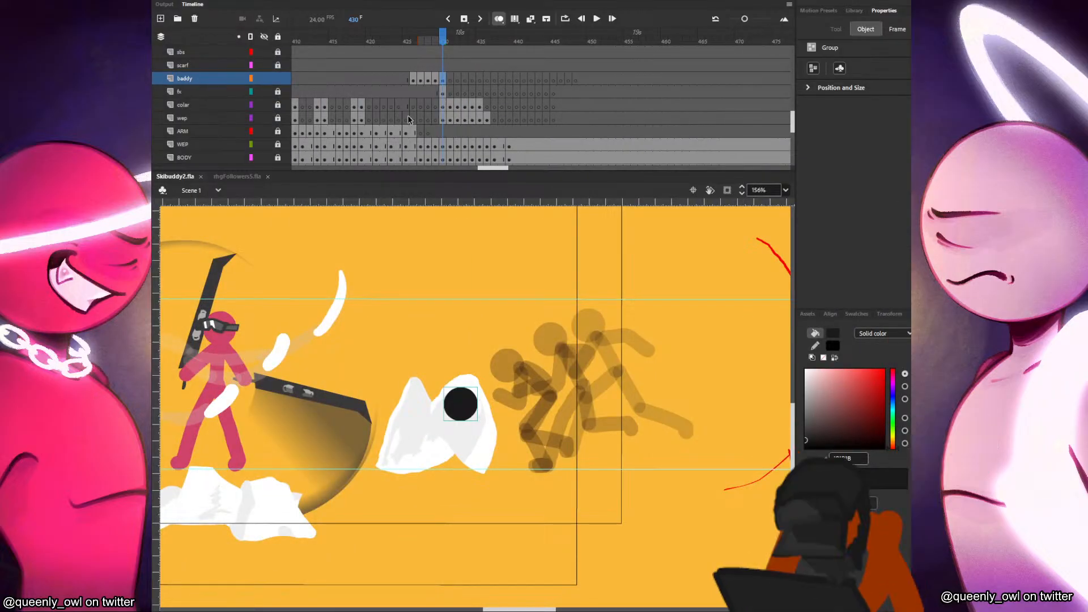
Draw the runner's nearly horizontal torso and the bent leg trailing to the ground on frame 430.
left_click(440, 78)
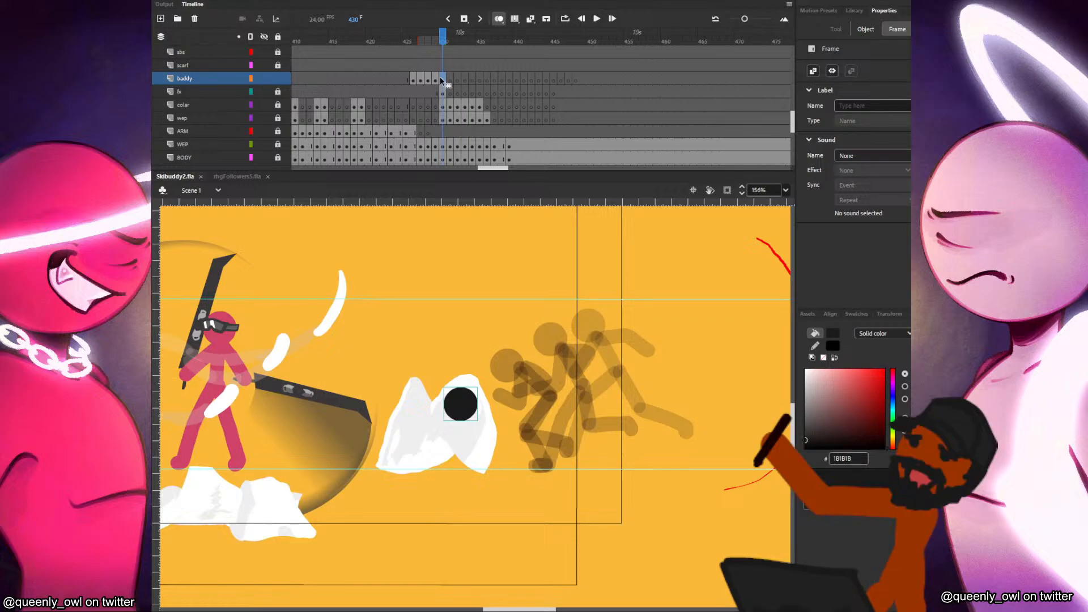
left_click(440, 78)
left_click(471, 403)
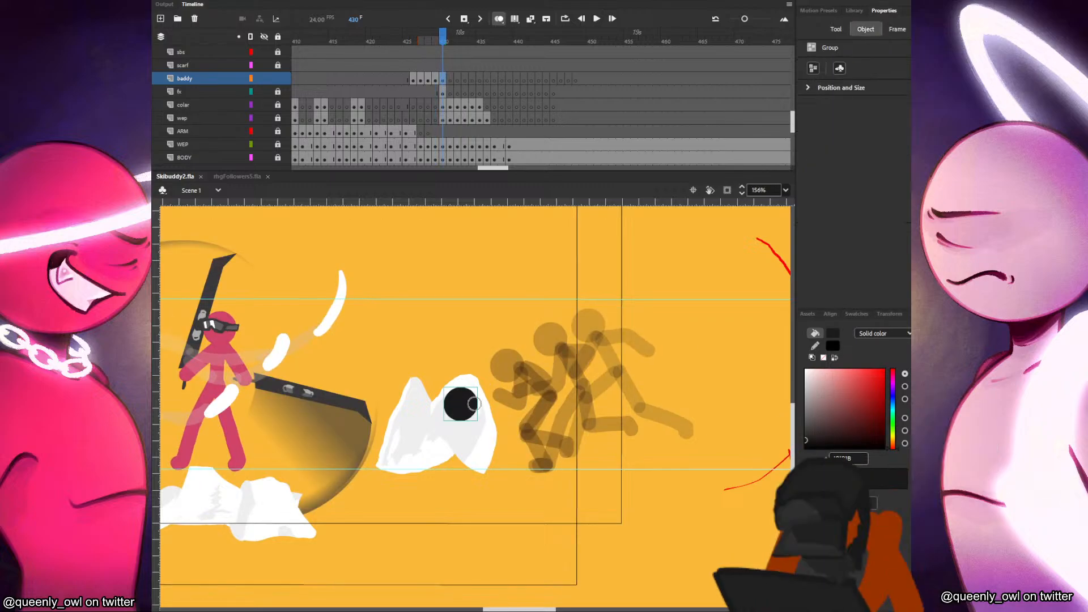
left_click_drag(470, 396, 509, 409)
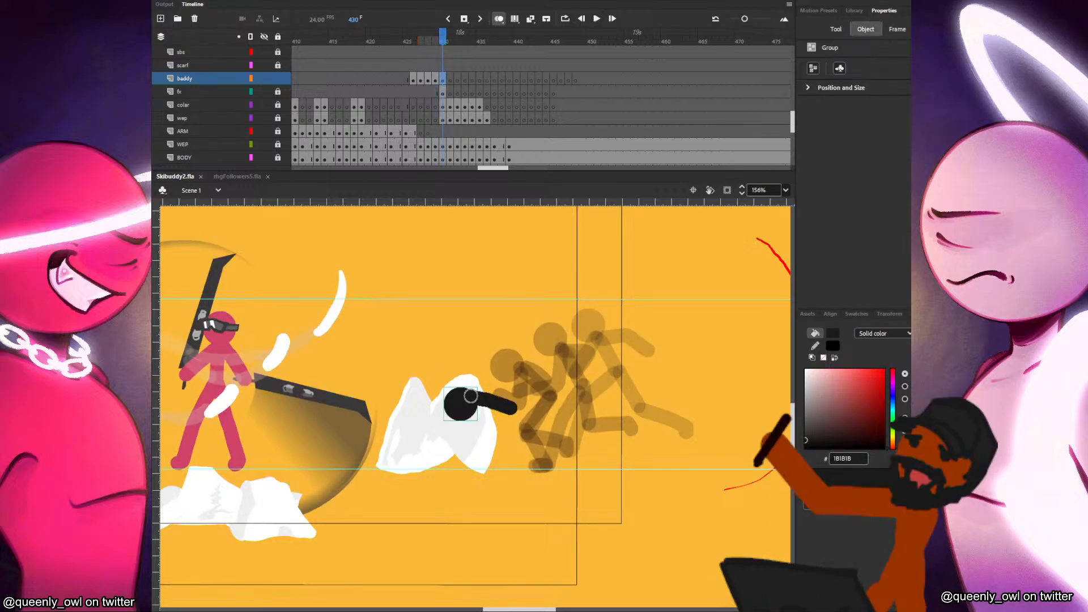
key("comma")
key("period")
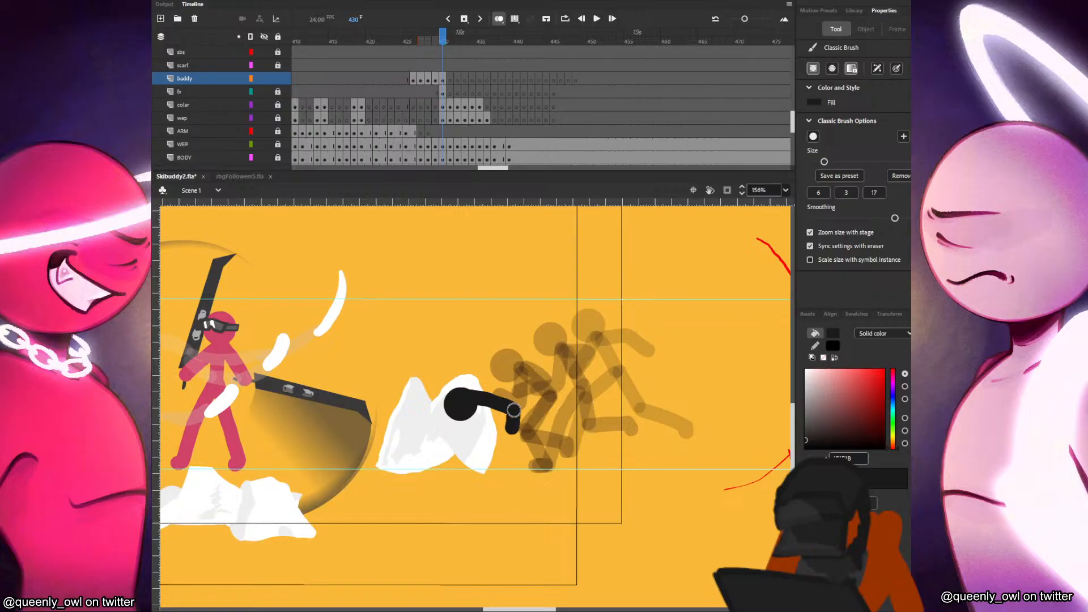
key("ctrl+z")
mouse_move(513, 410)
left_mouse_down()
mouse_move(502, 444)
mouse_move(544, 463)
left_mouse_up()
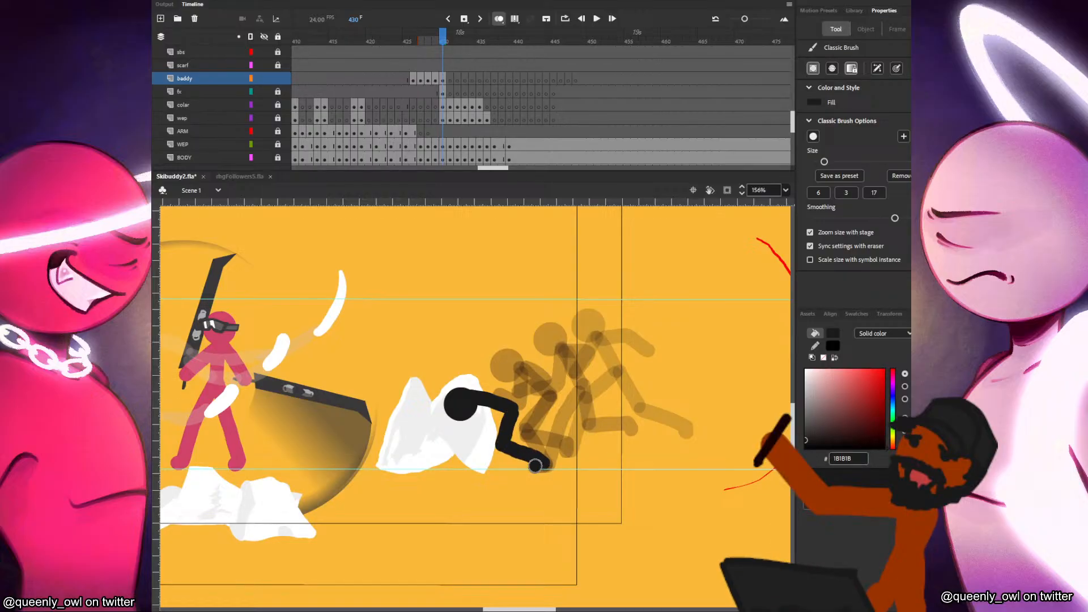
Draw the runner's second folded leg and an arm reaching down on frame 430, checking against the neighbouring frames.
key("period")
key("comma")
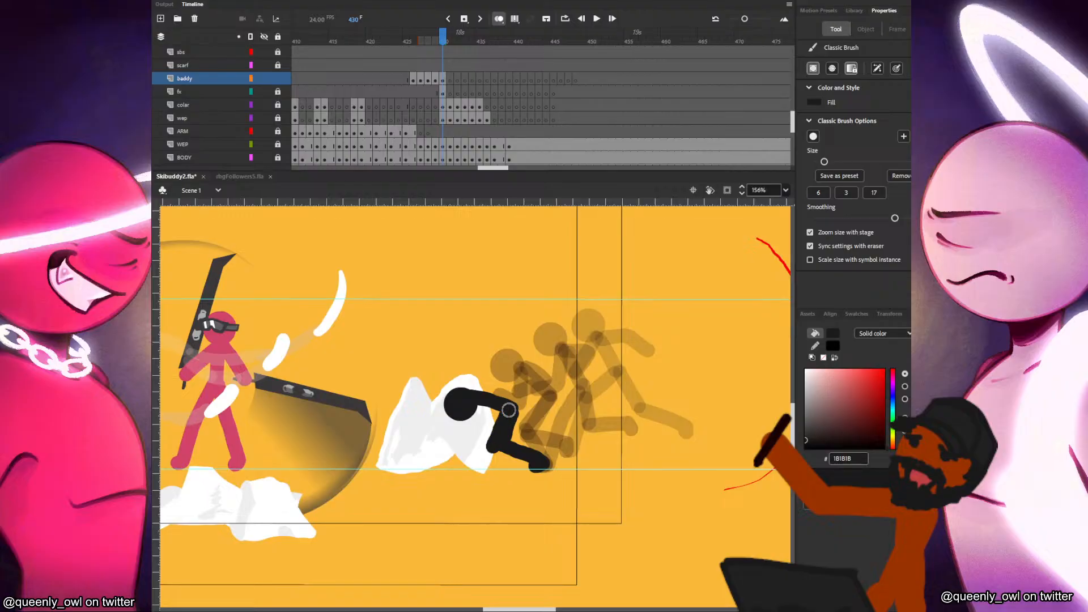
left_click_drag(492, 448, 531, 443)
key("period")
key("comma")
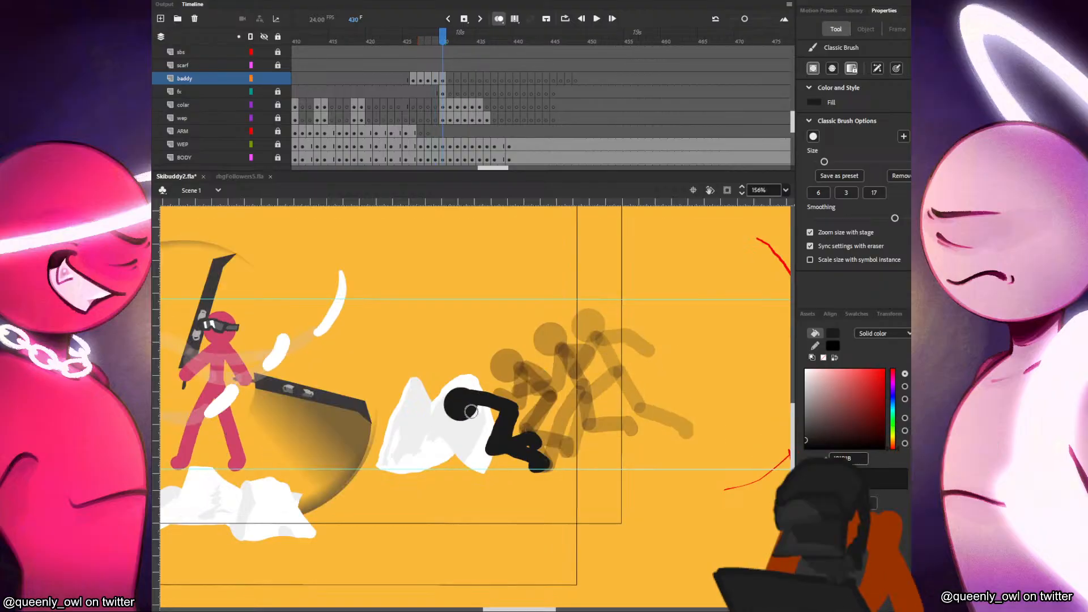
key("period")
key("comma")
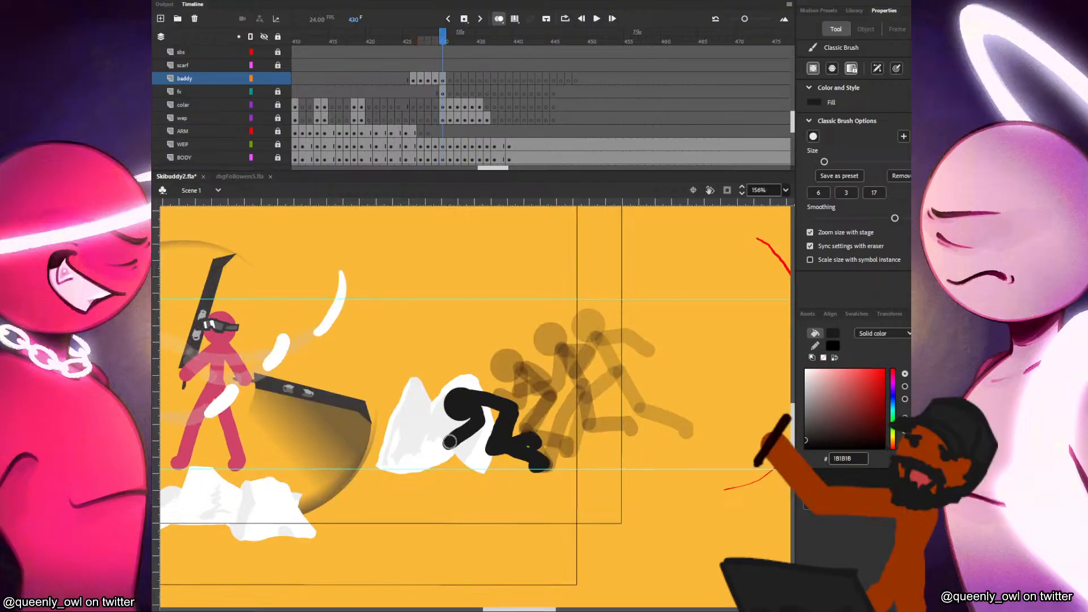
mouse_move(476, 432)
left_mouse_down()
mouse_move(473, 398)
mouse_move(450, 444)
left_mouse_up()
key("period")
key("comma")
key("period")
key("comma")
Paste a copied head on frame 431 and place it near the ground at the base of the snow mound.
key("period")
key("ctrl+shift+v")
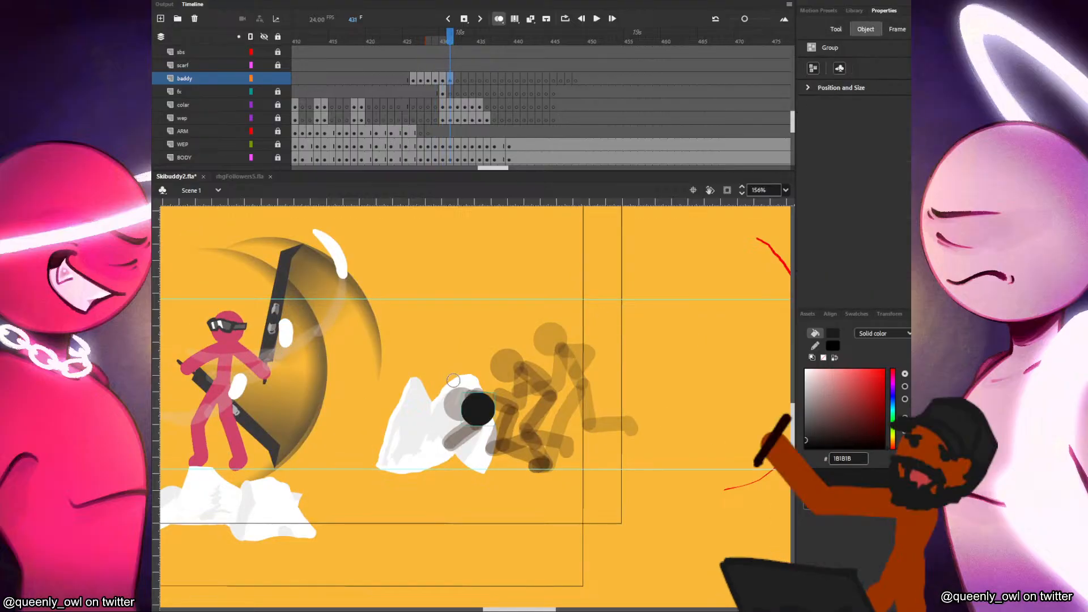
left_click_drag(486, 417, 425, 453)
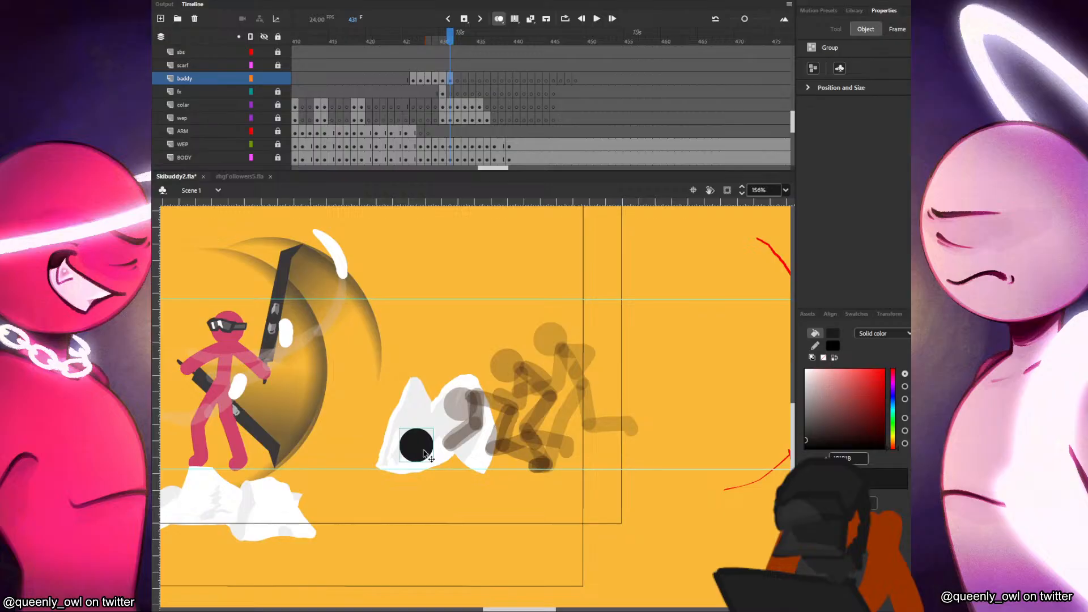
key("b")
key("comma")
key("period")
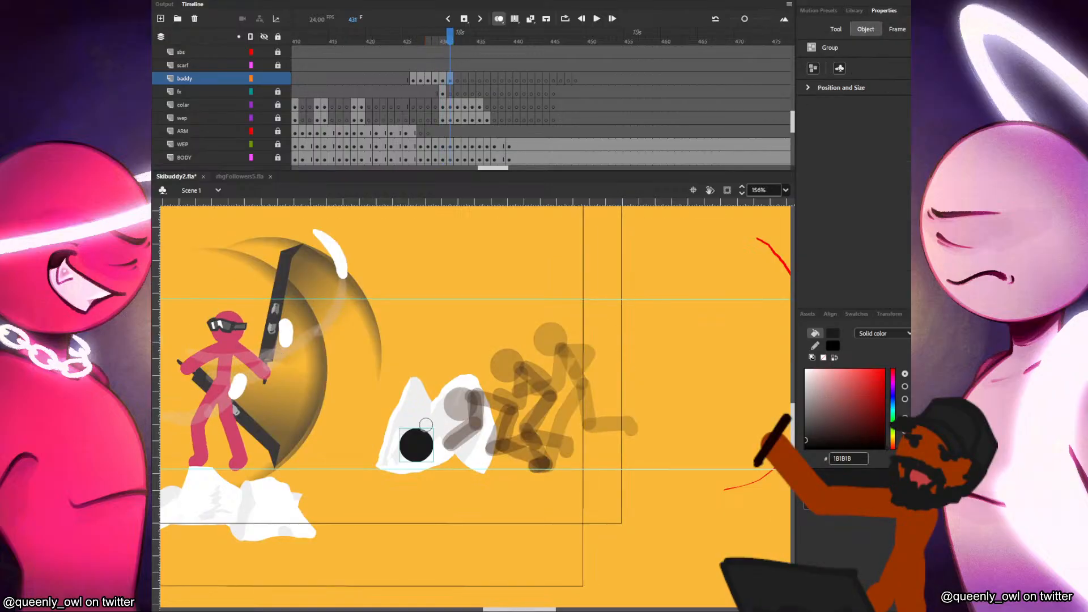
Draw the runner's arched torso and the long leg stretched back to the ground on frame 431.
mouse_move(412, 432)
left_mouse_down()
mouse_move(465, 416)
mouse_move(499, 448)
mouse_move(539, 463)
left_mouse_up()
key("ctrl+z")
key("comma")
key("period")
key("comma")
key("period")
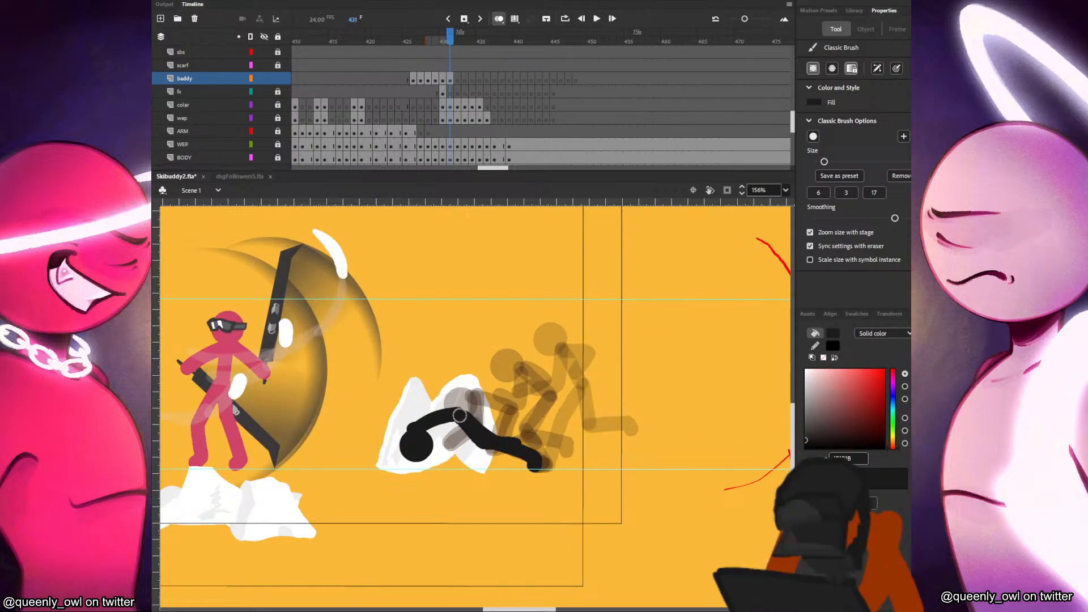
Draw the runner's second bent leg and the arm resting on the ground on frame 431, comparing with frame 430.
mouse_move(460, 415)
left_mouse_down()
mouse_move(480, 440)
mouse_move(510, 422)
left_mouse_up()
key("comma")
key("period")
mouse_move(388, 466)
left_mouse_down()
mouse_move(418, 446)
mouse_move(425, 424)
left_mouse_up()
key("comma")
key("period")
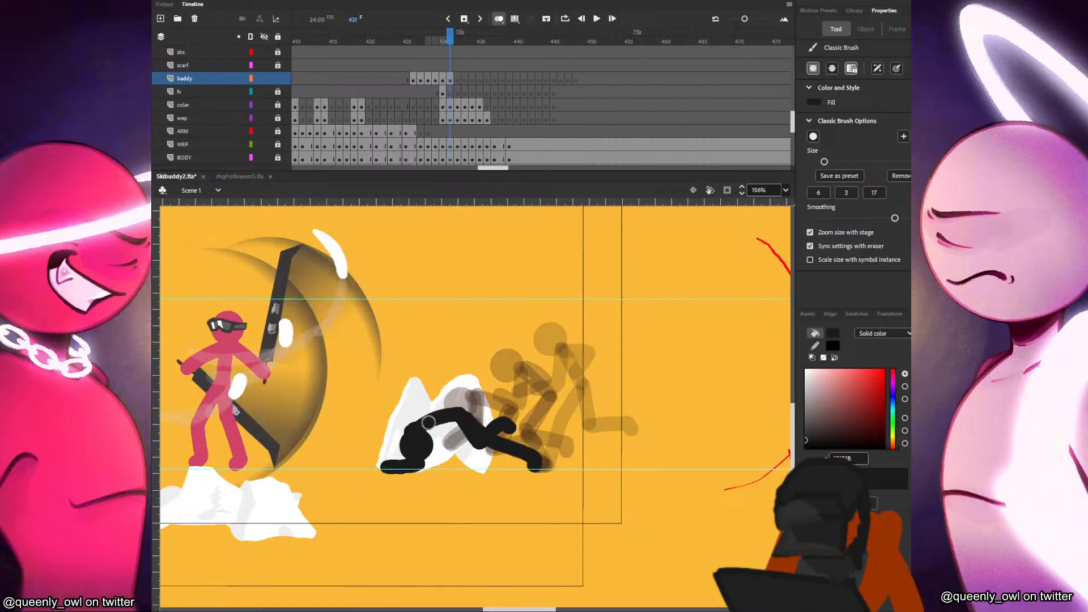
key("comma")
key("period")
Place a copied head at ground level on frame 432, delete the duplicate head, and shift the remaining one farther ahead.
key("period")
mouse_move(473, 403)
left_mouse_down()
mouse_move(472, 418)
mouse_move(413, 438)
mouse_move(404, 453)
left_mouse_up()
key("v")
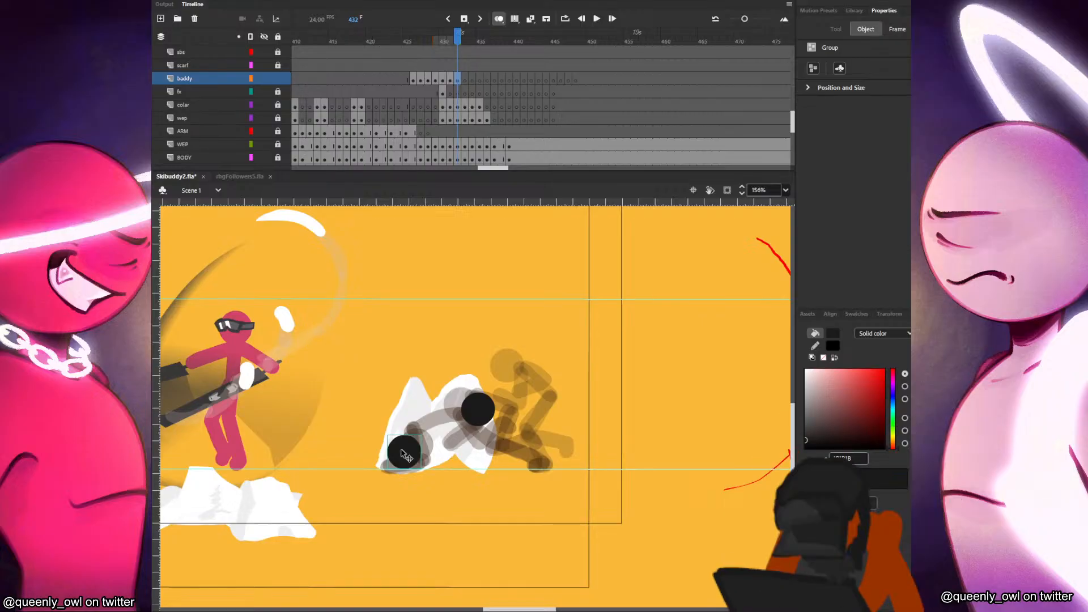
left_click(491, 411)
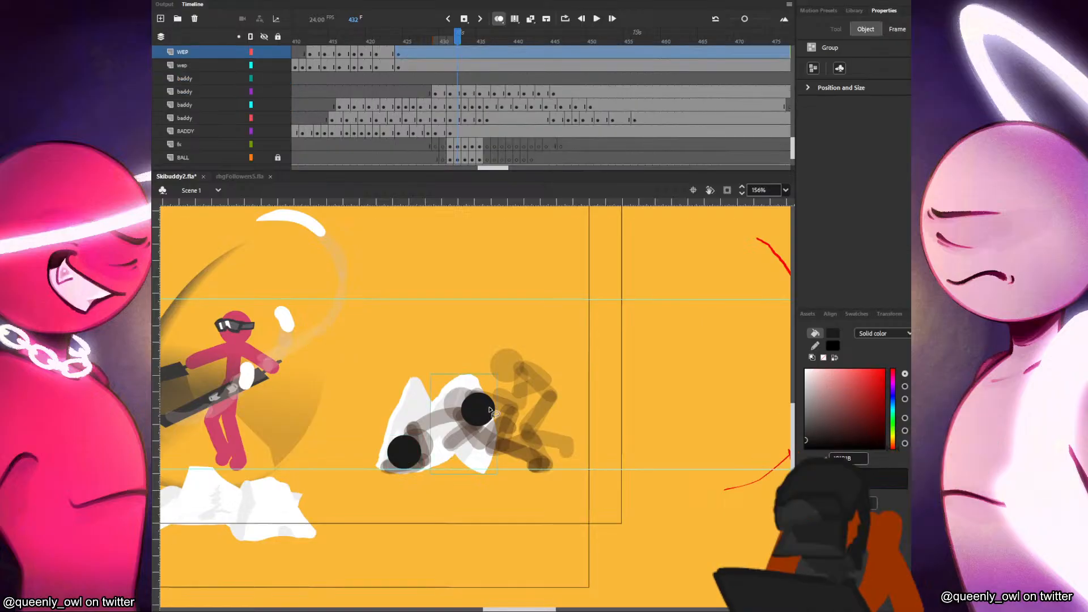
key("Escape")
left_click(492, 410)
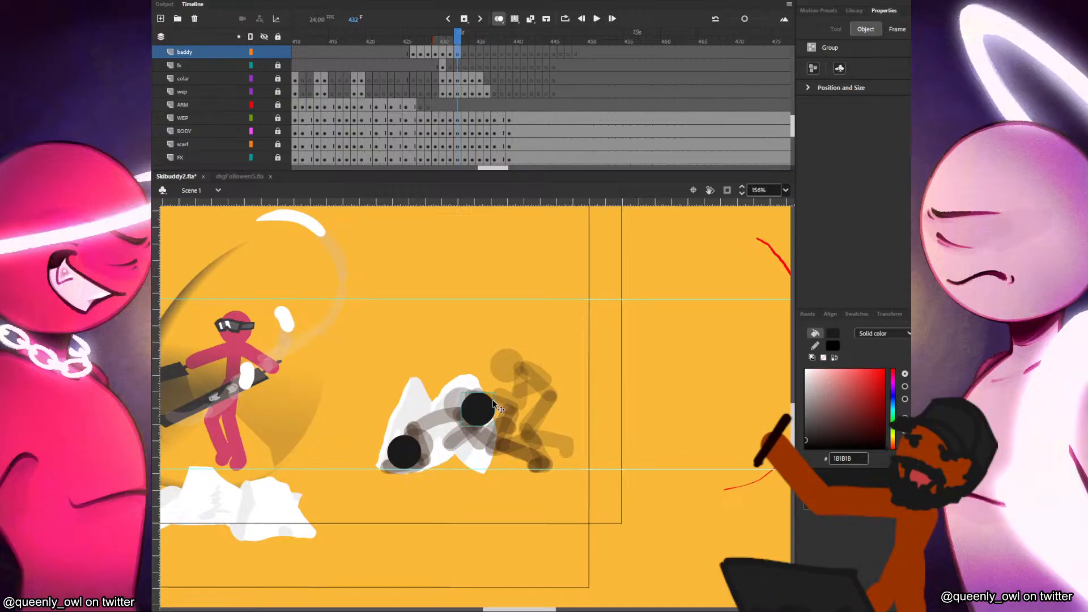
key("Delete")
left_click_drag(406, 453, 471, 449)
Delete the runner's drawings on frames 430, 431 and 432 of the baddy layer.
left_click(428, 54)
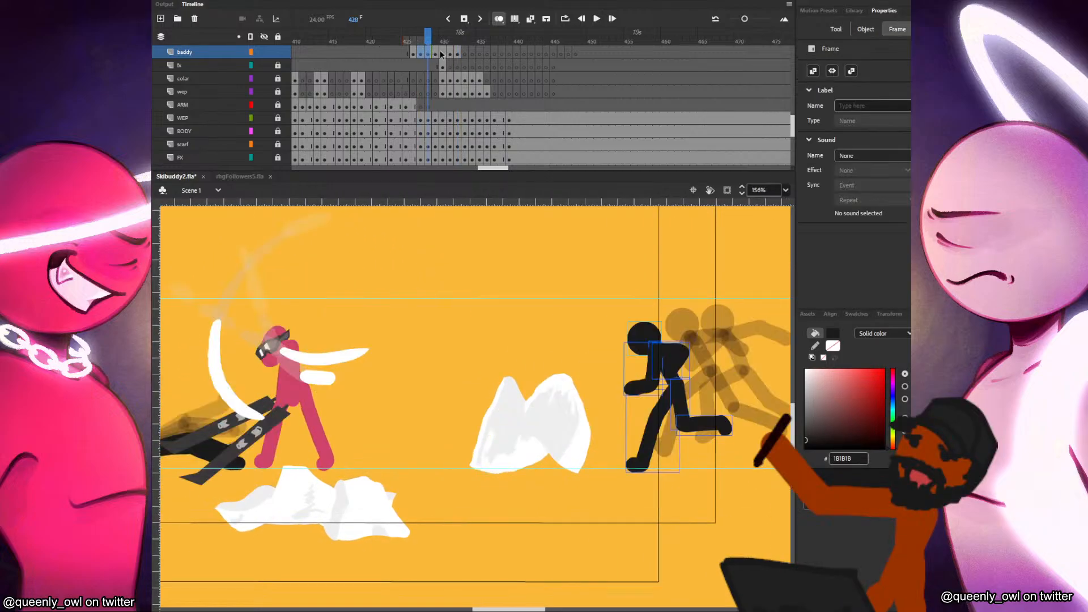
left_click(444, 55)
key("Delete")
key("b")
left_click(451, 56)
key("Delete")
left_click(457, 55)
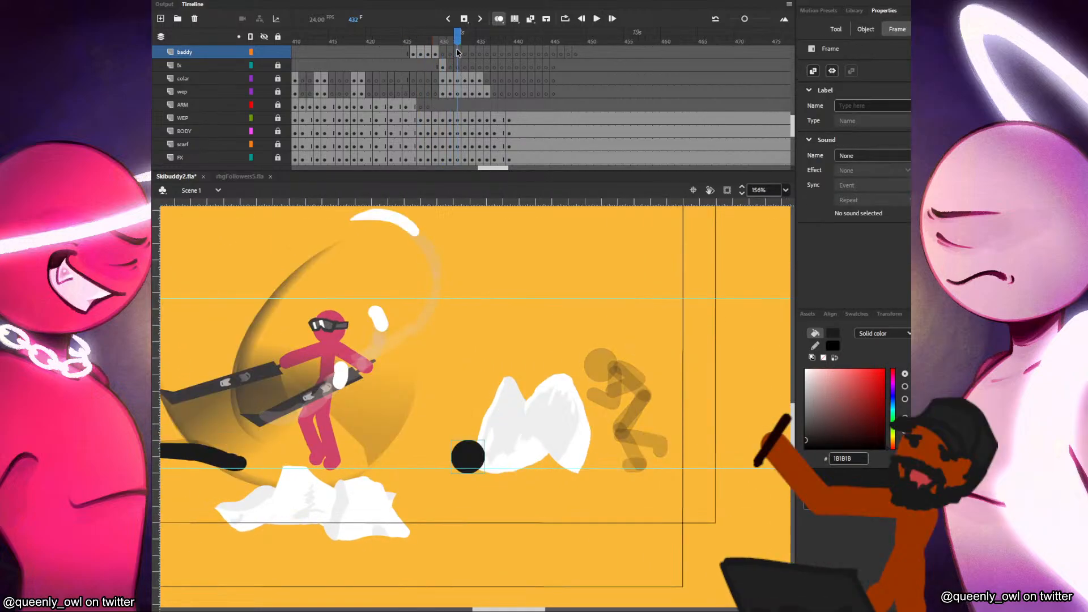
key("Delete")
Delete the crouched runner drawing on frame 429 of the baddy layer.
left_click(429, 65)
left_click(436, 55)
left_click(429, 55)
left_click(435, 56)
key("Delete")
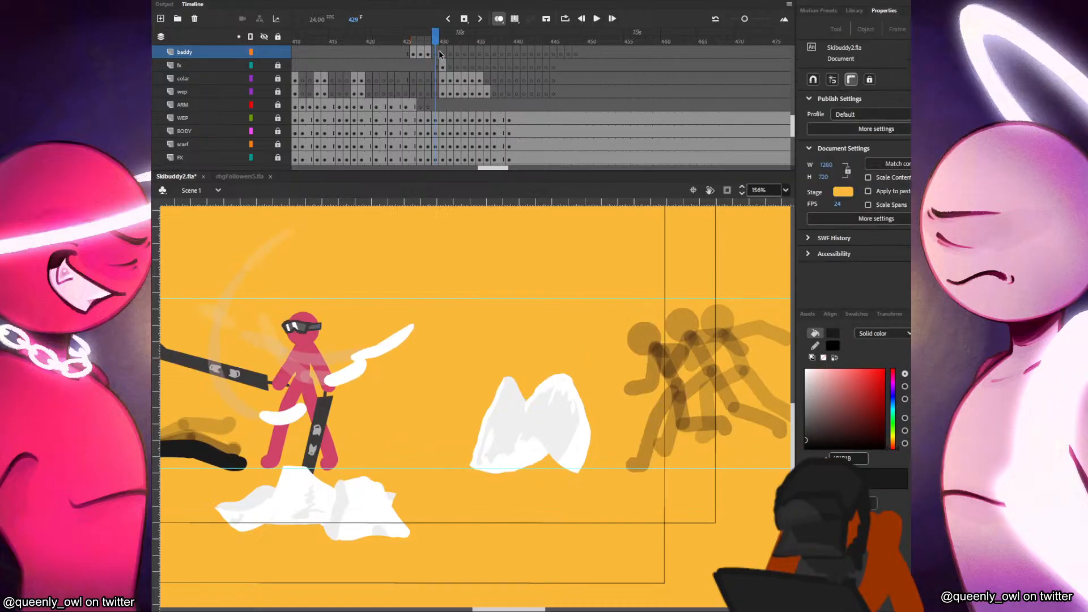
Place a copied head on frame 429 just ahead of the frame 428 pose, and draw the leaning torso and planted leg.
key("ctrl+v")
left_click_drag(487, 400, 617, 334)
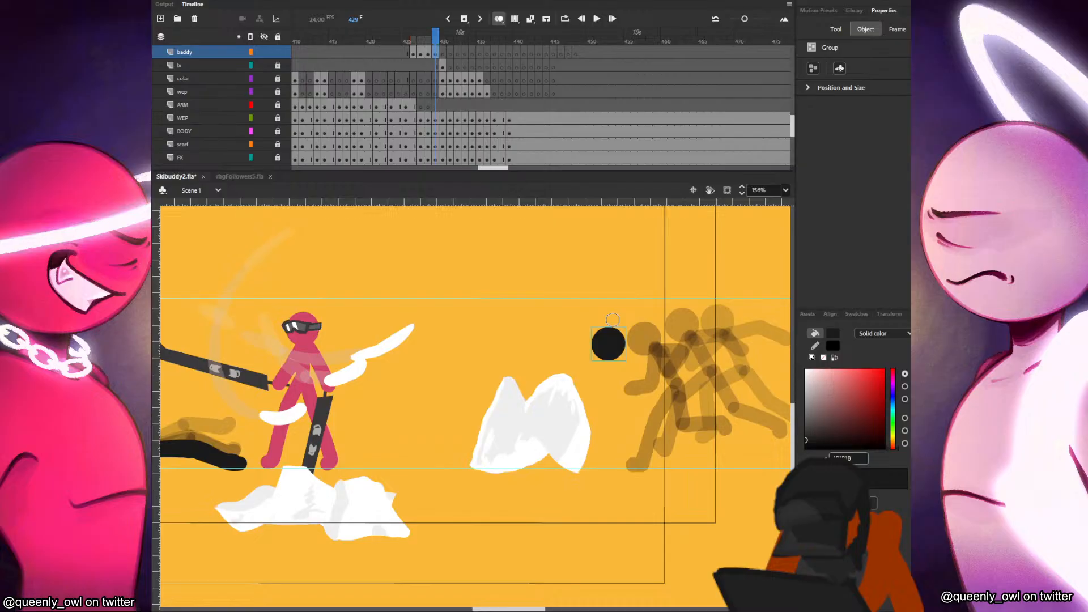
key("comma")
key("period")
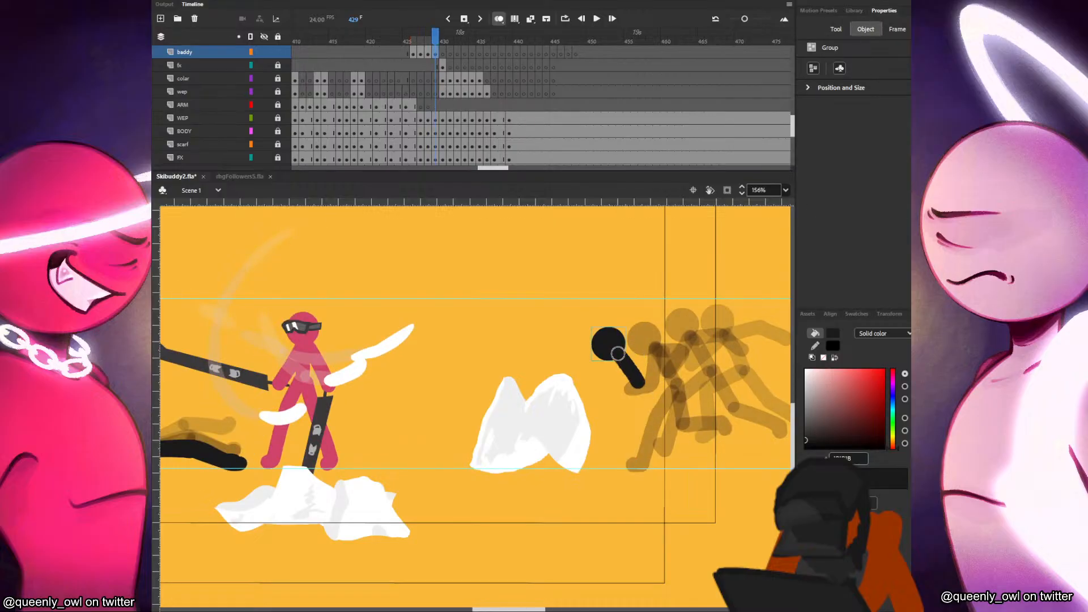
key("b")
key("comma")
key("period")
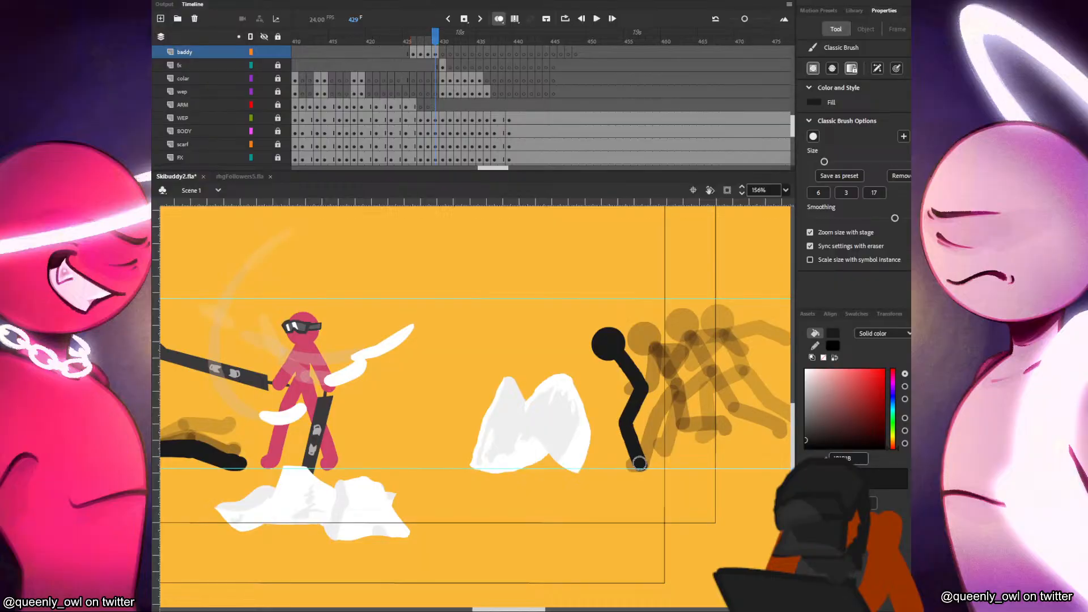
Complete the runner's pose on frame 429 with the bent trailing leg and an arm folded against the torso.
key("comma")
key("period")
left_click_drag(638, 432, 654, 451)
key("comma")
key("period")
key("comma")
key("comma")
key("period")
key("period")
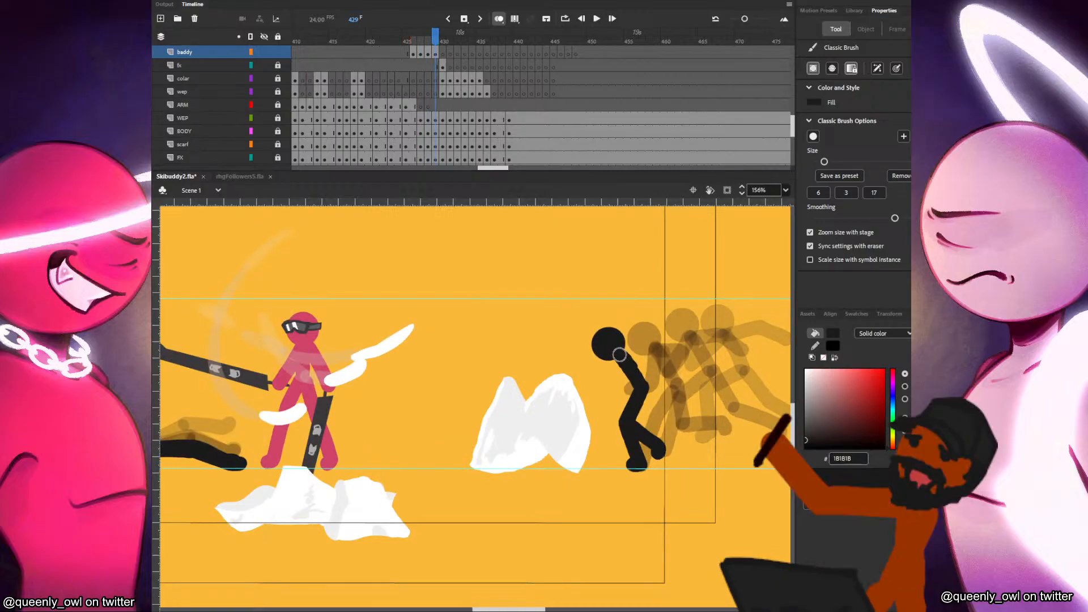
key("comma")
key("period")
key("comma")
key("period")
Place a copied head on frame 430 ahead of the frame 429 pose and draw the leaning torso and straight back leg.
key("period")
key("ctrl+v")
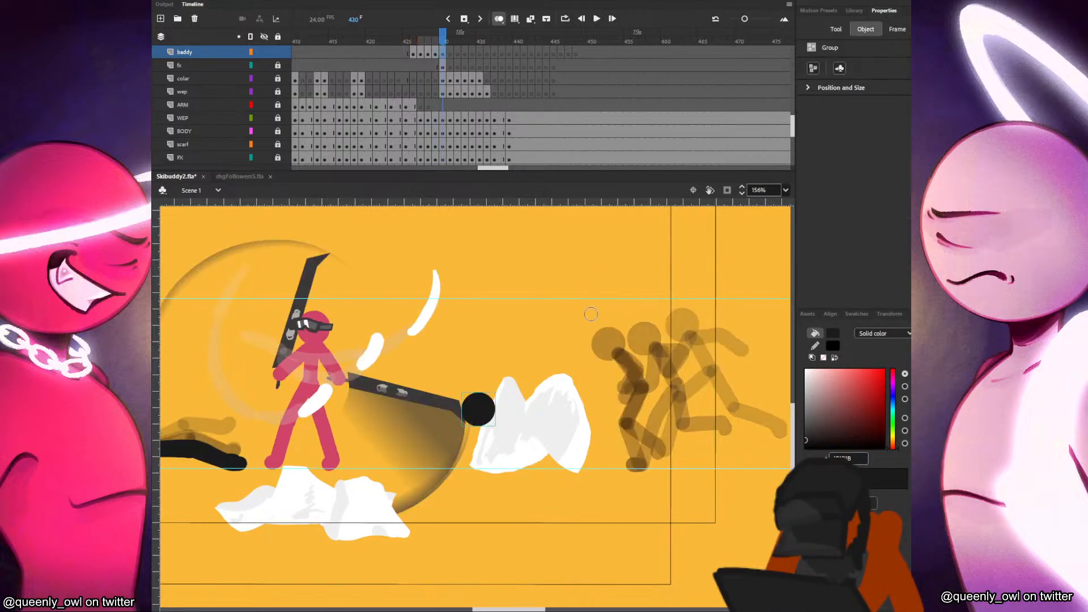
left_click_drag(479, 411, 575, 340)
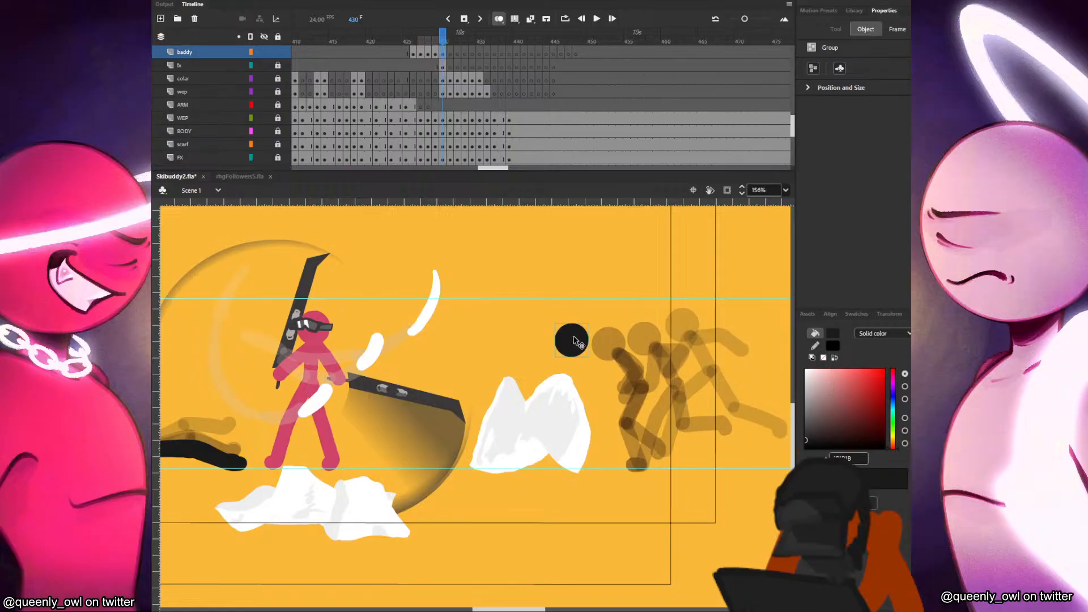
key("comma")
key("period")
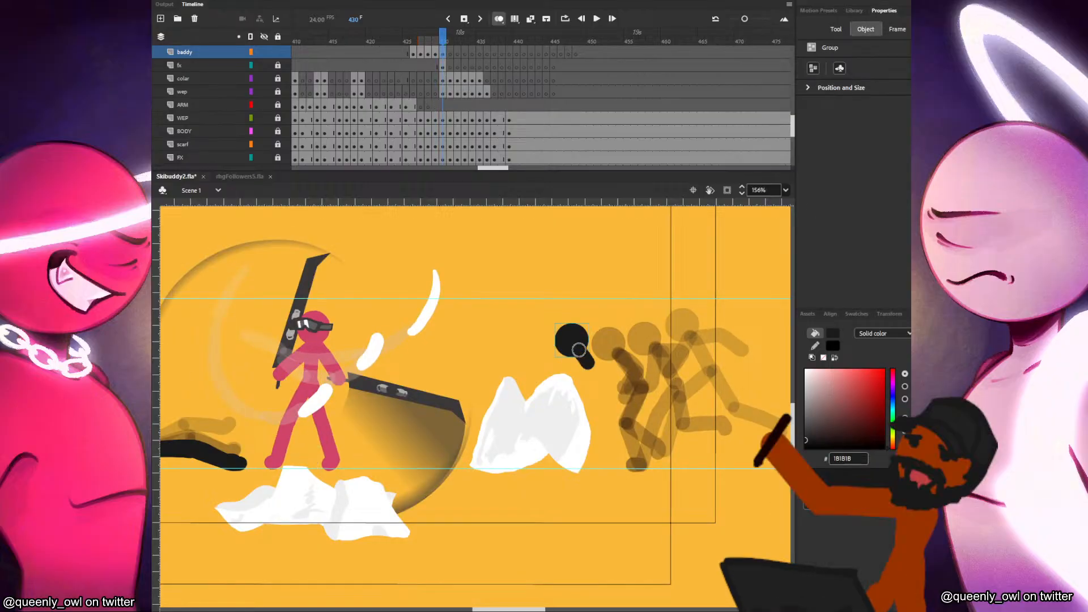
key("b")
key("comma")
key("period")
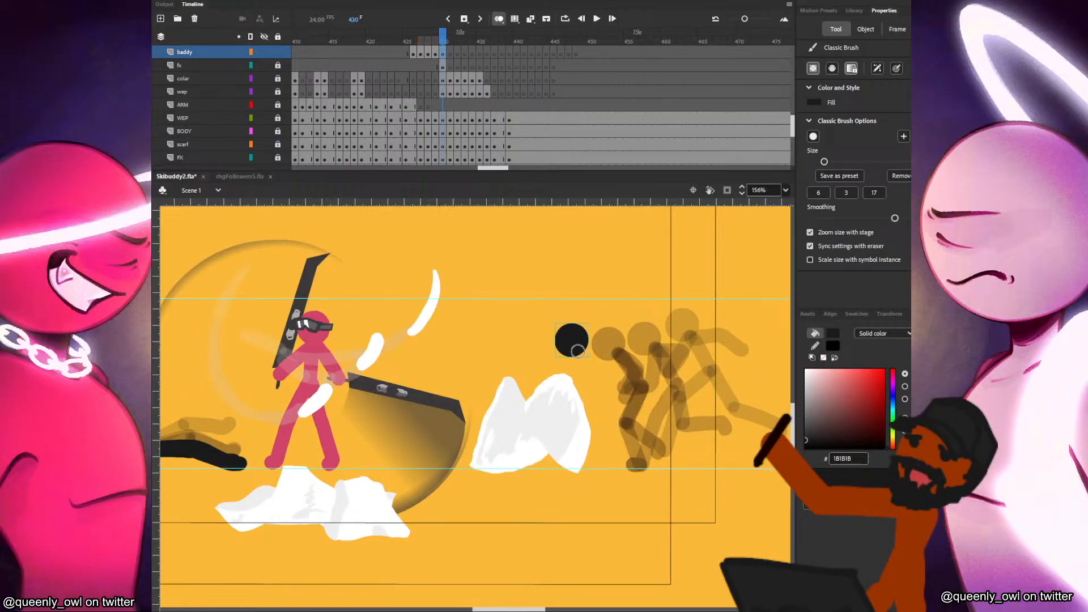
key("ctrl+z")
left_click_drag(577, 351, 614, 419)
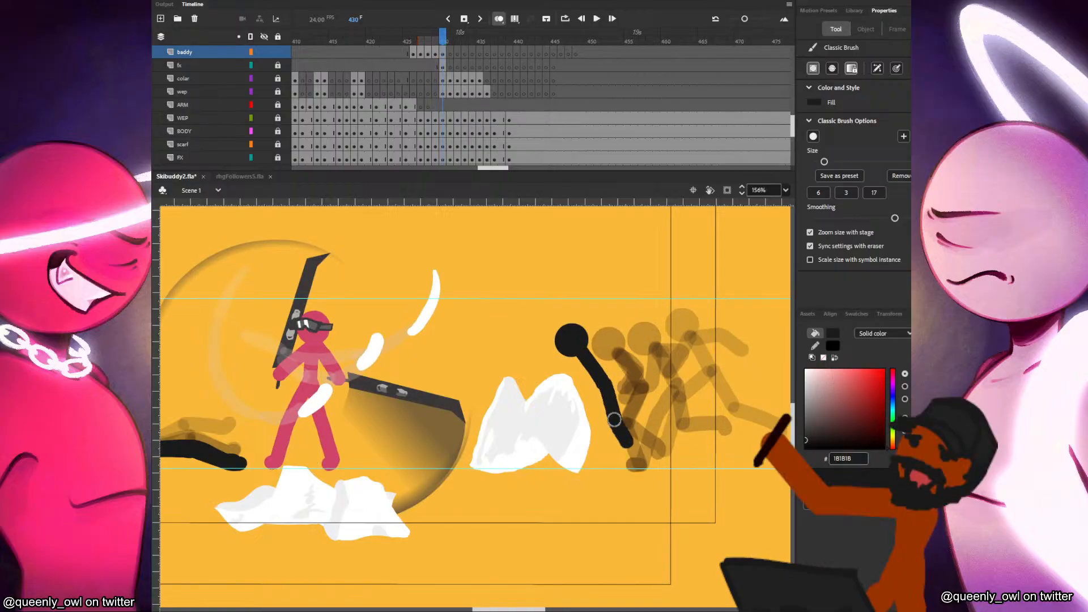
left_click_drag(638, 465, 630, 465)
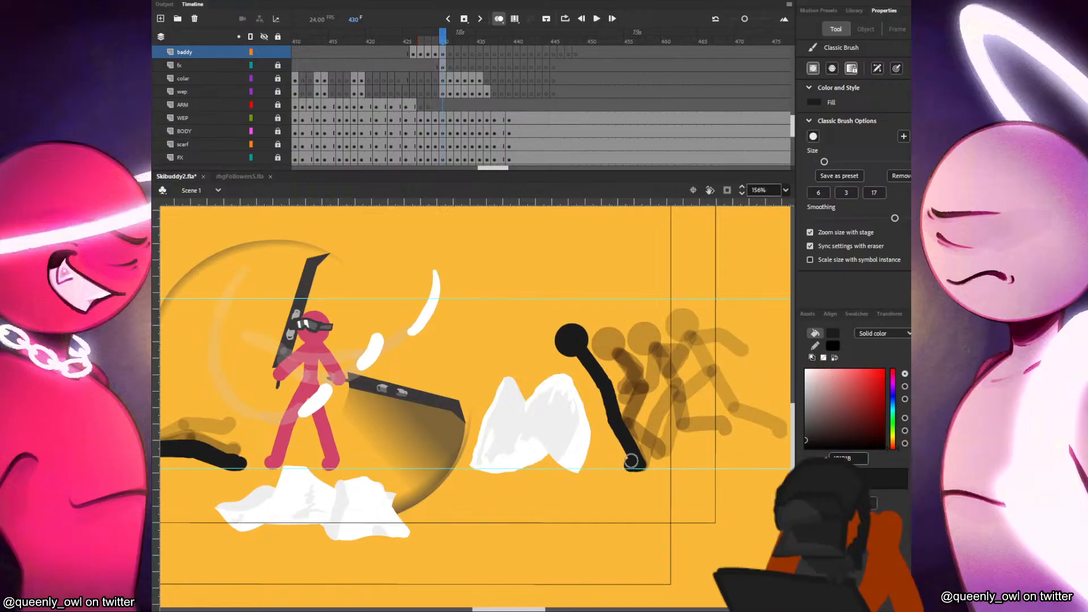
Draw the bent front leg on frame 430 and compare the pose with the preceding frames.
key("comma")
key("period")
mouse_move(589, 409)
left_mouse_down()
mouse_move(602, 388)
mouse_move(616, 451)
left_mouse_up()
key("comma")
key("period")
key("comma")
key("comma")
key("period")
key("period")
Place a copied head farther ahead on frame 431 and draw the torso, the stepping front leg and the outstretched back leg.
key("period")
key("ctrl+v")
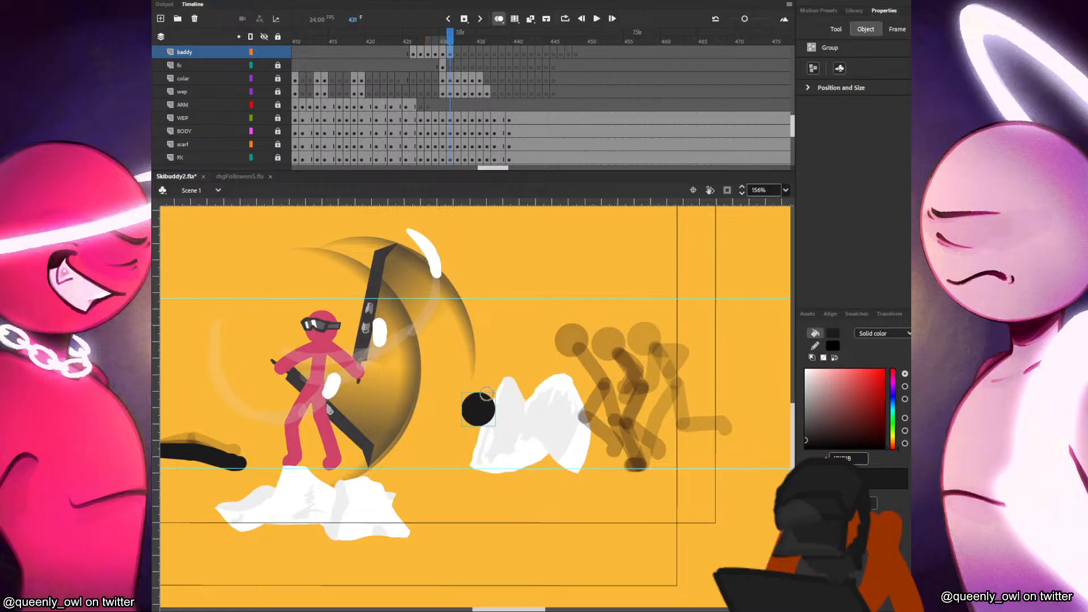
left_click_drag(472, 418, 537, 336)
key("b")
mouse_move(549, 343)
left_mouse_down()
mouse_move(569, 384)
mouse_move(539, 443)
left_mouse_up()
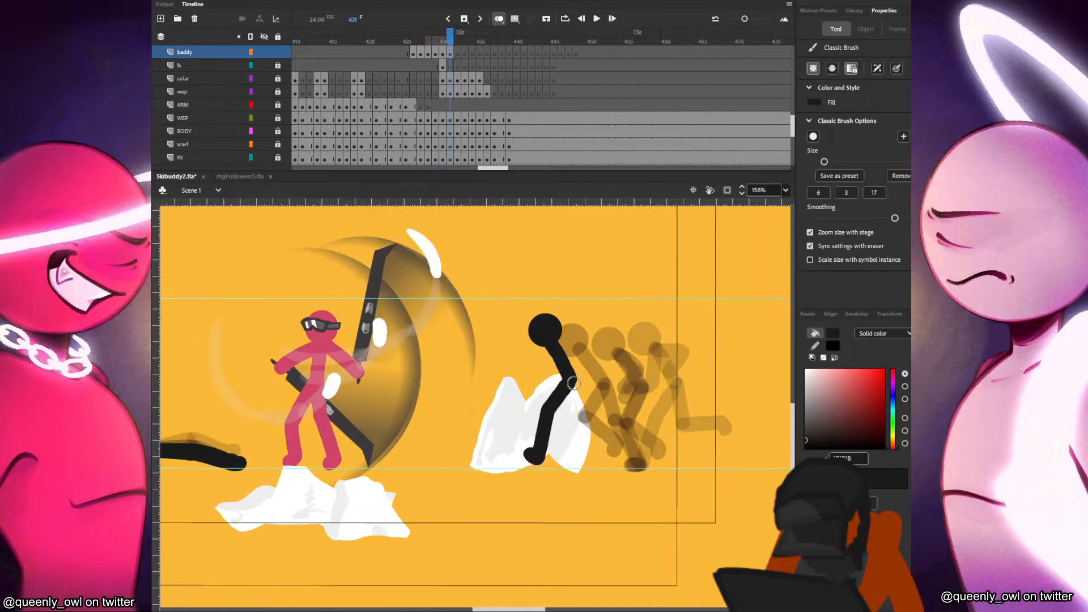
left_click_drag(573, 383, 631, 455)
key("comma")
key("period")
Place a copied head on frame 432 and draw an almost upright torso with the front leg planted on the ground line.
key("period")
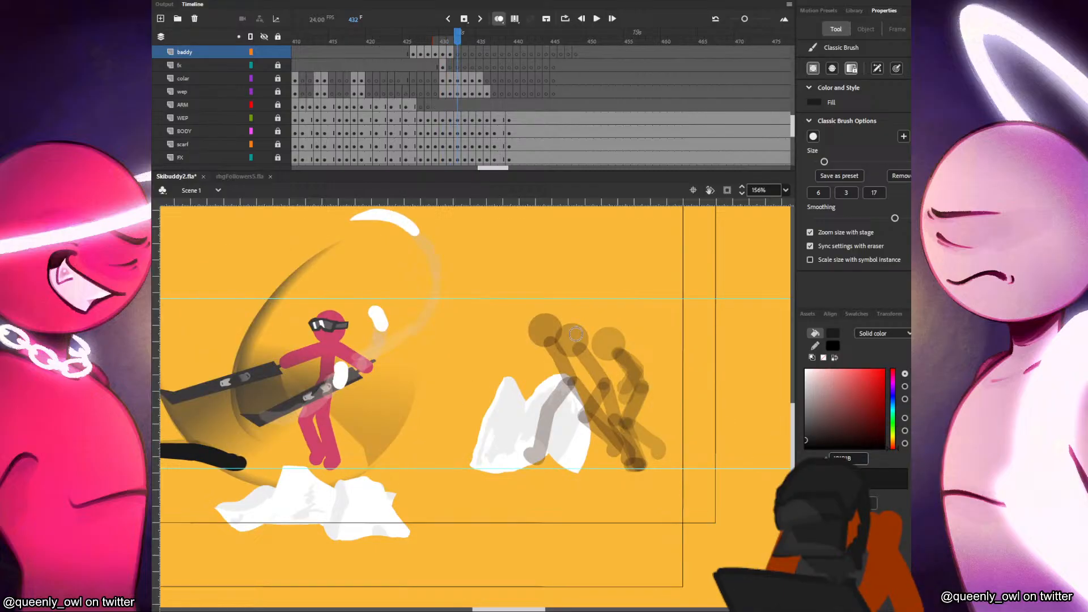
key("ctrl+v")
left_click_drag(479, 400, 526, 322)
mouse_move(483, 409)
left_mouse_down()
mouse_move(530, 332)
mouse_move(530, 390)
mouse_move(502, 451)
left_mouse_up()
key("comma")
key("period")
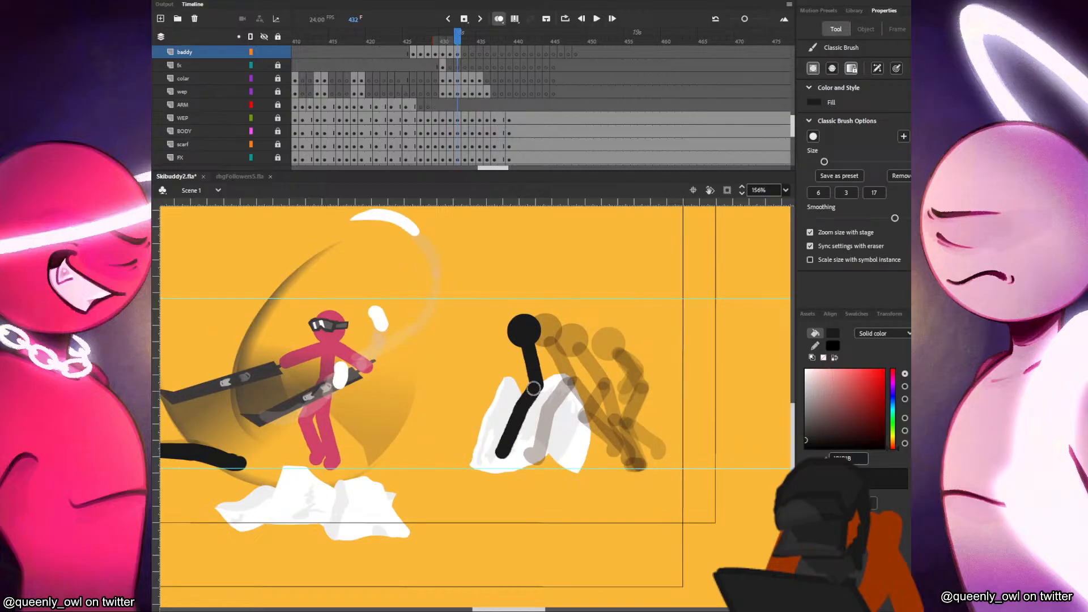
key("comma")
key("period")
key("ctrl+z")
left_click_drag(532, 387, 490, 464)
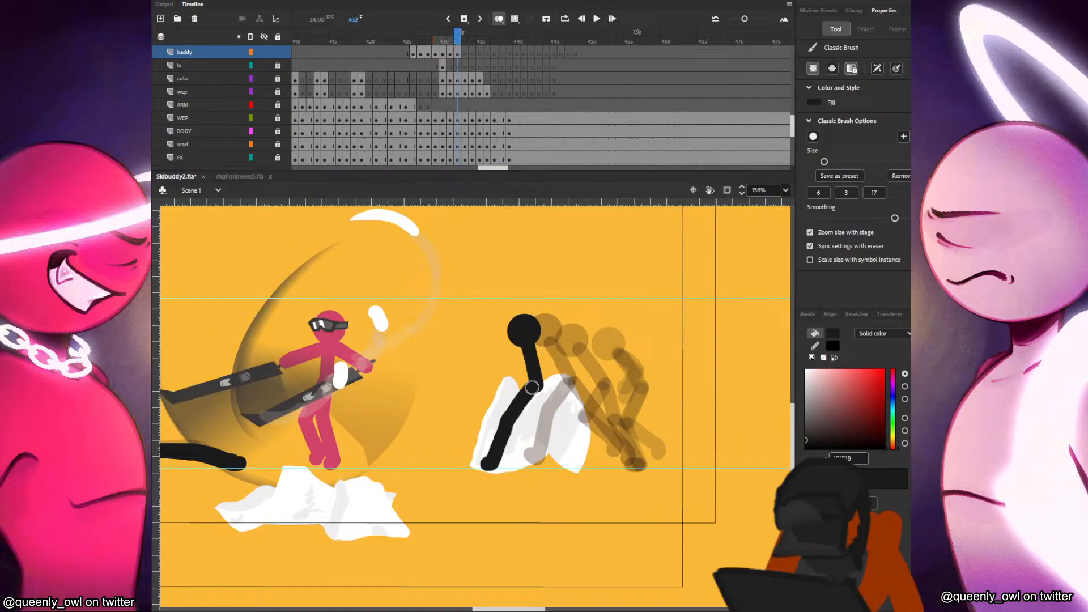
Draw the back leg on frame 432 stretched behind the body, replacing the too-short first stroke.
key("comma")
key("period")
left_click_drag(537, 388, 569, 432)
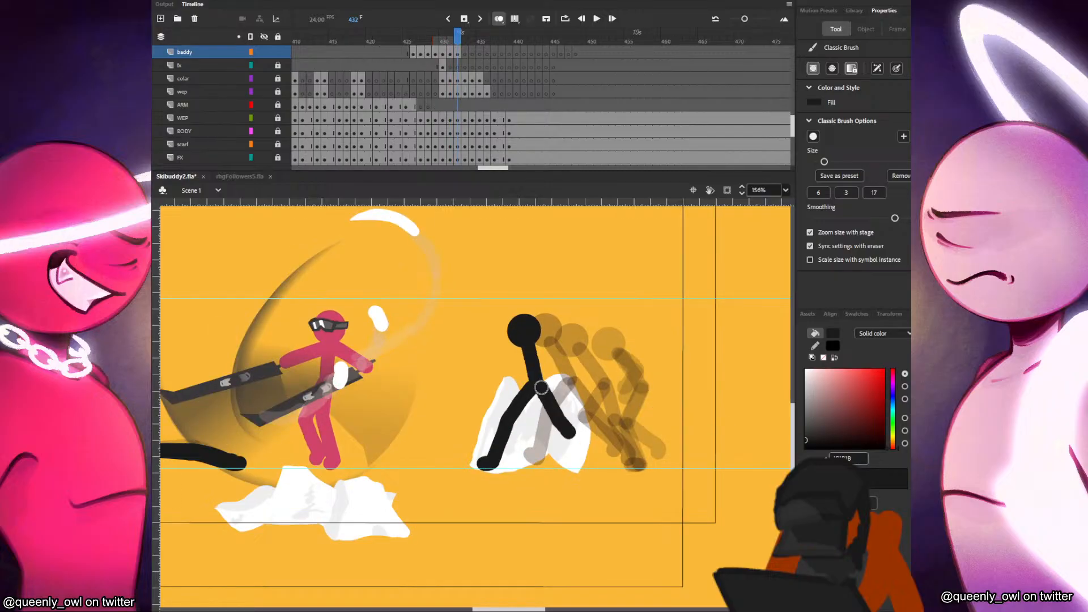
key("comma")
key("period")
key("ctrl+z")
left_click_drag(548, 387, 594, 461)
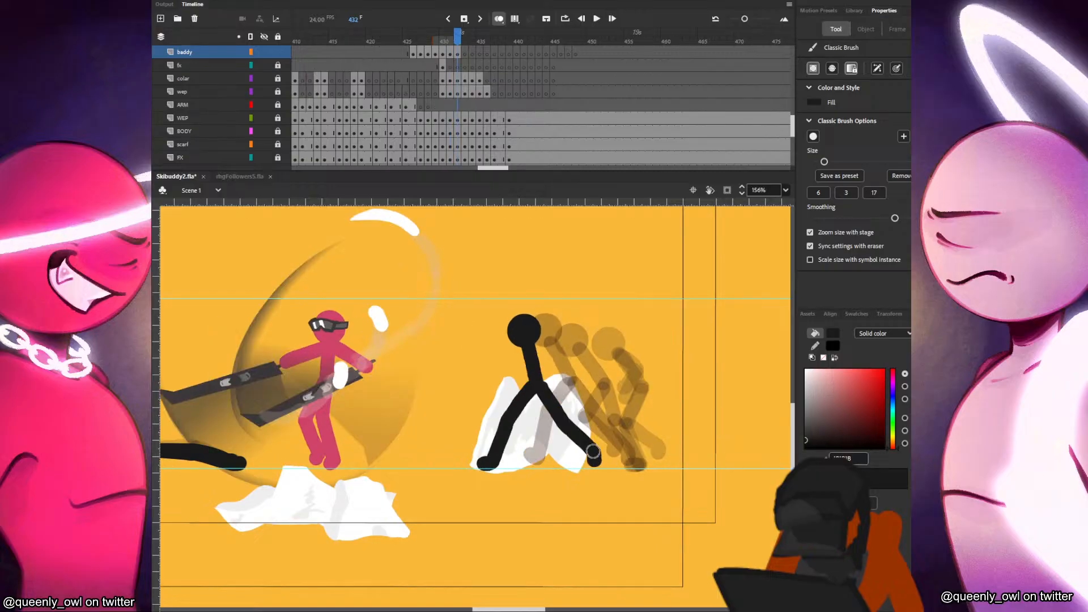
Place a copied head slightly lower and farther ahead on frame 433 and draw the torso and front leg.
key("period")
key("ctrl+v")
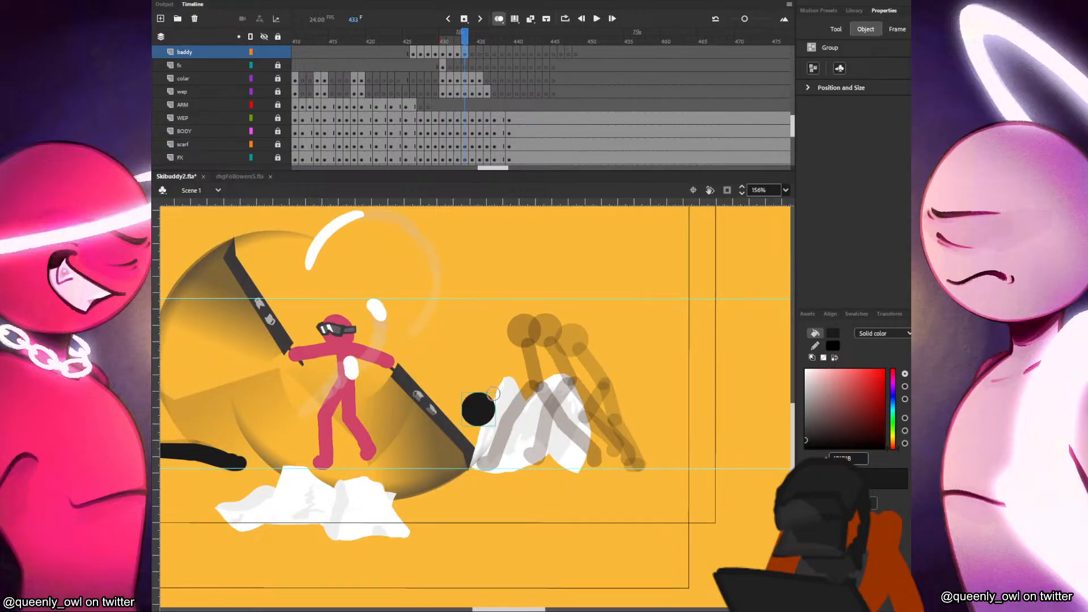
mouse_move(493, 399)
left_mouse_down()
mouse_move(528, 333)
mouse_move(518, 339)
mouse_move(530, 391)
left_mouse_up()
key("comma")
key("period")
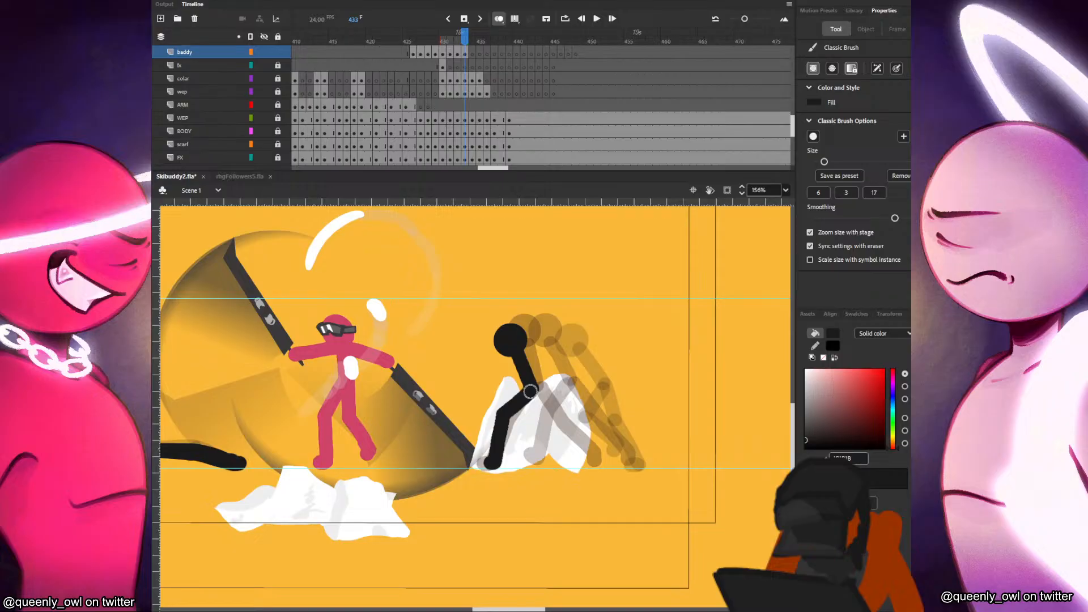
key("comma")
key("period")
Redraw the front leg on frame 433 with its foot on the ground, and add the trailing leg.
key("ctrl+z")
mouse_move(529, 390)
left_mouse_down()
mouse_move(499, 421)
mouse_move(494, 459)
left_mouse_up()
key("ctrl+z")
left_click_drag(530, 390, 498, 423)
key("comma")
key("period")
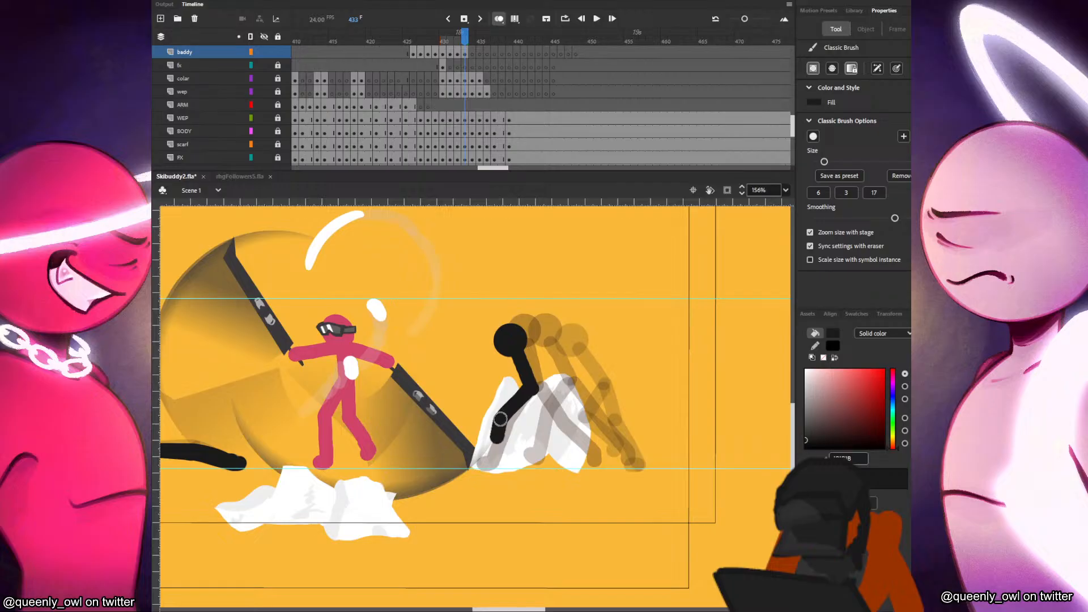
key(".")
left_click_drag(532, 390, 573, 451)
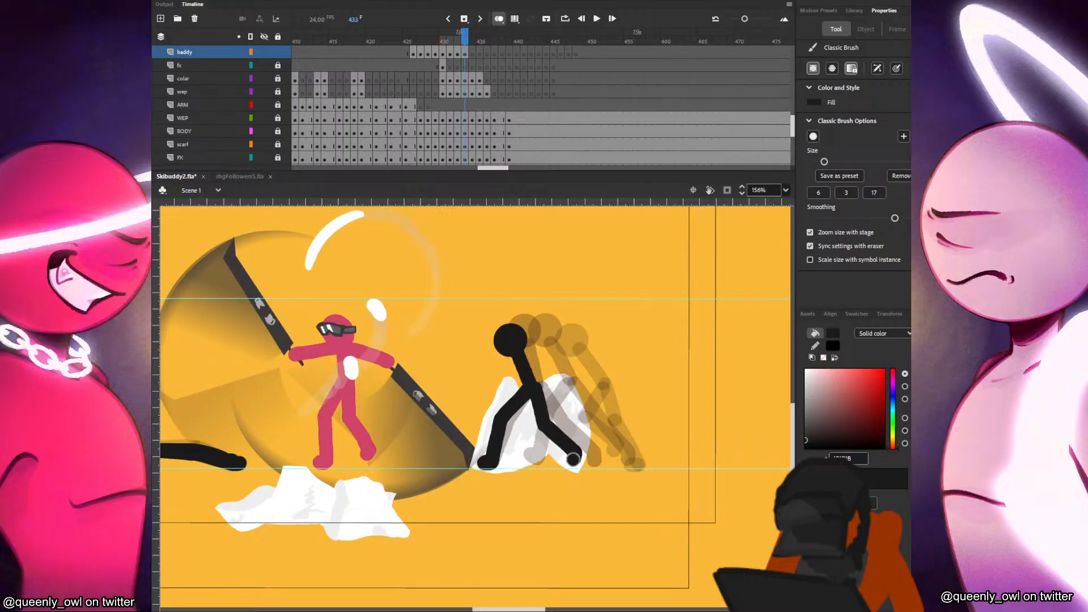
key(".")
key("ctrl+v")
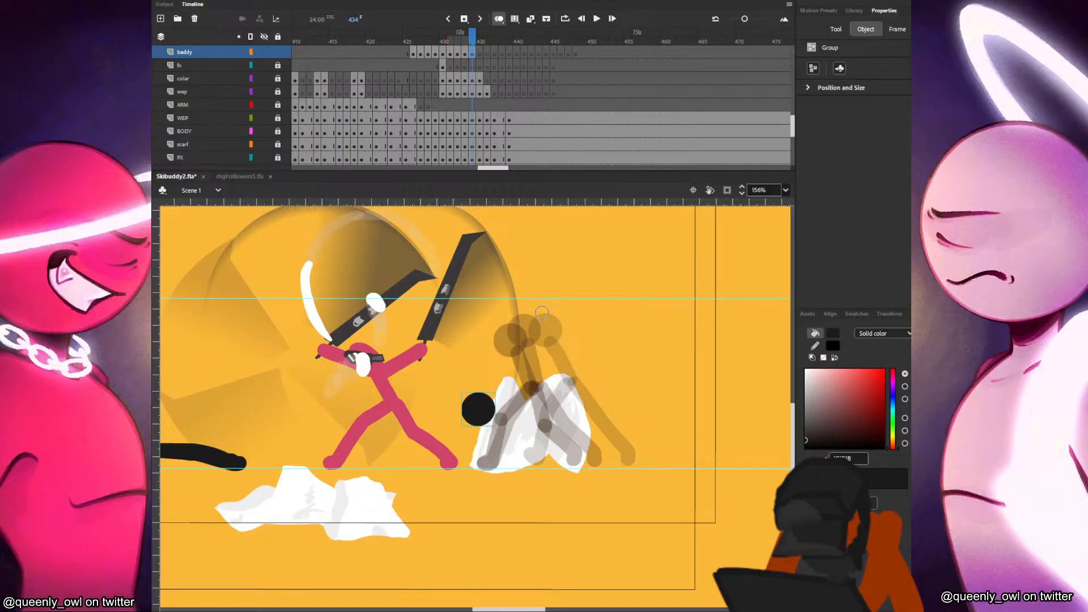
key("q")
left_click_drag(496, 392, 521, 320)
key("ctrl+z")
key("ctrl+z")
key("ctrl+z")
key("ctrl+z")
Delay the runner's drawings on the baddy layer by two frames and hold the frame 429 pose for one extra frame.
left_click(406, 53)
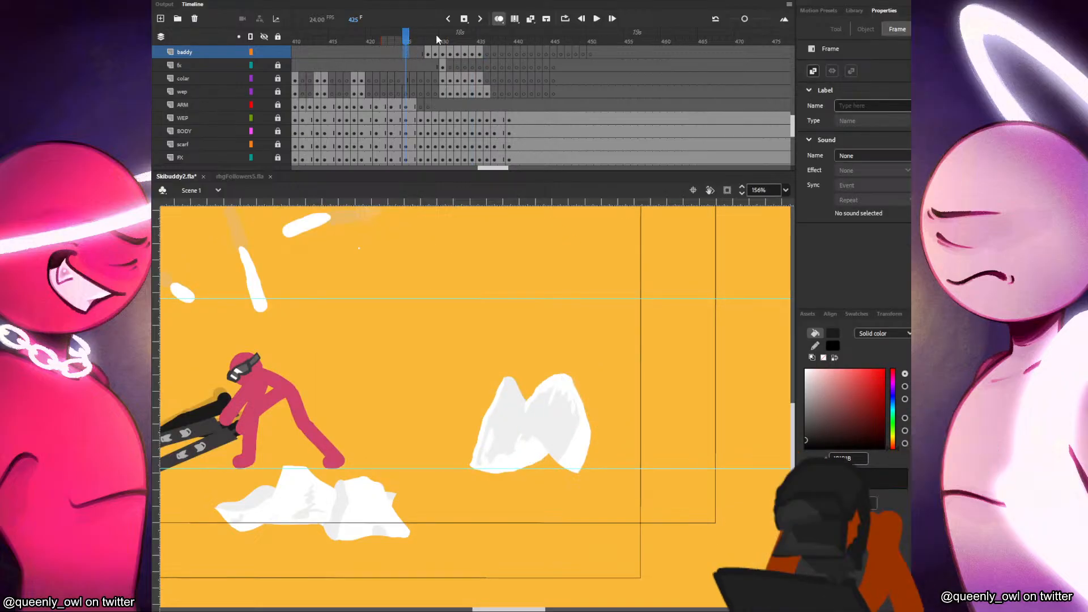
left_click(433, 52)
left_click(433, 53)
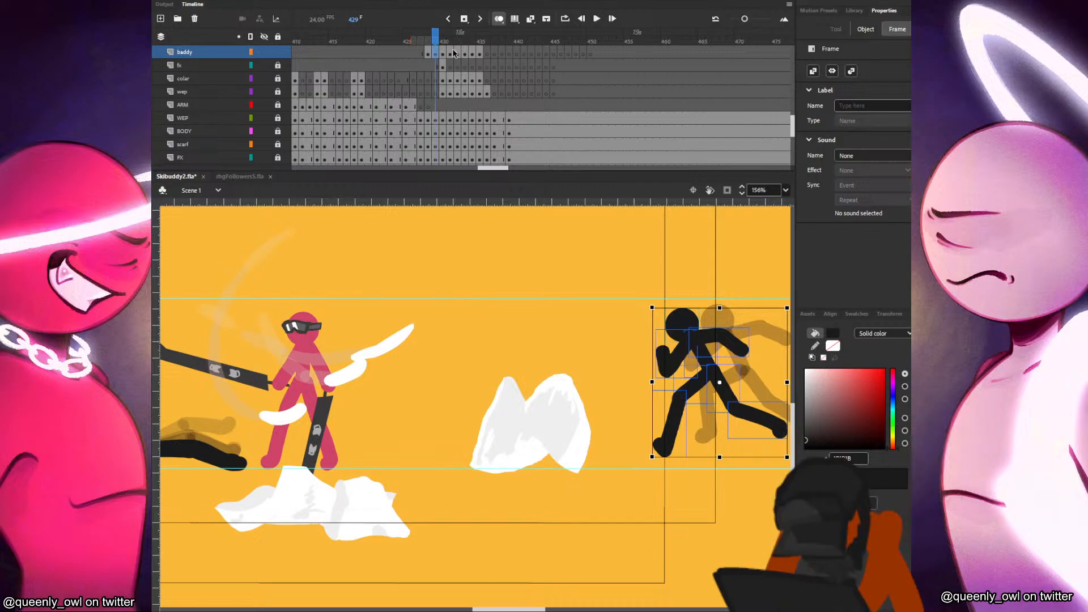
left_click(450, 54)
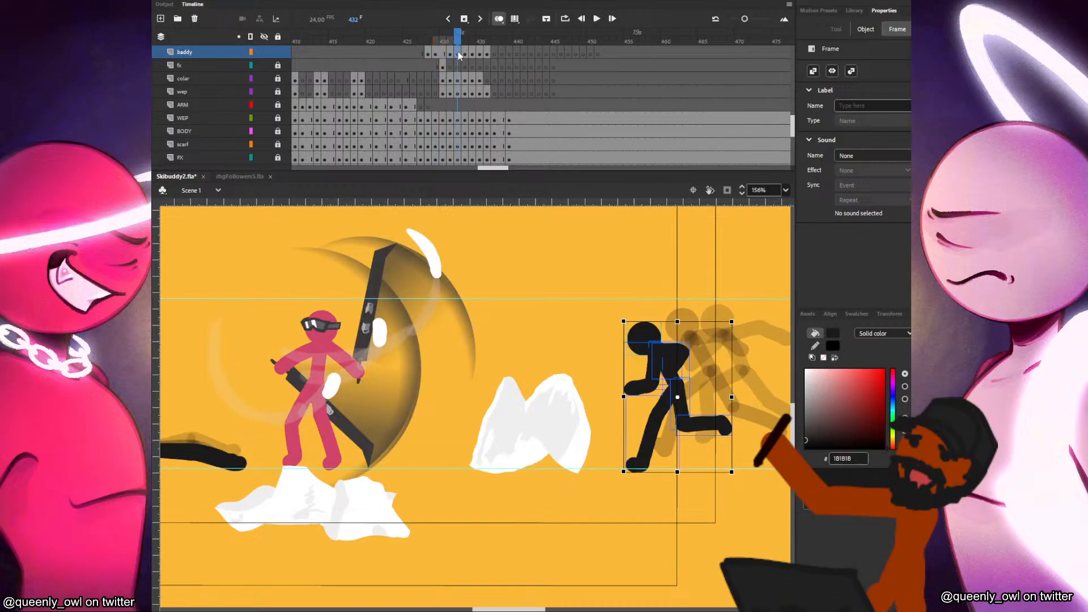
left_click(458, 54)
left_click(465, 54)
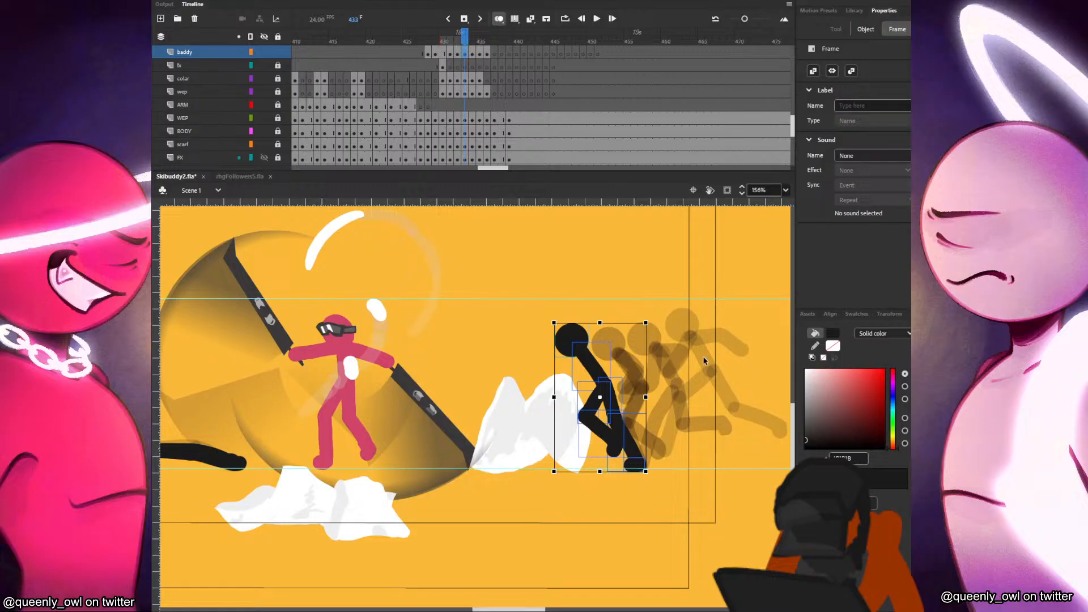
Save the document and step back and forth through the runner's poses on frames 431 to 435.
key("ctrl+s")
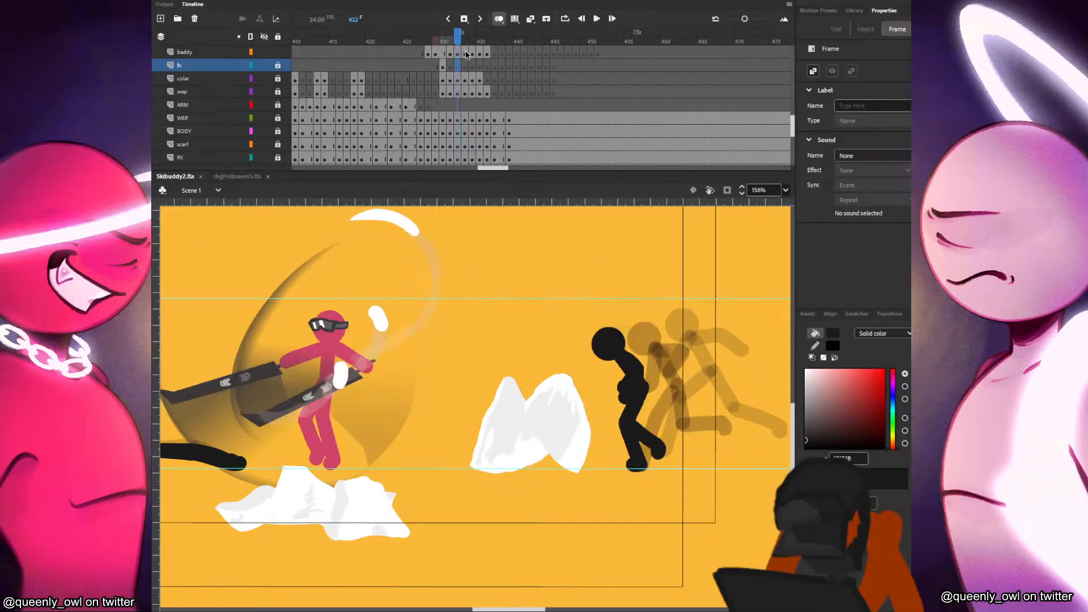
key("v")
key("comma")
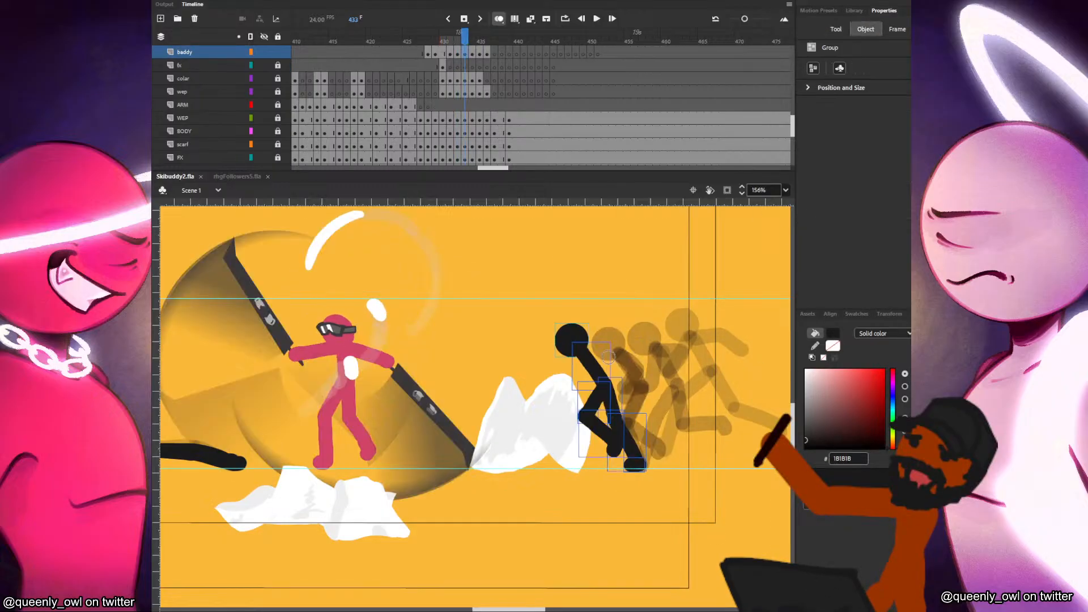
key("b")
key("period")
key("period")
key("comma")
key("comma")
key("period")
key("period")
key("period")
key("period")
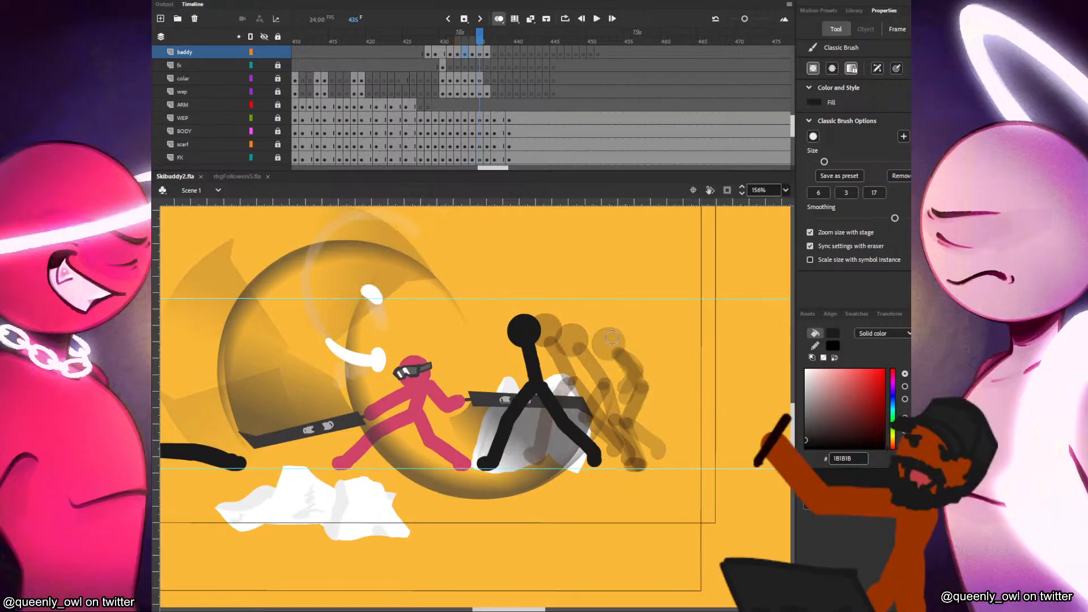
key("comma")
key("comma")
key("comma")
key("comma")
key("comma")
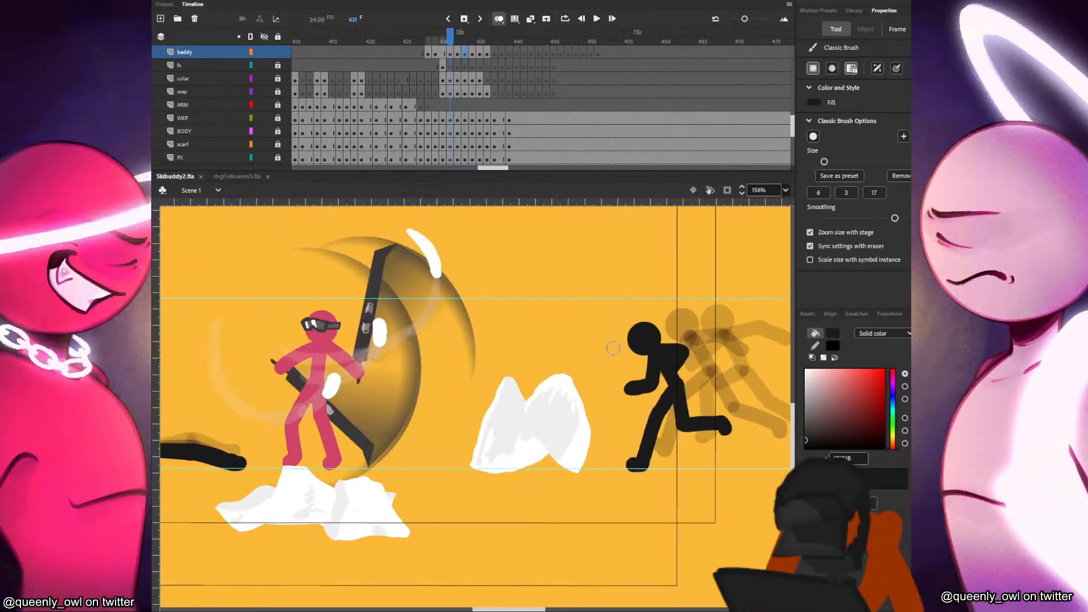
Delay the runner's drawings on the baddy layer by four more frames and play back the animation.
left_click_drag(415, 51, 521, 55)
key("F5")
key("F5")
key("Return")
key("Return")
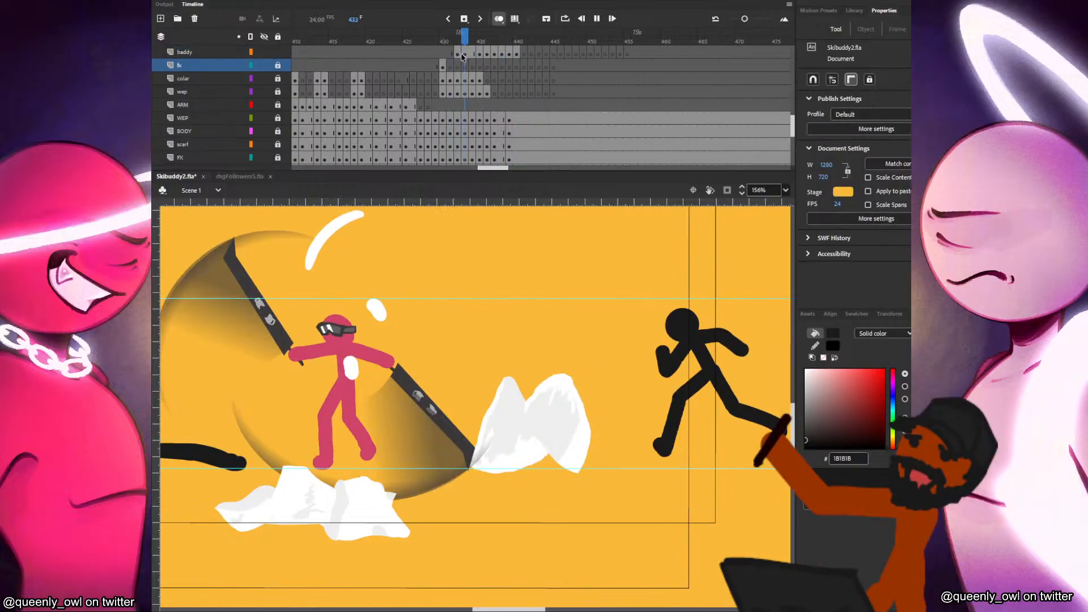
left_click(518, 51)
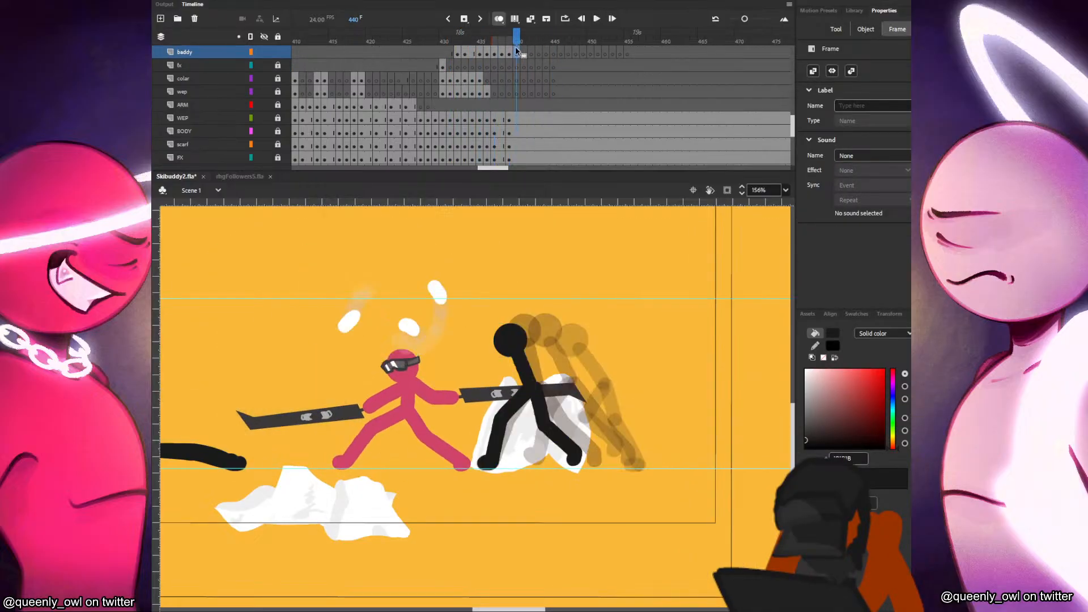
left_click(524, 53)
key("ctrl+v")
mouse_move(483, 400)
left_mouse_down()
mouse_move(535, 334)
mouse_move(548, 389)
left_mouse_up()
key("b")
key("comma")
key("period")
key("ctrl+z")
key("comma")
key("comma")
key("period")
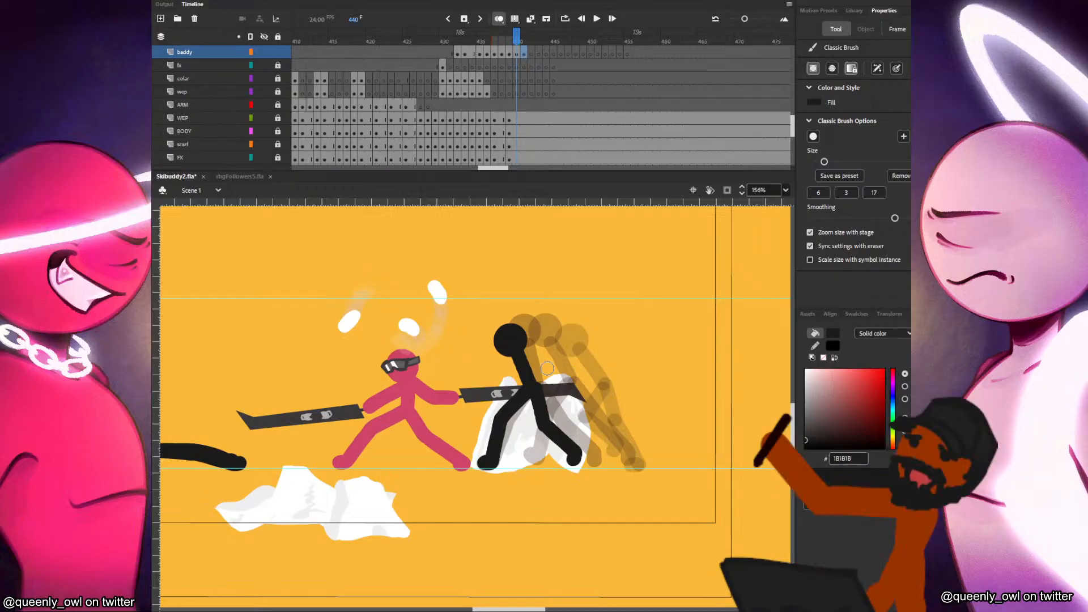
key("period")
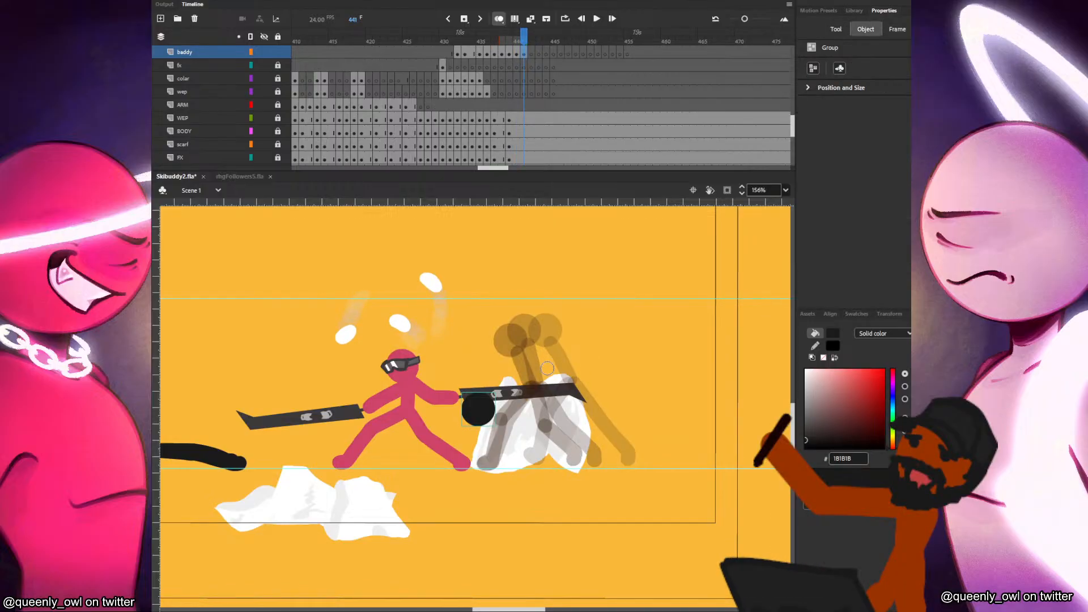
key("ctrl+x")
Step back and forth through the runner's final poses up to frame 442 to examine the motion.
key("comma")
key("comma")
key("comma")
key("comma")
key("period")
key("period")
key("period")
key("period")
key("period")
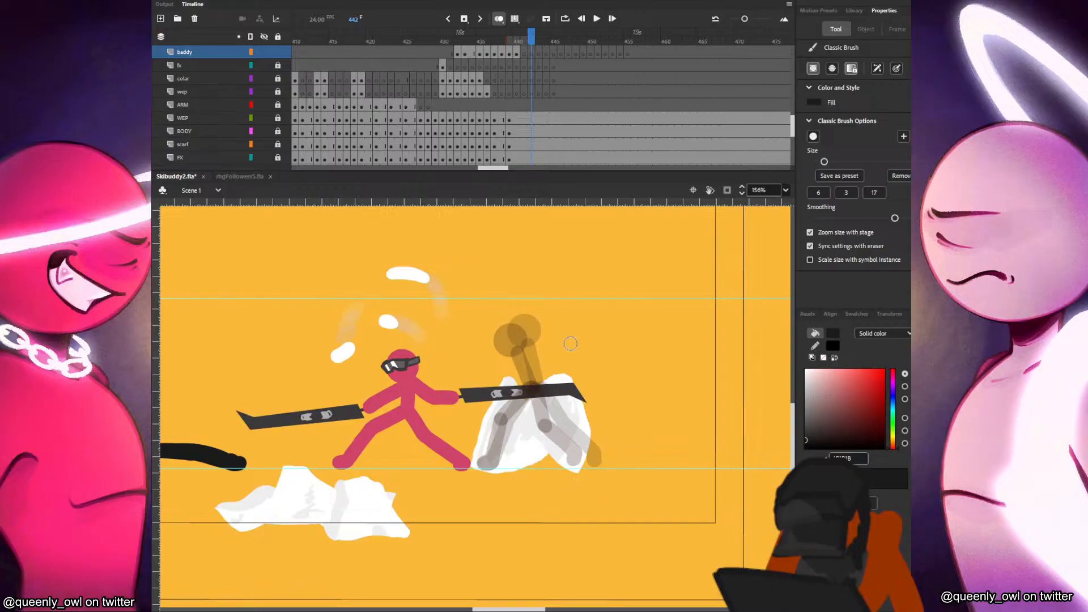
Clear the runner's drawings on the baddy layer from frame 436 through frame 440.
left_click(495, 54)
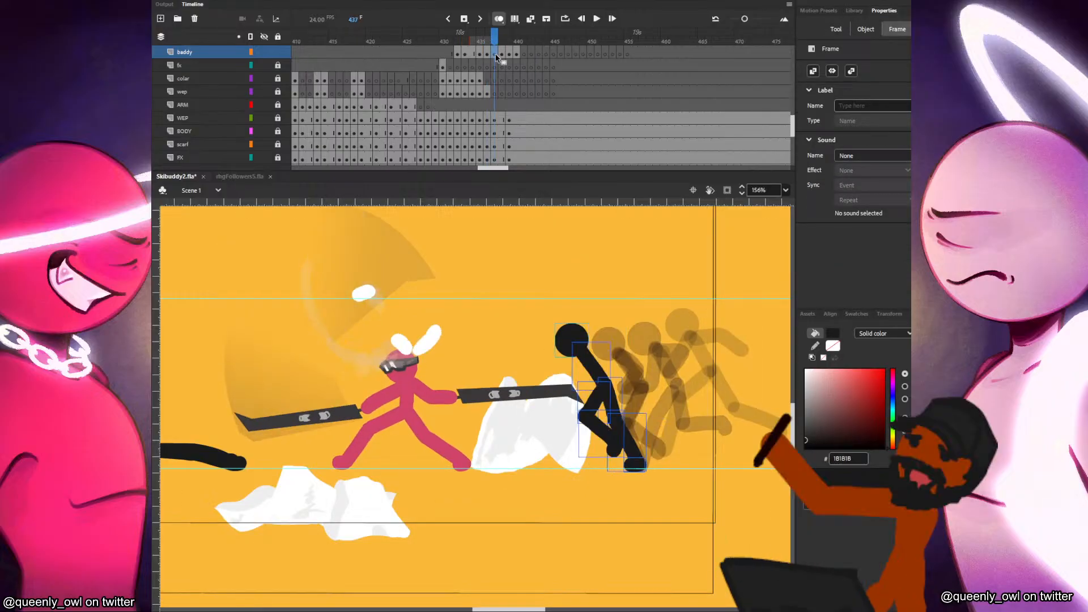
left_click(487, 58)
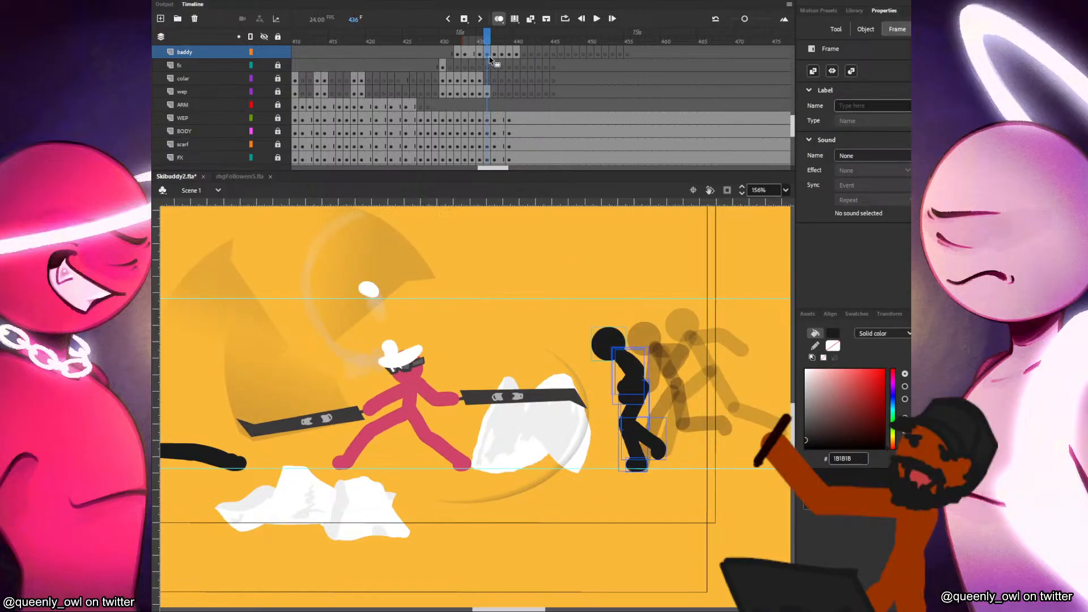
key("Delete")
left_click(495, 59)
key("Delete")
left_click(503, 58)
key("Delete")
left_click(509, 57)
key("Delete")
left_click(521, 55)
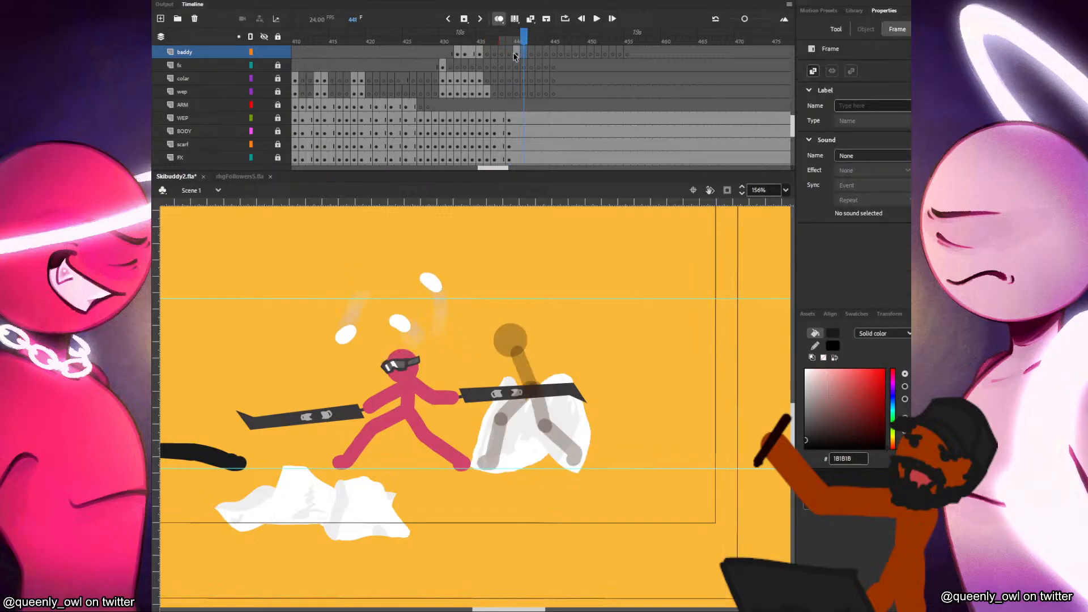
left_click(514, 56)
key("Delete")
Paste a new head on frame 436 ahead of the frame 435 pose and brush the torso and planted leg down to the ground.
left_click(473, 56)
left_click(481, 56)
key("comma")
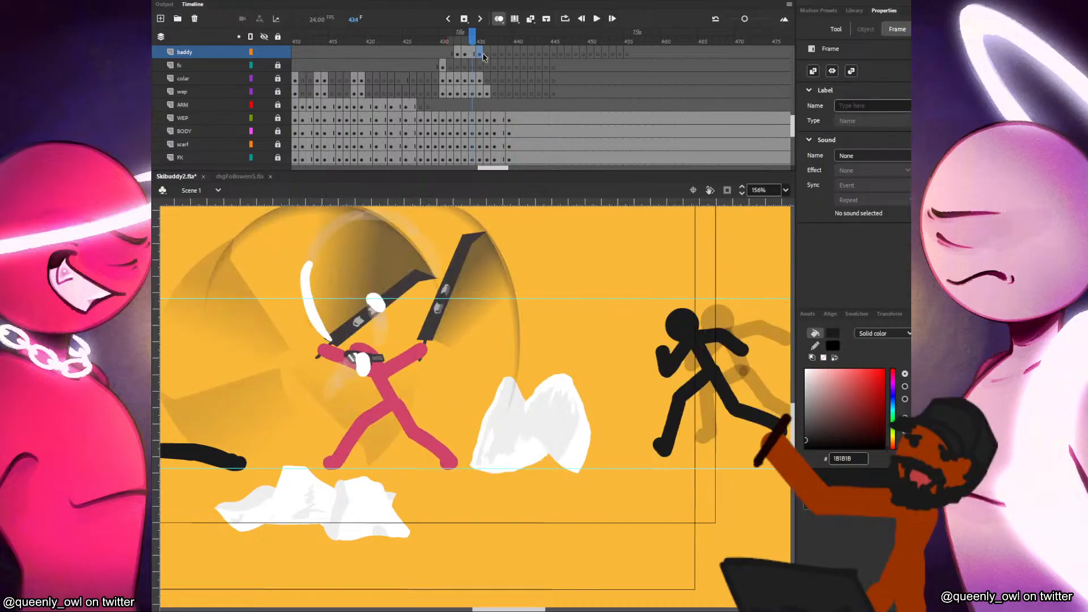
left_click(485, 57)
key("ctrl+v")
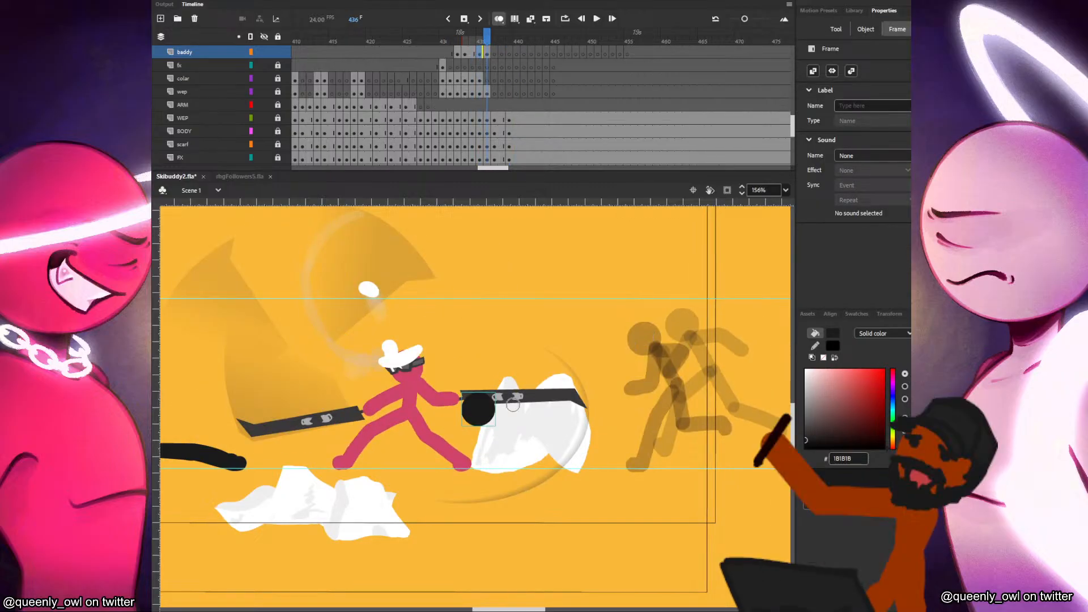
mouse_move(488, 410)
left_mouse_down()
mouse_move(619, 316)
mouse_move(623, 413)
mouse_move(641, 464)
left_mouse_up()
key("b")
key("comma")
key("period")
Brush the bent second leg and the arms of the frame 436 pose, comparing it with the previous frame.
mouse_move(627, 382)
left_mouse_down()
mouse_move(605, 419)
mouse_move(630, 453)
left_mouse_up()
key("comma")
key("period")
key("comma")
key("period")
key("comma")
key("period")
mouse_move(614, 347)
left_mouse_down()
mouse_move(627, 361)
mouse_move(614, 387)
left_mouse_up()
key("comma")
key("period")
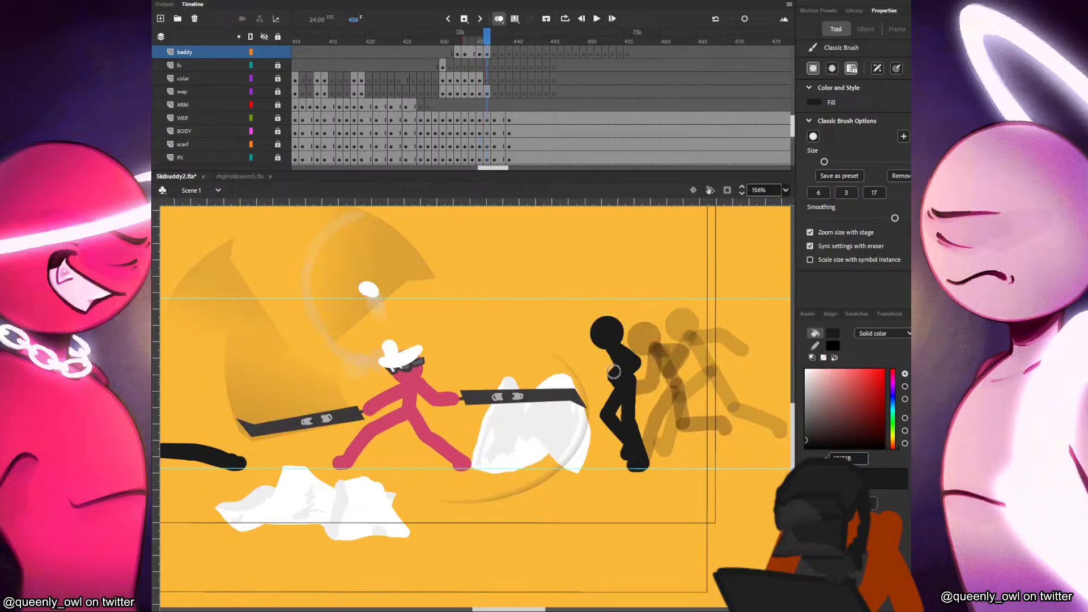
Paste the head on frame 437 of the baddy layer and place it slightly ahead of the frame 436 head.
key("period")
key("ctrl+v")
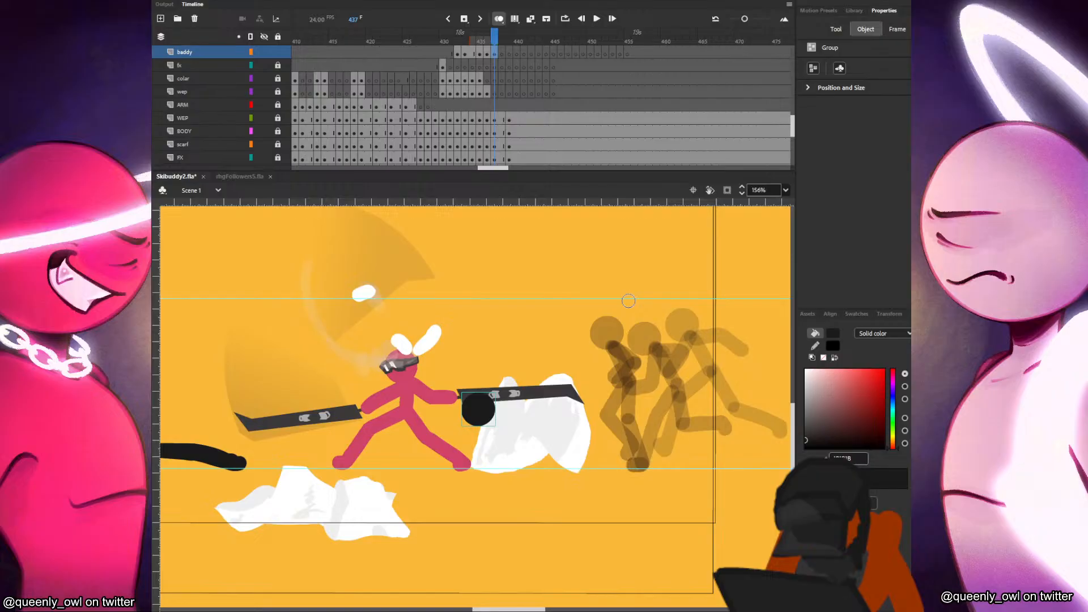
left_click_drag(479, 415, 589, 334)
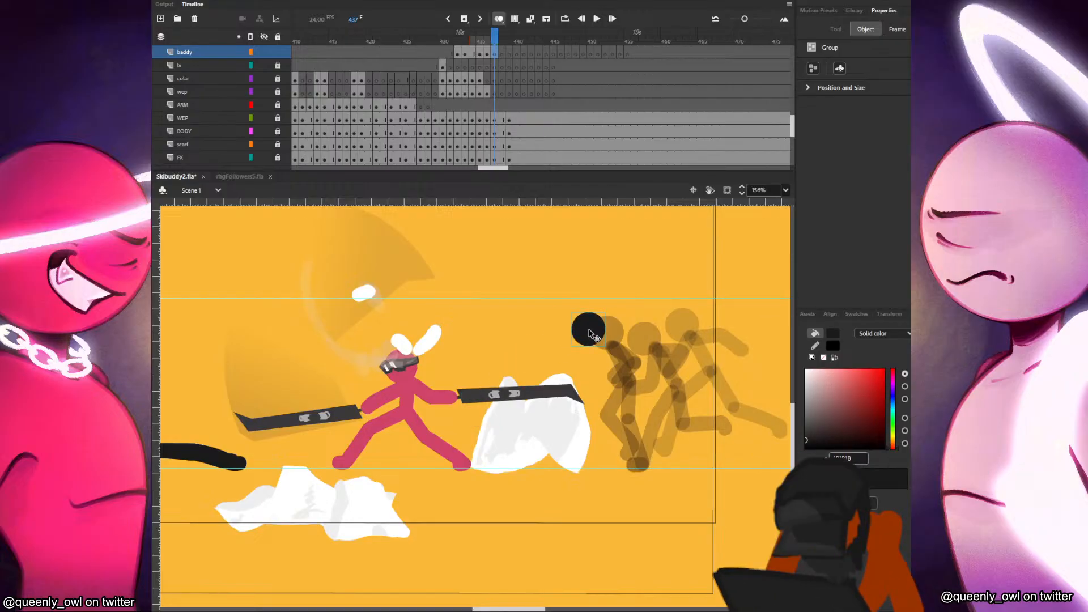
Switch to Discord and watch the test animation posted in the general channel at full screen.
mouse_move(651, 607)
left_click_drag(159, 170, 376, 83)
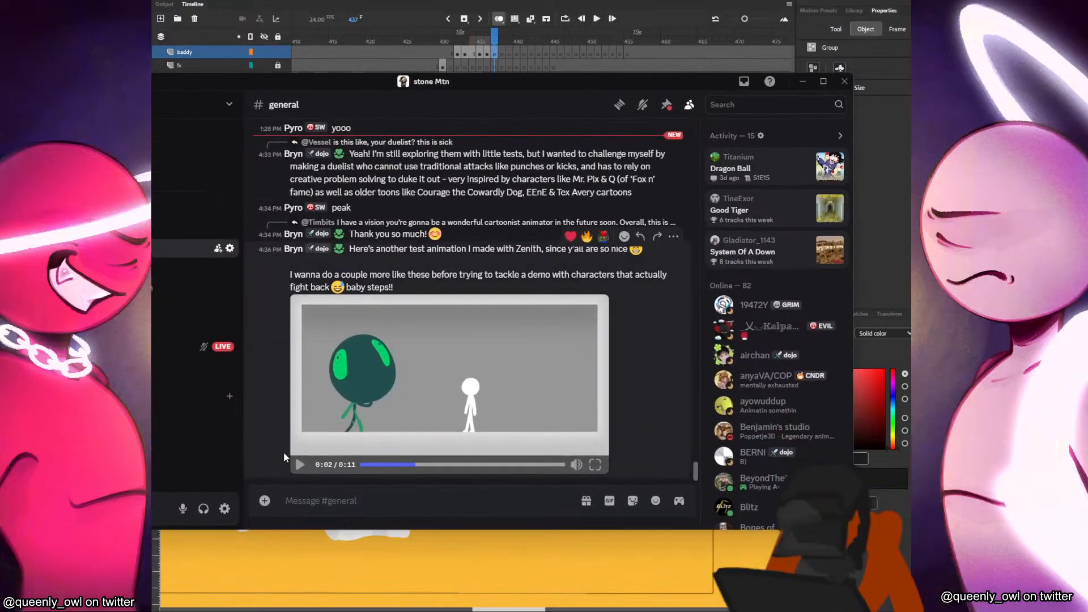
left_click(595, 465)
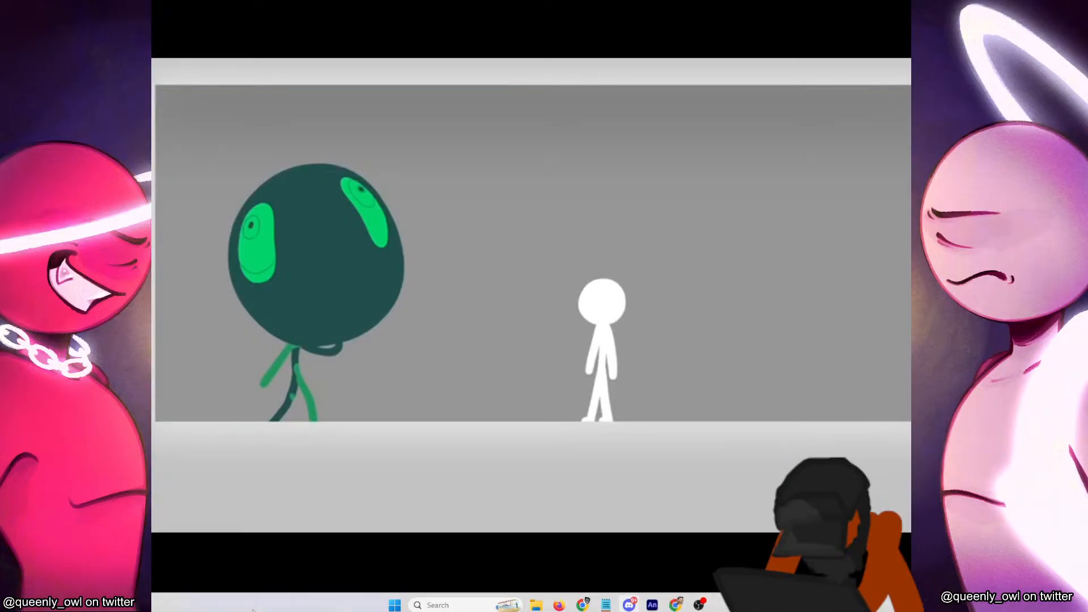
left_click(208, 602)
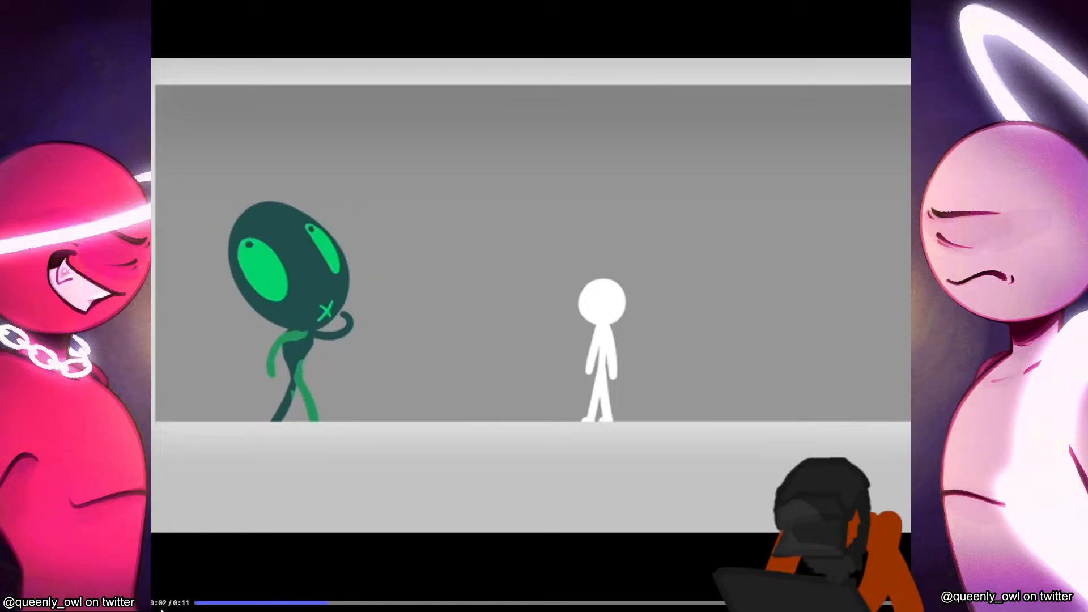
left_click(221, 564)
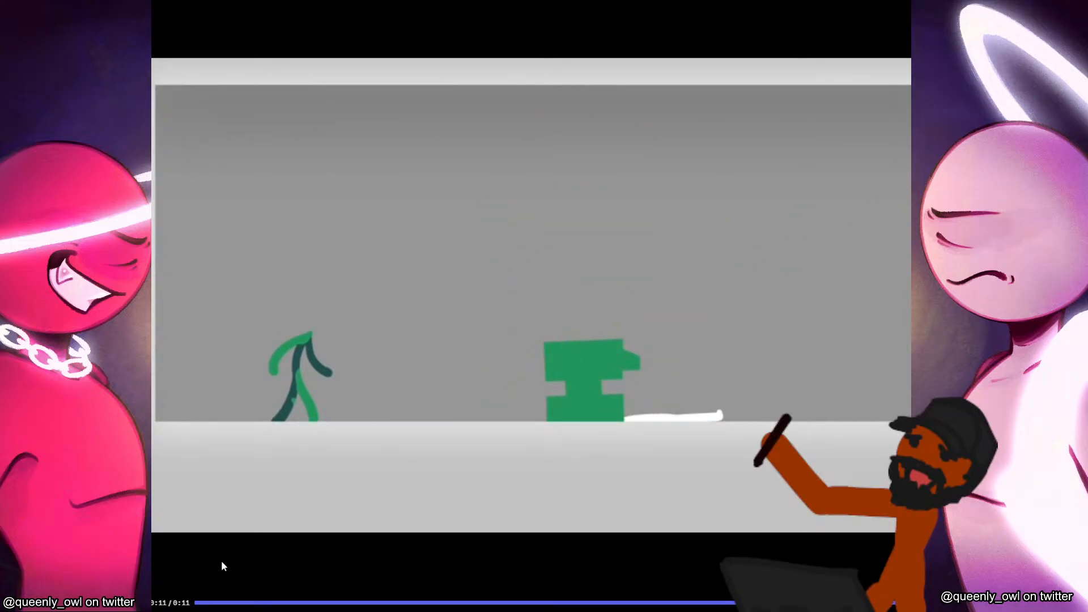
left_click(225, 565)
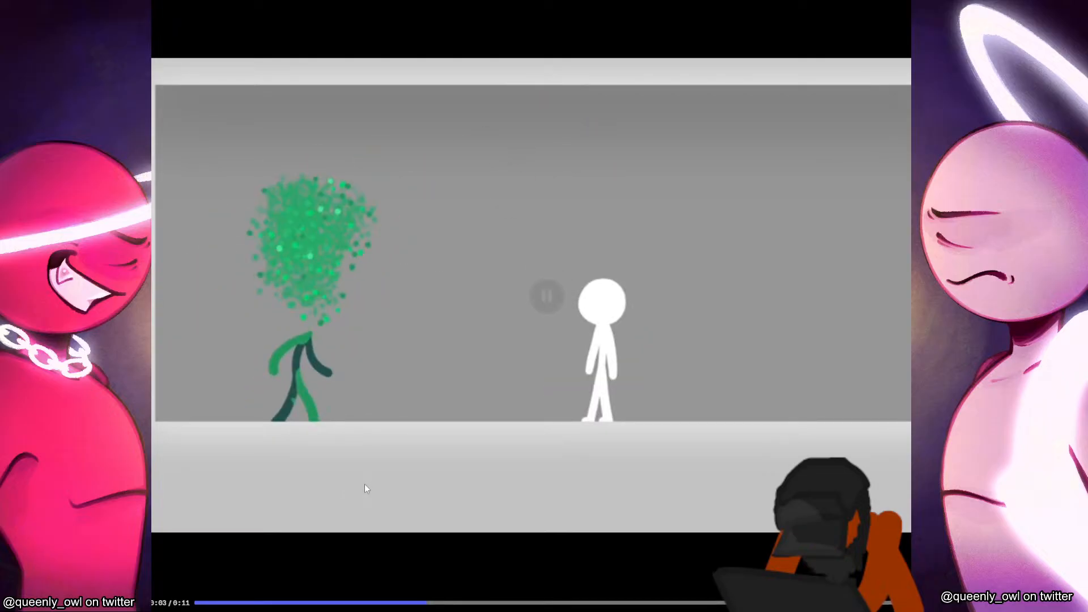
left_click(379, 576)
left_click(378, 577)
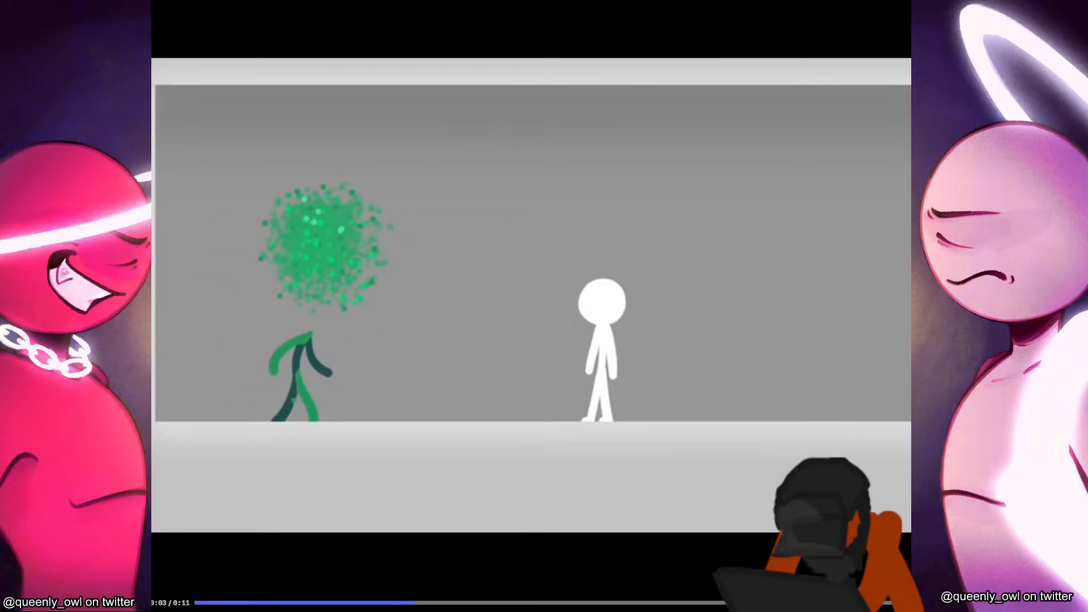
key("Escape")
key("Escape")
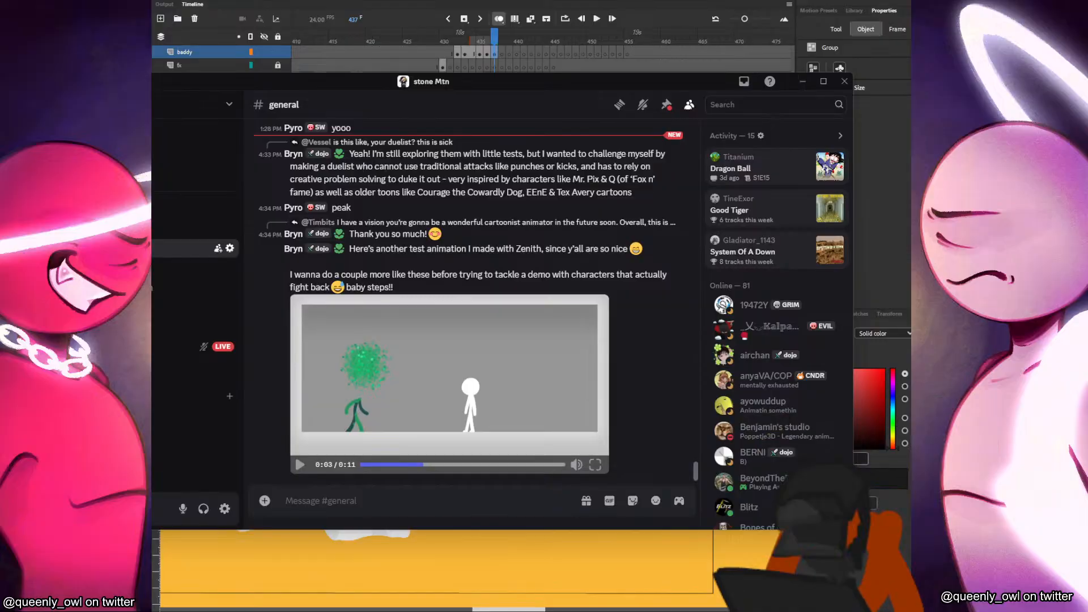
Return to Adobe Animate and brush the leaning torso, planted rear leg and forward leg of the frame 437 pose.
key("alt+Tab")
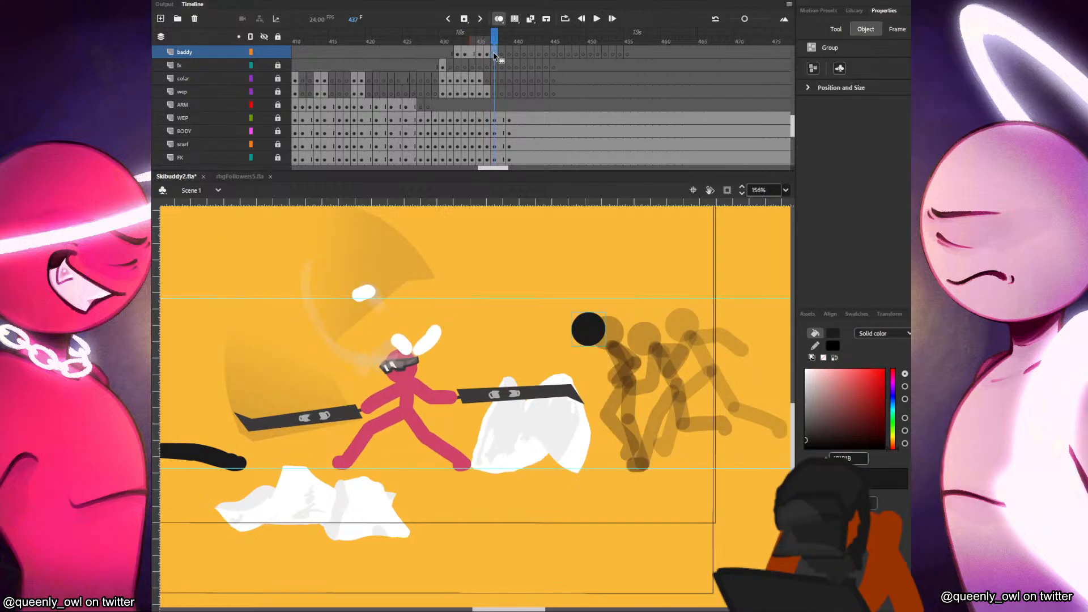
left_click_drag(591, 343, 641, 463)
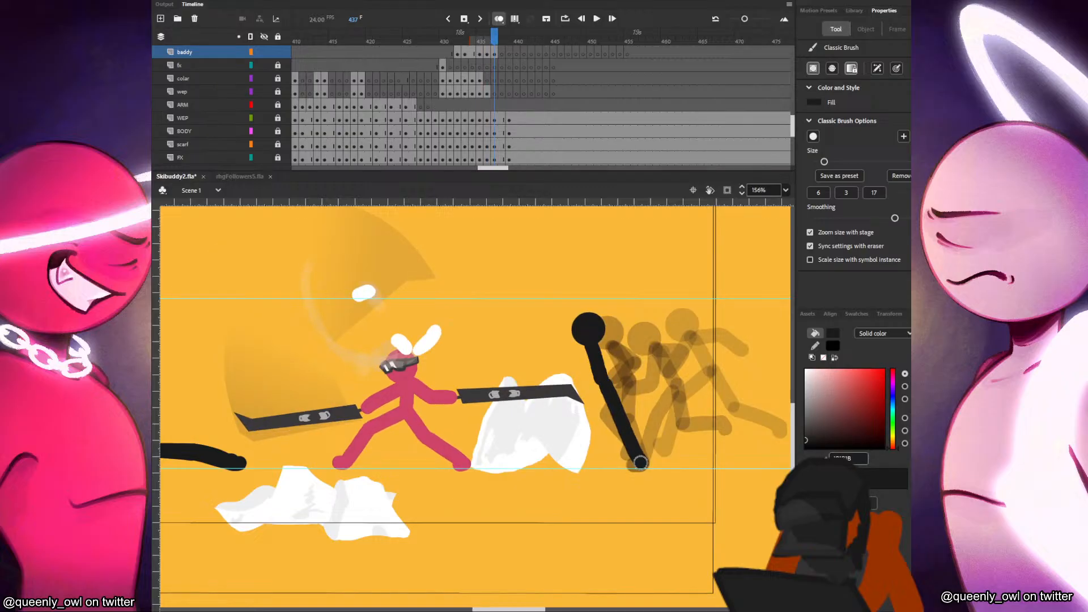
left_click_drag(599, 383, 572, 453)
left_click_drag(599, 382, 566, 463)
key("comma")
key("period")
Finish the frame 437 pose with a lowered front arm and bent rear arm, checking it against frames 435 and 436.
key("comma")
key("comma")
key("period")
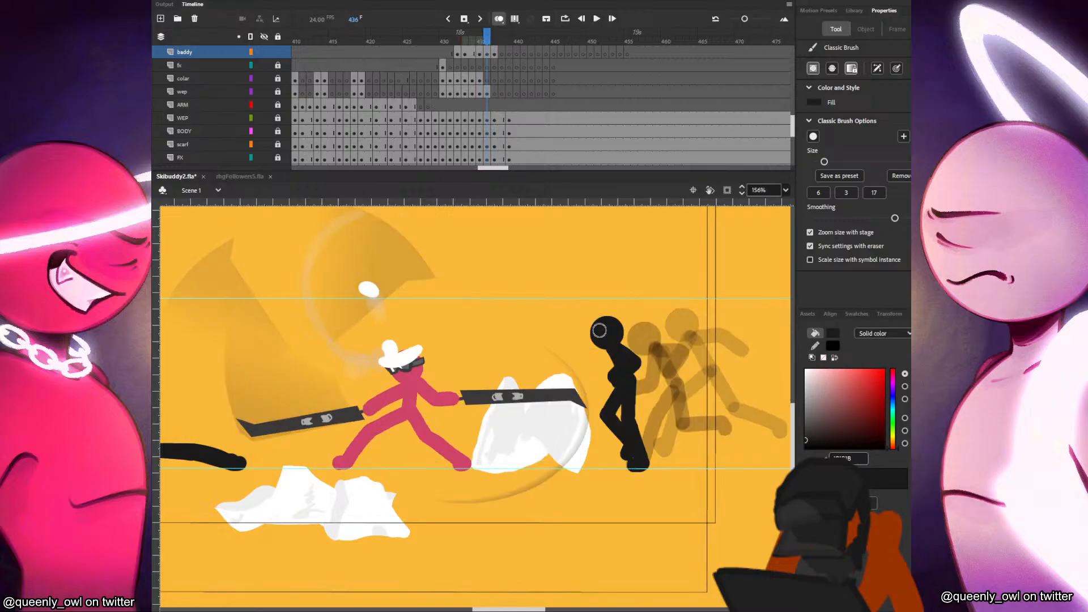
key("period")
key("comma")
key("period")
key("comma")
key("period")
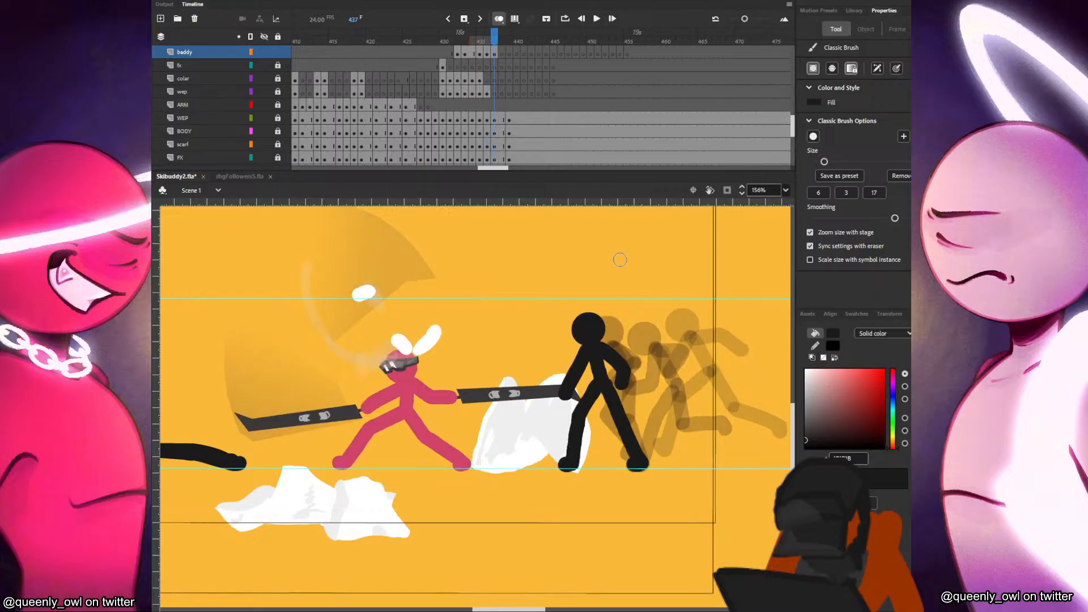
Paste the head on frame 438 slightly behind the frame 437 head and brush the baddy's torso and rear leg.
key("period")
key("ctrl+v")
mouse_move(480, 409)
left_mouse_down()
mouse_move(591, 325)
mouse_move(639, 459)
left_mouse_up()
key("b")
key("comma")
key("period")
key("comma")
key("period")
Redraw the frame 438 rear leg with a slight knee bend and brush the front leg down to the ground.
key("ctrl+z")
key("ctrl+z")
left_click_drag(612, 381, 618, 421)
left_click_drag(619, 421, 641, 462)
key("comma")
key("period")
mouse_move(604, 385)
left_mouse_down()
mouse_move(582, 416)
mouse_move(575, 469)
left_mouse_up()
key("ctrl+z")
key("ctrl+z")
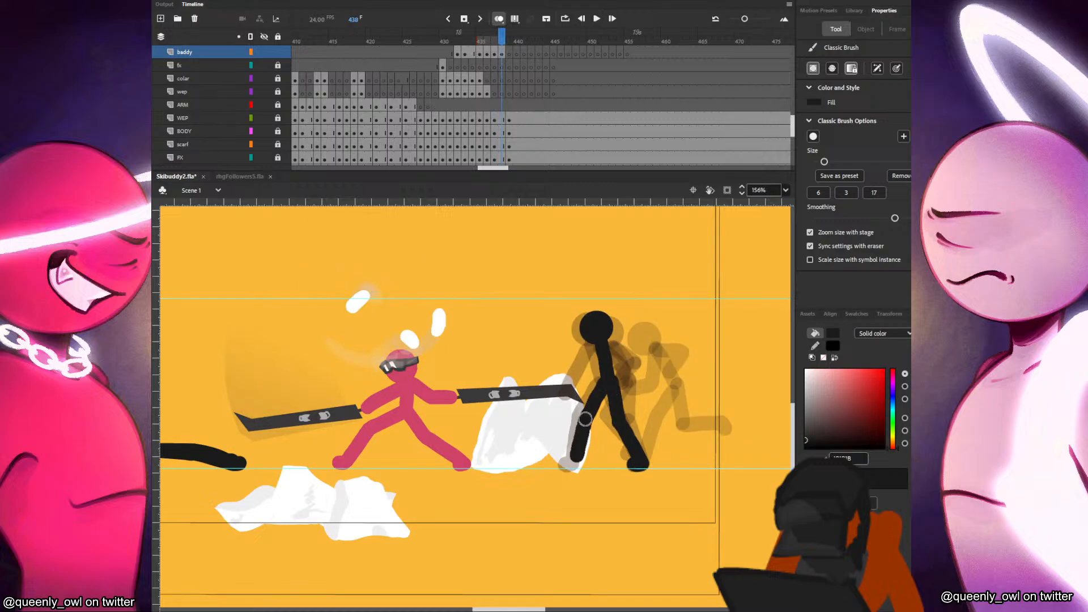
Step back and forth between frames 436 and 438 to examine how the baddy comes to a stop.
key("comma")
key("comma")
key("period")
key("period")
key("comma")
key("comma")
key("period")
key("period")
key("comma")
key("comma")
key("period")
key("period")
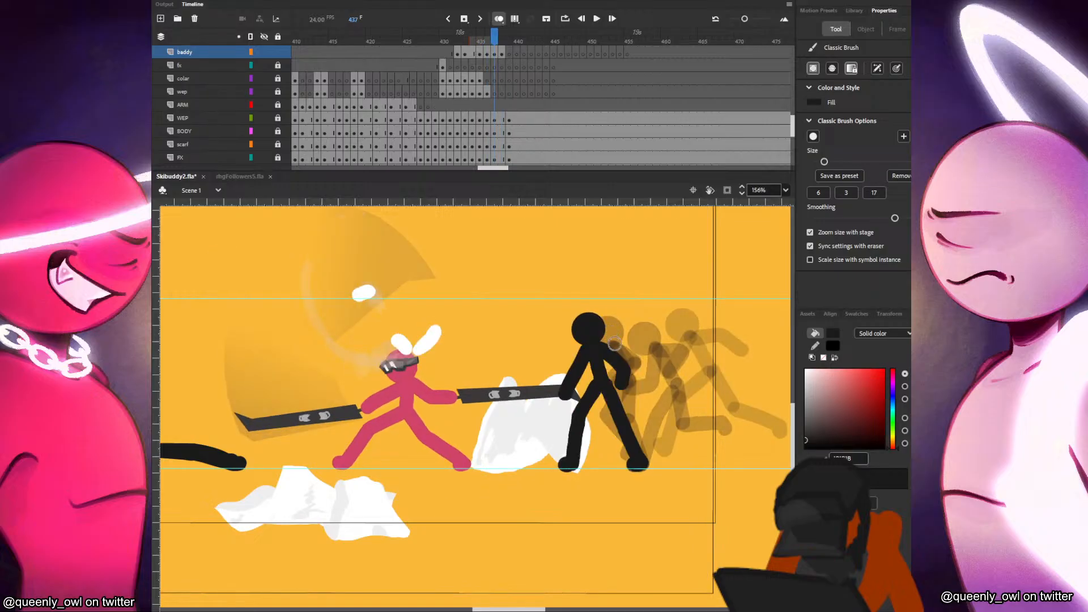
Complete the frame 438 pose by brushing the extended front arm and the bent rear arm.
key("ctrl+z")
key("comma")
key("comma")
key("period")
key("period")
left_click_drag(596, 345, 564, 398)
key("ctrl+z")
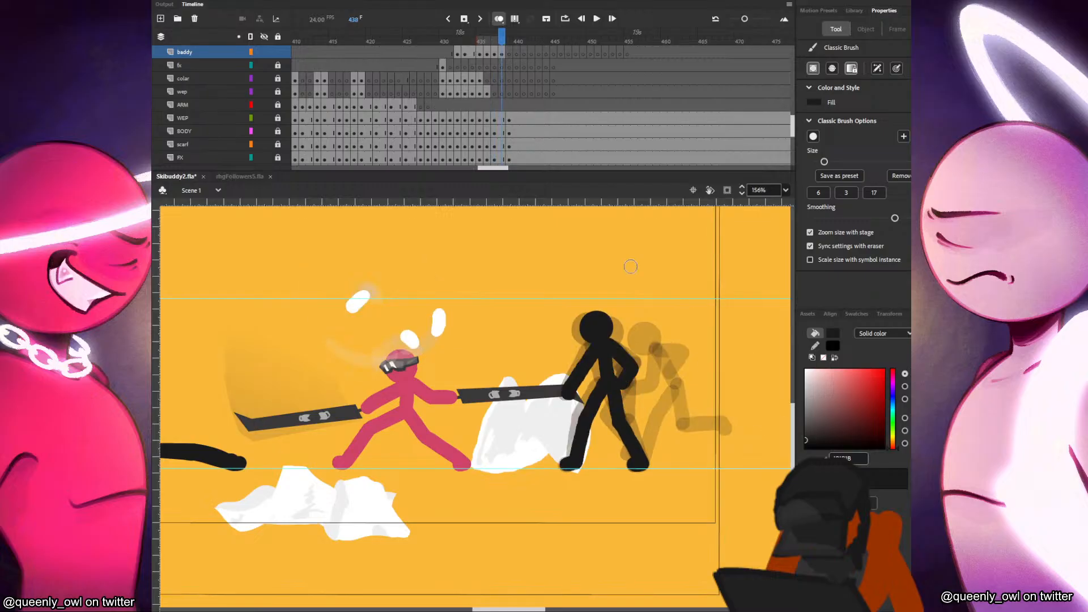
Paste the head on frame 439 slightly behind the frame 438 head and brush the torso below it.
key("period")
key("ctrl+v")
mouse_move(485, 400)
left_mouse_down()
mouse_move(609, 321)
mouse_move(614, 383)
left_mouse_up()
key("b")
key("ctrl+z")
mouse_move(604, 339)
left_mouse_down()
mouse_move(609, 361)
mouse_move(608, 344)
left_mouse_up()
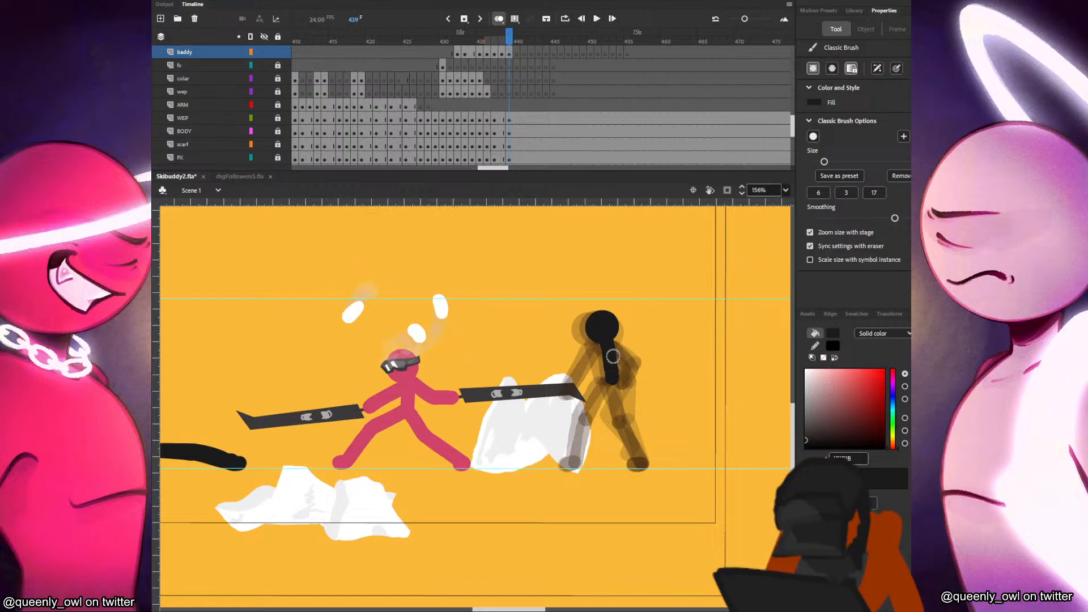
Brush the rear and front legs of the frame 439 pose over the previous frame's feet.
key("comma")
key("period")
key("comma")
key("period")
left_click_drag(622, 424, 642, 463)
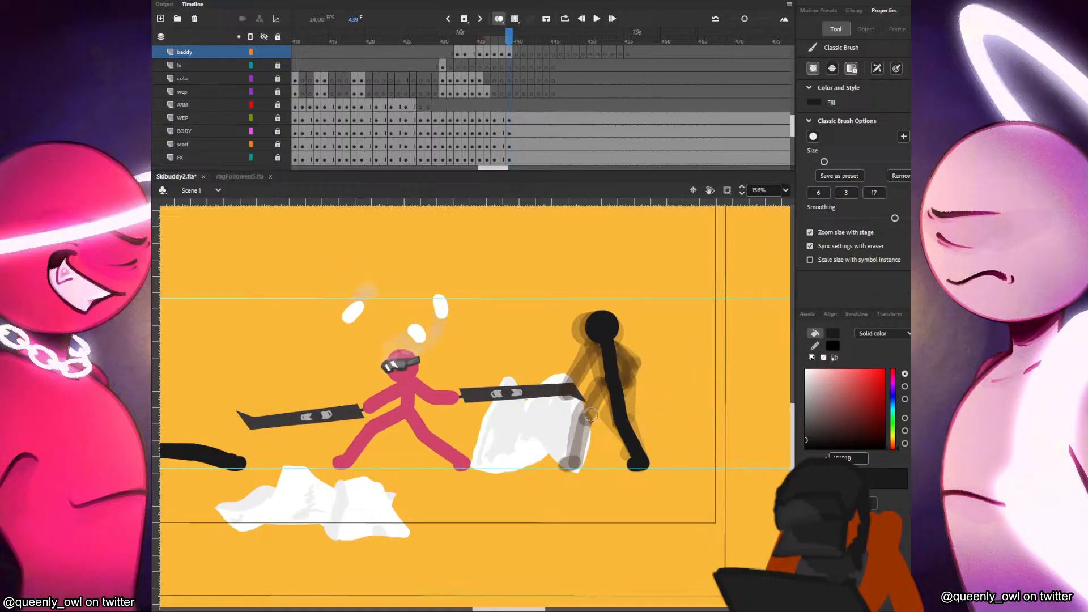
key("ctrl+z")
key("ctrl+z")
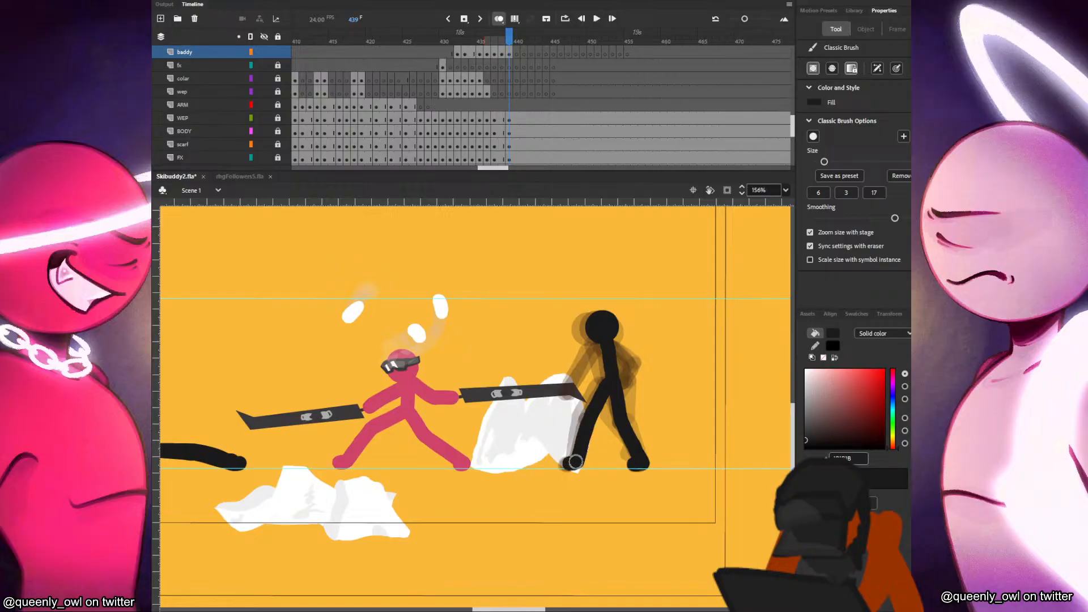
Add both arms to the frame 439 pose, comparing it with the poses on frames 437 and 438.
key("comma")
key("period")
key("comma")
key("comma")
key("period")
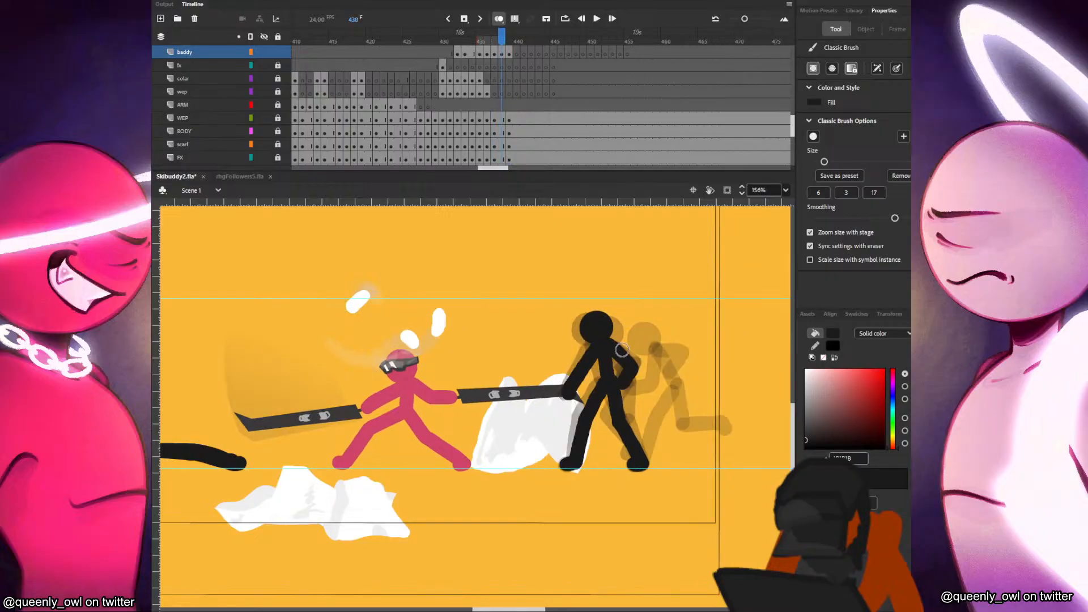
key("period")
key("comma")
key("period")
key("comma")
key("period")
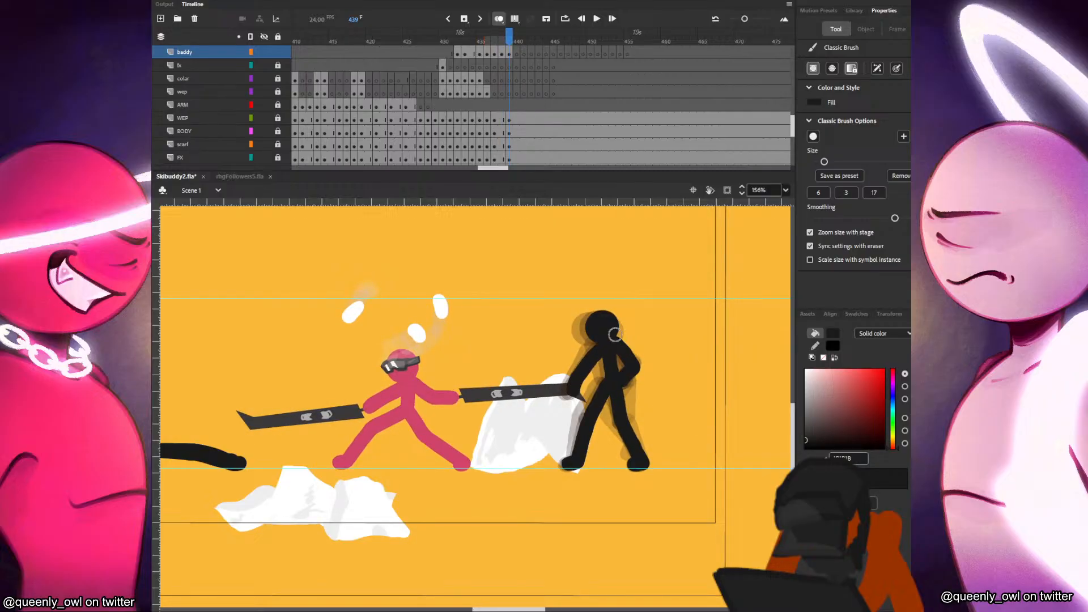
Paste the head on frame 440 of the baddy layer and place it over the onion-skinned heads of the previous poses.
key("period")
key("ctrl+v")
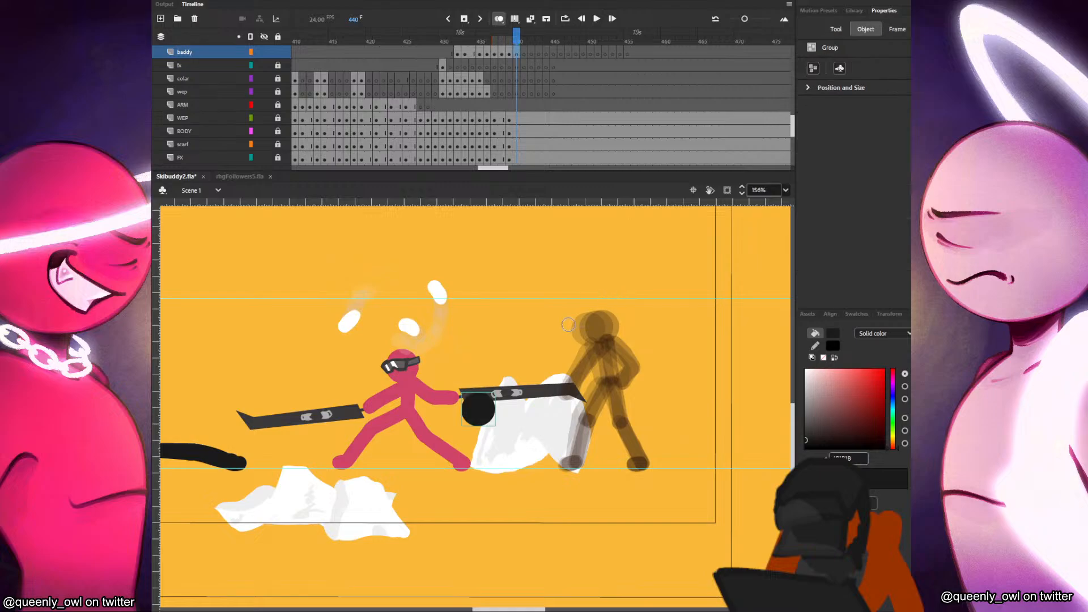
key("v")
left_click_drag(485, 413, 604, 328)
key("comma")
key("period")
Brush the torso and planted rear leg of the frame 440 pose, checking them against frame 439.
key("b")
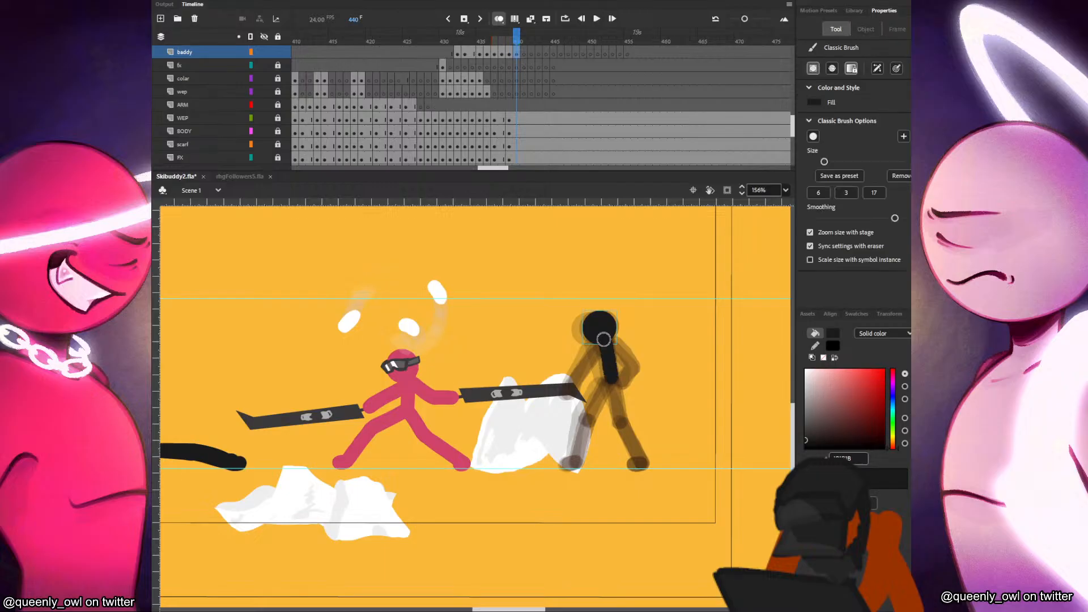
key("comma")
key("period")
key("ctrl+z")
left_click_drag(612, 376, 612, 383)
key("comma")
key("period")
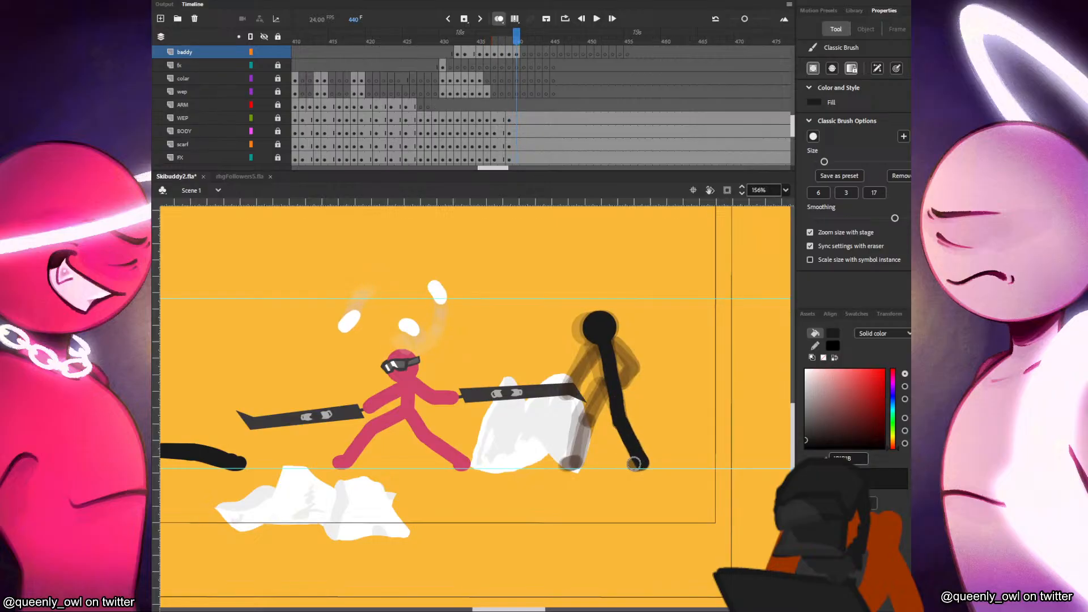
Brush the front leg of the frame 440 pose down to its foot, redoing its stroke.
key("comma")
key("period")
key("comma")
key("period")
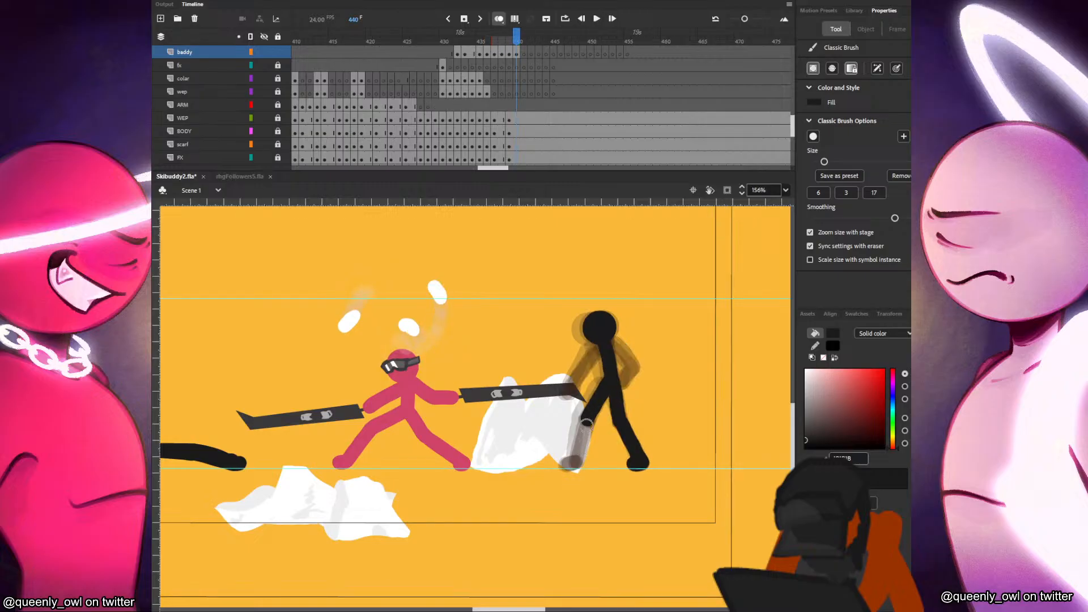
key("ctrl+z")
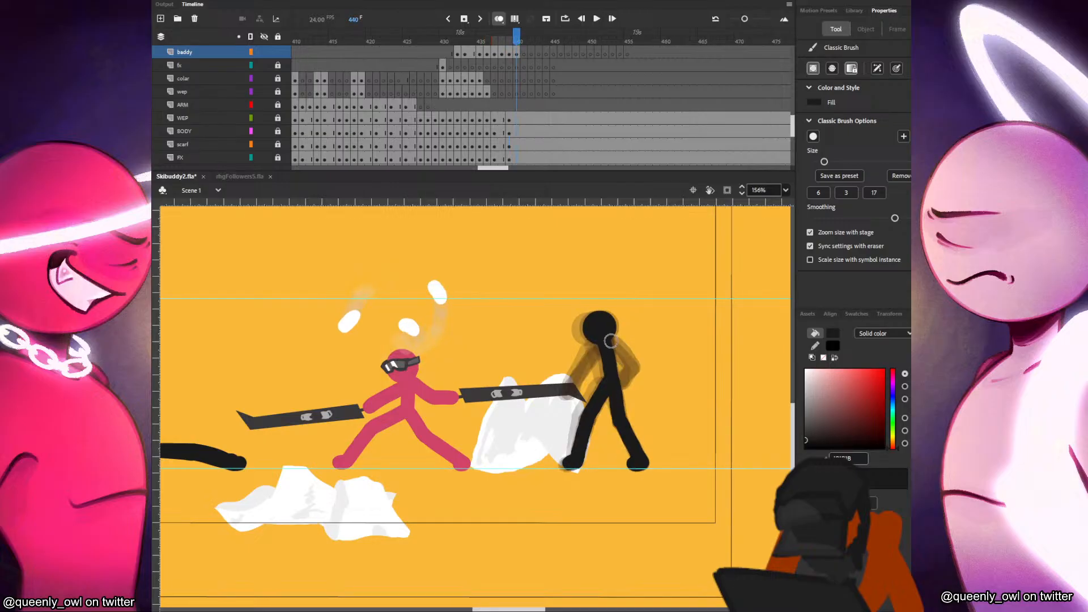
Brush the front and rear arms of the frame 440 pose, comparing it with the two previous frames.
key("comma")
key("period")
key("comma")
key("comma")
key("period")
key("period")
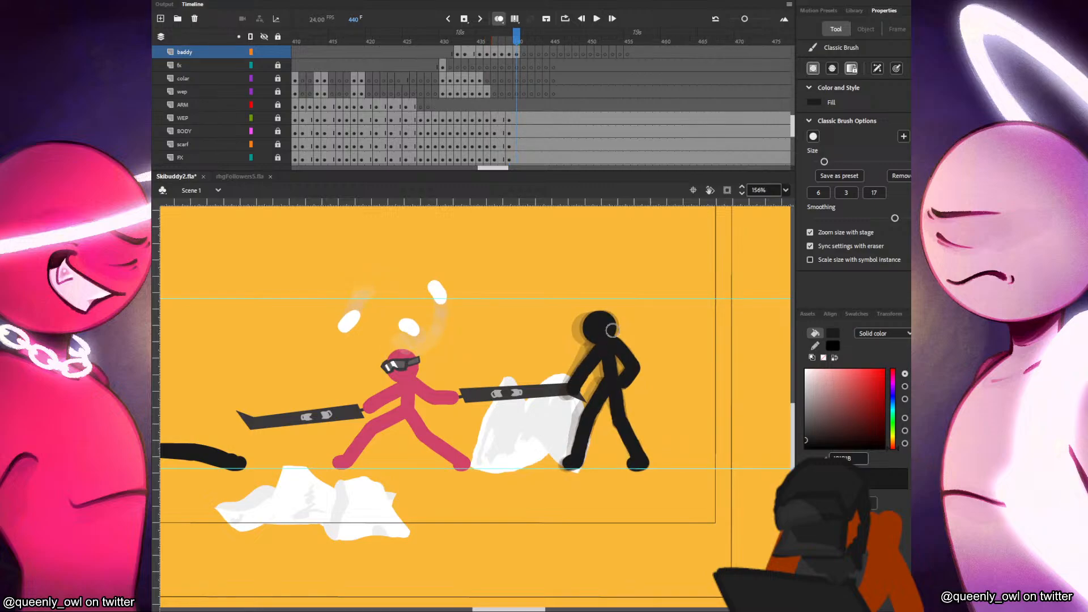
Lengthen the holds of the baddy's final standing poses and extend the baddy layer's last pose beyond frame 457.
left_click(487, 54)
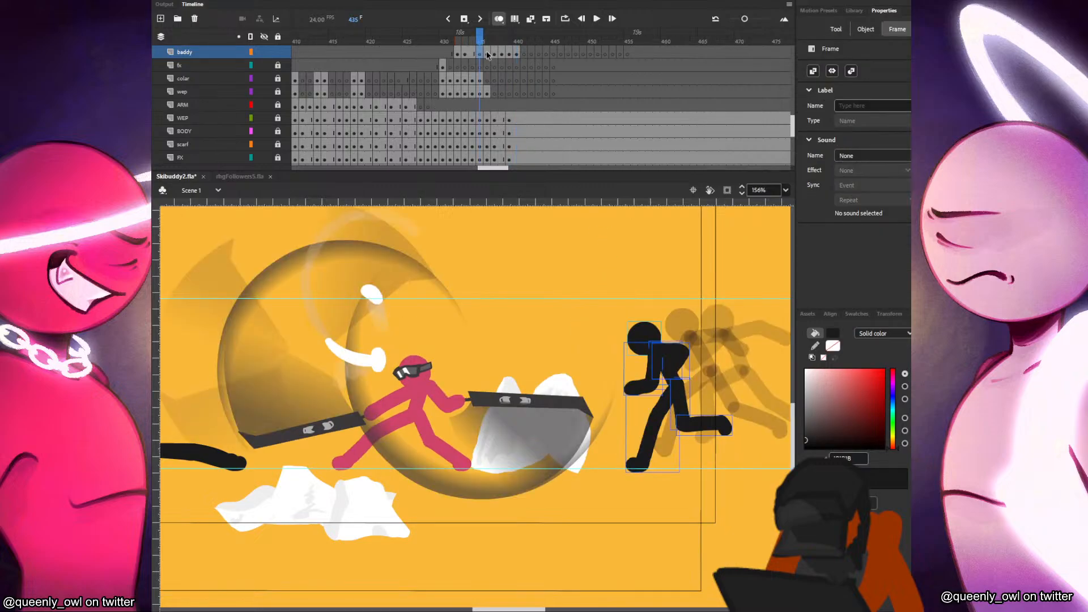
left_click_drag(490, 55, 642, 67)
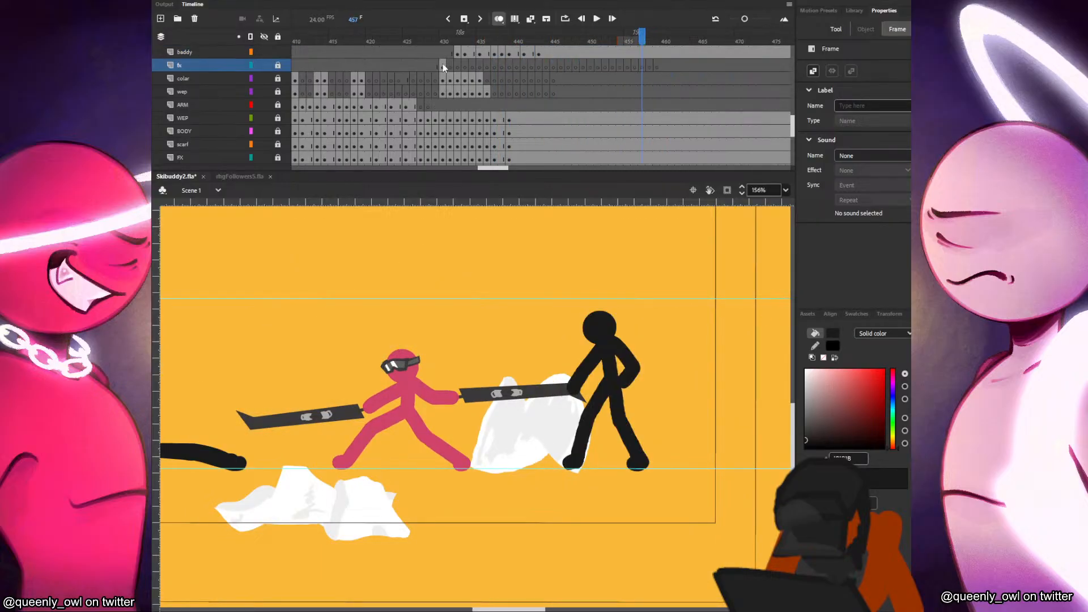
Play back the new baddy's entrance from around frame 430 and review the scene as a test movie.
left_click(444, 67)
key("Return")
left_click(486, 52)
key("Return")
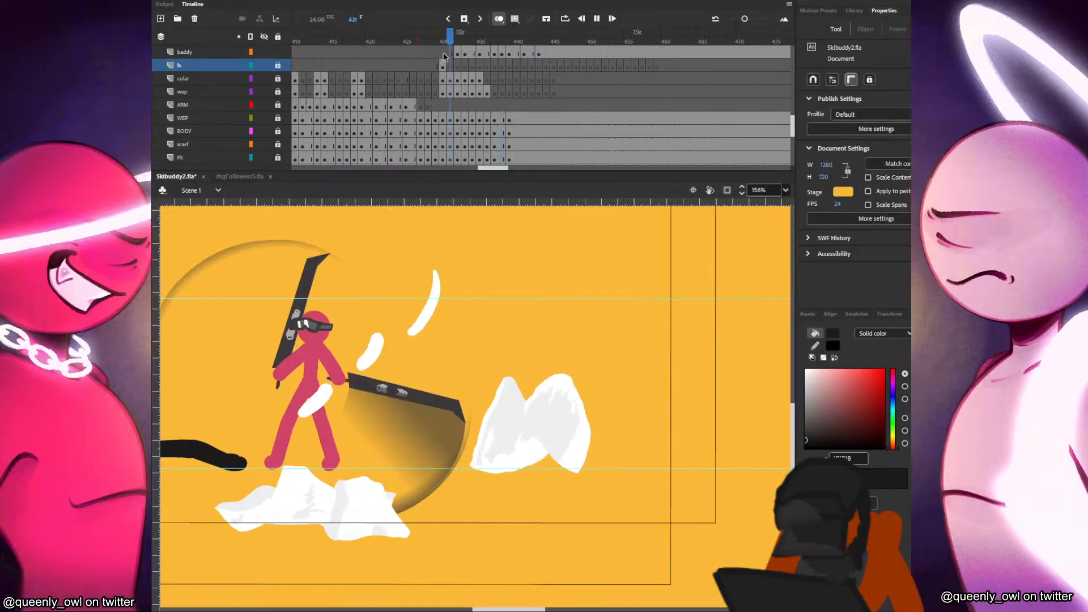
left_click(466, 59)
key("Return")
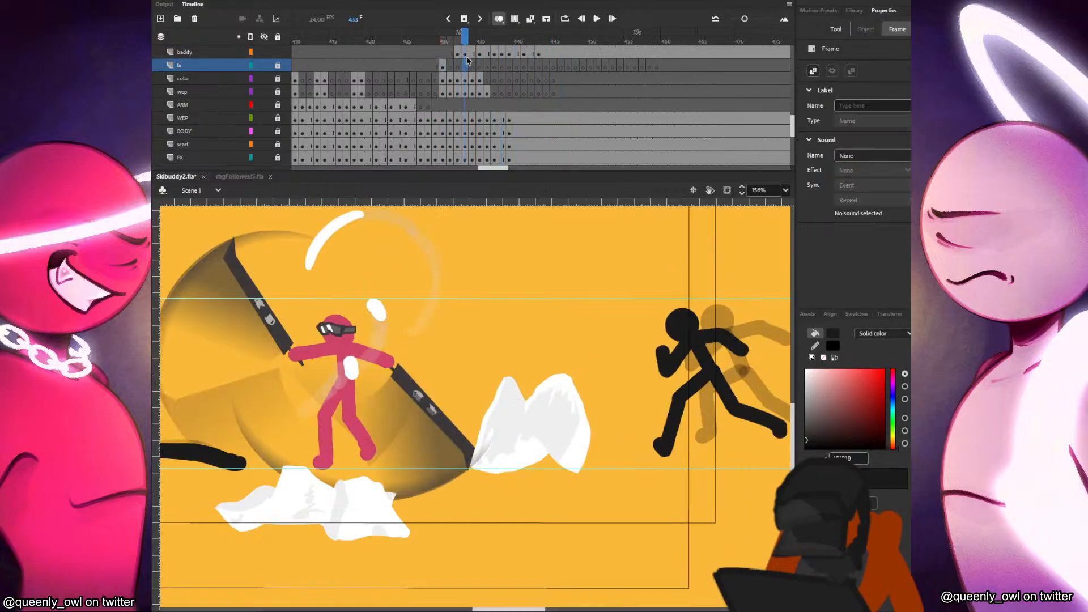
left_click(471, 52)
key("ctrl+Return")
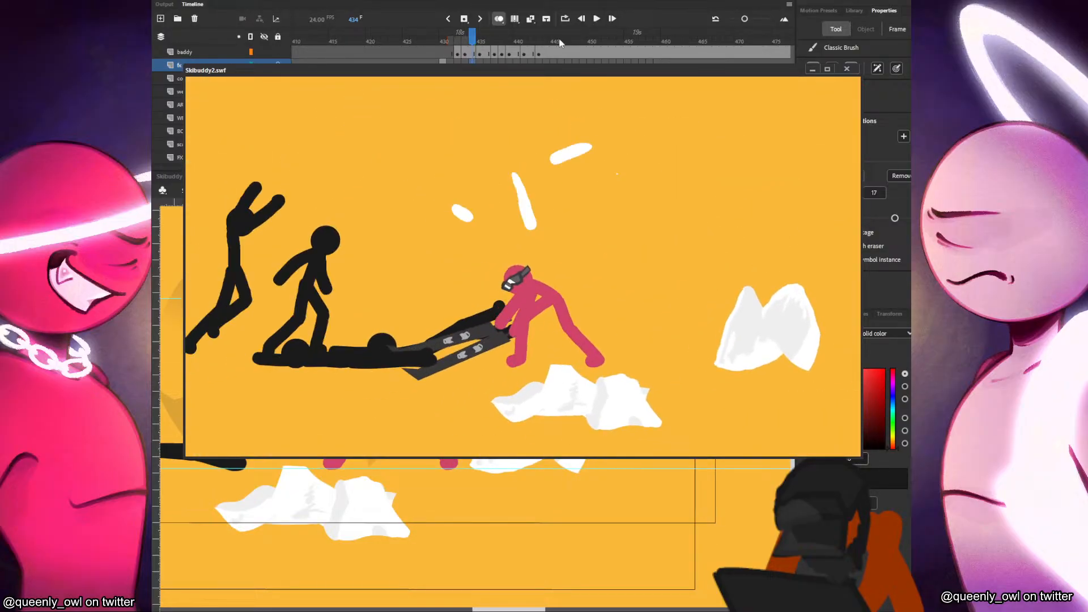
left_click(847, 68)
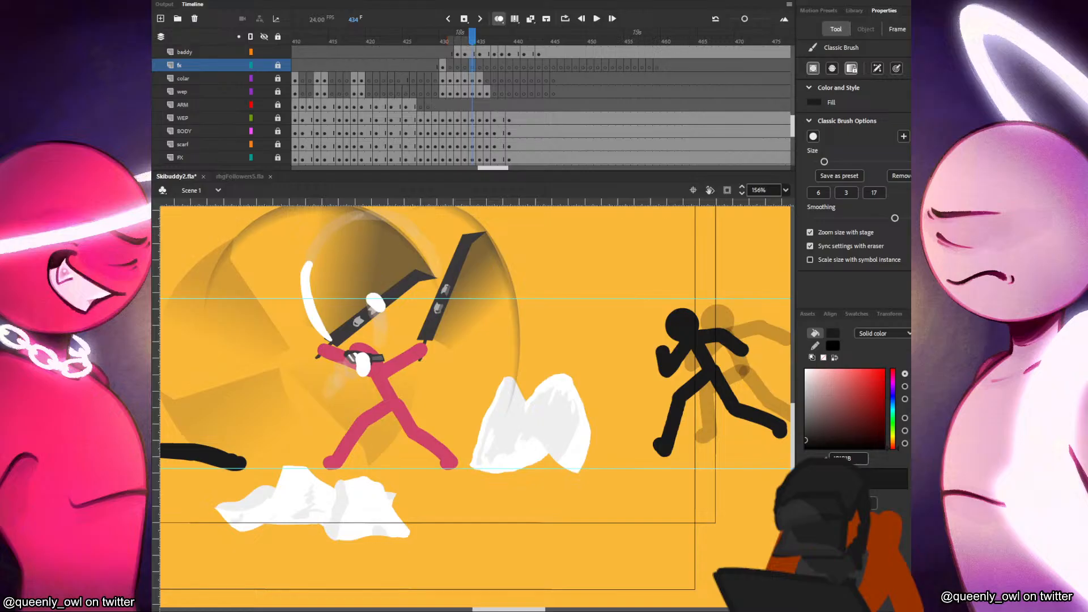
Unlock the skier's ARM, WEP, BODY, scarf and FX layers and inspect the skier's artwork on frames 439 to 441.
left_click_drag(426, 105, 517, 123)
left_click_drag(399, 375, 628, 371)
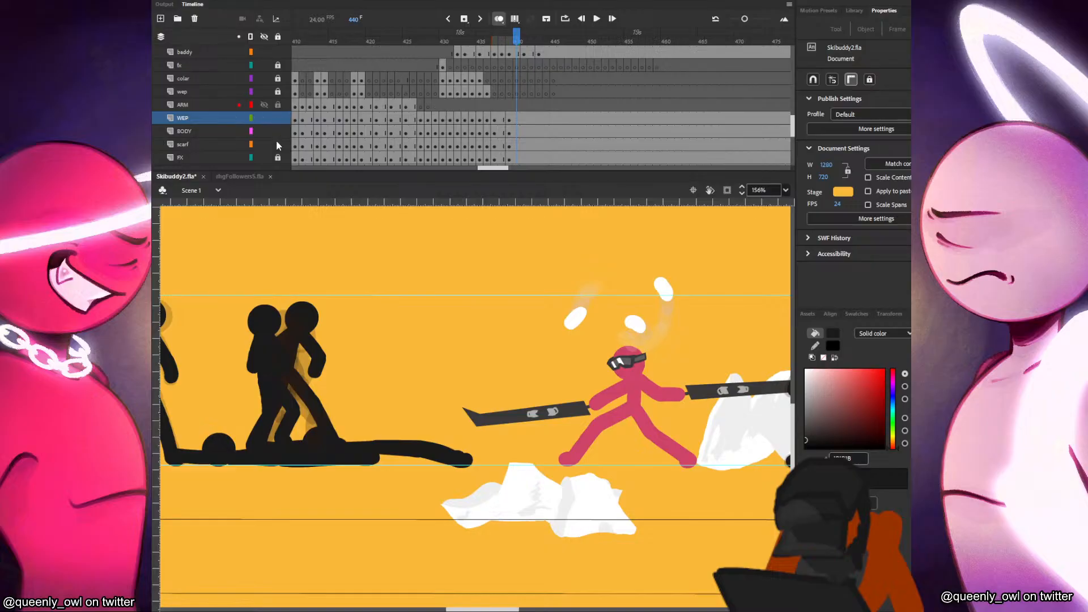
left_click(509, 145)
left_click(616, 339)
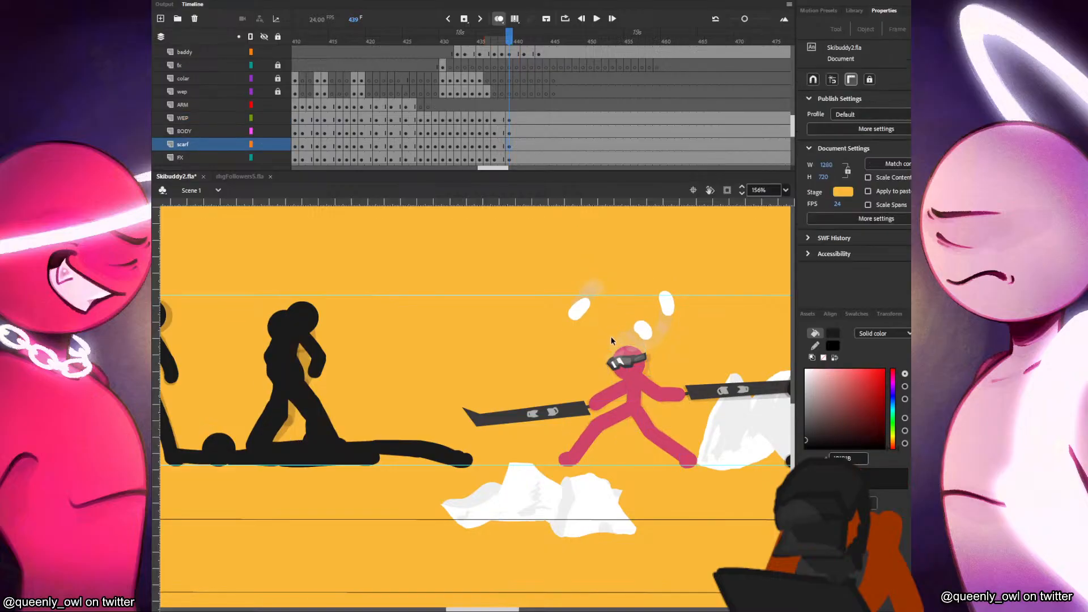
left_click(623, 354)
scroll(495, 152, "down", 1)
left_click_drag(466, 120, 507, 138)
left_click(517, 145)
left_click(522, 145)
left_click(621, 370)
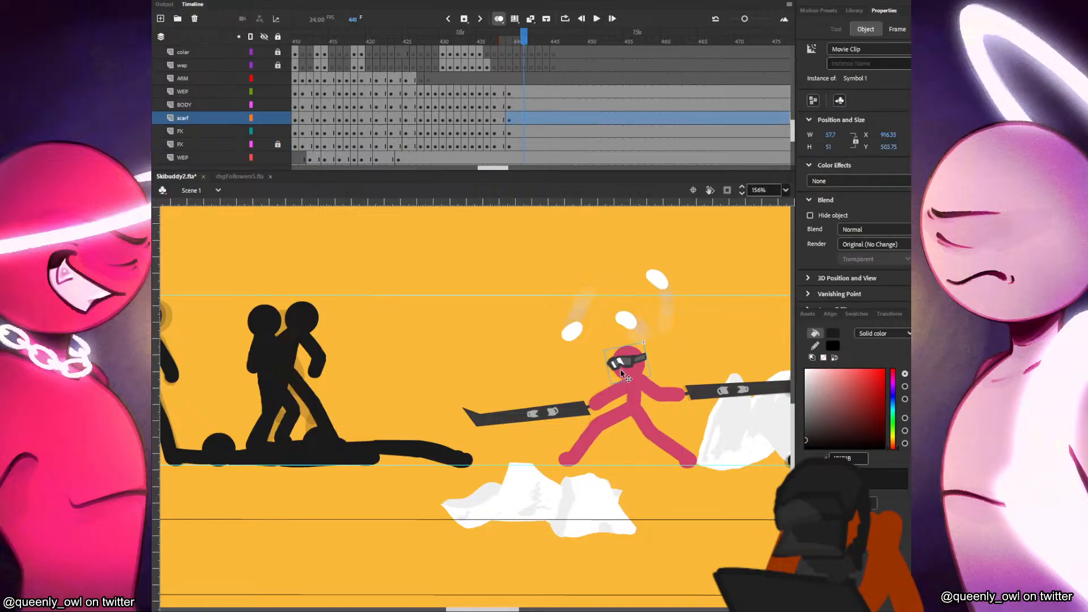
left_click(517, 118)
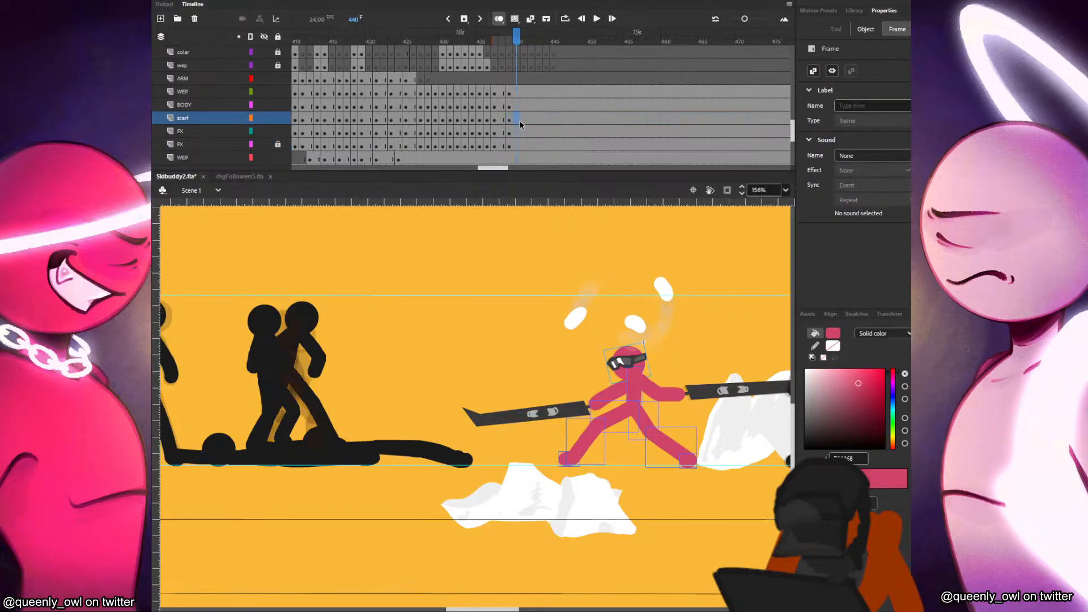
left_click_drag(613, 313, 468, 285)
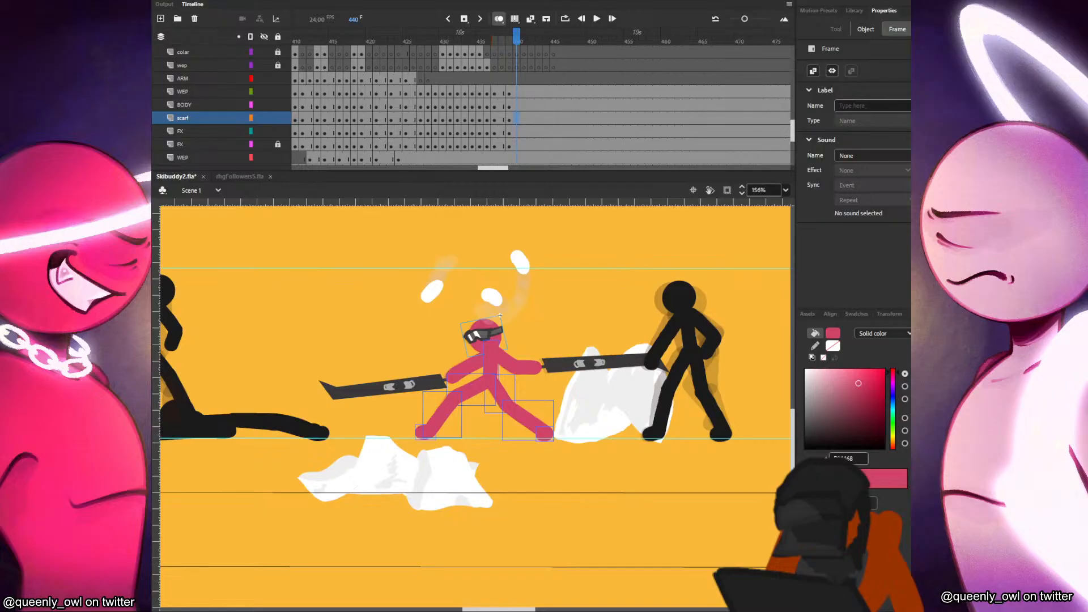
Deselect the skier's artwork, save the animation file, and watch the full fight scene in a test movie.
left_click(619, 263)
key("ctrl+s")
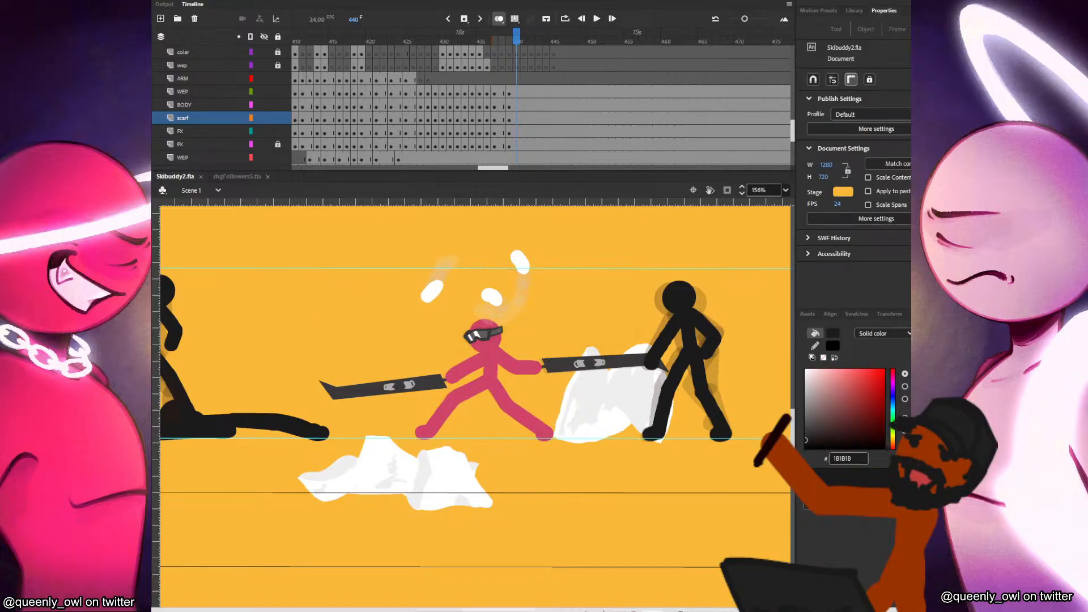
key("ctrl+Return")
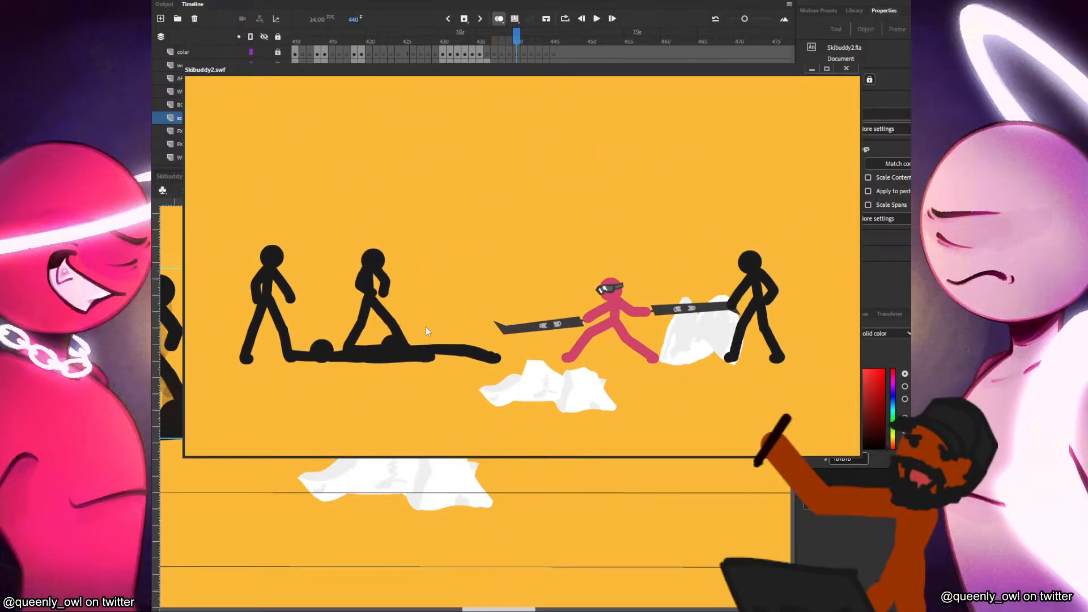
left_click(845, 68)
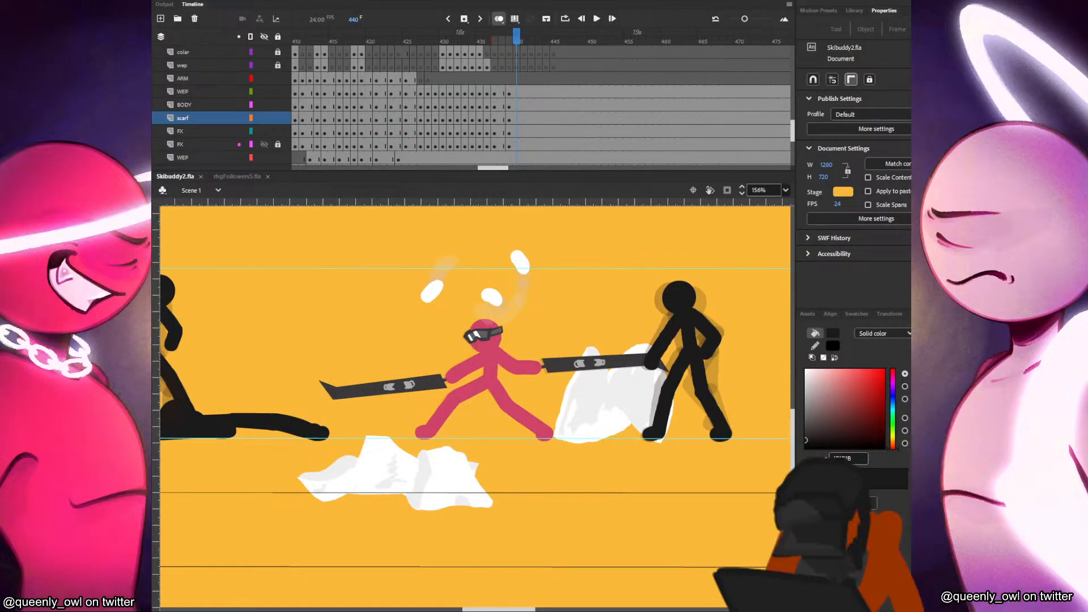
Switch to Discord and watch the submitted AxJag Films - Snafoolery video in full screen from its beginning.
mouse_move(660, 607)
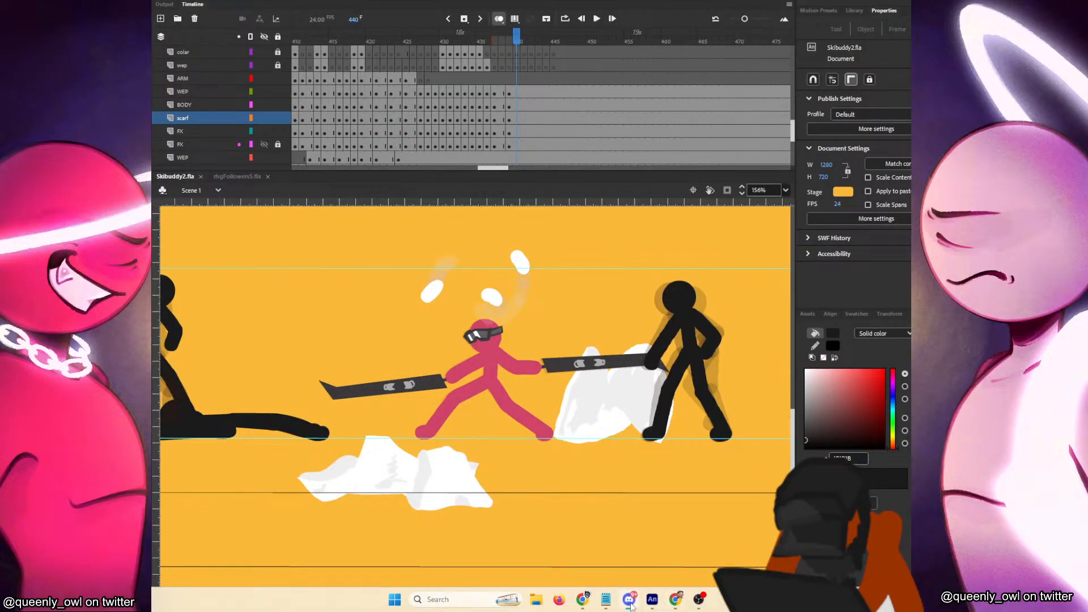
key("alt+Tab")
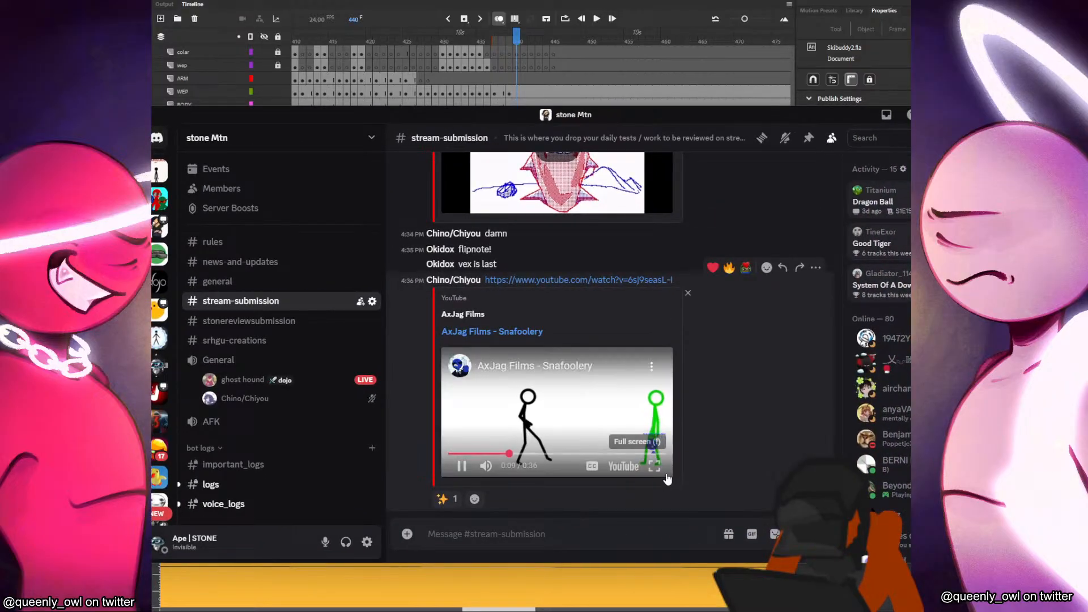
left_click(655, 467)
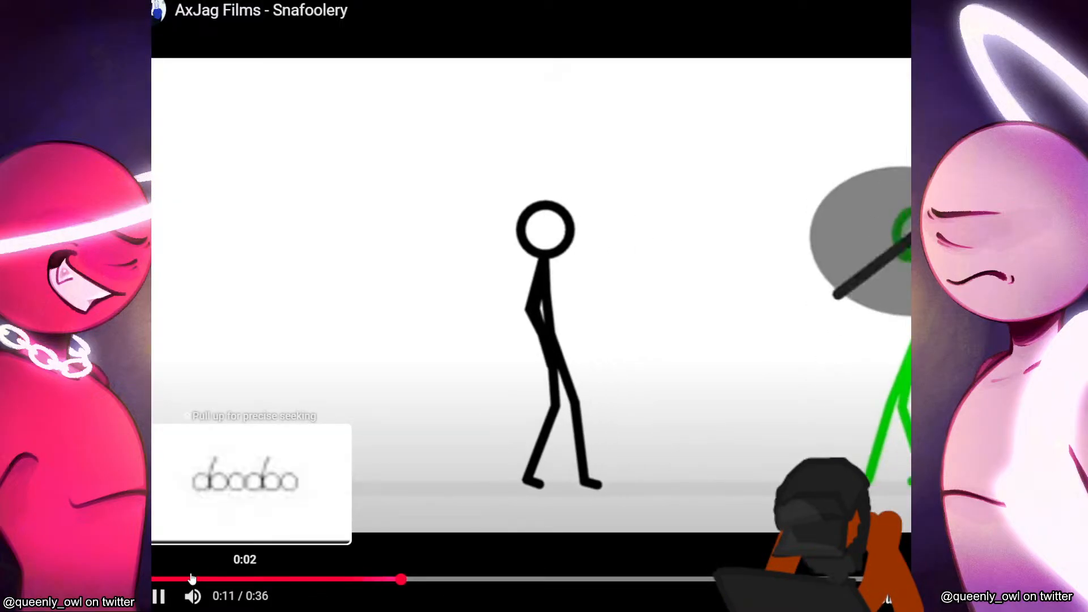
left_click(190, 578)
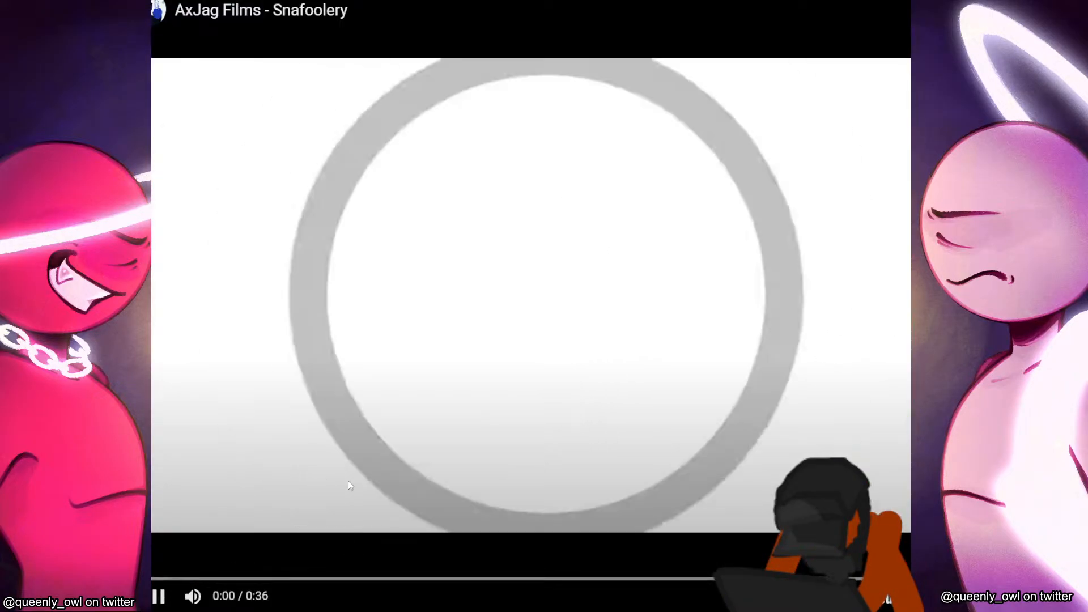